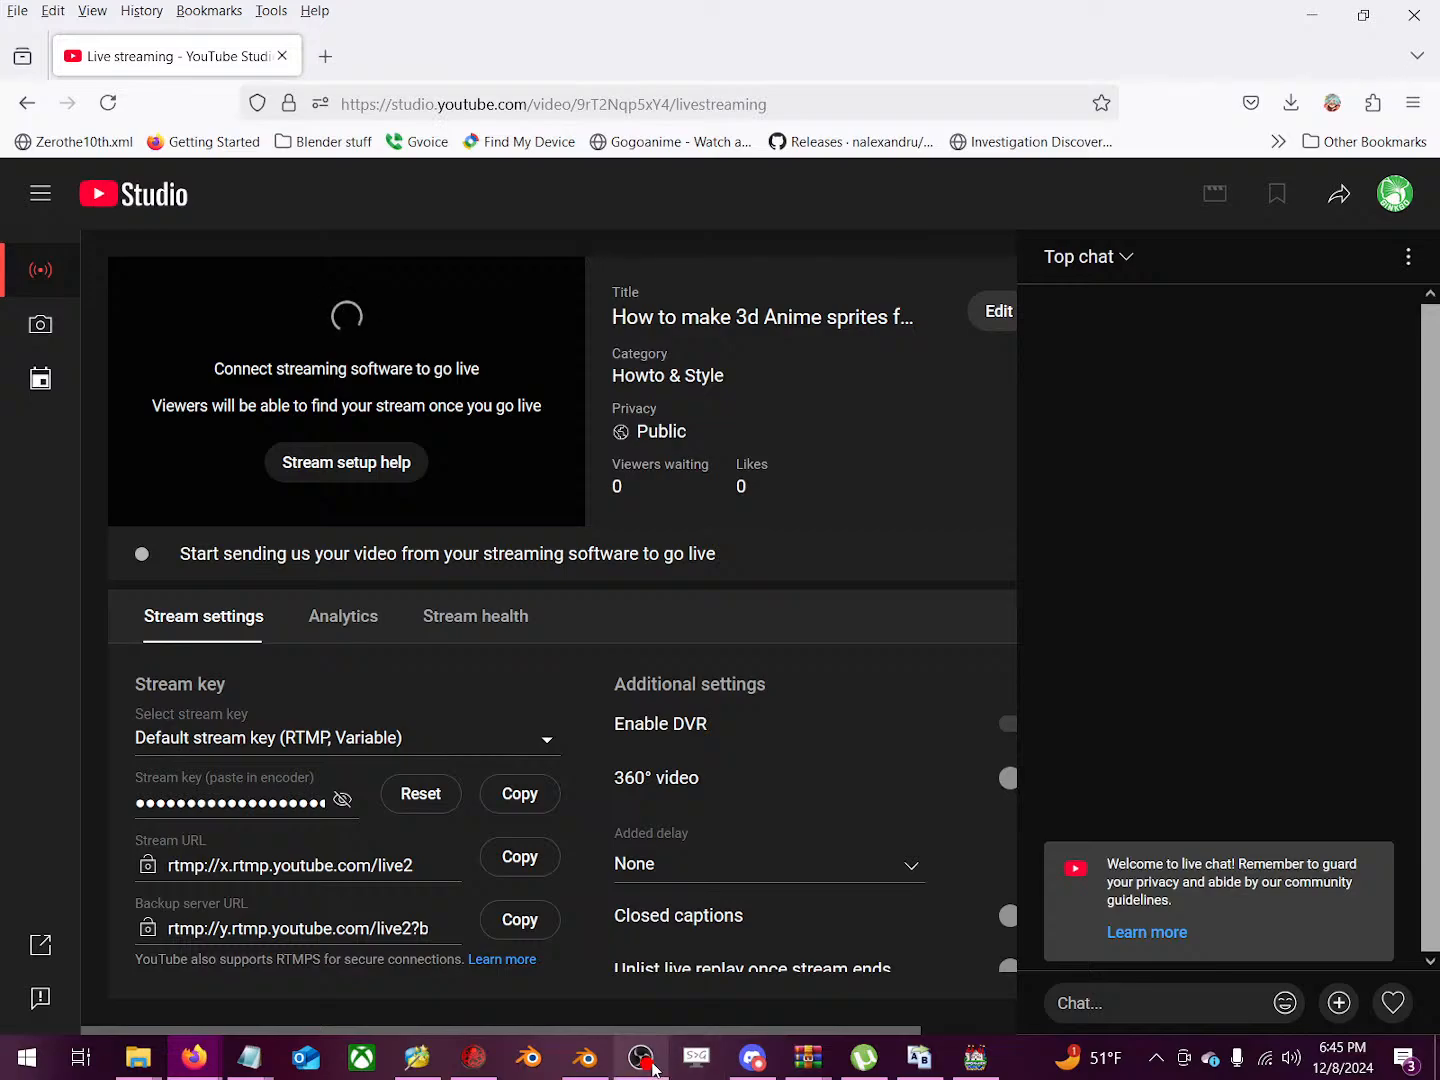
Step: Check the streaming status in OBS, and open the running live stream's dashboard in YouTube Studio with its preview paused
{"action": "left_click", "coordinate": [641, 1058]}
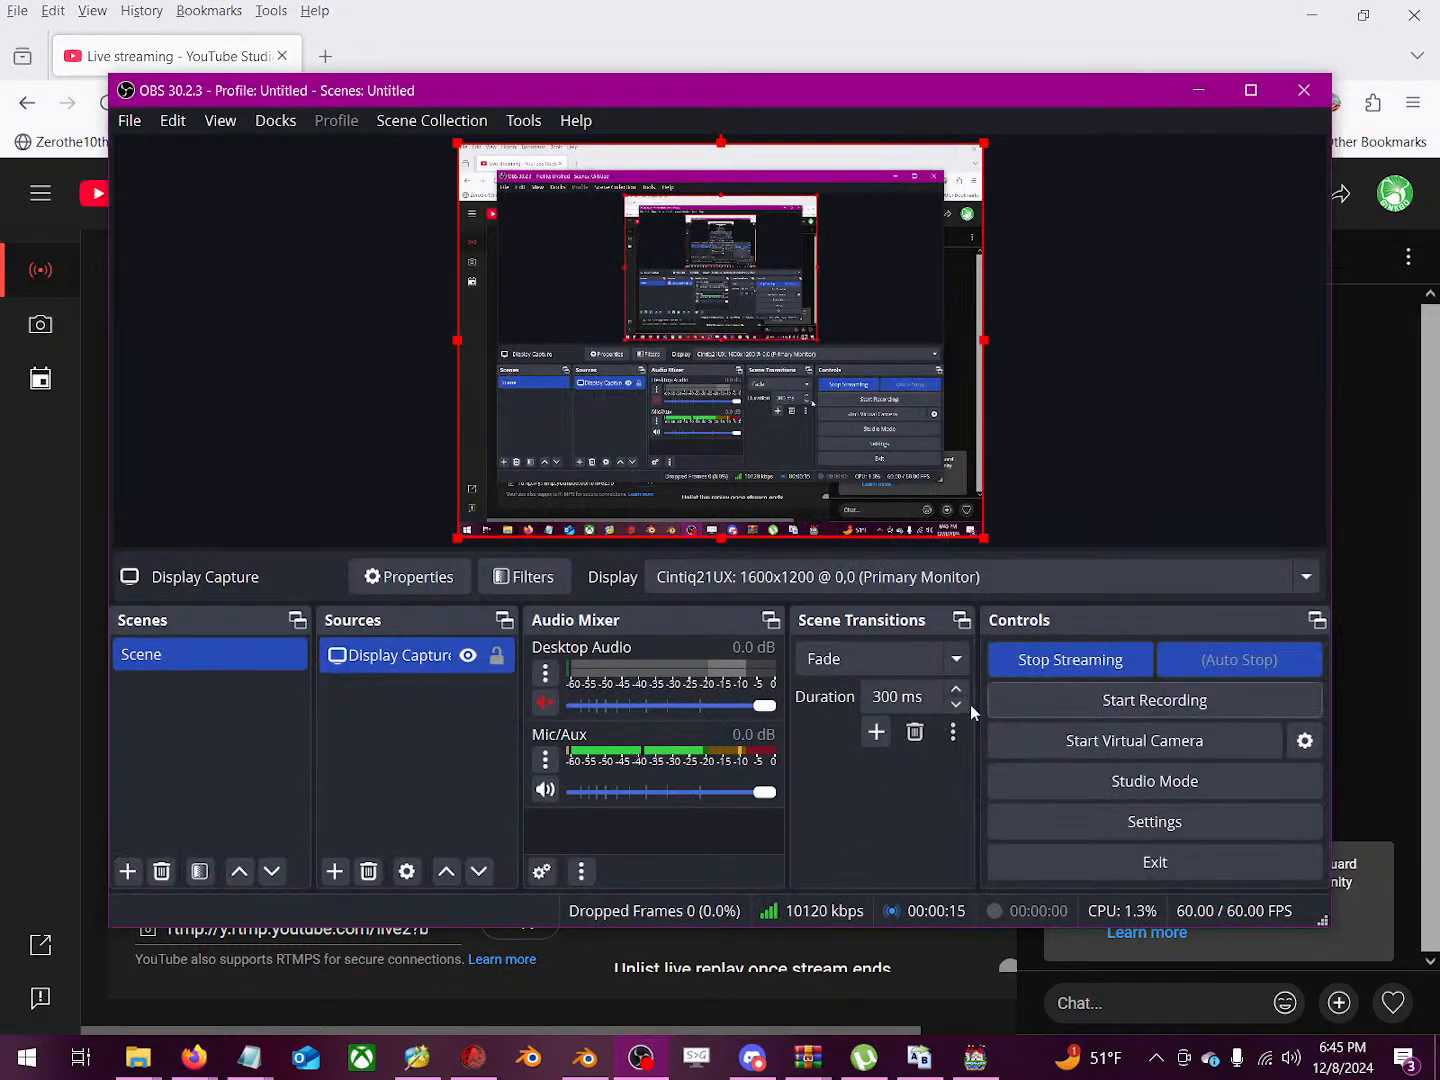
{"action": "left_click", "coordinate": [54, 731]}
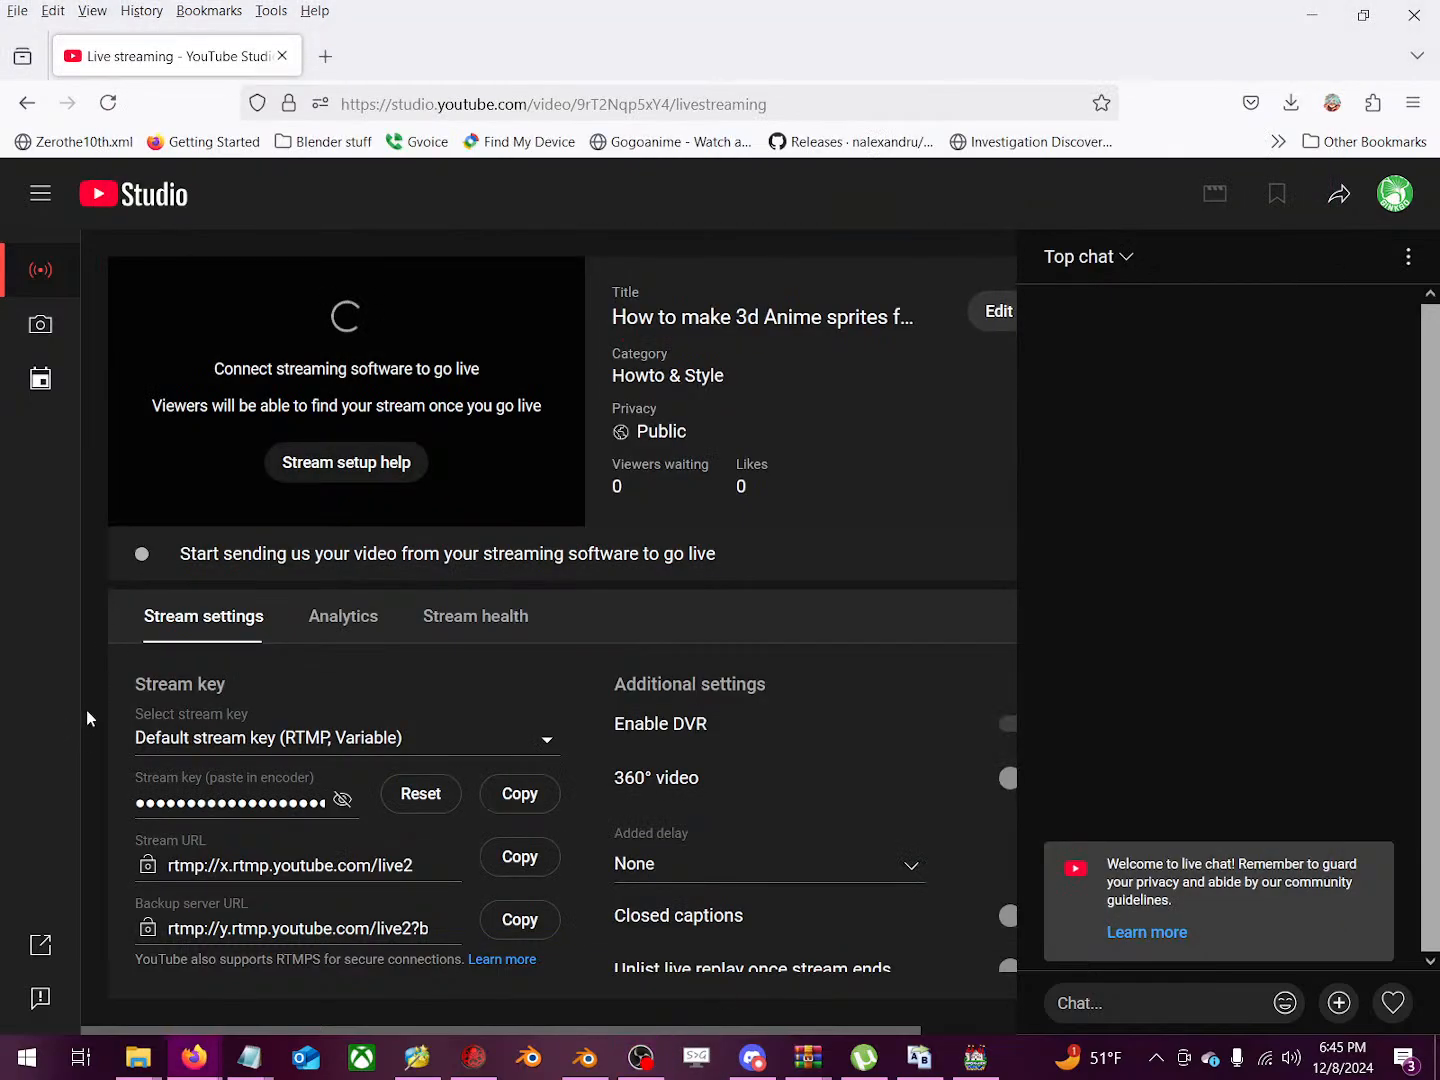
{"action": "key", "text": "alt+Left"}
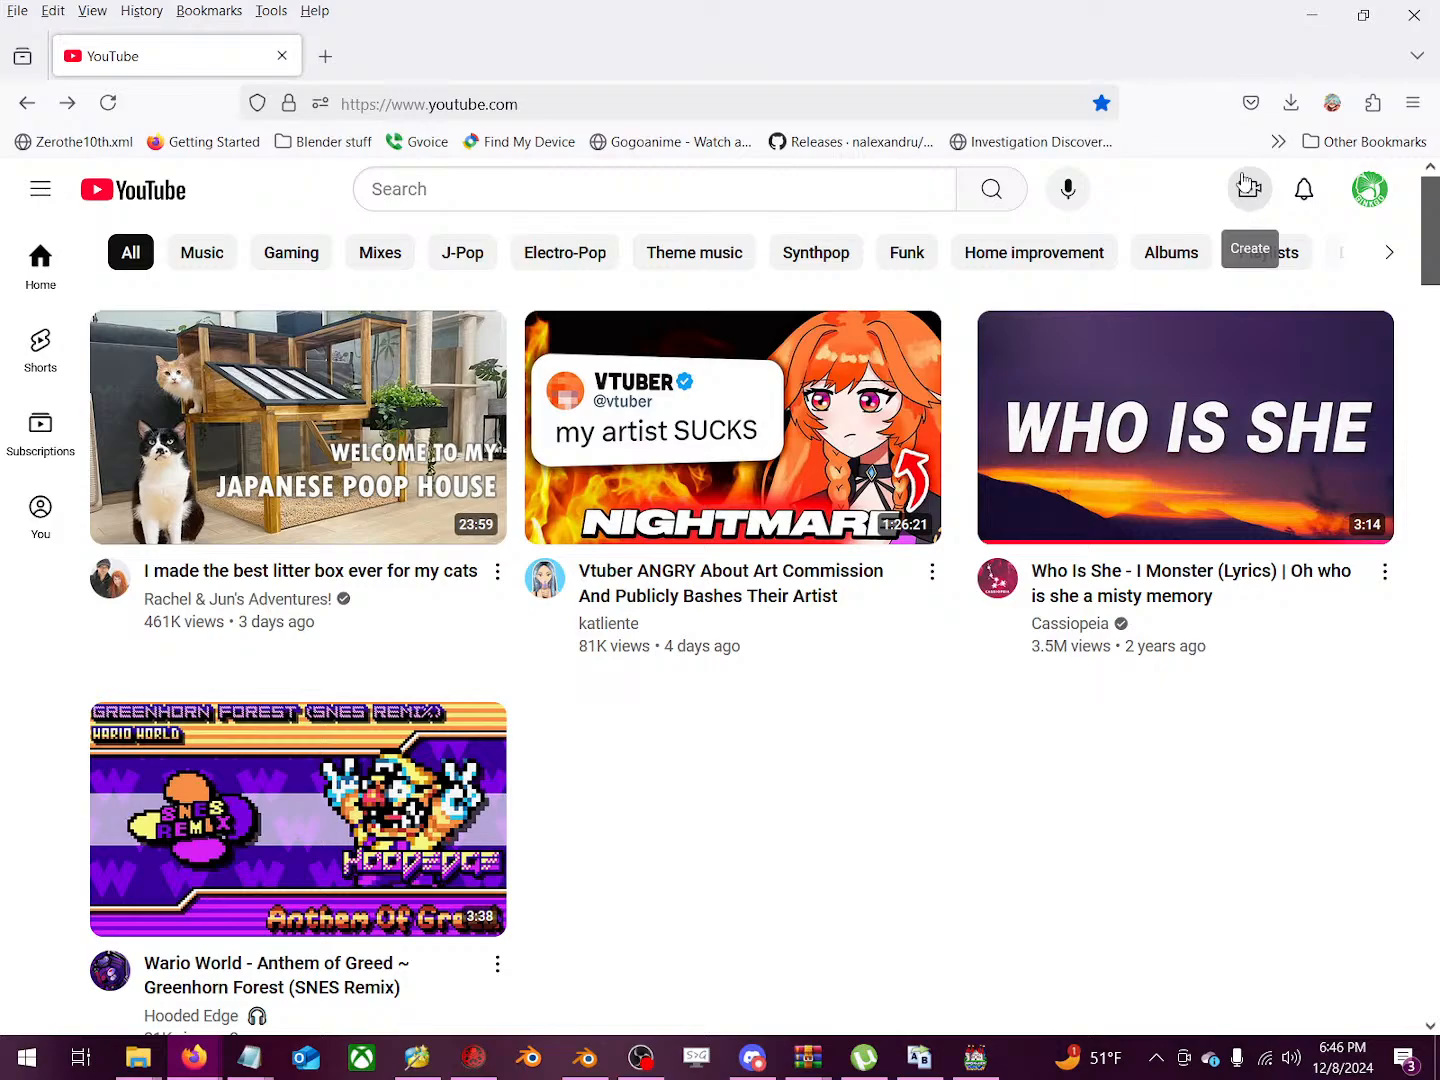
{"action": "left_click", "coordinate": [1247, 190]}
{"action": "left_click", "coordinate": [1294, 290]}
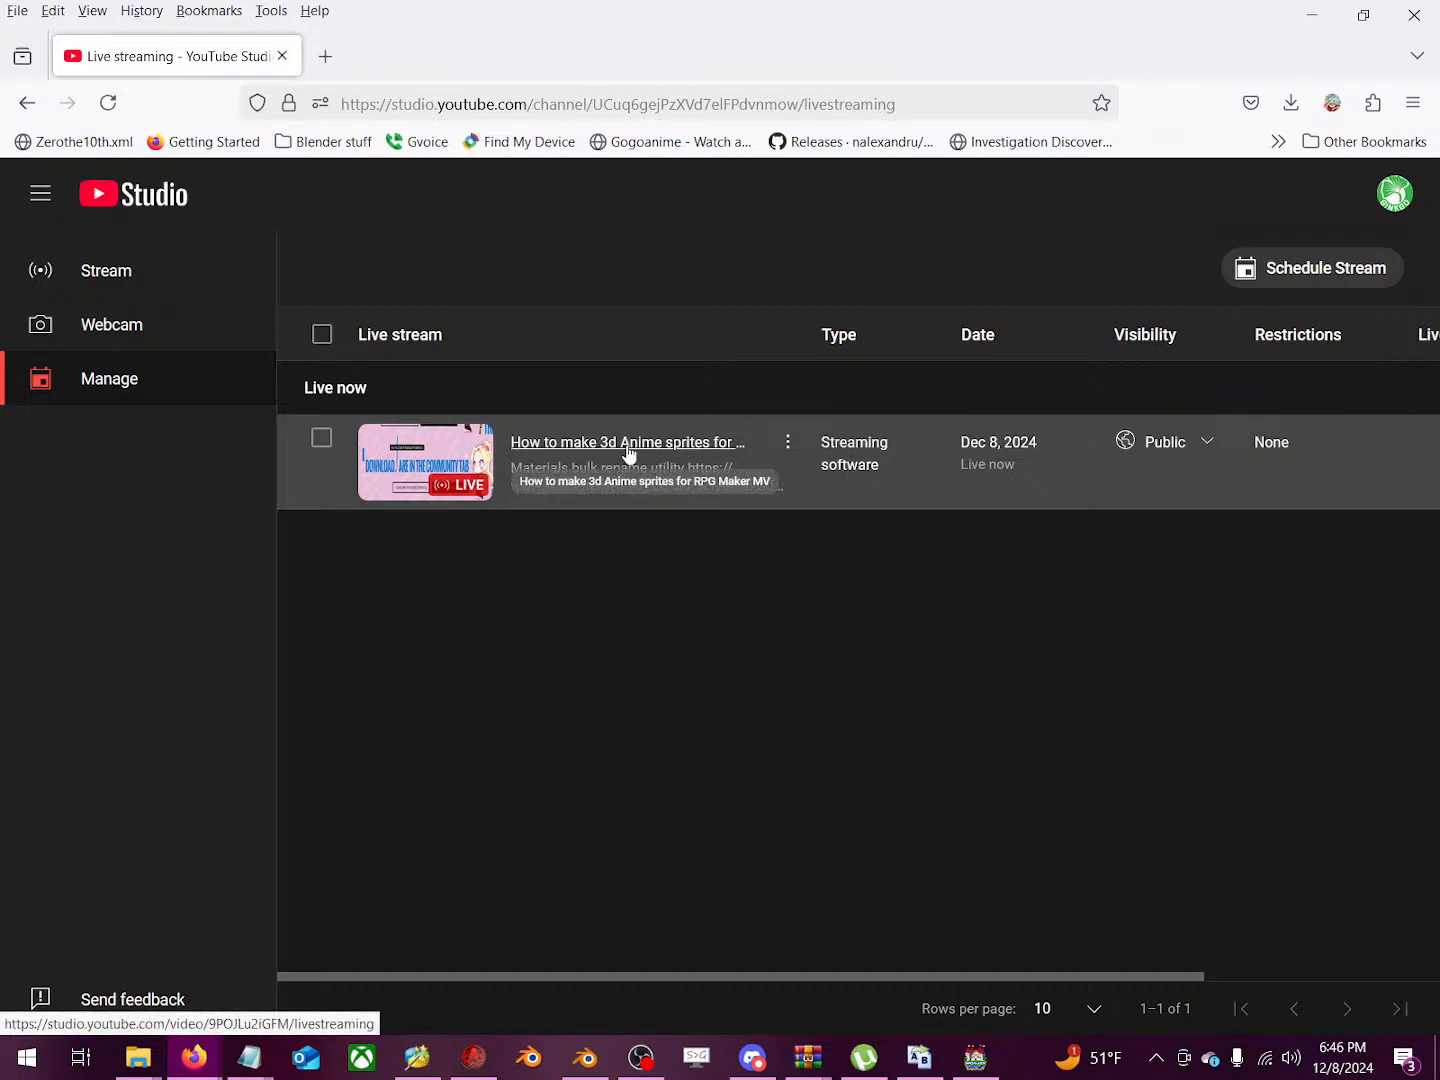
{"action": "left_click", "coordinate": [626, 454]}
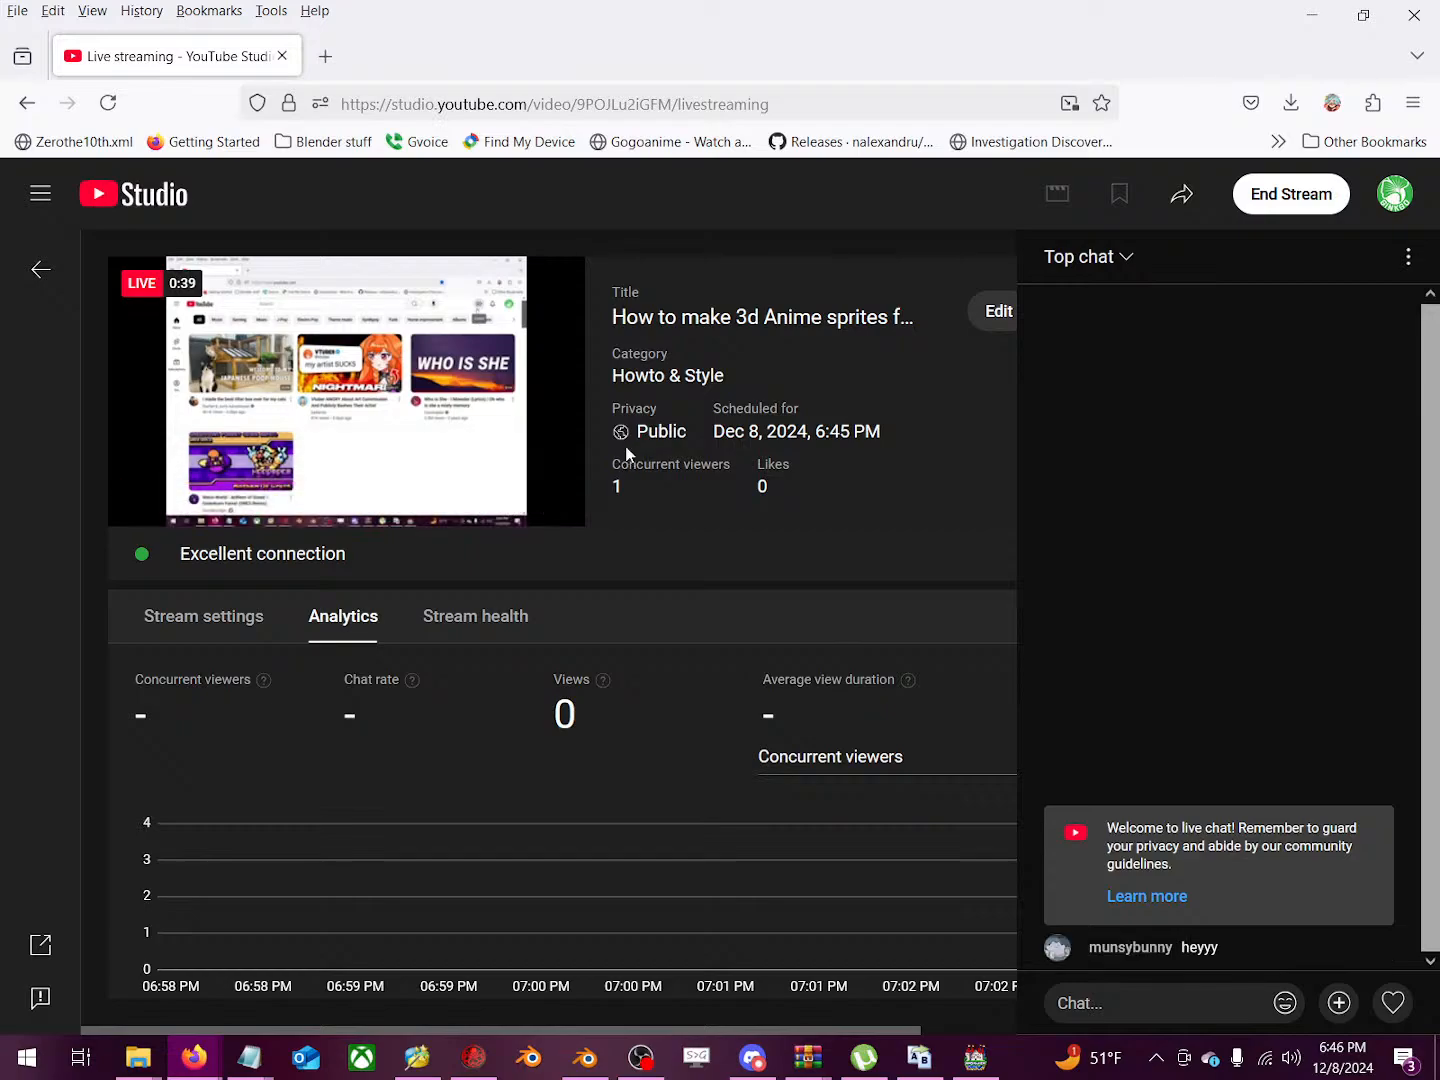
{"action": "left_click", "coordinate": [141, 507]}
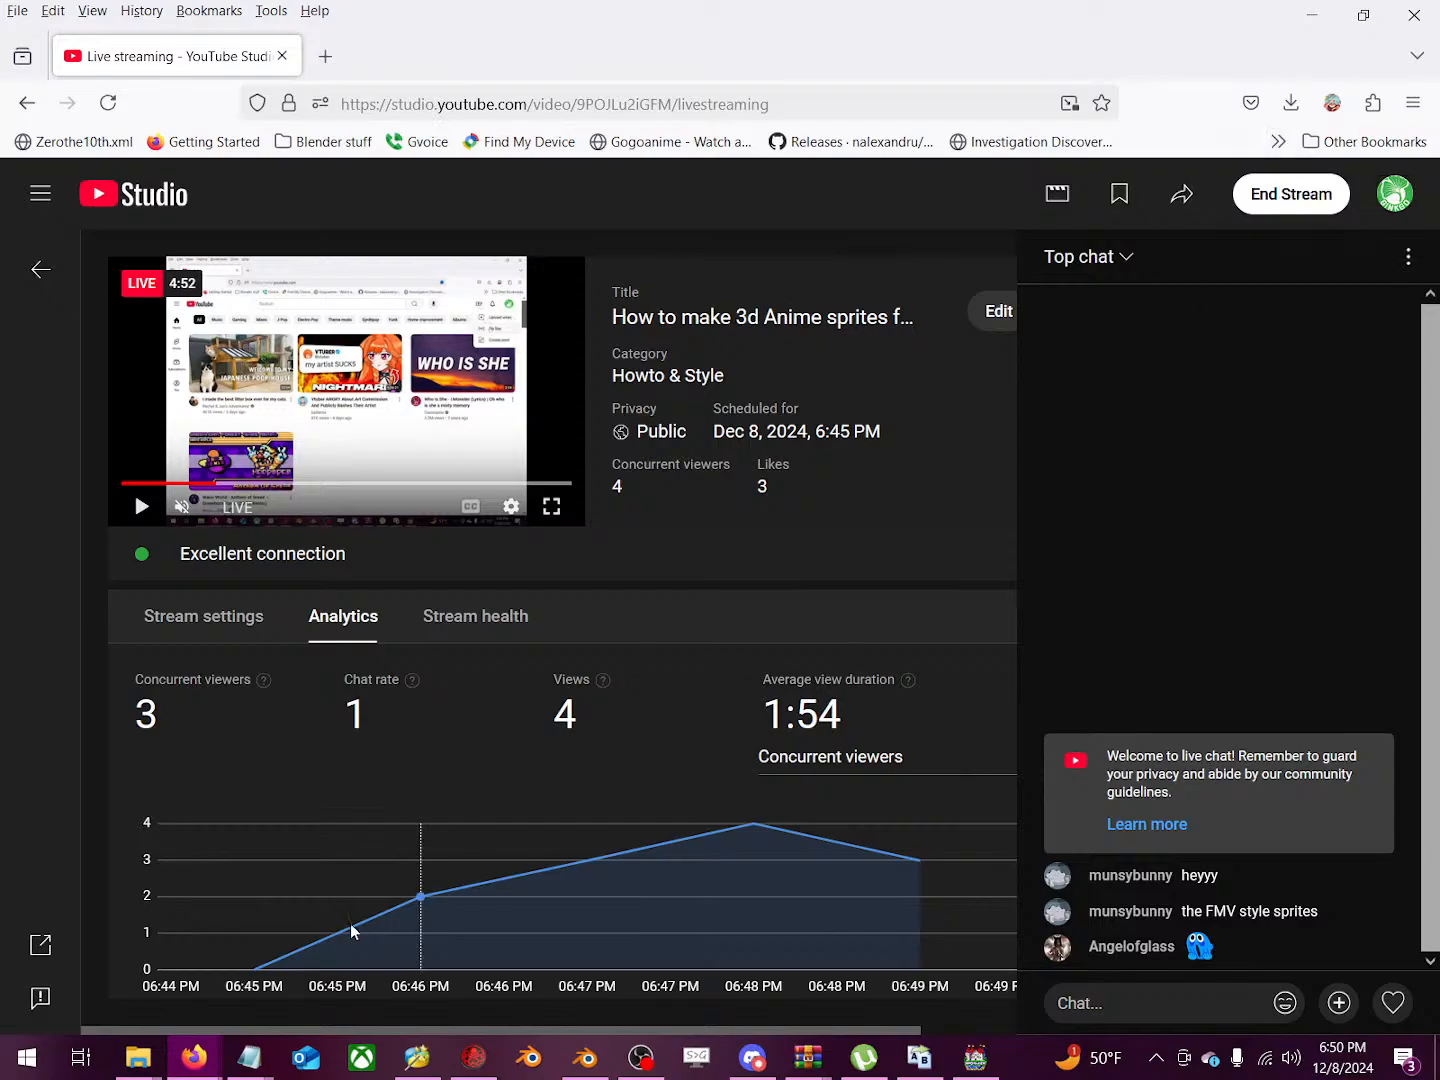
Step: Bring up the resourses.txt notes in Notepad and narrow the window so the stream dashboard shows beside it
{"action": "mouse_move", "coordinate": [256, 1065]}
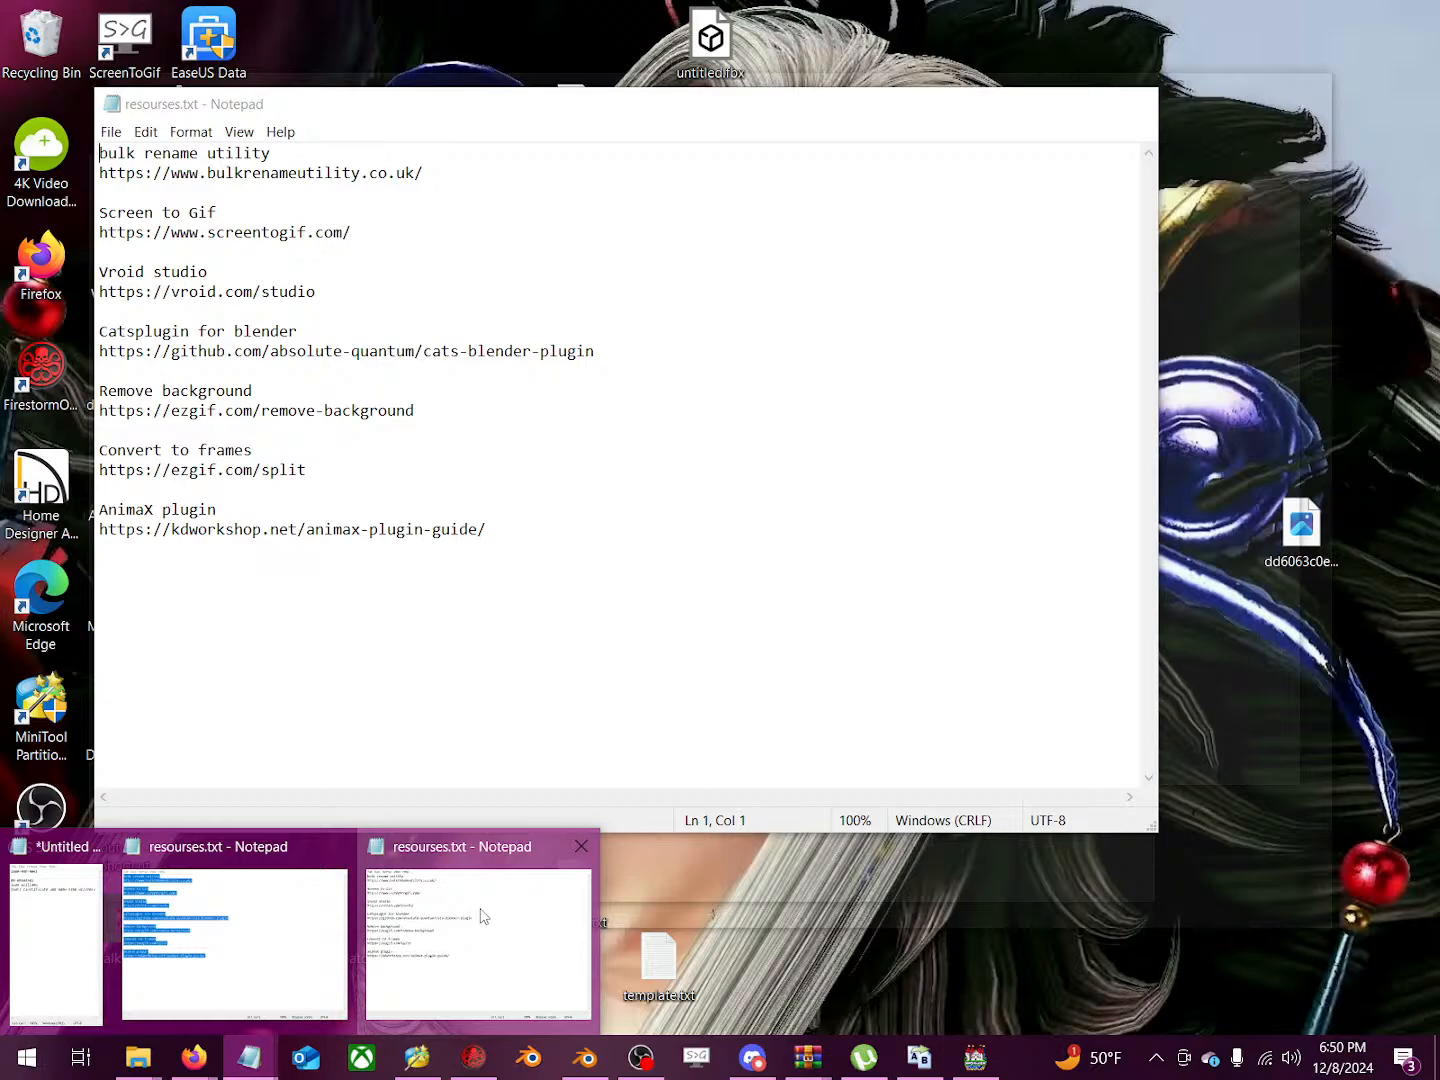
{"action": "left_click", "coordinate": [483, 915]}
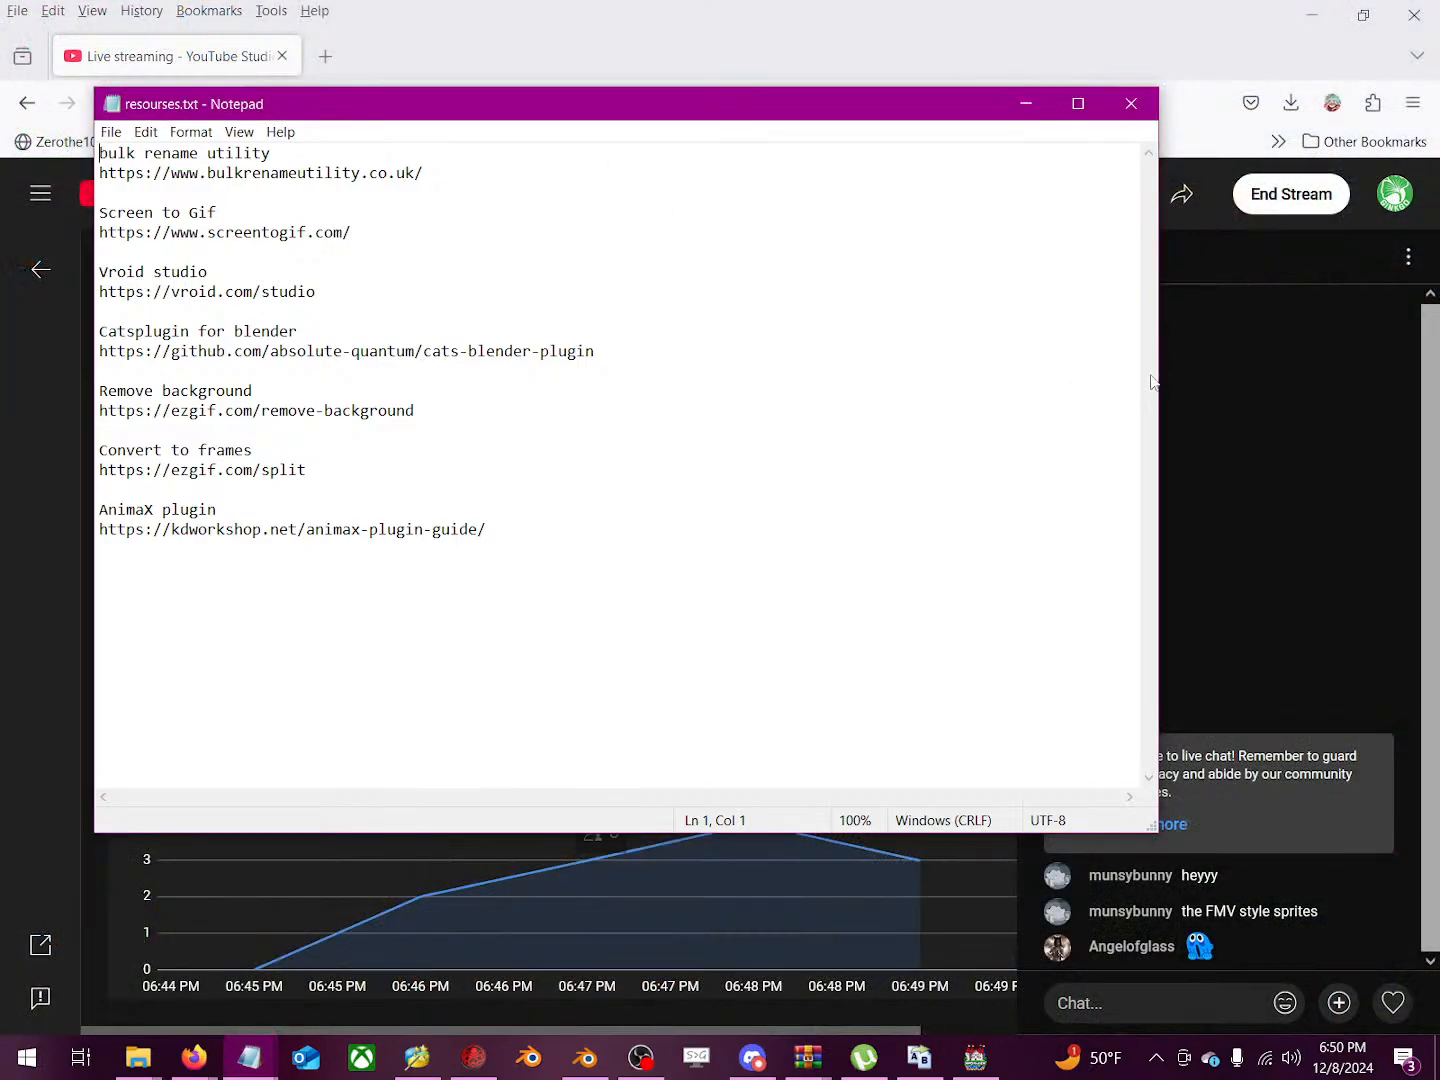
{"action": "left_click_drag", "start_coordinate": [1162, 378], "coordinate": [779, 428]}
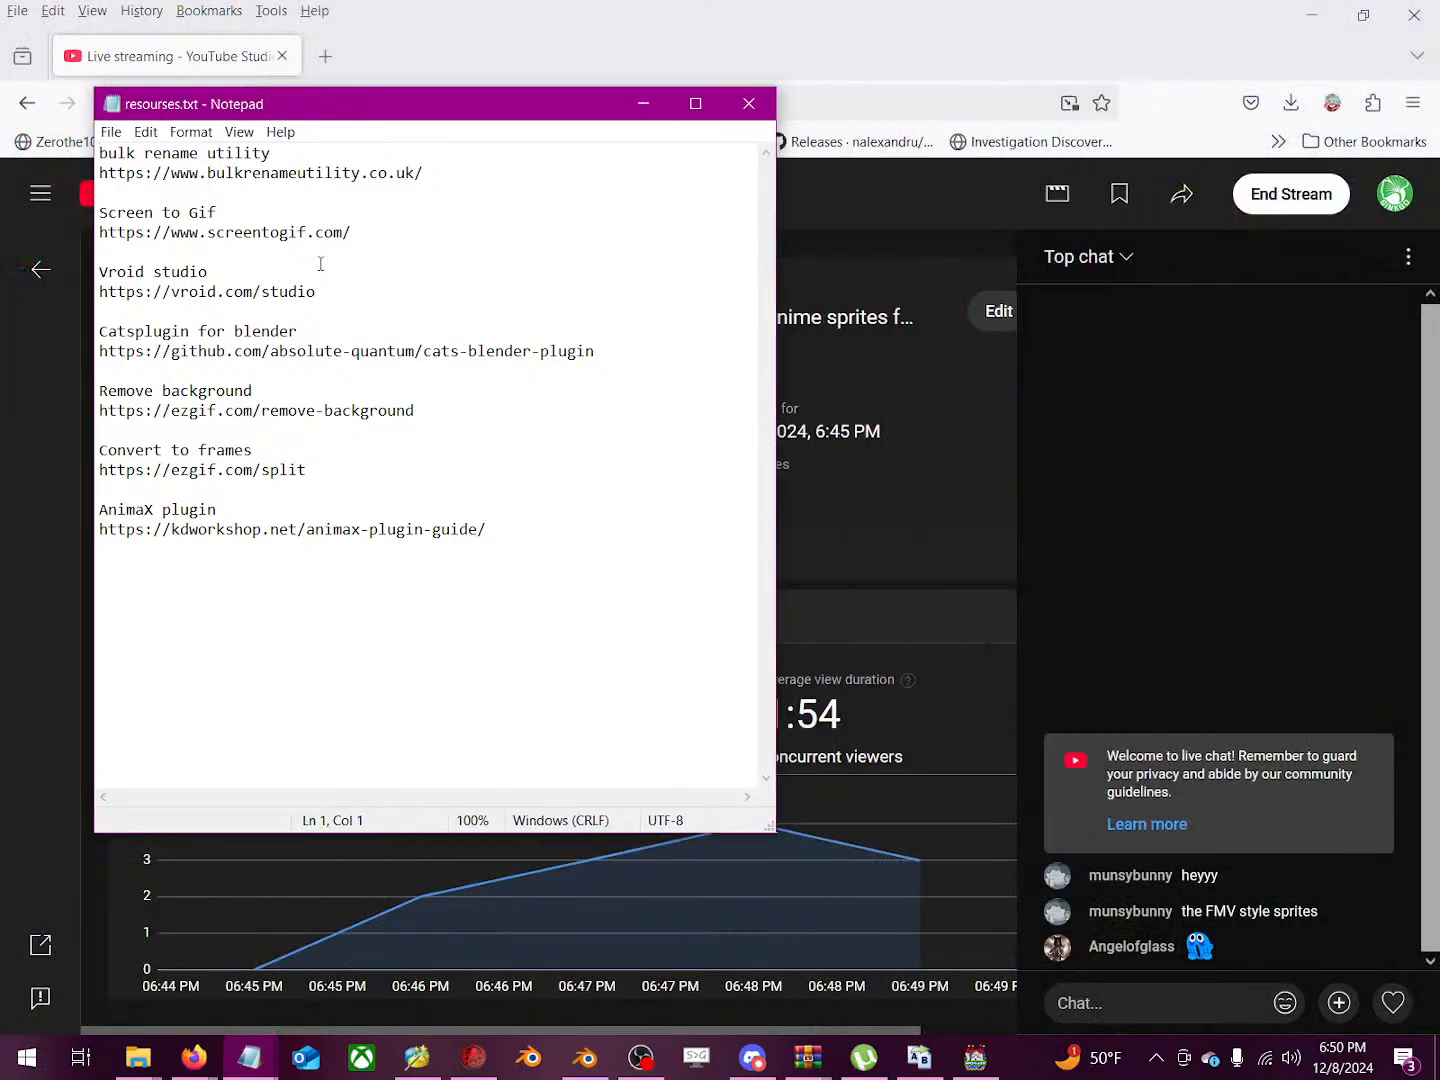
Step: Go through the listed tools in resourses.txt, highlighting each entry from bulk rename utility to the AnimaX plugin, and return to the stream dashboard
{"action": "left_click_drag", "start_coordinate": [207, 152], "coordinate": [258, 190]}
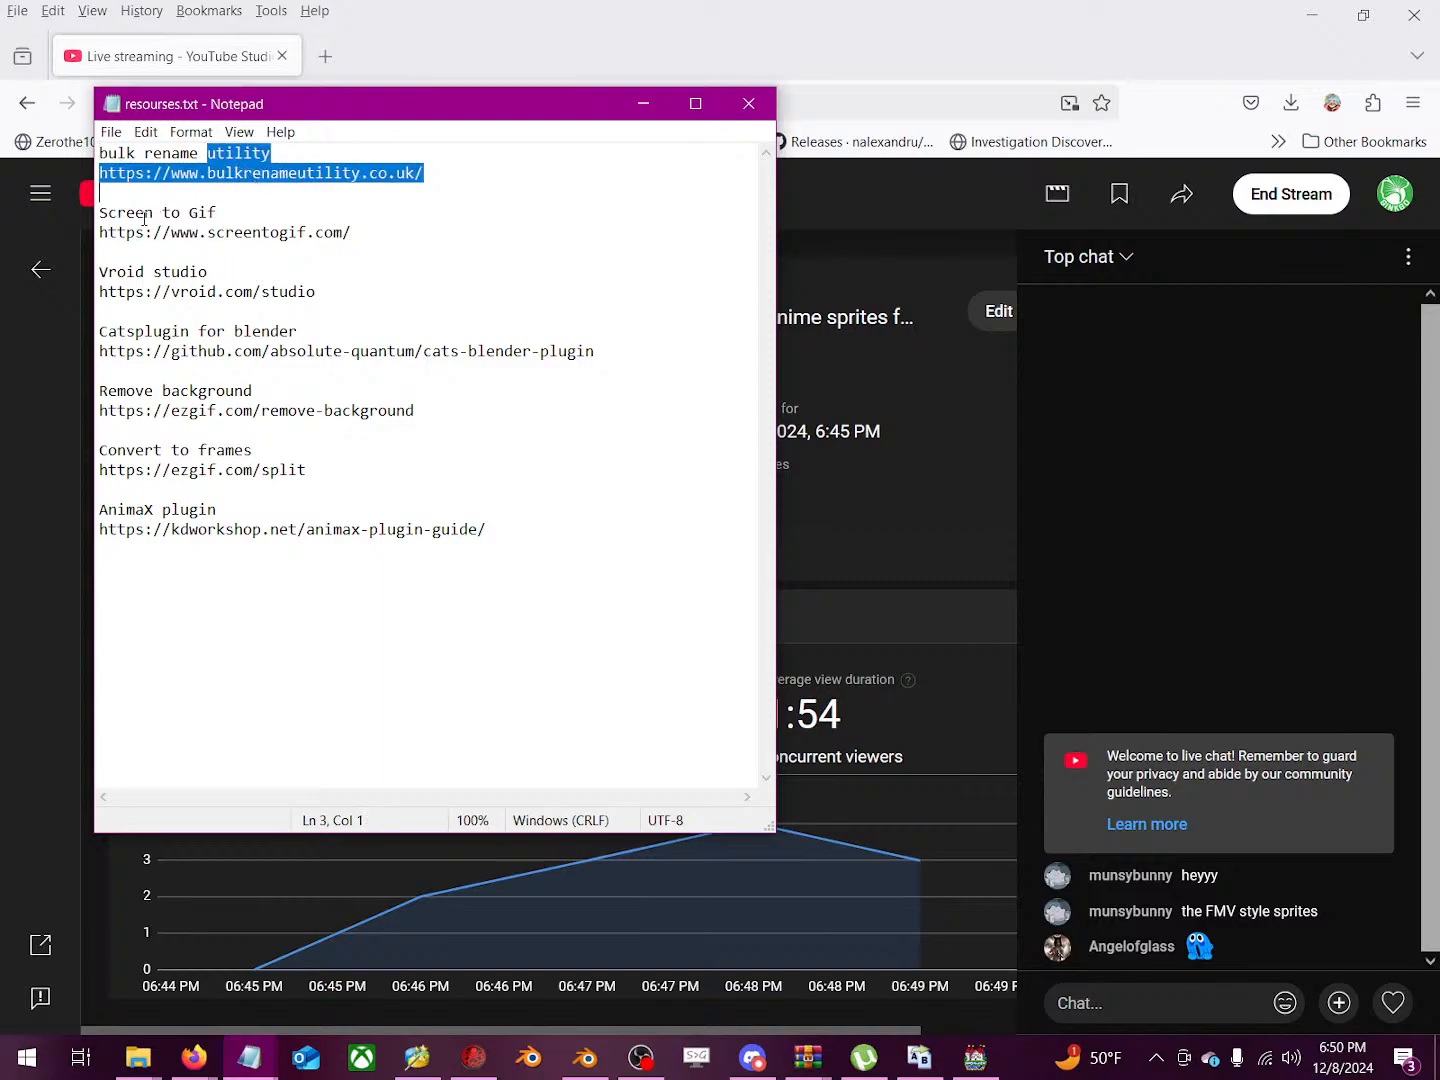
{"action": "left_click_drag", "start_coordinate": [99, 217], "coordinate": [231, 222]}
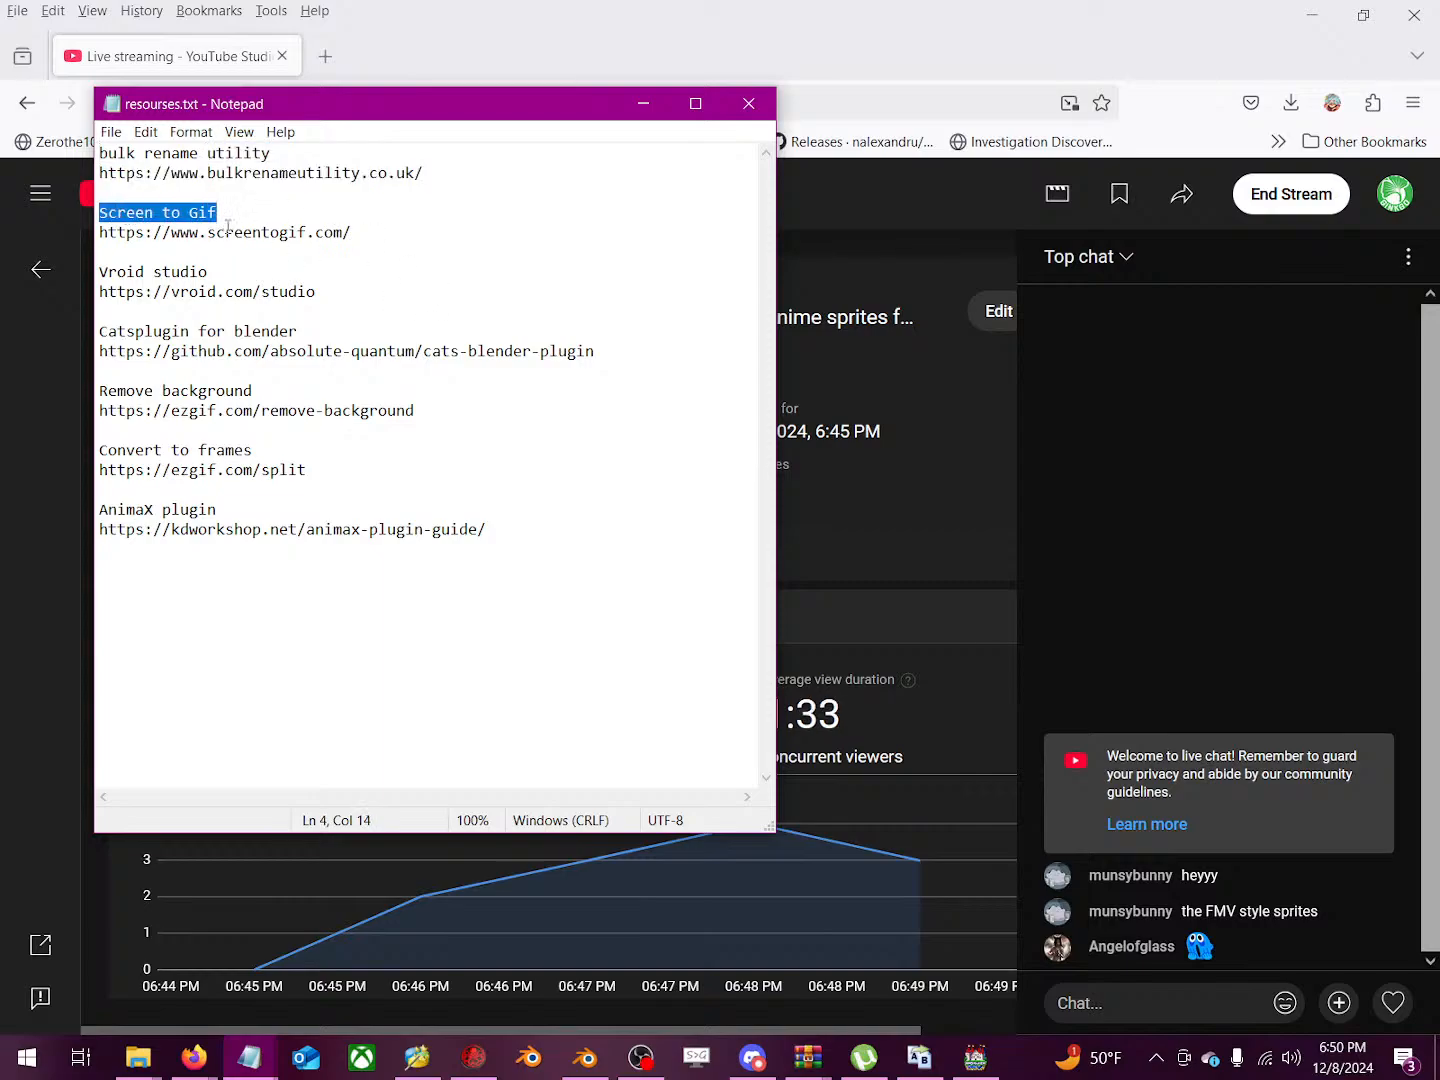
{"action": "left_click_drag", "start_coordinate": [101, 276], "coordinate": [242, 263]}
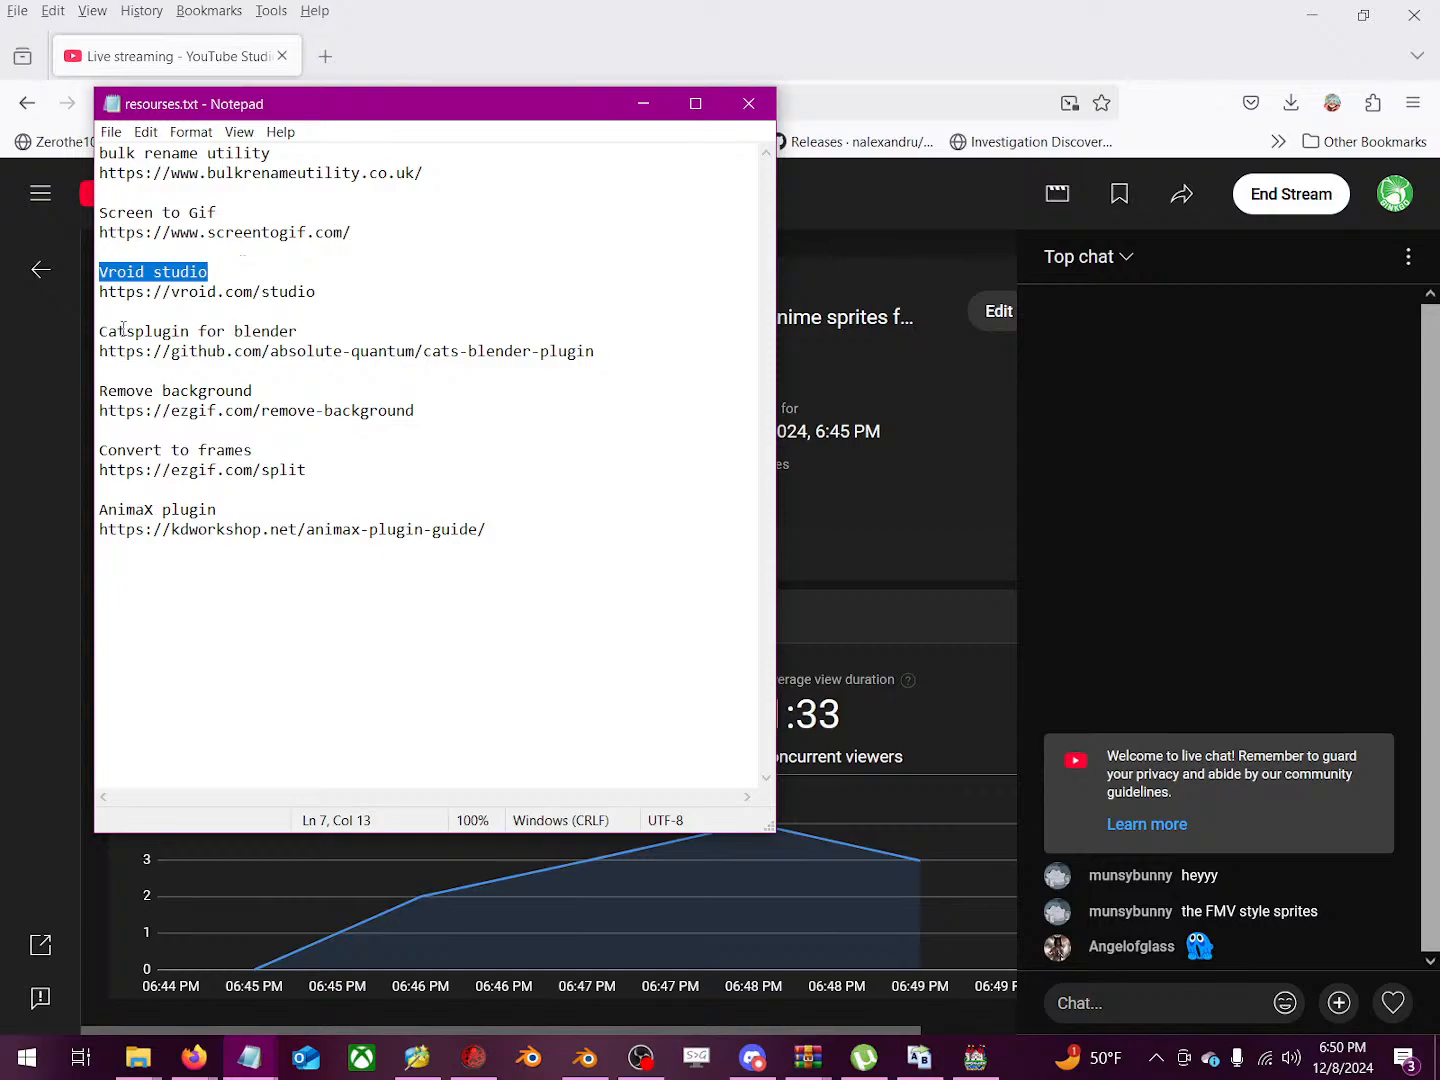
{"action": "left_click_drag", "start_coordinate": [99, 330], "coordinate": [364, 358]}
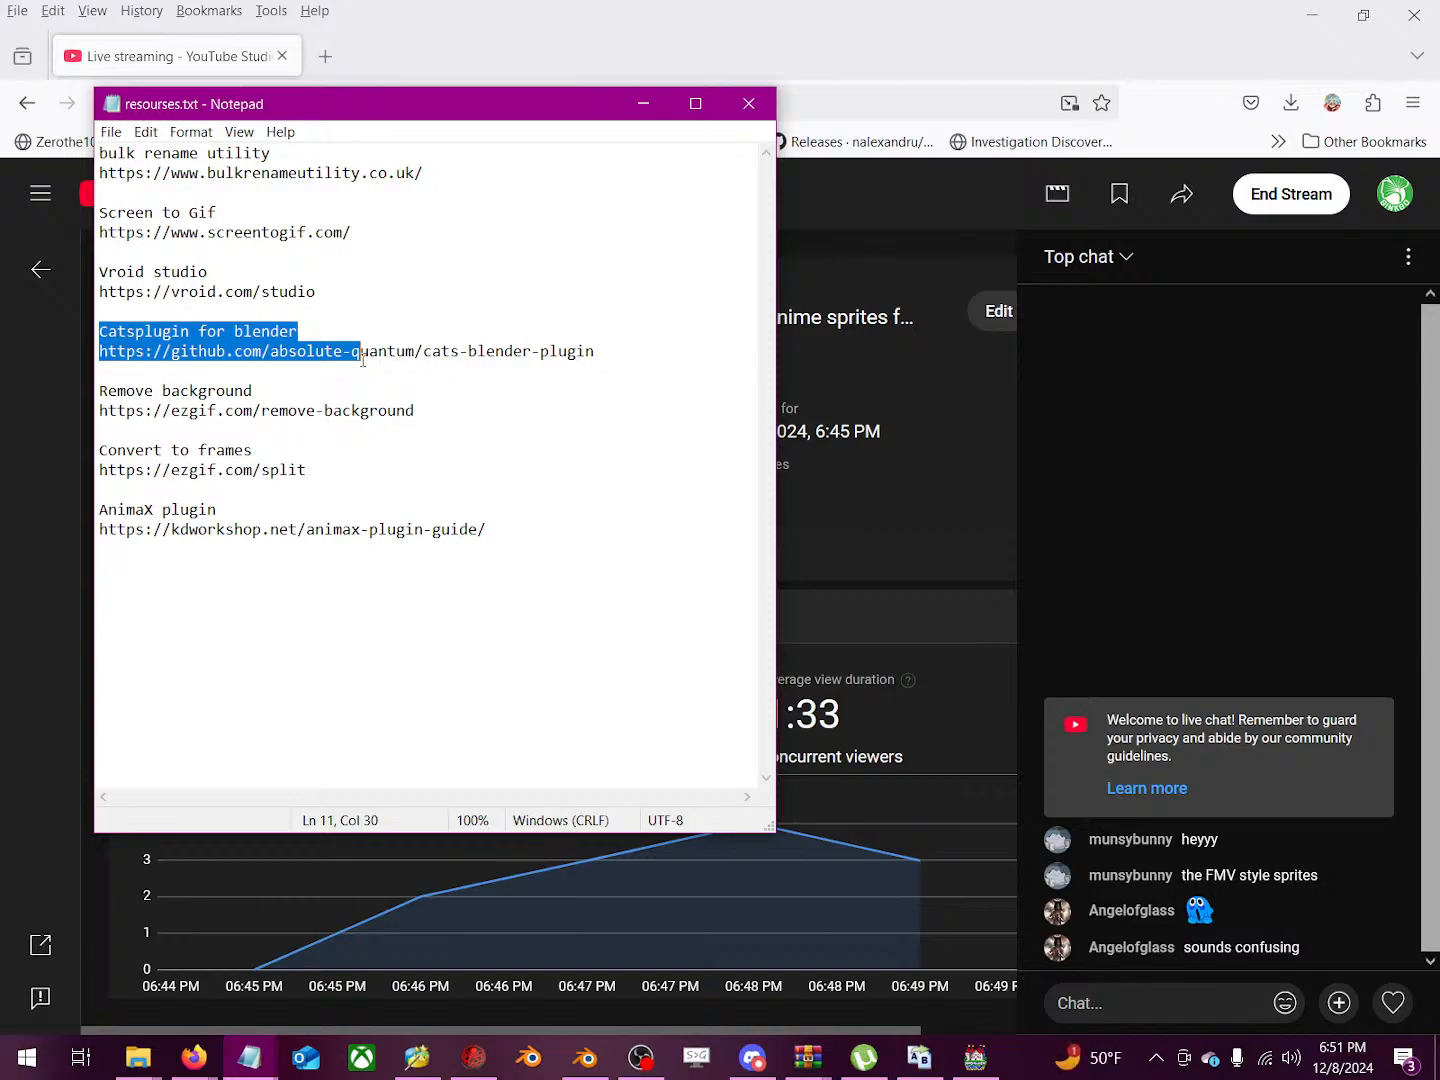
{"action": "left_click_drag", "start_coordinate": [207, 391], "coordinate": [219, 472]}
{"action": "left_click", "coordinate": [244, 471]}
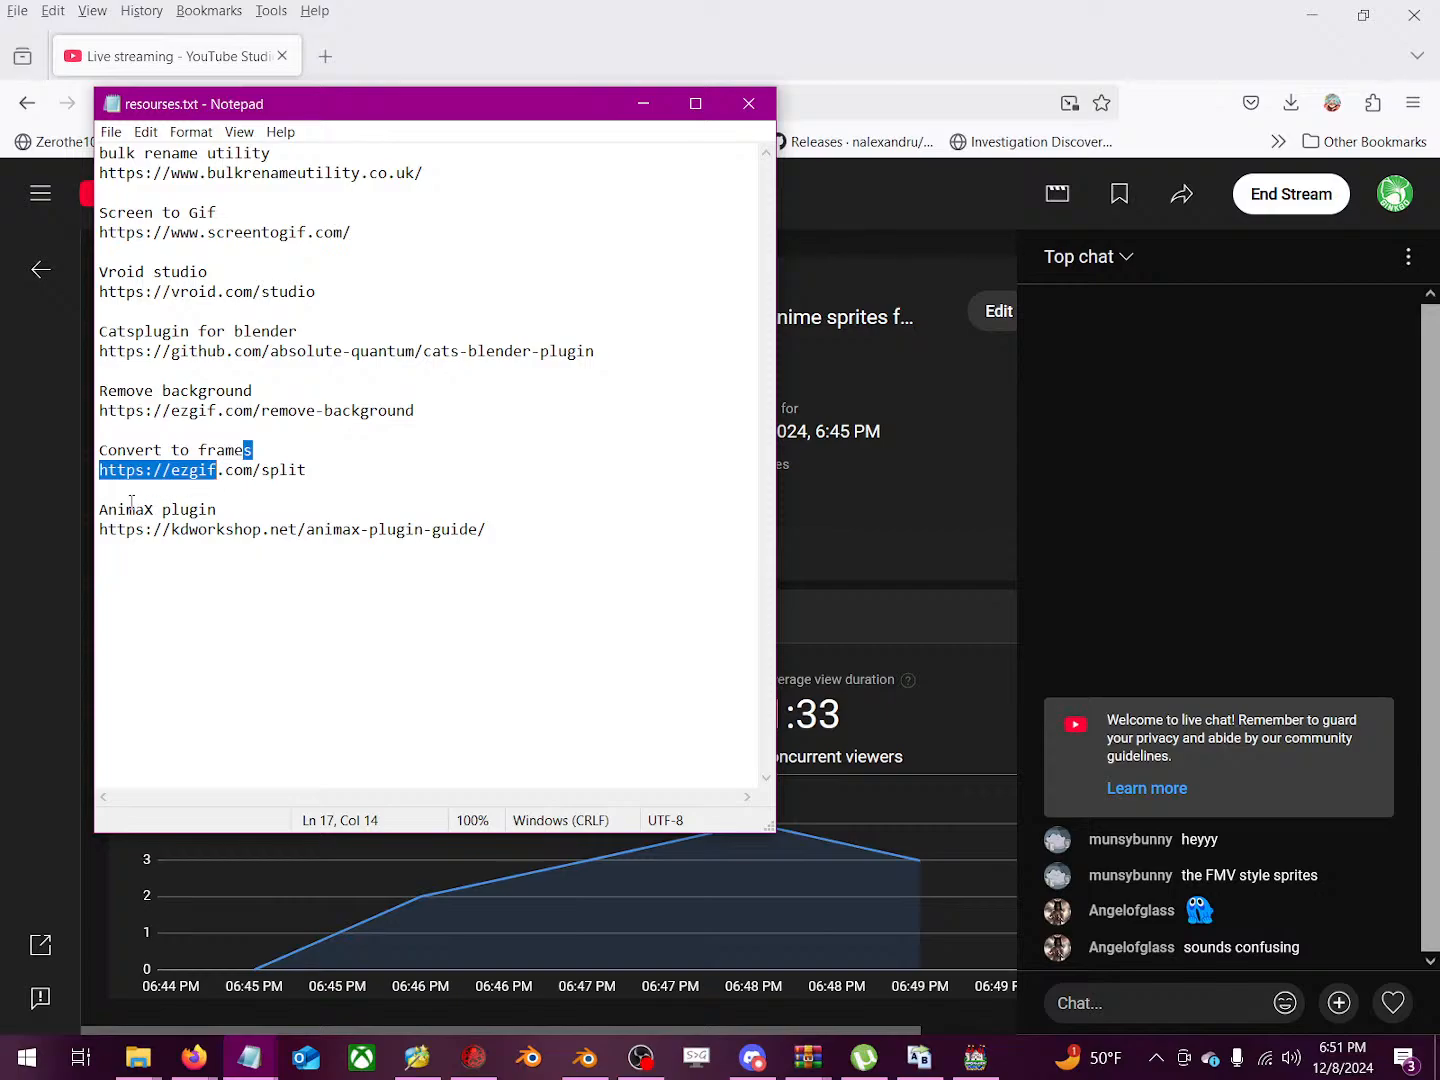
{"action": "left_click_drag", "start_coordinate": [127, 509], "coordinate": [144, 543]}
{"action": "left_click", "coordinate": [166, 544]}
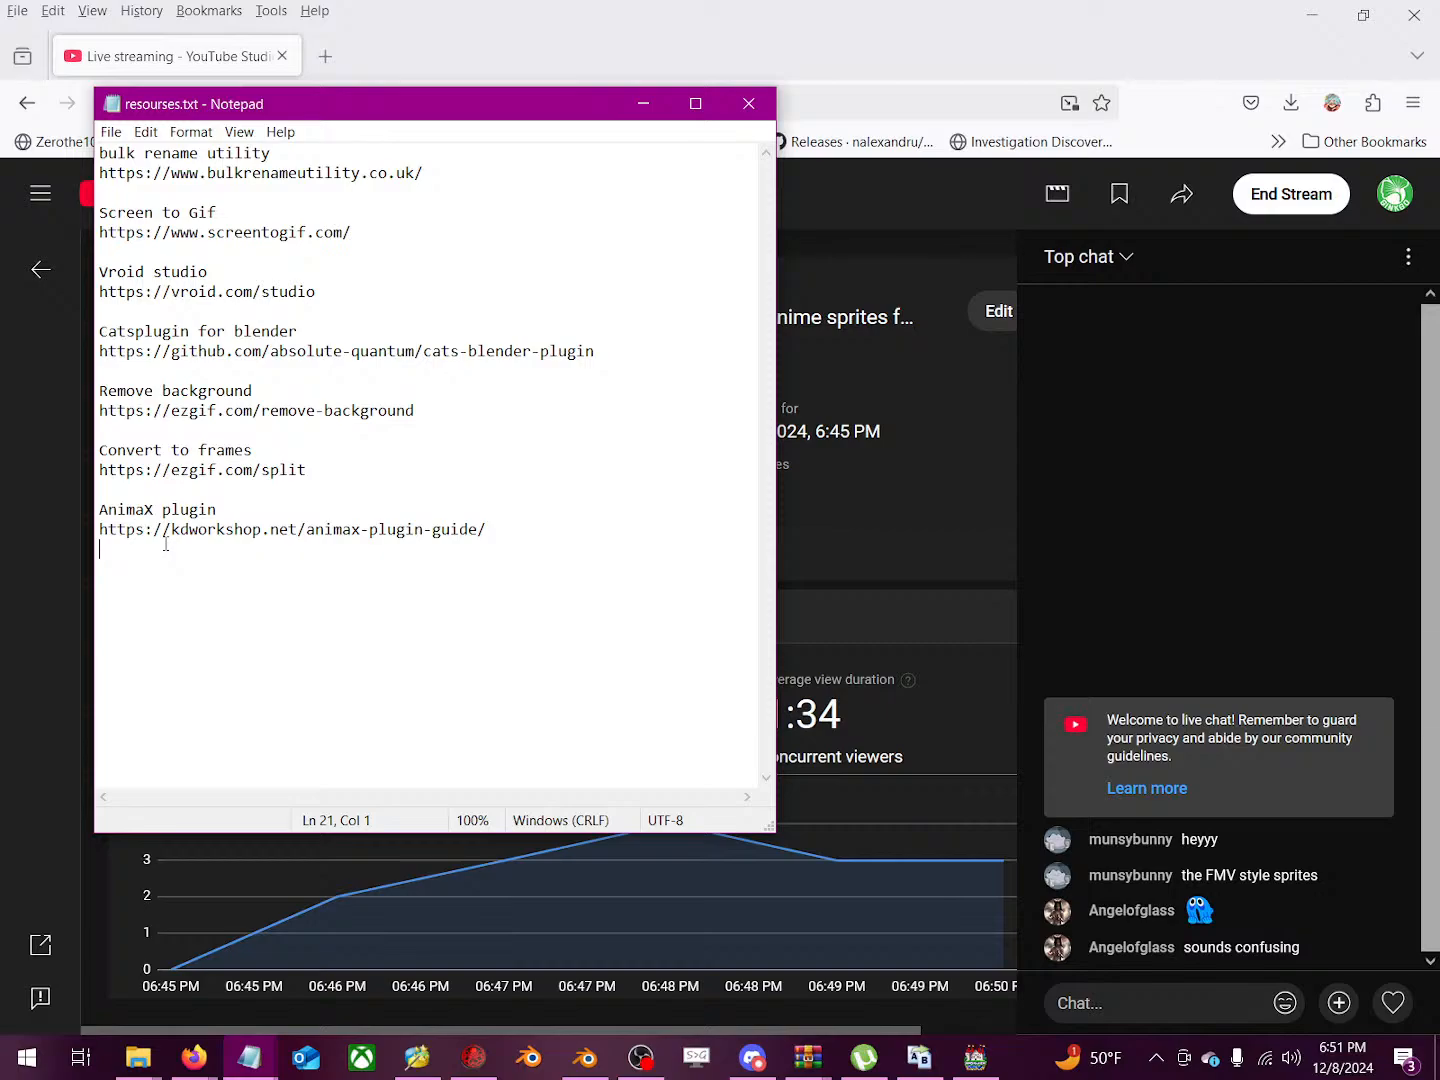
{"action": "left_click", "coordinate": [926, 646]}
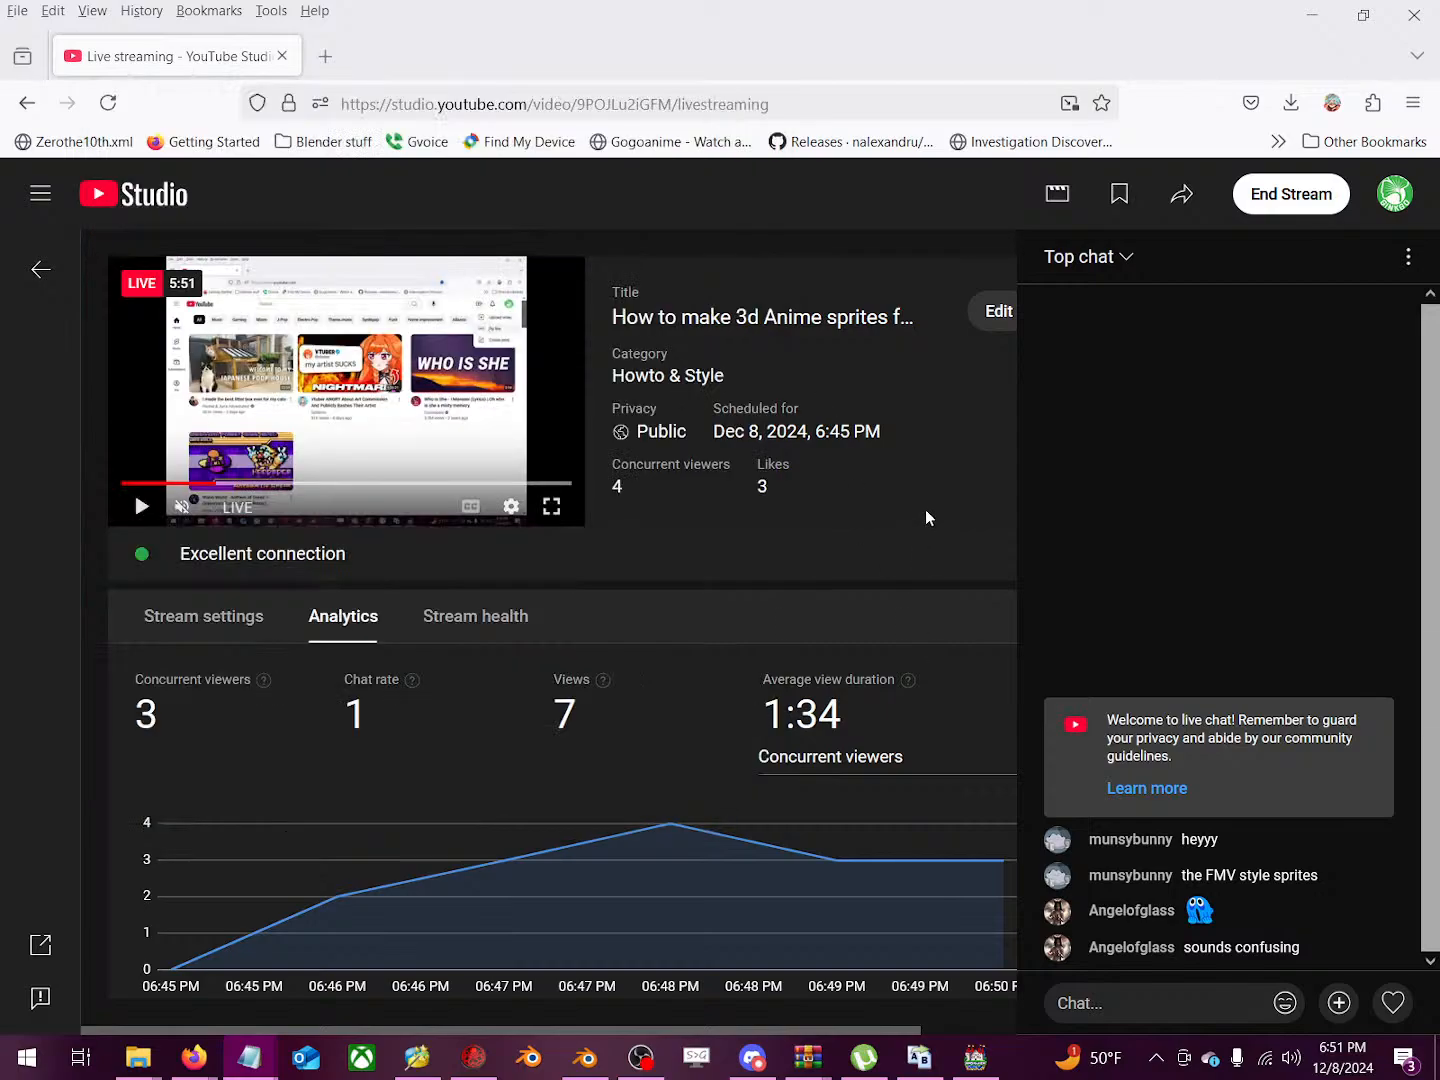
Step: Show the desktop, search the installed programs for "vroid" and launch VRoidStudio 1.29.2
{"action": "mouse_move", "coordinate": [962, 837]}
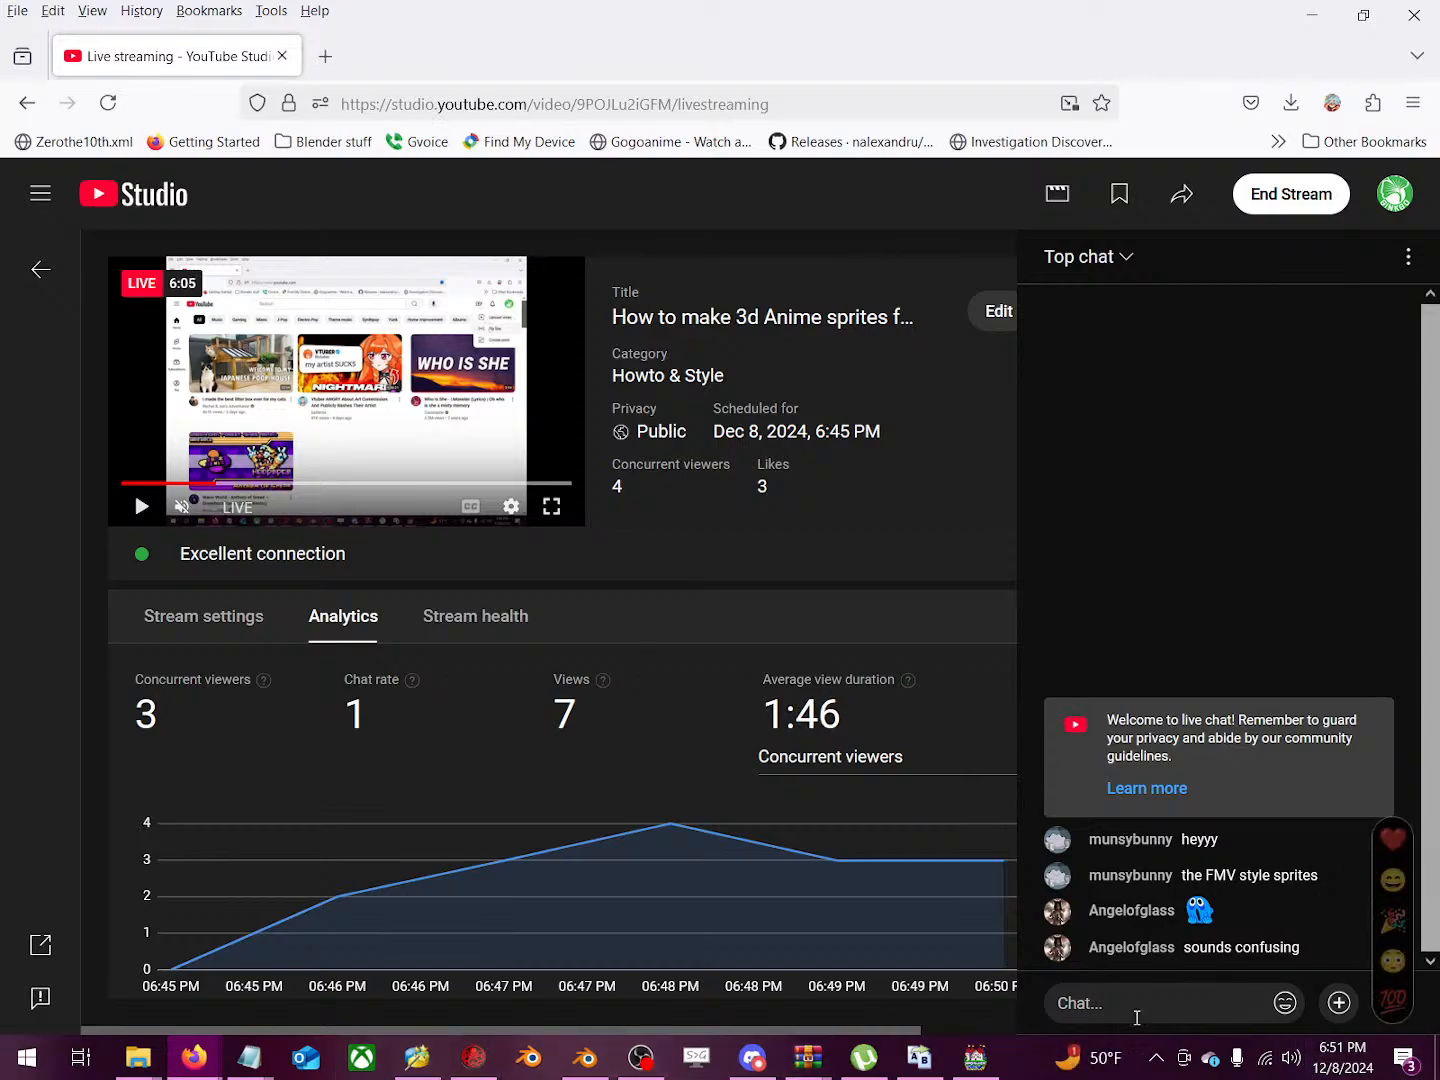
{"action": "left_click", "coordinate": [1437, 1062]}
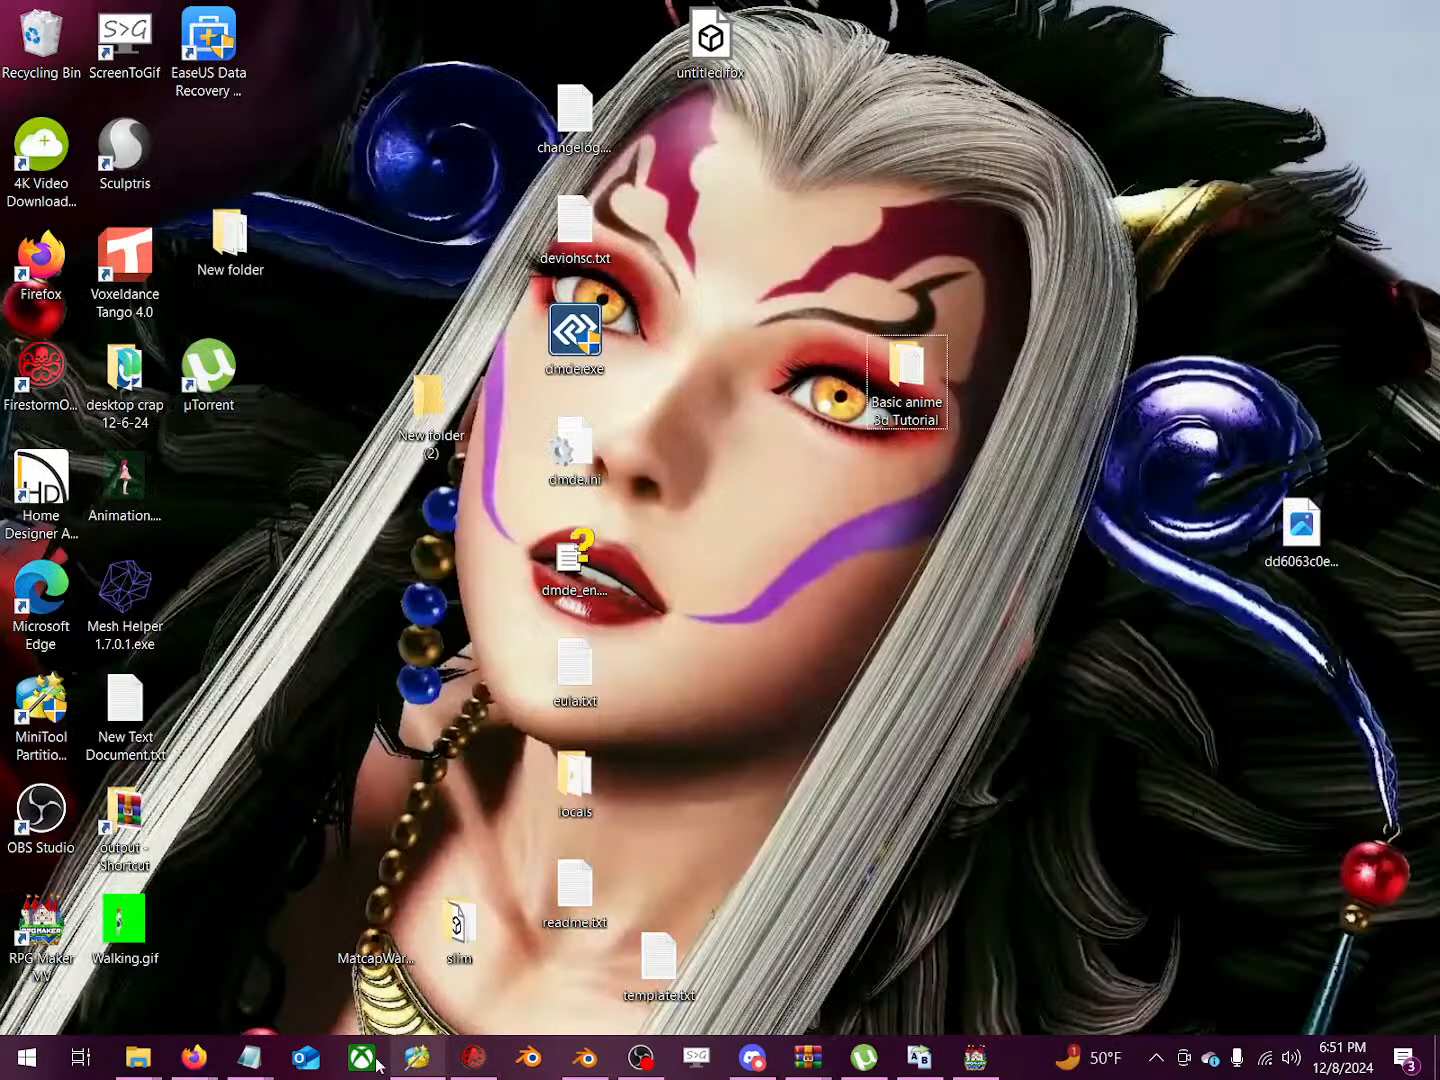
{"action": "left_click", "coordinate": [5, 1069]}
{"action": "type", "text": "vroid"}
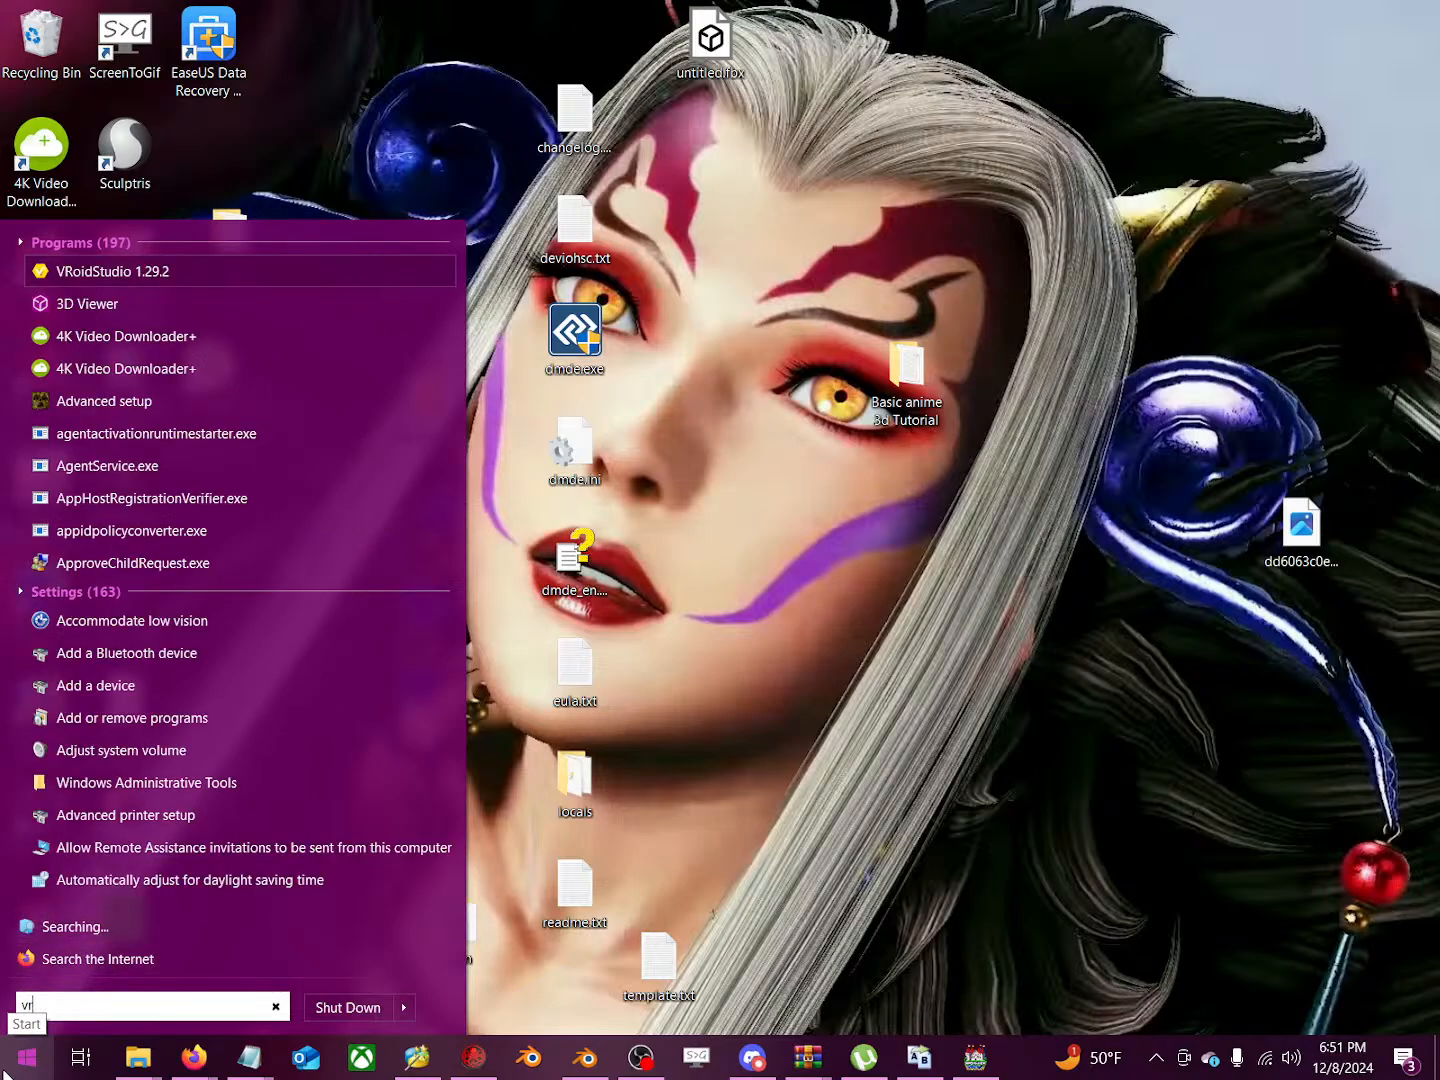
{"action": "left_click", "coordinate": [145, 271]}
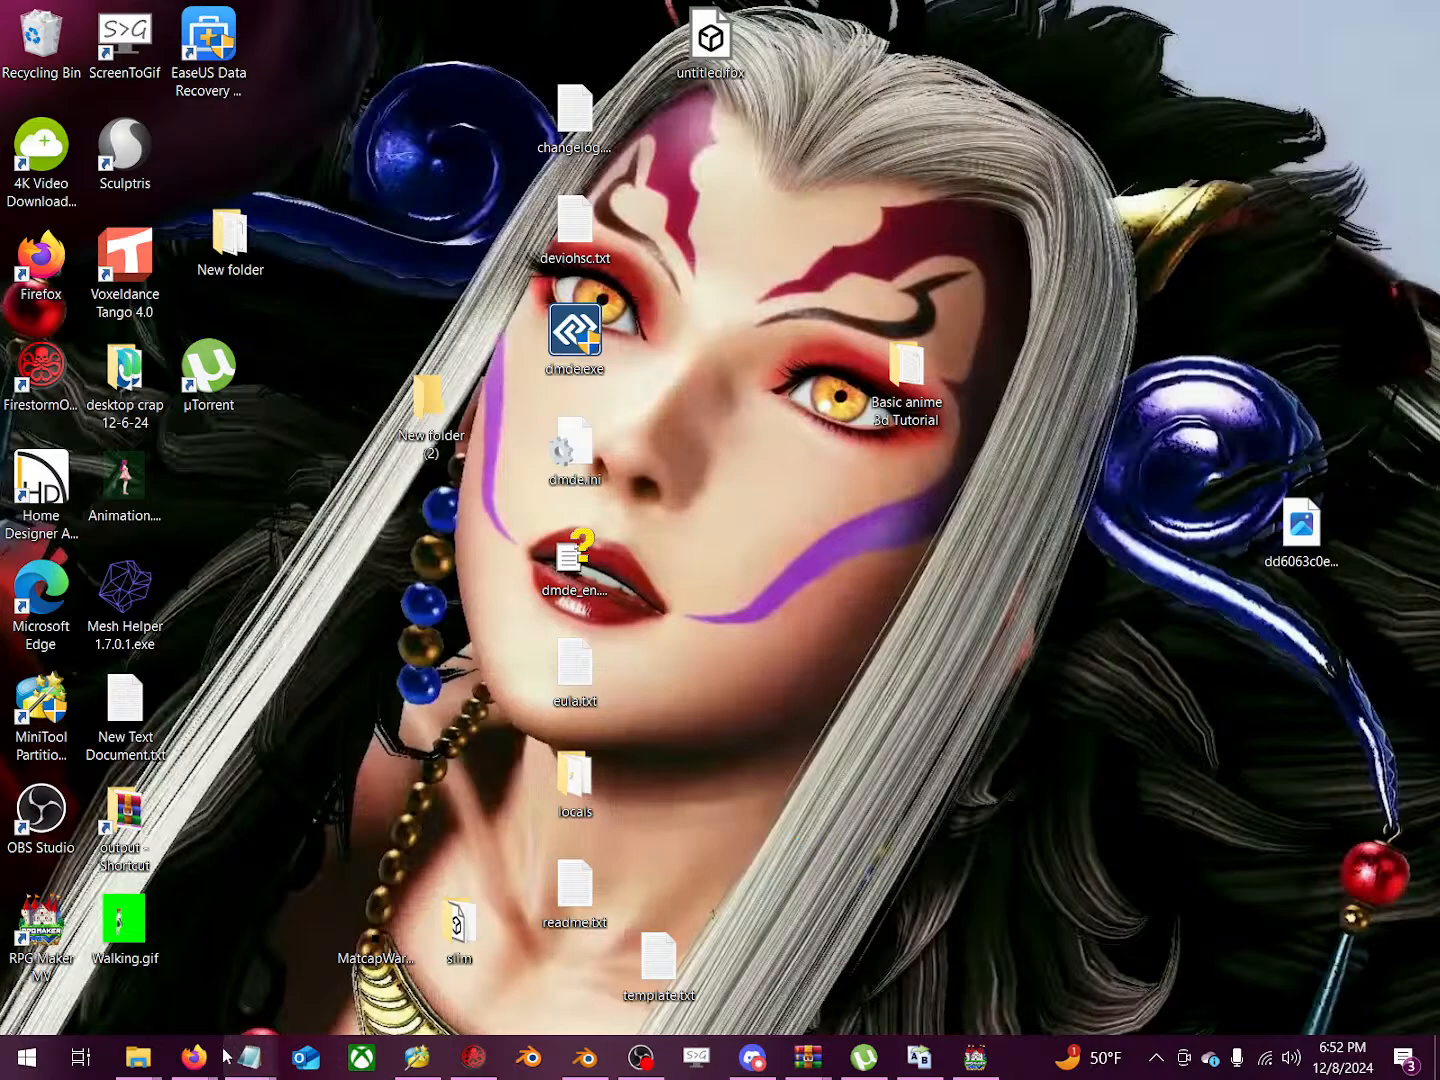
Step: Shrink the YouTube Studio browser to a smaller floating window and switch to VRoid Studio
{"action": "mouse_move", "coordinate": [193, 1058]}
{"action": "left_click", "coordinate": [395, 990]}
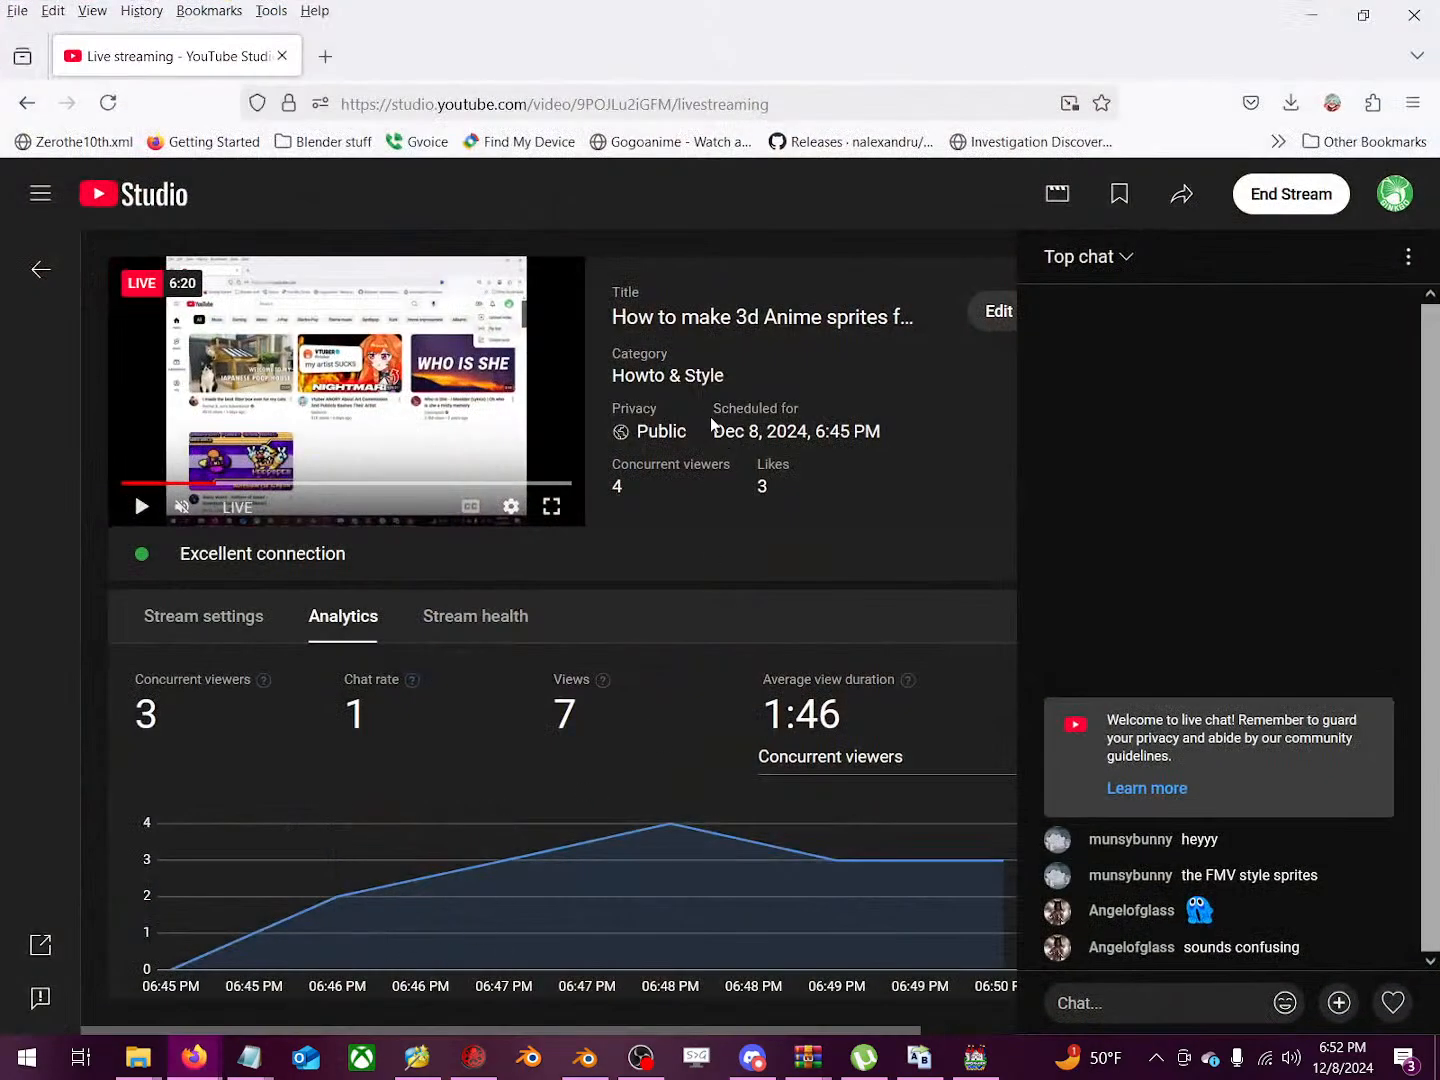
{"action": "left_click_drag", "start_coordinate": [842, 25], "coordinate": [740, 175]}
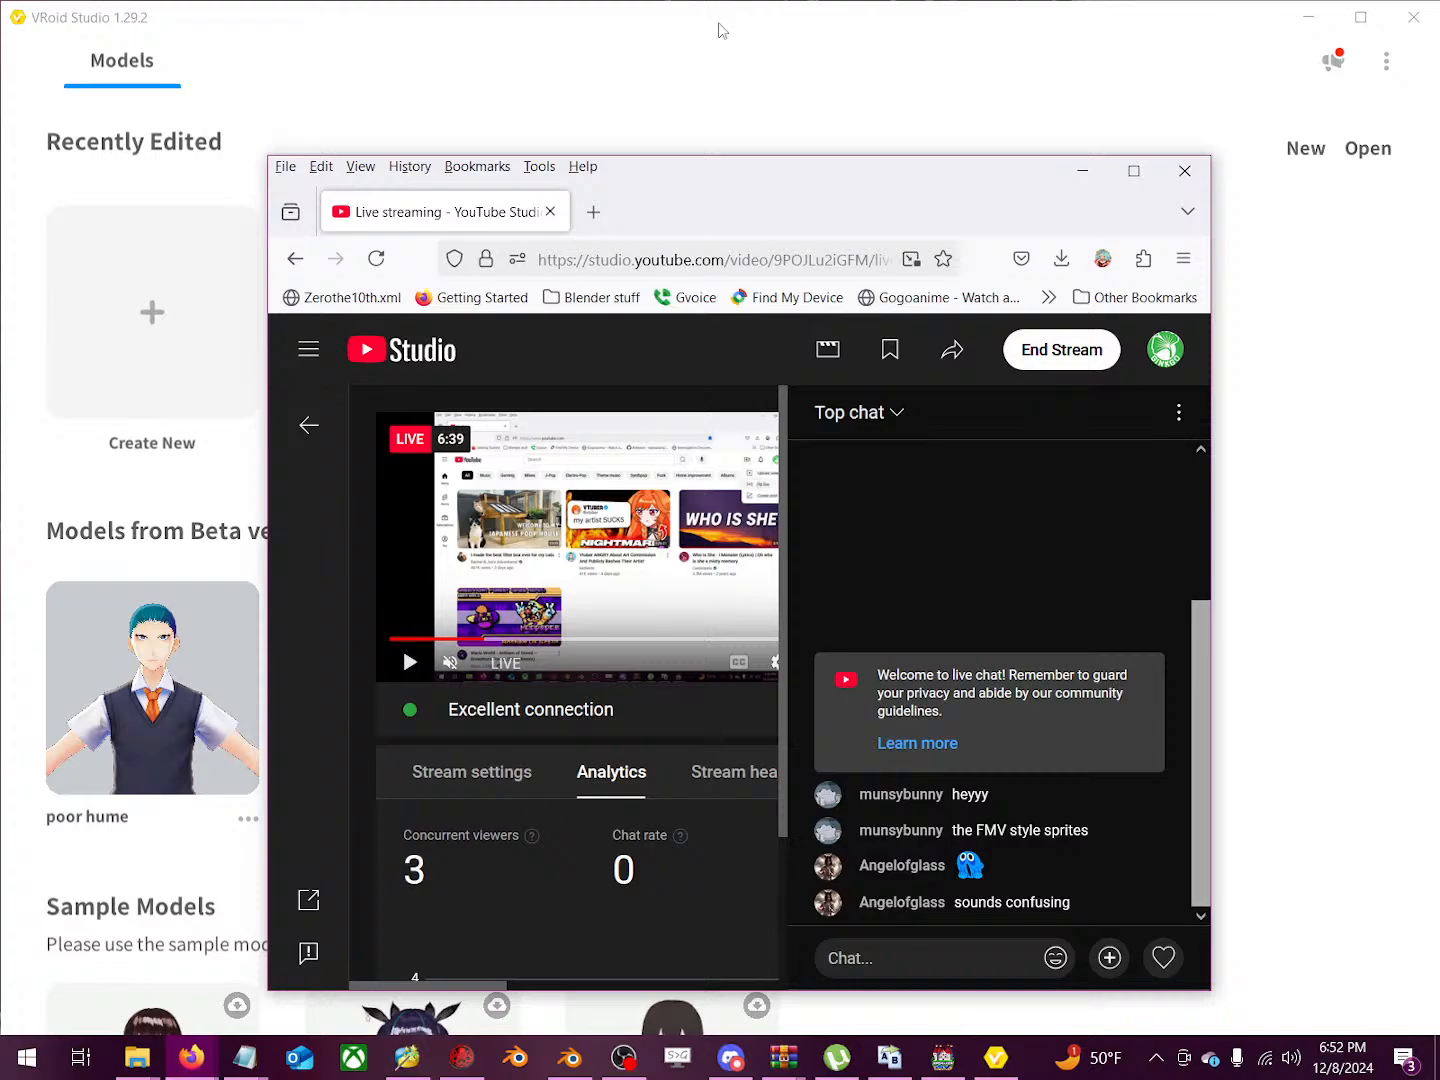
{"action": "left_click", "coordinate": [720, 27]}
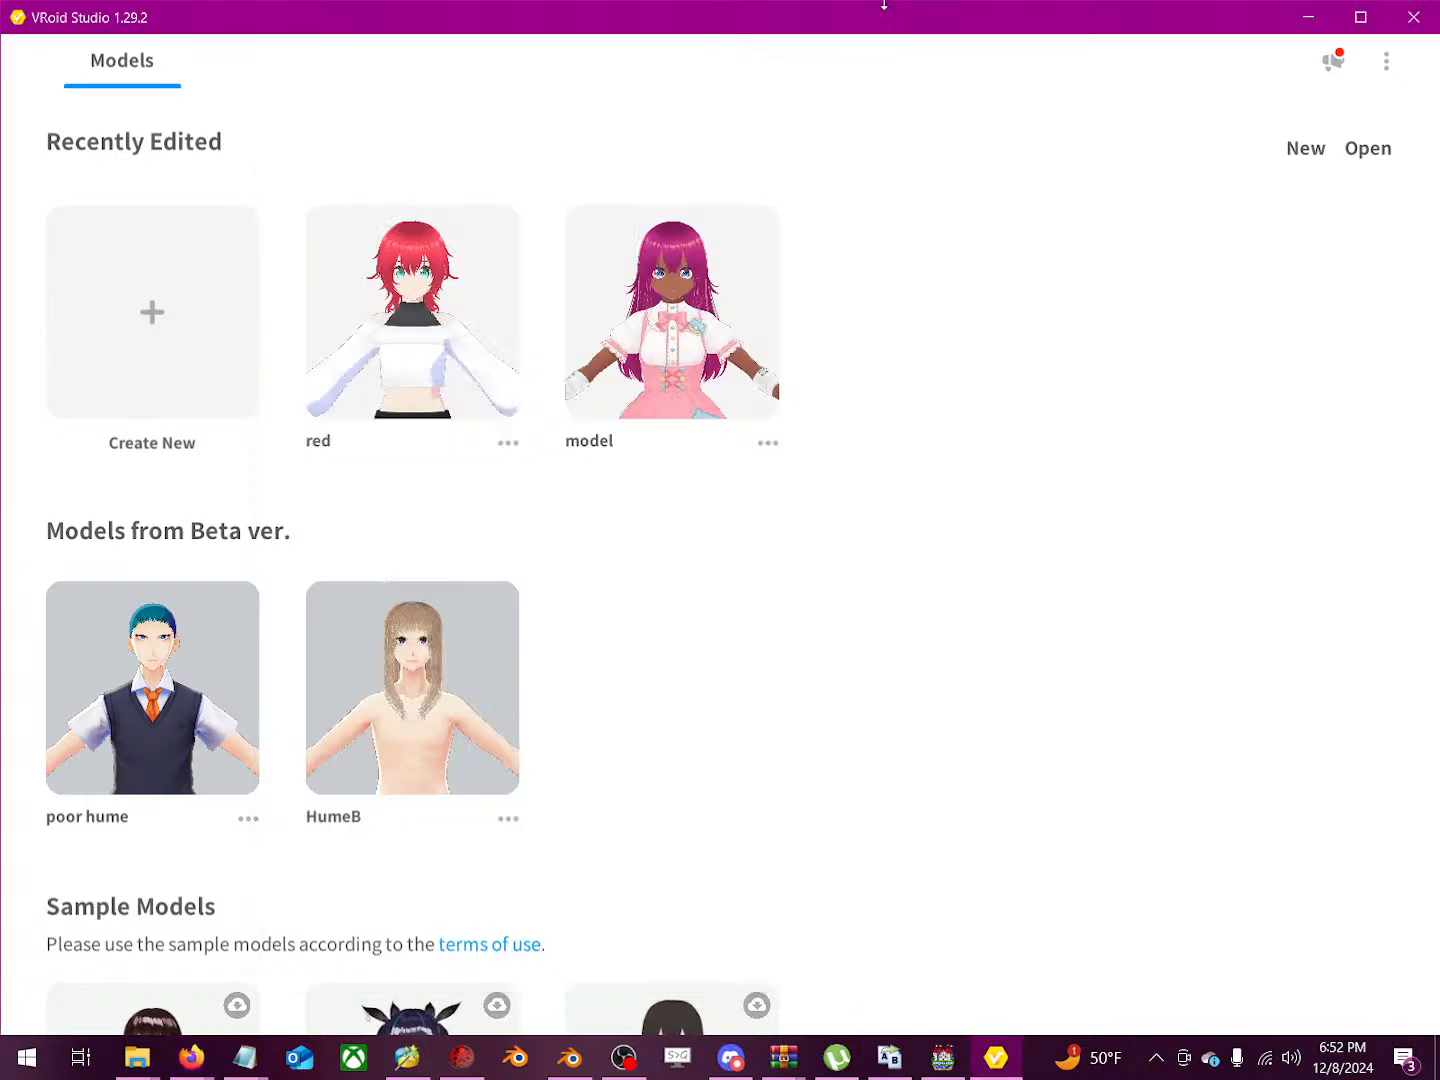
{"action": "left_click_drag", "start_coordinate": [884, 3], "coordinate": [929, 2]}
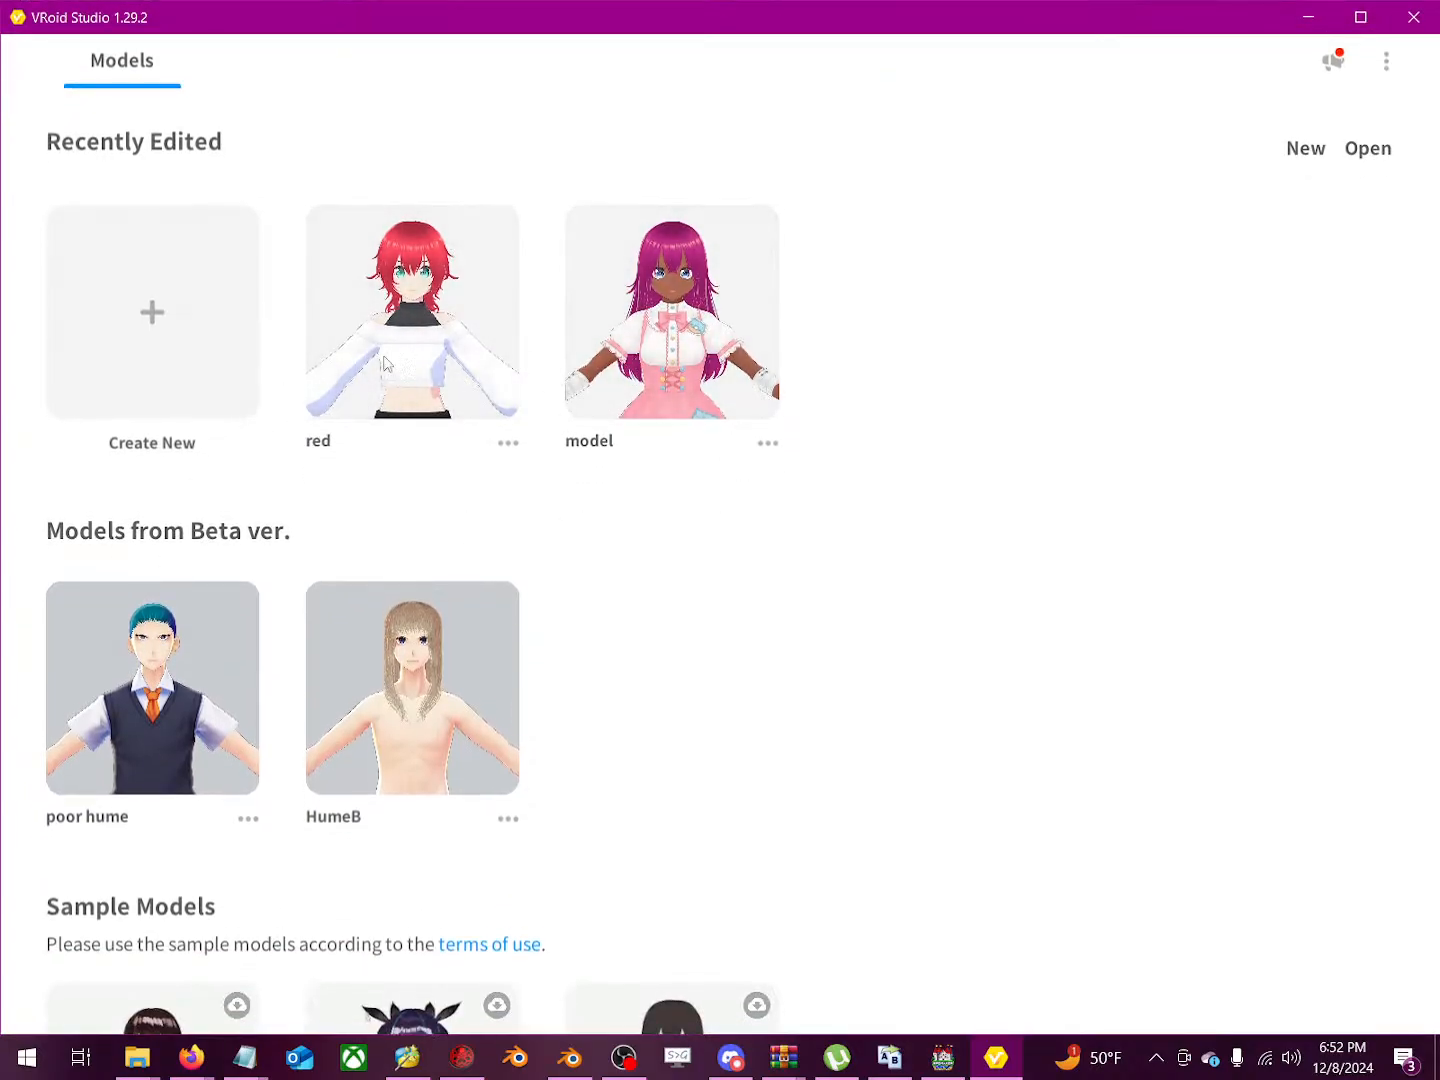
Step: Create a new character model from the Fem base and center its full body in the view
{"action": "left_click", "coordinate": [184, 314]}
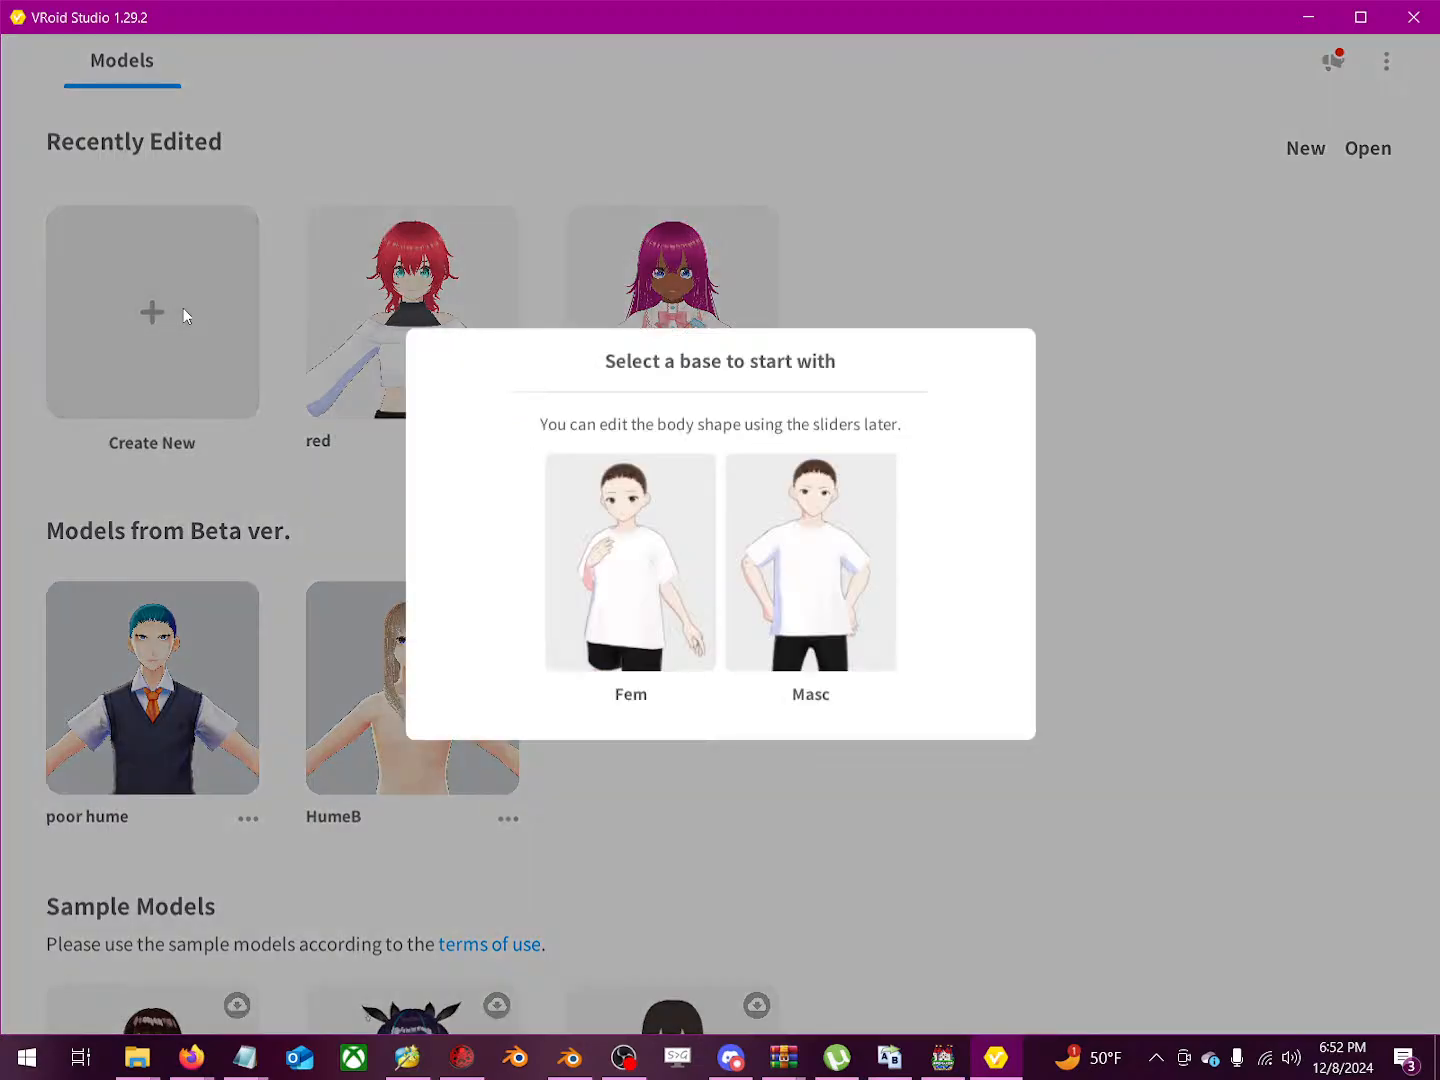
{"action": "left_click", "coordinate": [645, 541]}
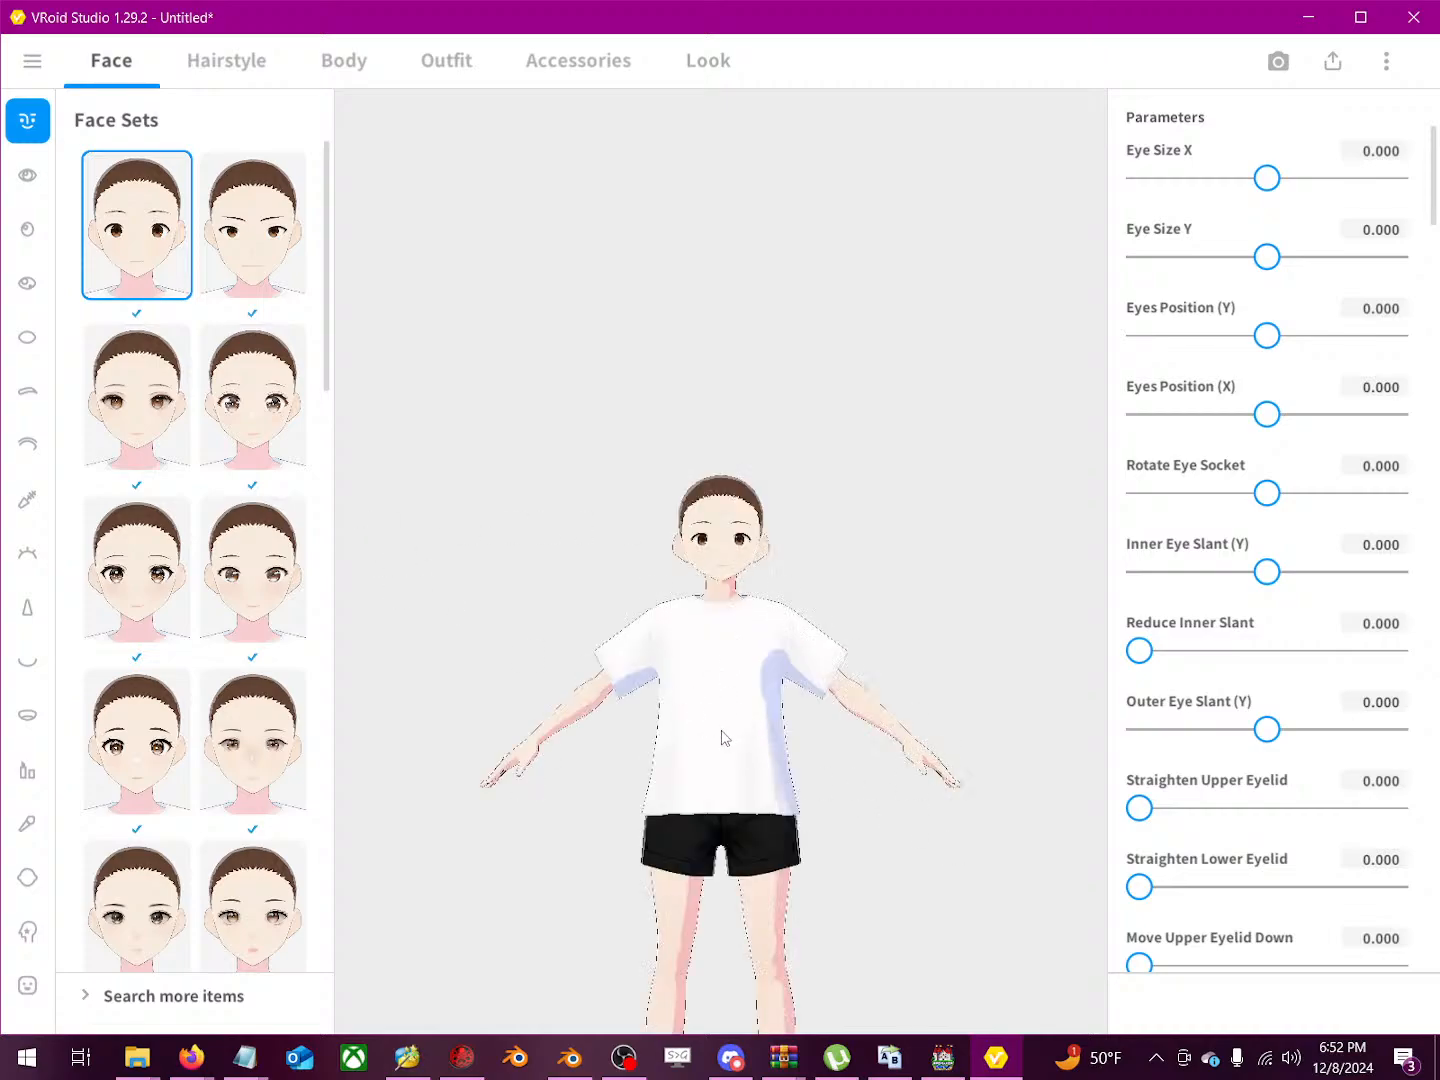
{"action": "middle_click_drag", "start_coordinate": [720, 735], "coordinate": [726, 472]}
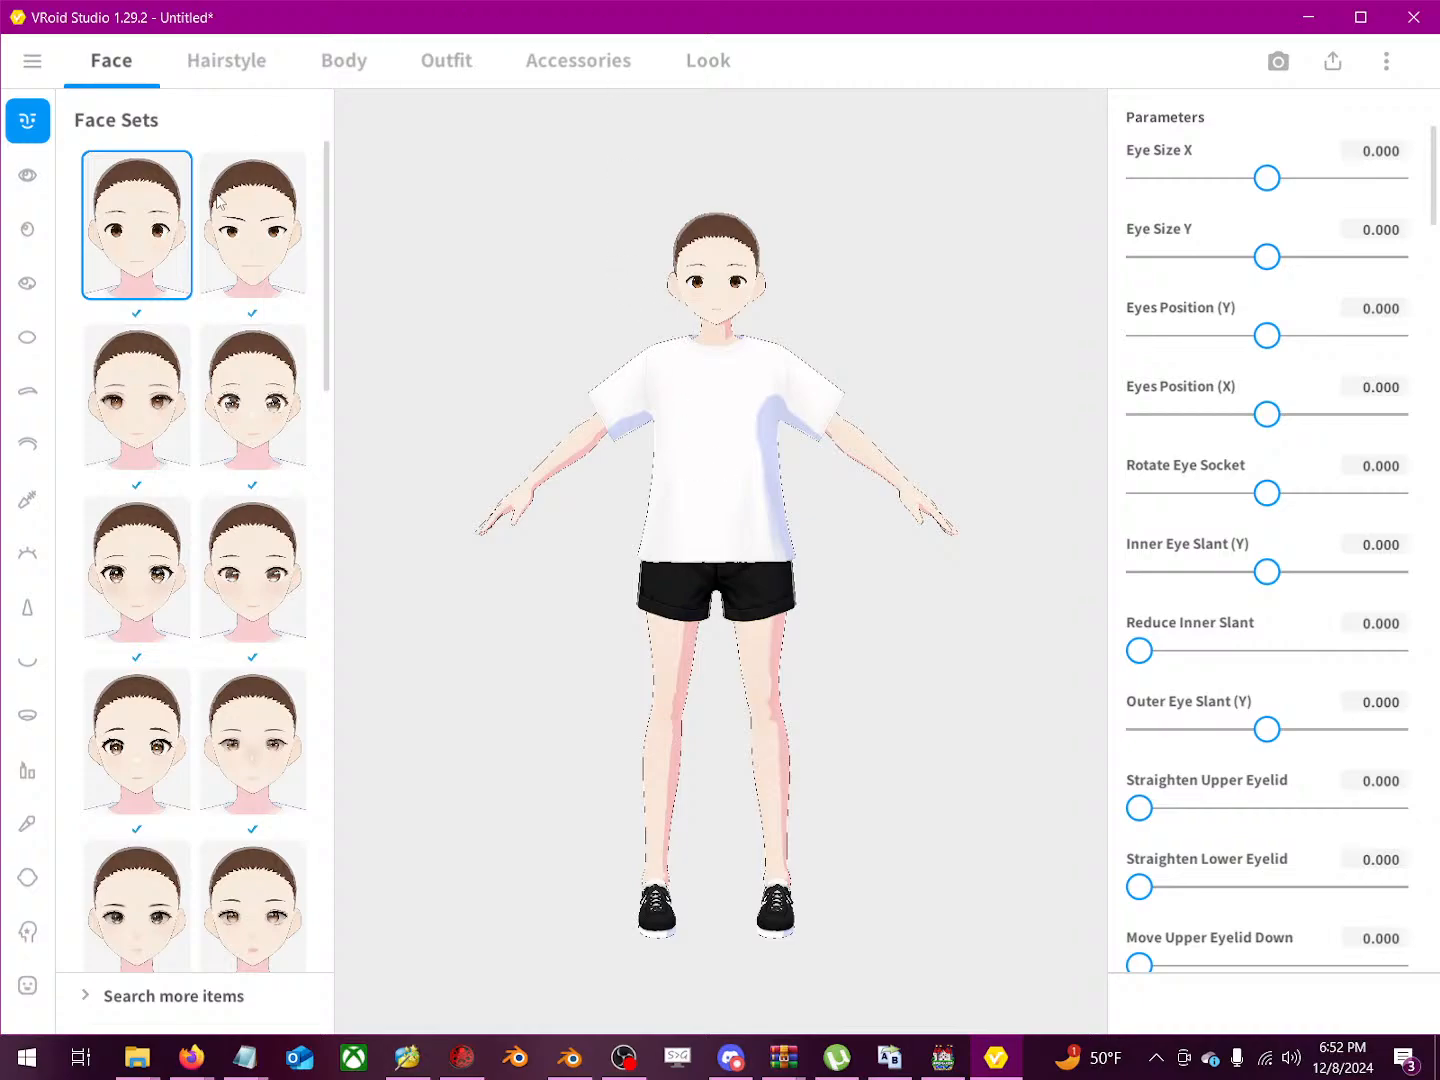
Step: Set Eye Size X to 0.557 and apply the grey sparkling eye set from the second row of Eyes Sets
{"action": "left_click_drag", "start_coordinate": [1278, 186], "coordinate": [1337, 210]}
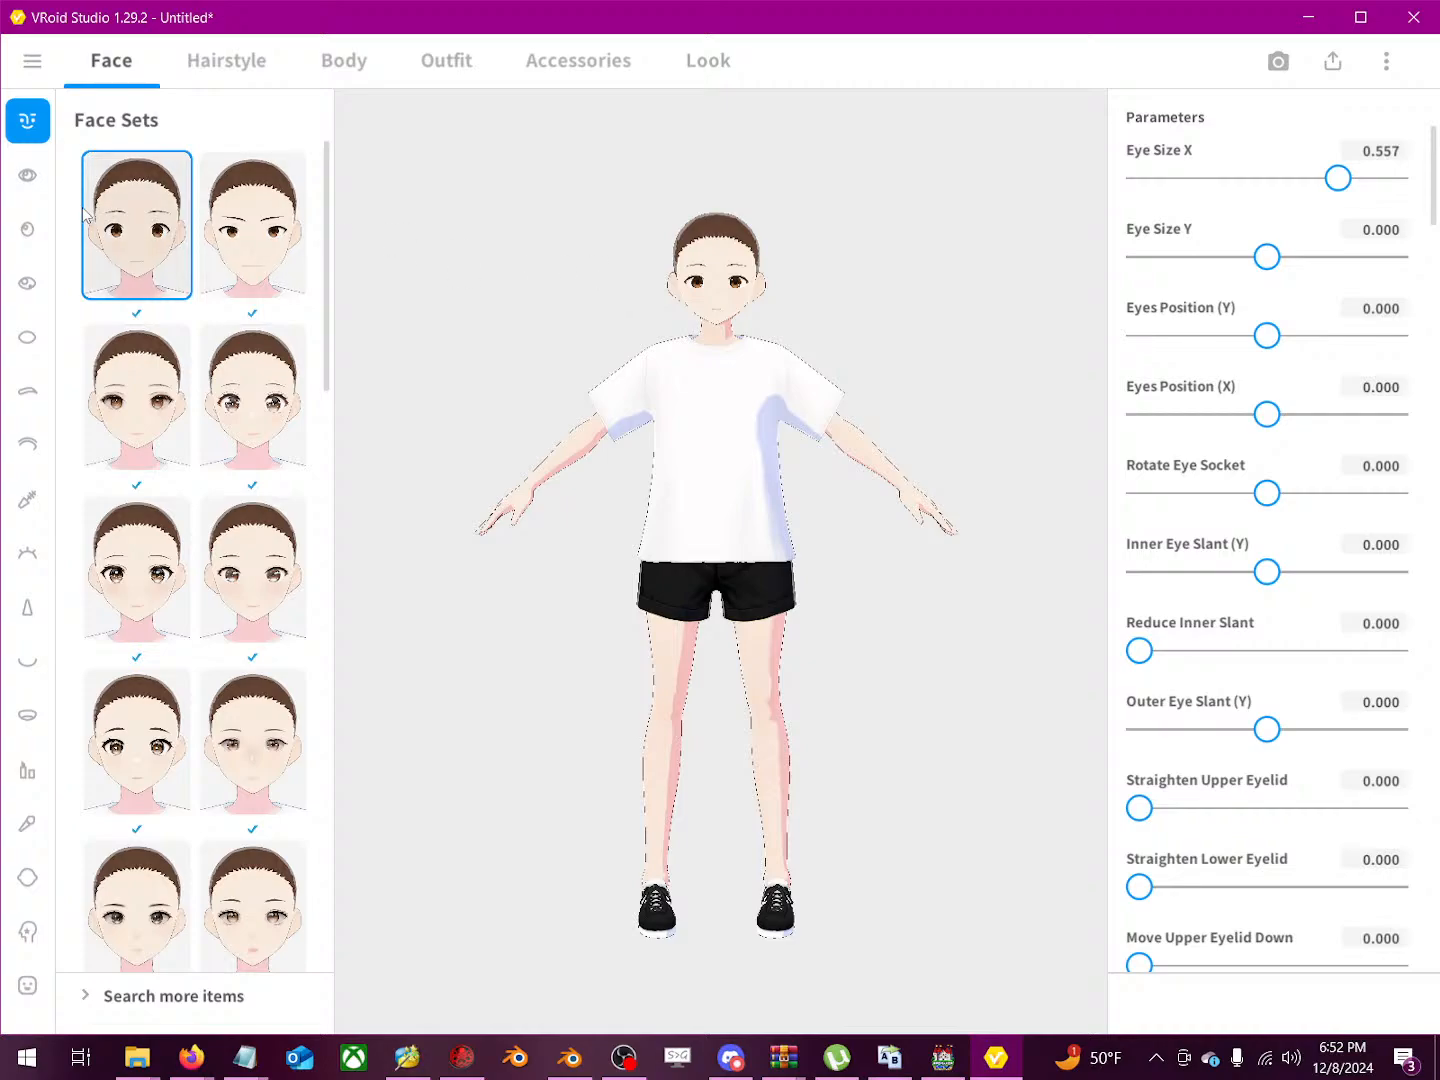
{"action": "left_click", "coordinate": [27, 176]}
{"action": "left_click", "coordinate": [253, 397]}
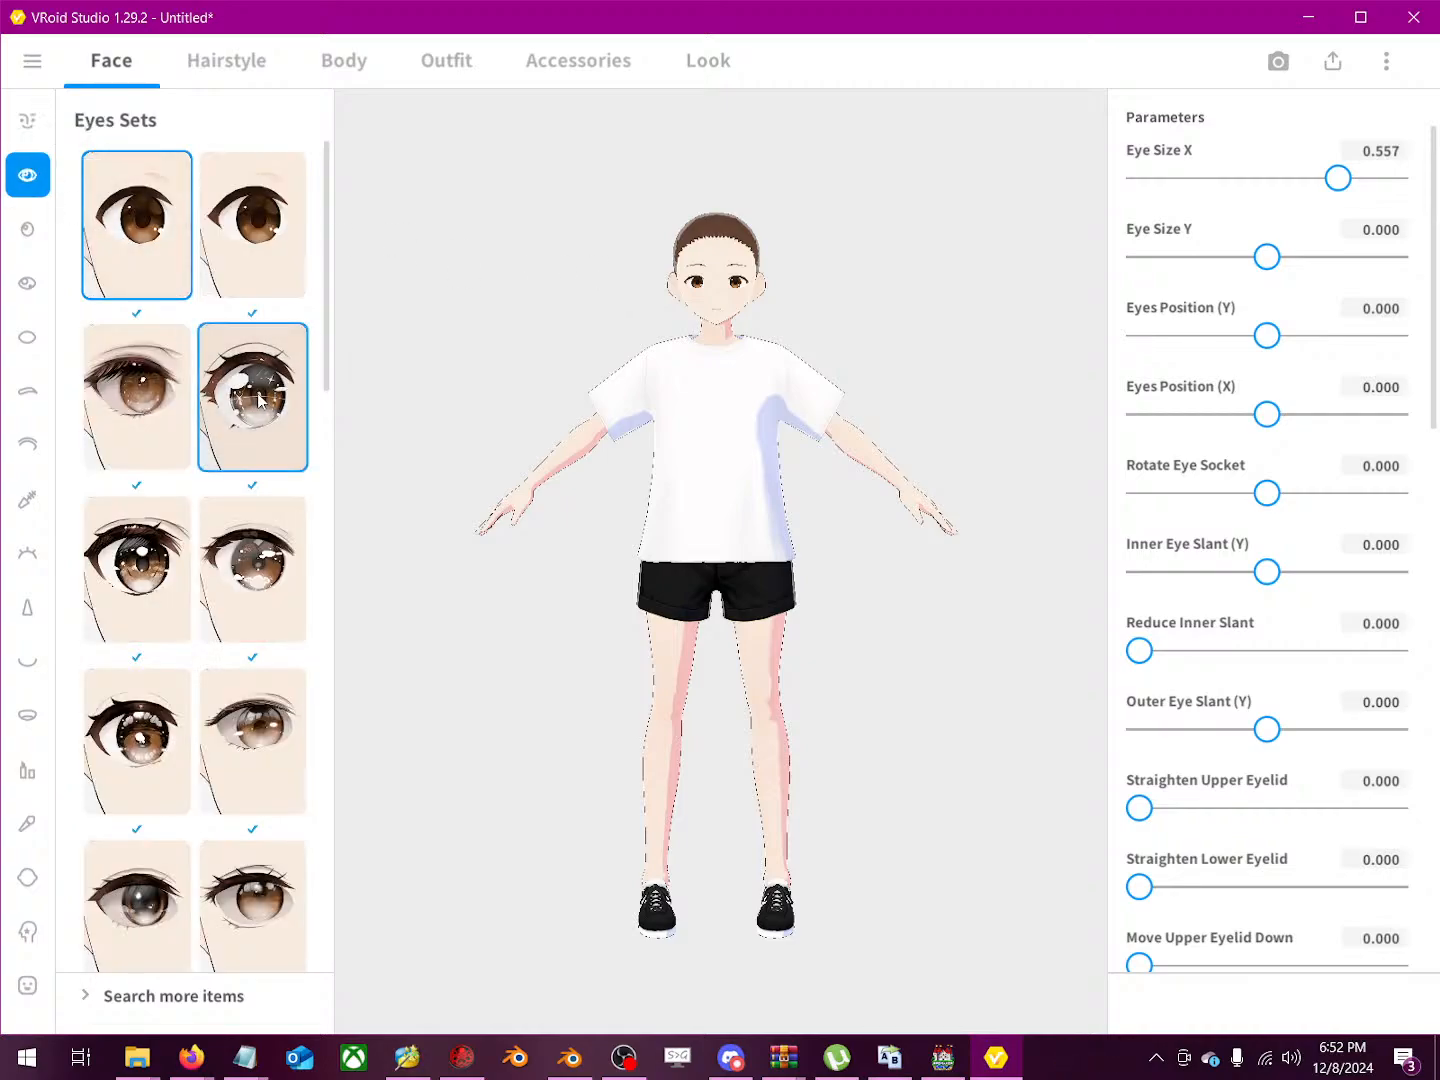
Step: Examine the model's face and its new eyes up close
{"action": "left_click_drag", "start_coordinate": [460, 373], "coordinate": [836, 322]}
{"action": "right_click_drag", "start_coordinate": [836, 321], "coordinate": [811, 312]}
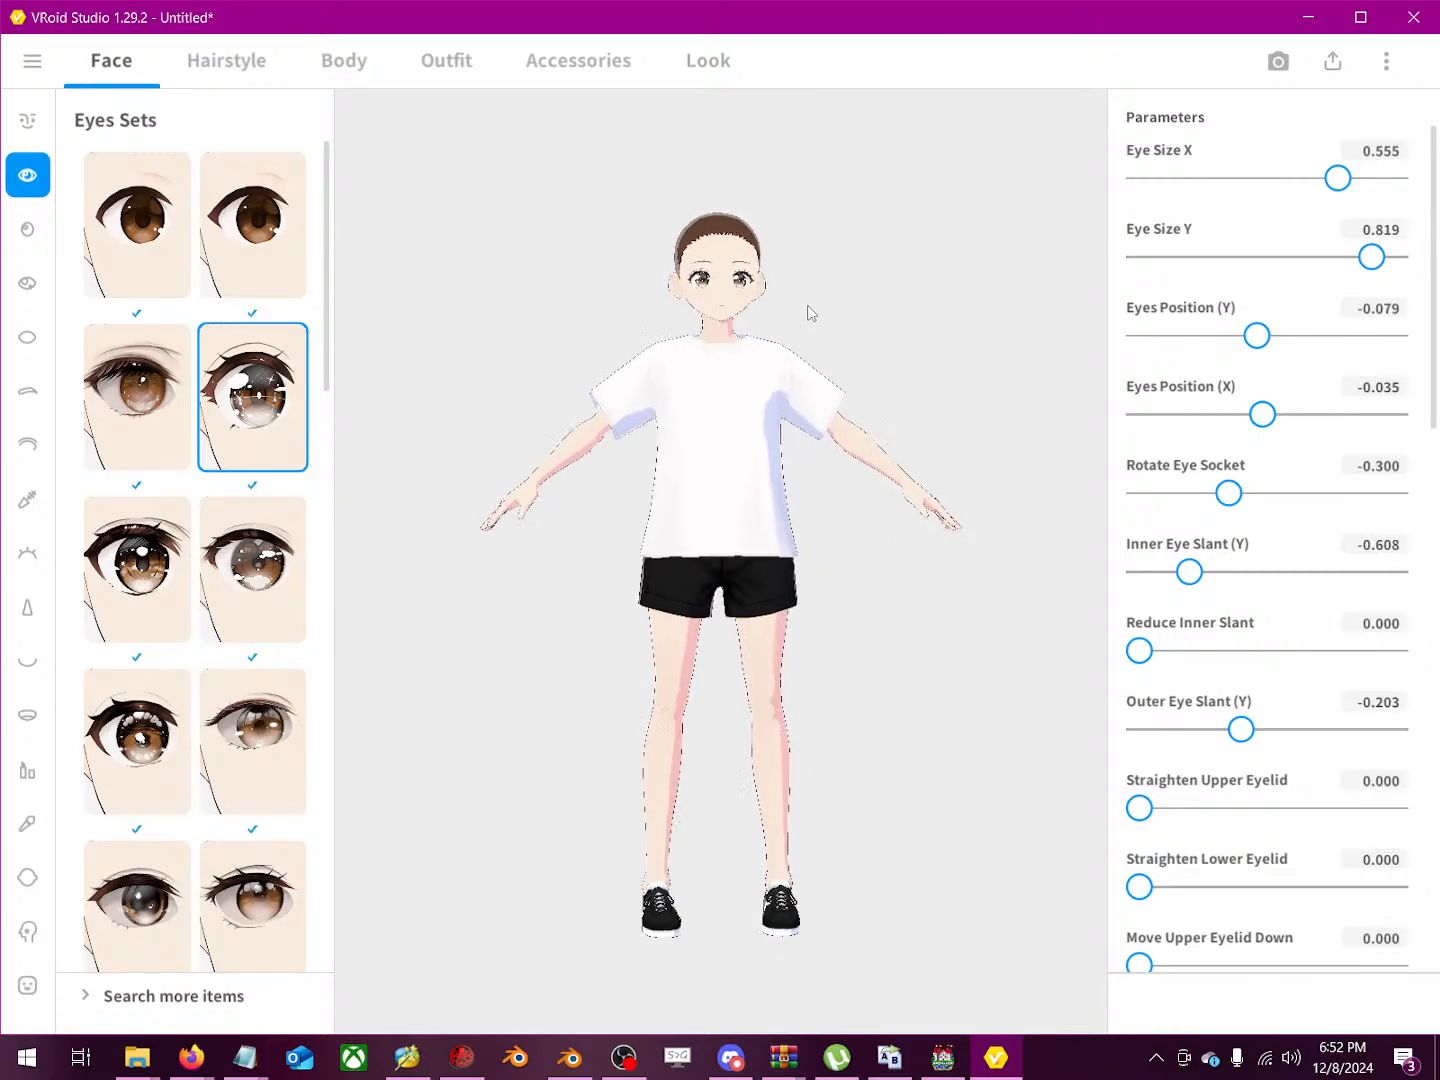
{"action": "scroll", "coordinate": [785, 433], "scroll_direction": "up", "scroll_amount": 2}
{"action": "scroll", "coordinate": [783, 455], "scroll_direction": "up", "scroll_amount": 1}
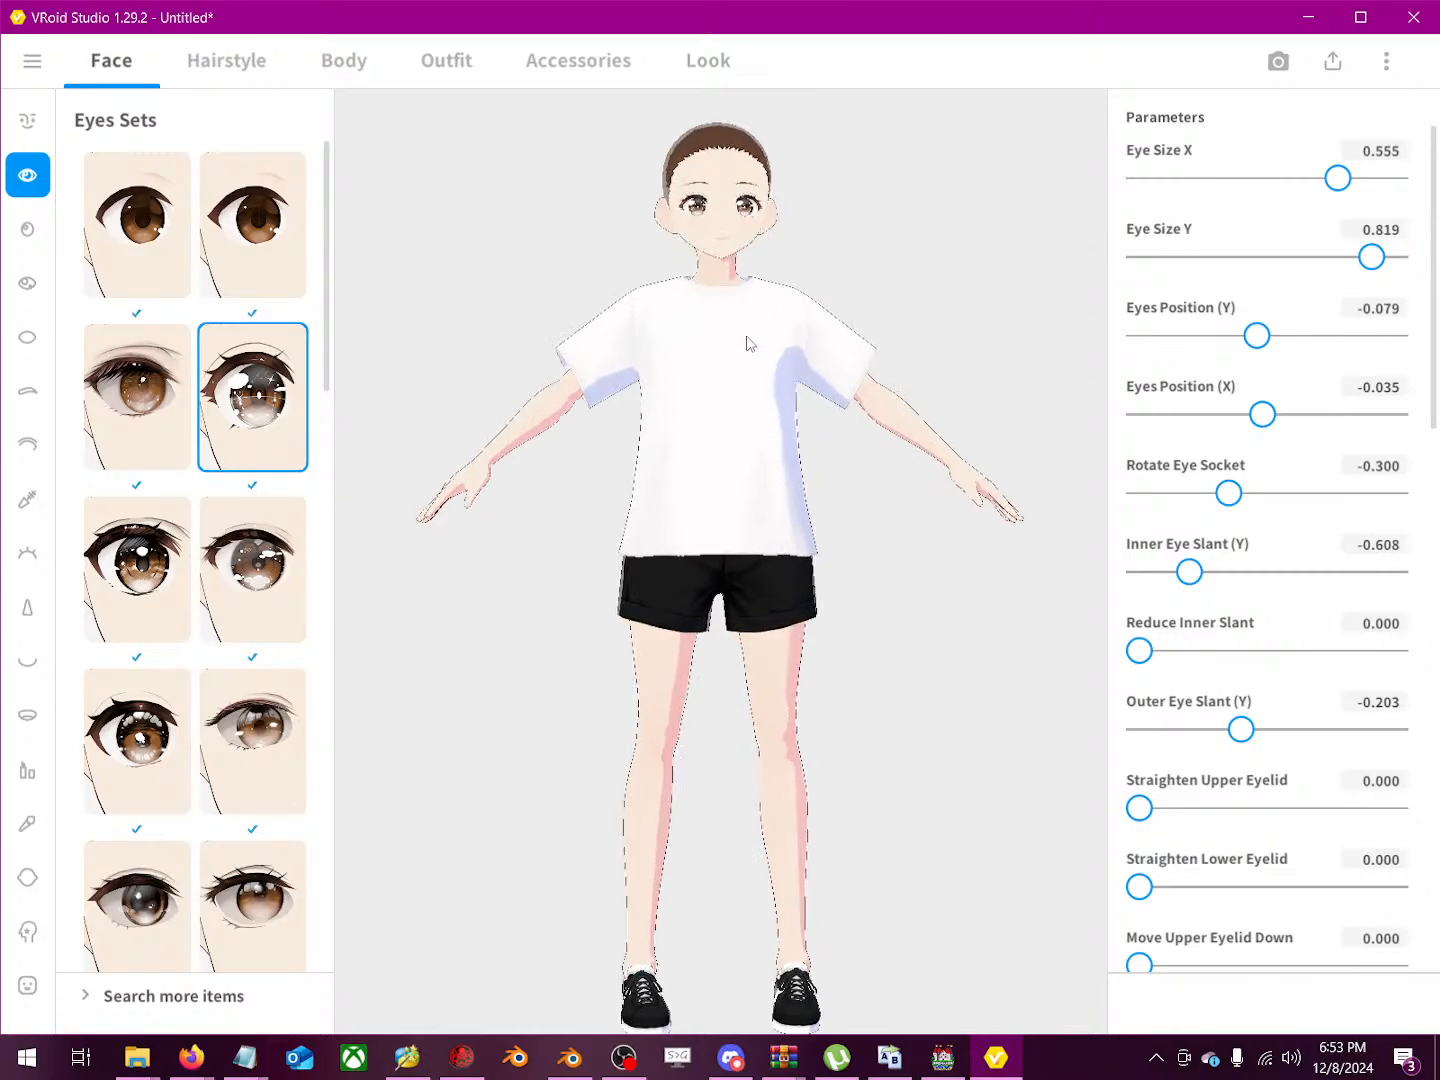
{"action": "scroll", "coordinate": [751, 387], "scroll_direction": "up", "scroll_amount": 2}
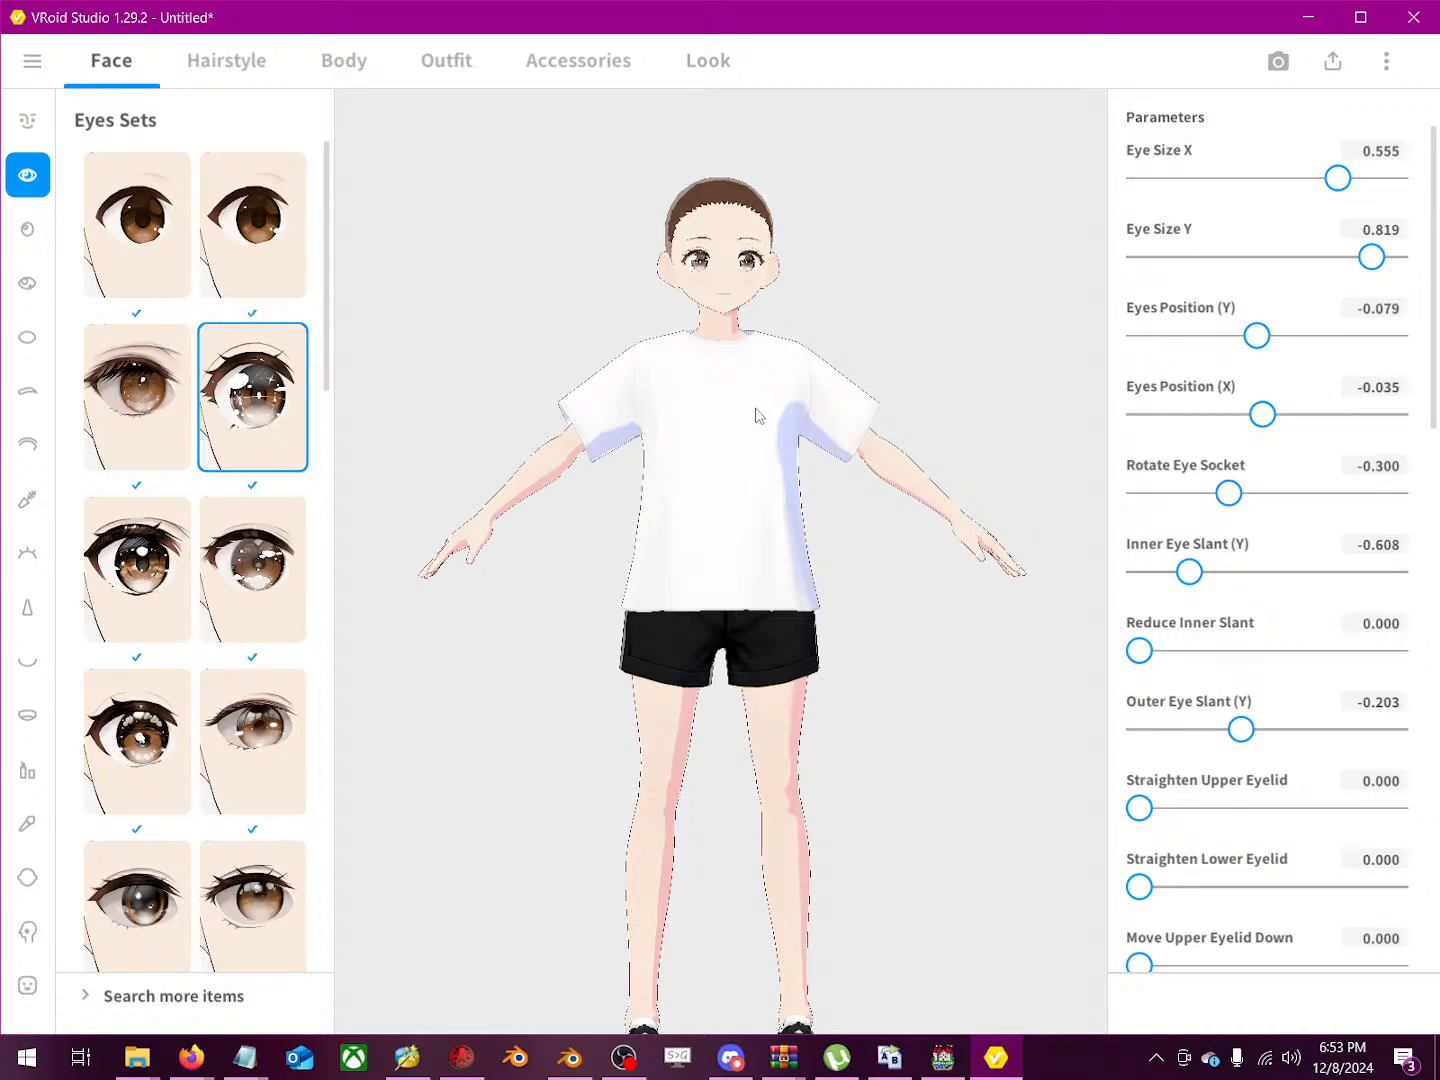
{"action": "right_click_drag", "start_coordinate": [754, 405], "coordinate": [751, 413]}
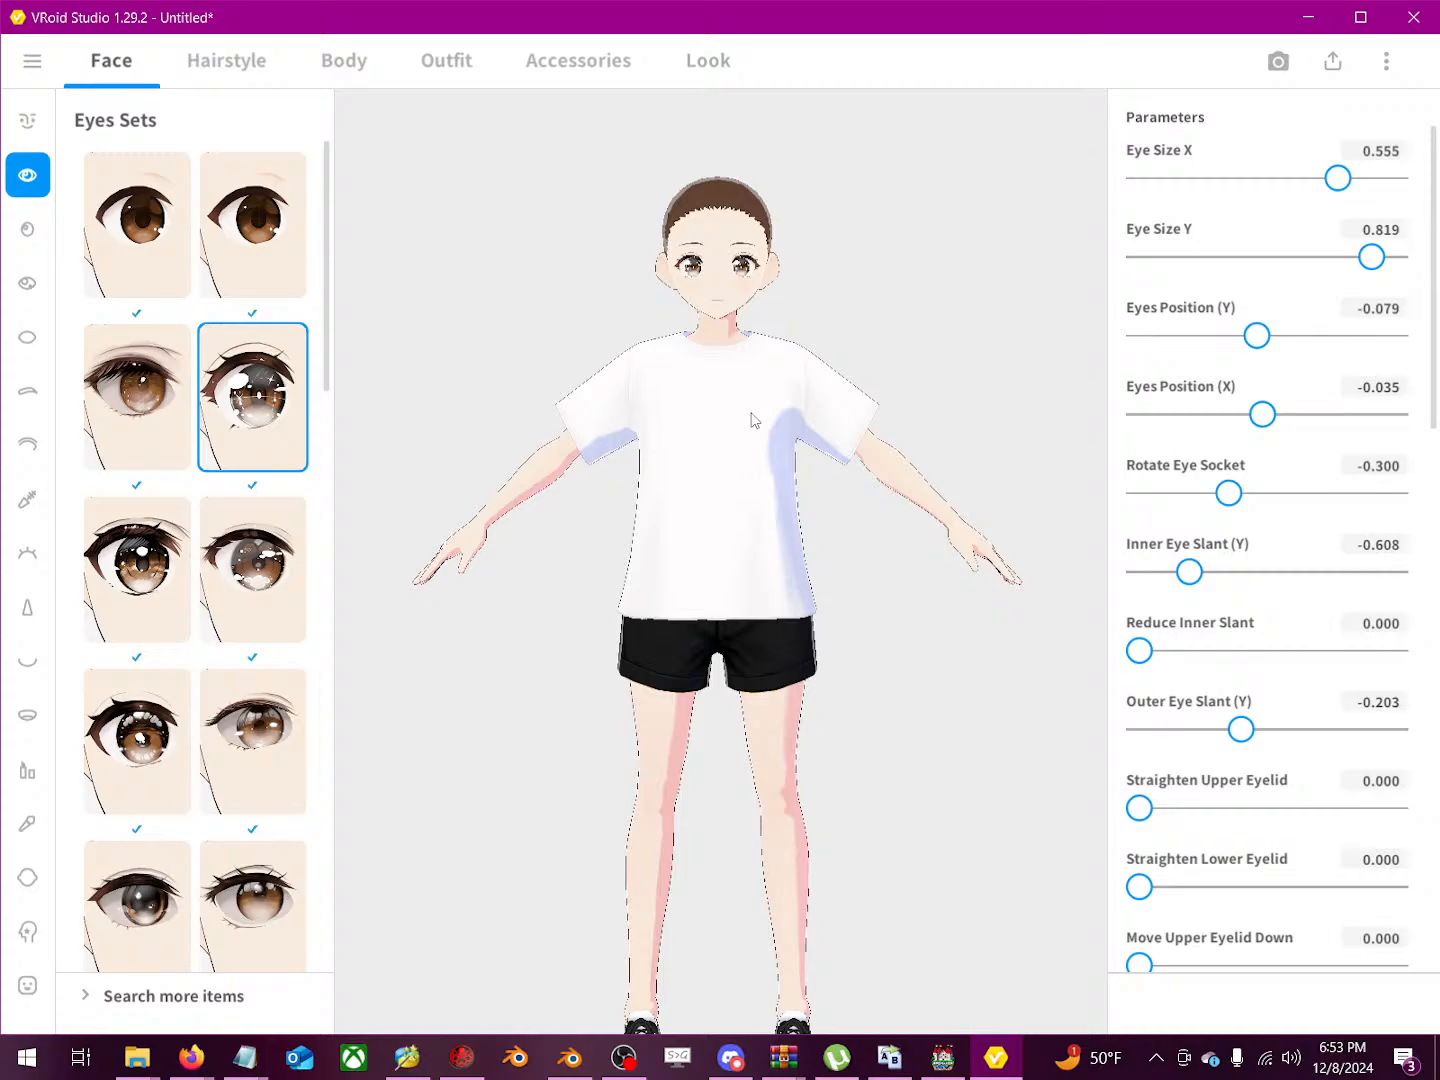
{"action": "scroll", "coordinate": [590, 350], "scroll_direction": "up", "scroll_amount": 2}
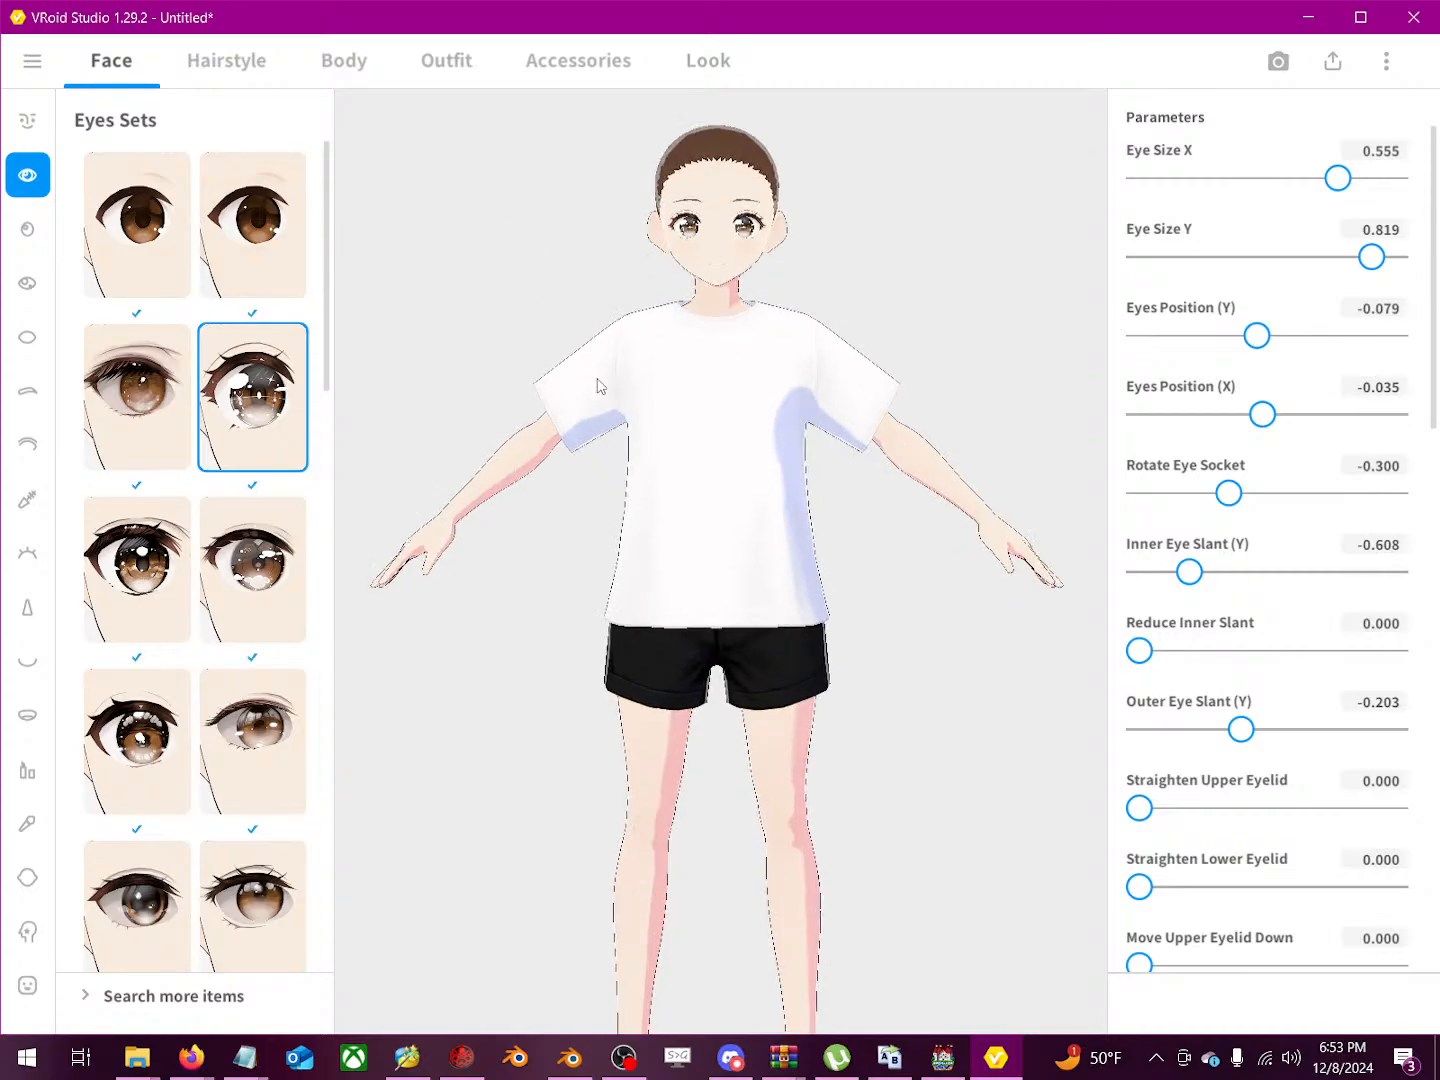
{"action": "scroll", "coordinate": [596, 430], "scroll_direction": "up", "scroll_amount": 4}
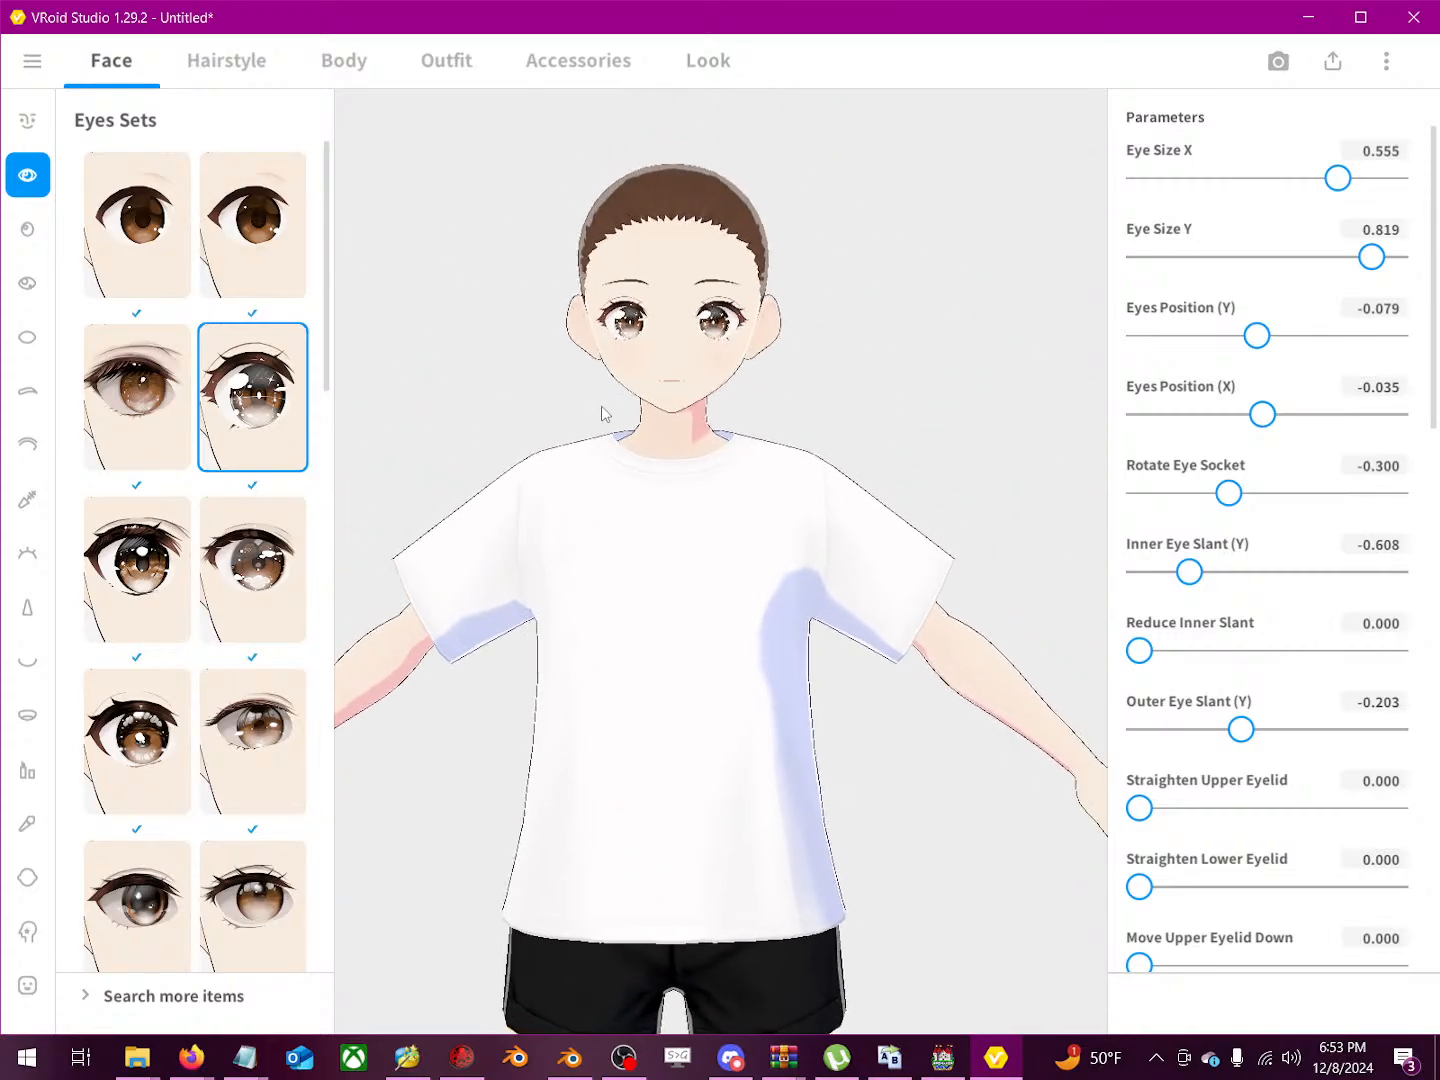
{"action": "scroll", "coordinate": [619, 454], "scroll_direction": "up", "scroll_amount": 4}
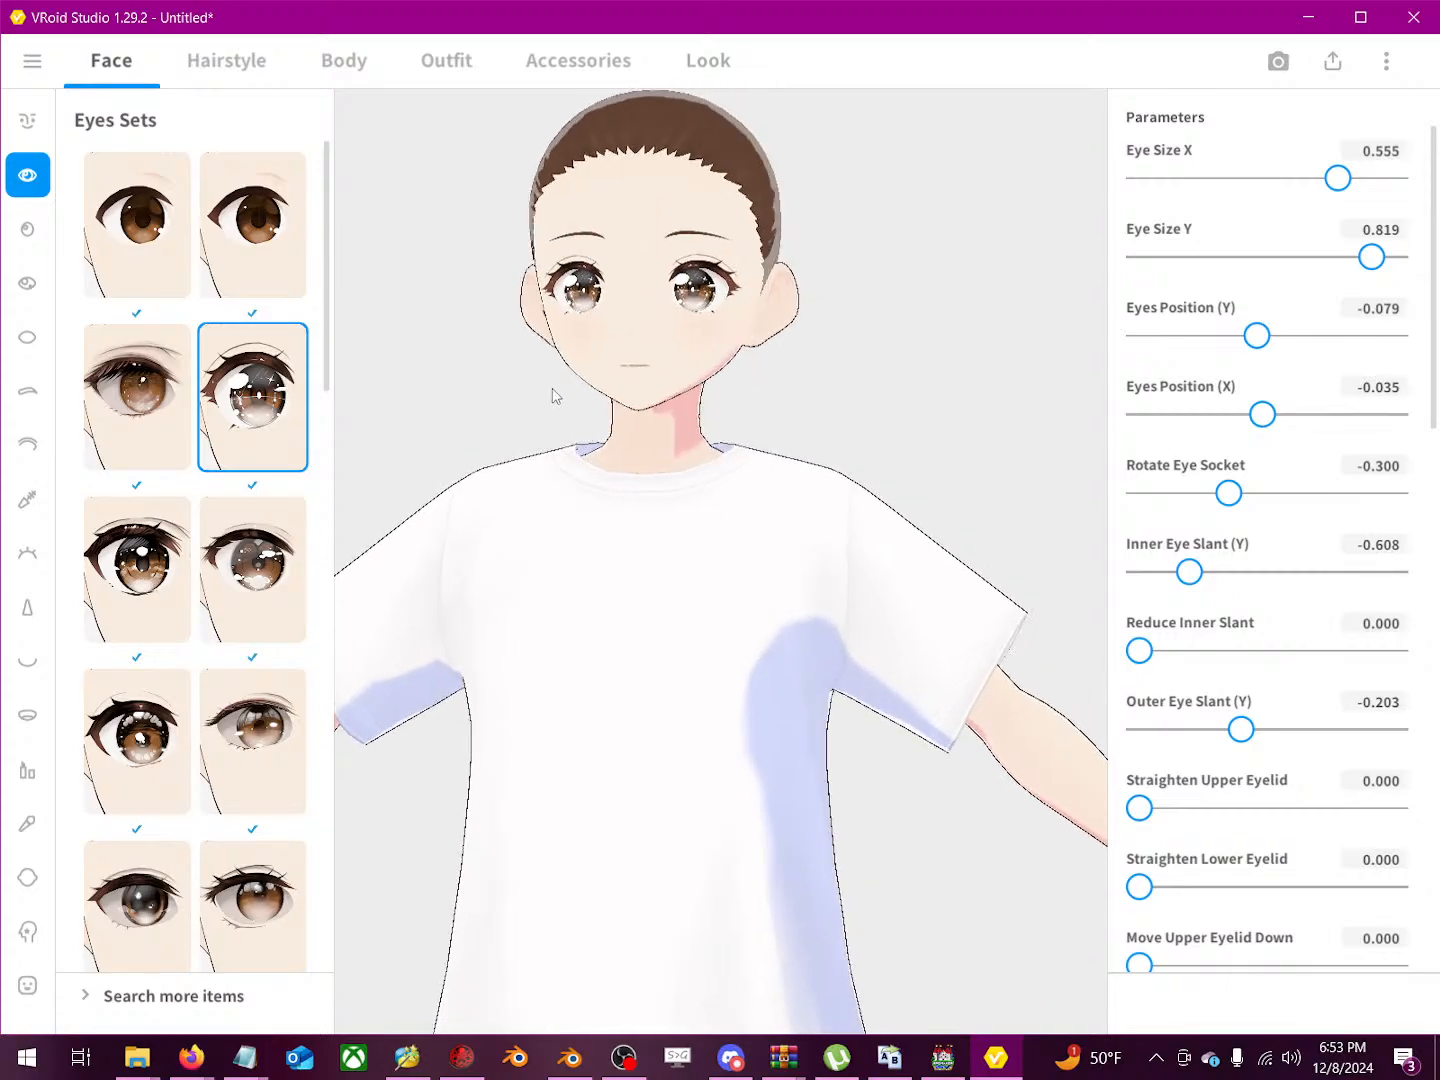
{"action": "scroll", "coordinate": [558, 397], "scroll_direction": "up", "scroll_amount": 1}
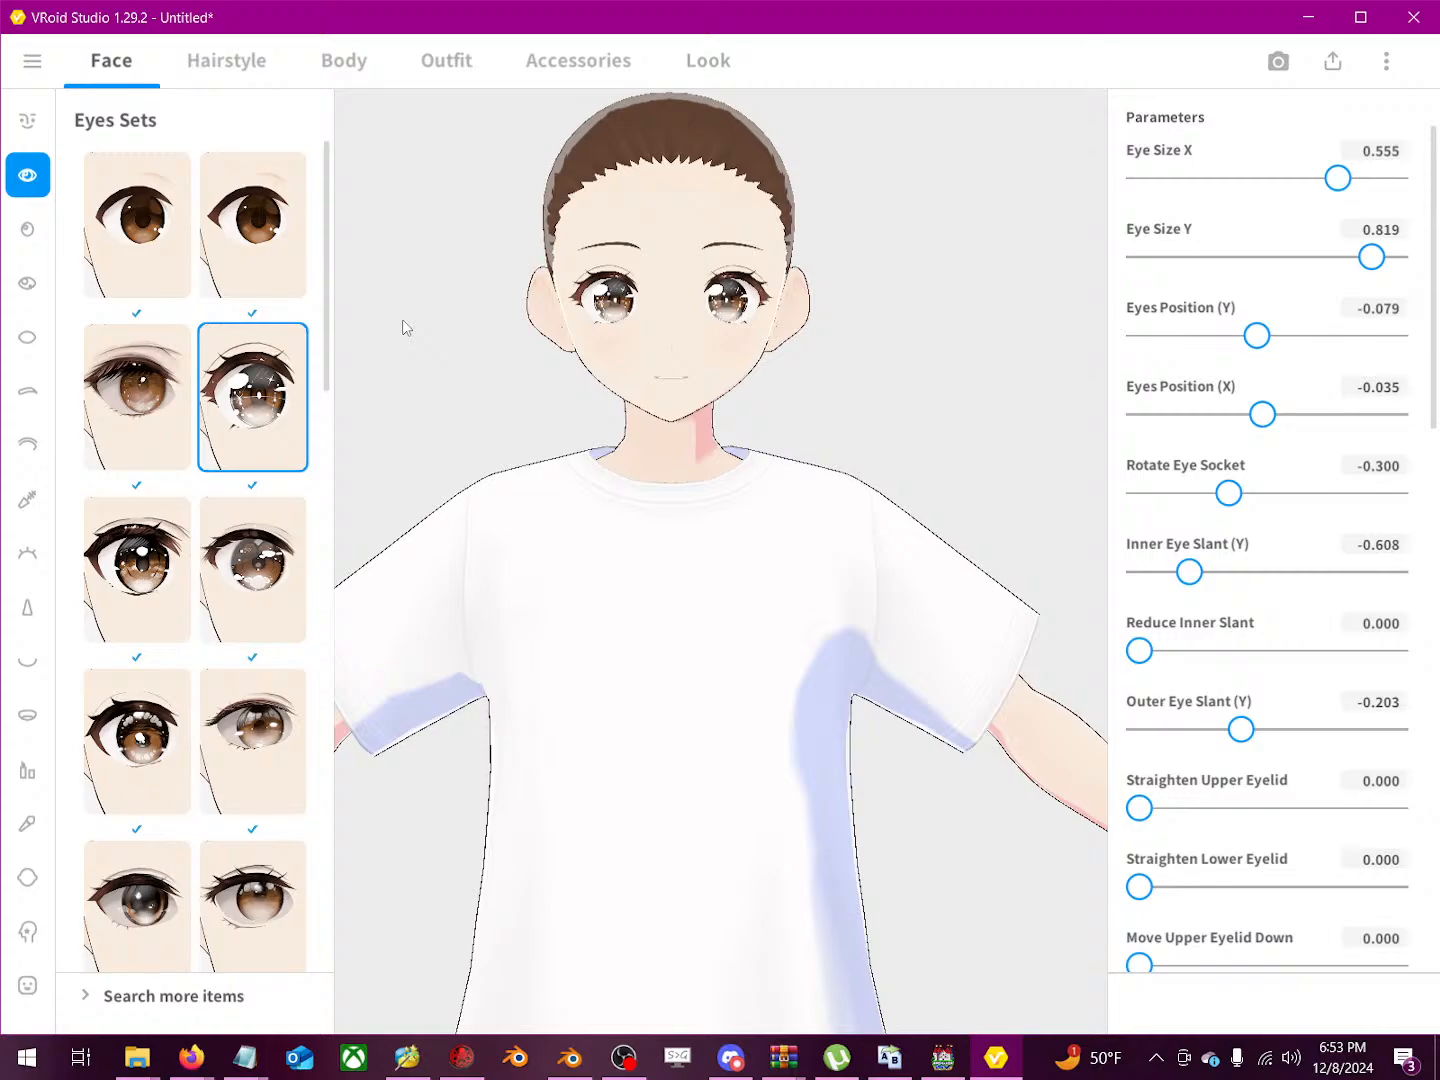
Step: Switch to OBS to check the stream status and bring up the YouTube Studio live streaming window with its chat
{"action": "left_click", "coordinate": [627, 1063]}
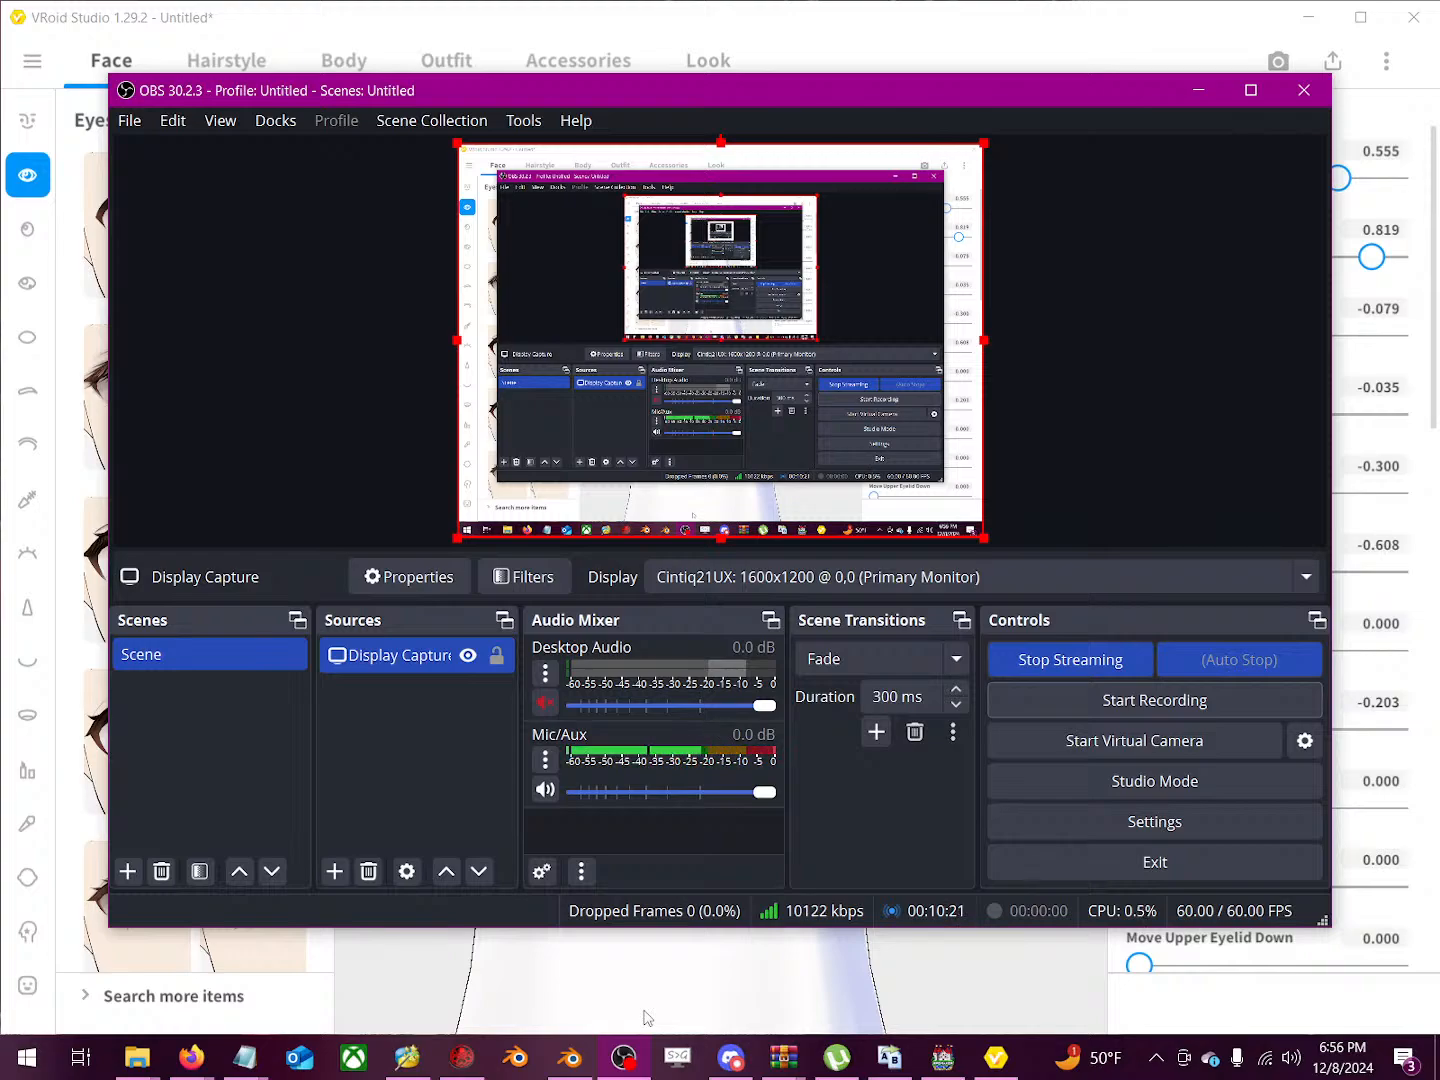
{"action": "mouse_move", "coordinate": [191, 1058]}
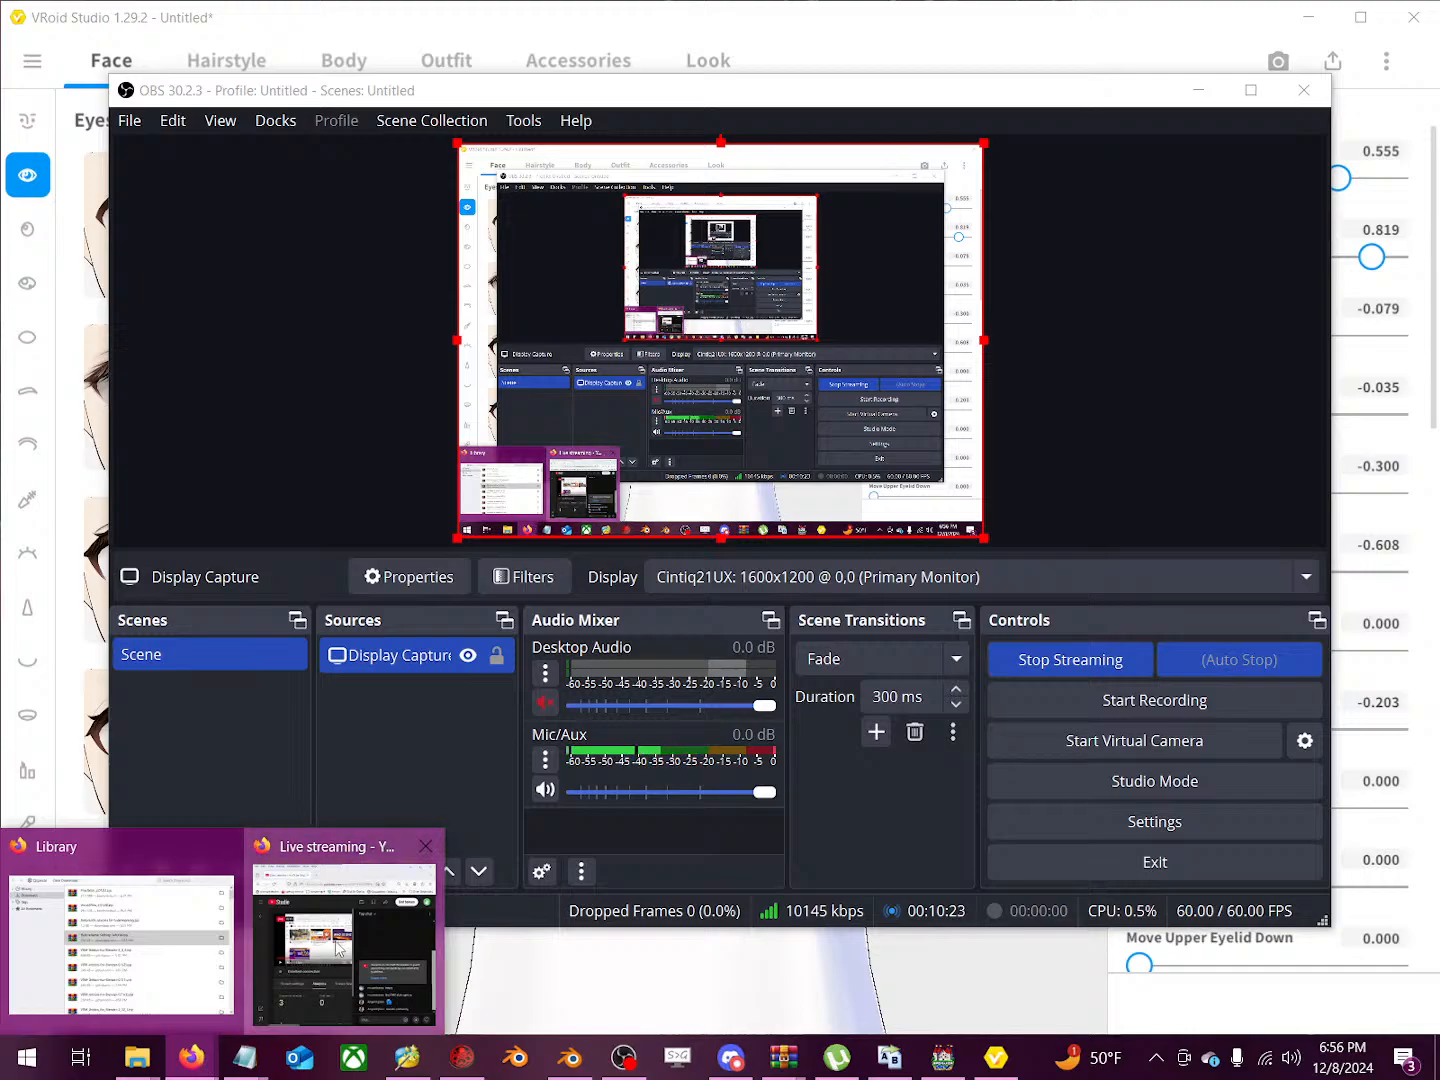
{"action": "left_click", "coordinate": [257, 962]}
{"action": "left_click", "coordinate": [132, 940]}
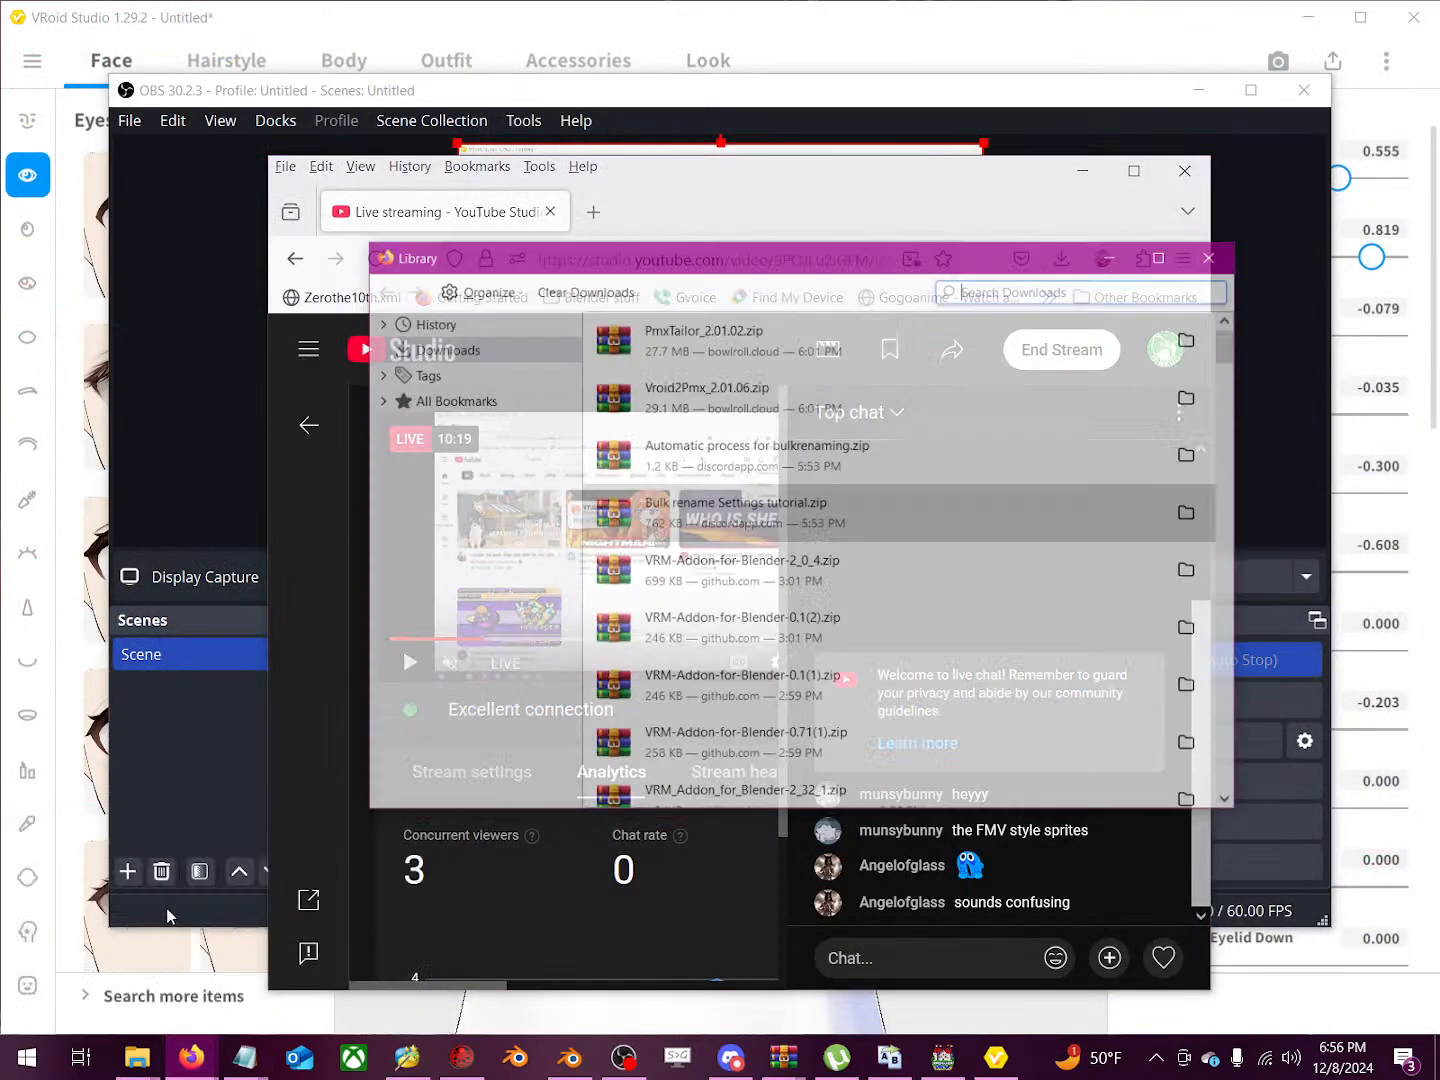
{"action": "left_click", "coordinate": [192, 1058]}
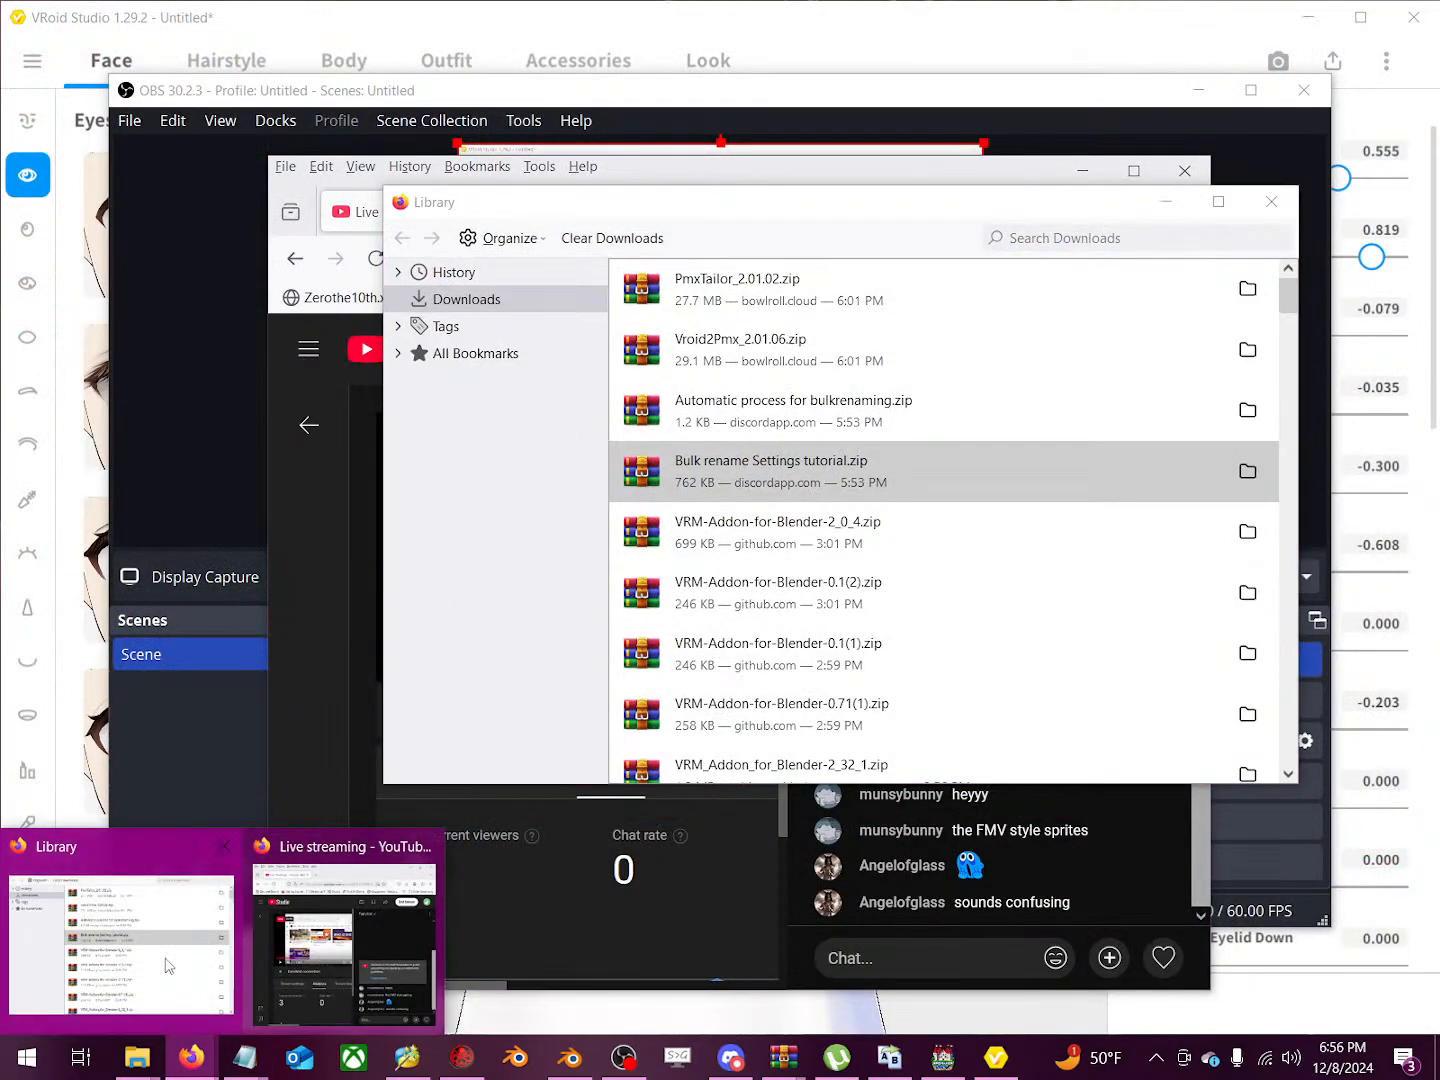
{"action": "left_click", "coordinate": [345, 941]}
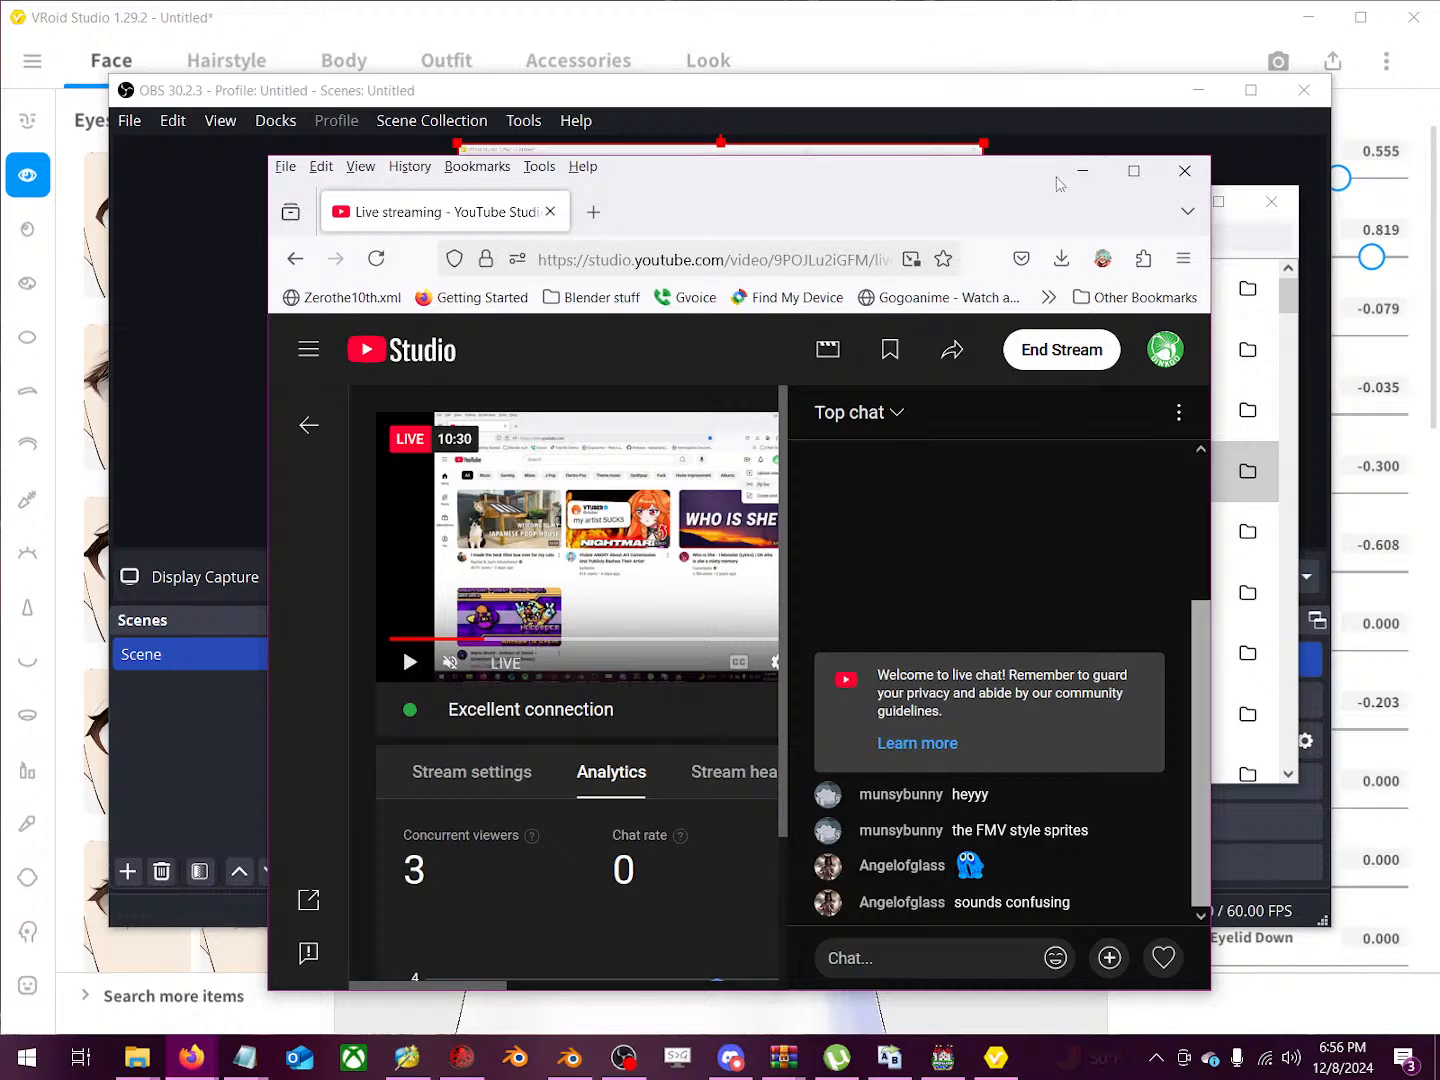
Step: Move the YouTube Studio window aside and clear the OBS and browser windows away to return to VRoid Studio
{"action": "left_click_drag", "start_coordinate": [1056, 185], "coordinate": [851, 225]}
{"action": "left_click", "coordinate": [1156, 218]}
{"action": "left_click", "coordinate": [1166, 201]}
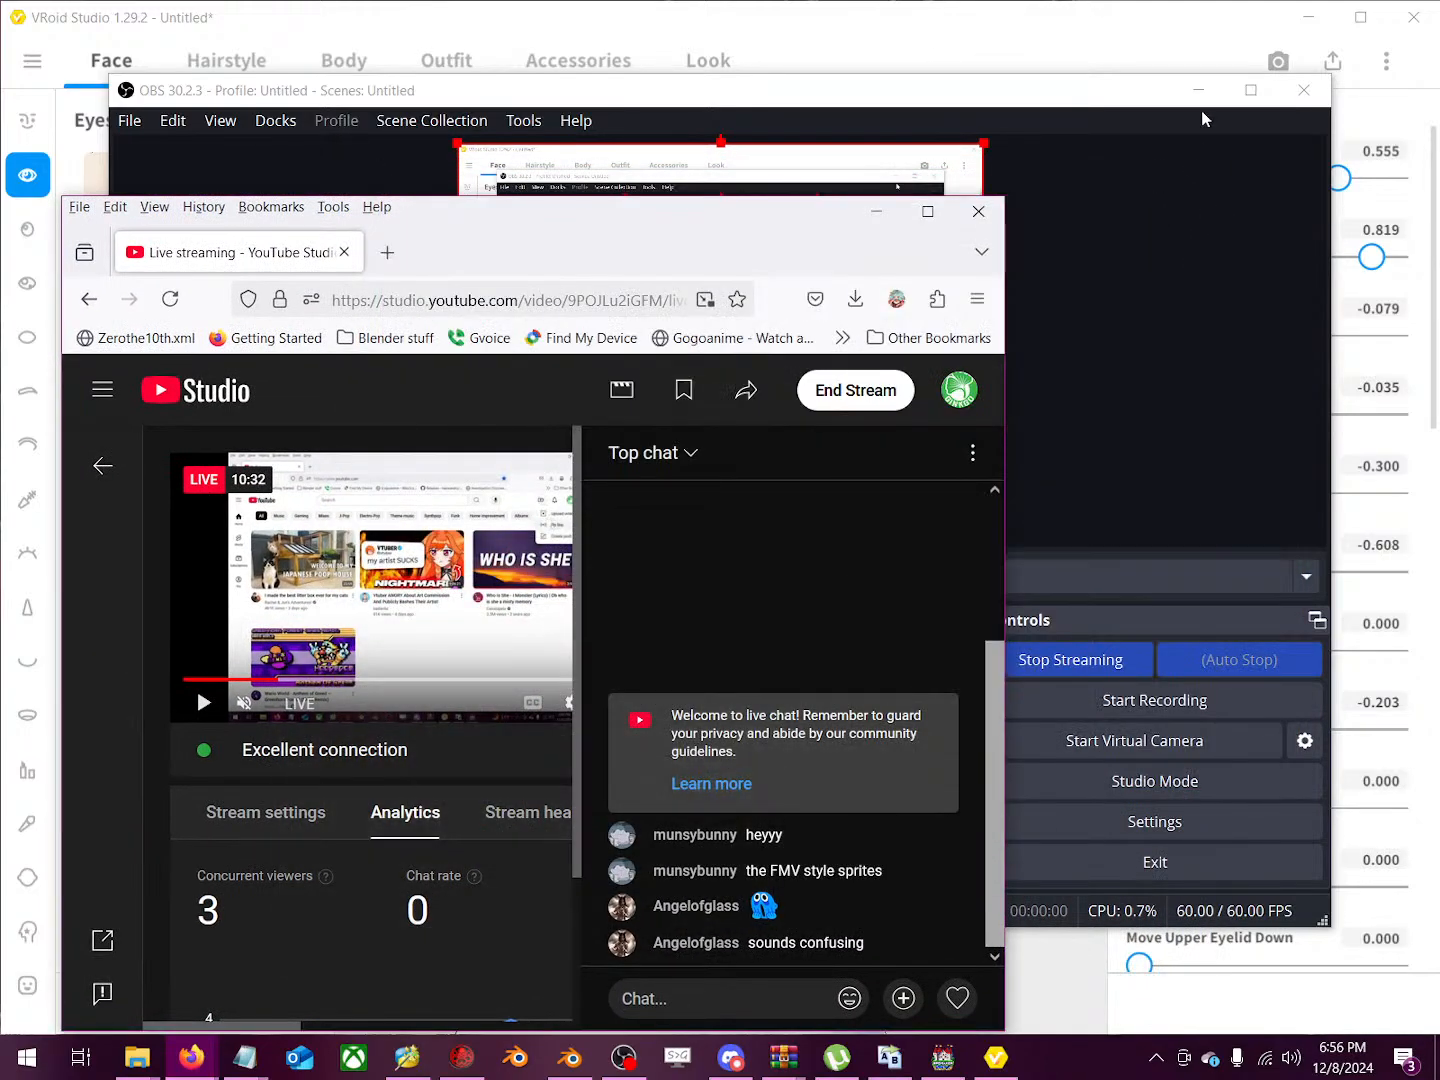
{"action": "left_click", "coordinate": [1202, 108]}
{"action": "left_click", "coordinate": [1199, 90]}
{"action": "left_click", "coordinate": [1079, 111]}
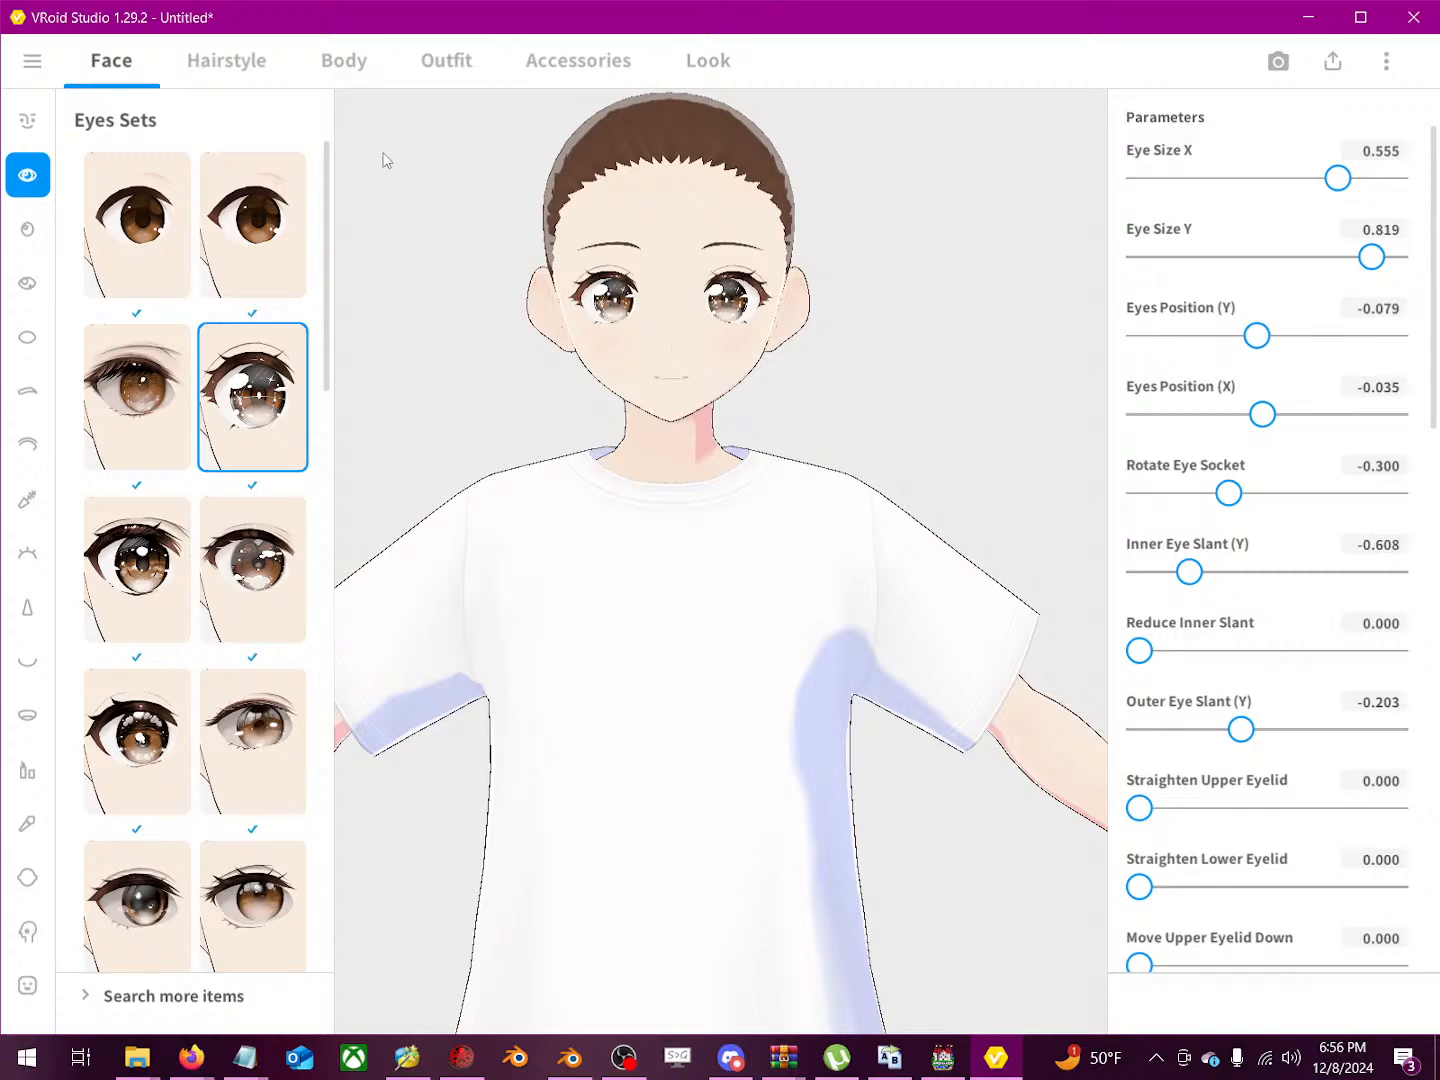
Step: Open the iris settings and increase Iris Size (X) and Iris Size (Y) for both eyes
{"action": "scroll", "coordinate": [420, 279], "scroll_direction": "down", "scroll_amount": 3}
{"action": "mouse_move", "coordinate": [636, 542]}
{"action": "middle_mouse_down"}
{"action": "mouse_move", "coordinate": [679, 441]}
{"action": "mouse_move", "coordinate": [659, 532]}
{"action": "middle_mouse_up"}
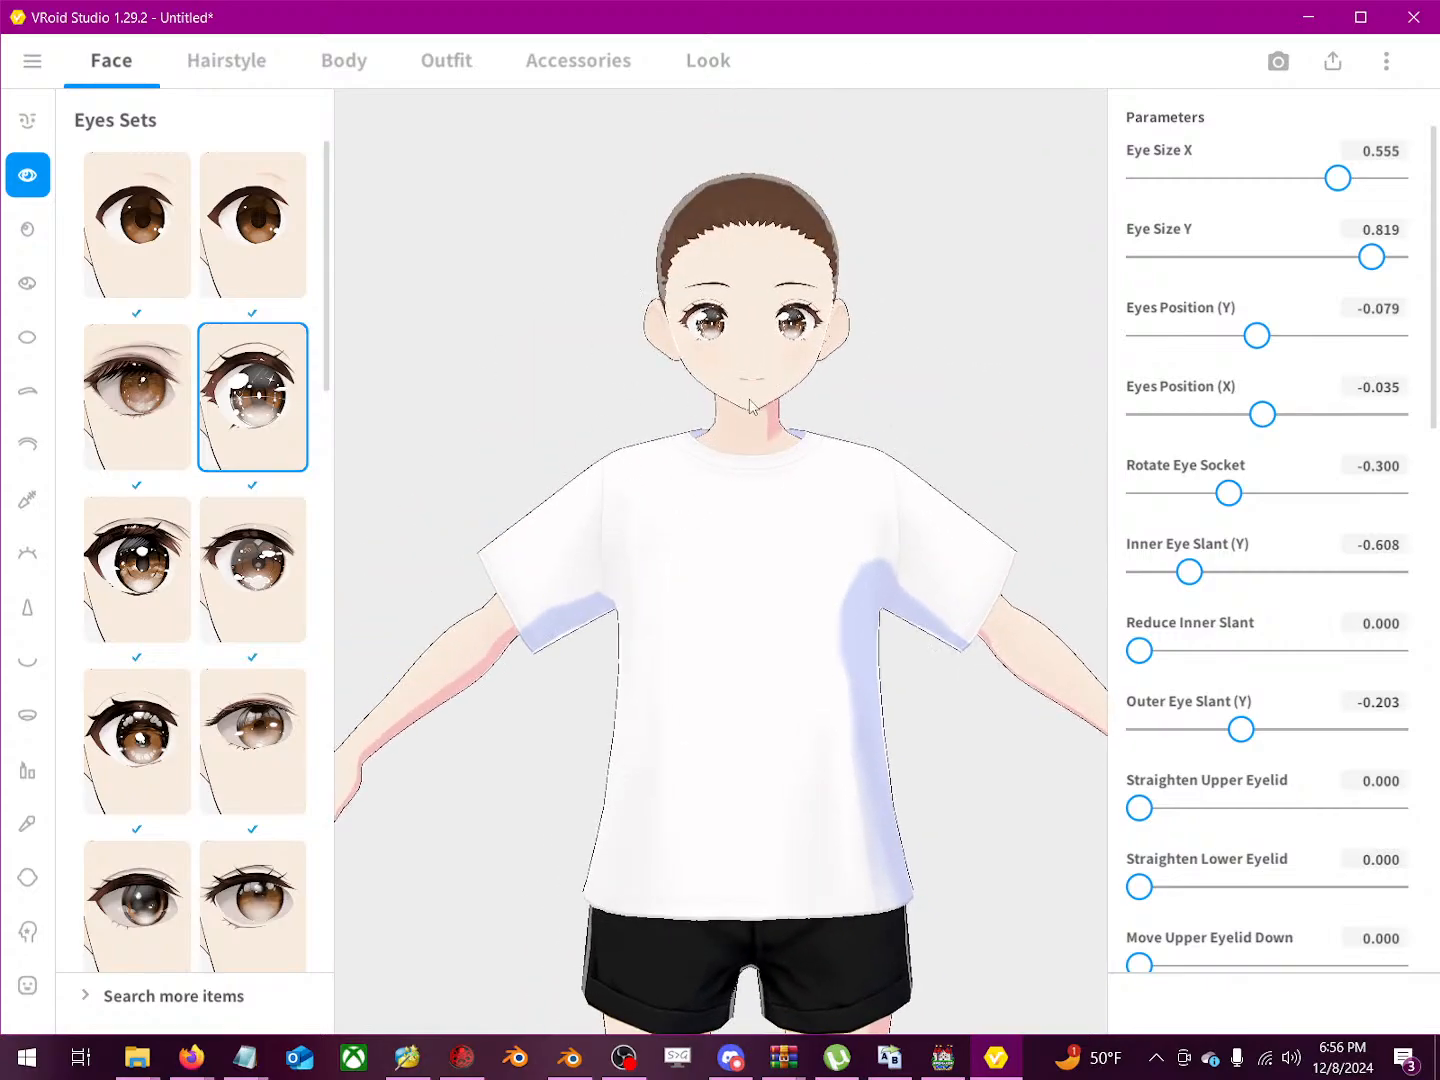
{"action": "right_click_drag", "start_coordinate": [750, 405], "coordinate": [708, 427]}
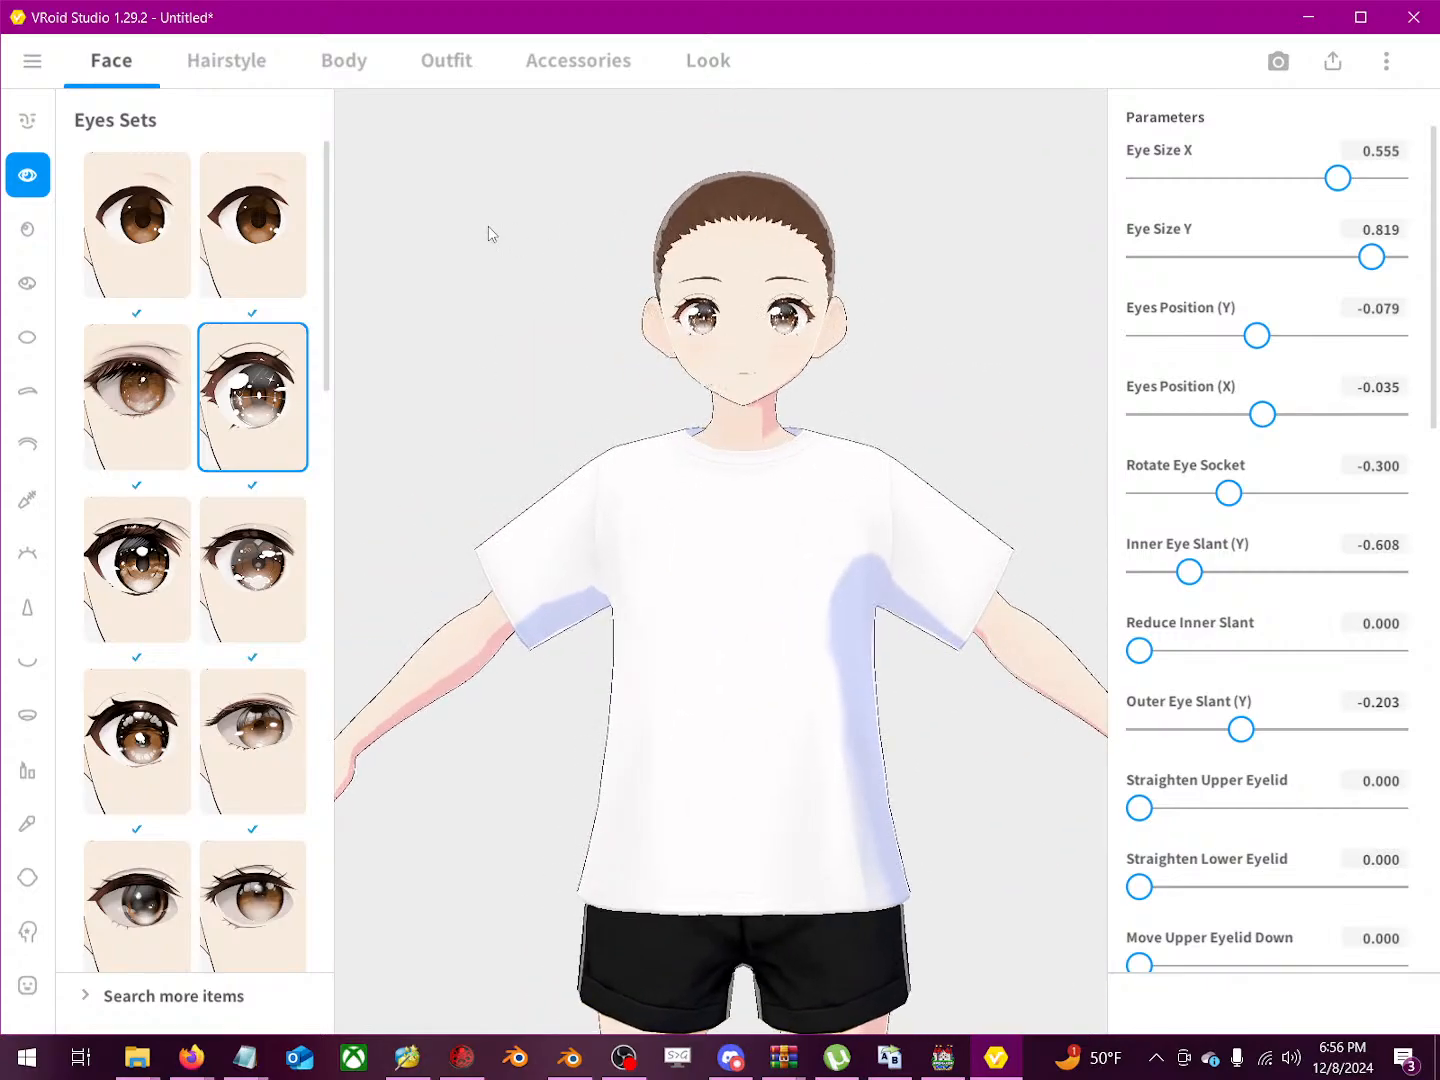
{"action": "left_click", "coordinate": [28, 230]}
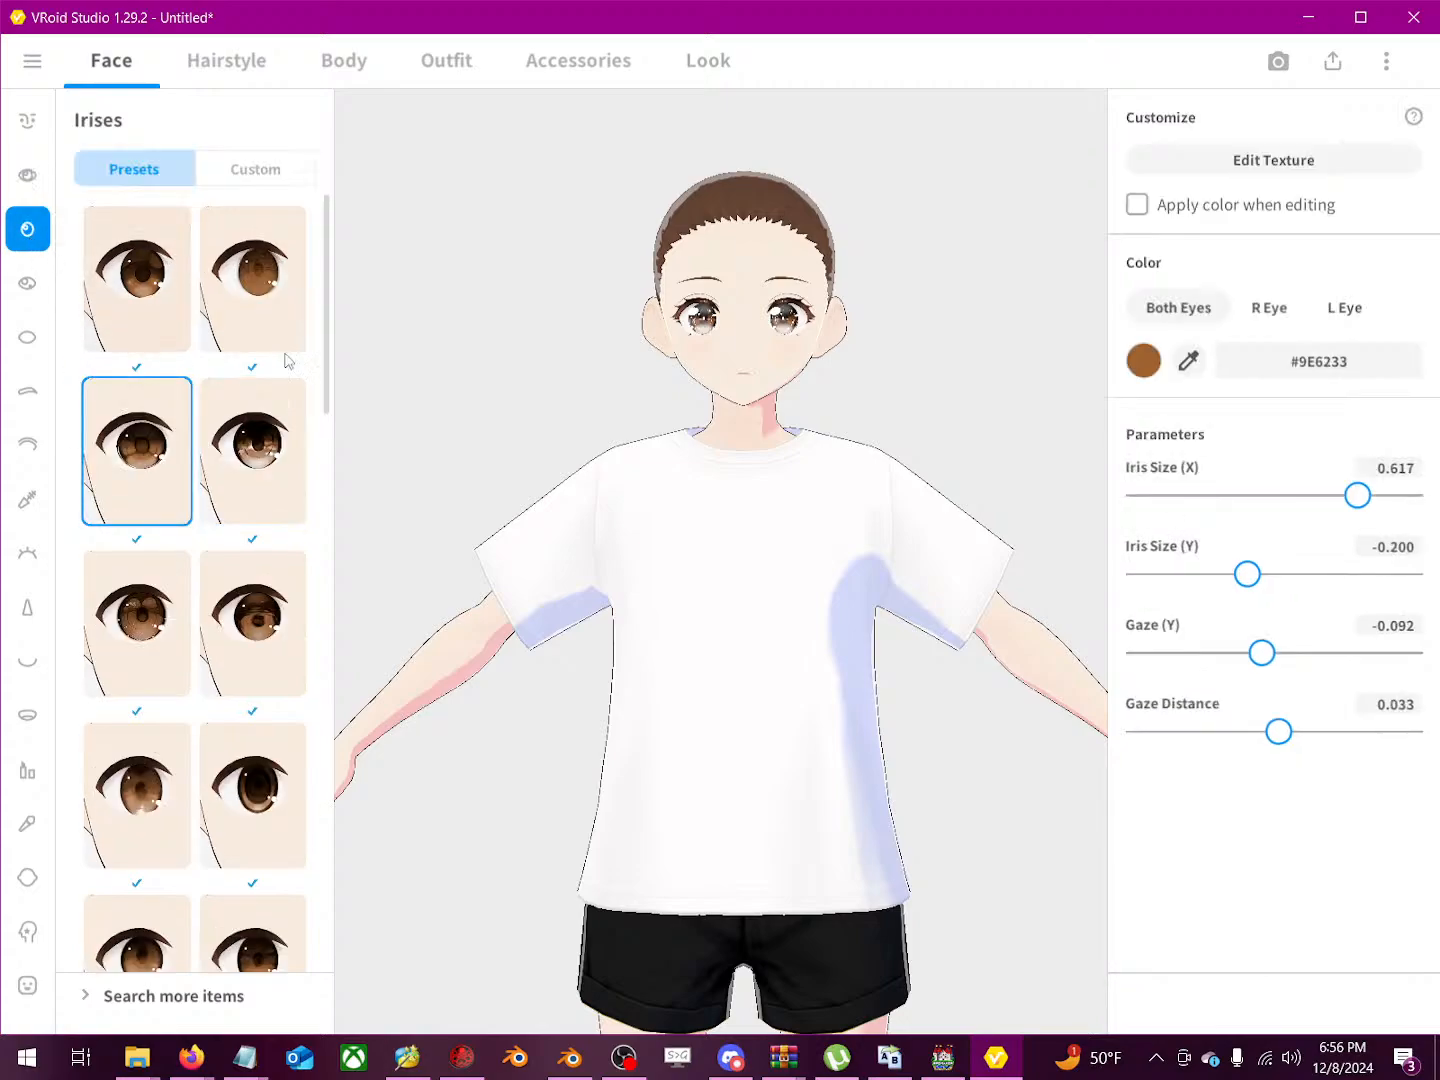
{"action": "mouse_move", "coordinate": [1362, 497]}
{"action": "left_mouse_down"}
{"action": "mouse_move", "coordinate": [1032, 505]}
{"action": "mouse_move", "coordinate": [1374, 497]}
{"action": "left_mouse_up"}
{"action": "left_click_drag", "start_coordinate": [1247, 573], "coordinate": [1363, 574]}
Step: Try several iris presets and apply the one in the fourth row, first column
{"action": "left_click", "coordinate": [257, 301]}
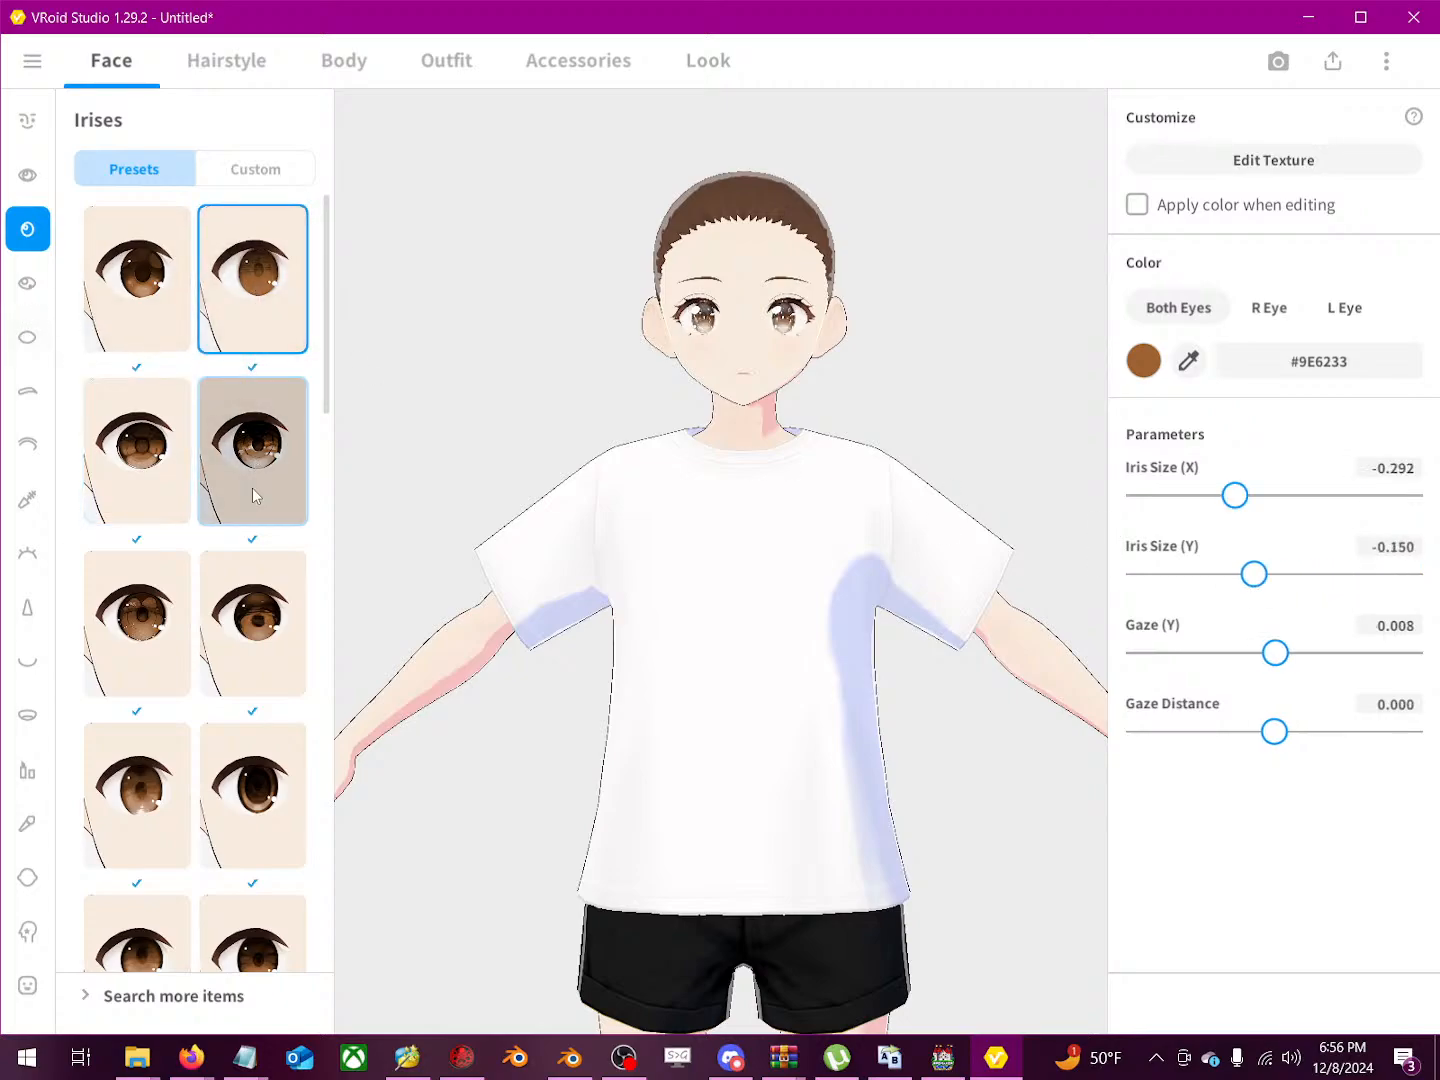
{"action": "left_click", "coordinate": [252, 489]}
{"action": "left_click", "coordinate": [248, 637]}
{"action": "left_click", "coordinate": [155, 796]}
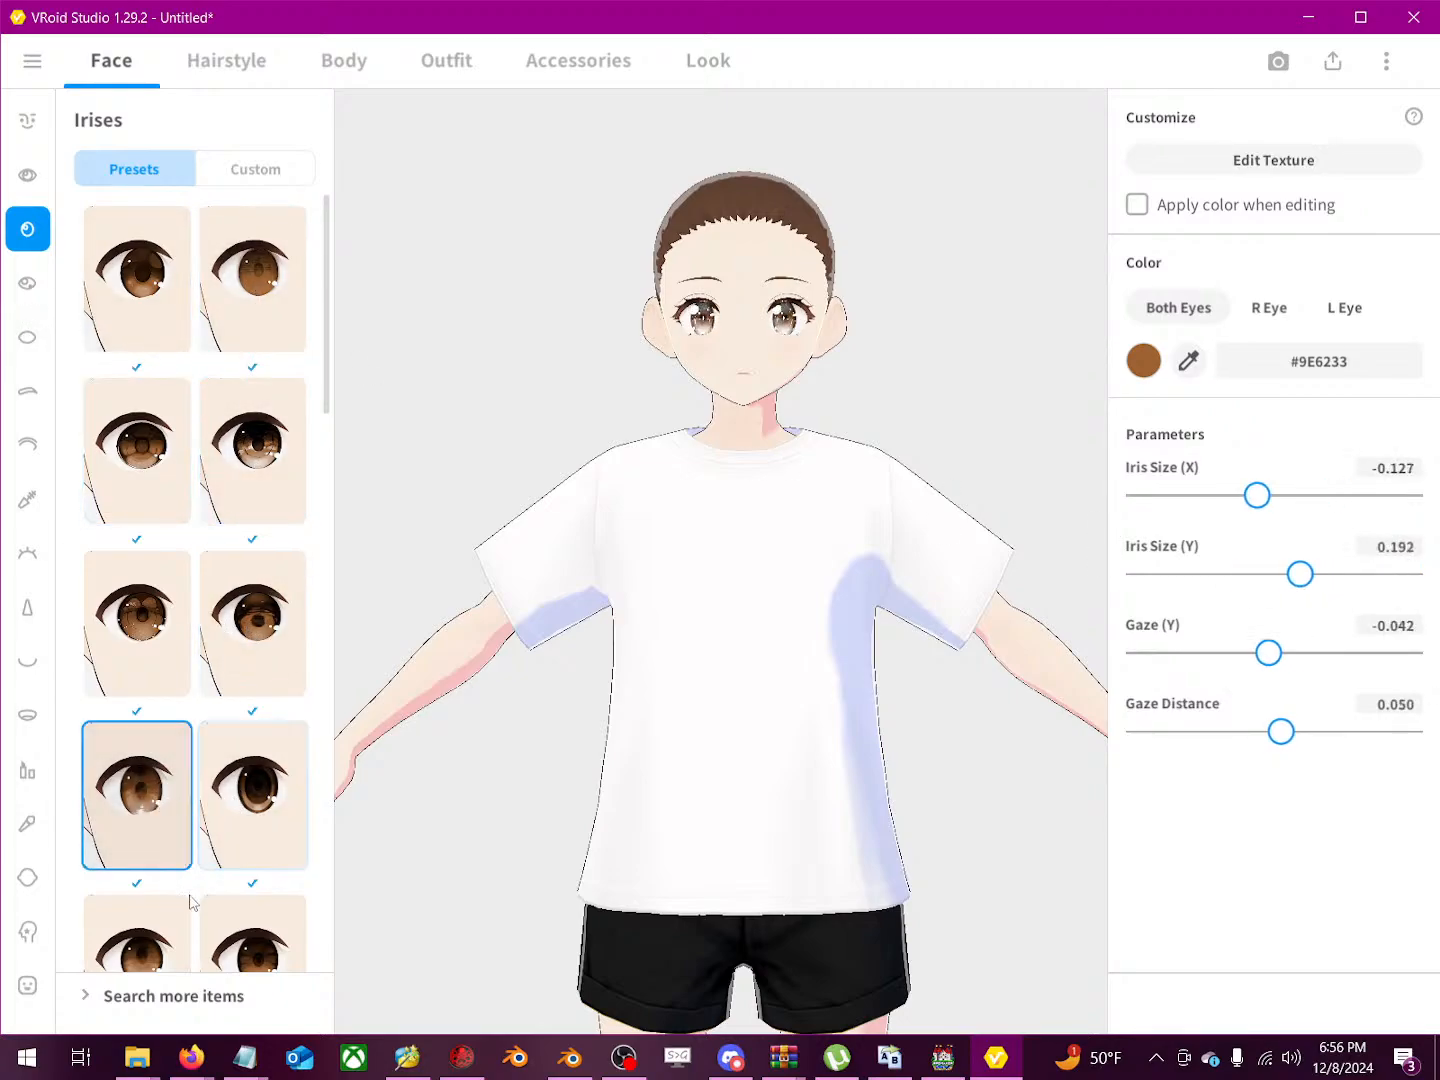
Step: Look through the sclera presets and choose the eyelid preset in the third row, first column
{"action": "left_click", "coordinate": [27, 337]}
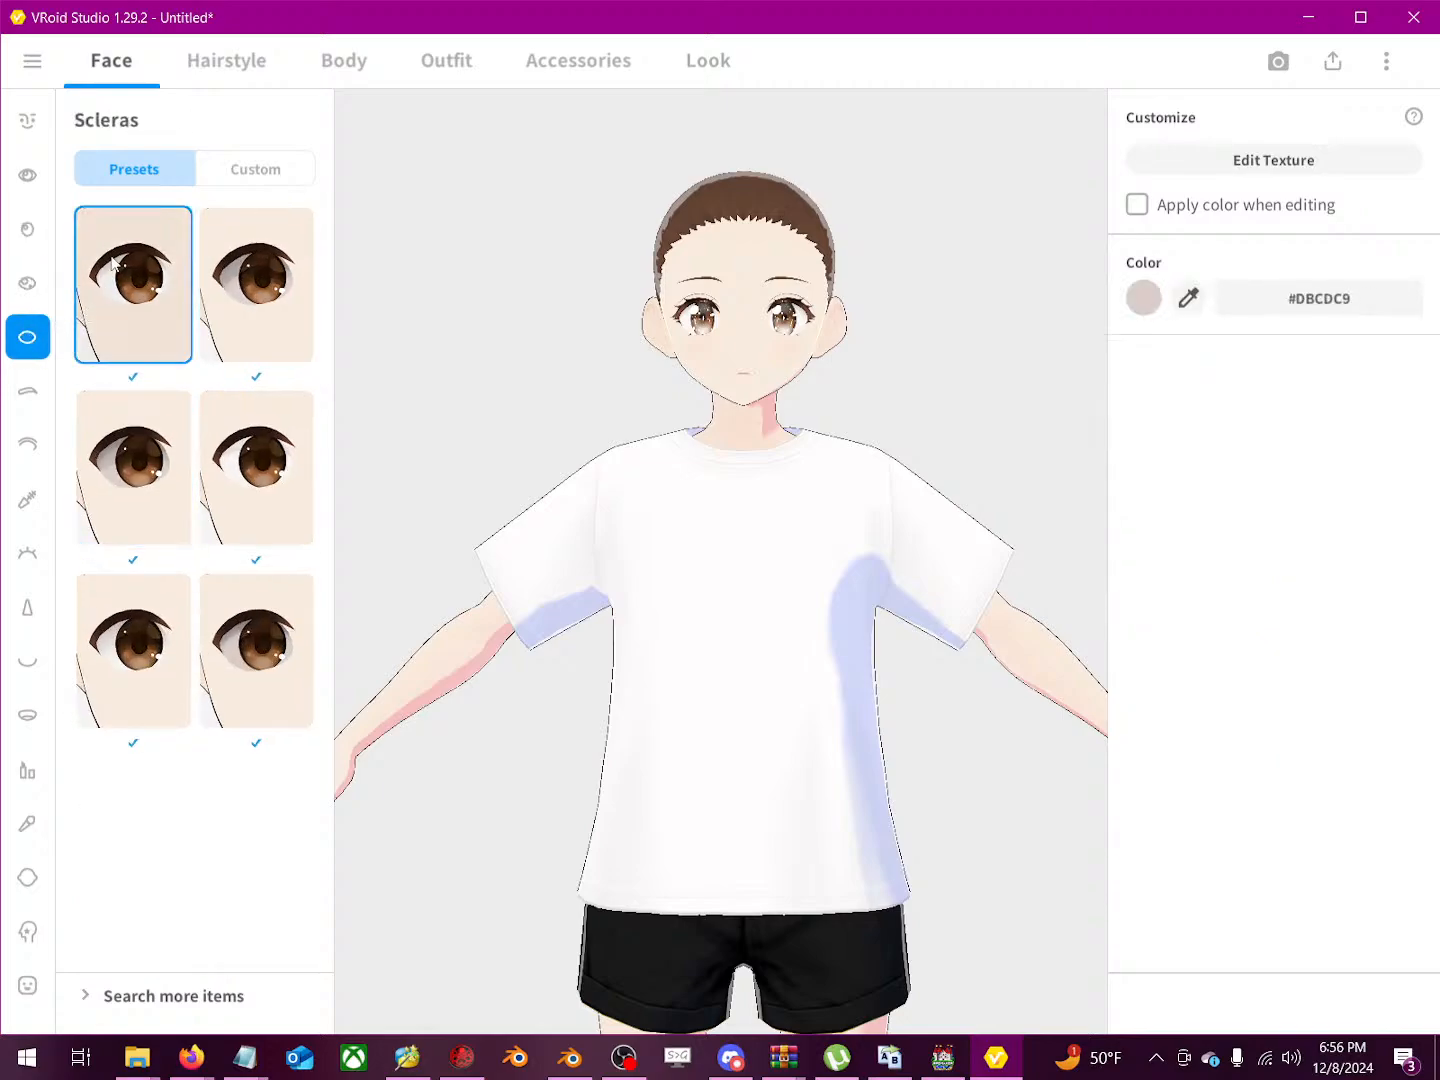
{"action": "left_click", "coordinate": [28, 446]}
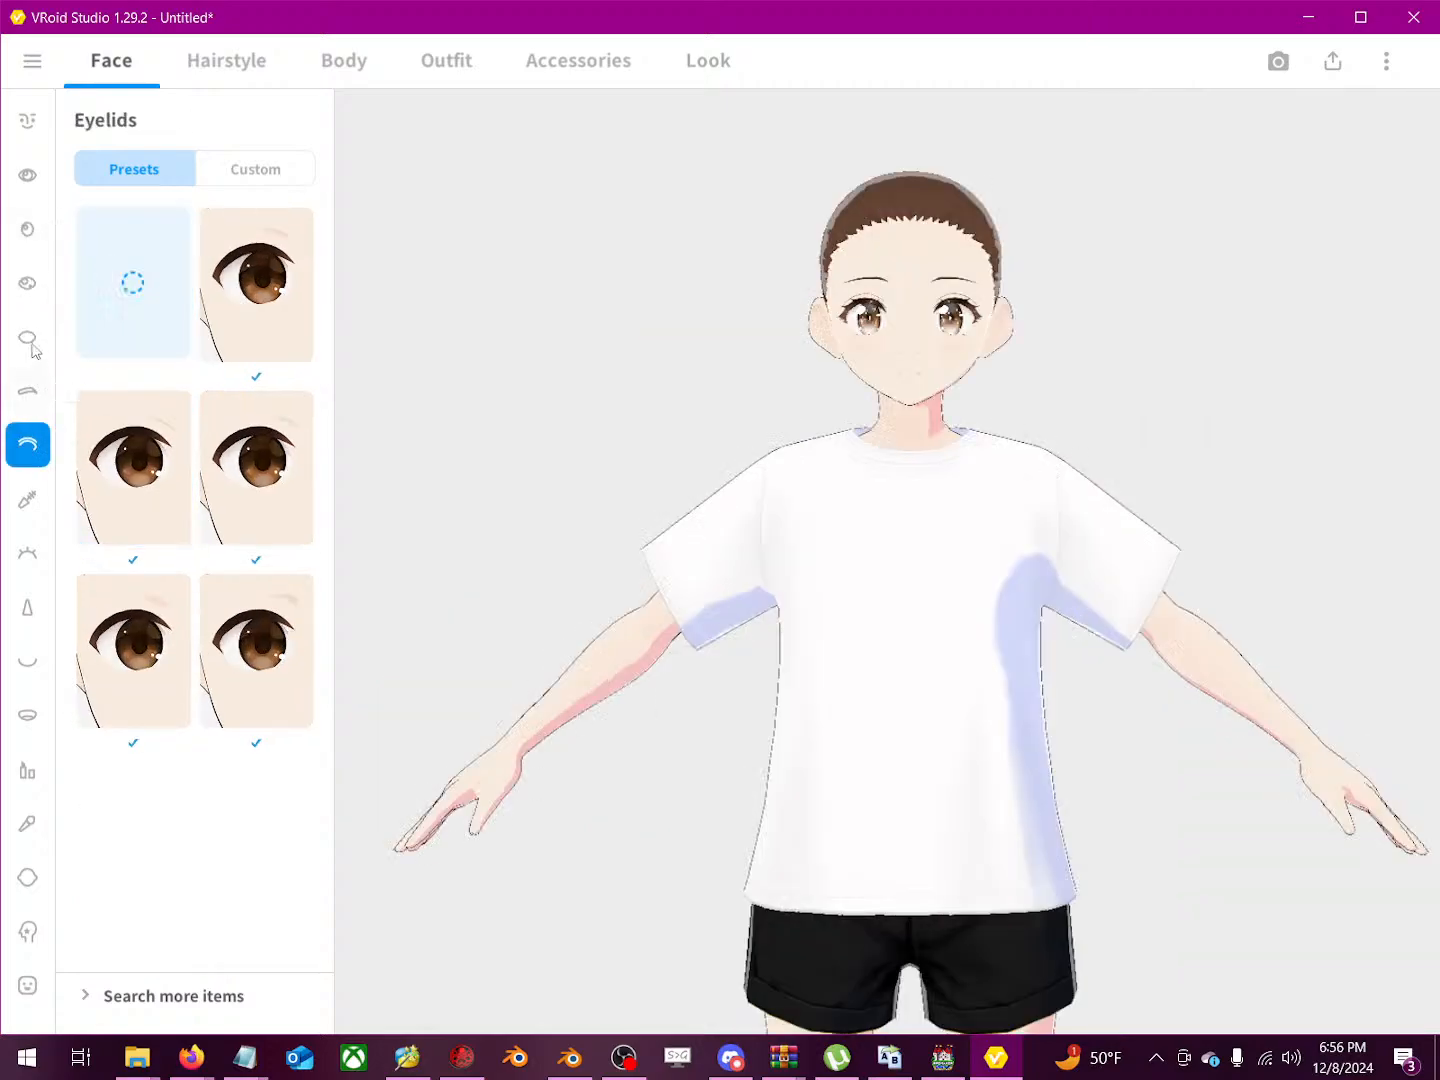
{"action": "left_click", "coordinate": [120, 636]}
Step: Apply the long straight hairstyle set with bangs and set the hair's main color to #E01268
{"action": "left_click", "coordinate": [264, 69]}
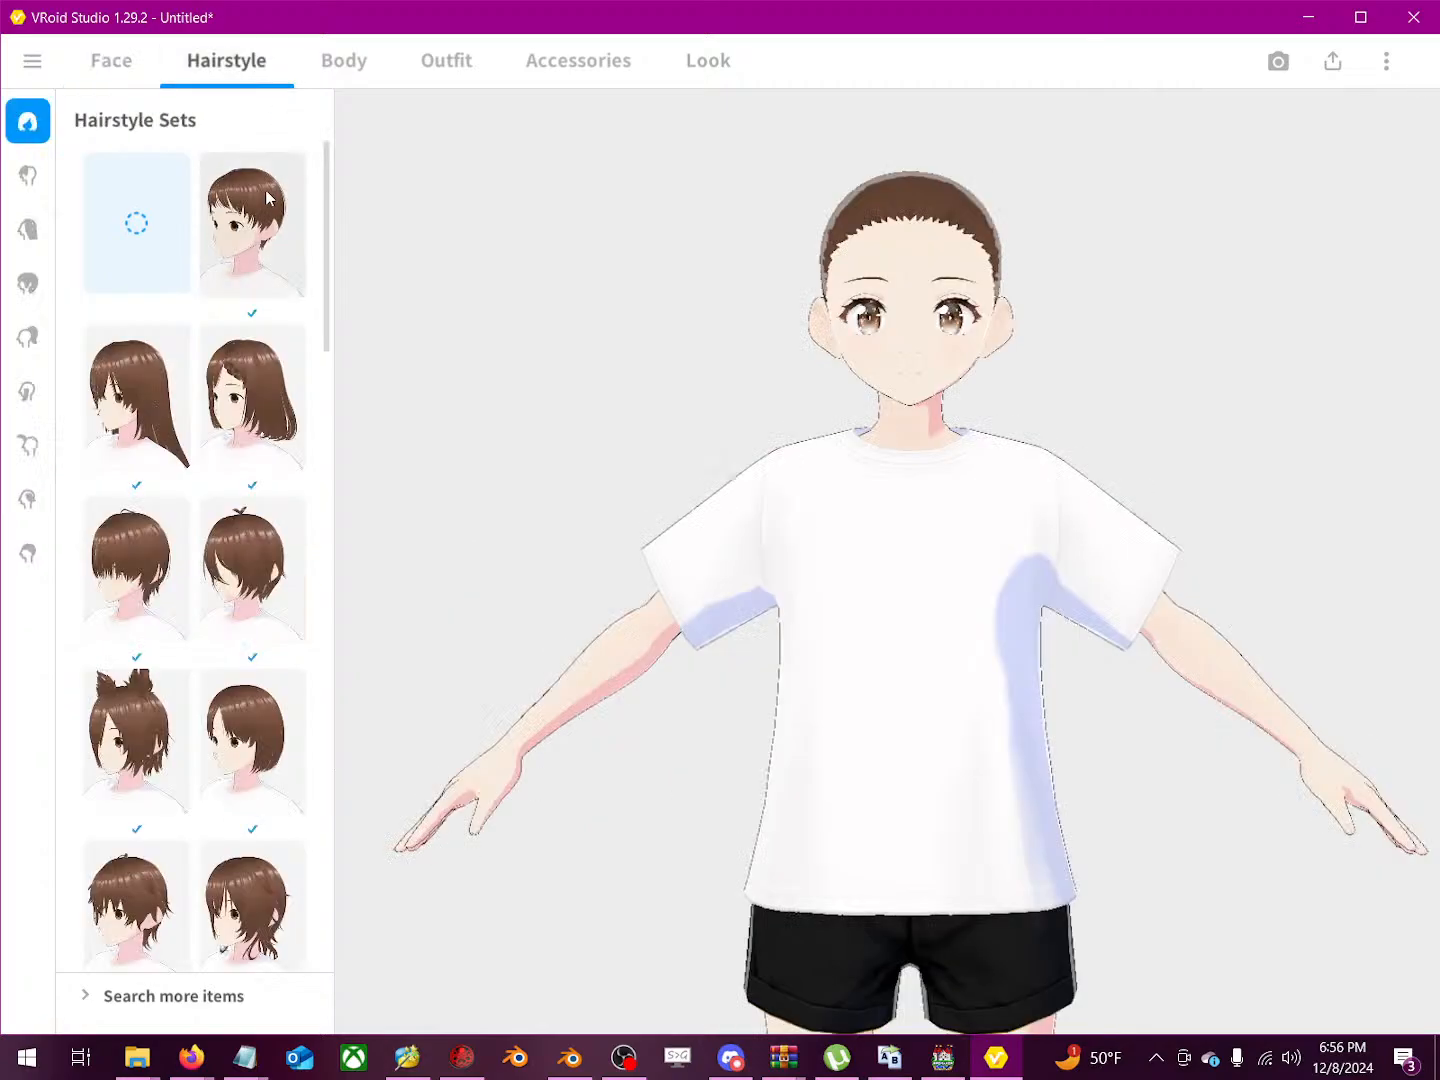
{"action": "left_click", "coordinate": [184, 429]}
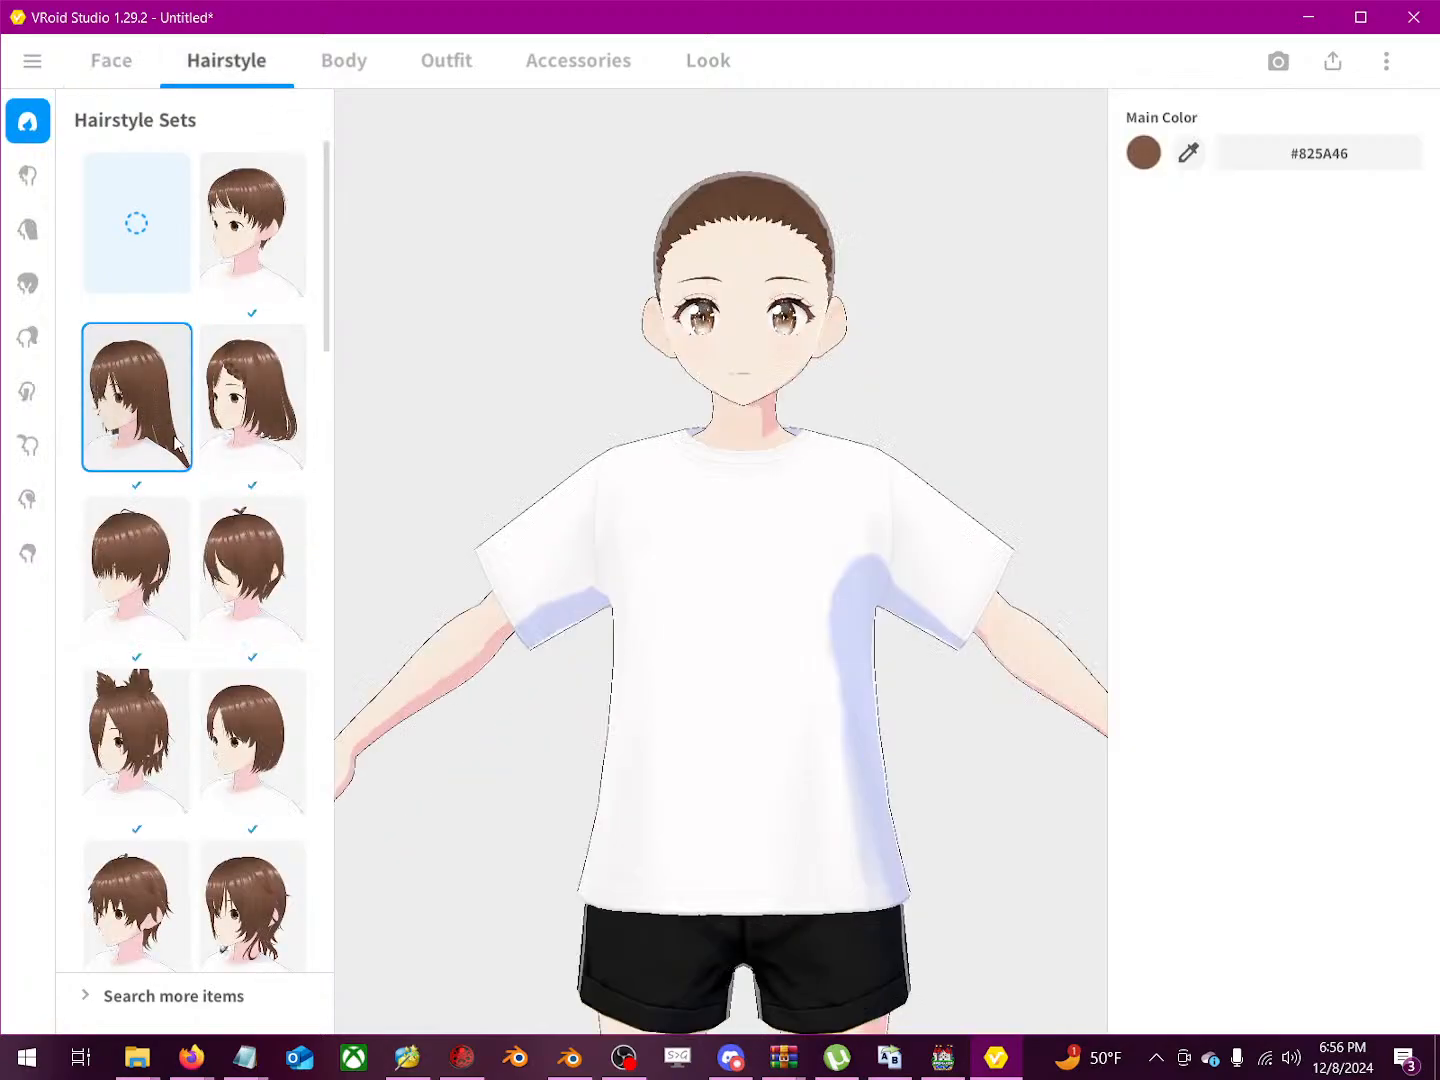
{"action": "left_click", "coordinate": [1144, 154]}
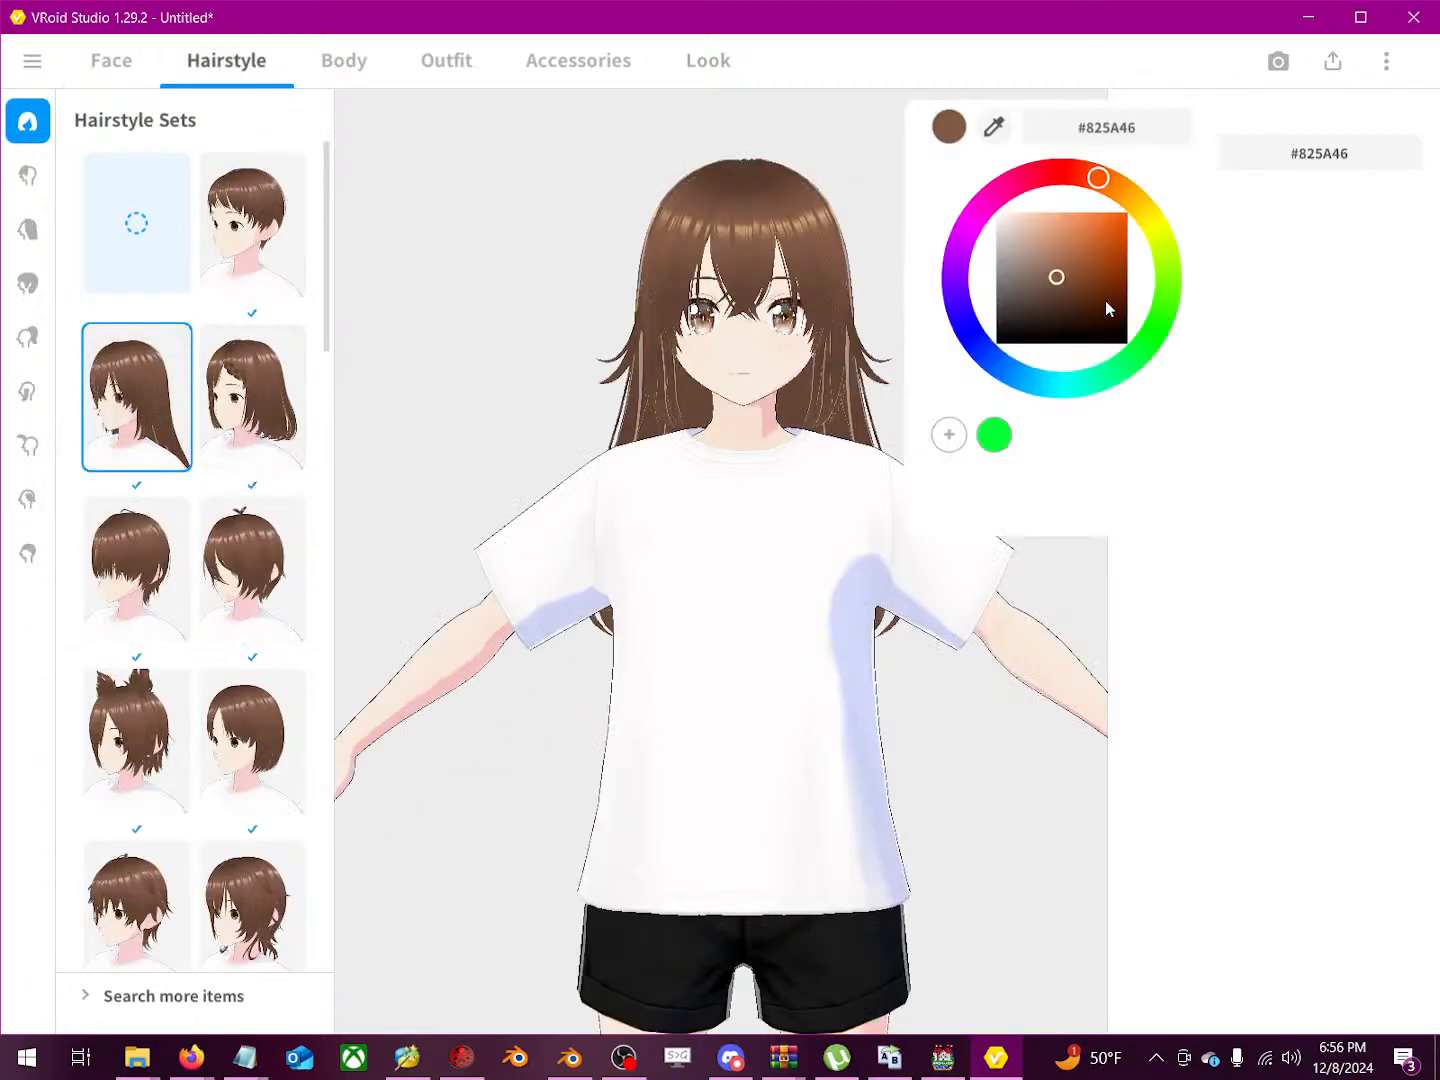
{"action": "left_click", "coordinate": [1140, 207]}
{"action": "left_click_drag", "start_coordinate": [1140, 208], "coordinate": [1055, 167]}
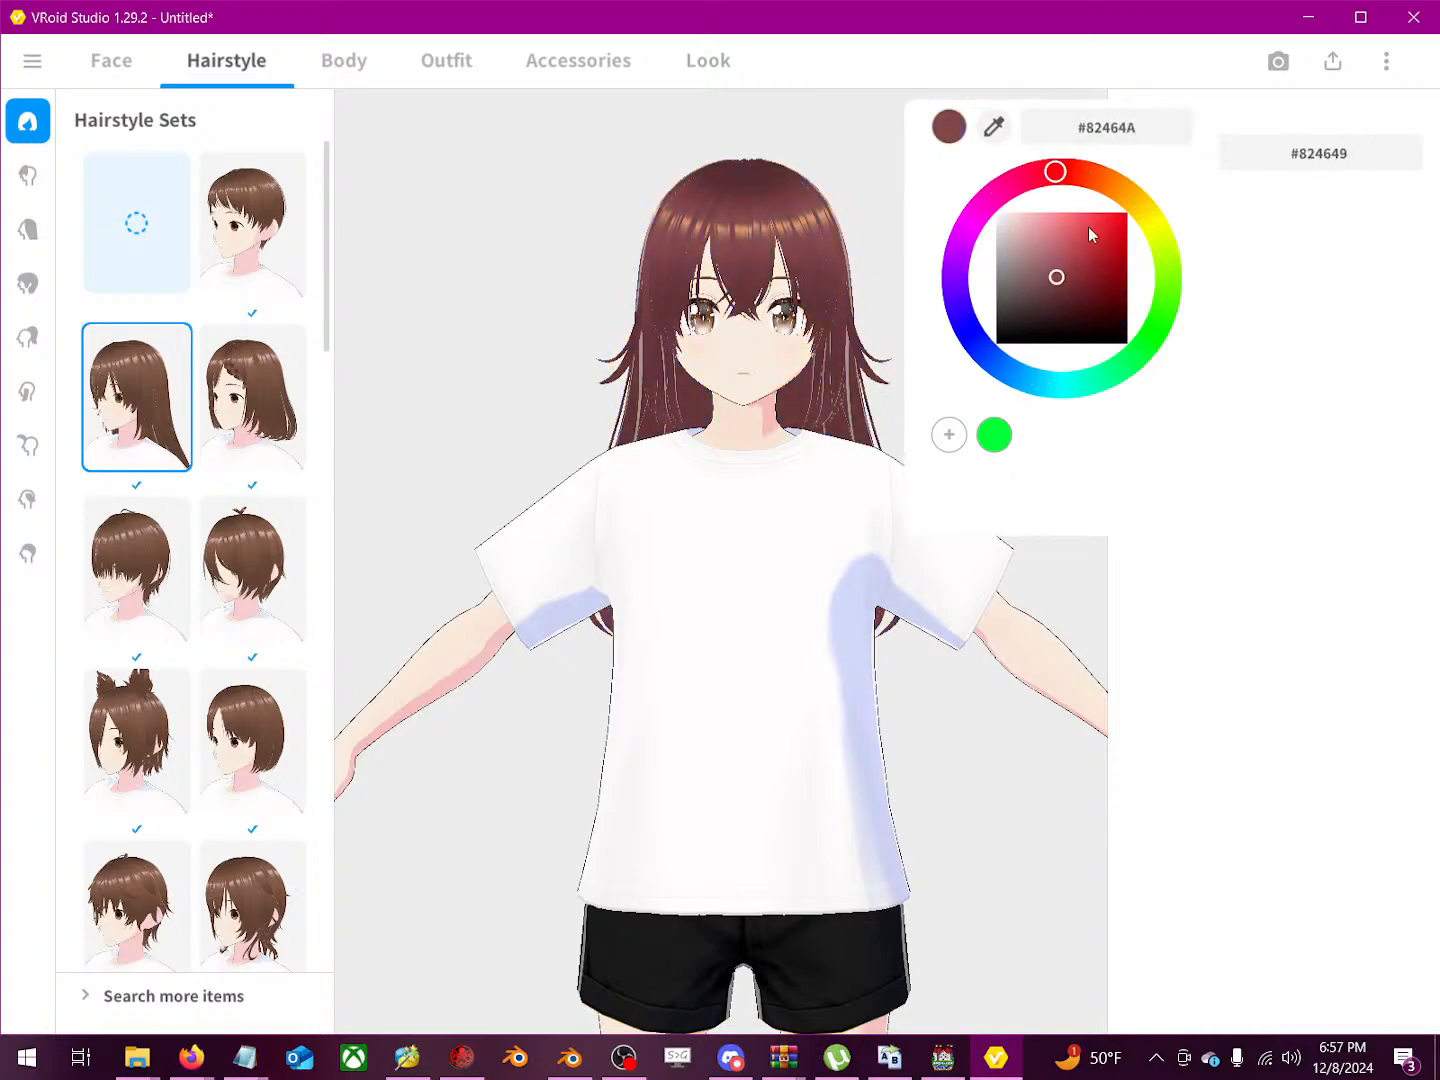
{"action": "left_click_drag", "start_coordinate": [1094, 232], "coordinate": [1115, 226]}
{"action": "left_click_drag", "start_coordinate": [1055, 172], "coordinate": [1018, 185]}
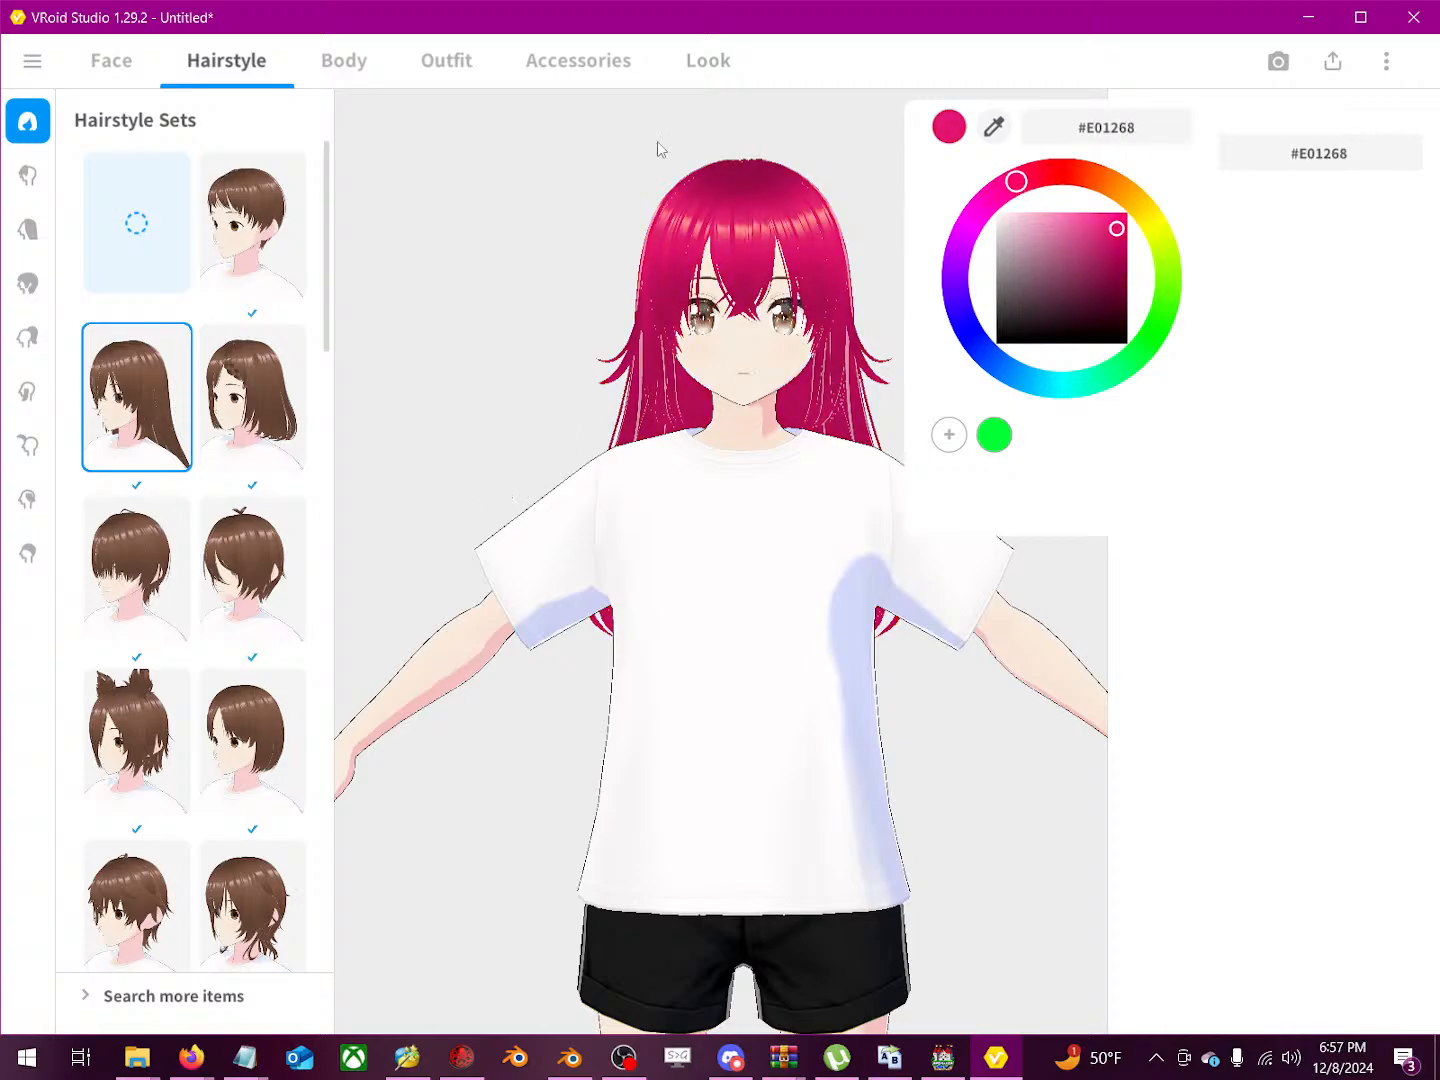
{"action": "left_click", "coordinate": [720, 263]}
Step: Apply the Whole Body preset in the second row, second column, and view the model from the front
{"action": "right_click_drag", "start_coordinate": [806, 293], "coordinate": [494, 289]}
{"action": "scroll", "coordinate": [494, 293], "scroll_direction": "down", "scroll_amount": 5}
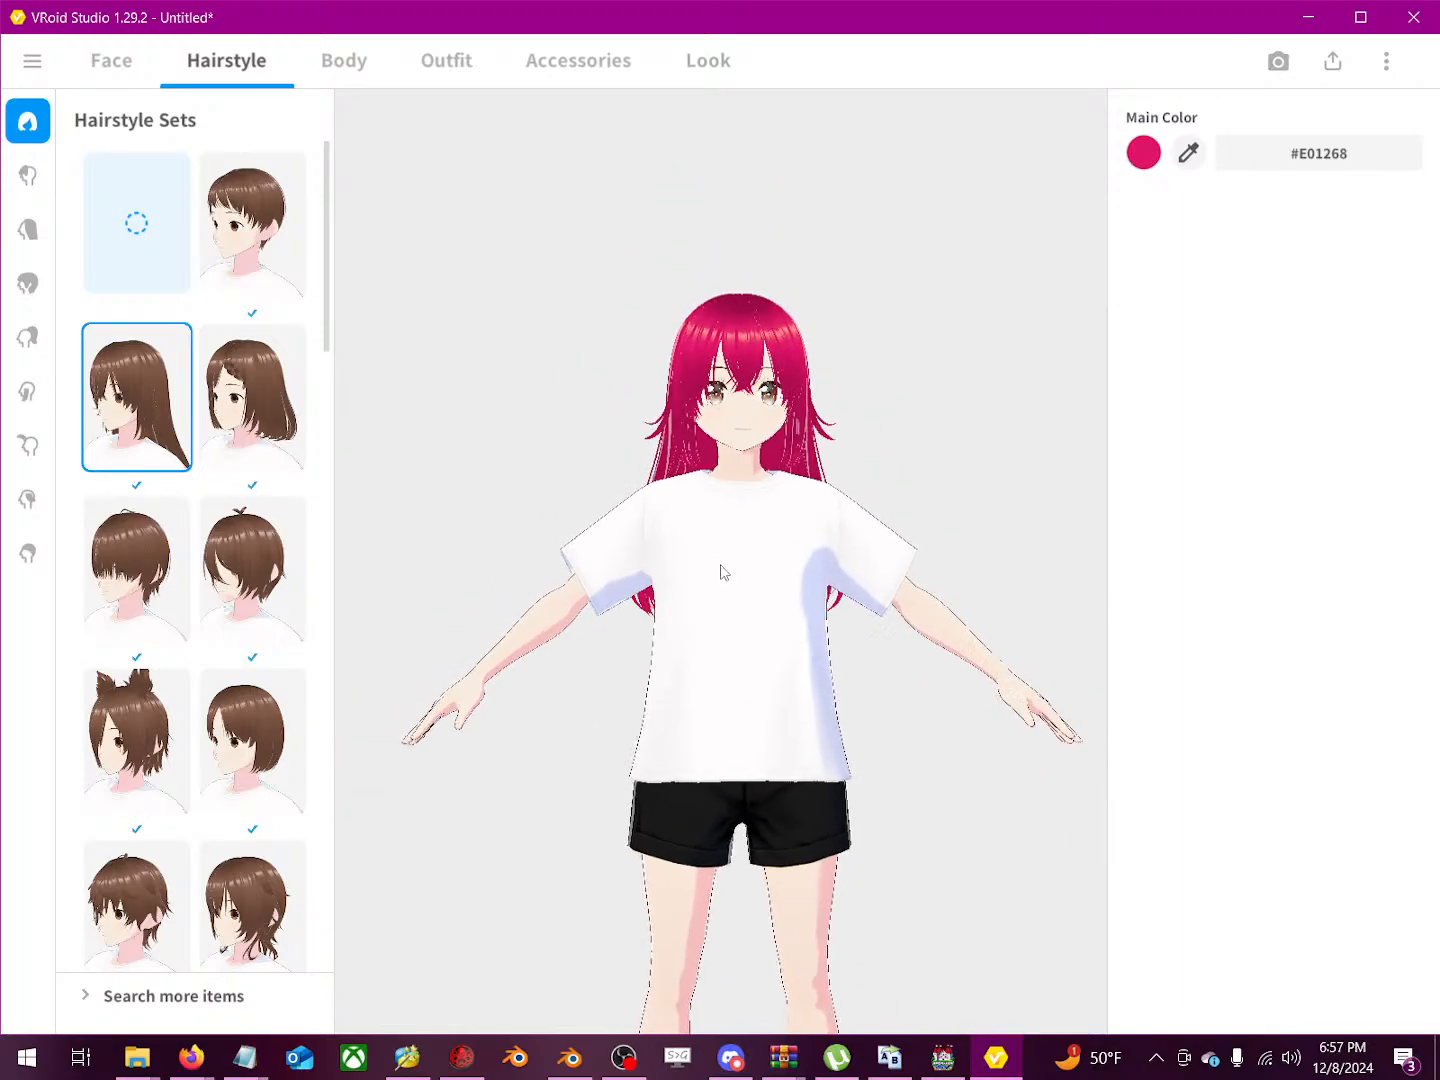
{"action": "middle_click_drag", "start_coordinate": [726, 588], "coordinate": [726, 483]}
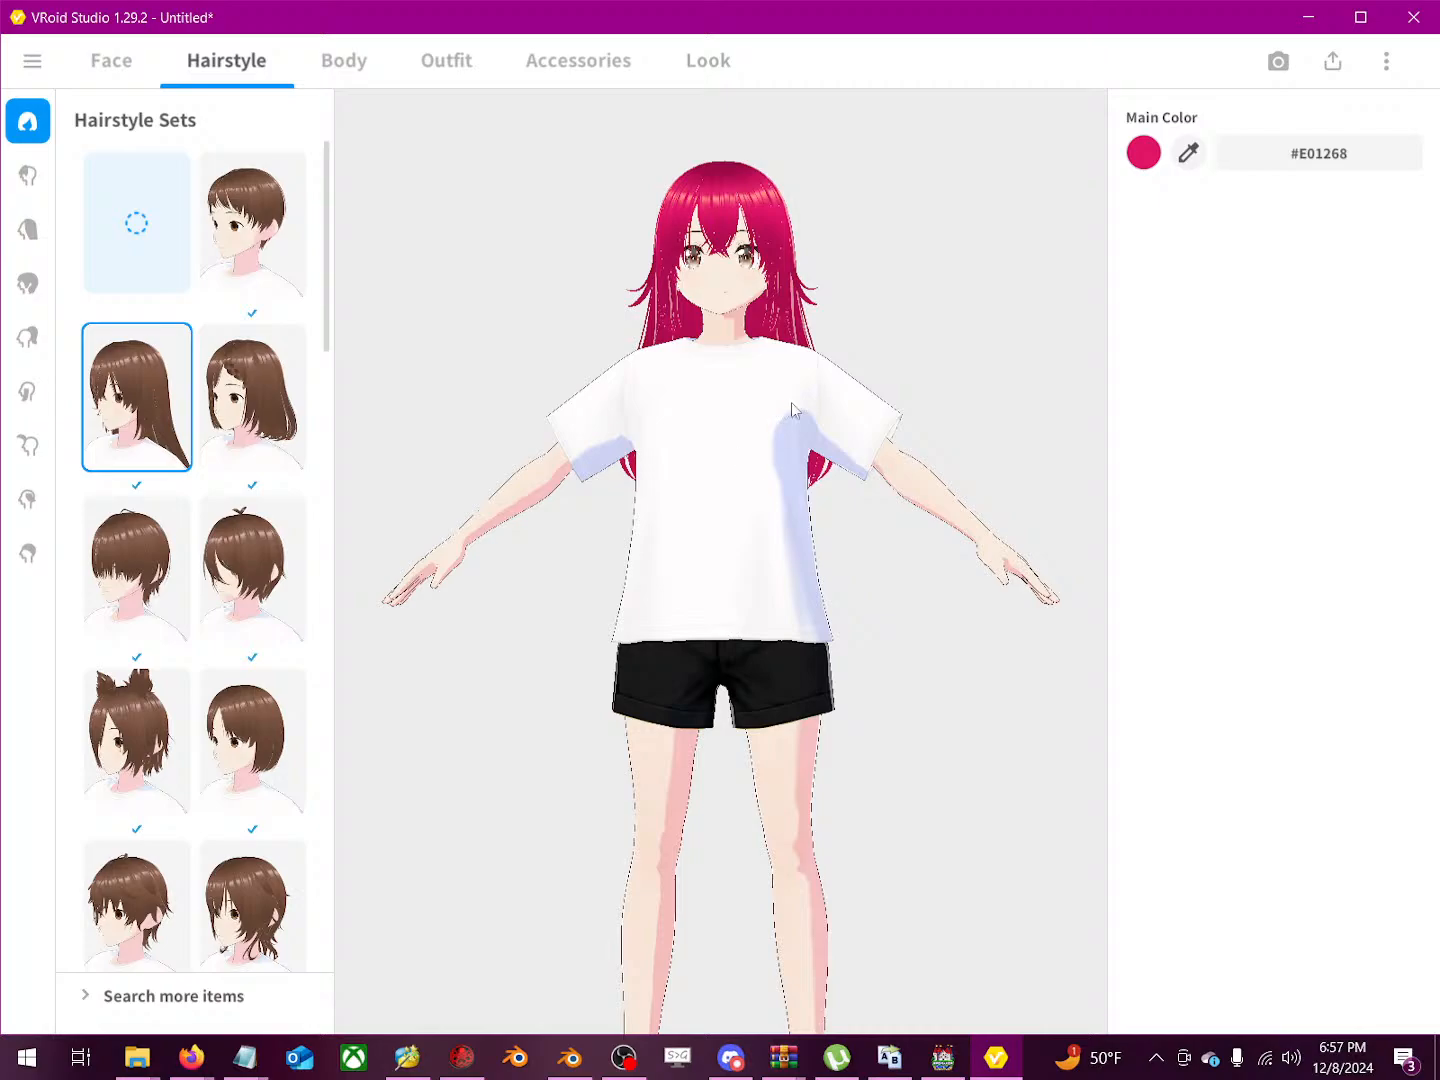
{"action": "right_click_drag", "start_coordinate": [829, 470], "coordinate": [830, 482]}
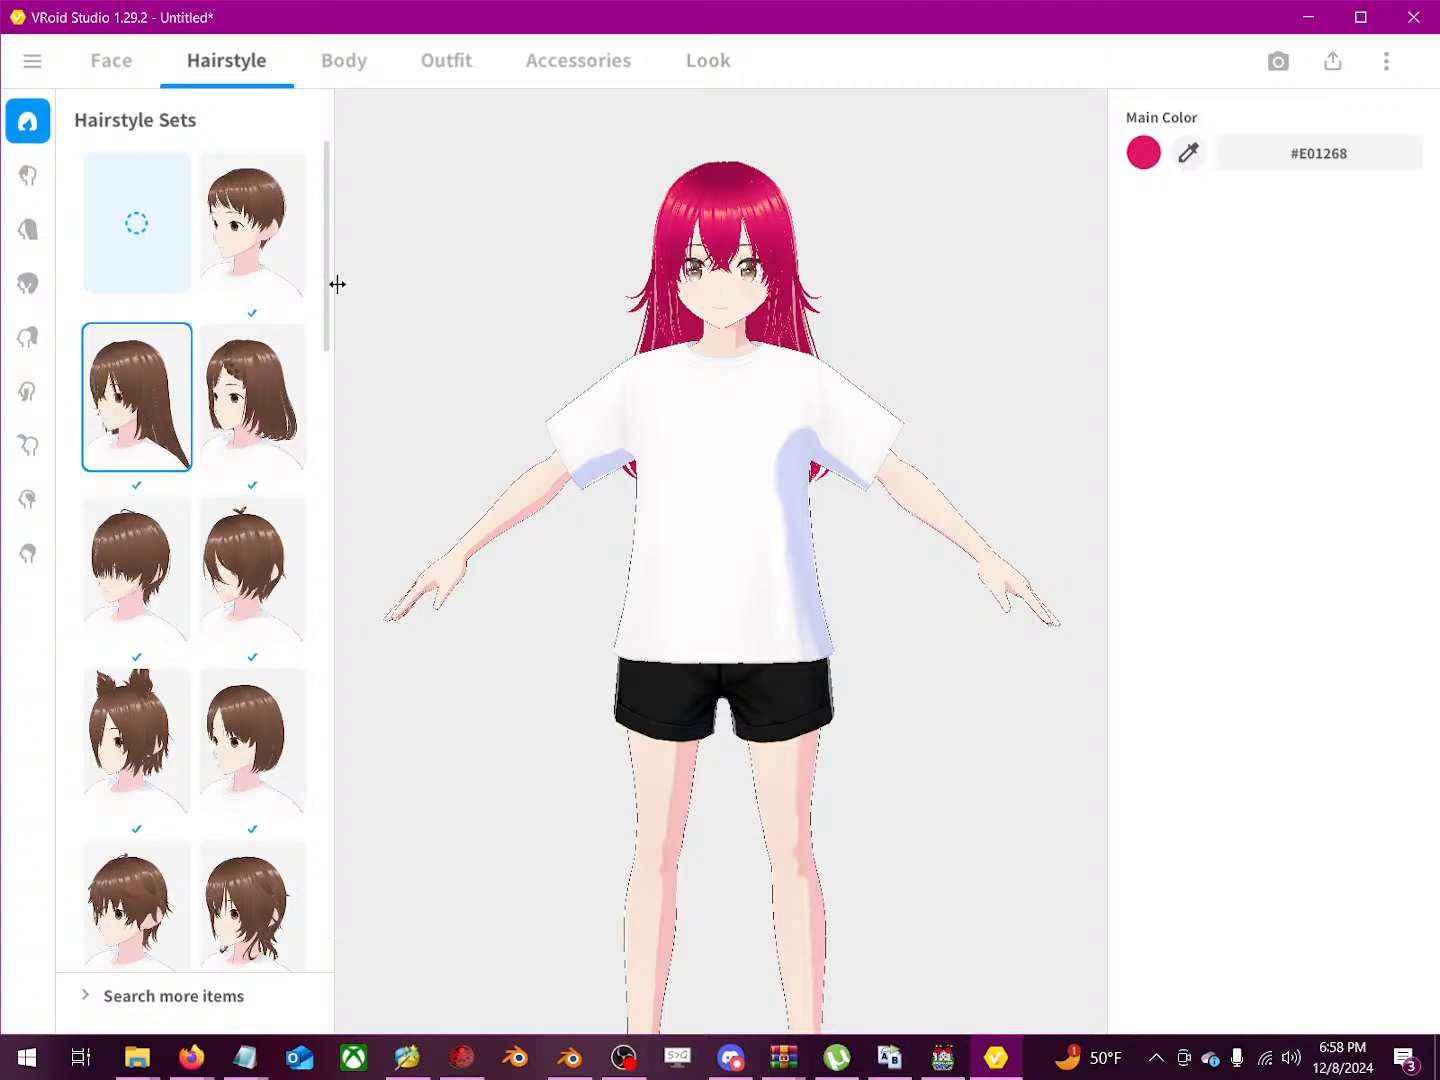
{"action": "left_click", "coordinate": [369, 70]}
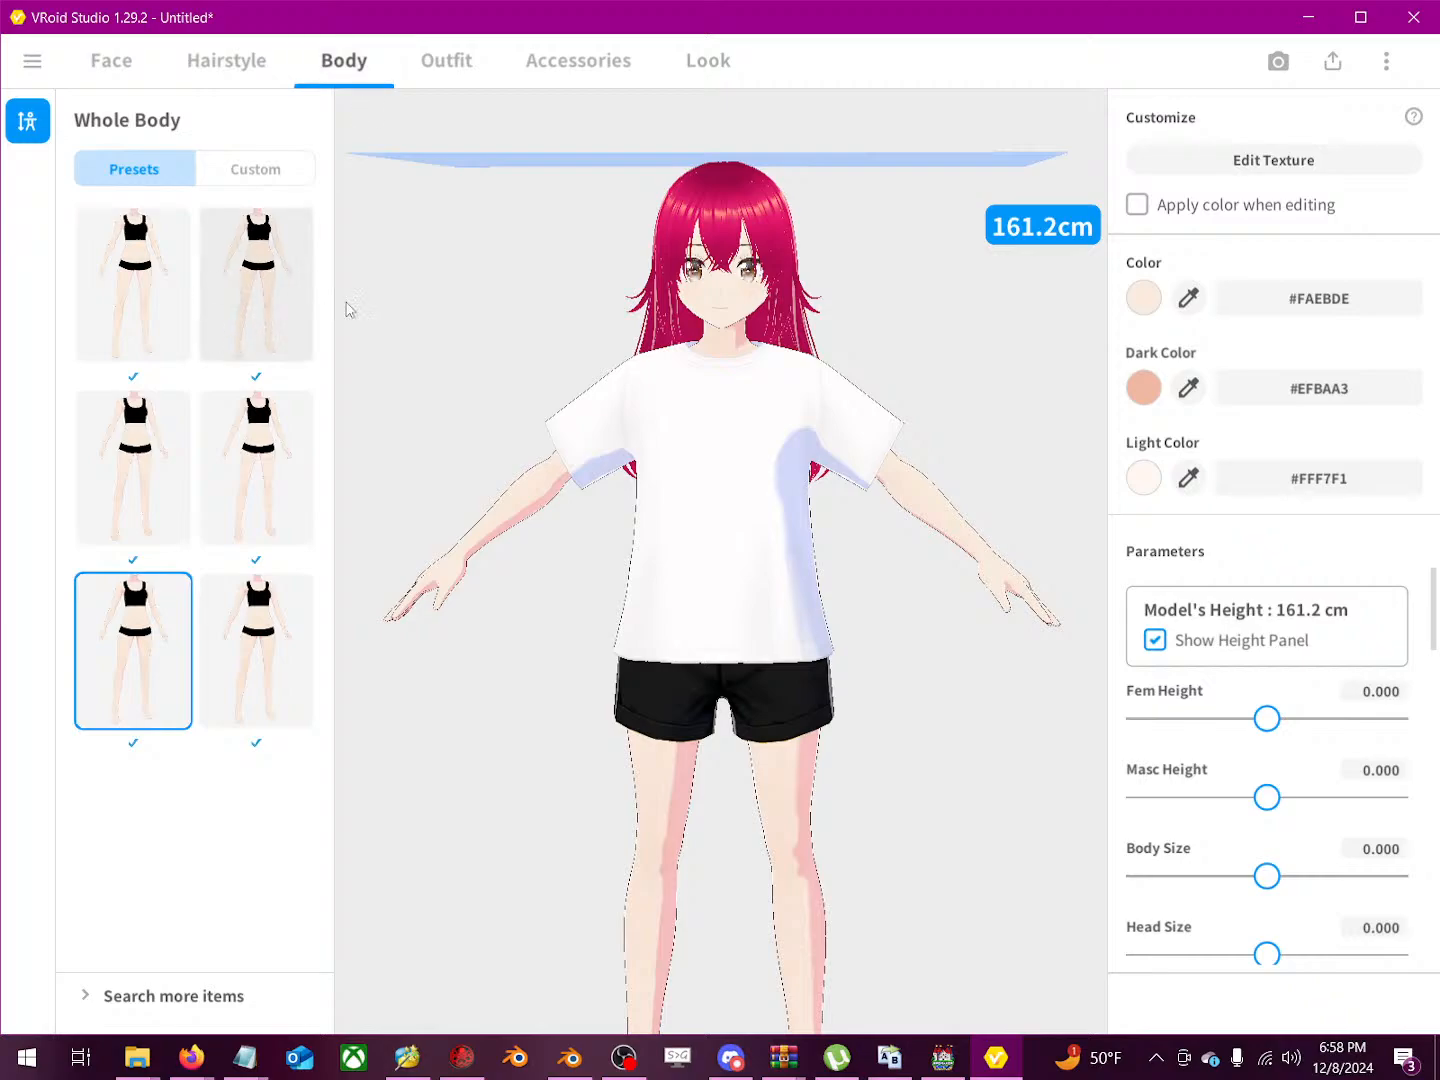
{"action": "left_click", "coordinate": [245, 505]}
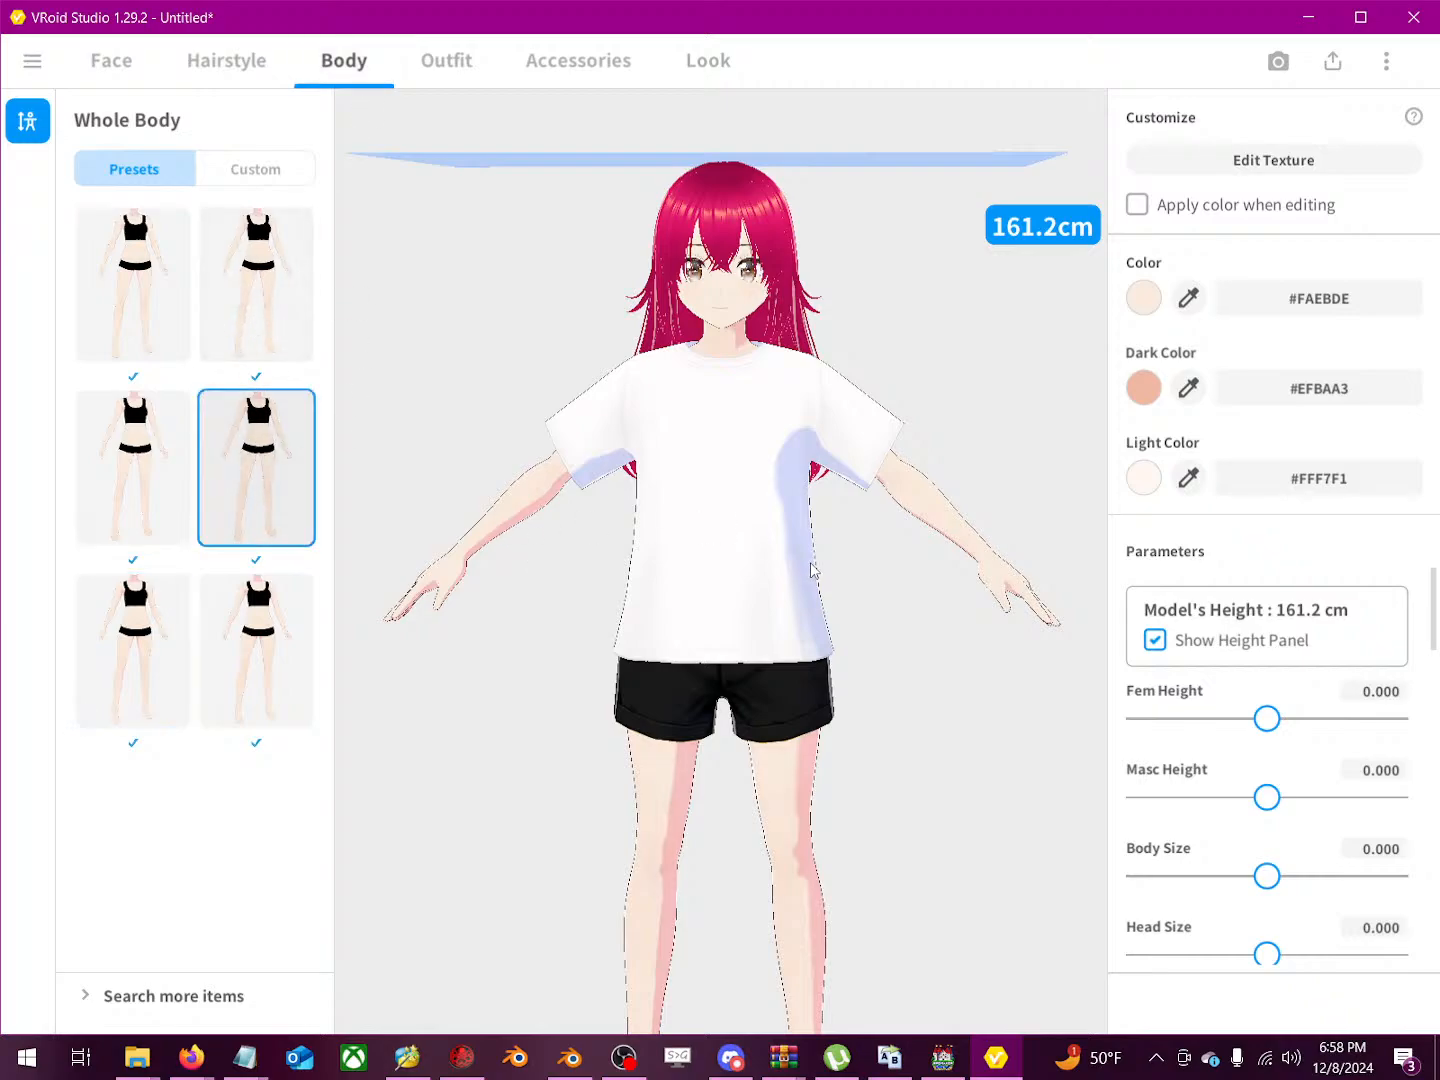
{"action": "left_click_drag", "start_coordinate": [815, 571], "coordinate": [761, 462]}
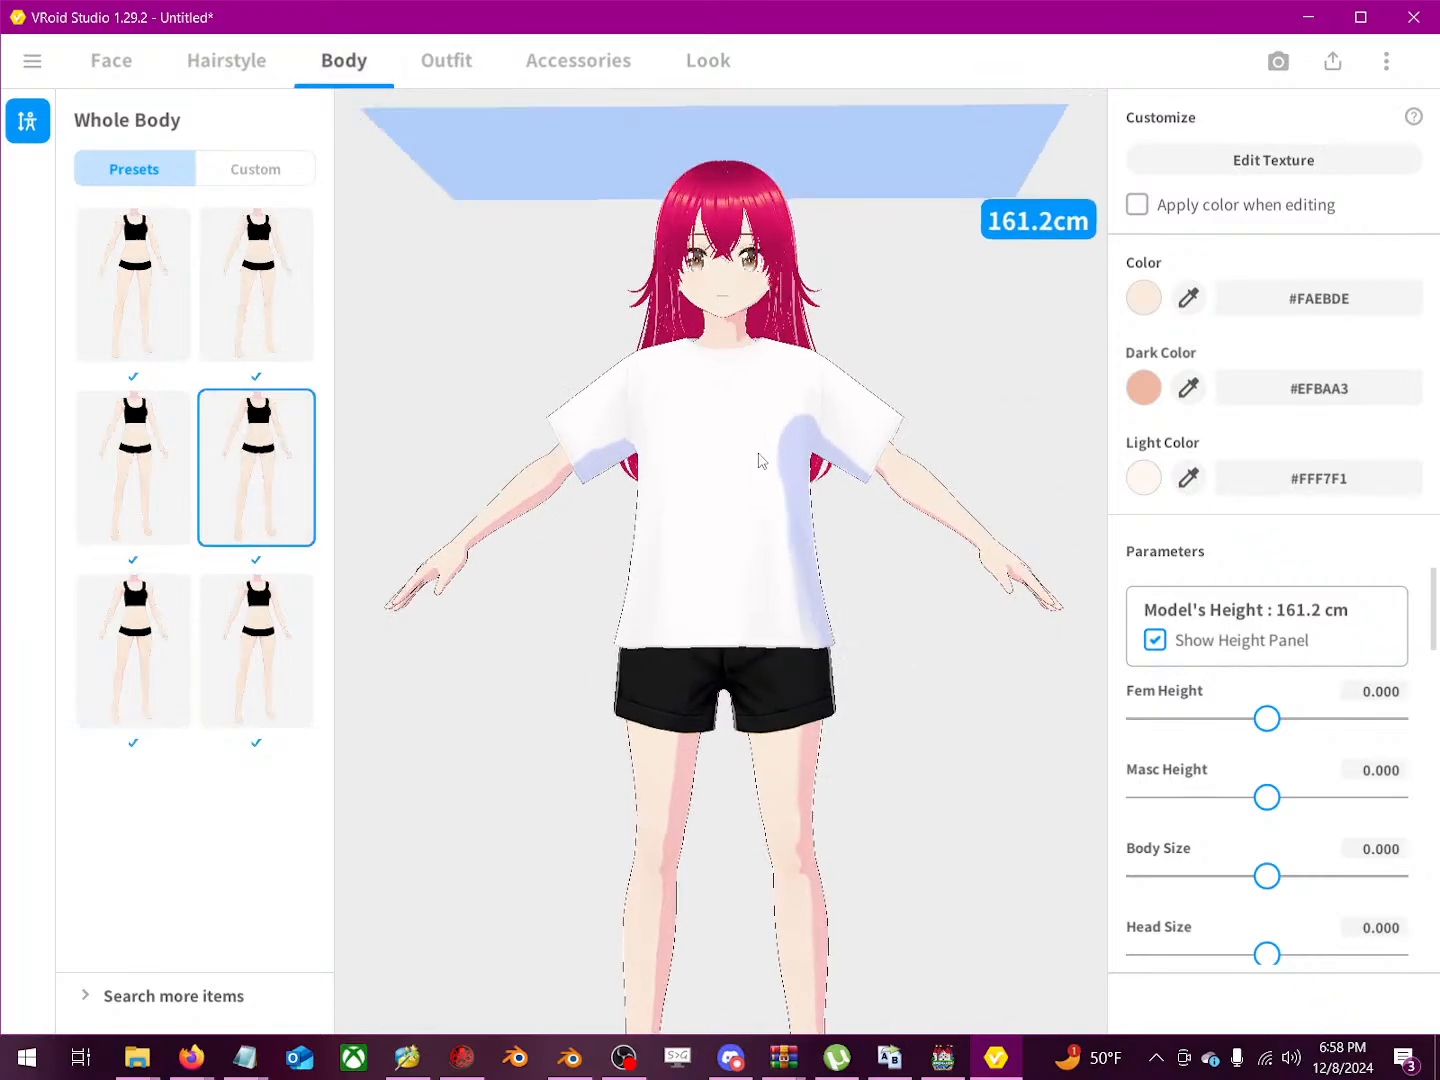
Step: Try on the outfit set with the white off-shoulder crop top and black cropped leggings
{"action": "left_click", "coordinate": [437, 68]}
{"action": "scroll", "coordinate": [262, 569], "scroll_direction": "up", "scroll_amount": 5}
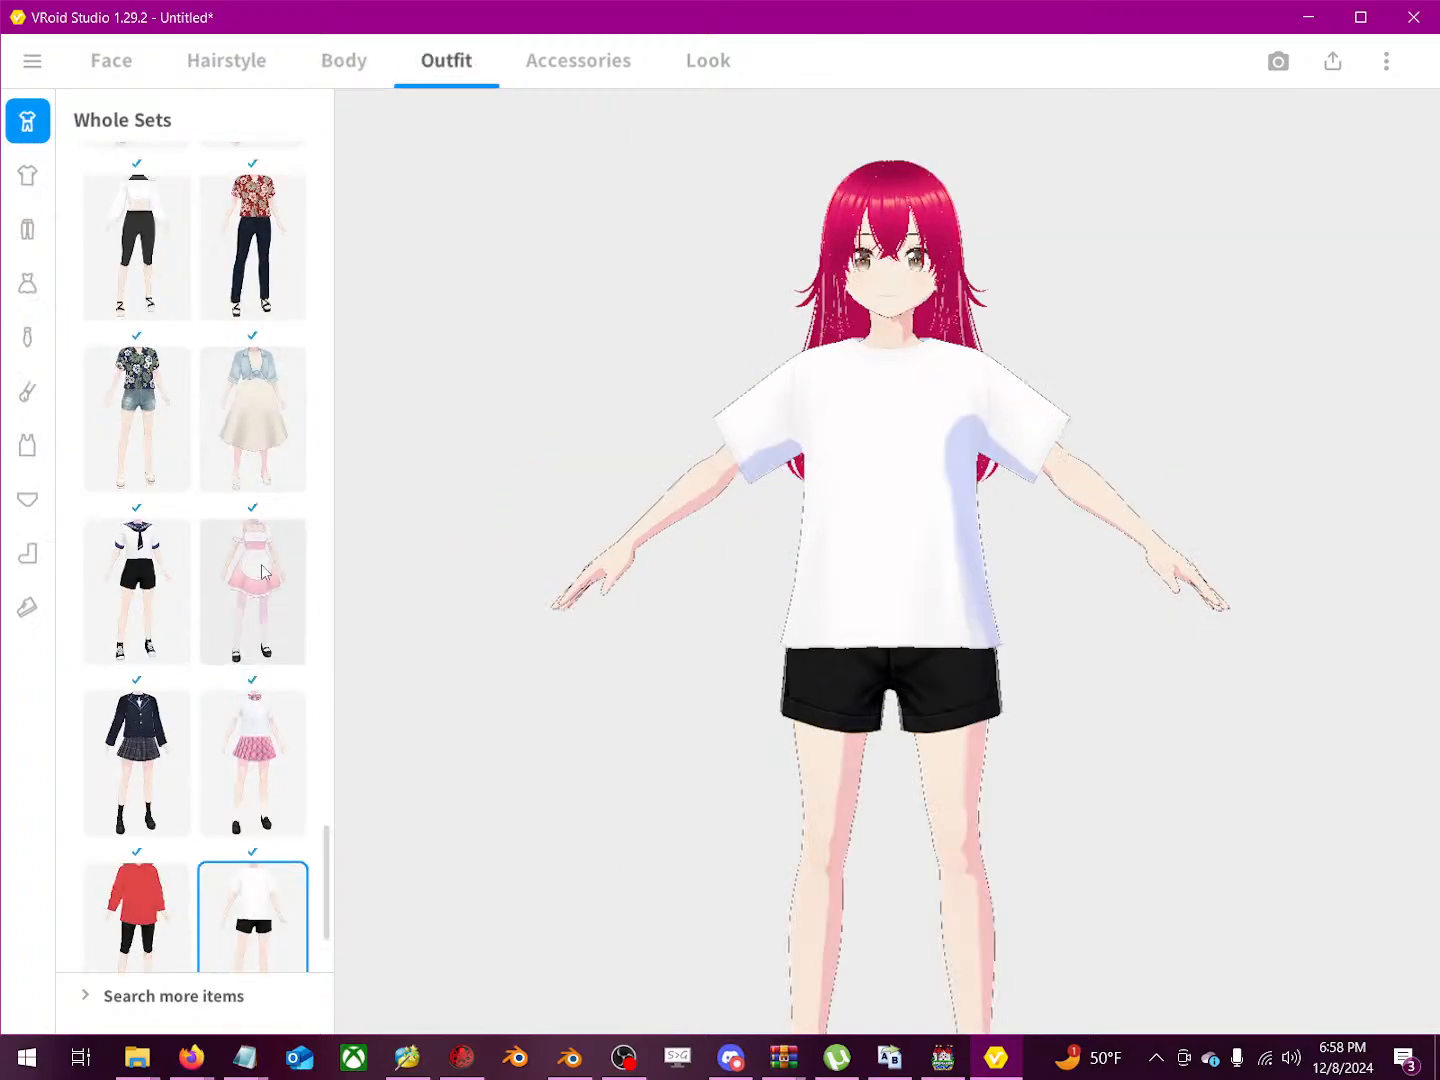
{"action": "left_click", "coordinate": [180, 490]}
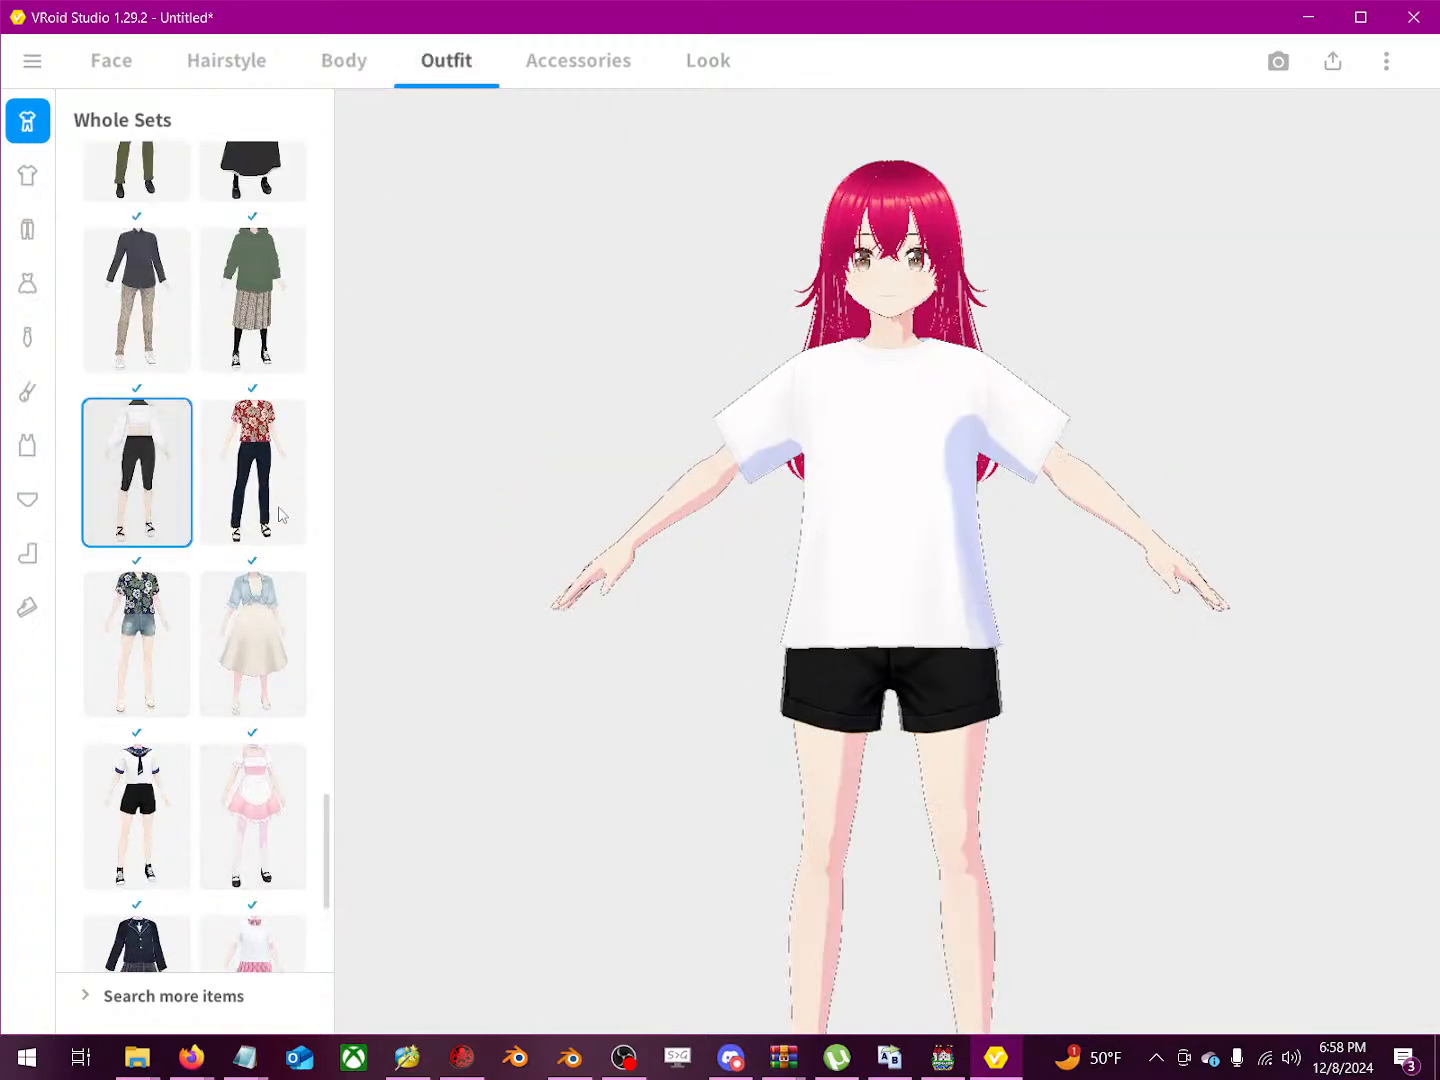
Step: Dress the model in the red track jacket and shorts outfit set with striped socks
{"action": "scroll", "coordinate": [245, 405], "scroll_direction": "up", "scroll_amount": 3}
{"action": "scroll", "coordinate": [239, 422], "scroll_direction": "up", "scroll_amount": 6}
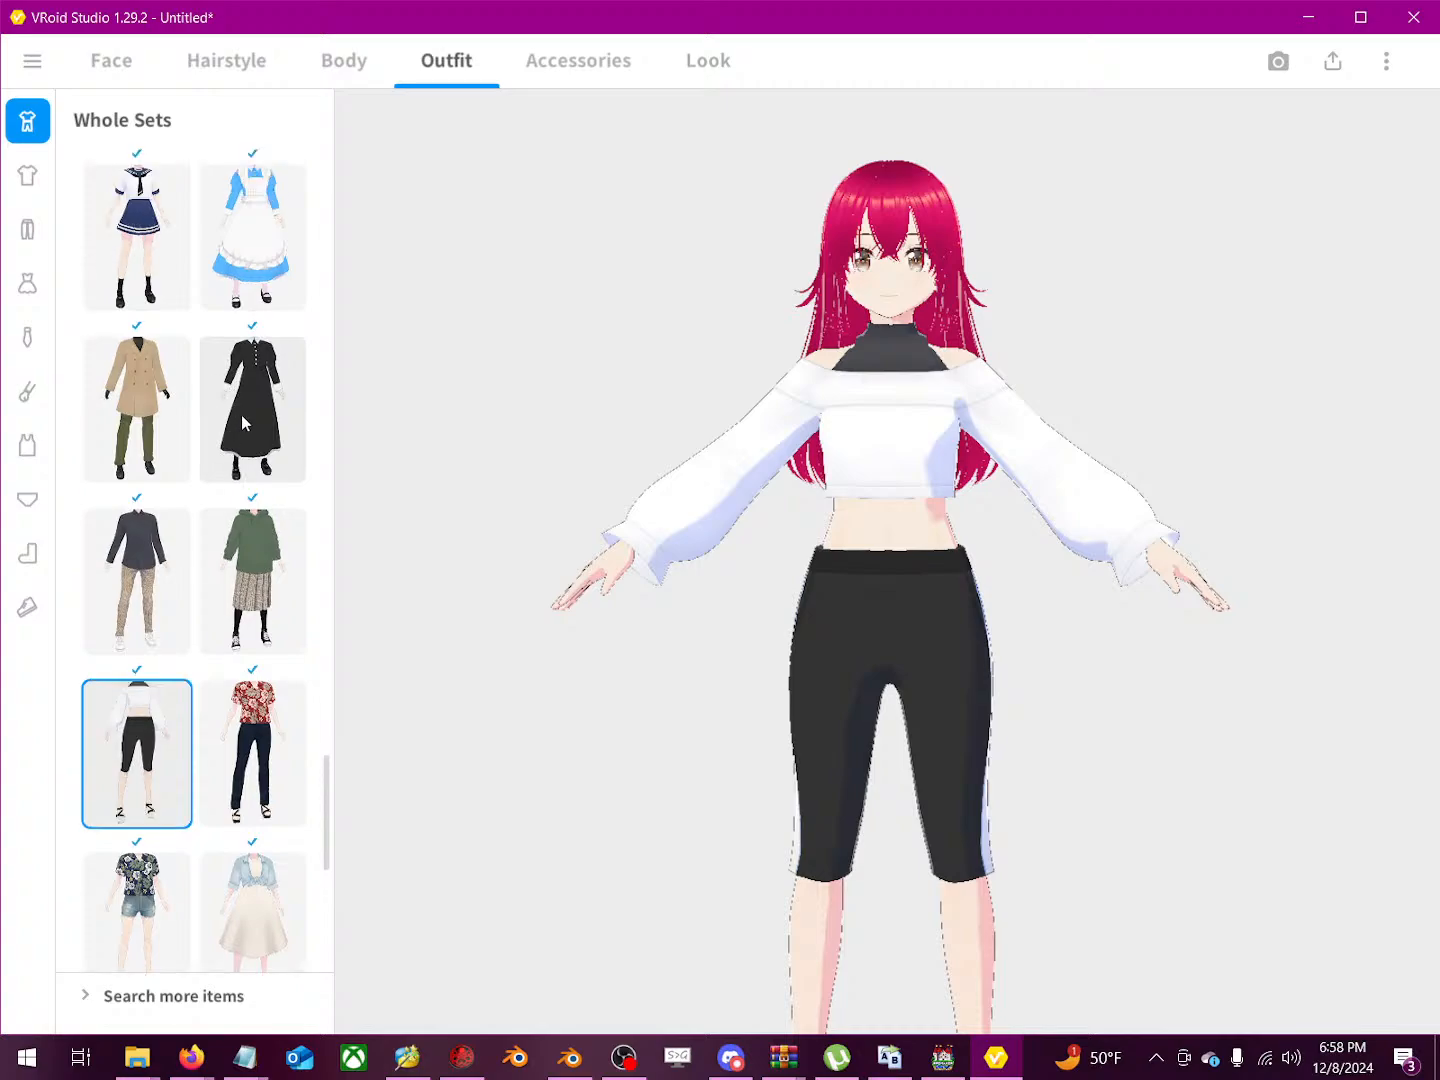
{"action": "left_click", "coordinate": [144, 447]}
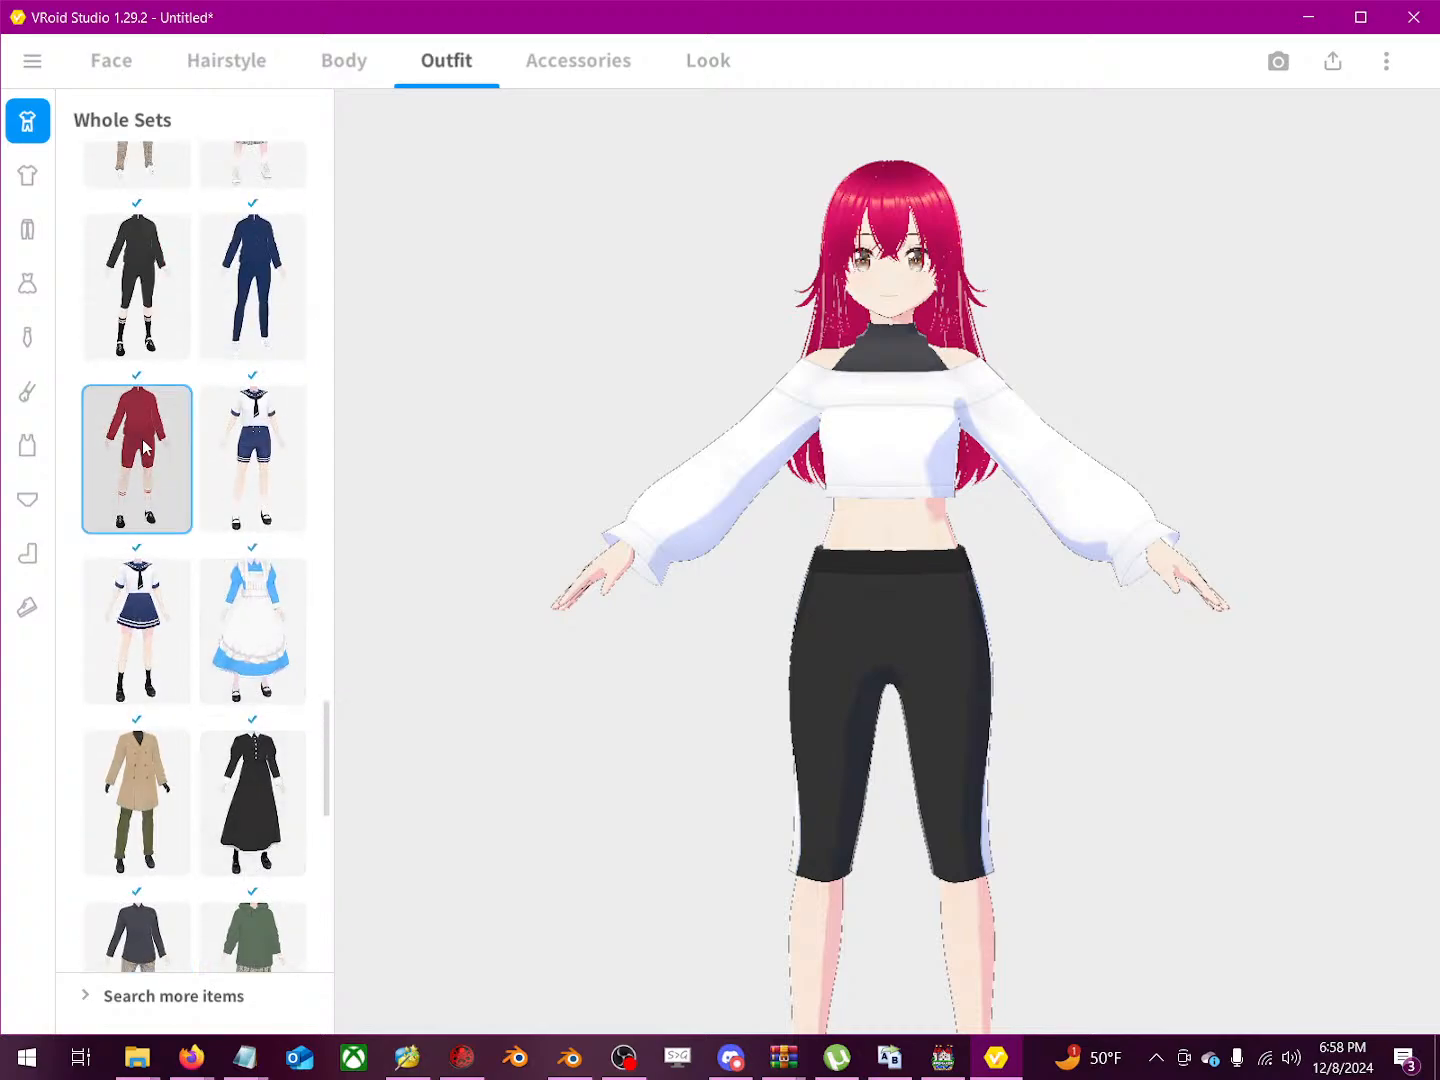
{"action": "right_click_drag", "start_coordinate": [868, 509], "coordinate": [893, 572]}
{"action": "middle_click_drag", "start_coordinate": [893, 571], "coordinate": [868, 519]}
{"action": "right_click_drag", "start_coordinate": [869, 518], "coordinate": [864, 531]}
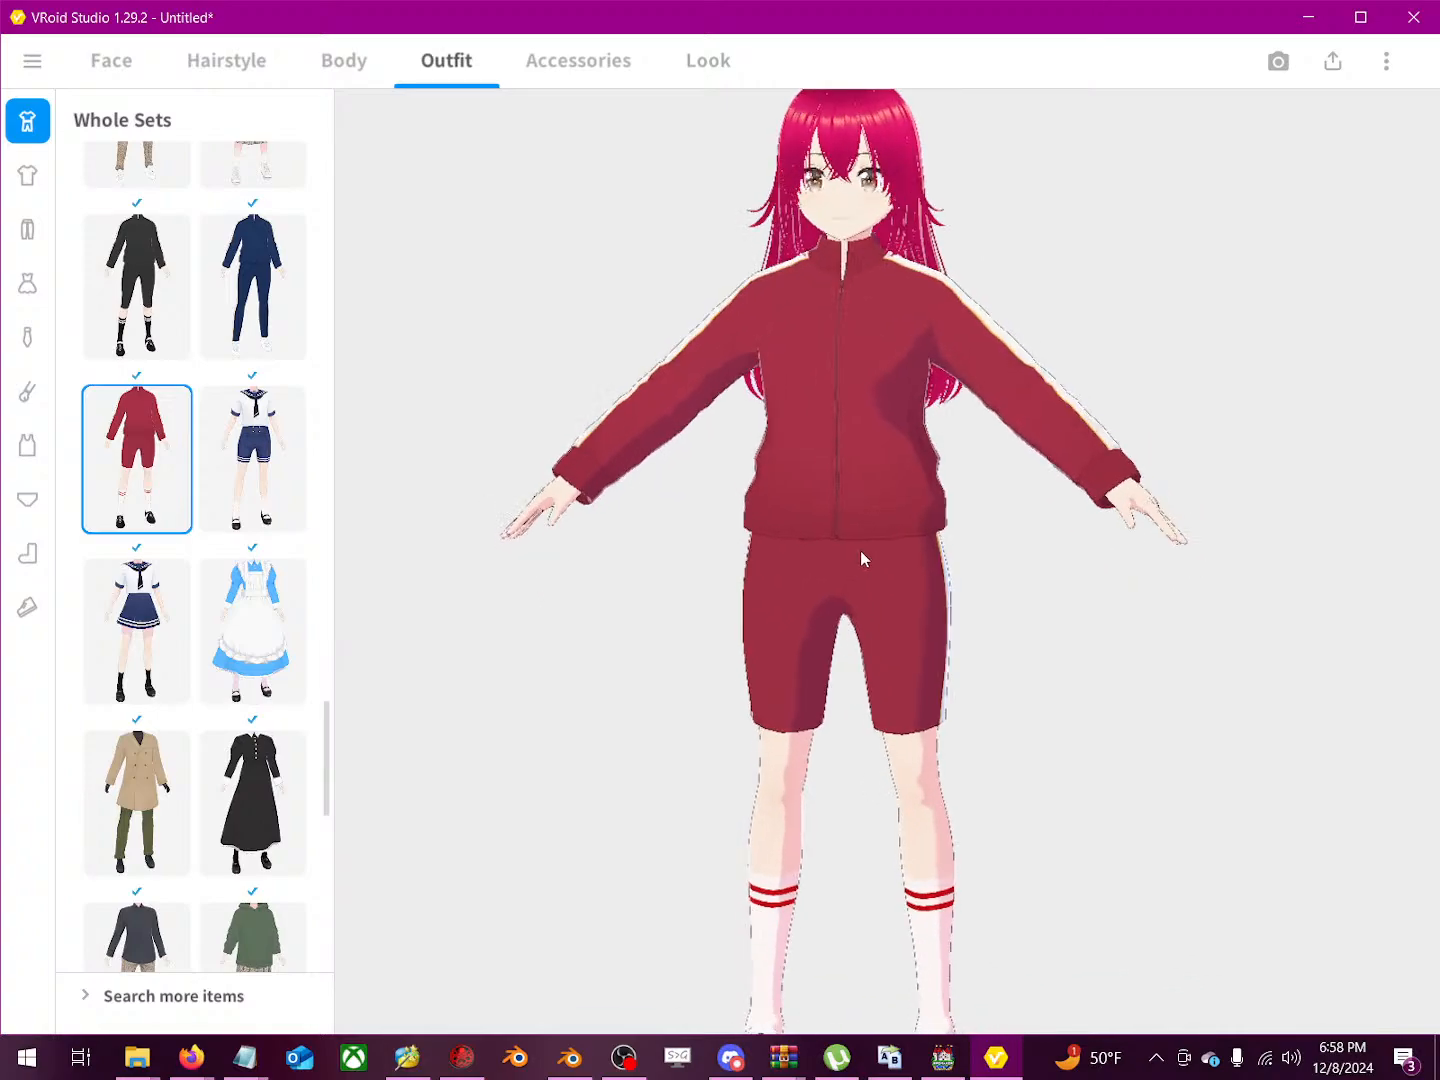
Step: Apply the short cropped hairstyle set from the first row and set its main color to #E01284
{"action": "left_click", "coordinate": [253, 61]}
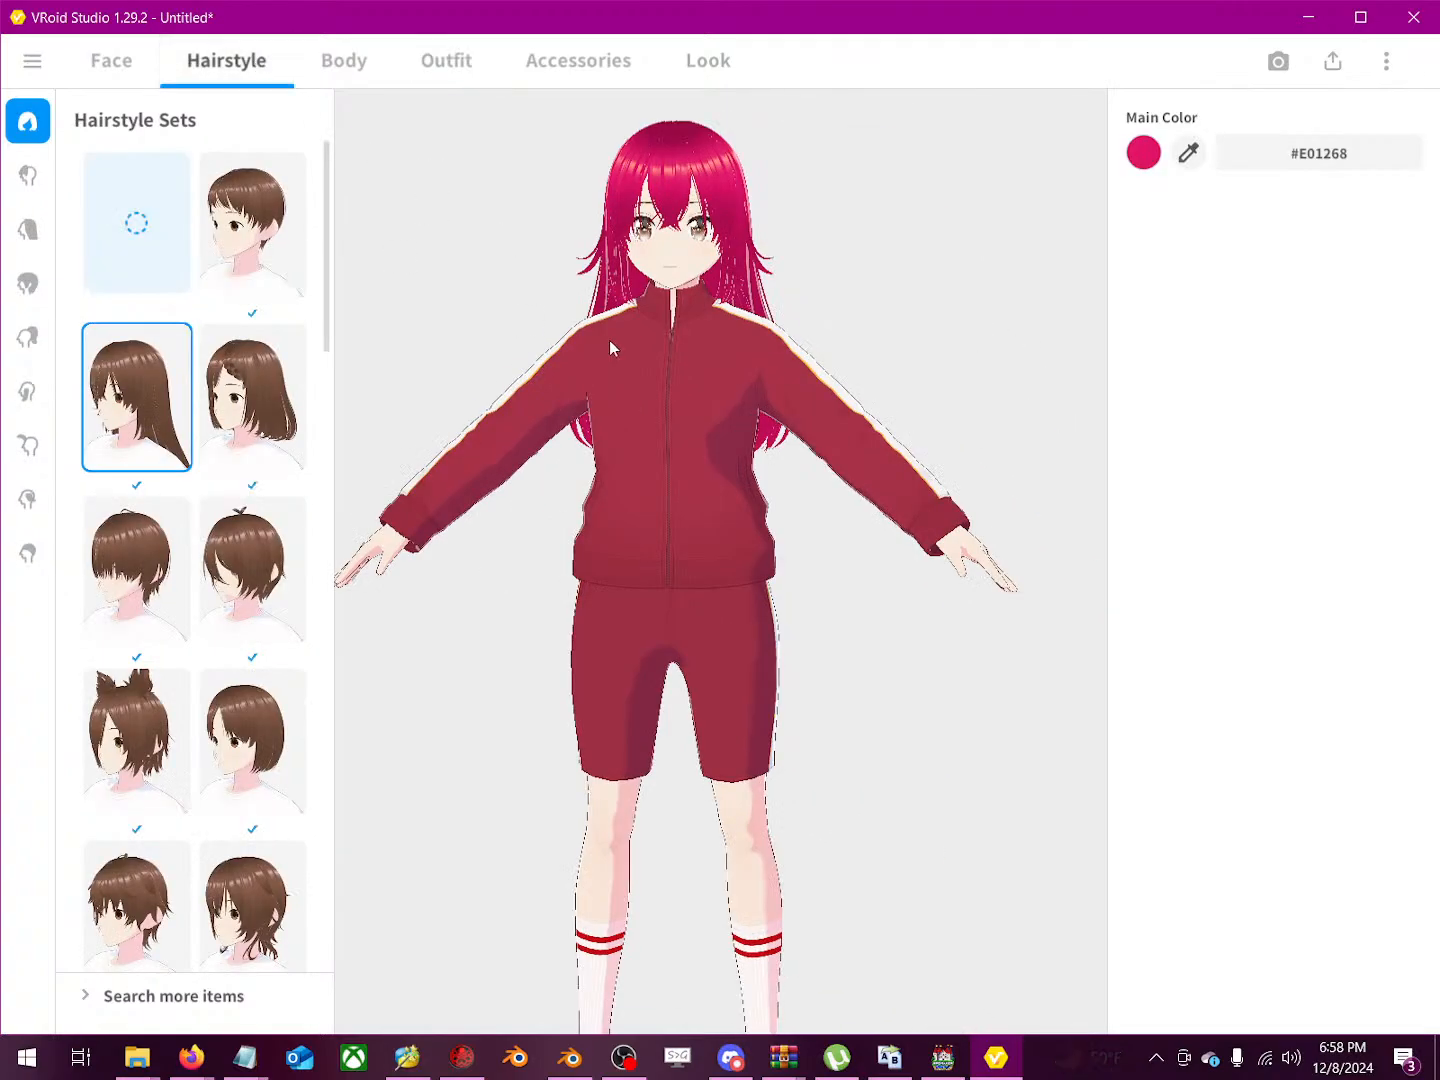
{"action": "left_click", "coordinate": [252, 225]}
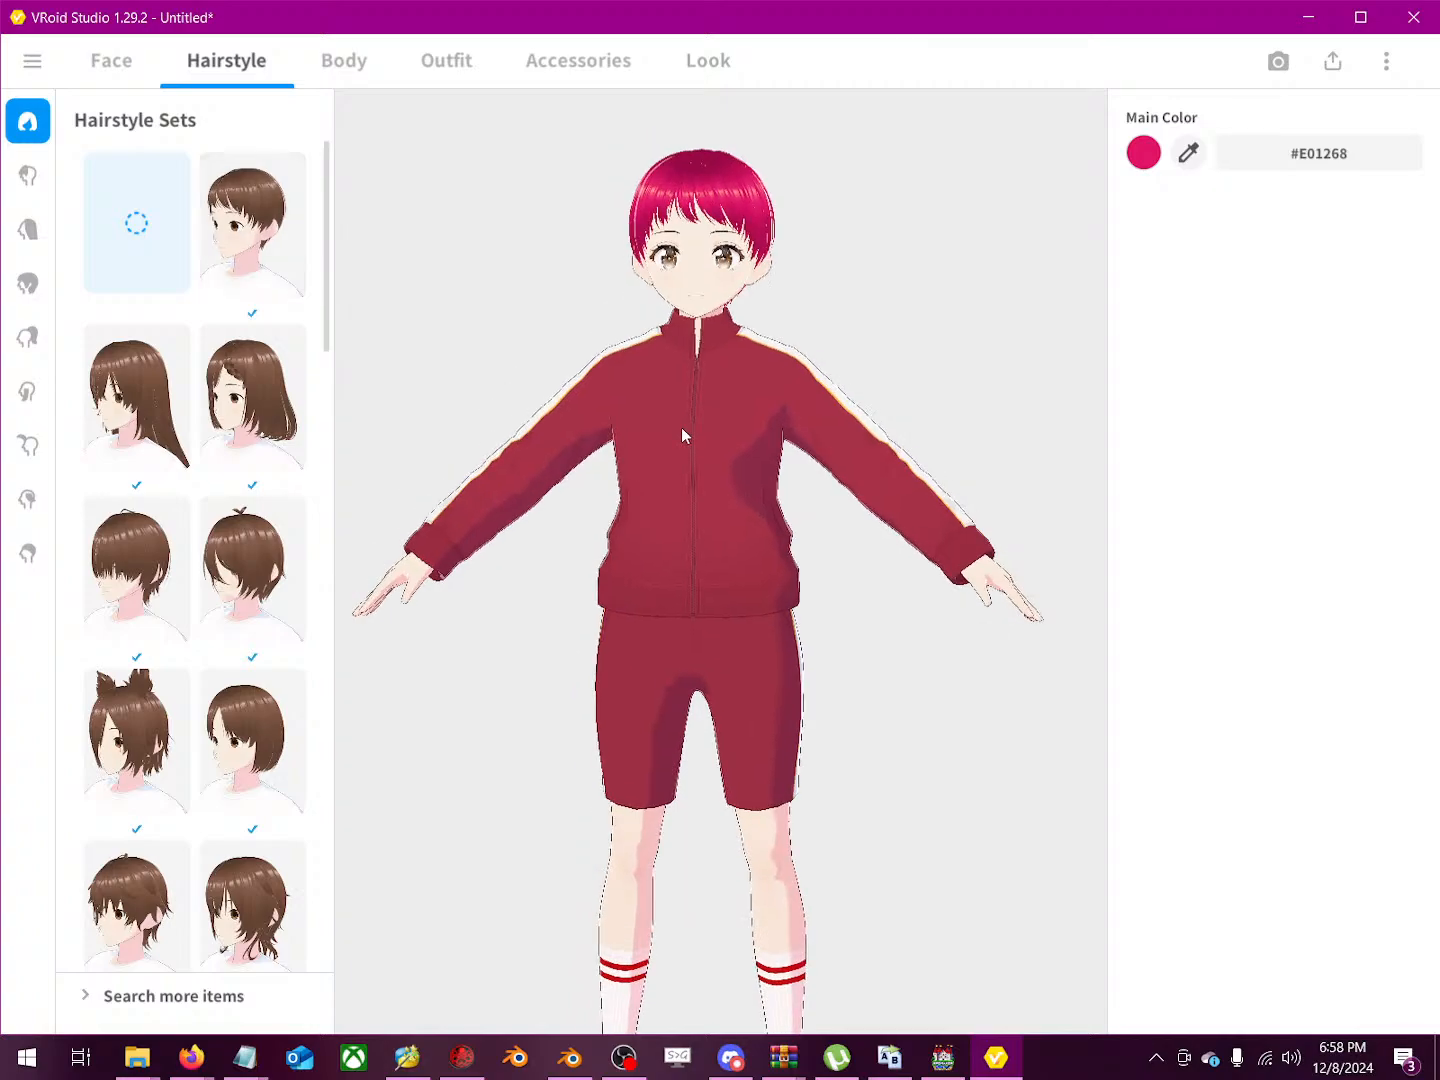
{"action": "left_click", "coordinate": [1143, 152]}
{"action": "left_click", "coordinate": [960, 249]}
{"action": "left_click_drag", "start_coordinate": [960, 248], "coordinate": [981, 161]}
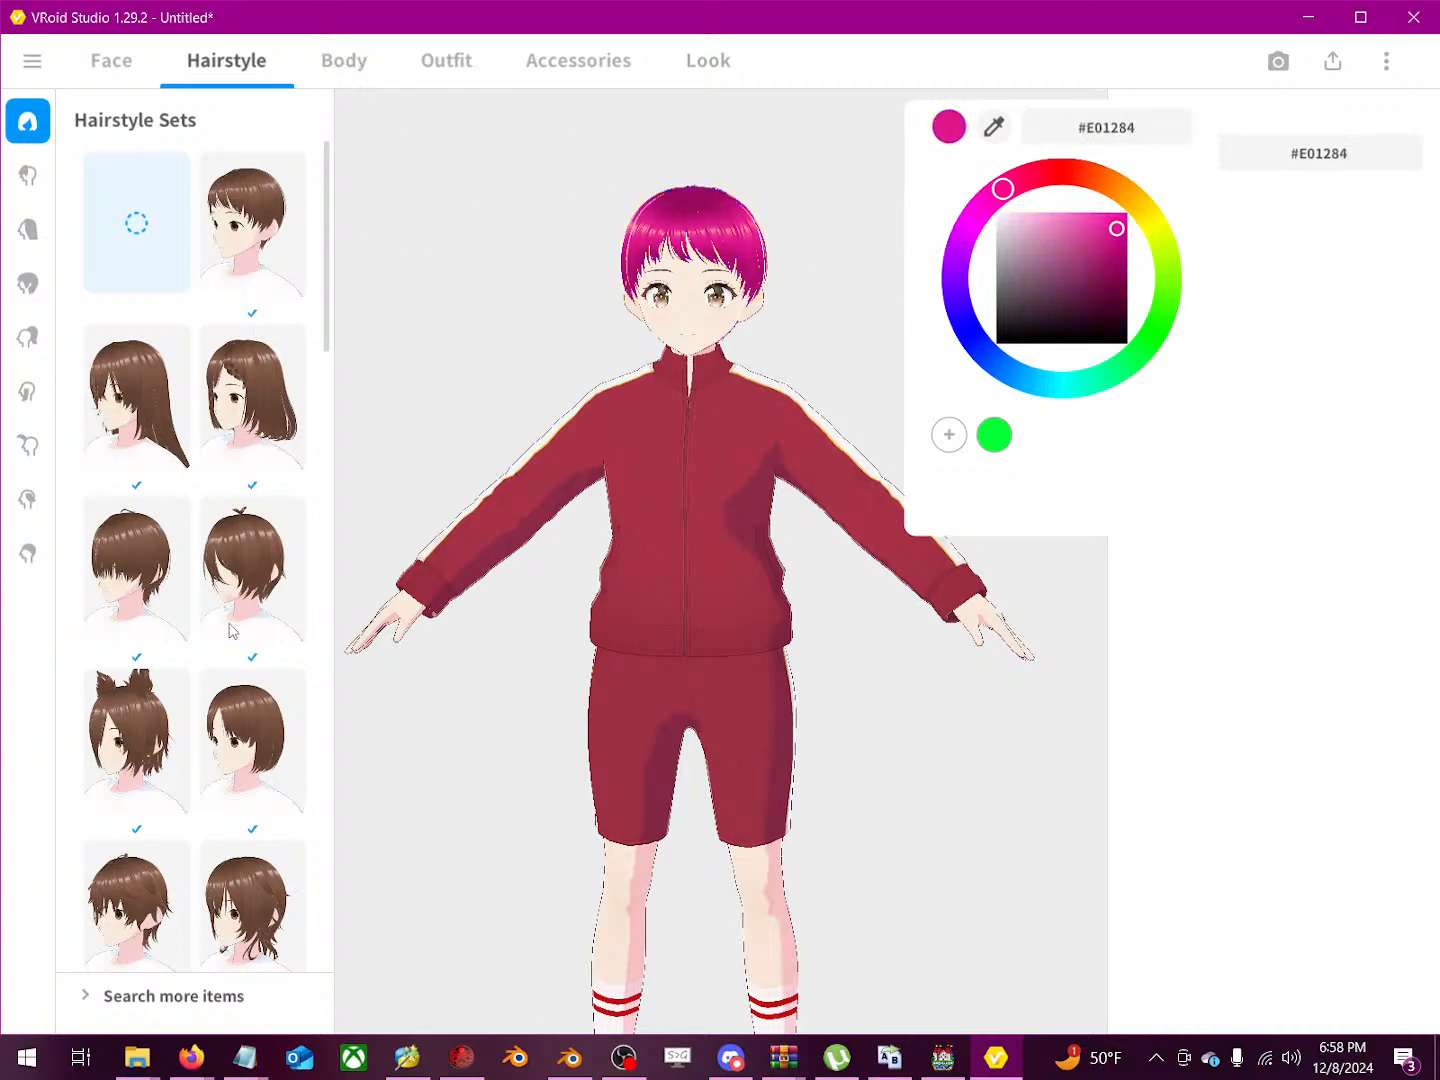
Step: Apply the short hairstyle set with eye-covering bangs from the third row, first column, and view the full figure
{"action": "left_click", "coordinate": [234, 626]}
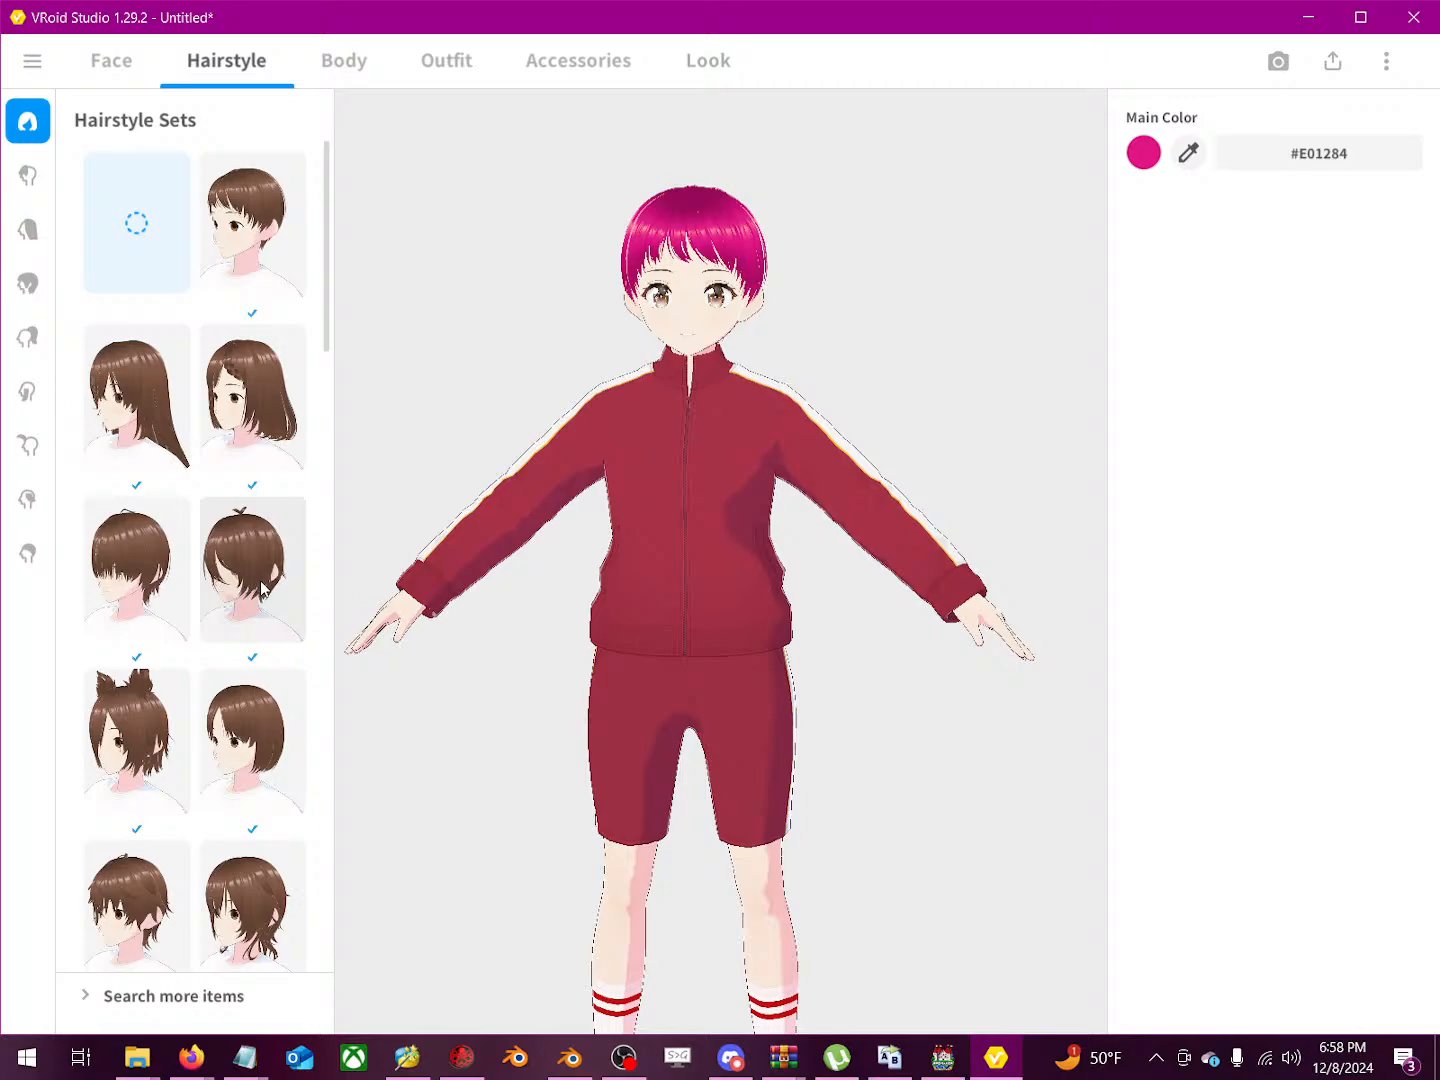
{"action": "left_click", "coordinate": [113, 571]}
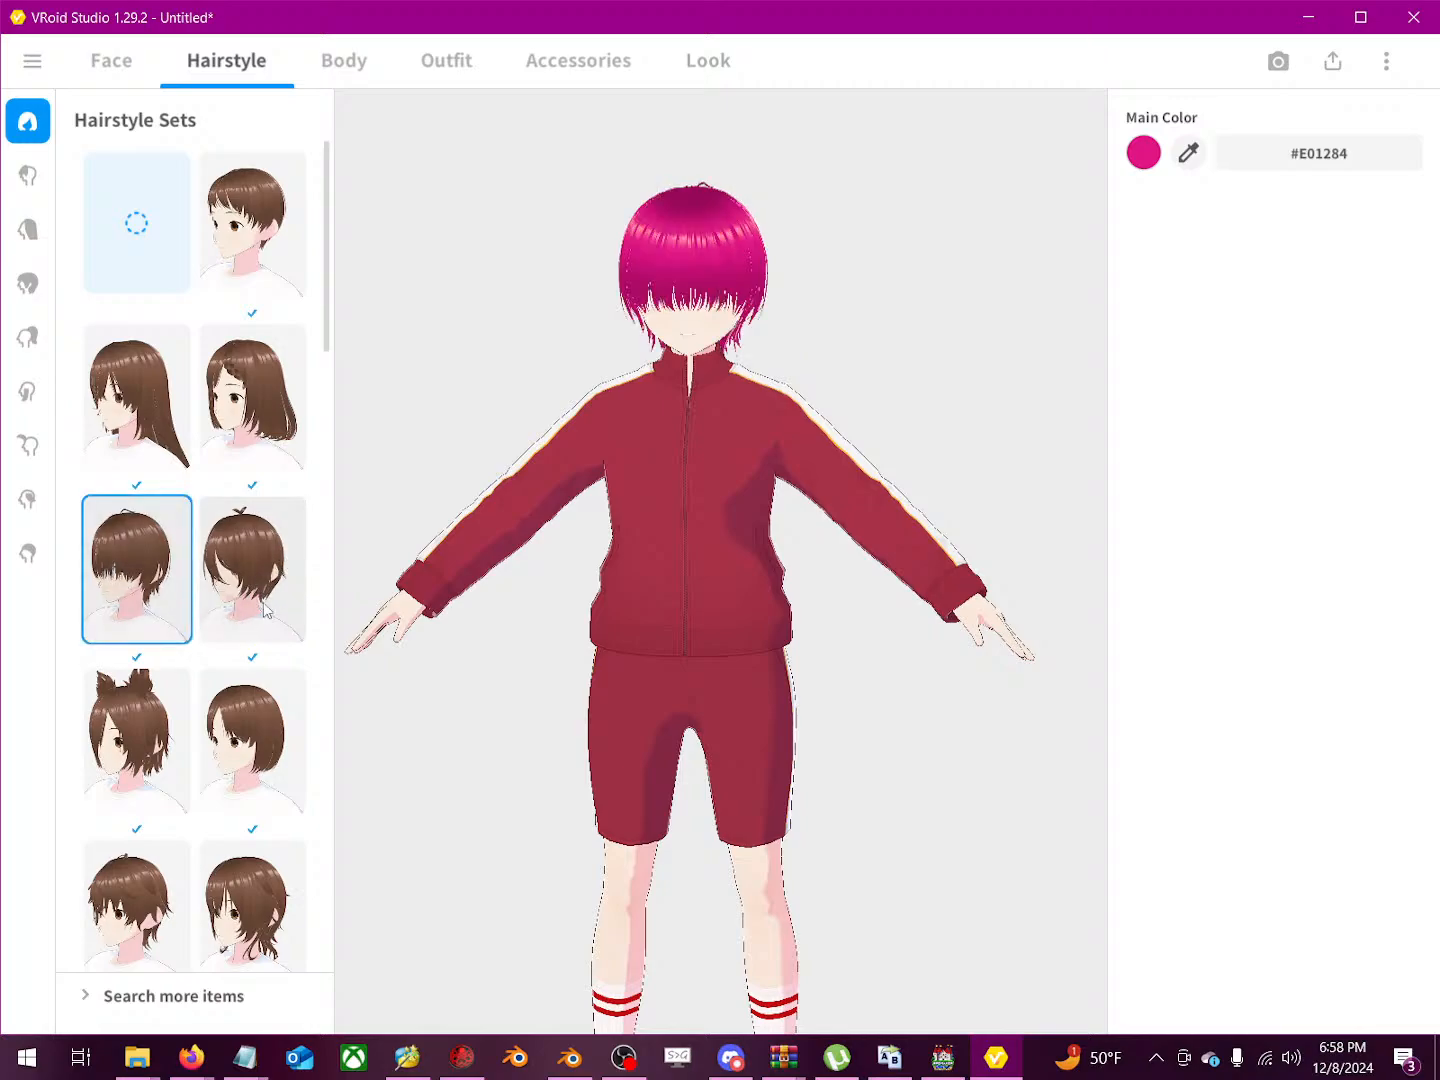
{"action": "scroll", "coordinate": [266, 610], "scroll_direction": "down", "scroll_amount": 1}
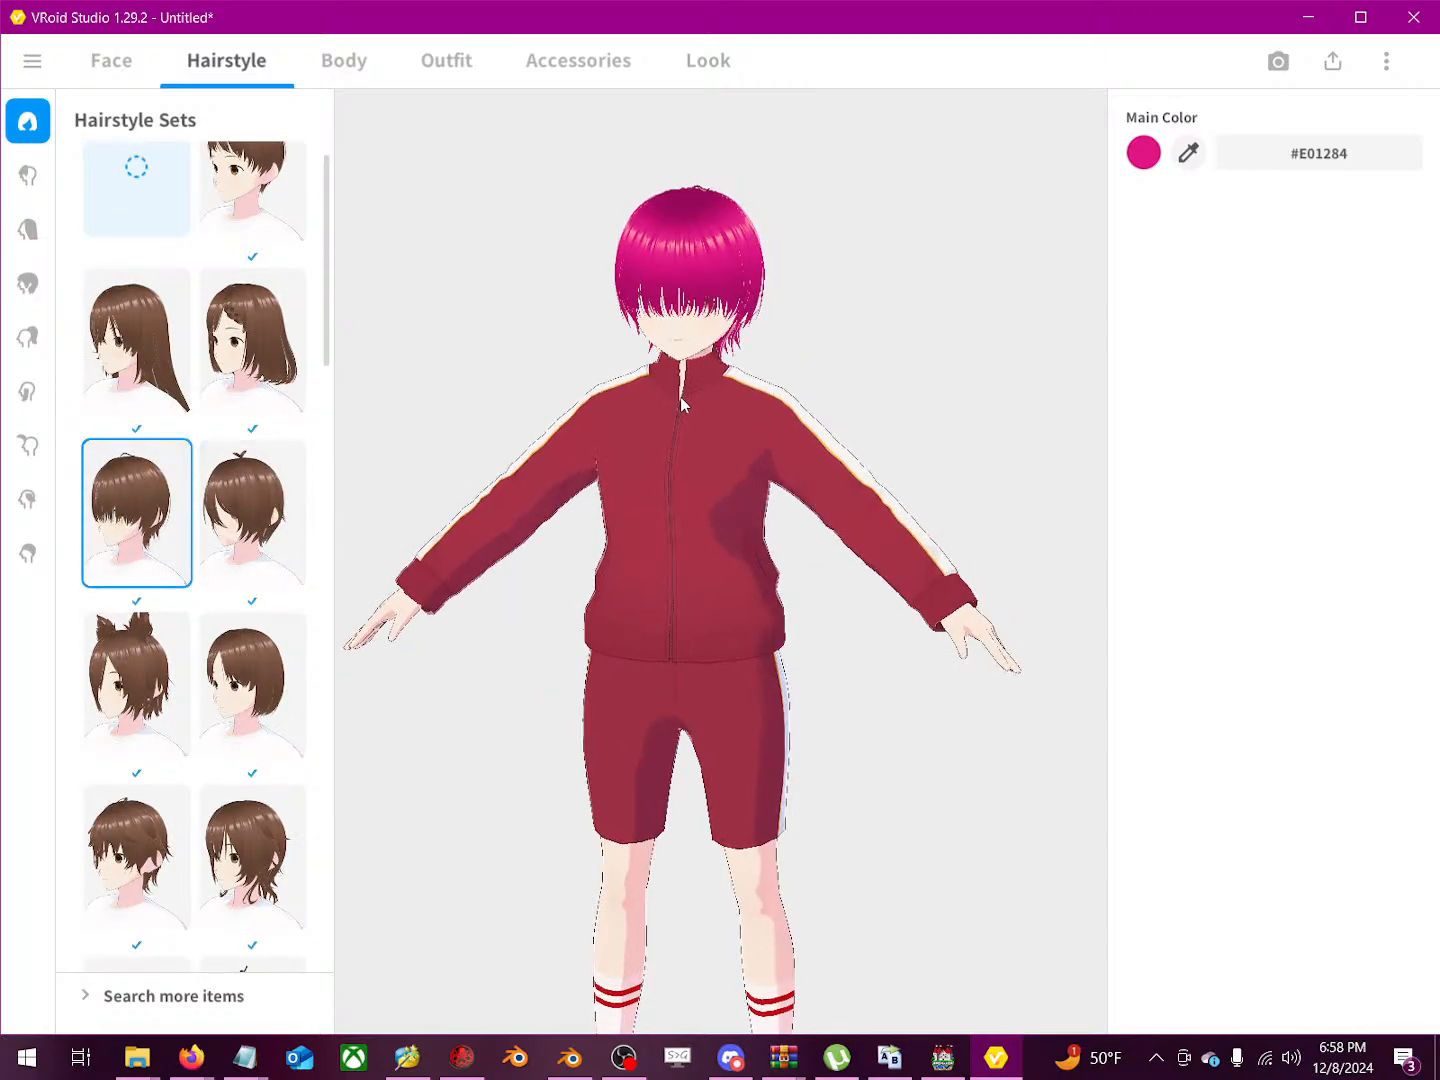
{"action": "middle_click_drag", "start_coordinate": [698, 545], "coordinate": [679, 497]}
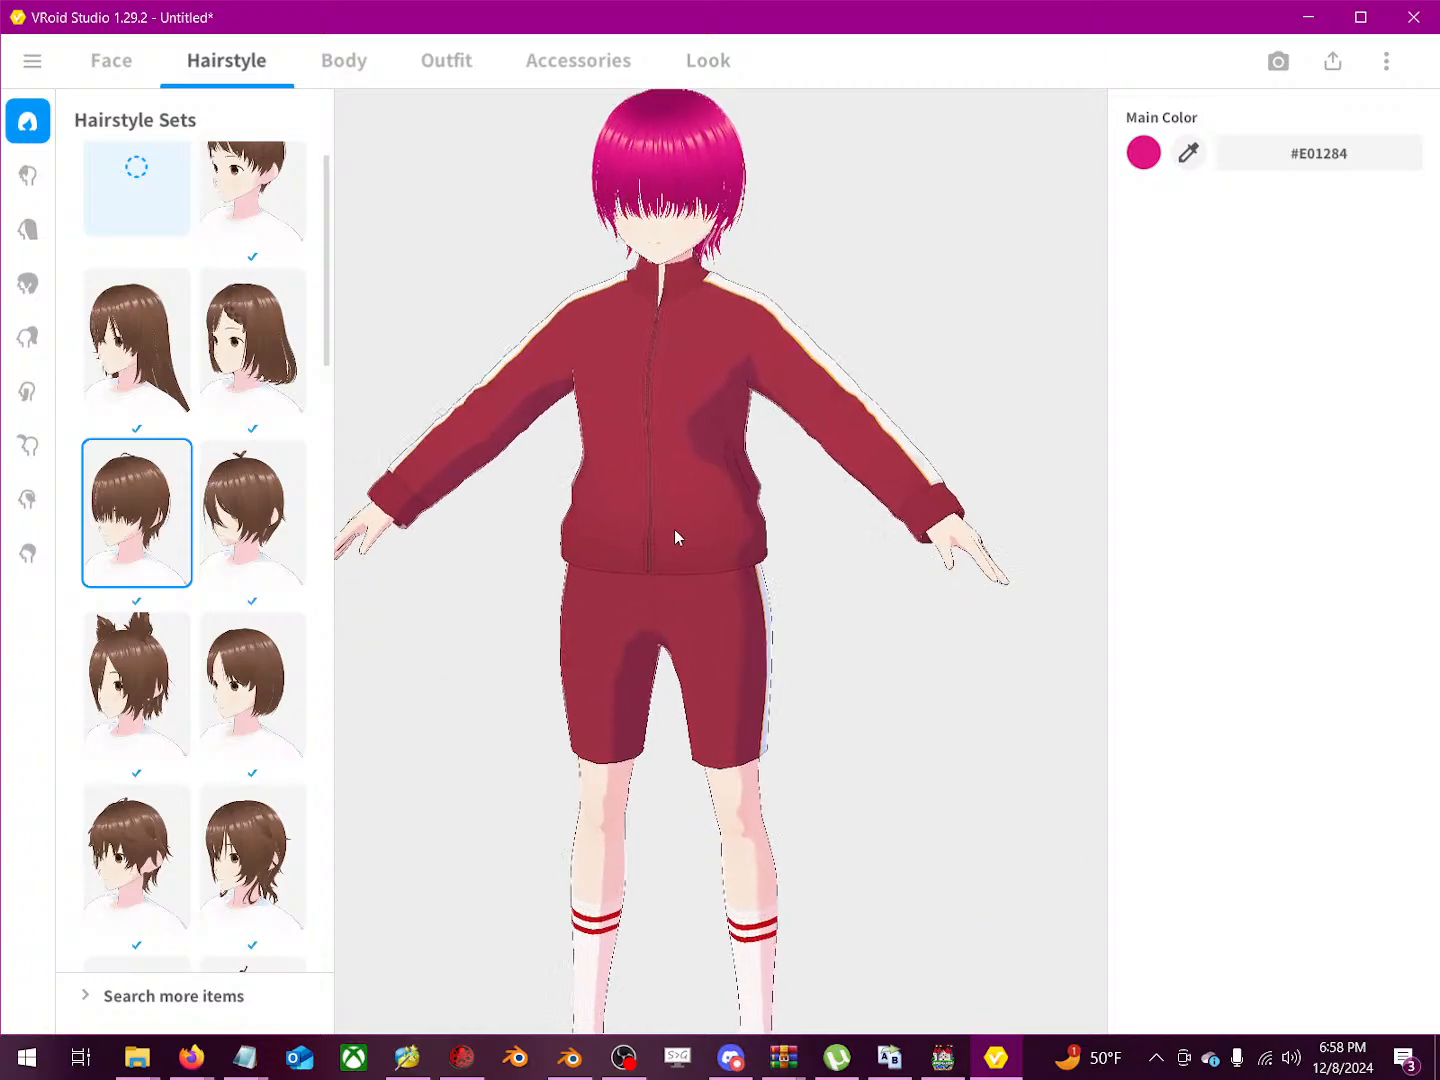
{"action": "scroll", "coordinate": [676, 528], "scroll_direction": "down", "scroll_amount": 2}
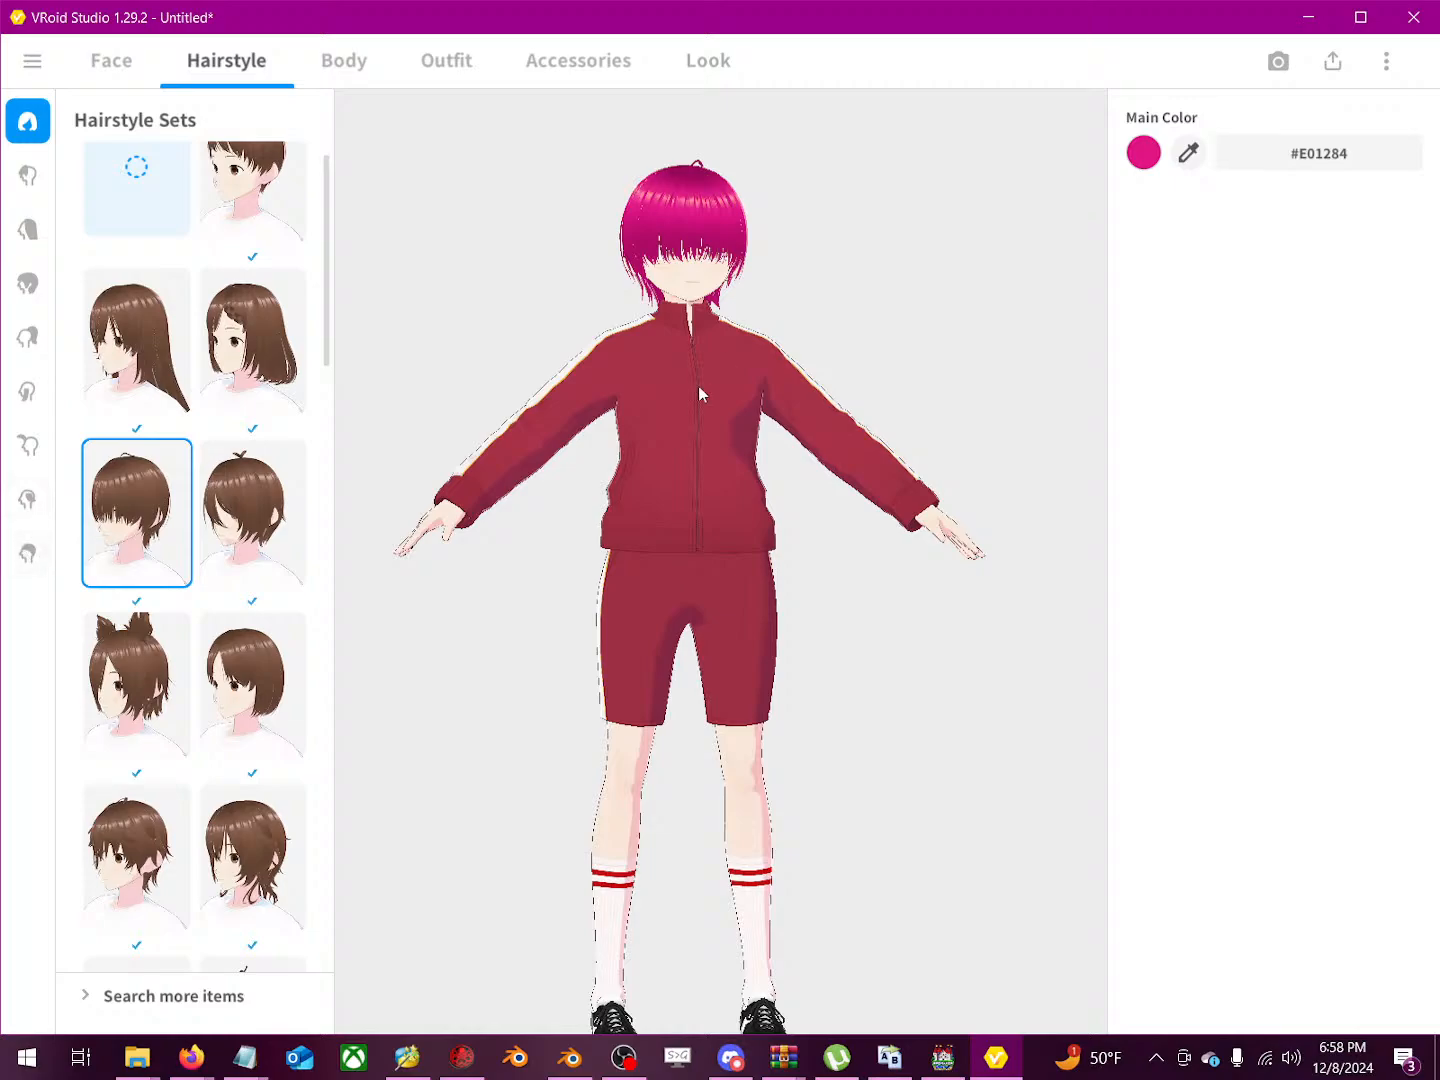
{"action": "left_click_drag", "start_coordinate": [820, 563], "coordinate": [779, 555]}
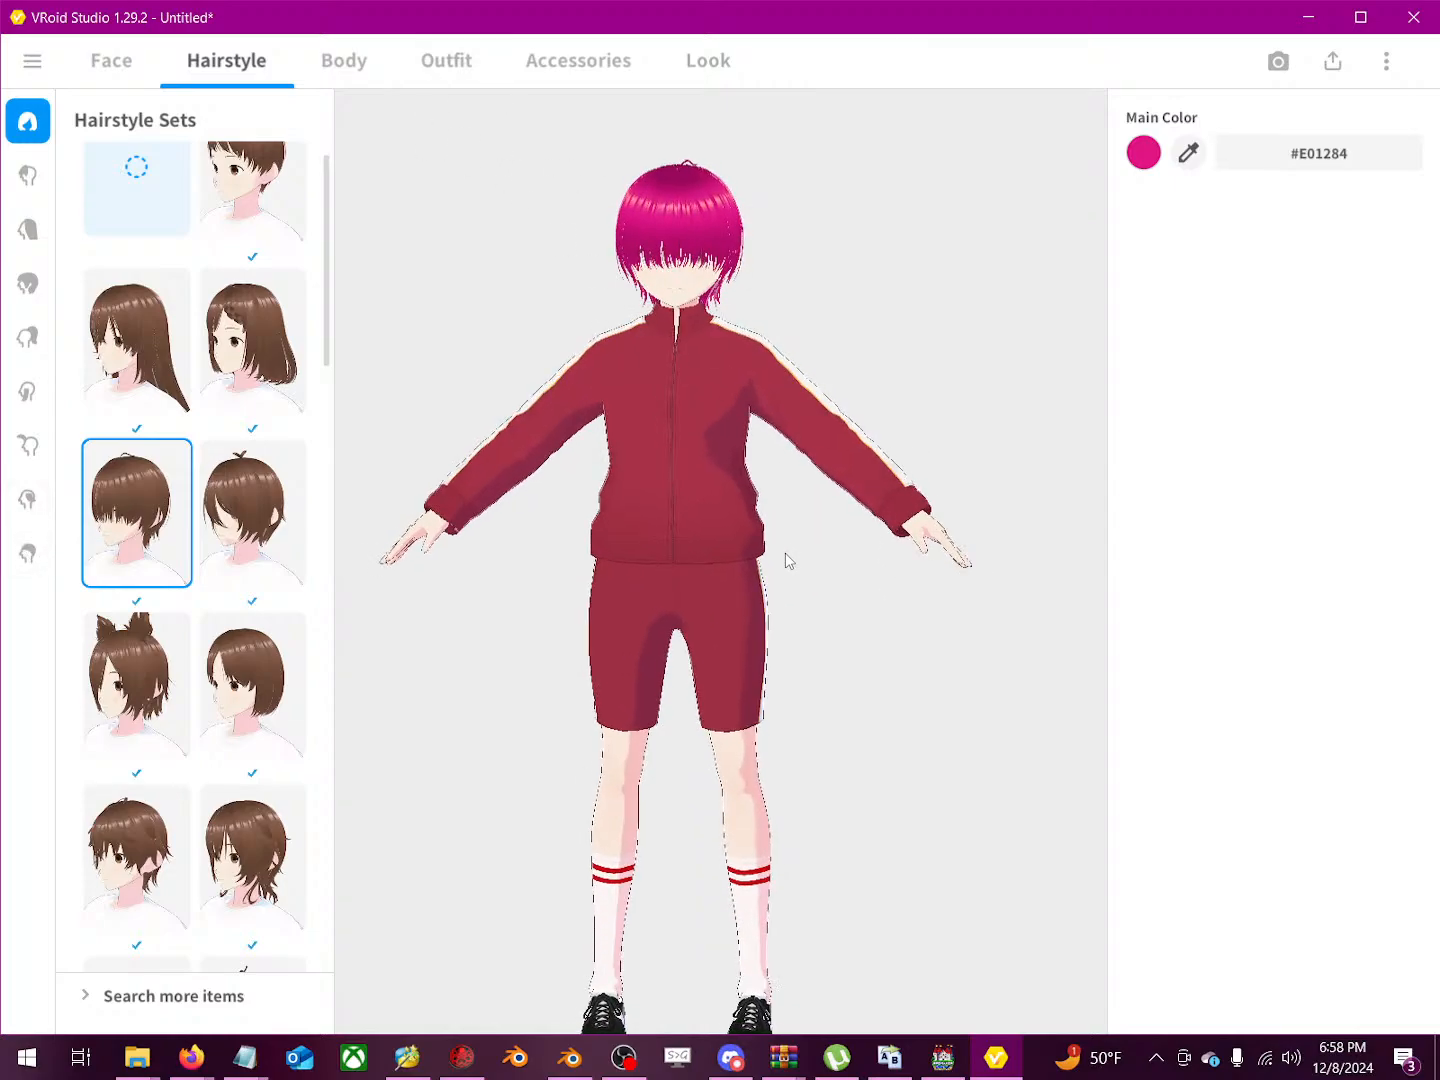
{"action": "scroll", "coordinate": [789, 558], "scroll_direction": "down", "scroll_amount": 4}
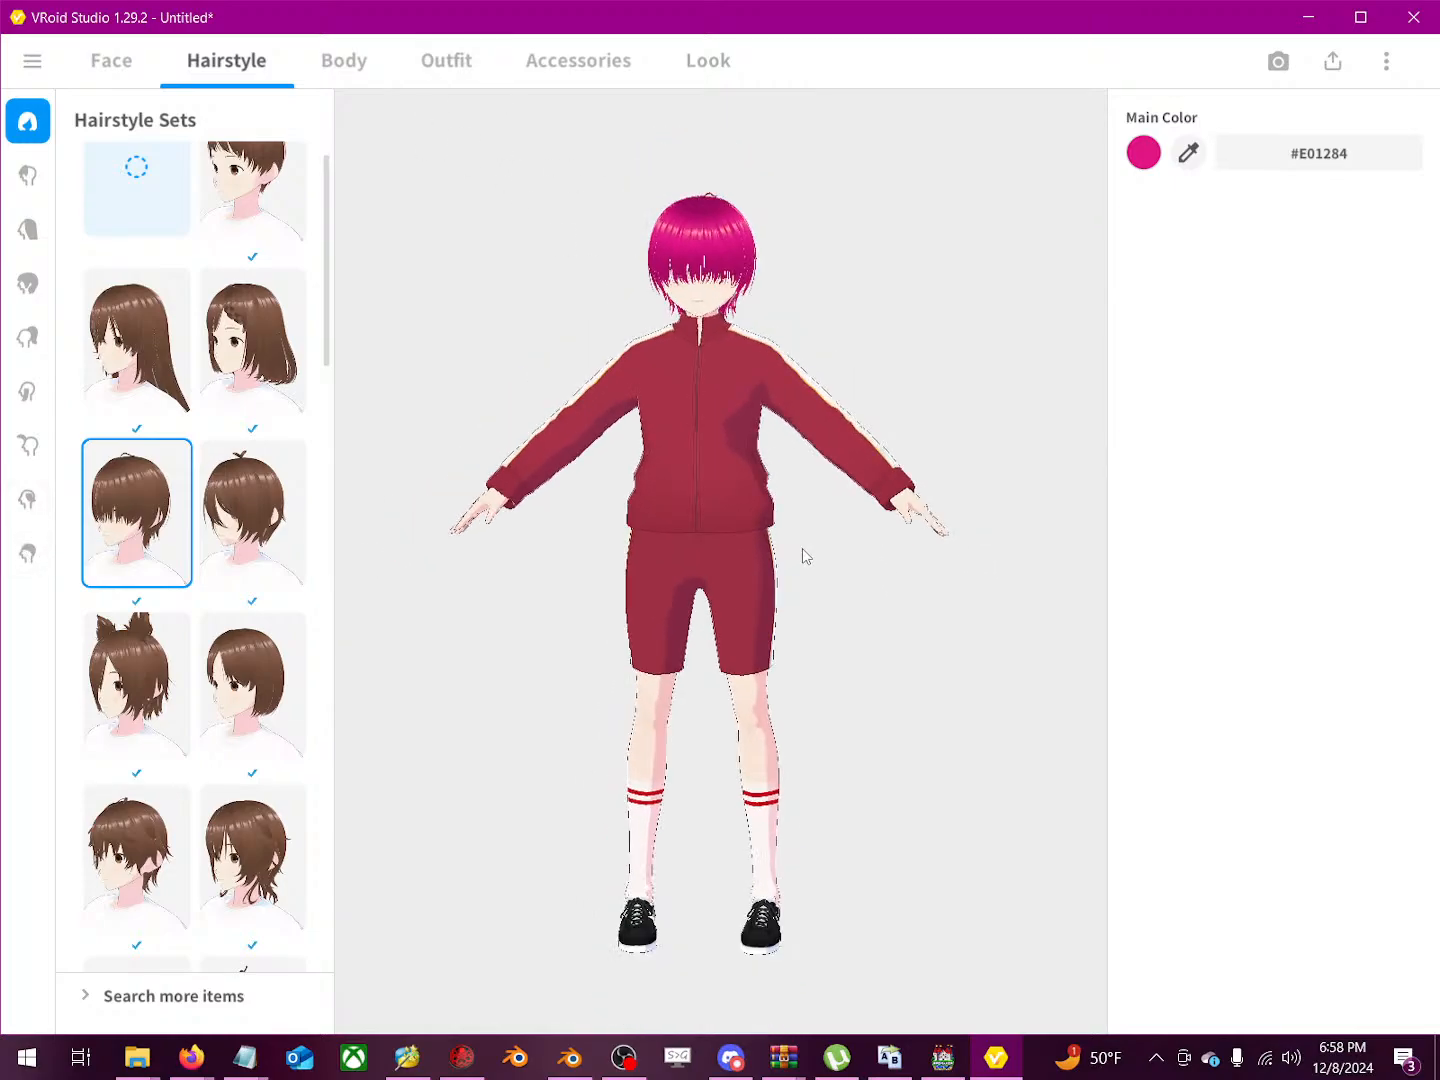
{"action": "scroll", "coordinate": [802, 549], "scroll_direction": "up", "scroll_amount": 1}
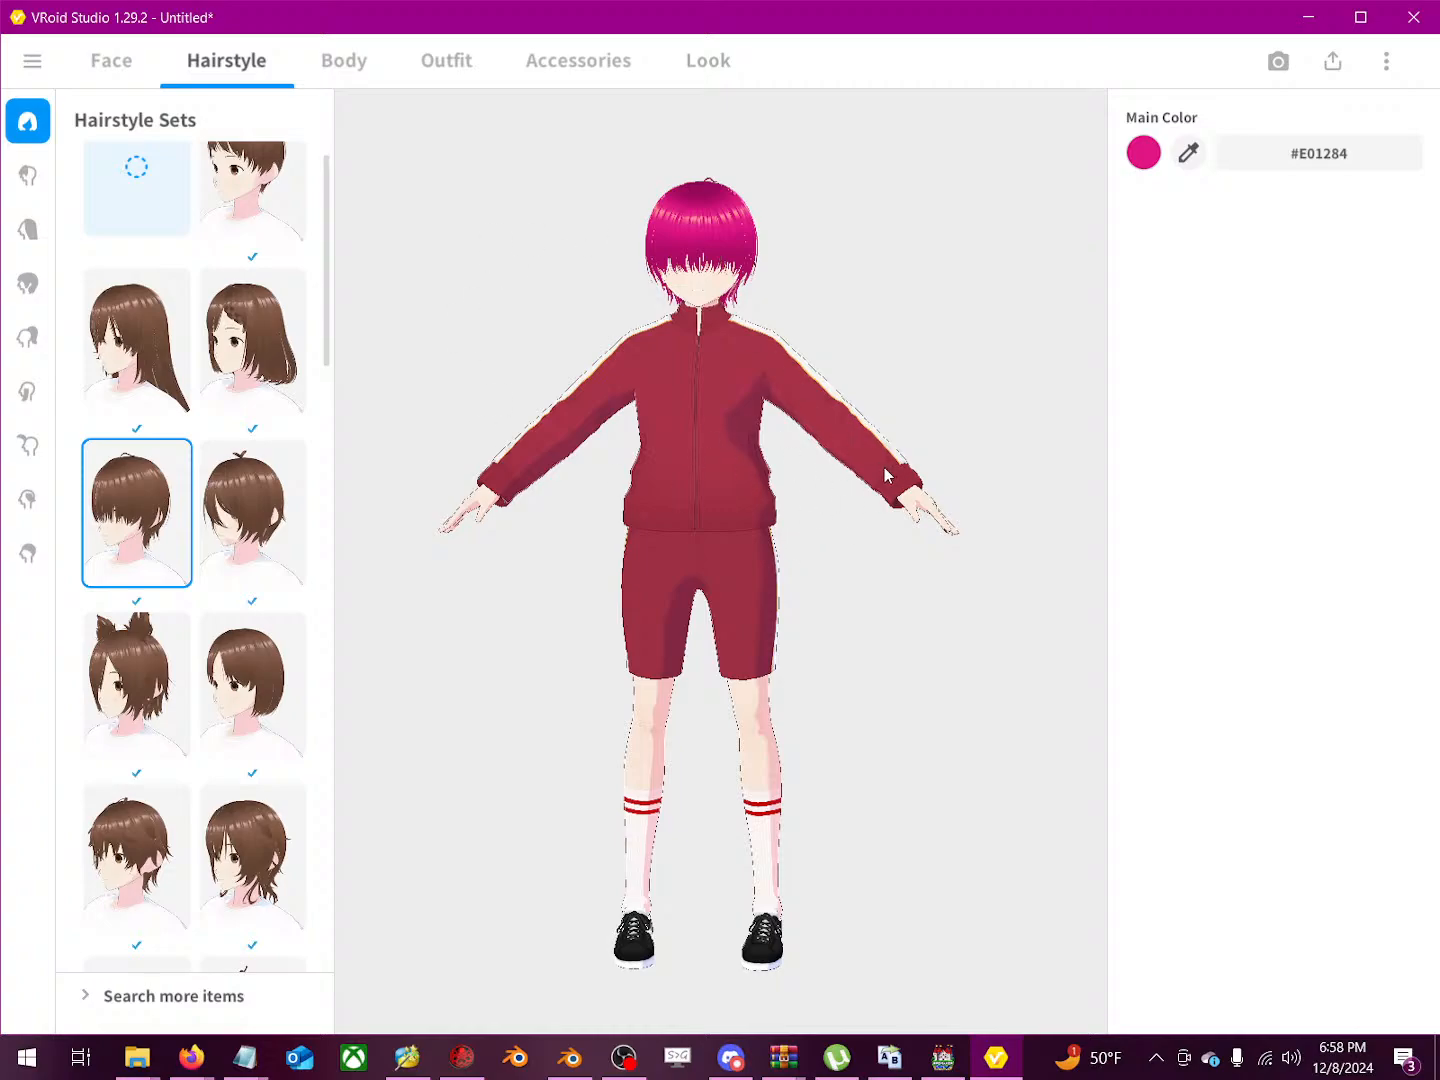
Step: Open the Photo Booth, frame the whole character and set the background color to bright green #11FF00
{"action": "left_click", "coordinate": [1279, 64]}
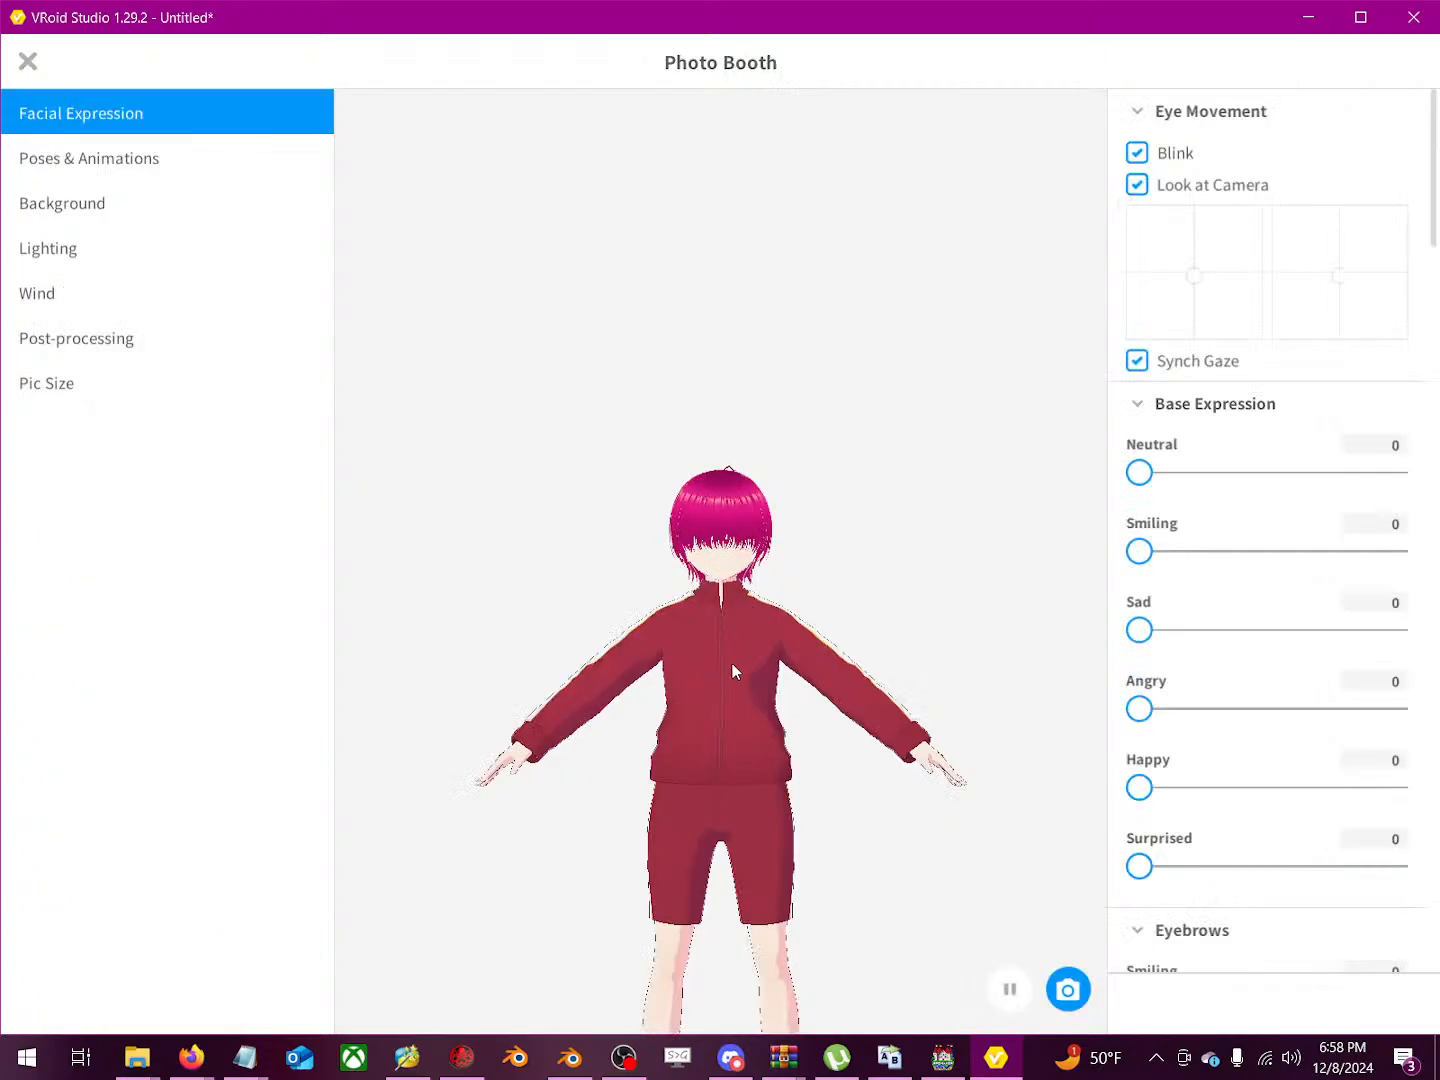
{"action": "middle_click_drag", "start_coordinate": [732, 662], "coordinate": [734, 470]}
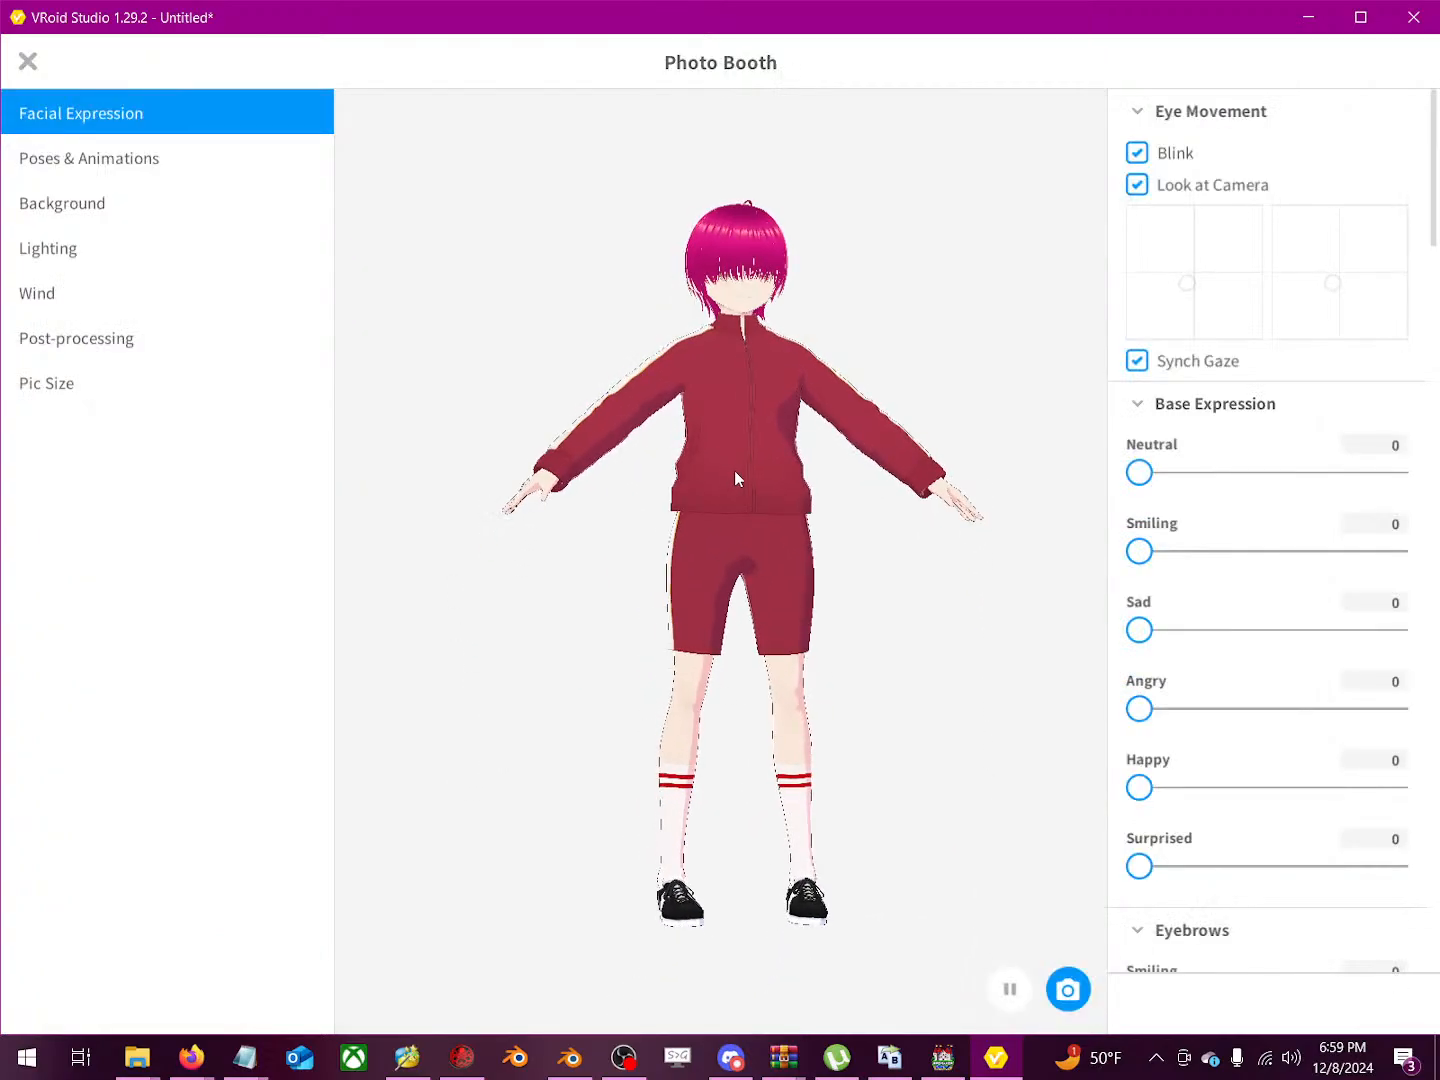
{"action": "right_click_drag", "start_coordinate": [733, 470], "coordinate": [720, 479]}
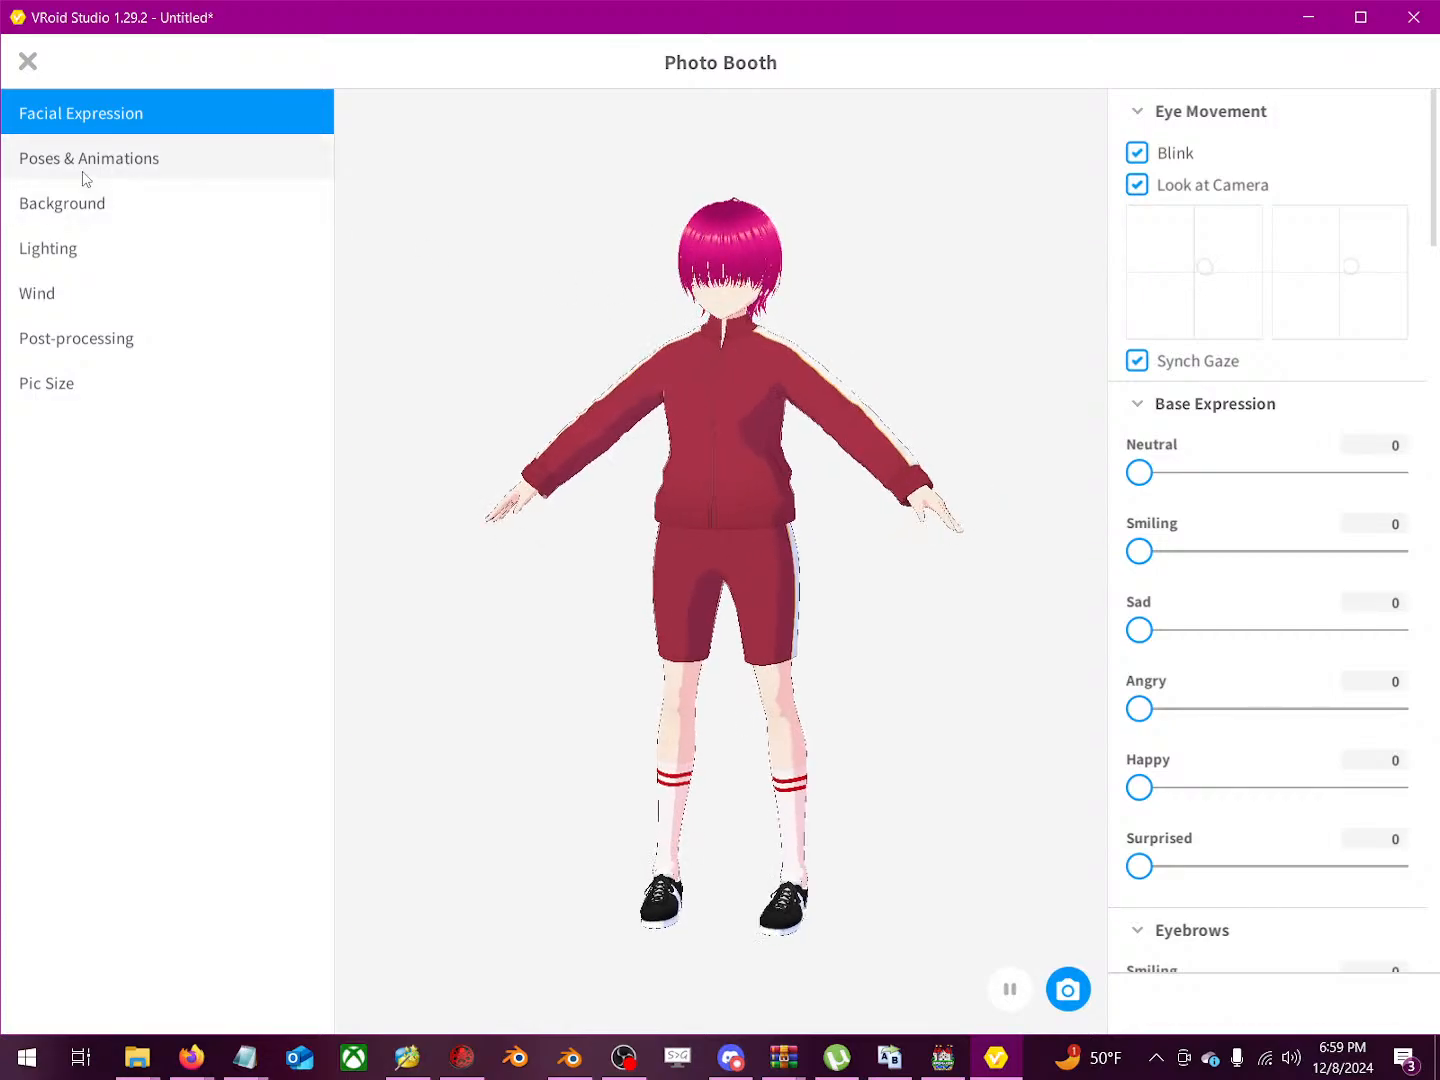
{"action": "left_click", "coordinate": [67, 214]}
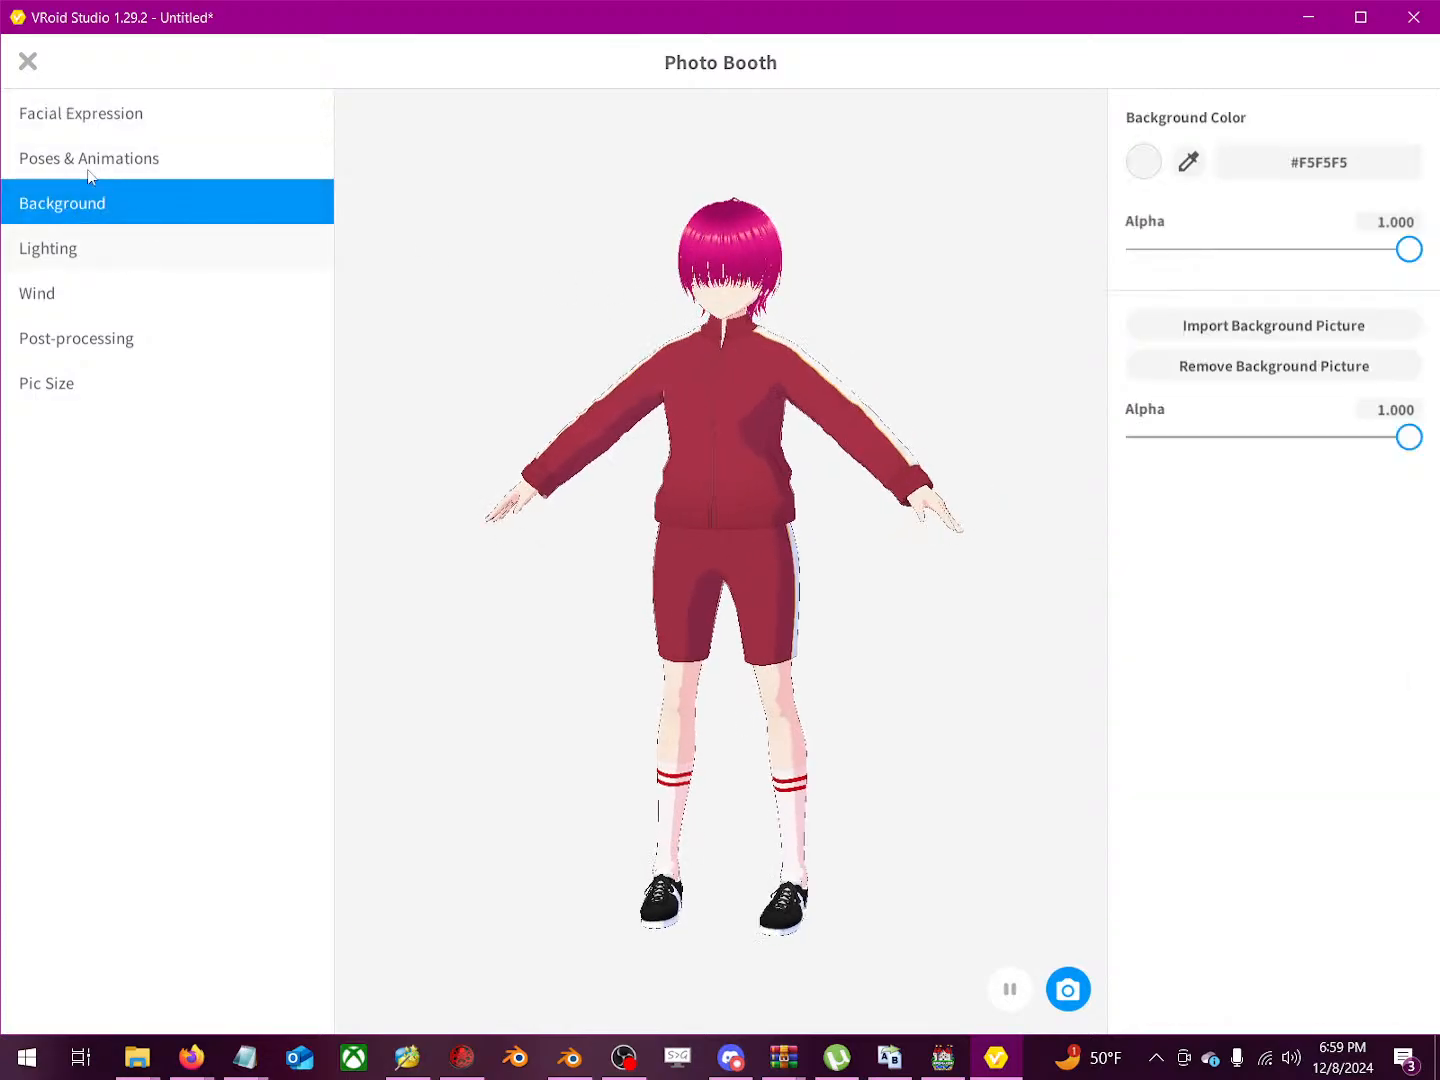
{"action": "left_click", "coordinate": [1156, 175]}
{"action": "left_click", "coordinate": [1157, 335]}
{"action": "left_click_drag", "start_coordinate": [1119, 239], "coordinate": [1141, 199]}
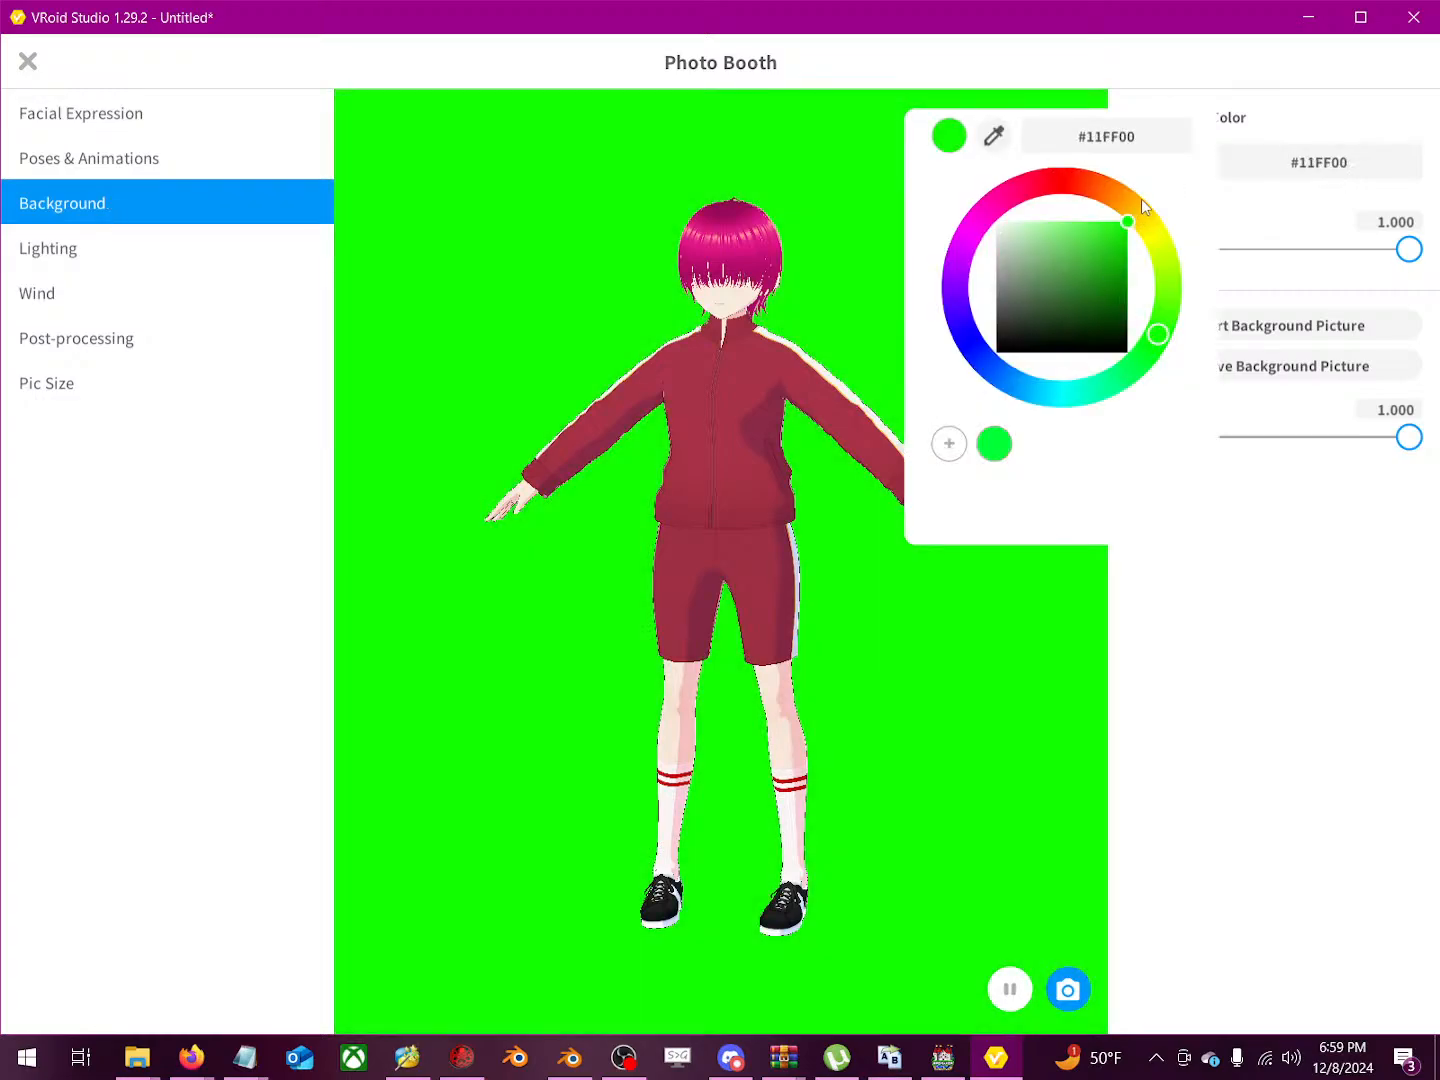
{"action": "left_click", "coordinate": [607, 473]}
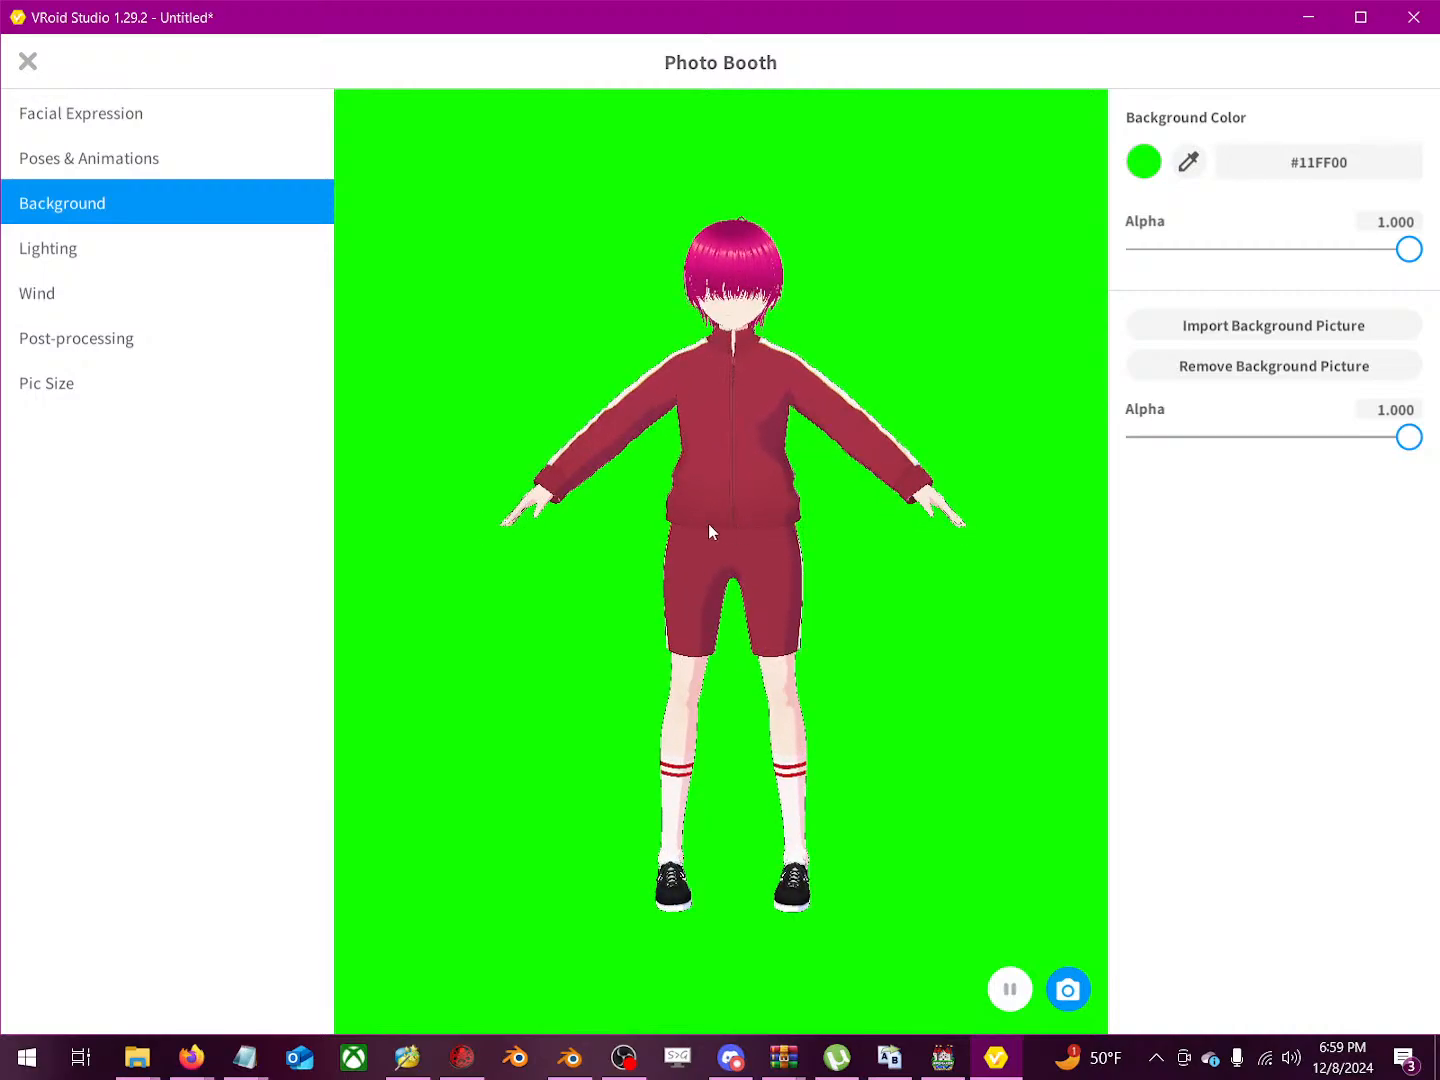
Step: Show the Photo Booth's poses and animations, and check the live chat in YouTube Studio before returning to VRoid Studio
{"action": "left_click", "coordinate": [77, 166]}
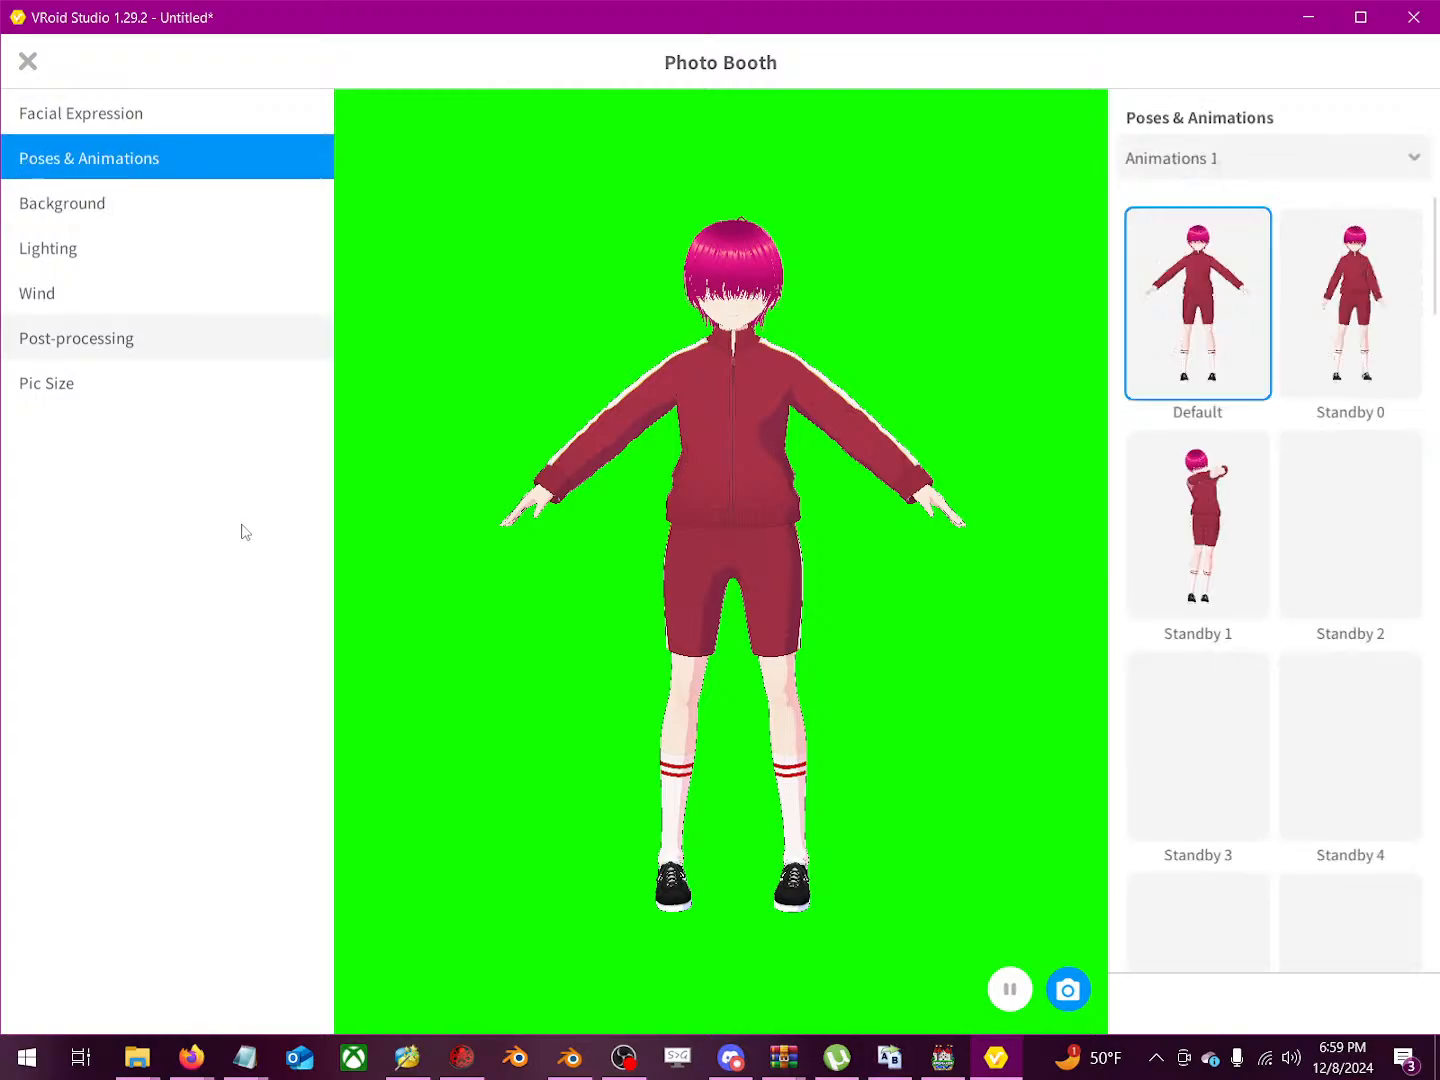
{"action": "left_click", "coordinate": [201, 1062]}
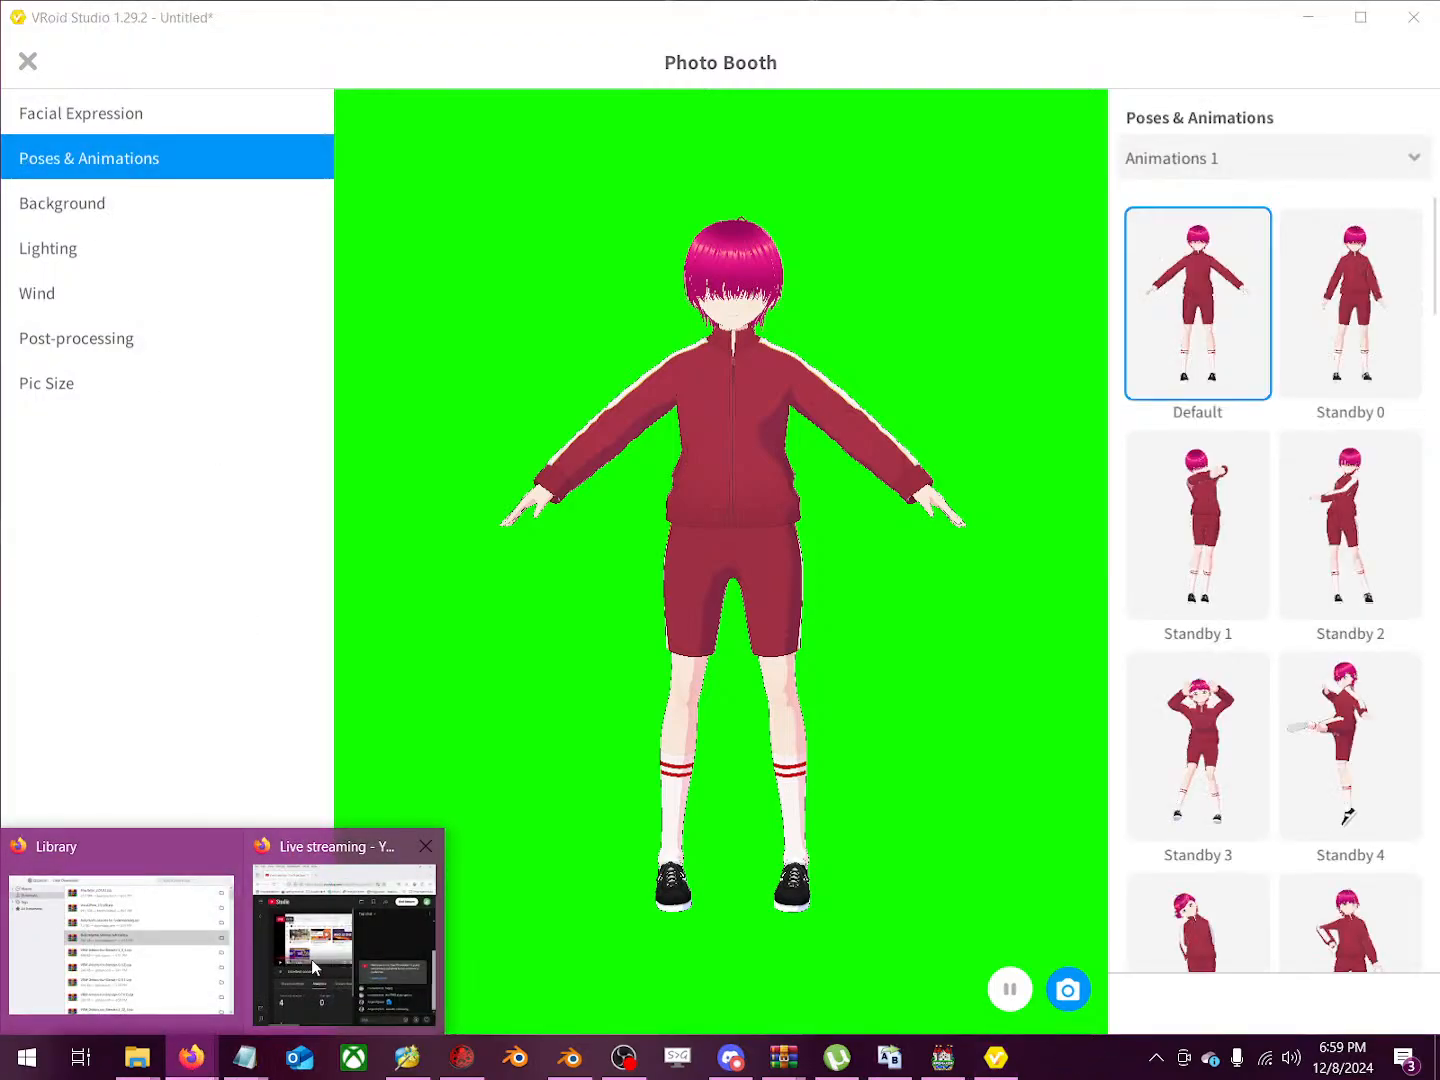
{"action": "left_click", "coordinate": [330, 924]}
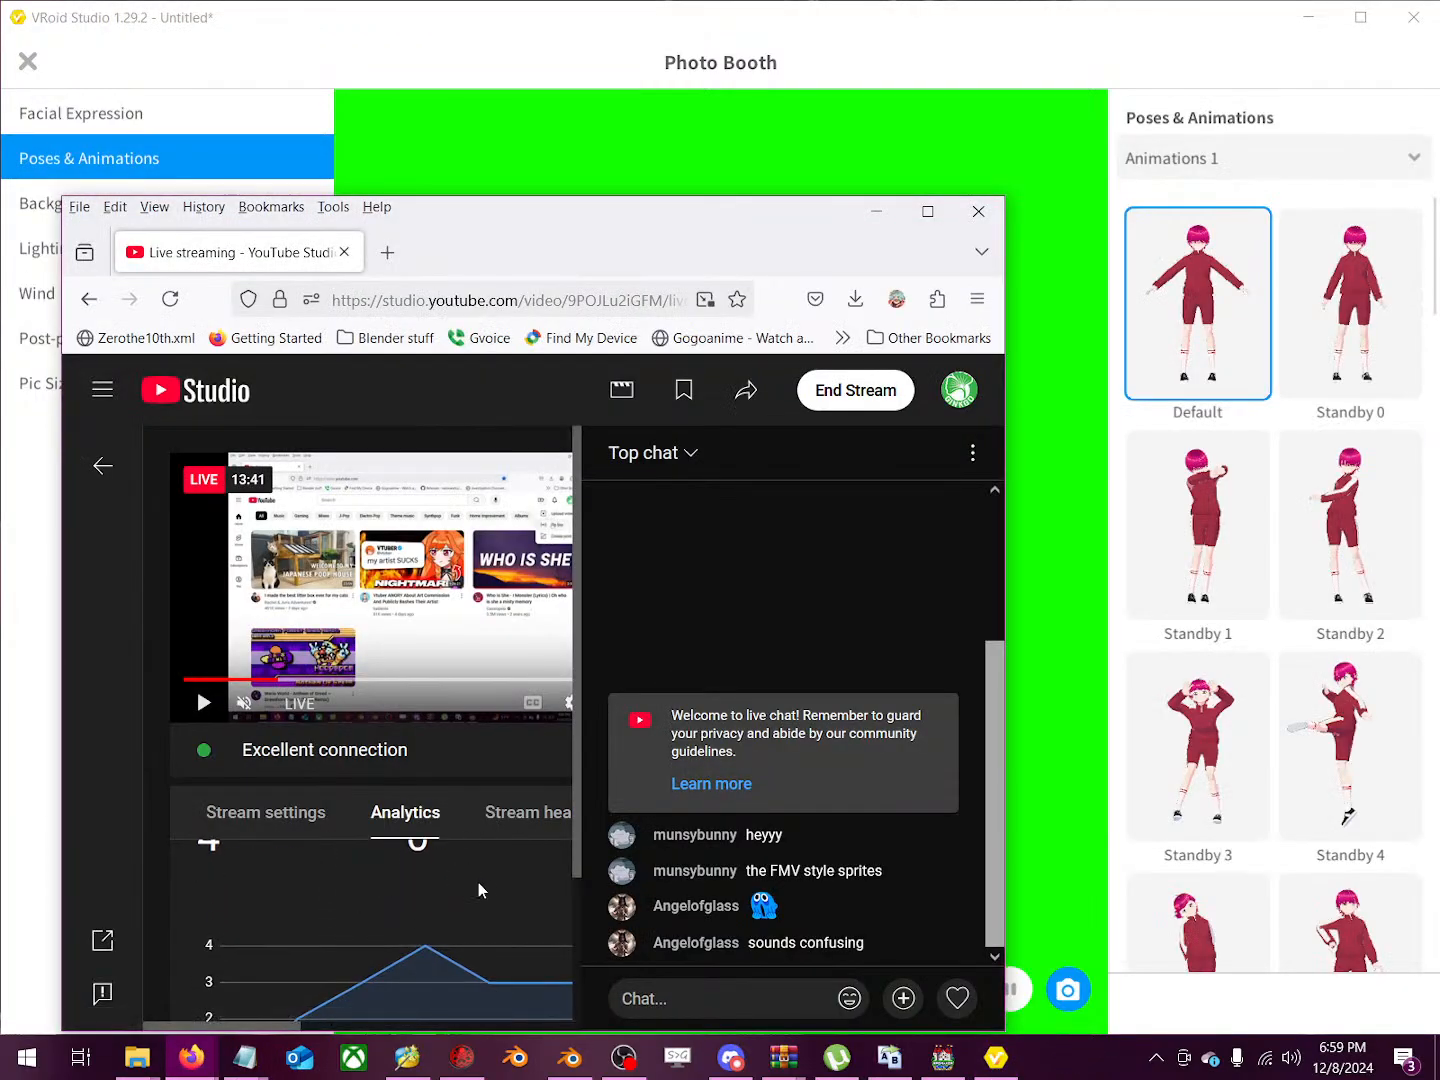
{"action": "left_click", "coordinate": [1091, 577]}
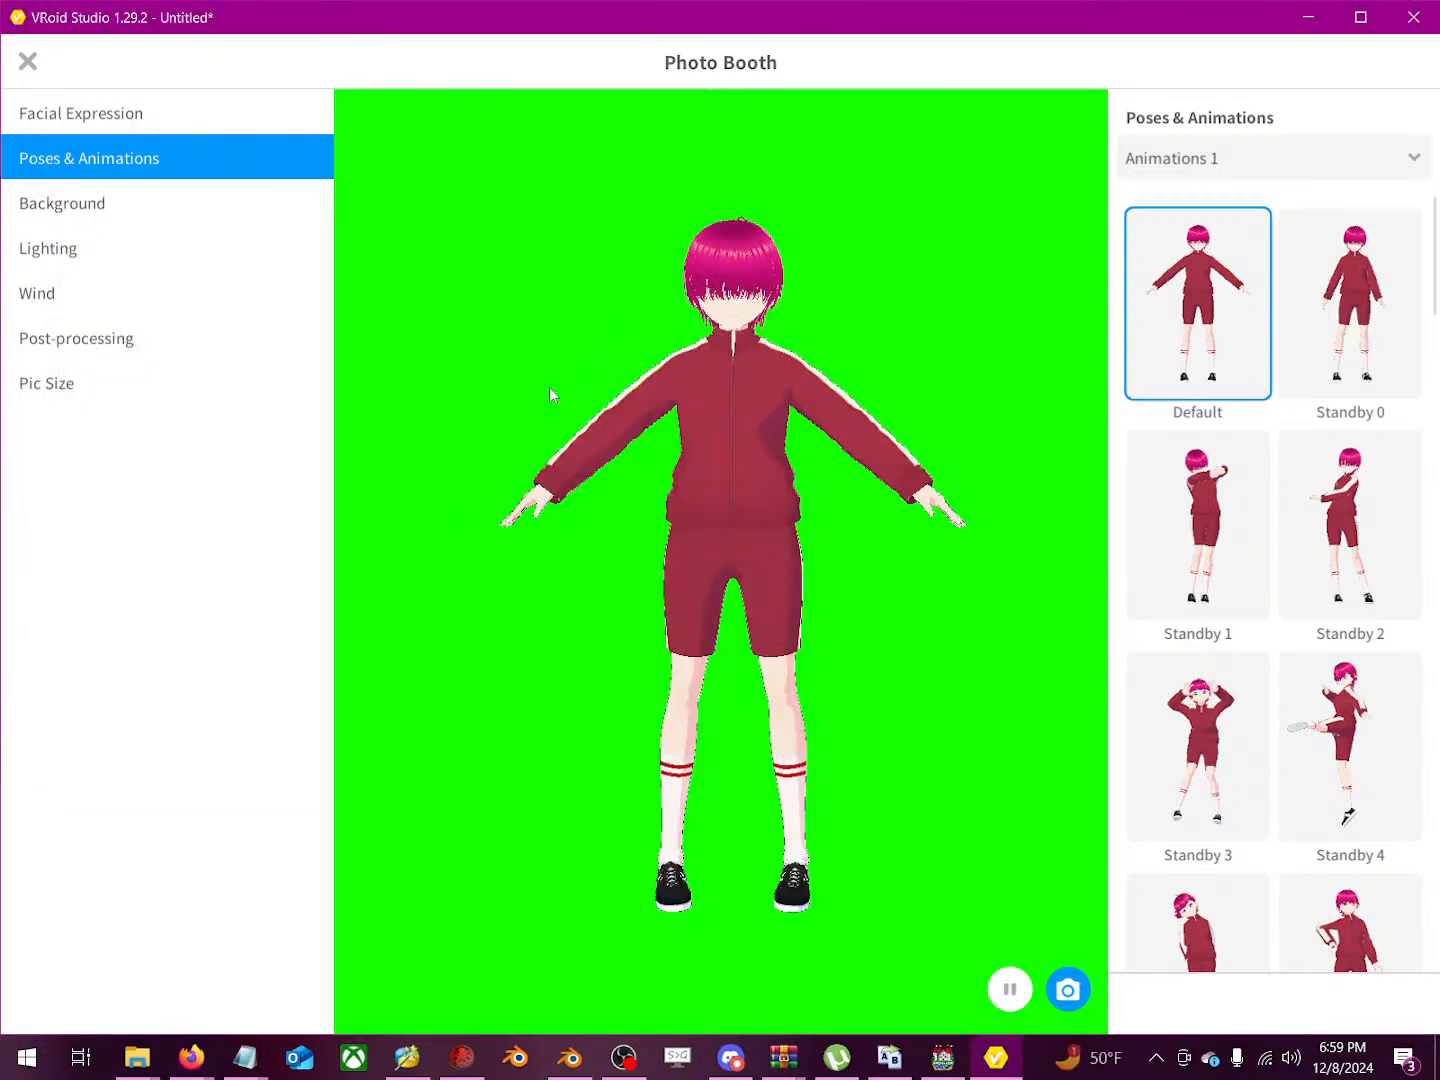
Step: Preview the Standby 1, Standby 5, Standby 7 and Standby 6 animations on the character
{"action": "left_click", "coordinate": [1244, 492]}
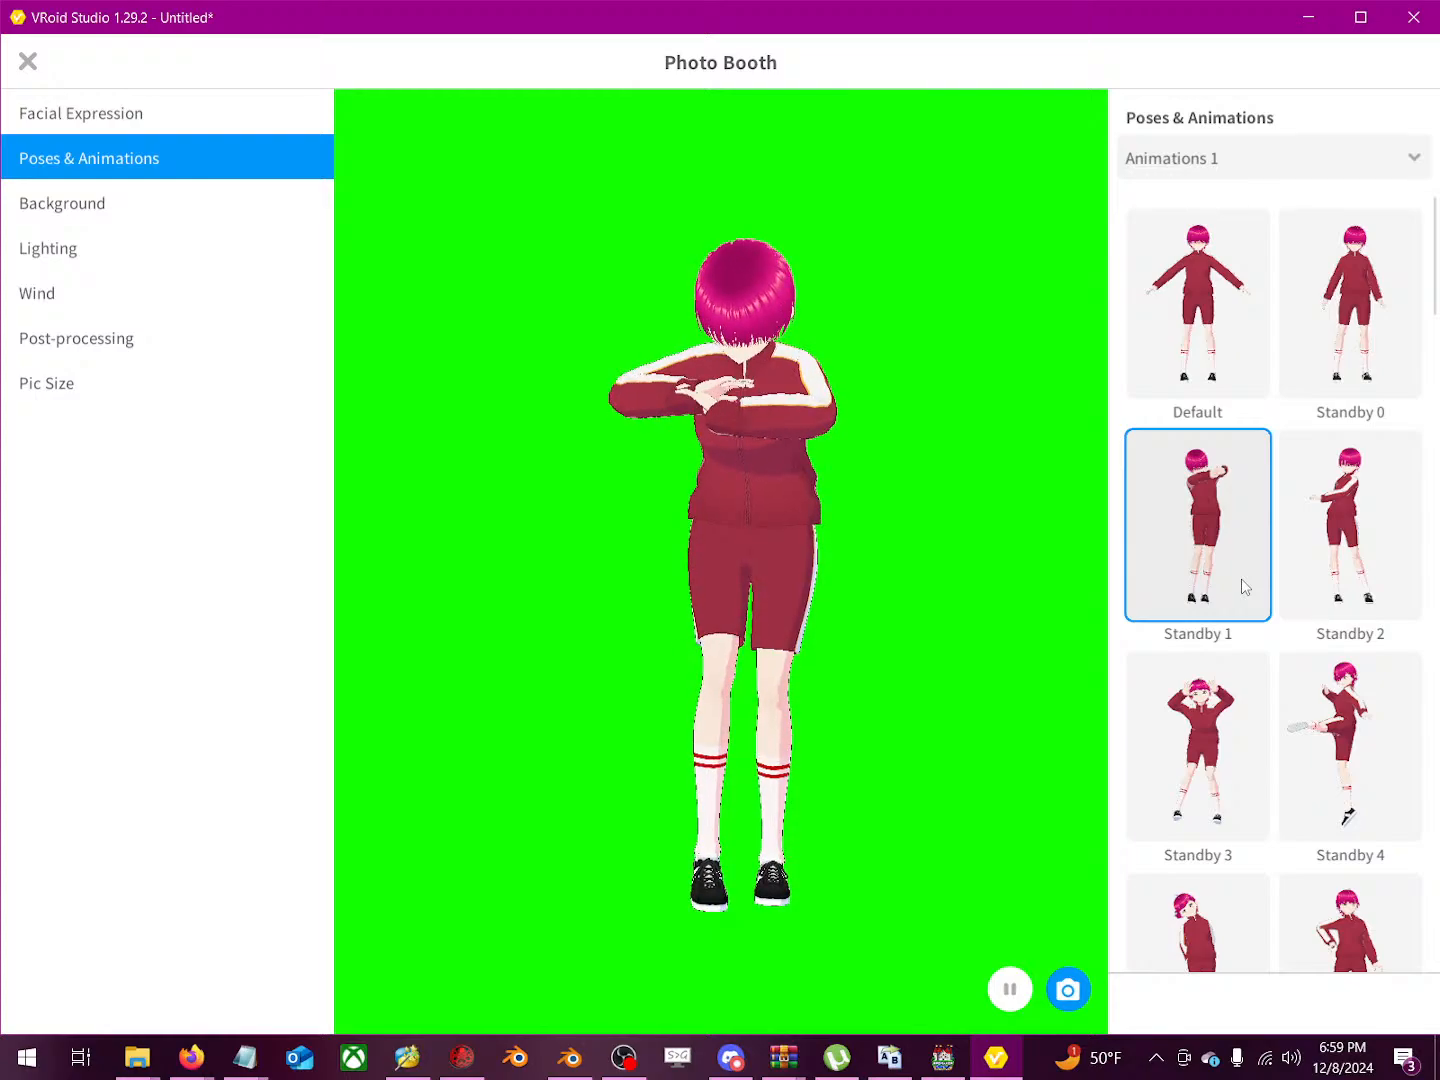
{"action": "scroll", "coordinate": [1238, 607], "scroll_direction": "down", "scroll_amount": 3}
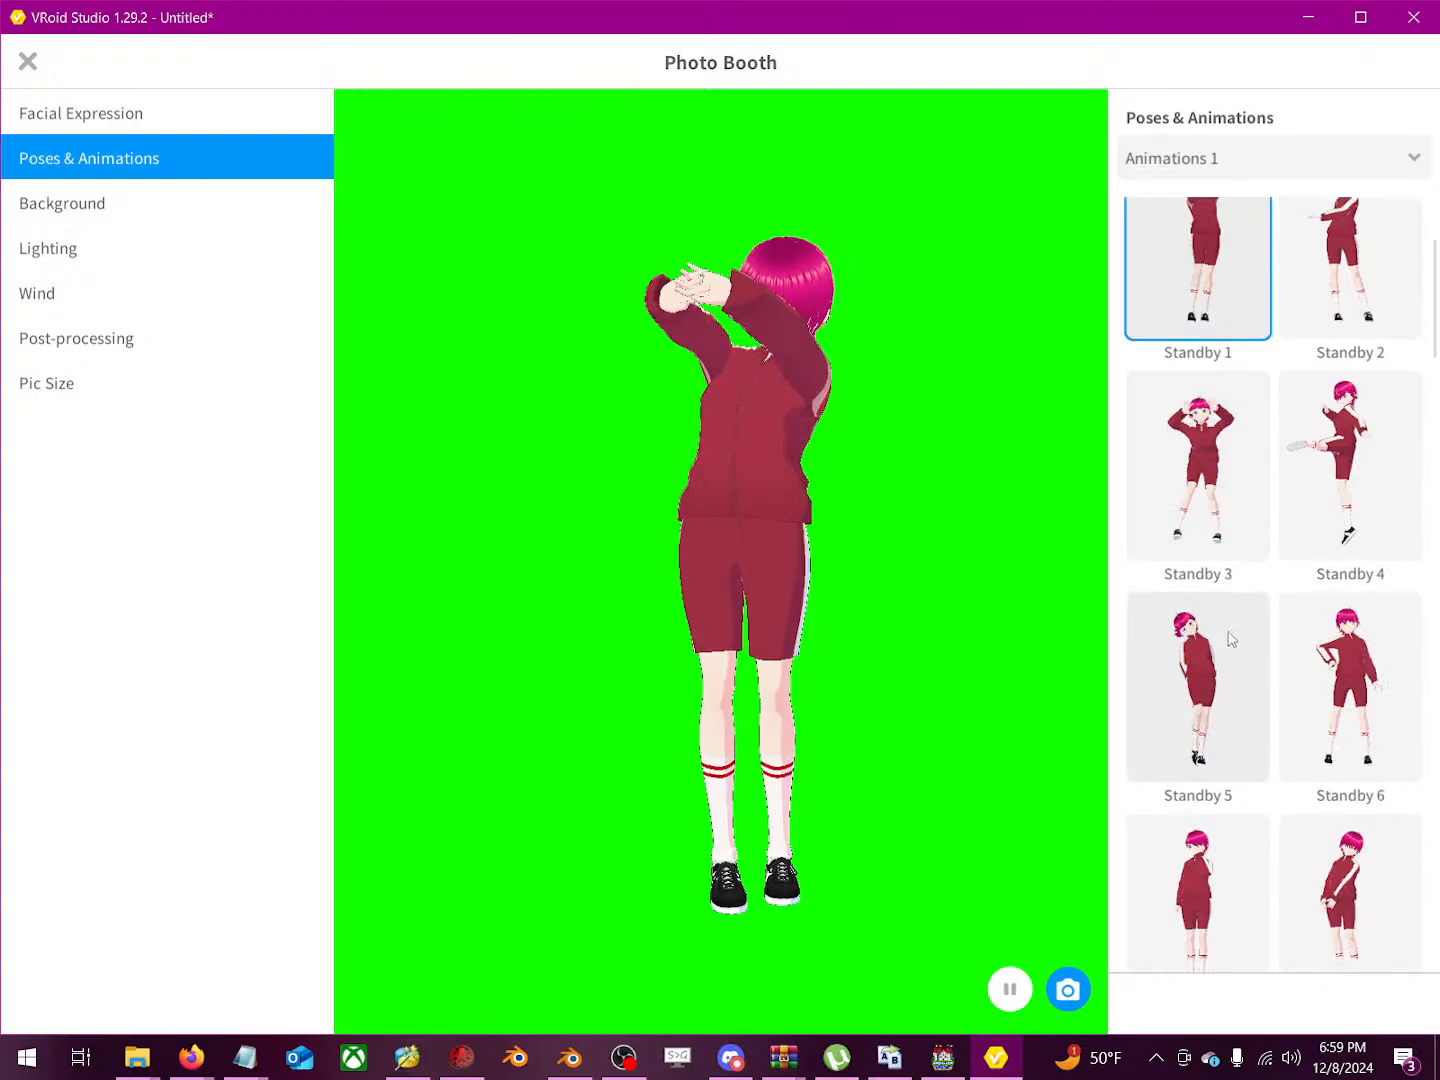
{"action": "left_click", "coordinate": [1229, 640]}
{"action": "left_click", "coordinate": [1218, 850]}
{"action": "left_click", "coordinate": [1208, 634]}
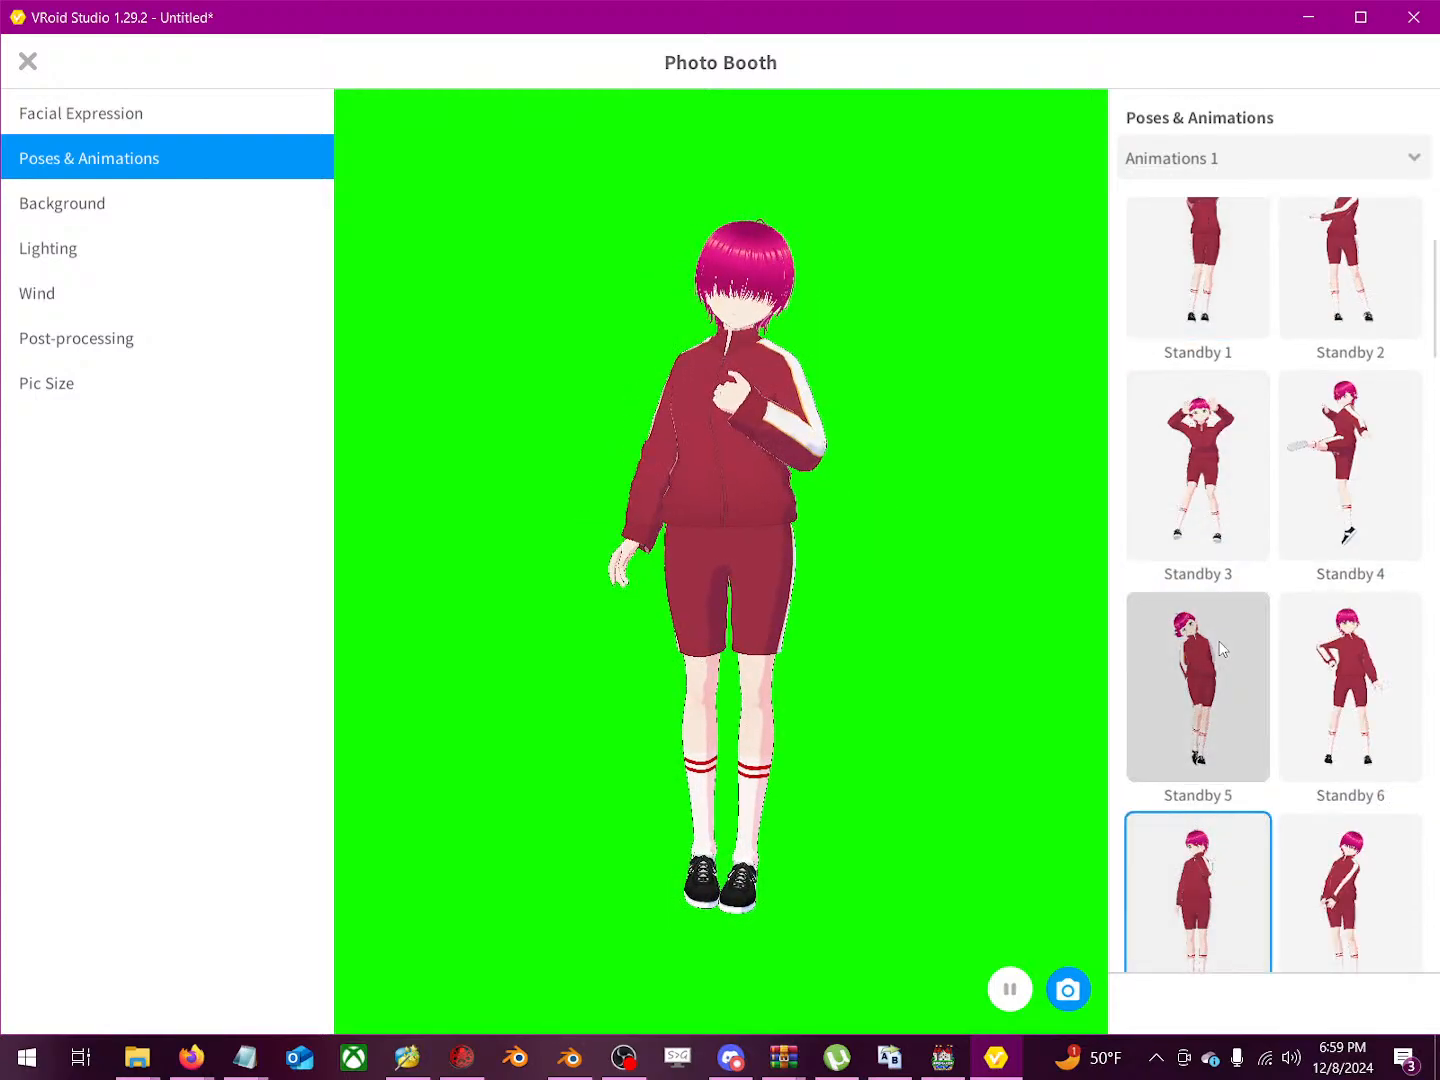
{"action": "left_click", "coordinate": [1340, 679]}
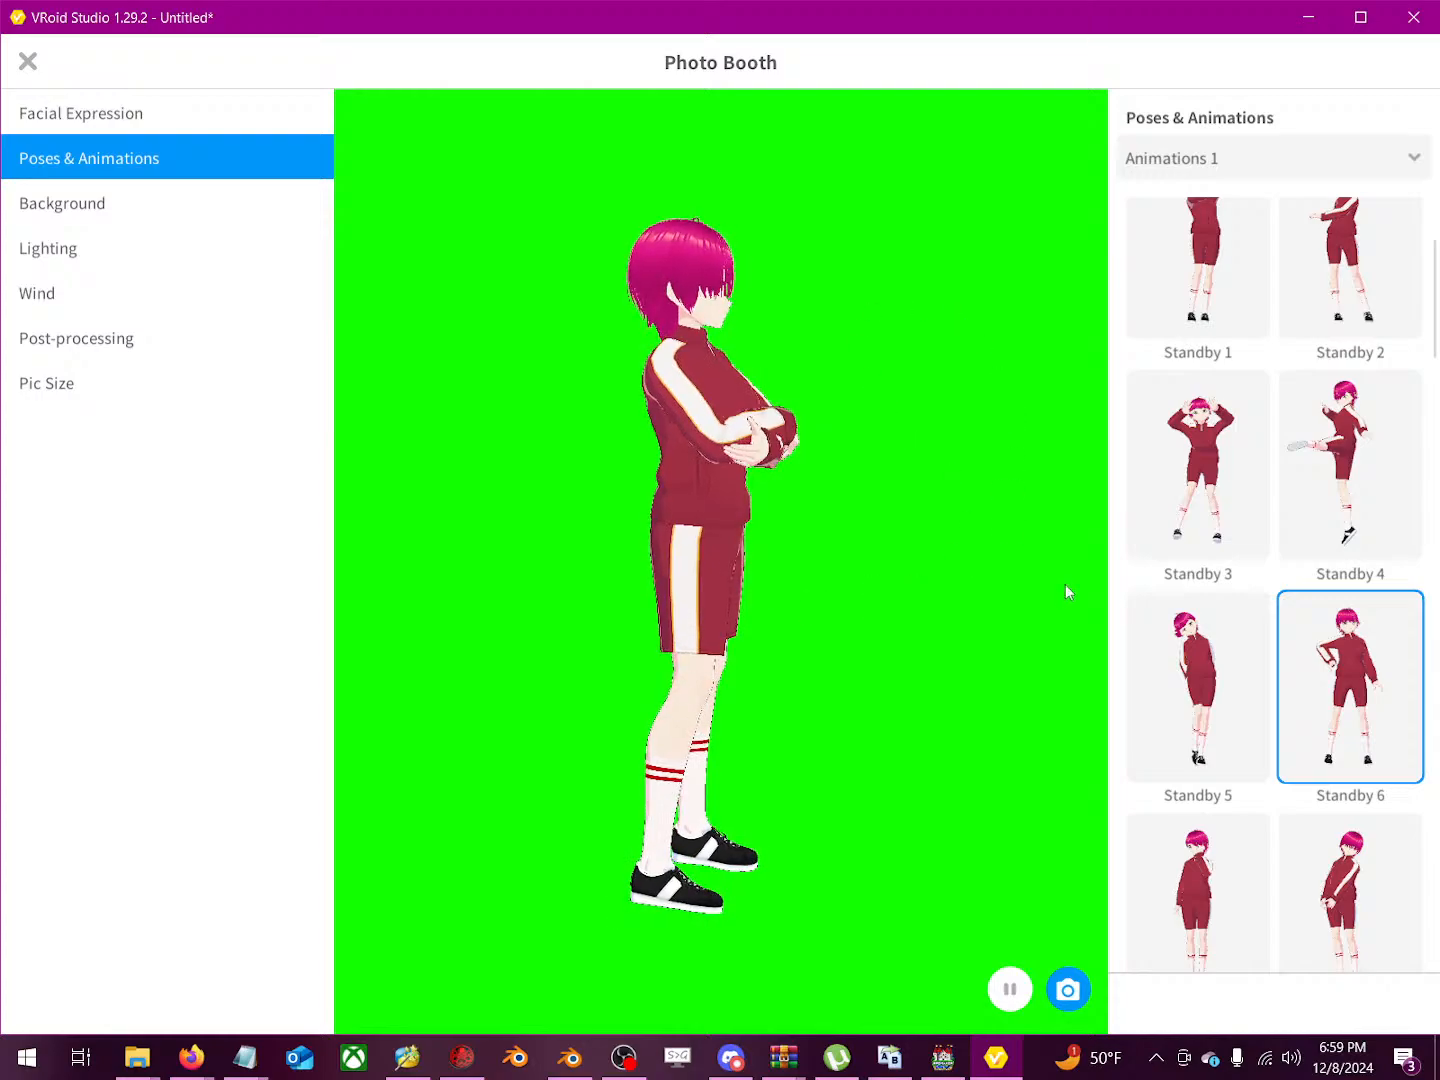
Step: Preview the Walking, Running, Jumping 0, Jumping 1 and Sliding animations on the character
{"action": "scroll", "coordinate": [1282, 741], "scroll_direction": "down", "scroll_amount": 3}
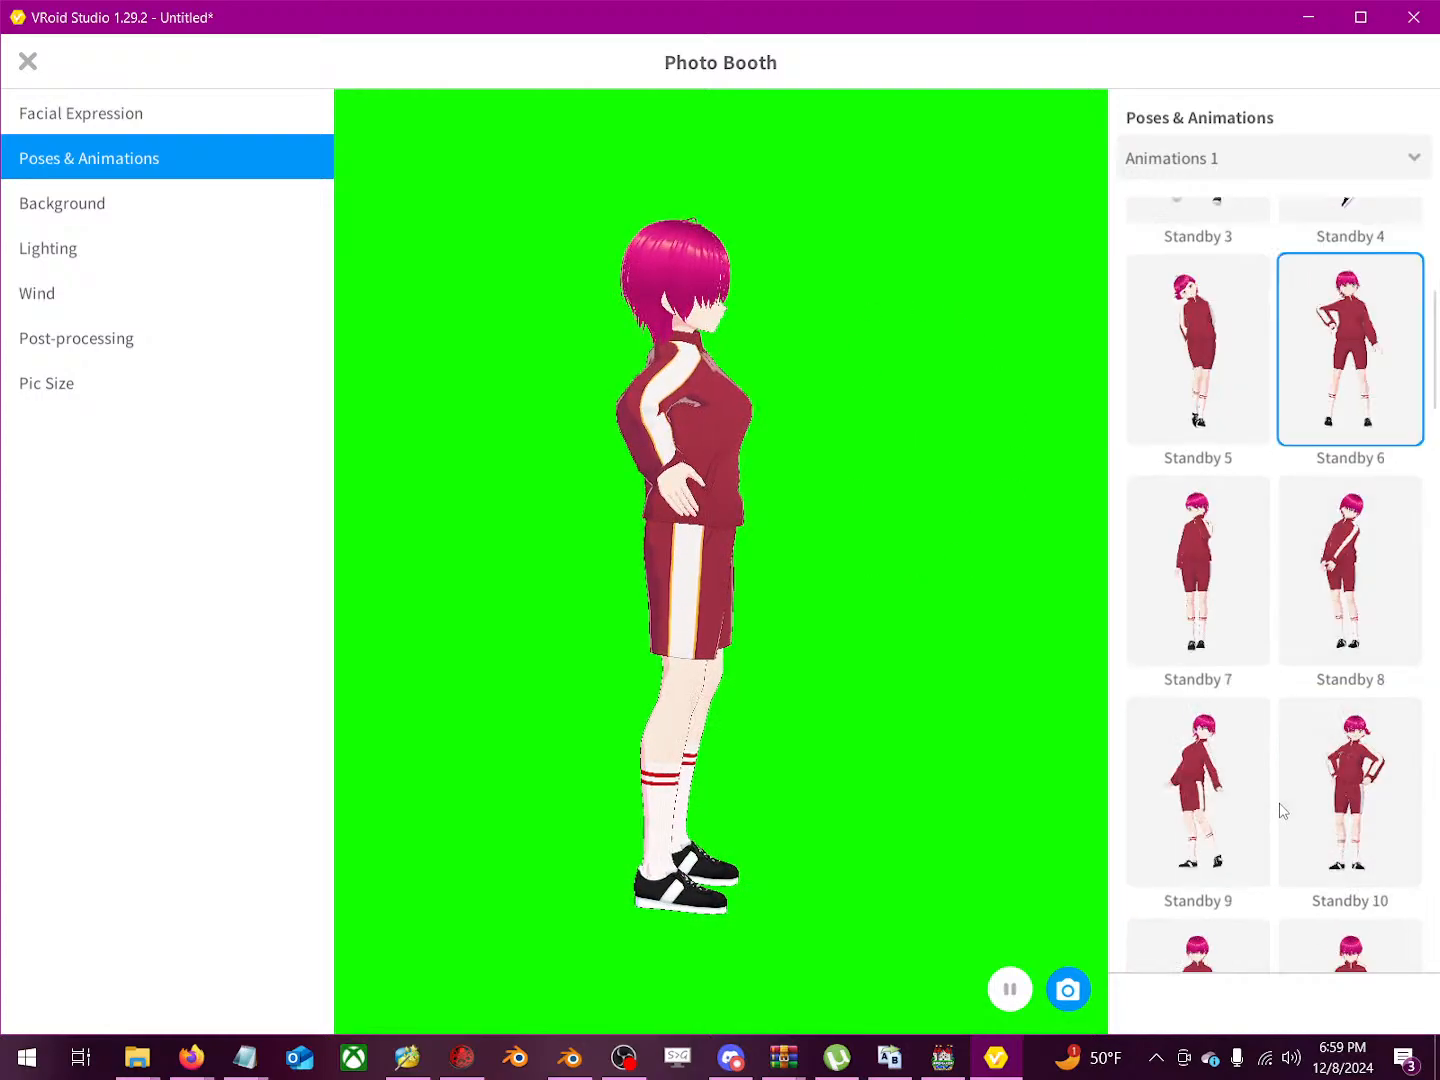
{"action": "scroll", "coordinate": [1283, 811], "scroll_direction": "down", "scroll_amount": 3}
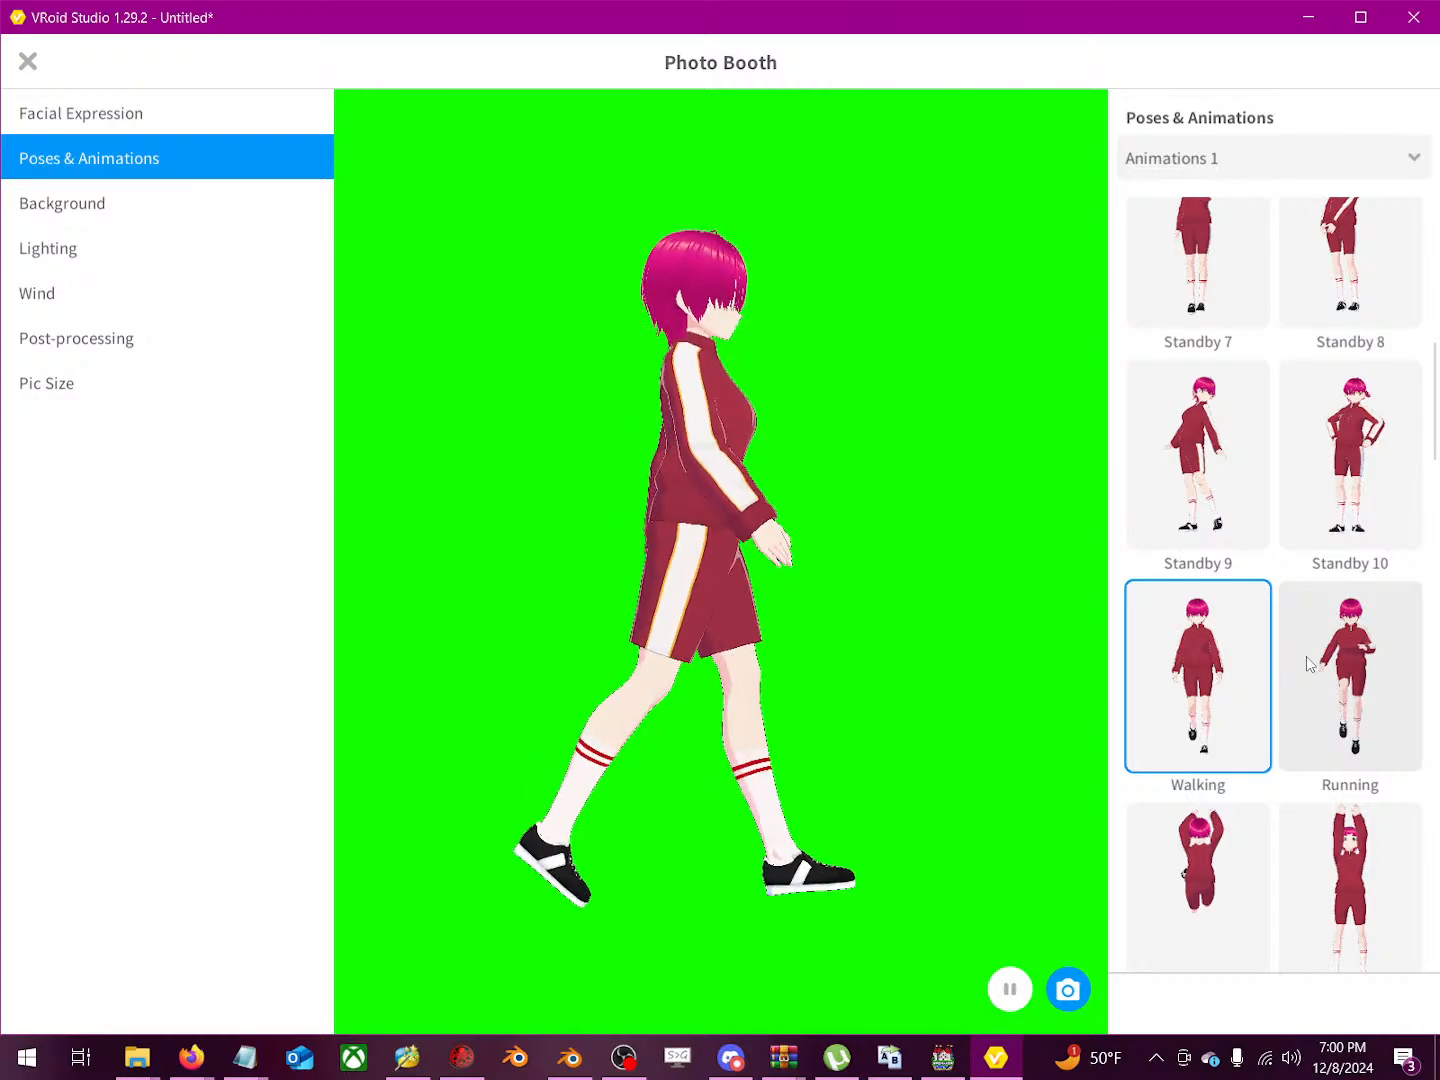
{"action": "left_click", "coordinate": [1346, 680]}
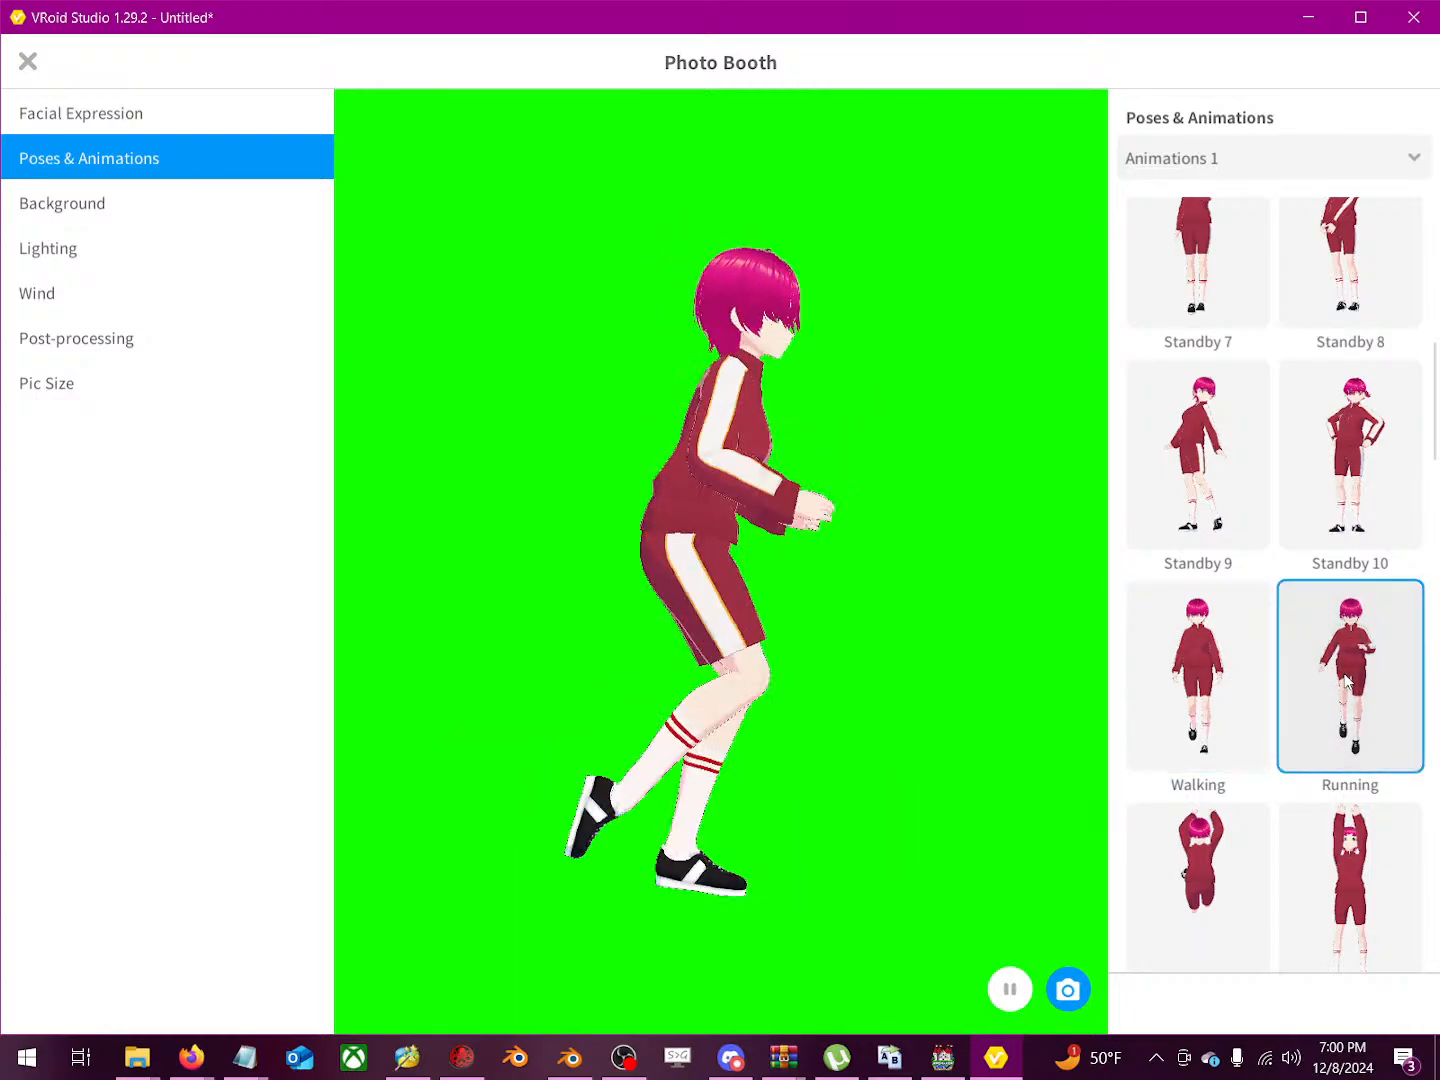
{"action": "left_click", "coordinate": [1236, 860]}
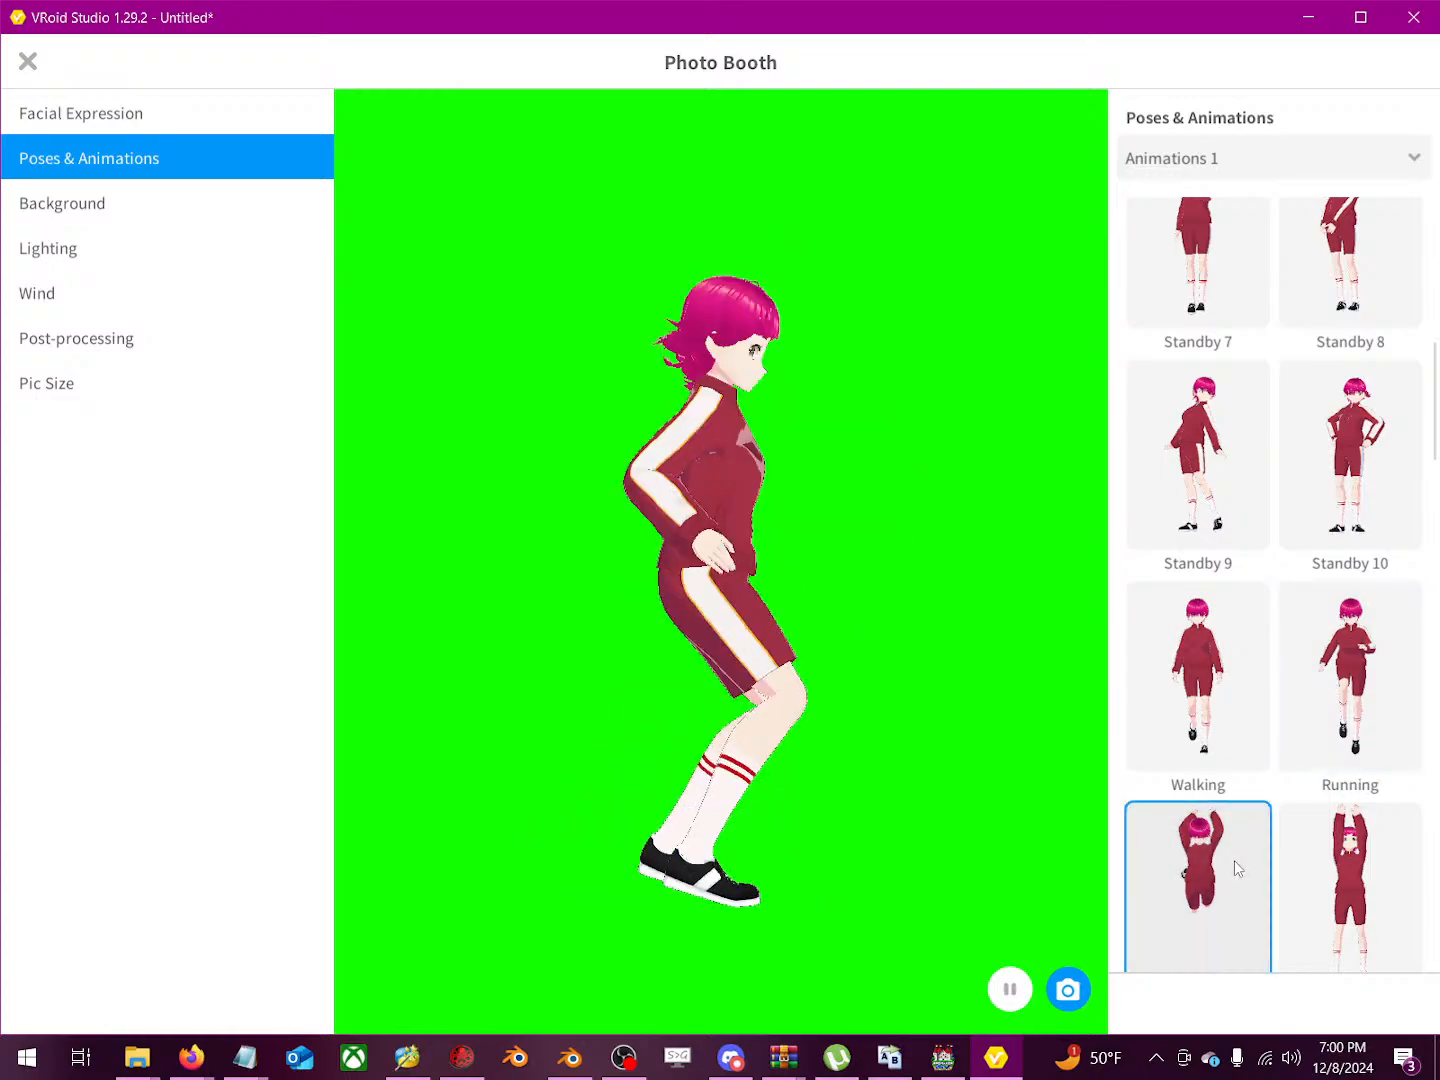
{"action": "left_click", "coordinate": [1348, 870]}
{"action": "scroll", "coordinate": [1258, 785], "scroll_direction": "down", "scroll_amount": 6}
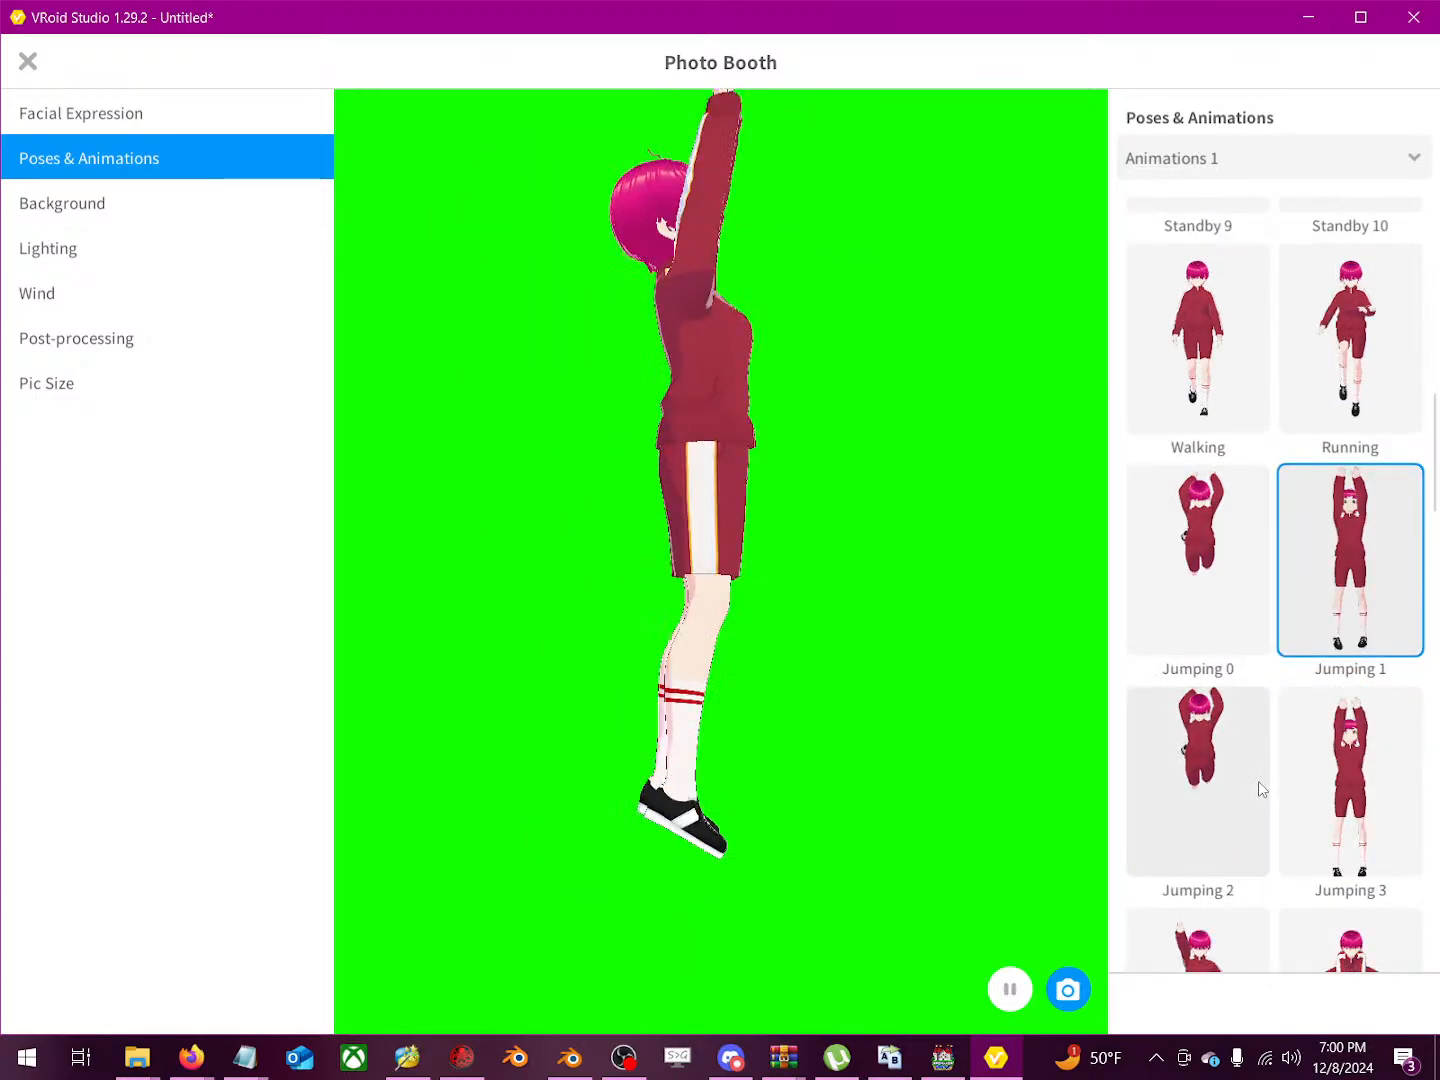
{"action": "scroll", "coordinate": [1258, 806], "scroll_direction": "down", "scroll_amount": 2}
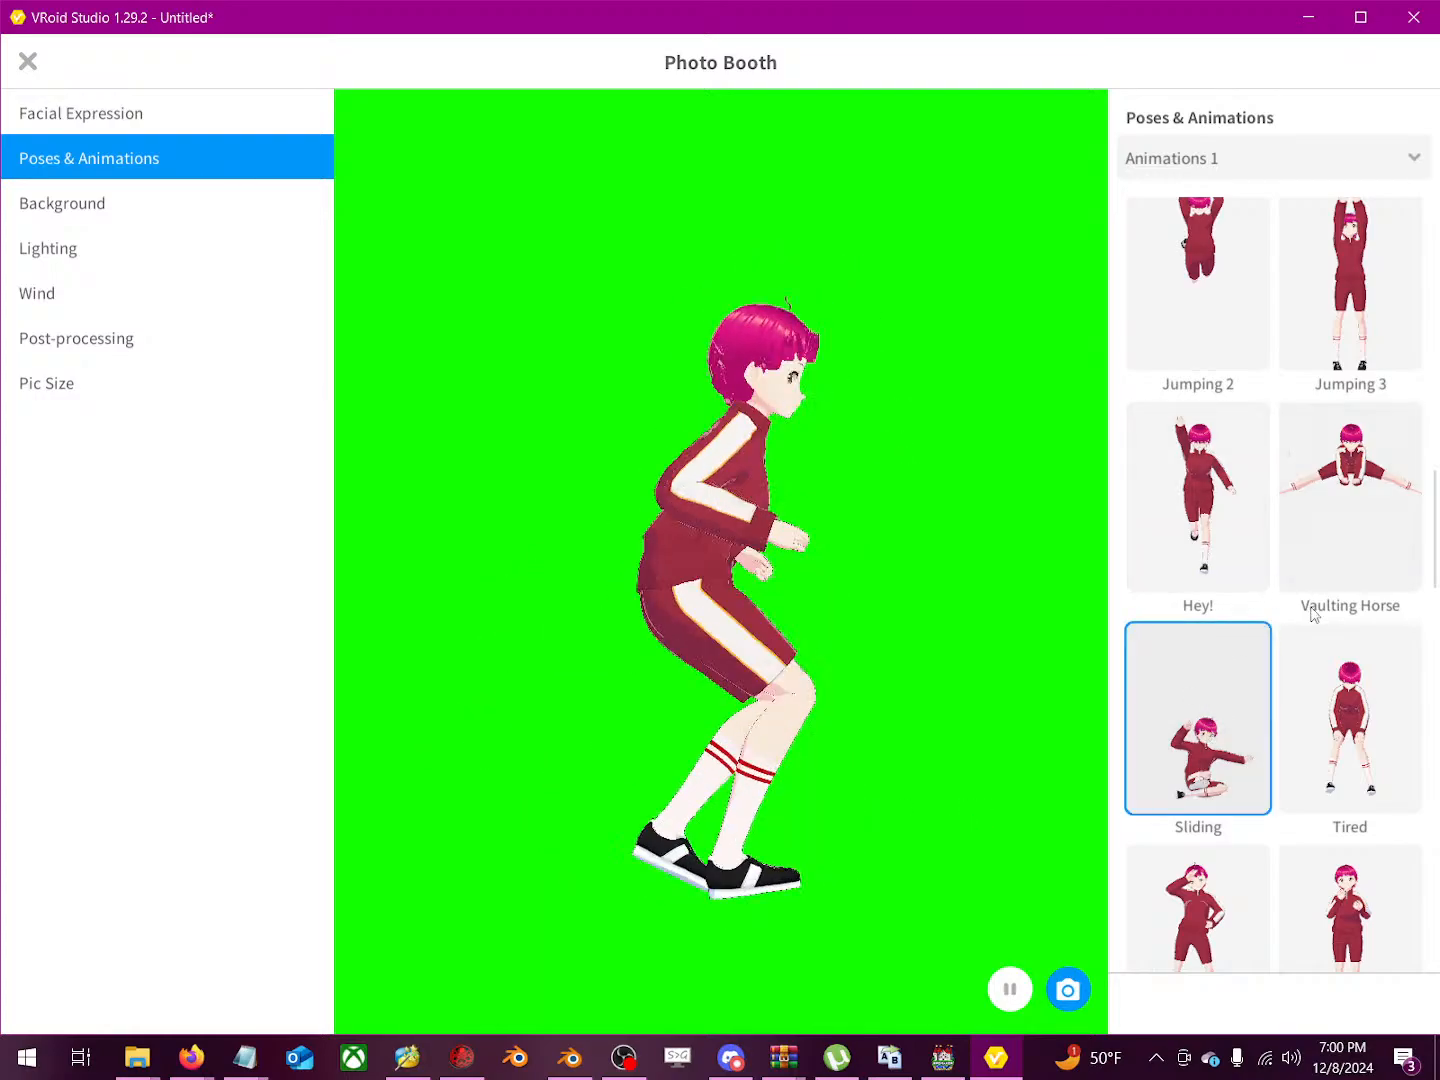
Step: Preview the Vaulting Horse, Damaged 1 and Loss animations on the character
{"action": "left_click", "coordinate": [1331, 508]}
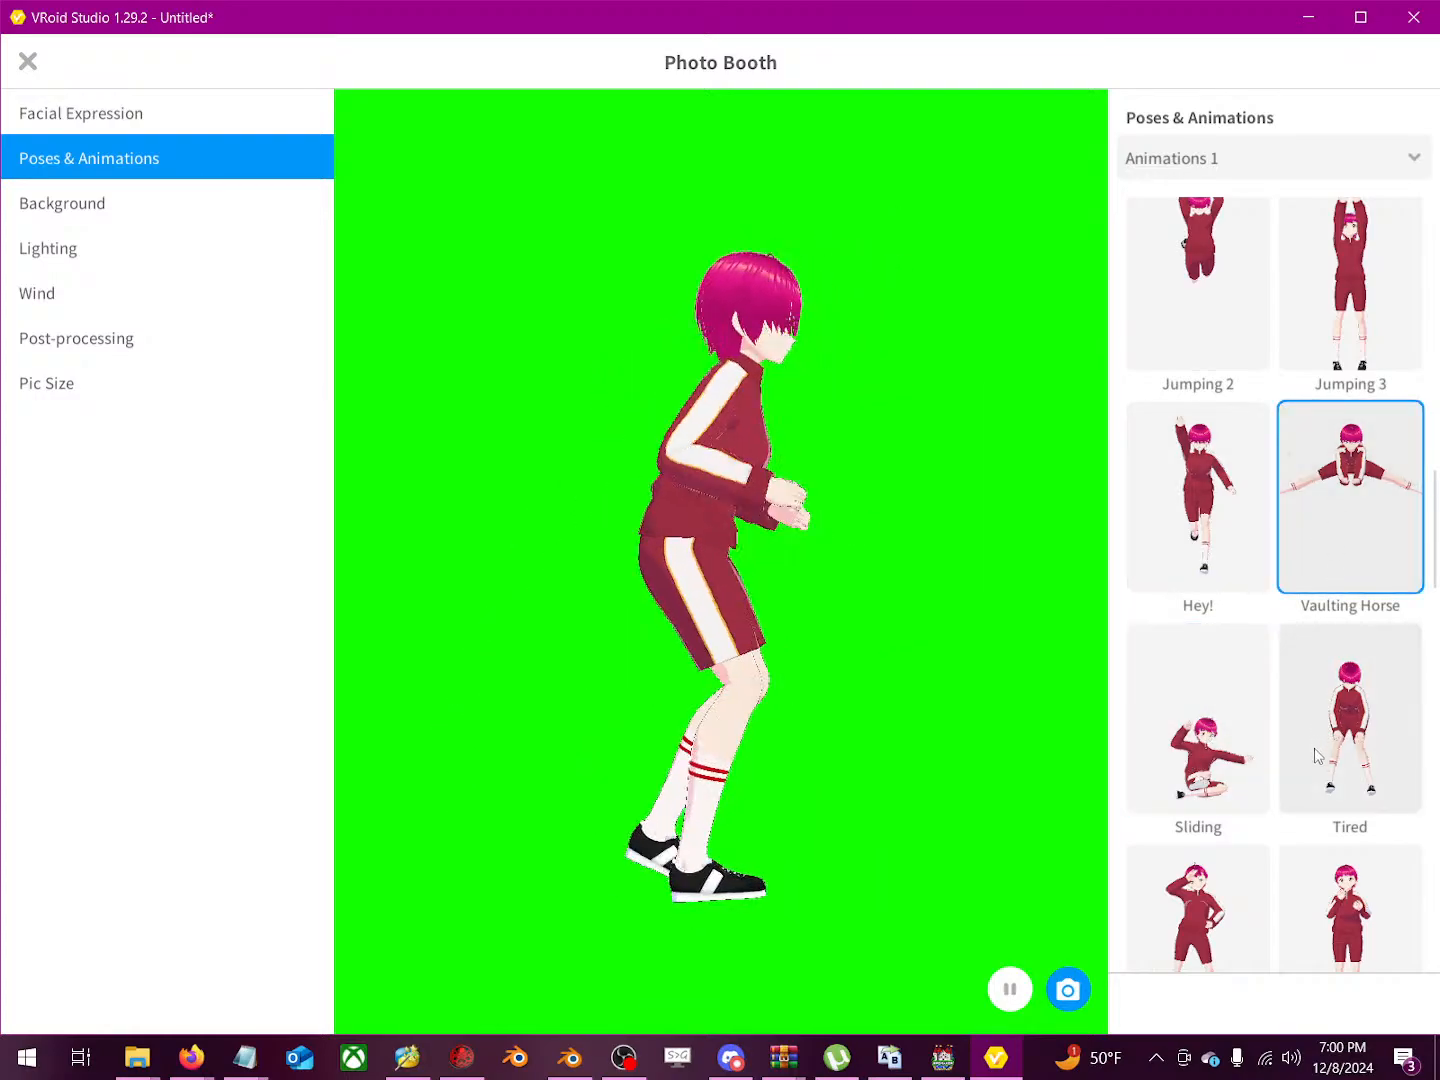
{"action": "scroll", "coordinate": [1296, 808], "scroll_direction": "down", "scroll_amount": 2}
{"action": "scroll", "coordinate": [1296, 808], "scroll_direction": "down", "scroll_amount": 5}
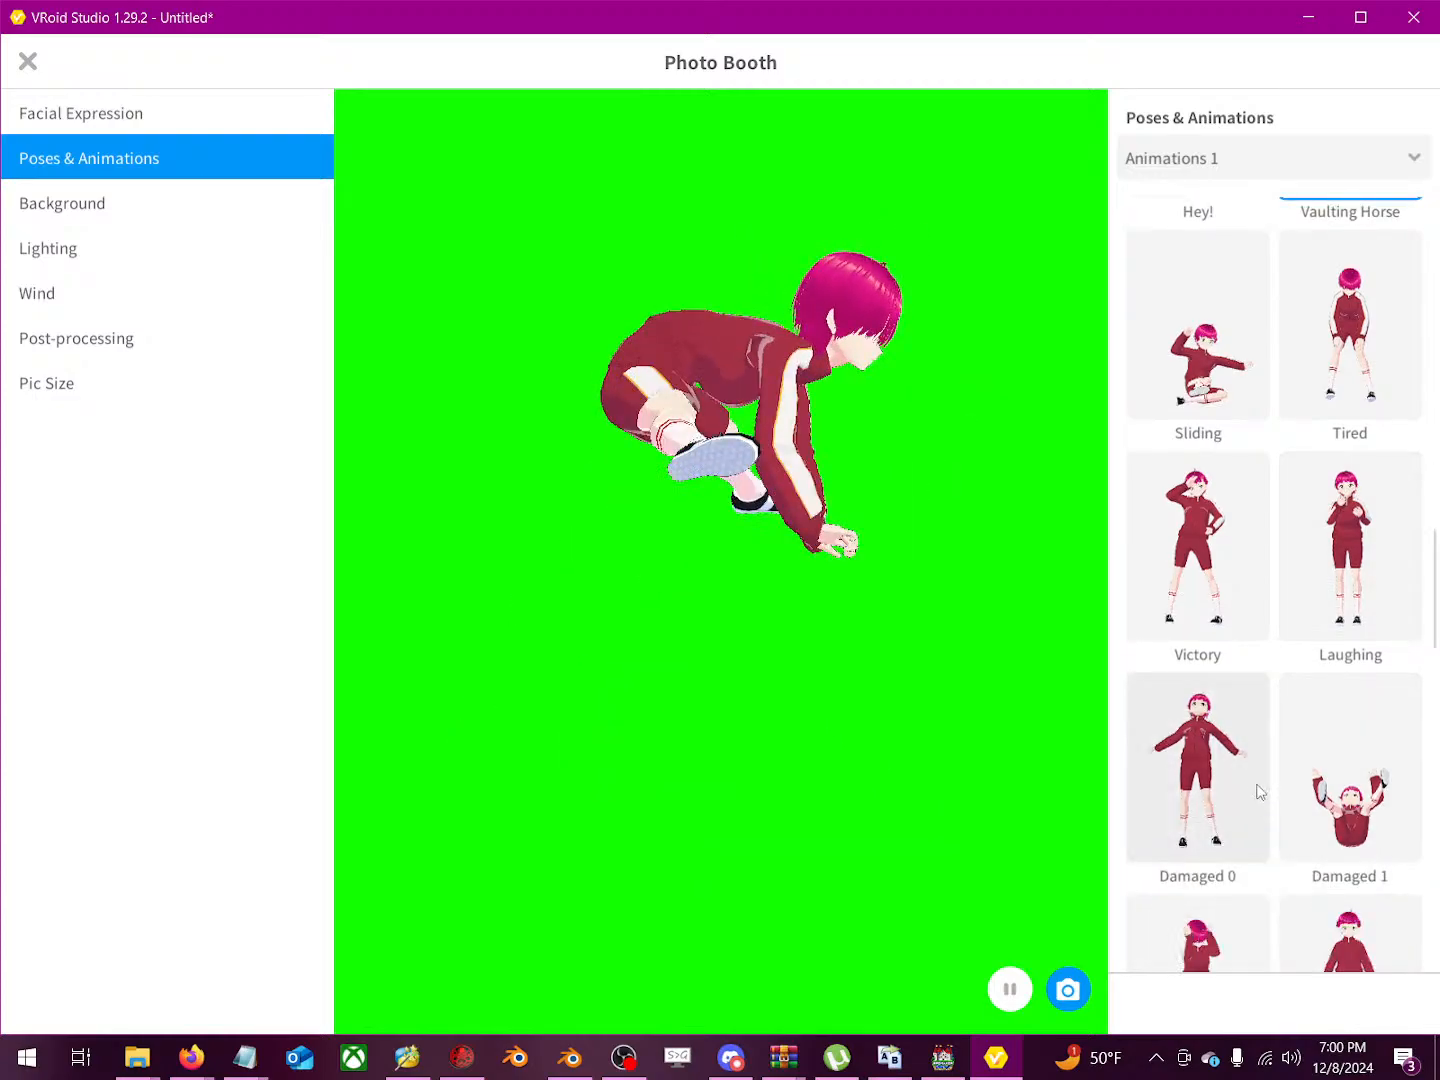
{"action": "left_click", "coordinate": [1311, 599]}
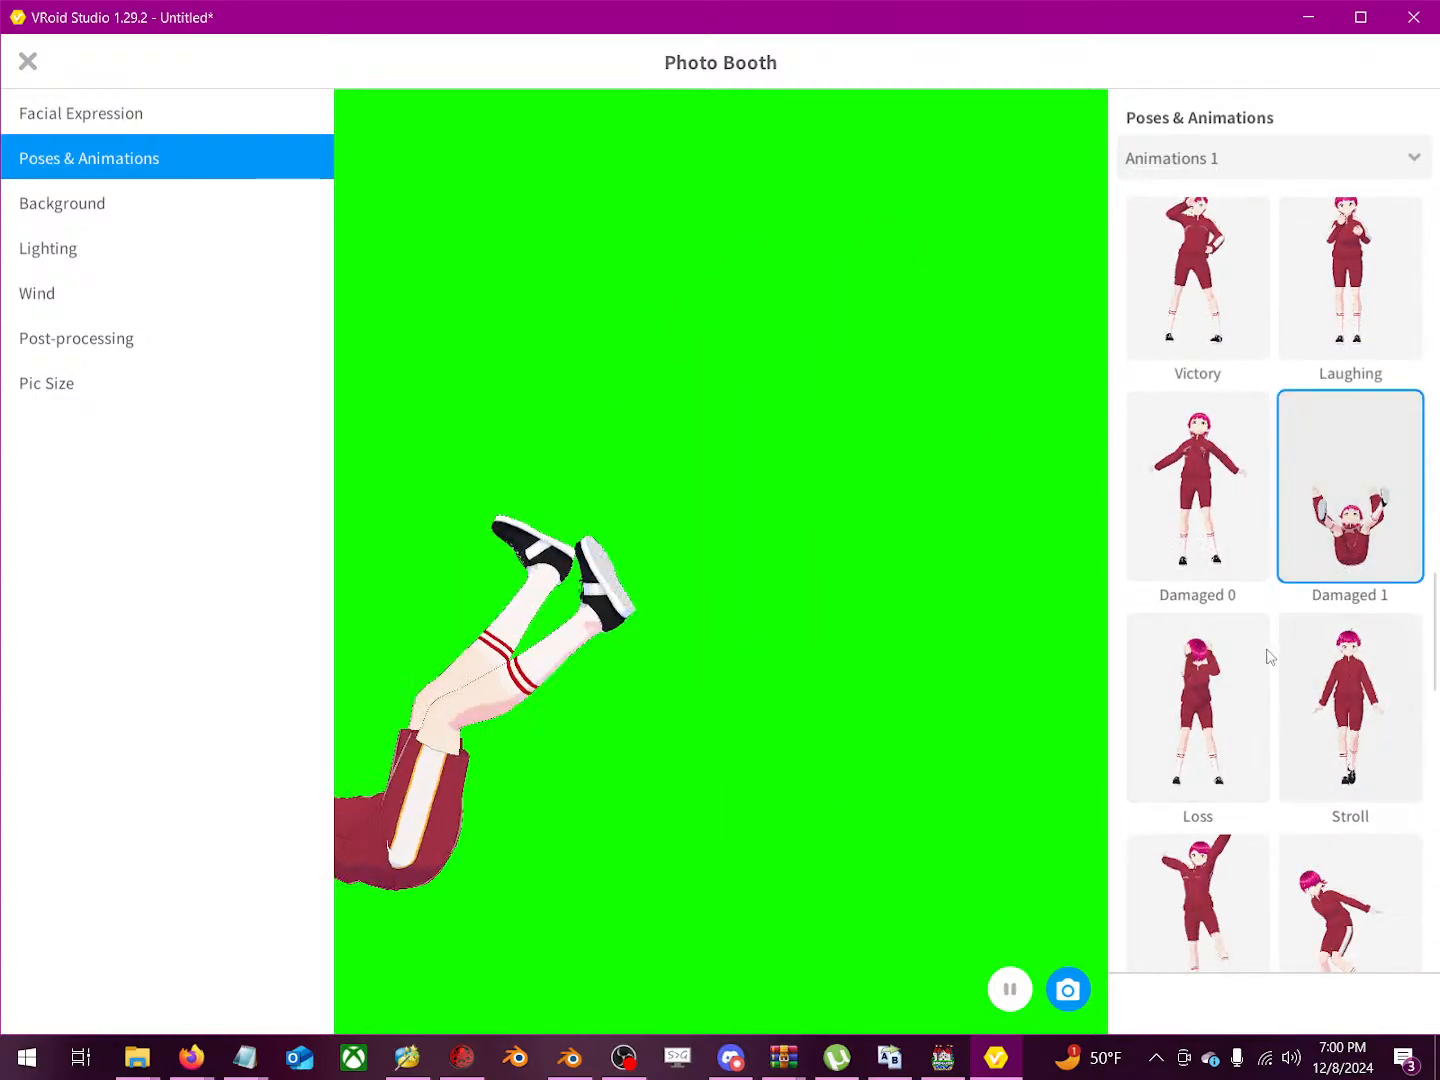
{"action": "left_click", "coordinate": [1238, 705]}
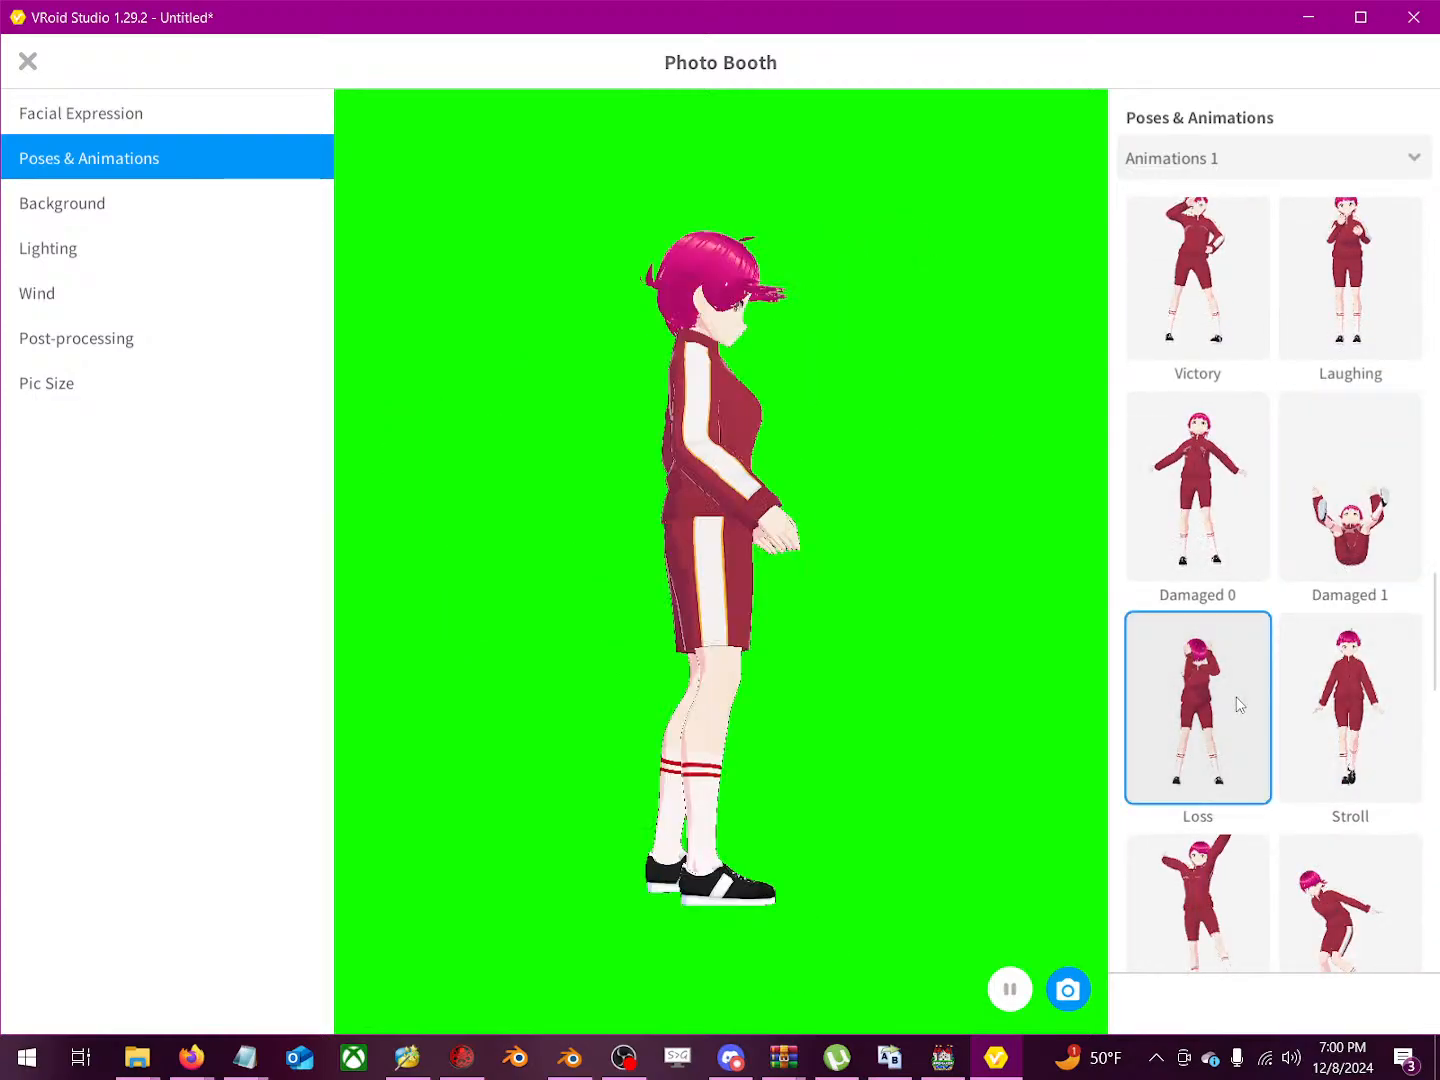
Step: Play the Stroll animation on the character and browse the remaining poses in the Animations 1 set
{"action": "left_click", "coordinate": [1348, 692]}
{"action": "scroll", "coordinate": [1327, 706], "scroll_direction": "down", "scroll_amount": 4}
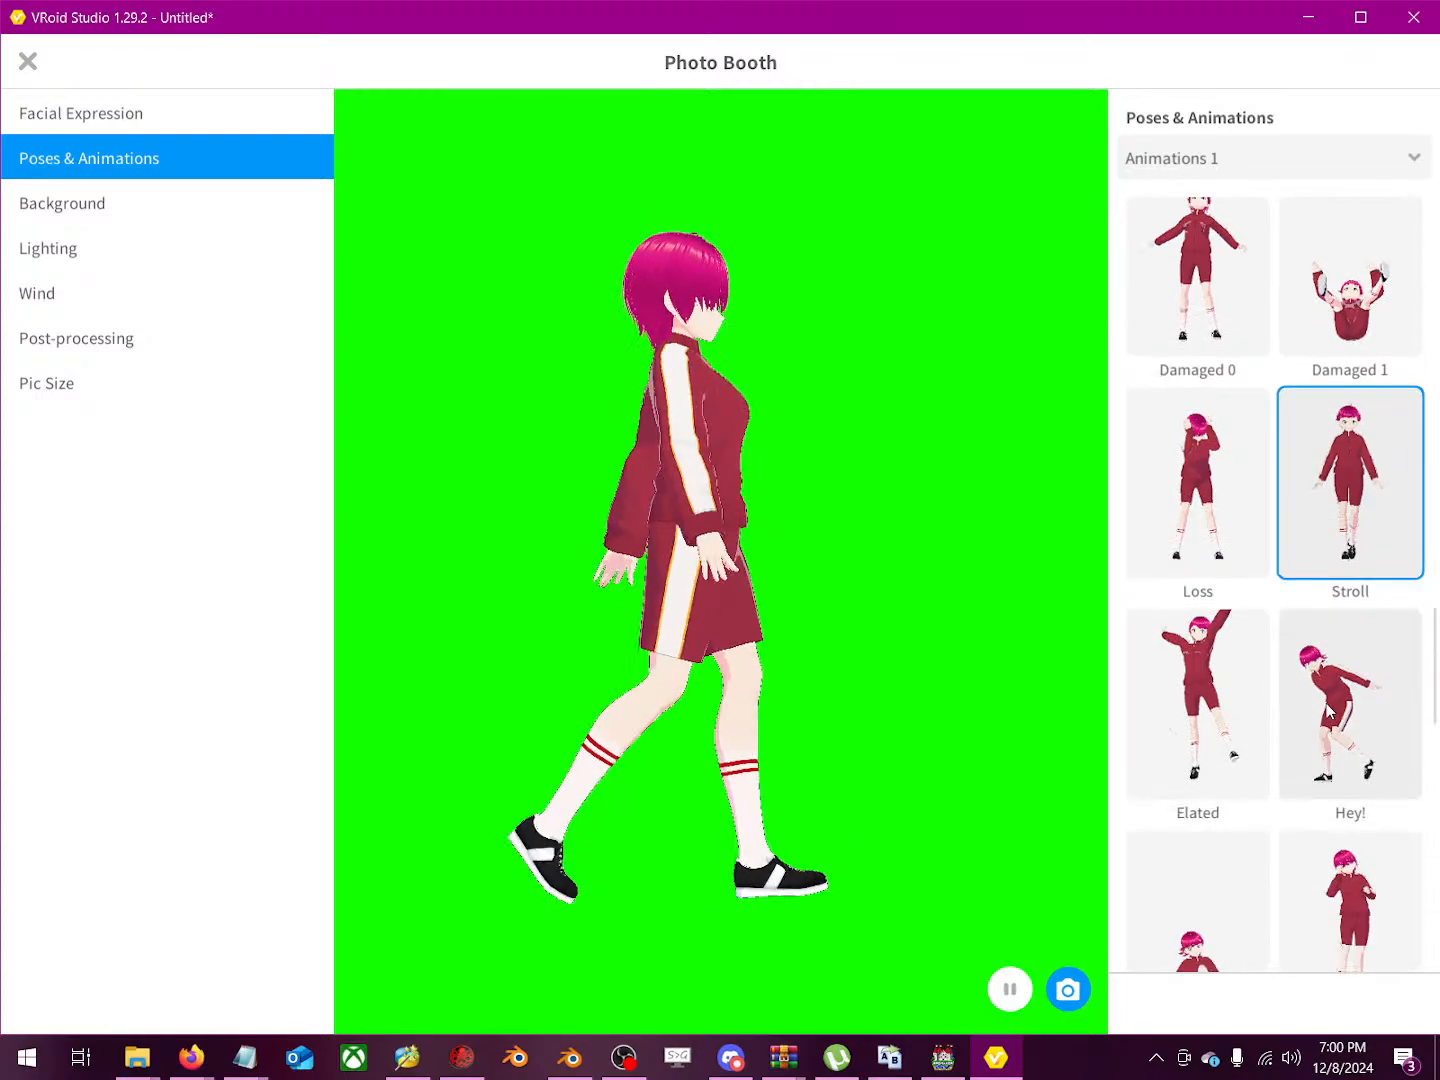
{"action": "scroll", "coordinate": [1324, 761], "scroll_direction": "down", "scroll_amount": 1}
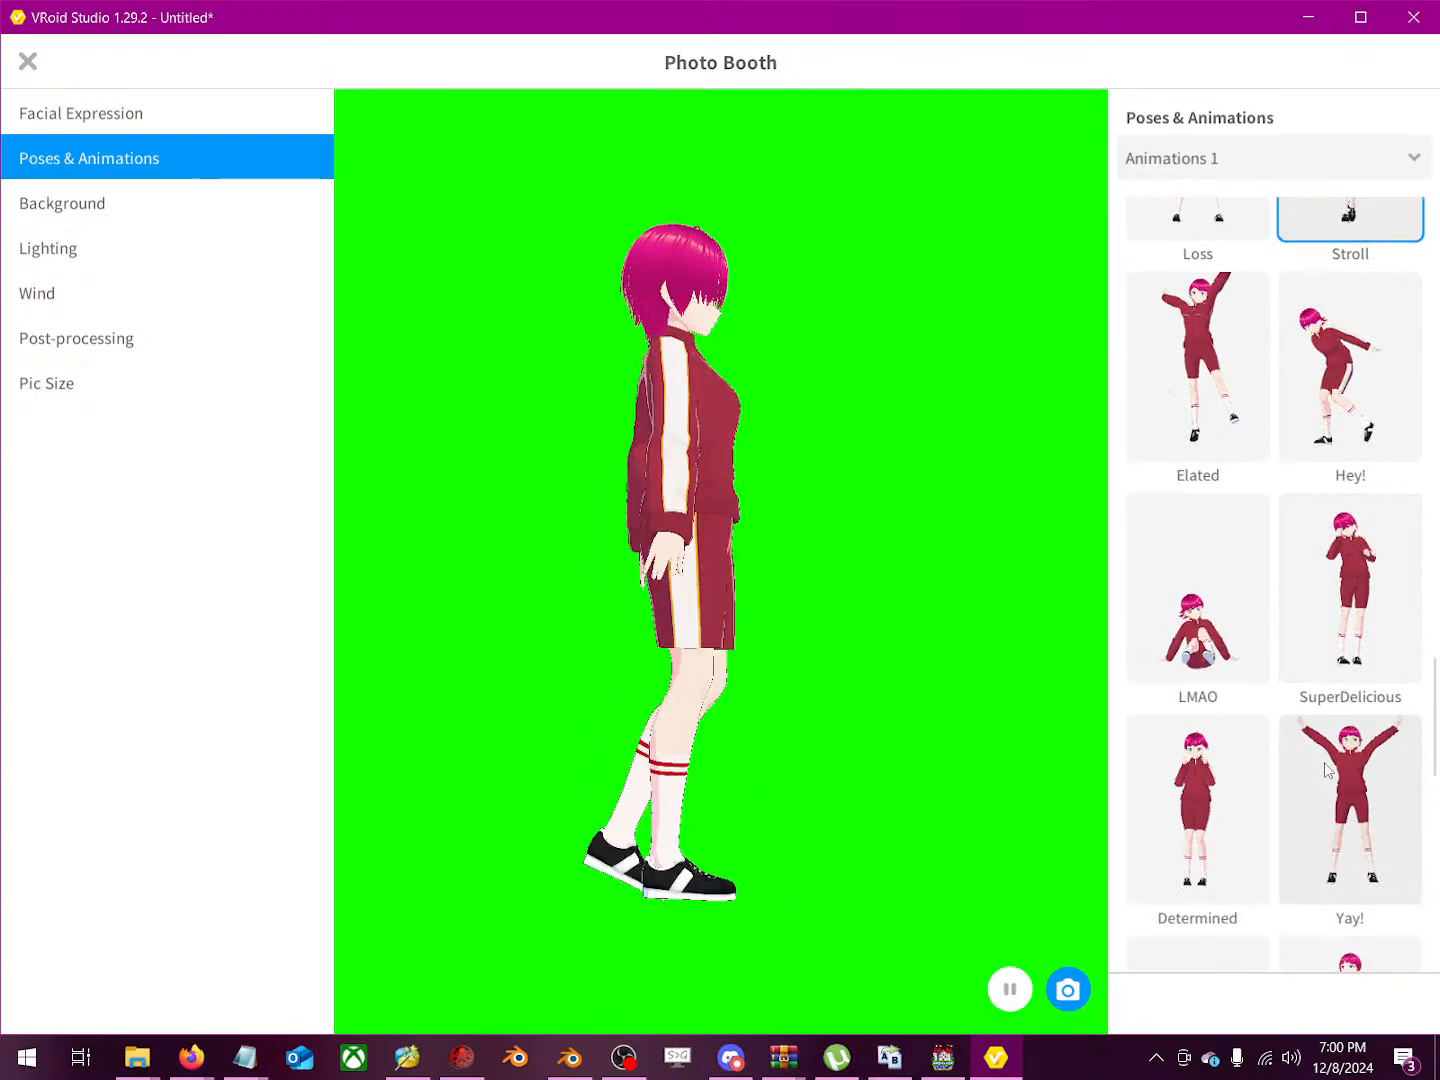
{"action": "scroll", "coordinate": [1328, 762], "scroll_direction": "down", "scroll_amount": 5}
{"action": "scroll", "coordinate": [1330, 762], "scroll_direction": "down", "scroll_amount": 6}
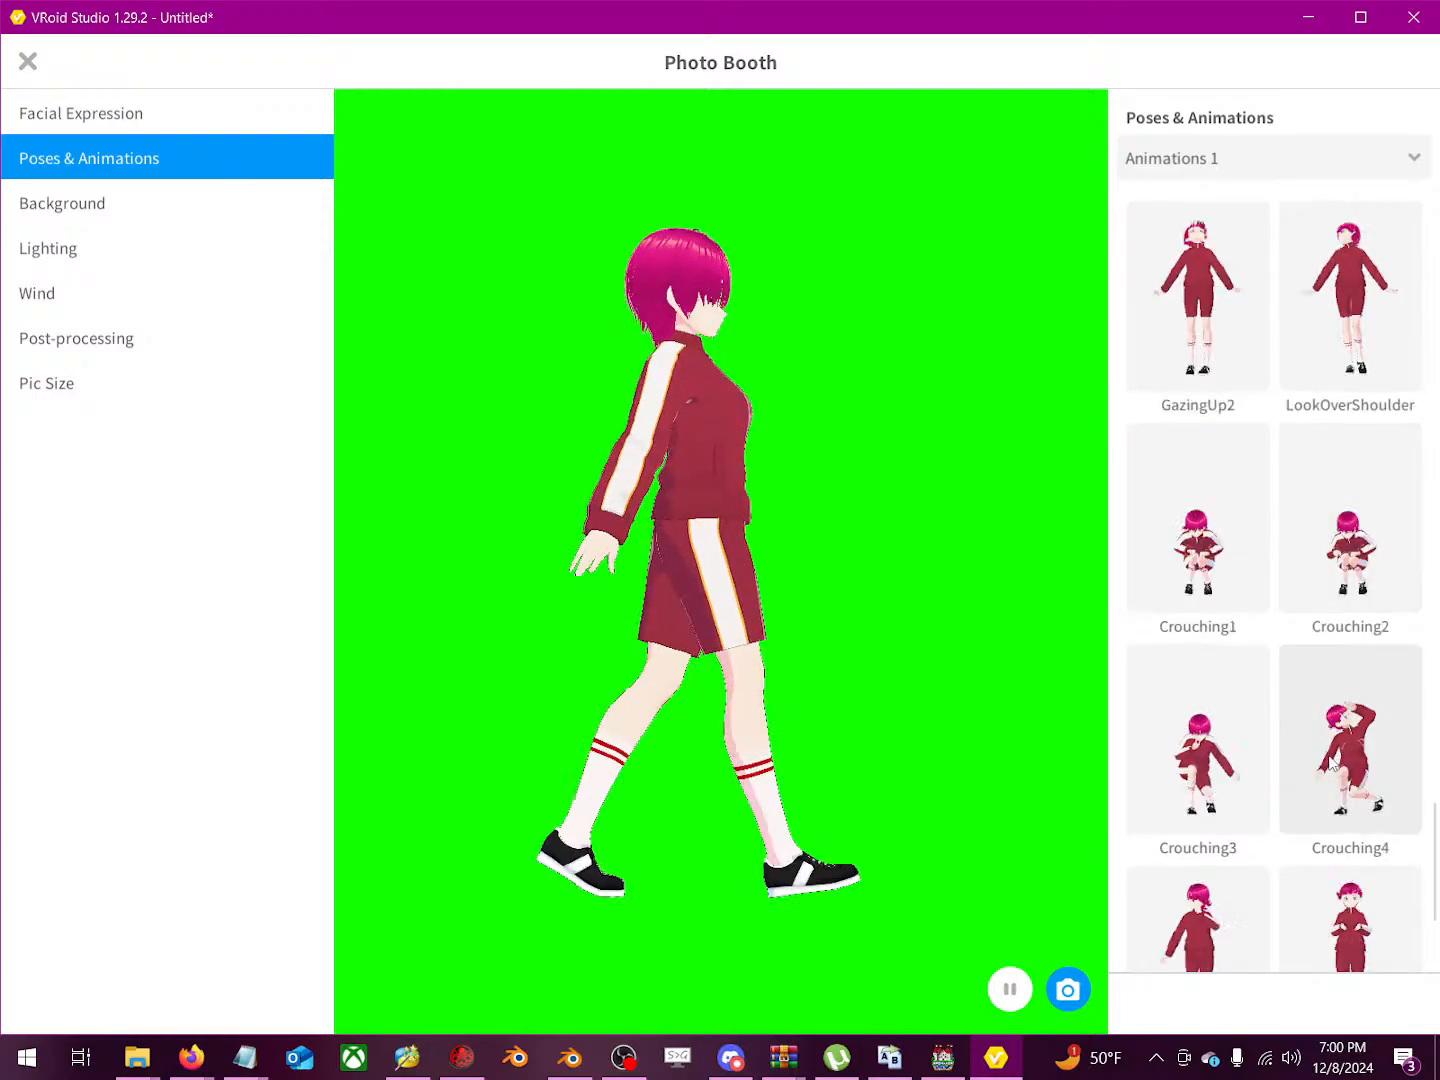
Step: Switch to the Animations 2 set and preview the Standby 7 animation on the character
{"action": "scroll", "coordinate": [1327, 762], "scroll_direction": "down", "scroll_amount": 1}
{"action": "scroll", "coordinate": [1328, 762], "scroll_direction": "up", "scroll_amount": 6}
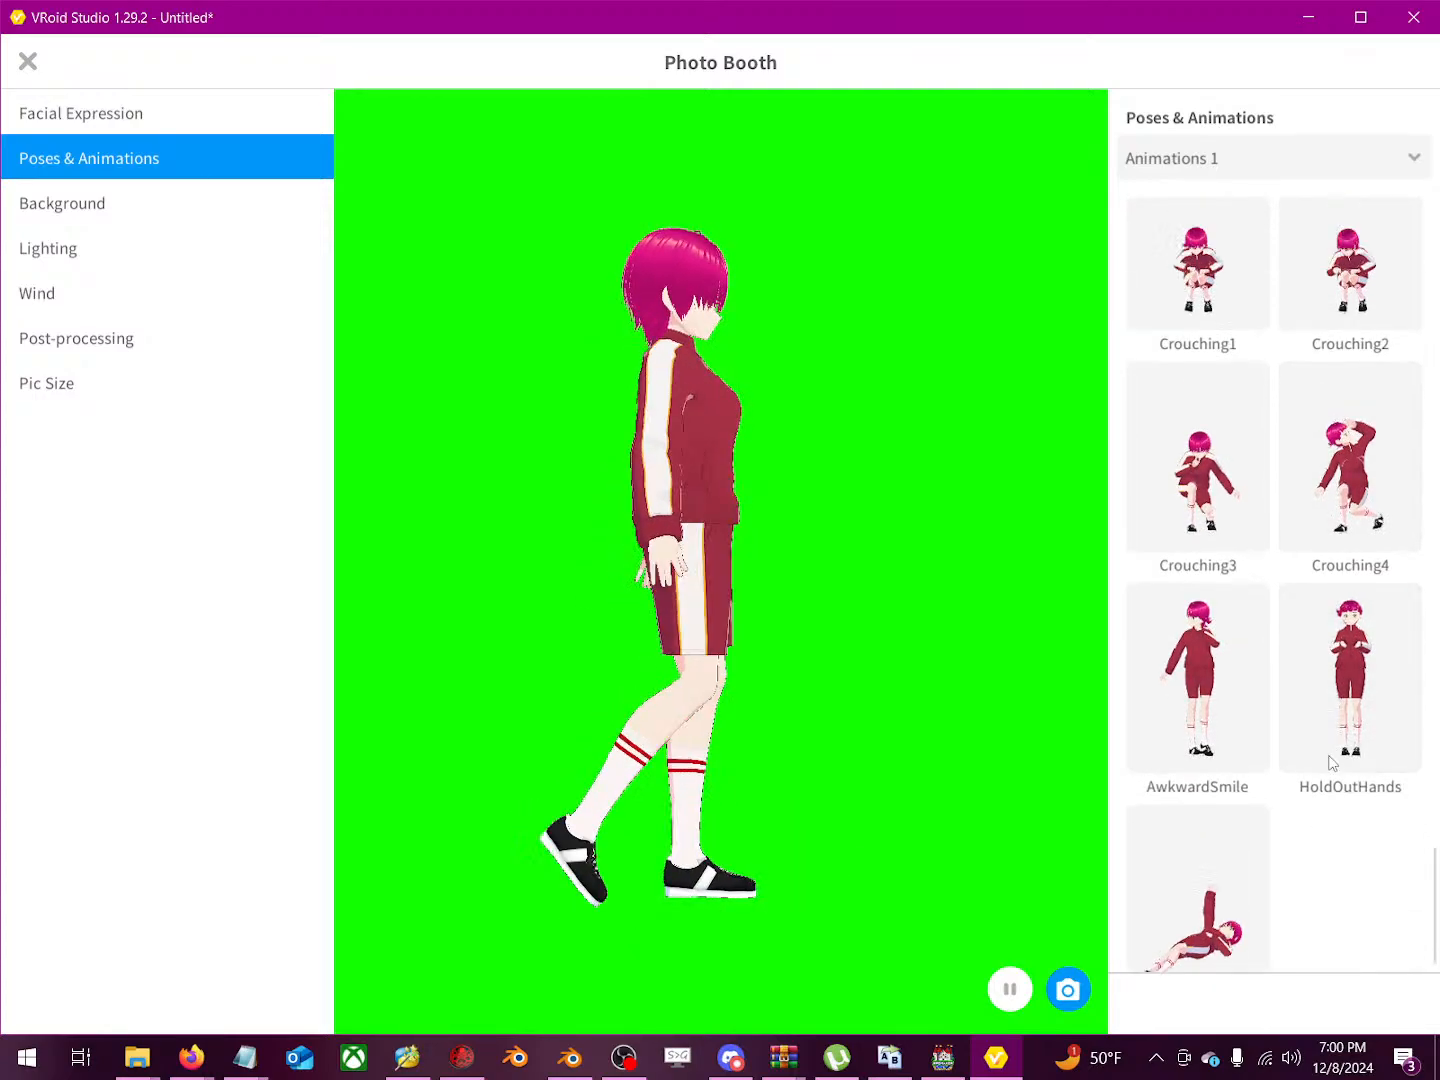
{"action": "left_click", "coordinate": [1250, 159]}
{"action": "left_click", "coordinate": [1230, 254]}
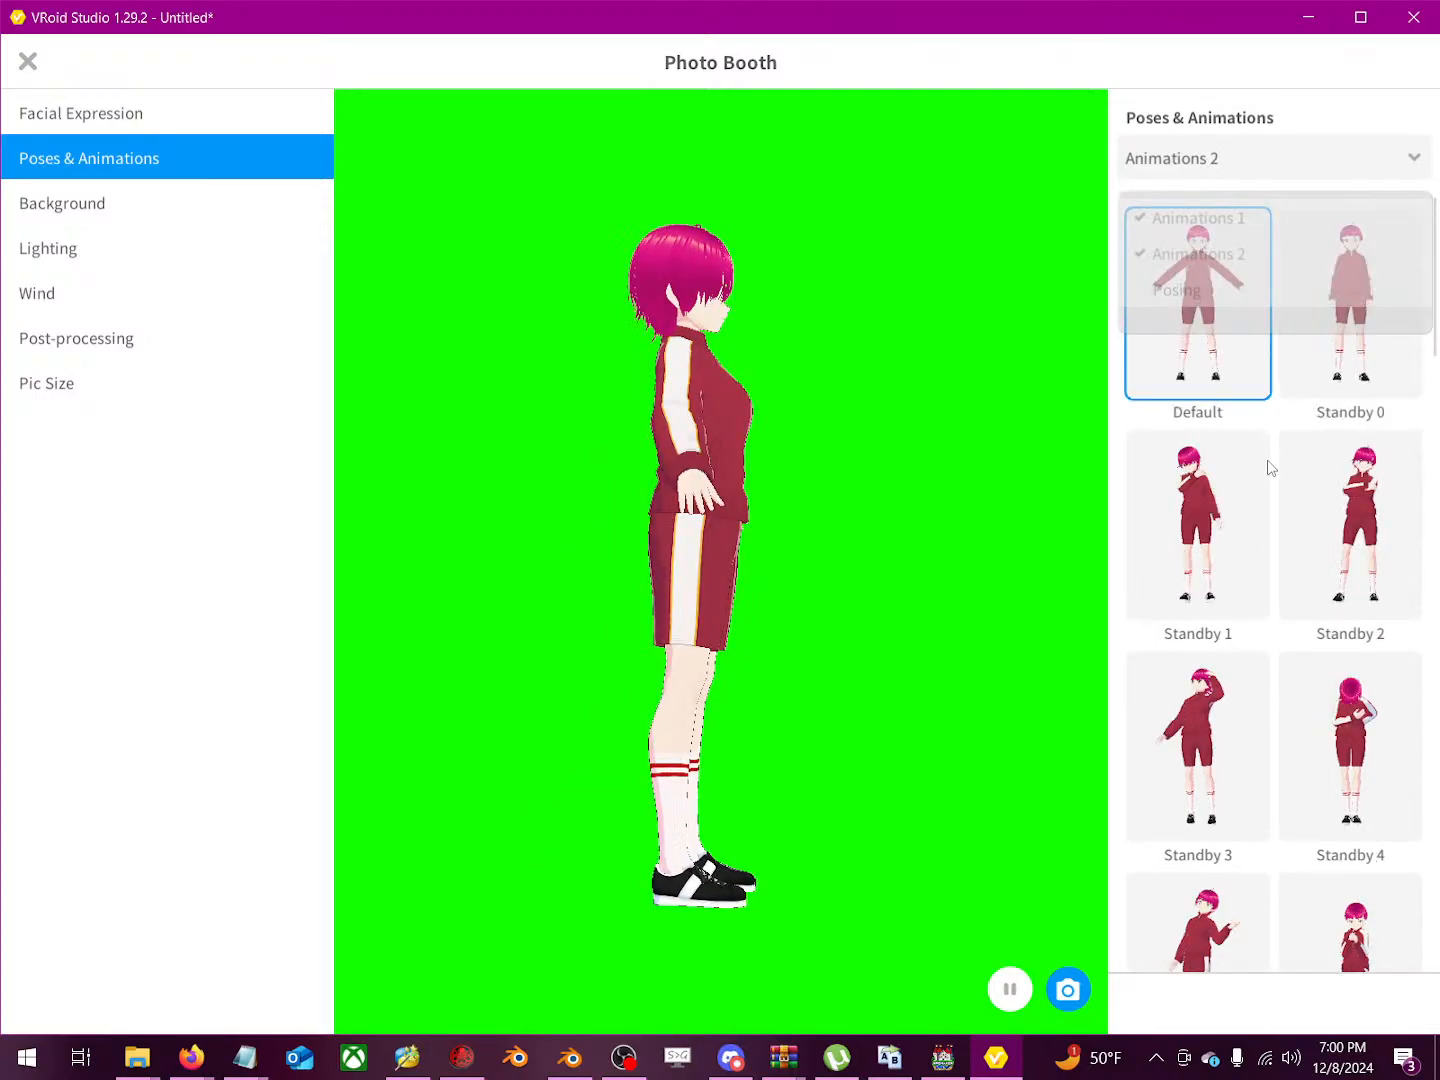
{"action": "scroll", "coordinate": [1259, 662], "scroll_direction": "down", "scroll_amount": 2}
{"action": "scroll", "coordinate": [1258, 683], "scroll_direction": "down", "scroll_amount": 4}
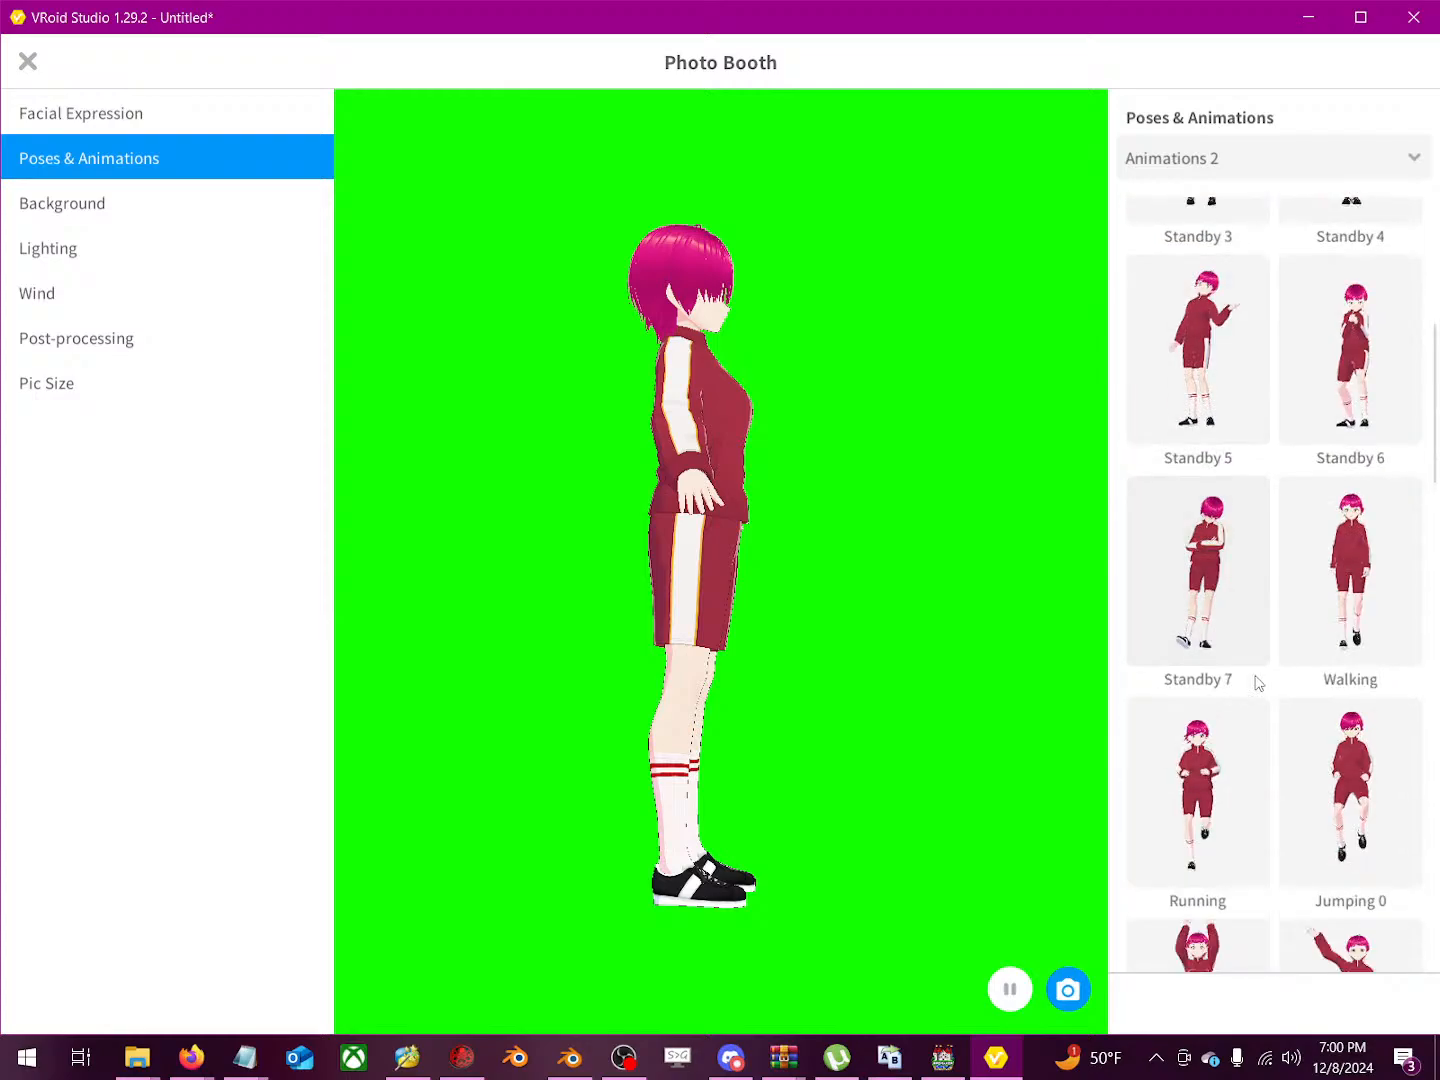
{"action": "left_click", "coordinate": [1237, 612]}
{"action": "scroll", "coordinate": [1237, 612], "scroll_direction": "down", "scroll_amount": 4}
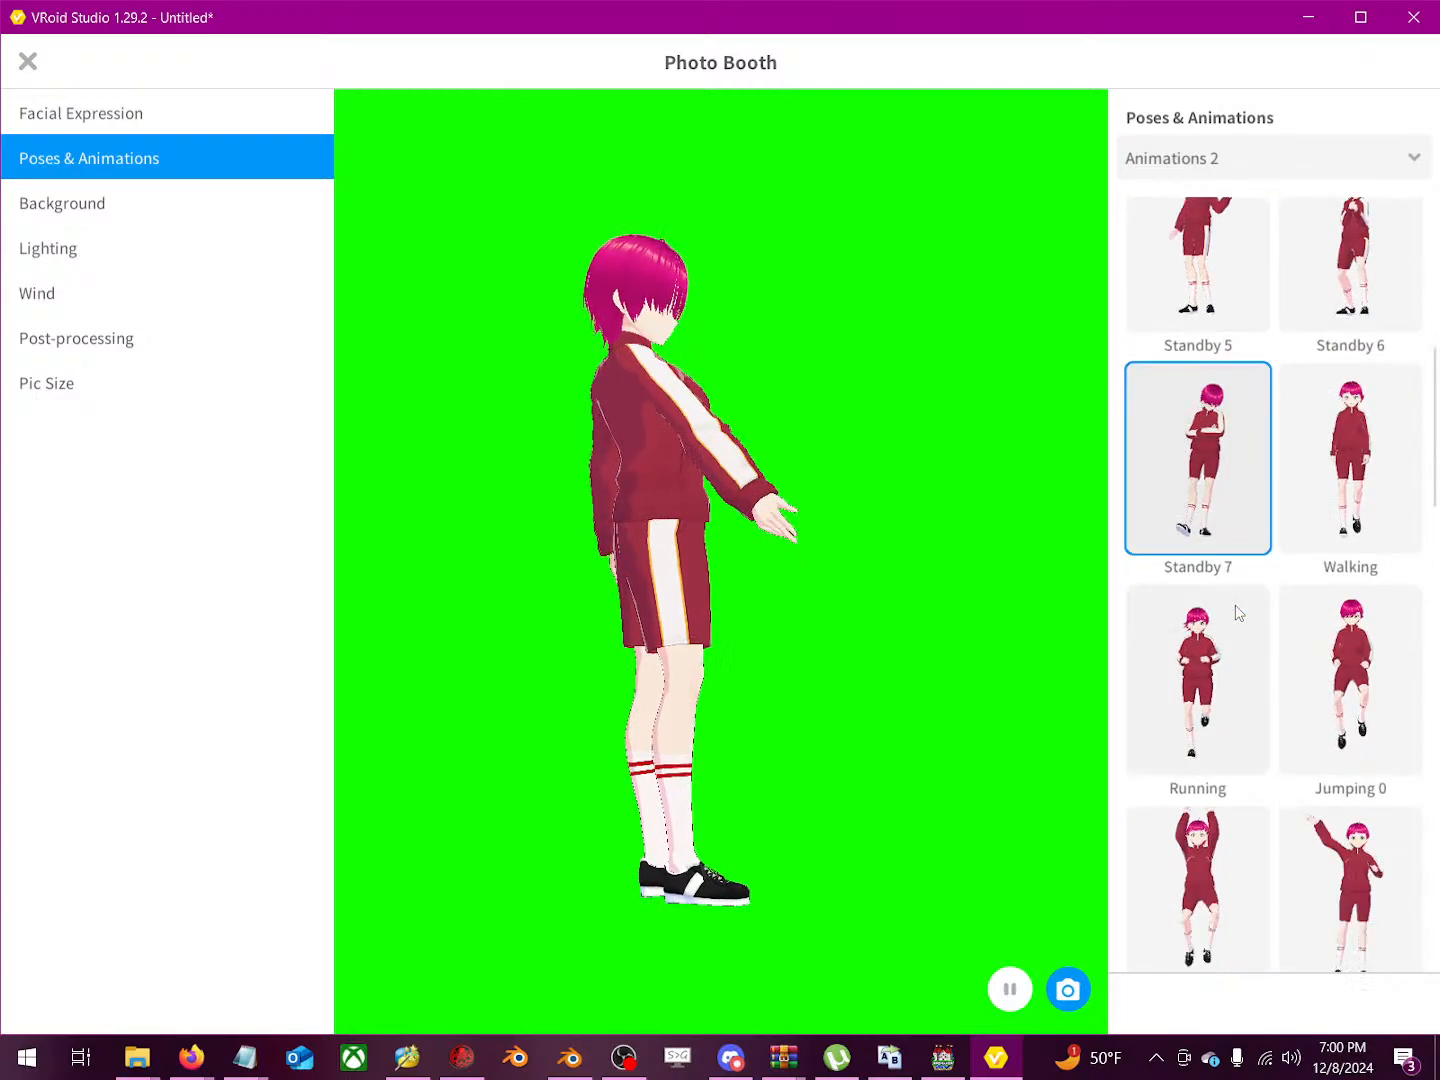
Step: Preview the Kicking 0, Kicking 1 and Punching animations on the character
{"action": "scroll", "coordinate": [1302, 688], "scroll_direction": "down", "scroll_amount": 5}
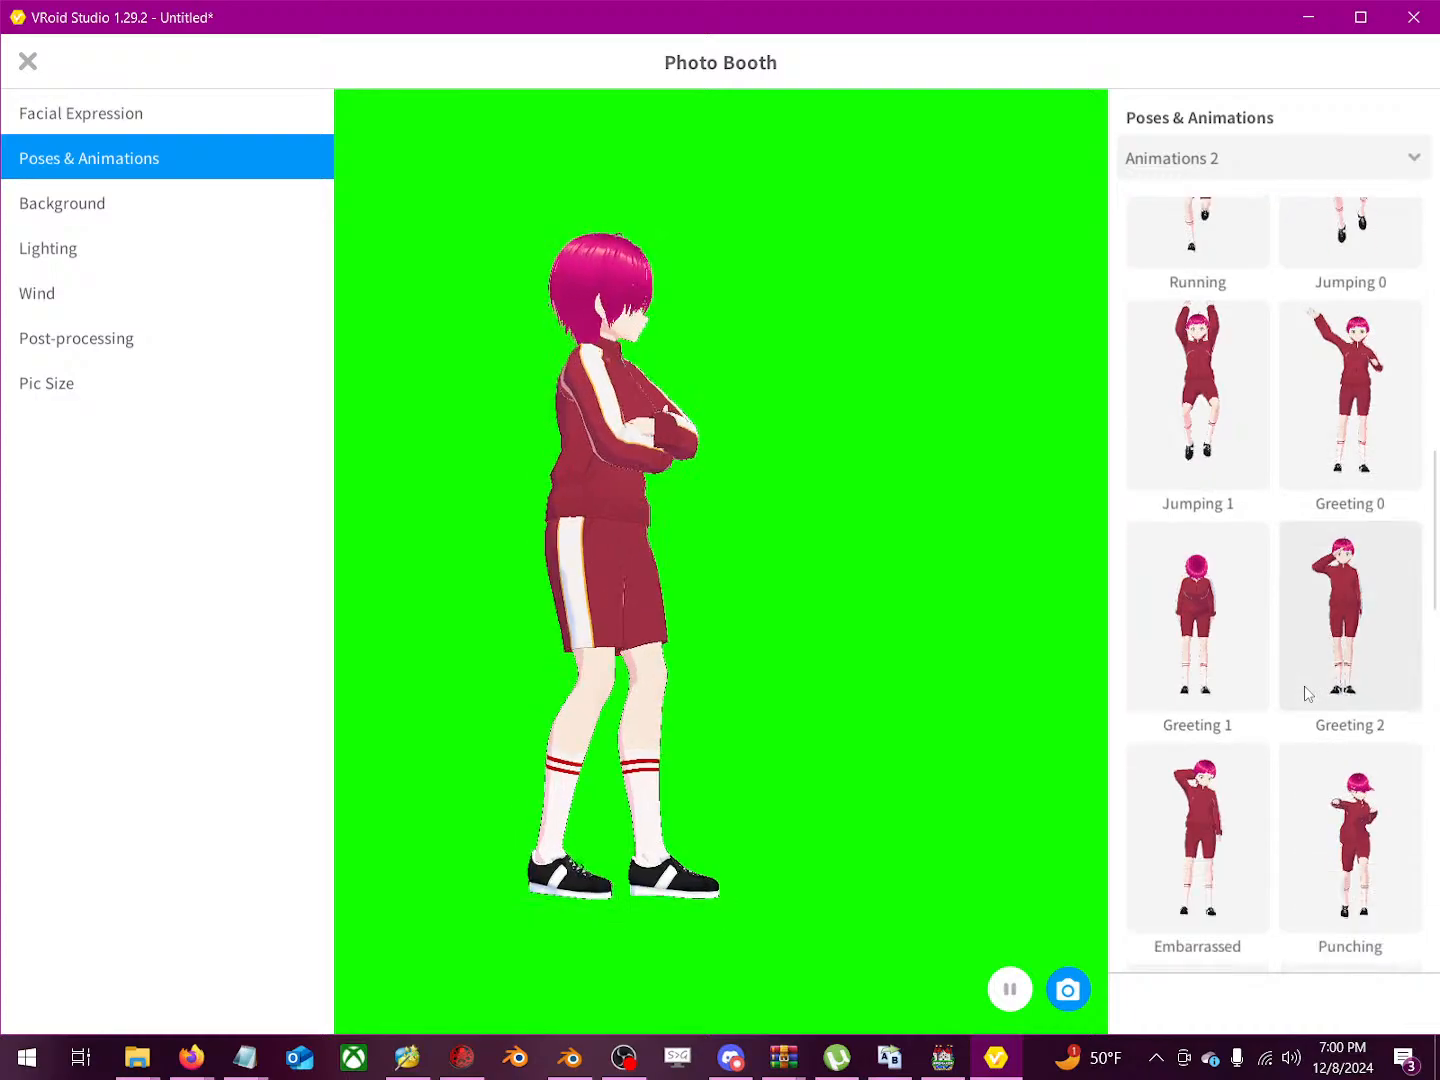
{"action": "left_click", "coordinate": [1210, 732]}
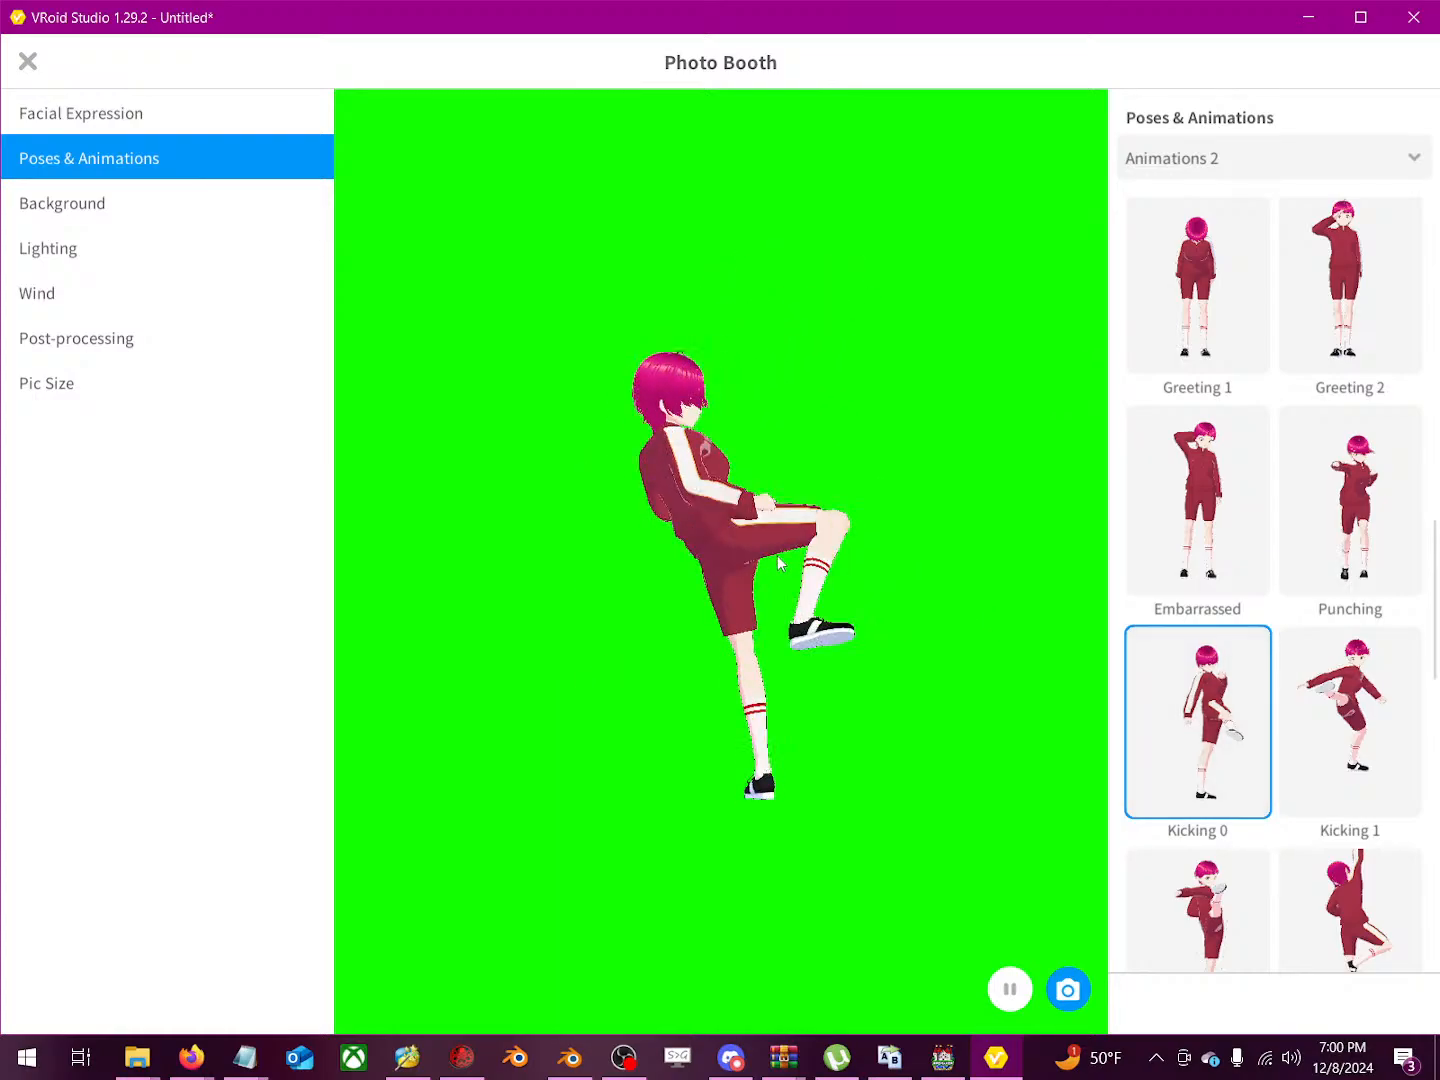
{"action": "left_click", "coordinate": [1355, 734]}
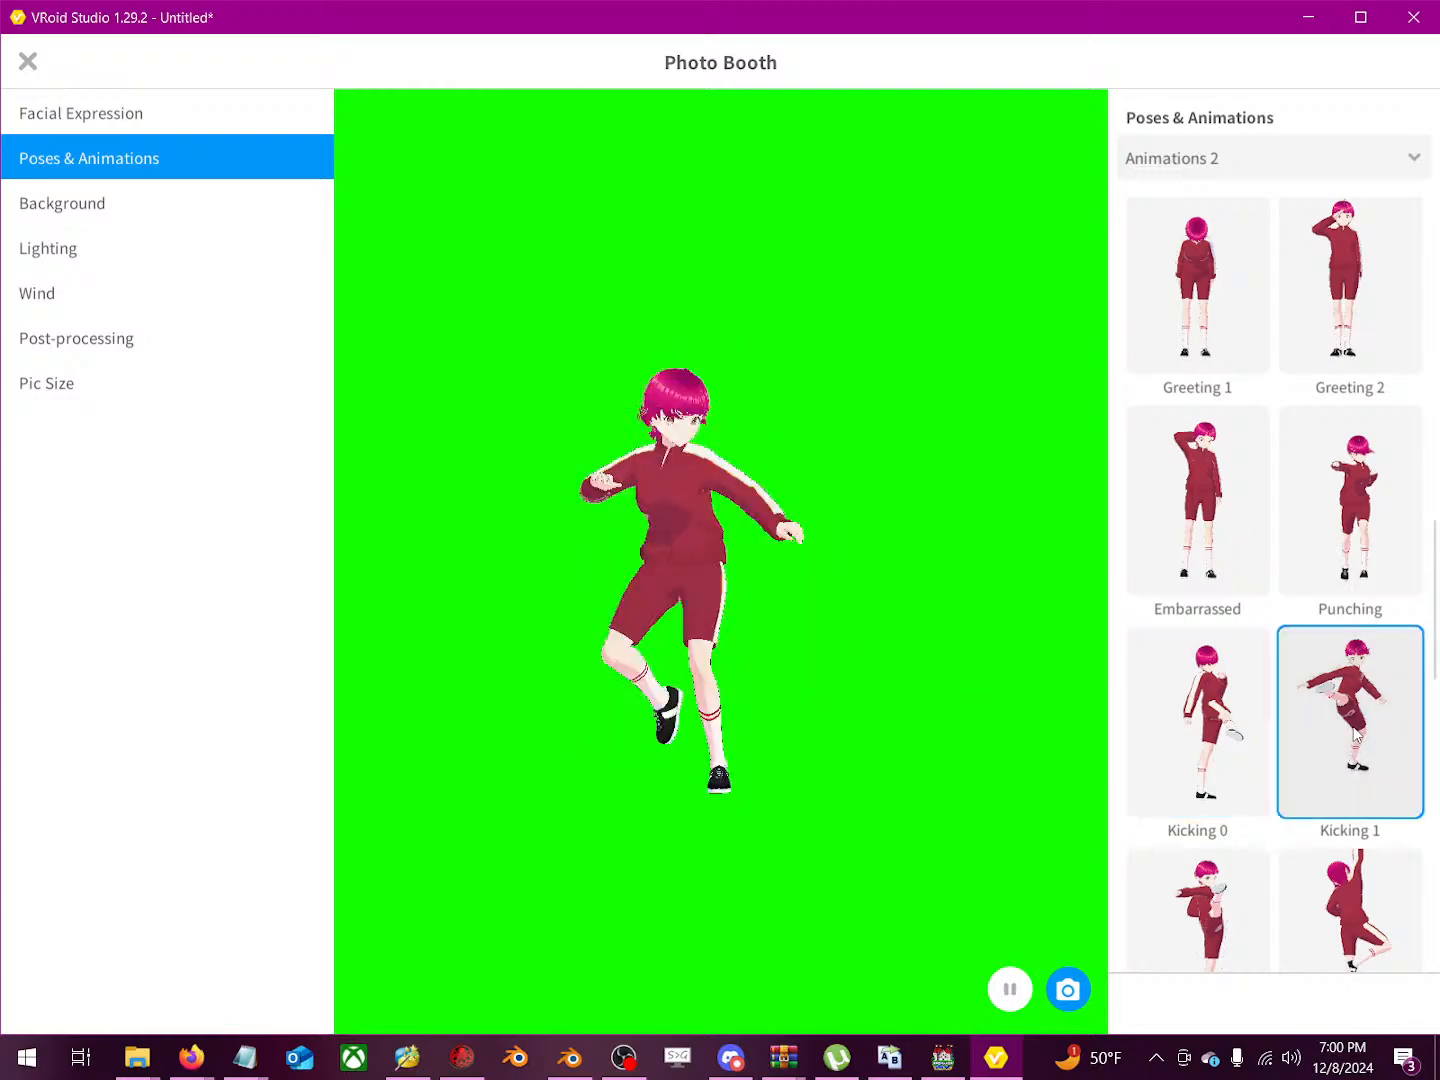
{"action": "left_click", "coordinate": [1190, 735]}
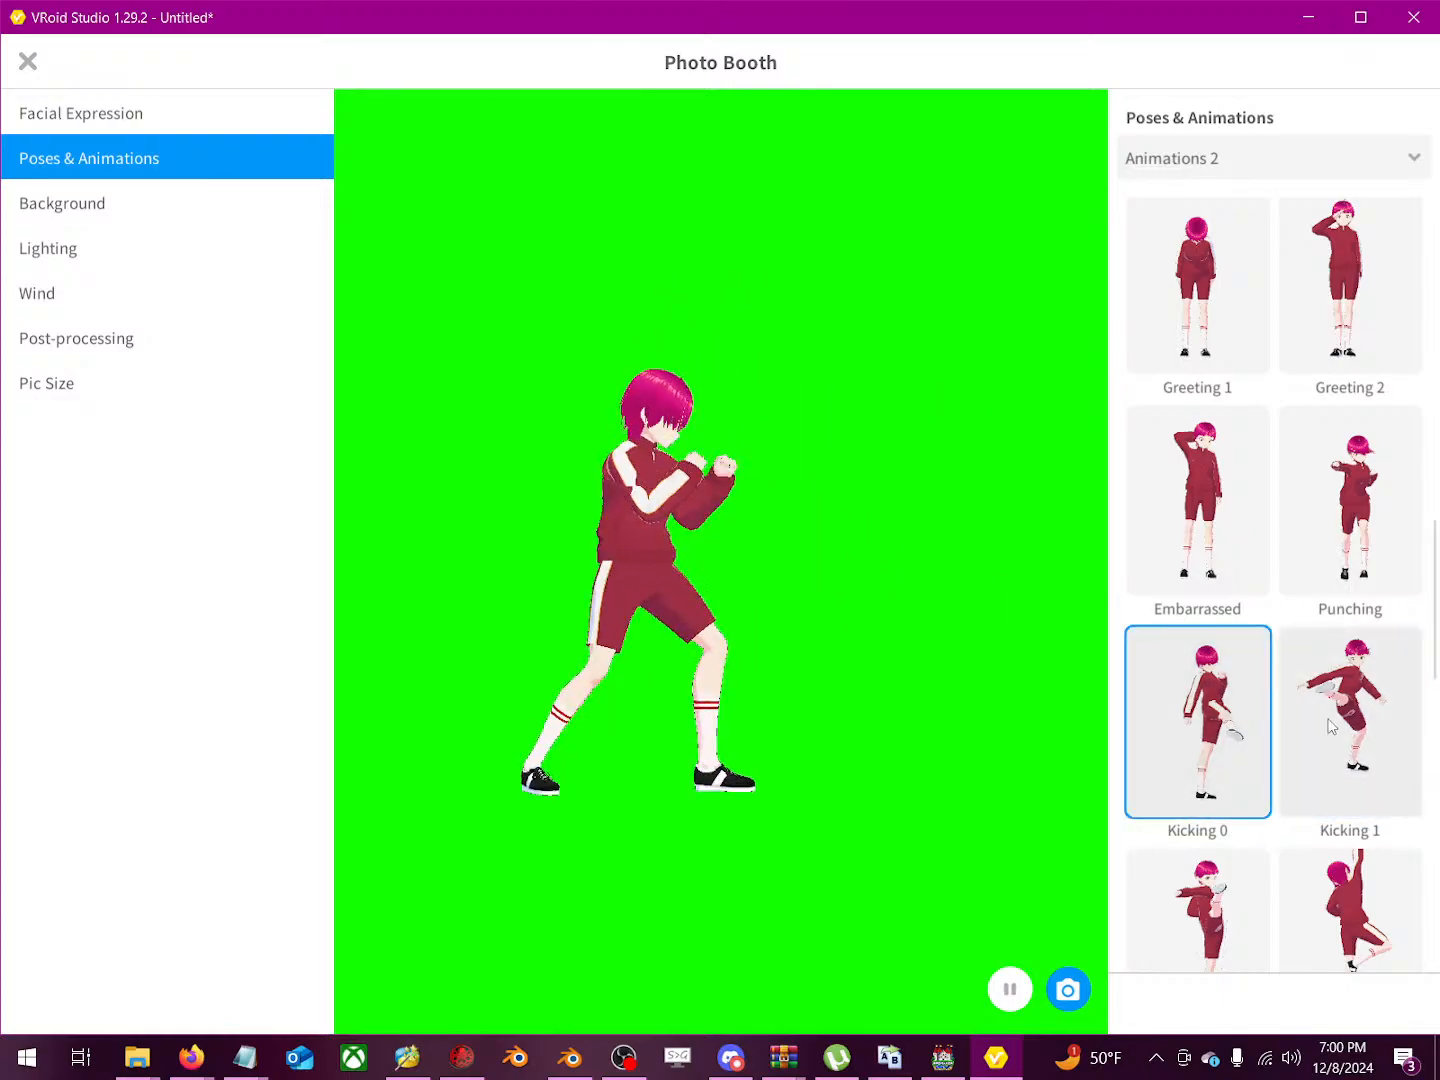
{"action": "left_click", "coordinate": [1341, 678]}
{"action": "left_click", "coordinate": [1357, 541]}
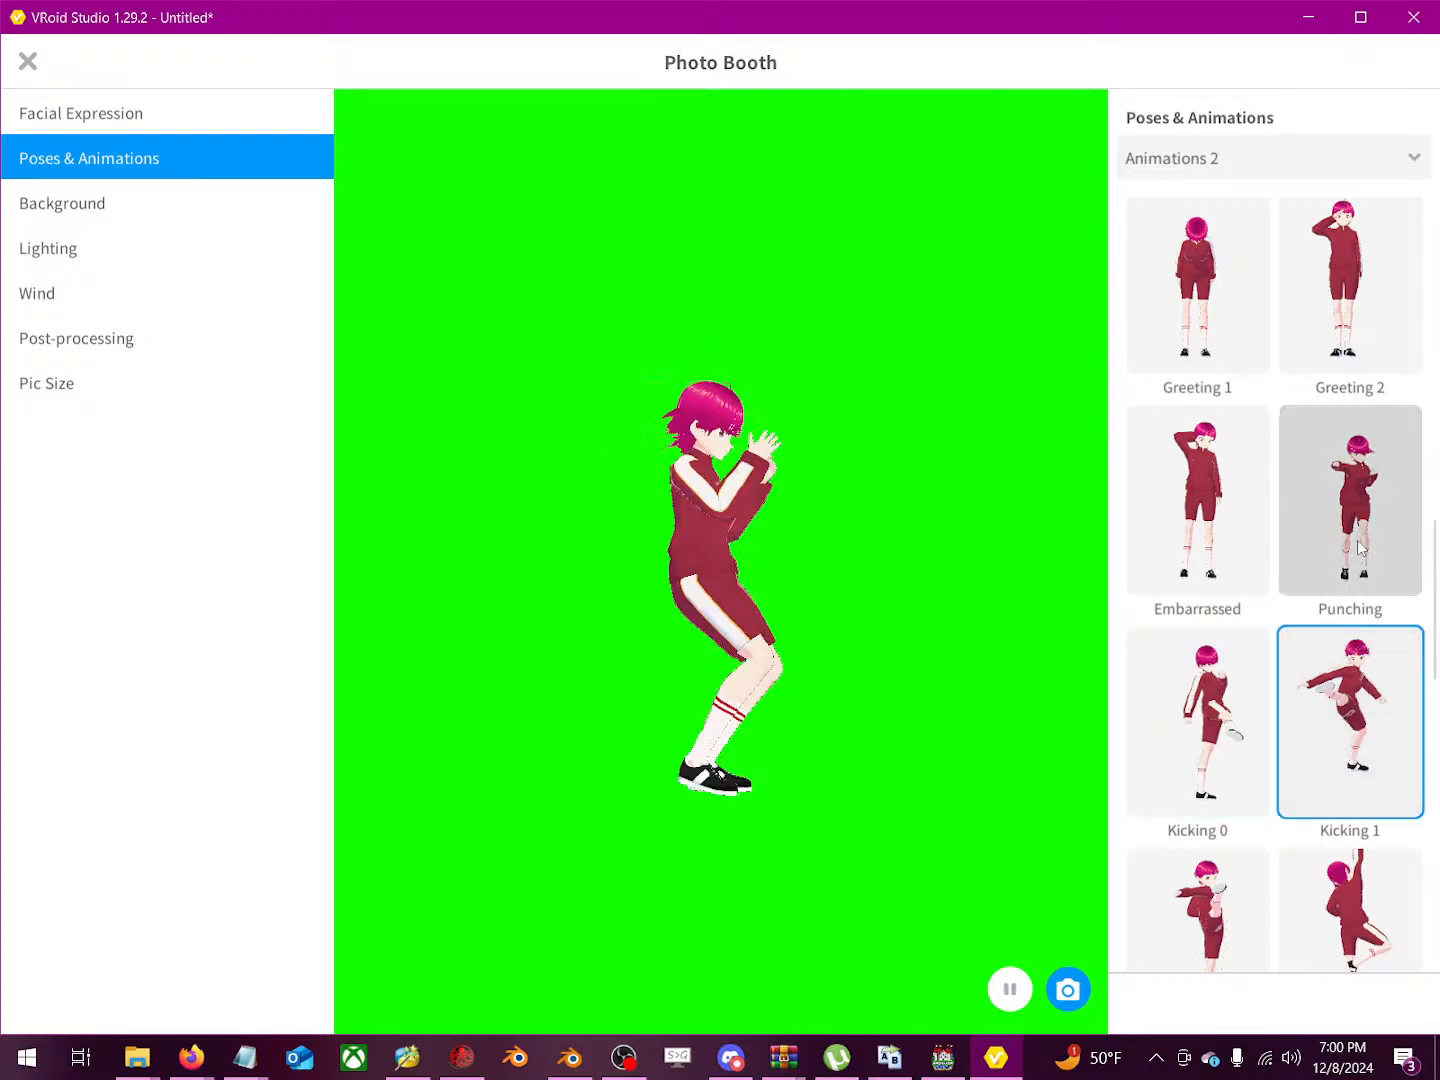
Step: Preview the Deadly Blow, Kicking 2 and Damaged animations on the character
{"action": "scroll", "coordinate": [1365, 761], "scroll_direction": "down", "scroll_amount": 1}
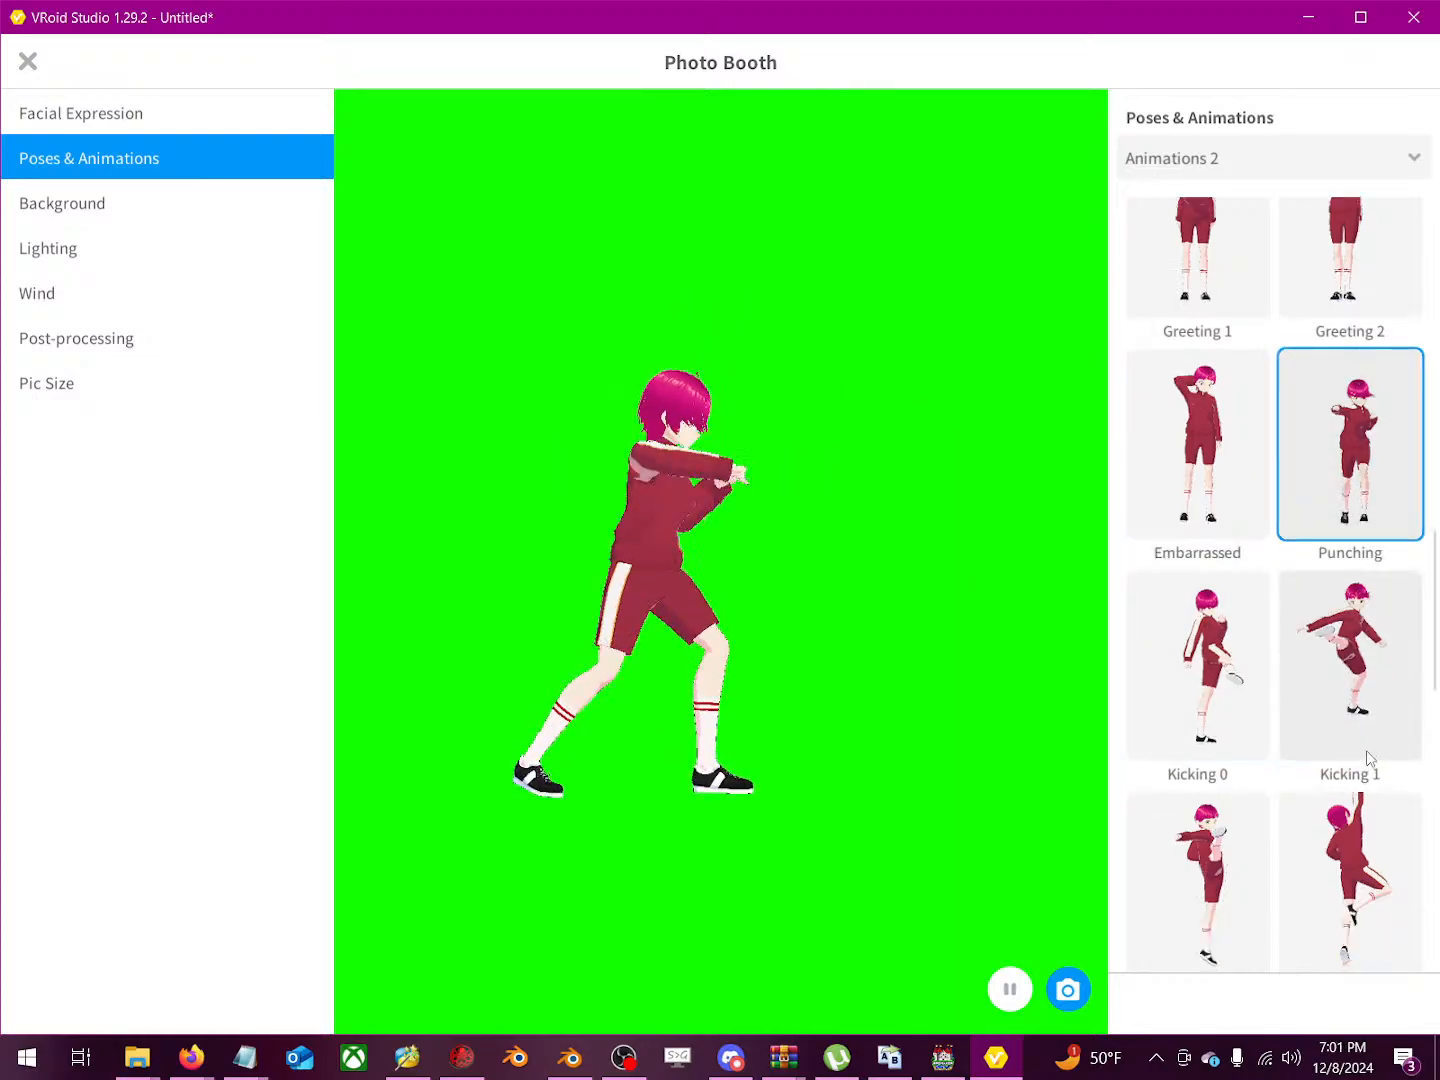
{"action": "left_click", "coordinate": [1346, 862]}
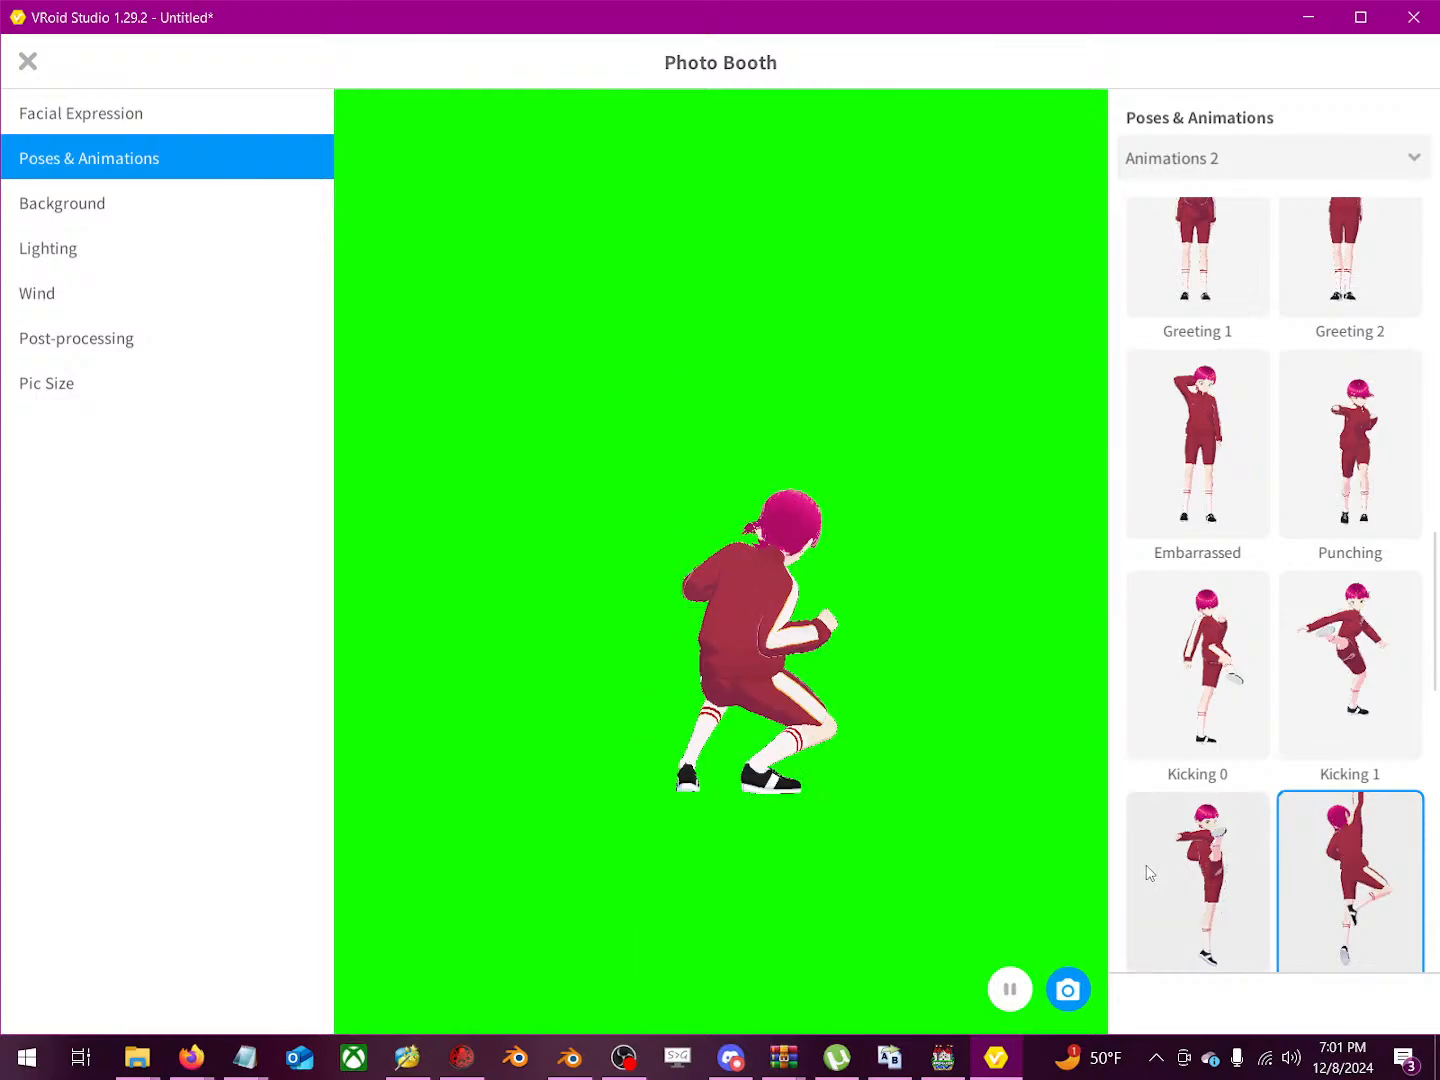
{"action": "left_click", "coordinate": [1196, 830]}
{"action": "scroll", "coordinate": [1198, 822], "scroll_direction": "down", "scroll_amount": 5}
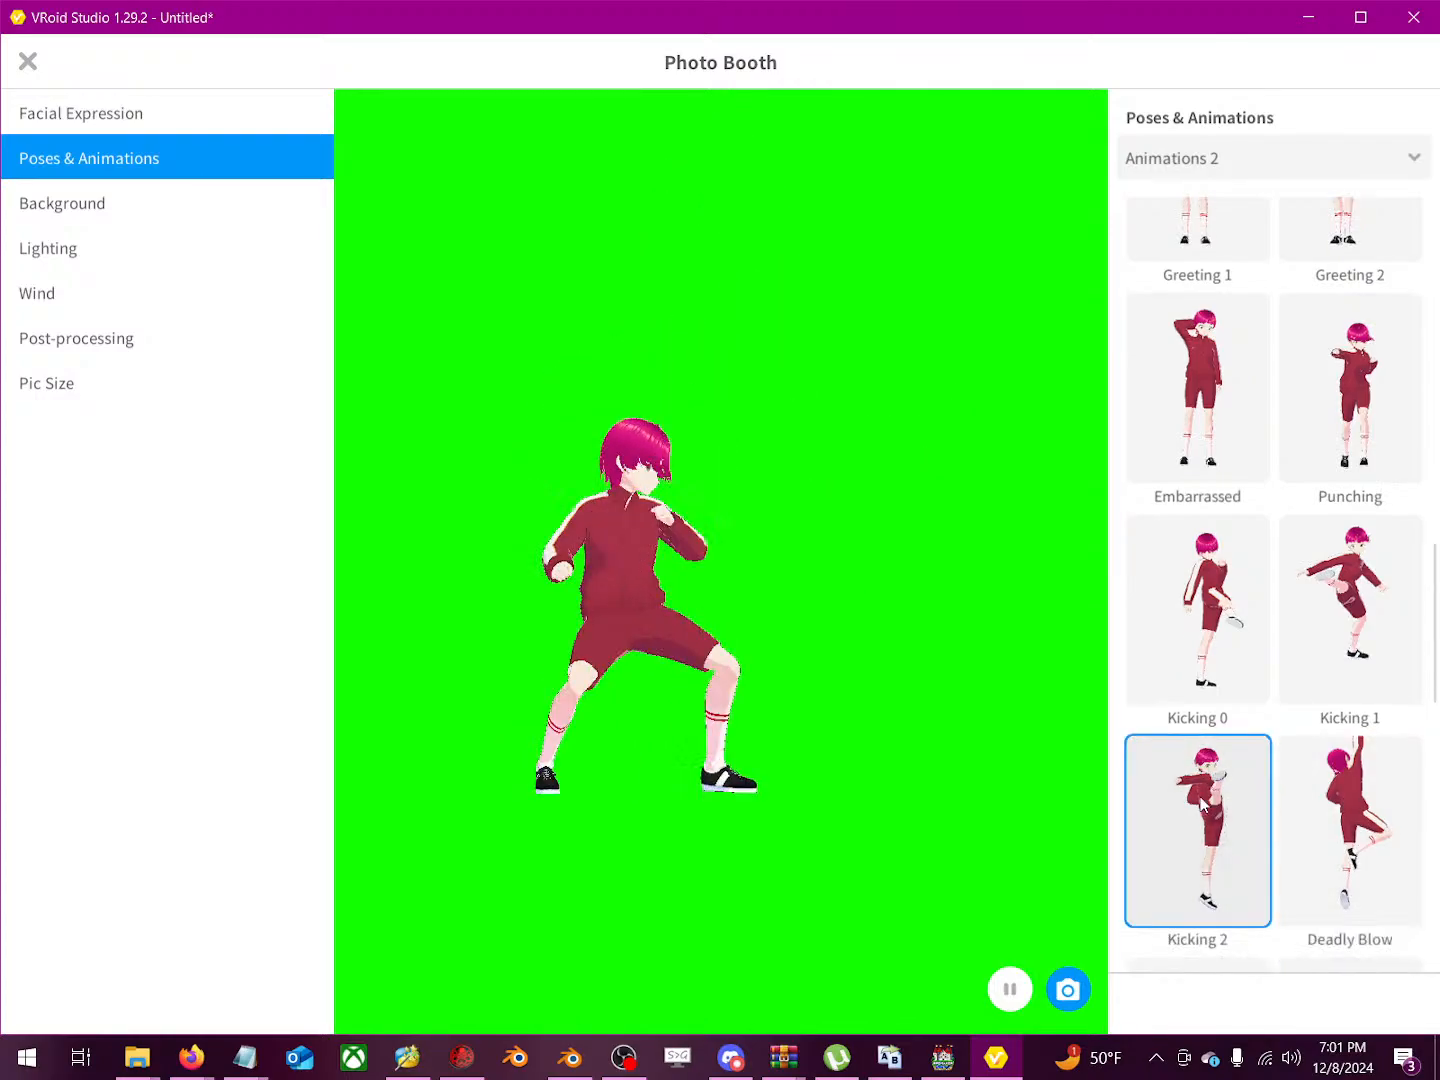
{"action": "left_click", "coordinate": [1203, 806]}
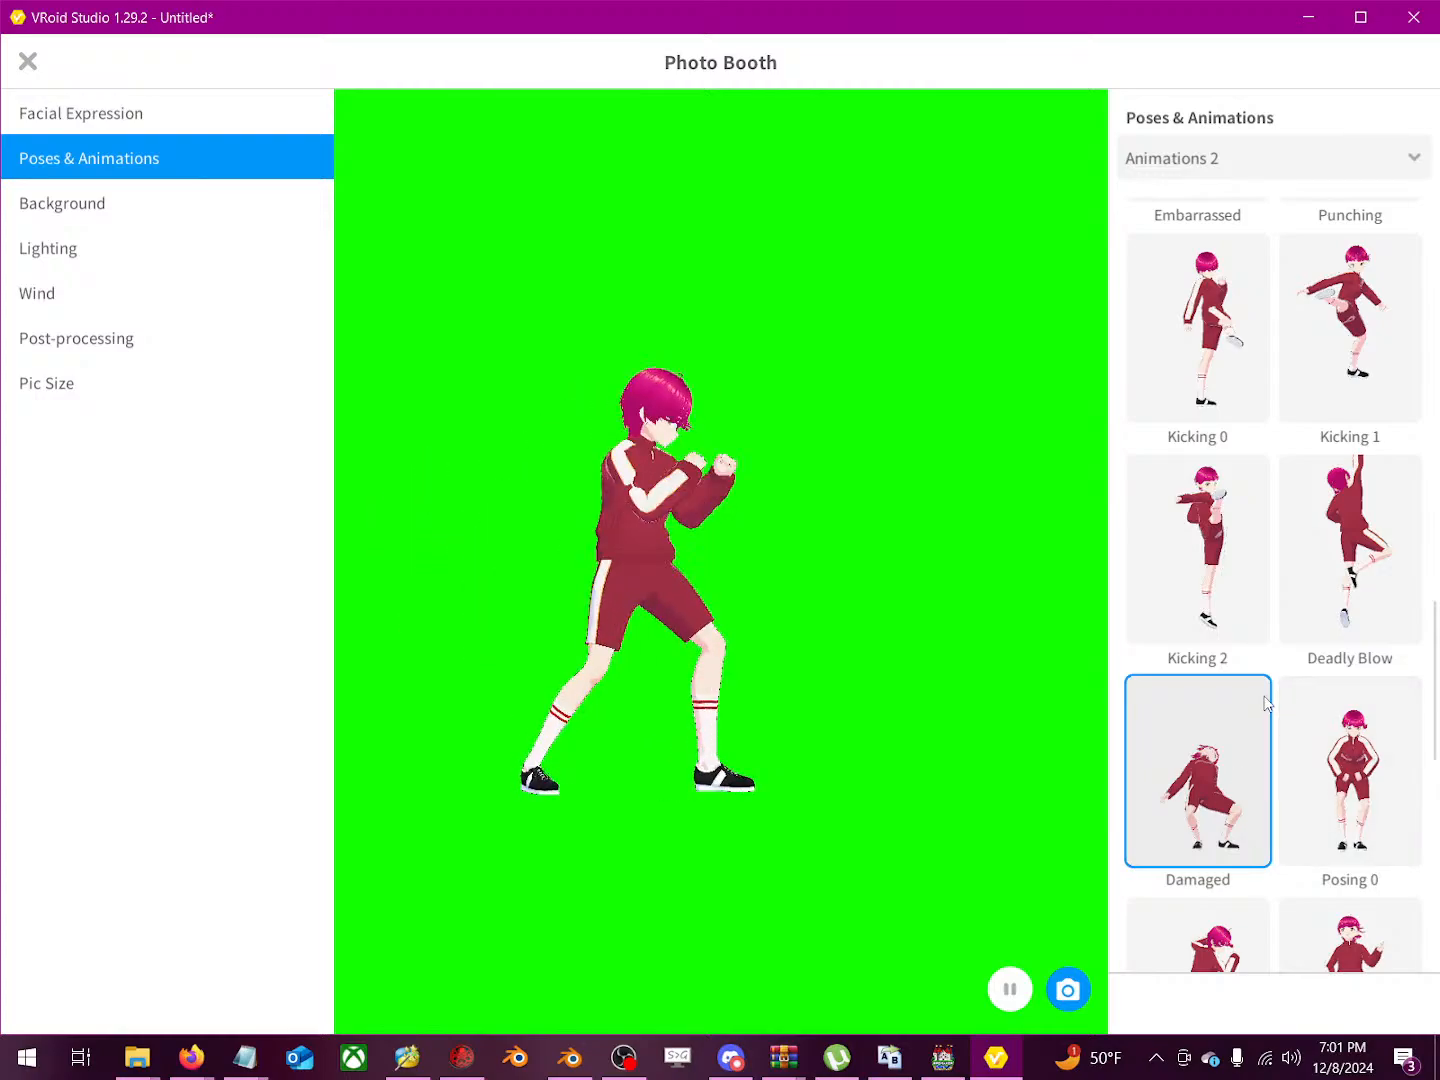
Step: Go back to the Animations 1 set of poses and animations
{"action": "scroll", "coordinate": [1265, 704], "scroll_direction": "up", "scroll_amount": 10}
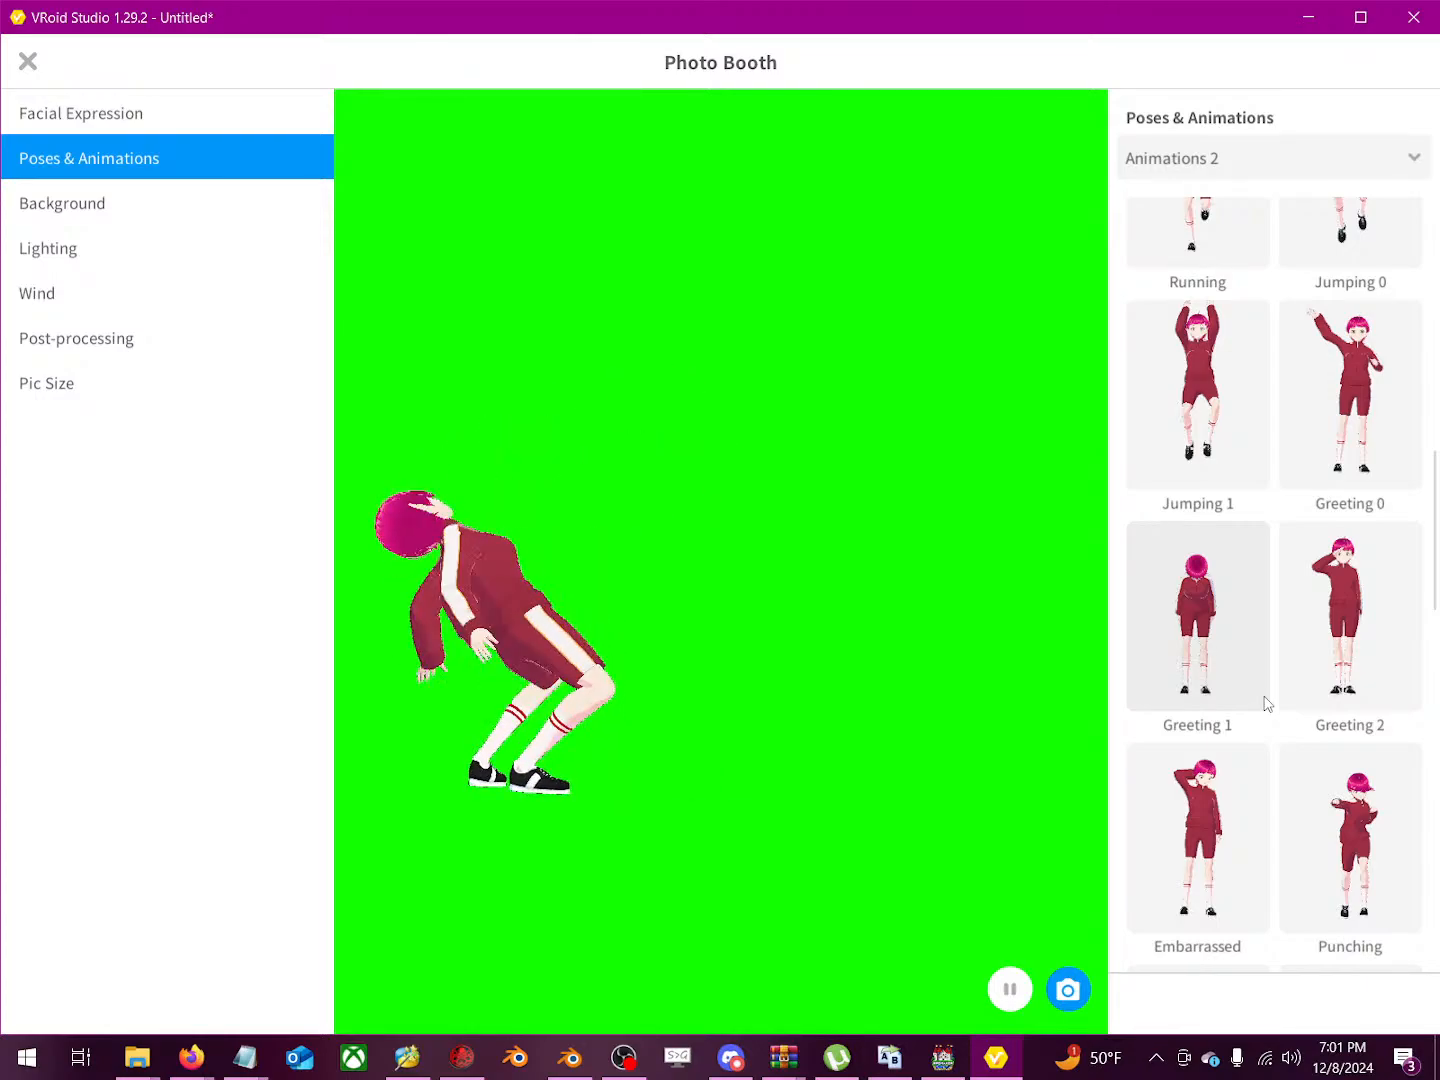
{"action": "scroll", "coordinate": [1289, 626], "scroll_direction": "up", "scroll_amount": 6}
{"action": "scroll", "coordinate": [1290, 626], "scroll_direction": "up", "scroll_amount": 10}
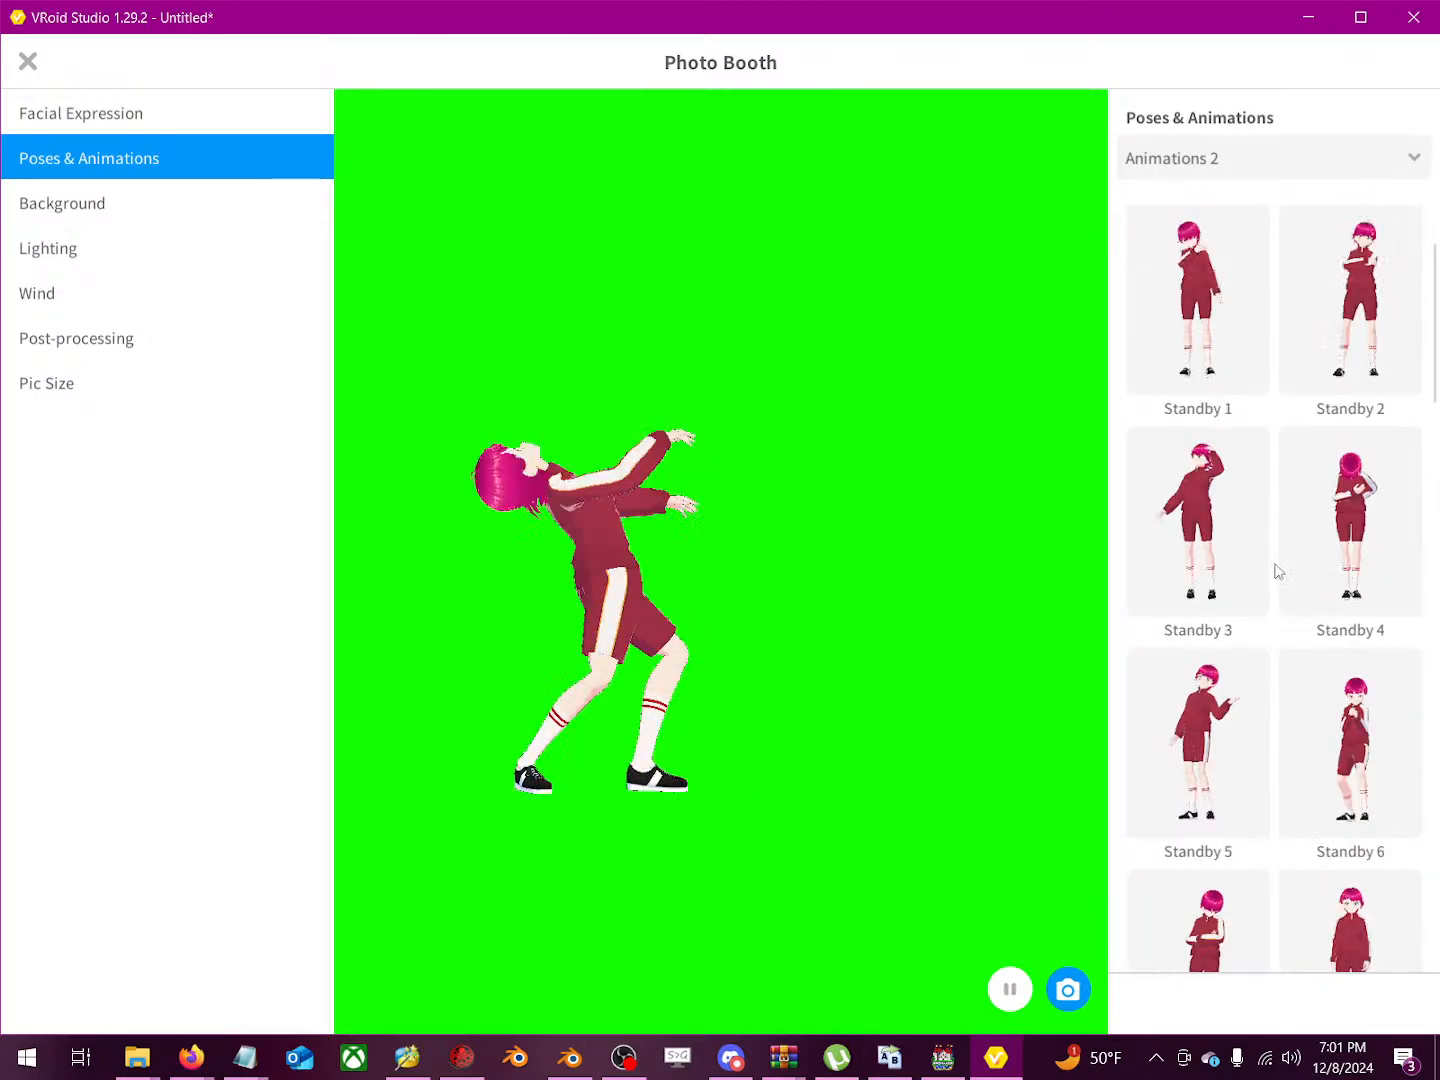
{"action": "left_click", "coordinate": [1216, 158]}
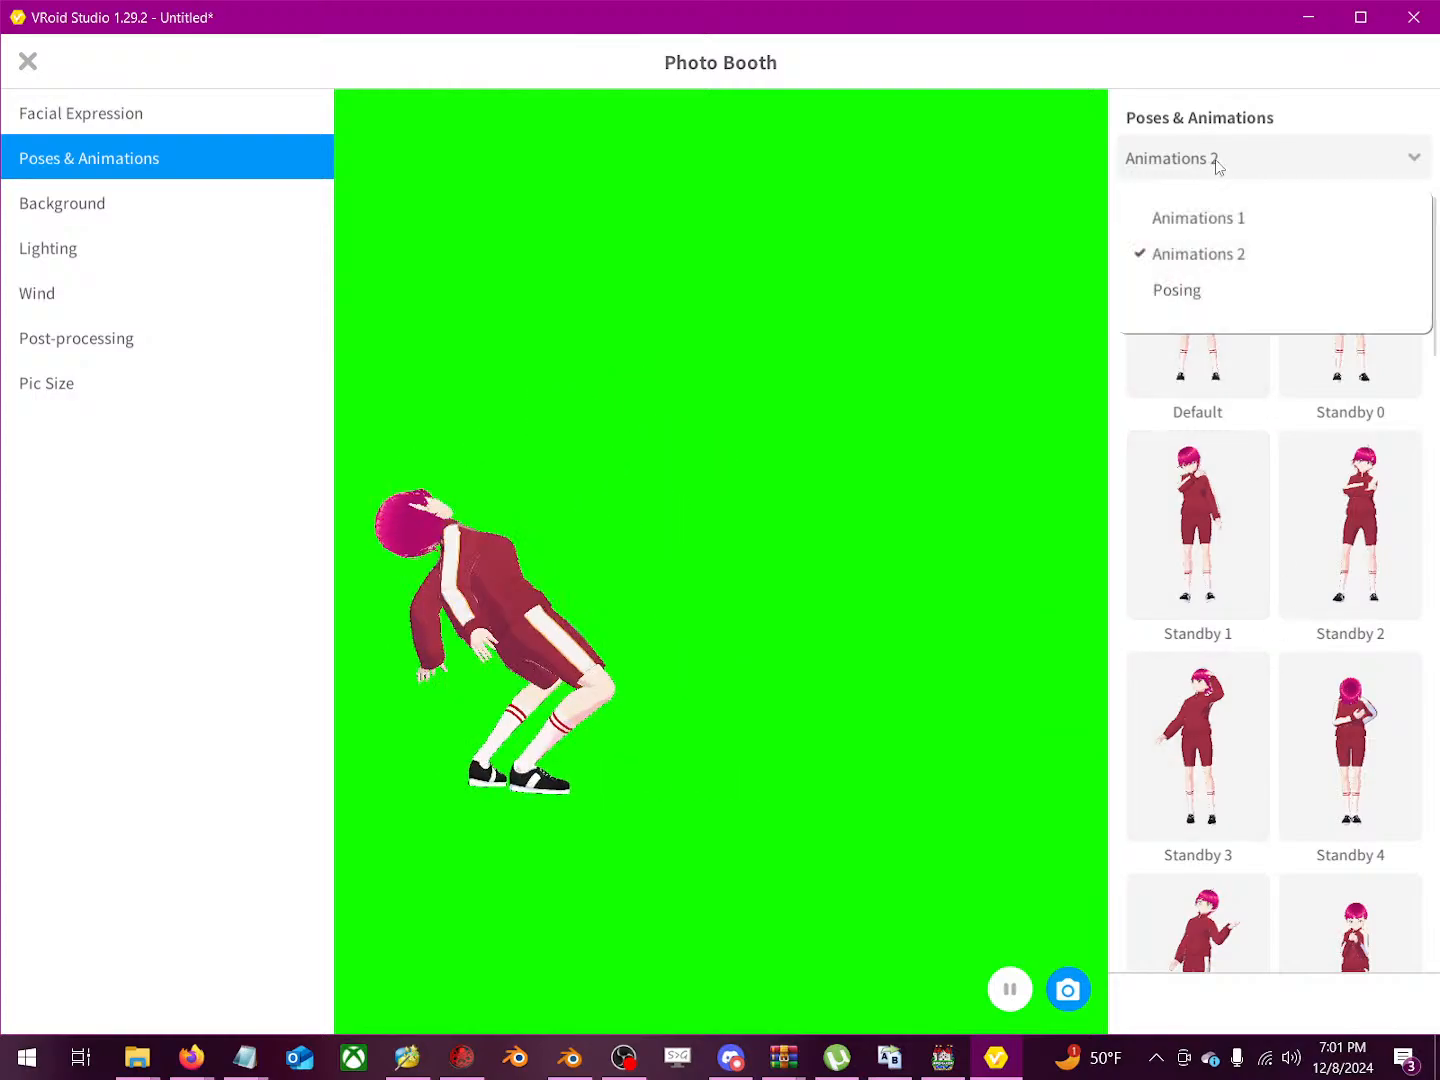
{"action": "left_click", "coordinate": [1236, 218]}
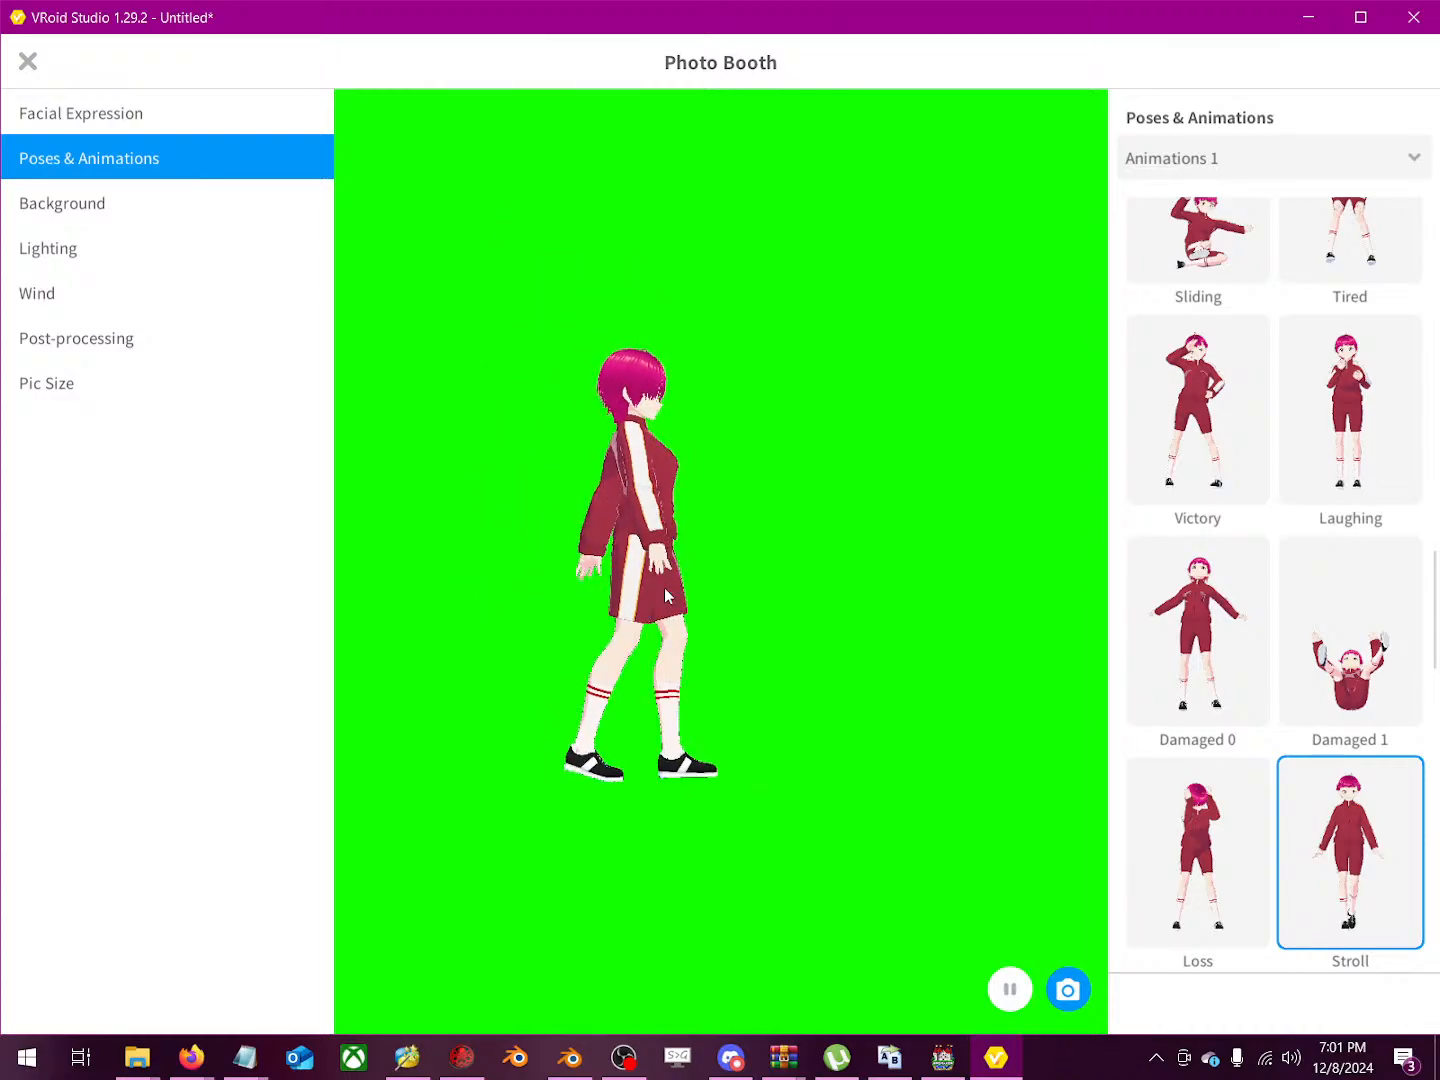
Step: Preview the Elated, Loss and Yay! animations on the character
{"action": "scroll", "coordinate": [1240, 560], "scroll_direction": "down", "scroll_amount": 5}
{"action": "left_click", "coordinate": [1199, 615]}
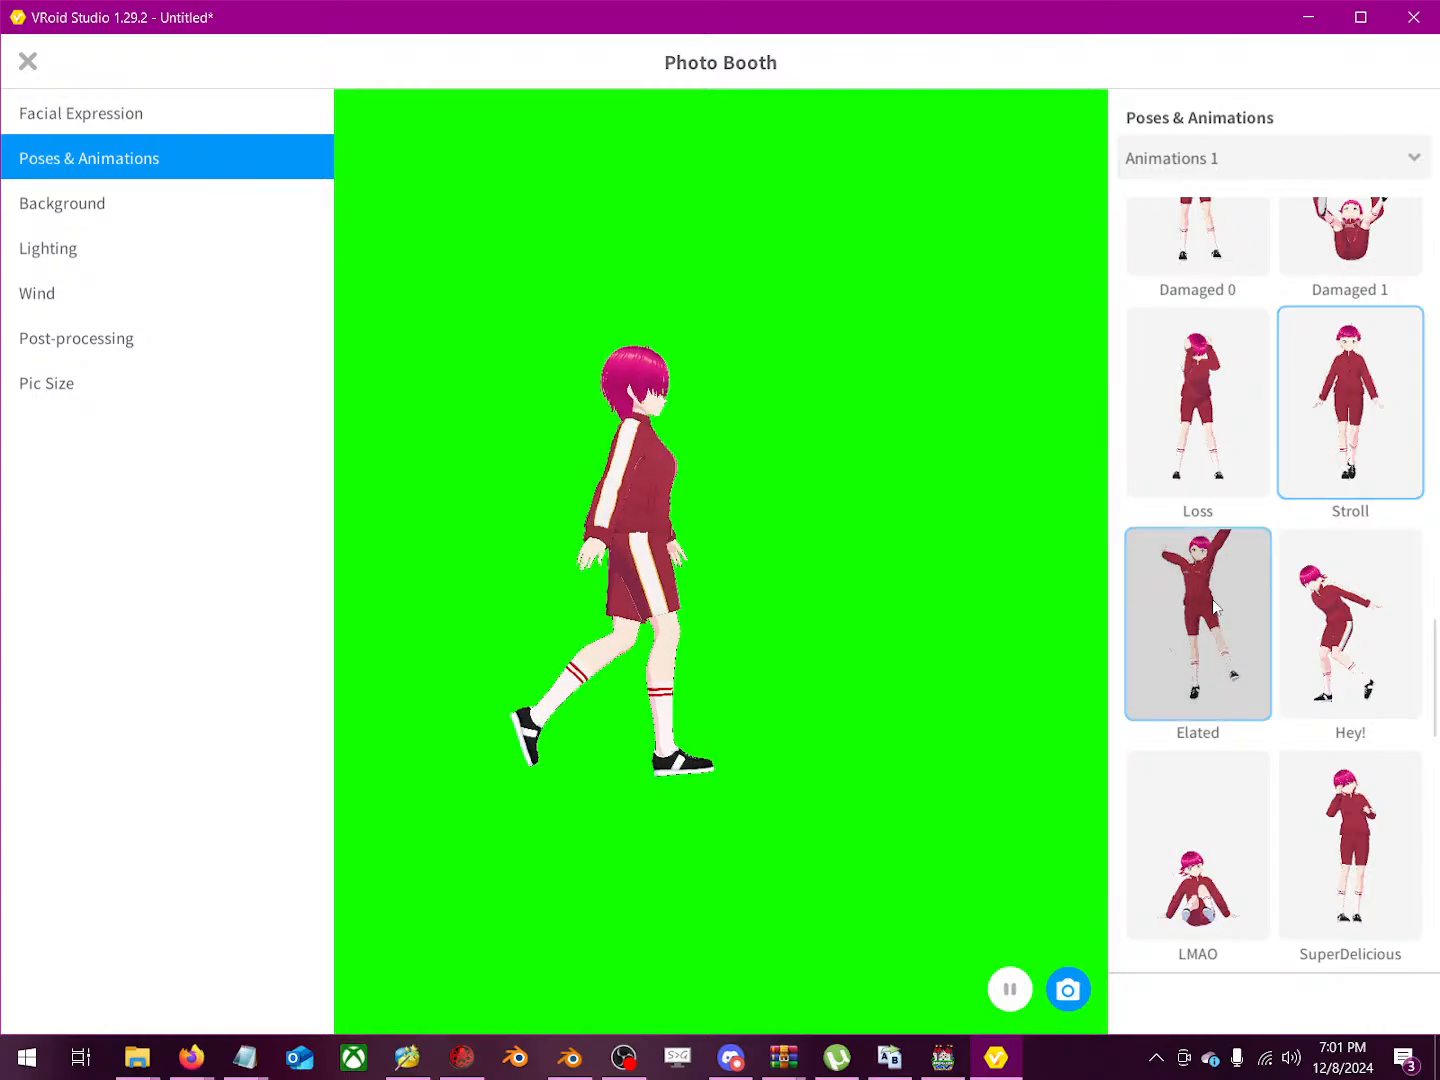
{"action": "left_click", "coordinate": [1193, 381]}
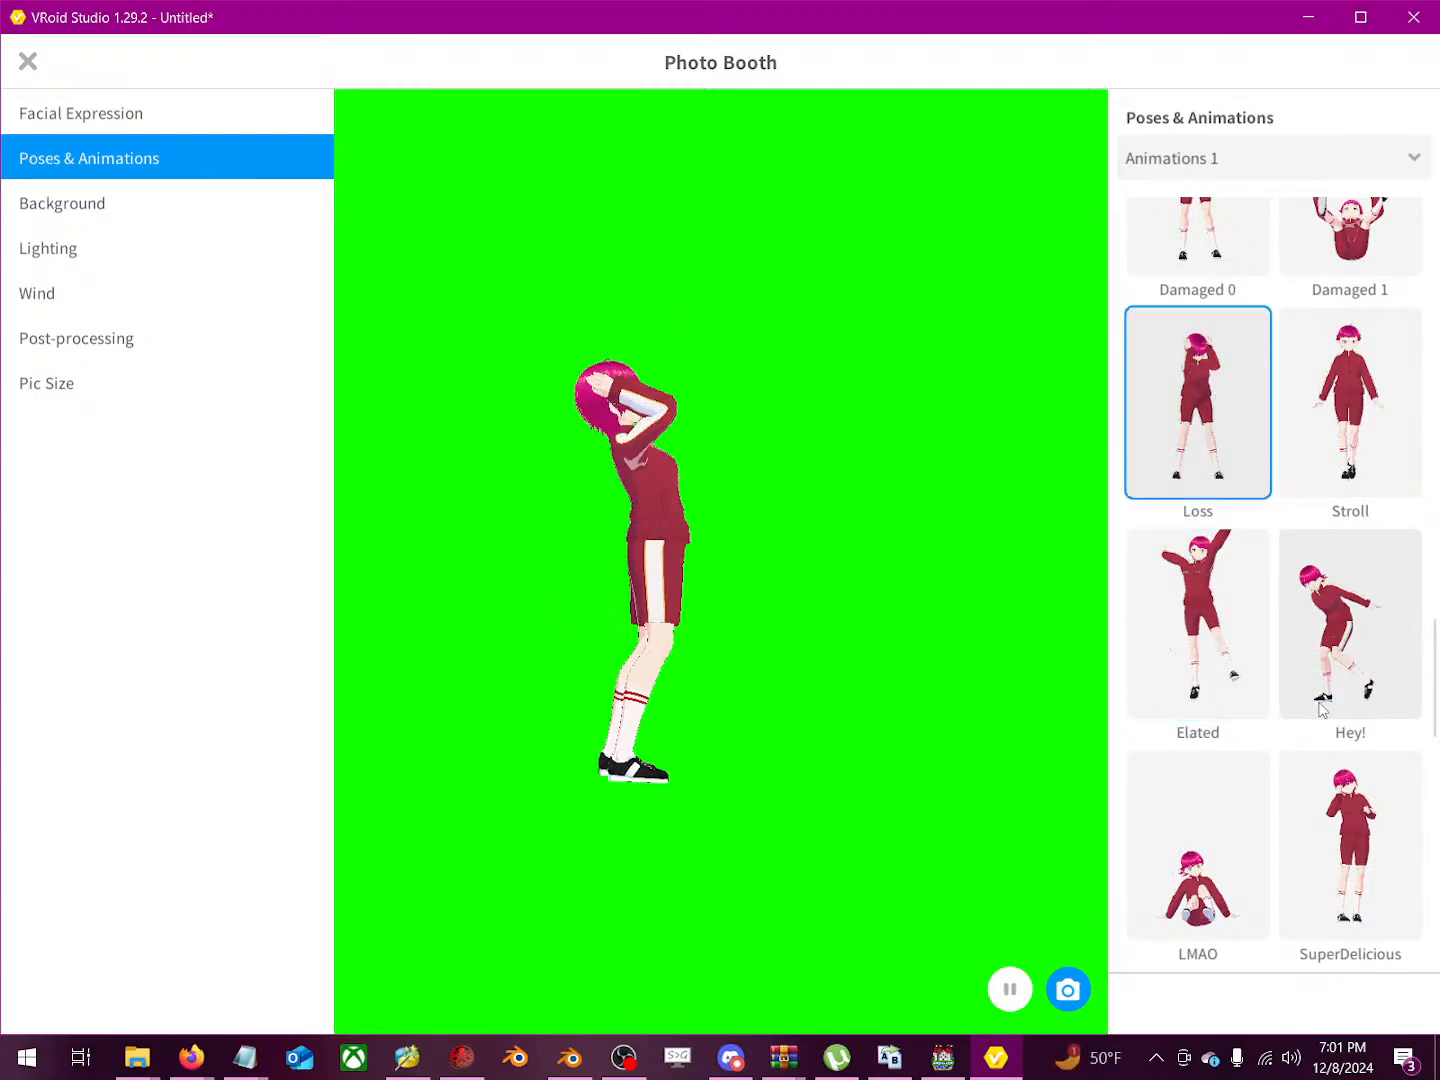
{"action": "scroll", "coordinate": [1322, 707], "scroll_direction": "down", "scroll_amount": 3}
{"action": "left_click", "coordinate": [1340, 730]}
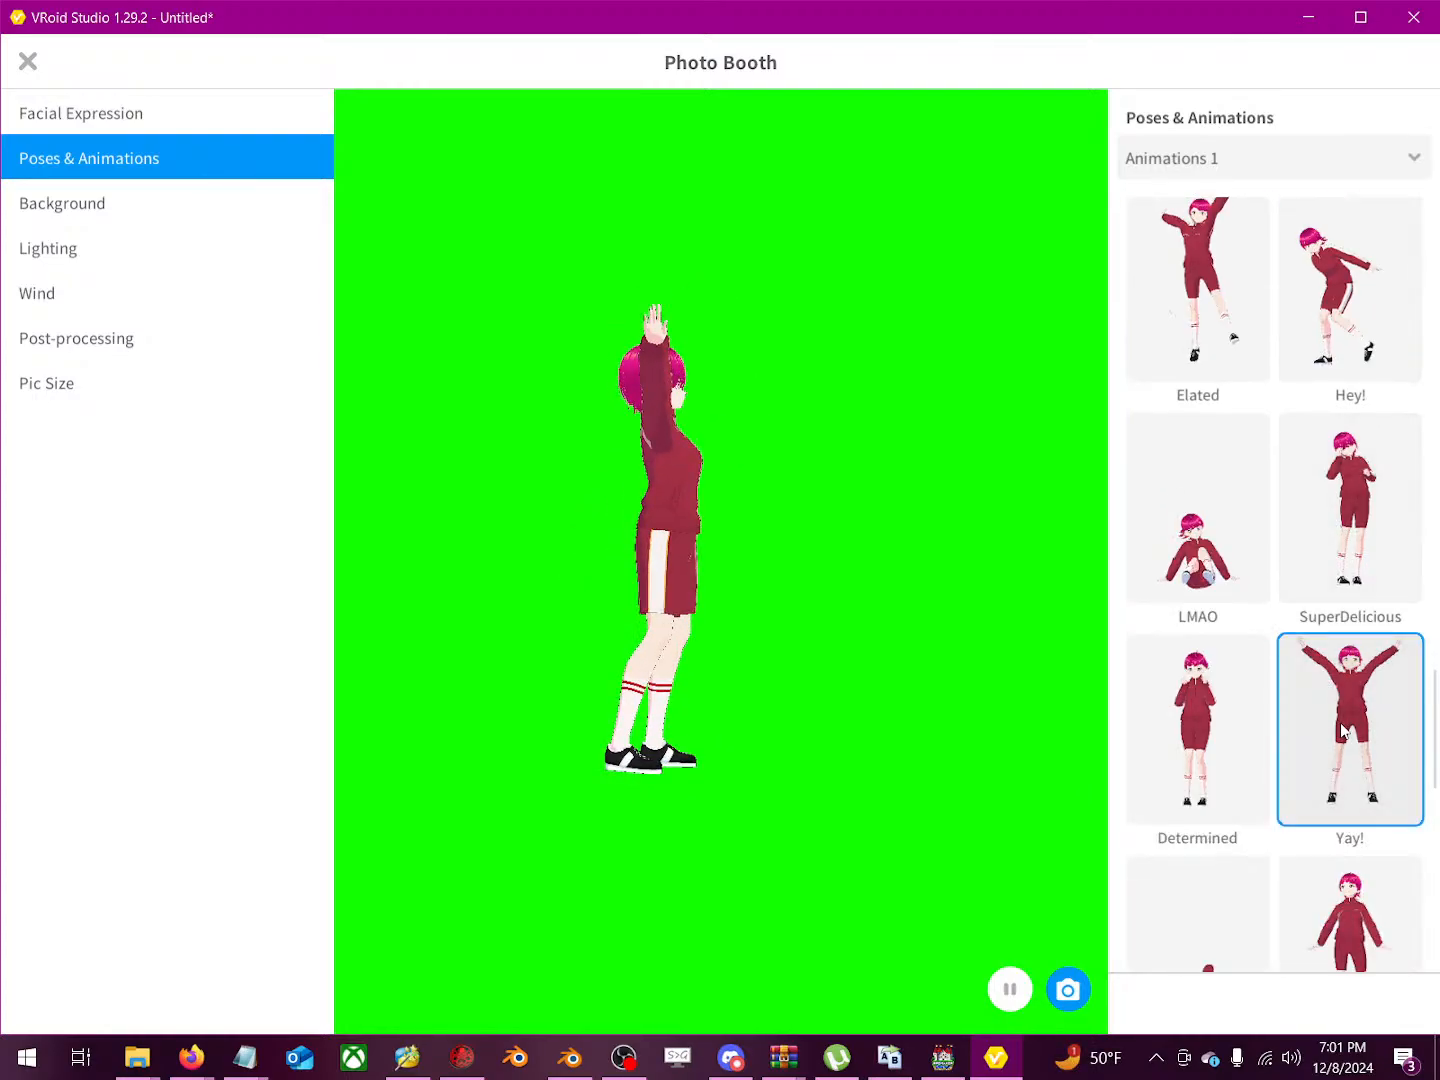
Step: Look through the rest of the Animations 1 set and preview the Vaulting Horse animation on the character
{"action": "scroll", "coordinate": [1342, 731], "scroll_direction": "down", "scroll_amount": 3}
{"action": "scroll", "coordinate": [1342, 730], "scroll_direction": "down", "scroll_amount": 6}
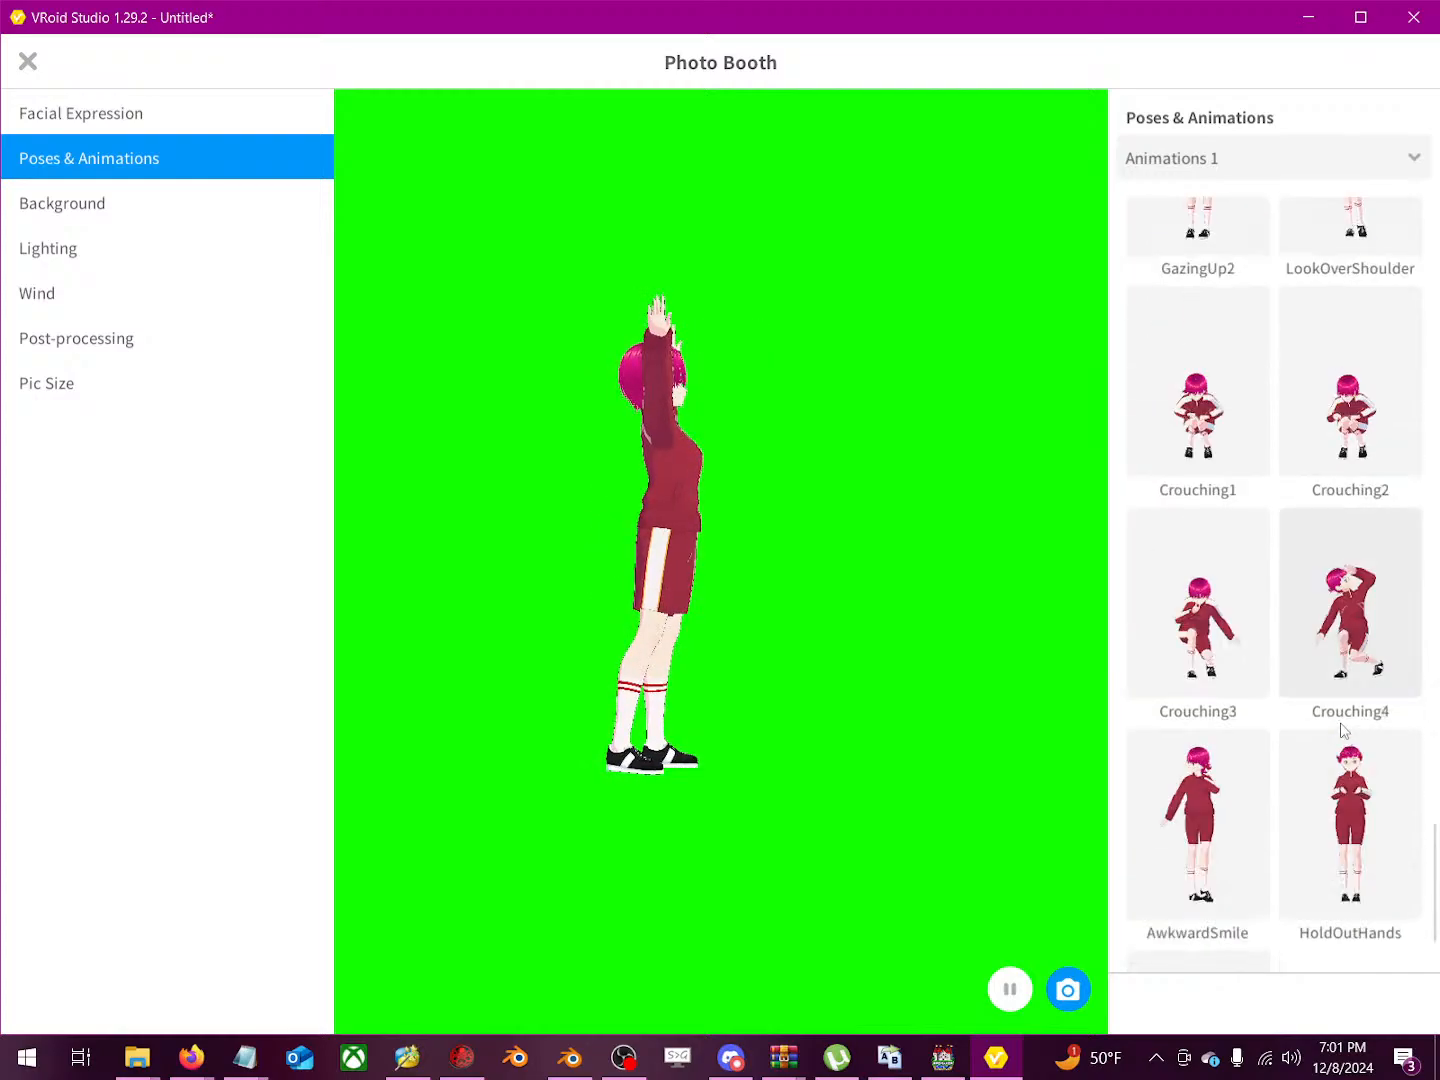
{"action": "scroll", "coordinate": [1343, 731], "scroll_direction": "down", "scroll_amount": 3}
{"action": "scroll", "coordinate": [1345, 499], "scroll_direction": "up", "scroll_amount": 12}
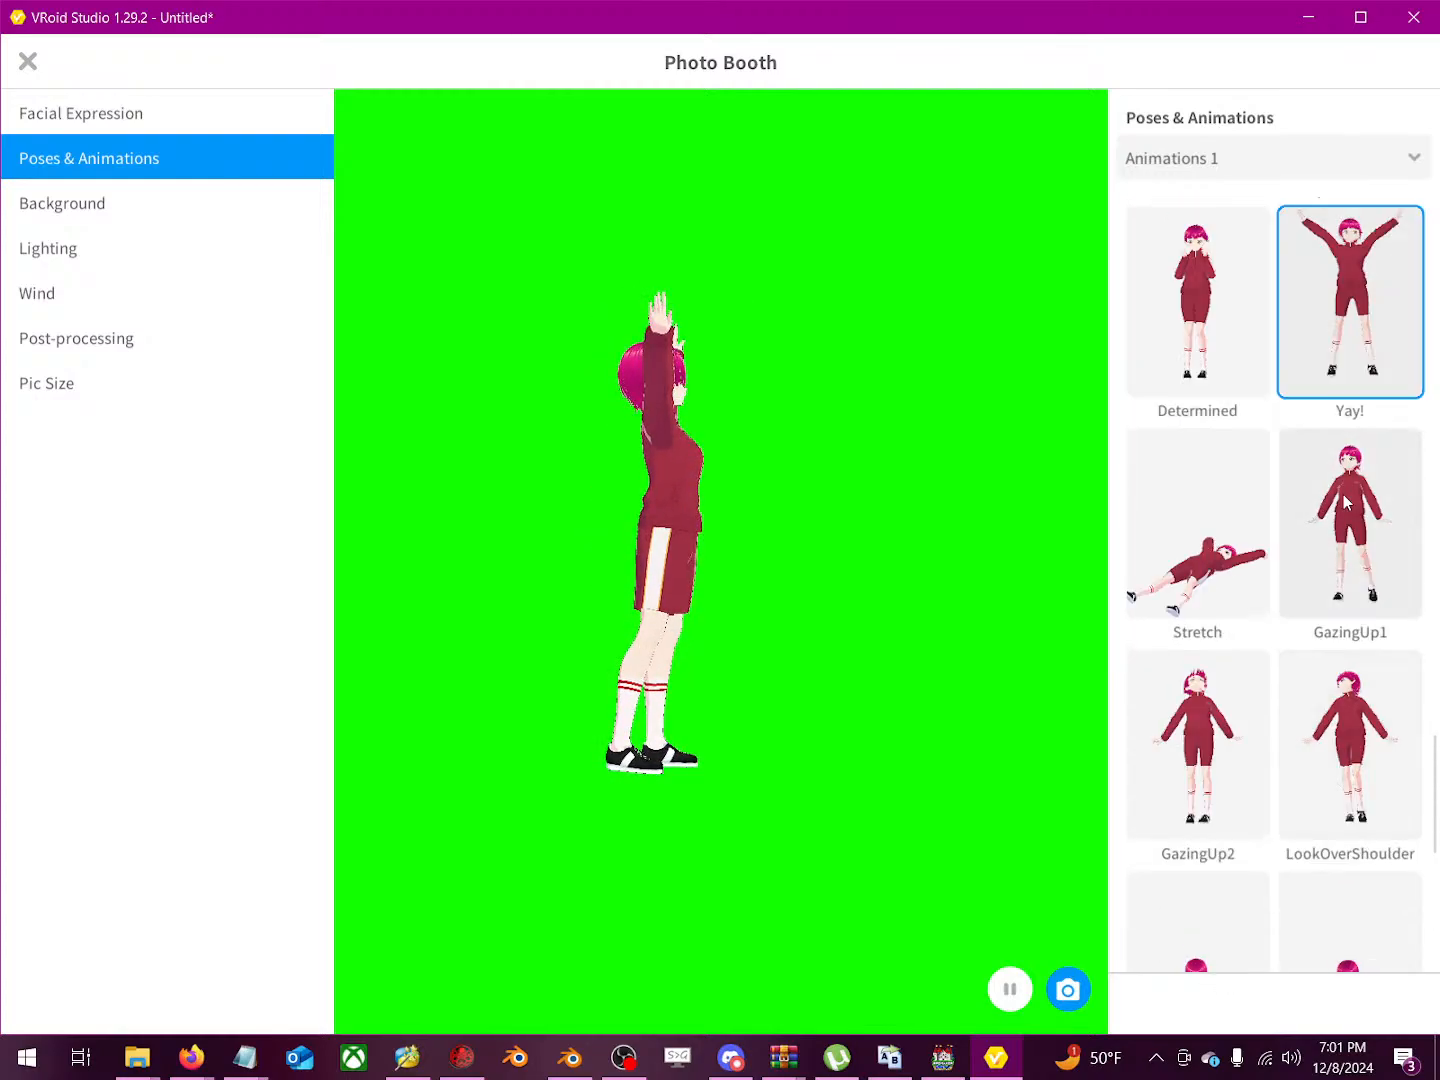
{"action": "scroll", "coordinate": [1346, 503], "scroll_direction": "up", "scroll_amount": 9}
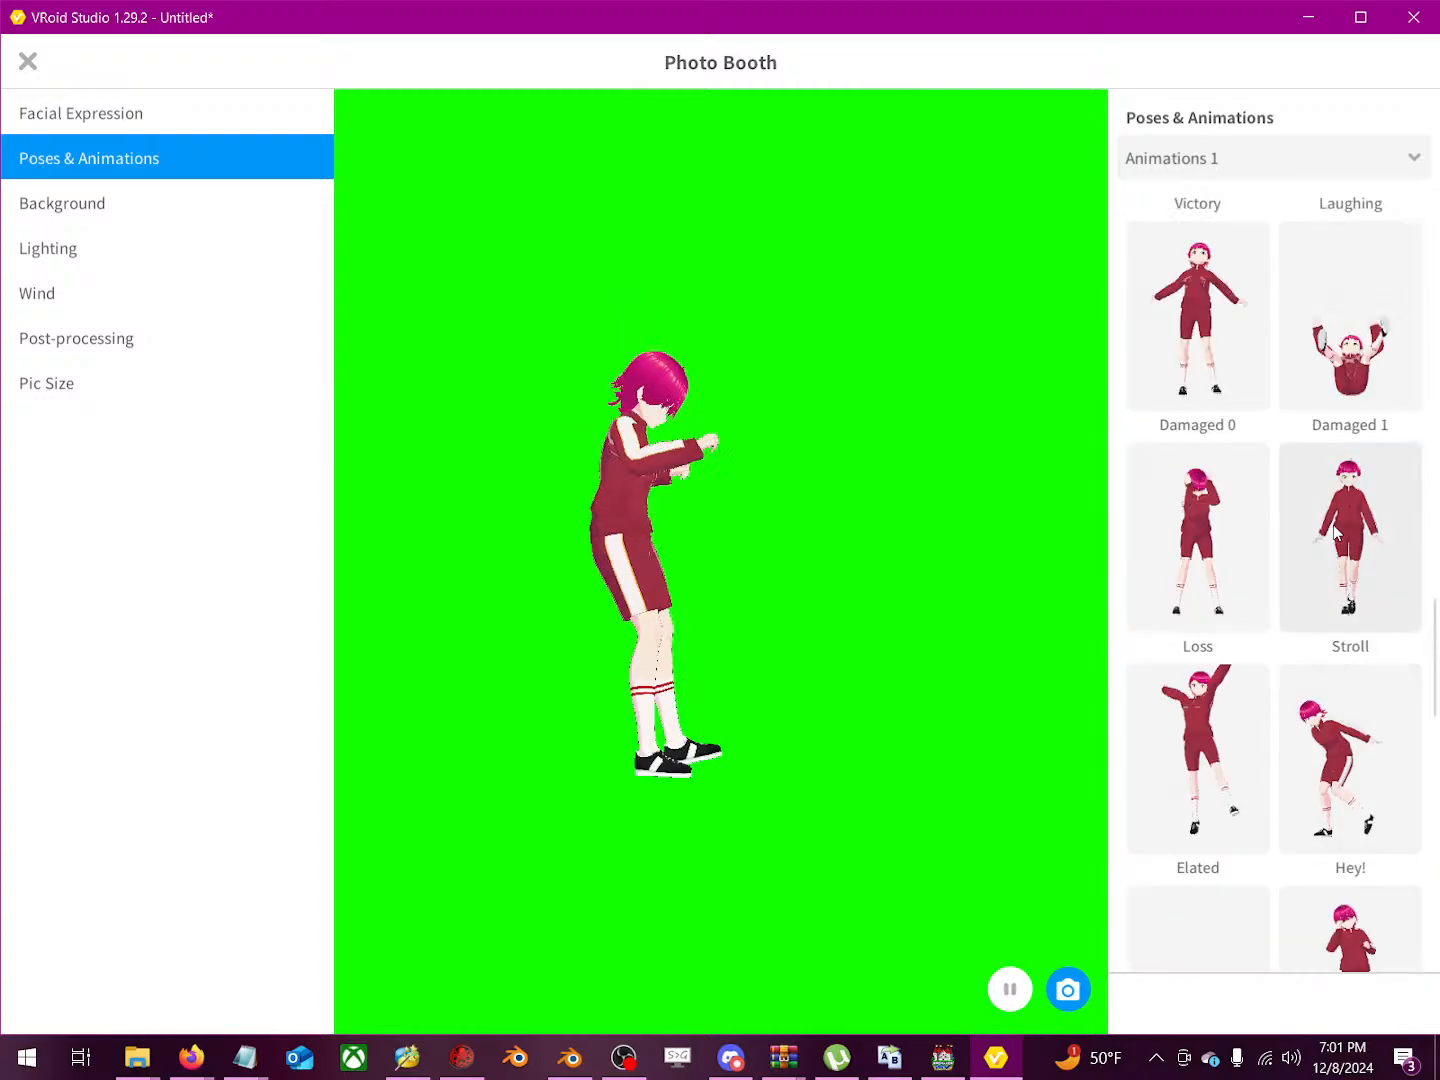
{"action": "scroll", "coordinate": [1330, 490], "scroll_direction": "up", "scroll_amount": 5}
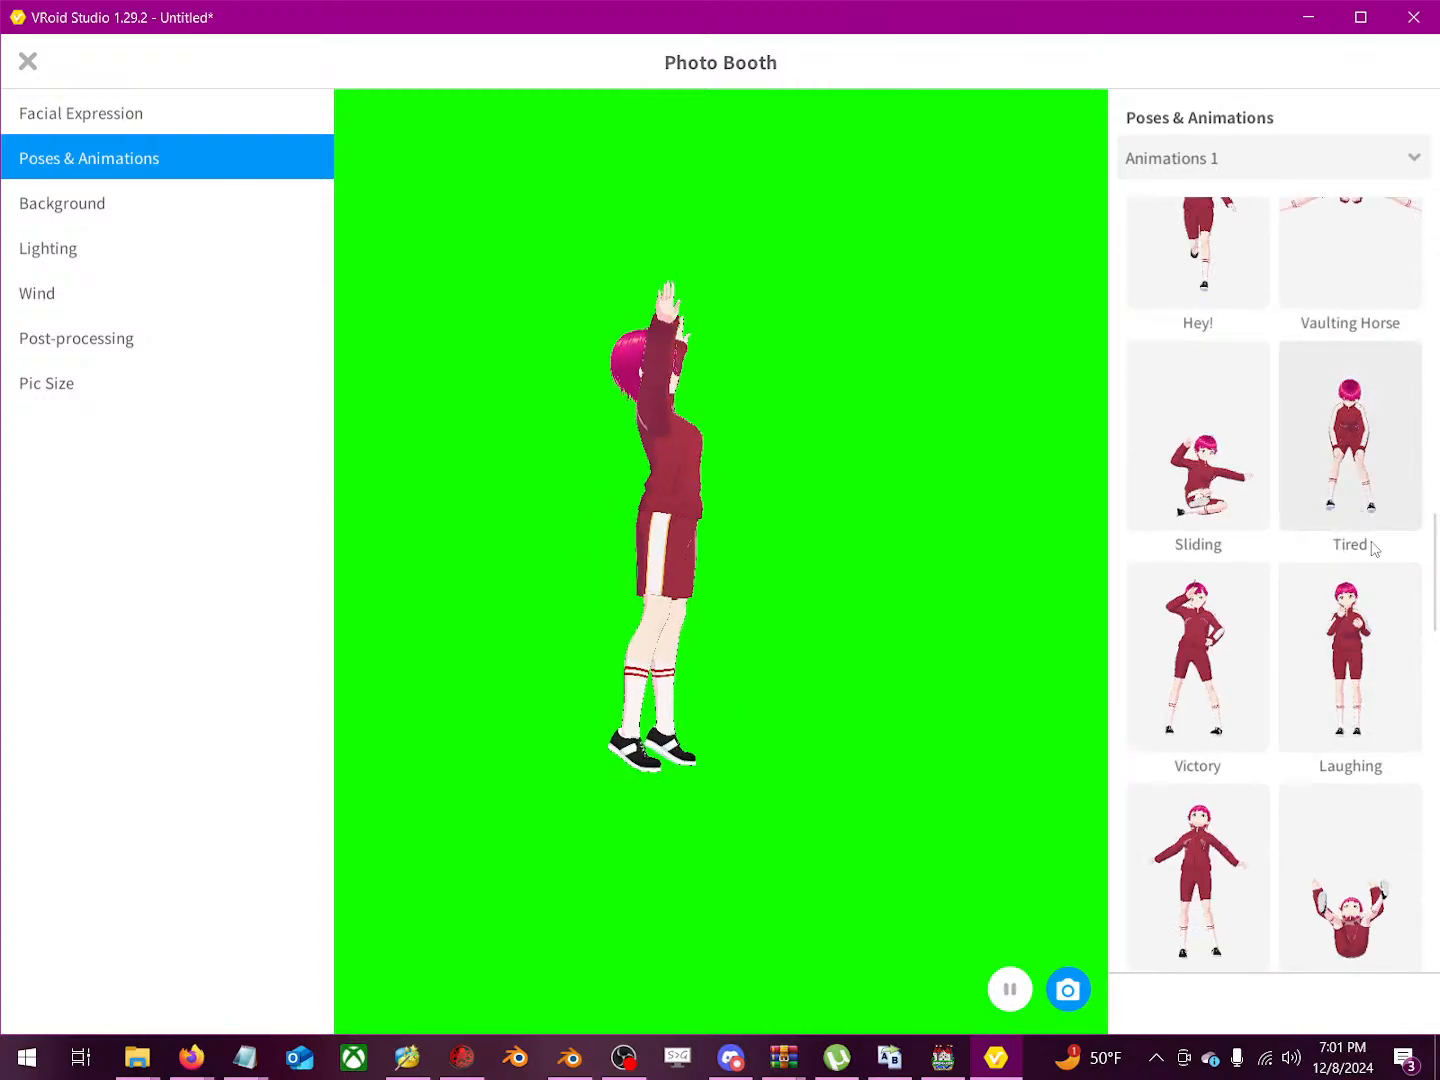
{"action": "scroll", "coordinate": [1362, 515], "scroll_direction": "up", "scroll_amount": 2}
{"action": "left_click", "coordinate": [1353, 468]}
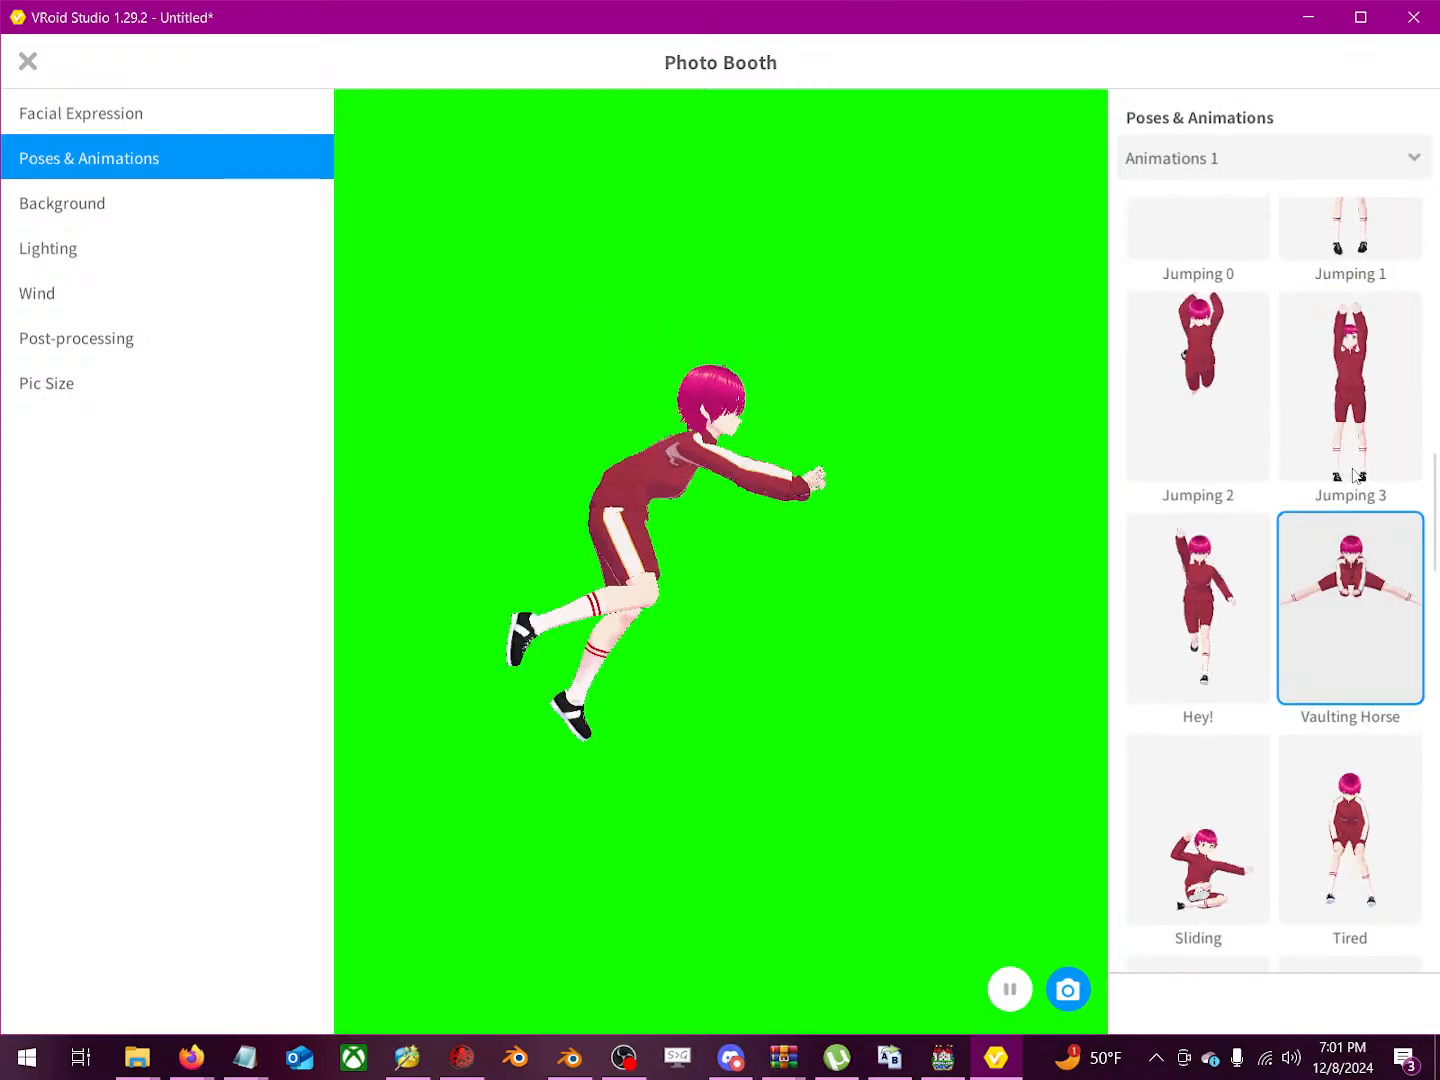
Step: Preview the Jumping 3, Jumping 1 and Jumping 2 animations on the character
{"action": "scroll", "coordinate": [1352, 468], "scroll_direction": "up", "scroll_amount": 2}
{"action": "left_click", "coordinate": [1355, 453]}
{"action": "scroll", "coordinate": [1356, 453], "scroll_direction": "up", "scroll_amount": 2}
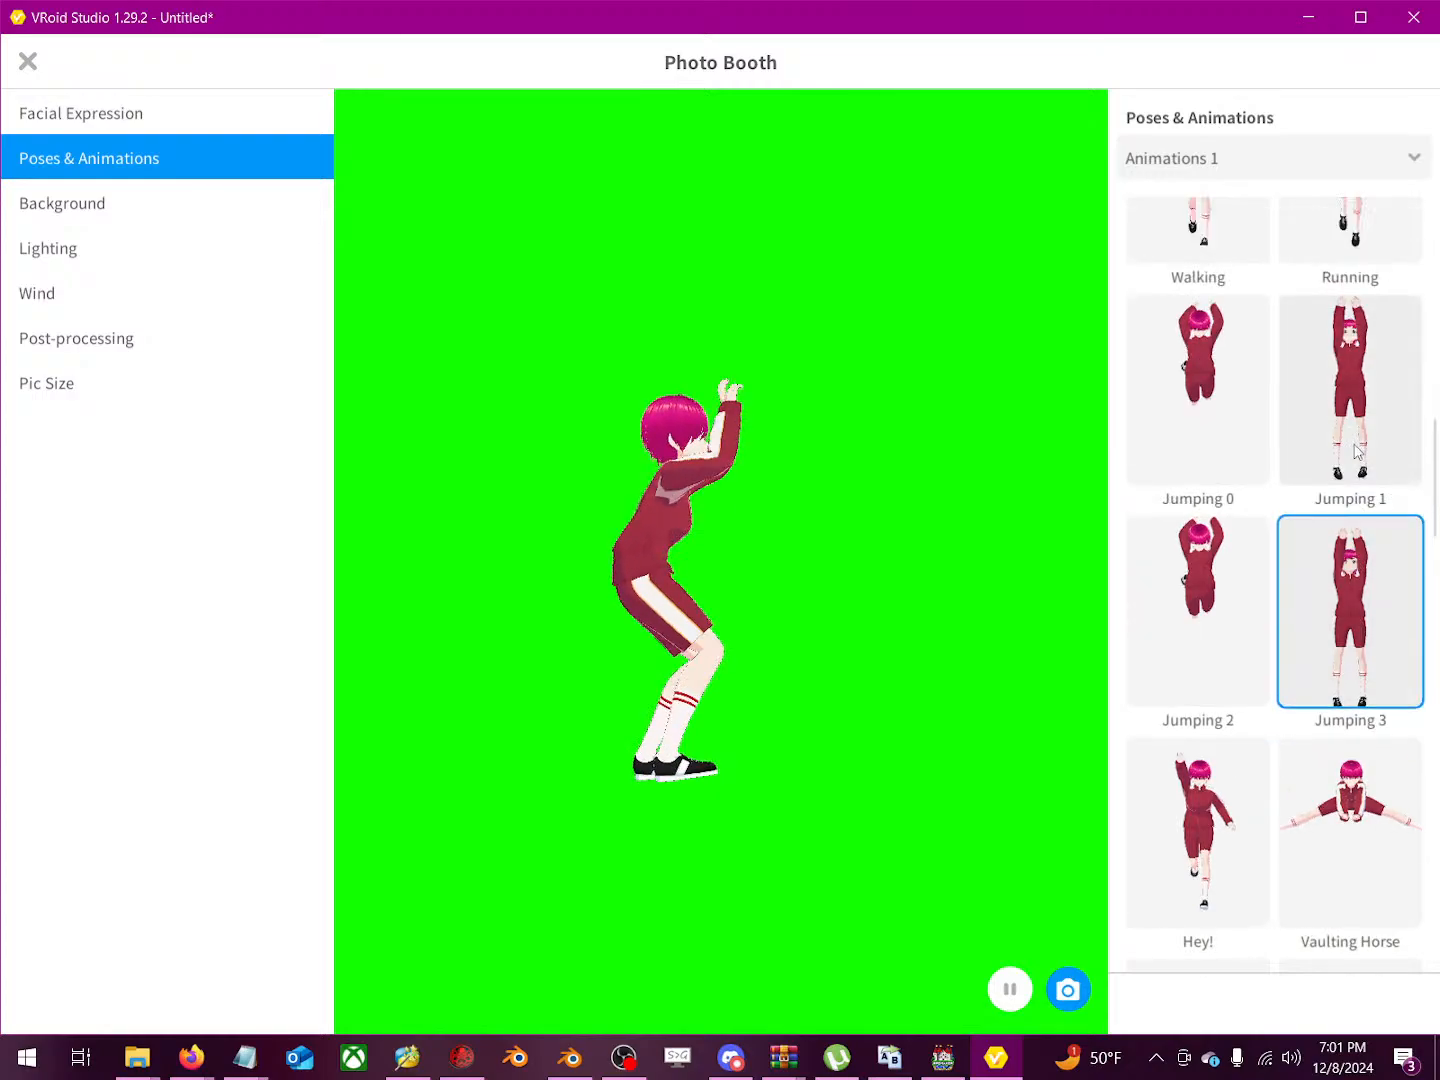
{"action": "left_click", "coordinate": [1364, 417]}
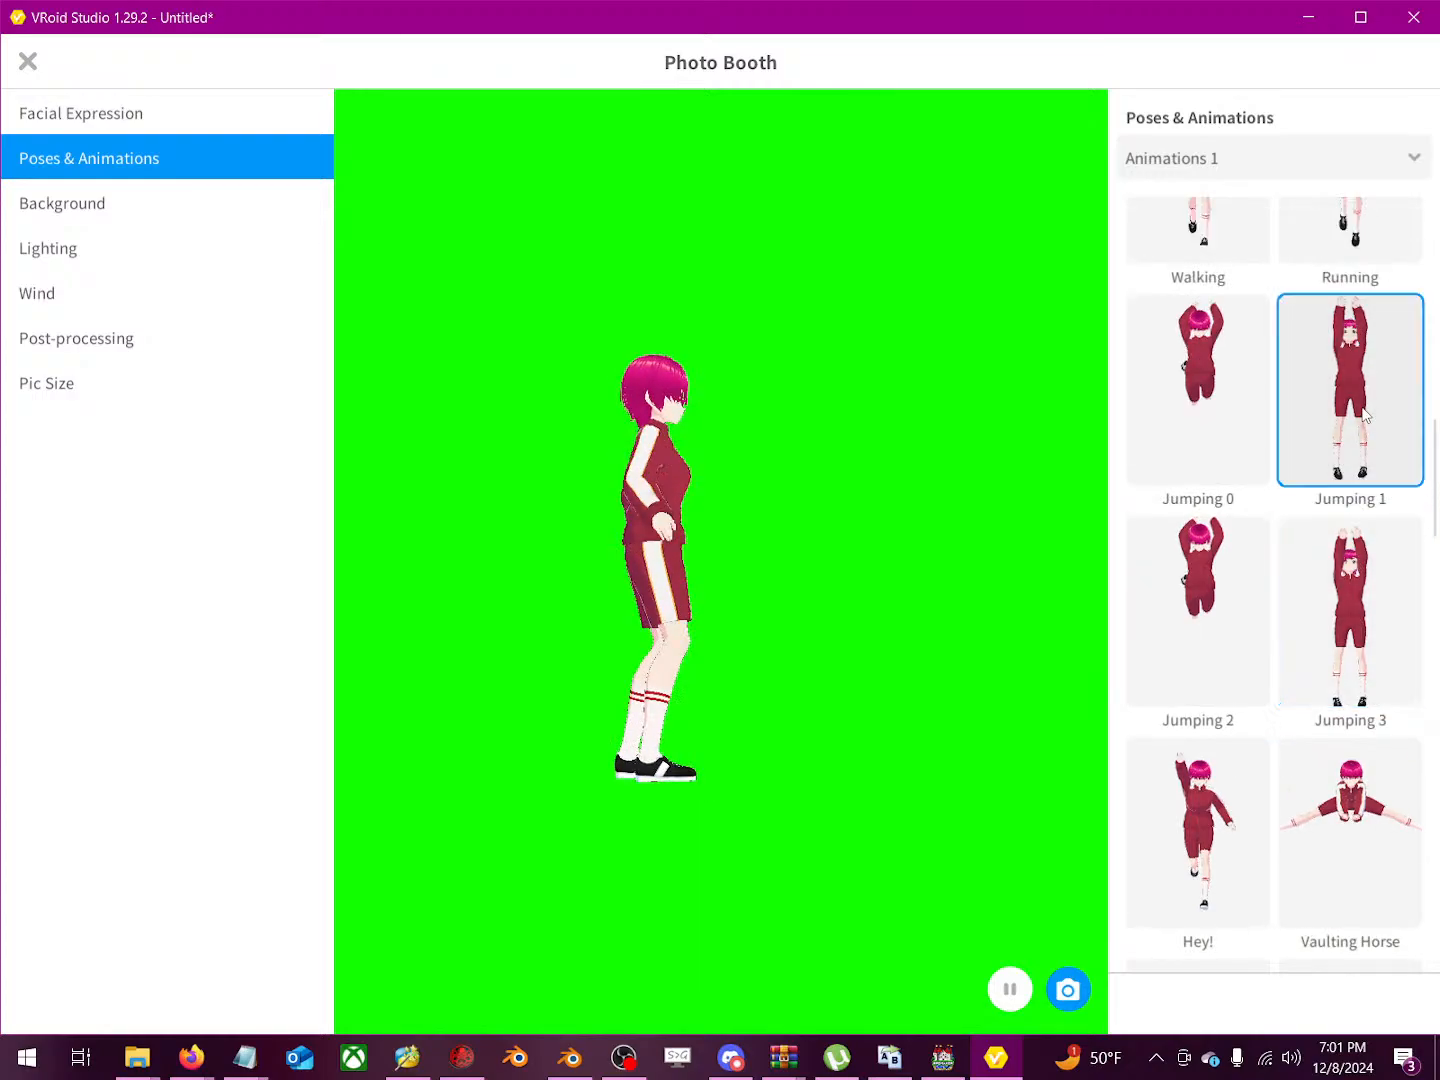
{"action": "left_click", "coordinate": [1355, 572]}
{"action": "left_click", "coordinate": [1192, 585]}
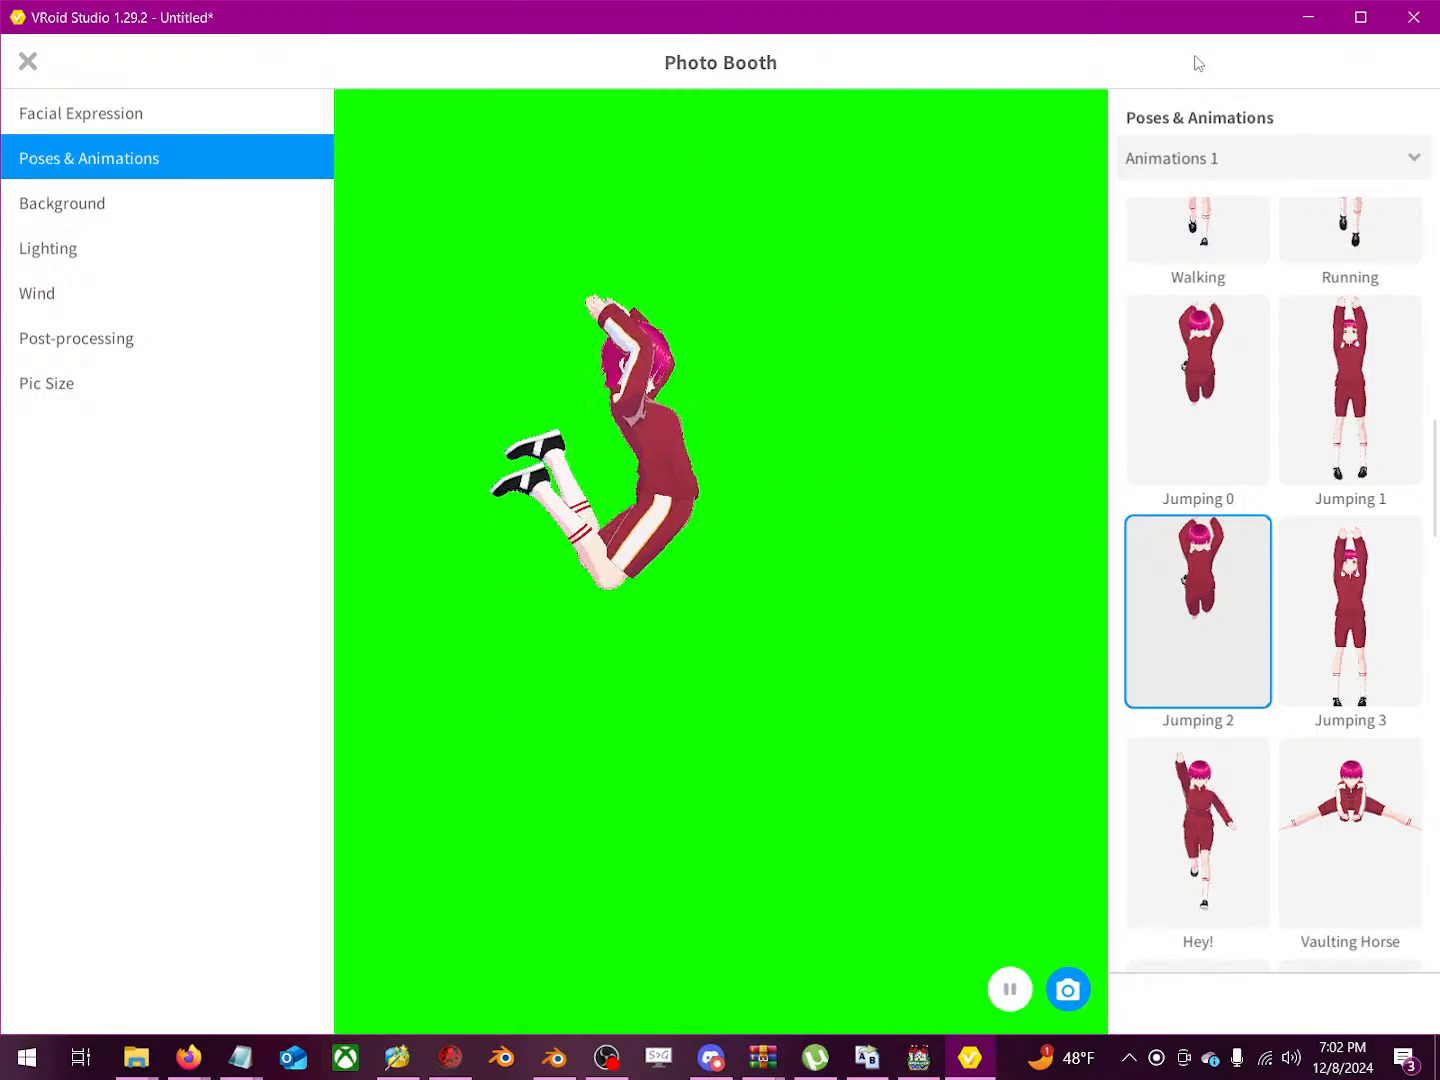
Step: Switch to the Animations 2 set and preview the ConductMusic and TargetLocked animations on the character
{"action": "left_click", "coordinate": [1215, 158]}
{"action": "left_click", "coordinate": [1203, 251]}
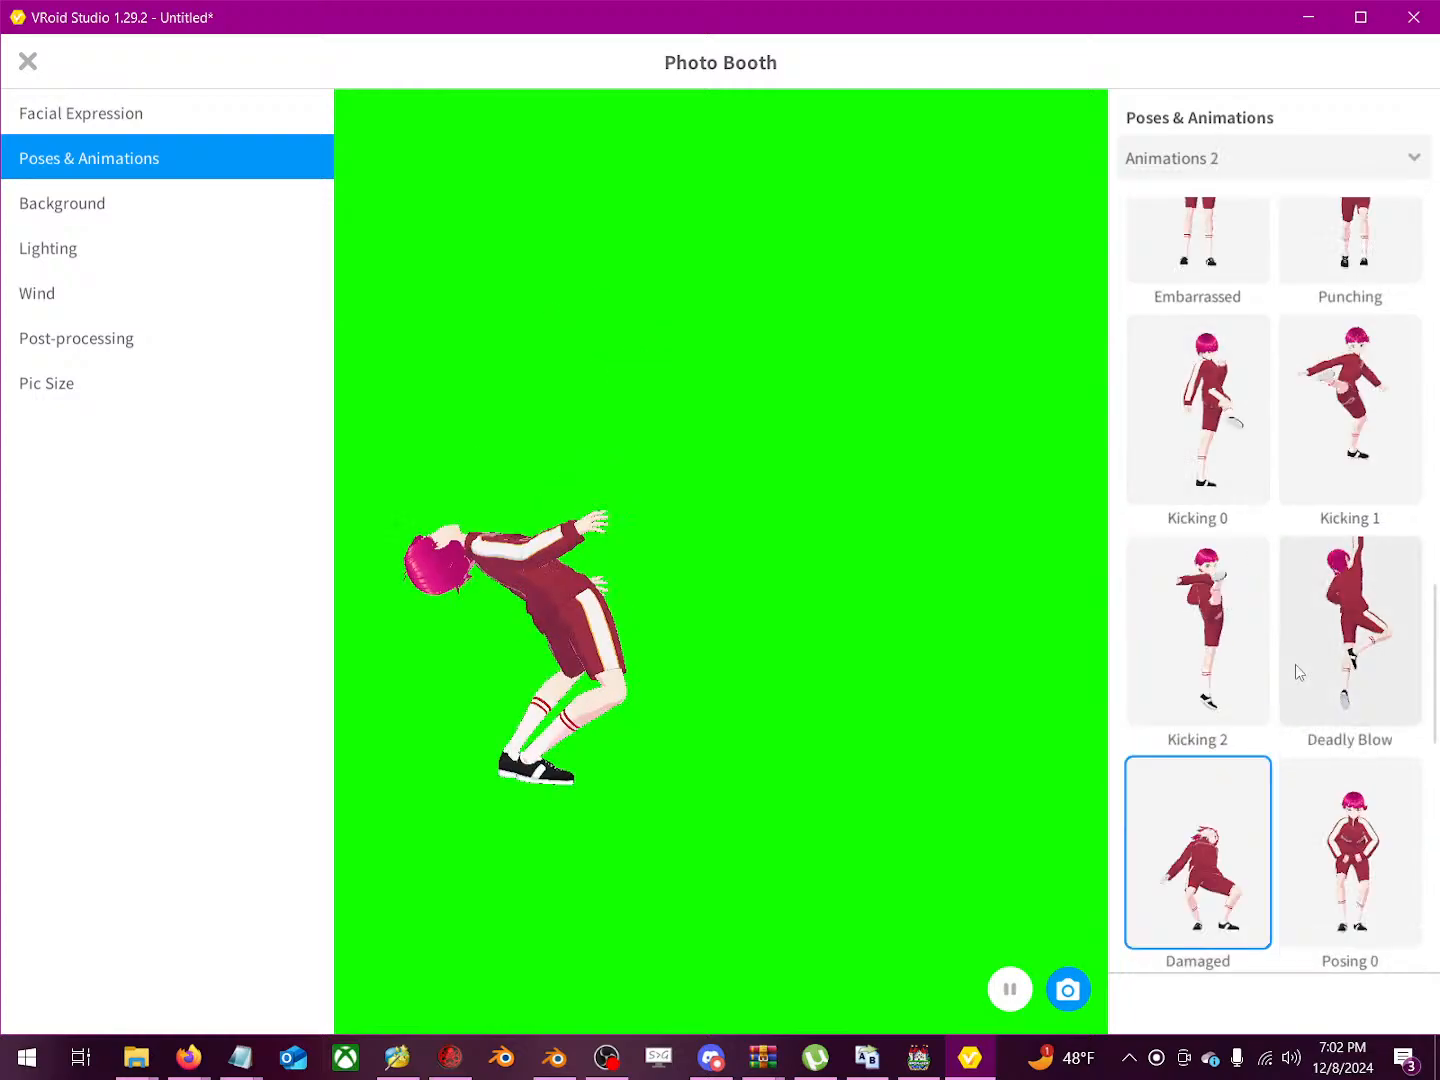
{"action": "scroll", "coordinate": [1280, 654], "scroll_direction": "down", "scroll_amount": 5}
{"action": "scroll", "coordinate": [1320, 689], "scroll_direction": "down", "scroll_amount": 5}
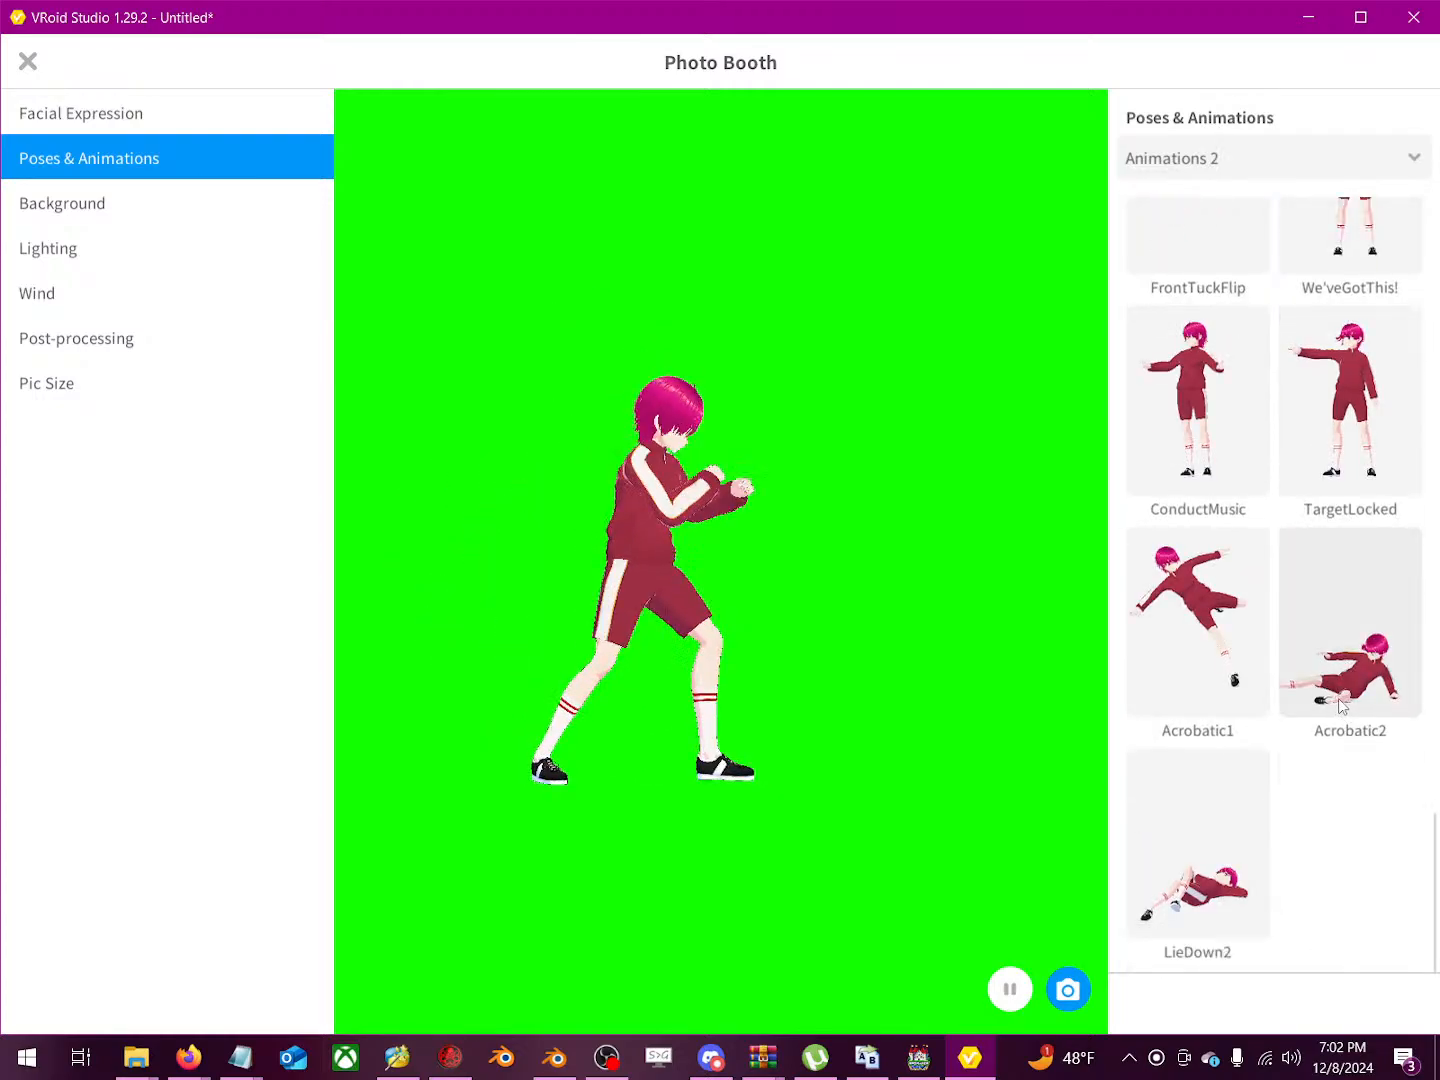
{"action": "scroll", "coordinate": [1342, 706], "scroll_direction": "up", "scroll_amount": 1}
{"action": "left_click", "coordinate": [1198, 455]}
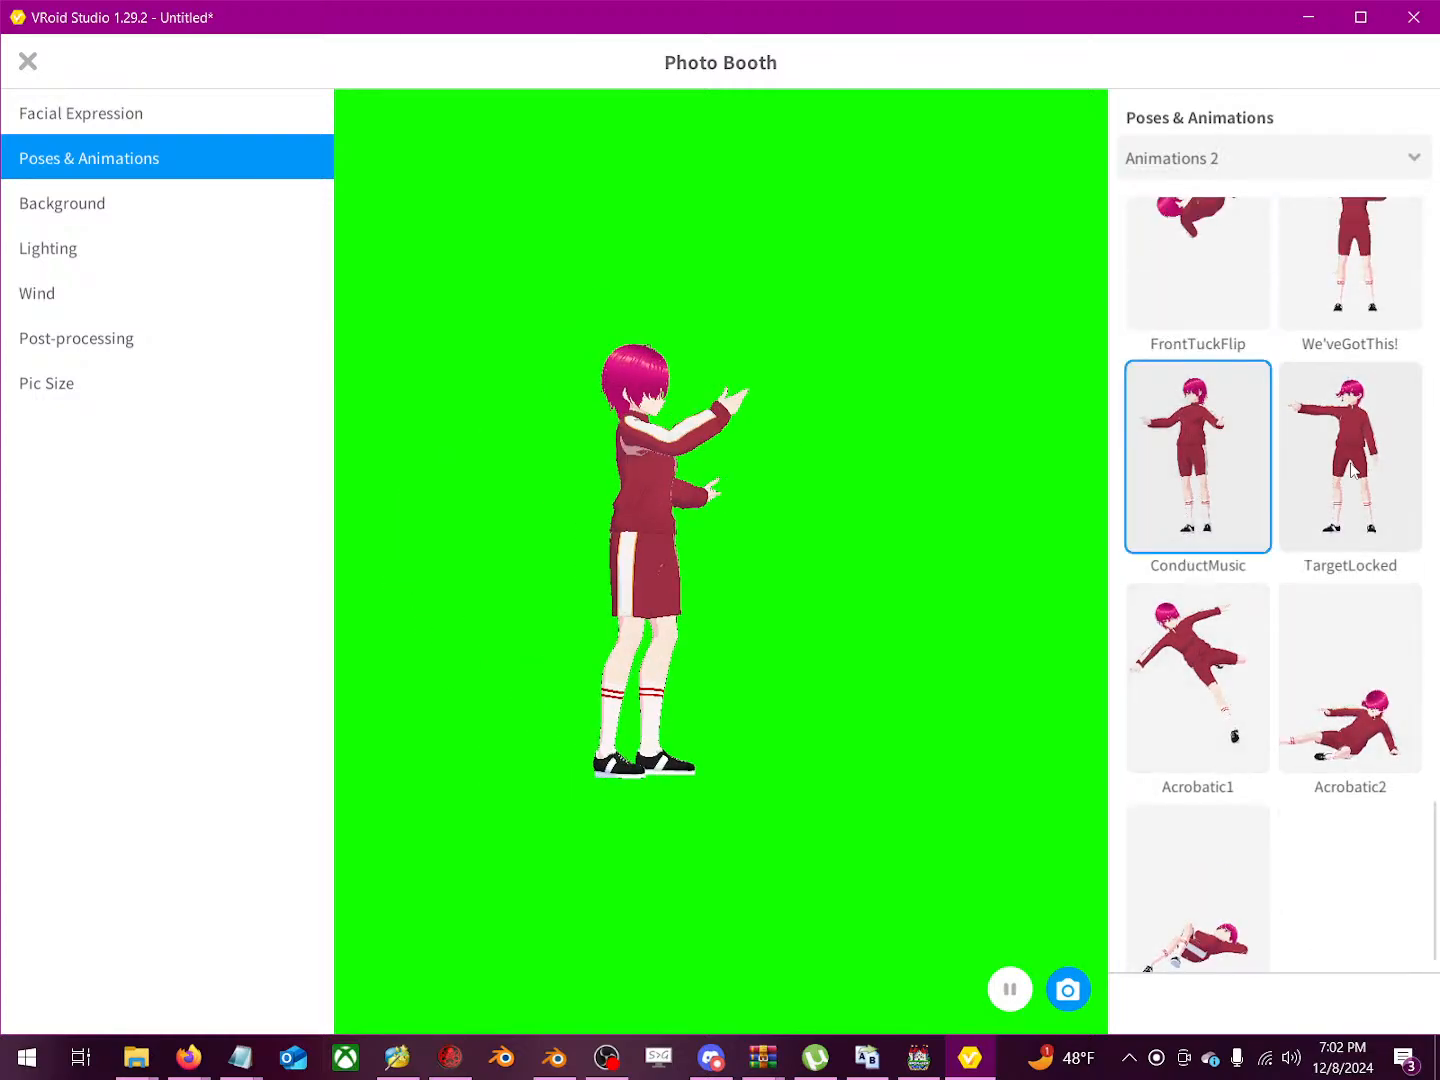
{"action": "left_click", "coordinate": [1352, 471]}
Step: Play the Deadly Blow, Kicking 2 and Kicking 0 animations on the character
{"action": "scroll", "coordinate": [1358, 480], "scroll_direction": "up", "scroll_amount": 6}
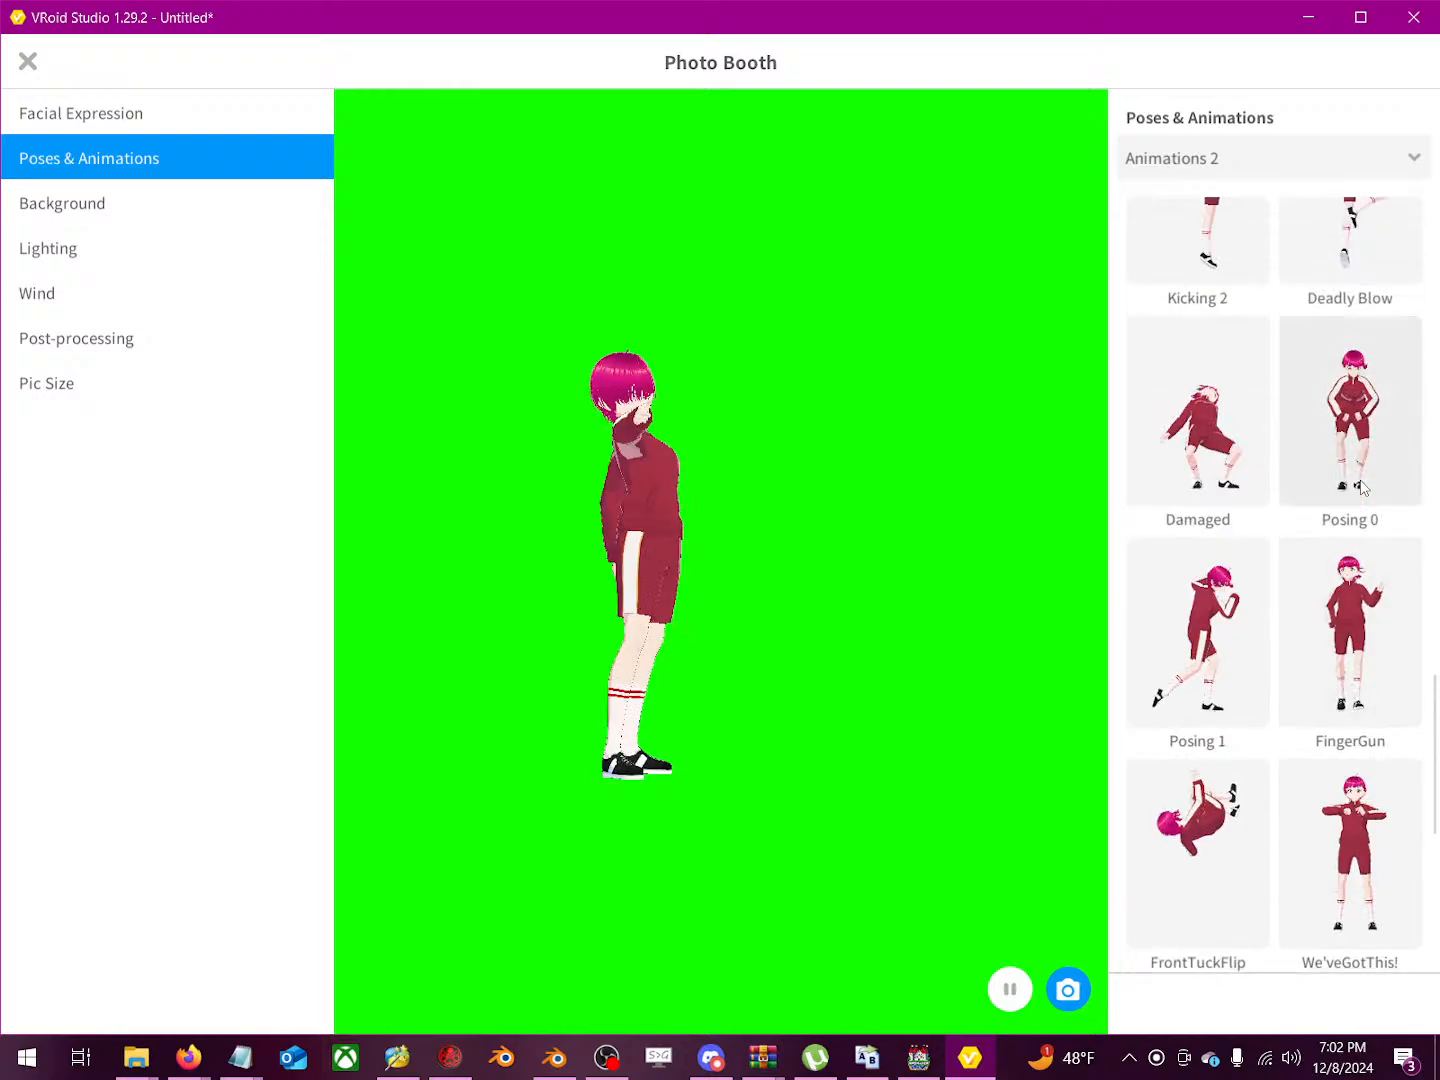
{"action": "scroll", "coordinate": [1363, 487], "scroll_direction": "up", "scroll_amount": 2}
{"action": "left_click", "coordinate": [1290, 405]}
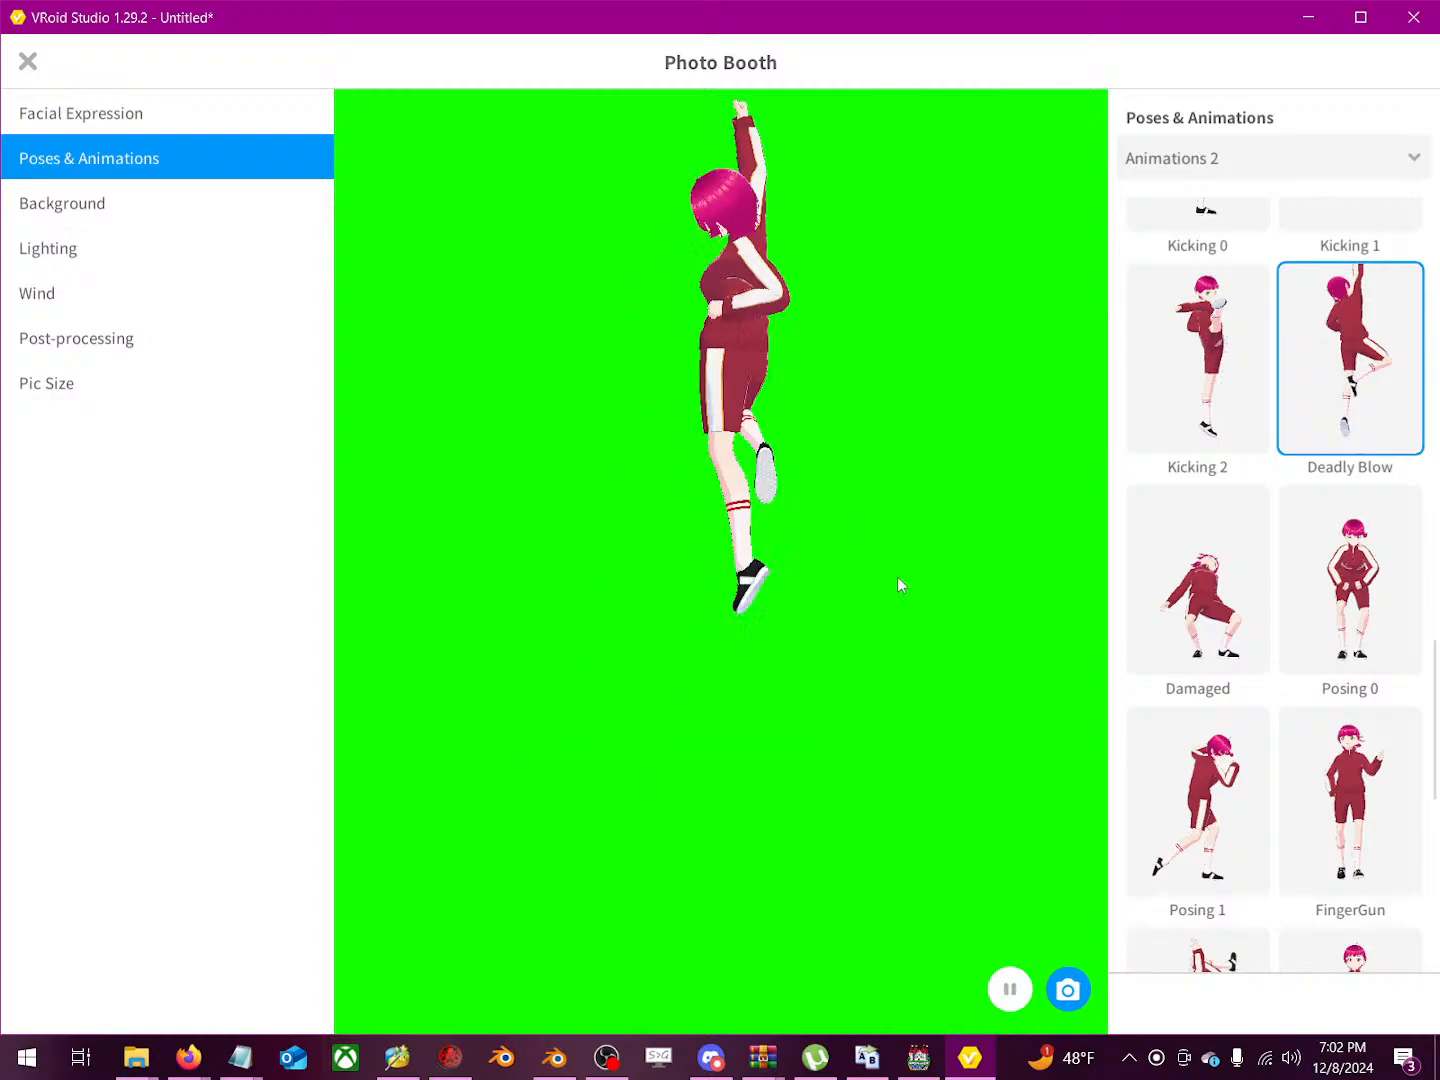
{"action": "left_click", "coordinate": [1211, 378]}
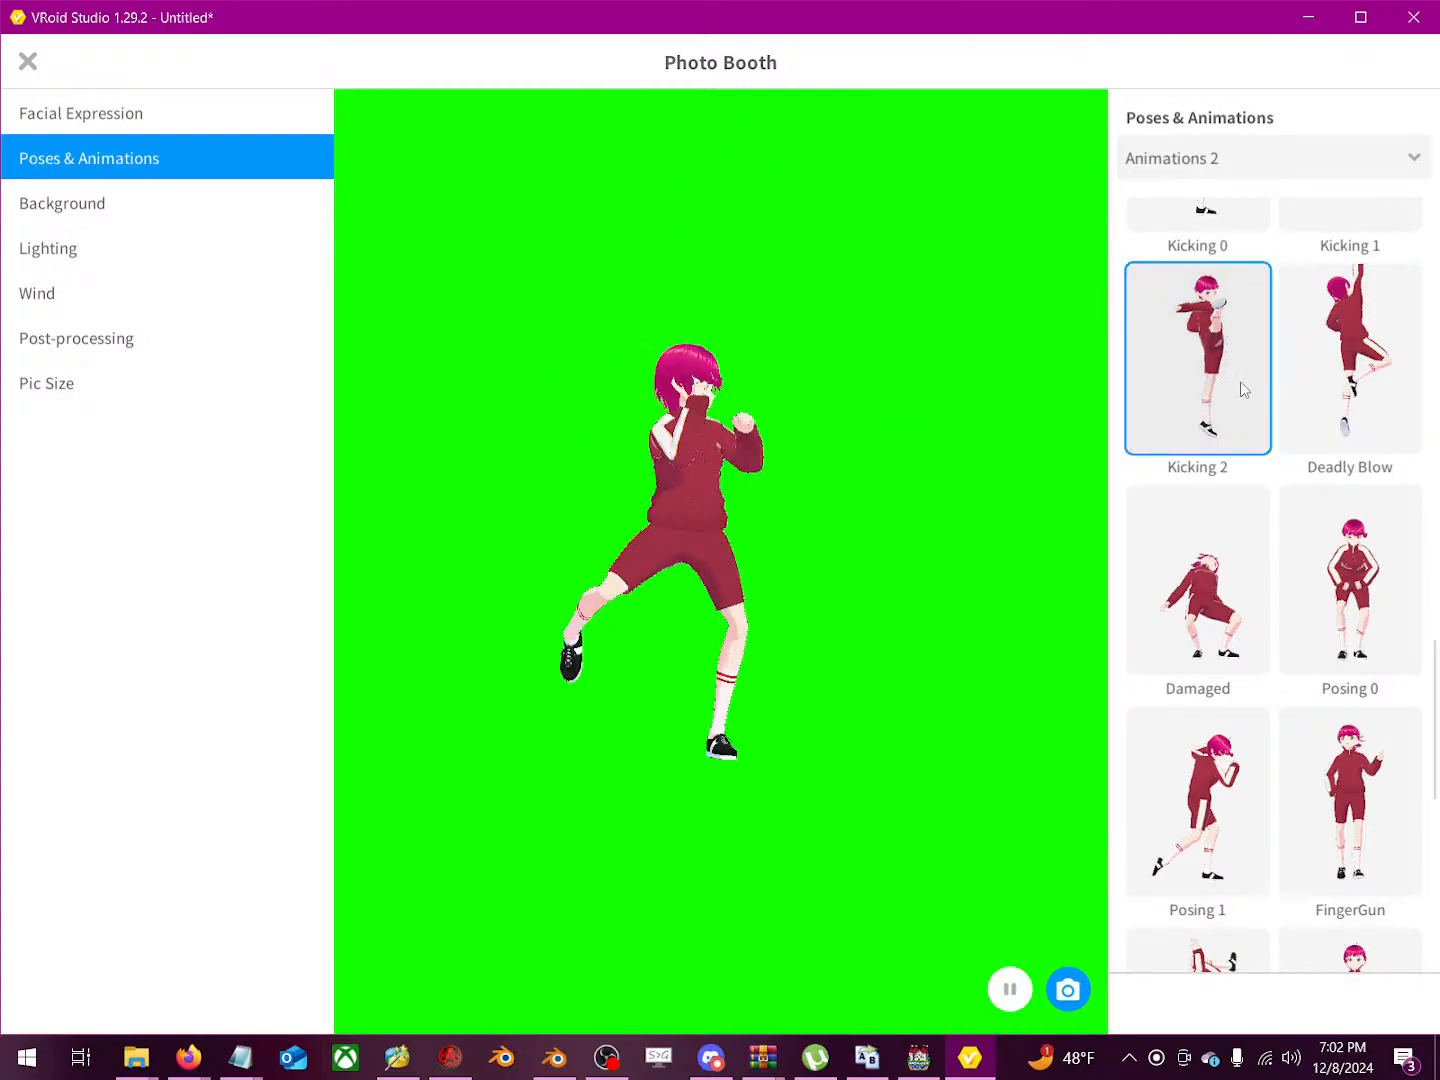
{"action": "scroll", "coordinate": [1242, 400], "scroll_direction": "up", "scroll_amount": 3}
{"action": "left_click", "coordinate": [1247, 441]}
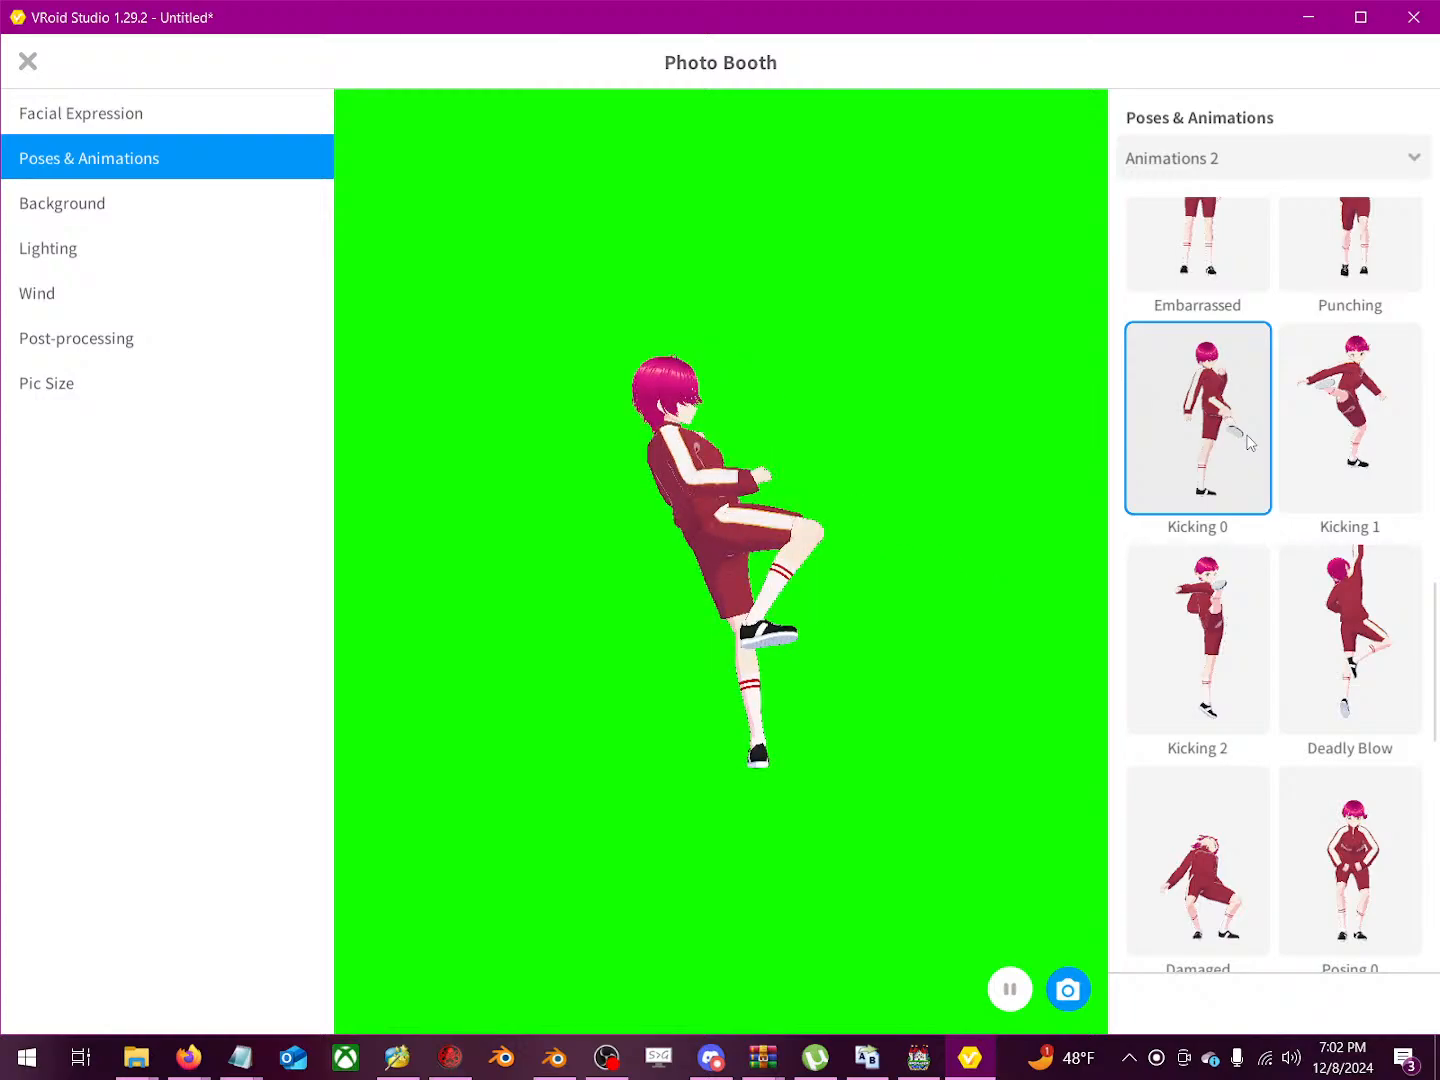
Step: Replay the Kicking 2 and Deadly Blow animations on the character to compare them
{"action": "left_click", "coordinate": [1224, 563]}
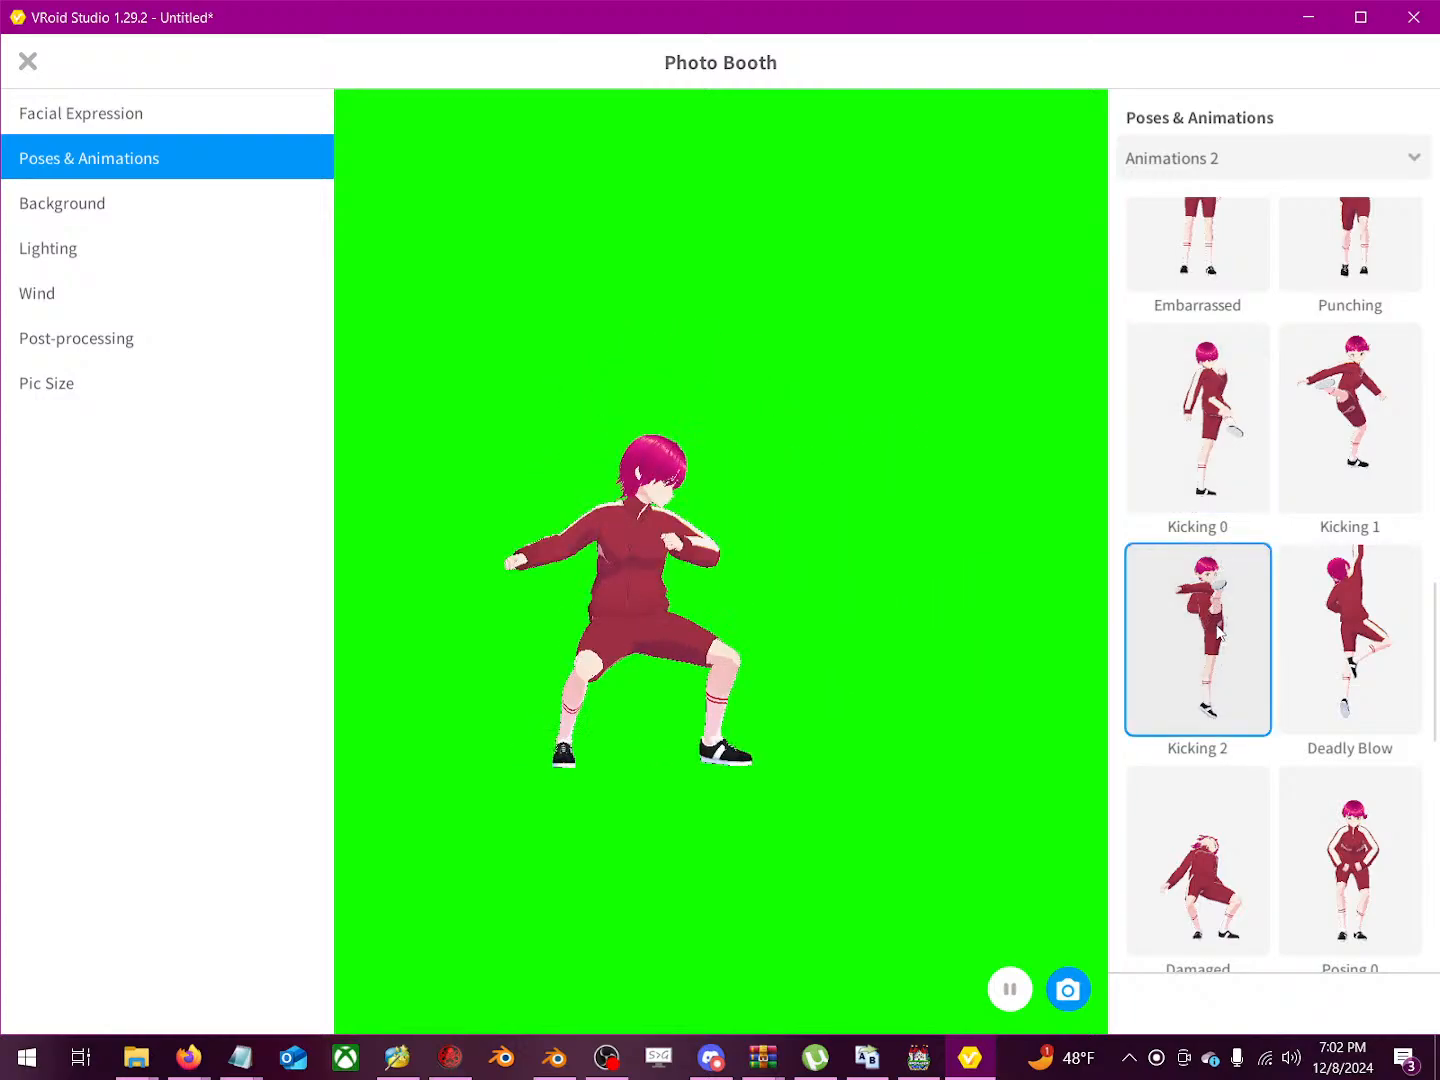
{"action": "left_click", "coordinate": [1312, 633]}
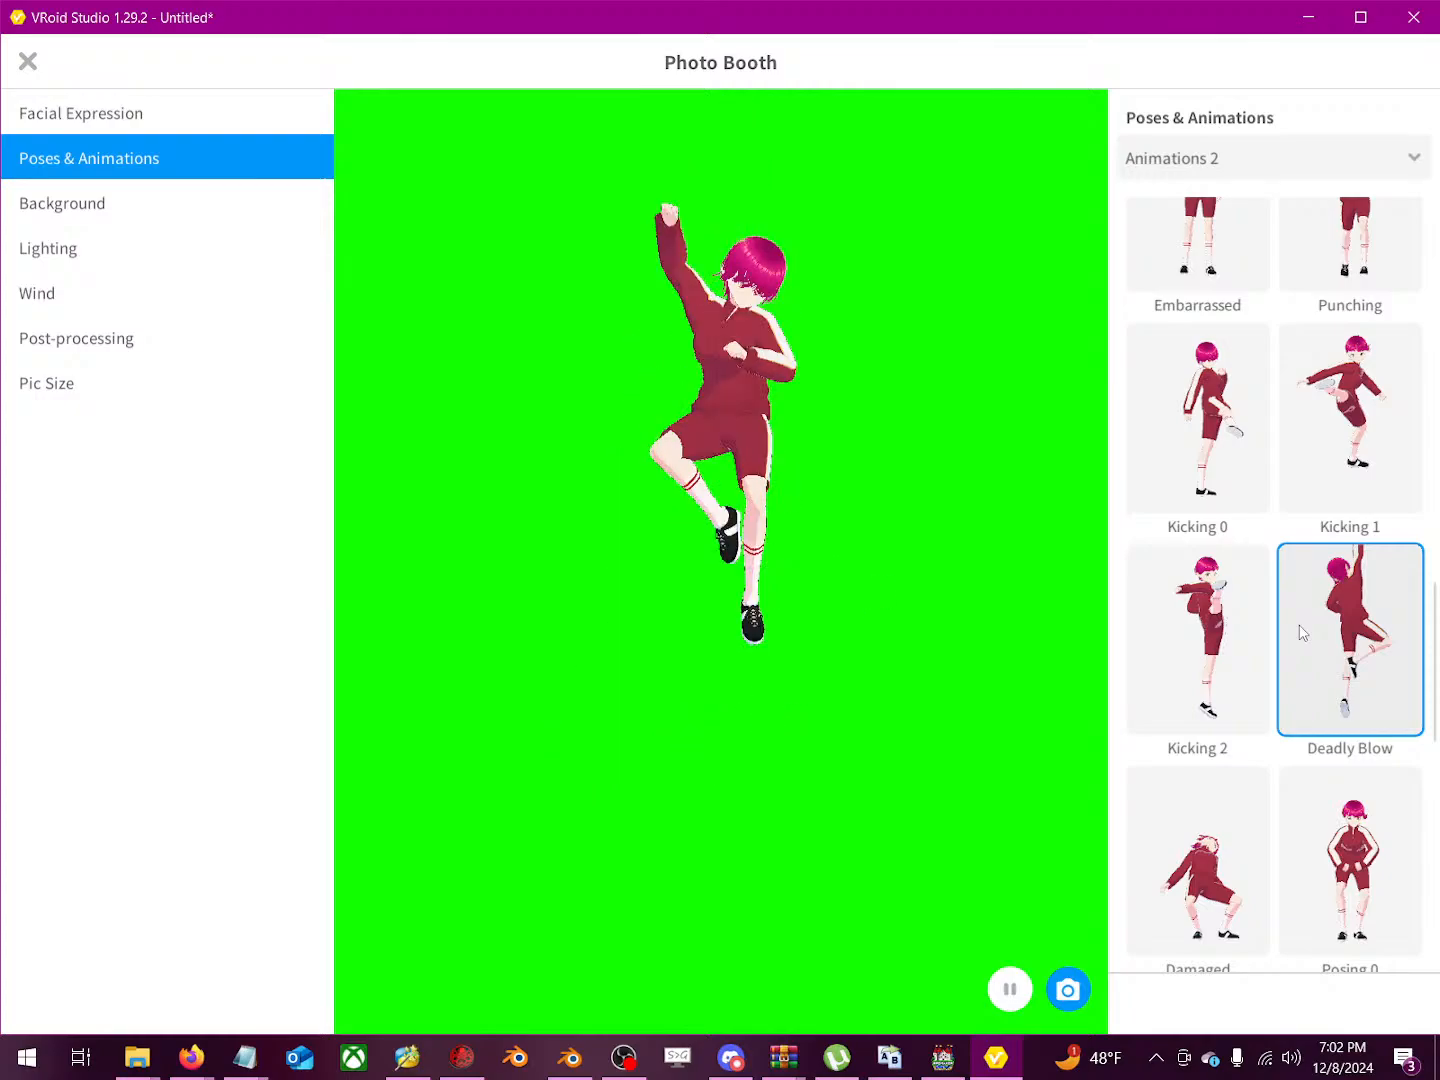
{"action": "left_click", "coordinate": [1214, 636]}
{"action": "left_click", "coordinate": [1349, 658]}
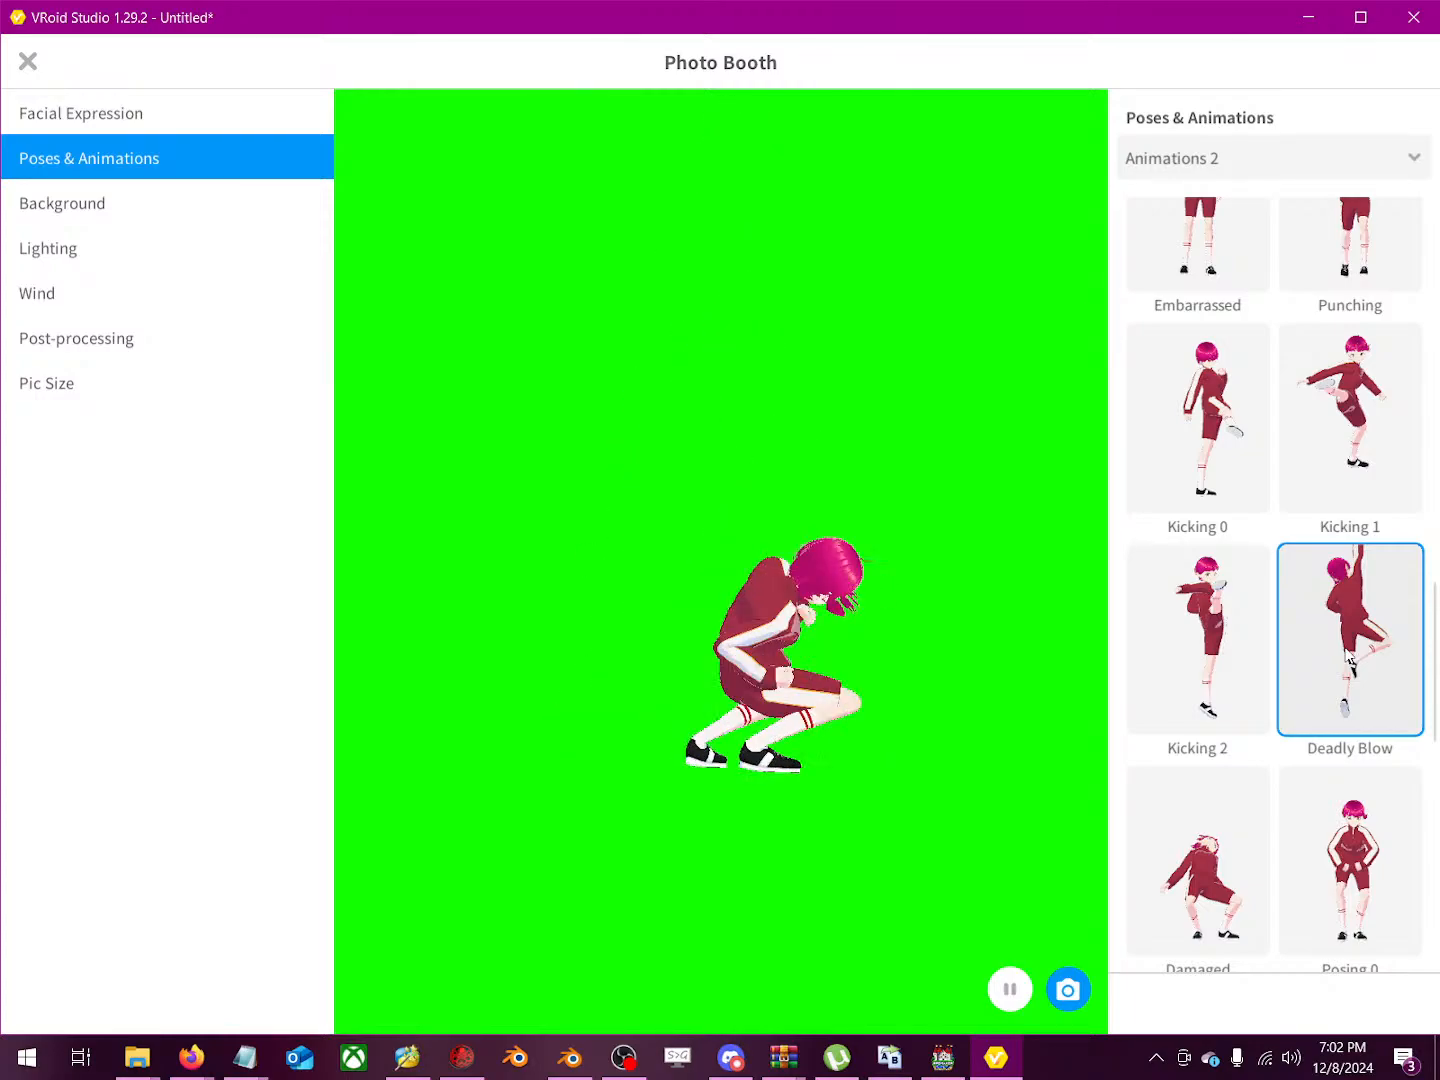
{"action": "scroll", "coordinate": [1350, 660], "scroll_direction": "down", "scroll_amount": 2}
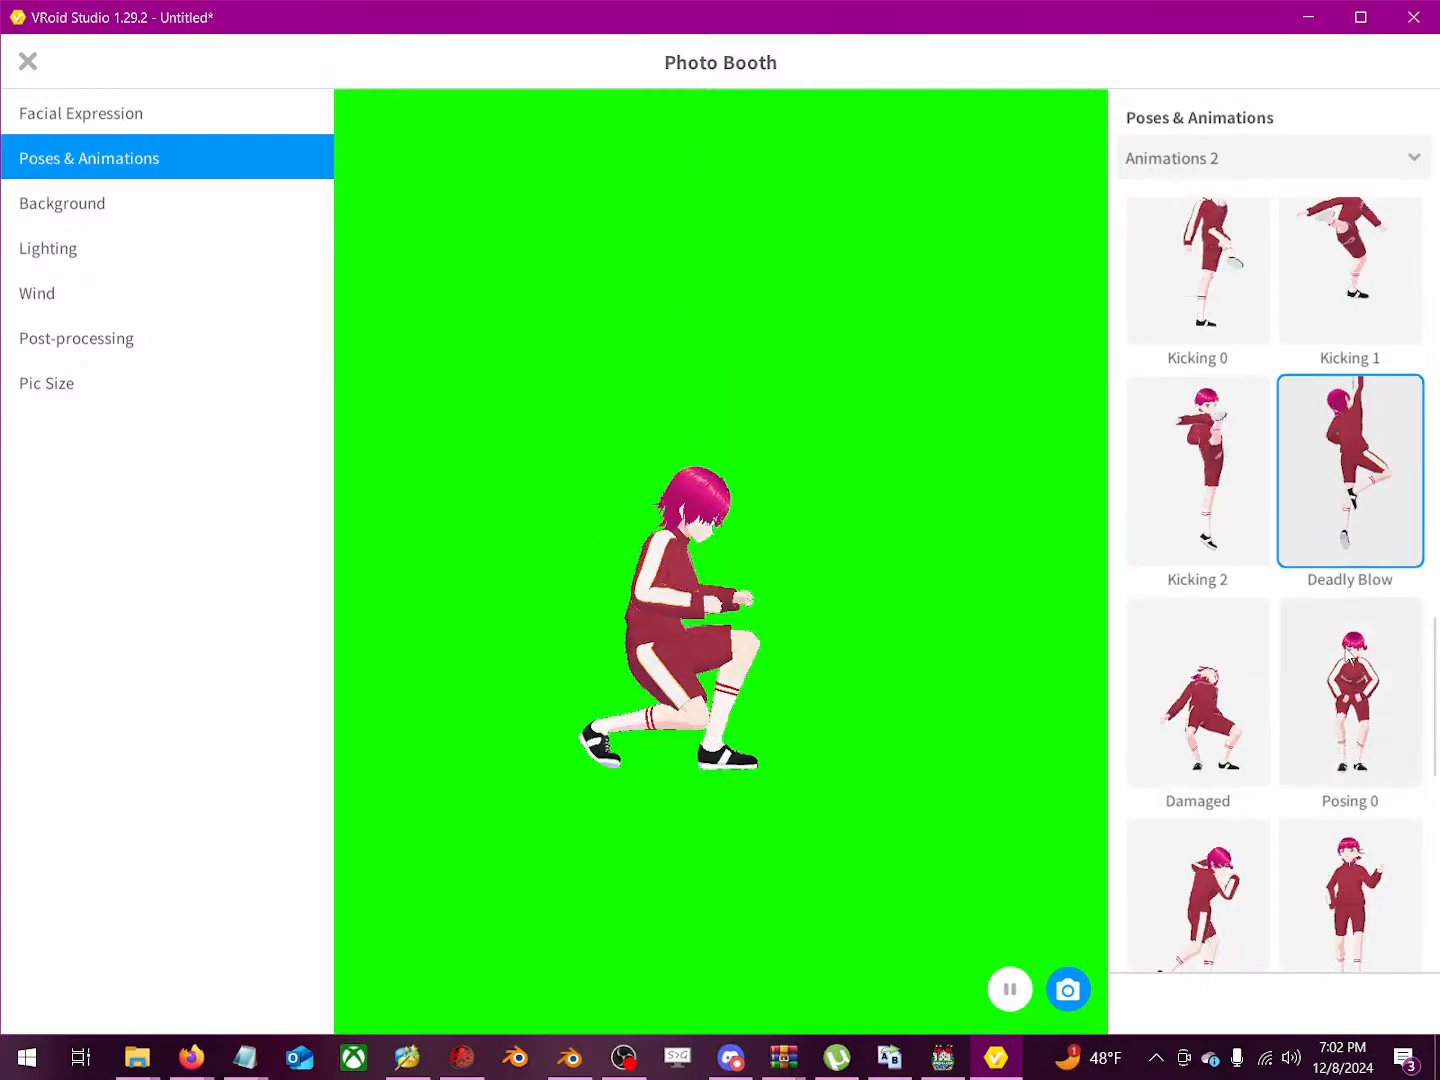
{"action": "scroll", "coordinate": [1237, 689], "scroll_direction": "up", "scroll_amount": 3}
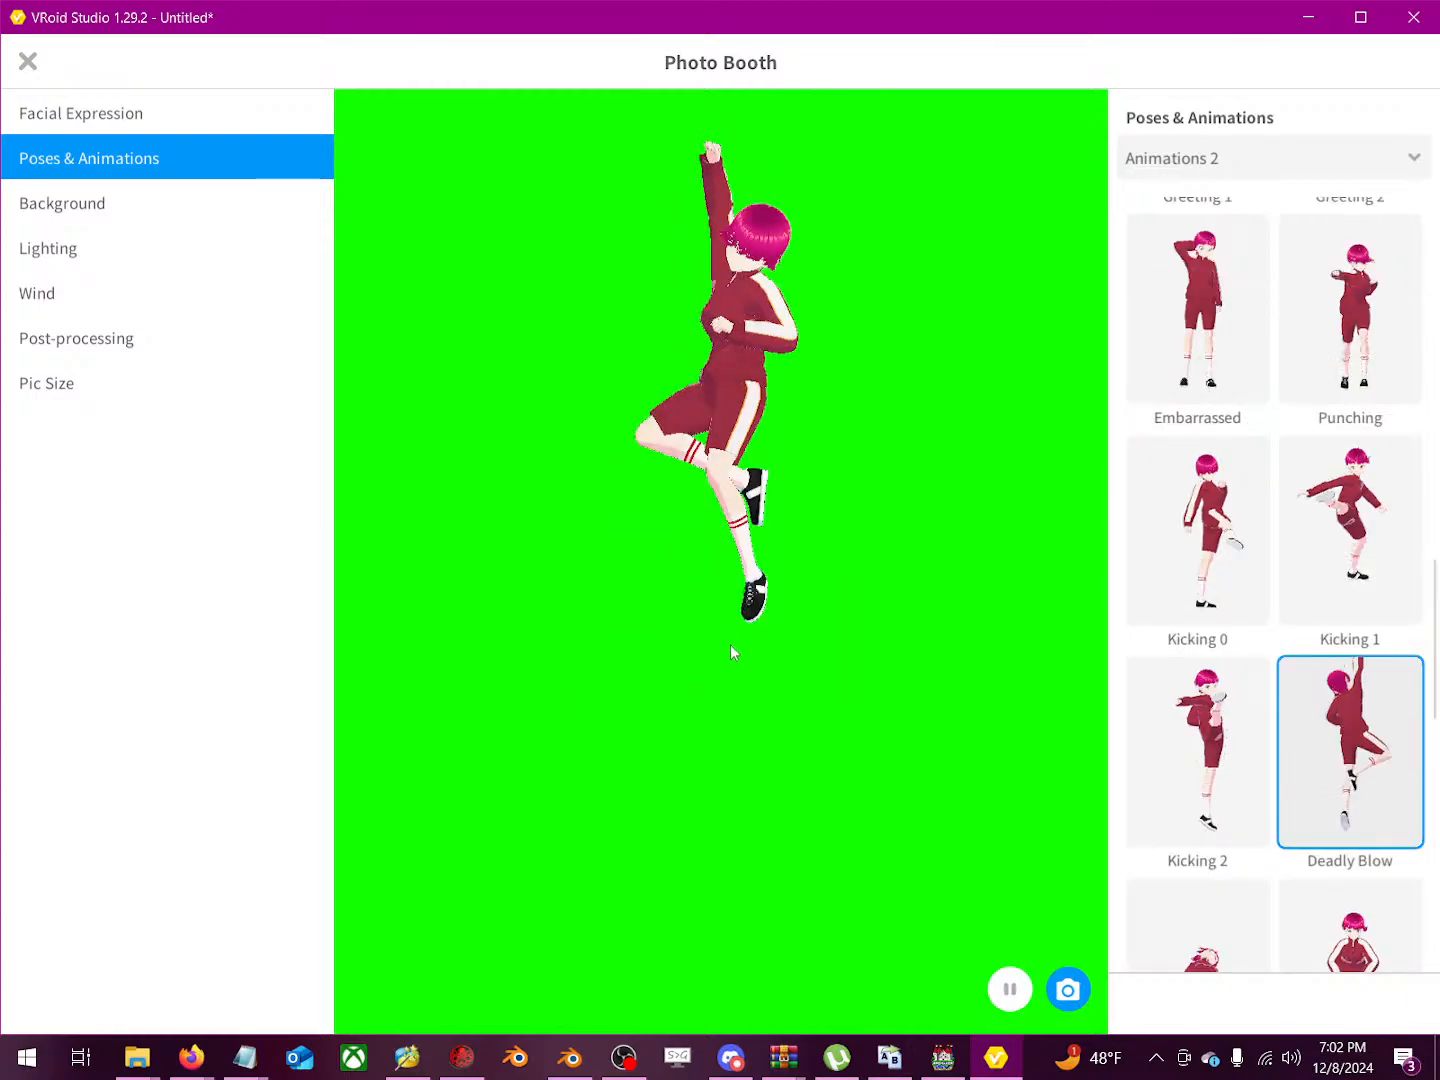
Step: Switch back to the Animations 1 set and apply the Walking animation to the character
{"action": "scroll", "coordinate": [1188, 593], "scroll_direction": "up", "scroll_amount": 4}
{"action": "scroll", "coordinate": [1188, 592], "scroll_direction": "up", "scroll_amount": 3}
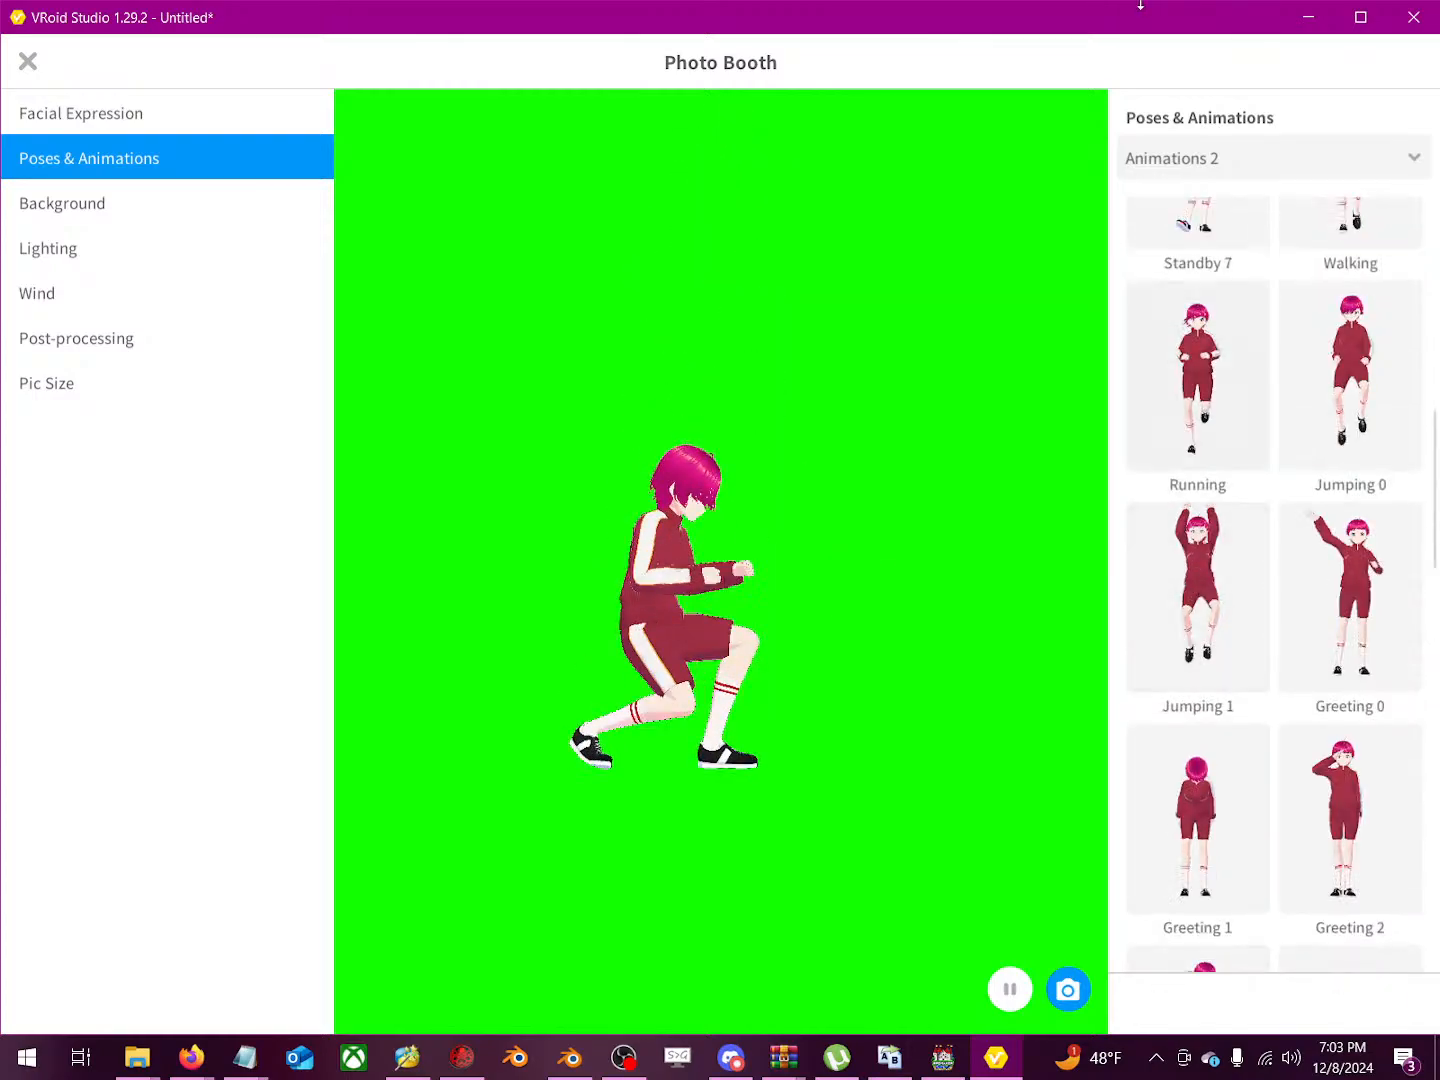
{"action": "left_click", "coordinate": [1197, 158]}
{"action": "left_click", "coordinate": [1195, 216]}
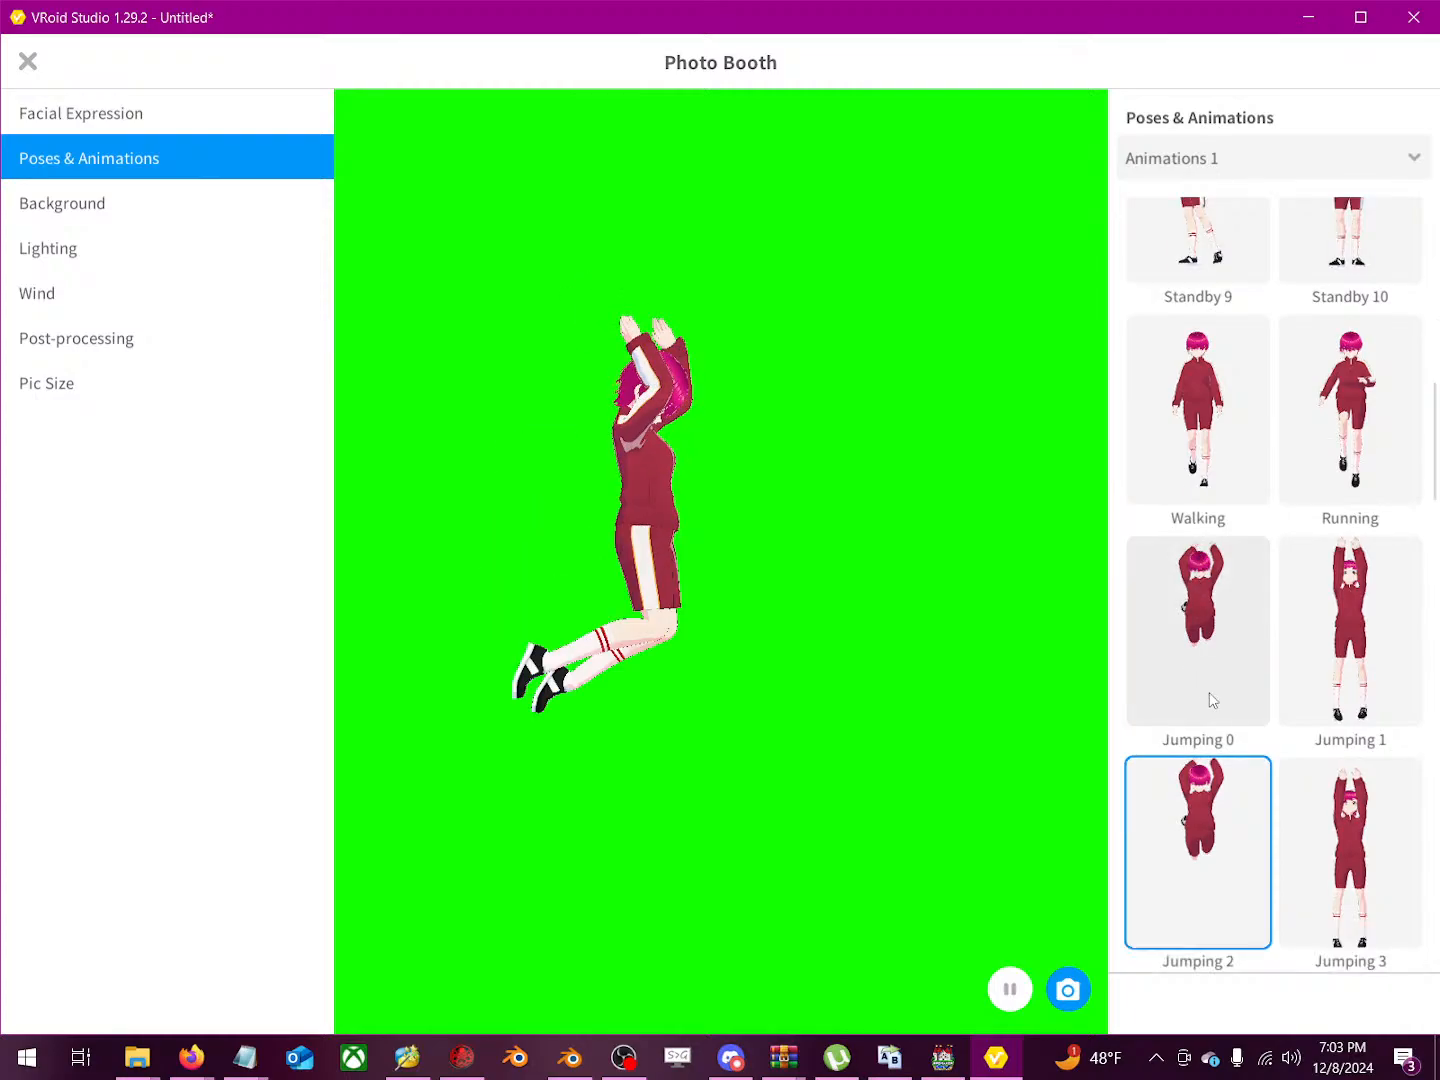
{"action": "scroll", "coordinate": [1220, 716], "scroll_direction": "up", "scroll_amount": 4}
{"action": "scroll", "coordinate": [1236, 793], "scroll_direction": "up", "scroll_amount": 1}
{"action": "left_click", "coordinate": [1225, 804]}
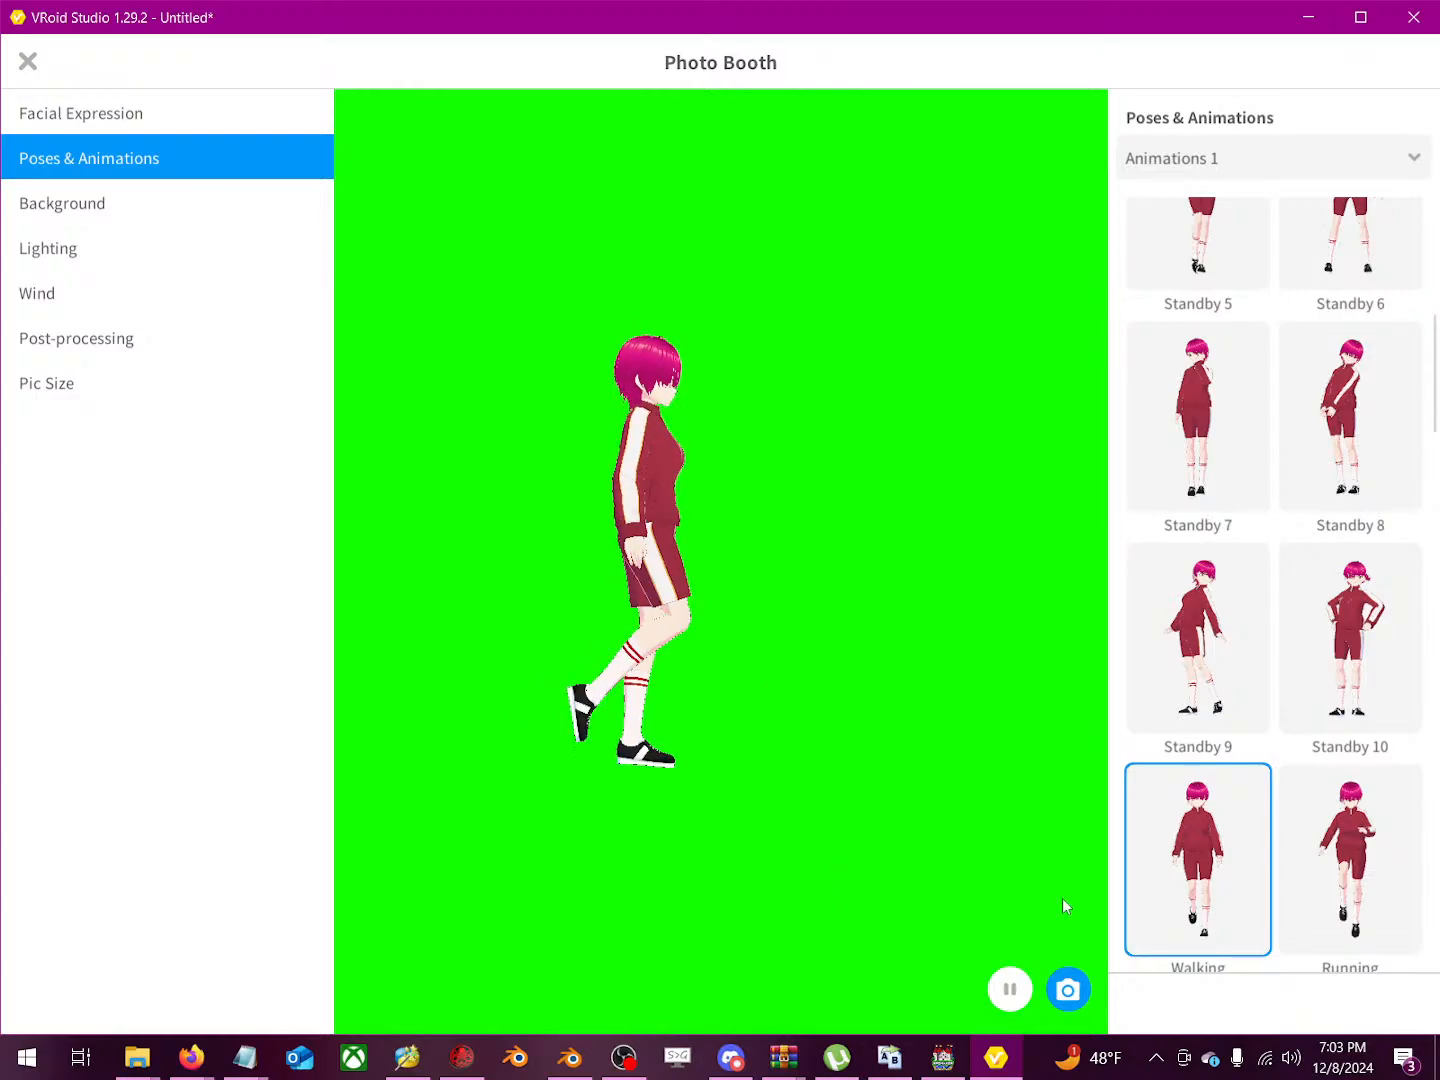
Step: Check the live chat and viewer analytics in YouTube Studio in Firefox, and return to VRoid Studio
{"action": "mouse_move", "coordinate": [191, 1058]}
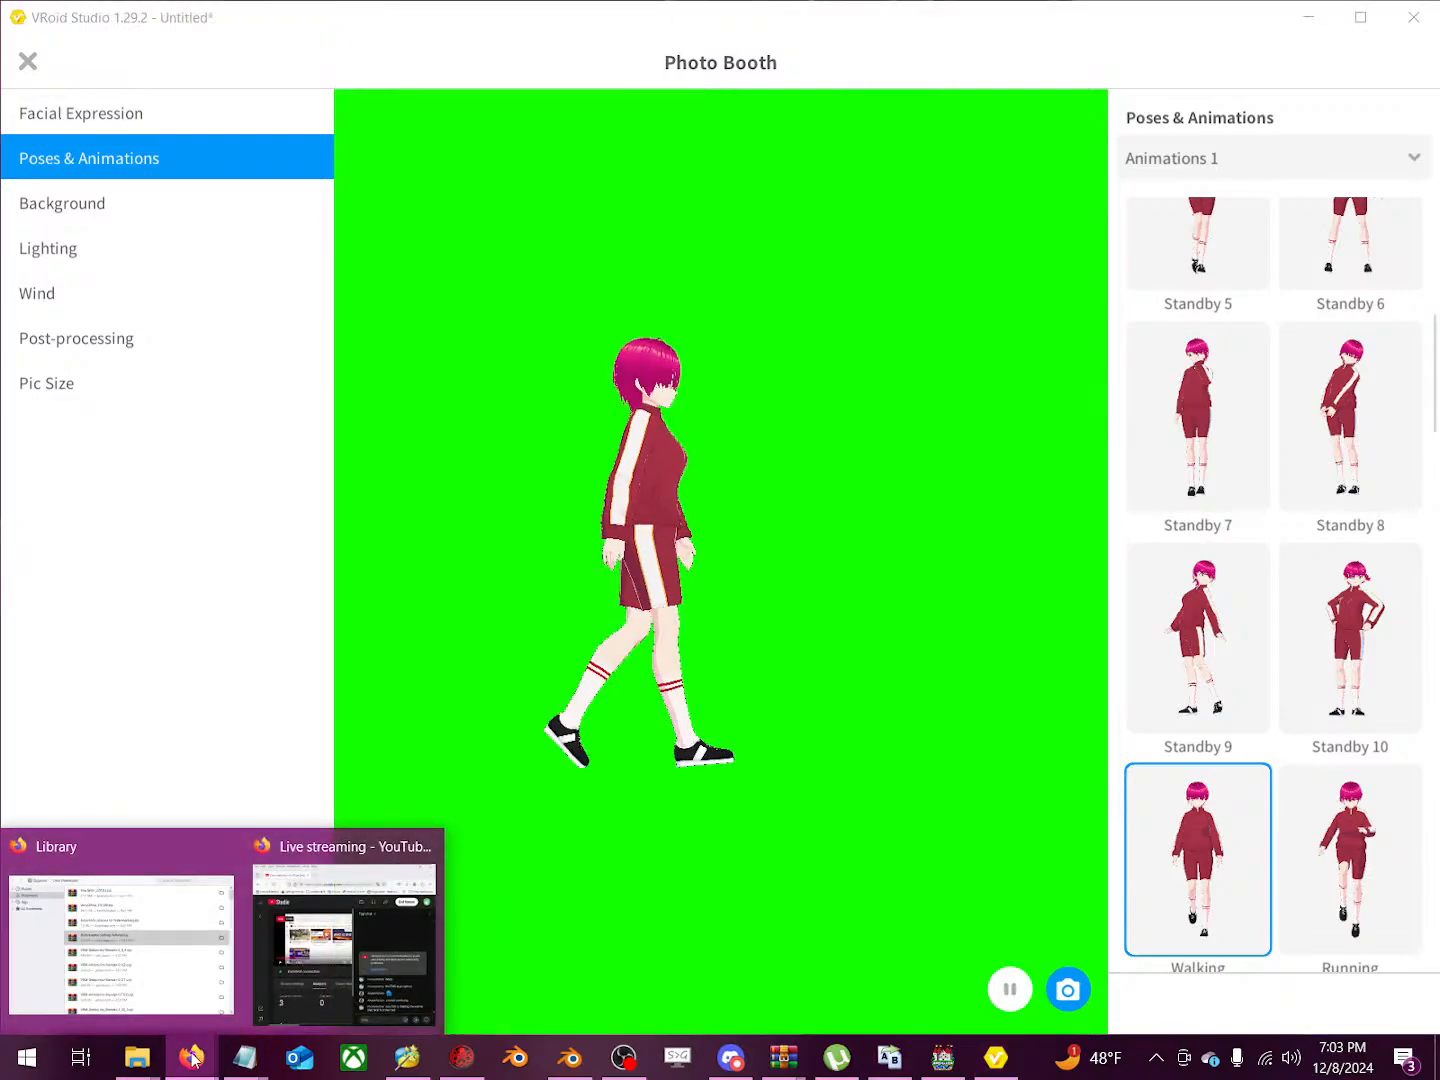
{"action": "left_click", "coordinate": [259, 972]}
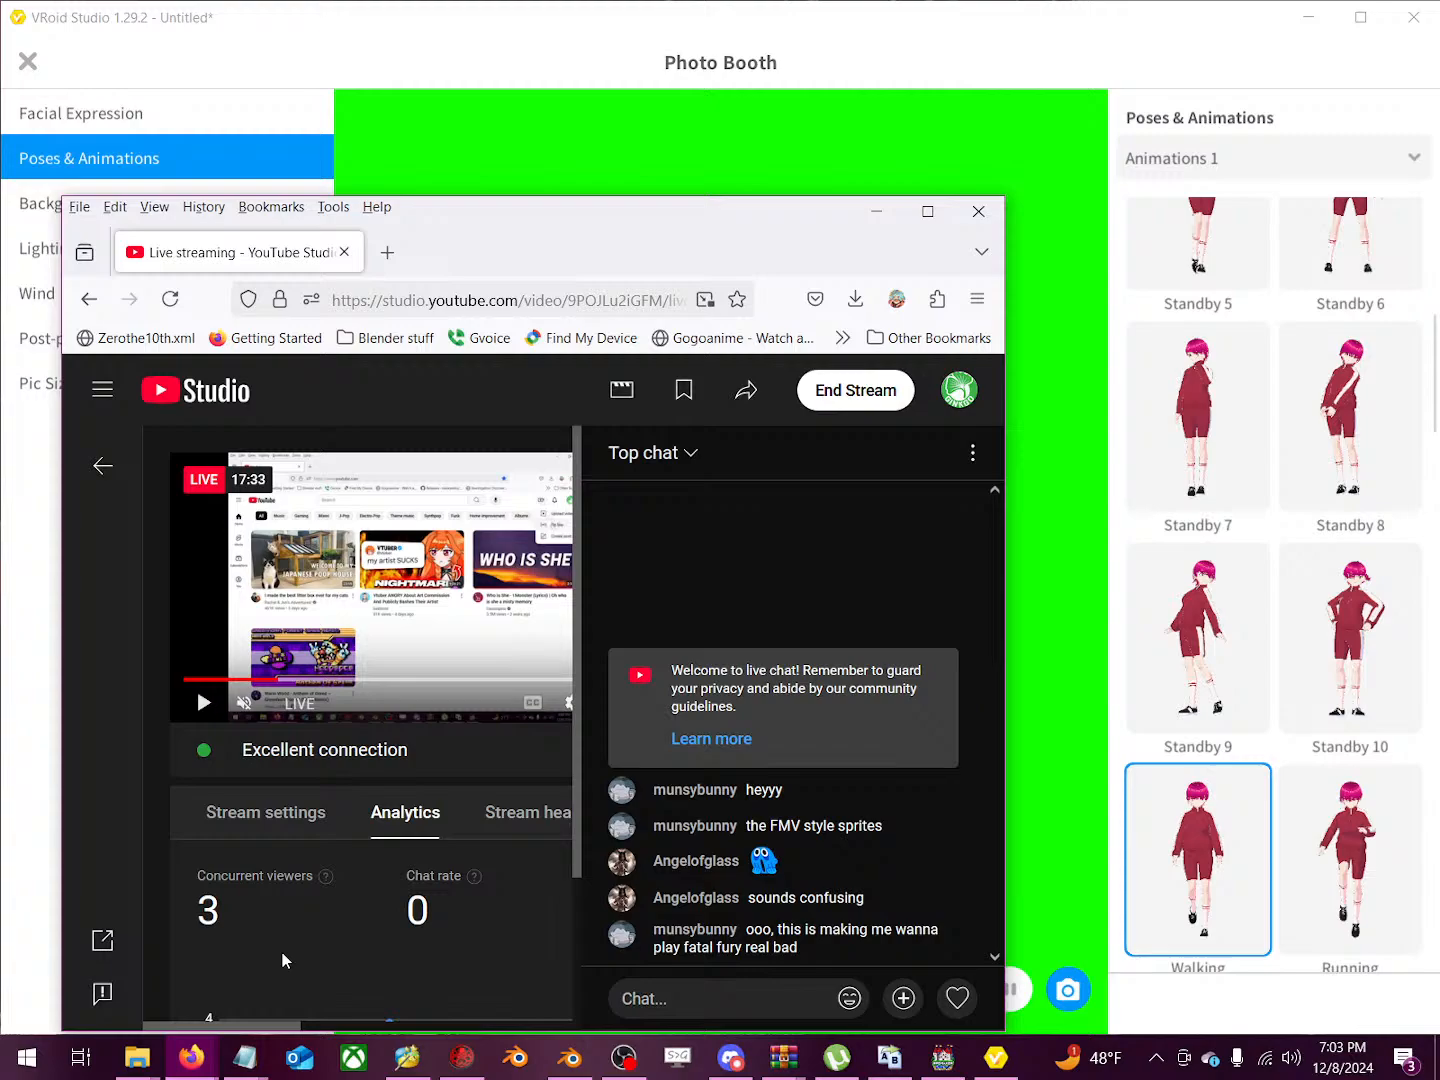
{"action": "left_click", "coordinate": [829, 41]}
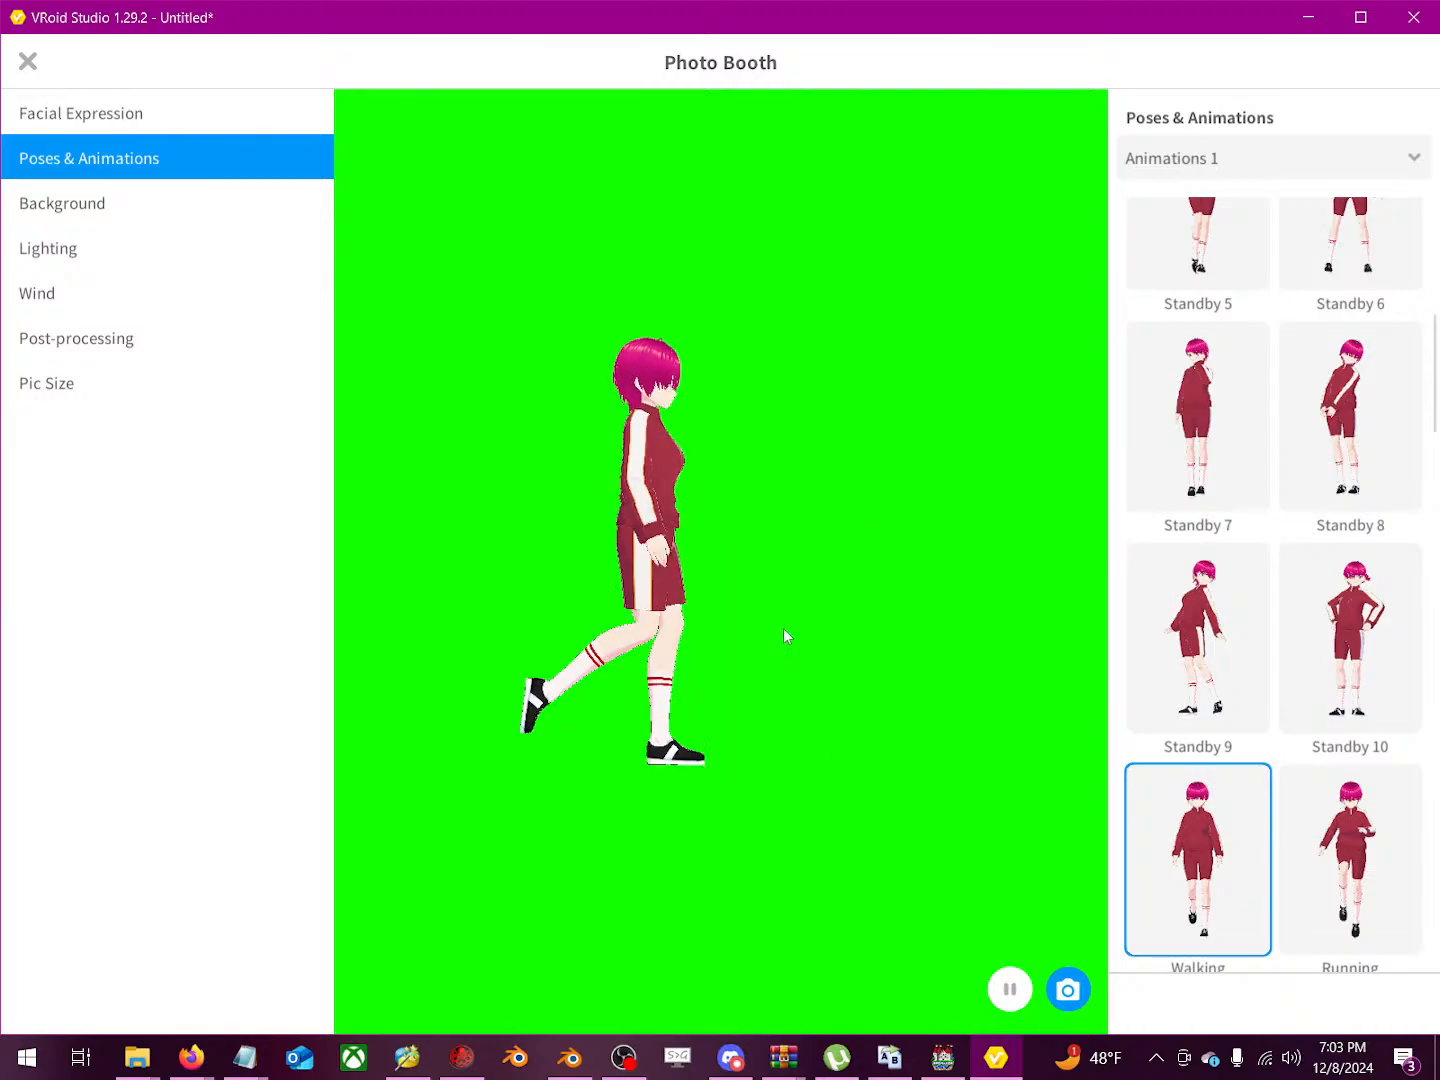
Step: Switch to ScreenToGif, place the screen recorder over the green area above the character, and record a brief test clip
{"action": "left_click", "coordinate": [679, 1057]}
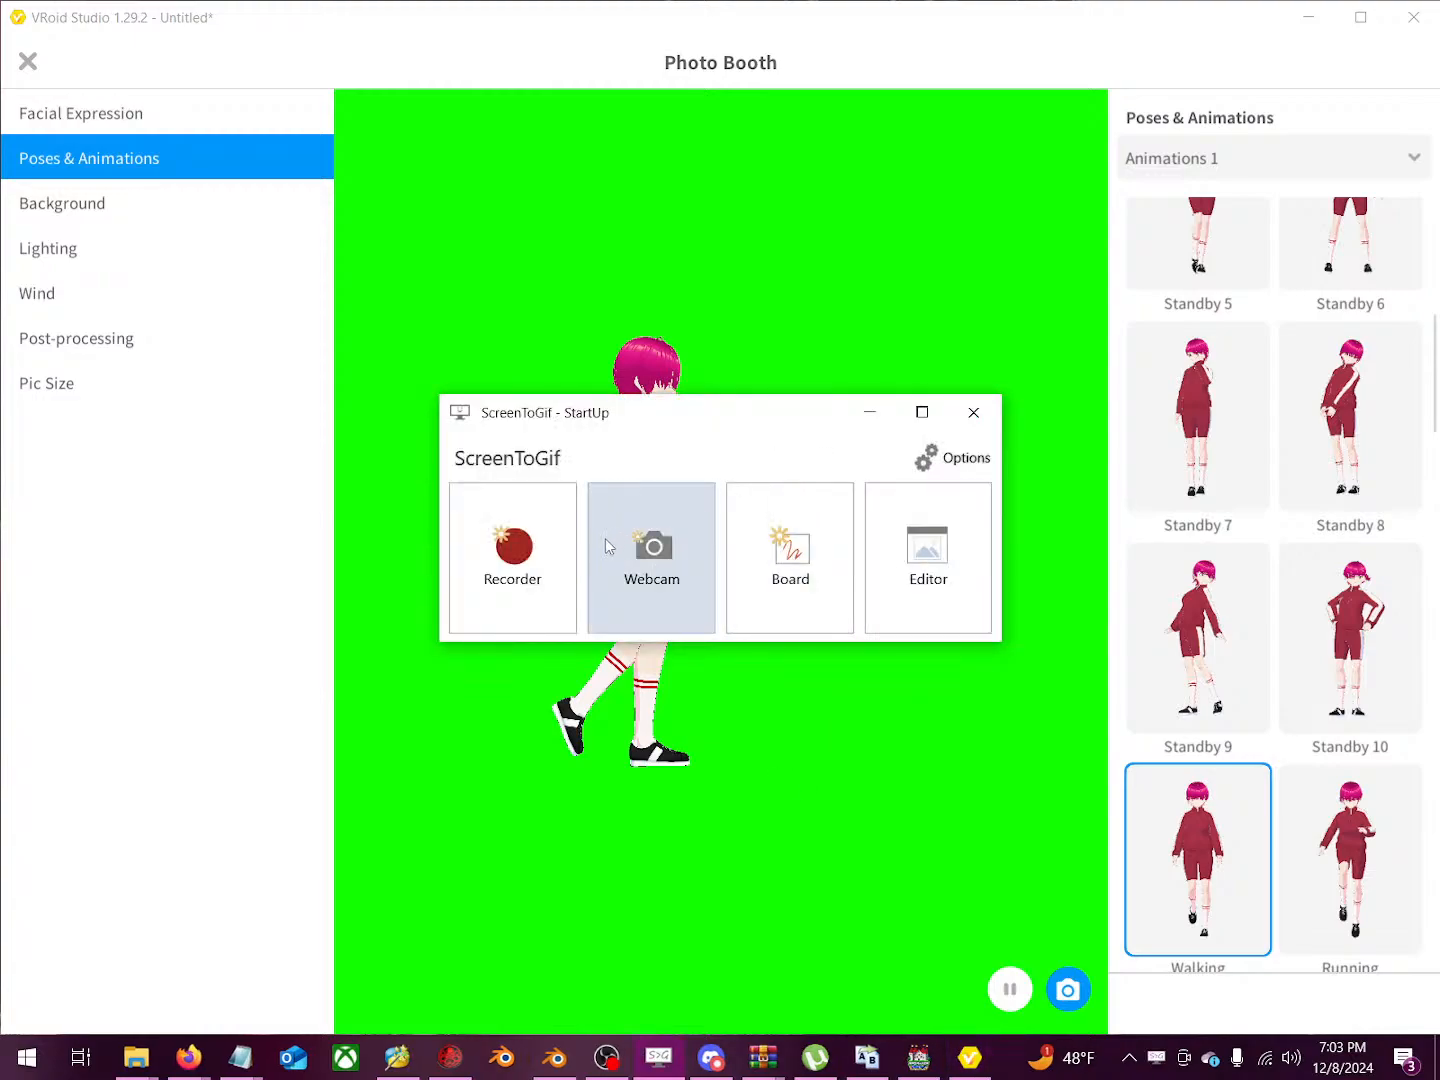
{"action": "left_click", "coordinate": [540, 619]}
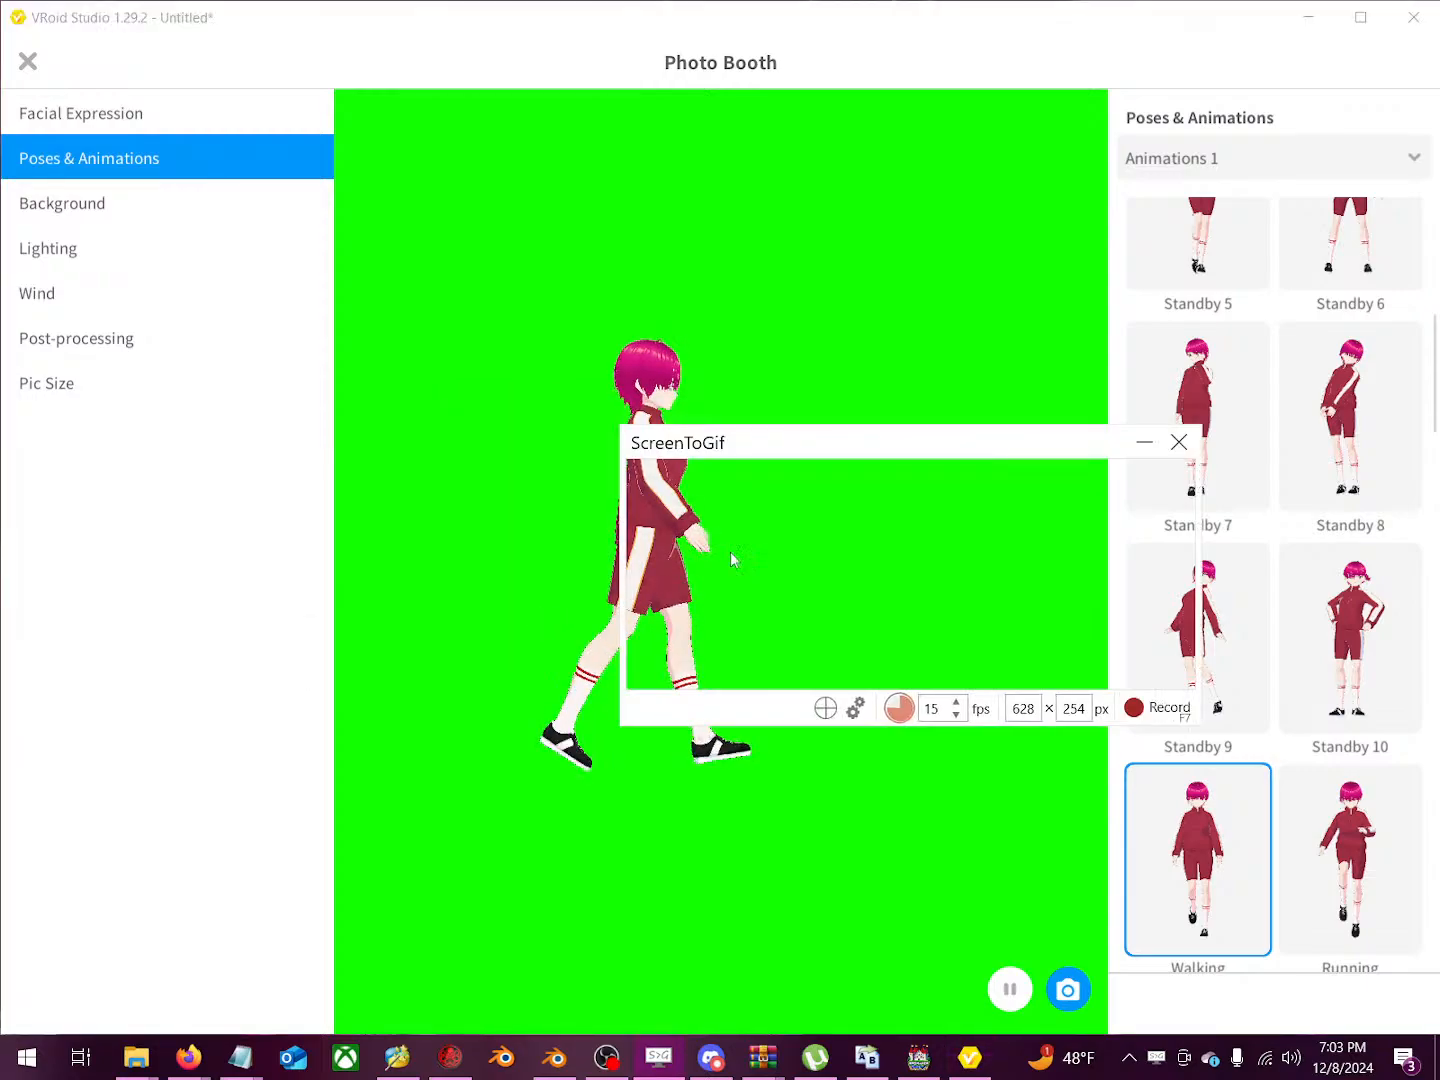
{"action": "left_click_drag", "start_coordinate": [888, 450], "coordinate": [681, 106]}
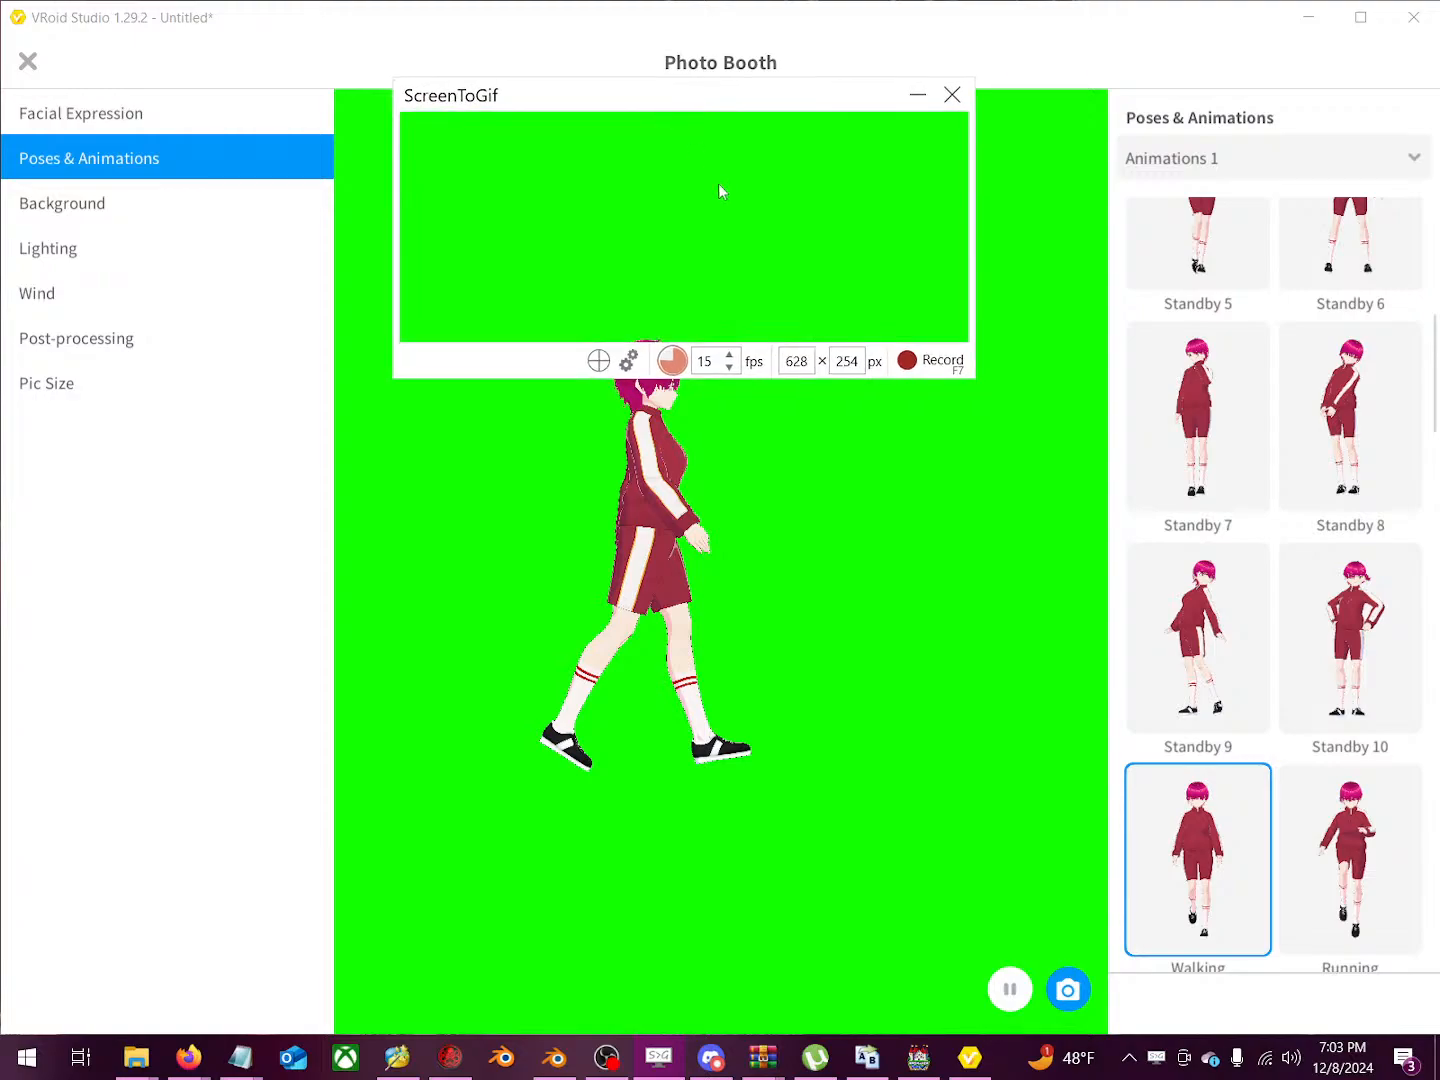
{"action": "left_click", "coordinate": [941, 362]}
{"action": "left_click", "coordinate": [935, 363]}
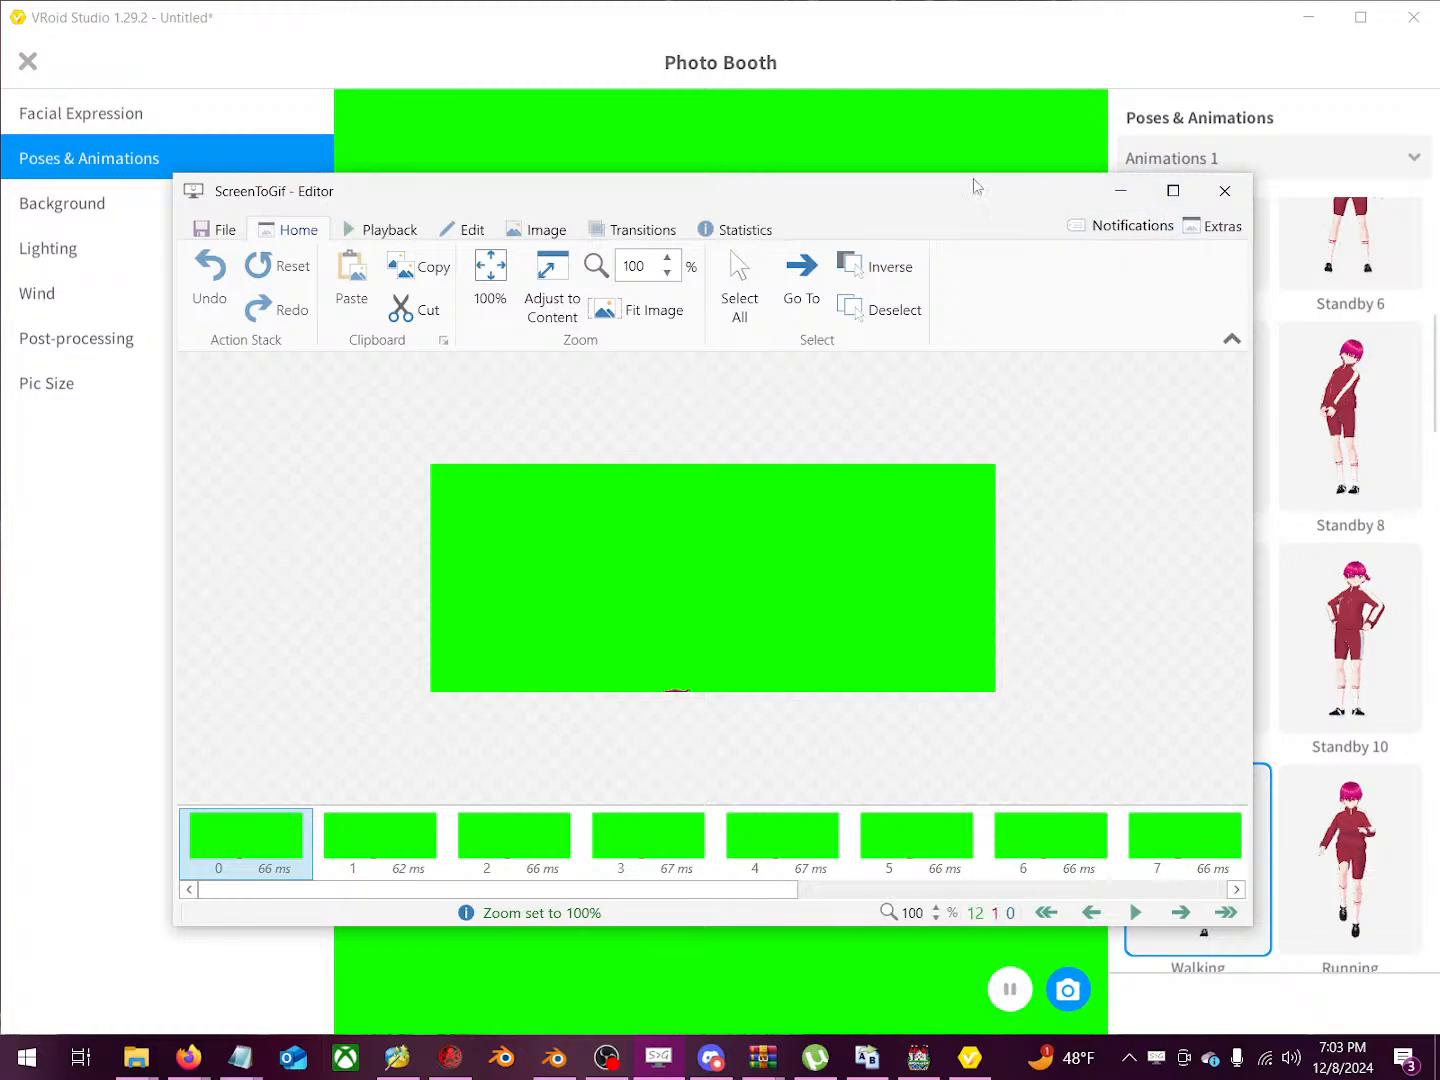
Step: Begin a new recording and enlarge the capture frame to about 759 × 810 px, positioned around the walking character
{"action": "left_click", "coordinate": [219, 230]}
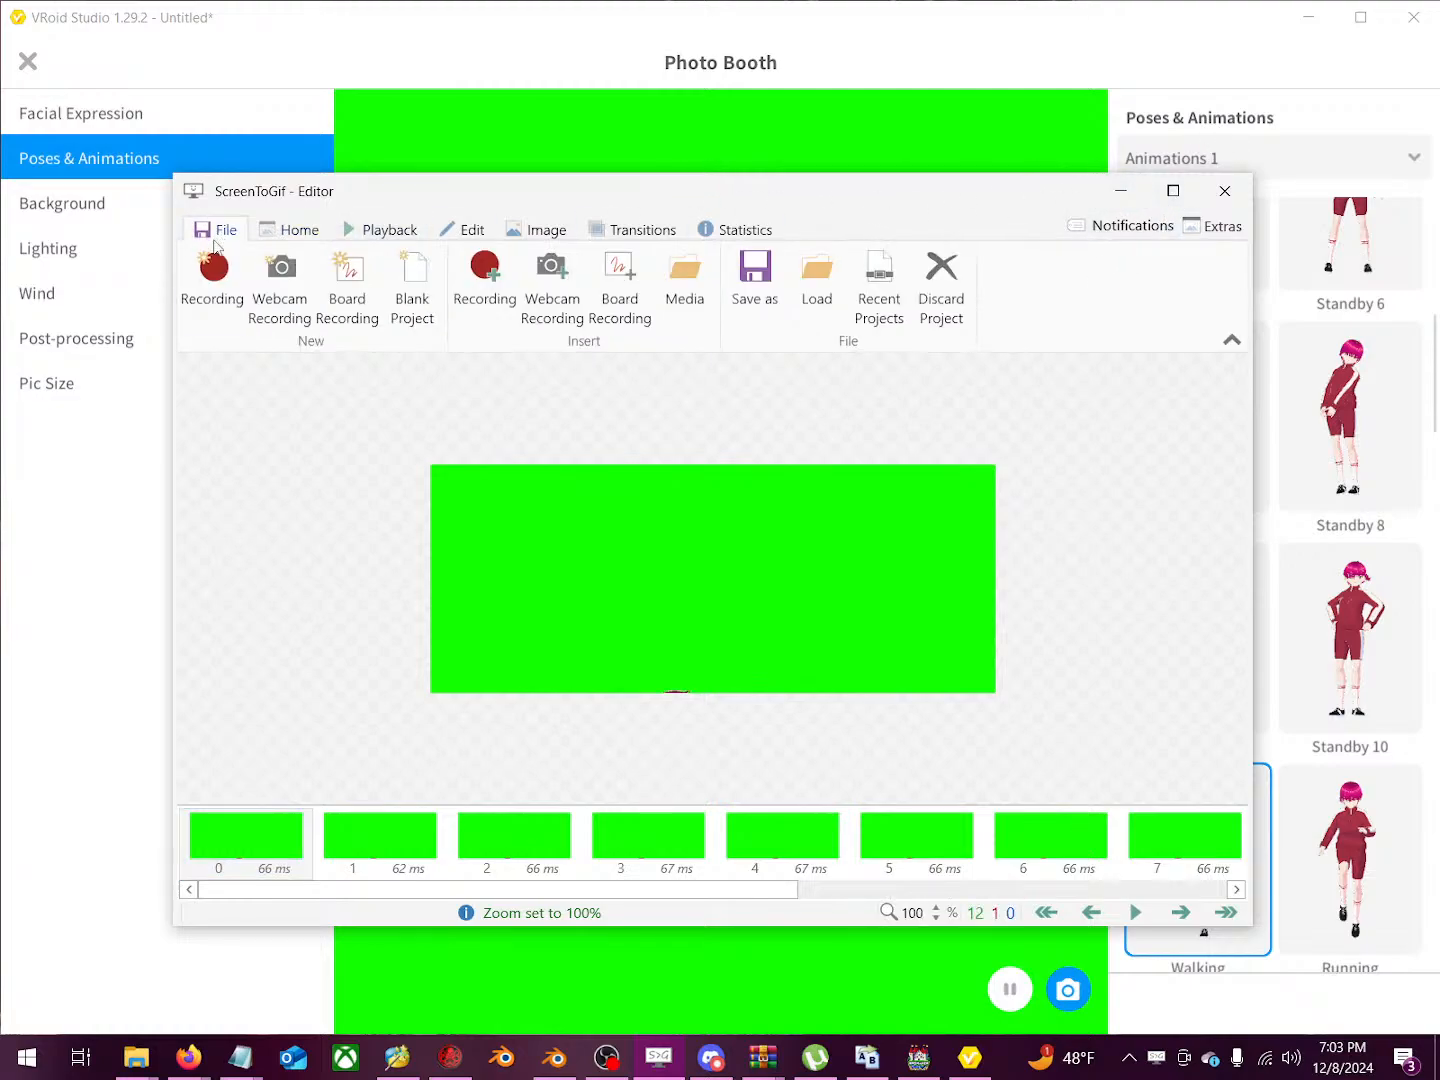
{"action": "left_click", "coordinate": [237, 268]}
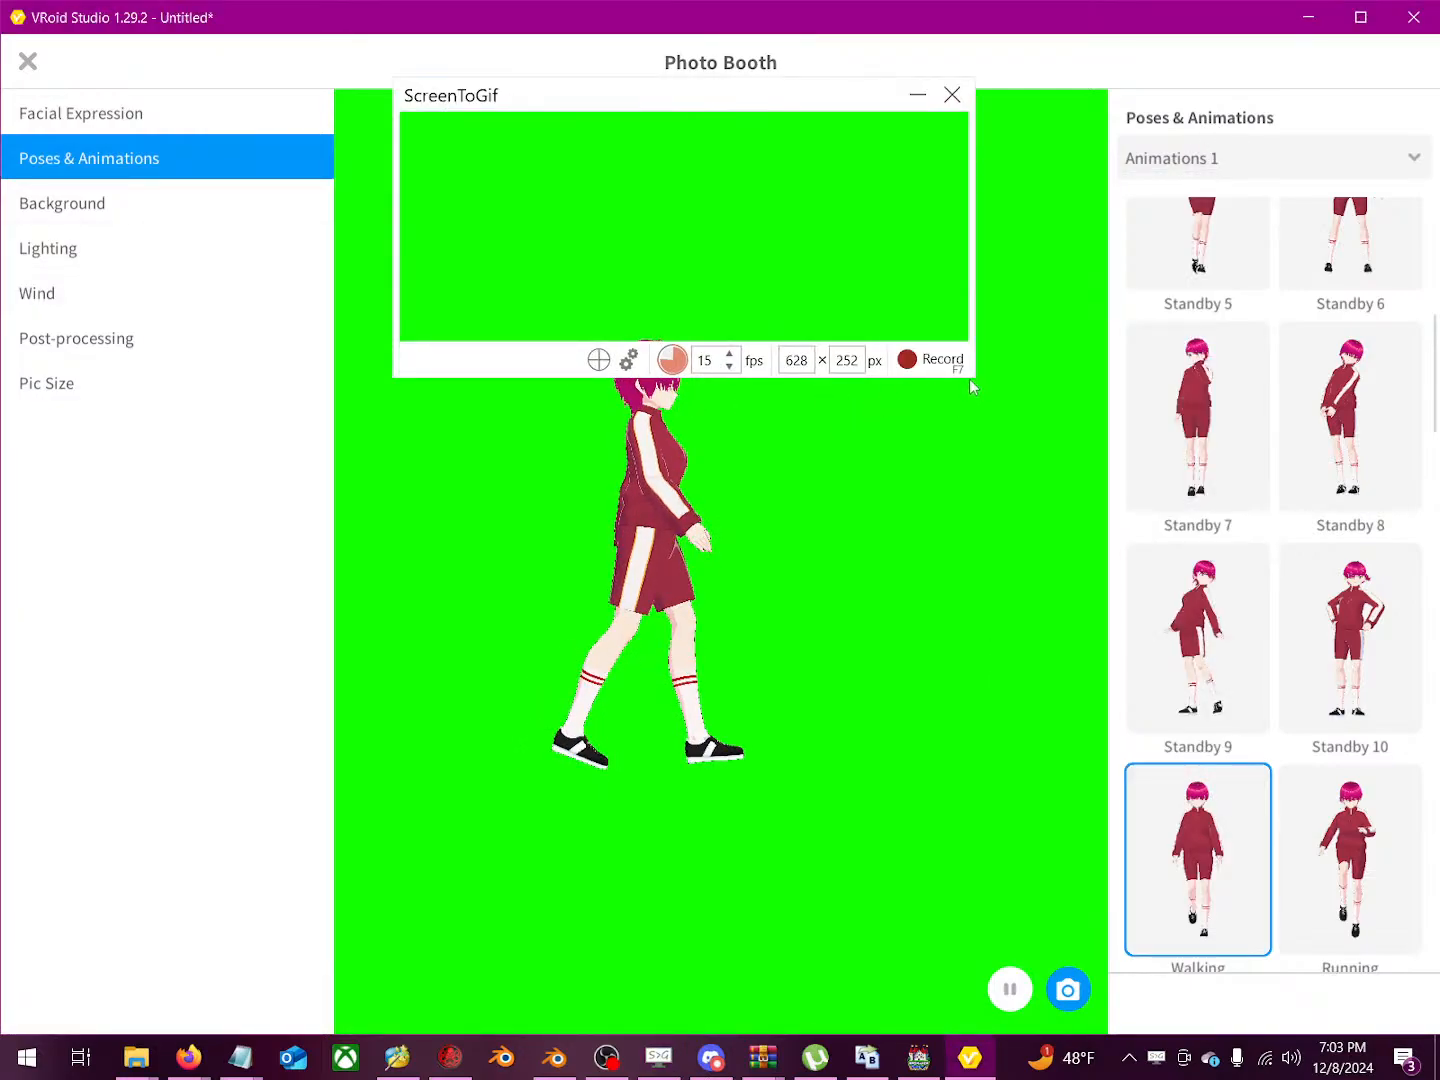
{"action": "left_click_drag", "start_coordinate": [971, 375], "coordinate": [1095, 881]}
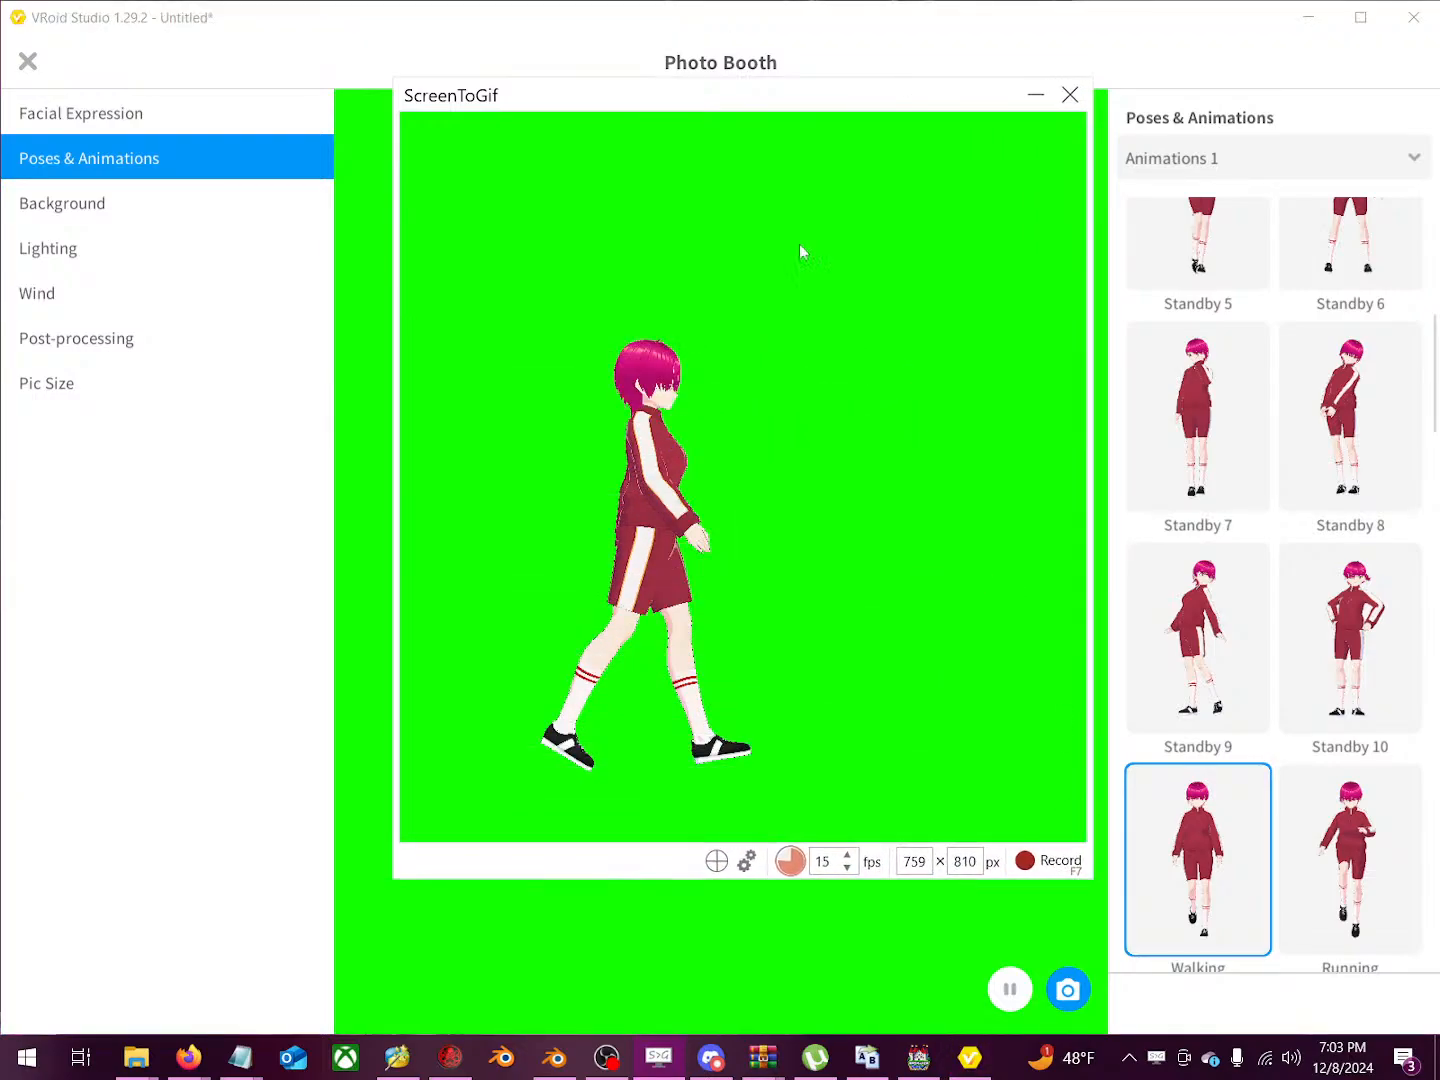
{"action": "left_click_drag", "start_coordinate": [660, 95], "coordinate": [634, 106]}
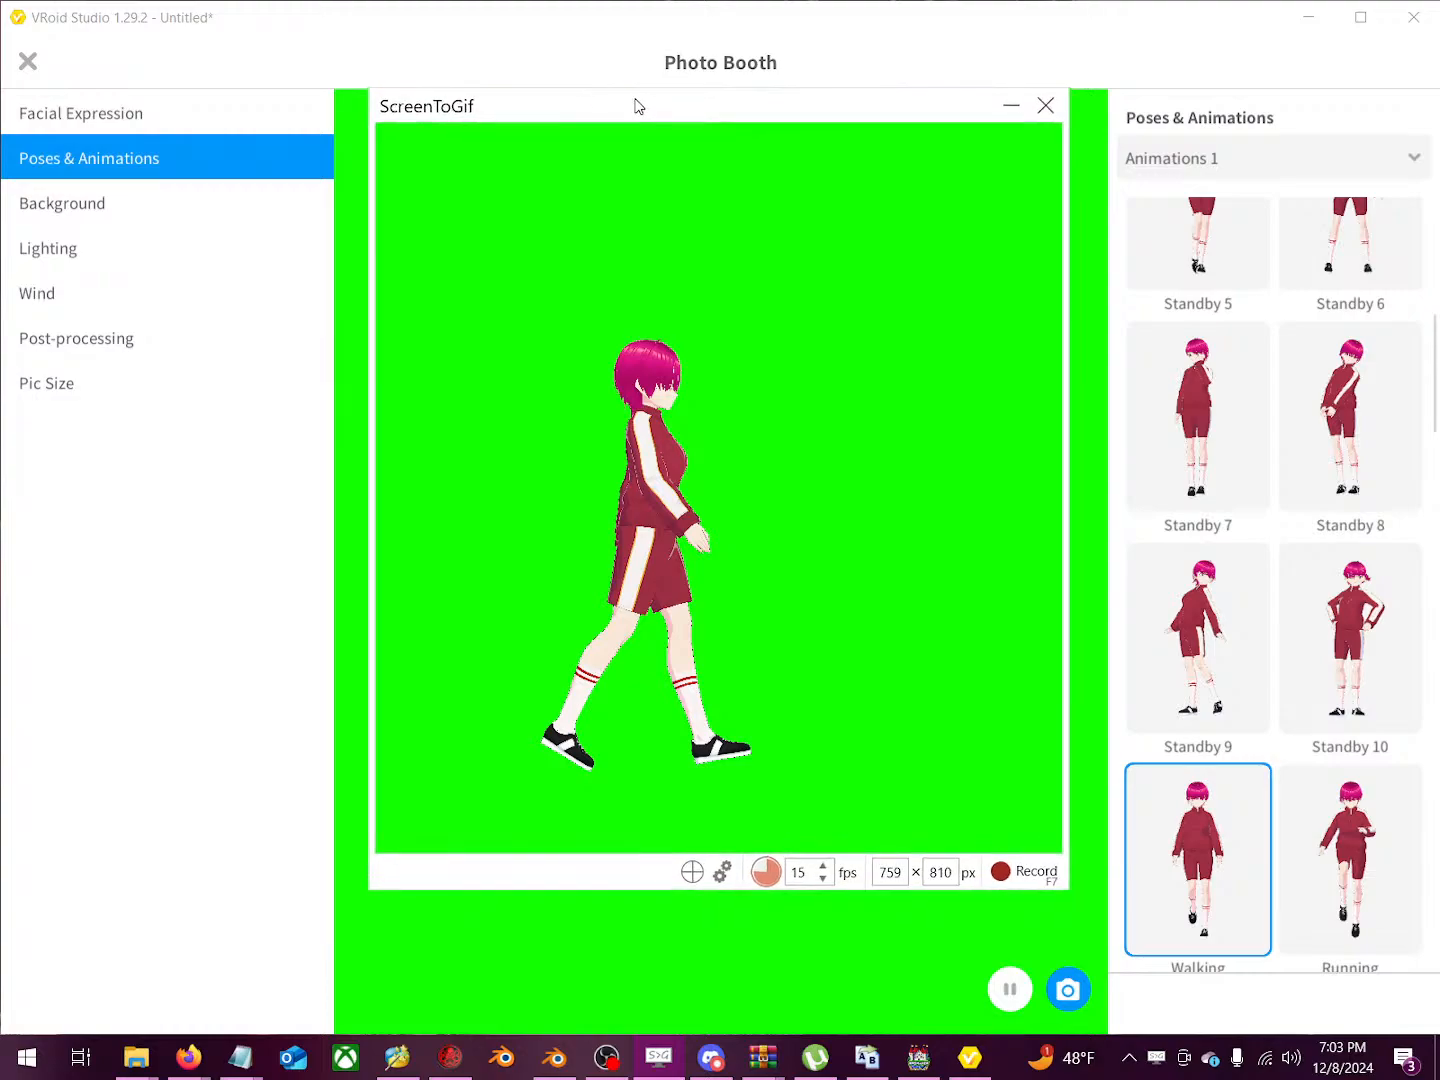
Step: Switch VRoid Studio to the Animations 2 set and check whether the Deadly Blow jump fits the capture frame
{"action": "left_click", "coordinate": [1103, 950]}
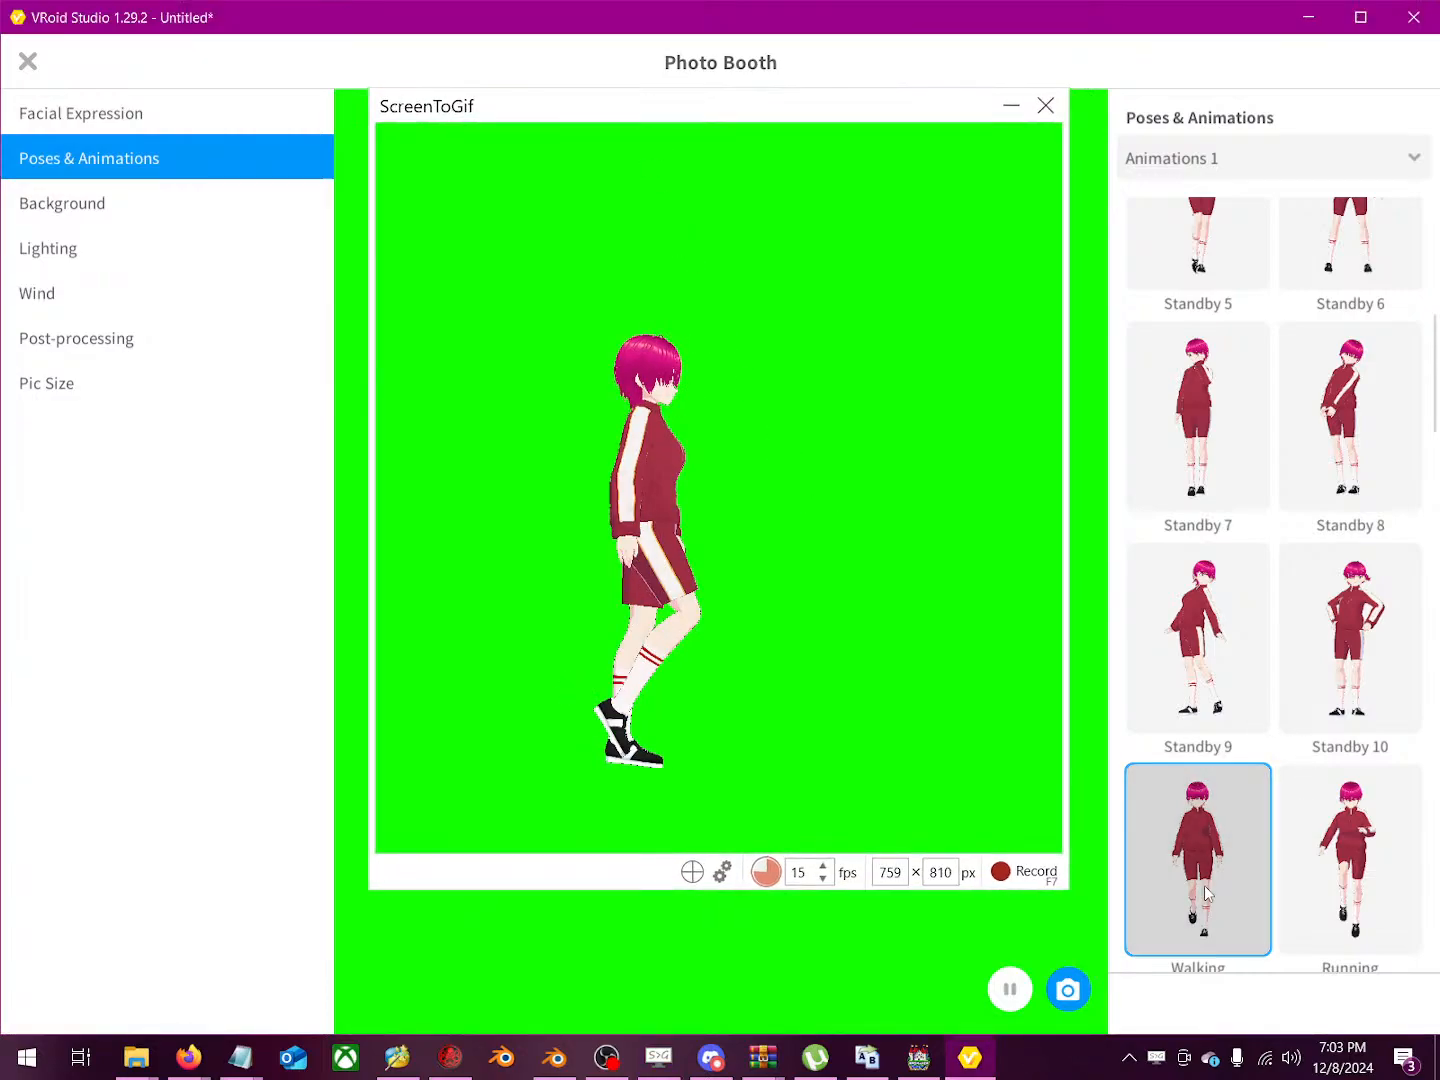
{"action": "scroll", "coordinate": [1260, 560], "scroll_direction": "up", "scroll_amount": 4}
{"action": "scroll", "coordinate": [1275, 572], "scroll_direction": "up", "scroll_amount": 2}
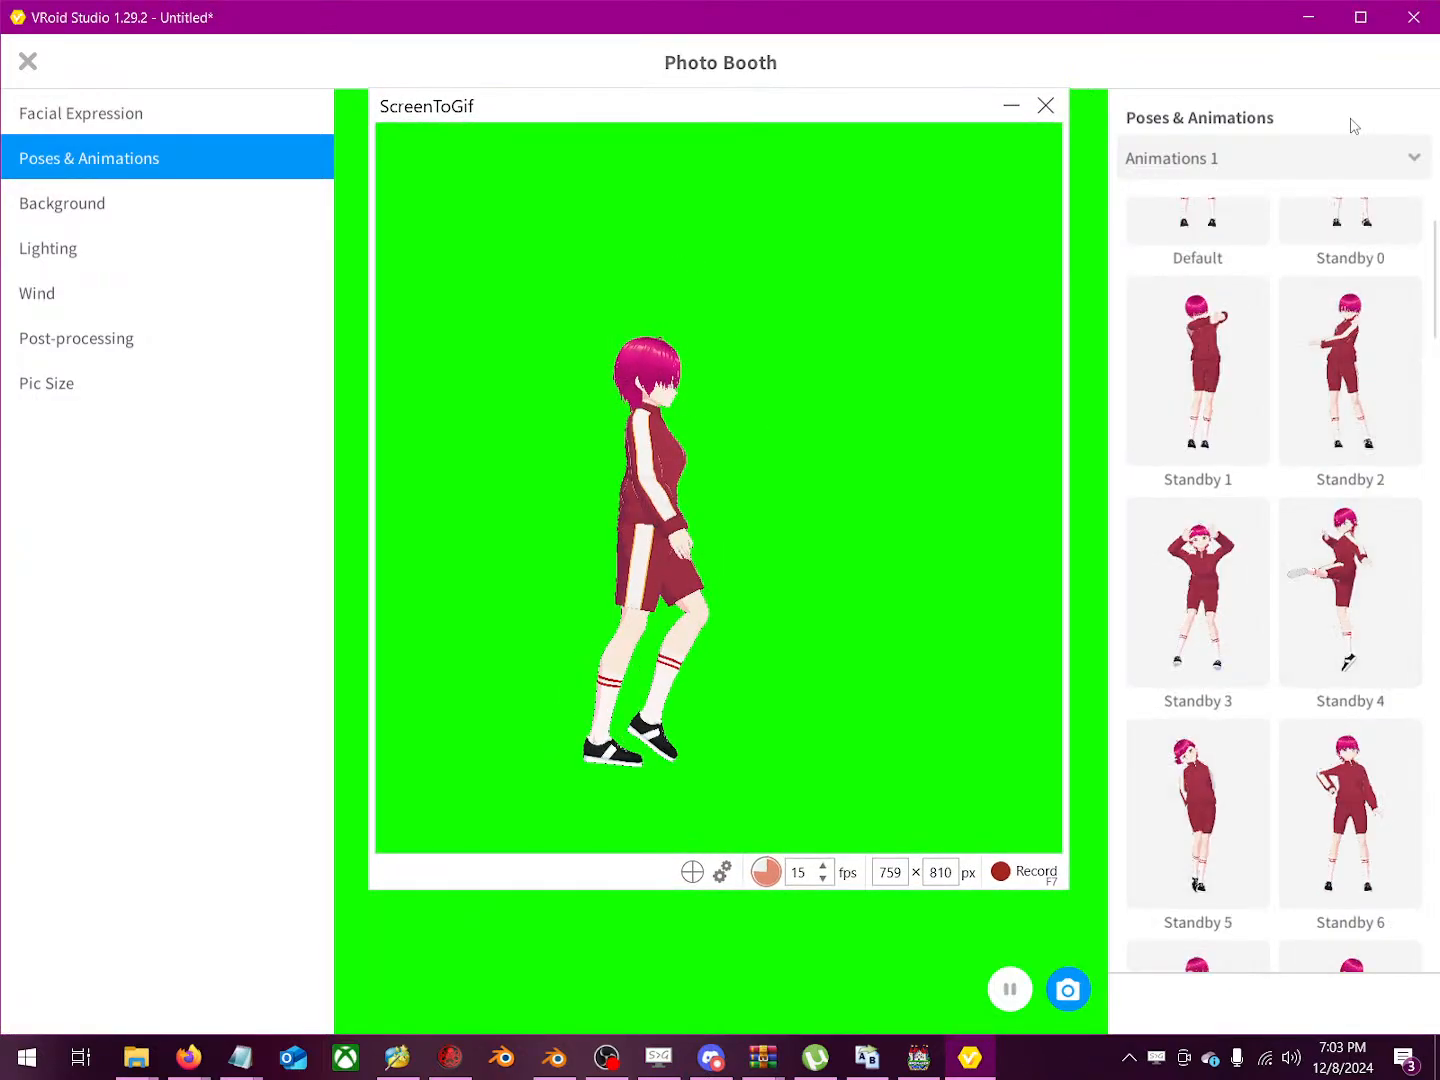
{"action": "left_click", "coordinate": [1273, 157]}
{"action": "left_click", "coordinate": [1225, 265]}
{"action": "scroll", "coordinate": [1240, 487], "scroll_direction": "down", "scroll_amount": 4}
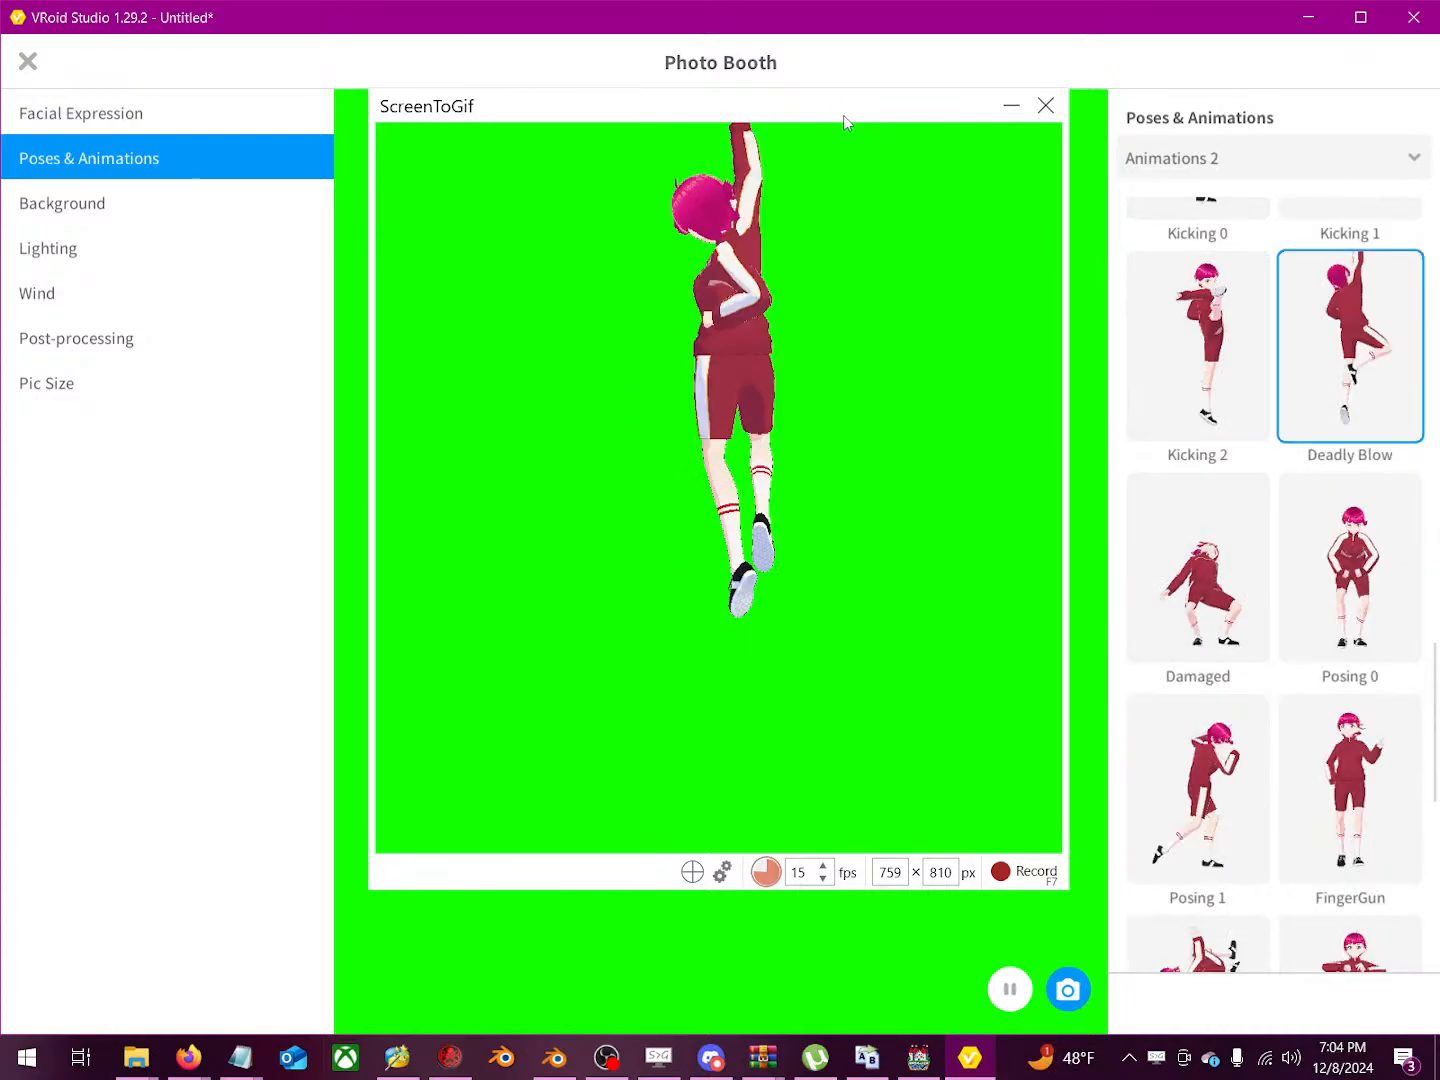
Step: Raise the capture frame and widen it to about 799 × 808 px so it covers the full Deadly Blow motion
{"action": "mouse_move", "coordinate": [841, 112]}
{"action": "left_mouse_down"}
{"action": "mouse_move", "coordinate": [842, 69]}
{"action": "mouse_move", "coordinate": [835, 89]}
{"action": "left_mouse_up"}
{"action": "left_click", "coordinate": [1077, 453]}
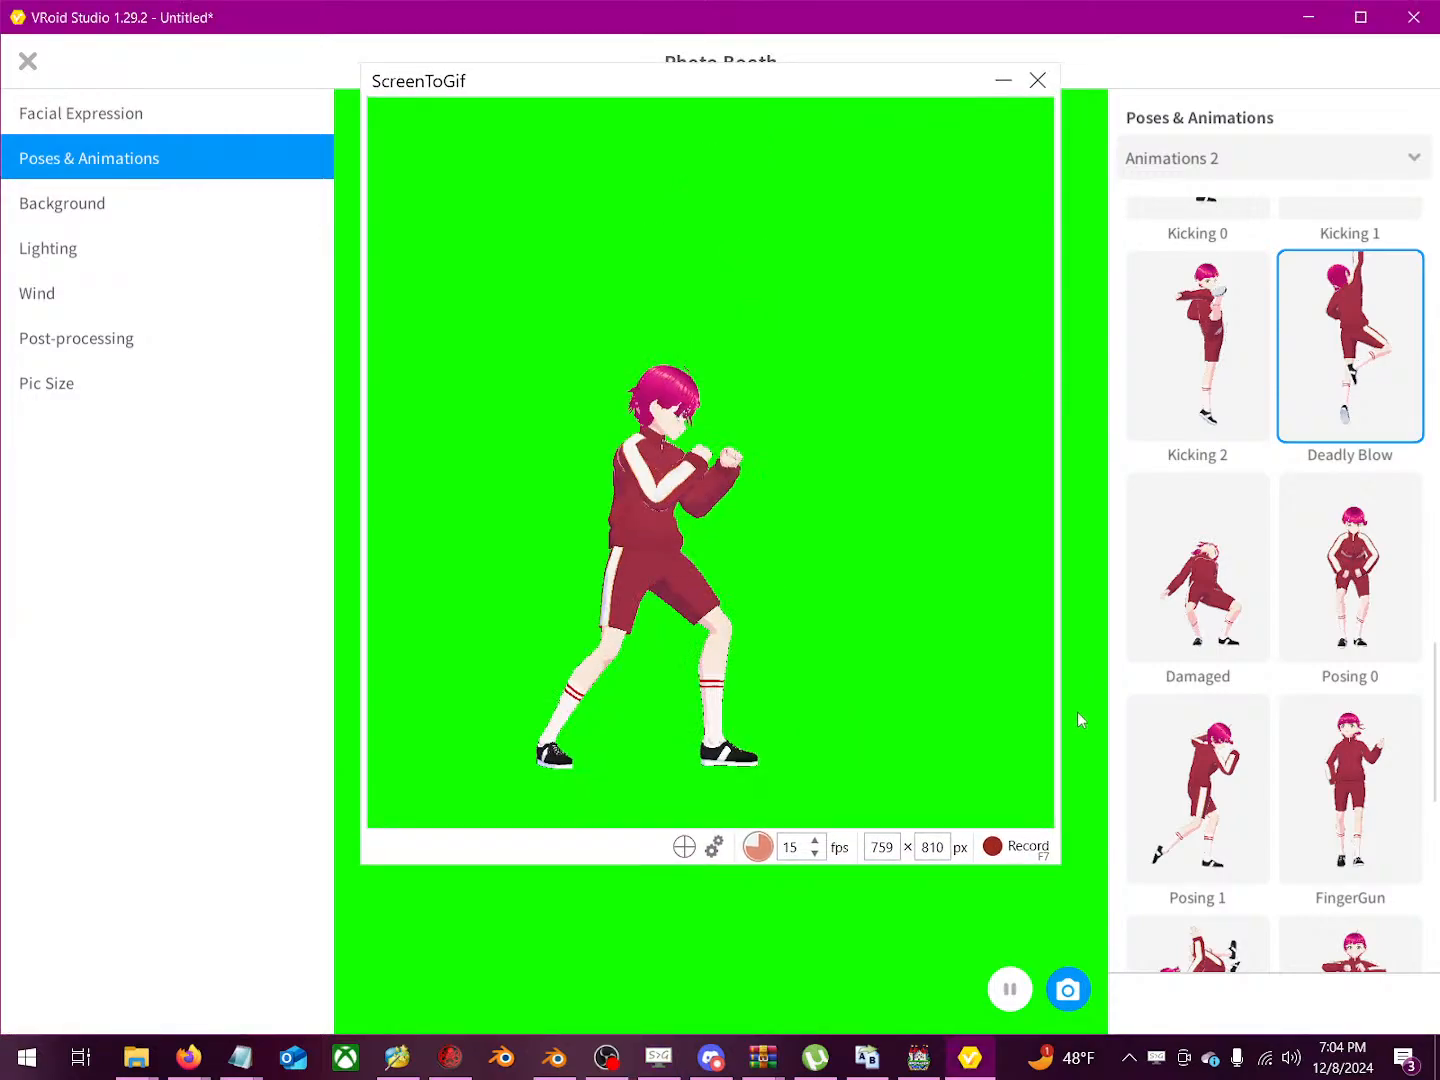
{"action": "left_click", "coordinate": [1060, 862]}
{"action": "left_click_drag", "start_coordinate": [1060, 862], "coordinate": [1098, 866]}
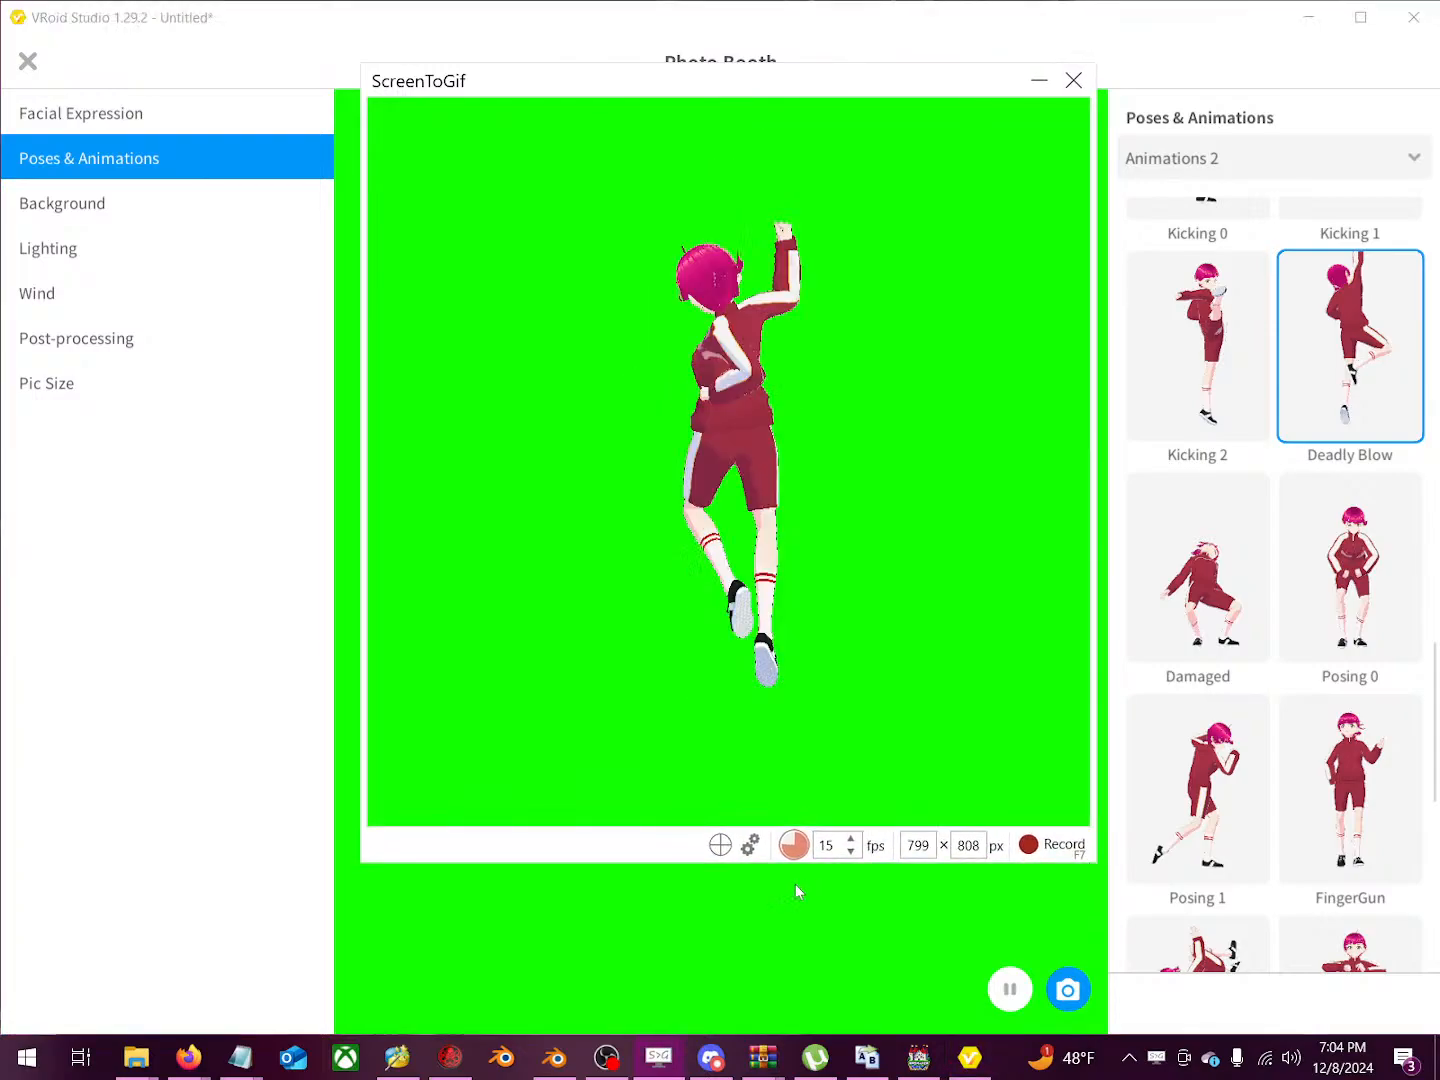
{"action": "left_click", "coordinate": [771, 935]}
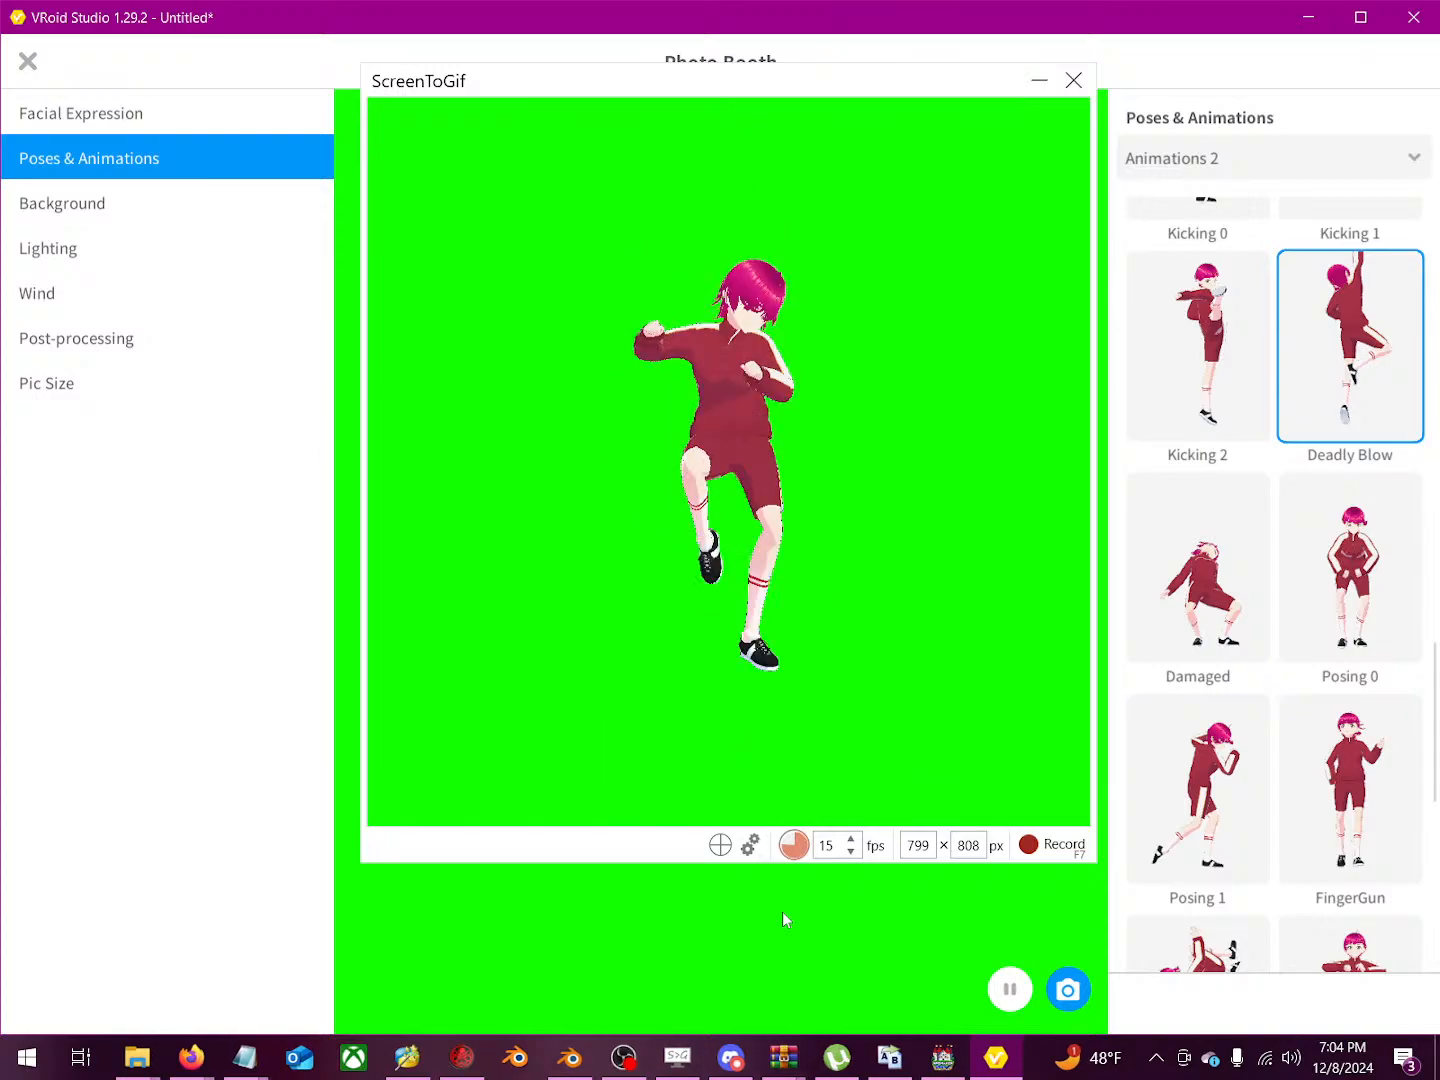
Step: Record about 25 seconds of the Walking animation from the Animations 1 set, keeping the previous project instead of discarding it
{"action": "left_click", "coordinate": [1284, 170]}
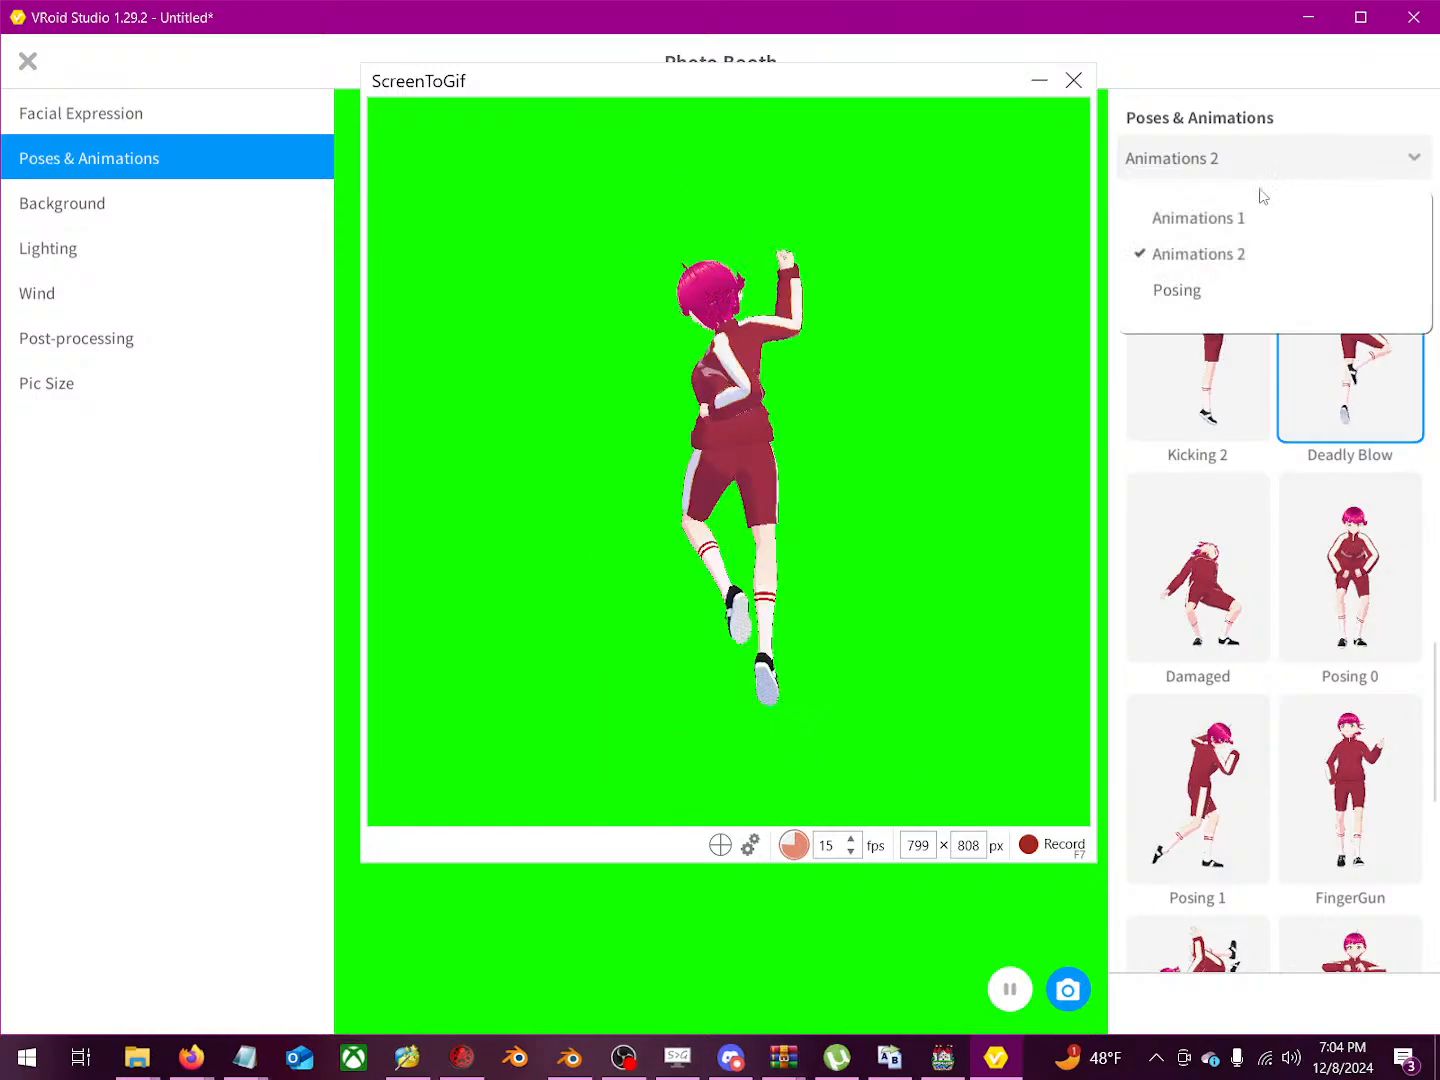
{"action": "left_click", "coordinate": [1245, 217]}
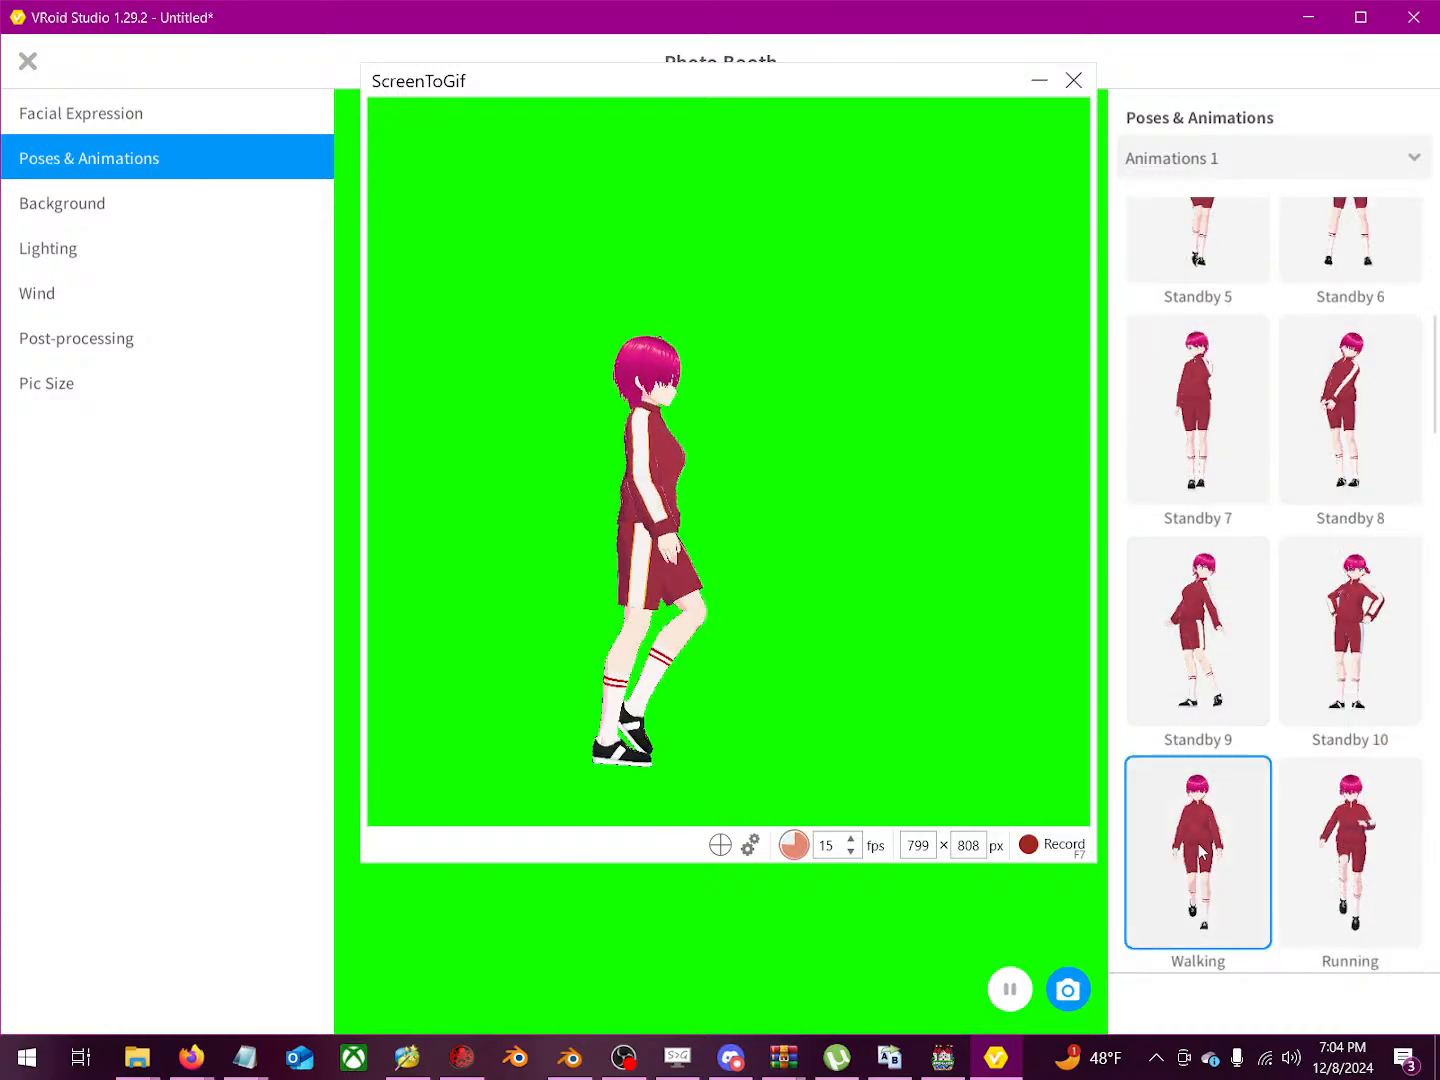
{"action": "left_click", "coordinate": [1054, 849]}
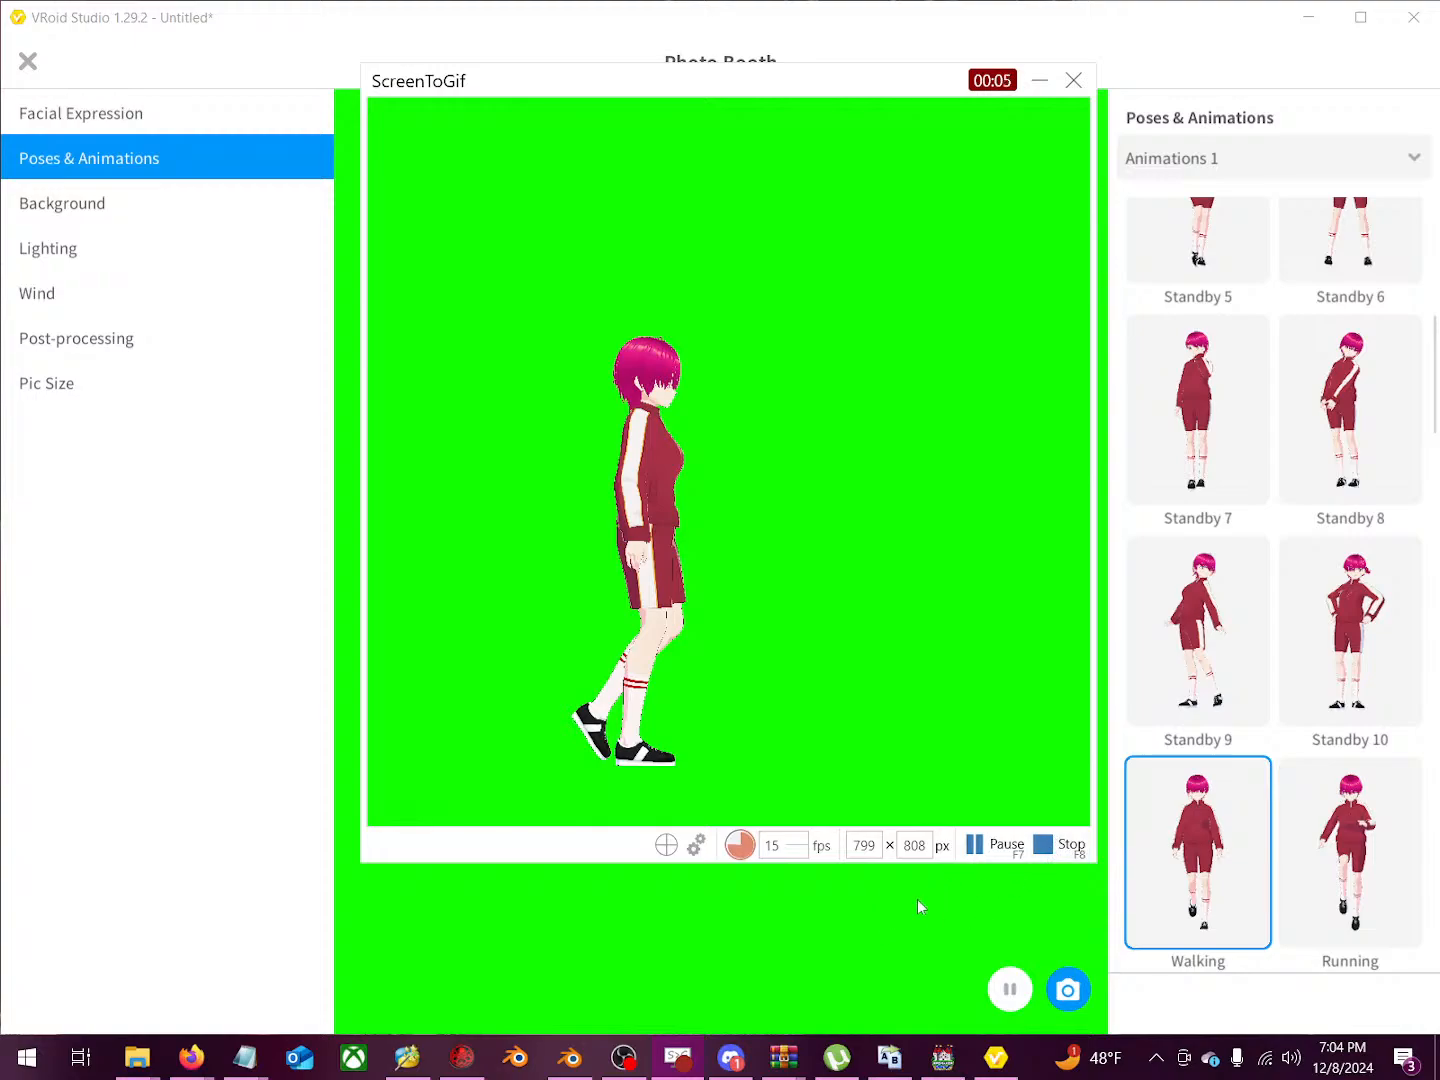
{"action": "left_click", "coordinate": [895, 930]}
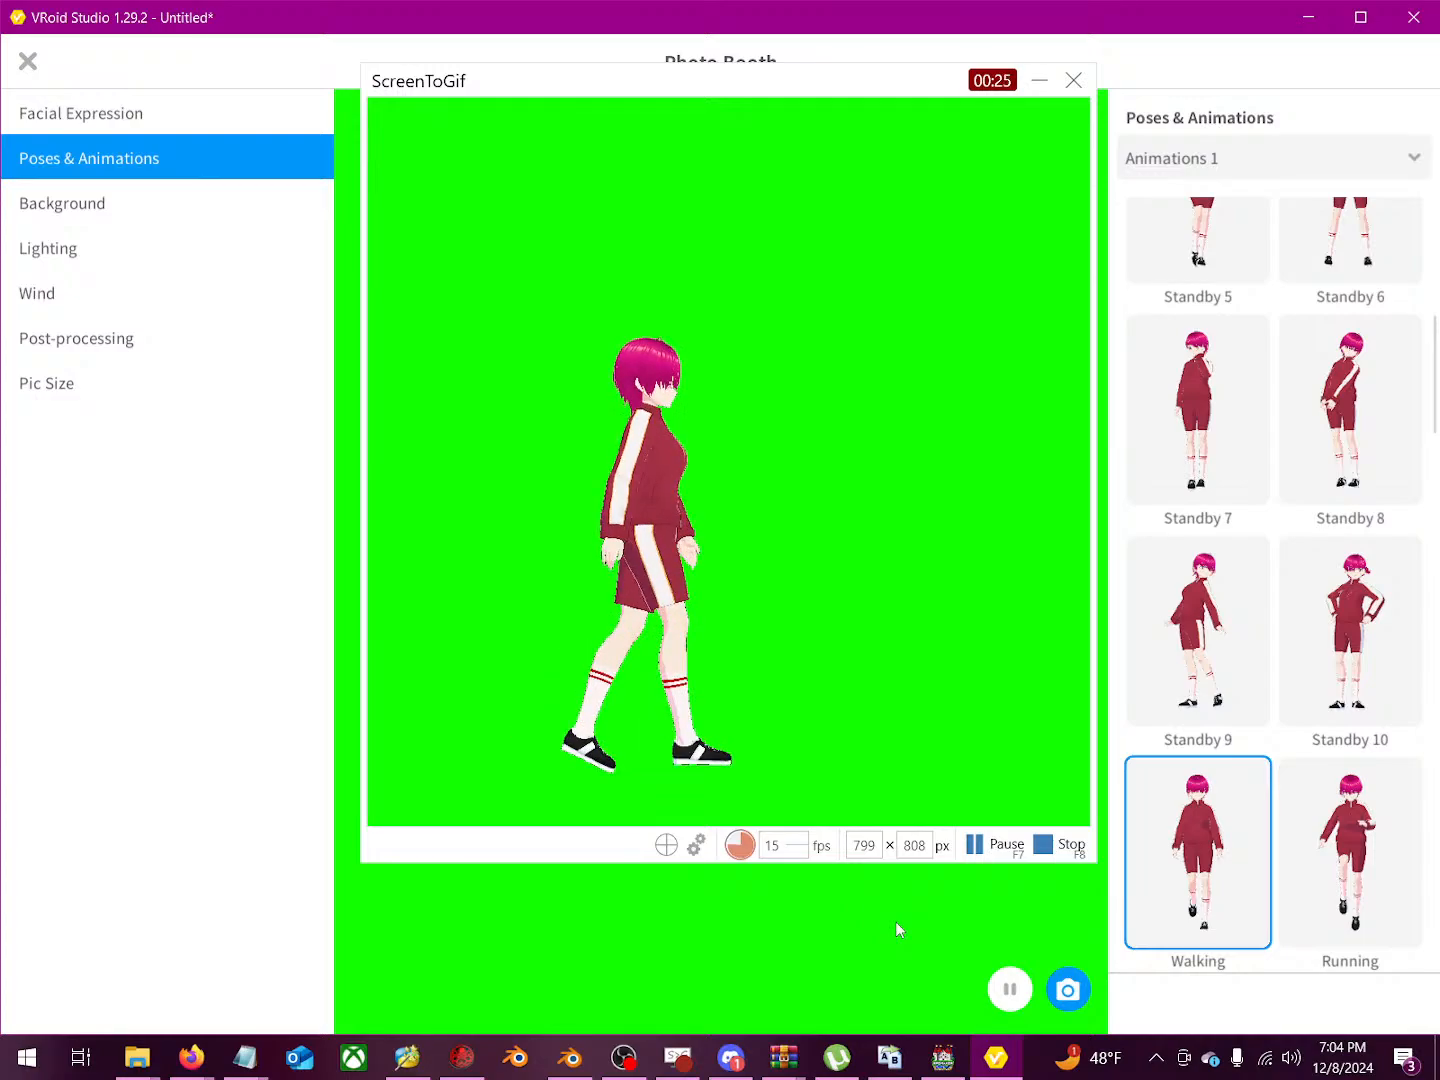
{"action": "left_click", "coordinate": [1070, 848]}
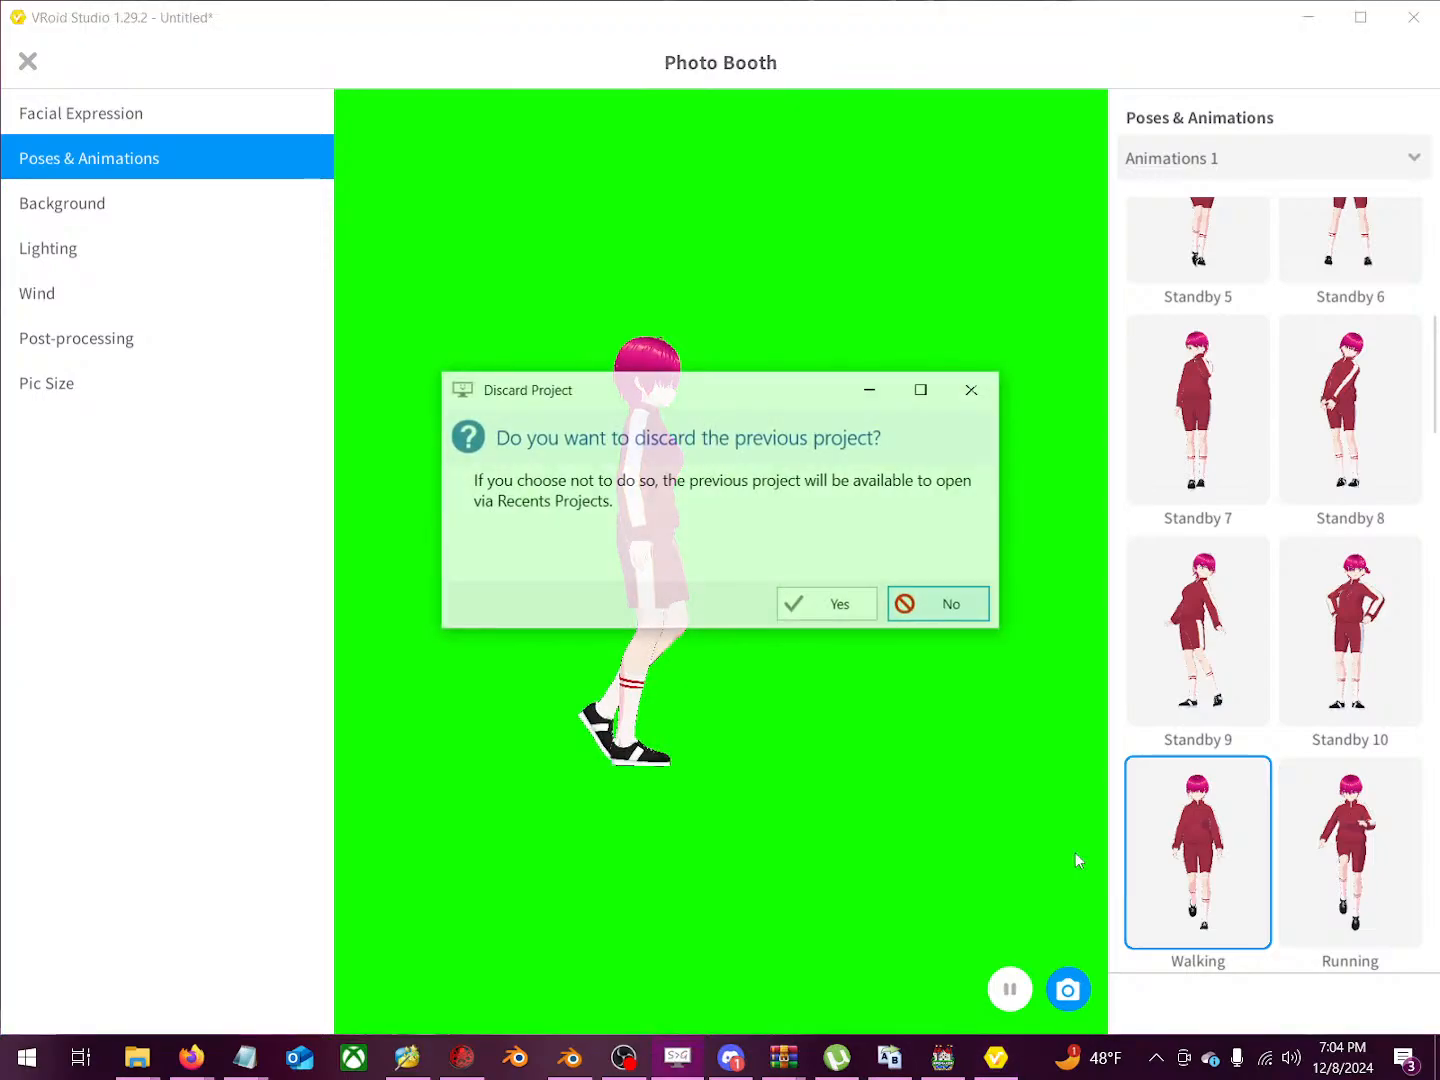
{"action": "left_click", "coordinate": [953, 606]}
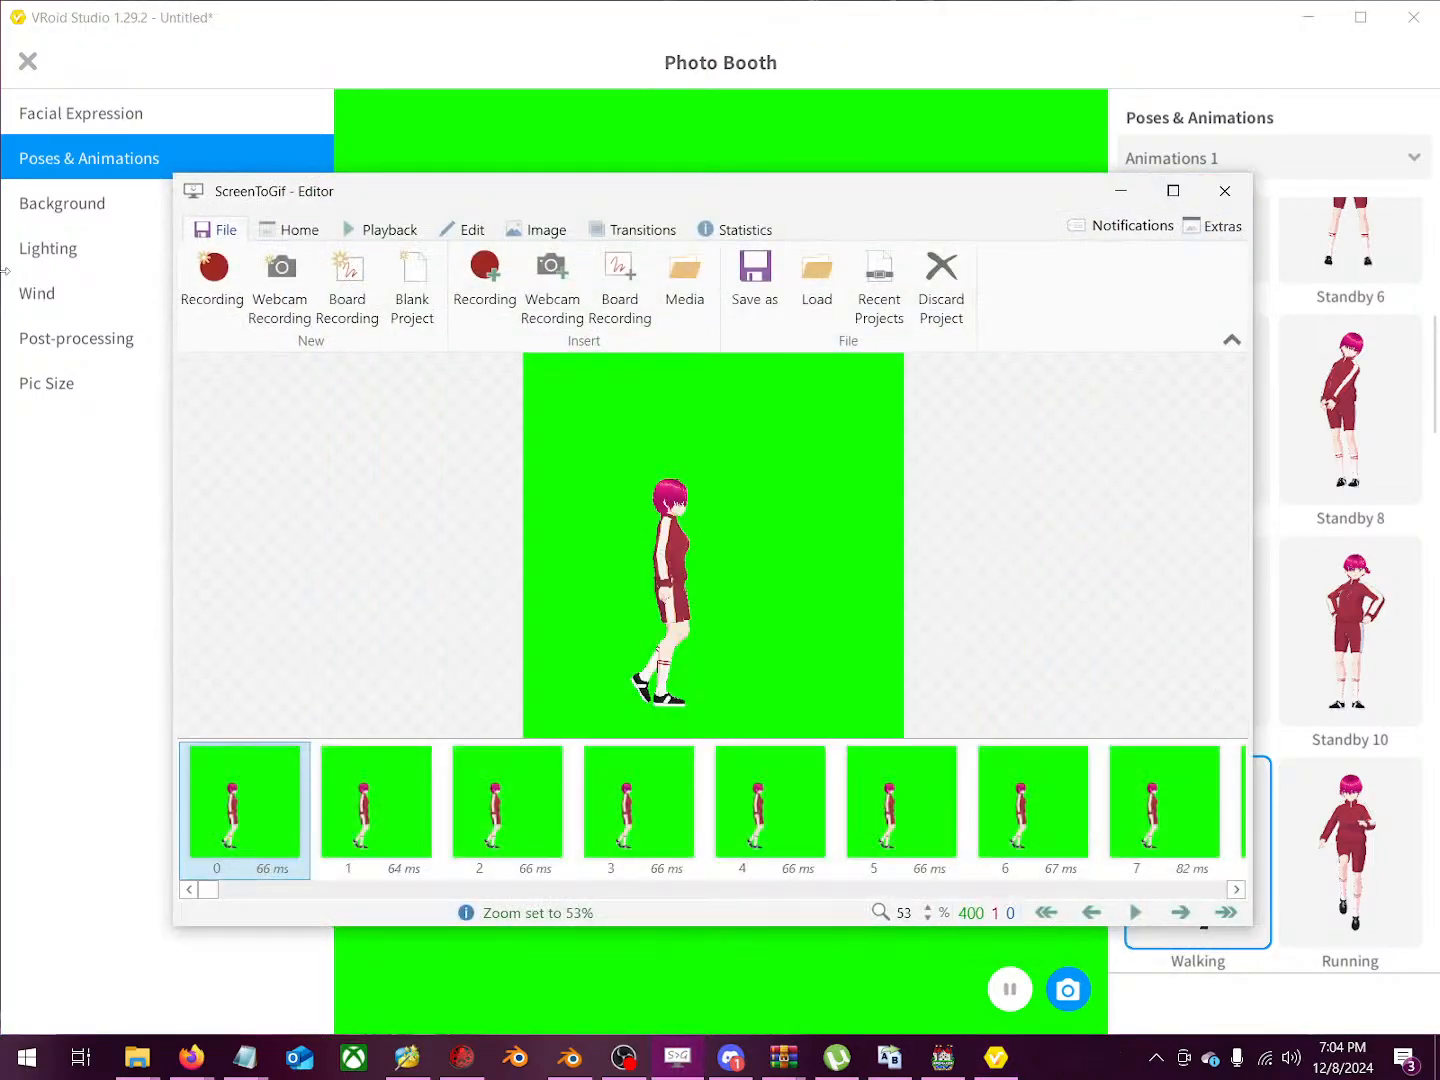
Step: Record about 8 seconds of the Walking animation at 30 fps in a new recording, discarding the previous project
{"action": "left_click", "coordinate": [219, 283]}
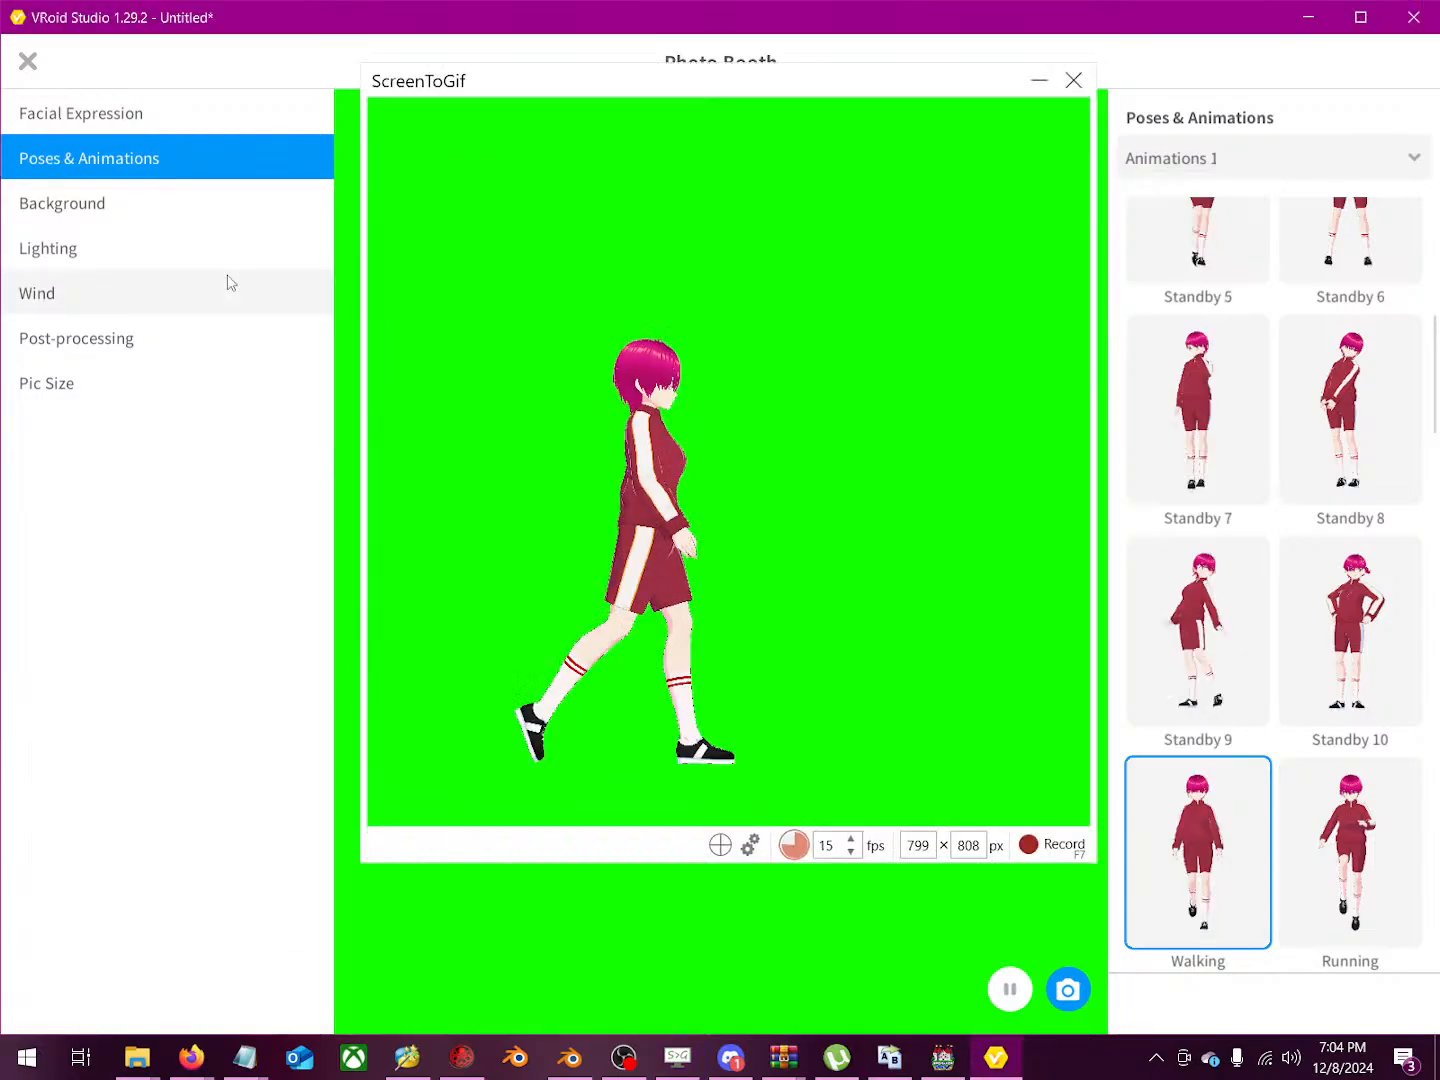
{"action": "double_click", "coordinate": [837, 846]}
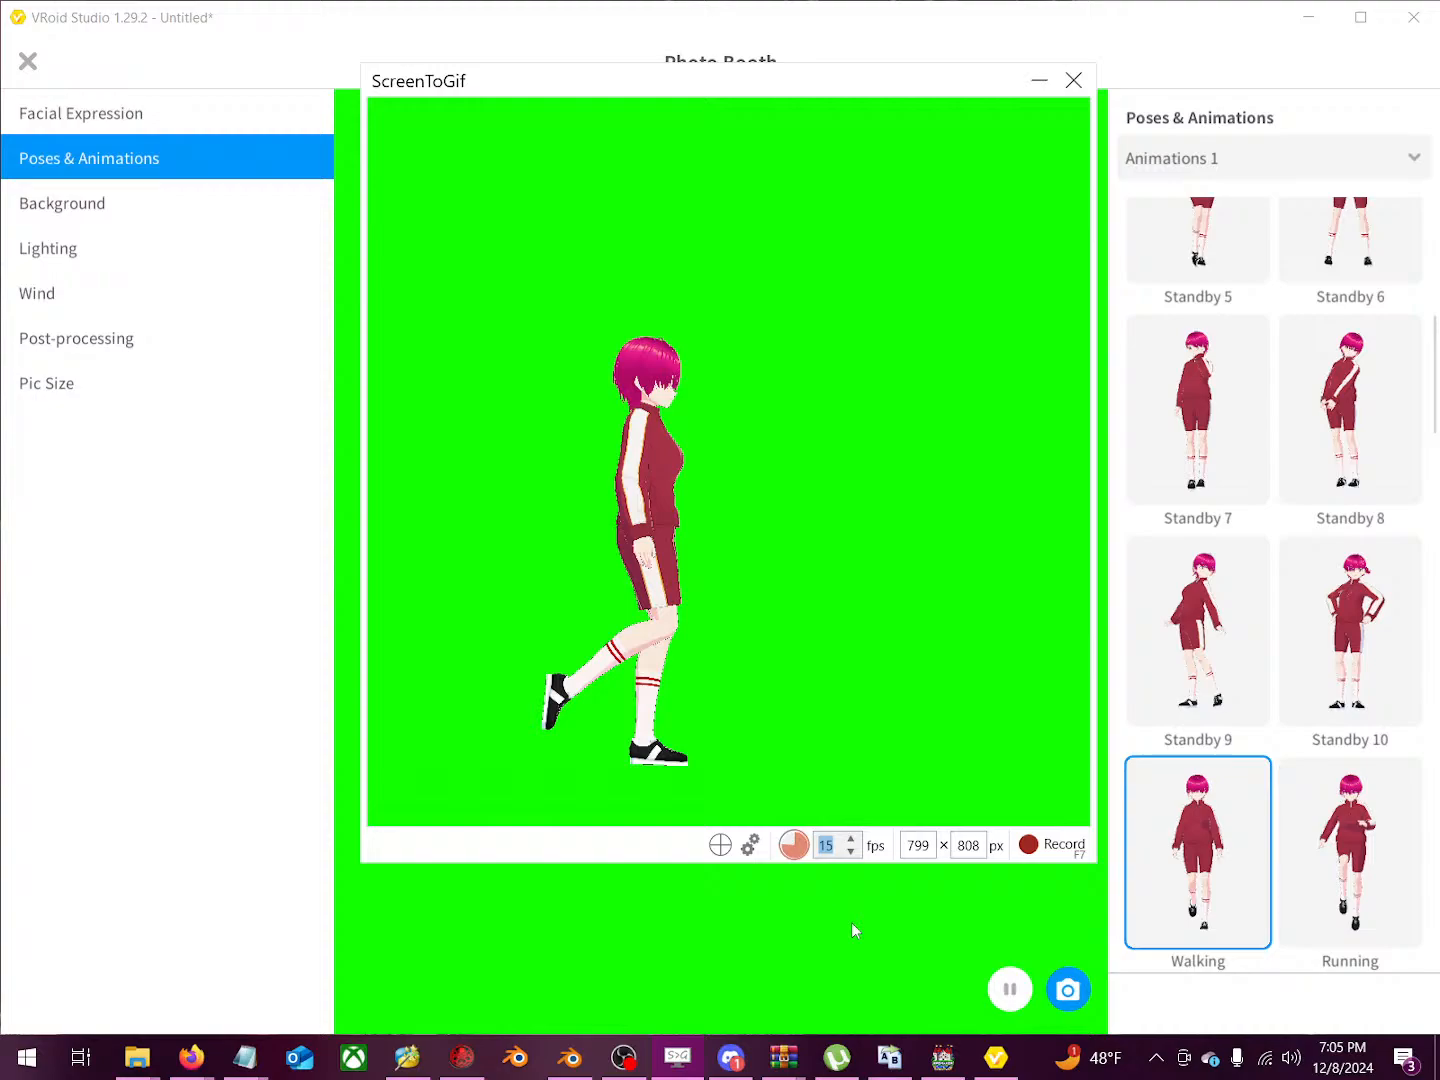
{"action": "type", "text": "30"}
{"action": "left_click", "coordinate": [1040, 846]}
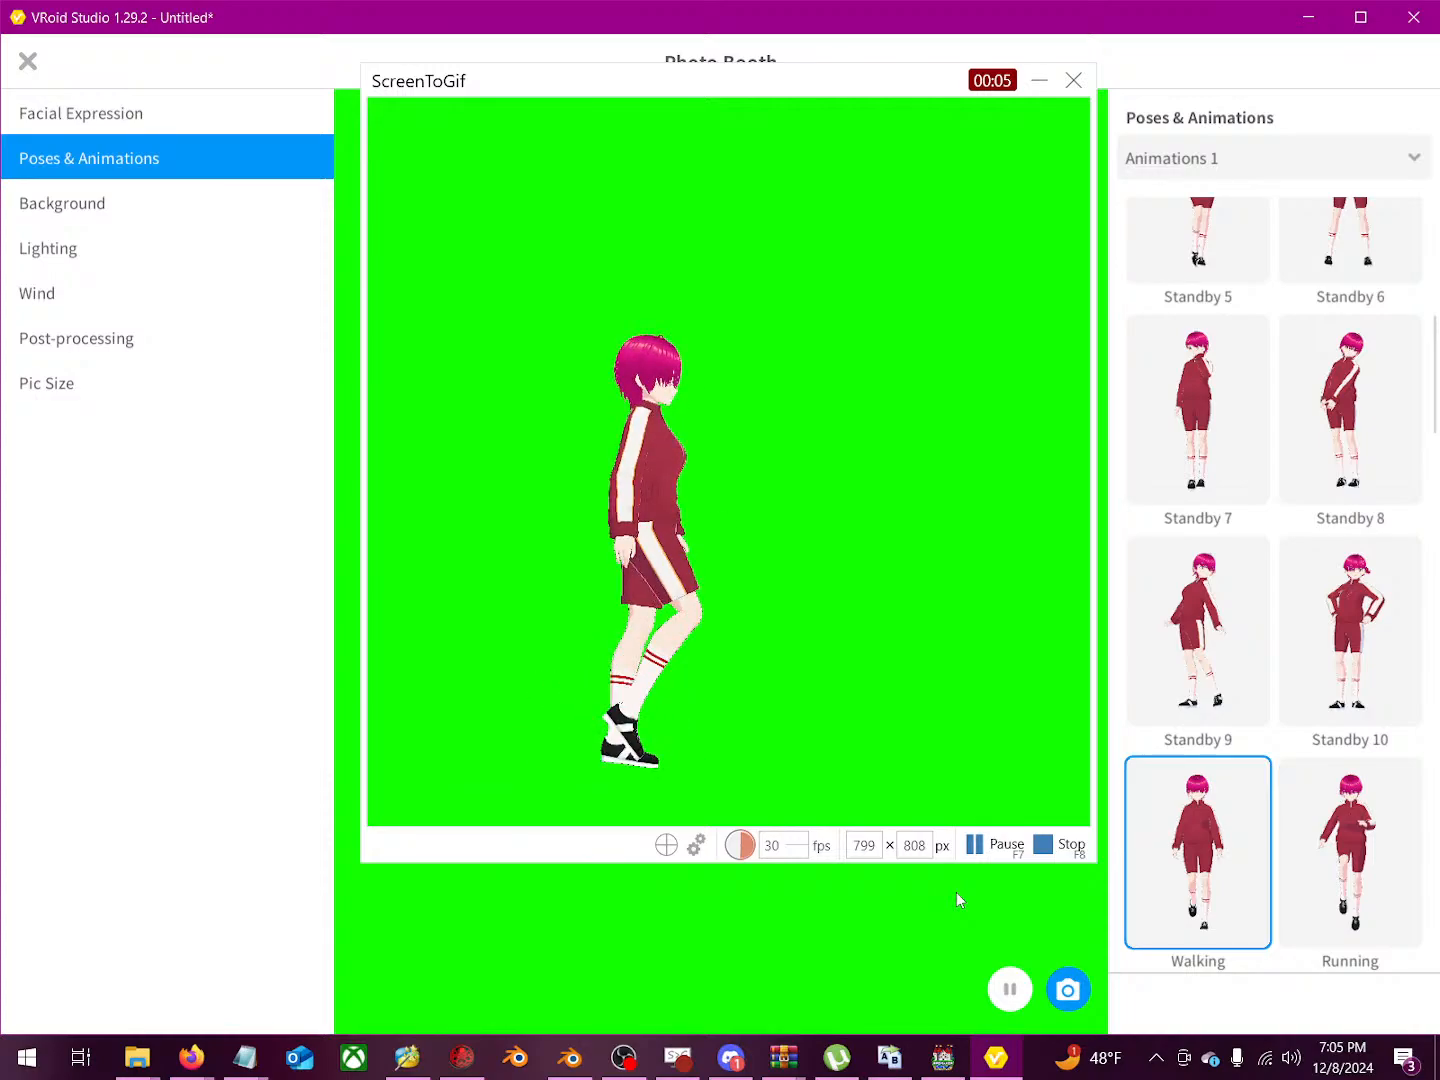
{"action": "left_click", "coordinate": [1067, 846]}
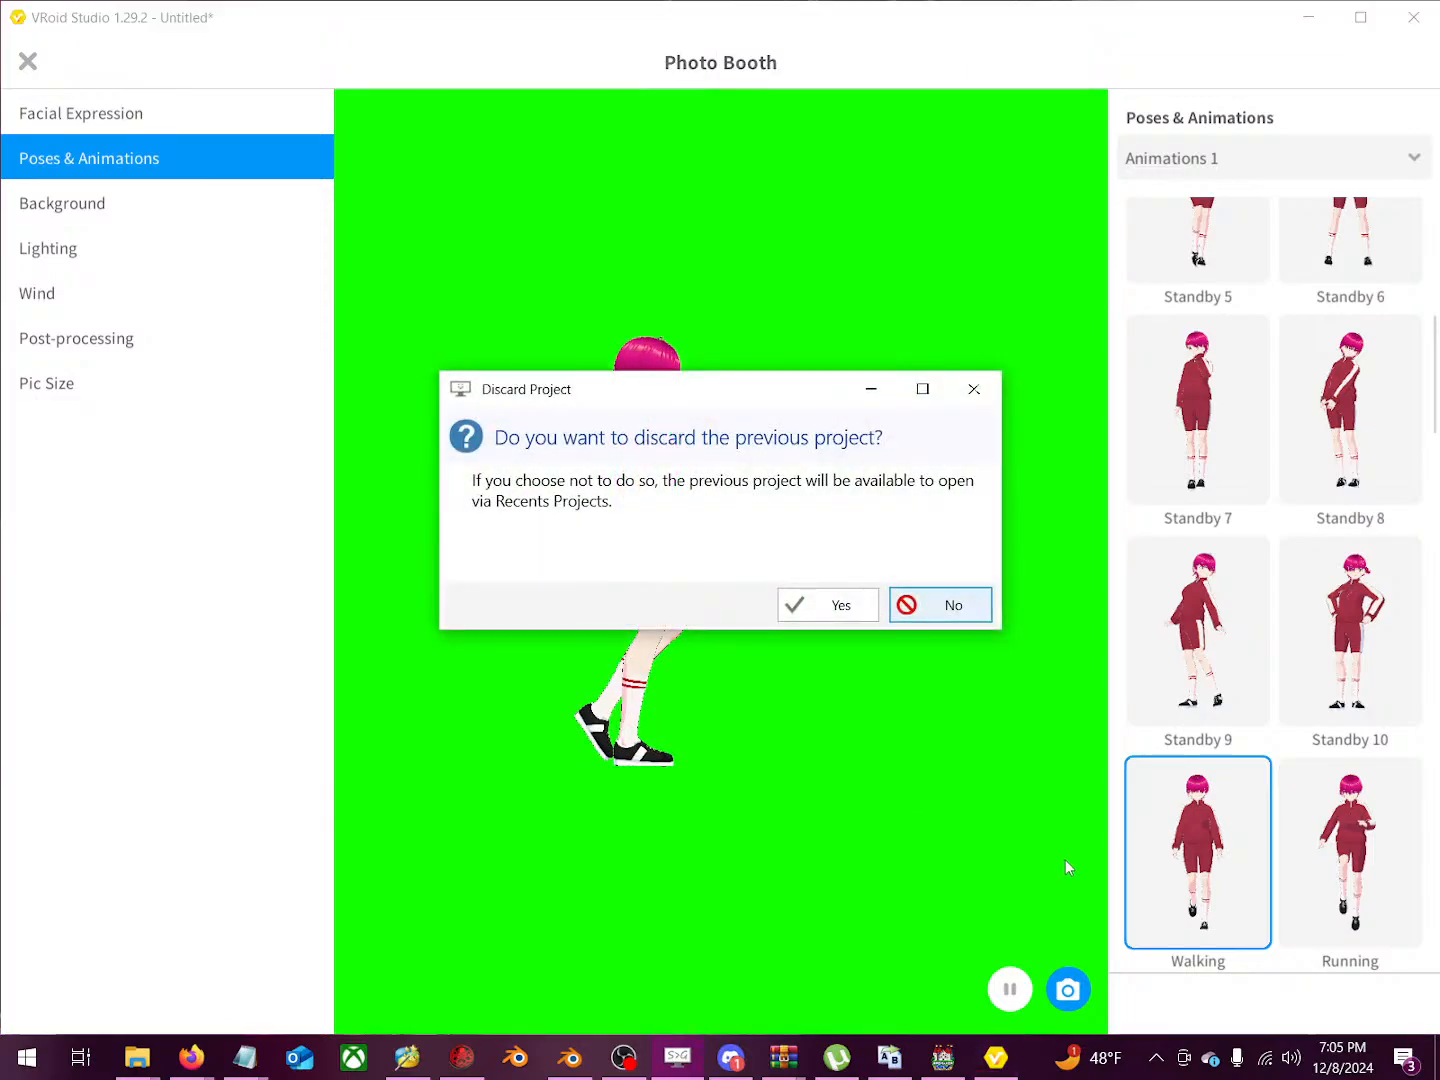
{"action": "left_click", "coordinate": [836, 605]}
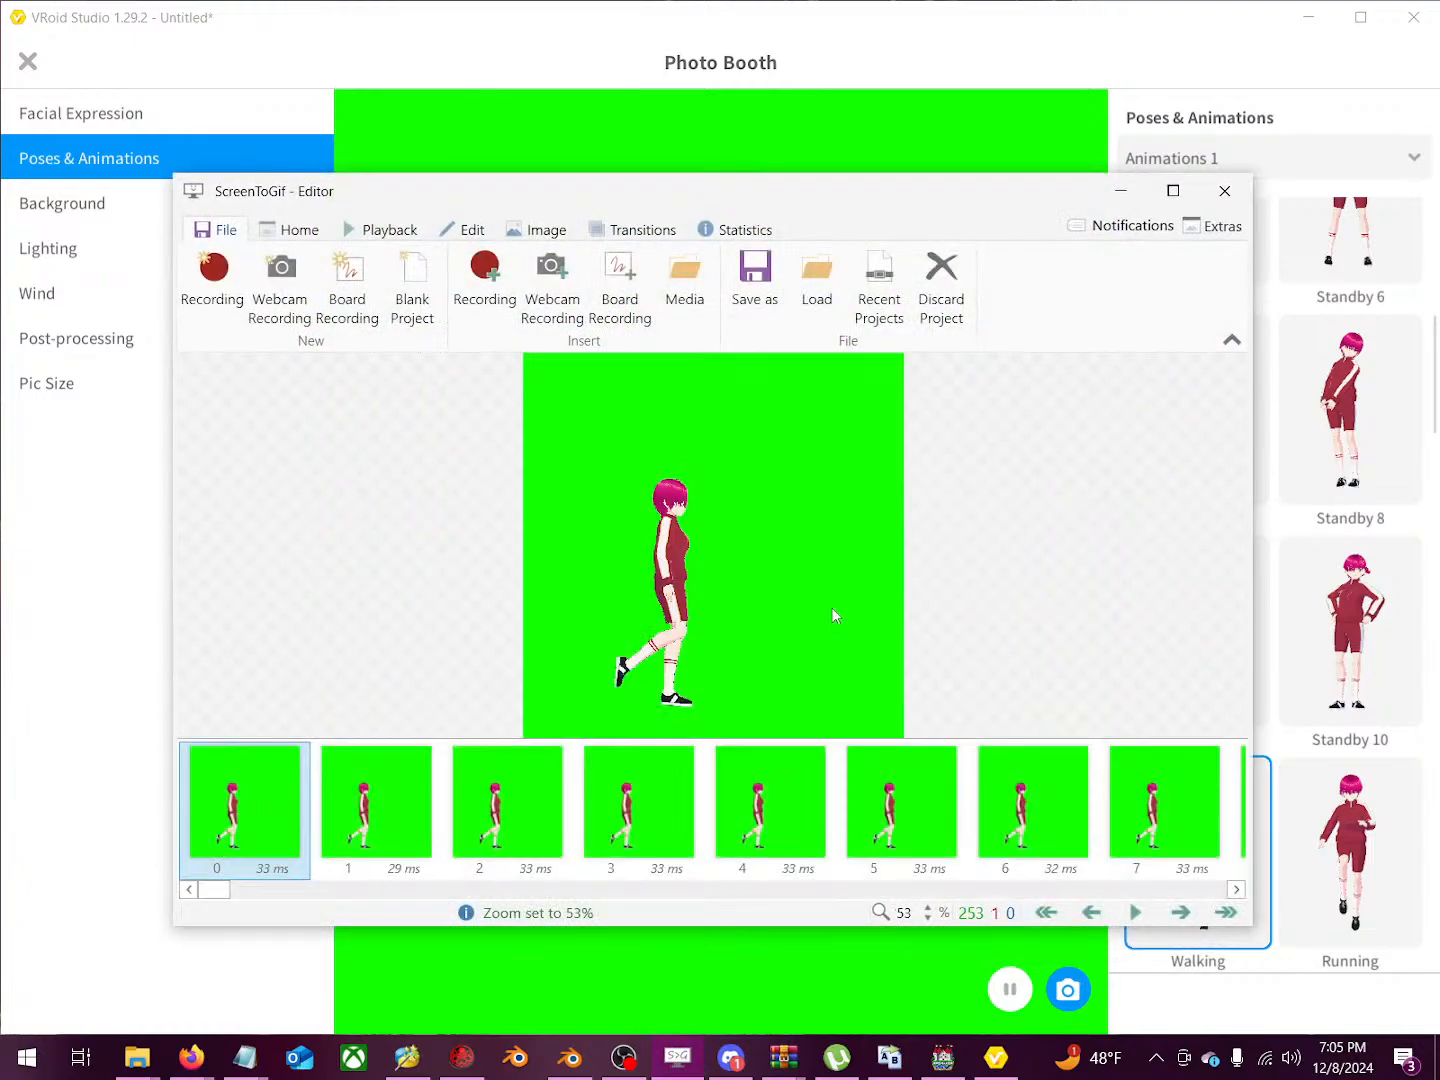
Step: Play back part of the new walking recording, check its last frames, and return to frame 0
{"action": "left_click", "coordinate": [1136, 913]}
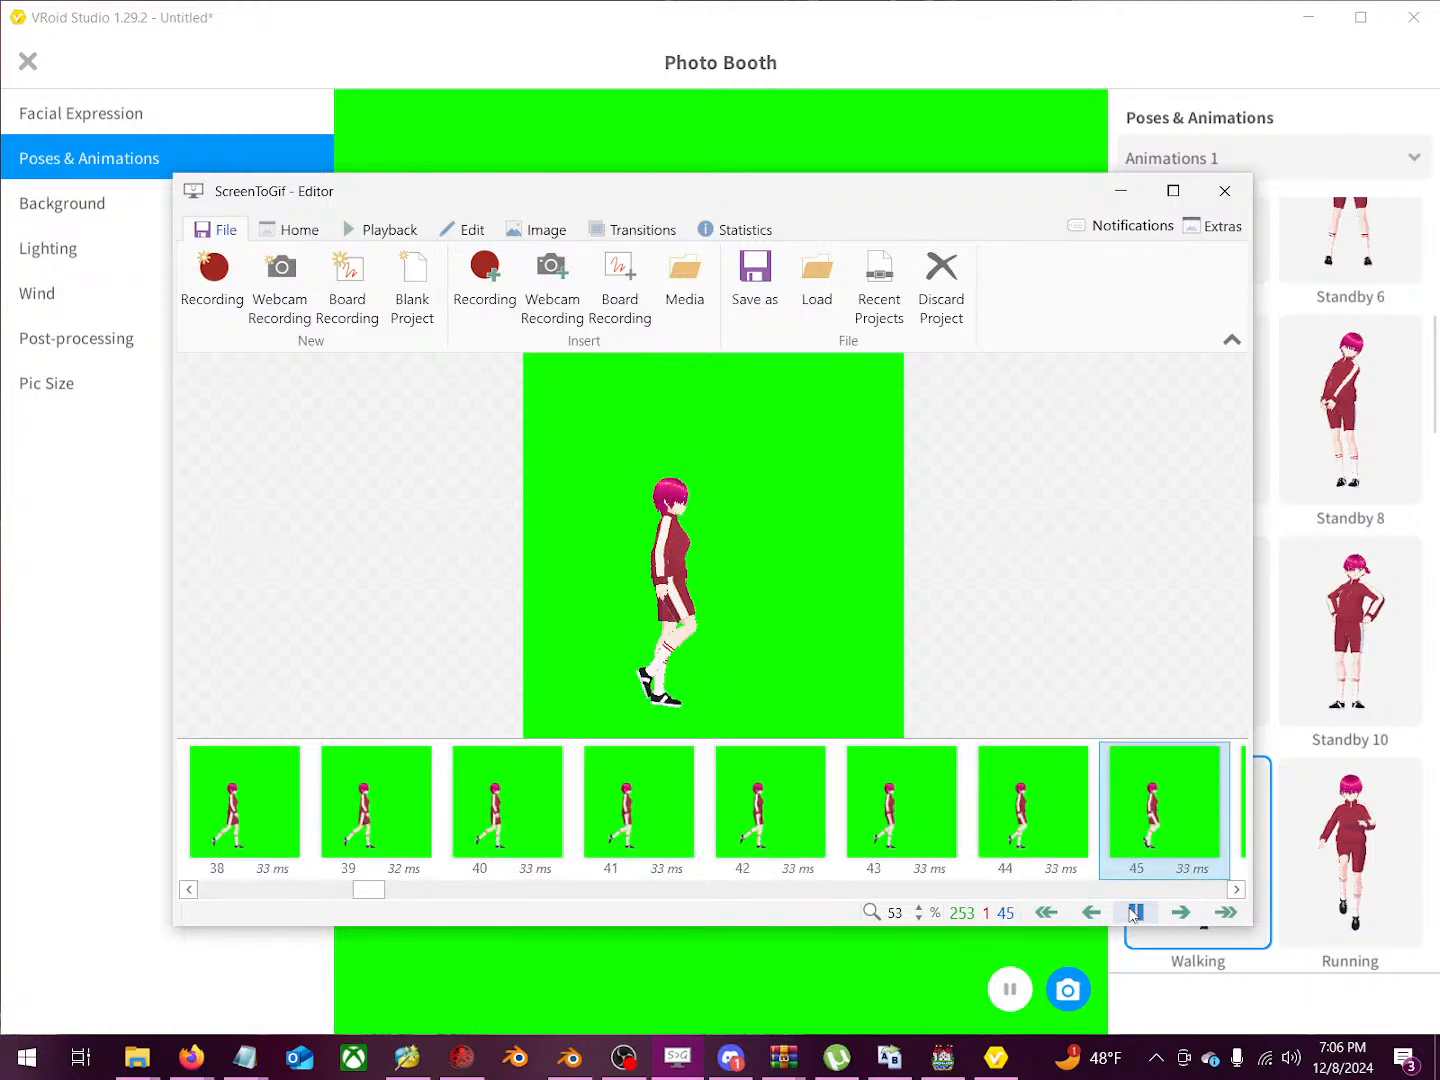
{"action": "left_click", "coordinate": [1134, 913]}
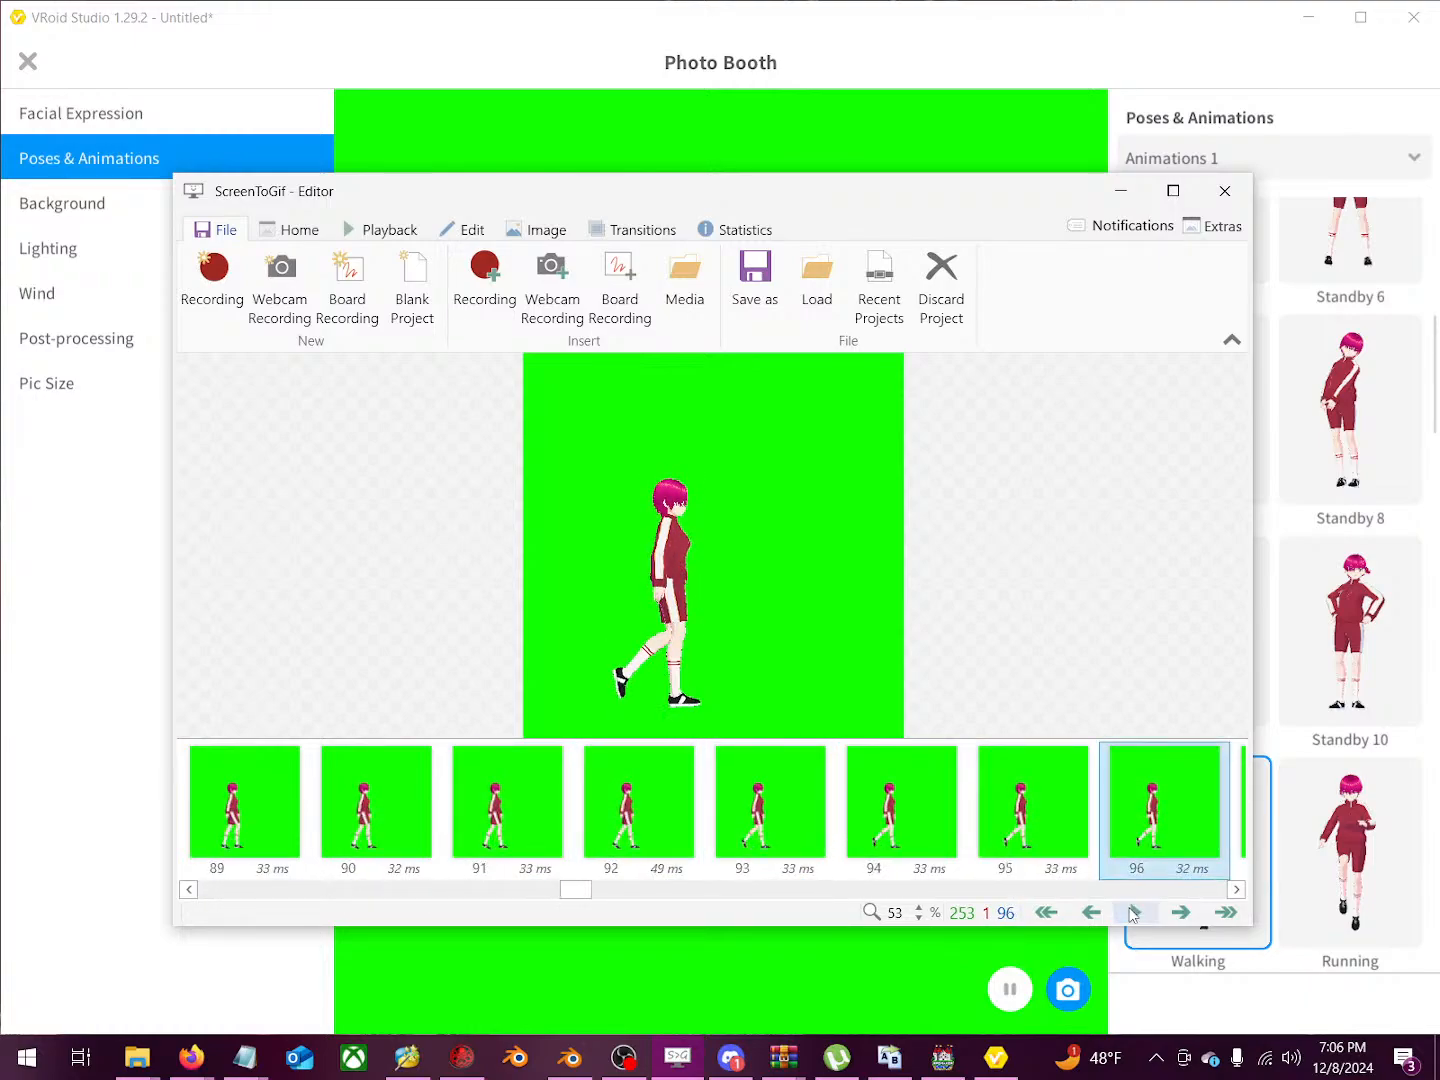
{"action": "left_click_drag", "start_coordinate": [567, 892], "coordinate": [1250, 903]}
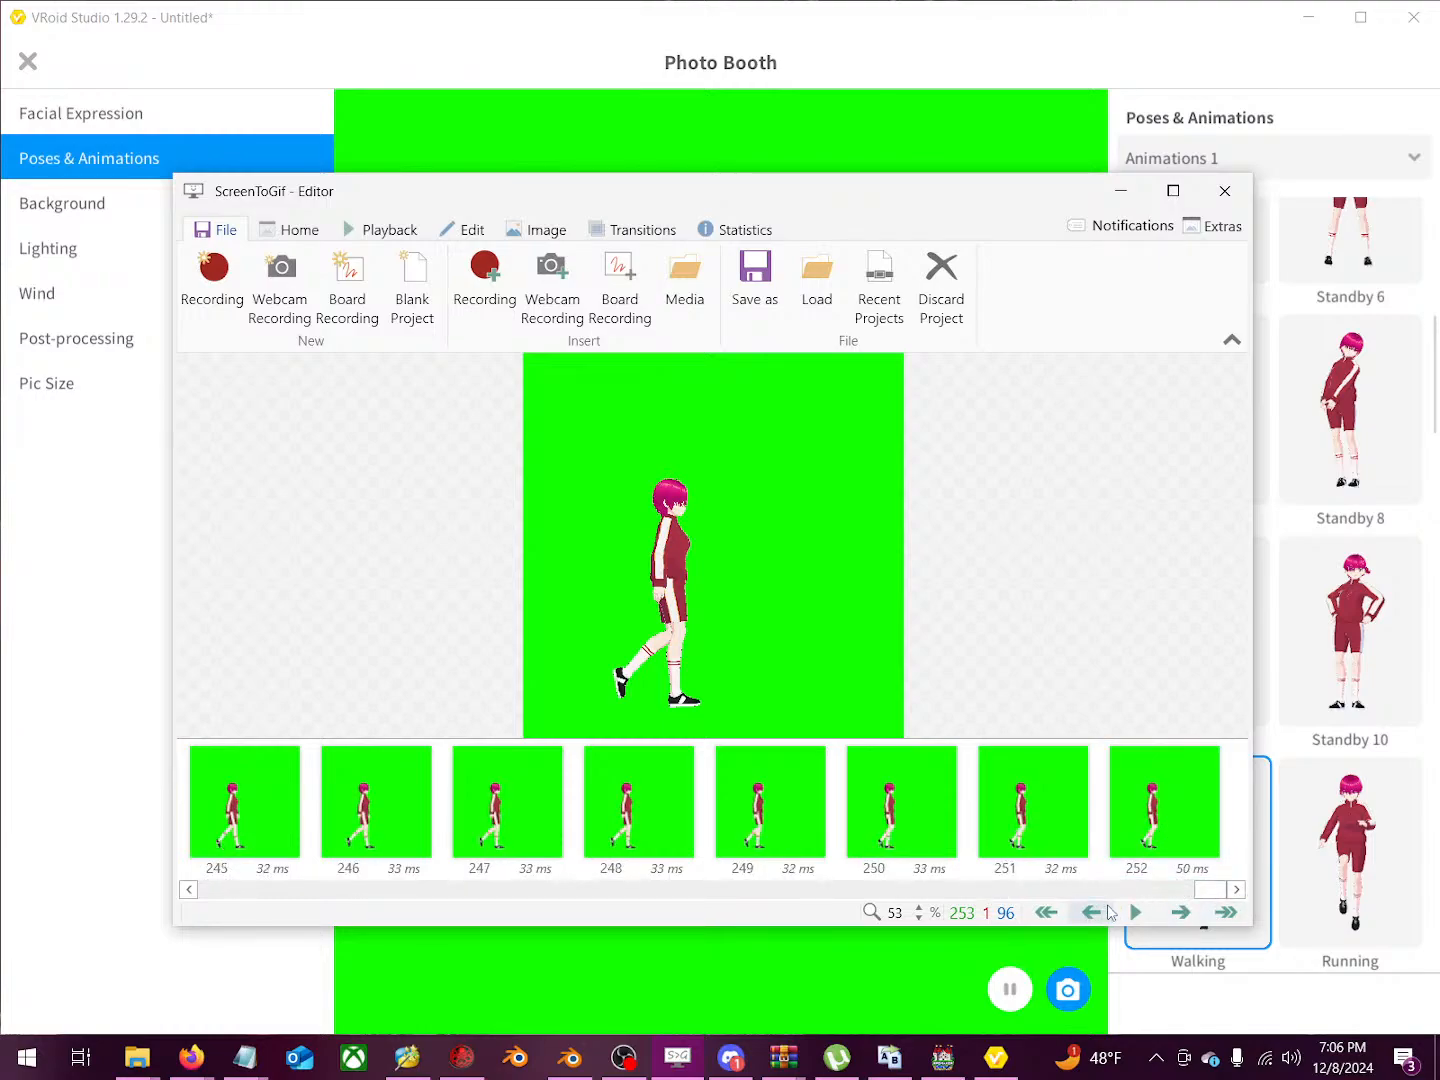
{"action": "left_click_drag", "start_coordinate": [1216, 891], "coordinate": [210, 879]}
{"action": "left_click", "coordinate": [220, 841]}
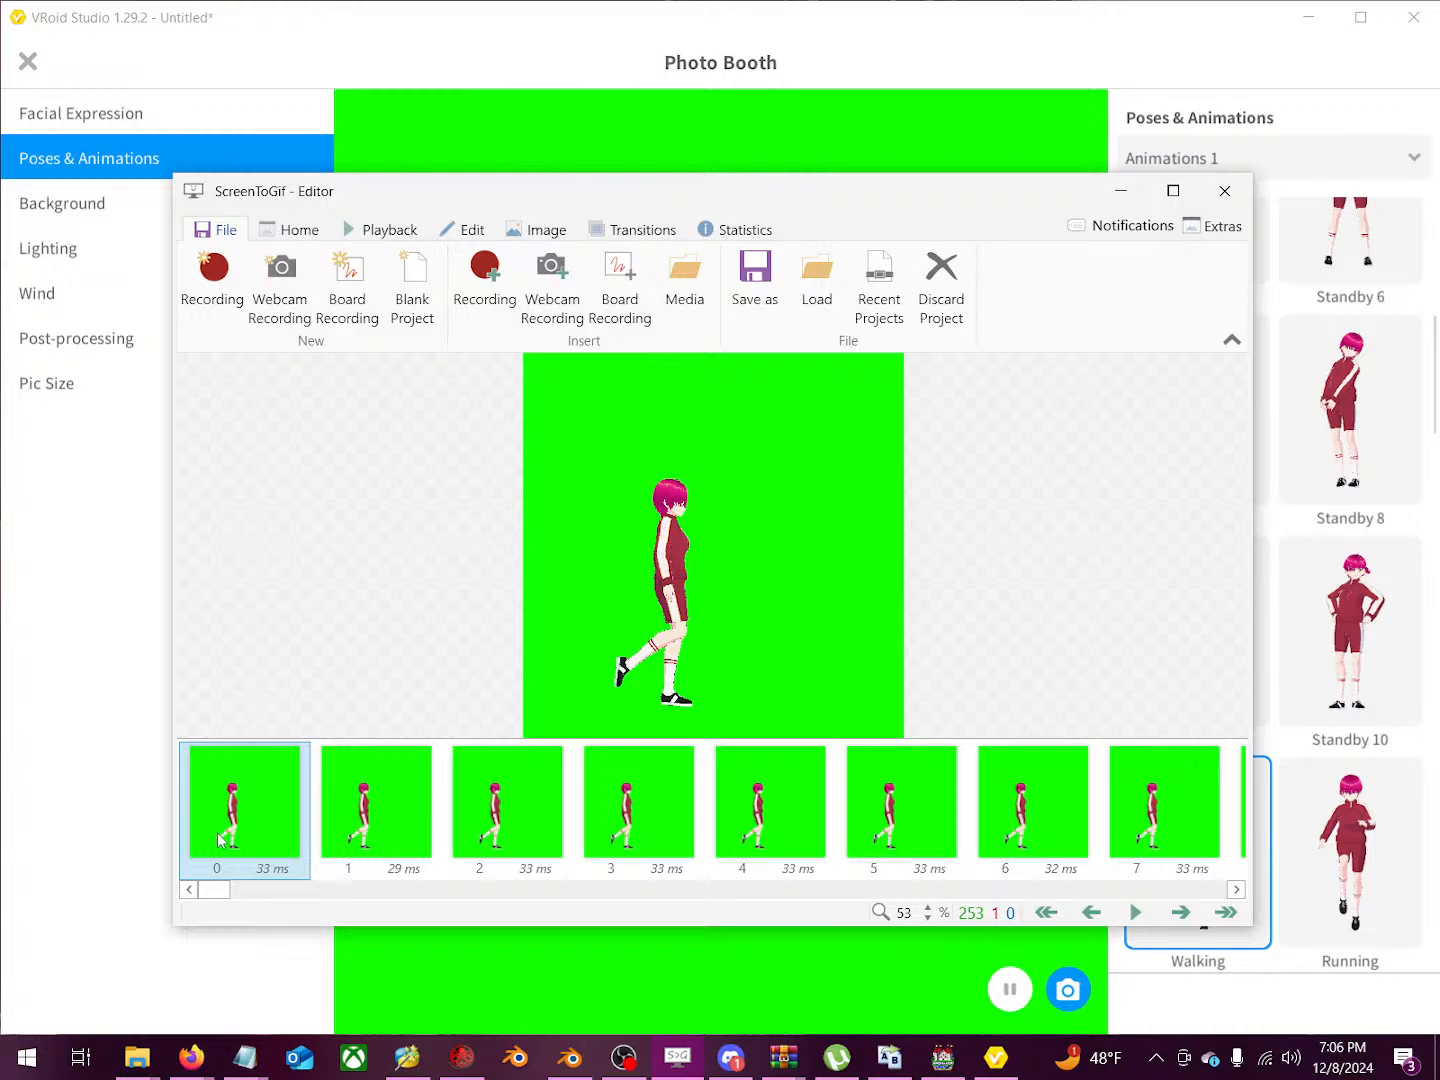
Step: Switch to YouTube Studio to check the live stream chat, then return to the ScreenToGif editor
{"action": "mouse_move", "coordinate": [194, 1051]}
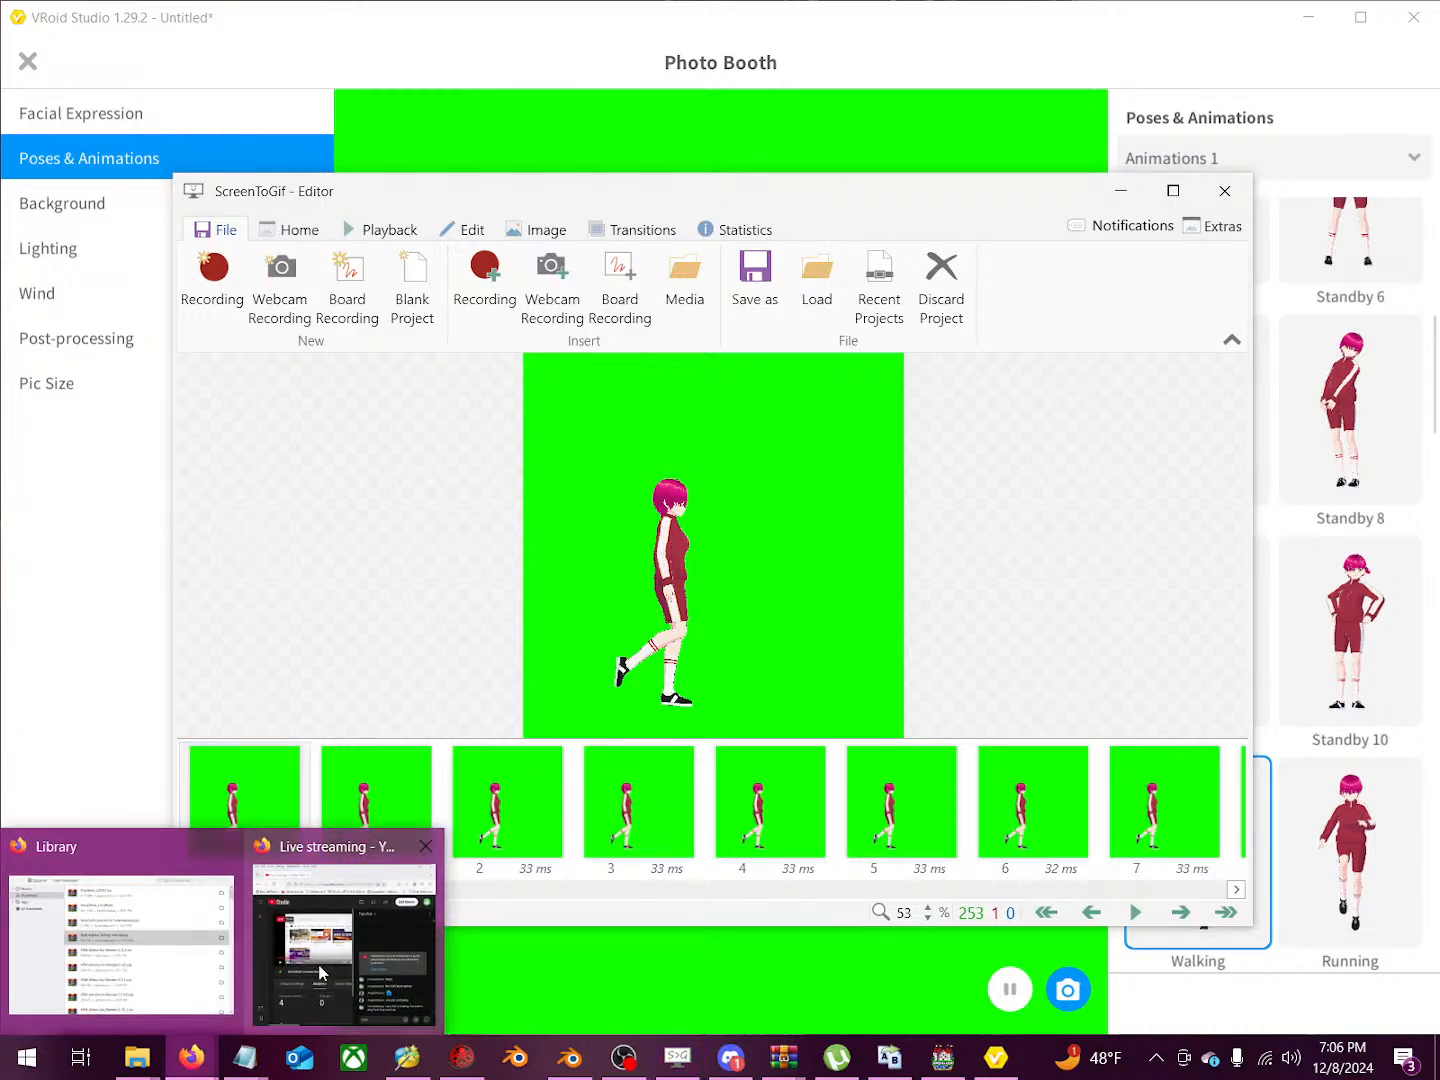
{"action": "left_click", "coordinate": [346, 962]}
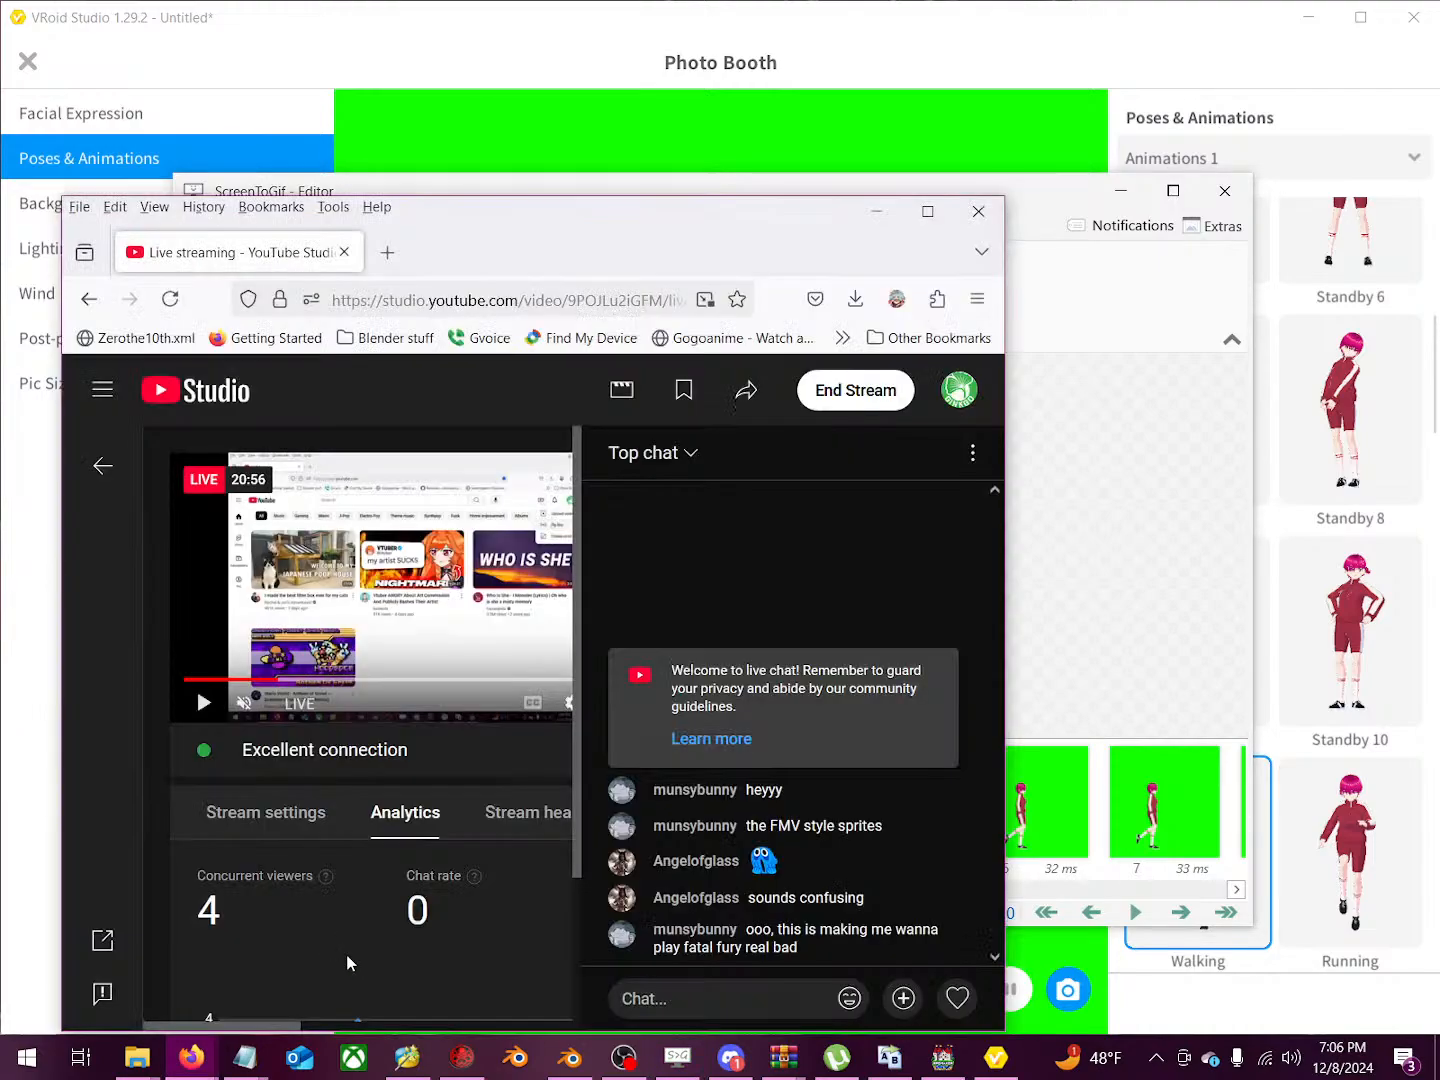
{"action": "left_click", "coordinate": [1125, 575]}
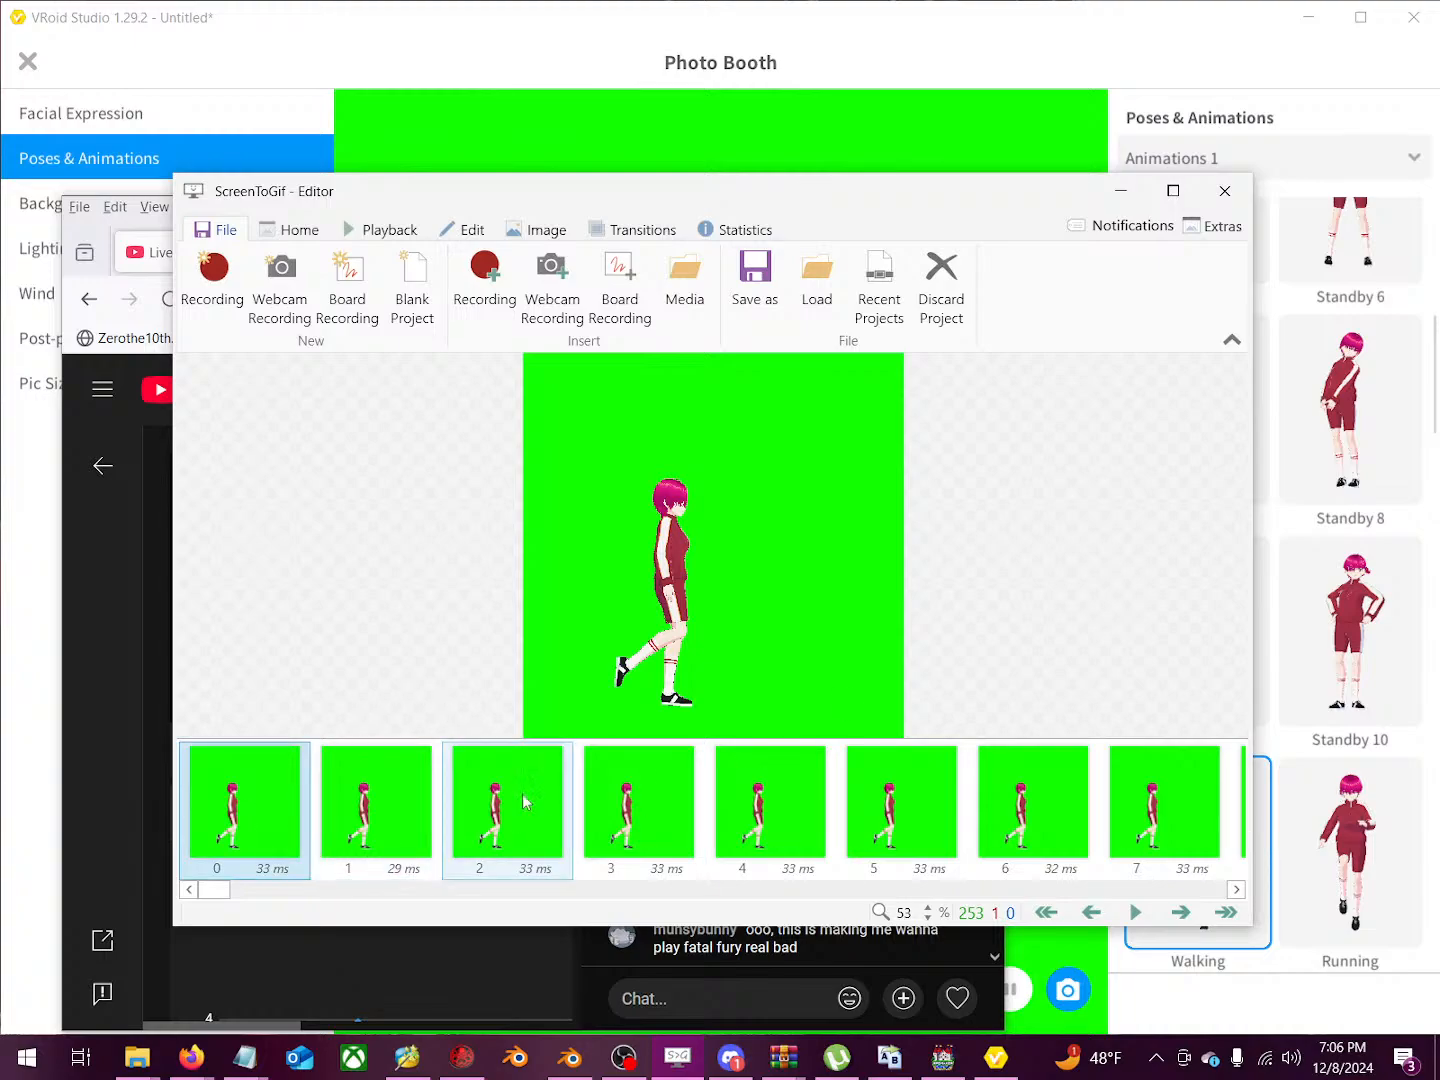
Step: Move the ScreenToGif editor window higher and enlarge it while keeping the recording's opening frames in view
{"action": "mouse_move", "coordinate": [813, 196]}
{"action": "left_mouse_down"}
{"action": "mouse_move", "coordinate": [810, 122]}
{"action": "mouse_move", "coordinate": [808, 160]}
{"action": "left_mouse_up"}
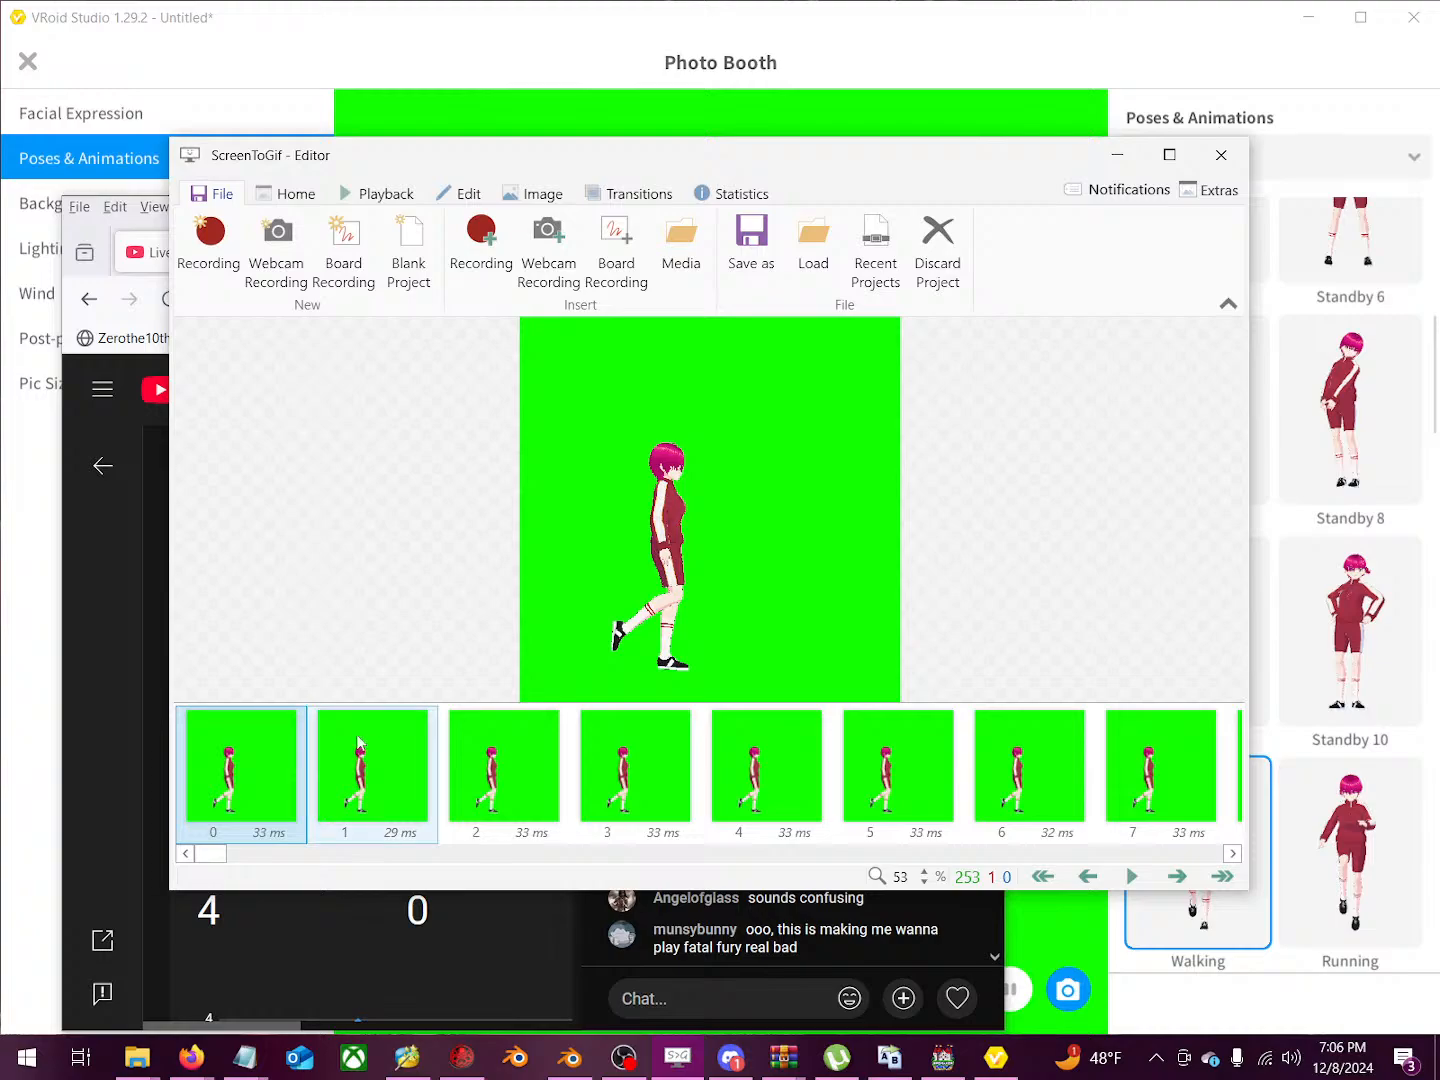
{"action": "key", "text": "Right"}
{"action": "key", "text": "Left"}
{"action": "key", "text": "Right"}
{"action": "key", "text": "Right"}
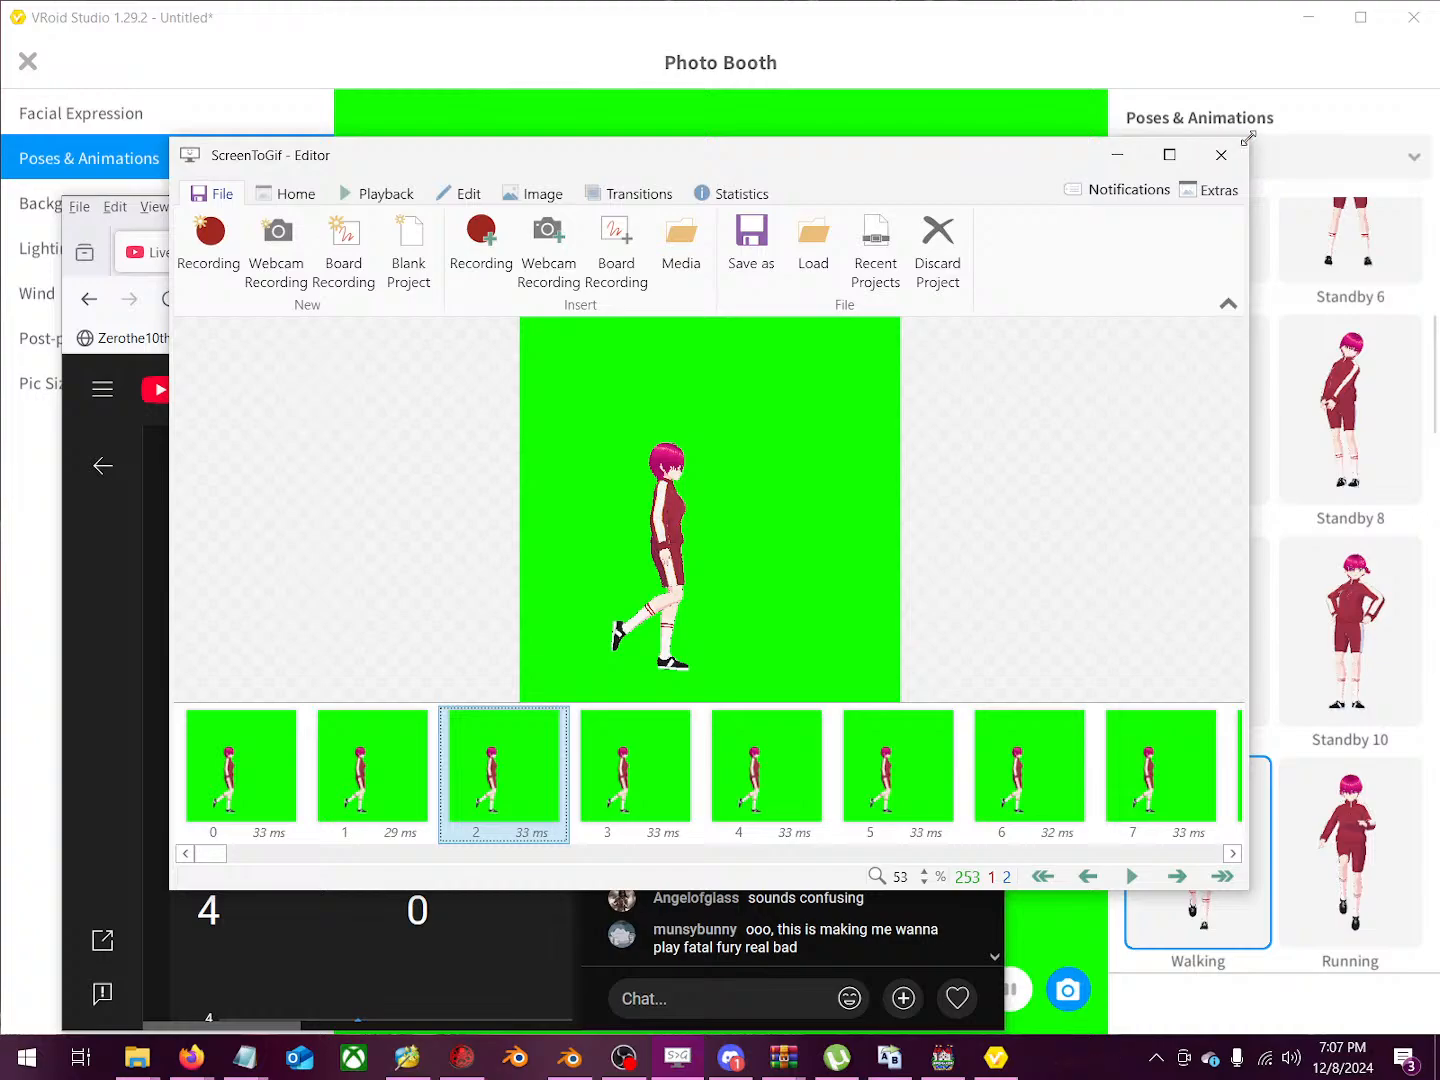
{"action": "left_click_drag", "start_coordinate": [1248, 139], "coordinate": [1388, 32]}
{"action": "scroll", "coordinate": [992, 419], "scroll_direction": "up", "scroll_amount": 4}
{"action": "scroll", "coordinate": [991, 422], "scroll_direction": "down", "scroll_amount": 3}
{"action": "scroll", "coordinate": [991, 420], "scroll_direction": "up", "scroll_amount": 3}
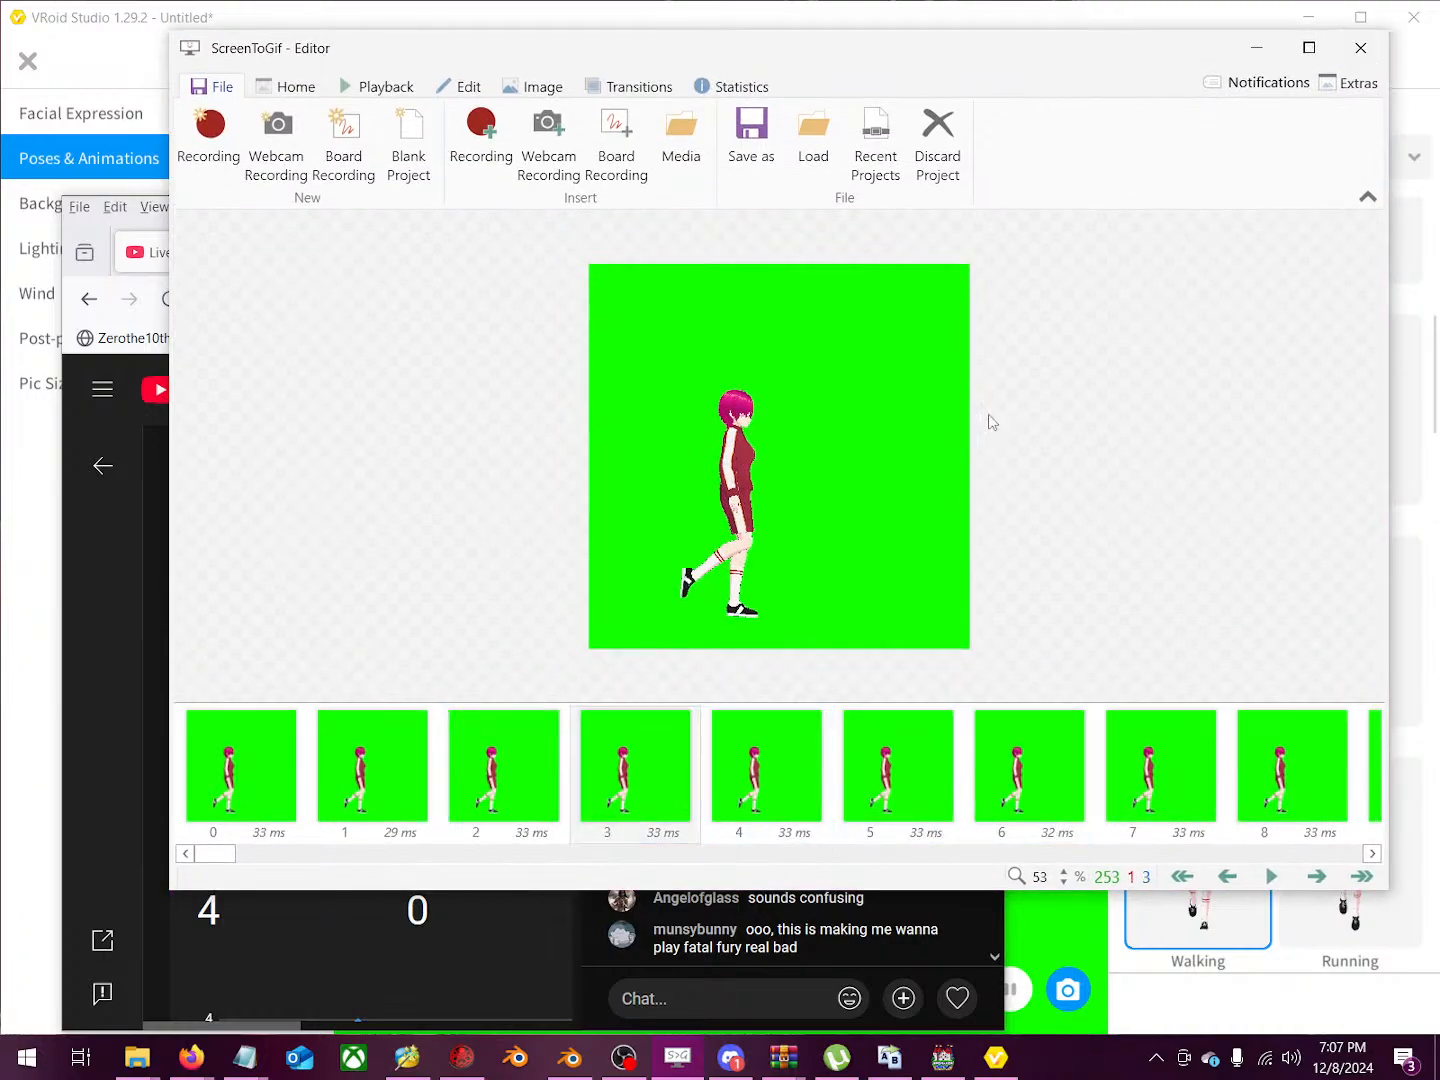
{"action": "scroll", "coordinate": [988, 420], "scroll_direction": "down", "scroll_amount": 4}
Step: Step through the recording from frame 0 to about frame 15, comparing neighbouring frames to find a starting pose for the walk cycle
{"action": "left_click", "coordinate": [288, 758]}
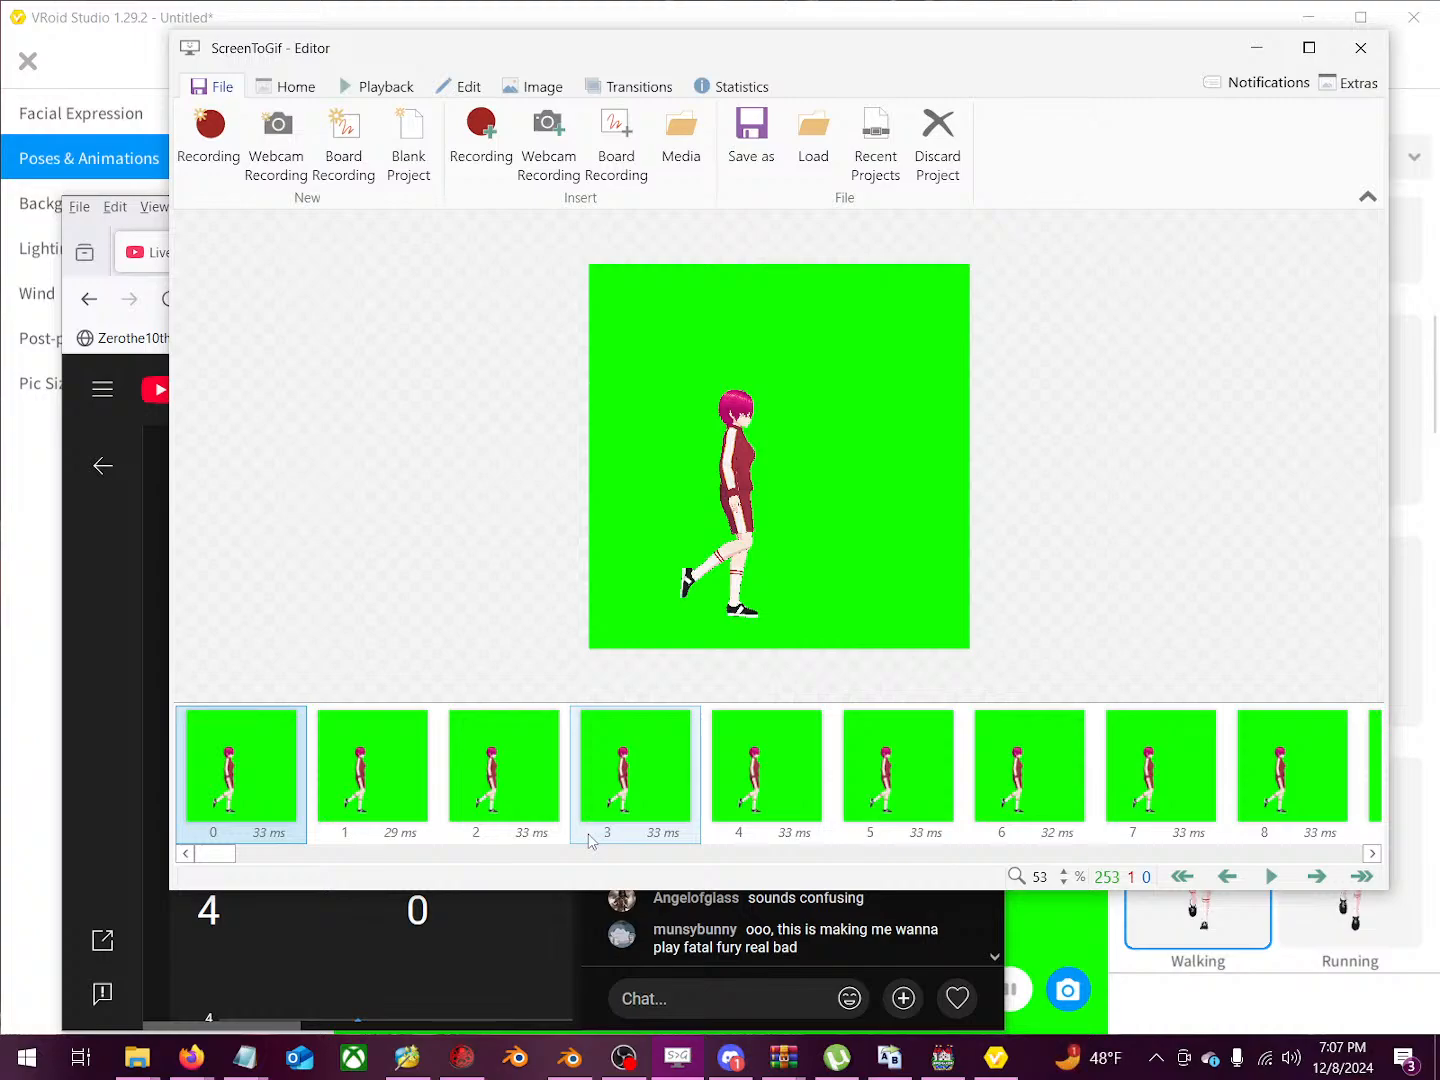
{"action": "key", "text": "Right"}
{"action": "key", "text": "Right"}
{"action": "key", "text": "Right"}
{"action": "key", "text": "Right"}
{"action": "key", "text": "Right"}
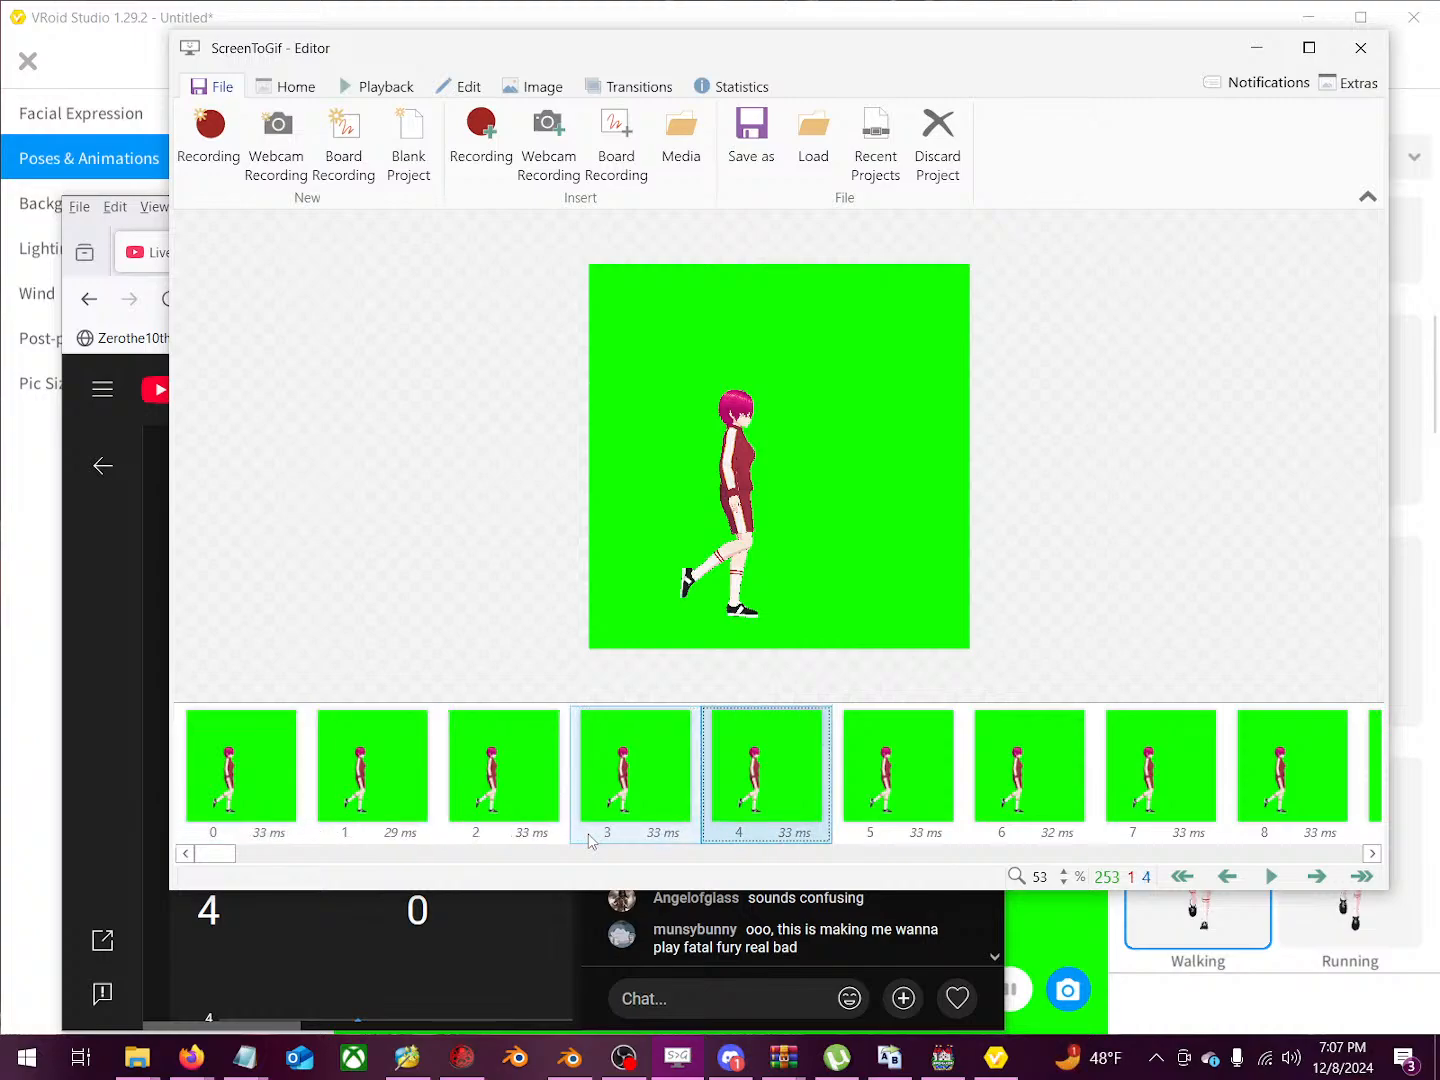
{"action": "key", "text": "Right"}
{"action": "key", "text": "Right"}
{"action": "key", "text": "Right"}
{"action": "key", "text": "Right"}
{"action": "key", "text": "Right"}
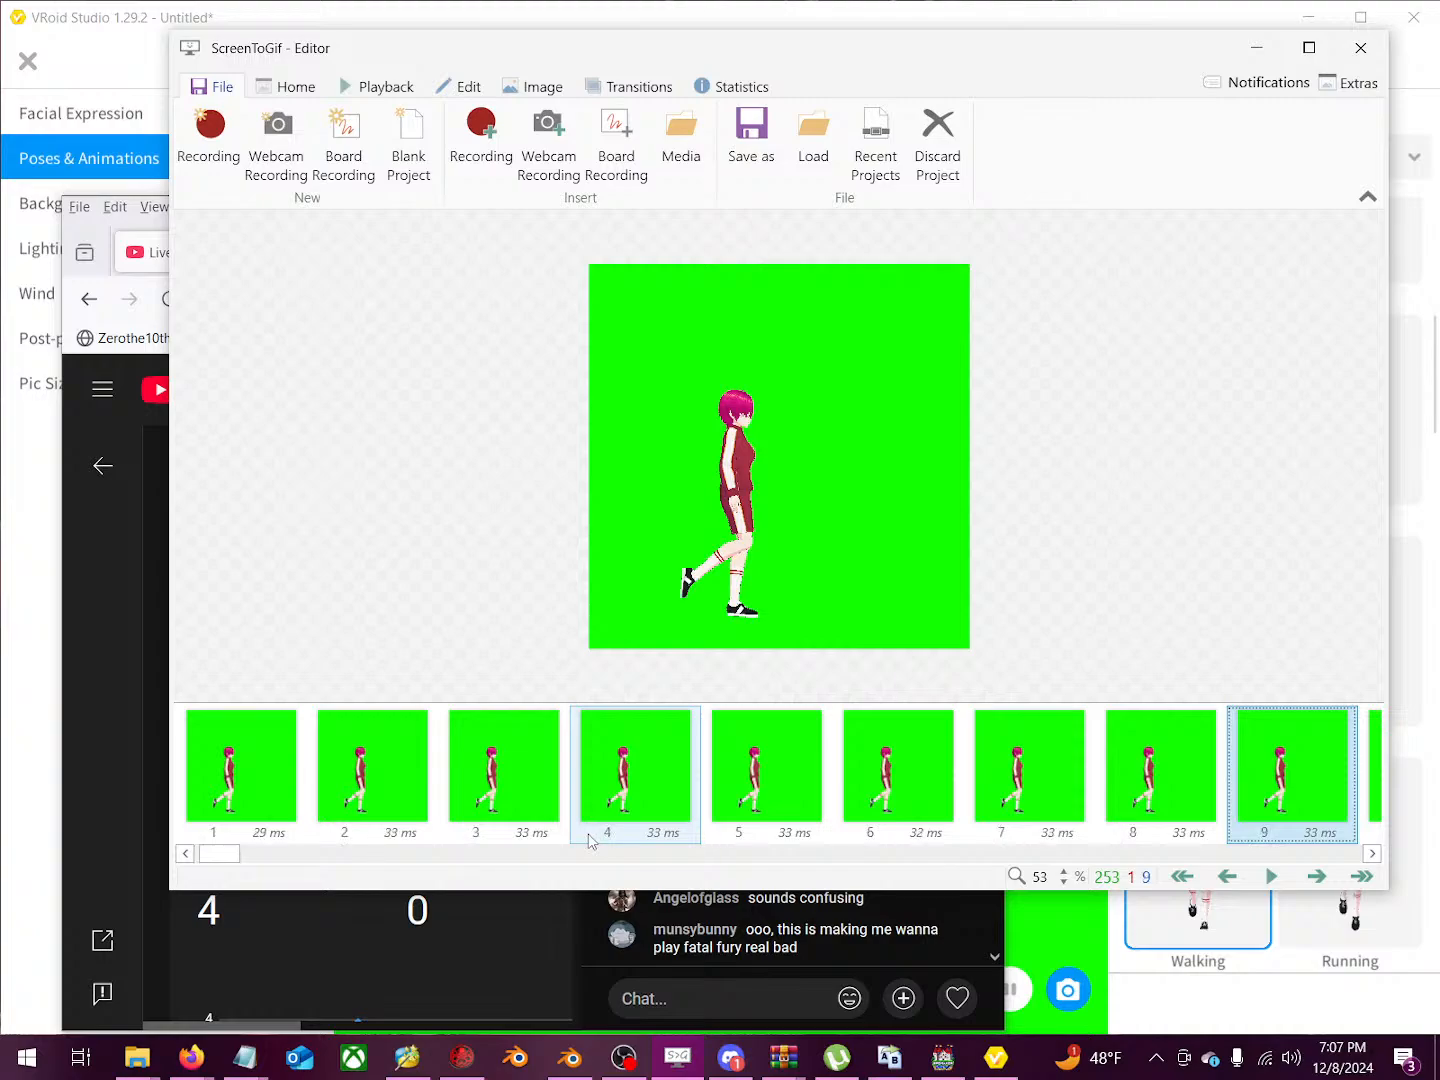
{"action": "key", "text": "Right"}
{"action": "key", "text": "Right"}
{"action": "key", "text": "Right"}
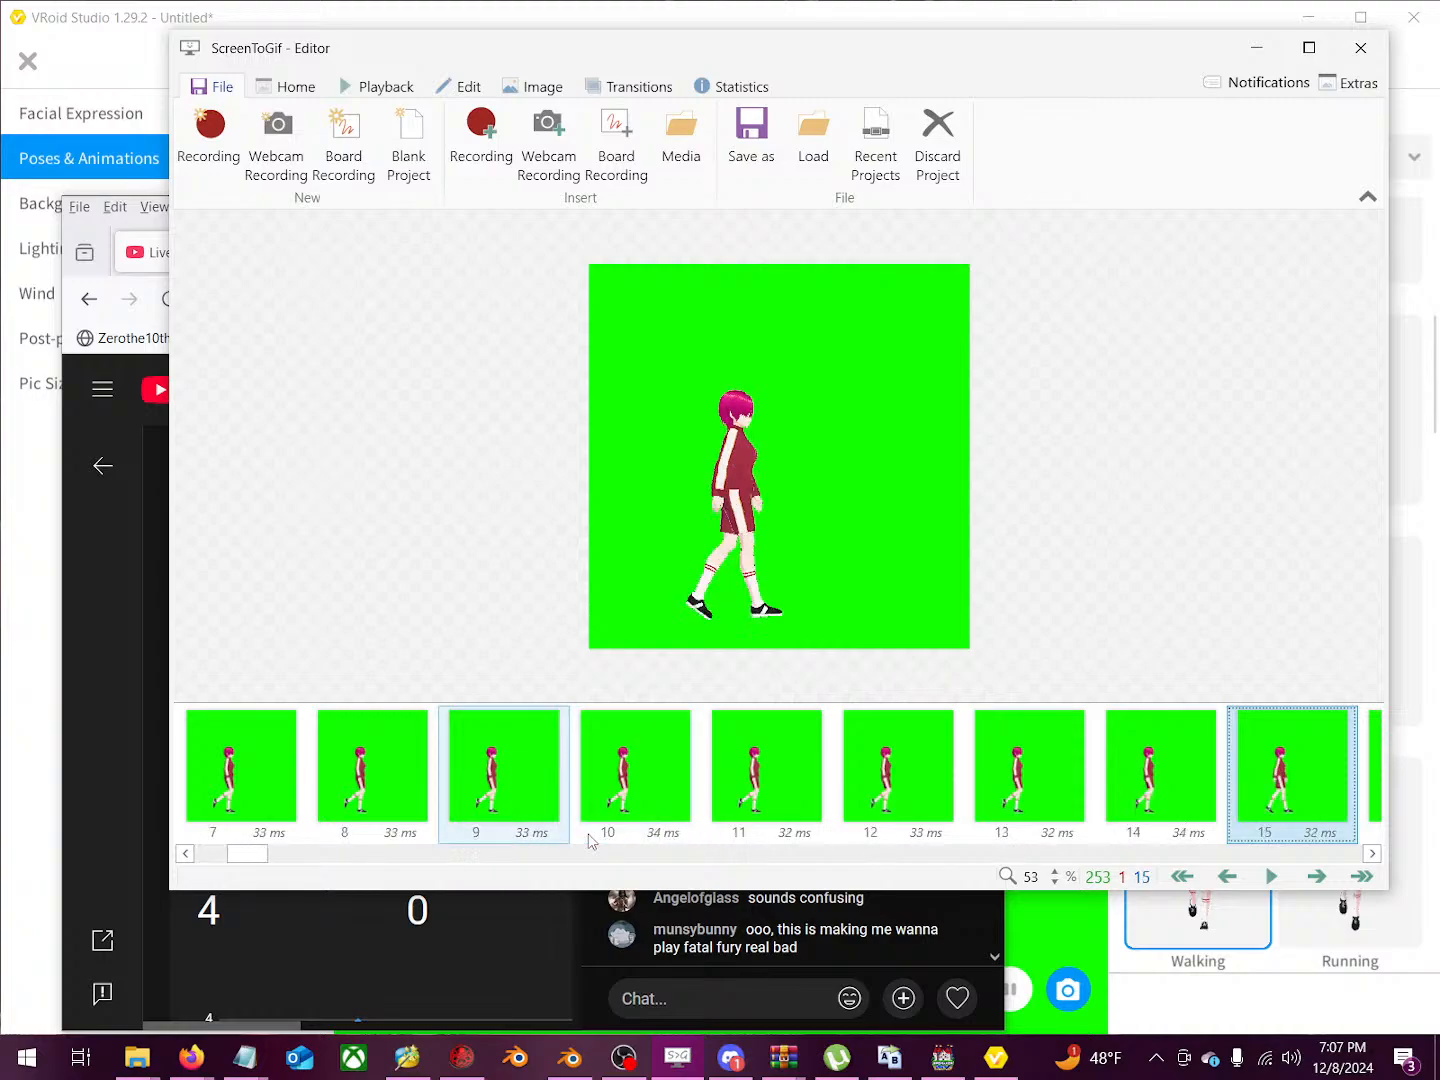
{"action": "key", "text": "Left"}
{"action": "key", "text": "Right"}
{"action": "key", "text": "Right"}
{"action": "key", "text": "Left"}
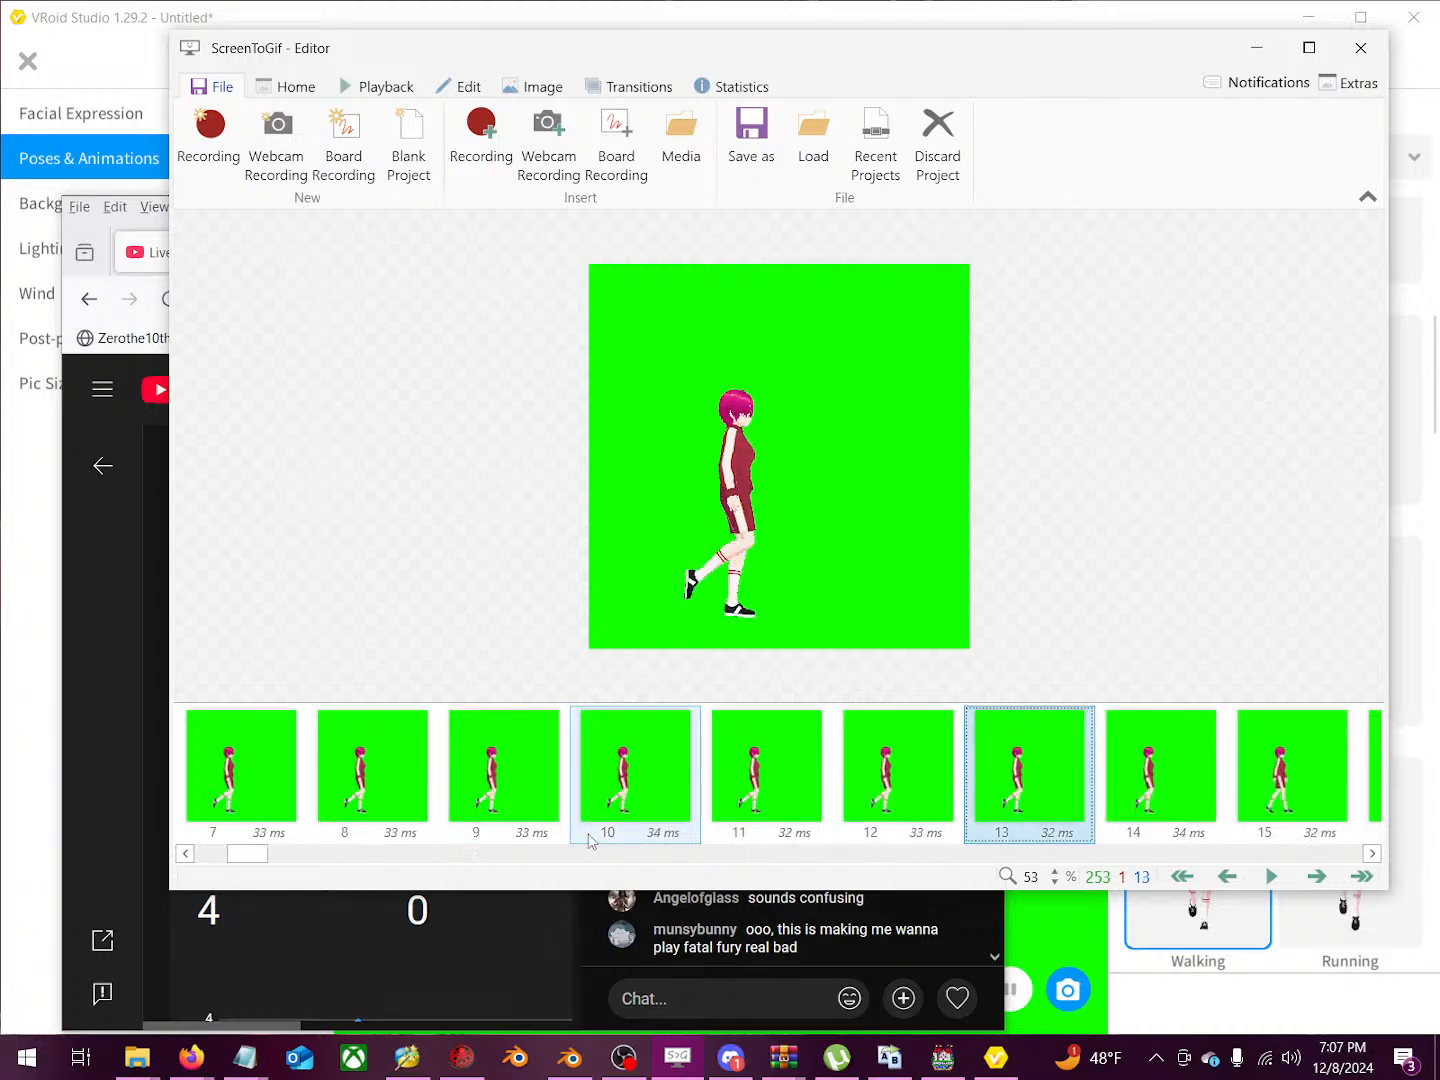
{"action": "key", "text": "Right"}
{"action": "key", "text": "Left"}
{"action": "key", "text": "Right"}
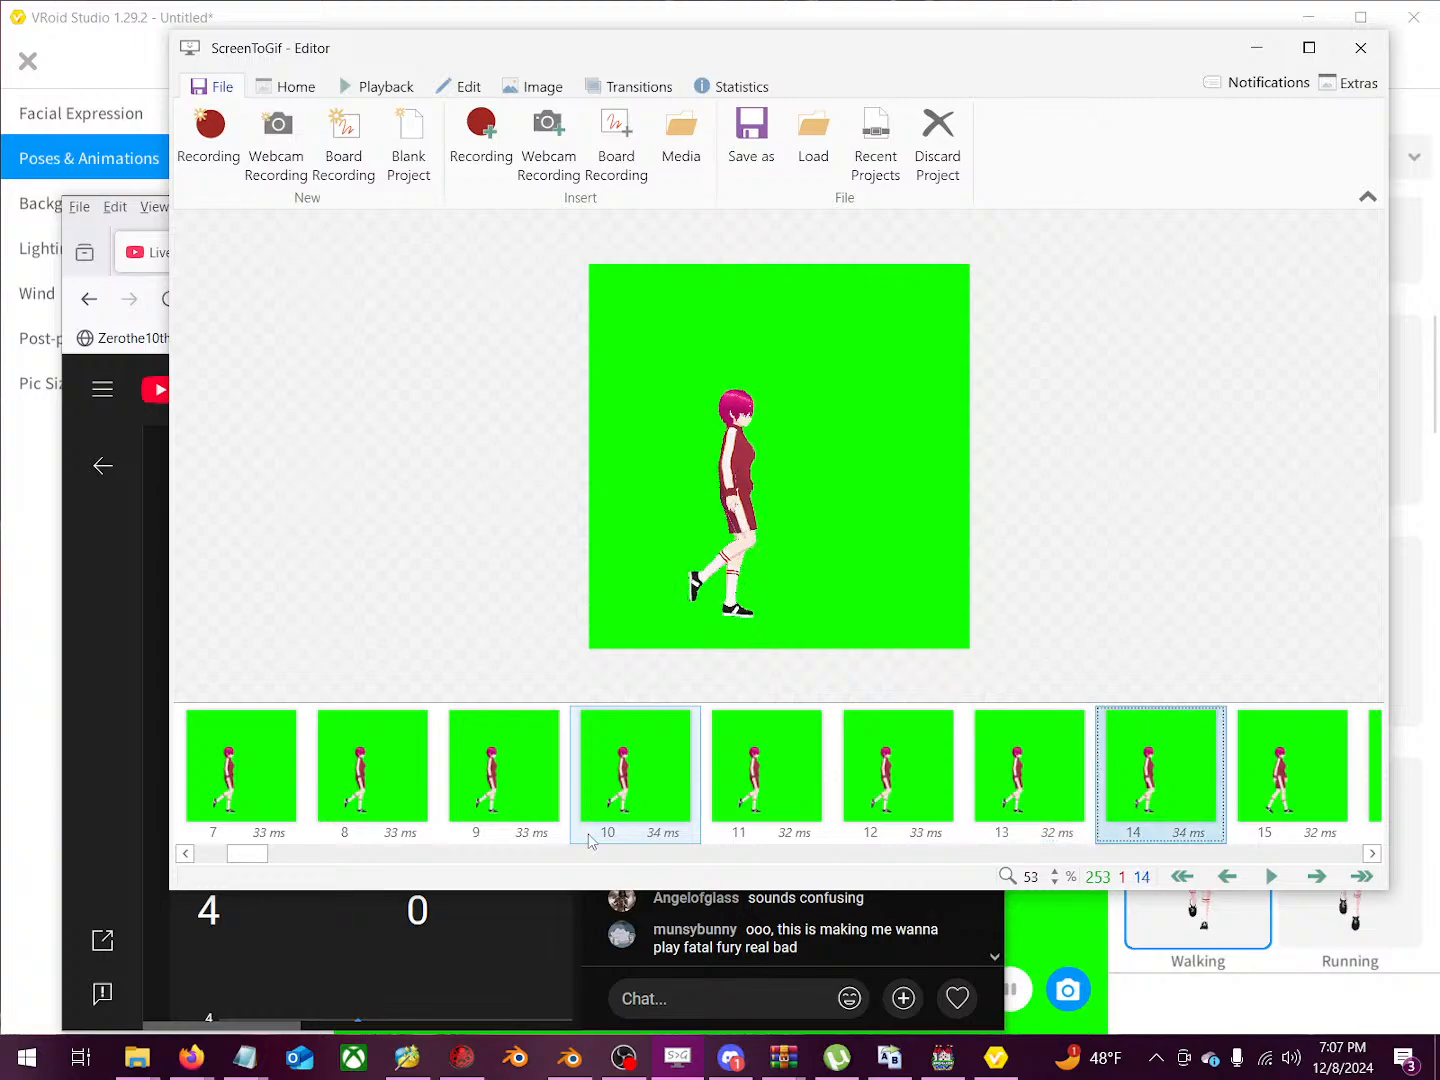
{"action": "key", "text": "Left"}
{"action": "key", "text": "Right"}
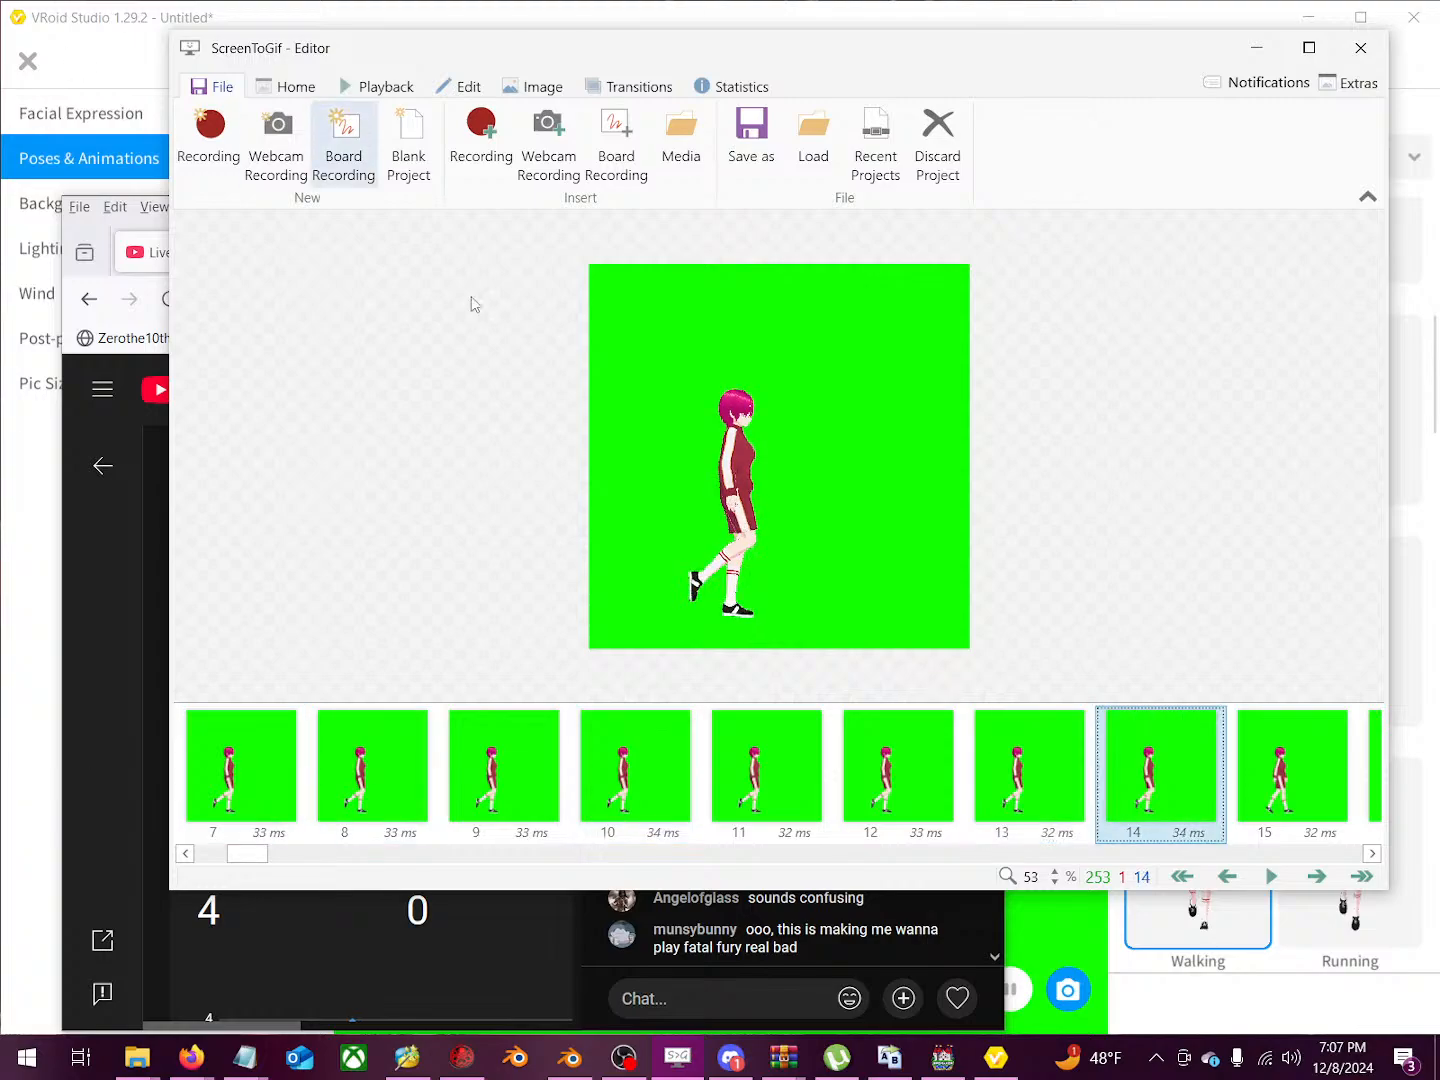
Step: Delete frames 0 through 13 from the start of the walking recording
{"action": "left_click", "coordinate": [1015, 814]}
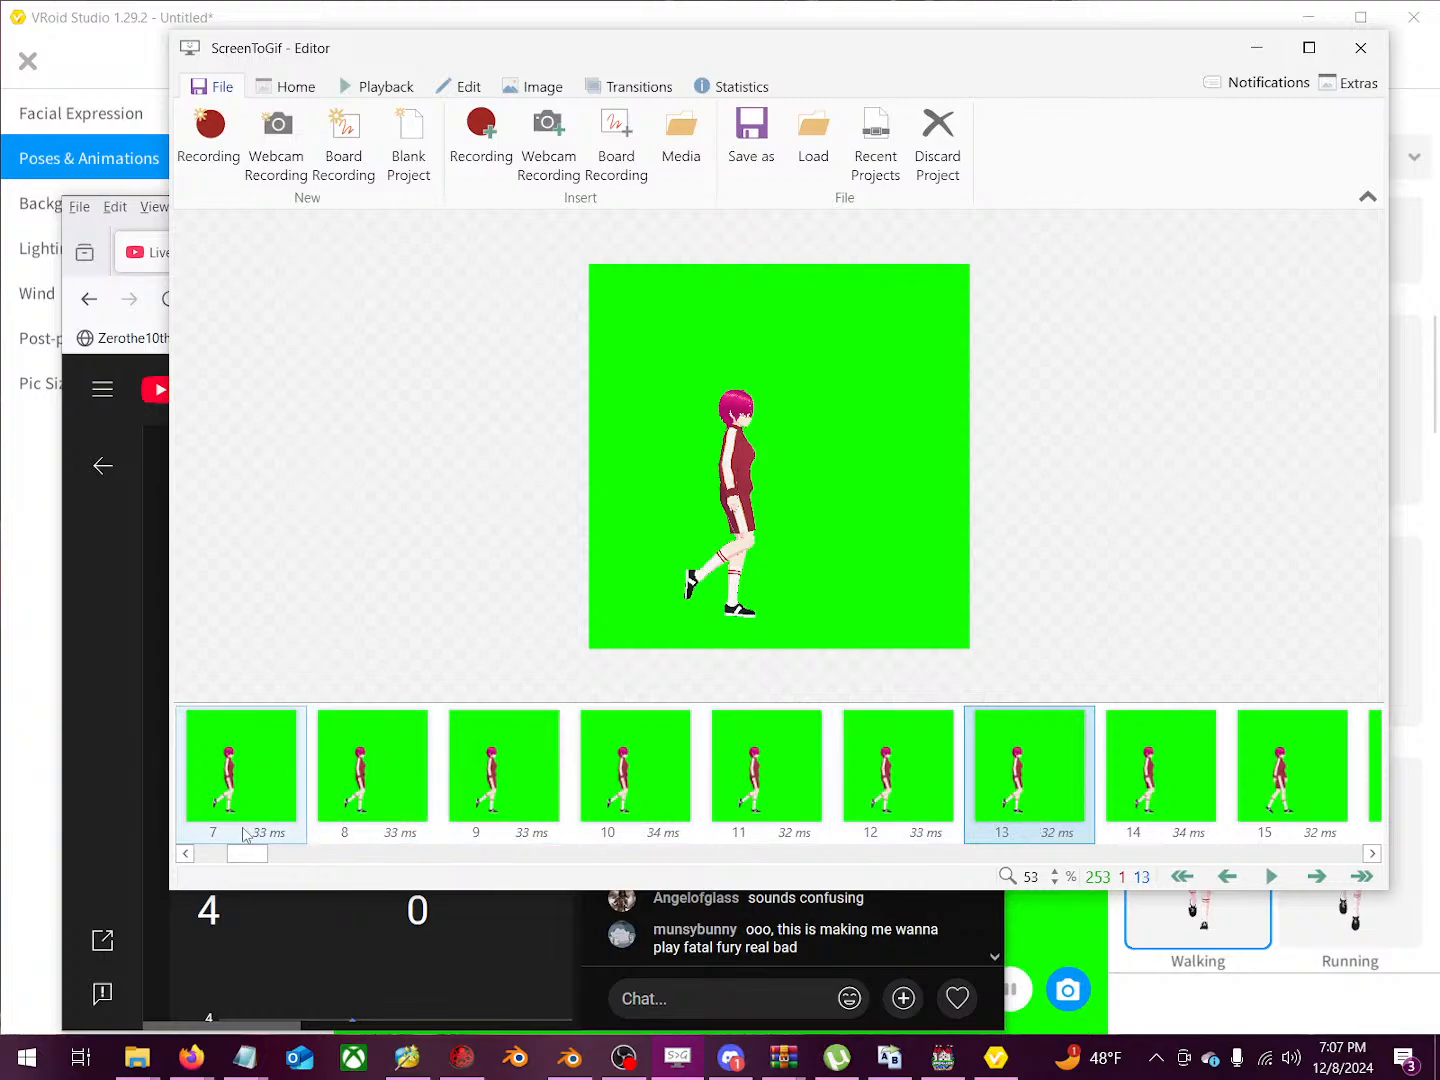
{"action": "left_click_drag", "start_coordinate": [245, 852], "coordinate": [194, 859]}
{"action": "left_click", "coordinate": [239, 790], "text": "shift"}
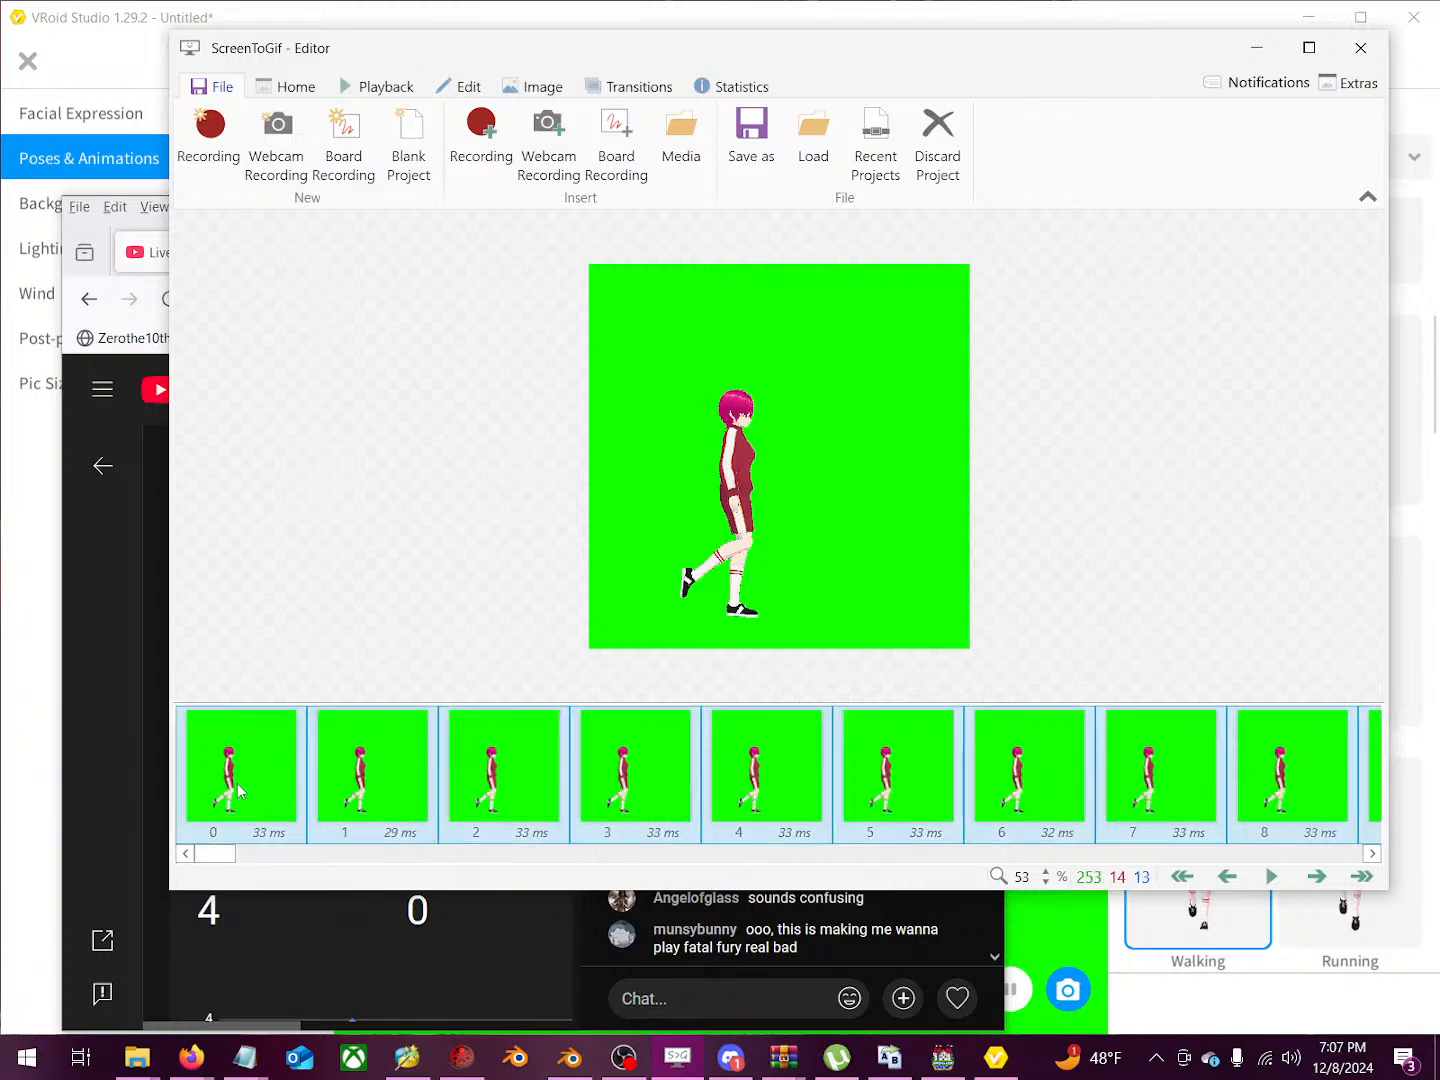
{"action": "key", "text": "Delete"}
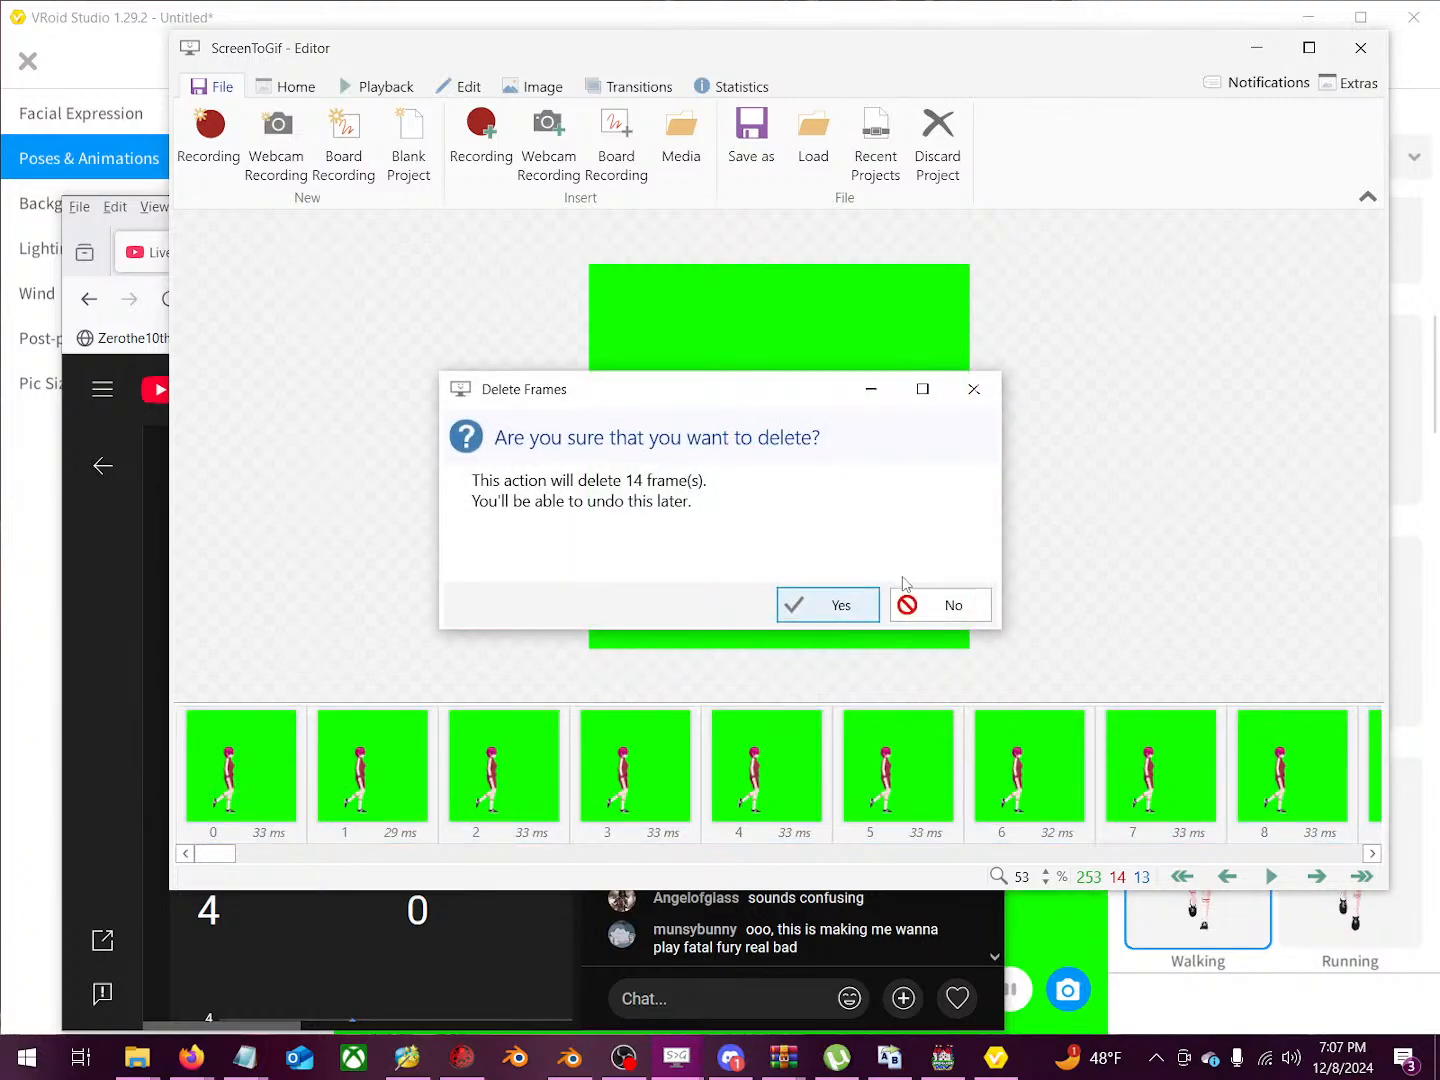
{"action": "left_click", "coordinate": [830, 605]}
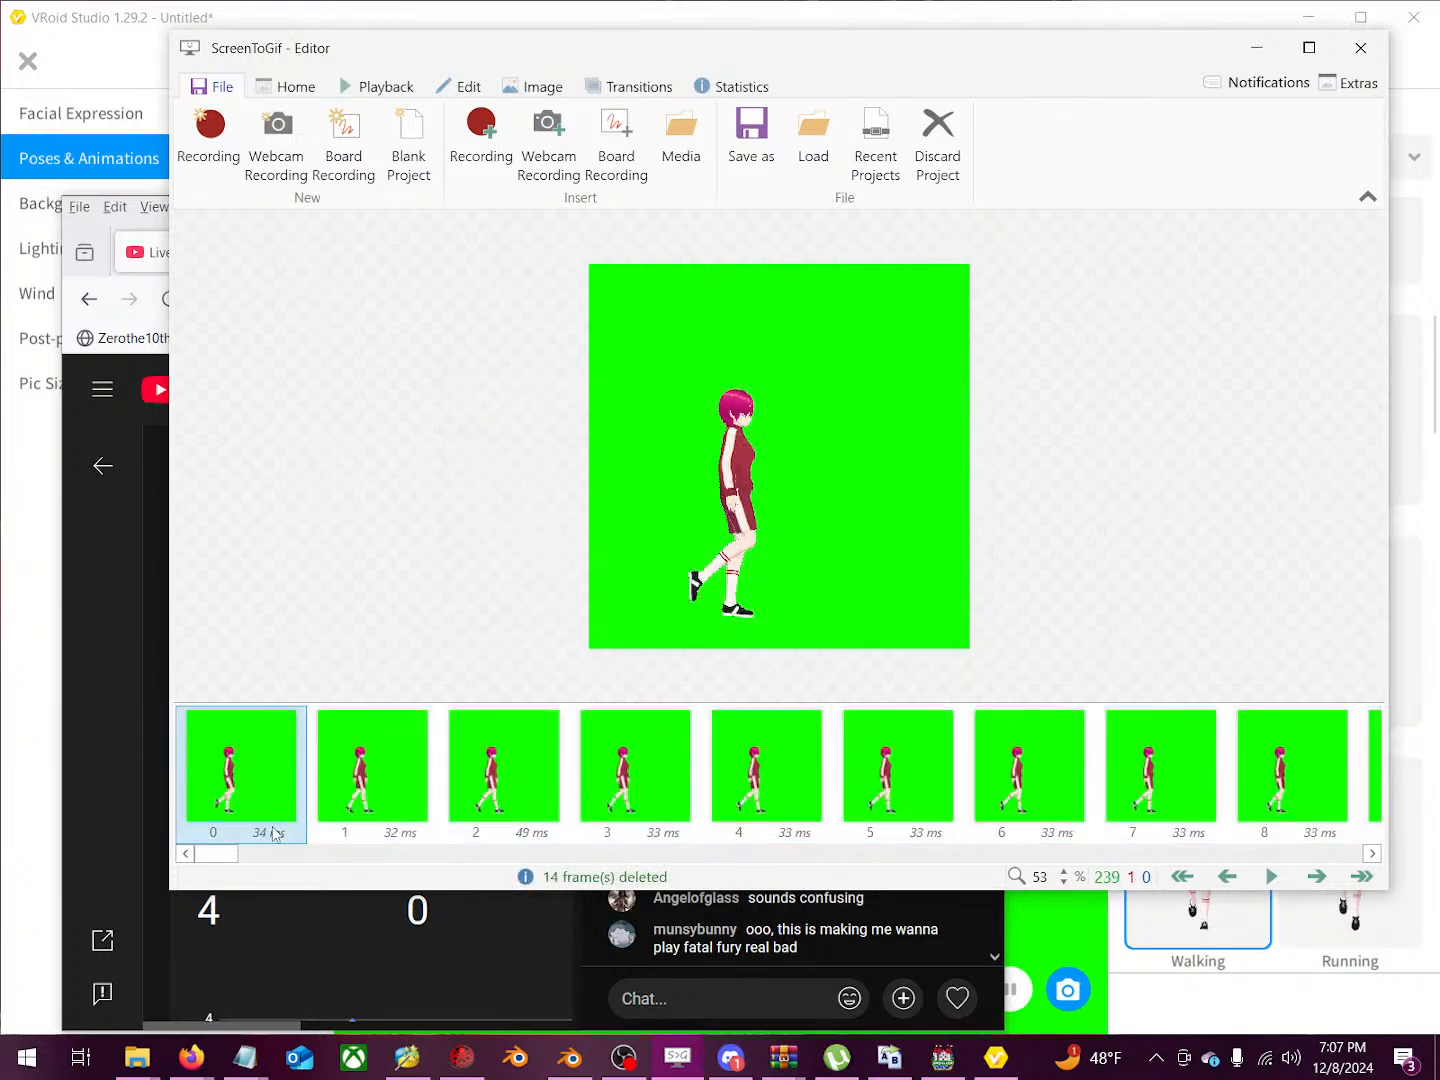
Step: Step through the trimmed recording from frame 0 to frame 28, comparing poses to follow the walk cycle
{"action": "key", "text": "Right"}
{"action": "key", "text": "Right"}
{"action": "key", "text": "Right"}
{"action": "key", "text": "Right"}
{"action": "key", "text": "Right"}
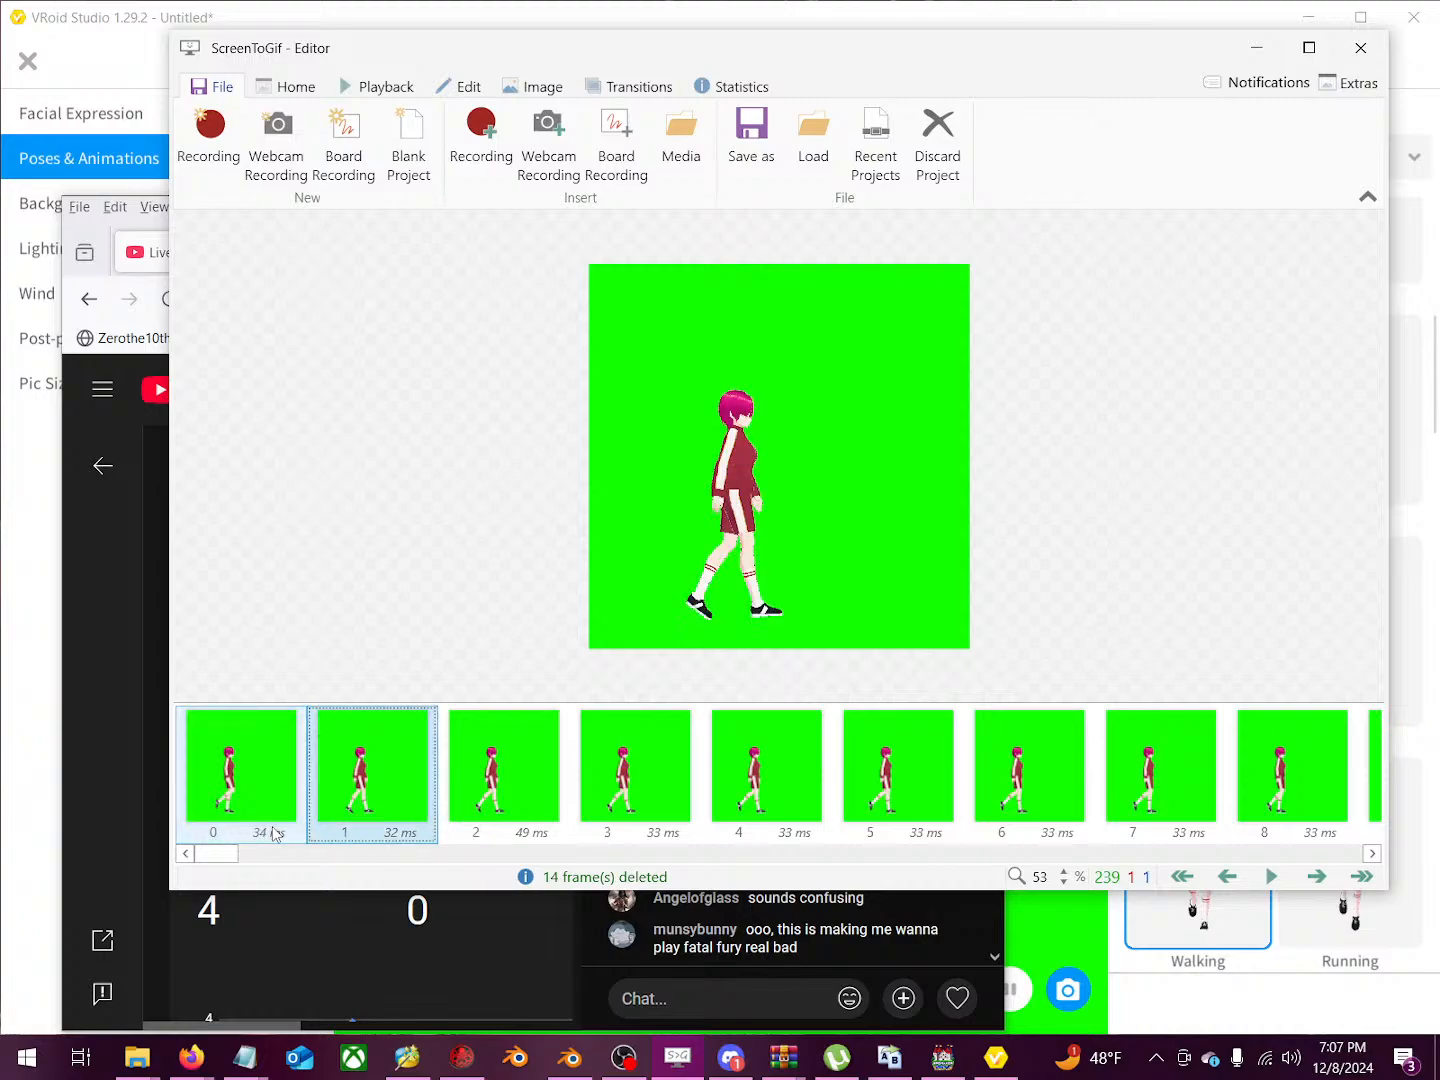
{"action": "key", "text": "Right"}
{"action": "key", "text": "Right"}
{"action": "key", "text": "Right"}
{"action": "key", "text": "Right"}
{"action": "key", "text": "Right"}
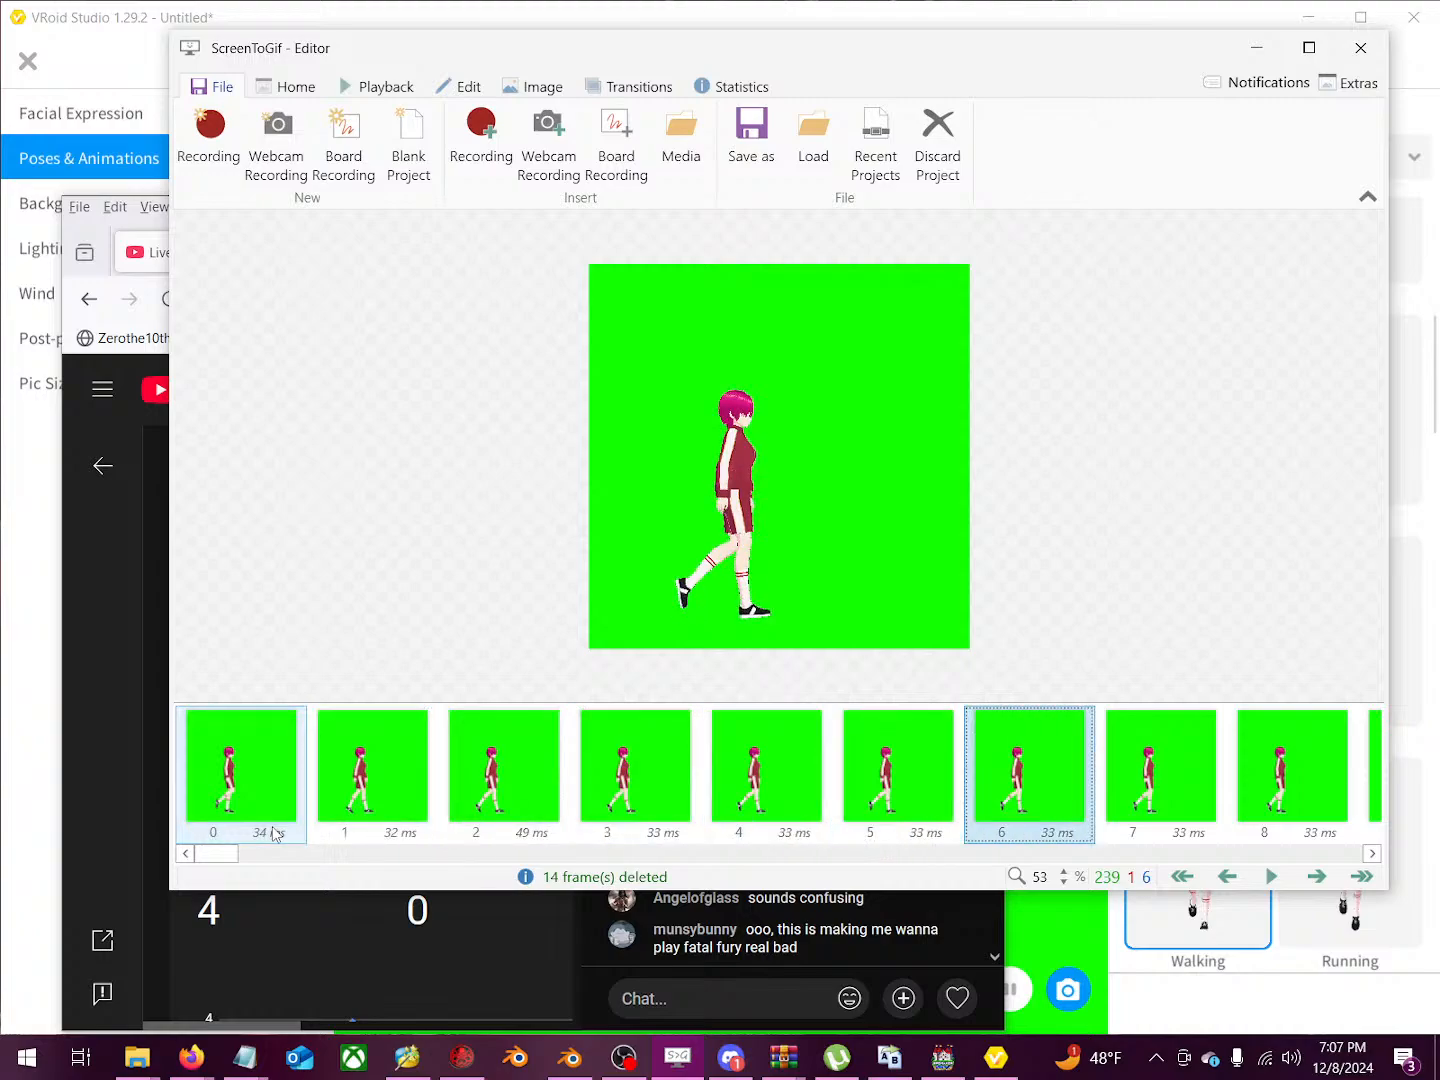
{"action": "key", "text": "Right"}
{"action": "key", "text": "Right"}
{"action": "key", "text": "Right"}
{"action": "key", "text": "Right"}
{"action": "key", "text": "Right"}
{"action": "key", "text": "Right"}
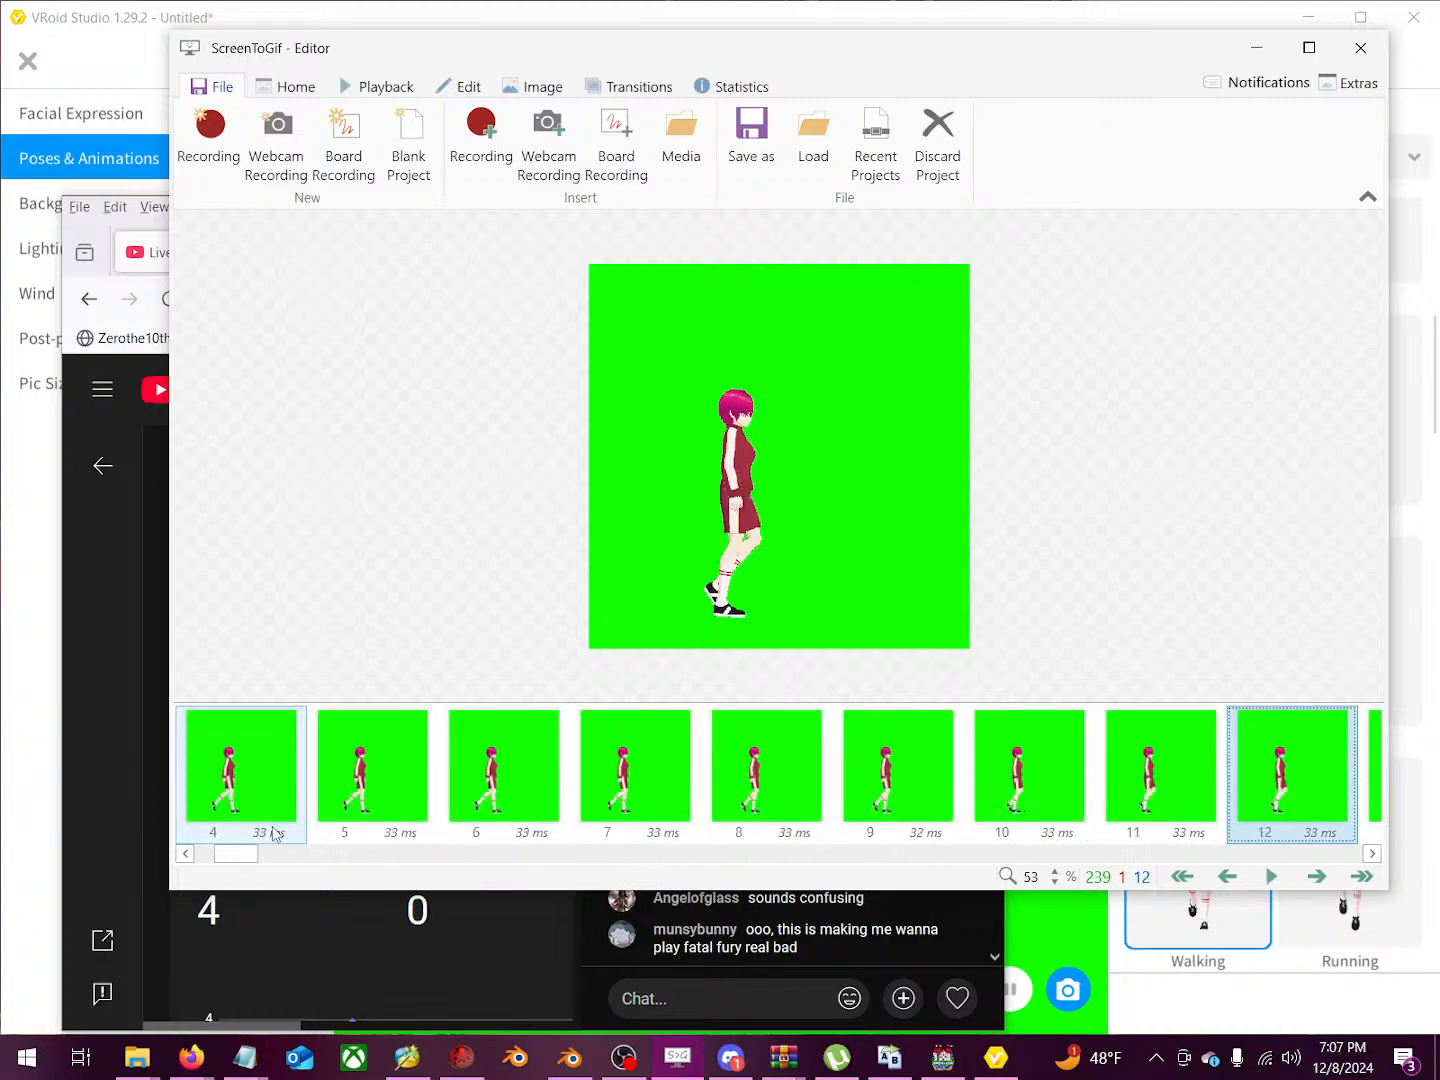
{"action": "key", "text": "Right"}
{"action": "key", "text": "Right"}
{"action": "key", "text": "Right"}
{"action": "key", "text": "Right"}
{"action": "key", "text": "Right"}
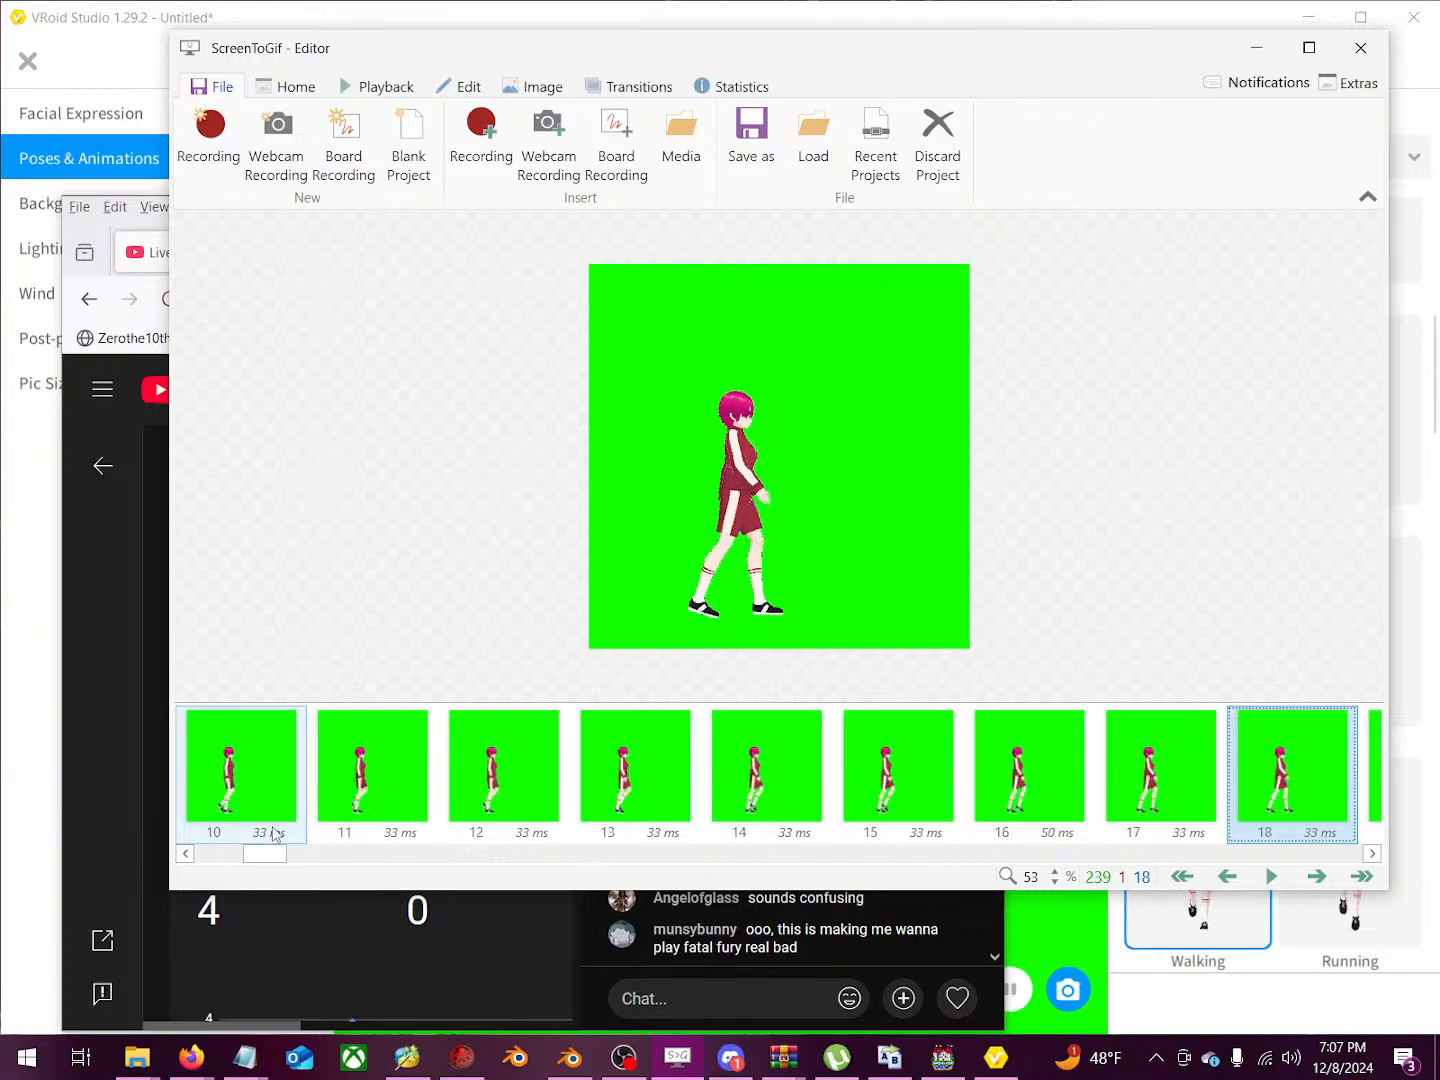
{"action": "key", "text": "Left"}
{"action": "key", "text": "Left"}
{"action": "key", "text": "Left"}
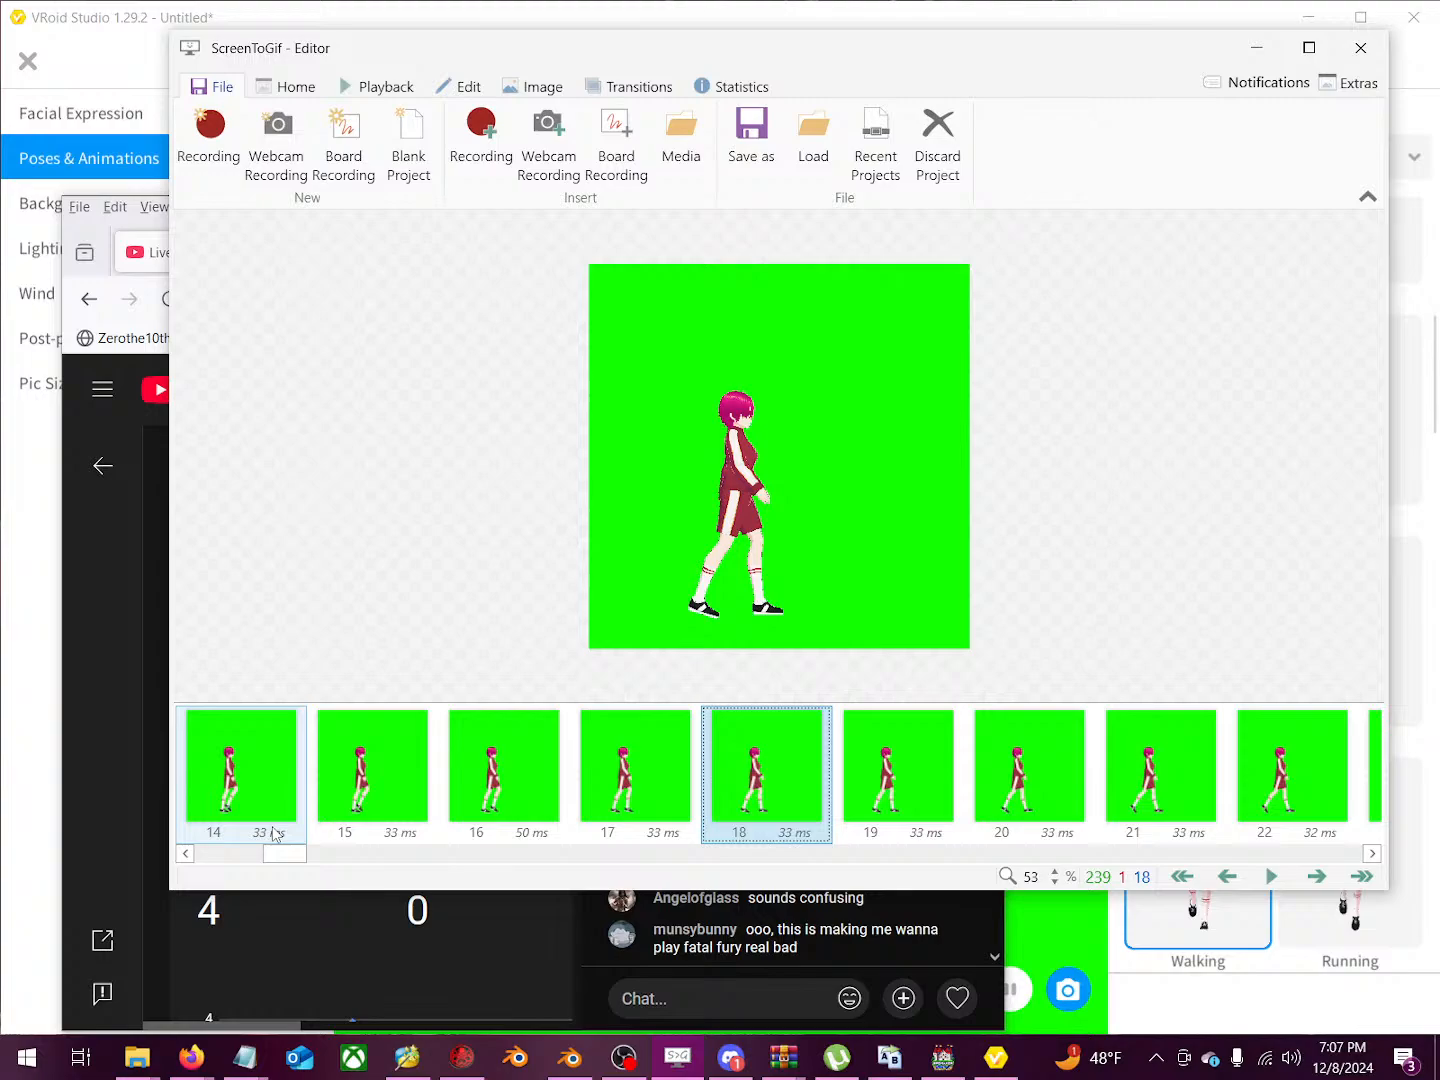
{"action": "key", "text": "Right"}
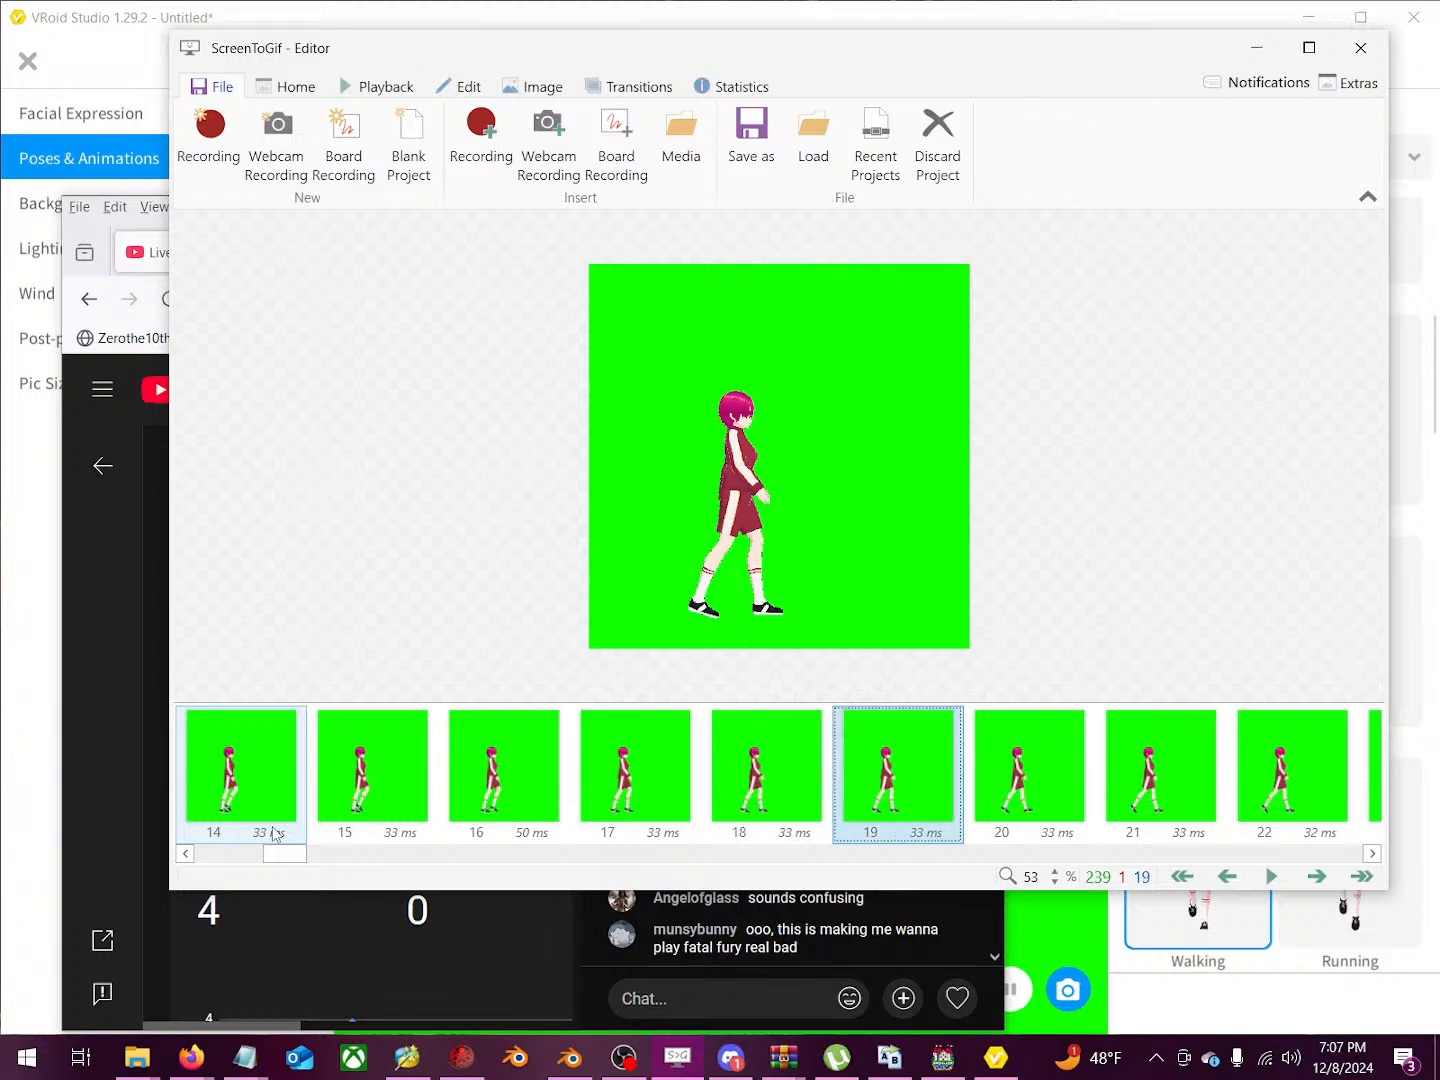
{"action": "key", "text": "Right"}
{"action": "key", "text": "Right"}
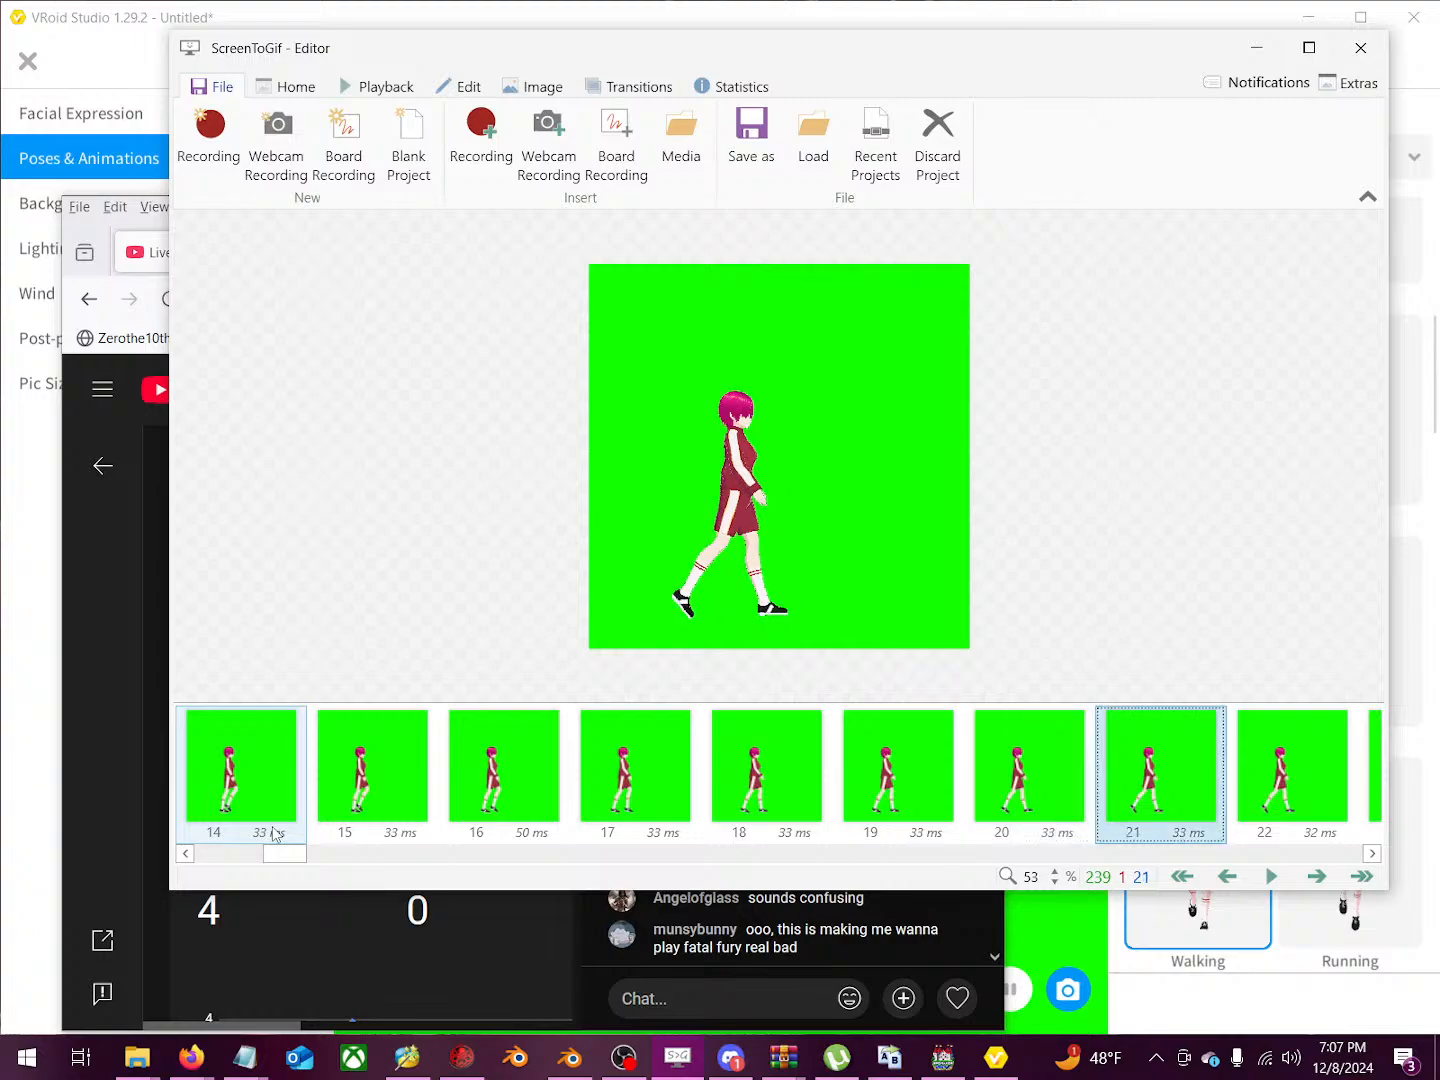
{"action": "key", "text": "Right"}
{"action": "key", "text": "Right"}
{"action": "key", "text": "Right"}
{"action": "key", "text": "Right"}
{"action": "key", "text": "Right"}
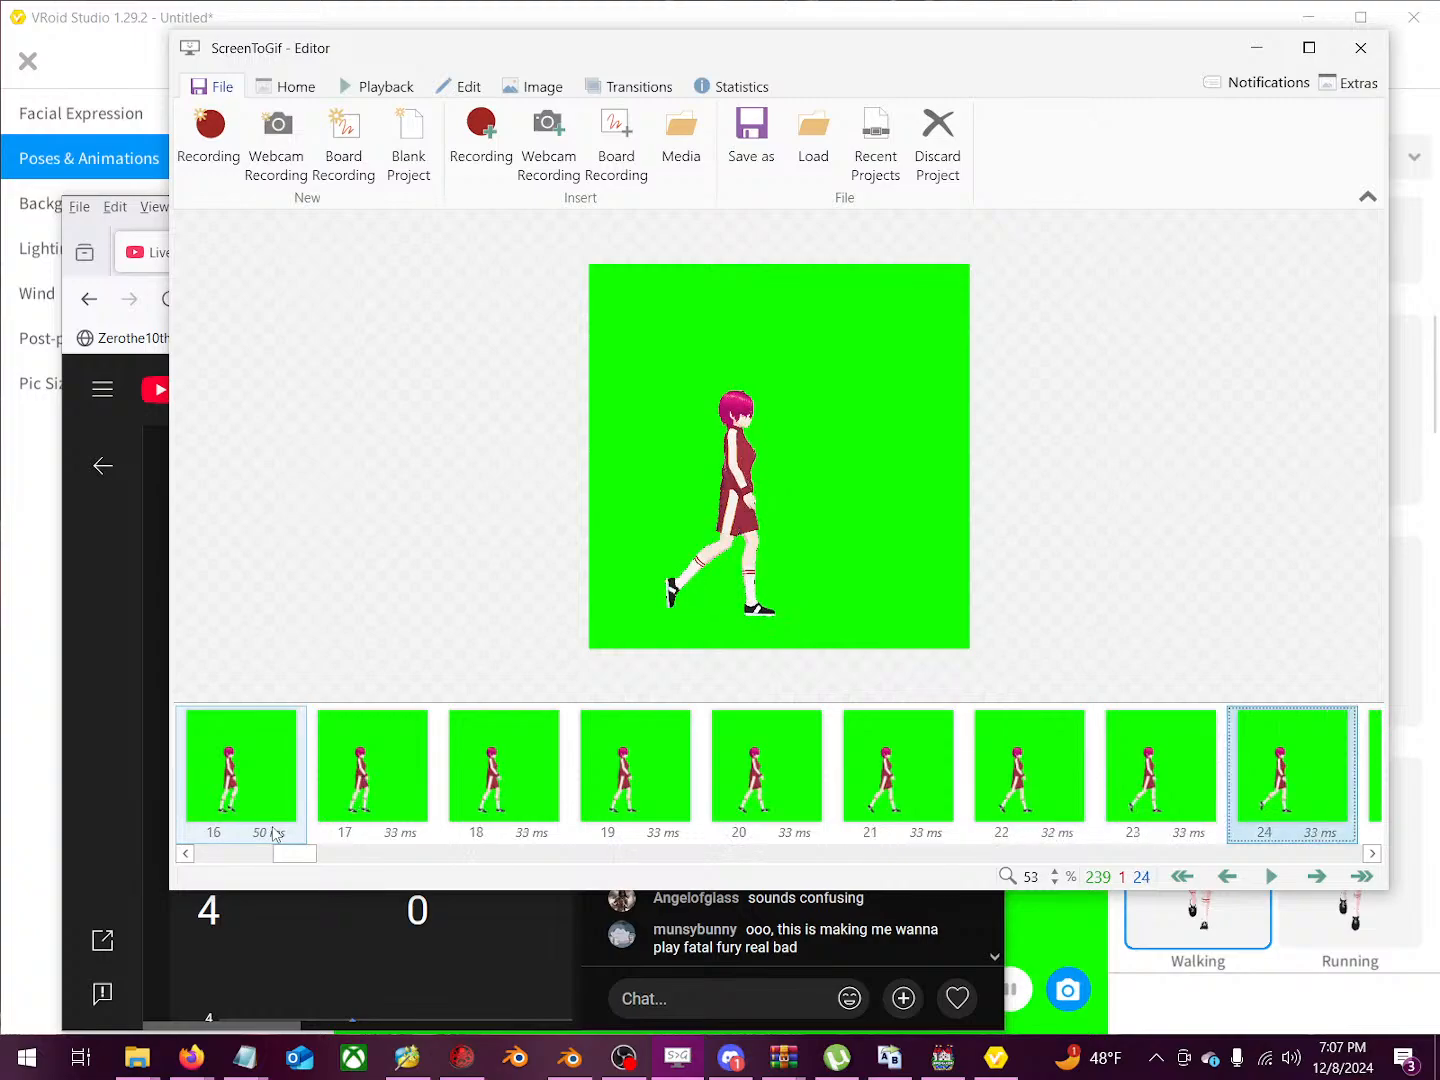
{"action": "key", "text": "Right"}
{"action": "key", "text": "Right"}
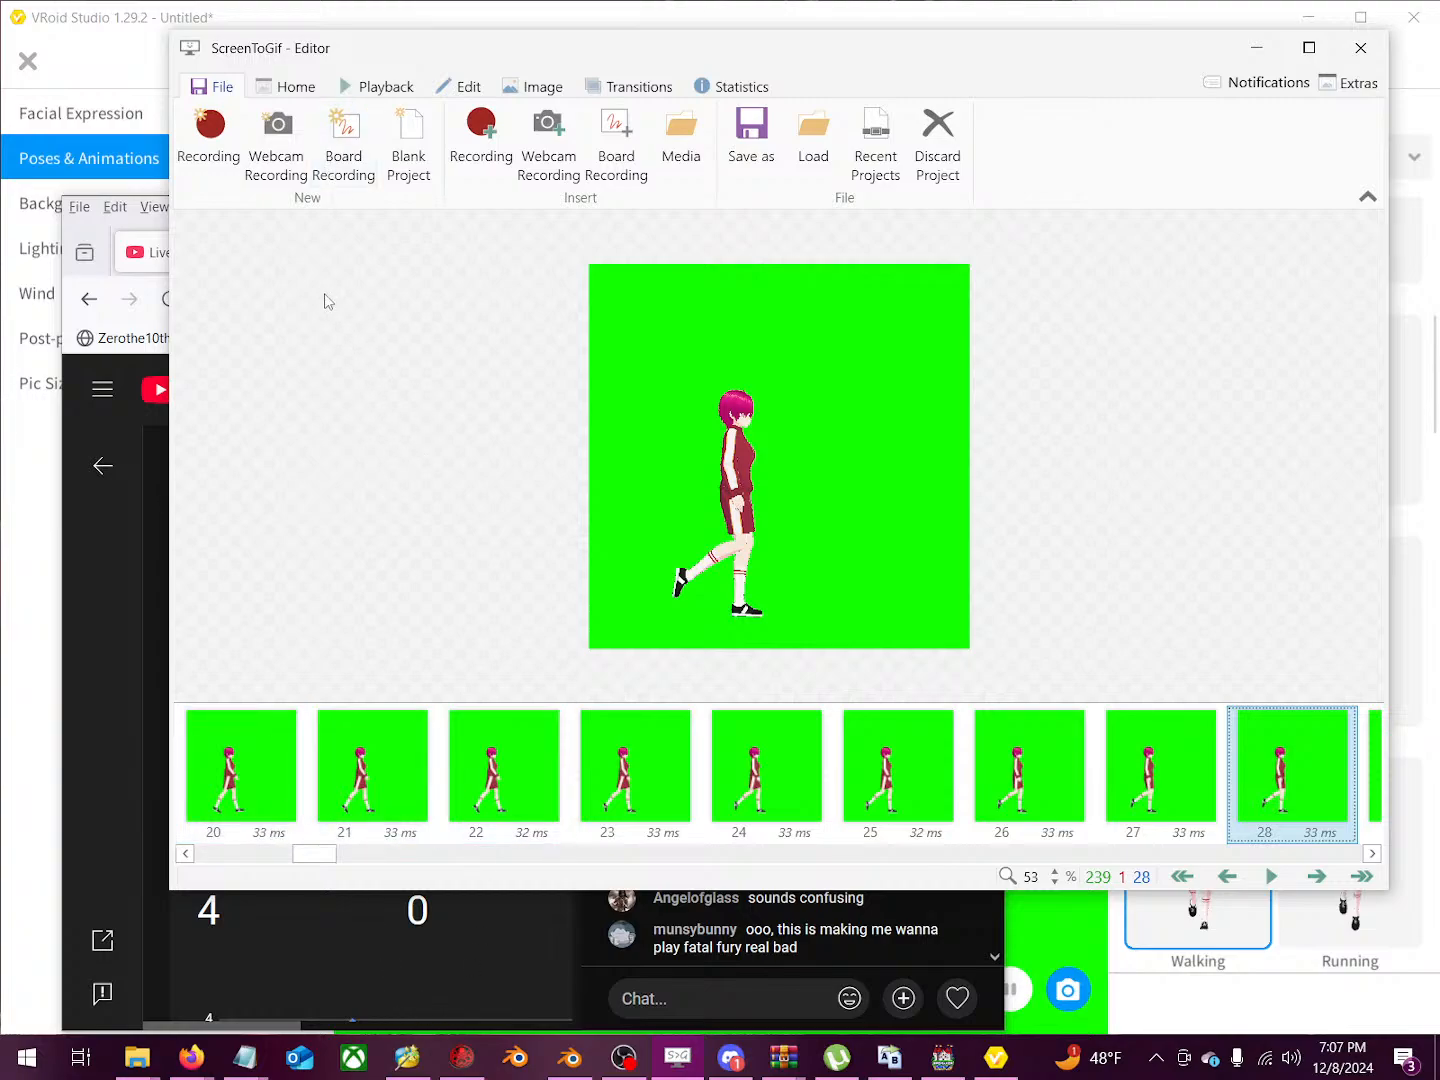
Step: Reduce the frame count of the entire walking recording, with factor 1 and remove count 2
{"action": "left_click", "coordinate": [466, 88]}
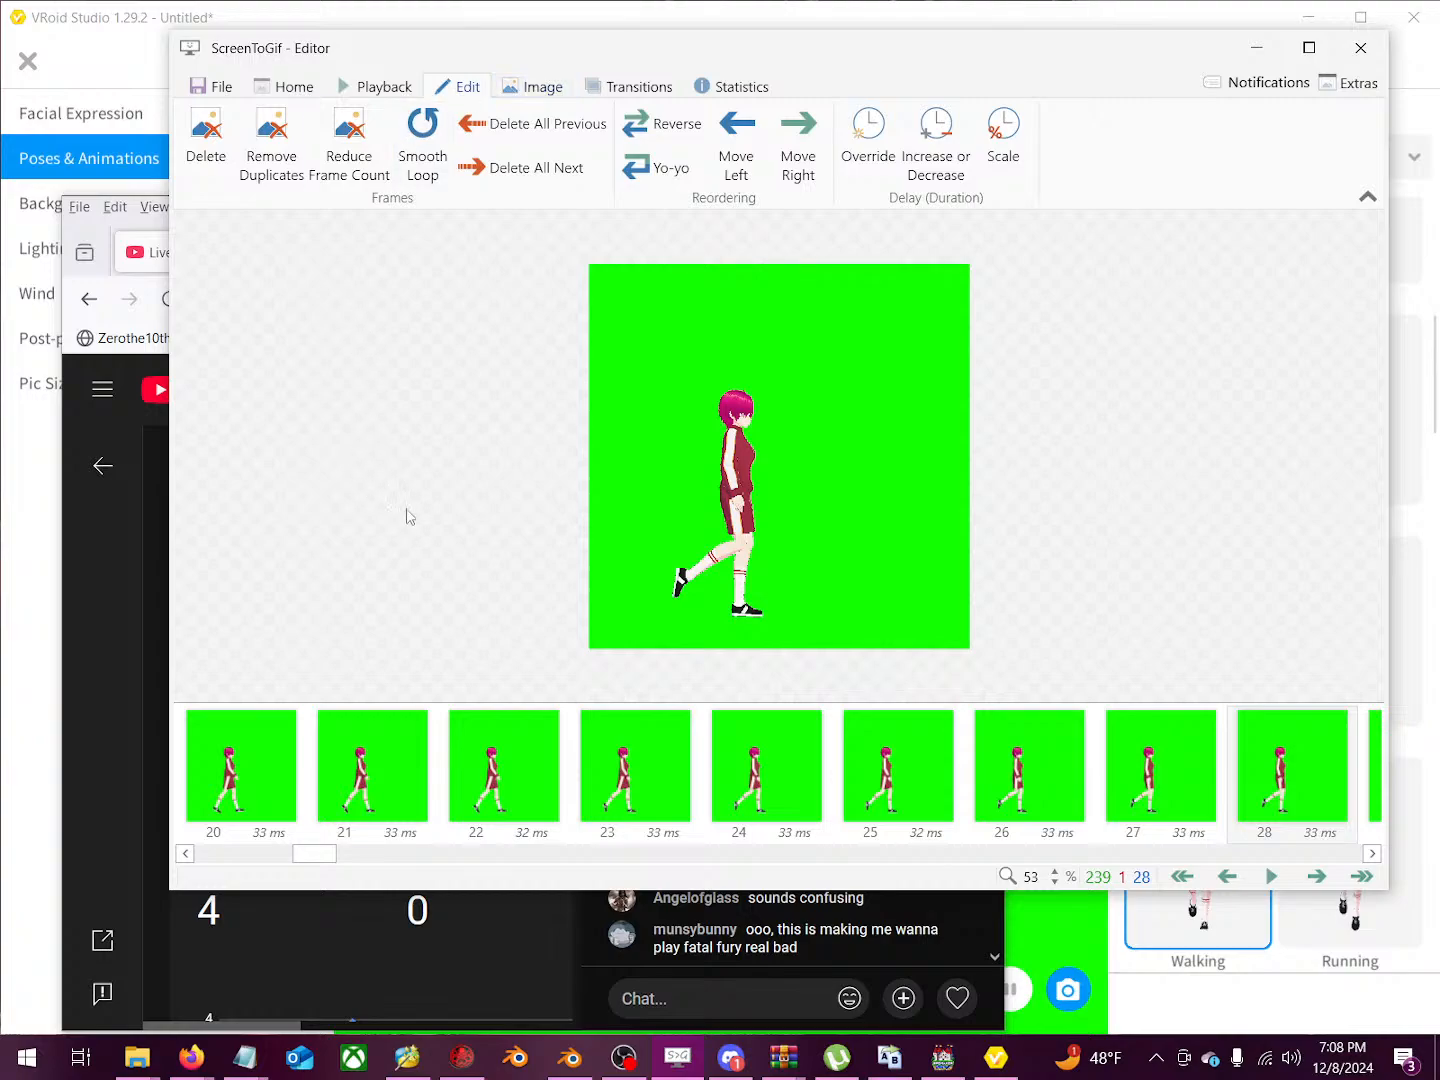
{"action": "left_click", "coordinate": [360, 143]}
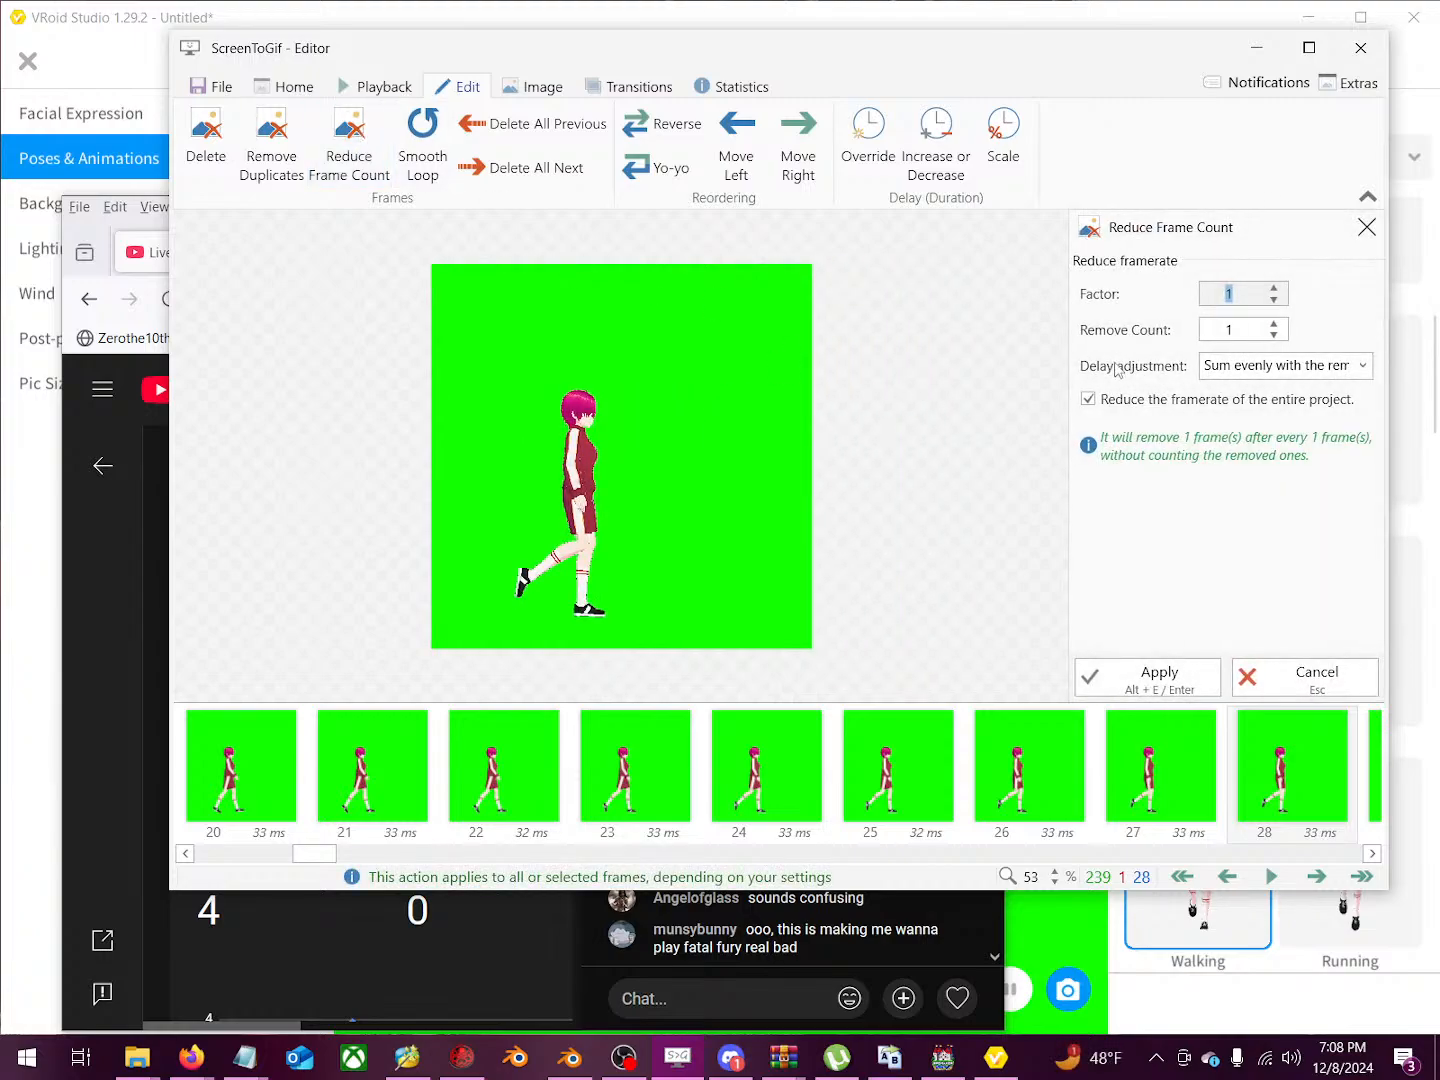
{"action": "left_click_drag", "start_coordinate": [1236, 332], "coordinate": [1209, 336]}
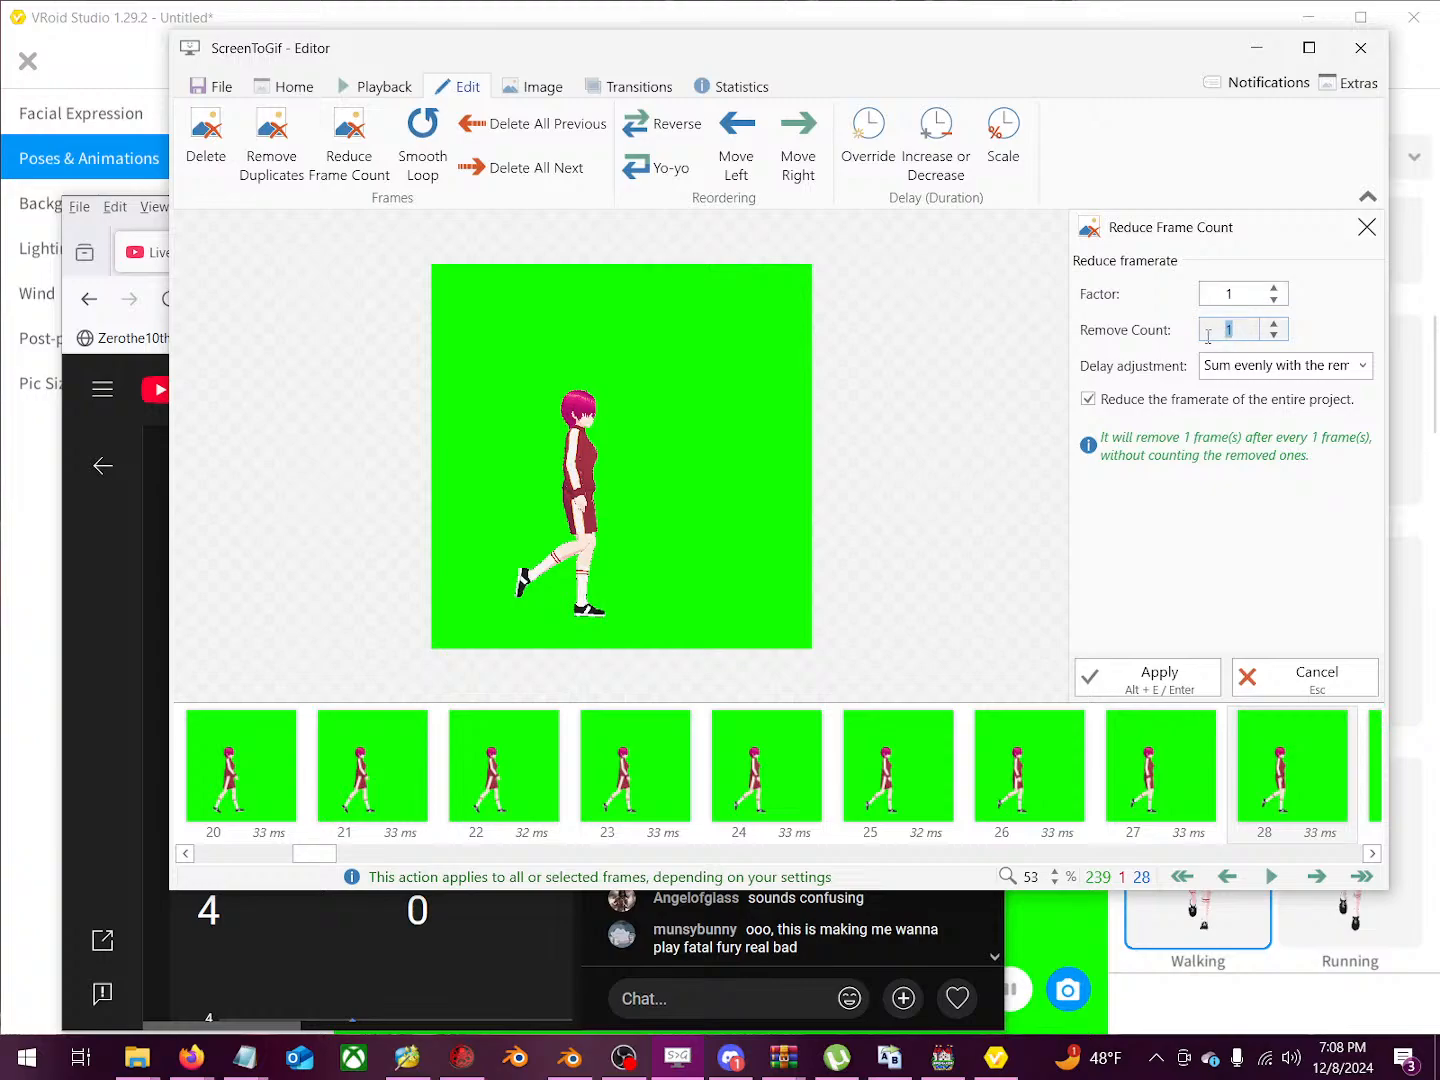
{"action": "type", "text": "2"}
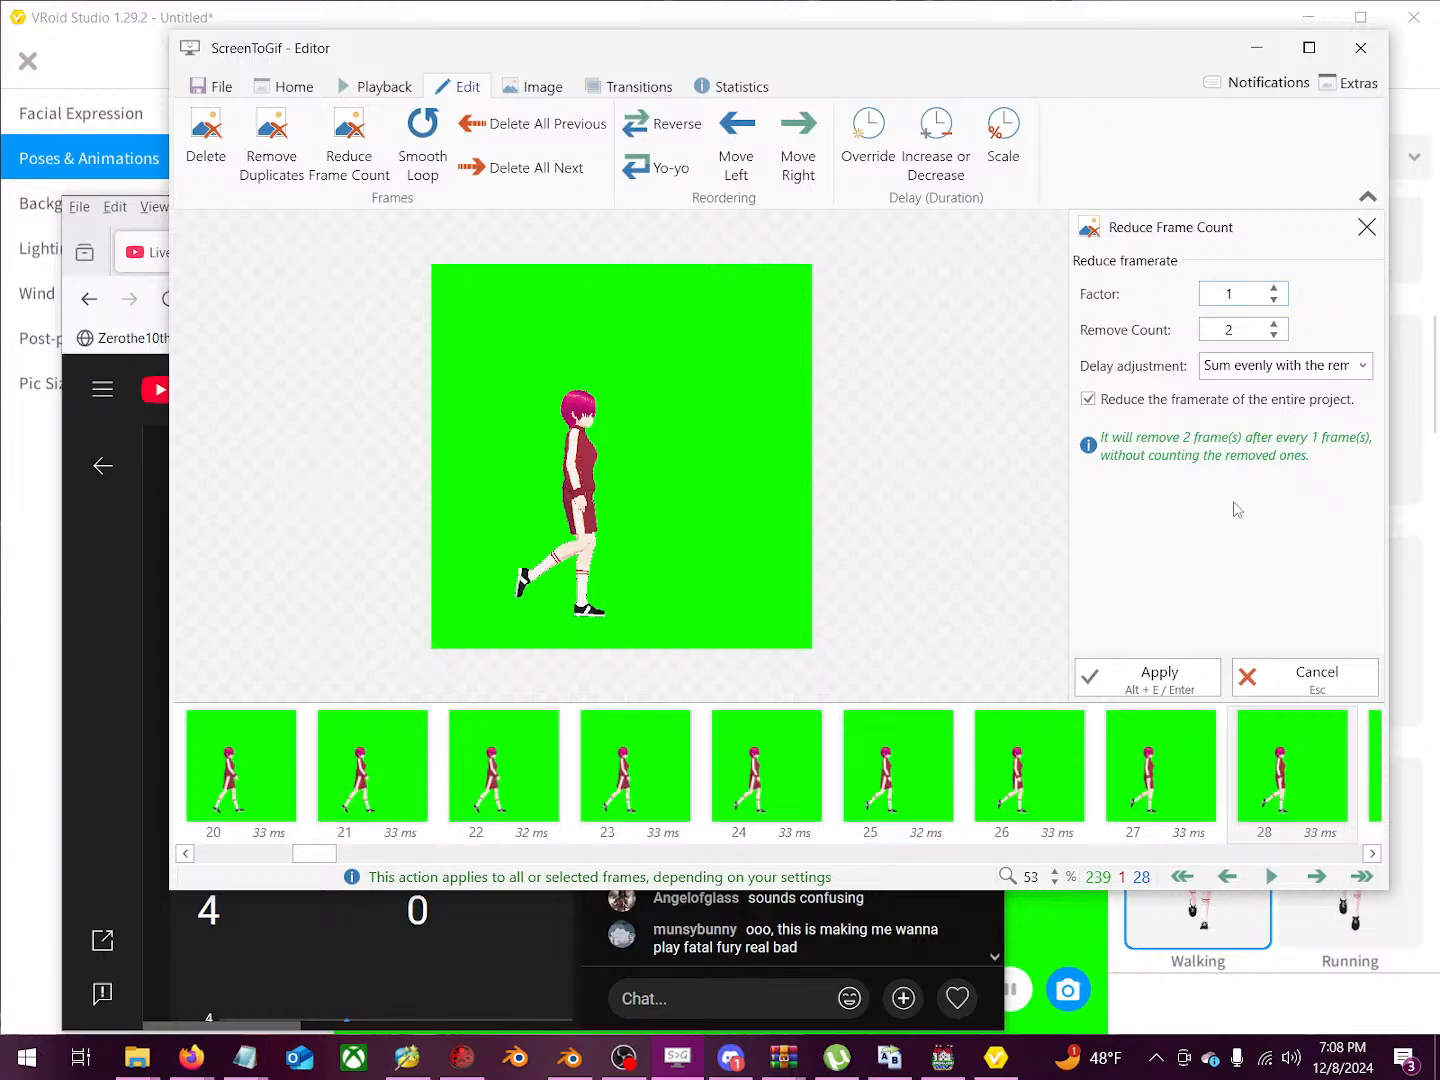
{"action": "left_click", "coordinate": [1160, 678]}
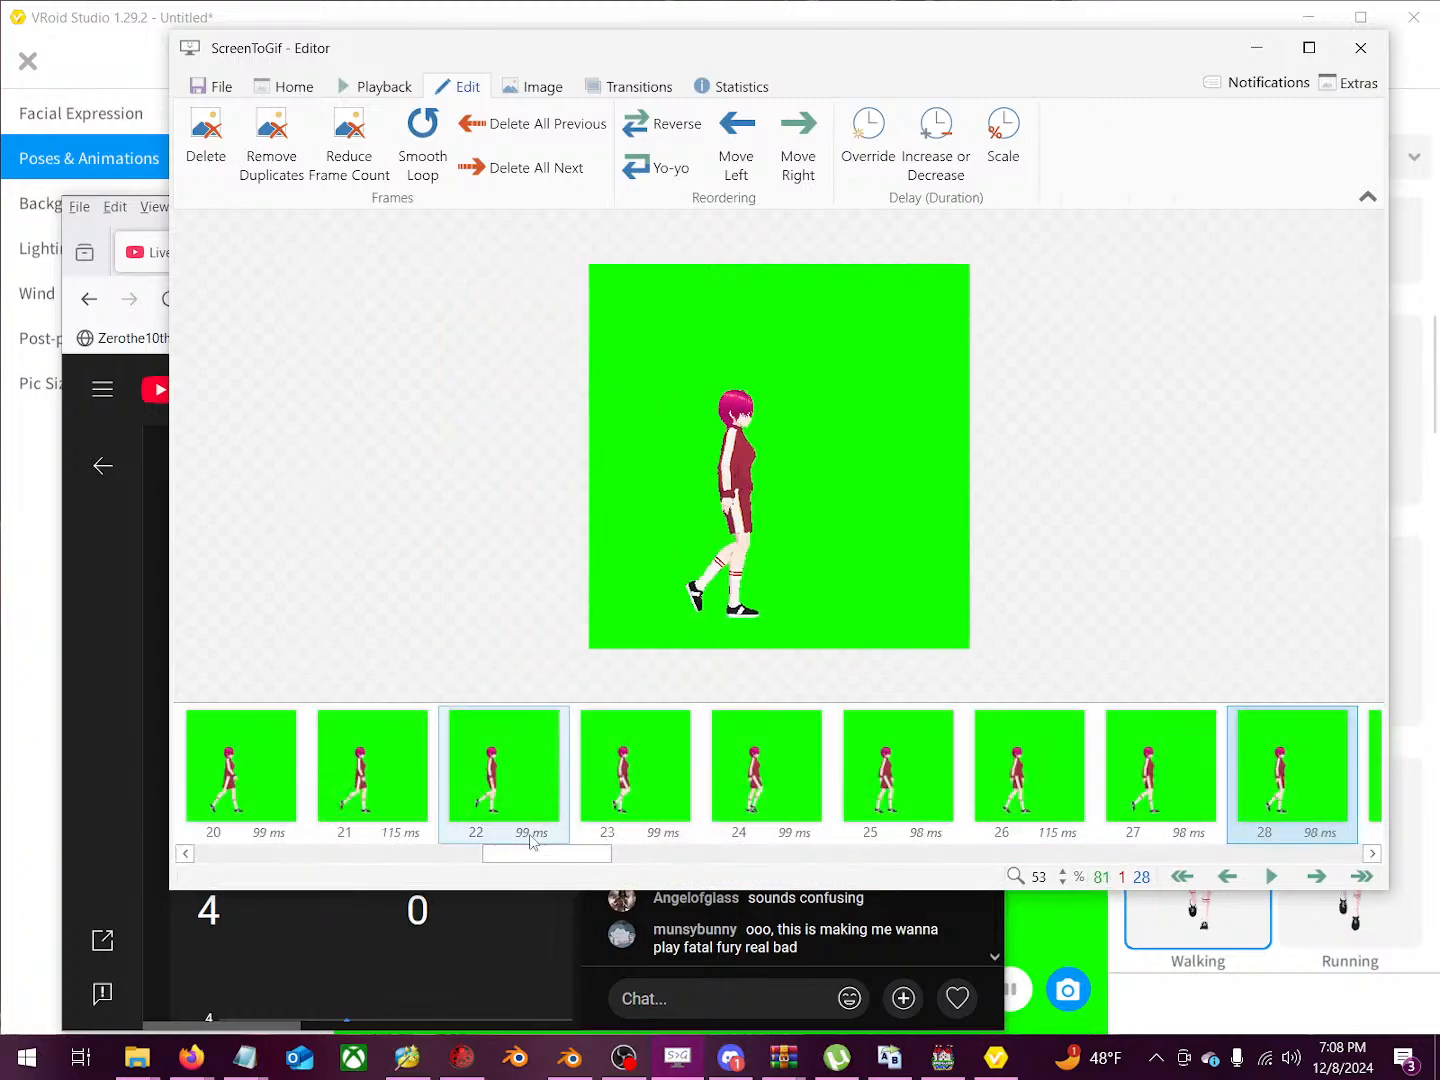
Step: Play back the reduced walking recording from the start to check its motion, and stop the playback
{"action": "left_click_drag", "start_coordinate": [532, 857], "coordinate": [1438, 797]}
{"action": "left_click", "coordinate": [1181, 877]}
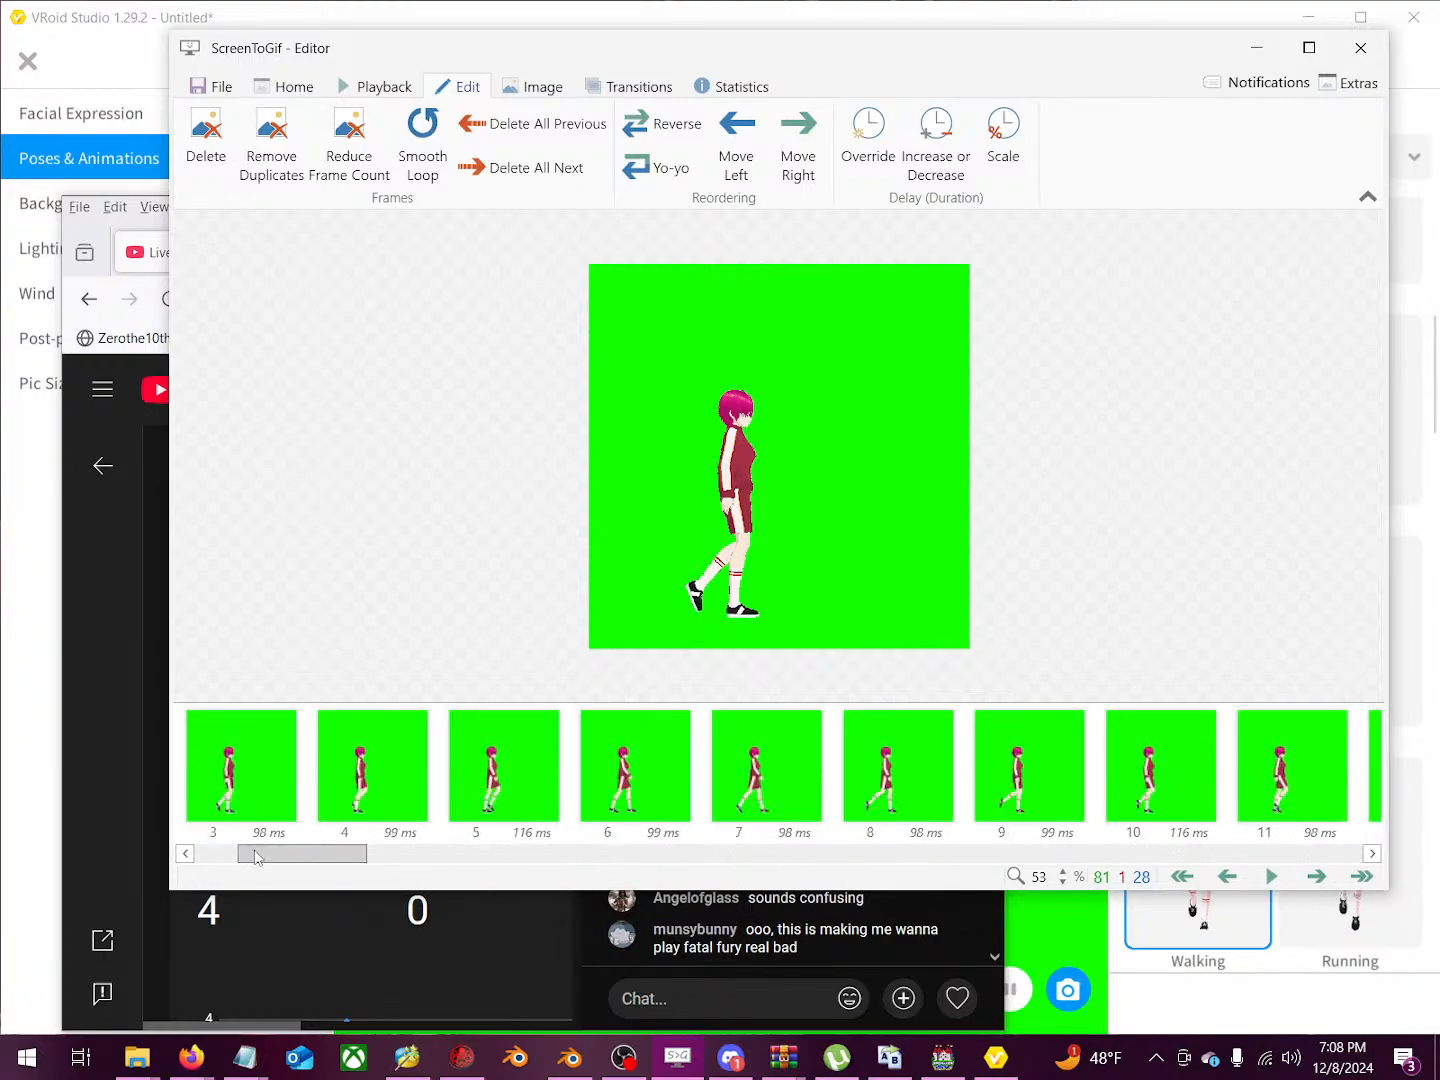
{"action": "left_click", "coordinate": [1270, 876]}
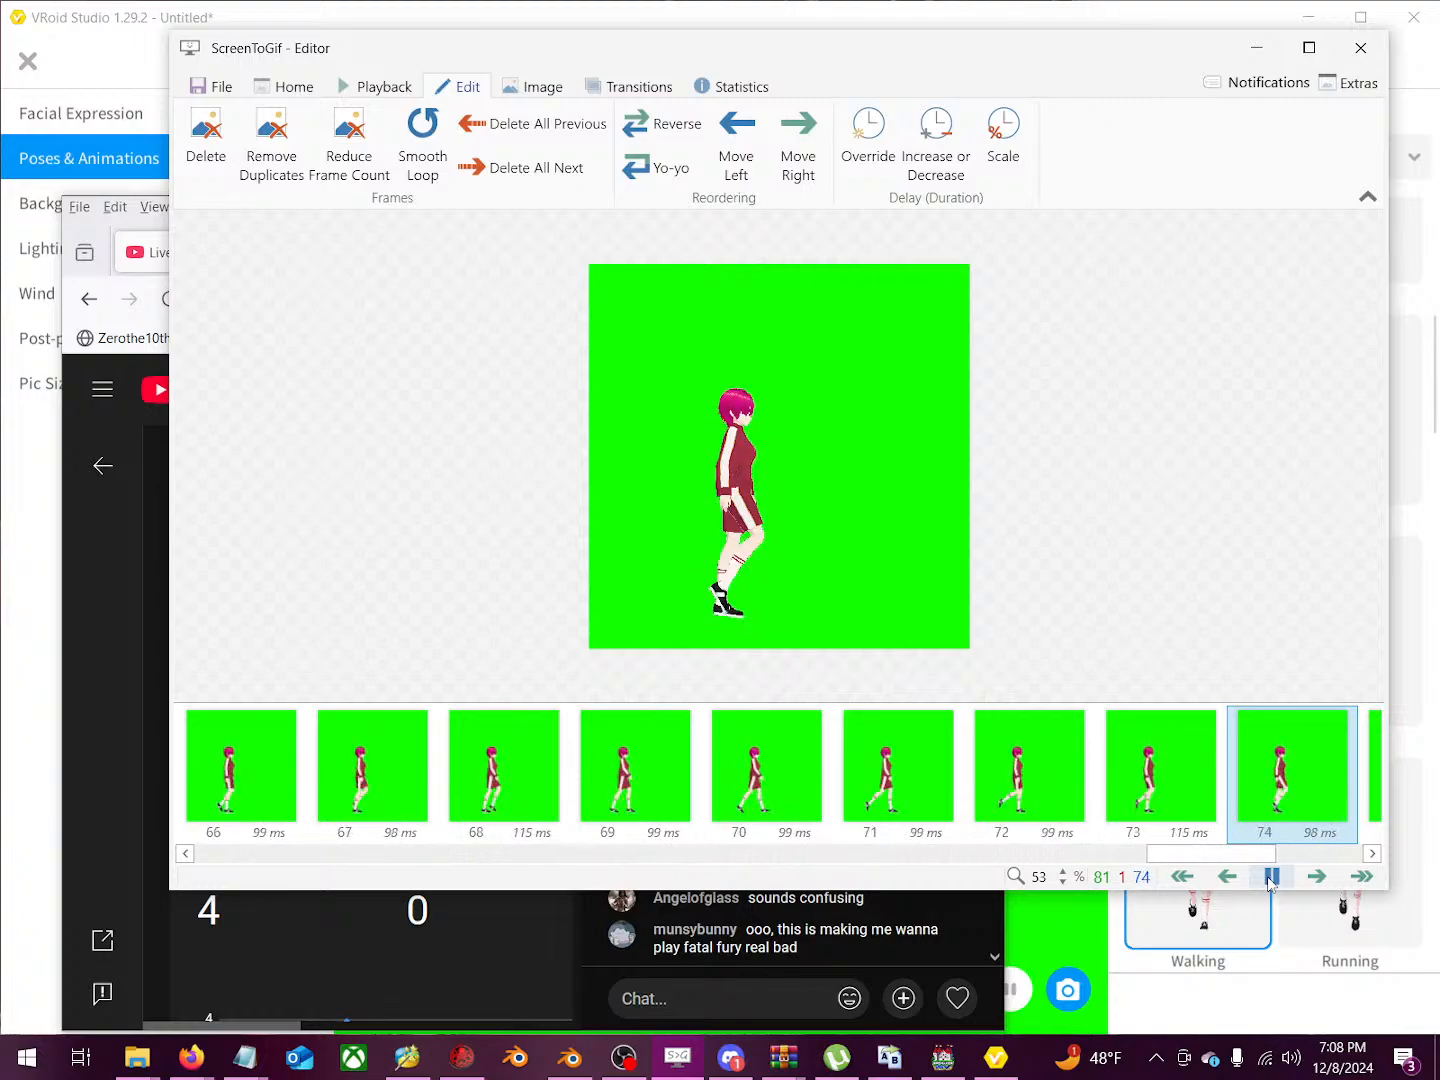
{"action": "left_click", "coordinate": [1268, 880]}
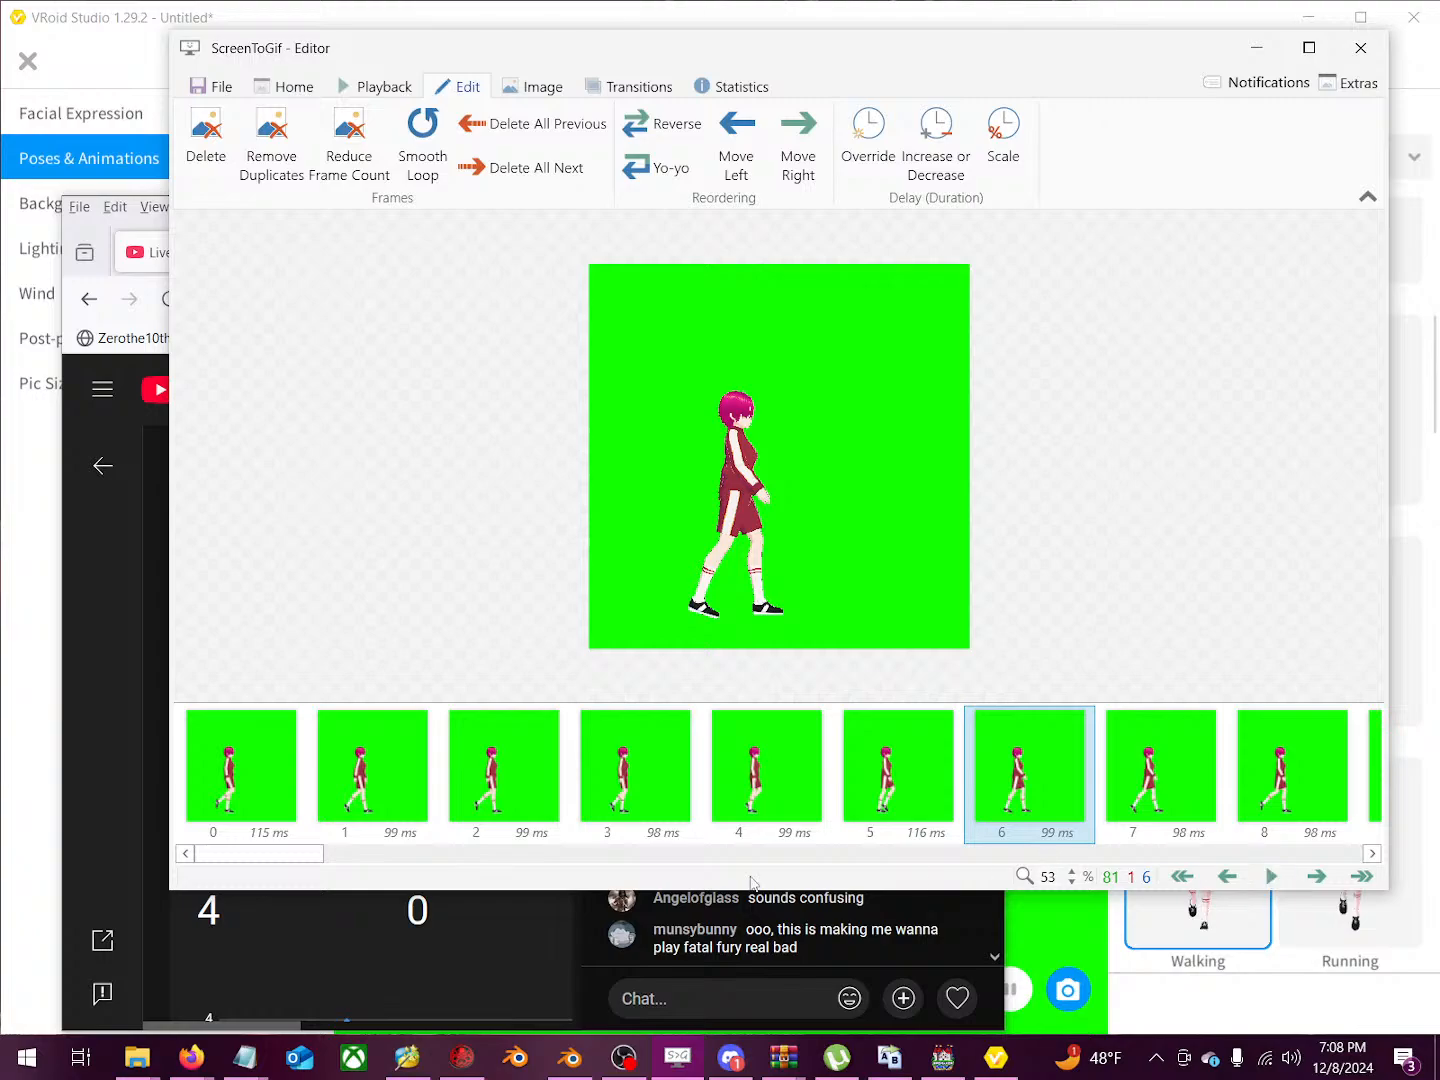
Step: Step through the reduced recording from frame 0 to frame 11, looking for the frame where the walk cycle repeats
{"action": "left_click", "coordinate": [273, 783]}
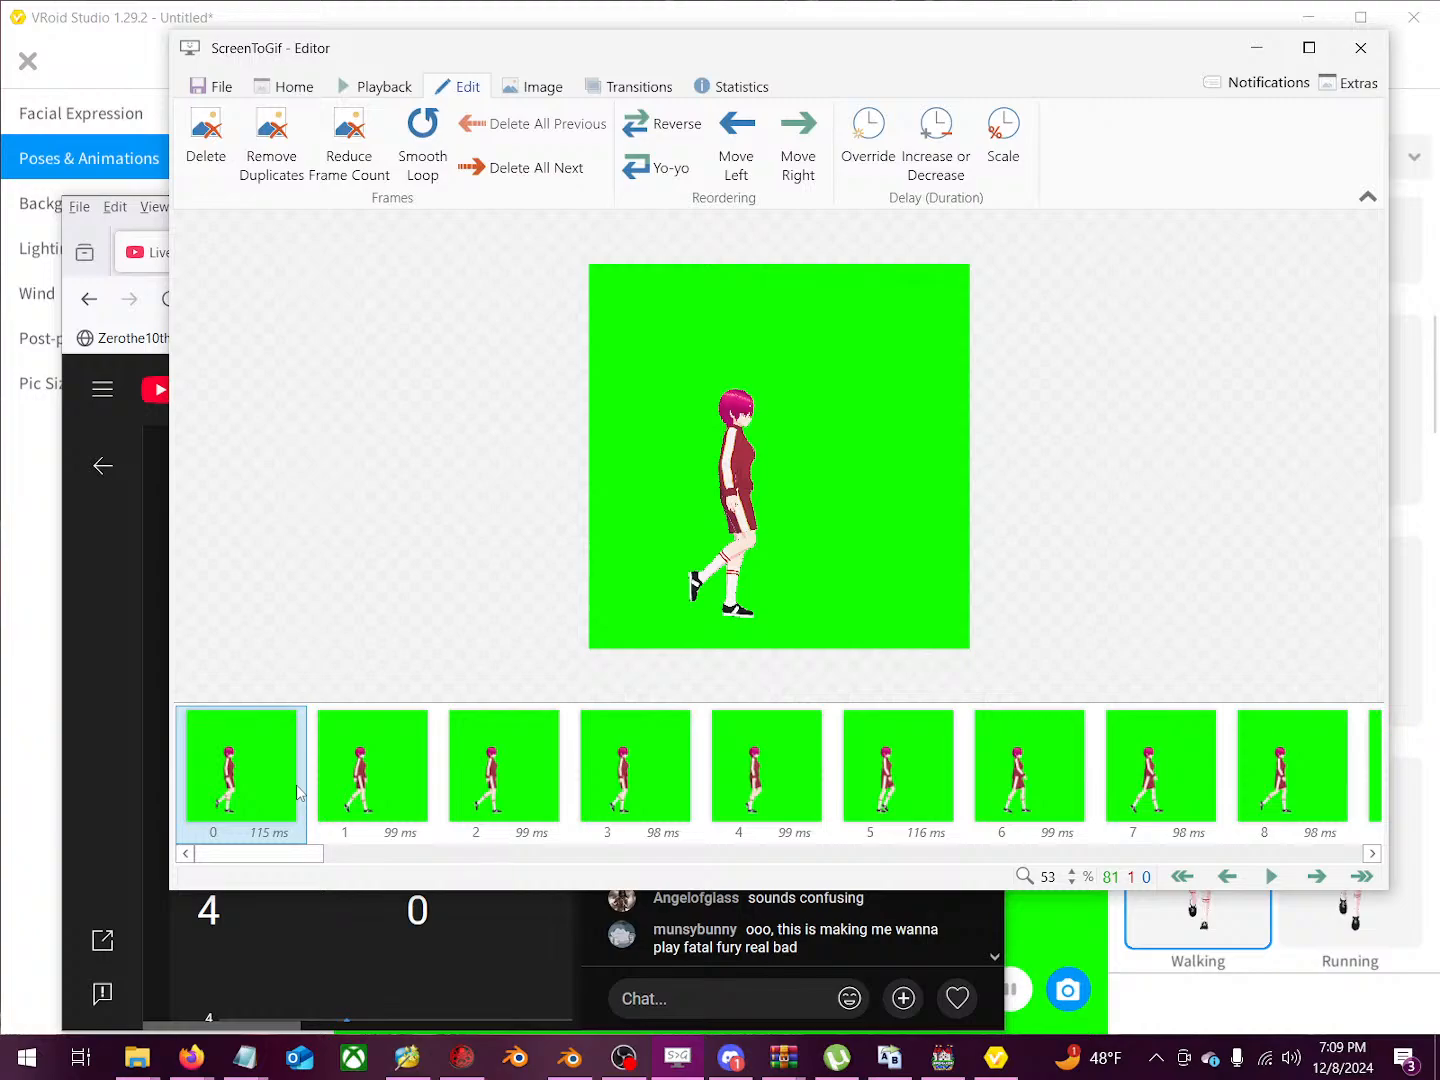
{"action": "key", "text": "Right"}
{"action": "key", "text": "Right"}
{"action": "key", "text": "Right"}
{"action": "key", "text": "Right"}
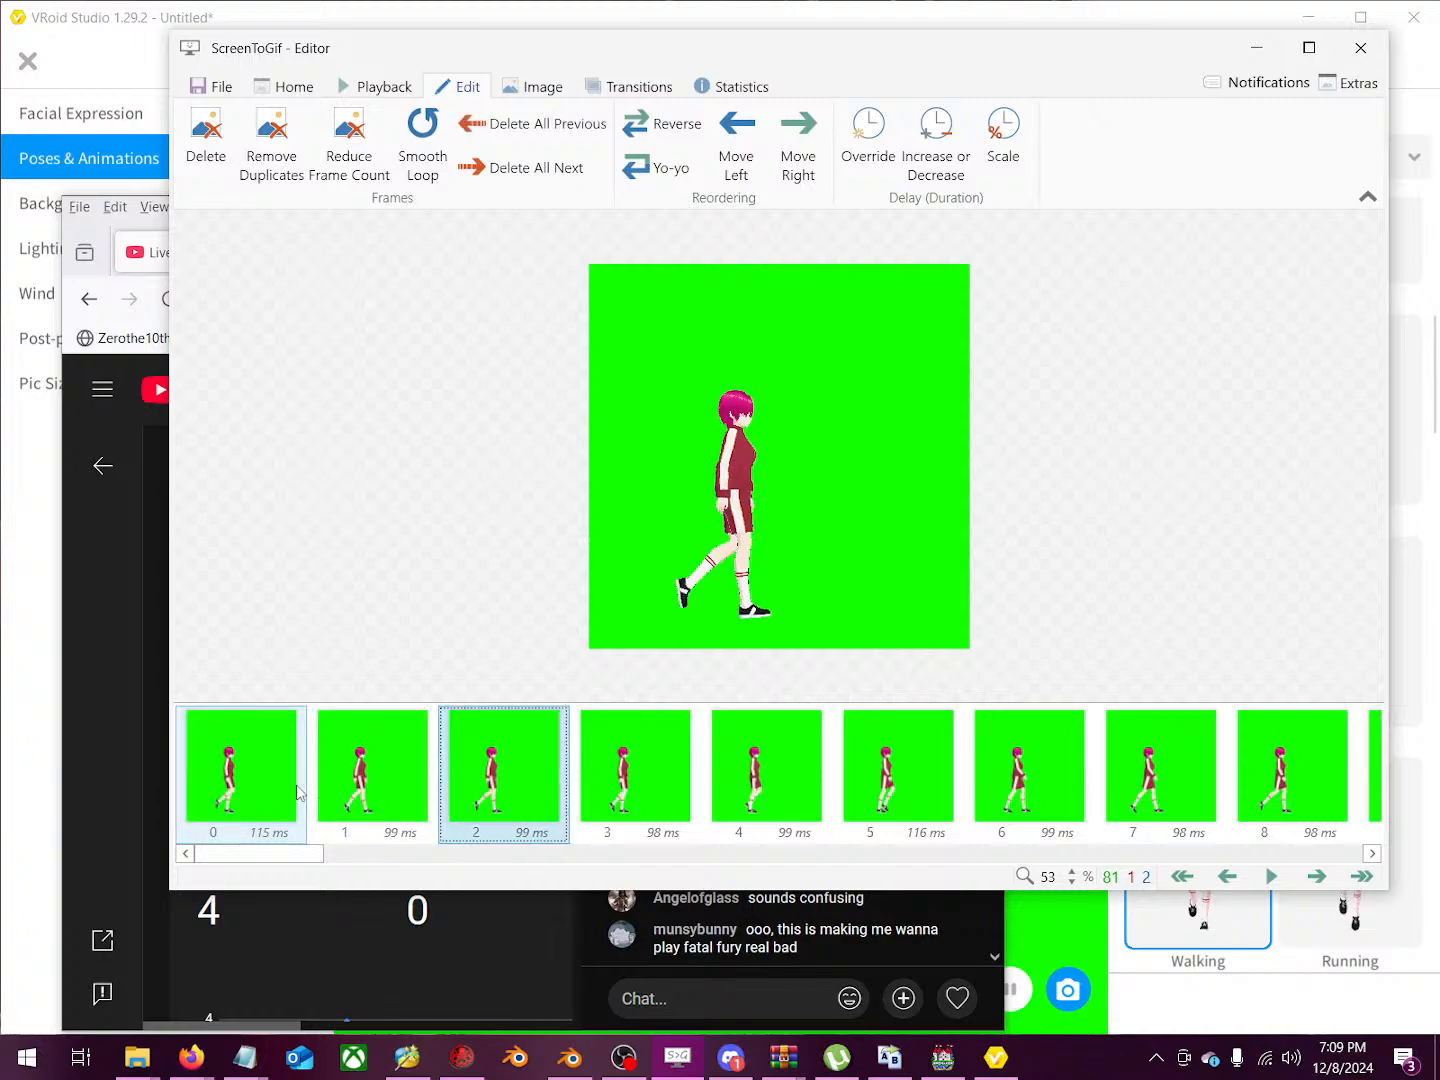
{"action": "key", "text": "Right"}
{"action": "key", "text": "Right"}
{"action": "key", "text": "Right"}
{"action": "key", "text": "Right"}
{"action": "key", "text": "Right"}
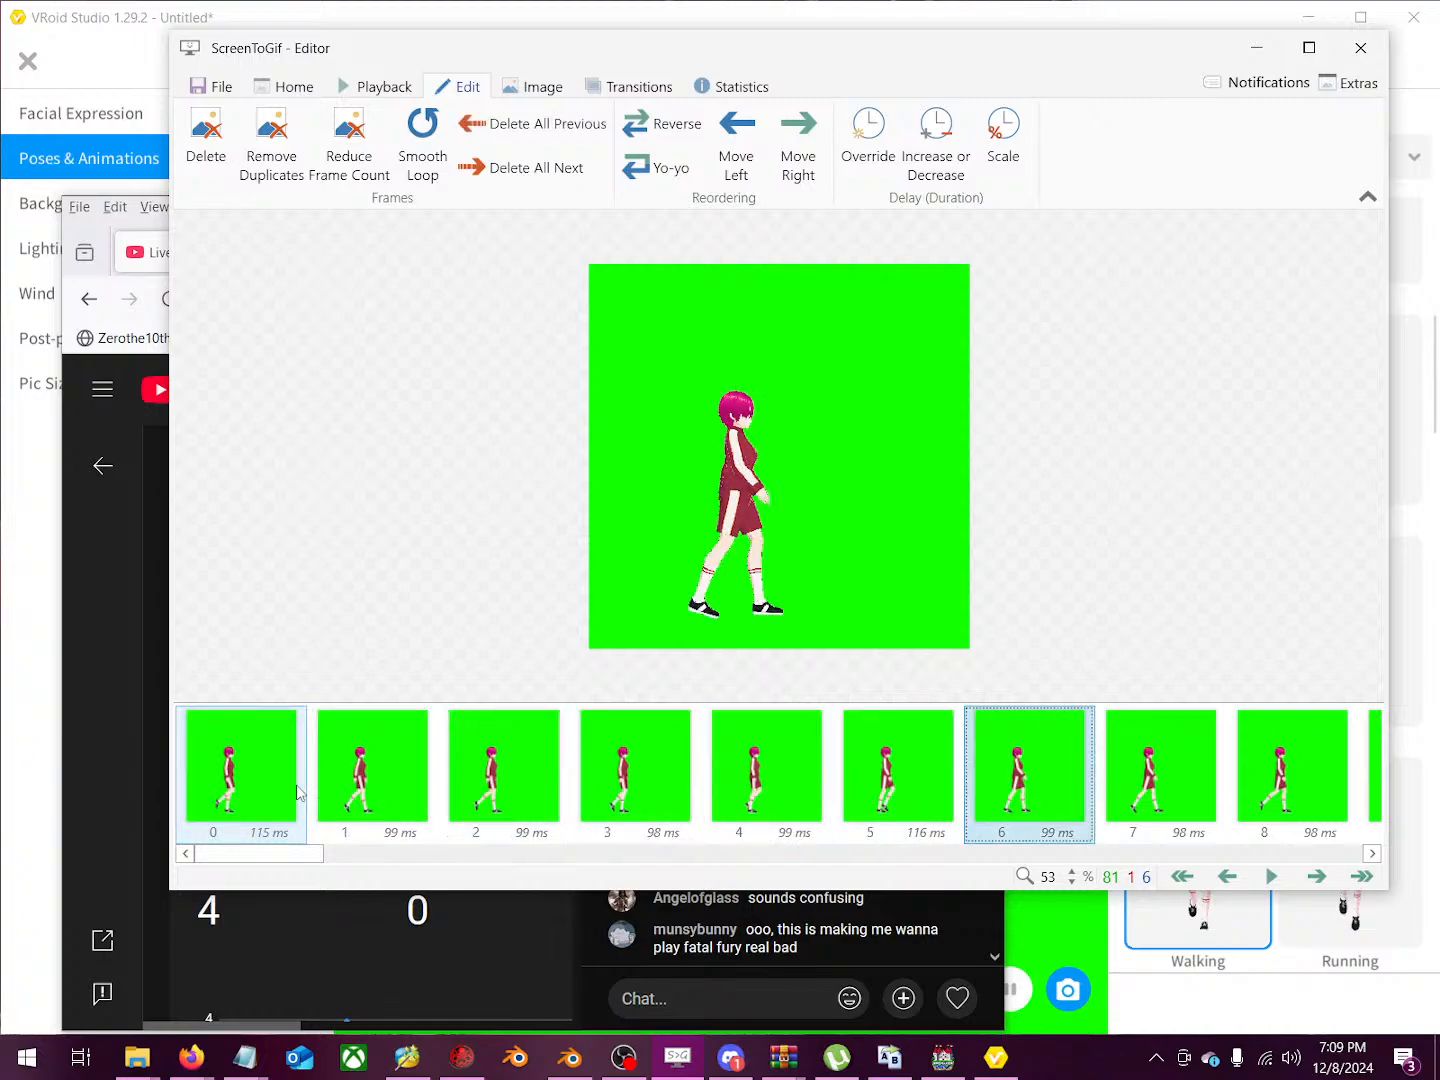
{"action": "key", "text": "Right"}
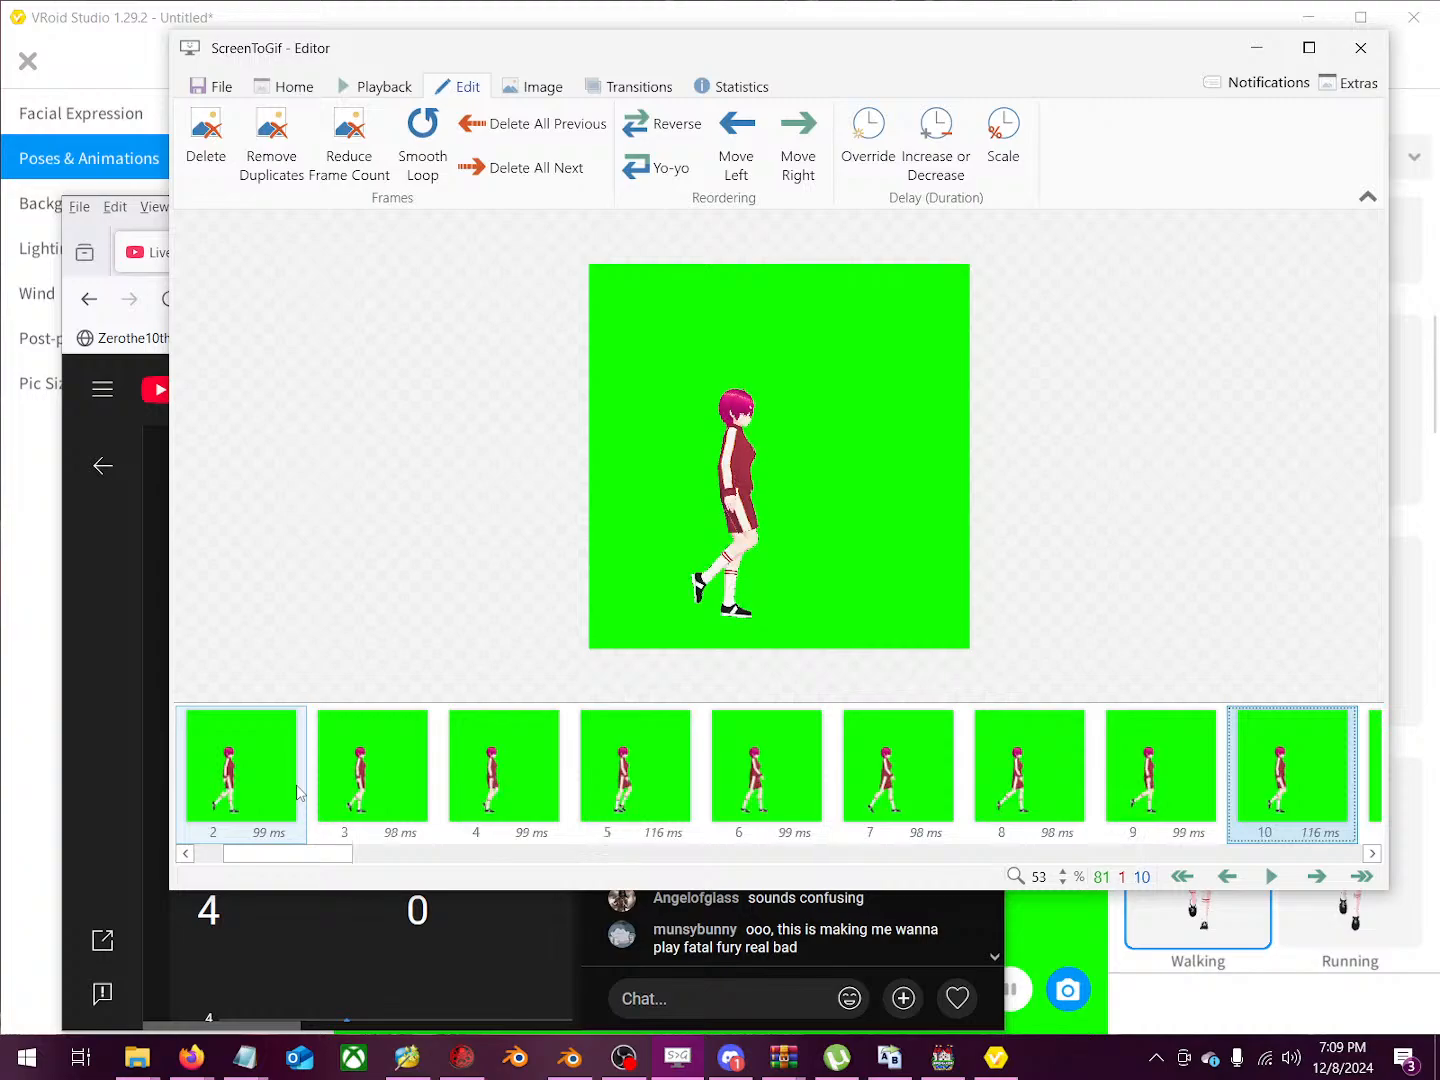
{"action": "key", "text": "Right"}
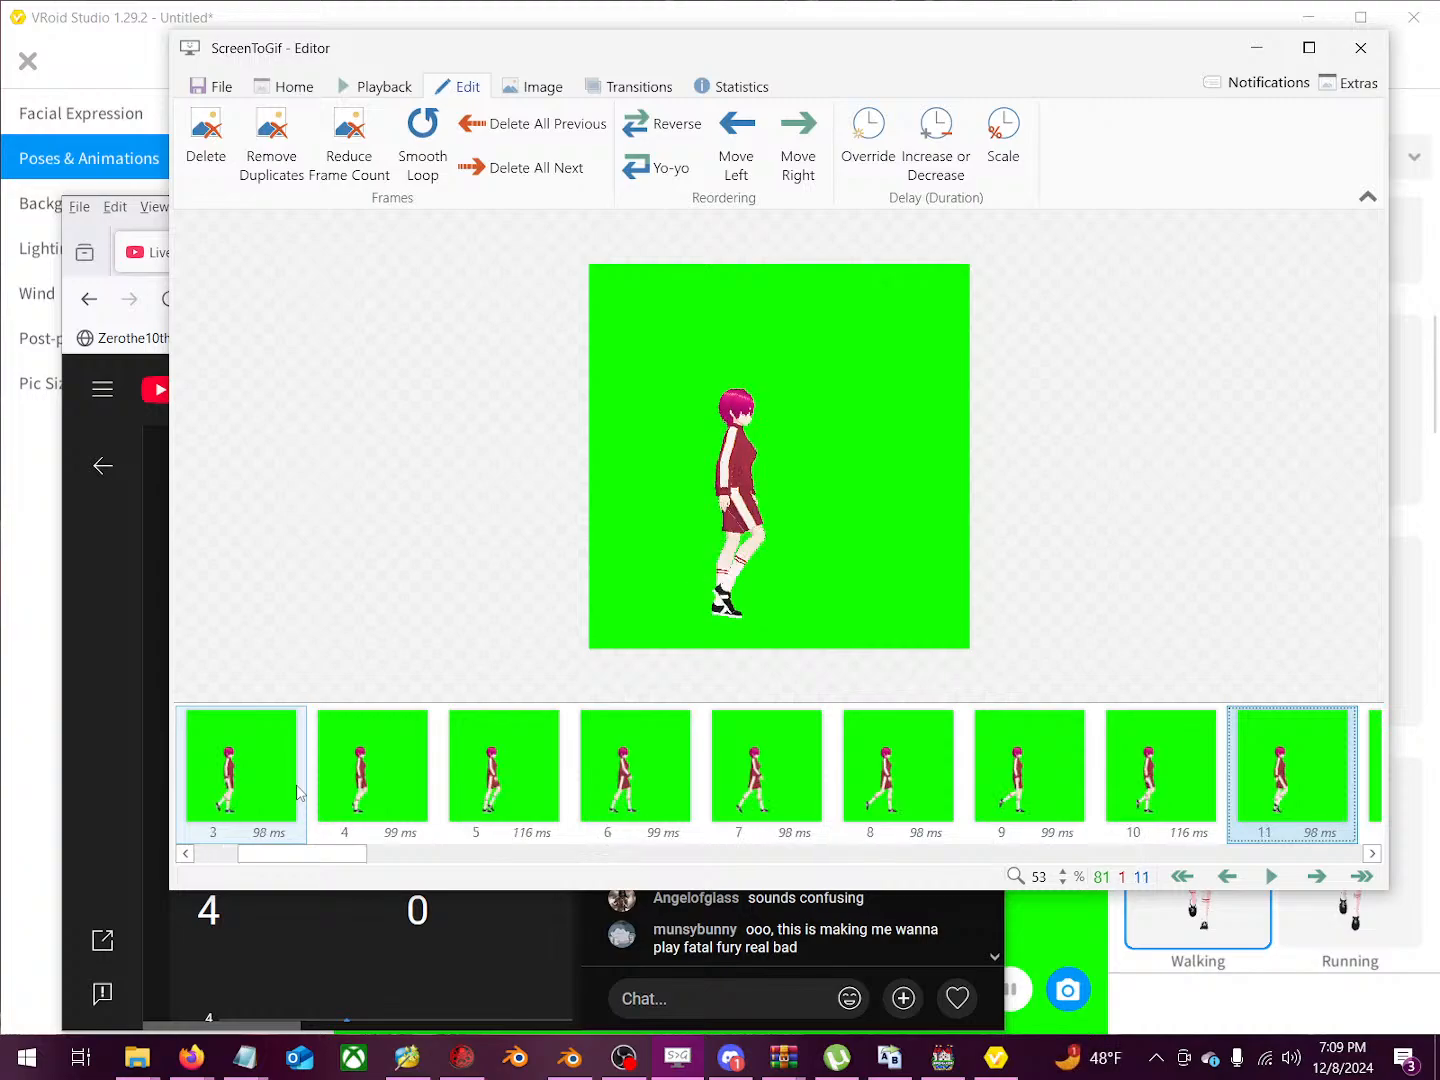
{"action": "key", "text": "Left"}
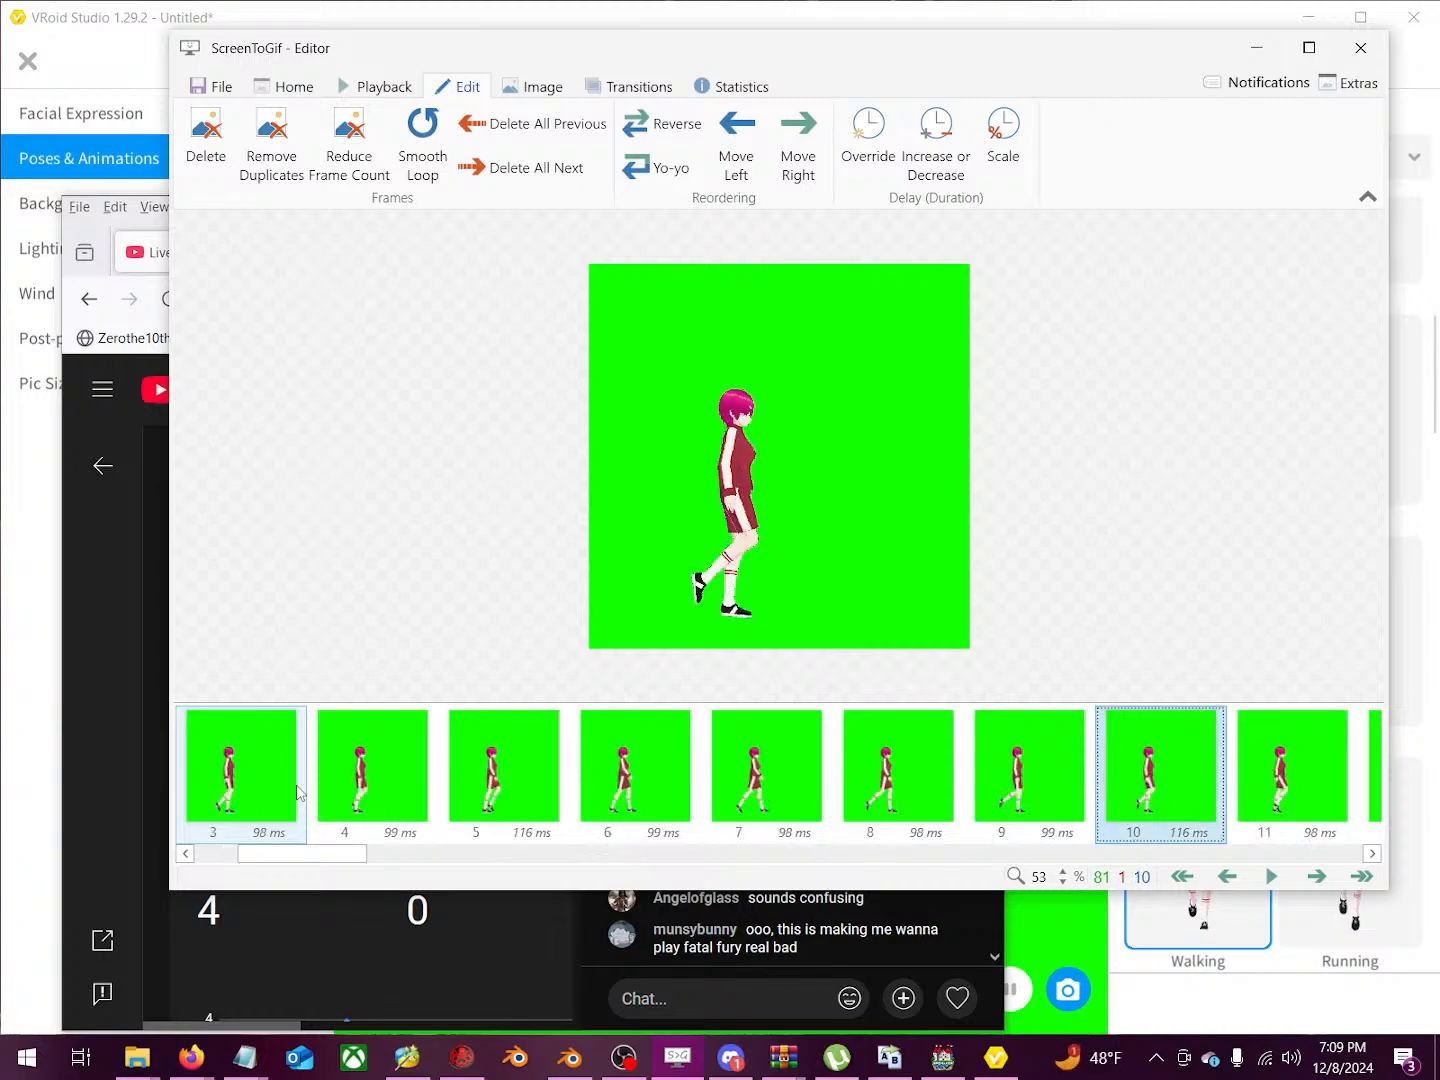
Step: Return to frame 0 and step to frame 11 again, comparing poses to confirm where the walk cycle ends
{"action": "left_click_drag", "start_coordinate": [330, 860], "coordinate": [145, 875]}
{"action": "left_click", "coordinate": [216, 786]}
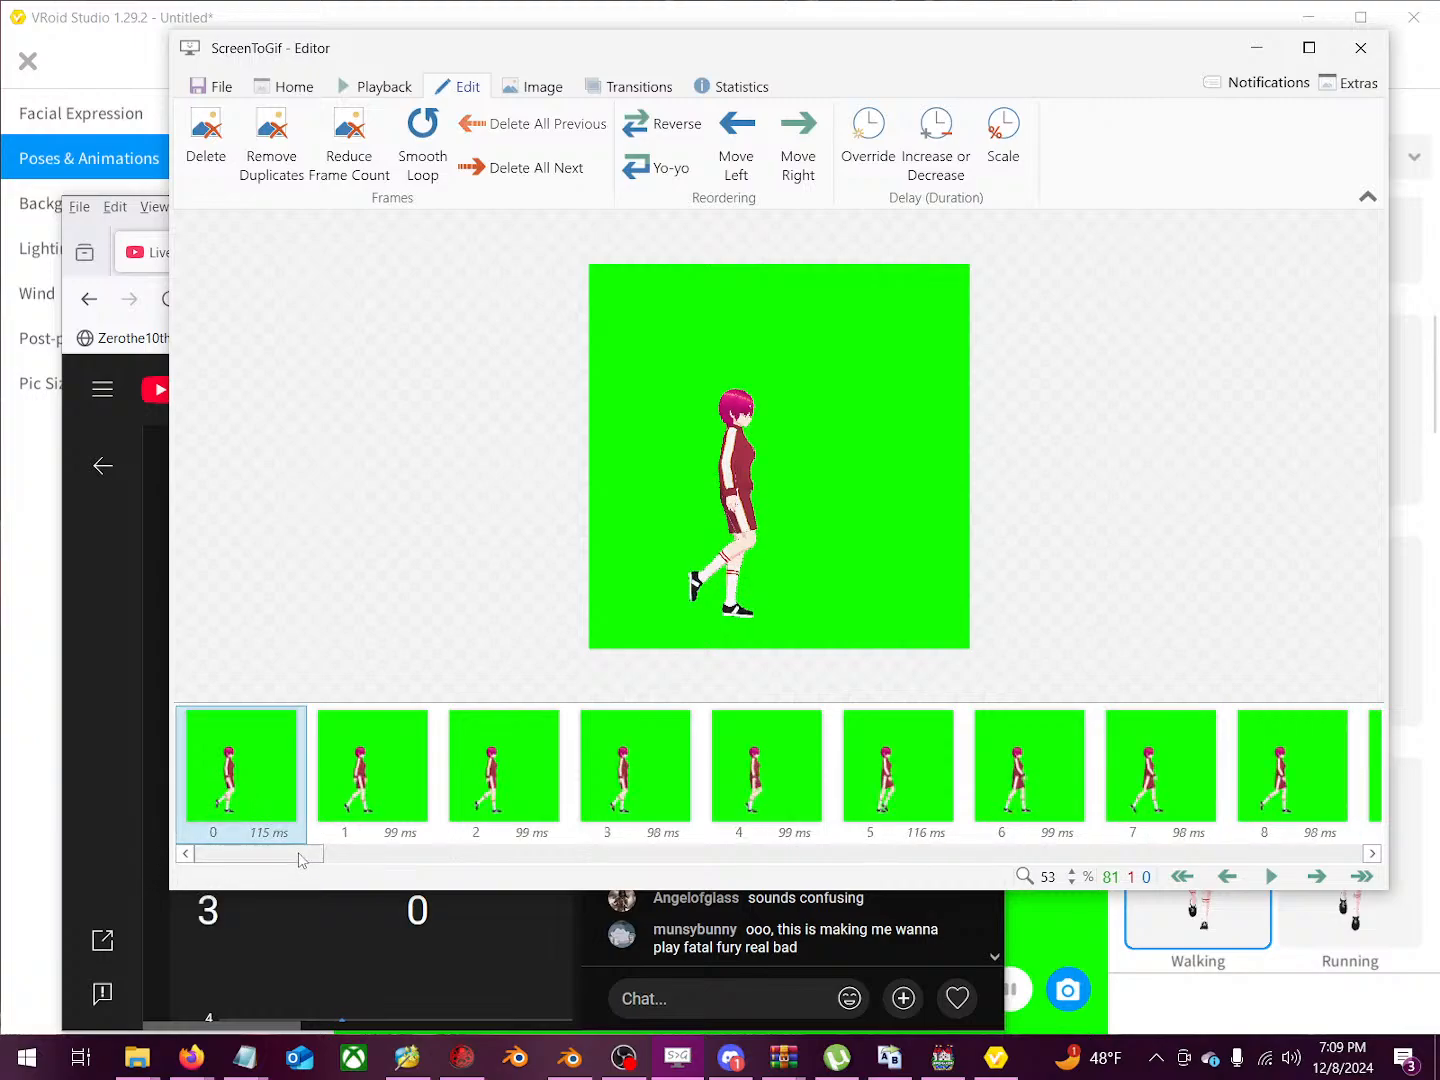
{"action": "key", "text": "Right"}
{"action": "key", "text": "Right"}
{"action": "key", "text": "Right"}
{"action": "key", "text": "Right"}
{"action": "key", "text": "Right"}
{"action": "key", "text": "Right"}
{"action": "key", "text": "Right"}
{"action": "key", "text": "Right"}
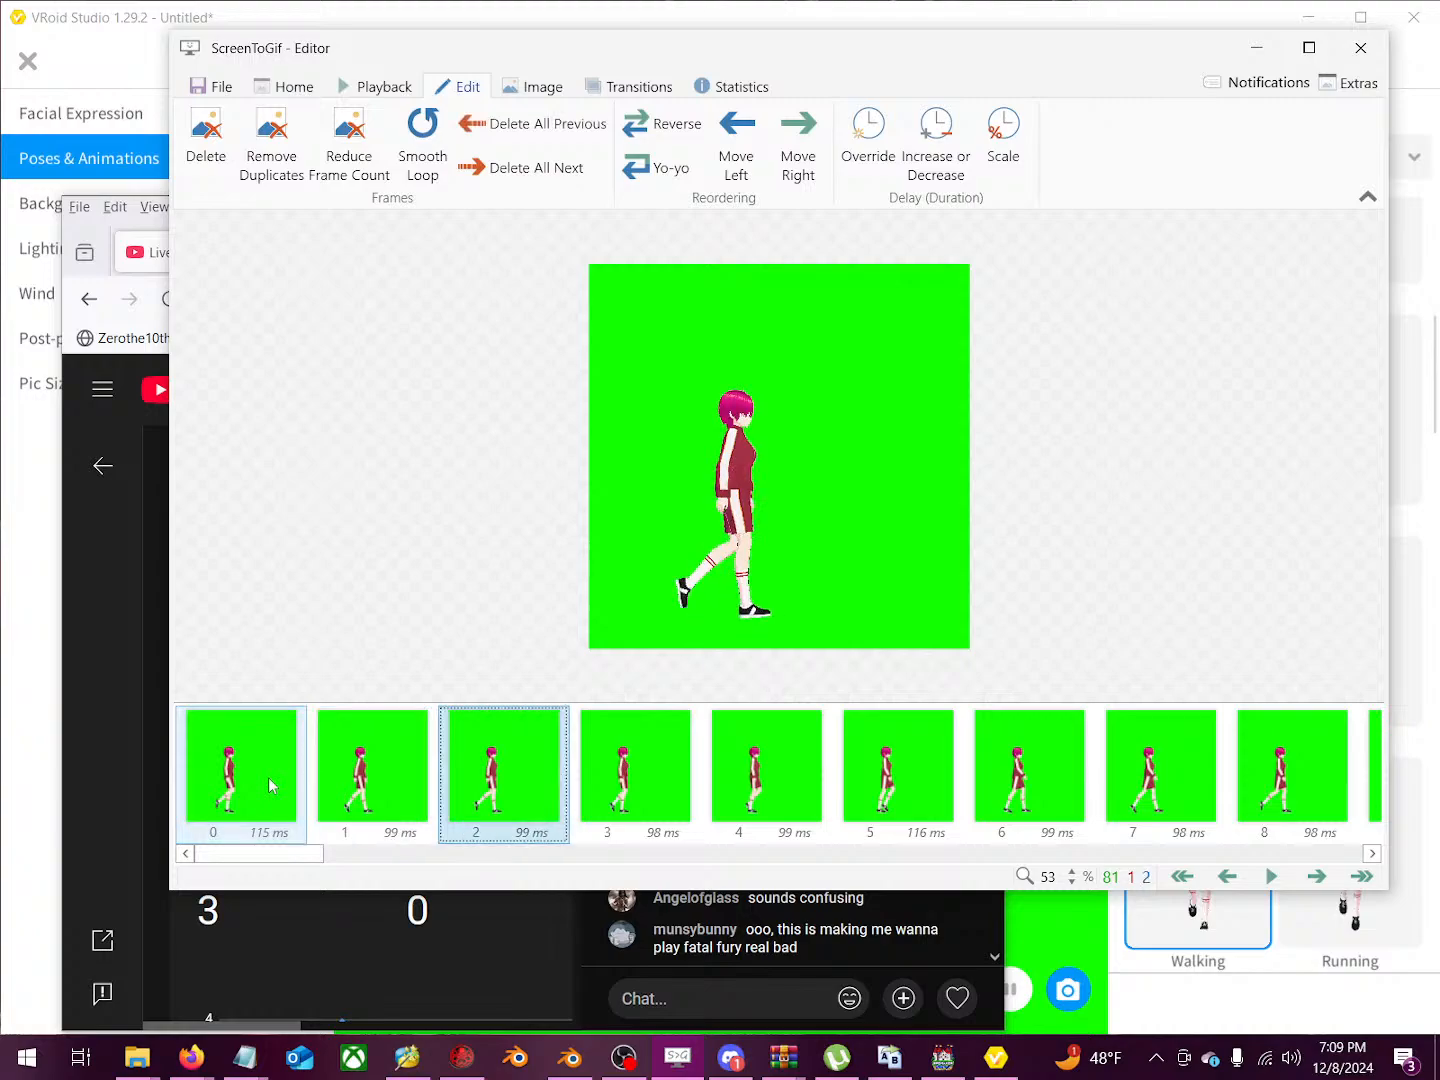
{"action": "key", "text": "Right"}
{"action": "key", "text": "Right"}
{"action": "key", "text": "Right"}
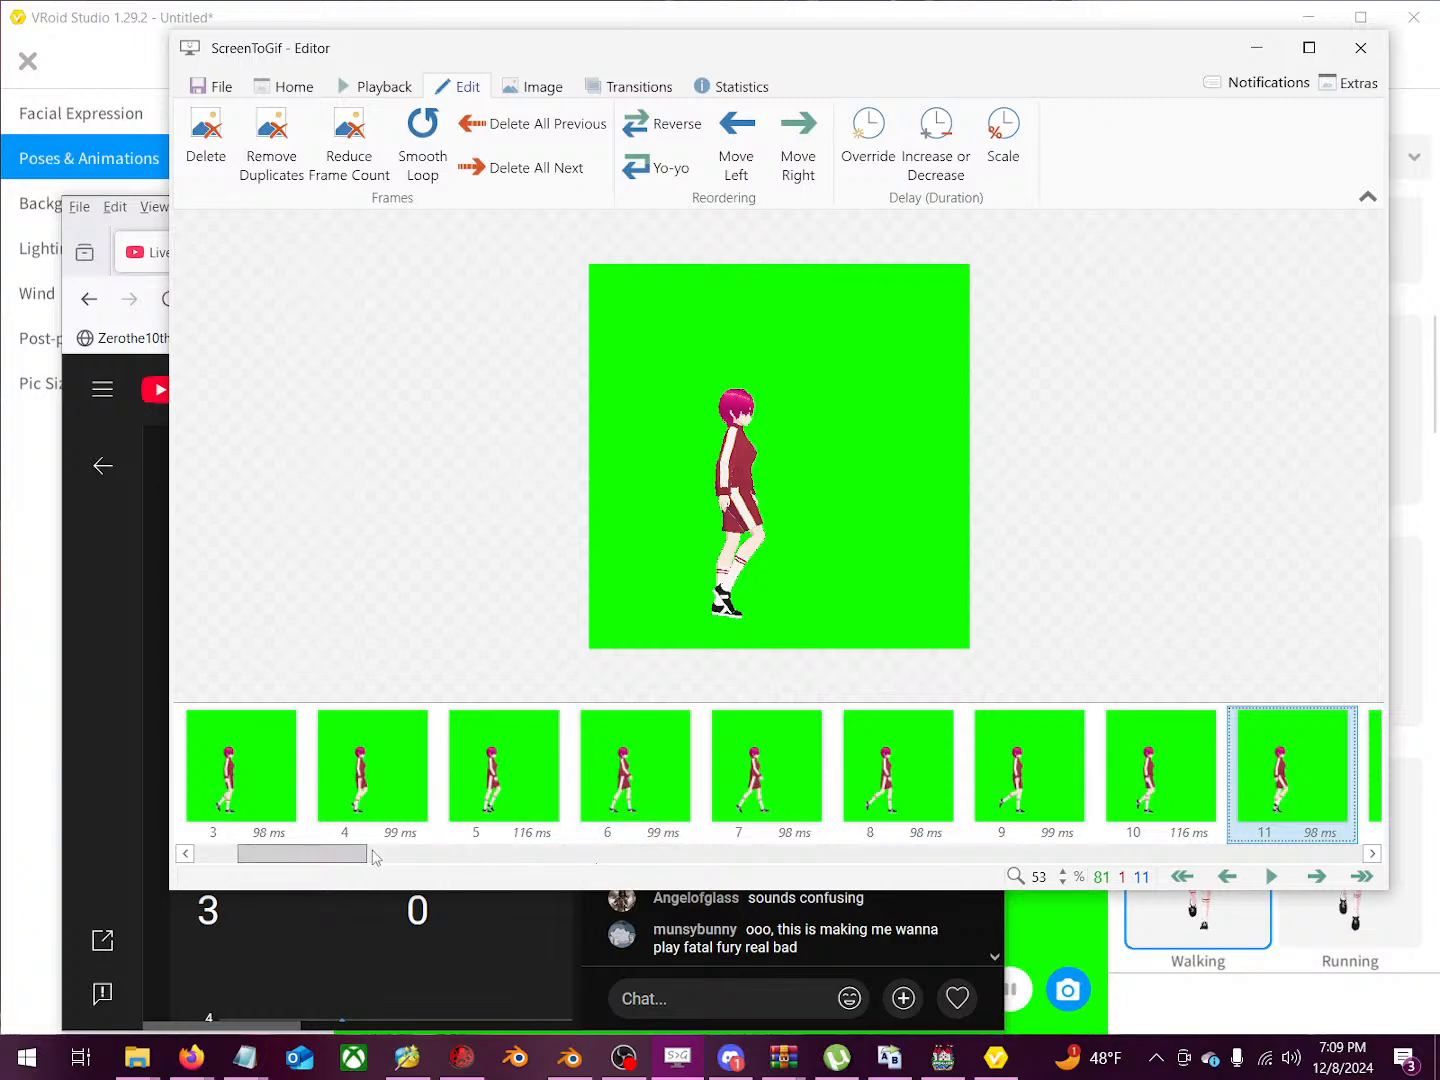
Step: Delete frames 12 through 80 from the end of the walking recording
{"action": "scroll", "coordinate": [375, 857], "scroll_direction": "down", "scroll_amount": 4}
{"action": "left_click", "coordinate": [393, 796]}
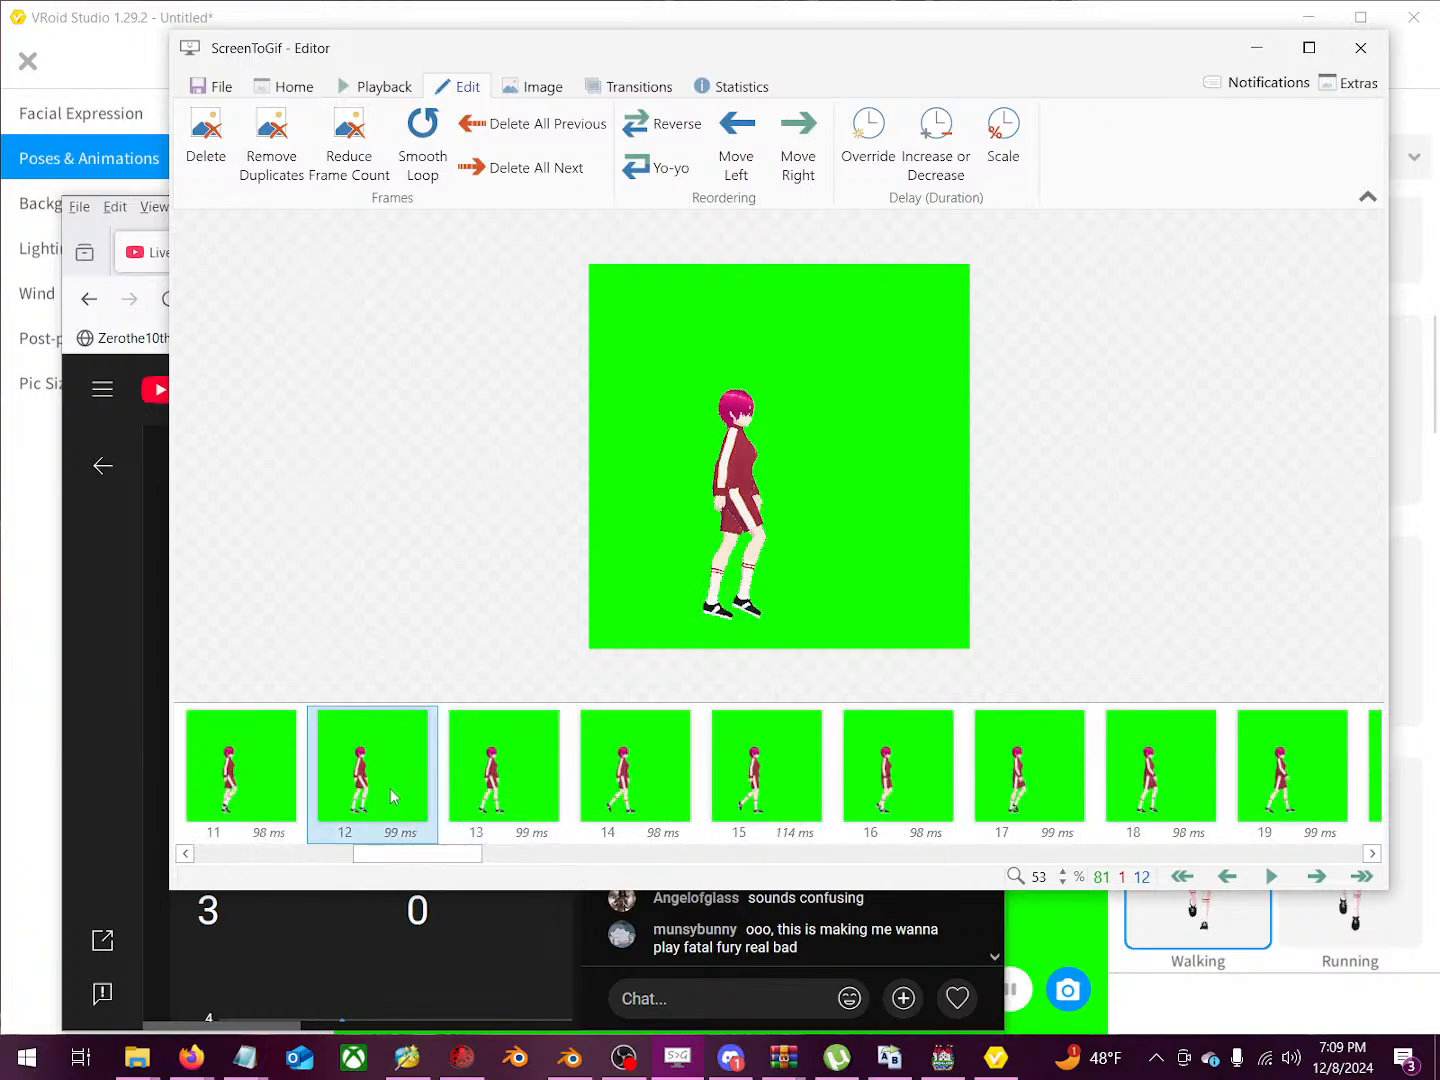
{"action": "left_click_drag", "start_coordinate": [427, 856], "coordinate": [1305, 856]}
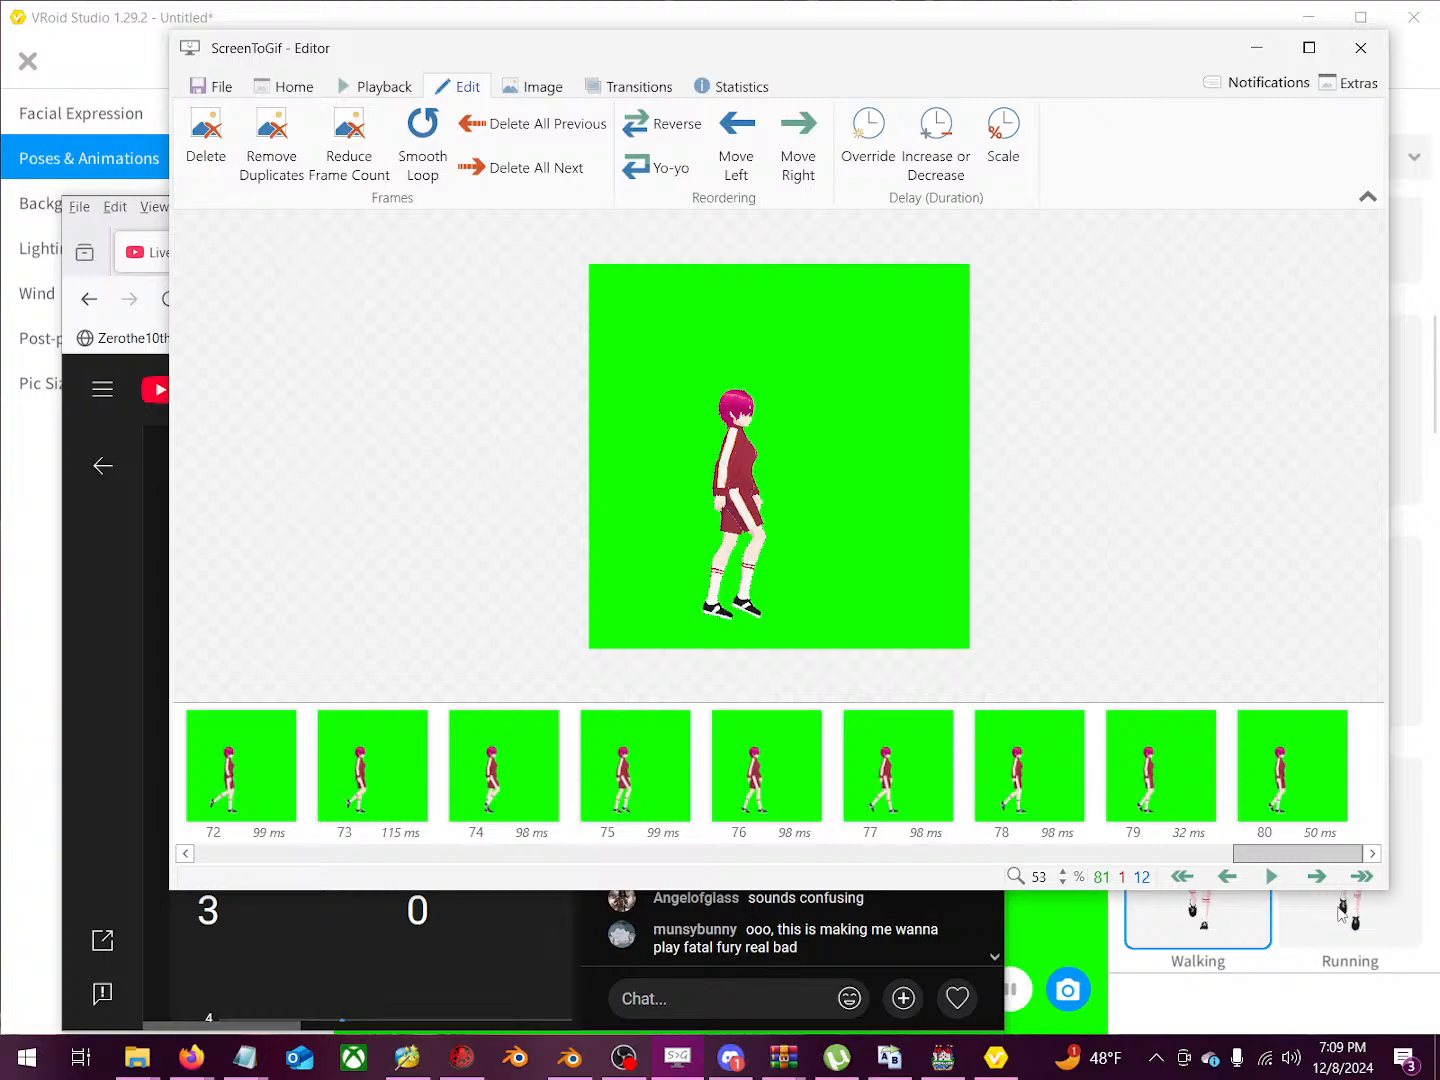
{"action": "left_click", "coordinate": [1316, 797], "text": "shift"}
{"action": "key", "text": "Delete"}
{"action": "key", "text": "Return"}
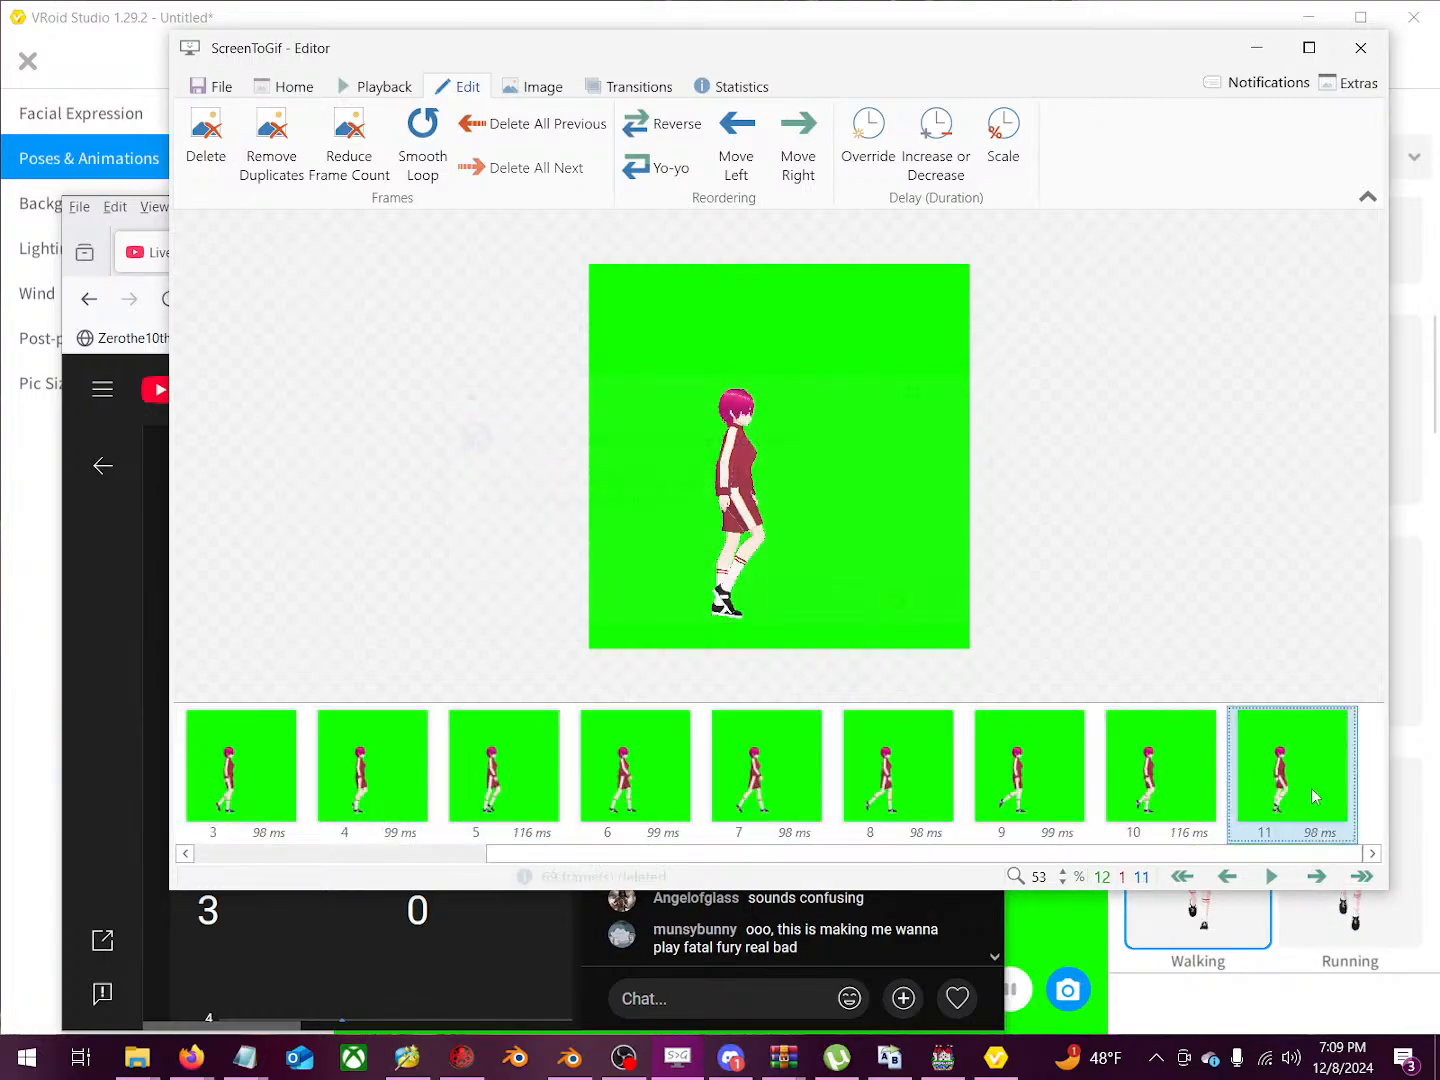
Step: Play the trimmed walk animation from its first frame to check the loop, and stop the playback
{"action": "left_click", "coordinate": [1183, 877]}
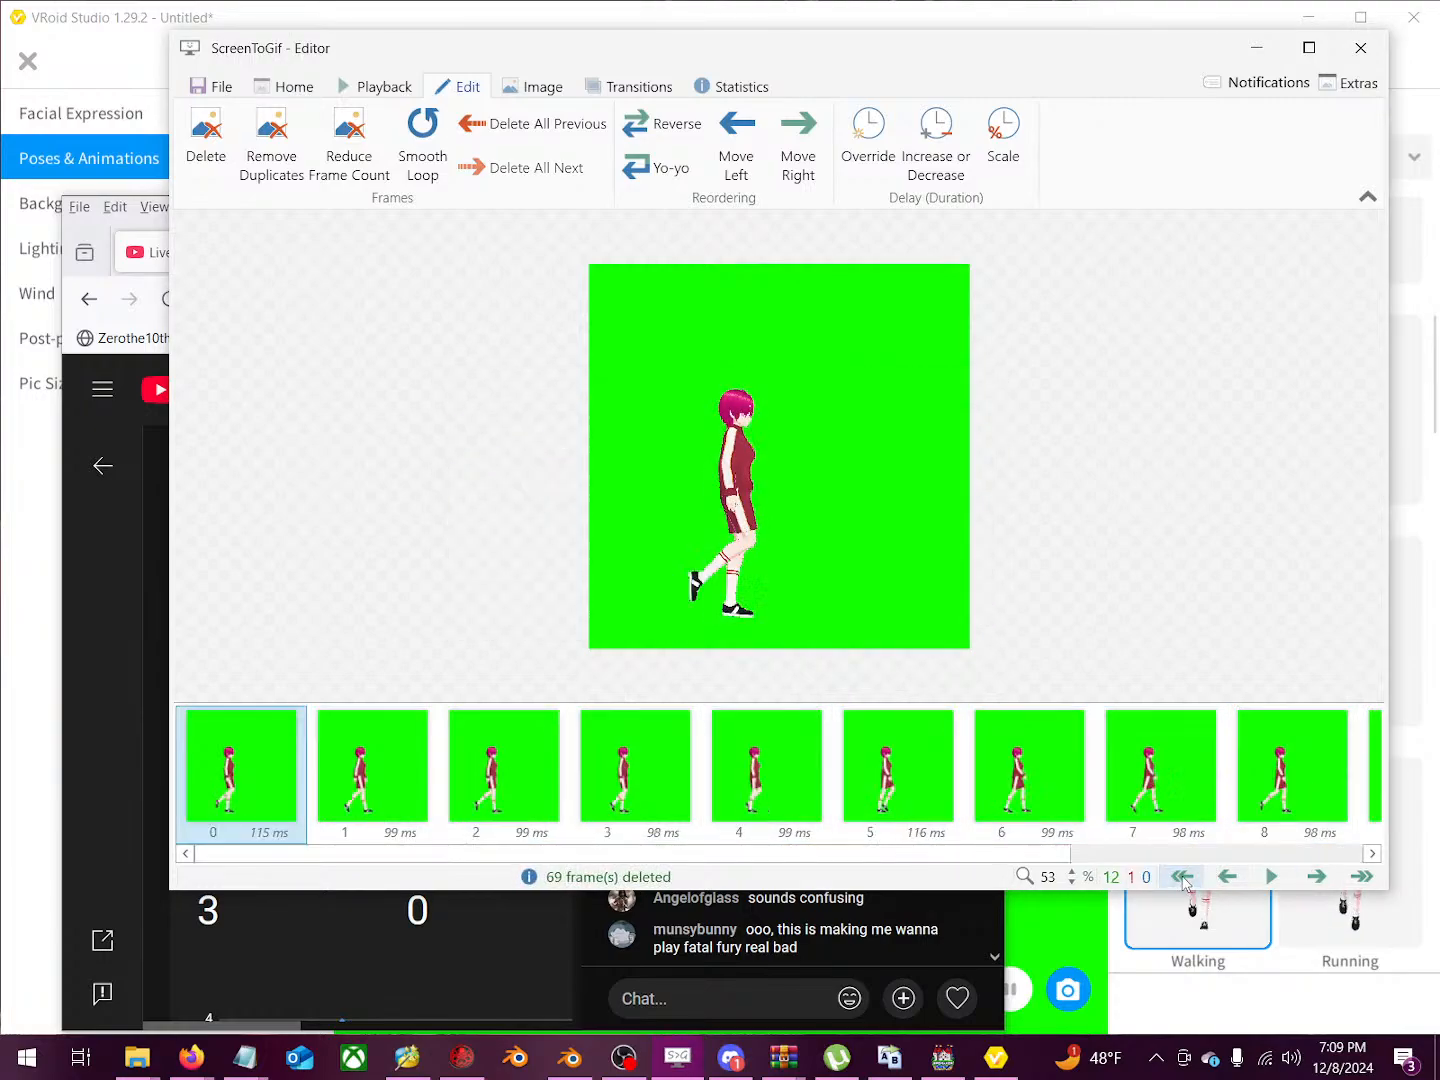
{"action": "left_click", "coordinate": [1269, 877]}
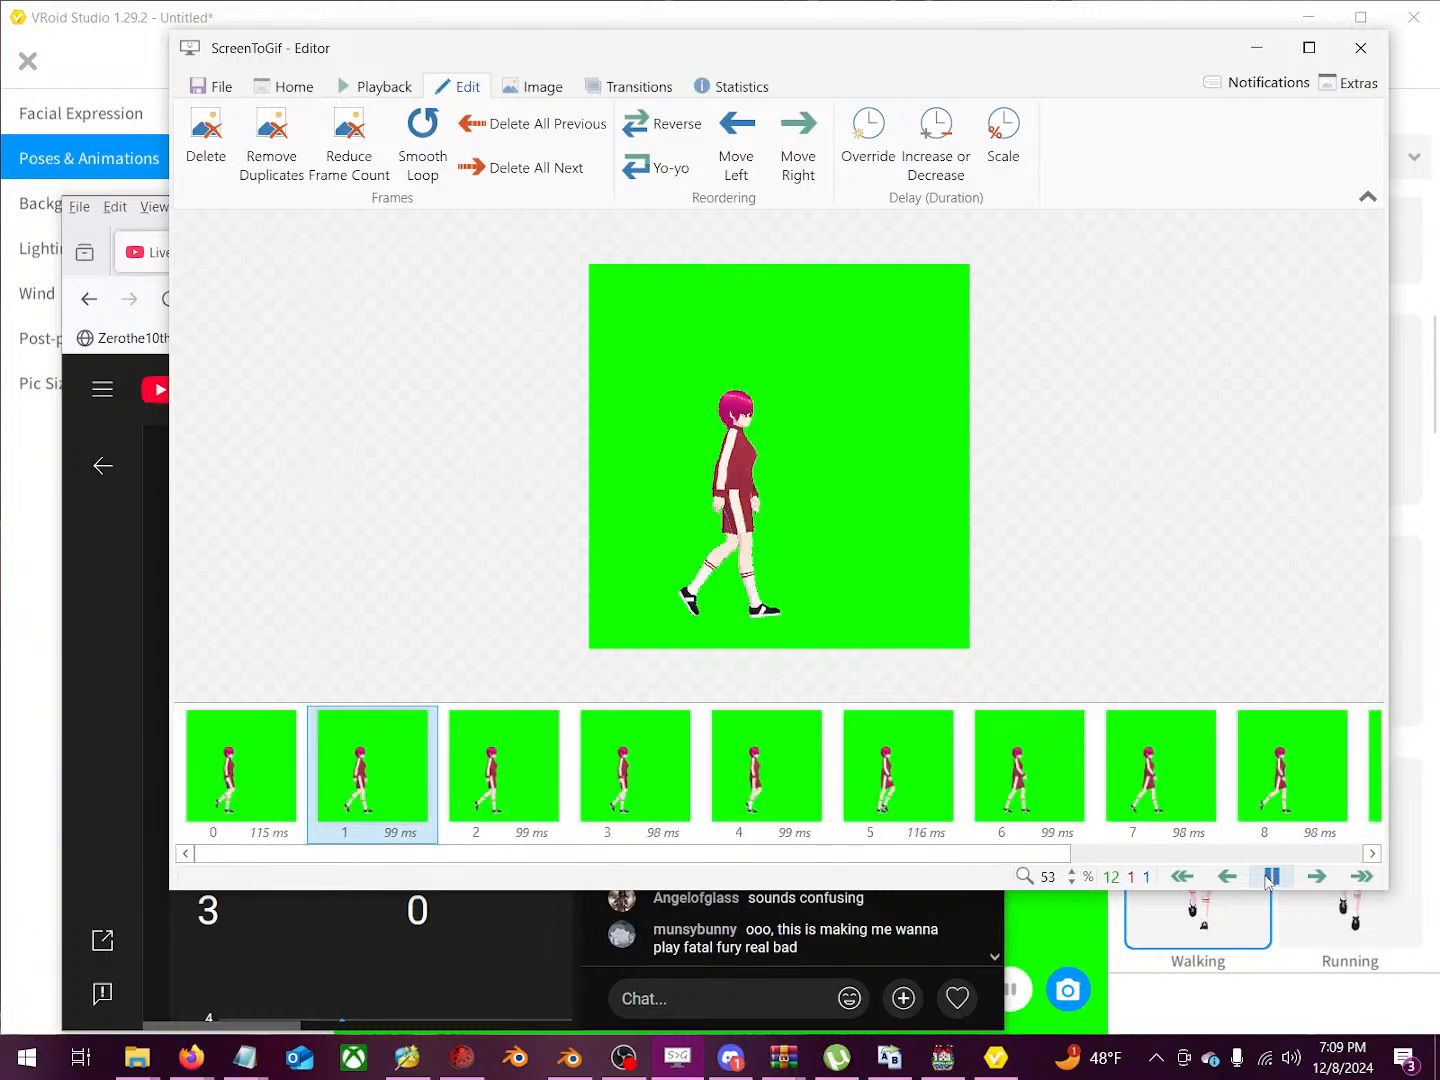
{"action": "left_click", "coordinate": [1269, 878]}
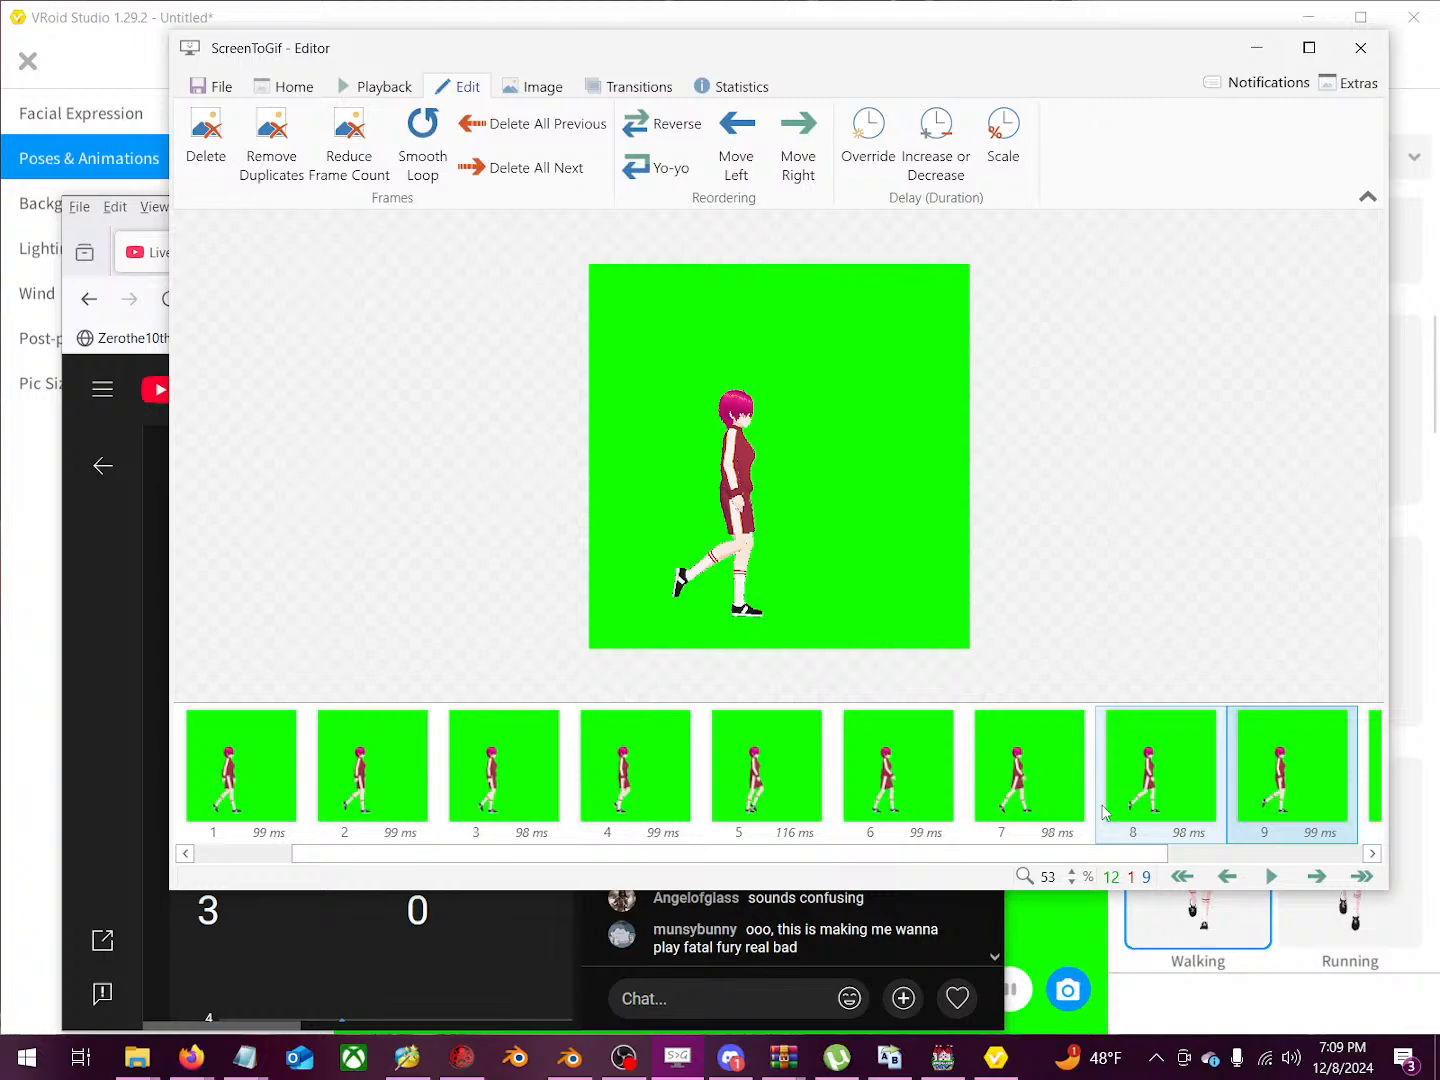
Step: Step back and forth through frames 0 to 11, comparing the opening and closing poses of the walk loop
{"action": "scroll", "coordinate": [424, 860], "scroll_direction": "up", "scroll_amount": 1}
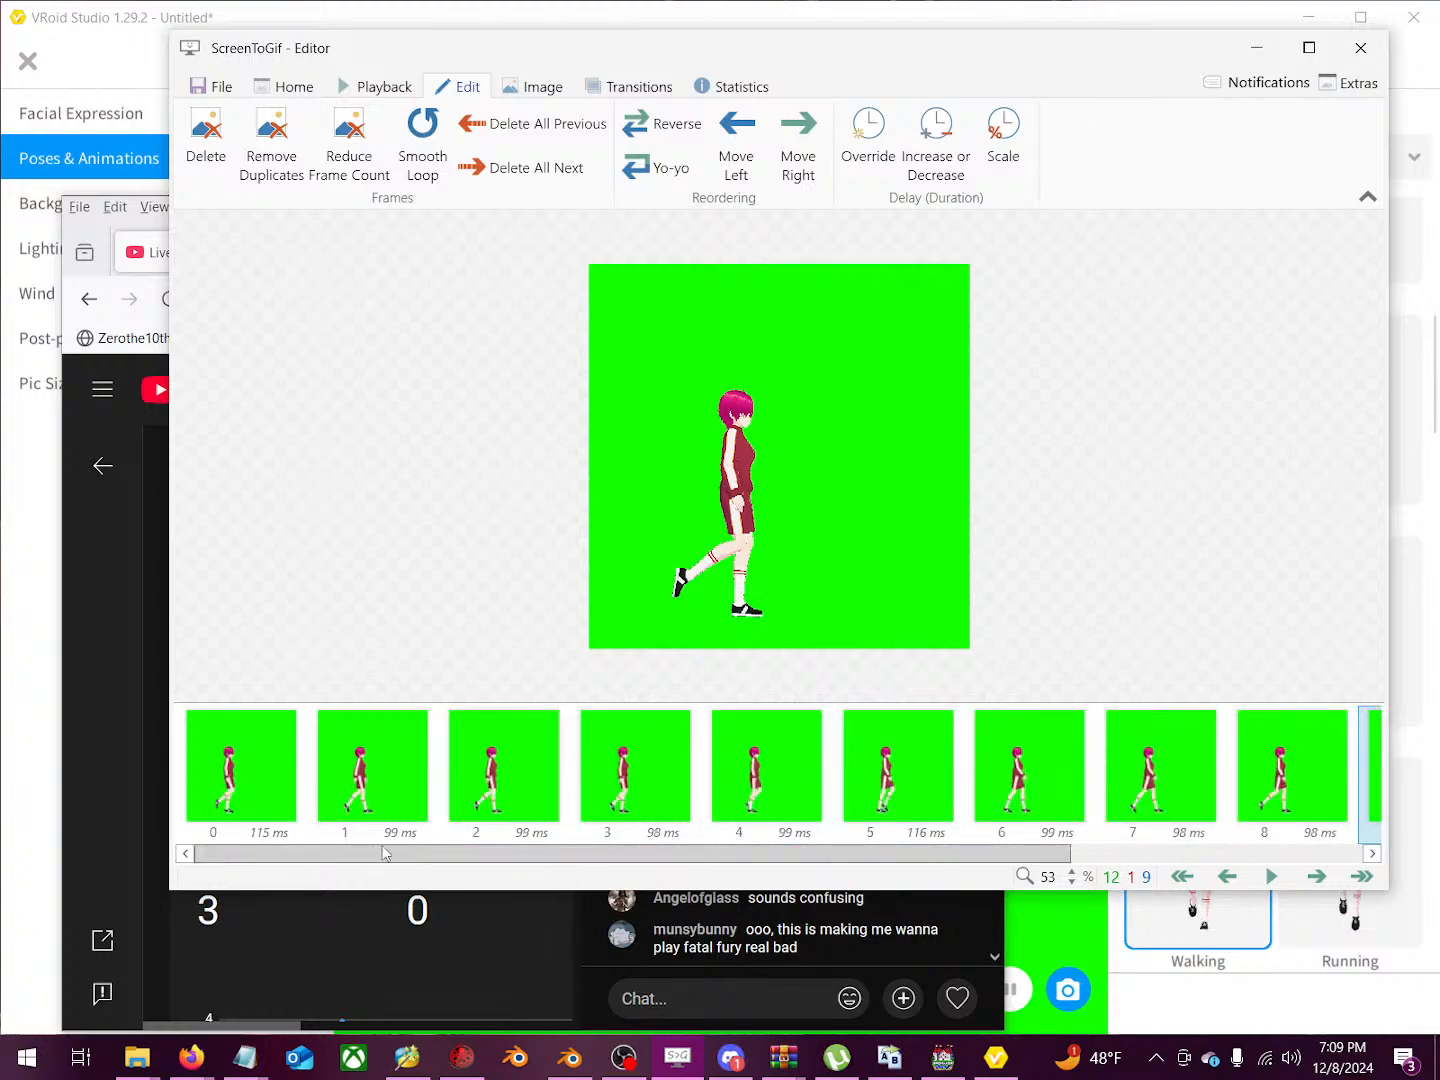
{"action": "left_click", "coordinate": [272, 790]}
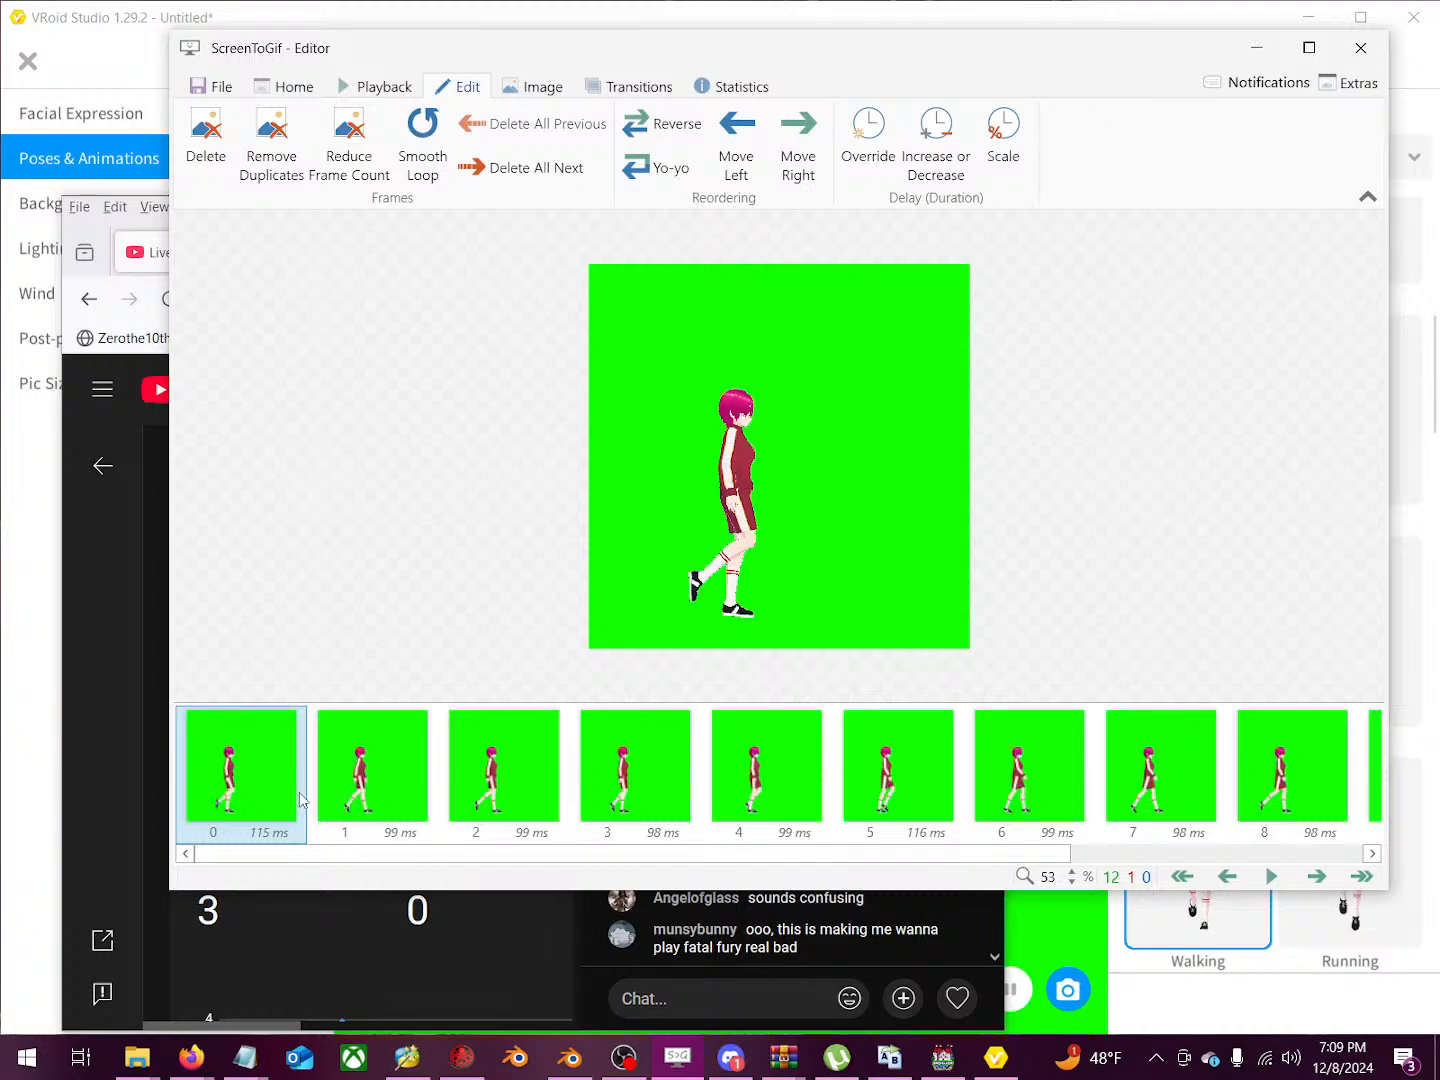
{"action": "key", "text": "Right"}
{"action": "key", "text": "Right"}
{"action": "key", "text": "Right"}
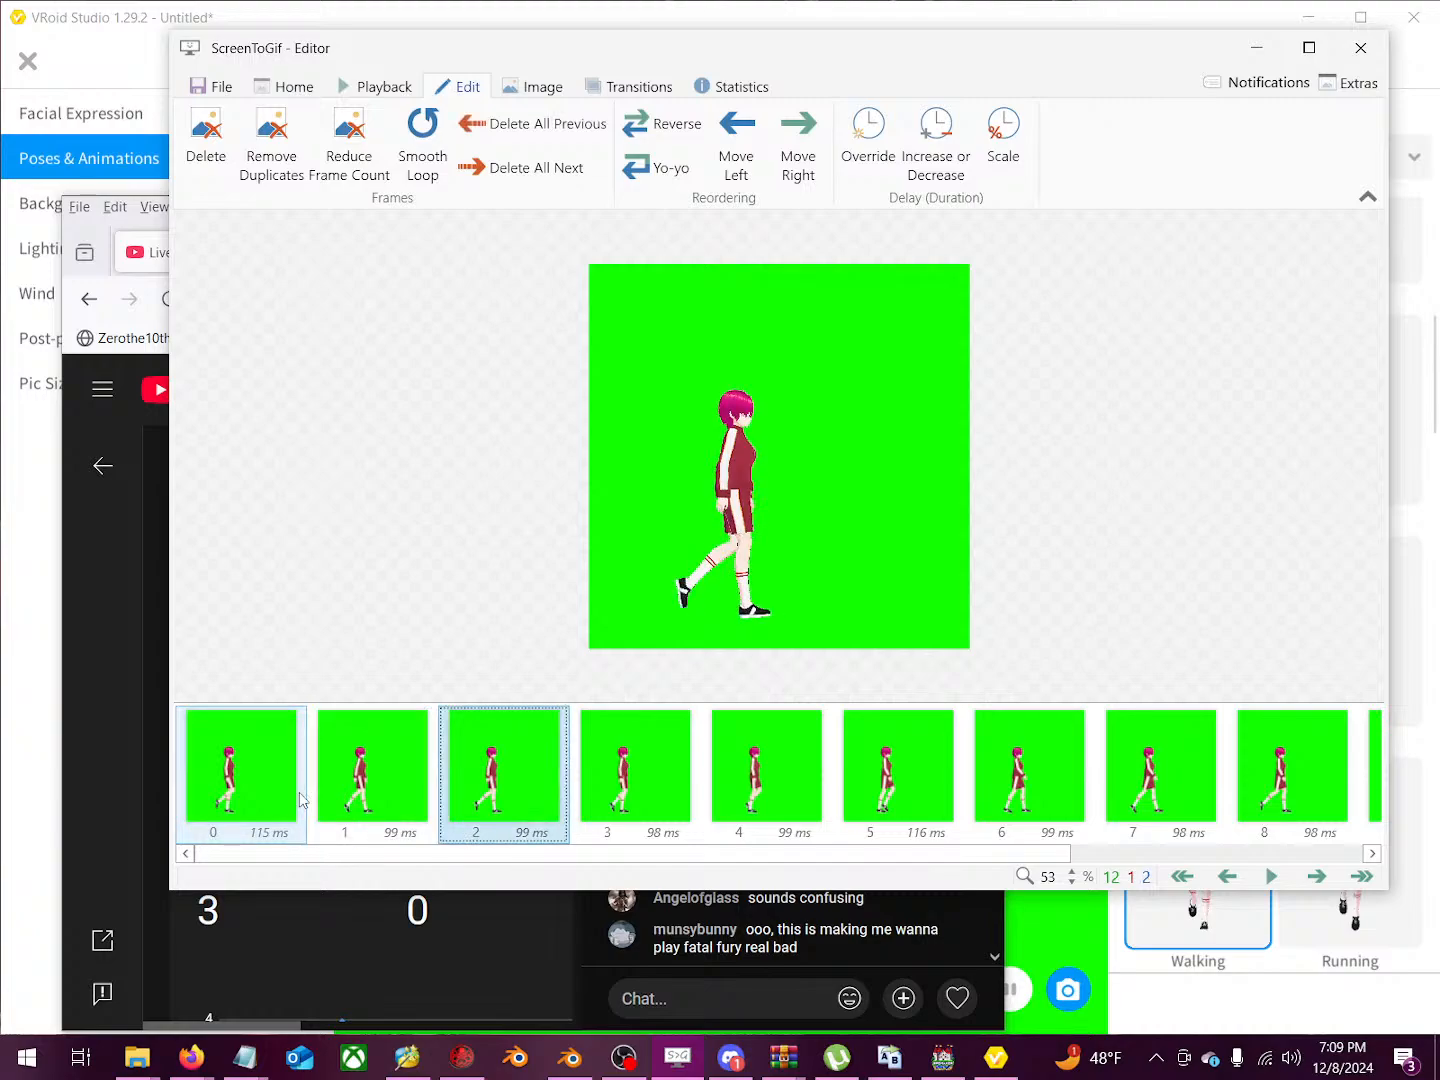
{"action": "key", "text": "Left"}
{"action": "key", "text": "Left"}
{"action": "key", "text": "Left"}
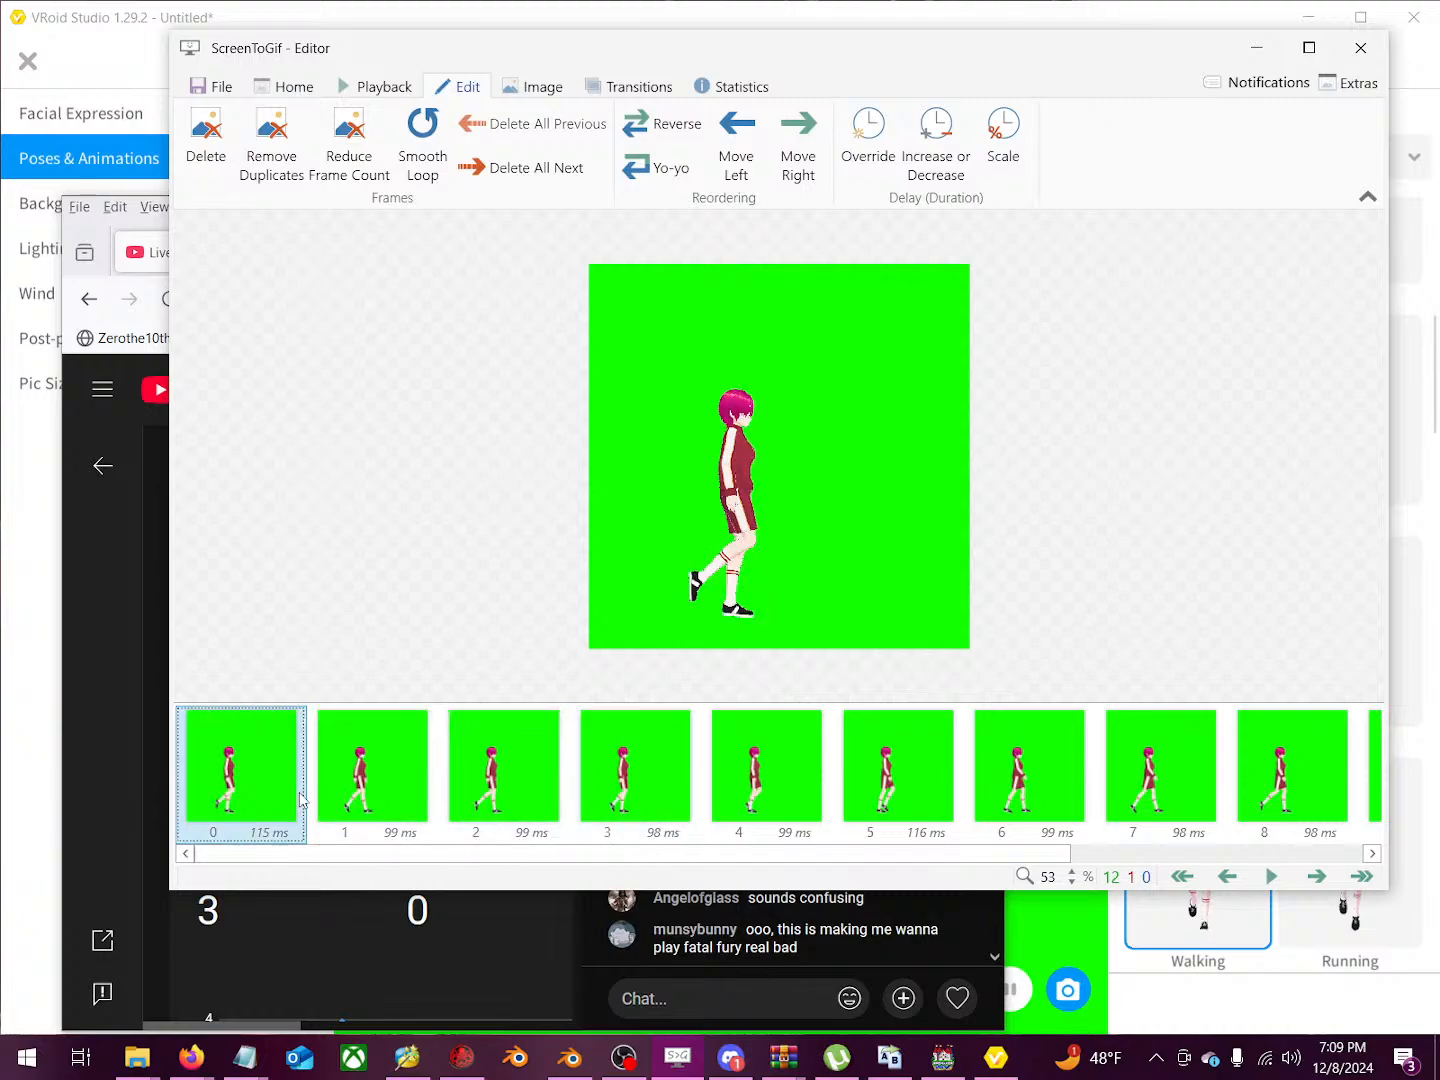
{"action": "key", "text": "Right"}
{"action": "key", "text": "Right"}
{"action": "key", "text": "Right"}
{"action": "key", "text": "Right"}
{"action": "key", "text": "Right"}
{"action": "key", "text": "Right"}
{"action": "key", "text": "Right"}
{"action": "key", "text": "Right"}
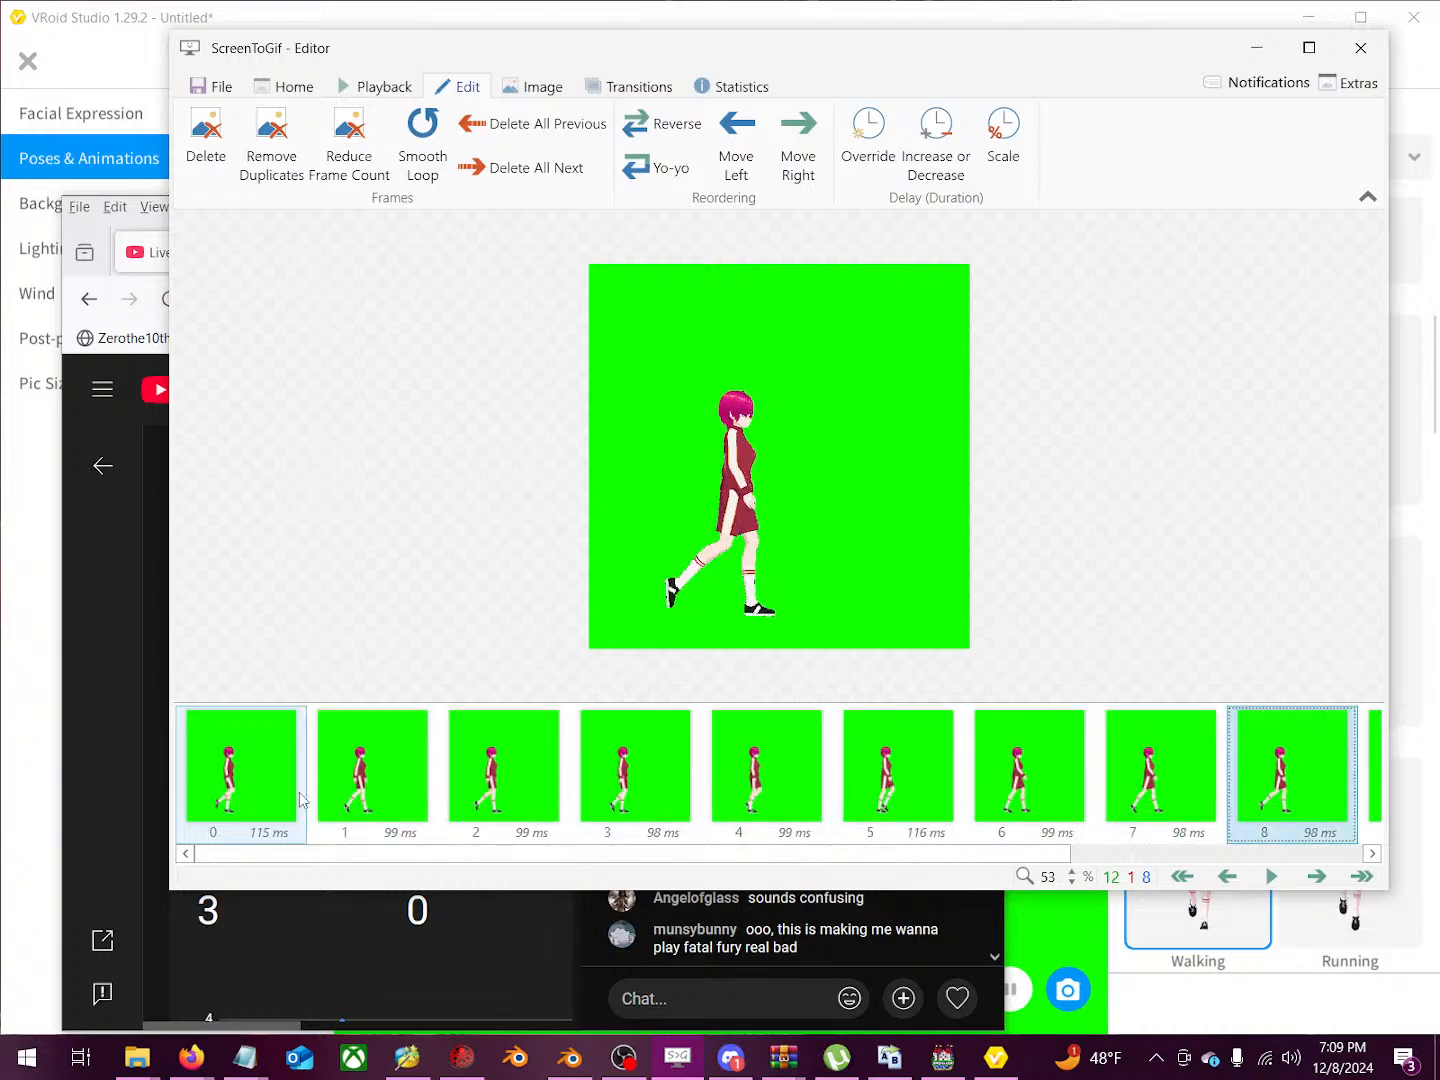
{"action": "key", "text": "Right"}
{"action": "key", "text": "Right"}
{"action": "key", "text": "Right"}
{"action": "key", "text": "Right"}
{"action": "key", "text": "Left"}
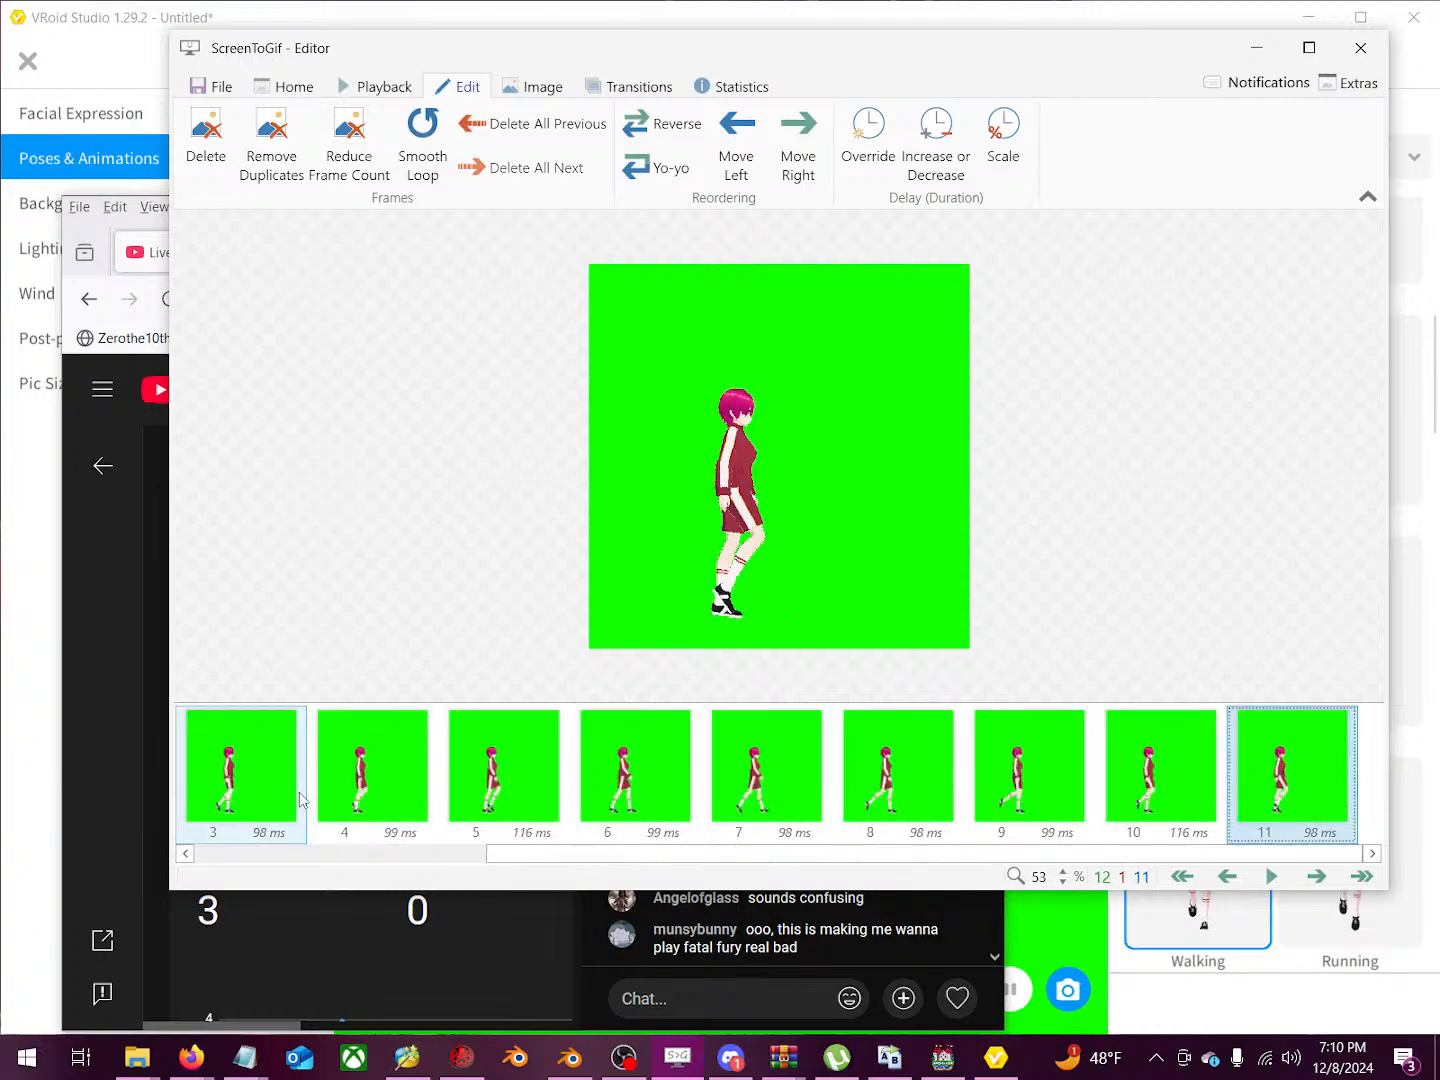
Step: Delete the last frame, frame 11, from the walk loop
{"action": "key", "text": "Right"}
{"action": "key", "text": "Left"}
{"action": "key", "text": "Delete"}
{"action": "key", "text": "Return"}
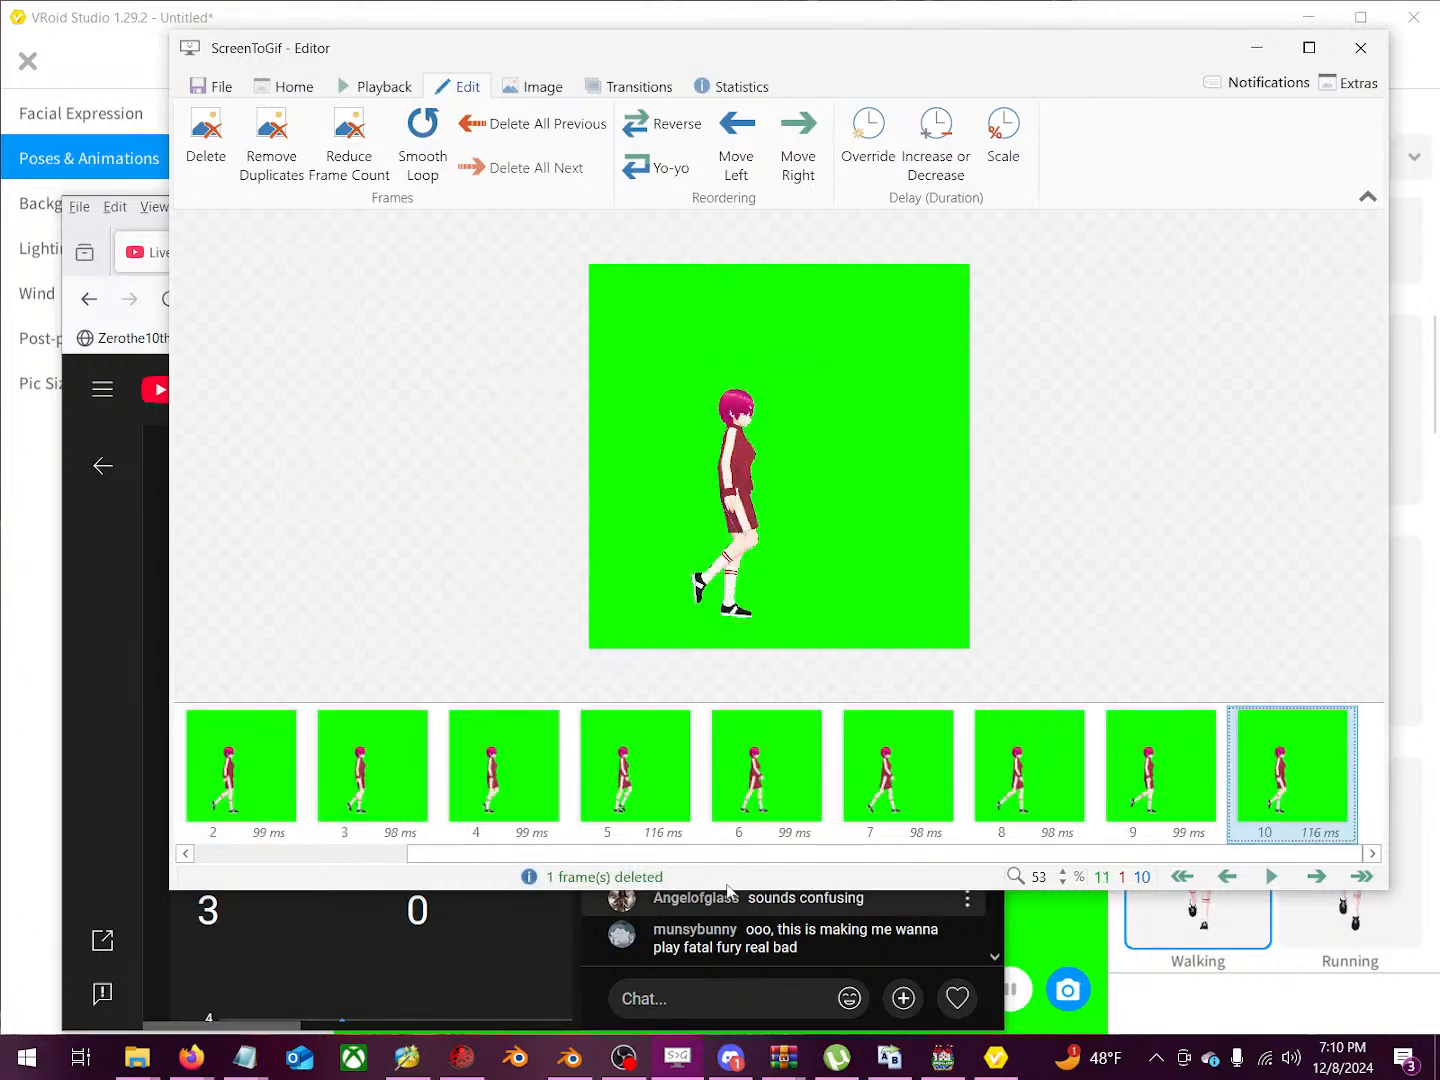
Step: Replay the walk loop without its former last frame to check the transition, stopping at frame 0
{"action": "left_click", "coordinate": [1181, 877]}
{"action": "left_click", "coordinate": [1272, 877]}
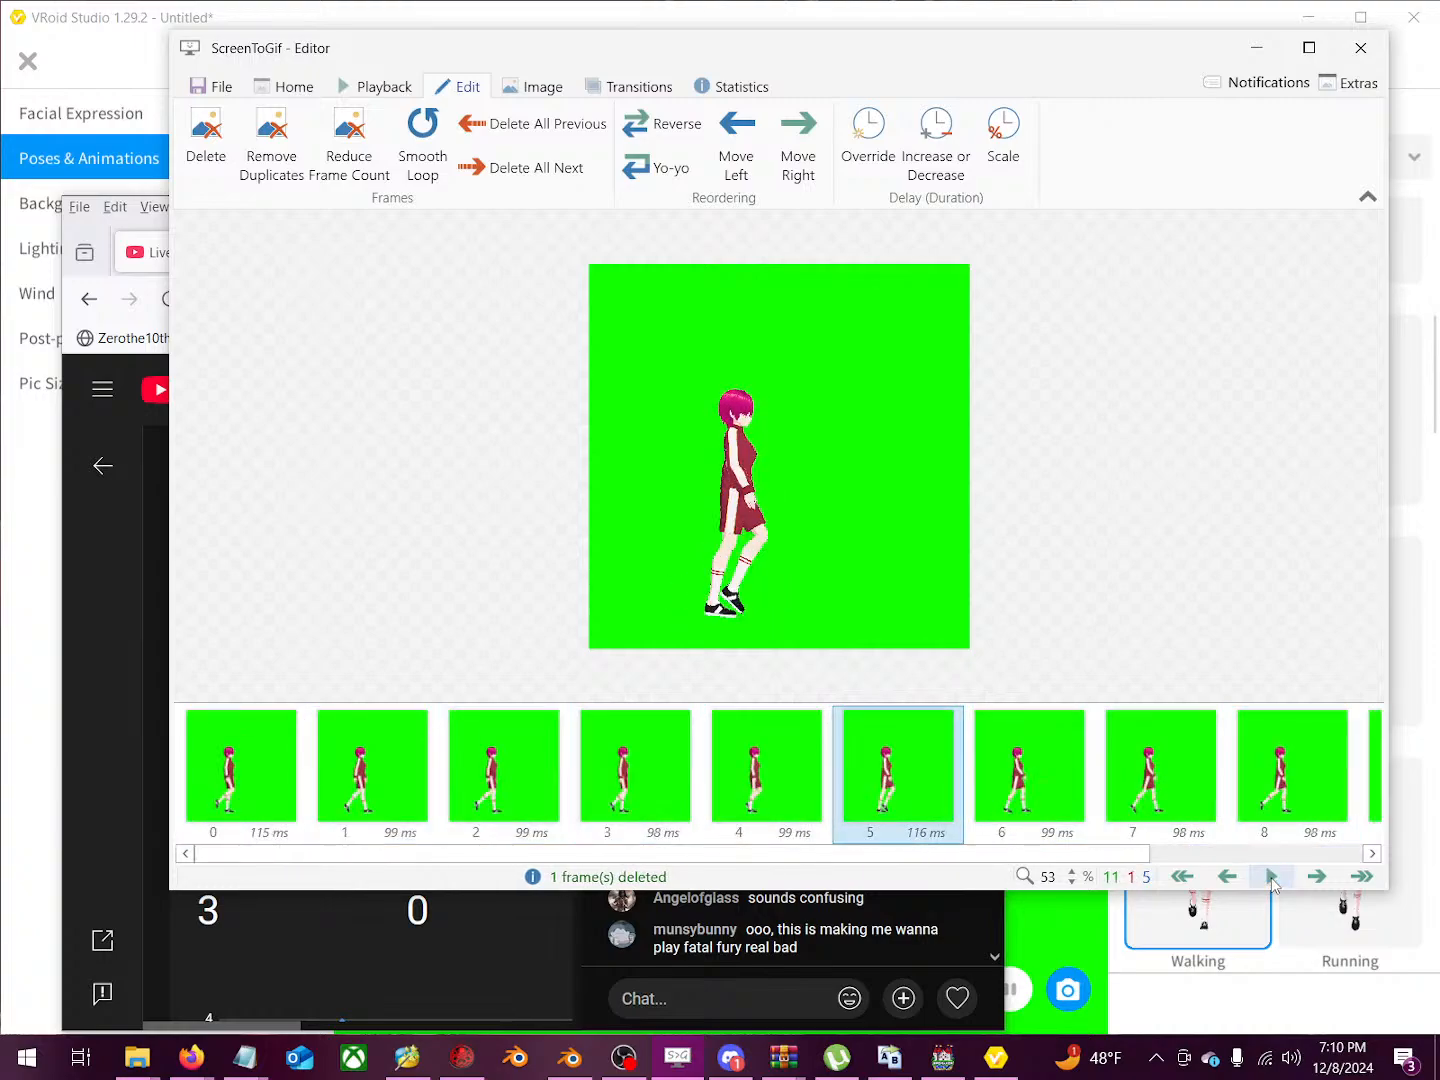
{"action": "left_click", "coordinate": [1272, 877]}
{"action": "left_click", "coordinate": [1271, 876]}
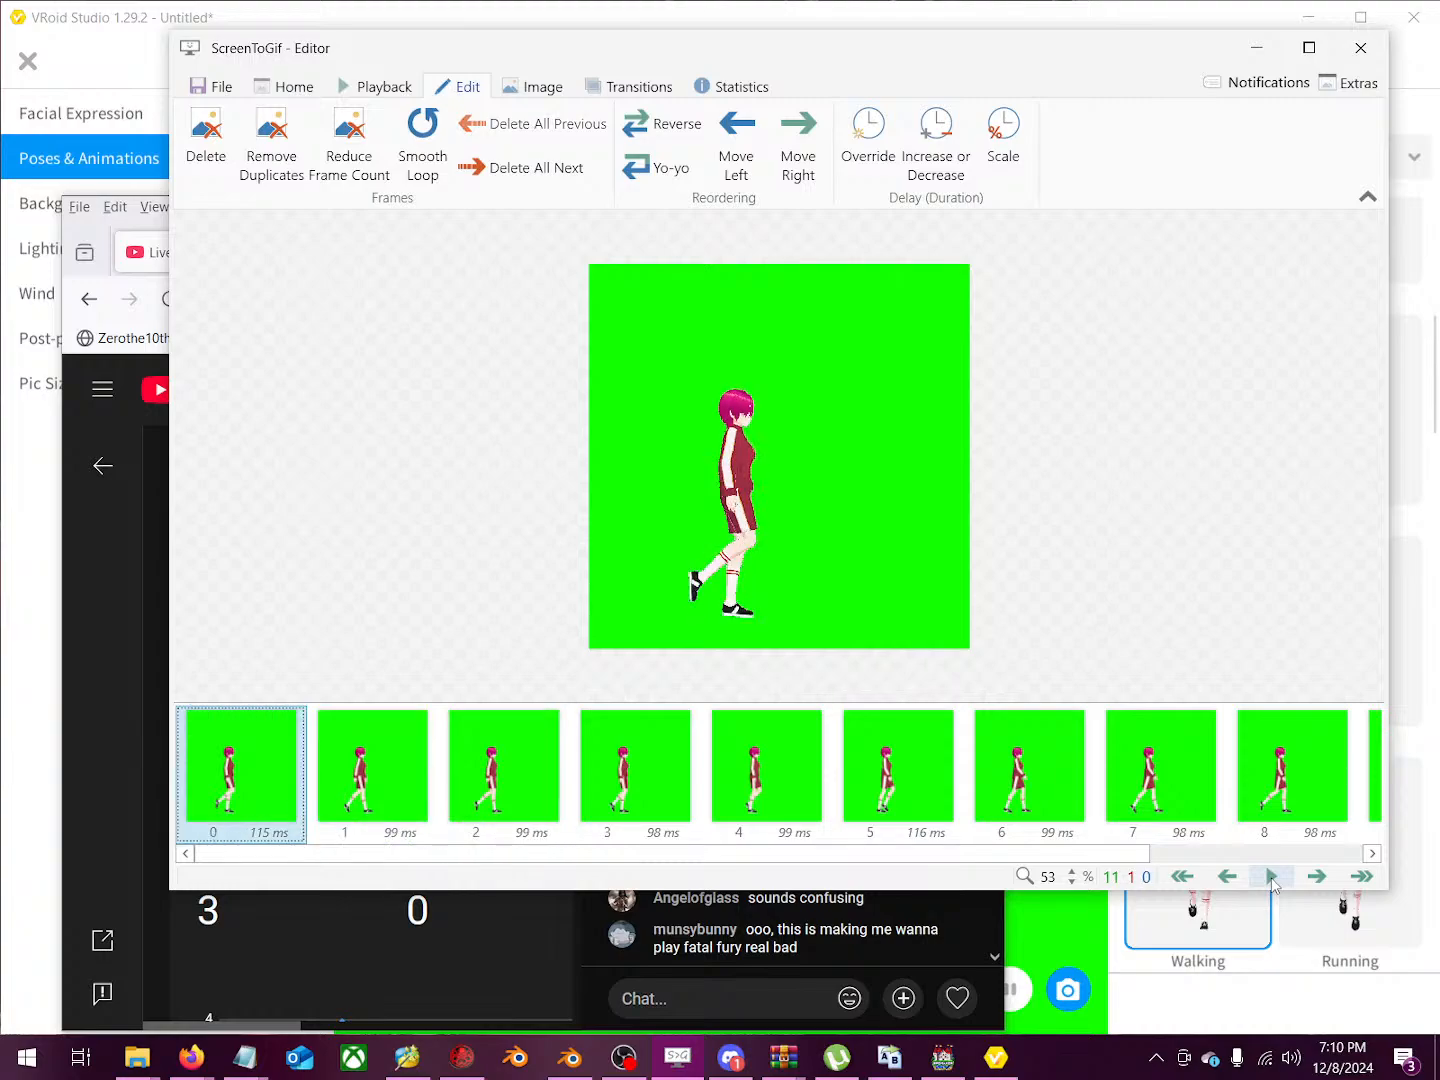
Step: Delete frame 0 from the walk loop and play back the shortened animation
{"action": "key", "text": "Delete"}
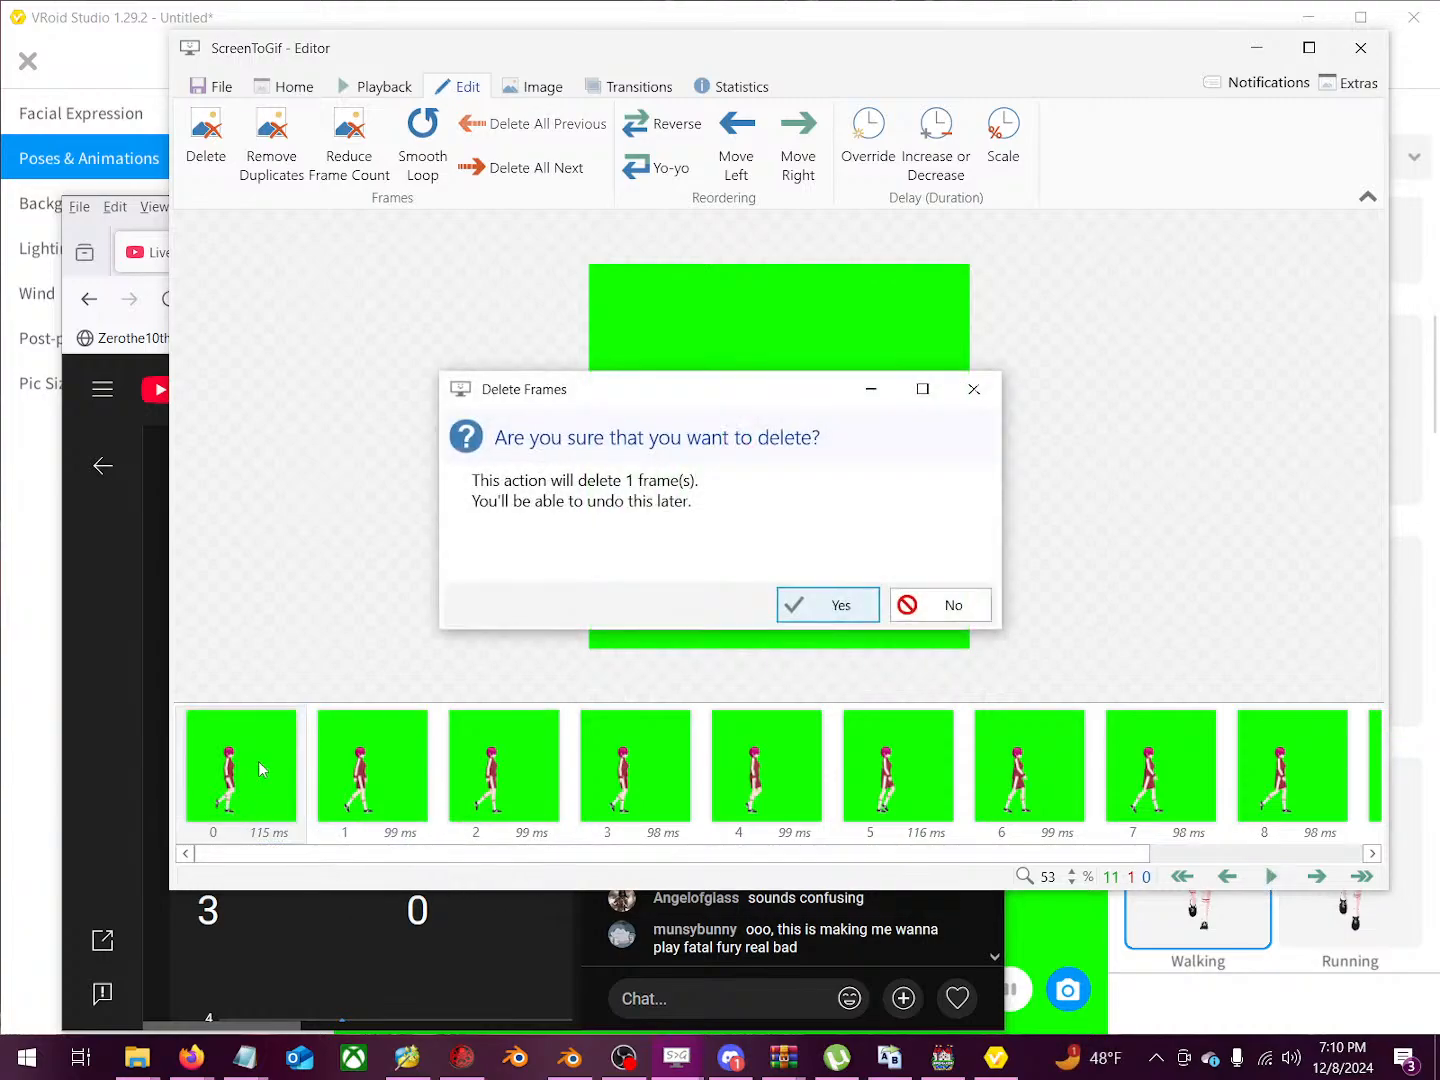
{"action": "key", "text": "Return"}
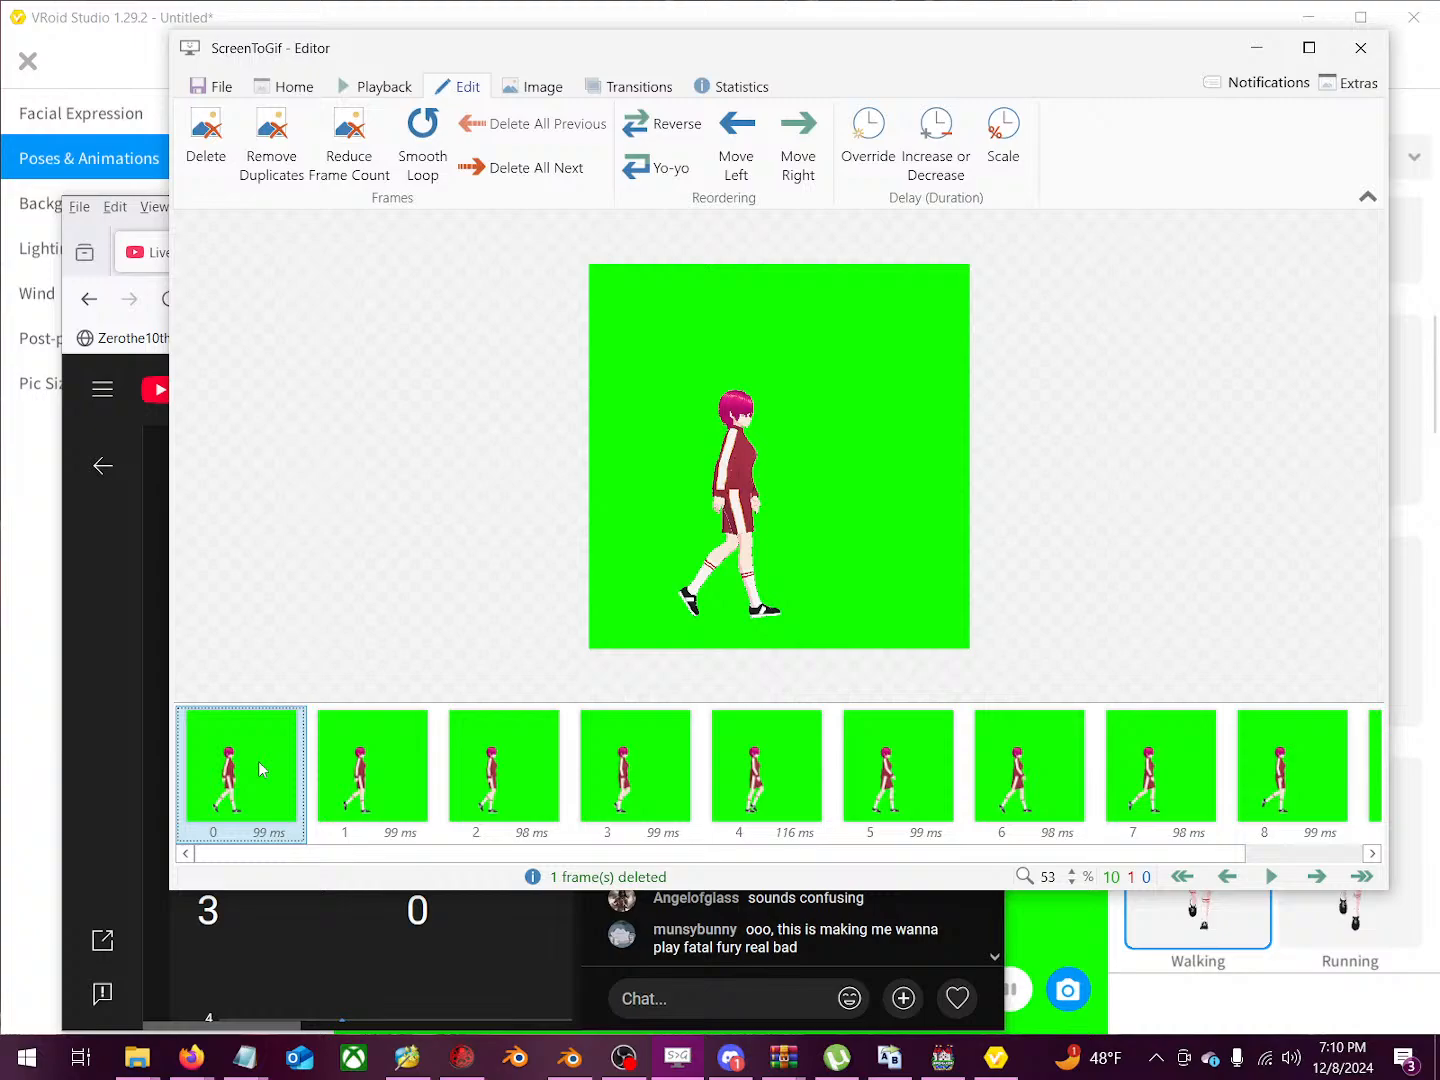
{"action": "left_click", "coordinate": [1271, 877]}
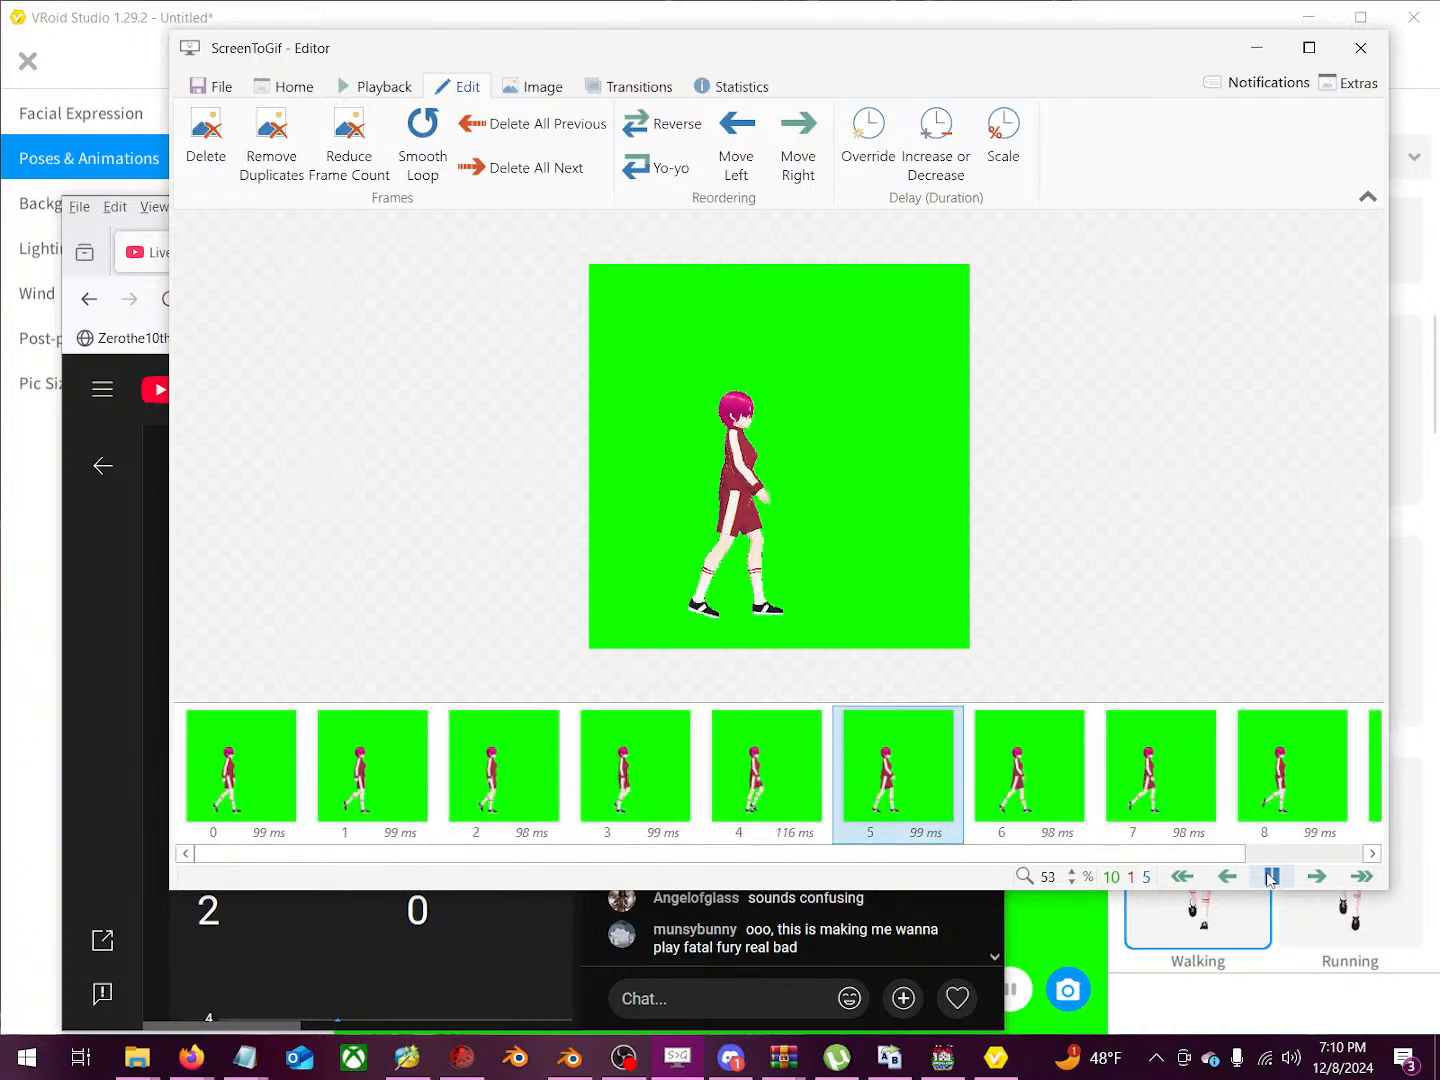
Step: Stop the playback and step through the shortened walk loop from frame 0 to frame 9, comparing its start and end poses
{"action": "left_click", "coordinate": [1270, 878]}
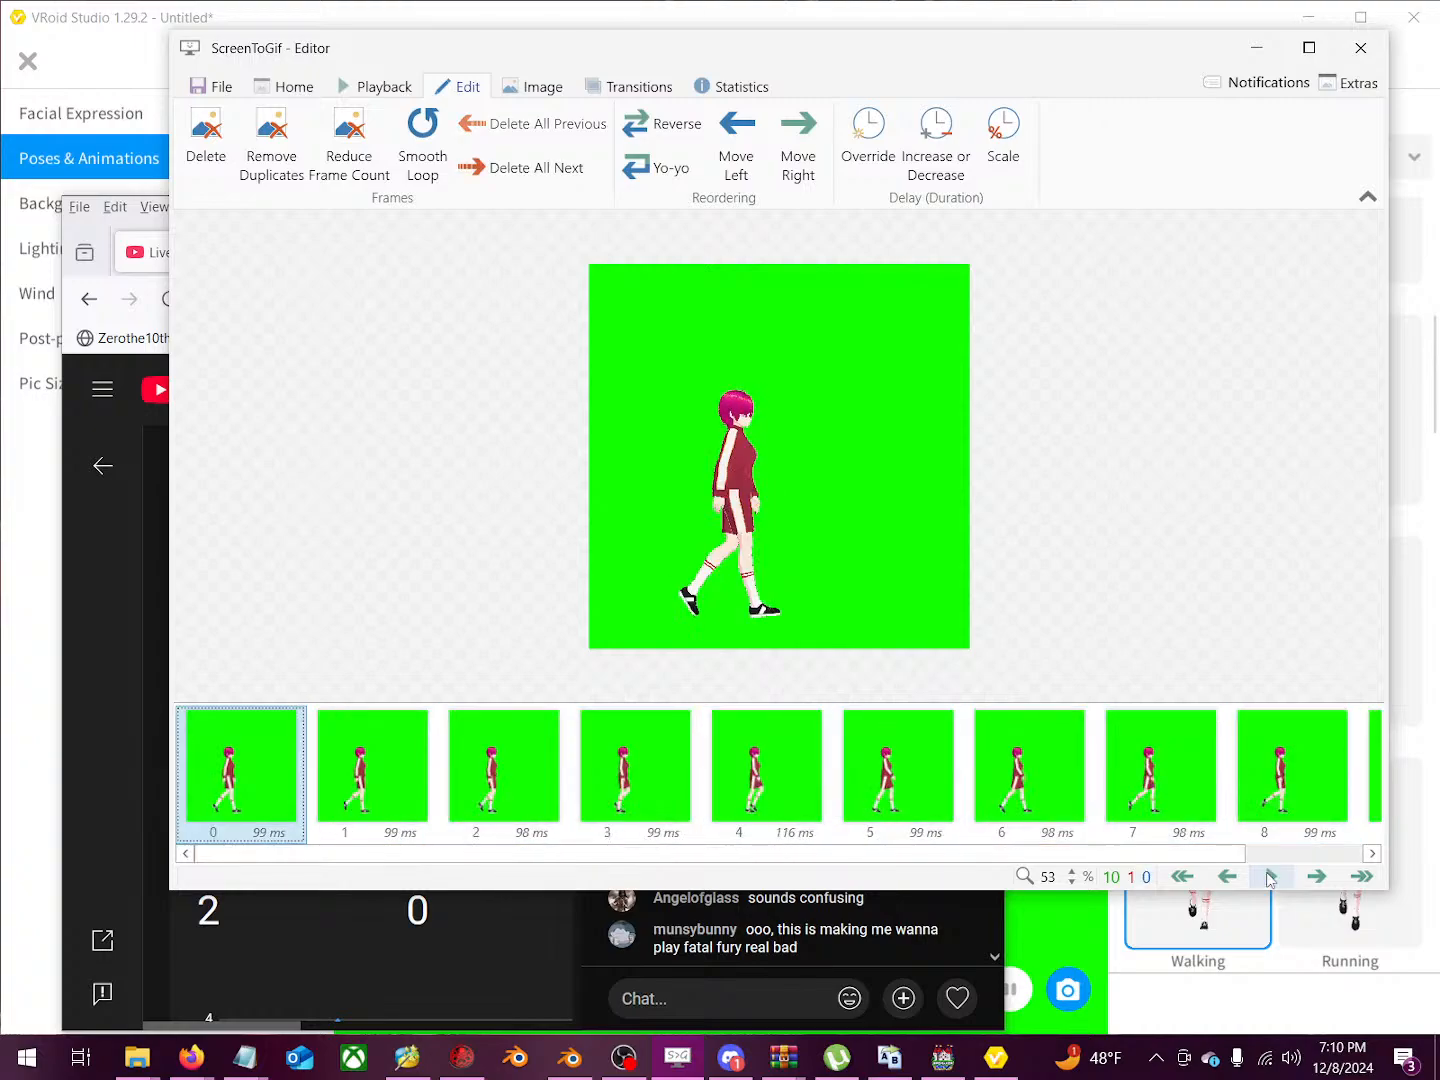
{"action": "key", "text": "Right"}
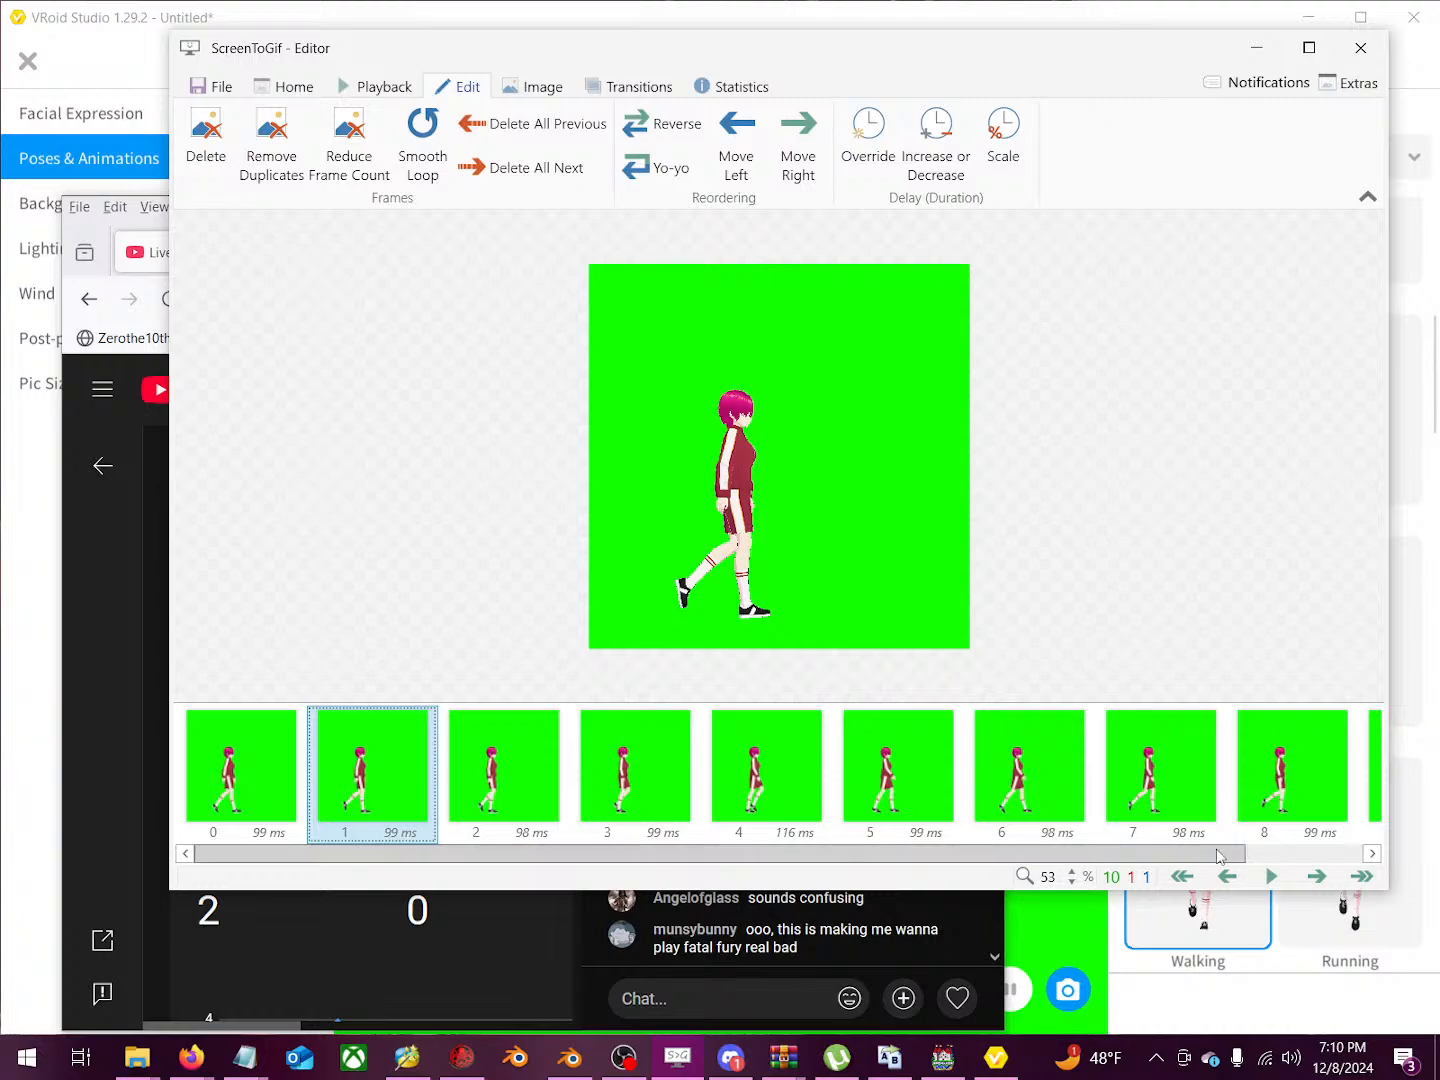
{"action": "left_click", "coordinate": [1330, 855]}
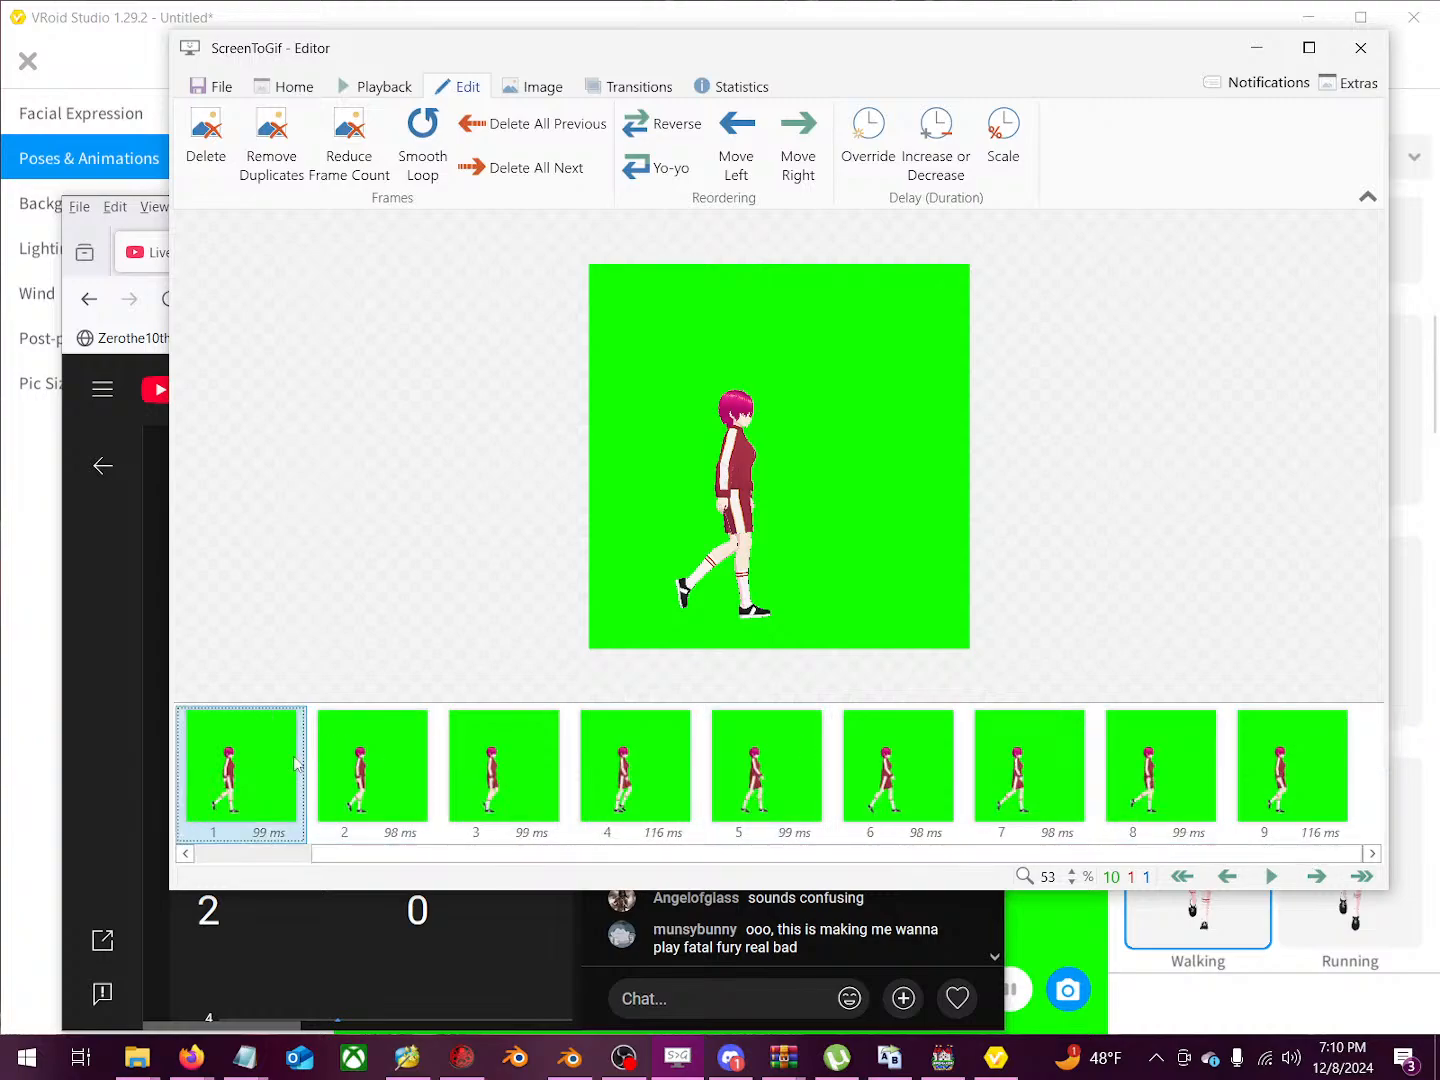
{"action": "key", "text": "Right"}
{"action": "key", "text": "Right"}
{"action": "key", "text": "Right"}
{"action": "key", "text": "Right"}
{"action": "key", "text": "Right"}
{"action": "key", "text": "Right"}
{"action": "key", "text": "Right"}
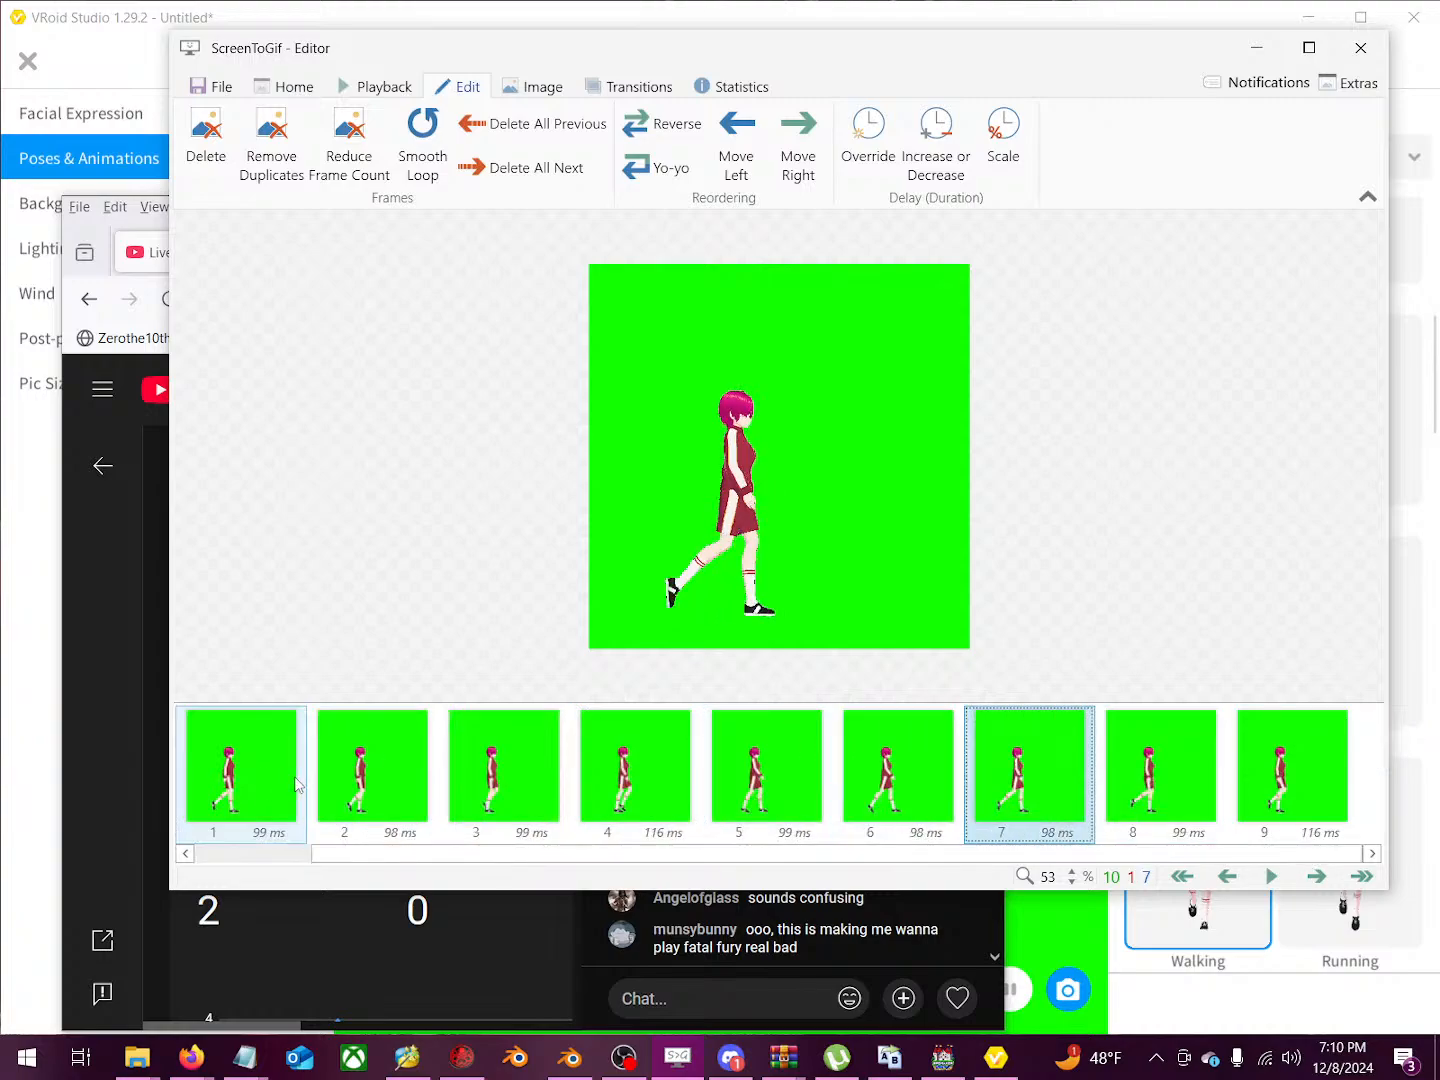
{"action": "key", "text": "Right"}
{"action": "key", "text": "Right"}
{"action": "key", "text": "Left"}
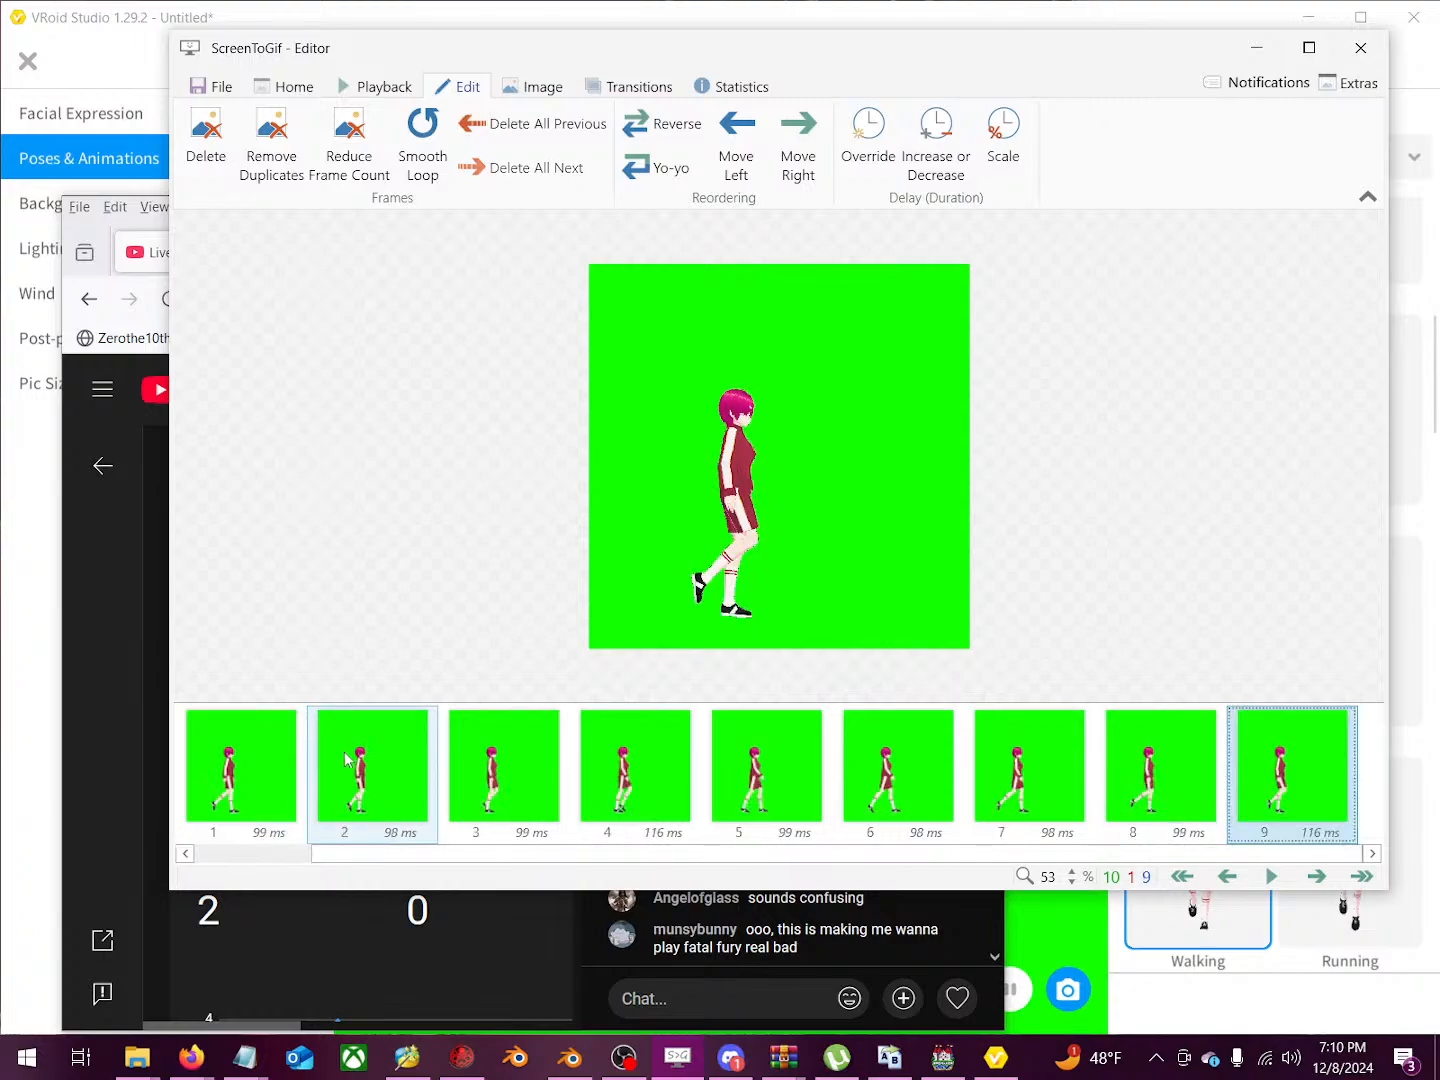
Step: Undo the recent frame deletions, going back to the full walking recording
{"action": "key", "text": "ctrl+z"}
{"action": "key", "text": "ctrl+z"}
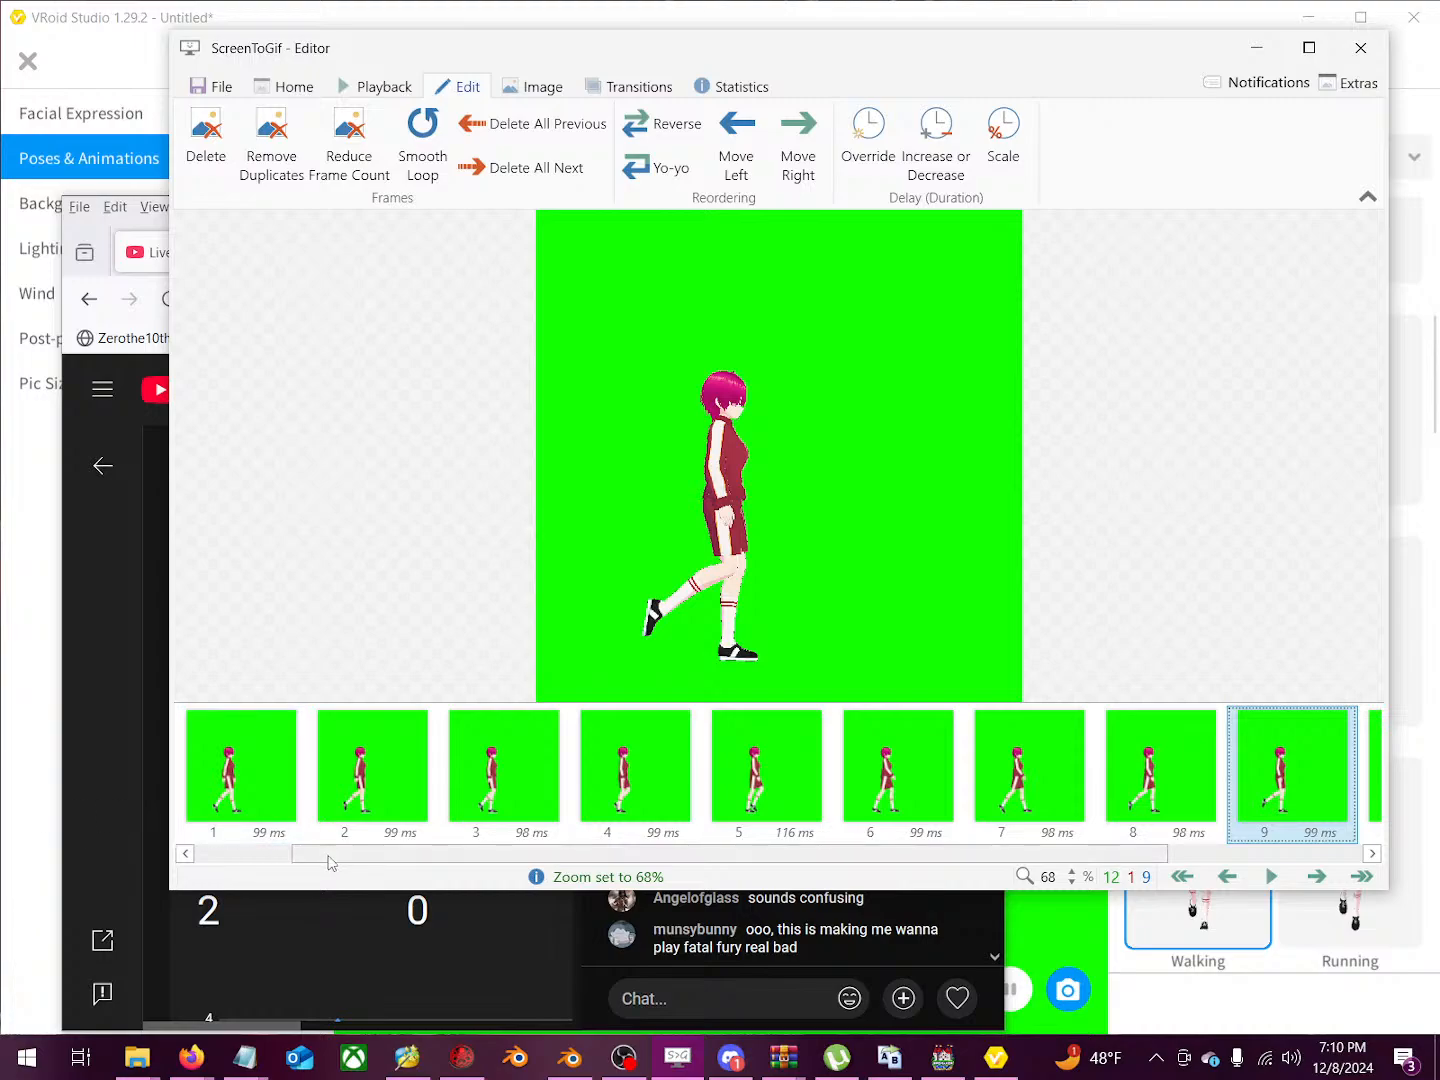
{"action": "scroll", "coordinate": [329, 860], "scroll_direction": "down", "scroll_amount": 2}
{"action": "key", "text": "ctrl+z"}
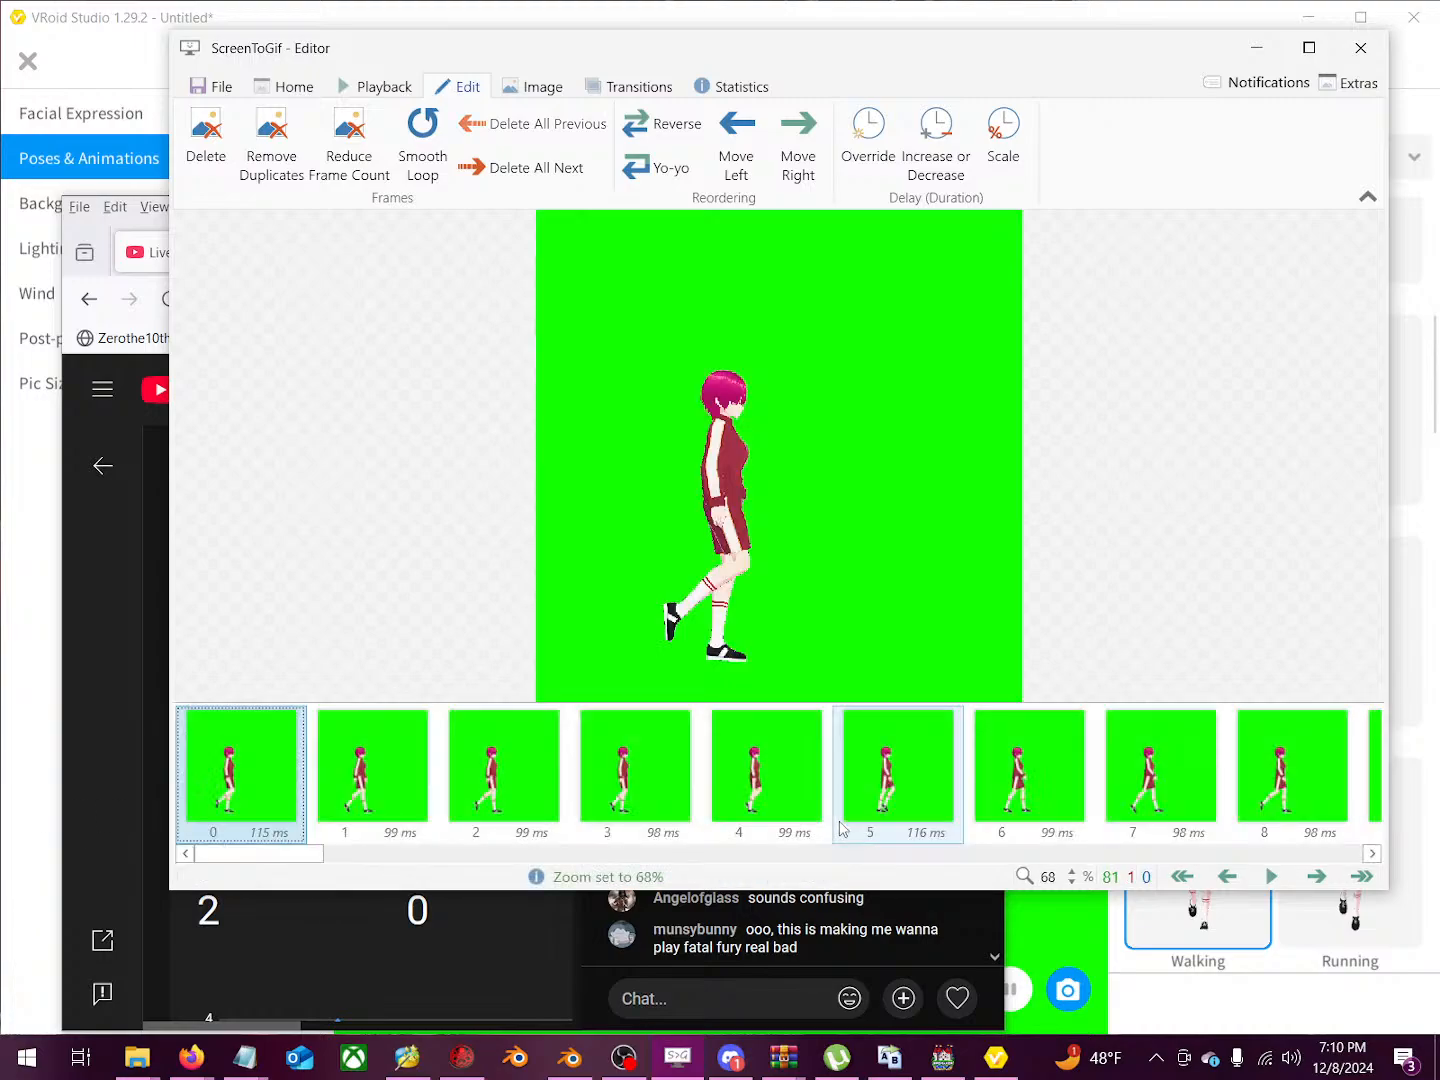
Step: Step through the walking recording from frame 0 to frame 17, checking where the starting pose recurs
{"action": "left_click_drag", "start_coordinate": [400, 858], "coordinate": [242, 879]}
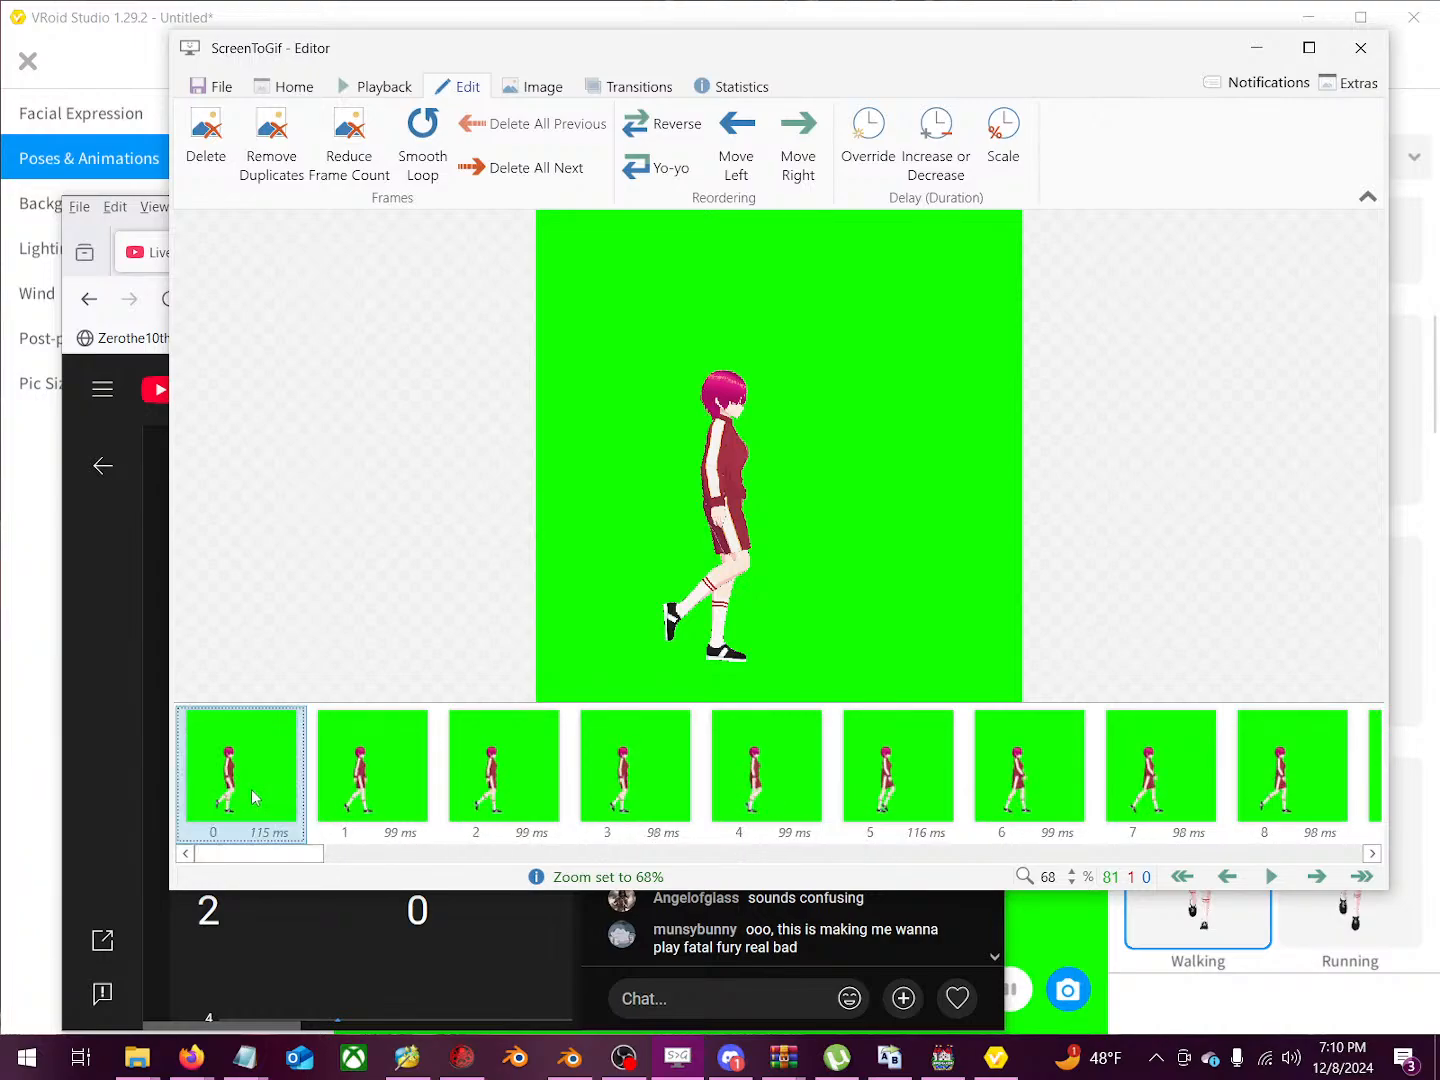
{"action": "key", "text": "Right"}
{"action": "key", "text": "Right"}
{"action": "key", "text": "Right"}
{"action": "key", "text": "Right"}
{"action": "key", "text": "Right"}
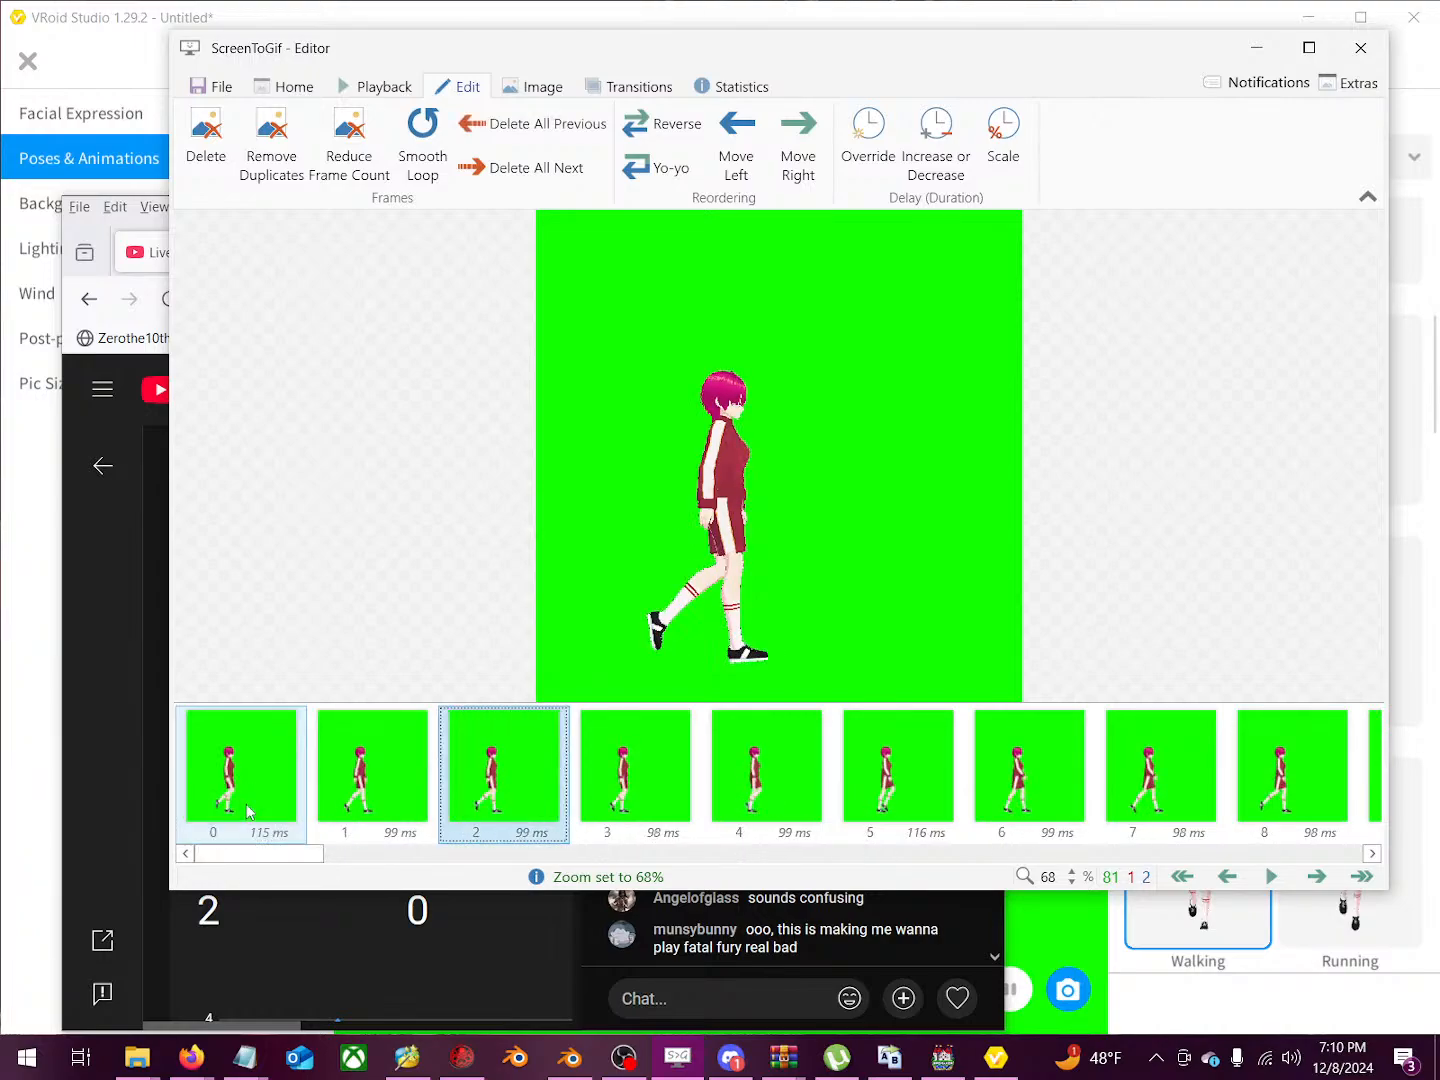
{"action": "key", "text": "Right"}
{"action": "key", "text": "Right"}
{"action": "key", "text": "Right"}
{"action": "key", "text": "Right"}
{"action": "key", "text": "Right"}
{"action": "key", "text": "Right"}
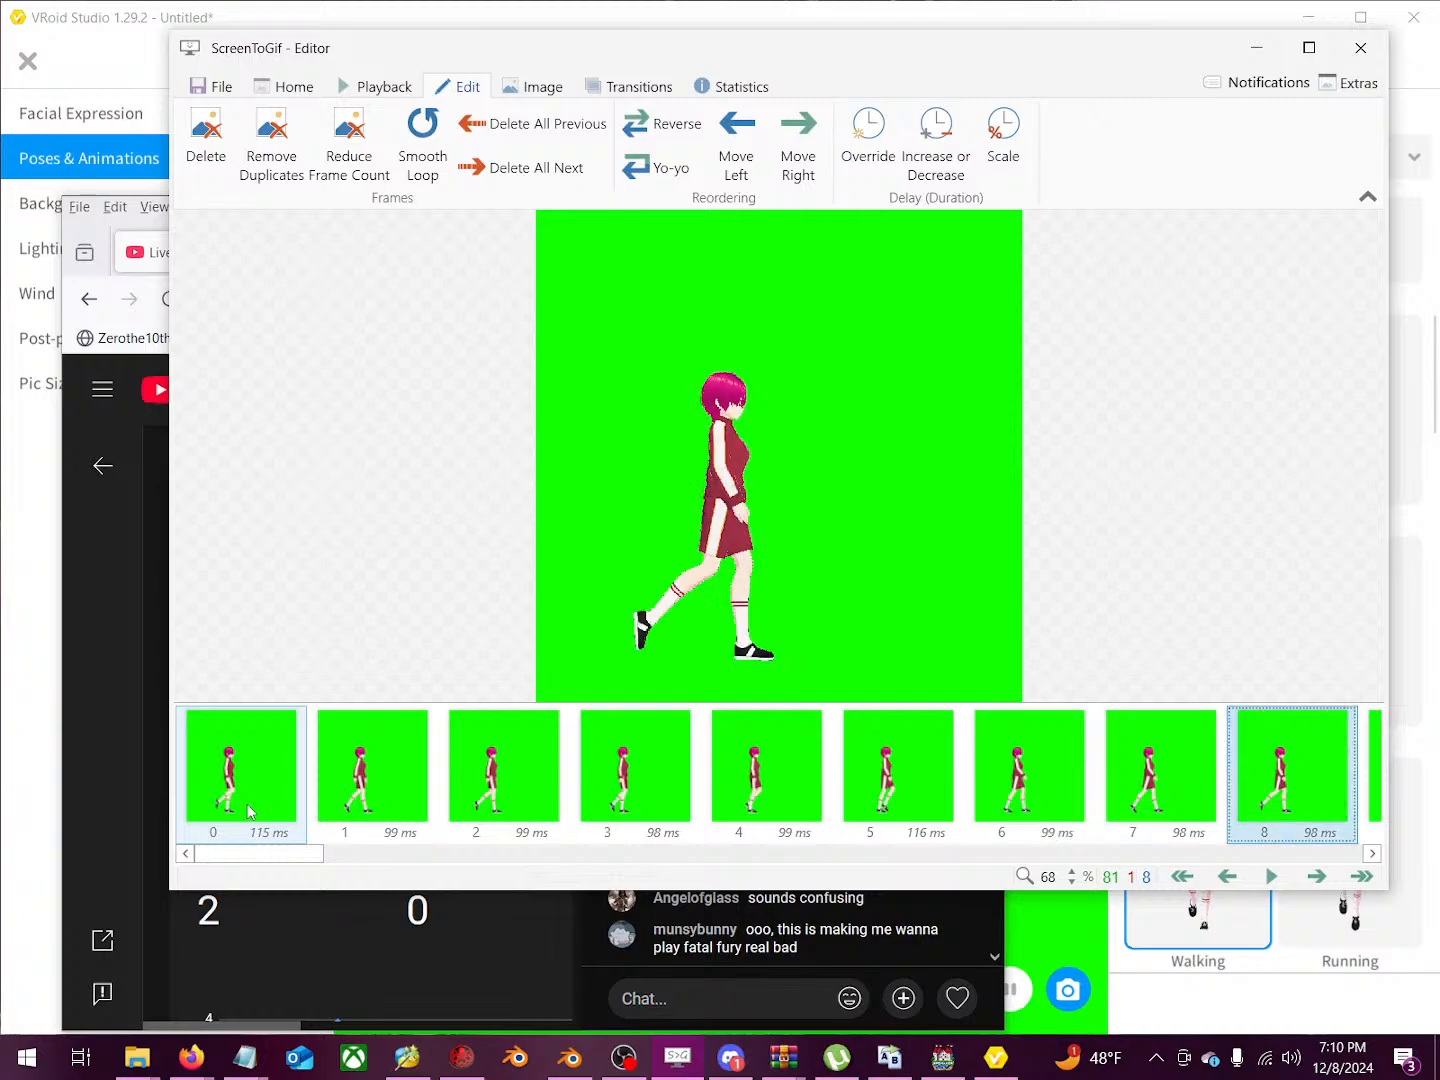
{"action": "key", "text": "Right"}
{"action": "key", "text": "Right"}
{"action": "key", "text": "Right"}
{"action": "key", "text": "Right"}
{"action": "key", "text": "Right"}
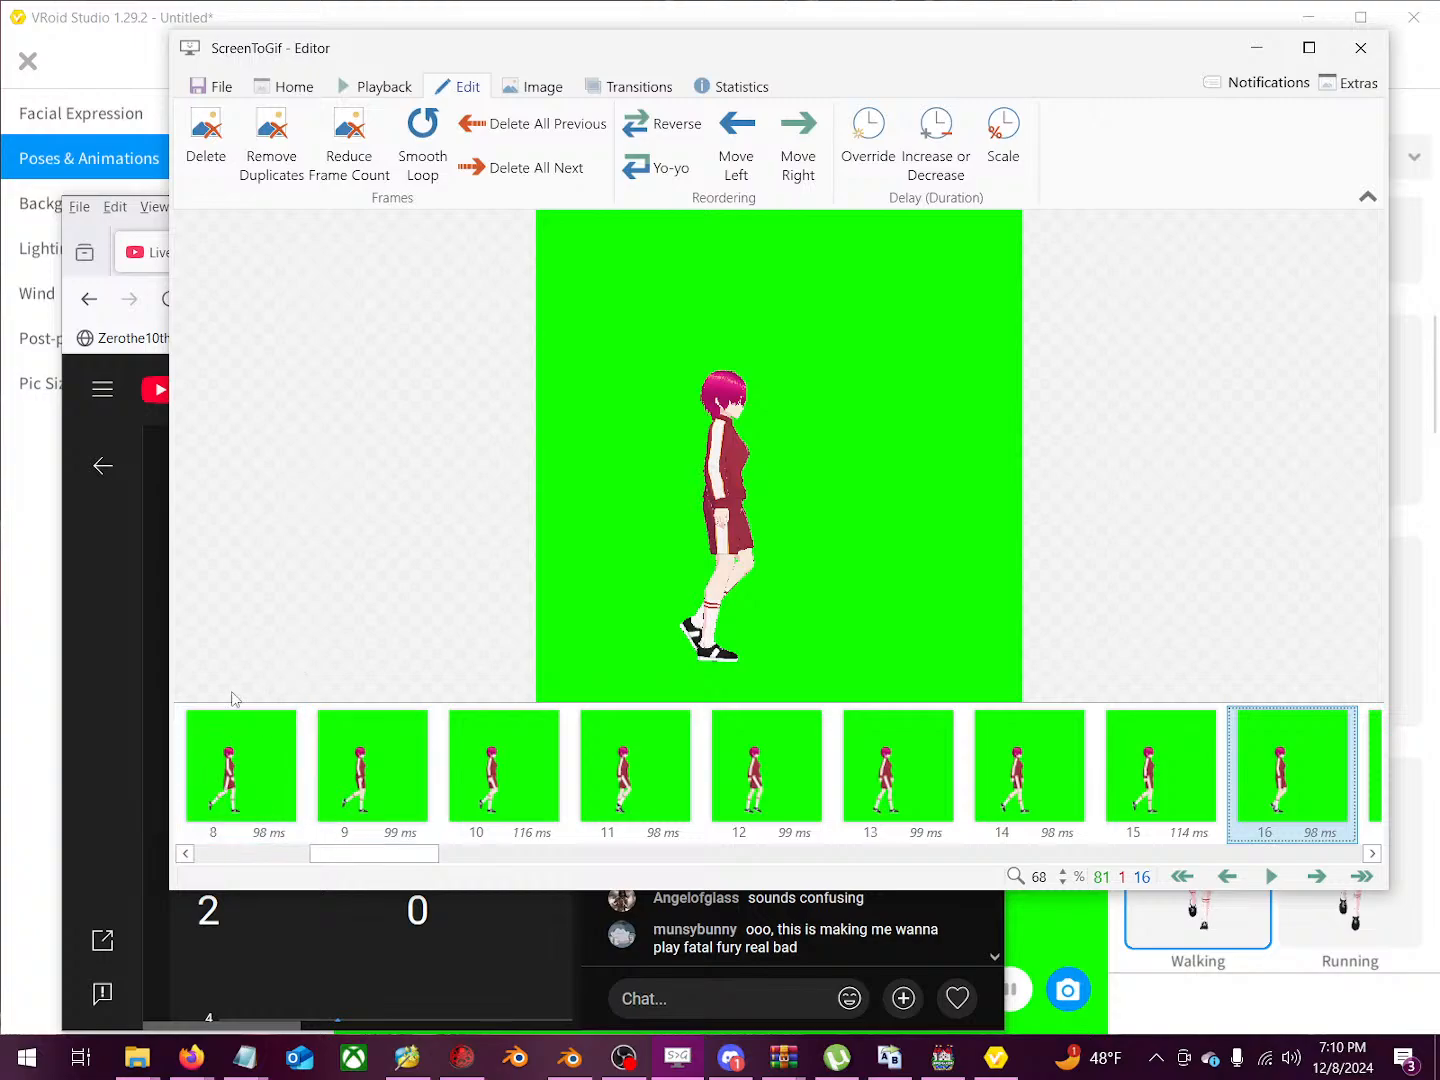
{"action": "key", "text": "Right"}
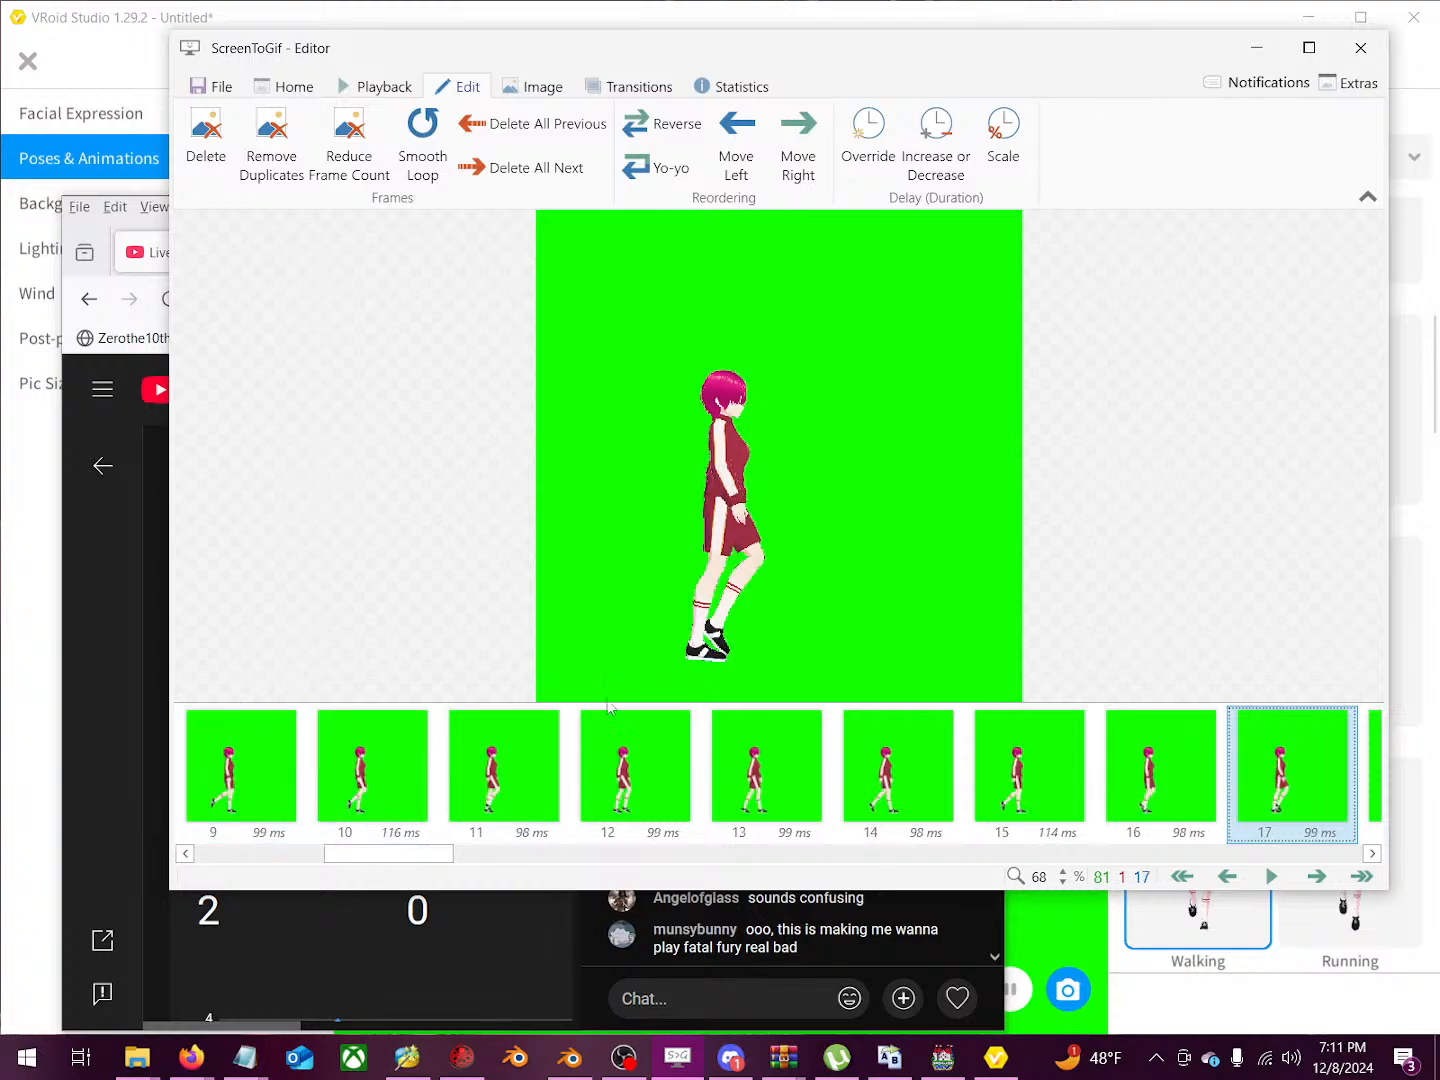
Step: Compare the walking poses in frames 17 to 21 to pick the end of the cycle
{"action": "left_click_drag", "start_coordinate": [406, 855], "coordinate": [478, 855]}
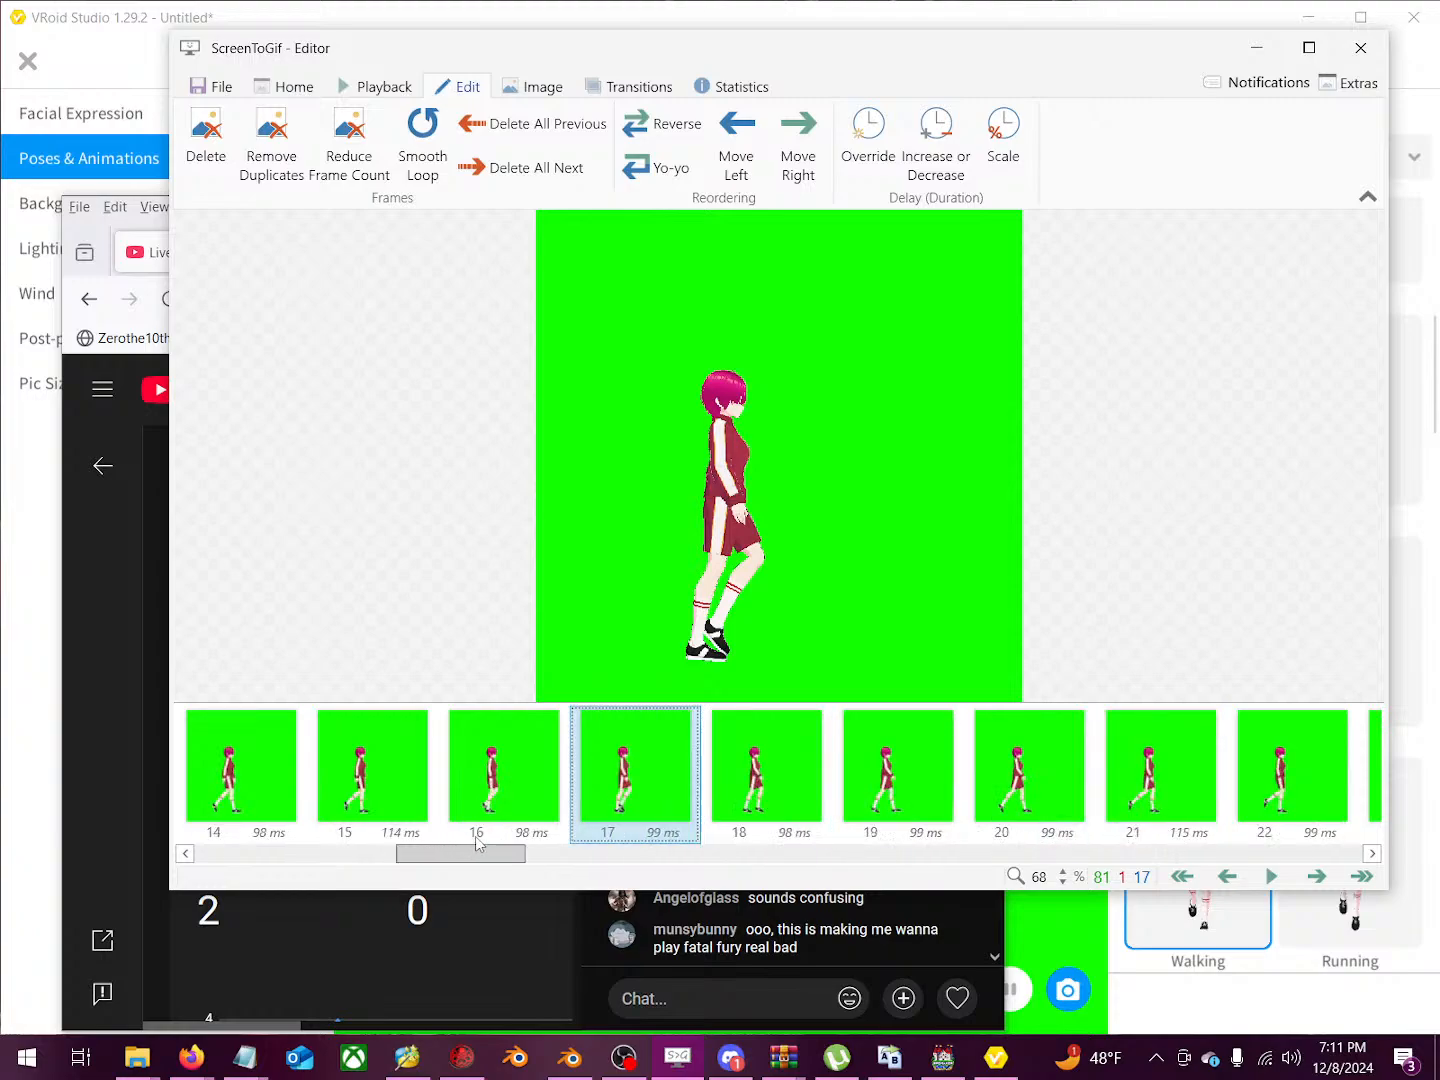
{"action": "left_click", "coordinate": [807, 803]}
{"action": "left_click", "coordinate": [884, 795]}
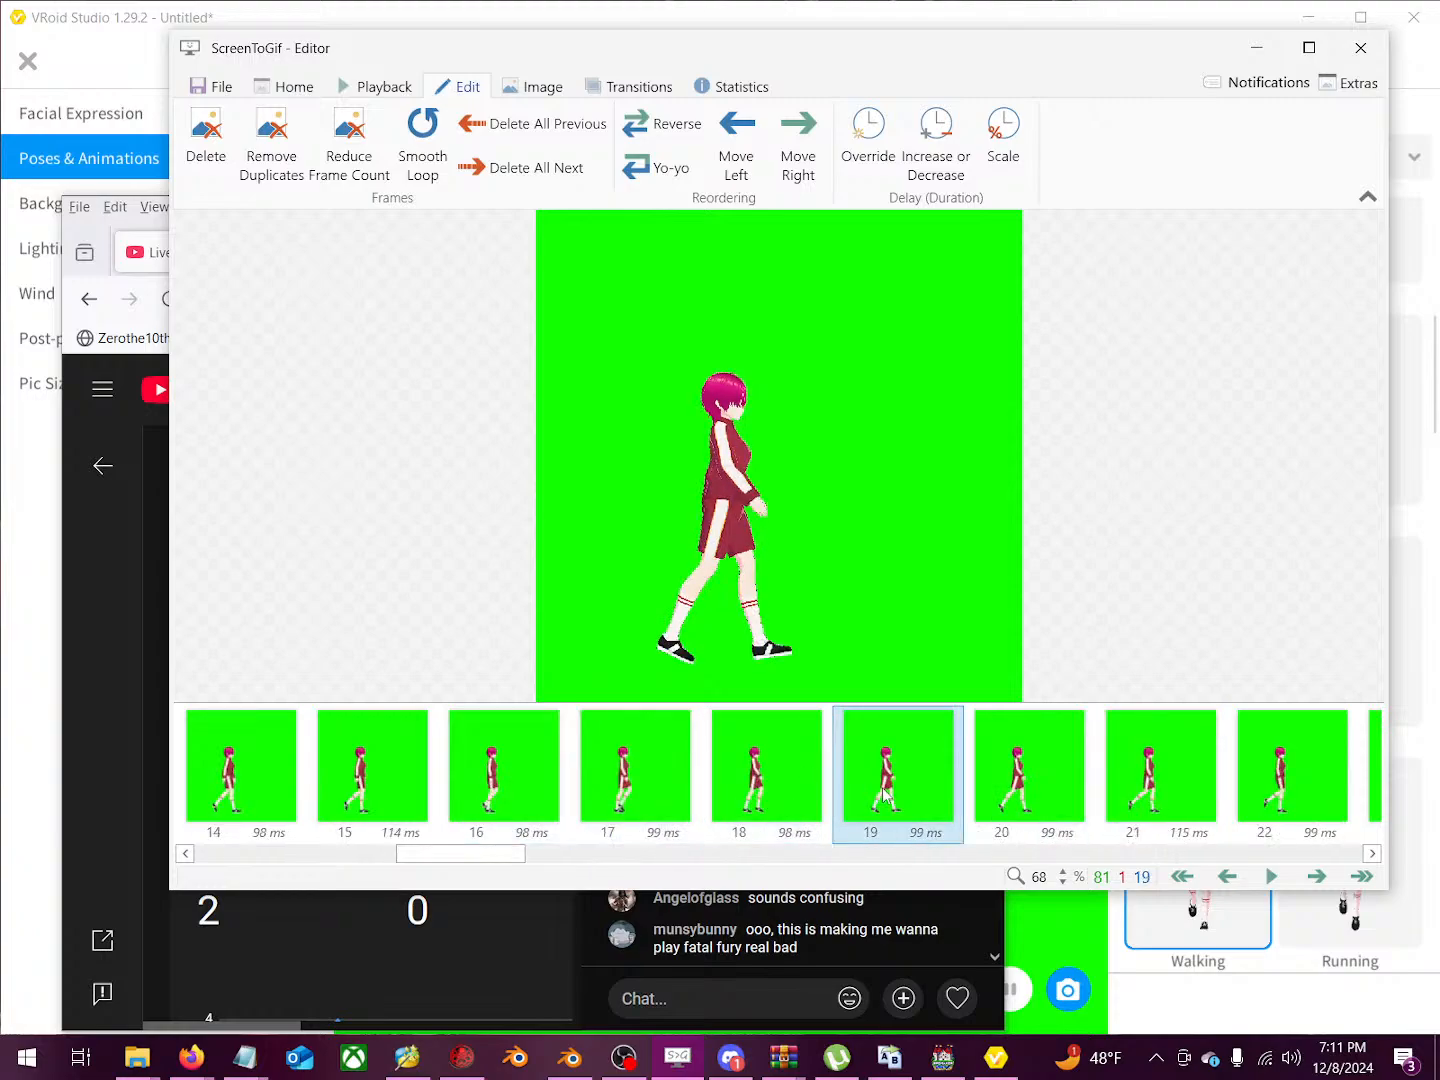
{"action": "left_click", "coordinate": [762, 796]}
{"action": "left_click", "coordinate": [604, 797]}
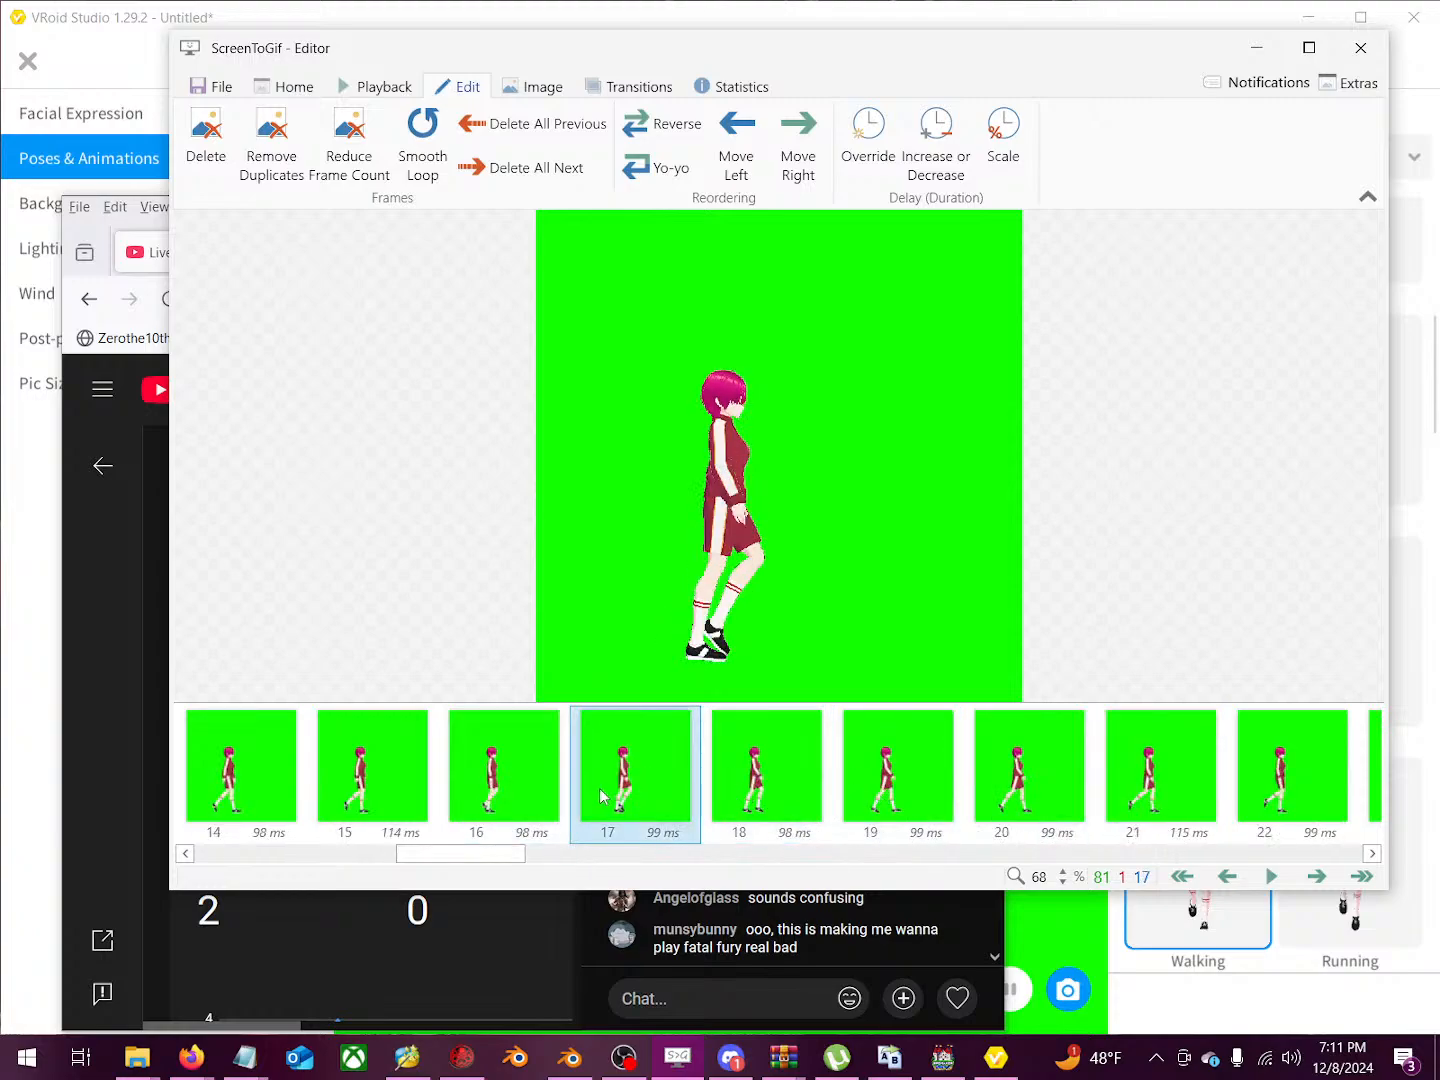
{"action": "left_click", "coordinate": [733, 789]}
{"action": "left_click", "coordinate": [895, 784]}
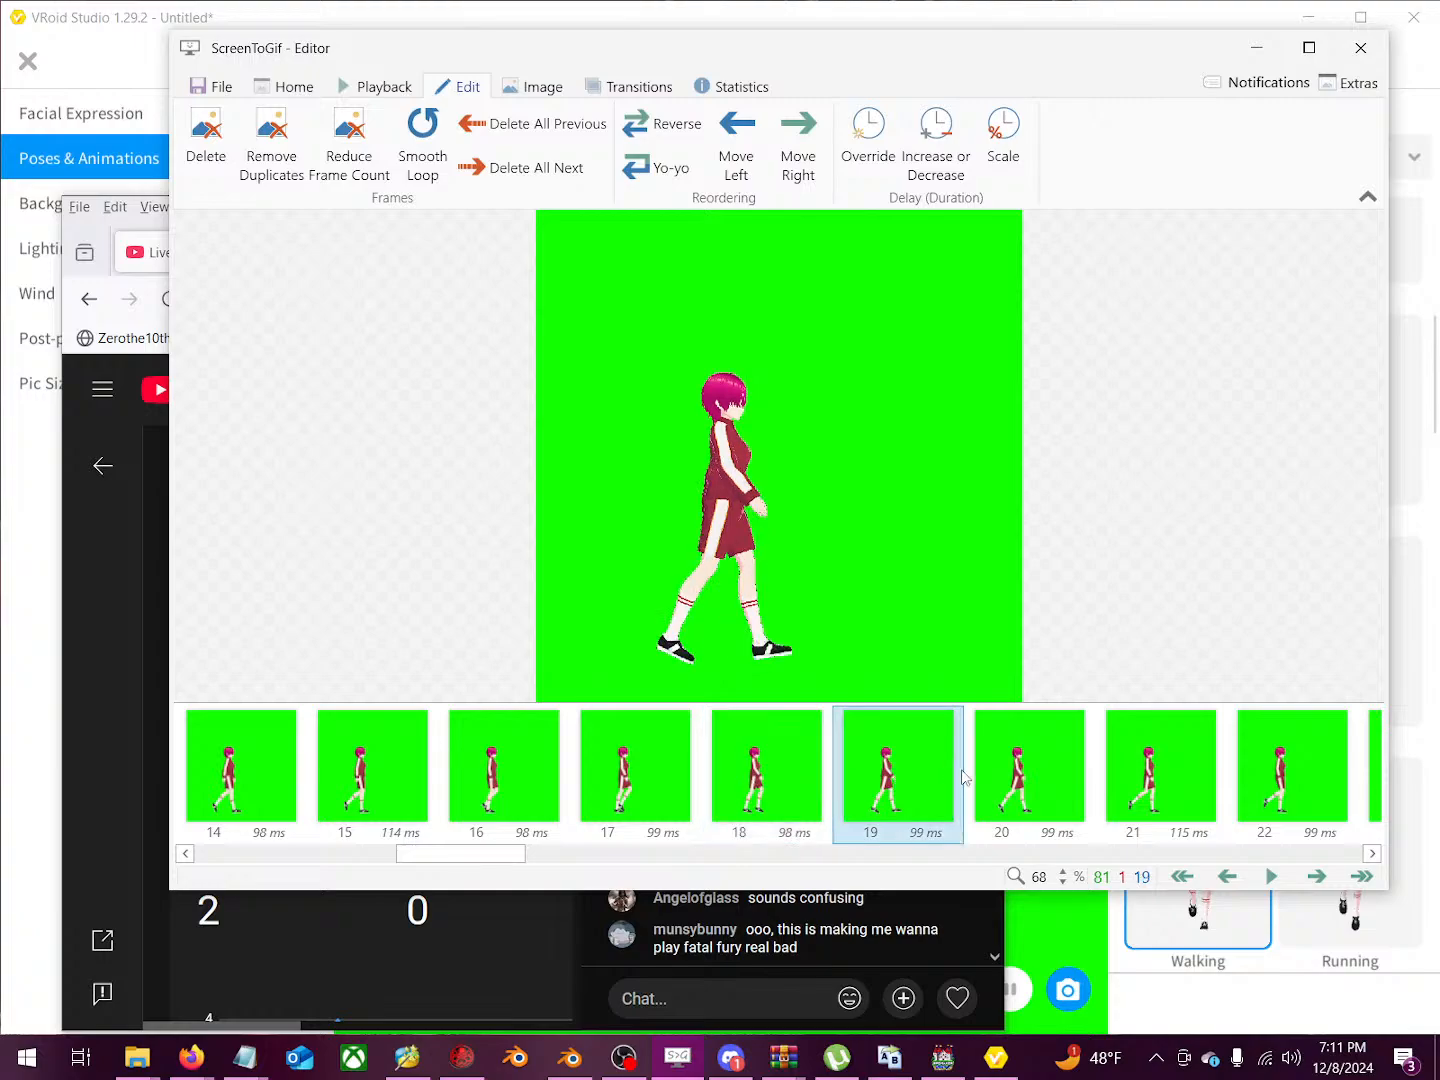
{"action": "left_click", "coordinate": [1000, 769]}
{"action": "left_click", "coordinate": [1117, 784]}
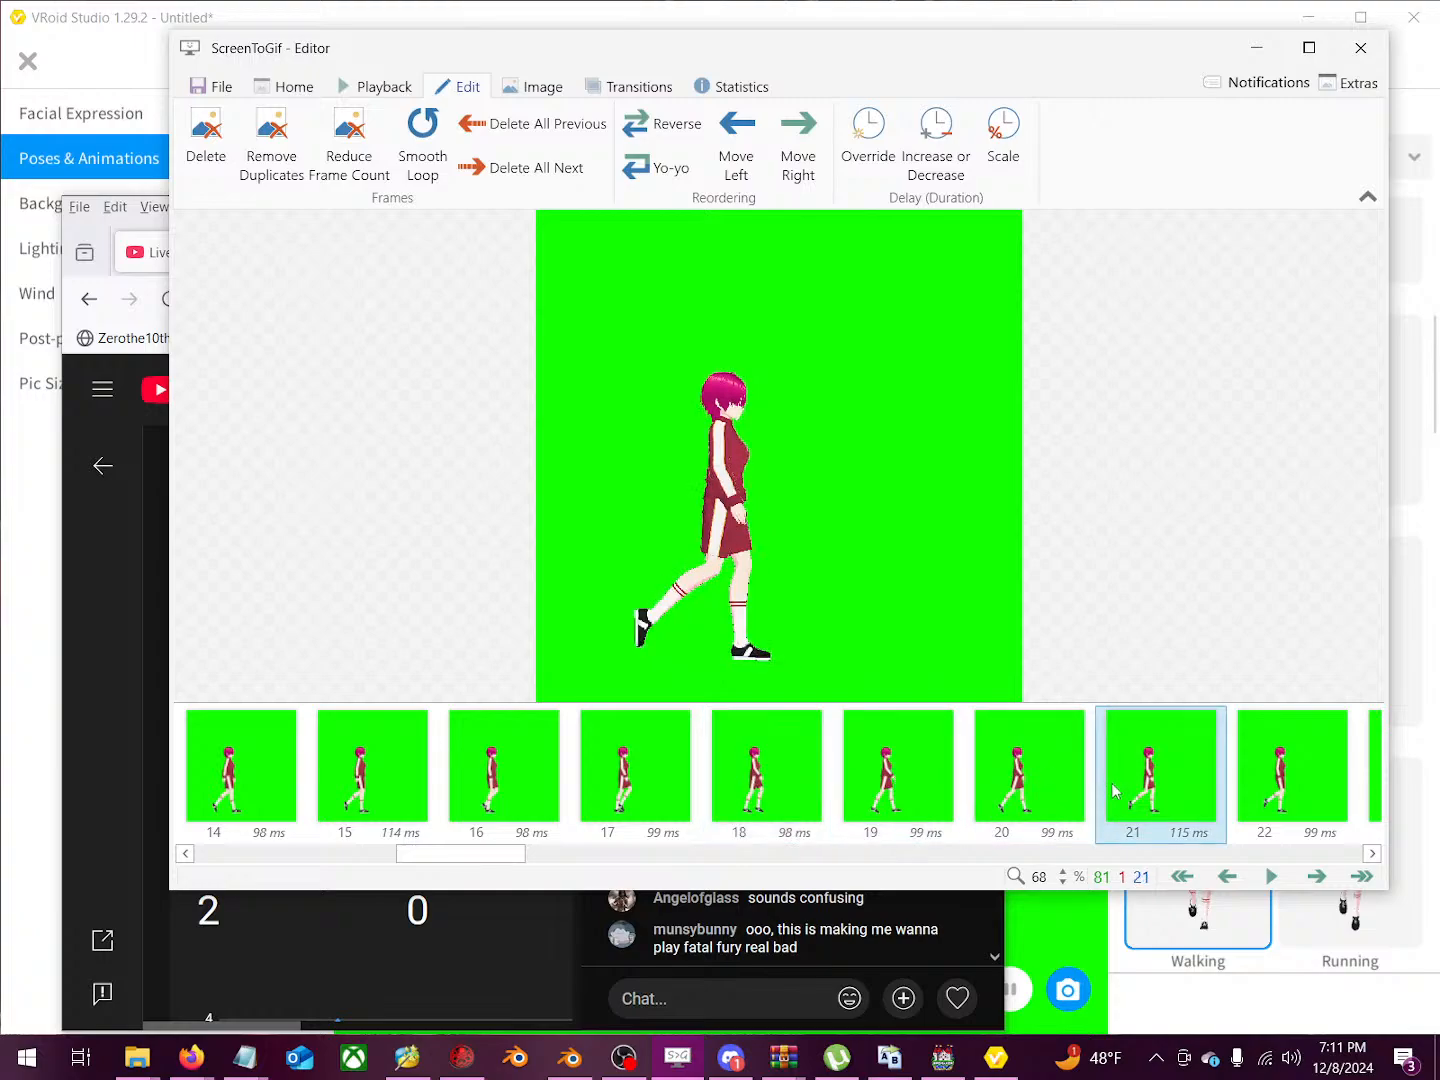
{"action": "left_click_drag", "start_coordinate": [445, 856], "coordinate": [1283, 856]}
{"action": "left_click", "coordinate": [1318, 800], "text": "shift"}
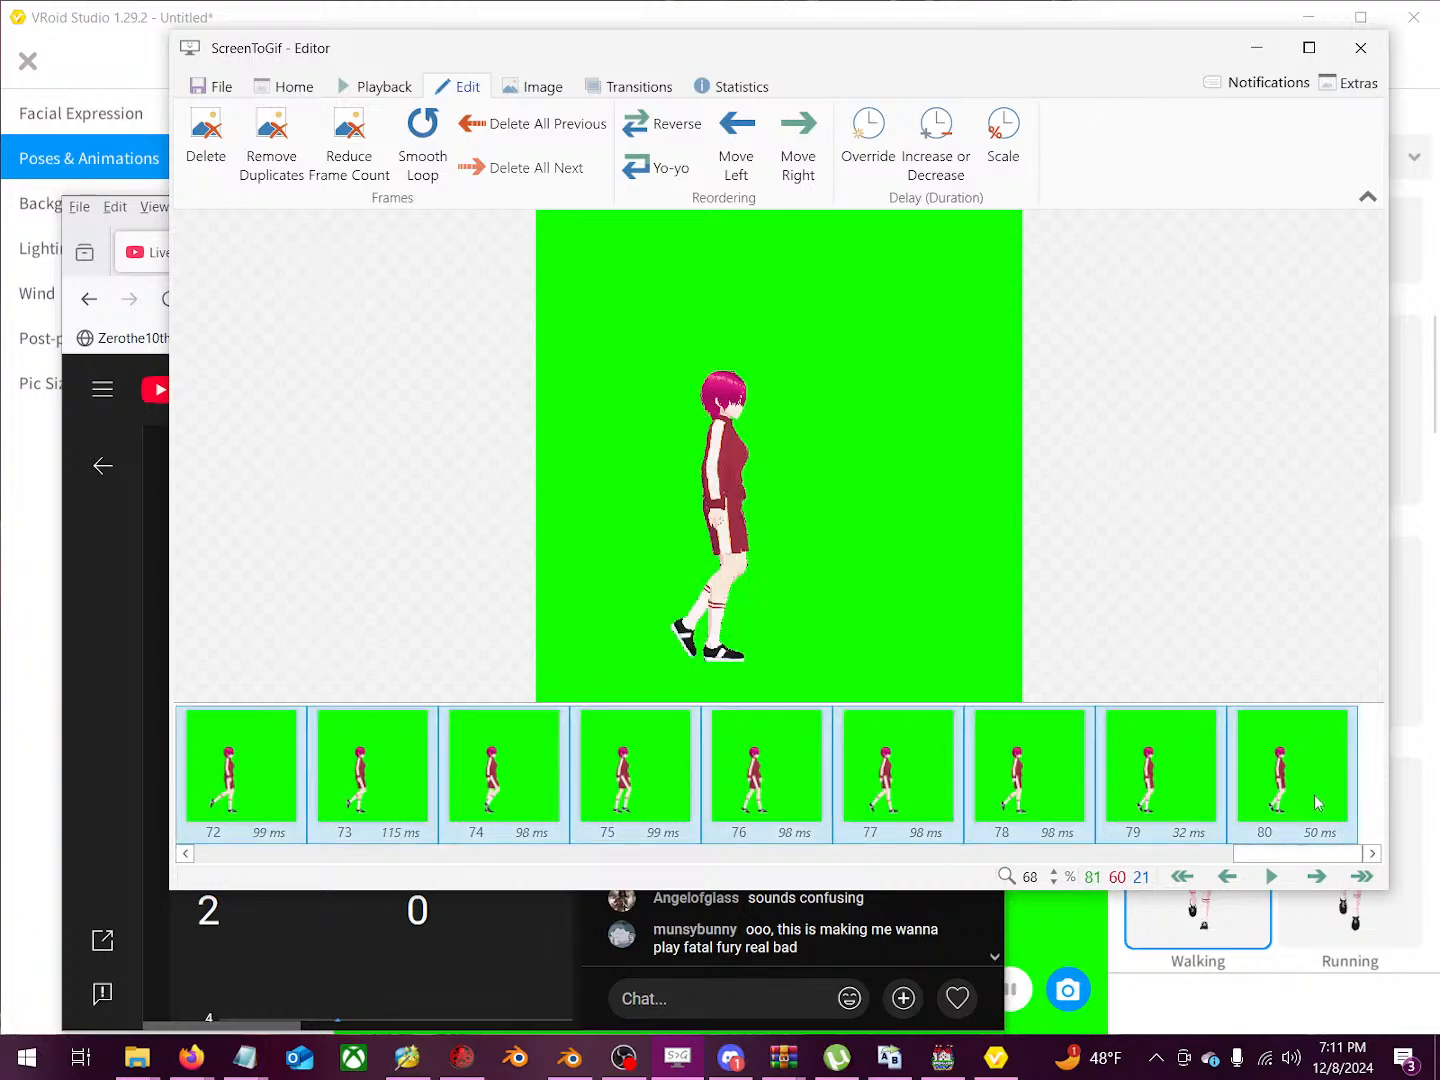
{"action": "left_click", "coordinate": [1318, 800]}
{"action": "key", "text": "Delete"}
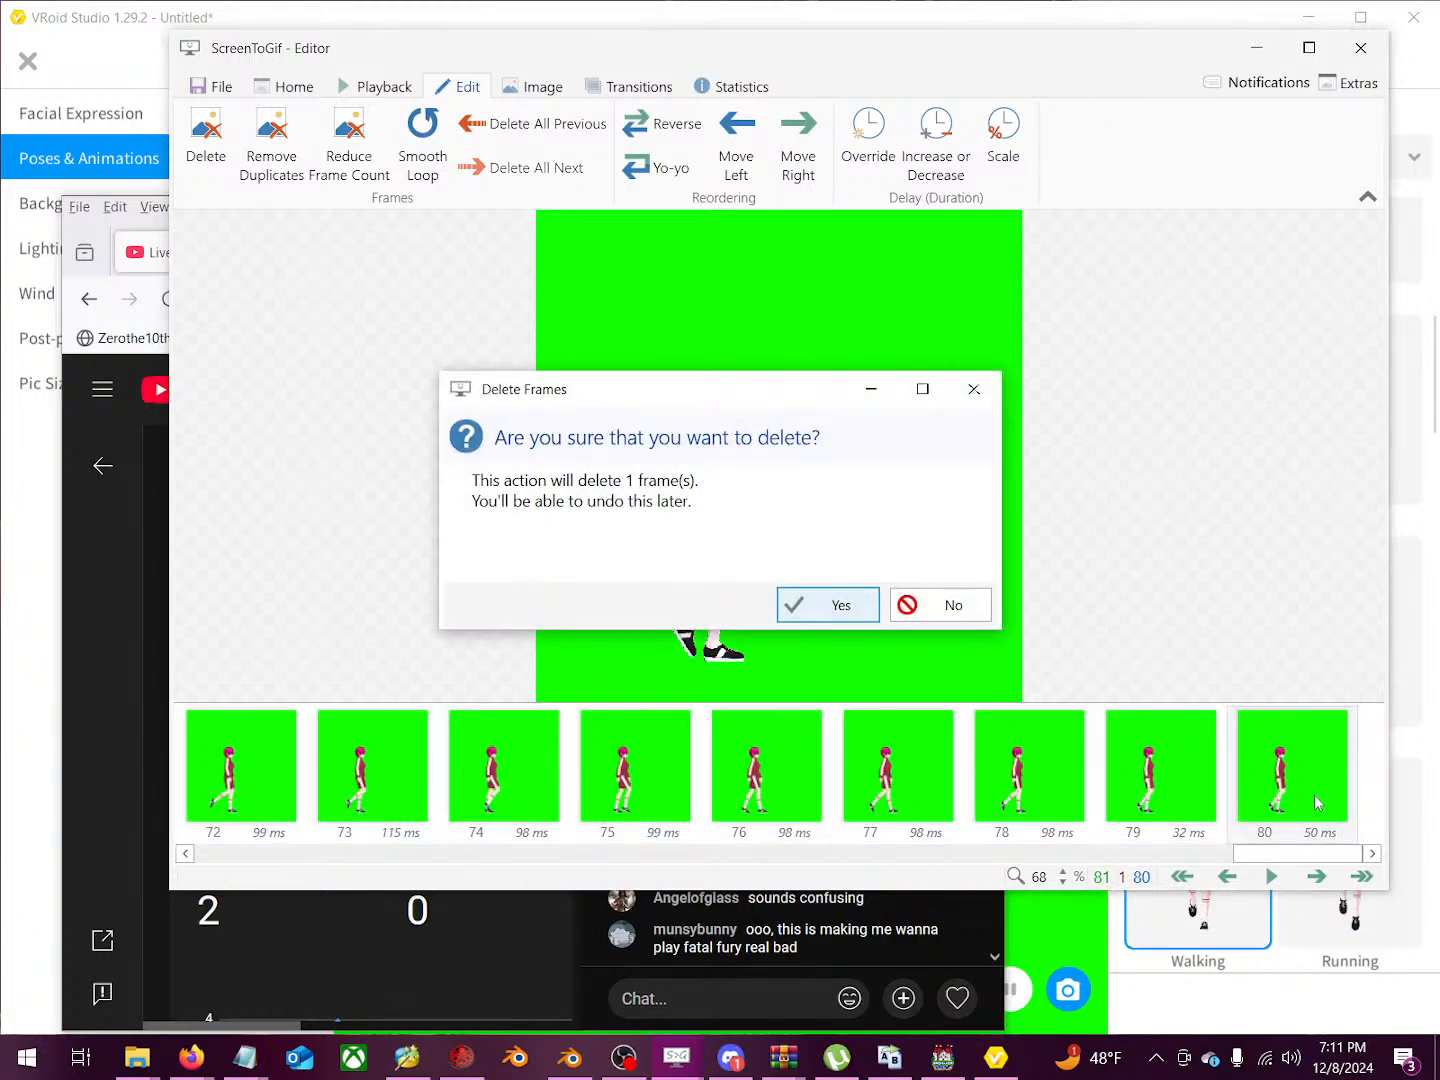
{"action": "left_click", "coordinate": [828, 608]}
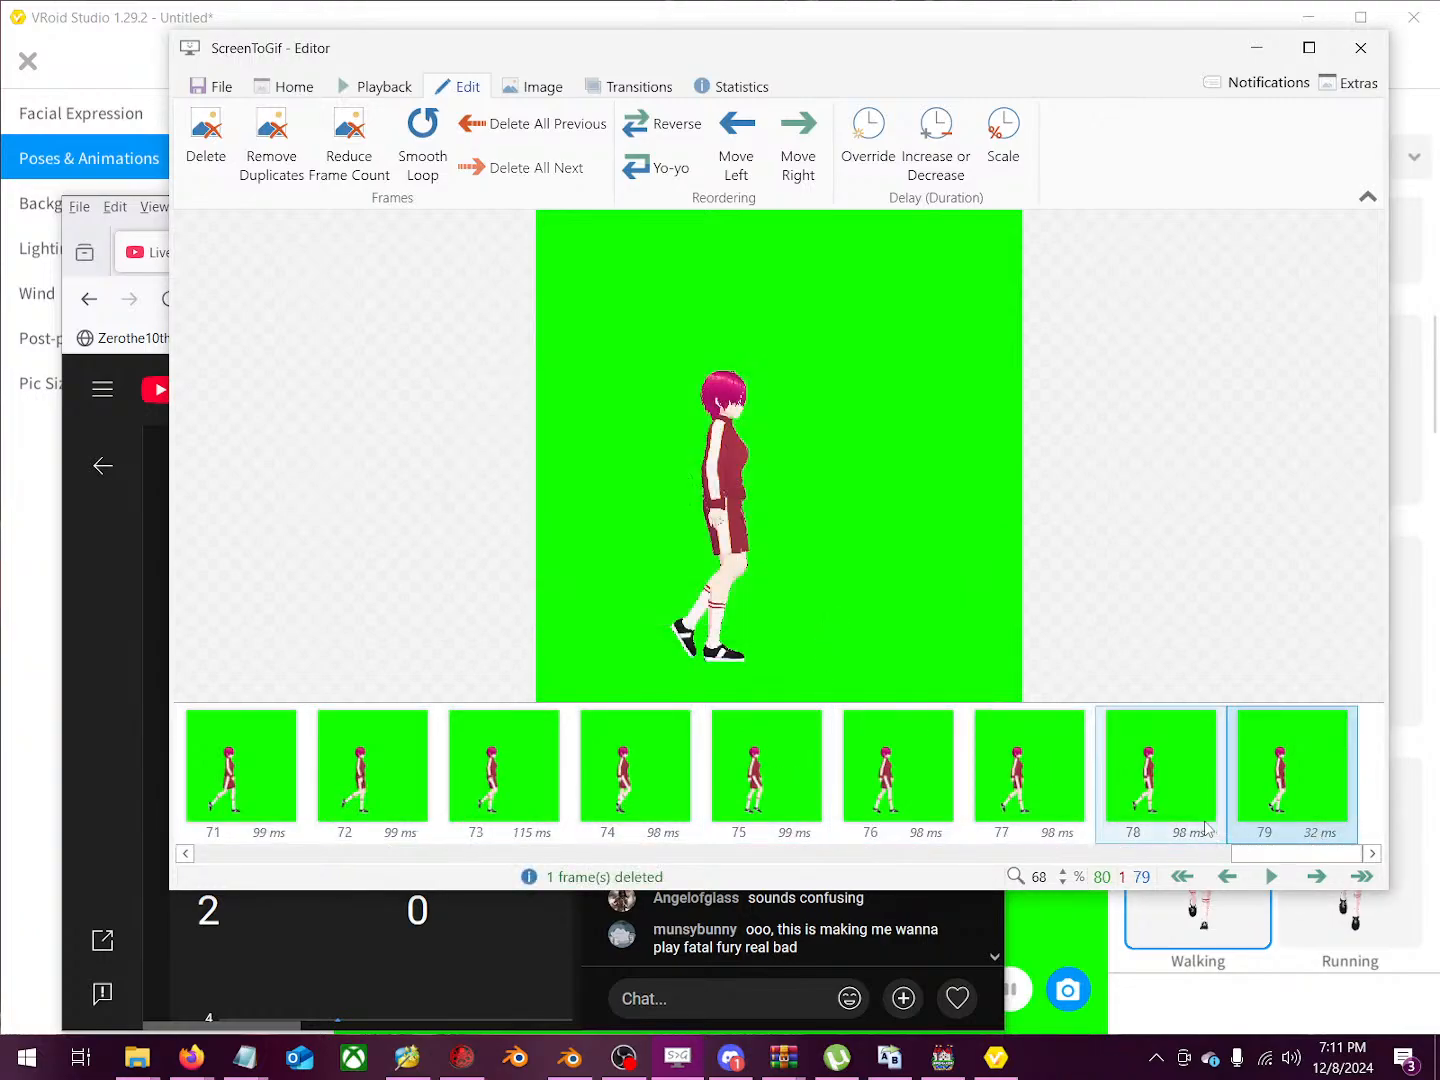
{"action": "key", "text": "ctrl+z"}
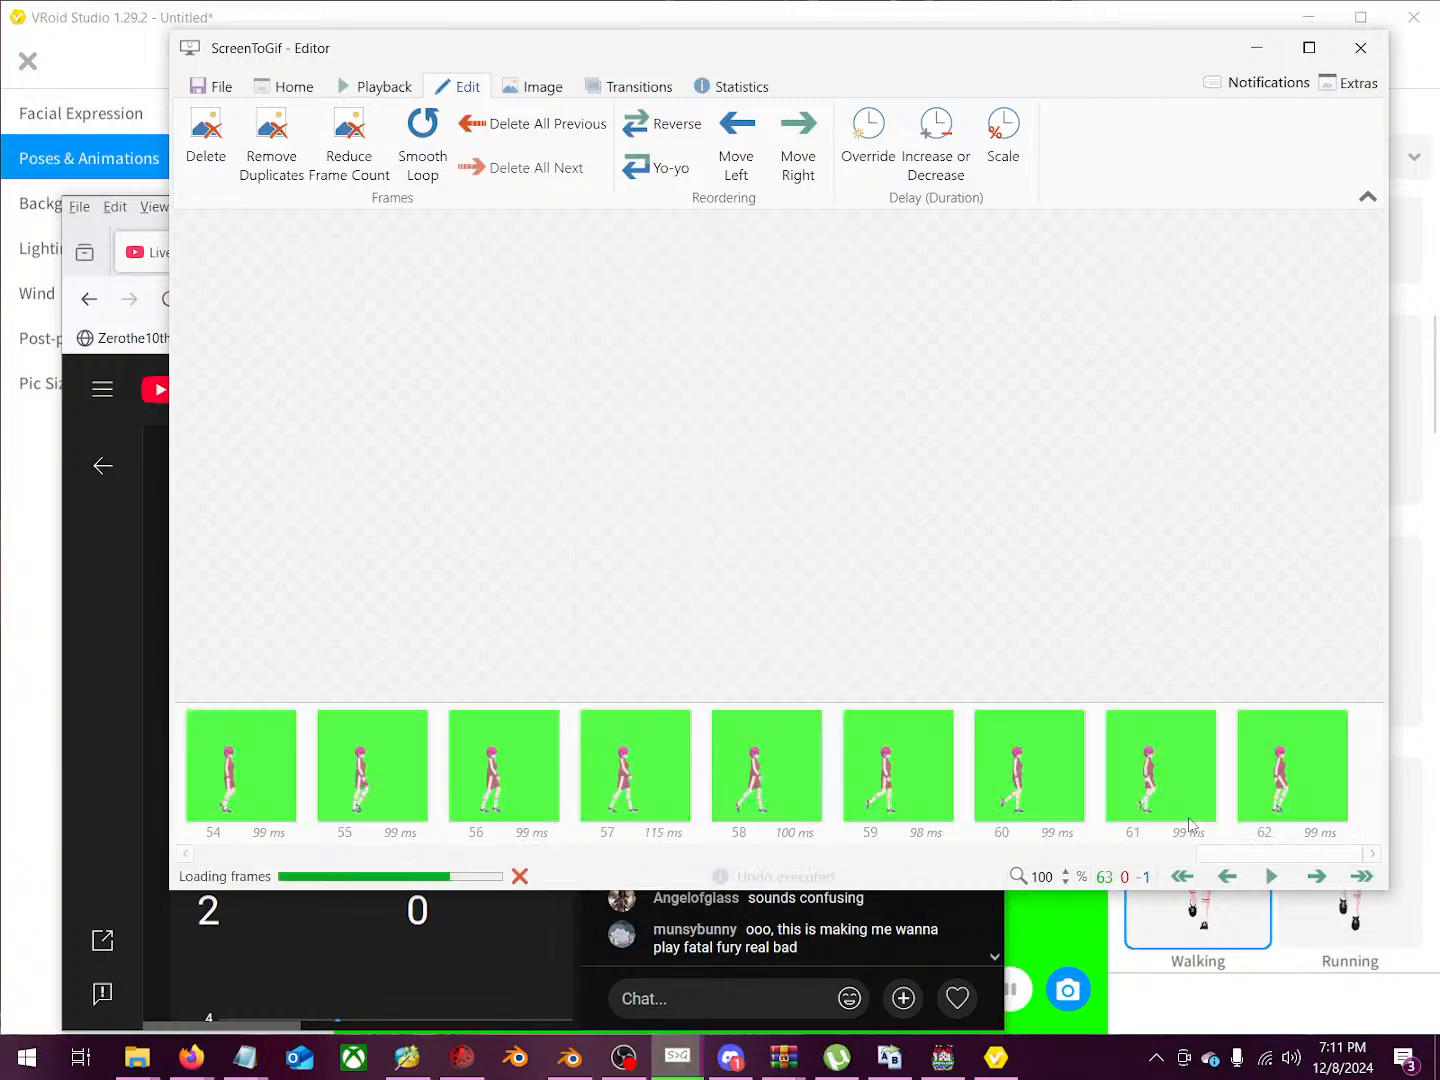
Step: Delete frames 21 through 80 from the walking recording
{"action": "left_click_drag", "start_coordinate": [194, 853], "coordinate": [557, 864]}
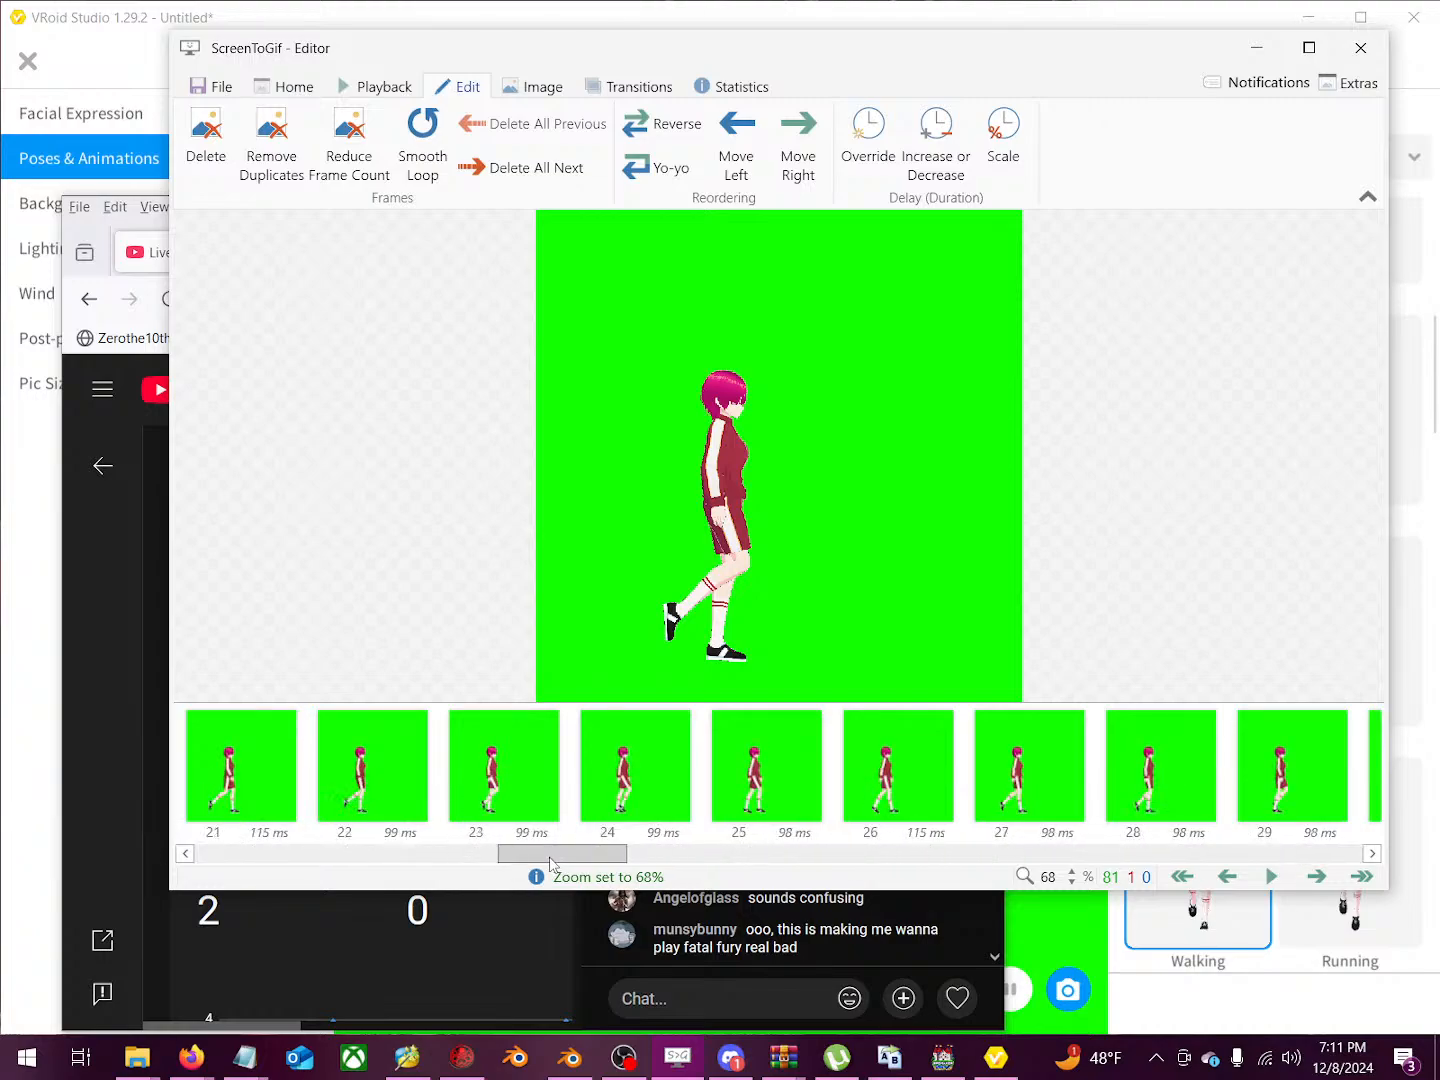
{"action": "left_click", "coordinate": [241, 765]}
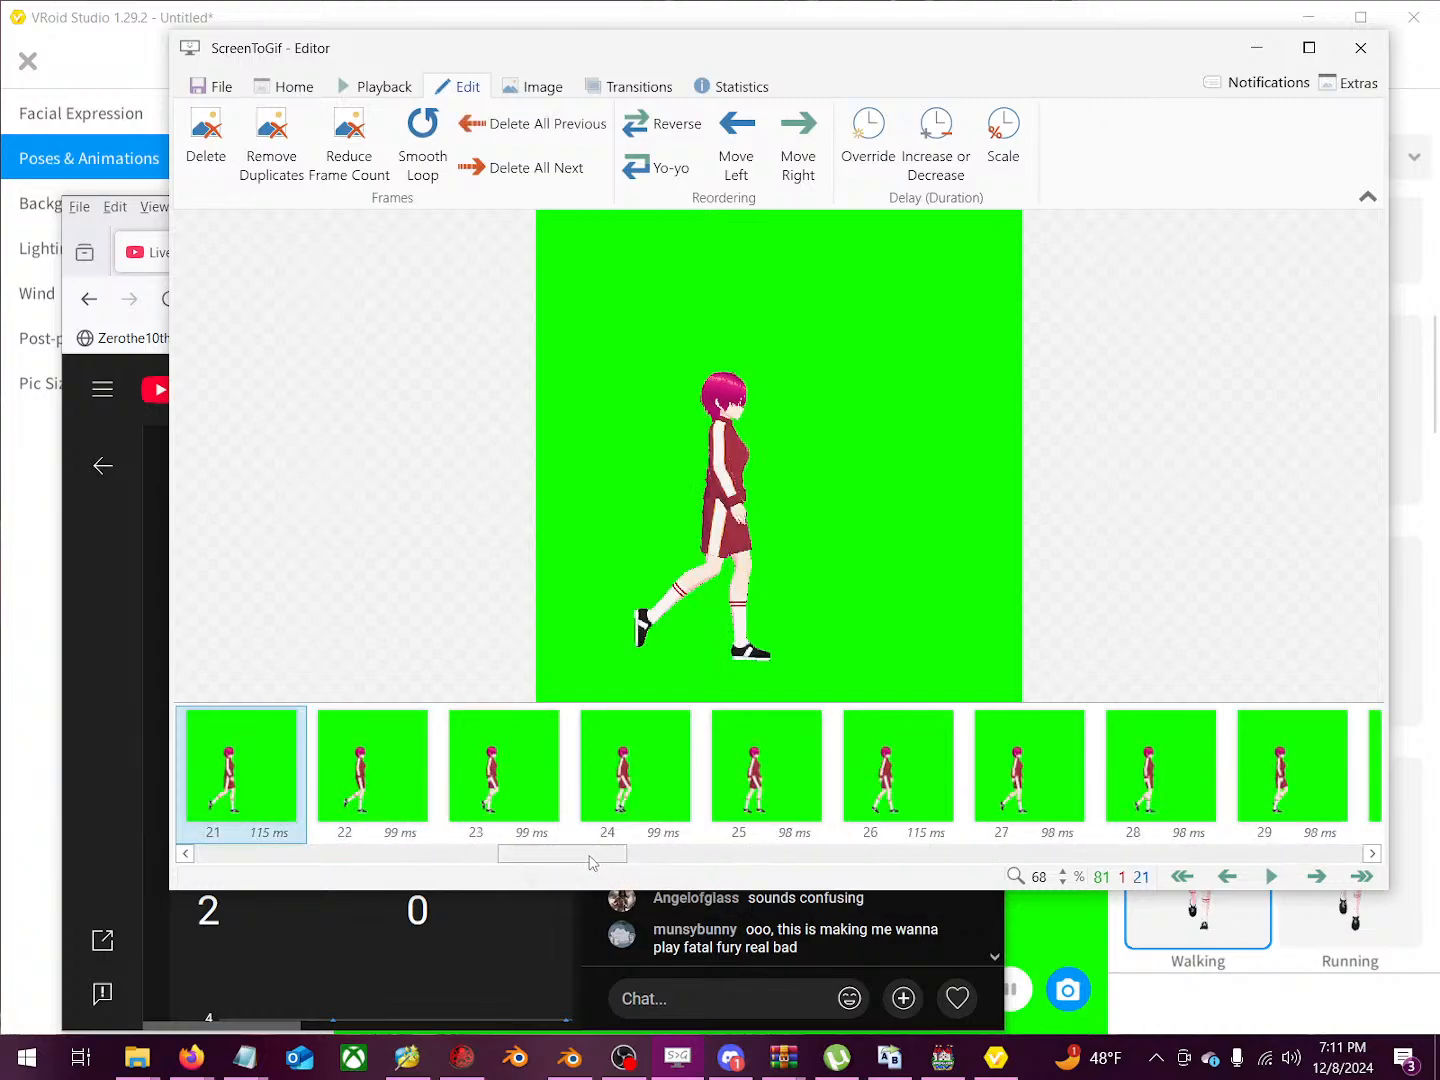
{"action": "left_click_drag", "start_coordinate": [592, 858], "coordinate": [1325, 859]}
{"action": "left_click", "coordinate": [1308, 788], "text": "shift"}
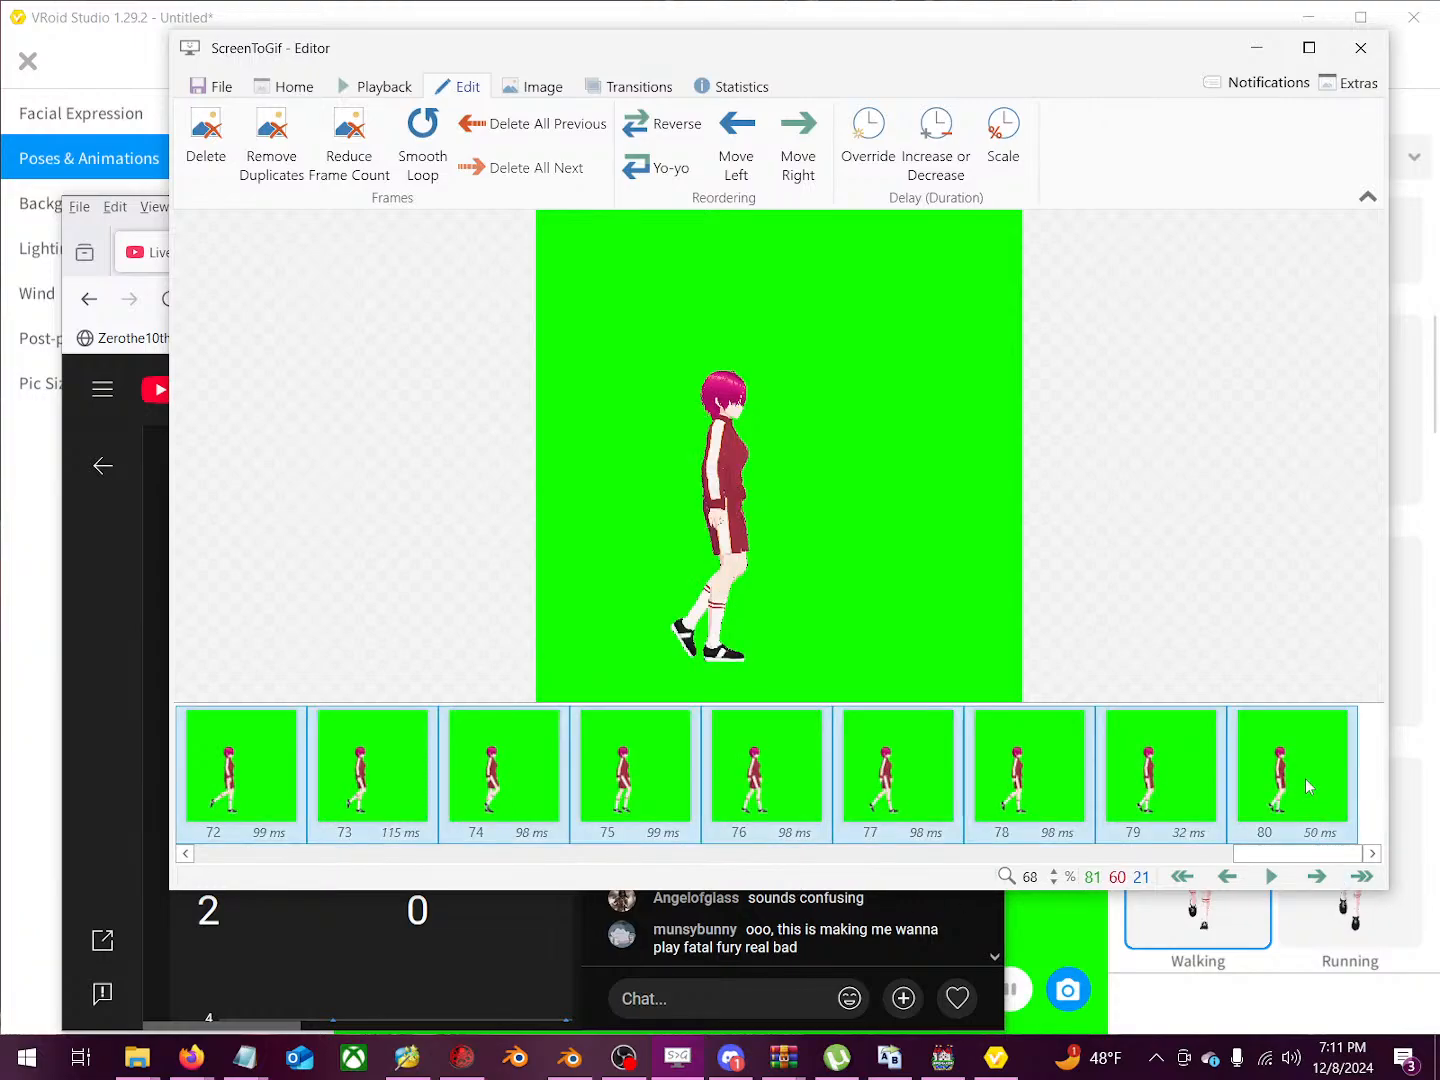
{"action": "key", "text": "Delete"}
{"action": "key", "text": "Return"}
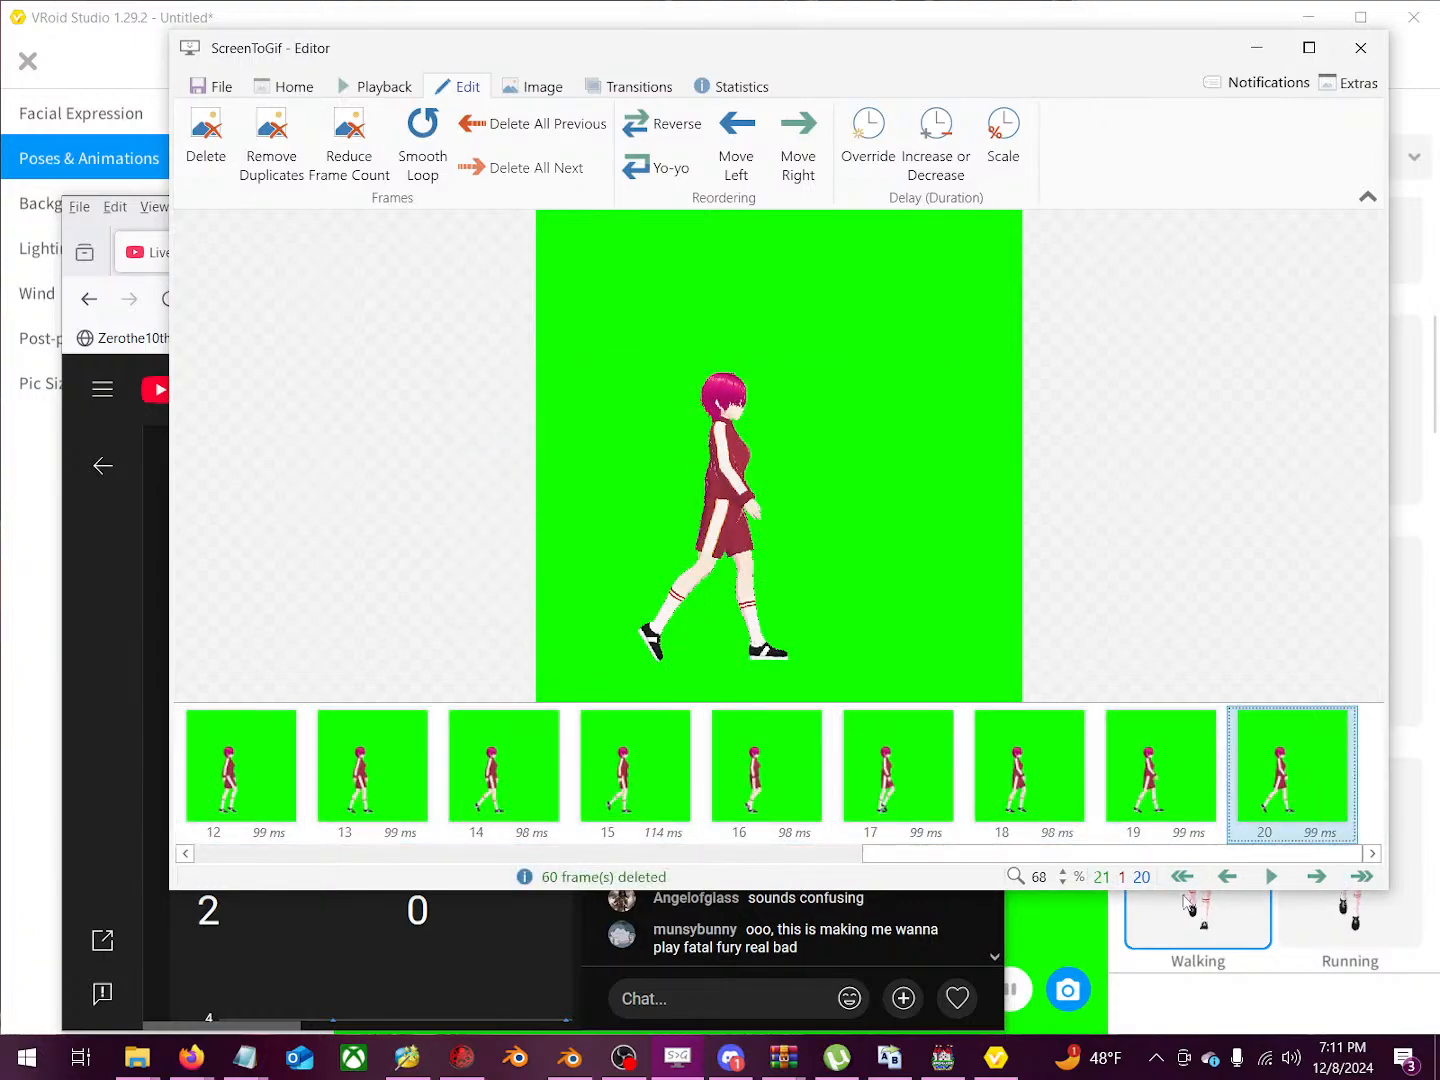
Step: Play the trimmed walk animation from its first frame and stop it at frame 12
{"action": "left_click", "coordinate": [1184, 877]}
{"action": "left_click", "coordinate": [1271, 876]}
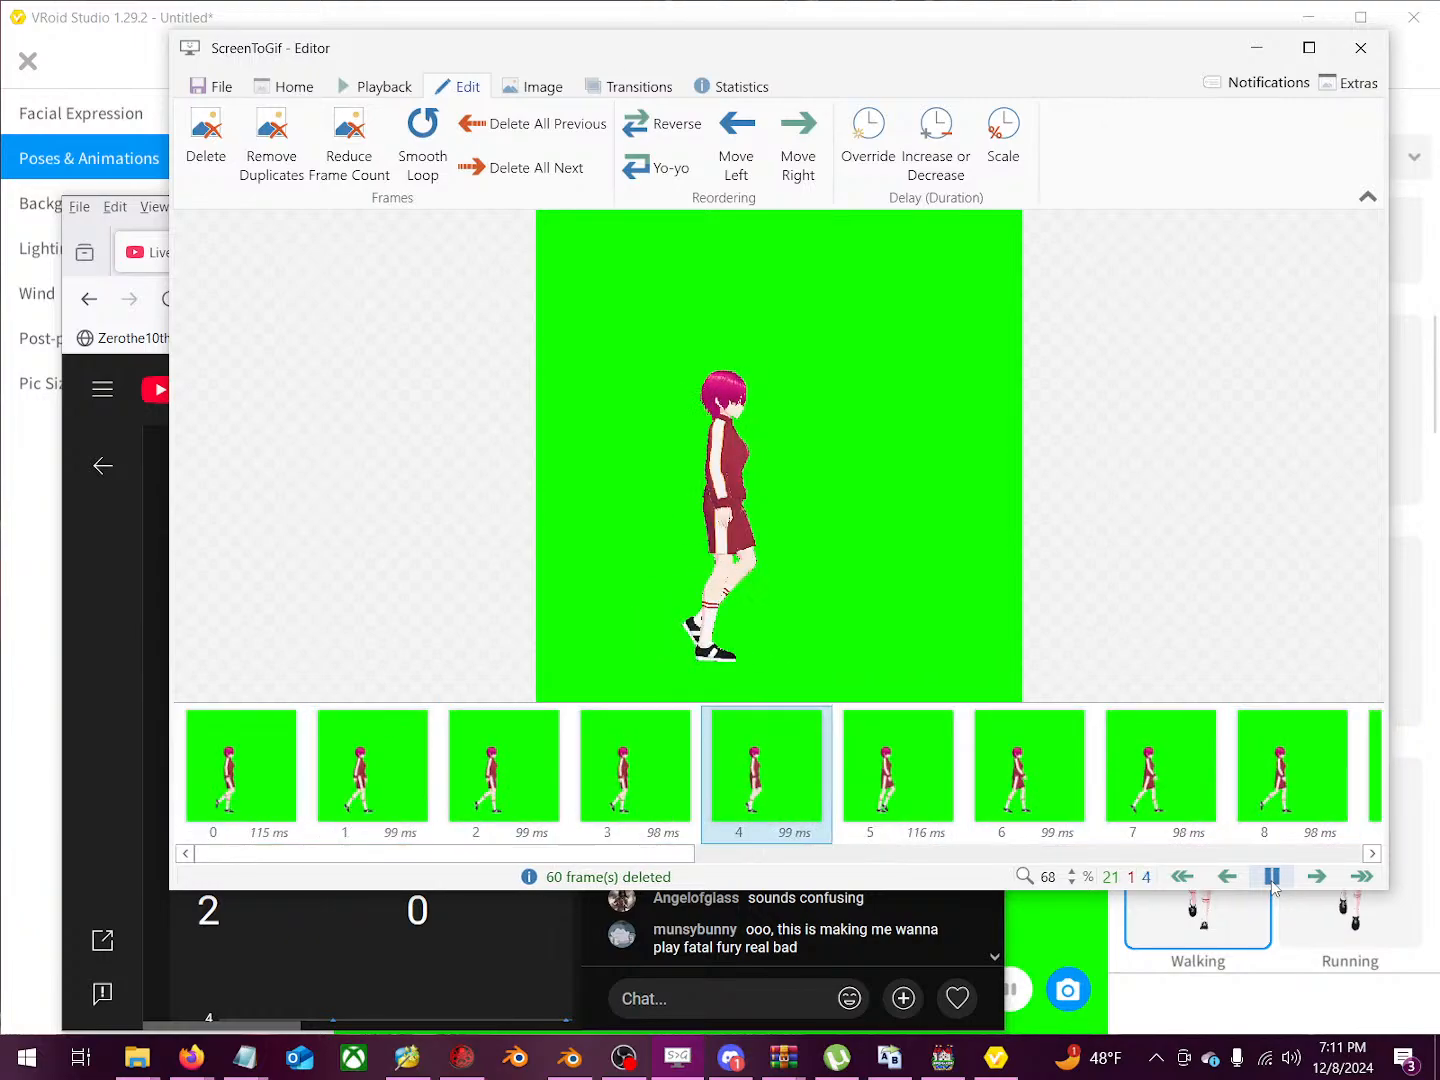
{"action": "left_click", "coordinate": [1272, 877]}
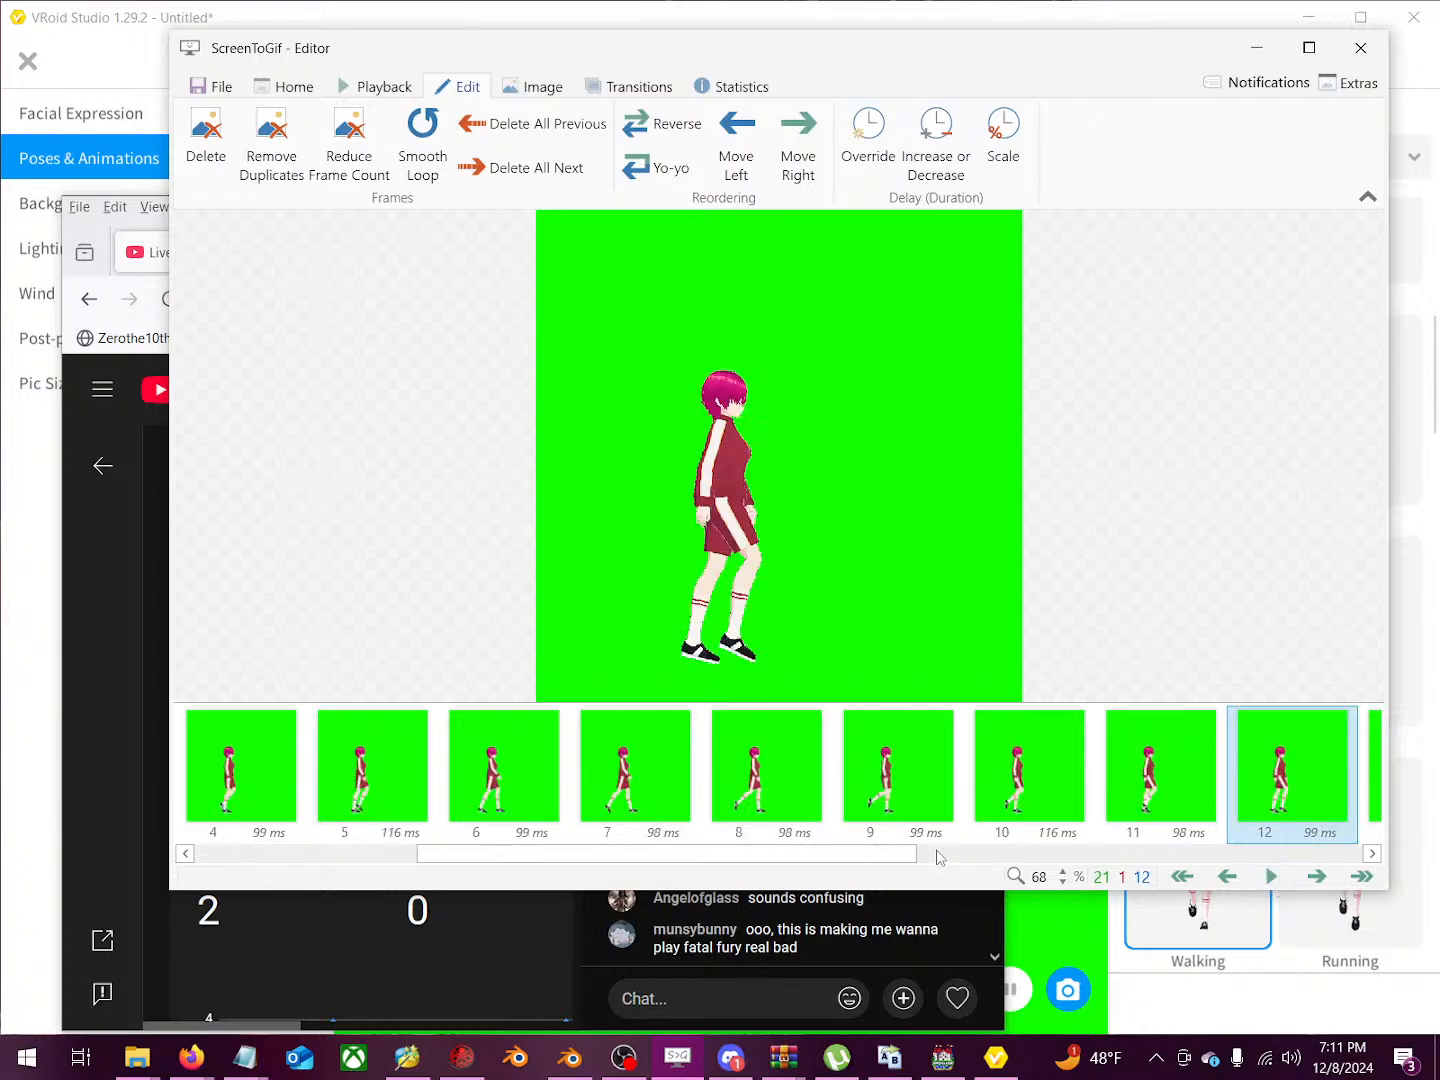
Step: Step from frame 0 forward to frame 11 and back to frame 0, examining the poses of the walk cycle
{"action": "left_click_drag", "start_coordinate": [873, 852], "coordinate": [544, 851]}
{"action": "left_click", "coordinate": [268, 768]}
{"action": "key", "text": "Right"}
{"action": "key", "text": "Right"}
{"action": "key", "text": "Right"}
{"action": "key", "text": "Right"}
{"action": "key", "text": "Right"}
{"action": "key", "text": "Right"}
{"action": "key", "text": "Right"}
{"action": "key", "text": "Right"}
{"action": "key", "text": "Right"}
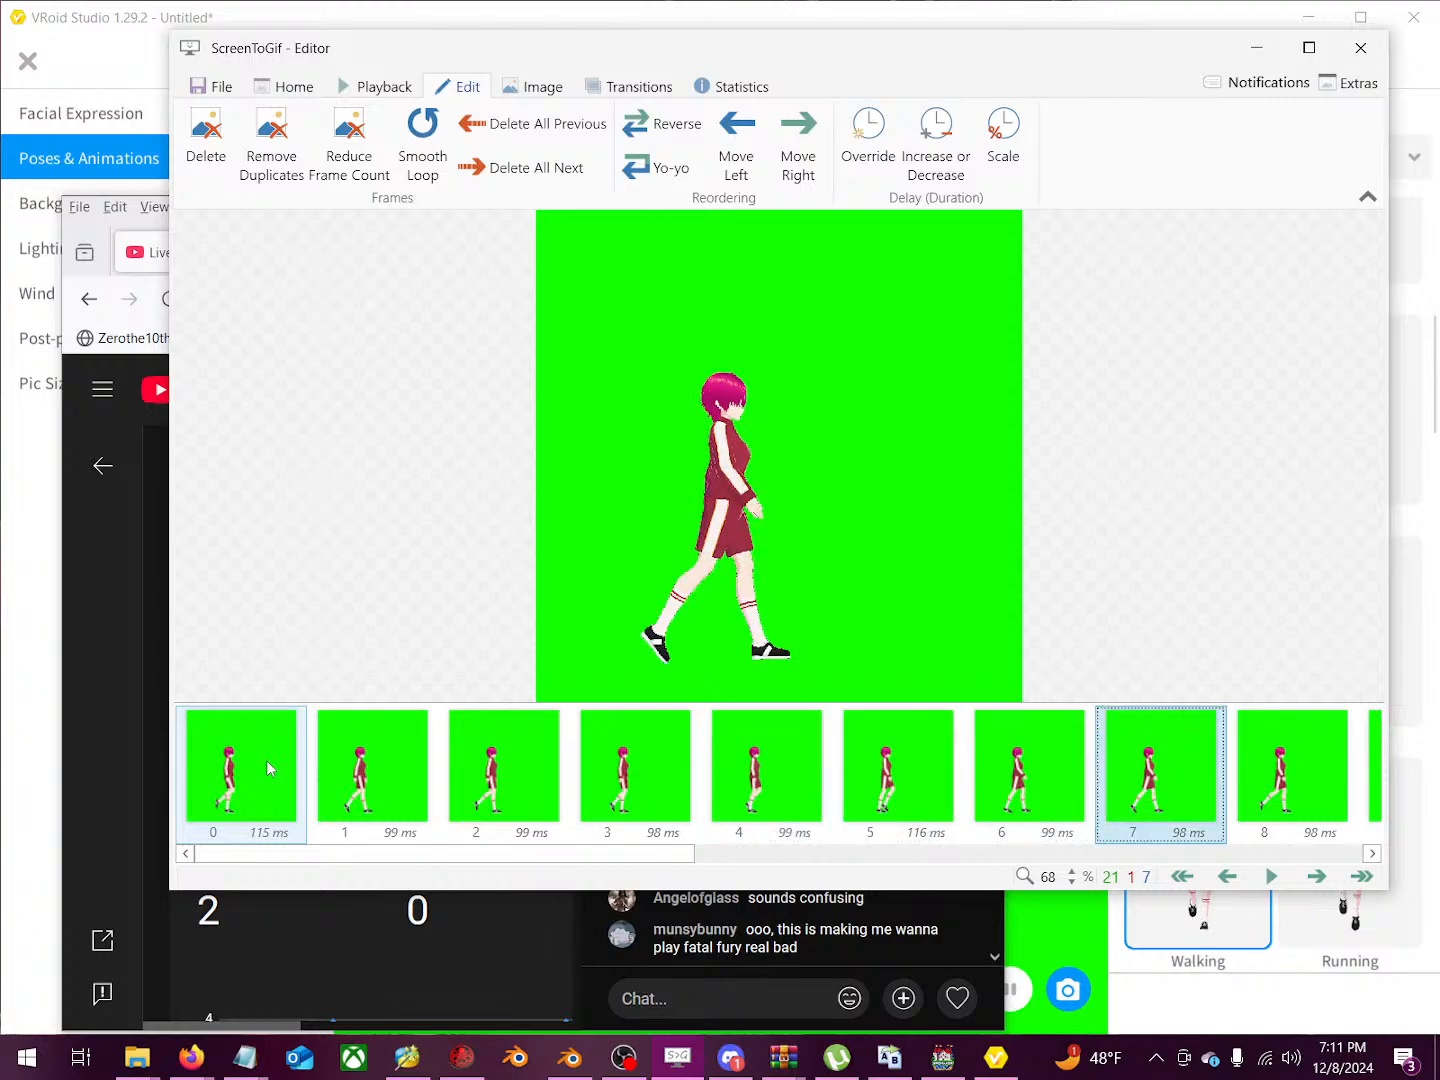
{"action": "key", "text": "Right"}
{"action": "key", "text": "Right"}
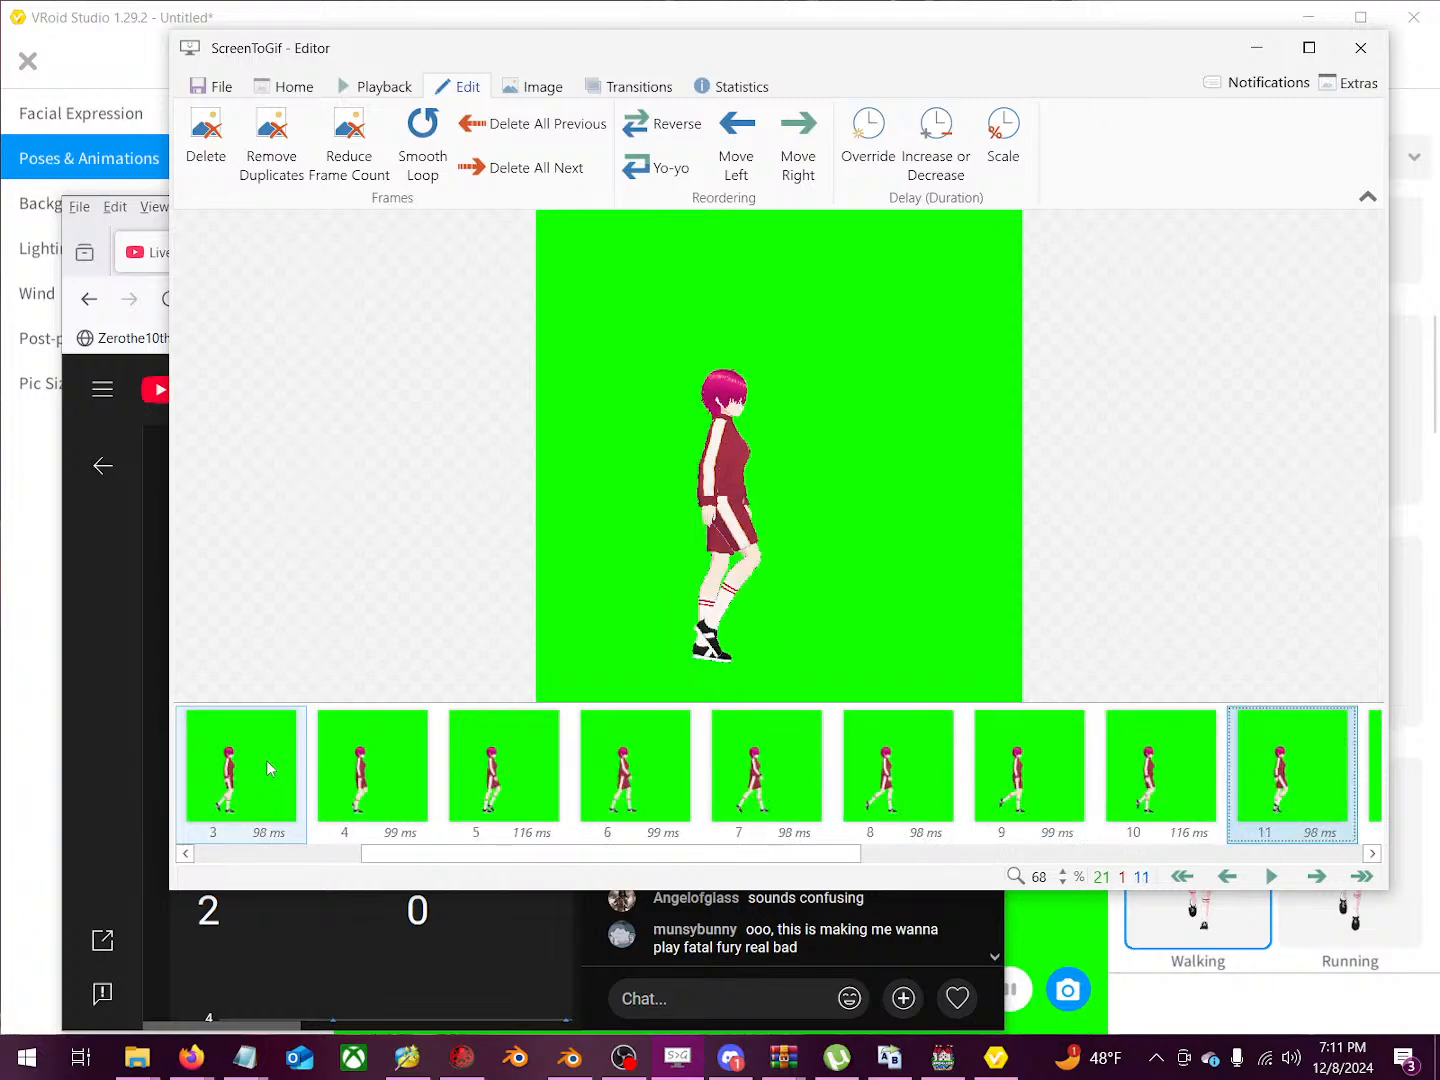
{"action": "key", "text": "Left"}
{"action": "key", "text": "Left"}
{"action": "key", "text": "Left"}
{"action": "key", "text": "Left"}
{"action": "key", "text": "Left"}
{"action": "key", "text": "Left"}
{"action": "key", "text": "Left"}
{"action": "key", "text": "Left"}
{"action": "key", "text": "Left"}
{"action": "key", "text": "Left"}
{"action": "key", "text": "Left"}
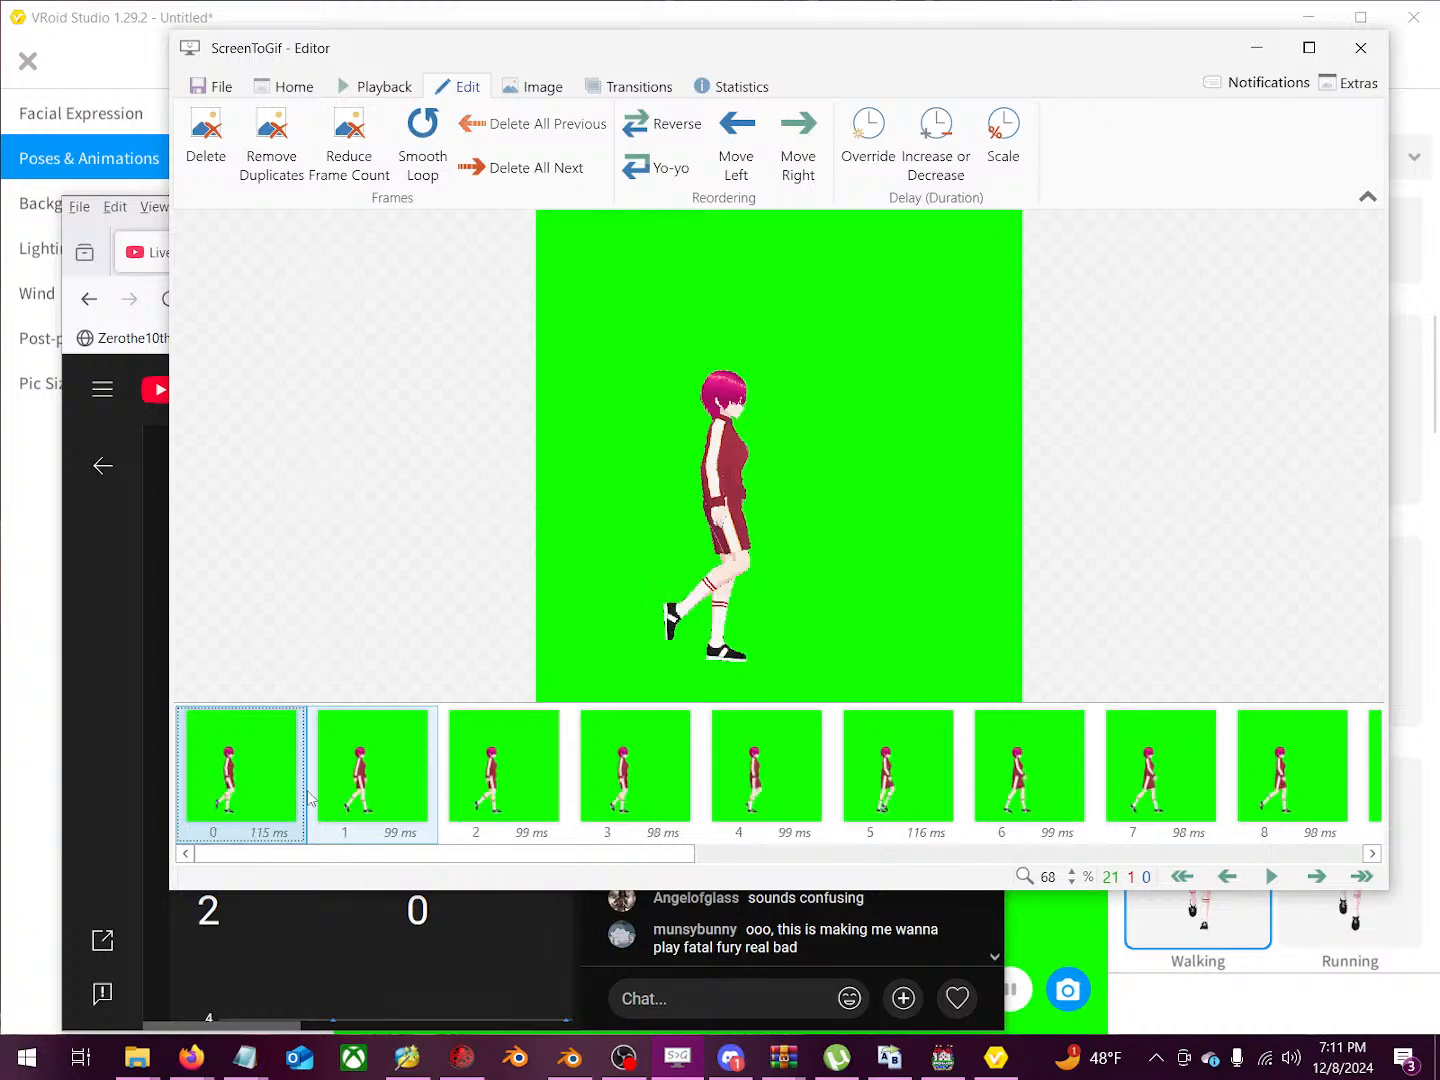
Step: Step forward from frame 0 to frame 13 again and examine the closing frames up to frame 20
{"action": "key", "text": "Right"}
{"action": "key", "text": "Right"}
{"action": "key", "text": "Right"}
{"action": "key", "text": "Right"}
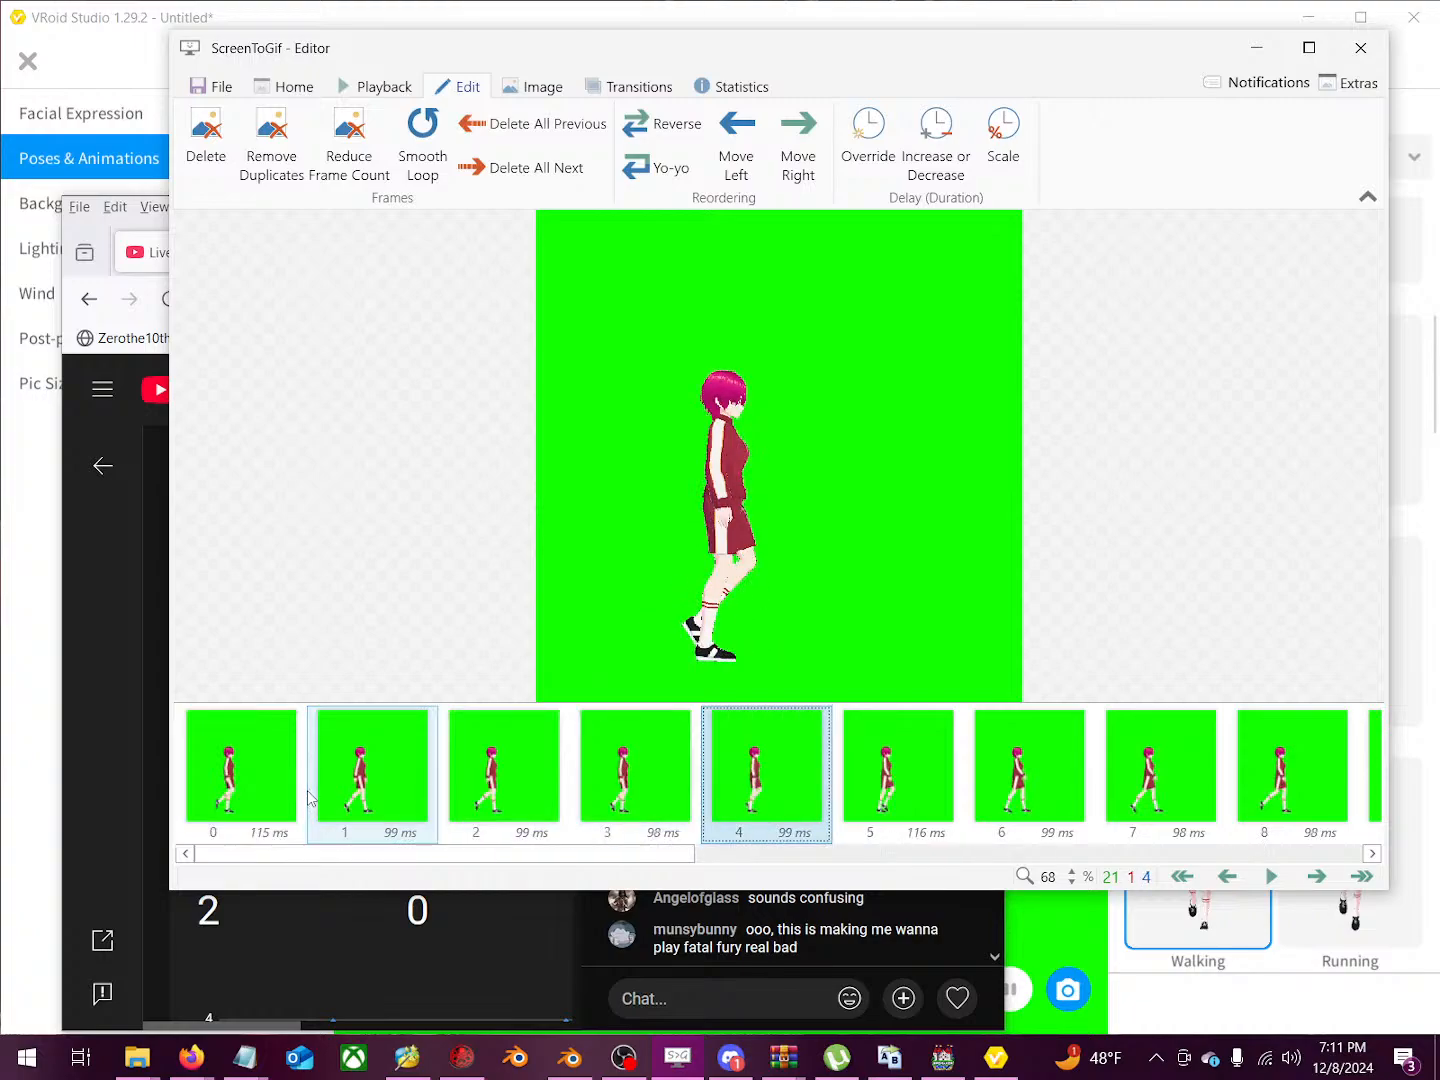
{"action": "key", "text": "Right"}
{"action": "key", "text": "Right"}
{"action": "key", "text": "Right"}
{"action": "key", "text": "Right"}
{"action": "key", "text": "Right"}
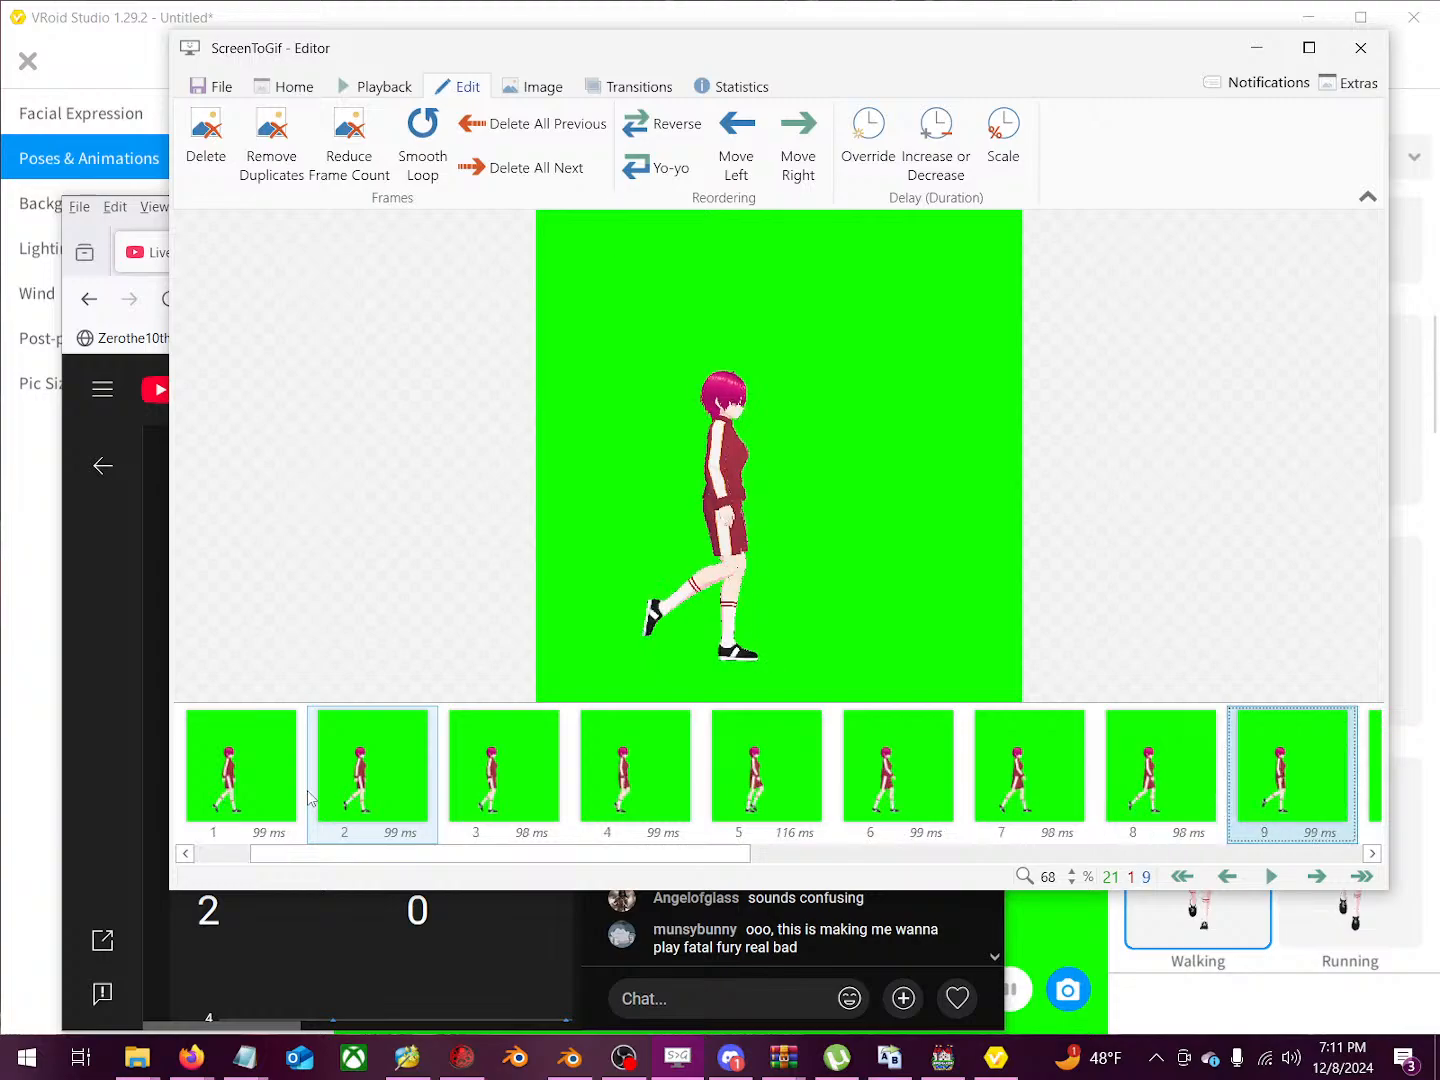
{"action": "key", "text": "Right"}
{"action": "key", "text": "Right"}
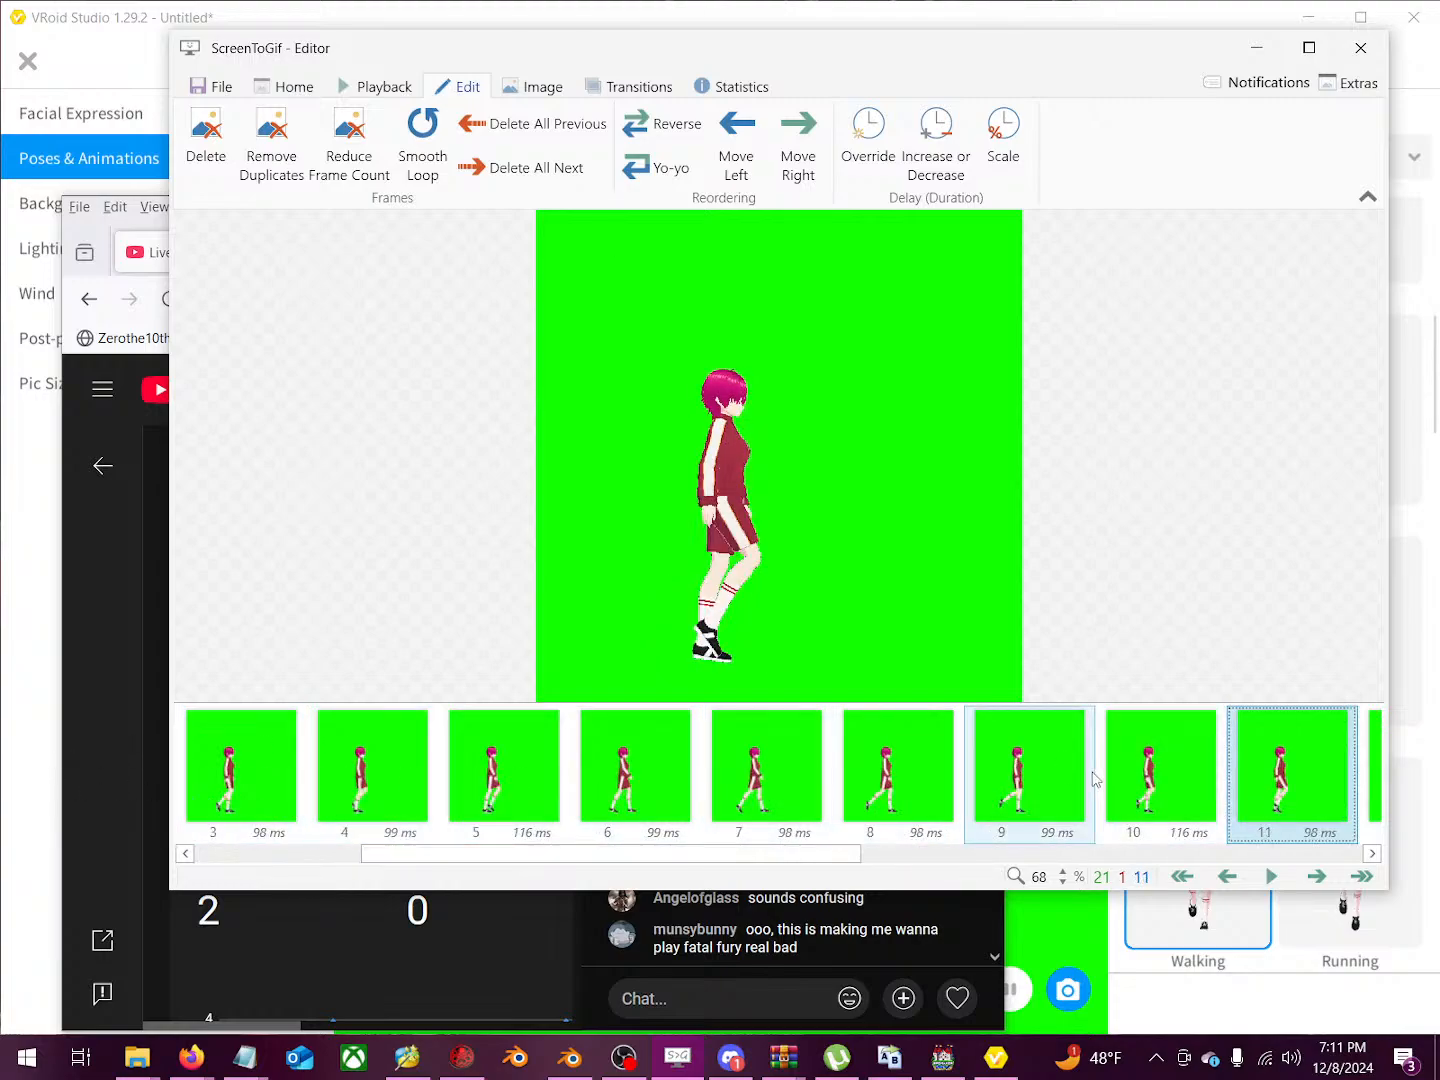
{"action": "key", "text": "Right"}
{"action": "key", "text": "Right"}
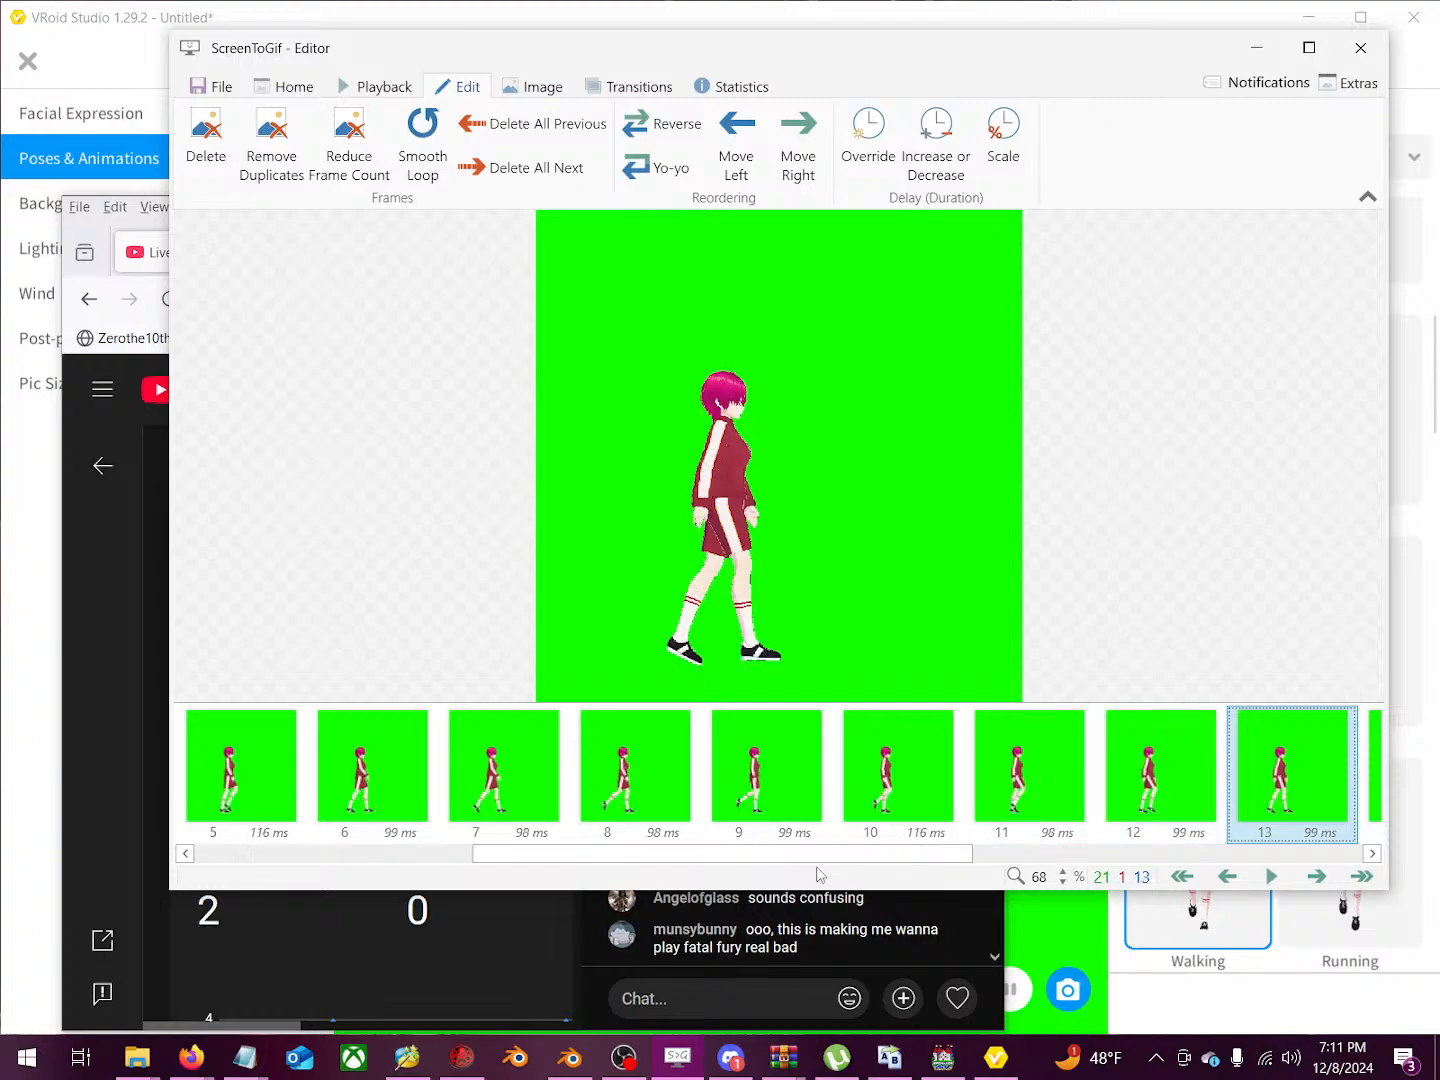
{"action": "left_click_drag", "start_coordinate": [820, 861], "coordinate": [930, 862]}
{"action": "scroll", "coordinate": [1160, 770], "scroll_direction": "down", "scroll_amount": 3}
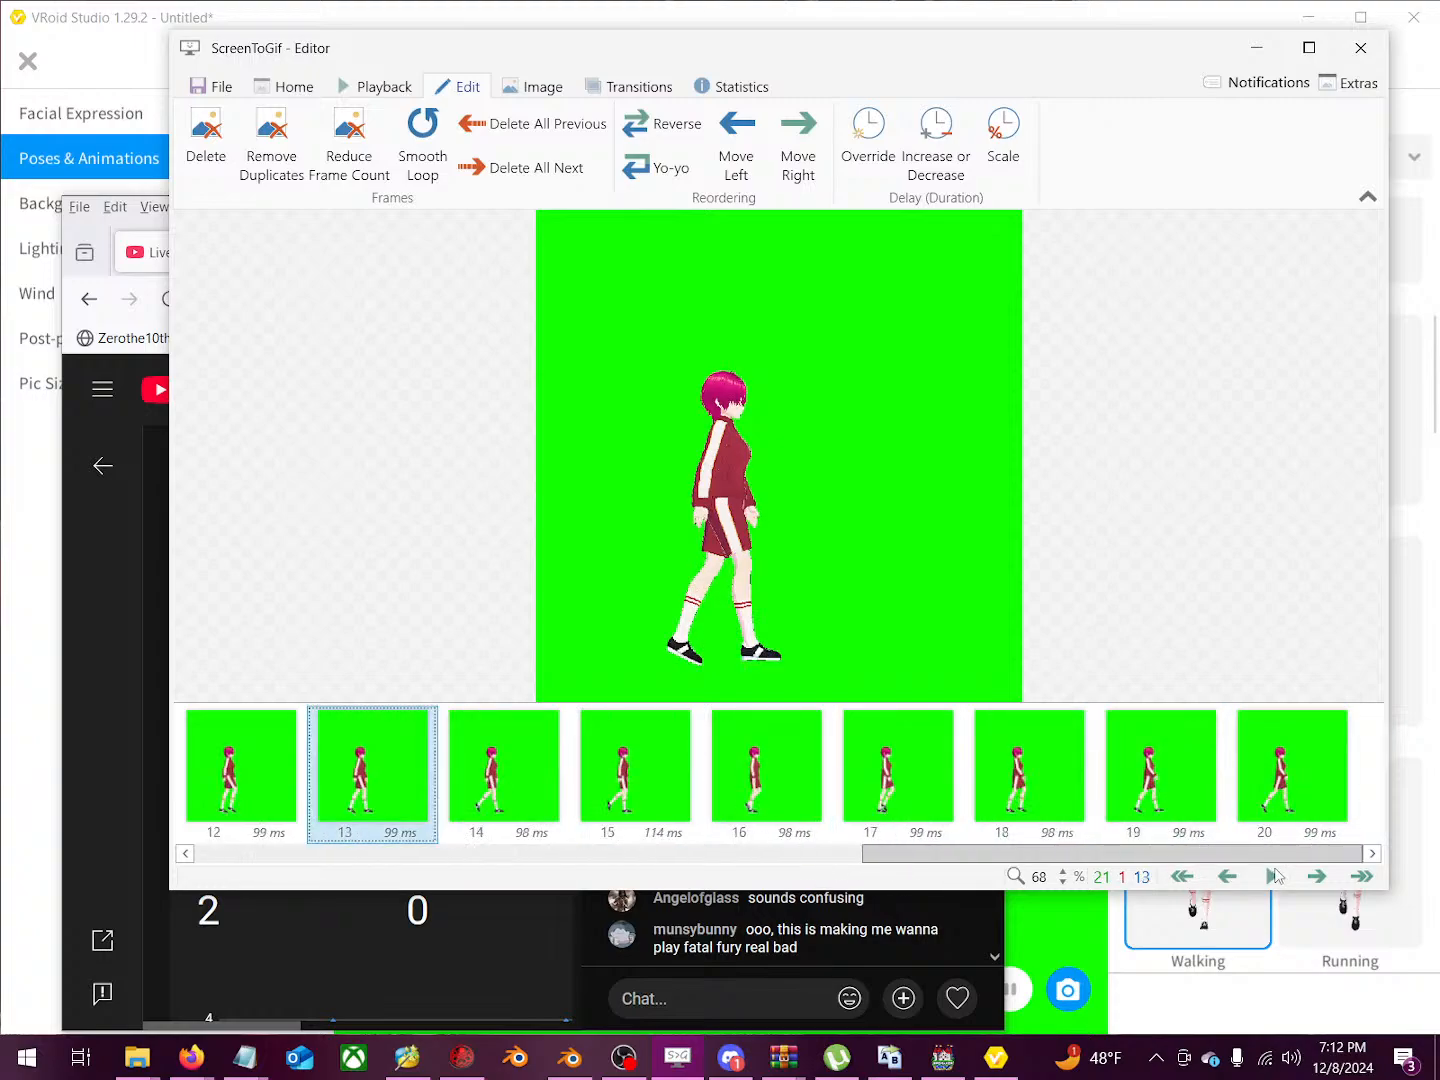
Step: Delete frame 20 from the end of the walk recording and play back the shortened loop
{"action": "left_click", "coordinate": [1285, 780]}
{"action": "key", "text": "Delete"}
{"action": "key", "text": "Return"}
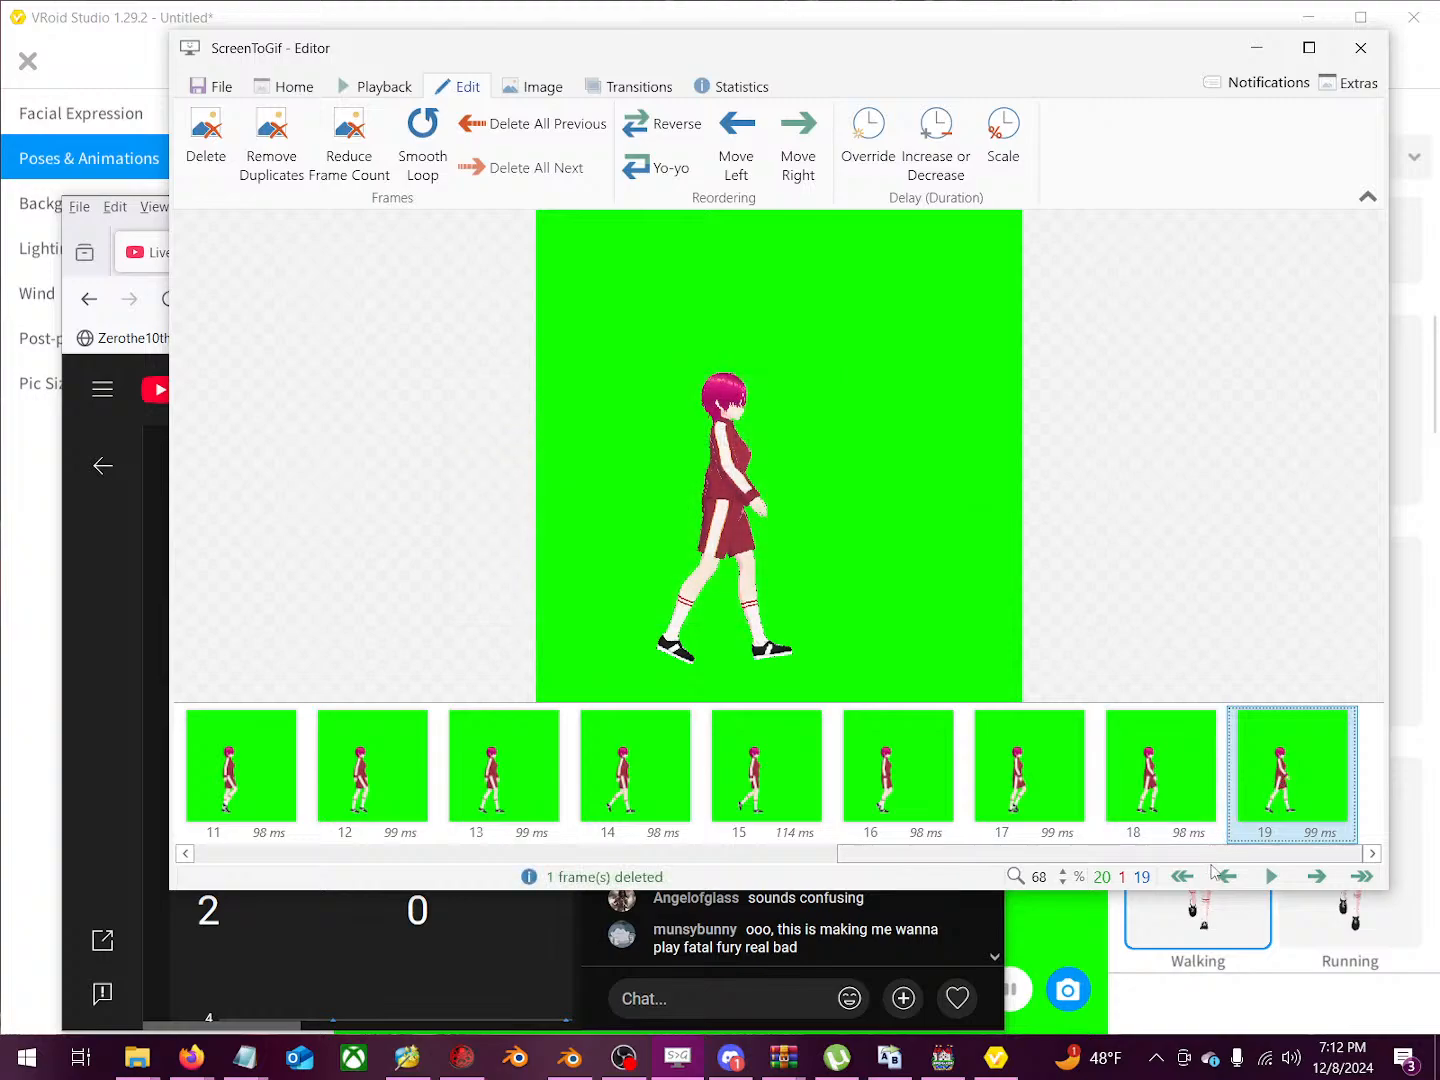
{"action": "left_click", "coordinate": [1205, 877]}
{"action": "left_click", "coordinate": [1270, 878]}
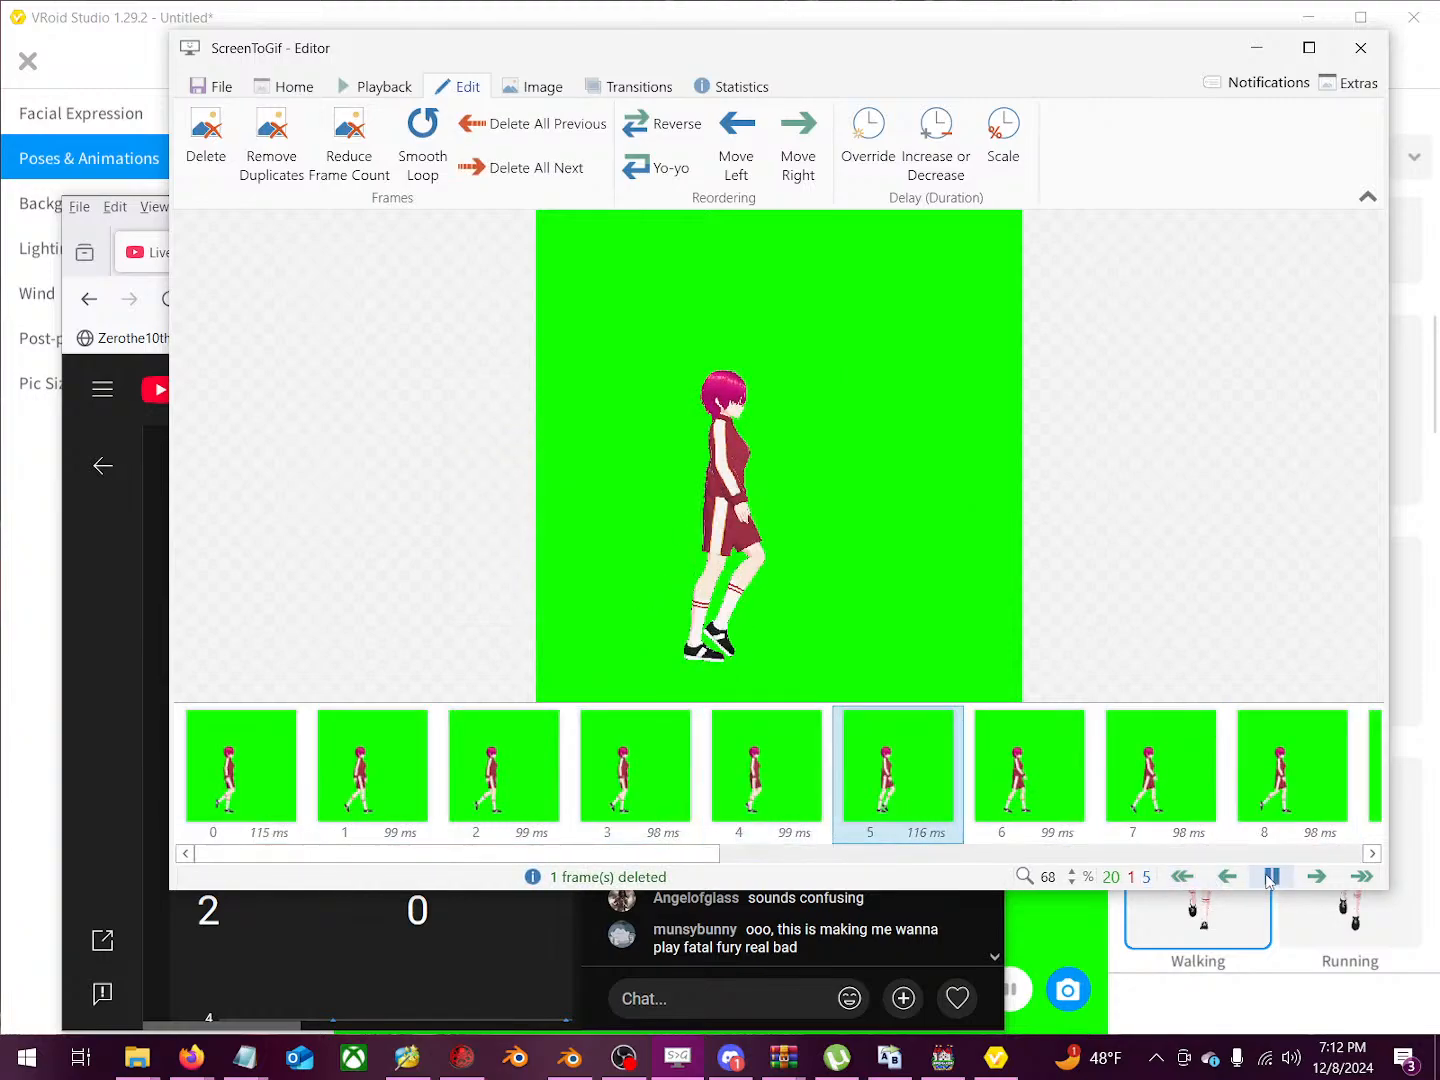
{"action": "left_click", "coordinate": [1270, 878]}
Step: Delete frame 0 from the start of the 20-frame walk loop and play it back
{"action": "left_click", "coordinate": [1183, 878]}
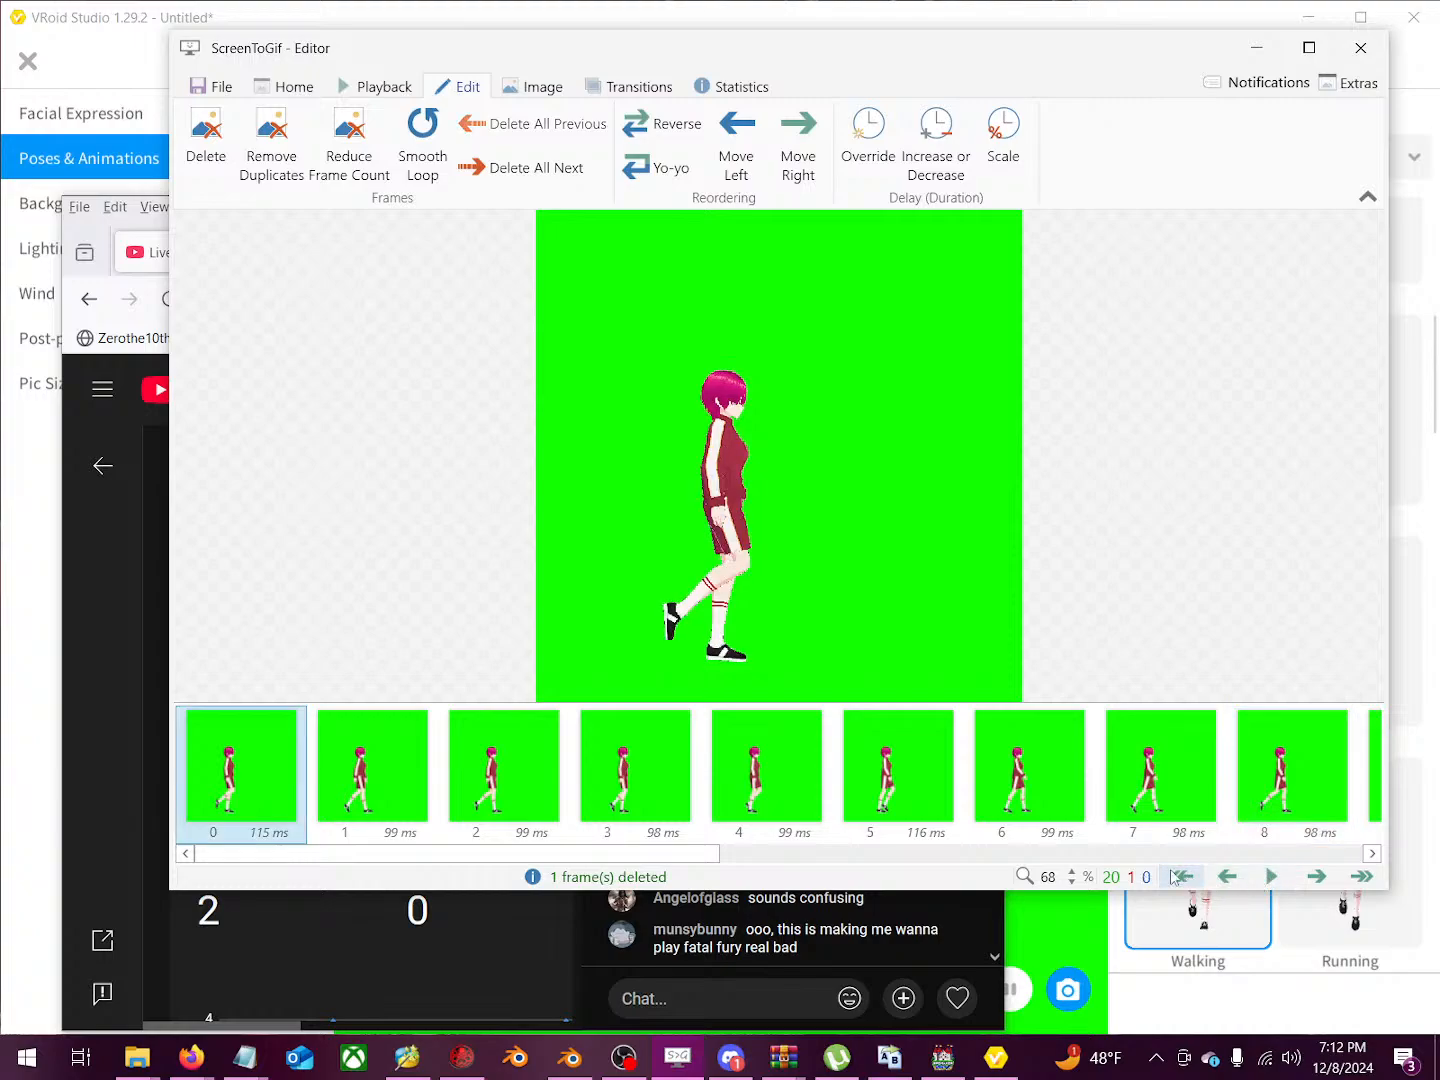
{"action": "key", "text": "Delete"}
{"action": "key", "text": "Return"}
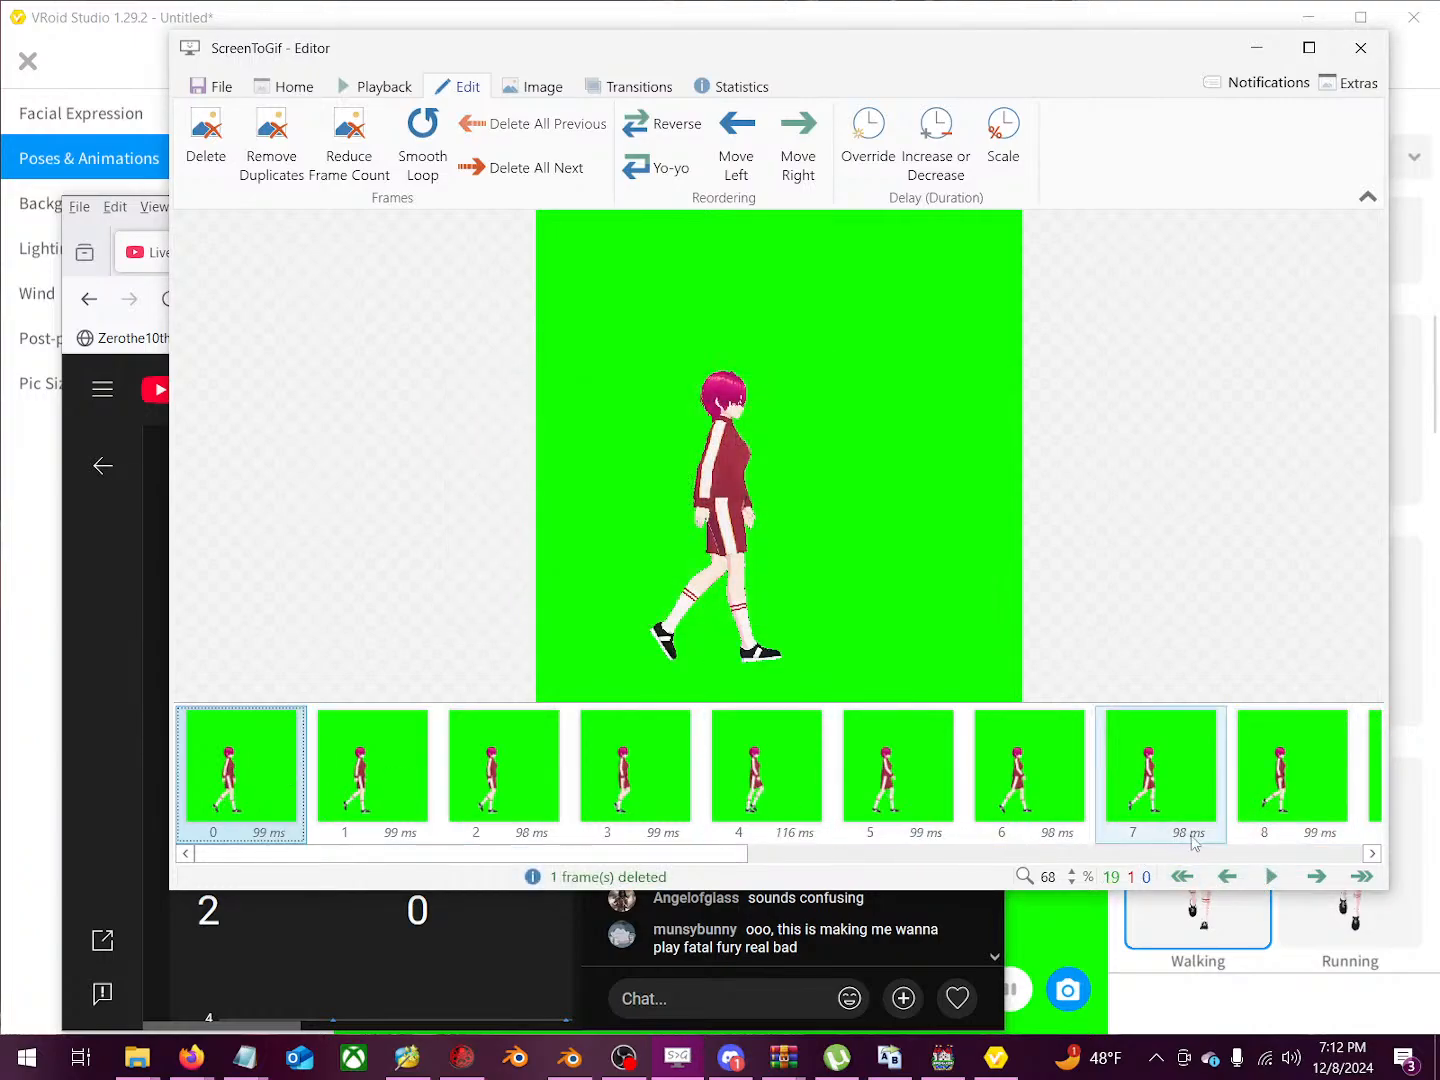
{"action": "left_click", "coordinate": [1266, 878]}
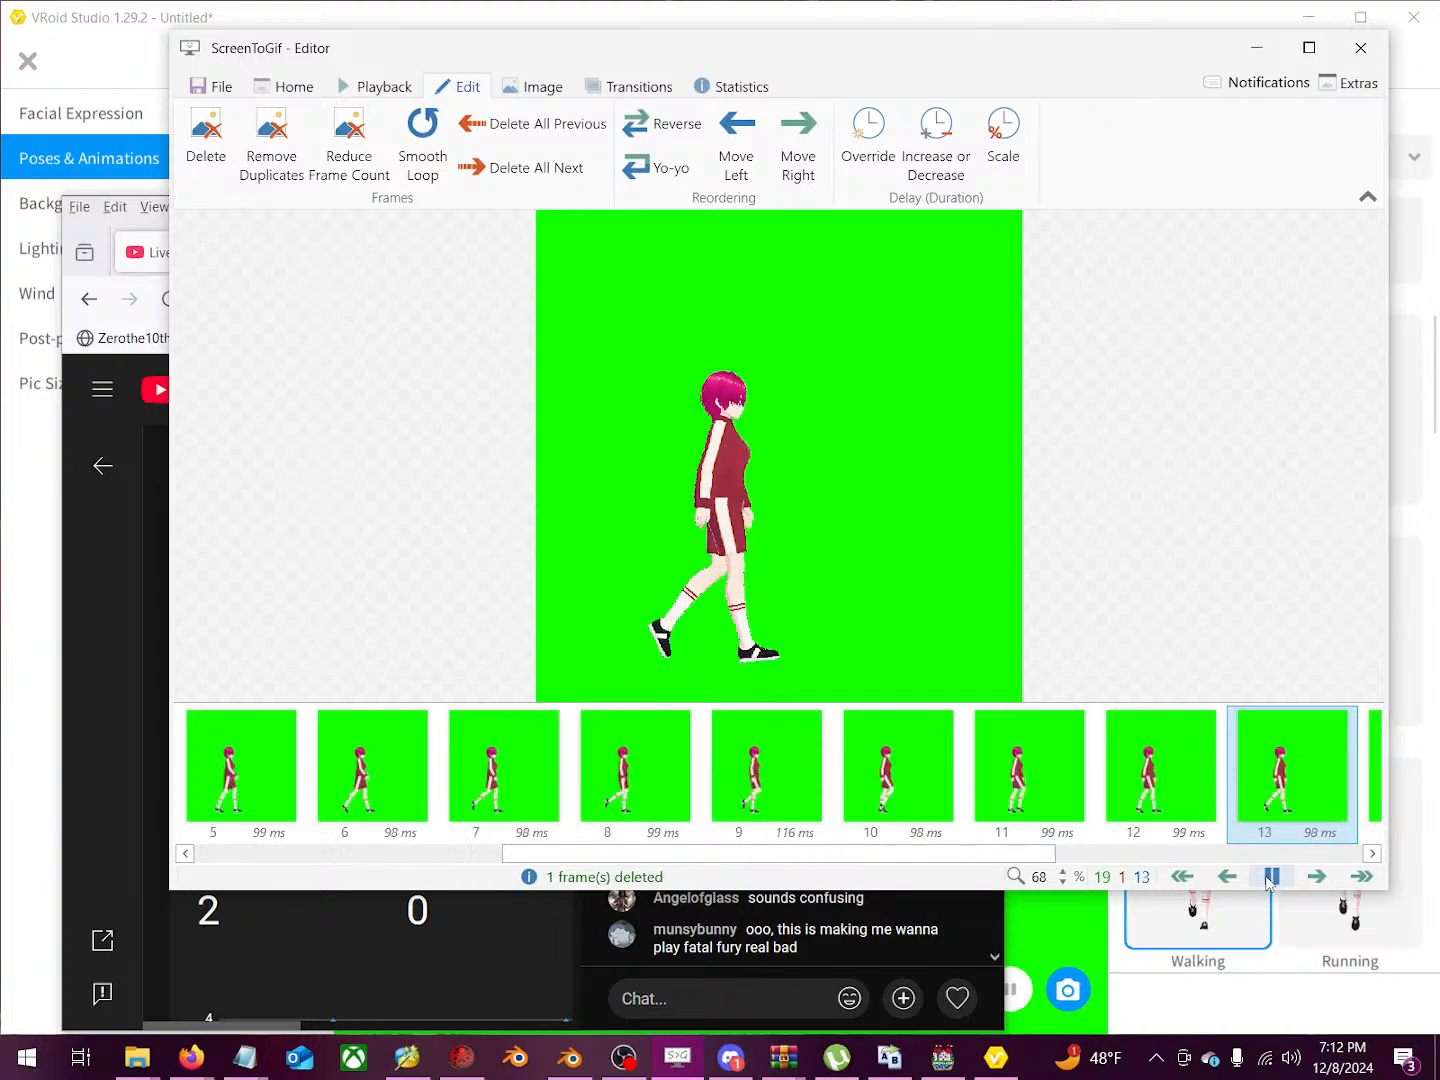
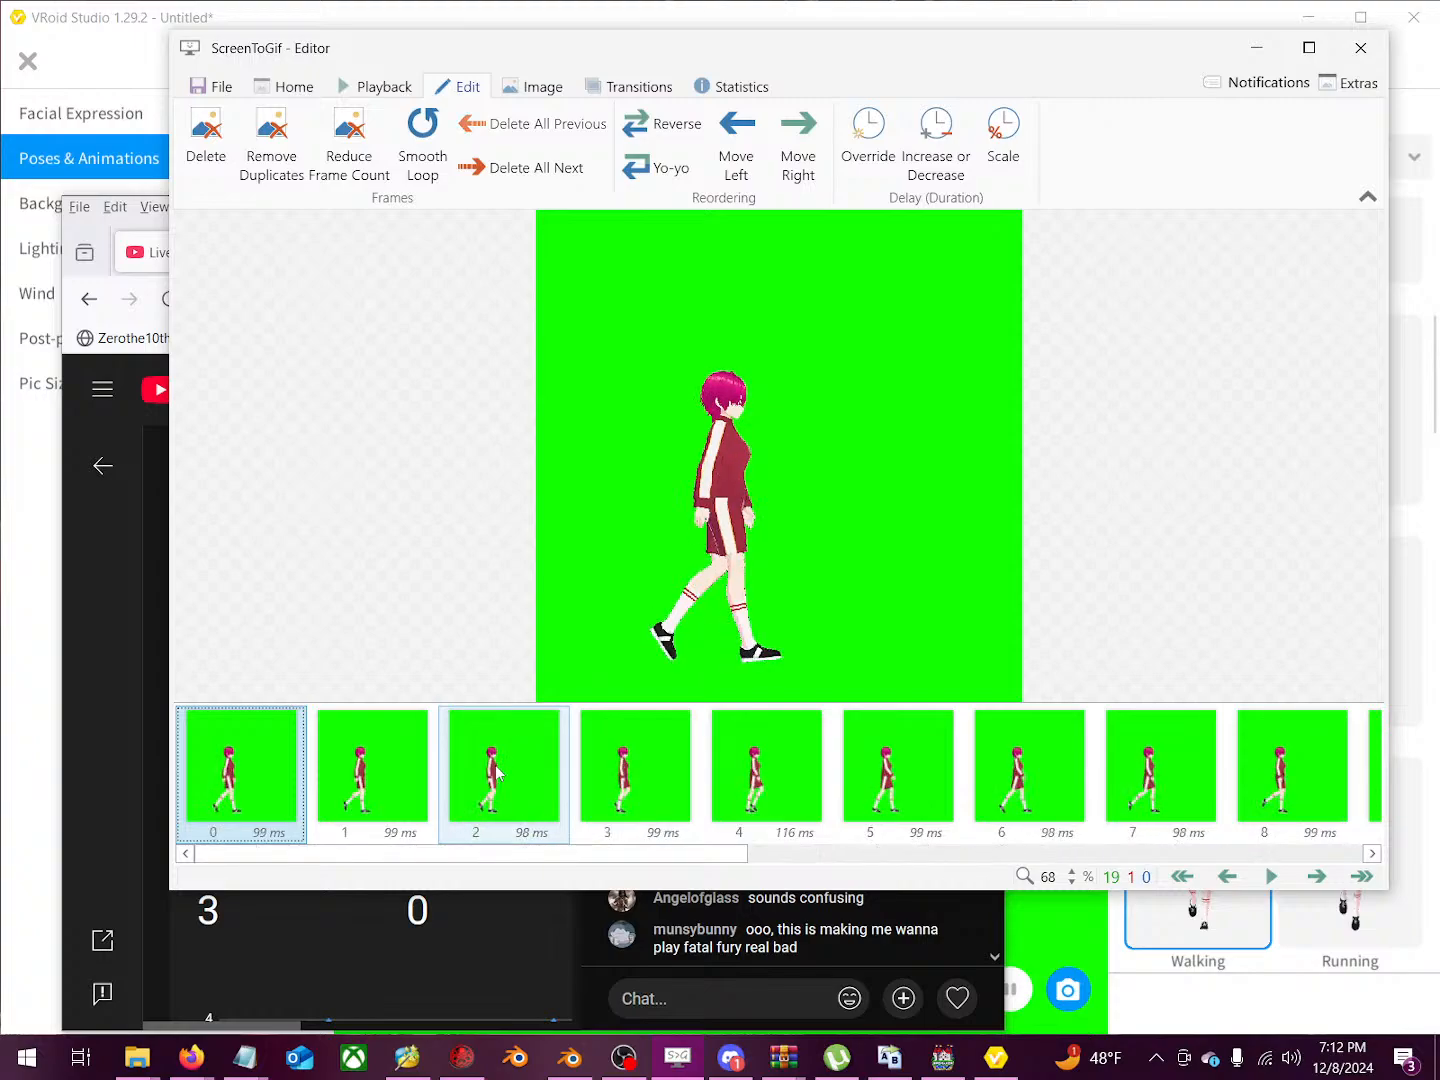
Step: Delete the first frame of the 19-frame walk loop as well, then play and stop the animation
{"action": "key", "text": "Delete"}
{"action": "key", "text": "Return"}
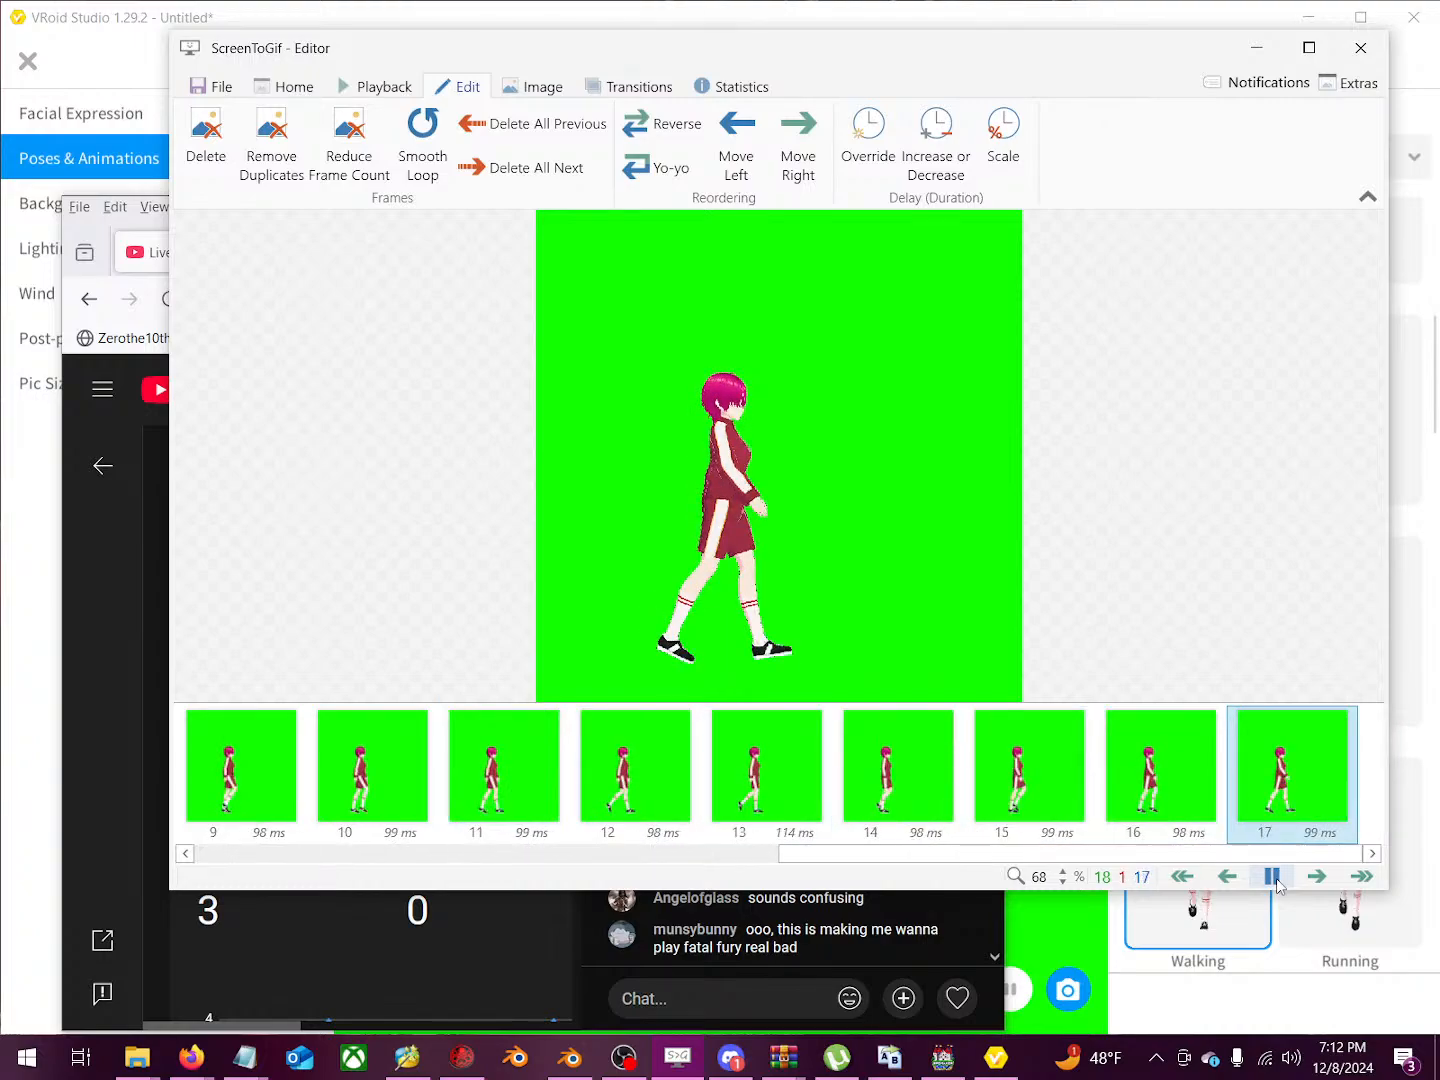
{"action": "left_click", "coordinate": [1271, 876]}
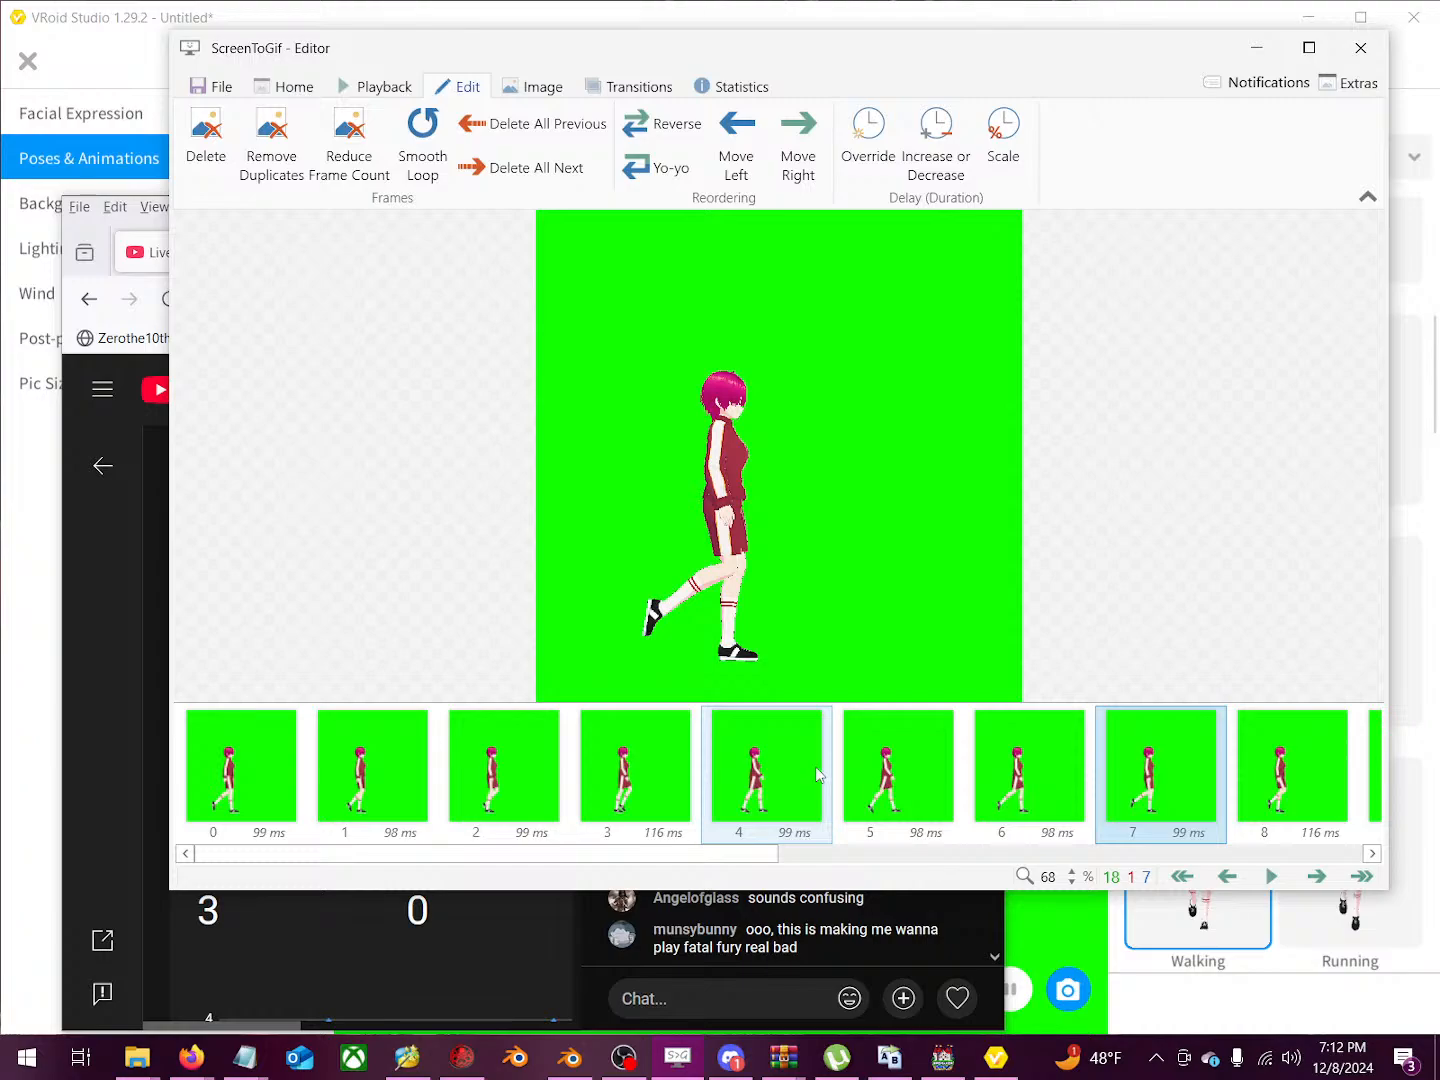
Step: Undo the last three single-frame deletions at the start and end of the walk loop
{"action": "key", "text": "ctrl+z"}
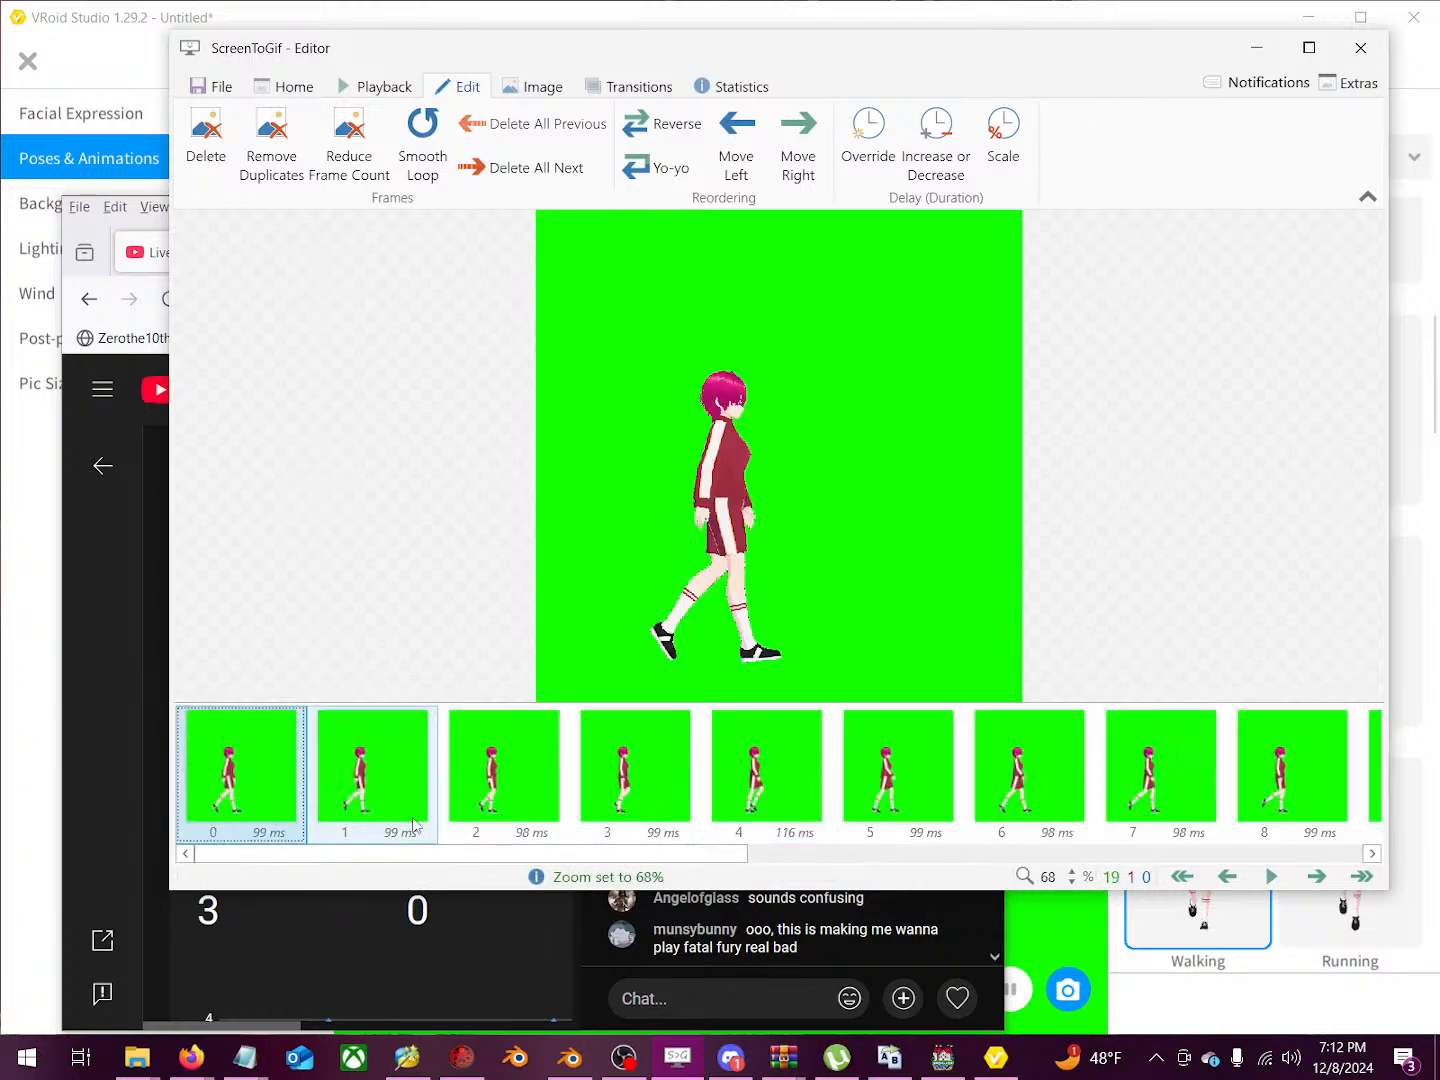
{"action": "left_click_drag", "start_coordinate": [623, 855], "coordinate": [1350, 855]}
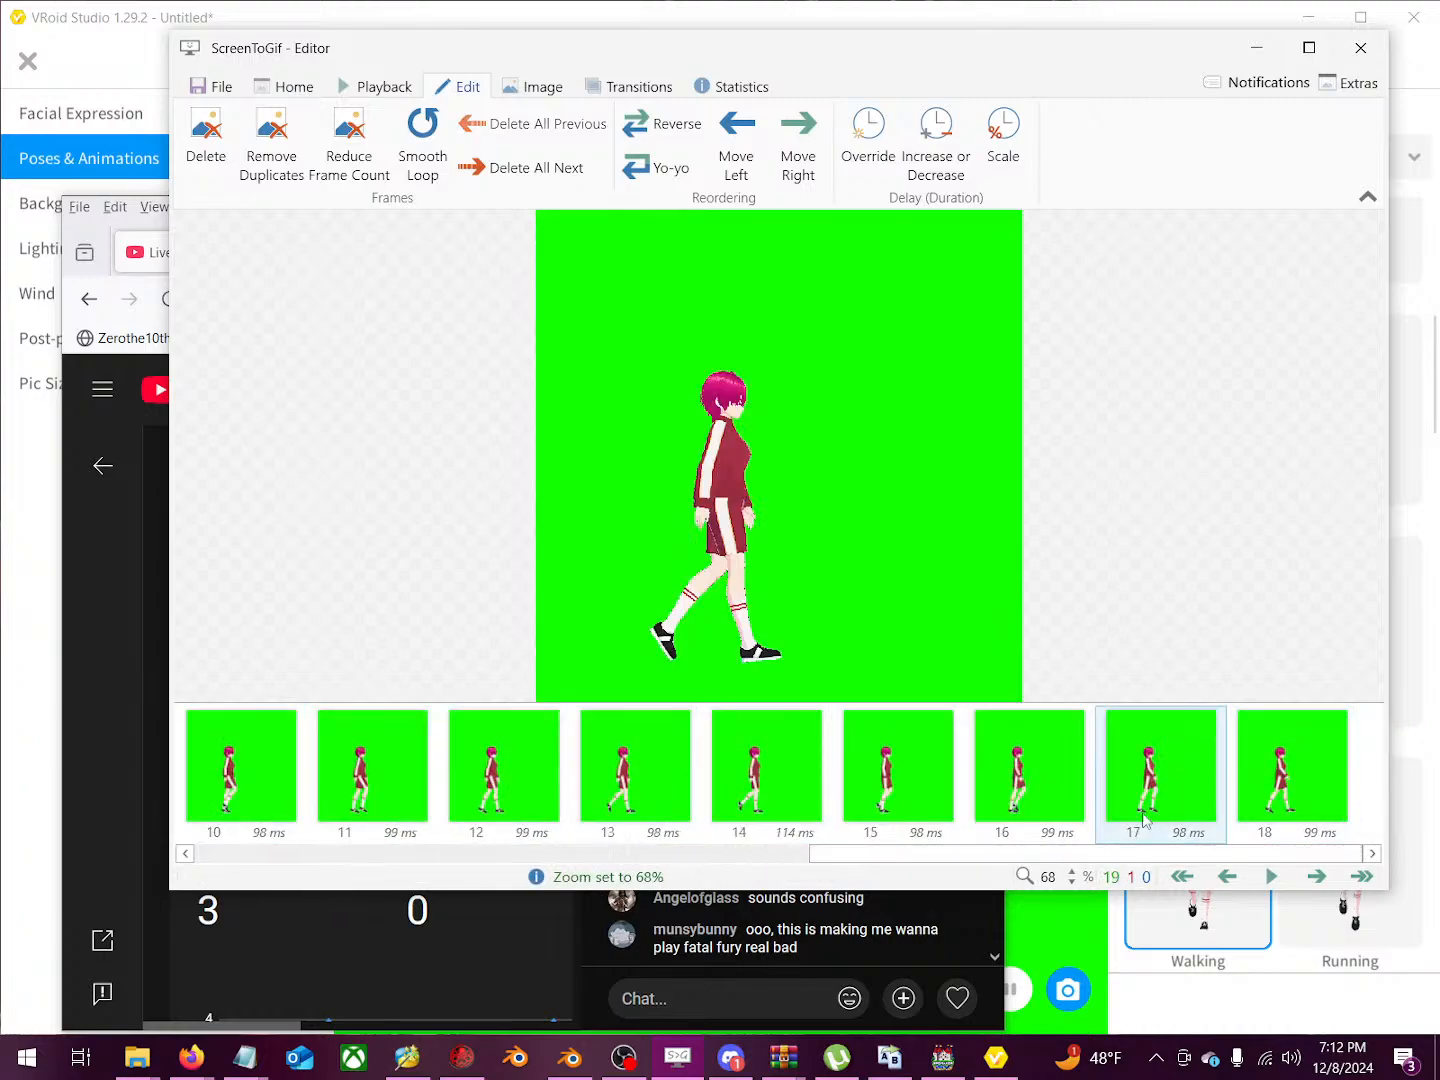
{"action": "key", "text": "ctrl+z"}
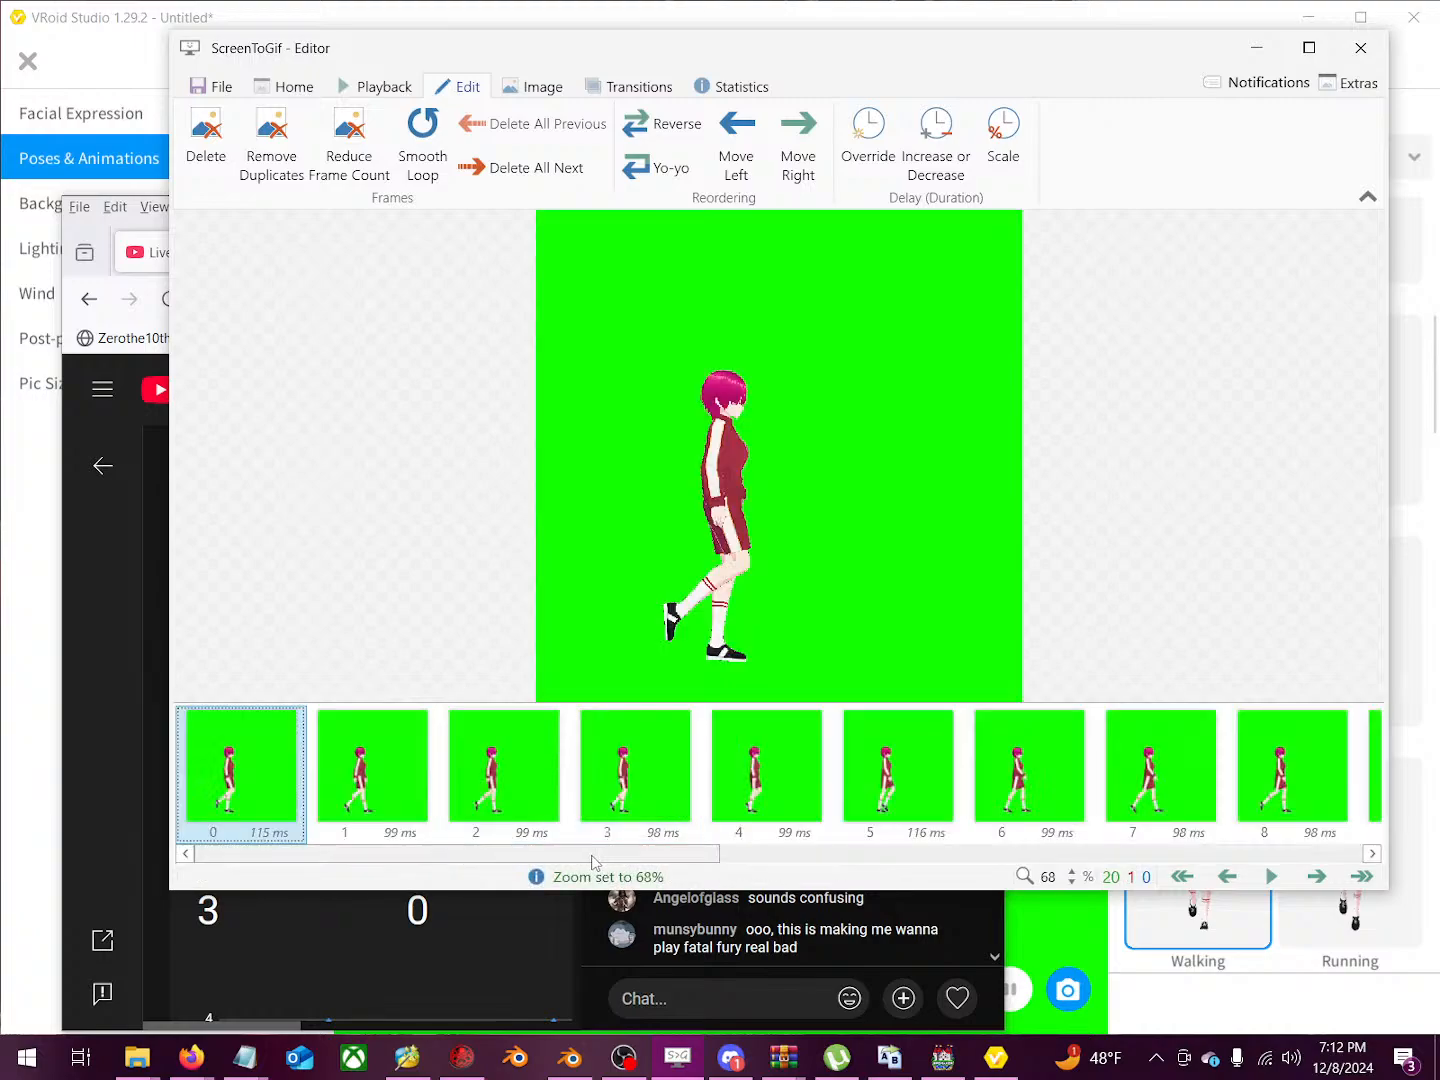
{"action": "left_click_drag", "start_coordinate": [597, 857], "coordinate": [1244, 867]}
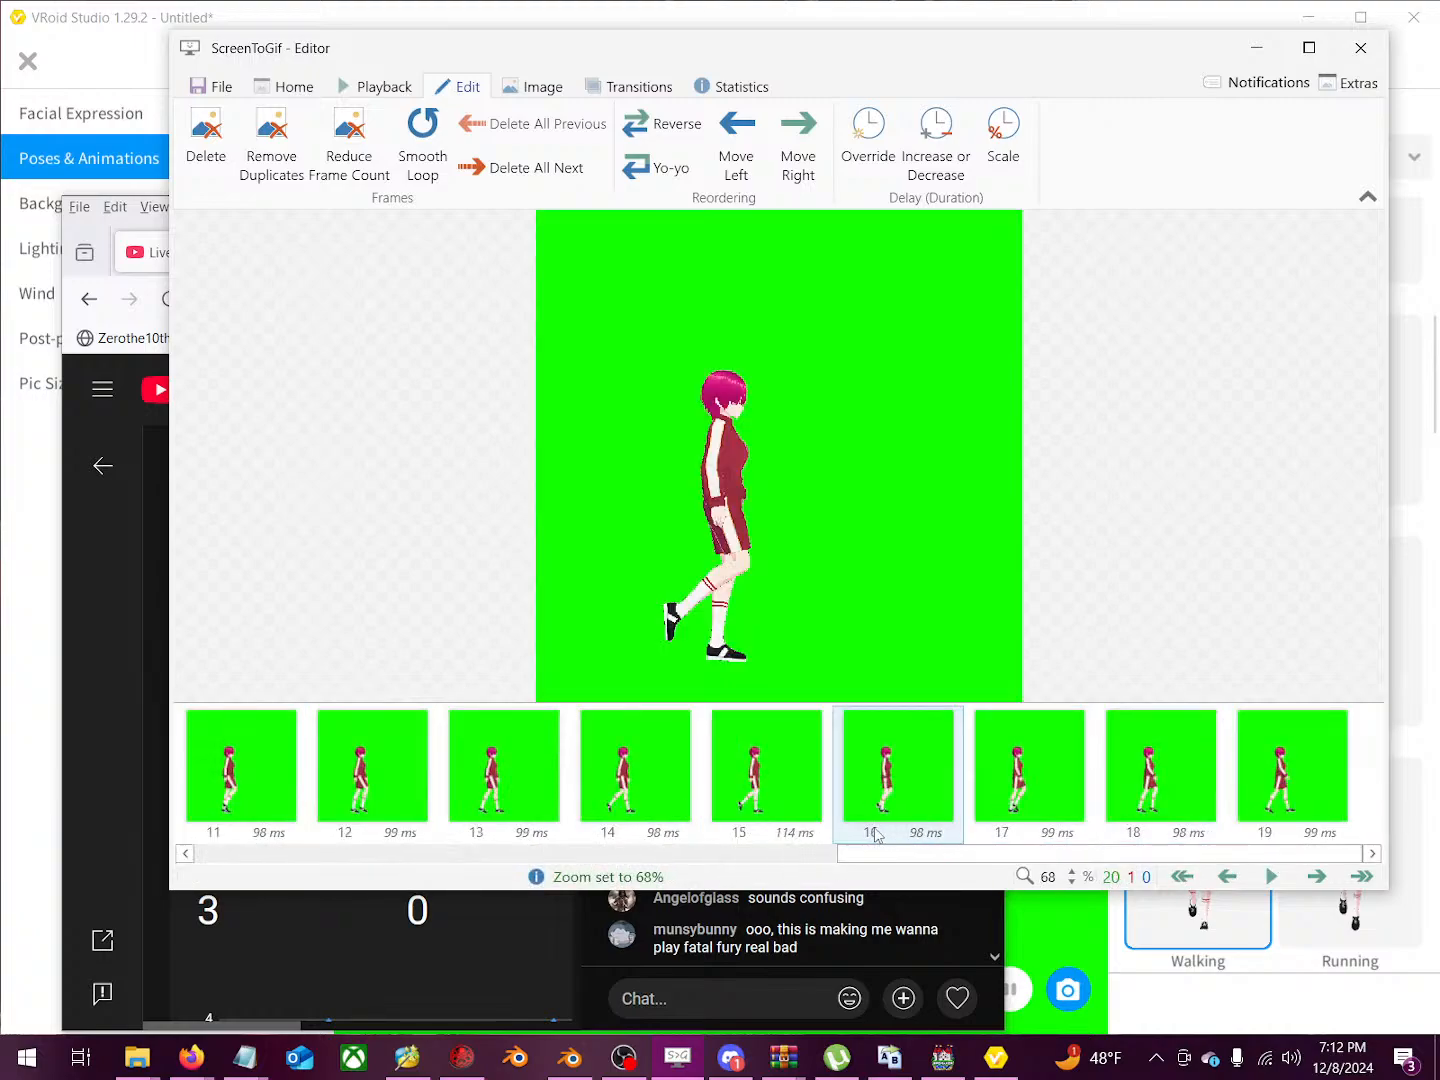
{"action": "key", "text": "ctrl+z"}
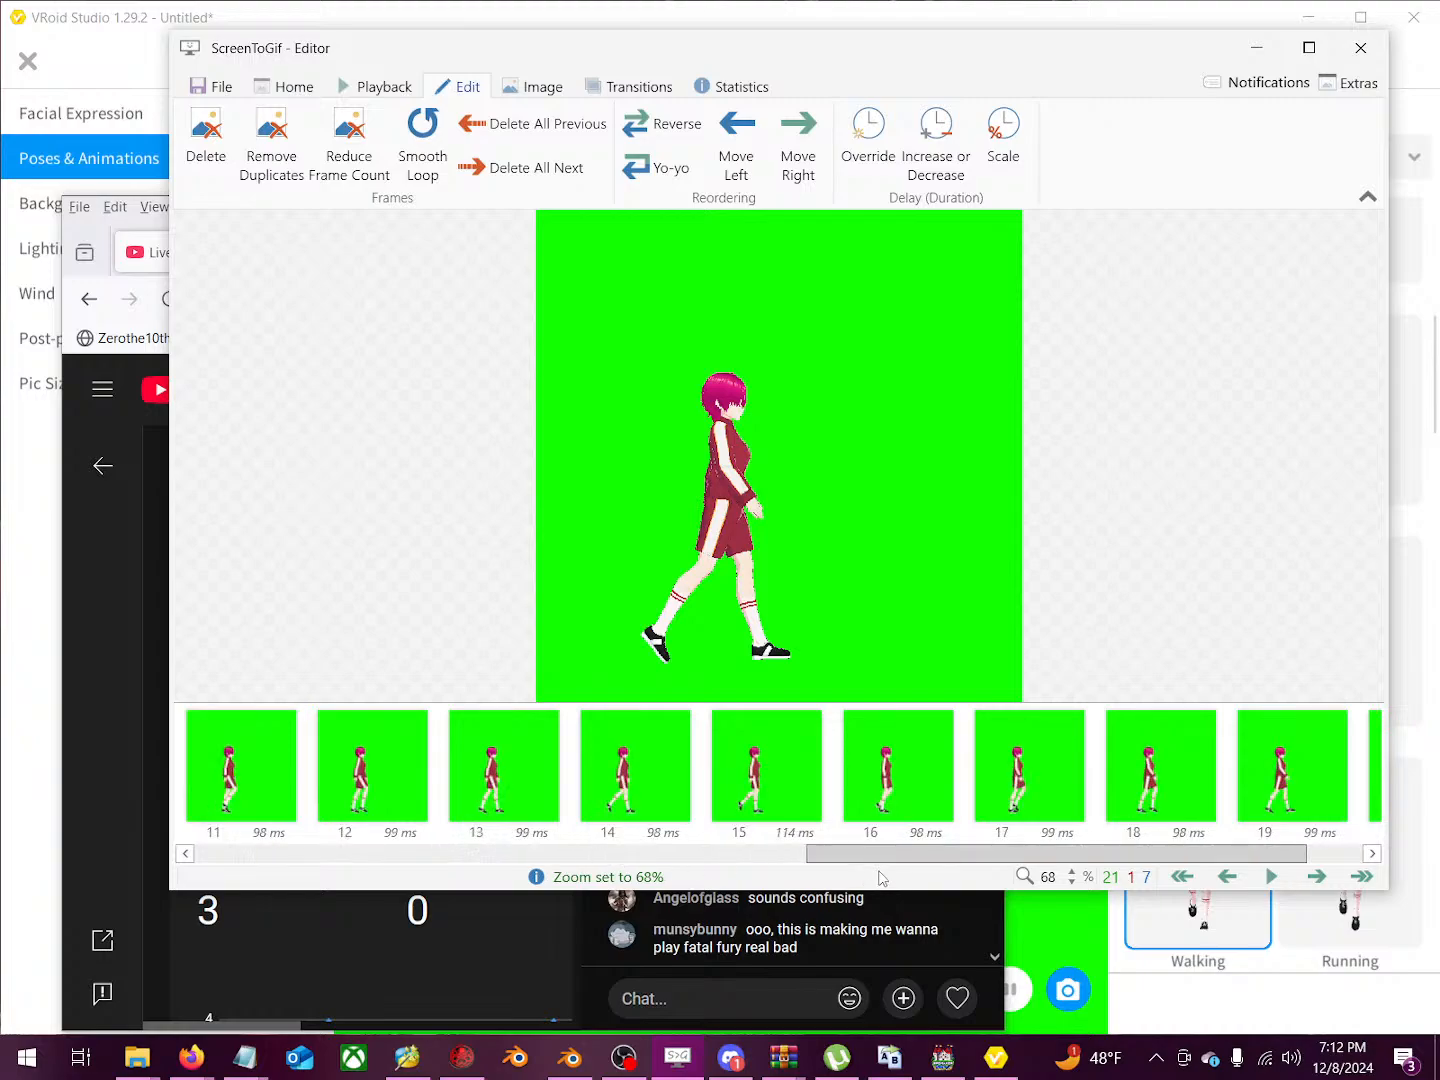
Step: Replay the 21-frame walk loop, stop it, and undo the deletion of frames 21 through 80
{"action": "left_click", "coordinate": [1268, 878]}
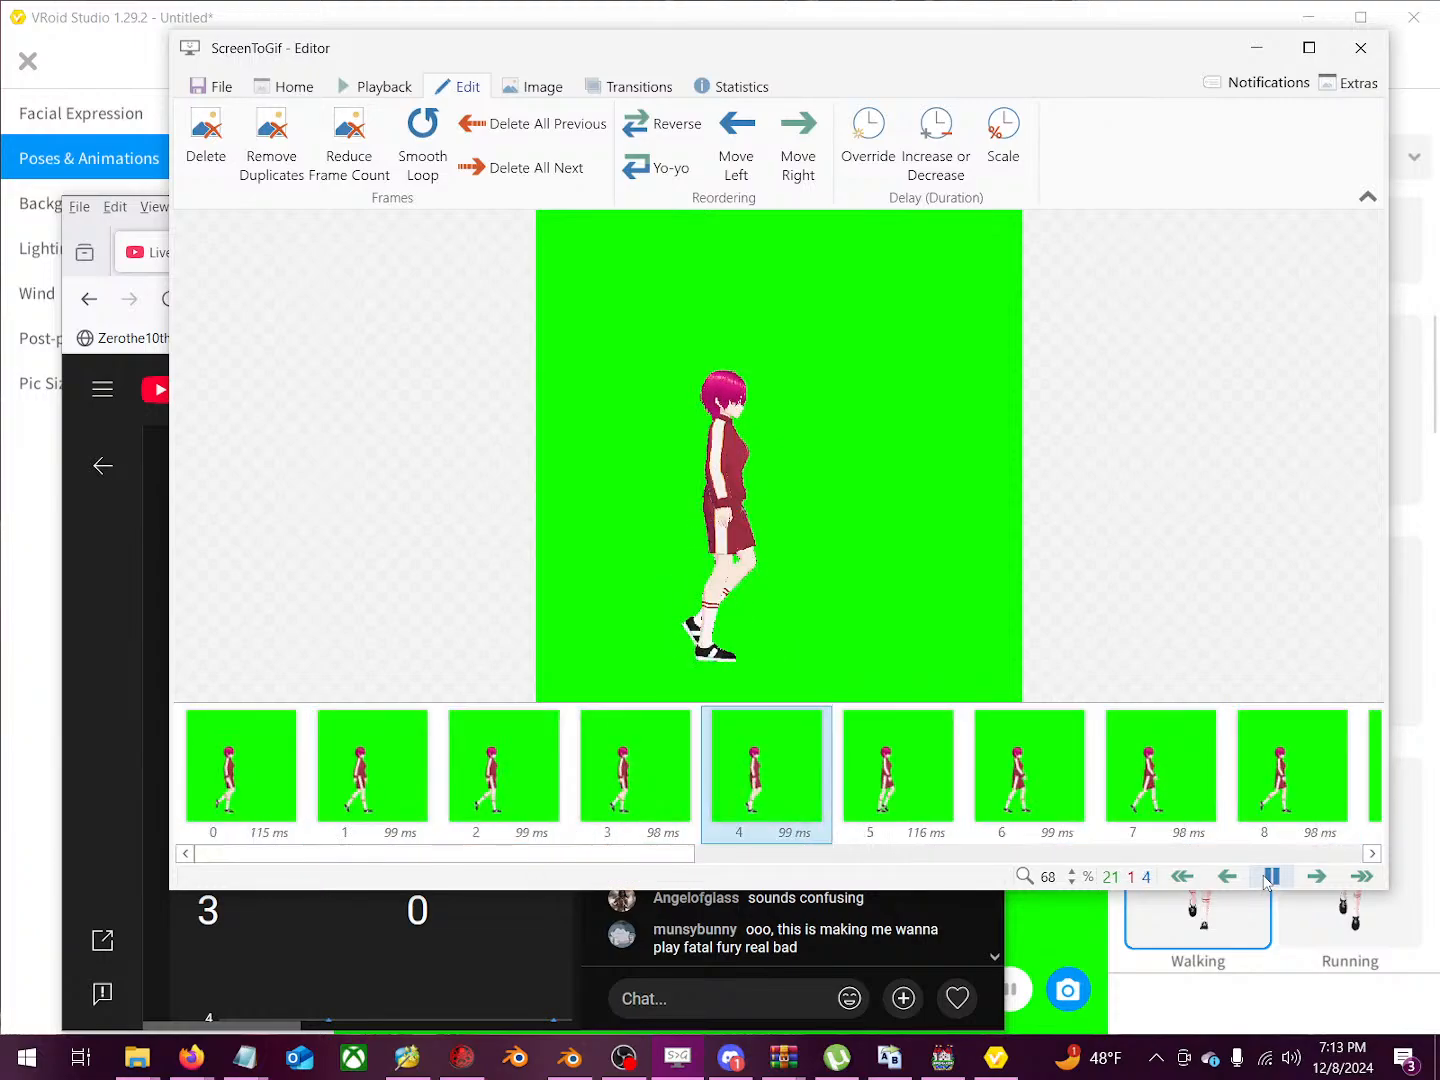
{"action": "left_click", "coordinate": [1270, 878]}
{"action": "scroll", "coordinate": [1265, 780], "scroll_direction": "down", "scroll_amount": 5}
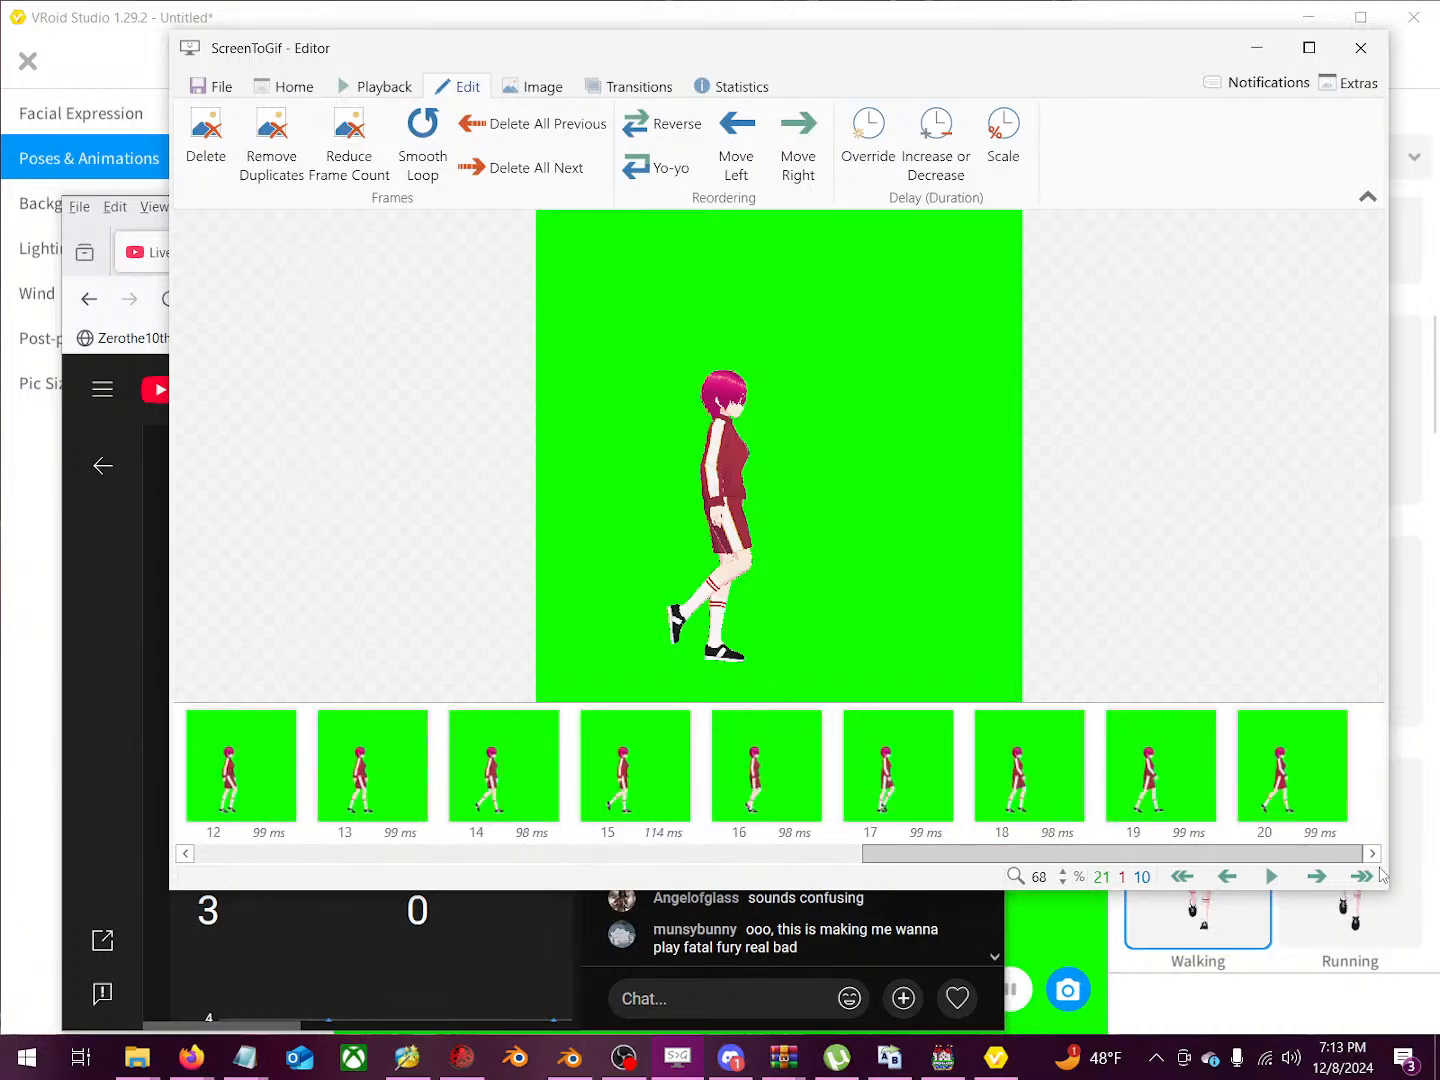
{"action": "left_click", "coordinate": [1273, 825]}
{"action": "key", "text": "ctrl+z"}
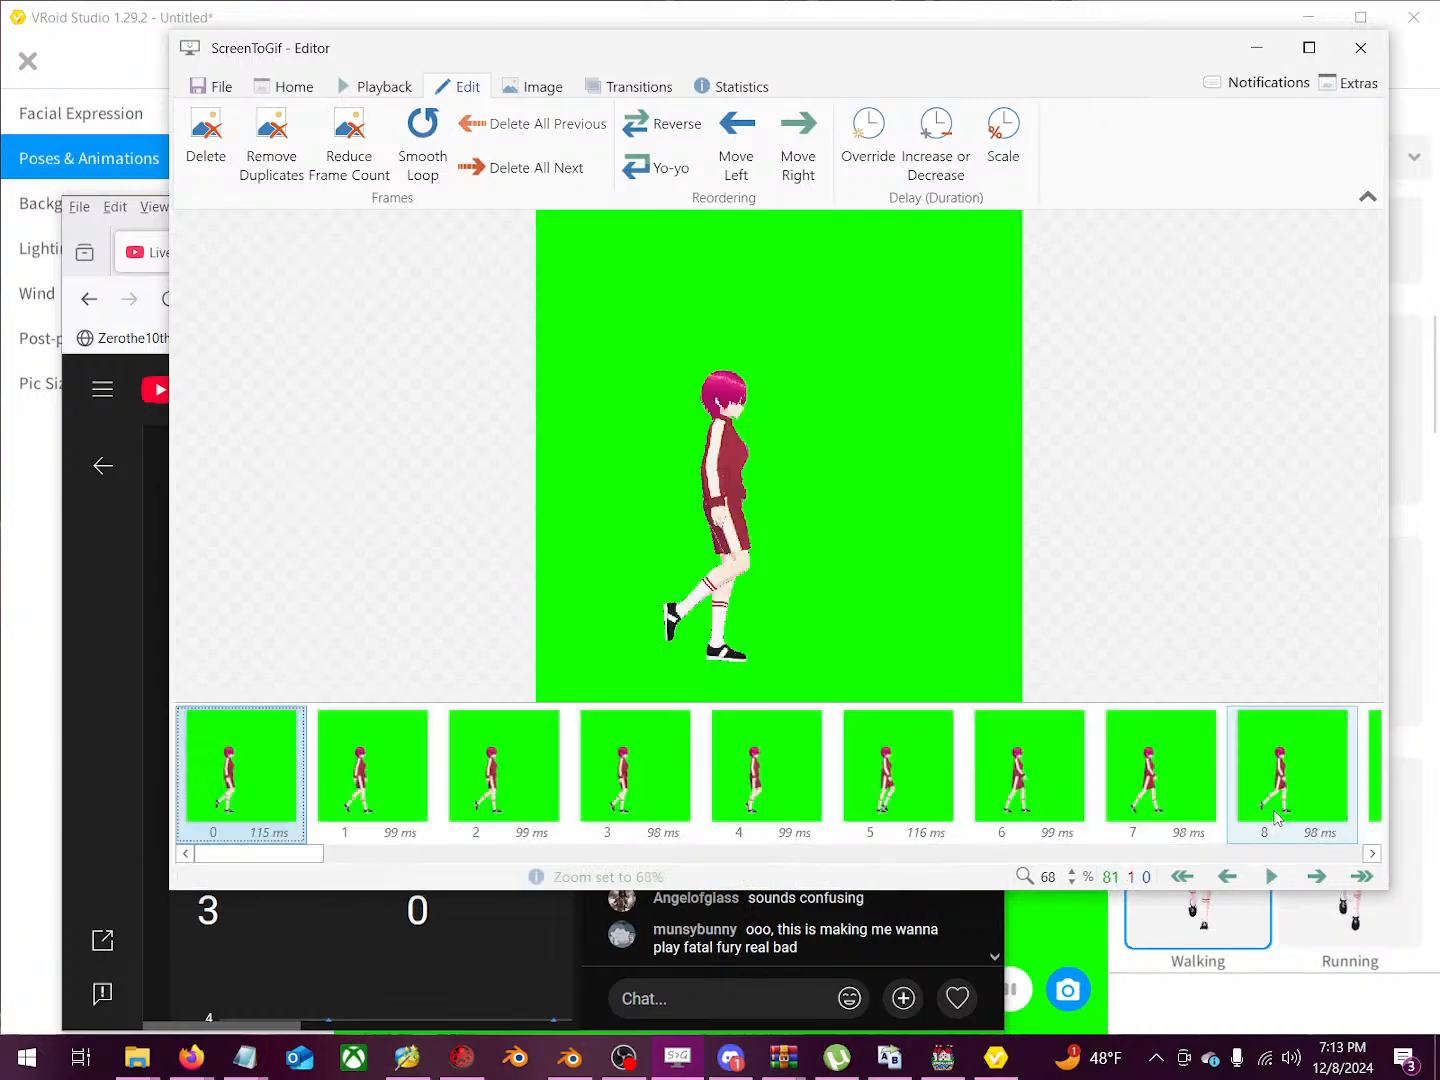
Step: Delete frames 24 through 80 from the restored walking recording
{"action": "left_click_drag", "start_coordinate": [302, 860], "coordinate": [571, 896]}
{"action": "left_click", "coordinate": [635, 815]}
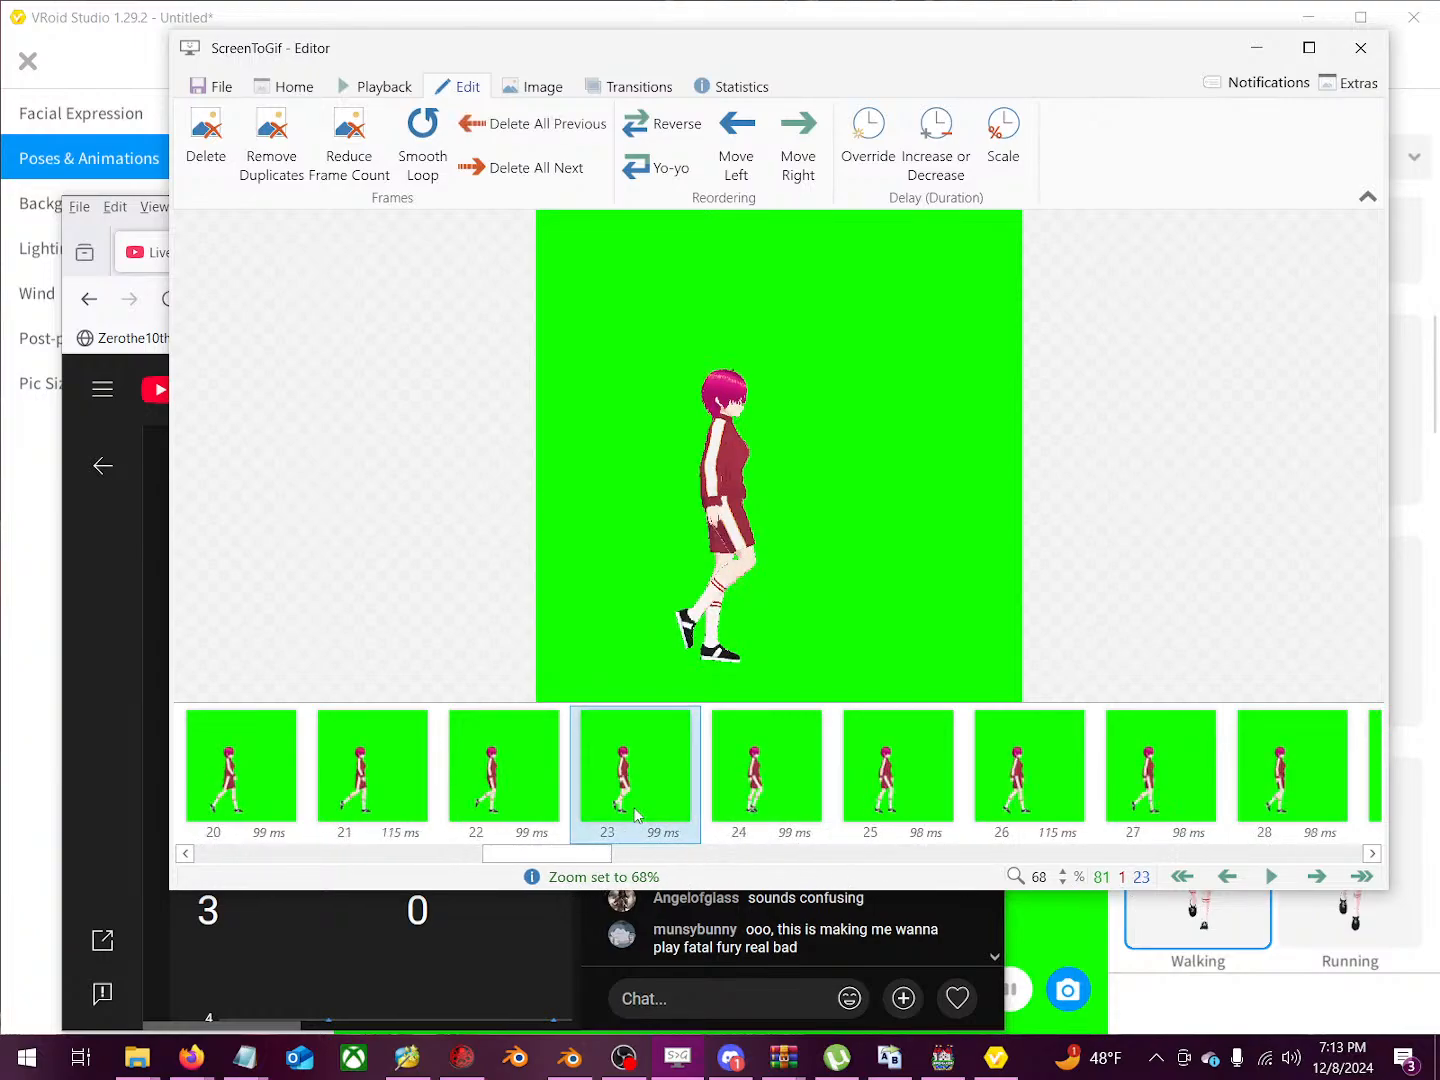
{"action": "left_click", "coordinate": [737, 799]}
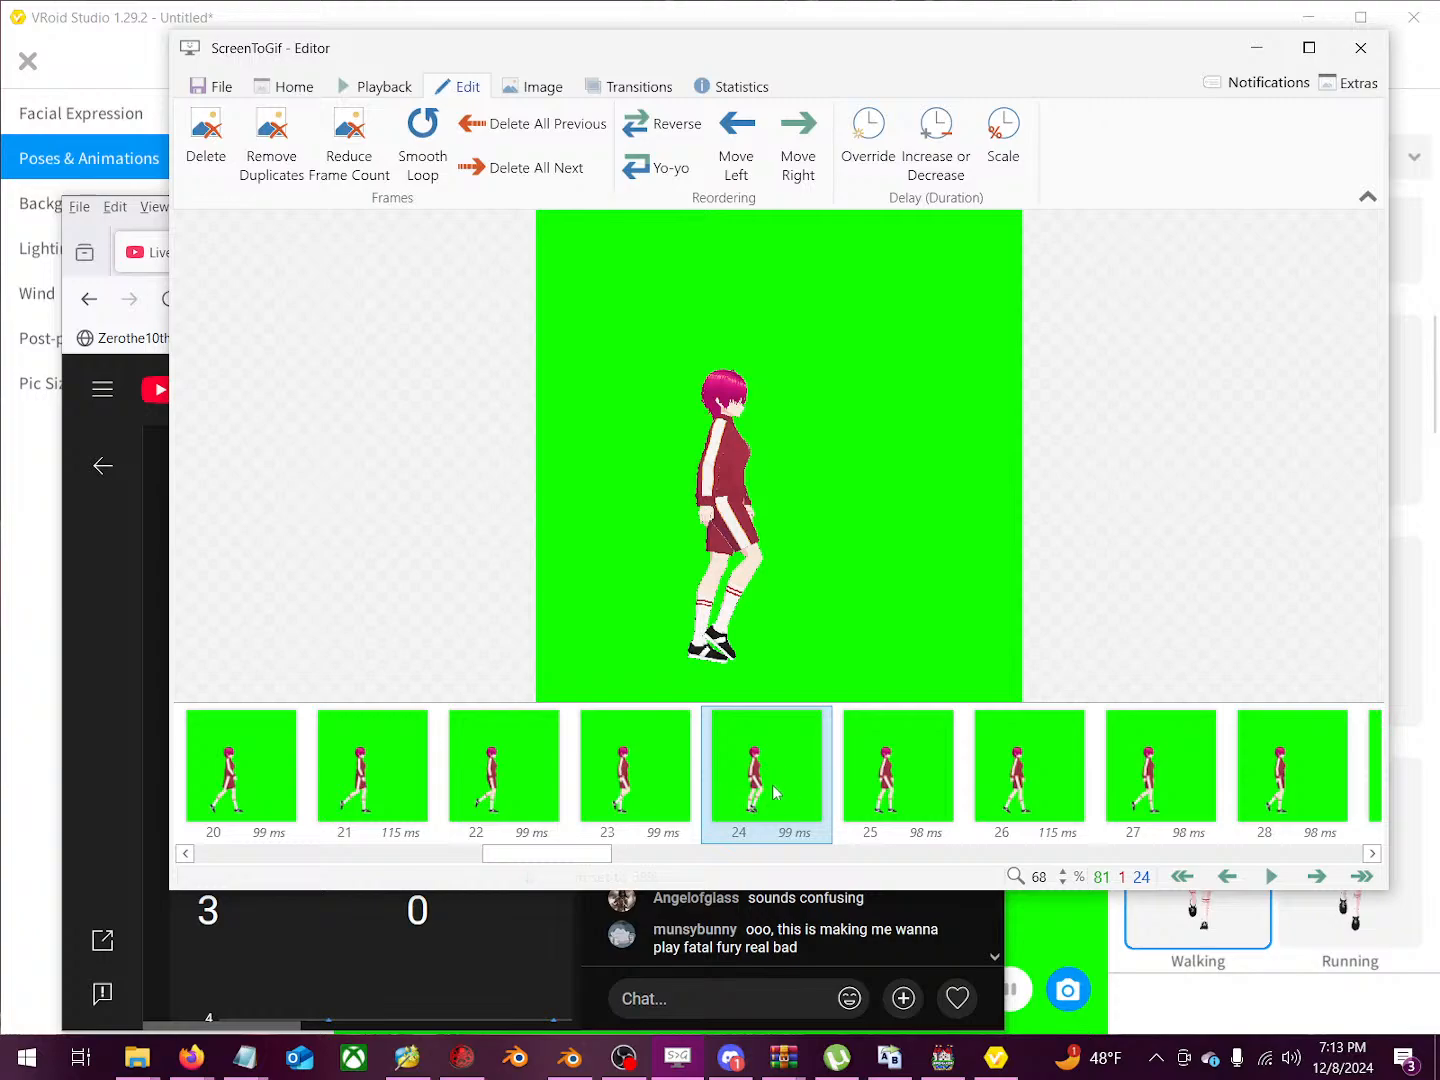
{"action": "left_click_drag", "start_coordinate": [536, 859], "coordinate": [1437, 899]}
{"action": "left_click", "coordinate": [1325, 812], "text": "shift"}
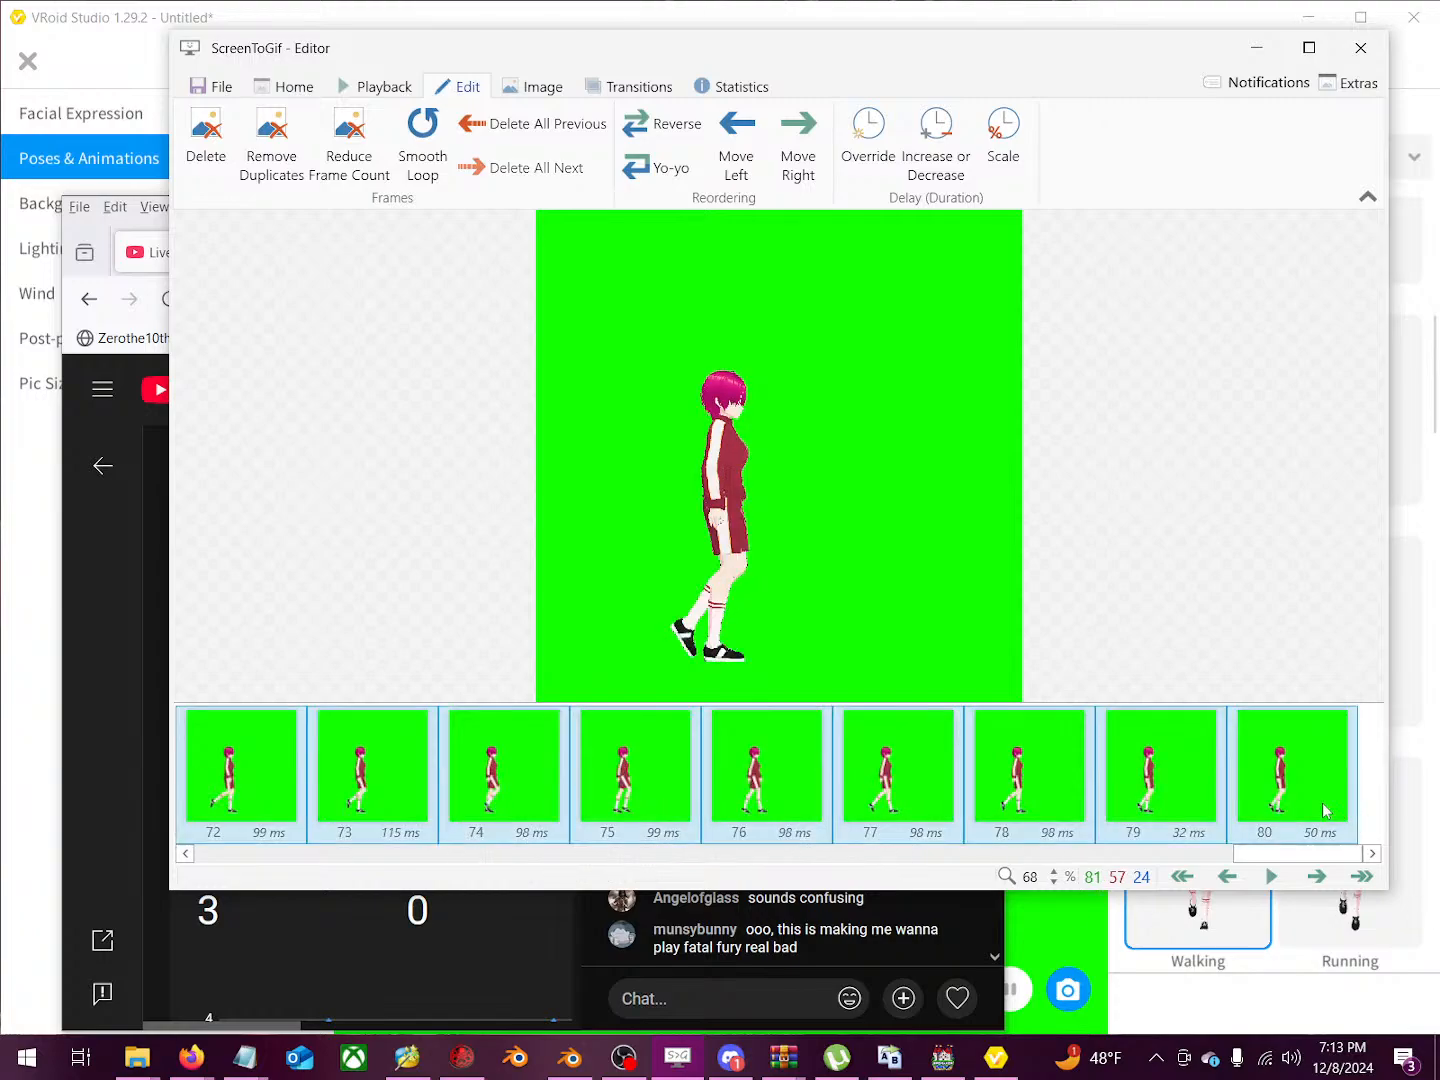
{"action": "key", "text": "Delete"}
{"action": "key", "text": "Return"}
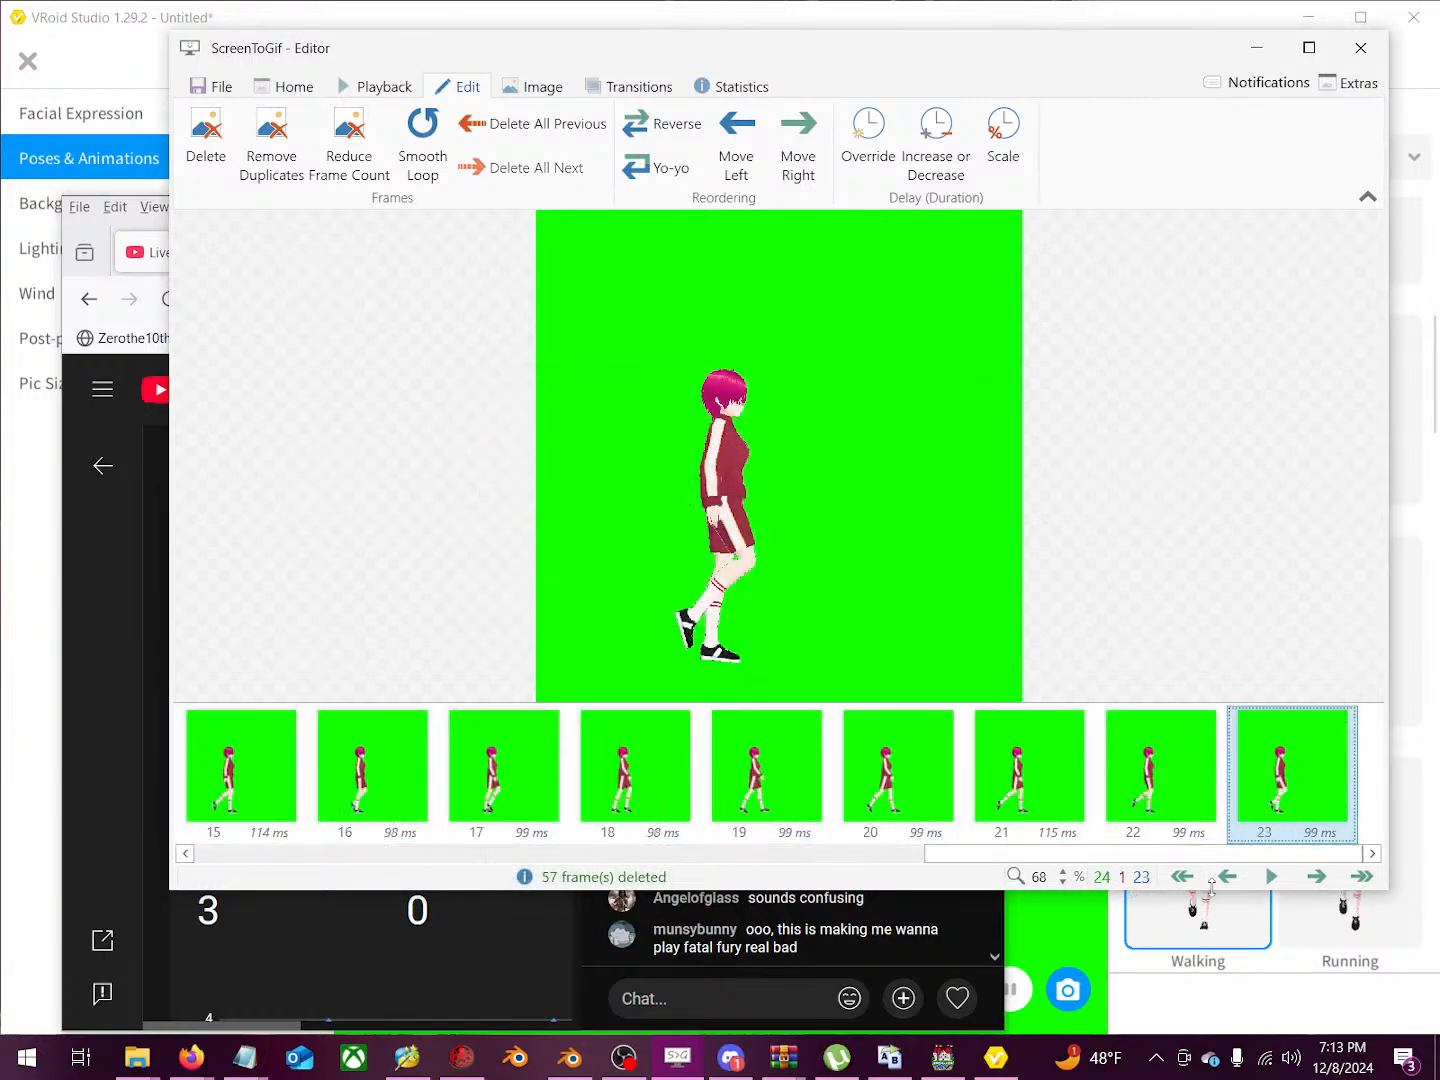
Step: Play the 24-frame walk from its first frame, stop it, and undo the deletion of frames 24 through 80
{"action": "left_click", "coordinate": [1183, 878]}
{"action": "left_click", "coordinate": [1272, 876]}
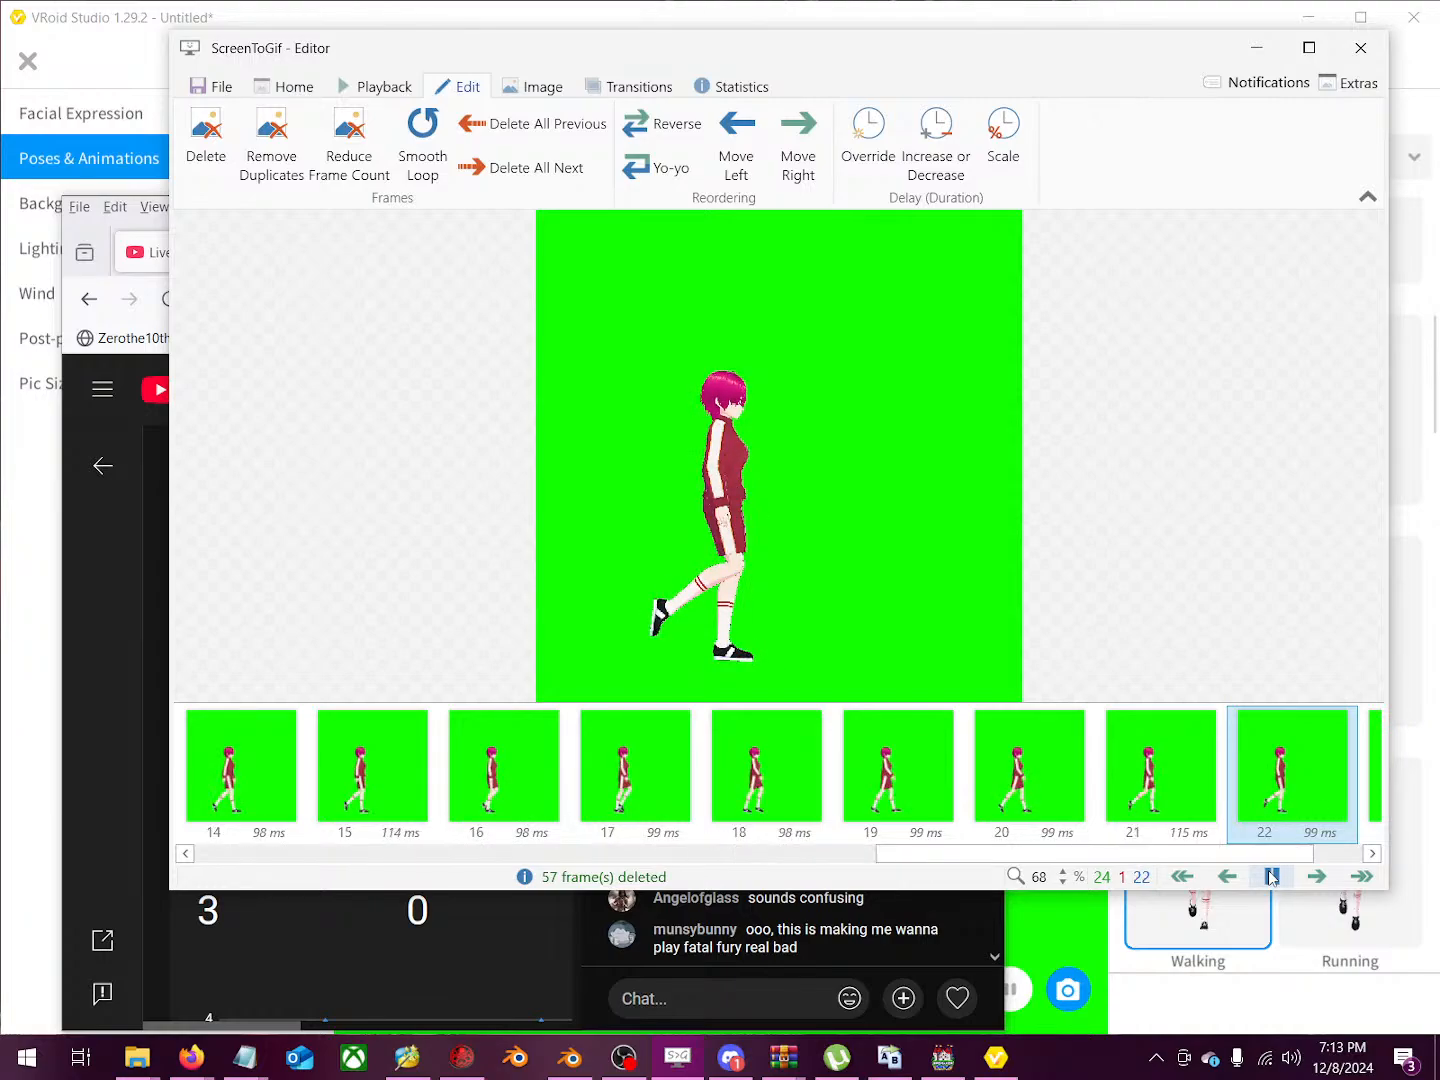
{"action": "left_click", "coordinate": [1271, 877]}
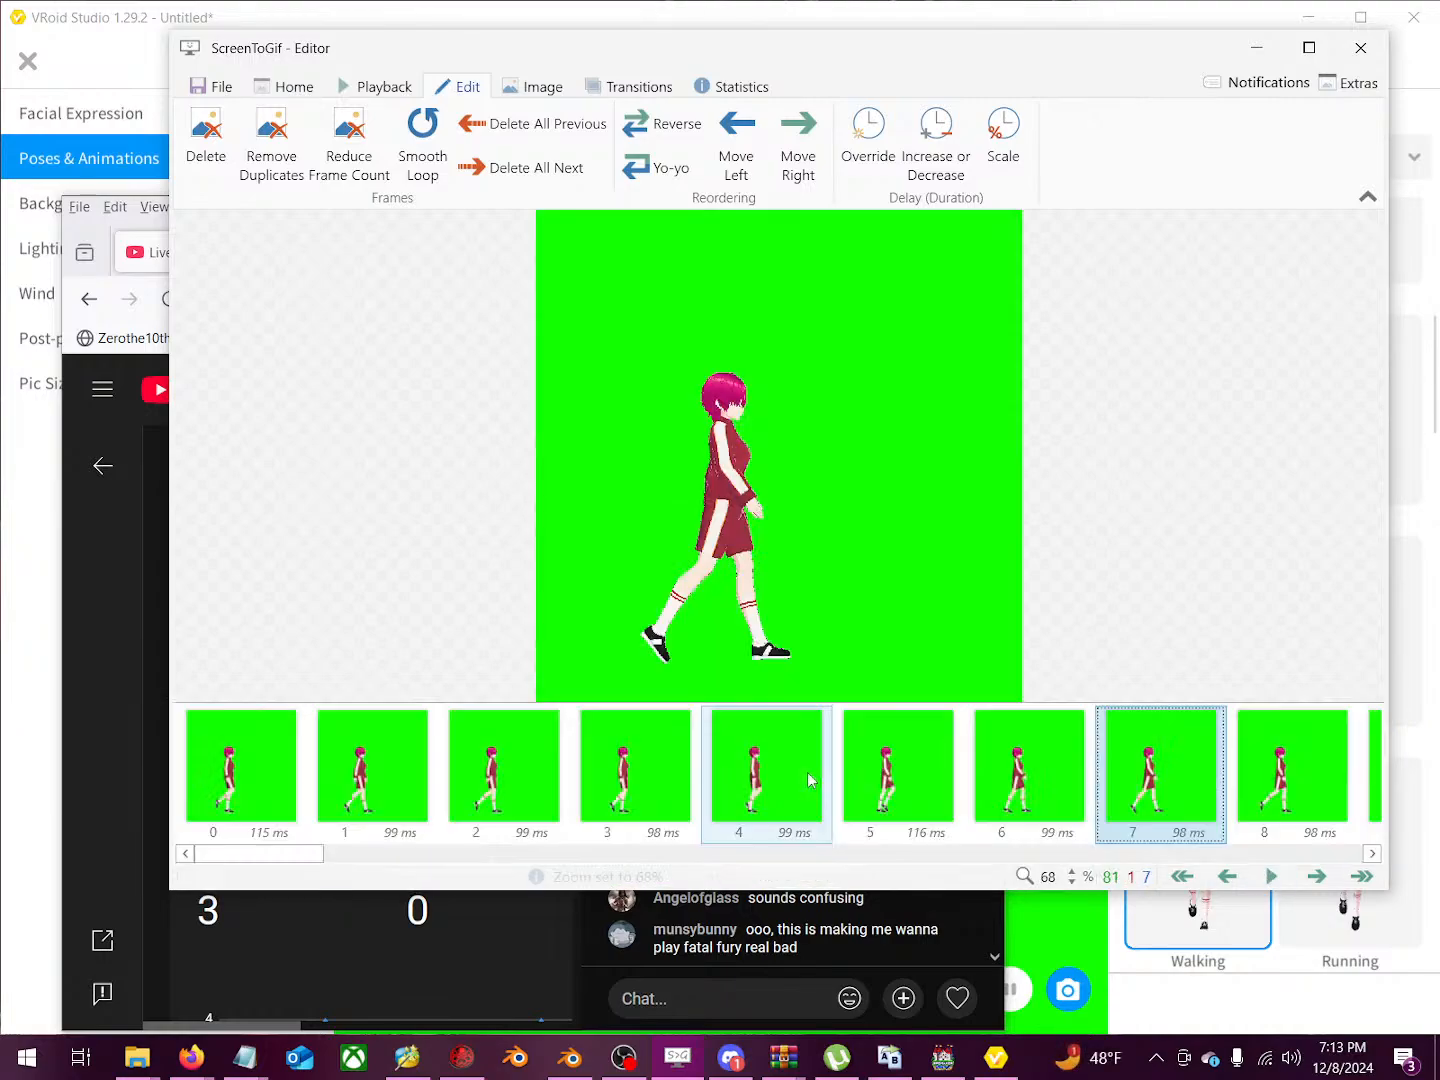
Step: Delete frames 26 through 80 from the walking recording
{"action": "left_click_drag", "start_coordinate": [337, 862], "coordinate": [1399, 903]}
{"action": "left_click", "coordinate": [553, 803]}
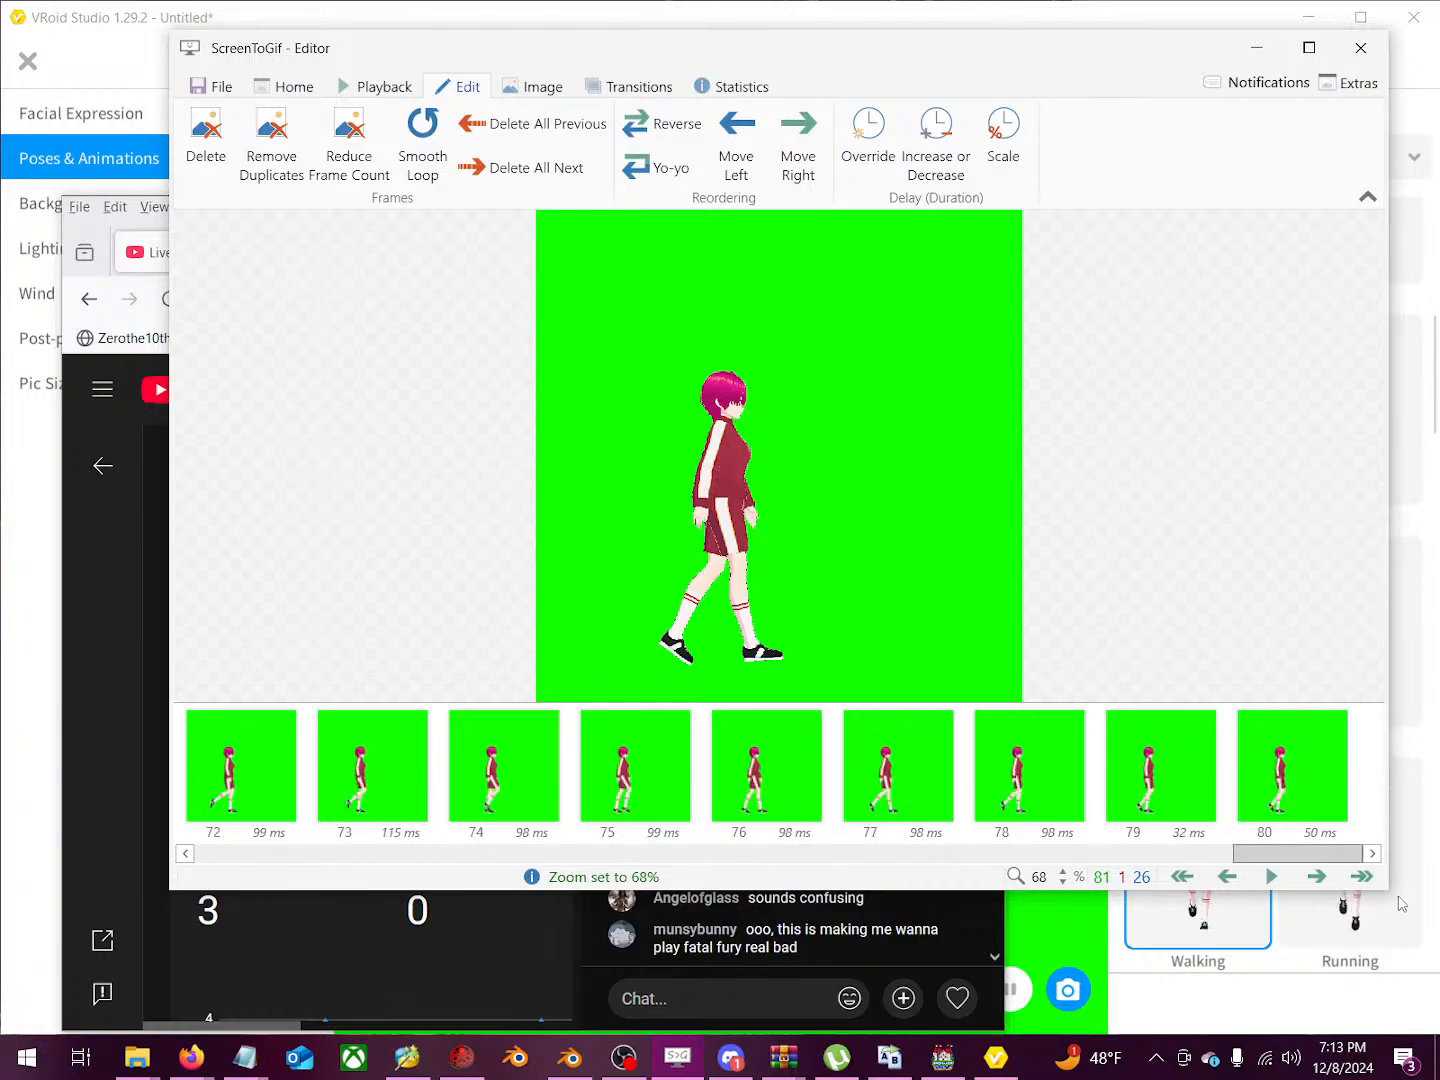
{"action": "left_click", "coordinate": [1268, 822], "text": "shift"}
{"action": "key", "text": "Delete"}
{"action": "key", "text": "Return"}
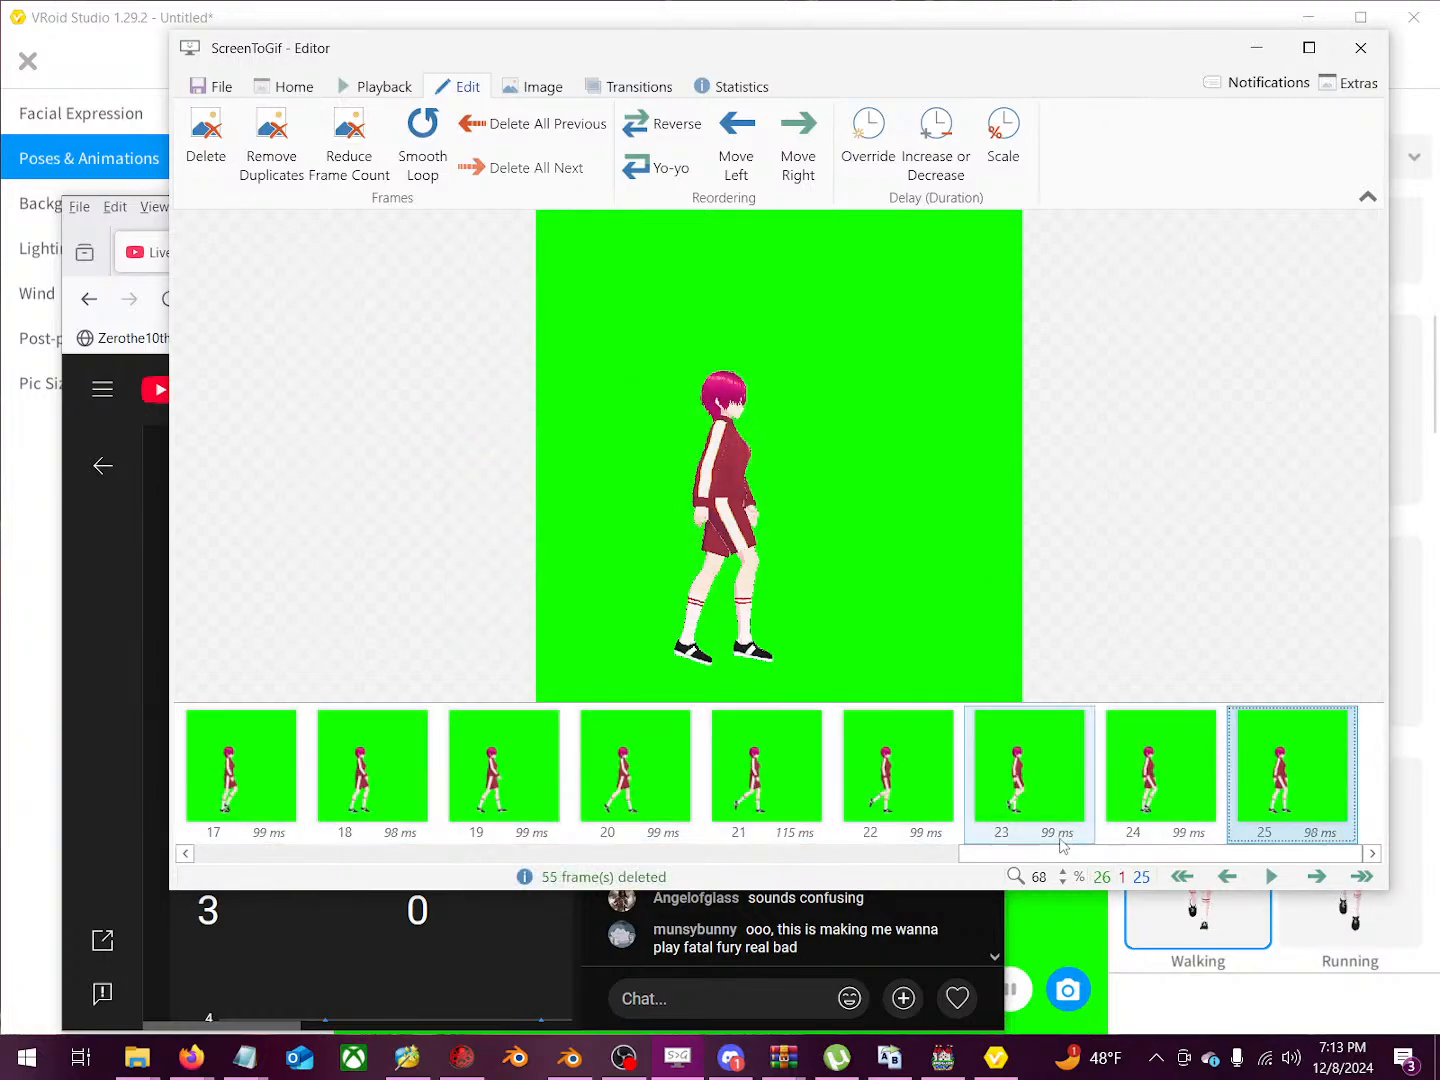
Step: Play the trimmed walk from its first frame, stop it, and step past frame 22 through the loop point to frame 1
{"action": "left_click", "coordinate": [1182, 878]}
{"action": "left_click", "coordinate": [1270, 876]}
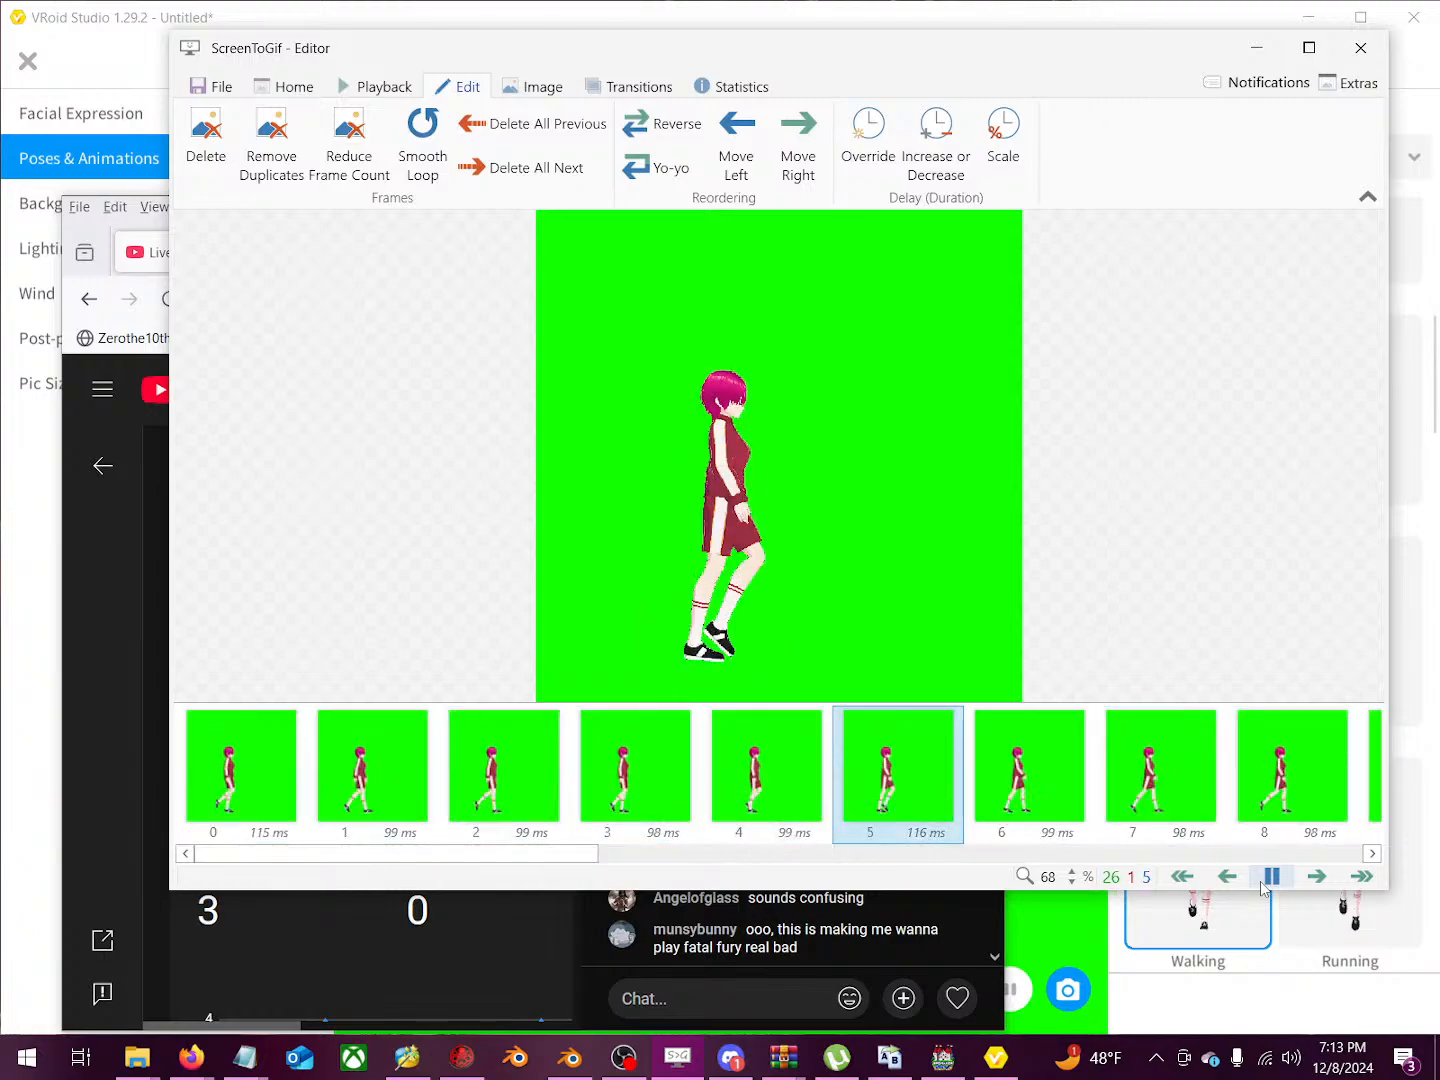
{"action": "left_click", "coordinate": [1265, 887]}
{"action": "key", "text": "Right"}
{"action": "key", "text": "Right"}
{"action": "key", "text": "Right"}
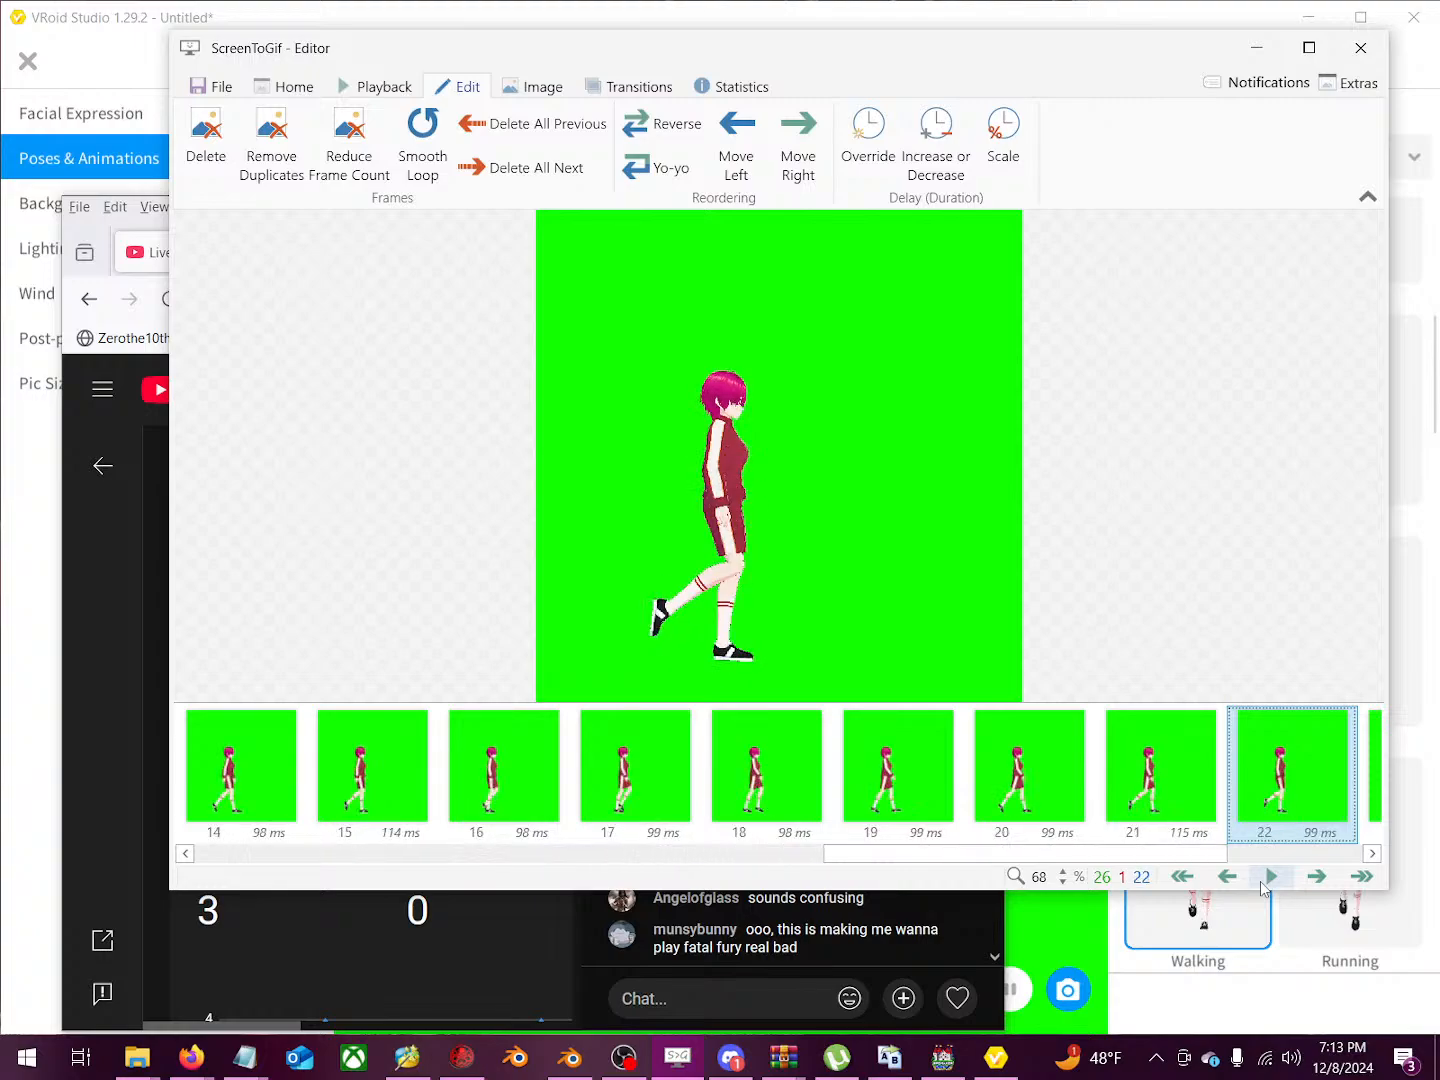
{"action": "key", "text": "Right"}
{"action": "key", "text": "Right"}
{"action": "key", "text": "Right"}
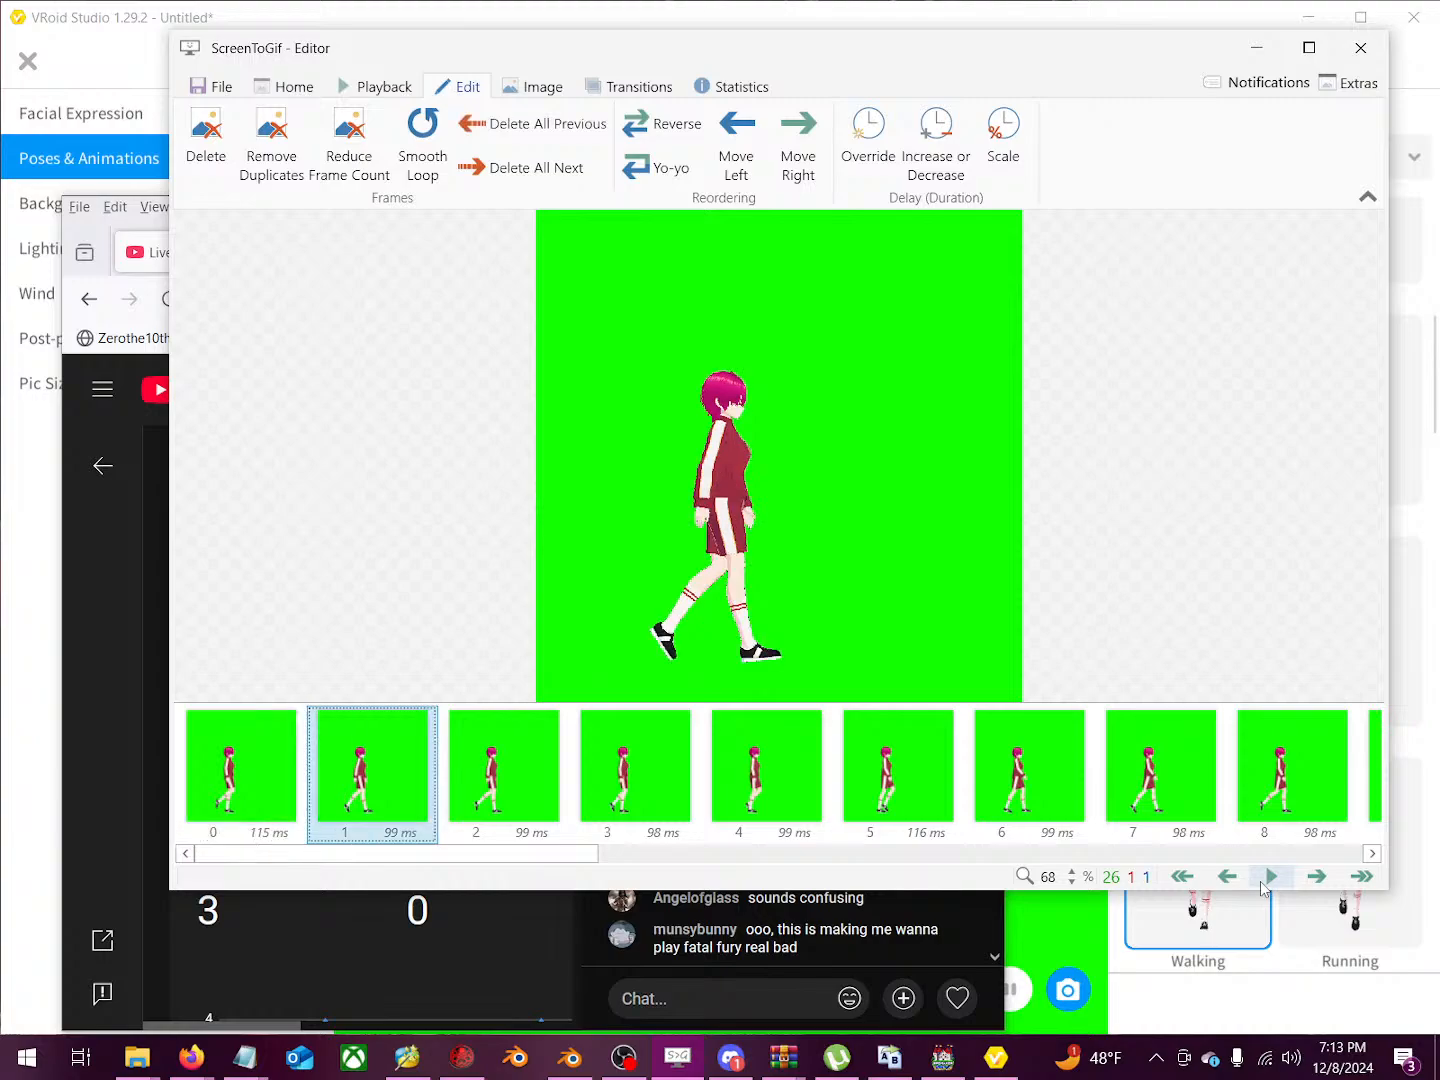
Step: Delete frame 0 from the trimmed walk, play back the loop, and stop it at frame 16
{"action": "key", "text": "Right"}
{"action": "key", "text": "Left"}
{"action": "key", "text": "Delete"}
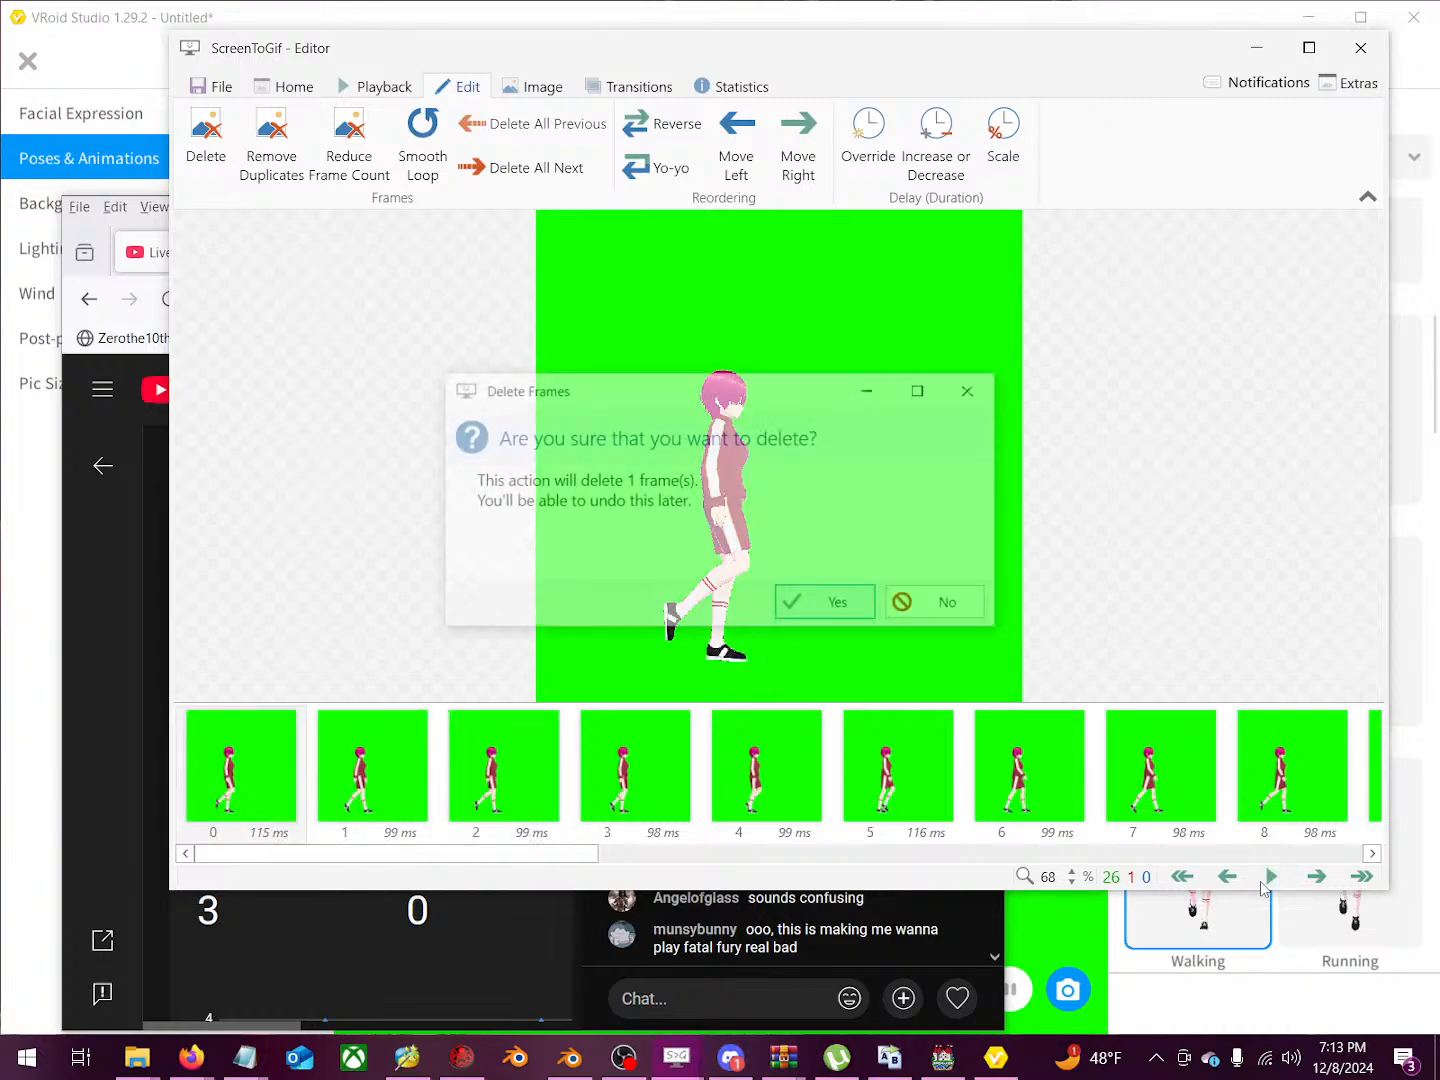
{"action": "key", "text": "Return"}
{"action": "left_click", "coordinate": [1266, 880]}
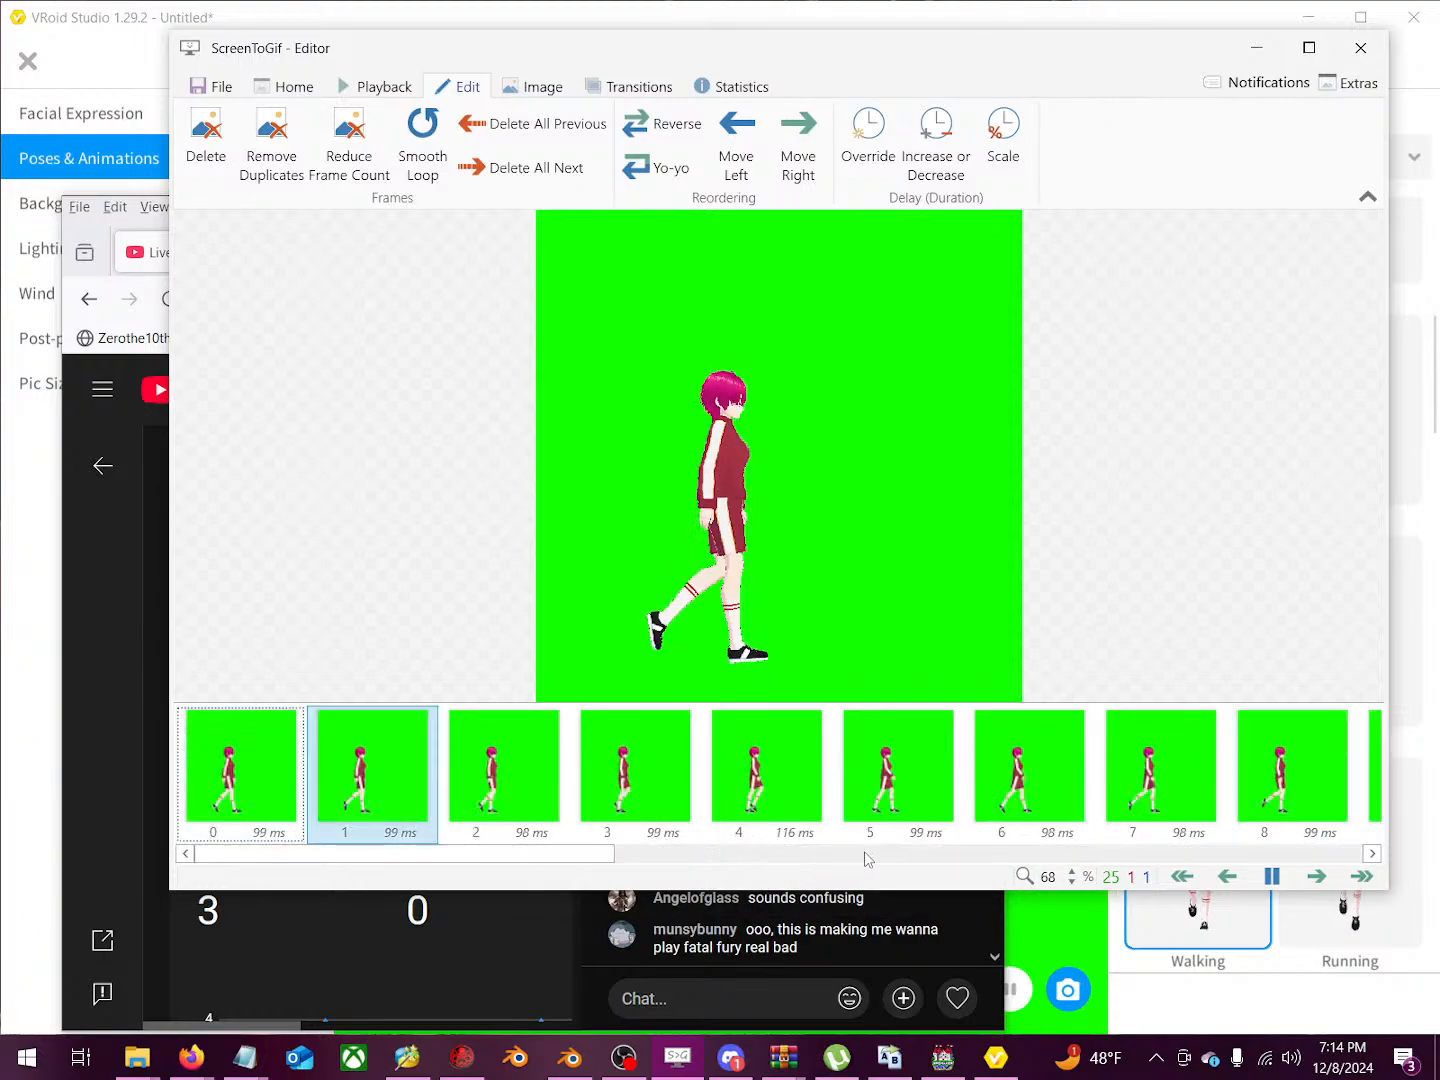
{"action": "left_click", "coordinate": [1261, 880]}
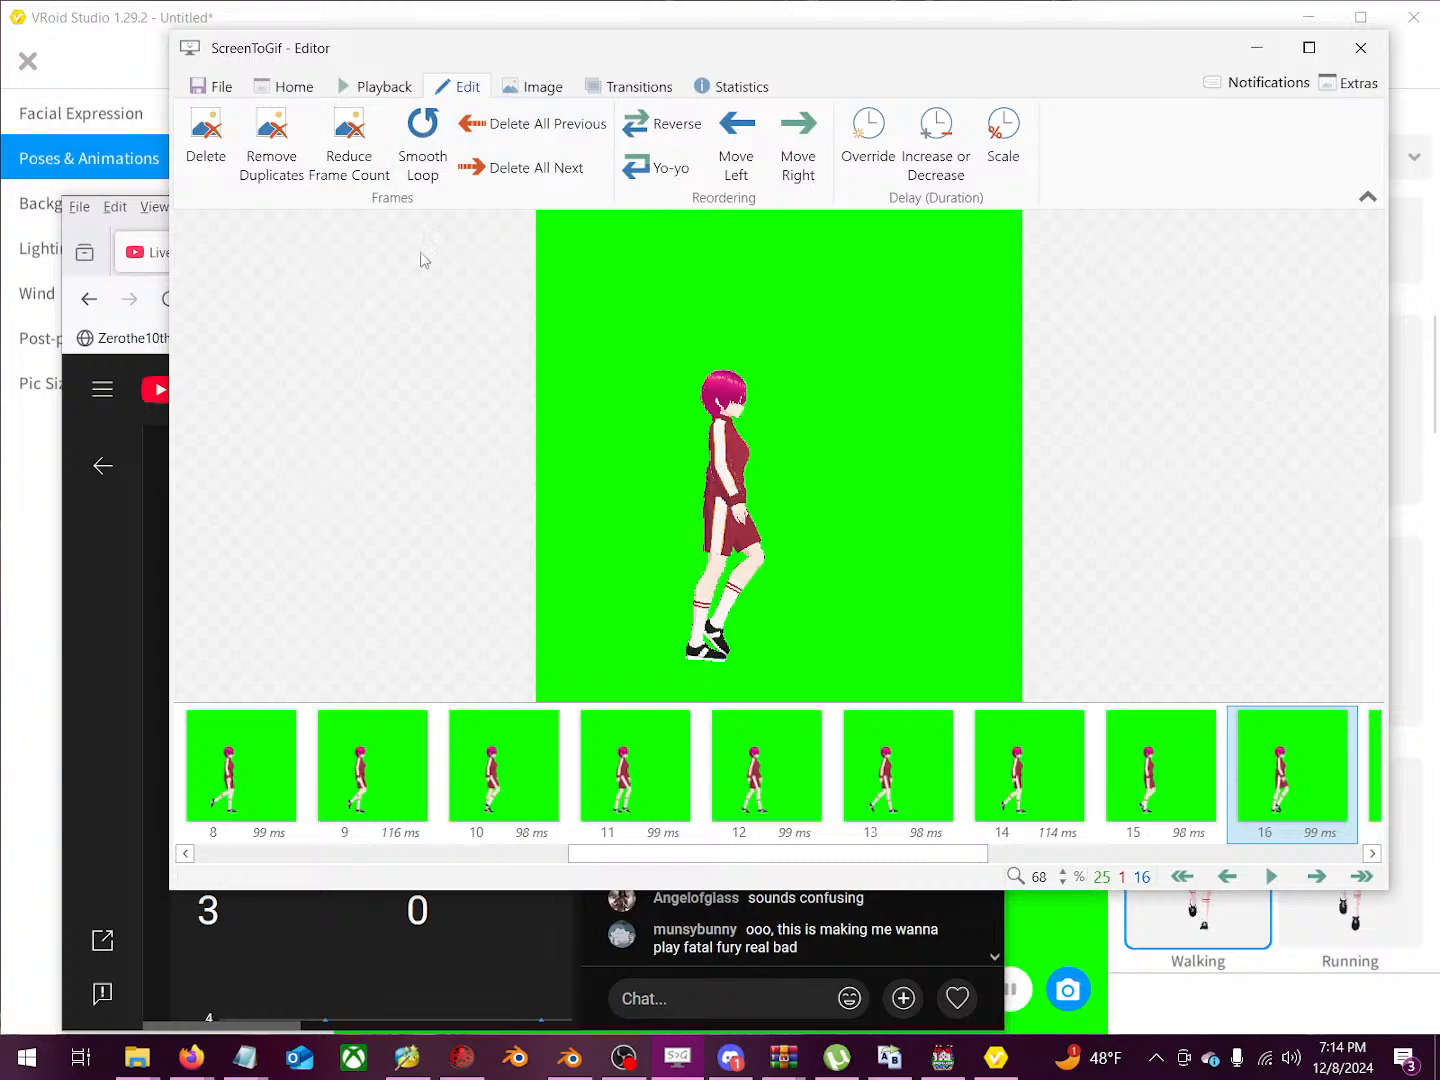
Step: Open the save settings for the trimmed walk animation and review the GIF encoder, looping and chroma key options
{"action": "left_click", "coordinate": [220, 90]}
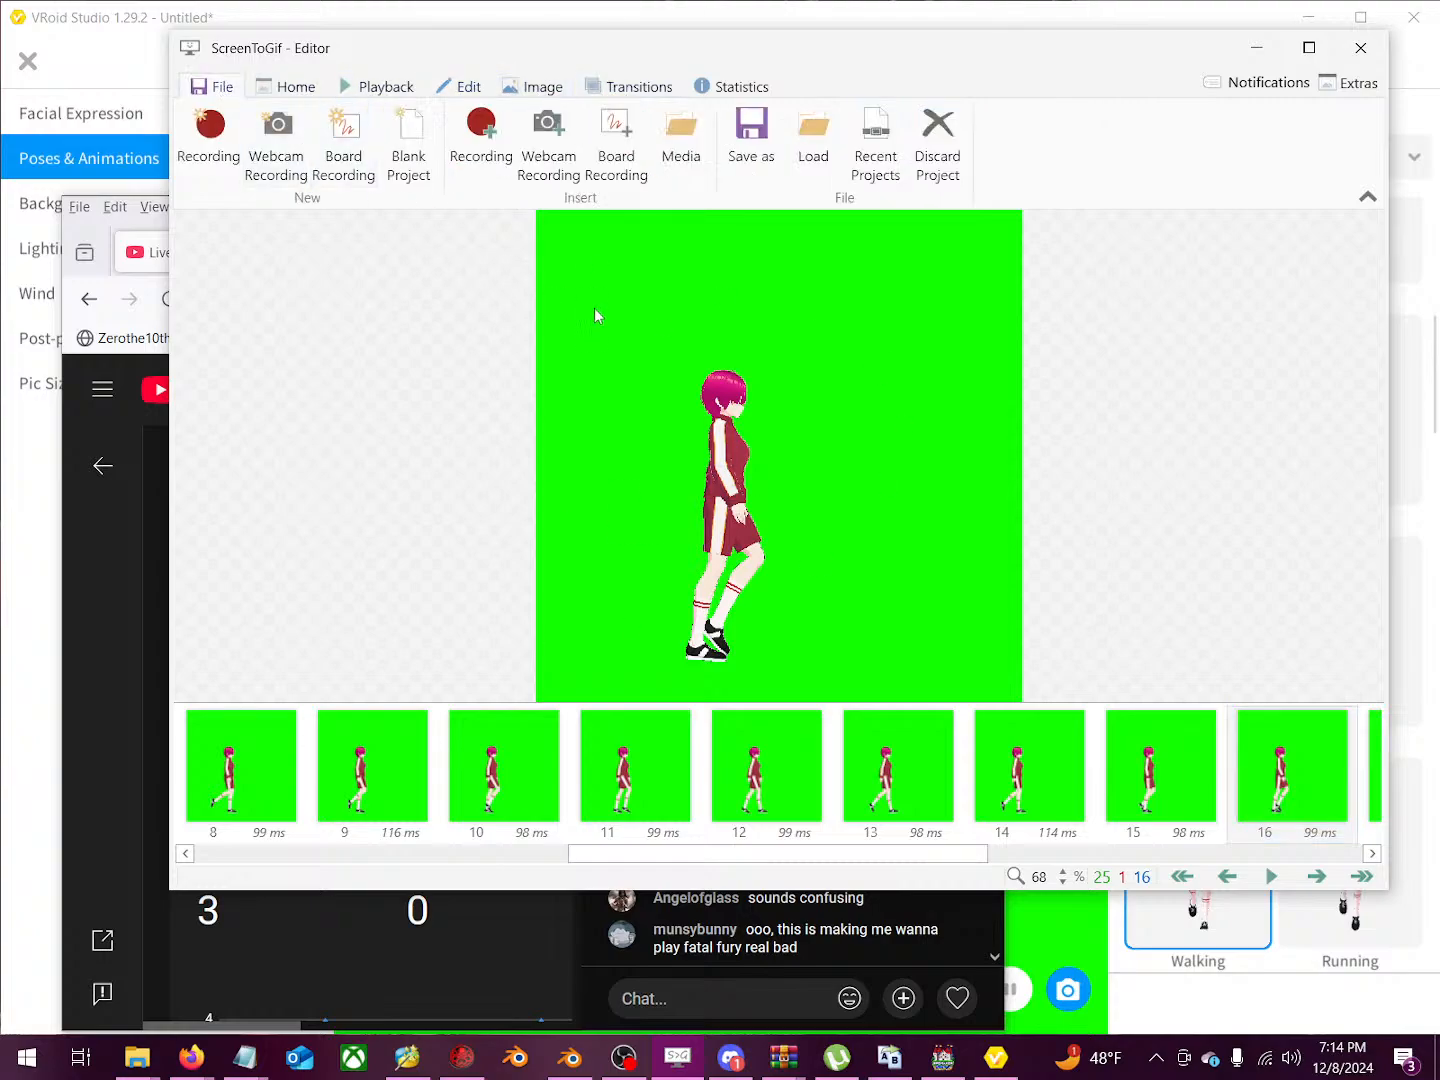
{"action": "left_click", "coordinate": [752, 139]}
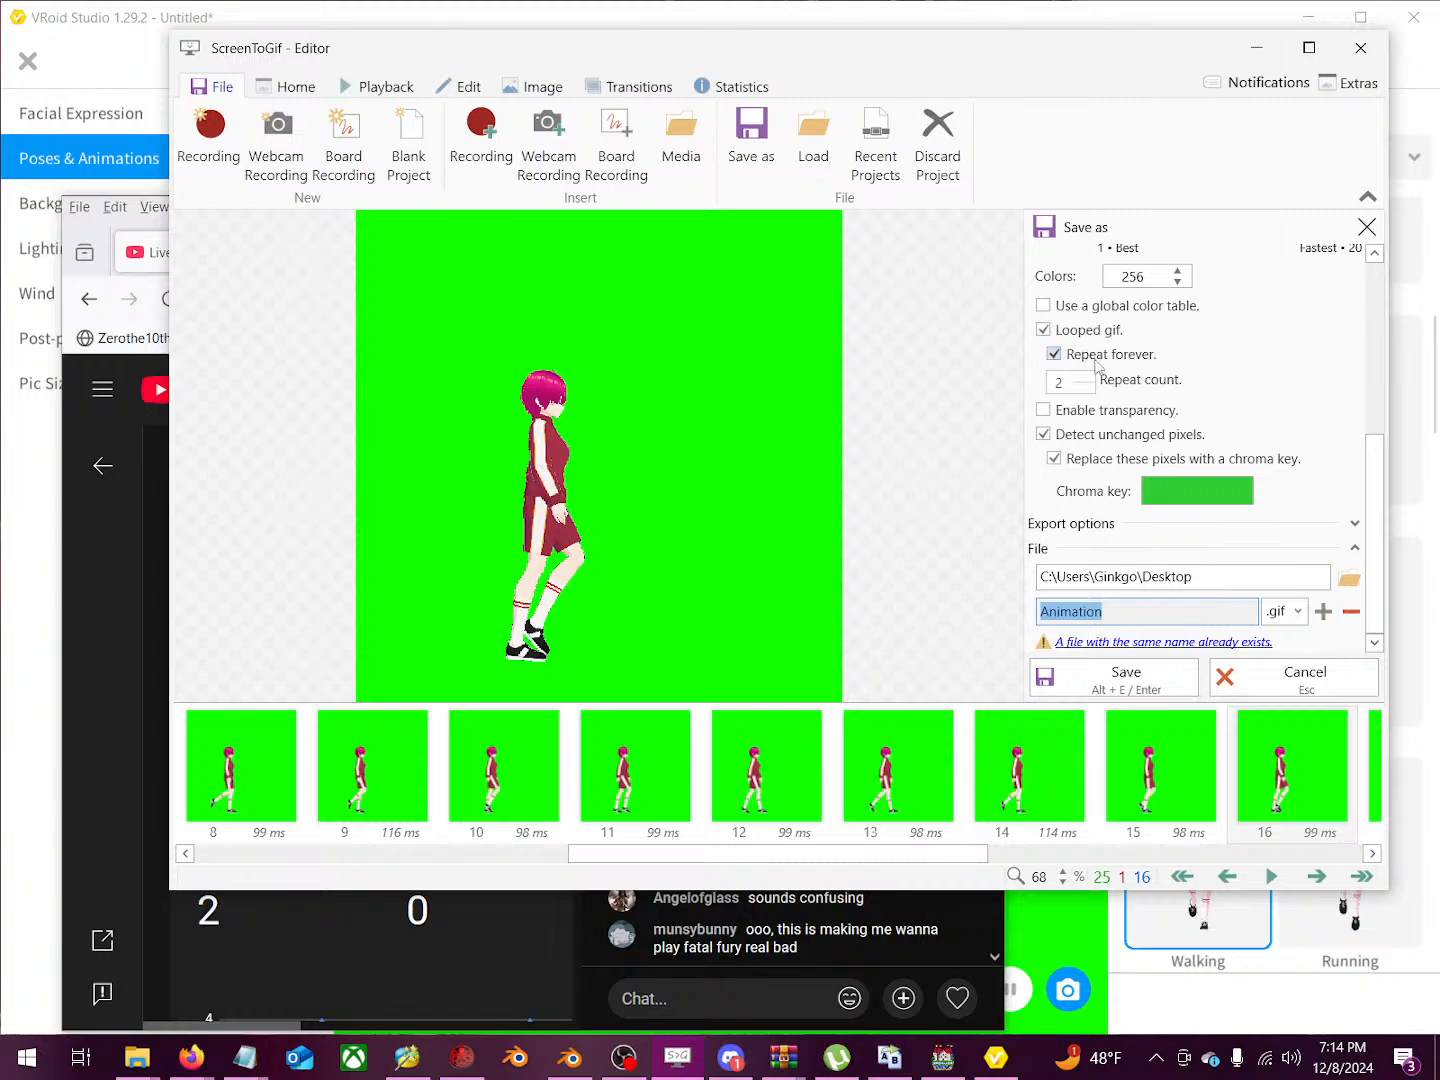
{"action": "scroll", "coordinate": [1129, 358], "scroll_direction": "up", "scroll_amount": 3}
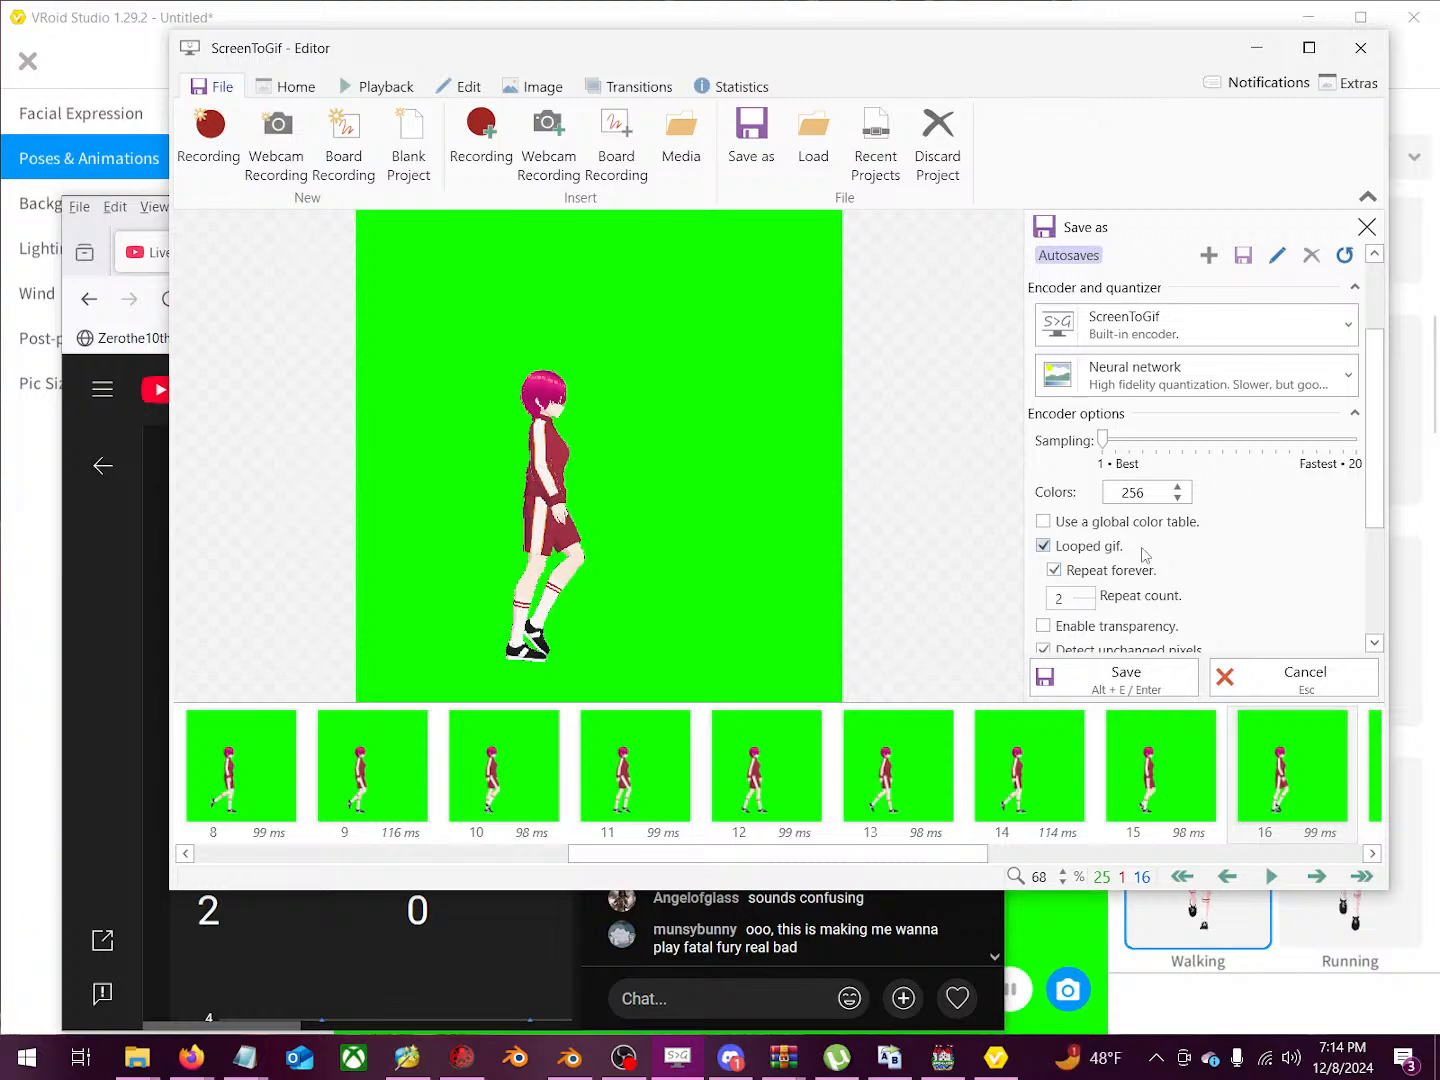
{"action": "scroll", "coordinate": [1161, 483], "scroll_direction": "down", "scroll_amount": 1}
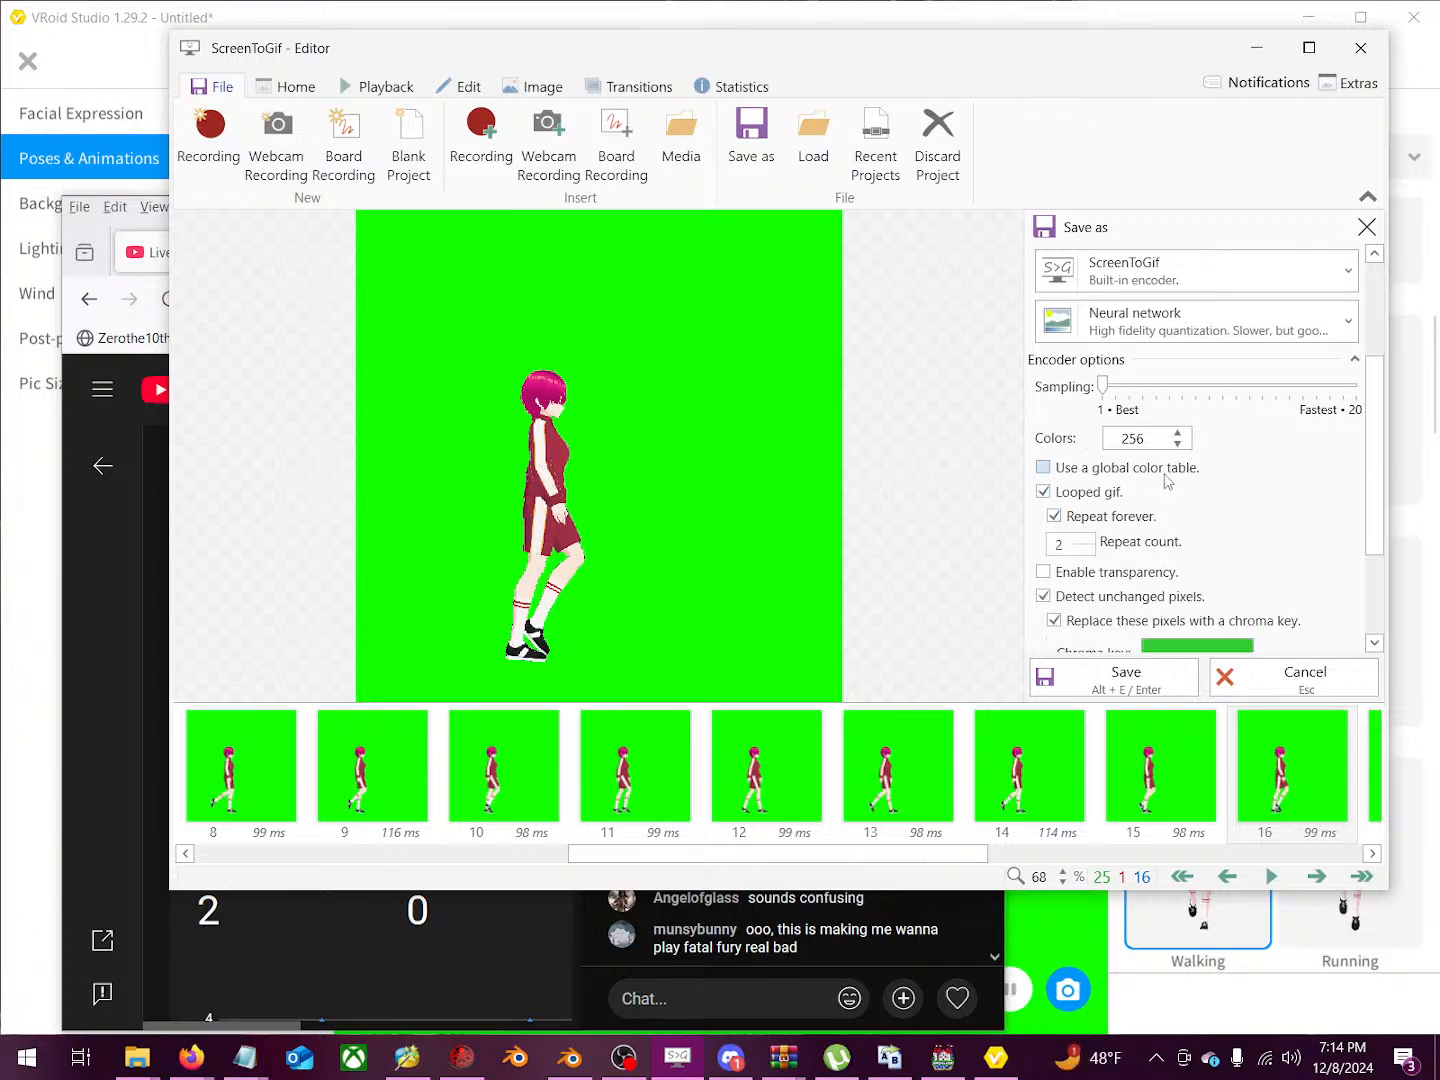
{"action": "scroll", "coordinate": [1166, 482], "scroll_direction": "down", "scroll_amount": 1}
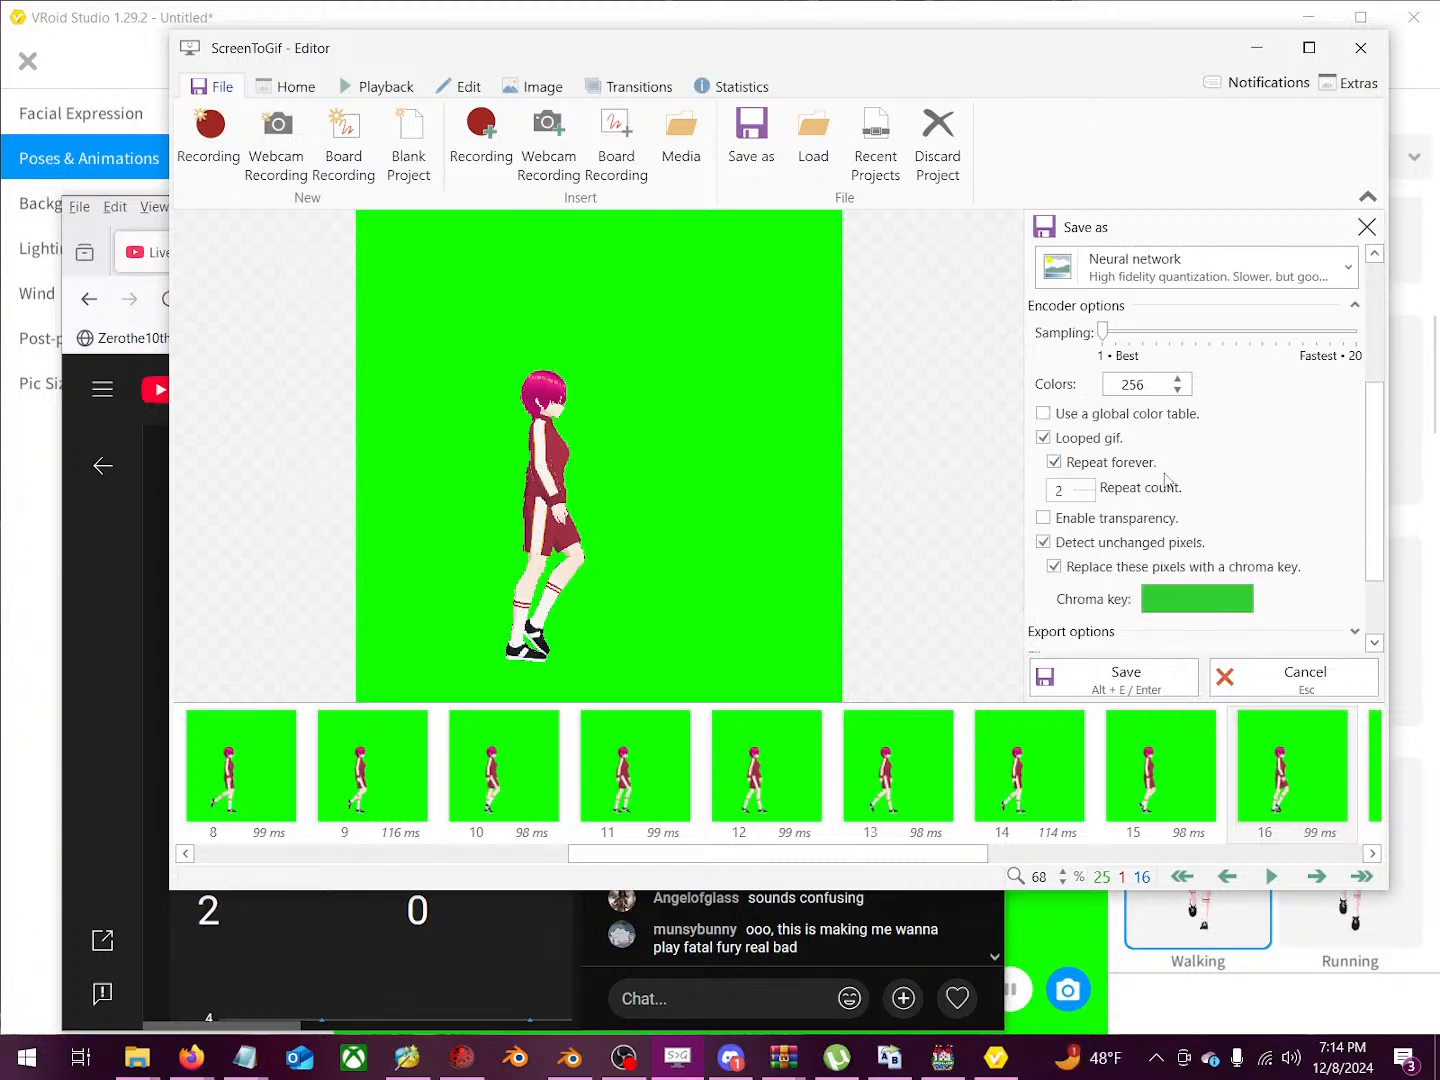
Step: Turn off detection of unchanged pixels in the GIF encoder options
{"action": "left_click", "coordinate": [1044, 544]}
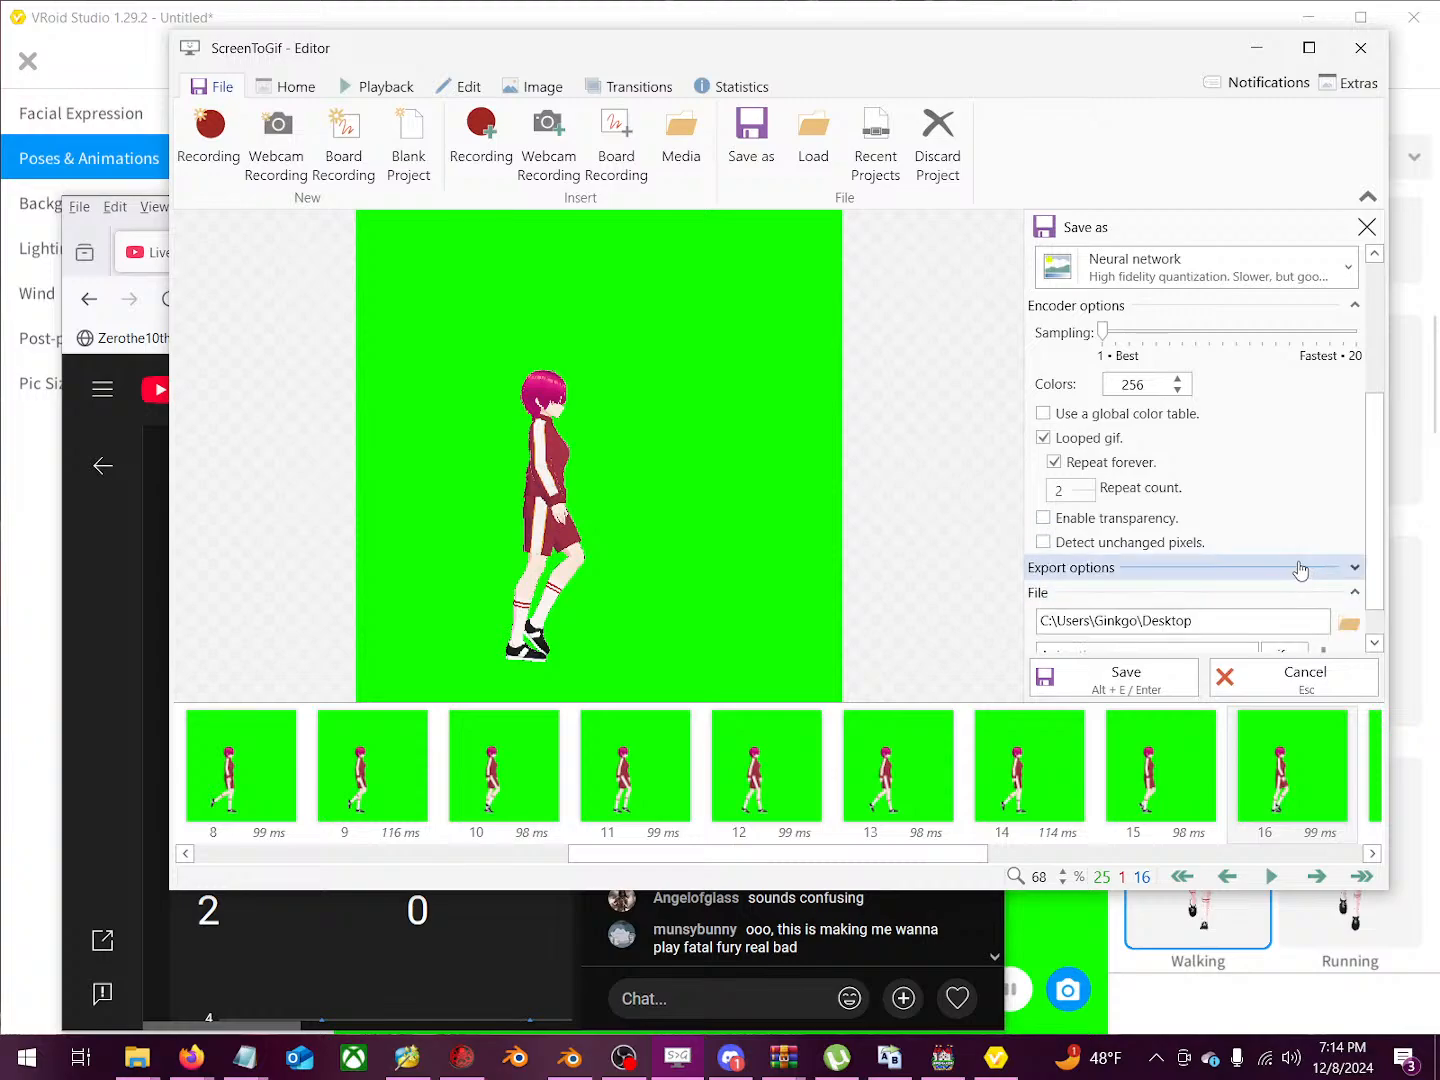
{"action": "left_click", "coordinate": [1049, 545]}
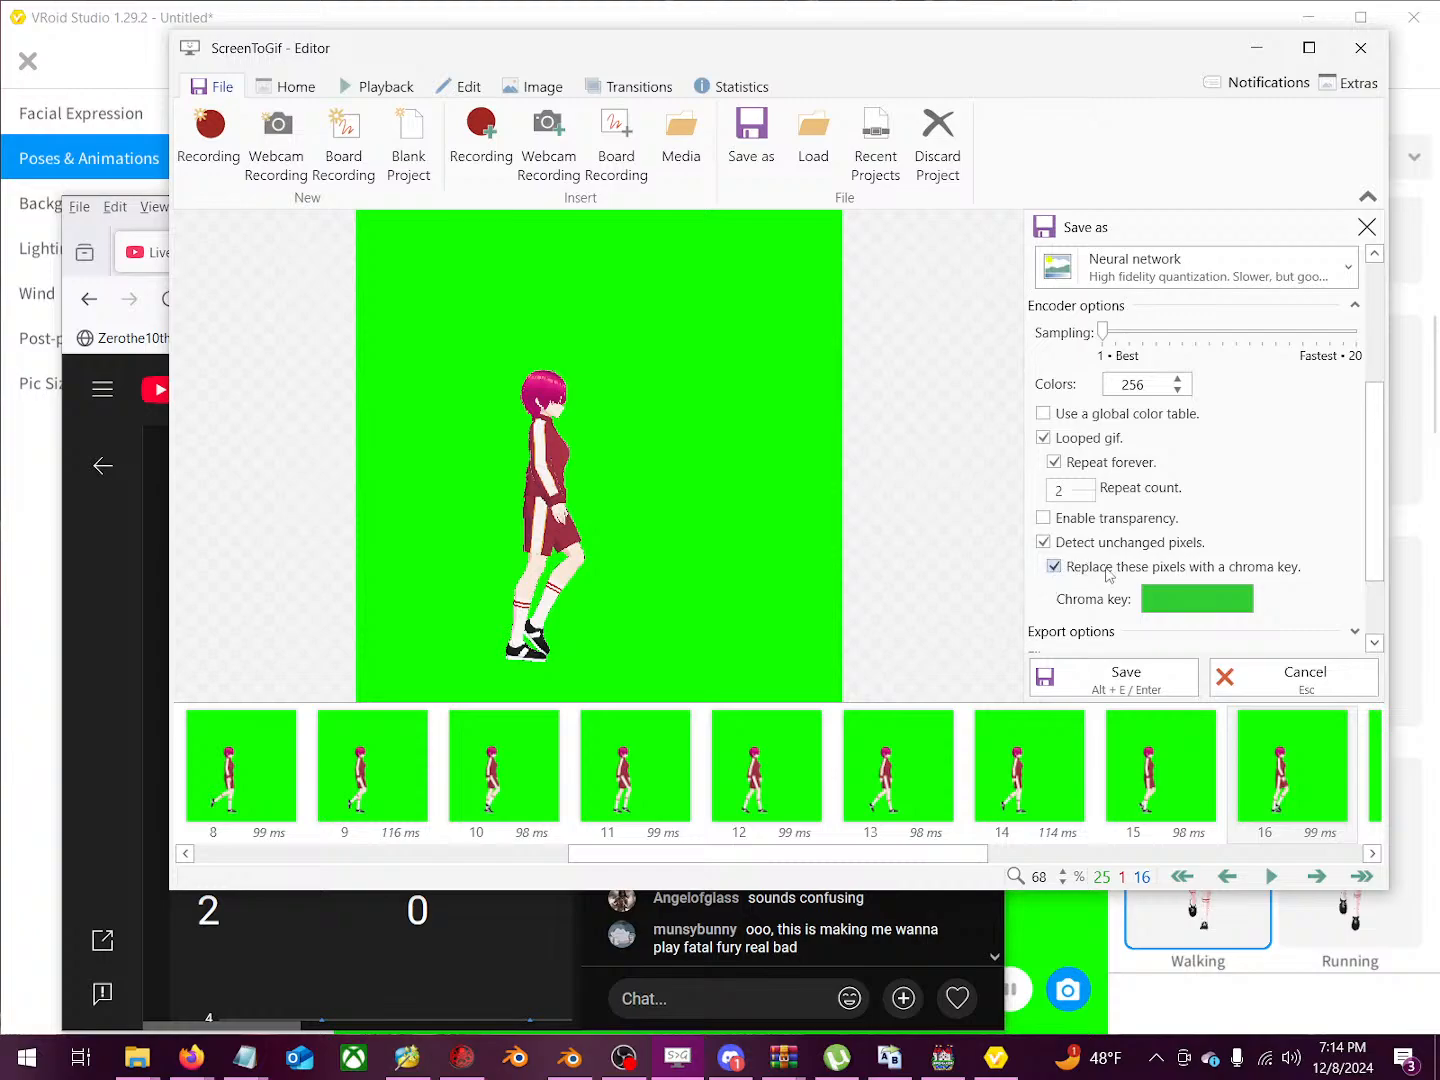
{"action": "left_click", "coordinate": [1129, 546]}
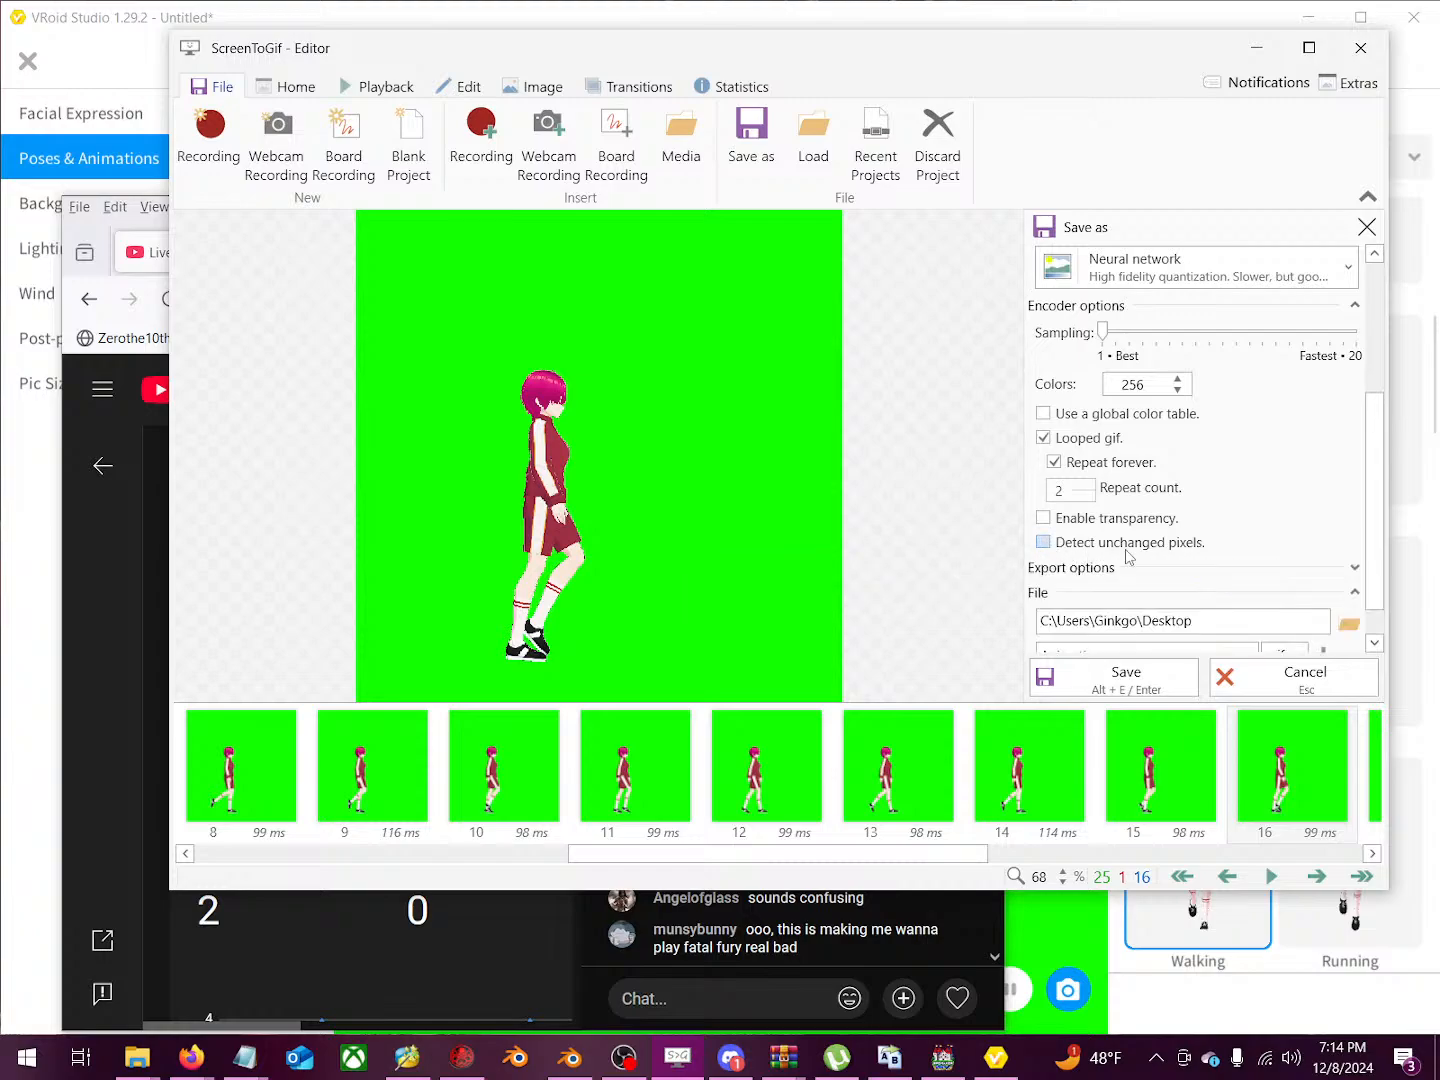
{"action": "scroll", "coordinate": [1232, 489], "scroll_direction": "up", "scroll_amount": 1}
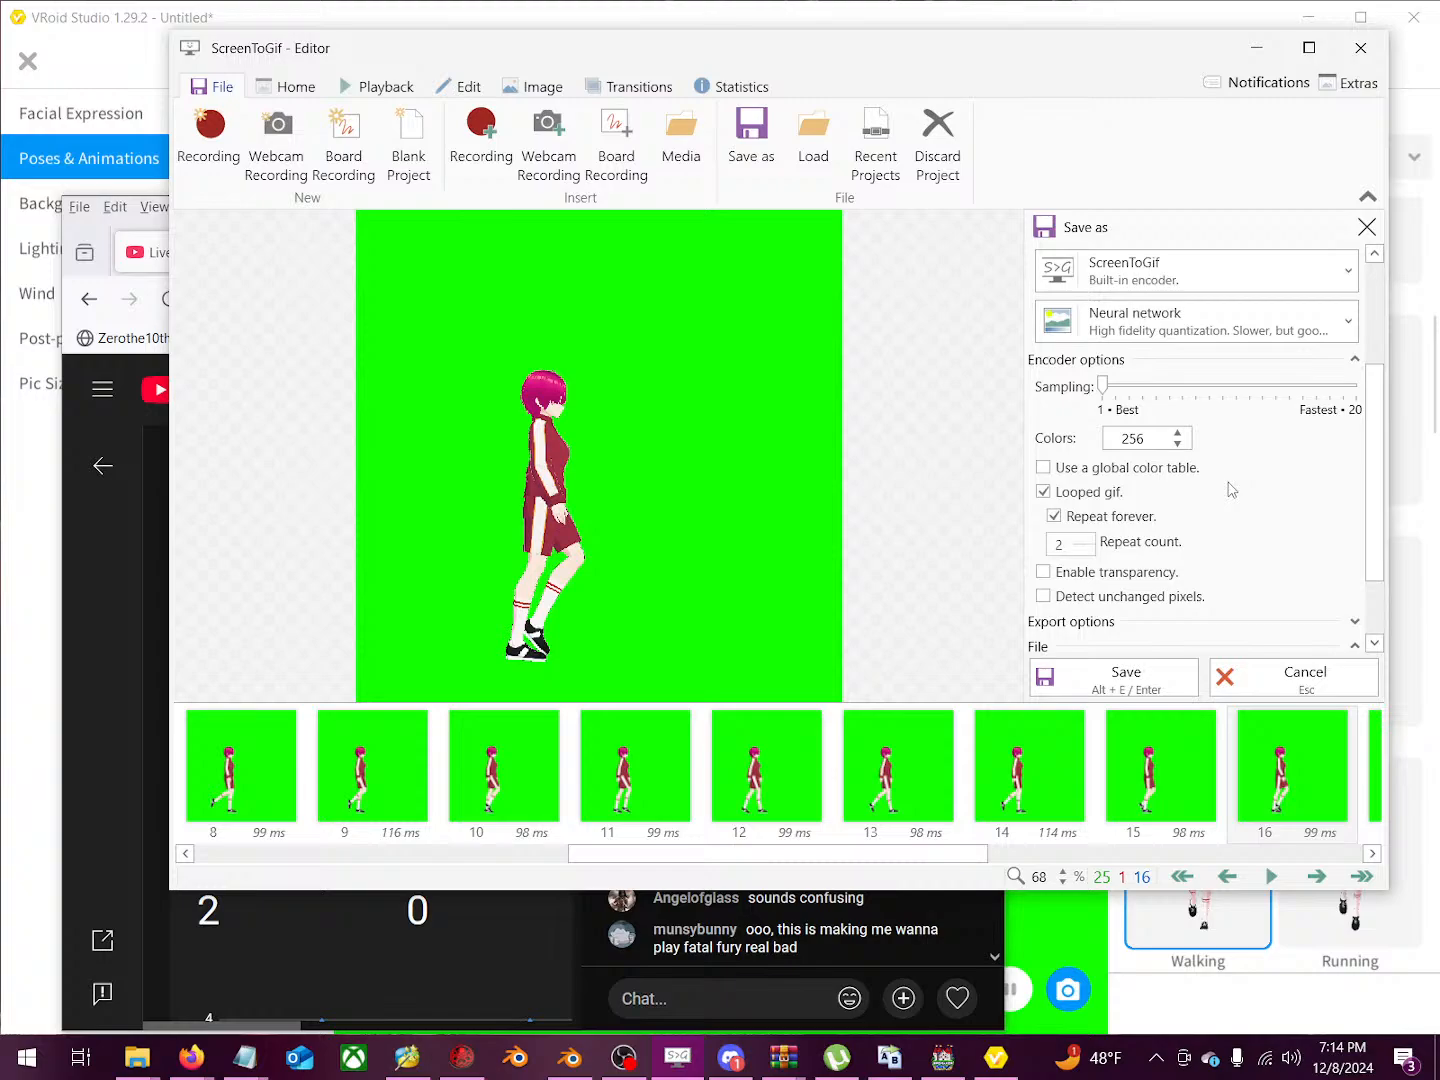
Step: Name the output file walk and save the animation as a GIF on the Desktop
{"action": "scroll", "coordinate": [1232, 489], "scroll_direction": "down", "scroll_amount": 2}
{"action": "double_click", "coordinate": [1122, 615]}
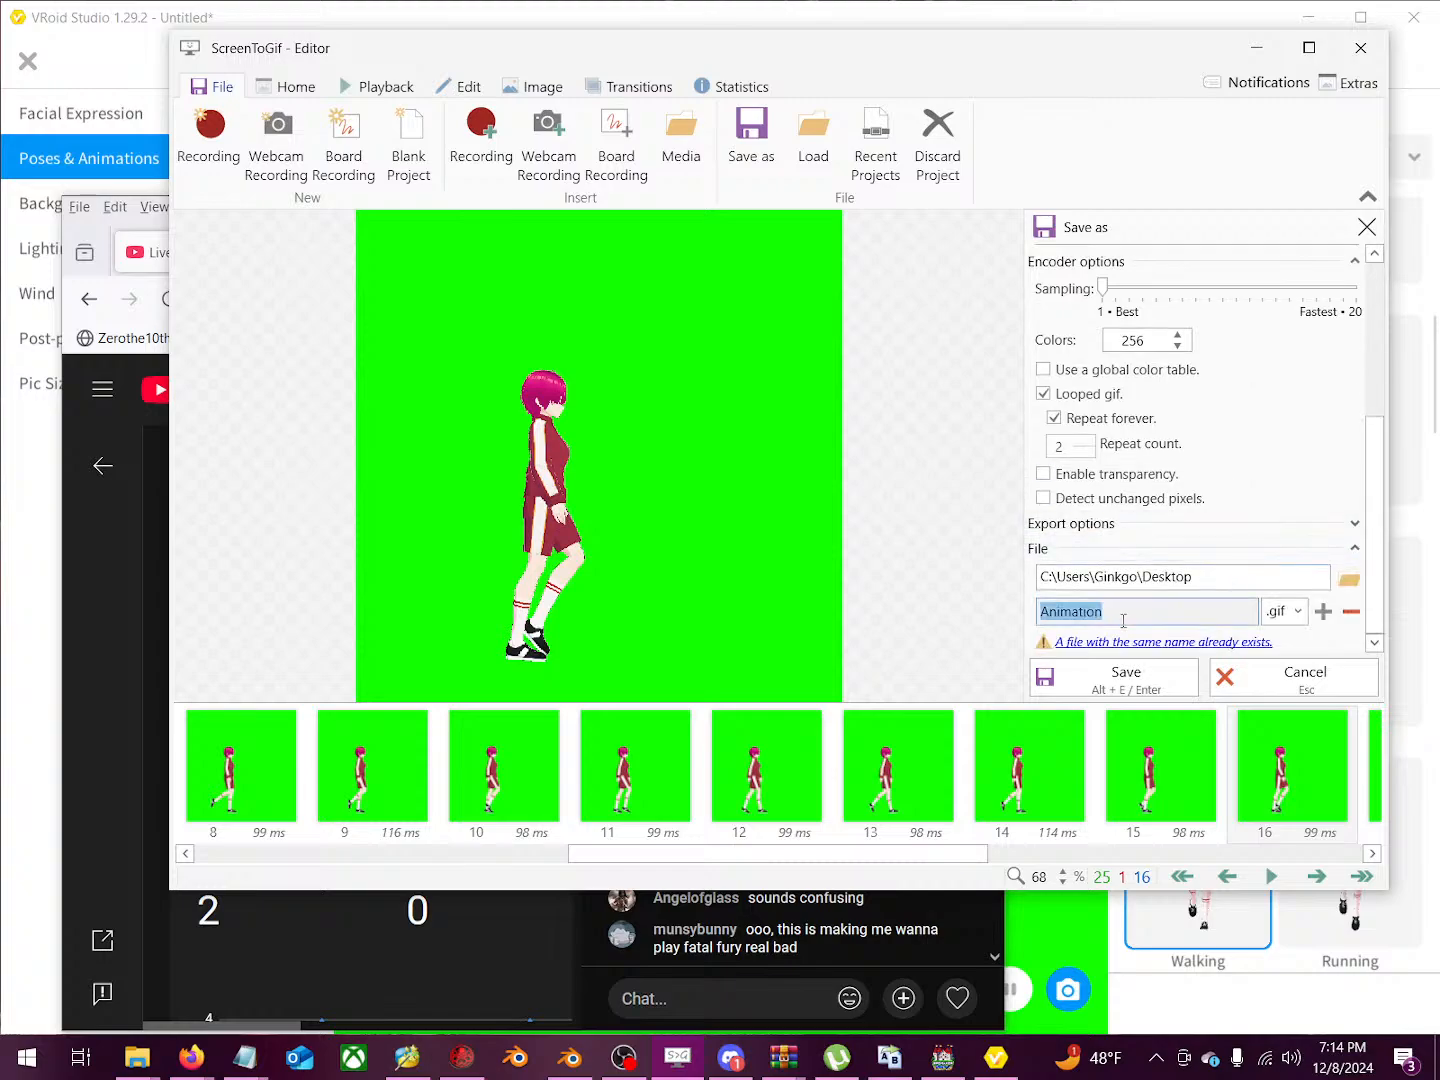
{"action": "type", "text": "walk"}
{"action": "key", "text": "Return"}
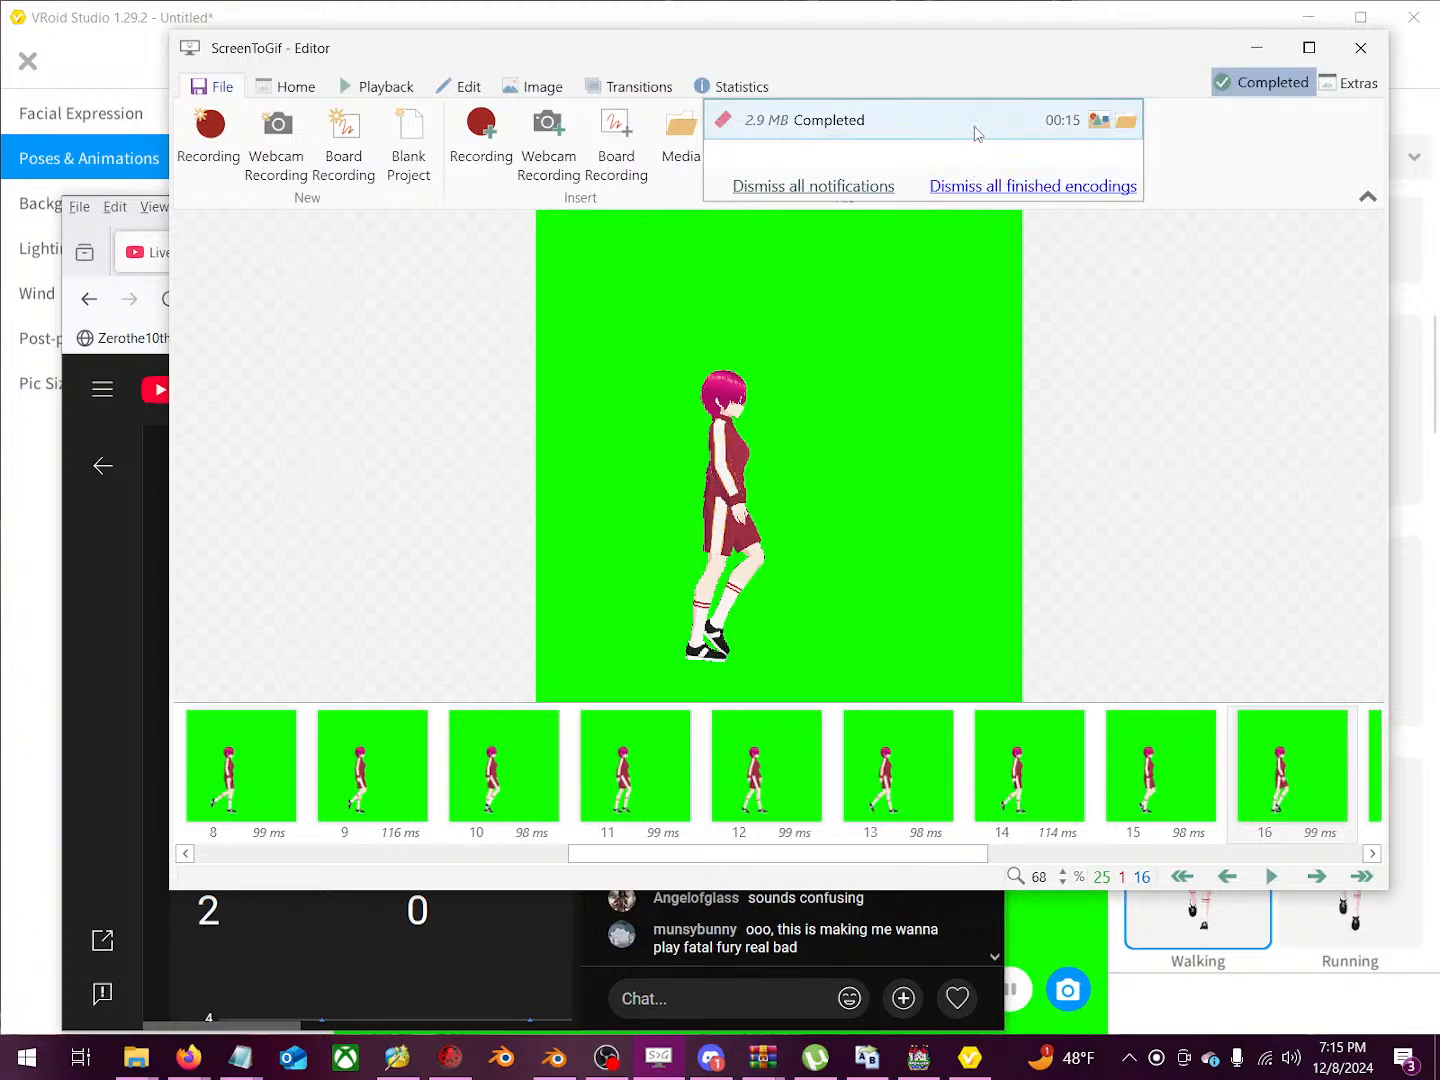
Step: Show the exported GIF in its folder, preview walk.gif in the image viewer and minimize the viewer
{"action": "left_click", "coordinate": [1127, 122]}
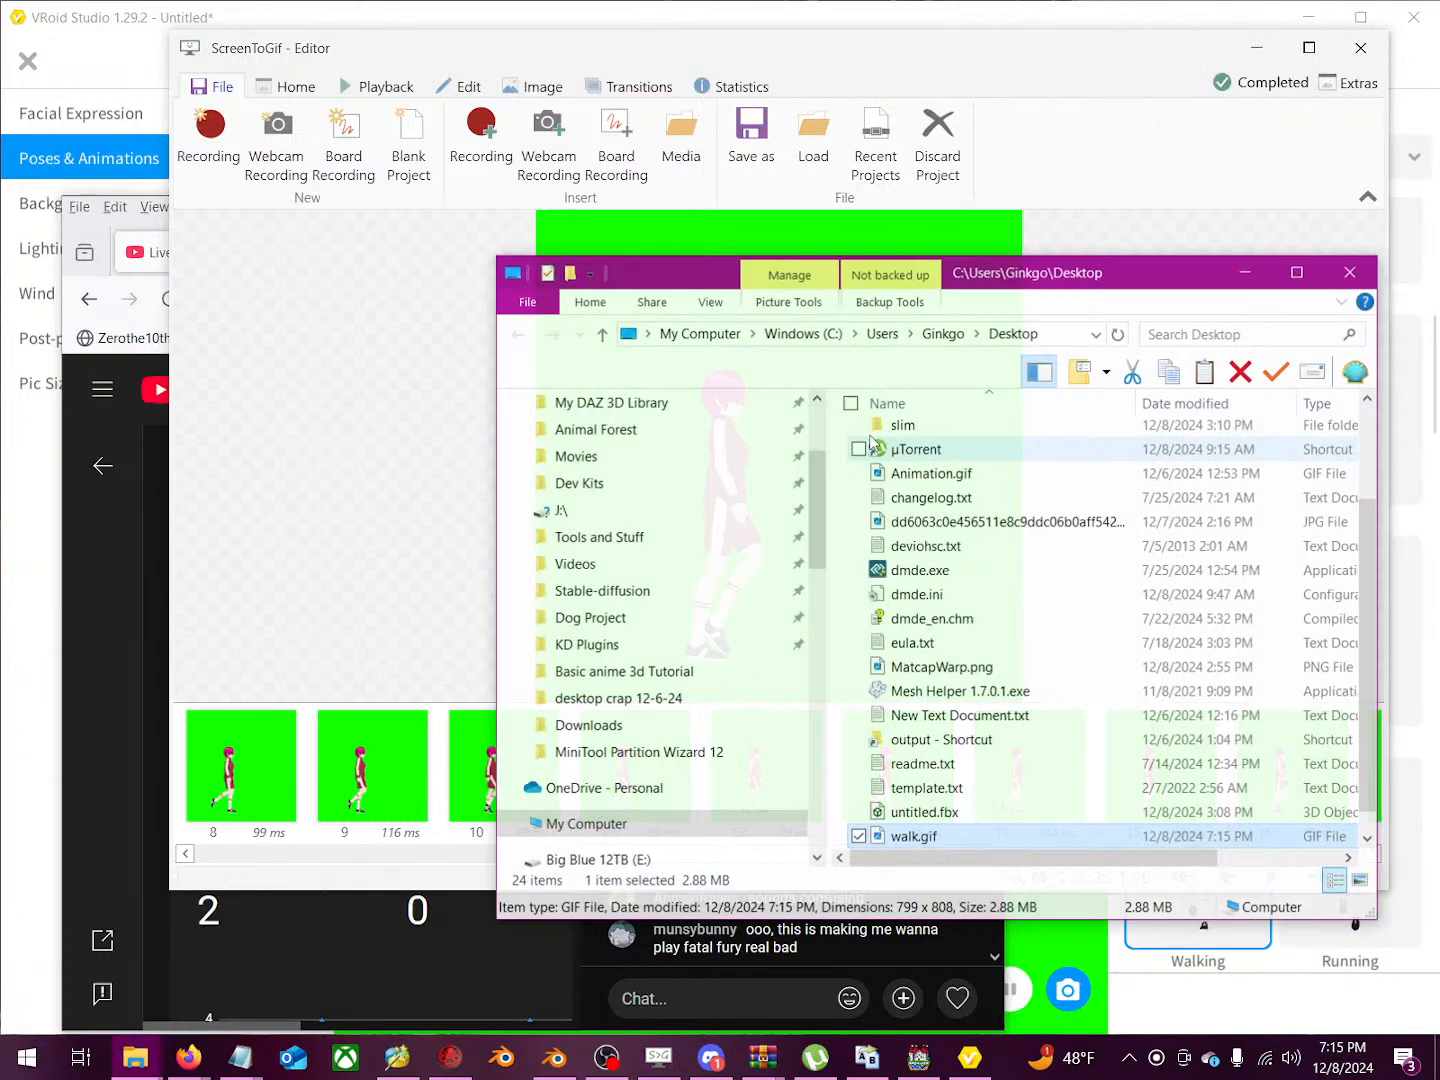
{"action": "double_click", "coordinate": [907, 840]}
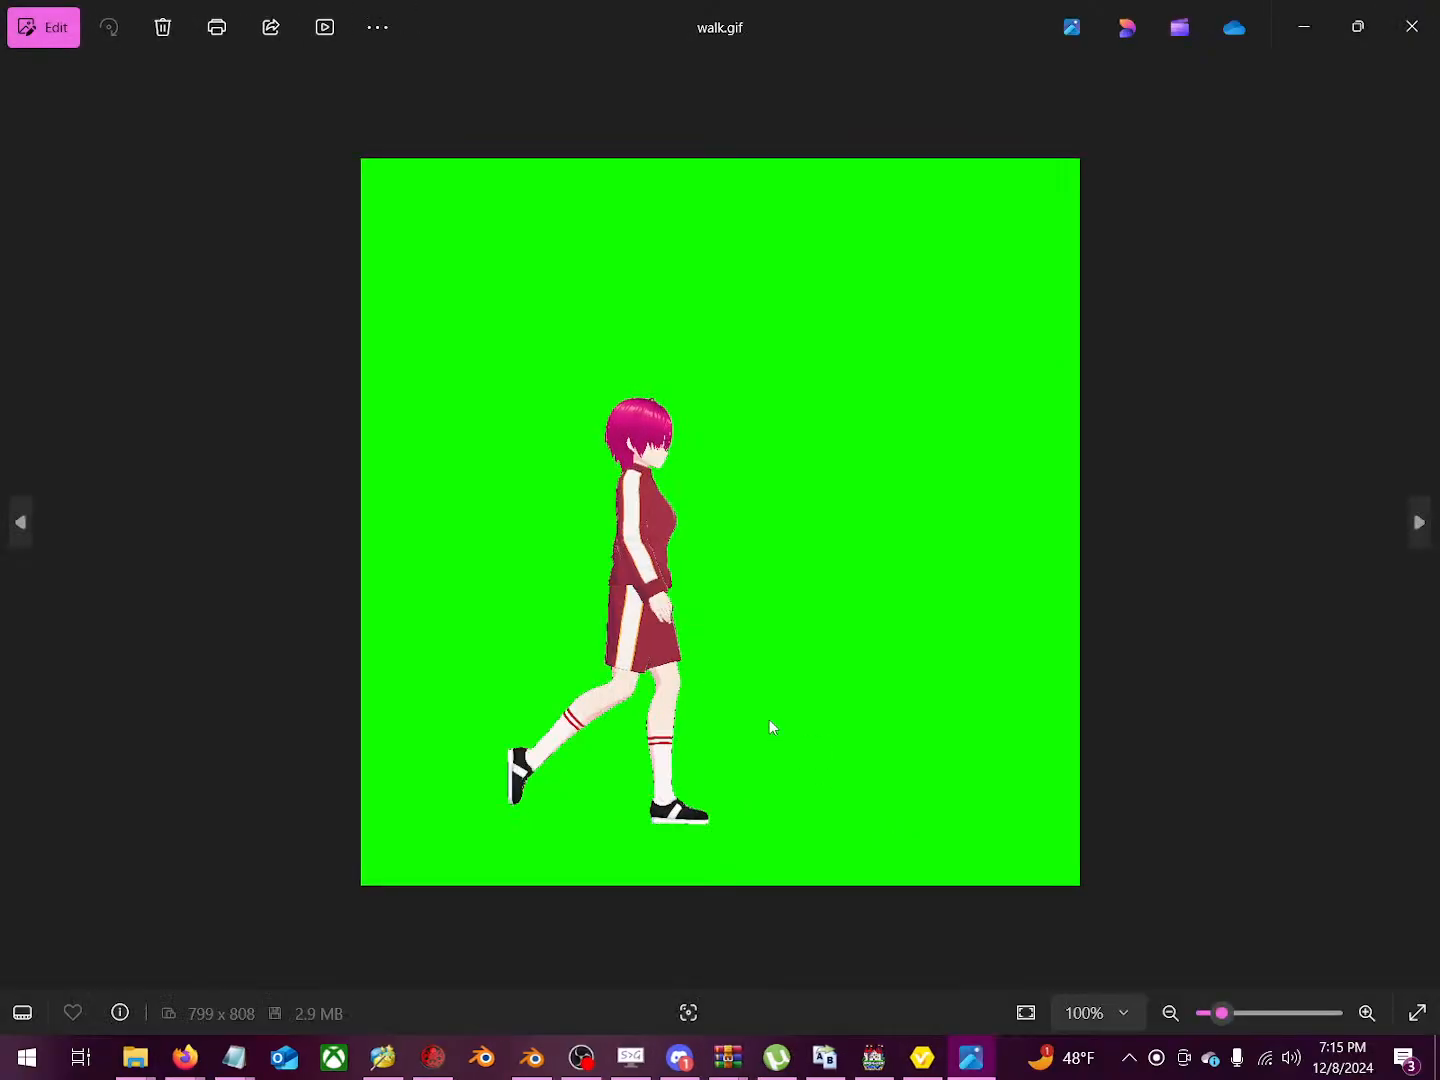
{"action": "left_click", "coordinate": [1304, 28]}
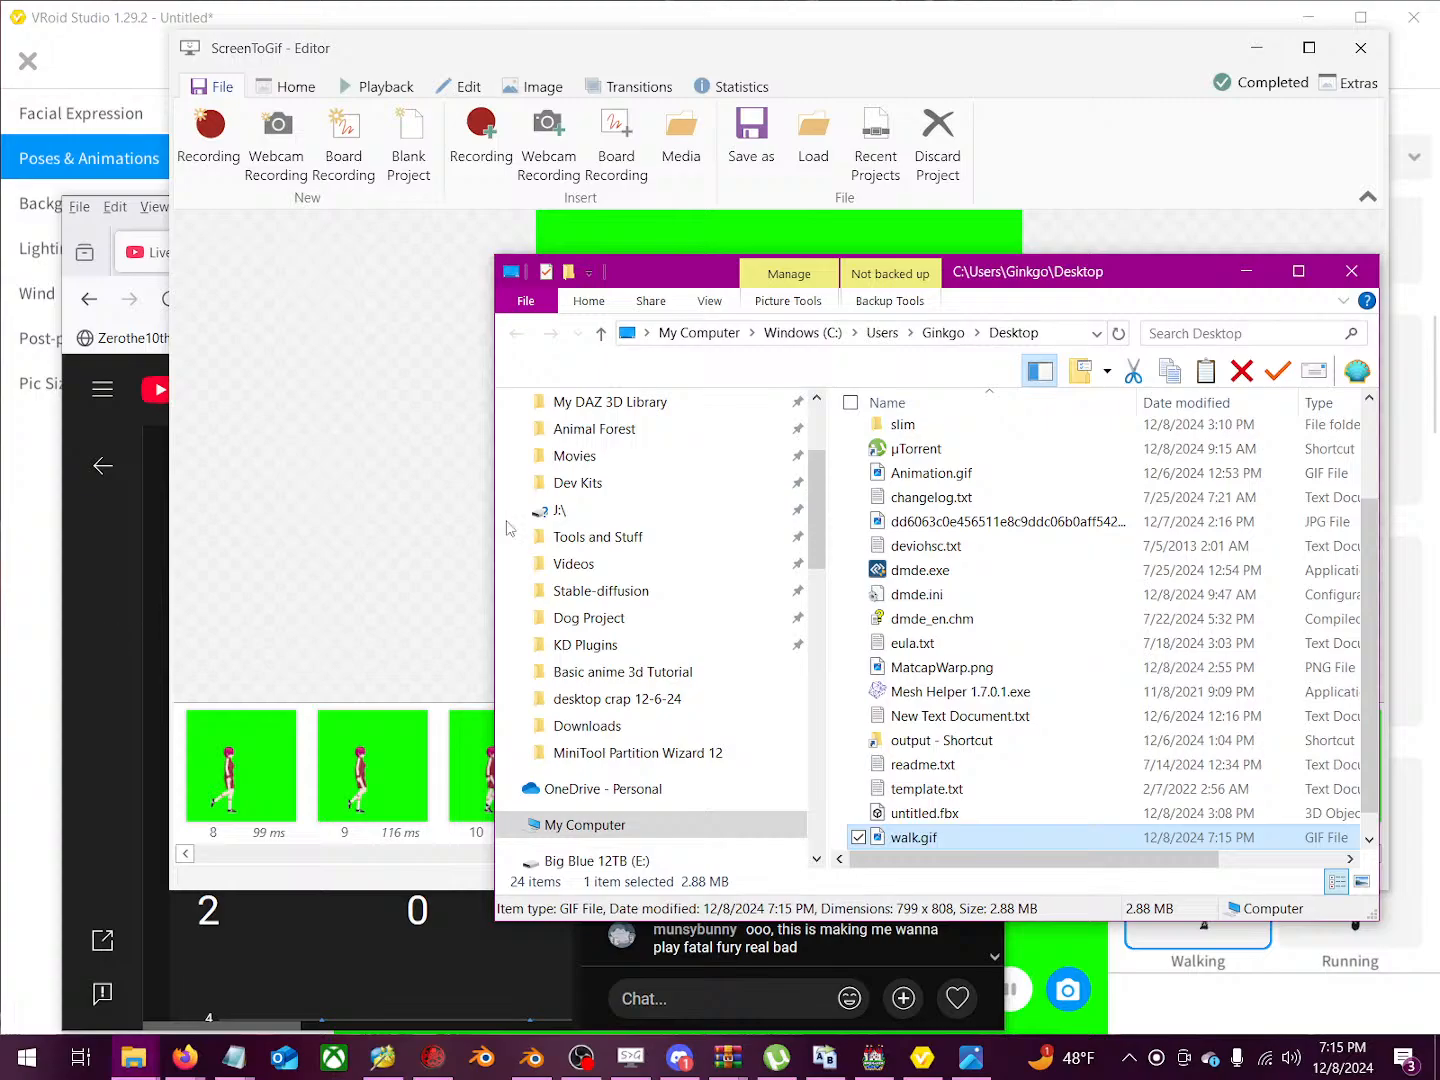
{"action": "mouse_move", "coordinate": [228, 1062]}
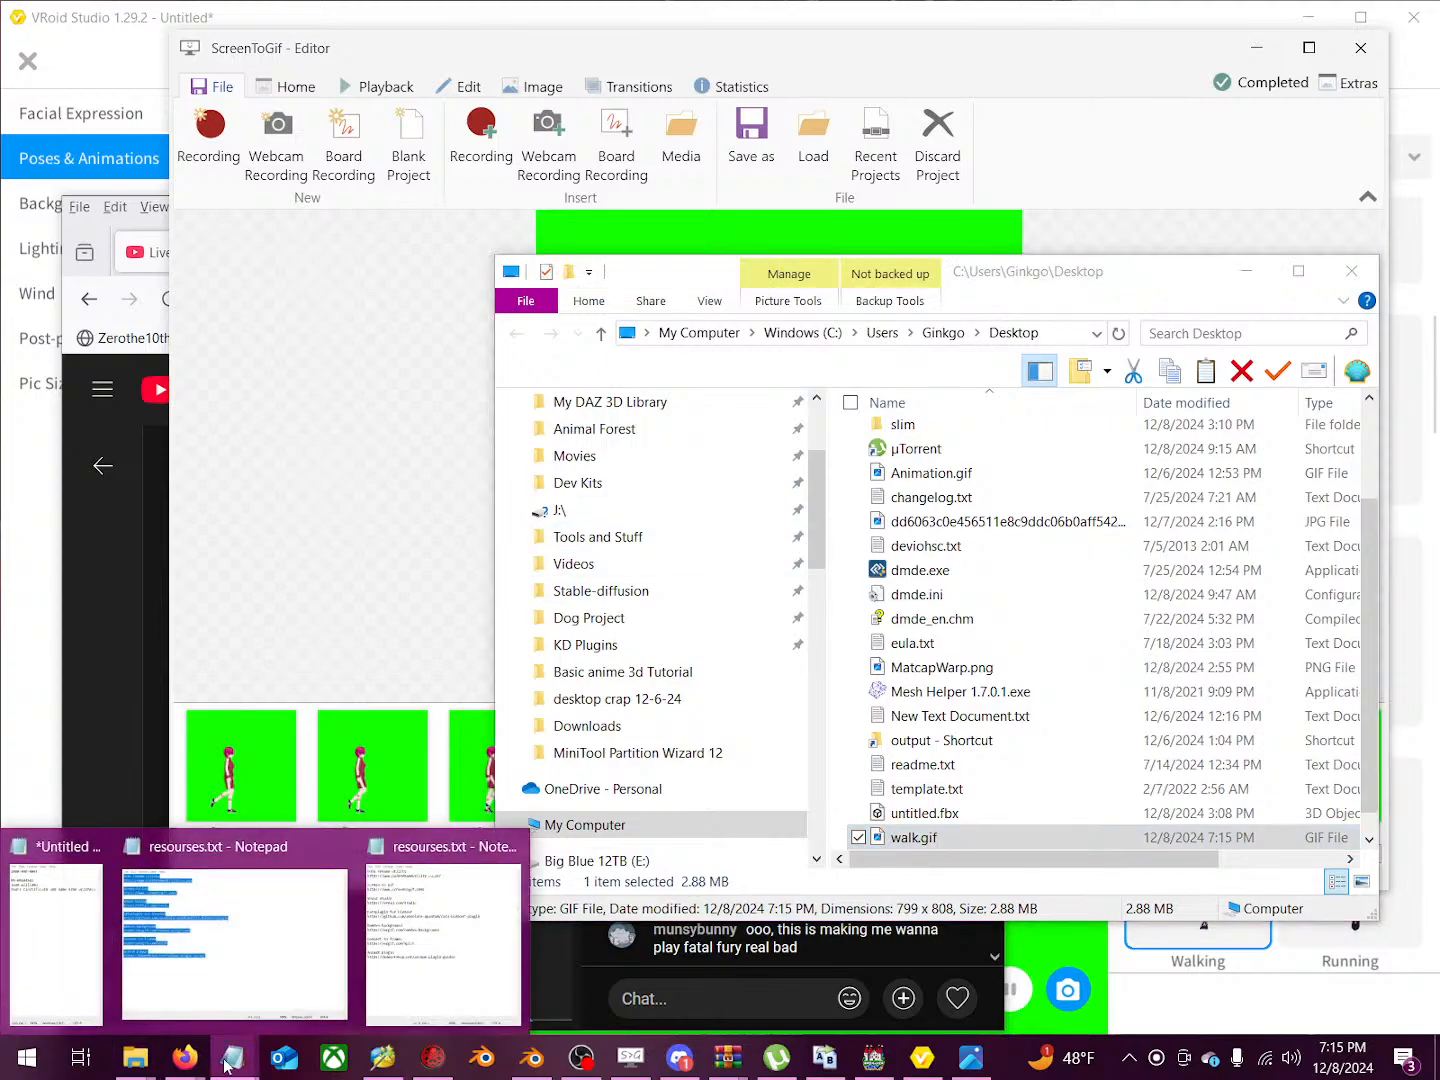
{"action": "left_click", "coordinate": [185, 905]}
{"action": "left_click", "coordinate": [307, 364]}
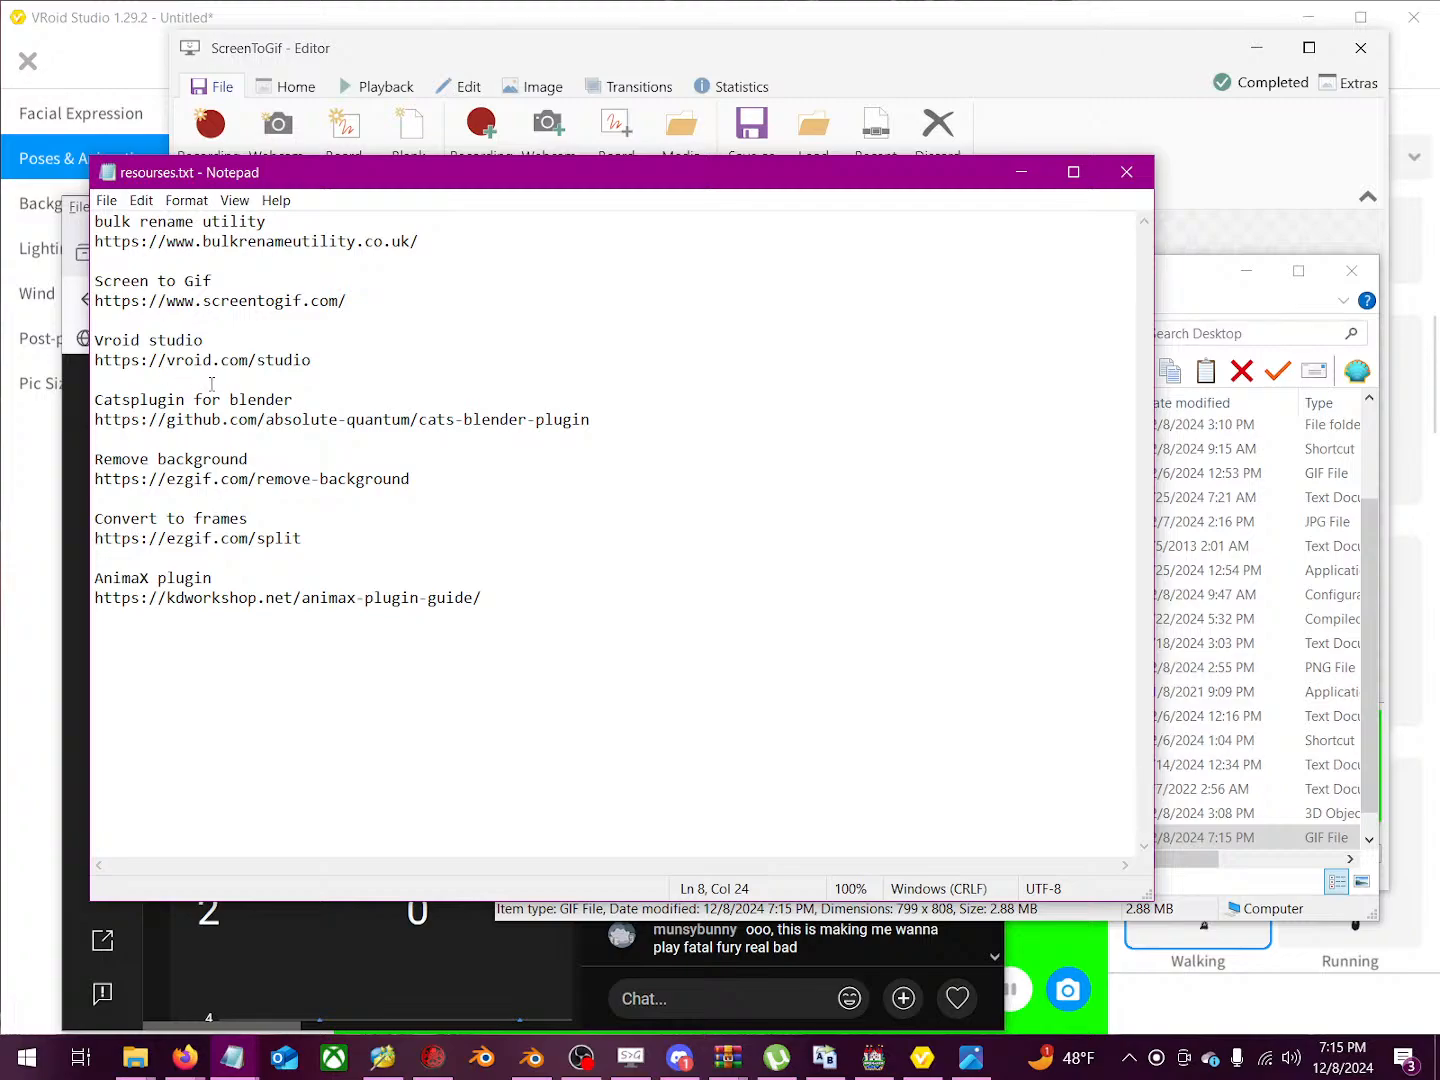
{"action": "left_click_drag", "start_coordinate": [417, 481], "coordinate": [53, 482]}
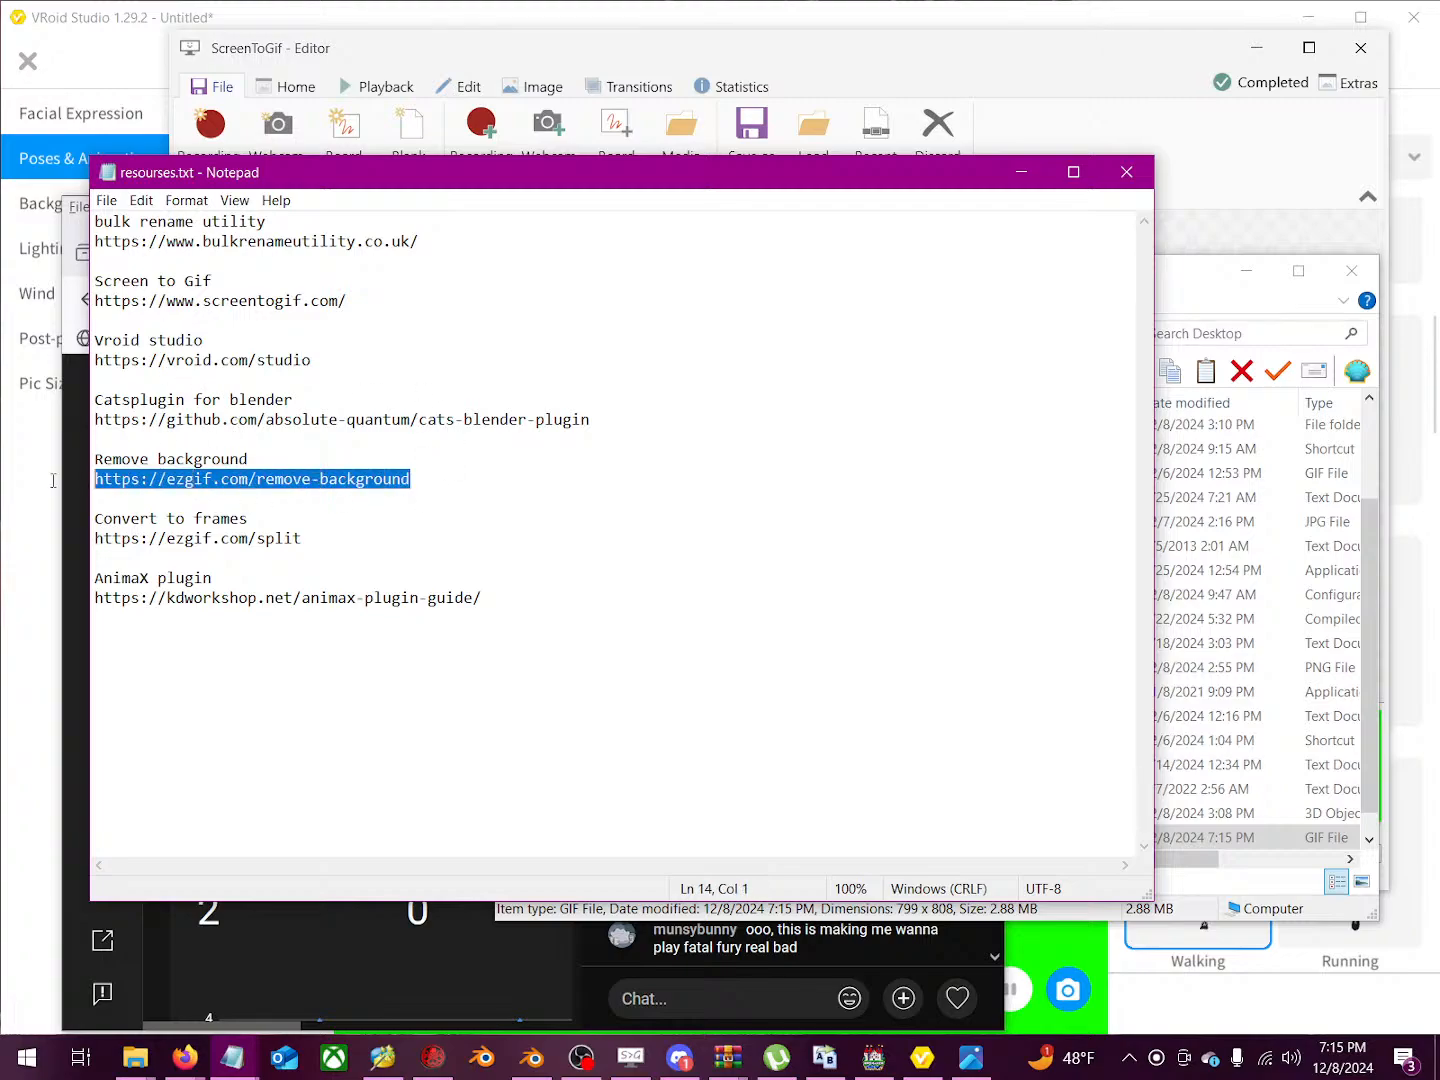
{"action": "right_click", "coordinate": [283, 480]}
{"action": "left_click", "coordinate": [121, 540]}
Step: Switch to Firefox and load the copied ezgif.com/remove-background address in a new tab
{"action": "mouse_move", "coordinate": [181, 1067]}
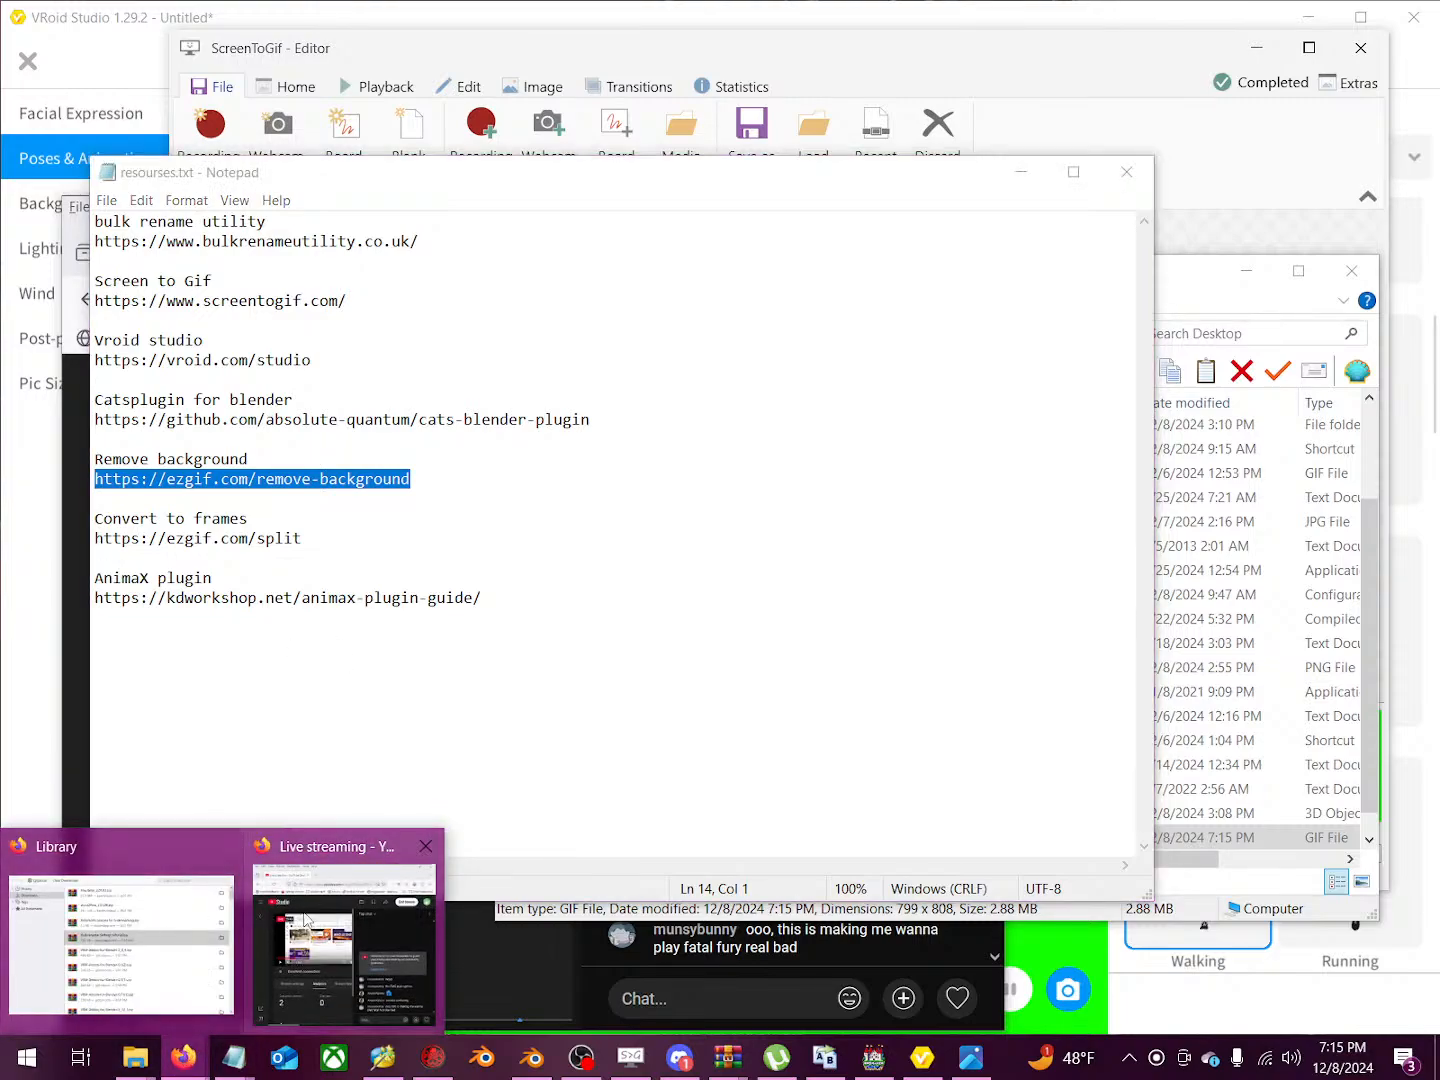
{"action": "left_click", "coordinate": [328, 879]}
{"action": "left_click", "coordinate": [389, 256]}
{"action": "right_click", "coordinate": [415, 303]}
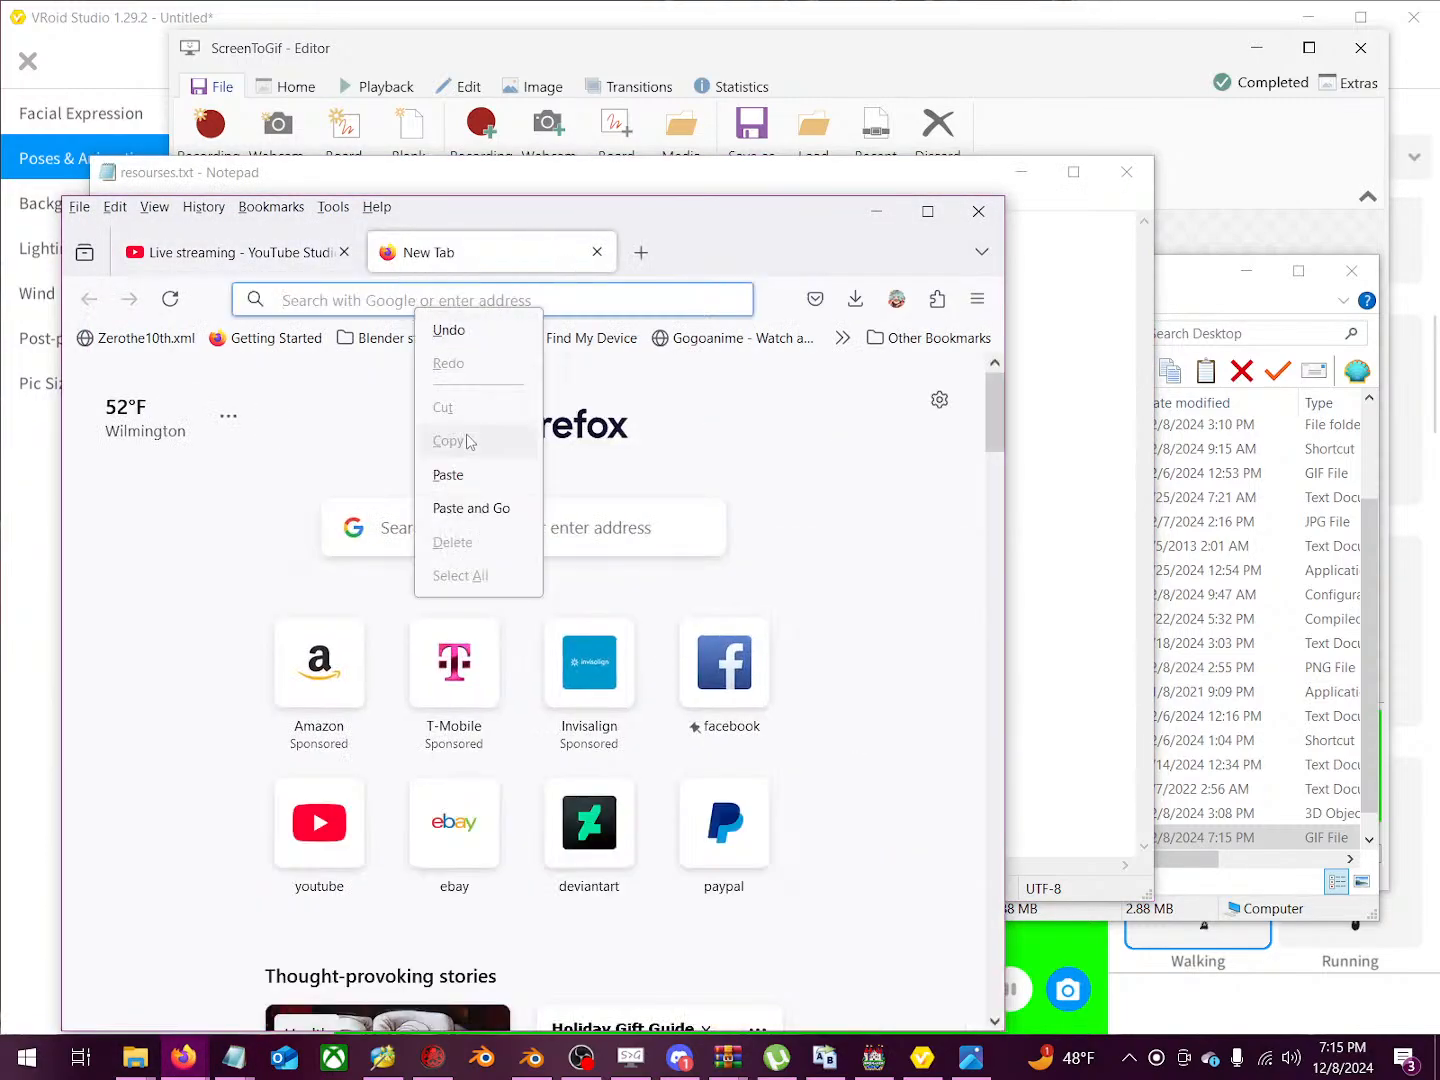
{"action": "left_click", "coordinate": [481, 505]}
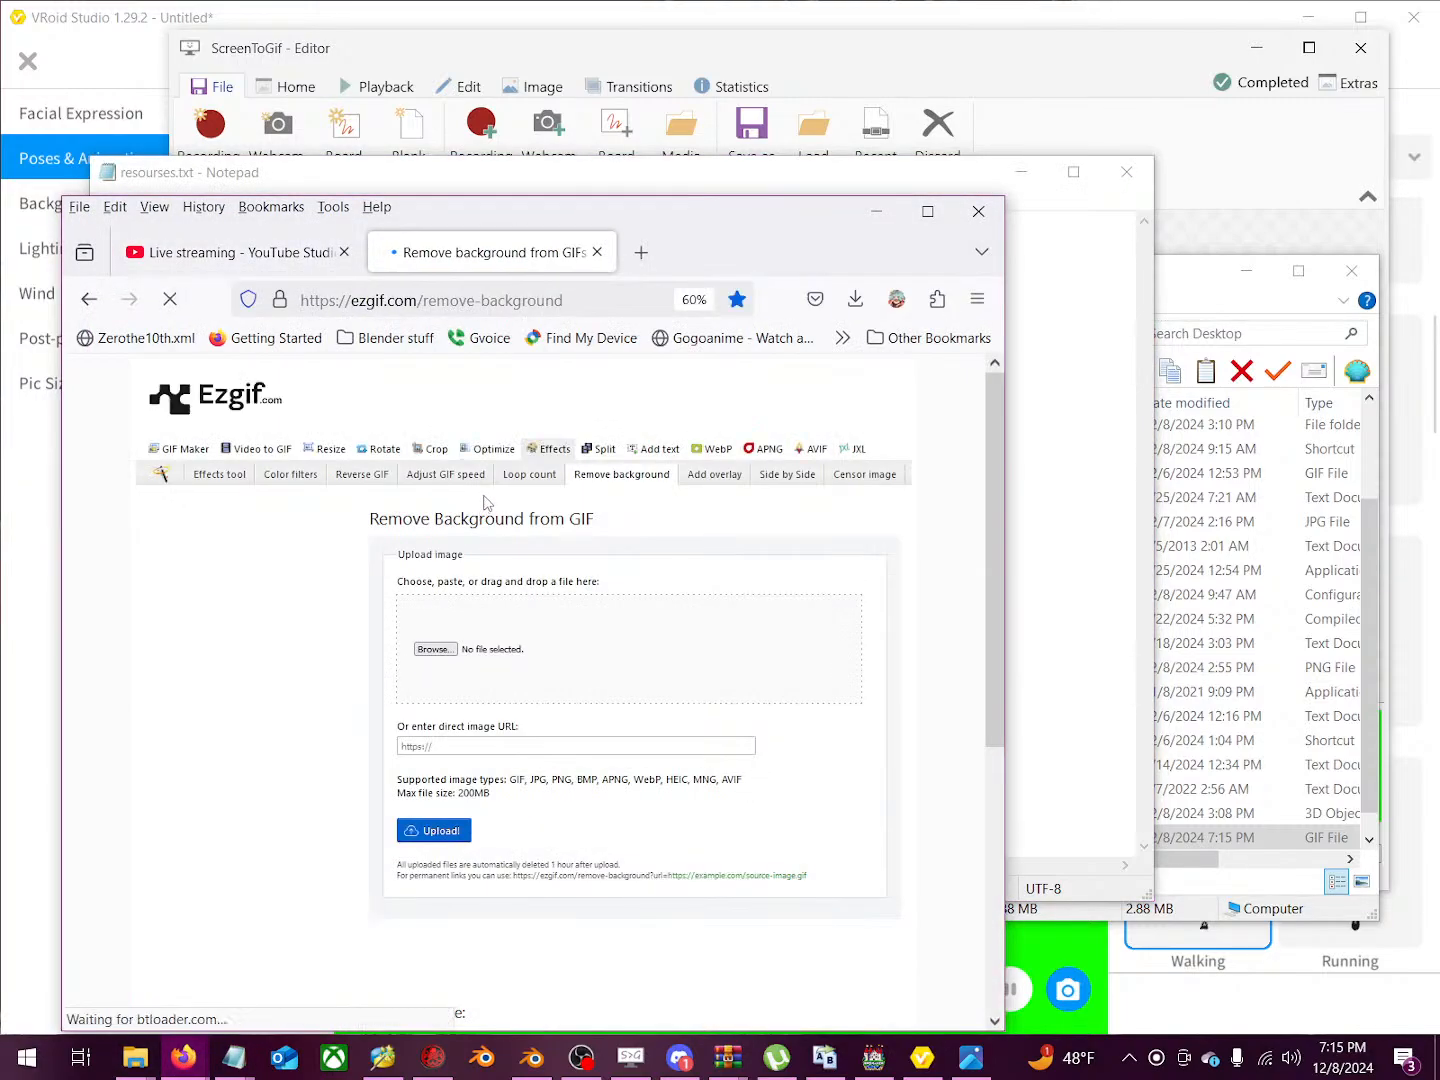
Step: Choose walk.gif from the Desktop as the image to upload
{"action": "left_click", "coordinate": [437, 649]}
{"action": "scroll", "coordinate": [535, 565], "scroll_direction": "down", "scroll_amount": 10}
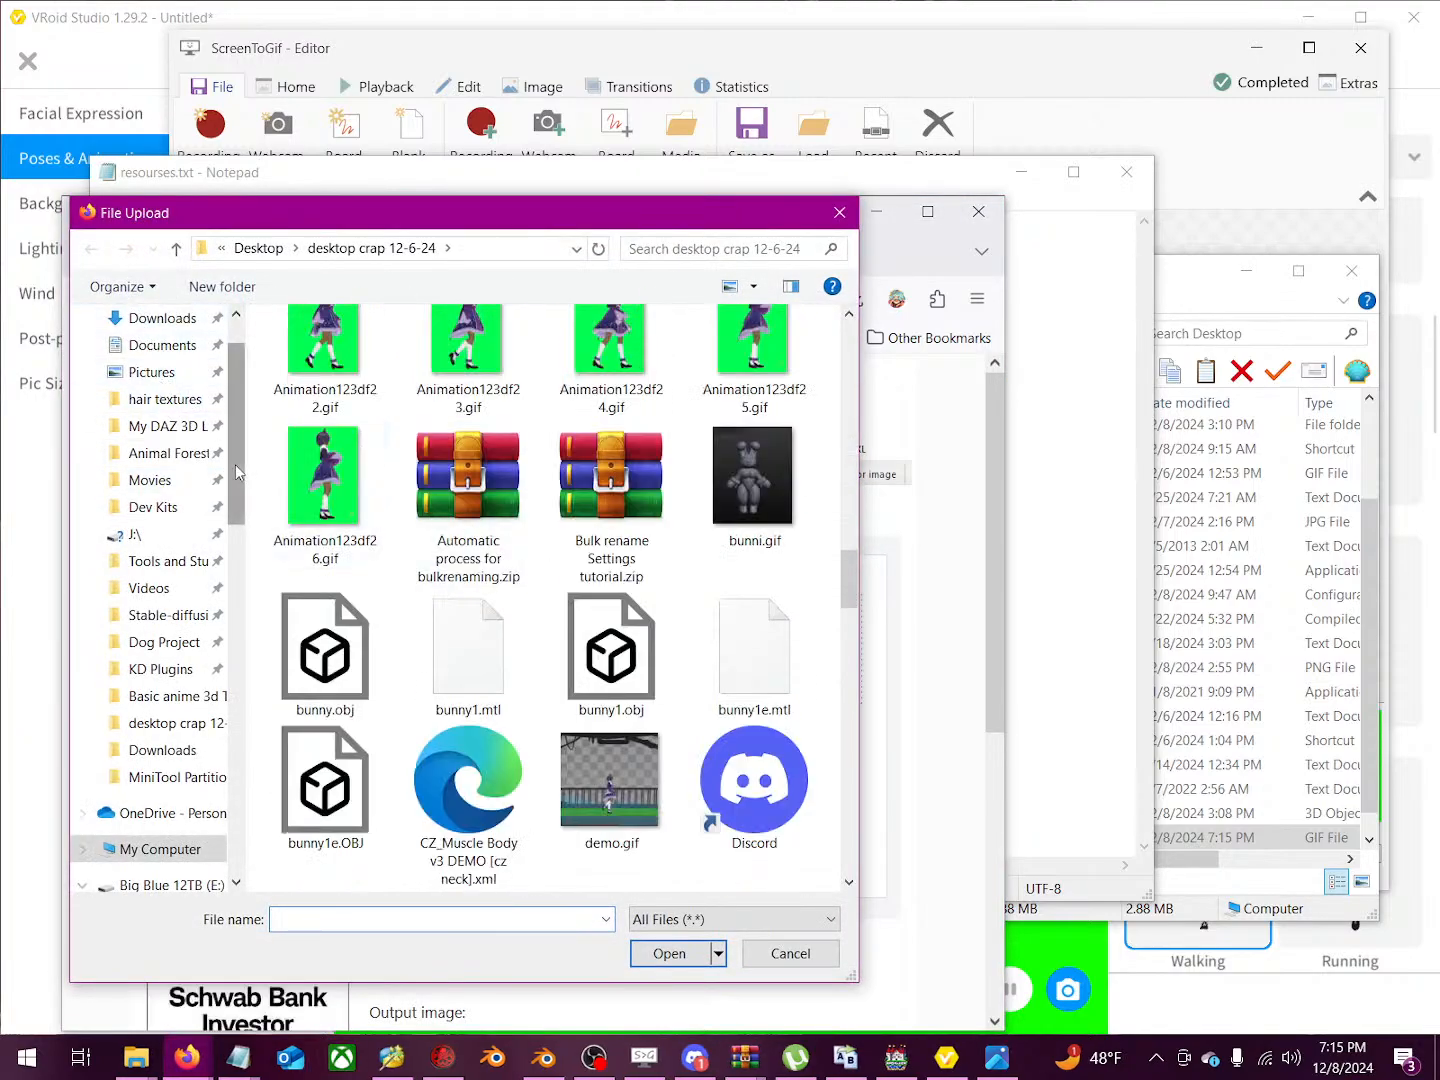
{"action": "scroll", "coordinate": [237, 472], "scroll_direction": "up", "scroll_amount": 2}
{"action": "left_click", "coordinate": [153, 363]}
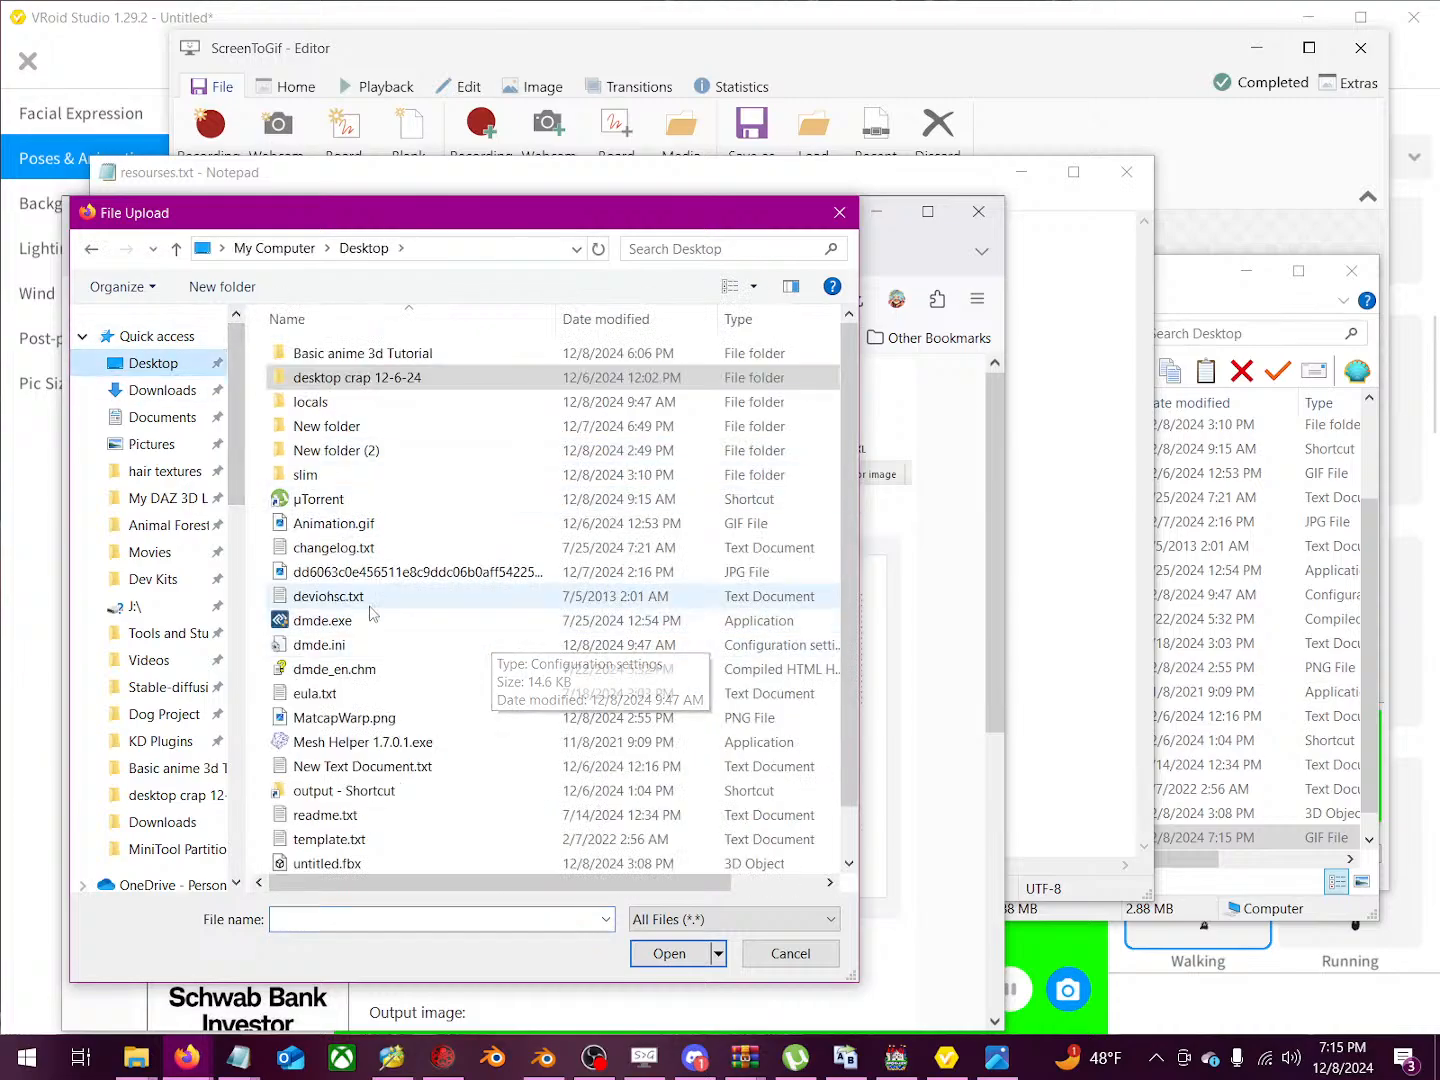
{"action": "scroll", "coordinate": [365, 834], "scroll_direction": "down", "scroll_amount": 1}
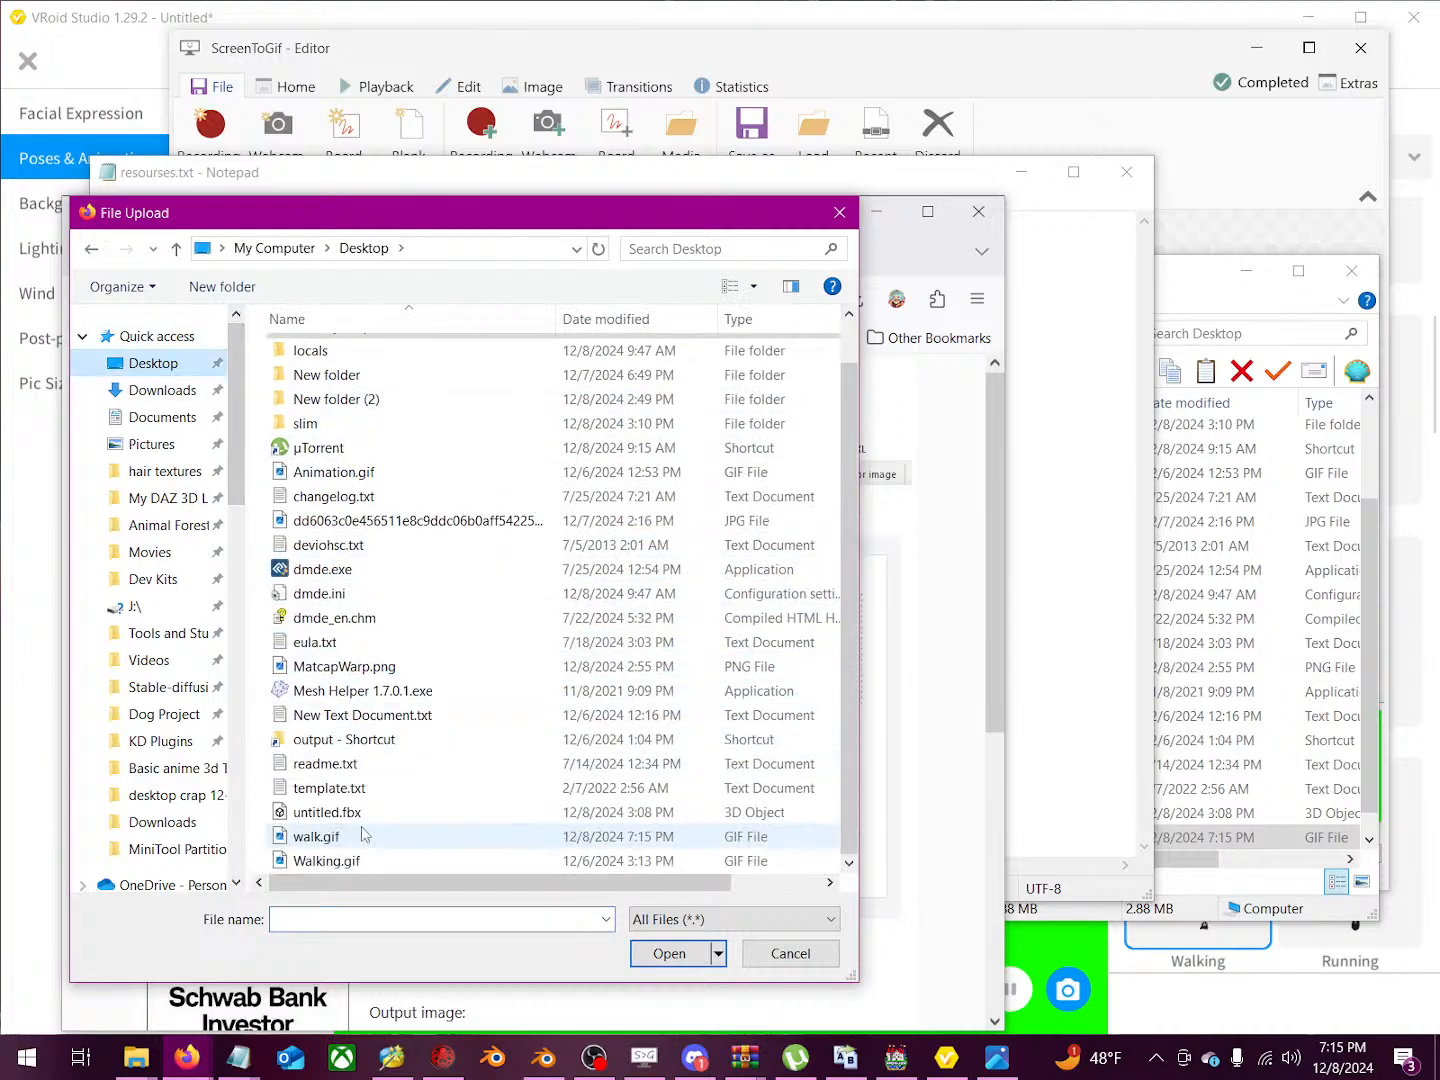
{"action": "double_click", "coordinate": [363, 835]}
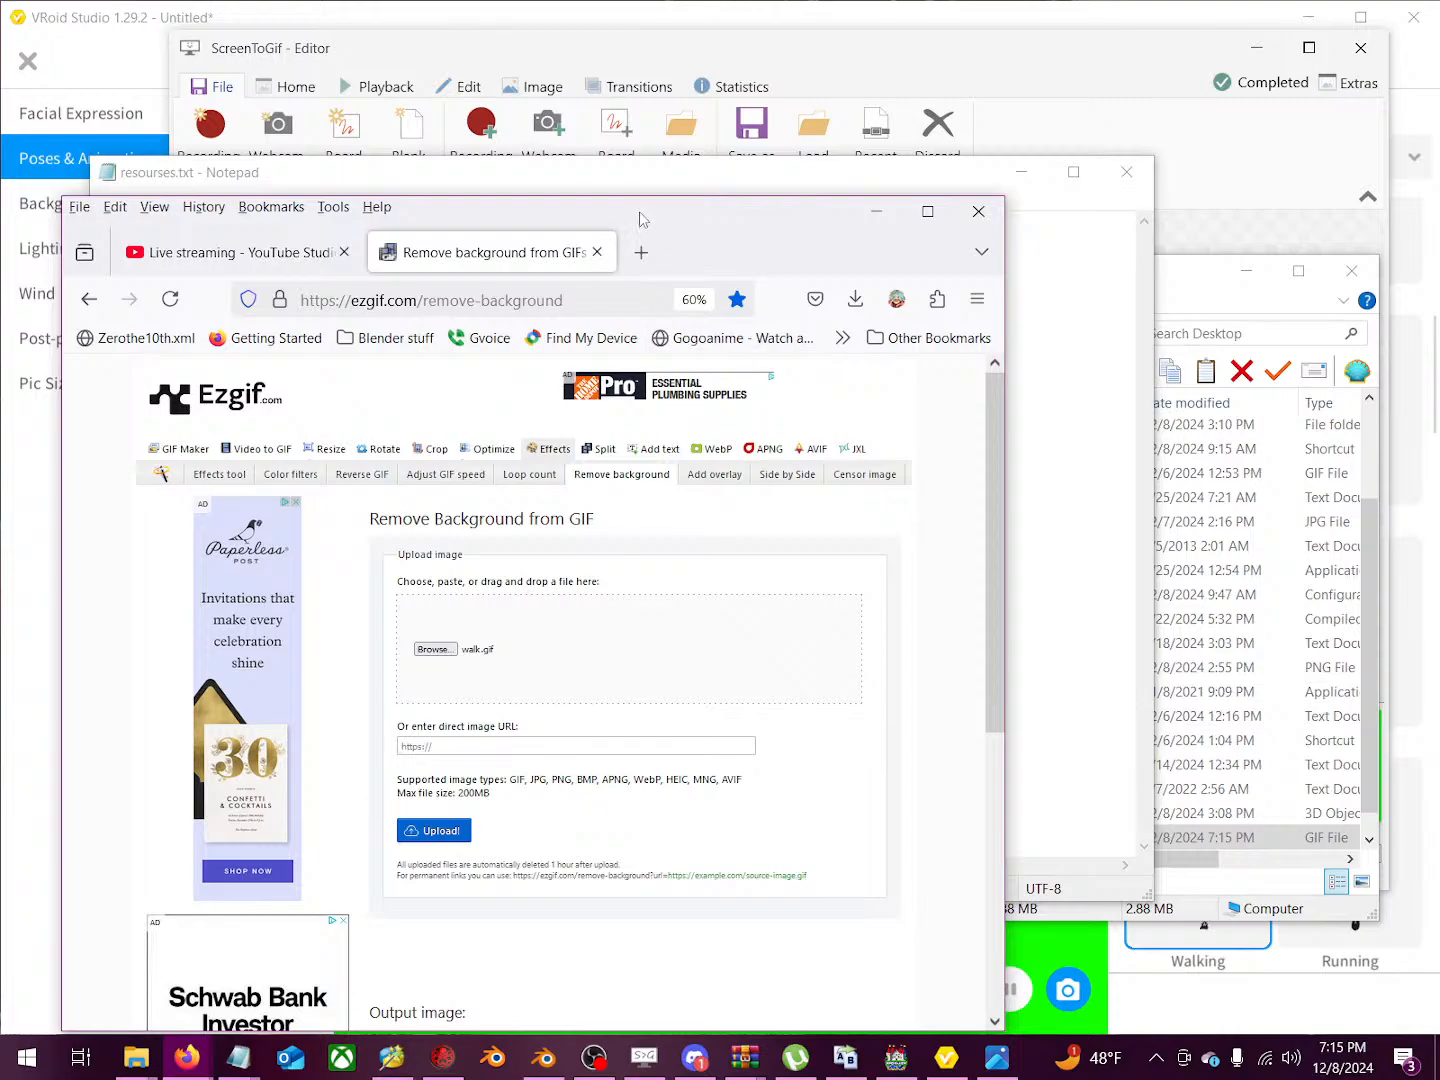
Step: Upload walk.gif to the background remover and maximize the browser window
{"action": "left_click_drag", "start_coordinate": [641, 219], "coordinate": [758, 157]}
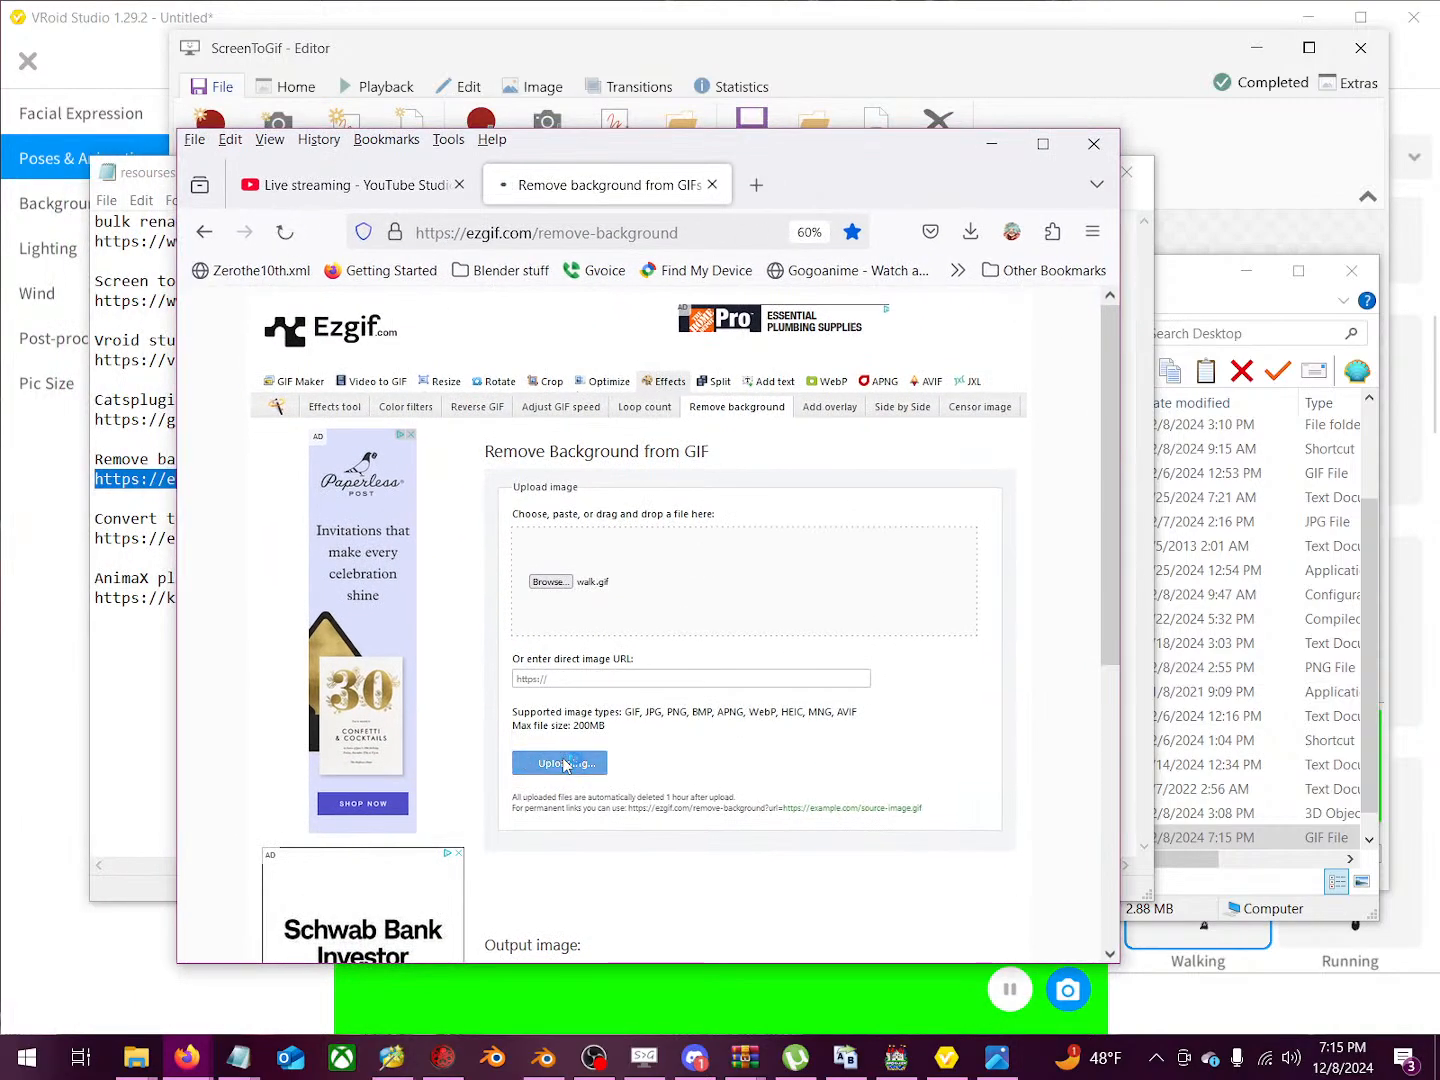
{"action": "left_click", "coordinate": [1043, 143]}
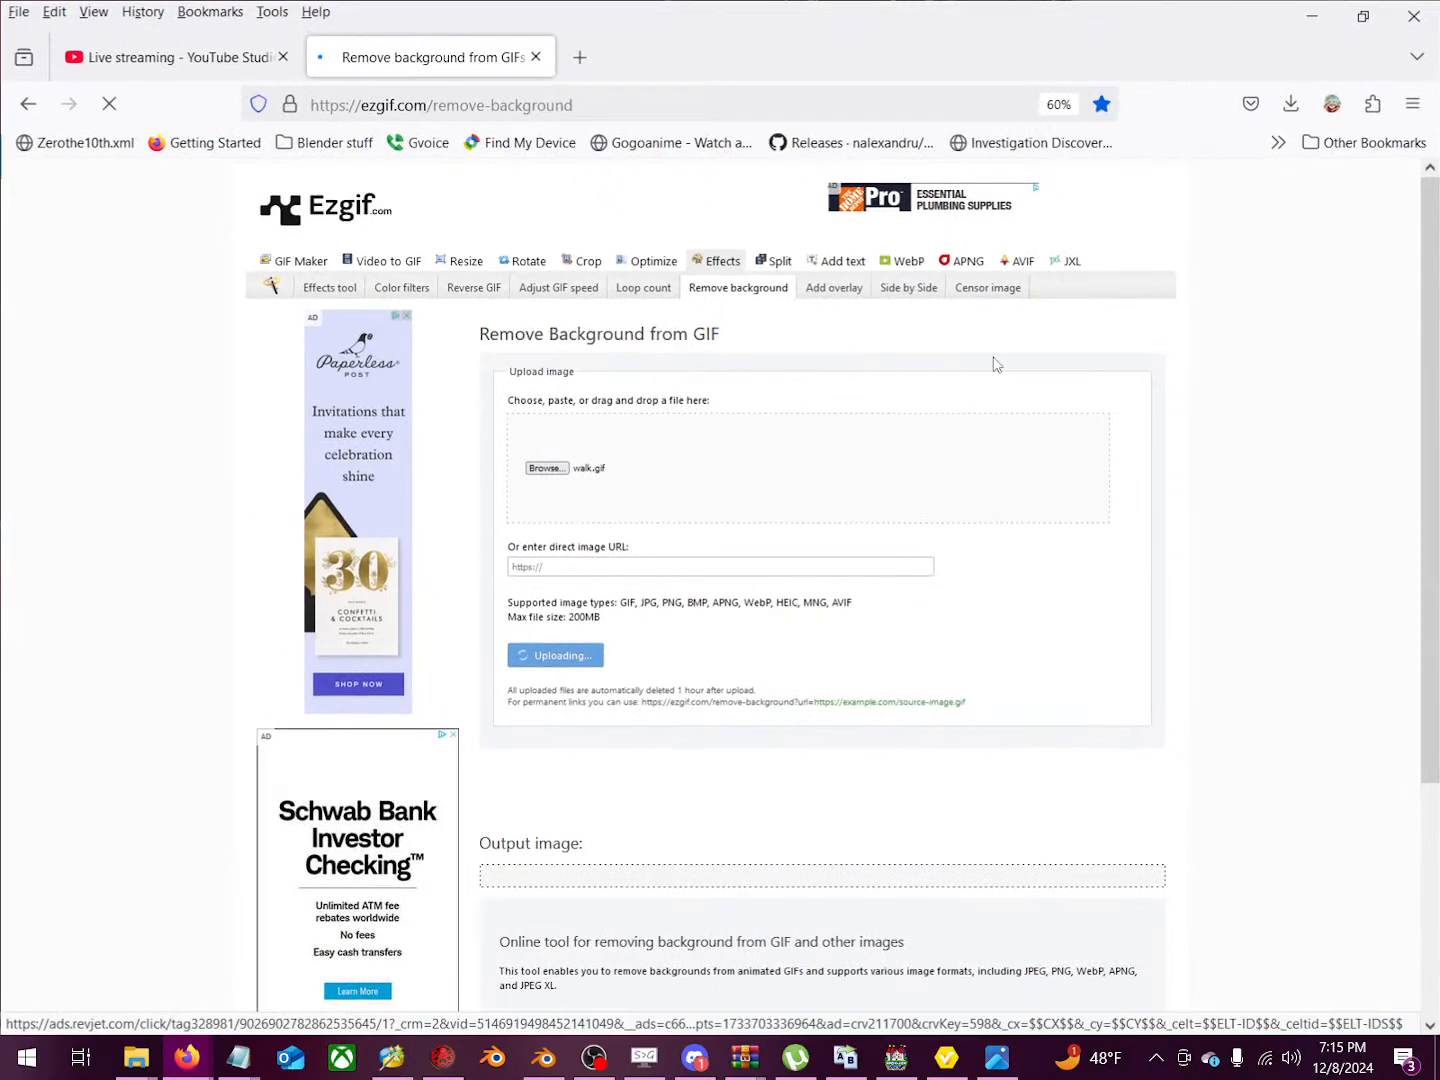
{"action": "scroll", "coordinate": [852, 577], "scroll_direction": "up", "scroll_amount": 4, "text": "ctrl"}
{"action": "scroll", "coordinate": [595, 555], "scroll_direction": "down", "scroll_amount": 5}
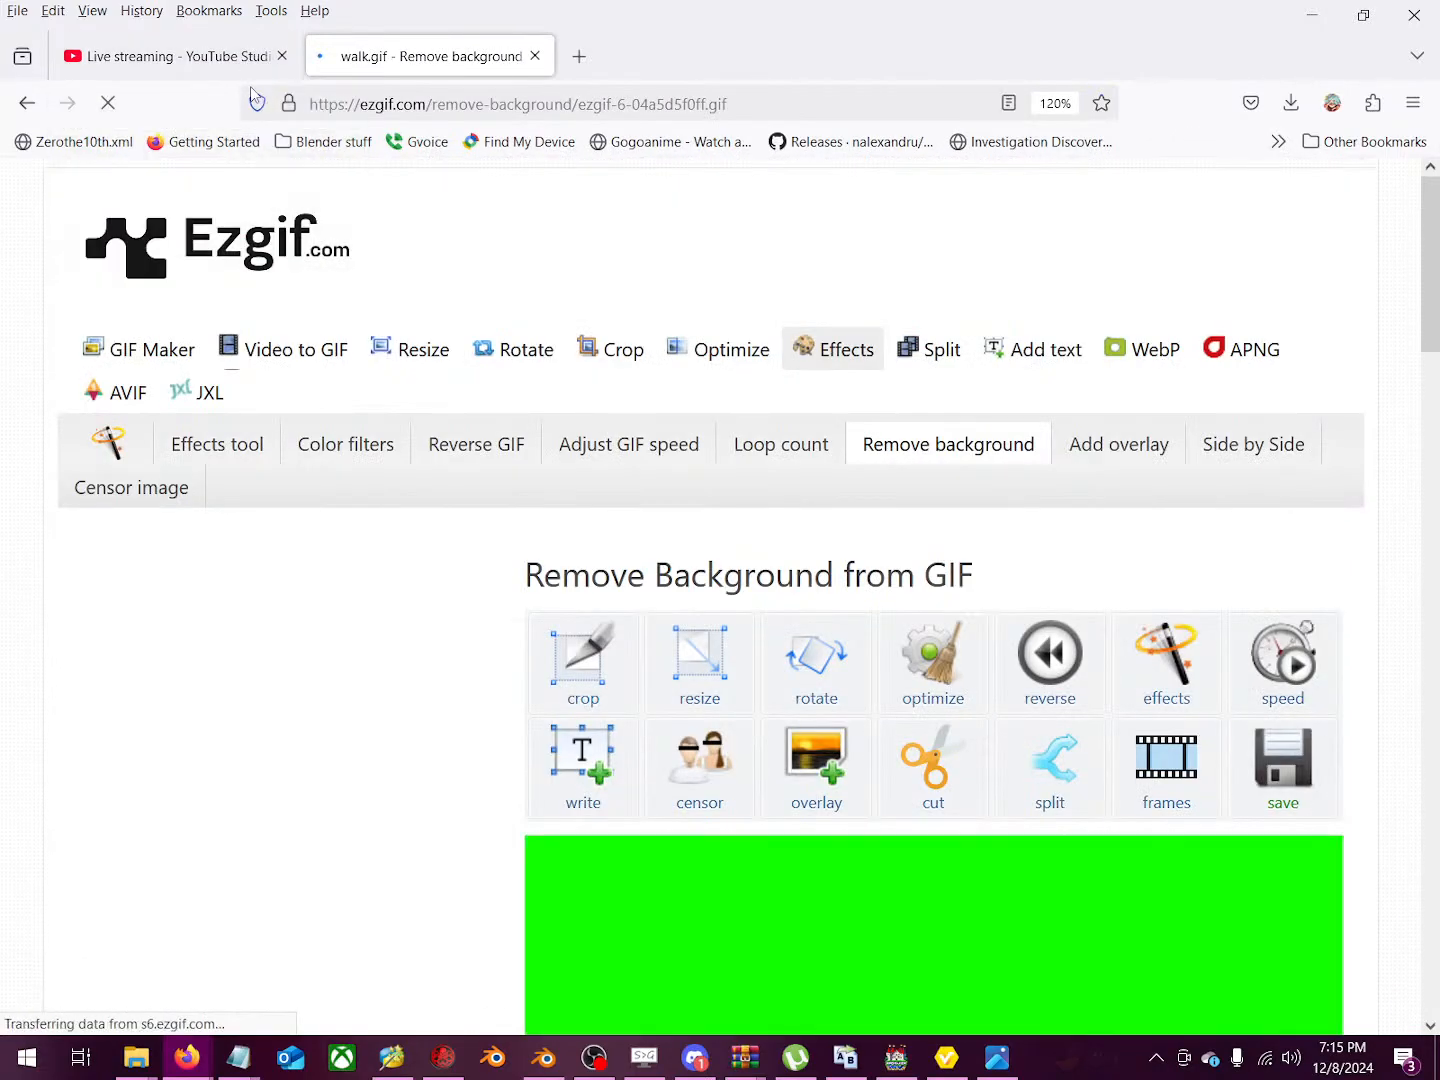
Step: Minimize the VRoid Studio window and return to the walk.gif background removal page in Firefox
{"action": "left_click", "coordinate": [222, 64]}
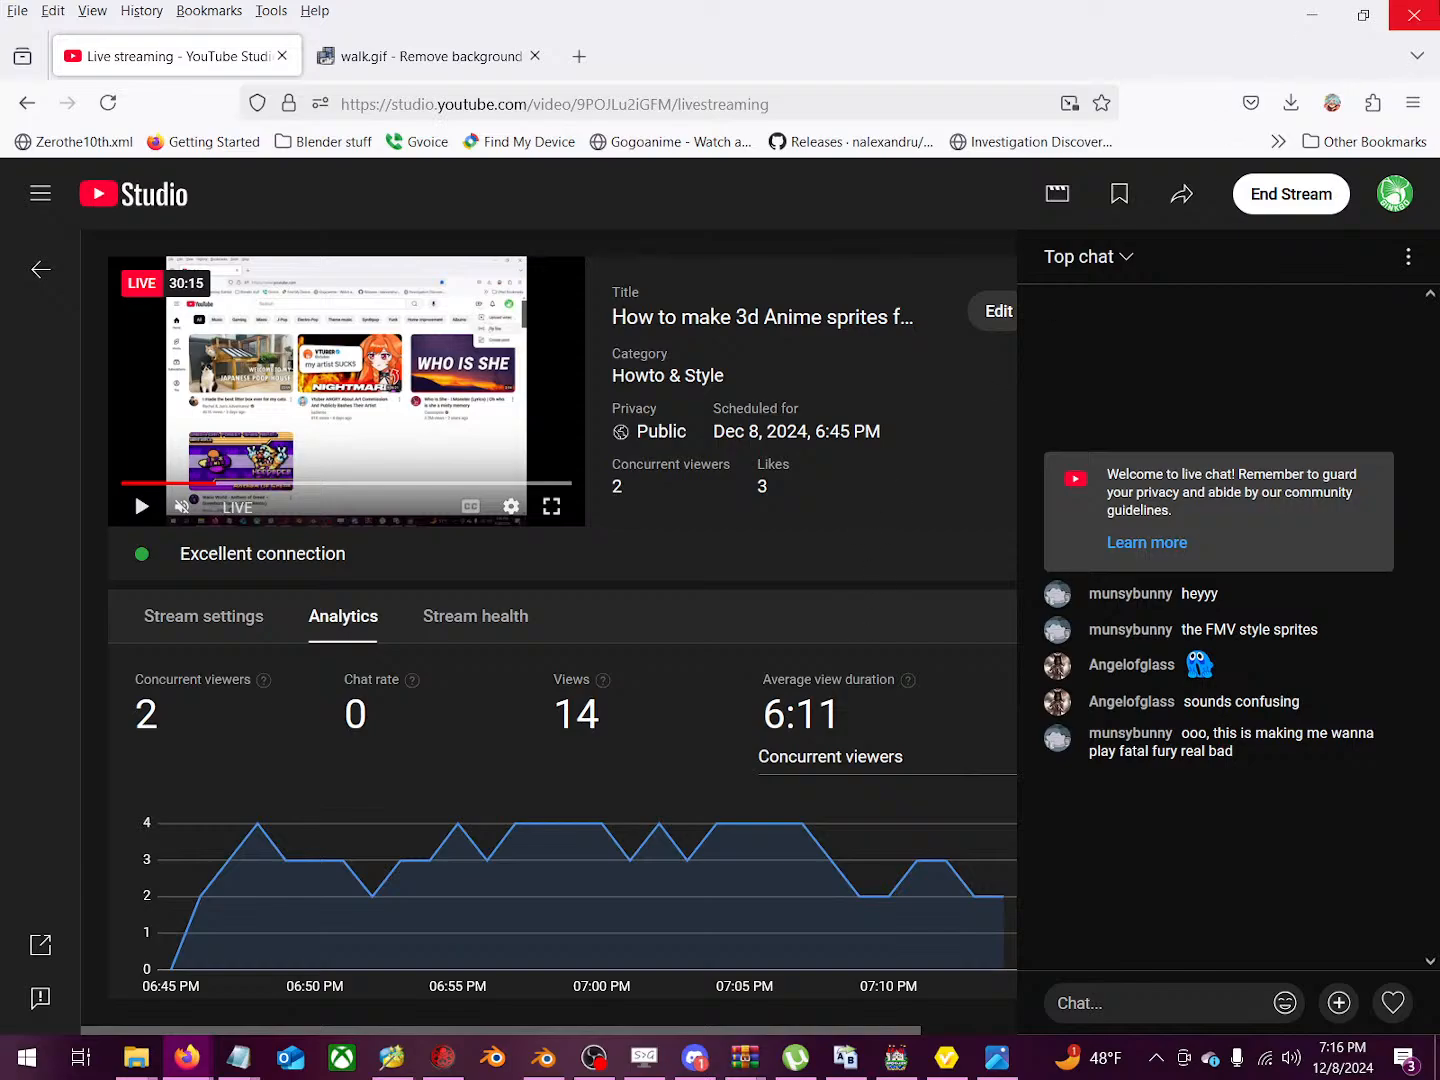
{"action": "left_click", "coordinate": [1313, 14]}
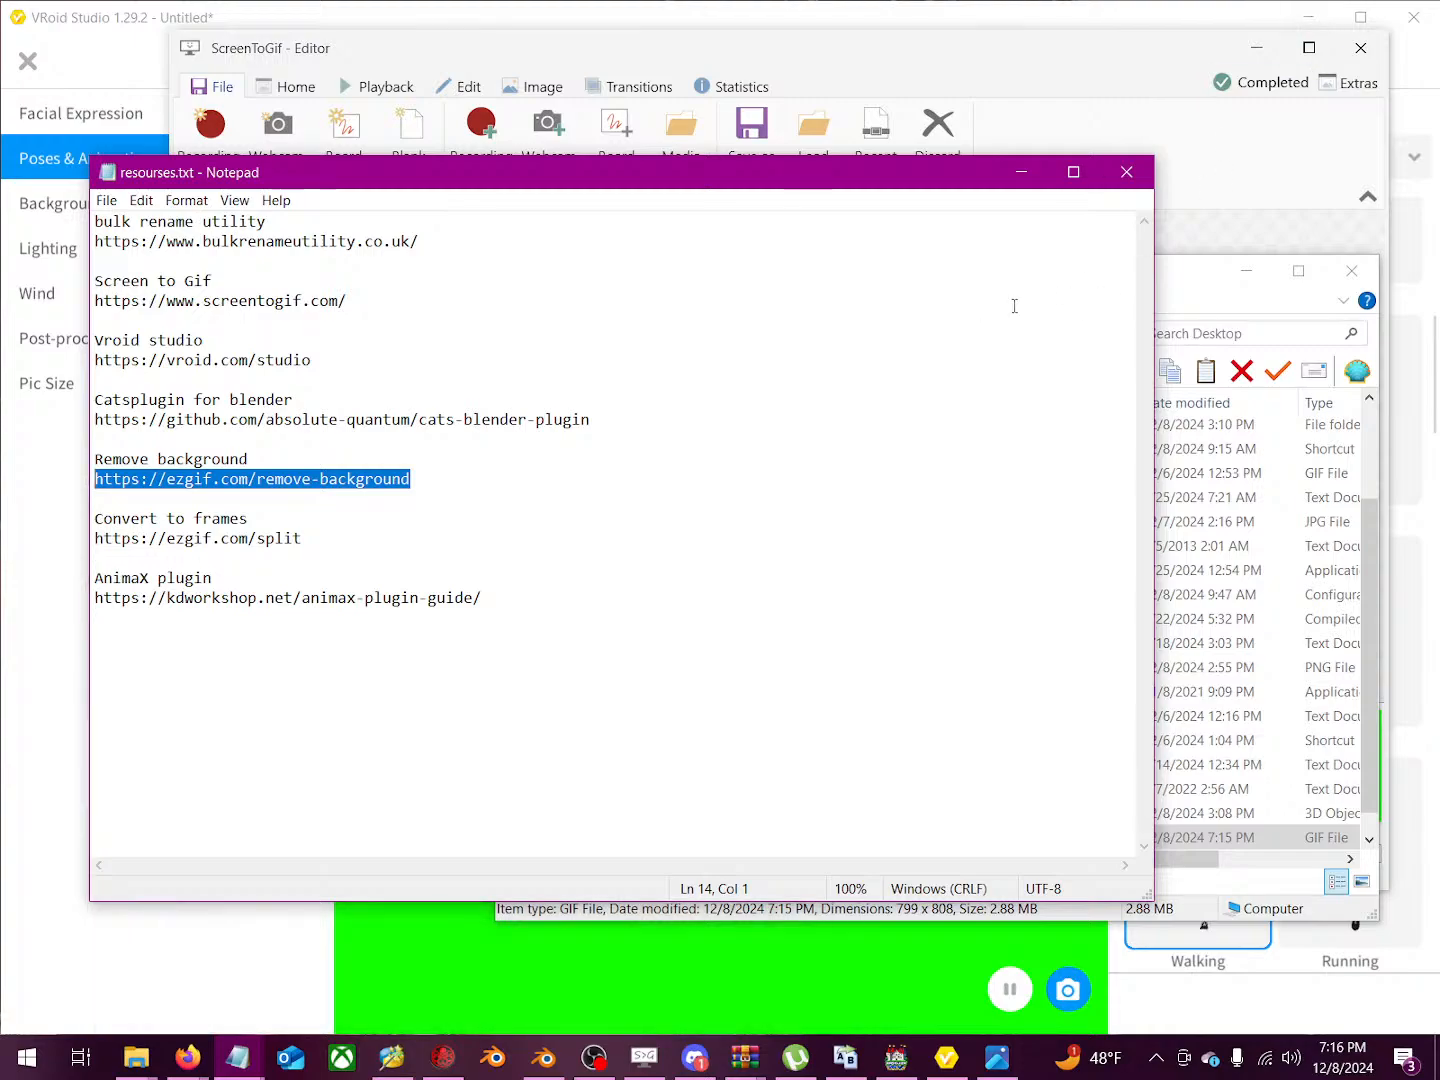
{"action": "left_click", "coordinate": [736, 994]}
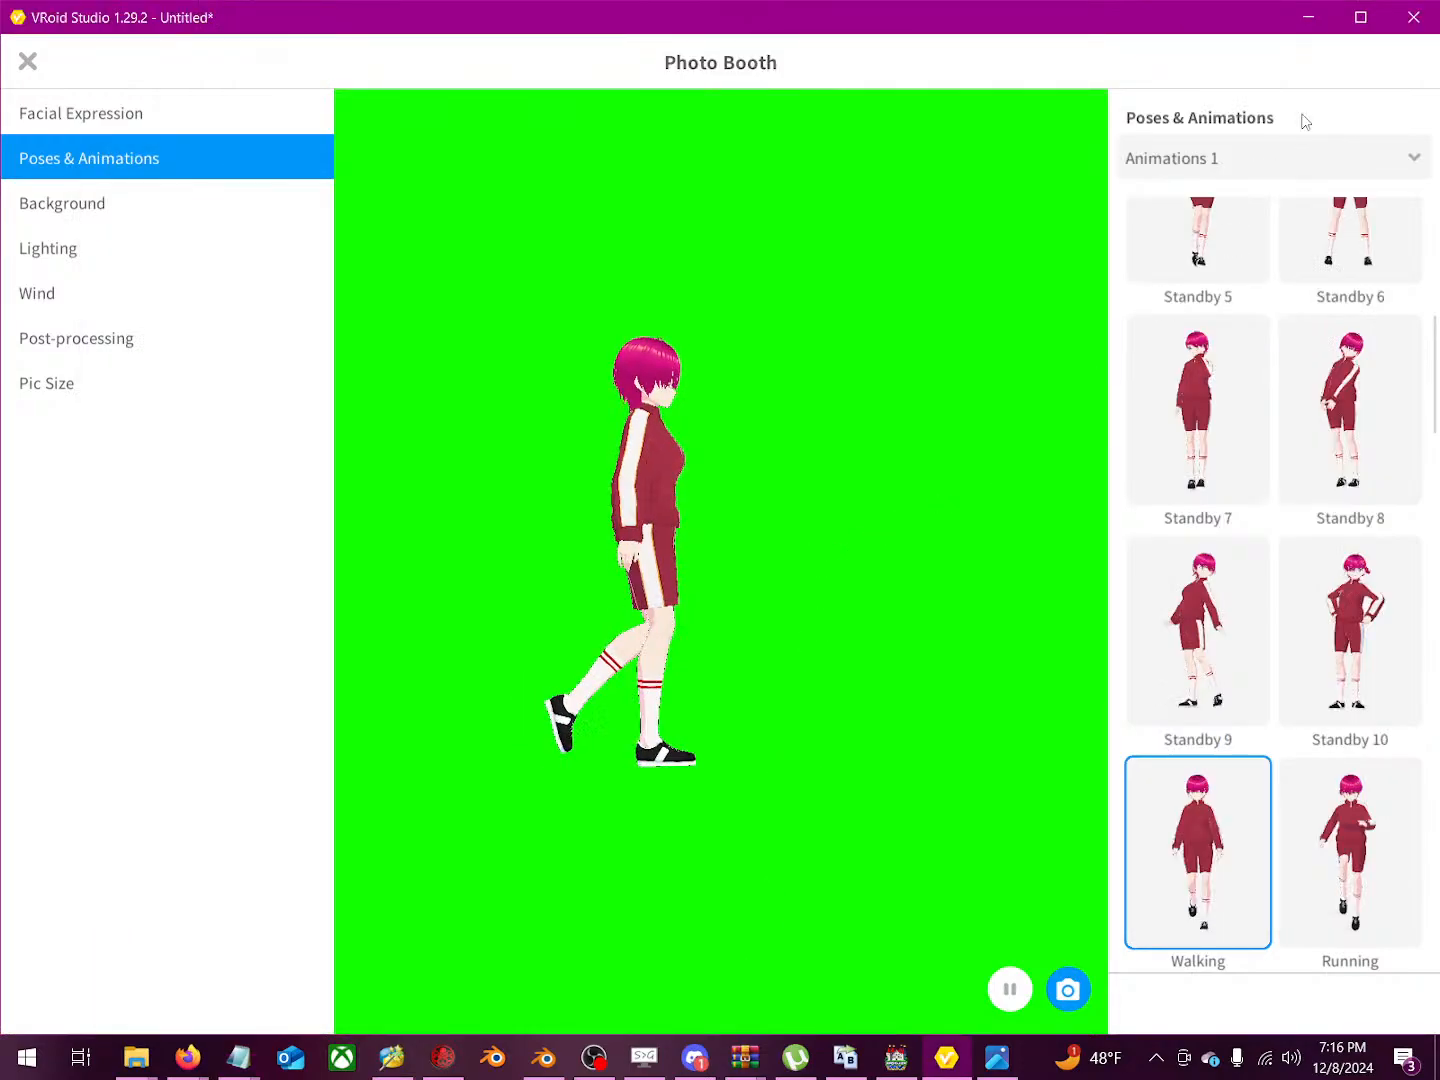
{"action": "left_click", "coordinate": [1308, 17]}
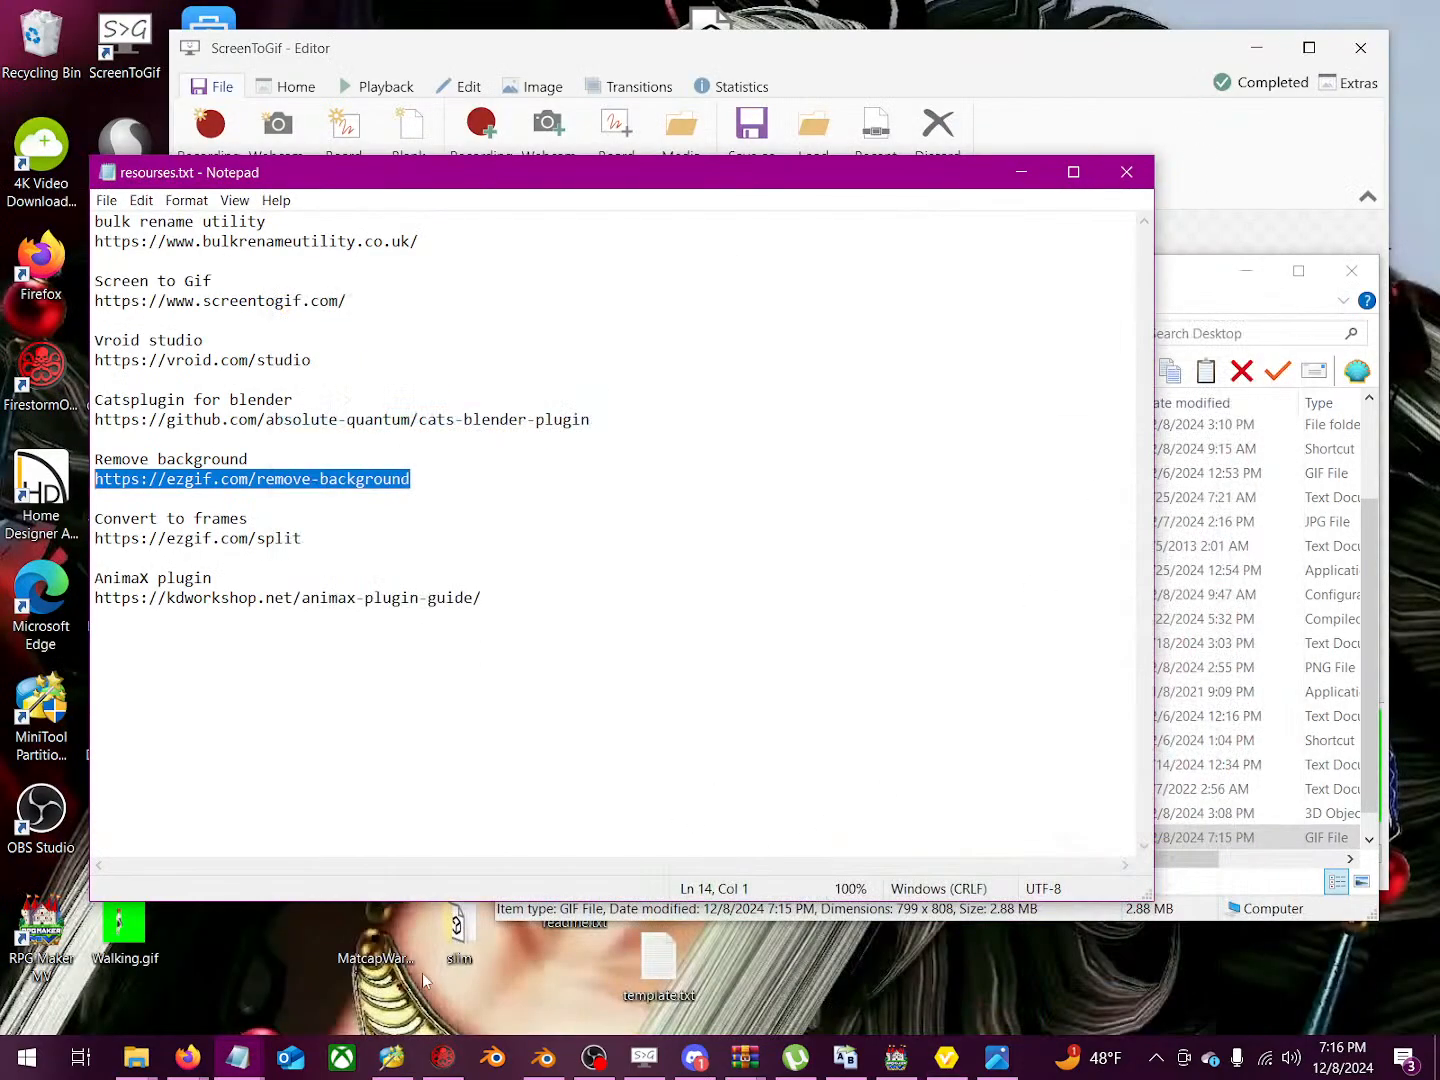
{"action": "mouse_move", "coordinate": [187, 1057]}
{"action": "left_click", "coordinate": [312, 930]}
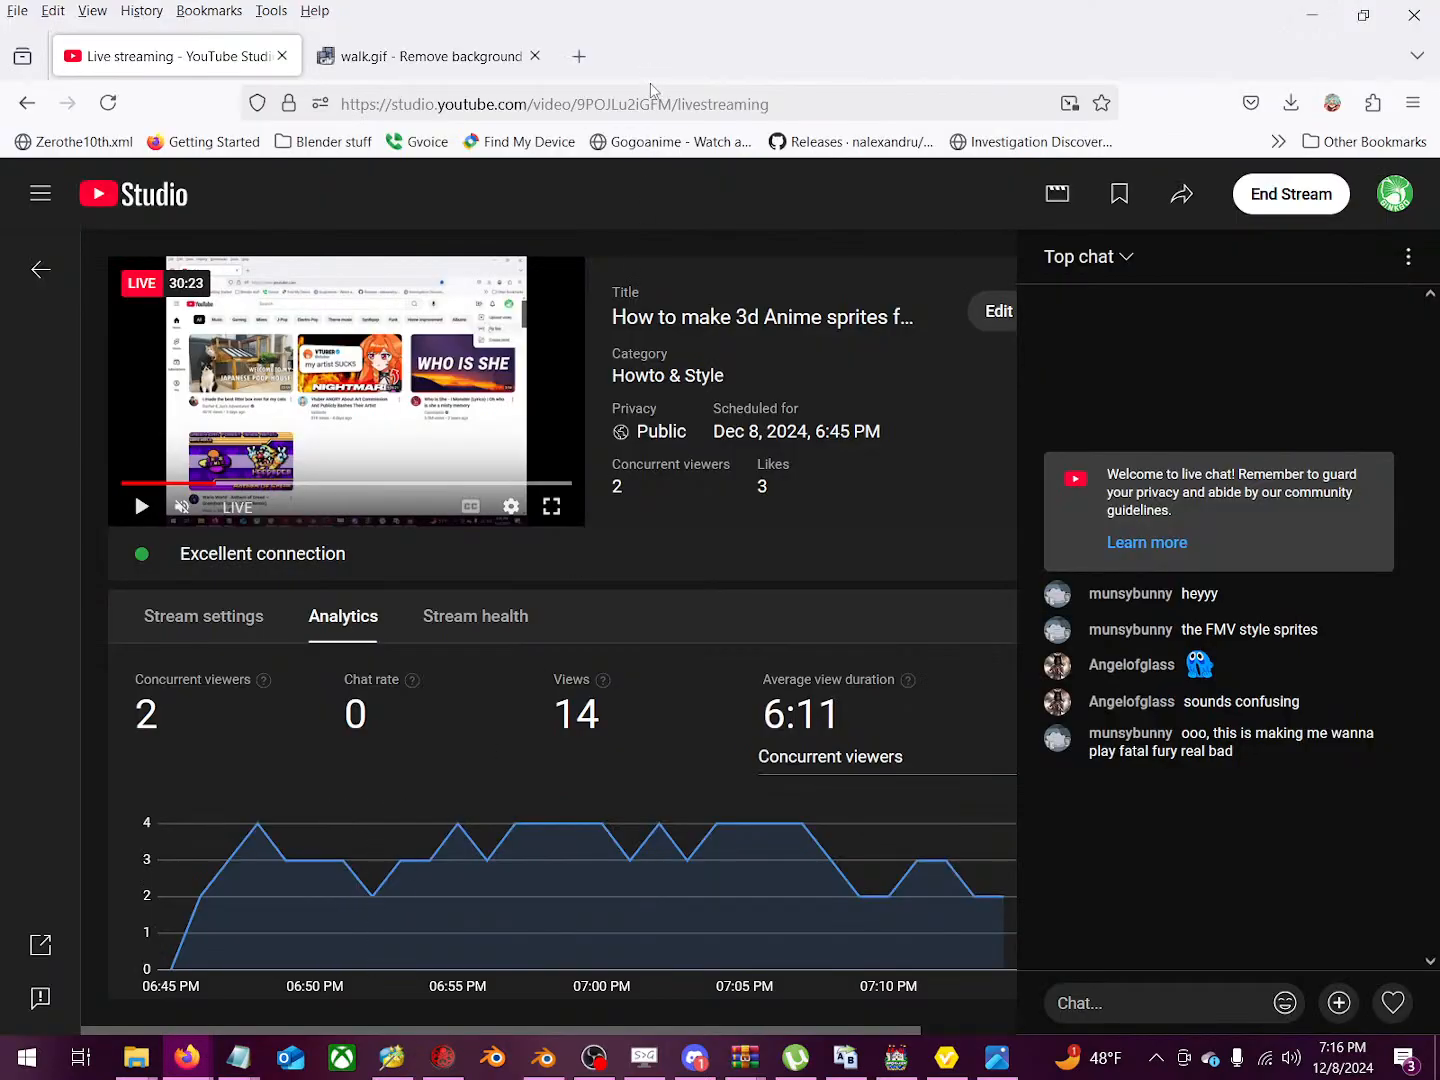
{"action": "left_click", "coordinate": [446, 59]}
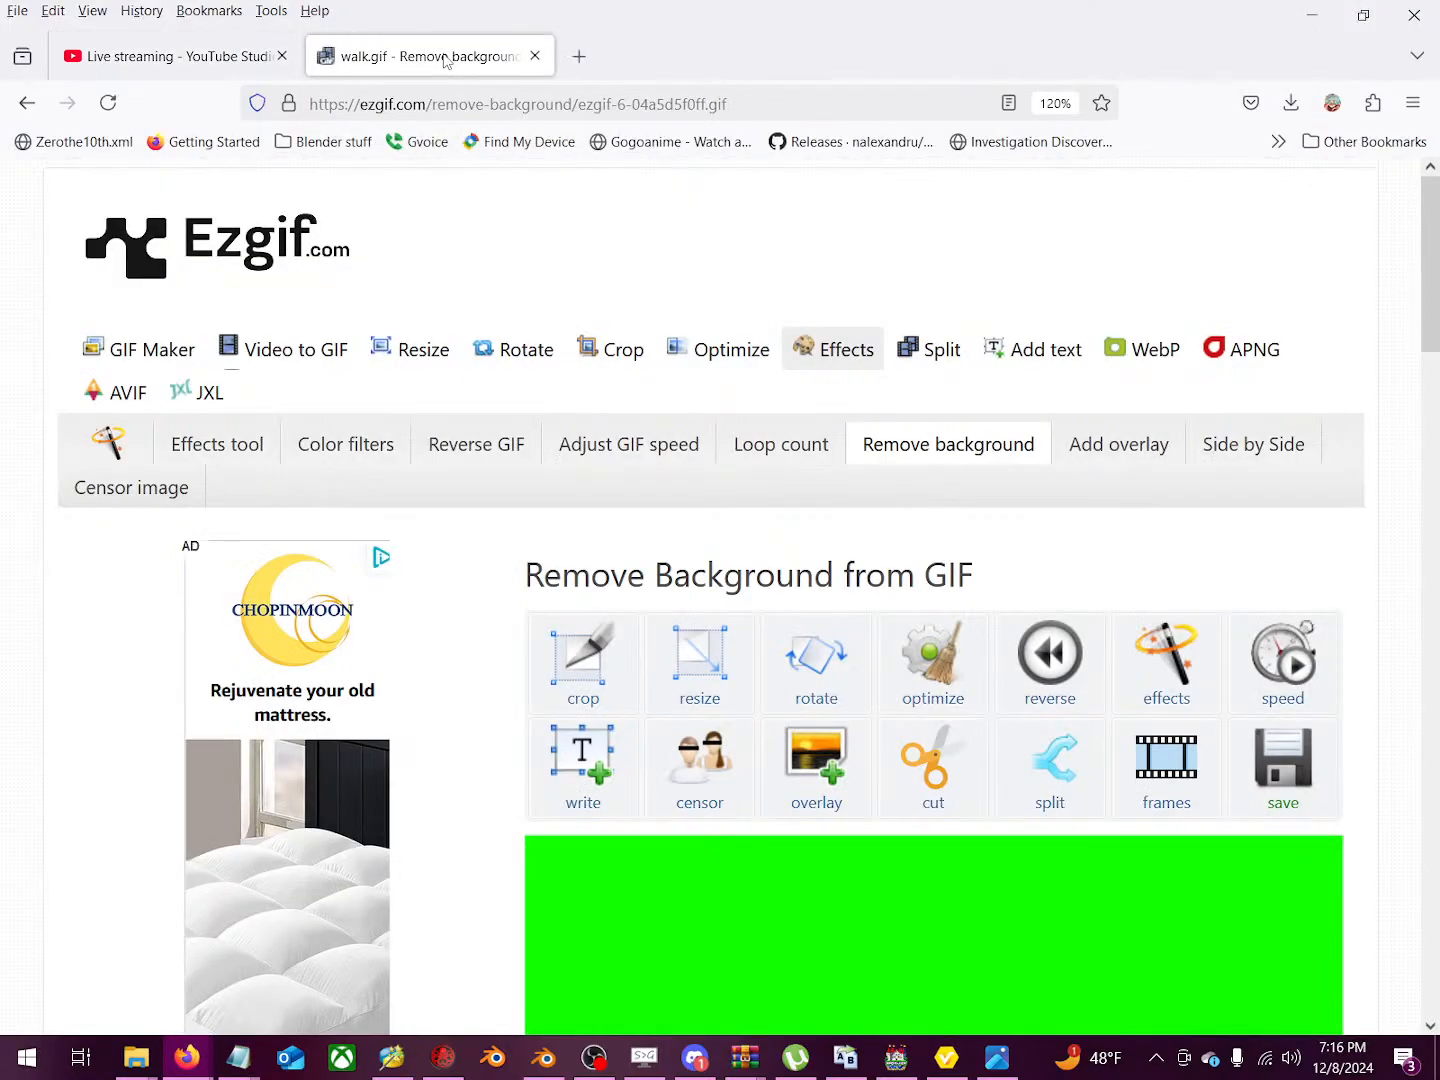
Step: Enable replacing the custom background color #11fe00 with transparency and accept that green in the color picker
{"action": "scroll", "coordinate": [827, 596], "scroll_direction": "down", "scroll_amount": 10}
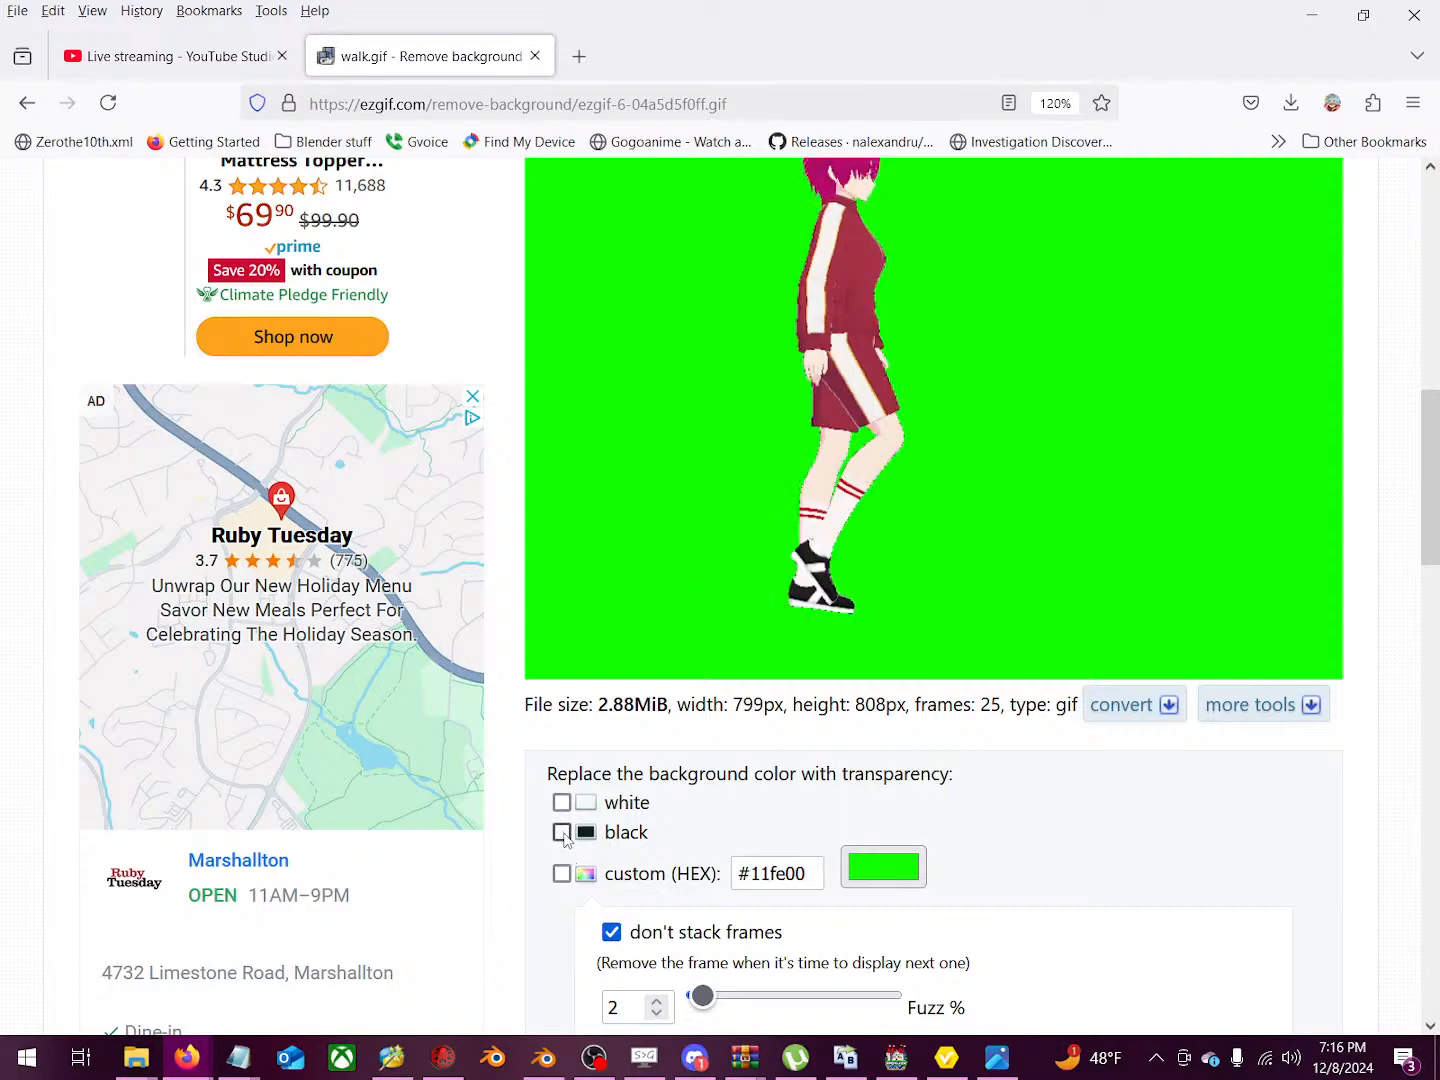
{"action": "left_click", "coordinate": [563, 874]}
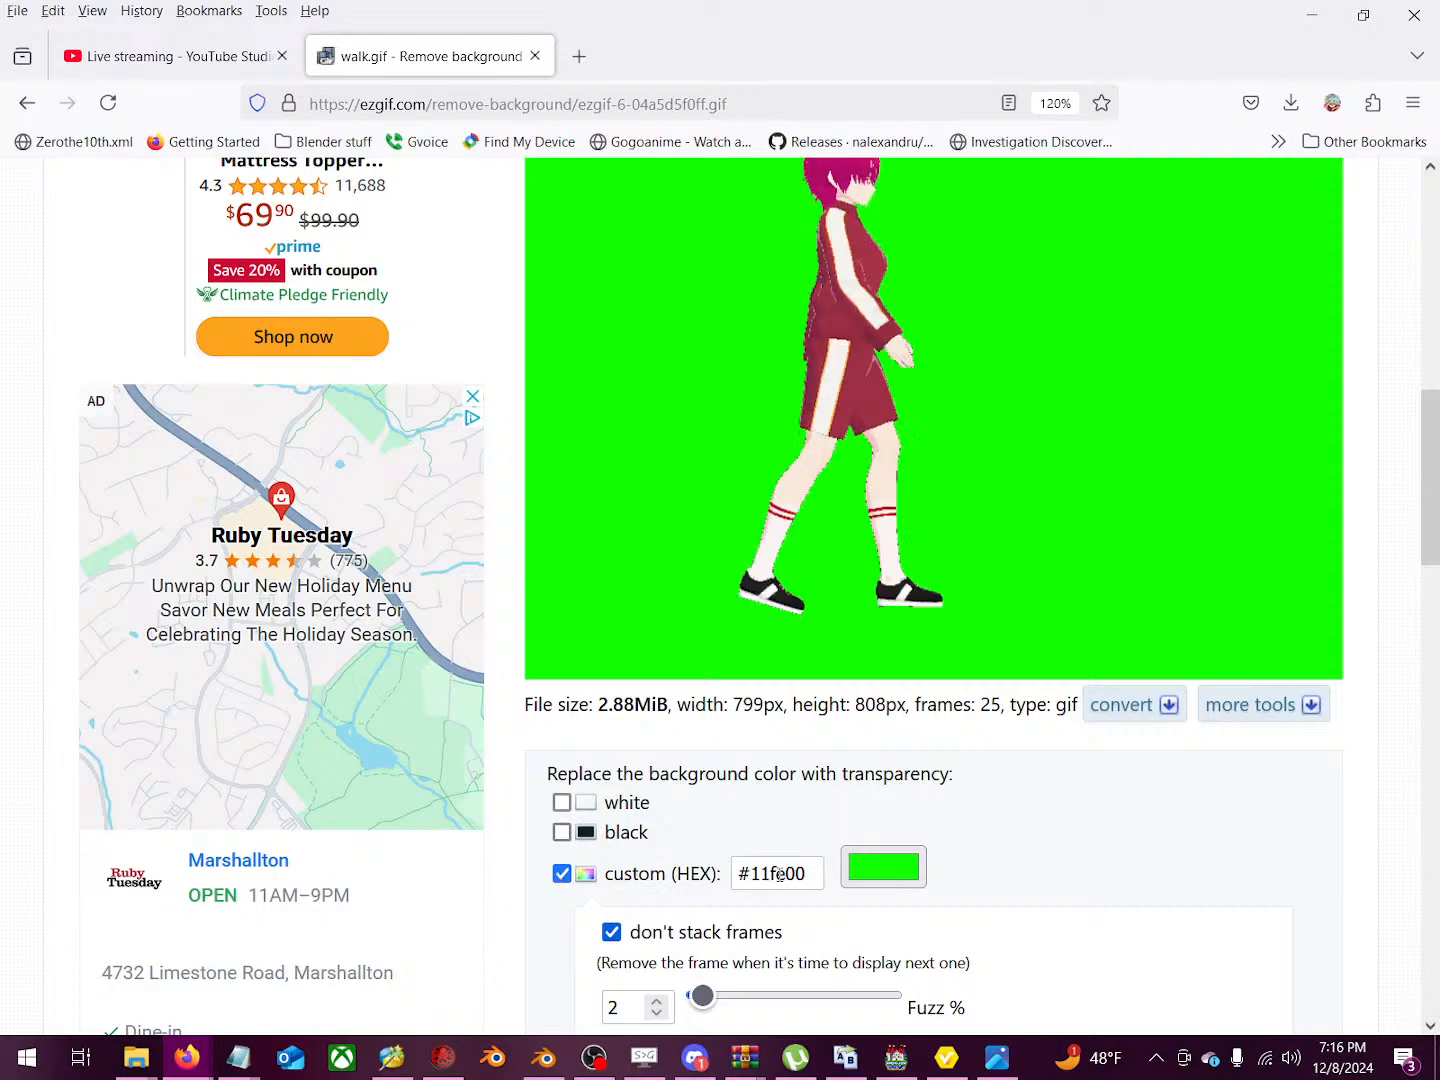
{"action": "left_click", "coordinate": [897, 880]}
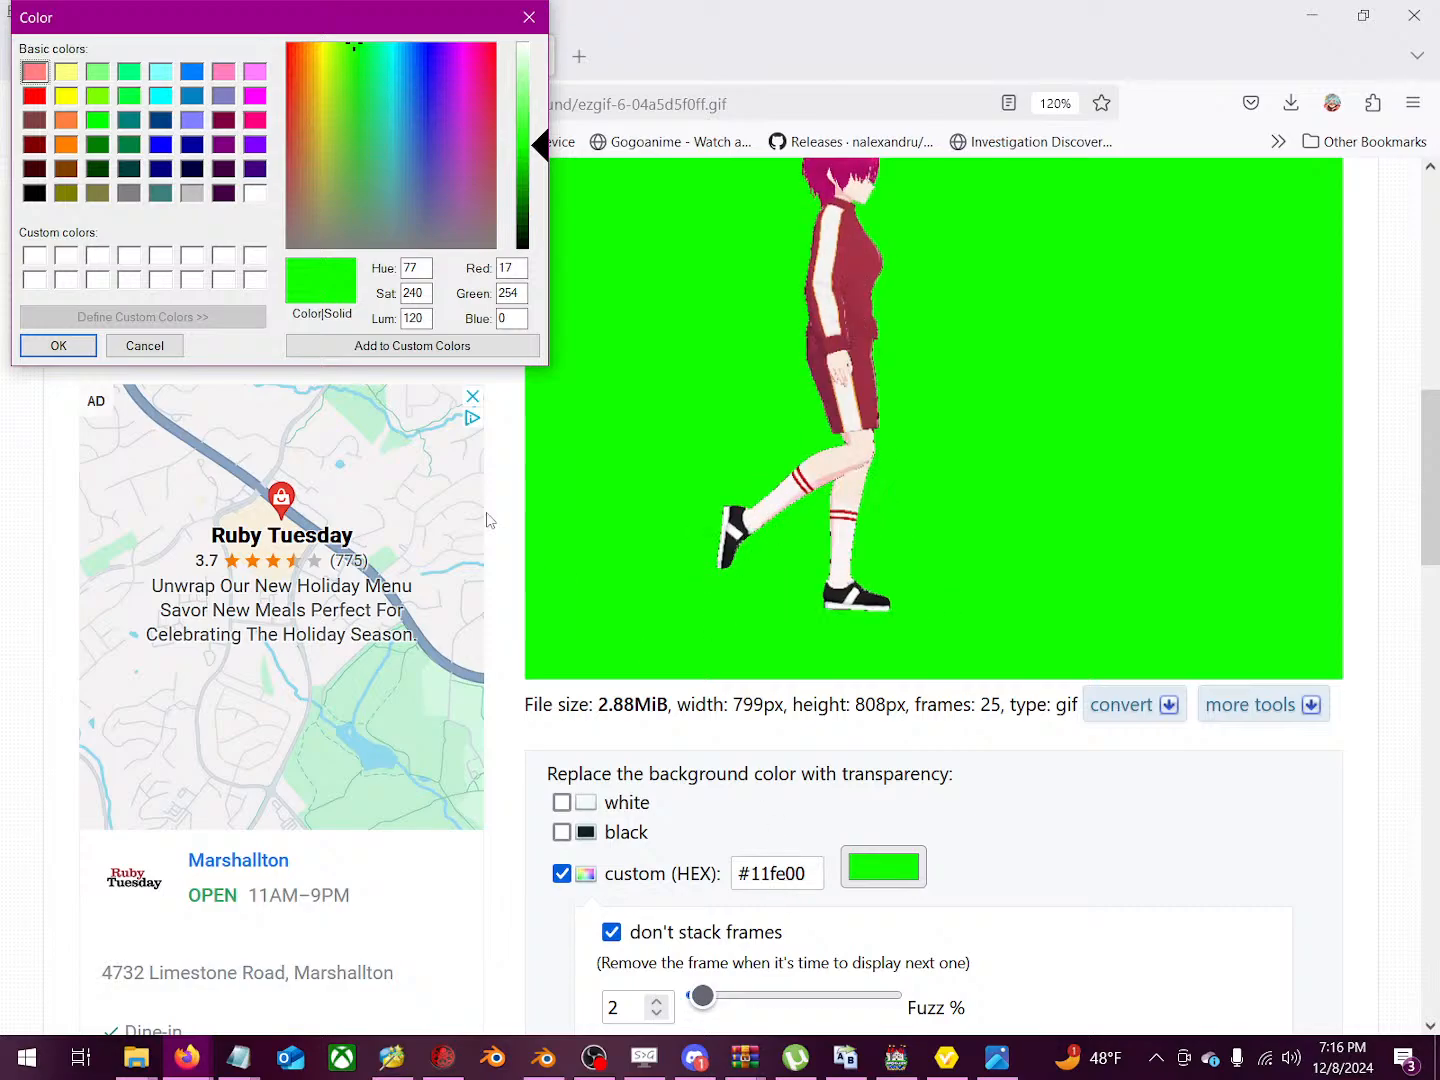
{"action": "left_click", "coordinate": [55, 346]}
Step: Set the transparency fuzz to 15% and submit the background removal to generate the output image
{"action": "scroll", "coordinate": [858, 621], "scroll_direction": "down", "scroll_amount": 3}
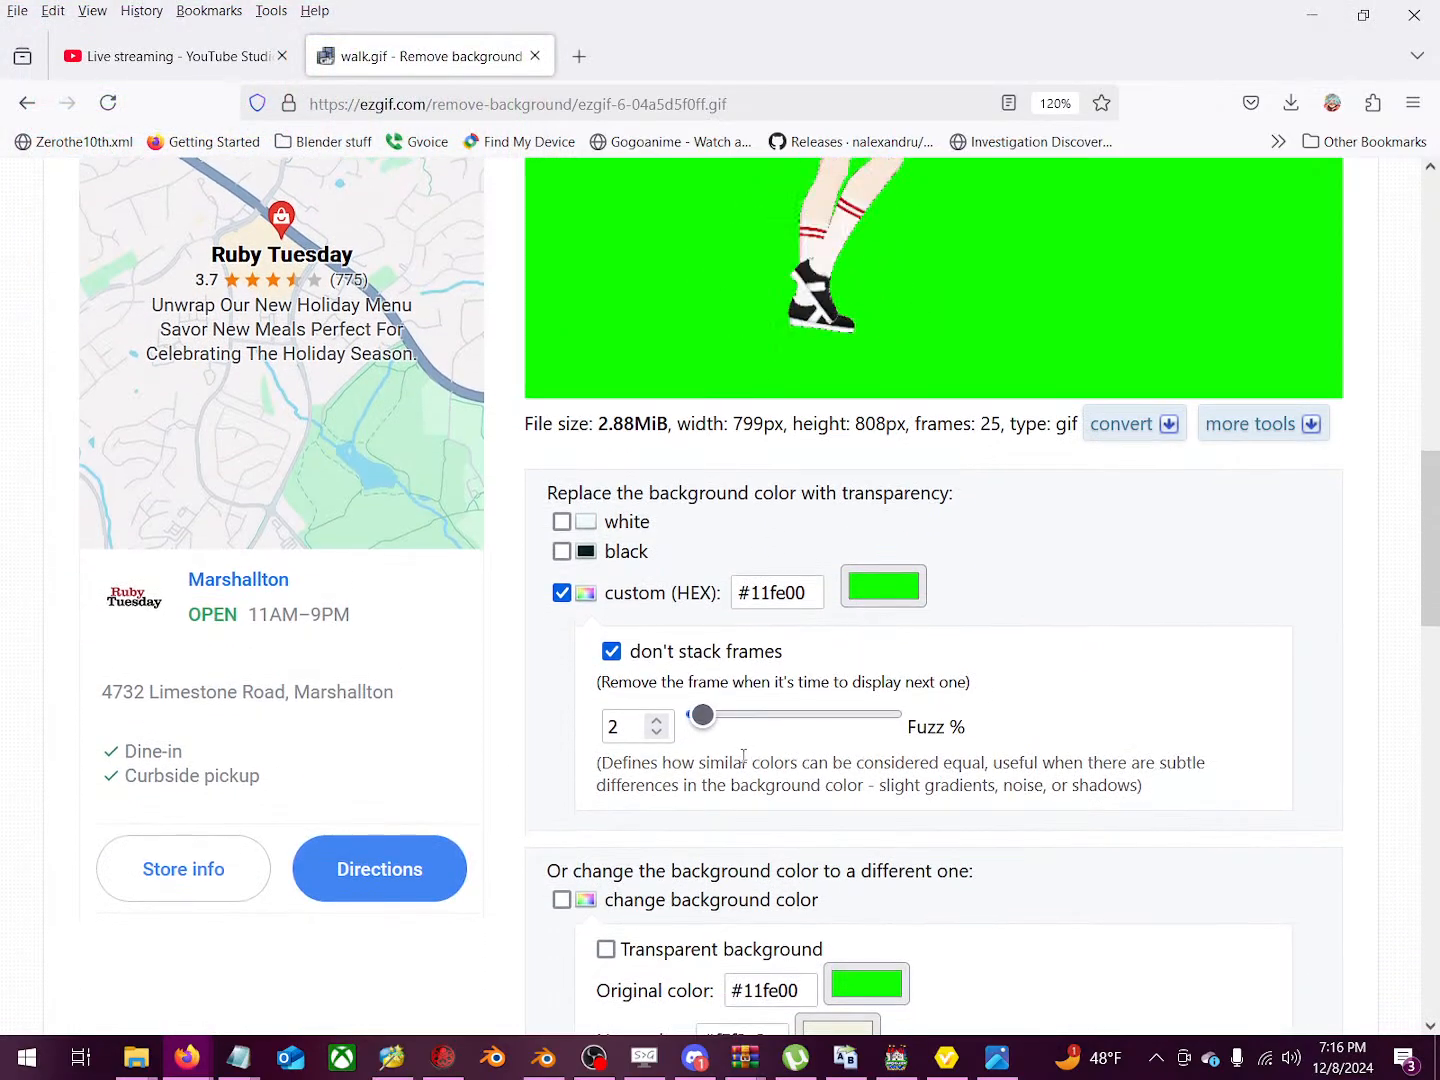
{"action": "scroll", "coordinate": [717, 724], "scroll_direction": "down", "scroll_amount": 1}
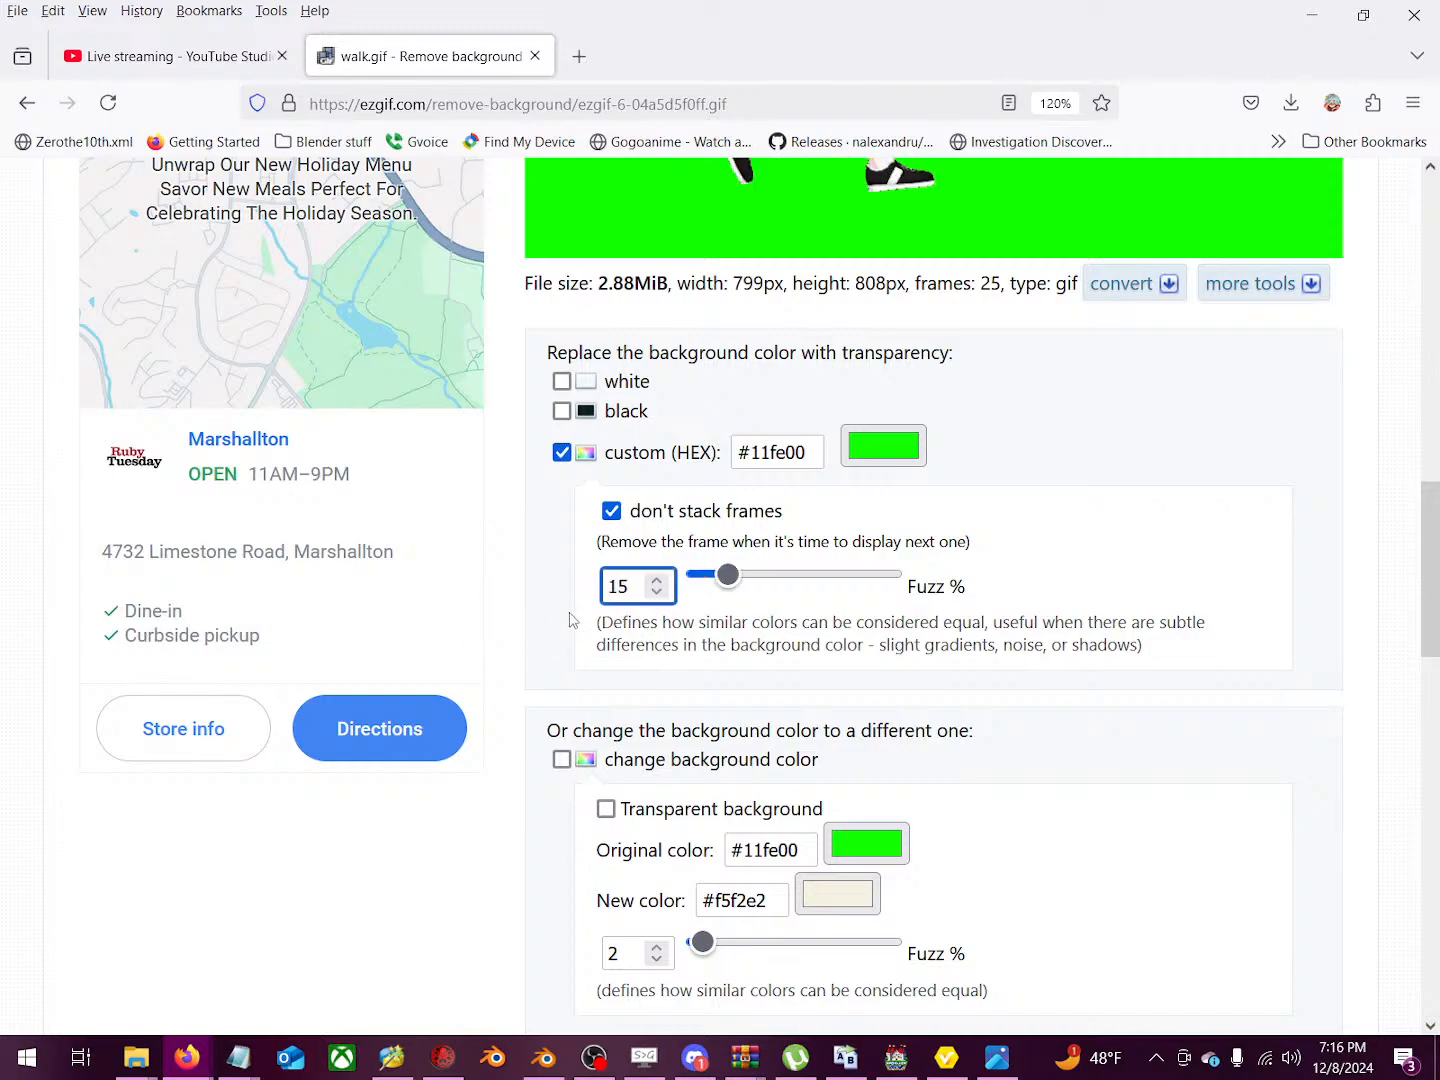
{"action": "scroll", "coordinate": [570, 615], "scroll_direction": "down", "scroll_amount": 5}
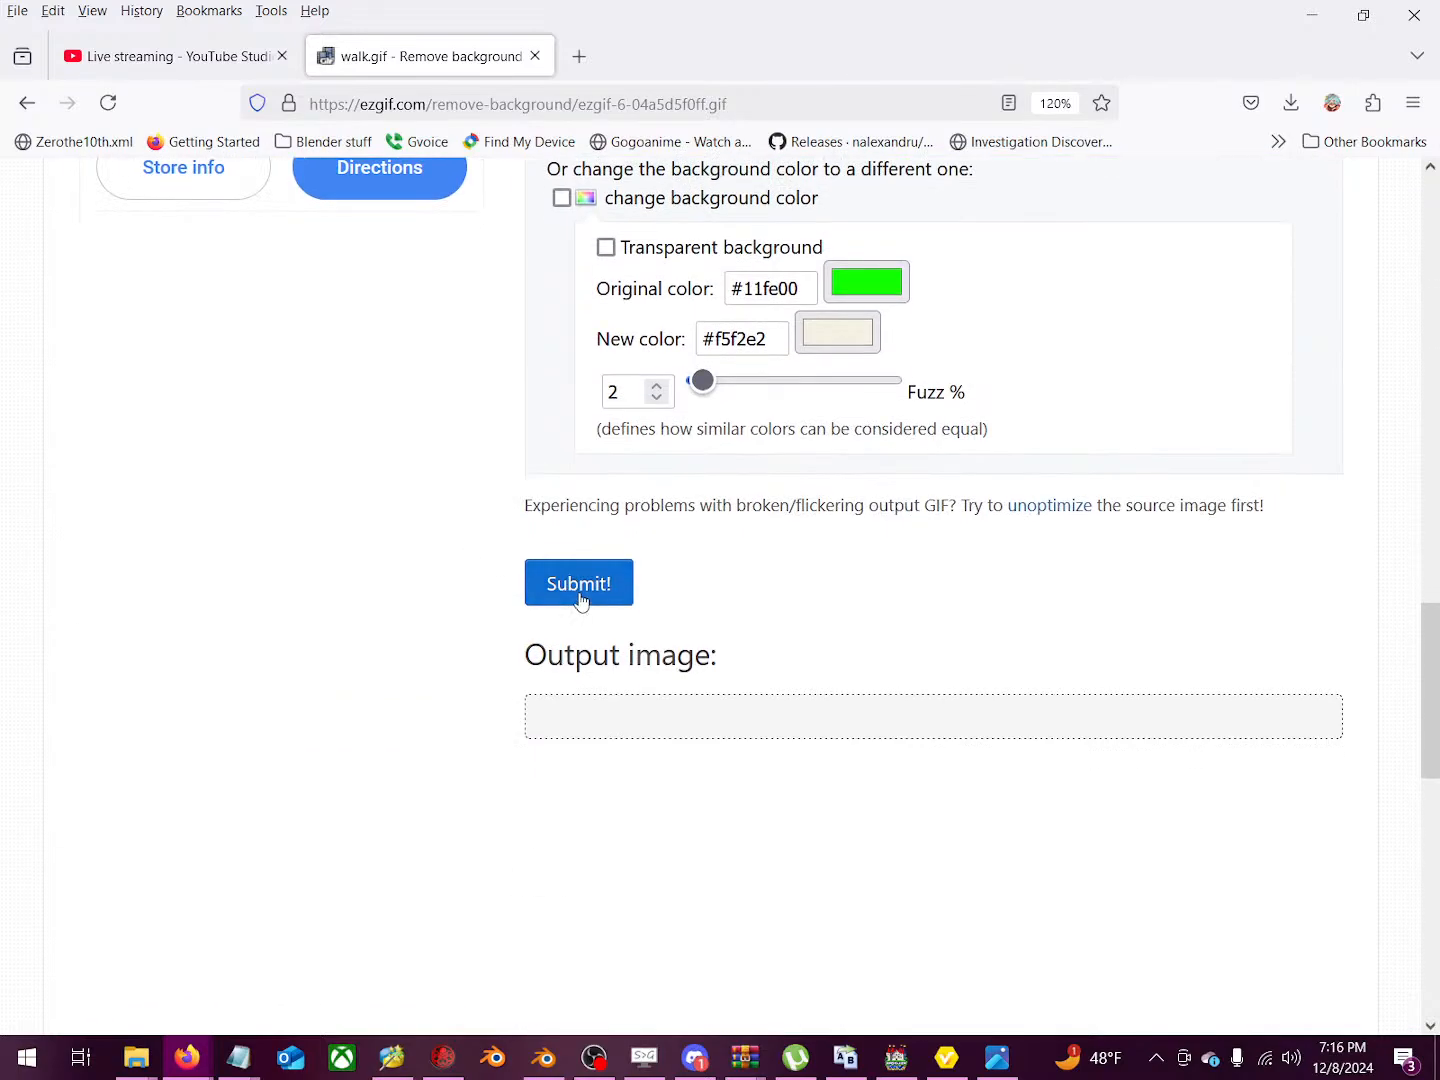
{"action": "left_click", "coordinate": [580, 597]}
{"action": "scroll", "coordinate": [780, 577], "scroll_direction": "down", "scroll_amount": 4}
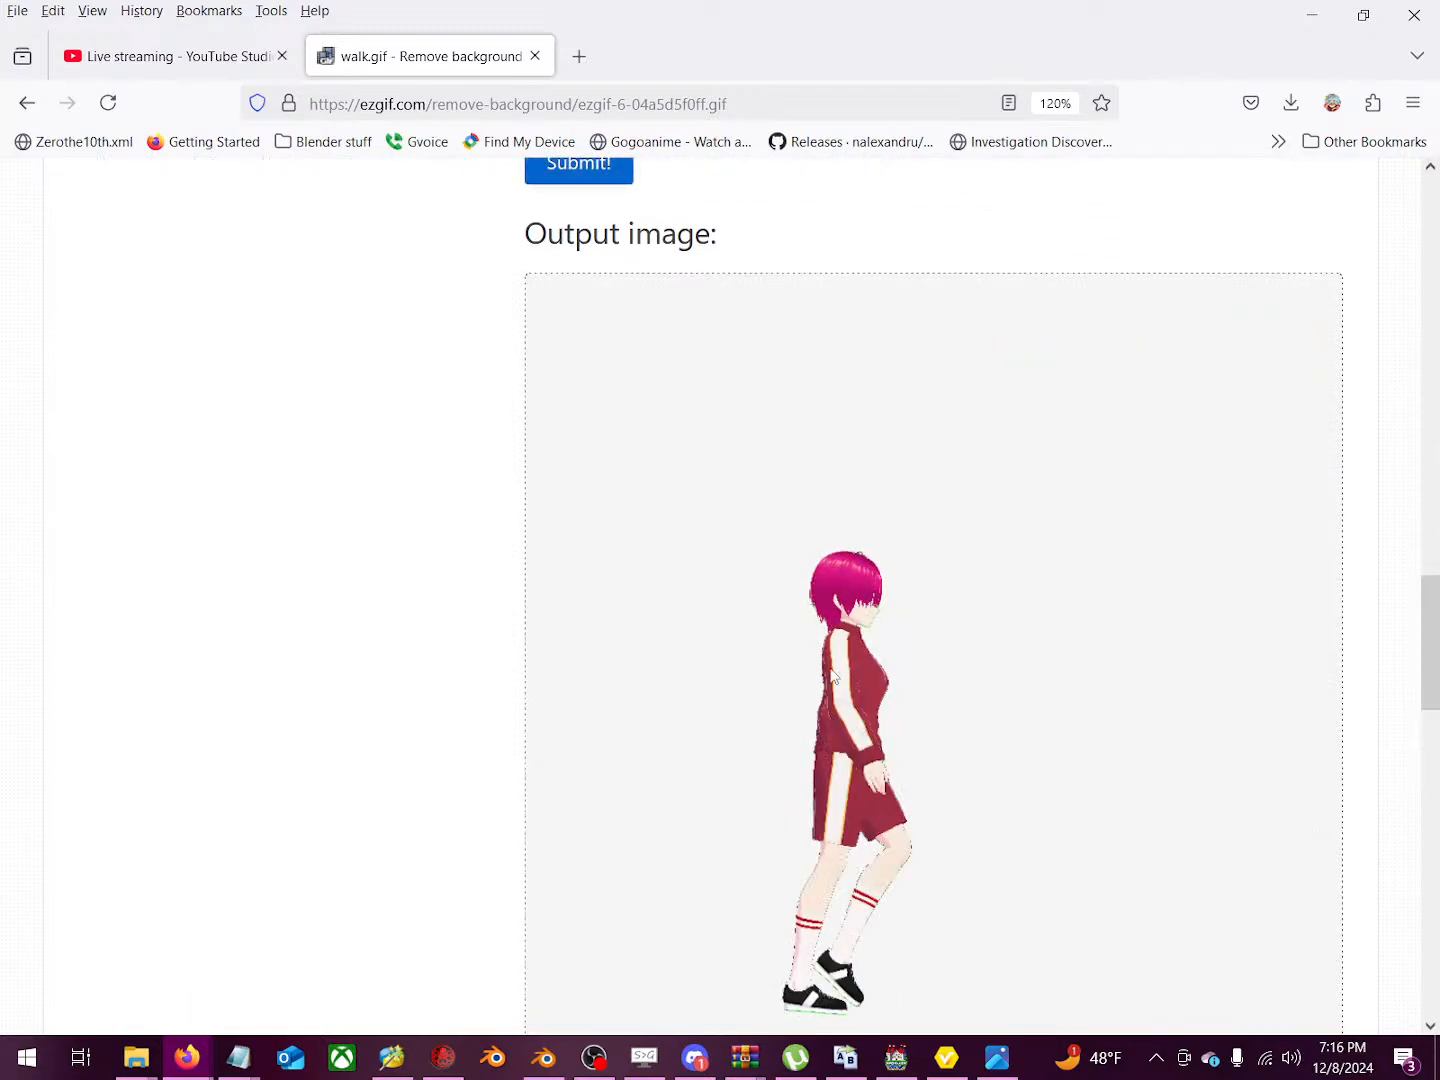
Step: Raise the transparency fuzz to 21% and resubmit the background removal for walk.gif
{"action": "scroll", "coordinate": [819, 732], "scroll_direction": "up", "scroll_amount": 2}
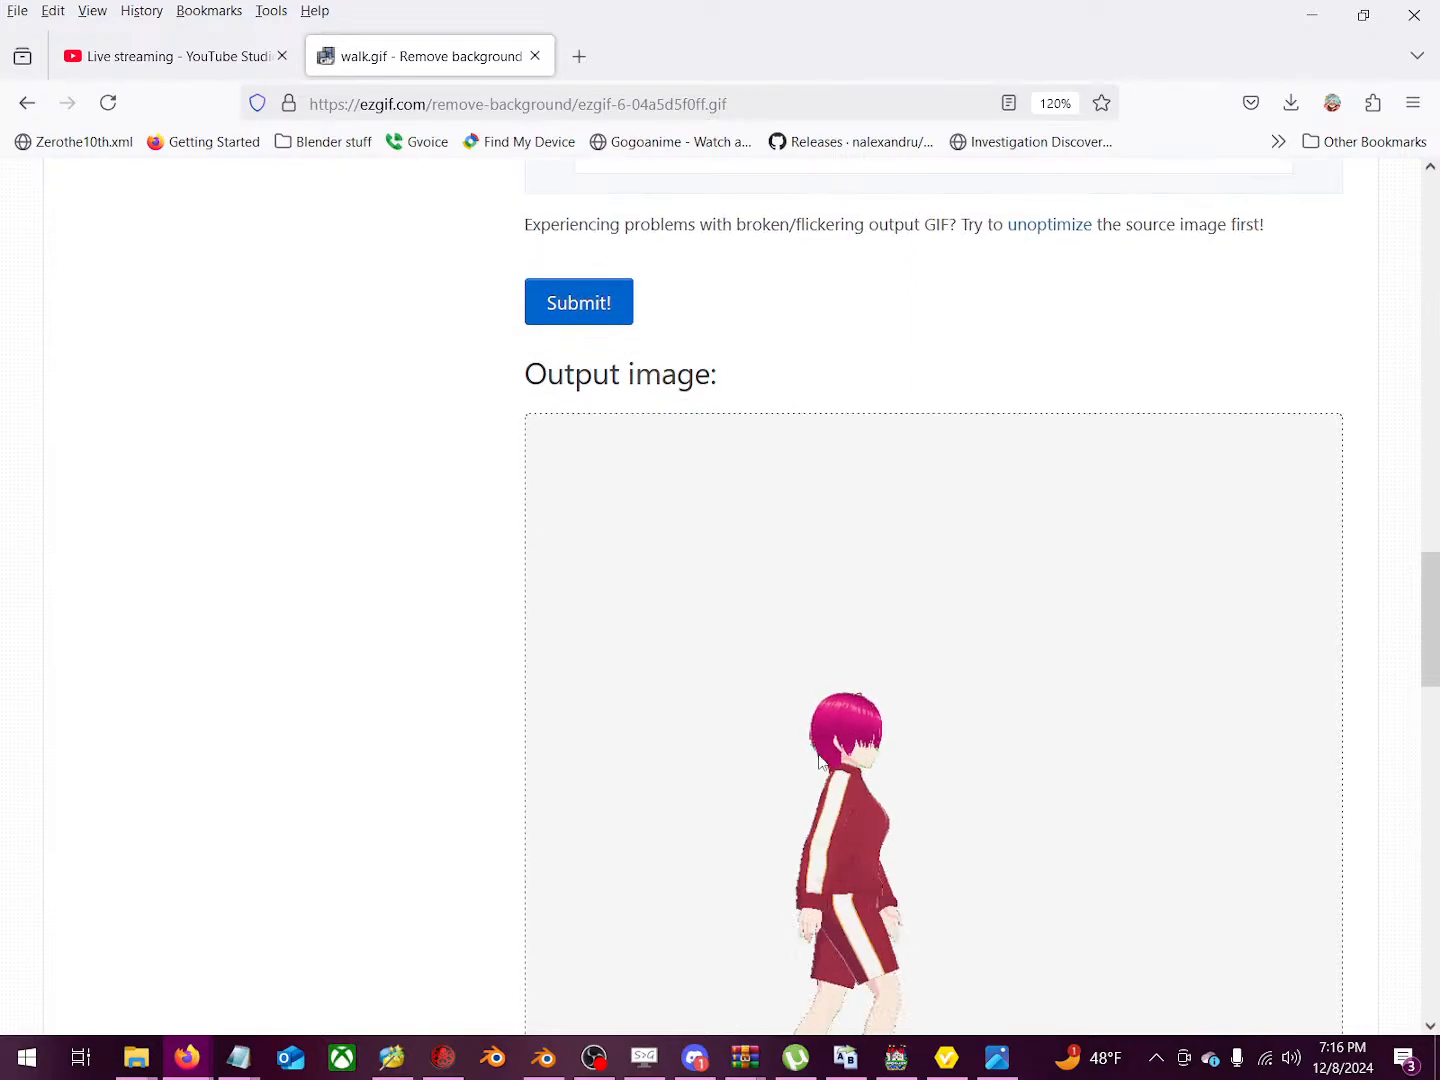
{"action": "scroll", "coordinate": [819, 745], "scroll_direction": "up", "scroll_amount": 3, "text": "ctrl"}
{"action": "scroll", "coordinate": [800, 730], "scroll_direction": "down", "scroll_amount": 5}
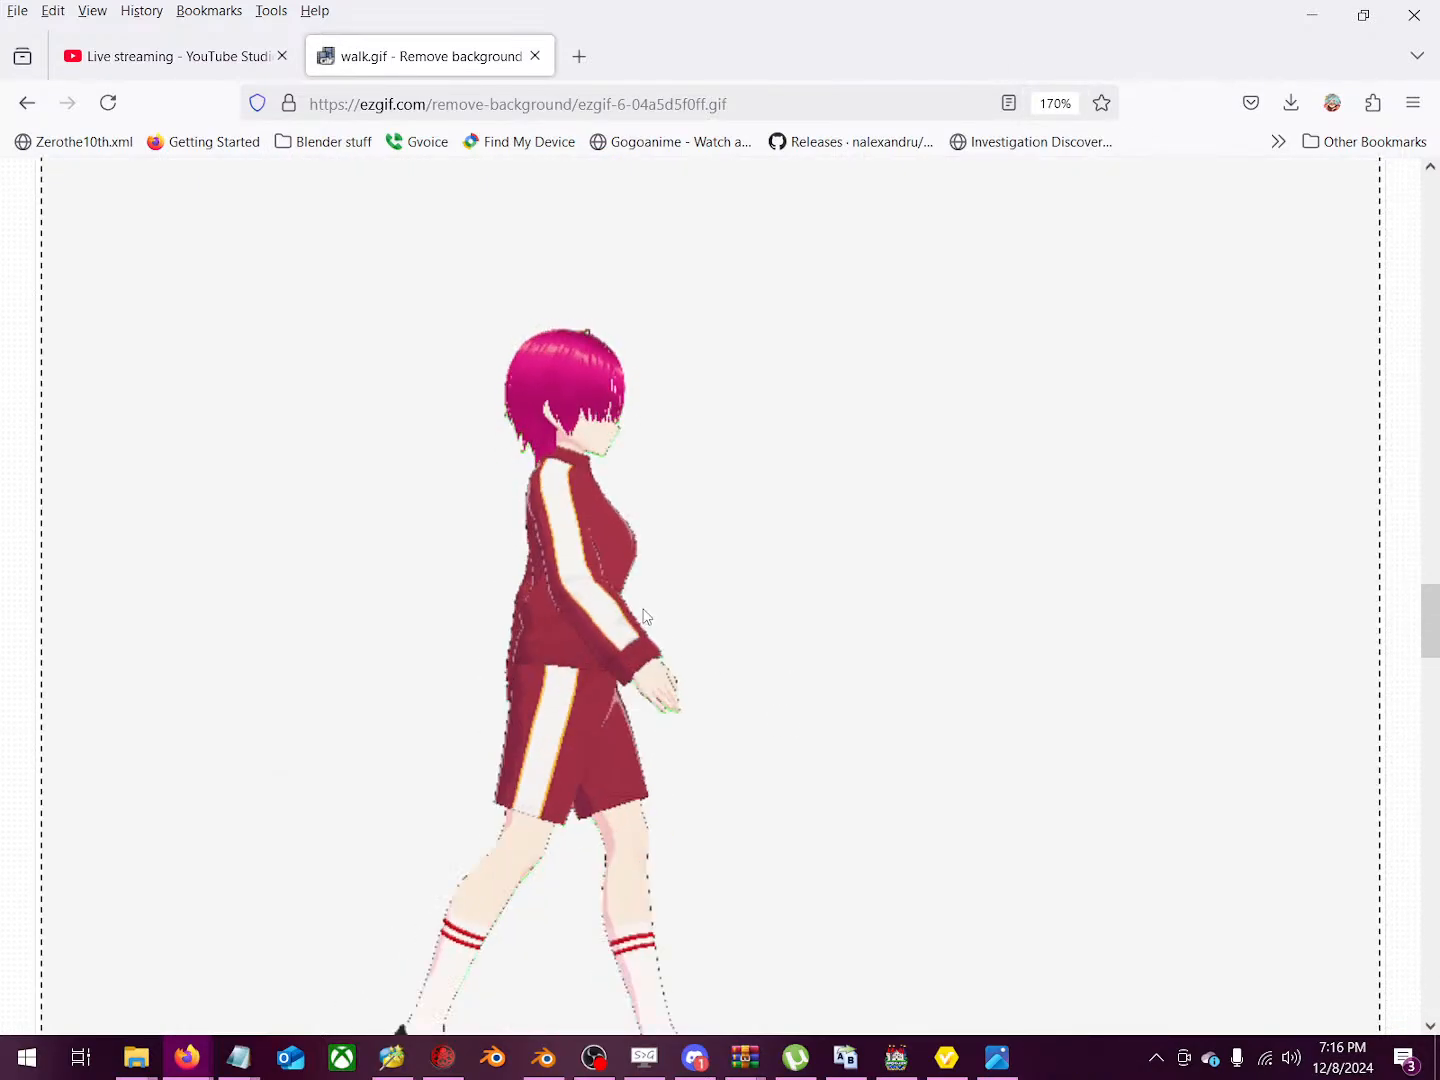
{"action": "scroll", "coordinate": [700, 680], "scroll_direction": "up", "scroll_amount": 7}
{"action": "scroll", "coordinate": [419, 563], "scroll_direction": "up", "scroll_amount": 5}
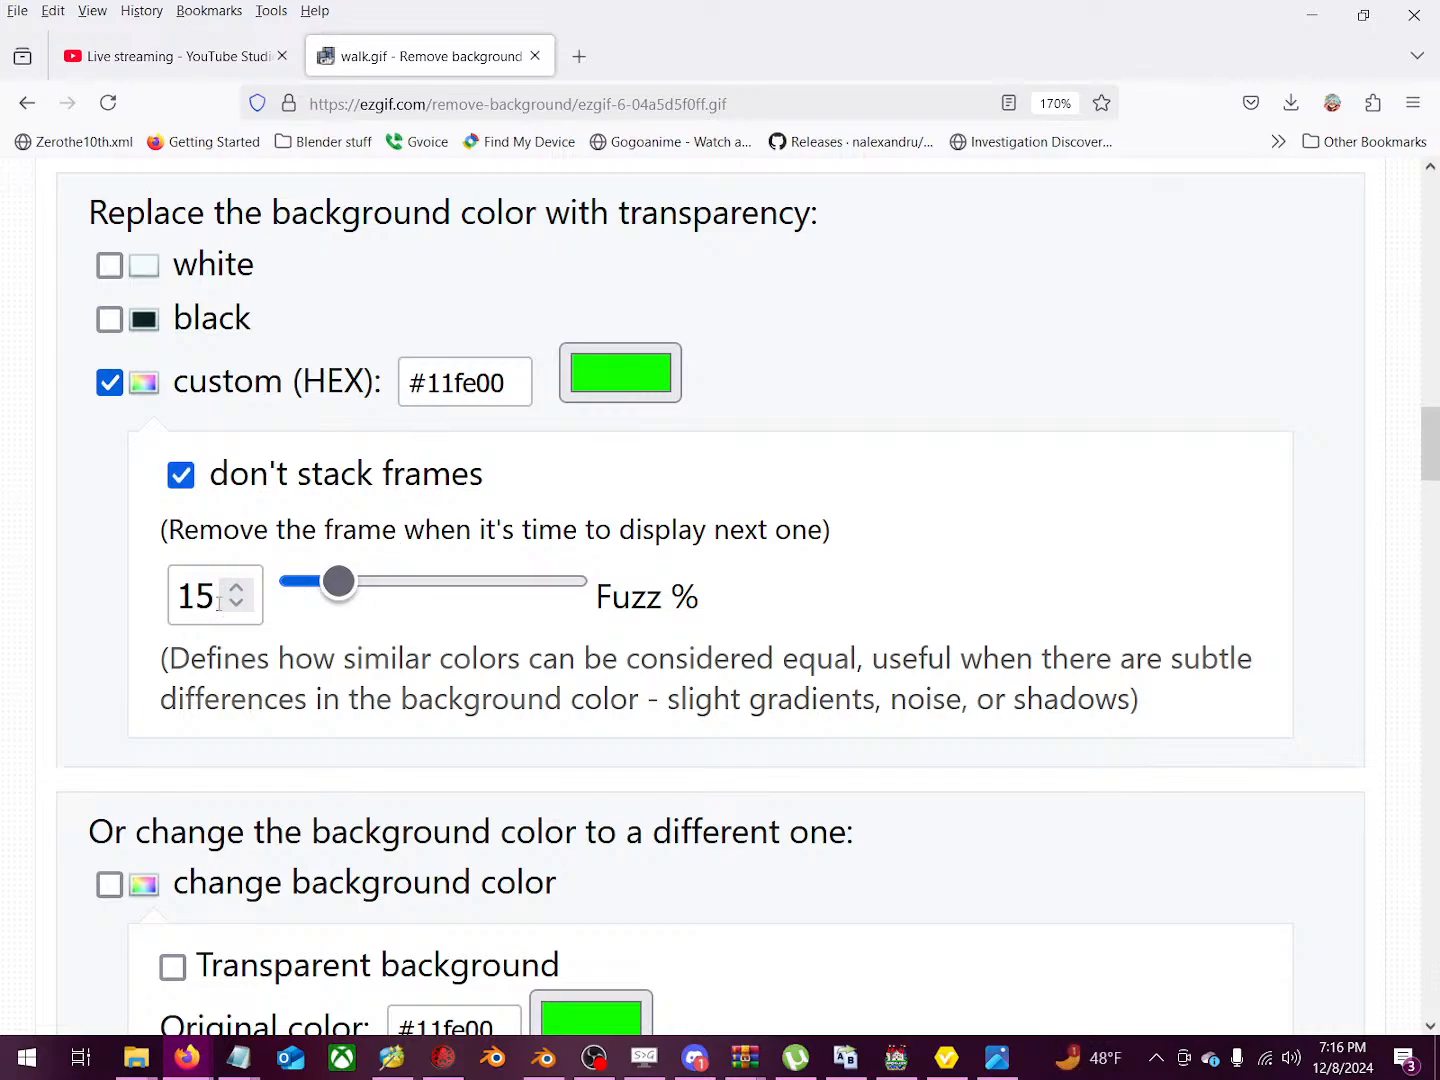
{"action": "scroll", "coordinate": [199, 579], "scroll_direction": "down", "scroll_amount": 10}
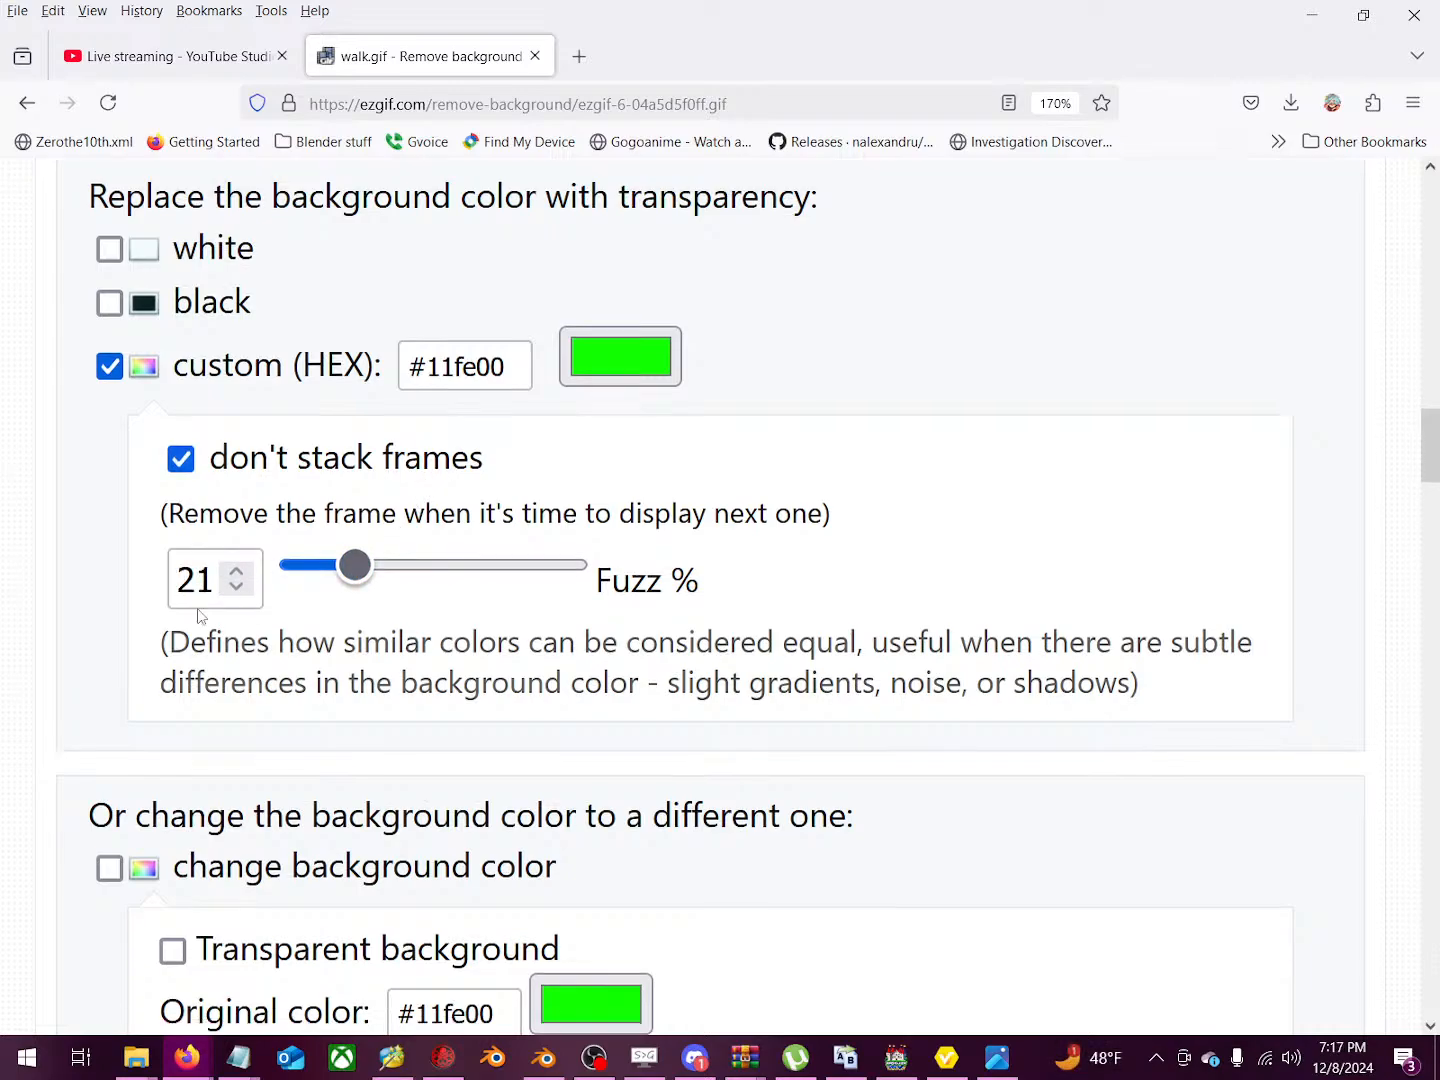
{"action": "left_click", "coordinate": [113, 299]}
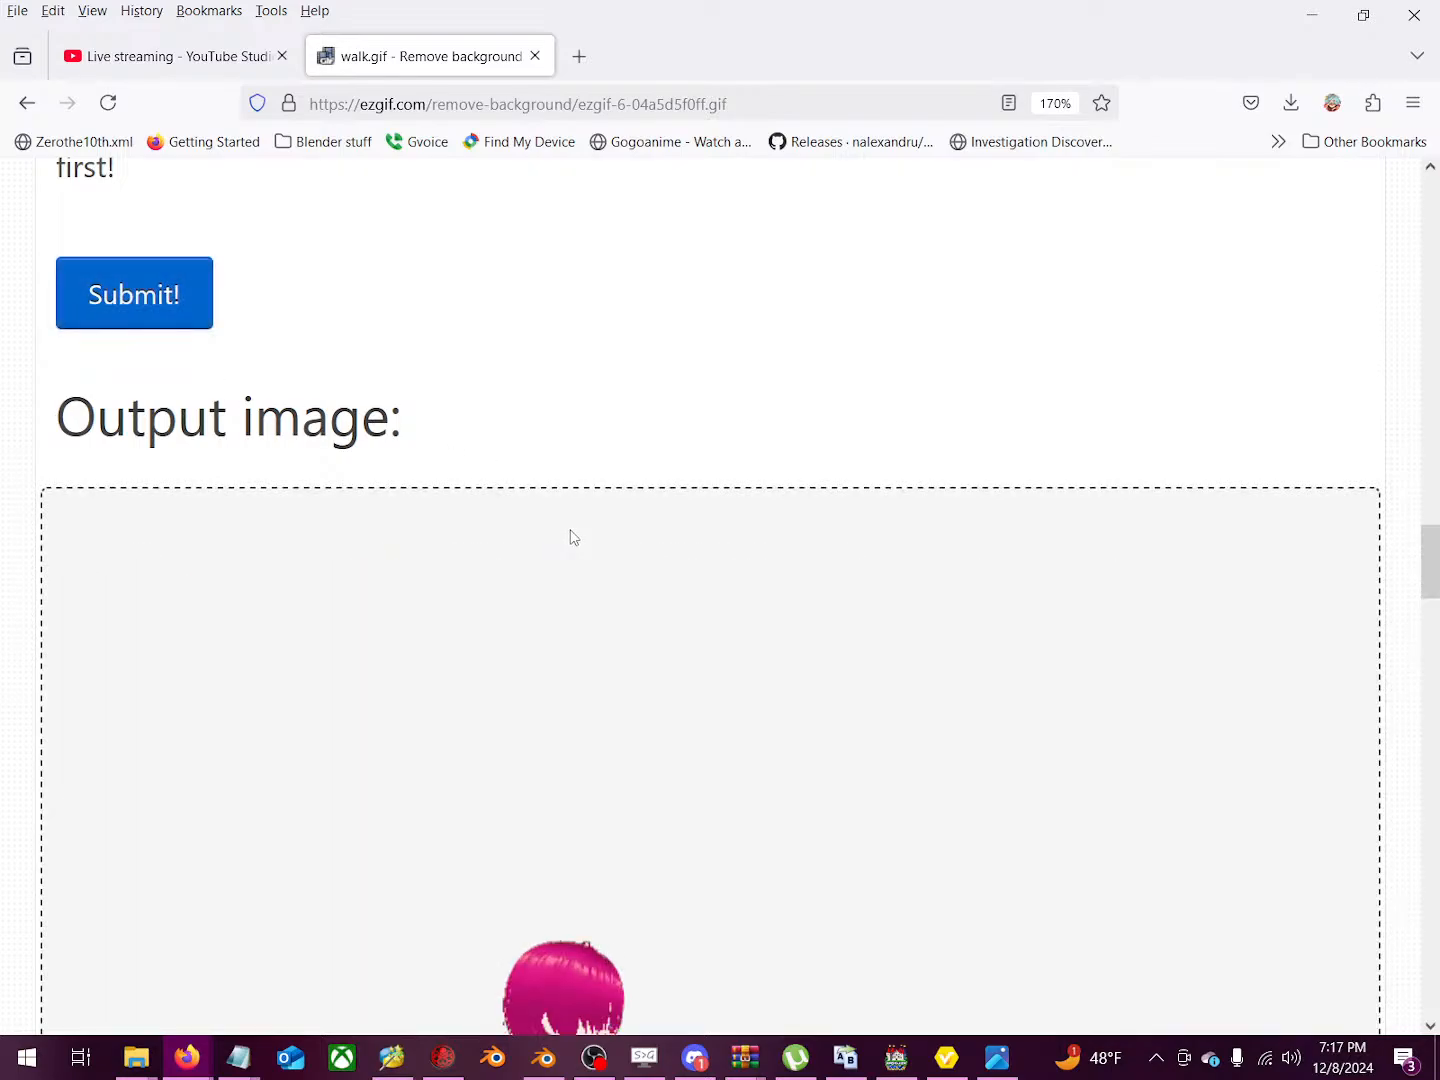
Step: Lighten the custom transparency color to #3fff2f in the color picker and resubmit the background removal
{"action": "scroll", "coordinate": [573, 537], "scroll_direction": "down", "scroll_amount": 5}
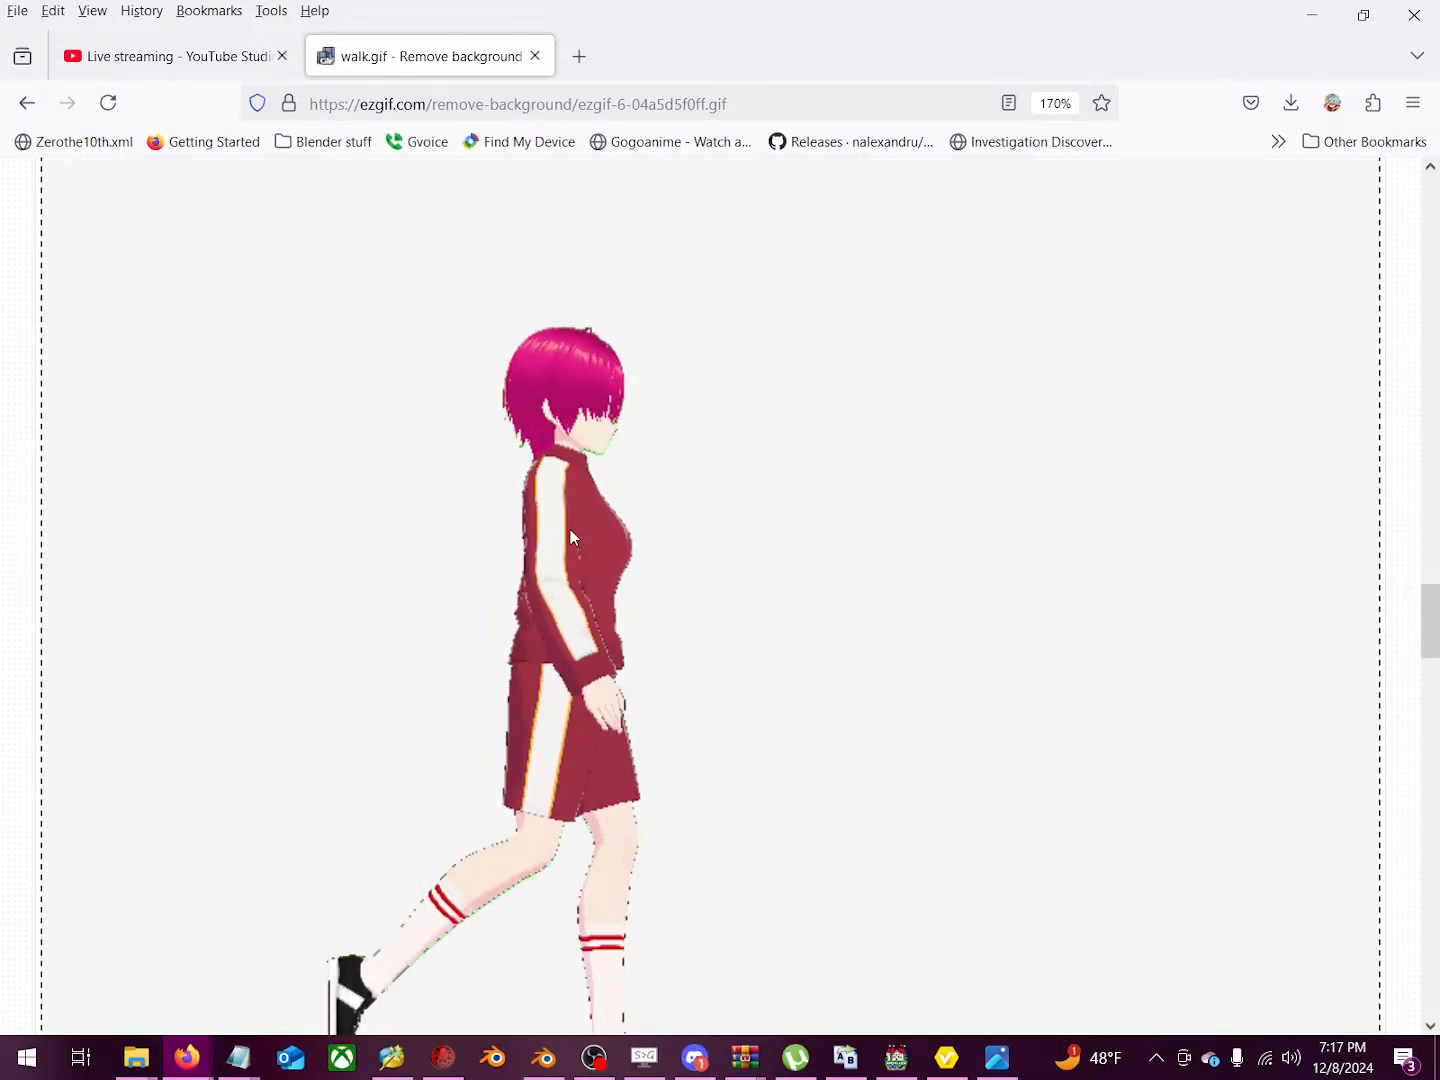
{"action": "scroll", "coordinate": [570, 537], "scroll_direction": "up", "scroll_amount": 20}
{"action": "scroll", "coordinate": [720, 360], "scroll_direction": "down", "scroll_amount": 3}
{"action": "left_click", "coordinate": [619, 373]}
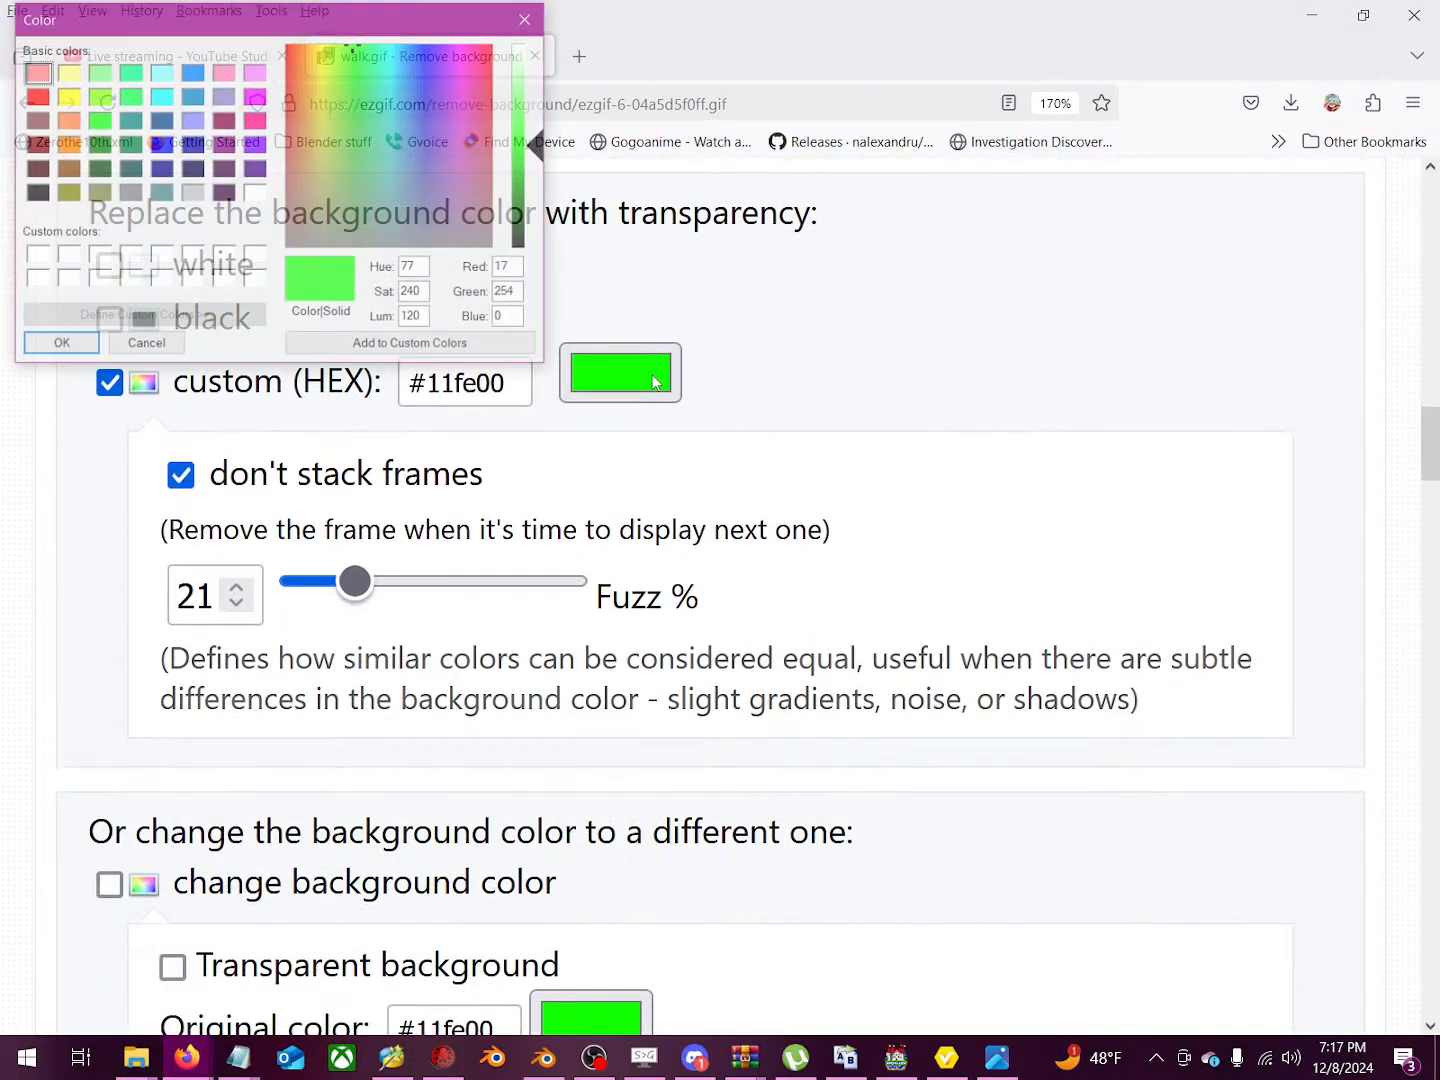
{"action": "left_click_drag", "start_coordinate": [540, 147], "coordinate": [535, 130]}
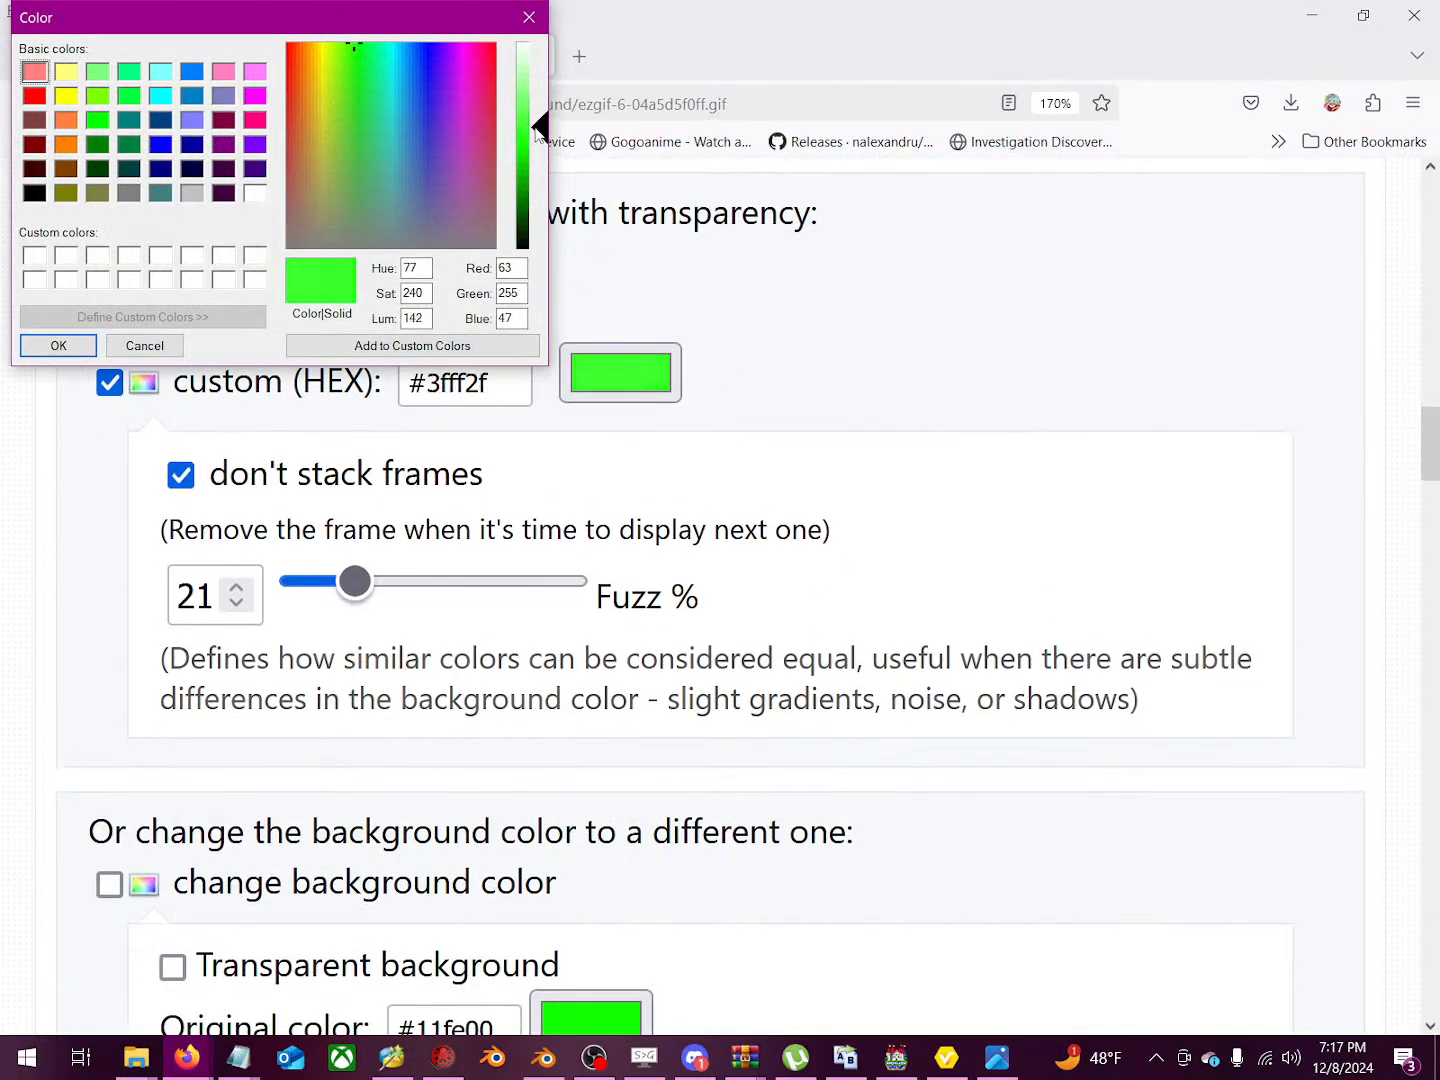
{"action": "left_click", "coordinate": [59, 347]}
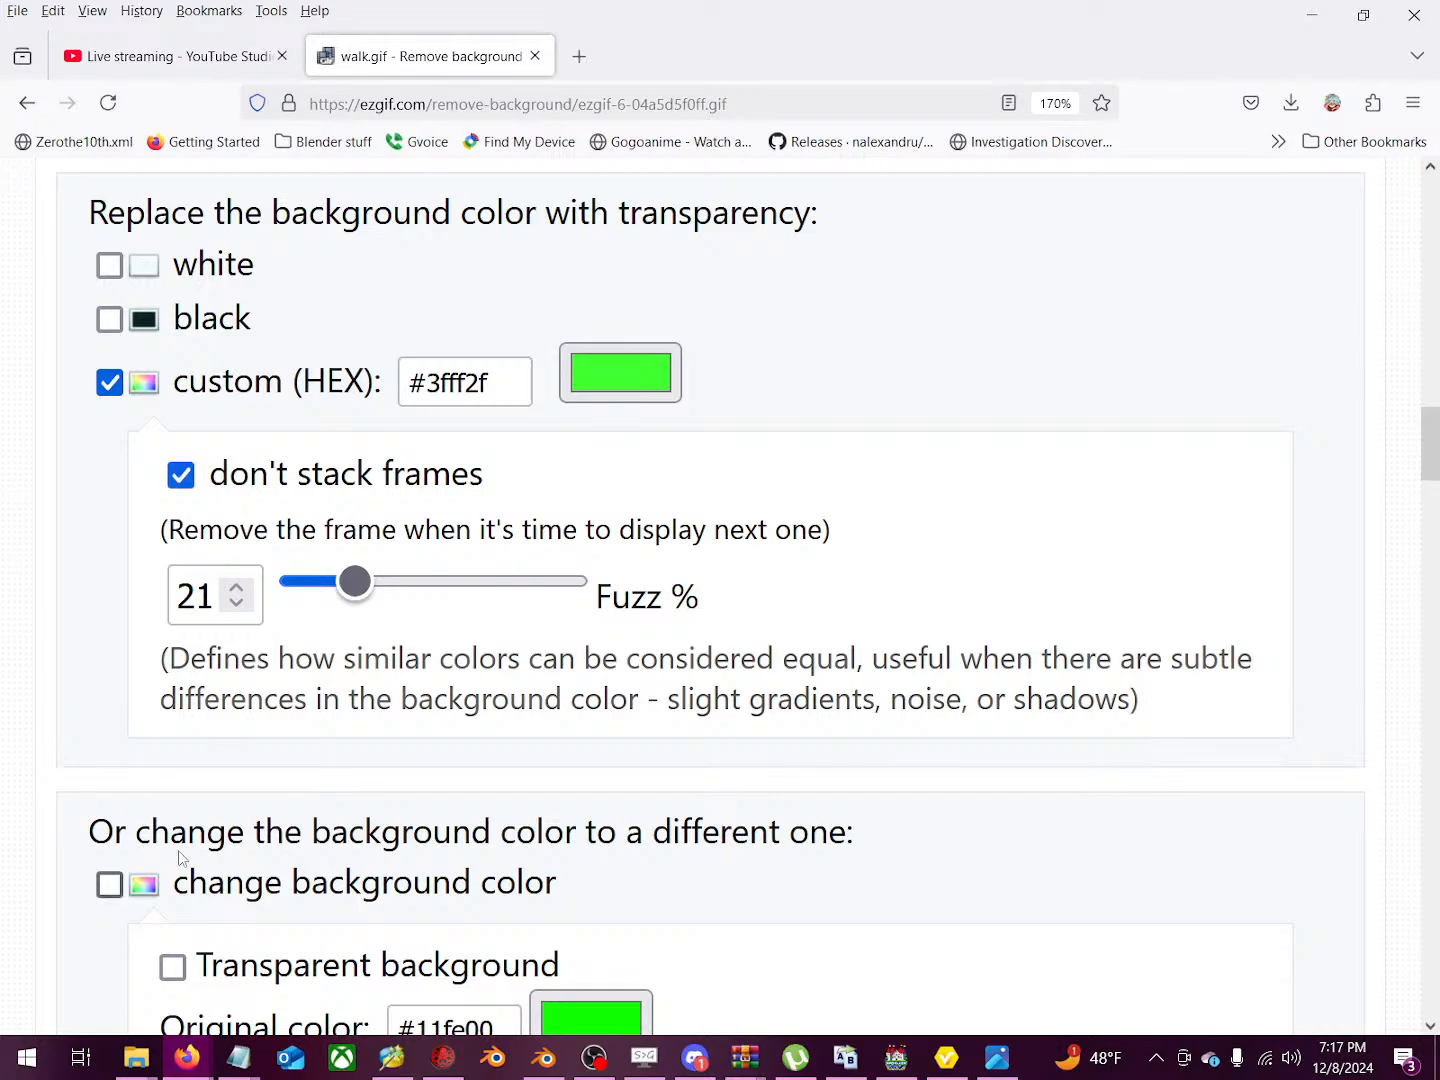
{"action": "scroll", "coordinate": [178, 850], "scroll_direction": "down", "scroll_amount": 5}
{"action": "left_click", "coordinate": [138, 882]}
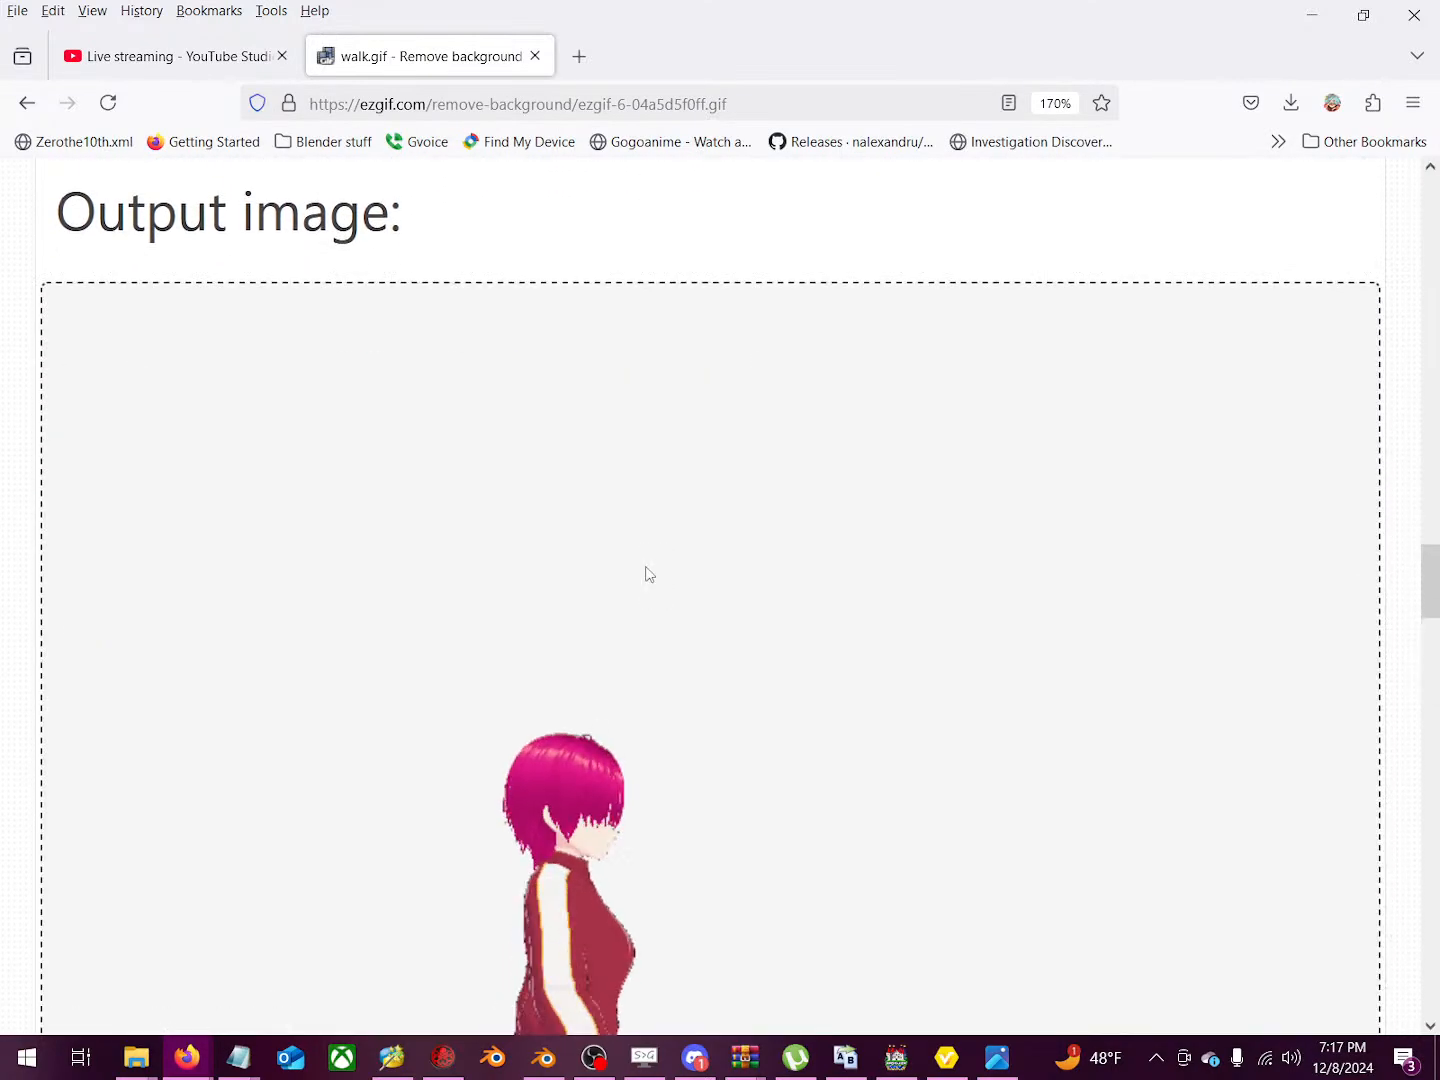
Step: Examine the regenerated walking animation for leftover outline pixels, both enlarged and at a smaller size, along with the available output tools
{"action": "scroll", "coordinate": [651, 700], "scroll_direction": "down", "scroll_amount": 3}
{"action": "scroll", "coordinate": [651, 792], "scroll_direction": "up", "scroll_amount": 2, "text": "ctrl"}
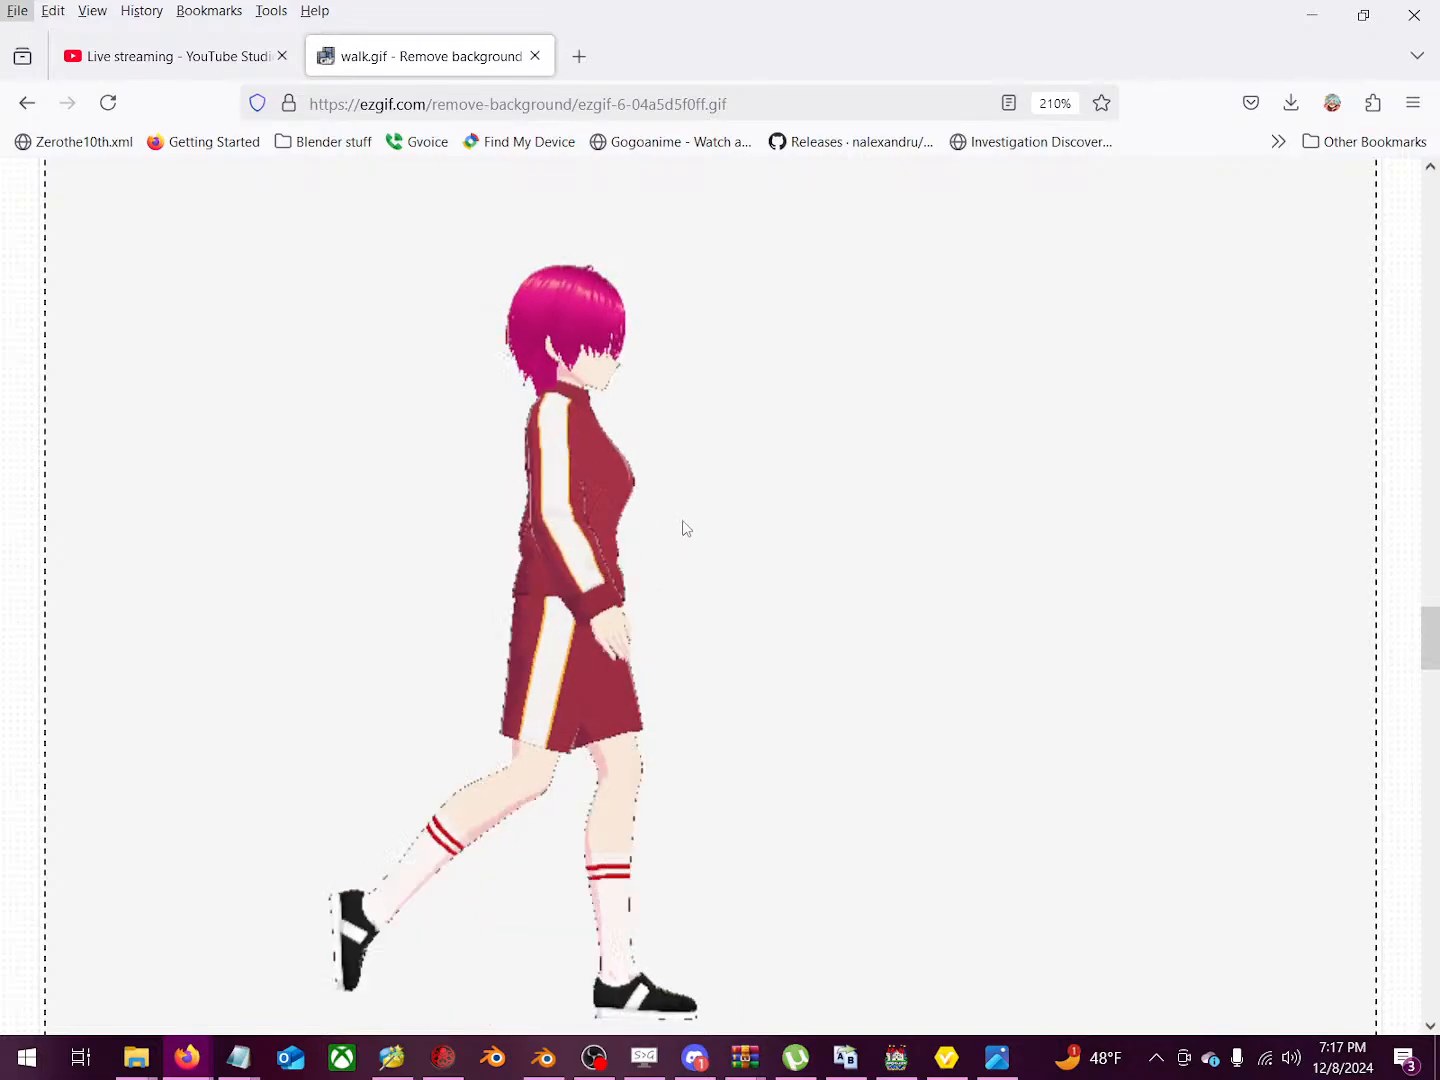
{"action": "scroll", "coordinate": [682, 525], "scroll_direction": "down", "scroll_amount": 3, "text": "ctrl"}
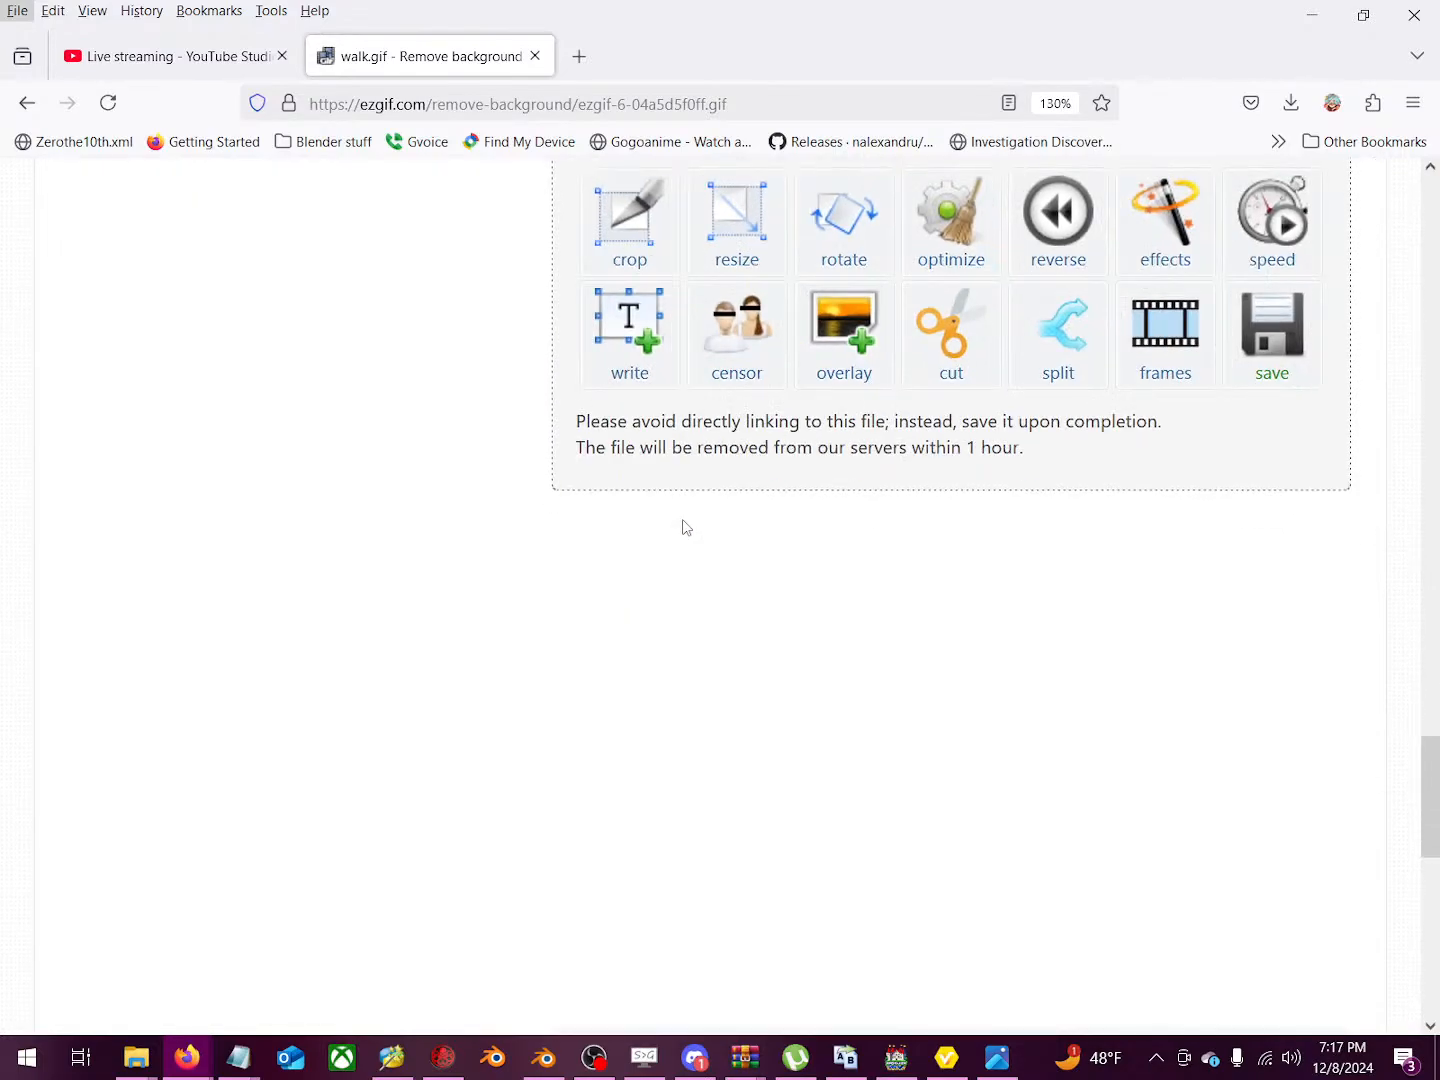
{"action": "scroll", "coordinate": [650, 561], "scroll_direction": "down", "scroll_amount": 5}
{"action": "scroll", "coordinate": [595, 600], "scroll_direction": "up", "scroll_amount": 10}
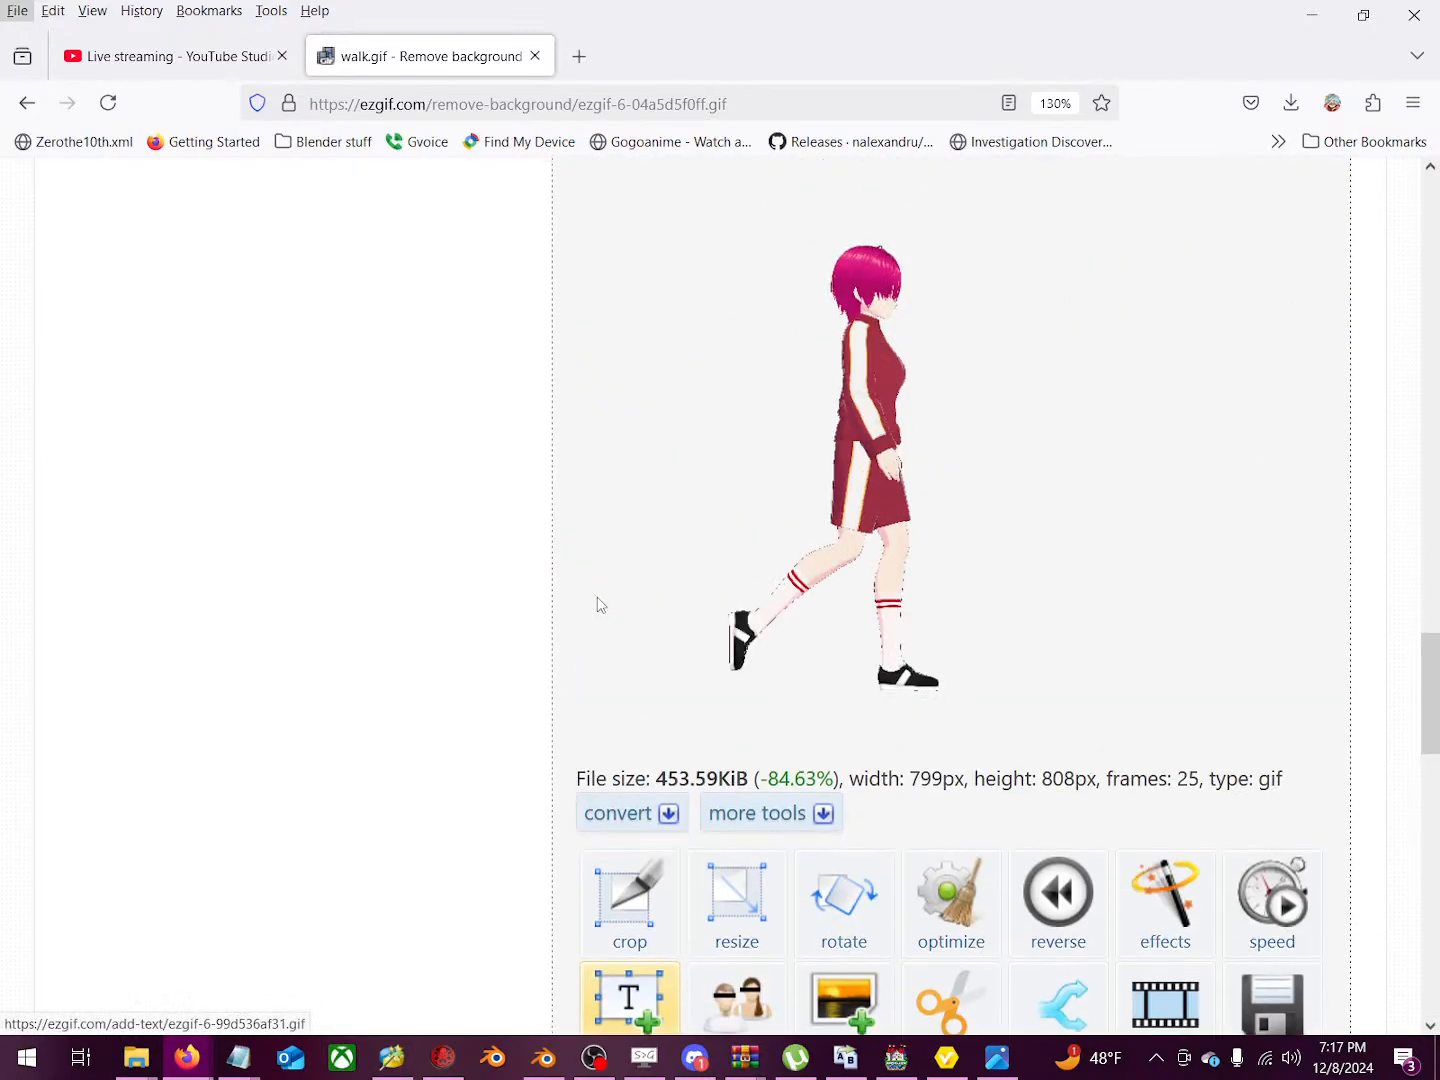
{"action": "scroll", "coordinate": [598, 604], "scroll_direction": "up", "scroll_amount": 5}
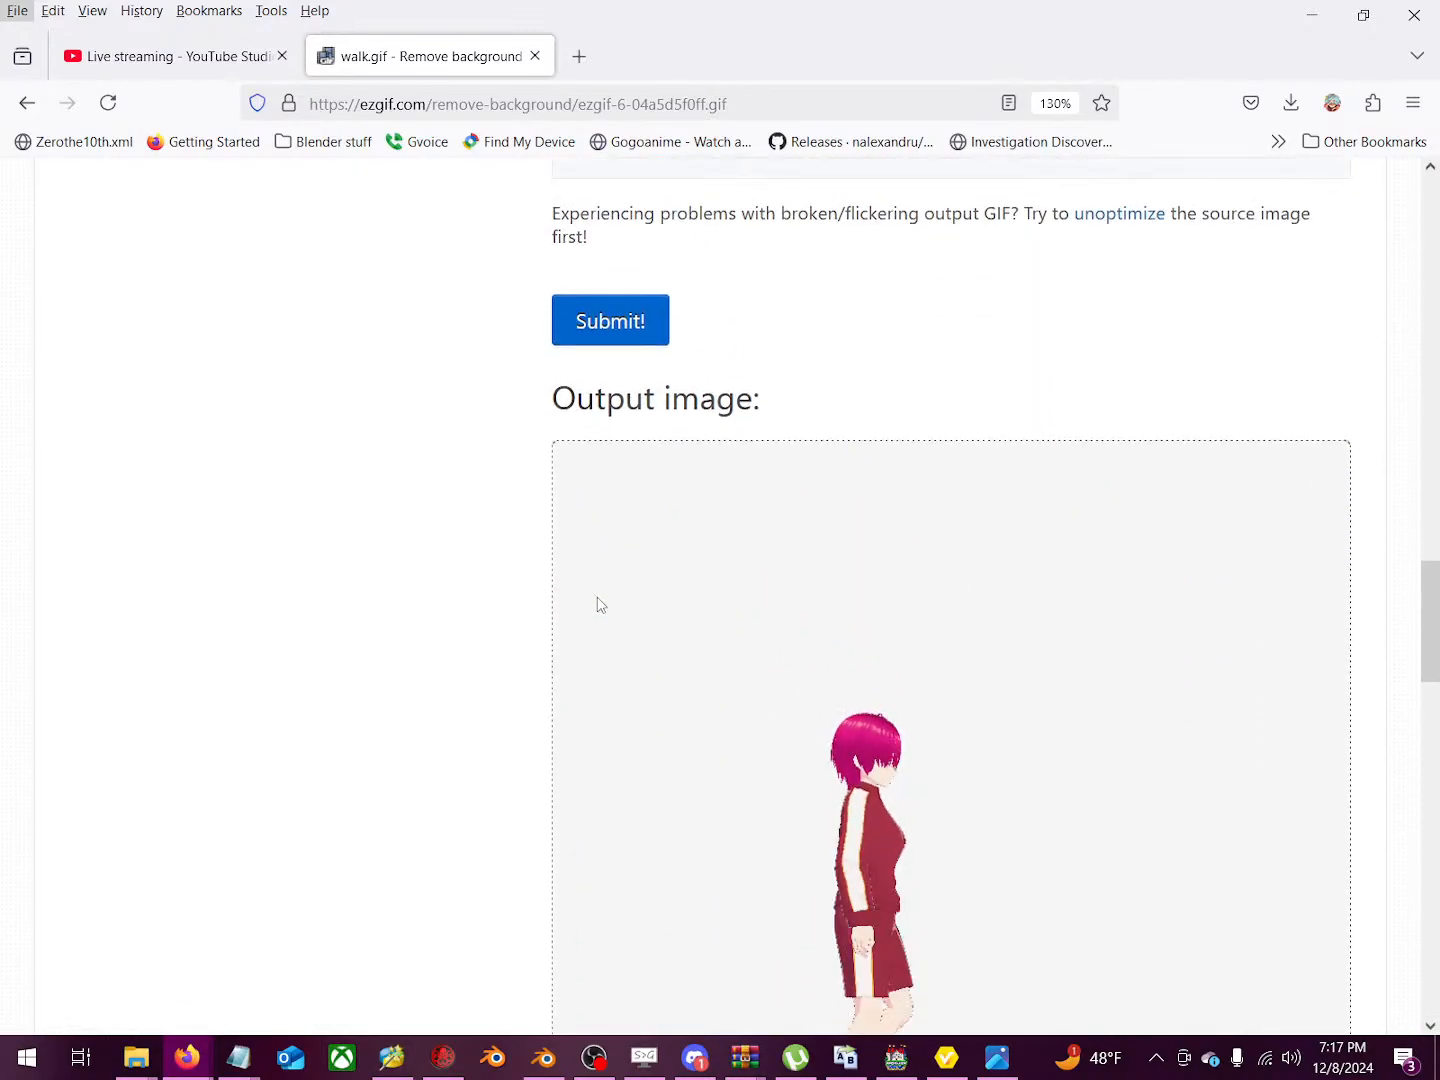
{"action": "scroll", "coordinate": [600, 606], "scroll_direction": "down", "scroll_amount": 3}
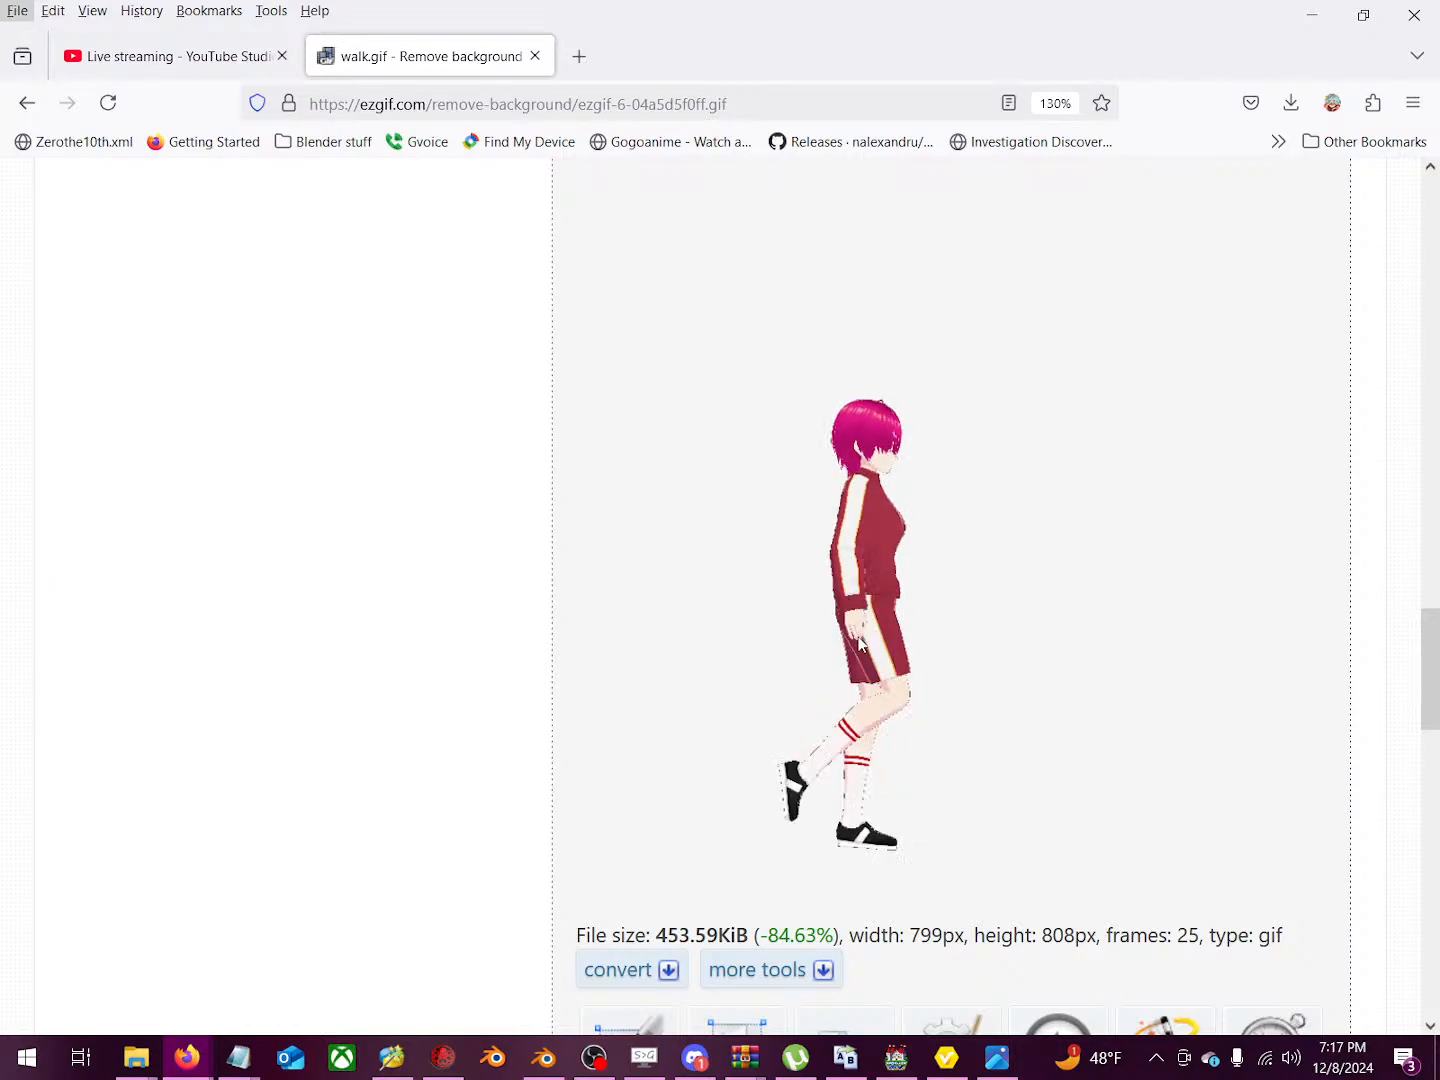
{"action": "middle_click", "coordinate": [463, 564]}
{"action": "scroll", "coordinate": [606, 610], "scroll_direction": "down", "scroll_amount": 2}
{"action": "scroll", "coordinate": [620, 632], "scroll_direction": "up", "scroll_amount": 1}
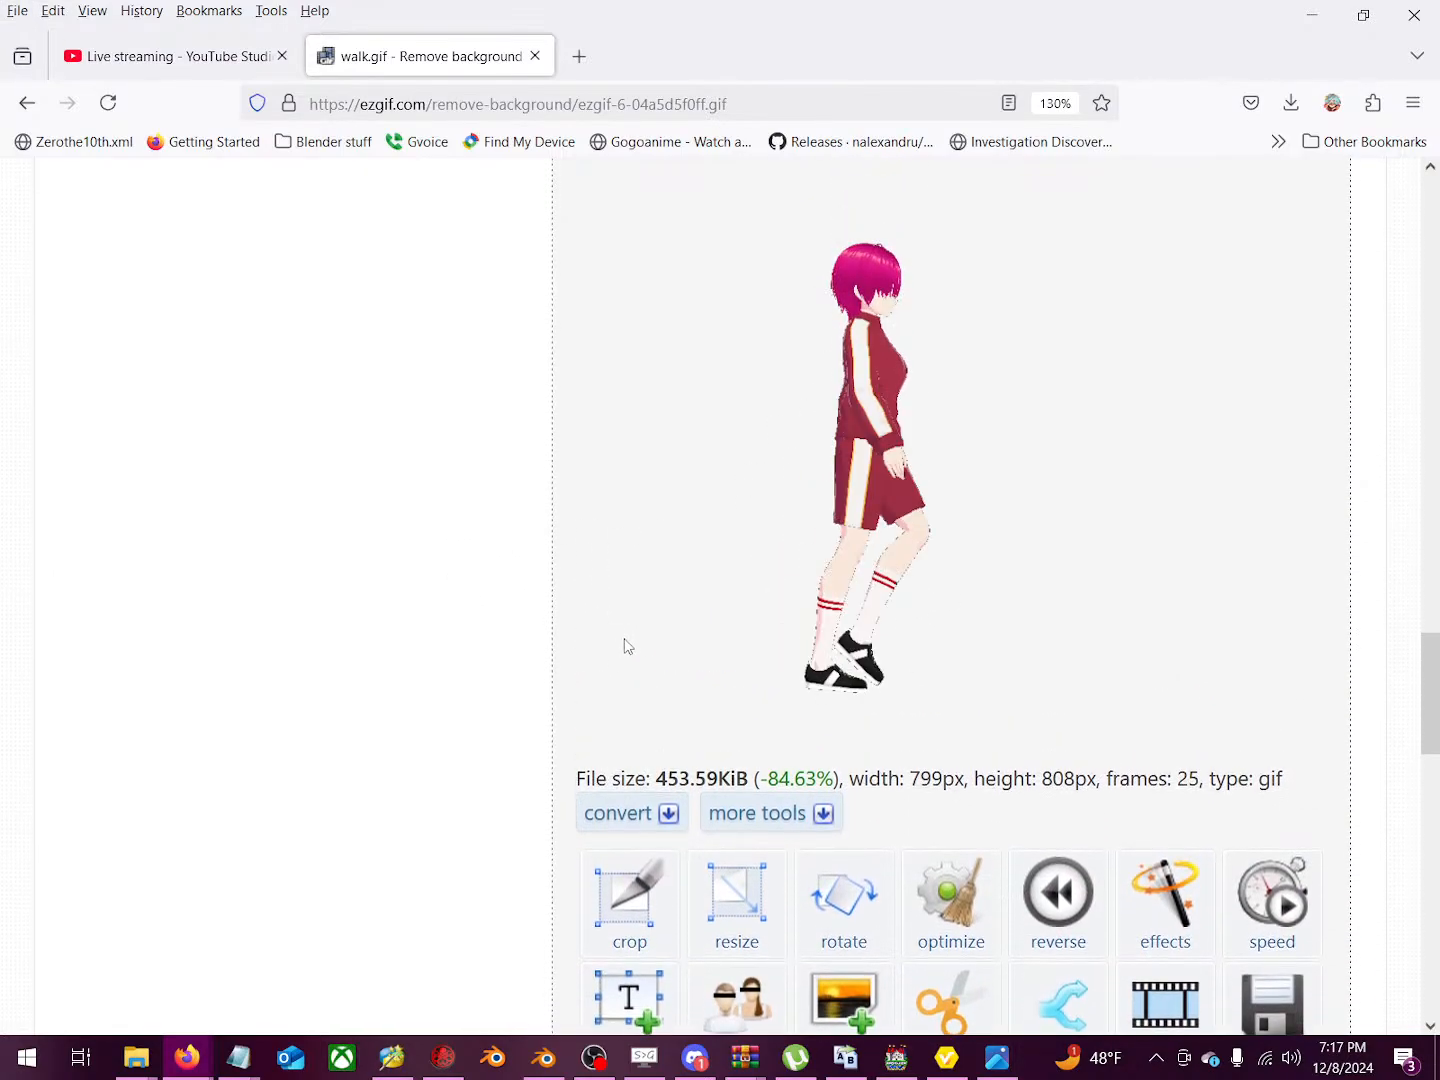
{"action": "scroll", "coordinate": [814, 629], "scroll_direction": "down", "scroll_amount": 7}
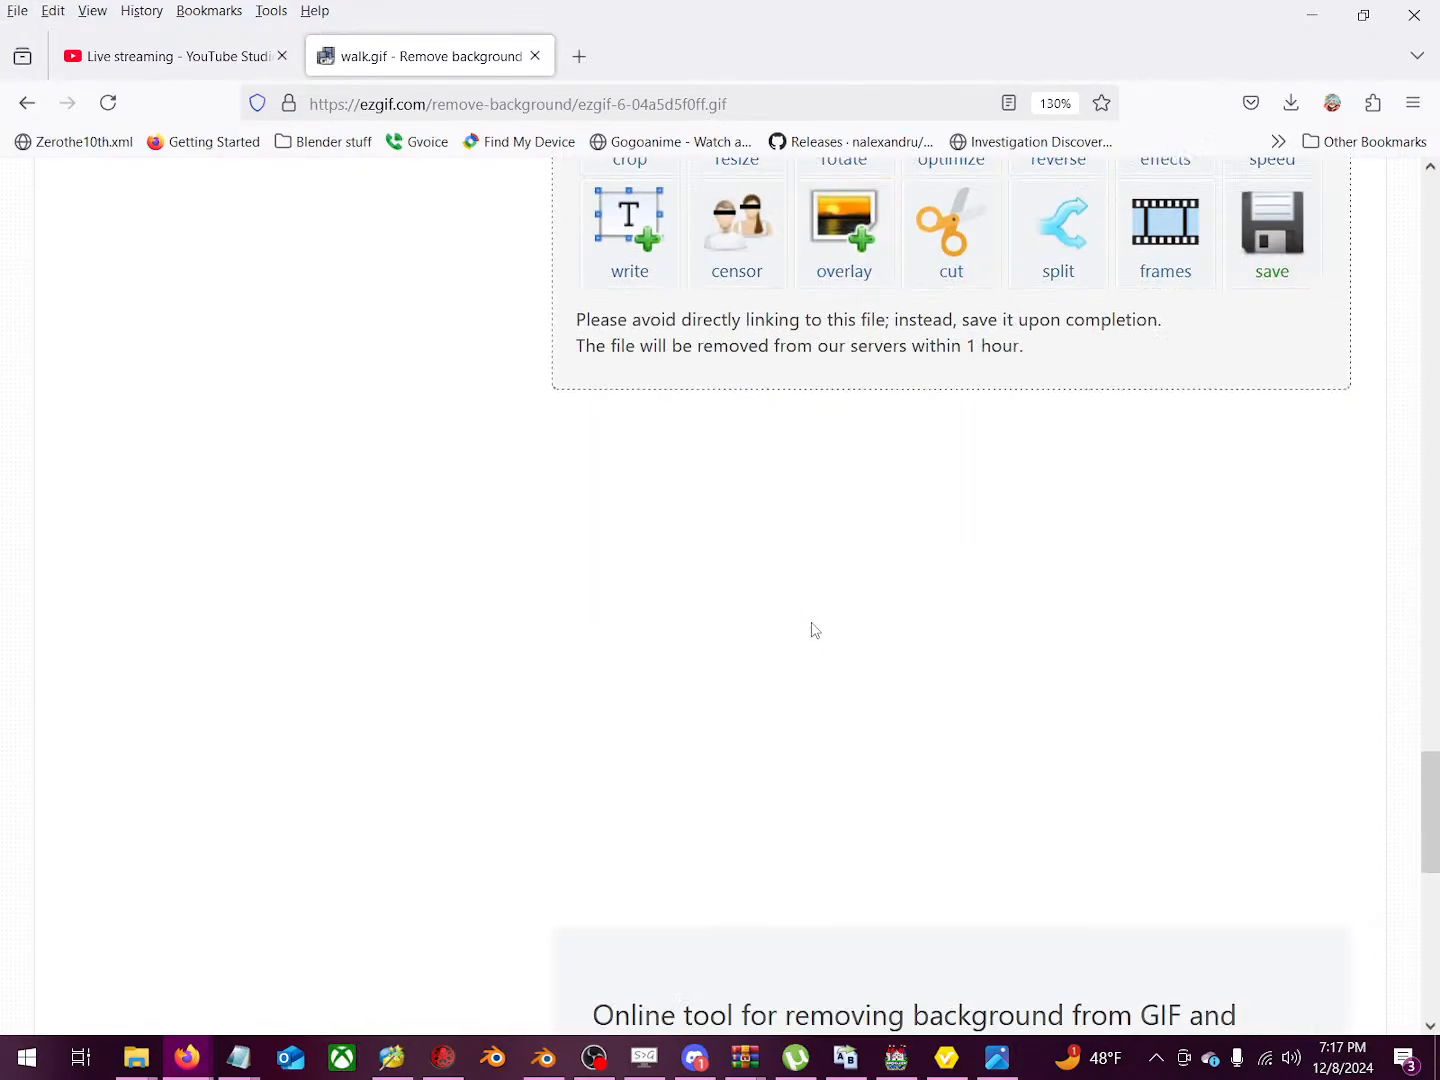
{"action": "scroll", "coordinate": [813, 629], "scroll_direction": "up", "scroll_amount": 4}
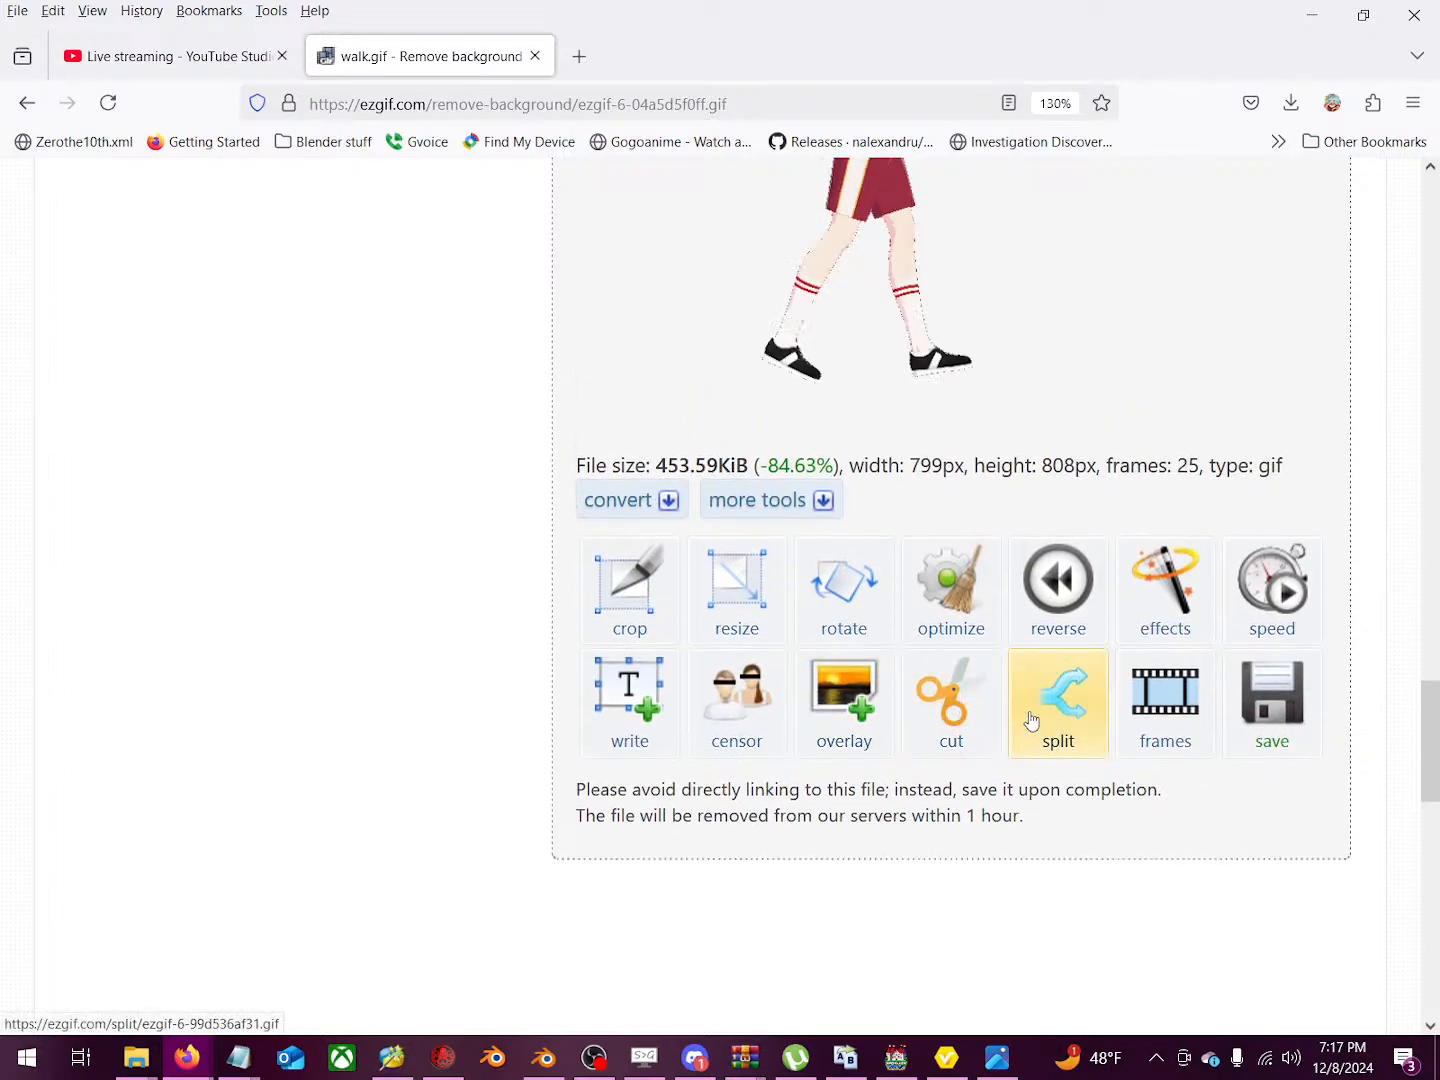
Step: Open the background-removed GIF in the resize tool and resize it to 65 percent
{"action": "left_click", "coordinate": [743, 602]}
{"action": "scroll", "coordinate": [689, 567], "scroll_direction": "down", "scroll_amount": 8}
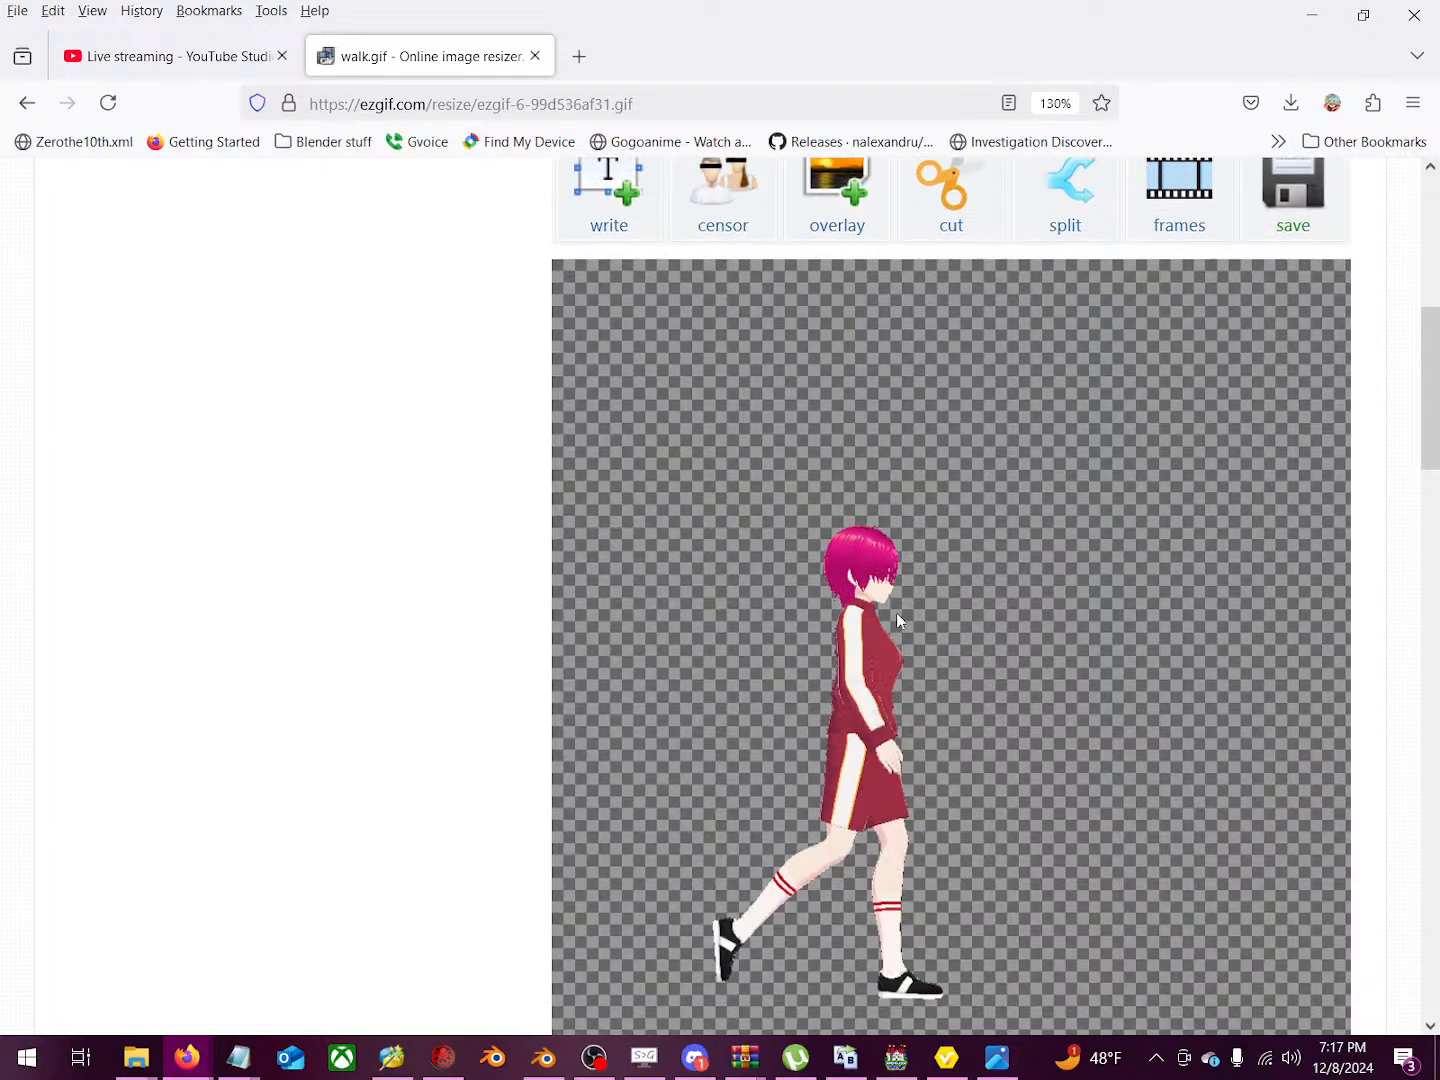
{"action": "scroll", "coordinate": [883, 635], "scroll_direction": "down", "scroll_amount": 3}
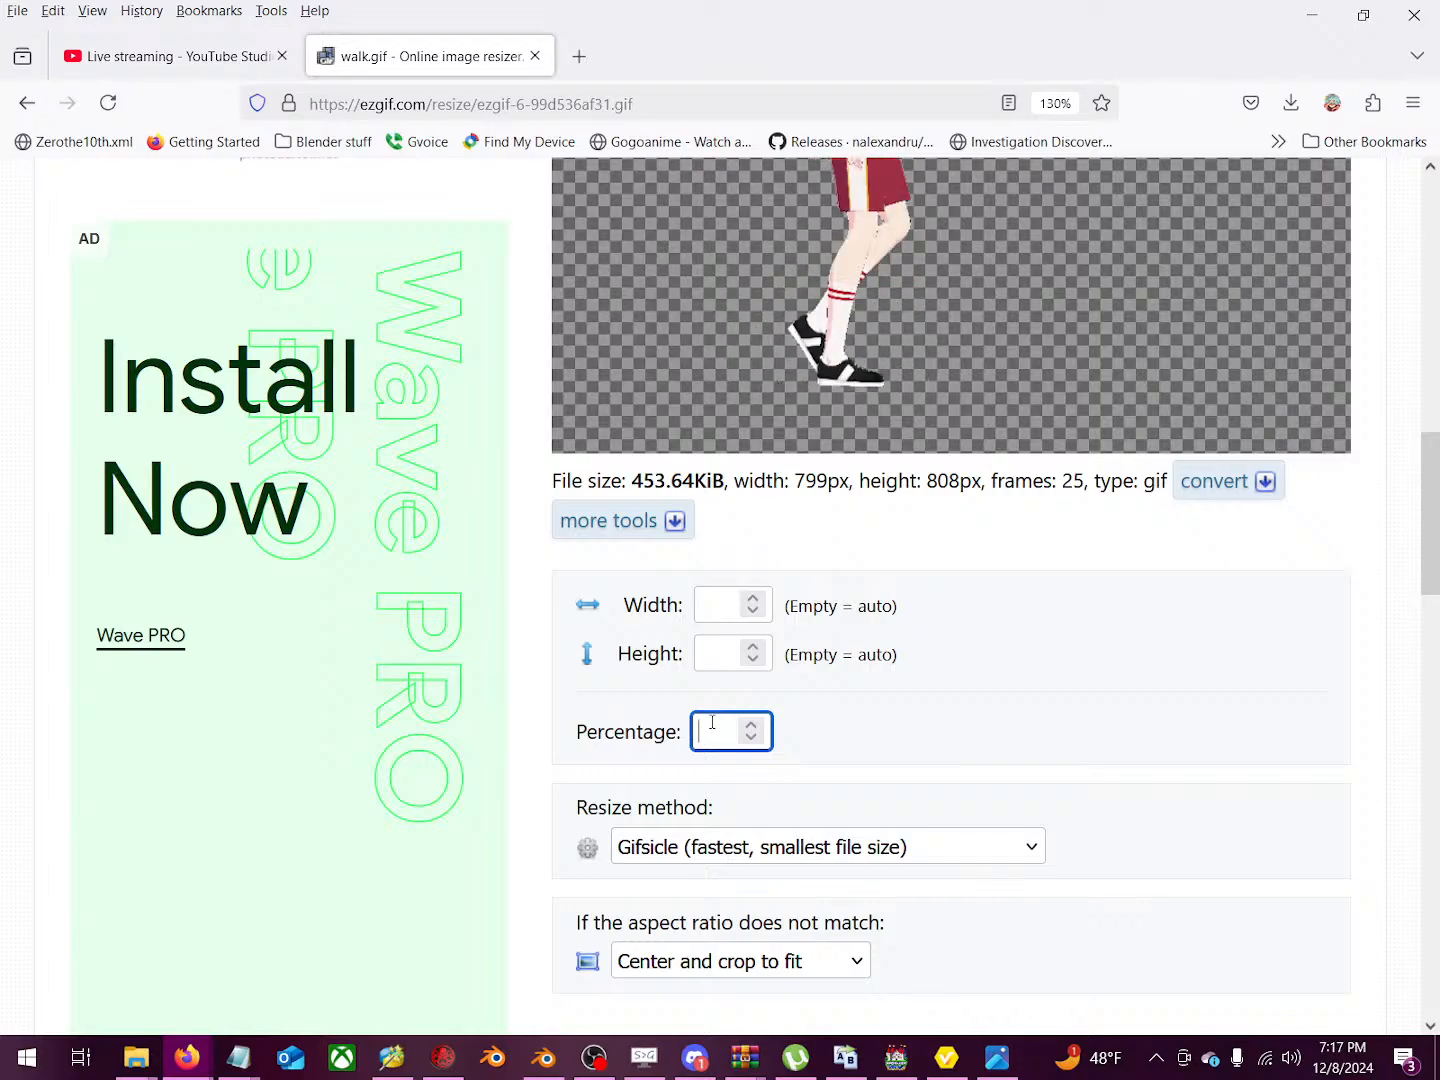
{"action": "scroll", "coordinate": [736, 835], "scroll_direction": "down", "scroll_amount": 5}
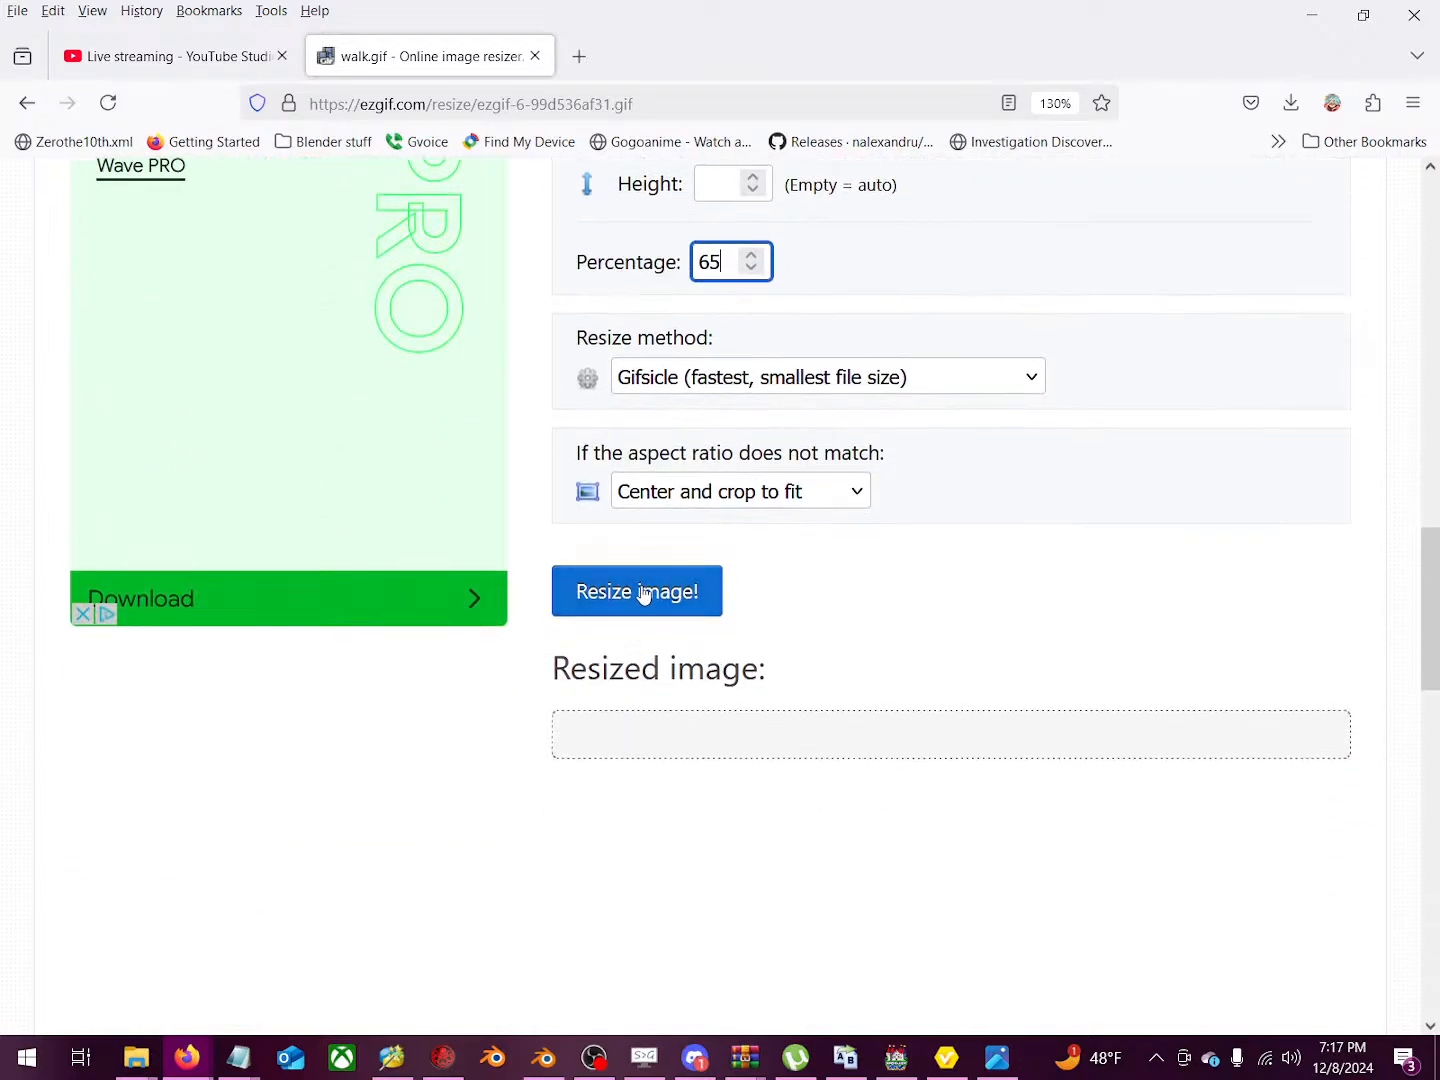
{"action": "left_click", "coordinate": [641, 594]}
{"action": "scroll", "coordinate": [932, 621], "scroll_direction": "down", "scroll_amount": 6}
Step: Change the resize percentage to 20 and regenerate the resized image
{"action": "scroll", "coordinate": [833, 650], "scroll_direction": "up", "scroll_amount": 15}
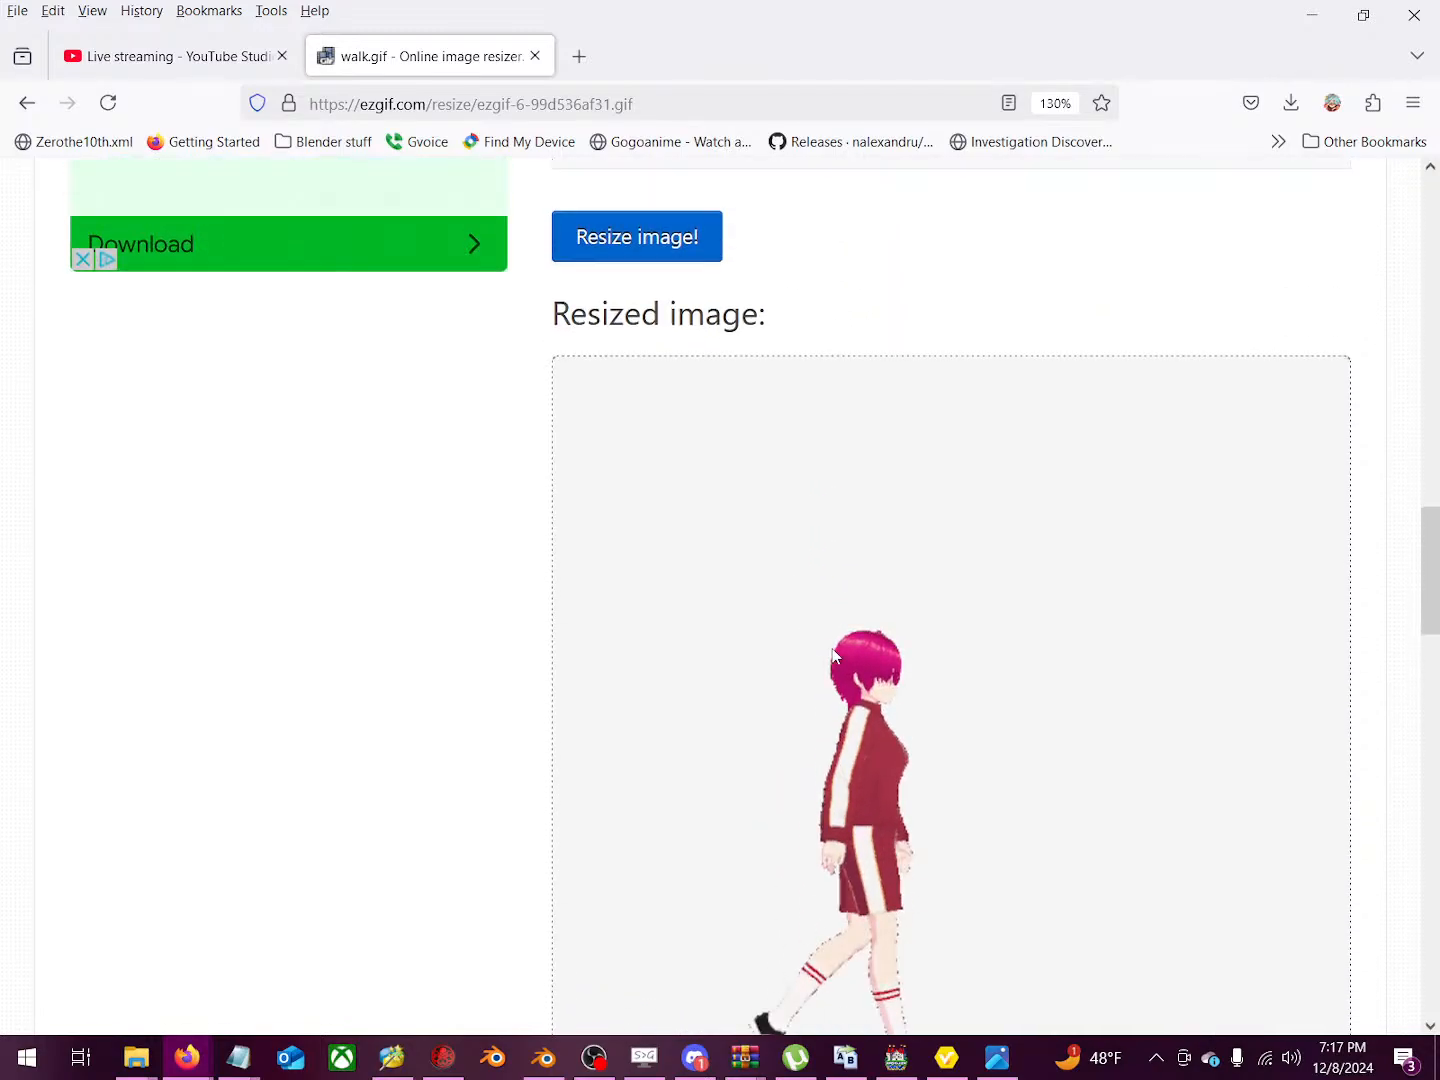
{"action": "scroll", "coordinate": [833, 651], "scroll_direction": "down", "scroll_amount": 15}
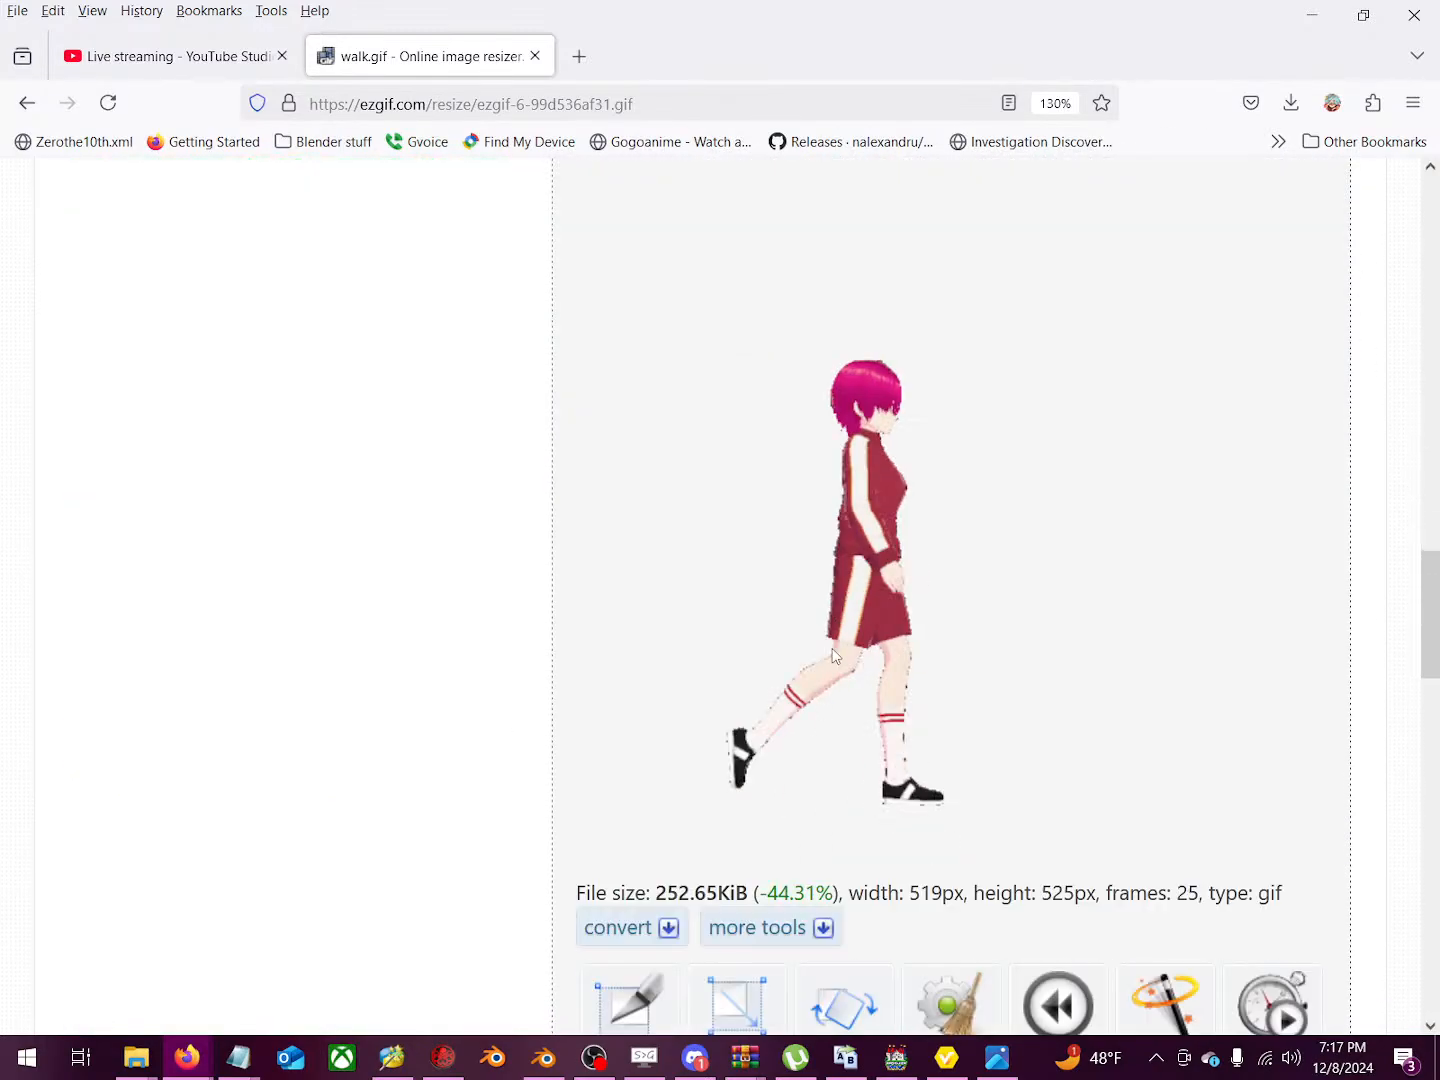
{"action": "scroll", "coordinate": [835, 656], "scroll_direction": "up", "scroll_amount": 4}
{"action": "scroll", "coordinate": [717, 530], "scroll_direction": "up", "scroll_amount": 2}
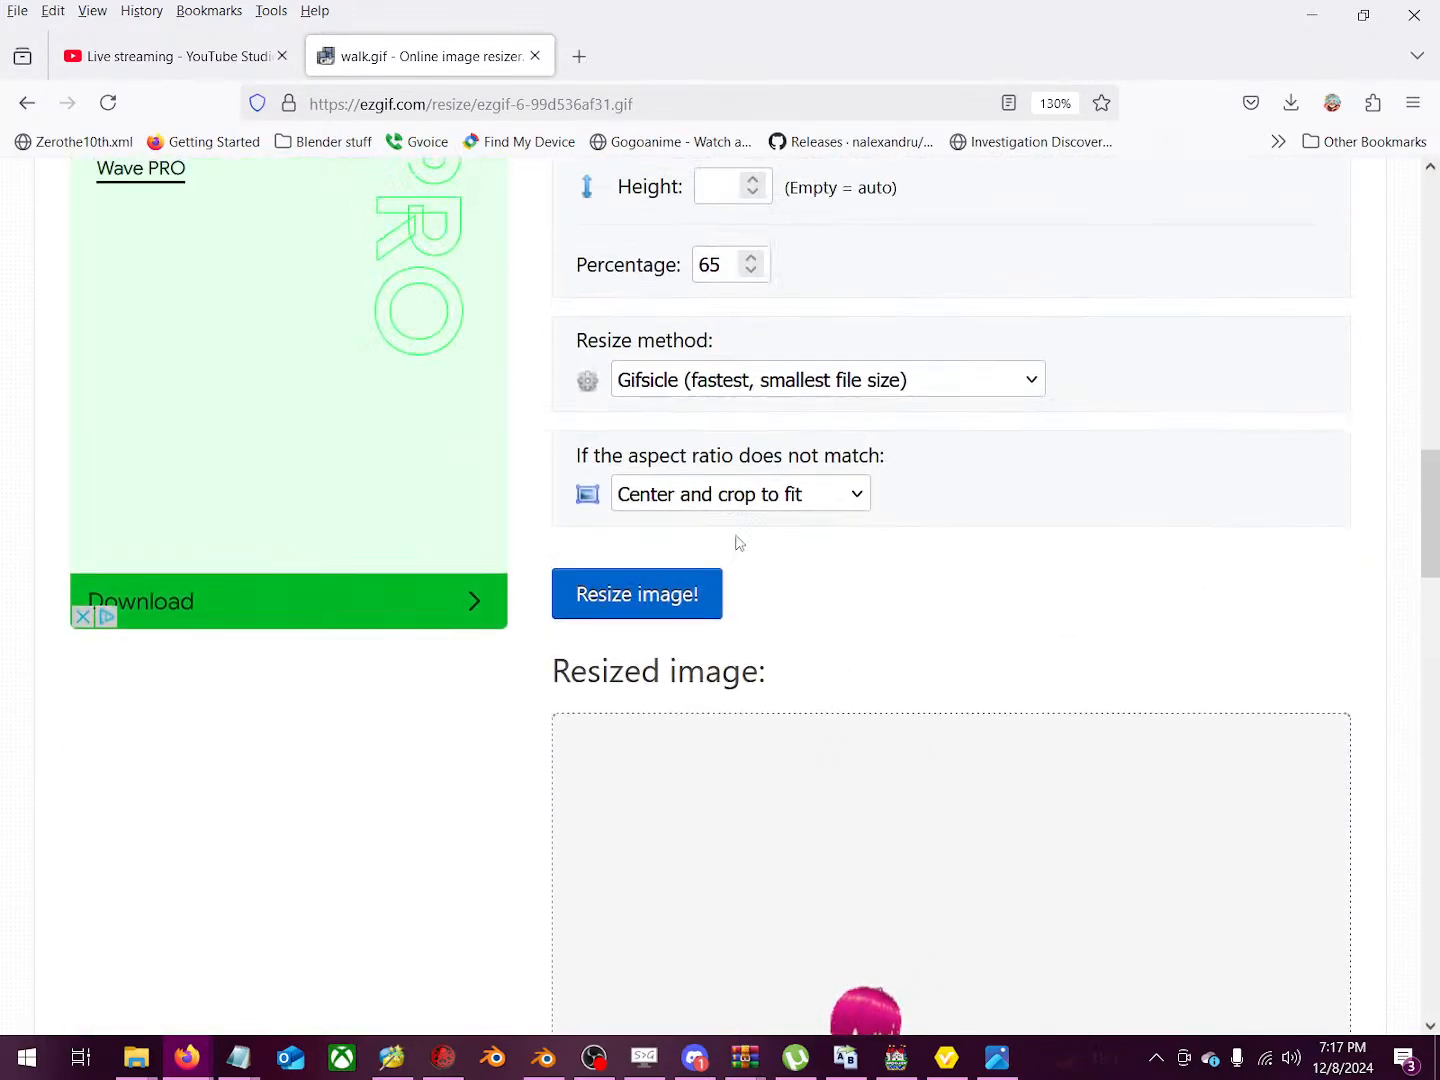
{"action": "scroll", "coordinate": [736, 543], "scroll_direction": "up", "scroll_amount": 3}
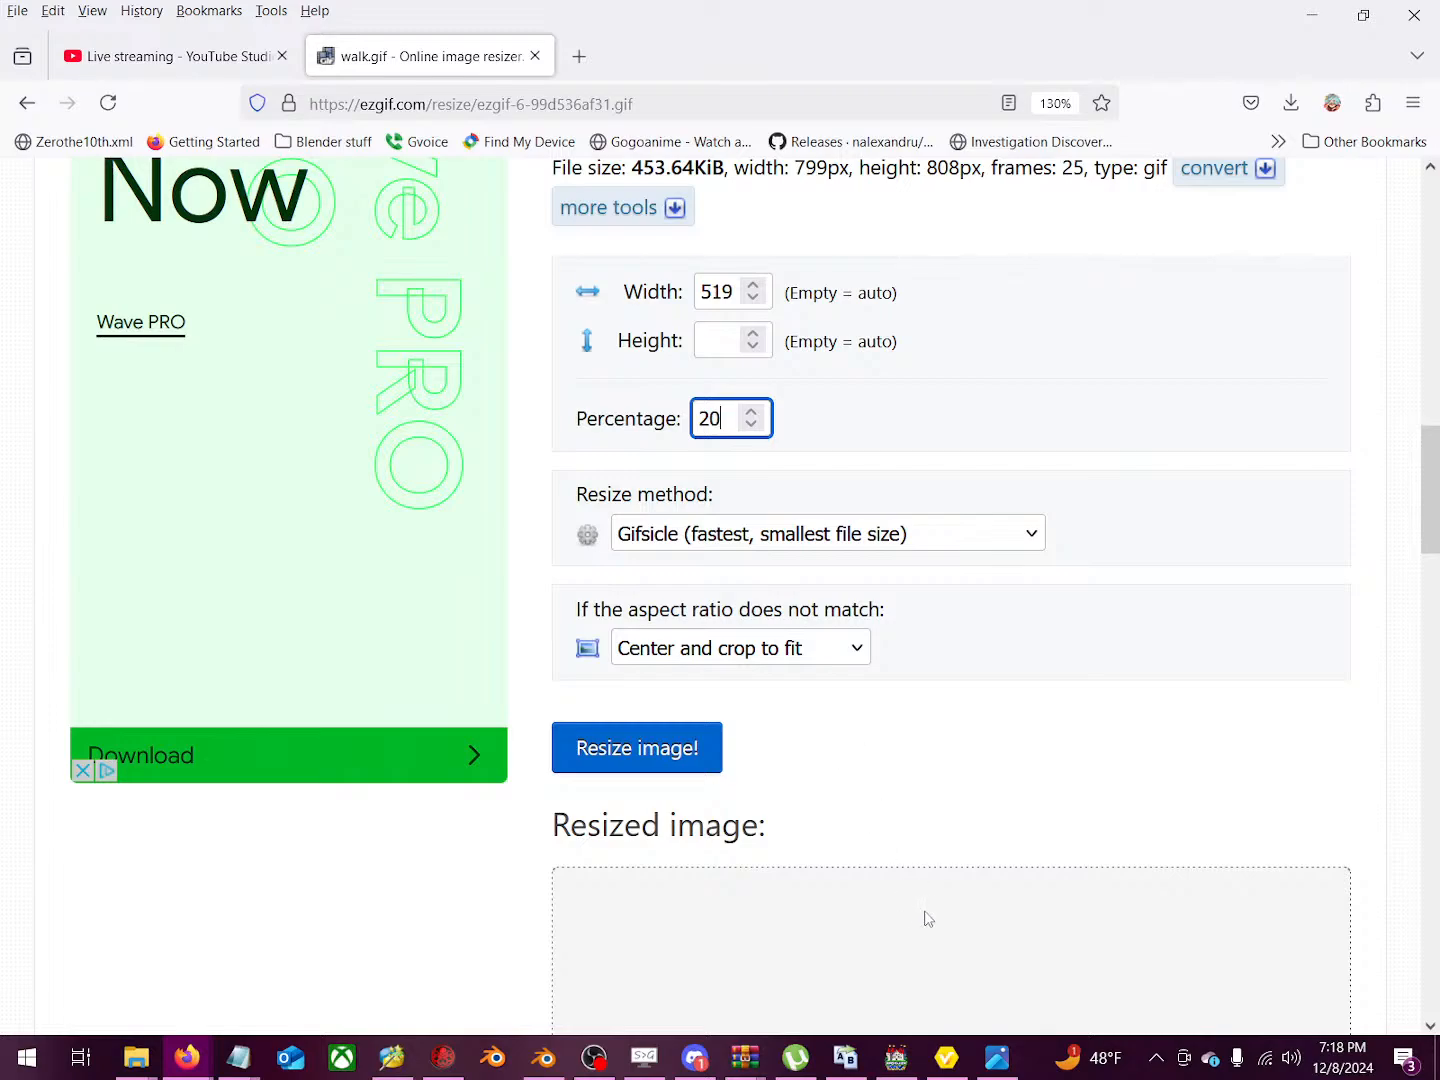
{"action": "left_click", "coordinate": [700, 752]}
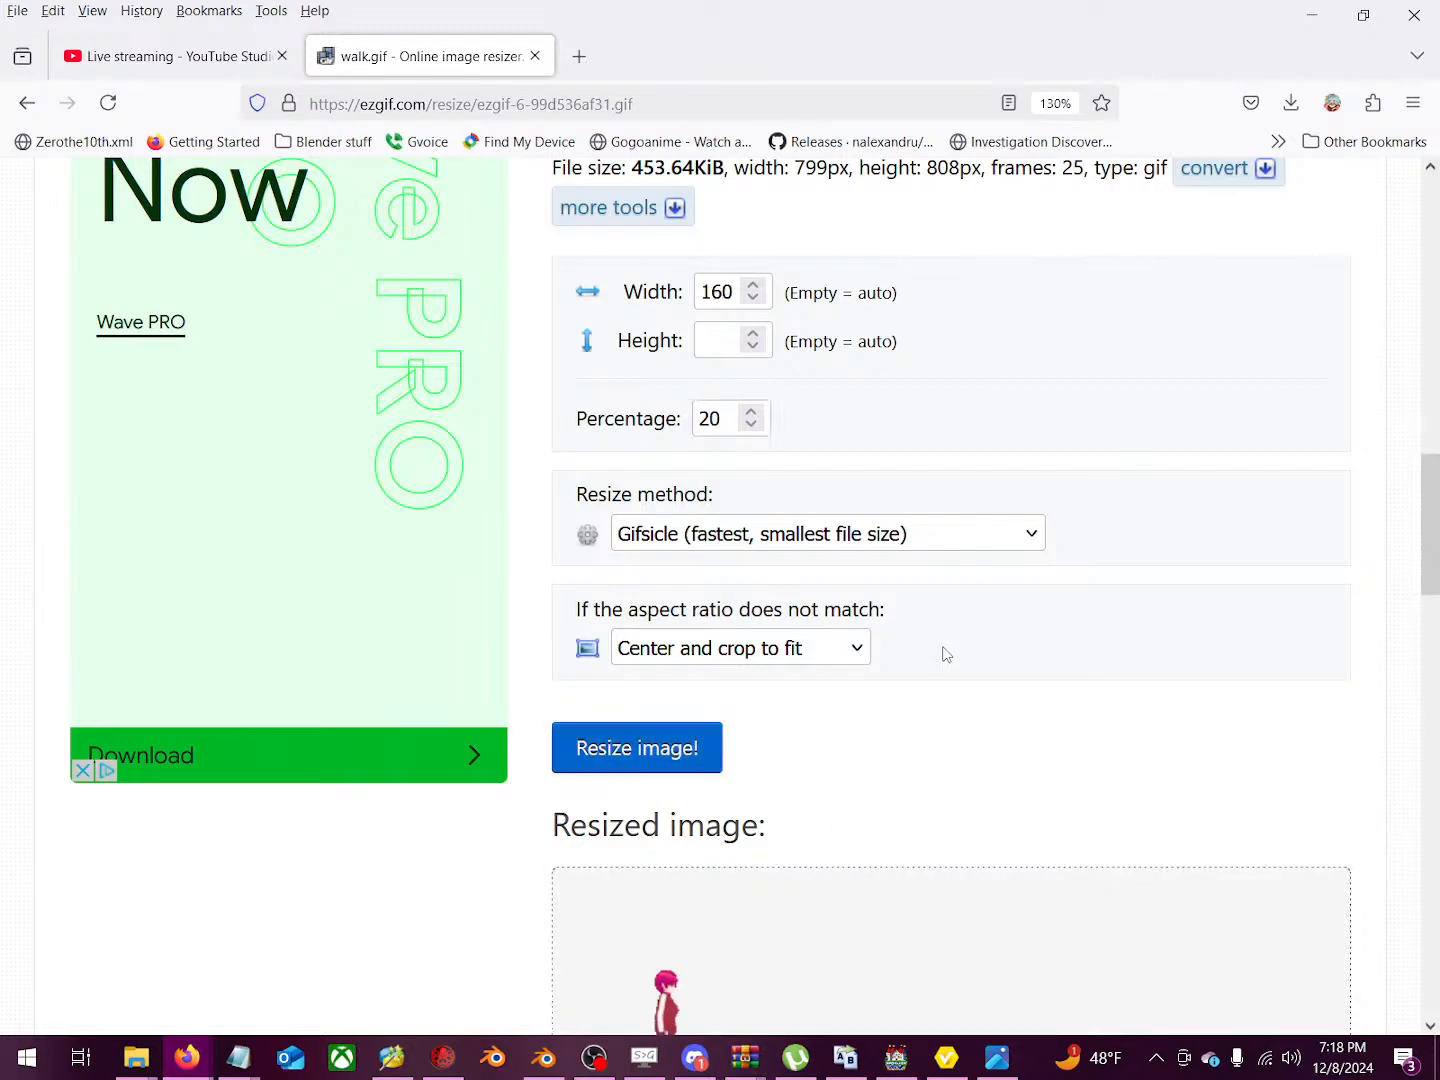
{"action": "scroll", "coordinate": [941, 655], "scroll_direction": "down", "scroll_amount": 5}
Step: Set the resize percentage to 50 and regenerate the resized image
{"action": "scroll", "coordinate": [939, 658], "scroll_direction": "up", "scroll_amount": 4}
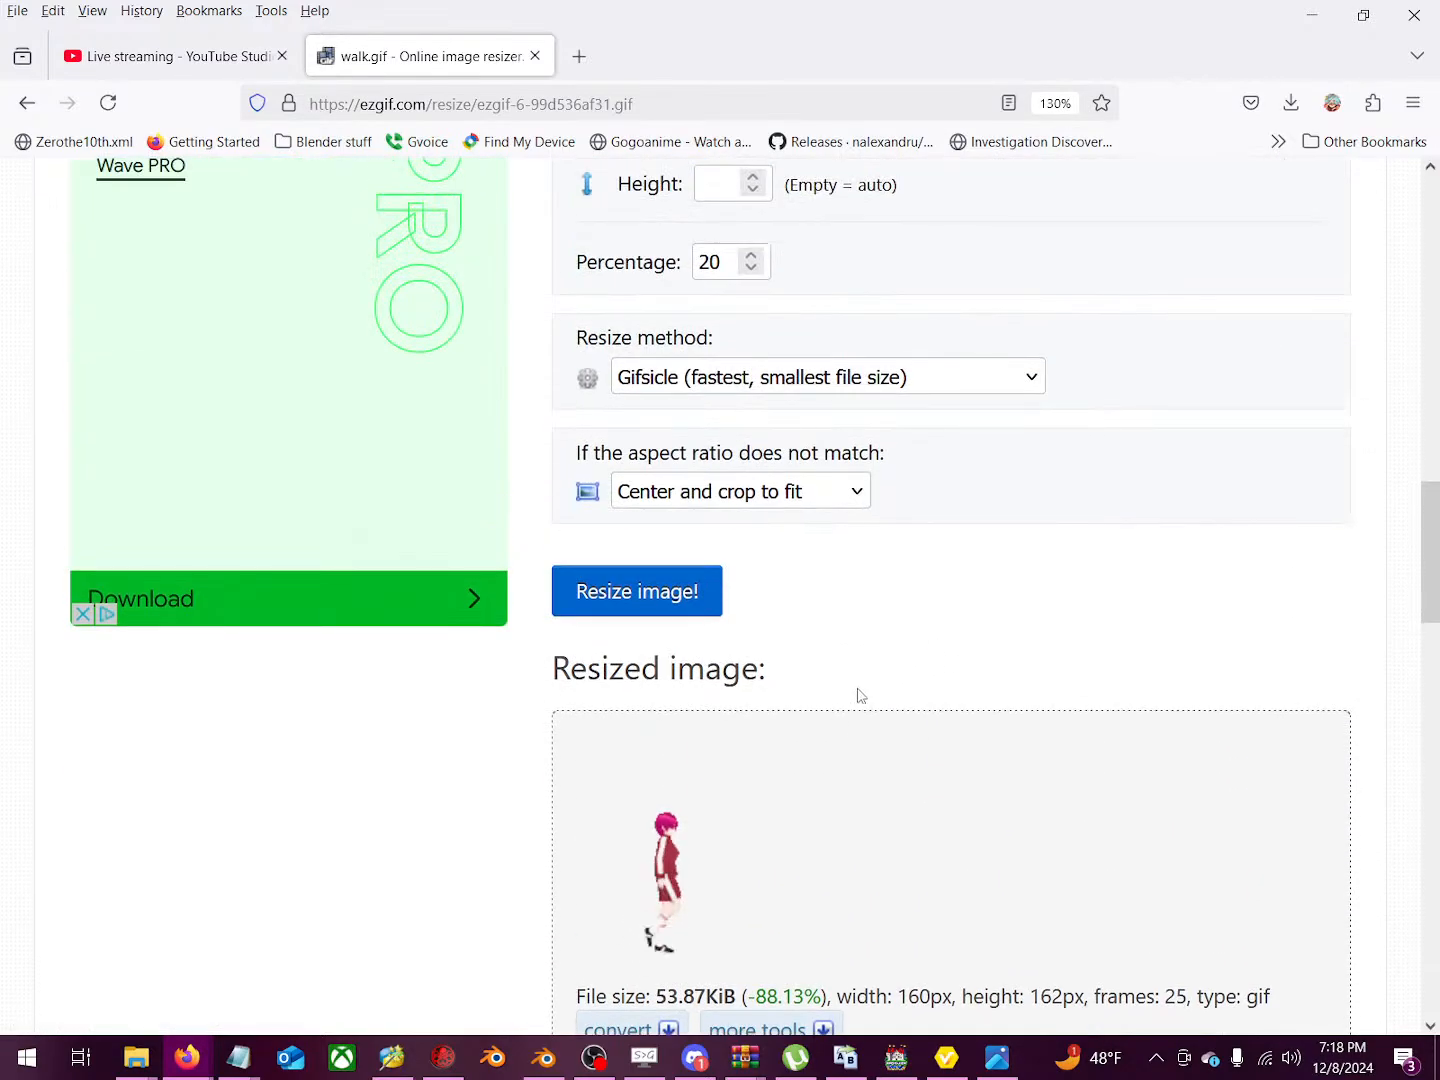
{"action": "double_click", "coordinate": [721, 257]}
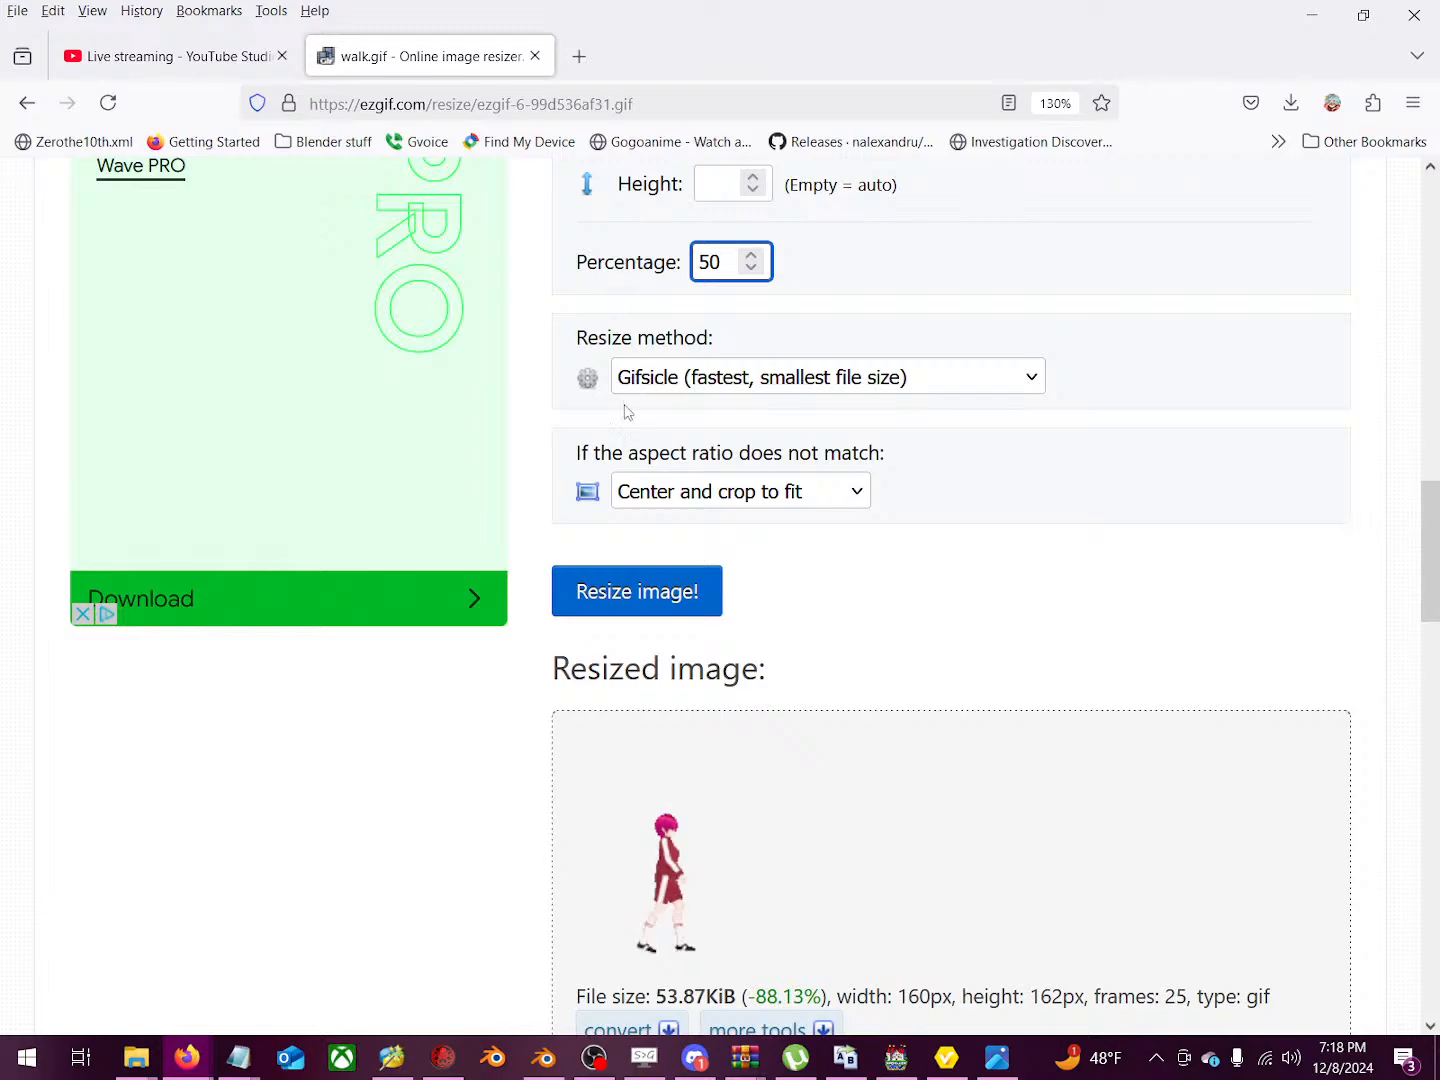
{"action": "left_click", "coordinate": [644, 585]}
{"action": "scroll", "coordinate": [822, 632], "scroll_direction": "down", "scroll_amount": 4}
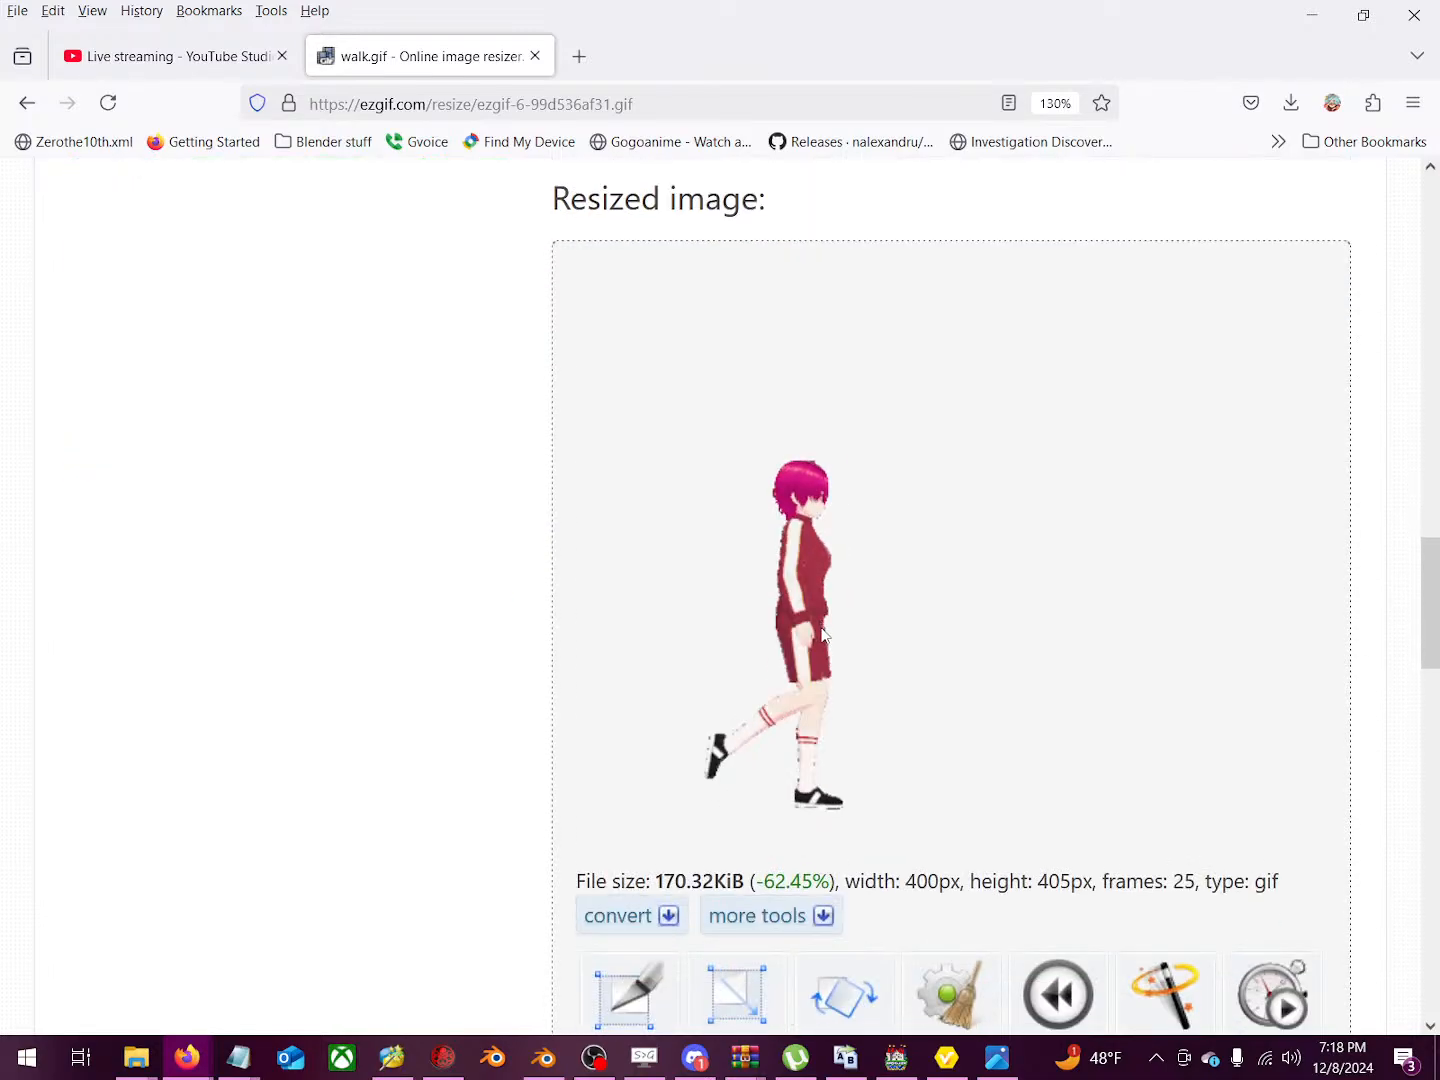
Step: Check the half-size walking GIF, open it in the frame splitter, and bring up the split options
{"action": "scroll", "coordinate": [822, 632], "scroll_direction": "up", "scroll_amount": 3}
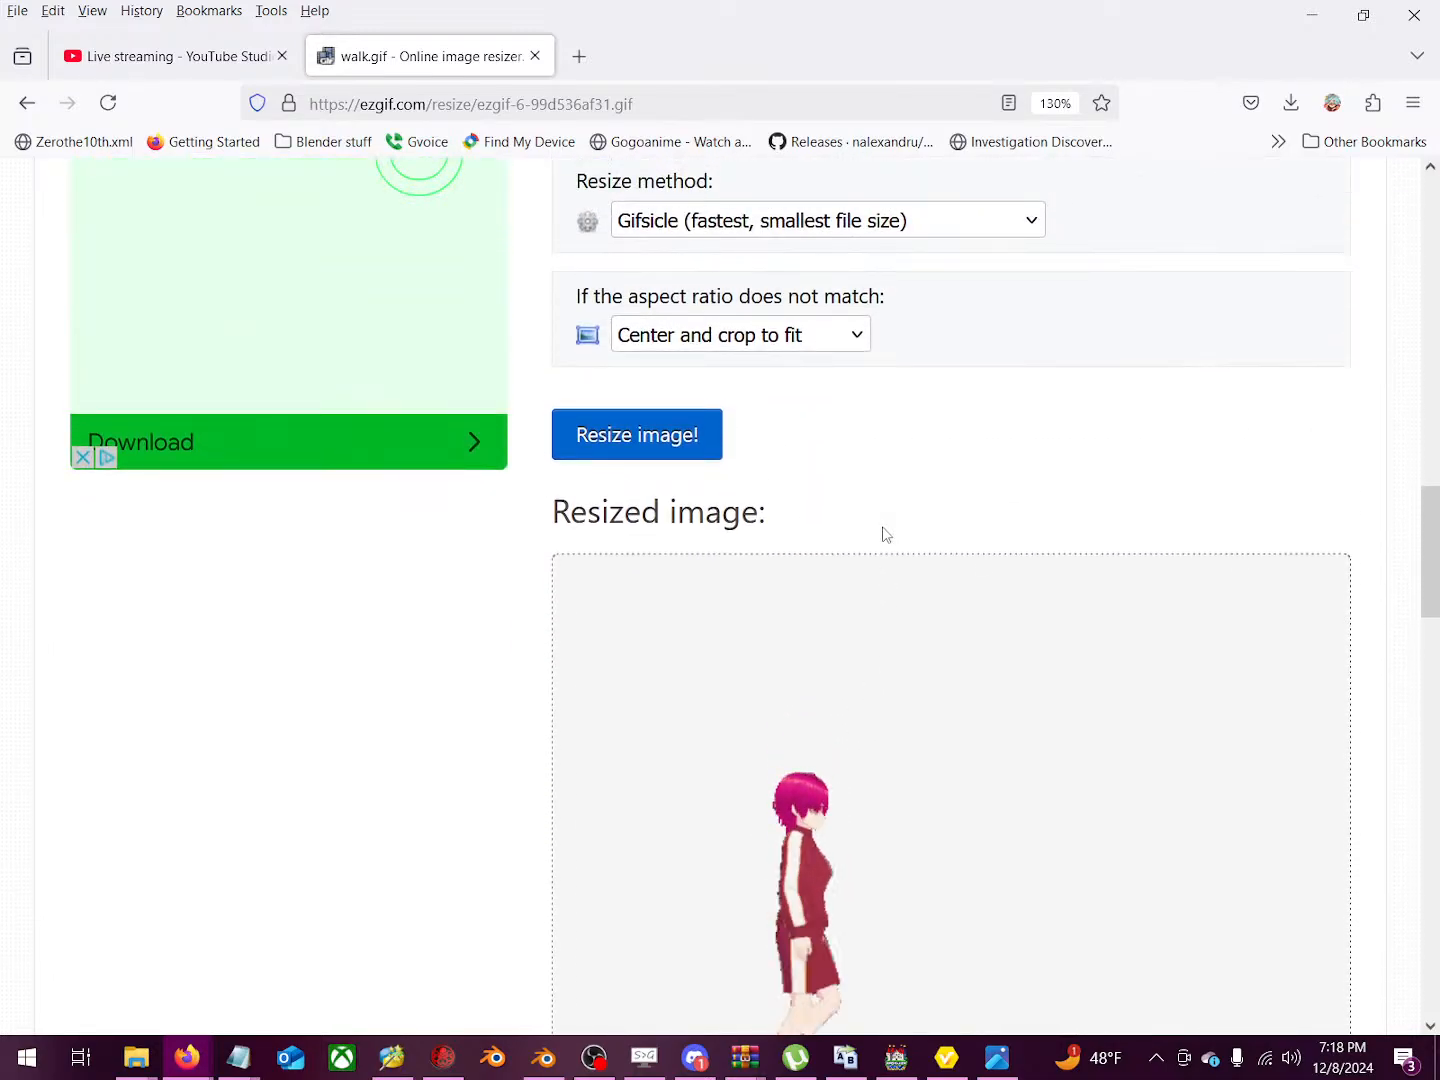
{"action": "scroll", "coordinate": [882, 536], "scroll_direction": "down", "scroll_amount": 6}
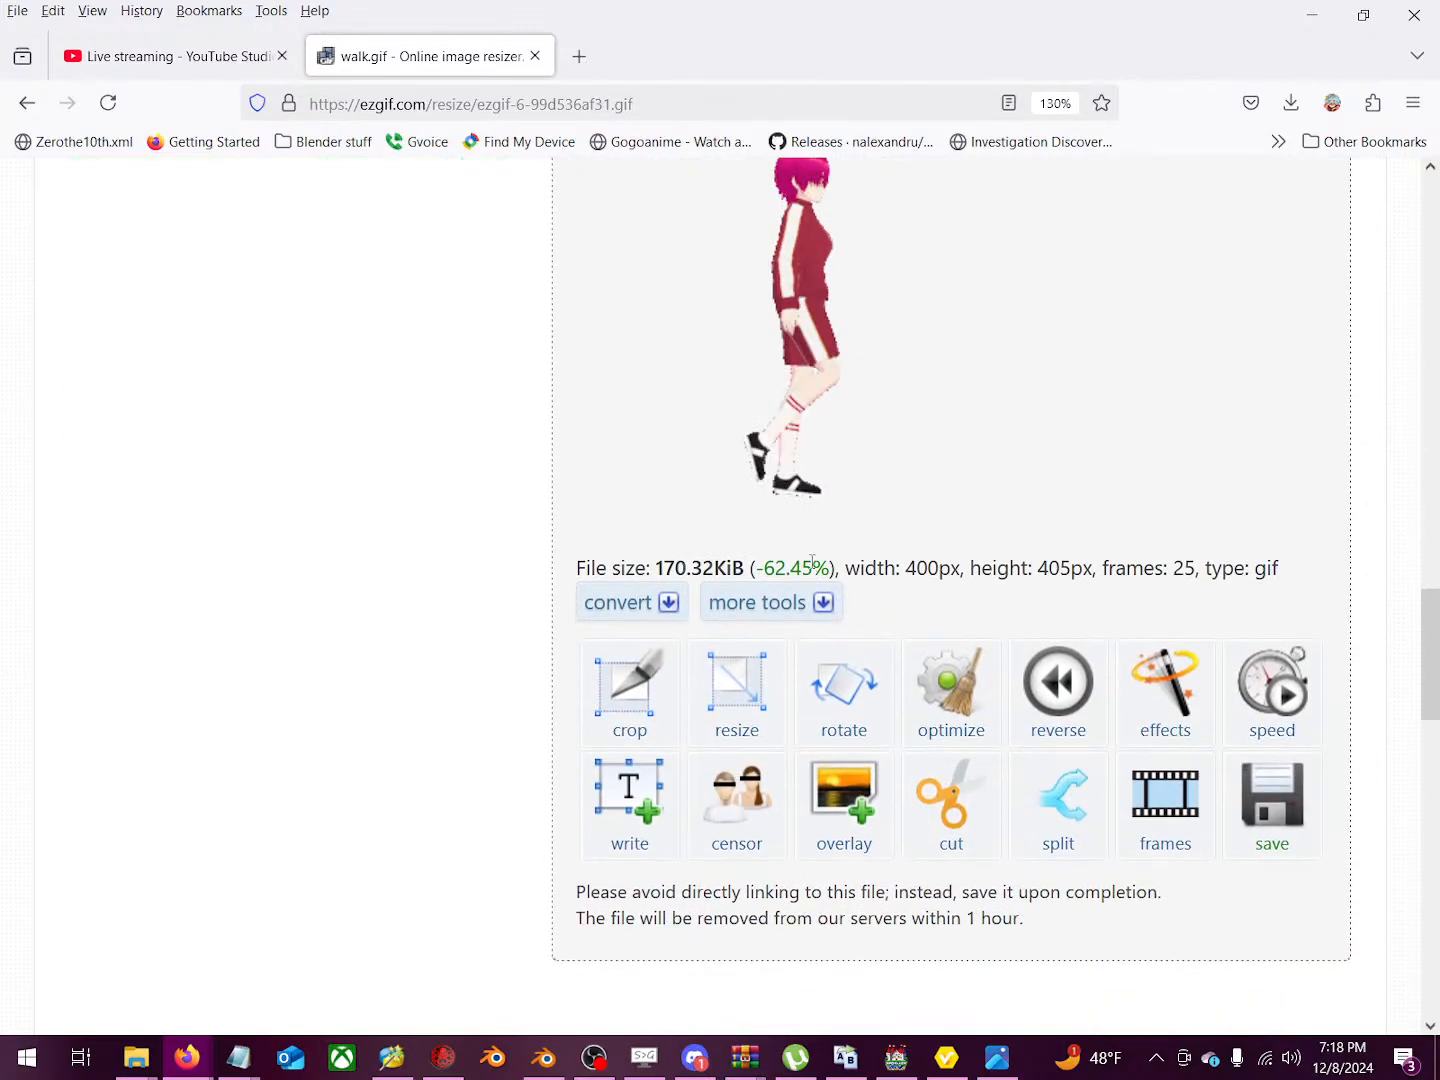
{"action": "scroll", "coordinate": [704, 410], "scroll_direction": "up", "scroll_amount": 2}
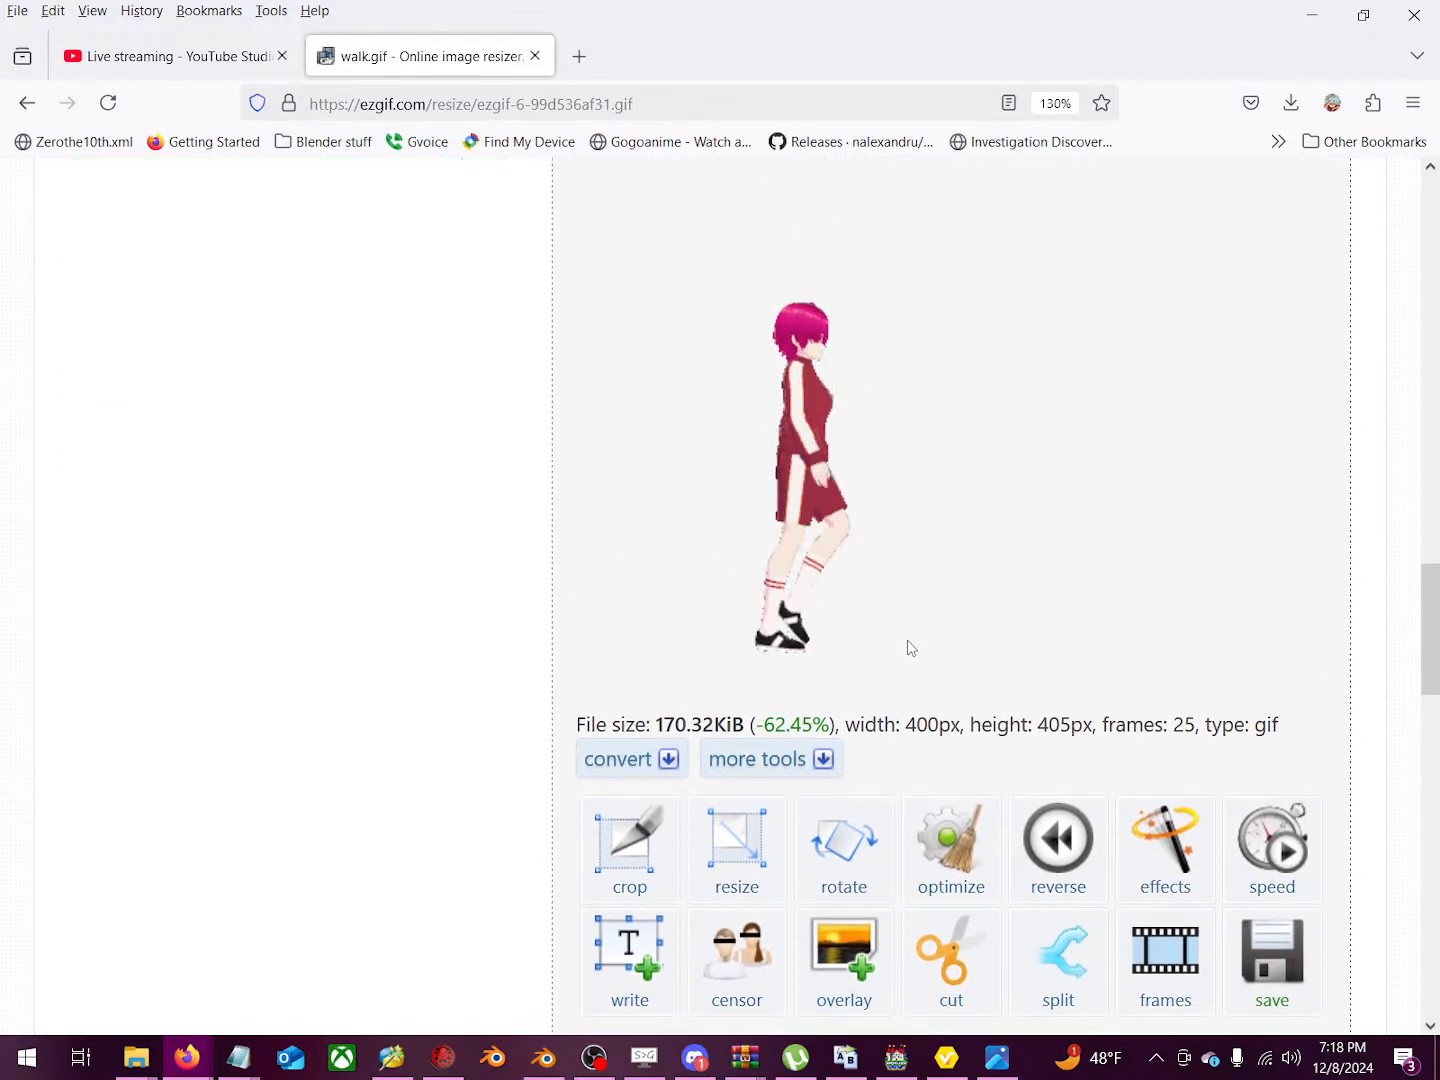
{"action": "scroll", "coordinate": [910, 648], "scroll_direction": "down", "scroll_amount": 2}
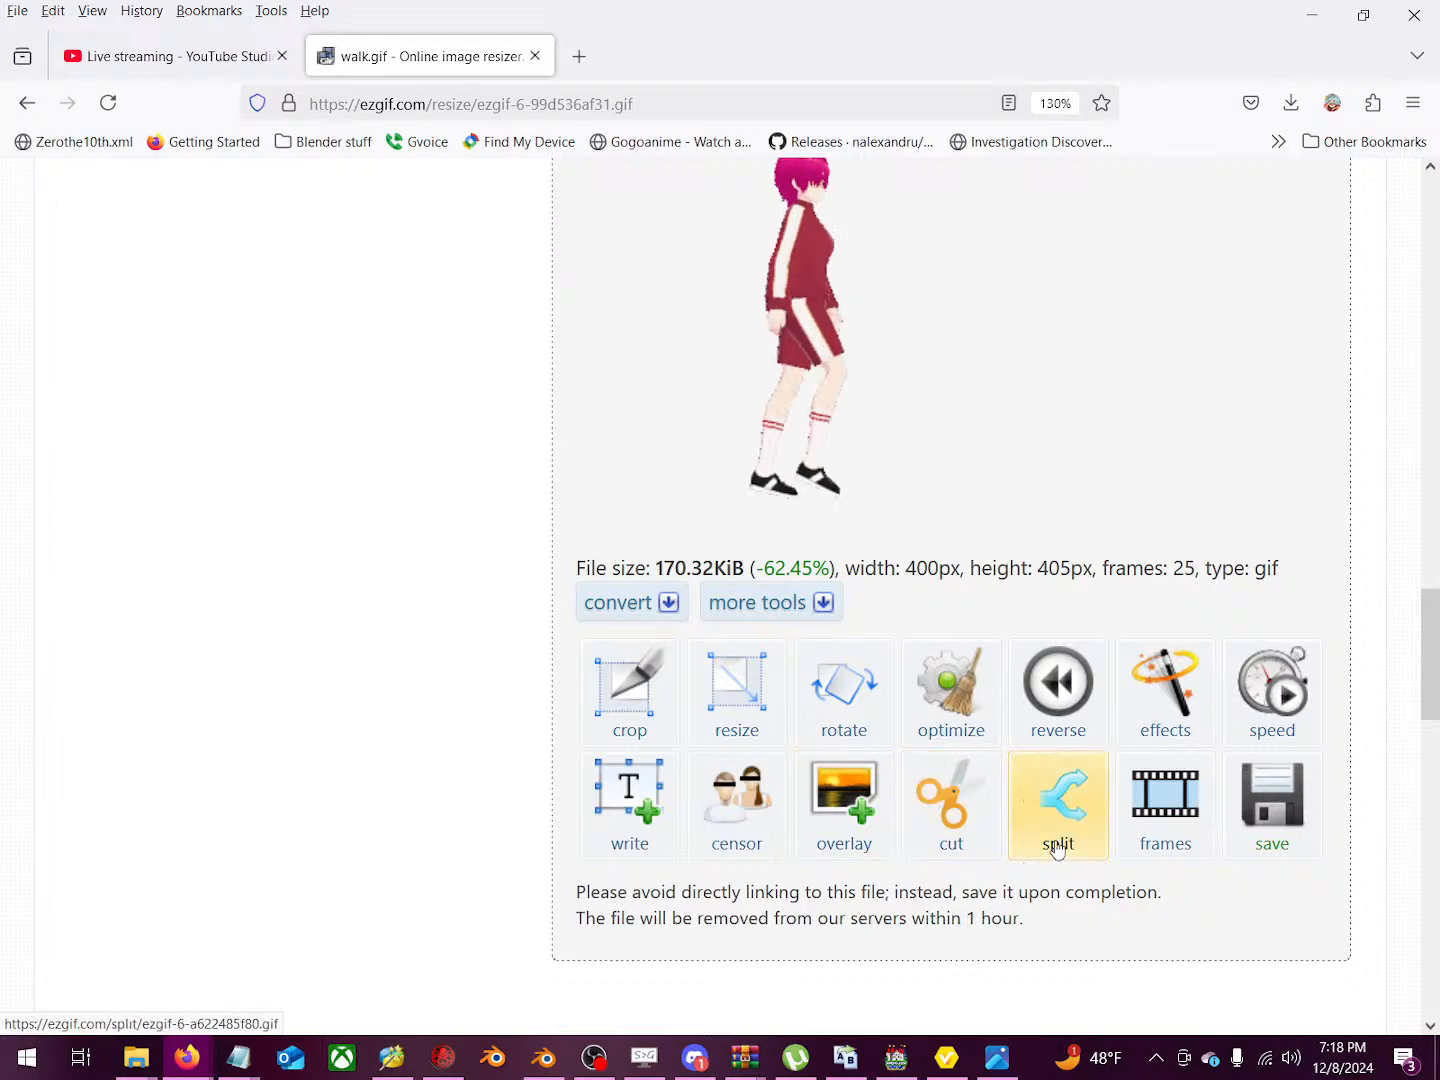
{"action": "left_click", "coordinate": [1057, 849]}
{"action": "scroll", "coordinate": [743, 666], "scroll_direction": "down", "scroll_amount": 3}
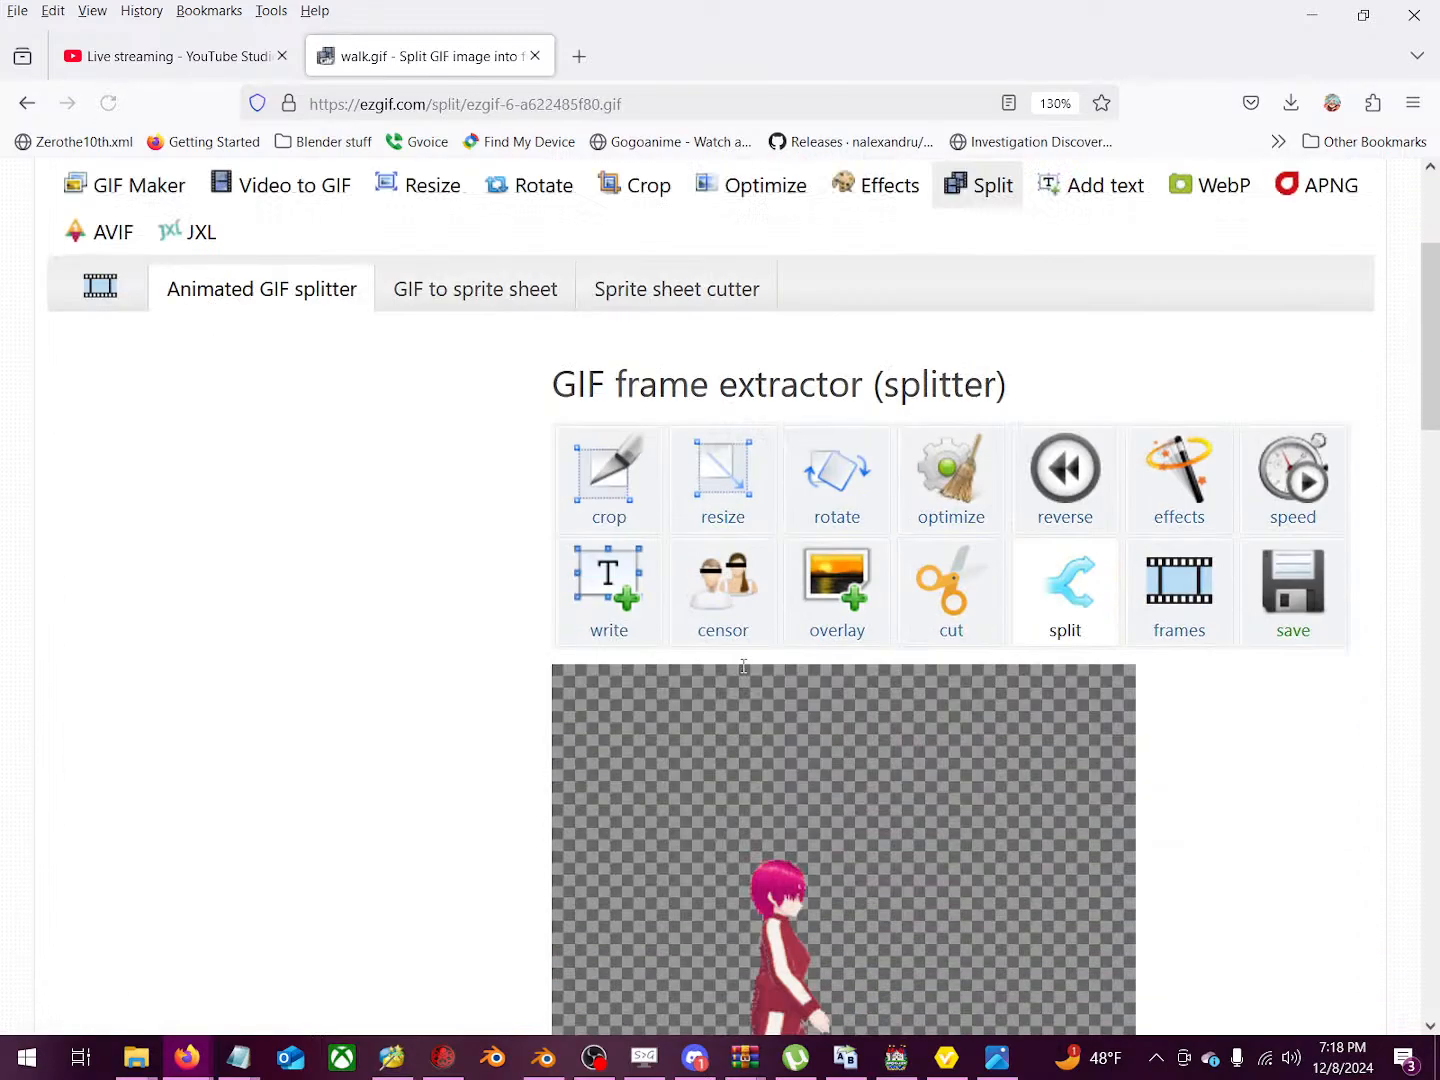
{"action": "scroll", "coordinate": [742, 666], "scroll_direction": "down", "scroll_amount": 6}
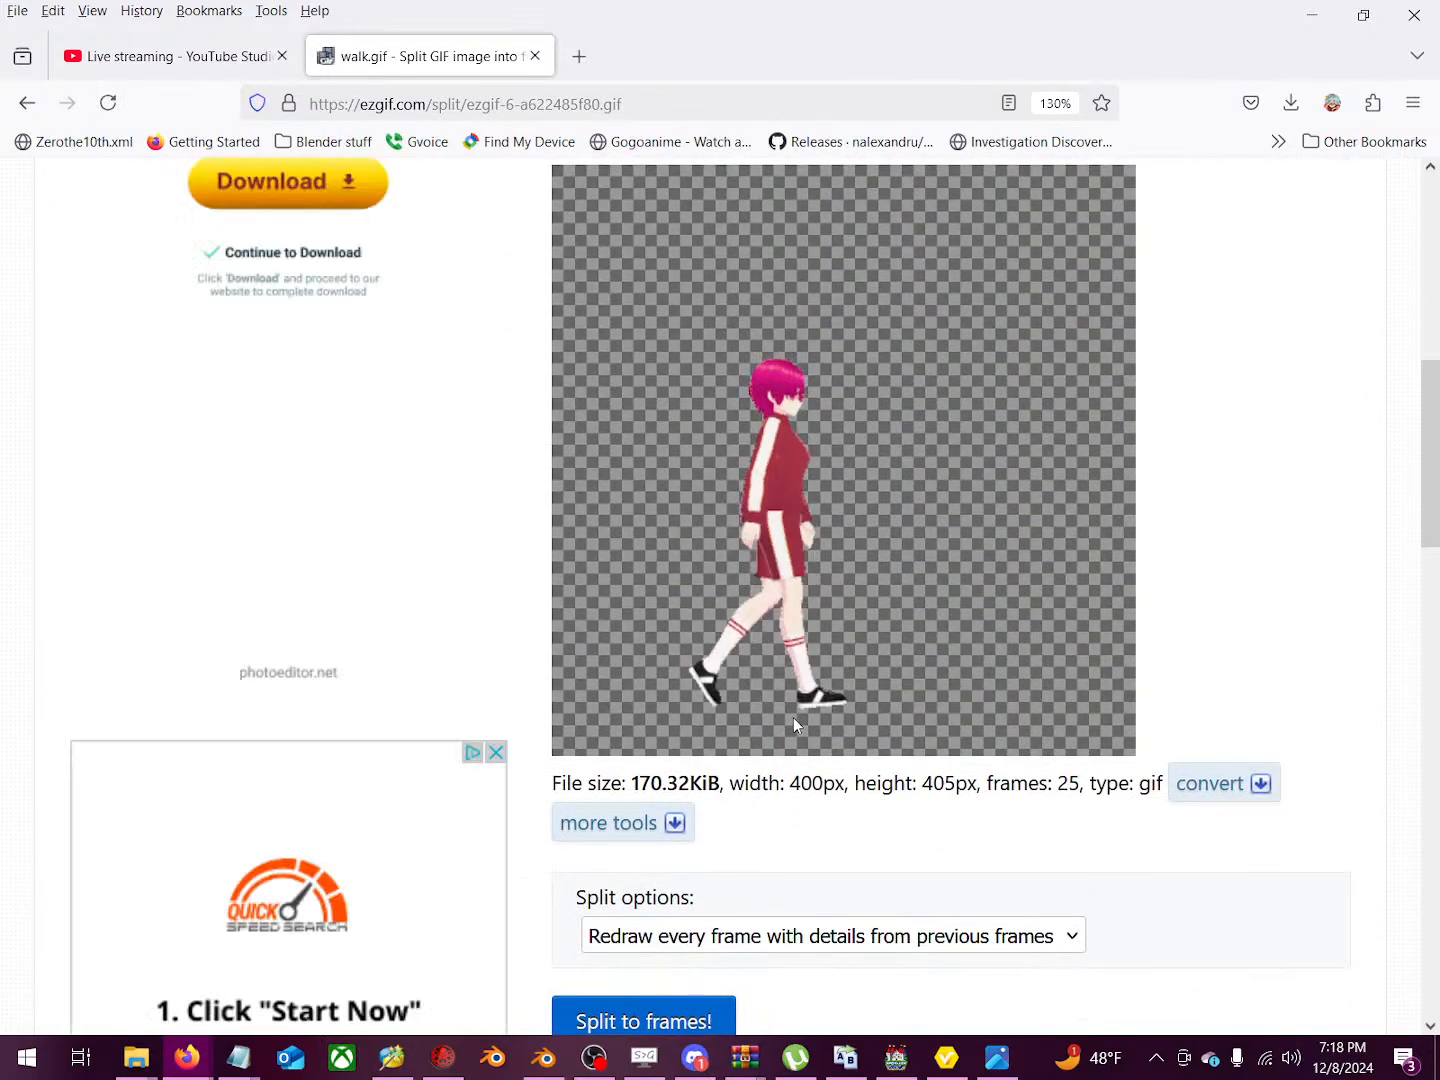
Step: Split the half-size walking GIF into frames with PNG output and download the frames as a ZIP
{"action": "scroll", "coordinate": [795, 725], "scroll_direction": "down", "scroll_amount": 4}
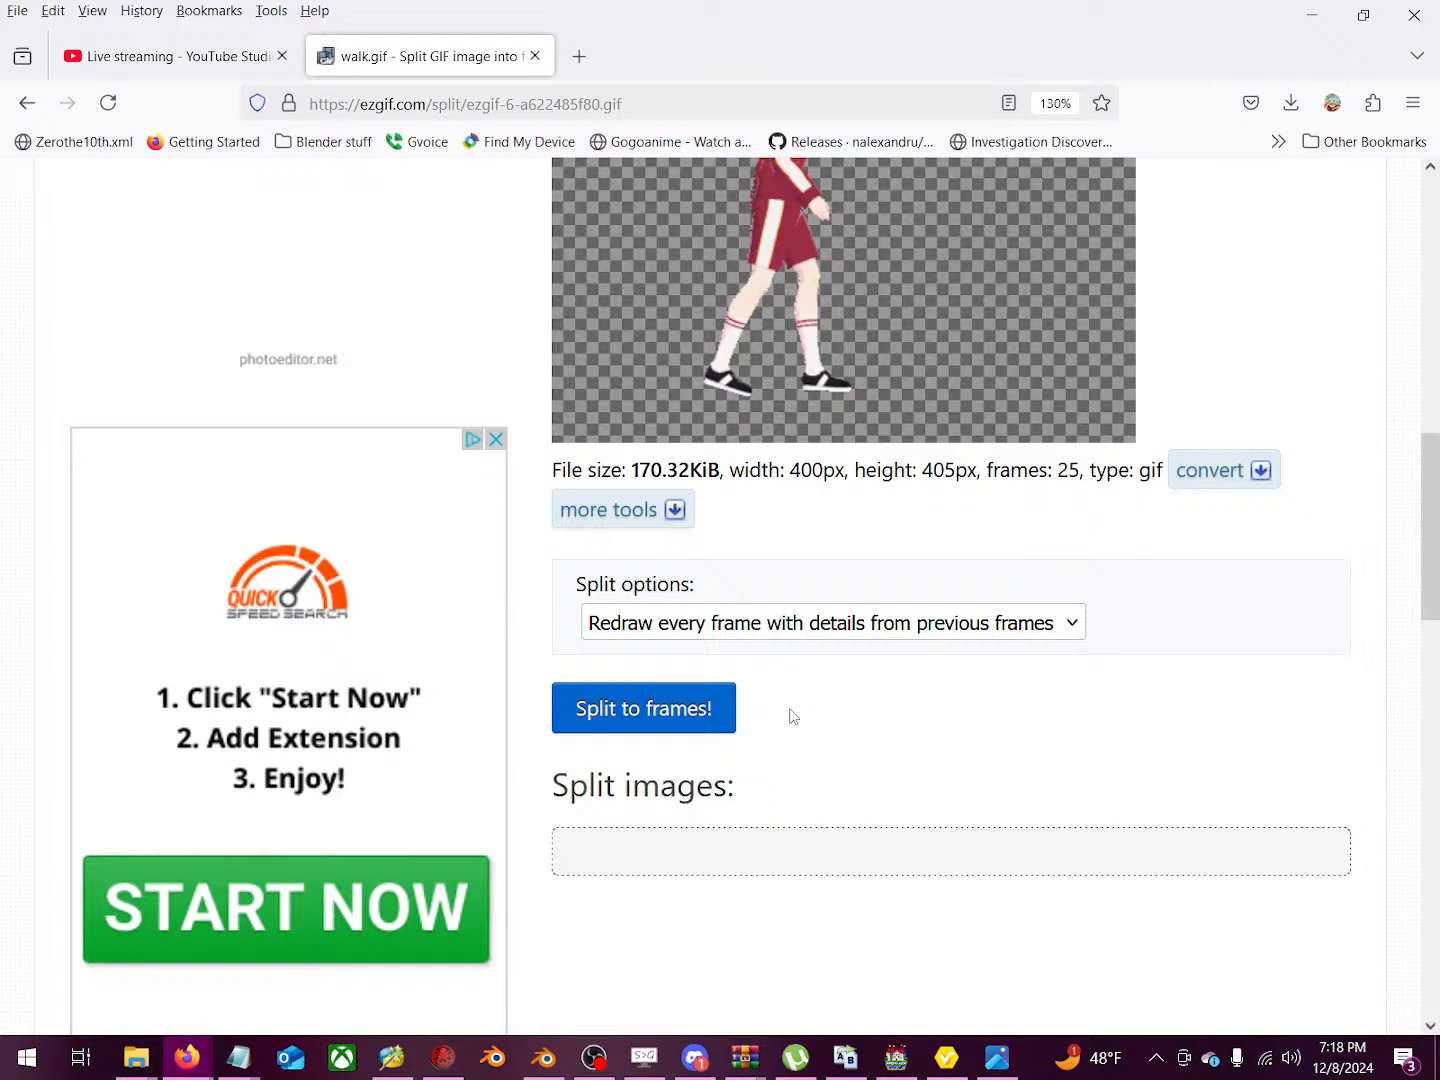
{"action": "left_click", "coordinate": [758, 635]}
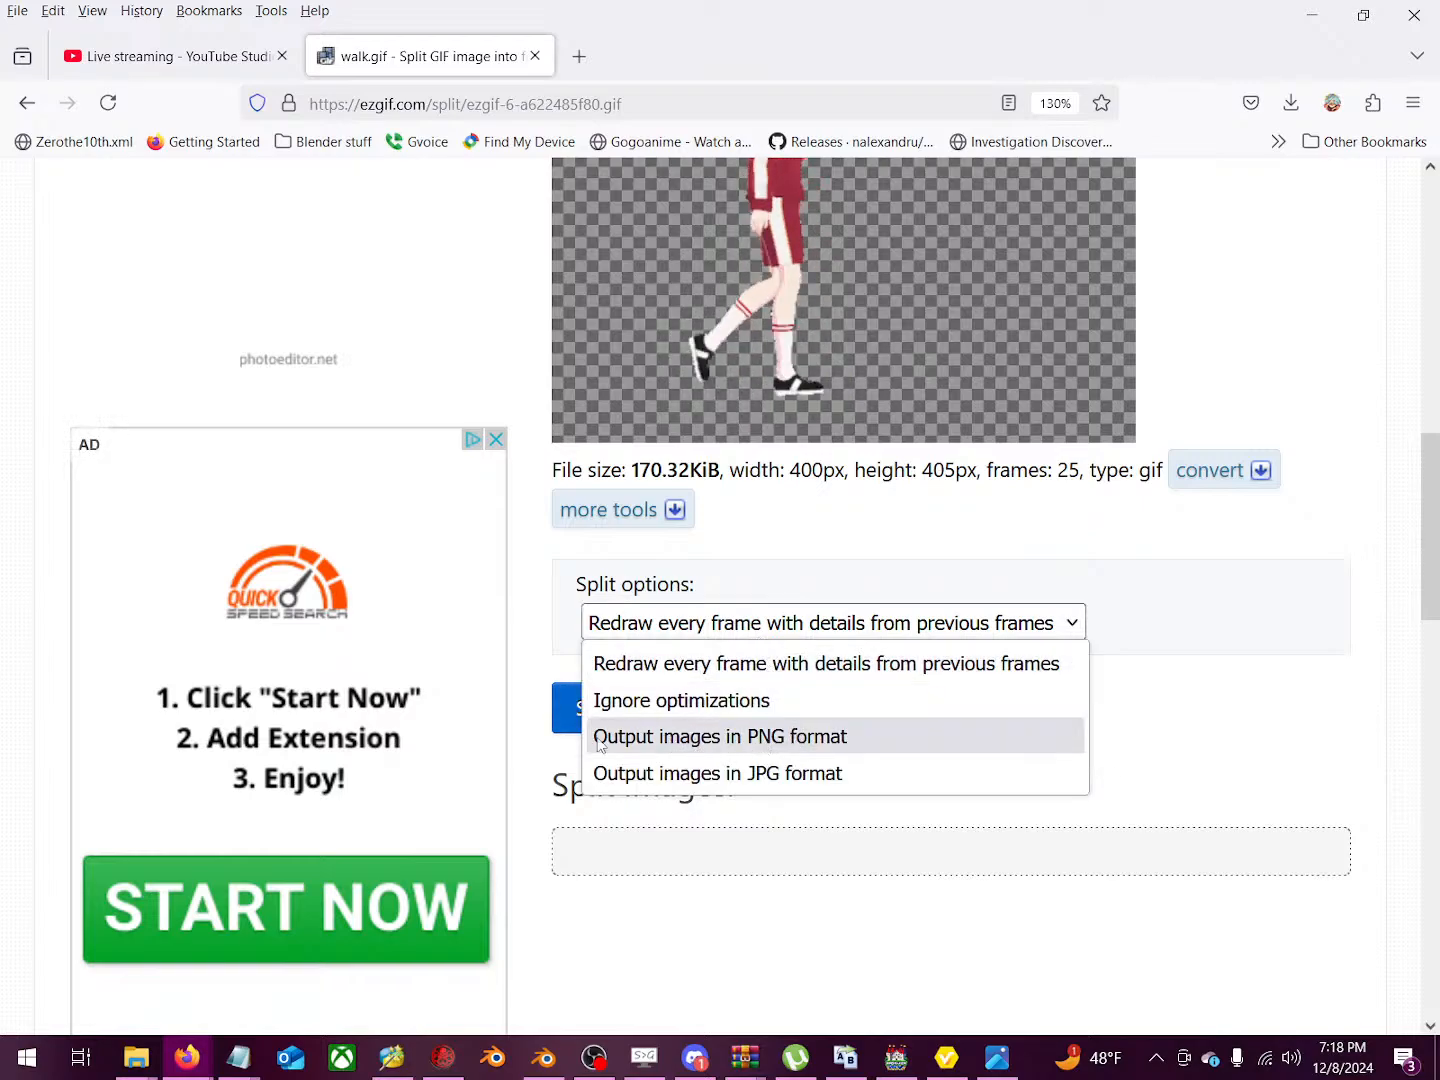
{"action": "left_click", "coordinate": [811, 745]}
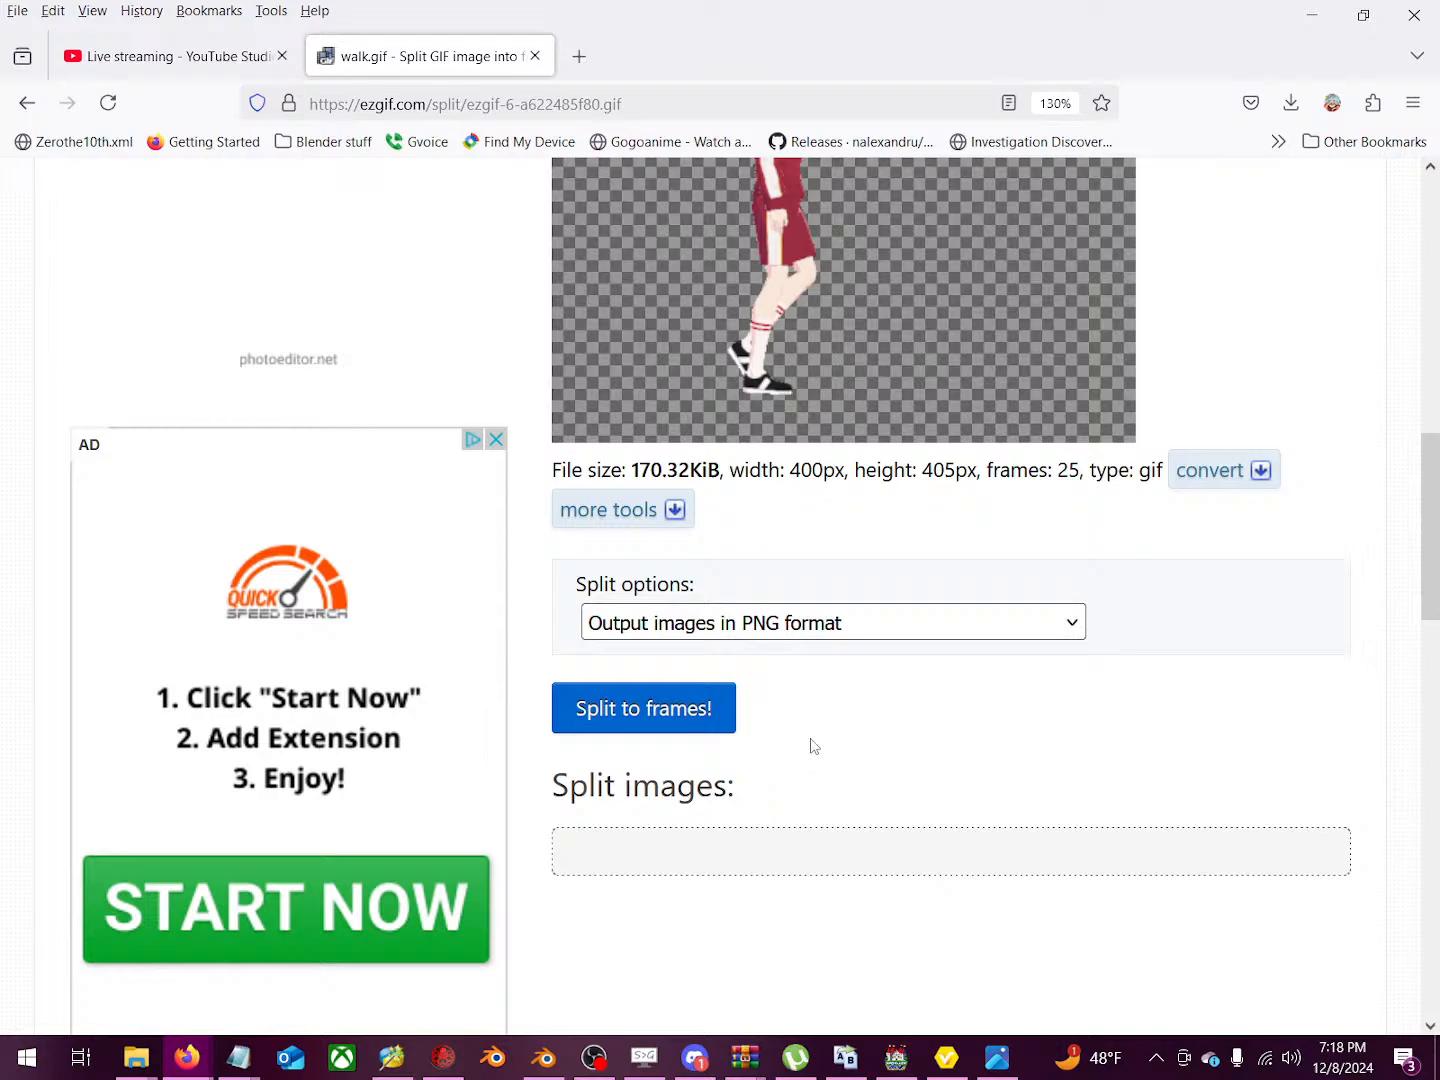
{"action": "left_click", "coordinate": [674, 717]}
{"action": "scroll", "coordinate": [815, 698], "scroll_direction": "down", "scroll_amount": 10}
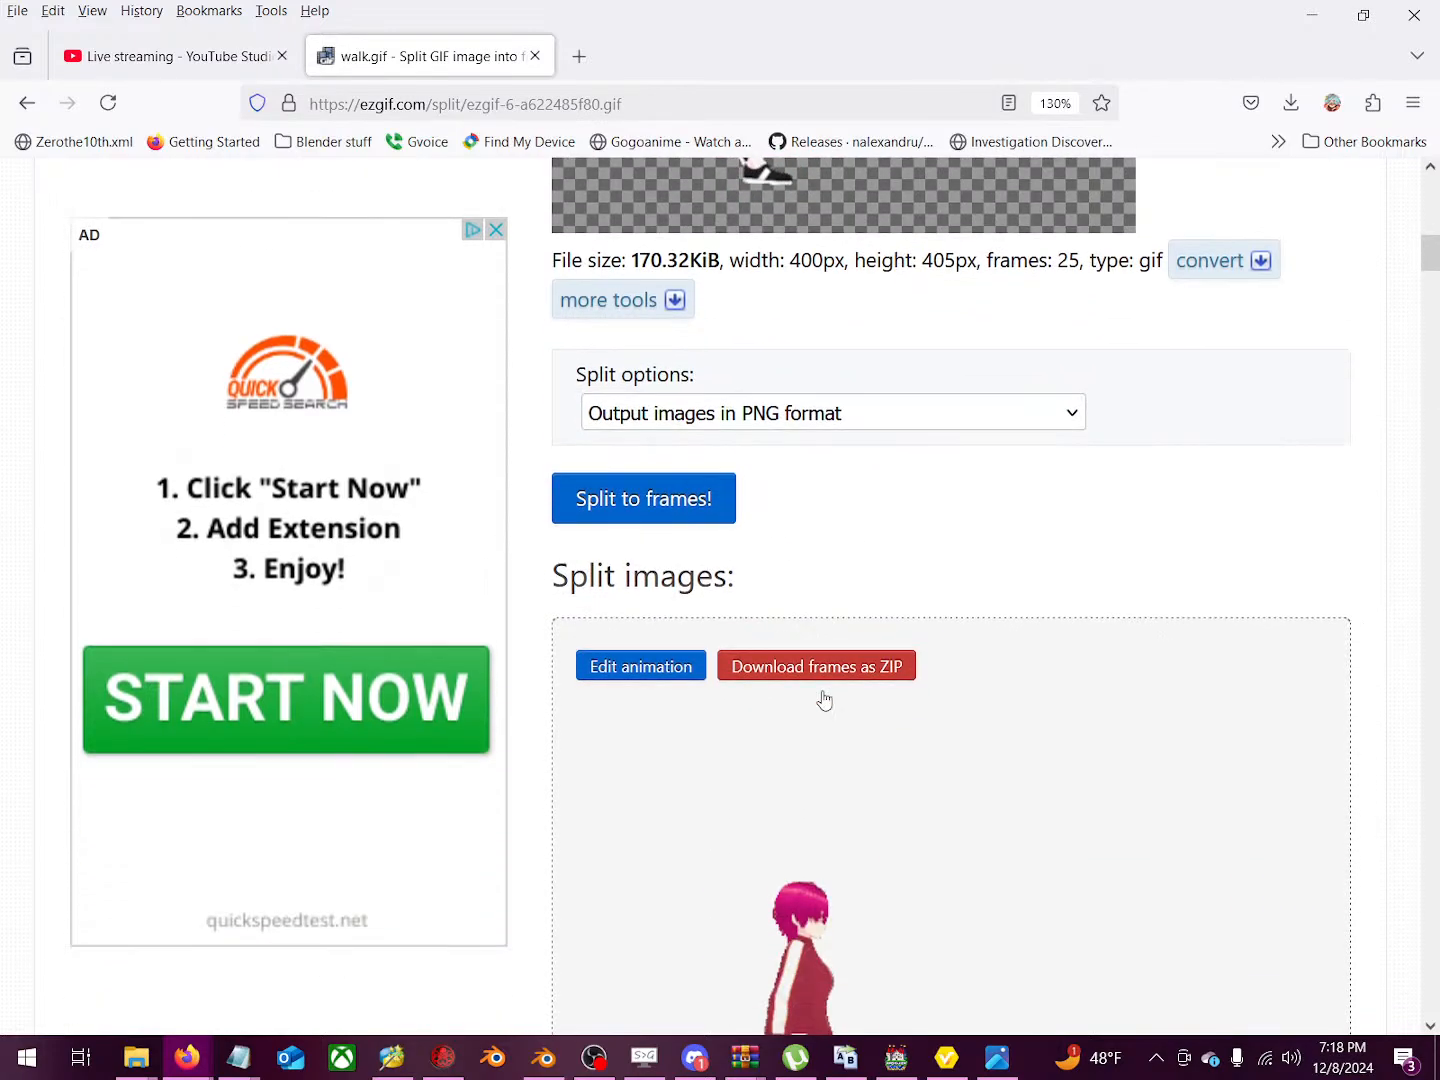
{"action": "scroll", "coordinate": [801, 693], "scroll_direction": "up", "scroll_amount": 5}
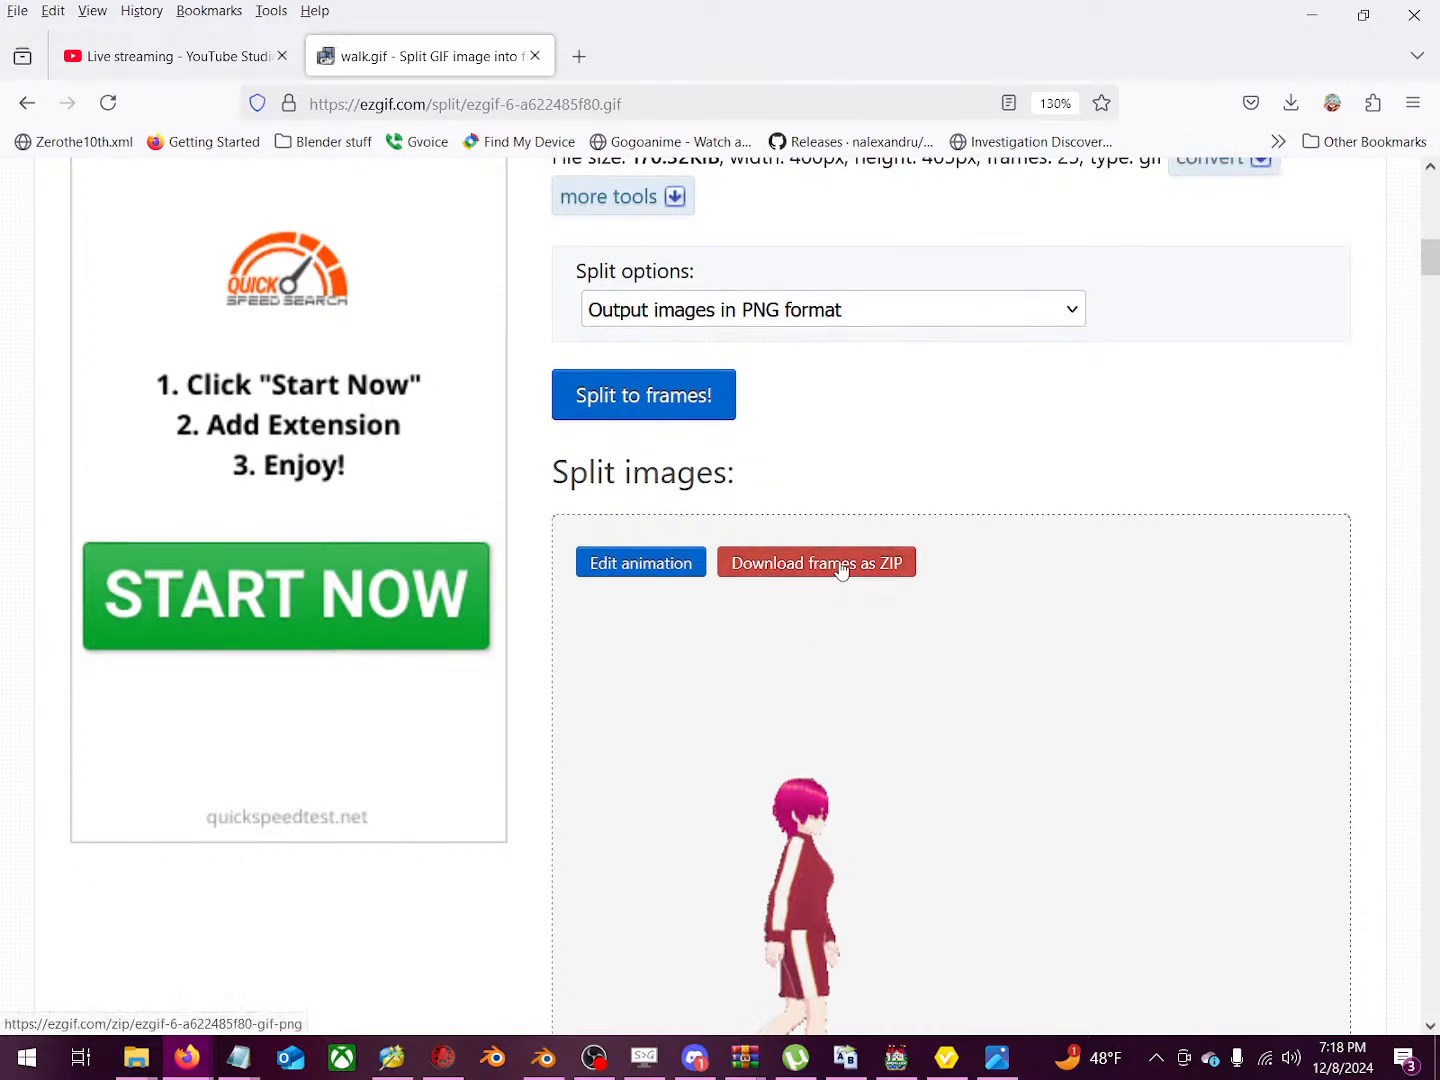
{"action": "left_click", "coordinate": [840, 566]}
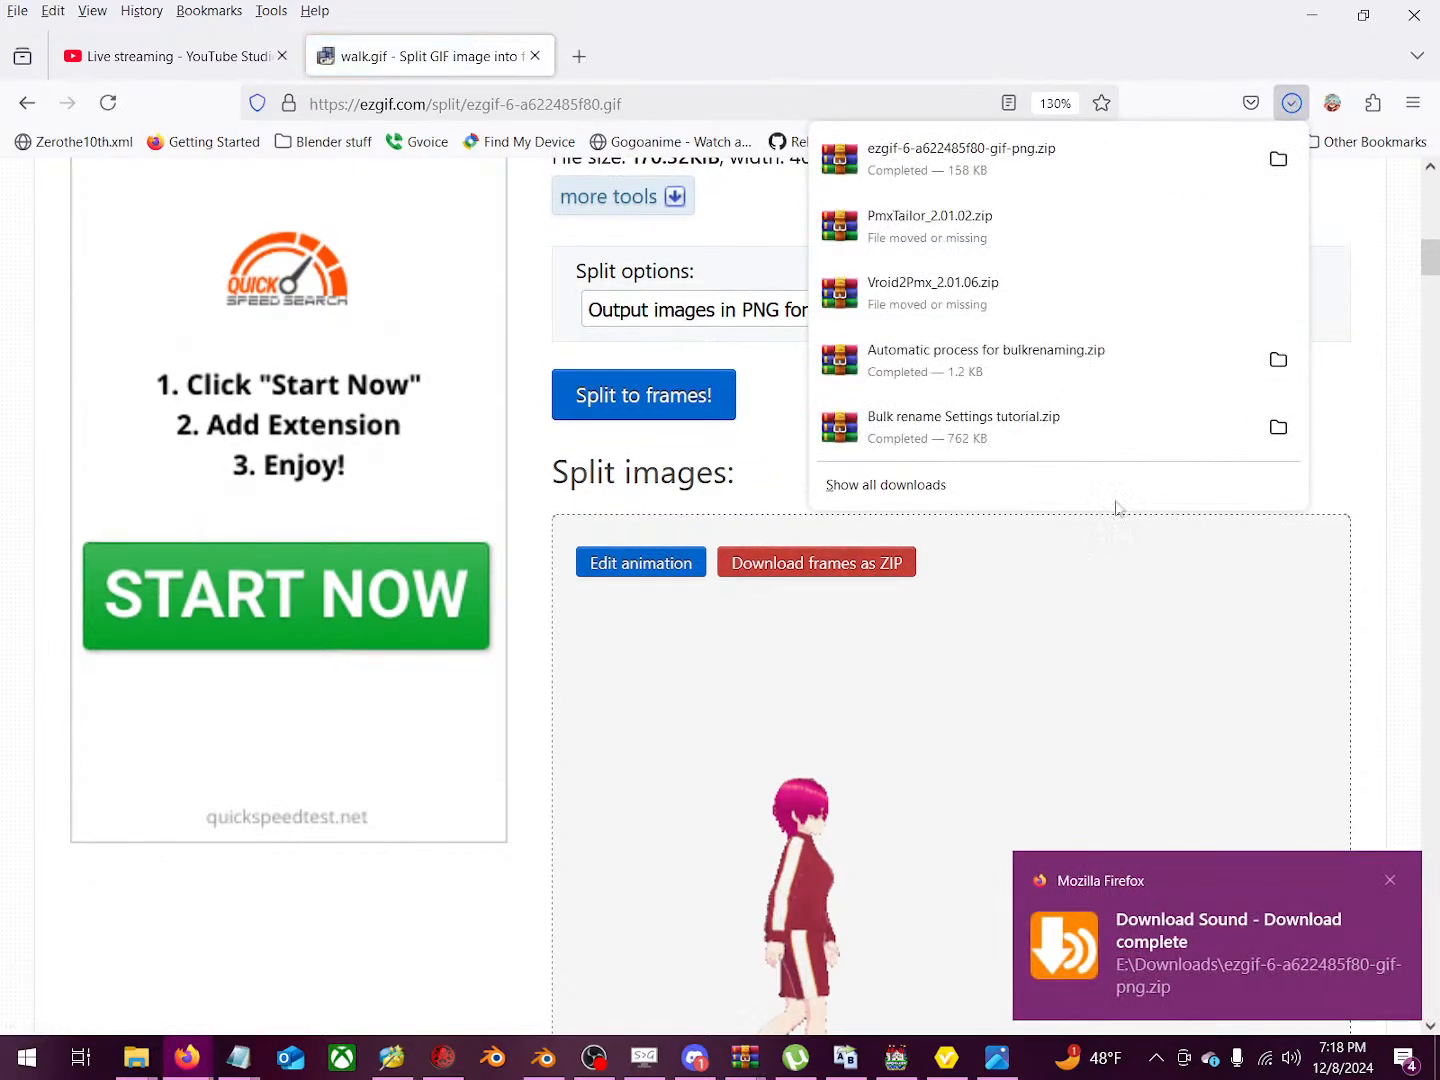
Step: Show the downloaded ezgif-6-a622485f80-gif-png.zip in its Downloads folder
{"action": "right_click", "coordinate": [1036, 166]}
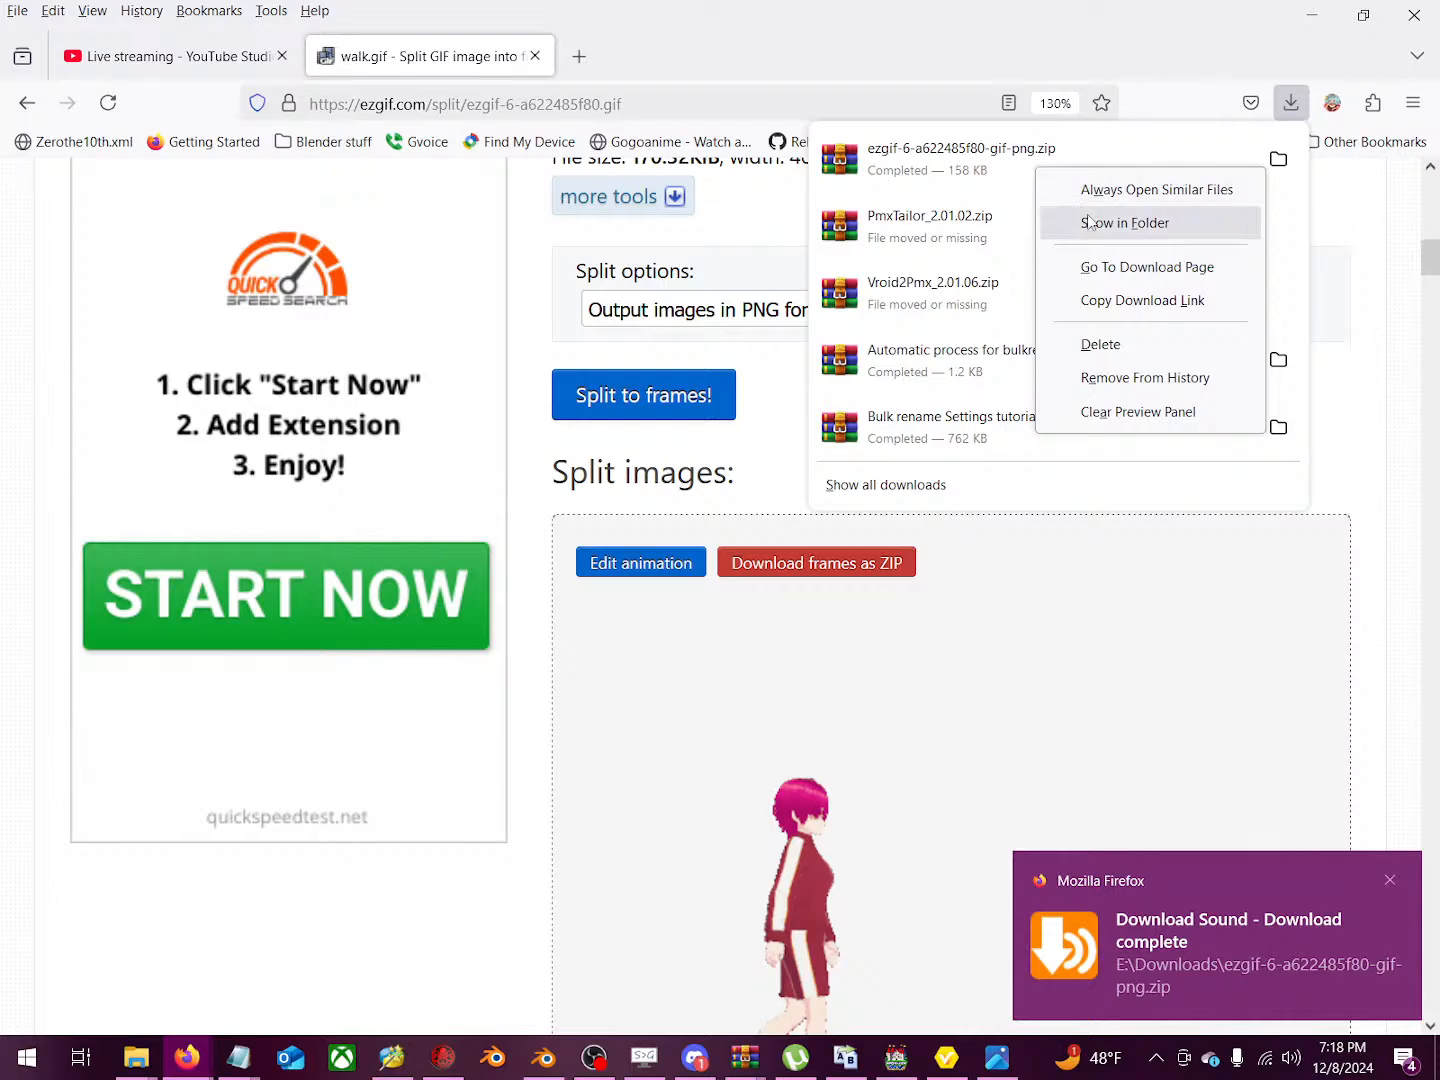
{"action": "left_click", "coordinate": [1090, 222]}
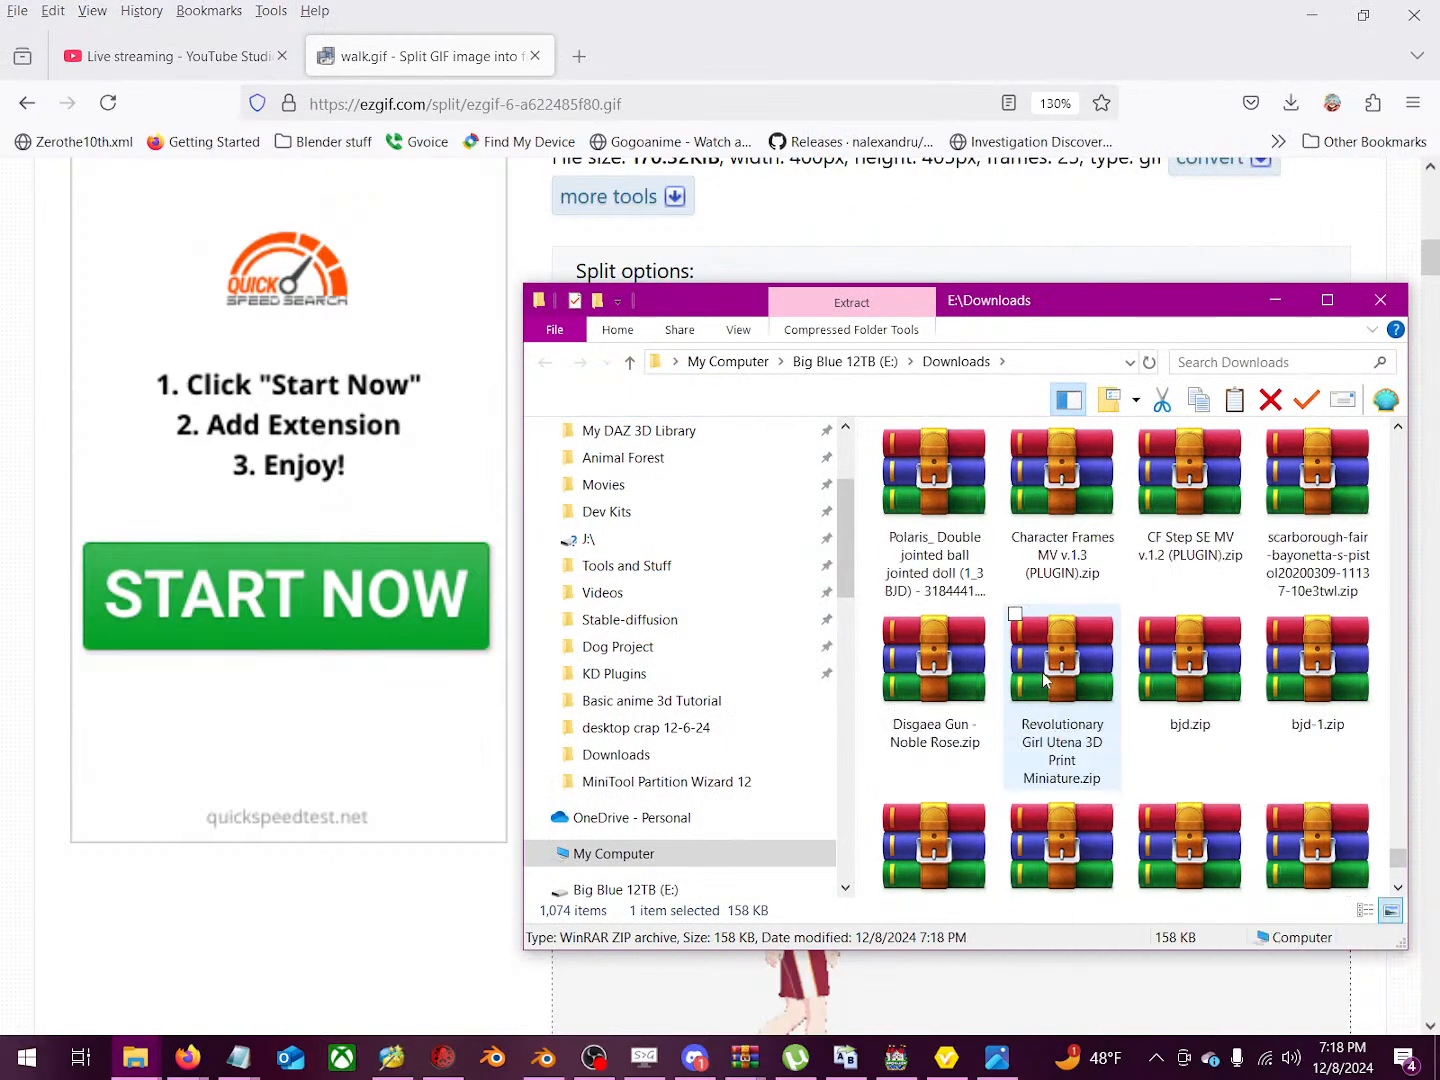
{"action": "left_click", "coordinate": [1381, 301]}
{"action": "left_click", "coordinate": [1291, 106]}
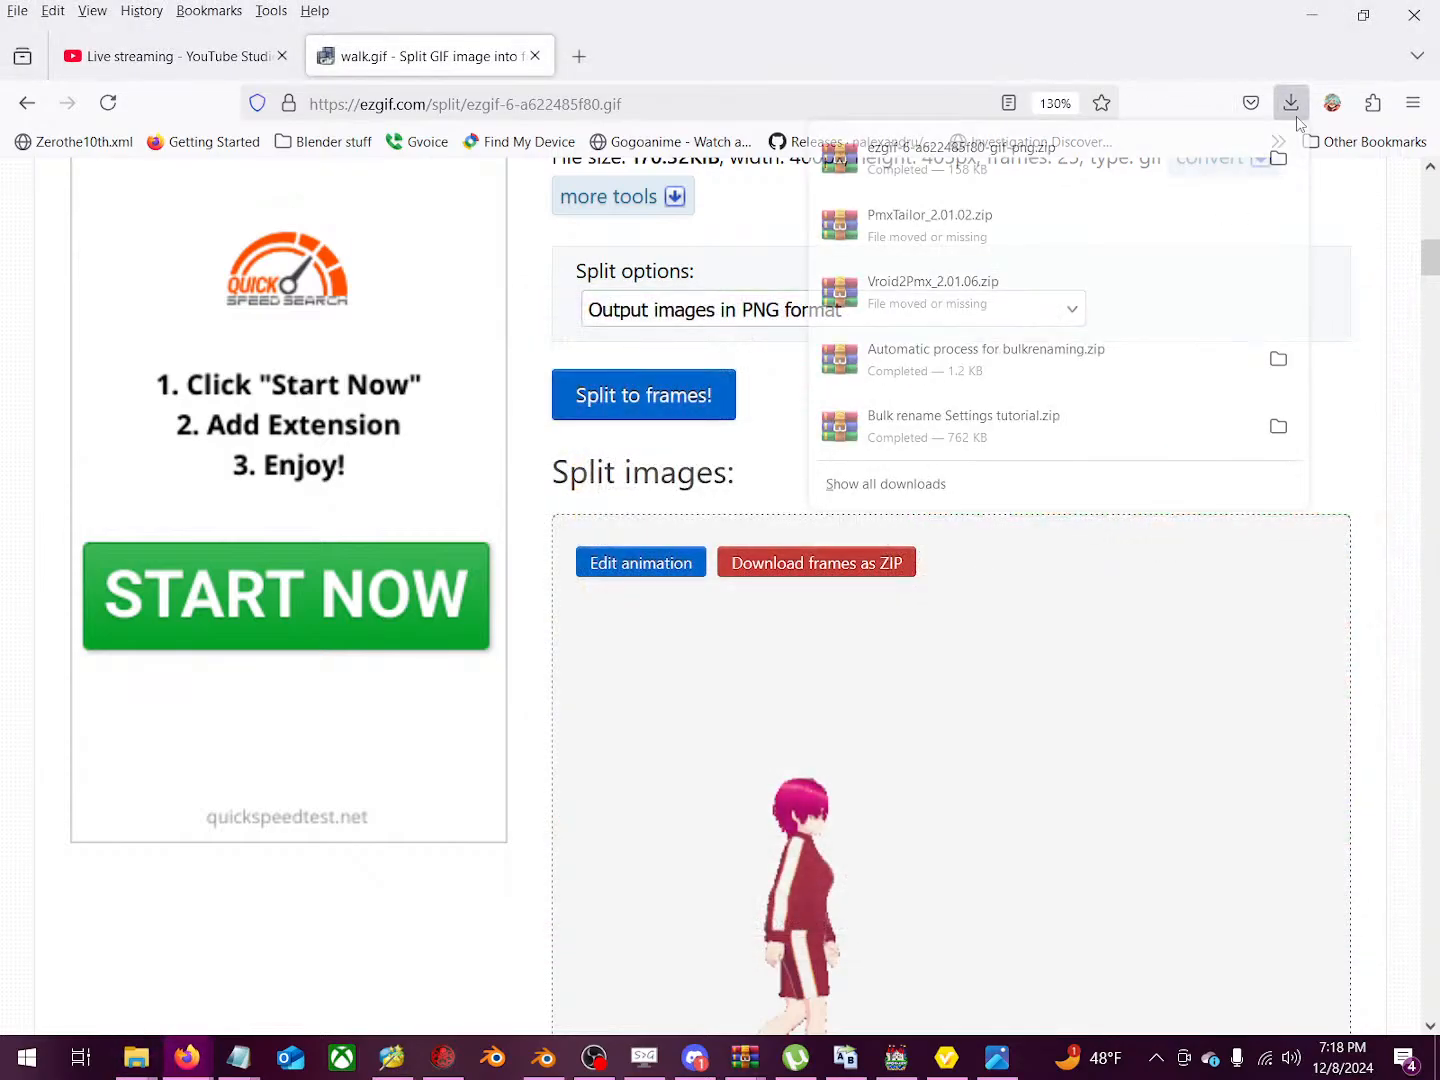
{"action": "right_click", "coordinate": [1048, 178]}
{"action": "left_click", "coordinate": [1116, 226]}
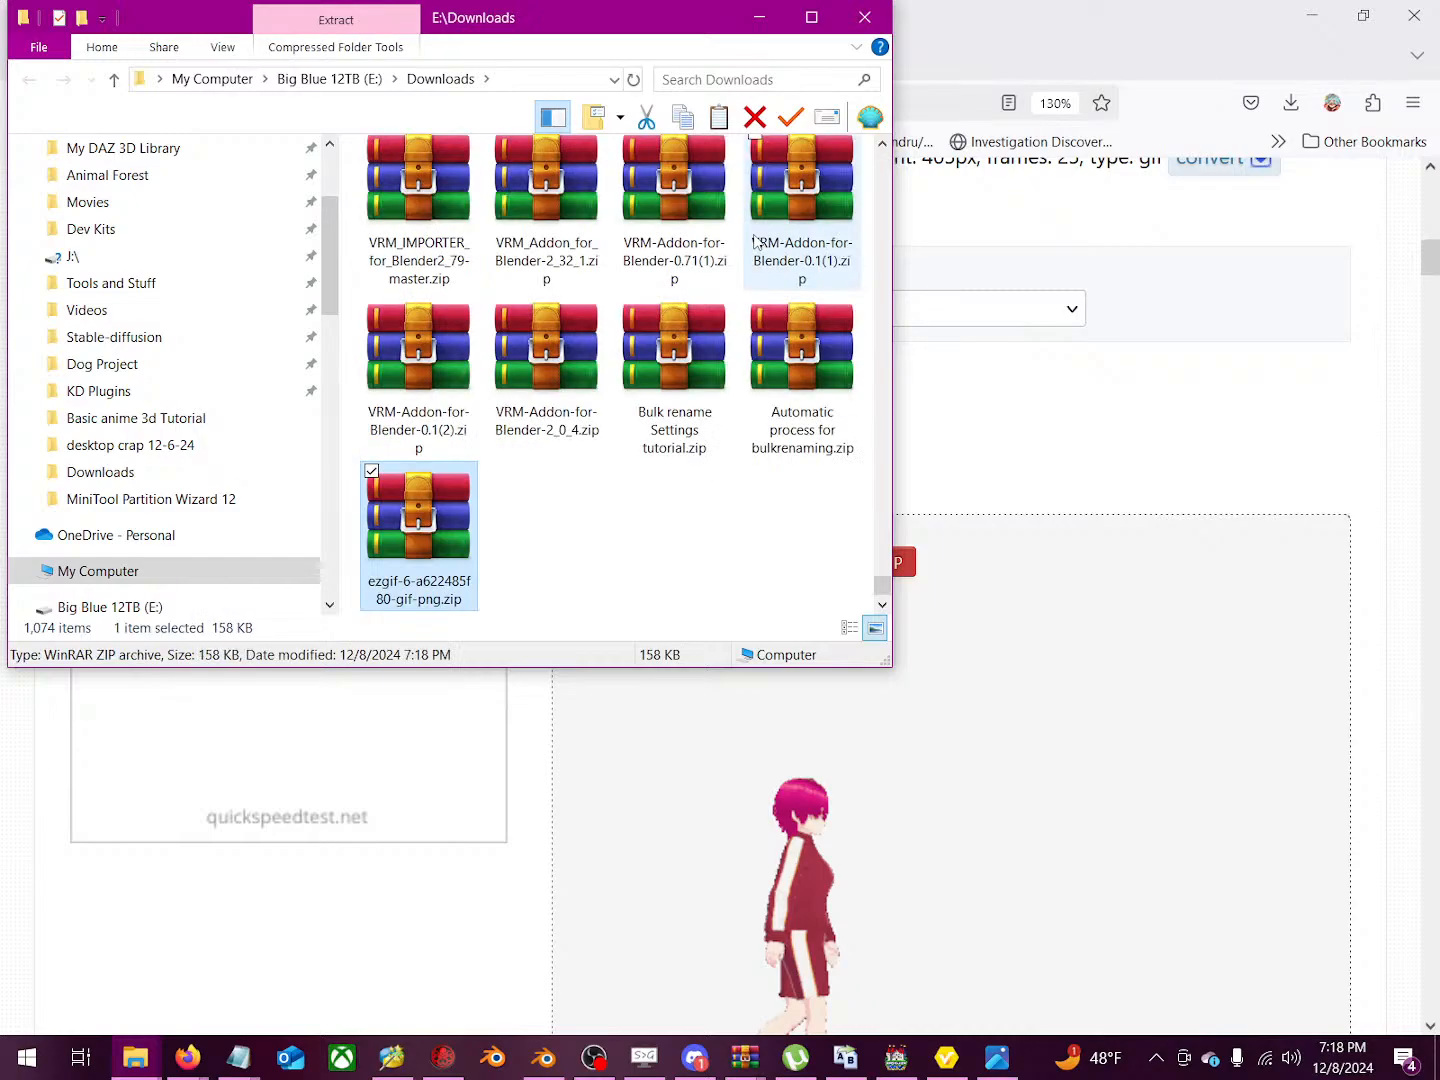
Step: Move ezgif-6-a622485f80-gif-png.zip from the Downloads folder to the desktop
{"action": "right_click", "coordinate": [472, 495]}
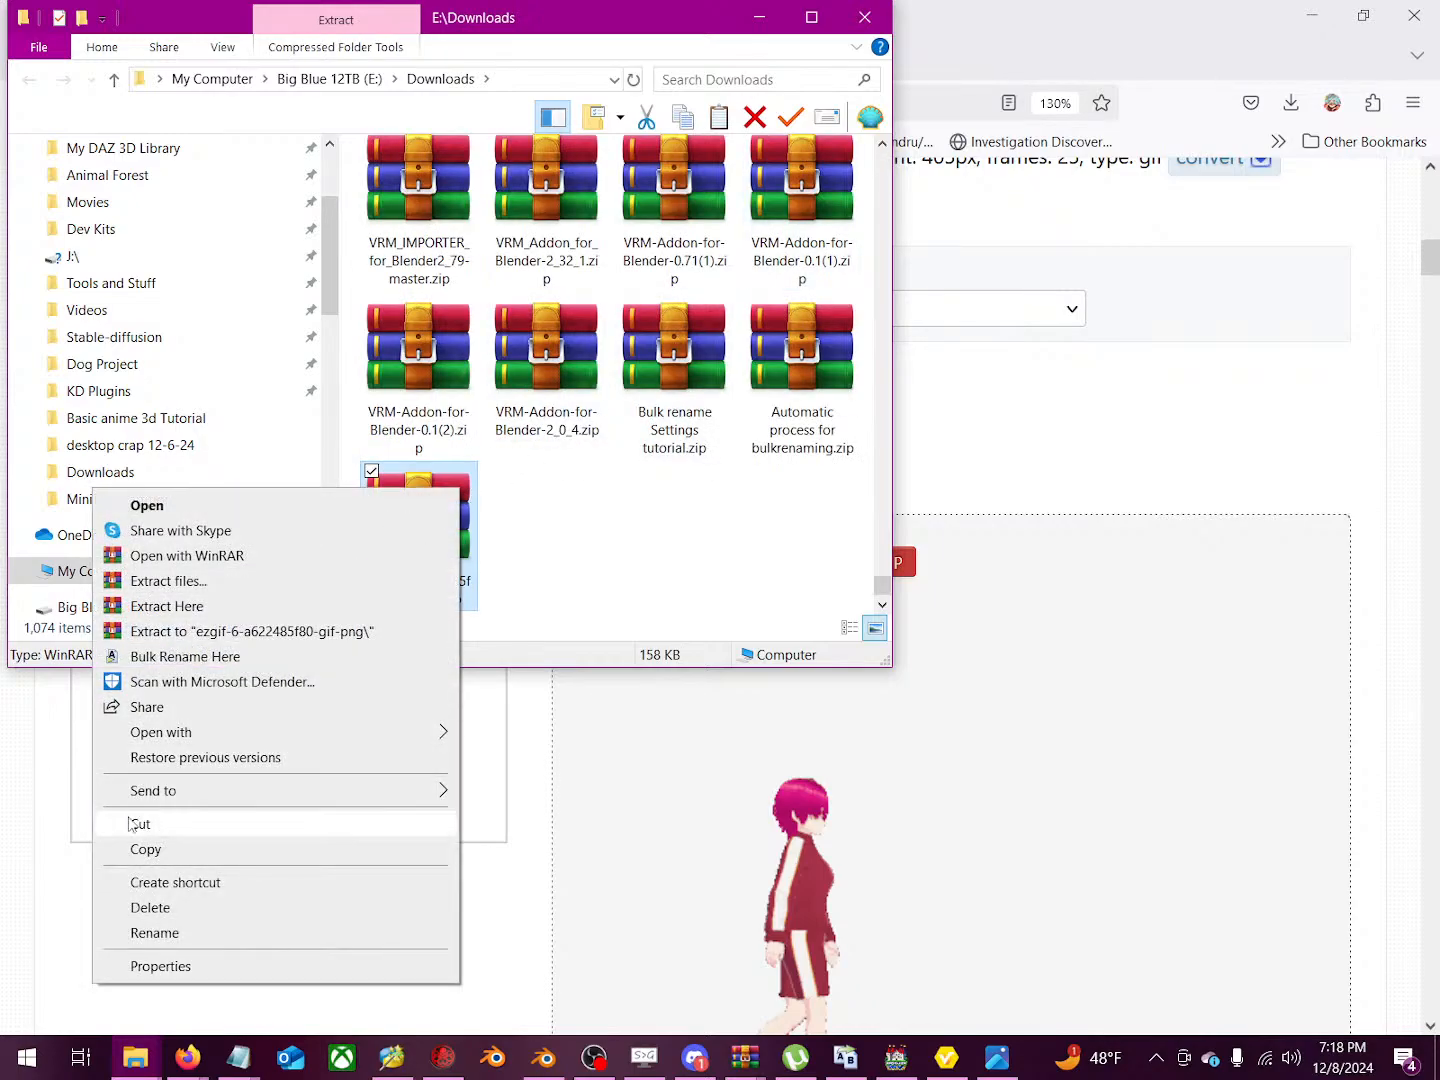
{"action": "left_click", "coordinate": [138, 824]}
{"action": "left_click", "coordinate": [760, 17]}
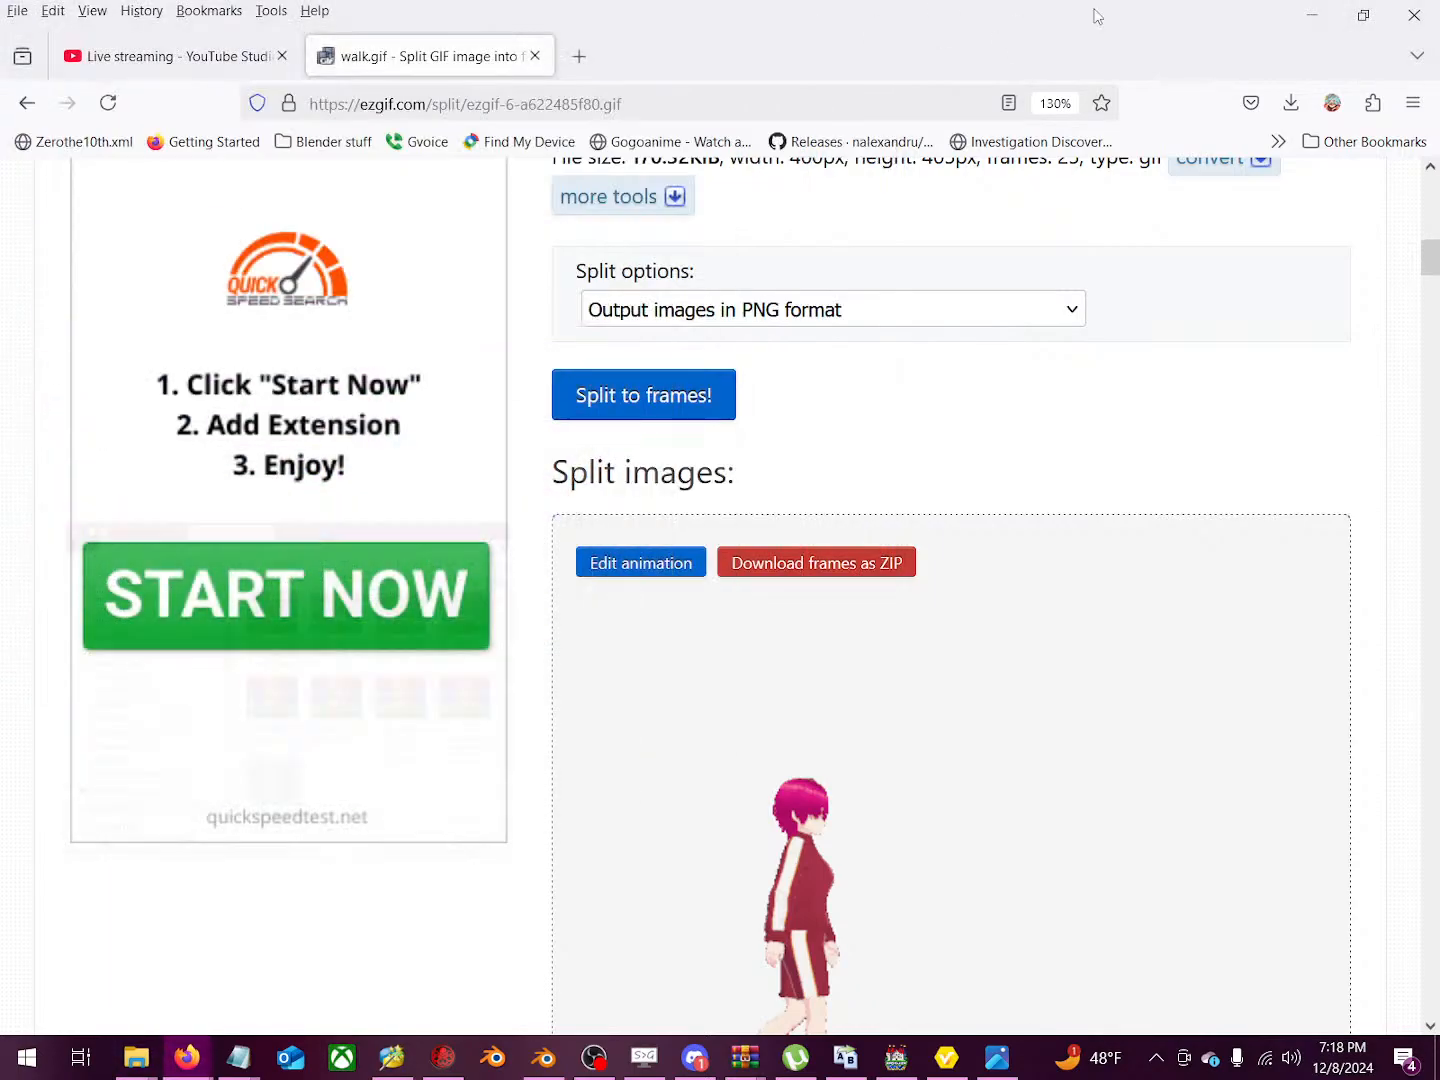
{"action": "left_click", "coordinate": [1310, 16]}
{"action": "key", "text": "super+d"}
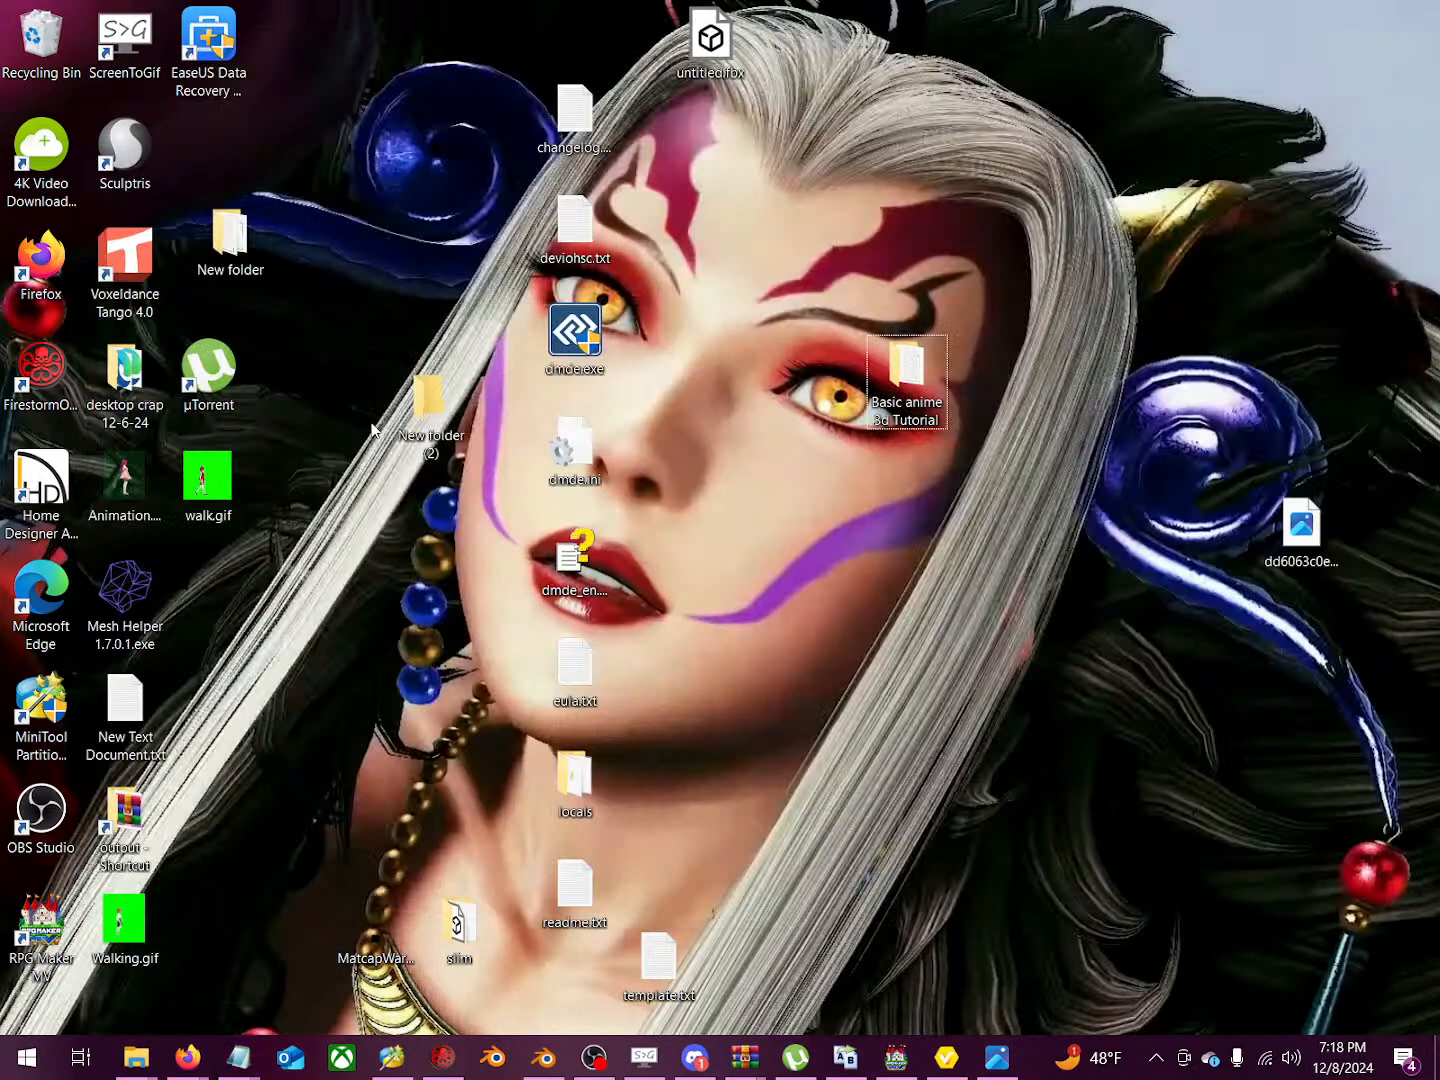
{"action": "right_click", "coordinate": [827, 657]}
{"action": "left_click", "coordinate": [689, 760]}
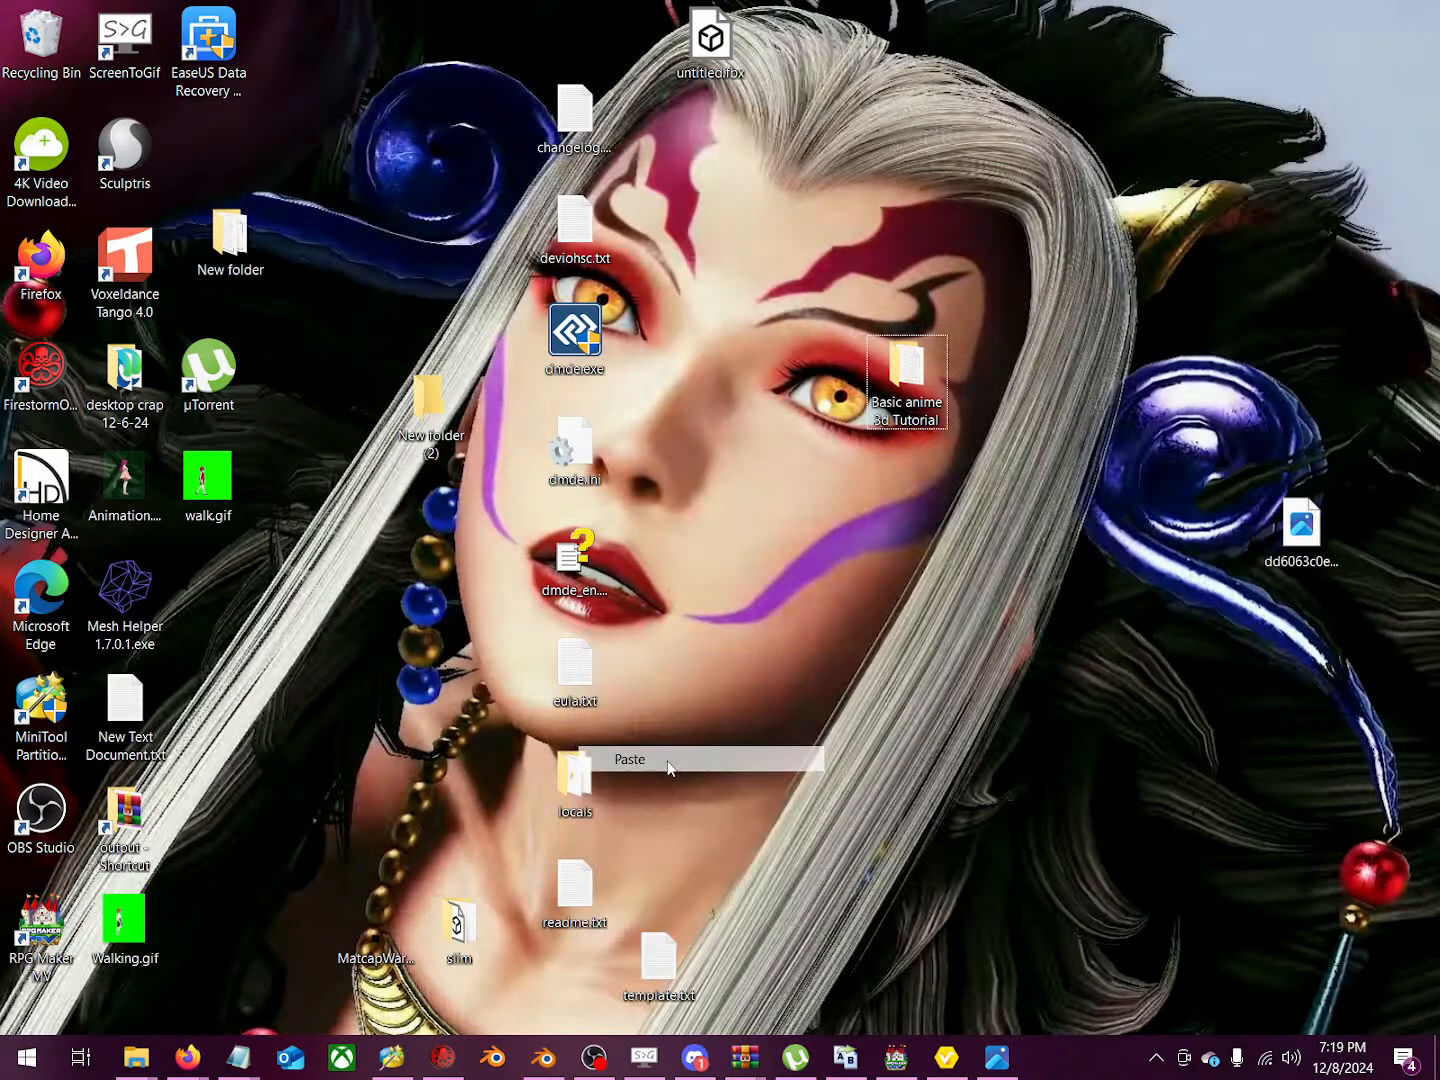
{"action": "left_click", "coordinate": [928, 796]}
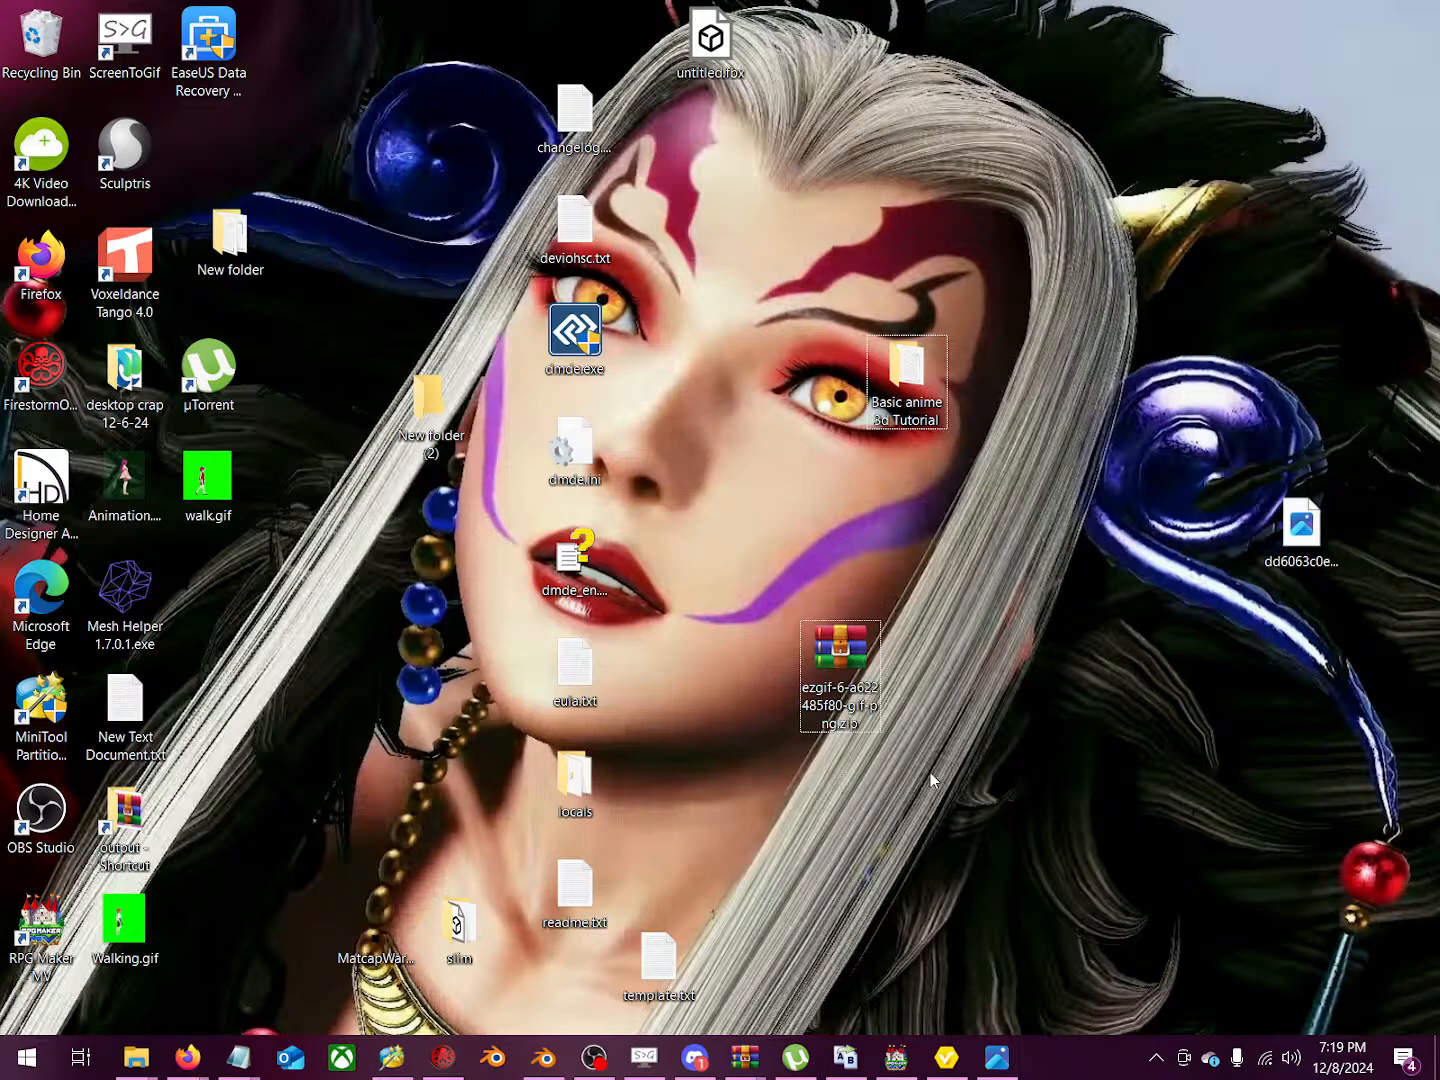
Step: Switch to the browser and check the live stream's chat and analytics in YouTube Studio
{"action": "right_click", "coordinate": [869, 645]}
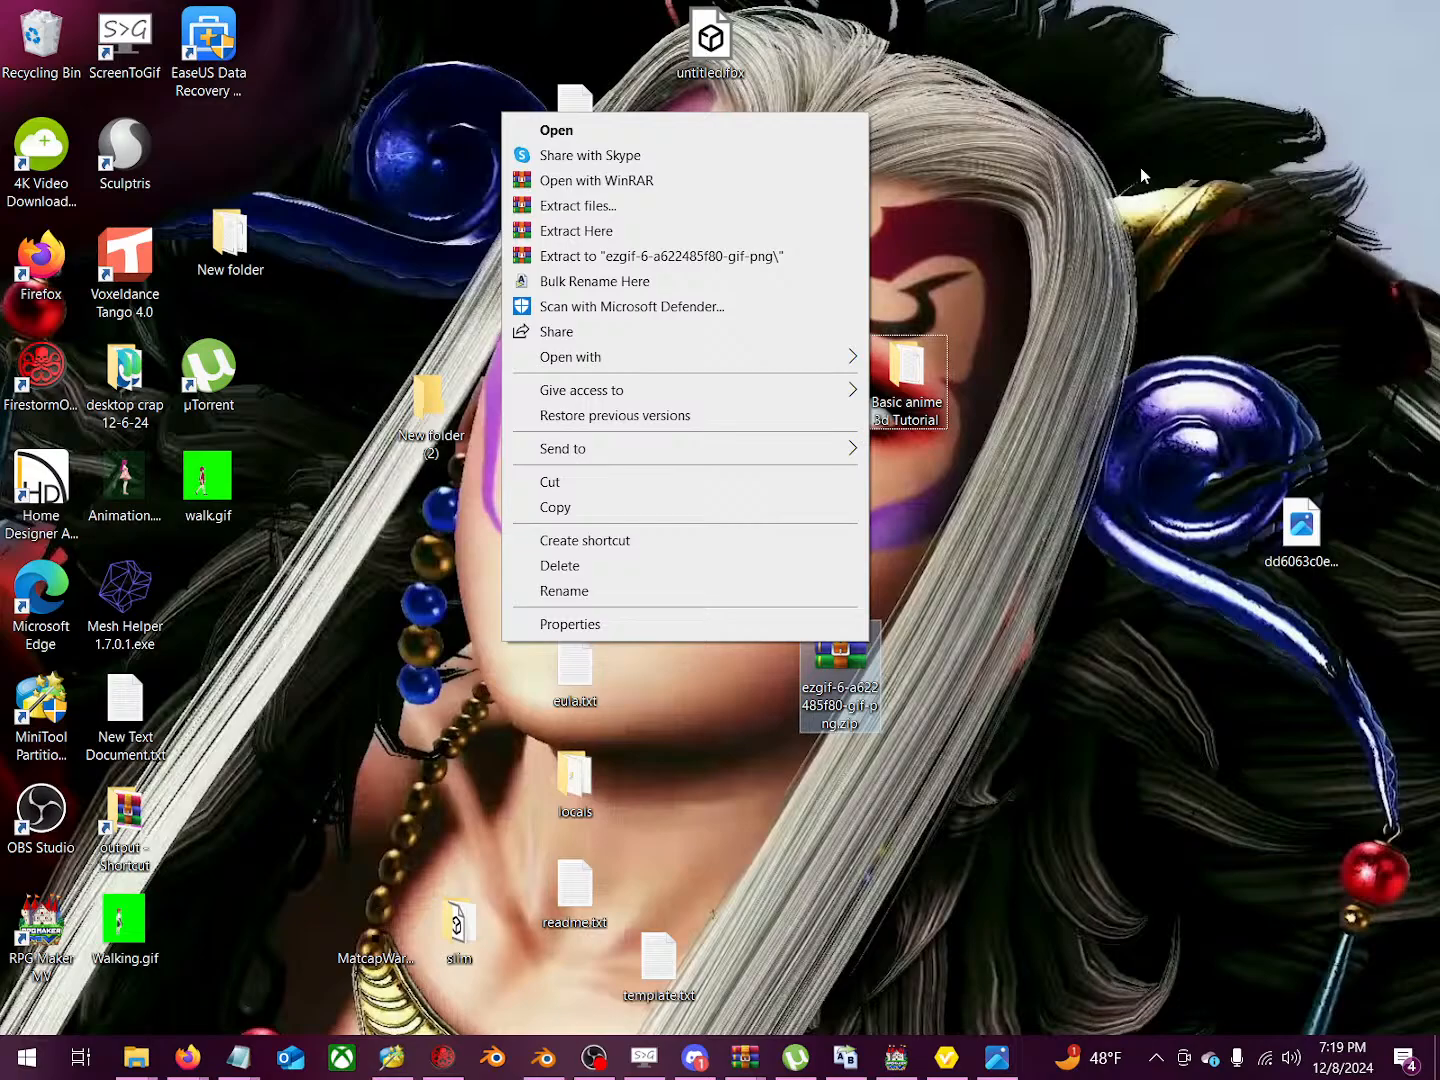
{"action": "left_click", "coordinate": [1122, 390]}
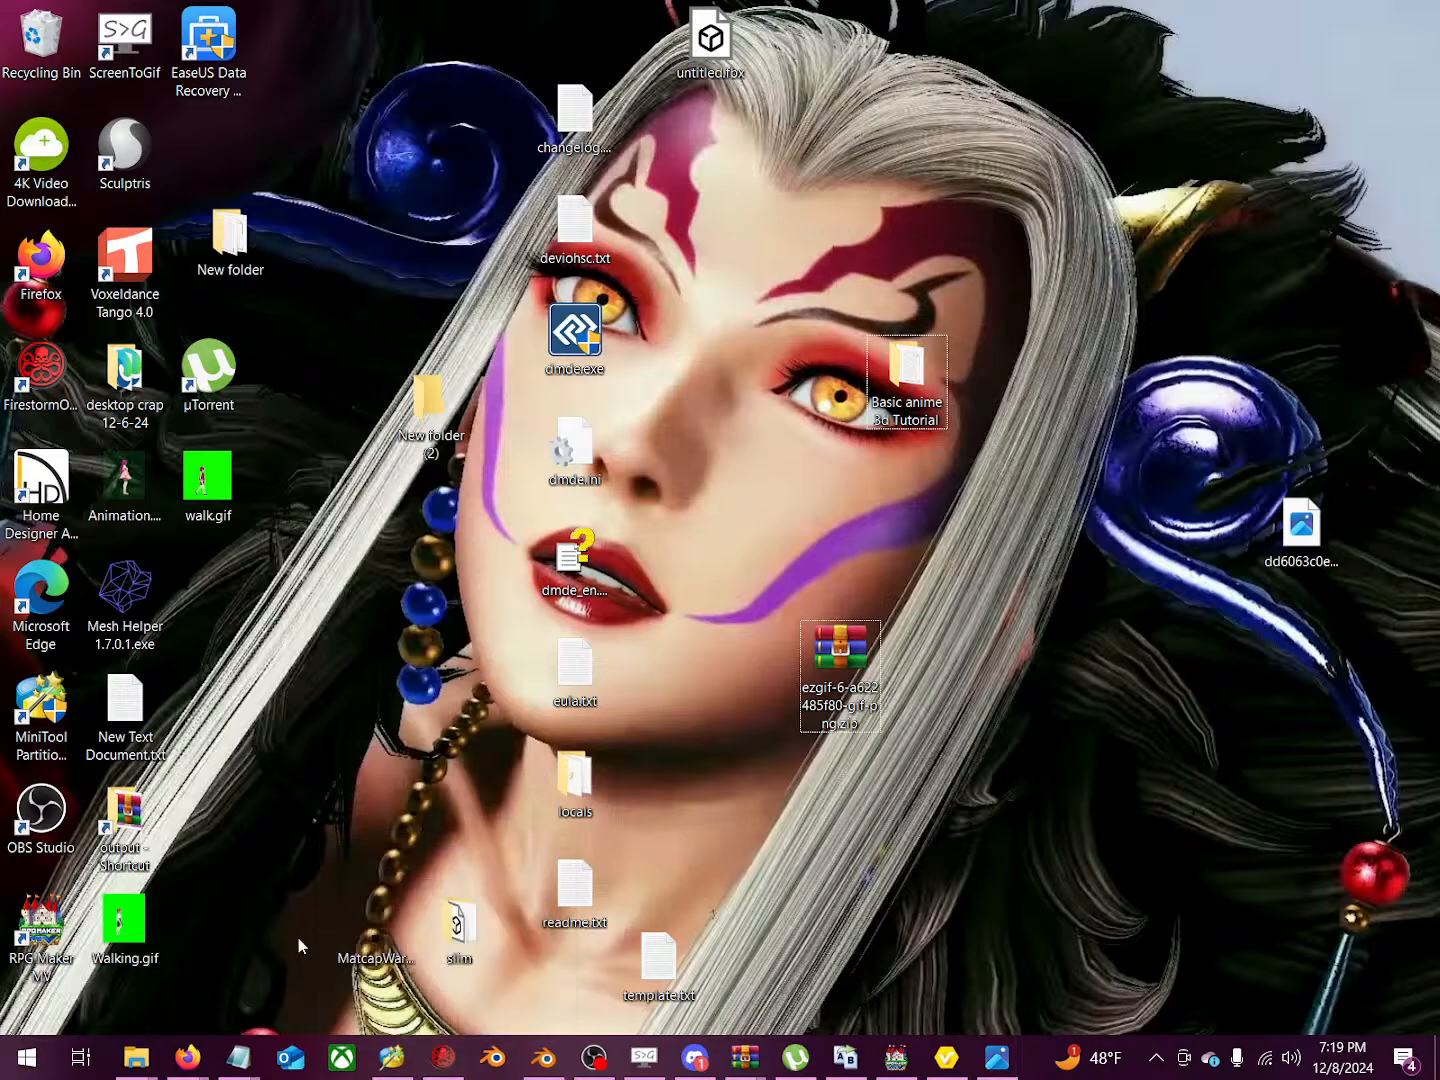
{"action": "mouse_move", "coordinate": [187, 1057]}
{"action": "left_click", "coordinate": [345, 916]}
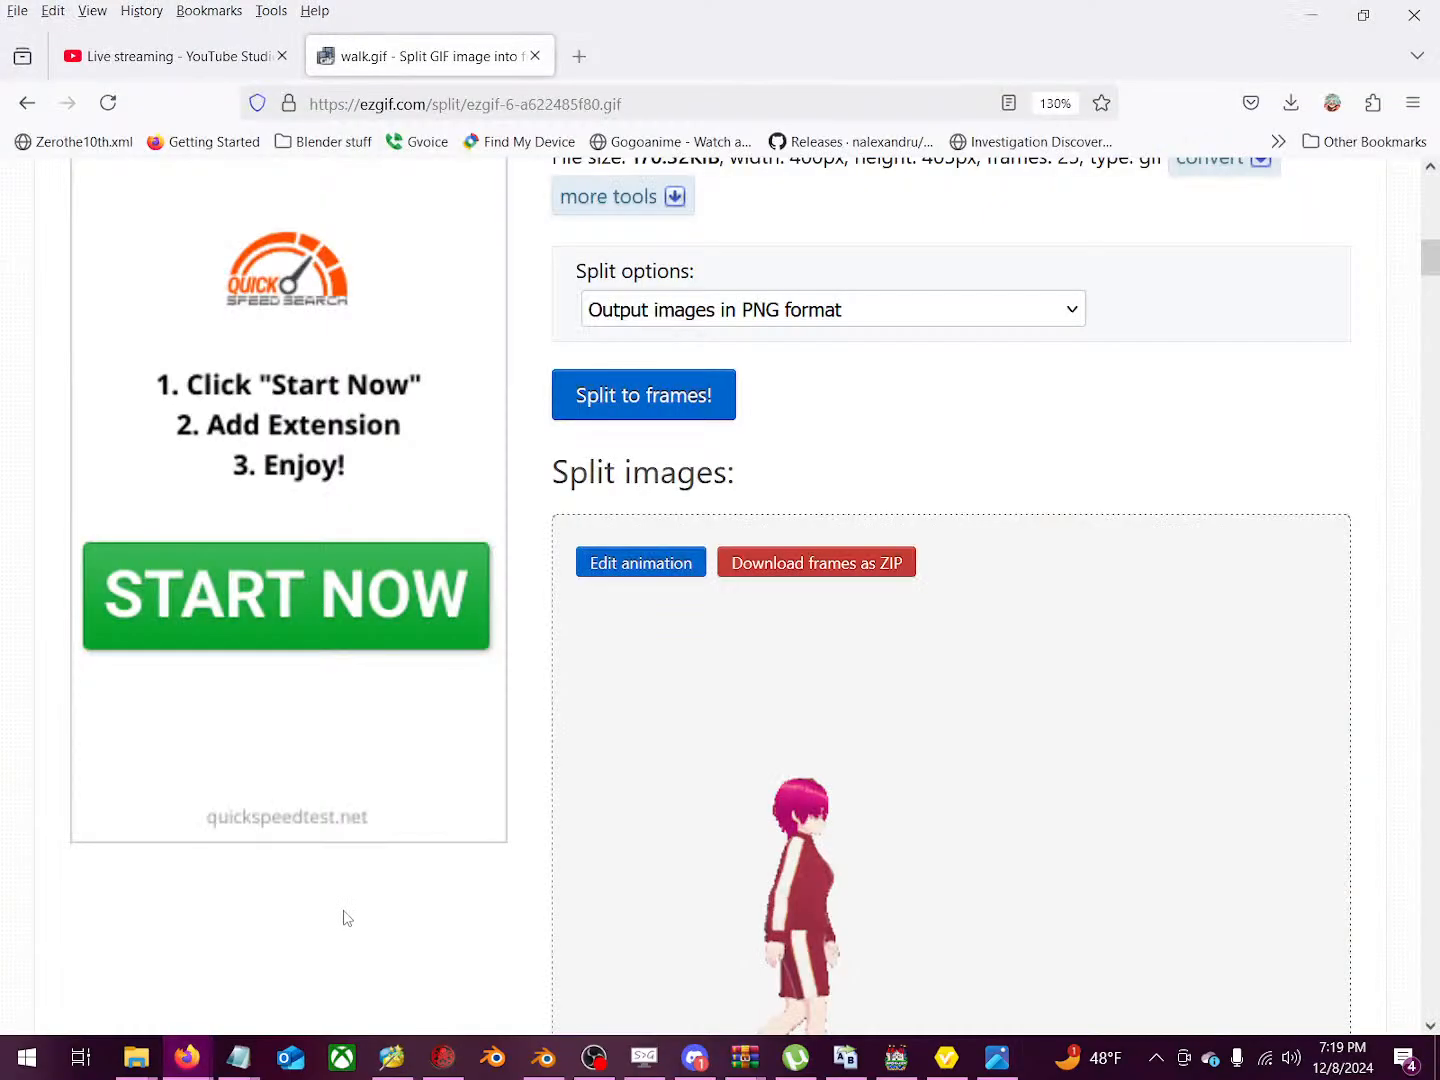
{"action": "left_click", "coordinate": [201, 56]}
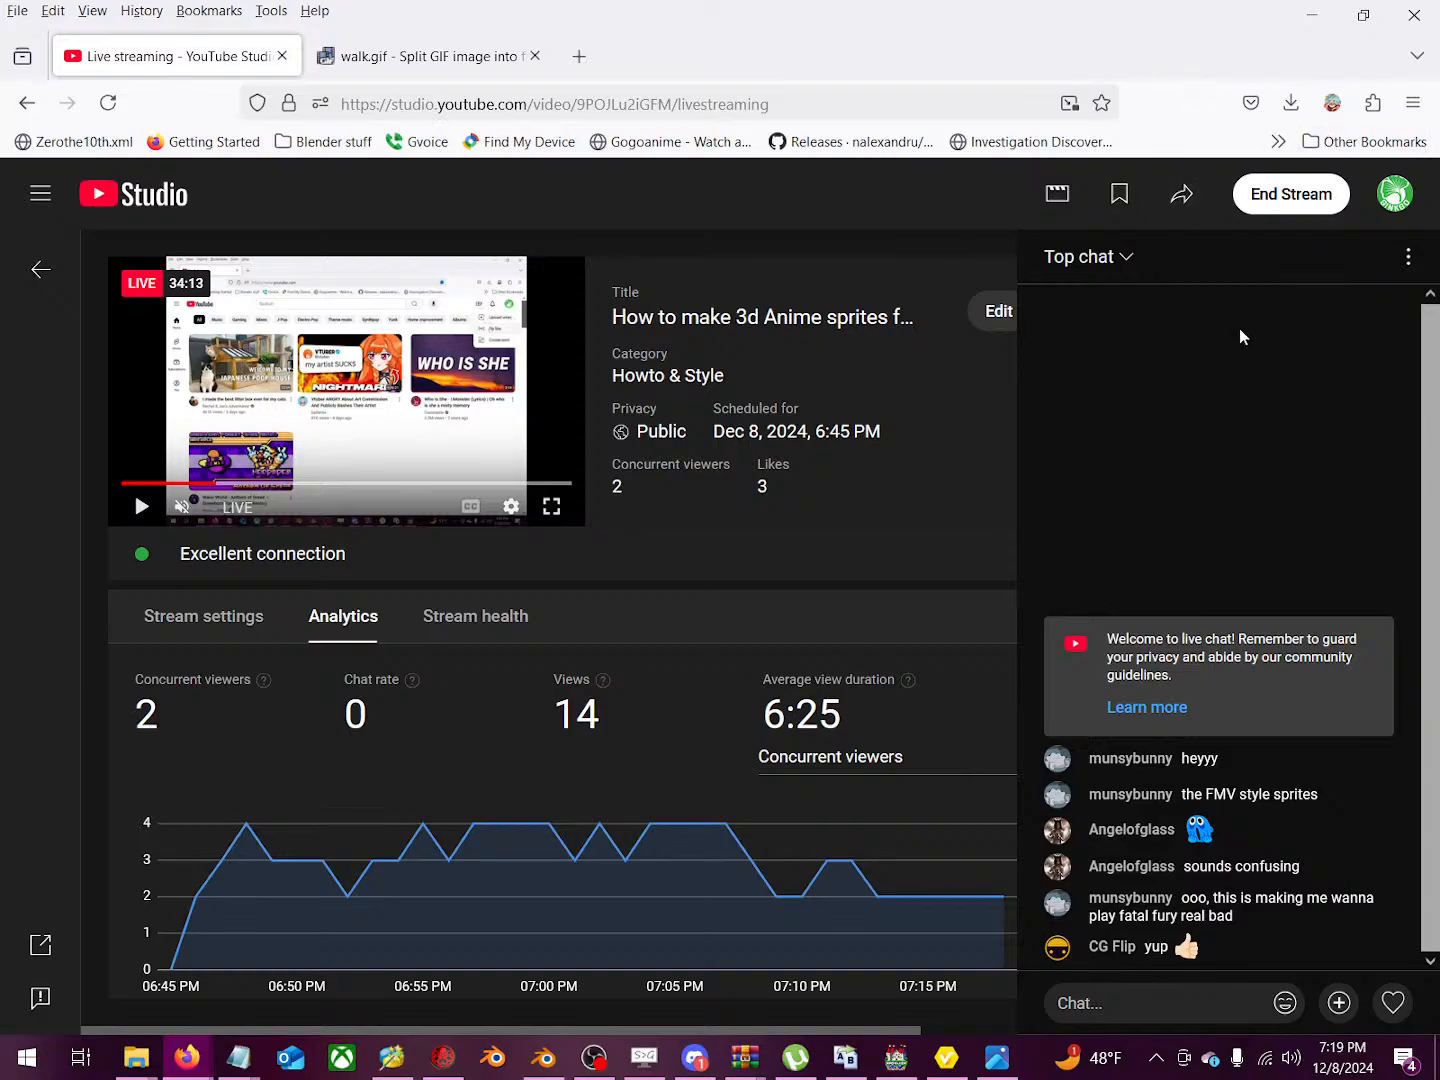
{"action": "left_click", "coordinate": [1311, 14]}
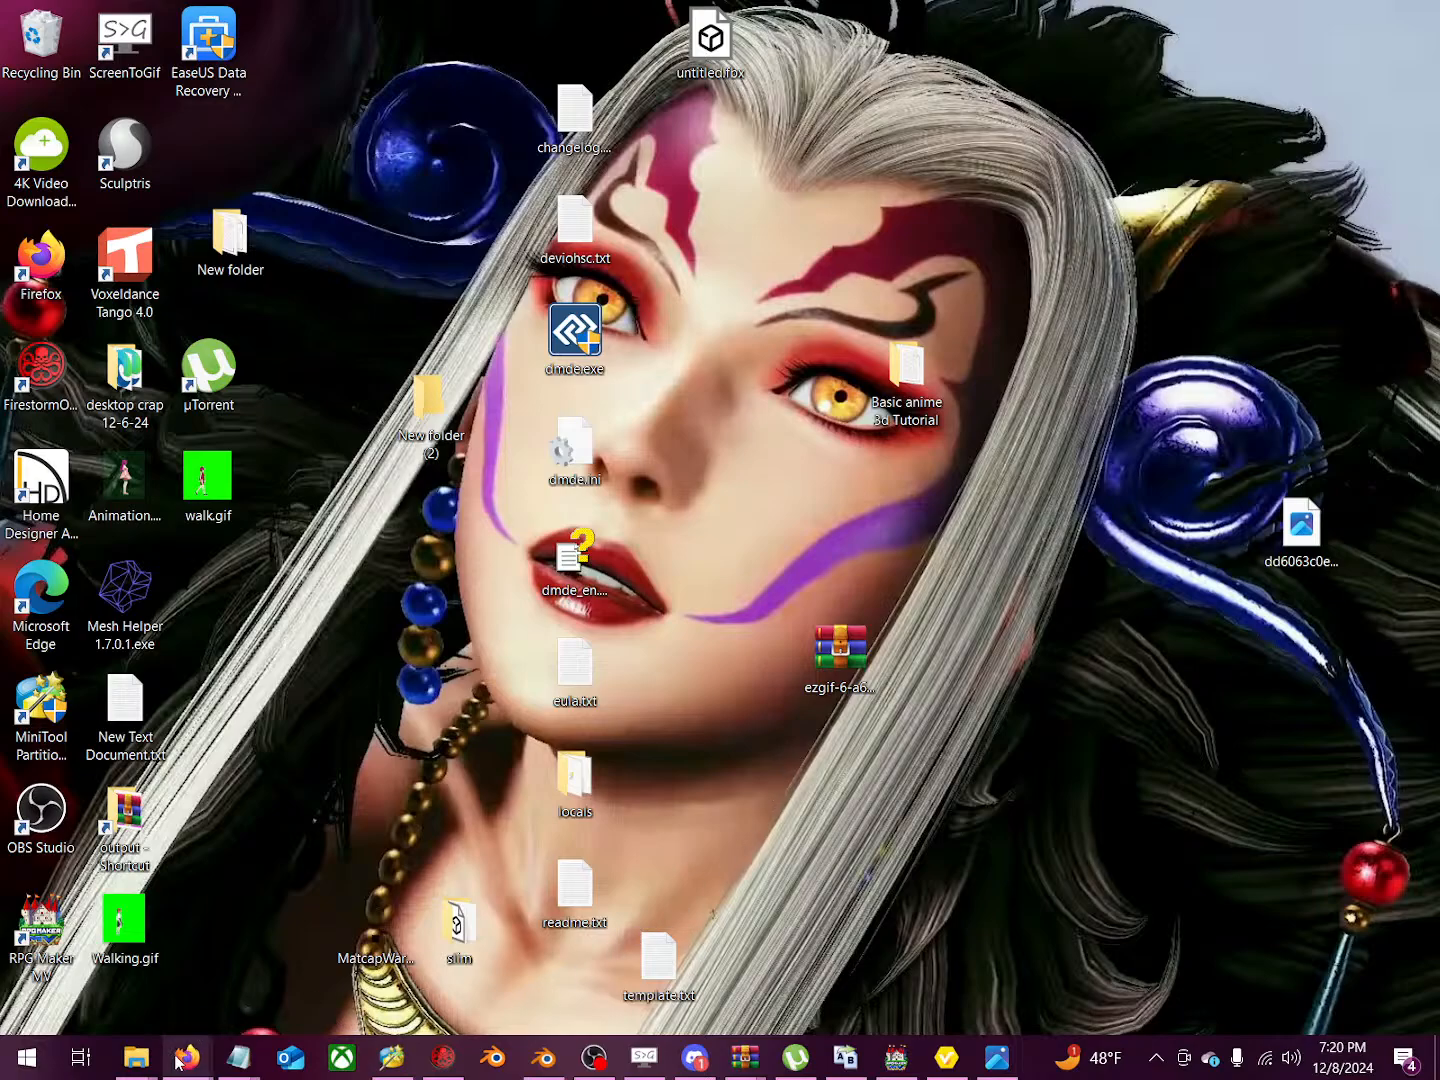
{"action": "mouse_move", "coordinate": [182, 1058]}
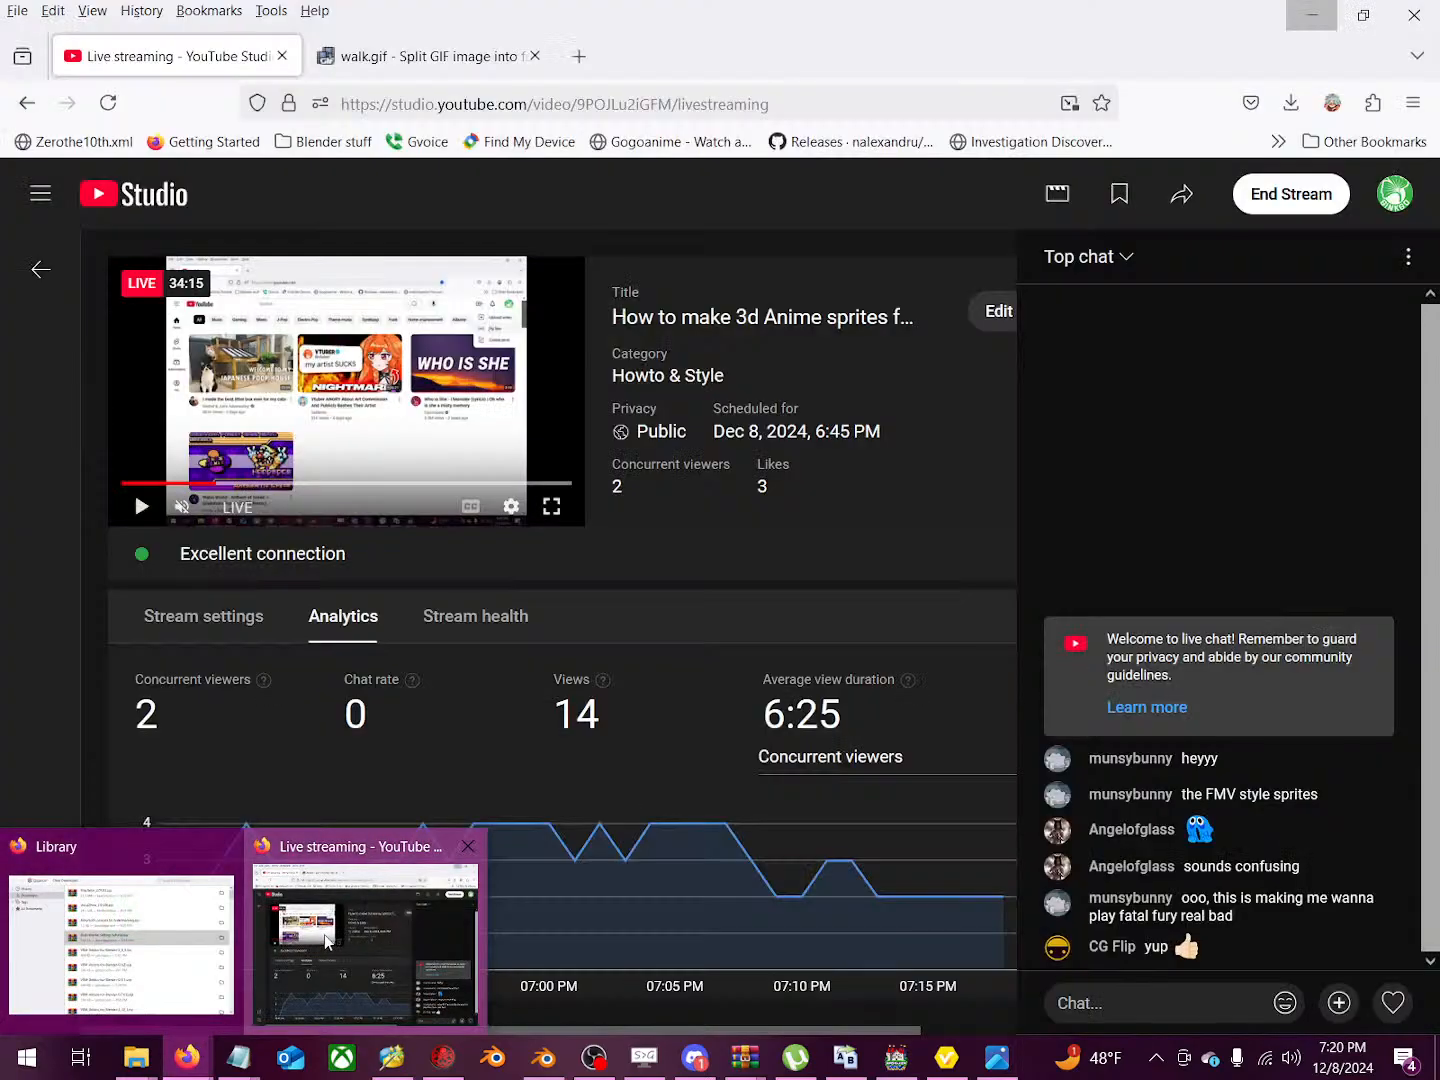
{"action": "left_click", "coordinate": [324, 934]}
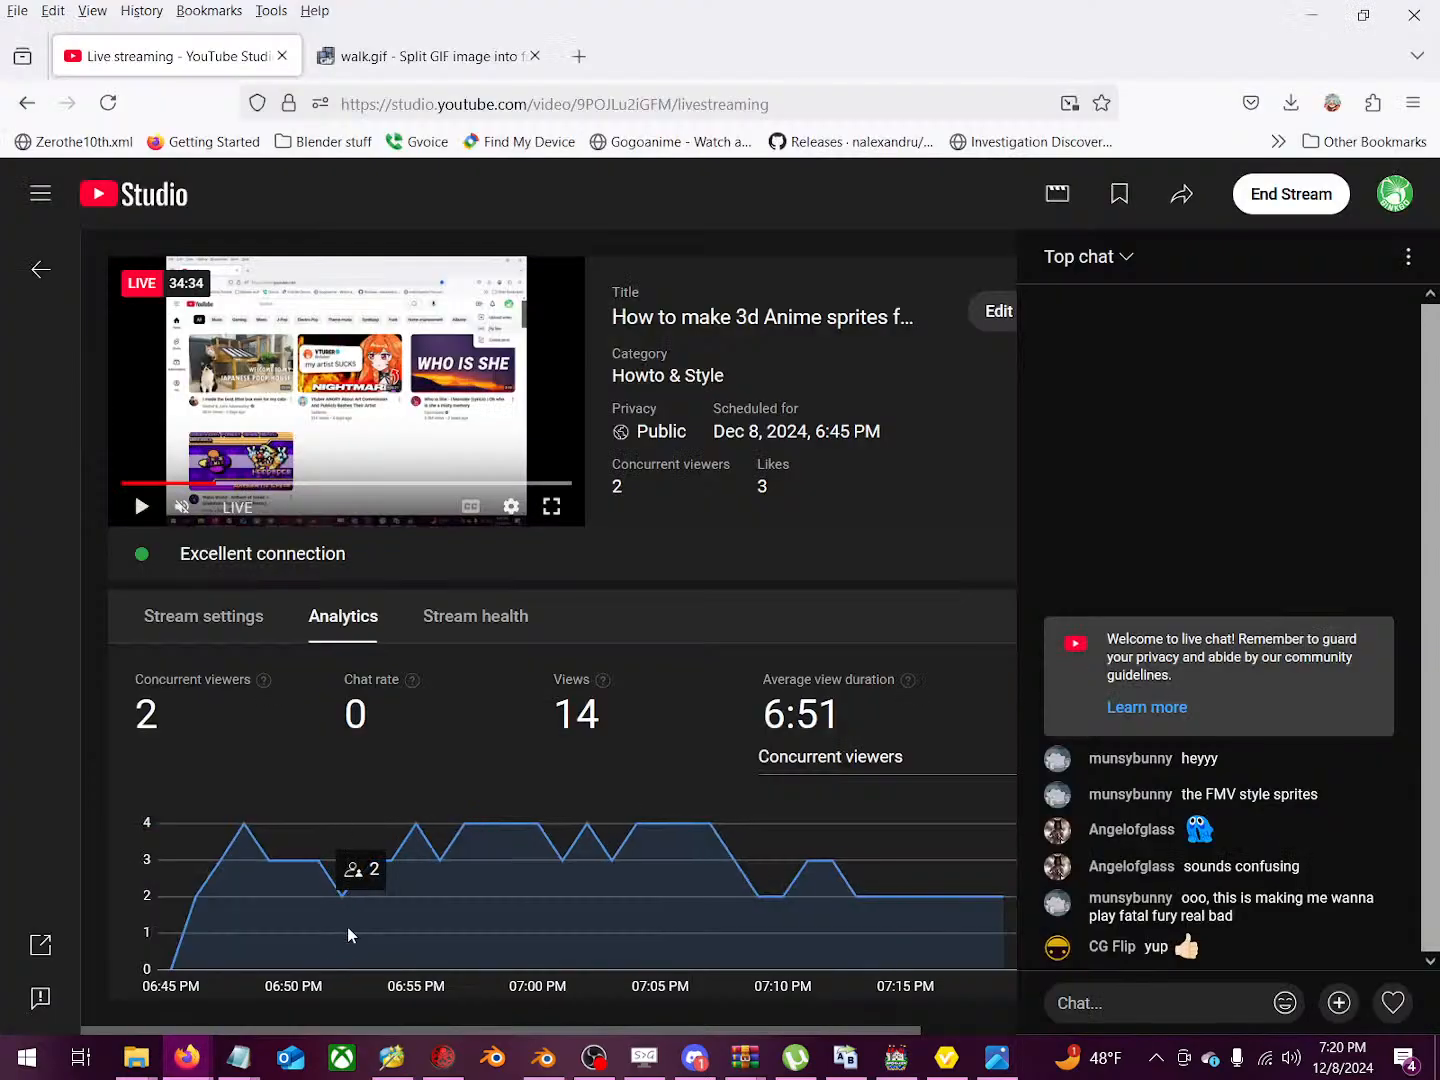
Step: Return to the split walking GIF, open it in the rotate tool, and flip it horizontally so the character faces left
{"action": "left_click", "coordinate": [484, 67]}
{"action": "scroll", "coordinate": [932, 720], "scroll_direction": "down", "scroll_amount": 8}
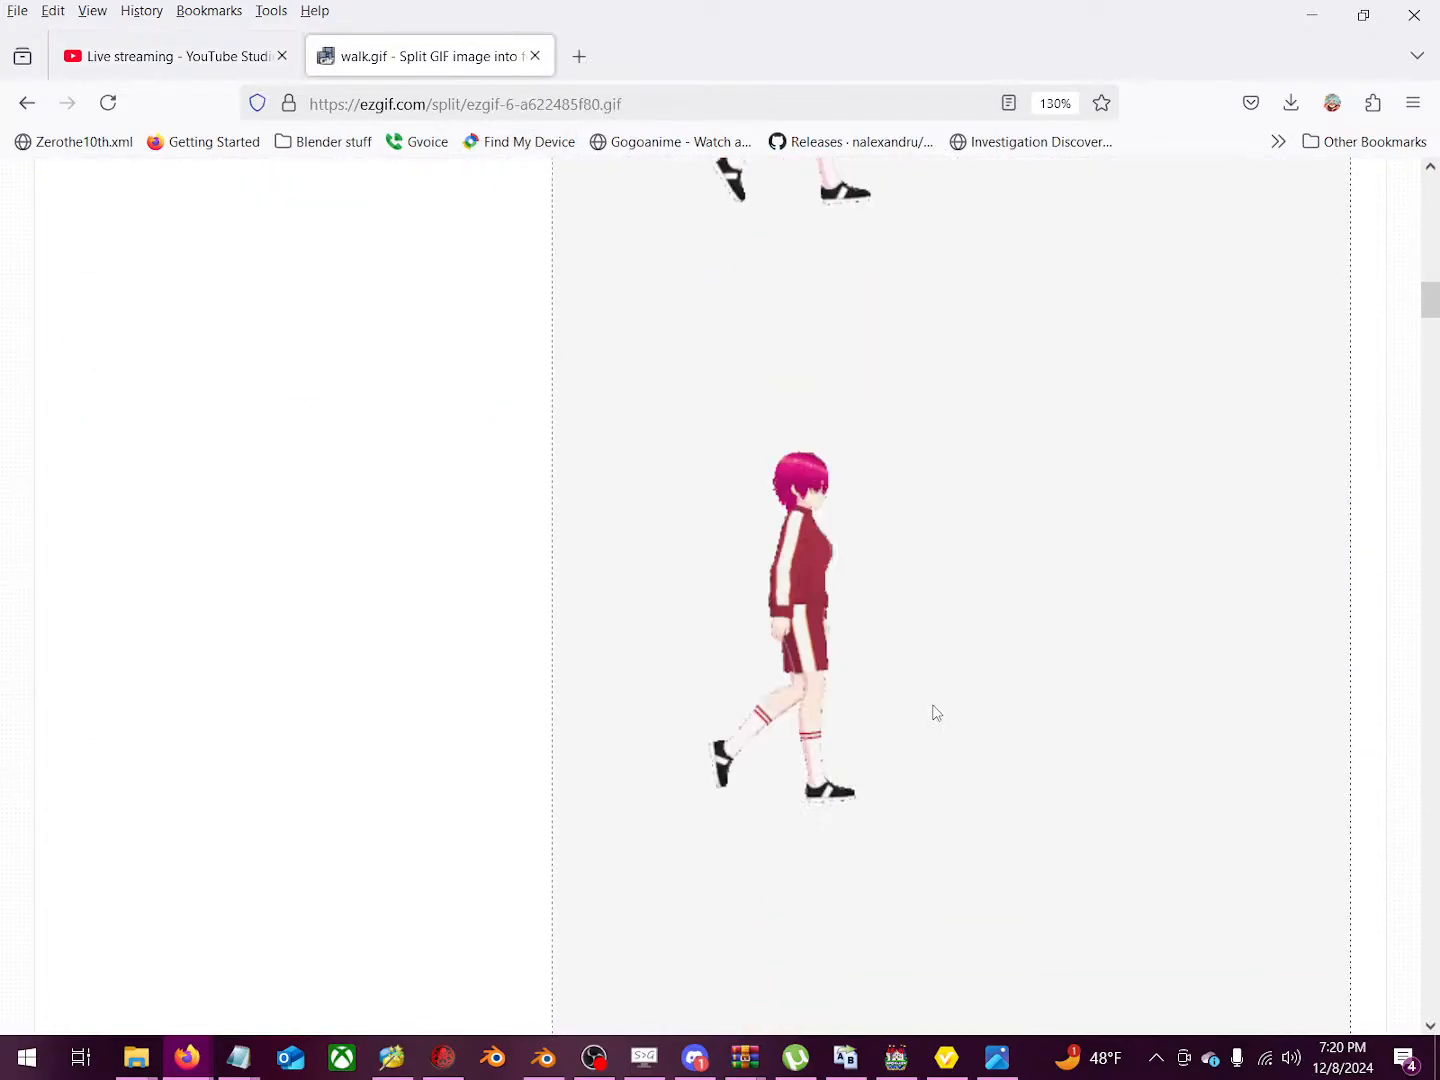
{"action": "scroll", "coordinate": [935, 712], "scroll_direction": "up", "scroll_amount": 10}
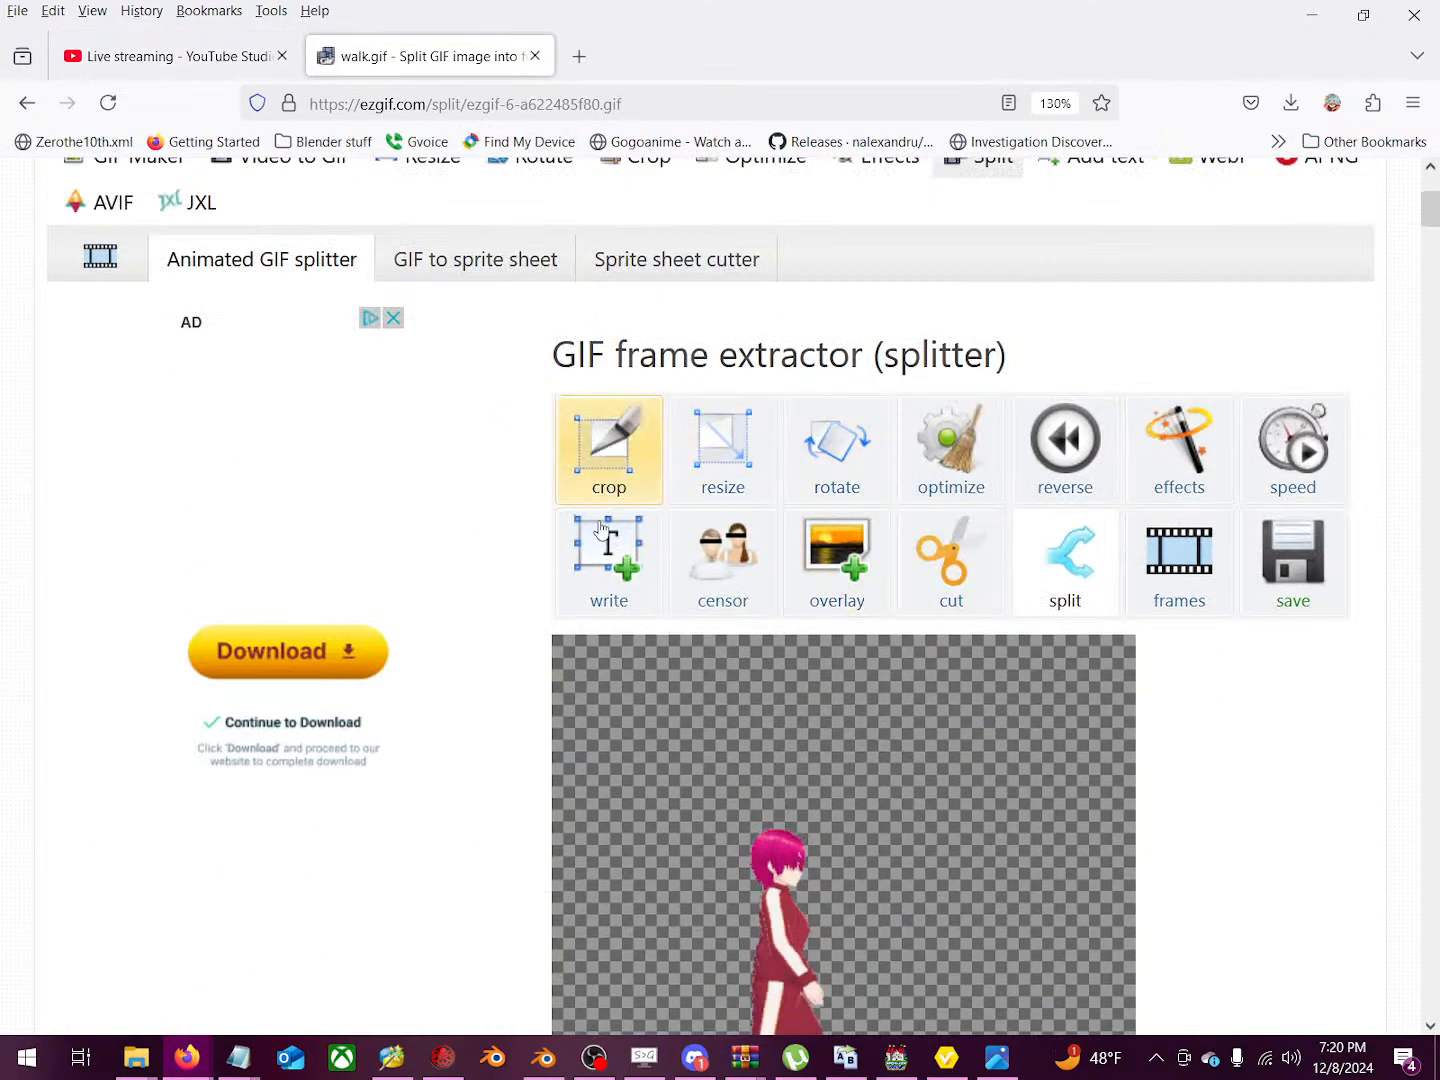
{"action": "scroll", "coordinate": [824, 730], "scroll_direction": "down", "scroll_amount": 2}
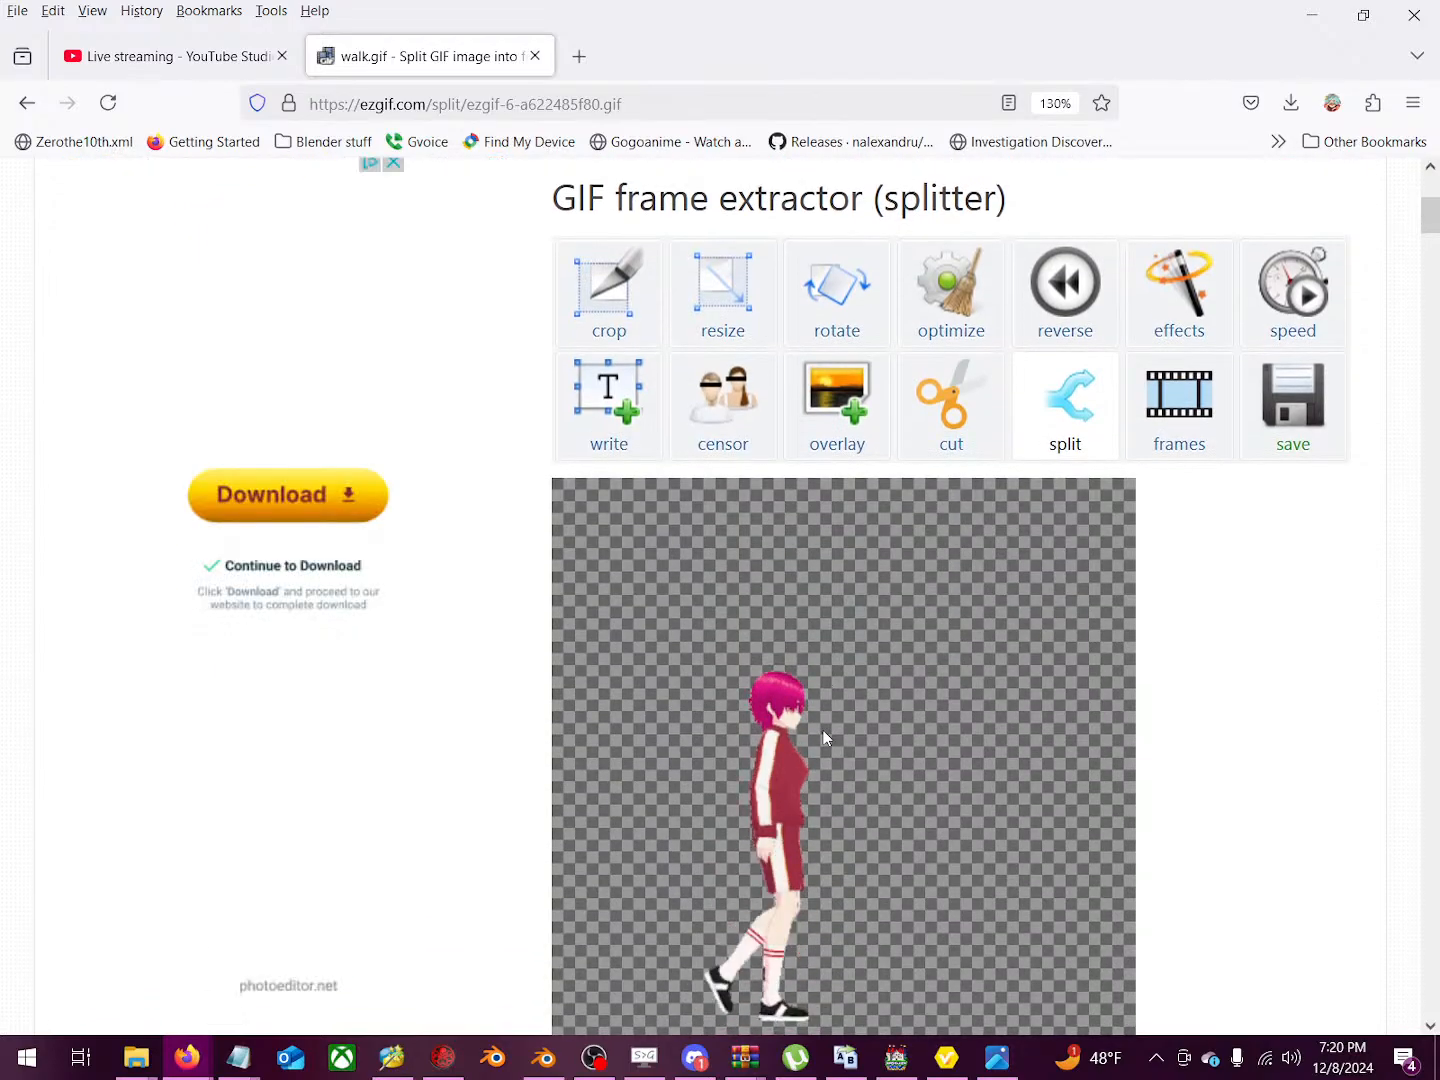
{"action": "left_click", "coordinate": [849, 296]}
{"action": "scroll", "coordinate": [889, 691], "scroll_direction": "down", "scroll_amount": 8}
{"action": "scroll", "coordinate": [870, 680], "scroll_direction": "up", "scroll_amount": 3}
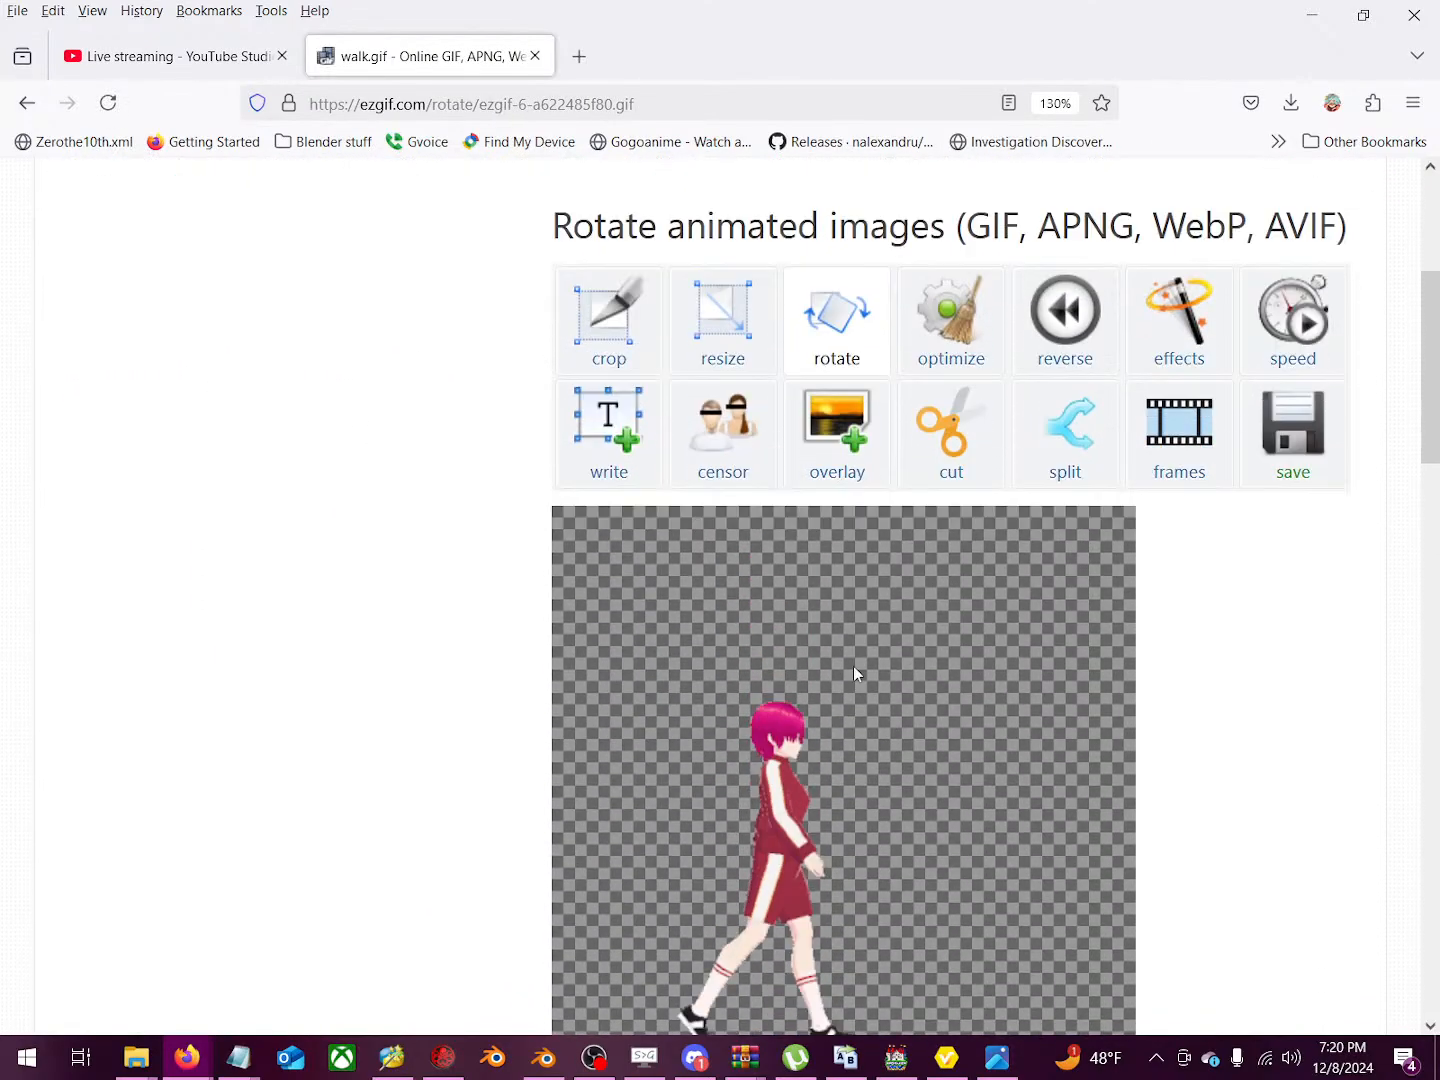
{"action": "scroll", "coordinate": [853, 674], "scroll_direction": "down", "scroll_amount": 9}
{"action": "left_click", "coordinate": [590, 568]}
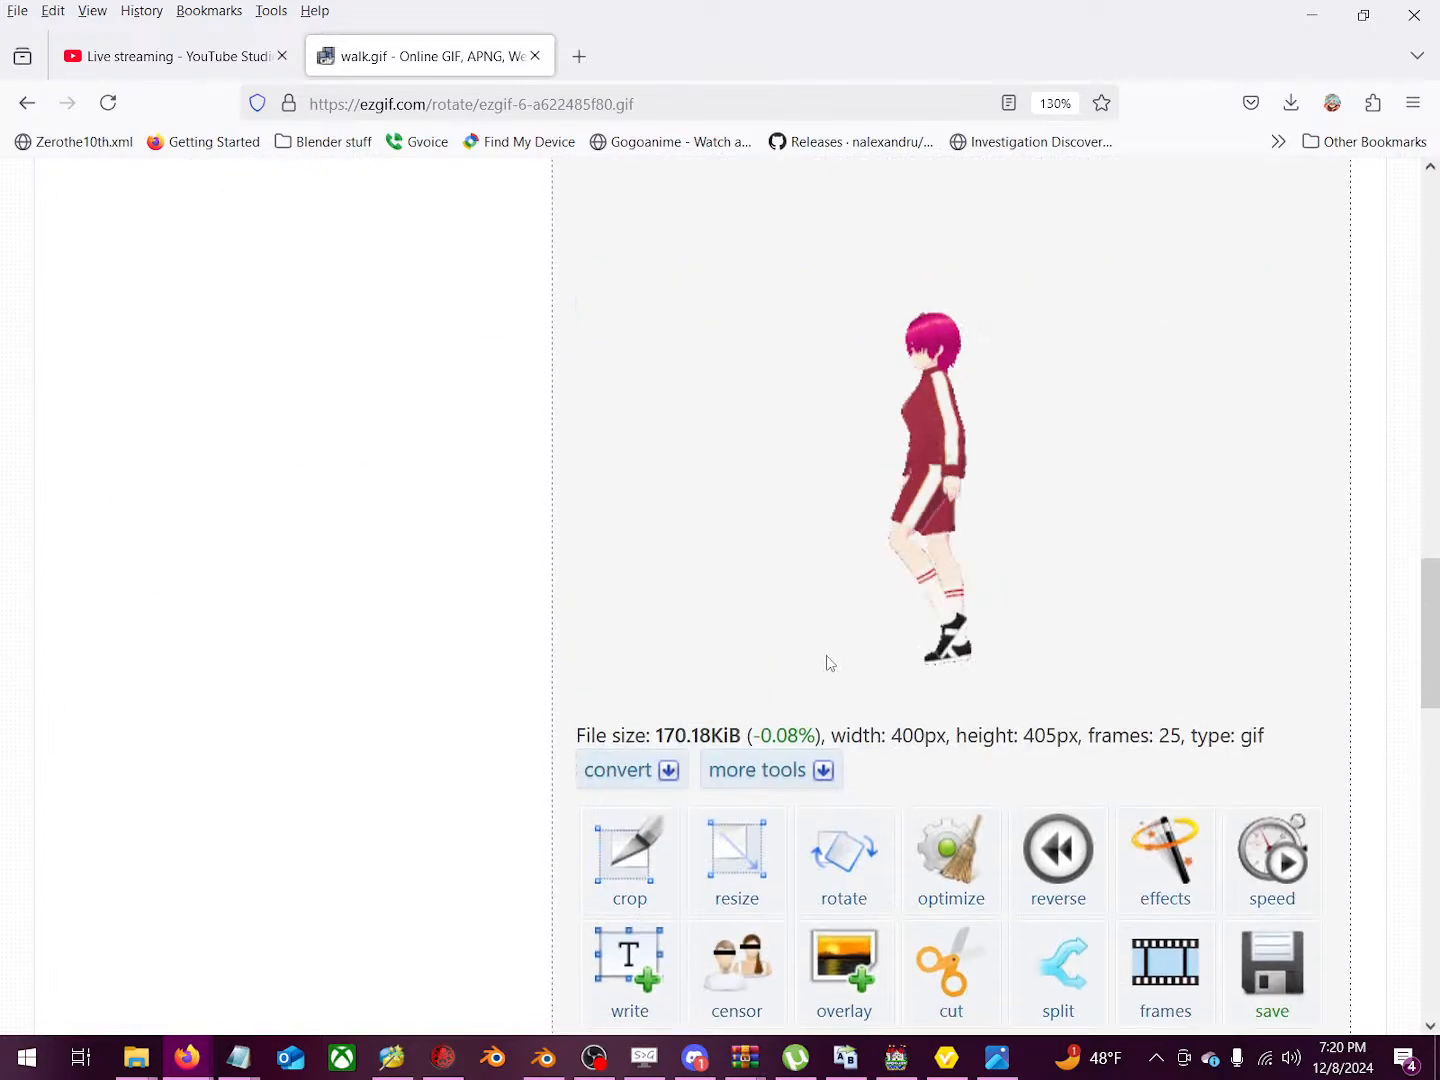
{"action": "scroll", "coordinate": [827, 674], "scroll_direction": "down", "scroll_amount": 3}
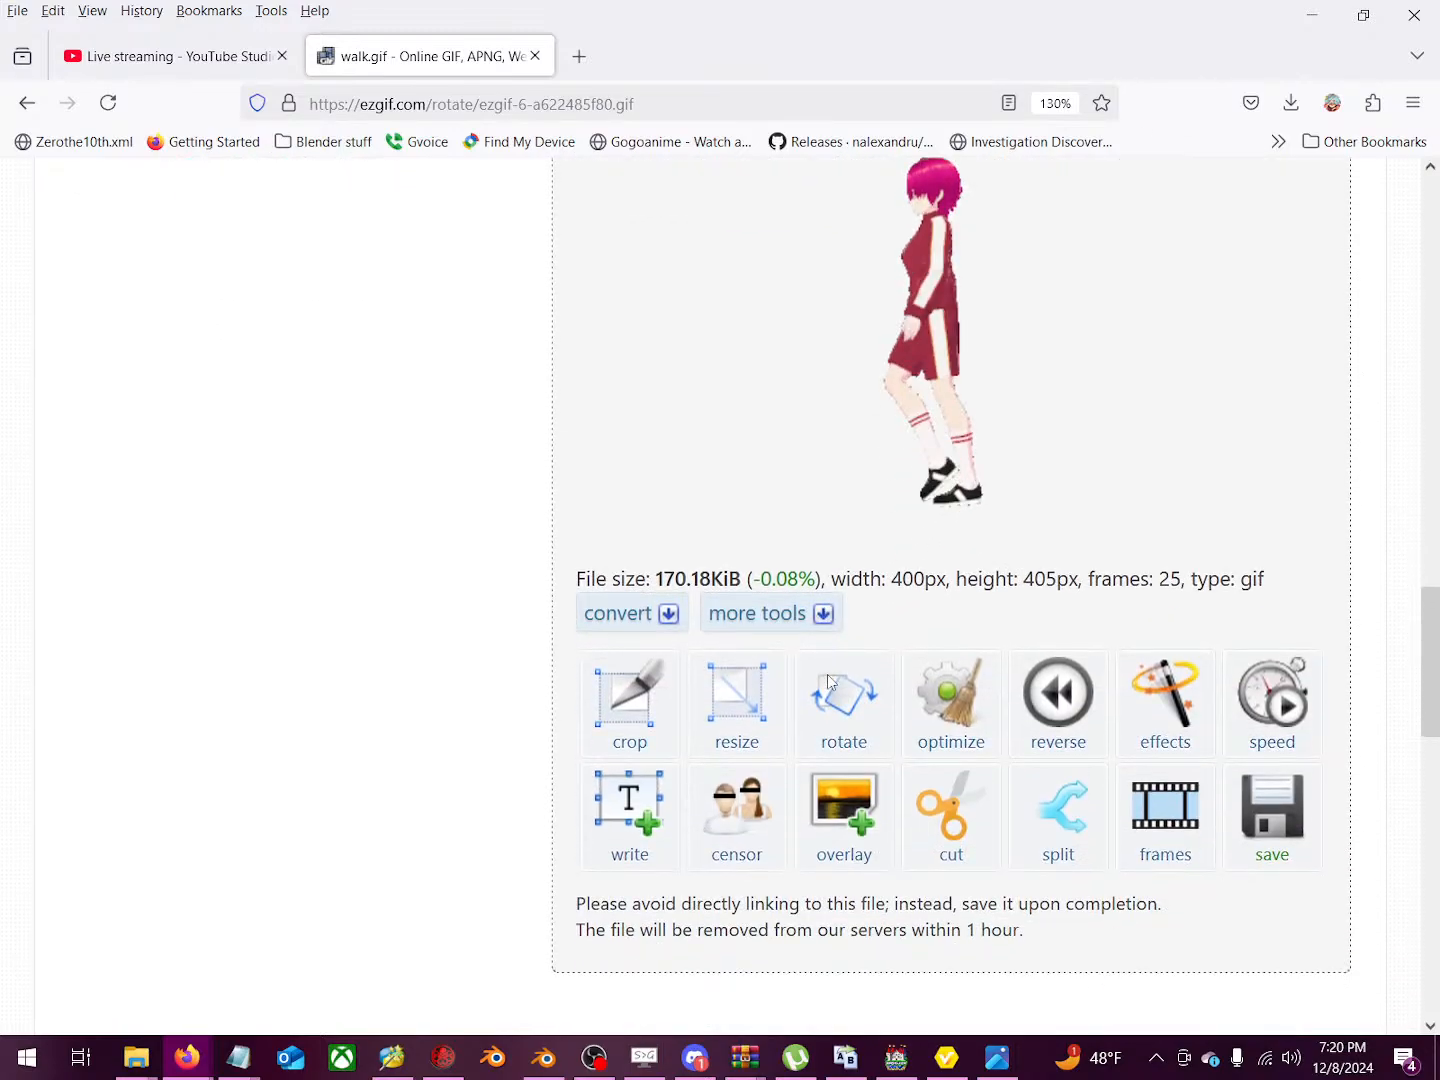
Step: Split the mirrored walking GIF into frames with PNG output and download those frames as a ZIP
{"action": "left_click", "coordinate": [1068, 799]}
{"action": "scroll", "coordinate": [799, 744], "scroll_direction": "down", "scroll_amount": 5}
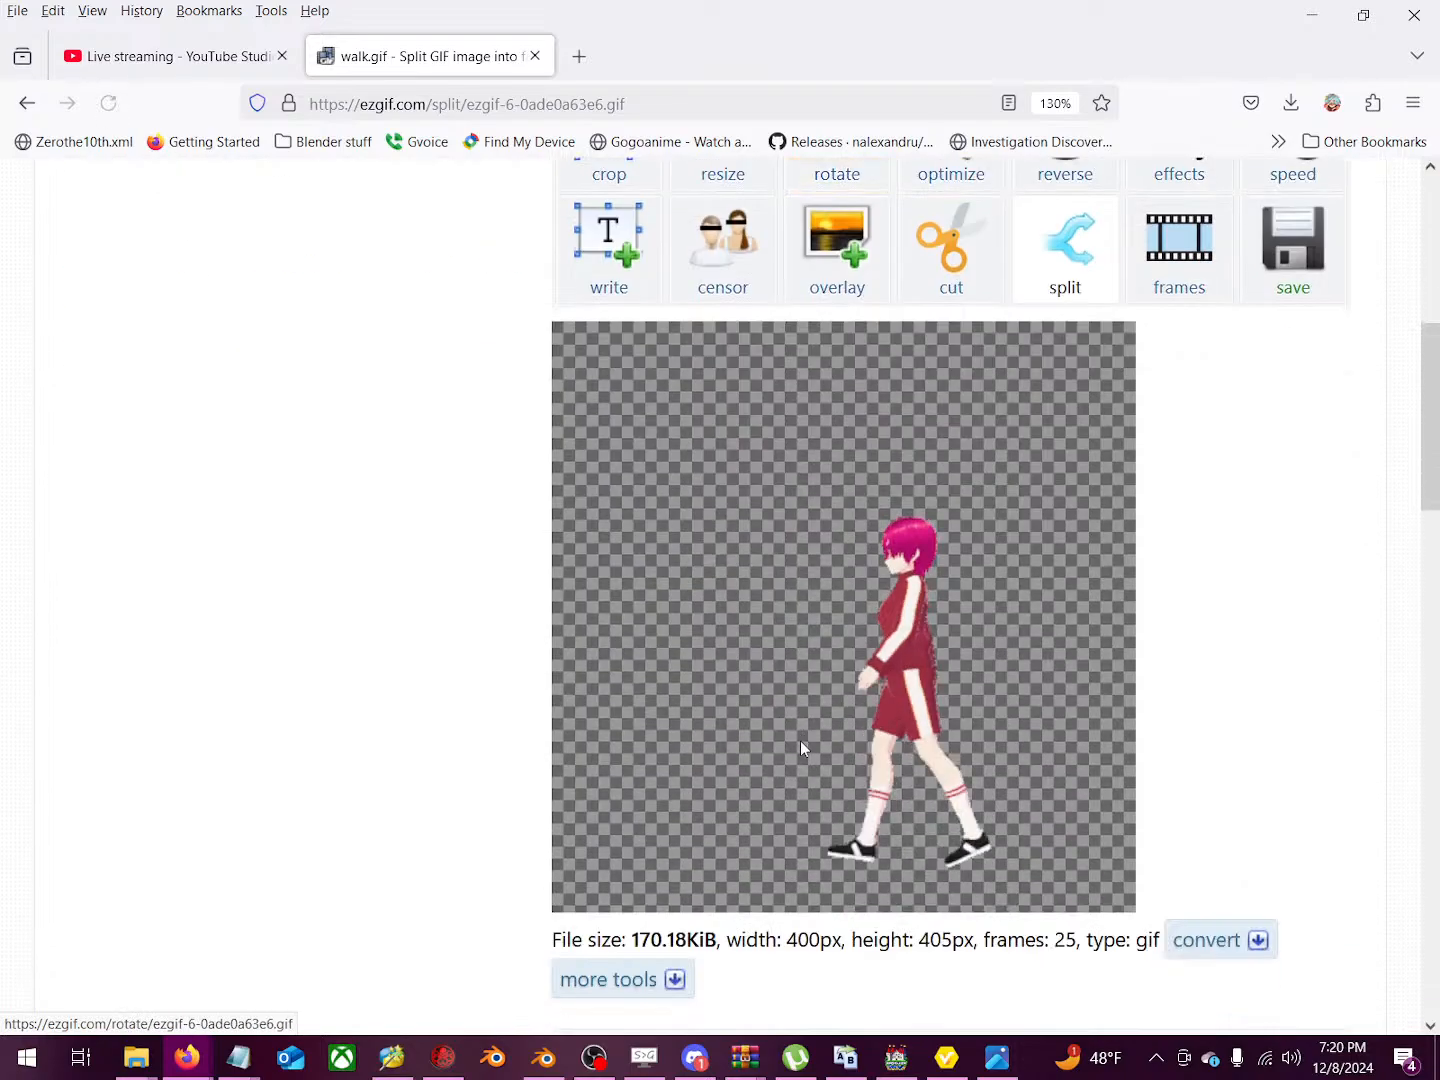
{"action": "scroll", "coordinate": [832, 755], "scroll_direction": "down", "scroll_amount": 5}
{"action": "left_click", "coordinate": [688, 480]}
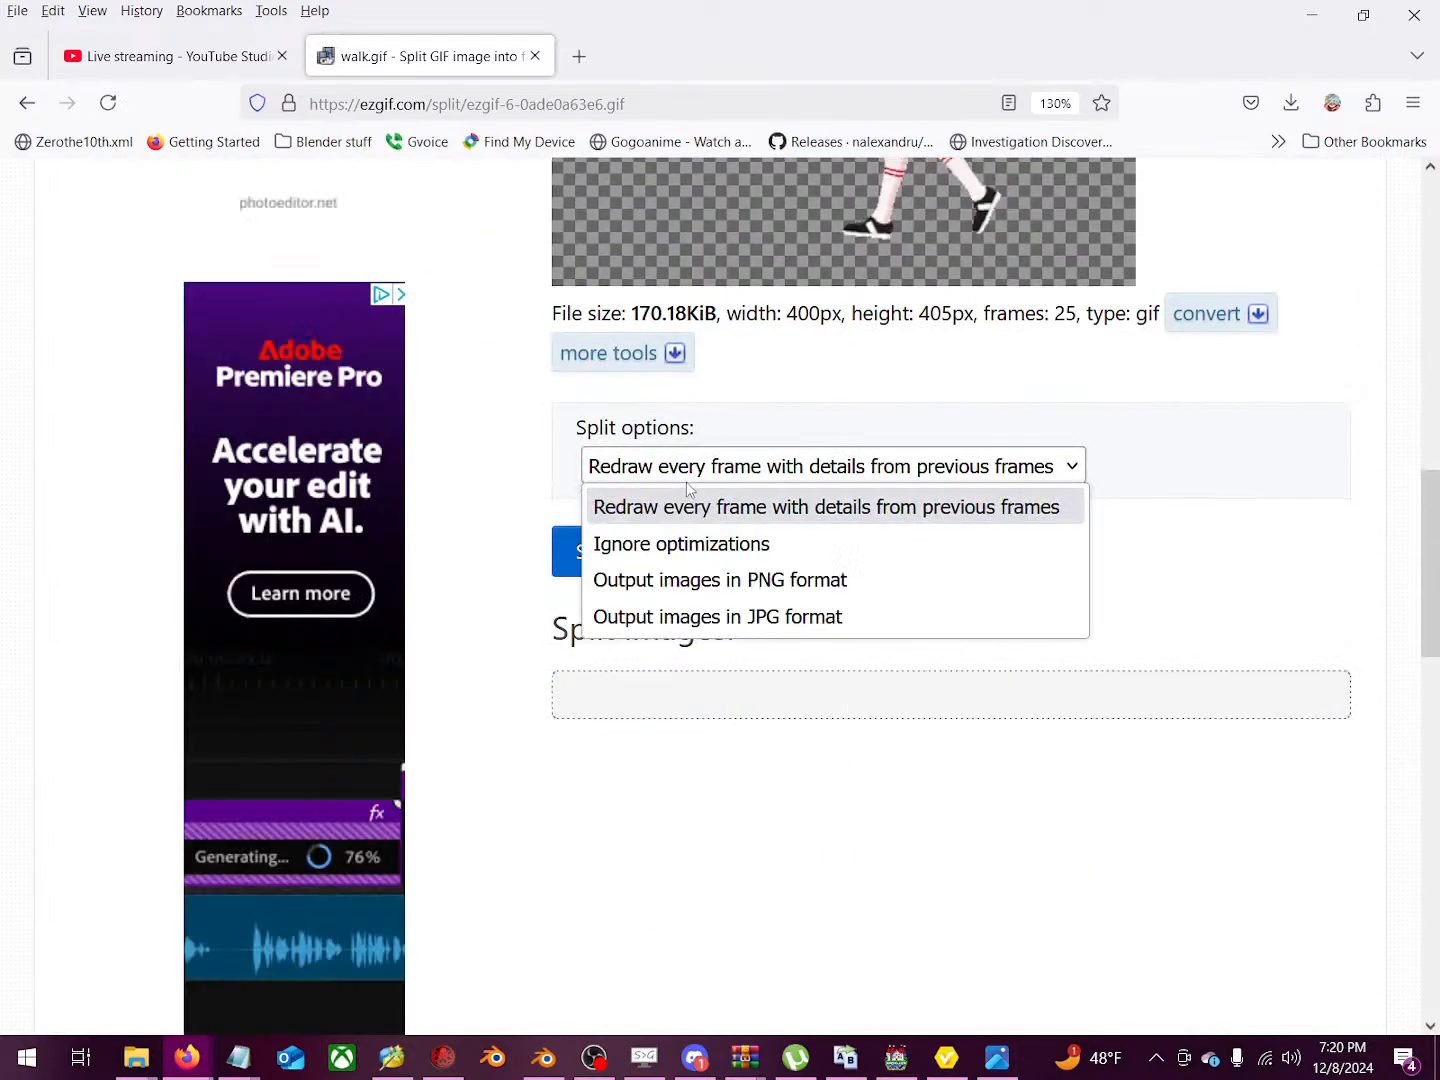
{"action": "left_click", "coordinate": [699, 581]}
{"action": "left_click", "coordinate": [665, 553]}
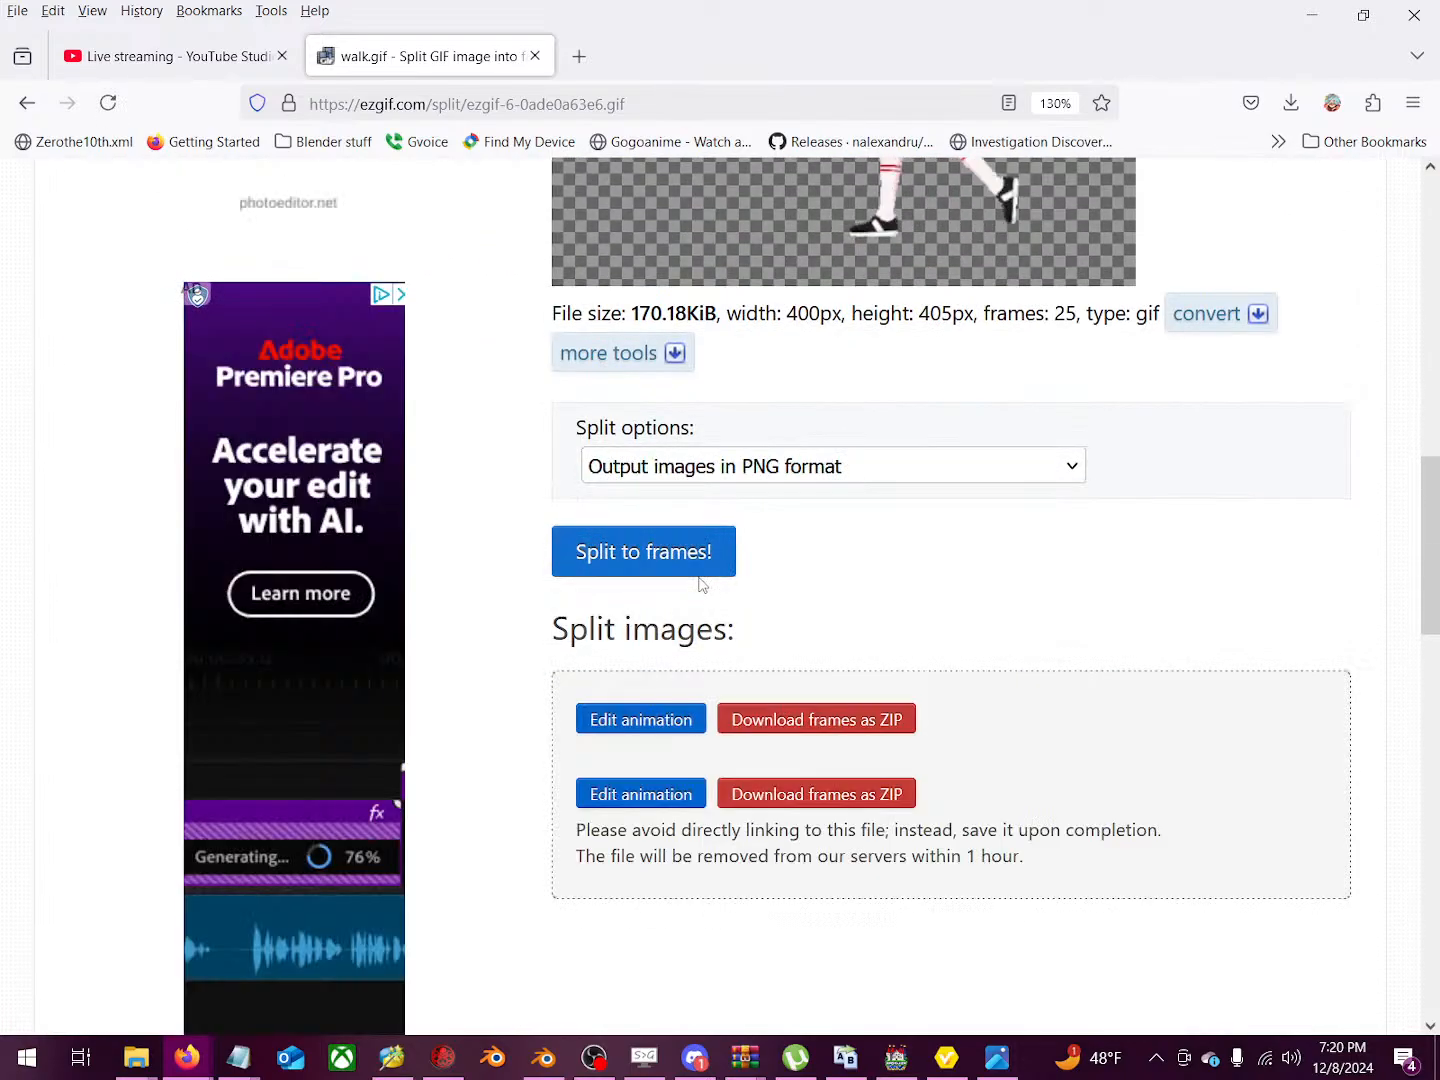
{"action": "left_click", "coordinate": [859, 727]}
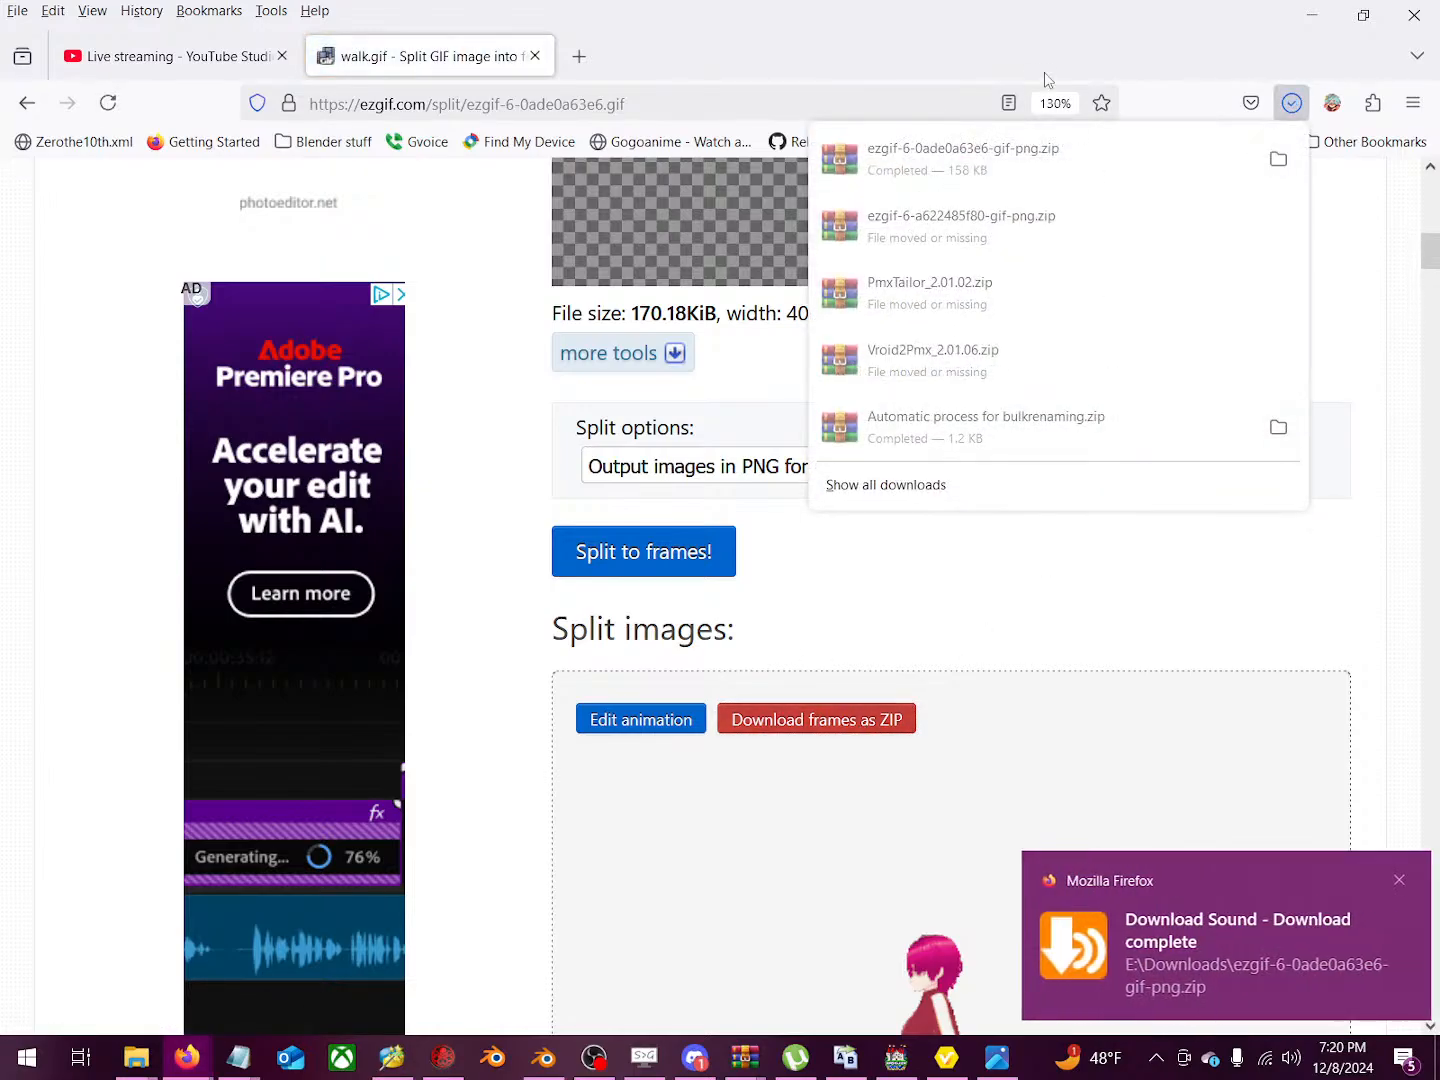
{"action": "right_click", "coordinate": [1087, 178]}
{"action": "left_click", "coordinate": [1111, 214]}
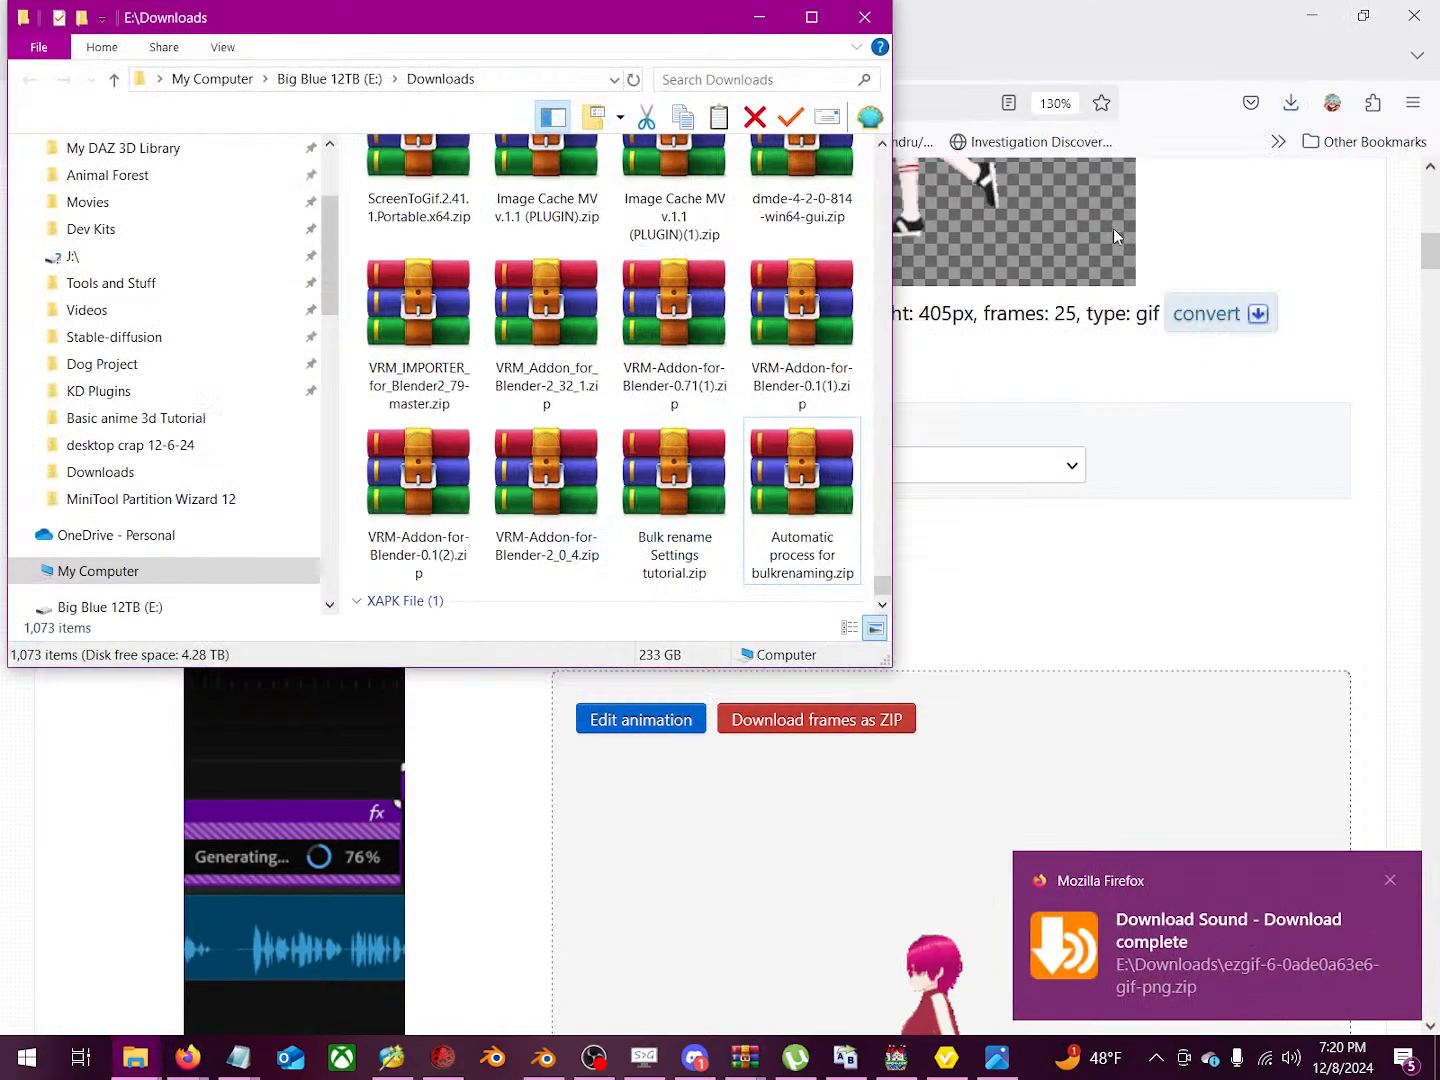
{"action": "scroll", "coordinate": [720, 535], "scroll_direction": "down", "scroll_amount": 2}
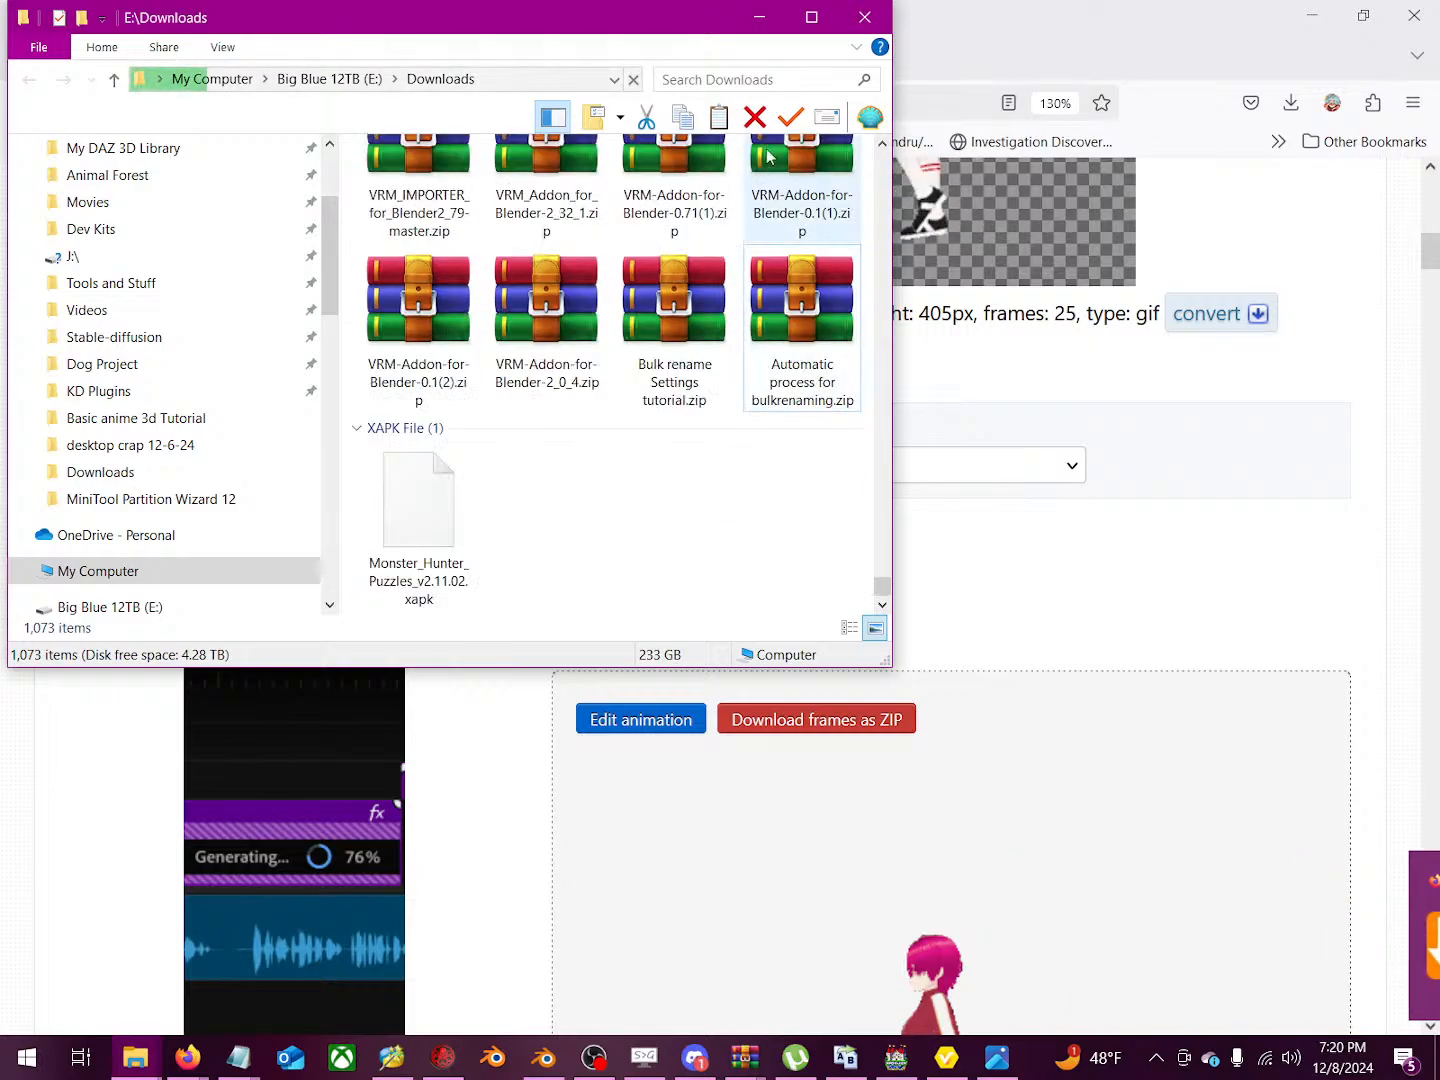
{"action": "left_click", "coordinate": [1173, 118]}
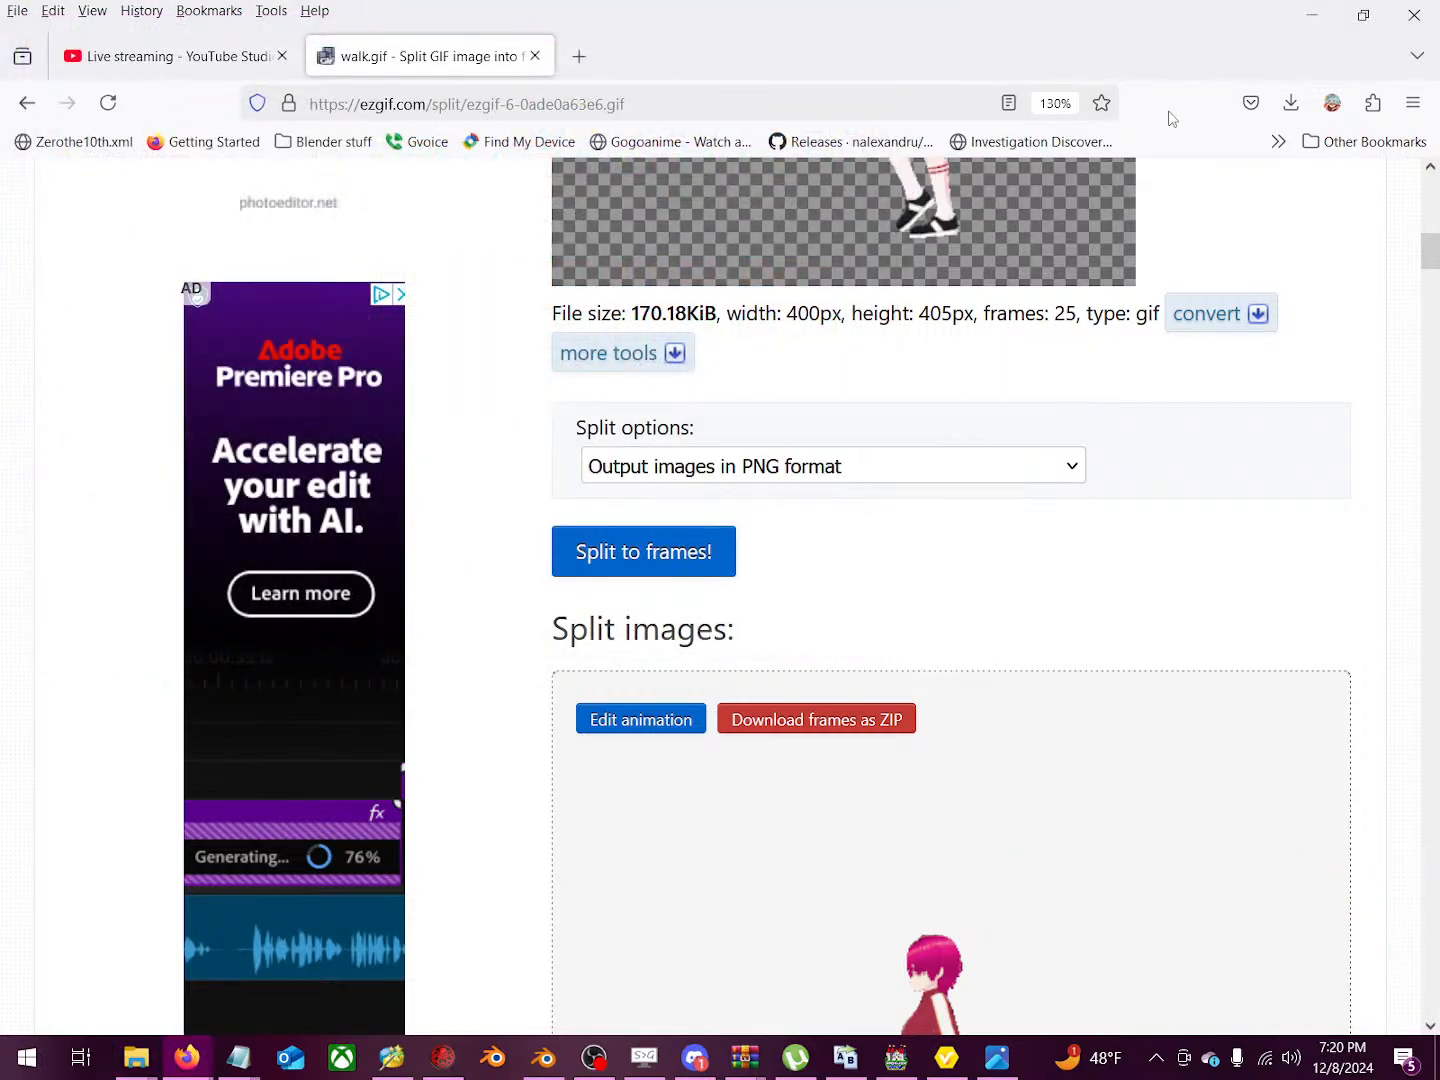
Step: Show the downloaded ezgif-6-0ade0a63e6-gif-png.zip in its folder and rename it to walk other way.zip
{"action": "left_click", "coordinate": [1292, 104]}
{"action": "right_click", "coordinate": [976, 164]}
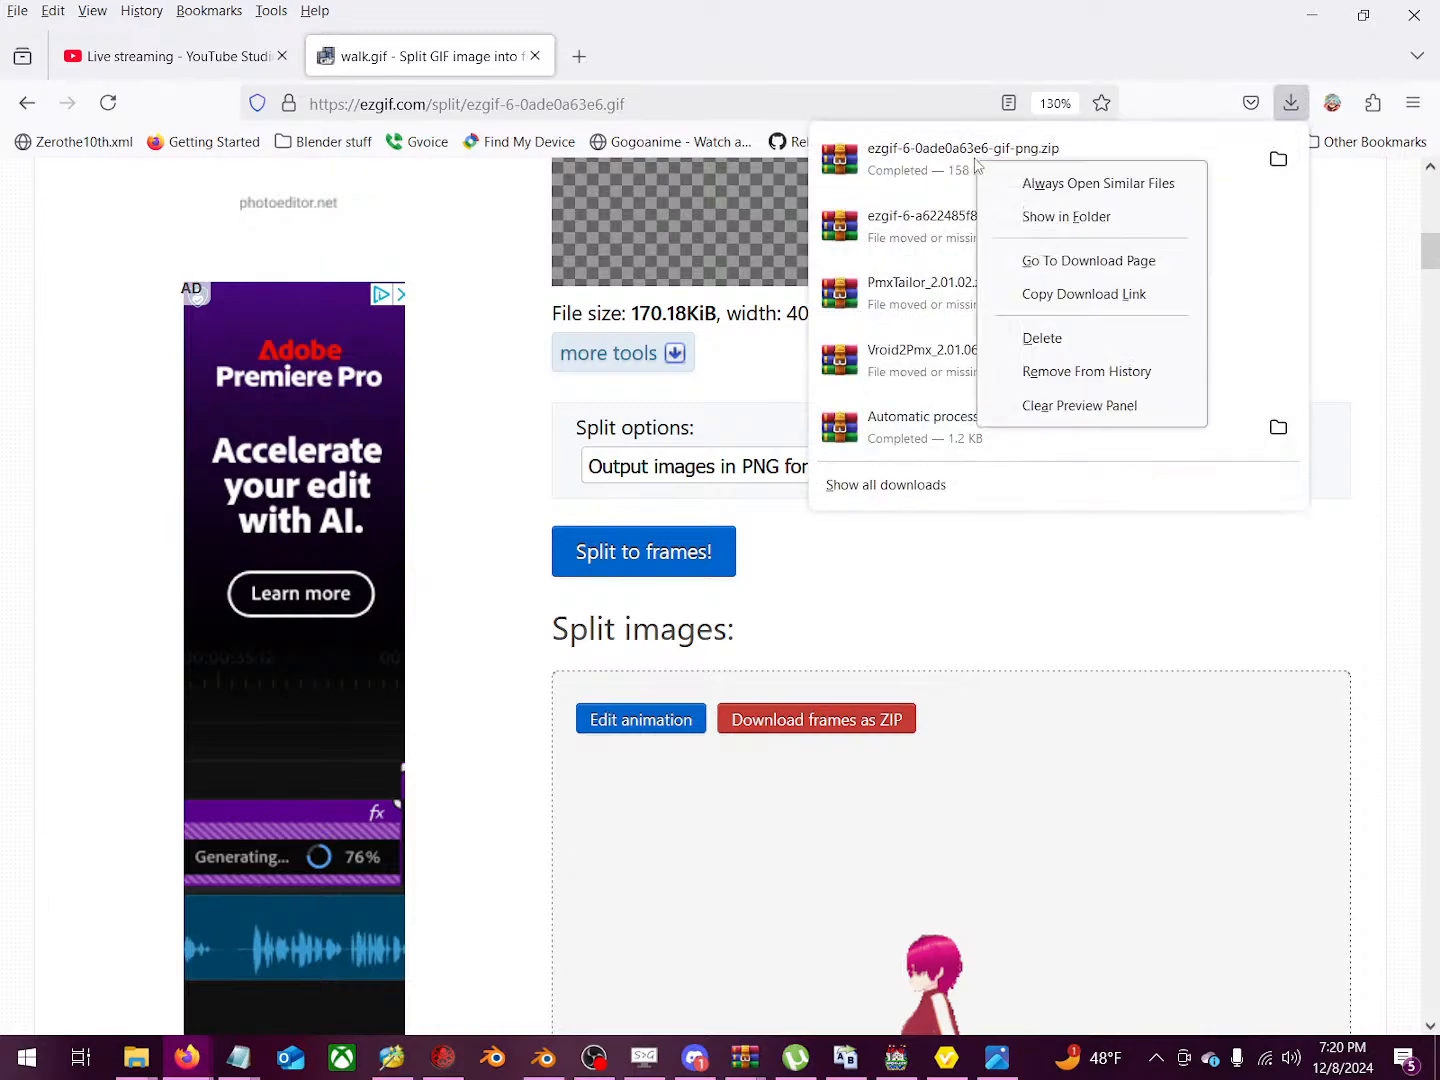
{"action": "left_click", "coordinate": [1066, 216]}
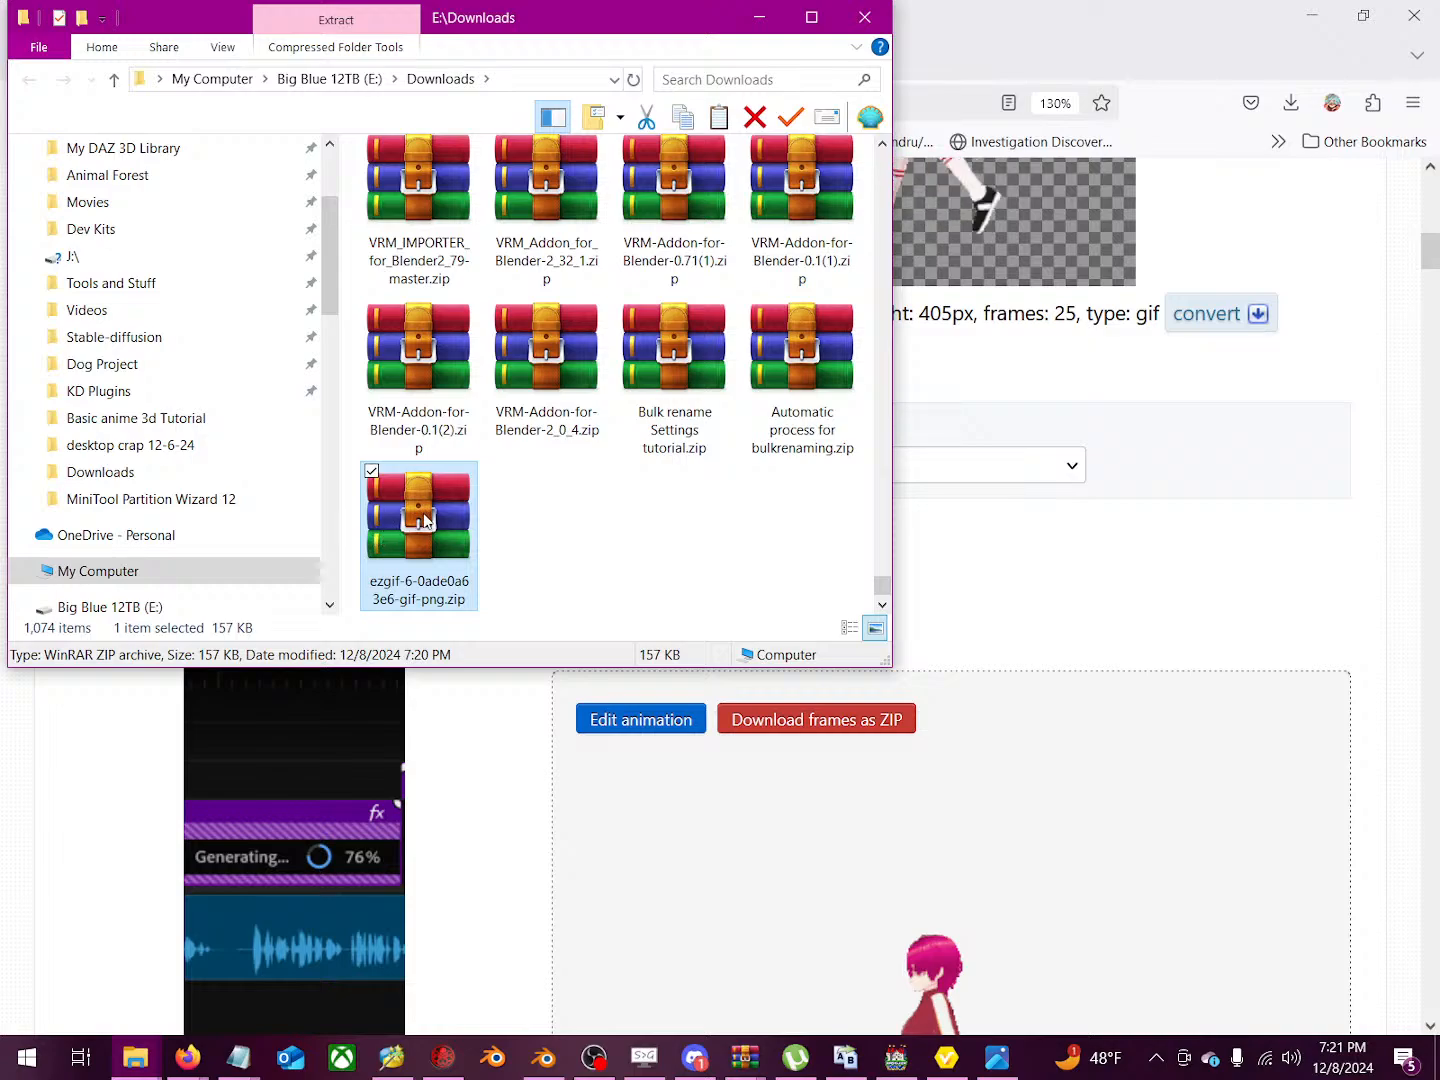
{"action": "right_click", "coordinate": [424, 518]}
{"action": "left_click", "coordinate": [121, 965]}
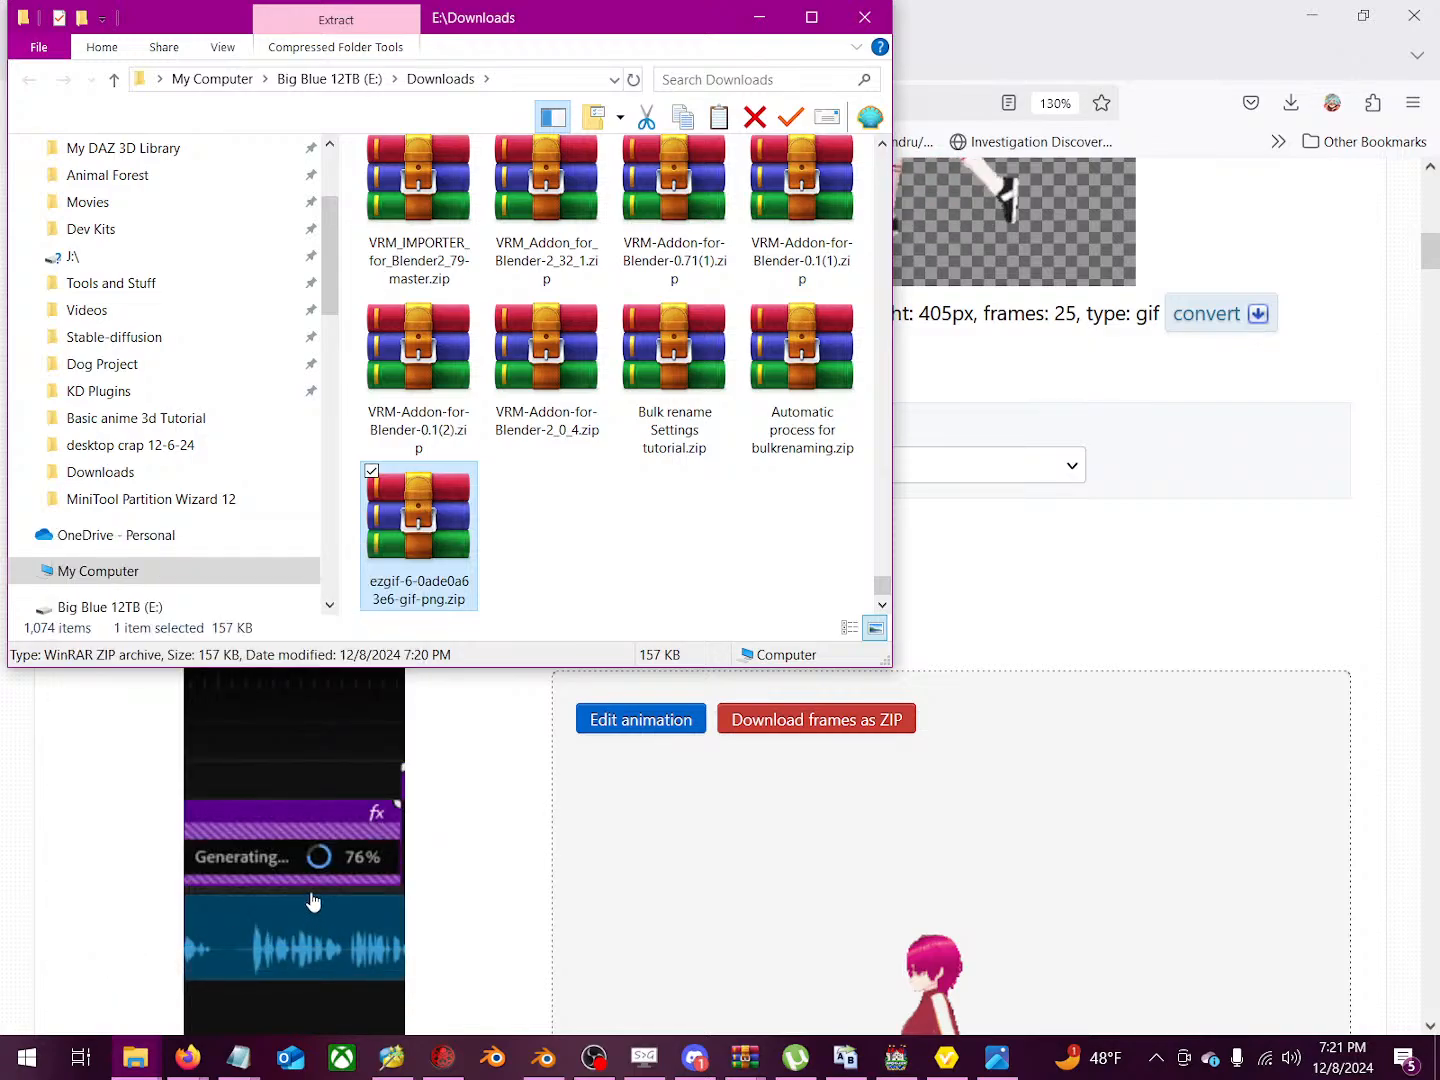
{"action": "type", "text": "walk o"}
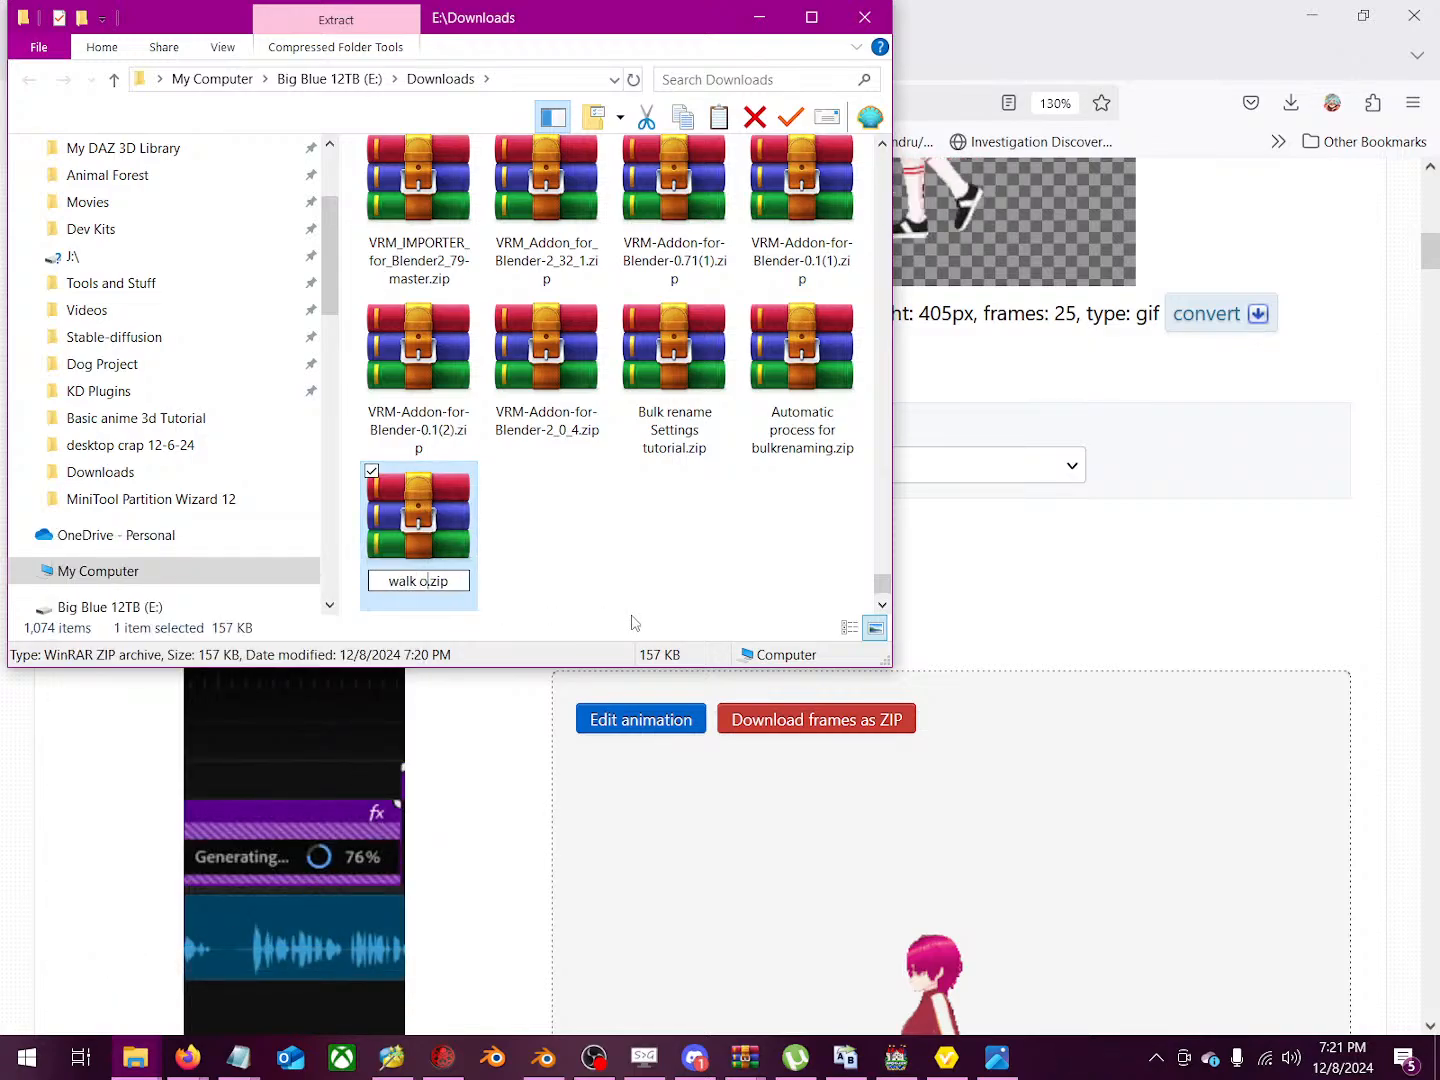
{"action": "type", "text": "ther way"}
{"action": "key", "text": "Return"}
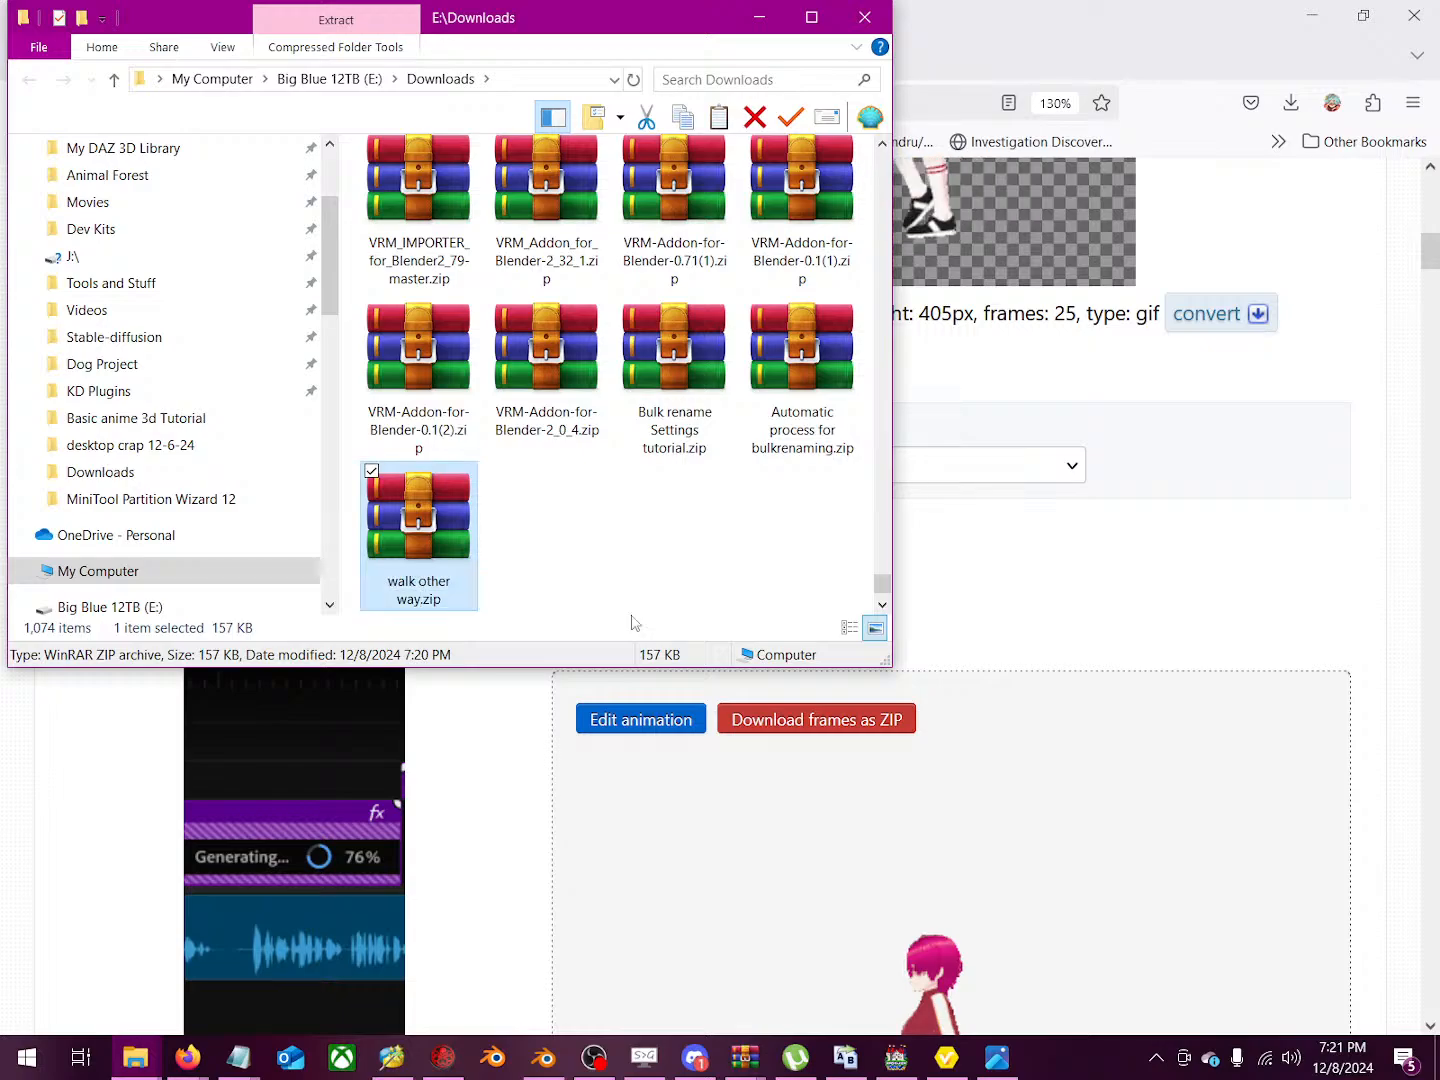
Step: Move walk other way.zip from the Downloads folder to the desktop
{"action": "right_click", "coordinate": [434, 522]}
{"action": "left_click", "coordinate": [231, 857]}
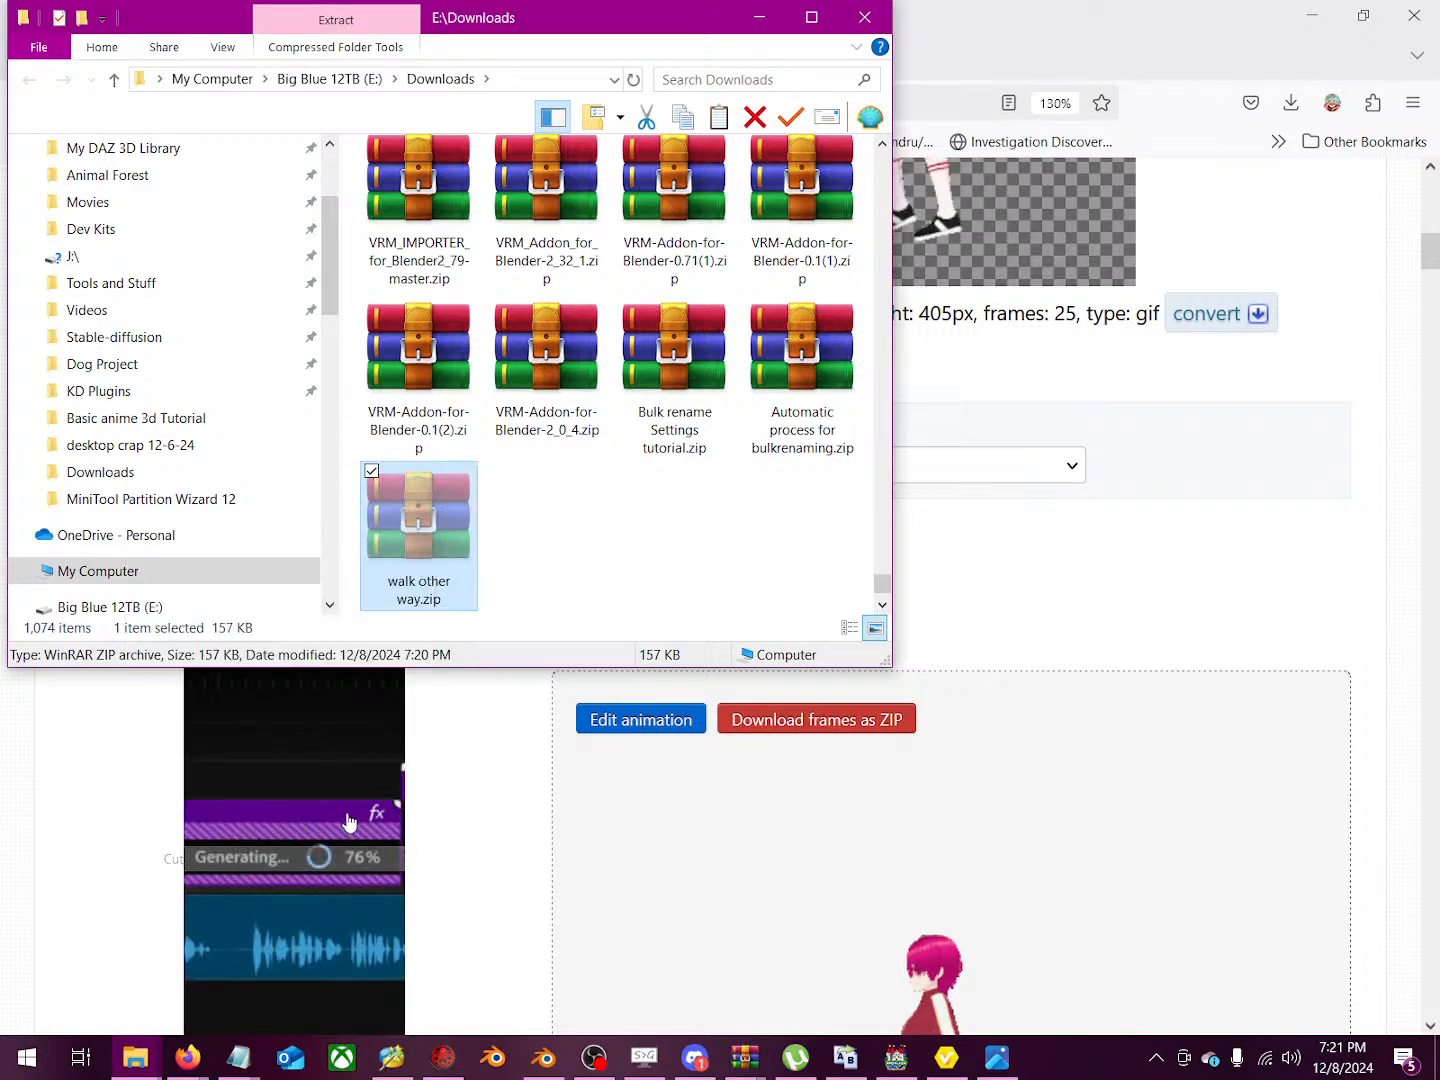
{"action": "left_click", "coordinate": [796, 22]}
{"action": "left_click", "coordinate": [1309, 16]}
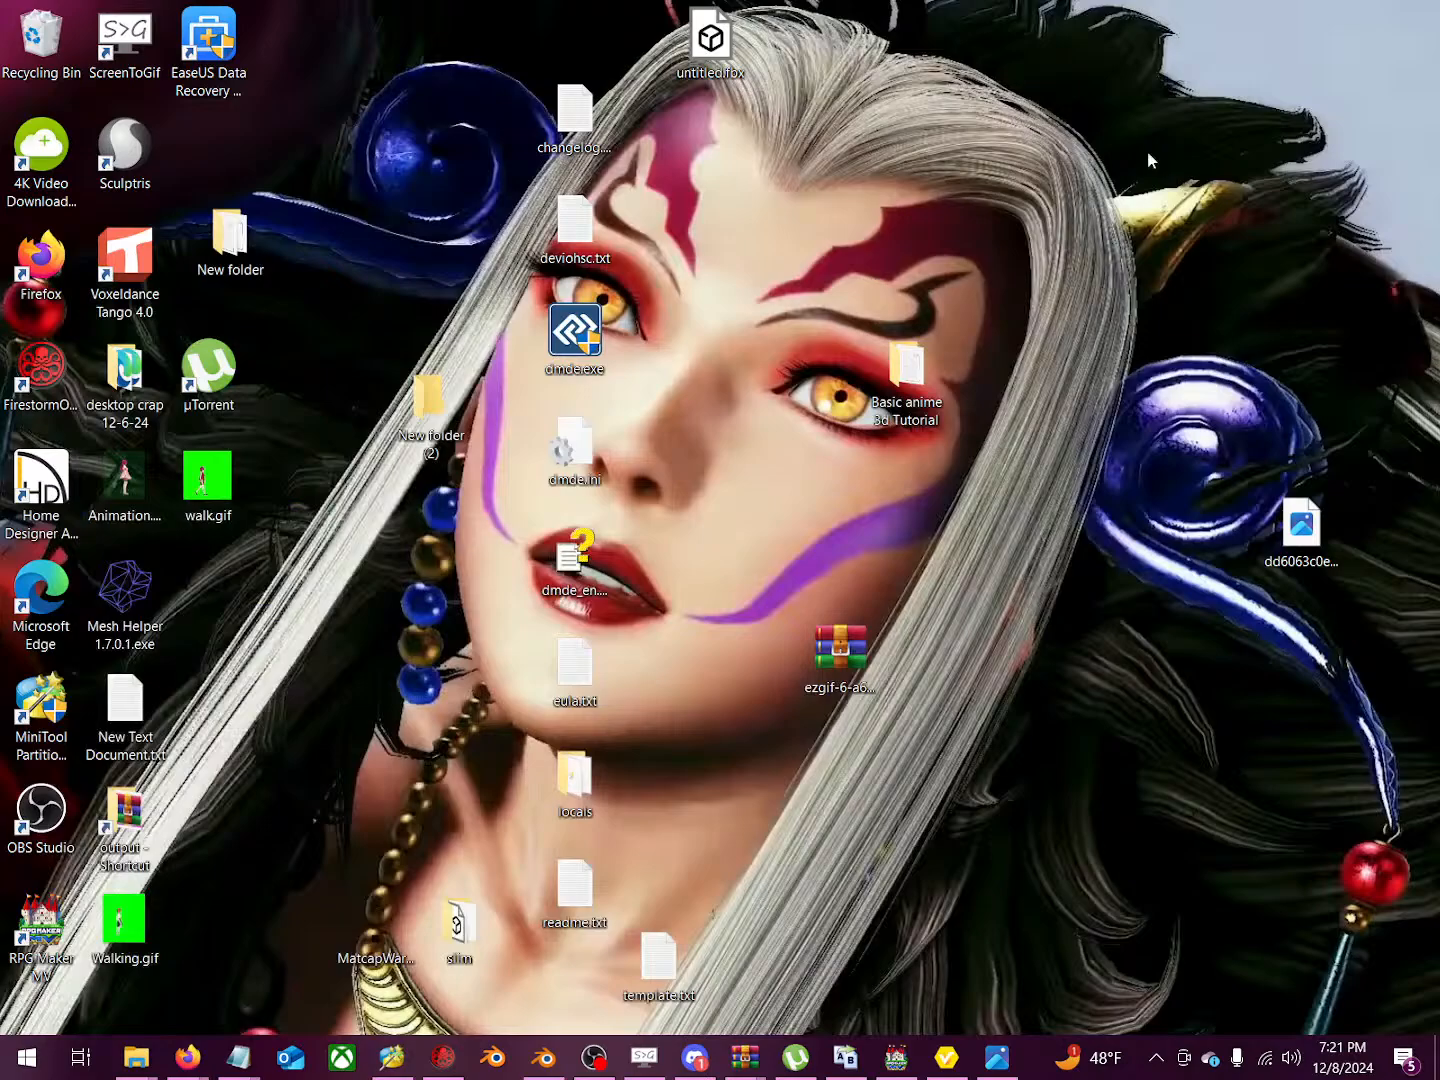
{"action": "right_click", "coordinate": [1013, 258]}
{"action": "left_click", "coordinate": [877, 358]}
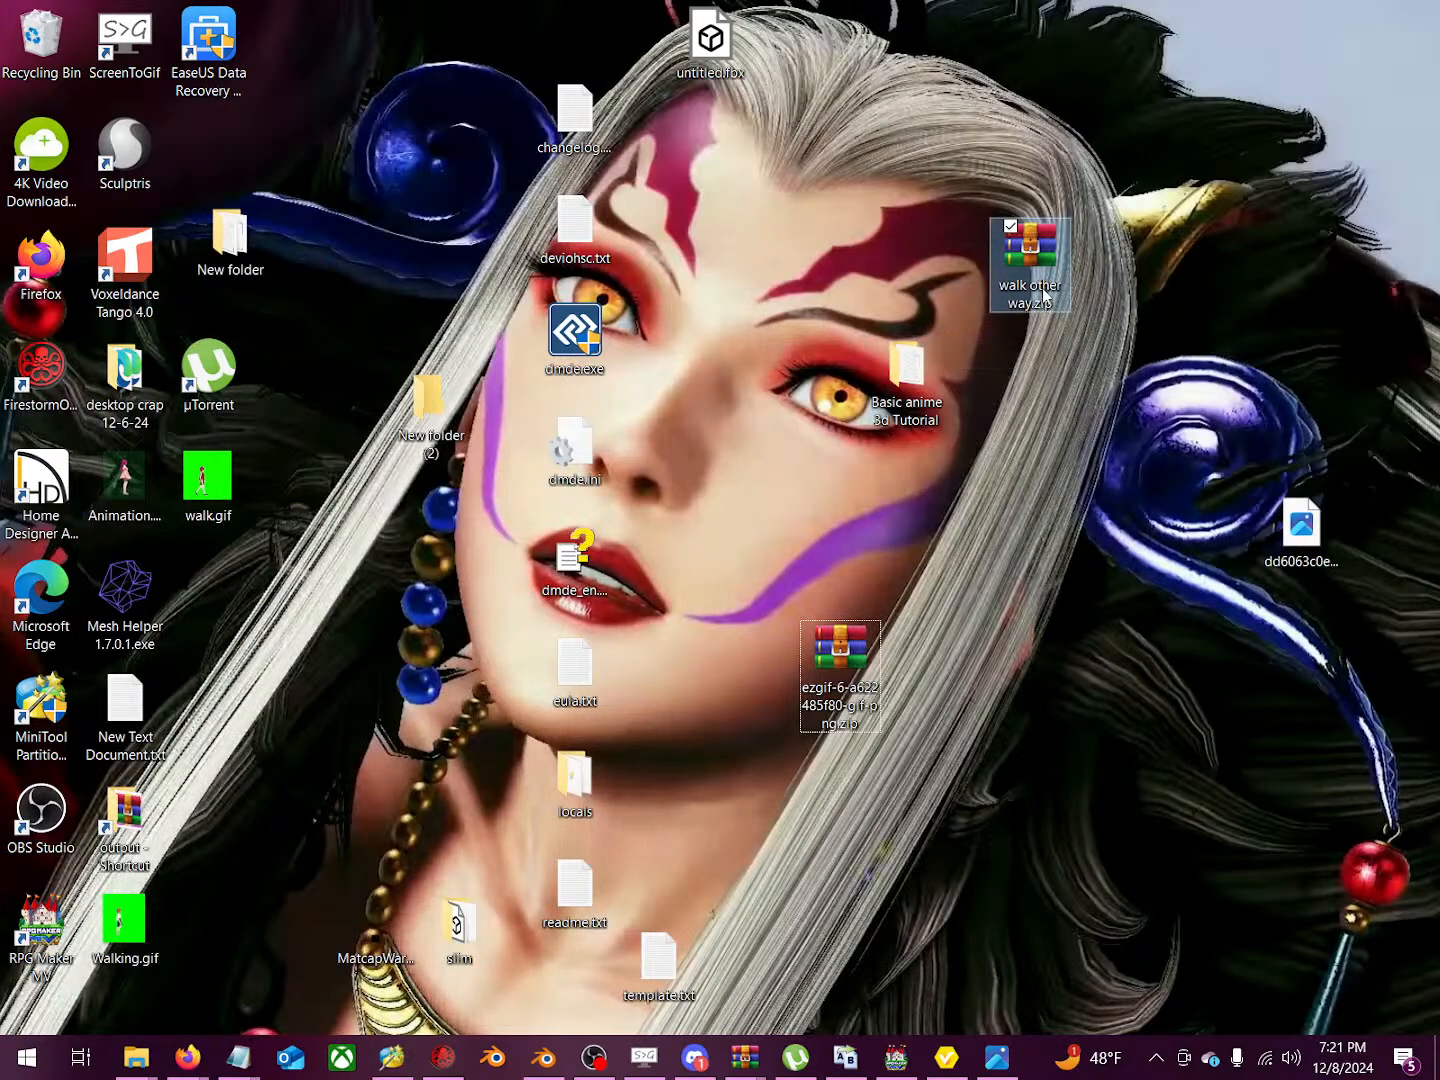
Step: Rename ezgif-6-a622485f80-gif-png.zip on the desktop to walk this way.zip, leaving its archive window closed
{"action": "right_click", "coordinate": [839, 660]}
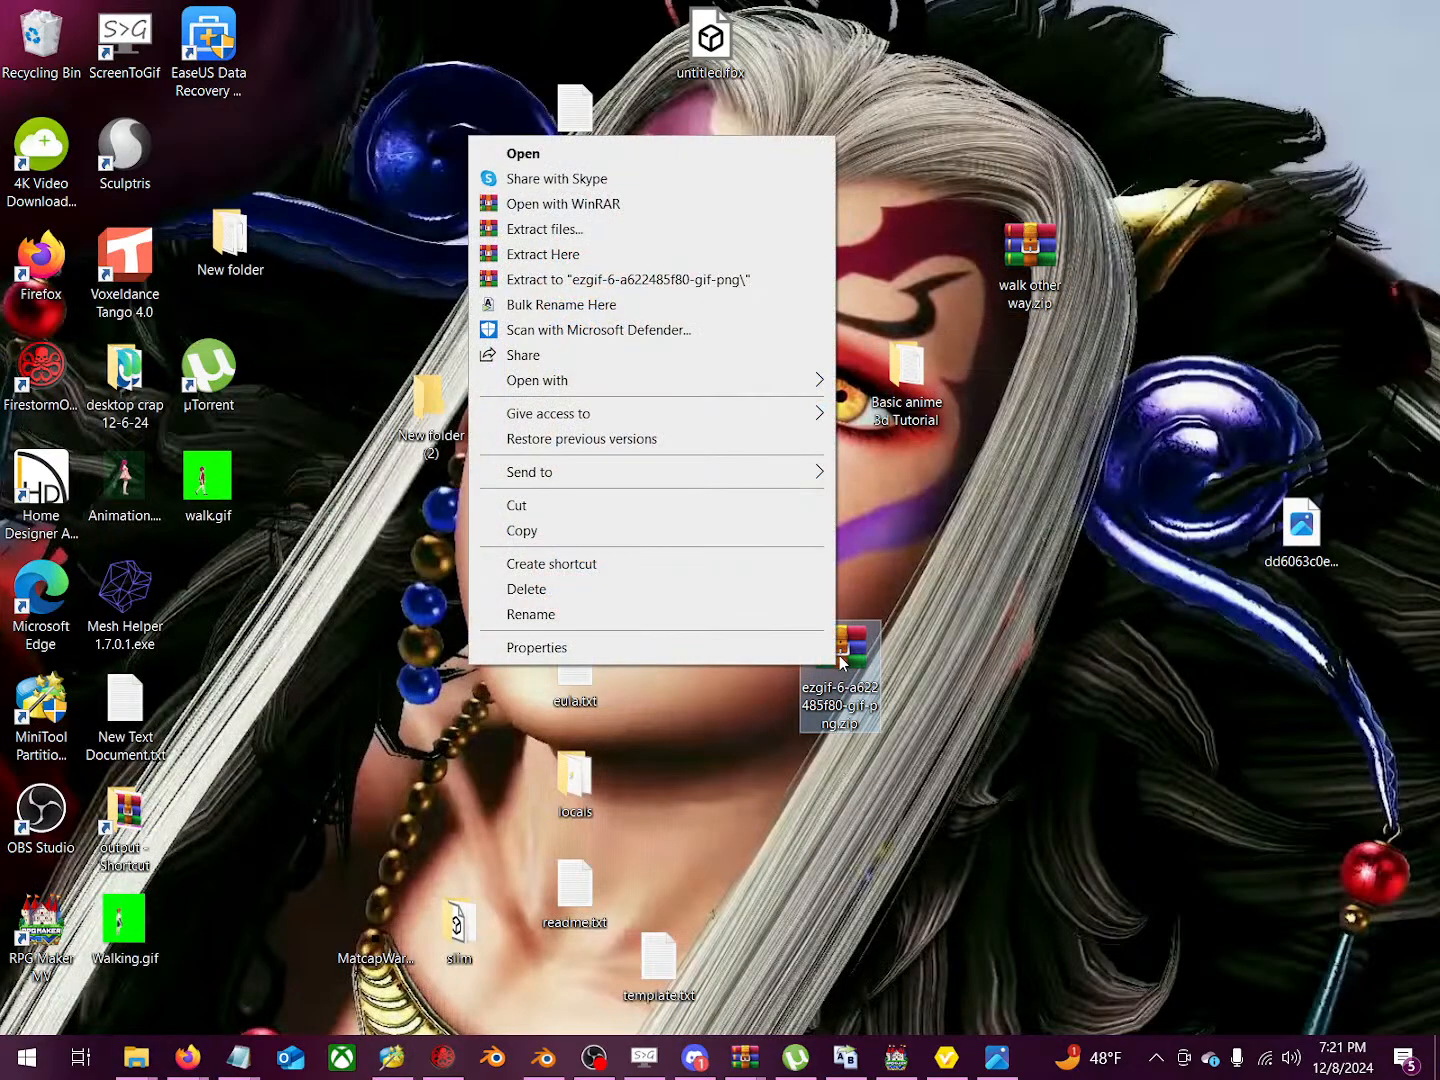
{"action": "left_click", "coordinate": [672, 616]}
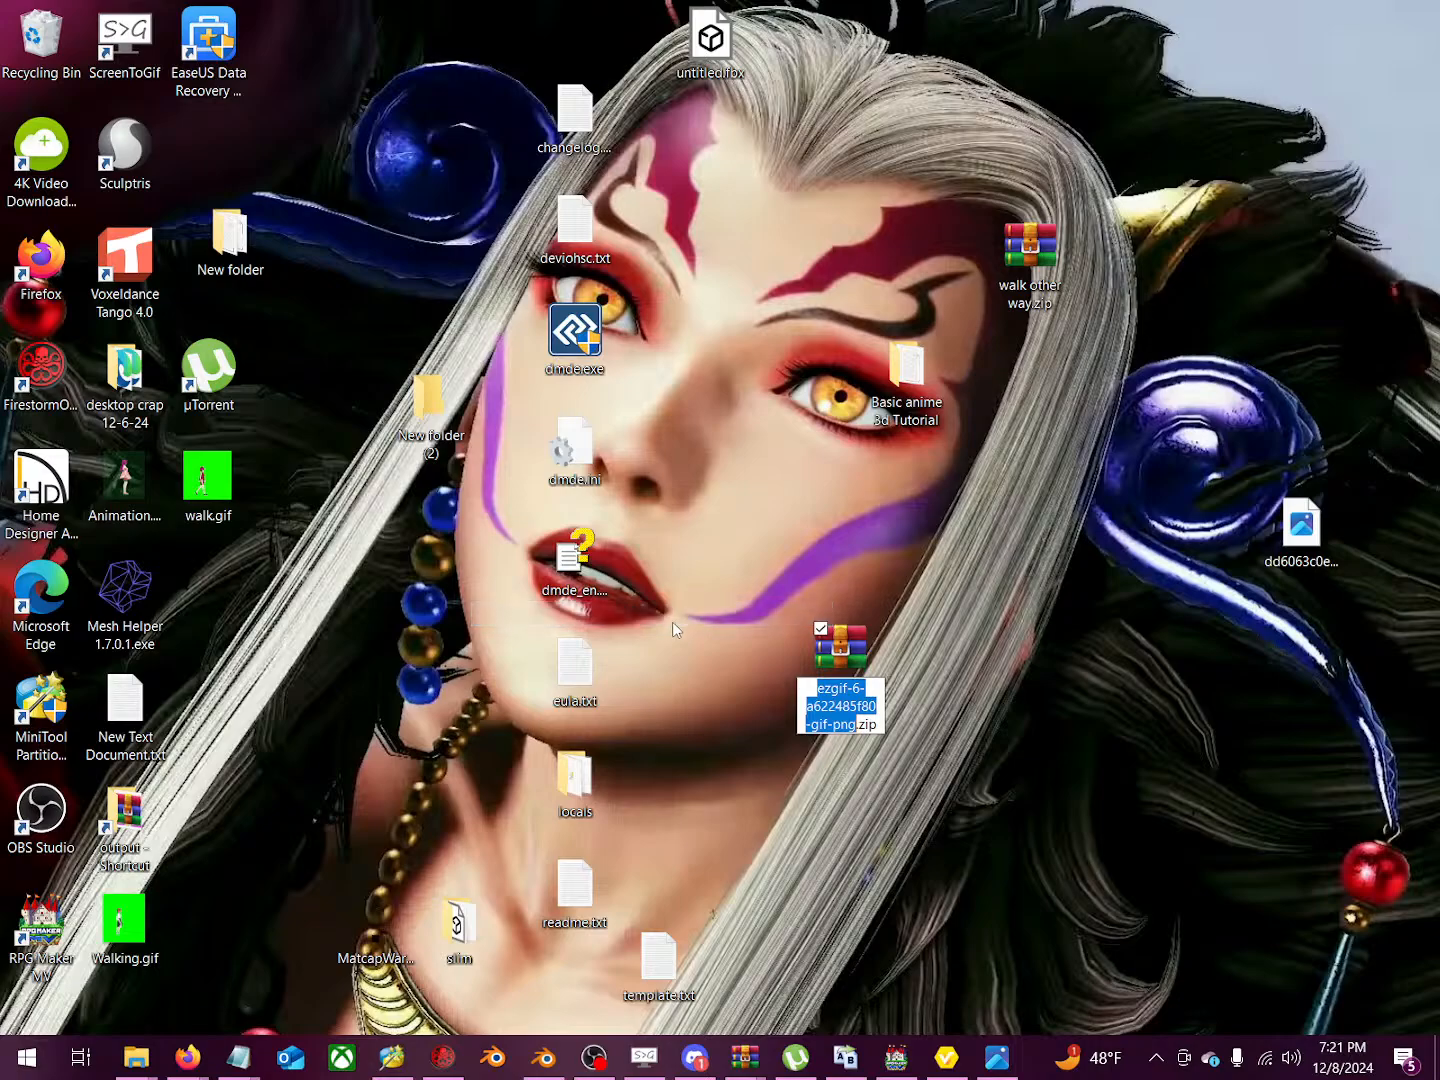
{"action": "type", "text": "walk this wa"}
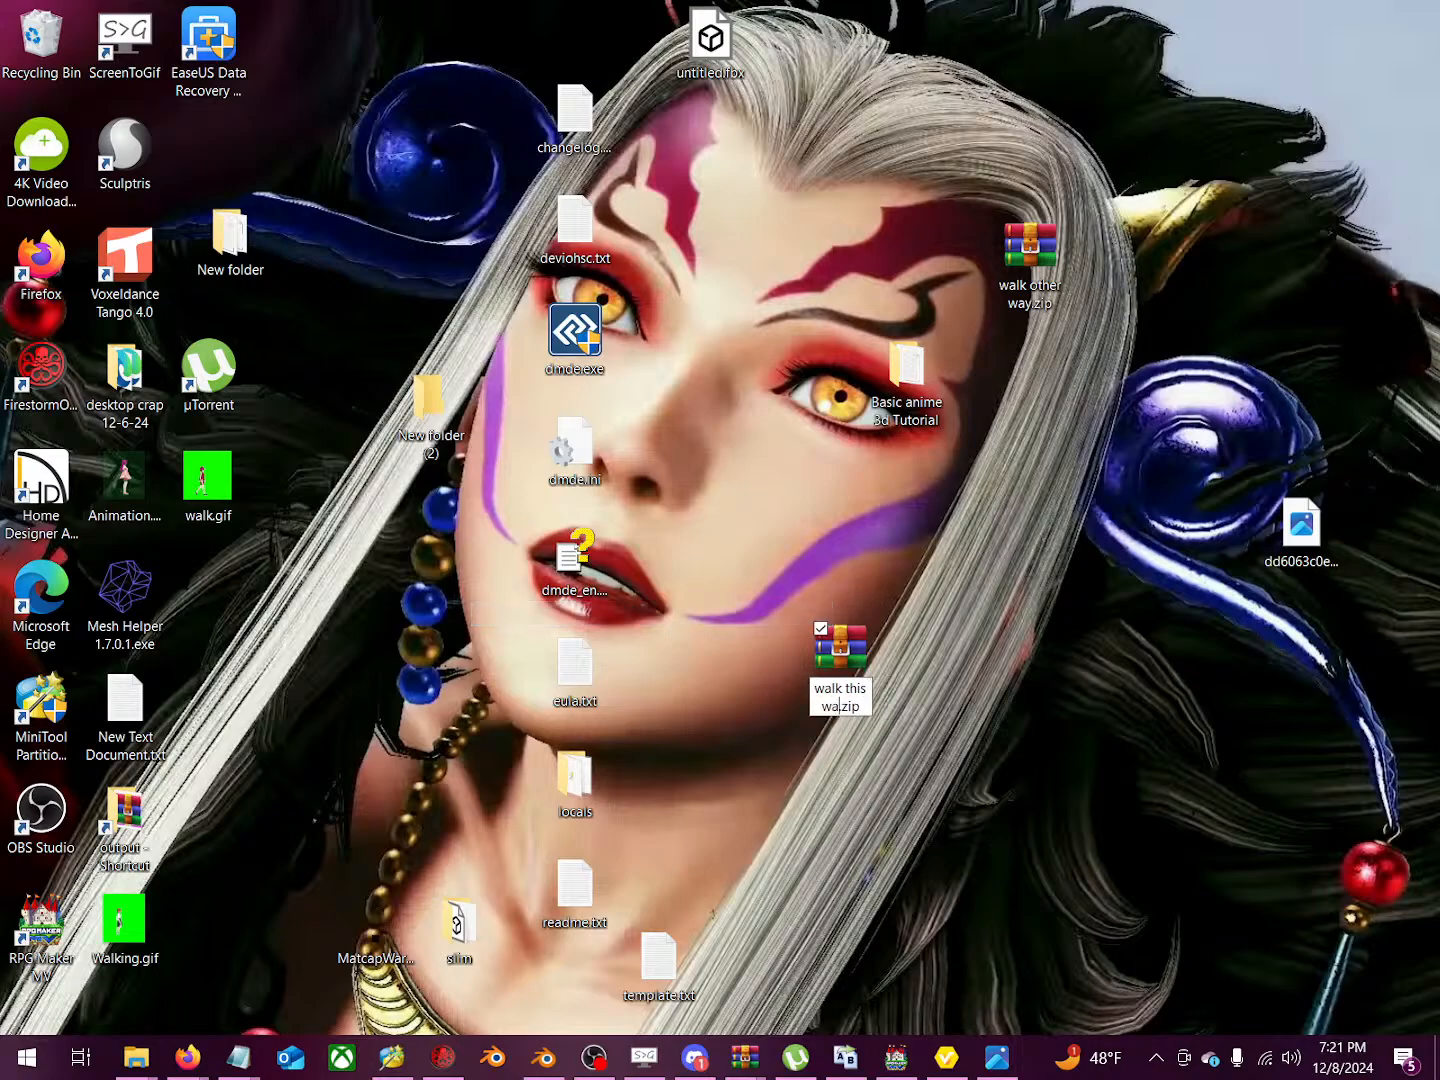
{"action": "type", "text": "y"}
{"action": "key", "text": "BackSpace"}
{"action": "type", "text": "y"}
{"action": "key", "text": "Return"}
{"action": "key", "text": "Return"}
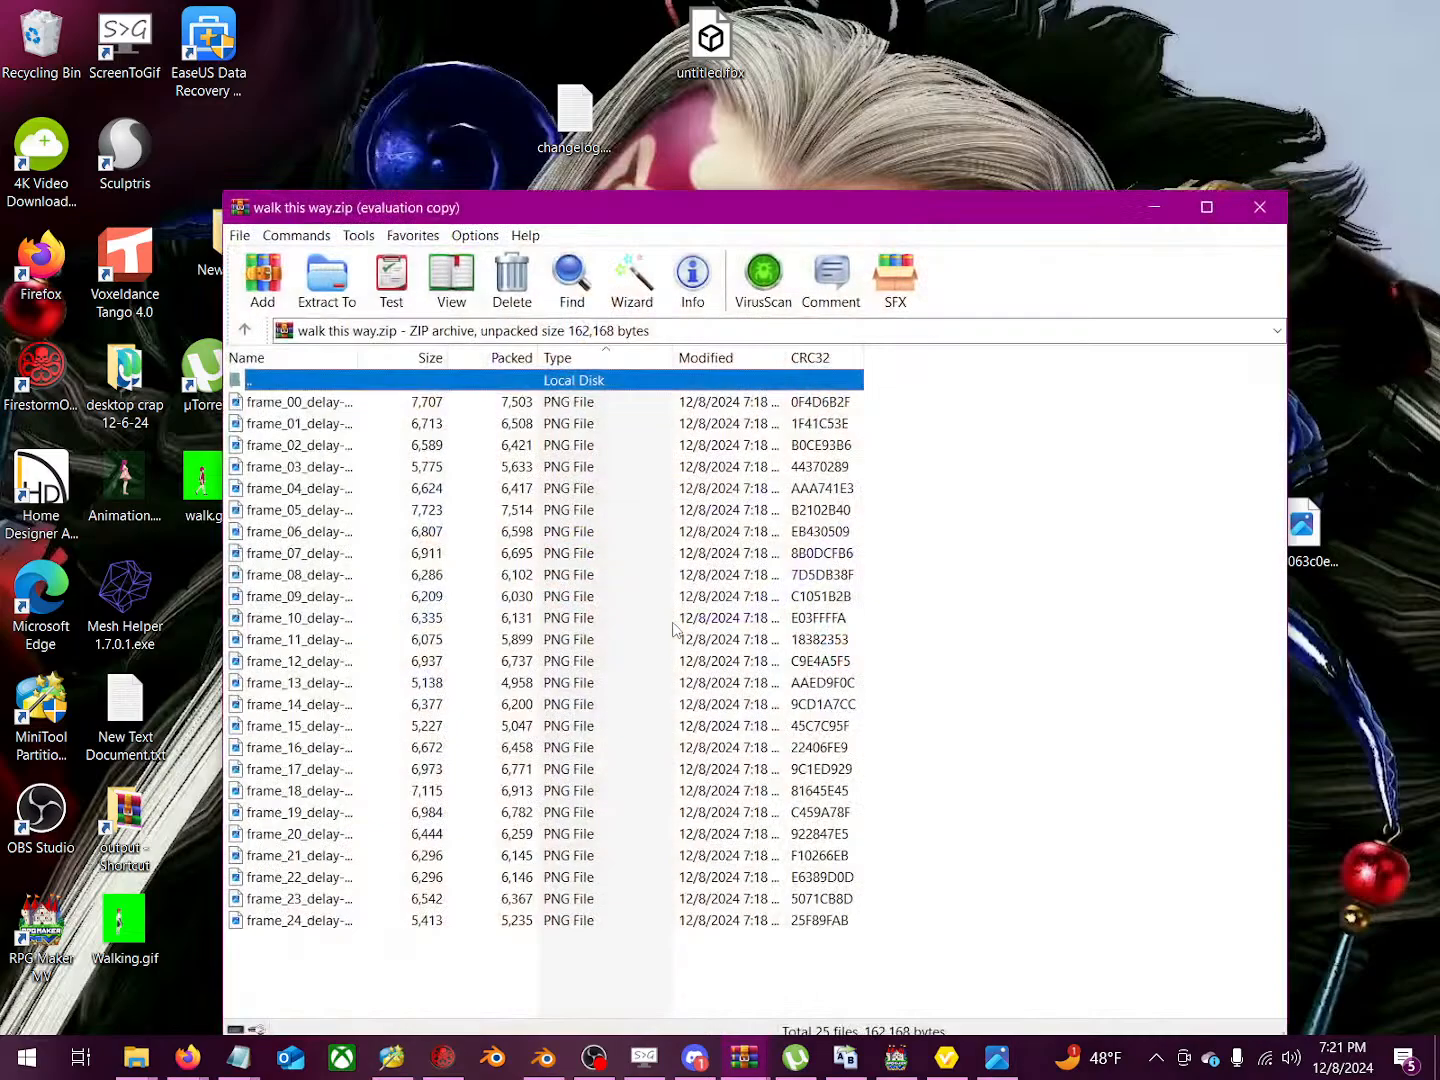
{"action": "left_click", "coordinate": [1259, 209]}
Step: Extract walk this way.zip and walk other way.zip on the desktop, each into a folder of its own name
{"action": "right_click", "coordinate": [852, 661]}
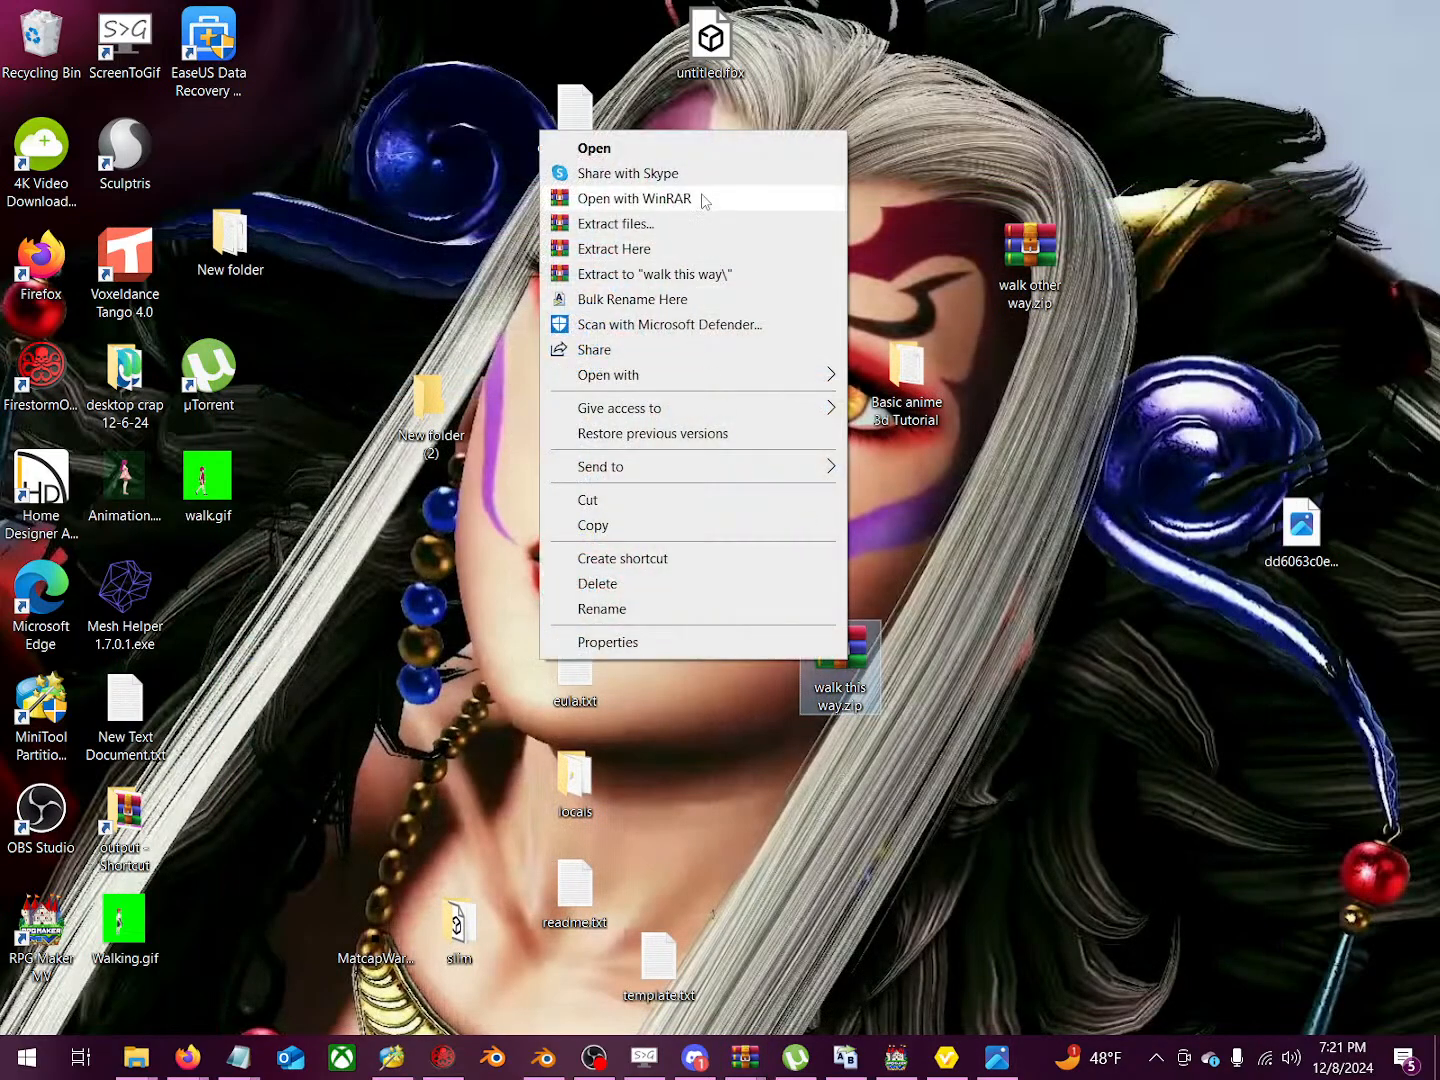
{"action": "left_click", "coordinate": [654, 273]}
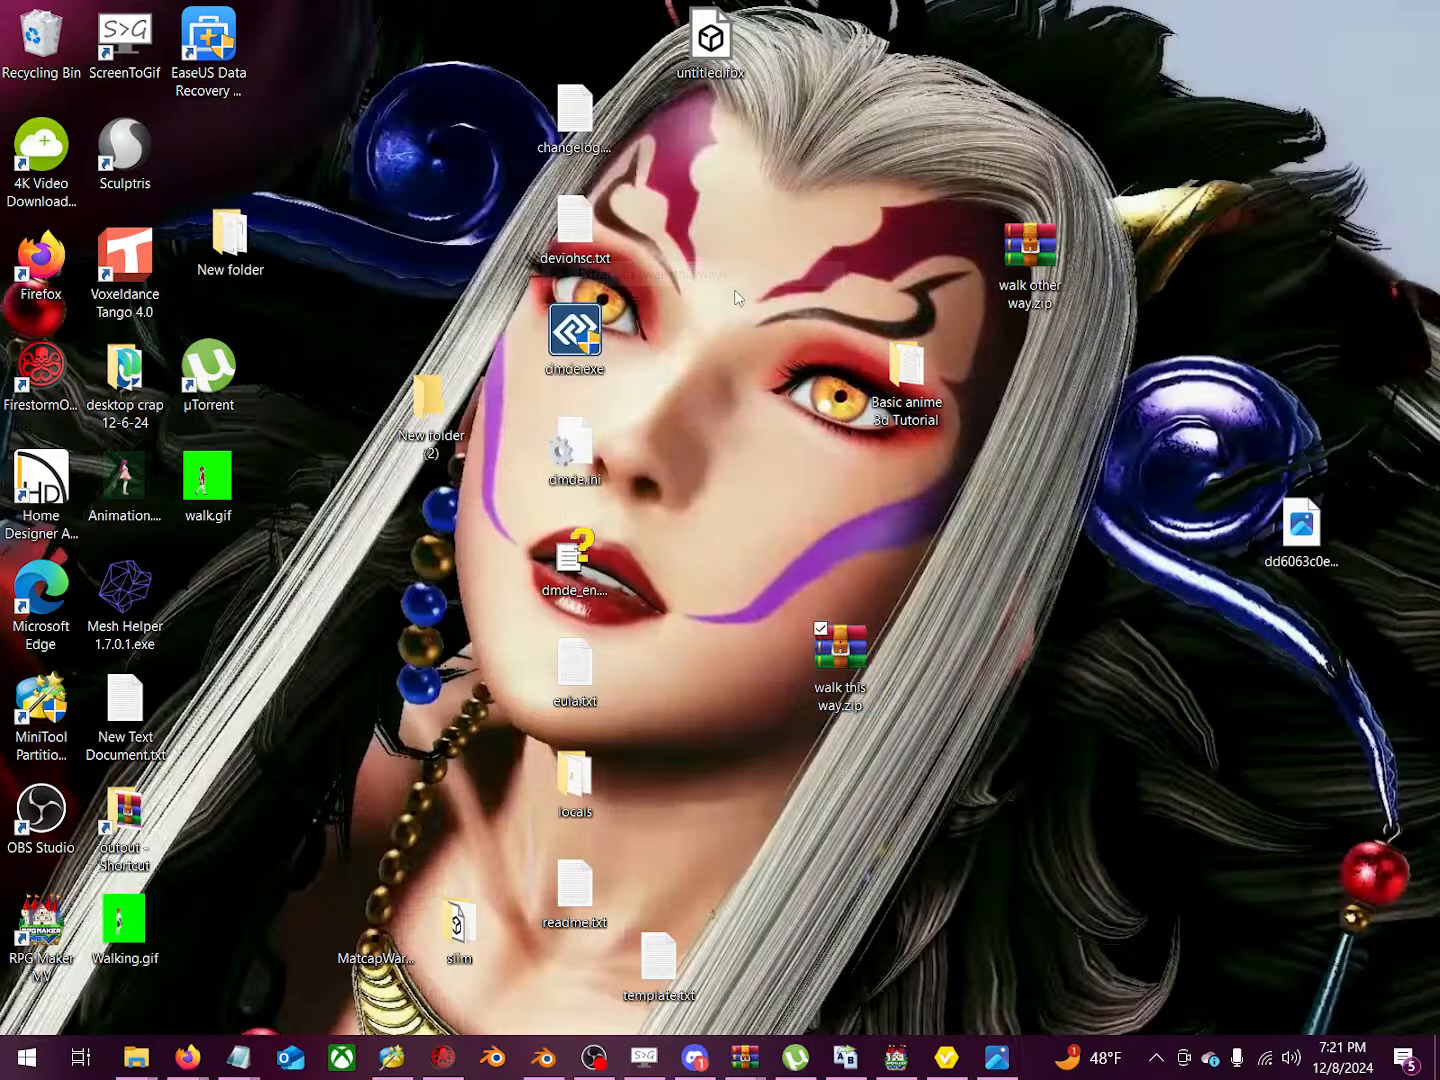
{"action": "right_click", "coordinate": [1032, 270]}
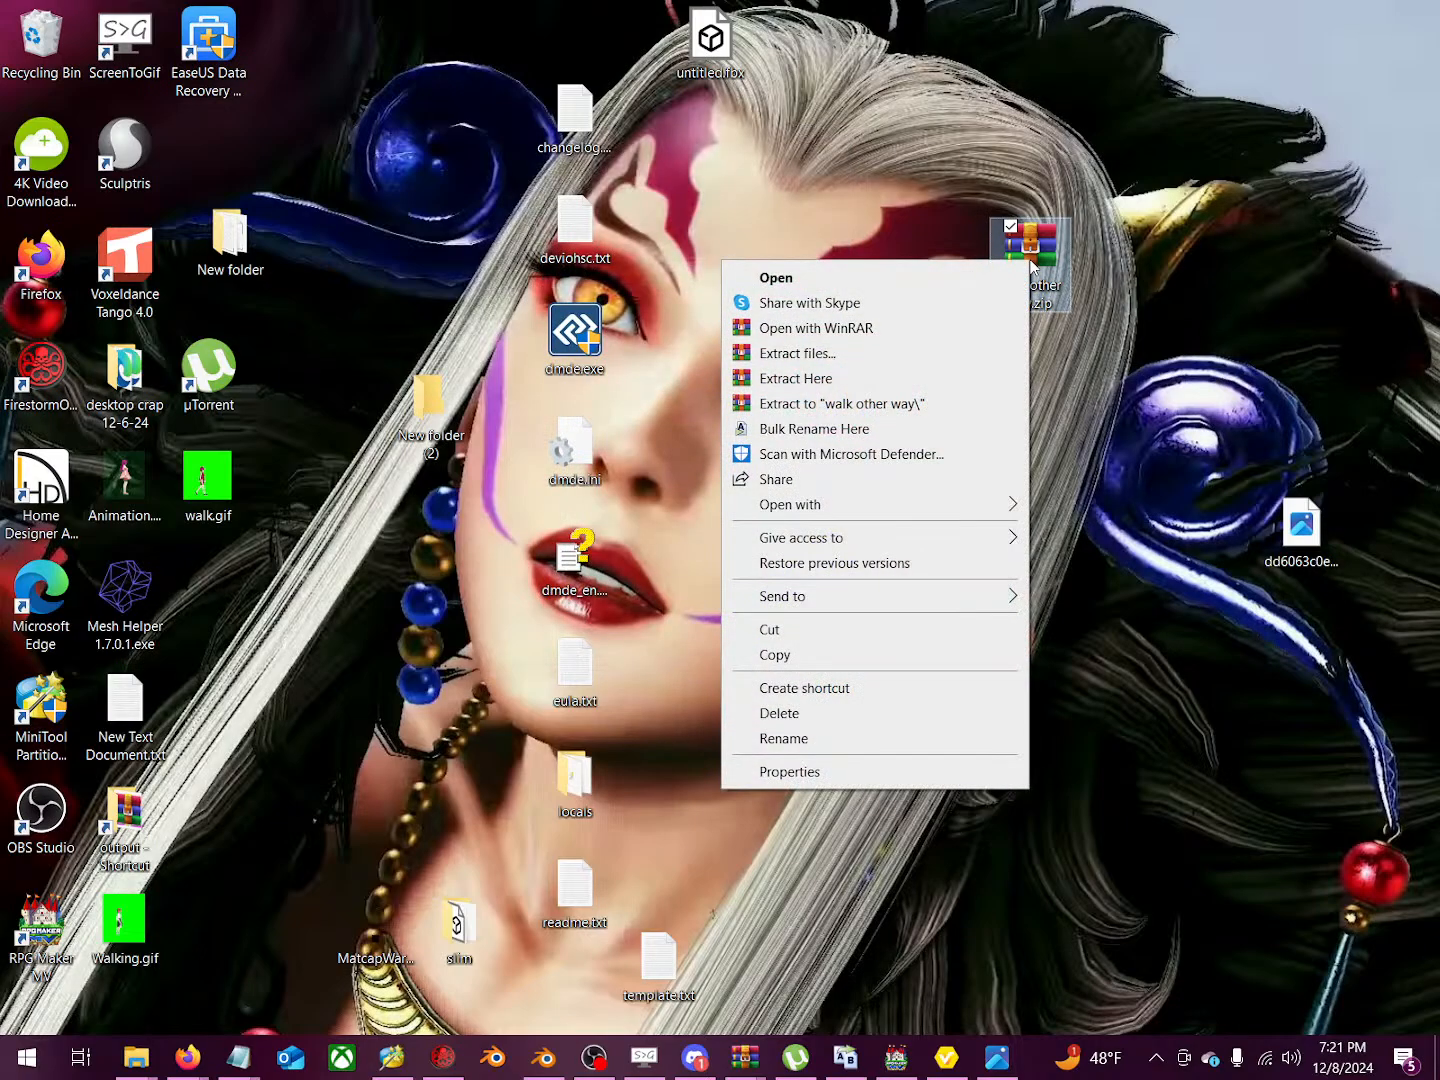
{"action": "left_click", "coordinate": [836, 402]}
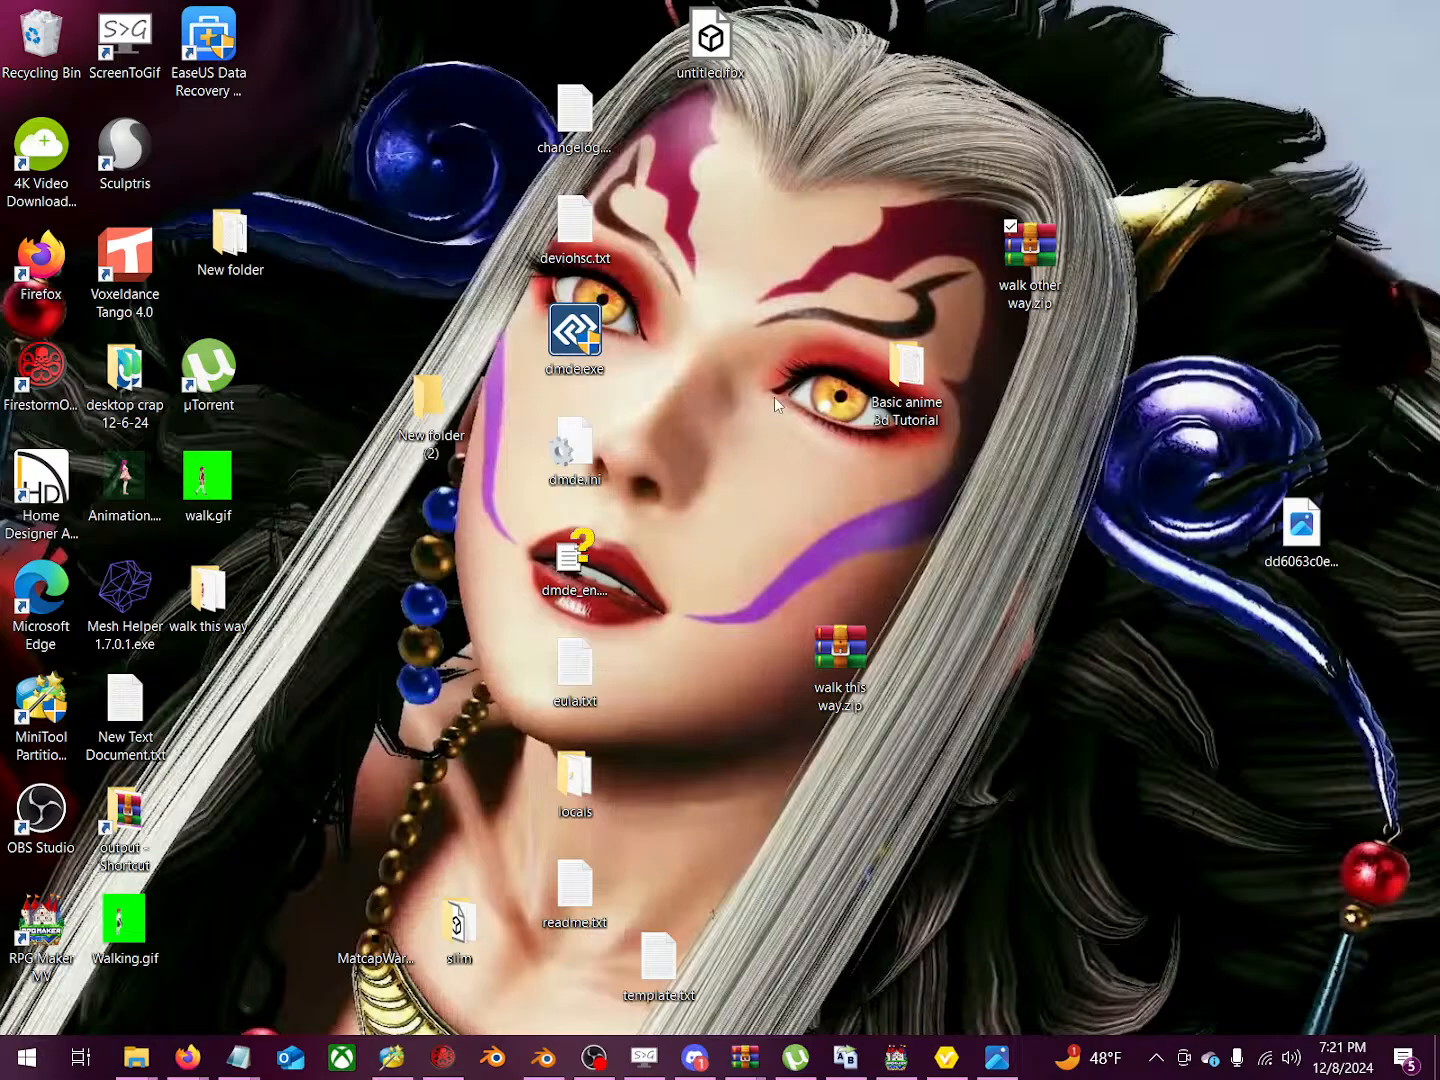
Step: Create a new folder on the desktop with its default name and open it
{"action": "right_click", "coordinate": [786, 372]}
{"action": "mouse_move", "coordinate": [655, 590]}
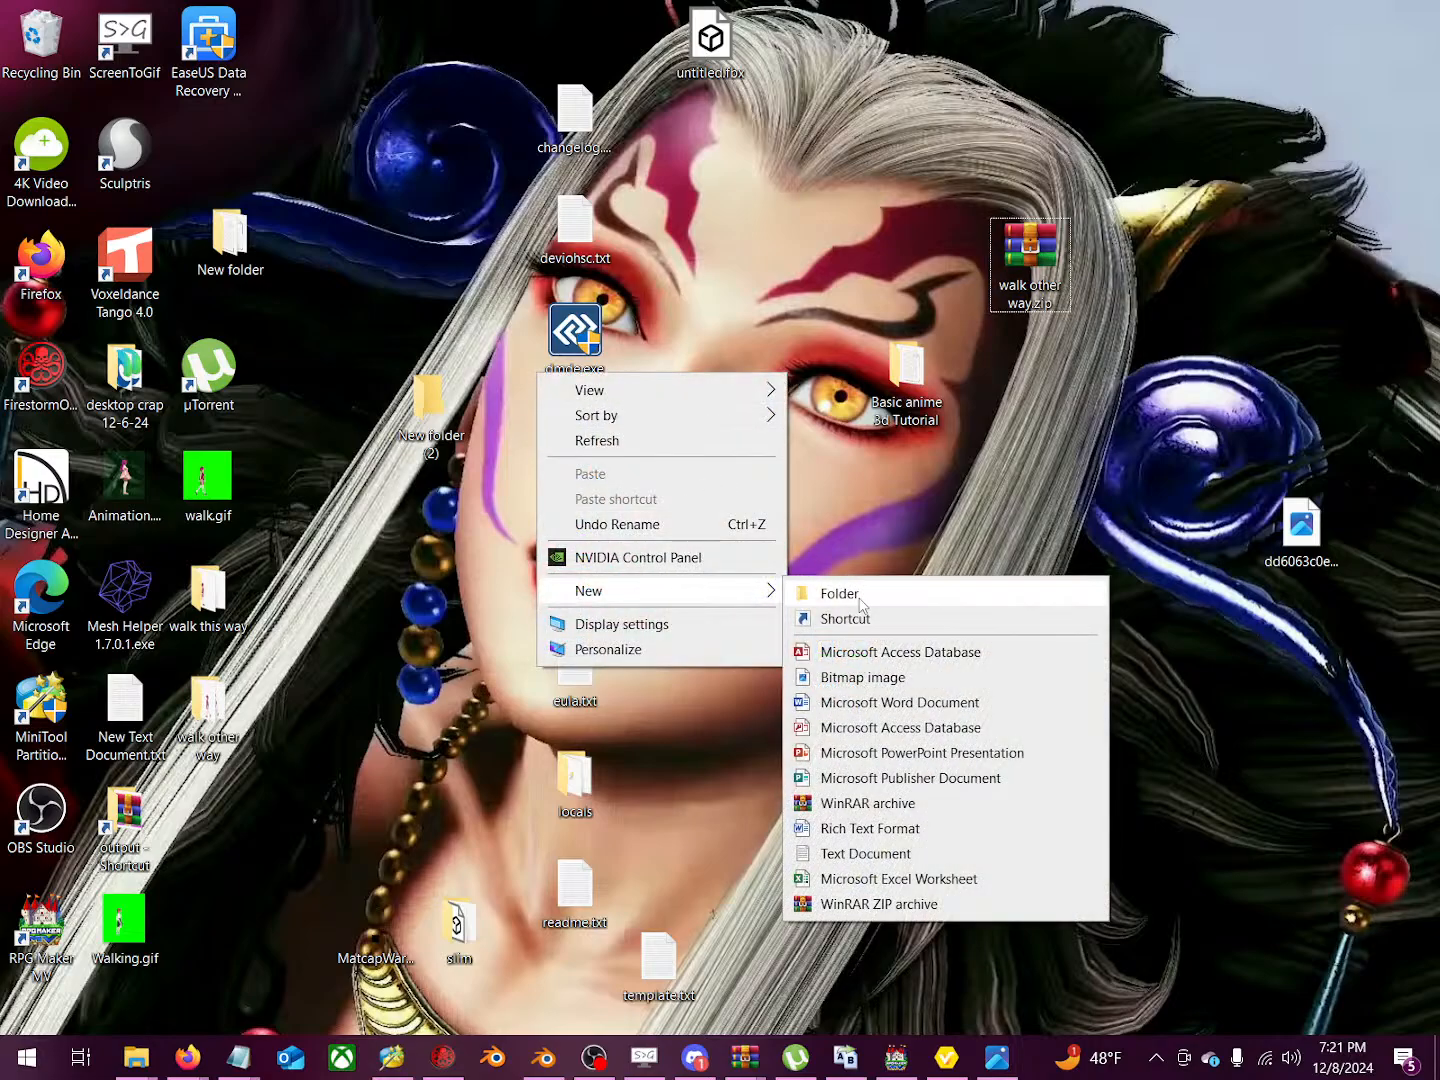
{"action": "left_click", "coordinate": [859, 600]}
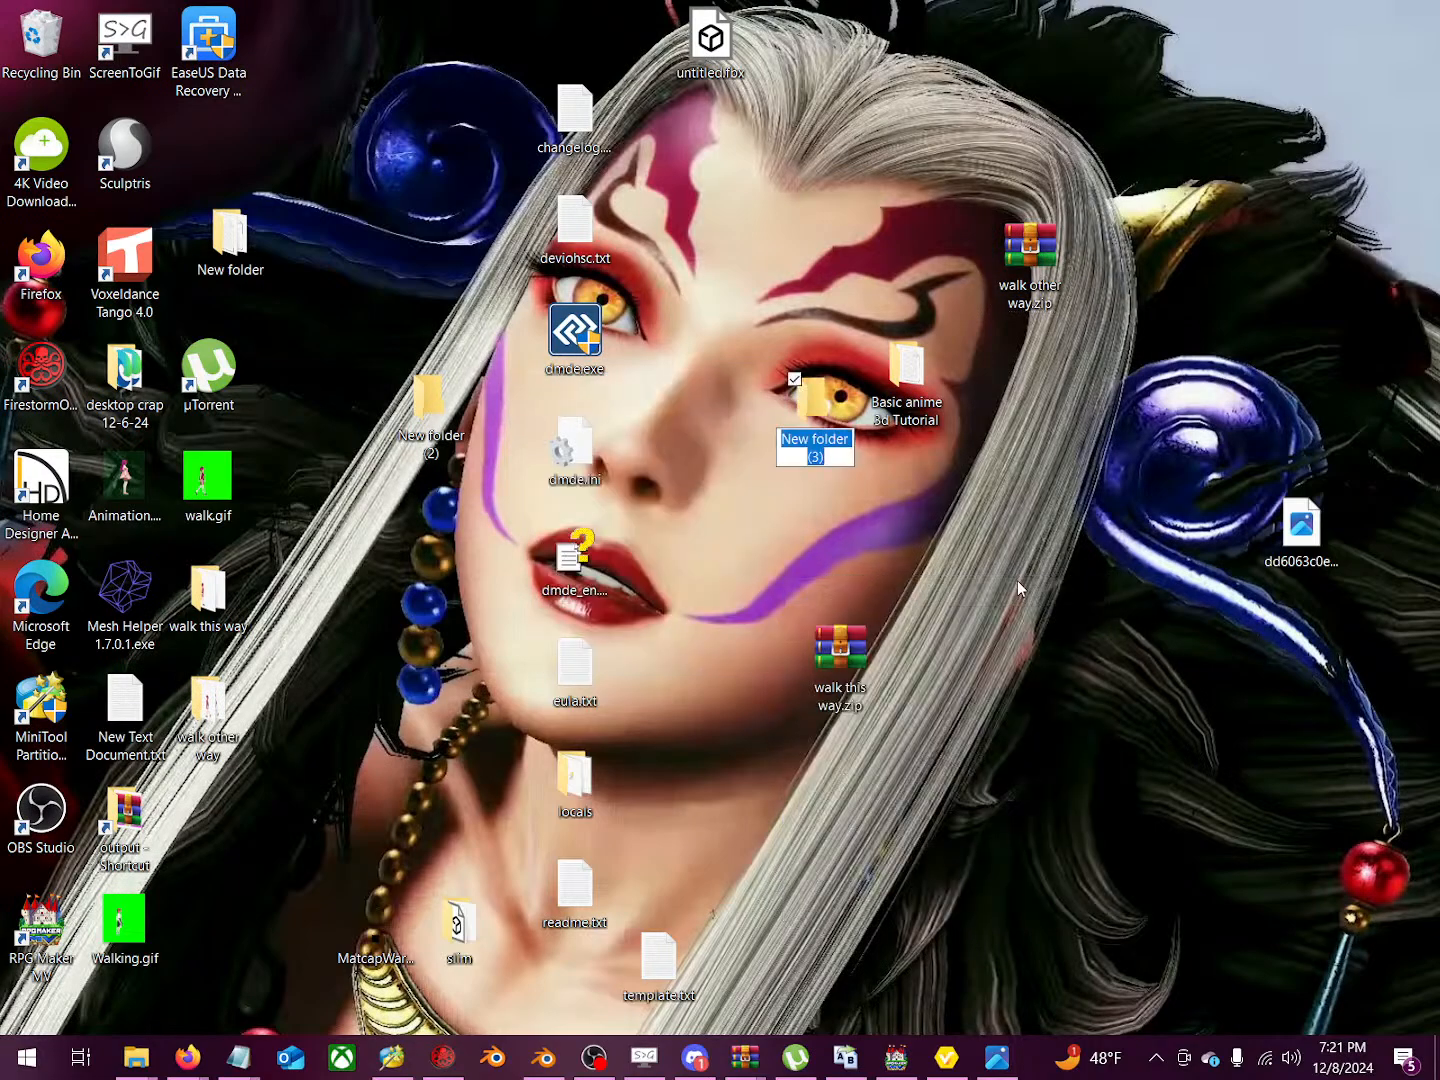
{"action": "key", "text": "Return"}
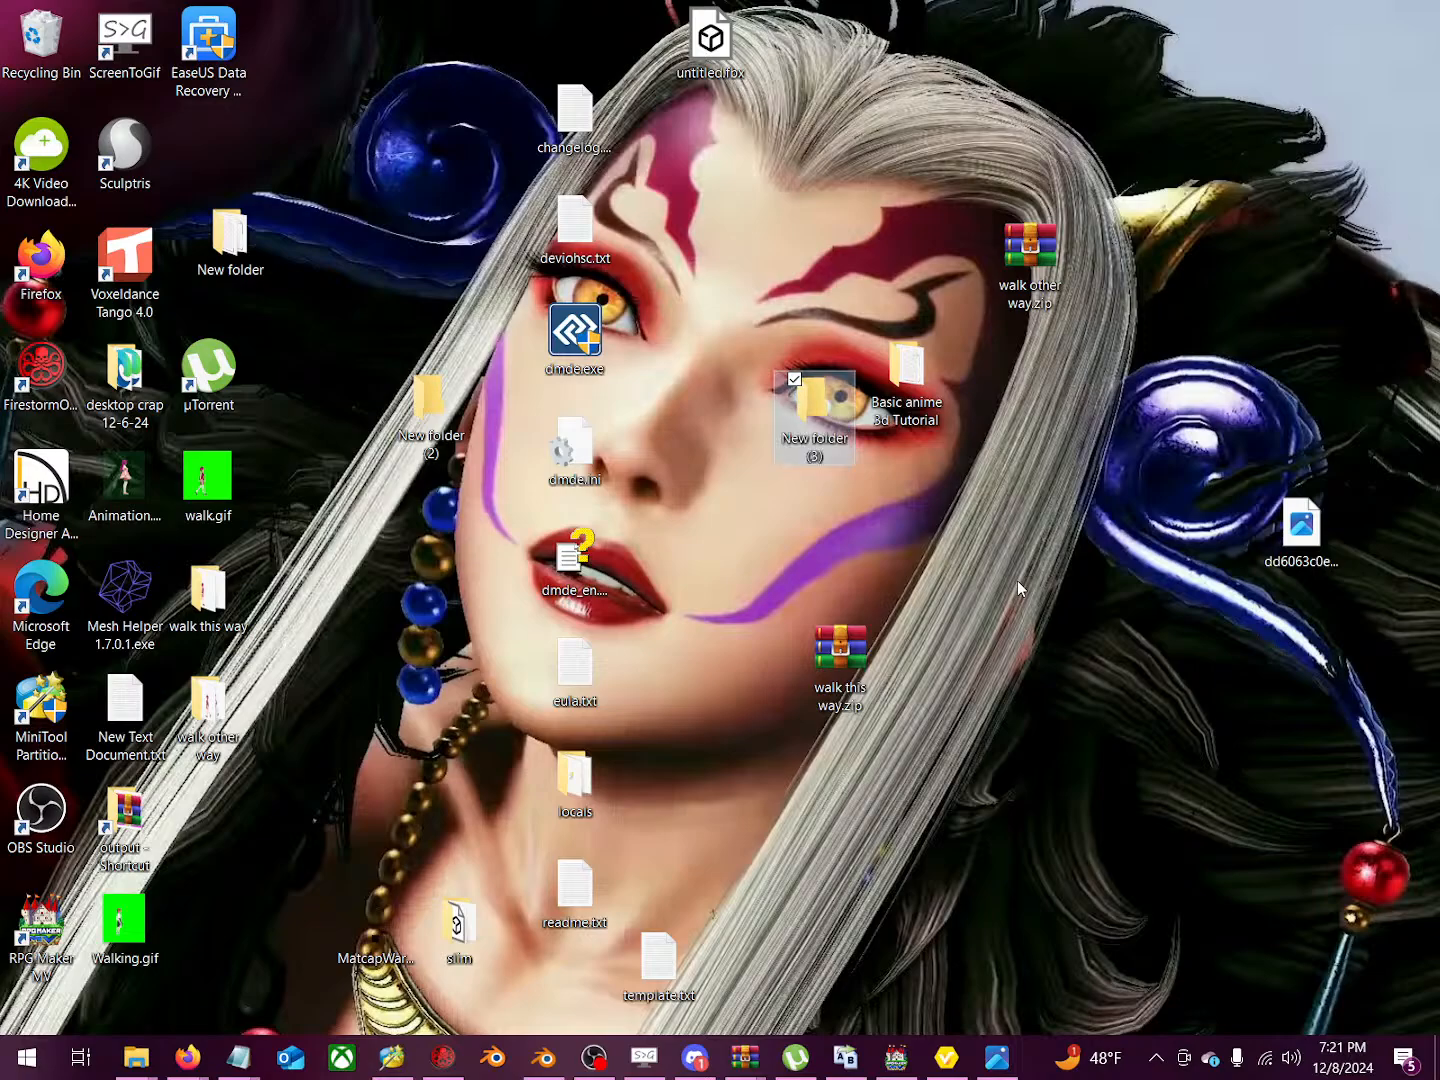
{"action": "key", "text": "Return"}
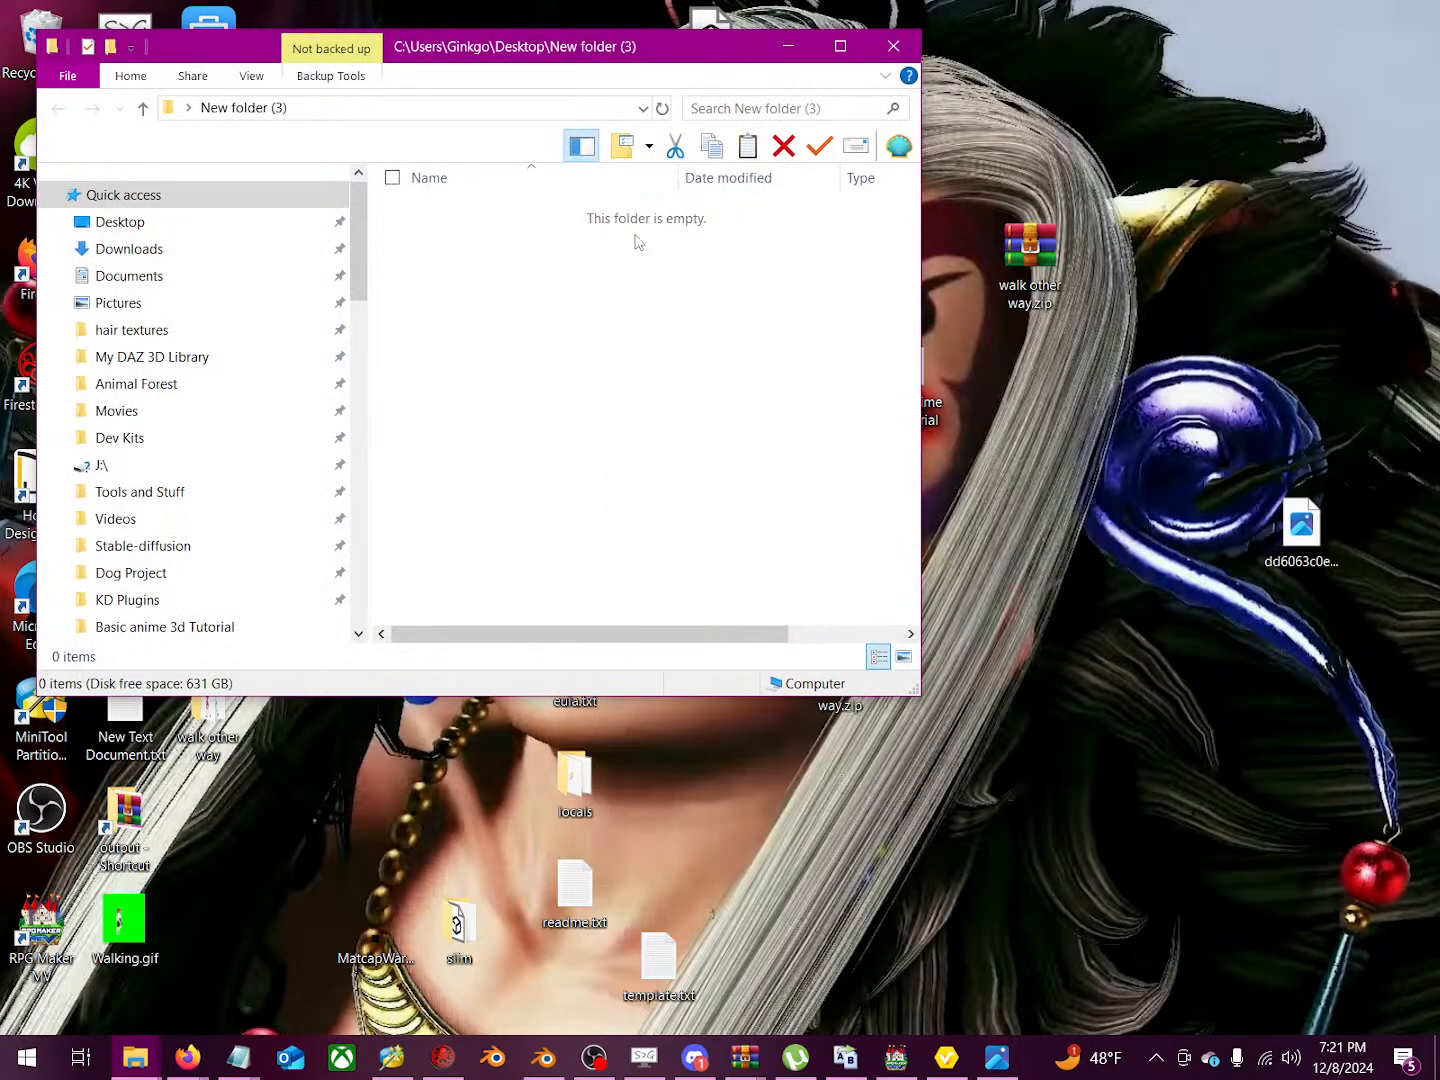
Step: Open the Basic anime 3d Tutorial folder from the desktop and arrange its window beside the new empty folder's window
{"action": "left_click_drag", "start_coordinate": [655, 46], "coordinate": [1012, 148]}
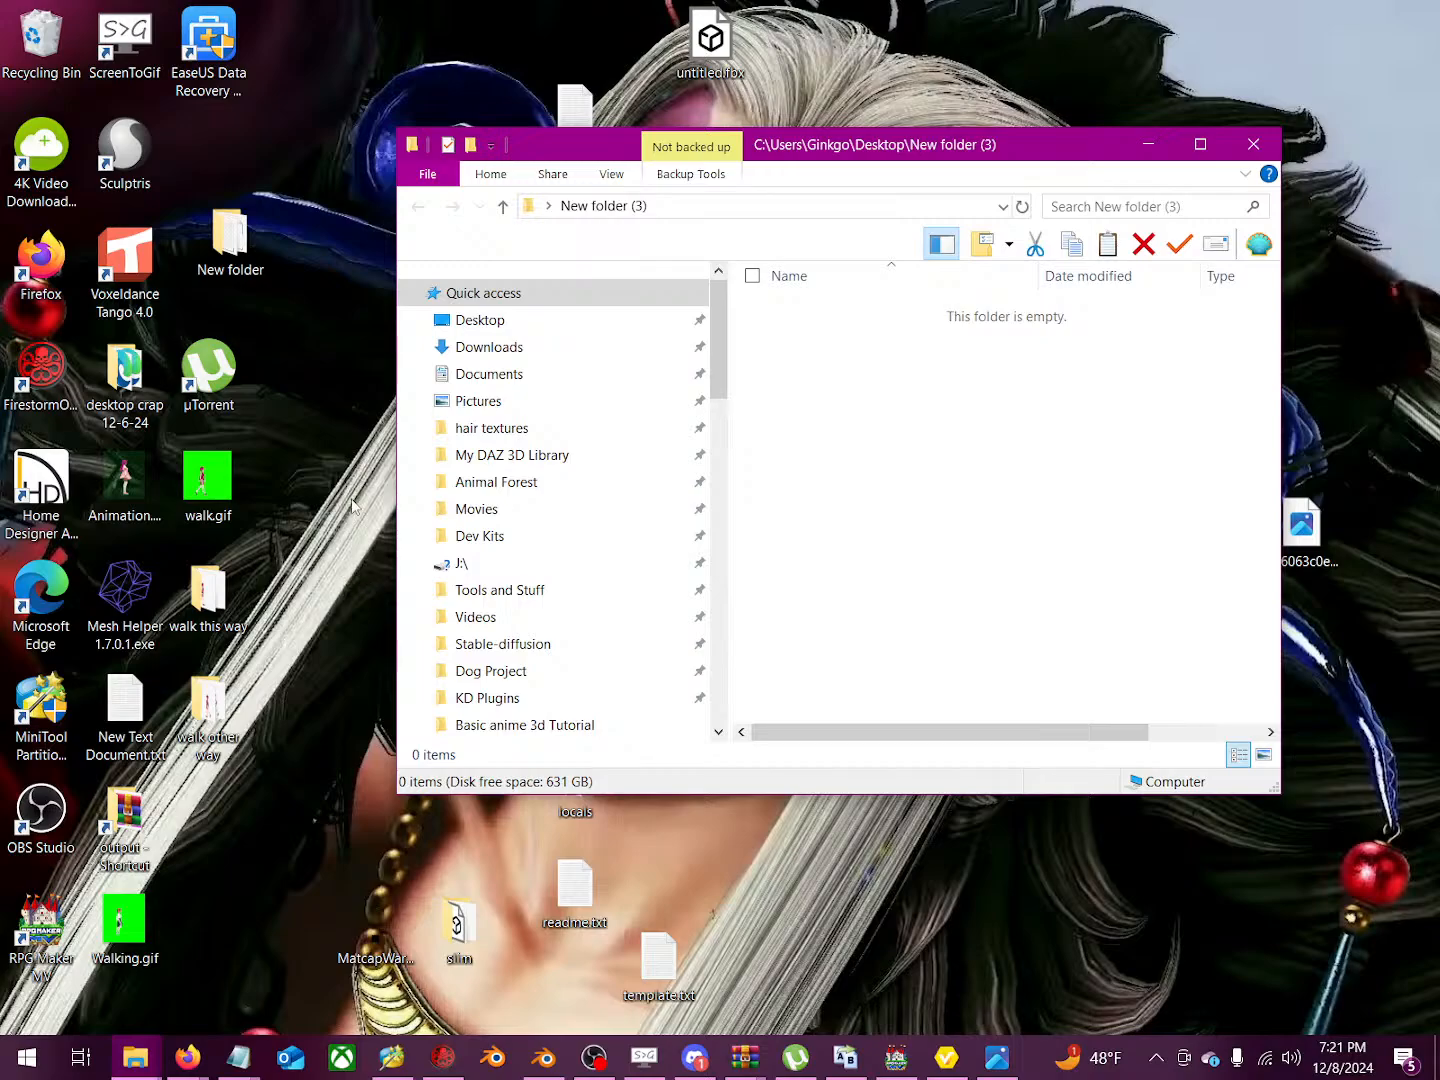
{"action": "left_click_drag", "start_coordinate": [845, 159], "coordinate": [485, 569]}
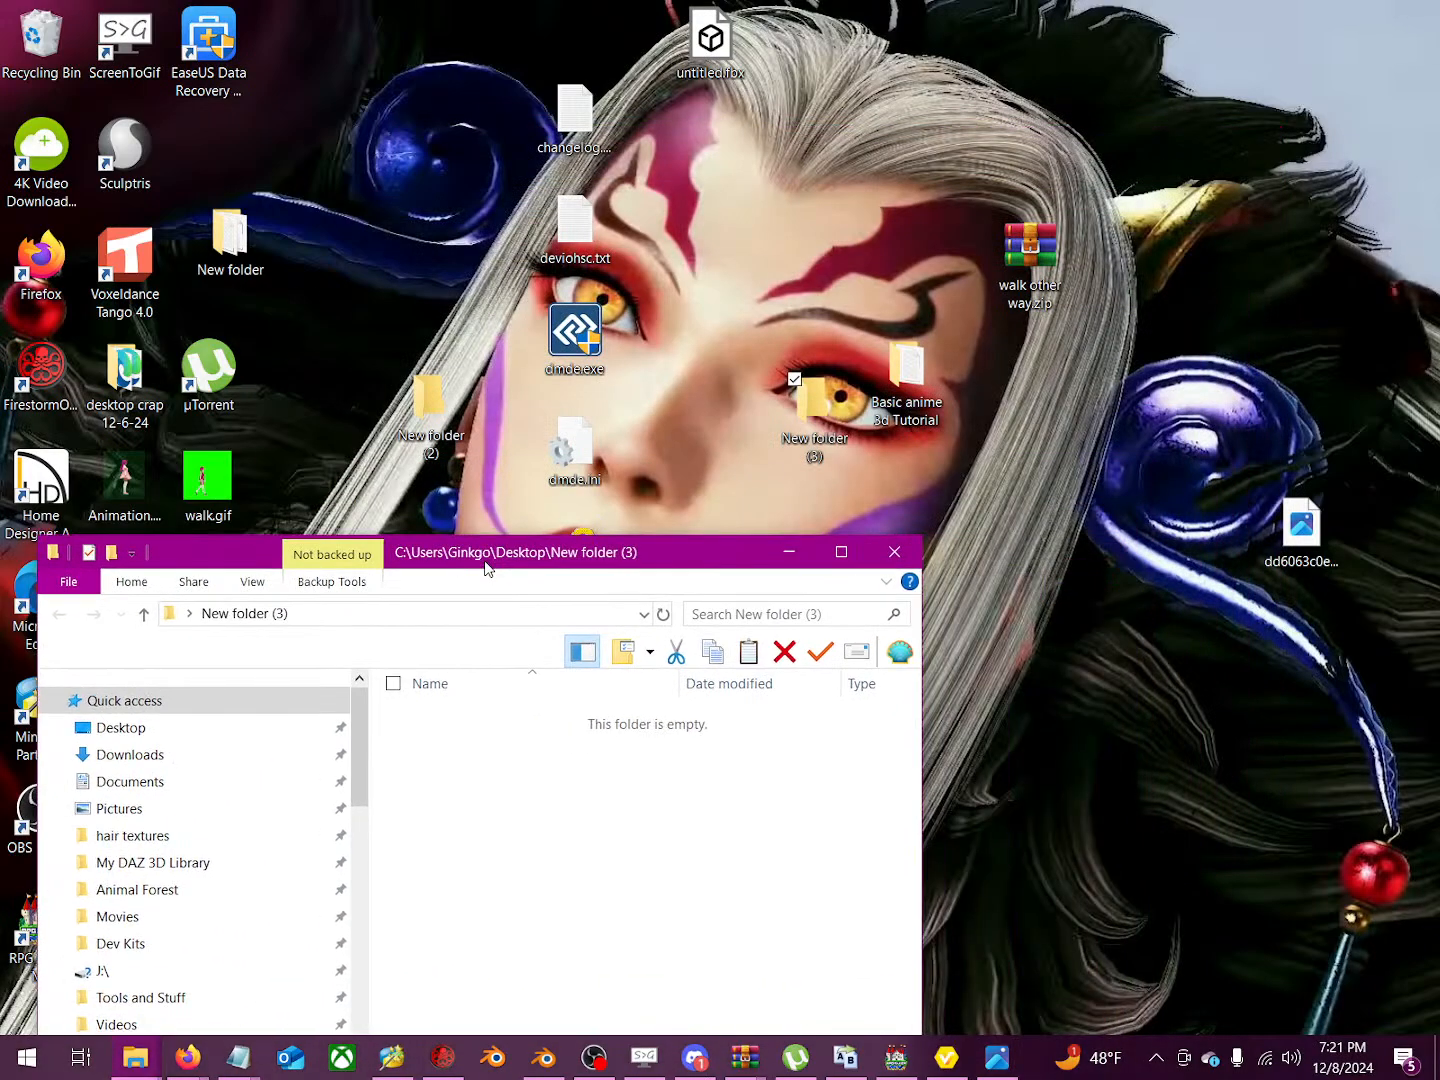
{"action": "double_click", "coordinate": [892, 368]}
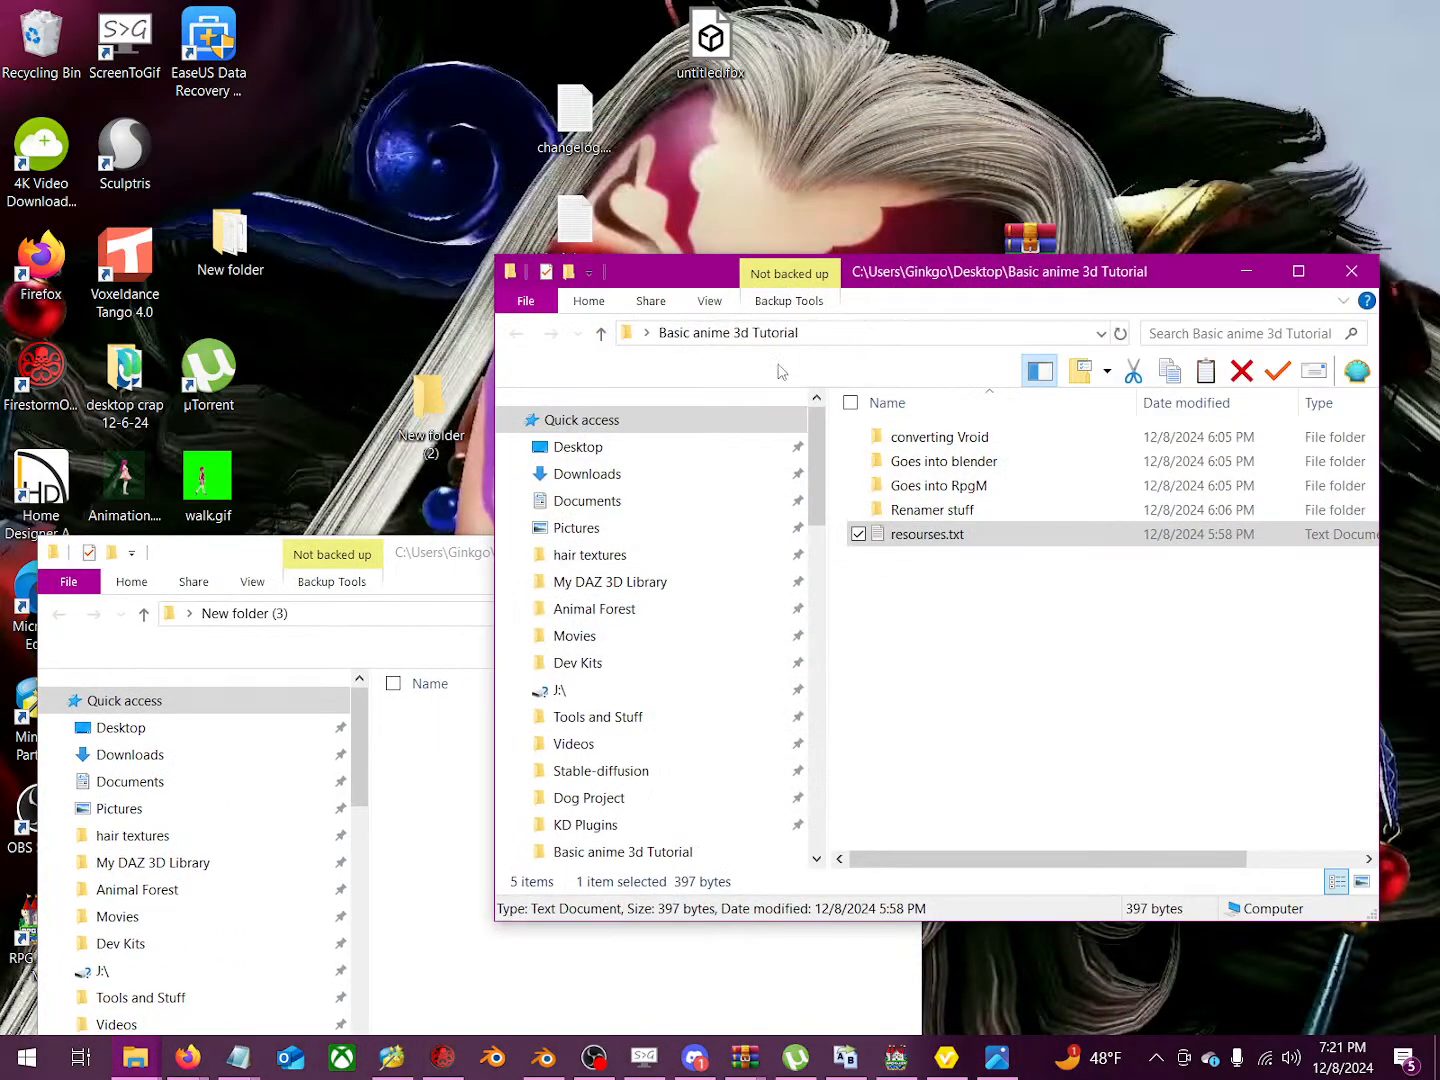
{"action": "left_click_drag", "start_coordinate": [453, 557], "coordinate": [436, 47]}
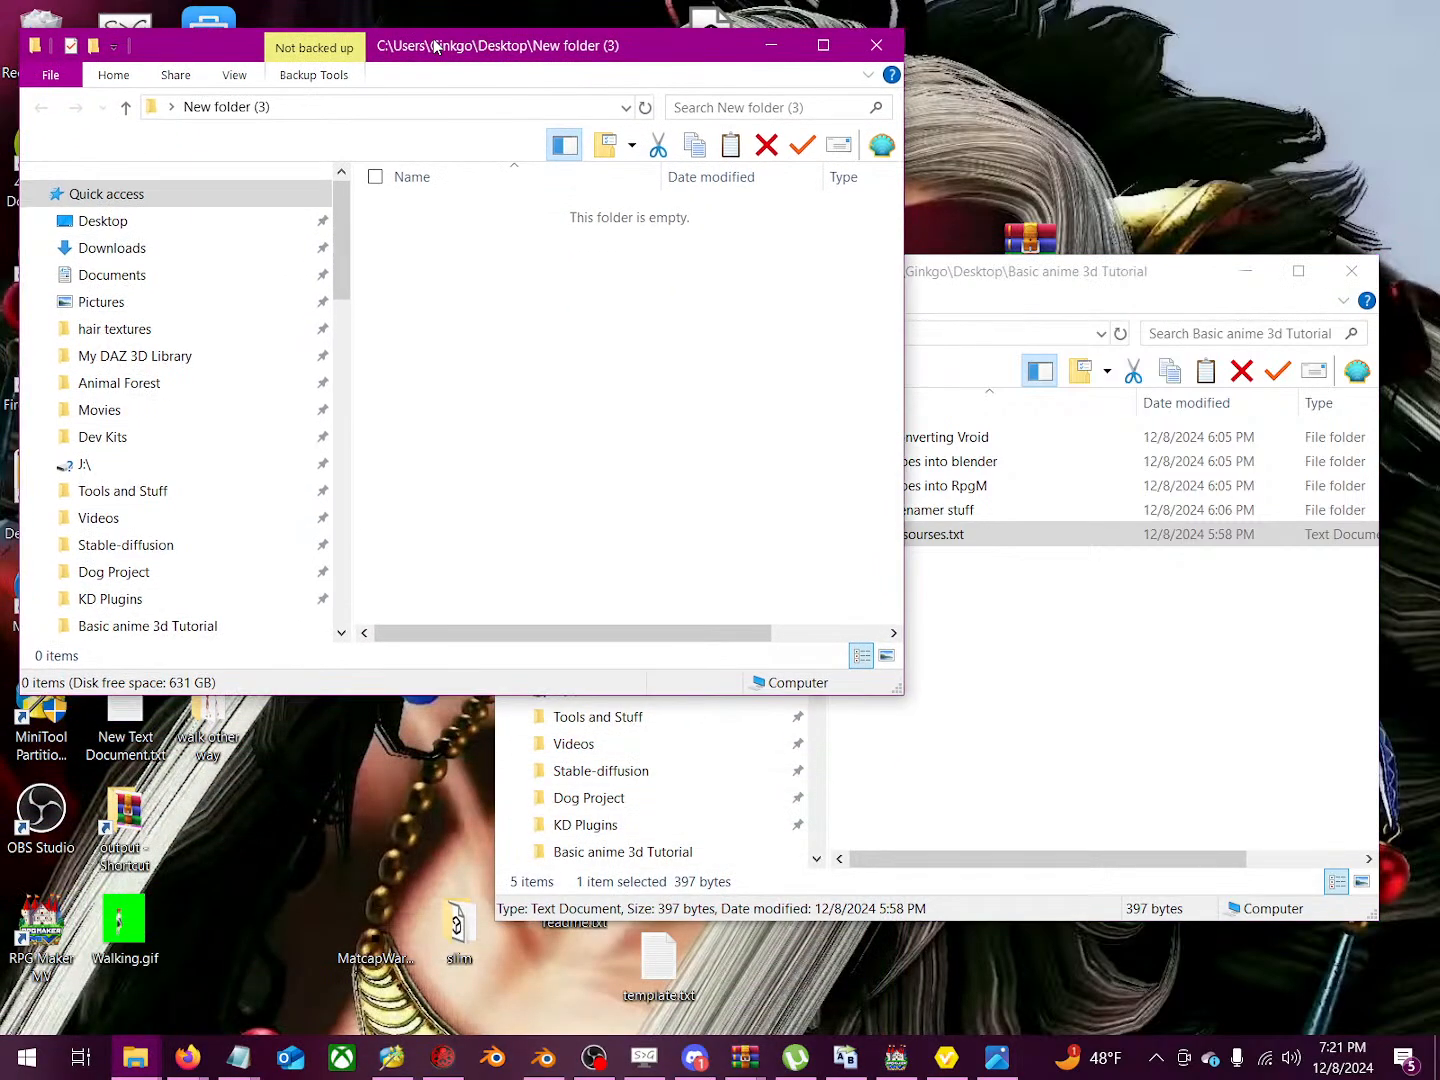
{"action": "left_click", "coordinate": [1041, 776]}
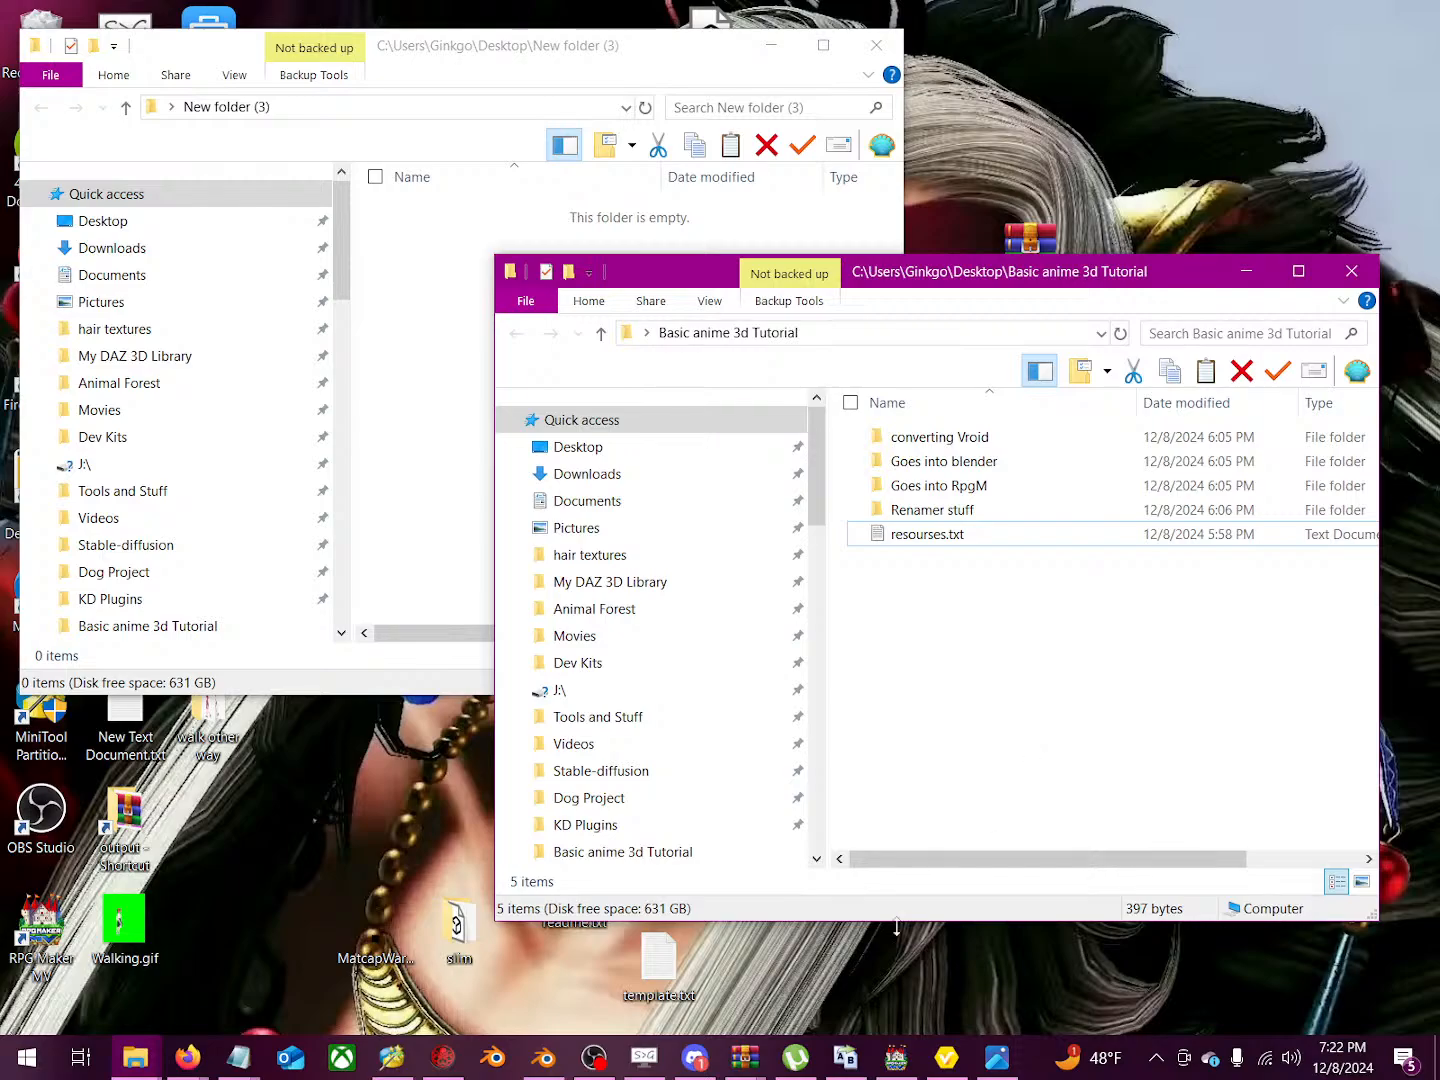
Step: Switch to RPG Maker MV and playtest Project6, advancing the dialogue and walking the character right and left
{"action": "left_click", "coordinate": [900, 1055]}
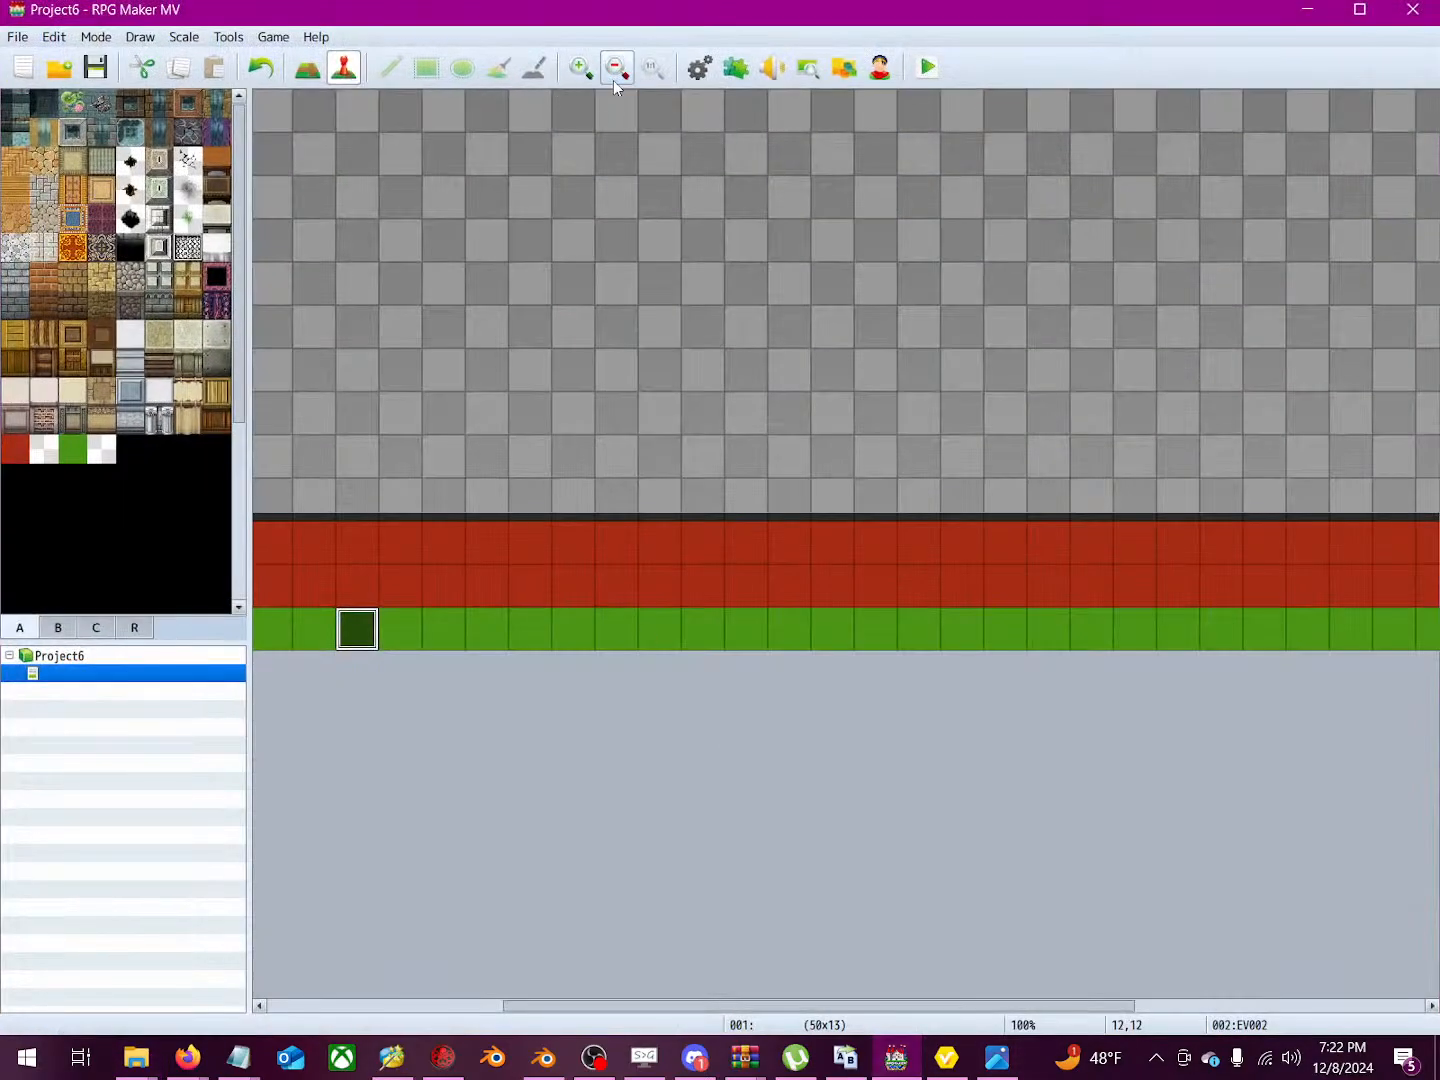
{"action": "left_click", "coordinate": [926, 68]}
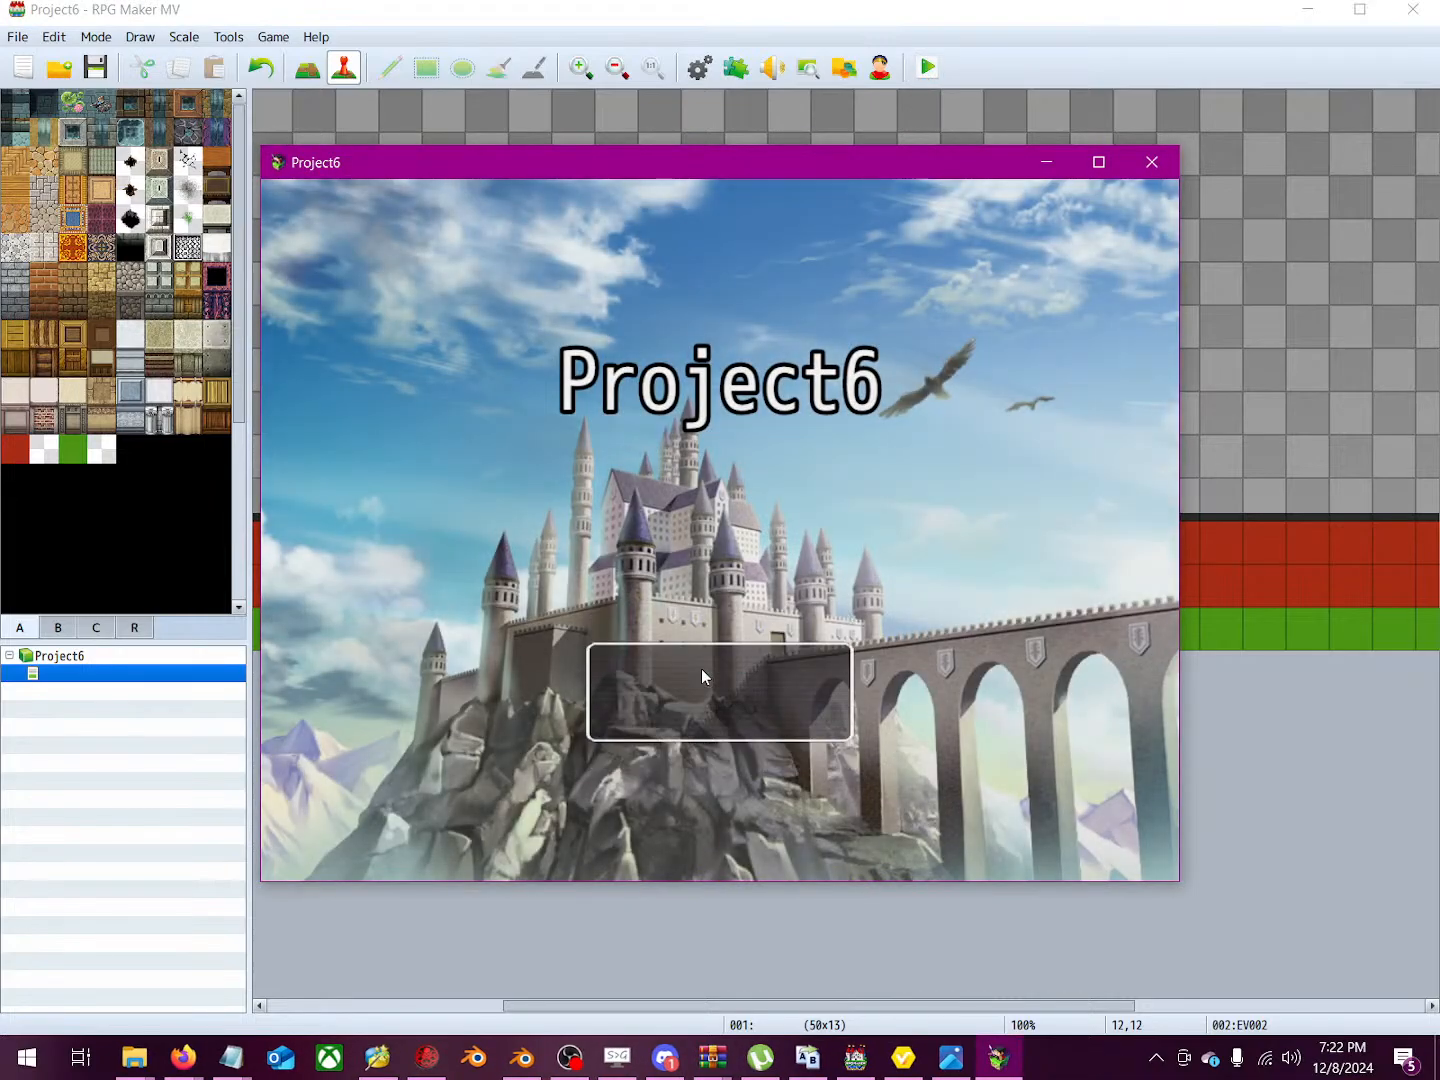
{"action": "left_click", "coordinate": [701, 678]}
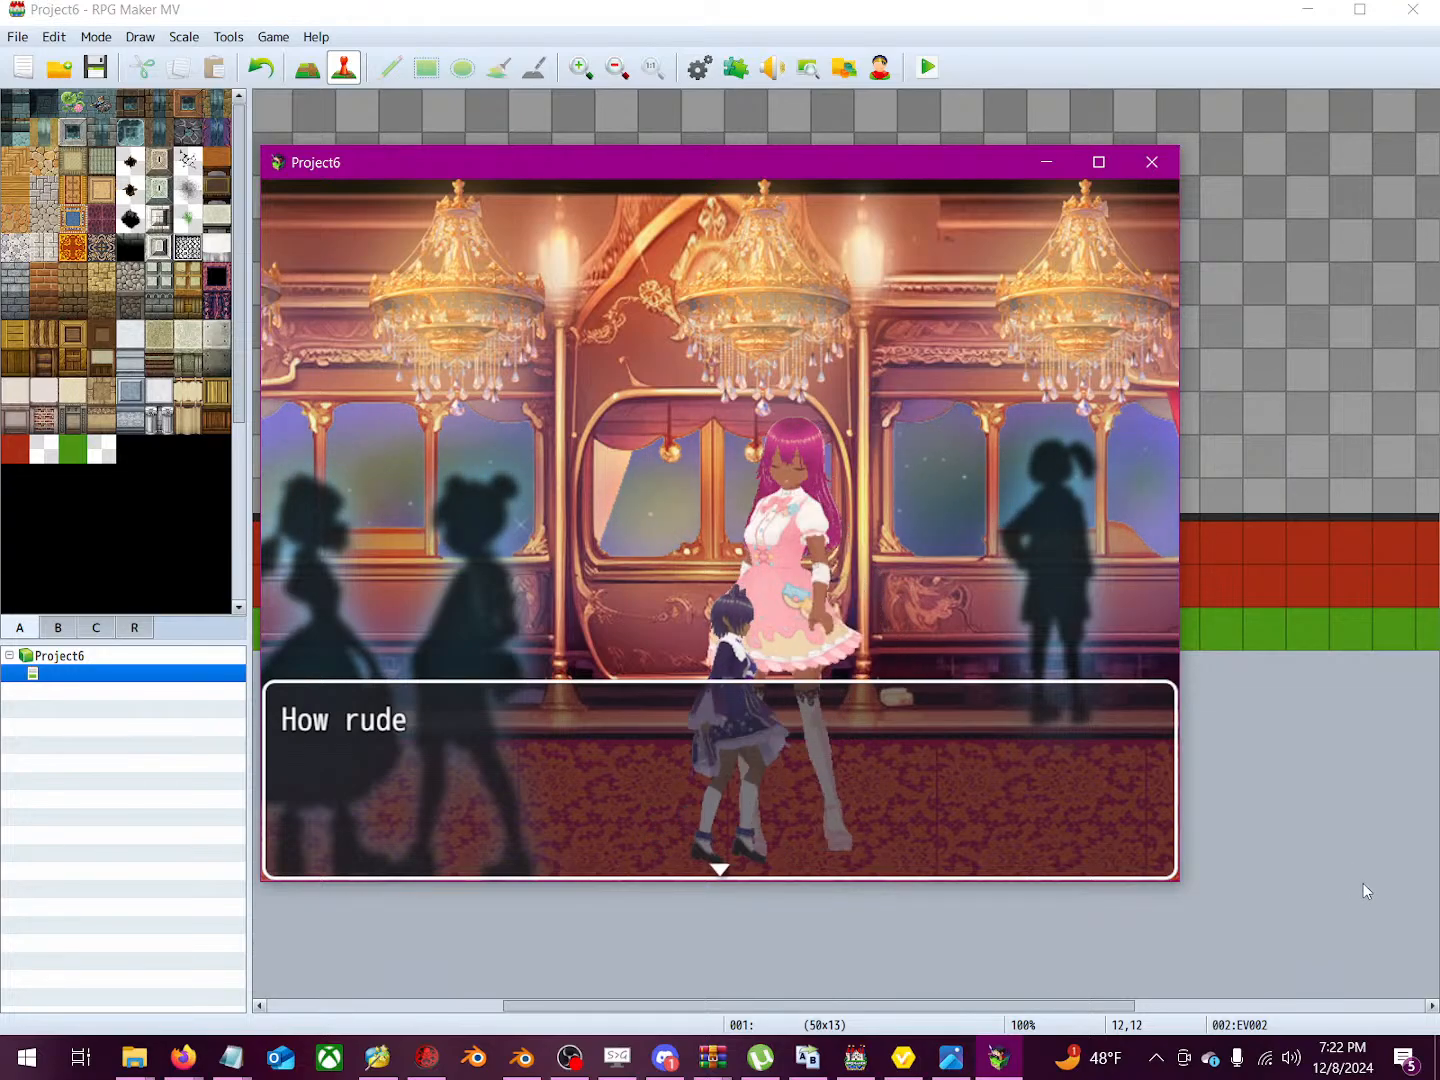
{"action": "key", "text": "Return"}
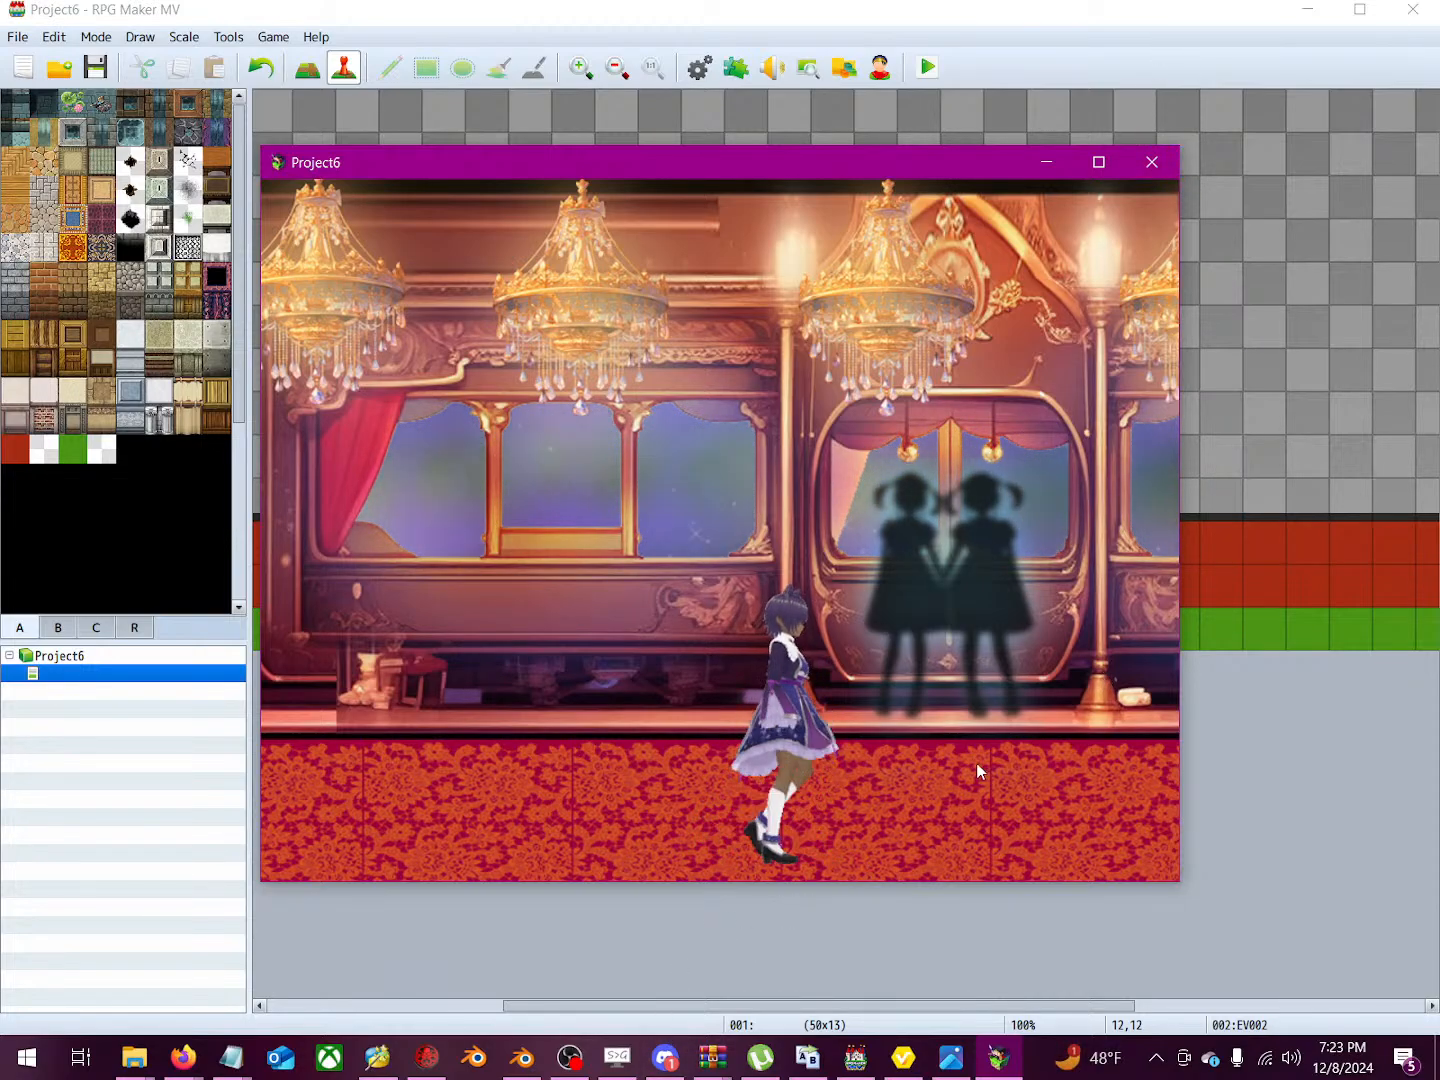
{"action": "key", "text": "Right"}
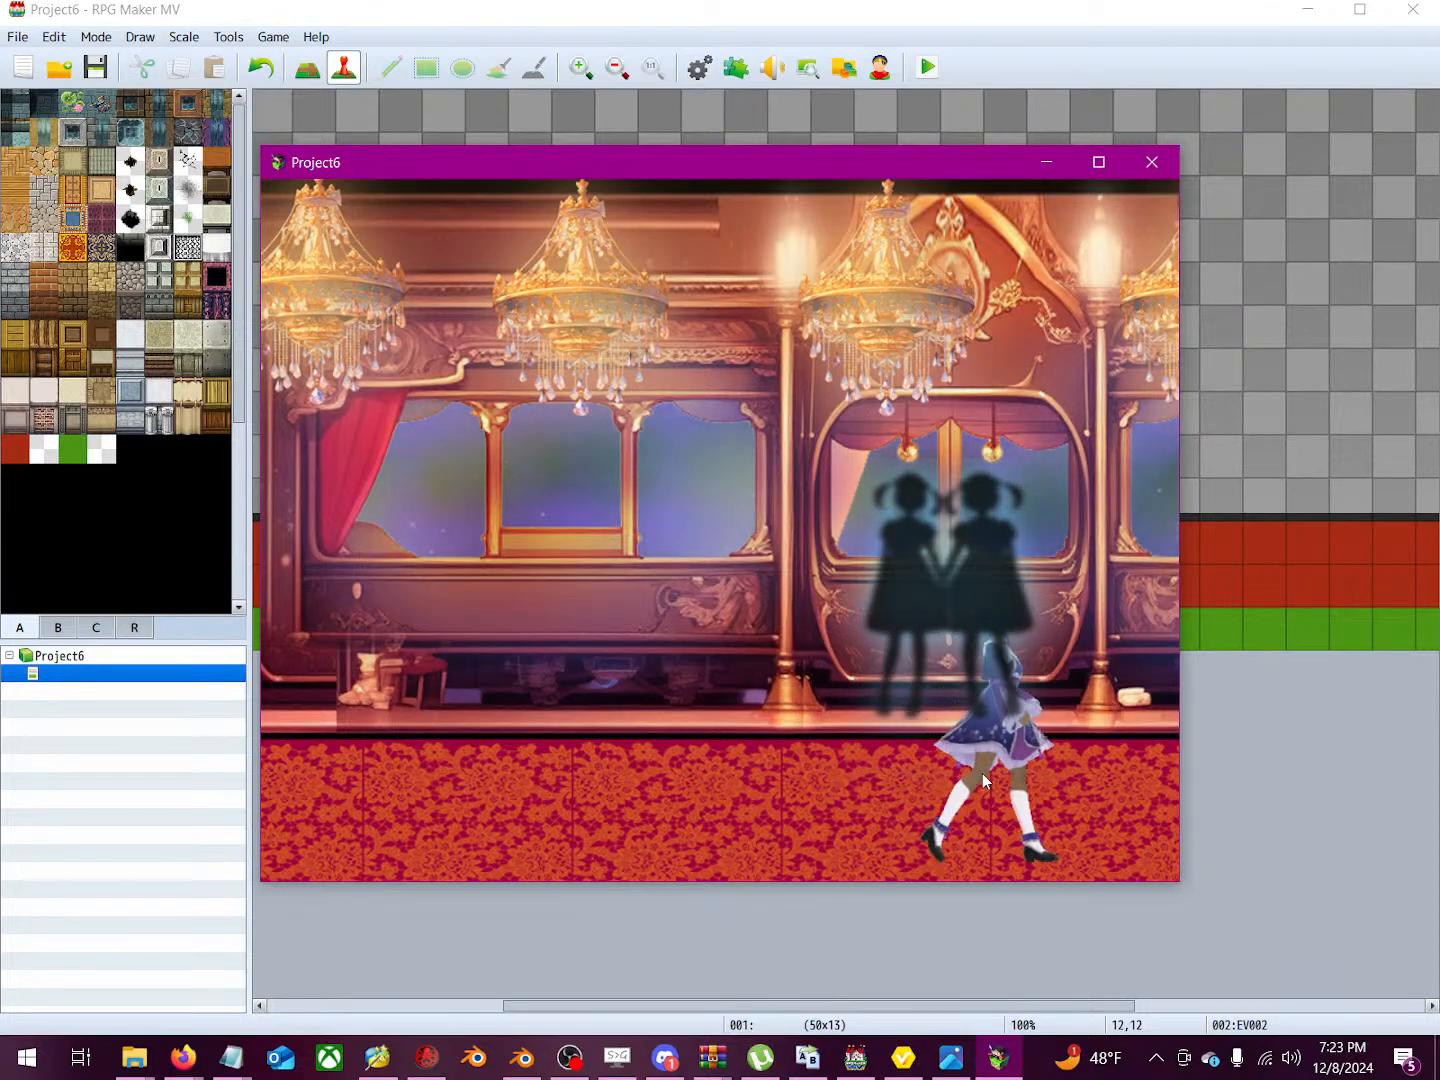
{"action": "key", "text": "Left"}
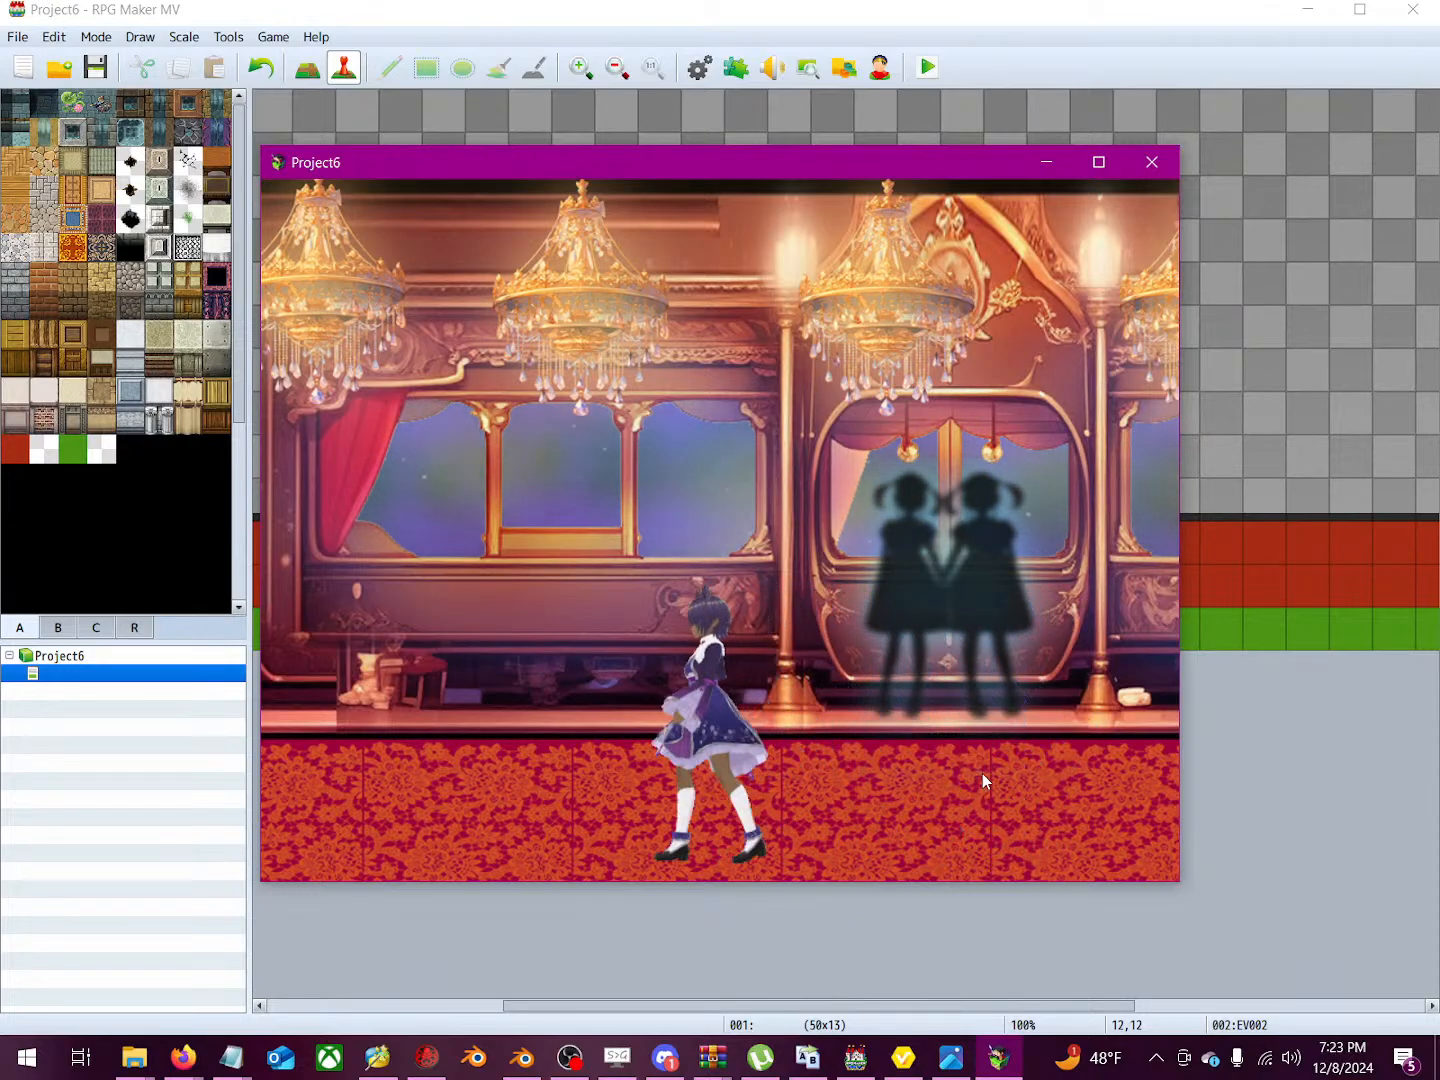
{"action": "key", "text": "Right"}
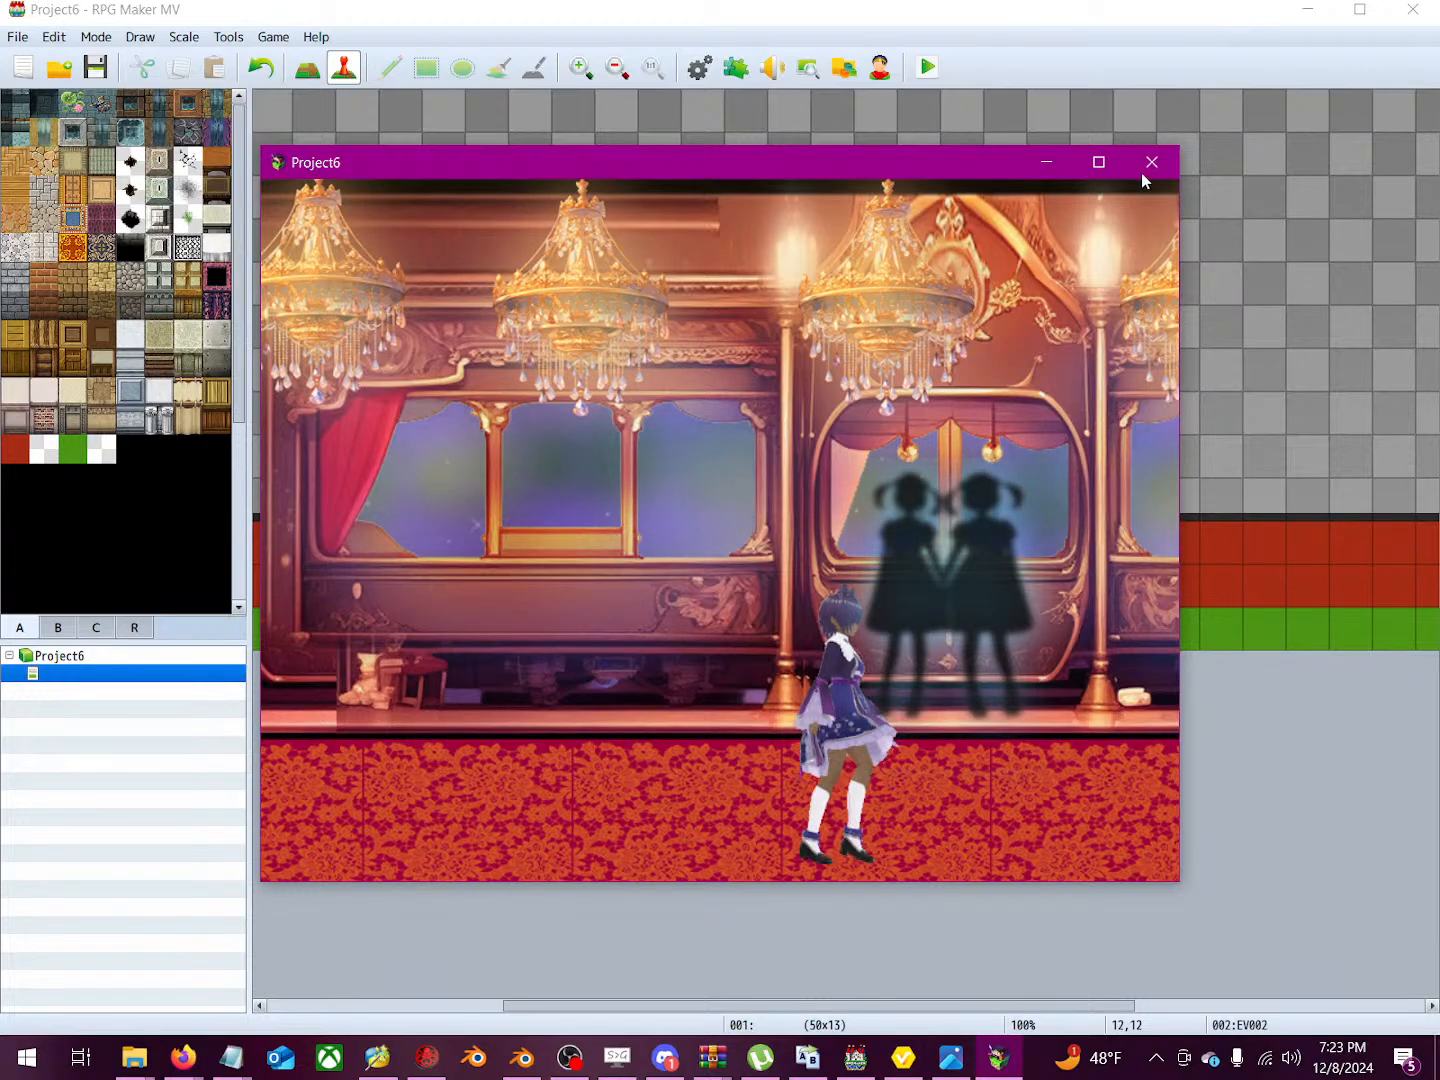
Step: Close the playtest, open Project6's game folder and go to img\charactersAA\Reid in a maximized window
{"action": "left_click", "coordinate": [1147, 166]}
{"action": "left_click", "coordinate": [273, 37]}
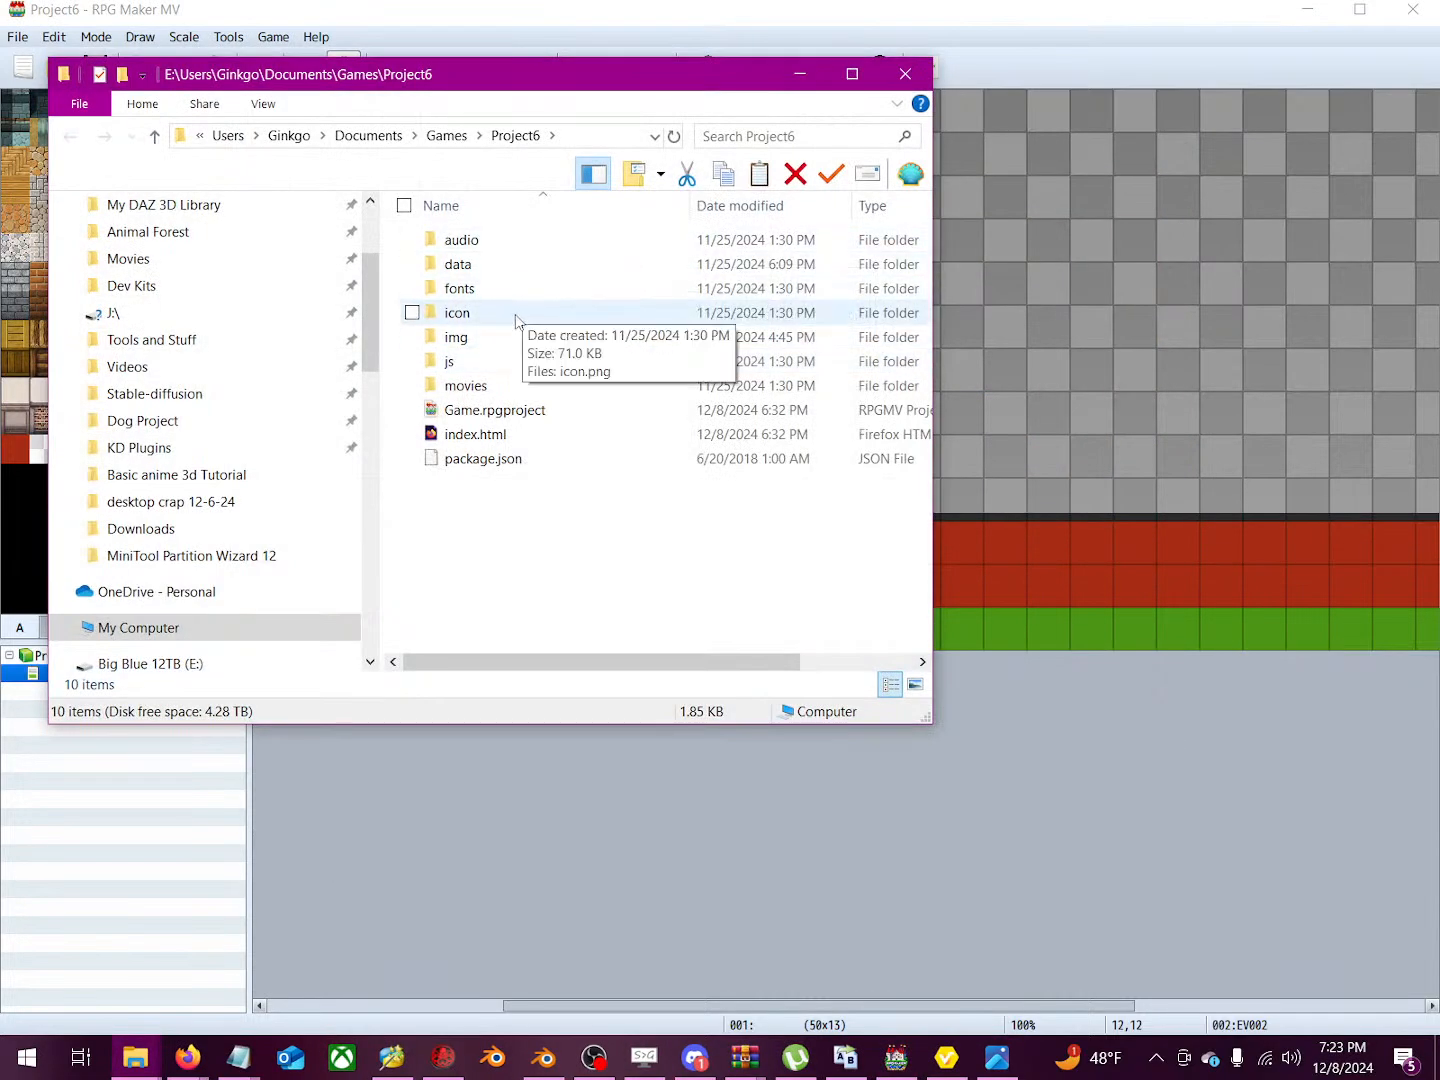
{"action": "left_click", "coordinate": [505, 341]}
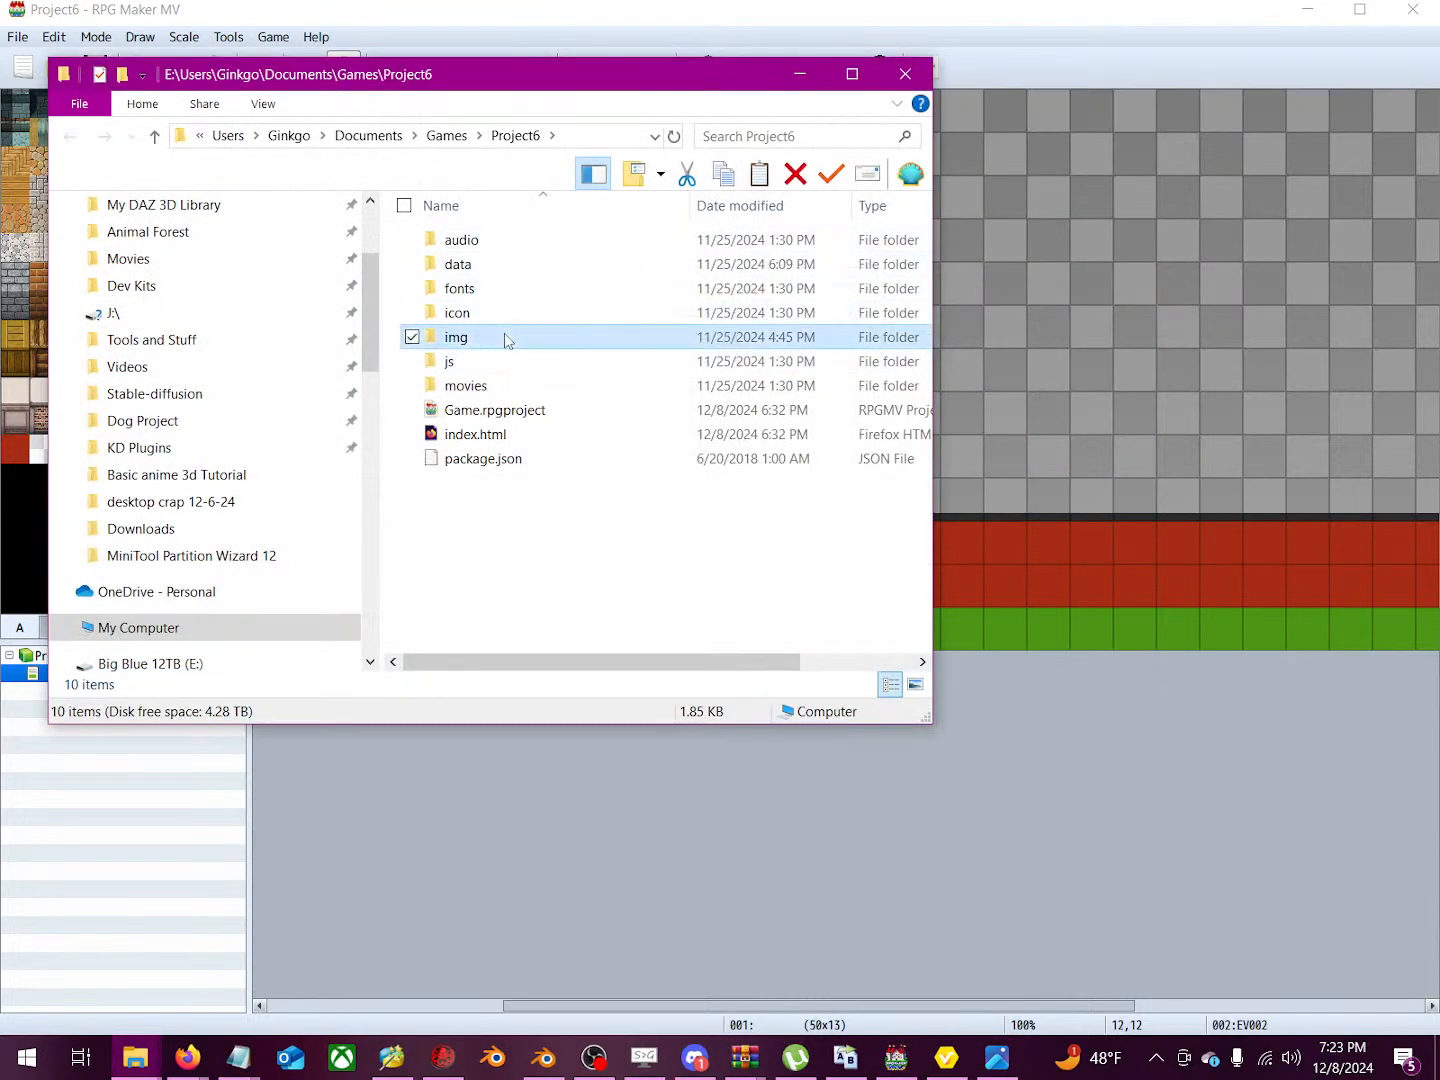
{"action": "double_click", "coordinate": [505, 341]}
{"action": "double_click", "coordinate": [508, 335]}
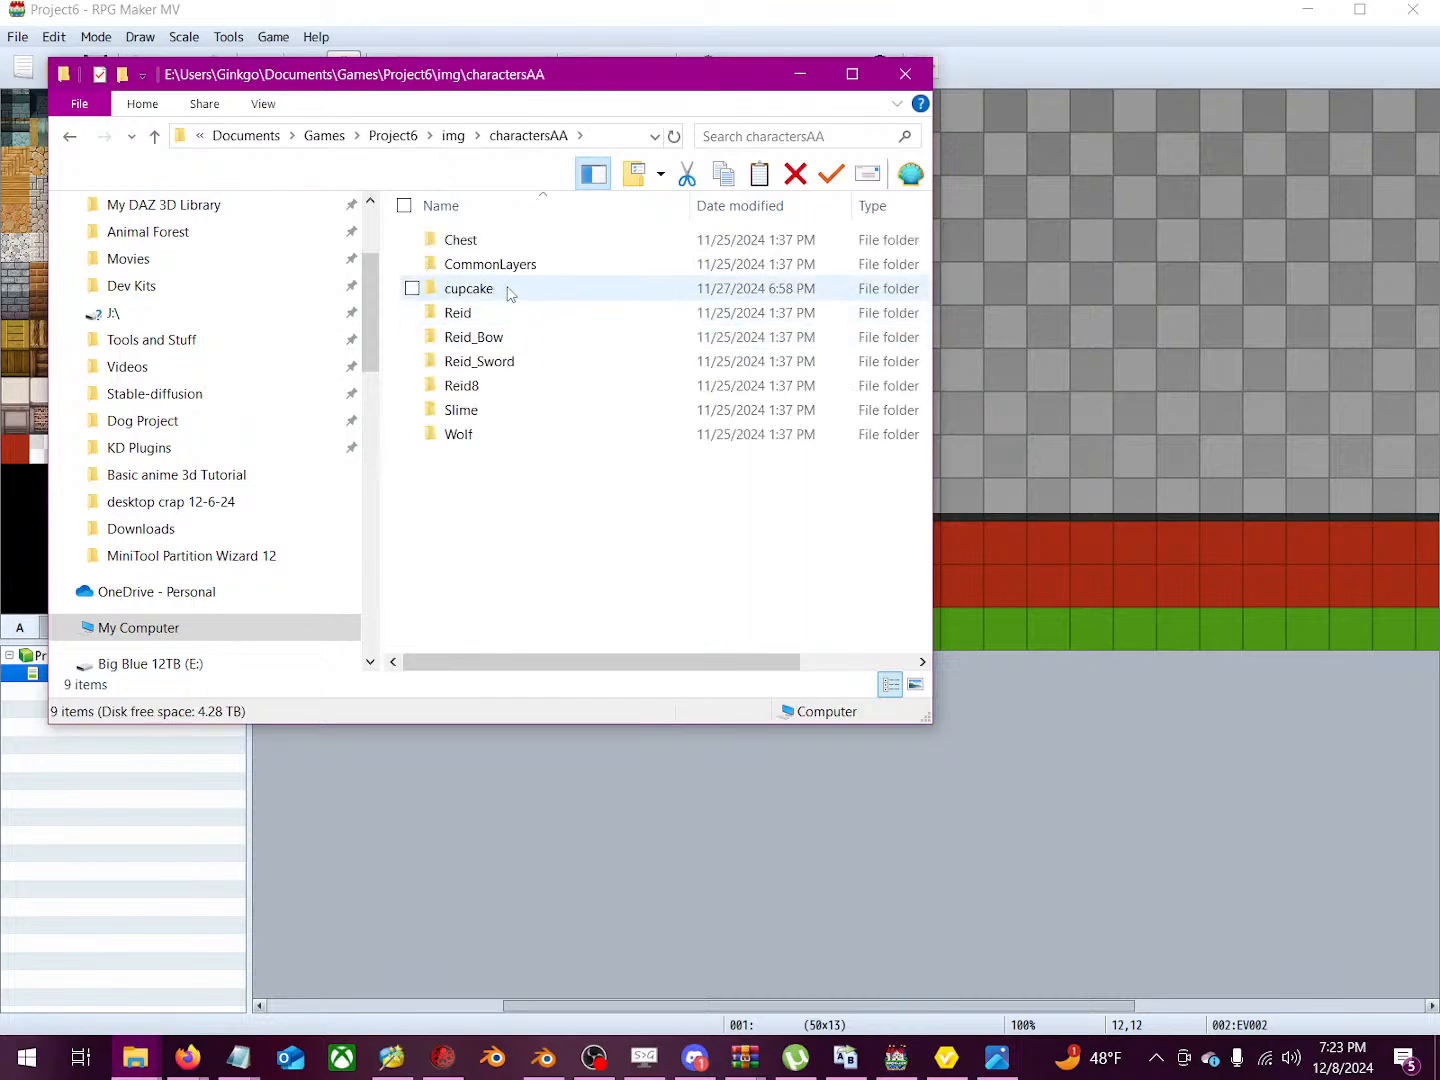
{"action": "left_click", "coordinate": [504, 313]}
{"action": "double_click", "coordinate": [504, 313]}
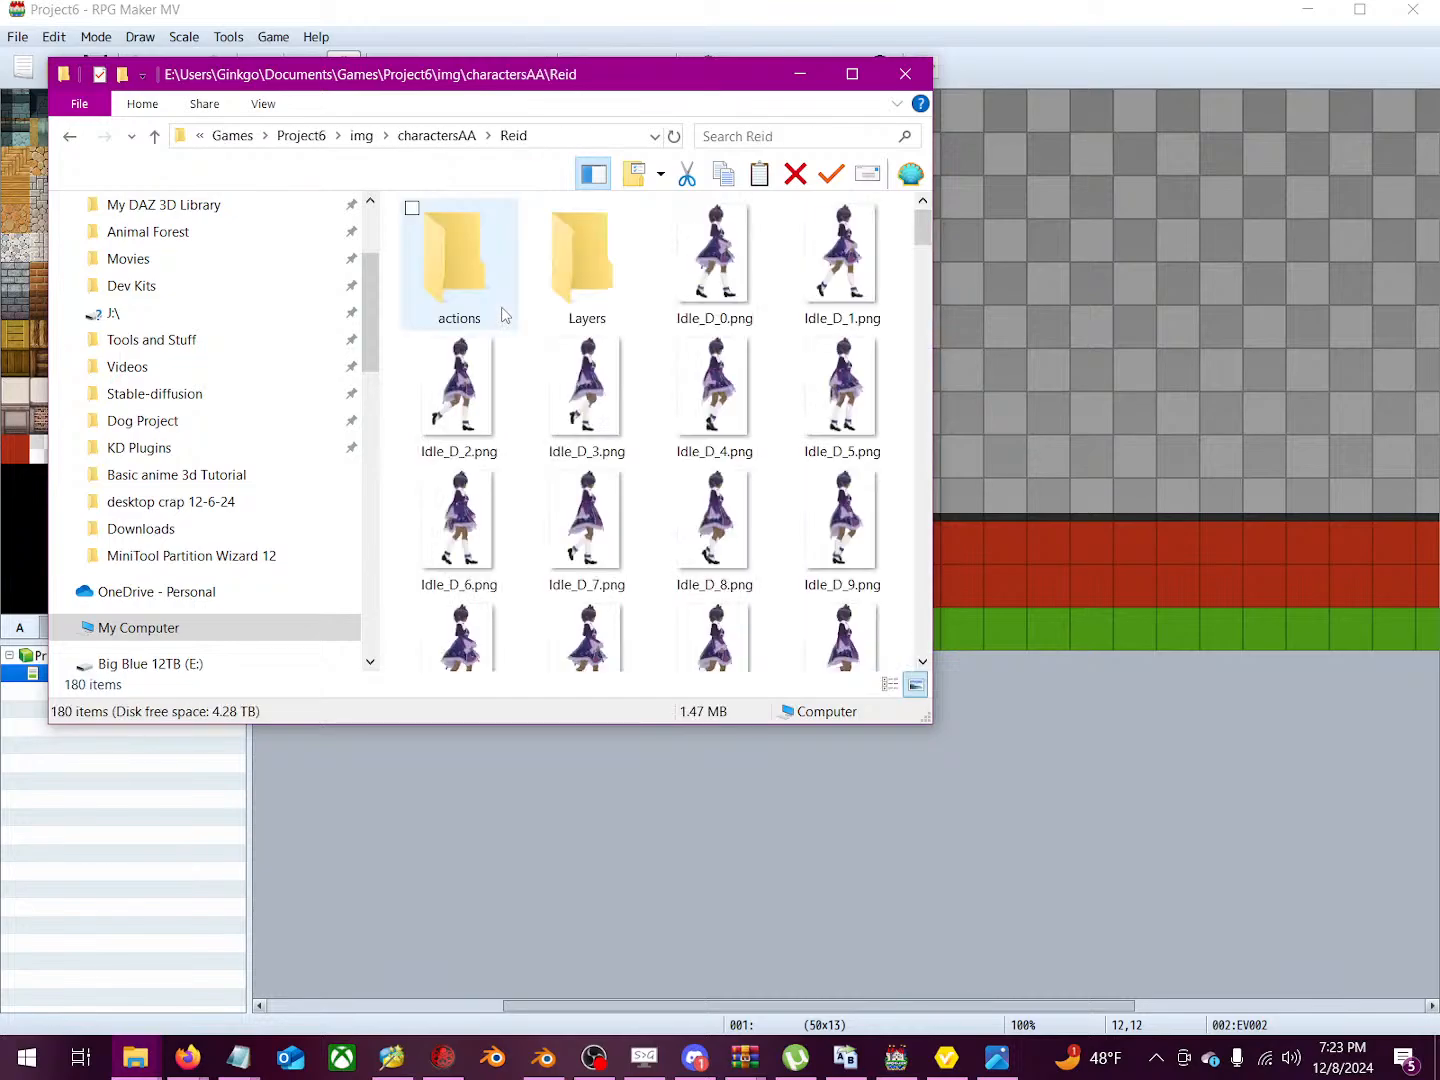
{"action": "left_click", "coordinate": [852, 76]}
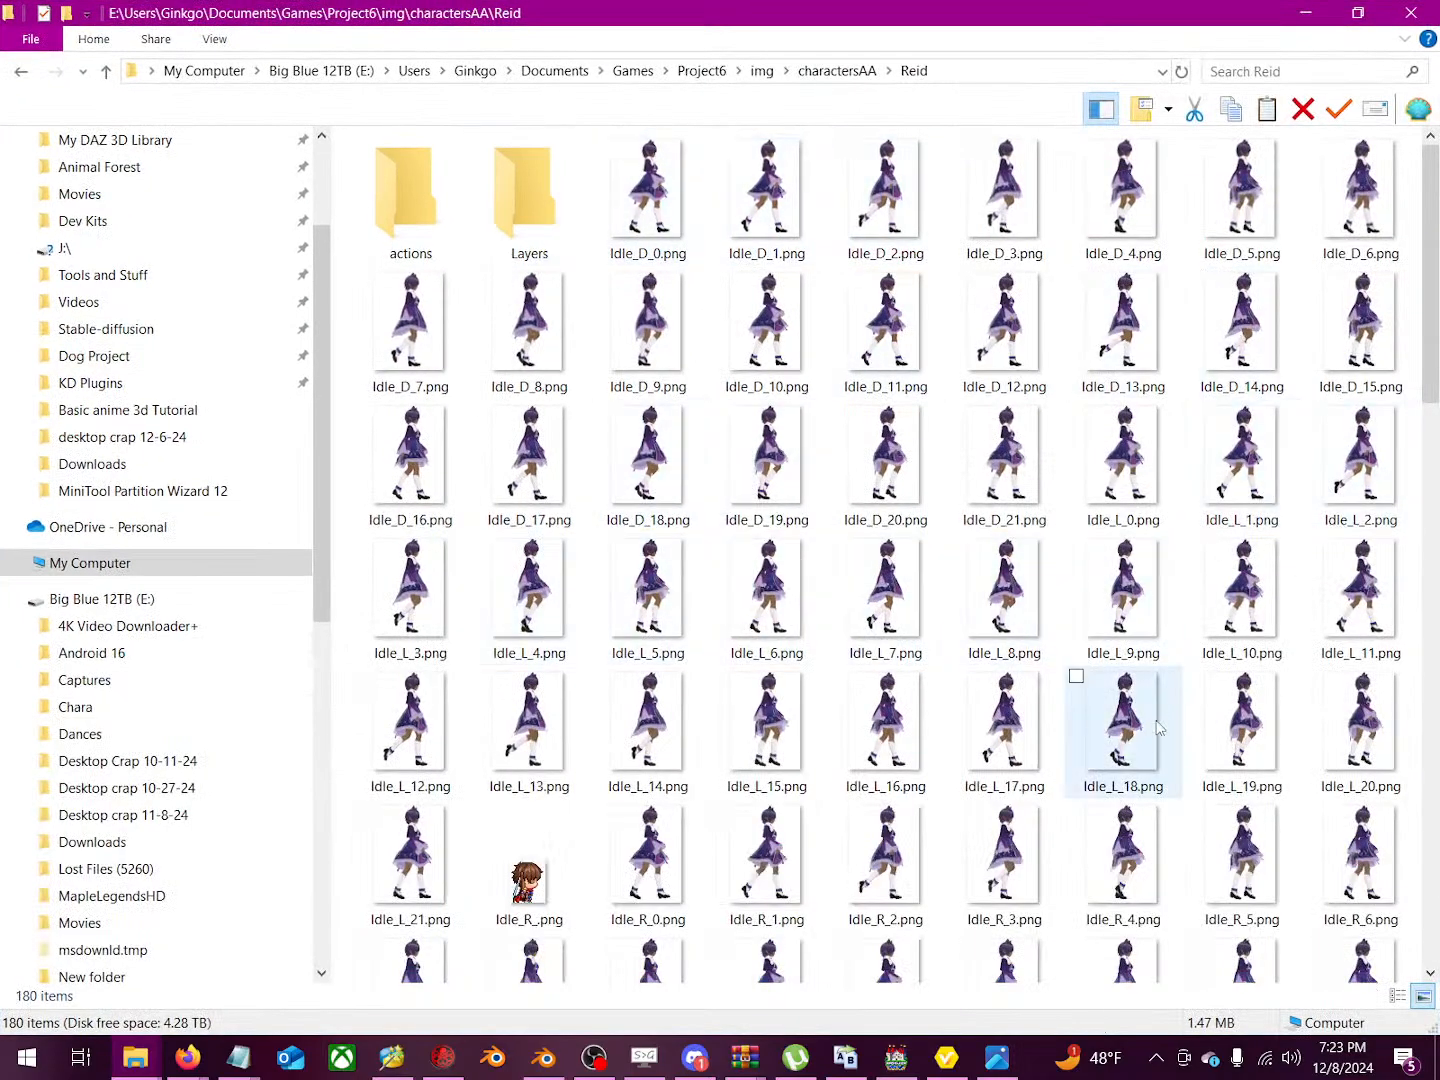
Step: Examine the Reid folder's Idle and Move frames and how they are numbered for the D, L, R and U directions
{"action": "scroll", "coordinate": [1105, 760], "scroll_direction": "down", "scroll_amount": 5}
{"action": "scroll", "coordinate": [1080, 730], "scroll_direction": "up", "scroll_amount": 5}
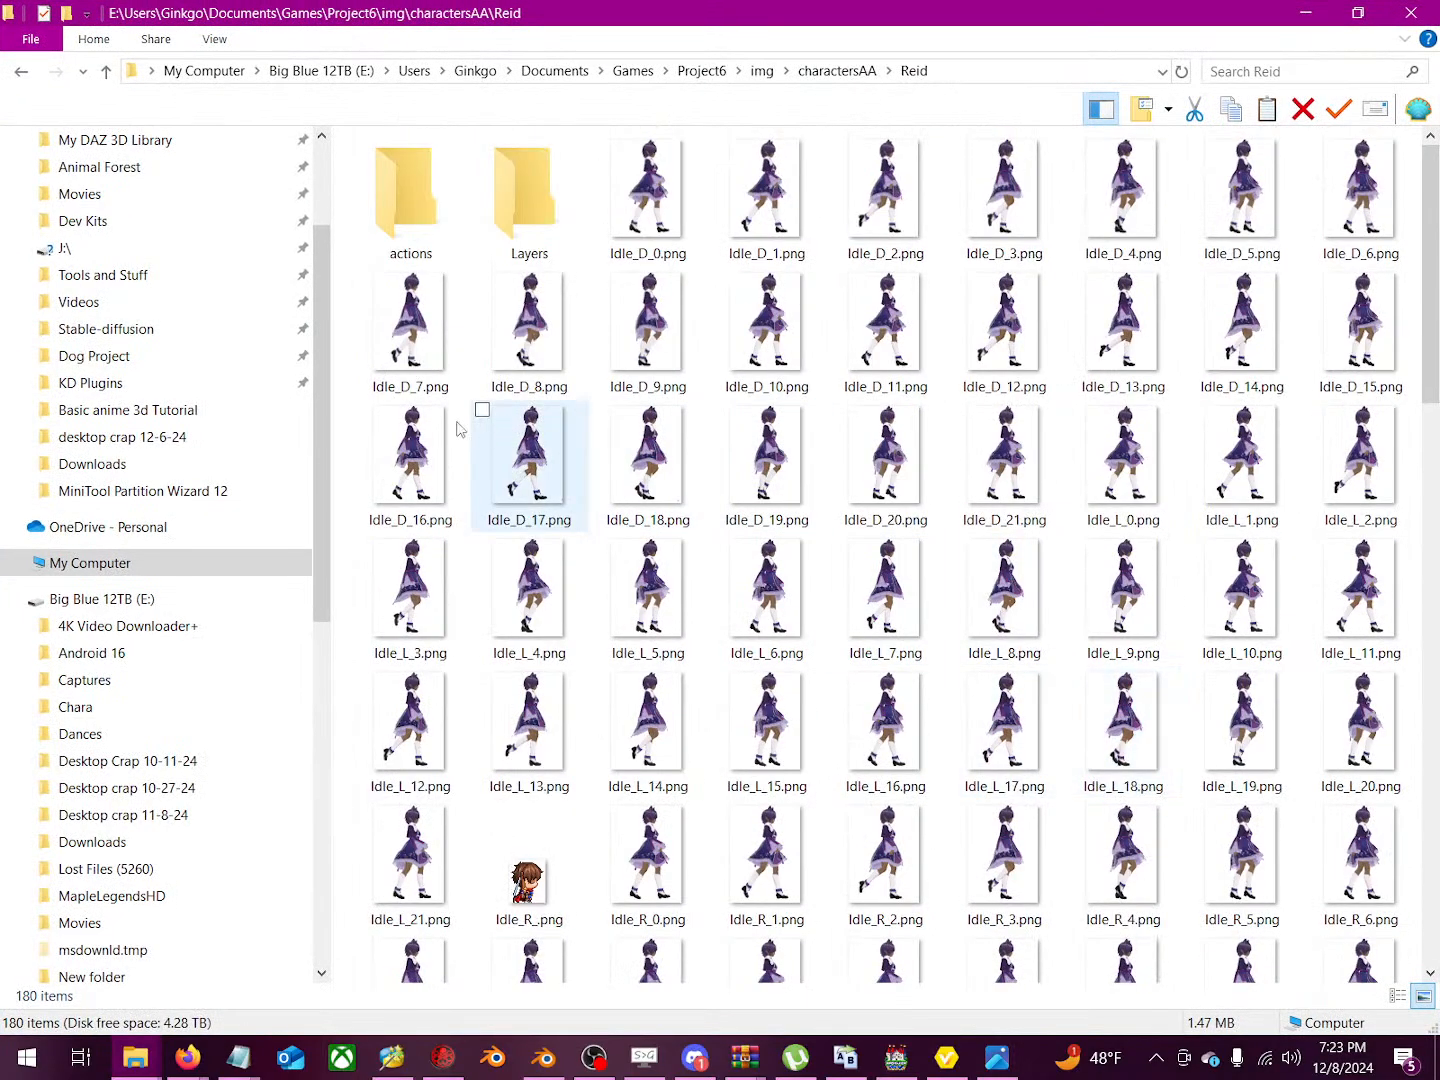
{"action": "left_click", "coordinate": [451, 342]}
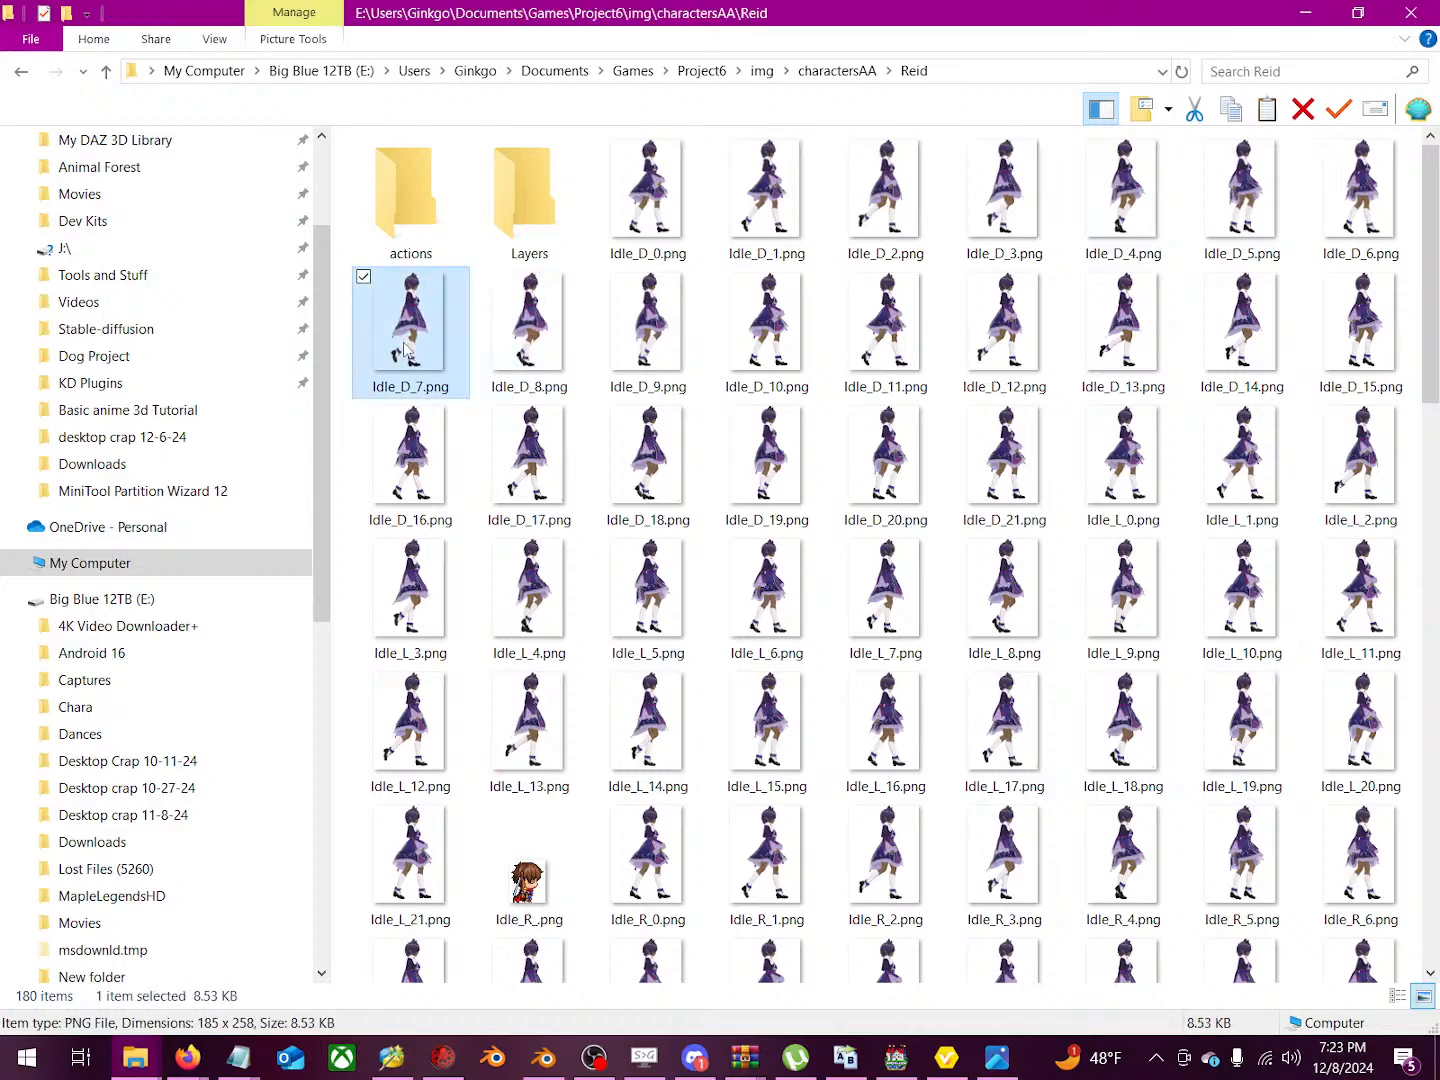
{"action": "key", "text": "Right"}
{"action": "key", "text": "Right"}
{"action": "key", "text": "Right"}
{"action": "key", "text": "Right"}
{"action": "key", "text": "Right"}
{"action": "key", "text": "Down"}
{"action": "key", "text": "Left"}
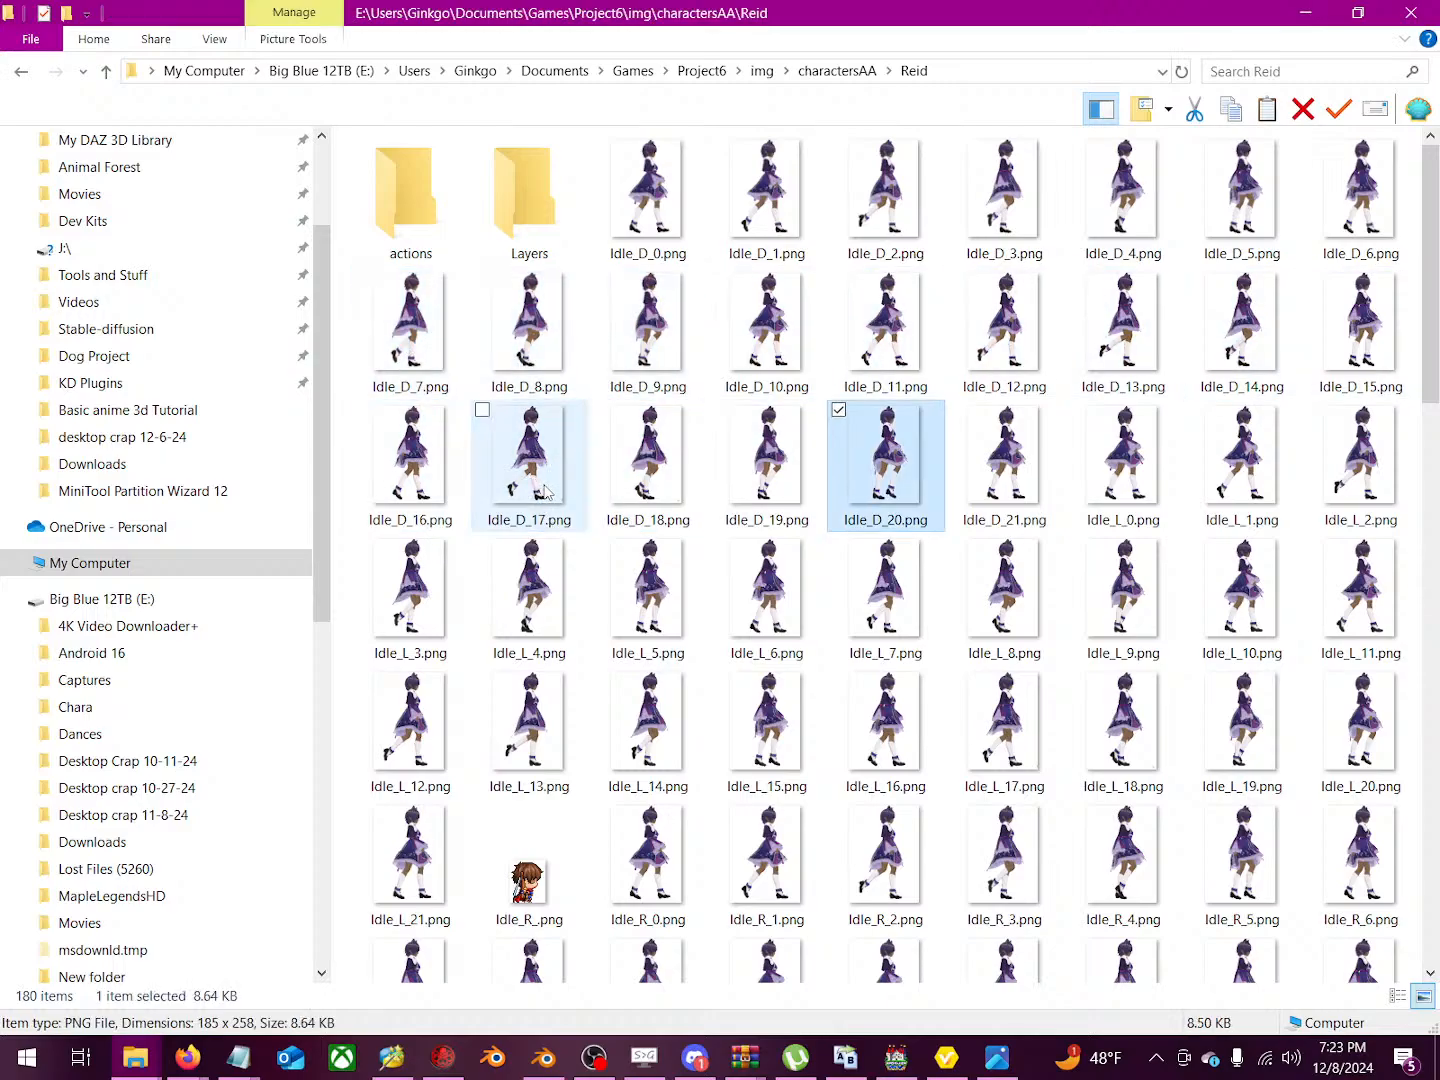
{"action": "key", "text": "Right"}
{"action": "scroll", "coordinate": [555, 526], "scroll_direction": "down", "scroll_amount": 5}
{"action": "left_click", "coordinate": [884, 422]}
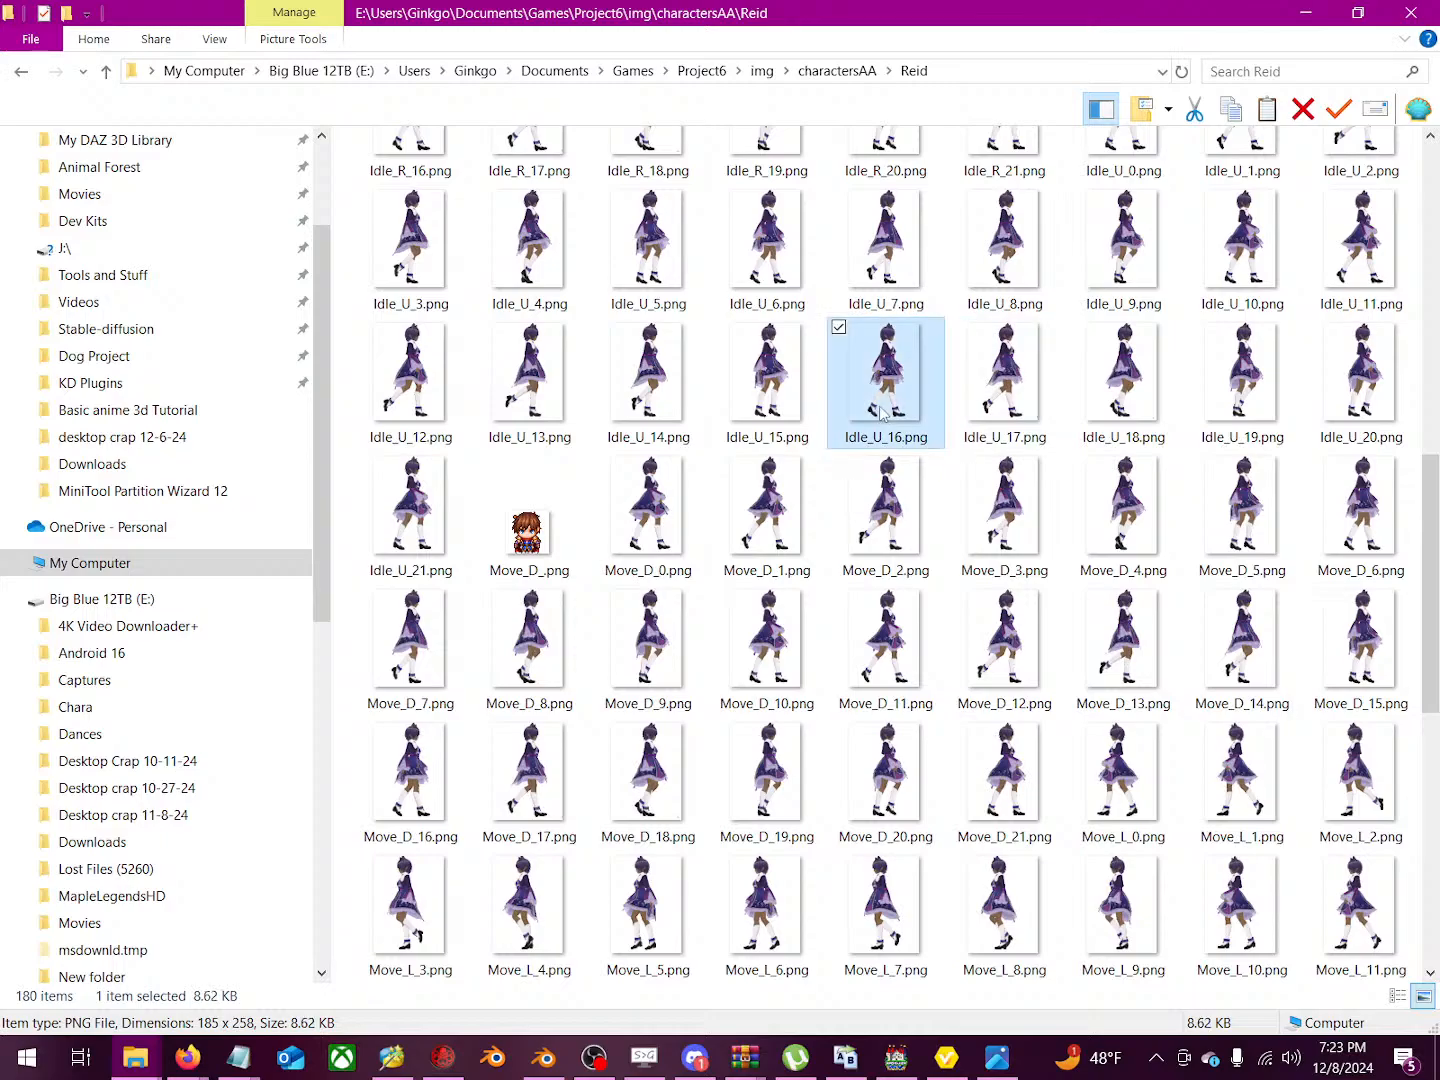
{"action": "key", "text": "Up"}
{"action": "key", "text": "Up"}
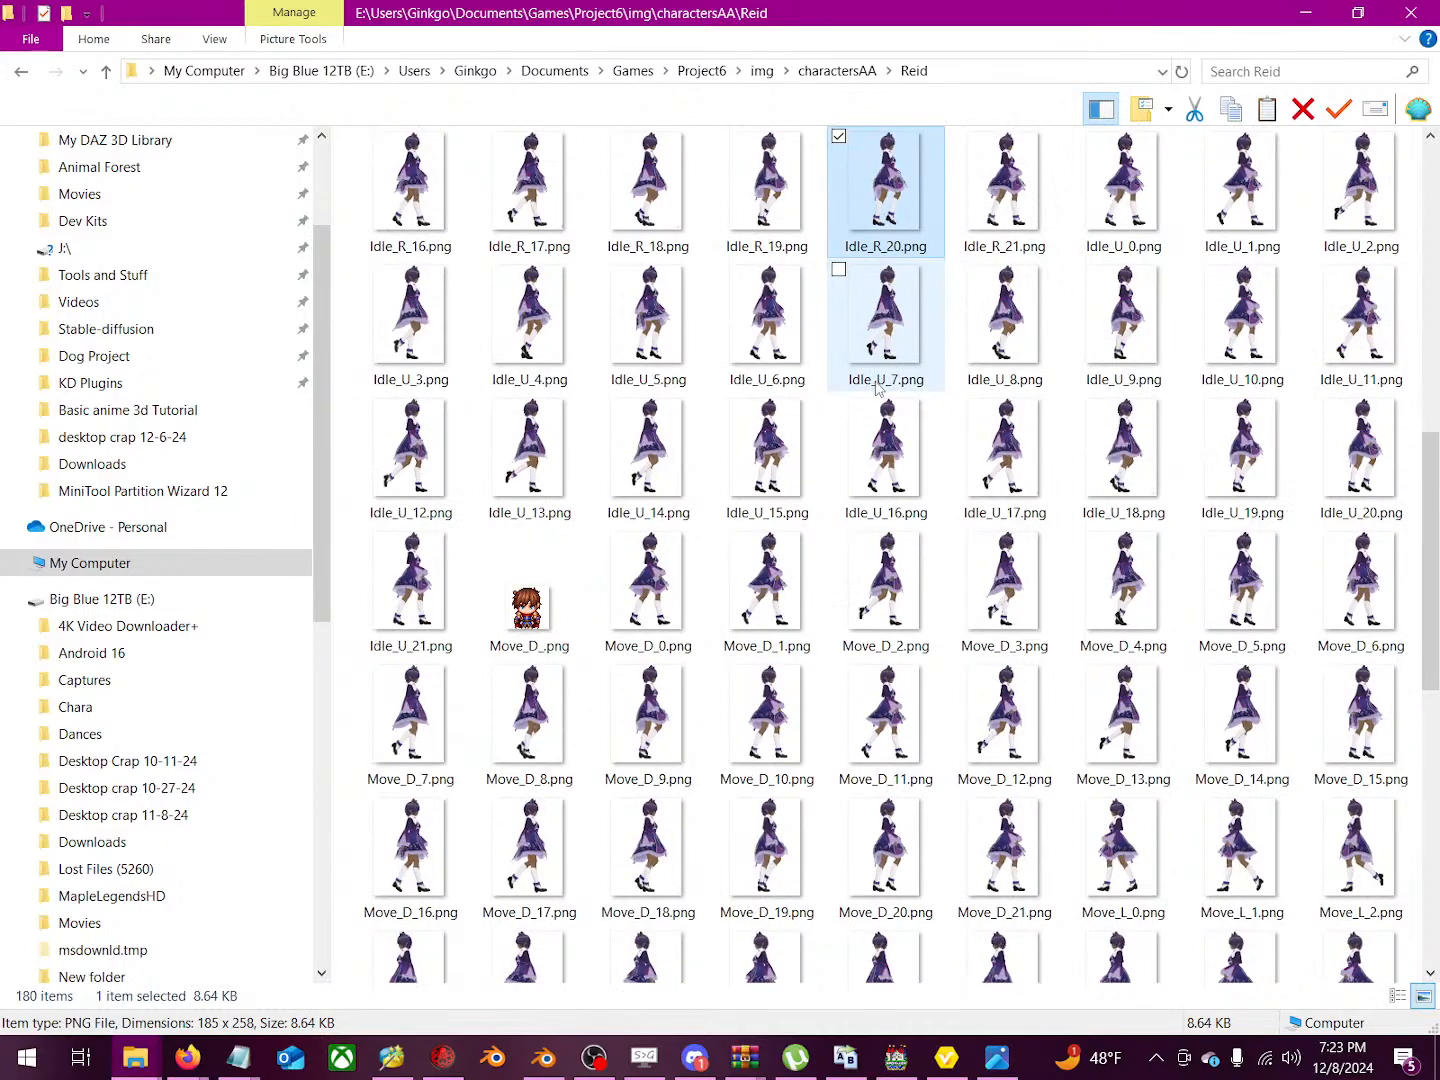
{"action": "key", "text": "Up"}
{"action": "key", "text": "Down"}
{"action": "key", "text": "Down"}
{"action": "key", "text": "Down"}
{"action": "key", "text": "Down"}
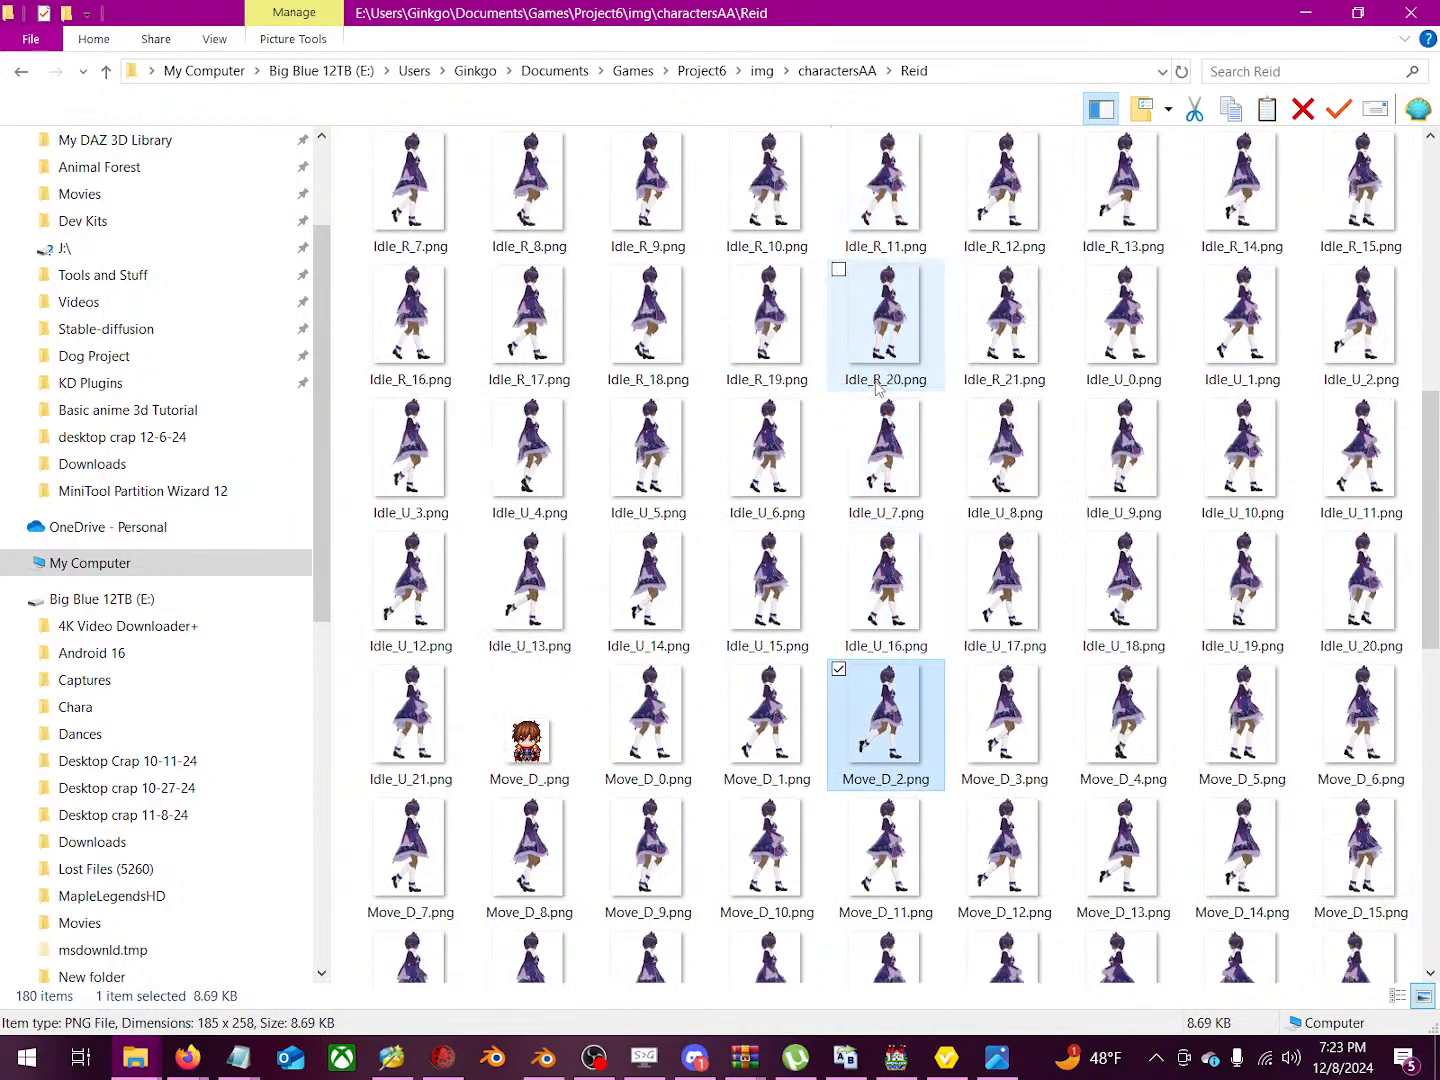
{"action": "key", "text": "Down"}
{"action": "key", "text": "Down"}
{"action": "key", "text": "Down"}
{"action": "key", "text": "Down"}
{"action": "key", "text": "Down"}
{"action": "key", "text": "Down"}
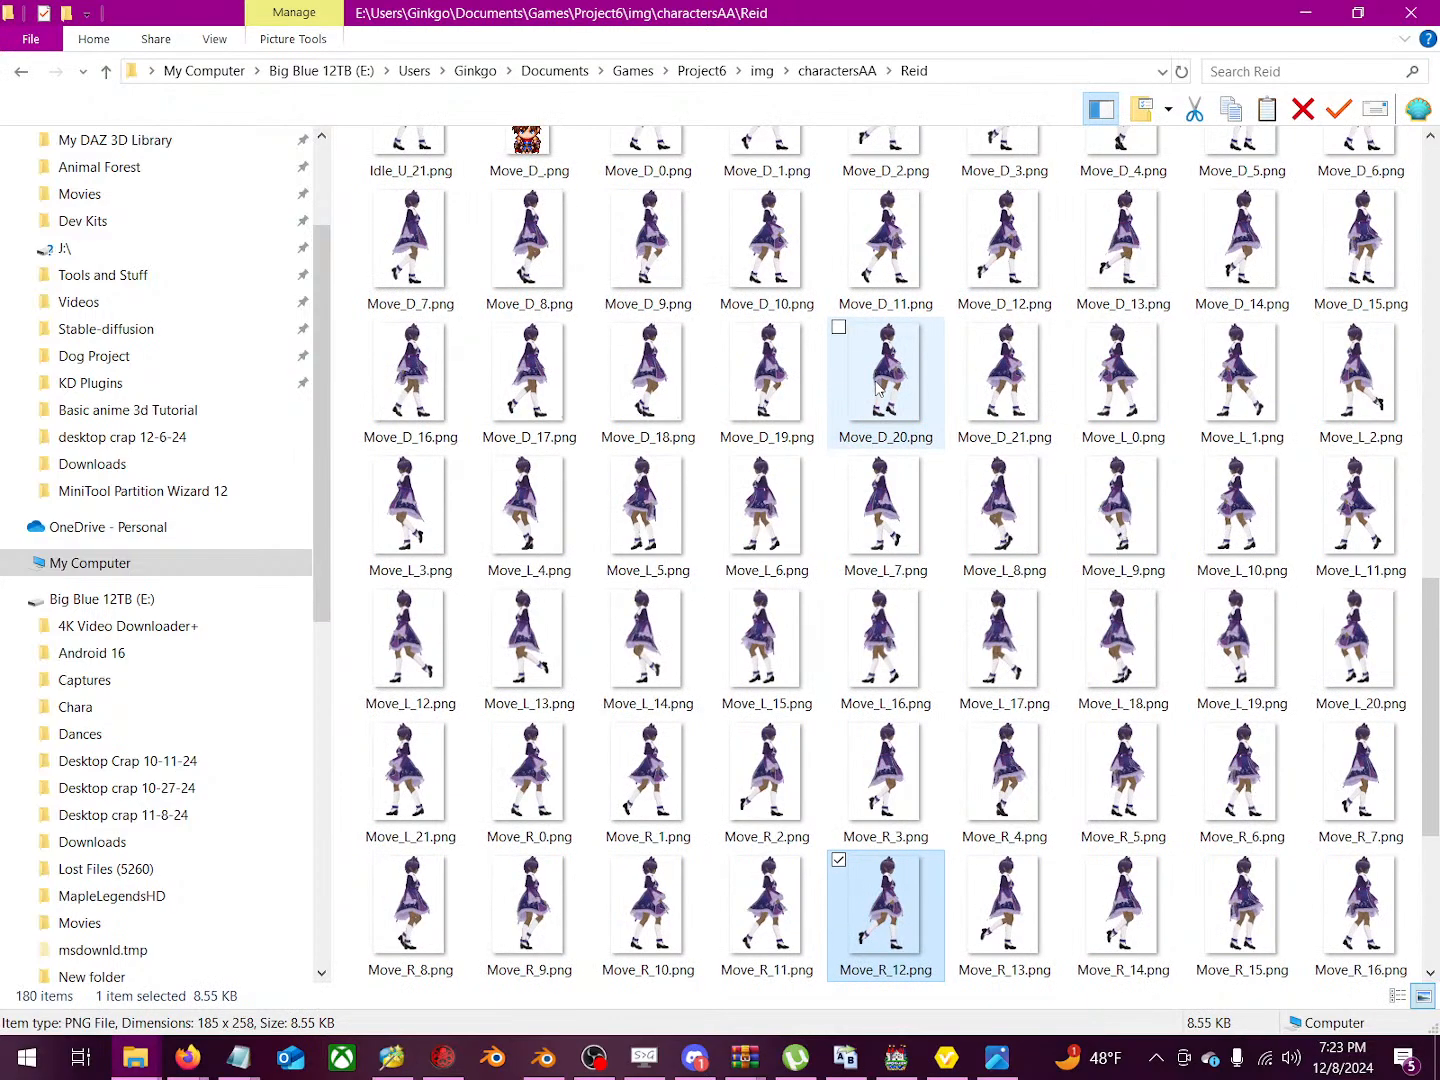
{"action": "key", "text": "Down"}
{"action": "key", "text": "Down"}
{"action": "key", "text": "Down"}
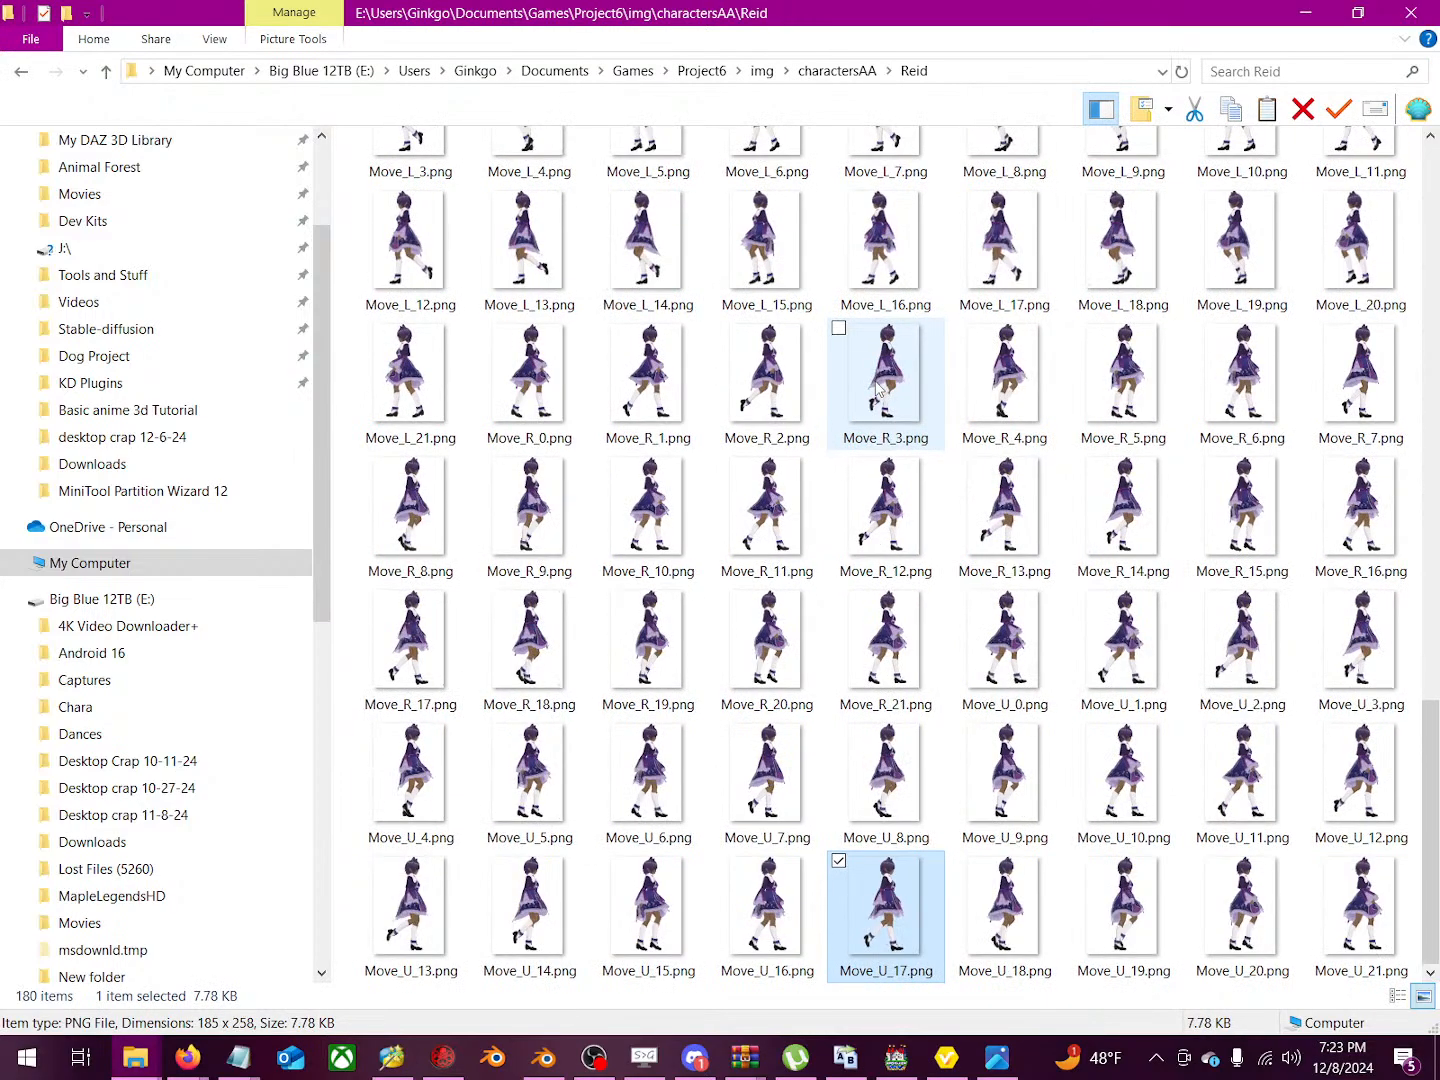
{"action": "key", "text": "Right"}
{"action": "key", "text": "End"}
{"action": "scroll", "coordinate": [742, 452], "scroll_direction": "up", "scroll_amount": 5}
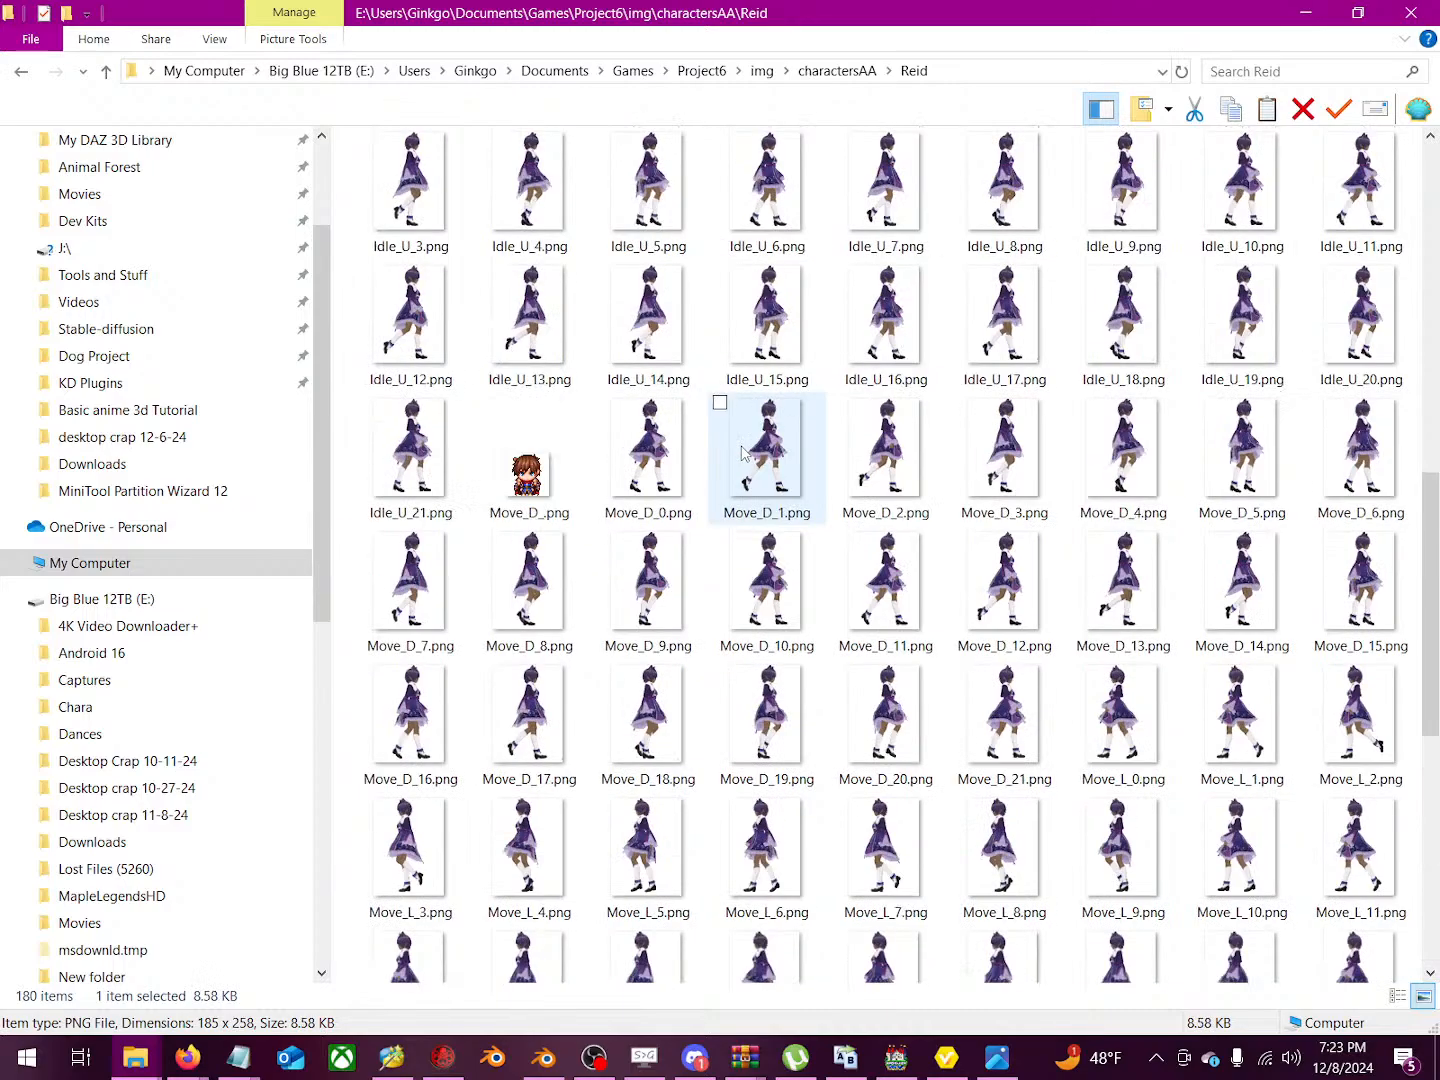
{"action": "scroll", "coordinate": [741, 452], "scroll_direction": "up", "scroll_amount": 8}
Step: Check the actions folder inside Reid, then return to the charactersAA folder
{"action": "double_click", "coordinate": [435, 243]}
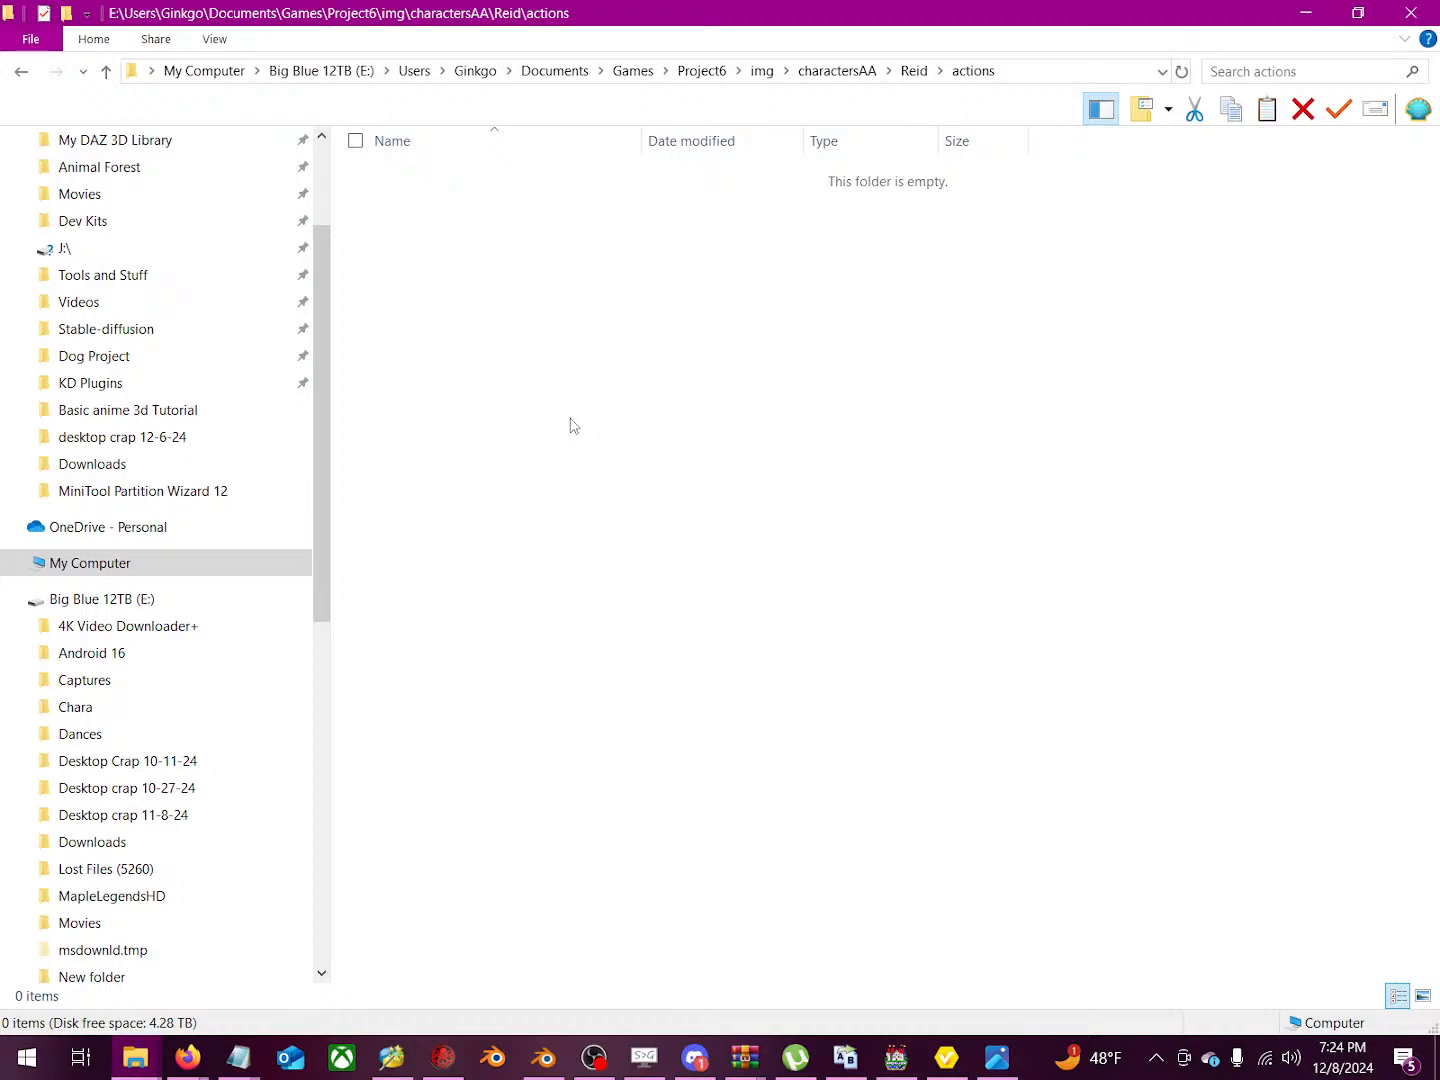
{"action": "key", "text": "alt+Left"}
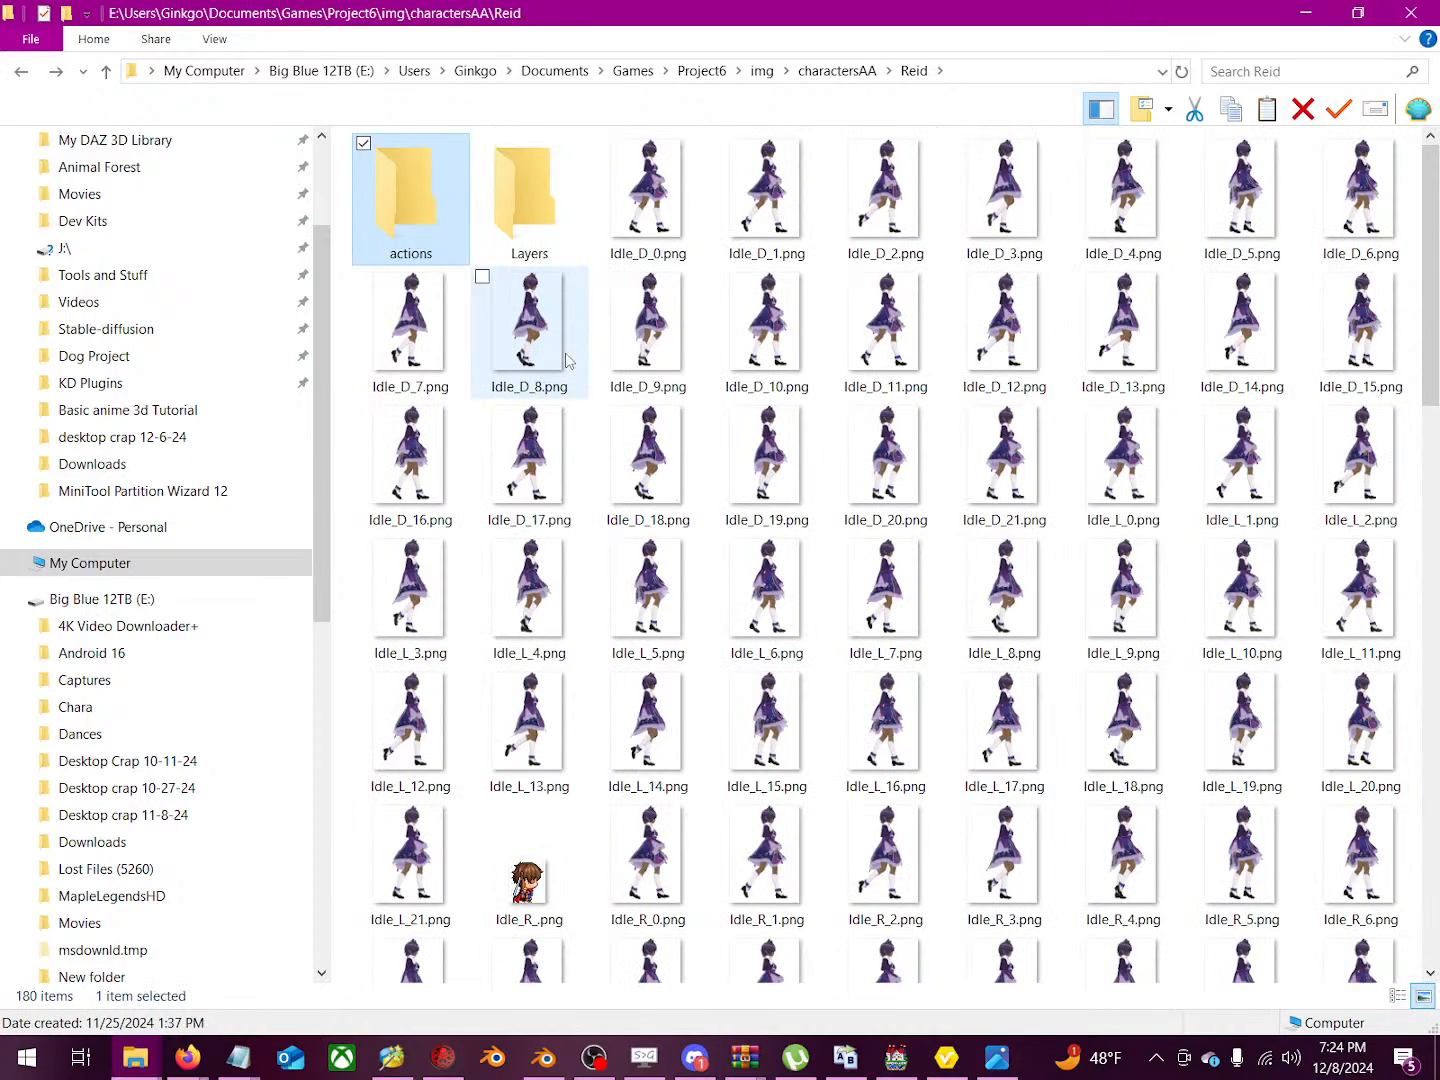
{"action": "key", "text": "alt+Left"}
Step: Examine the stand frames in the cupcake character's actions folder, then return to charactersAA
{"action": "double_click", "coordinate": [455, 222]}
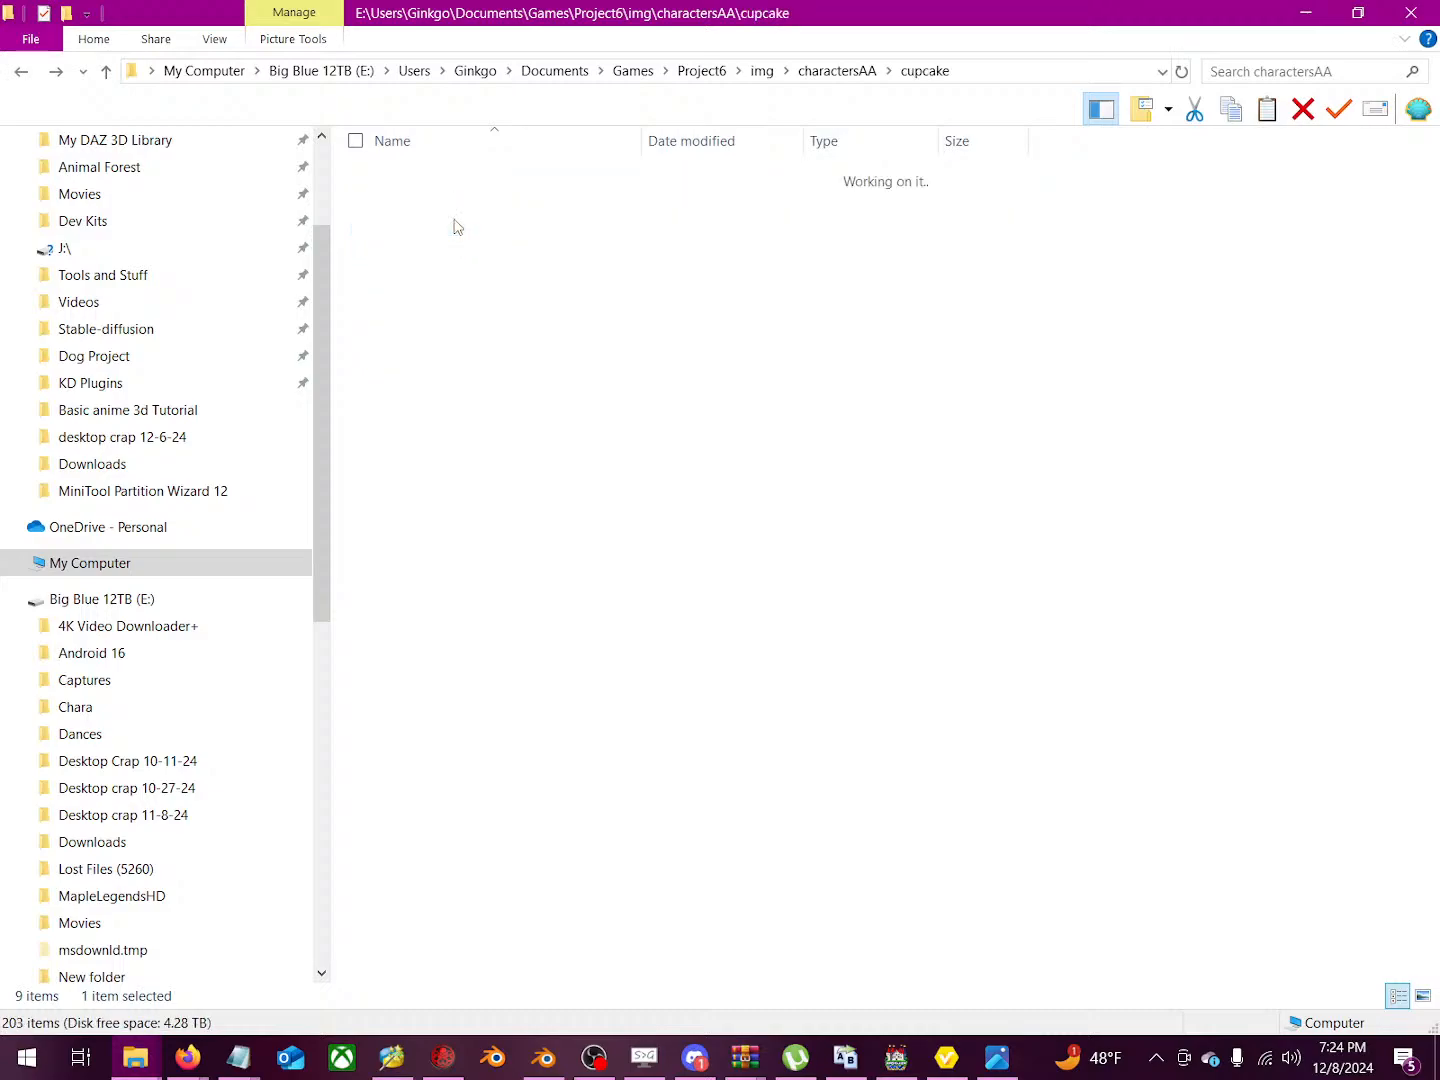
{"action": "double_click", "coordinate": [454, 226]}
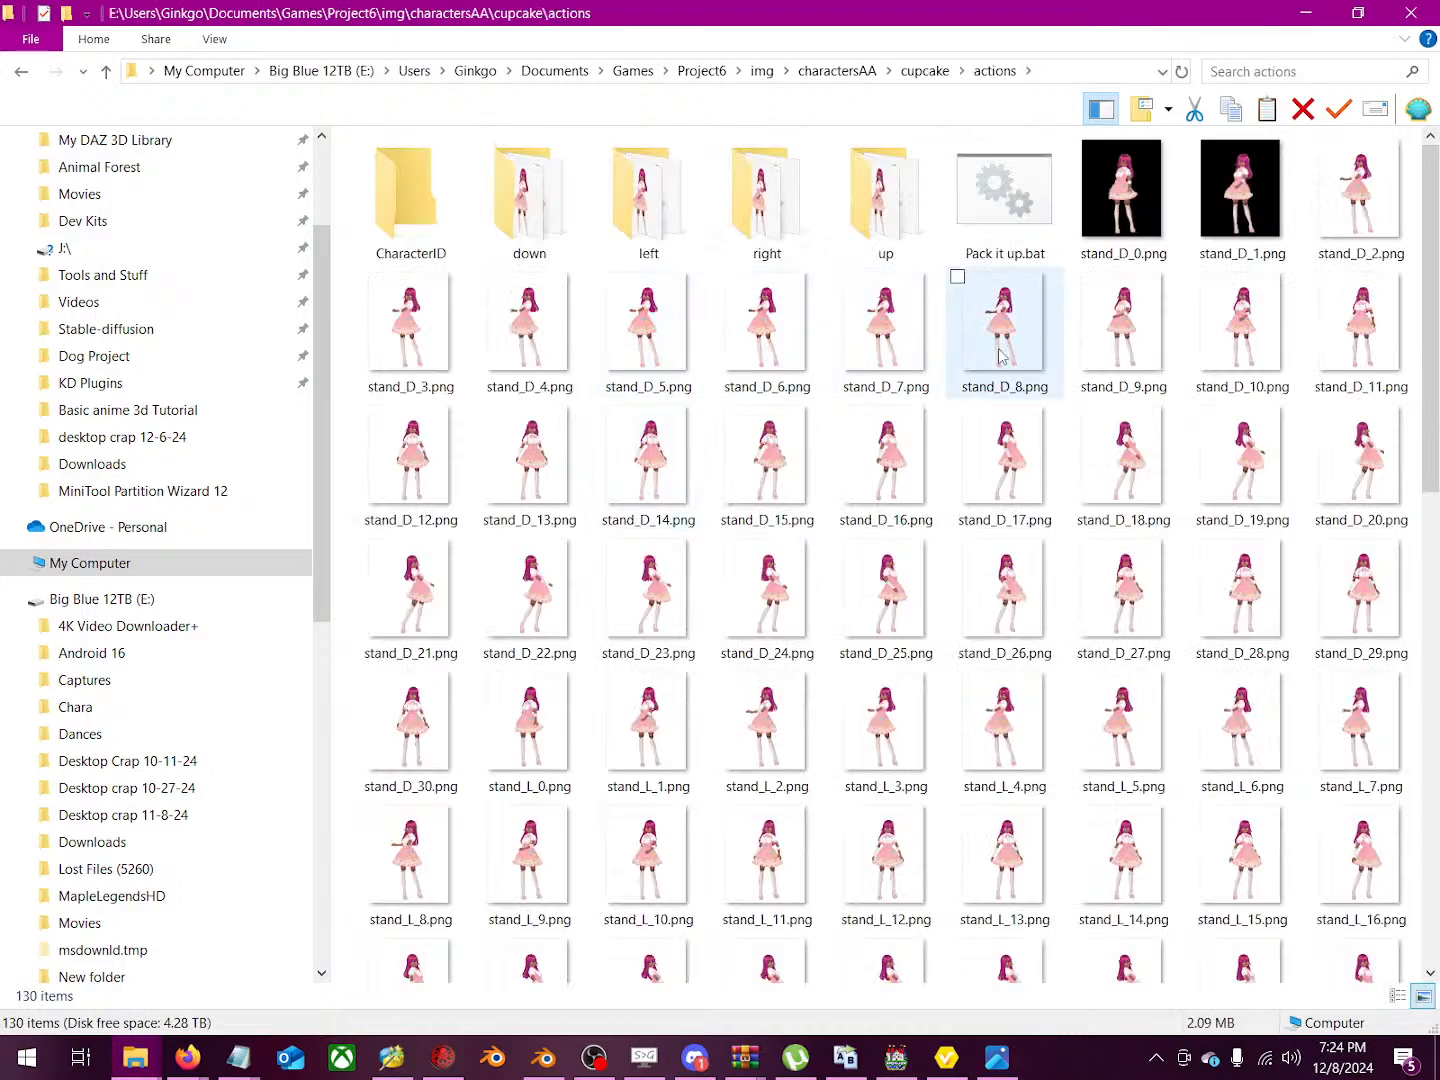
{"action": "scroll", "coordinate": [1000, 360], "scroll_direction": "down", "scroll_amount": 10}
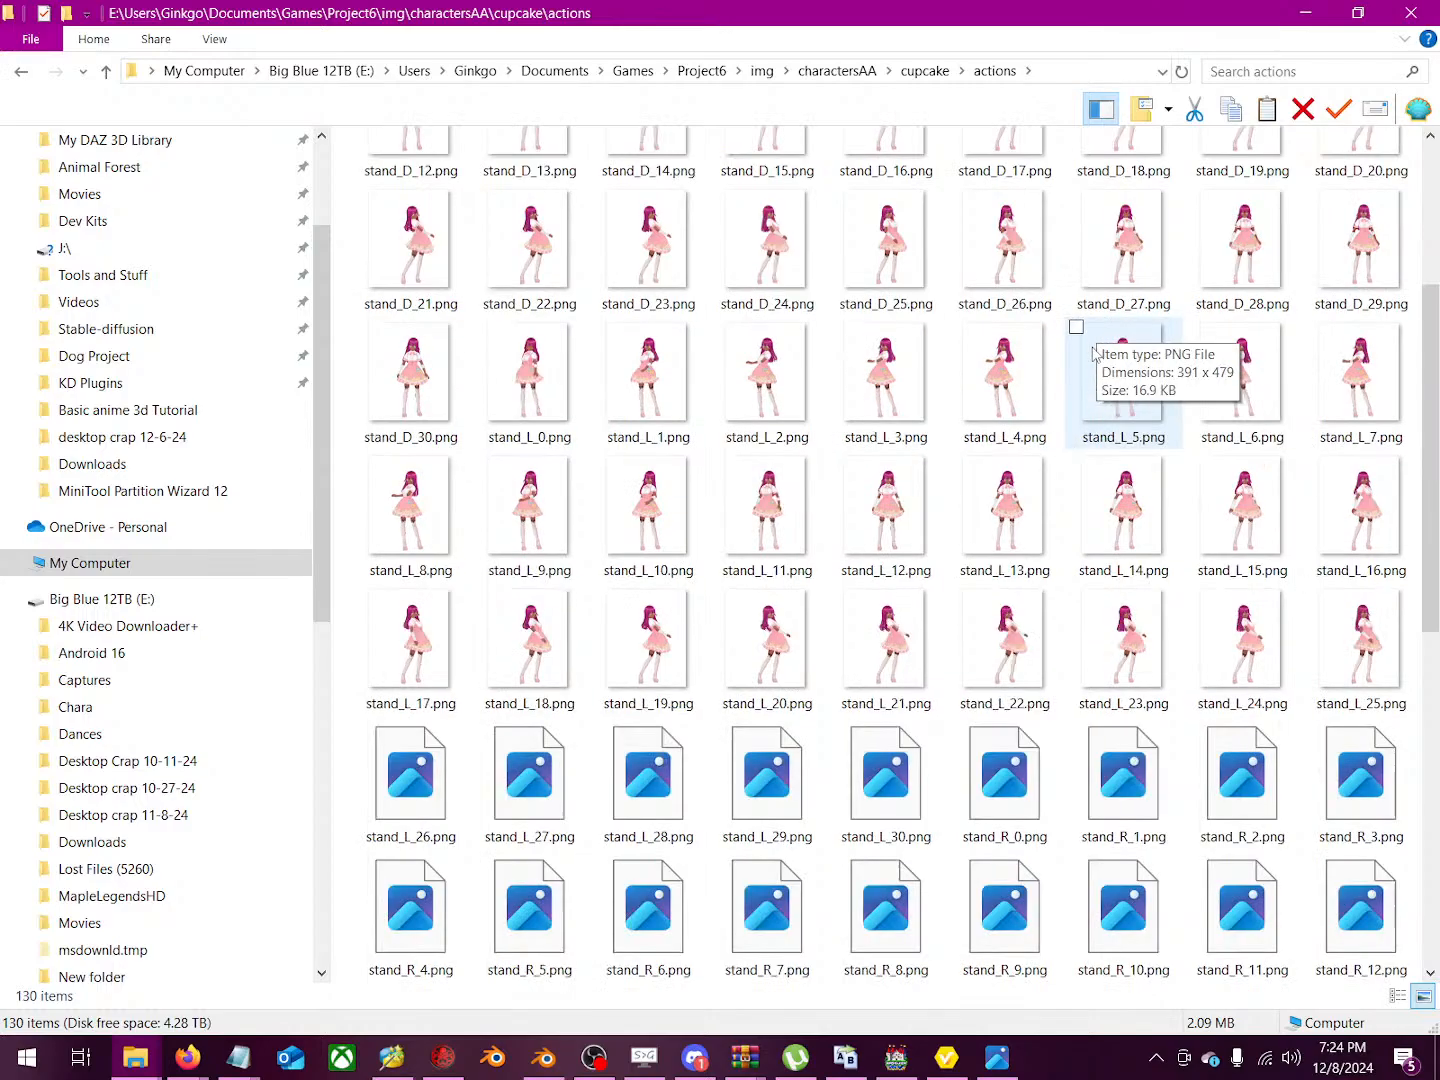
{"action": "scroll", "coordinate": [1057, 468], "scroll_direction": "up", "scroll_amount": 10}
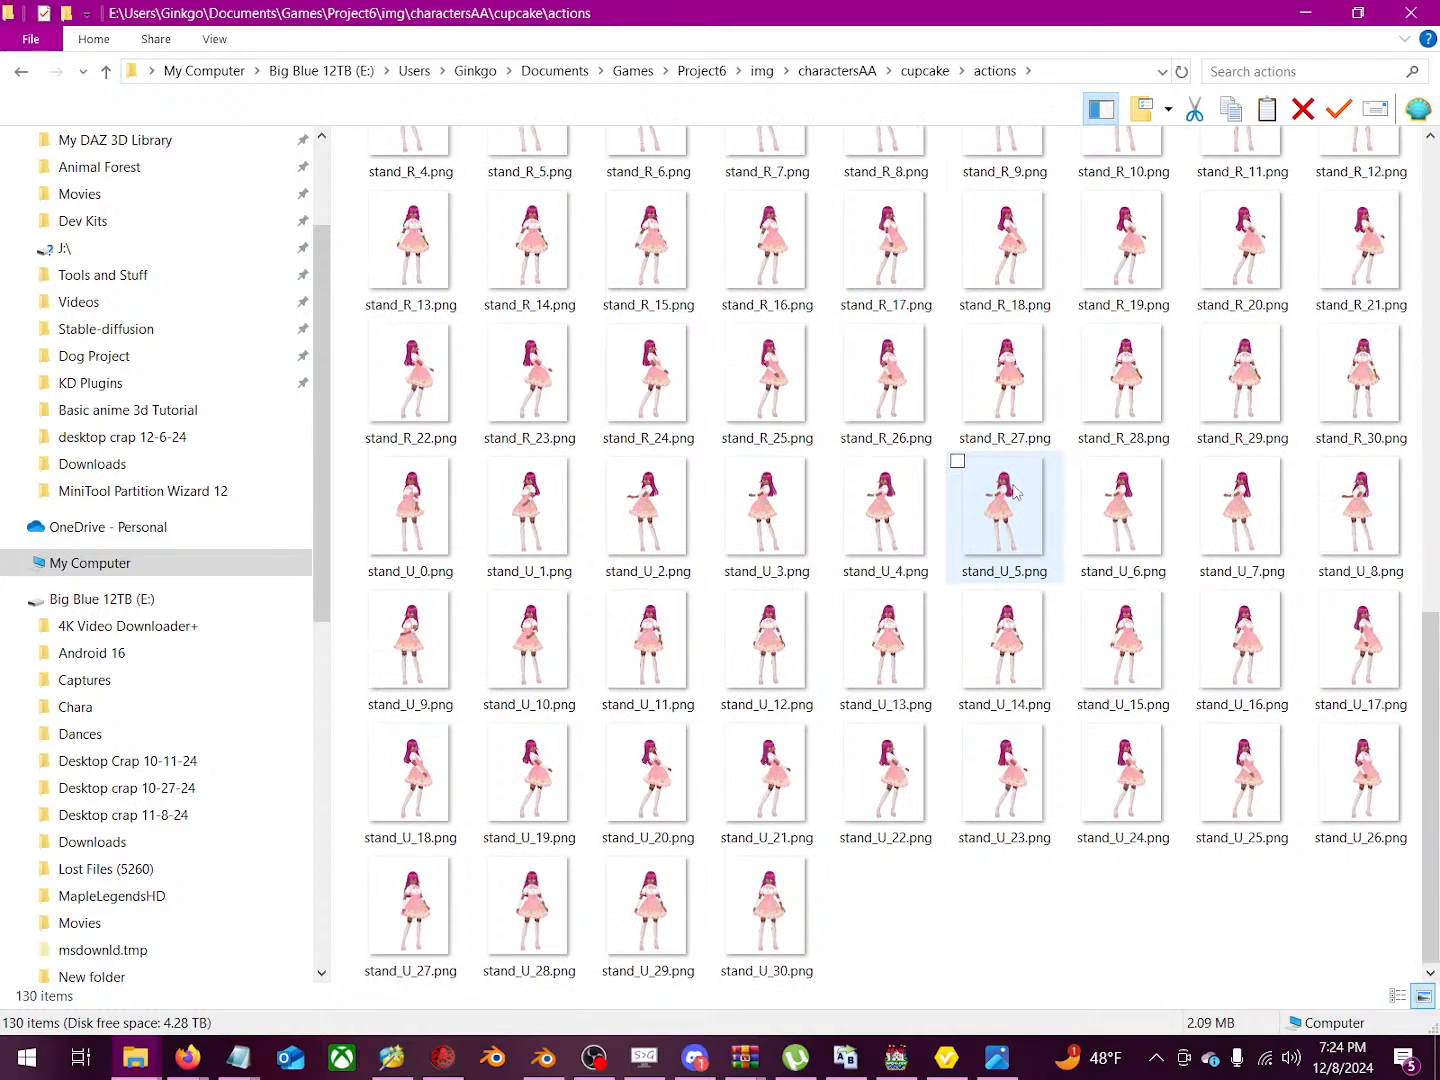
{"action": "key", "text": "alt+Up"}
{"action": "key", "text": "alt+Up"}
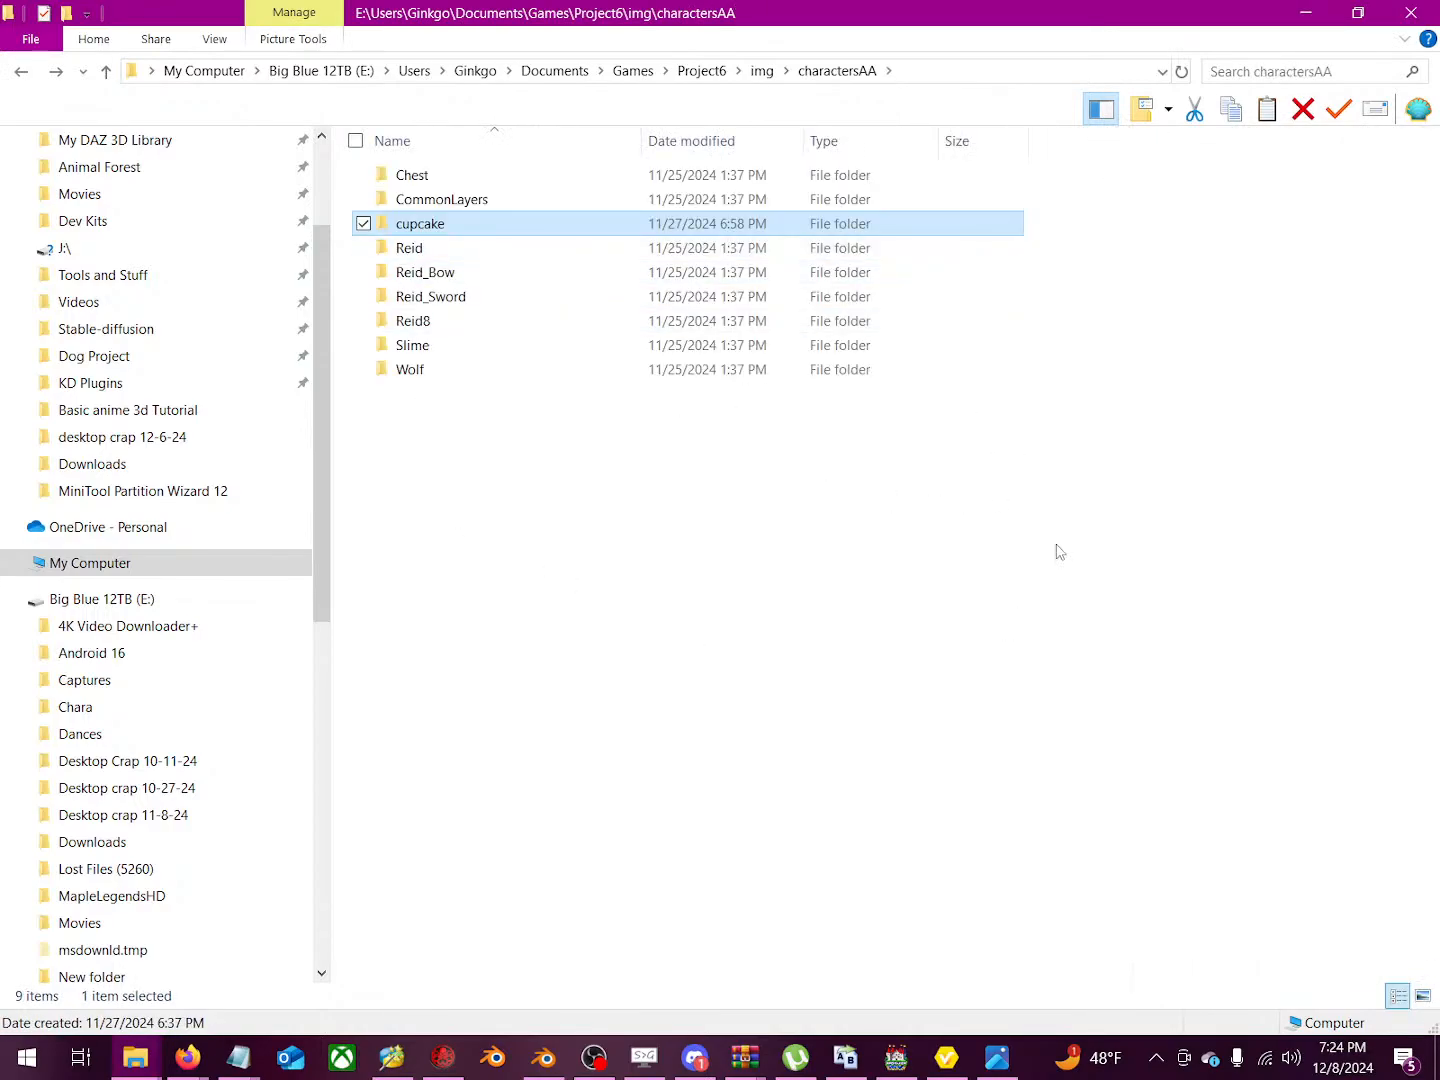
Step: Minimize the charactersAA window and RPG Maker MV, switch to Firefox to check the YouTube Studio live chat, and minimize it
{"action": "left_click", "coordinate": [1305, 10]}
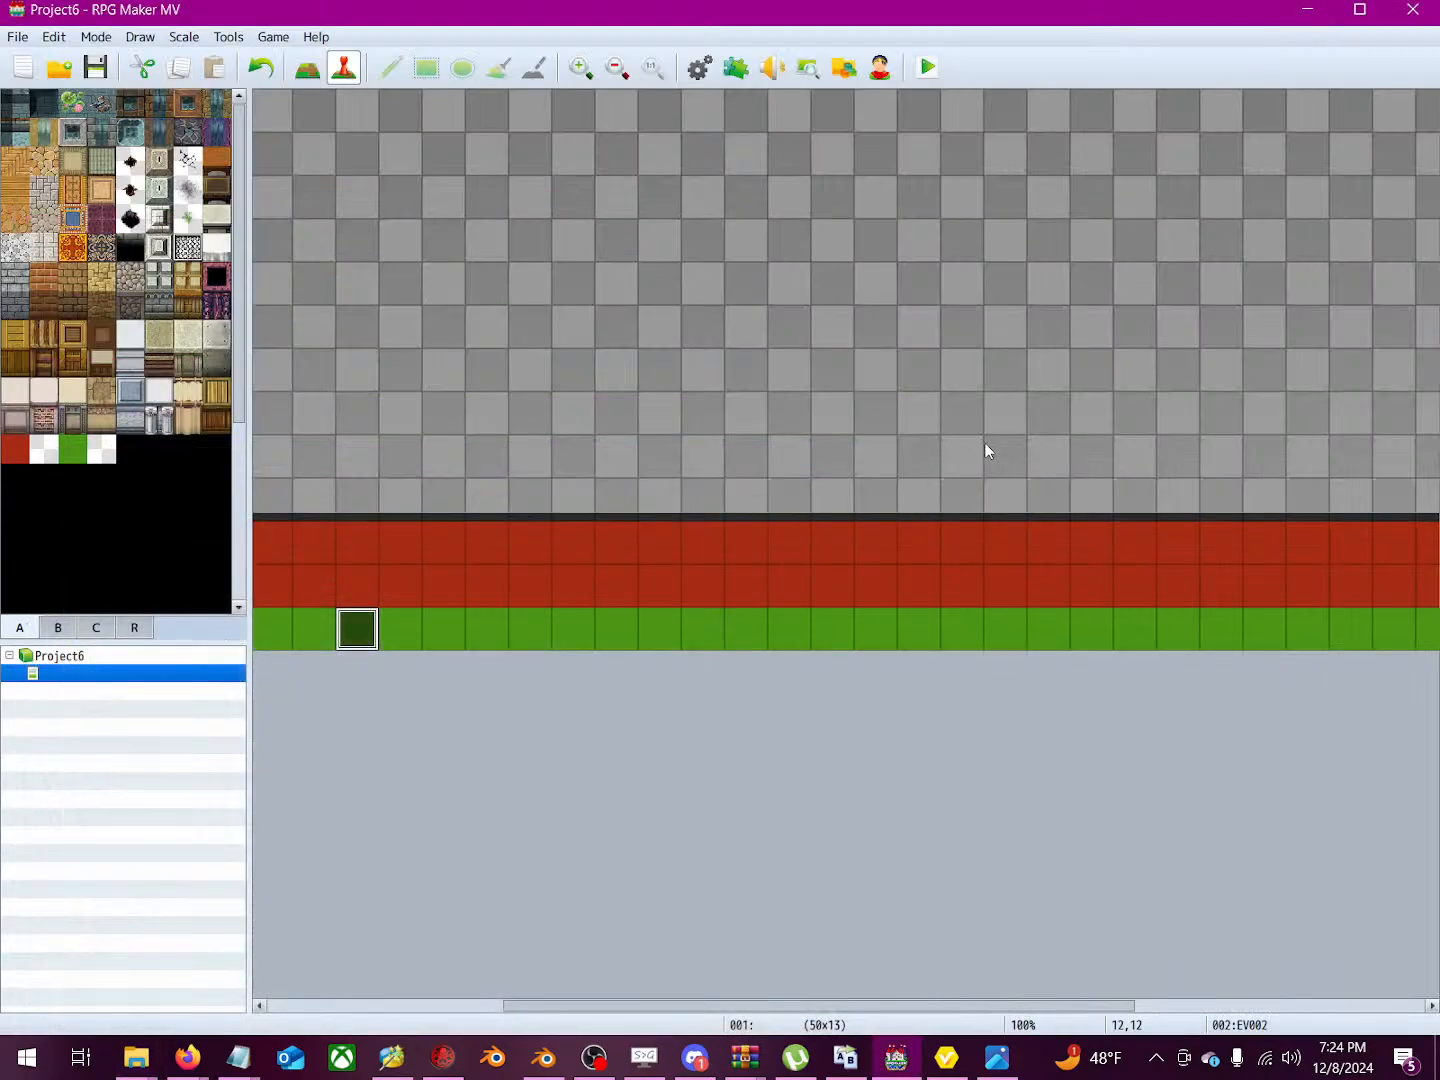
{"action": "left_click", "coordinate": [1316, 12]}
{"action": "mouse_move", "coordinate": [187, 1058]}
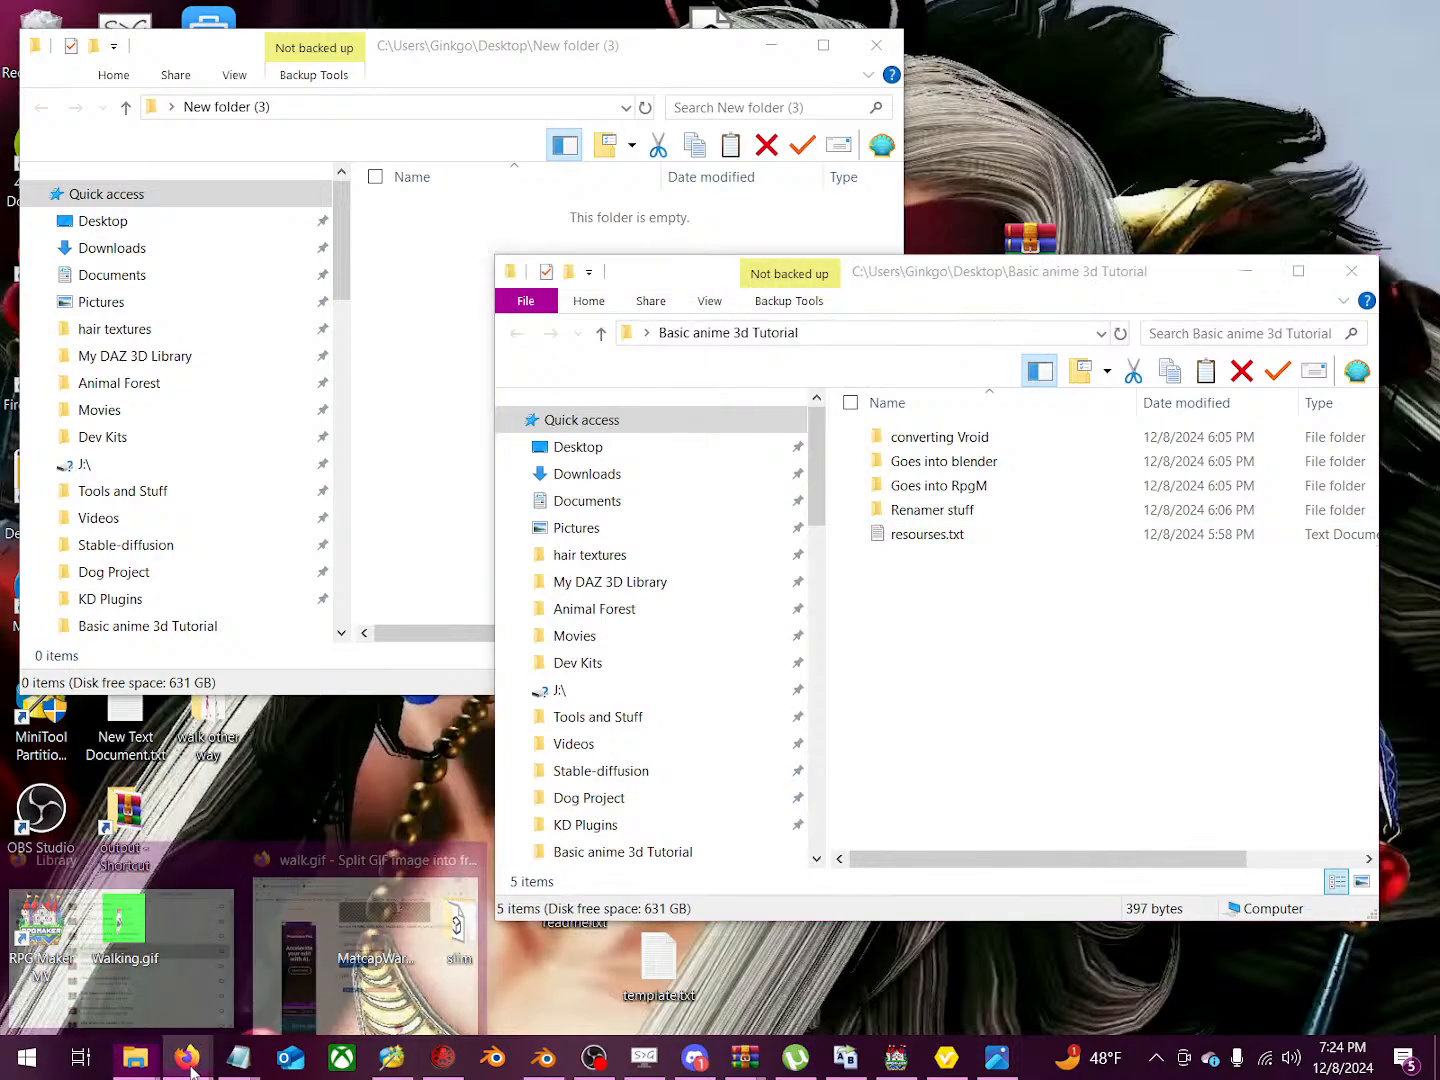
{"action": "left_click", "coordinate": [365, 938]}
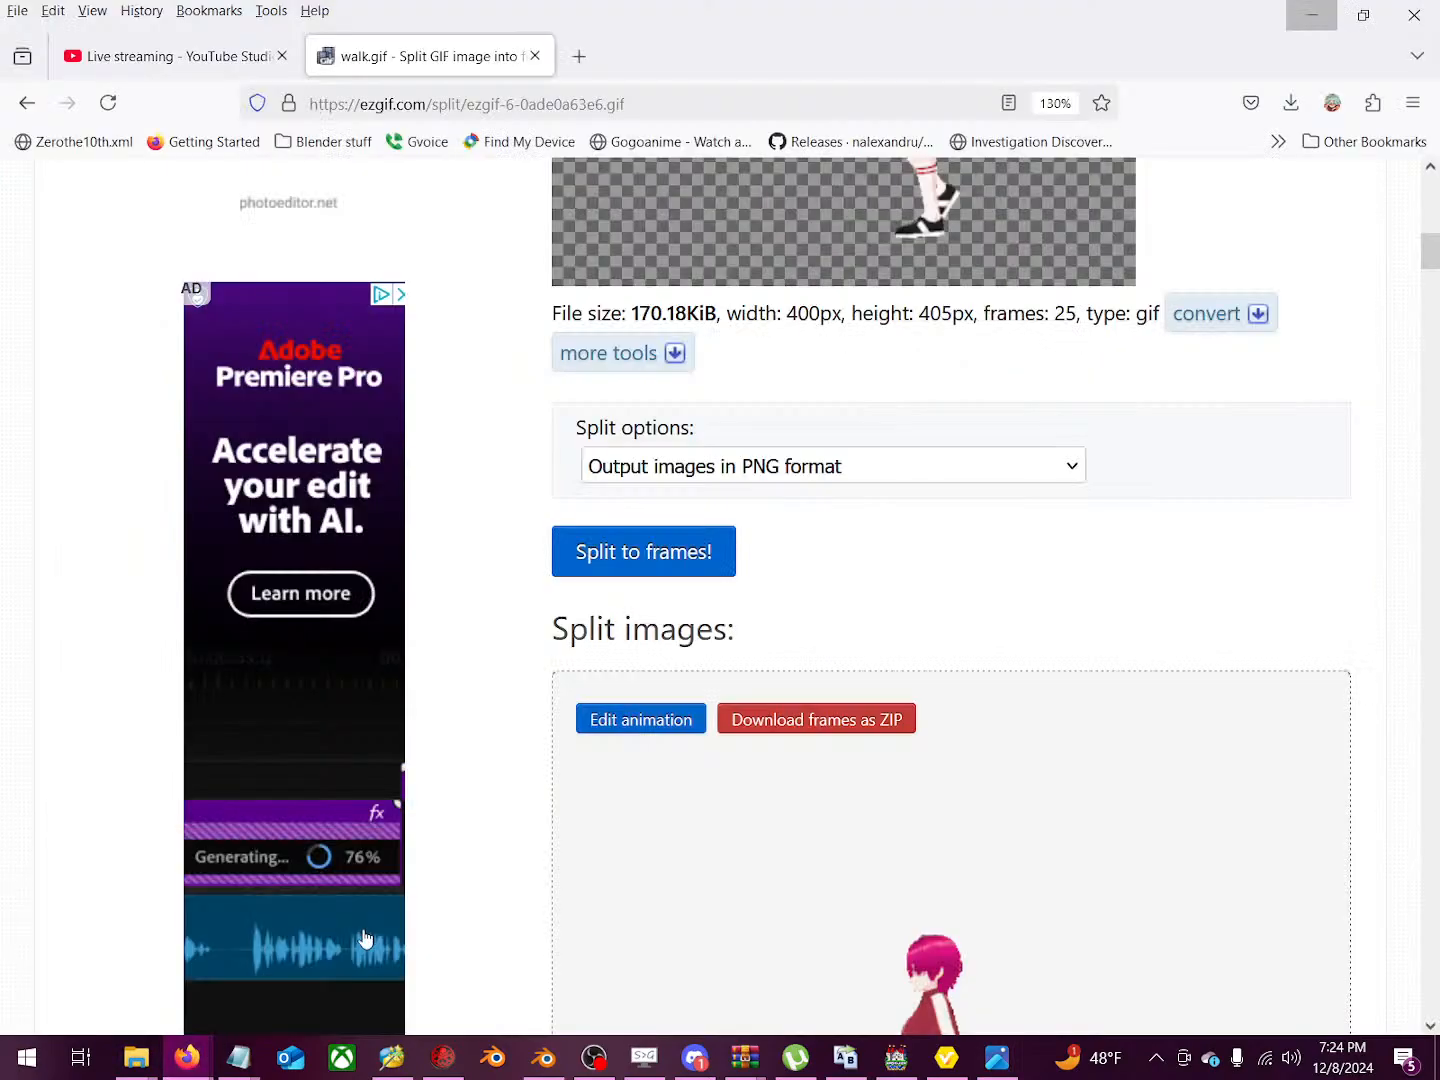
{"action": "left_click", "coordinate": [196, 72]}
{"action": "left_click_drag", "start_coordinate": [955, 10], "coordinate": [378, 240]}
{"action": "left_click_drag", "start_coordinate": [655, 260], "coordinate": [569, 363]}
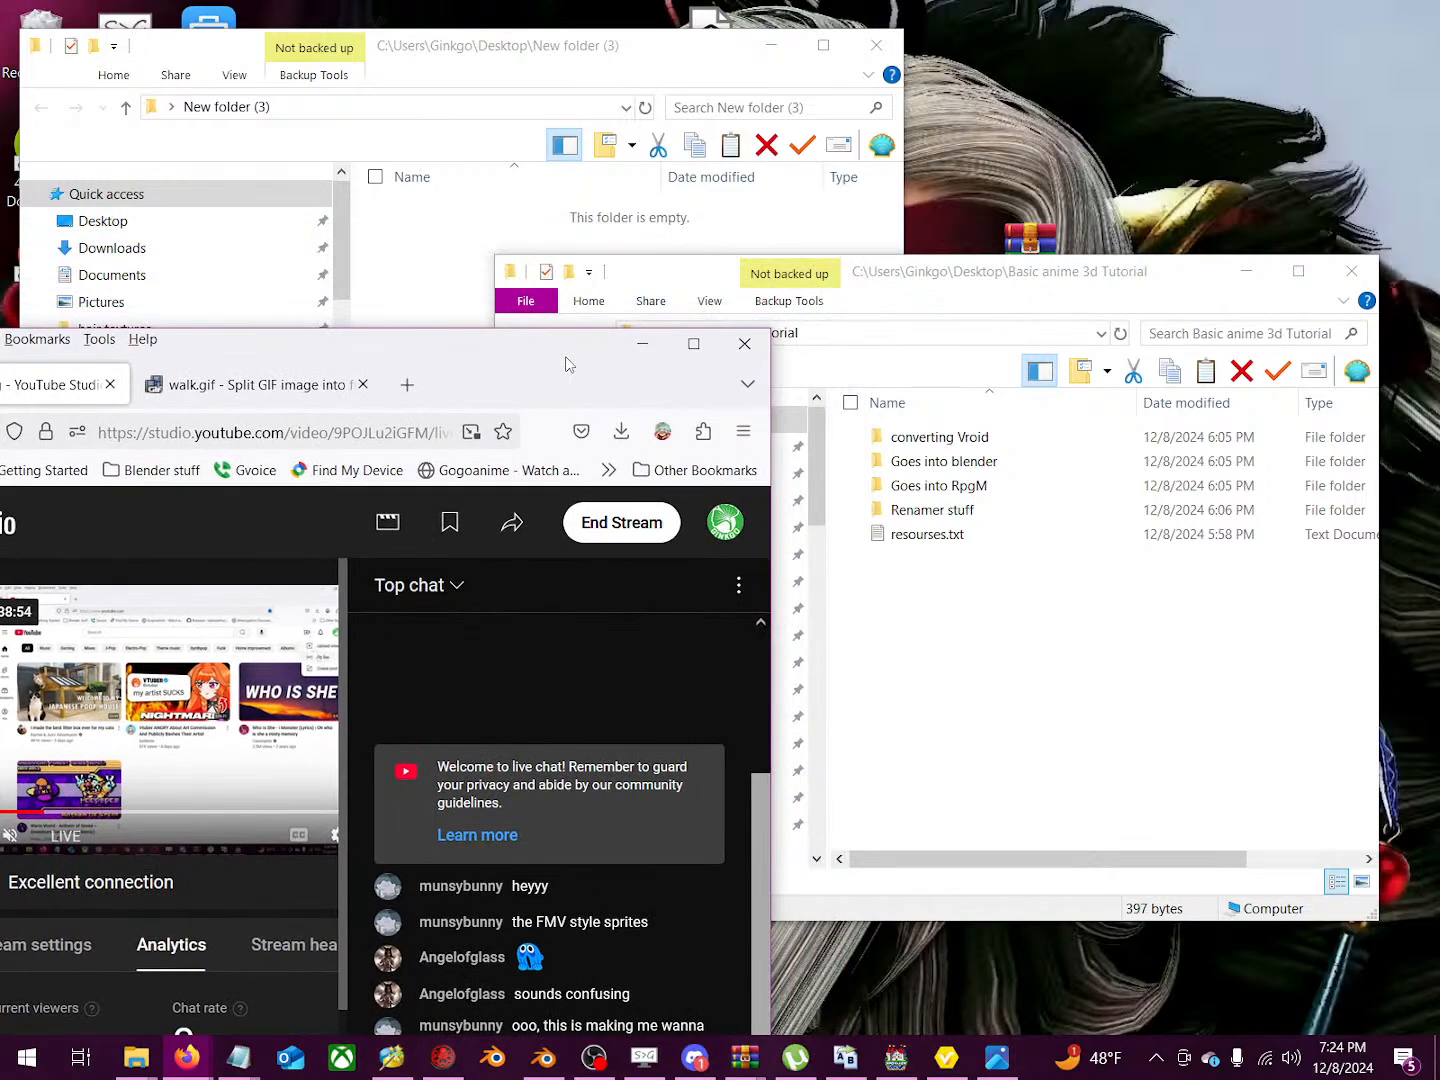
{"action": "left_click_drag", "start_coordinate": [554, 336], "coordinate": [642, 103]}
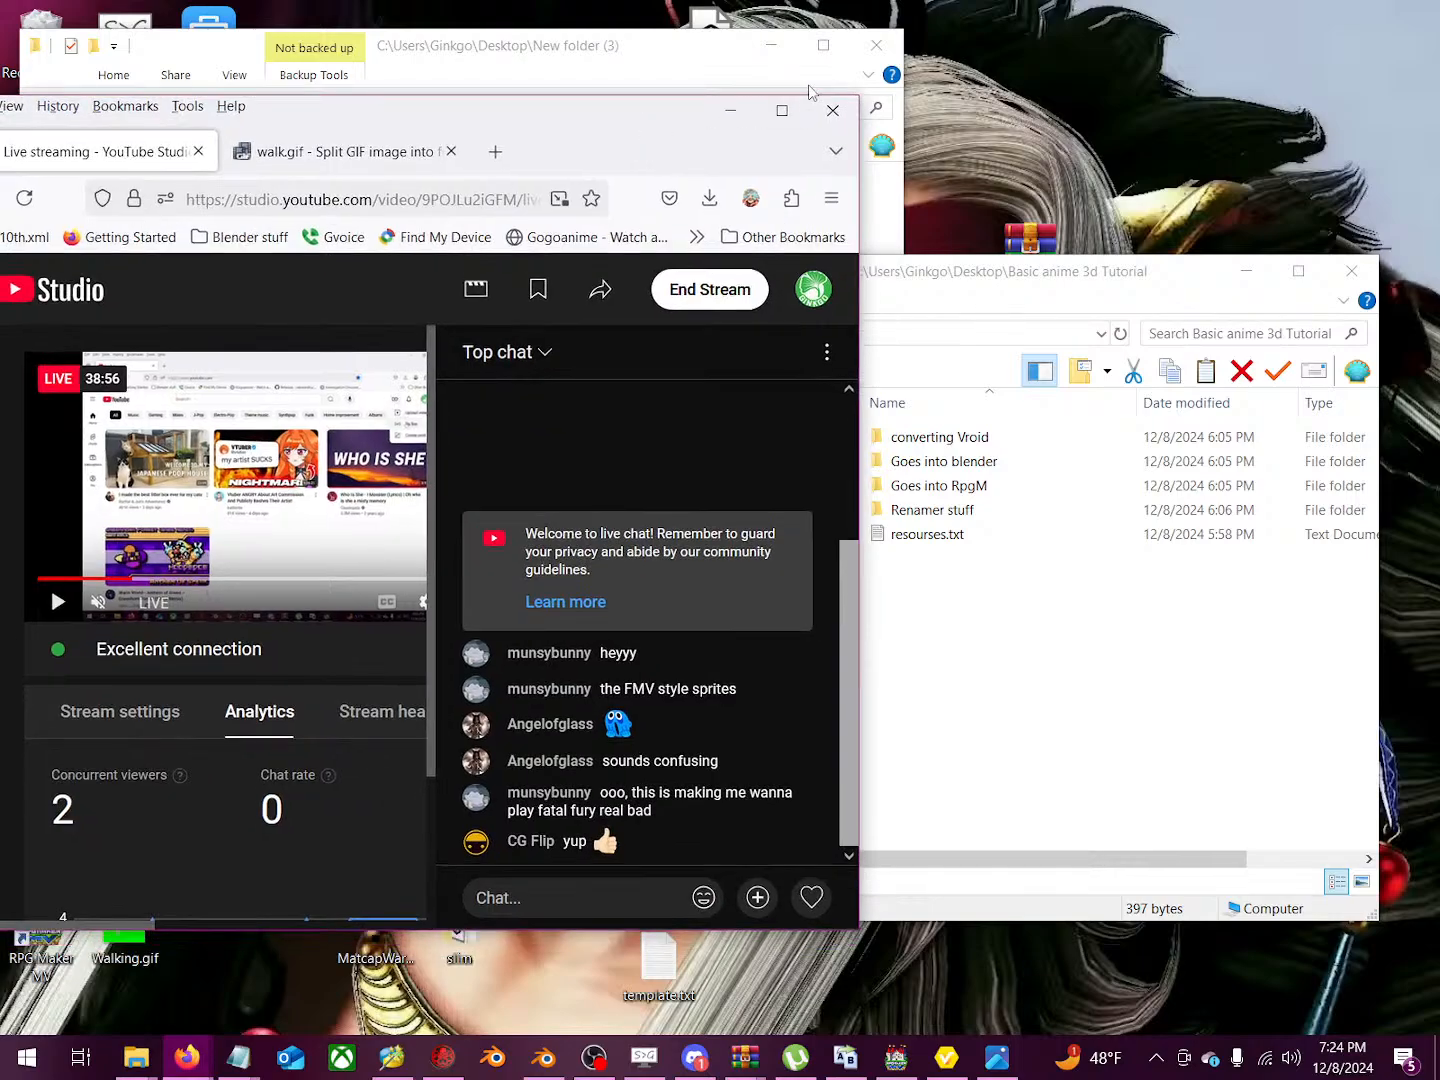
{"action": "left_click", "coordinate": [729, 114]}
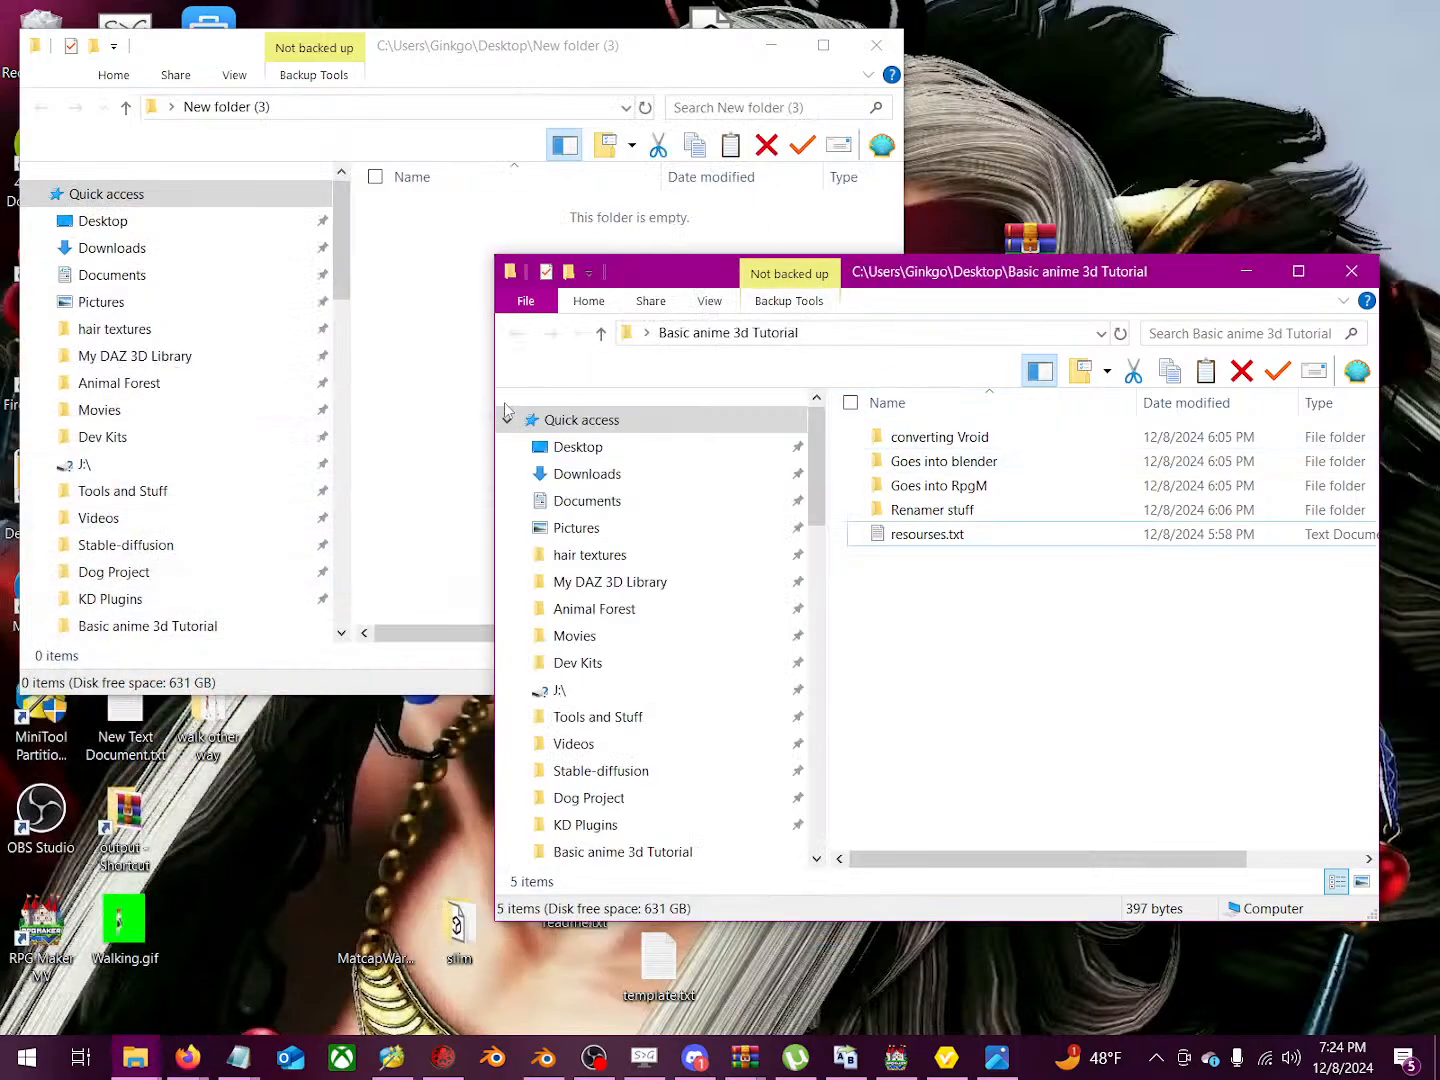
Step: Rearrange the New folder (3) and Basic anime 3d Tutorial windows so both folders' file areas are accessible on the desktop
{"action": "left_click", "coordinate": [487, 391]}
{"action": "left_click_drag", "start_coordinate": [610, 48], "coordinate": [719, 135]}
{"action": "left_click_drag", "start_coordinate": [1204, 272], "coordinate": [1274, 448]}
{"action": "left_click", "coordinate": [789, 147]}
{"action": "left_click_drag", "start_coordinate": [789, 146], "coordinate": [634, 130]}
{"action": "left_click", "coordinate": [897, 397]}
{"action": "double_click", "coordinate": [897, 397]}
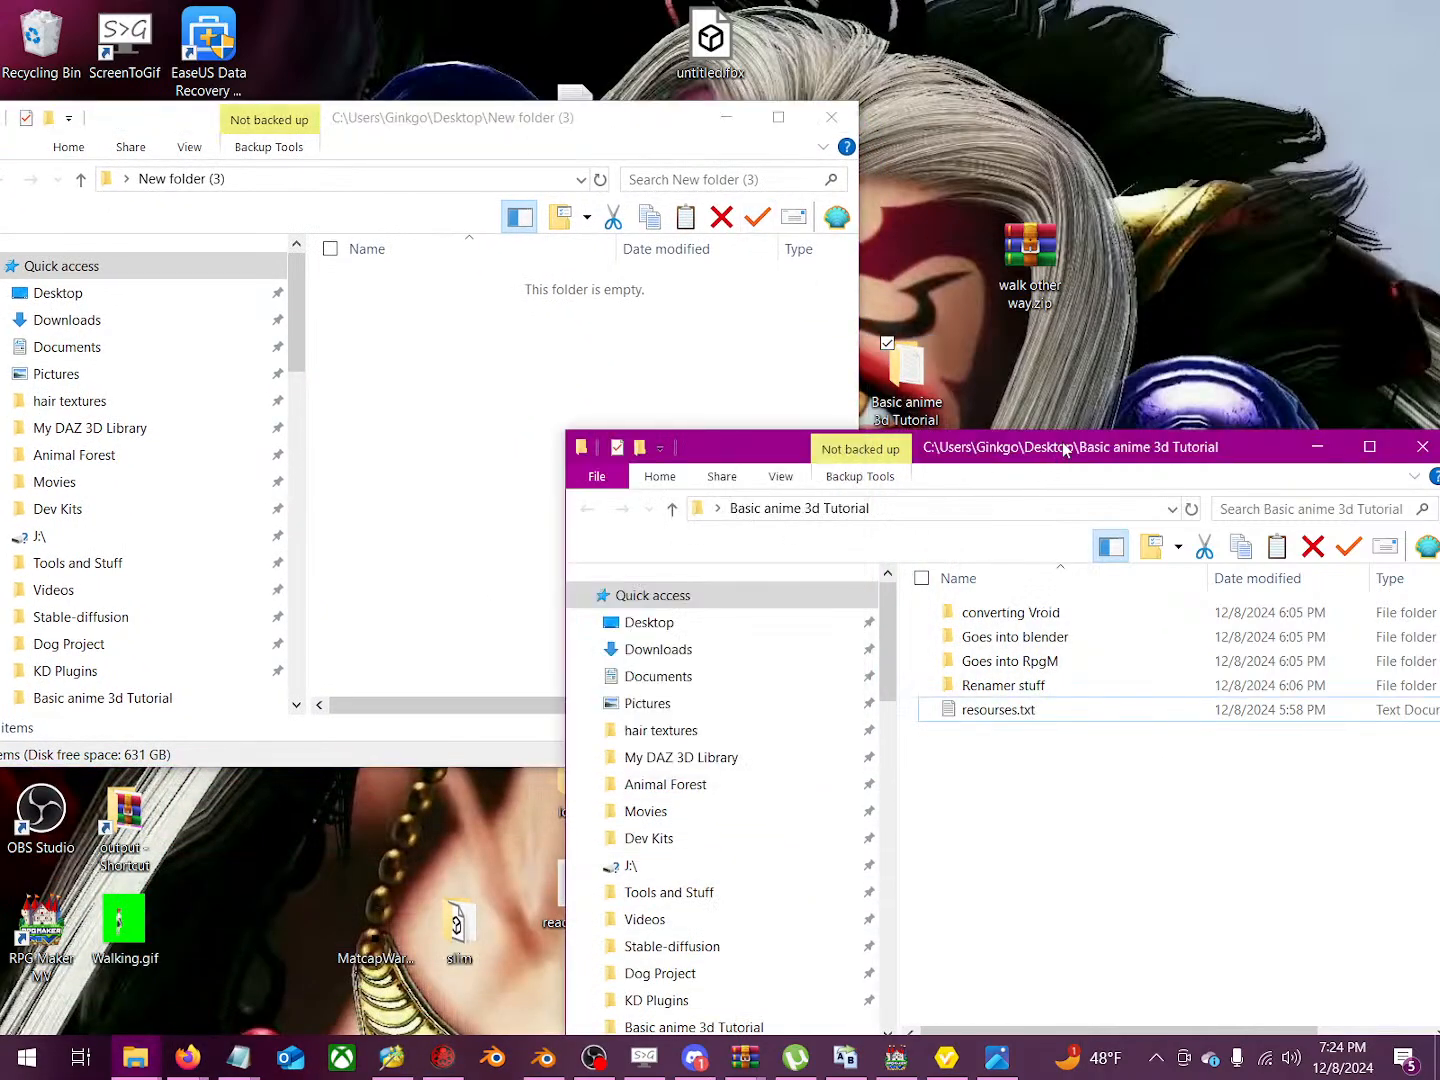
{"action": "left_click_drag", "start_coordinate": [1066, 449], "coordinate": [1022, 335]}
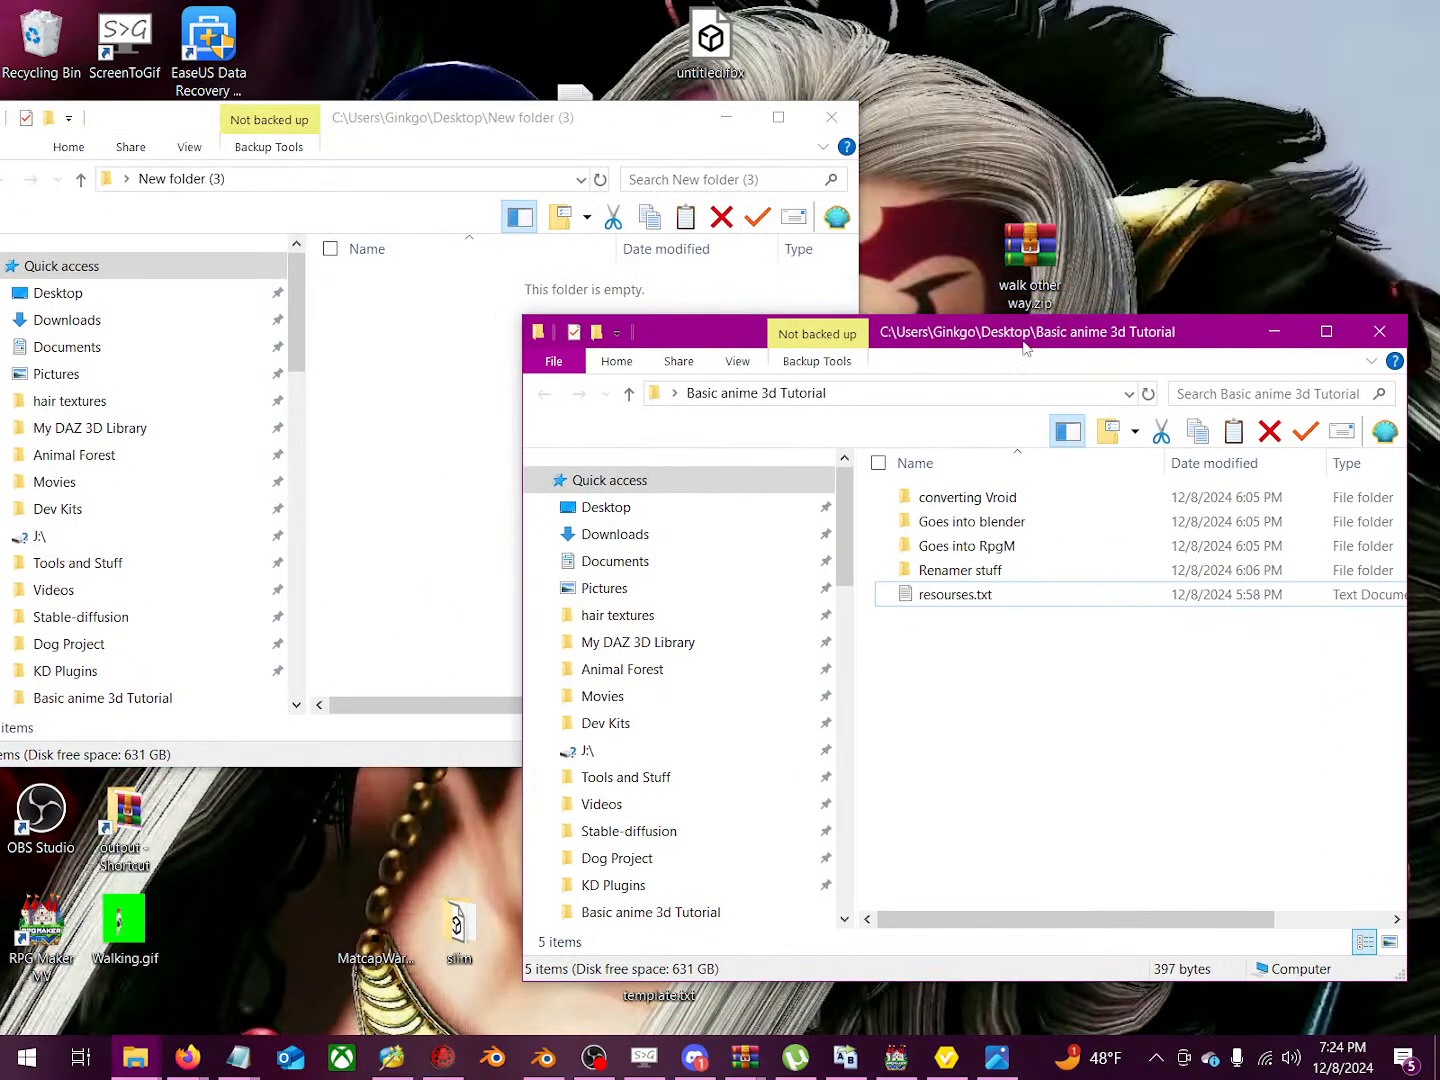
Step: Open the Renamer stuff folder in Basic anime 3d Tutorial and select Bulk rename Settings tutorial.zip
{"action": "double_click", "coordinate": [1008, 571]}
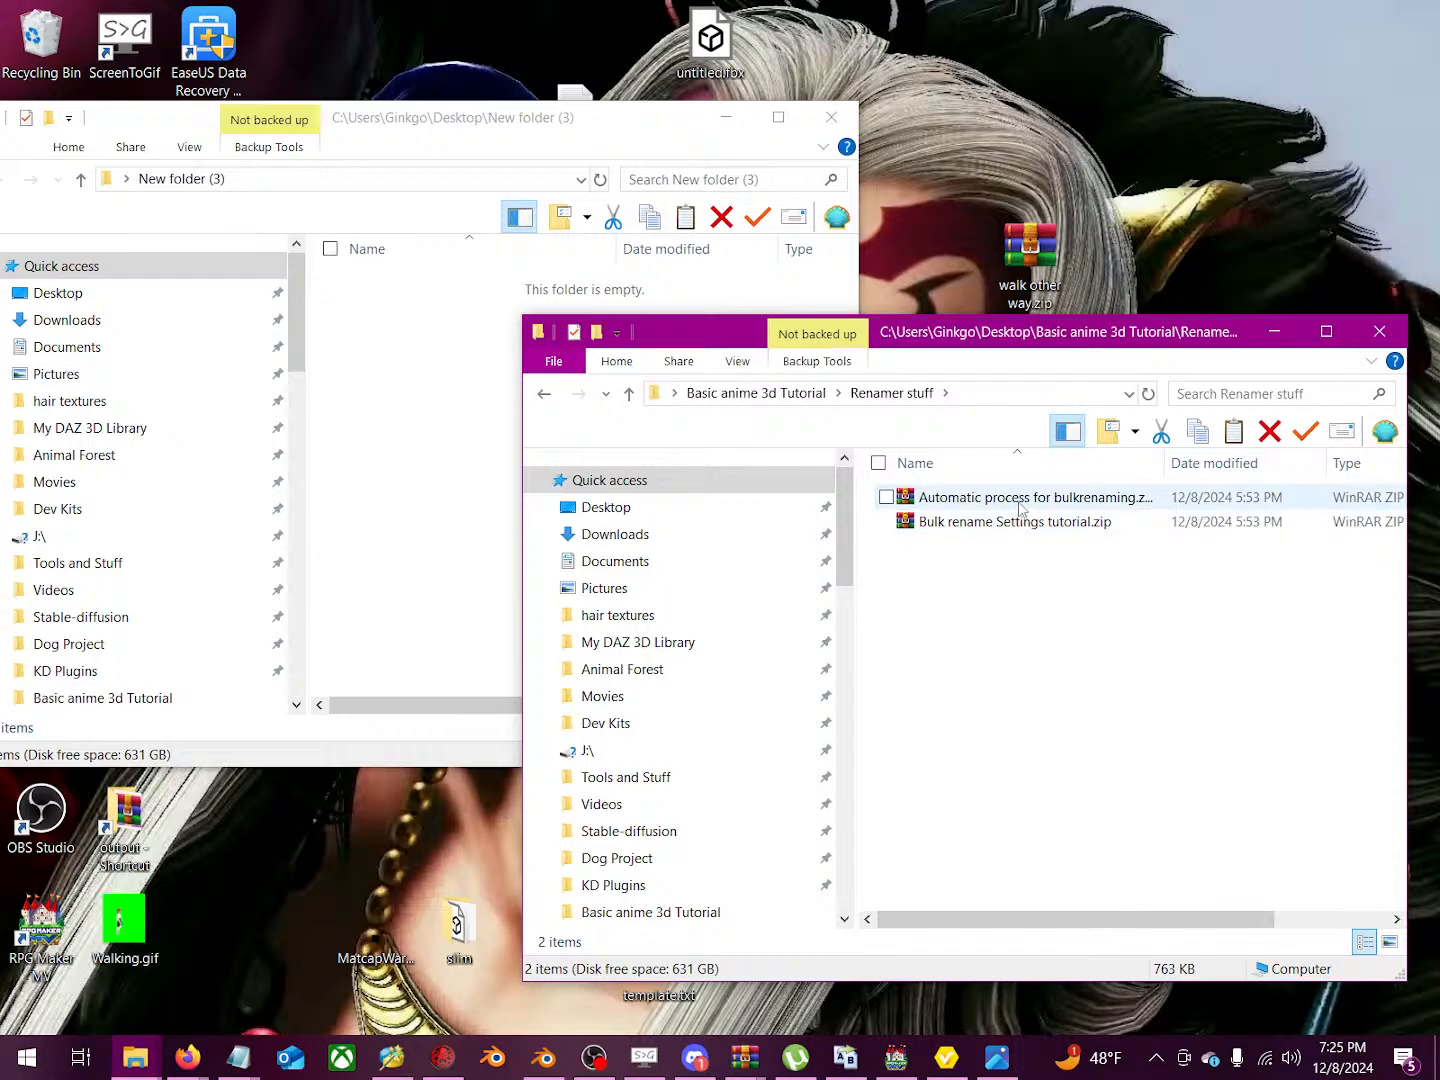
{"action": "left_click", "coordinate": [1020, 500]}
{"action": "left_click", "coordinate": [1004, 530]}
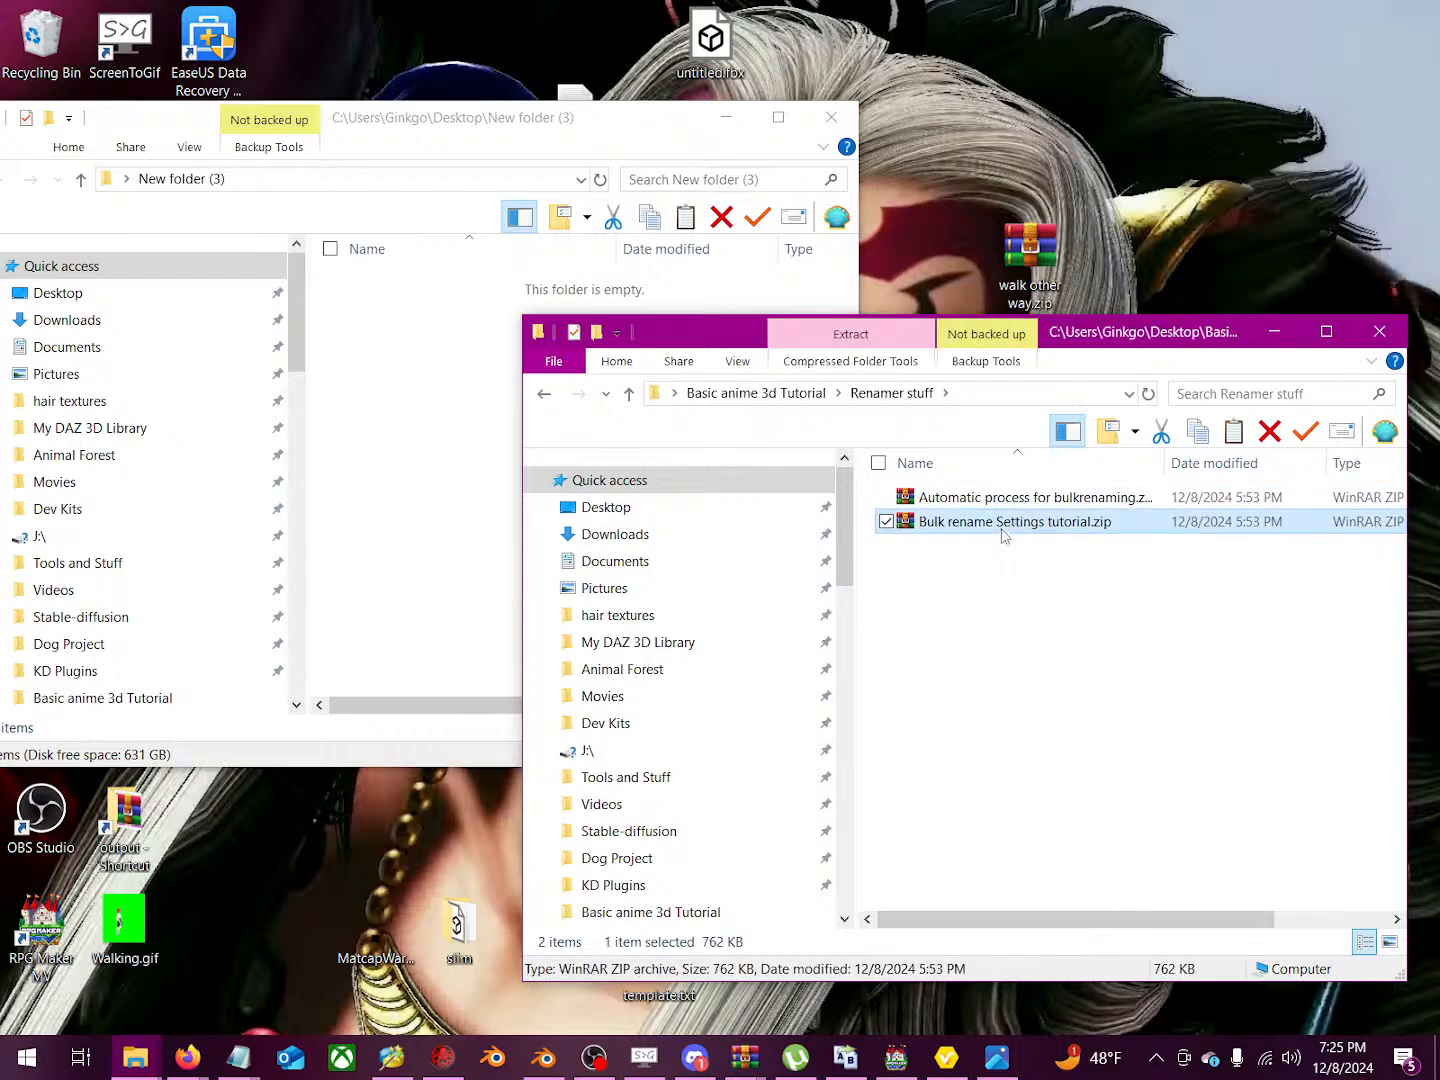
{"action": "right_click", "coordinate": [995, 533]}
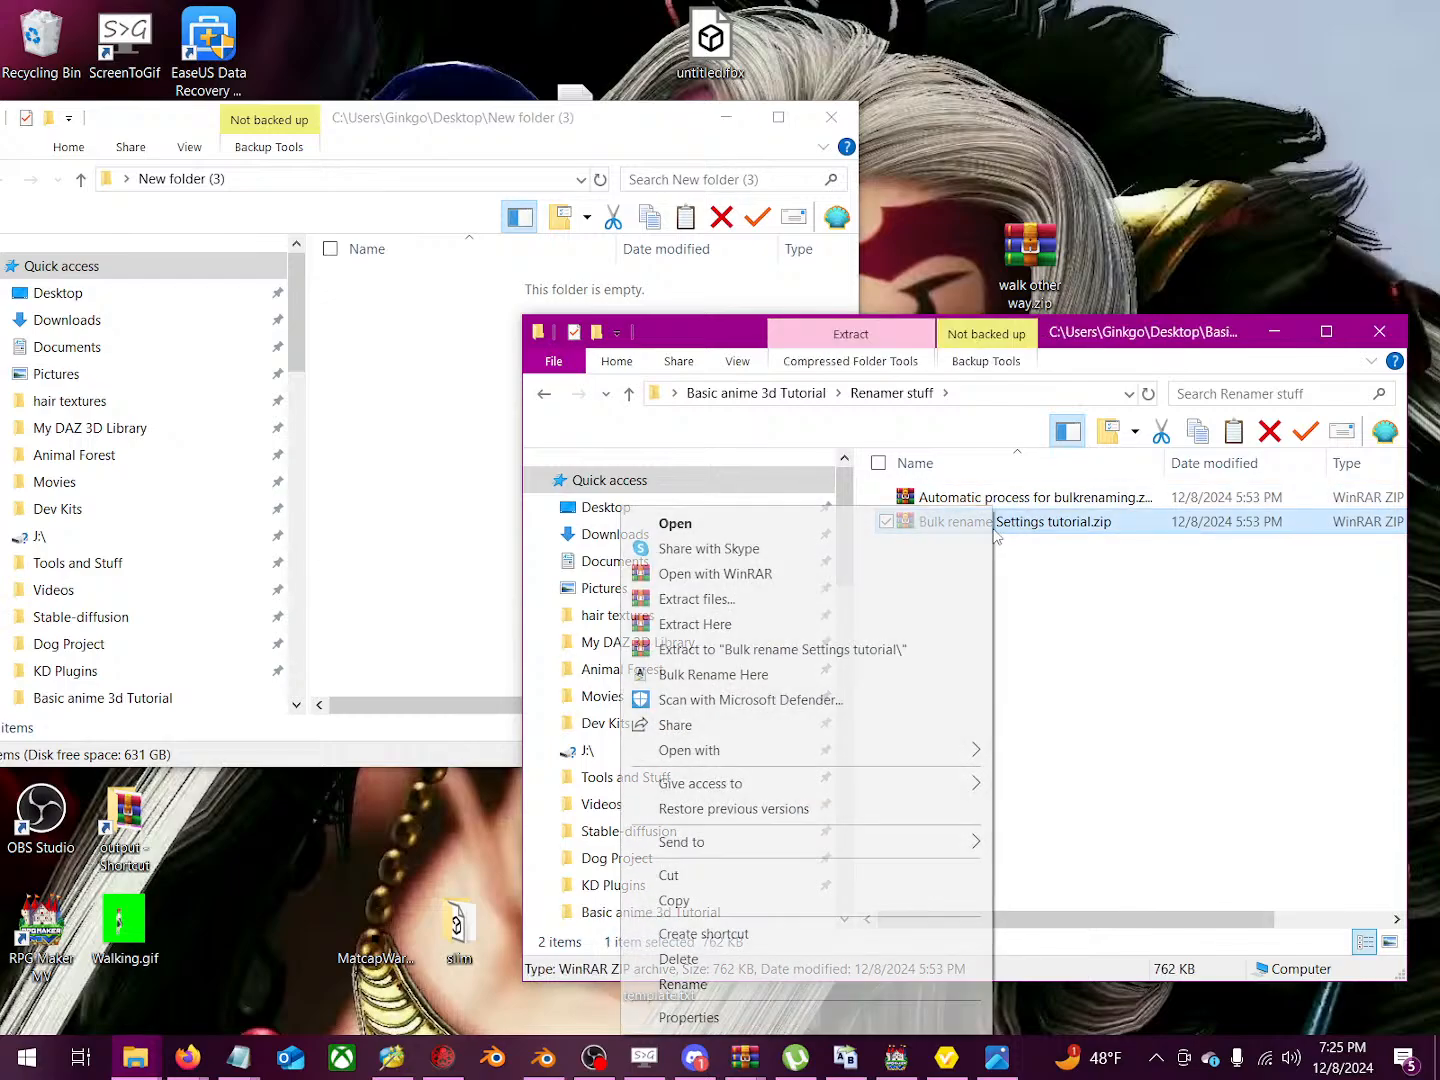
{"action": "left_click", "coordinate": [756, 599]}
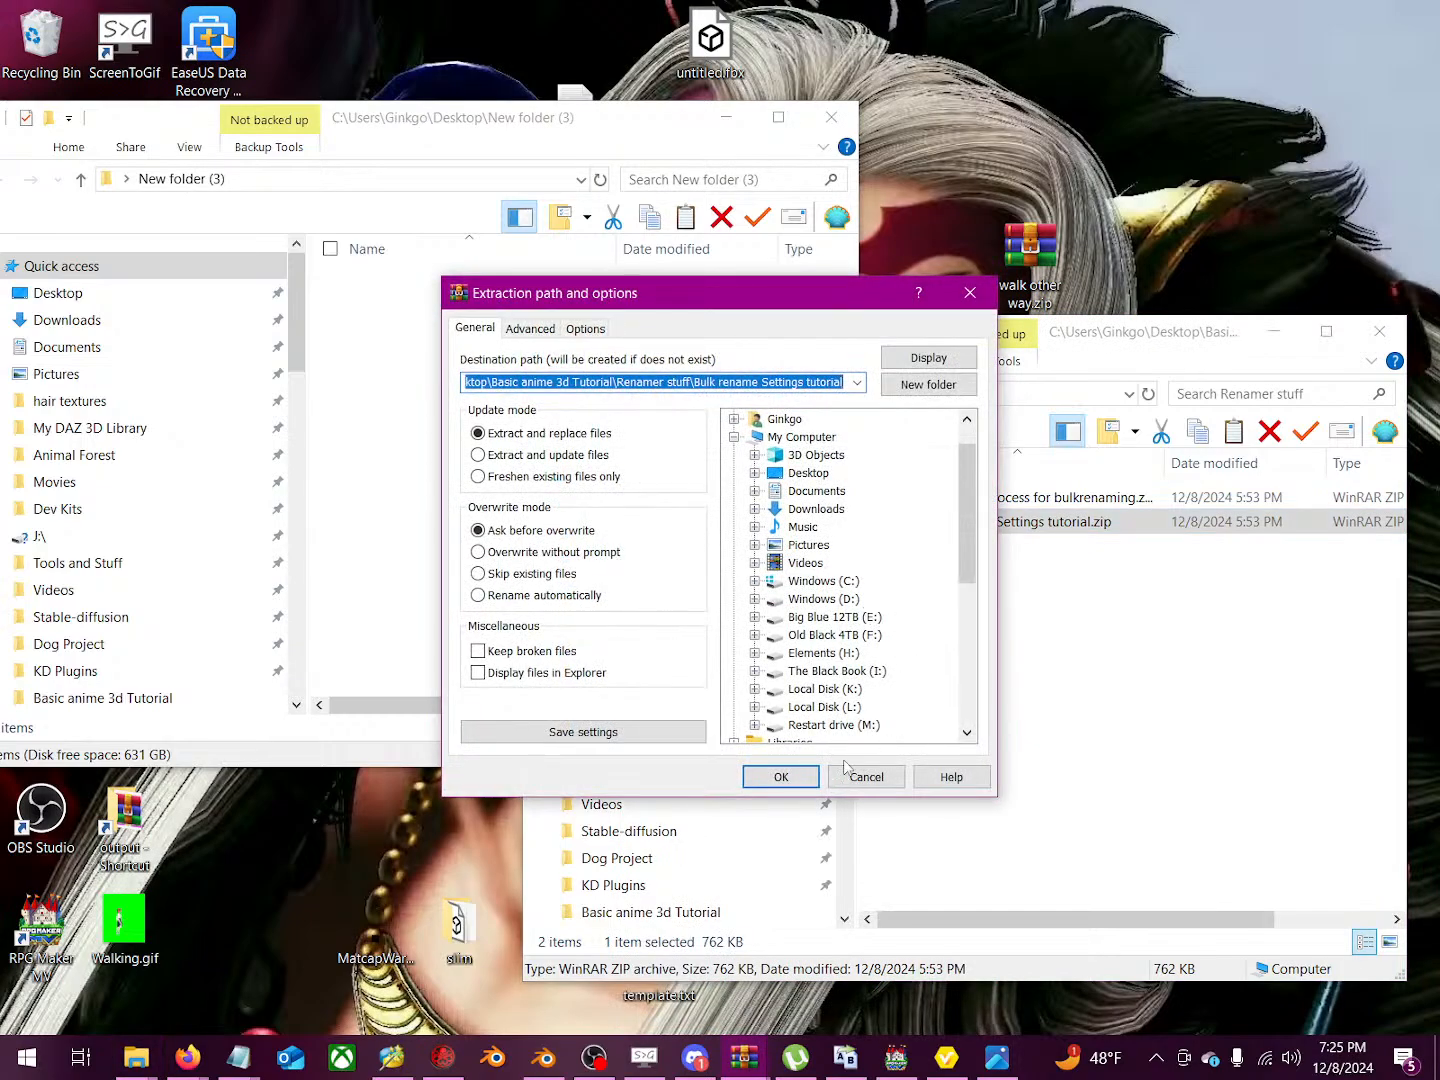
{"action": "left_click", "coordinate": [886, 778]}
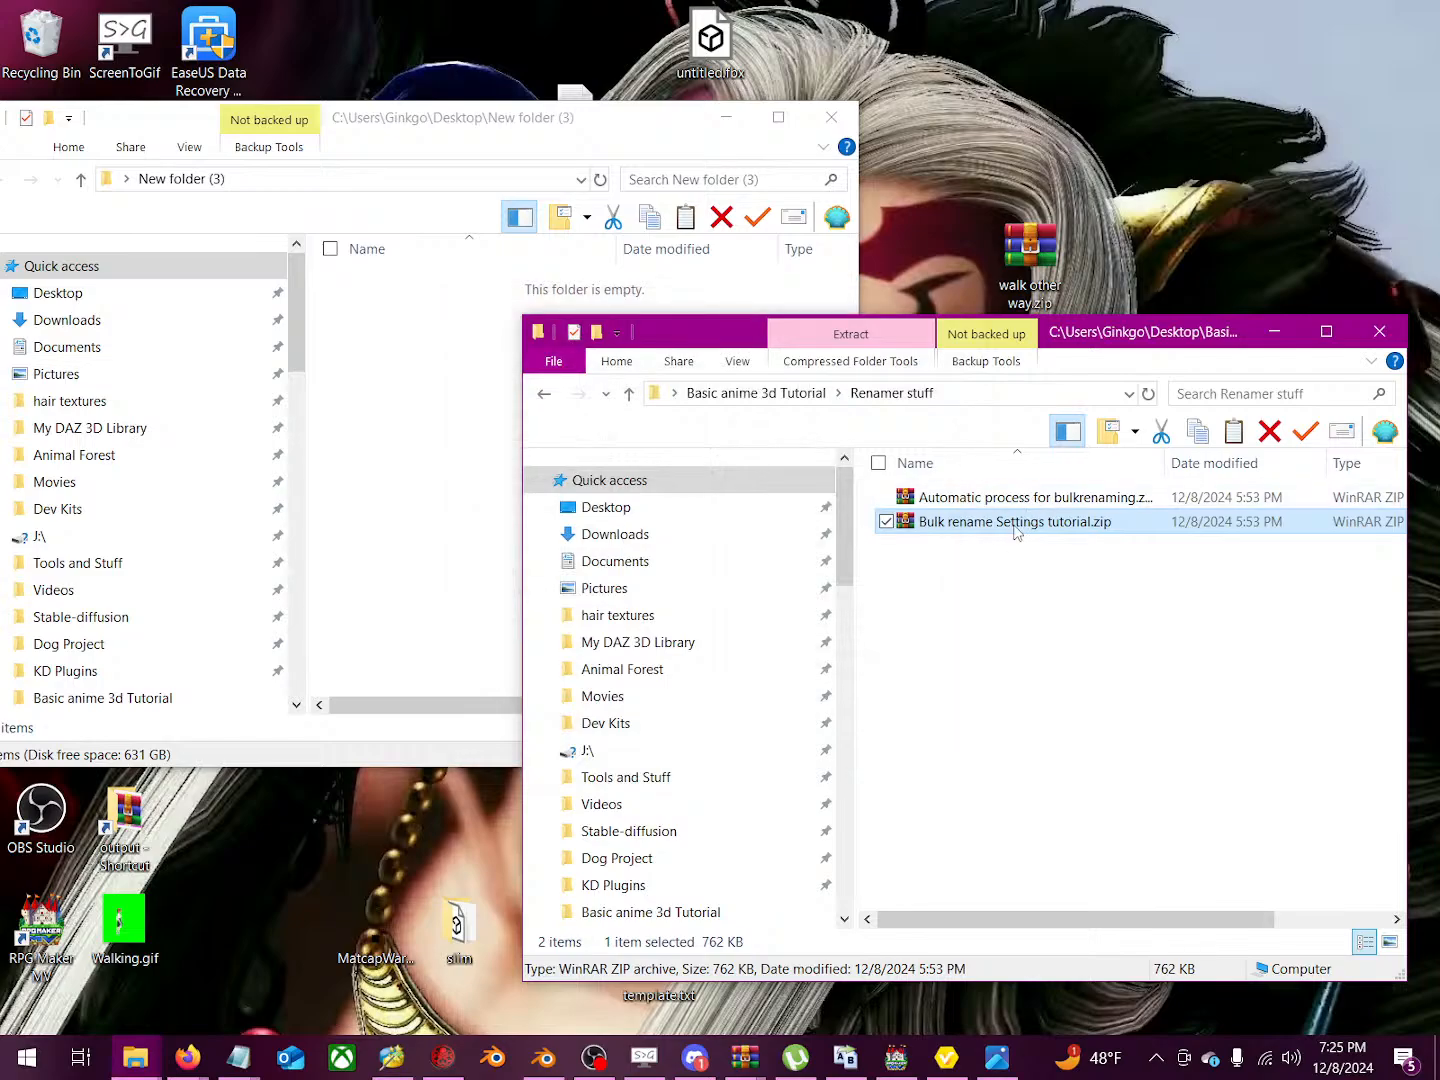
Step: Extract Bulk rename Settings tutorial.zip directly into Renamer stuff and open the extracted Bulk rename Settings folder
{"action": "right_click", "coordinate": [1014, 528]}
{"action": "left_click", "coordinate": [828, 624]}
{"action": "double_click", "coordinate": [1015, 499]}
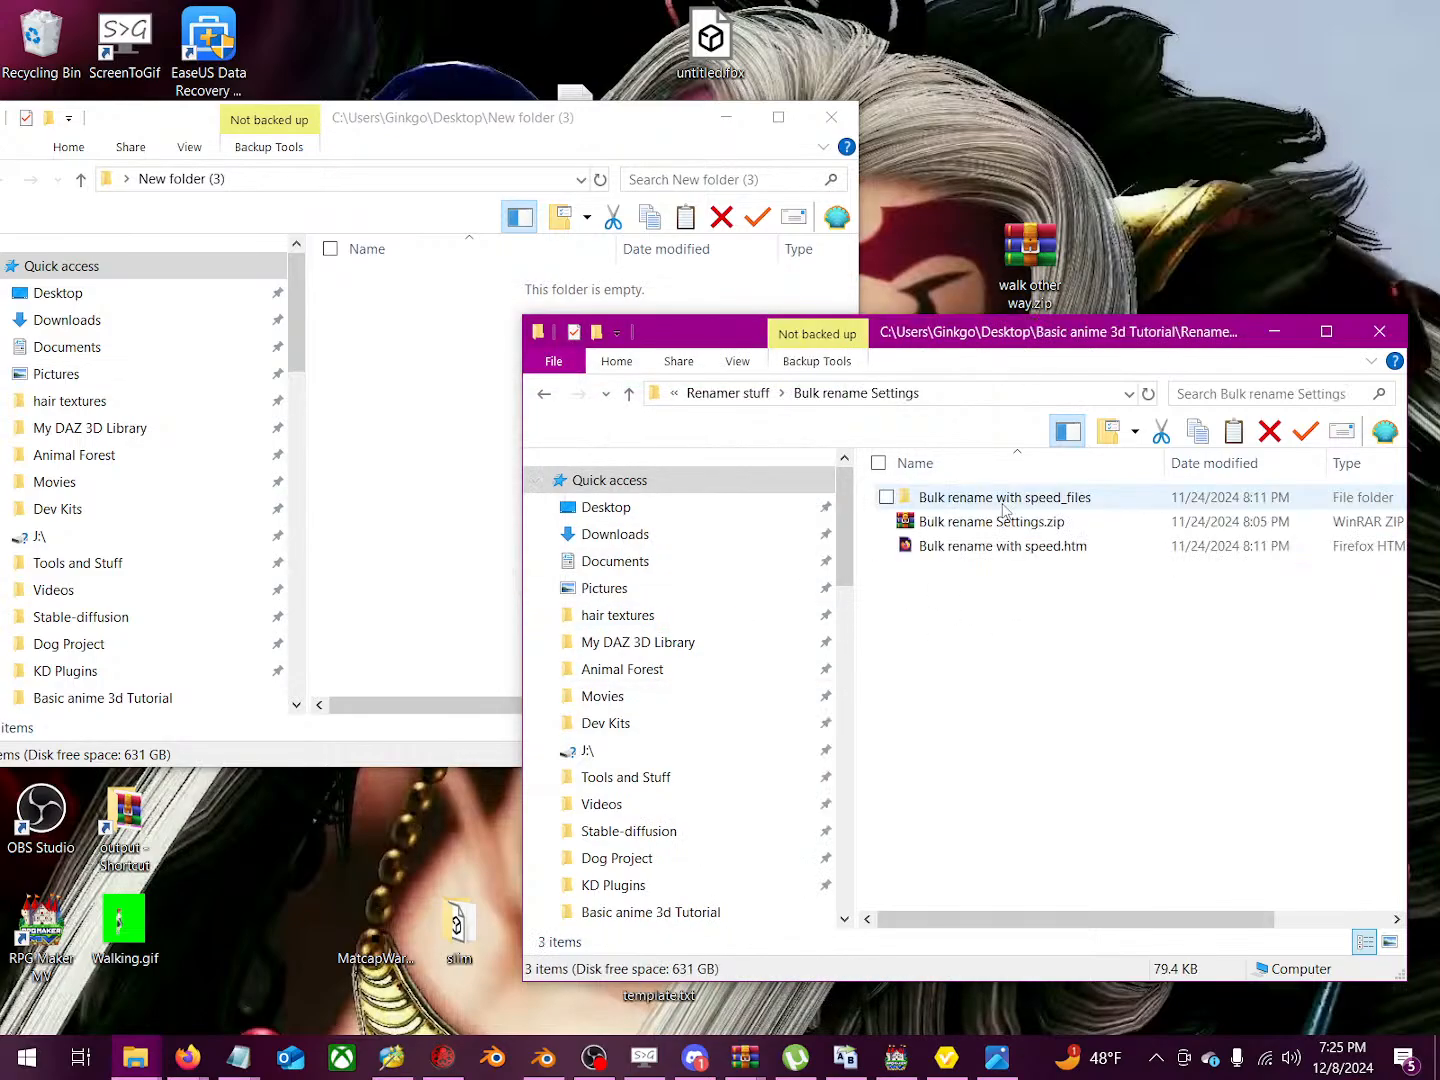
Step: Look through the images in the Bulk rename with speed_files folder and return to Bulk rename Settings
{"action": "double_click", "coordinate": [1000, 498]}
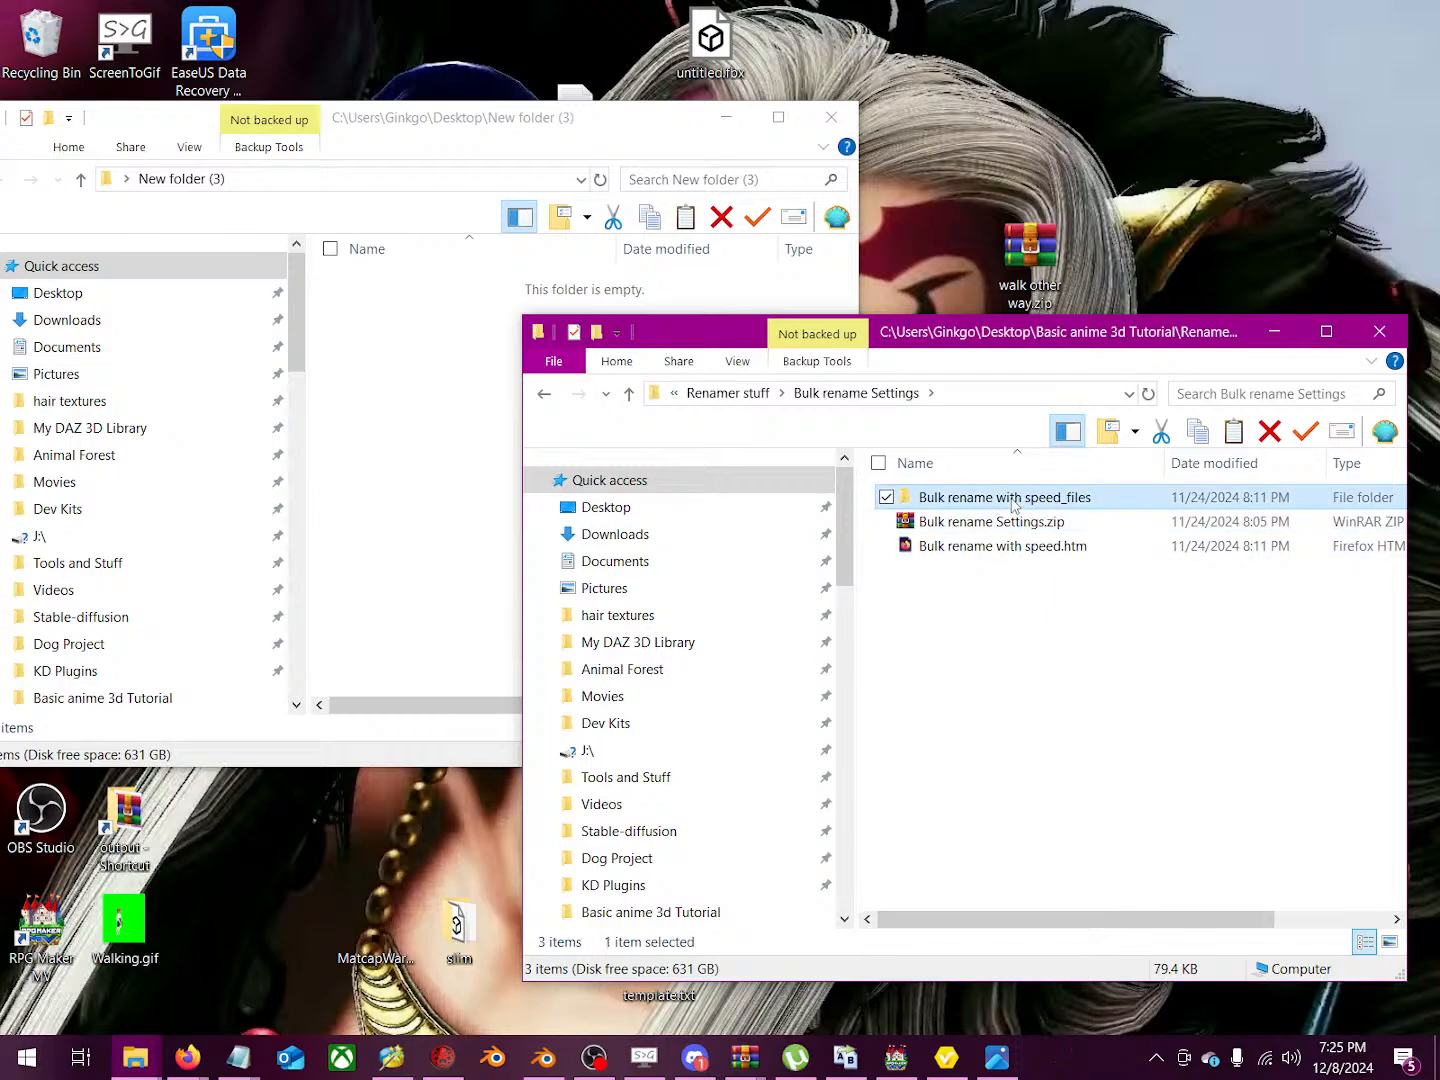
{"action": "scroll", "coordinate": [1006, 613], "scroll_direction": "down", "scroll_amount": 2}
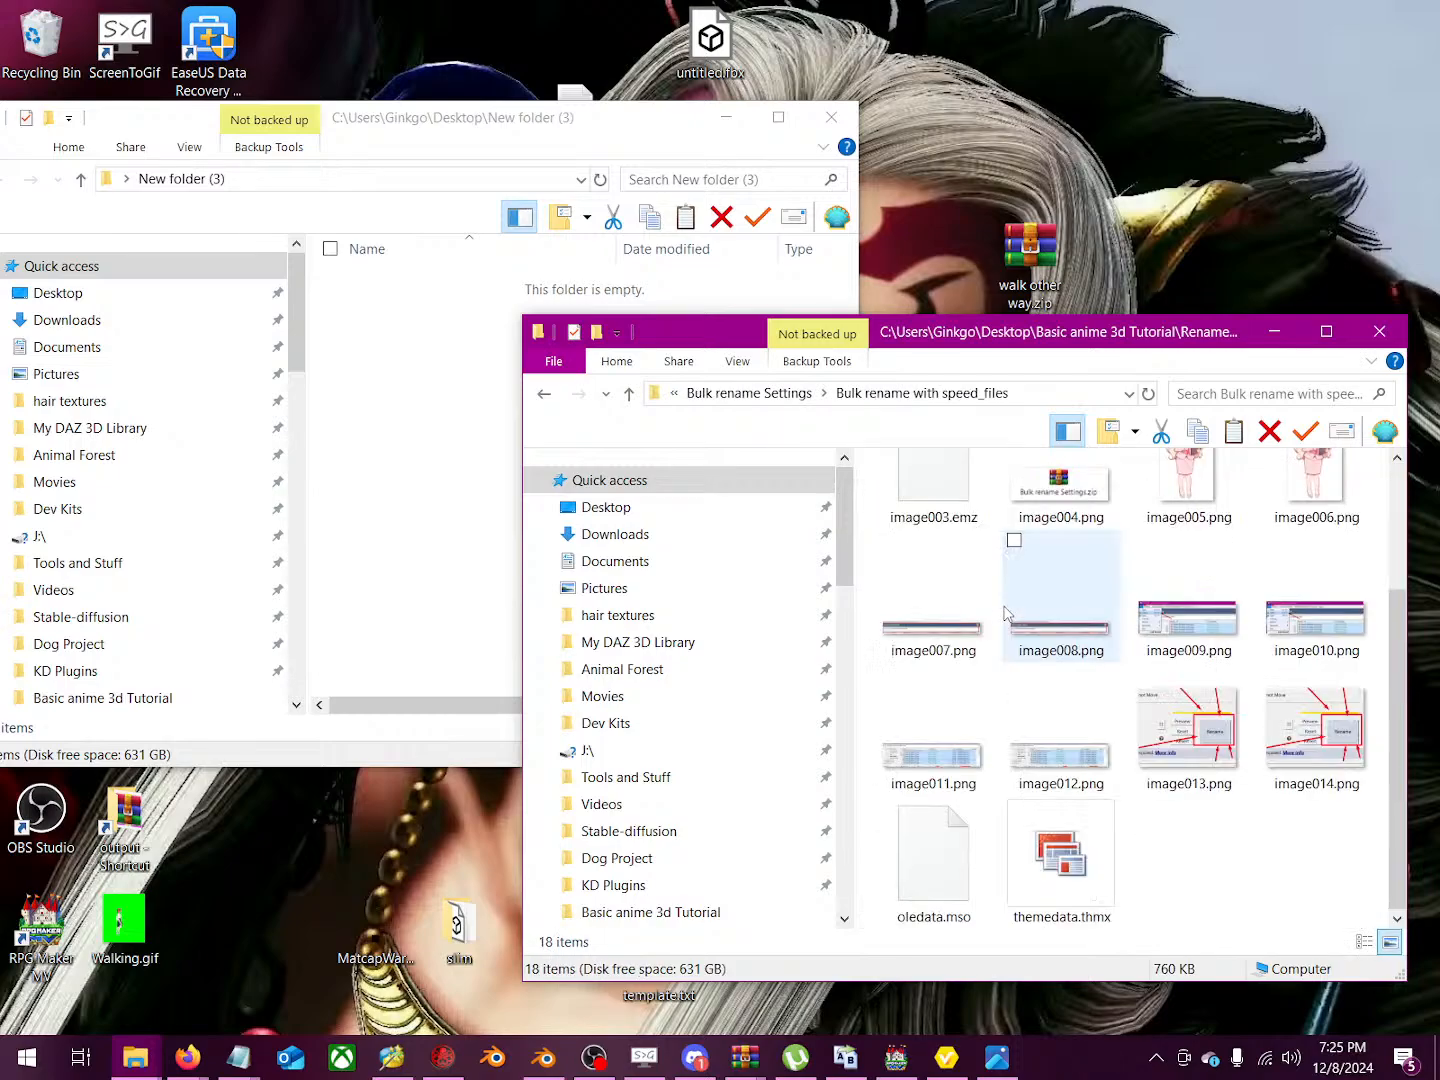
{"action": "key", "text": "alt+Left"}
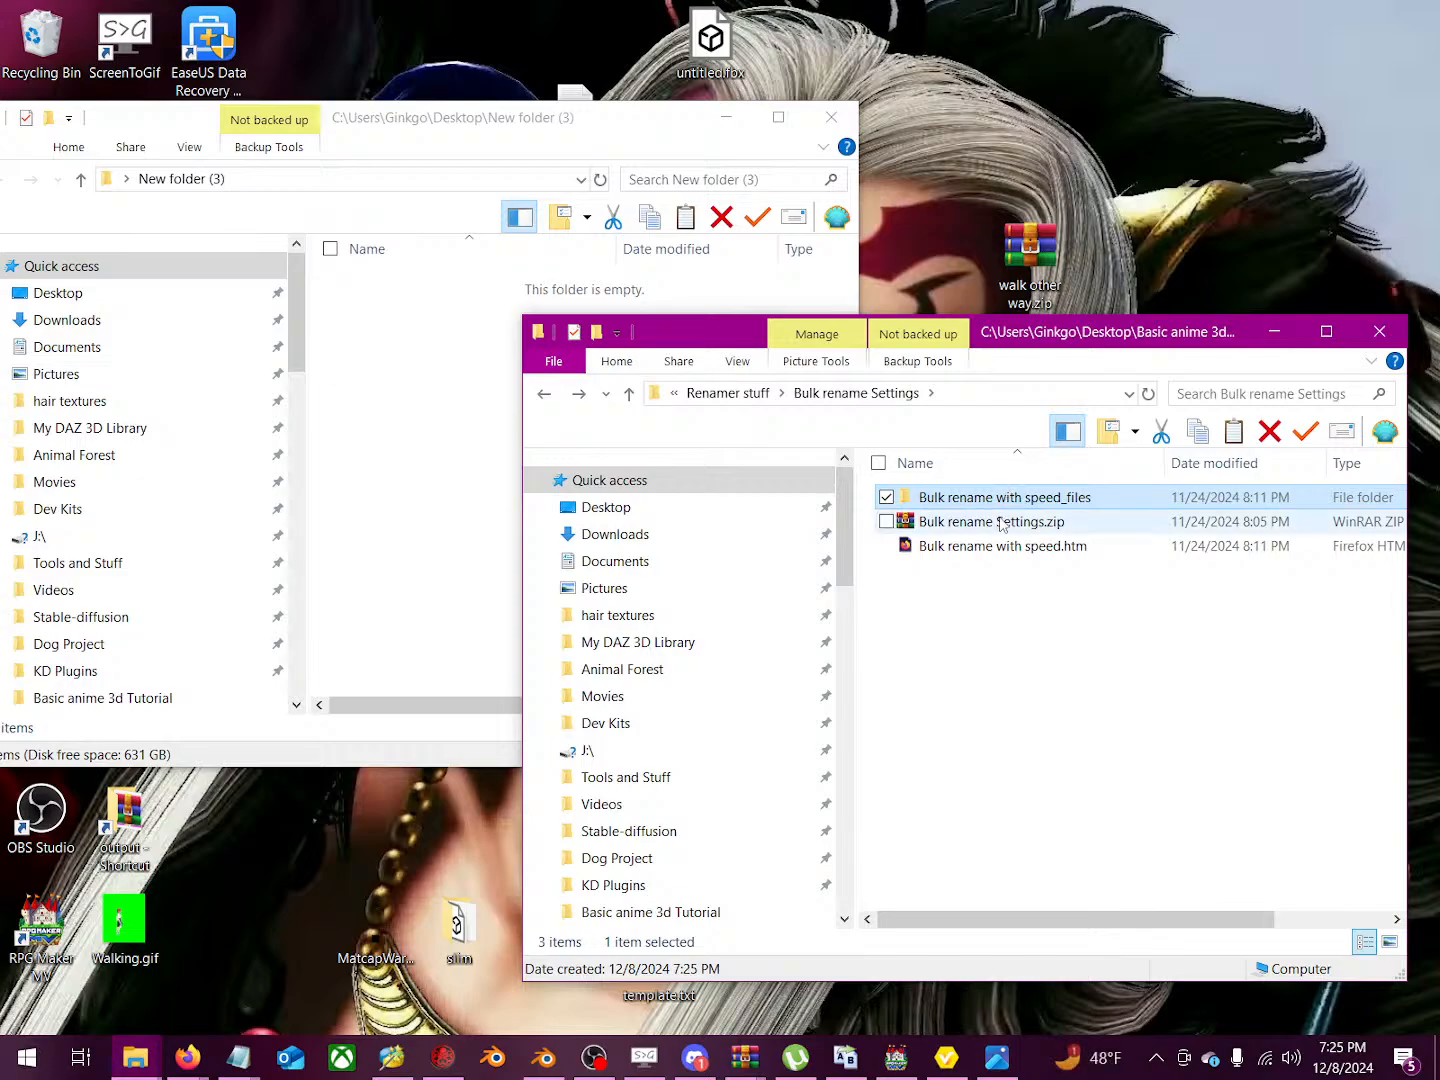
{"action": "left_click", "coordinate": [1011, 548]}
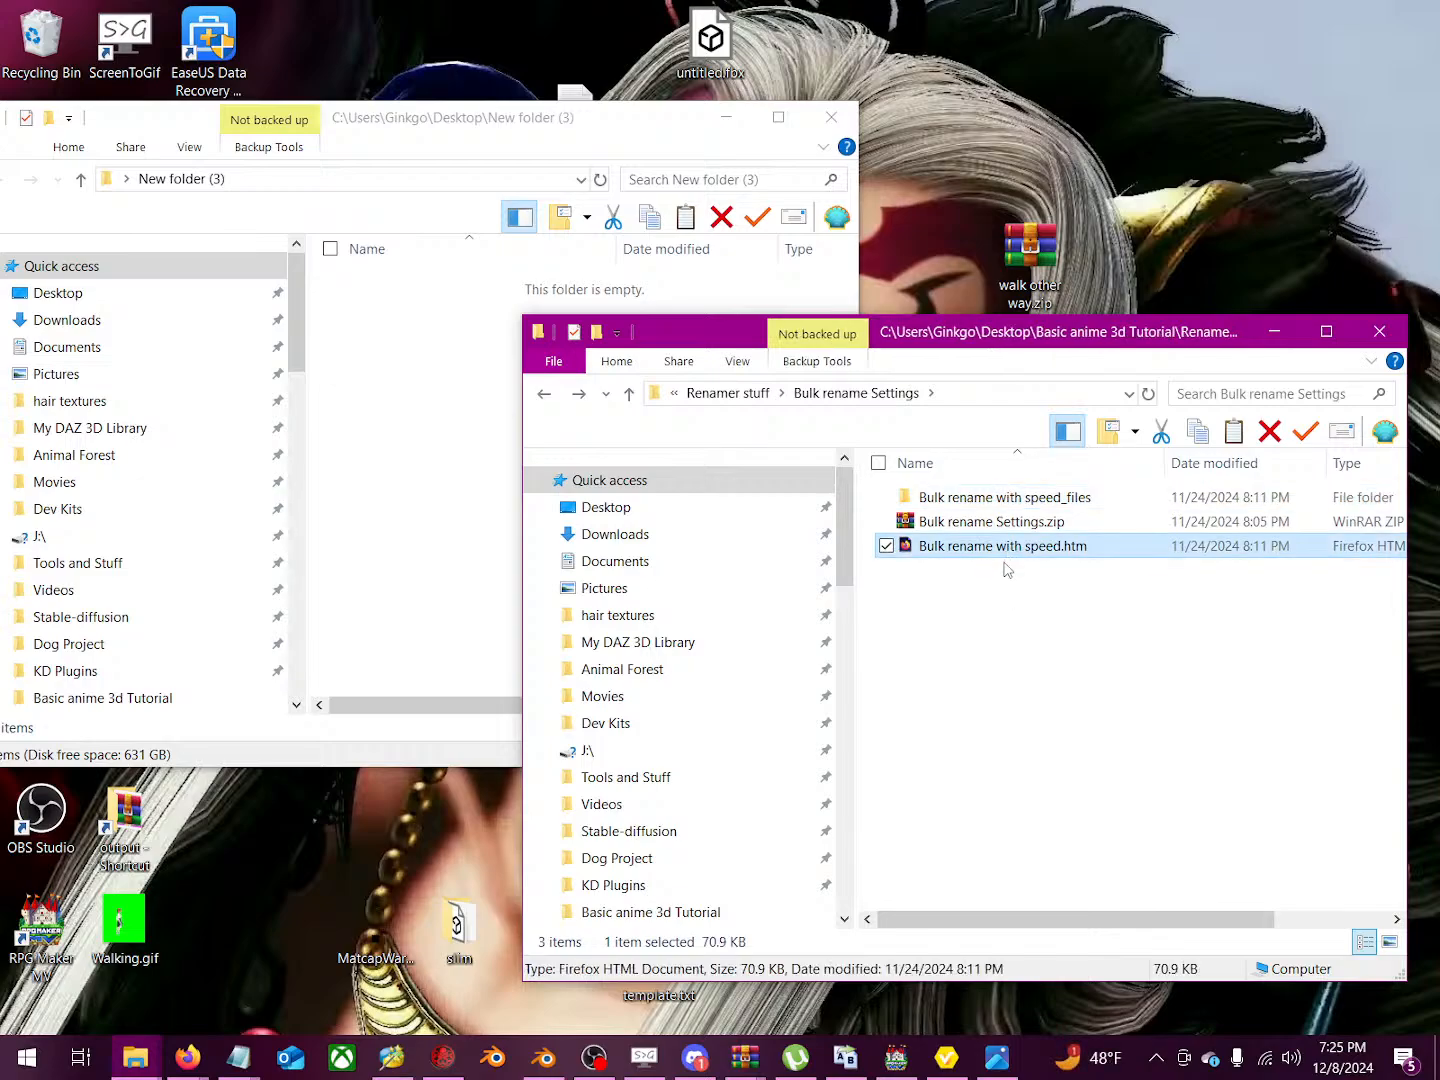
{"action": "right_click", "coordinate": [1001, 551]}
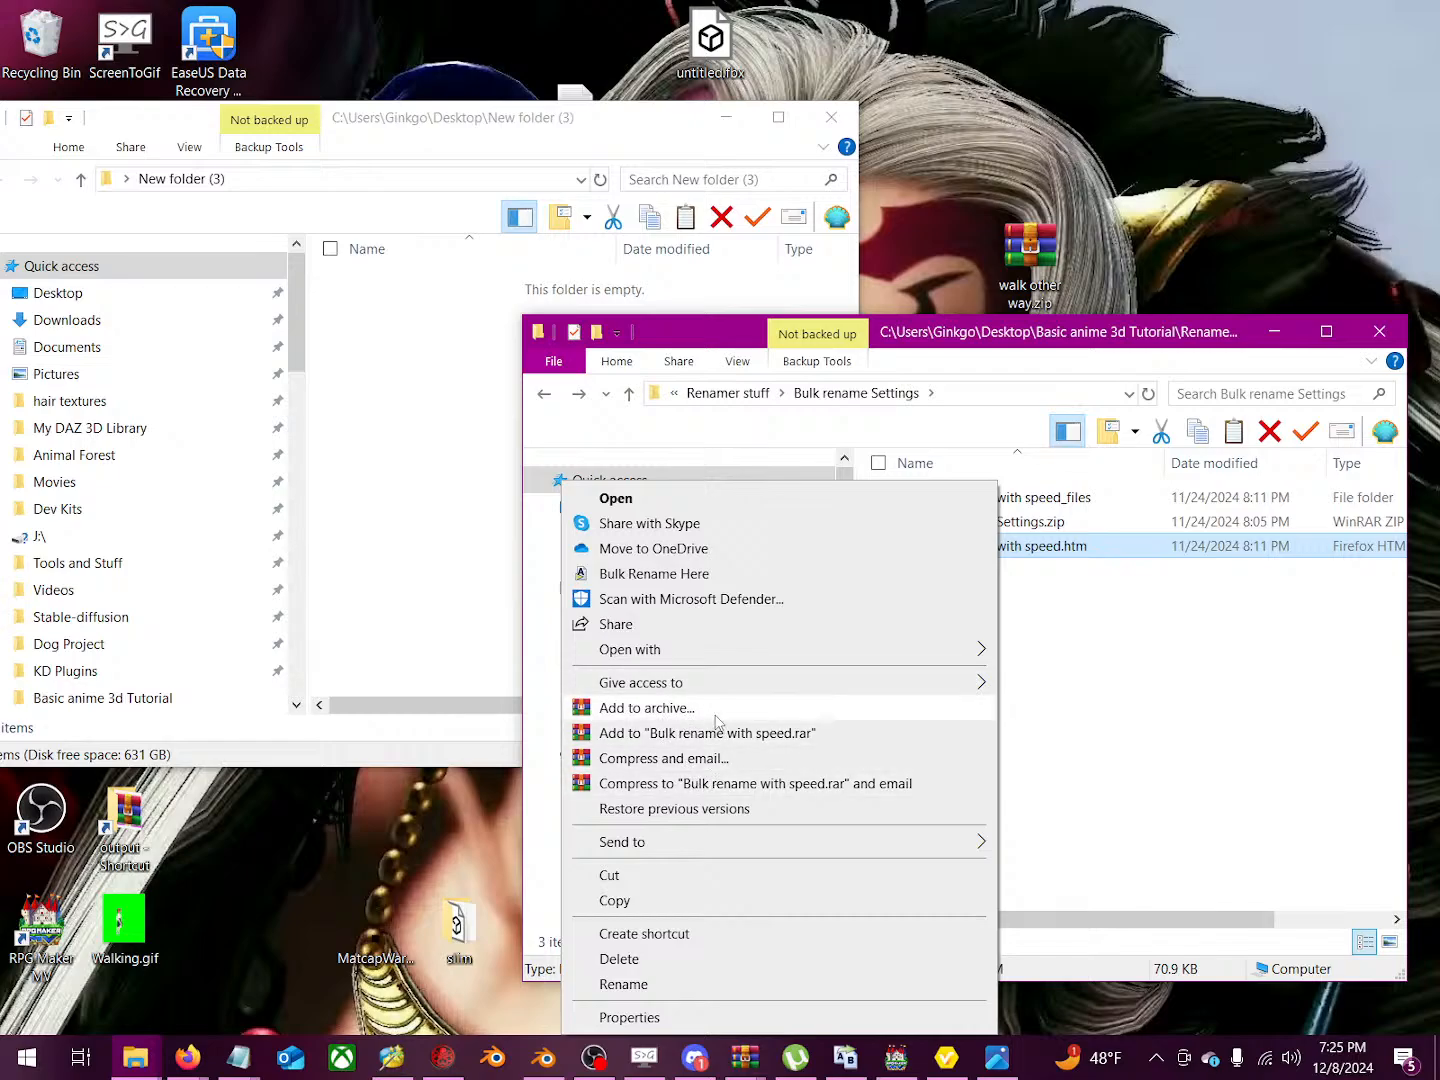
{"action": "left_click", "coordinate": [1183, 650]}
{"action": "left_click", "coordinate": [997, 553]}
{"action": "right_click", "coordinate": [998, 558]}
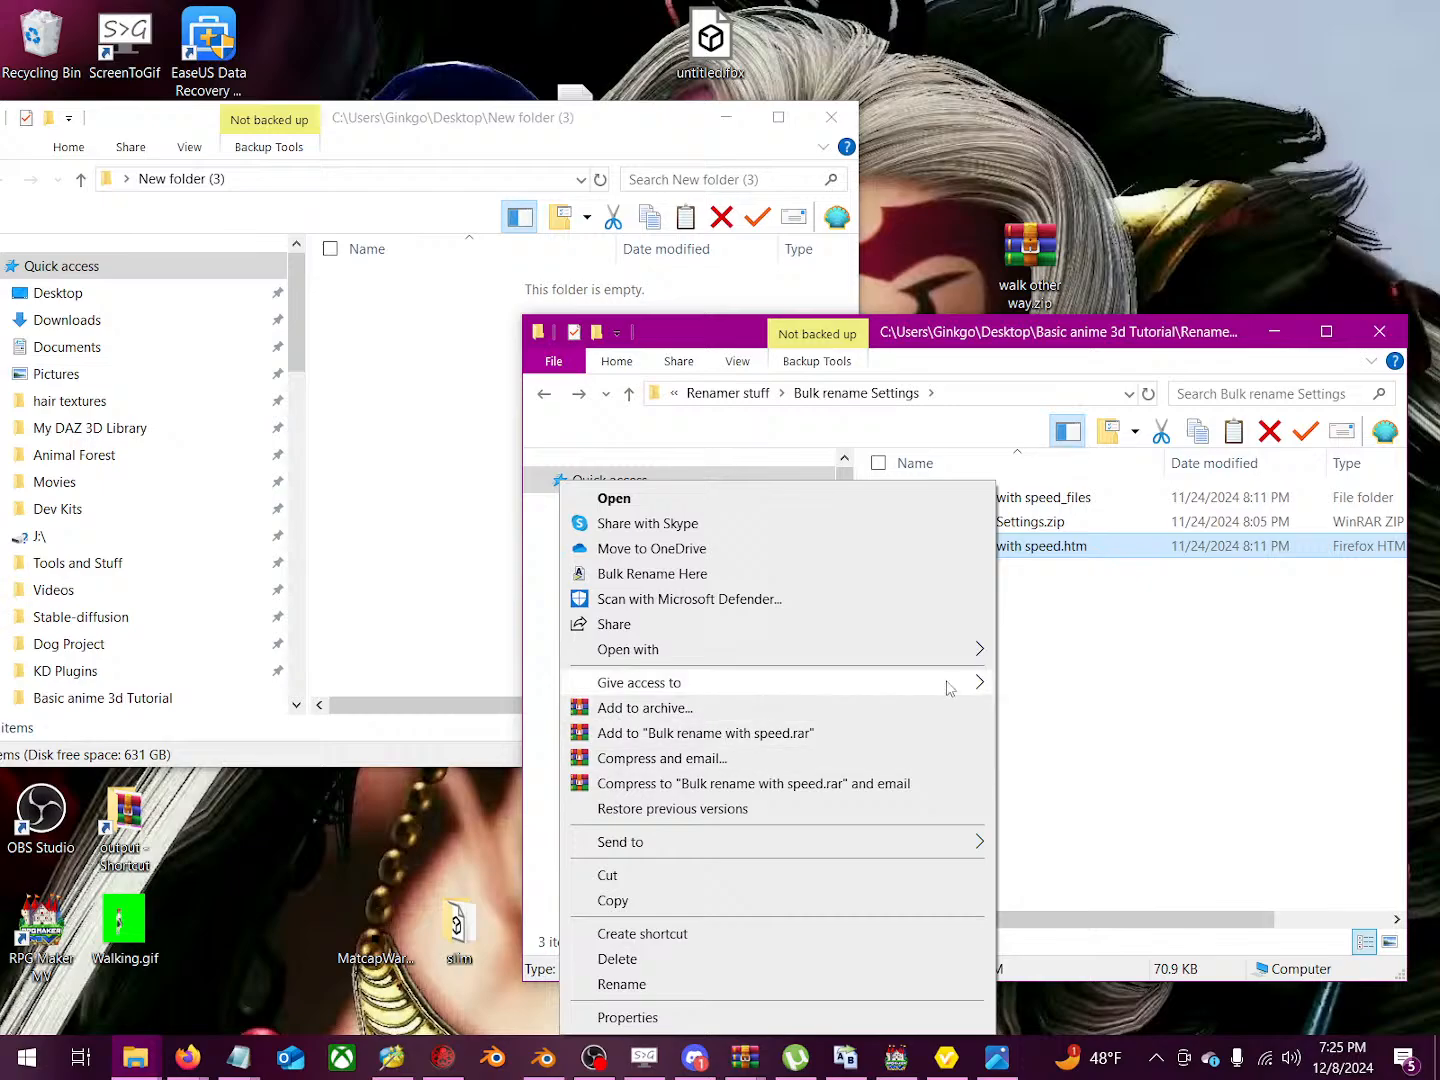
{"action": "left_click", "coordinate": [1049, 595]}
Step: Extract Bulk rename Settings.zip in place and open the extracted Bulk rename Settings folder
{"action": "left_click", "coordinate": [885, 521]}
{"action": "right_click", "coordinate": [968, 528]}
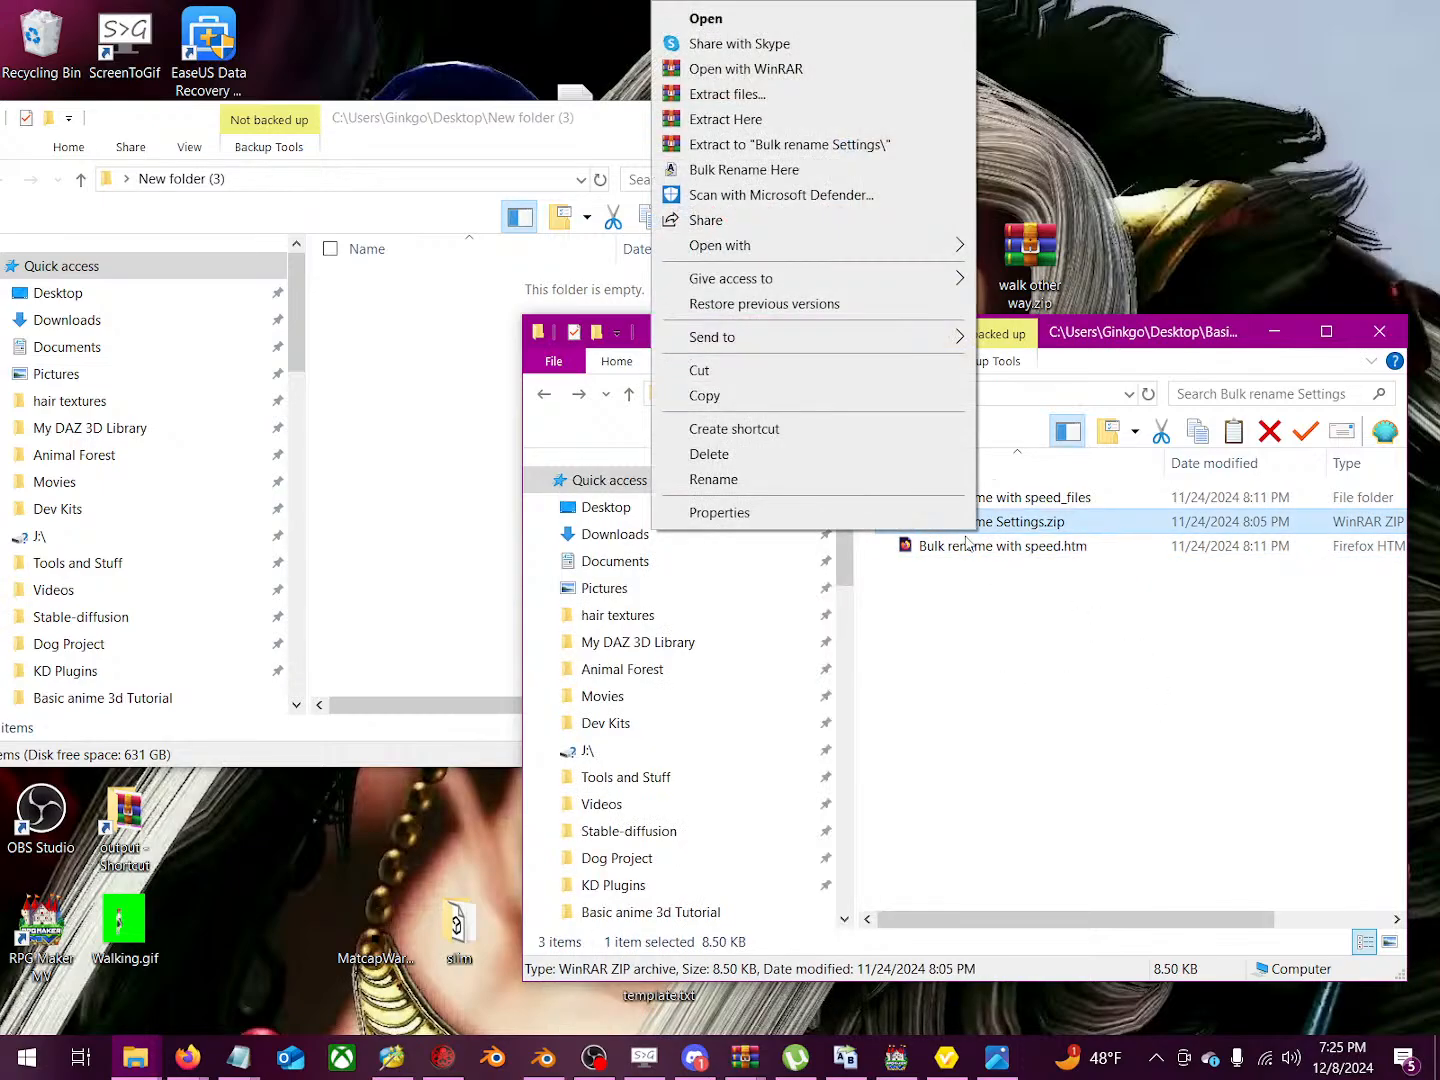
{"action": "left_click", "coordinate": [770, 122]}
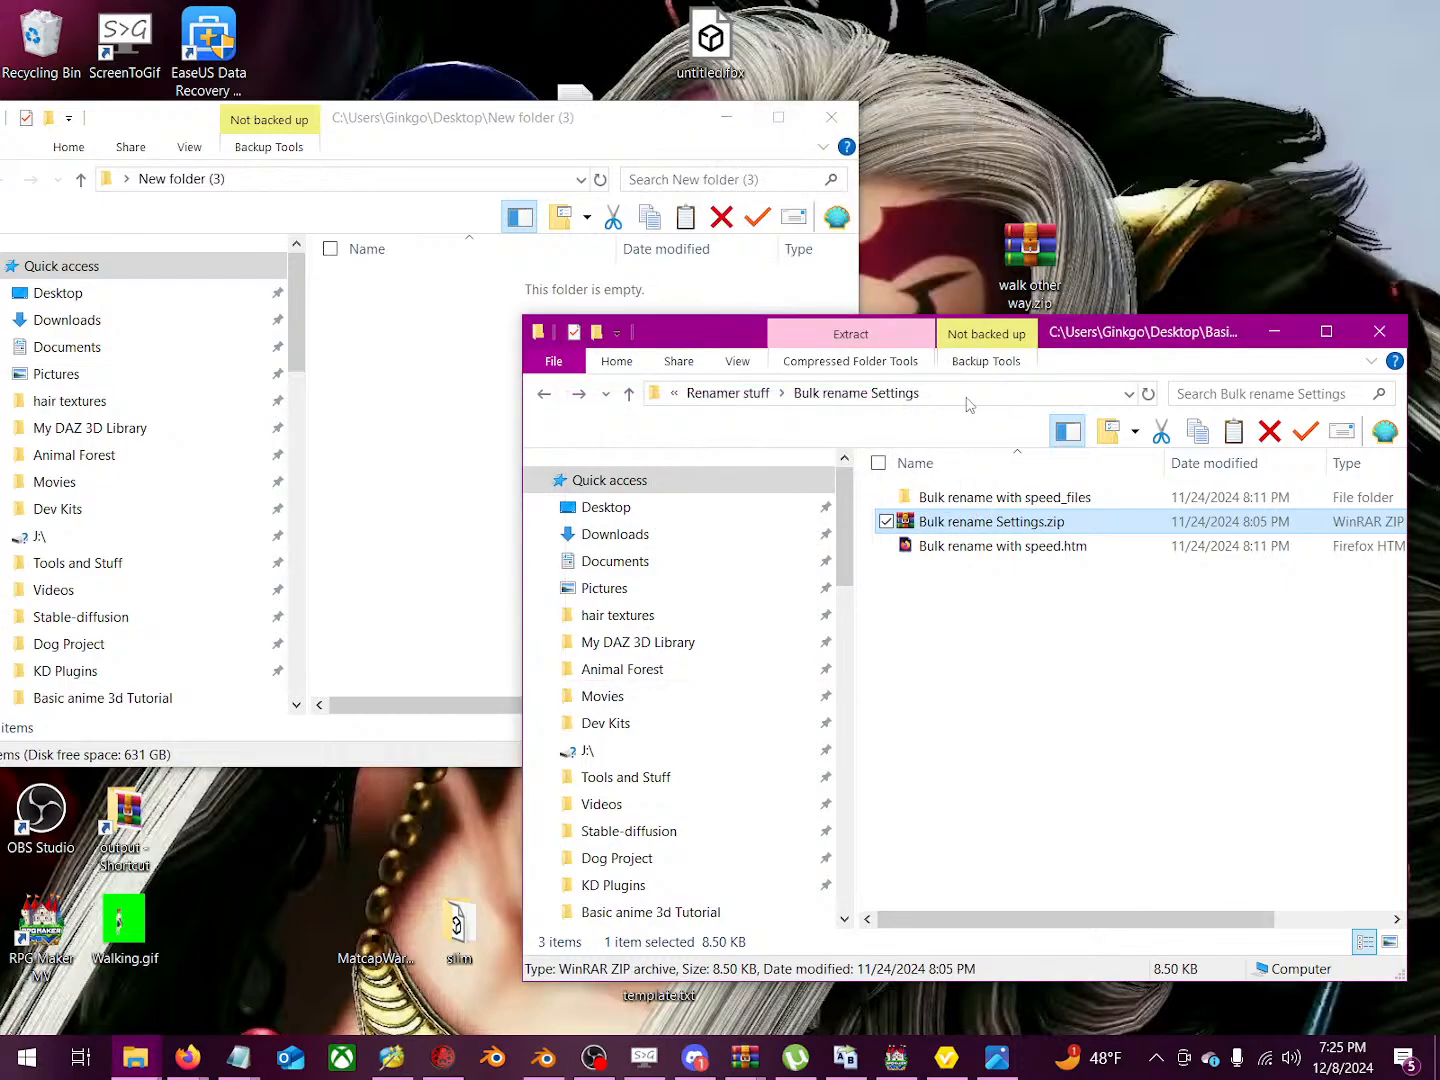
{"action": "double_click", "coordinate": [1002, 497]}
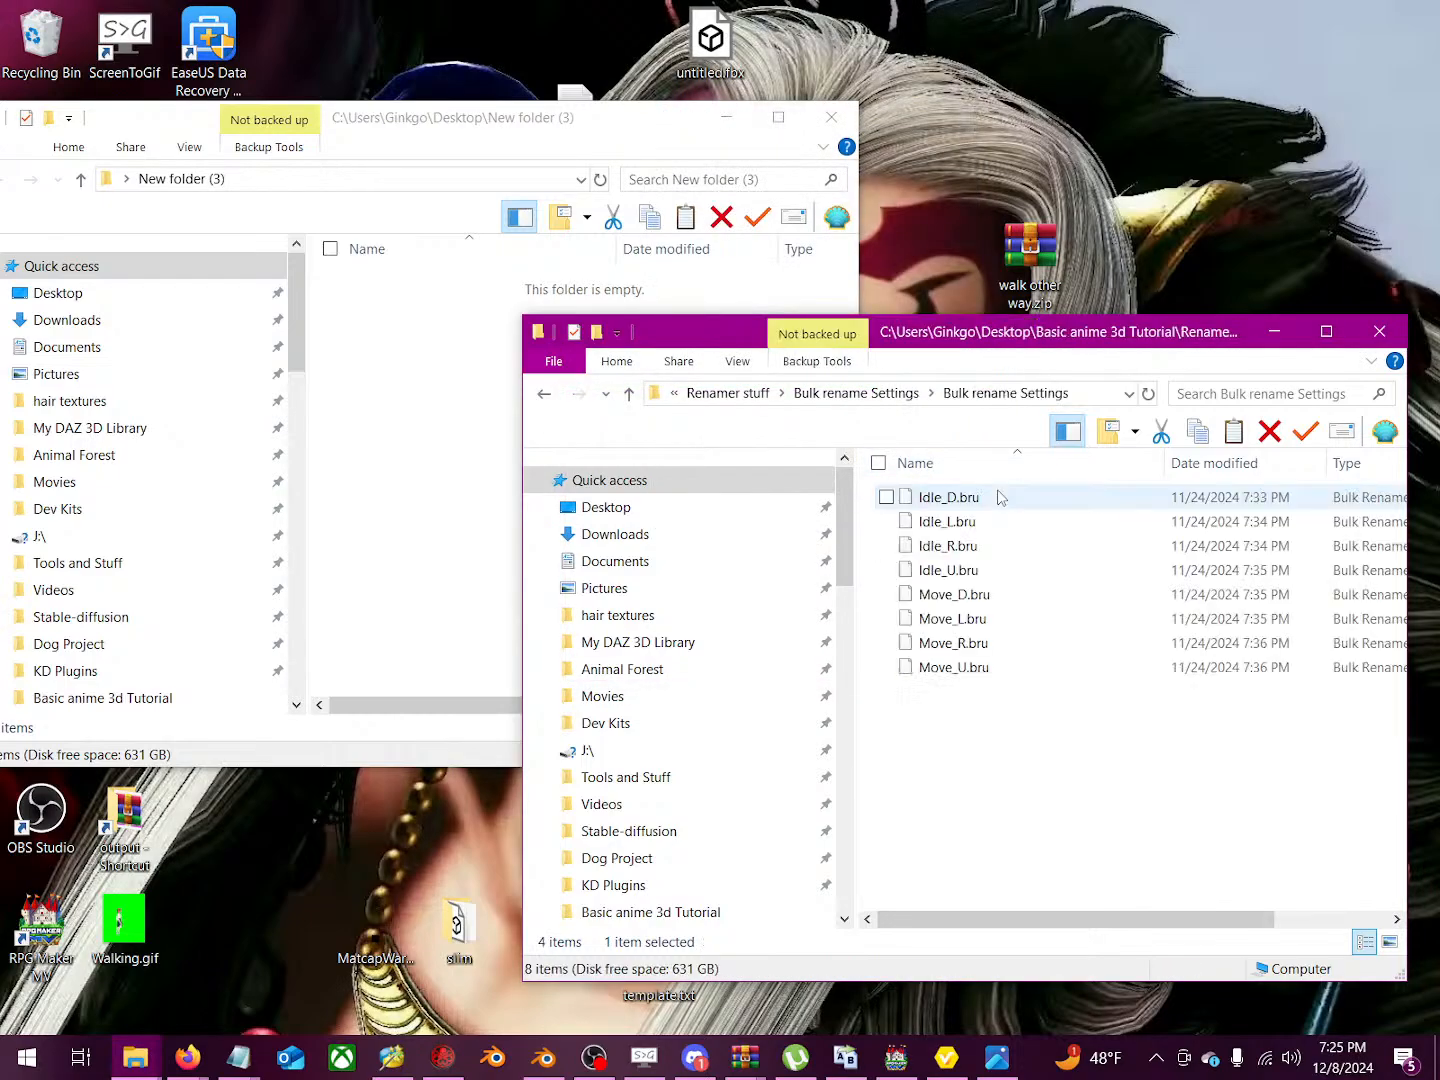
Step: Go back to Renamer stuff, open Automatic process for bulkrenaming.zip in WinRAR and enter its Automatic process folder
{"action": "key", "text": "BackSpace"}
{"action": "key", "text": "BackSpace"}
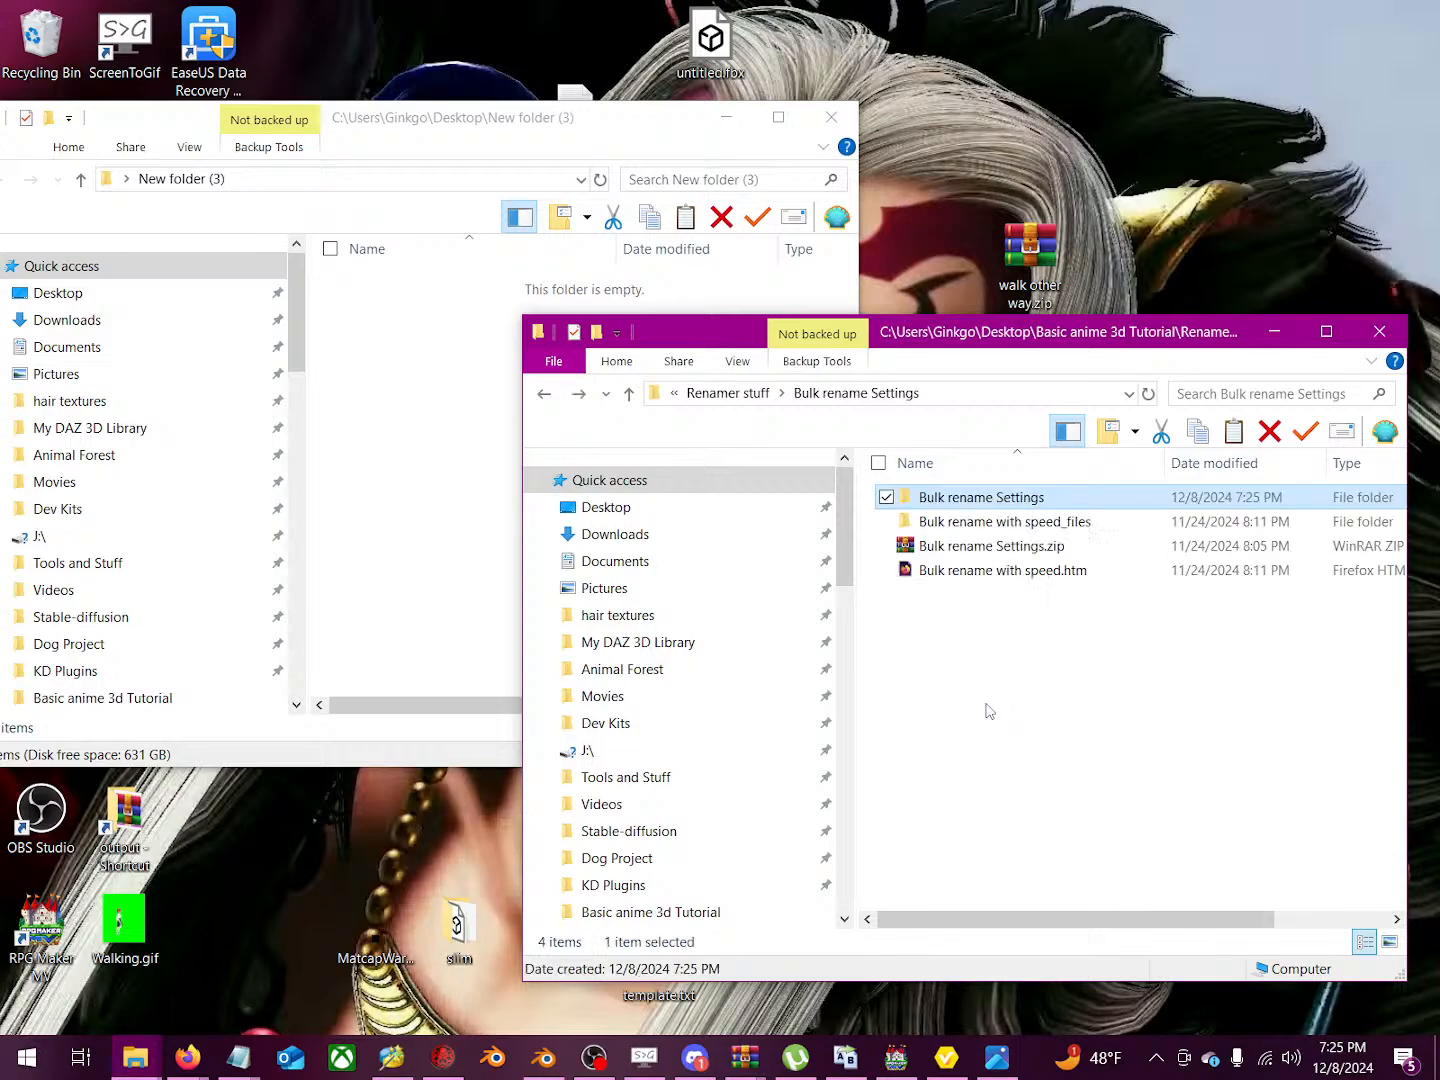
{"action": "left_click", "coordinate": [990, 521]}
{"action": "left_click", "coordinate": [985, 548]}
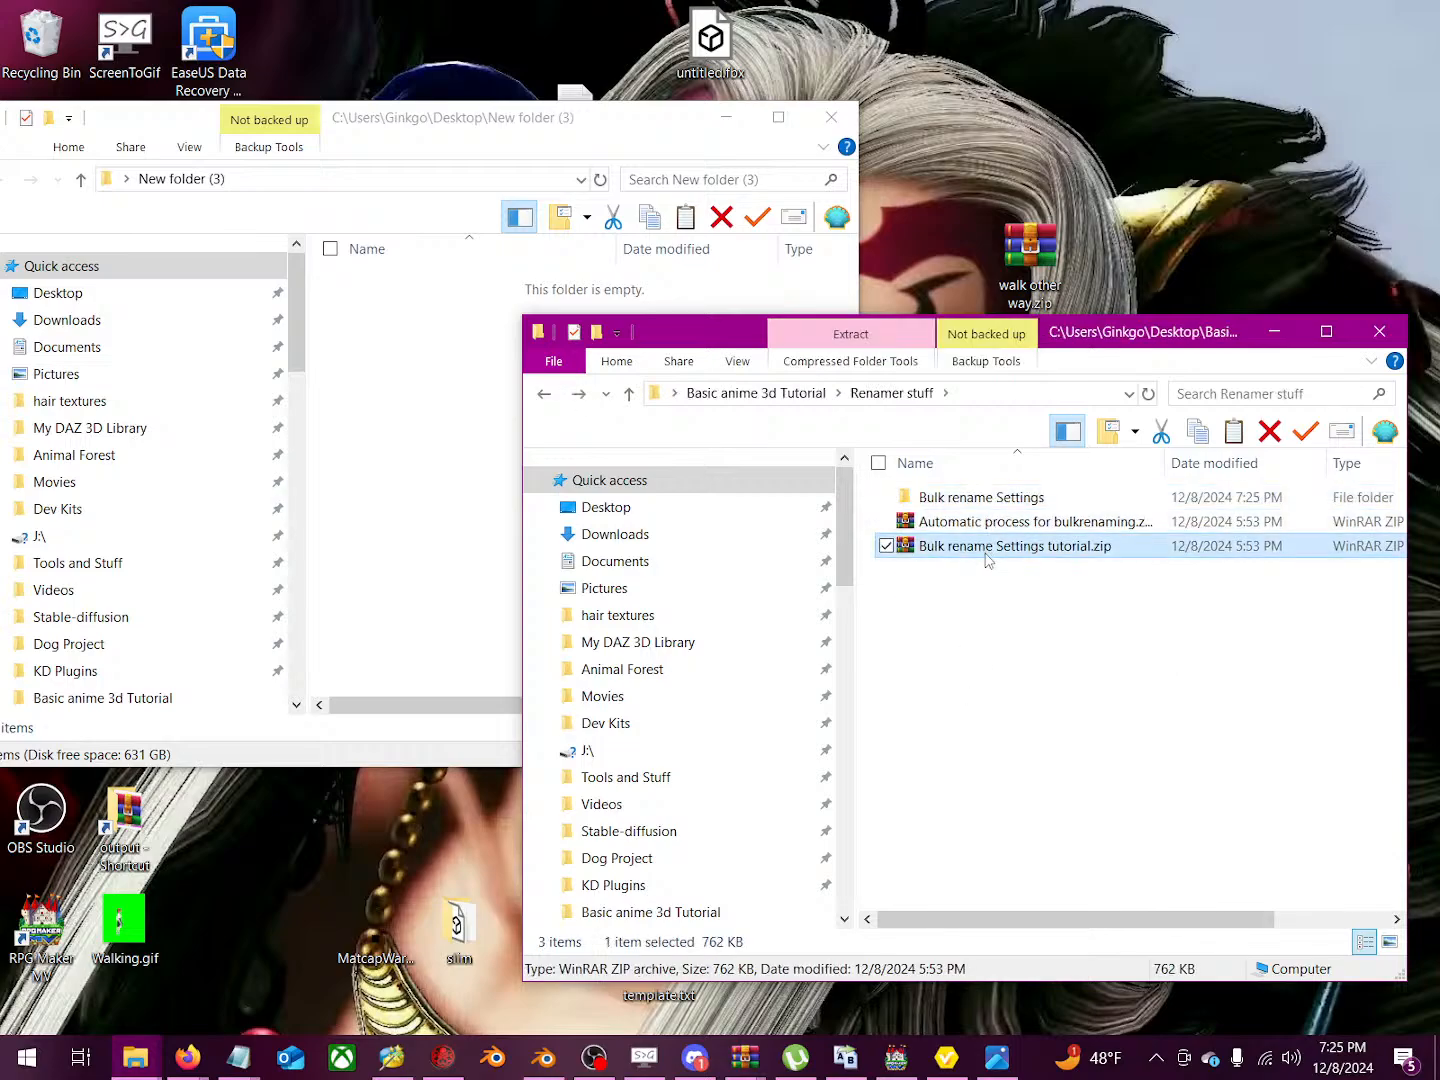
{"action": "double_click", "coordinate": [987, 521]}
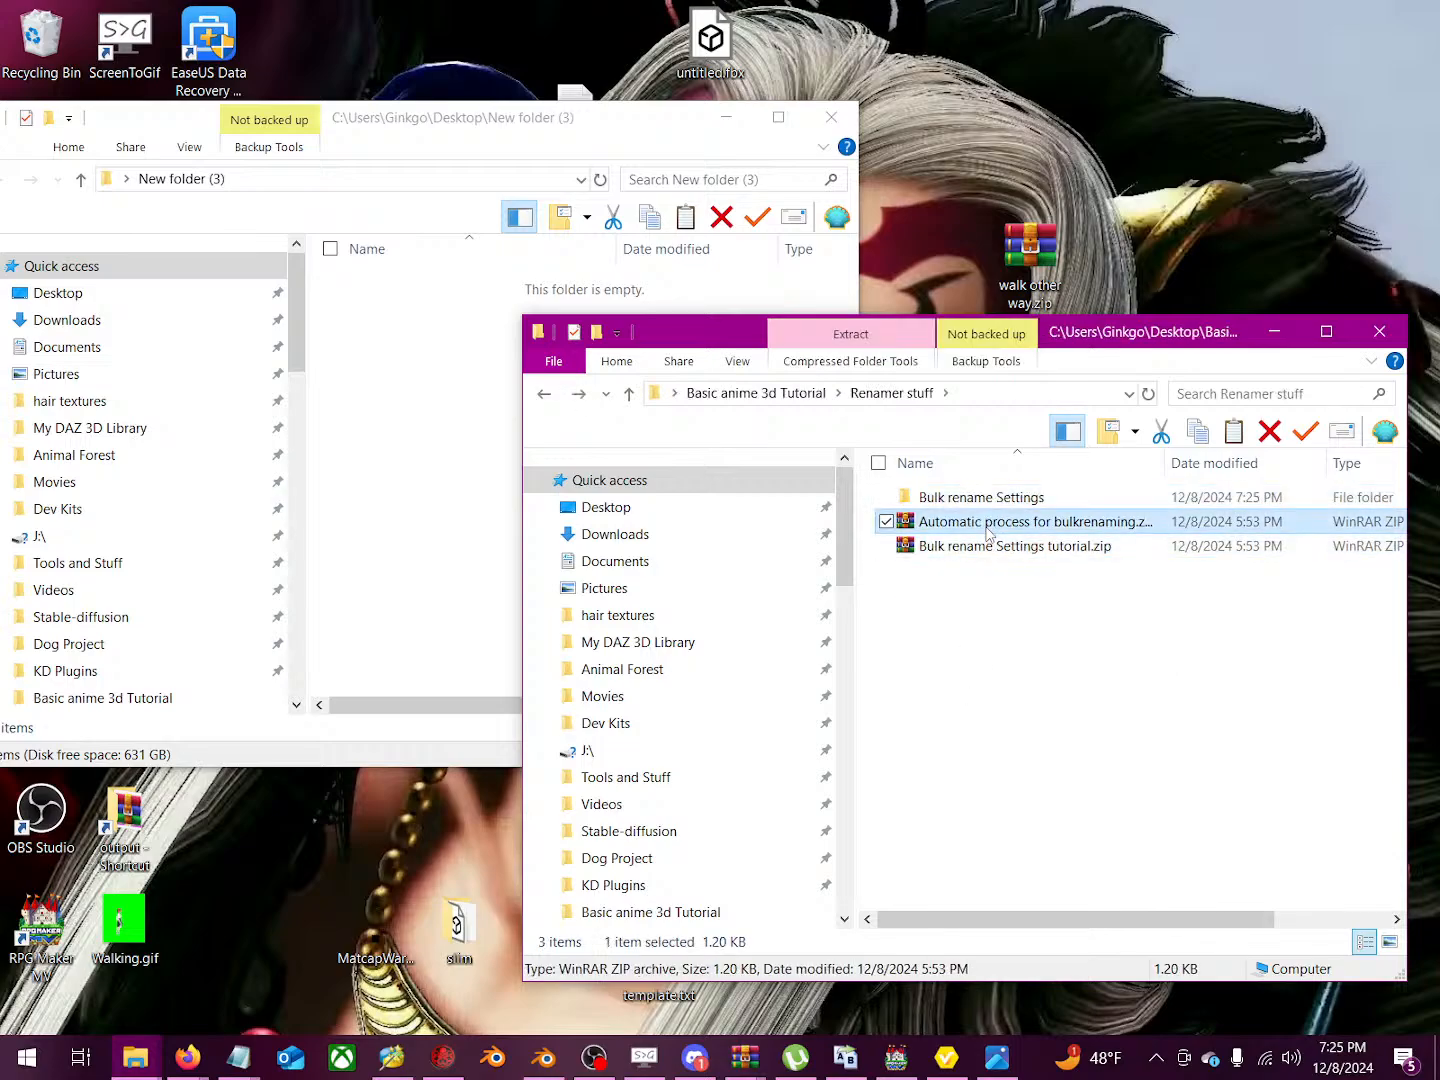
{"action": "double_click", "coordinate": [300, 402]}
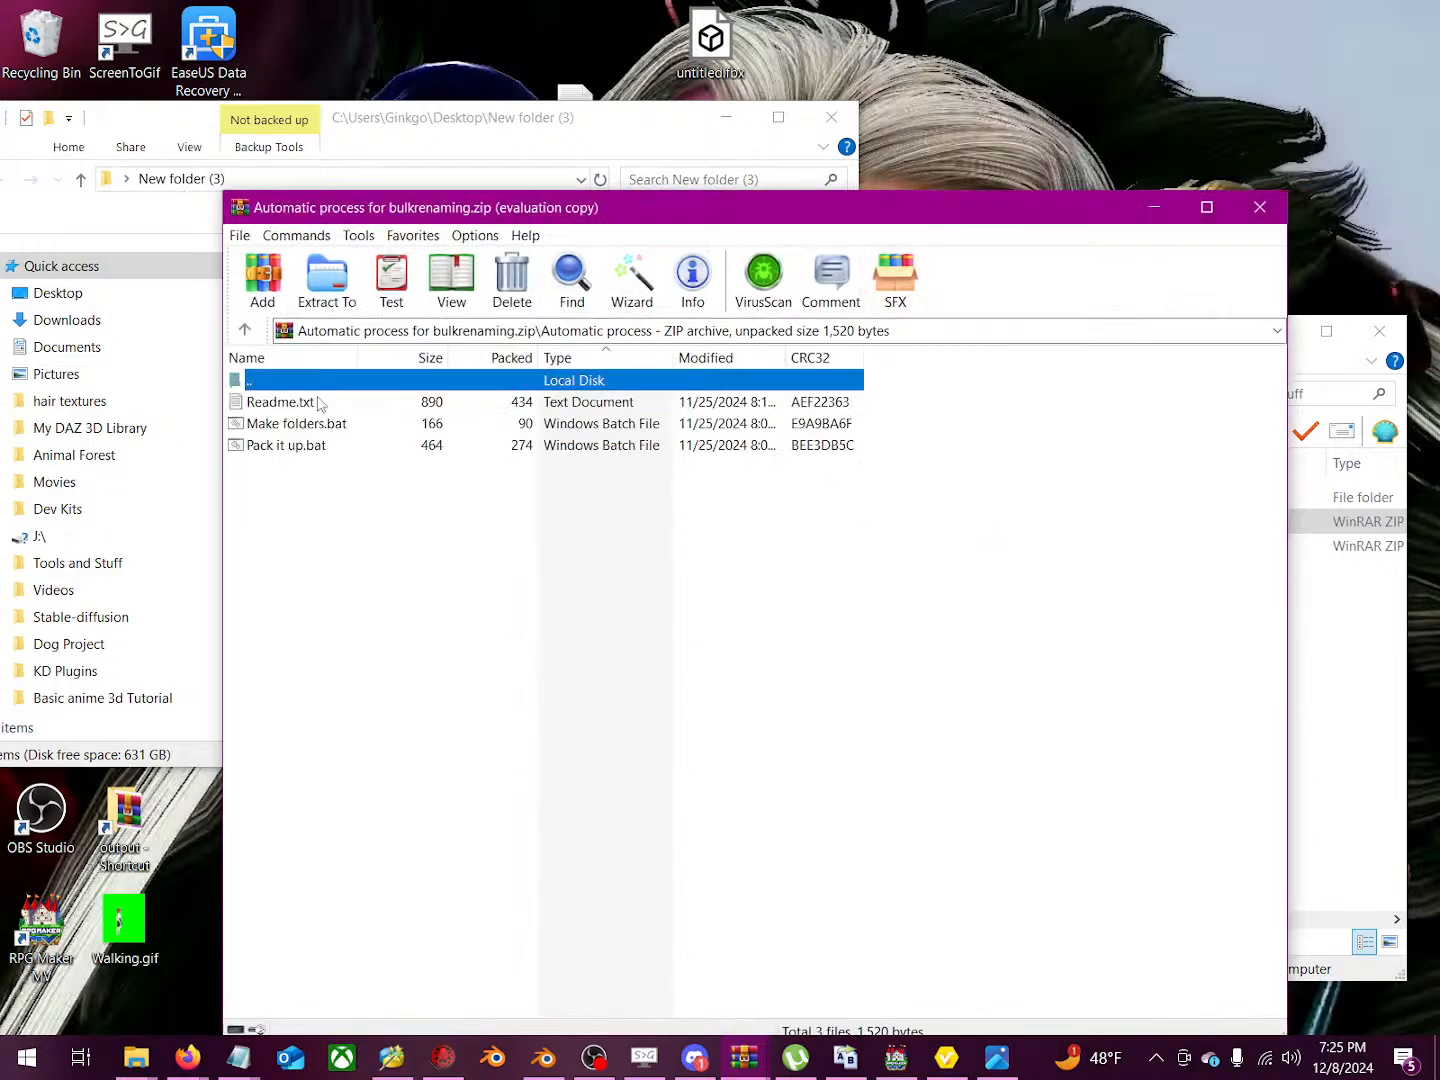
Step: Extract Readme.txt, Make folders.bat and Pack it up.bat into Renamer stuff, and close the archive window
{"action": "left_click_drag", "start_coordinate": [583, 221], "coordinate": [428, 239]}
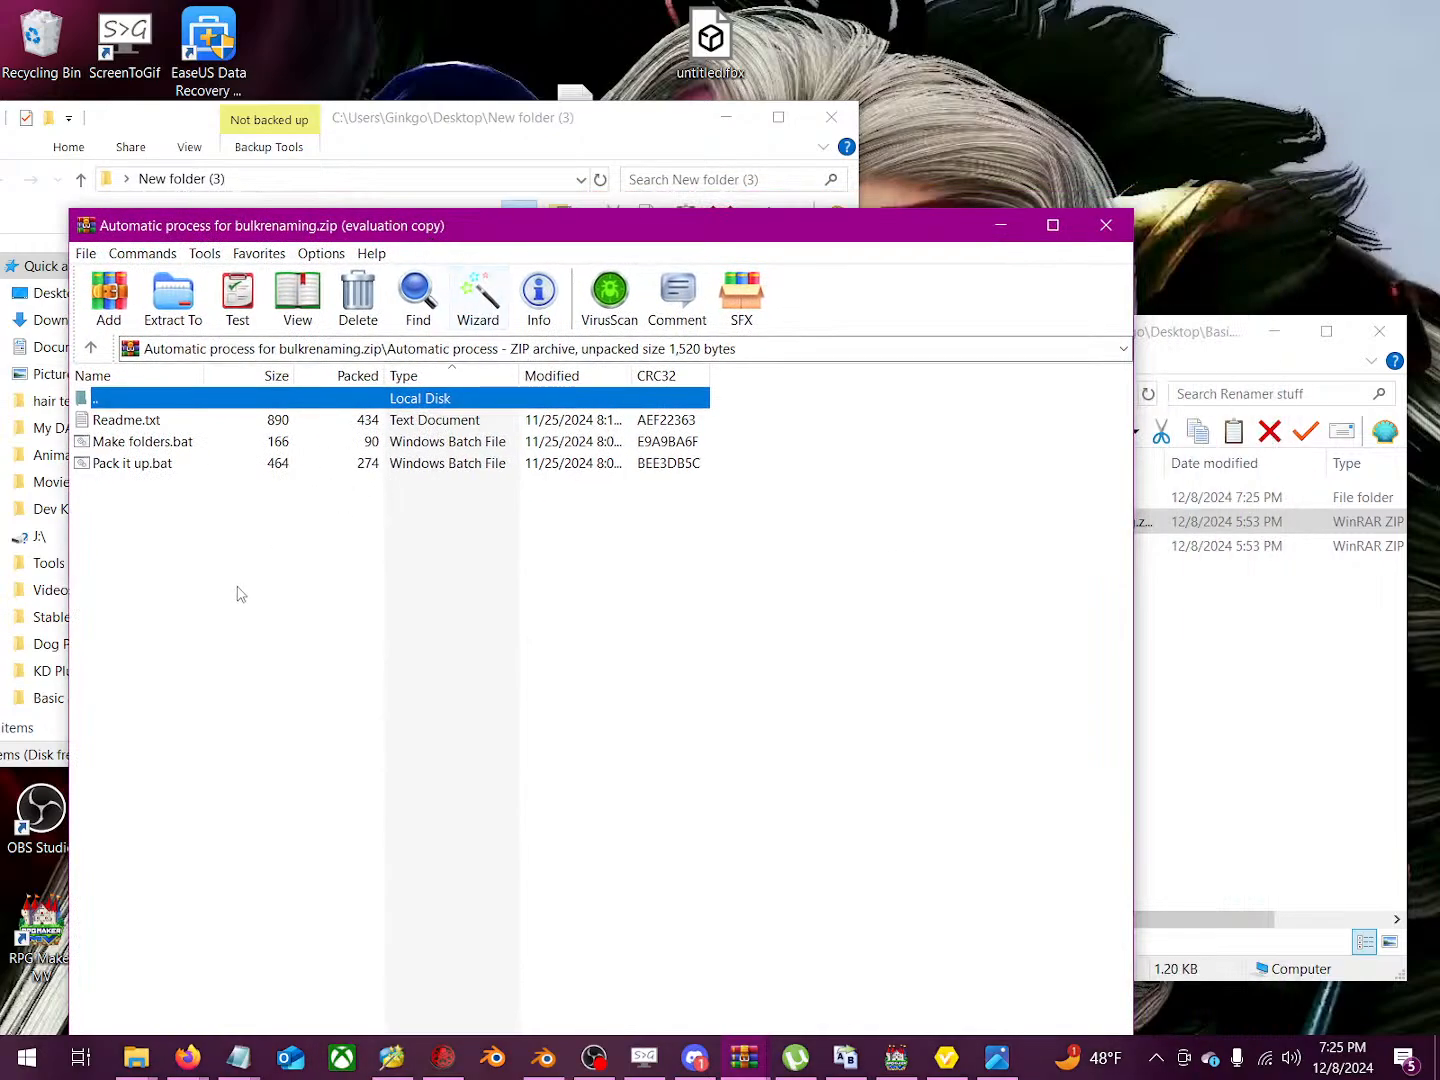
{"action": "left_click_drag", "start_coordinate": [226, 591], "coordinate": [125, 425]}
{"action": "left_click_drag", "start_coordinate": [1247, 763], "coordinate": [1237, 761]}
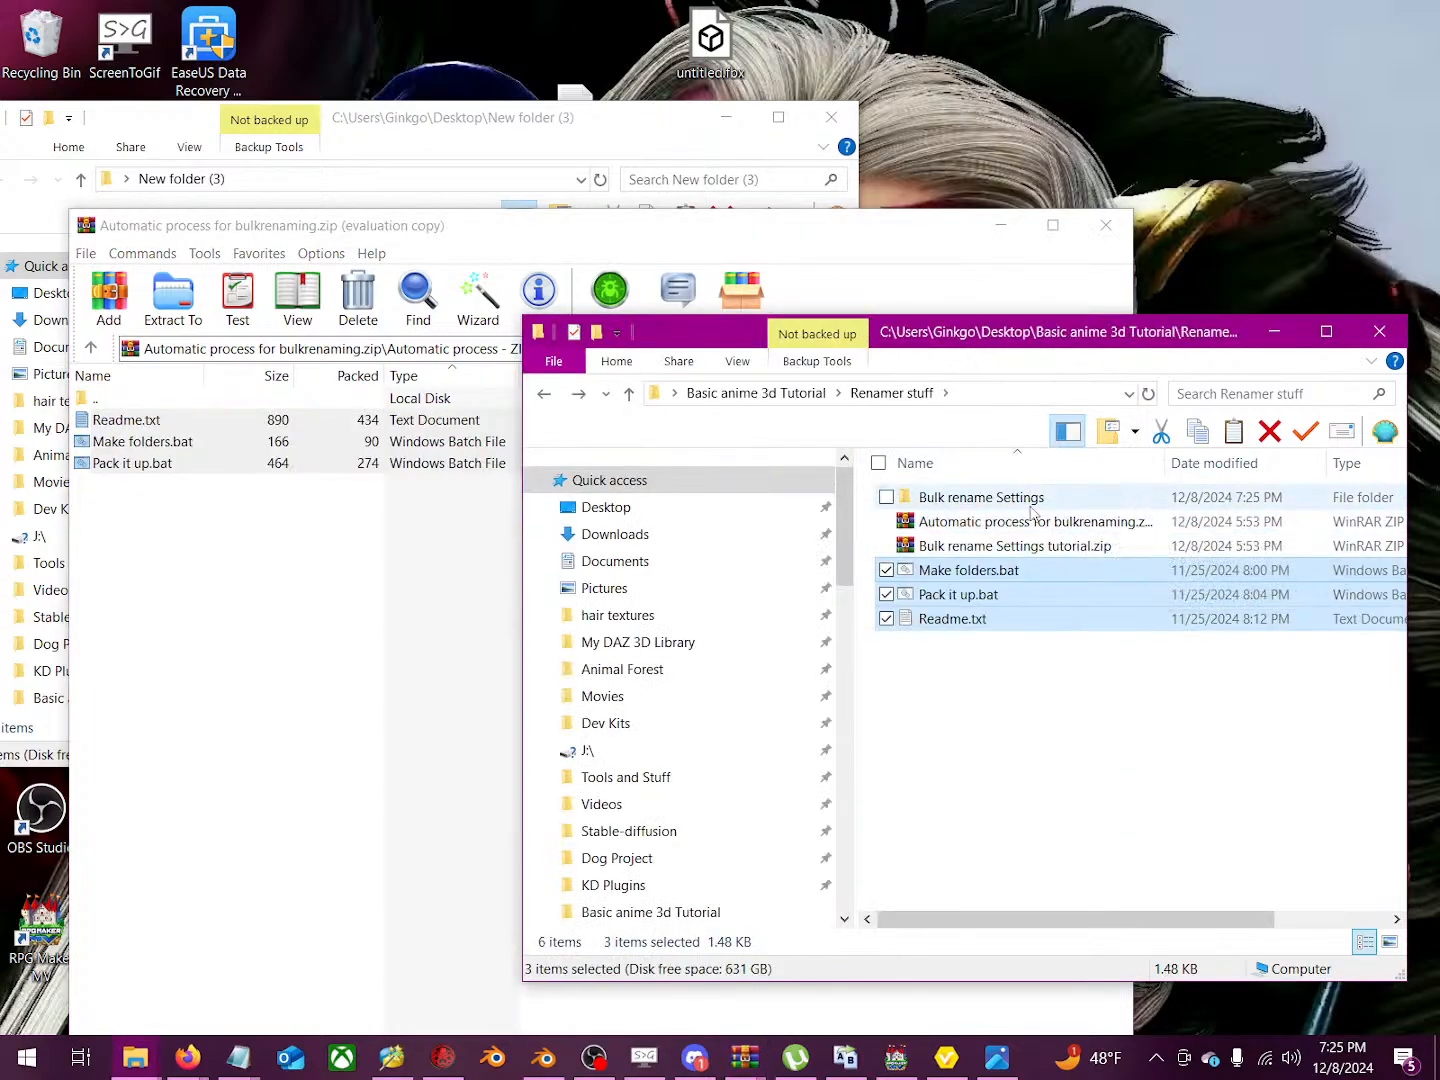
{"action": "left_click", "coordinate": [1104, 229]}
Step: Move Make folders.bat, Pack it up.bat and Readme.txt from Renamer stuff into New folder (3)
{"action": "left_click", "coordinate": [311, 521]}
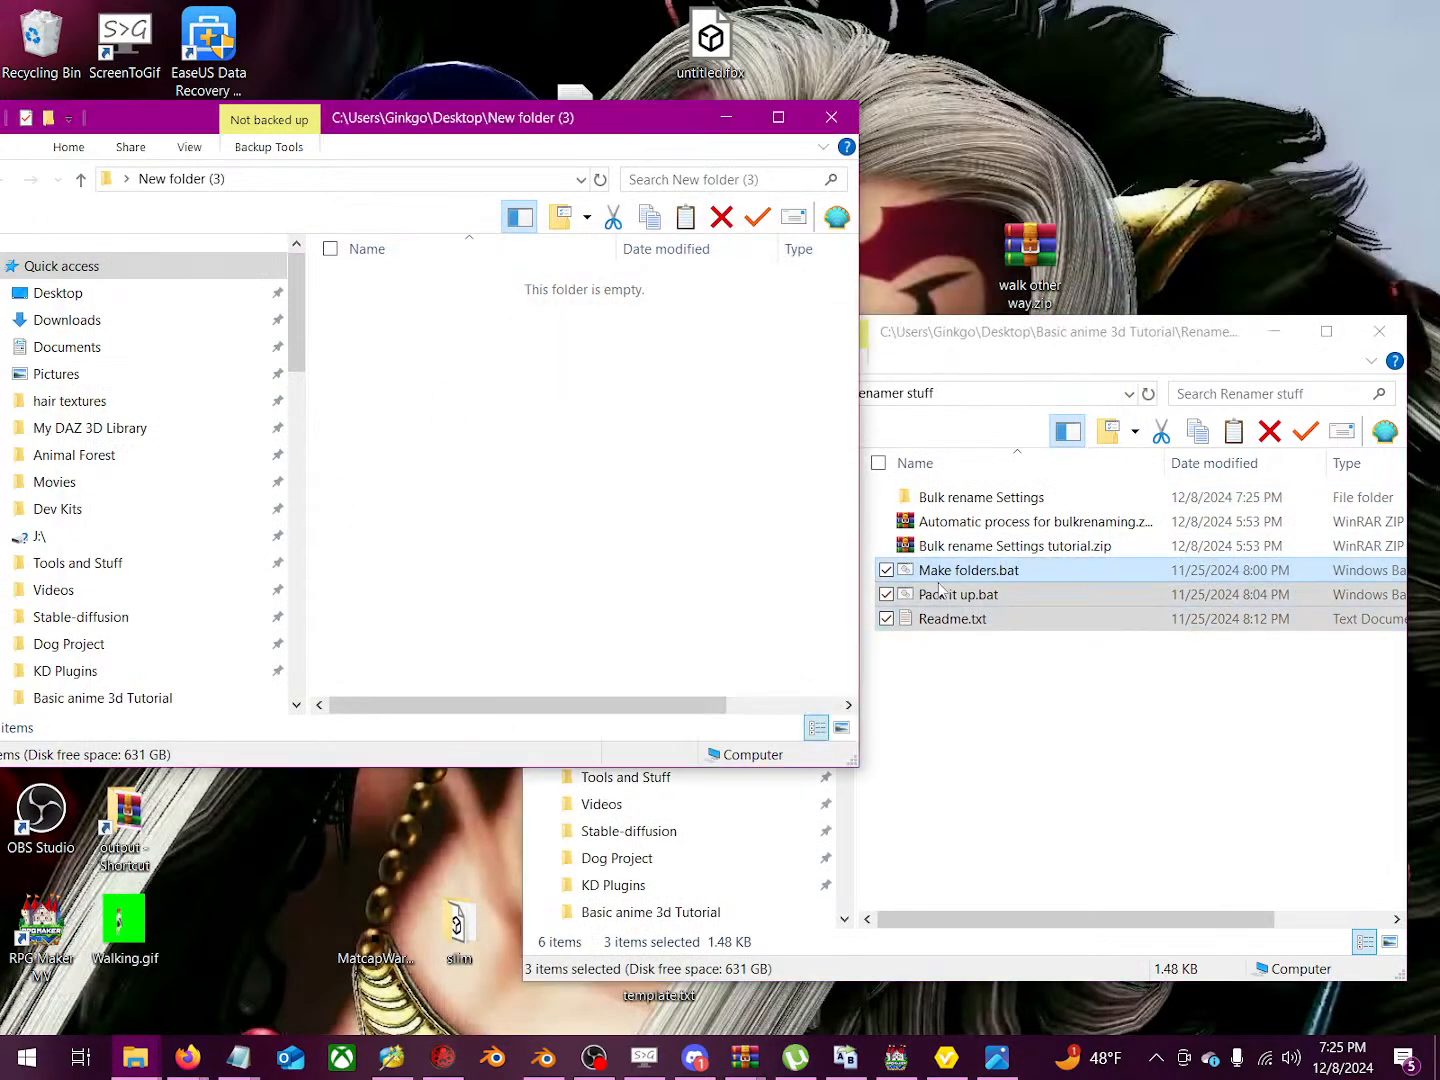
{"action": "left_click", "coordinate": [967, 690]}
{"action": "left_click_drag", "start_coordinate": [994, 636], "coordinate": [425, 509]}
{"action": "left_click", "coordinate": [438, 507]}
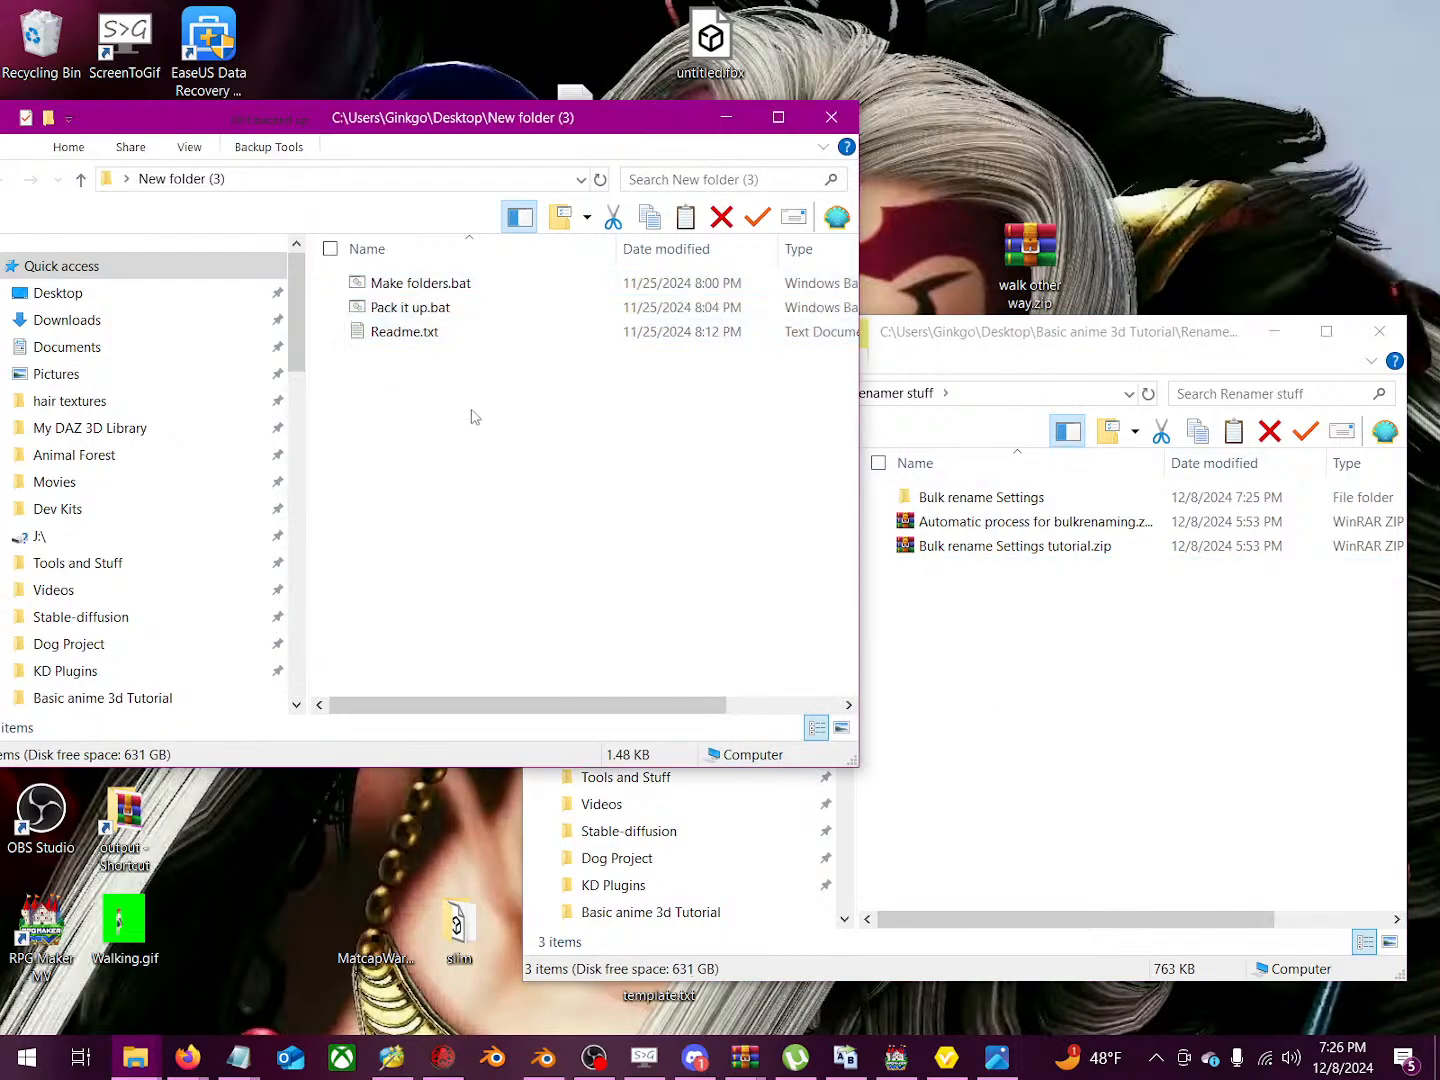
Step: Run Make folders.bat in New folder (3) to create the Idle and Move folders, and close its console window
{"action": "double_click", "coordinate": [444, 290]}
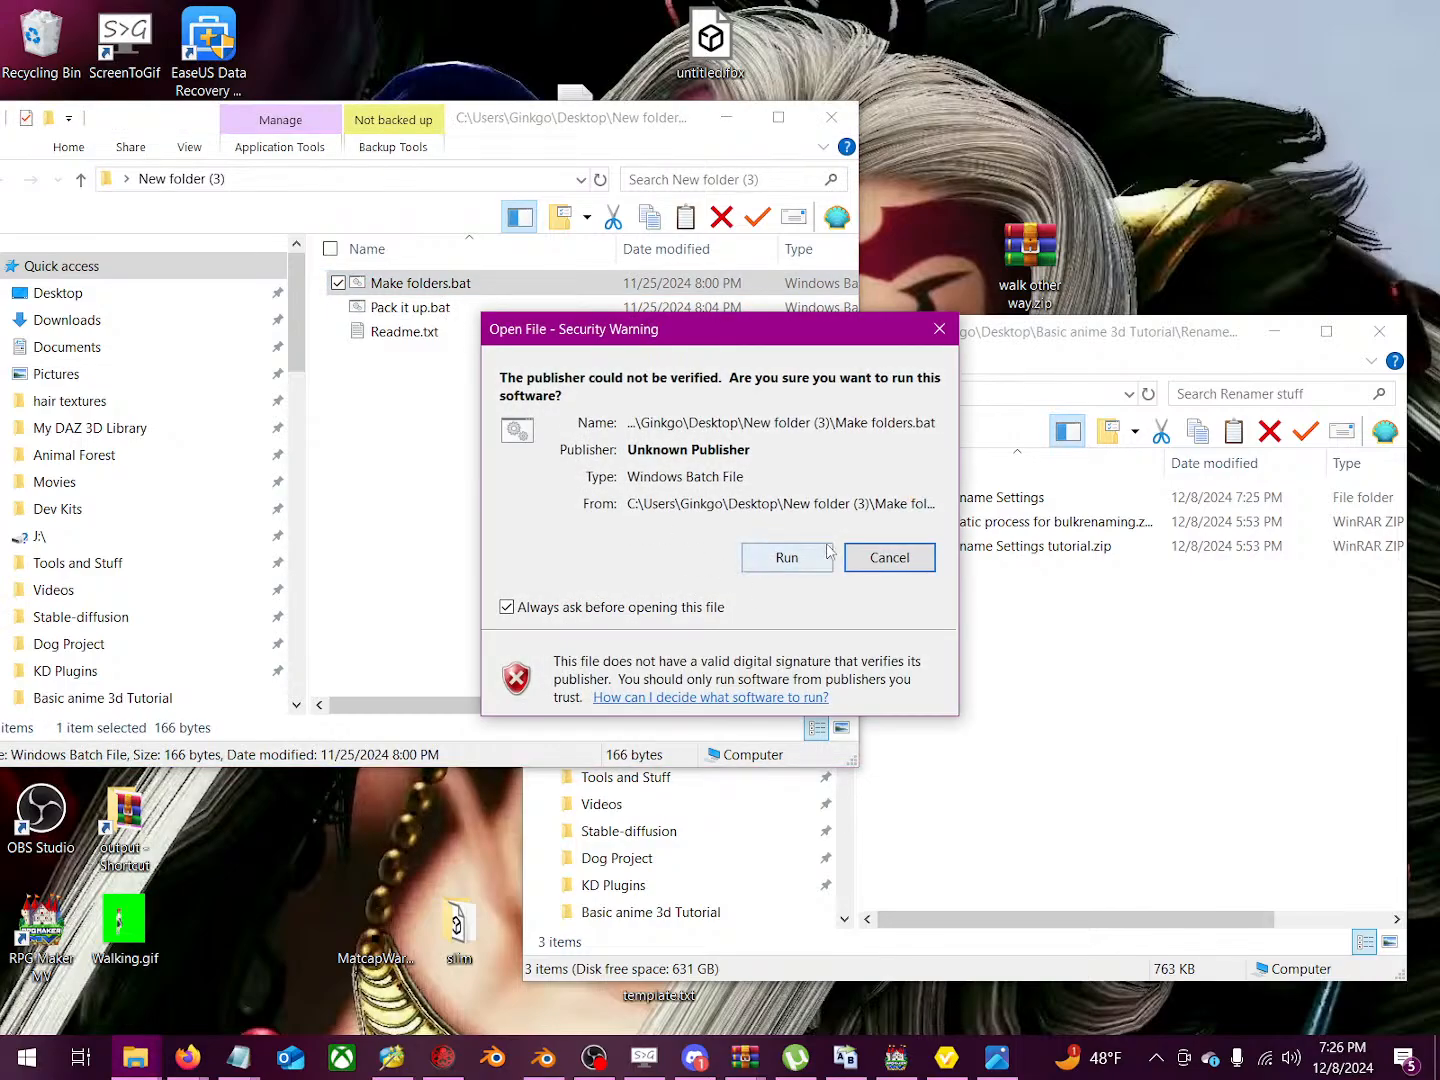
{"action": "left_click", "coordinate": [813, 561]}
{"action": "left_click_drag", "start_coordinate": [703, 360], "coordinate": [728, 365]}
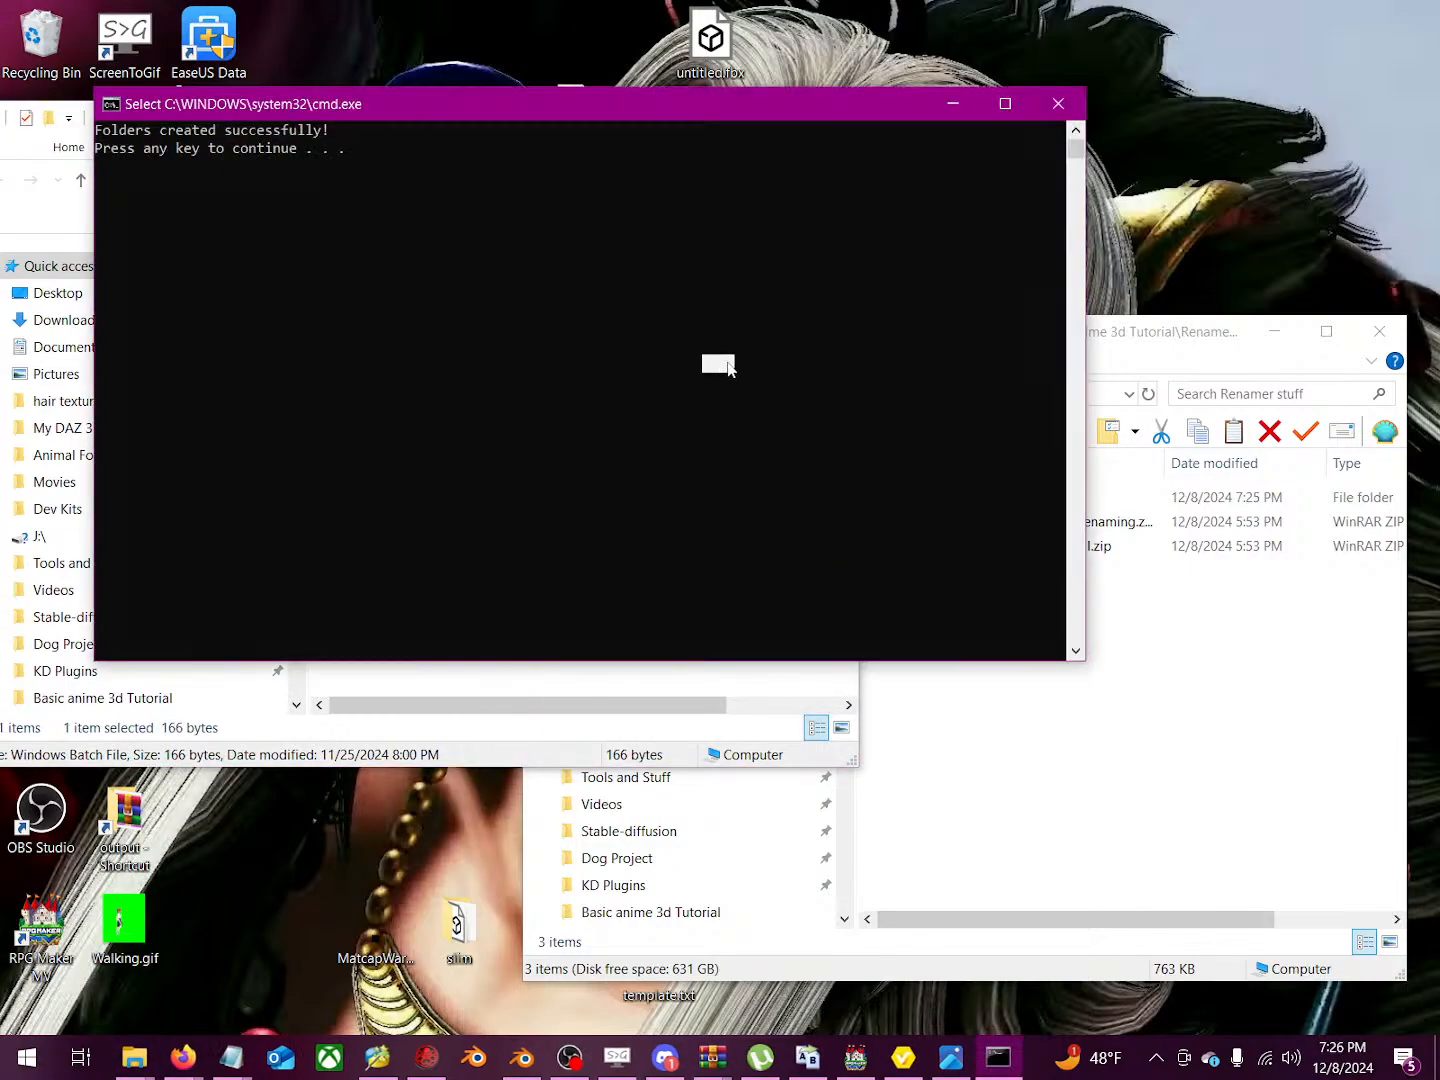
{"action": "left_click", "coordinate": [1057, 104]}
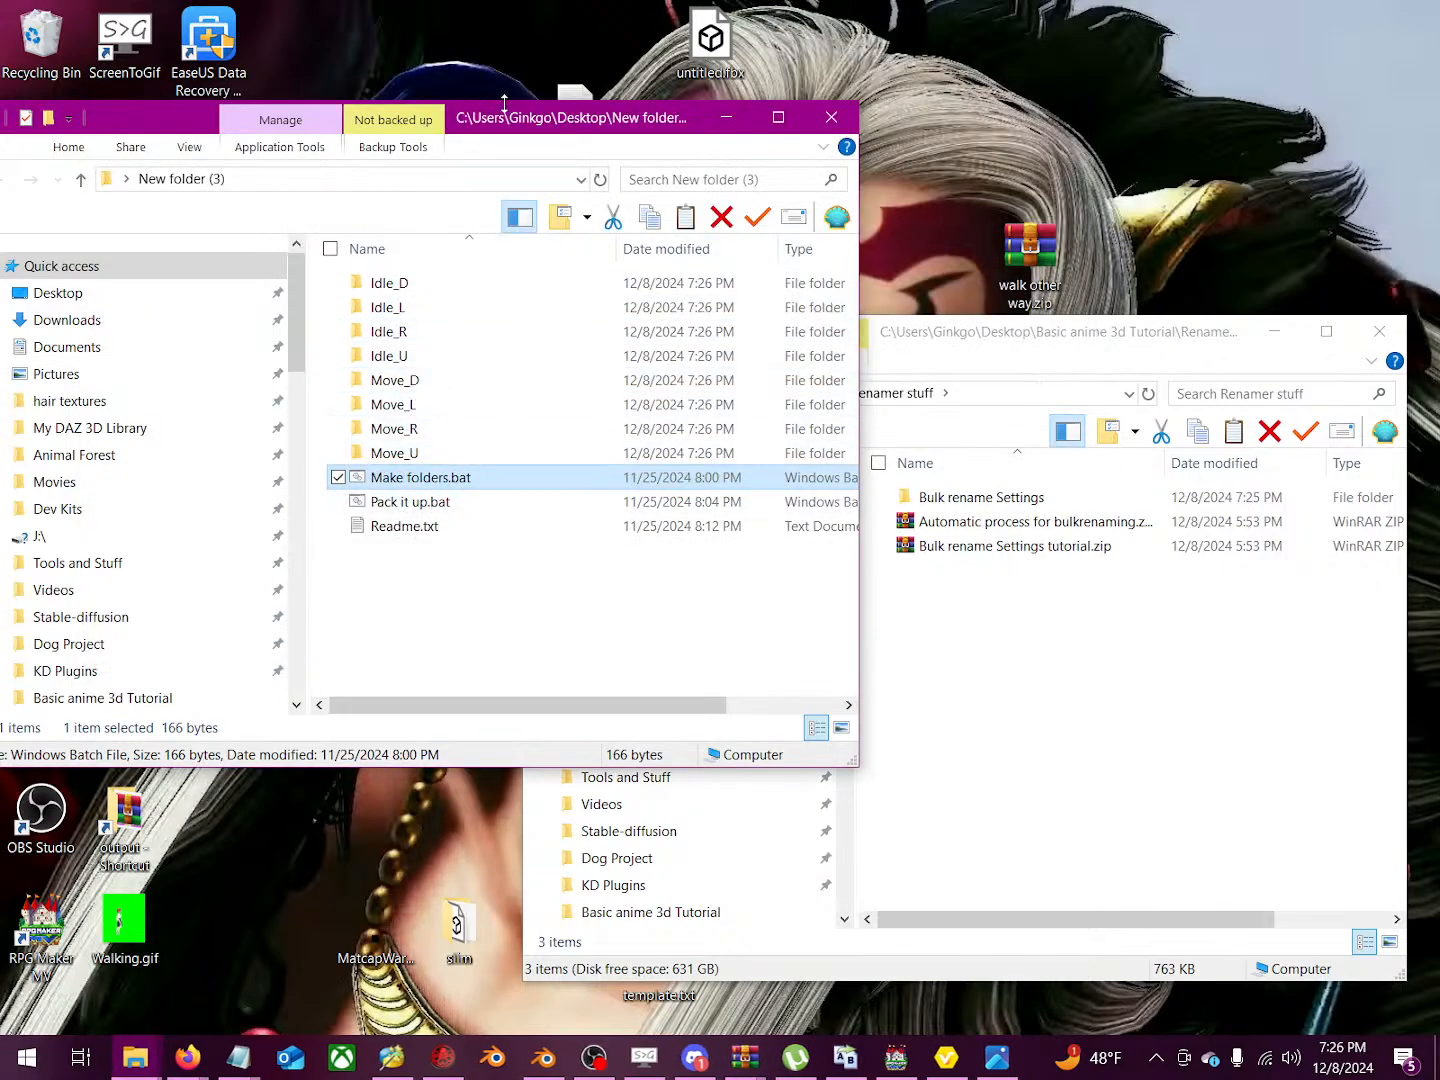
Step: Move the New folder (3) window to uncover the desktop folders, and open walk this way and walk other way
{"action": "left_click_drag", "start_coordinate": [504, 103], "coordinate": [851, 187]}
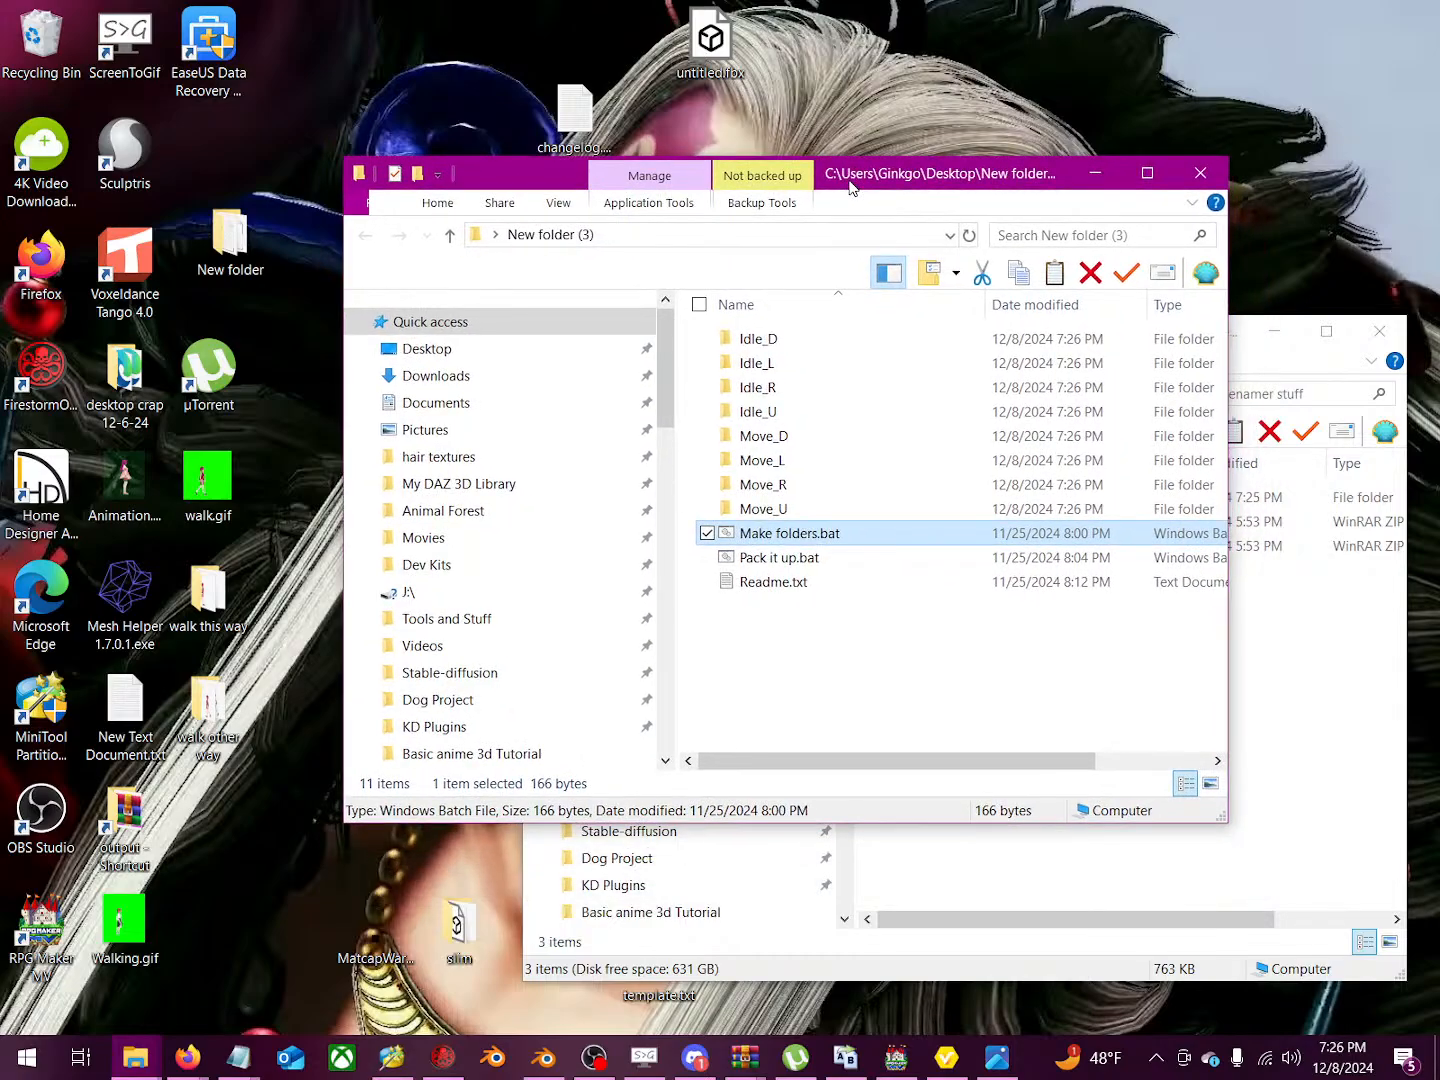
{"action": "left_click", "coordinate": [222, 737]}
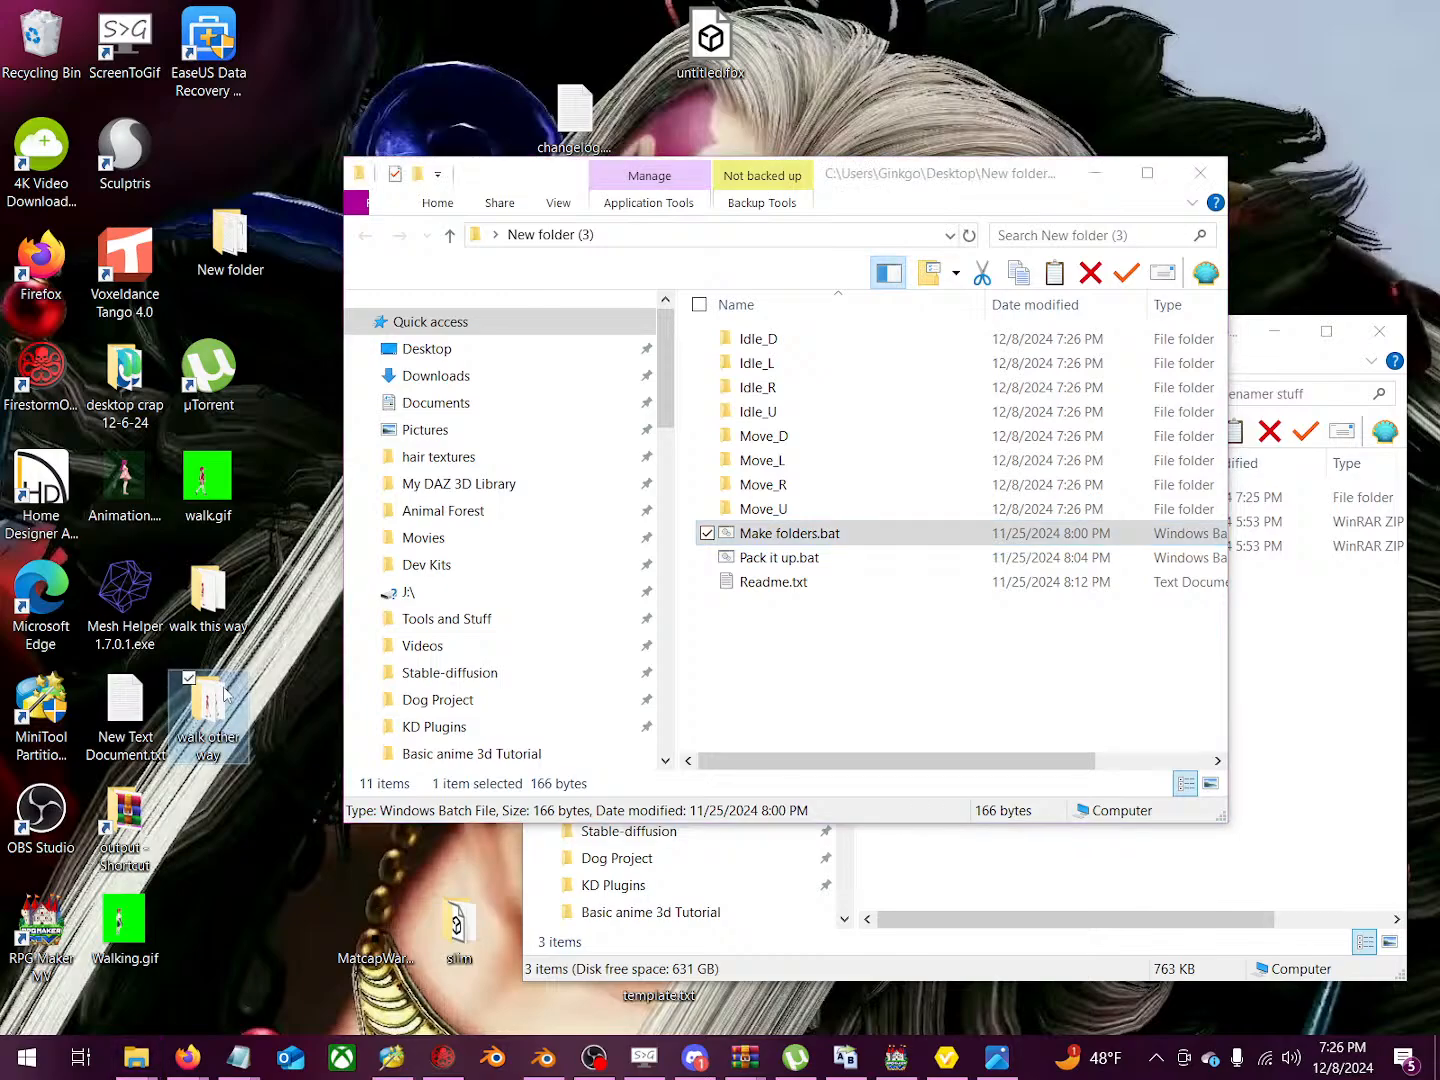
{"action": "double_click", "coordinate": [228, 612]}
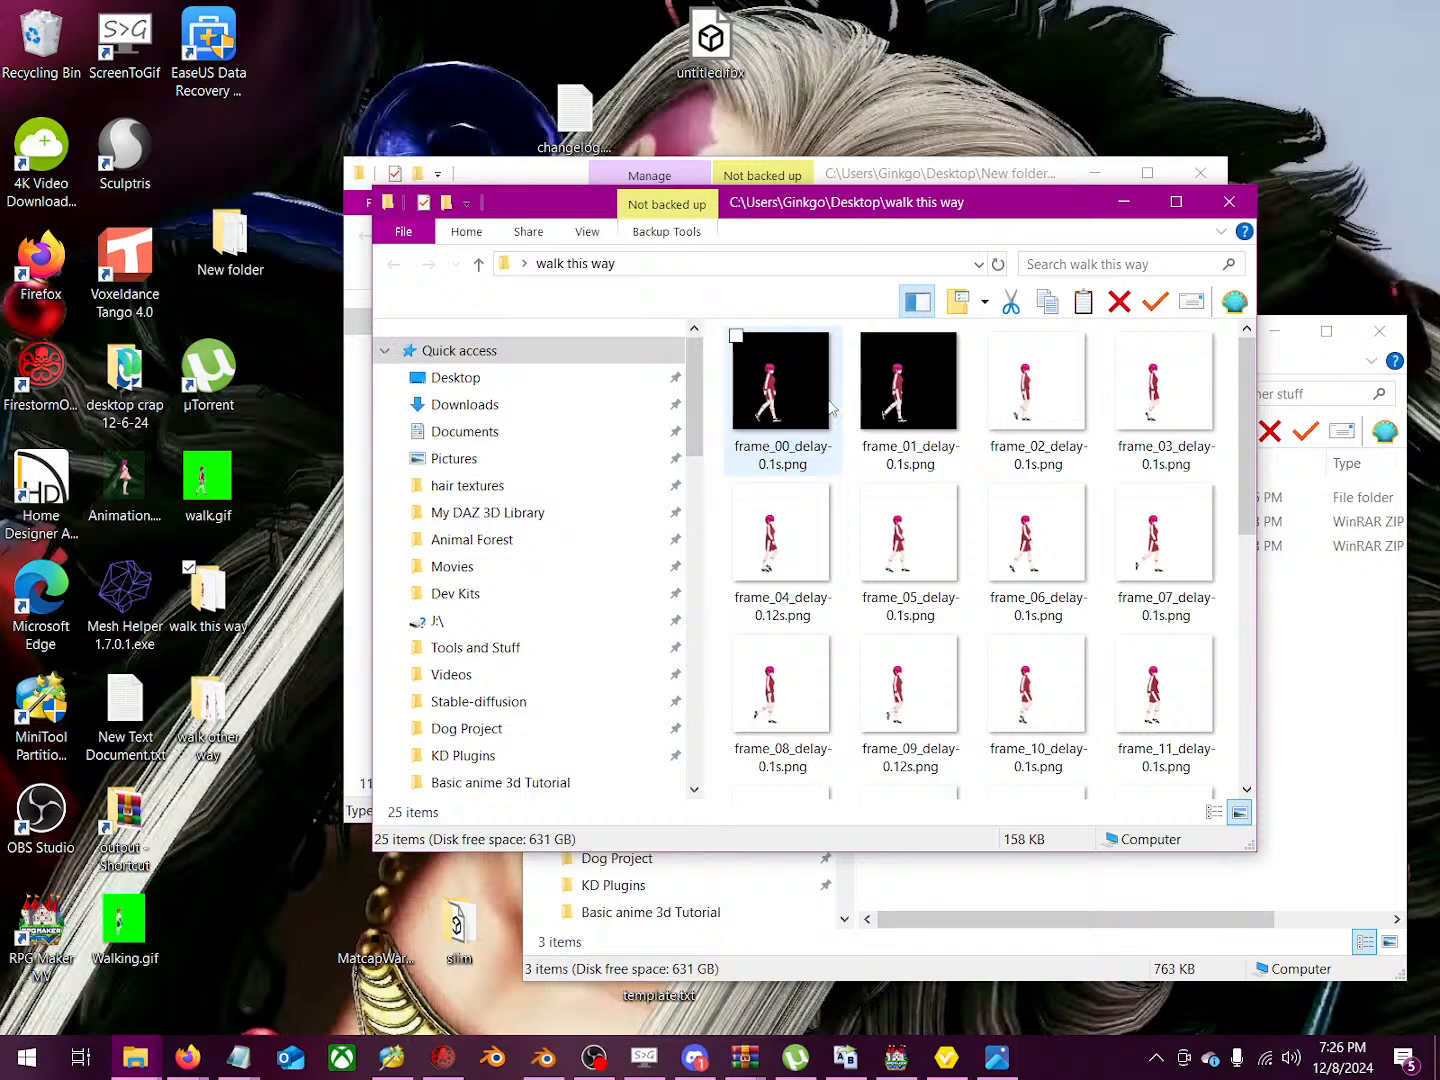
{"action": "double_click", "coordinate": [208, 706]}
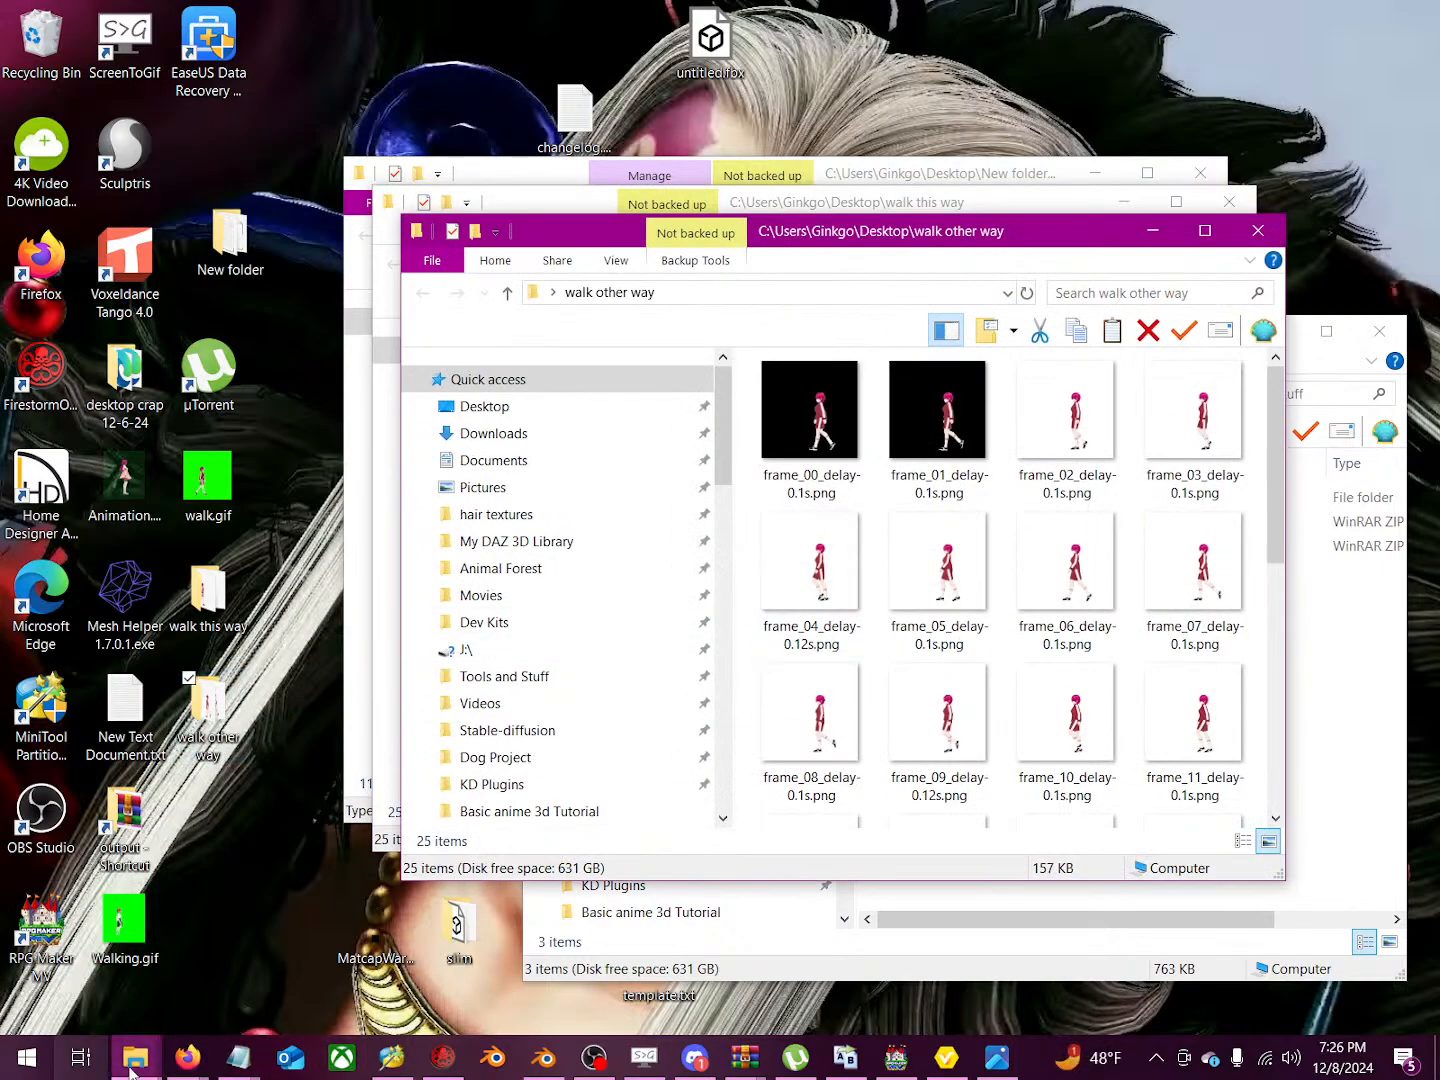
Step: Open the cupcake folder in charactersAA to examine its left and right Move frames, and set its window aside
{"action": "mouse_move", "coordinate": [135, 1057]}
{"action": "mouse_move", "coordinate": [1276, 925]}
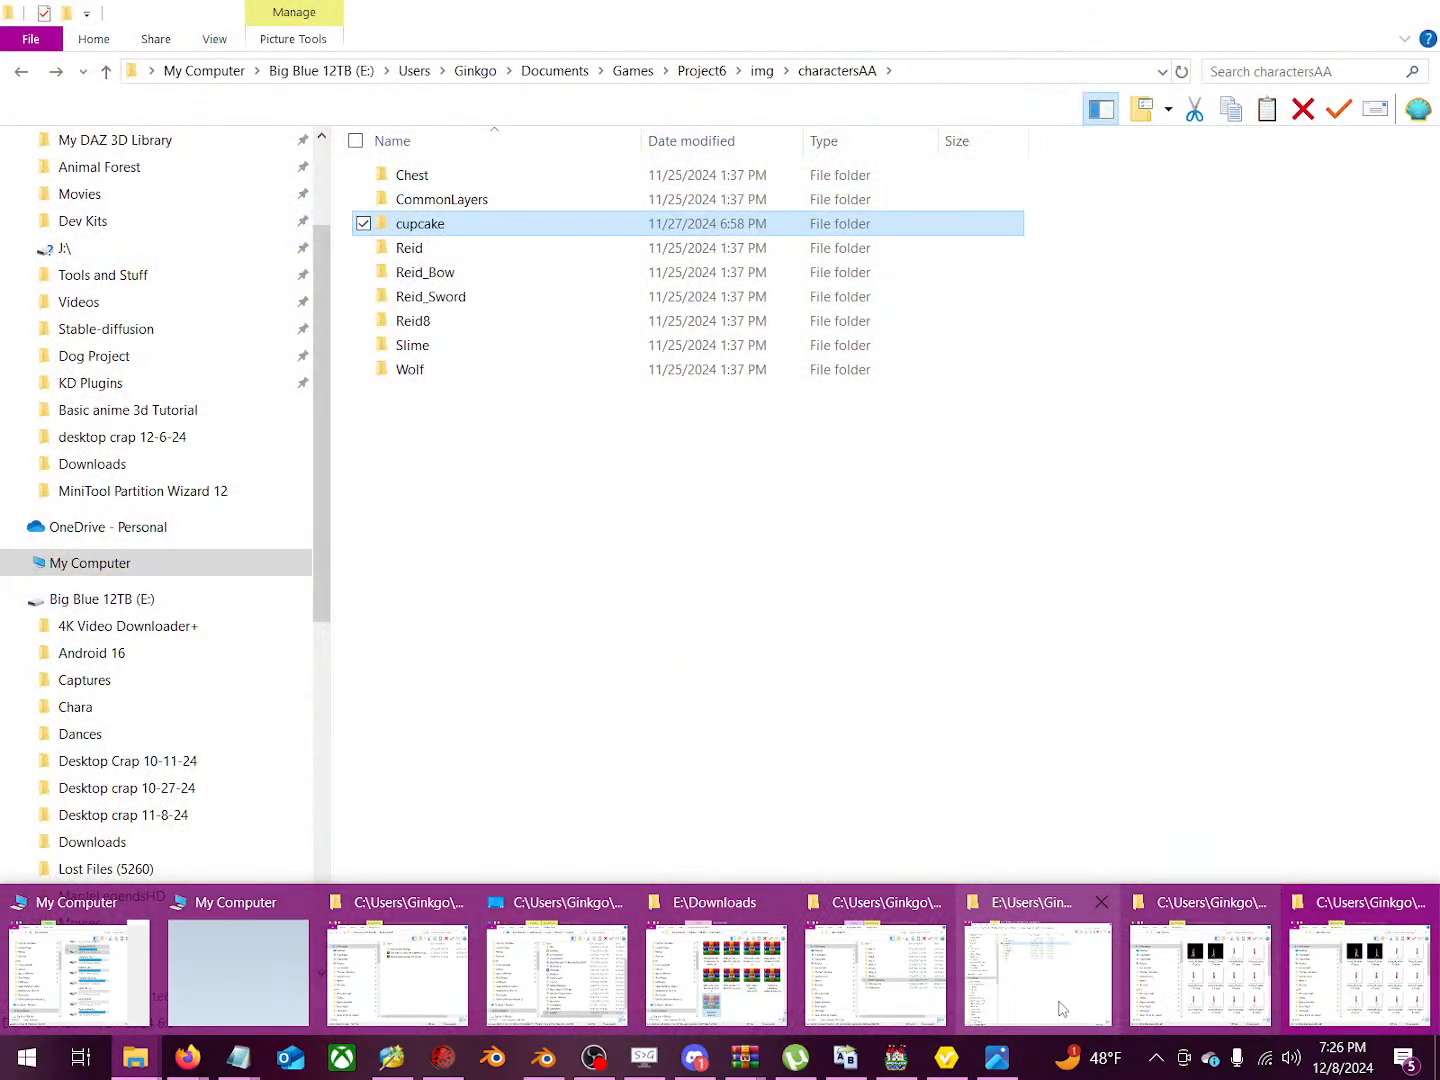
{"action": "left_click", "coordinate": [1062, 1010]}
{"action": "double_click", "coordinate": [472, 230]}
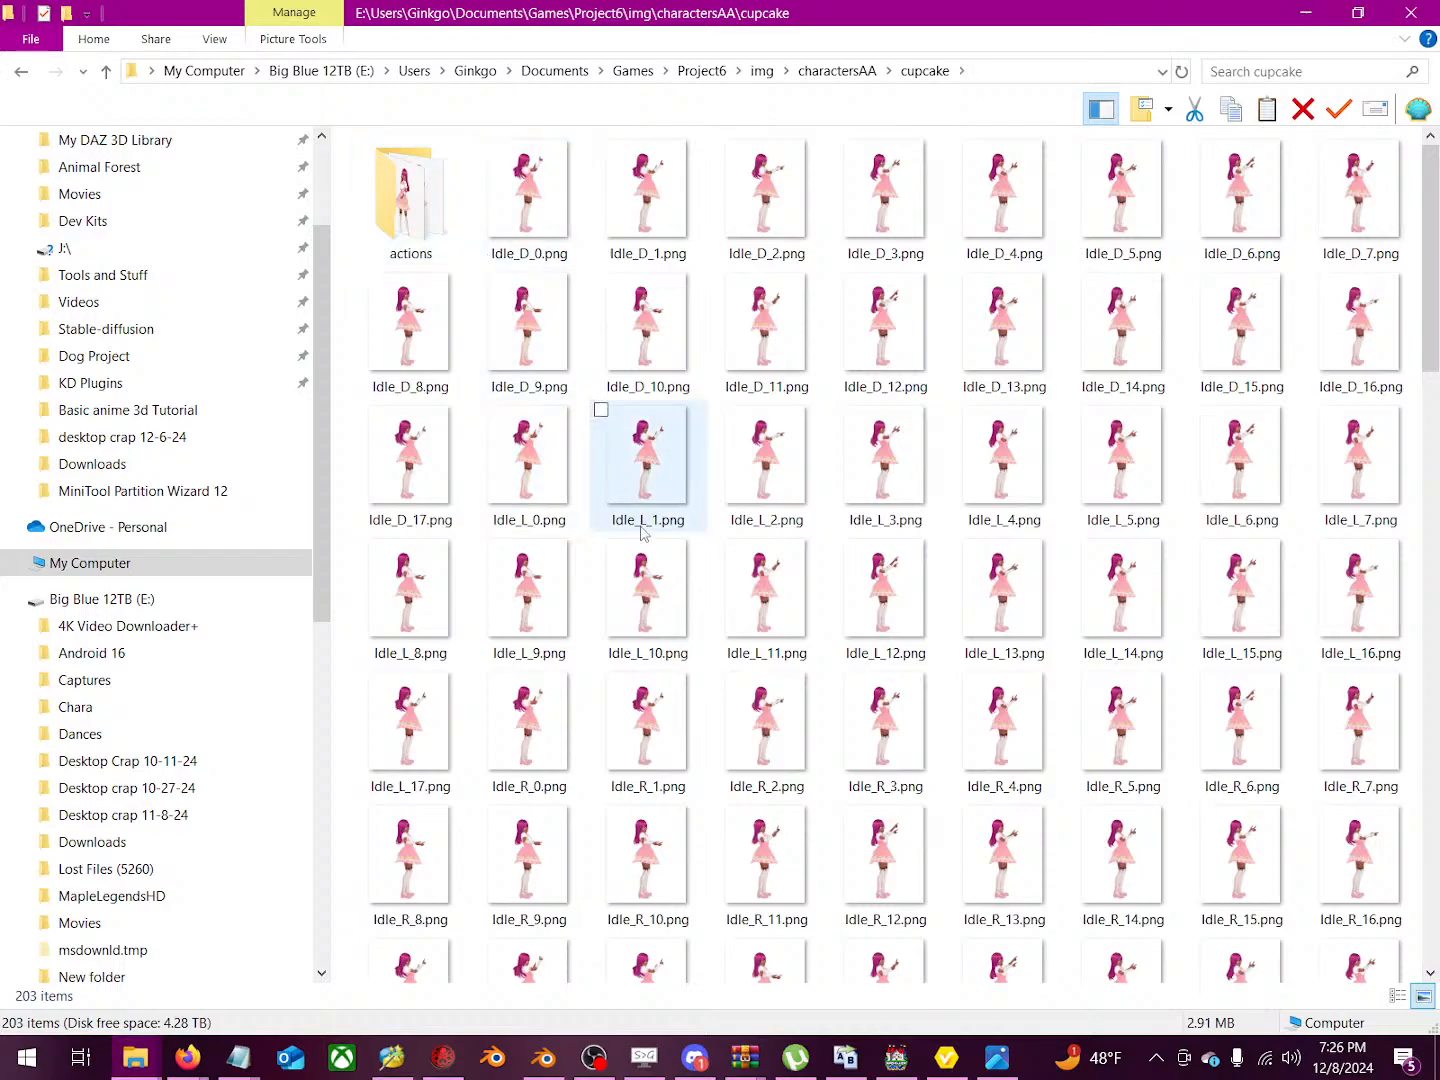
{"action": "scroll", "coordinate": [661, 526], "scroll_direction": "down", "scroll_amount": 10}
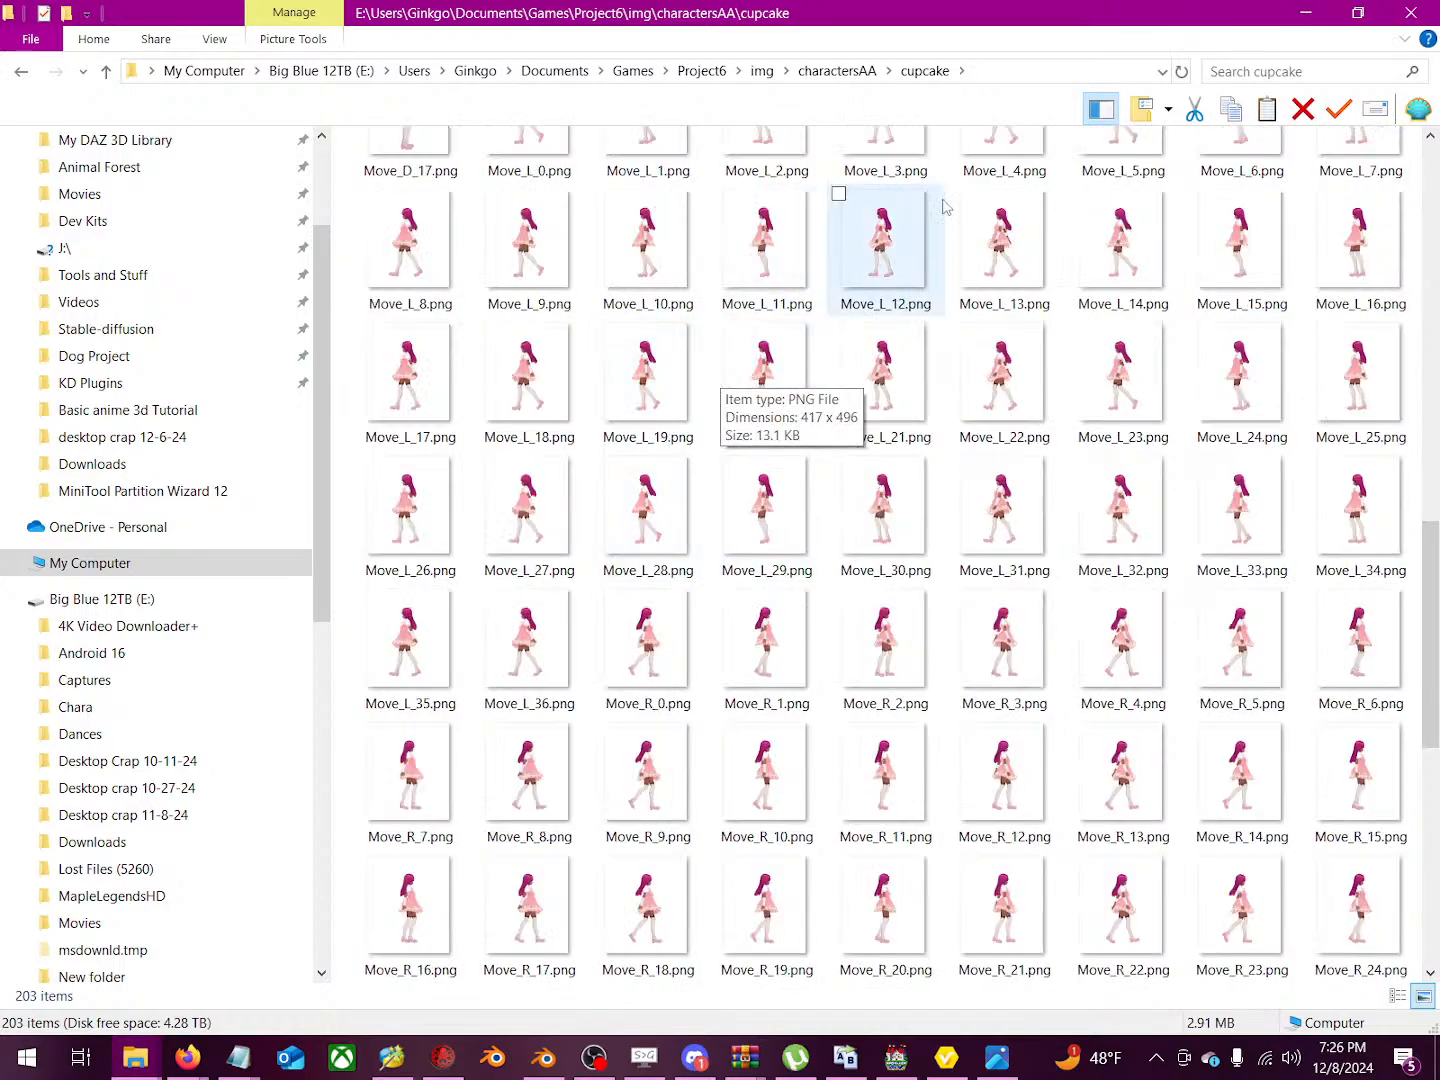
{"action": "left_click_drag", "start_coordinate": [1101, 12], "coordinate": [467, 611]}
Step: Move all PNG frames from walk other way into the Move_L folder of New folder (3), and bring walk this way forward
{"action": "left_click", "coordinate": [928, 416]}
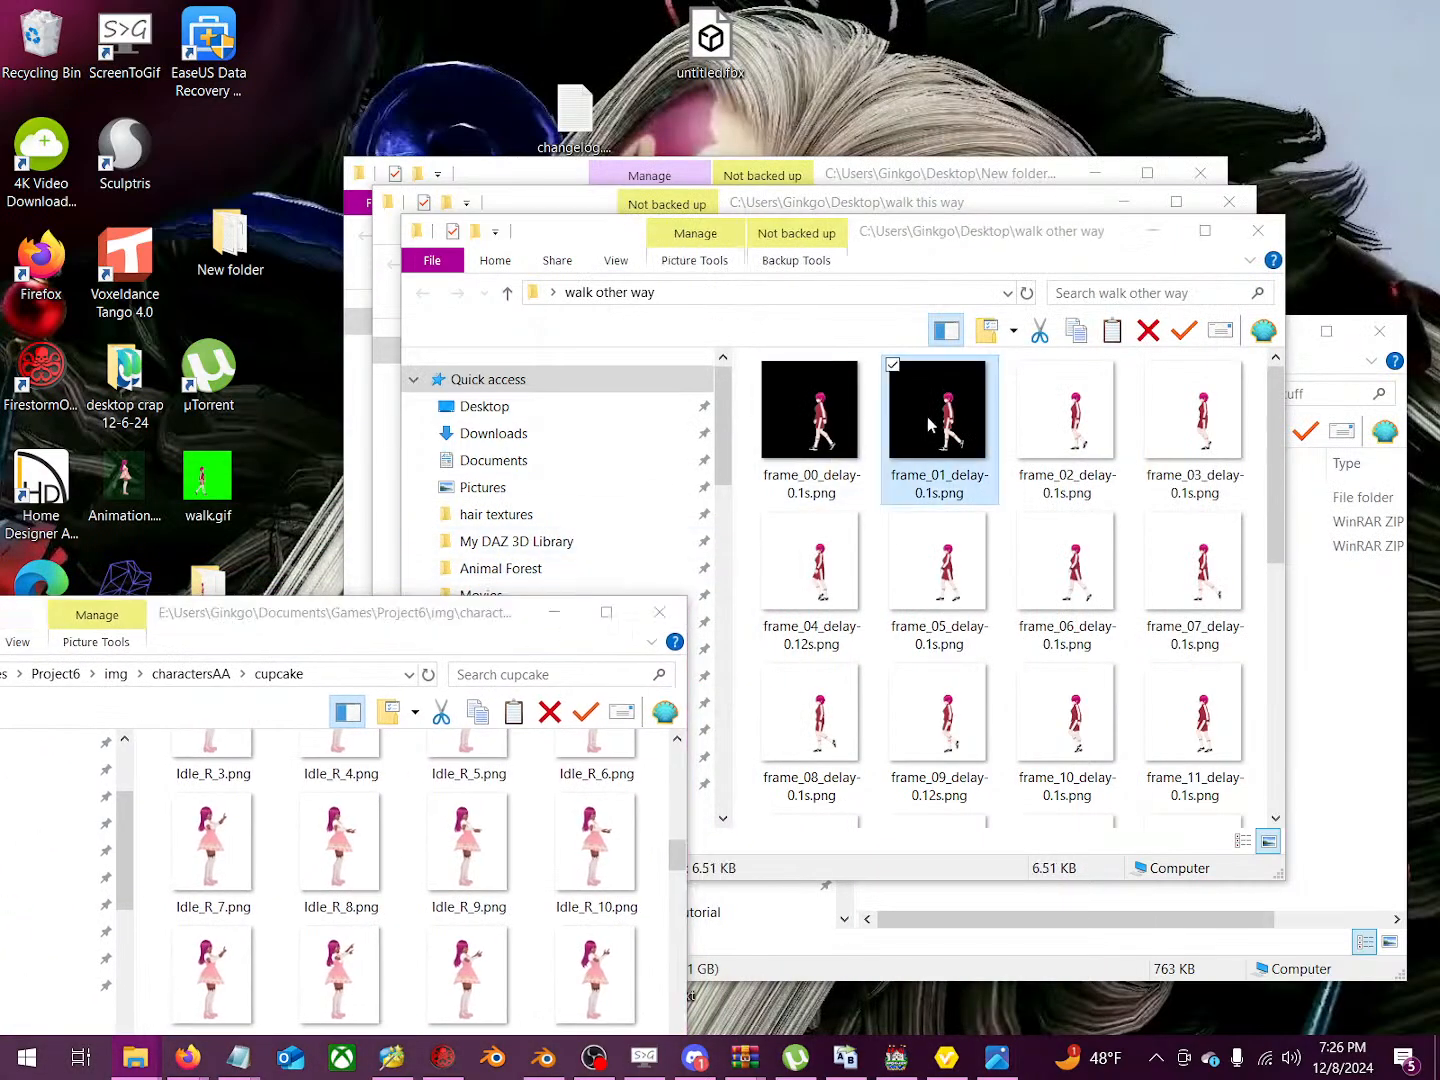
{"action": "key", "text": "ctrl+a"}
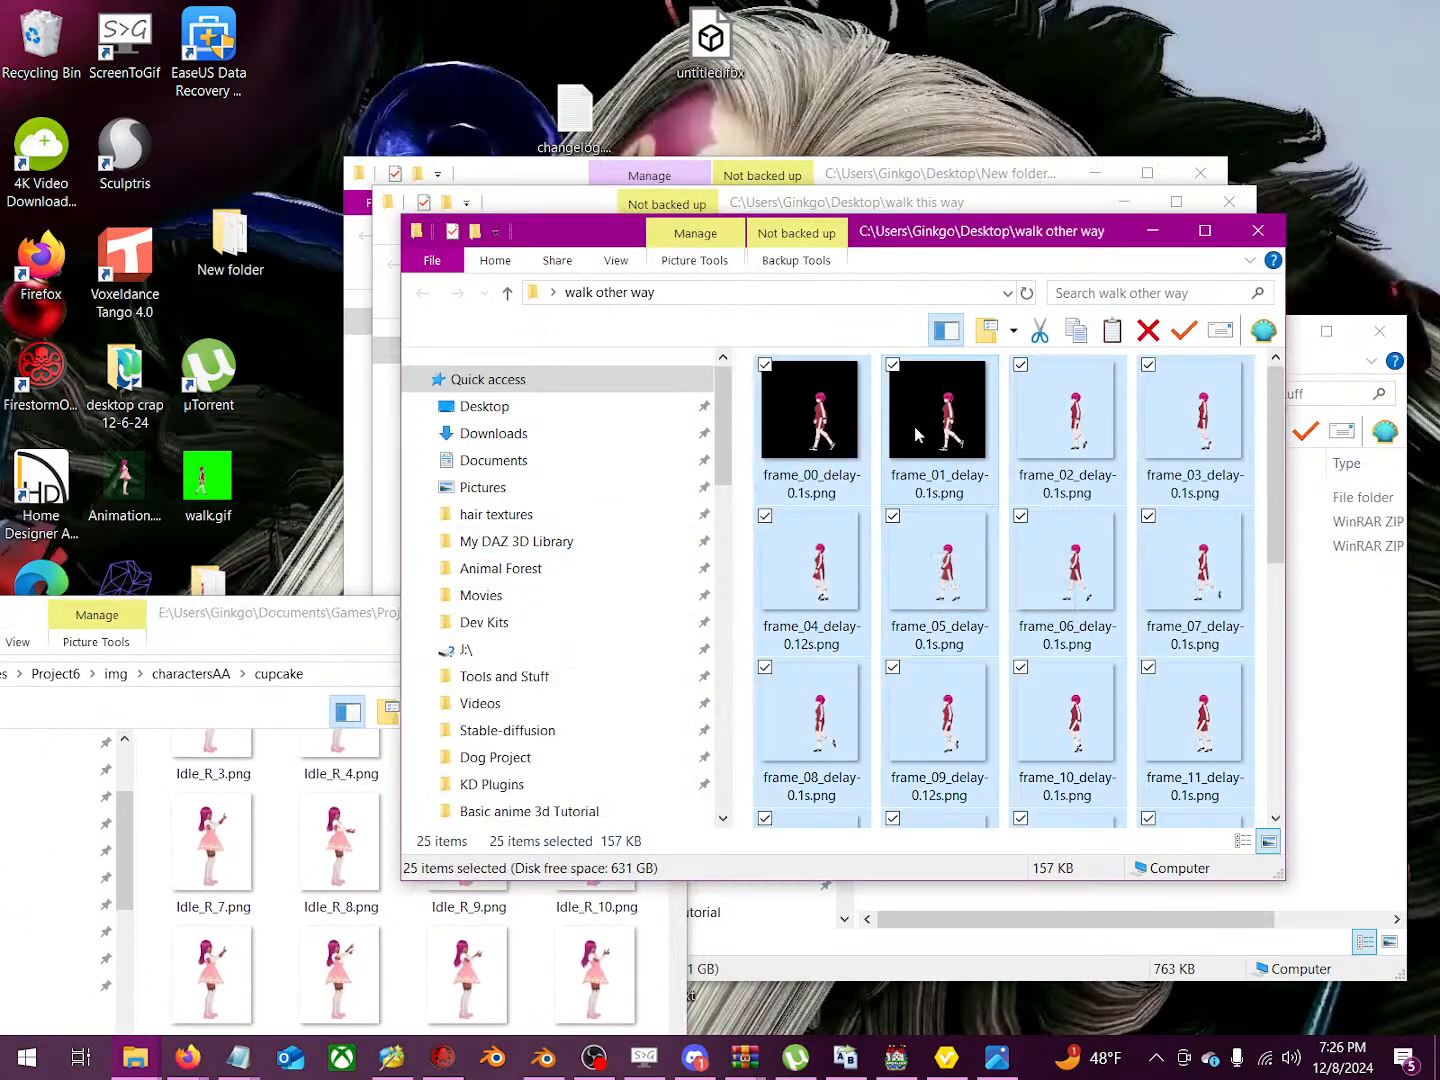
{"action": "right_click", "coordinate": [958, 512]}
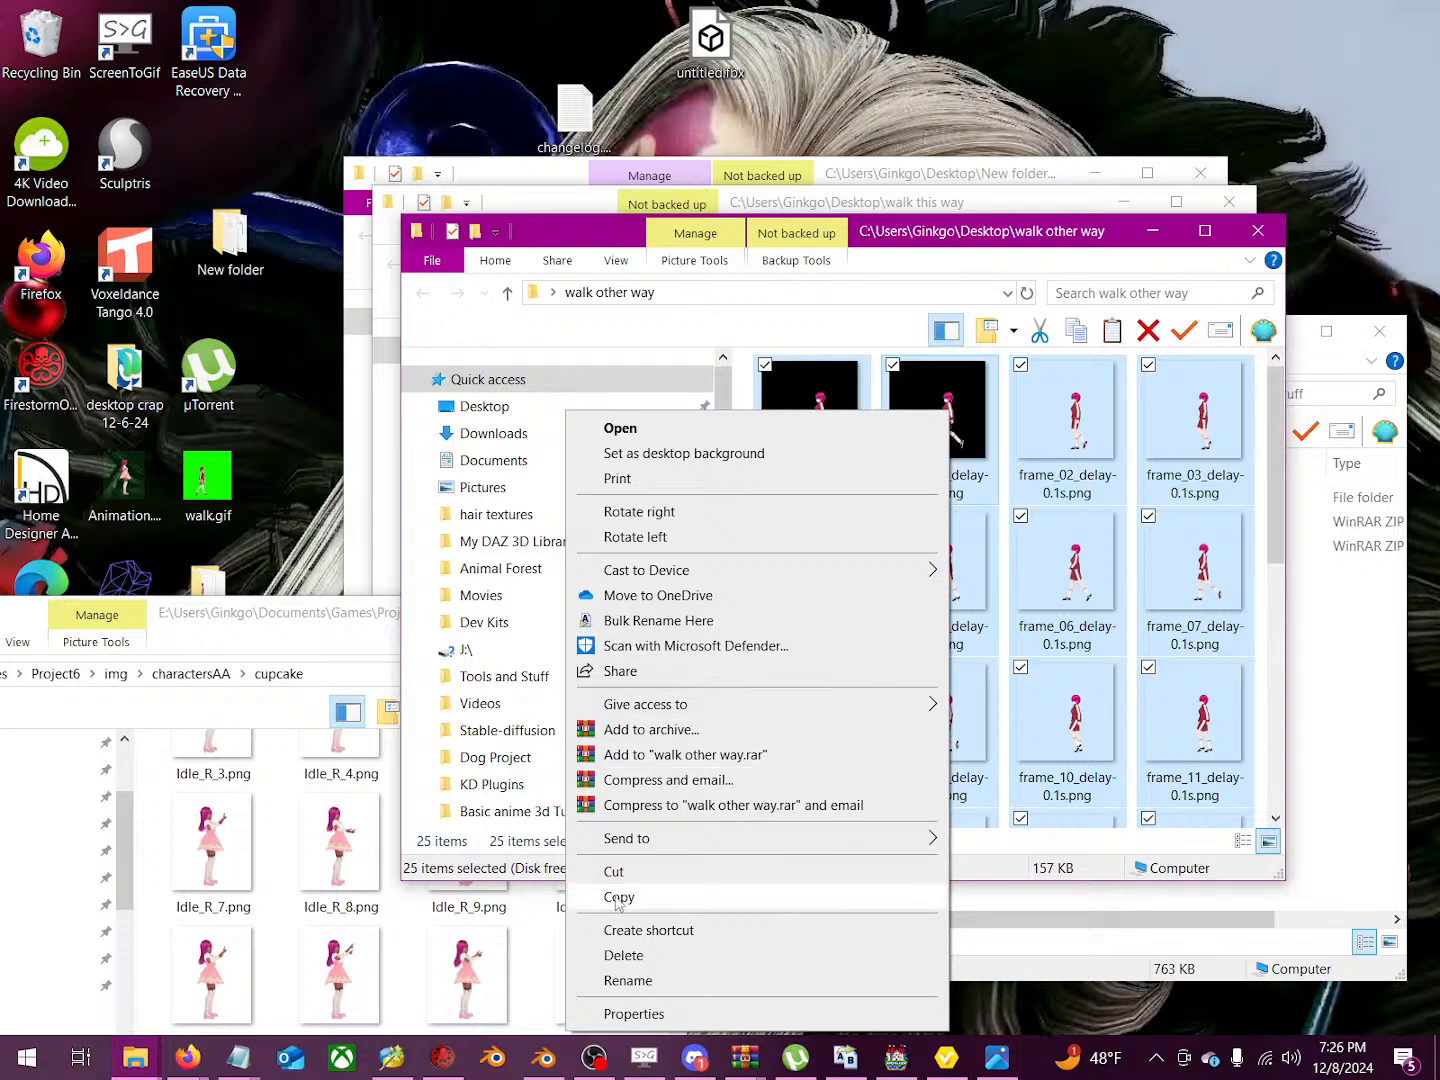
{"action": "left_click", "coordinate": [635, 870]}
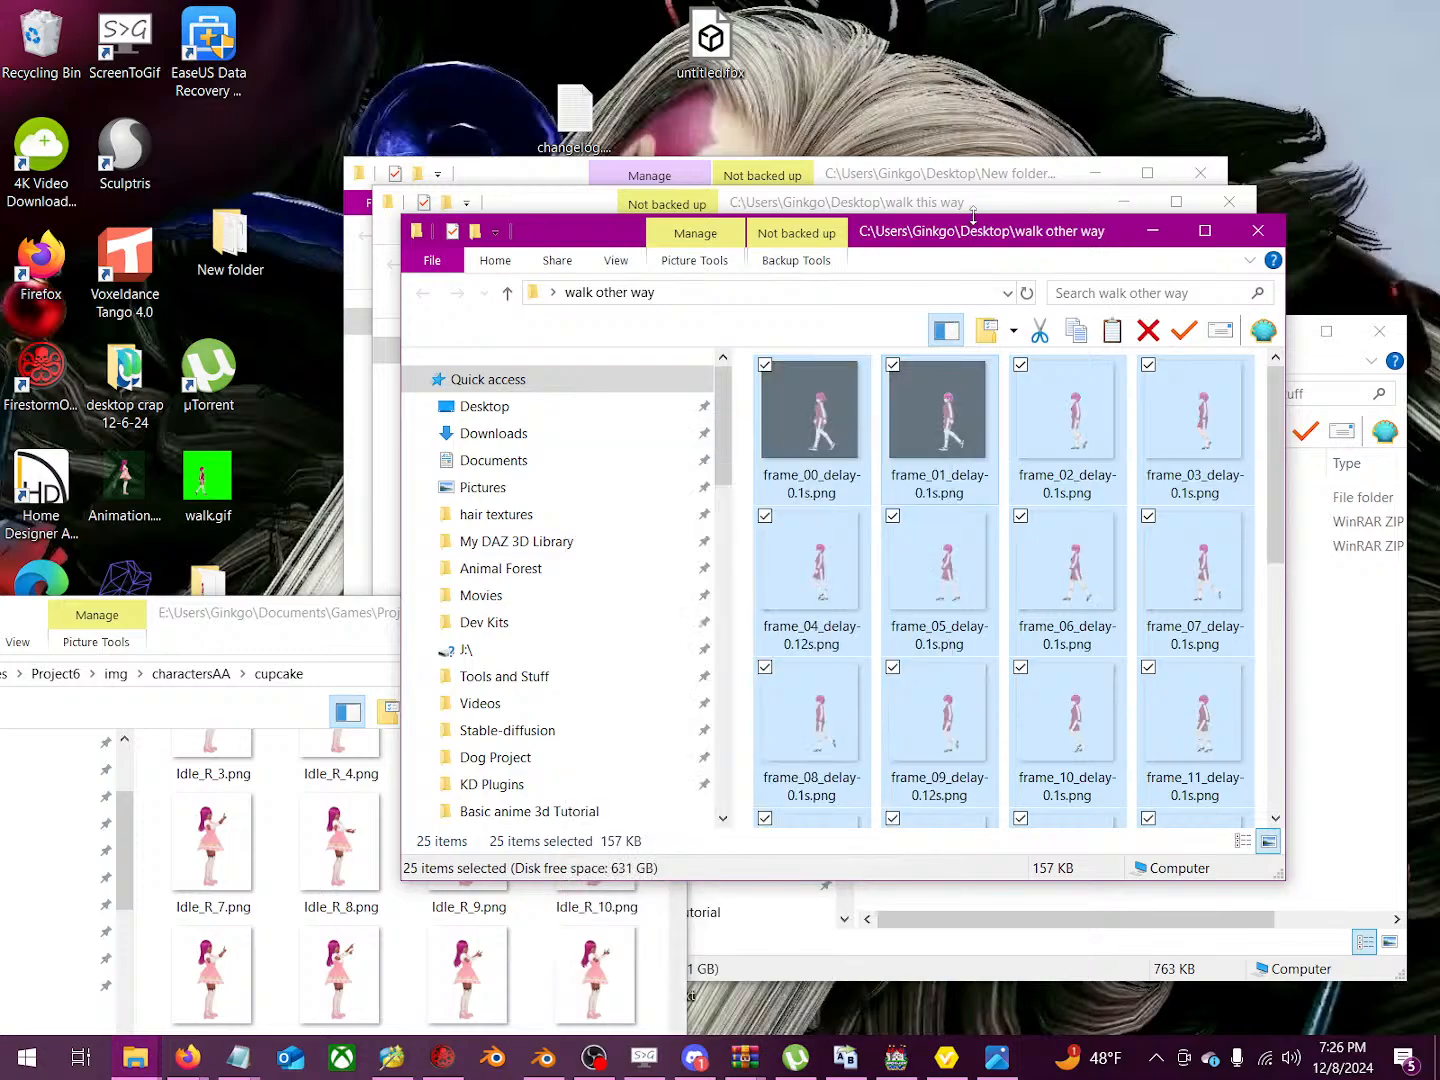
{"action": "left_click_drag", "start_coordinate": [973, 214], "coordinate": [834, 337]}
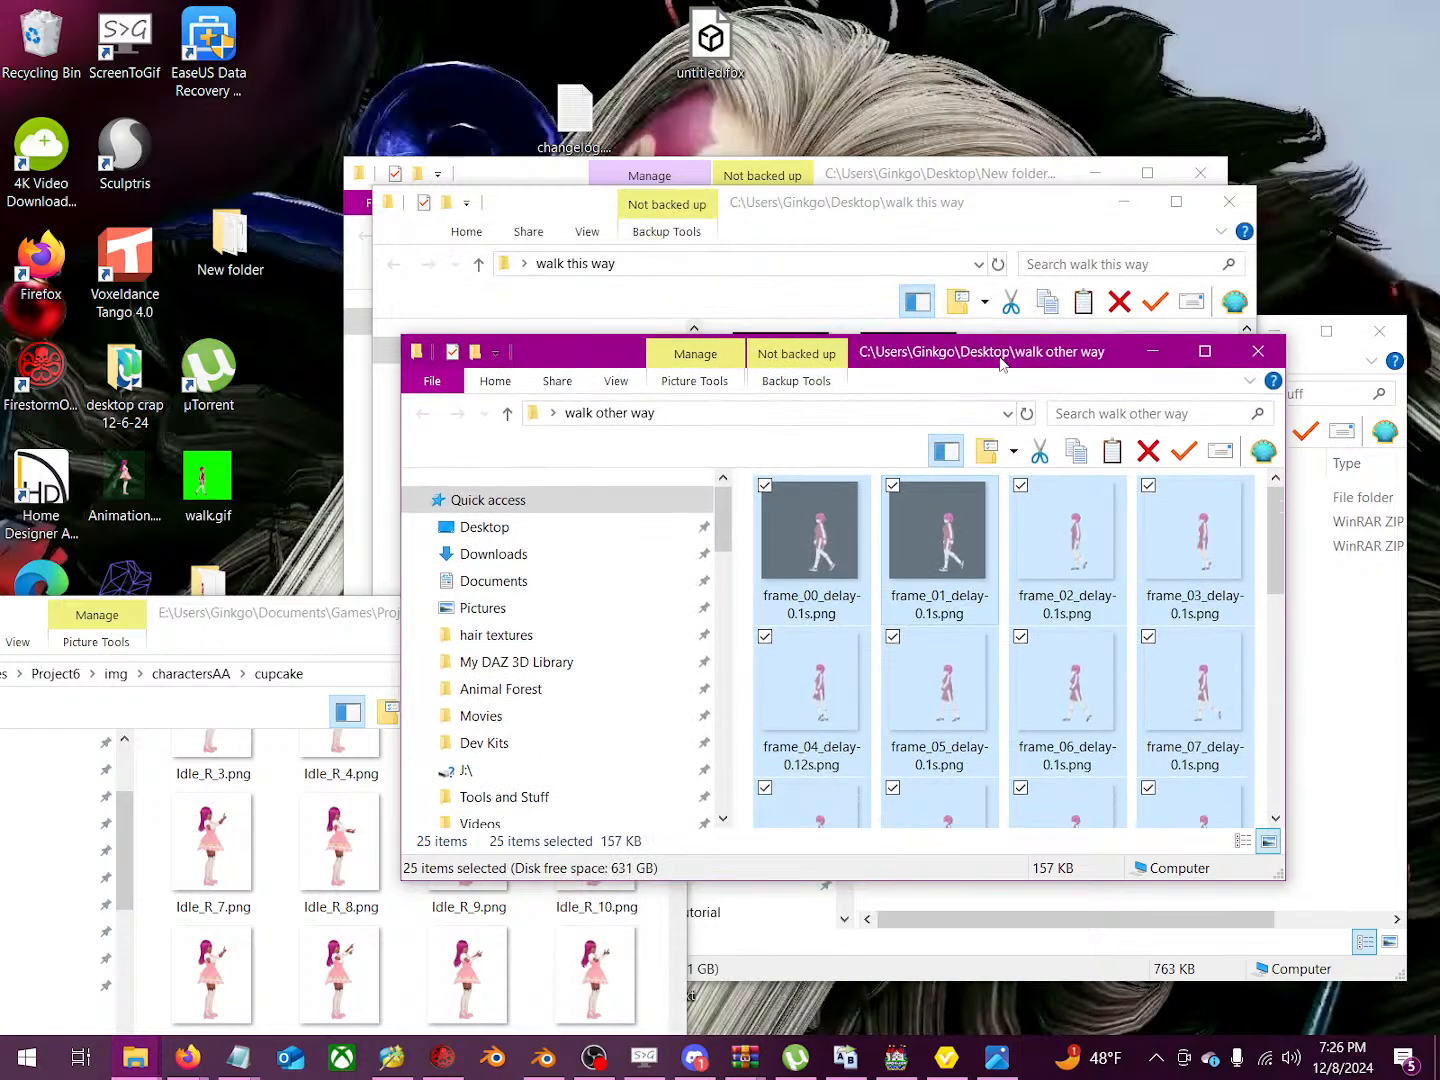
{"action": "left_click_drag", "start_coordinate": [1000, 364], "coordinate": [377, 592]}
{"action": "left_click_drag", "start_coordinate": [986, 222], "coordinate": [726, 614]}
{"action": "left_click", "coordinate": [760, 460]}
{"action": "double_click", "coordinate": [761, 461]}
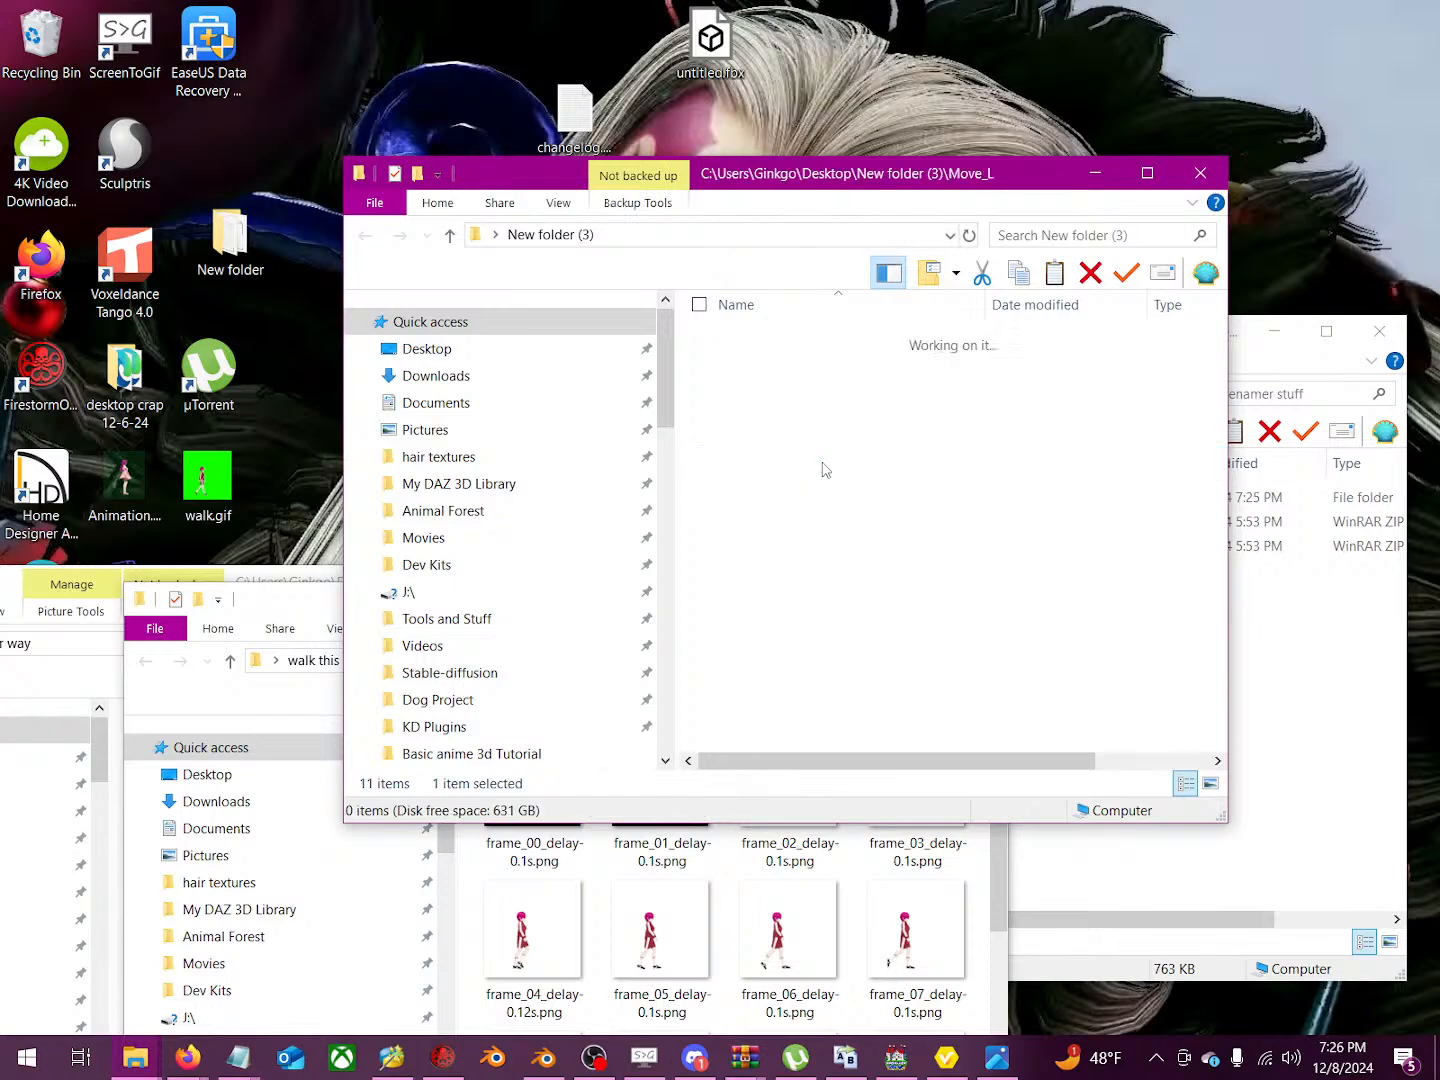
{"action": "right_click", "coordinate": [820, 472]}
{"action": "left_click", "coordinate": [601, 633]}
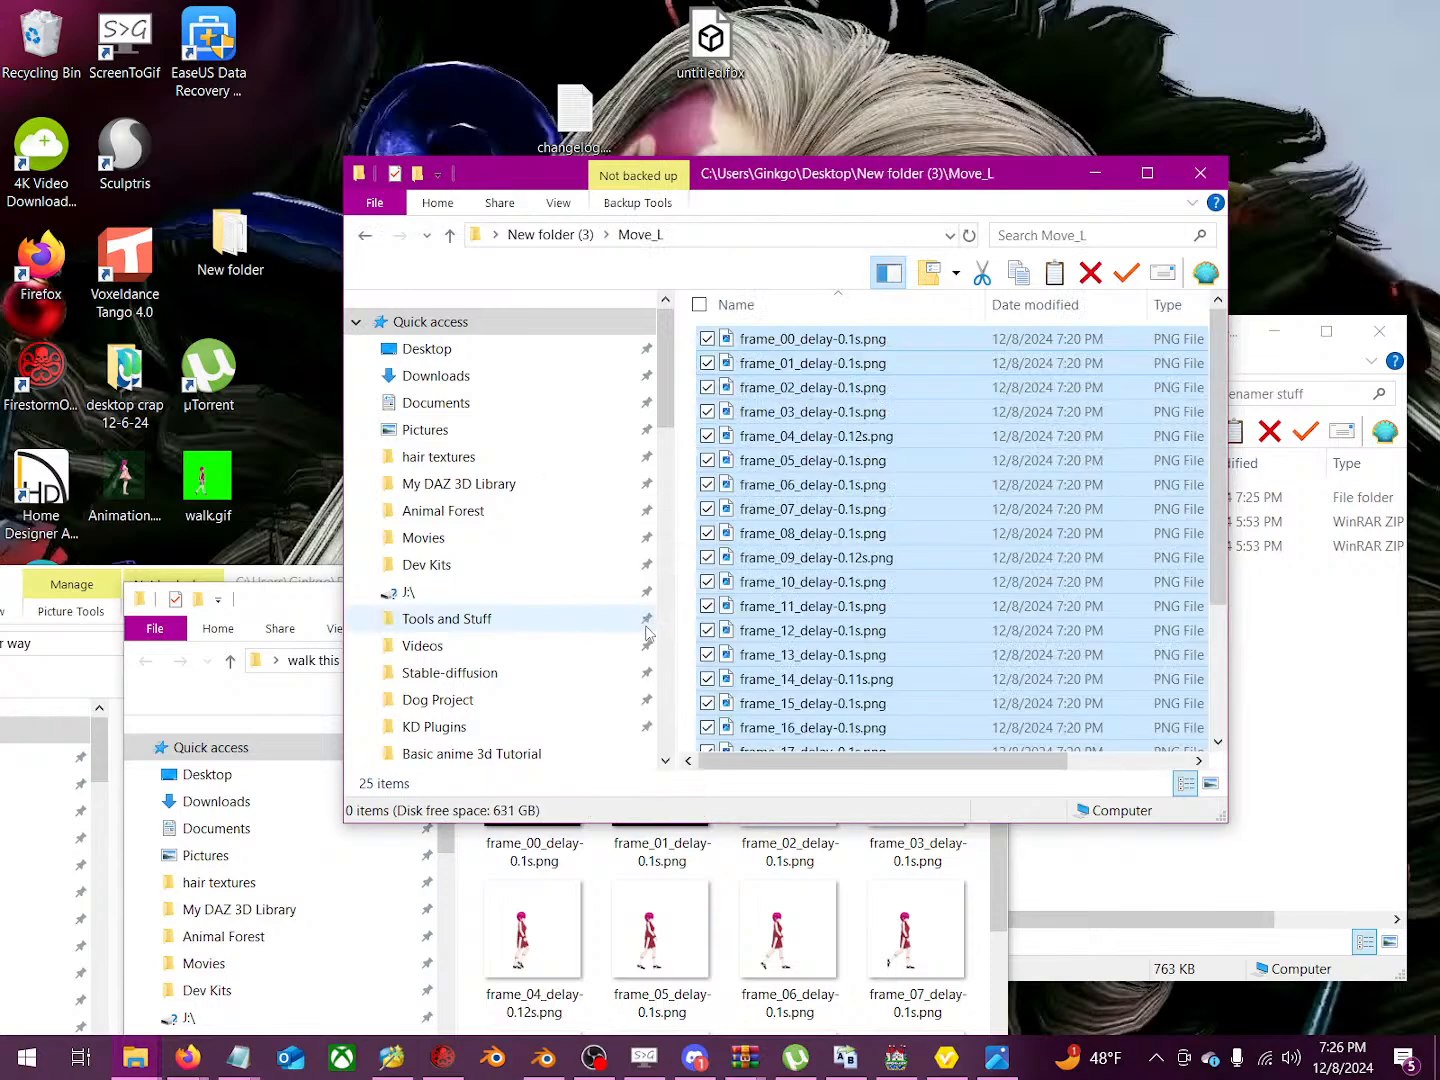
{"action": "left_click", "coordinate": [318, 599]}
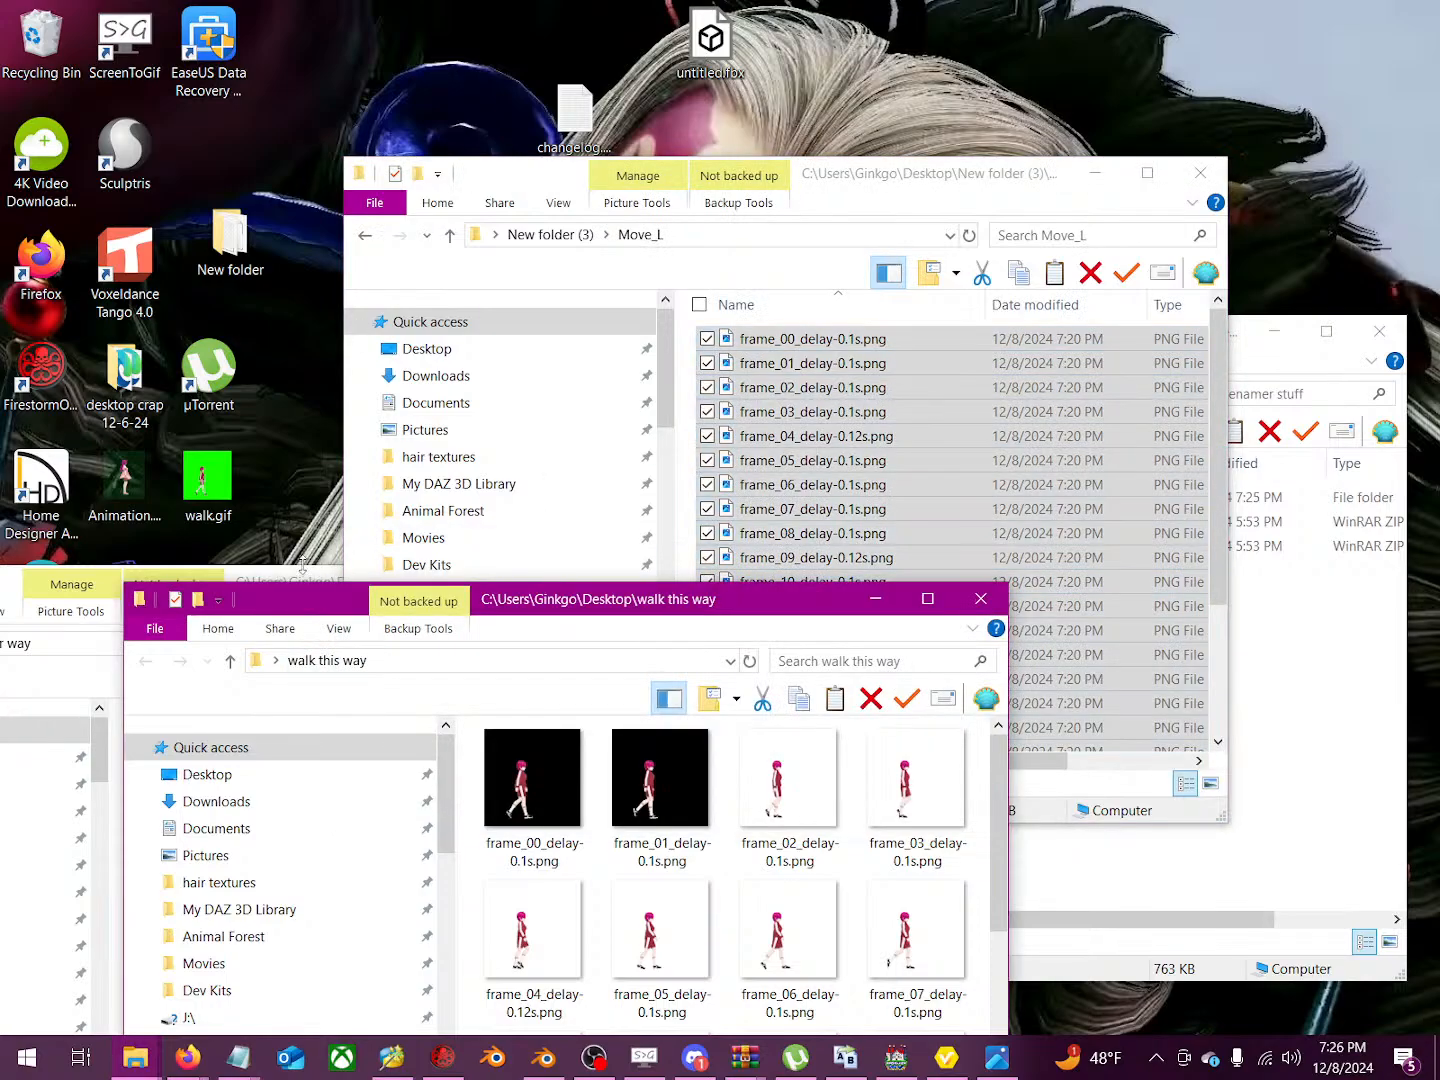
Step: Set the walk this way window aside and preview frame_08_delay-0.1s.png from the Move_L folder
{"action": "left_click", "coordinate": [302, 566]}
{"action": "left_click", "coordinate": [884, 631]}
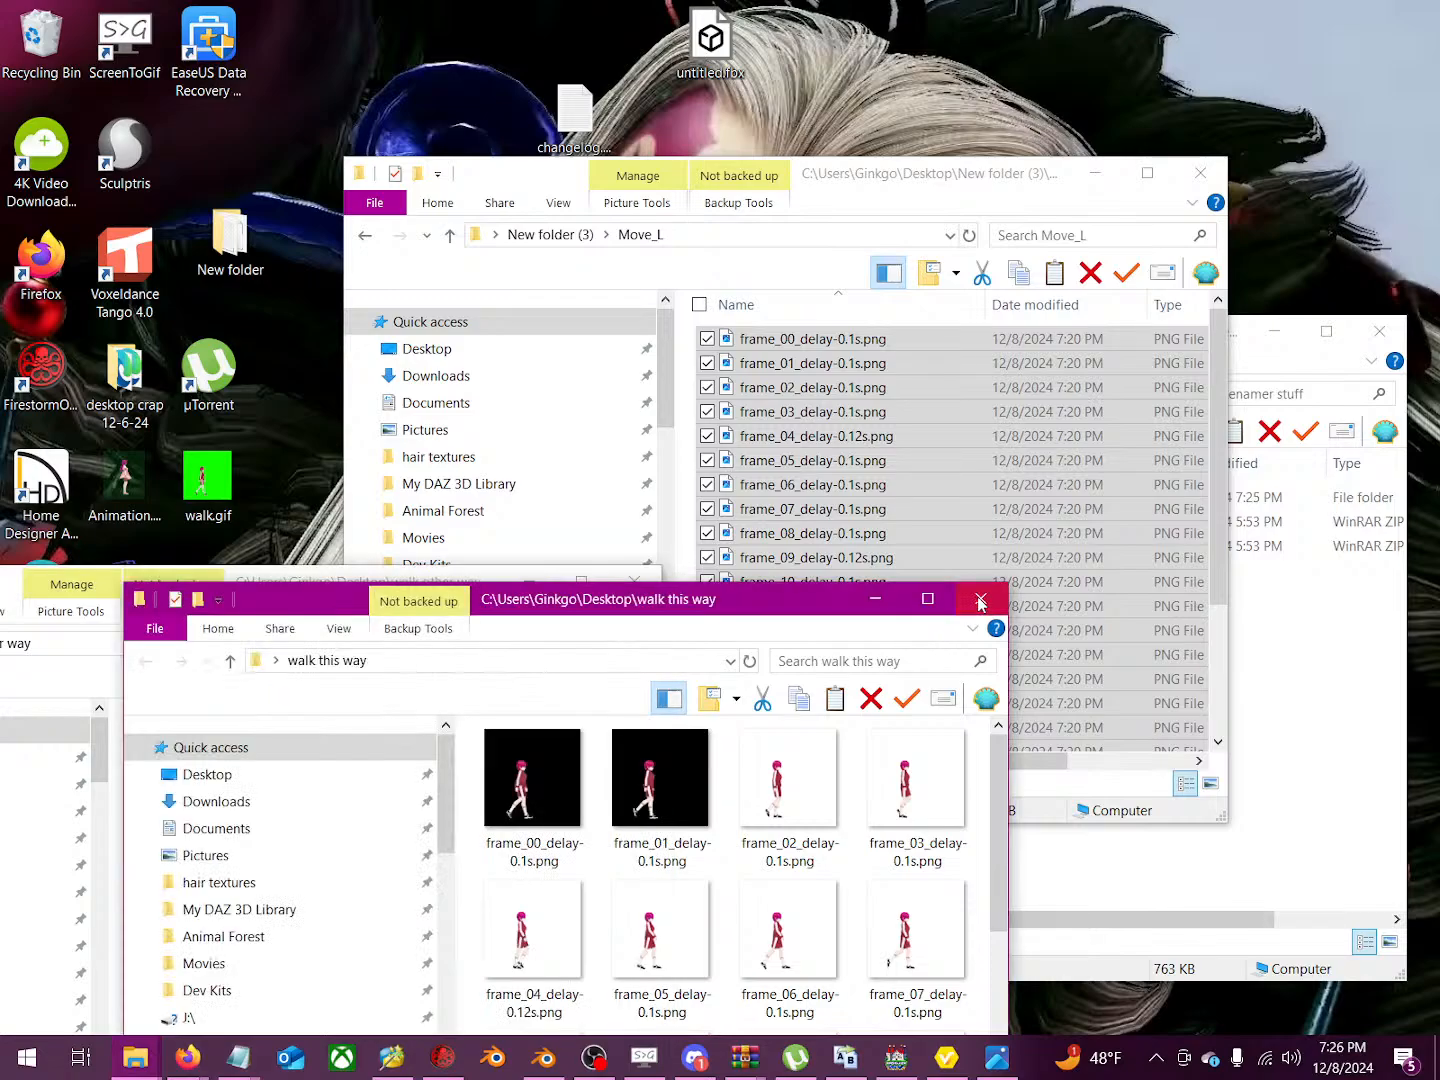
{"action": "left_click_drag", "start_coordinate": [889, 615], "coordinate": [700, 318]}
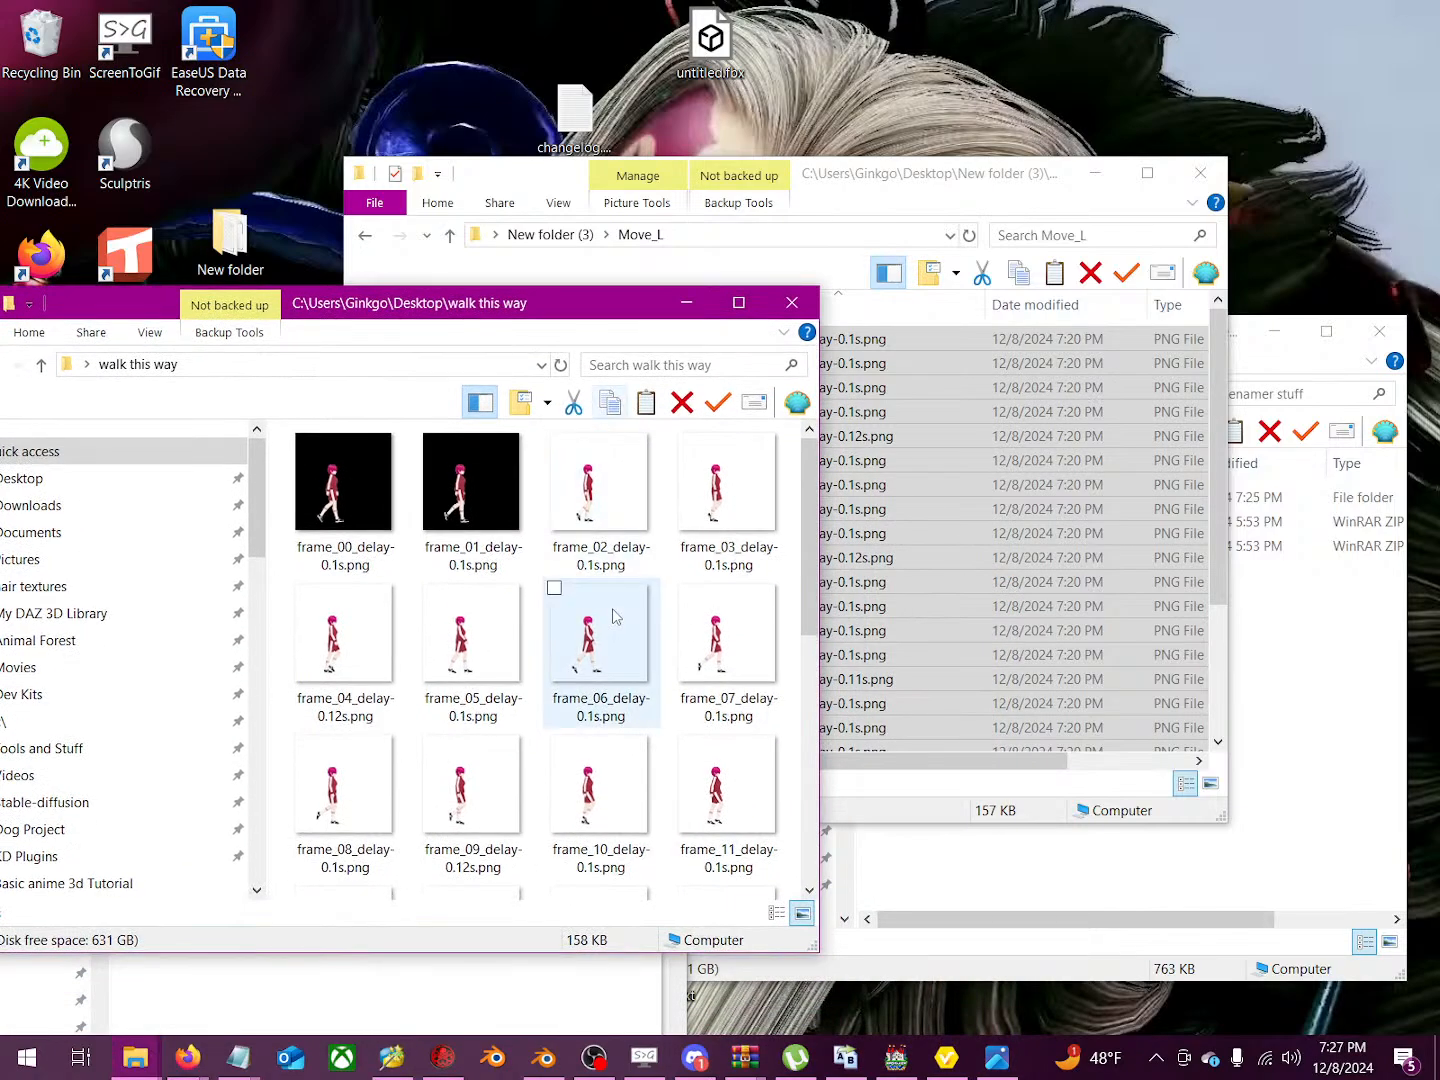
{"action": "double_click", "coordinate": [910, 534]}
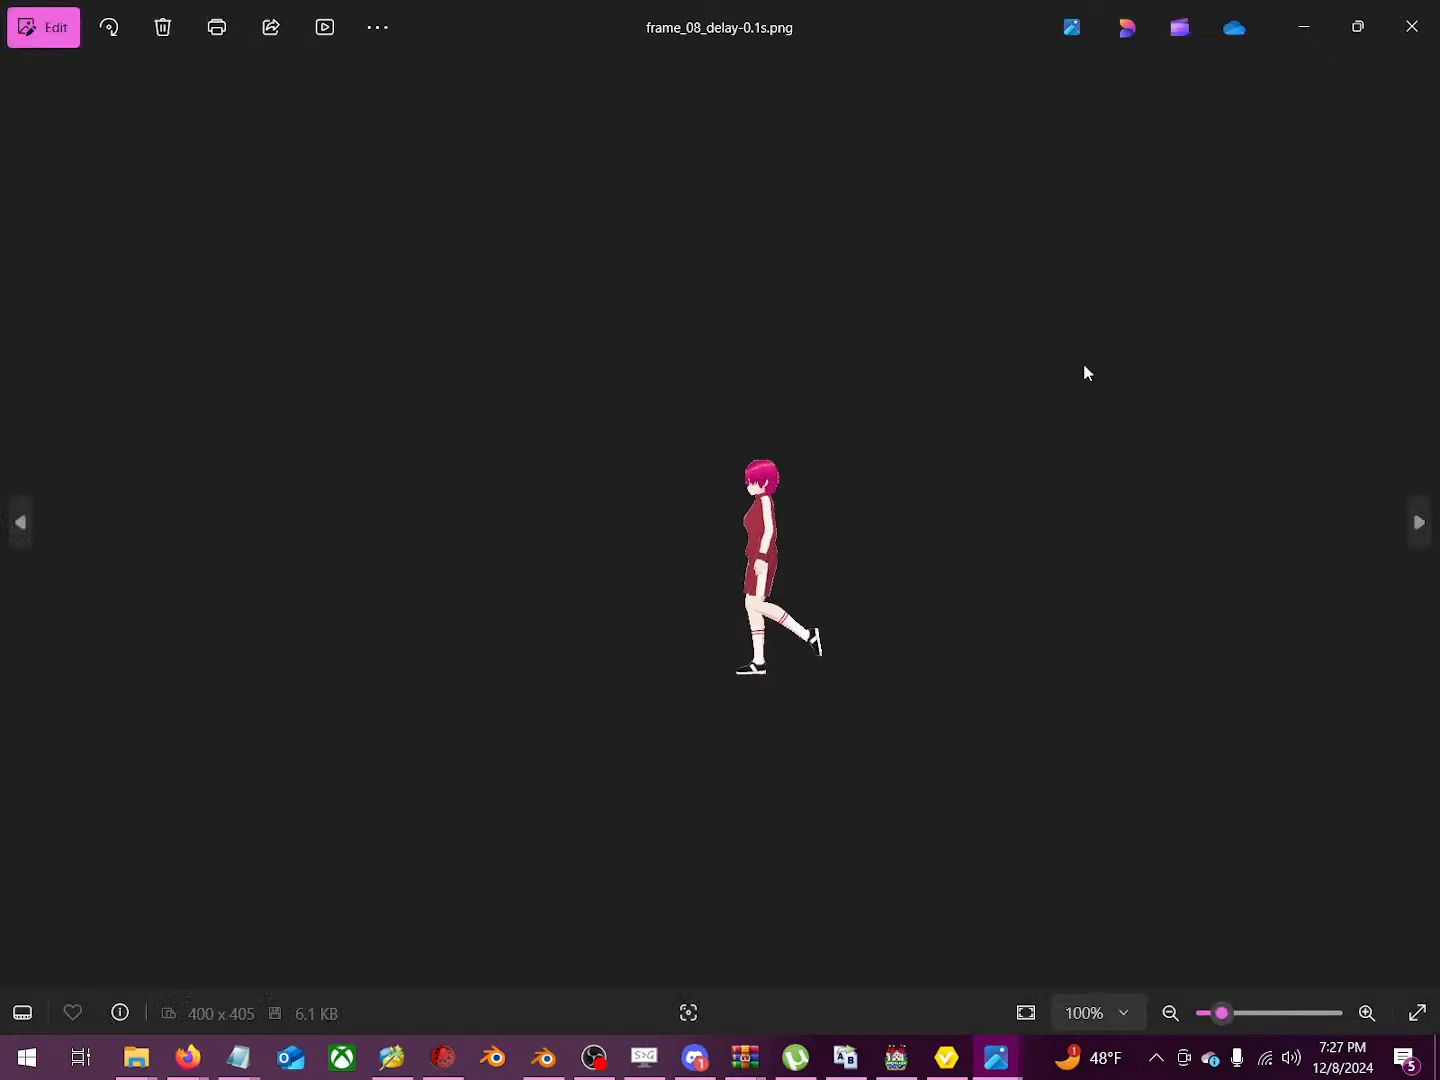
{"action": "left_click", "coordinate": [1410, 28]}
Step: Move all PNG frames from walk this way into the Move_R folder of New folder (3)
{"action": "left_click", "coordinate": [310, 665]}
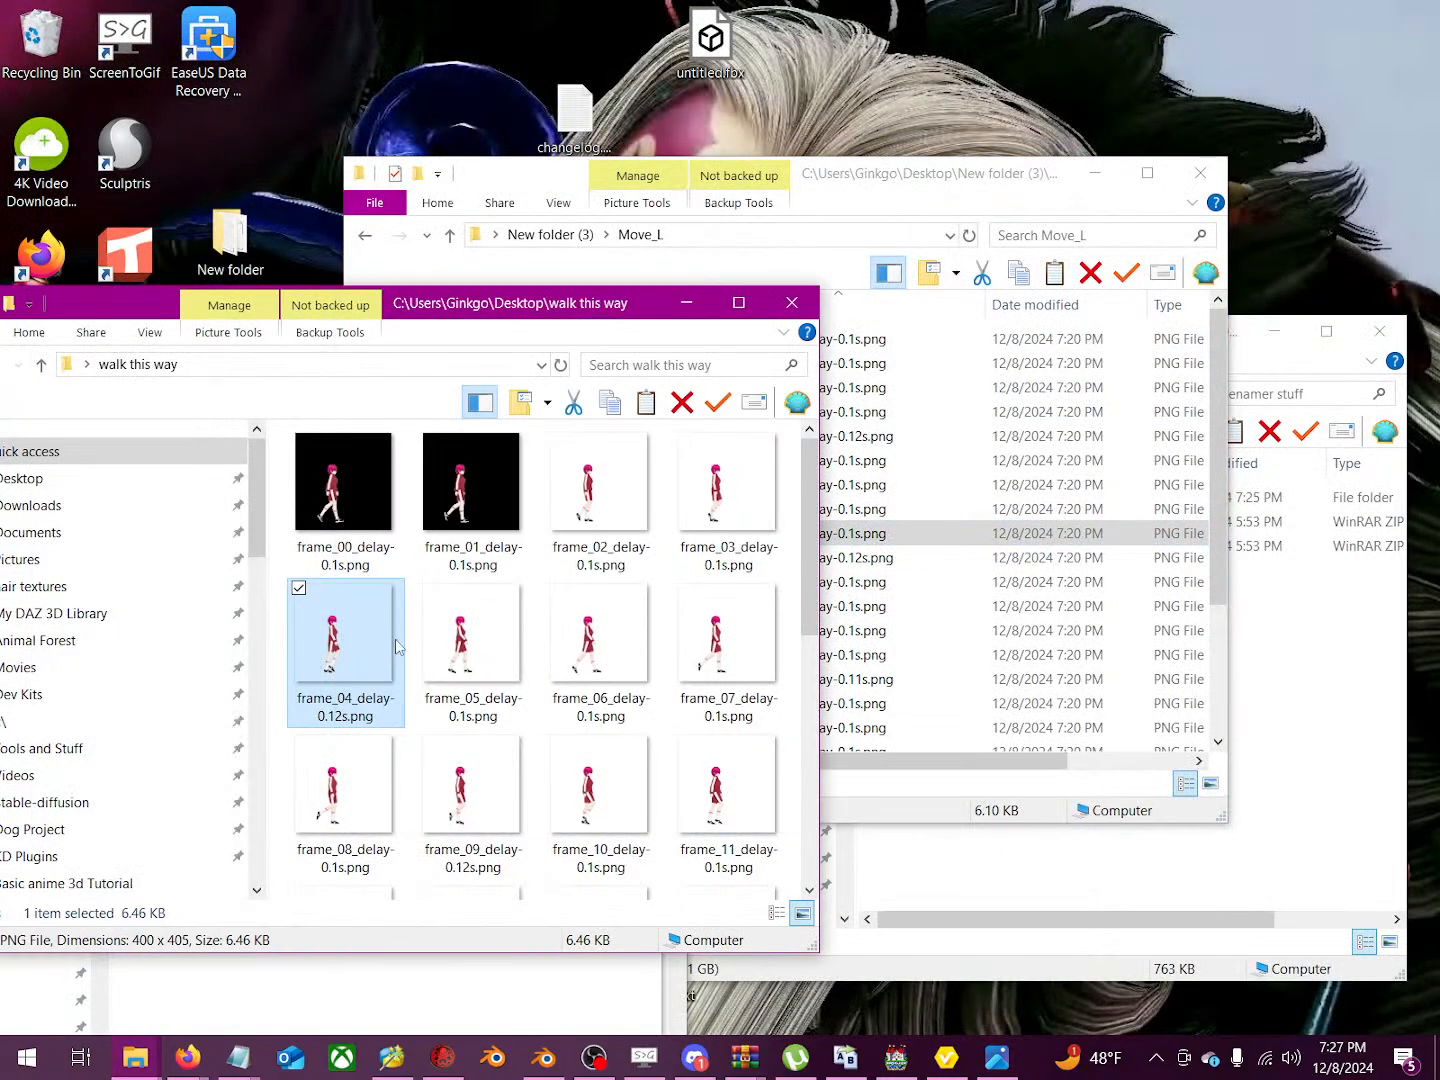
{"action": "key", "text": "ctrl+a"}
{"action": "right_click", "coordinate": [92, 564]}
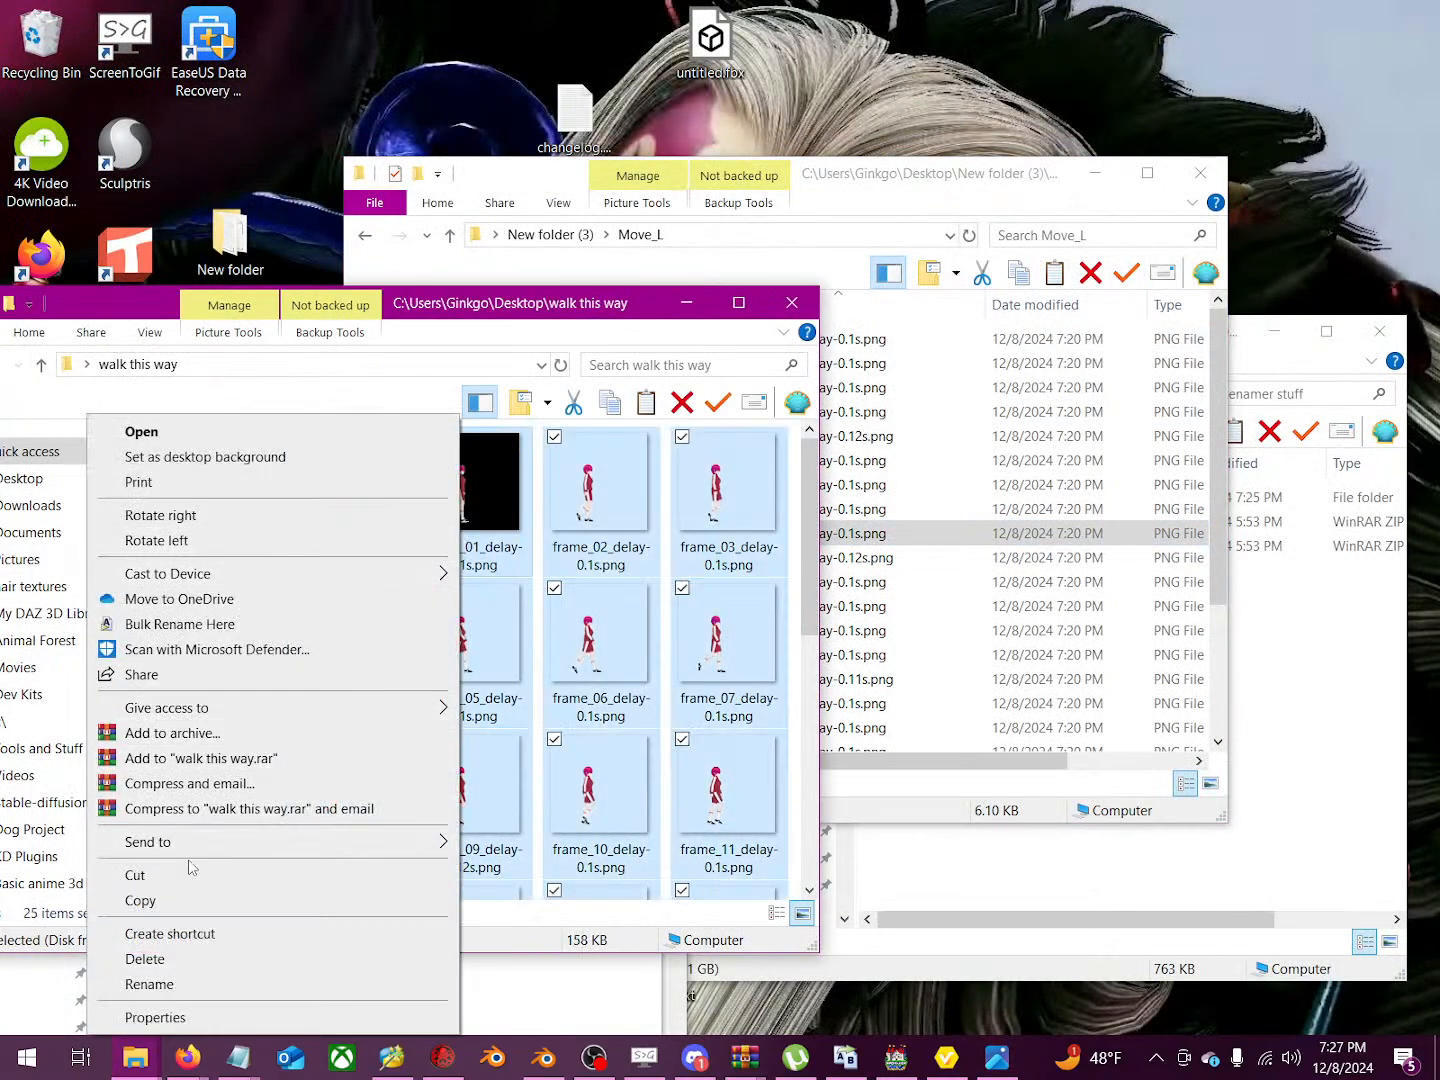
{"action": "left_click", "coordinate": [188, 875]}
{"action": "left_click", "coordinate": [1168, 541]}
{"action": "key", "text": "alt+Left"}
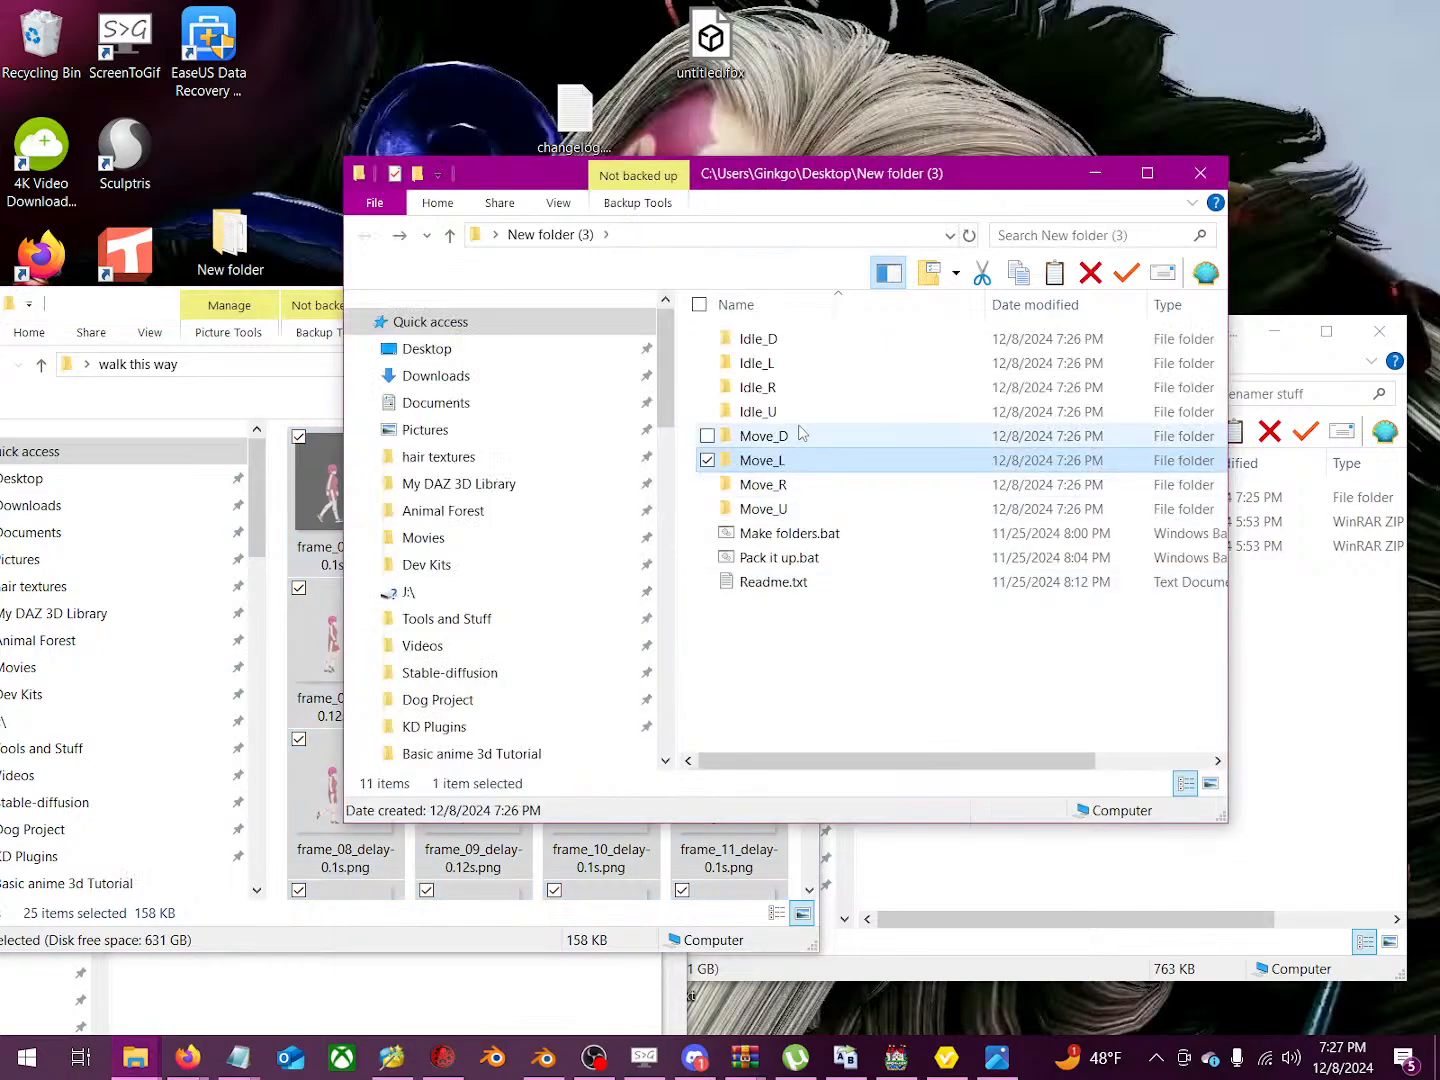
{"action": "double_click", "coordinate": [765, 484]}
{"action": "right_click", "coordinate": [545, 527]}
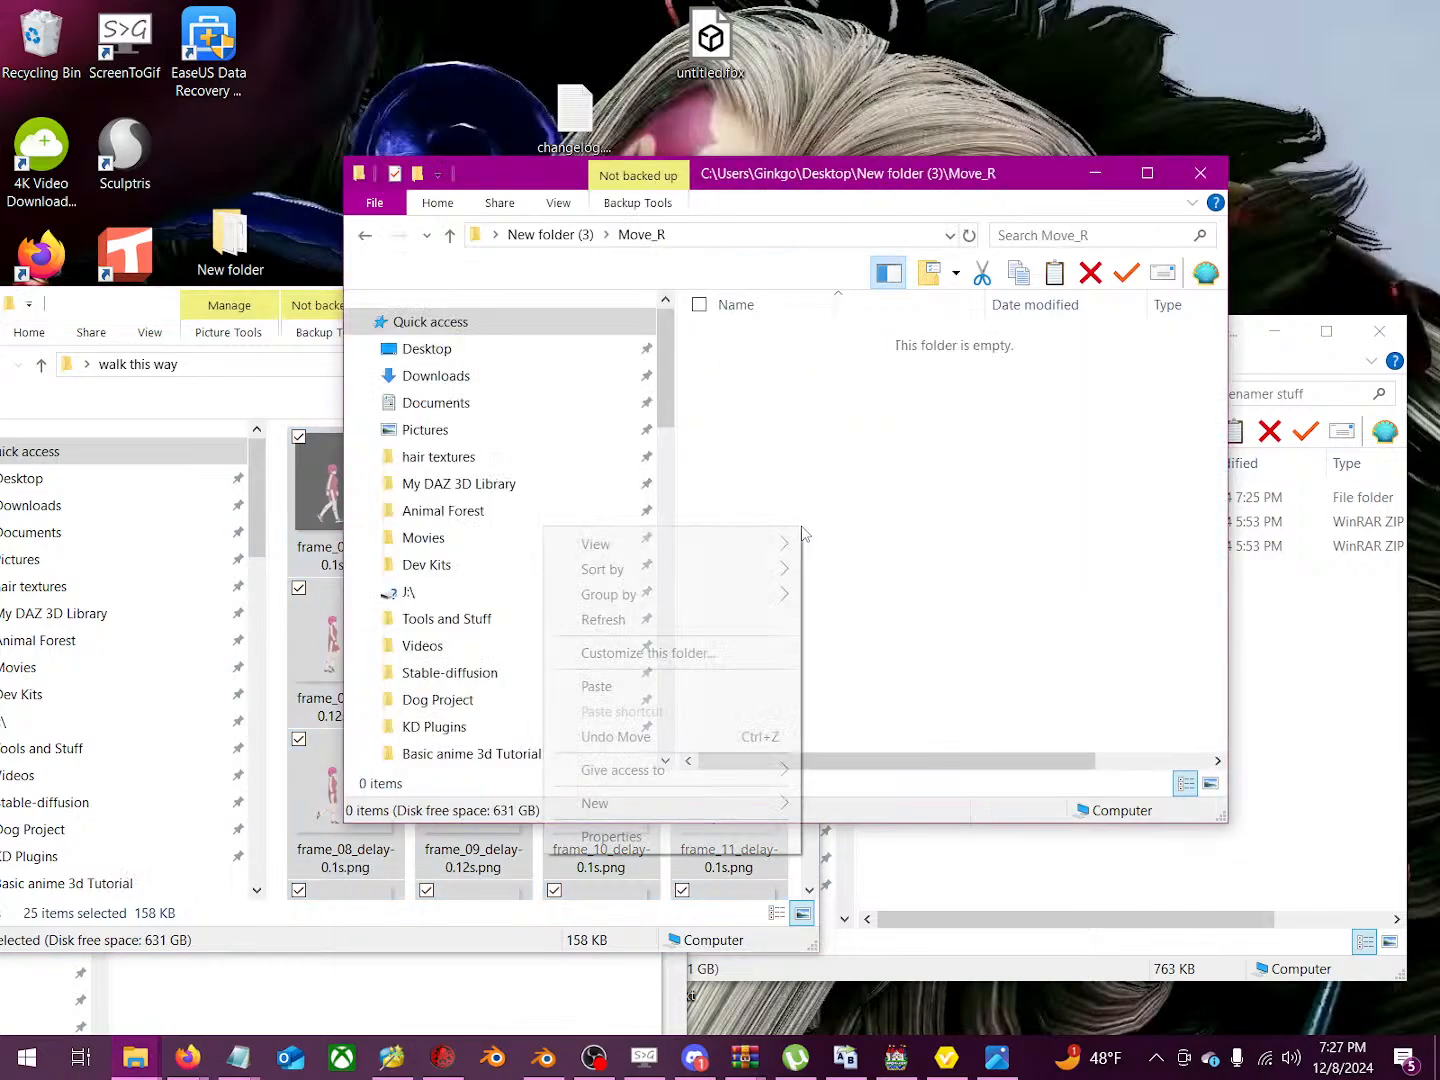
{"action": "left_click", "coordinate": [660, 689]}
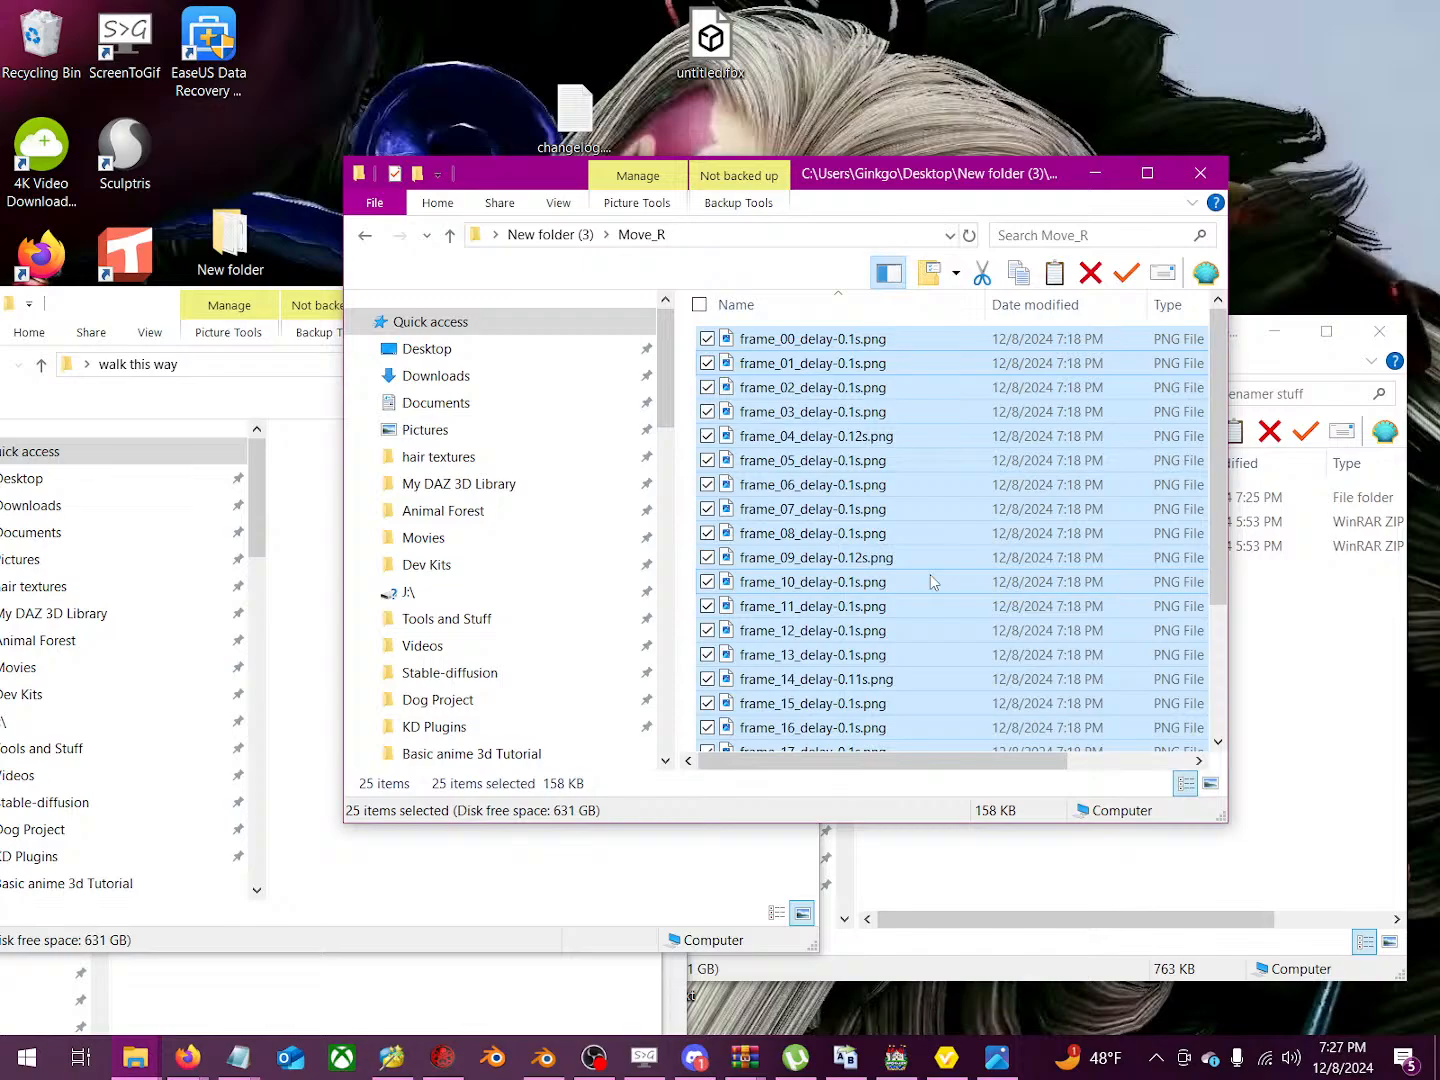
Step: Try to paste the frames into the Move_U folder of New folder (3)
{"action": "key", "text": "alt+Left"}
{"action": "double_click", "coordinate": [835, 509]}
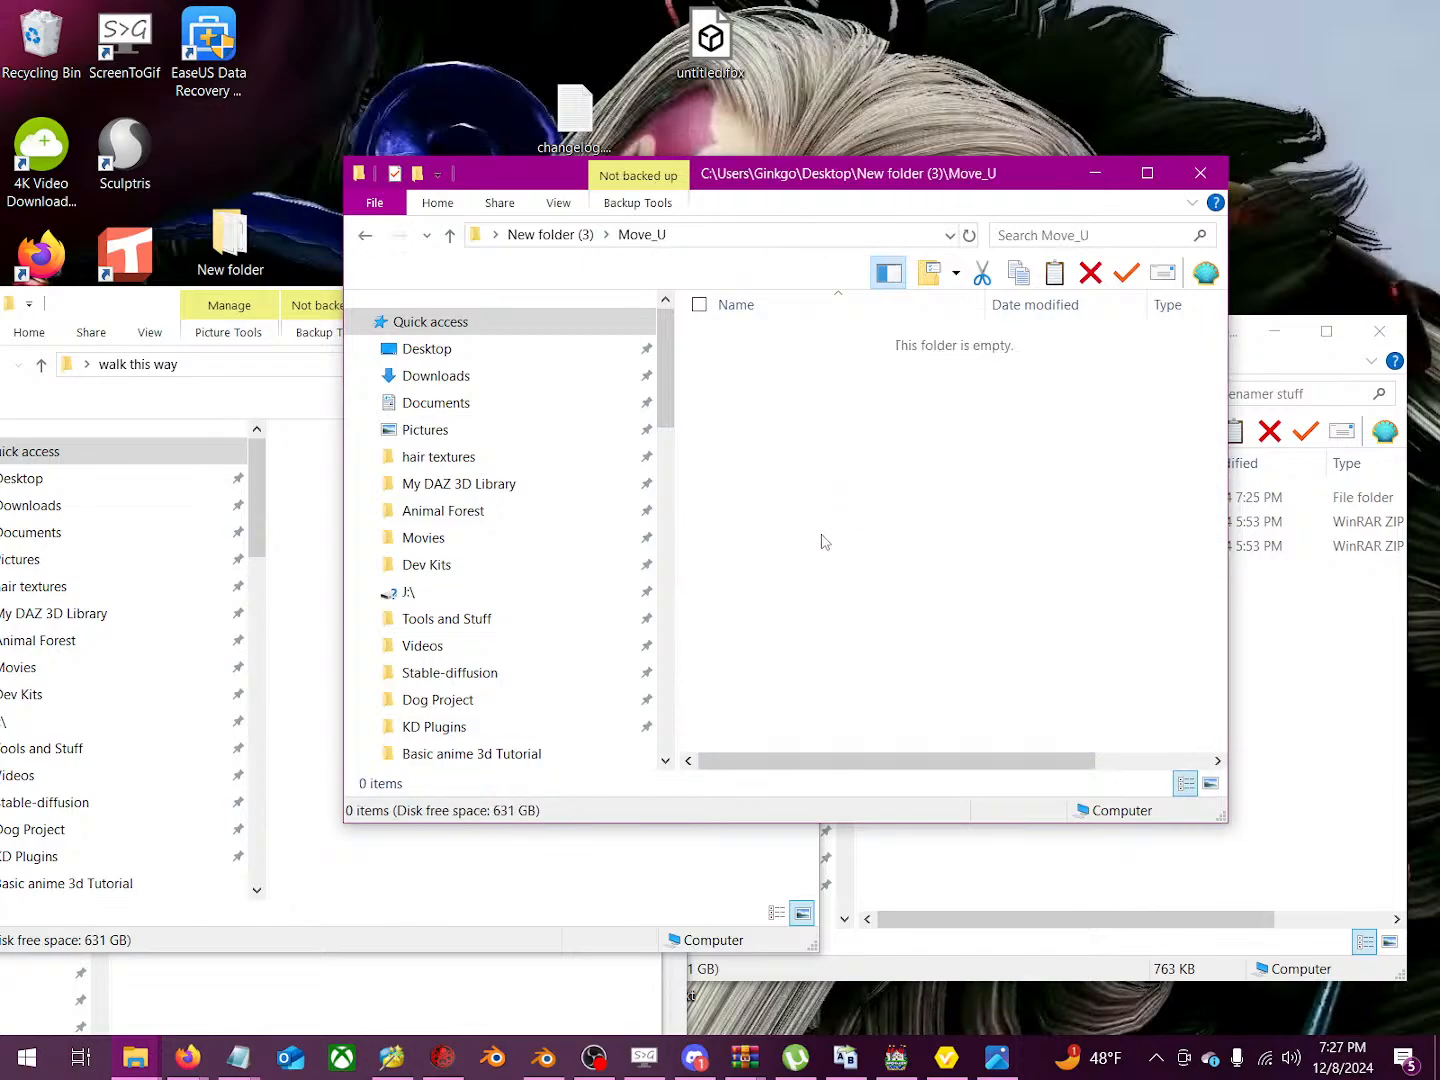
{"action": "right_click", "coordinate": [873, 466]}
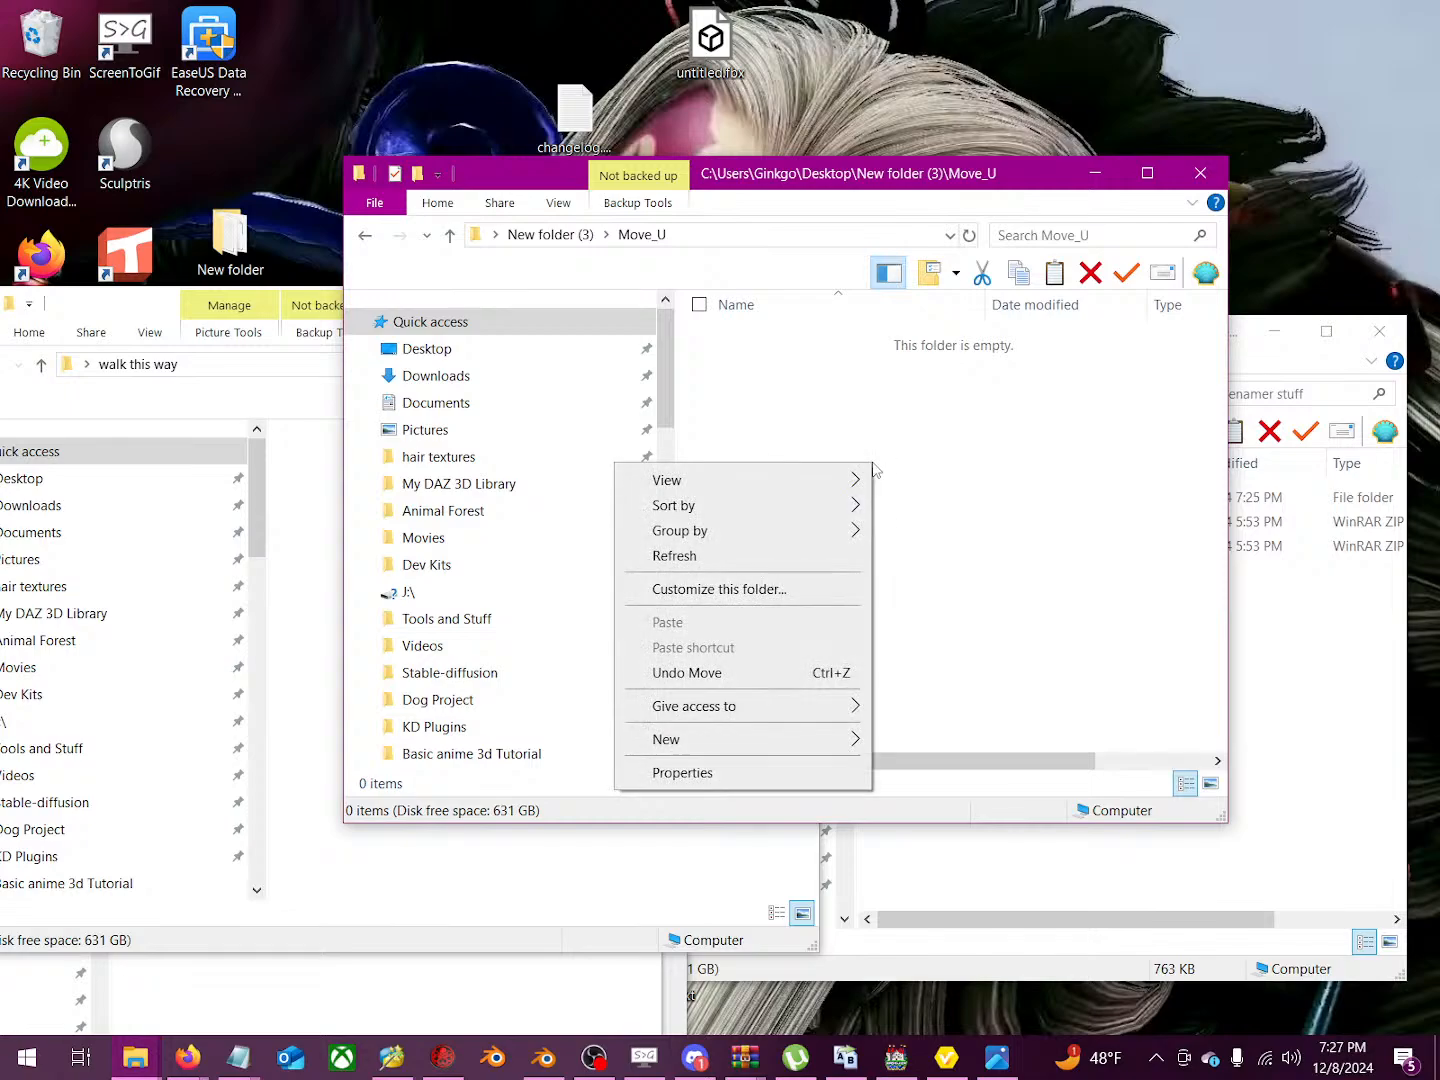
{"action": "left_click", "coordinate": [958, 613]}
Step: Bring the walk other way and cupcake windows forward to check their contents, and set walk other way aside
{"action": "left_click", "coordinate": [410, 993]}
{"action": "left_click_drag", "start_coordinate": [455, 588], "coordinate": [871, 394]}
{"action": "left_click", "coordinate": [340, 995]}
{"action": "left_click", "coordinate": [1005, 540]}
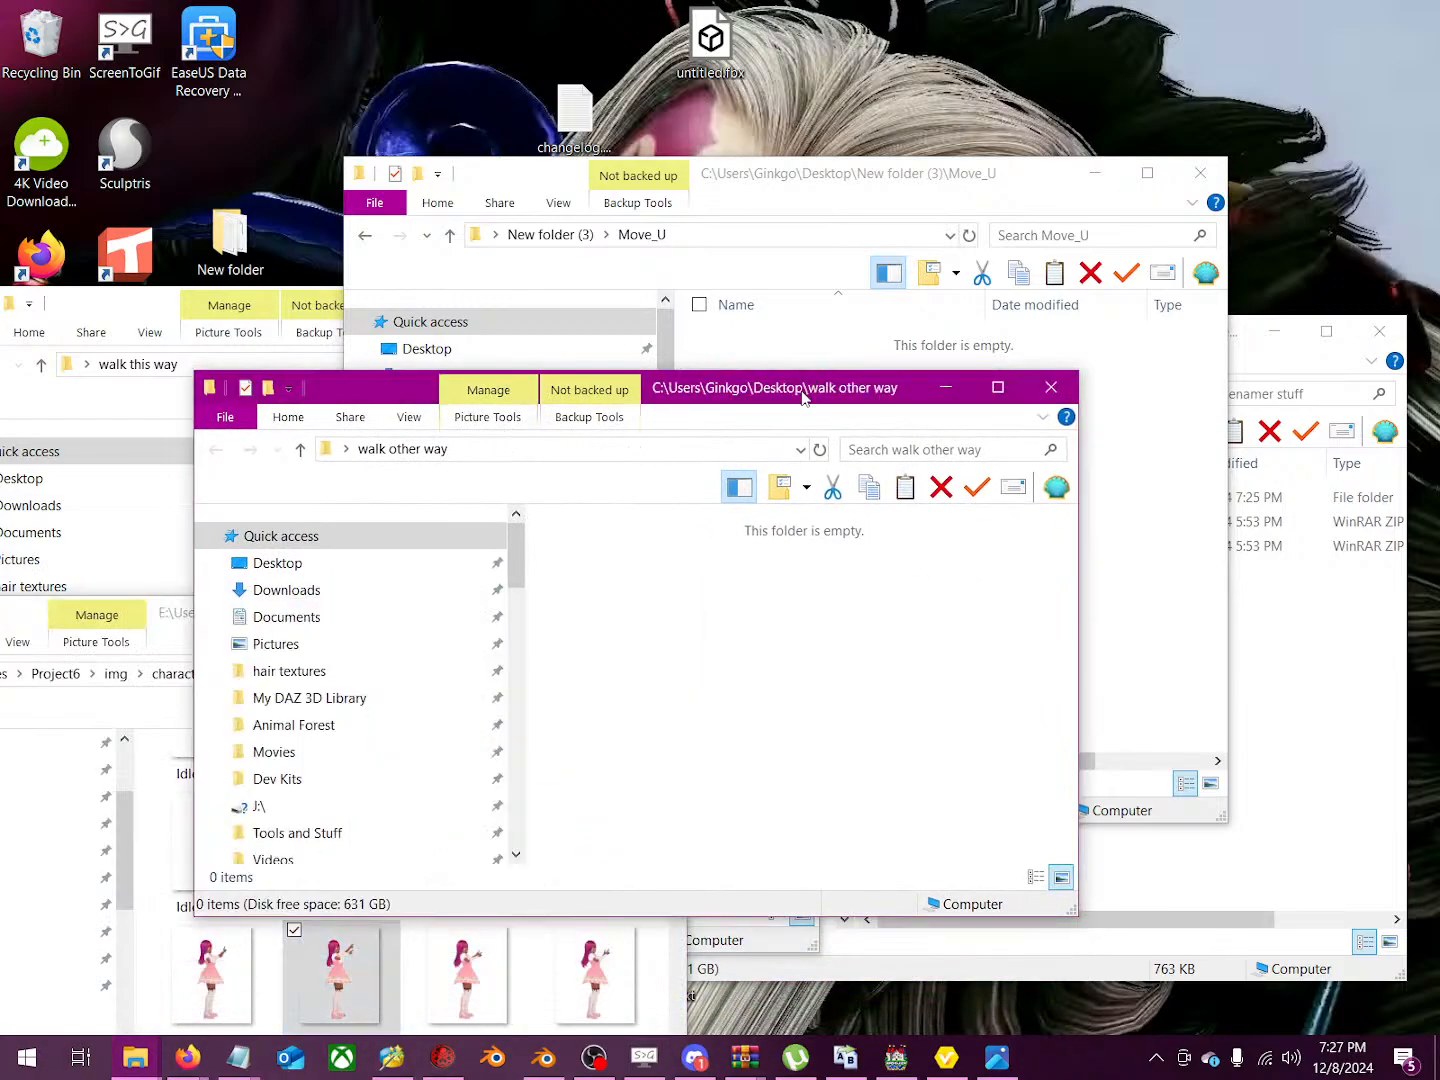
{"action": "left_click_drag", "start_coordinate": [800, 390], "coordinate": [530, 462]}
Step: Copy all PNG frames from the Move_R folder into the Move_D folder of New folder (3)
{"action": "left_click", "coordinate": [562, 234]}
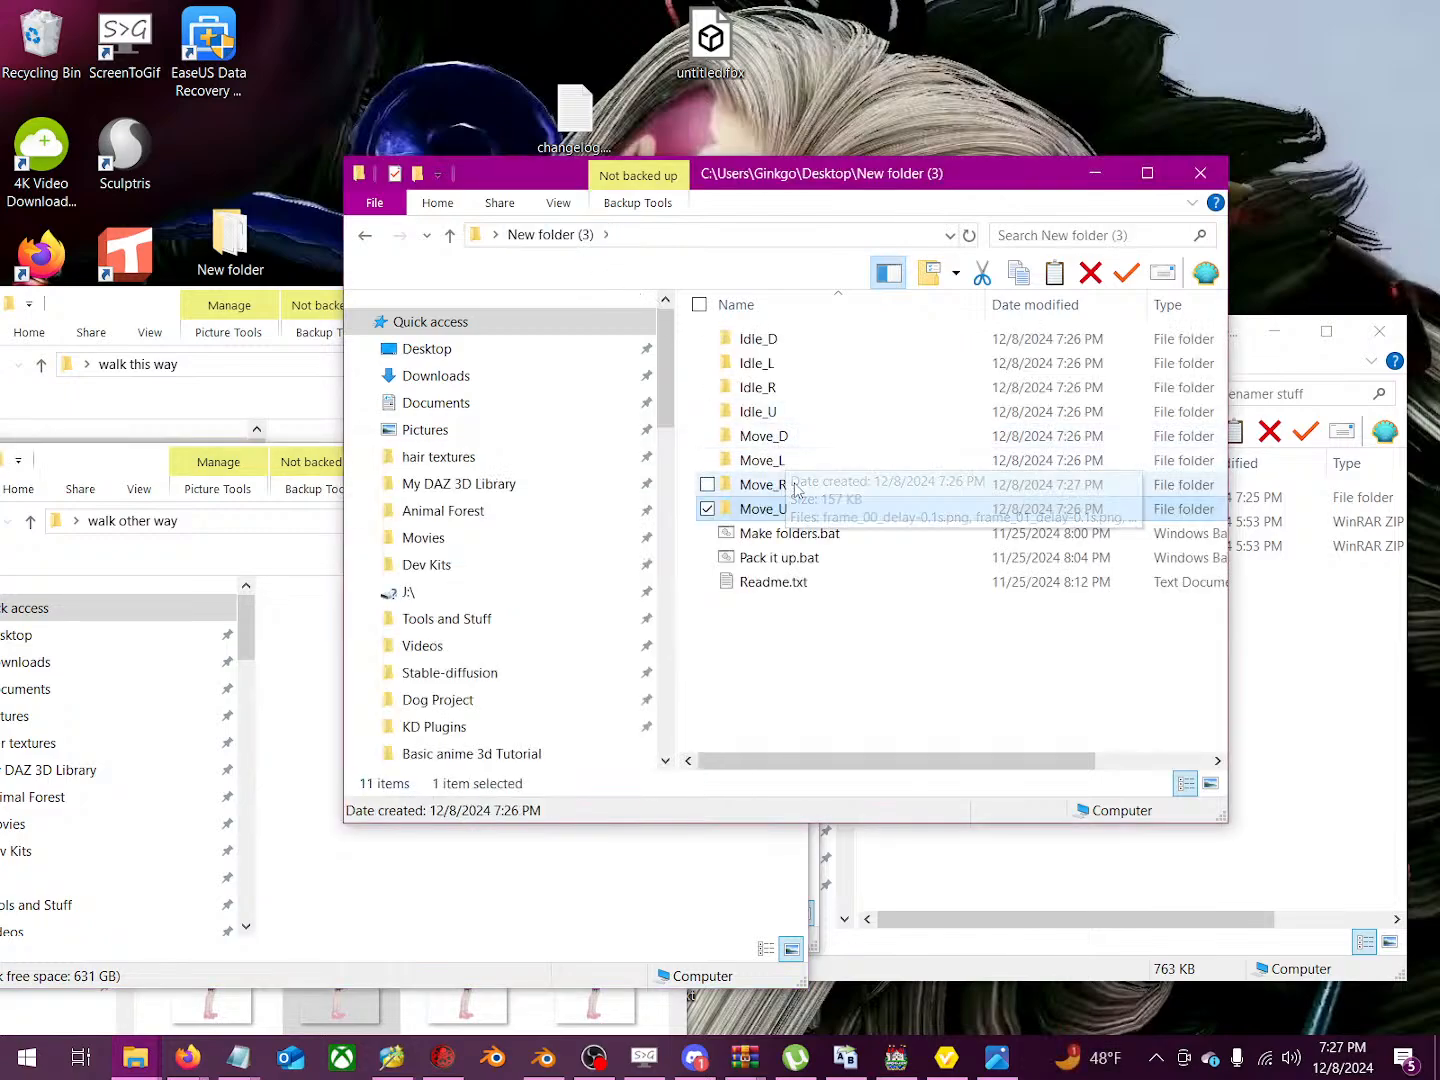
{"action": "double_click", "coordinate": [797, 490]}
{"action": "left_click", "coordinate": [768, 362]}
{"action": "key", "text": "ctrl+a"}
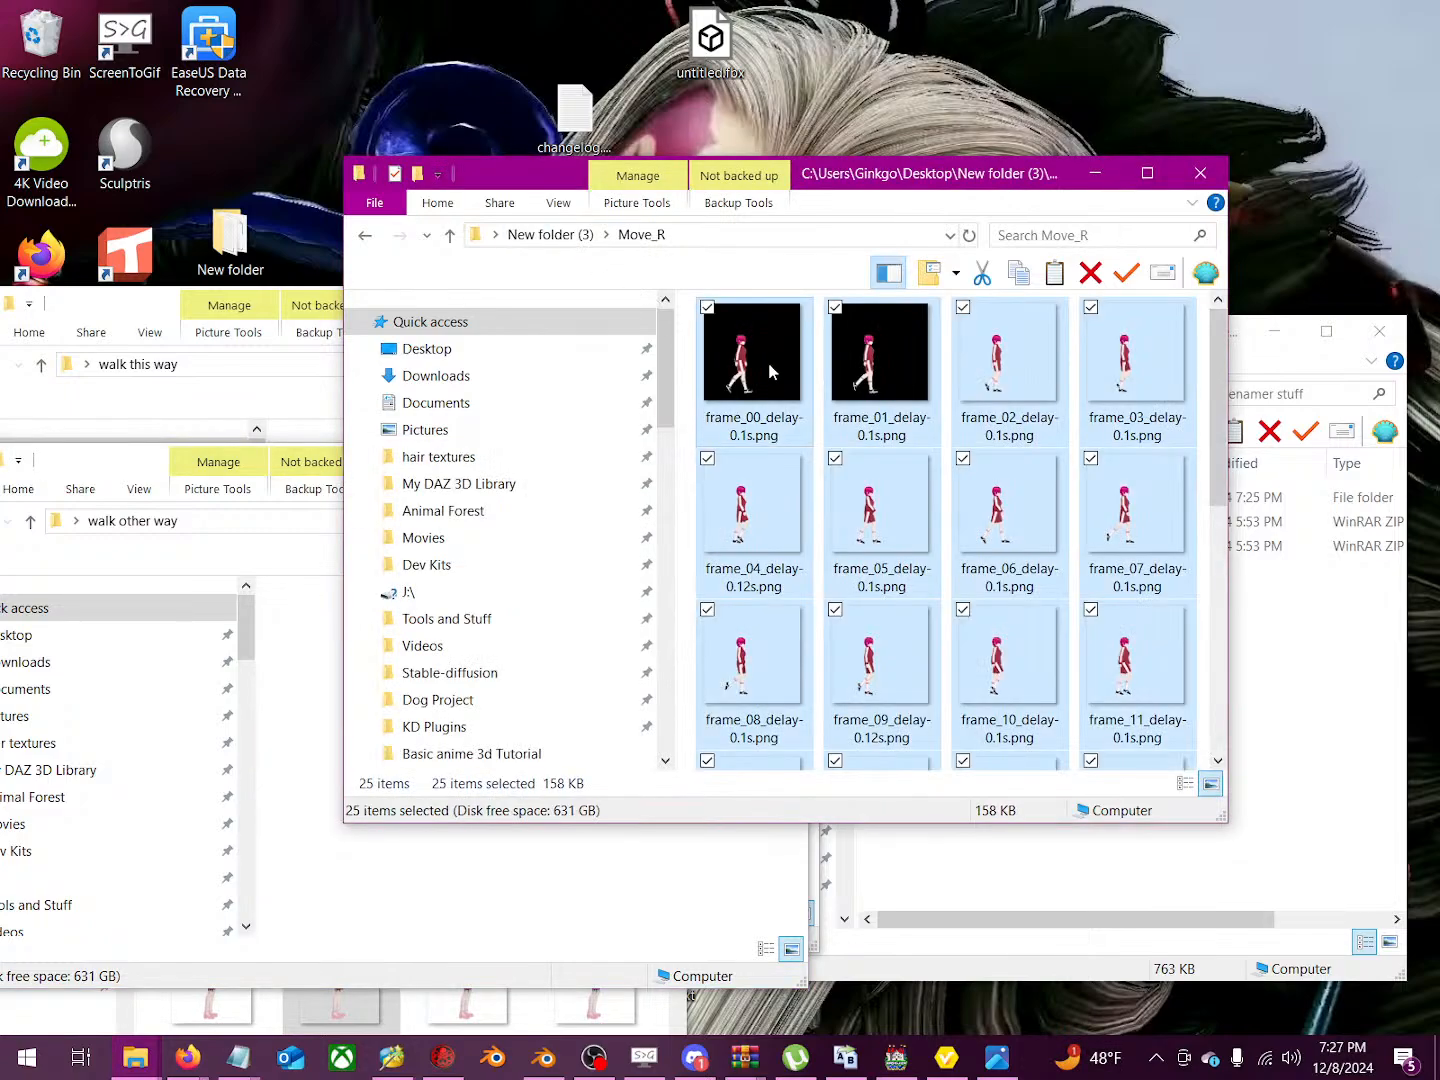
{"action": "right_click", "coordinate": [768, 362]}
{"action": "left_click", "coordinate": [475, 825]}
{"action": "key", "text": "alt+Left"}
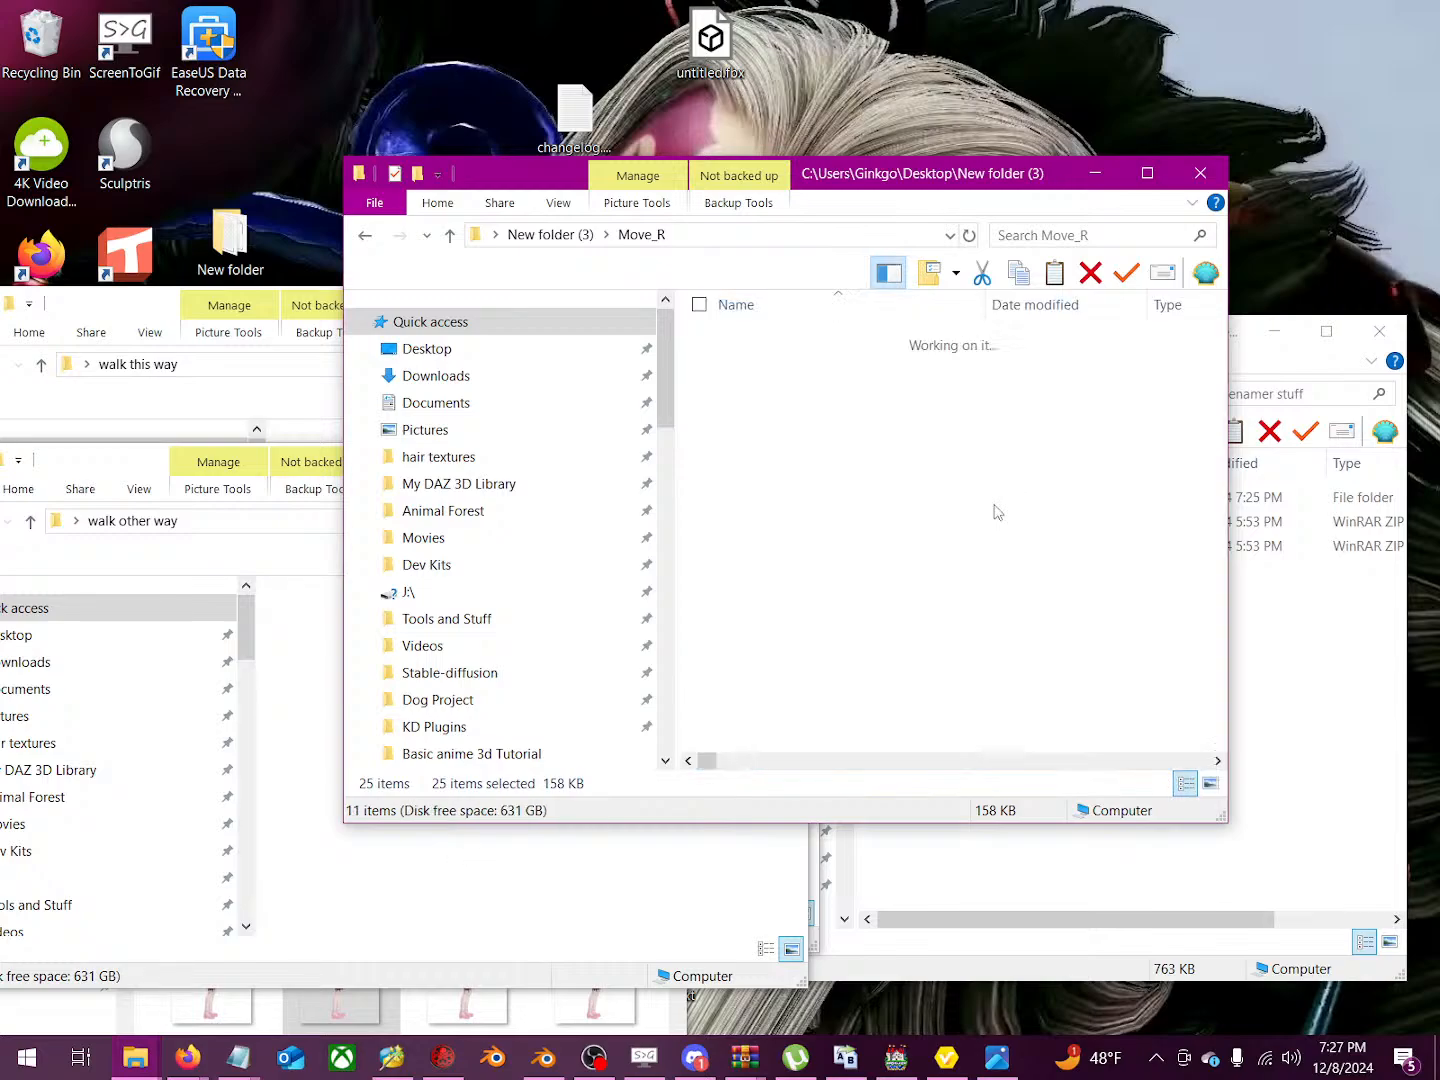
{"action": "double_click", "coordinate": [838, 440]}
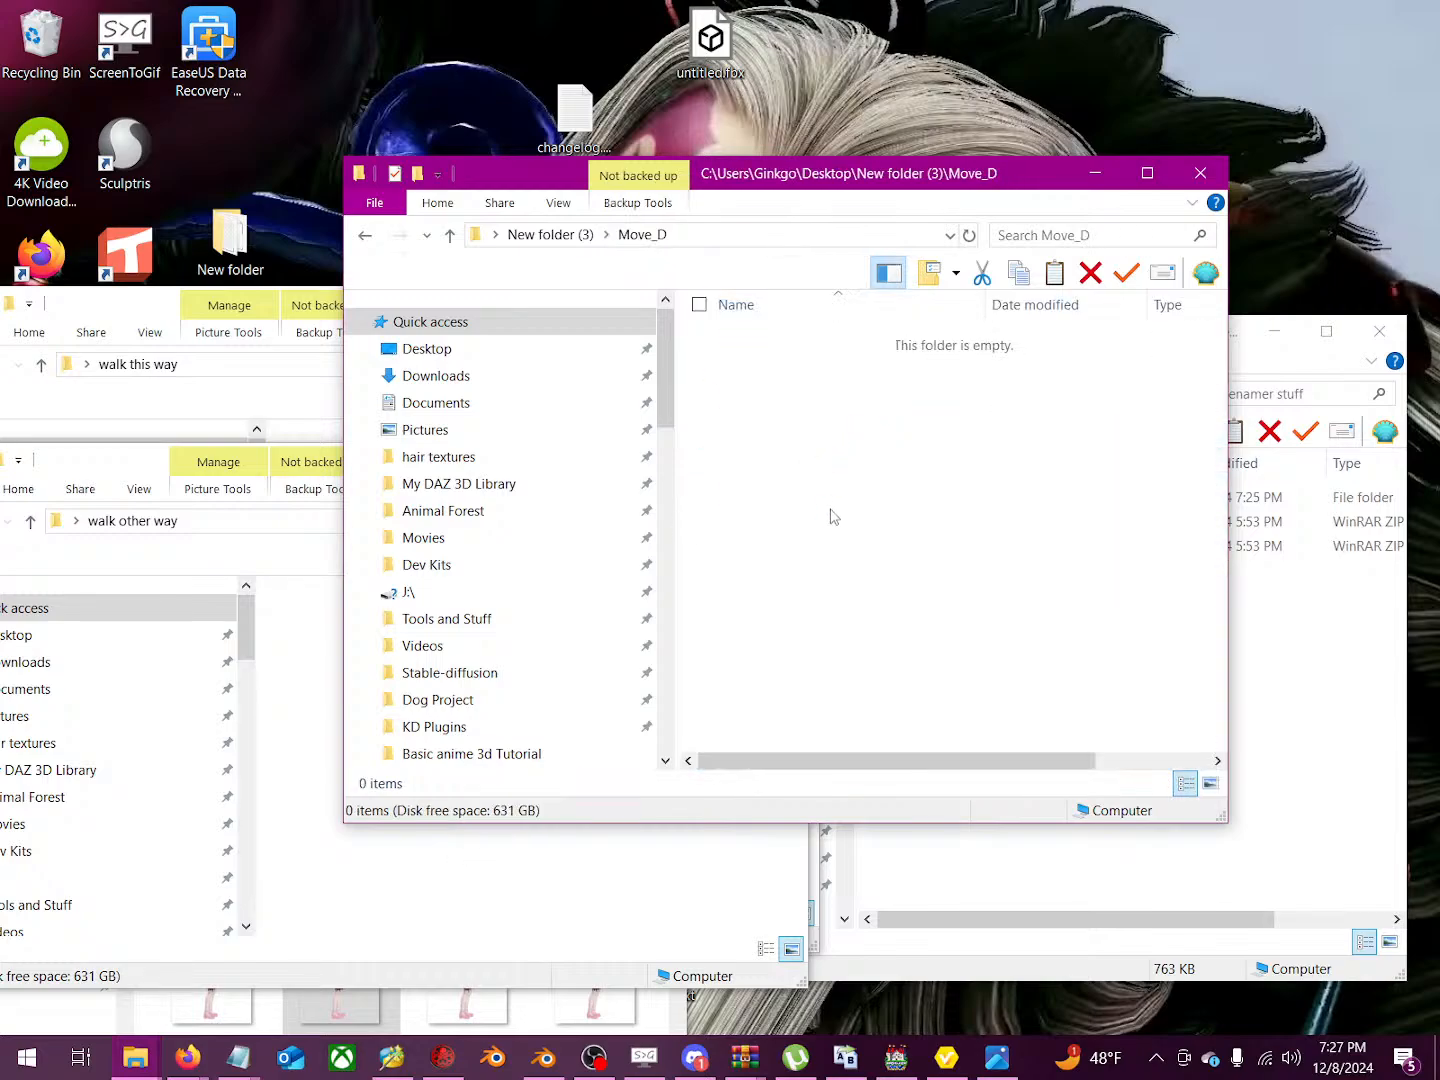
{"action": "key", "text": "ctrl+v"}
{"action": "key", "text": "alt+Left"}
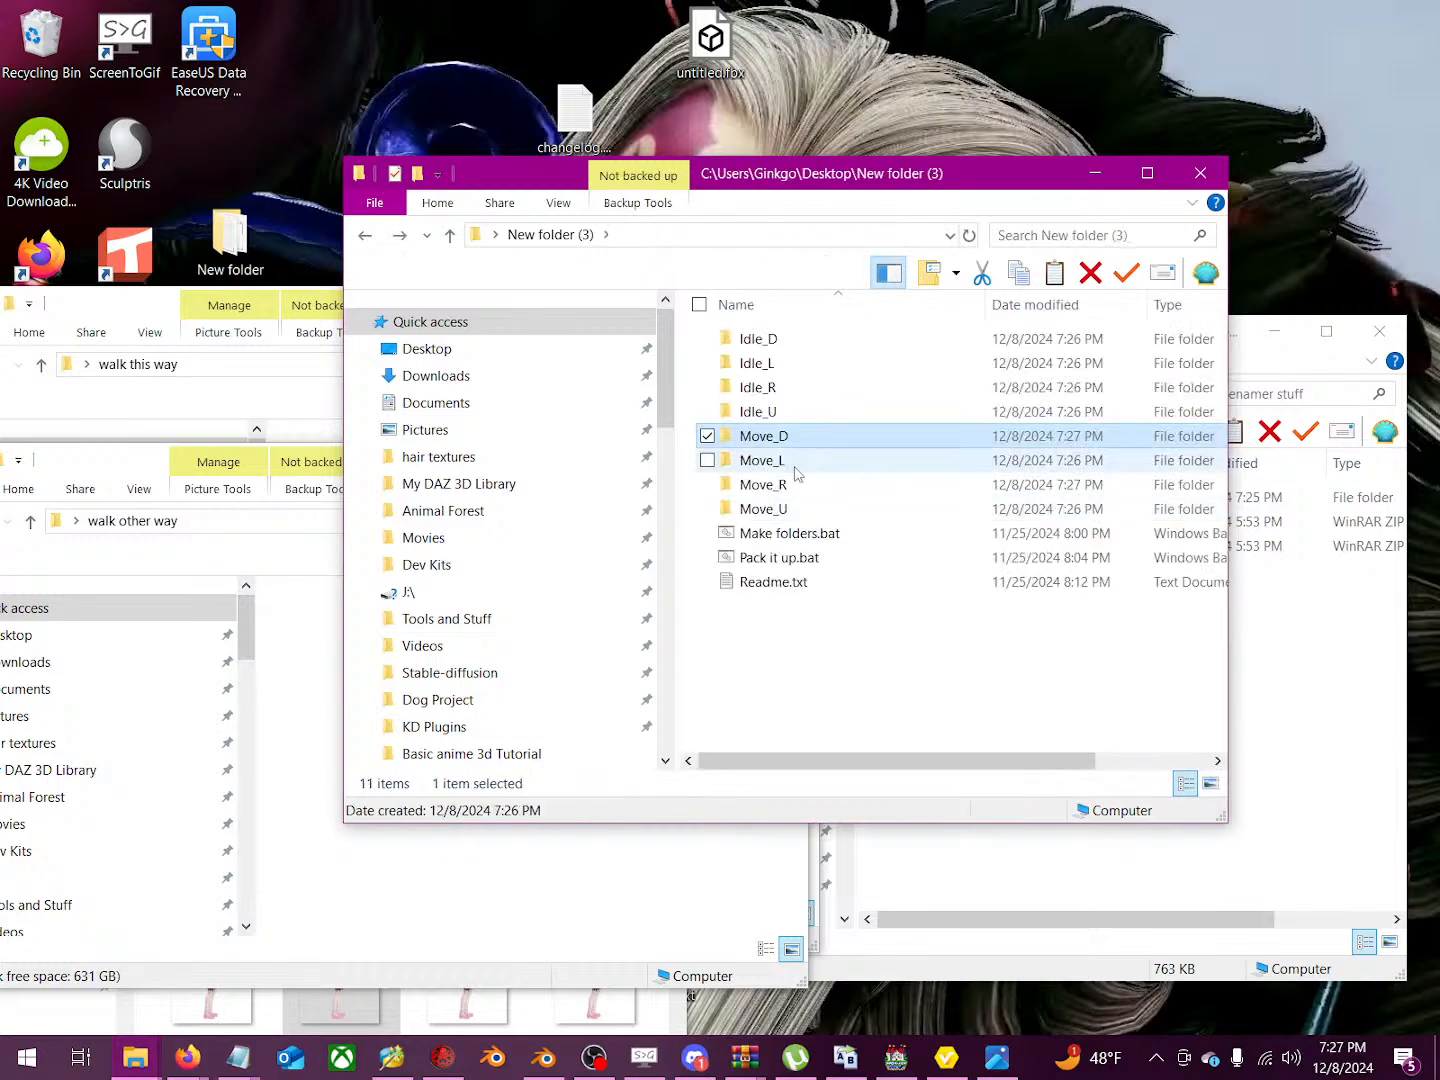
Step: Check the Move_L folder and paste the copied frames into the Idle_U and Idle_R folders
{"action": "double_click", "coordinate": [797, 464]}
{"action": "key", "text": "alt+Left"}
{"action": "double_click", "coordinate": [800, 418]}
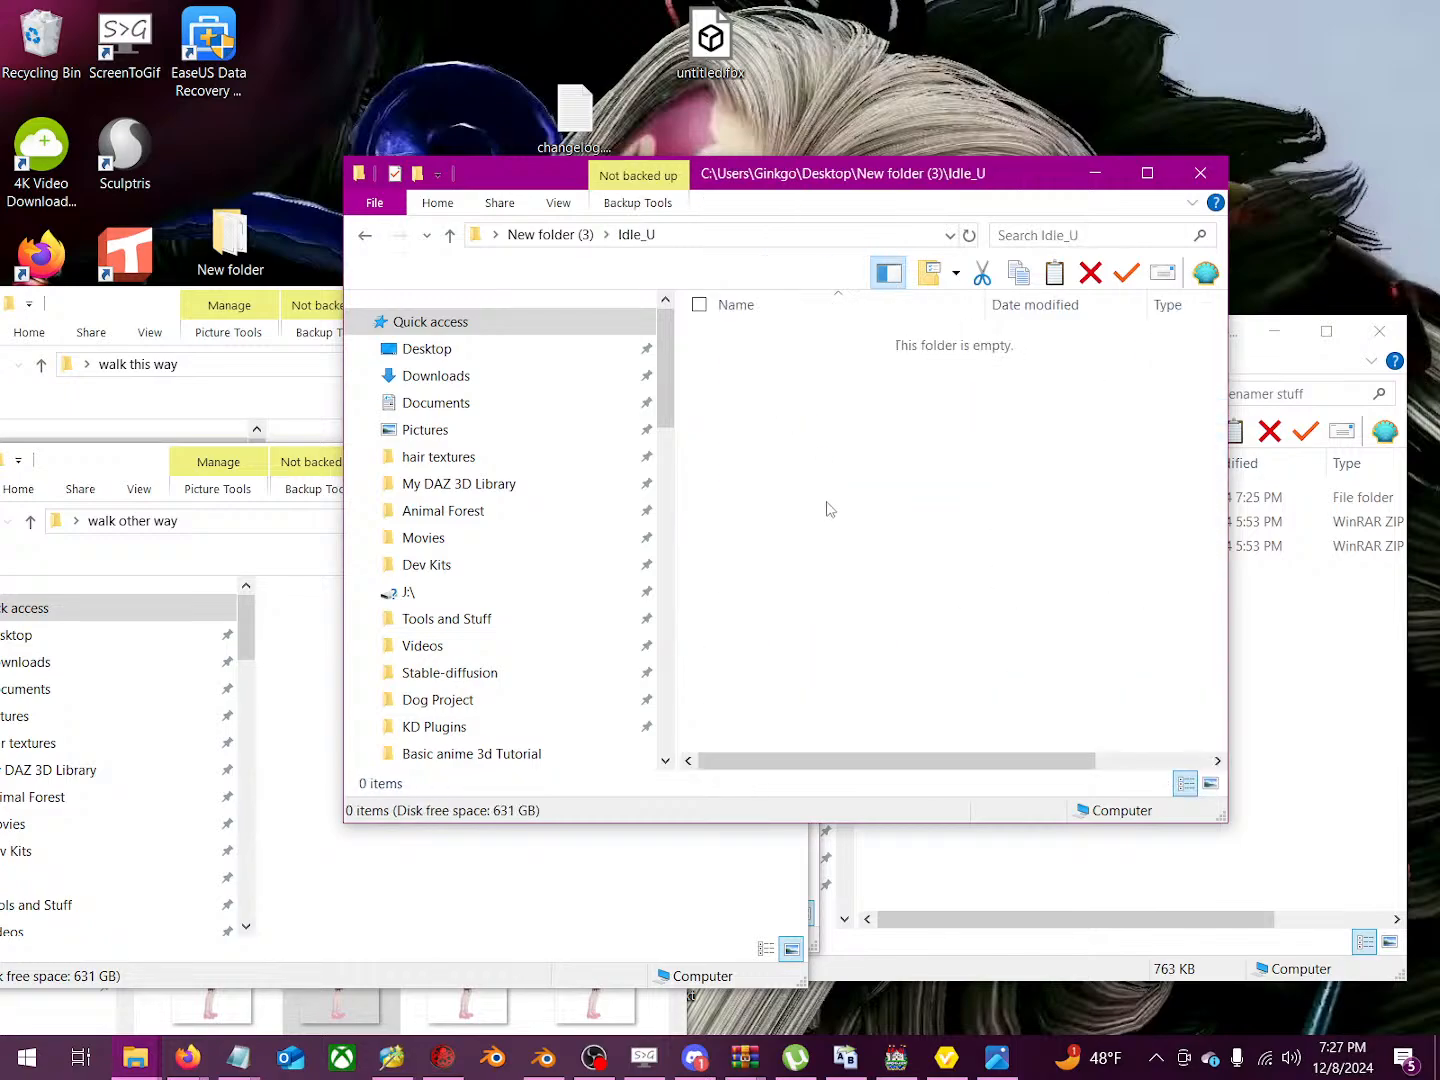
{"action": "key", "text": "ctrl+v"}
{"action": "key", "text": "alt+Left"}
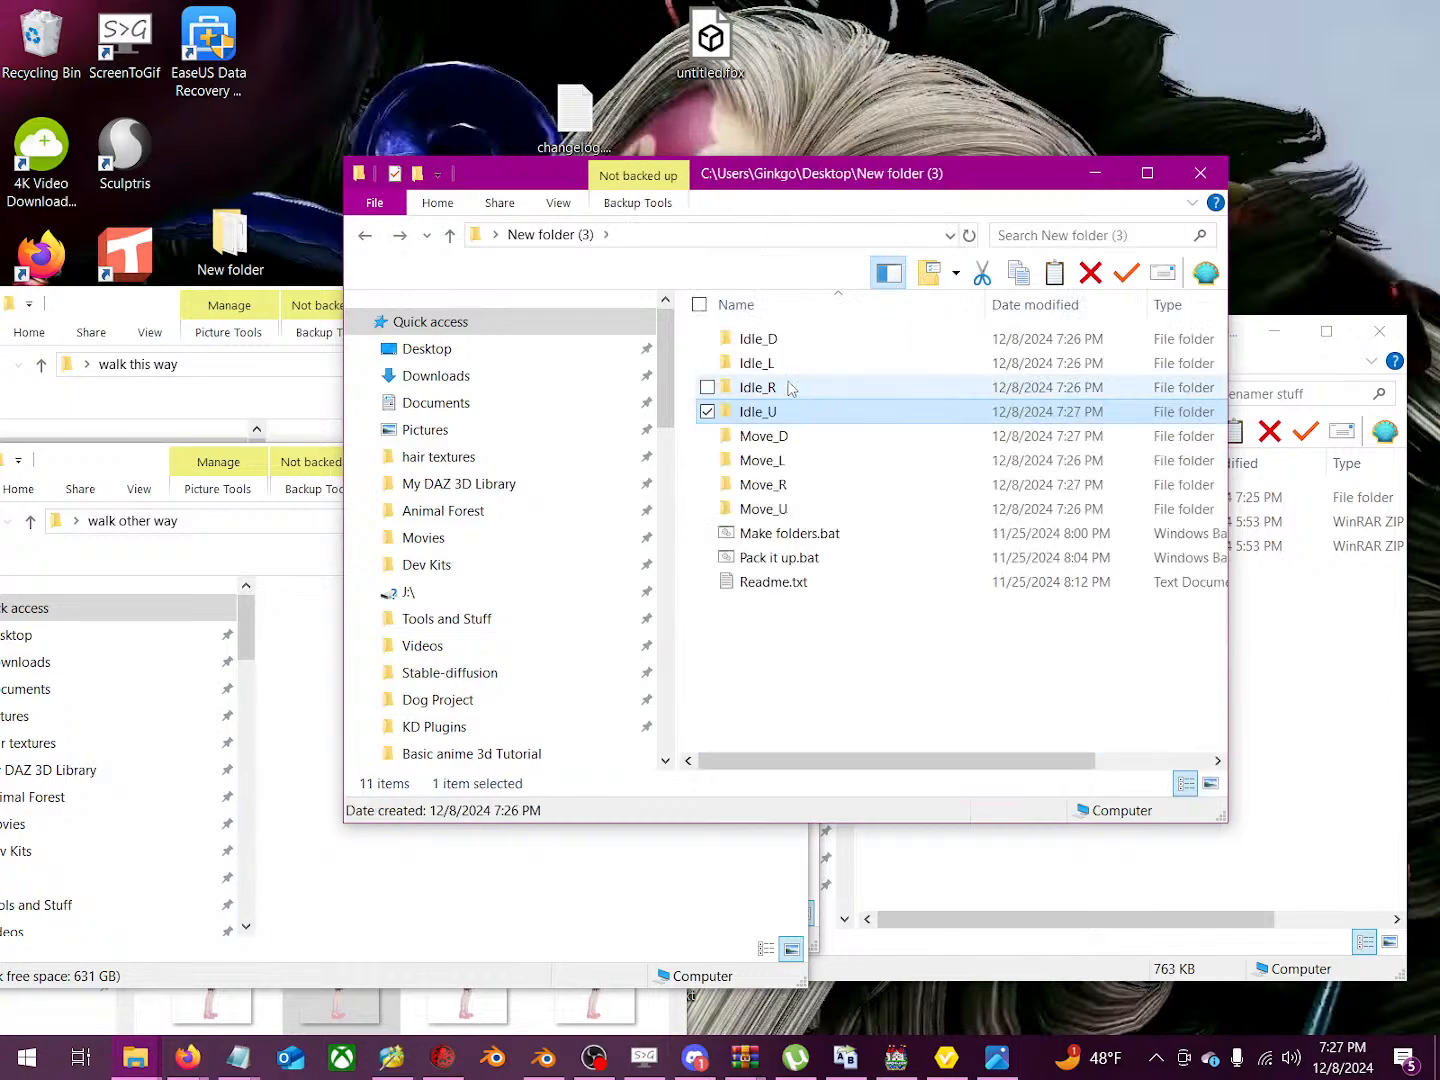
{"action": "double_click", "coordinate": [830, 387]}
{"action": "key", "text": "ctrl+v"}
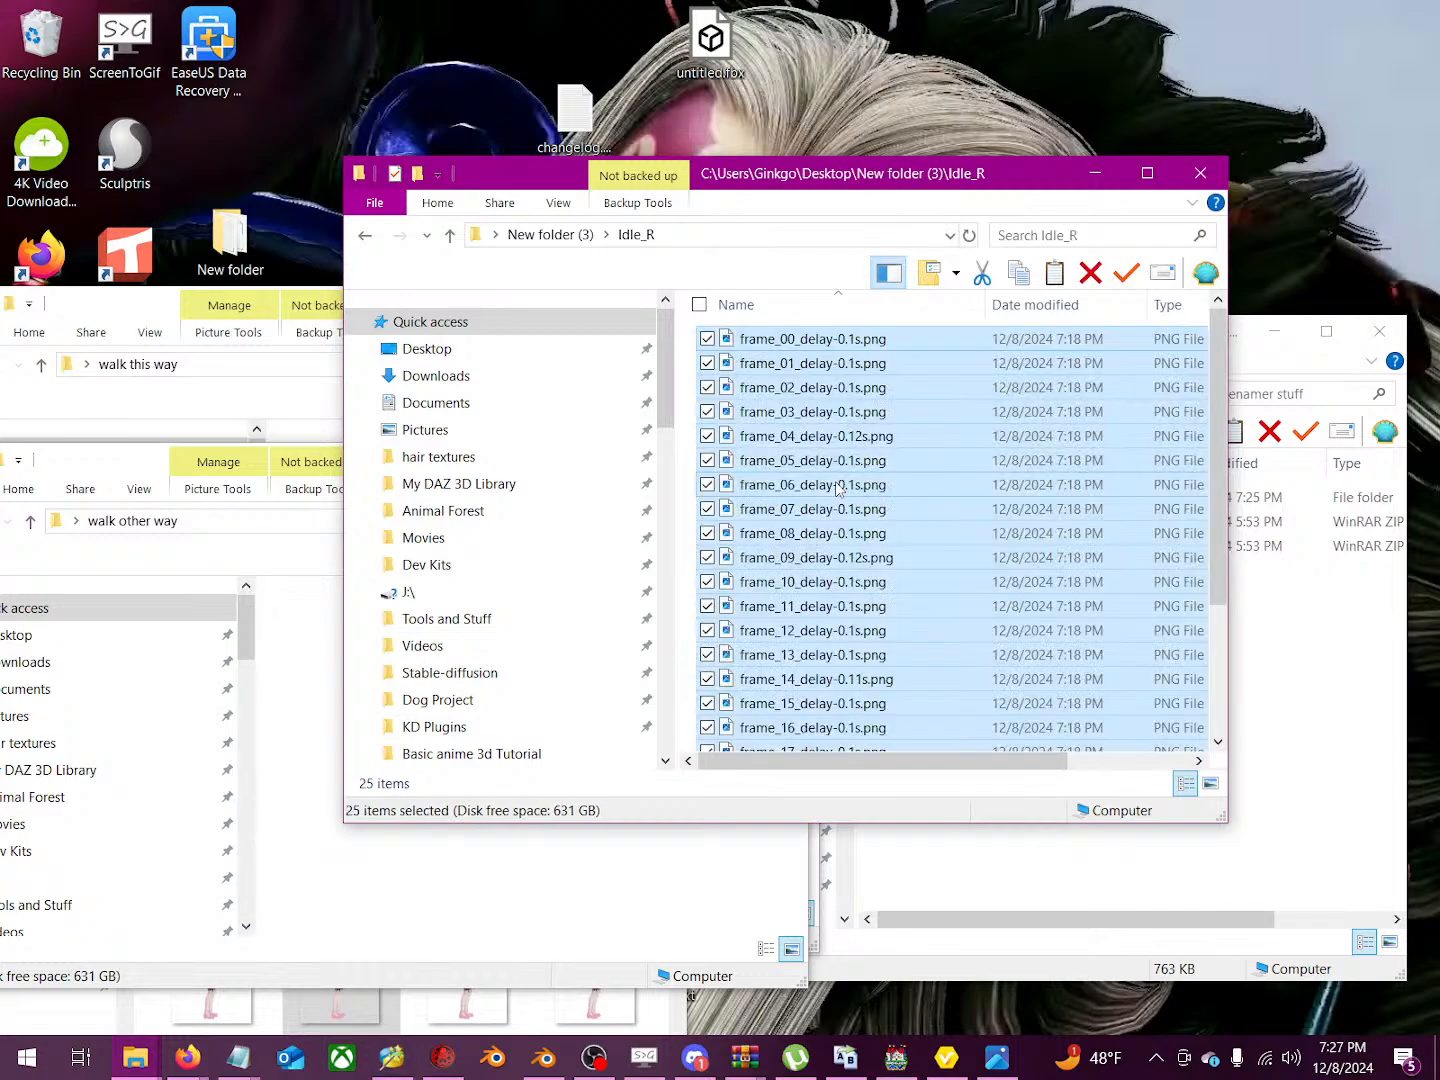
{"action": "key", "text": "alt+Left"}
Step: Paste the copied frames into the Idle_L and Idle_D folders
{"action": "double_click", "coordinate": [810, 364]}
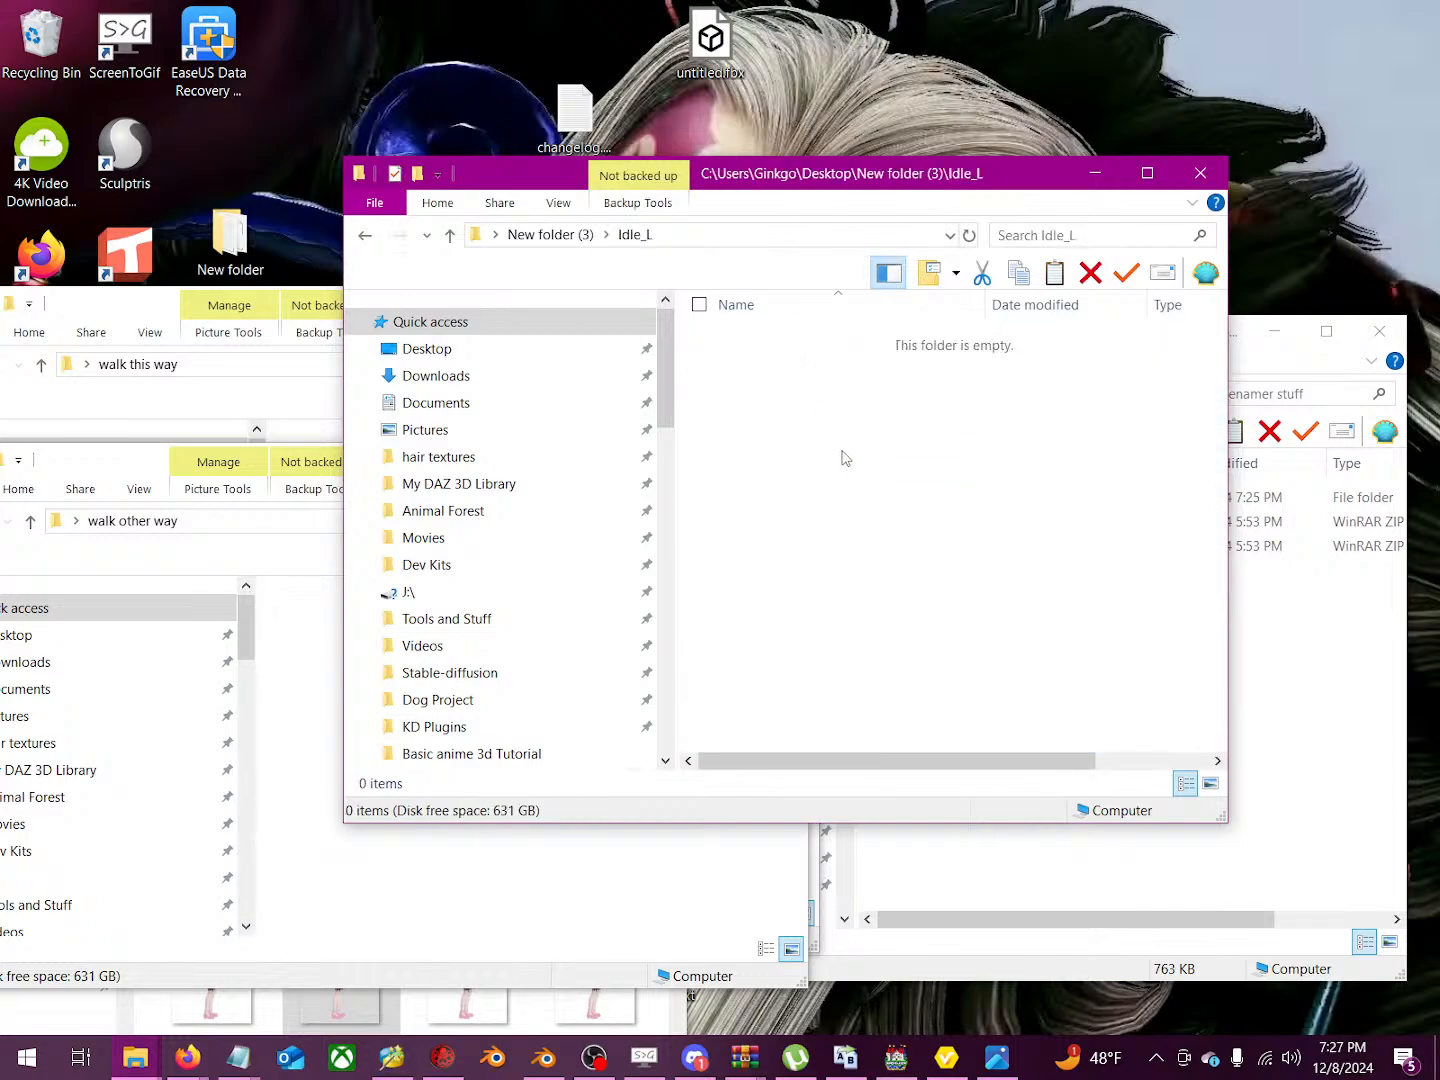
{"action": "key", "text": "ctrl+v"}
{"action": "key", "text": "alt+Left"}
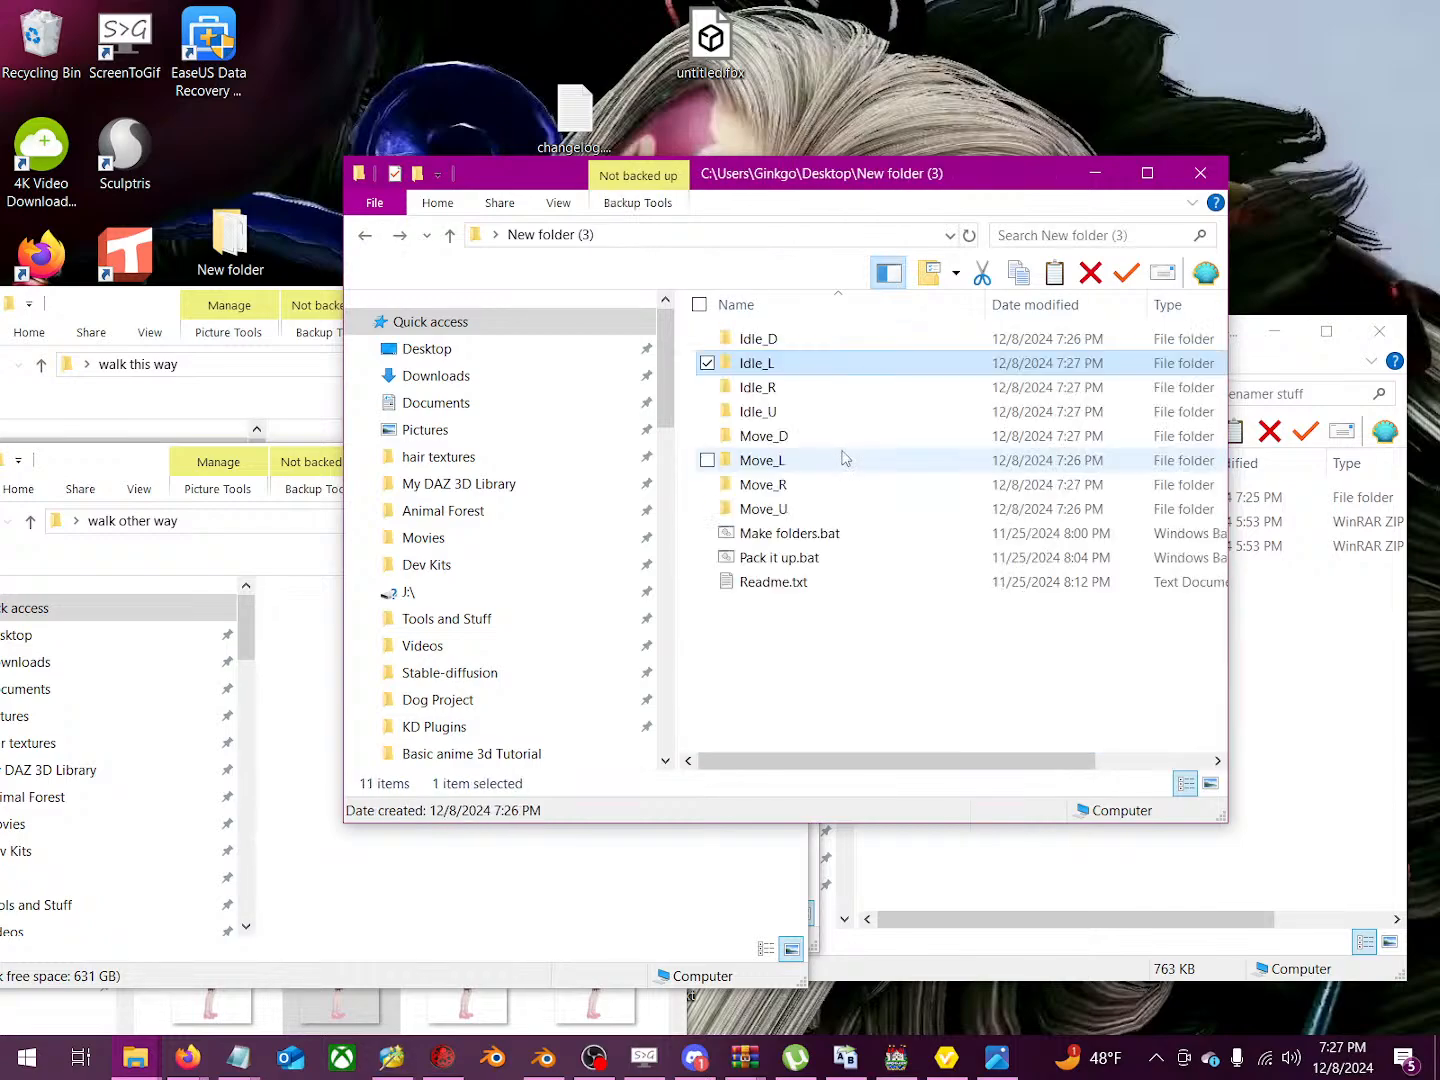
{"action": "double_click", "coordinate": [805, 340]}
{"action": "key", "text": "ctrl+v"}
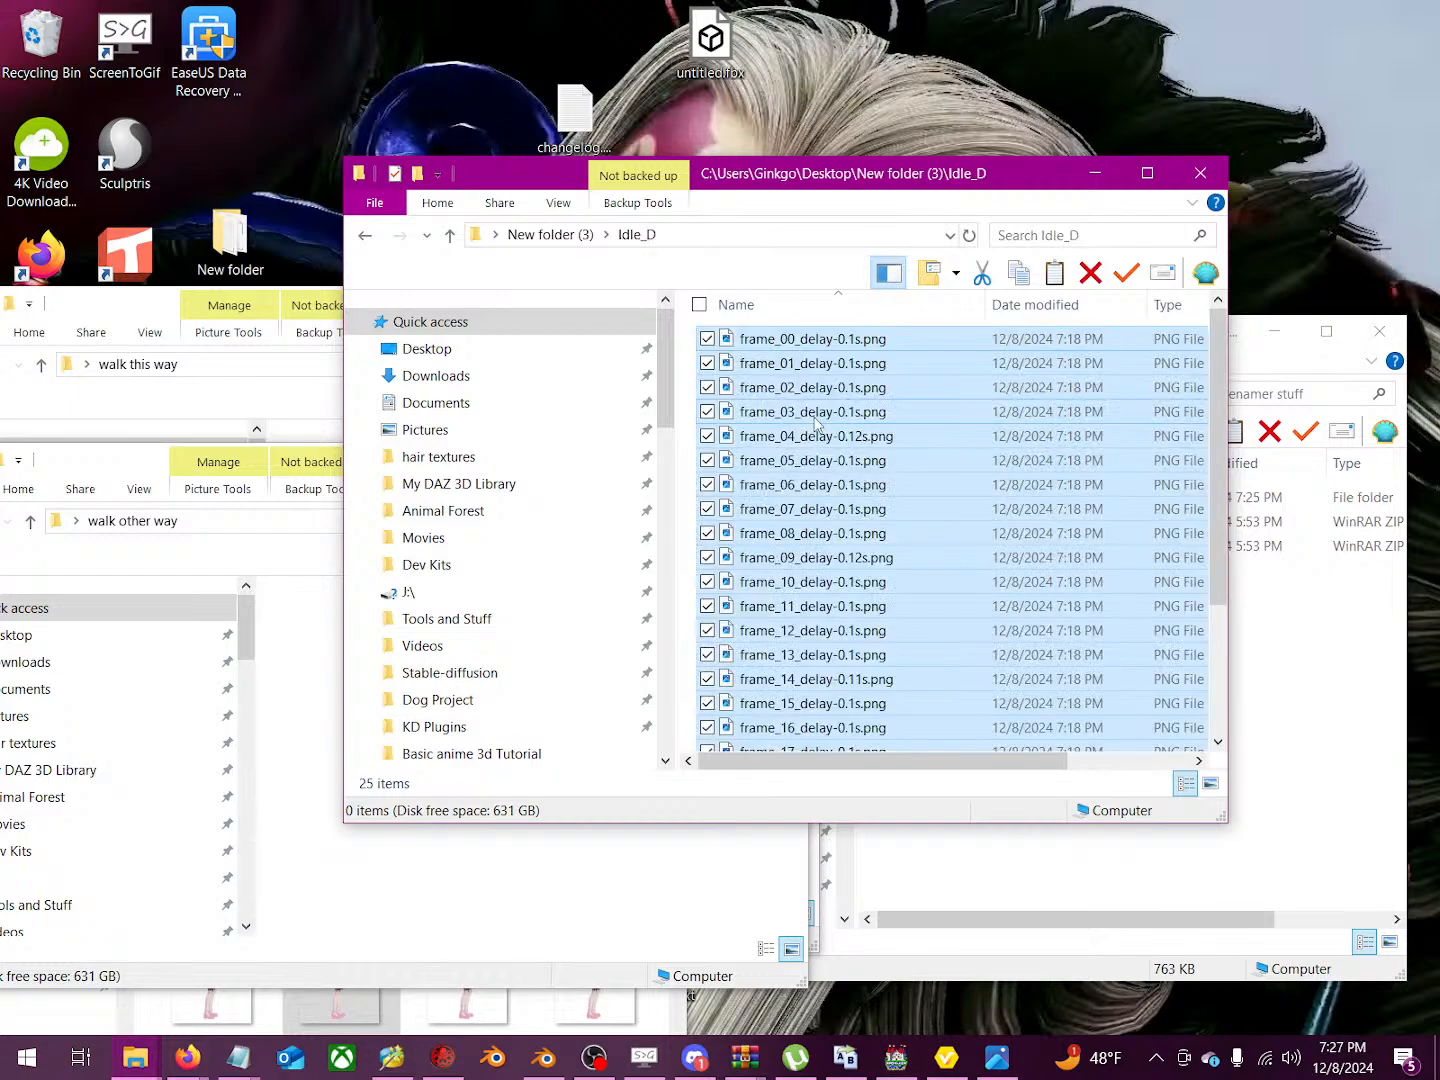
{"action": "key", "text": "alt+Left"}
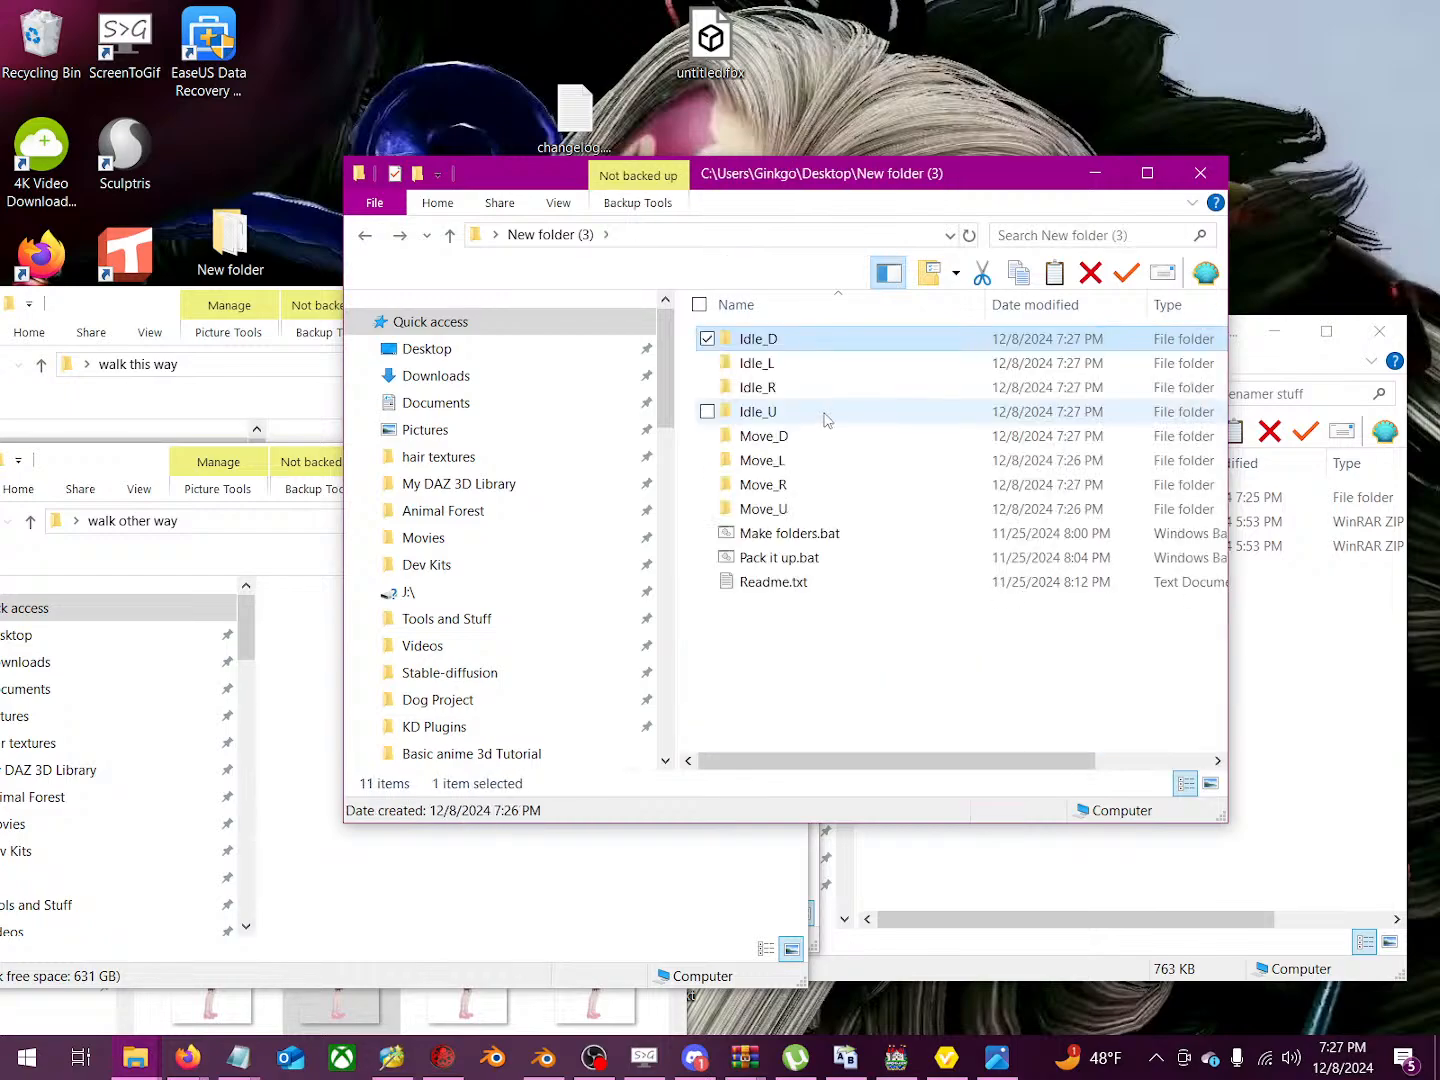
Step: Examine the Move_D, Idle_D and Move_R folders to check which ones contain frames
{"action": "left_click", "coordinate": [823, 442]}
{"action": "double_click", "coordinate": [823, 442]}
{"action": "key", "text": "ctrl+v"}
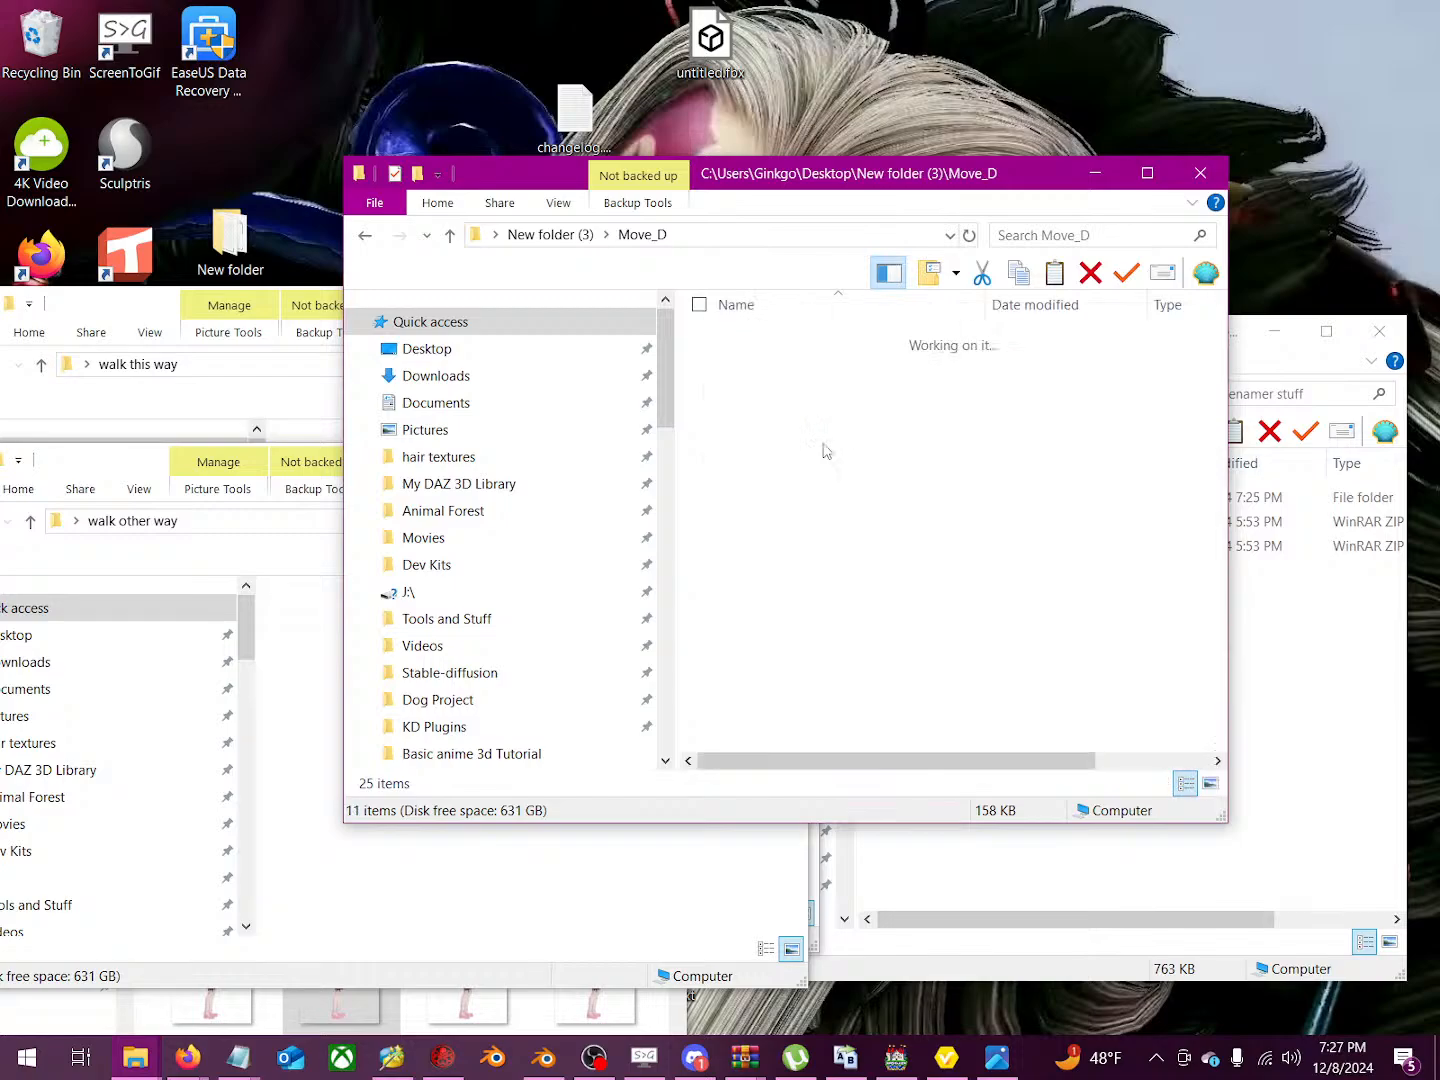
{"action": "key", "text": "alt+Left"}
{"action": "double_click", "coordinate": [812, 349]}
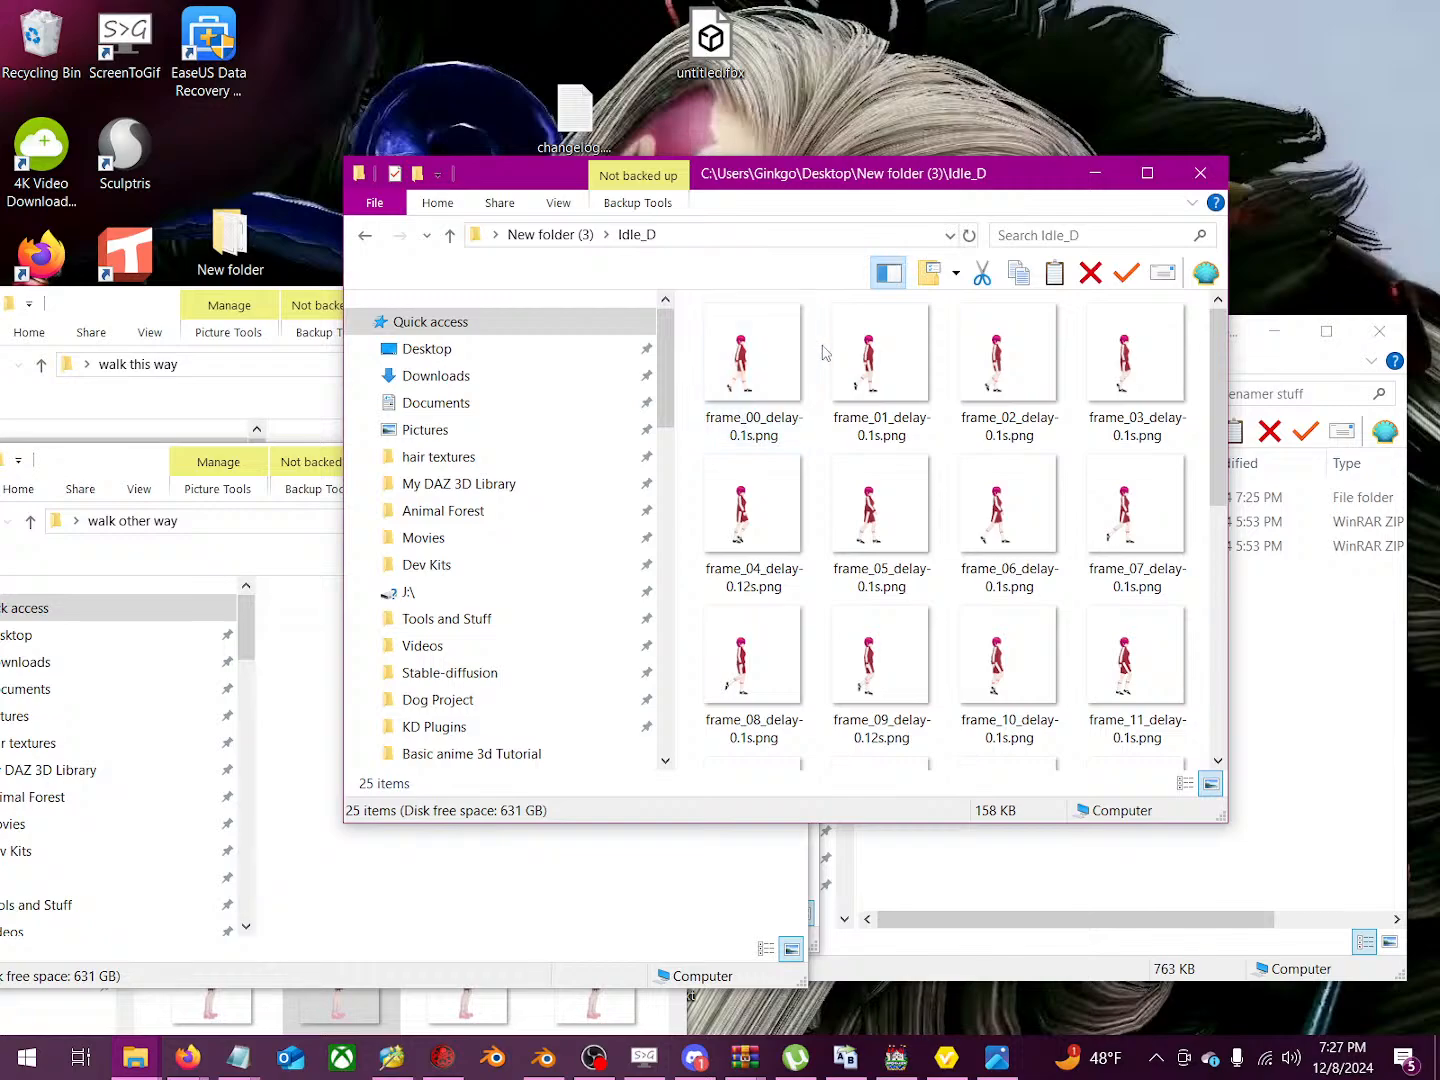
{"action": "key", "text": "alt+Left"}
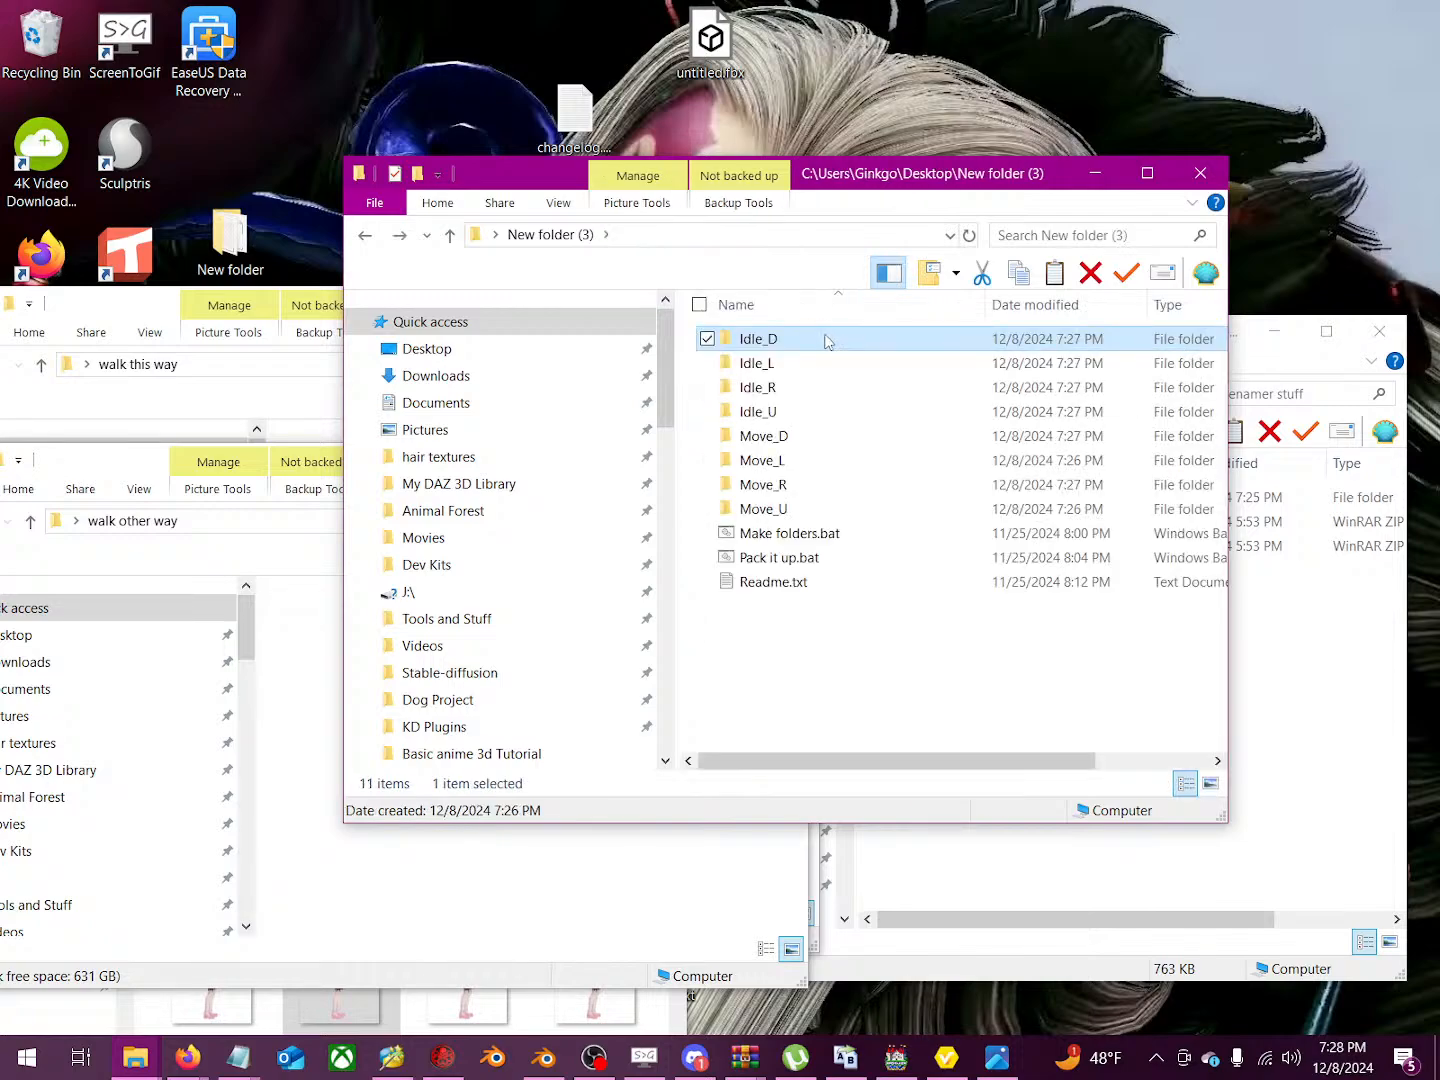
{"action": "left_click", "coordinate": [820, 363]}
{"action": "left_click", "coordinate": [790, 413]}
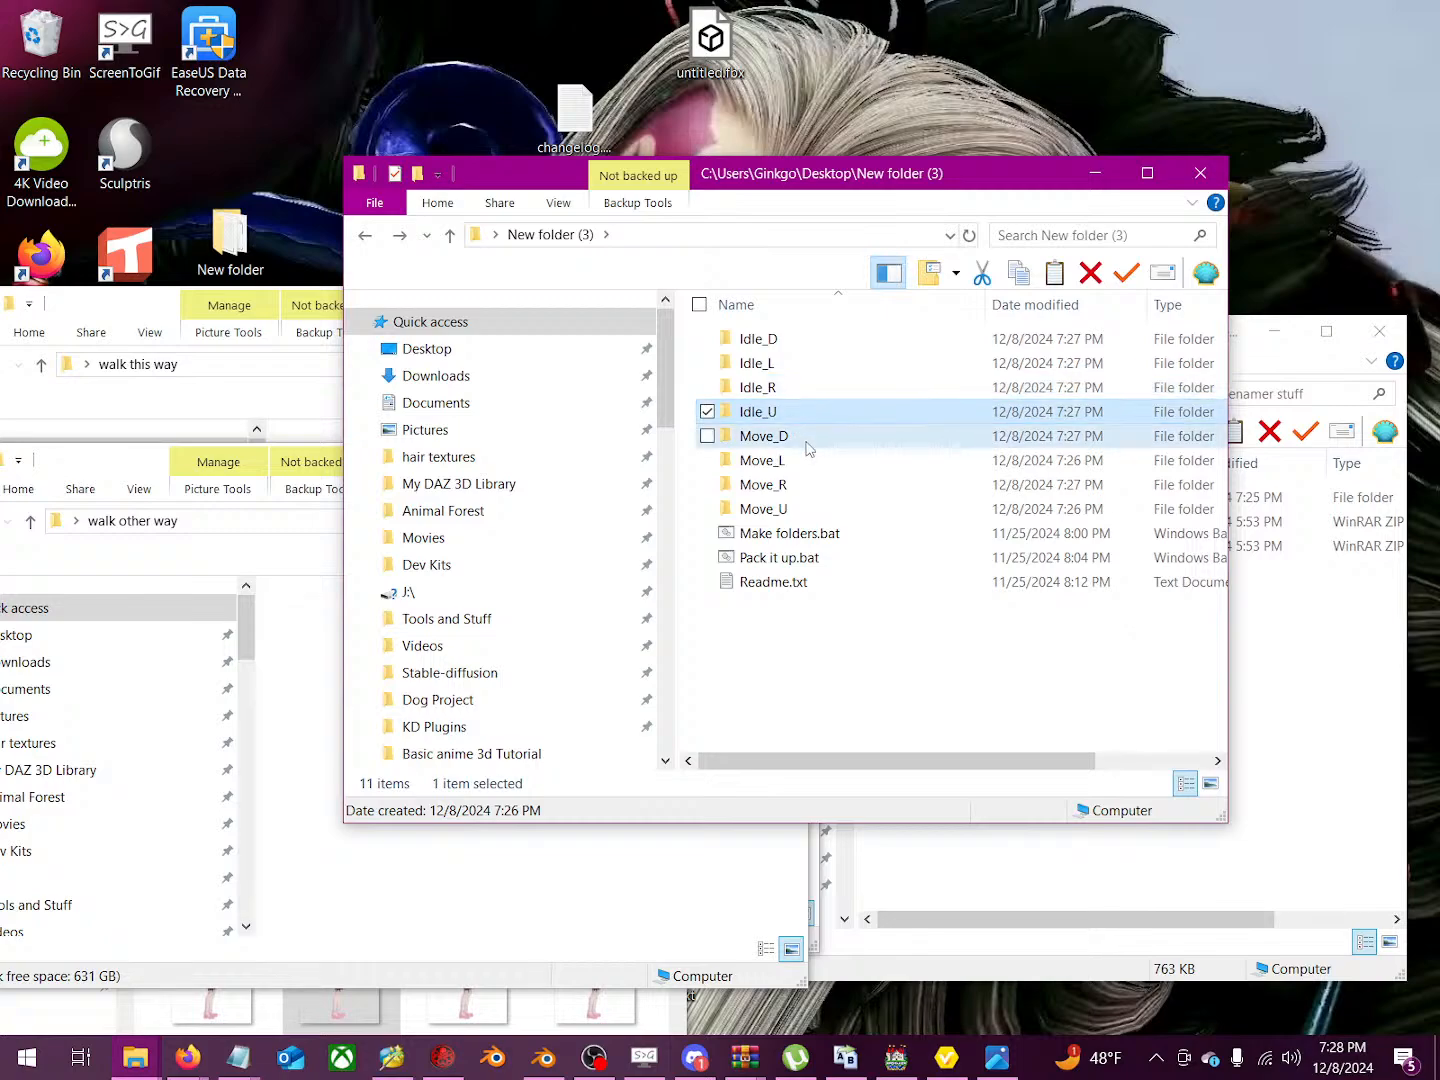
{"action": "left_click", "coordinate": [808, 447]}
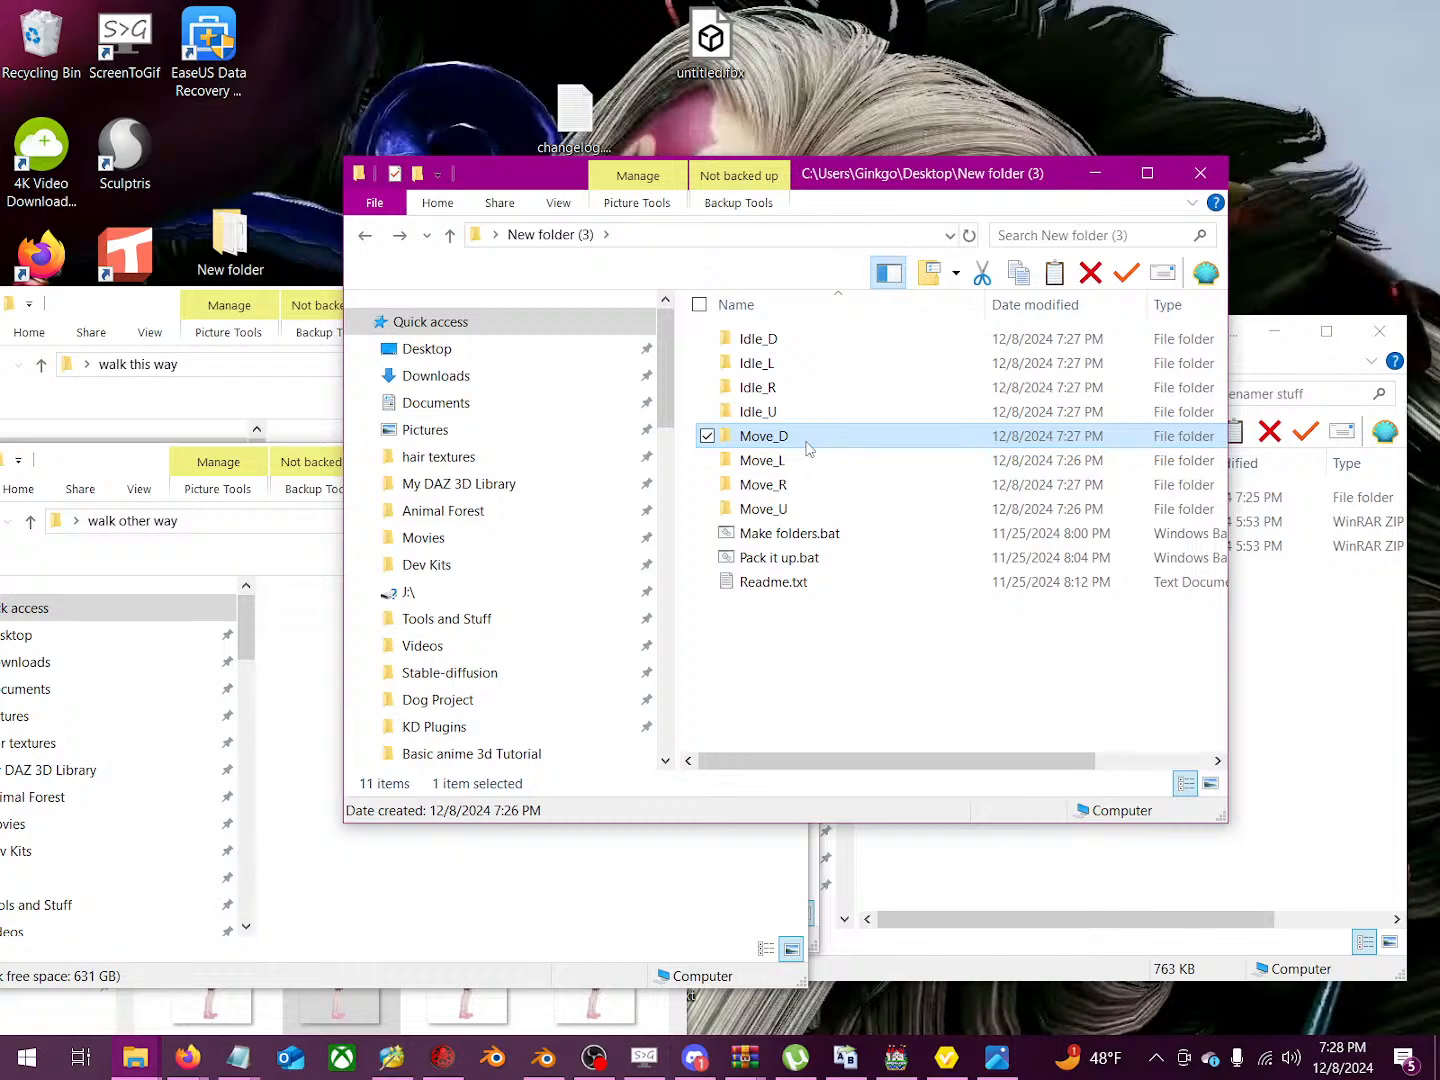
{"action": "double_click", "coordinate": [808, 447]}
{"action": "key", "text": "alt+Left"}
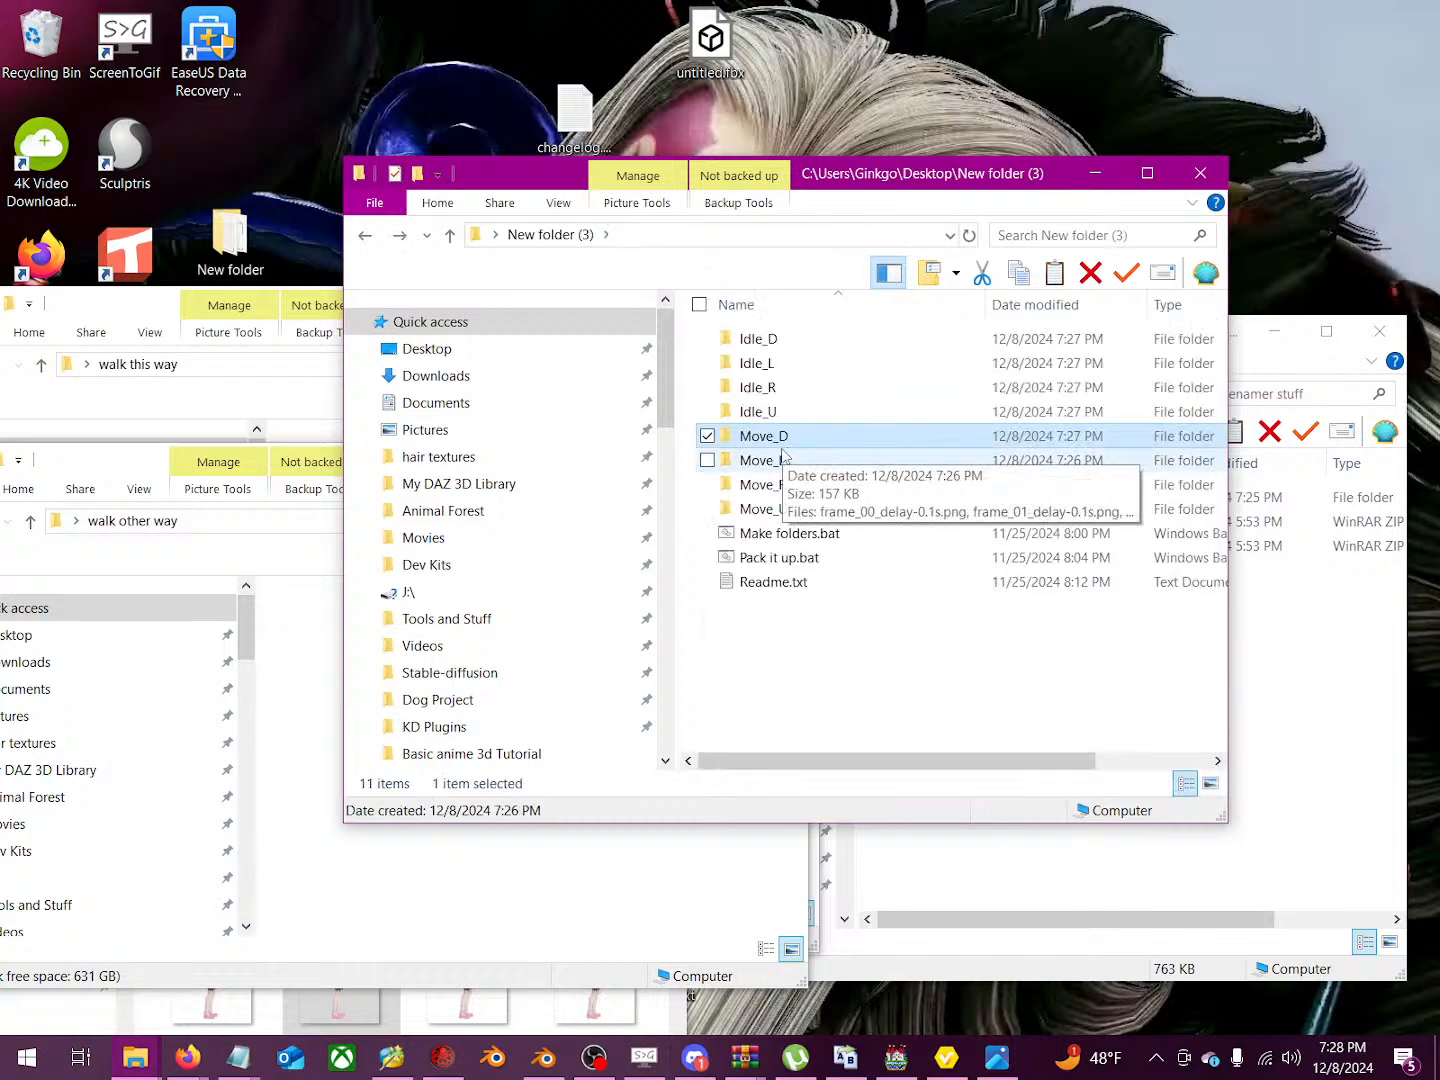
{"action": "left_click", "coordinate": [786, 462]}
{"action": "double_click", "coordinate": [795, 487]}
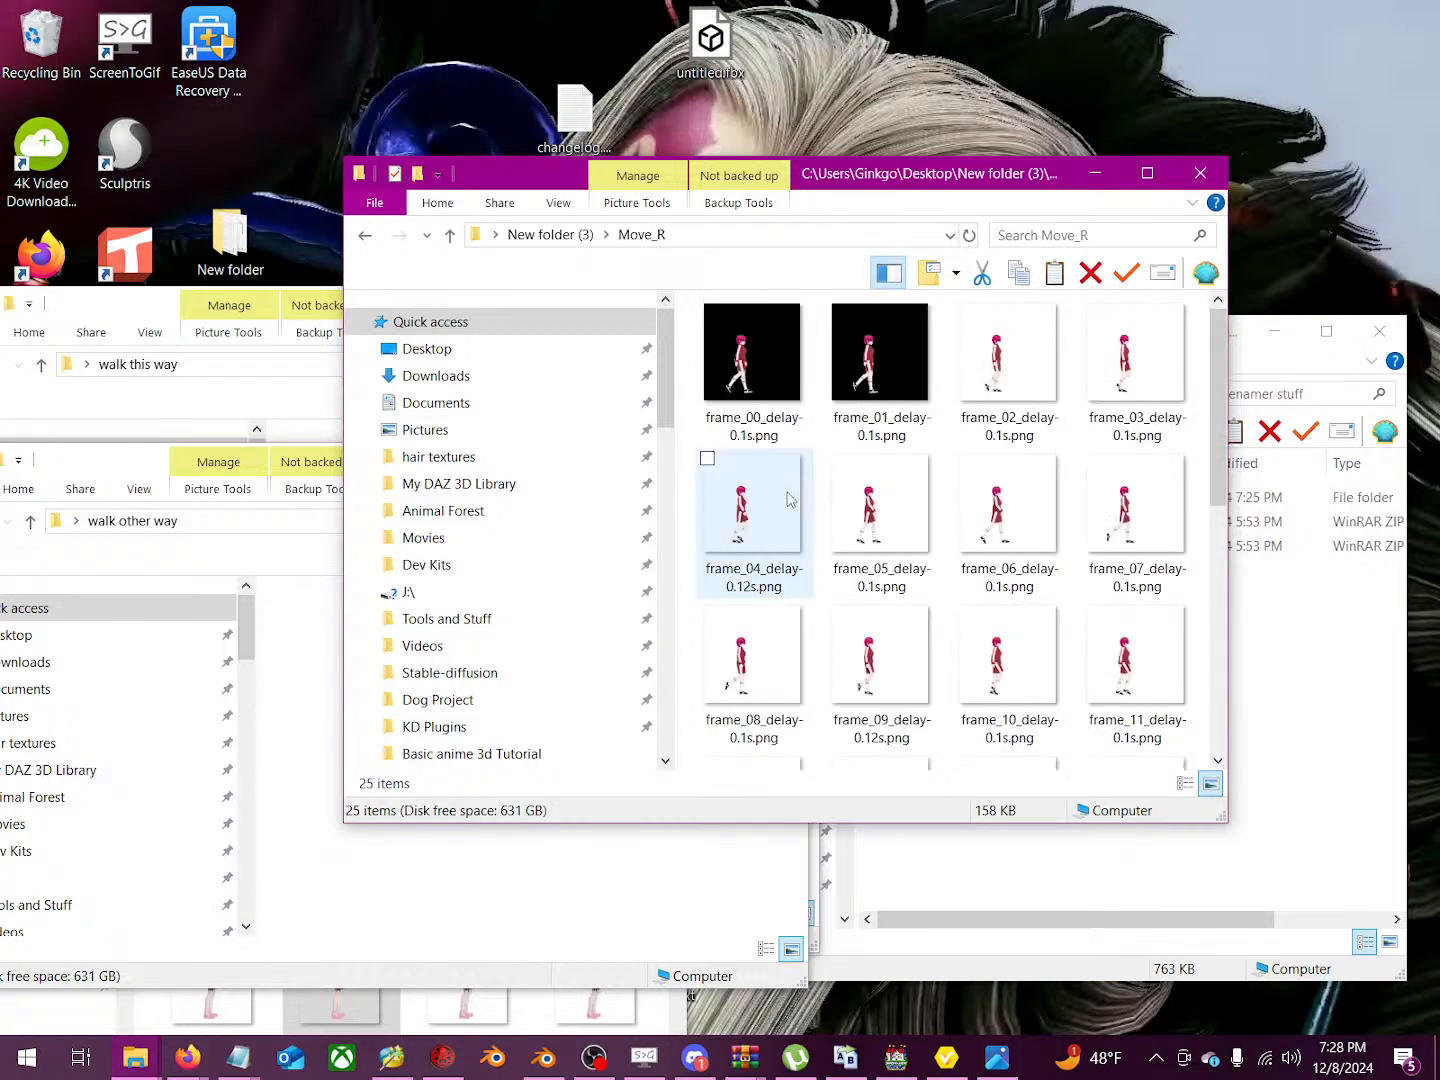
{"action": "key", "text": "alt+Left"}
Step: Paste the copied frames into the Move_U folder and return to New folder (3)
{"action": "double_click", "coordinate": [853, 508]}
{"action": "key", "text": "ctrl+f"}
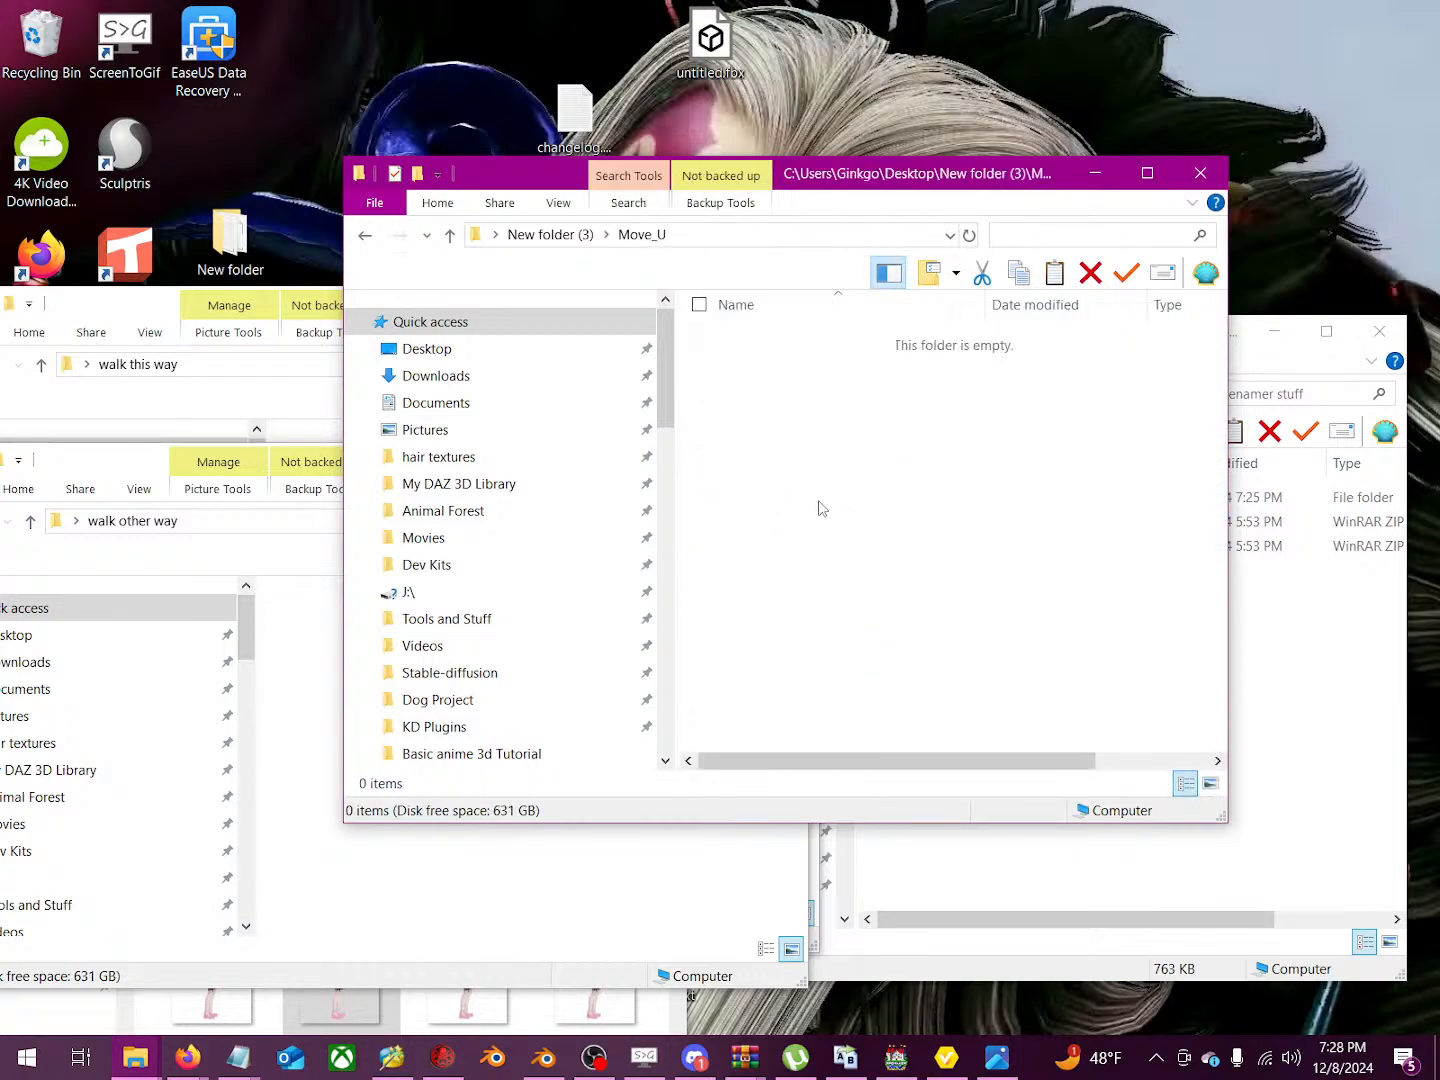
{"action": "left_click", "coordinate": [810, 474]}
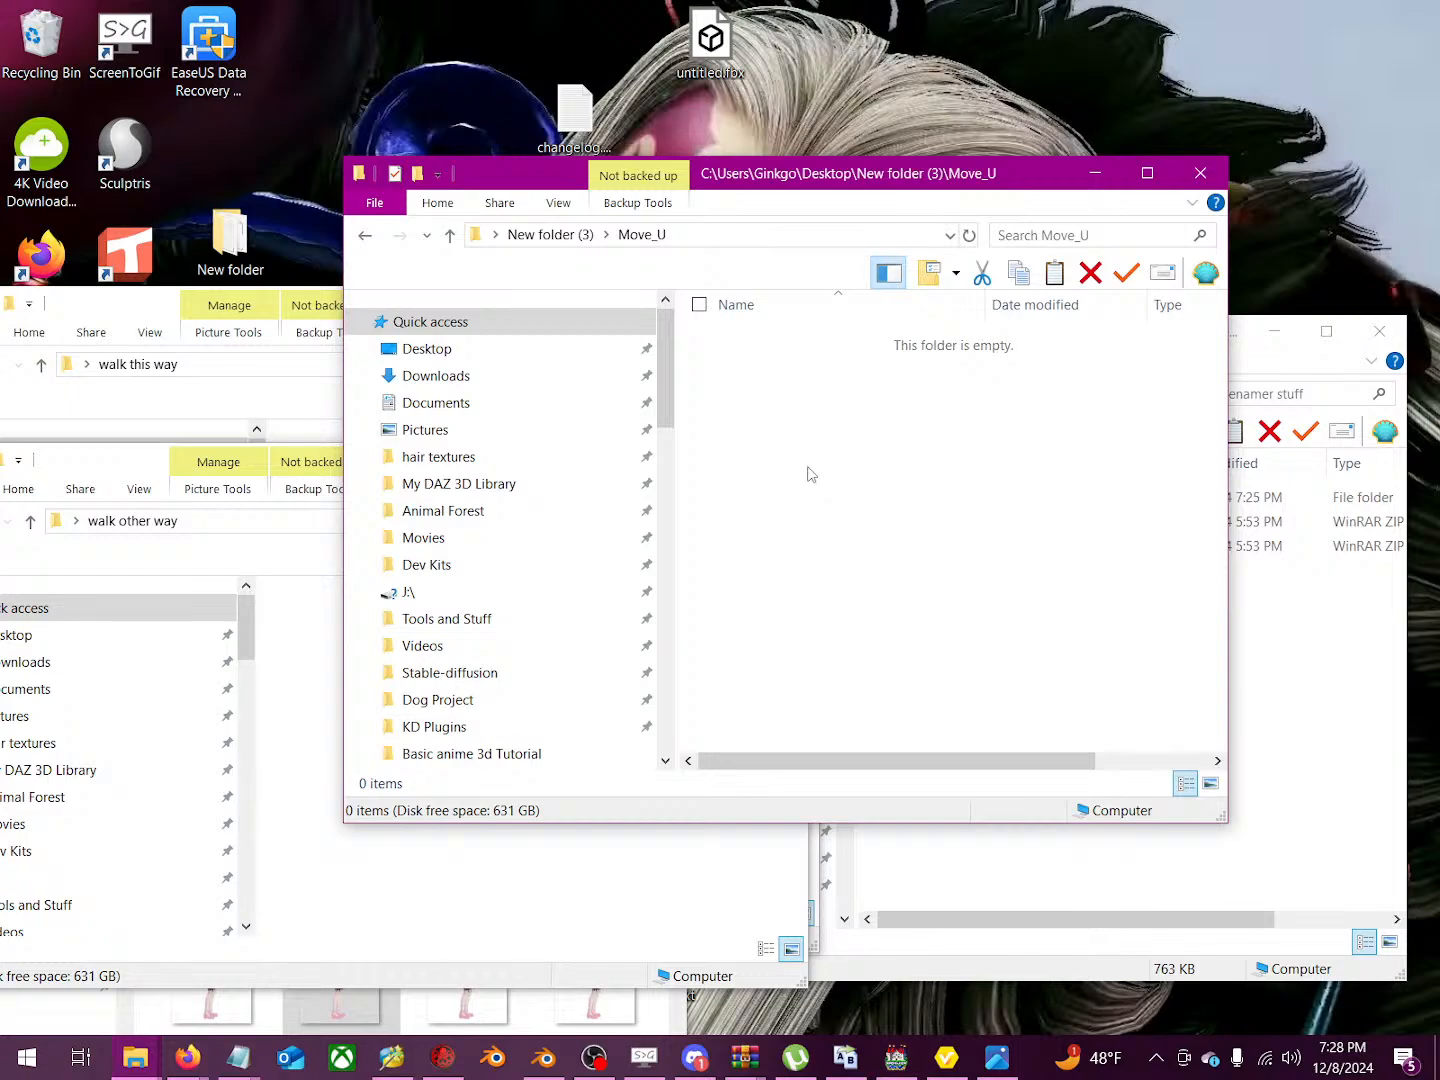
{"action": "key", "text": "ctrl+v"}
{"action": "key", "text": "alt+Left"}
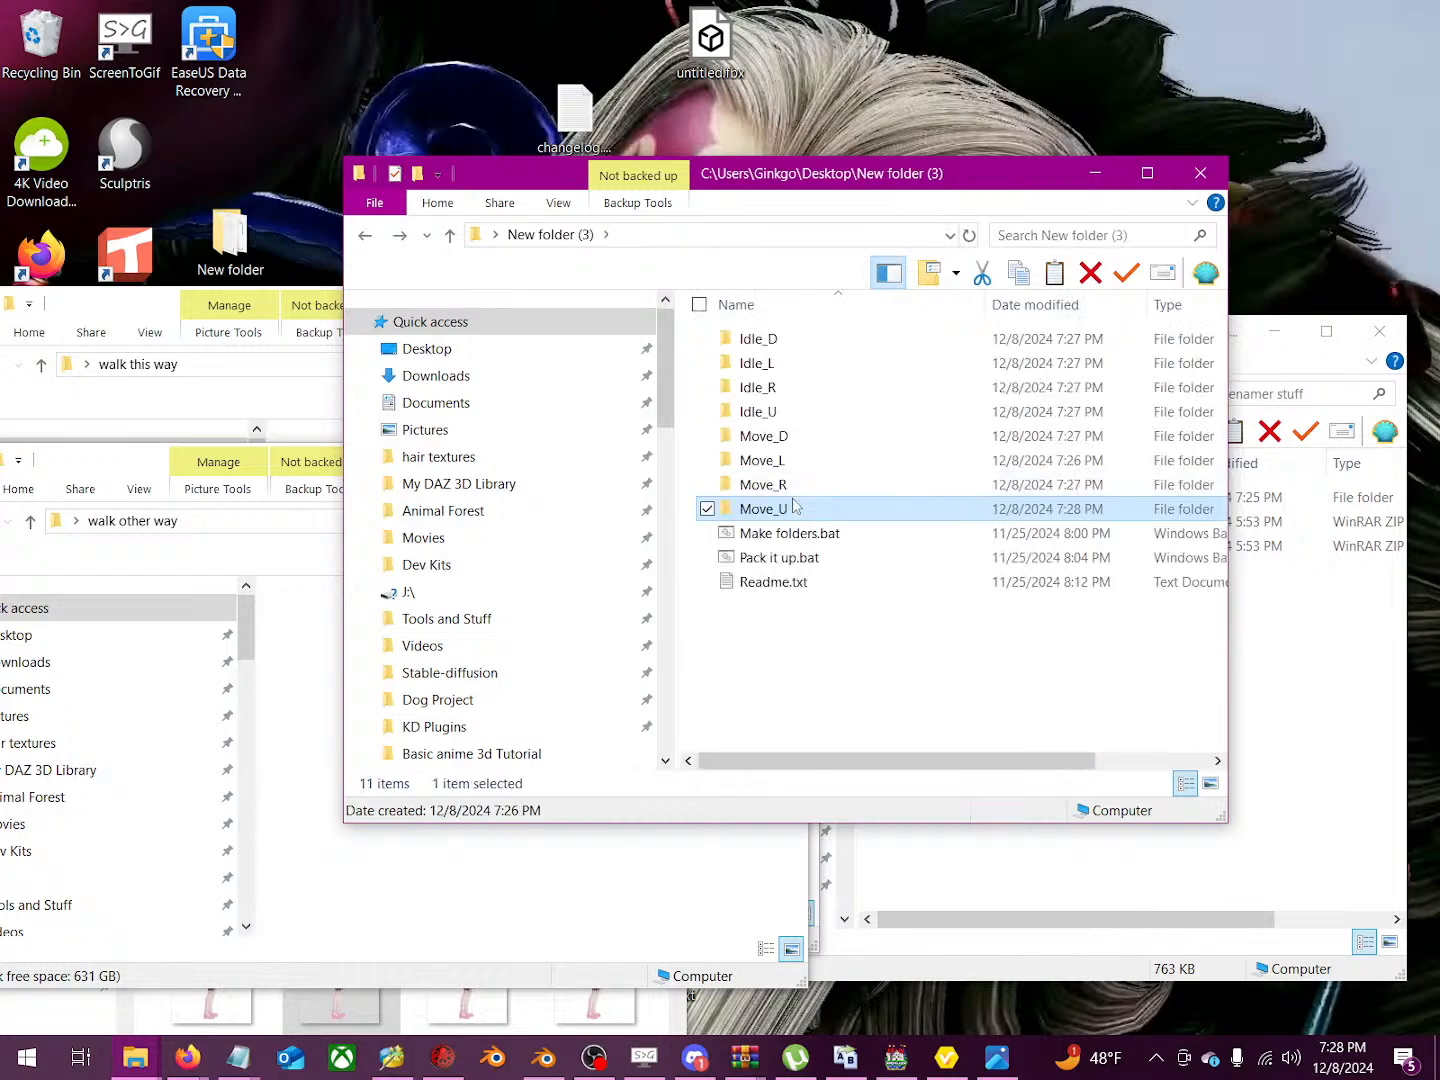
Step: Check the frames in the Move_U, Move_R and Move_L folders
{"action": "double_click", "coordinate": [796, 506]}
{"action": "key", "text": "alt+Left"}
{"action": "double_click", "coordinate": [788, 486]}
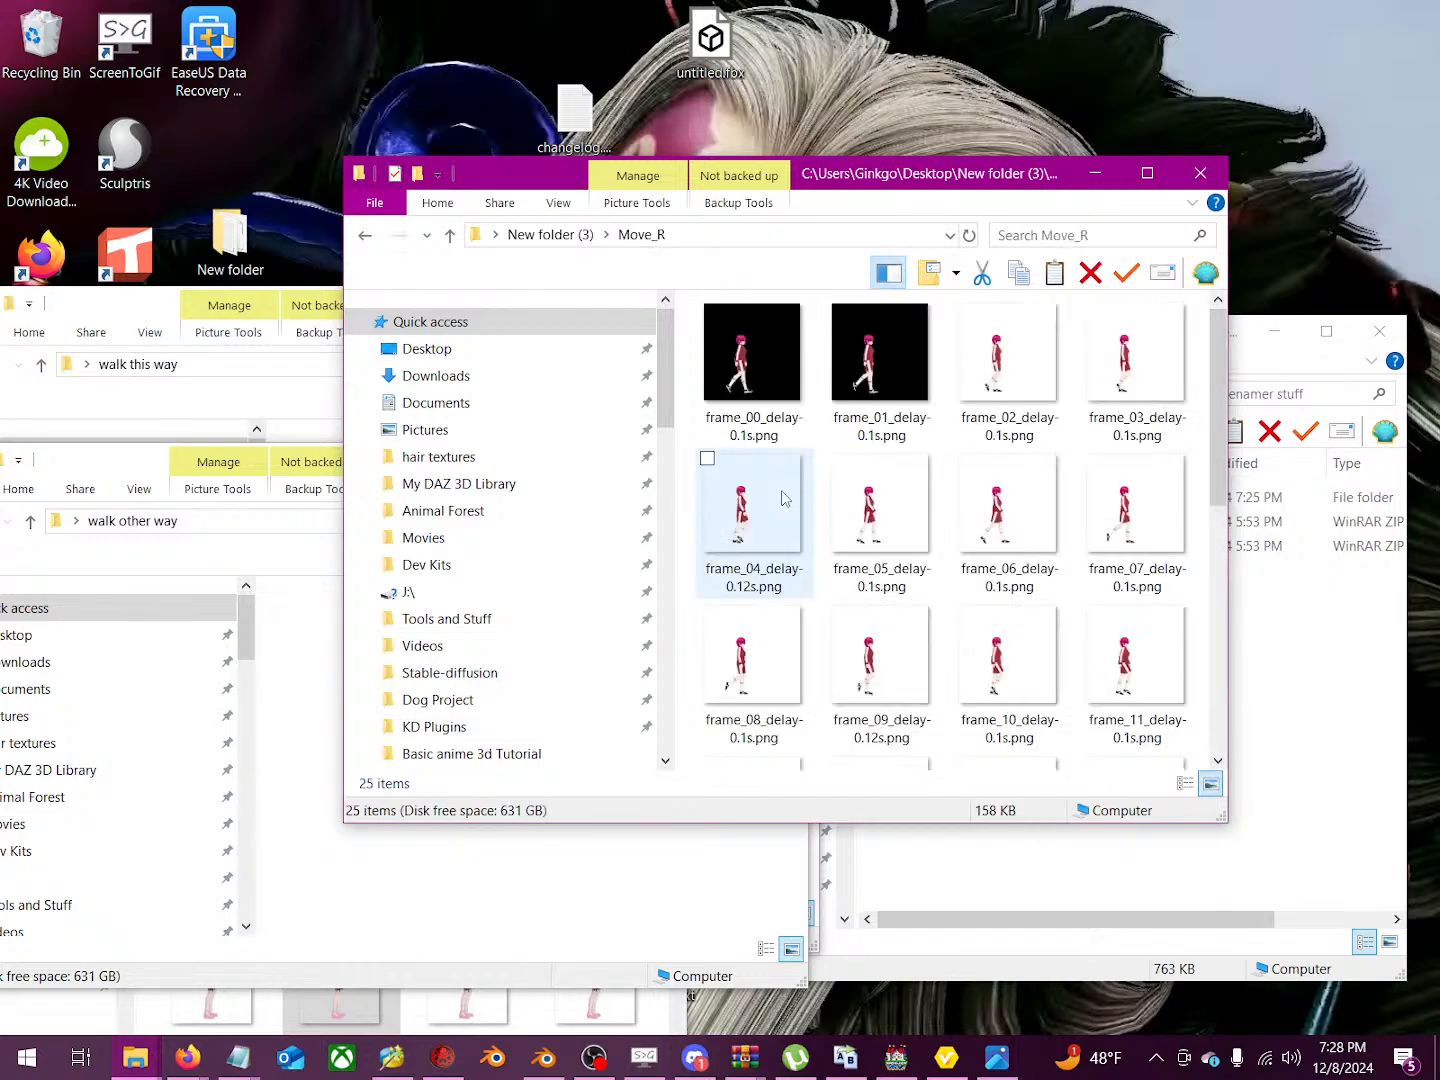
{"action": "key", "text": "alt+Left"}
{"action": "double_click", "coordinate": [770, 459]}
{"action": "key", "text": "alt+Left"}
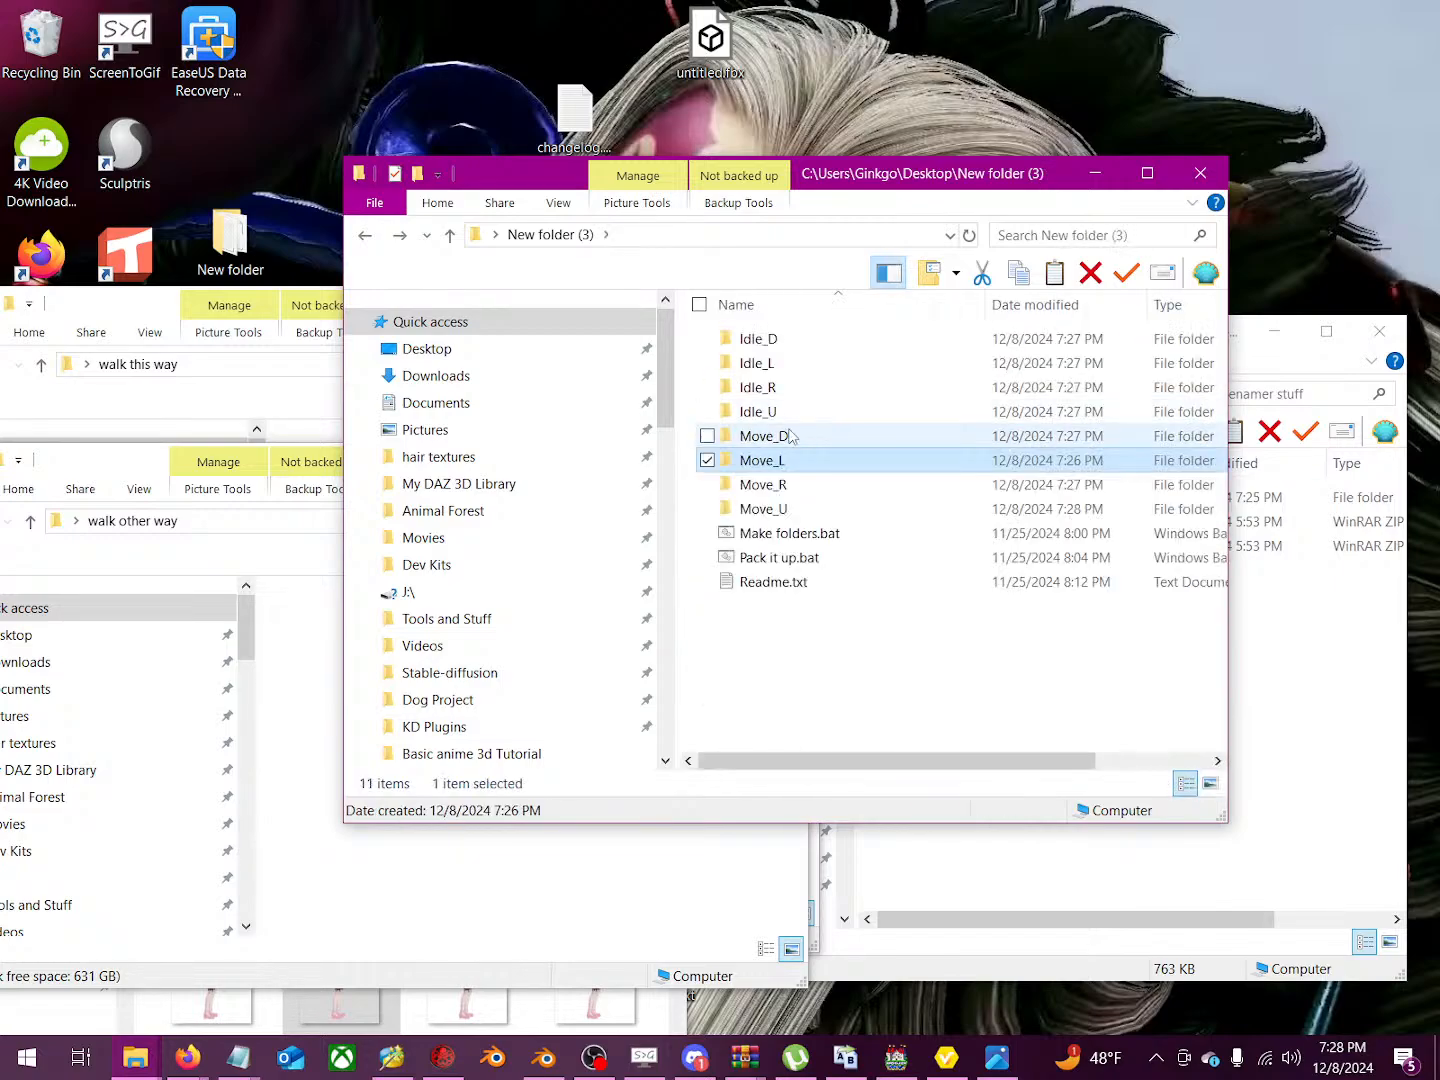
Step: Check the frames in the Move_D, Idle_U, Idle_R, Idle_L and Idle_D folders
{"action": "double_click", "coordinate": [789, 435]}
{"action": "key", "text": "alt+Left"}
{"action": "double_click", "coordinate": [773, 430]}
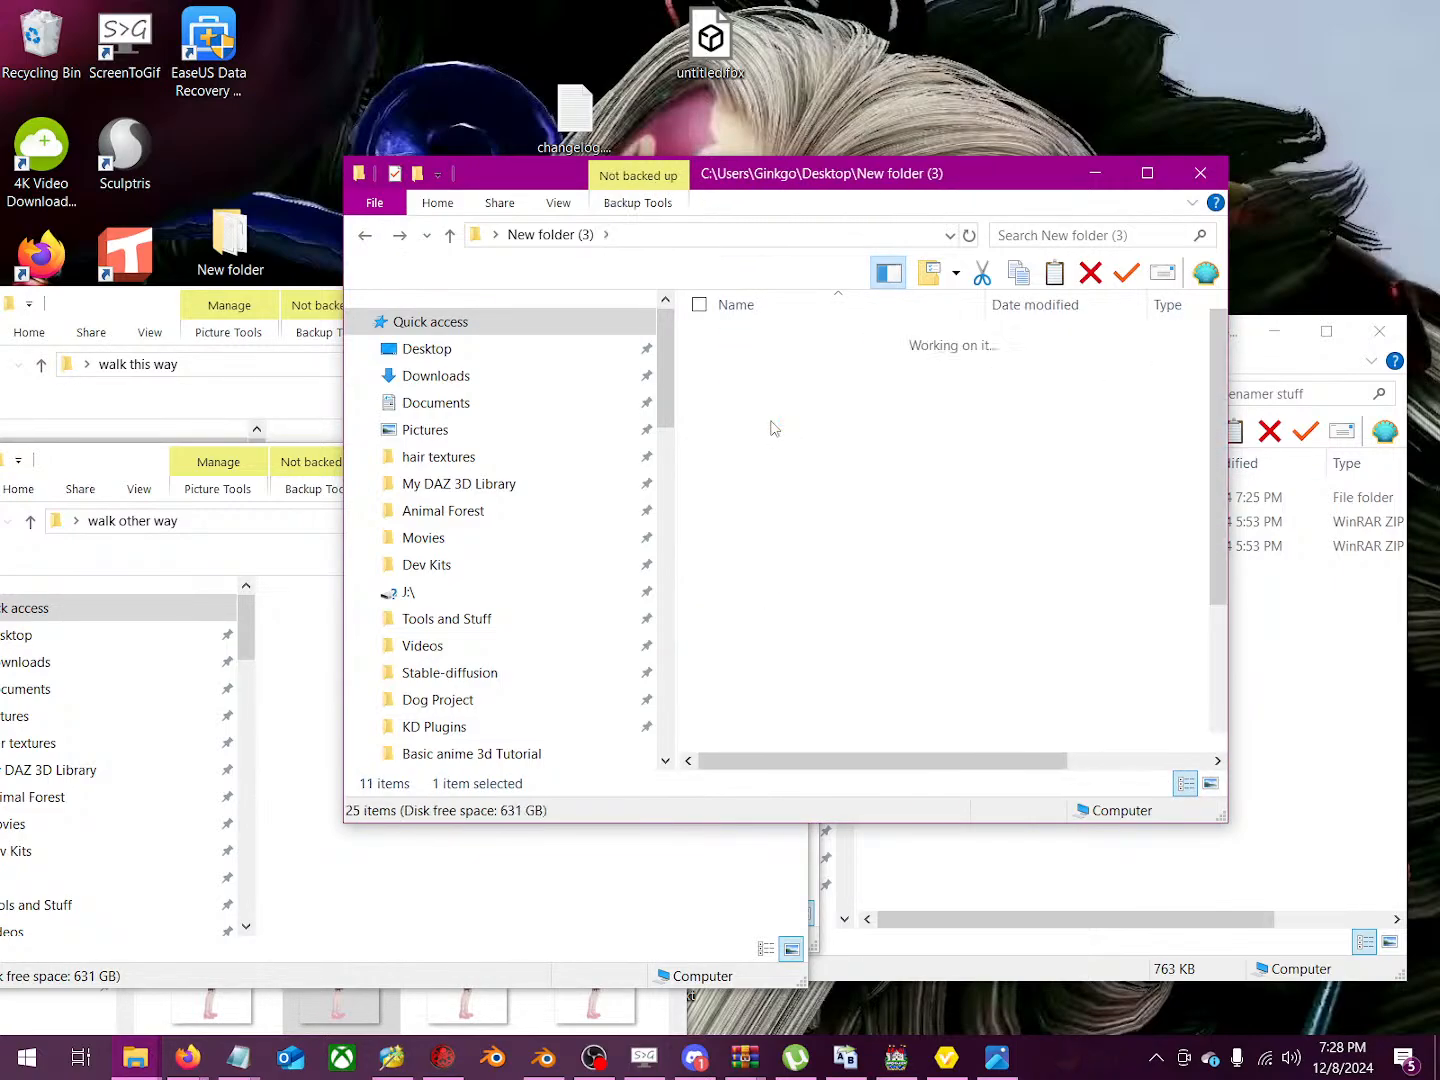
{"action": "double_click", "coordinate": [773, 414]}
{"action": "key", "text": "alt+Left"}
{"action": "double_click", "coordinate": [782, 390]}
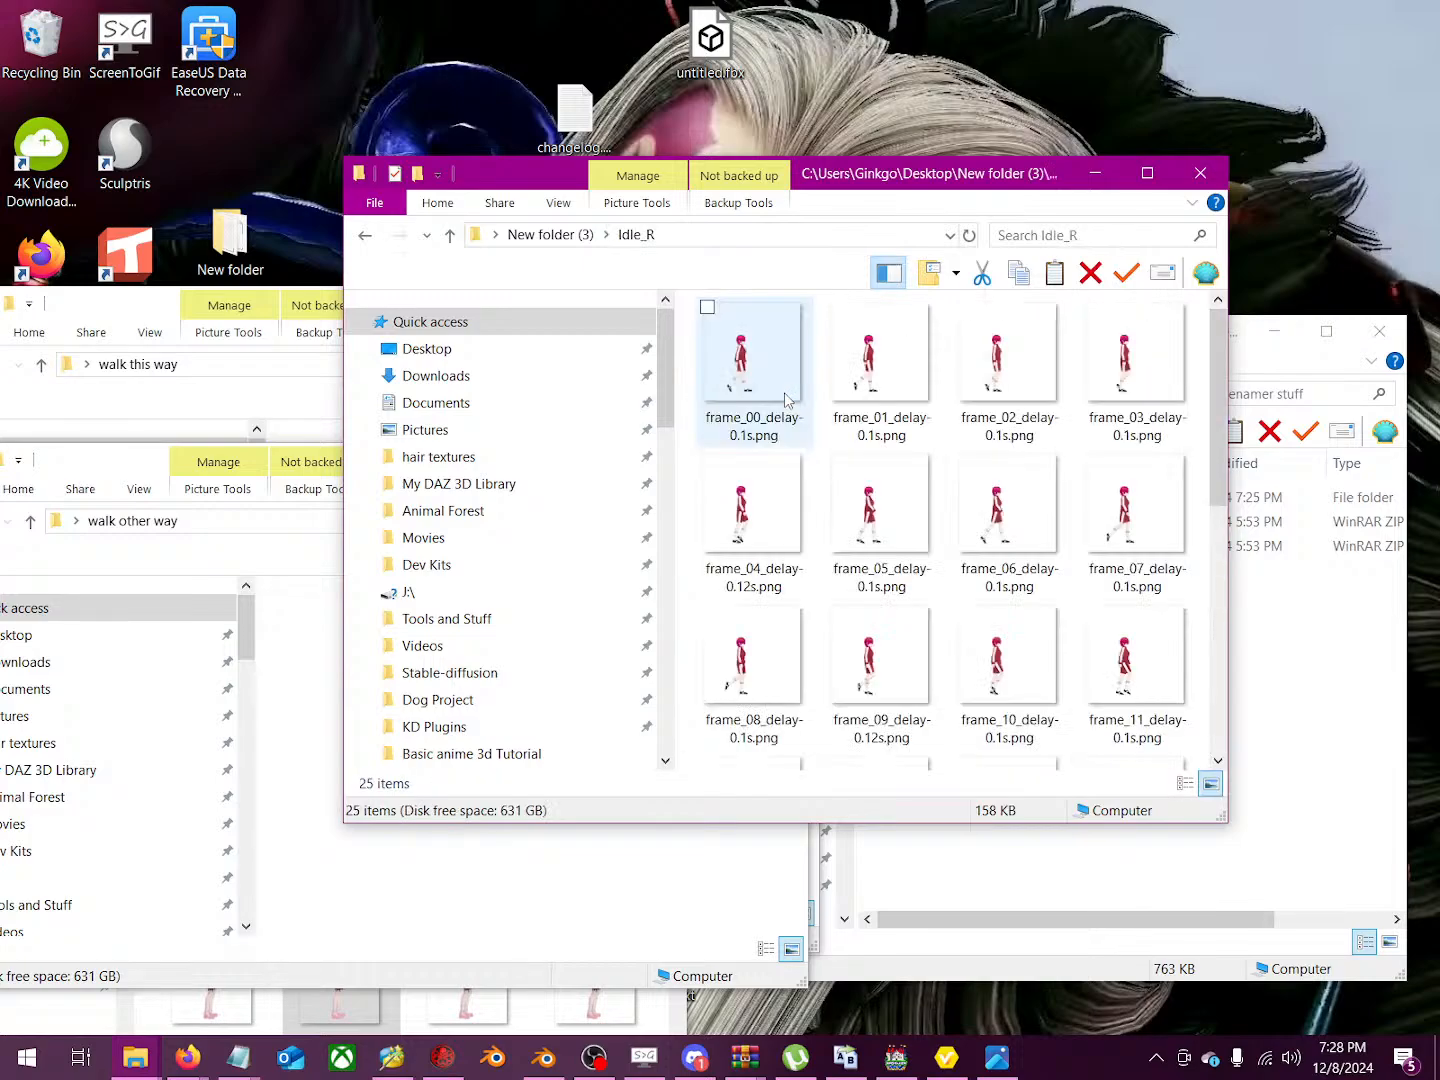
{"action": "key", "text": "alt+Left"}
{"action": "double_click", "coordinate": [776, 363]}
{"action": "key", "text": "alt+Left"}
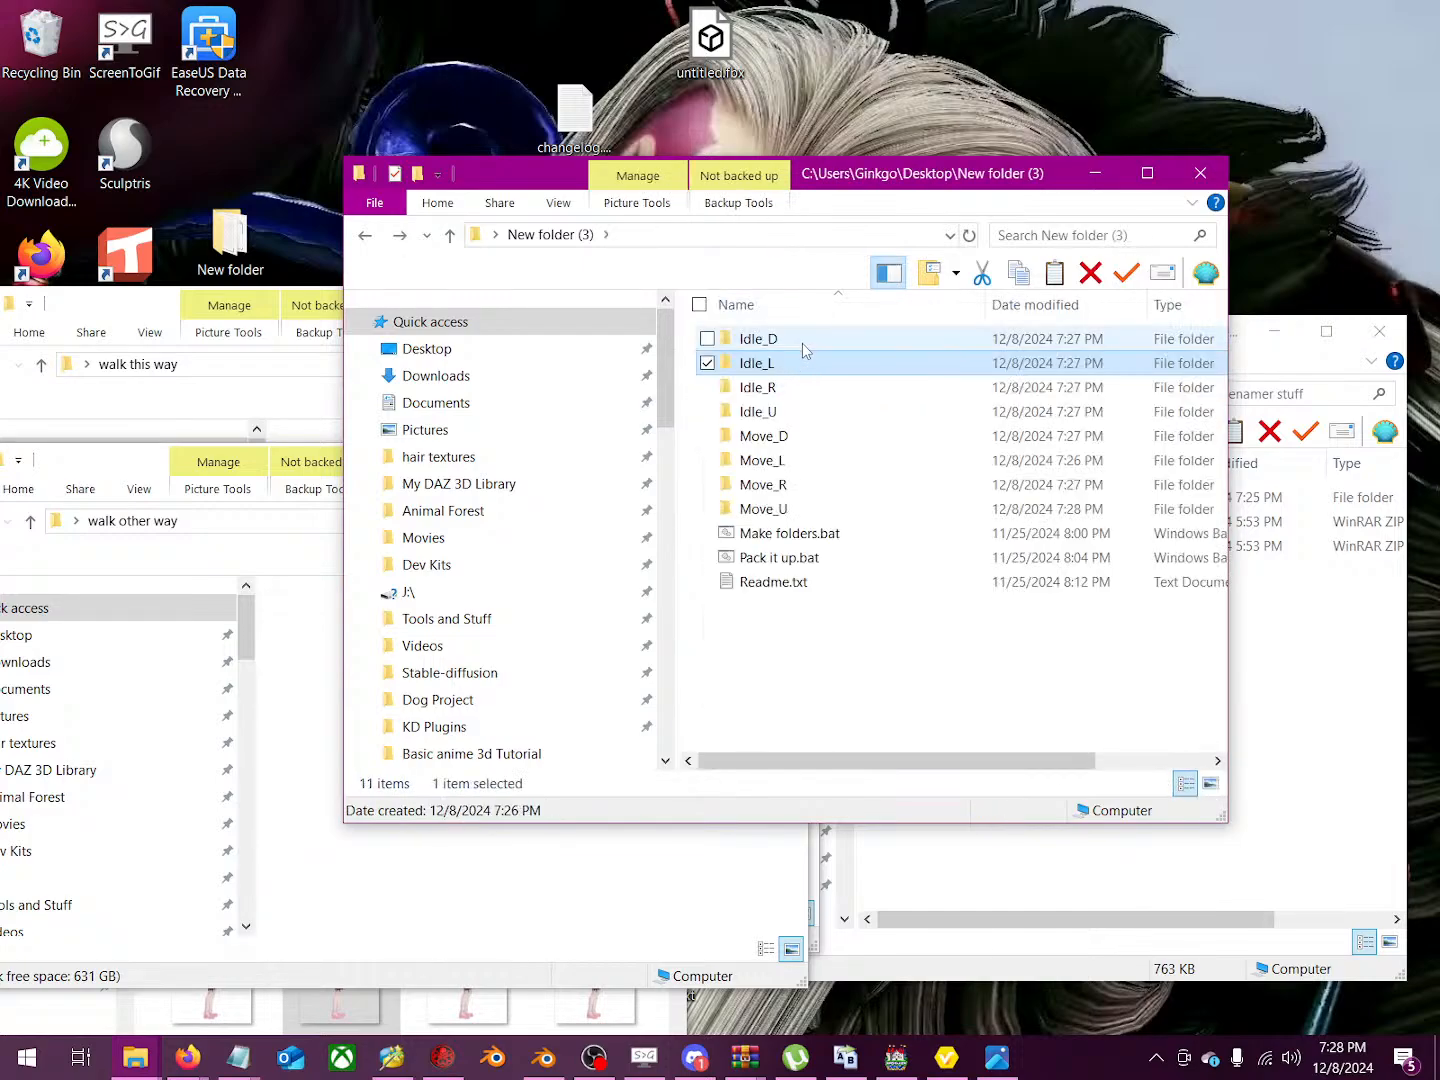
{"action": "double_click", "coordinate": [802, 342]}
{"action": "key", "text": "alt+Left"}
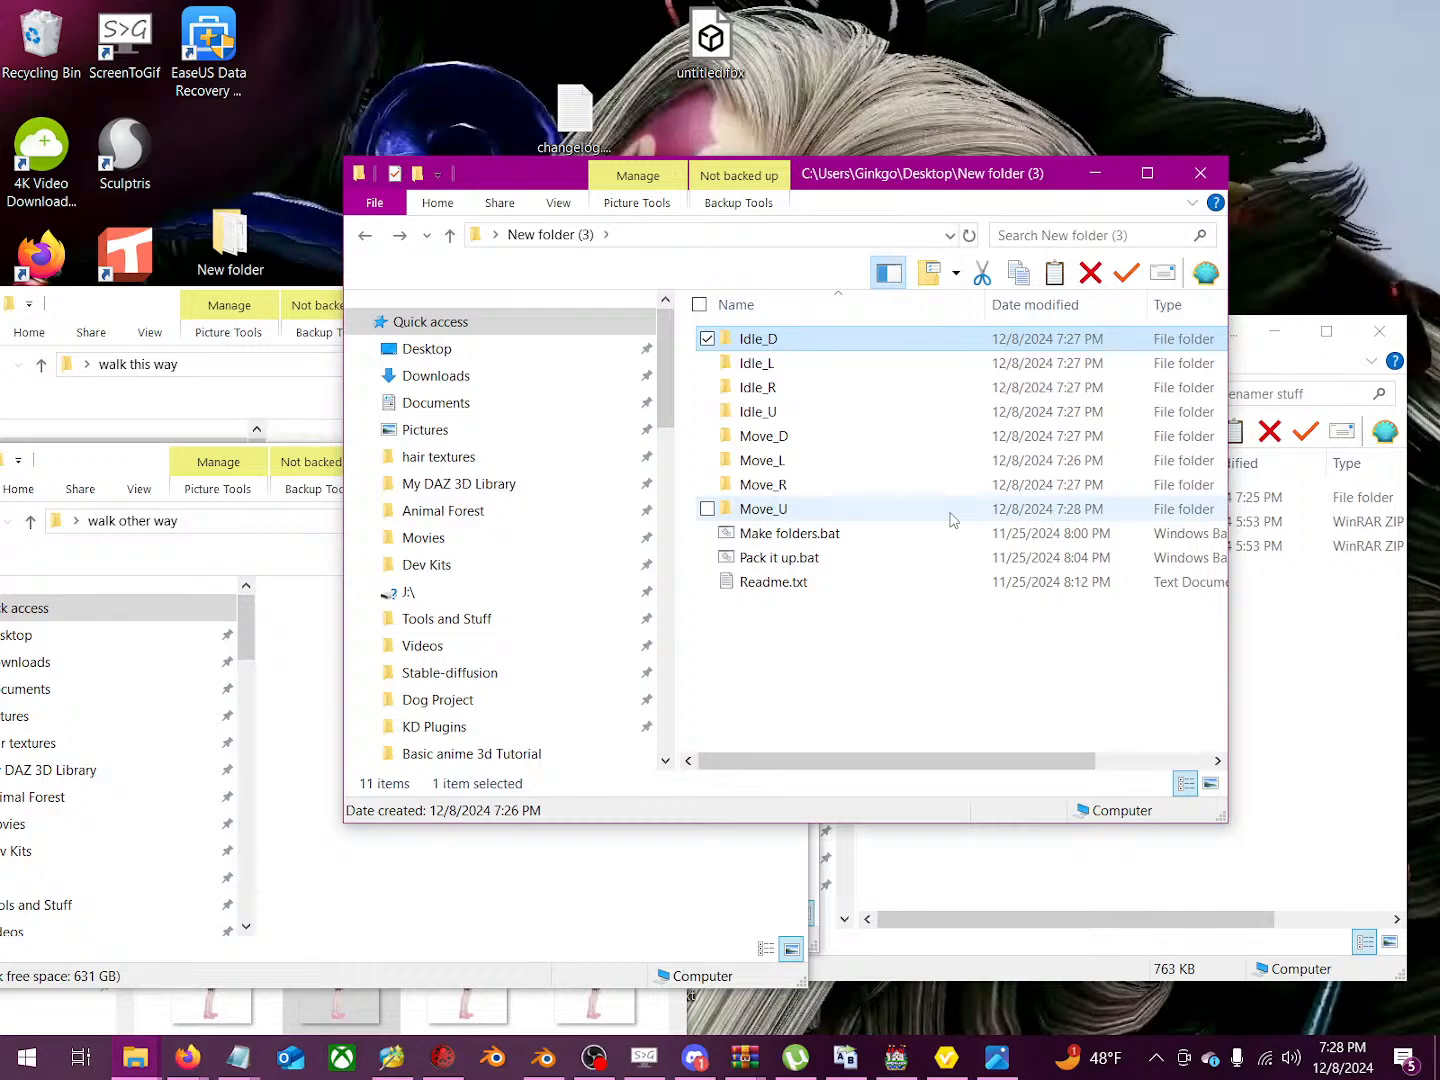
Step: Close the walk other way, walk this way and cupcake folder windows, keeping New folder (3) open
{"action": "left_click_drag", "start_coordinate": [908, 175], "coordinate": [1024, 104]}
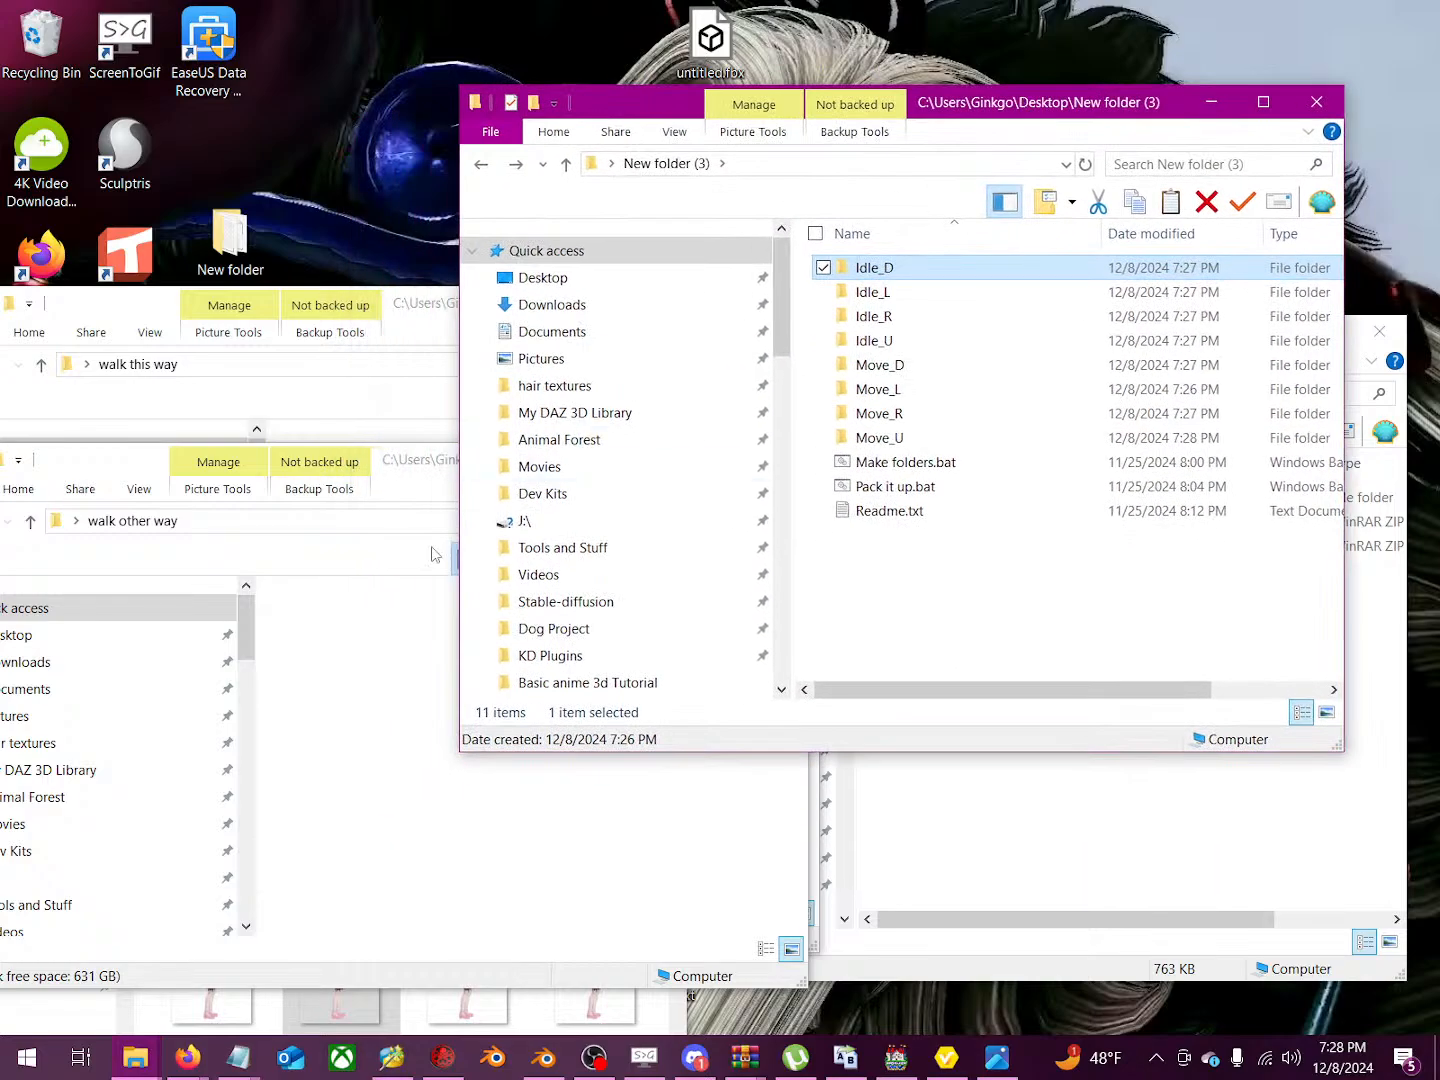
{"action": "left_click", "coordinate": [331, 860]}
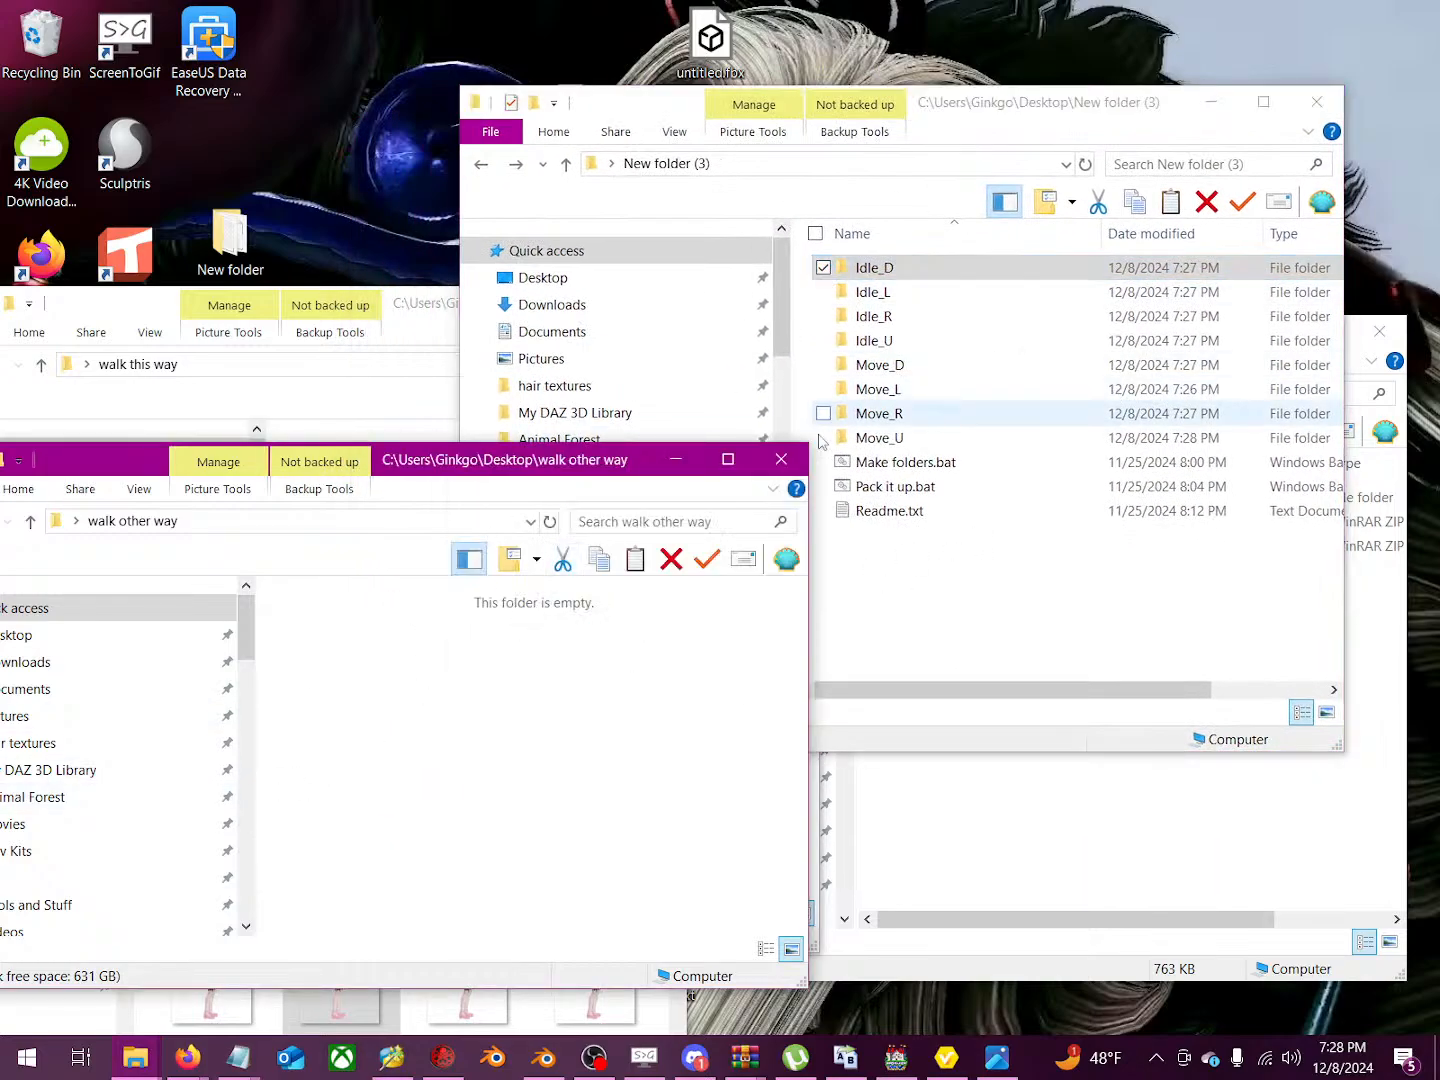
{"action": "left_click", "coordinate": [781, 461]}
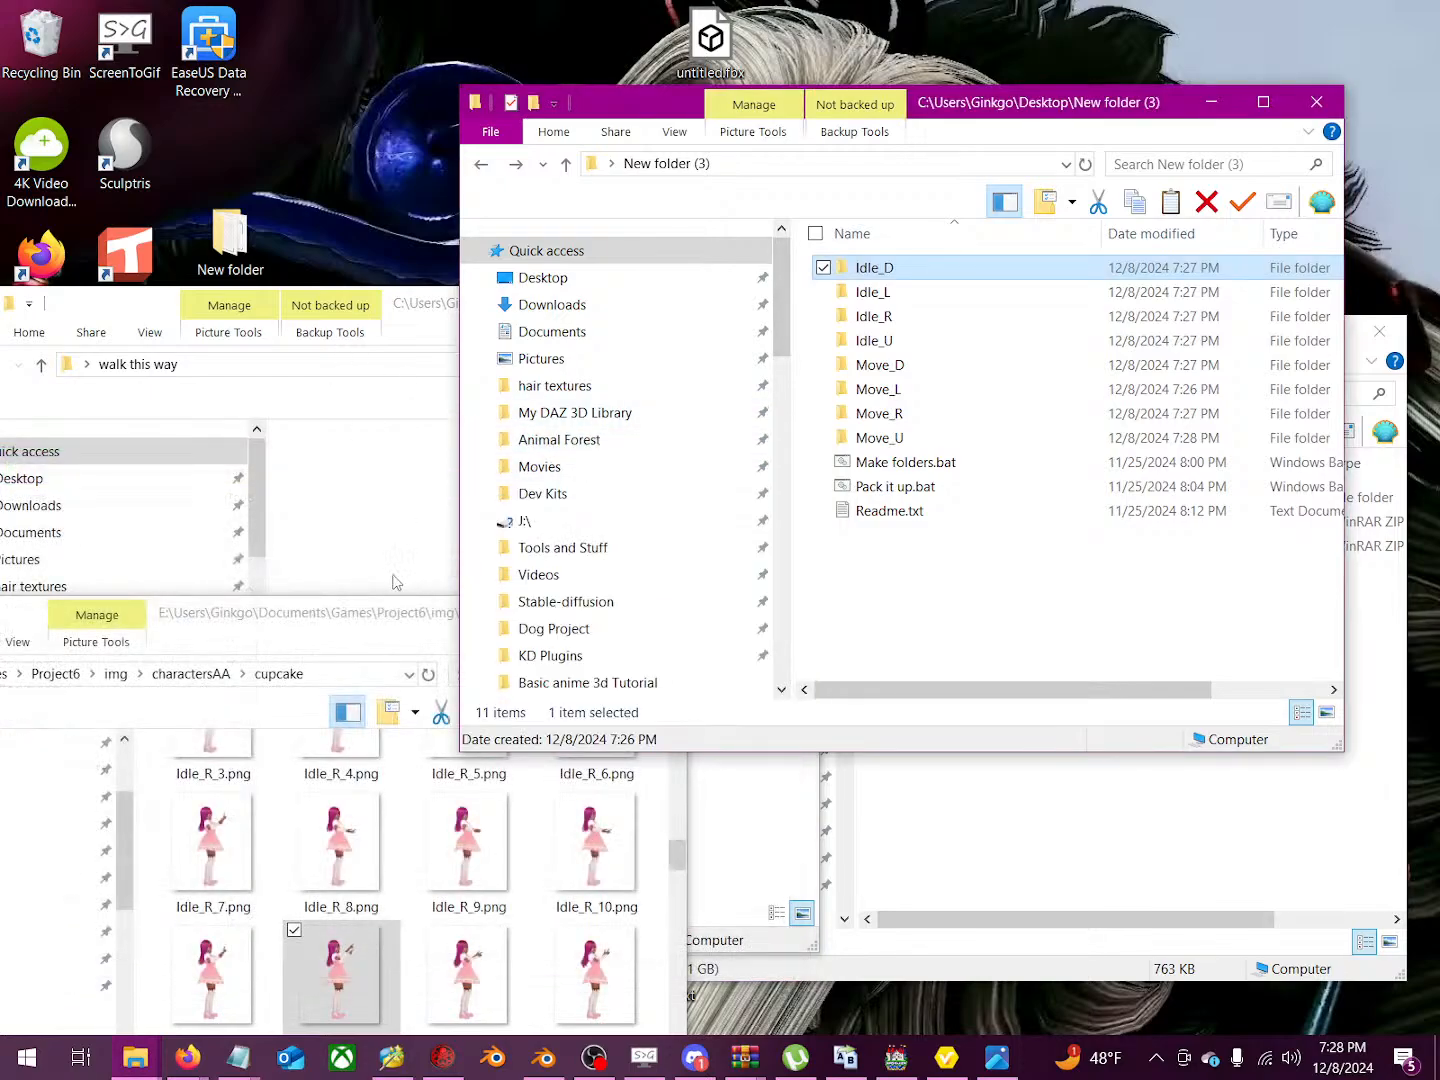
{"action": "left_click", "coordinate": [396, 582]}
{"action": "left_click", "coordinate": [782, 305]}
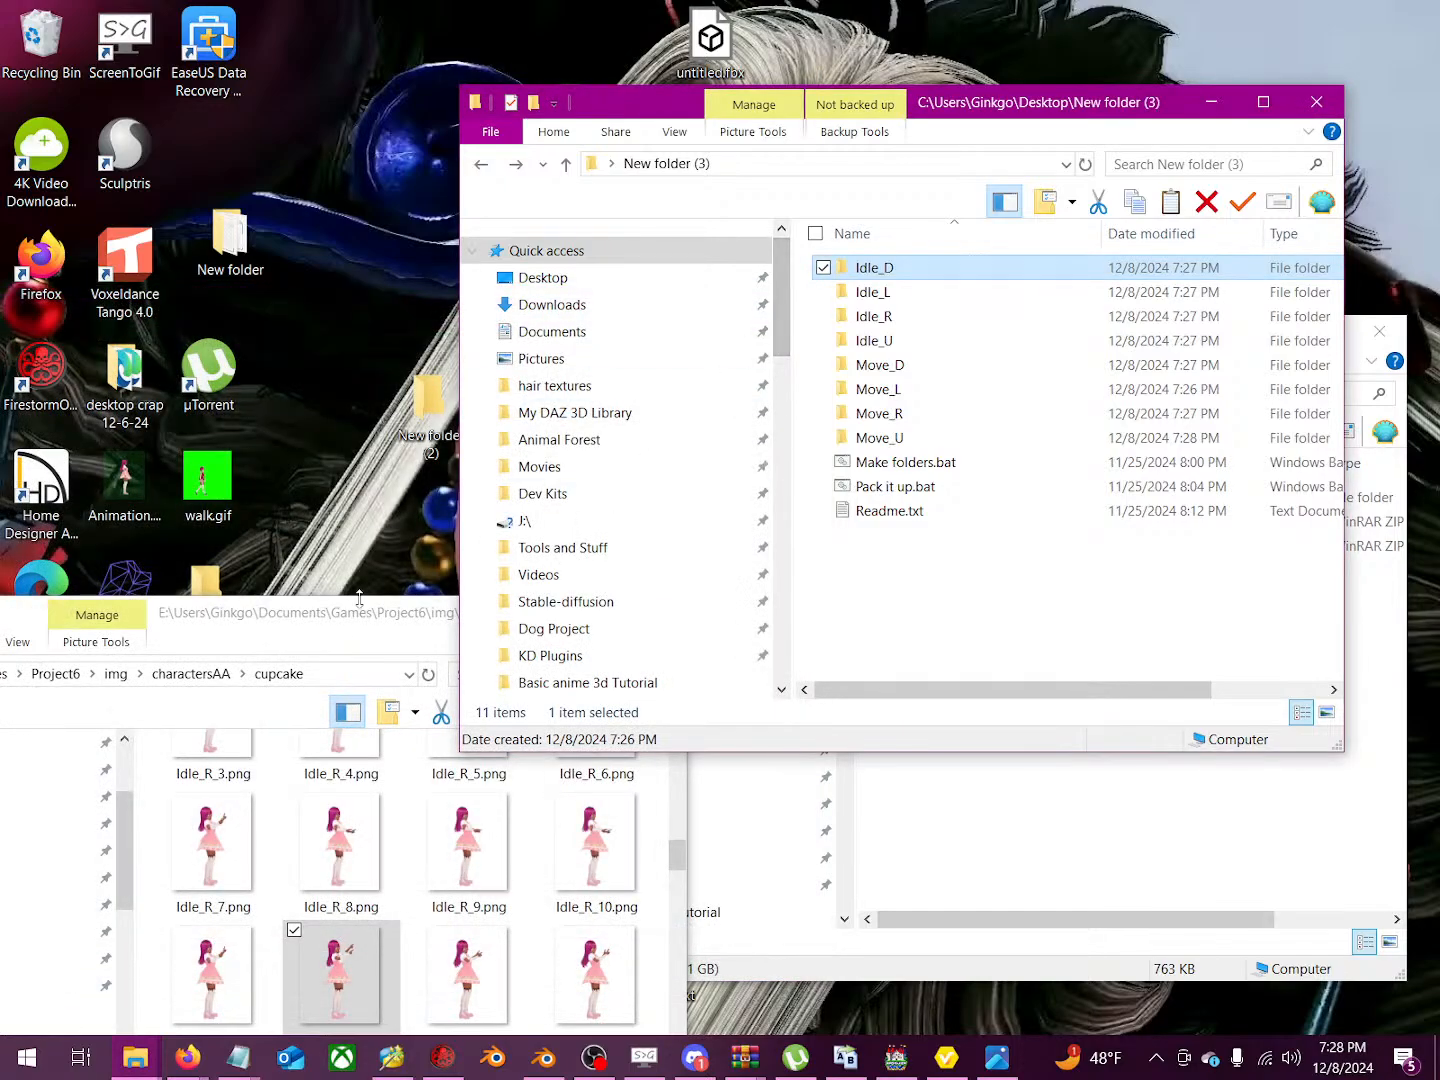
{"action": "left_click_drag", "start_coordinate": [339, 618], "coordinate": [486, 514]}
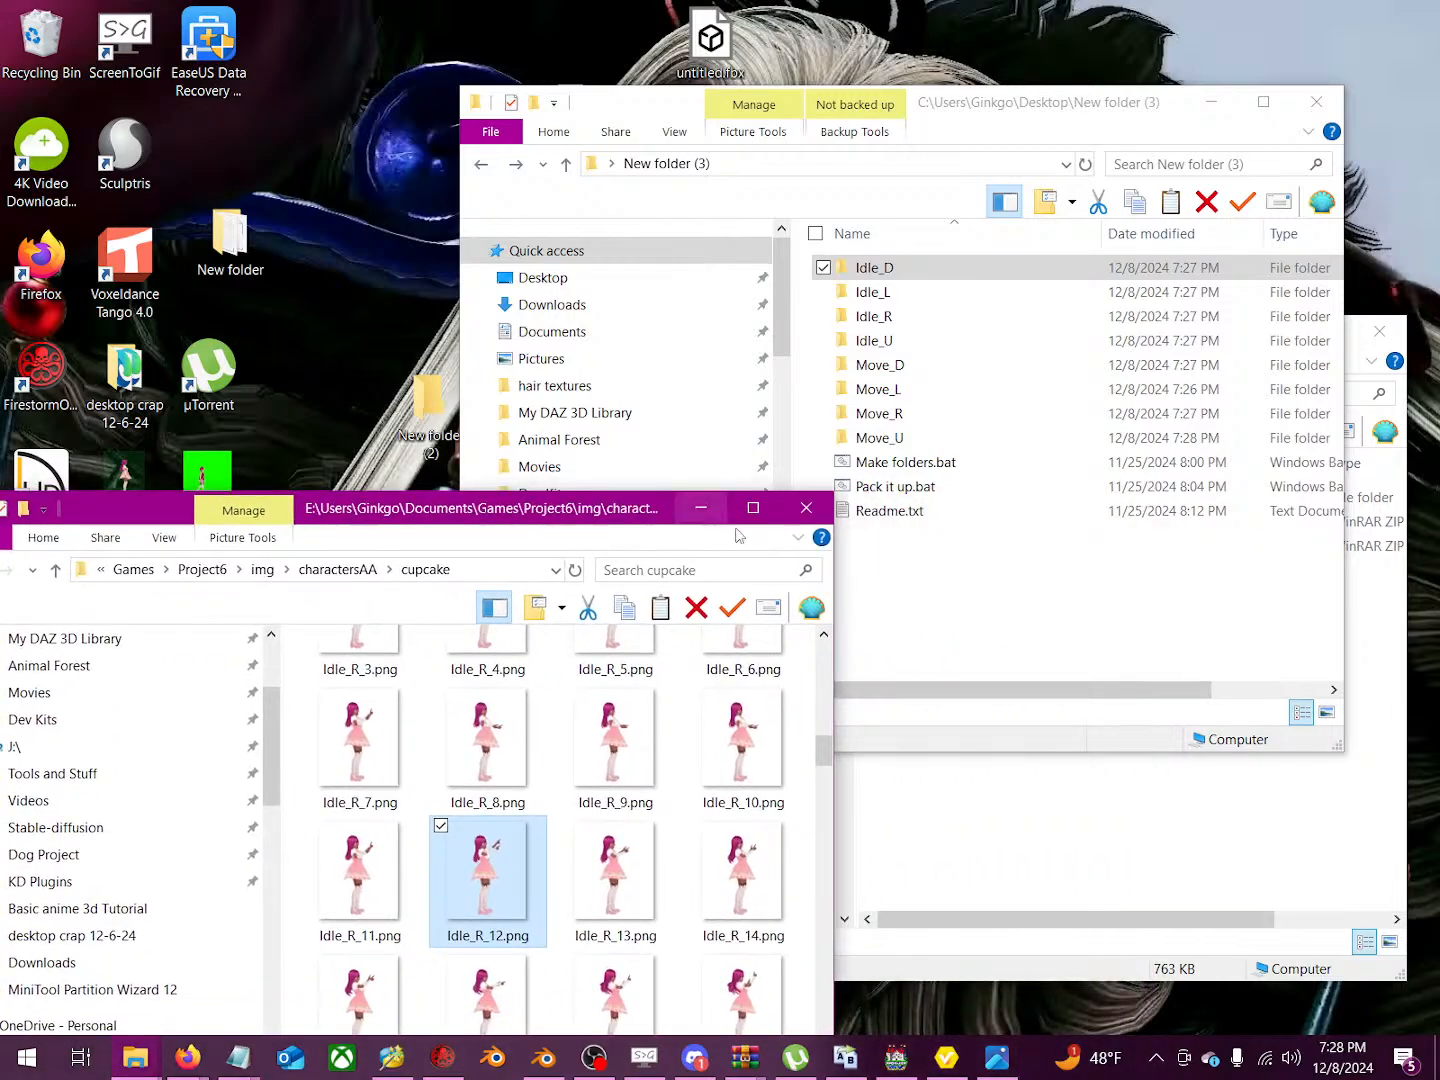
{"action": "left_click", "coordinate": [806, 508]}
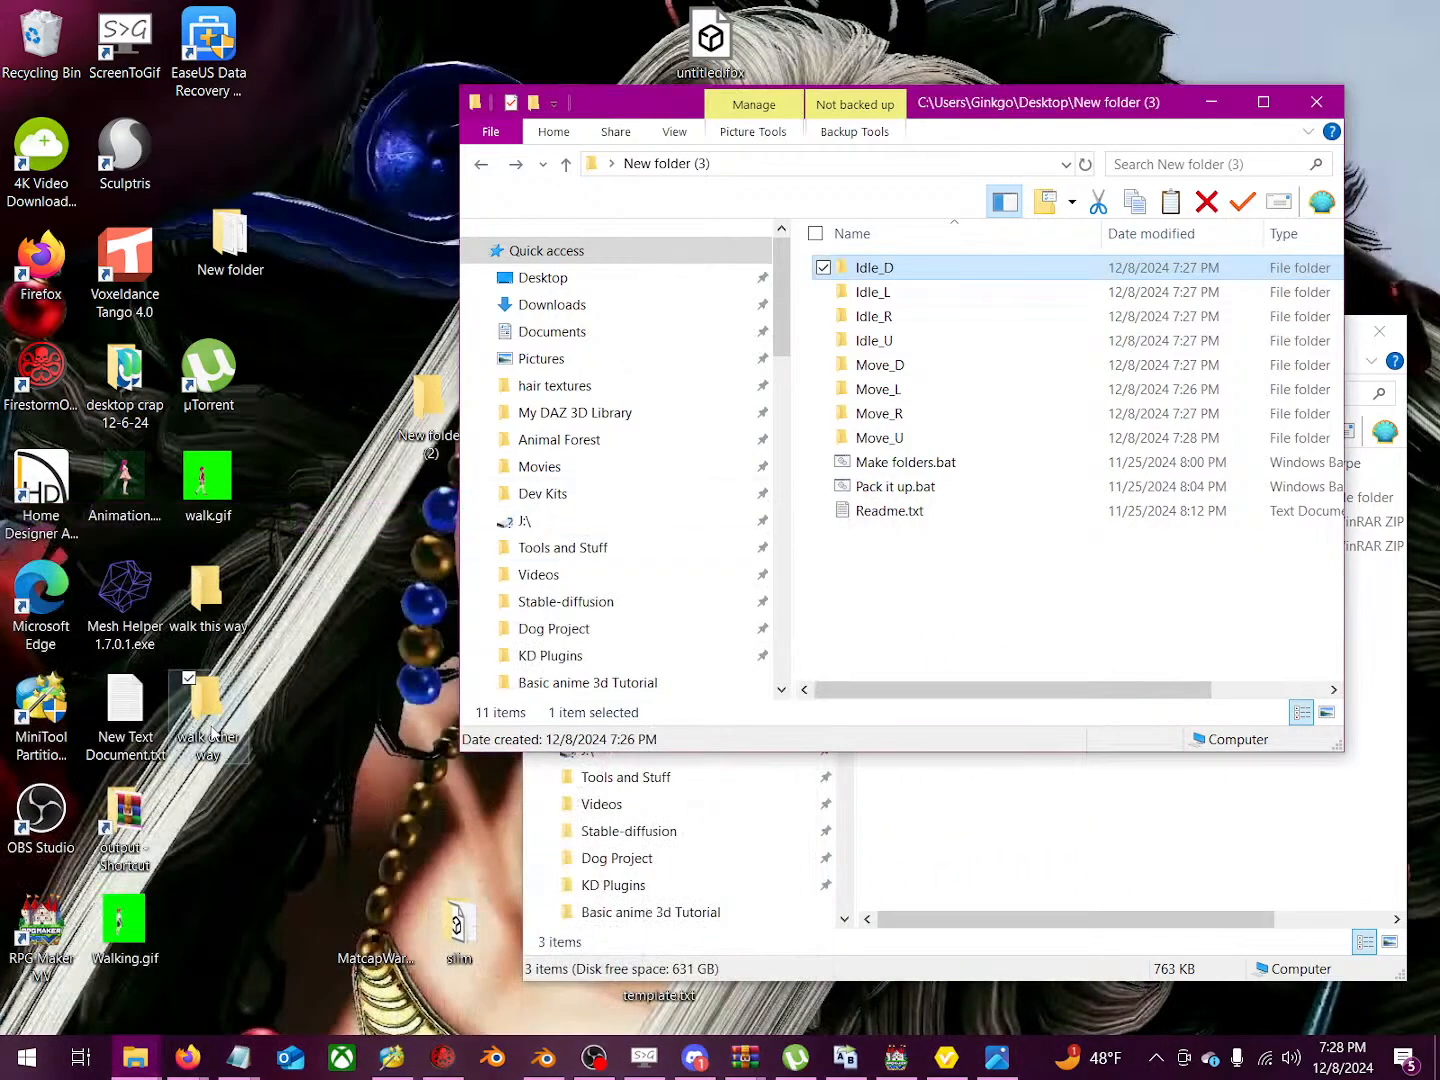
Step: Search the computer for "bulk", launch Bulk Rename Utility and move its window clear of the folder windows
{"action": "left_click", "coordinate": [27, 1057]}
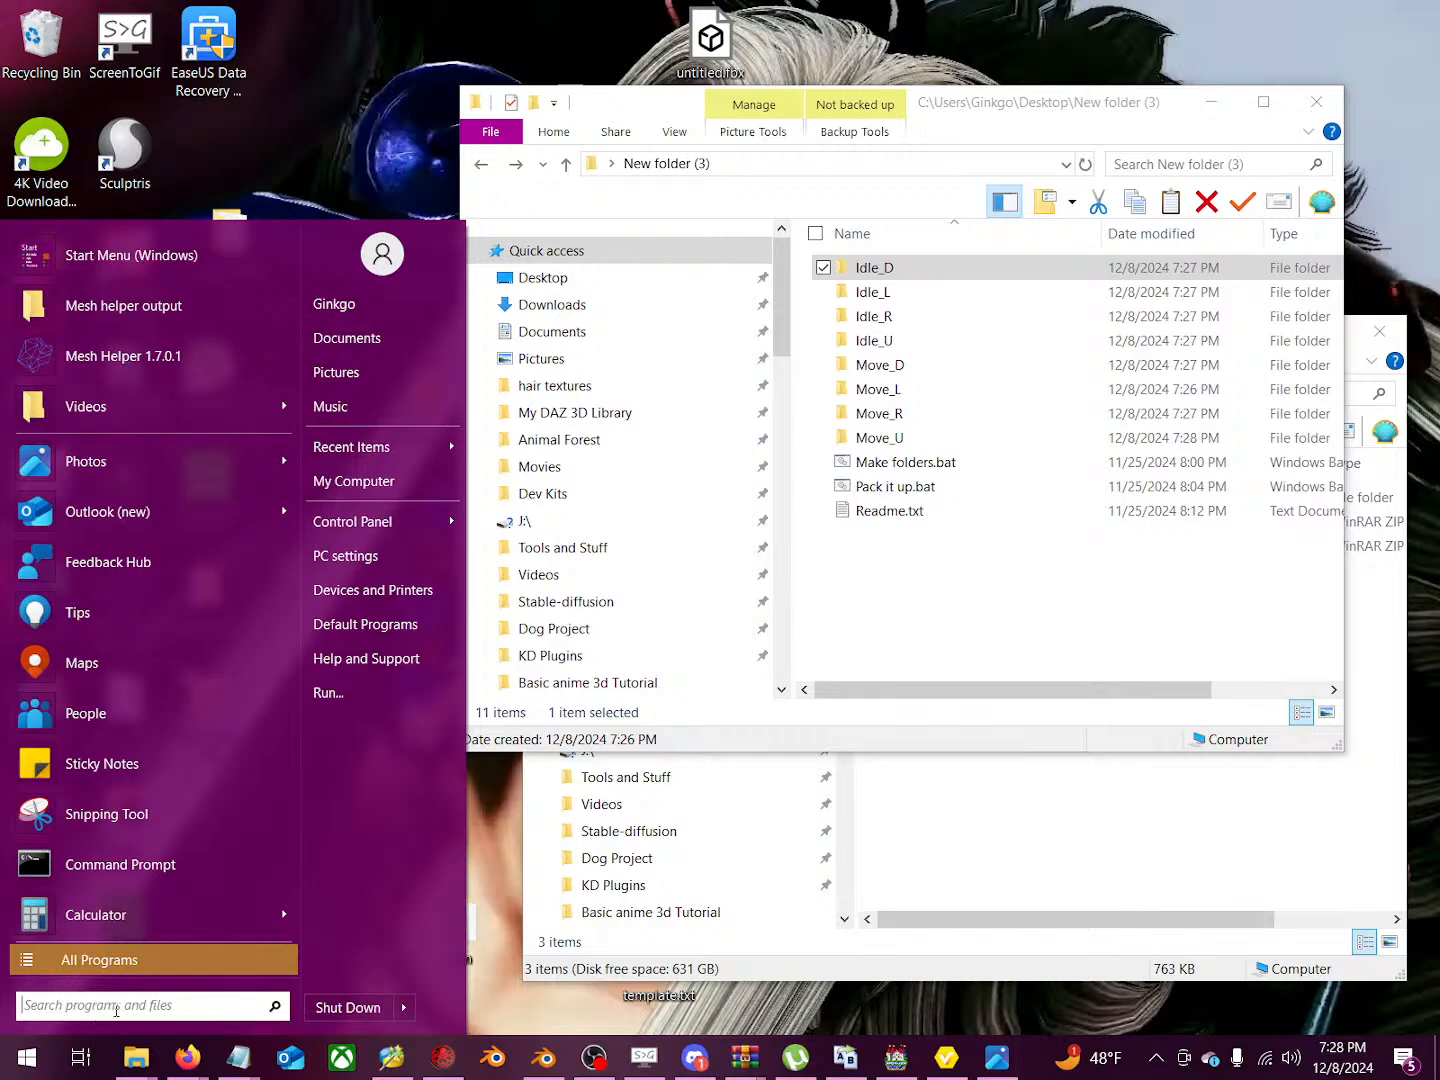
{"action": "type", "text": "bulk"}
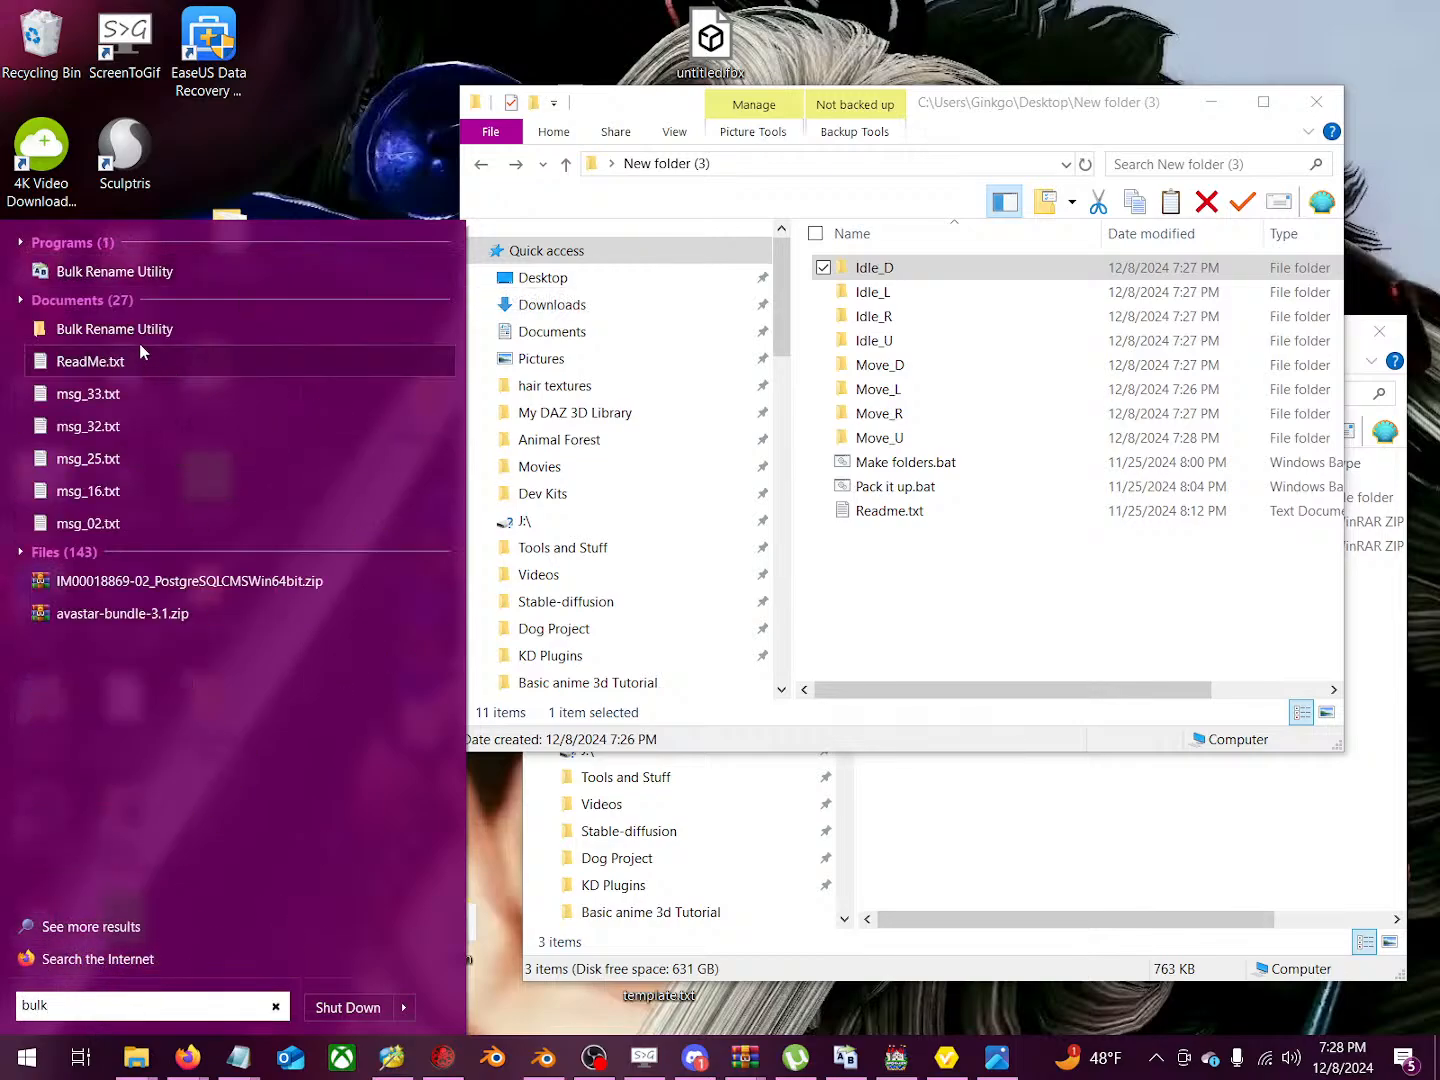
{"action": "left_click", "coordinate": [150, 272]}
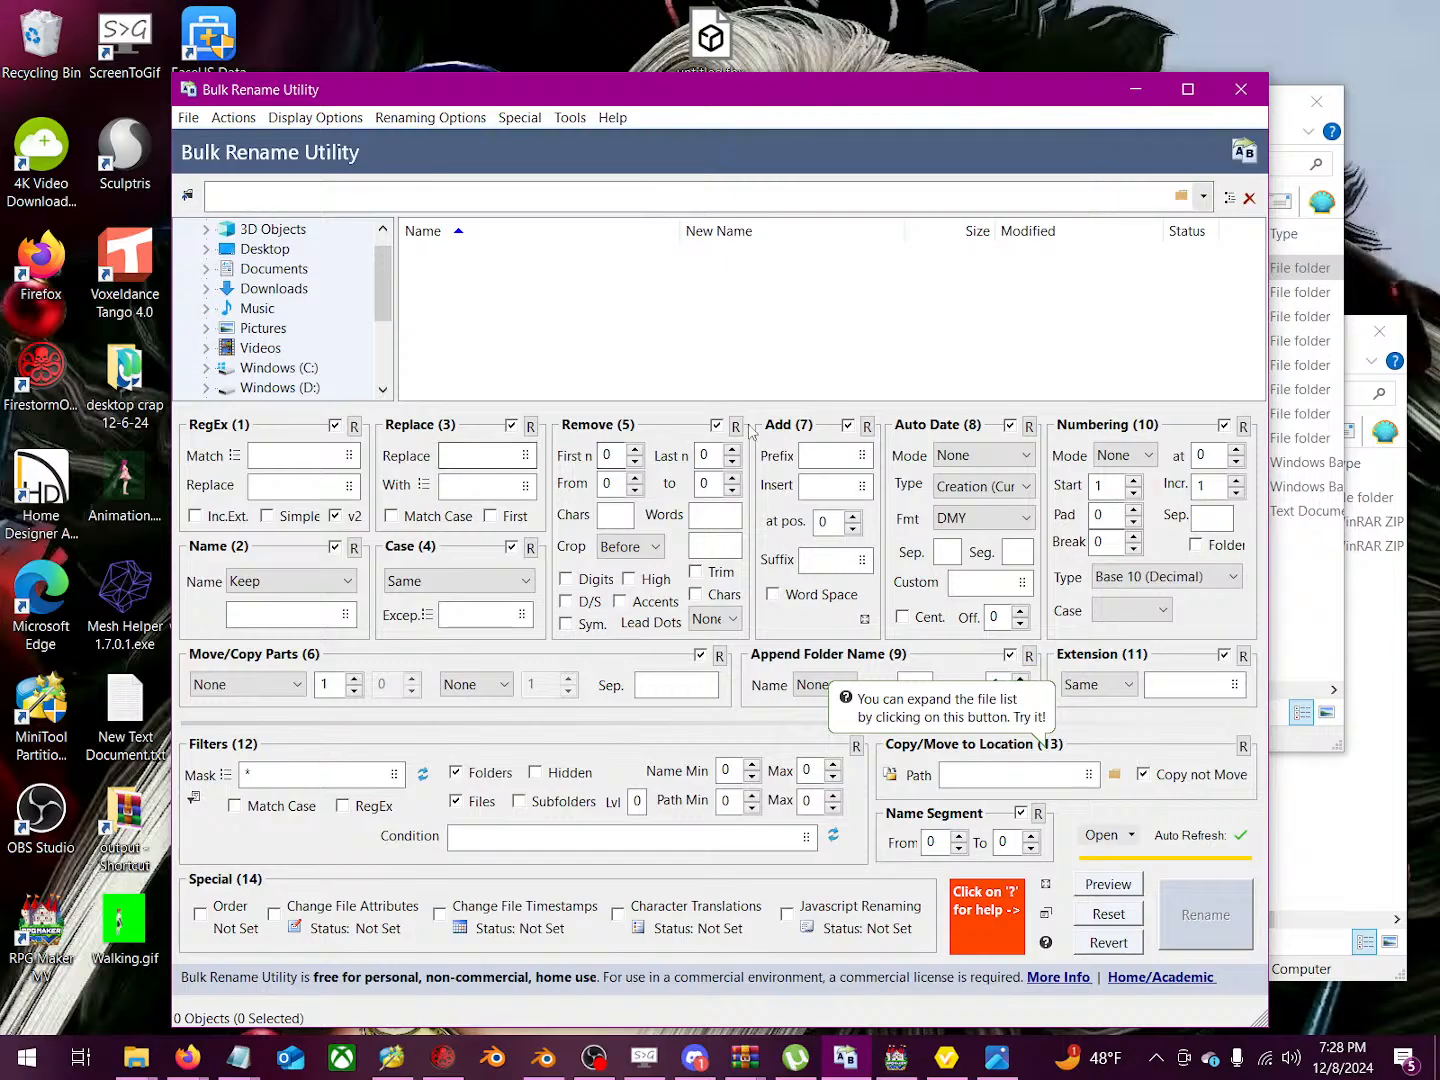
{"action": "left_click_drag", "start_coordinate": [555, 92], "coordinate": [421, 184]}
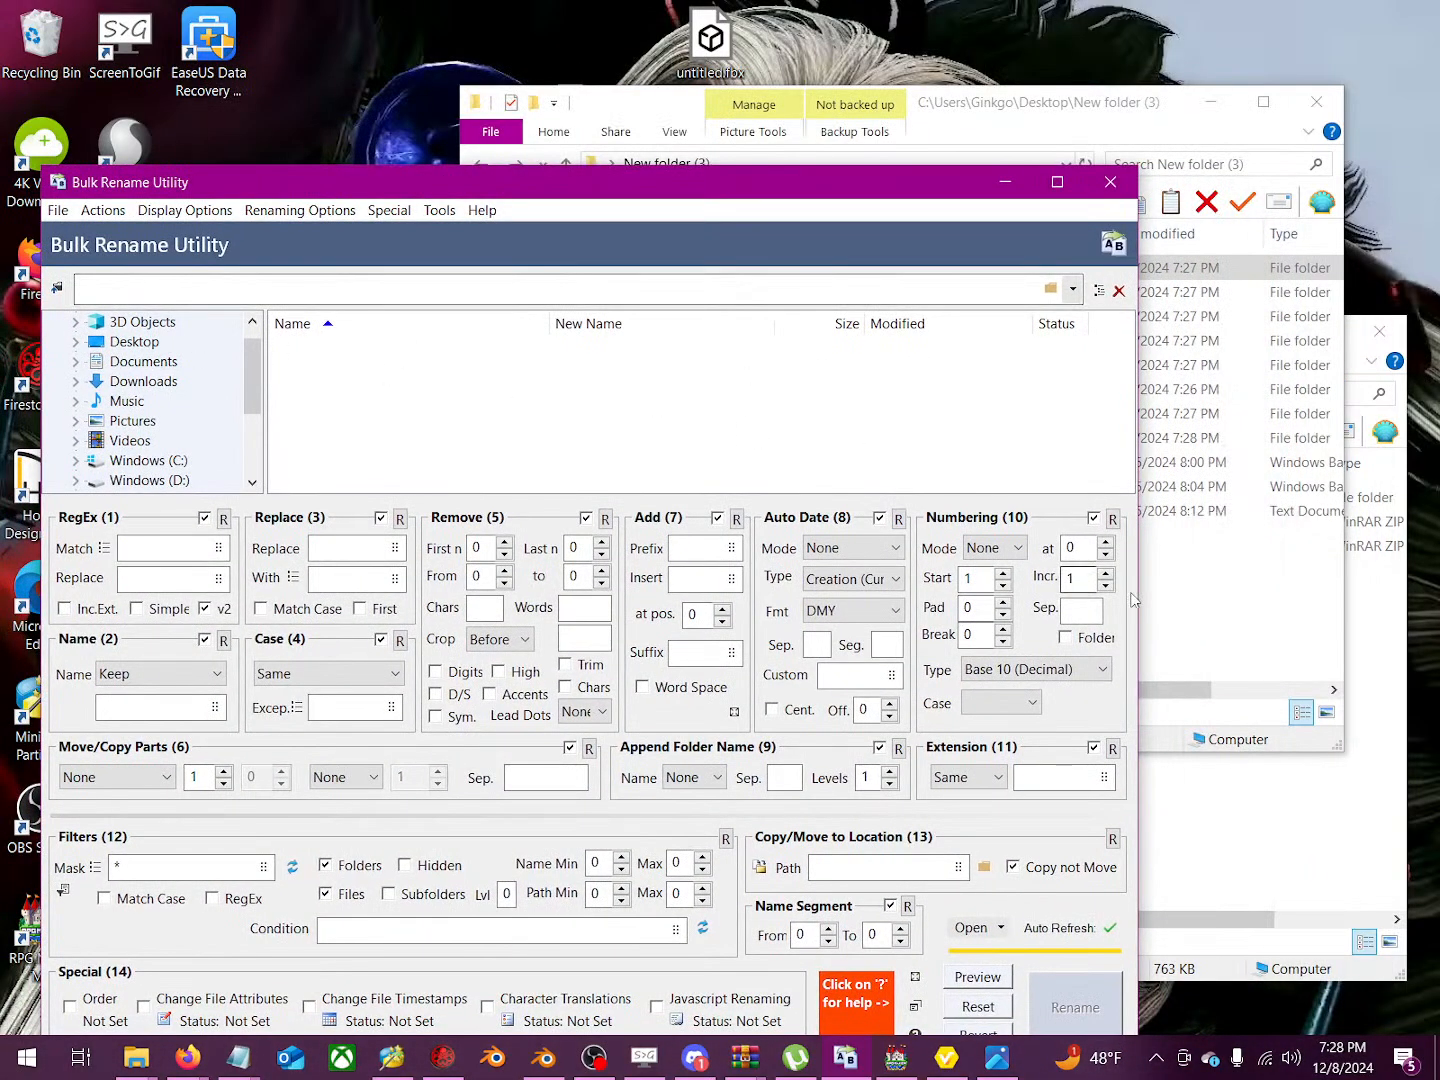
Step: Open the inner Bulk rename Settings folder within Renamer stuff to show the .bru files beside the renamer
{"action": "left_click", "coordinate": [1256, 777]}
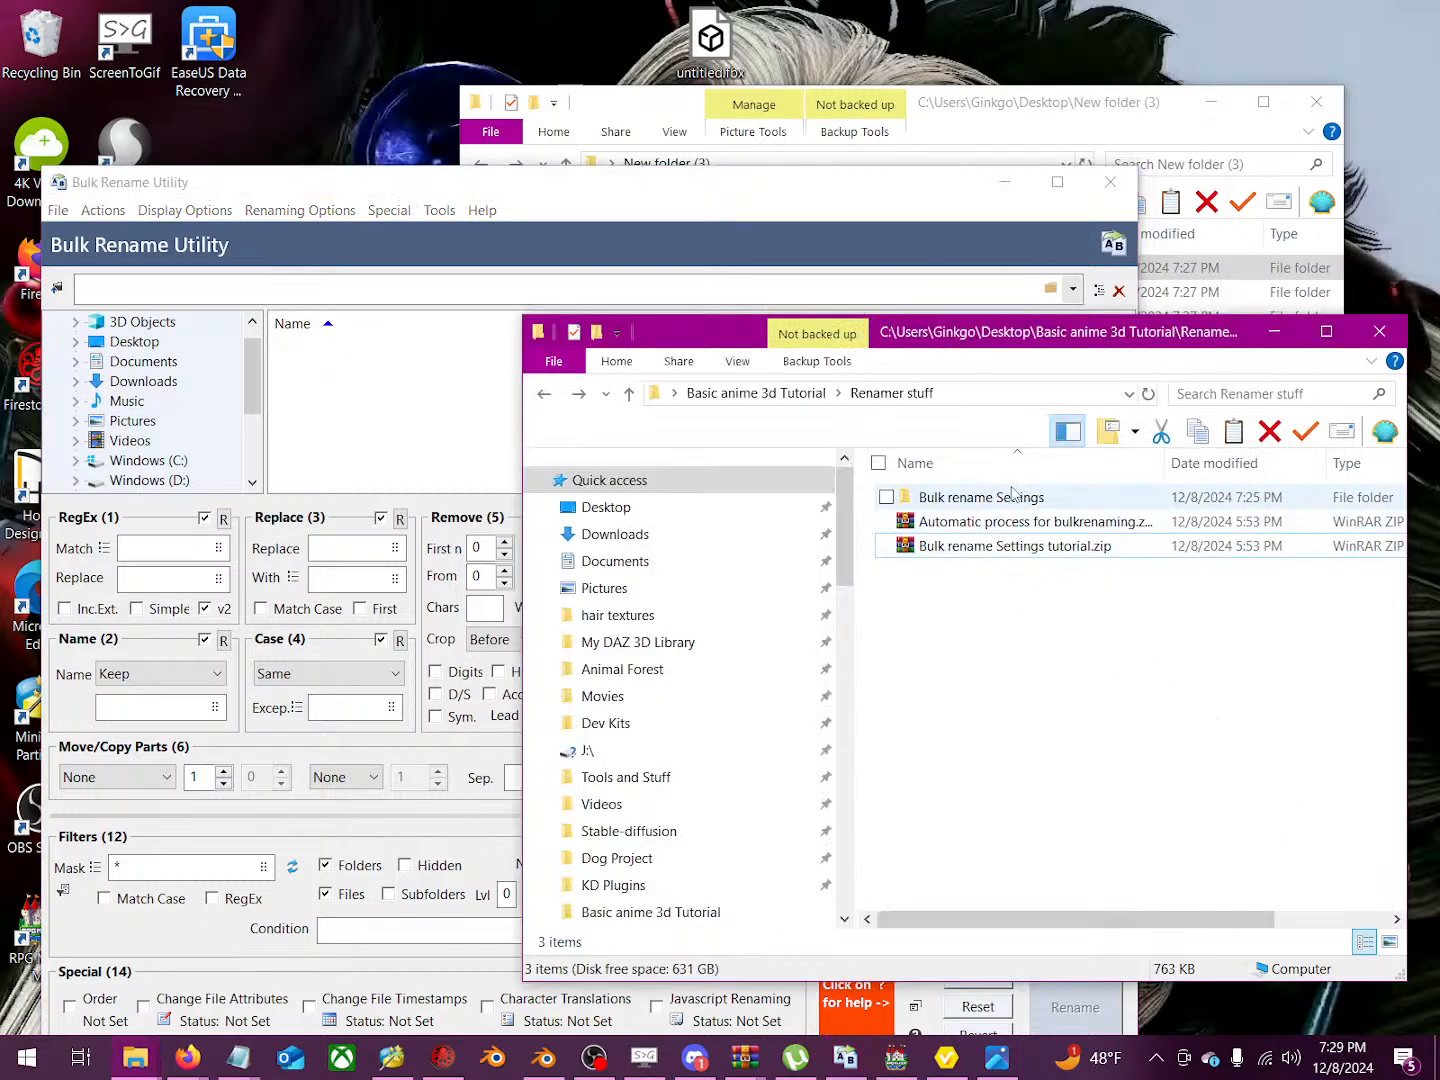
{"action": "left_click", "coordinate": [1013, 494]}
{"action": "double_click", "coordinate": [1013, 497]}
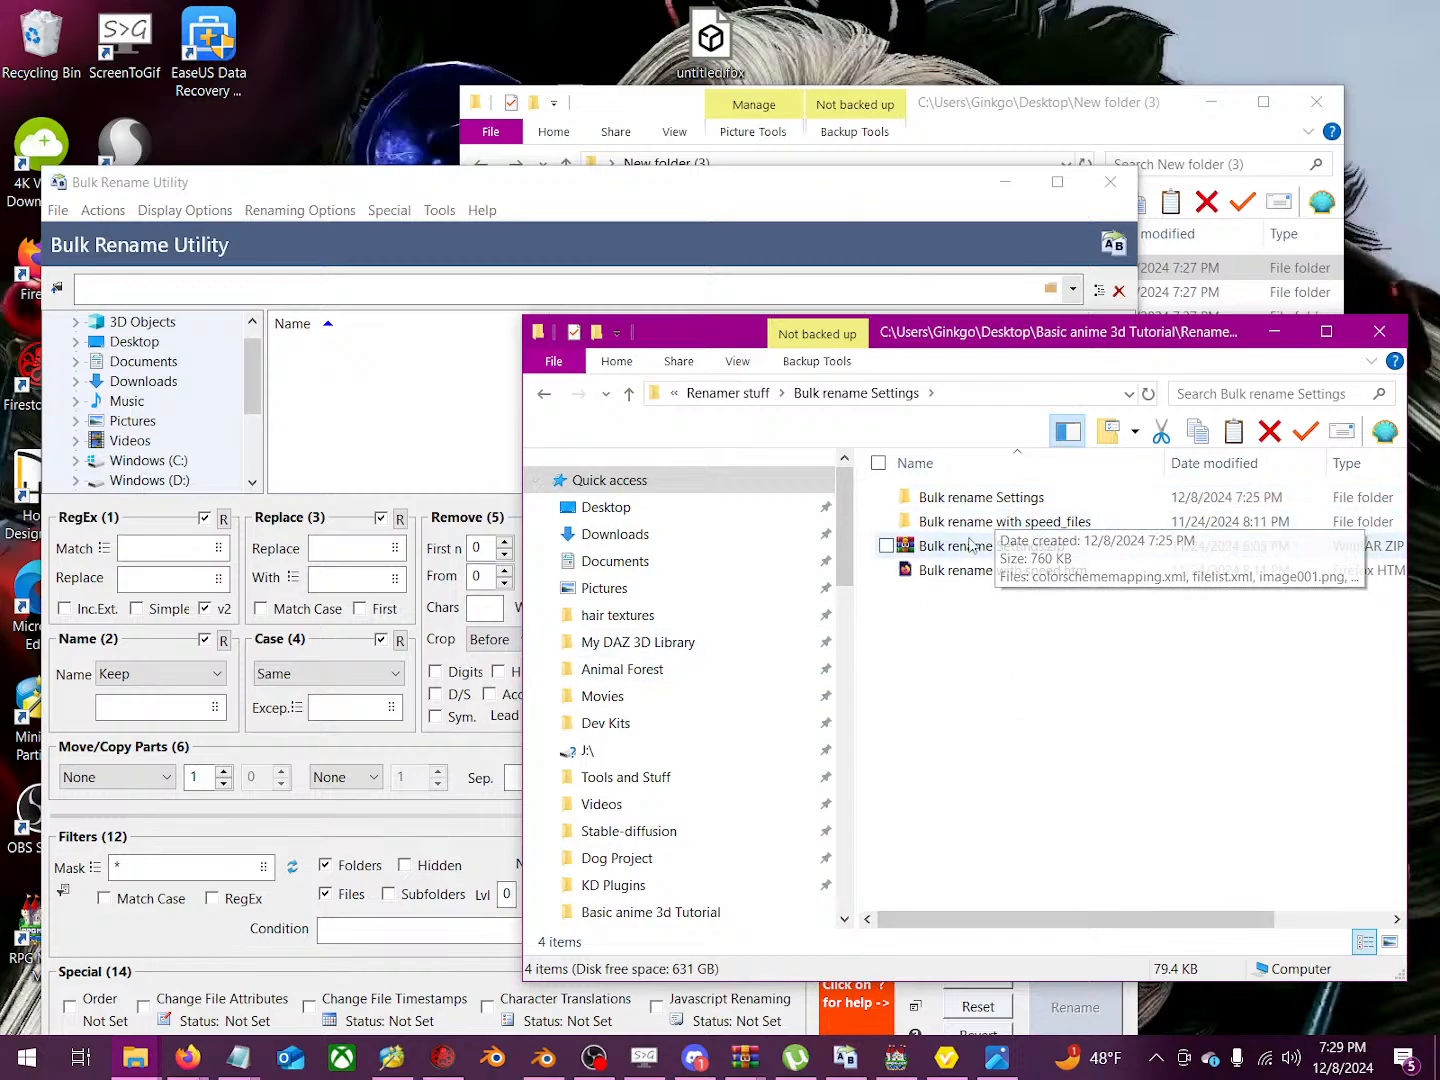
{"action": "double_click", "coordinate": [965, 497]}
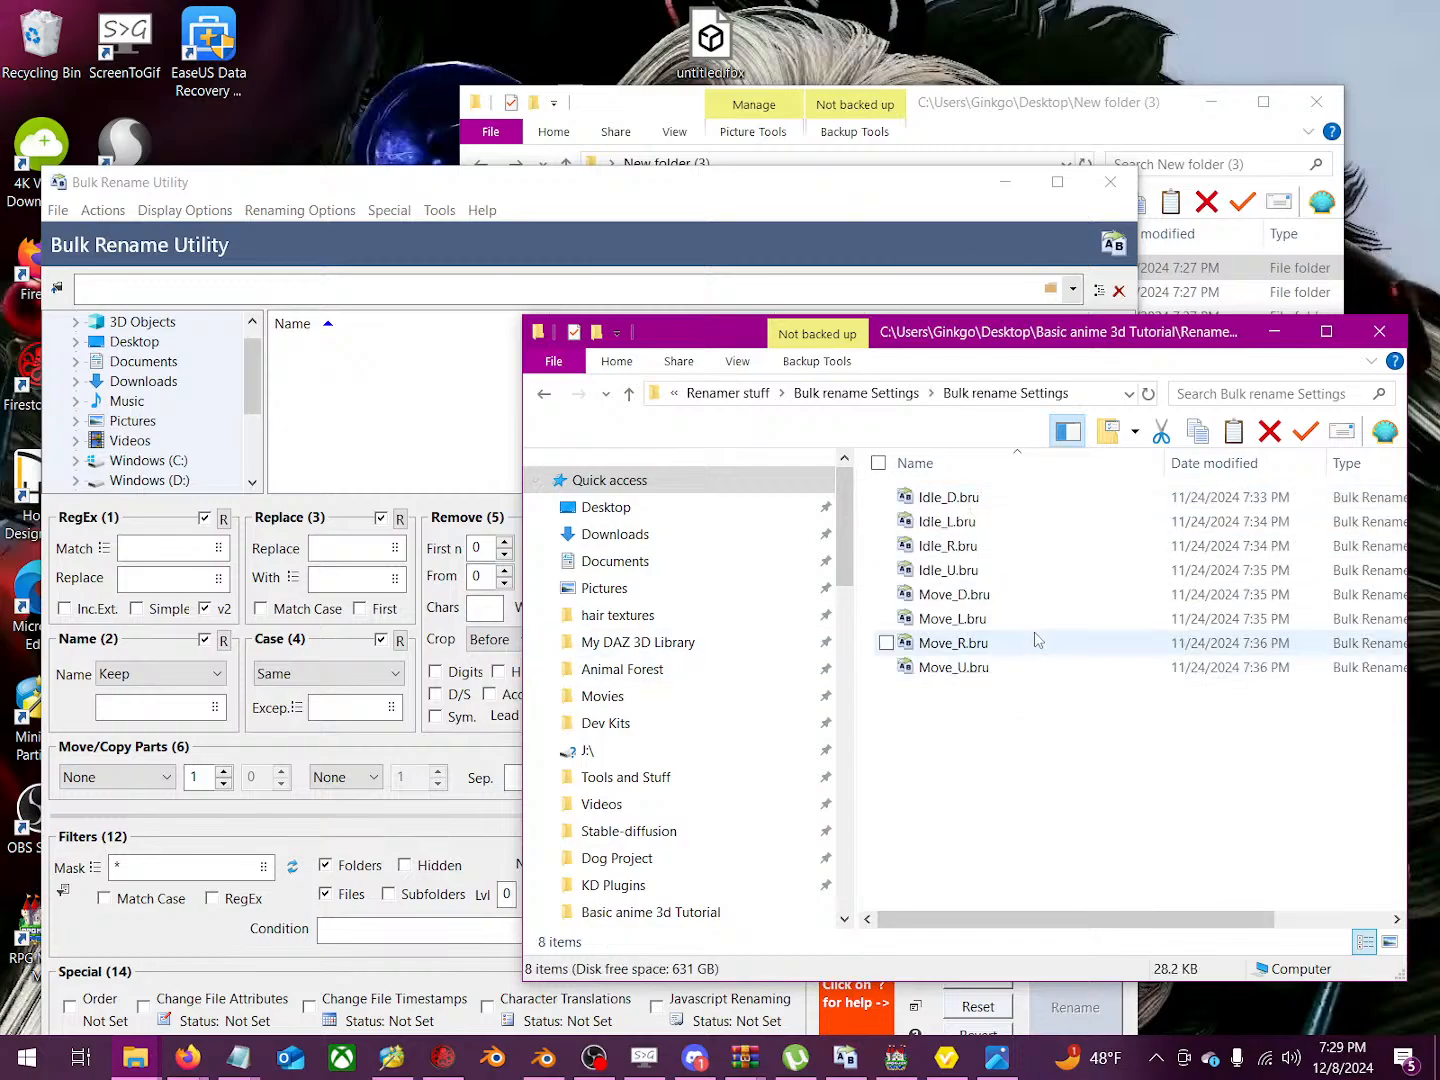
{"action": "left_click_drag", "start_coordinate": [1085, 338], "coordinate": [1149, 353]}
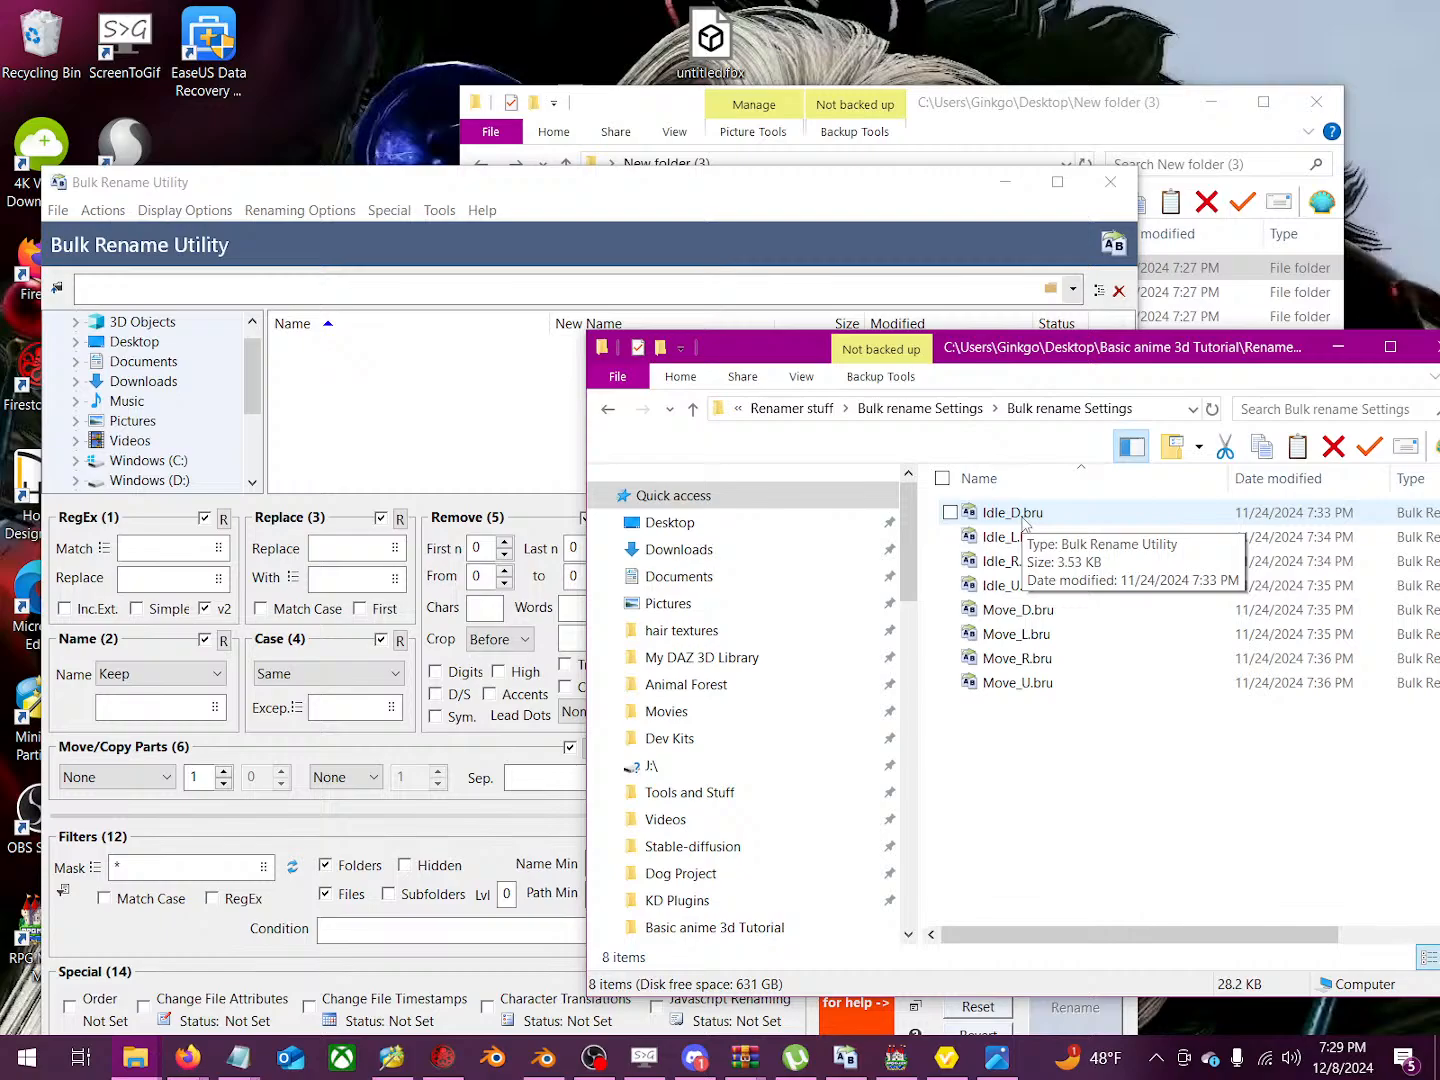
Step: Bring the New folder (3) window forward, reposition it and check the frames in Idle_D
{"action": "double_click", "coordinate": [918, 102]}
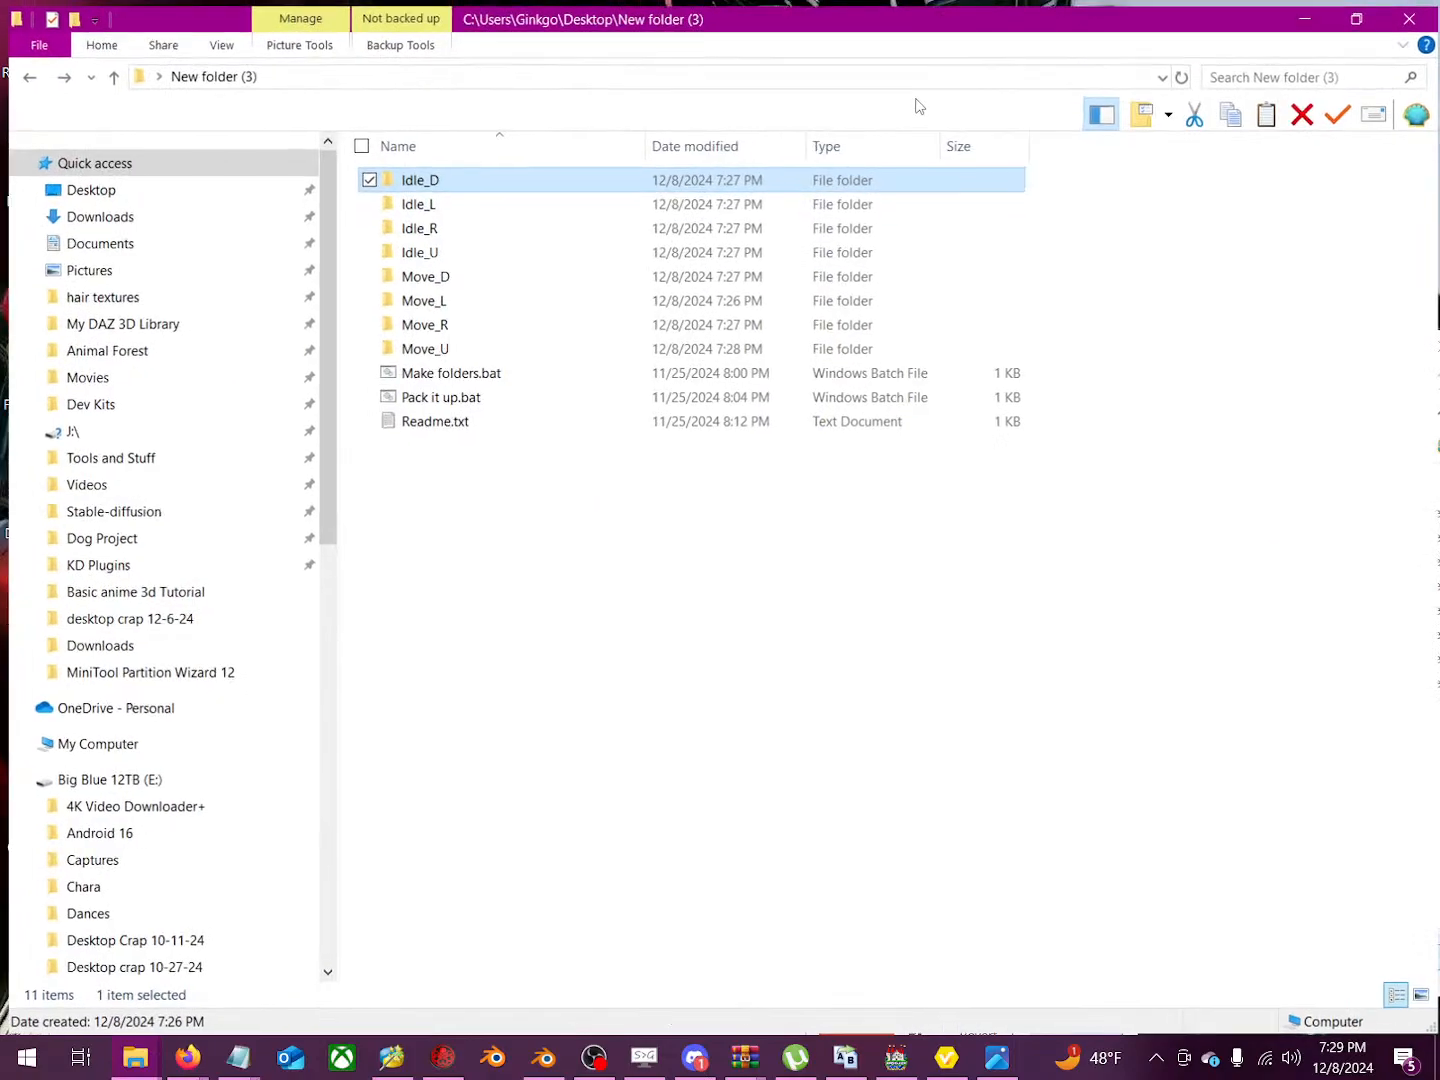
{"action": "left_click", "coordinate": [1356, 19]}
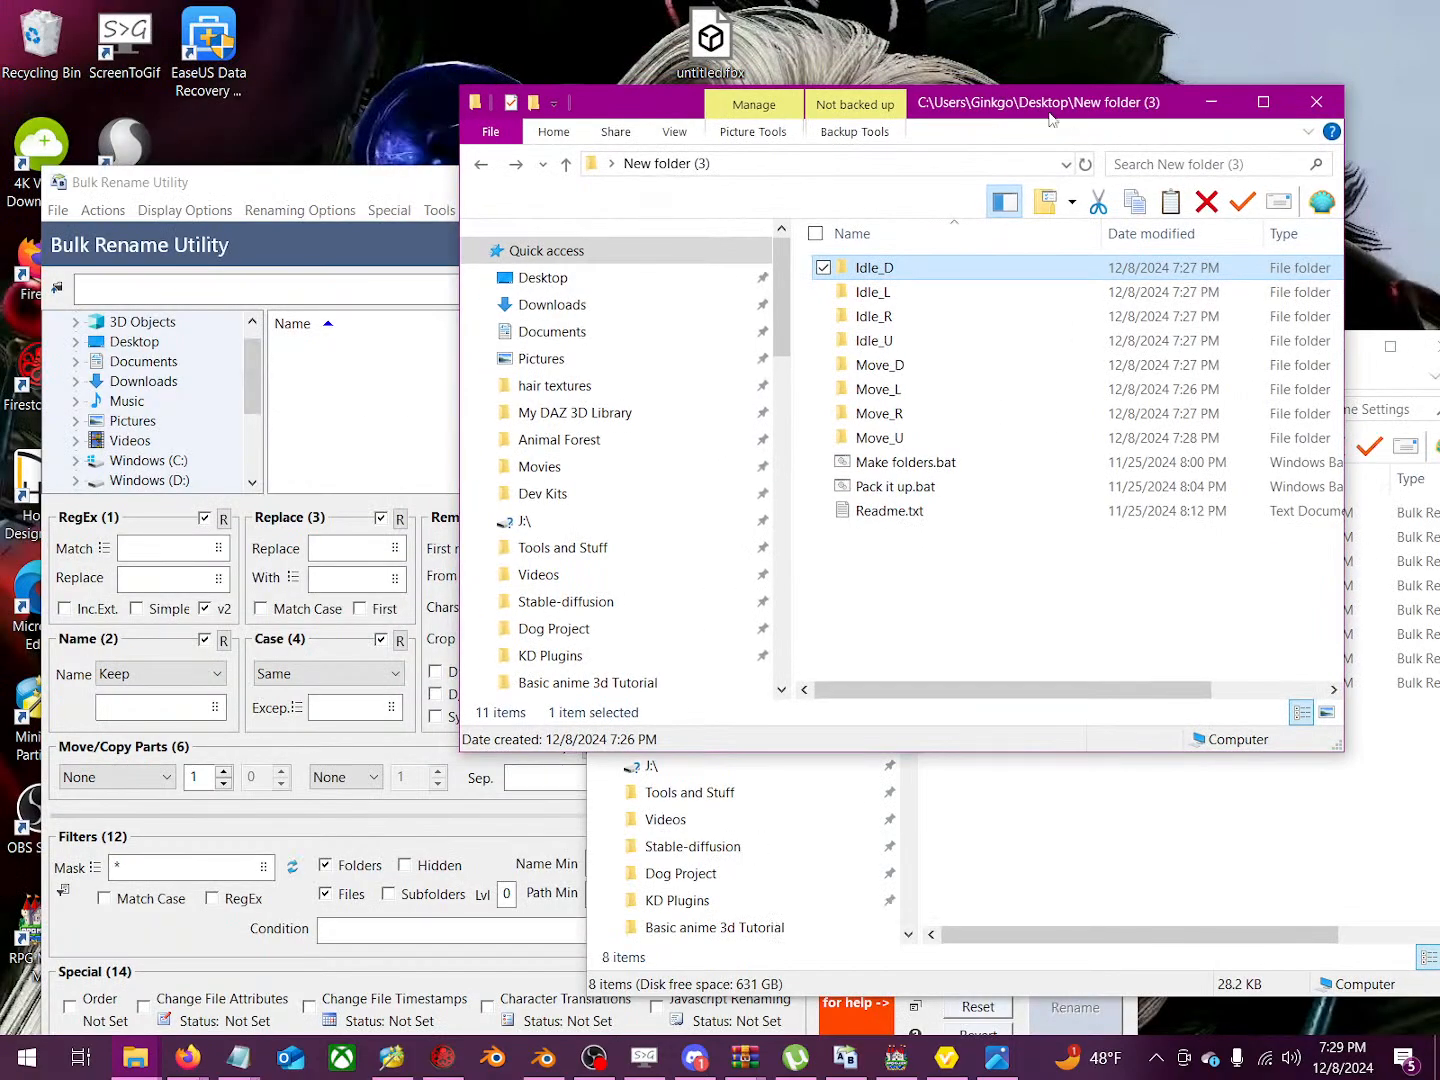
{"action": "left_click_drag", "start_coordinate": [1052, 106], "coordinate": [842, 21]}
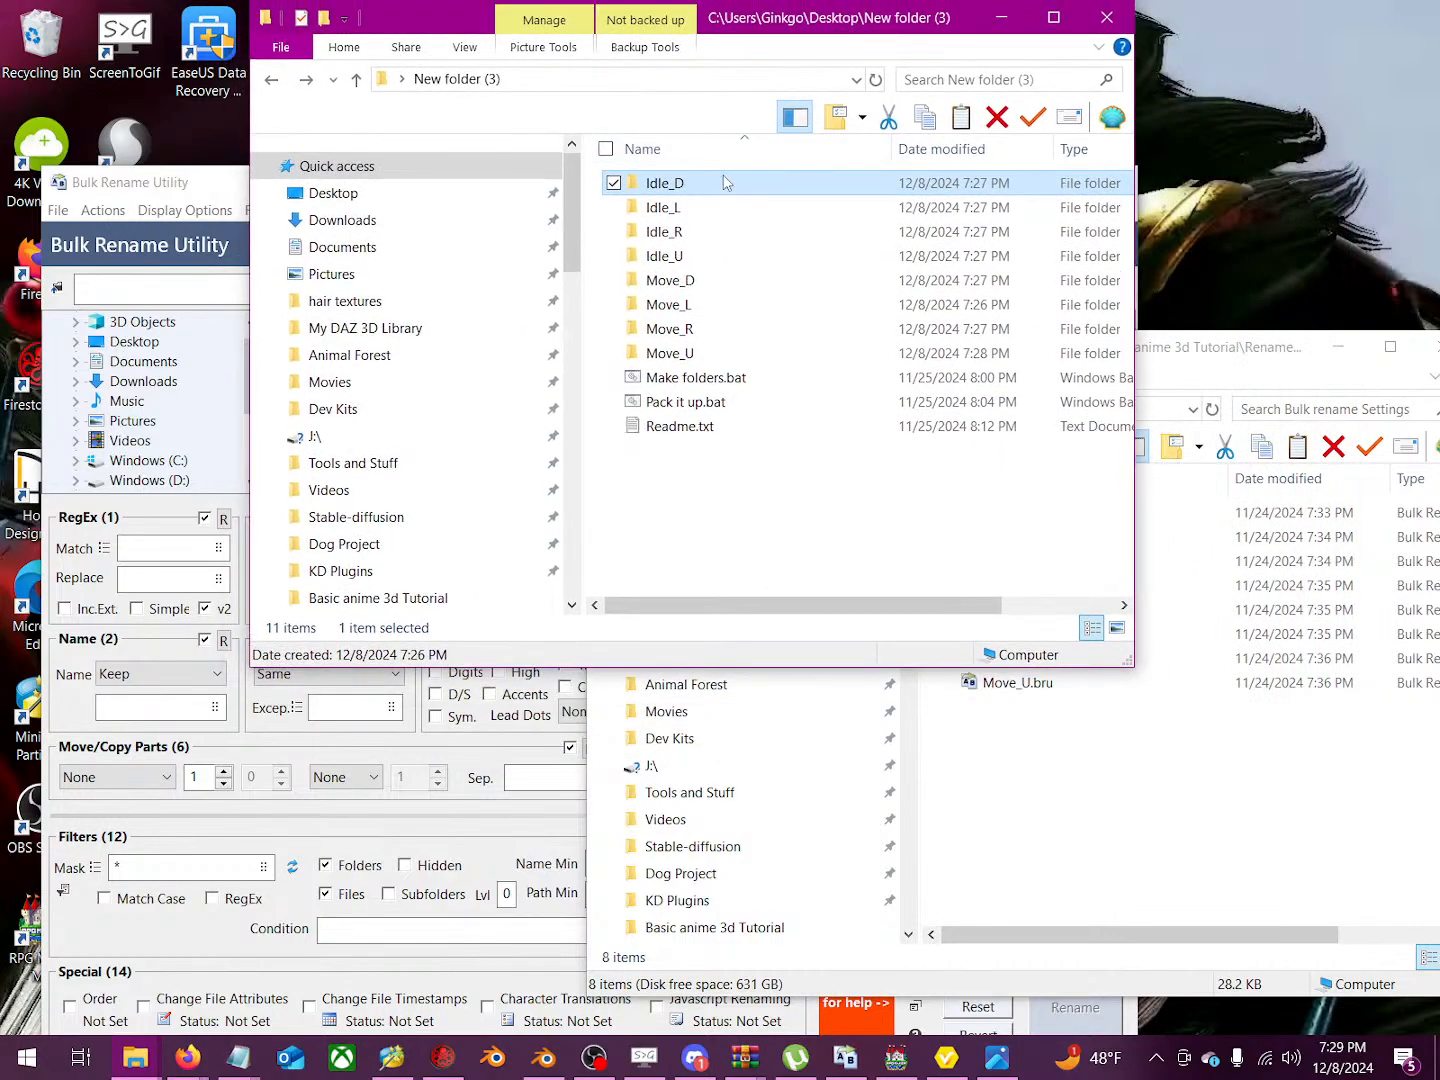
{"action": "double_click", "coordinate": [724, 182]}
{"action": "scroll", "coordinate": [922, 468], "scroll_direction": "down", "scroll_amount": 5}
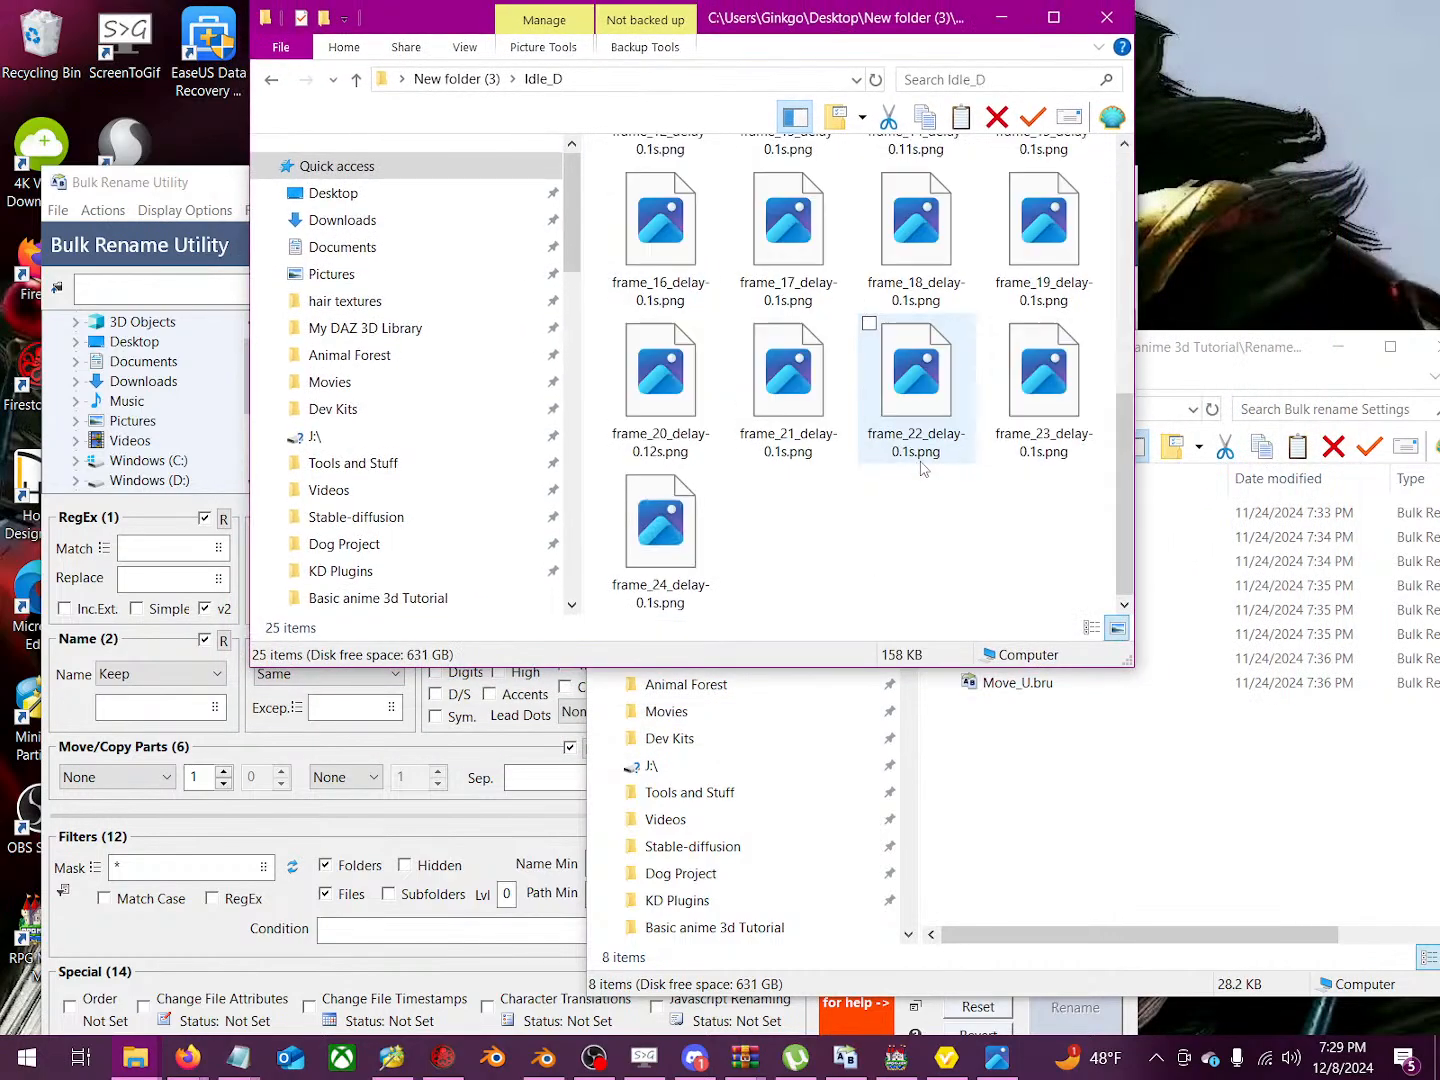
{"action": "scroll", "coordinate": [918, 455], "scroll_direction": "up", "scroll_amount": 5}
{"action": "key", "text": "alt+Left"}
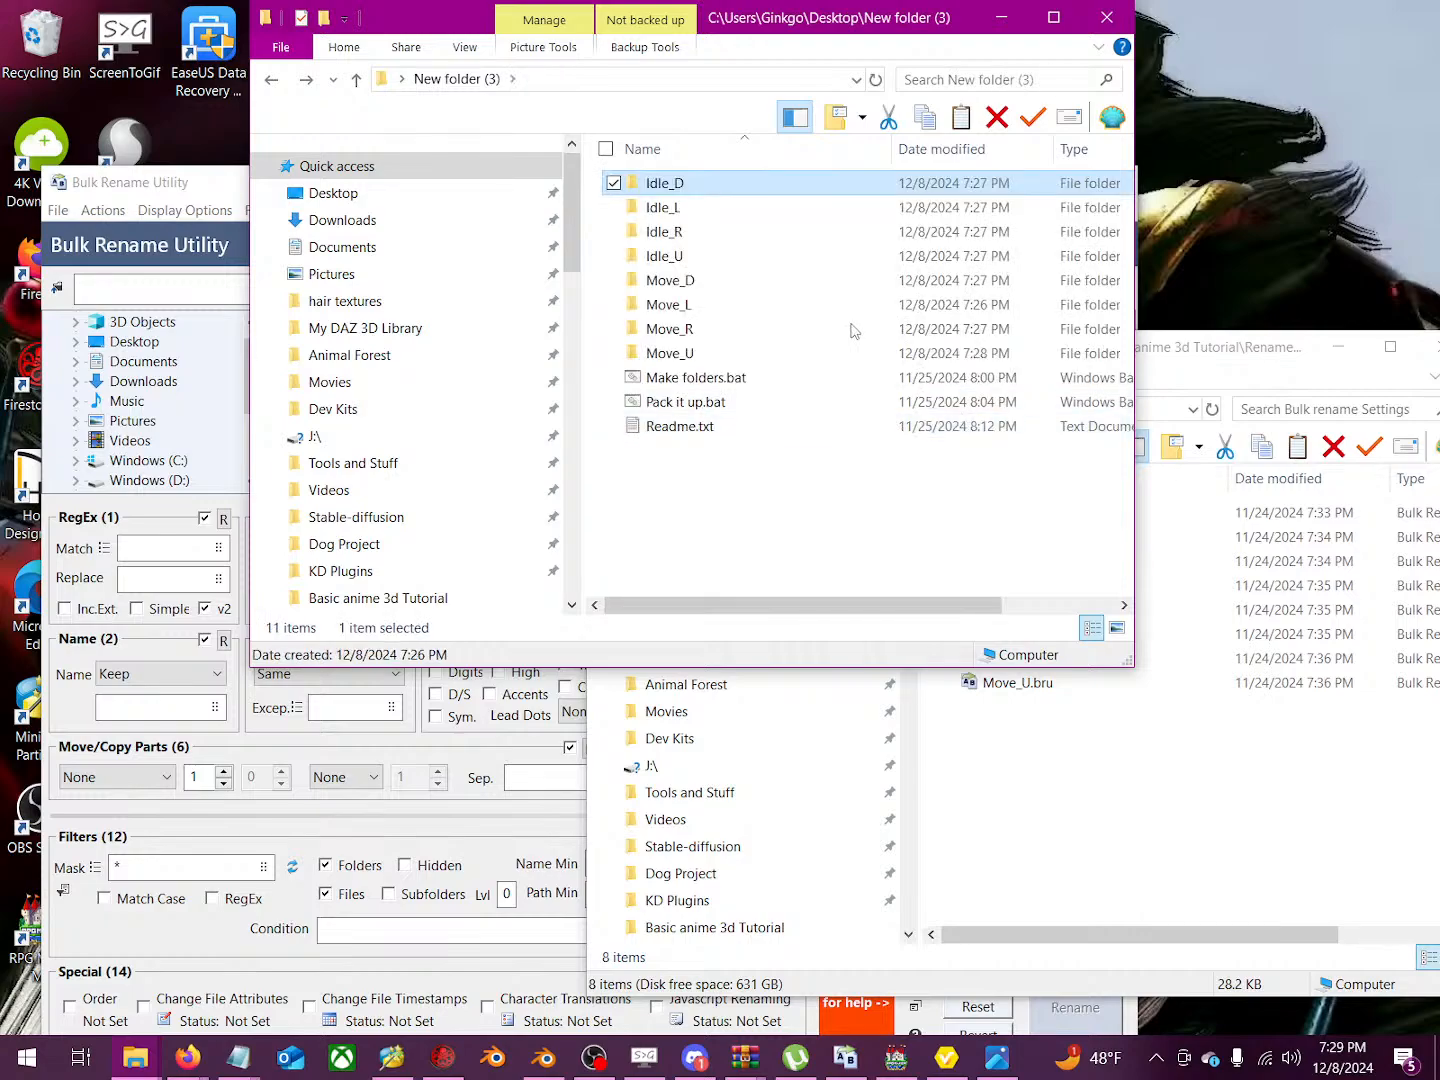
Step: Open the Idle_D folder and put its full path on the clipboard
{"action": "double_click", "coordinate": [673, 183]}
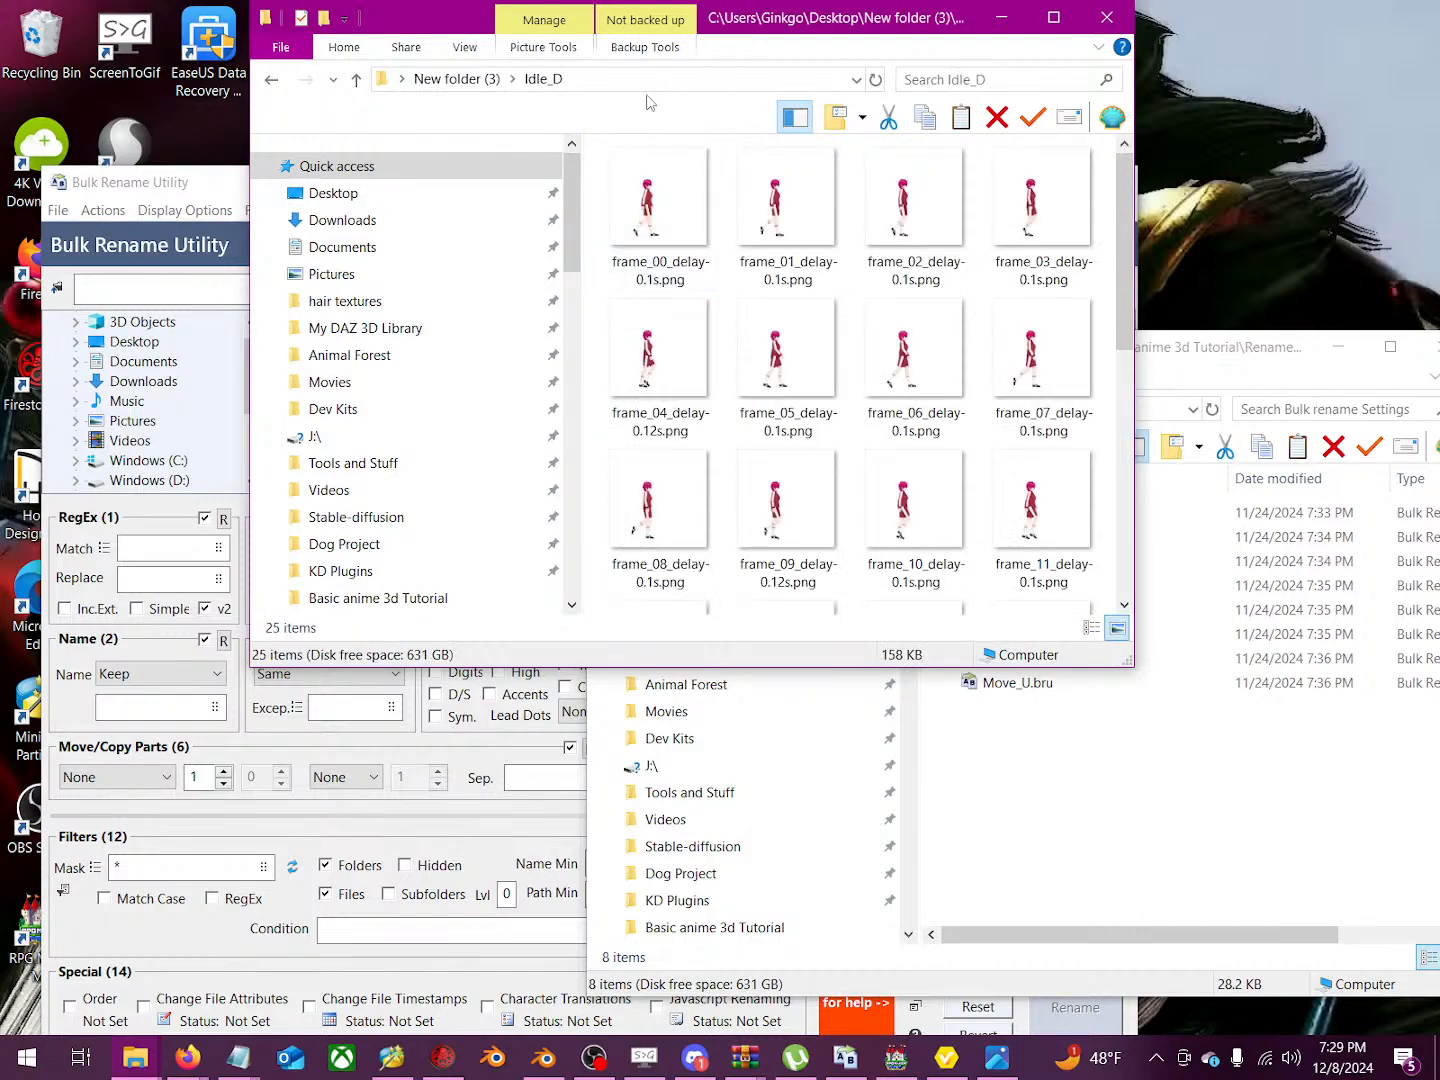
{"action": "left_click", "coordinate": [658, 79]}
{"action": "right_click", "coordinate": [660, 80]}
{"action": "left_click", "coordinate": [553, 120]}
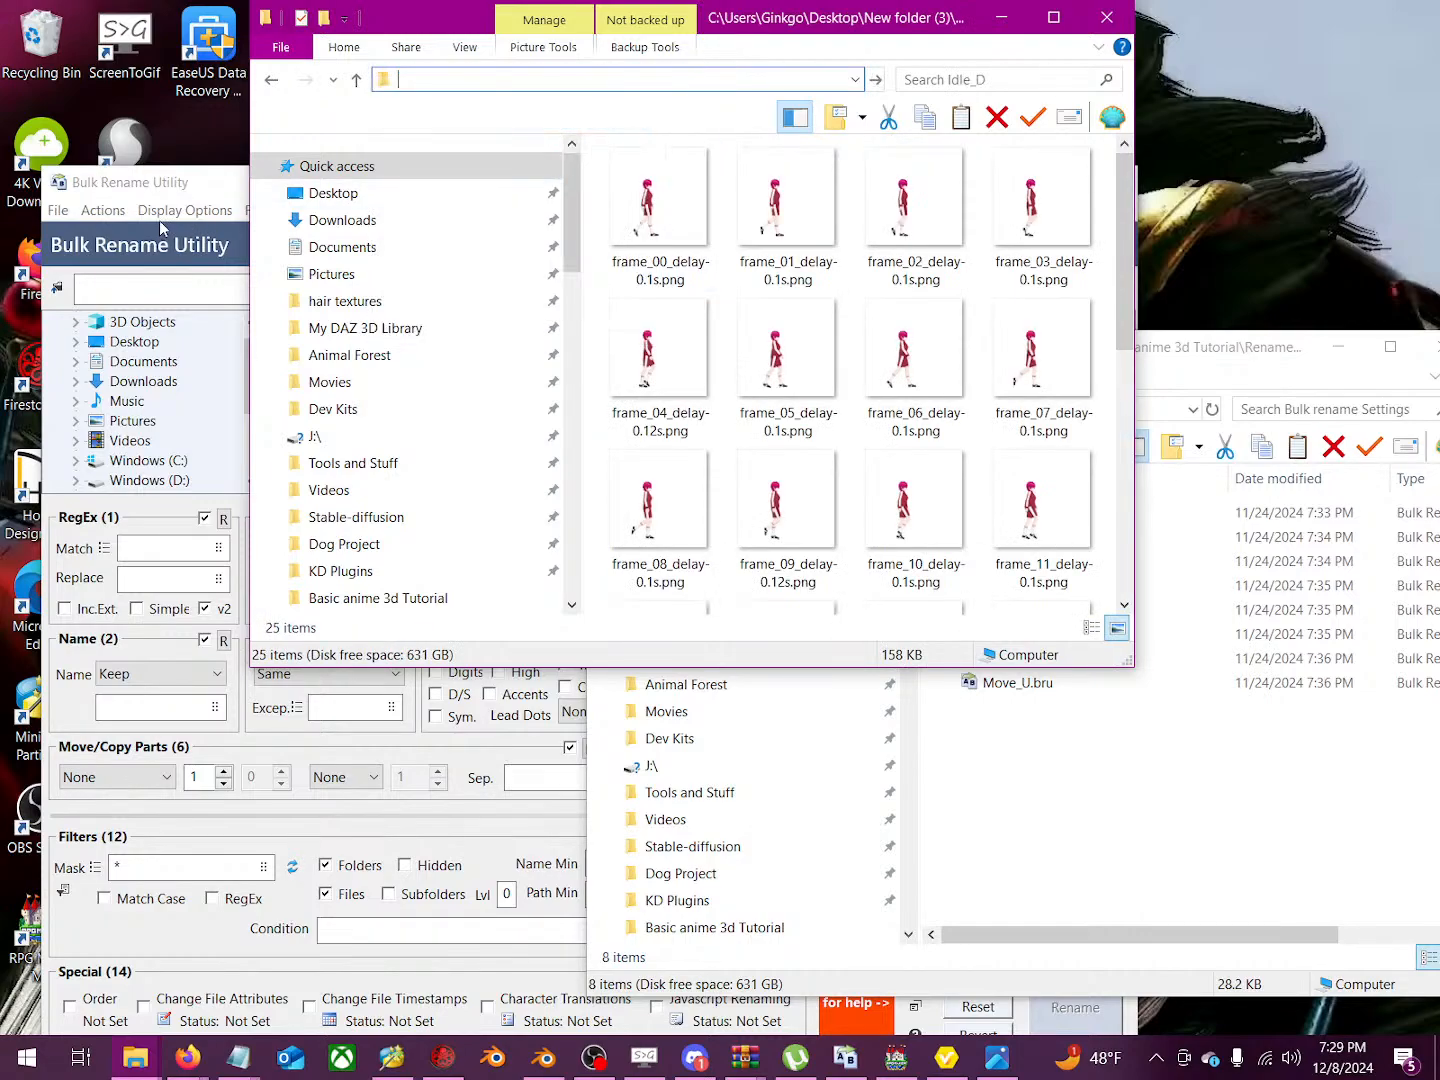
{"action": "left_click", "coordinate": [158, 248]}
{"action": "left_click", "coordinate": [57, 211]}
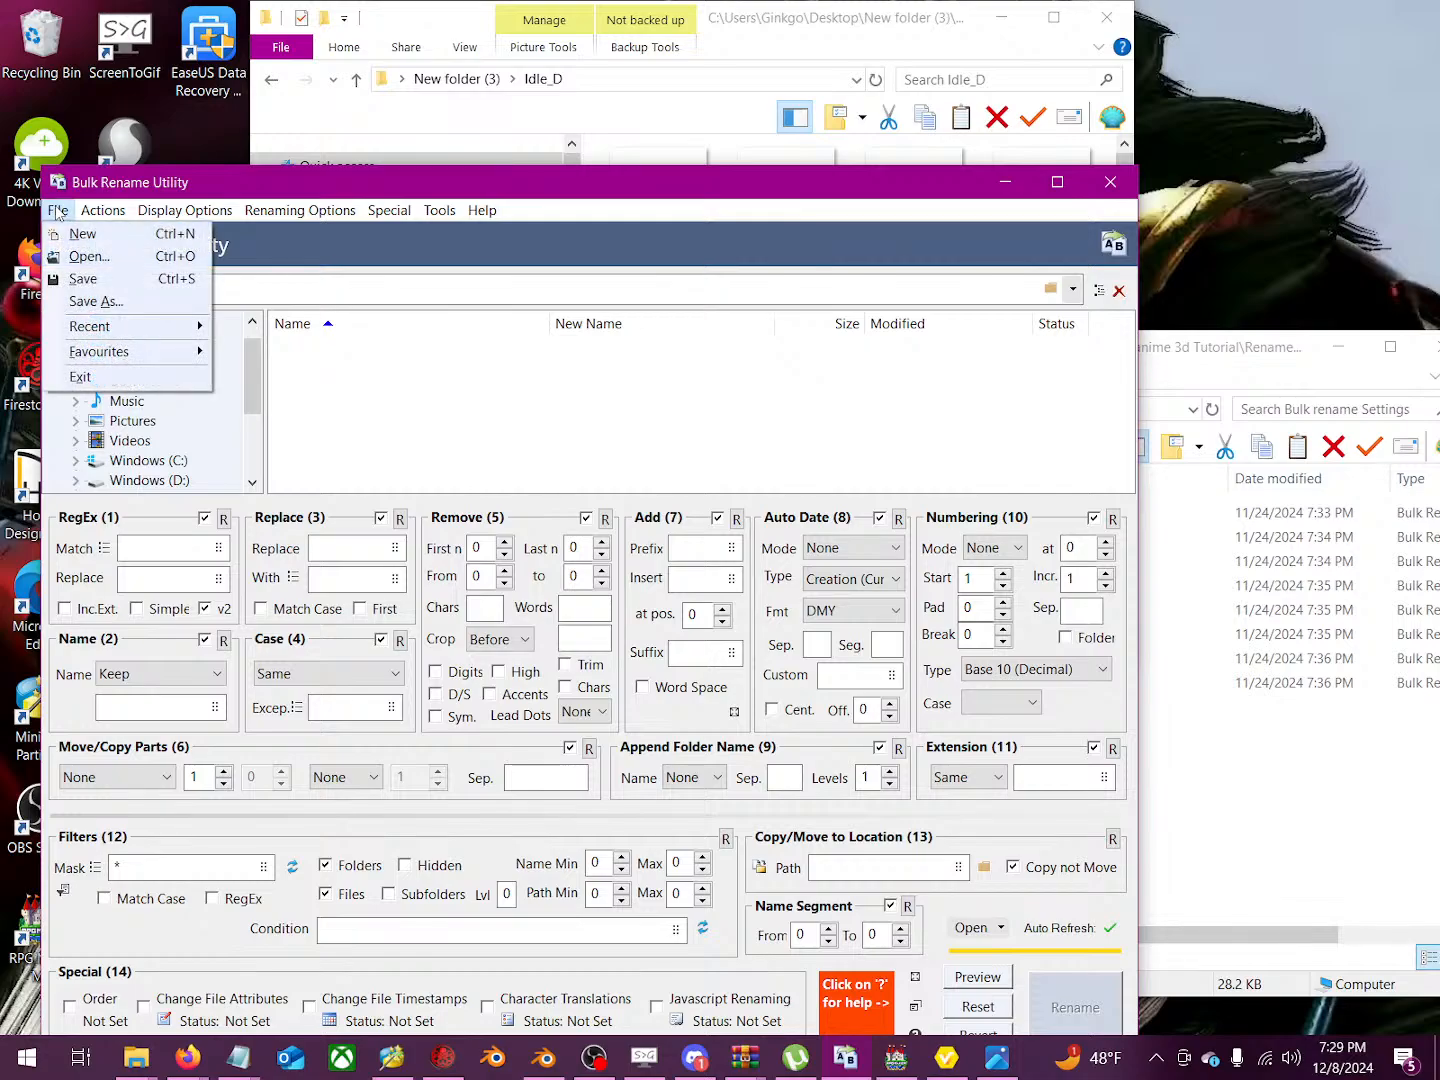
{"action": "left_click", "coordinate": [88, 256]}
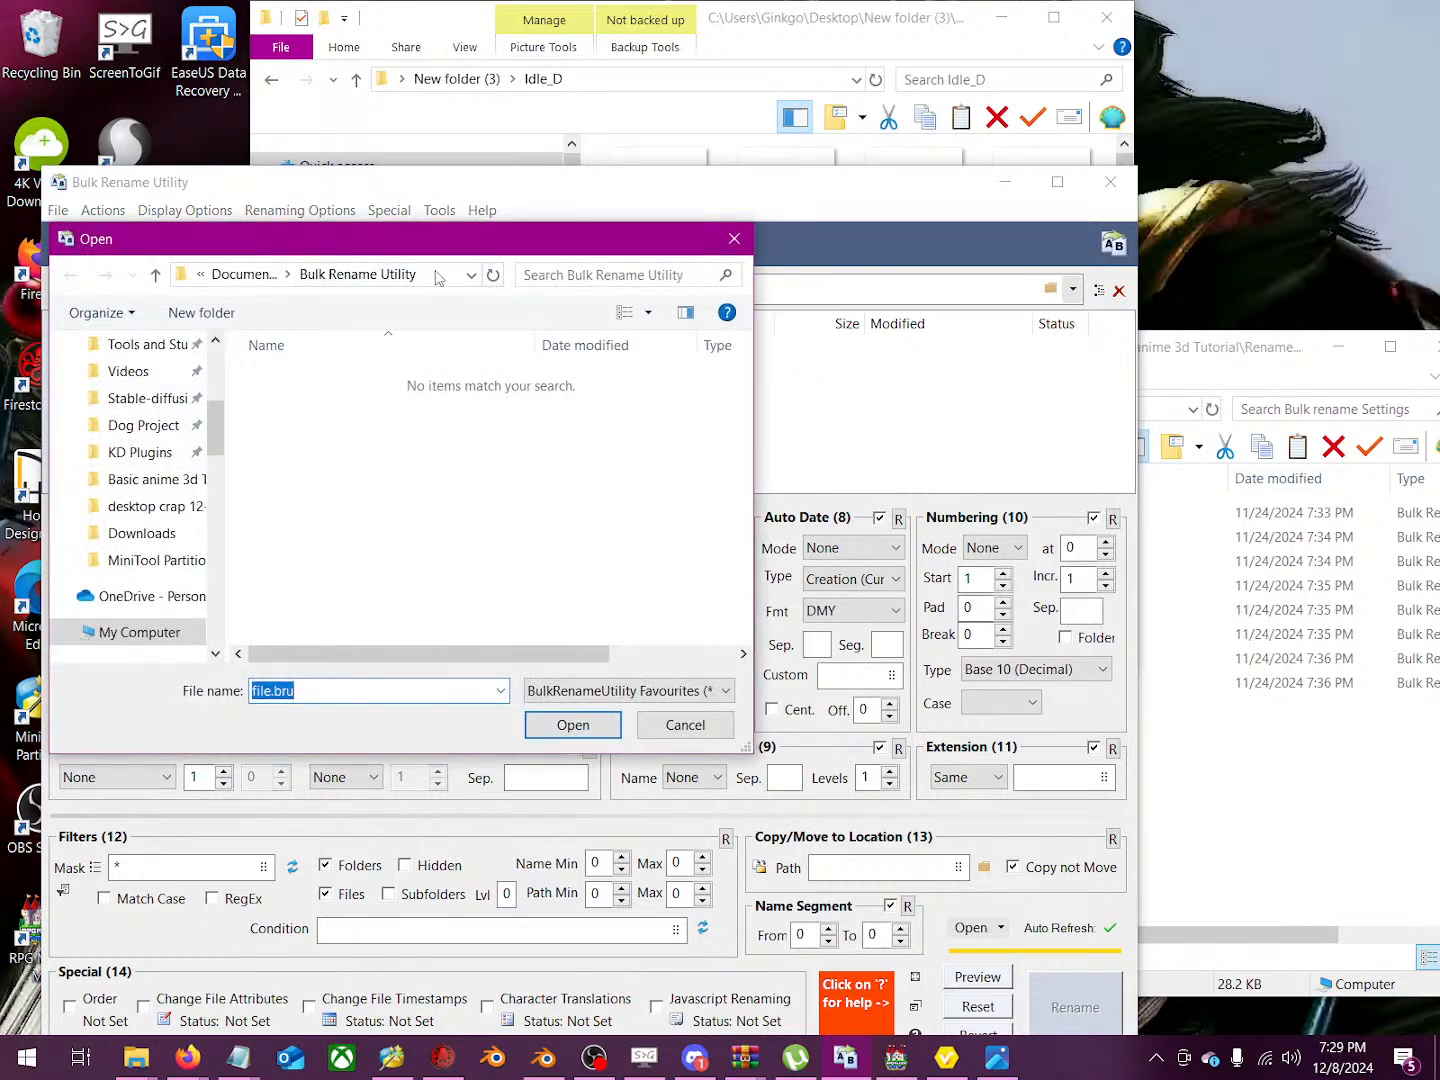
{"action": "left_click", "coordinate": [437, 277]}
{"action": "key", "text": "ctrl+v"}
{"action": "key", "text": "Return"}
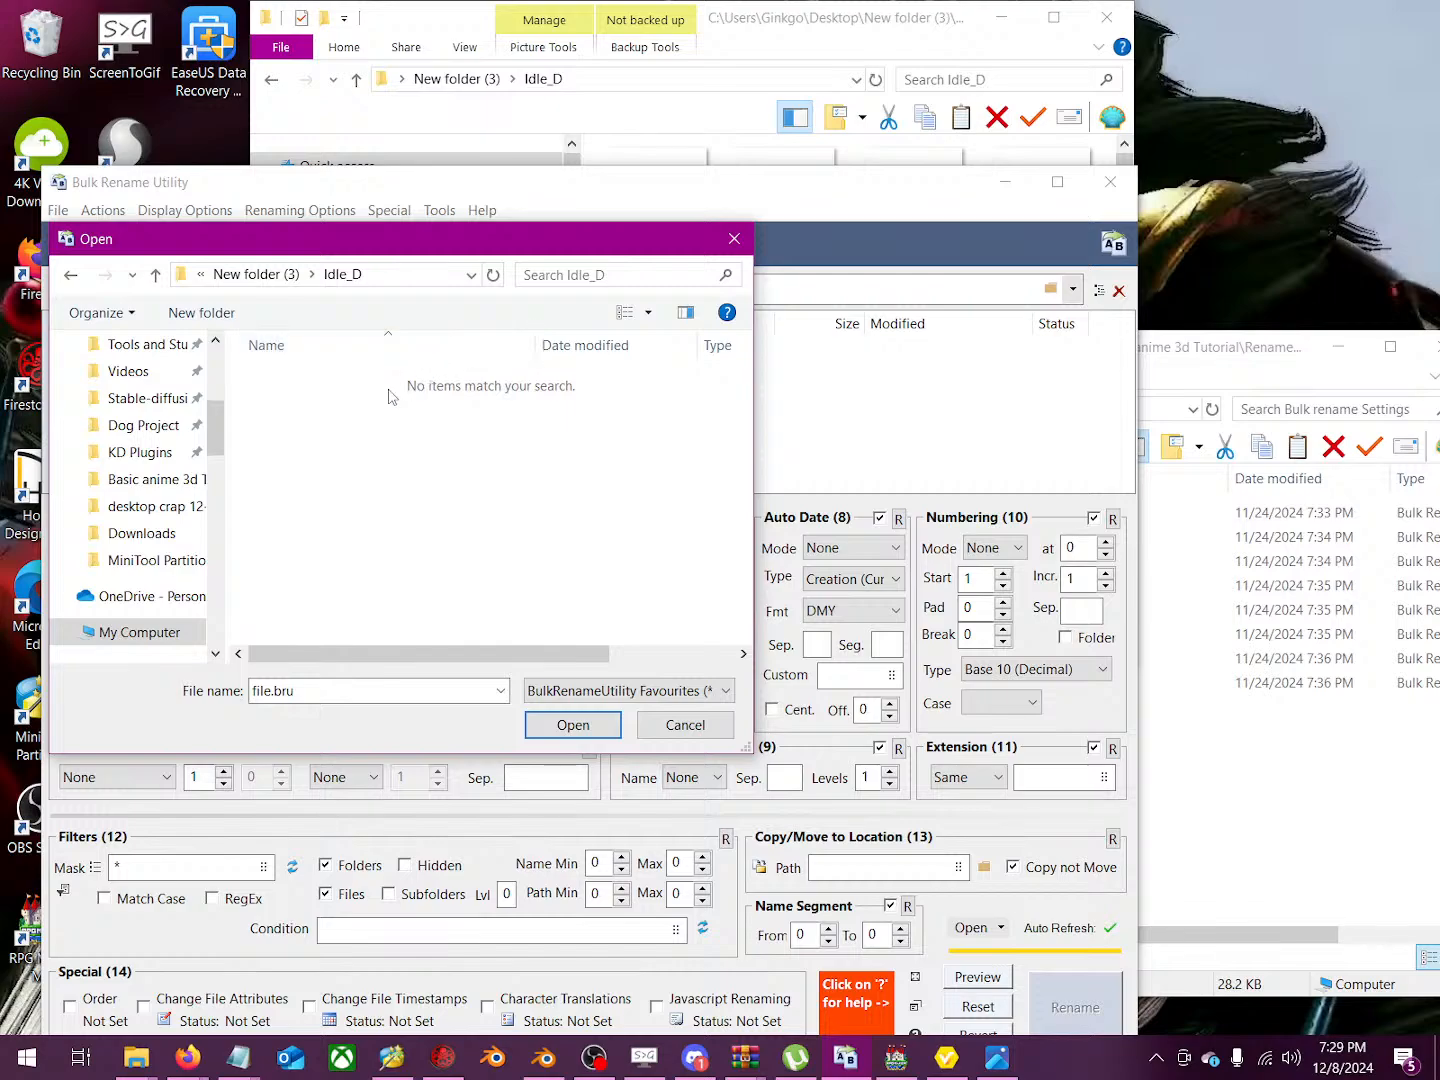
{"action": "left_click", "coordinate": [586, 714]}
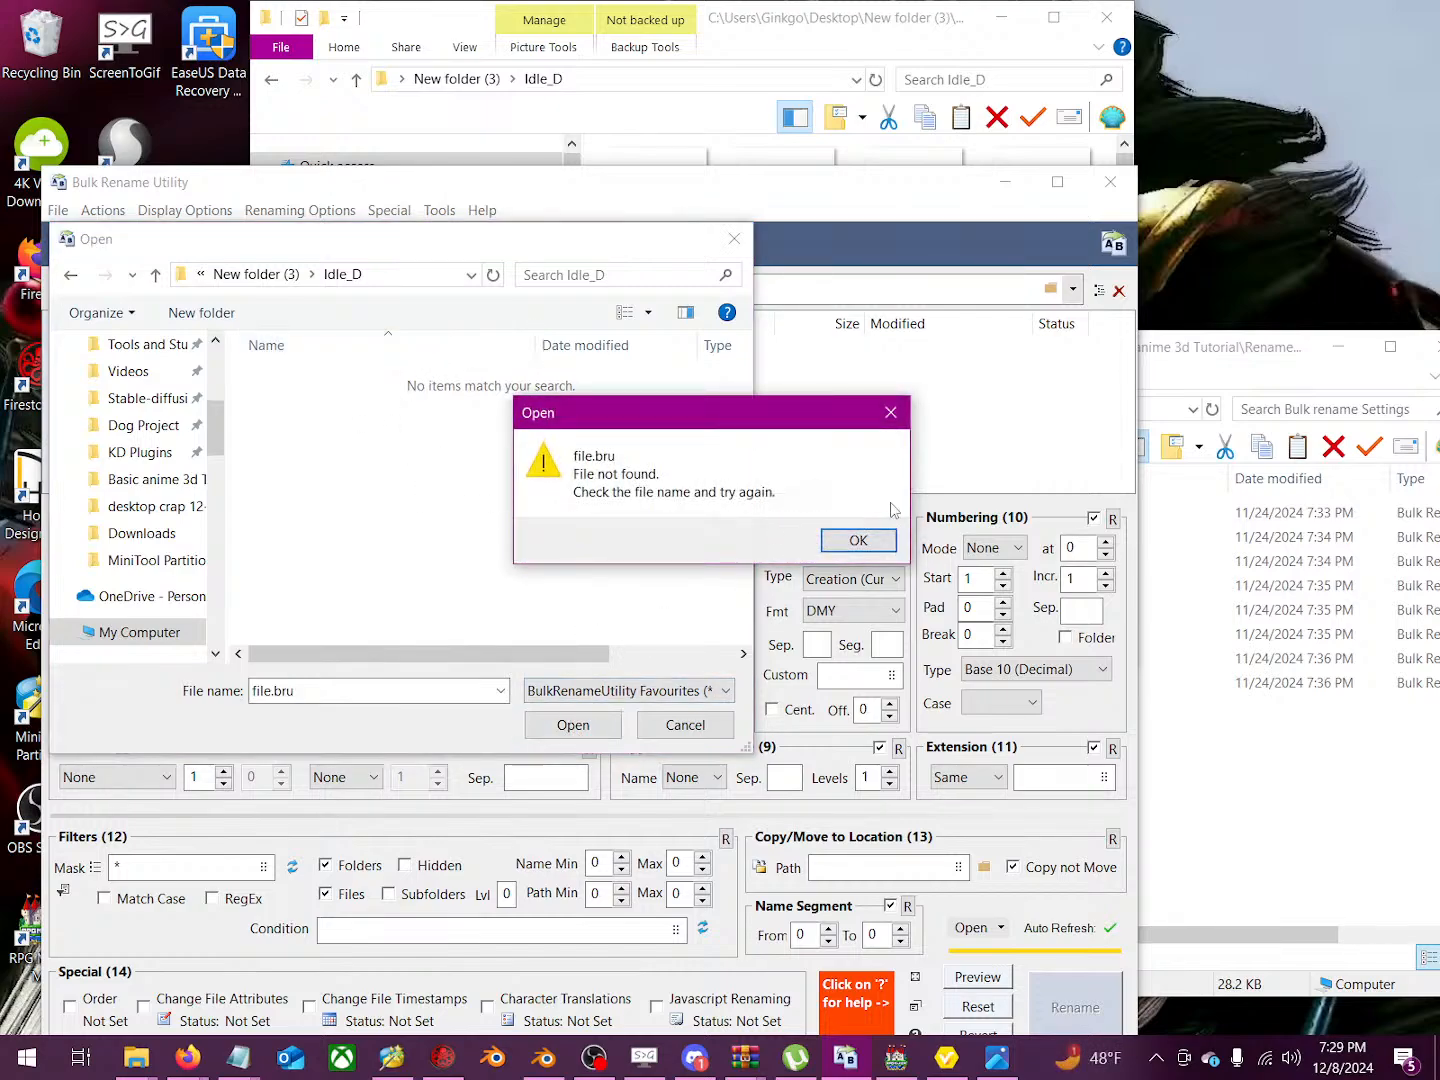
{"action": "left_click", "coordinate": [872, 542]}
{"action": "left_click_drag", "start_coordinate": [328, 690], "coordinate": [156, 704]}
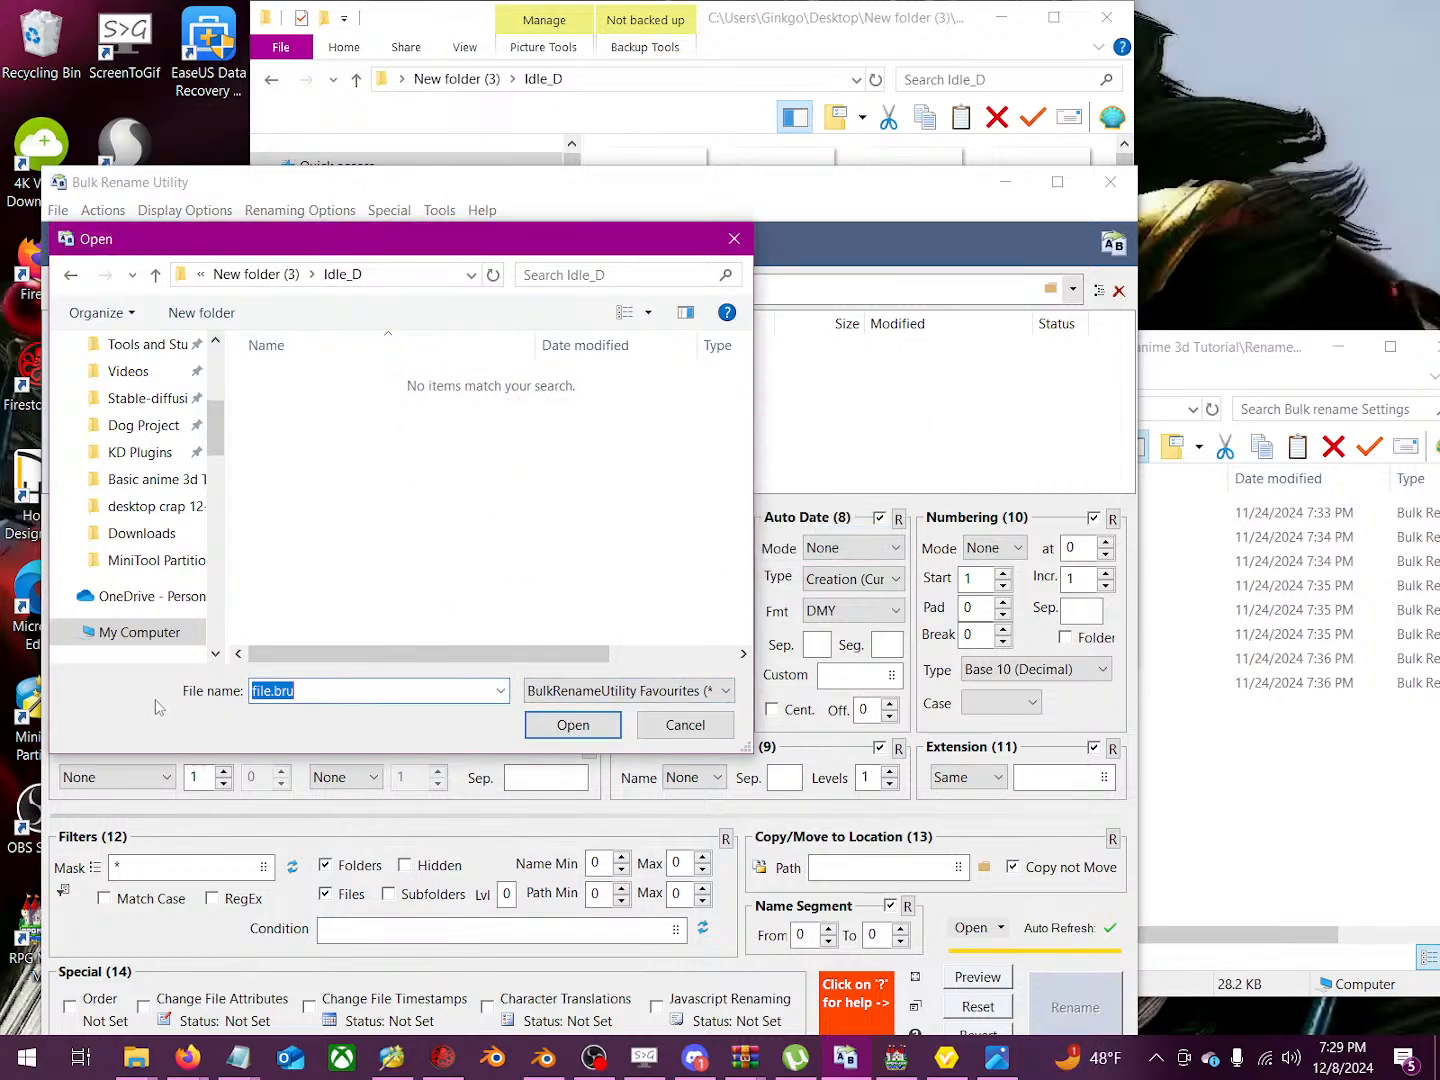
{"action": "key", "text": "BackSpace"}
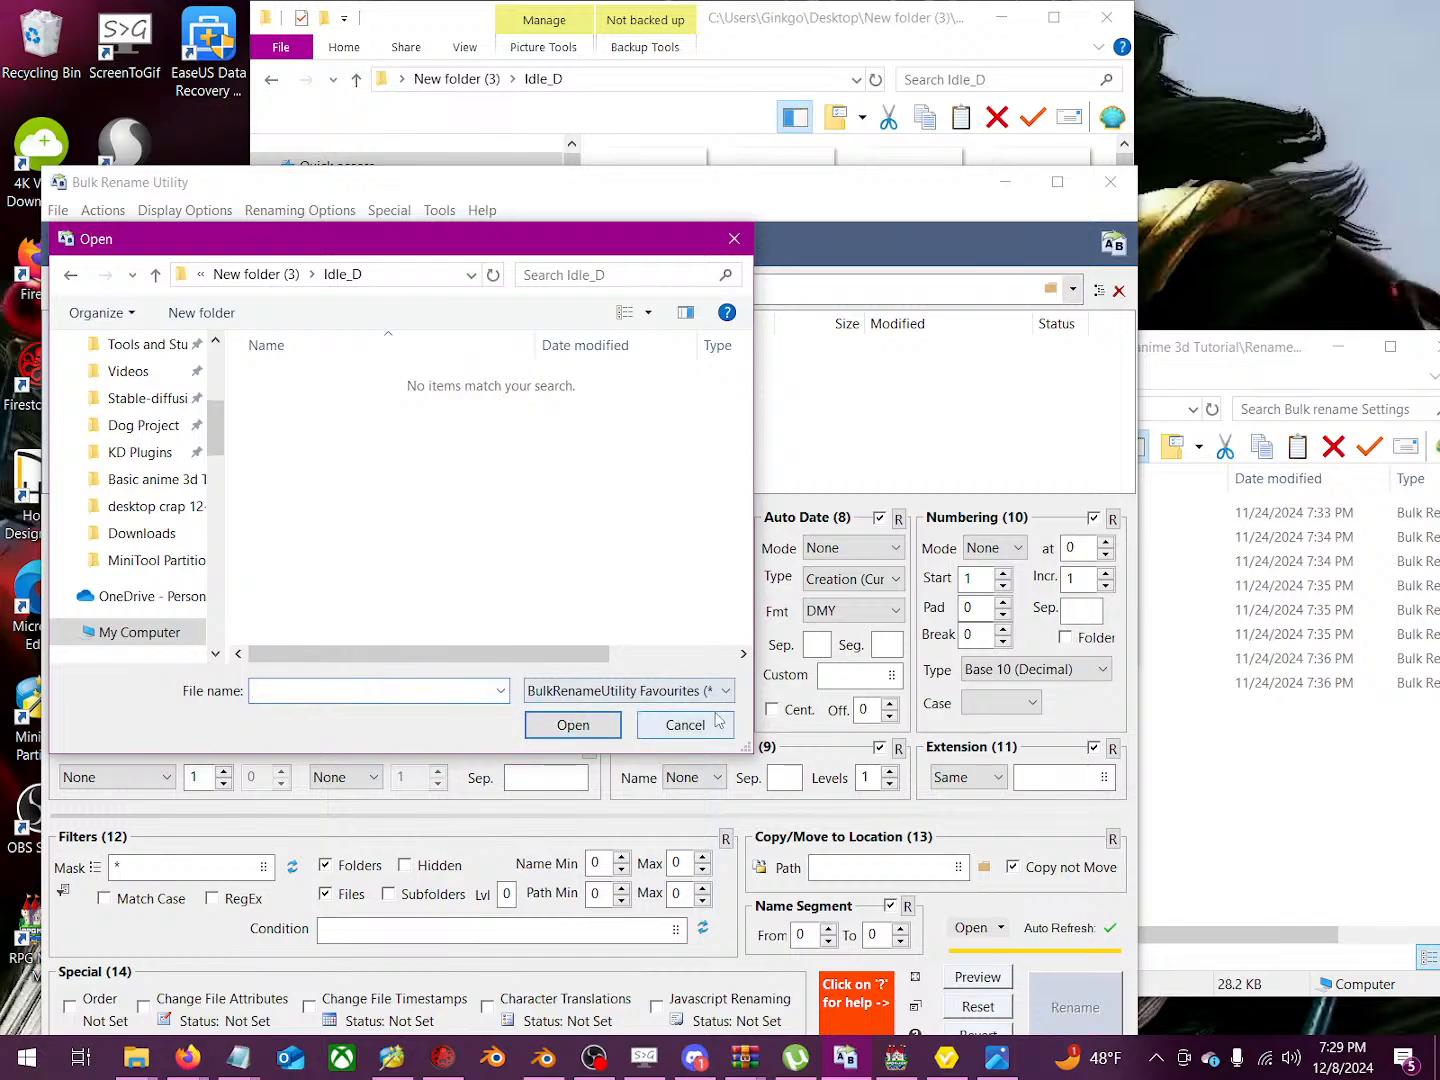
{"action": "left_click", "coordinate": [685, 725]}
Step: Load the Idle_D folder's frames into Bulk Rename Utility using the path C:\Users\Ginkgo\Desktop\New folder (3)\Idle_D
{"action": "left_click", "coordinate": [167, 284]}
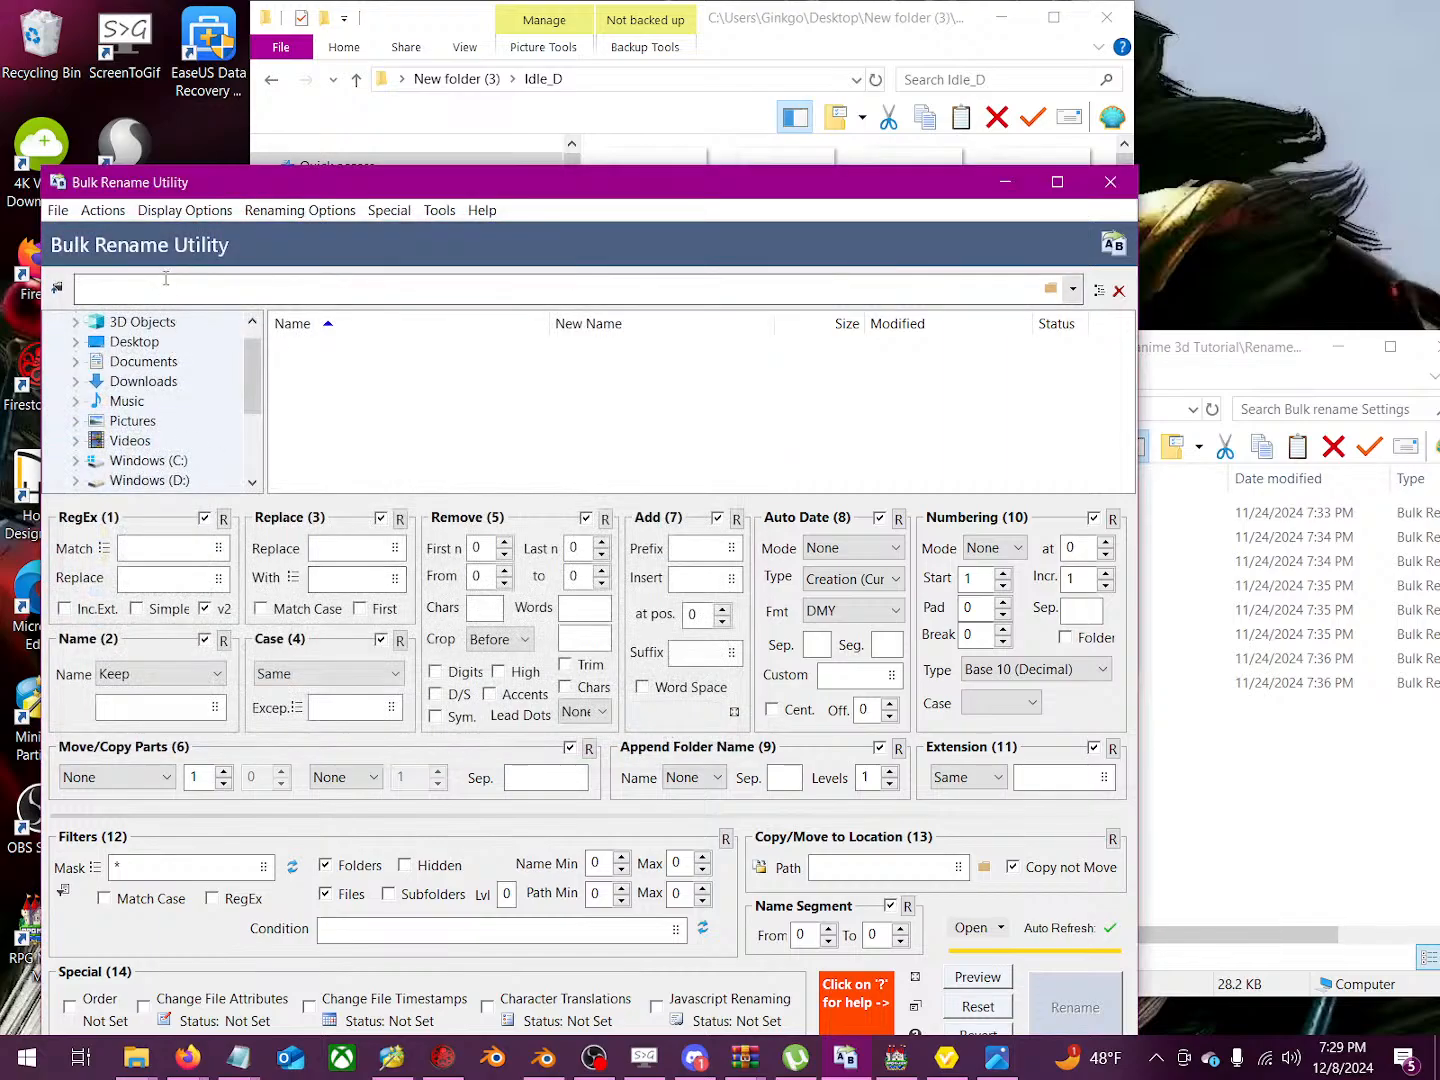
{"action": "key", "text": "ctrl+v"}
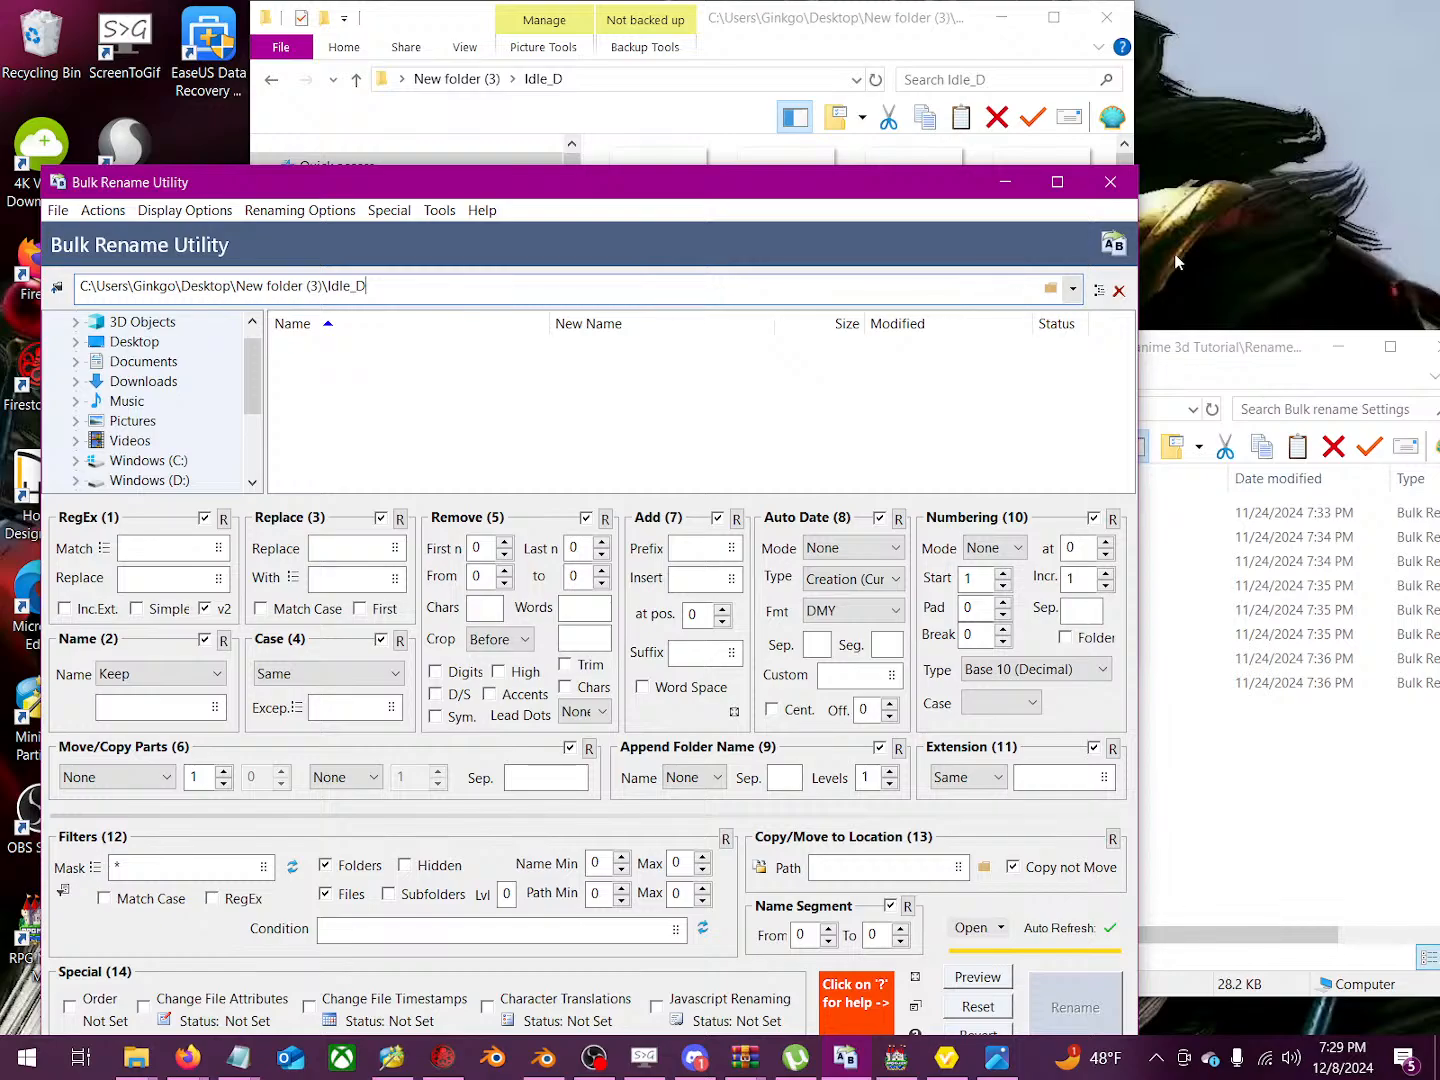
{"action": "left_click", "coordinate": [1054, 291]}
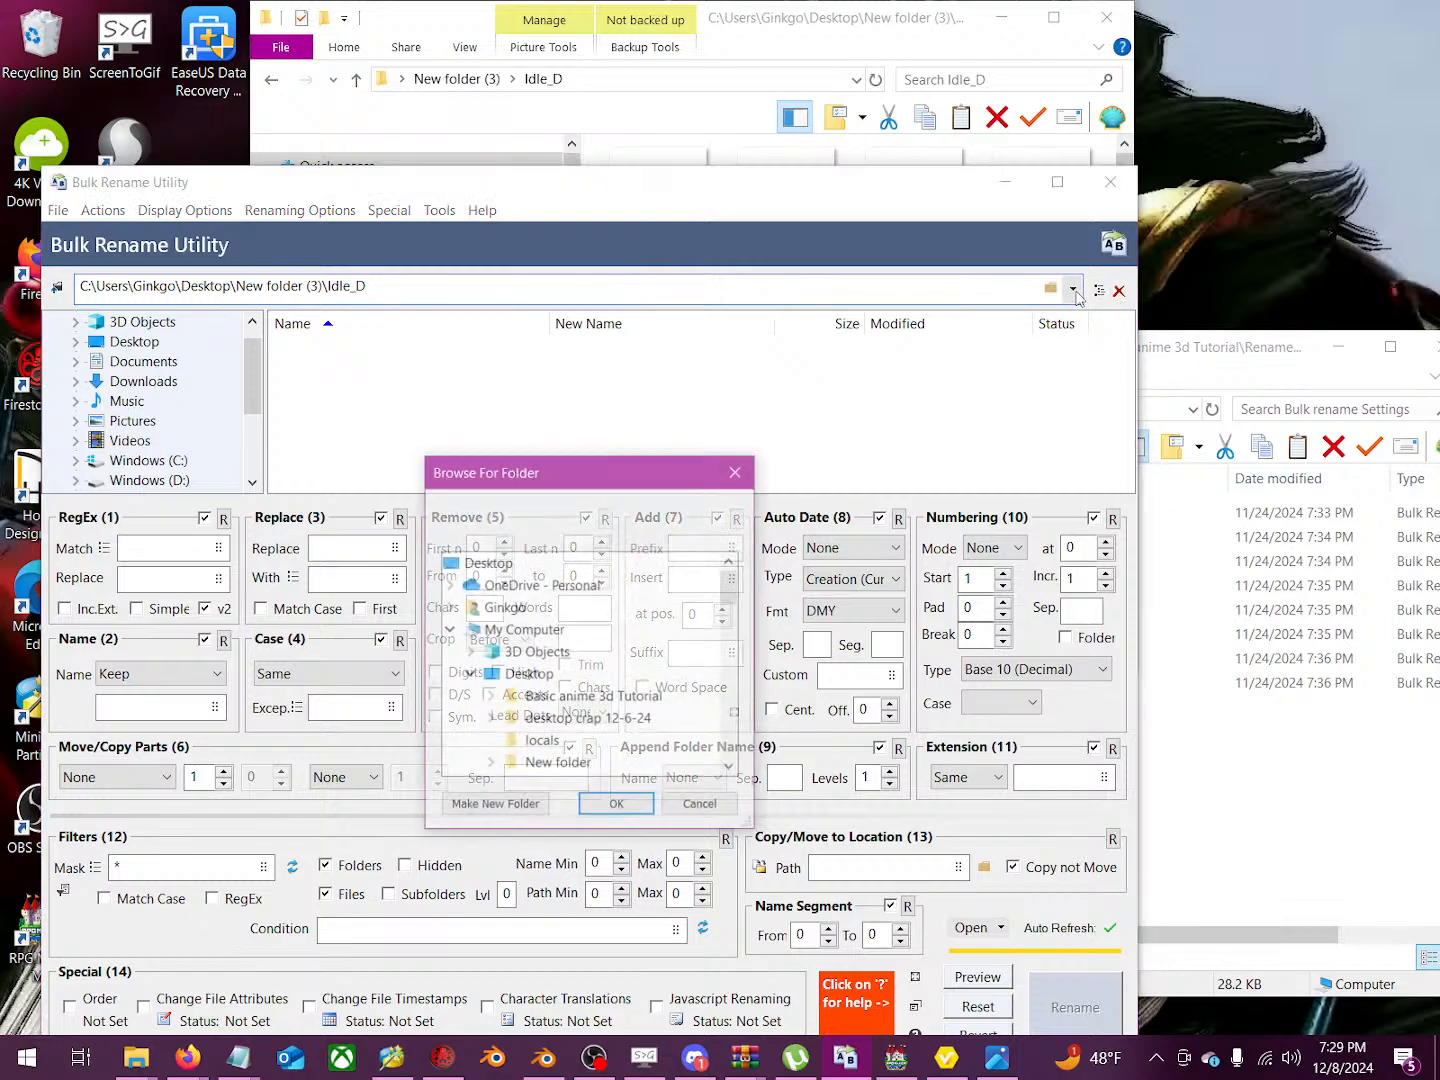
{"action": "left_click", "coordinate": [737, 470]}
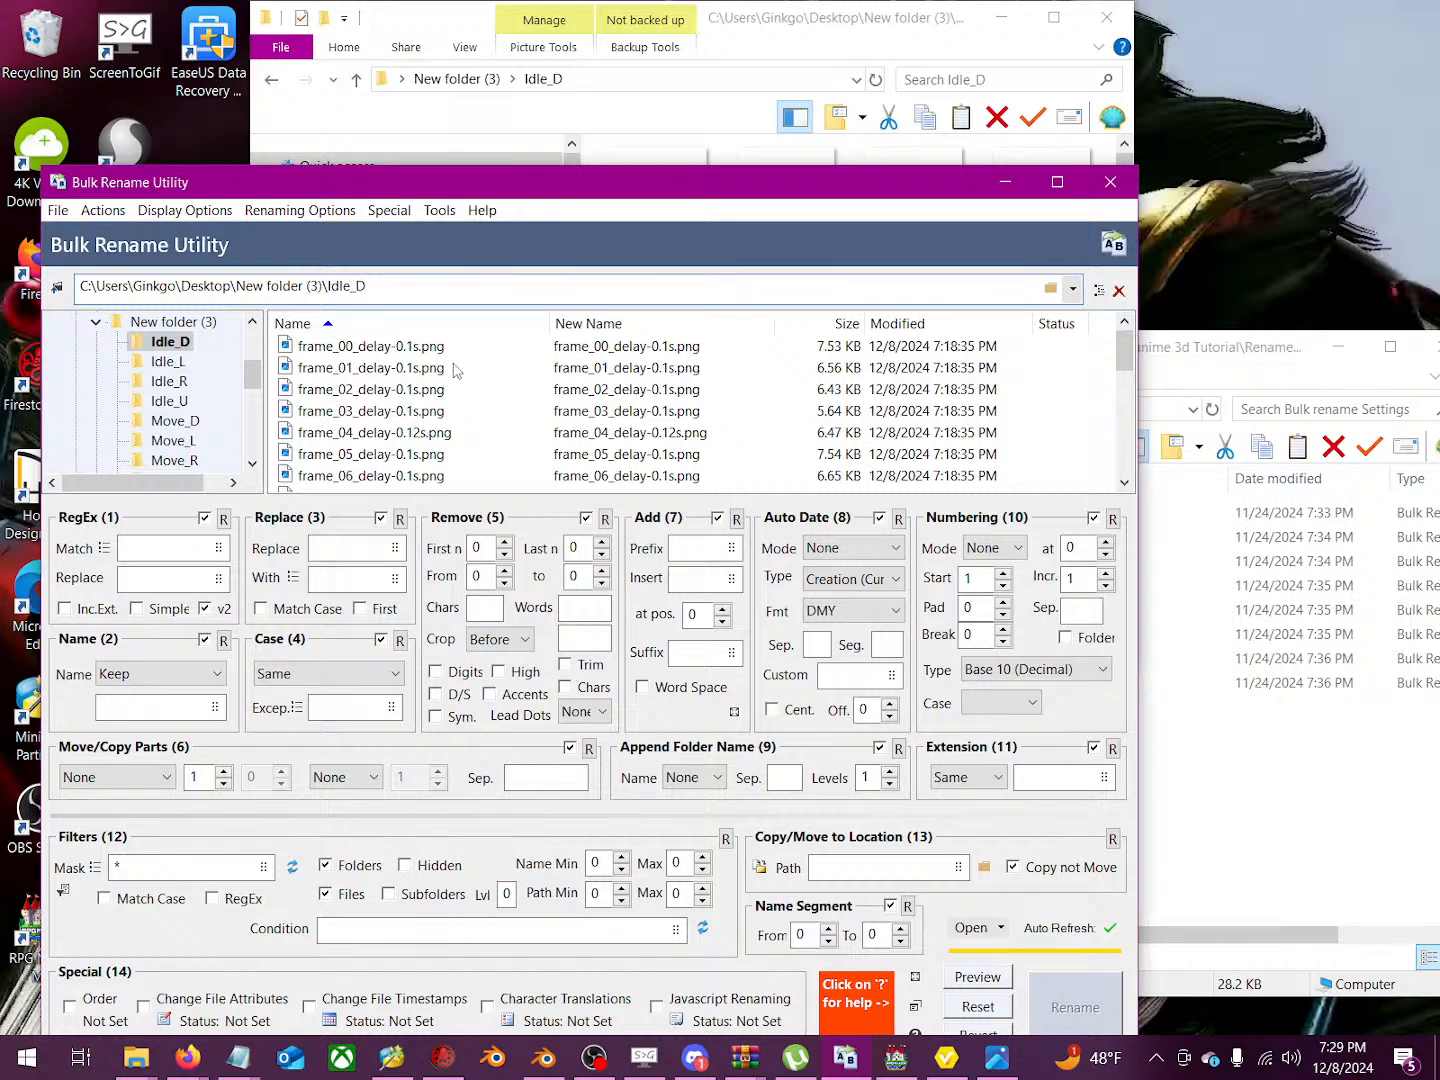
Step: Start opening a saved settings file and copy the full path of the inner Bulk rename Settings folder
{"action": "left_click", "coordinate": [425, 350]}
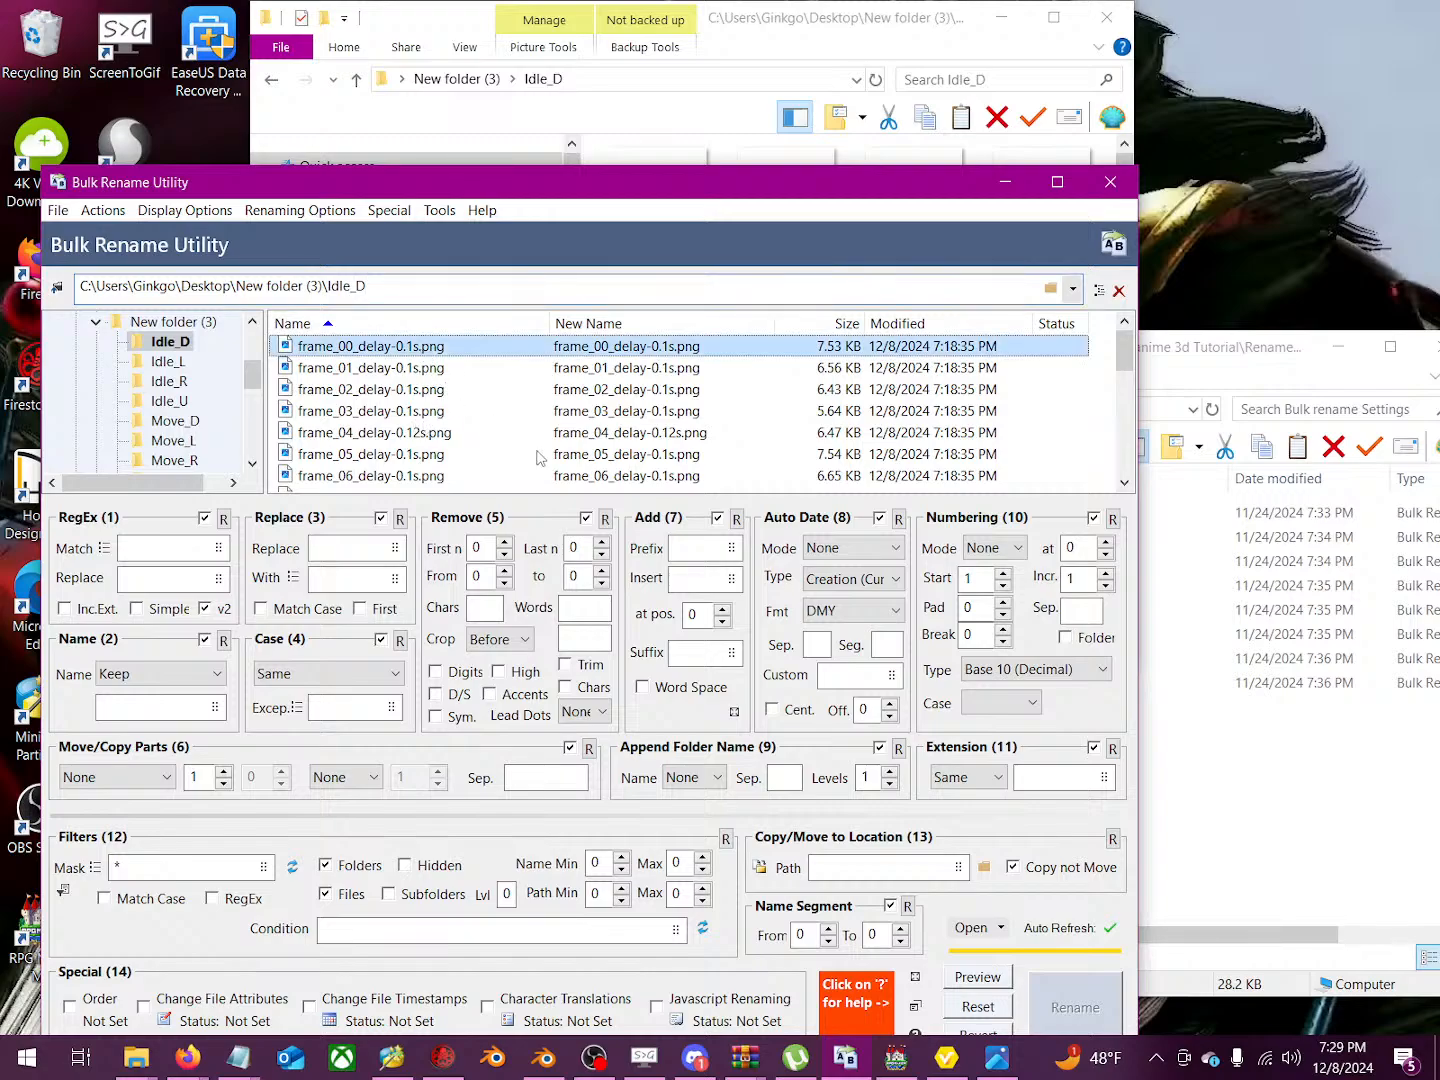
{"action": "left_click", "coordinate": [57, 210]}
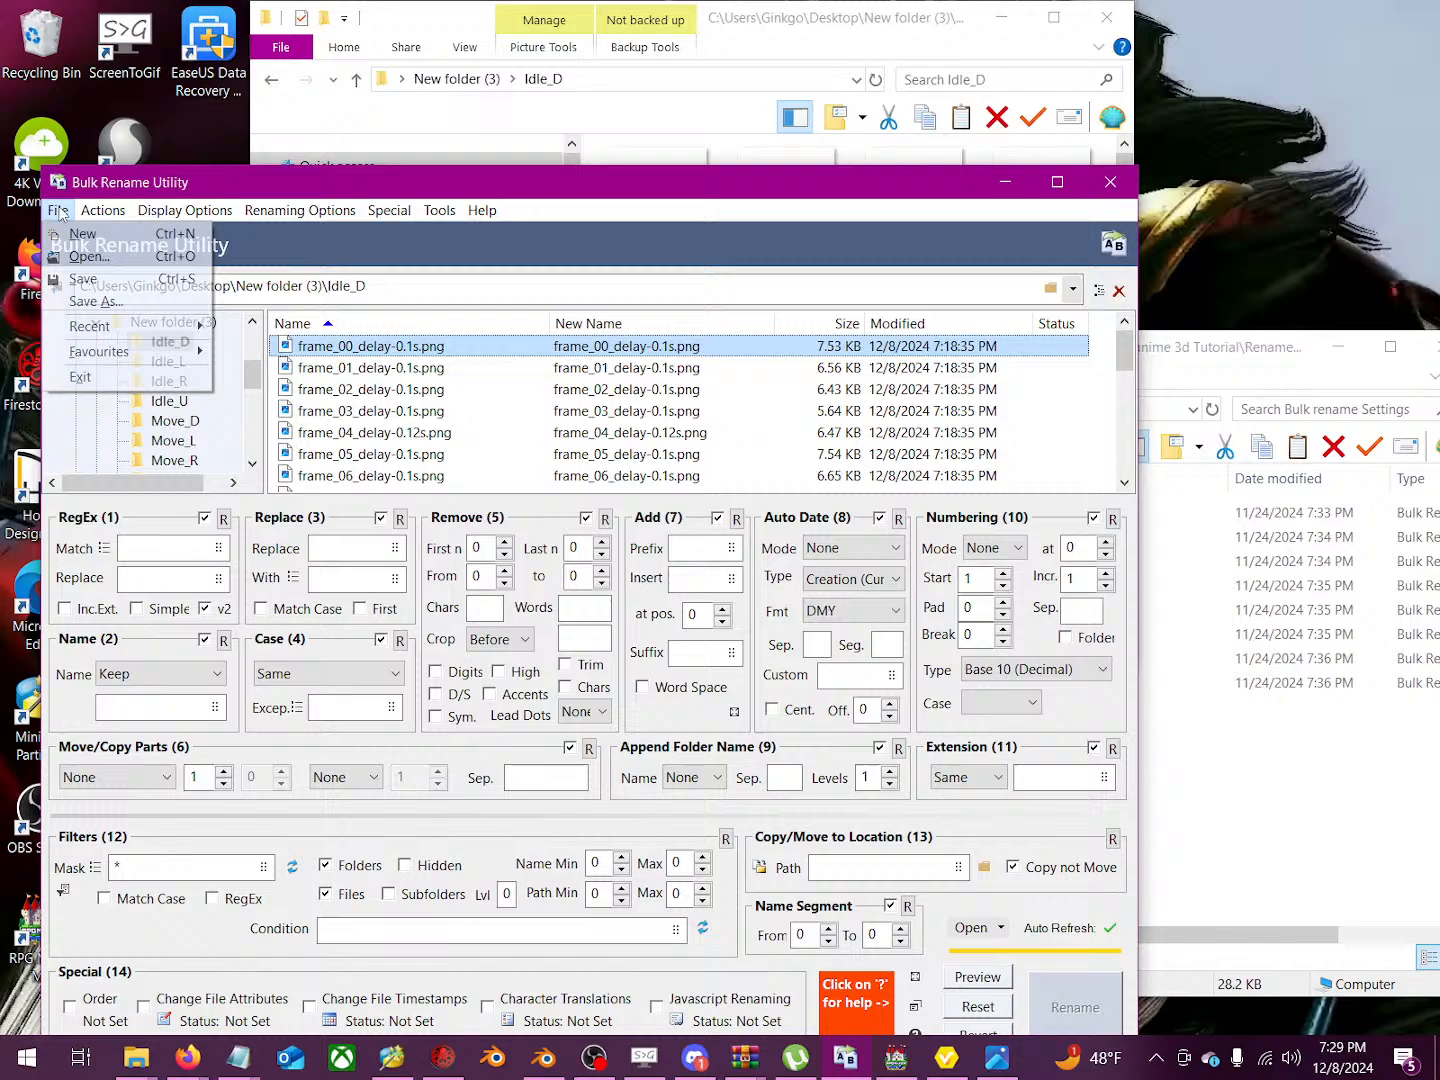
{"action": "left_click", "coordinate": [86, 257]}
{"action": "left_click", "coordinate": [1220, 742]}
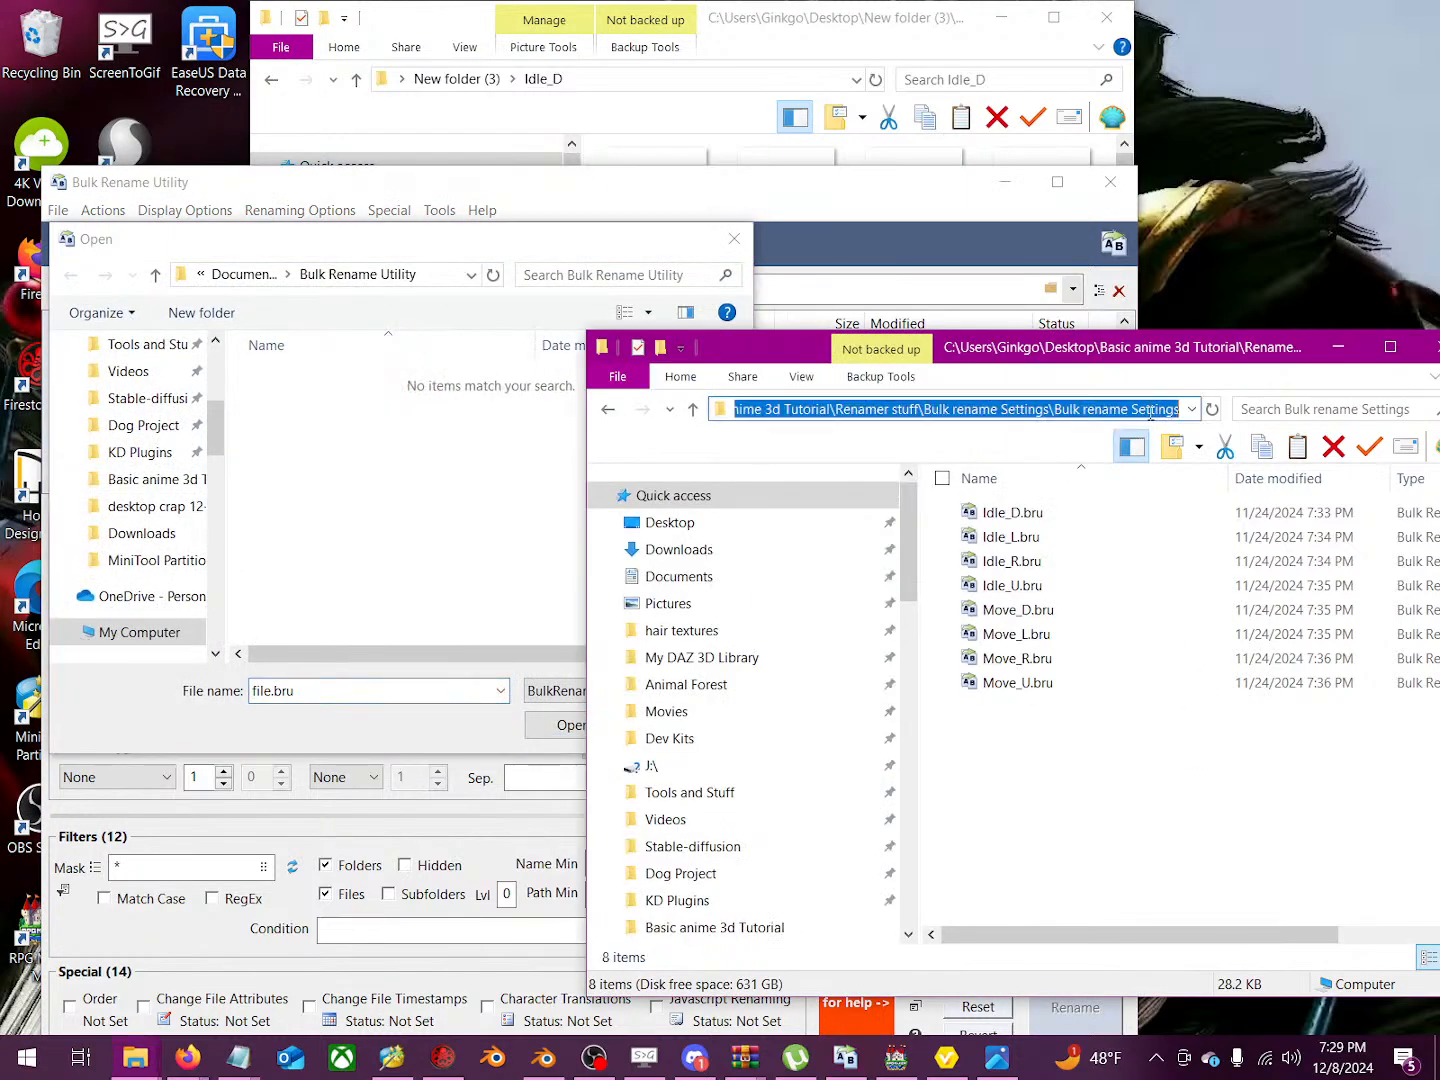
{"action": "left_click", "coordinate": [1160, 410]}
{"action": "right_click", "coordinate": [1148, 406]}
{"action": "left_click", "coordinate": [993, 454]}
Step: Load Idle_D.bru from the Bulk rename Settings folder and select all Idle_D frames to preview their new names
{"action": "left_click", "coordinate": [462, 282]}
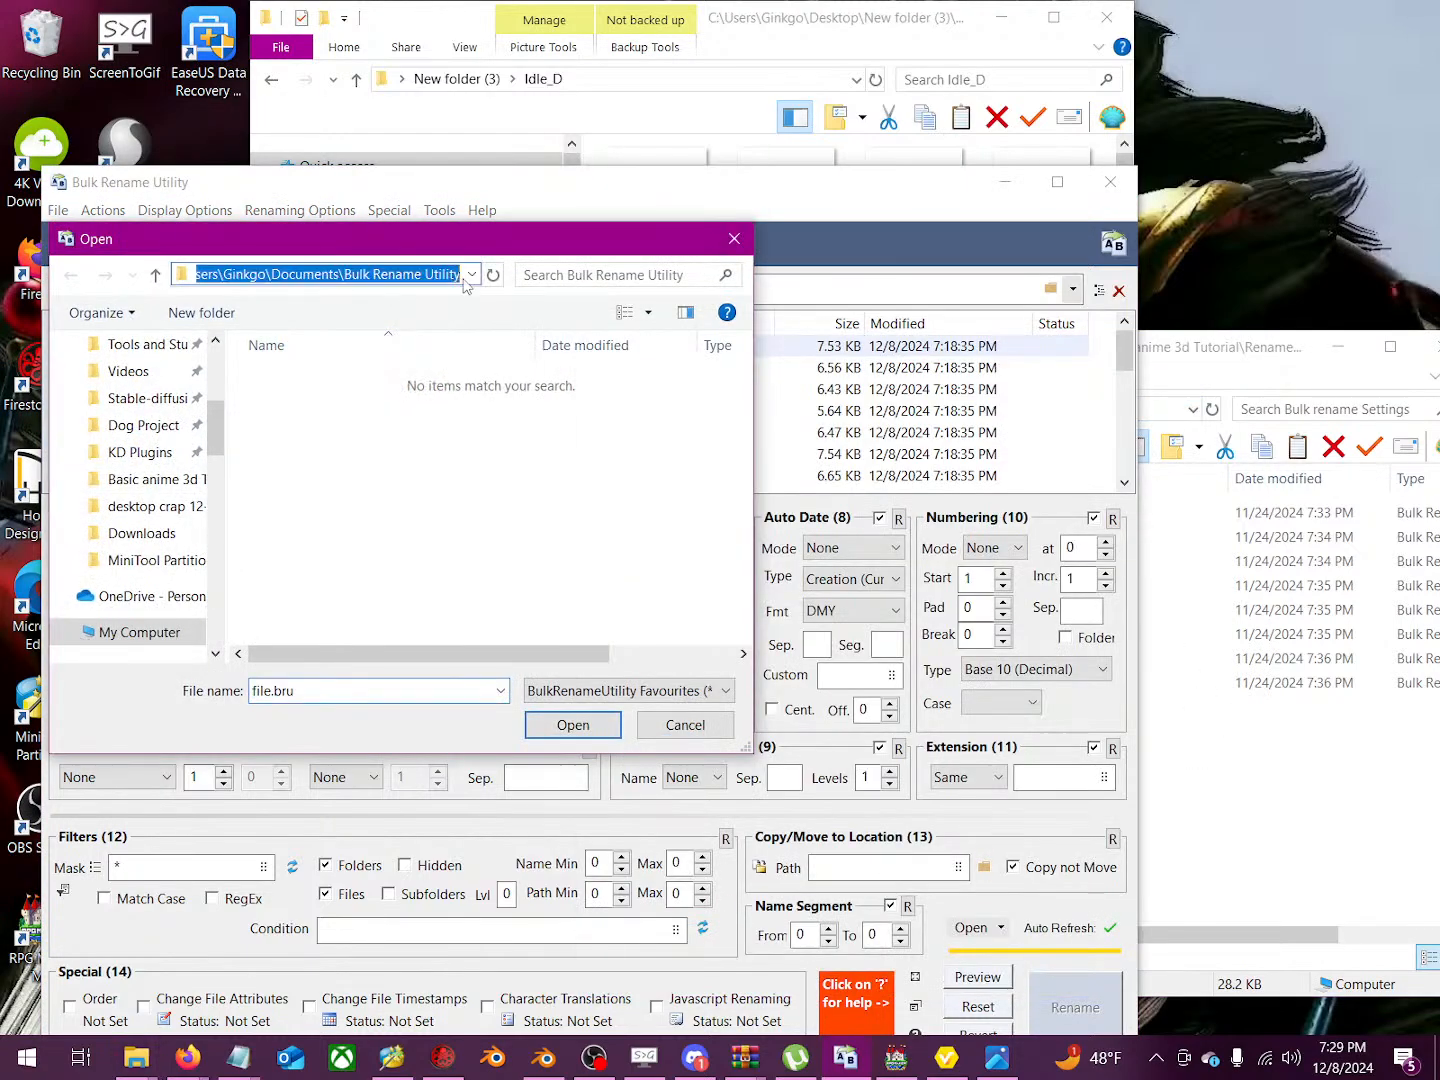
{"action": "key", "text": "ctrl+v"}
{"action": "key", "text": "Return"}
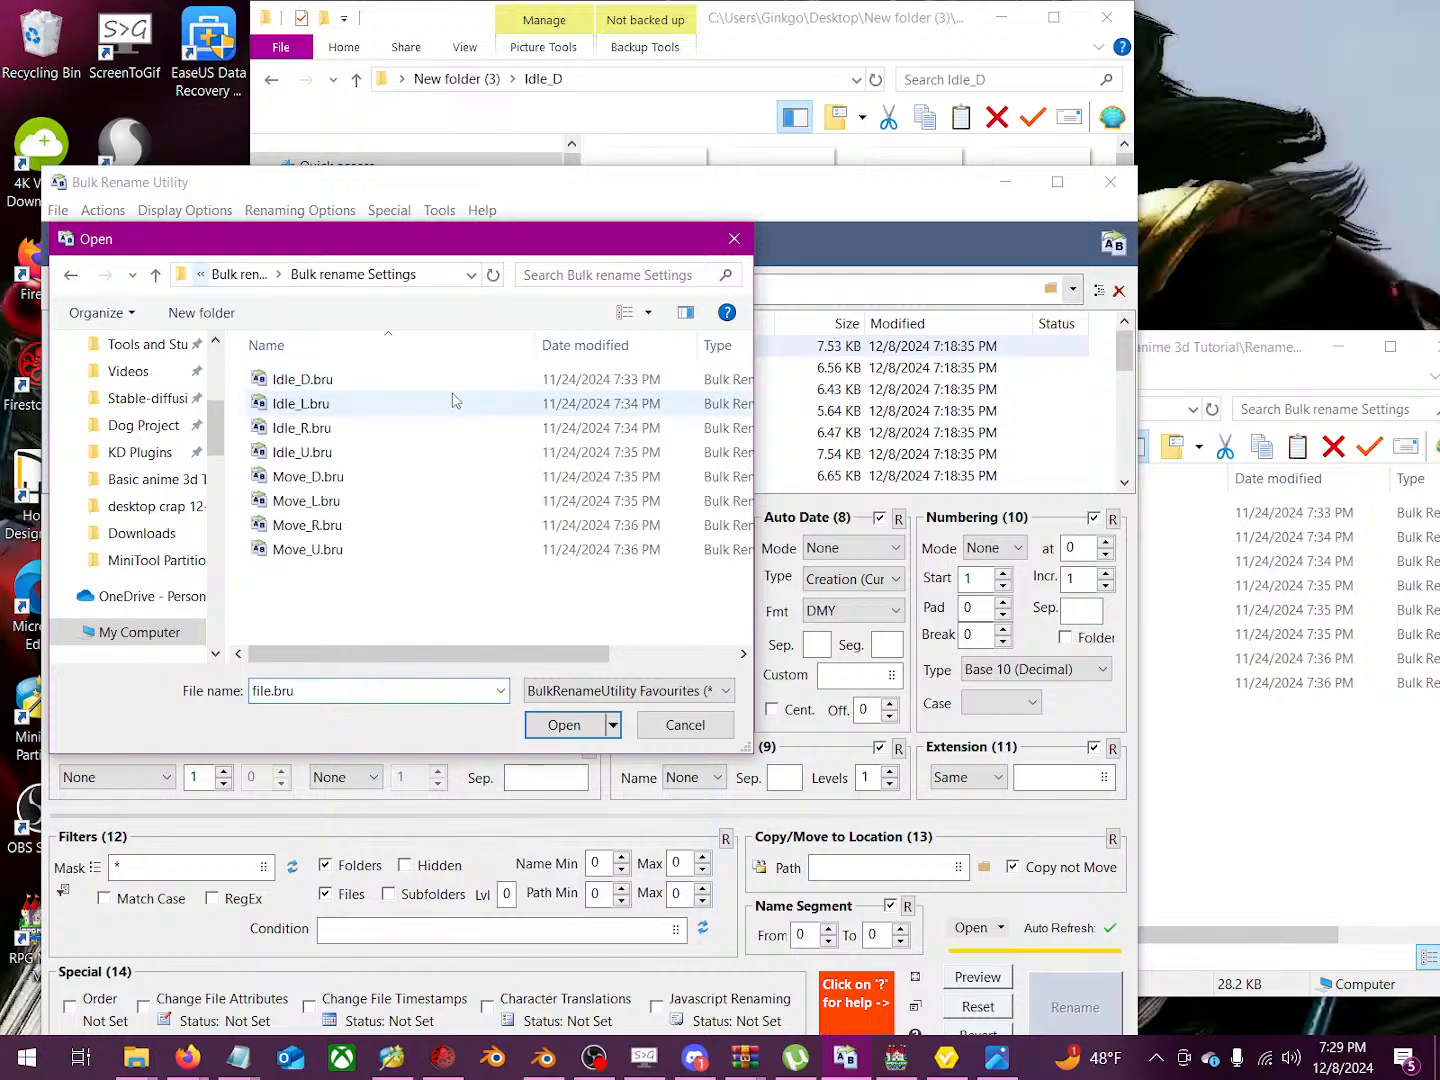
{"action": "double_click", "coordinate": [397, 381]}
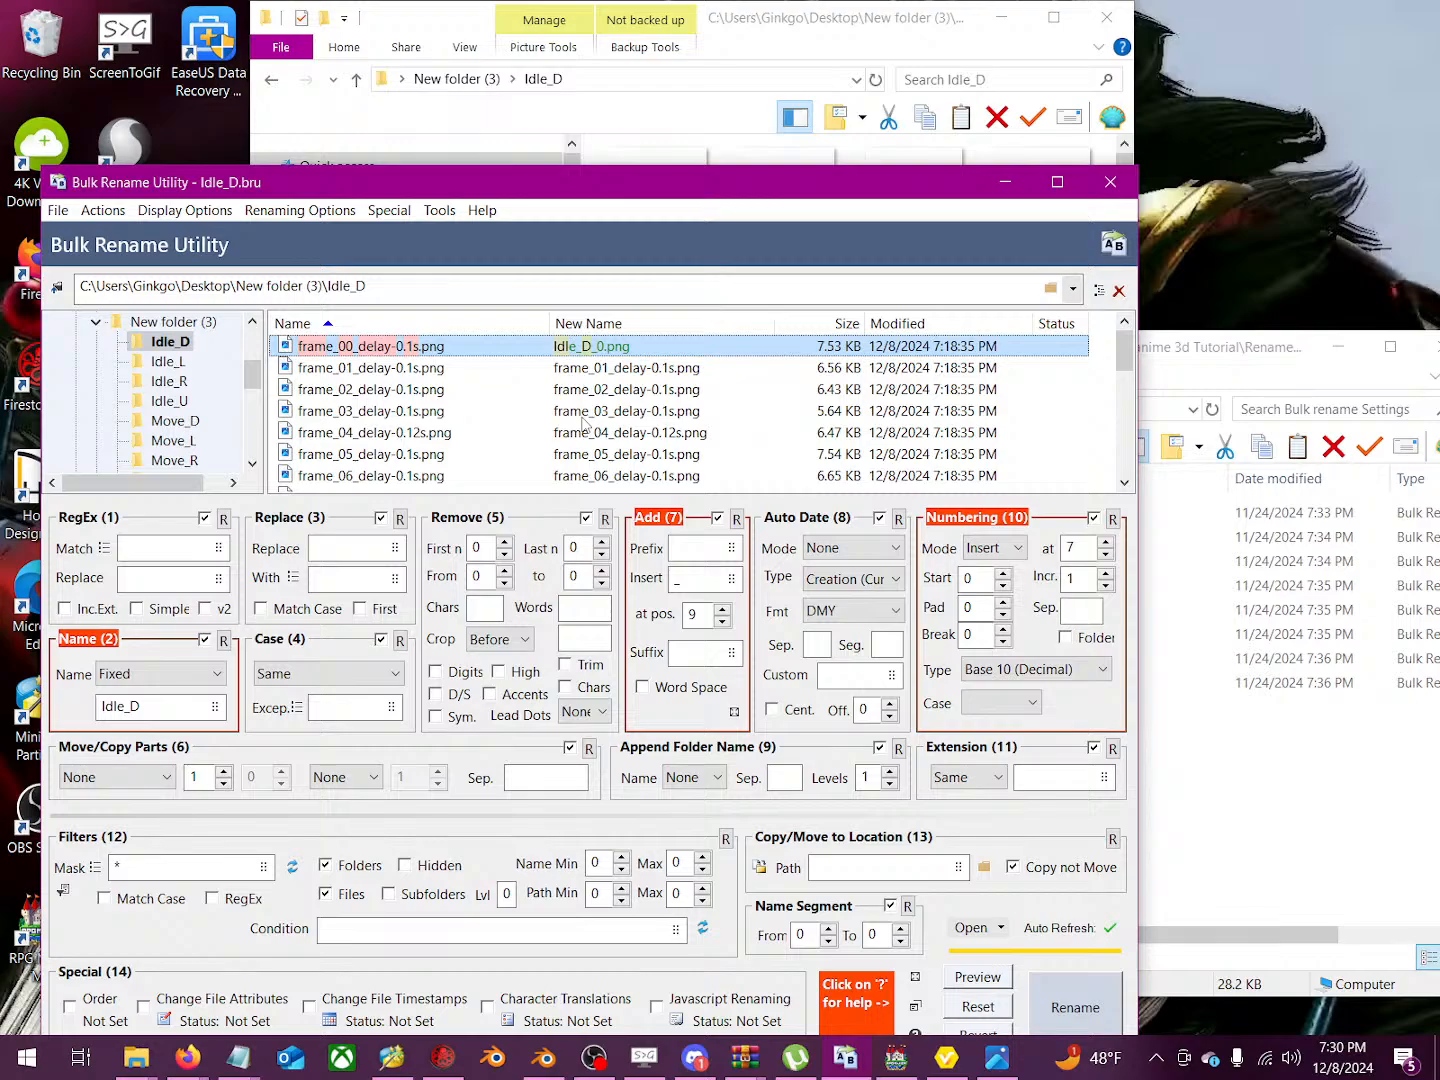
{"action": "key", "text": "ctrl+a"}
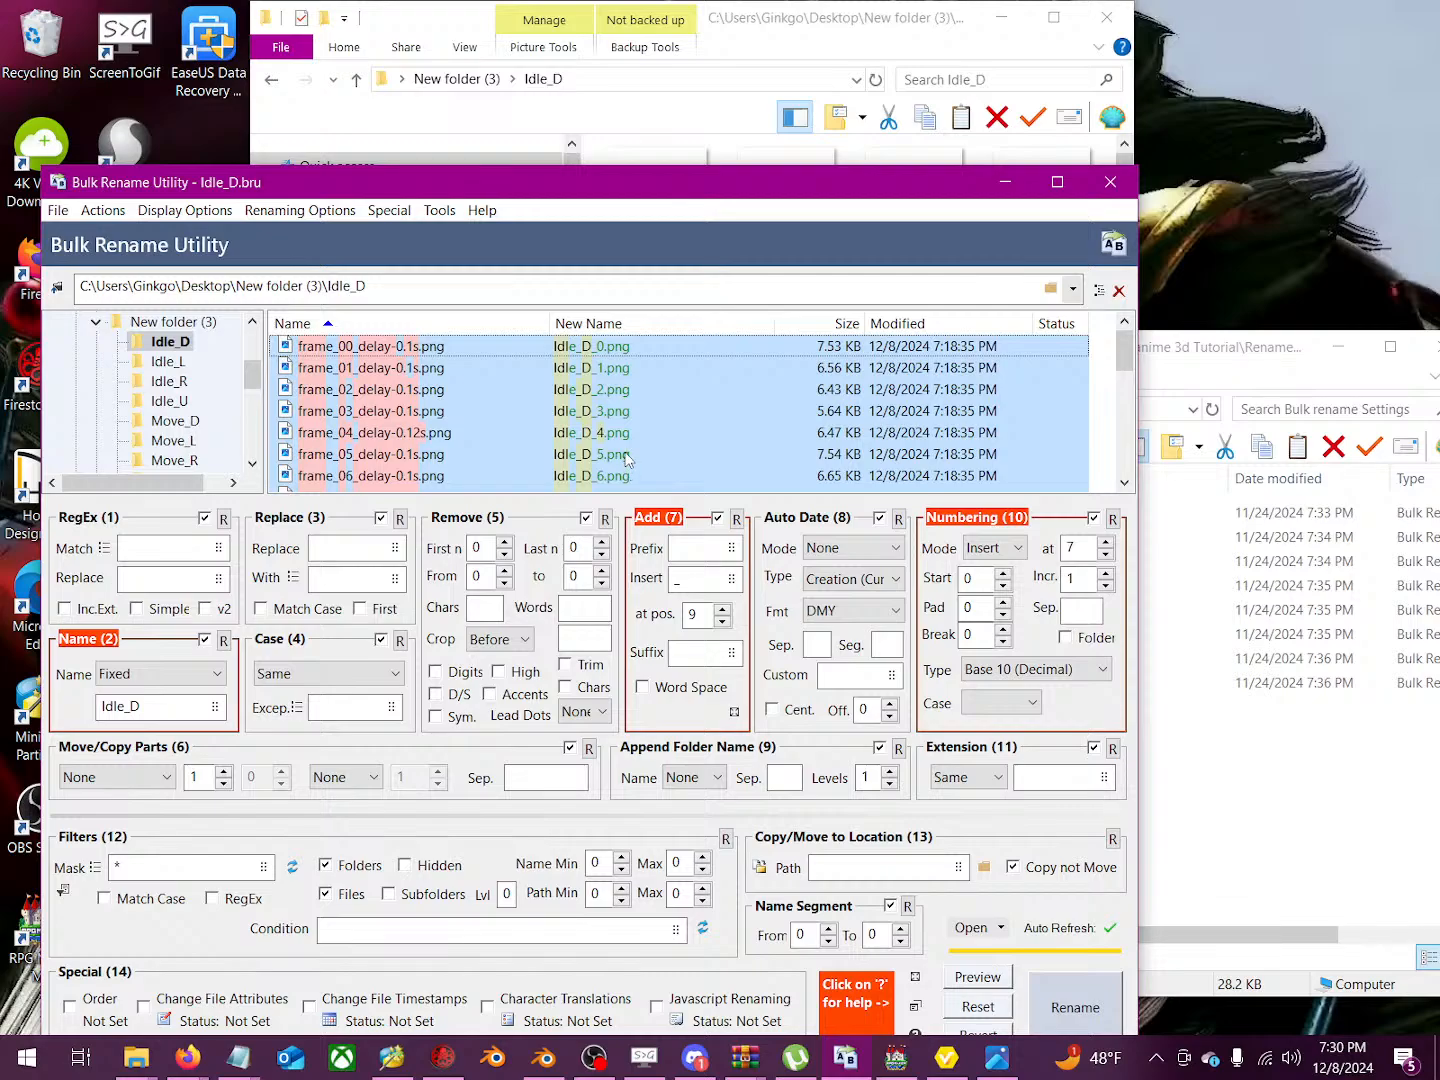
{"action": "scroll", "coordinate": [627, 457], "scroll_direction": "down", "scroll_amount": 6}
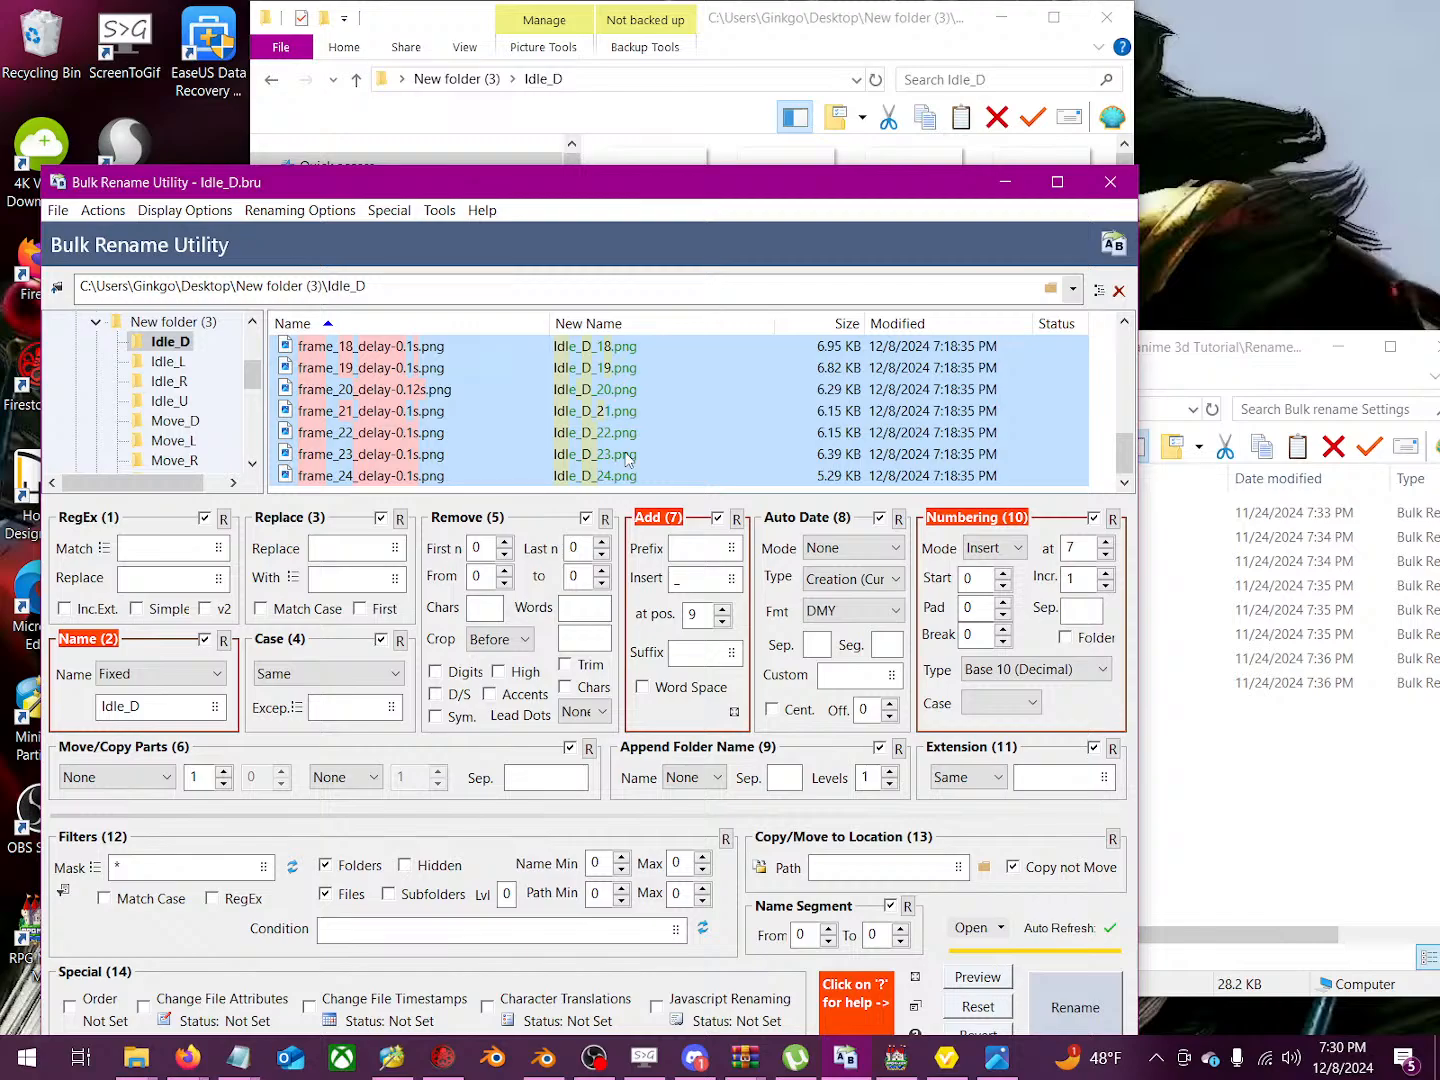
{"action": "left_click", "coordinate": [866, 24]}
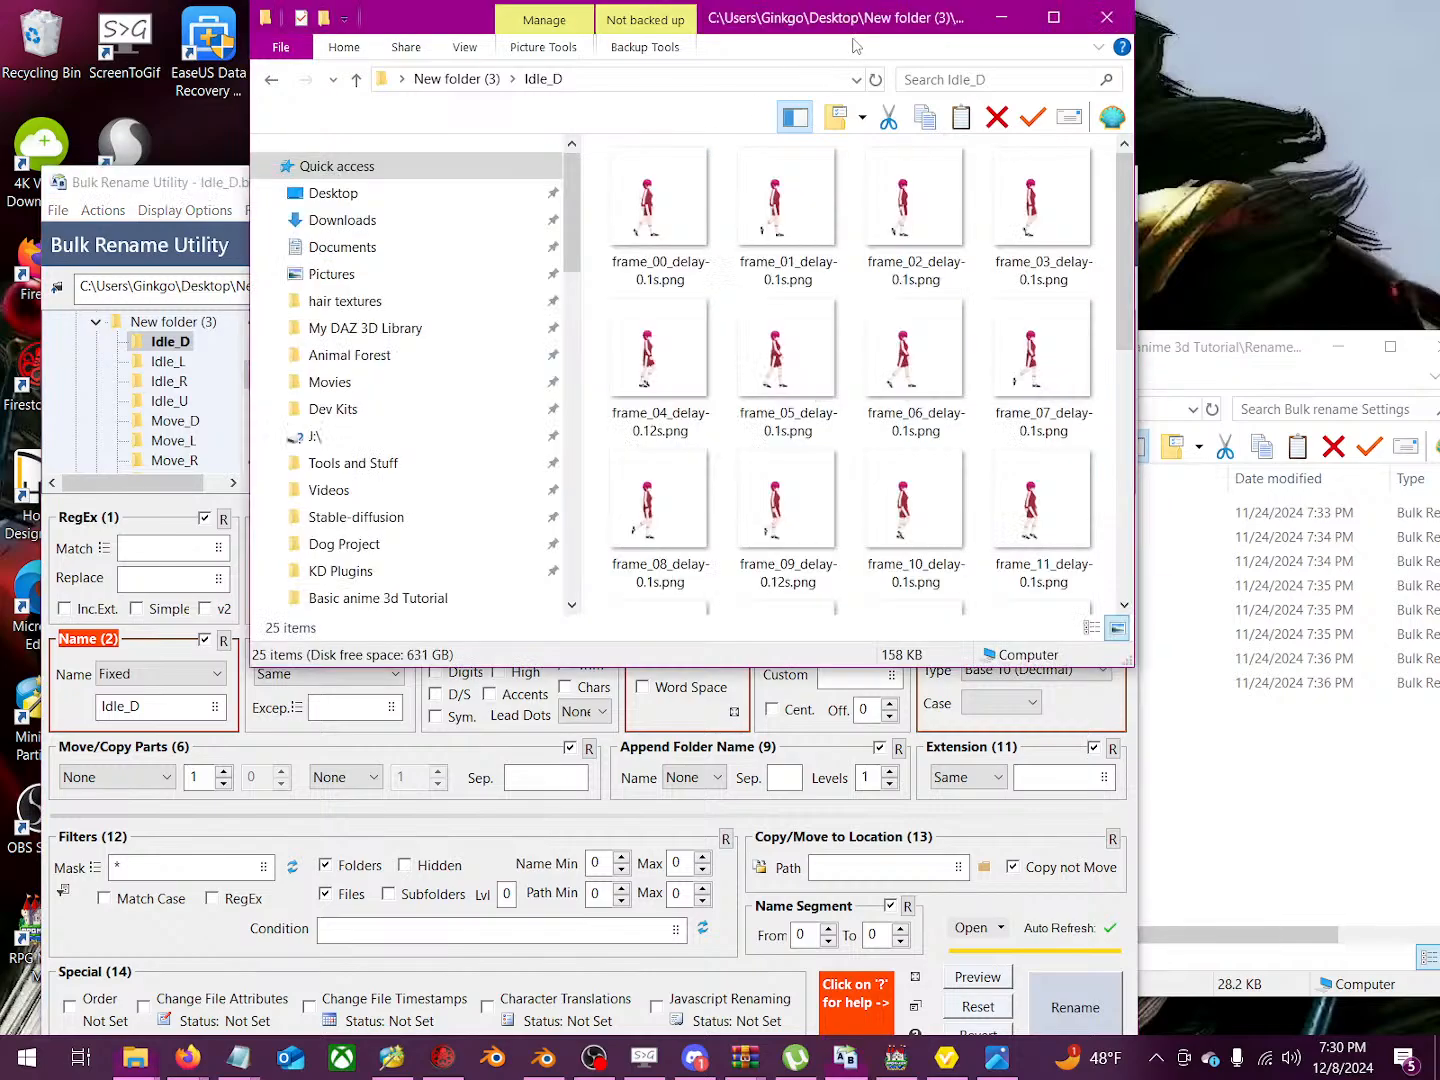
{"action": "key", "text": "alt+Left"}
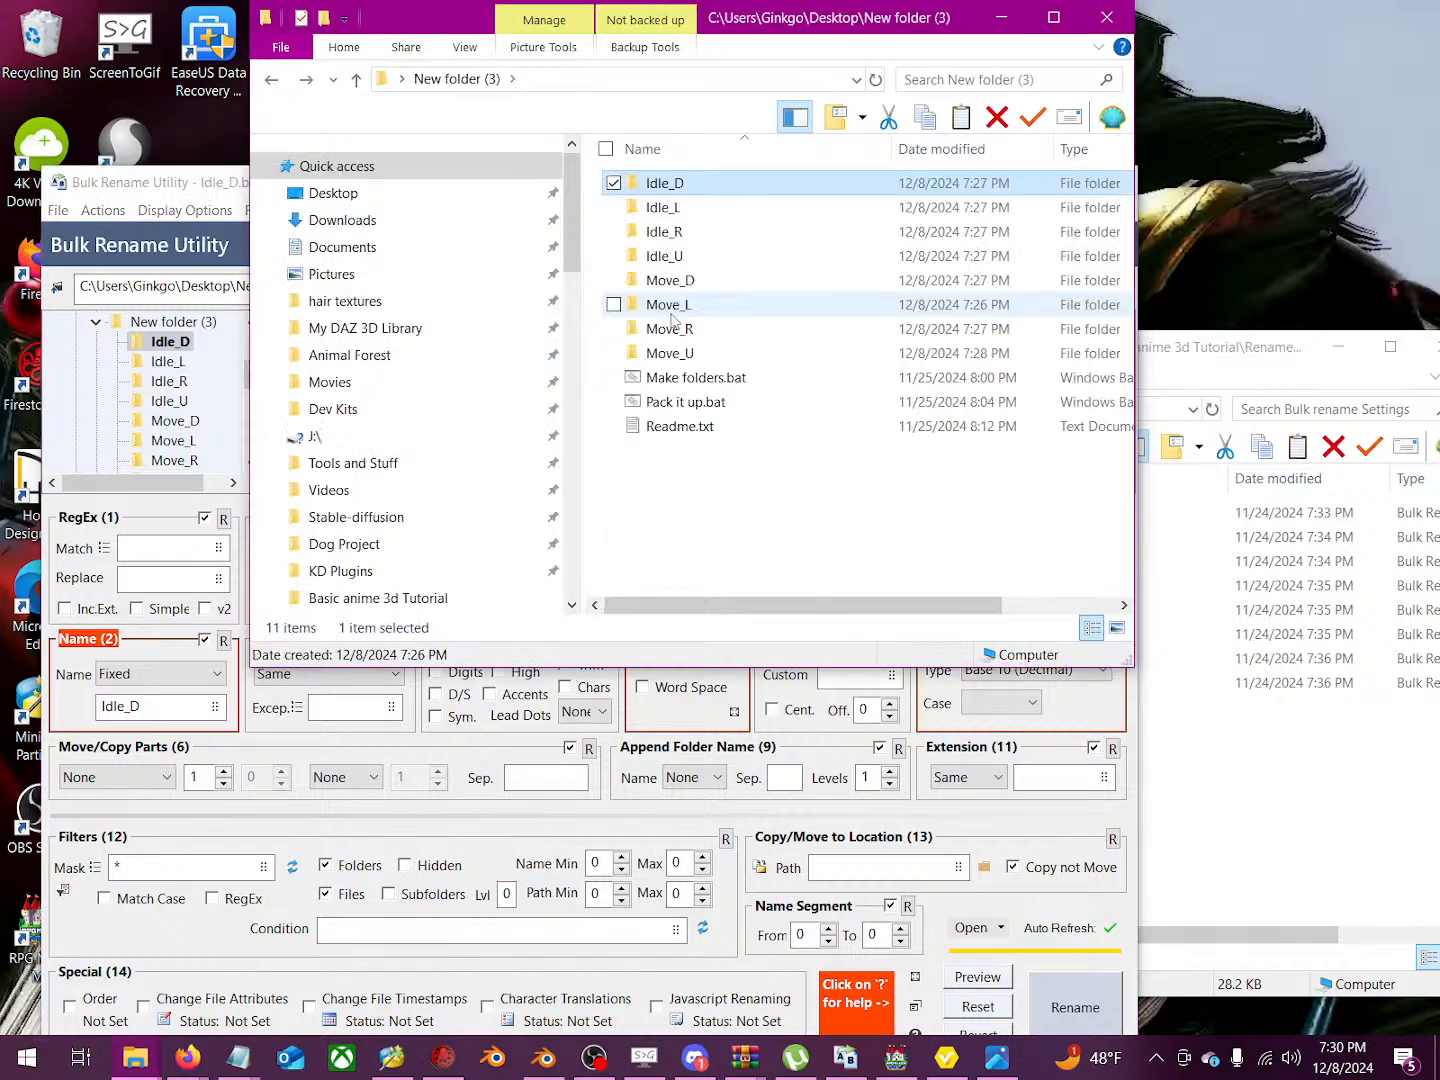
{"action": "key", "text": "alt+Right"}
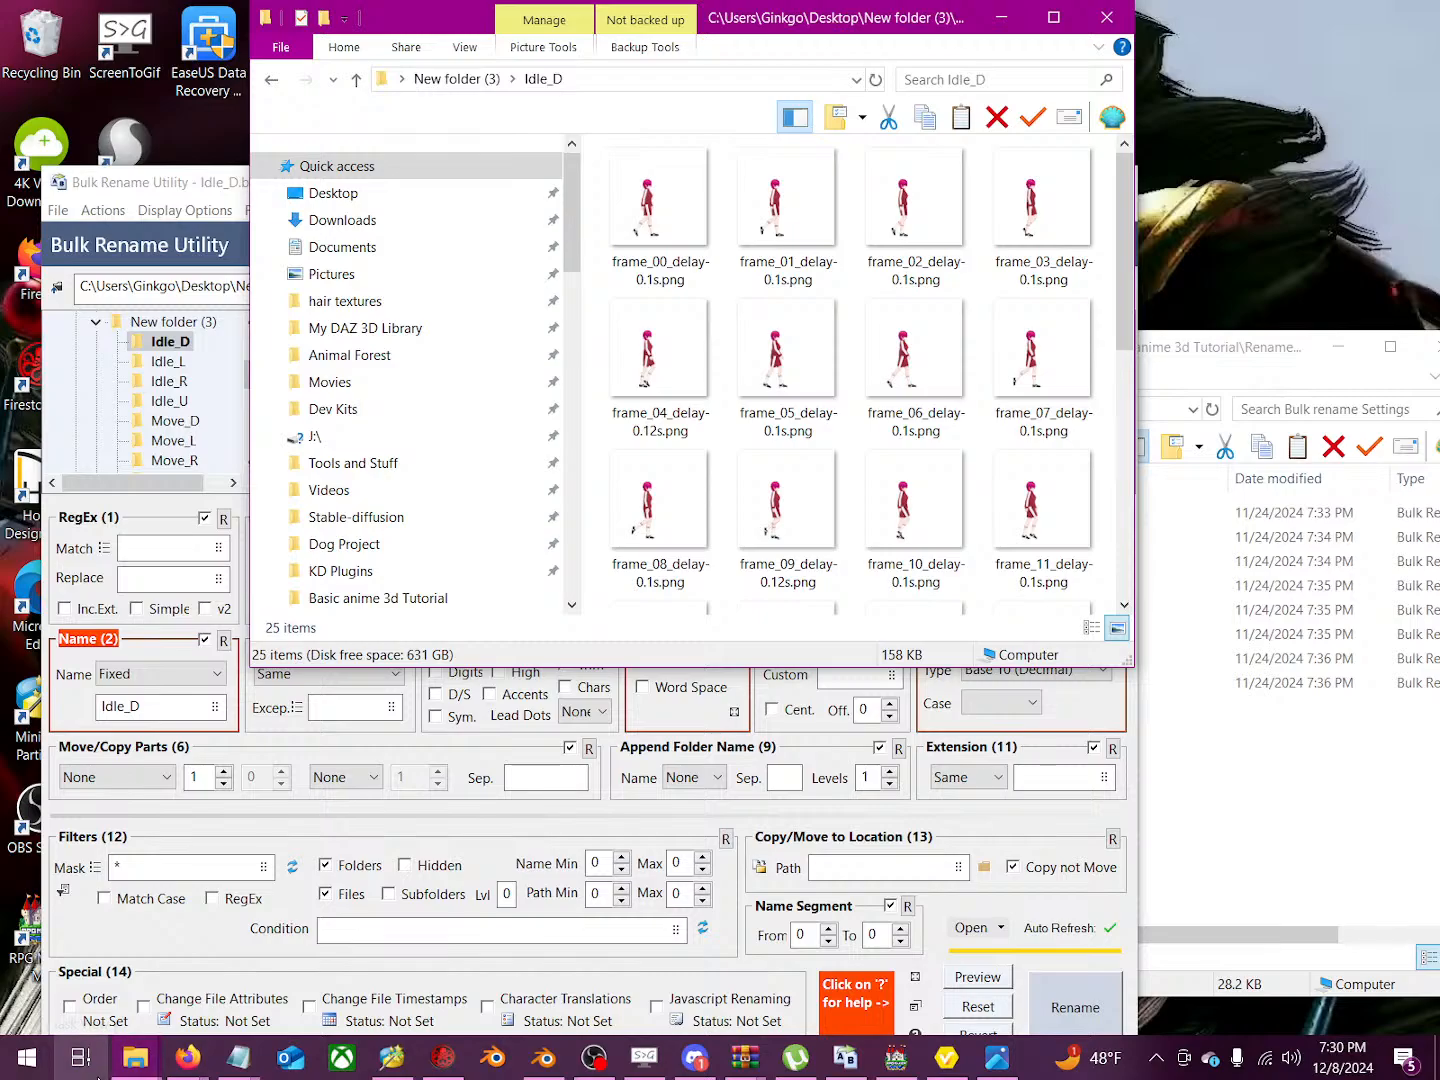
{"action": "mouse_move", "coordinate": [133, 1068]}
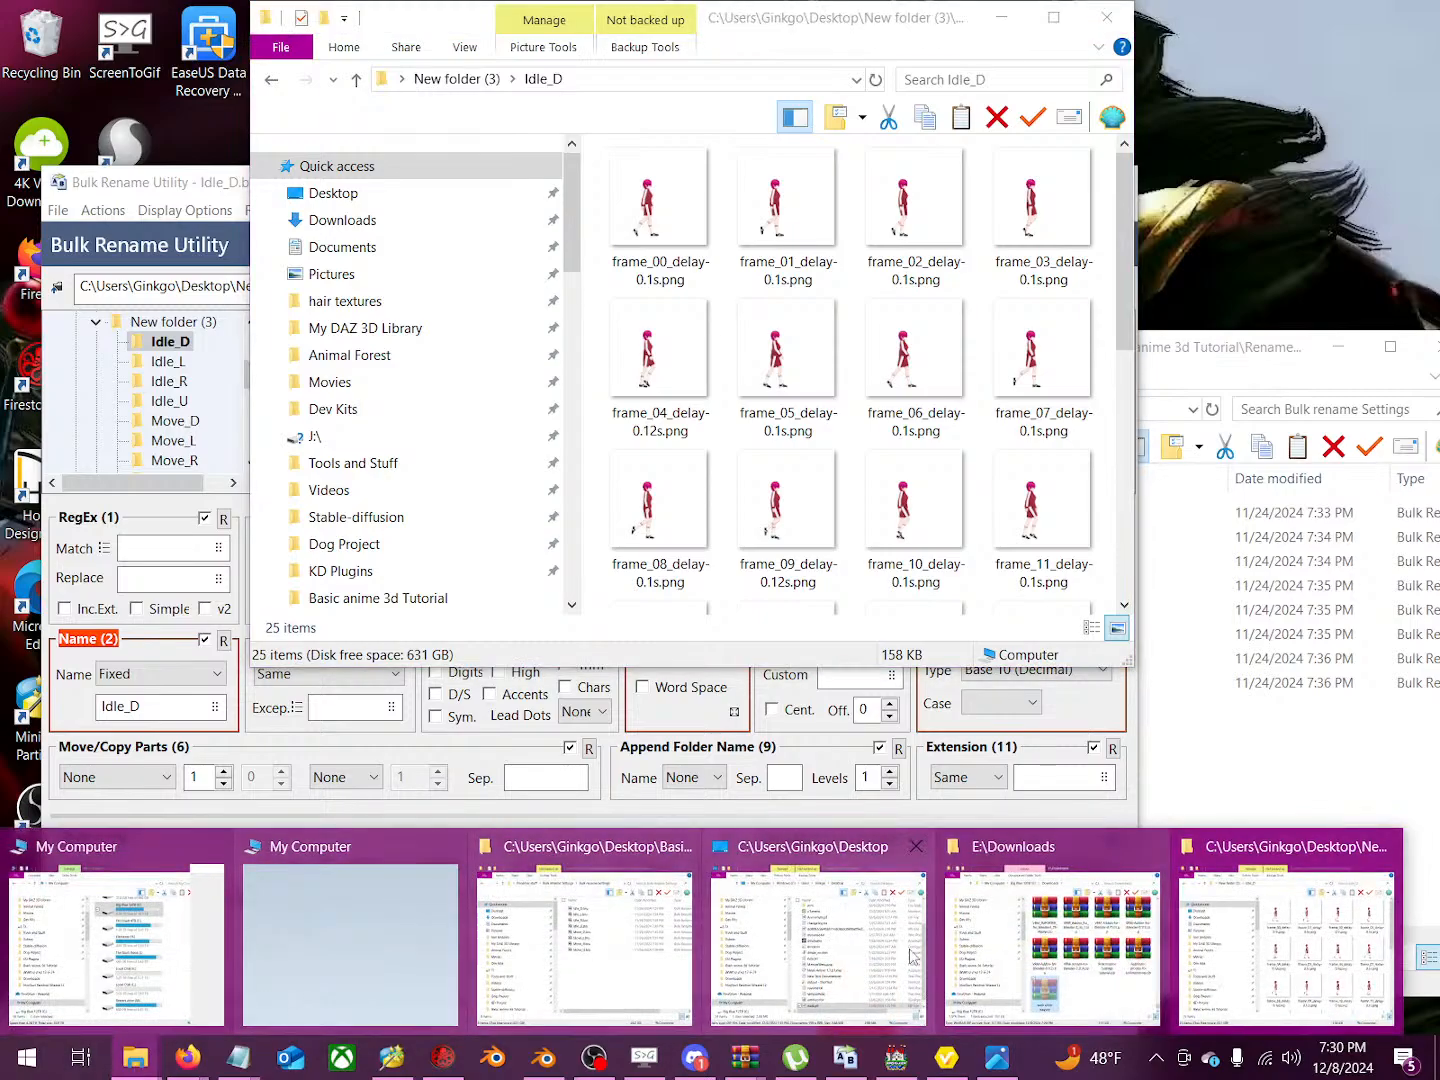
{"action": "mouse_move", "coordinate": [960, 965]}
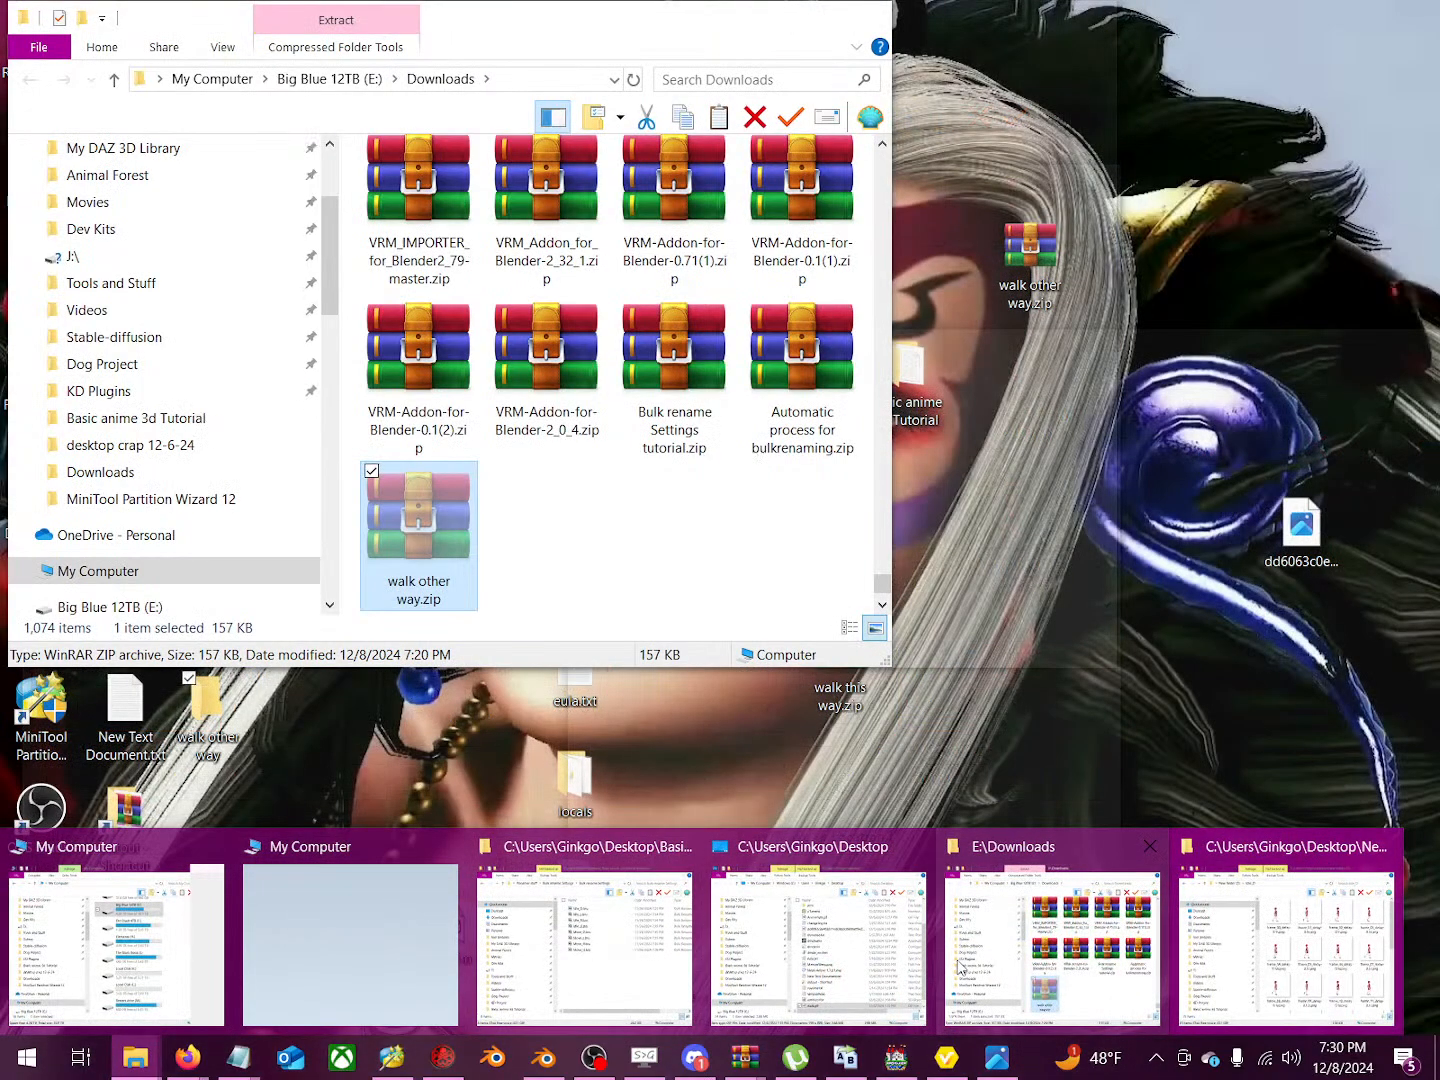
{"action": "mouse_move", "coordinate": [780, 957]}
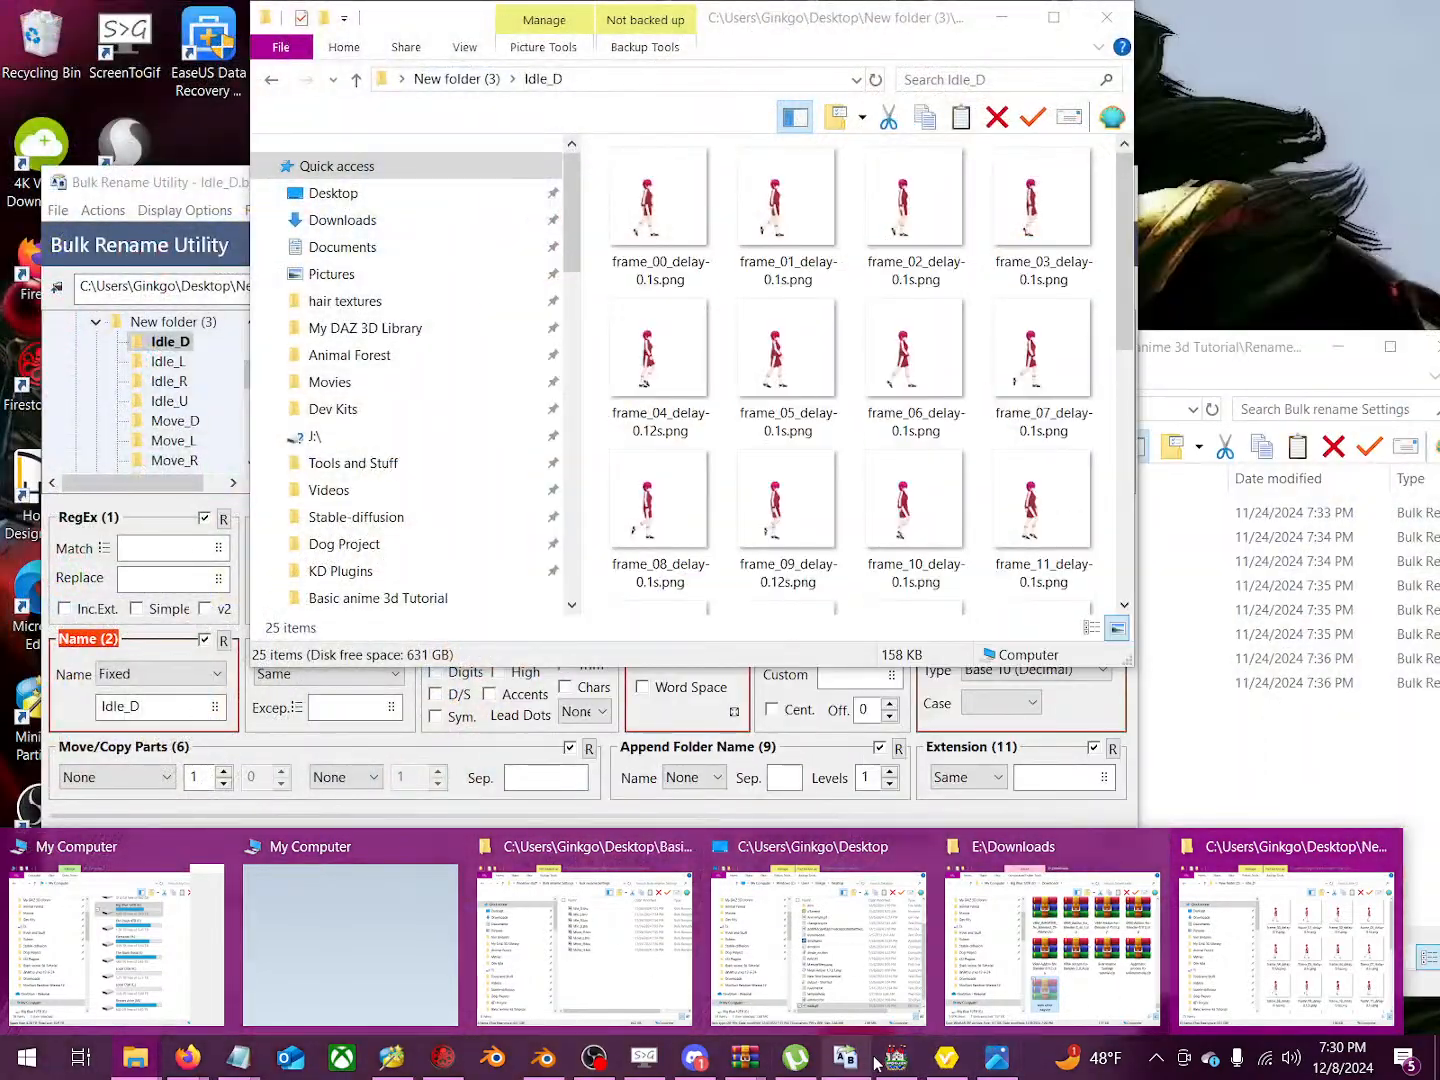
Step: Switch to RPG Maker MV, open the Project6 game folder and go to img\charactersAA
{"action": "left_click", "coordinate": [896, 1057]}
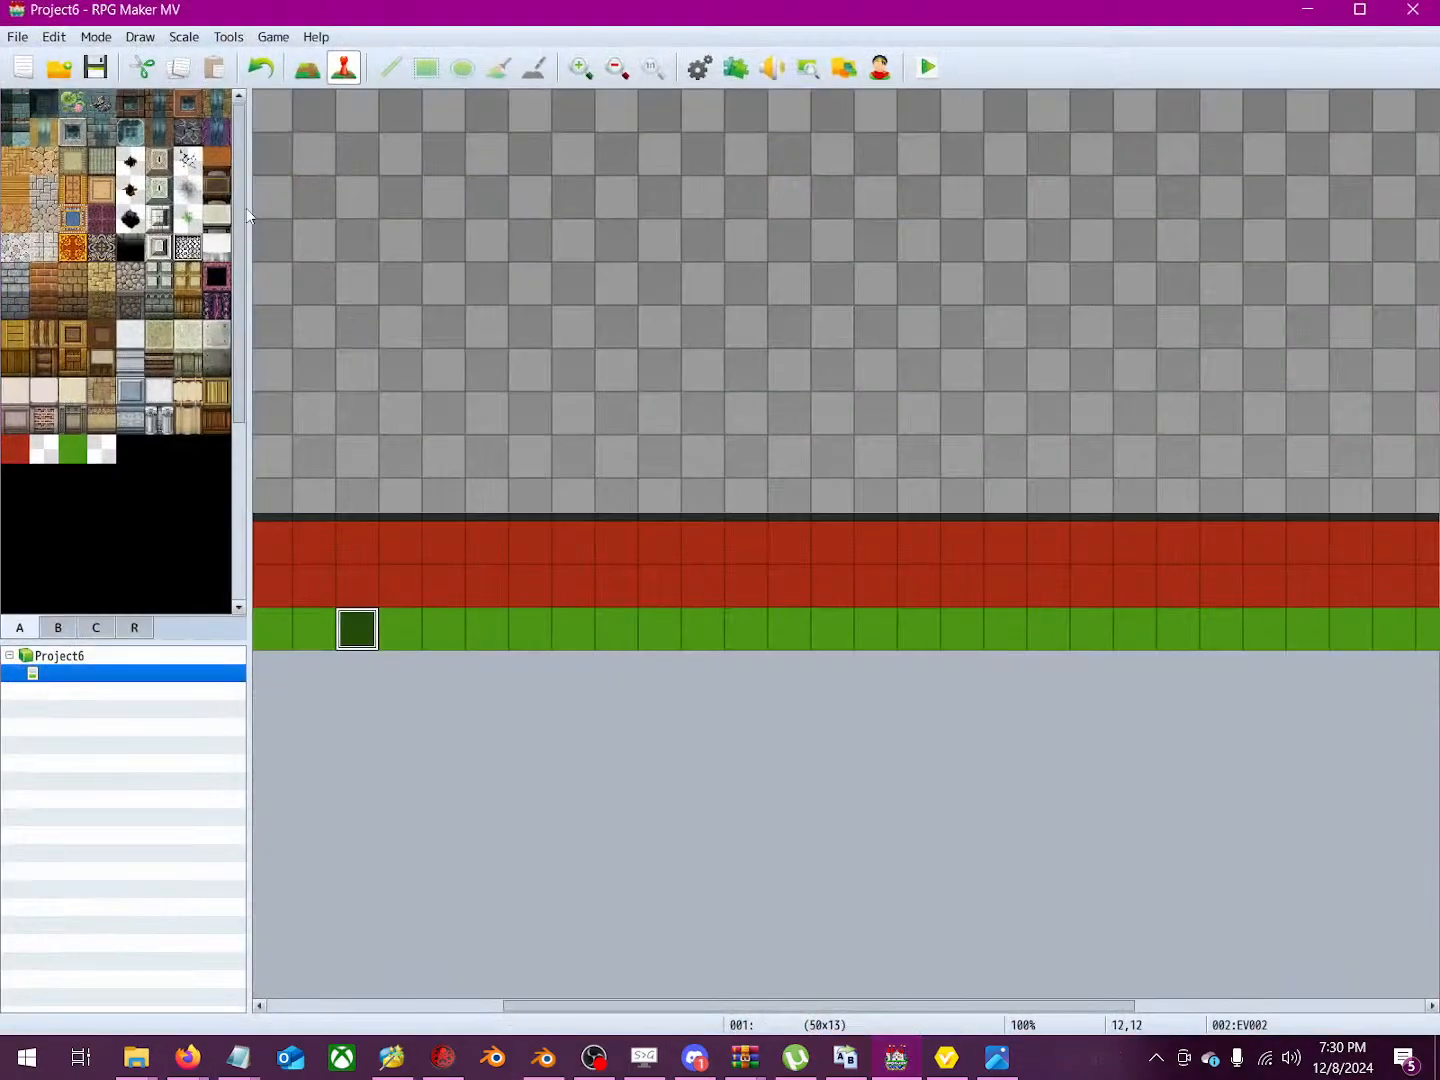
{"action": "left_click", "coordinate": [268, 38]}
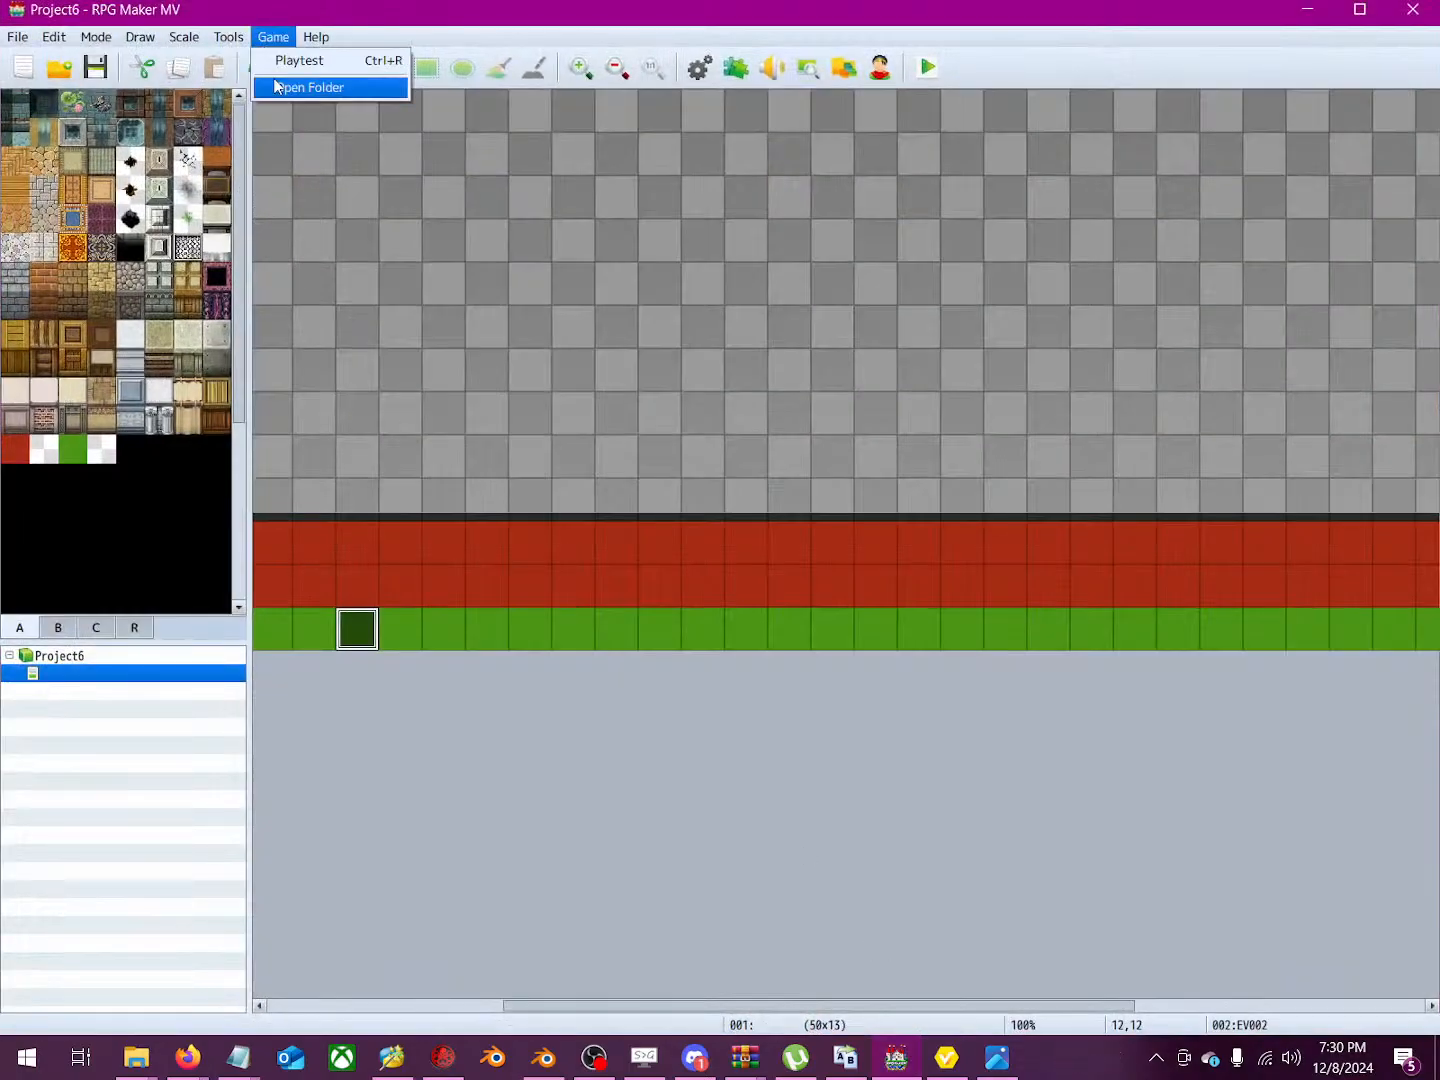
{"action": "left_click", "coordinate": [300, 88]}
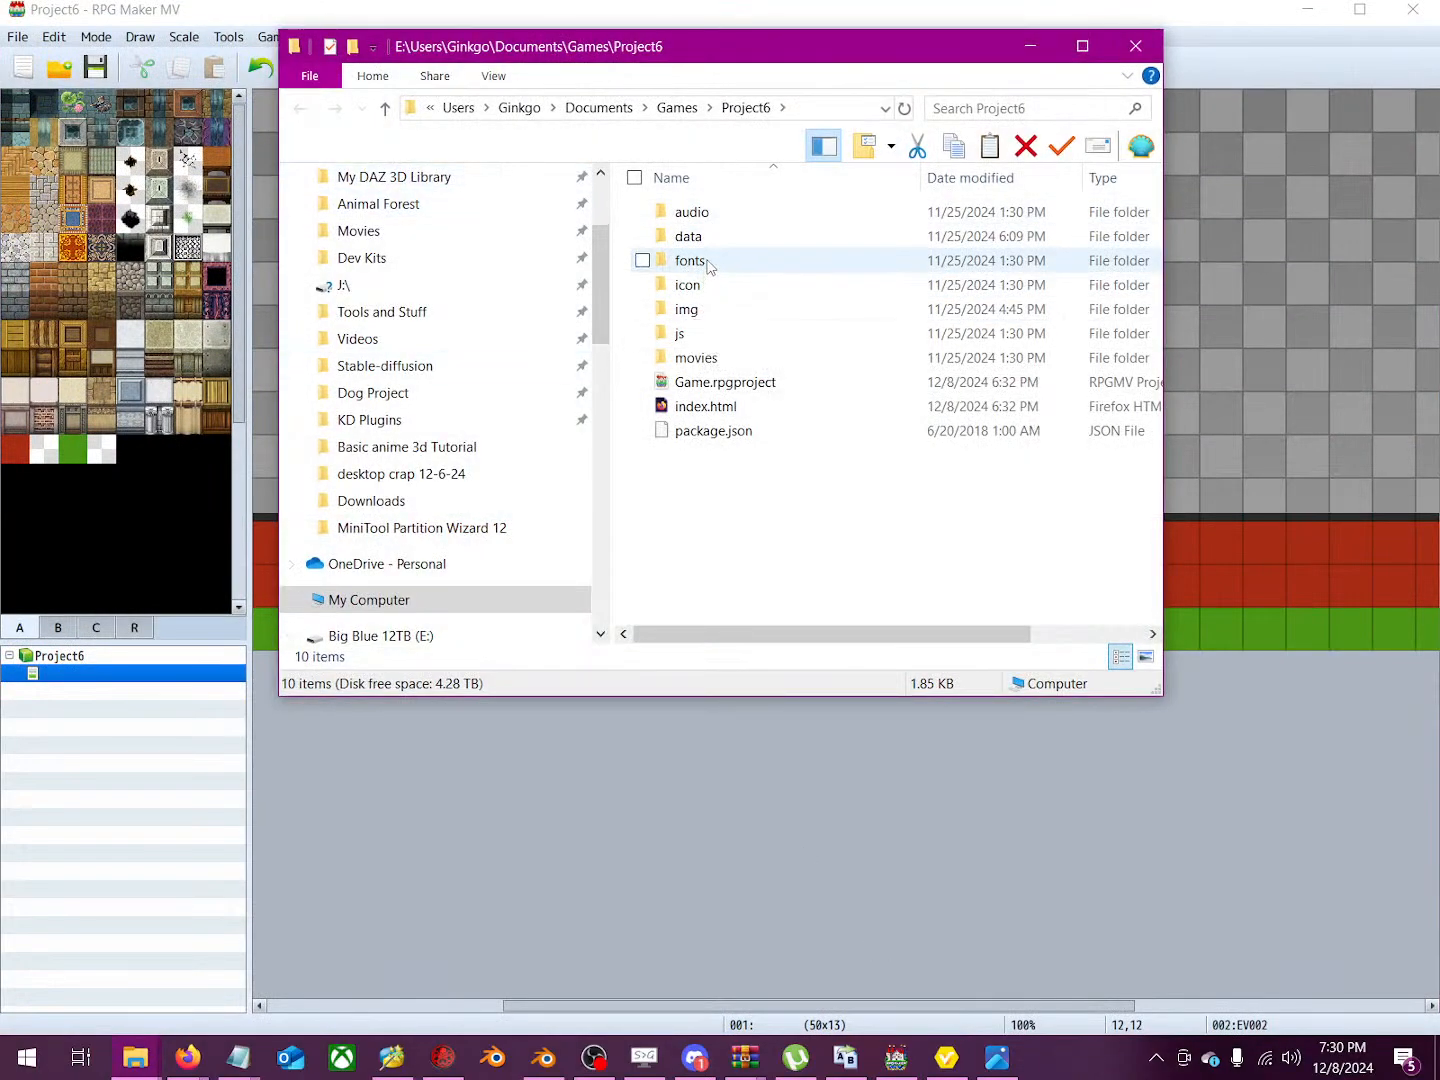
{"action": "double_click", "coordinate": [712, 308]}
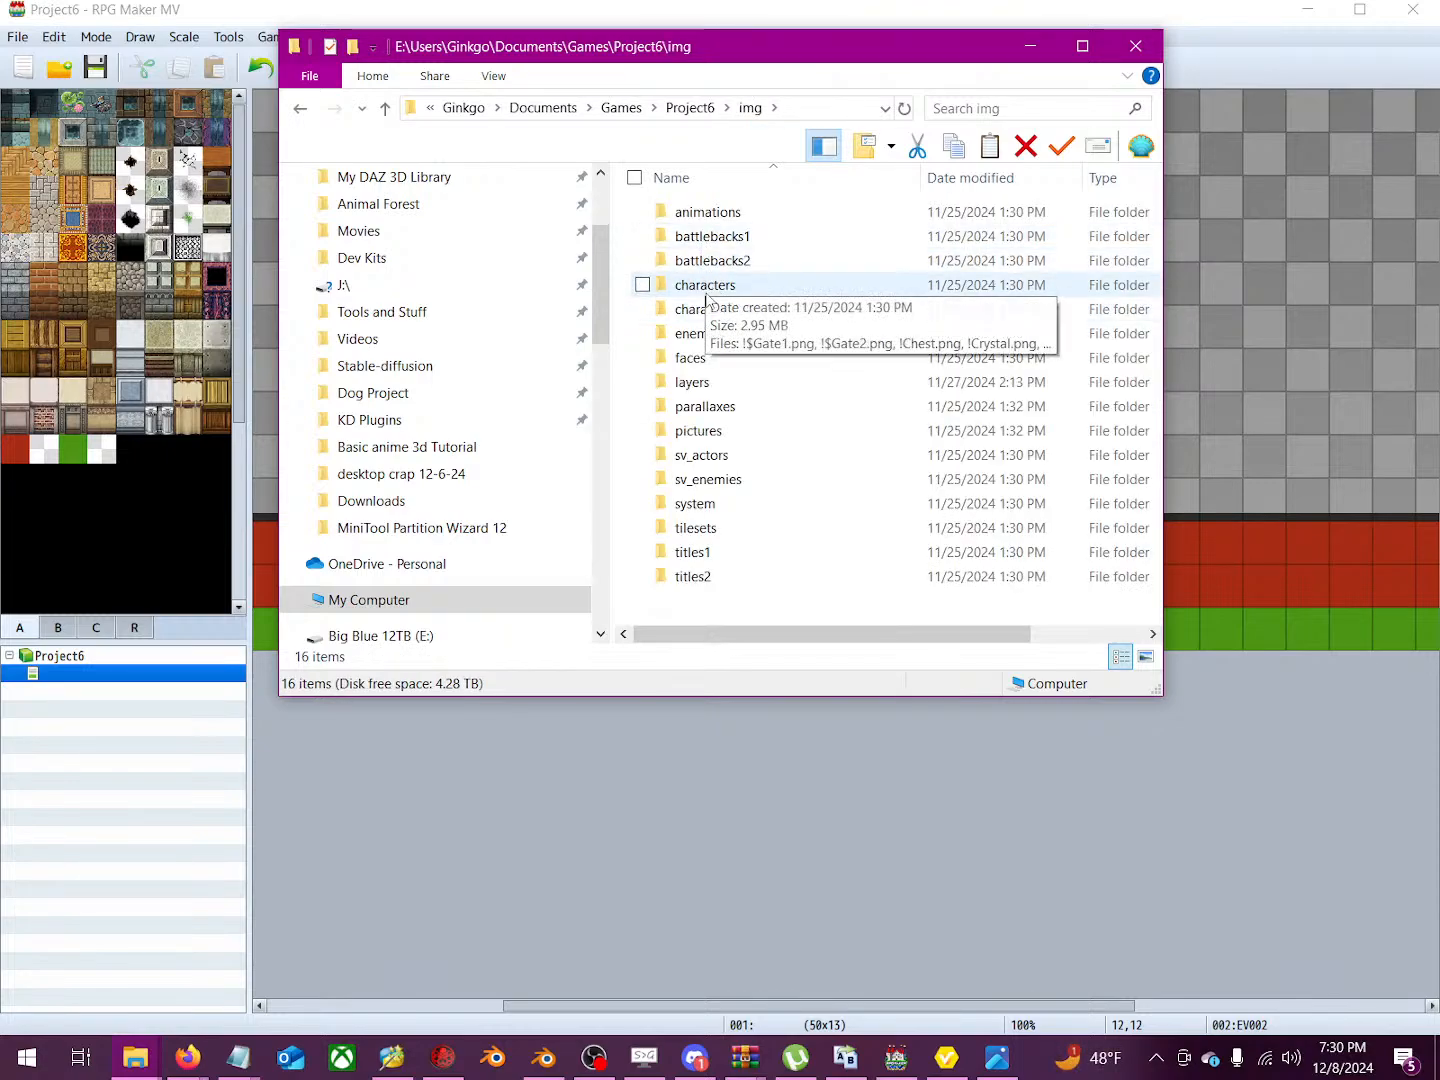
{"action": "double_click", "coordinate": [708, 285]}
{"action": "key", "text": "alt+Left"}
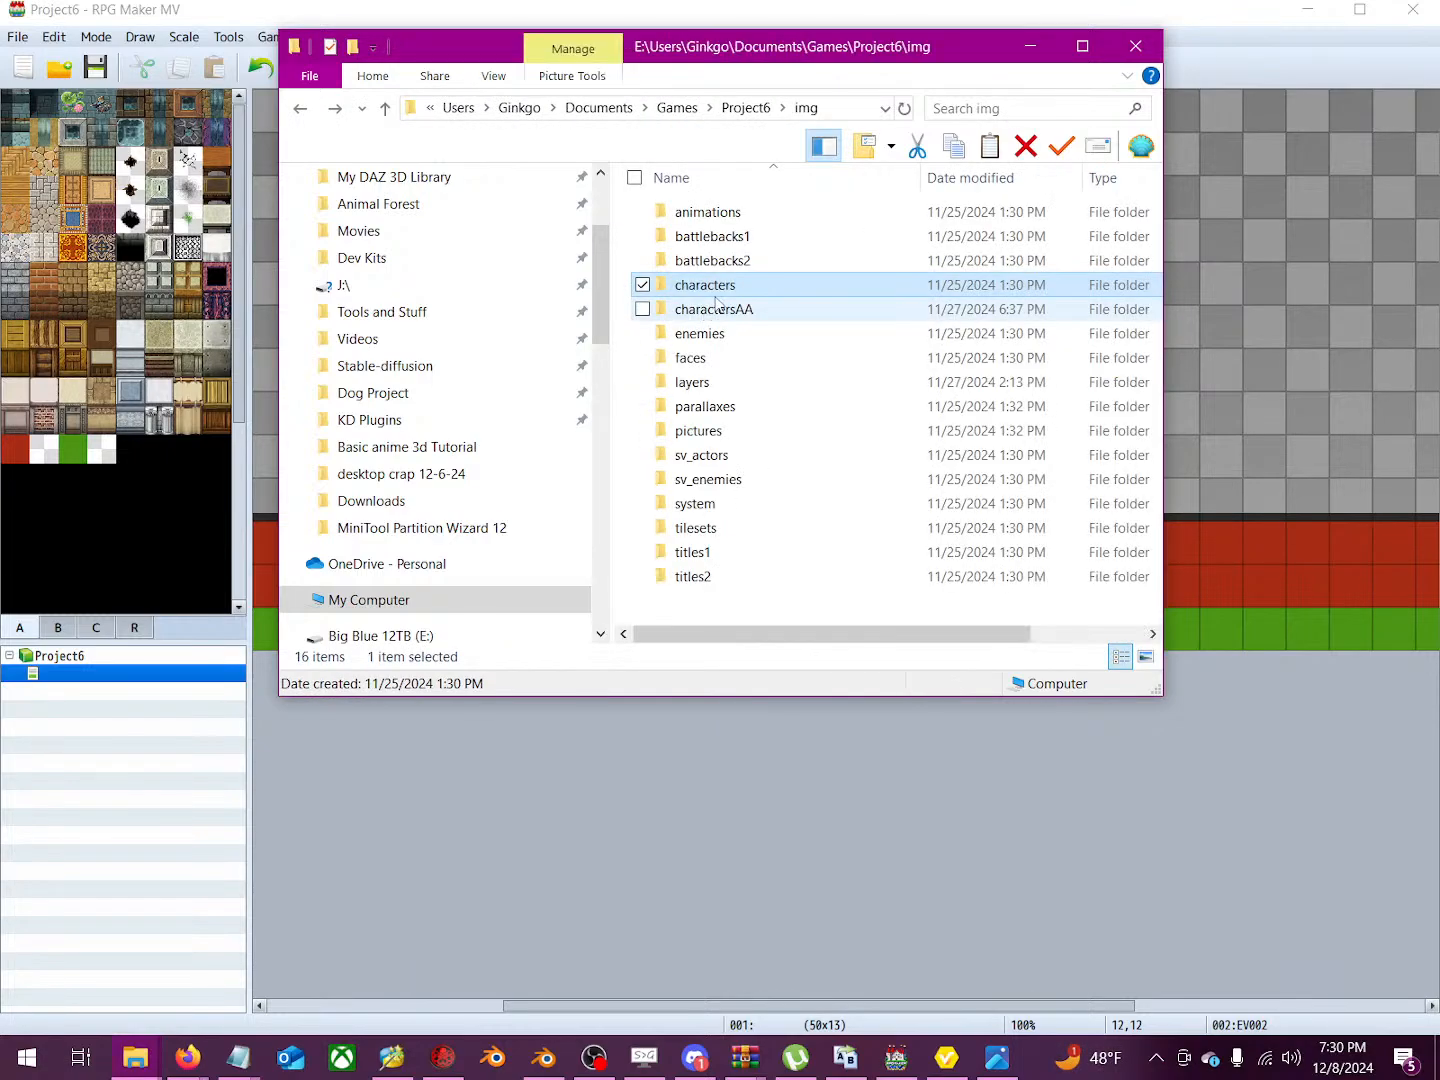
{"action": "double_click", "coordinate": [712, 308]}
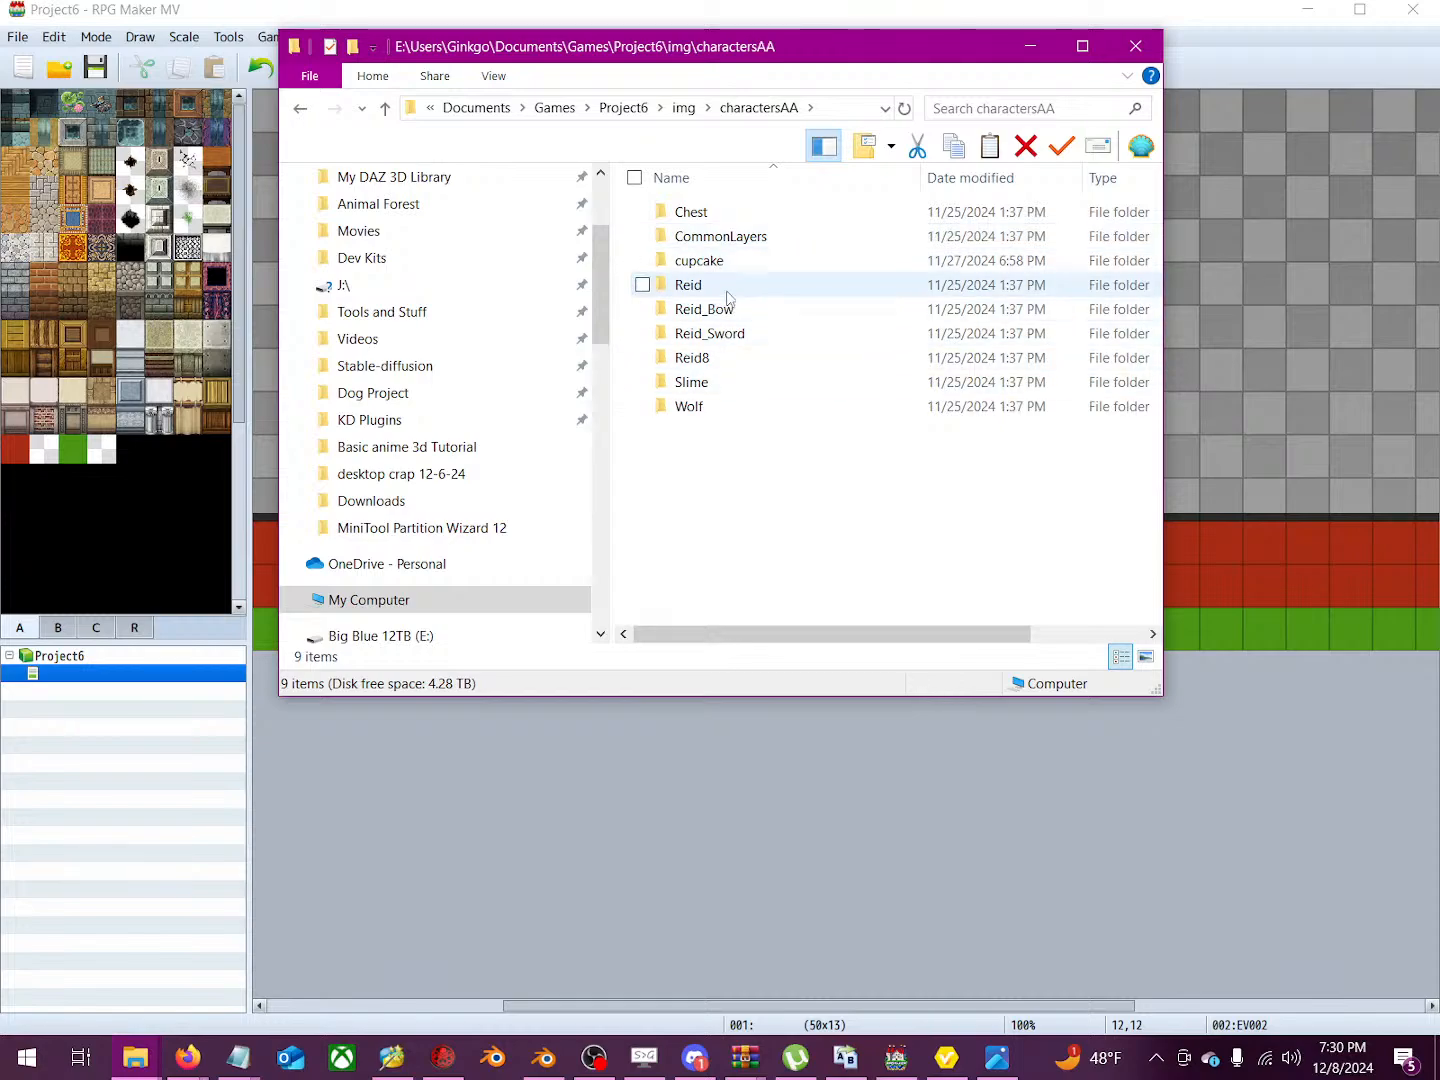
Step: Open the Reid folder, examine the naming of its Idle frames, and minimise RPG Maker MV
{"action": "double_click", "coordinate": [718, 287]}
{"action": "left_click", "coordinate": [735, 386]}
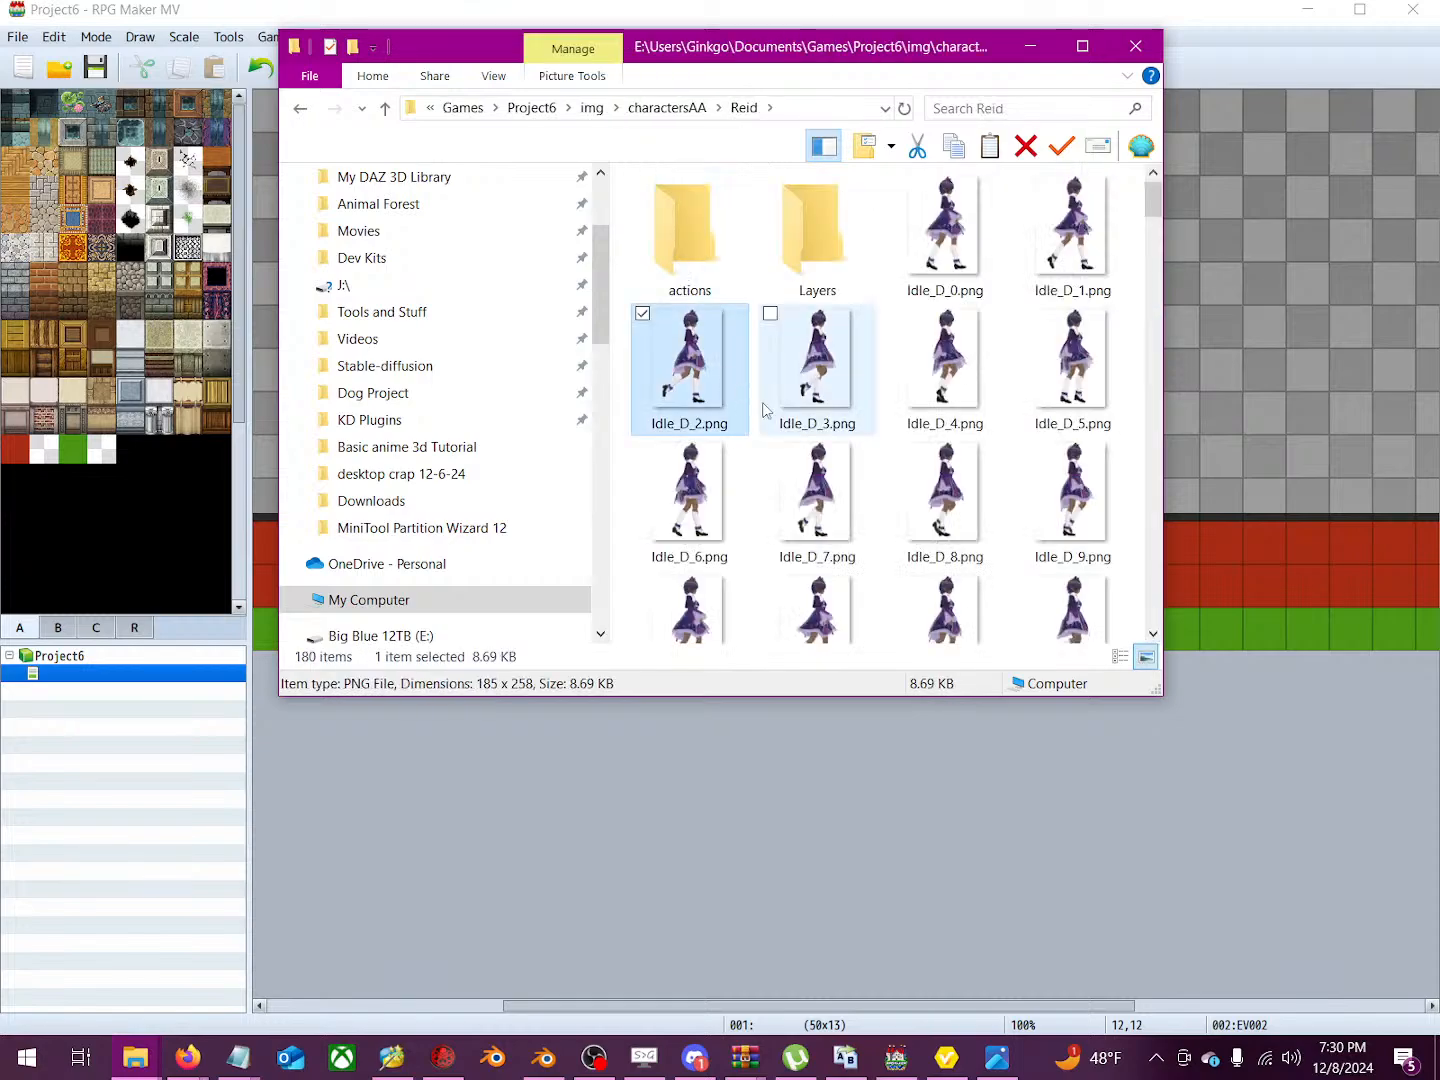
{"action": "scroll", "coordinate": [763, 404], "scroll_direction": "down", "scroll_amount": 5}
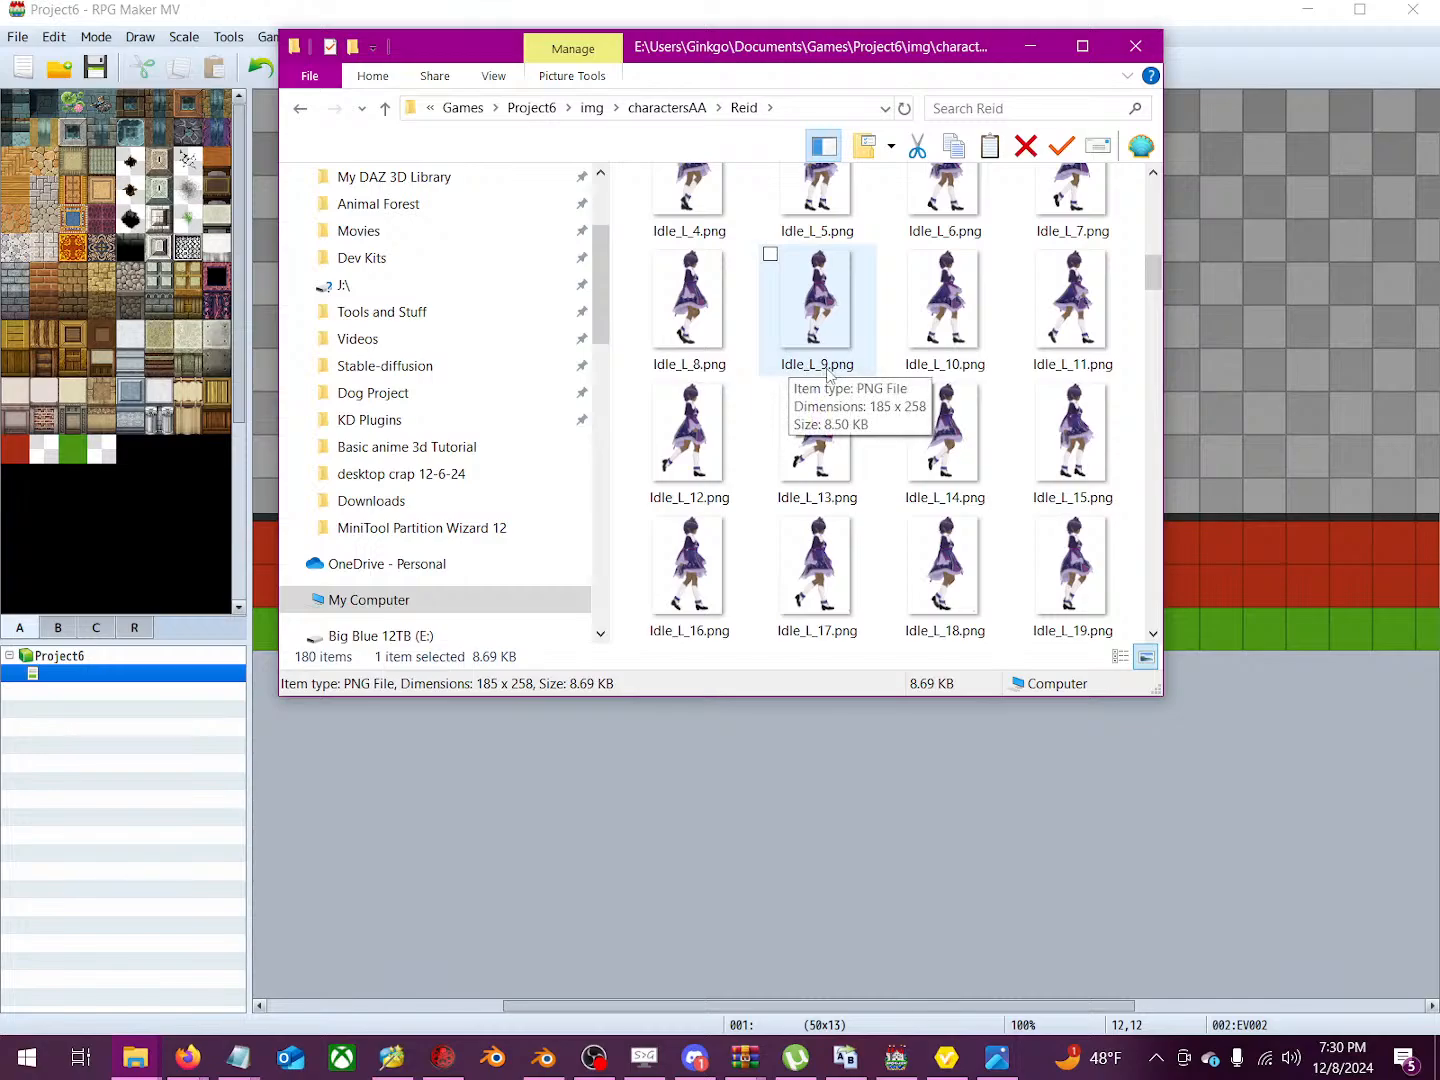
{"action": "left_click", "coordinate": [1304, 264]}
{"action": "left_click", "coordinate": [1307, 9]}
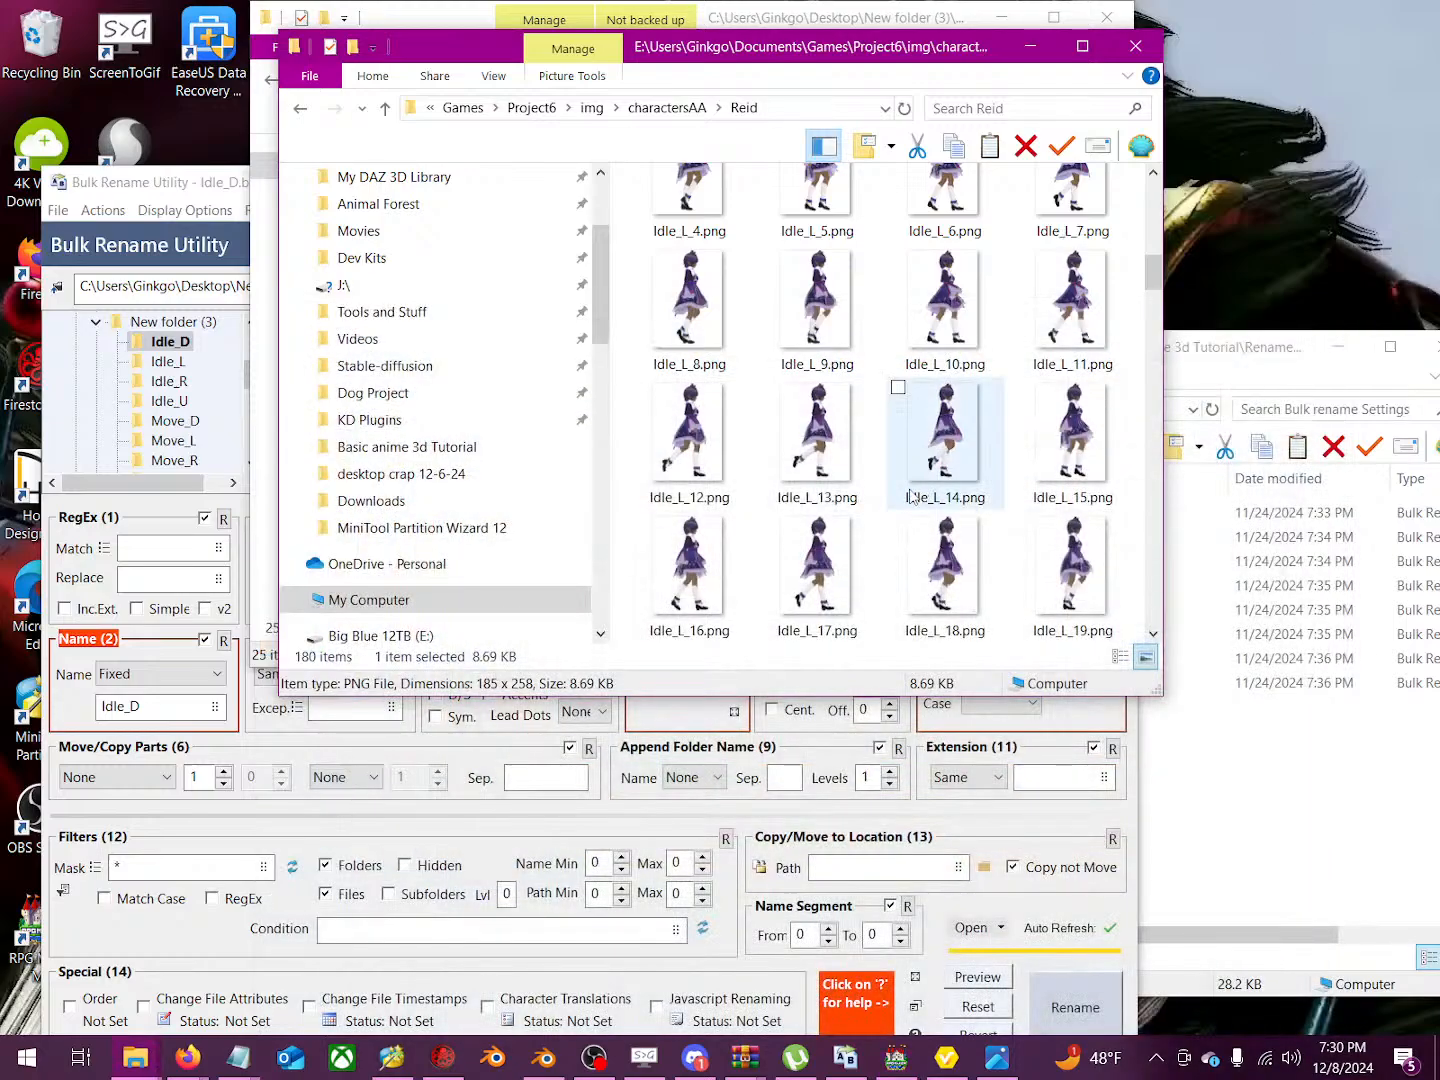
Step: Return to Bulk Rename Utility and rename all selected Idle_D frames to Idle_D_0.png through Idle_D_24.png, then check the list
{"action": "left_click", "coordinate": [372, 840]}
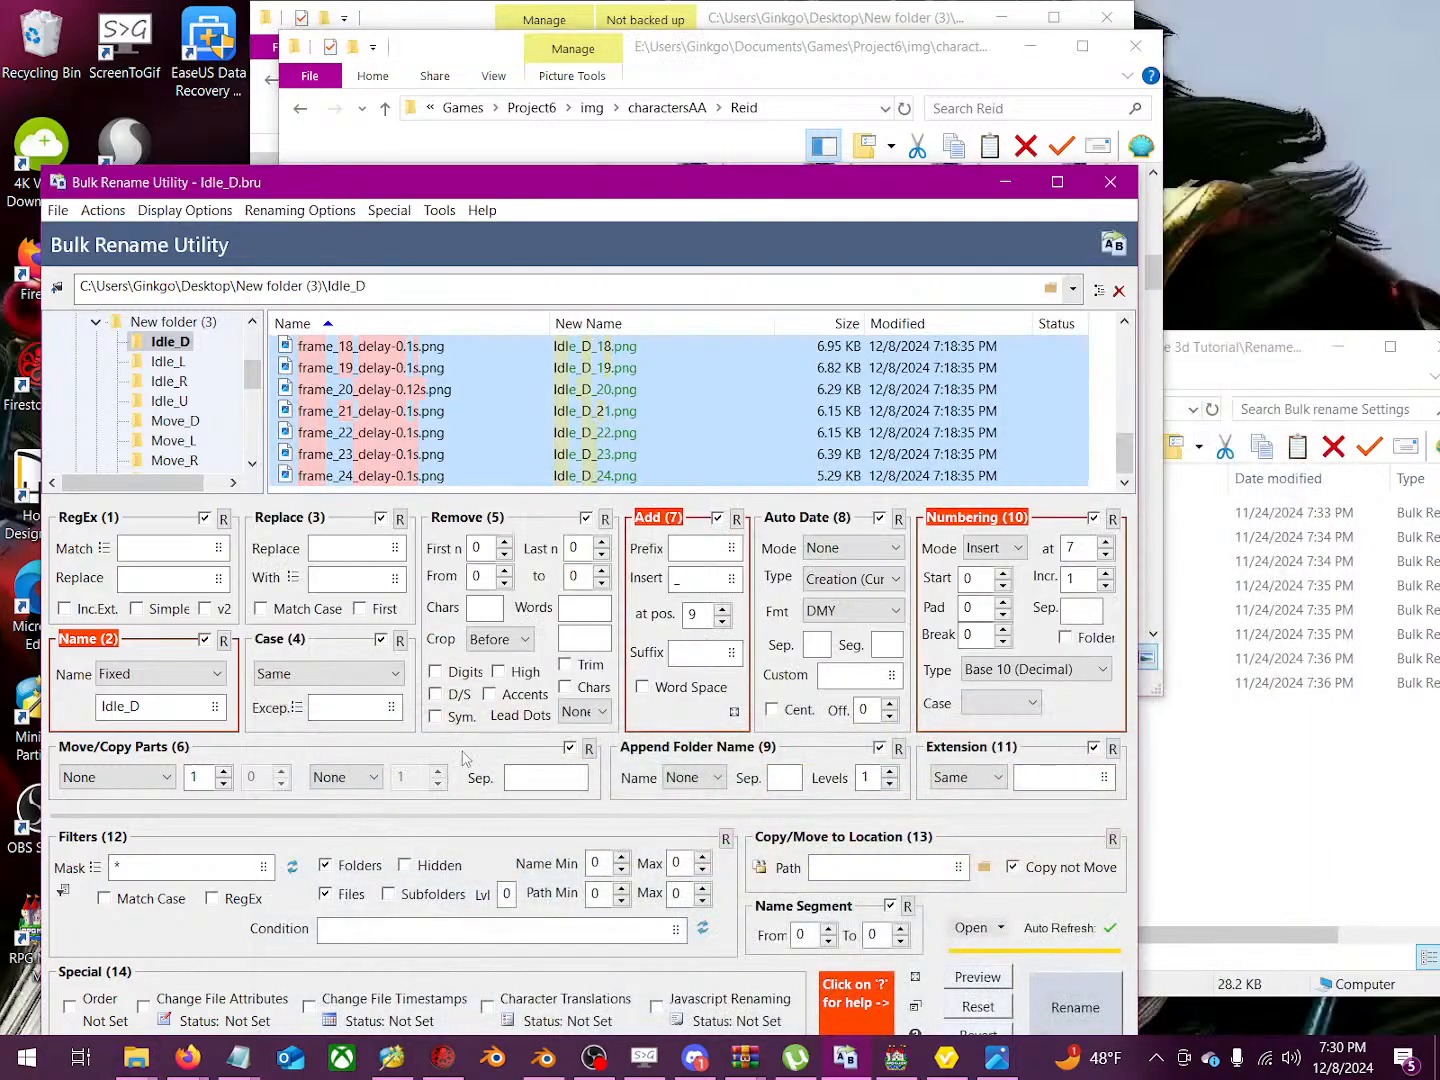
{"action": "scroll", "coordinate": [620, 424], "scroll_direction": "up", "scroll_amount": 6}
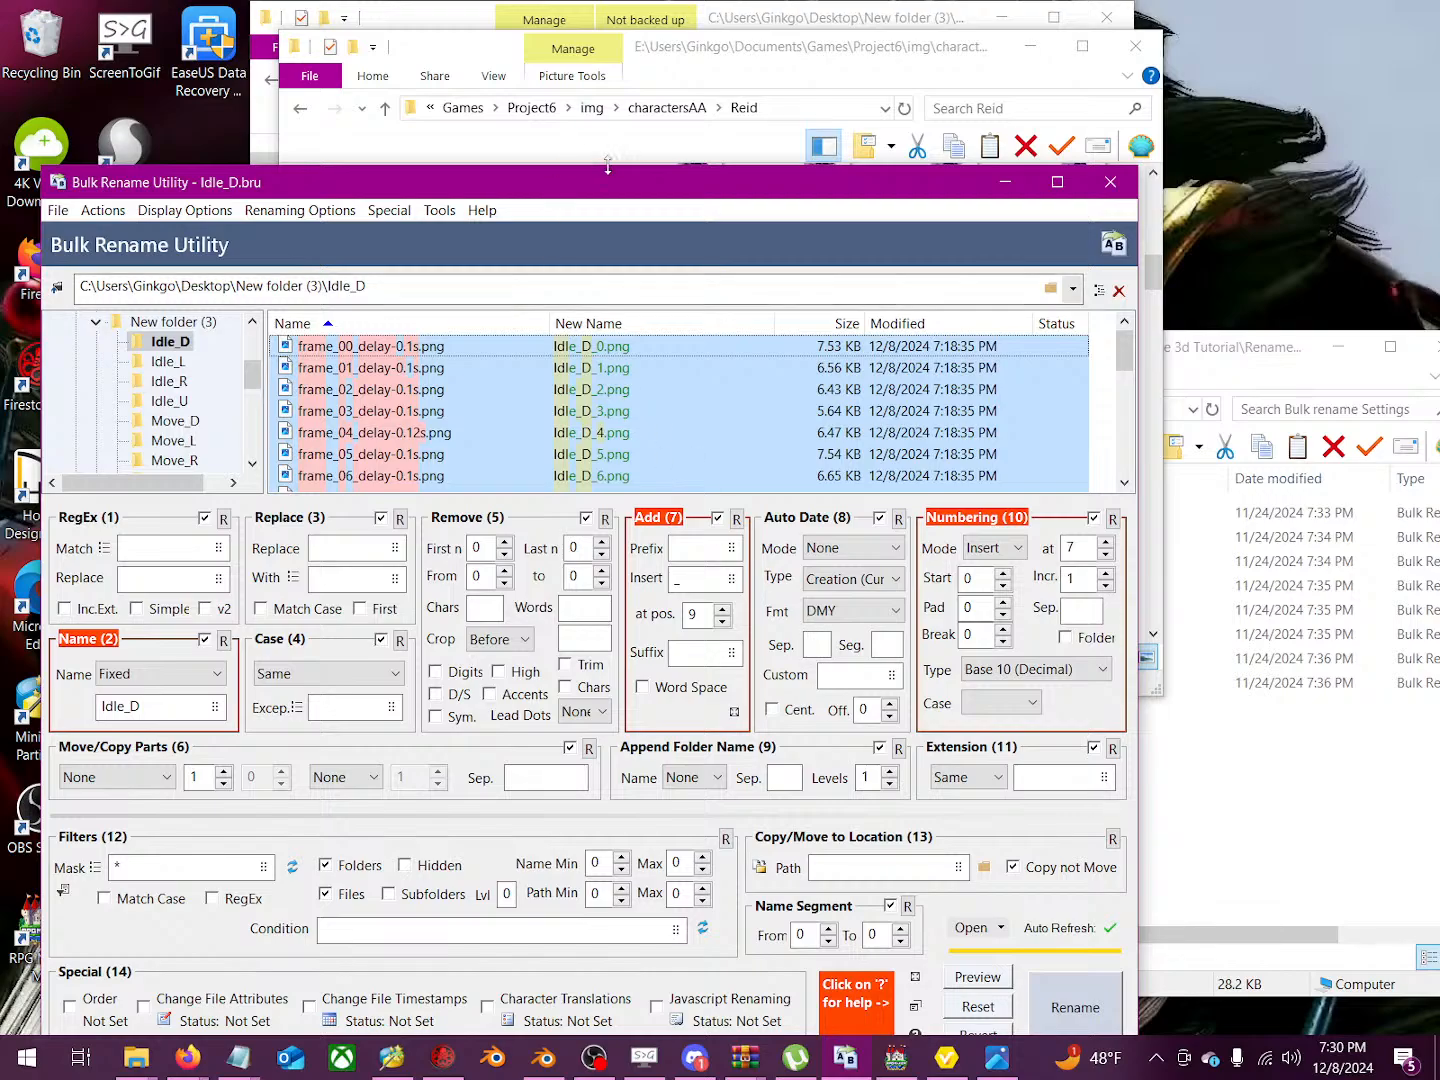
{"action": "left_click_drag", "start_coordinate": [610, 182], "coordinate": [656, 82]}
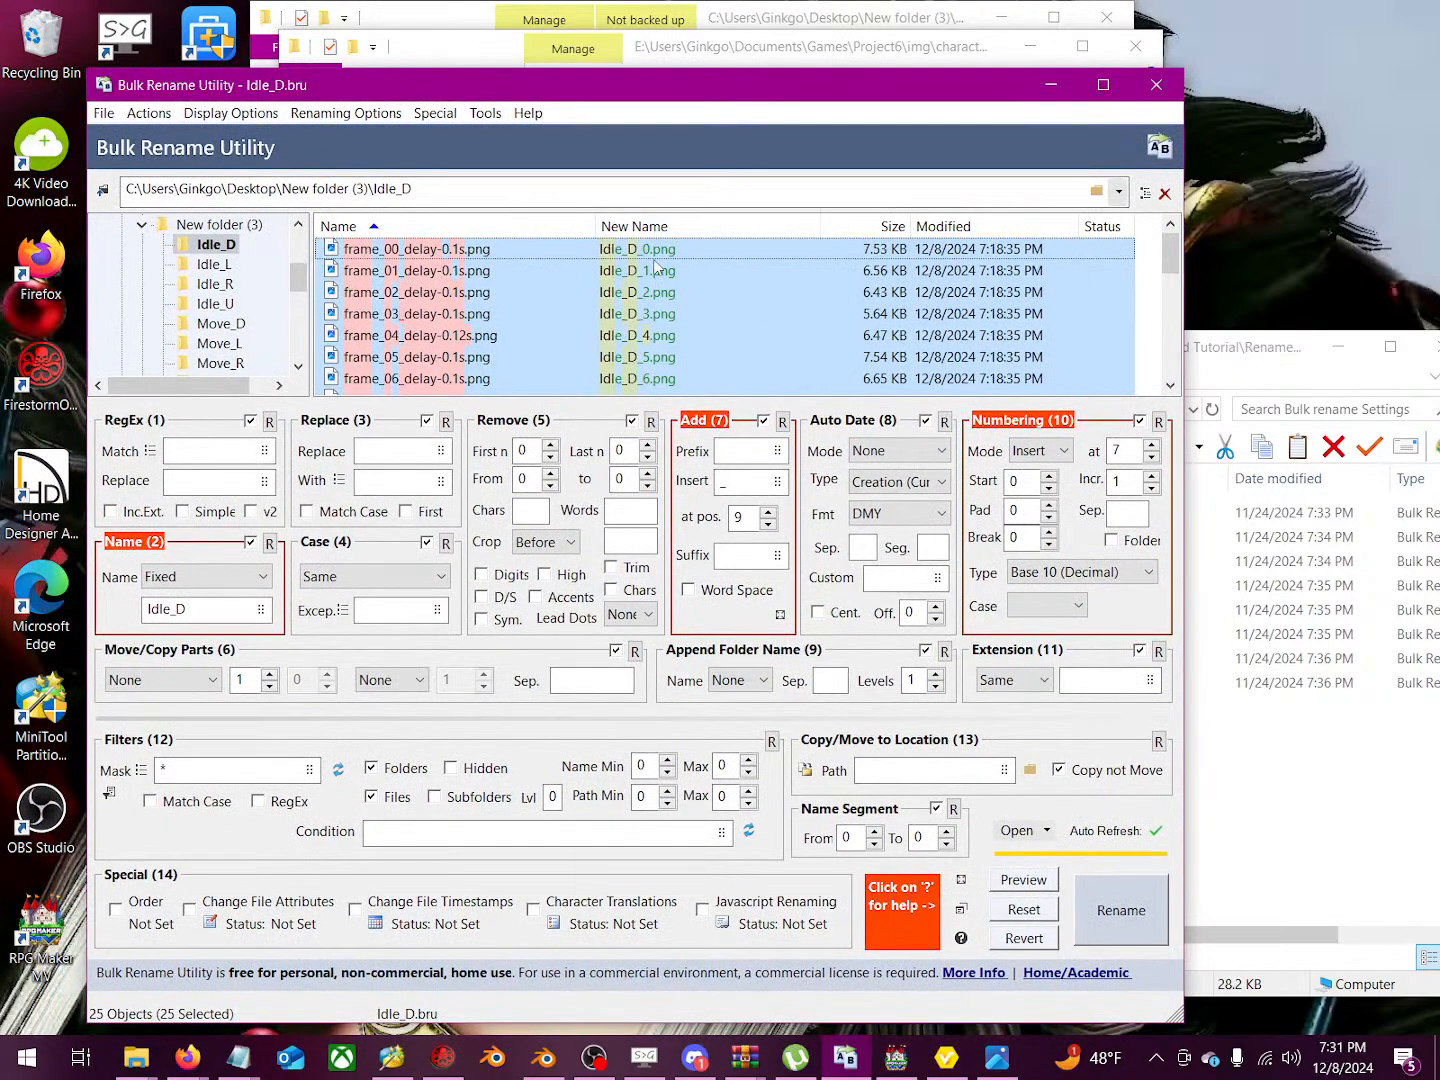
{"action": "left_click", "coordinate": [1117, 911]}
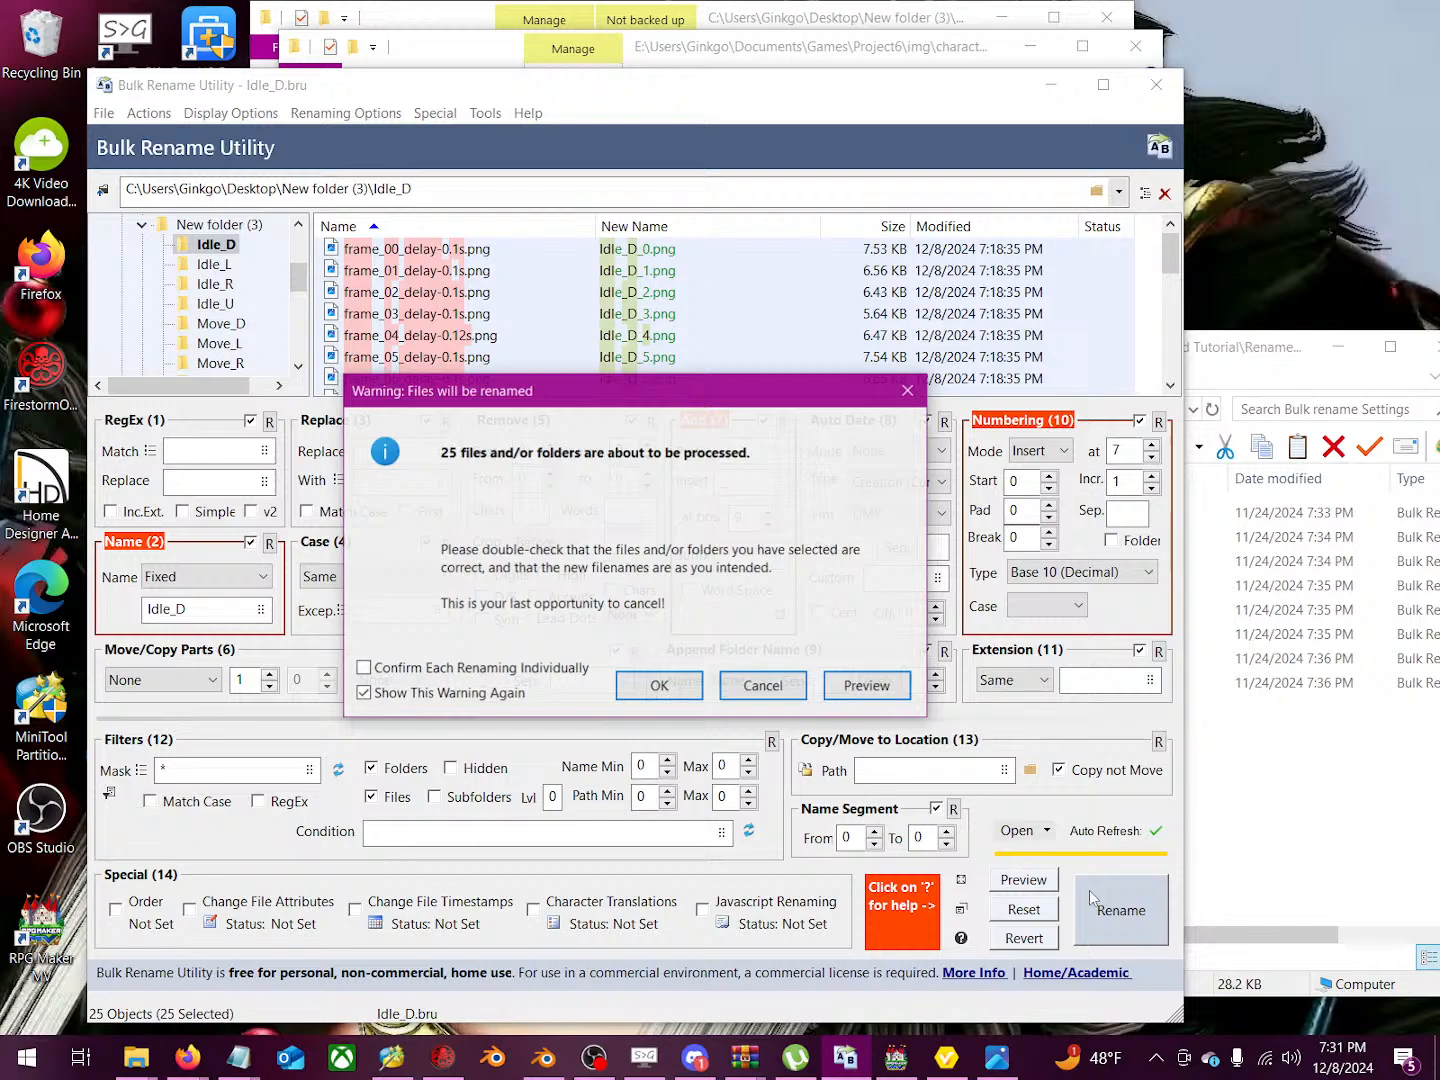
{"action": "left_click", "coordinate": [648, 688]}
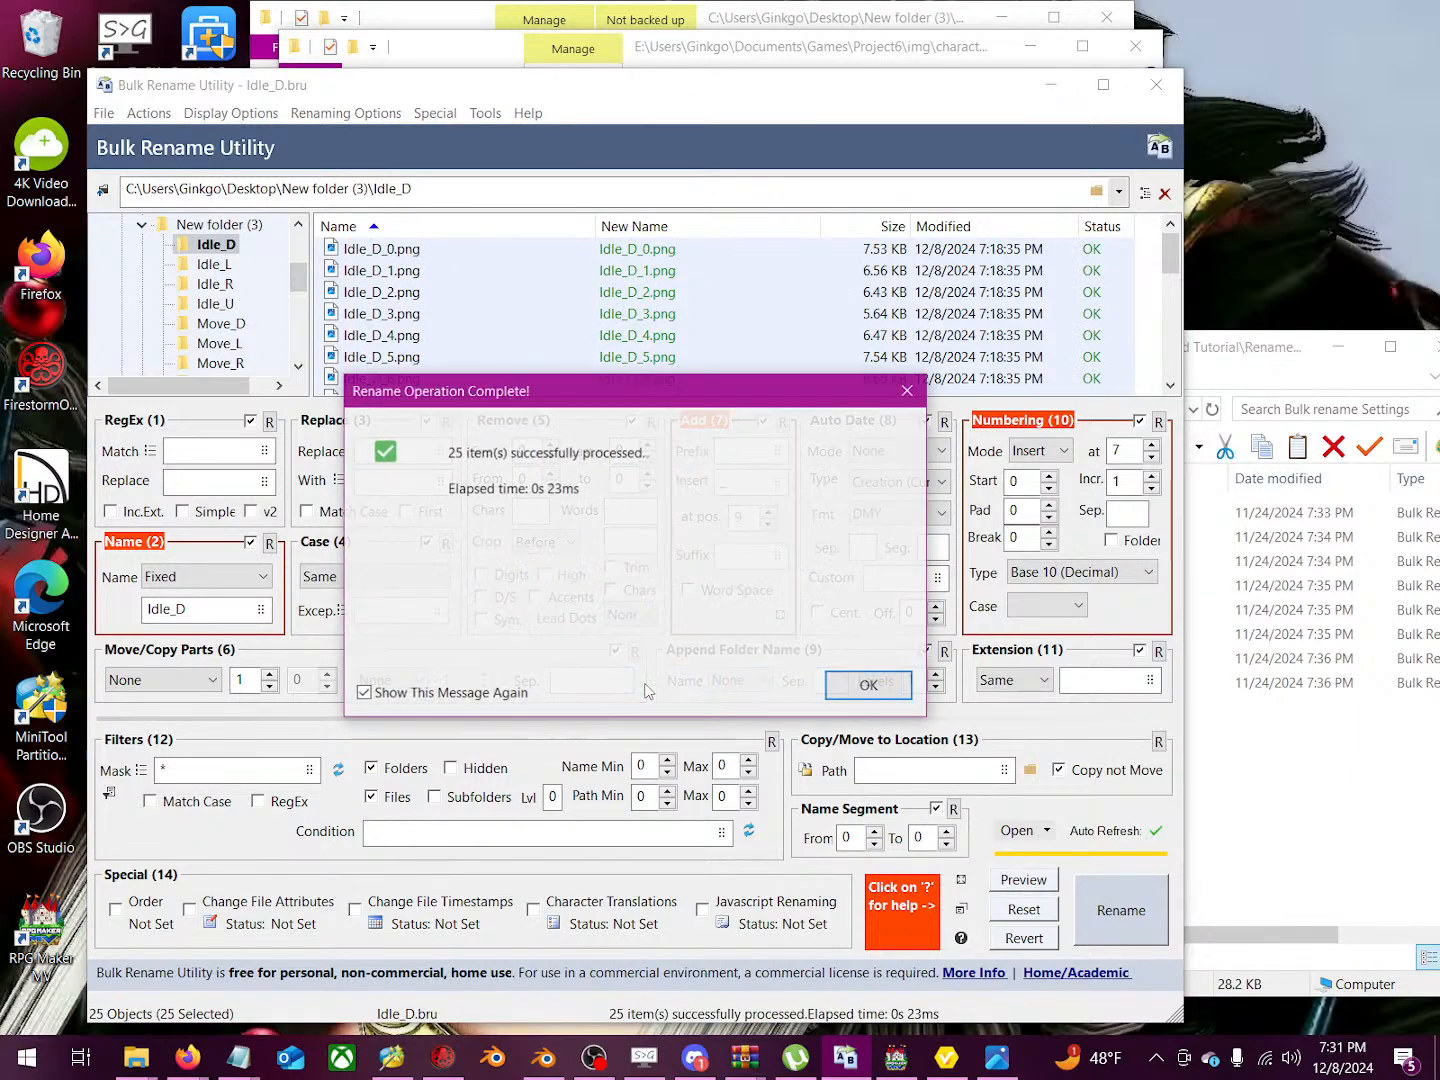
{"action": "left_click", "coordinate": [861, 685]}
{"action": "scroll", "coordinate": [687, 306], "scroll_direction": "down", "scroll_amount": 4}
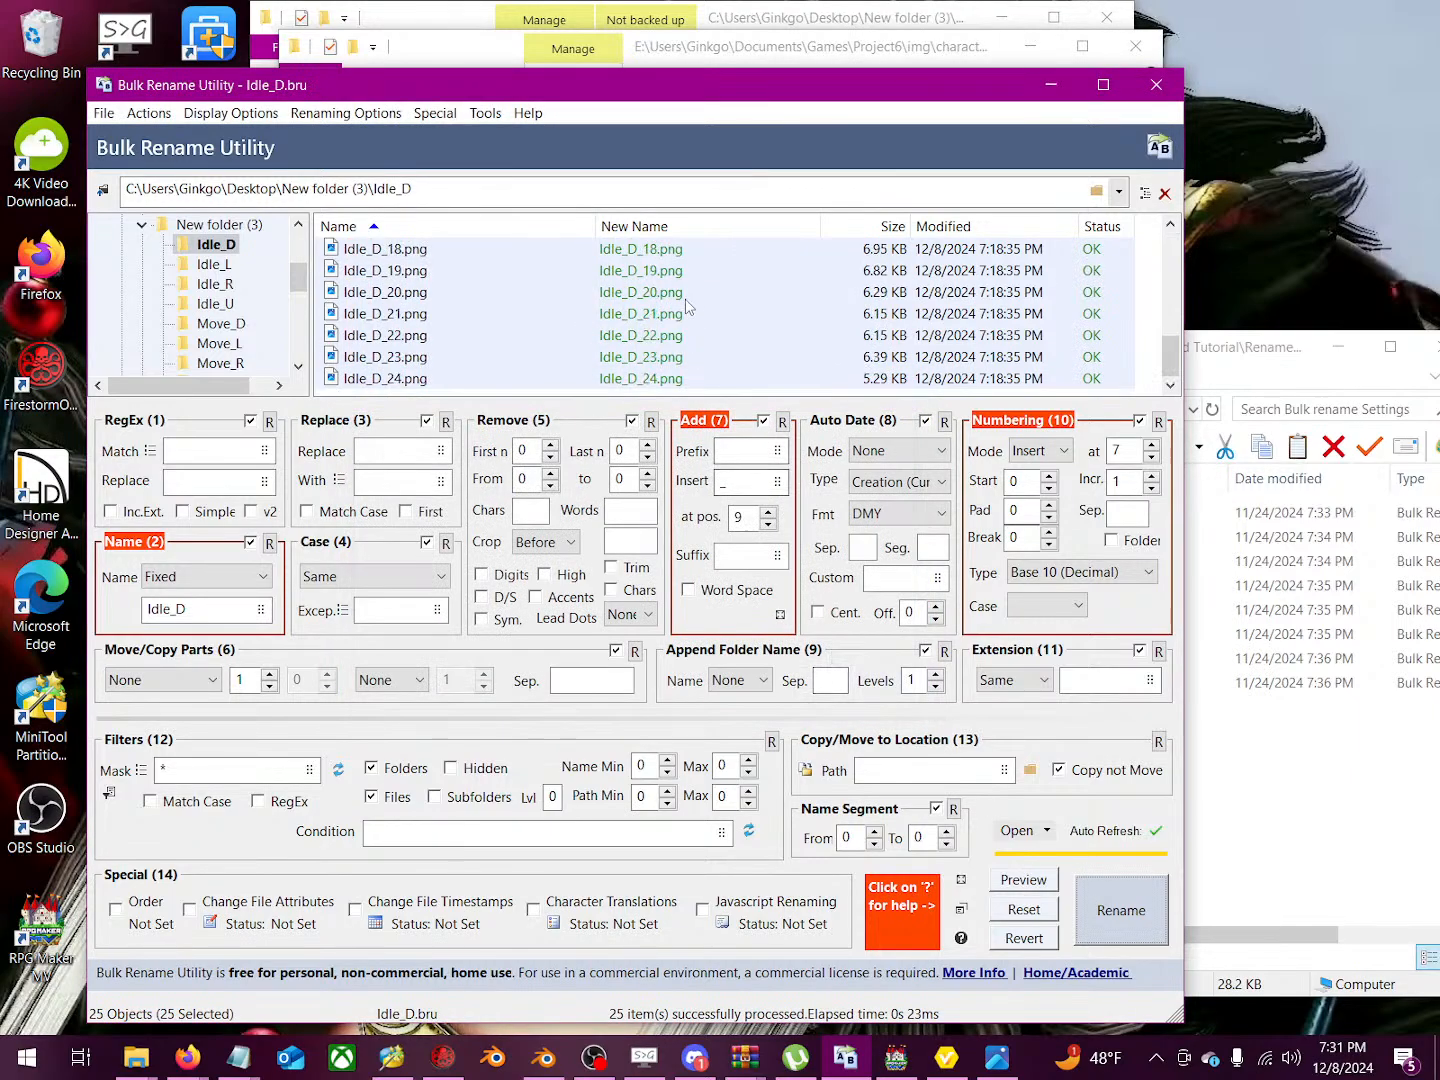
{"action": "scroll", "coordinate": [687, 306], "scroll_direction": "up", "scroll_amount": 4}
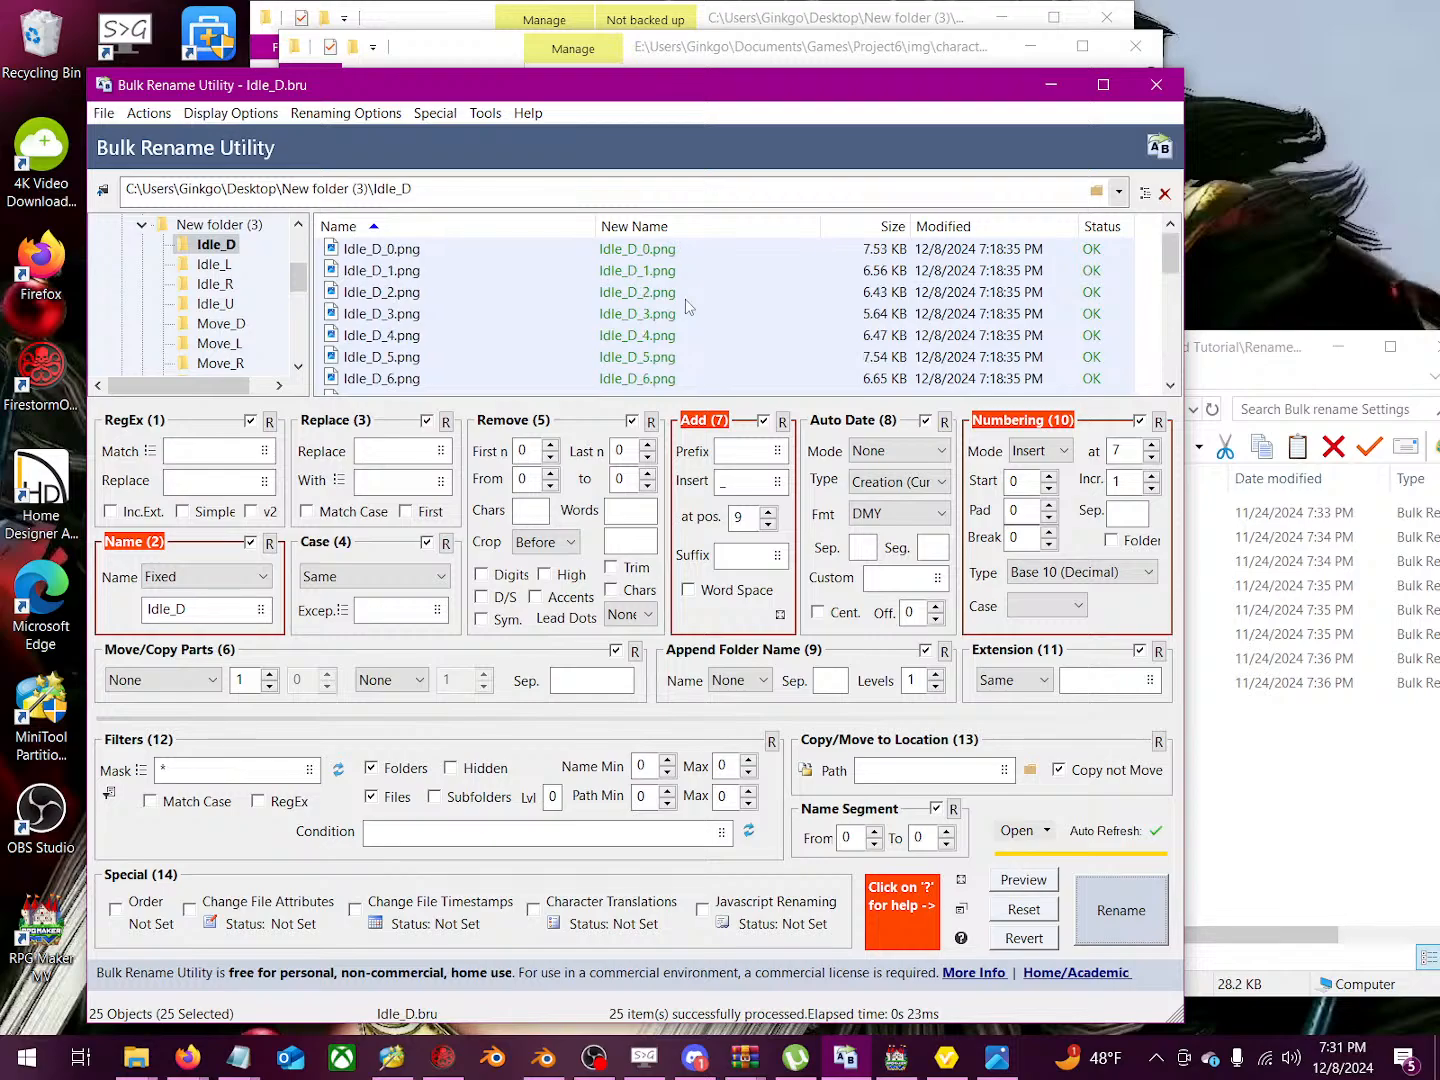
Step: Switch the file list to the Idle_L folder and select all of its frames
{"action": "left_click", "coordinate": [214, 265]}
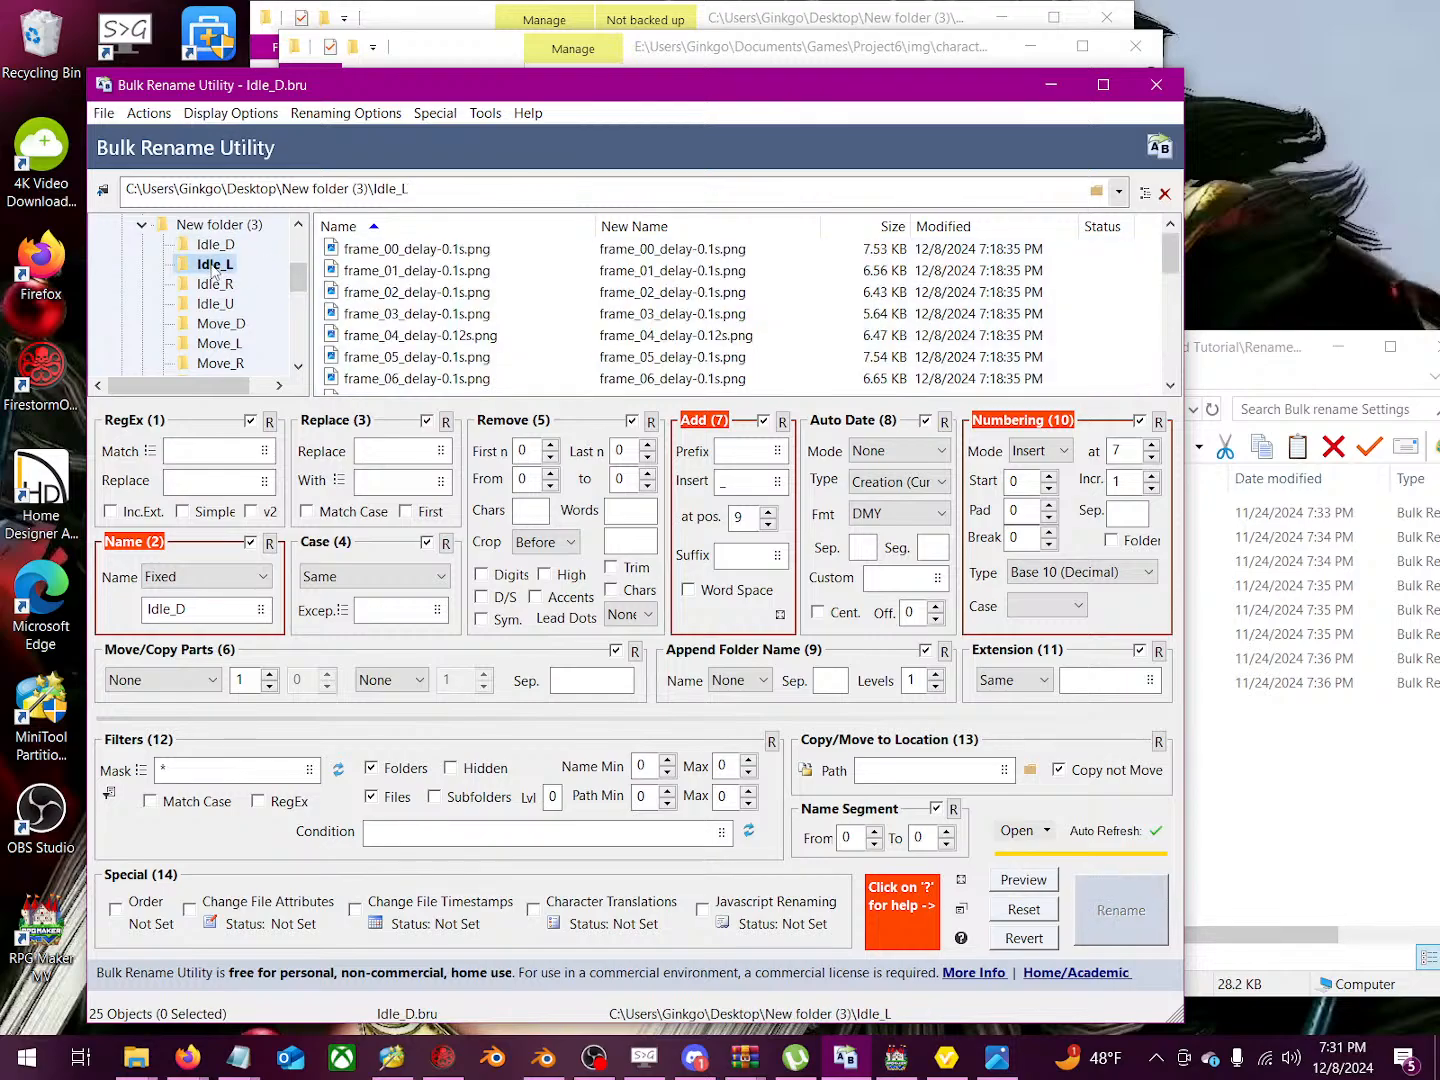
{"action": "left_click", "coordinate": [455, 318]}
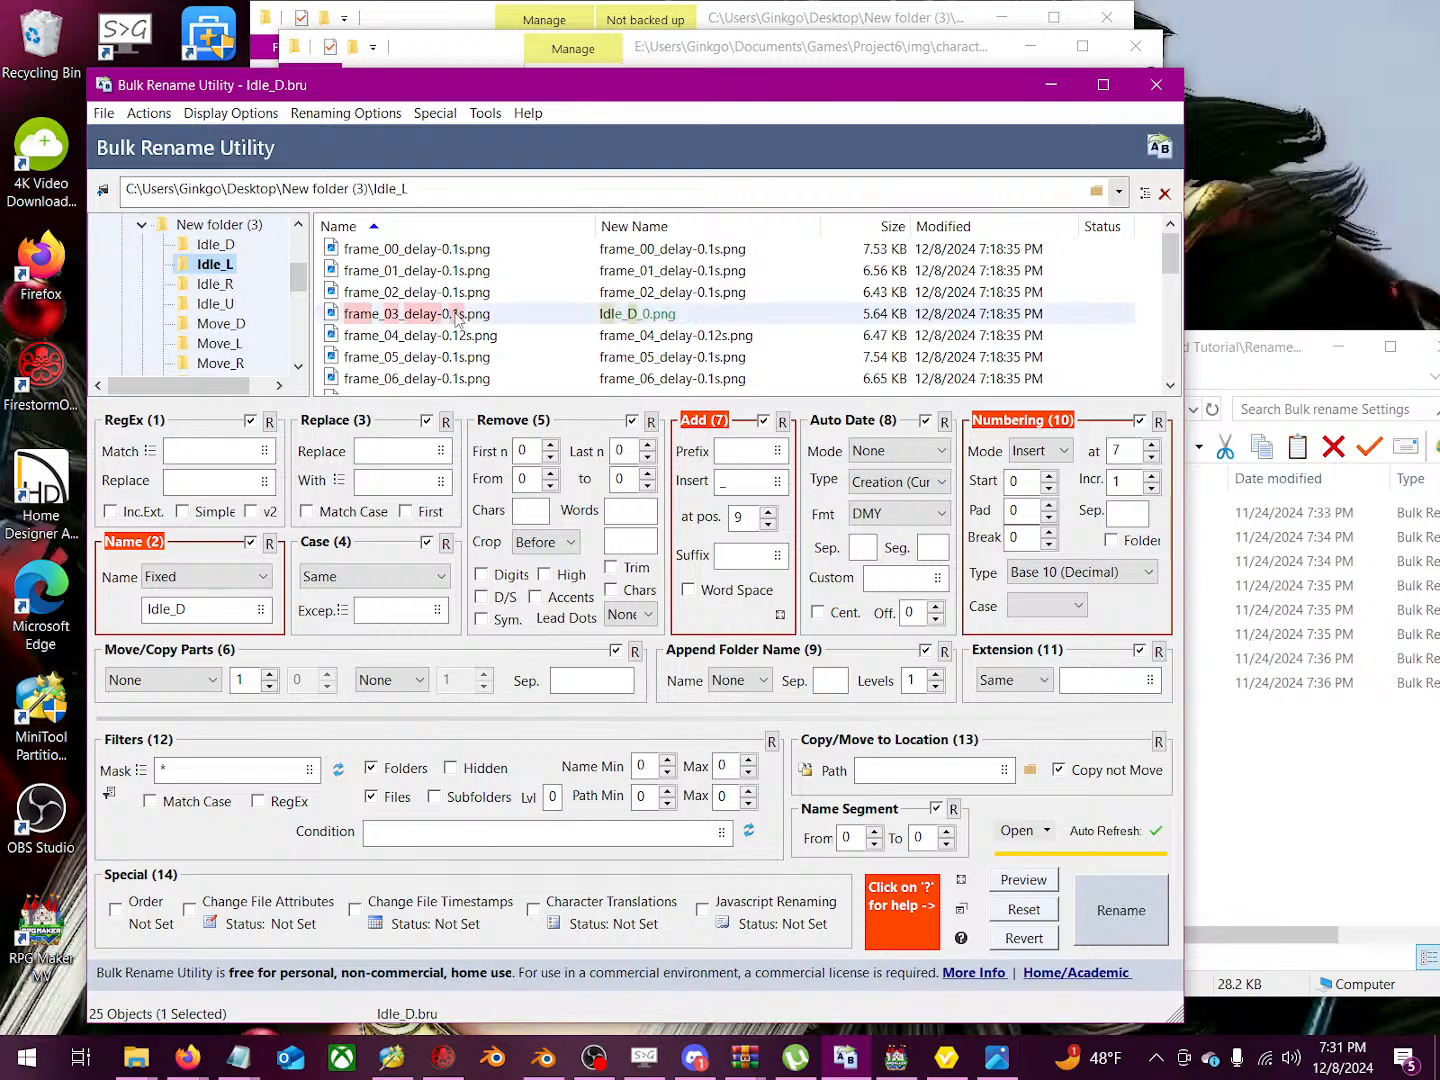
{"action": "key", "text": "ctrl+a"}
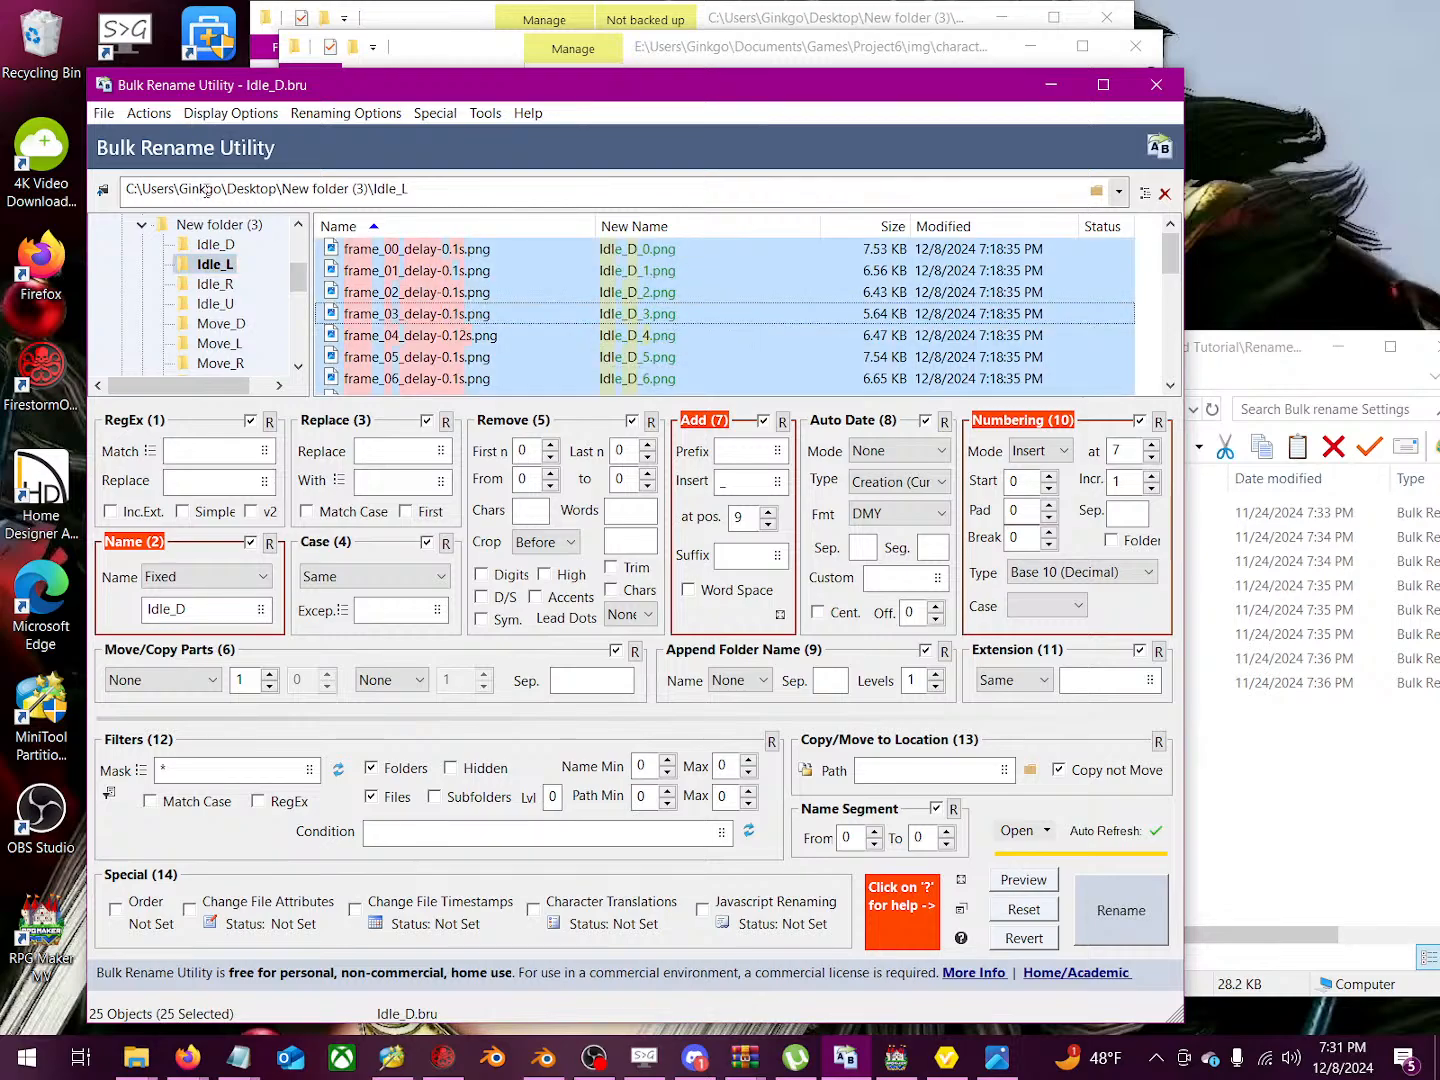
Step: Load the Idle_L.bru rename settings for all files in the Idle_L folder and run the rename
{"action": "left_click", "coordinate": [104, 113]}
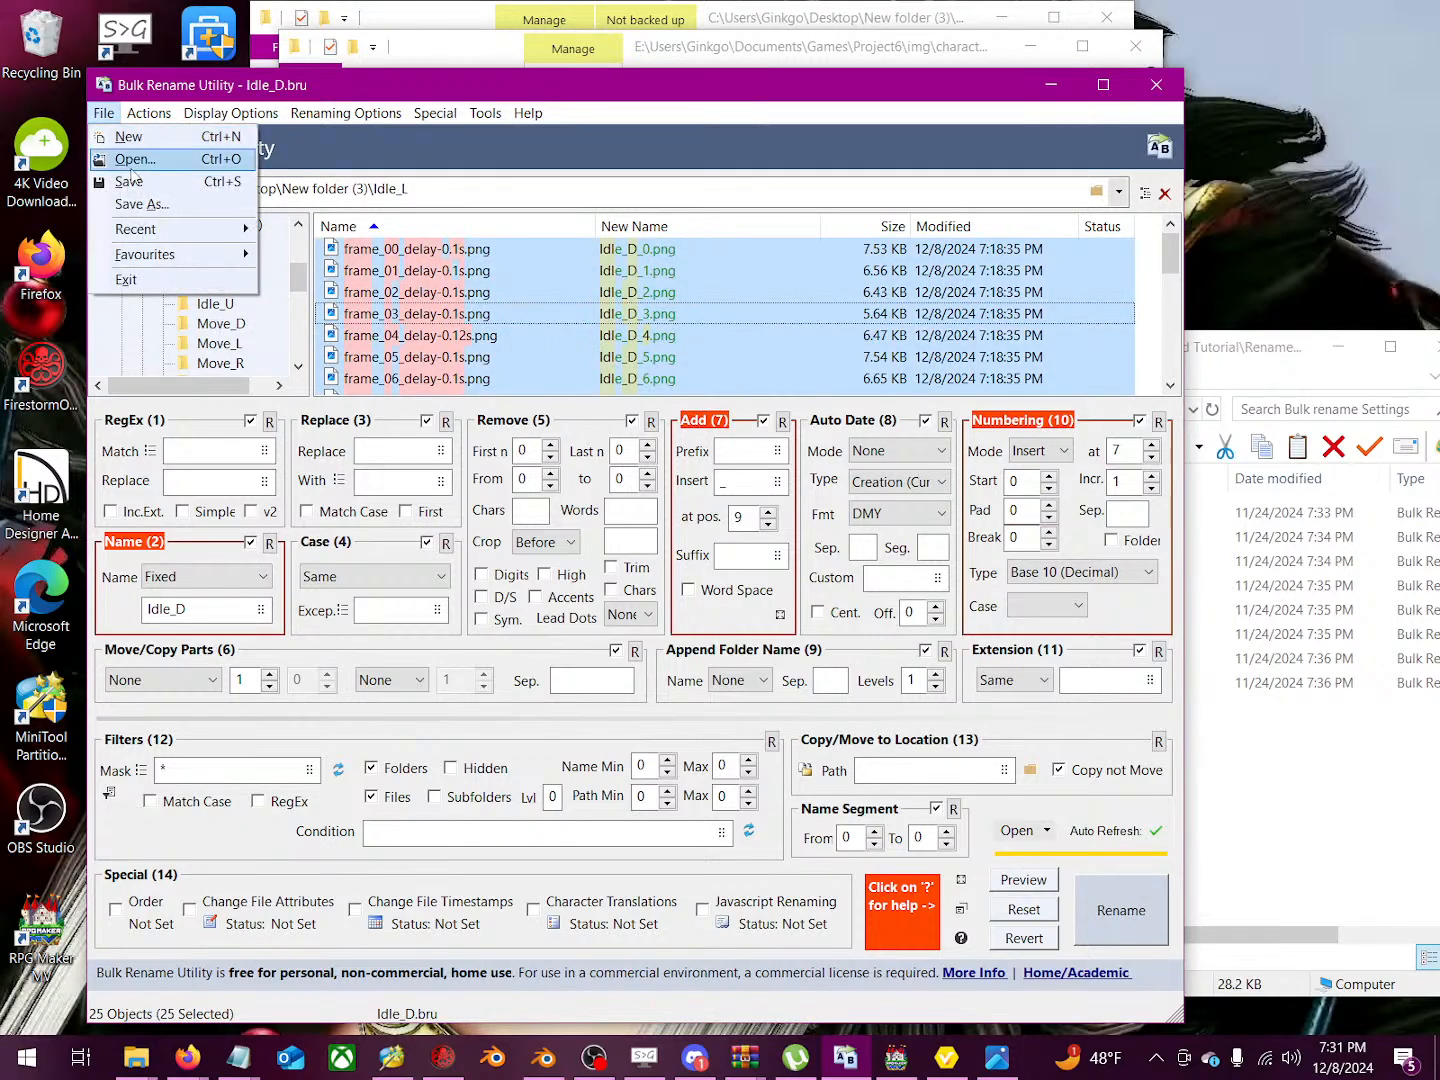
{"action": "left_click", "coordinate": [500, 316]}
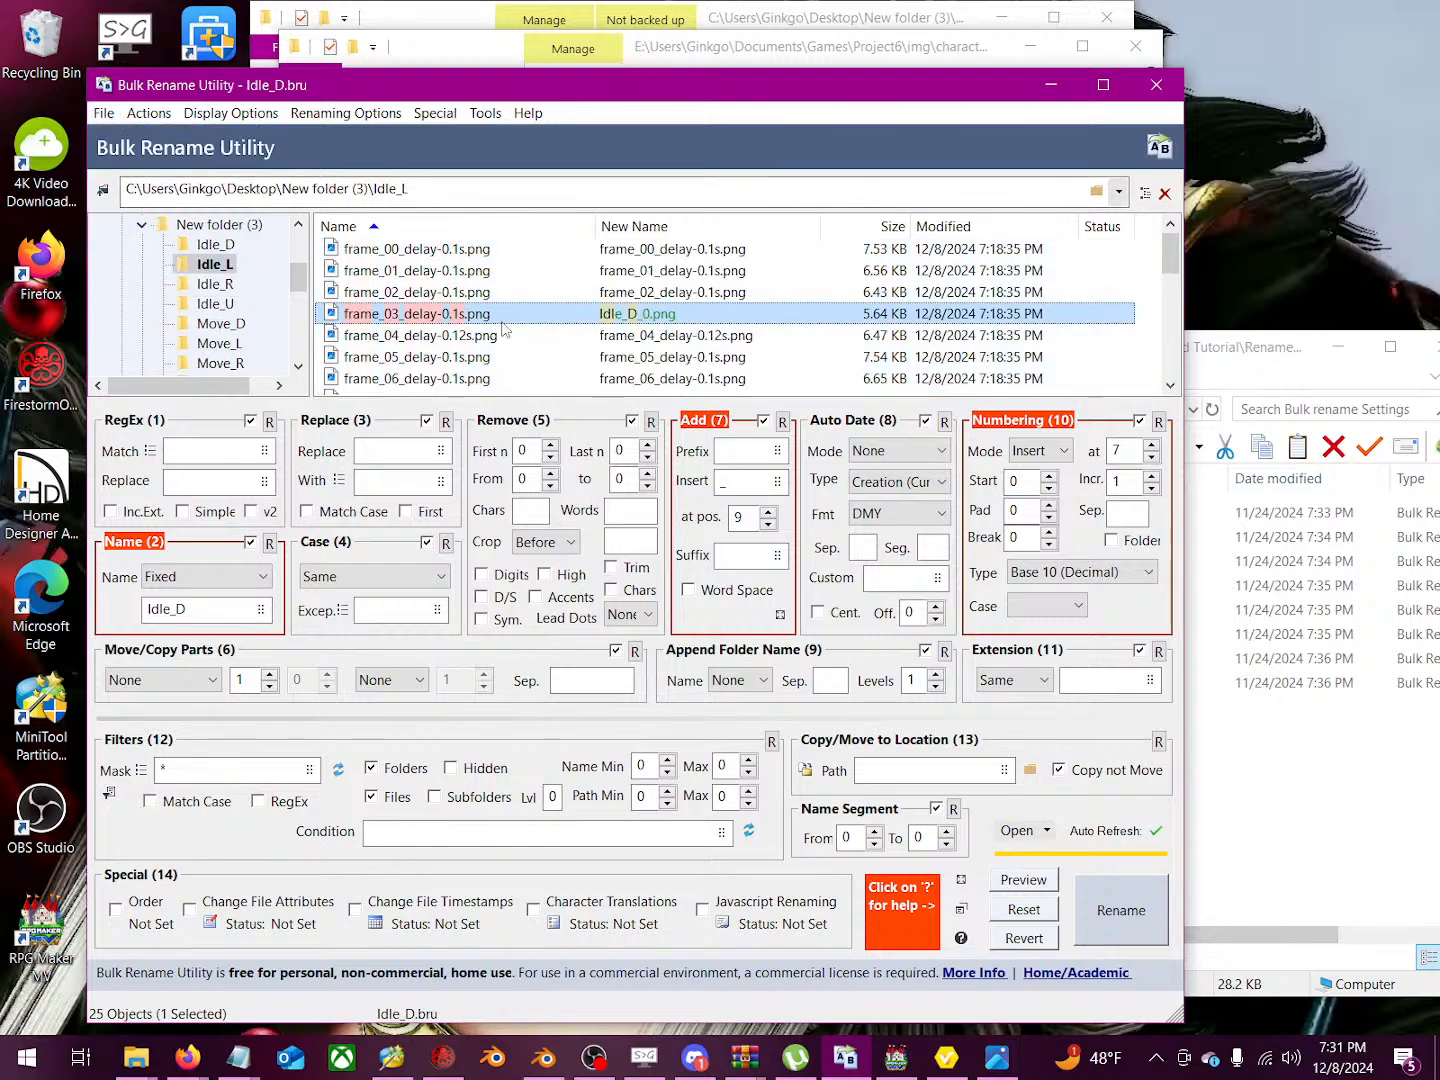
{"action": "key", "text": "ctrl+a"}
{"action": "left_click", "coordinate": [104, 113]}
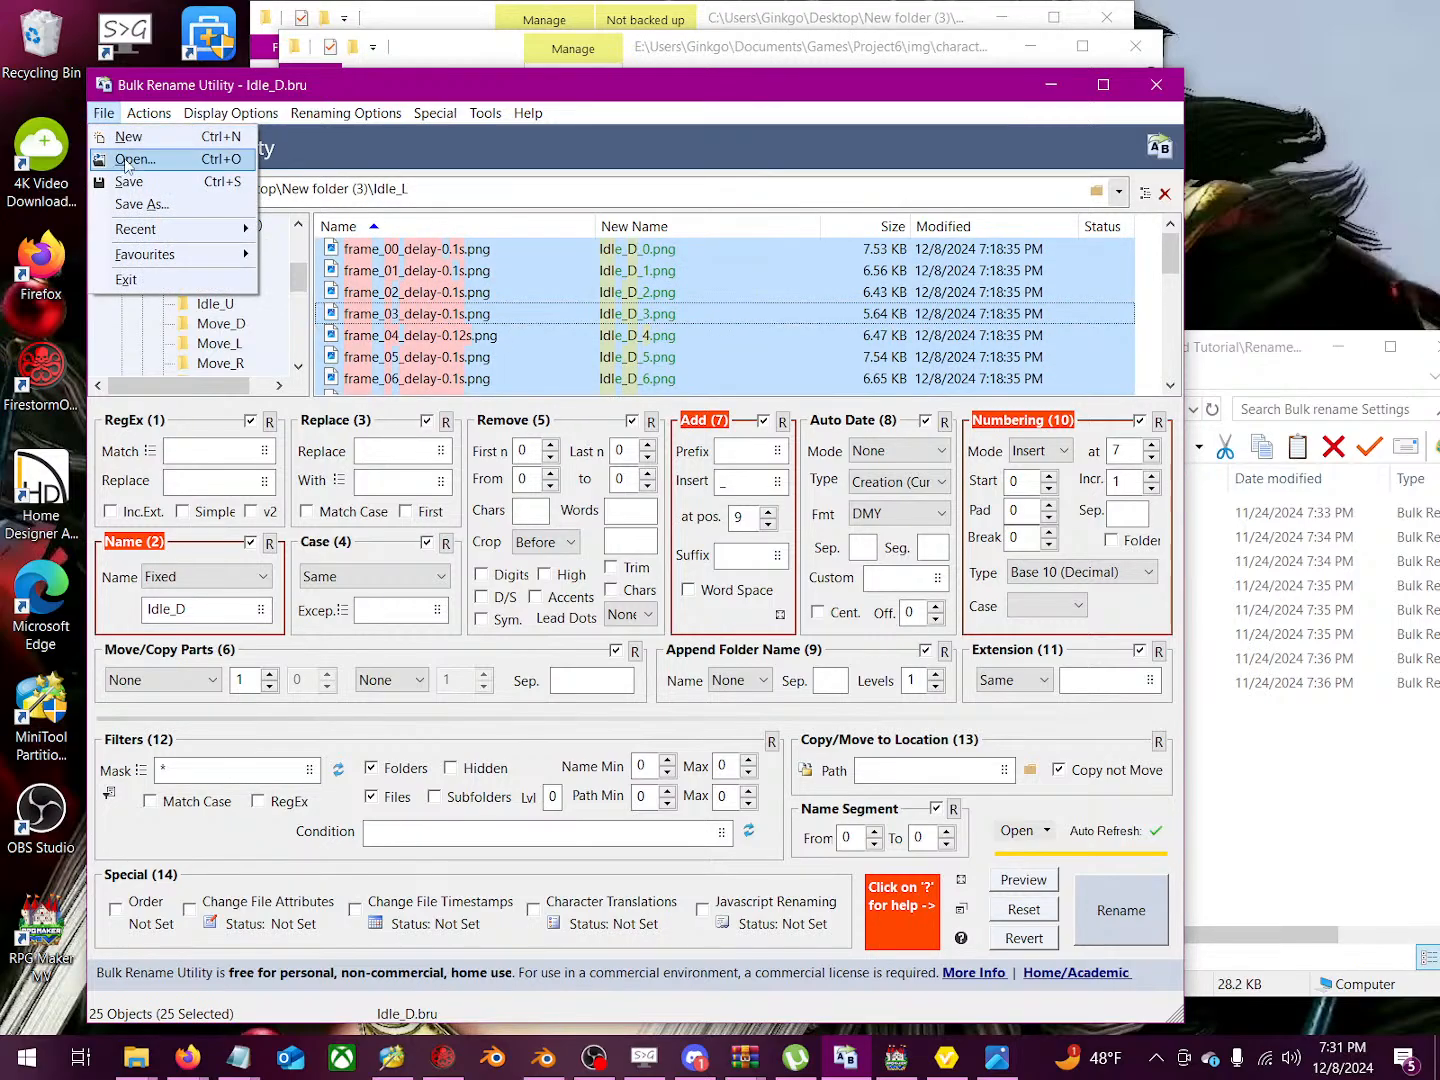
{"action": "left_click", "coordinate": [125, 160]}
{"action": "double_click", "coordinate": [376, 302]}
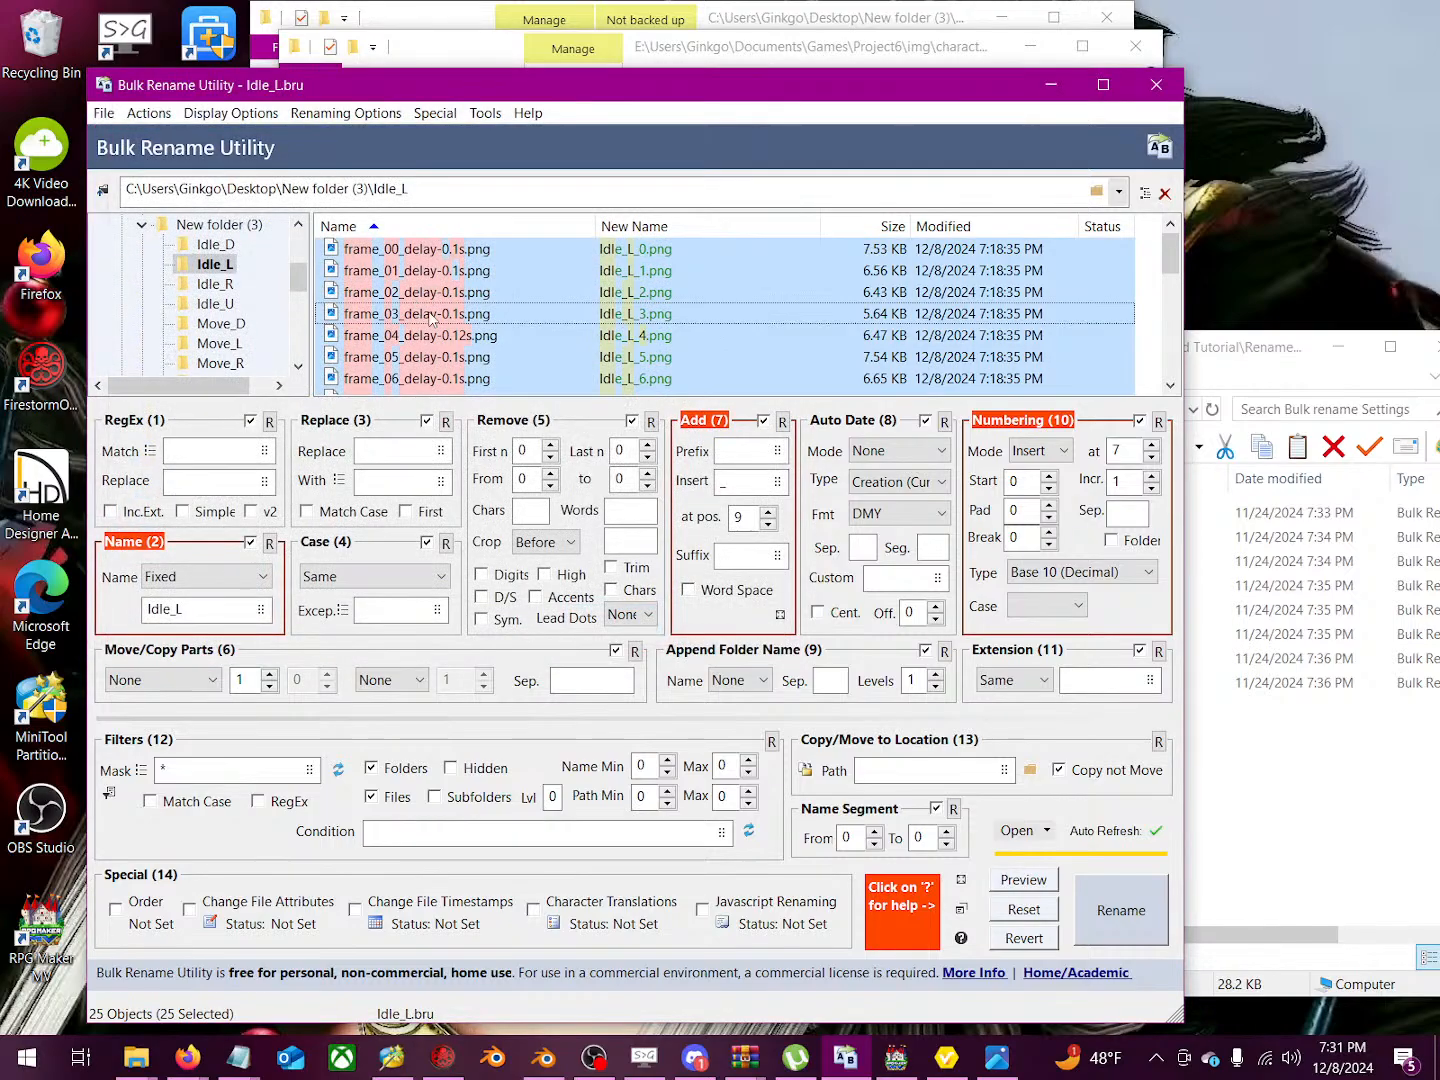
{"action": "left_click", "coordinate": [1100, 905]}
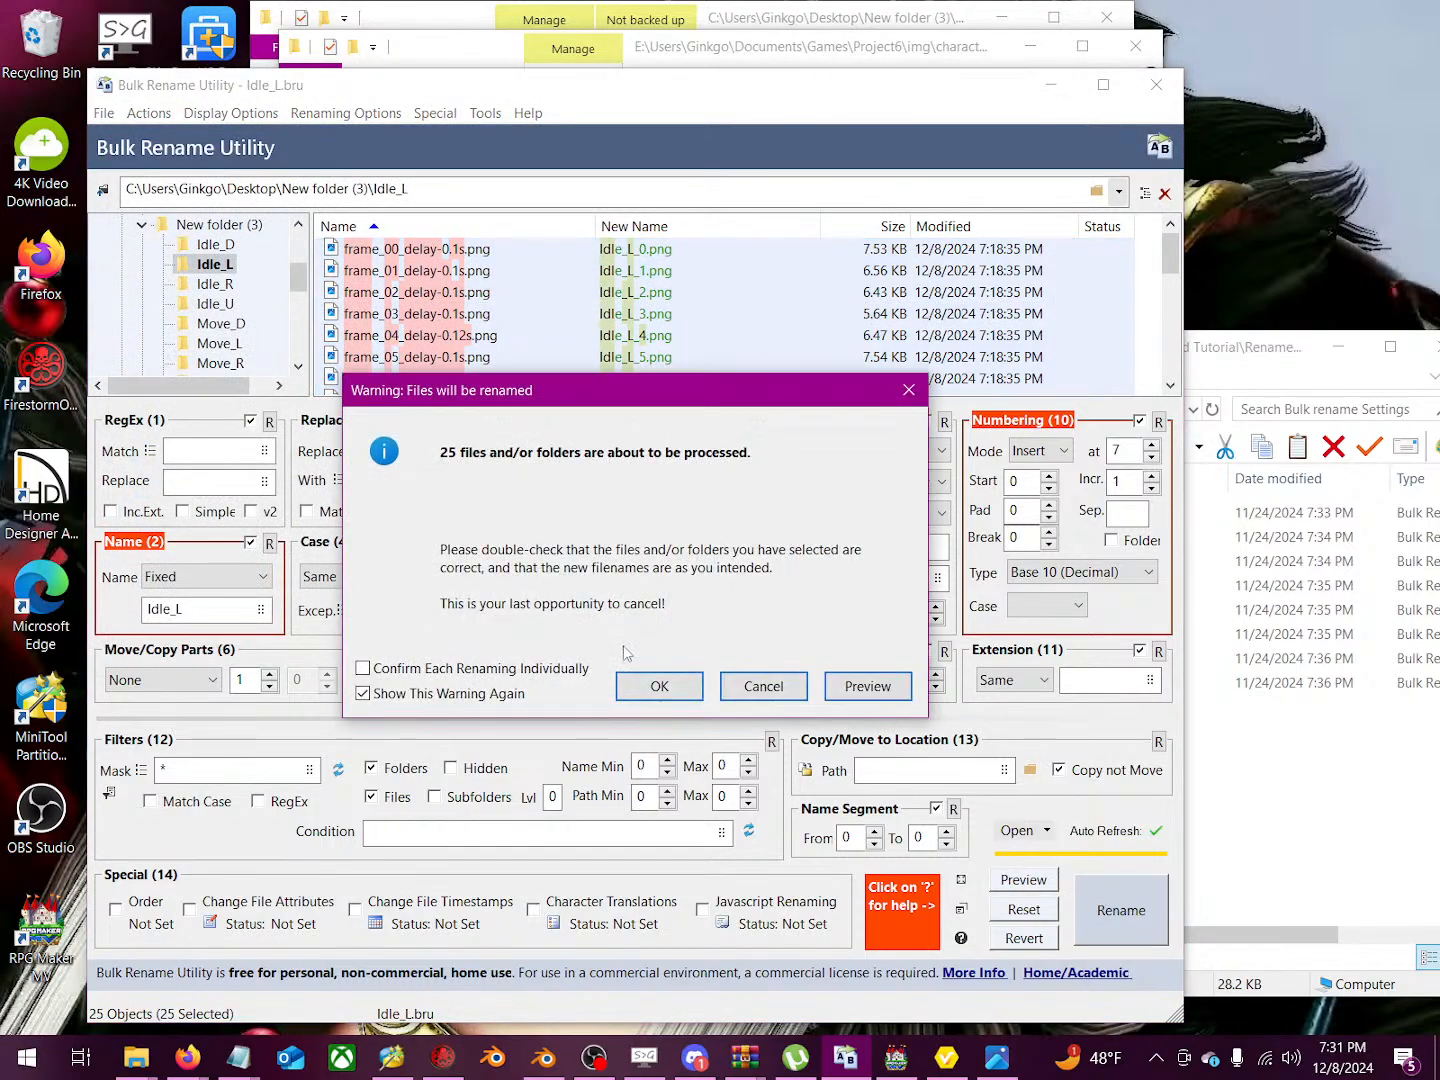
{"action": "left_click", "coordinate": [679, 692]}
{"action": "left_click", "coordinate": [862, 690]}
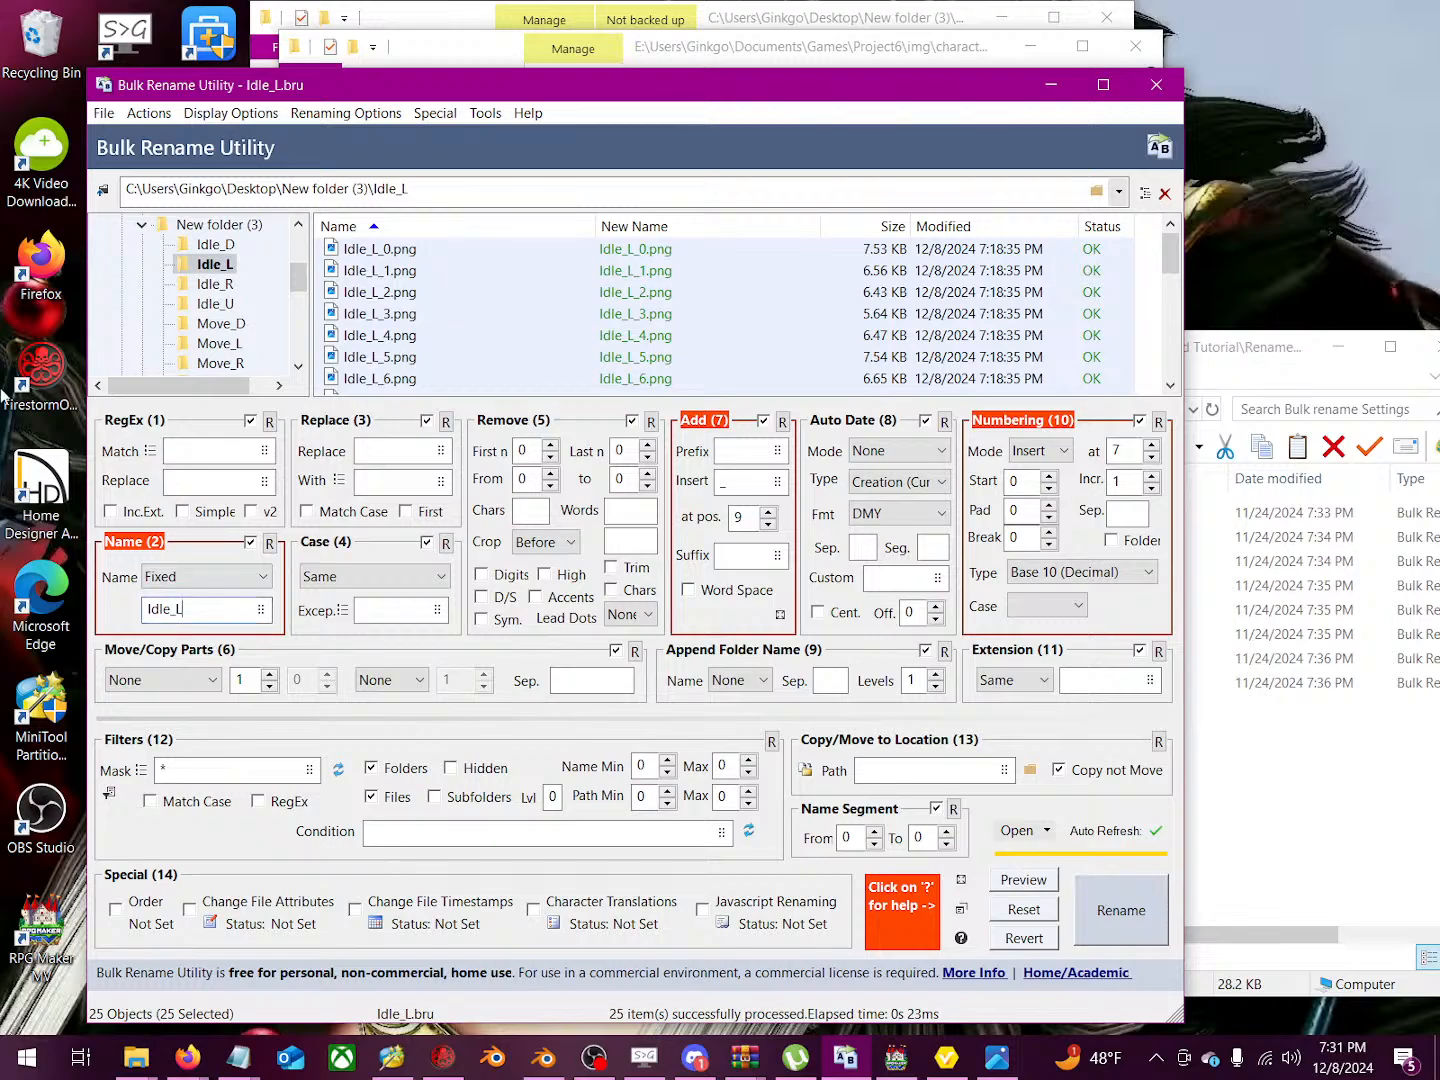
Step: Rename all files in the Idle_R folder using the fixed name Idle_R with the existing numbering settings
{"action": "left_click", "coordinate": [221, 288]}
{"action": "left_click", "coordinate": [510, 334]}
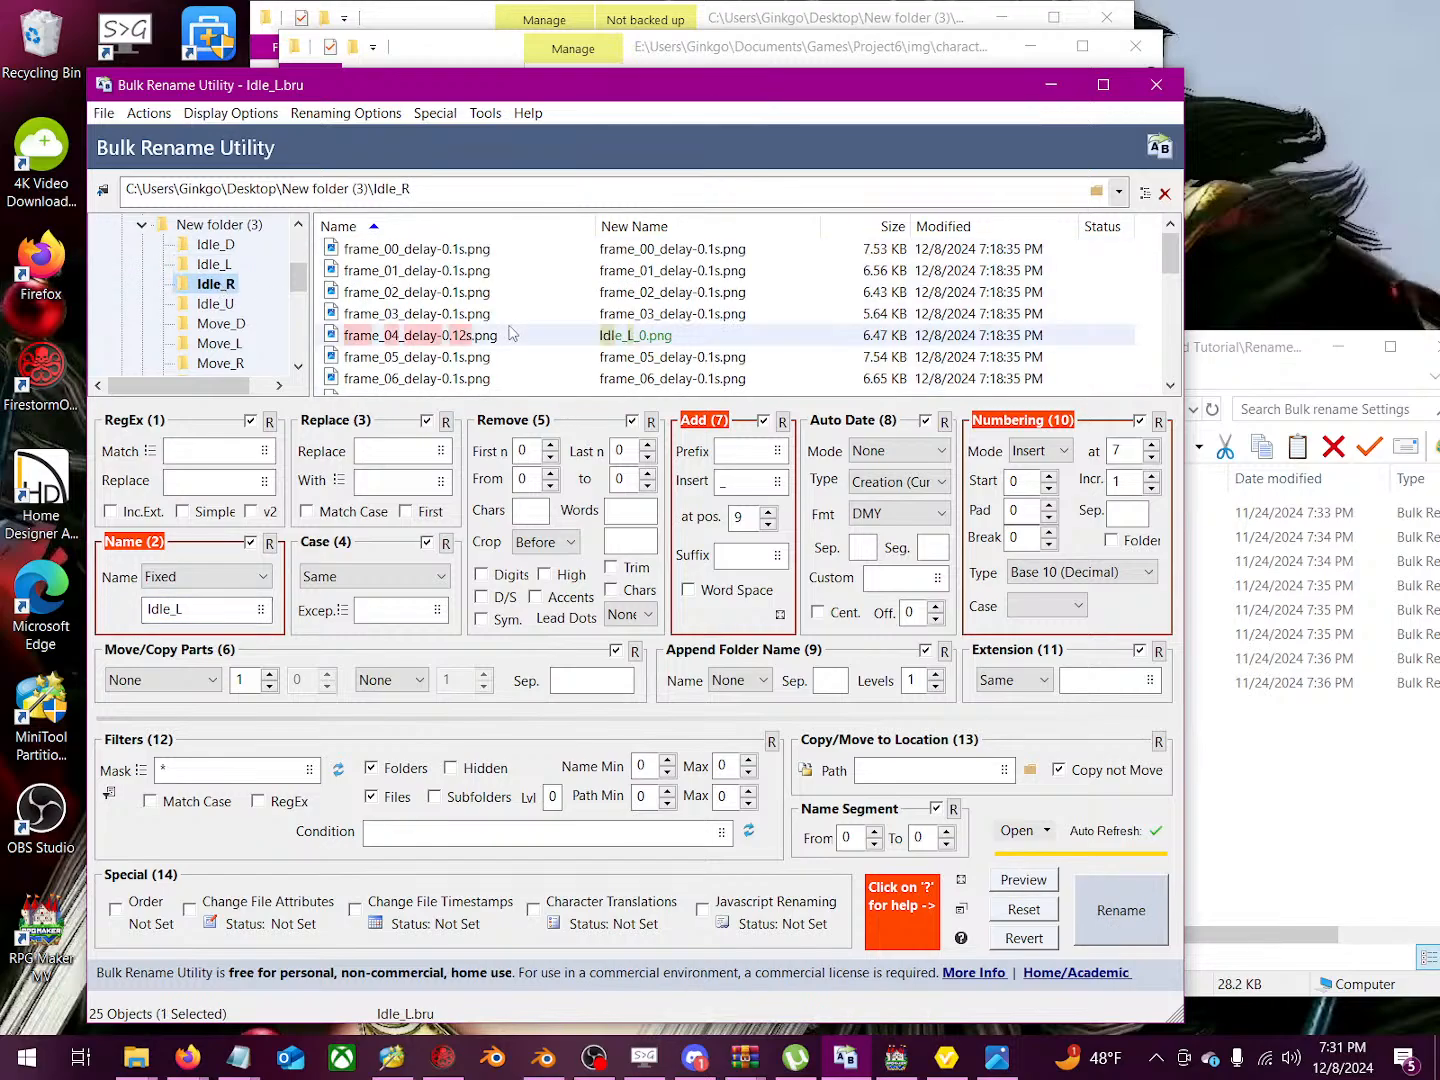
{"action": "key", "text": "ctrl+a"}
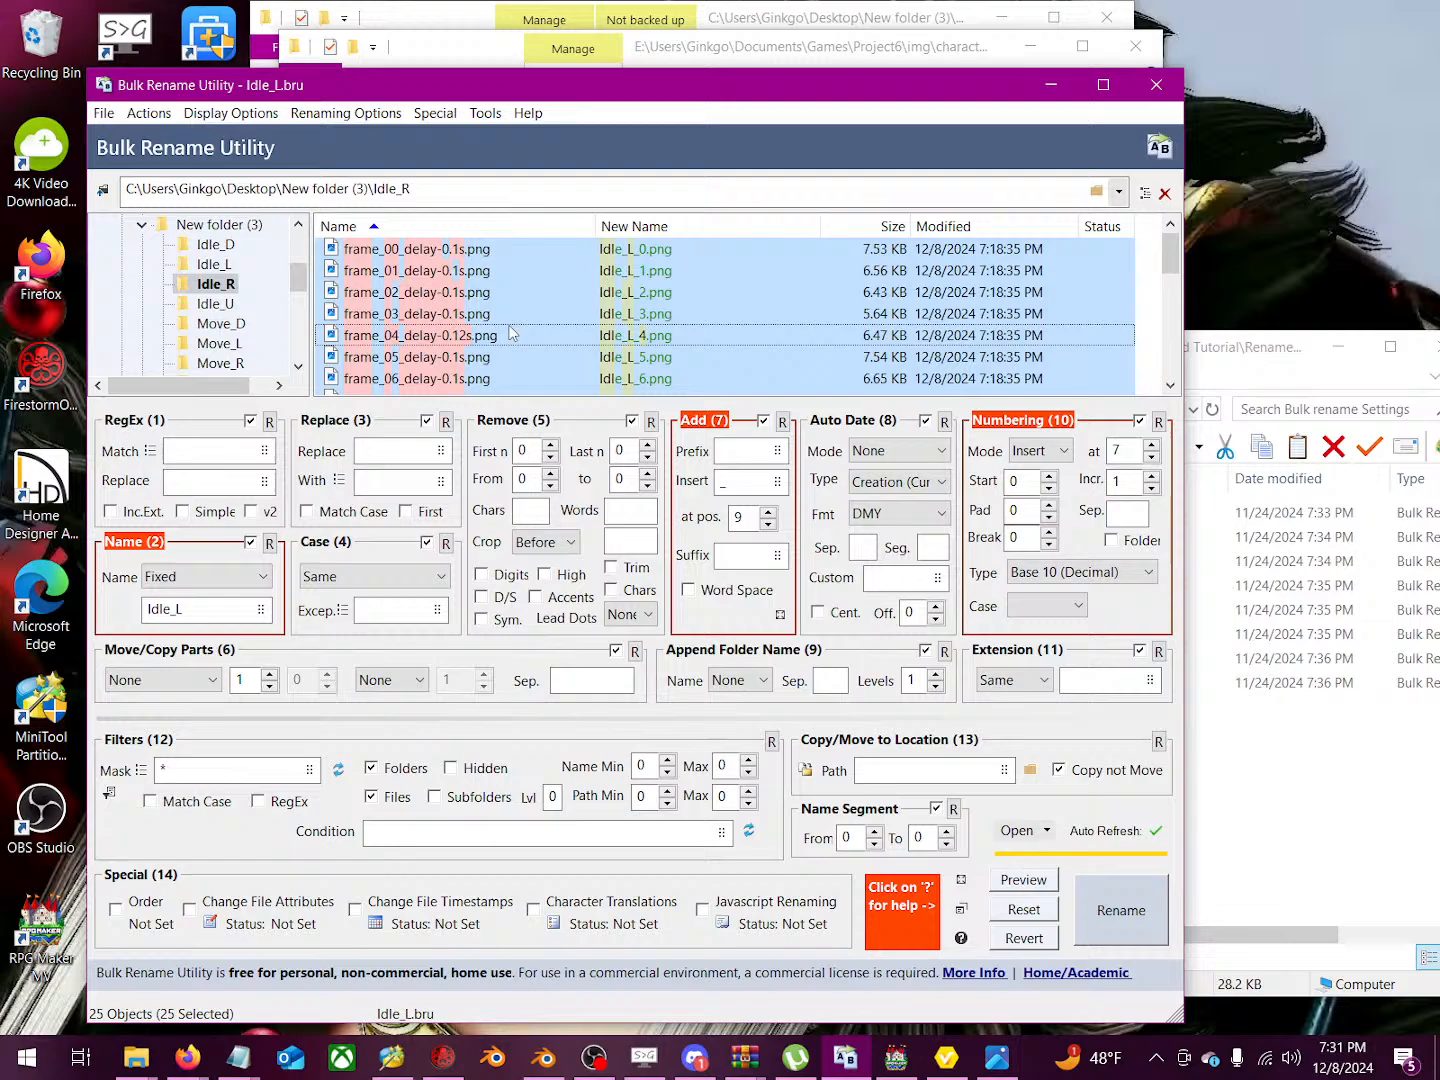
{"action": "left_click", "coordinate": [207, 607]}
{"action": "key", "text": "BackSpace"}
{"action": "type", "text": "R"}
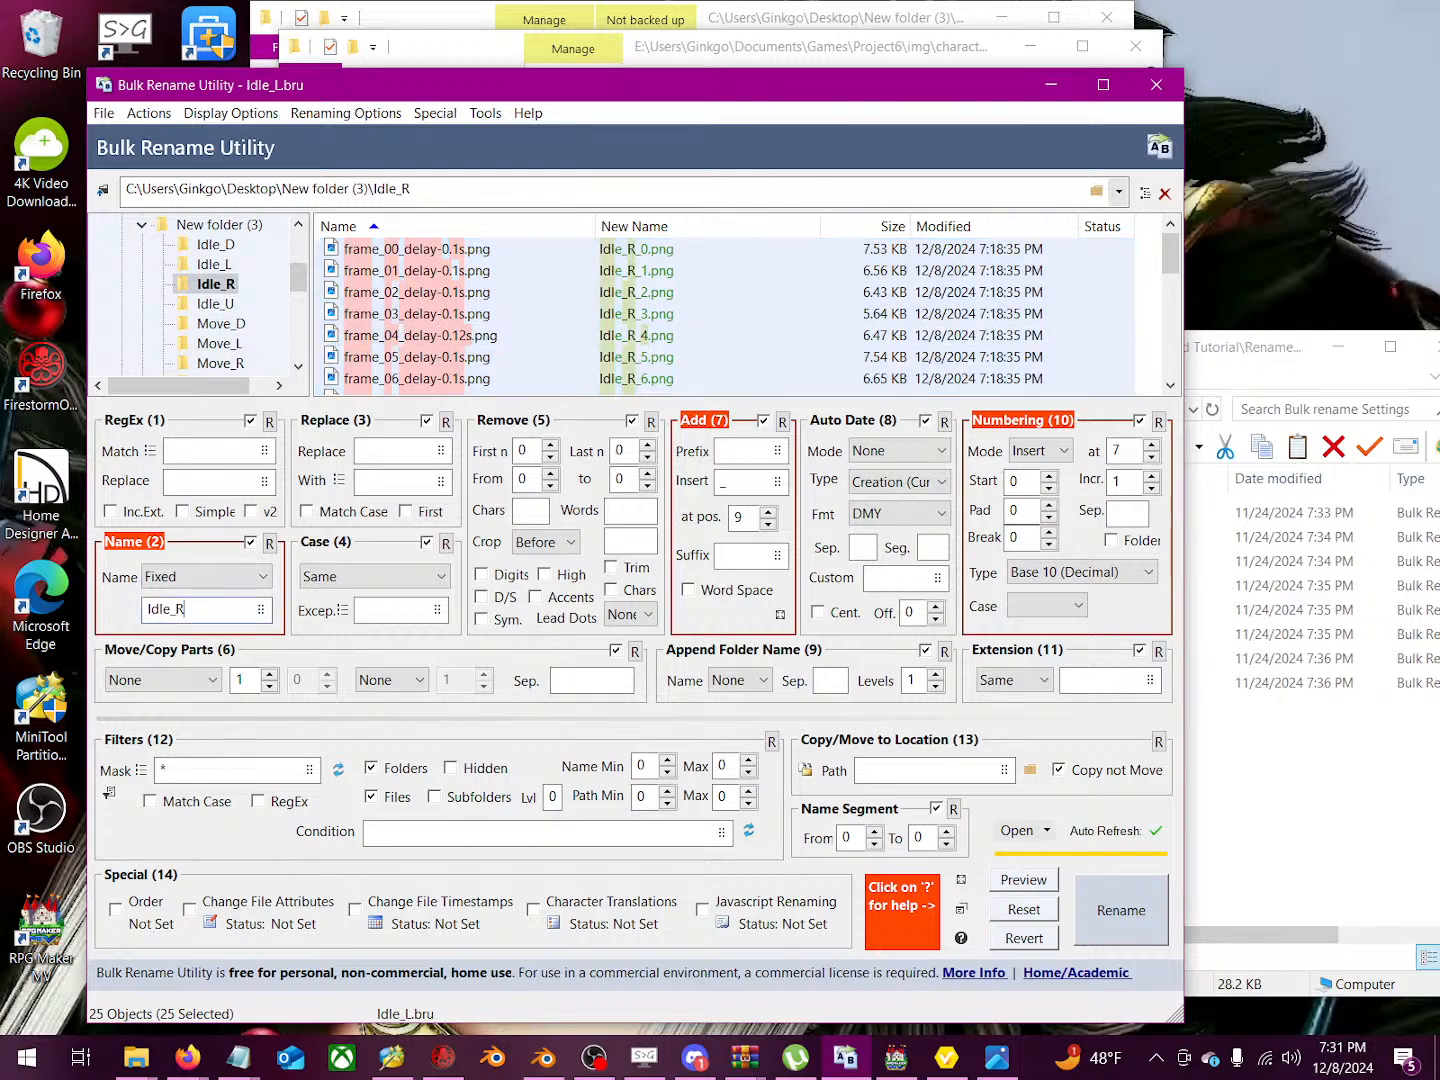
{"action": "left_click", "coordinate": [1122, 940]}
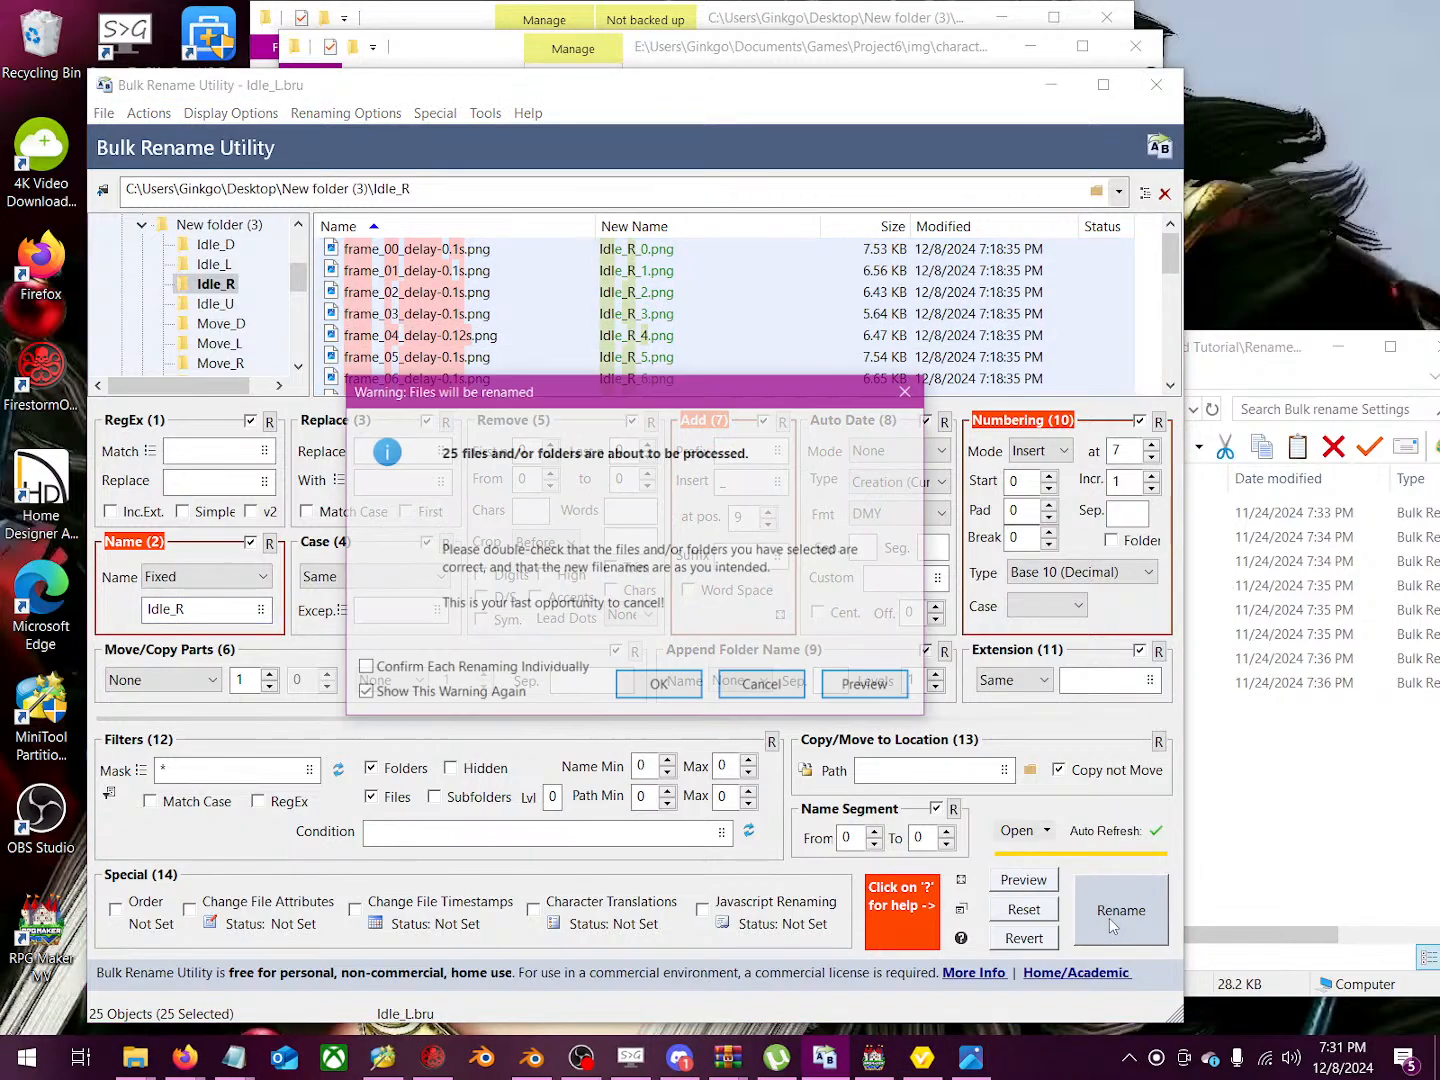
{"action": "left_click", "coordinate": [657, 684]}
{"action": "left_click", "coordinate": [880, 690]}
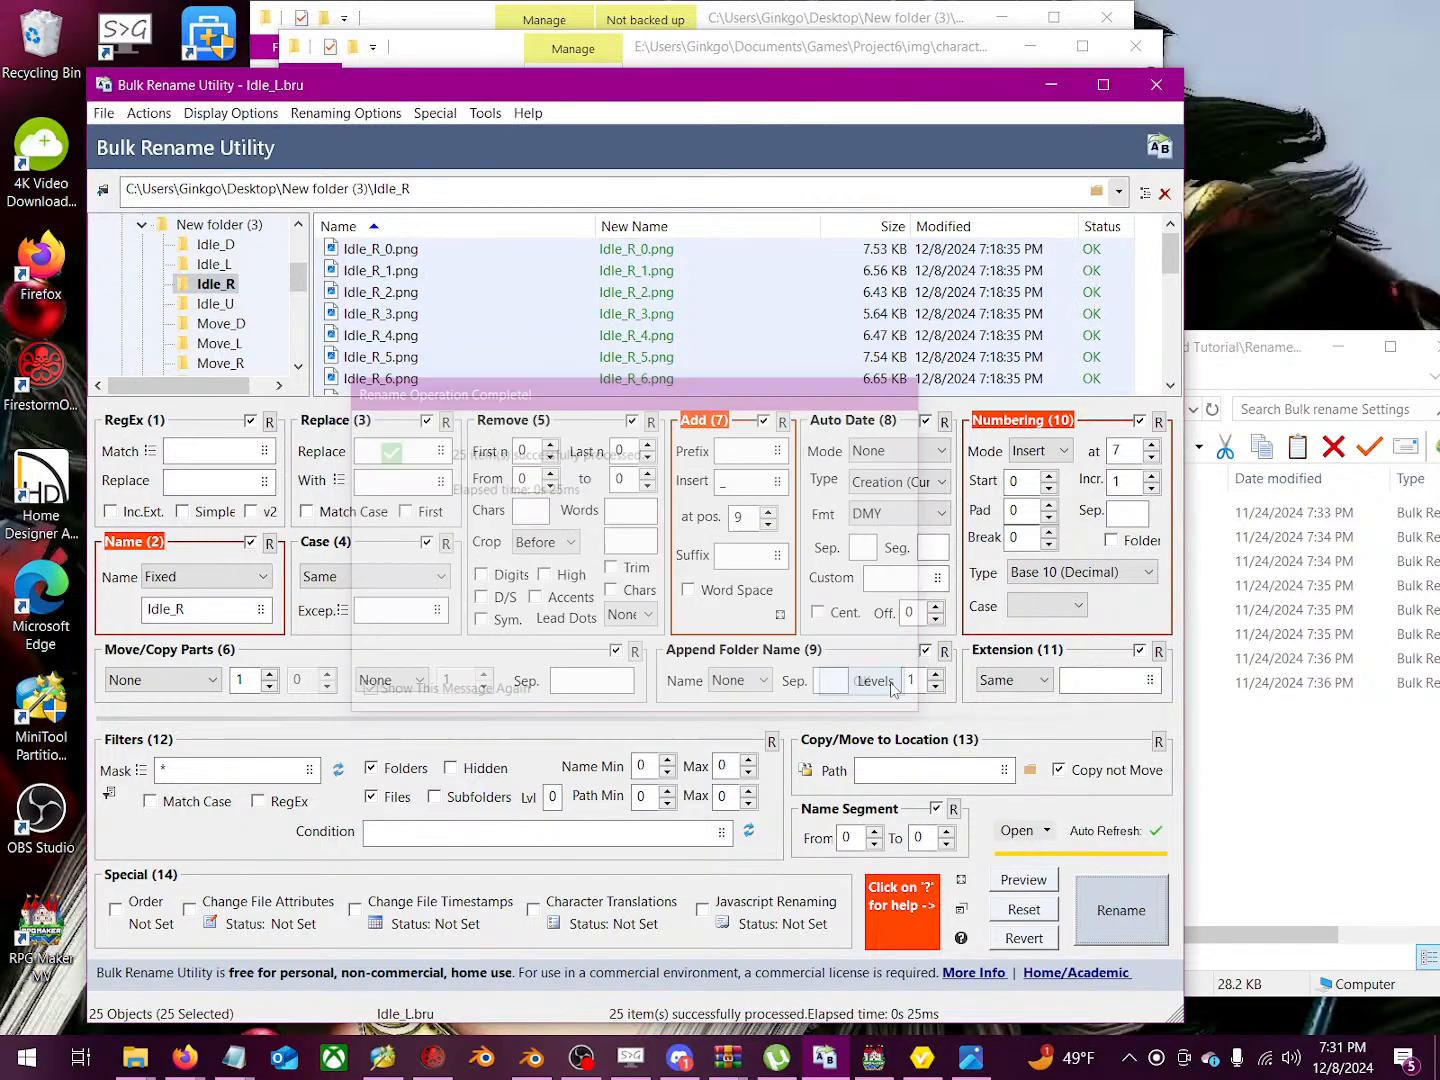
Step: Rename all files in the Idle_U folder using the fixed name Idle_U with the existing numbering settings
{"action": "left_click", "coordinate": [216, 303]}
{"action": "left_click", "coordinate": [483, 314]}
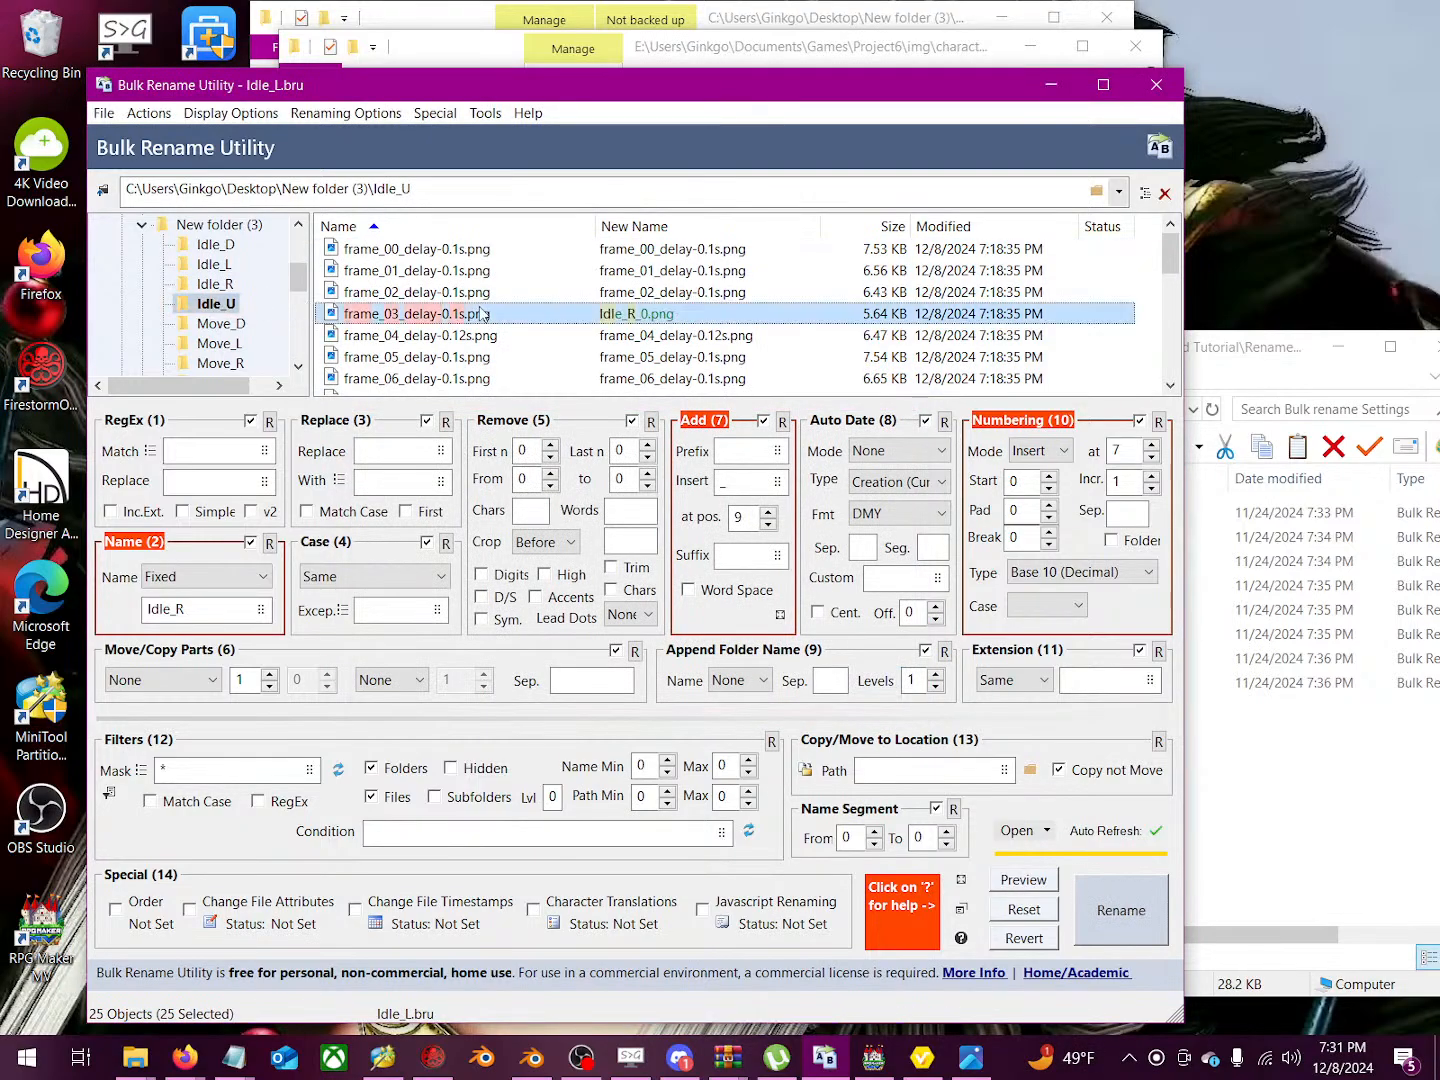
{"action": "key", "text": "ctrl+a"}
{"action": "left_click", "coordinate": [197, 610]}
{"action": "key", "text": "BackSpace"}
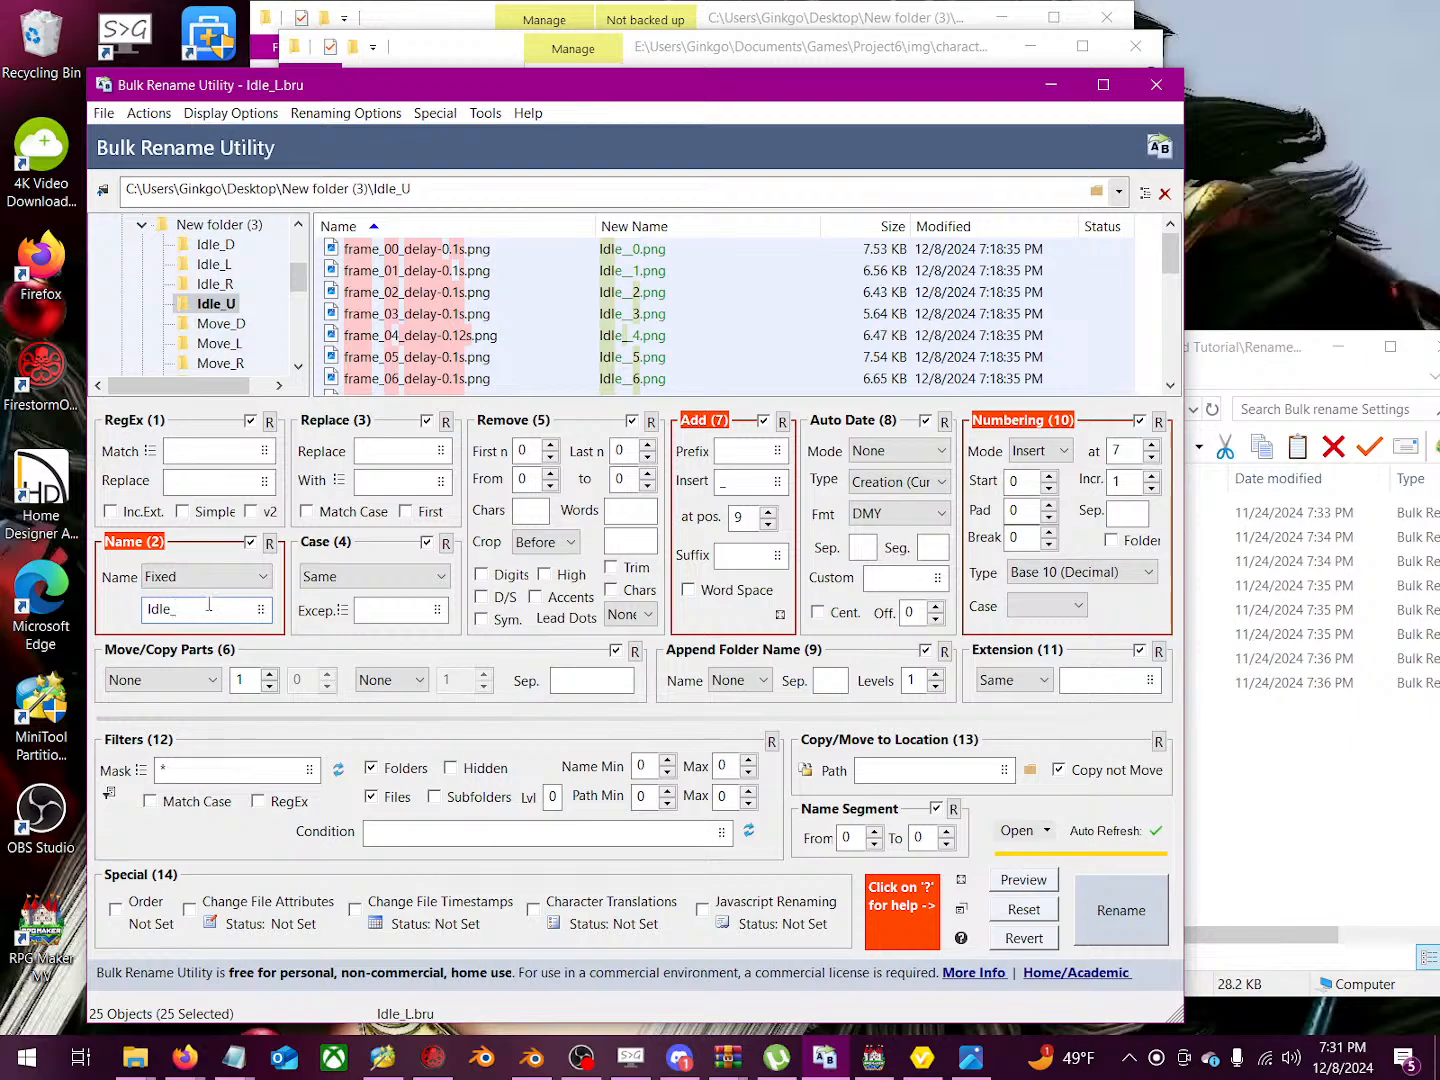
{"action": "type", "text": "U"}
{"action": "left_click", "coordinate": [1121, 910]}
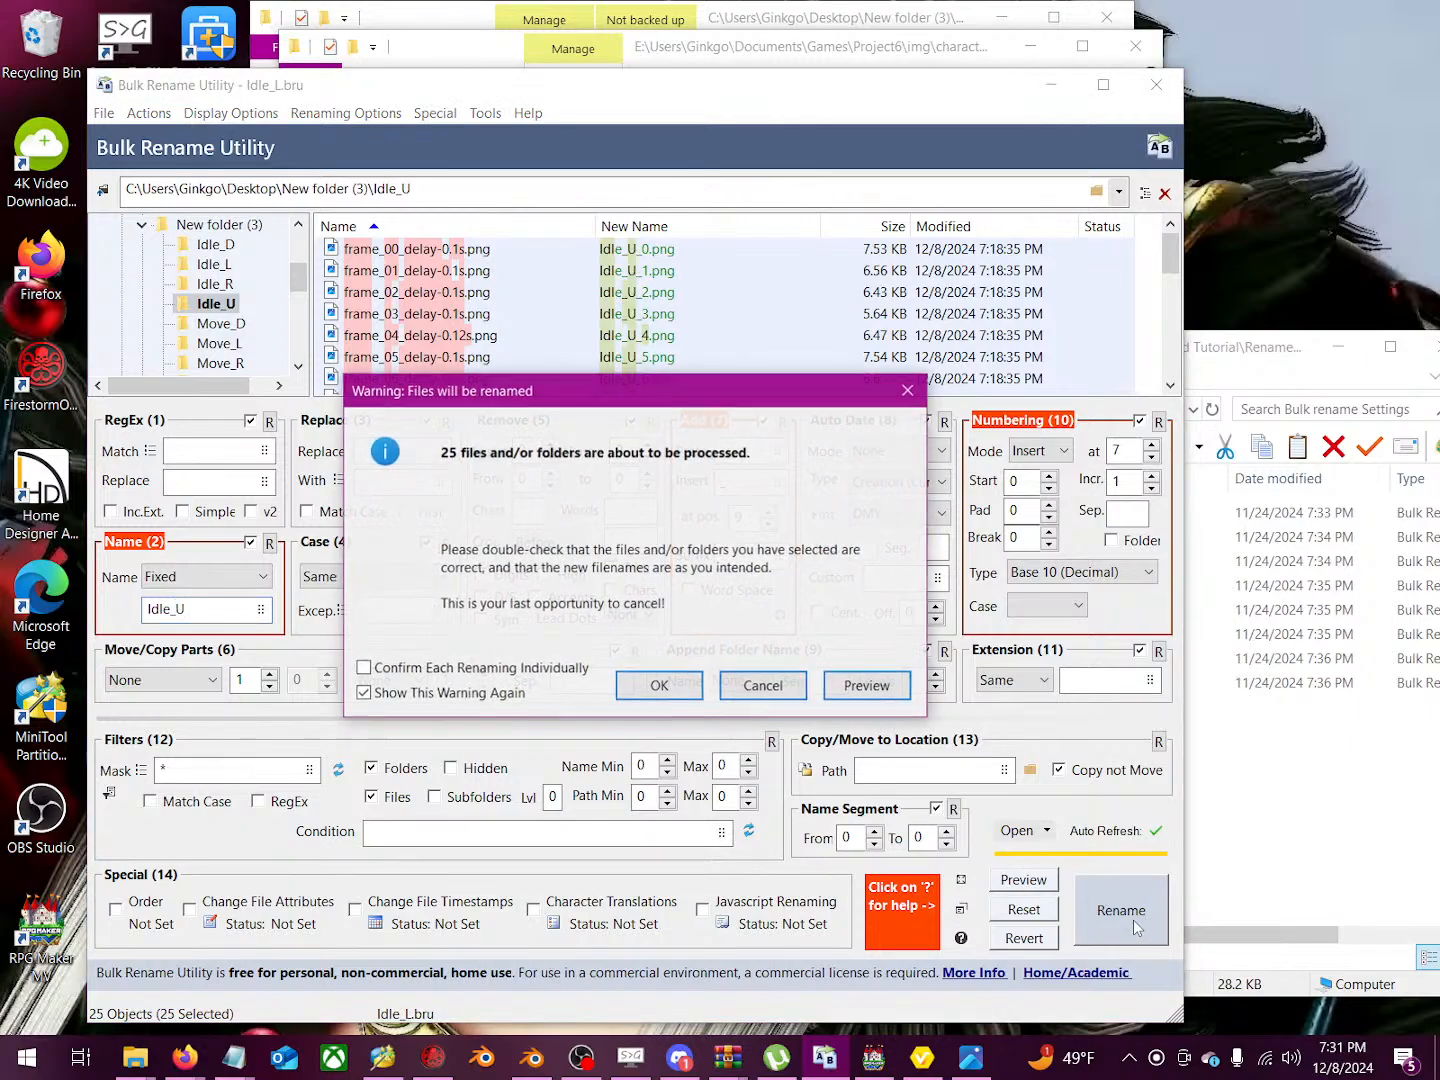
{"action": "left_click", "coordinate": [665, 686]}
{"action": "left_click", "coordinate": [868, 685]}
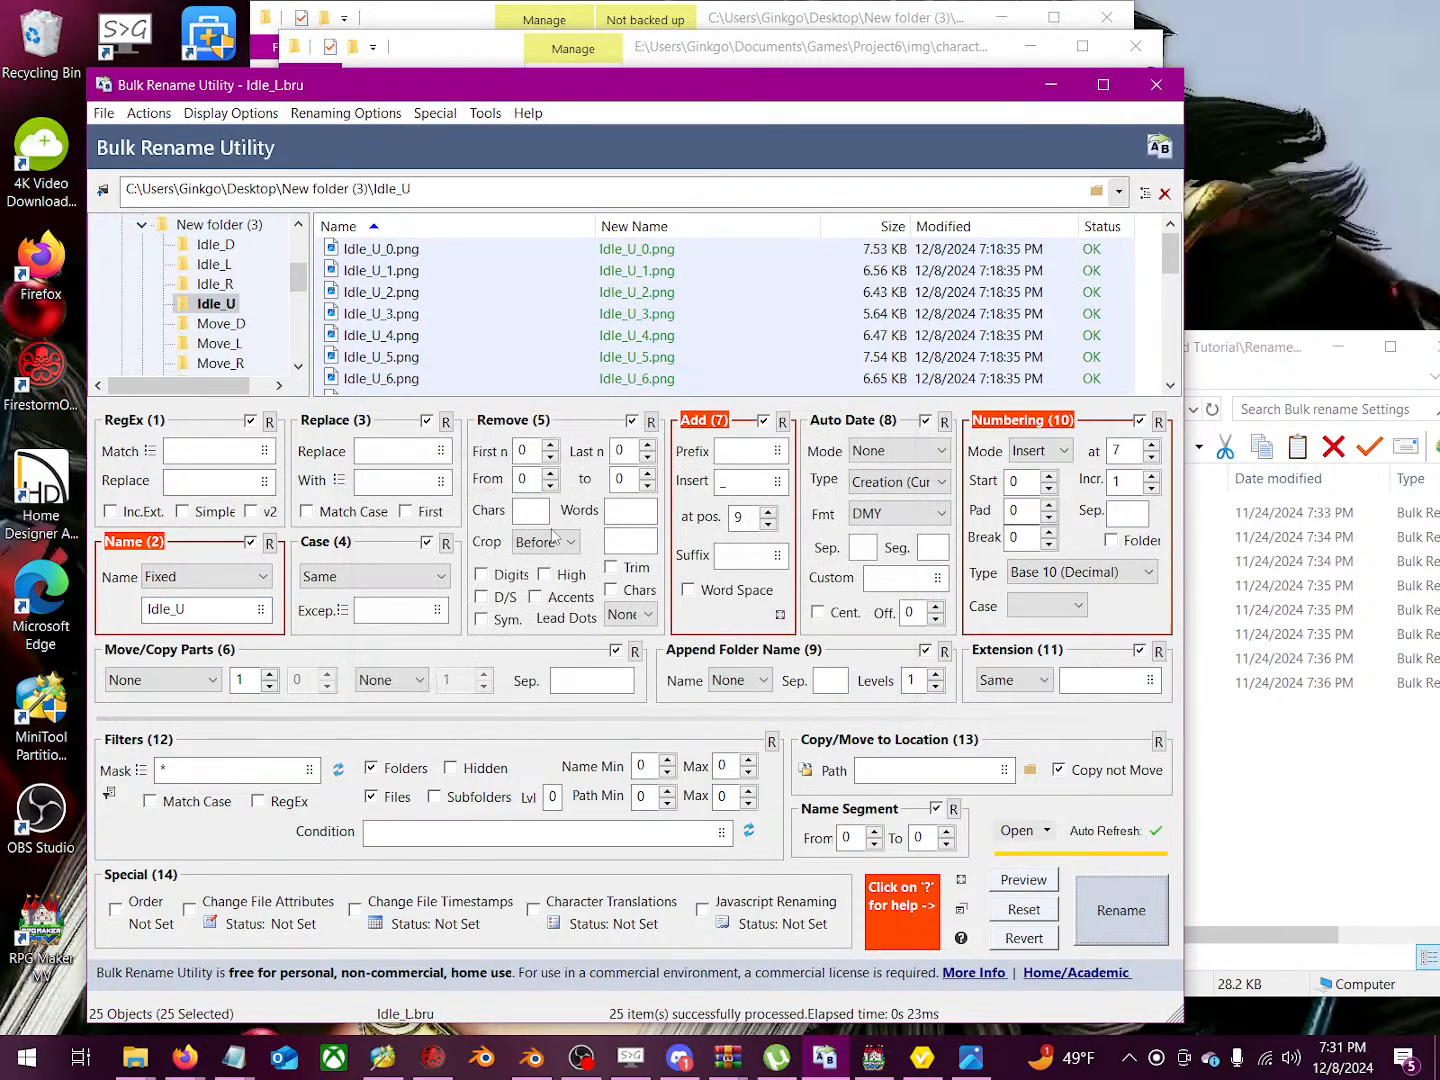
Step: Load the Move_D.bru rename settings for all files in the Move_D folder and run the rename
{"action": "left_click", "coordinate": [225, 323]}
{"action": "left_click", "coordinate": [473, 333]}
{"action": "key", "text": "ctrl+a"}
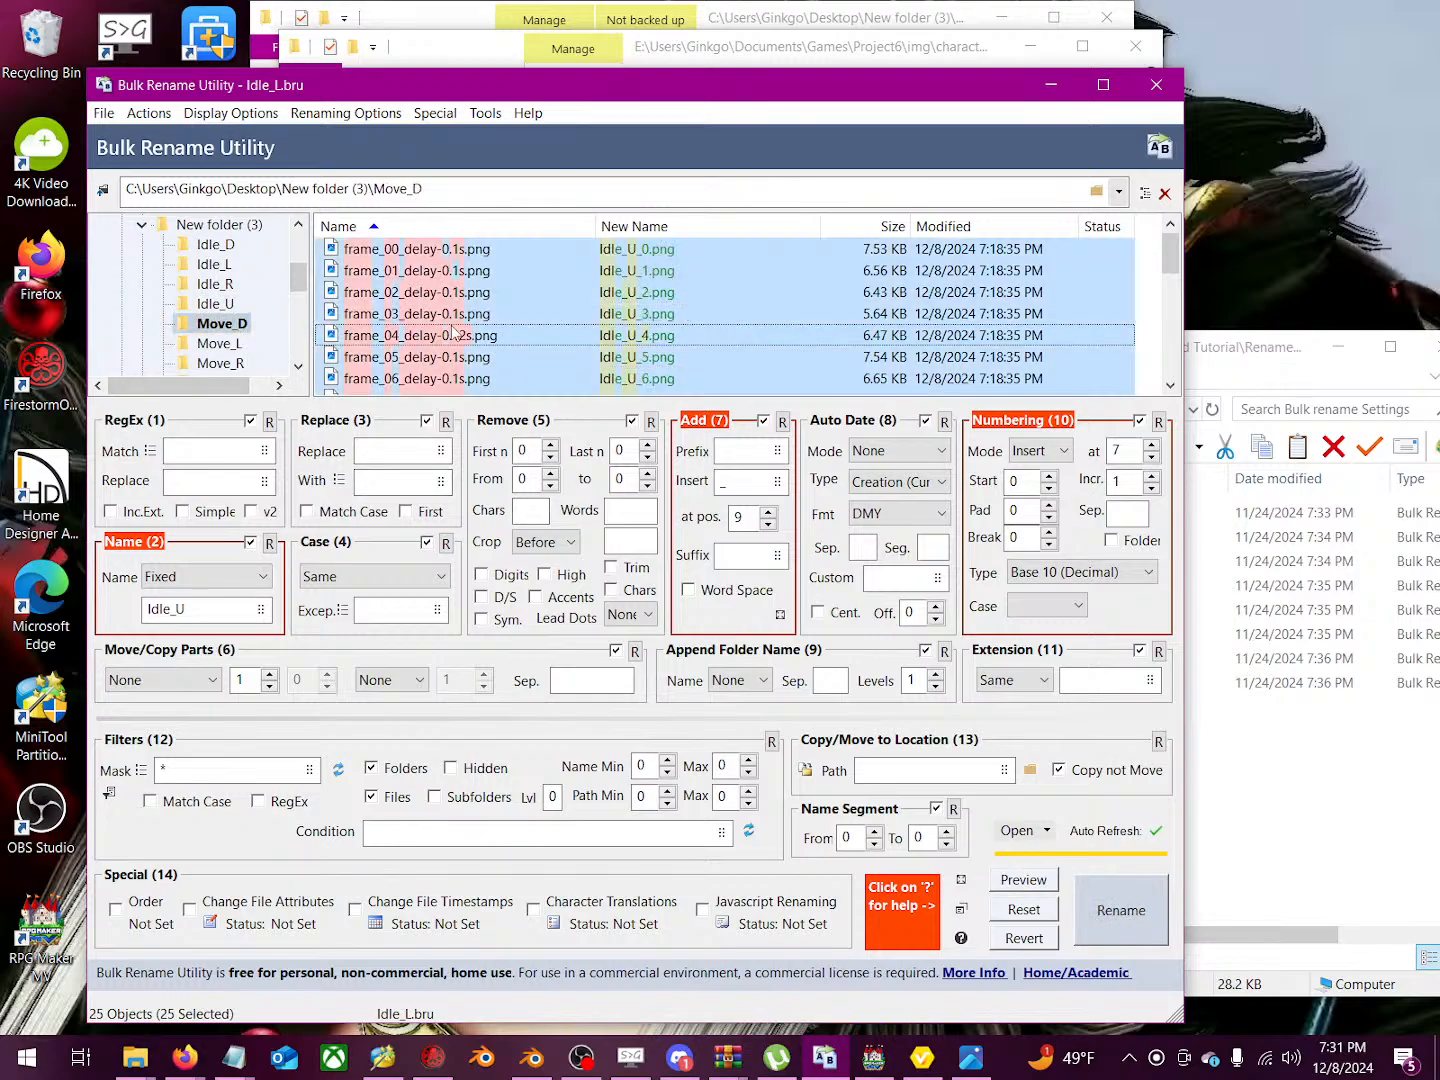
{"action": "left_click", "coordinate": [104, 113]}
{"action": "left_click", "coordinate": [135, 159]}
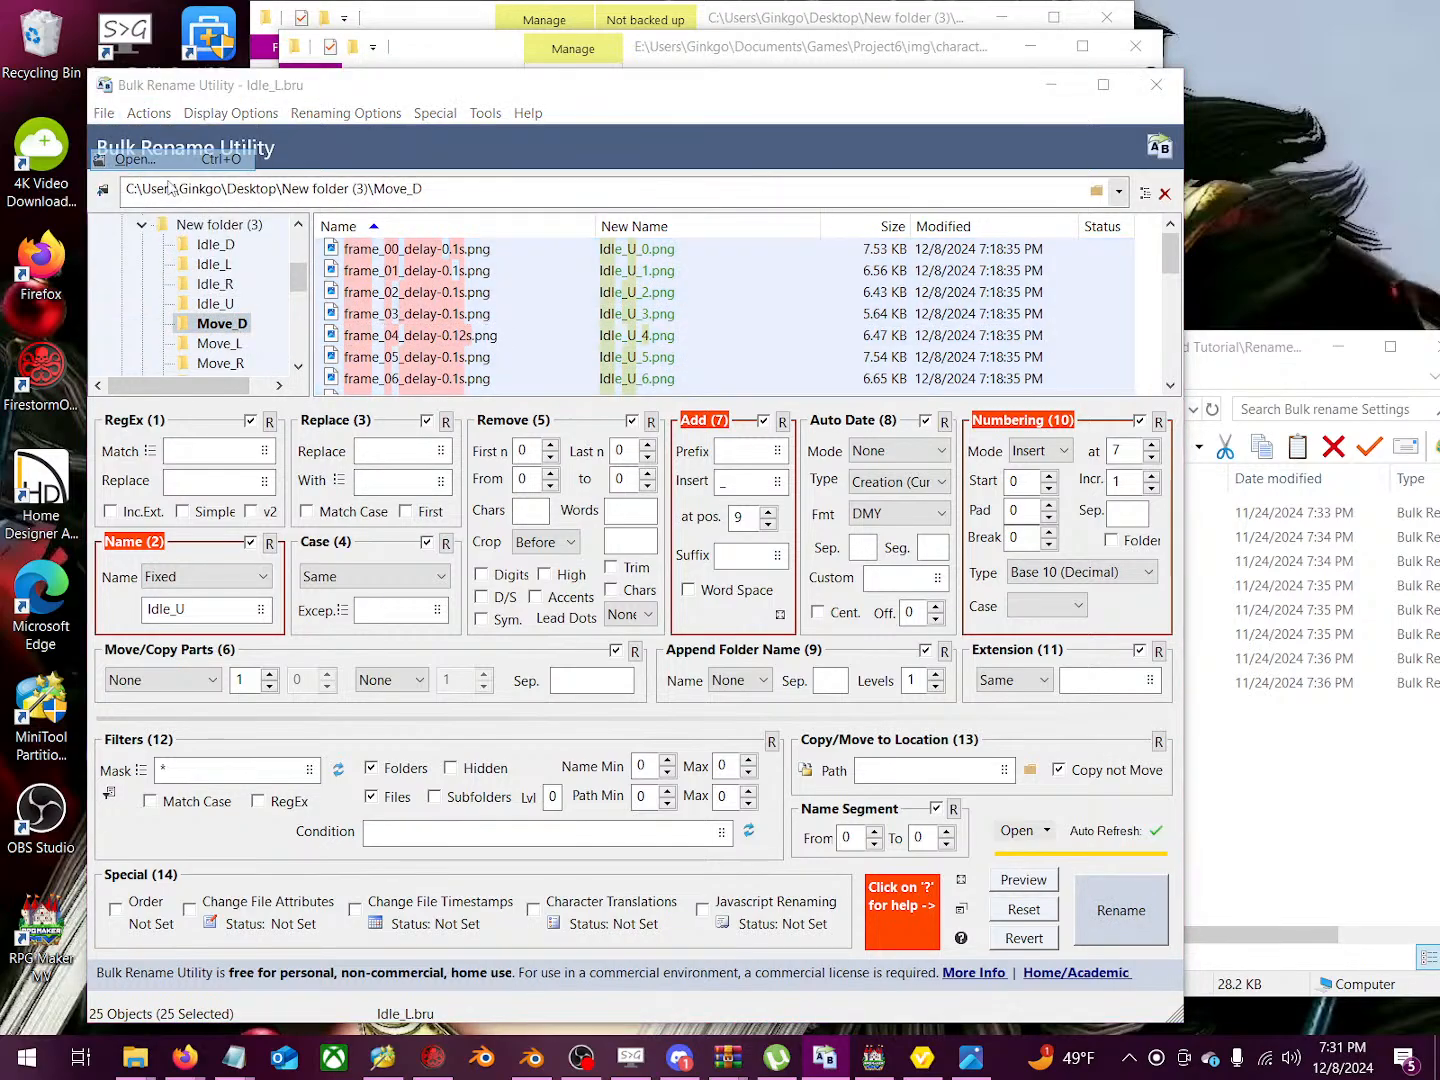
{"action": "double_click", "coordinate": [355, 379]}
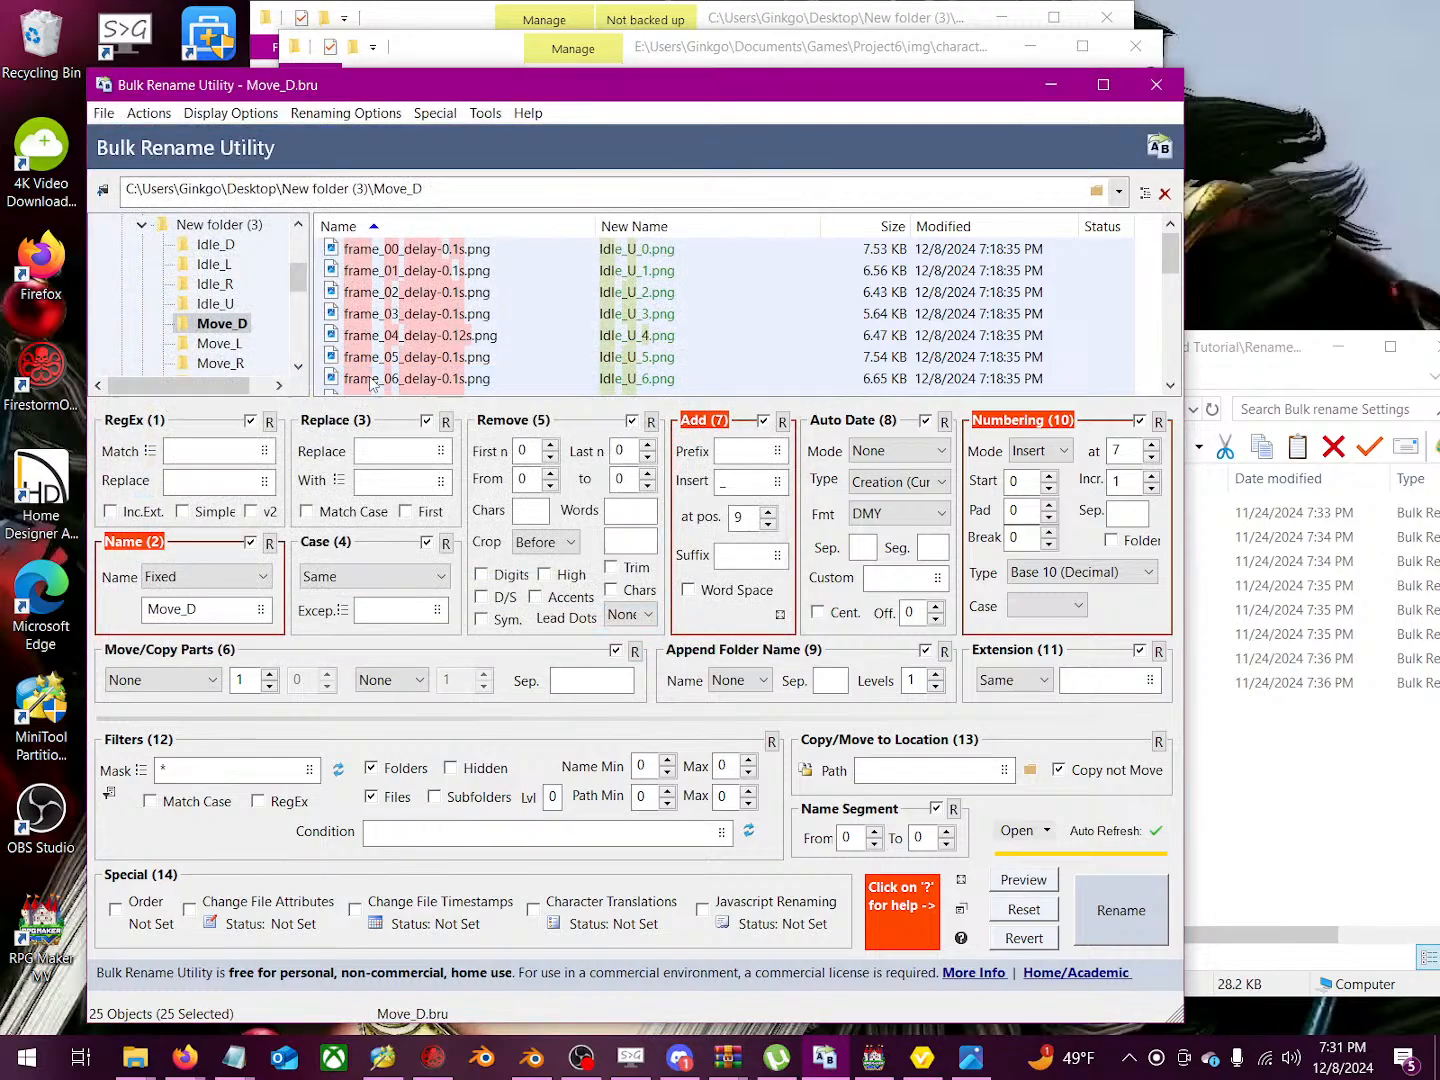
{"action": "left_click", "coordinate": [1116, 905]}
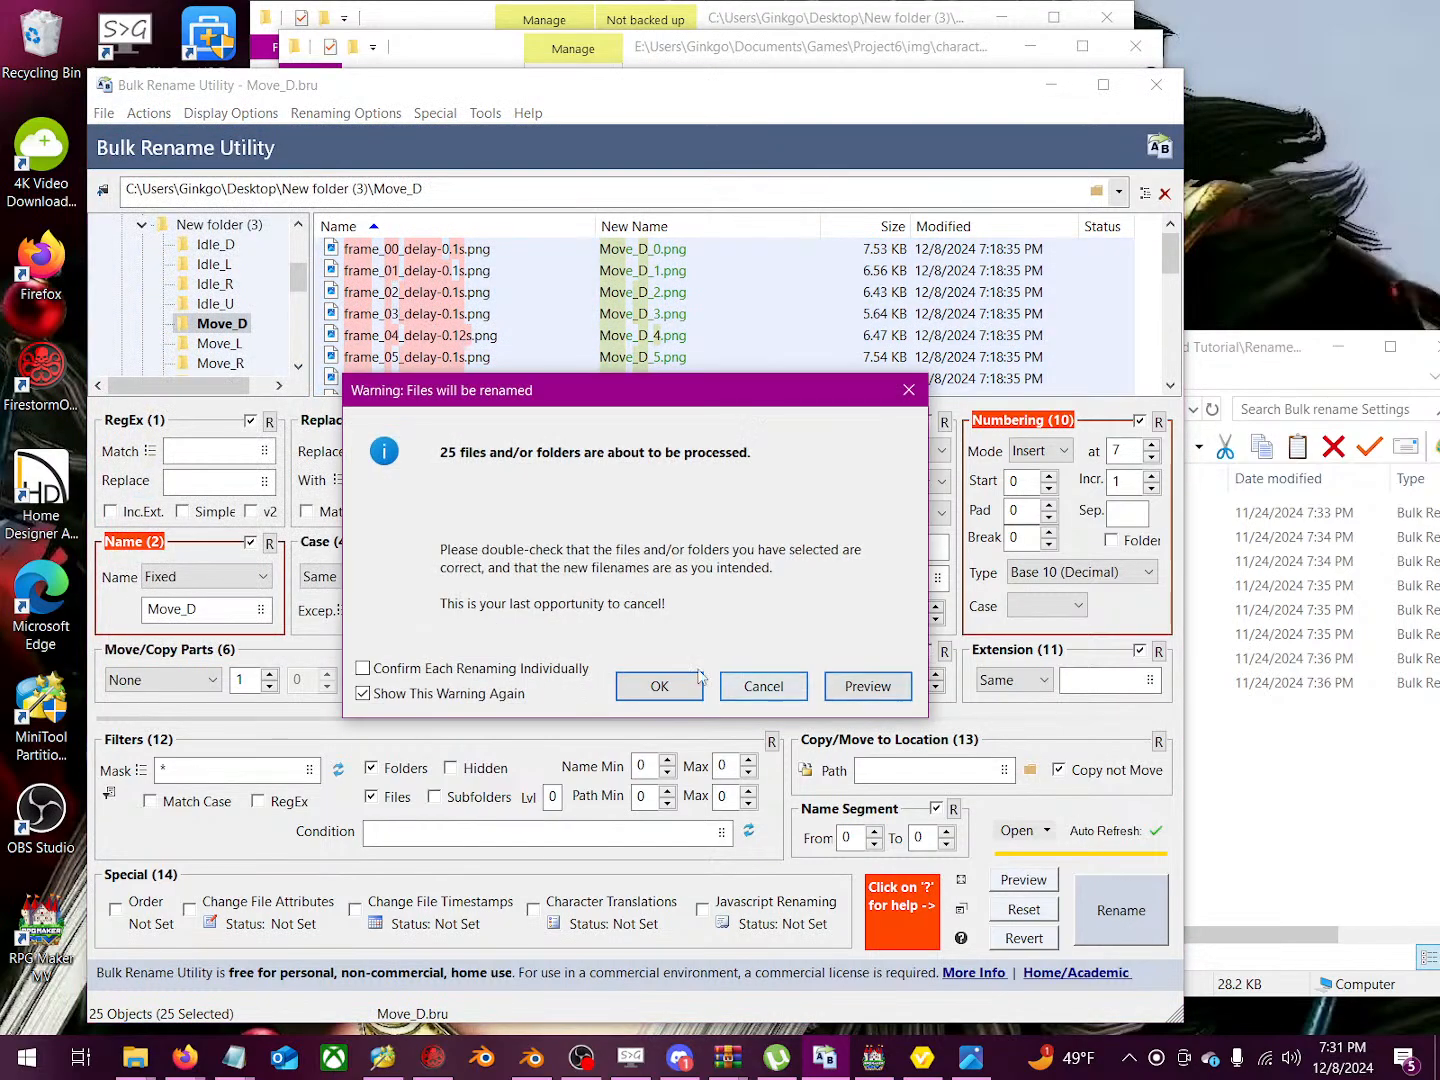
{"action": "left_click", "coordinate": [662, 686]}
{"action": "left_click", "coordinate": [853, 688]}
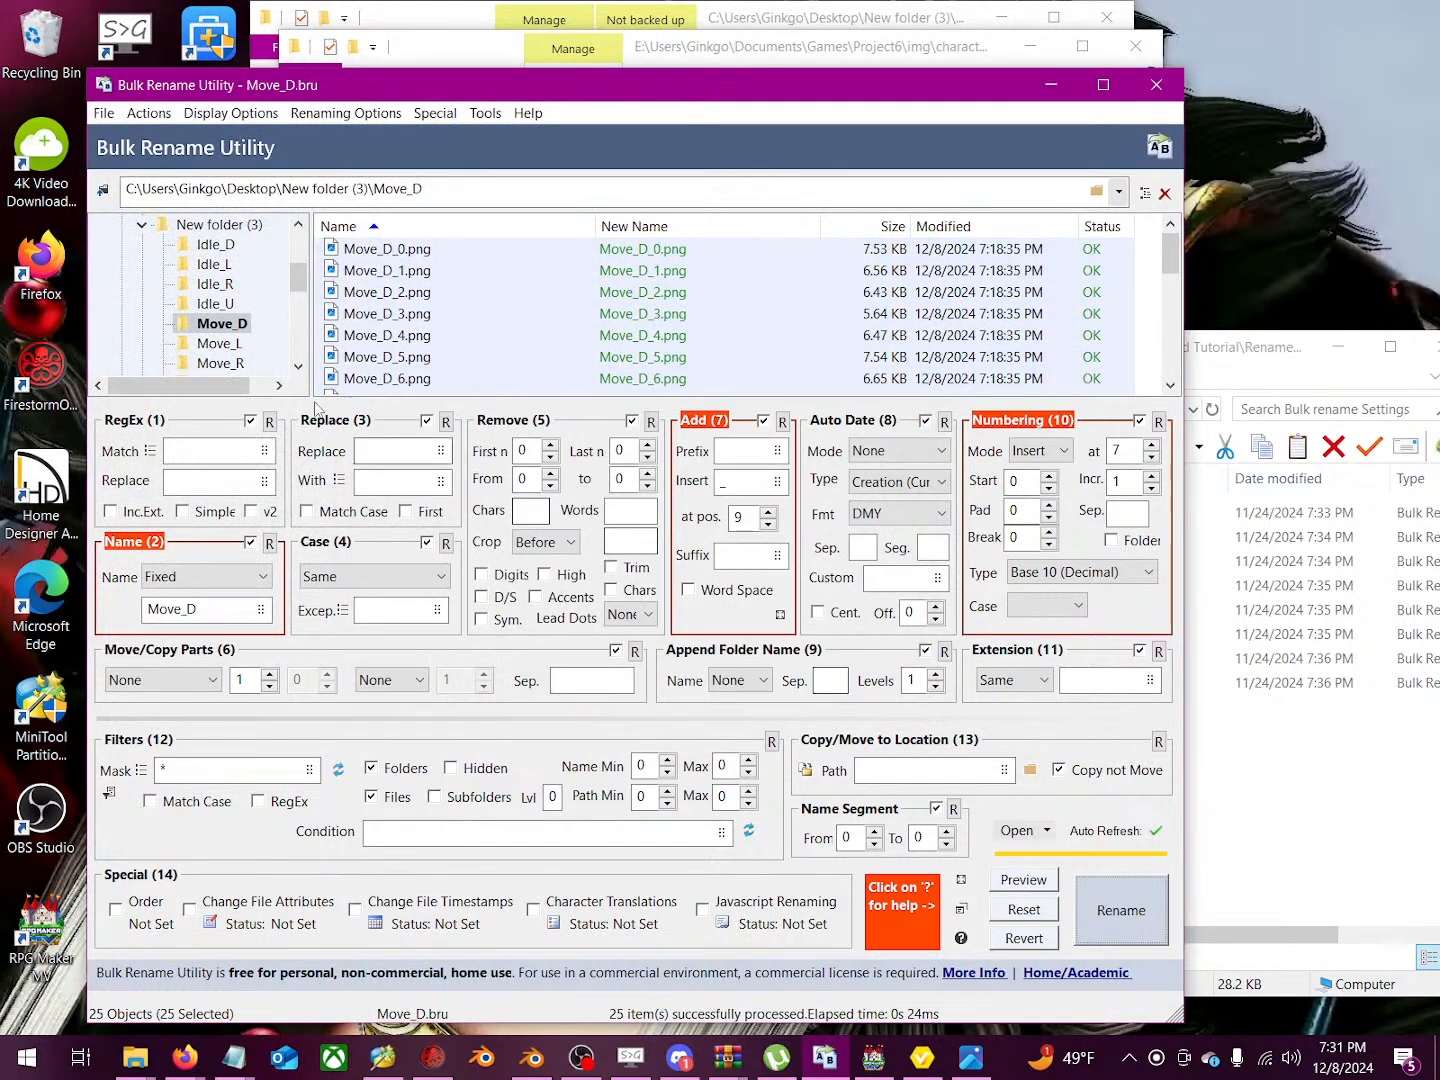
Step: Rename all files in the Move_L folder using the fixed name Move_L with the existing numbering settings
{"action": "left_click", "coordinate": [235, 345]}
{"action": "left_click", "coordinate": [403, 340]}
{"action": "key", "text": "ctrl+a"}
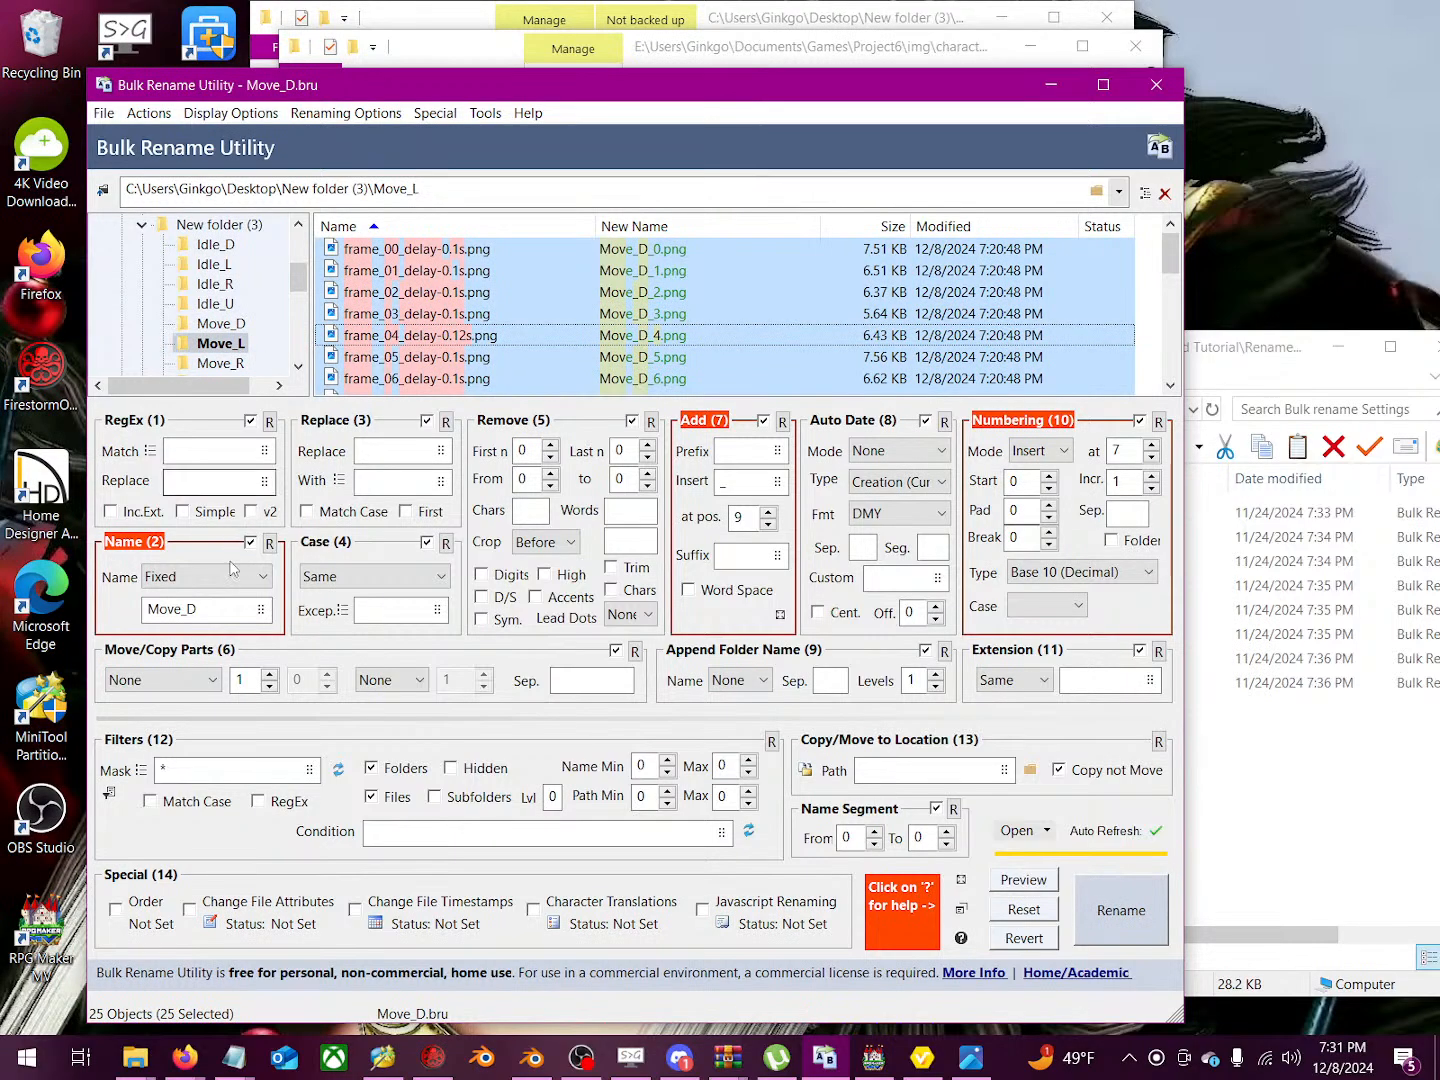
{"action": "left_click", "coordinate": [212, 608]}
{"action": "key", "text": "BackSpace"}
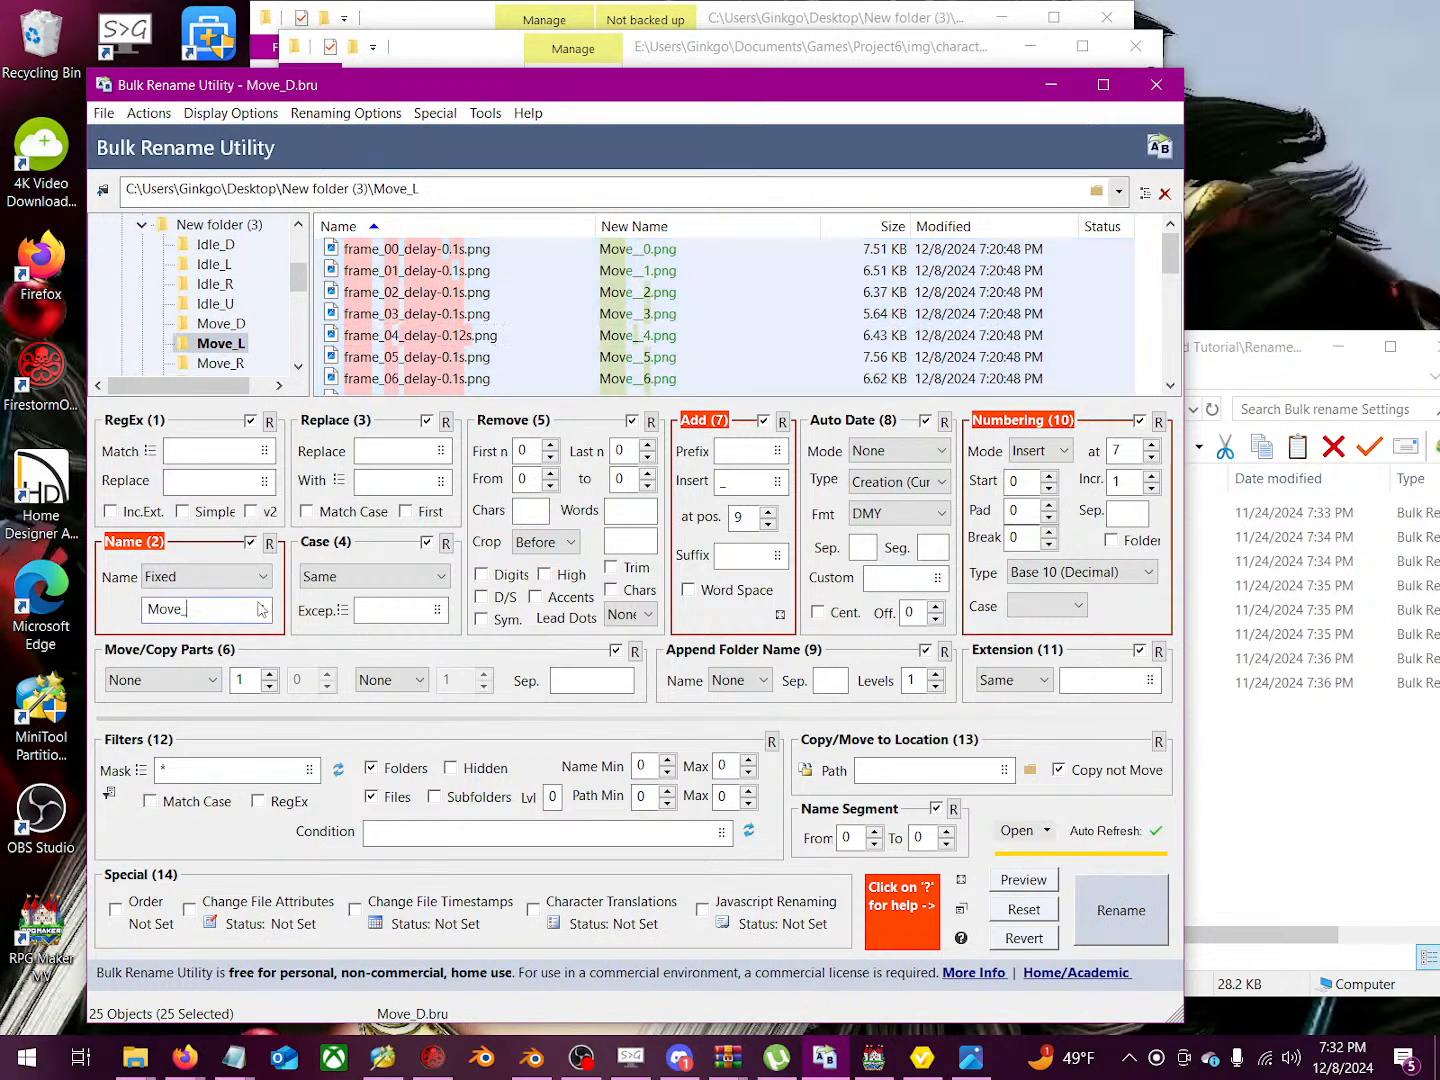
{"action": "type", "text": "L"}
{"action": "left_click", "coordinate": [1121, 910]}
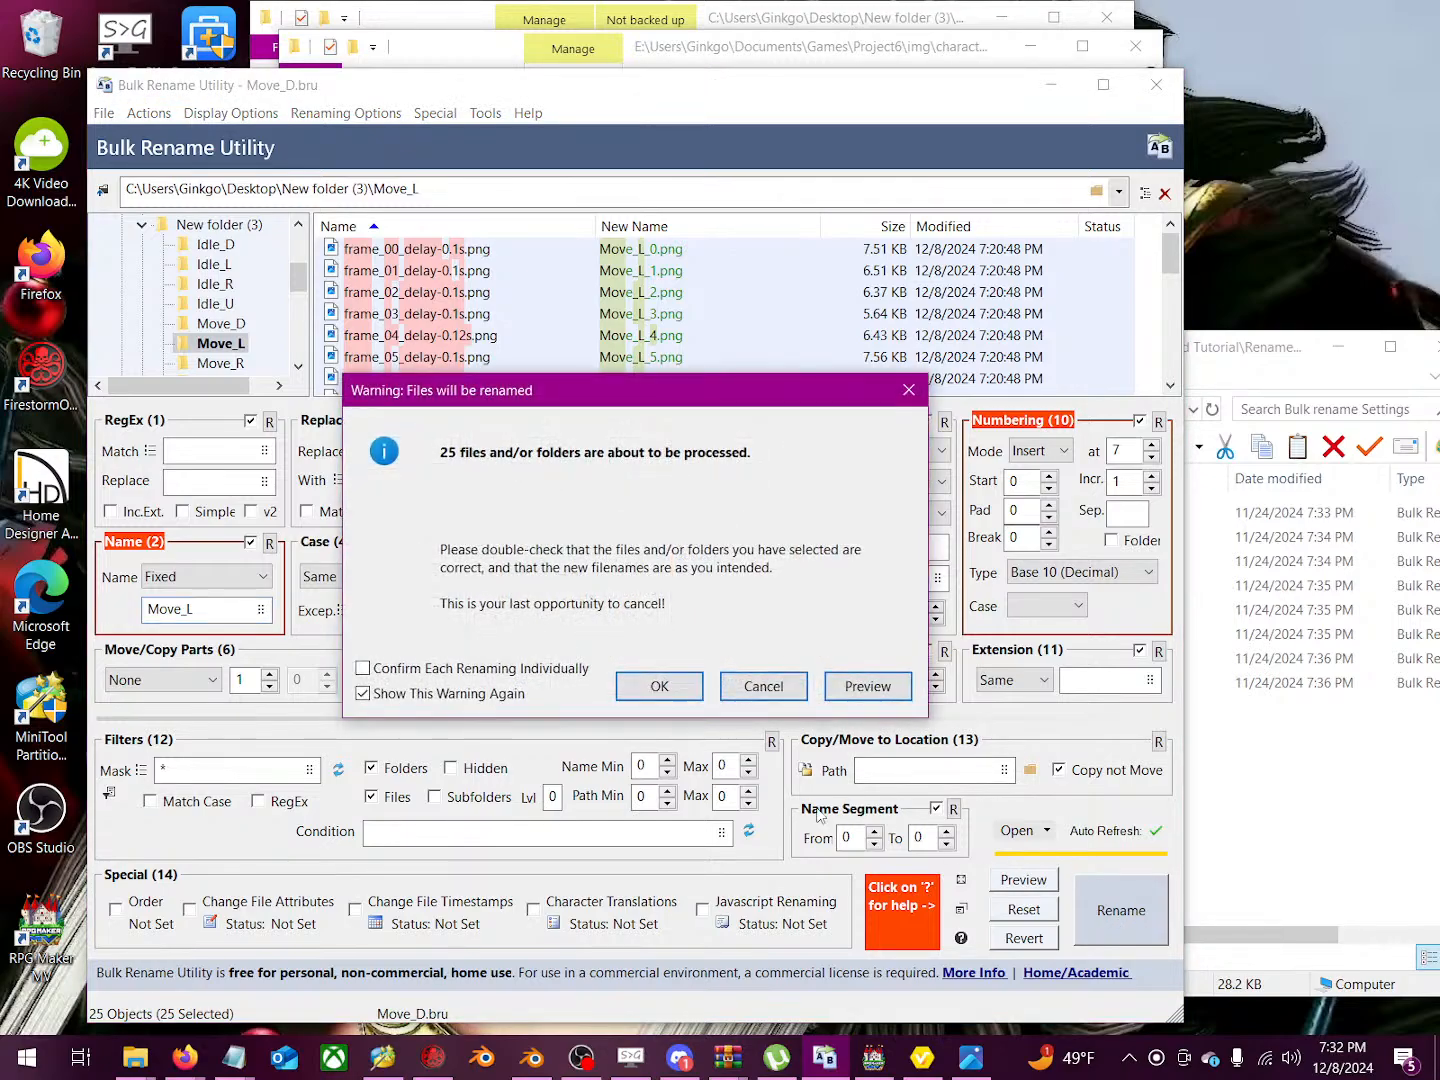
{"action": "left_click", "coordinate": [657, 688]}
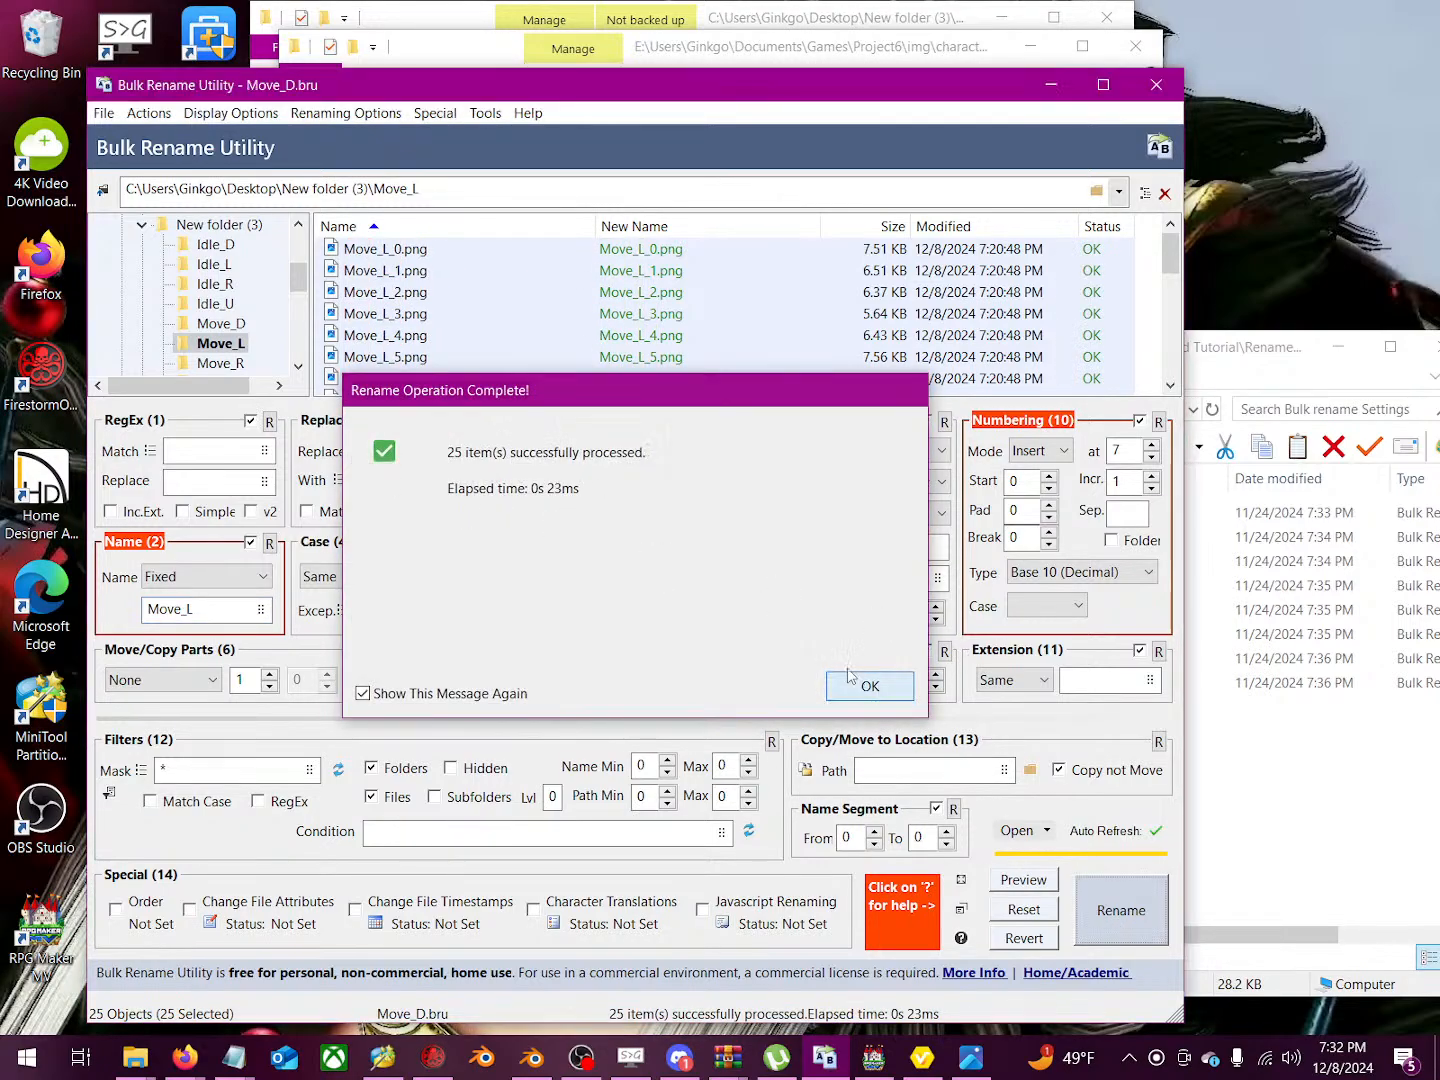
{"action": "left_click", "coordinate": [884, 686]}
Step: Rename all files in the Move_R folder using the fixed name Move_R with the existing numbering settings
{"action": "left_click", "coordinate": [232, 362]}
{"action": "left_click", "coordinate": [517, 273]}
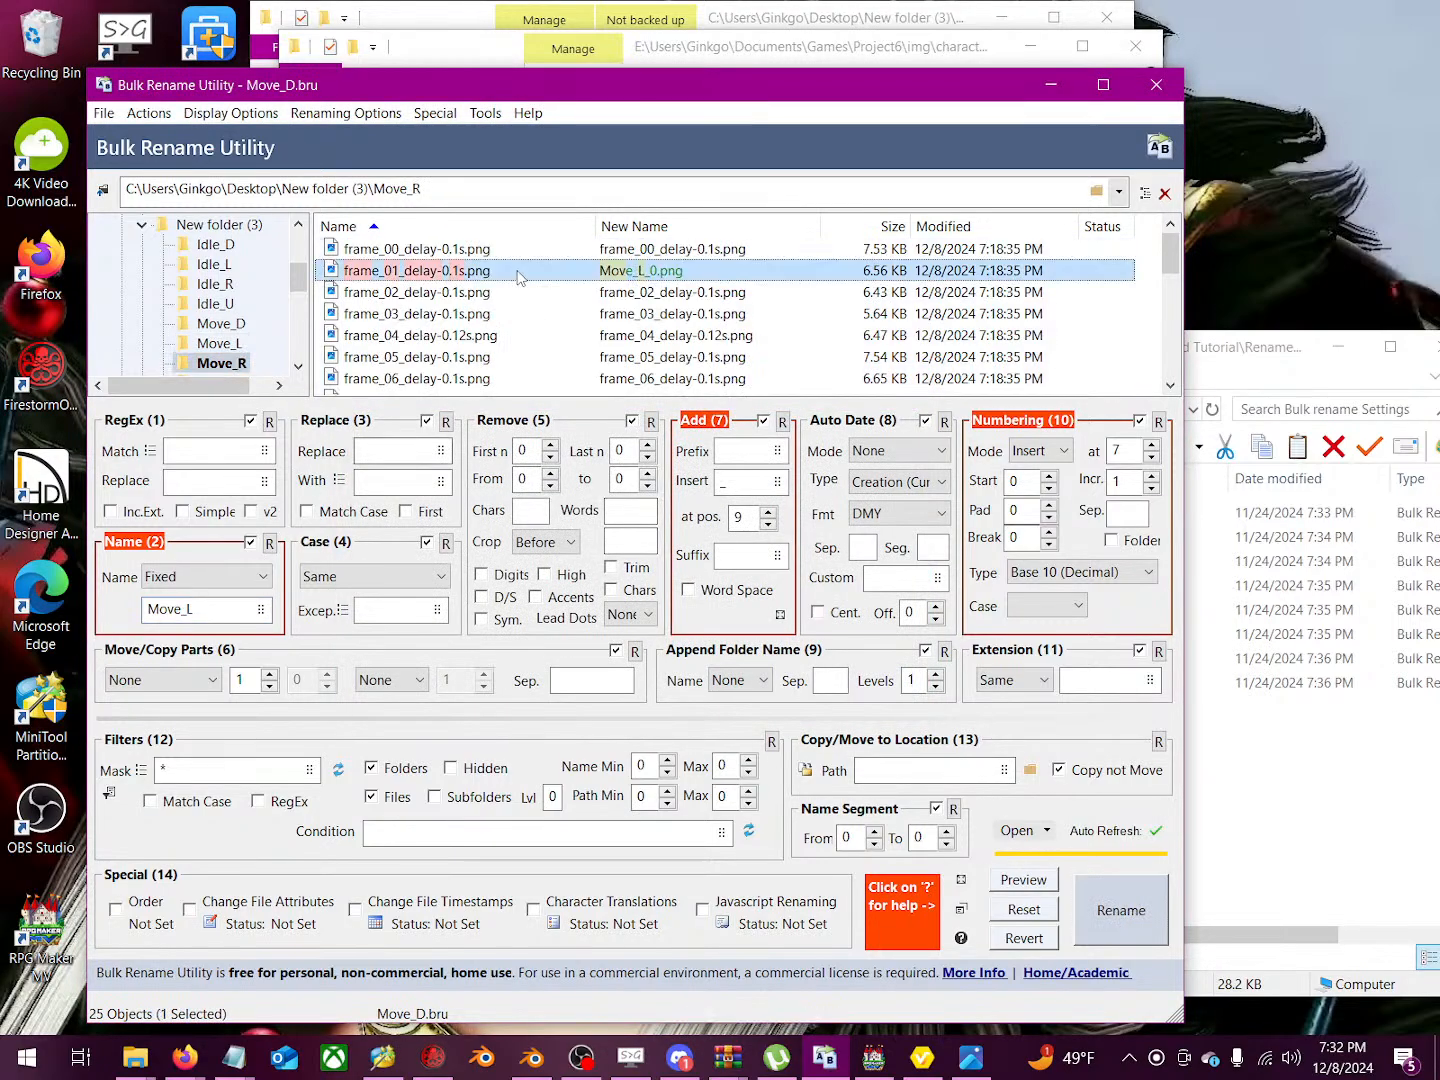
{"action": "key", "text": "ctrl+a"}
{"action": "left_click", "coordinate": [237, 606]}
{"action": "key", "text": "BackSpace"}
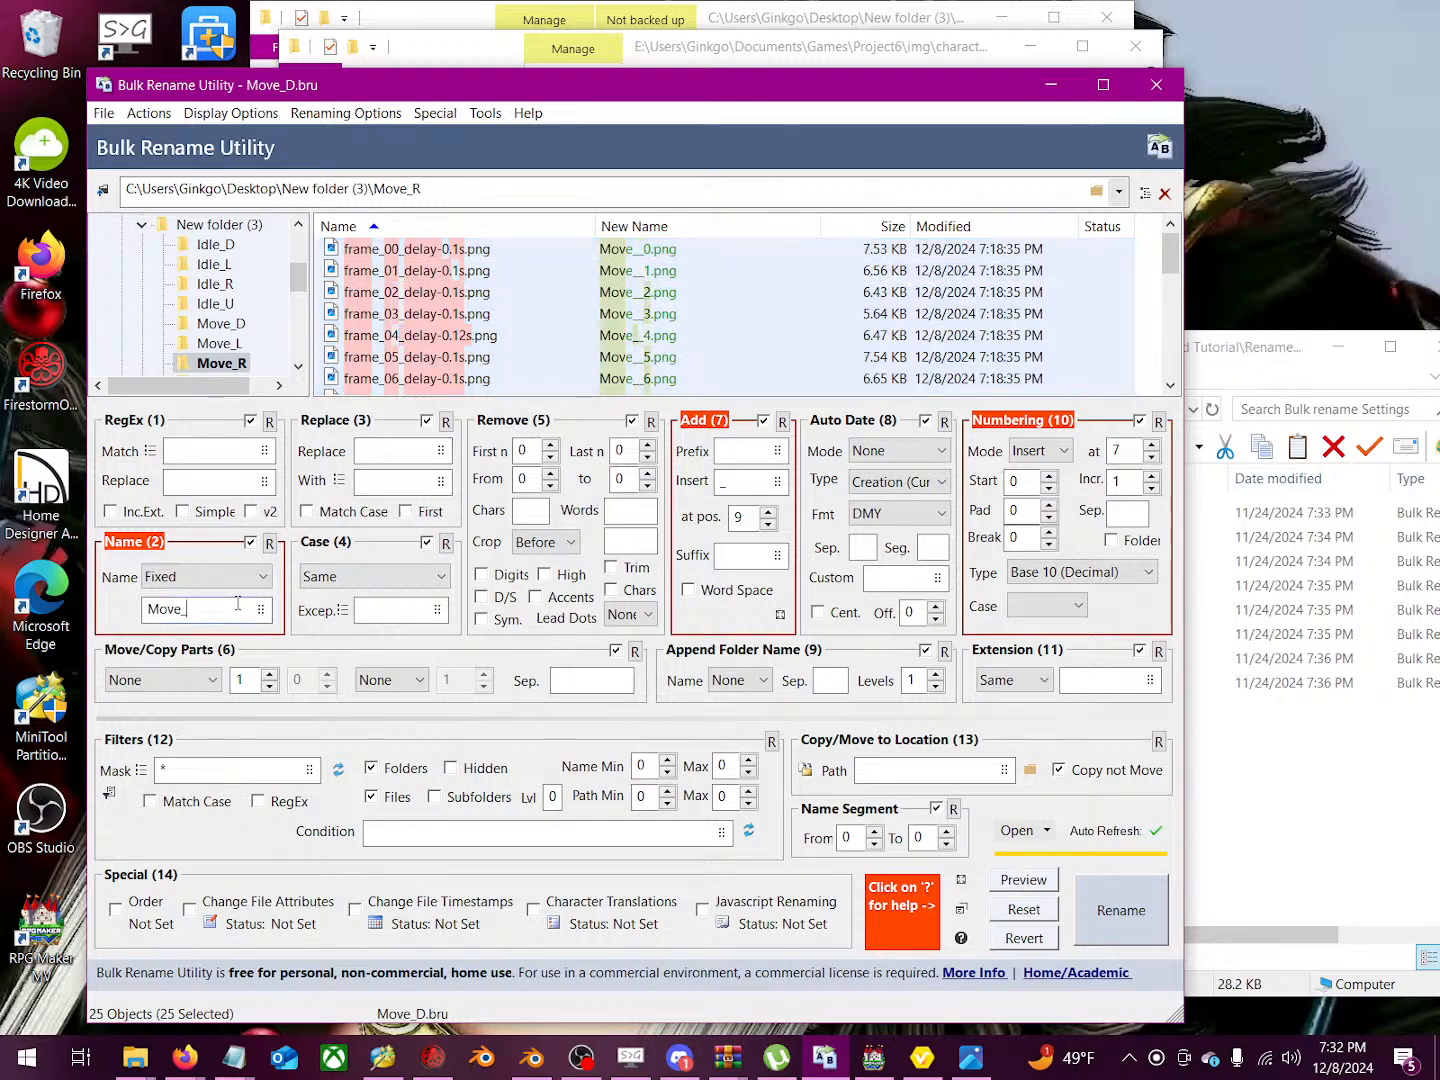
{"action": "type", "text": "R"}
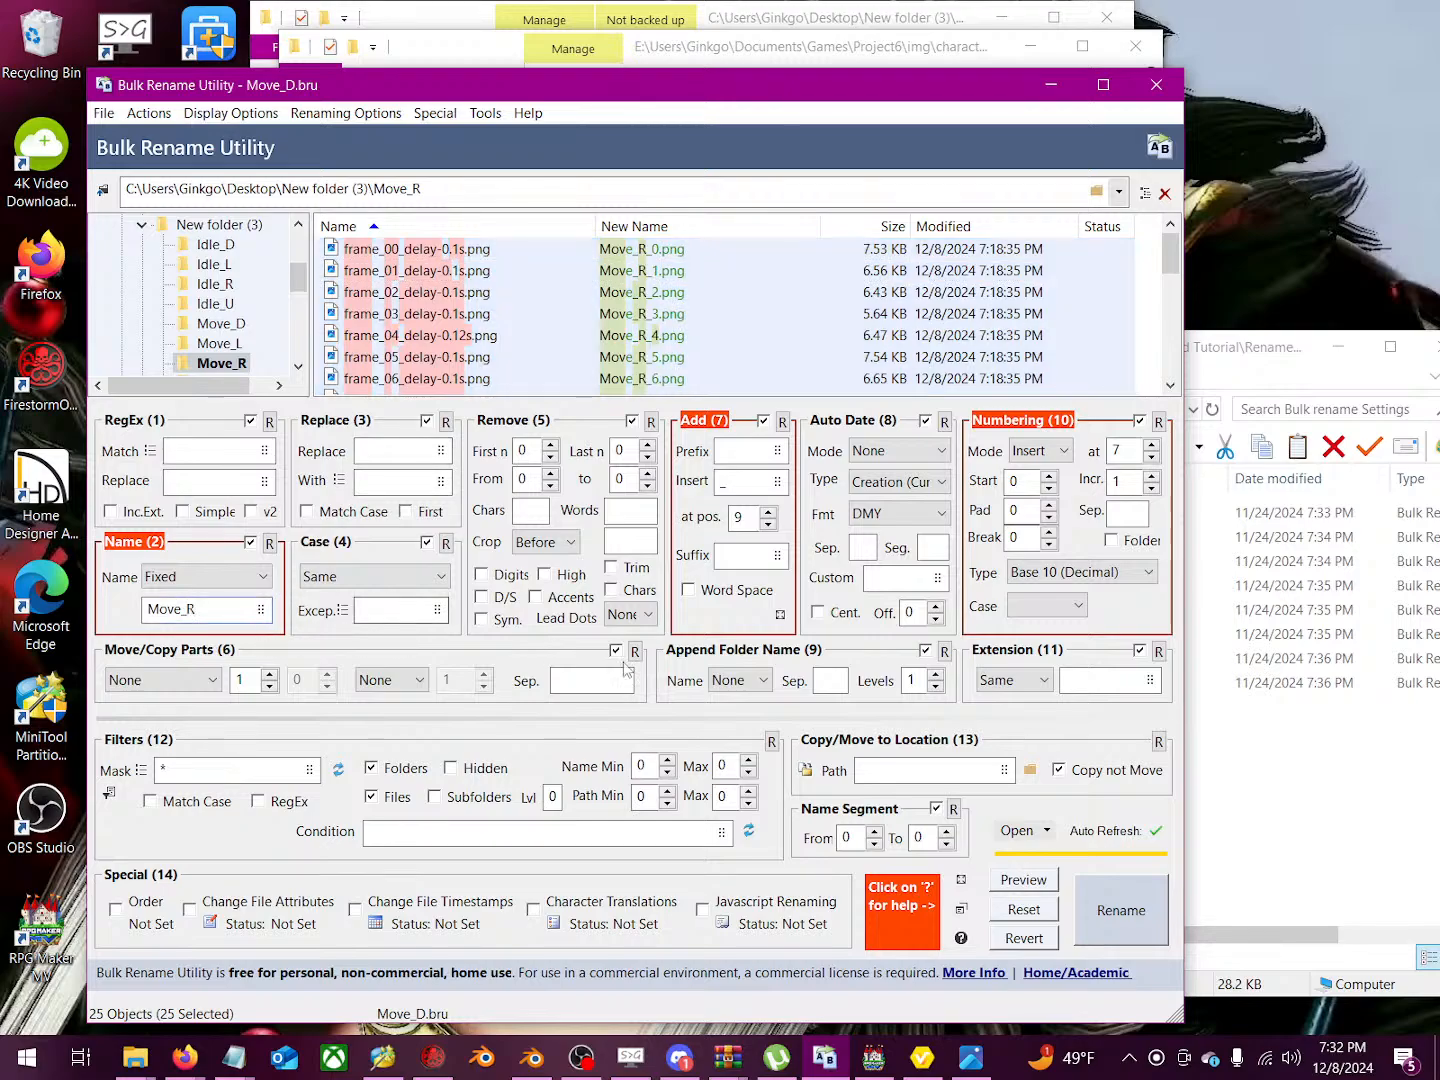
{"action": "key", "text": "ctrl+r"}
{"action": "left_click", "coordinate": [651, 680]}
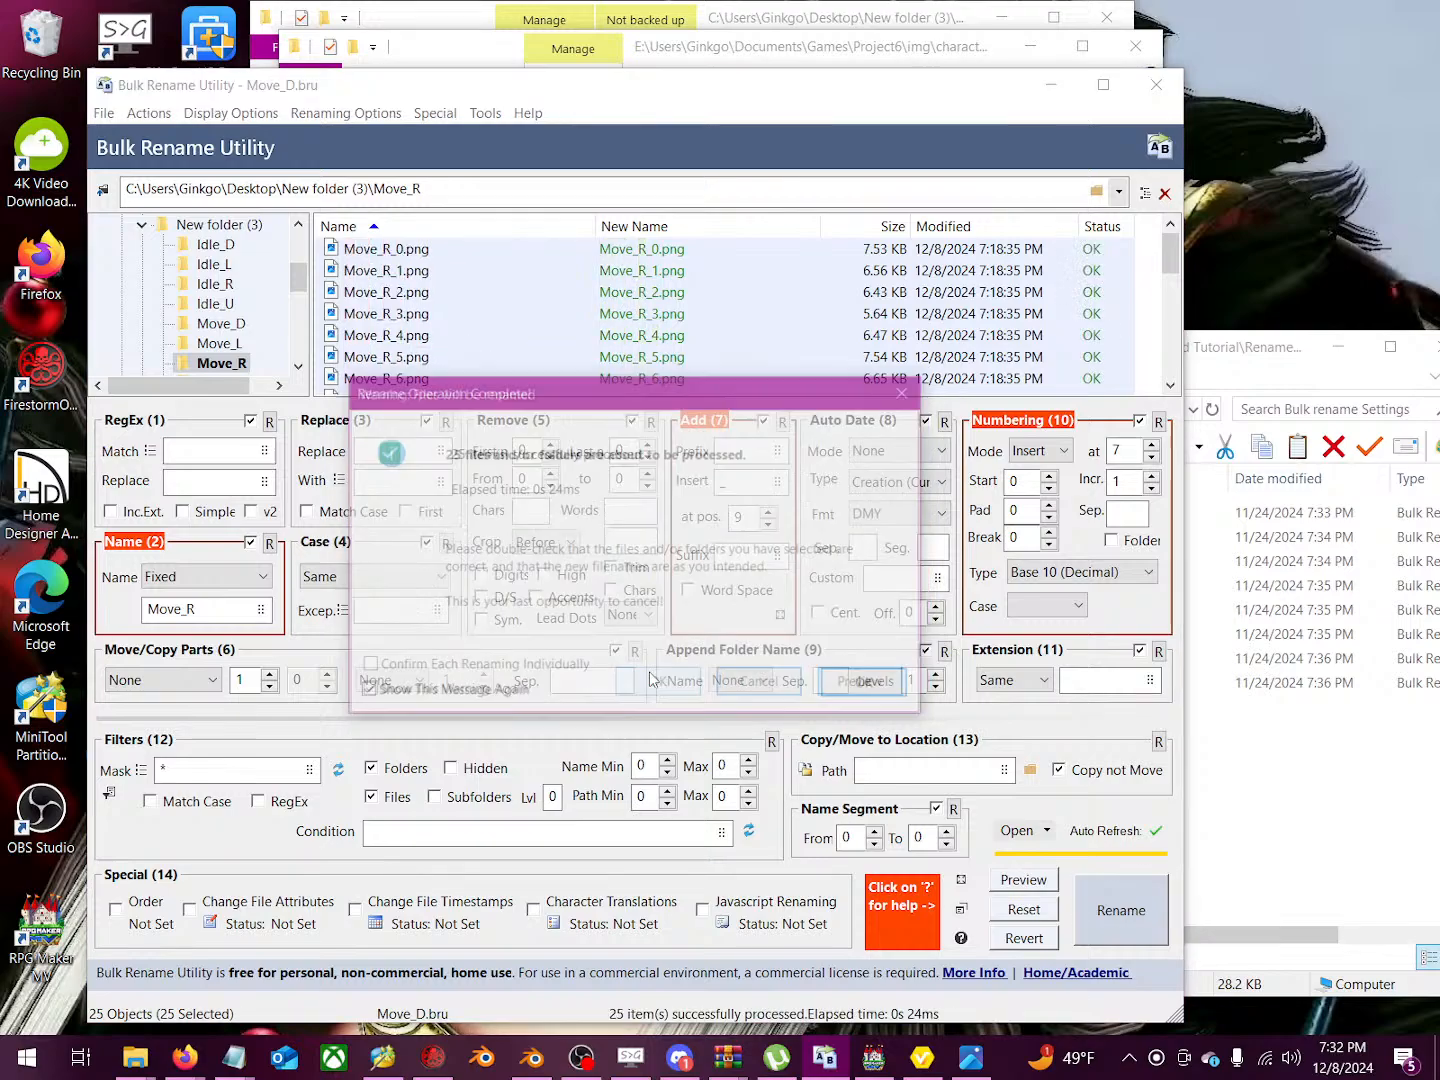
{"action": "left_click", "coordinate": [862, 686]}
Step: Rename all files in the Move_U folder using the fixed name Move_U with the existing numbering settings
{"action": "scroll", "coordinate": [268, 331], "scroll_direction": "down", "scroll_amount": 2}
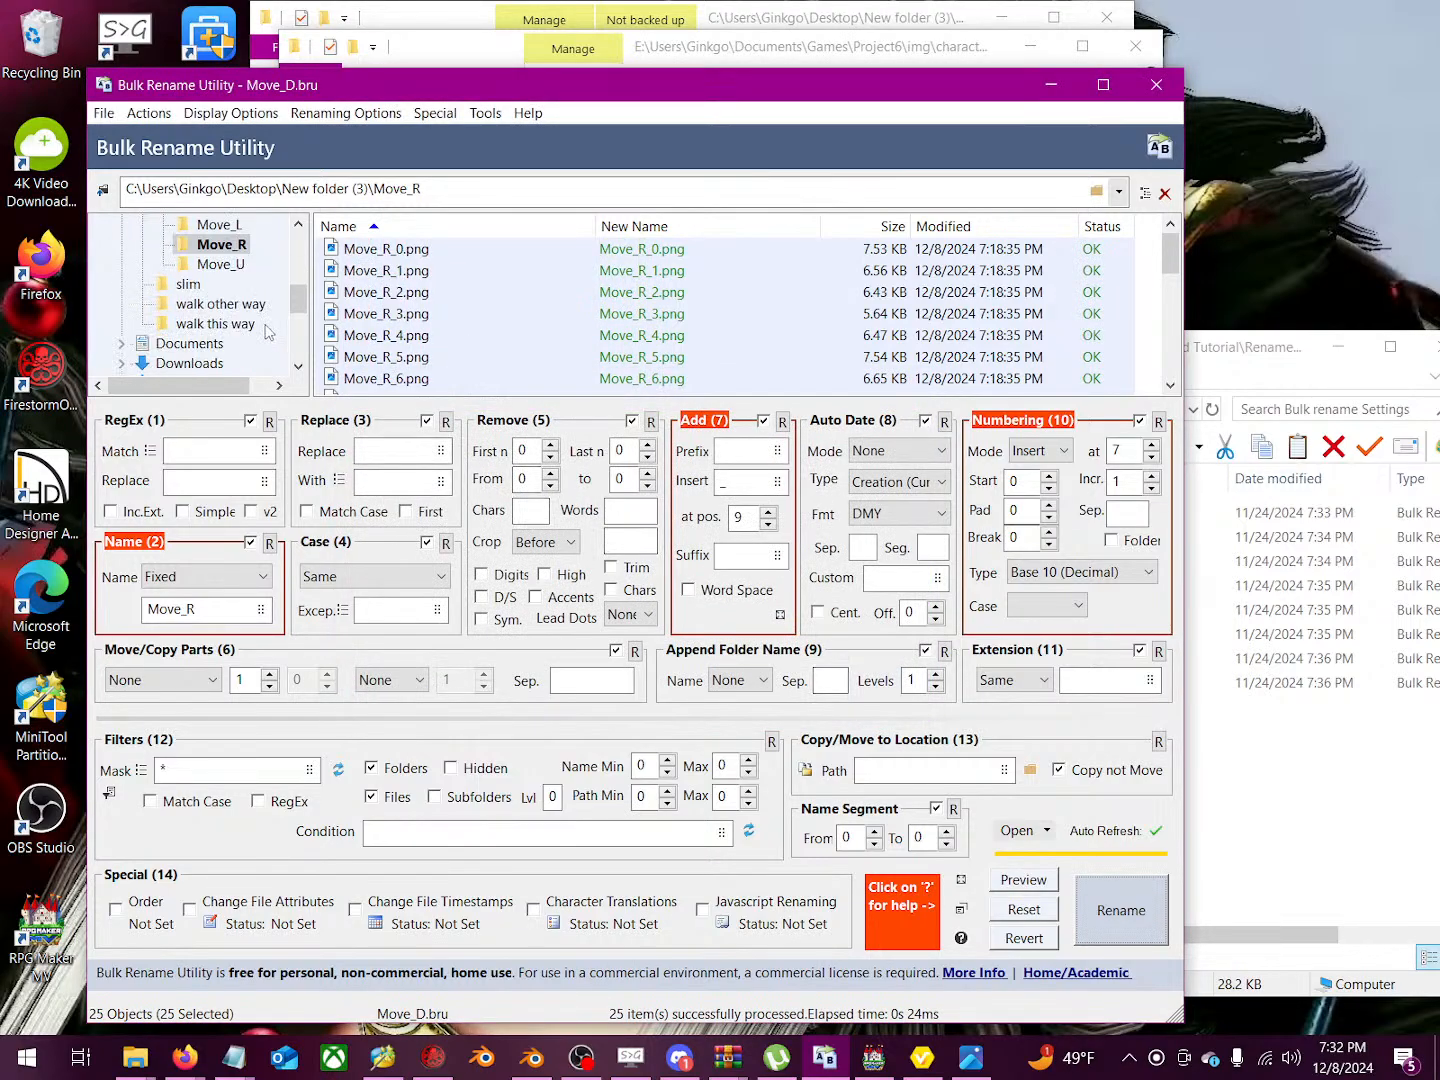
{"action": "left_click", "coordinate": [220, 264]}
{"action": "left_click", "coordinate": [490, 314]}
{"action": "key", "text": "ctrl+a"}
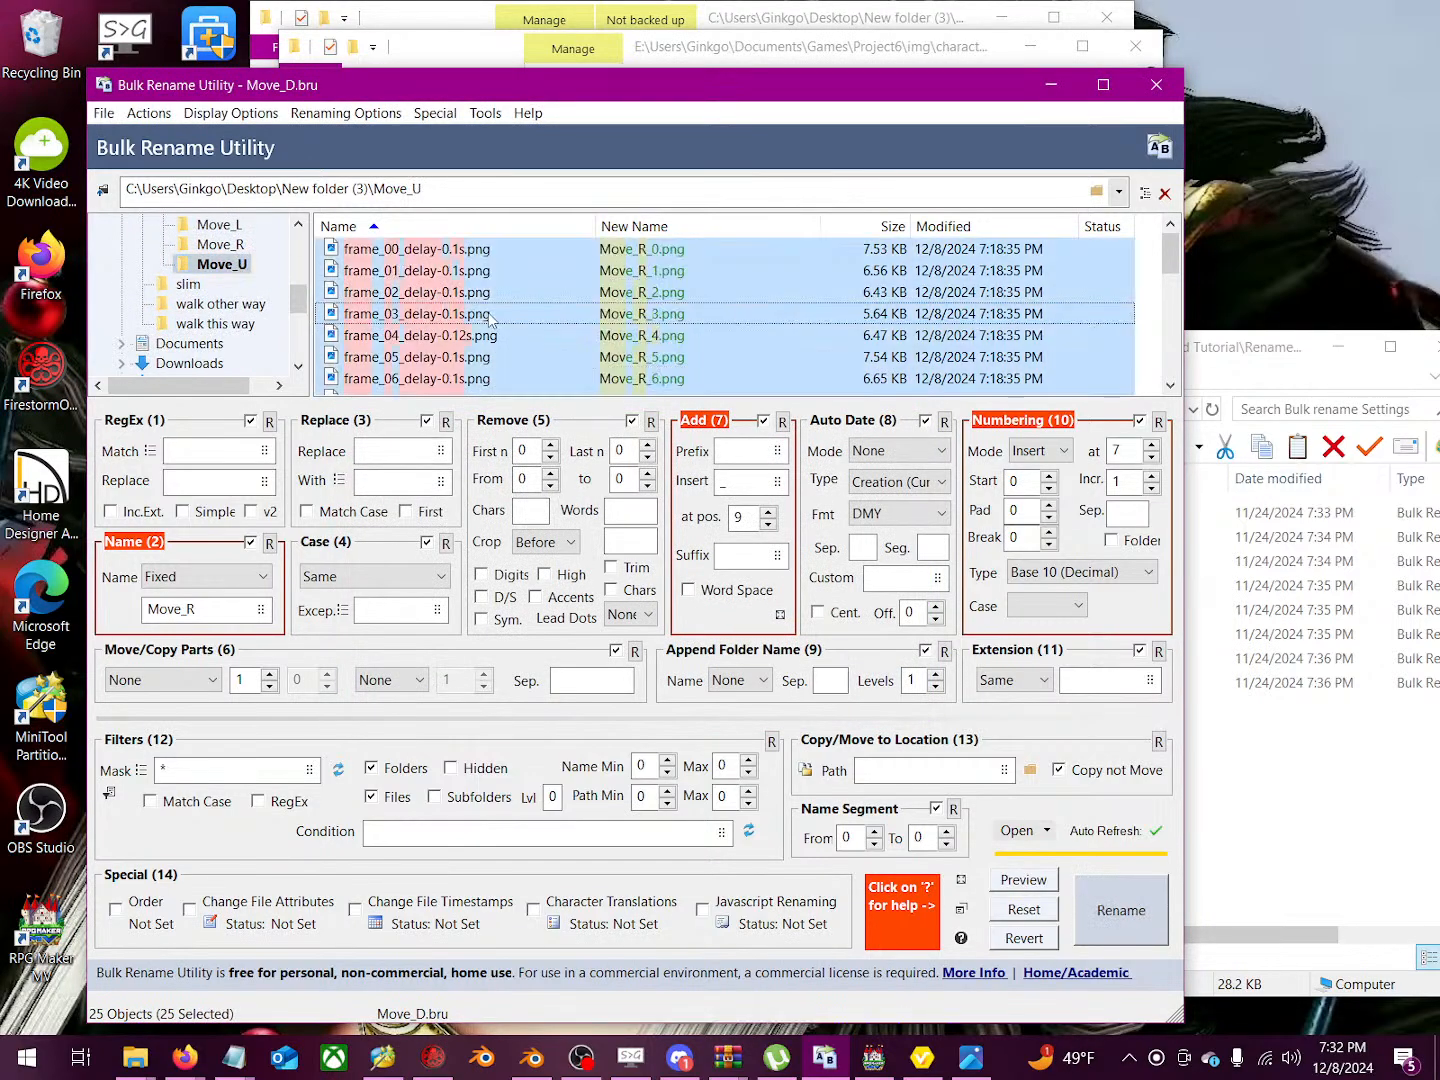
{"action": "left_click", "coordinate": [220, 610]}
{"action": "key", "text": "BackSpace"}
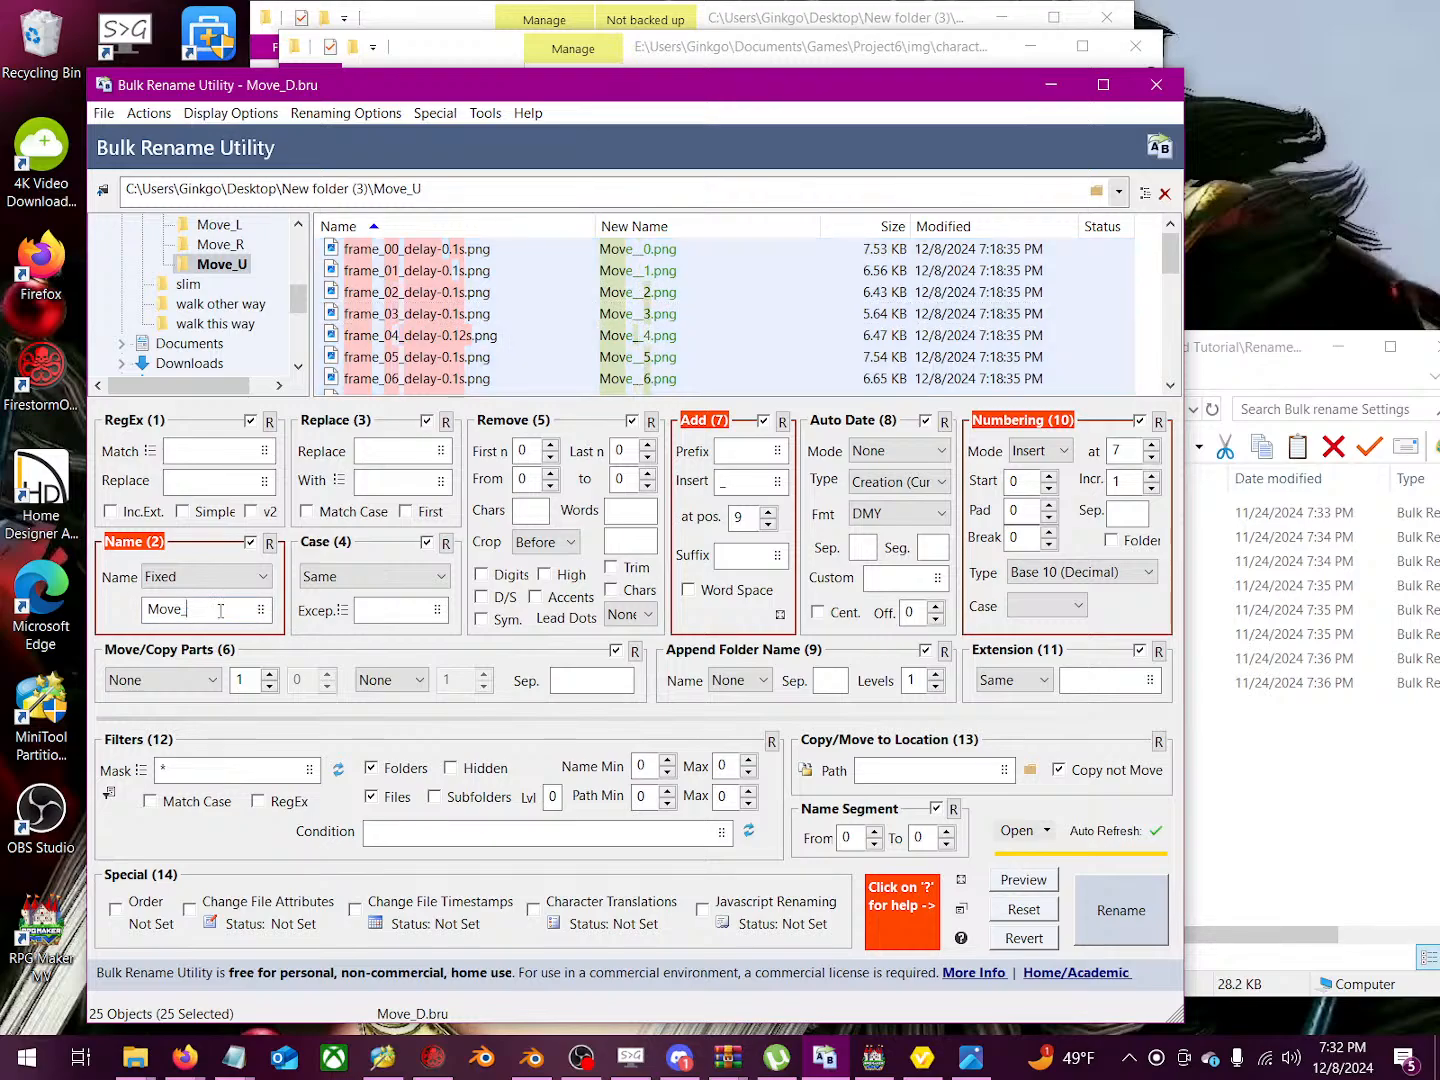
{"action": "type", "text": "U"}
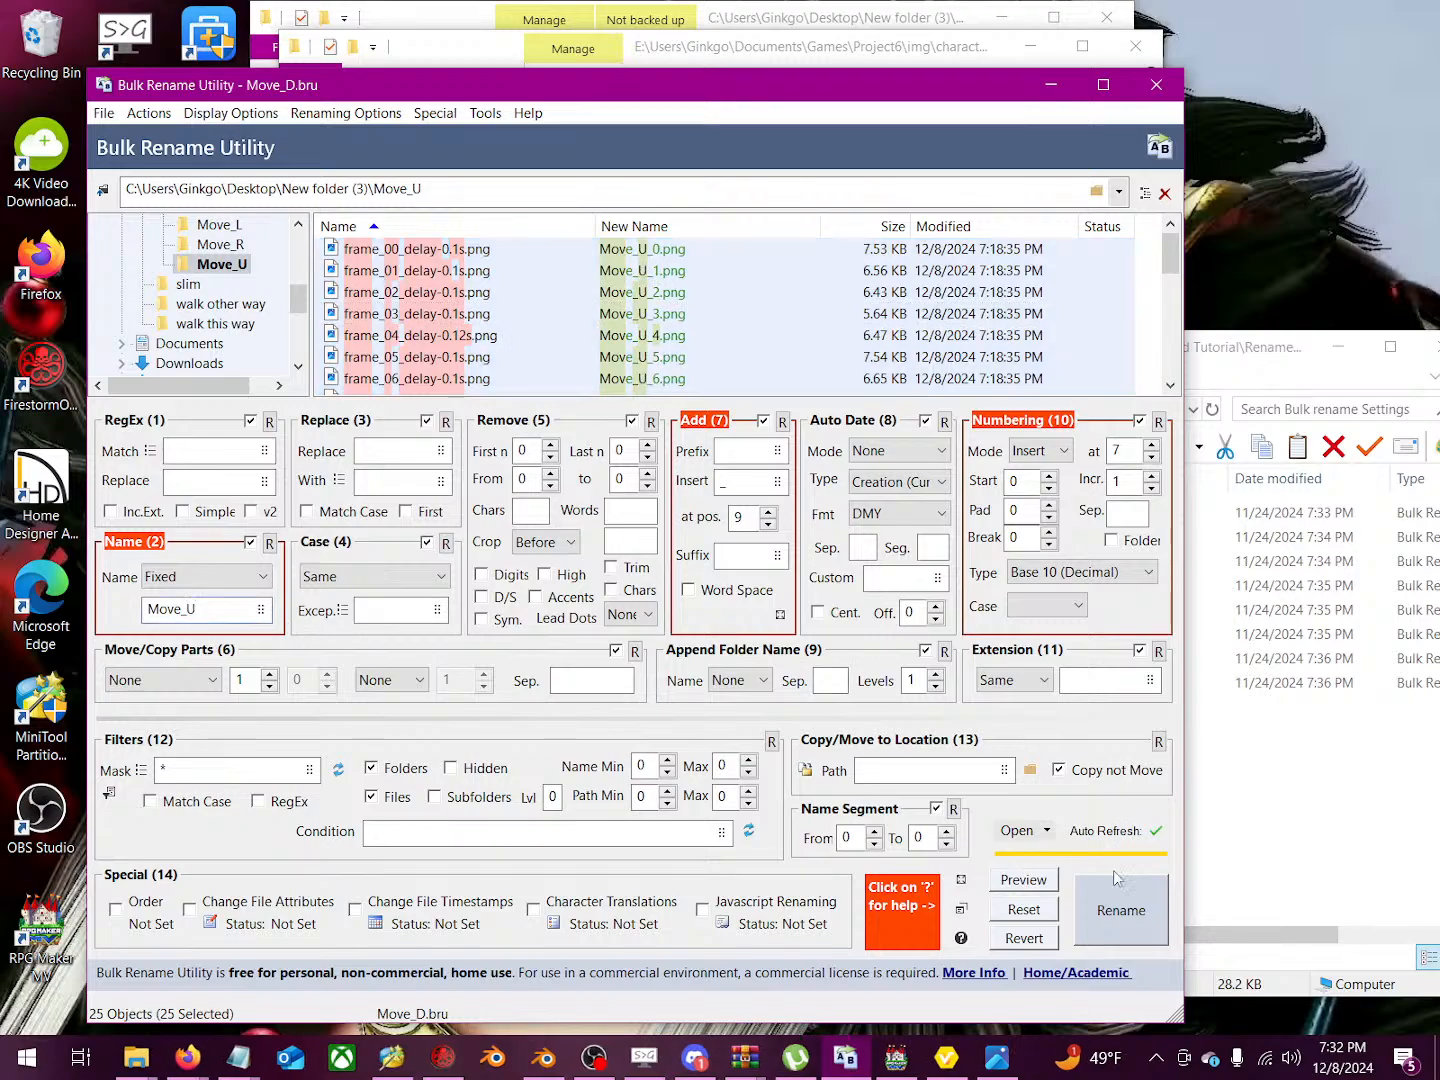
{"action": "left_click", "coordinate": [1096, 906]}
{"action": "left_click", "coordinate": [659, 684]}
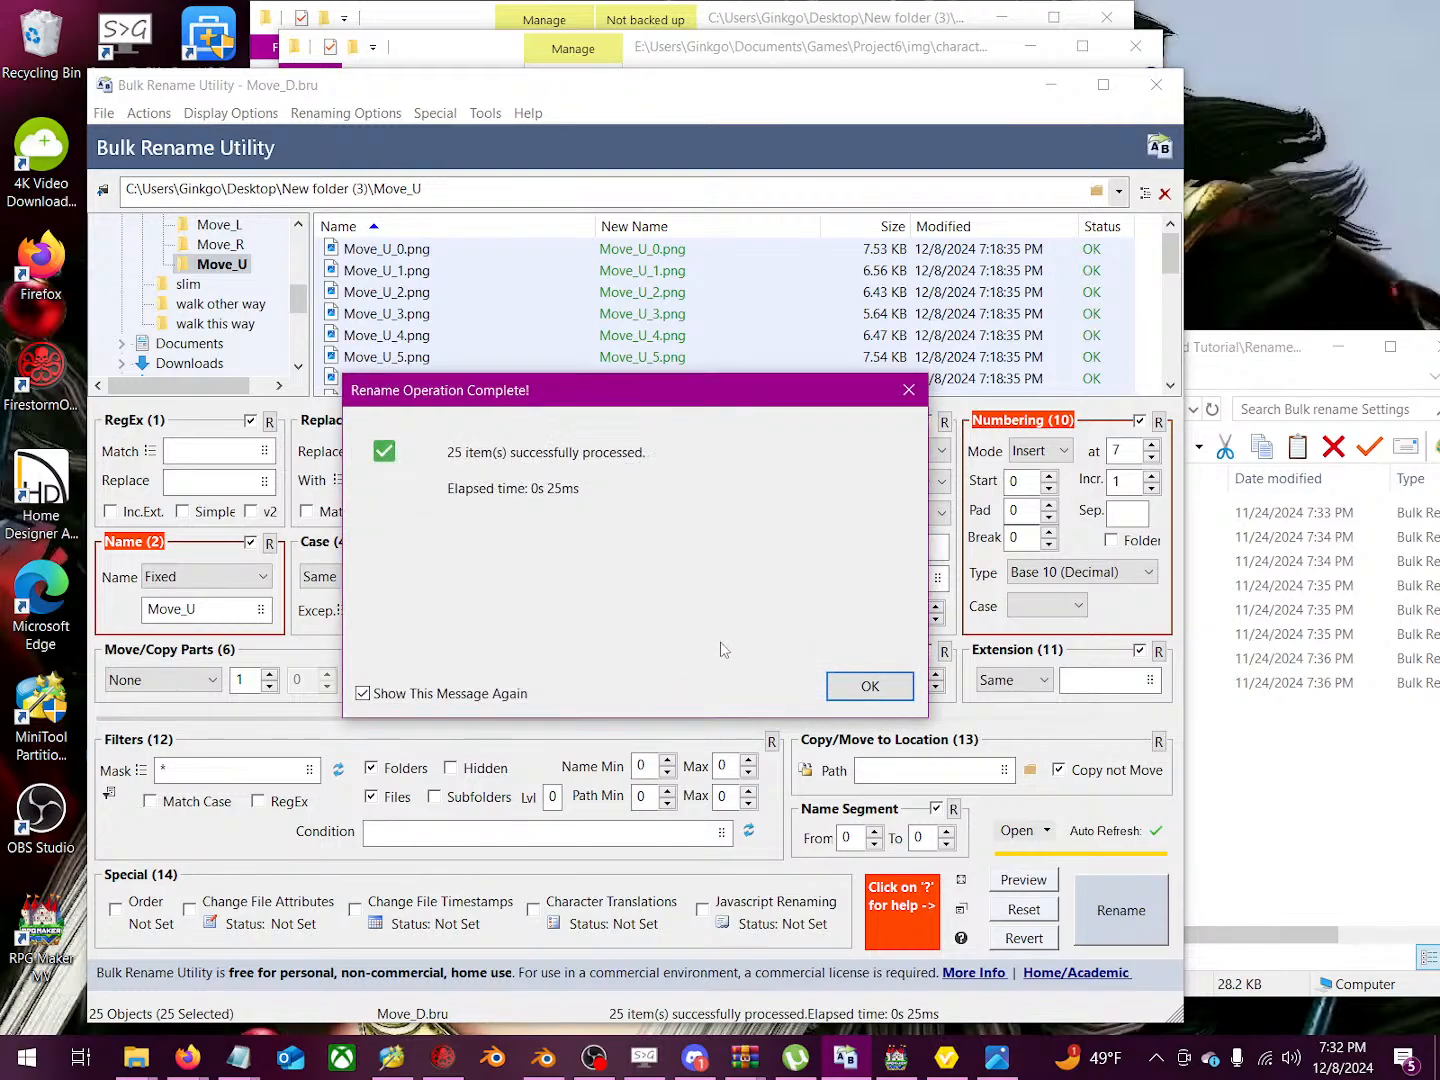
{"action": "left_click", "coordinate": [868, 686]}
Step: Switch to File Explorer to examine the frame images in the Reid character folder, and minimize that window
{"action": "left_click", "coordinate": [720, 46]}
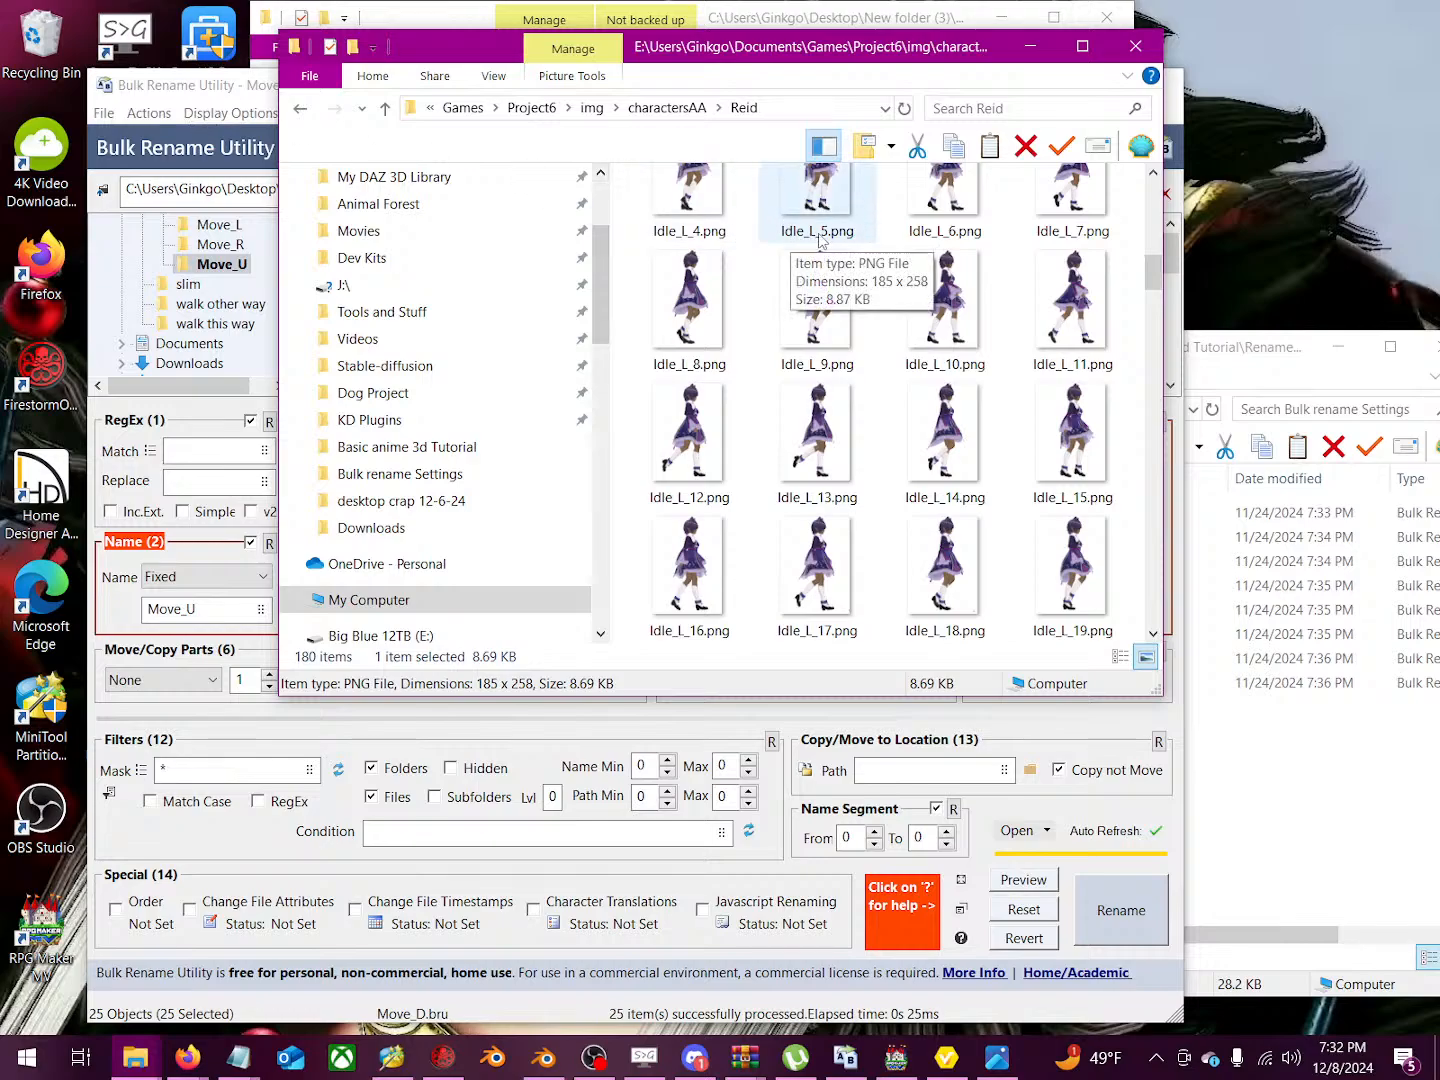
{"action": "left_click", "coordinate": [1041, 49]}
{"action": "scroll", "coordinate": [797, 311], "scroll_direction": "down", "scroll_amount": 5}
{"action": "scroll", "coordinate": [790, 308], "scroll_direction": "up", "scroll_amount": 5}
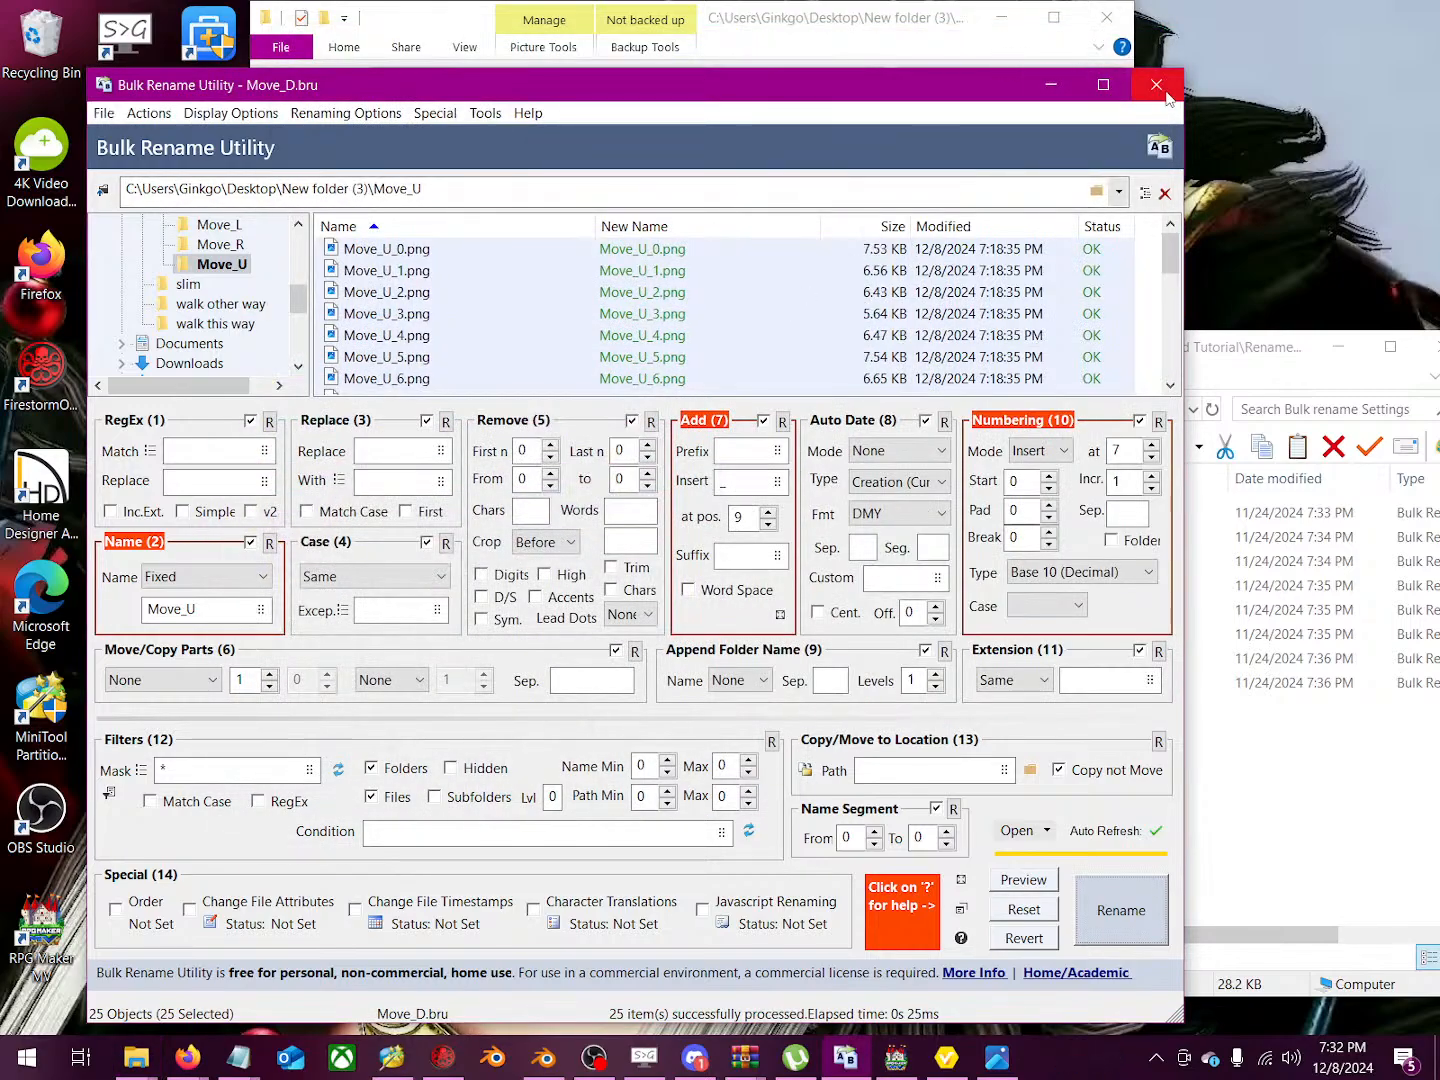
Step: Close the bulk renaming program and run Pack it up.bat from New folder (3), closing its command window
{"action": "left_click", "coordinate": [1156, 86]}
{"action": "key", "text": "alt+Left"}
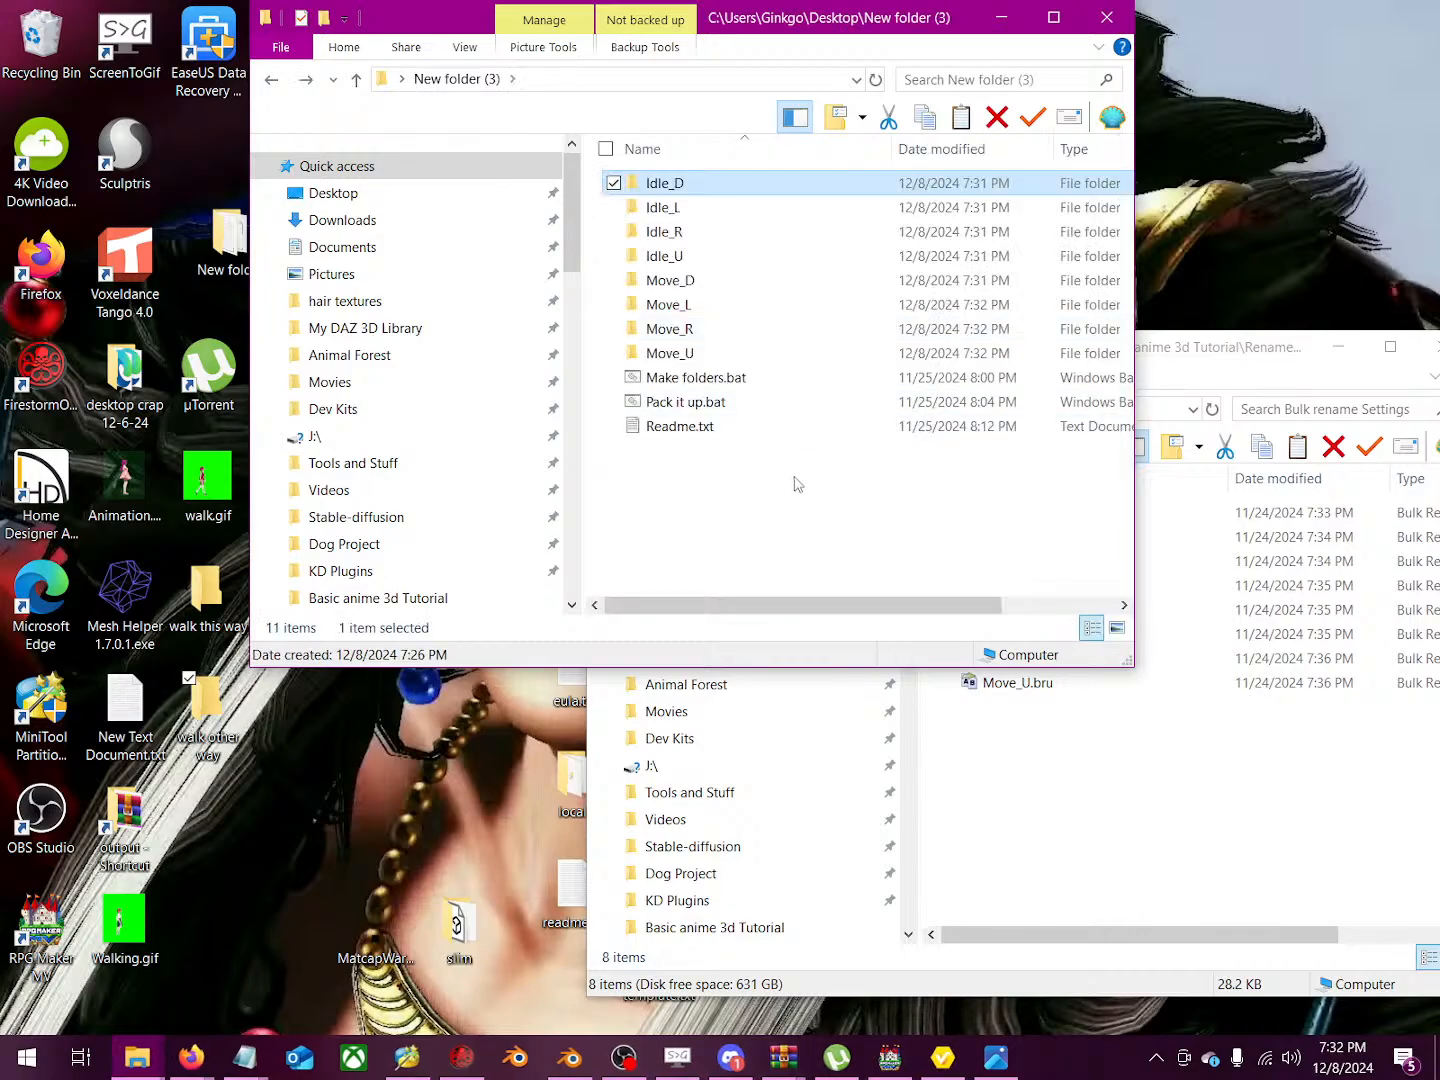
{"action": "double_click", "coordinate": [707, 404]}
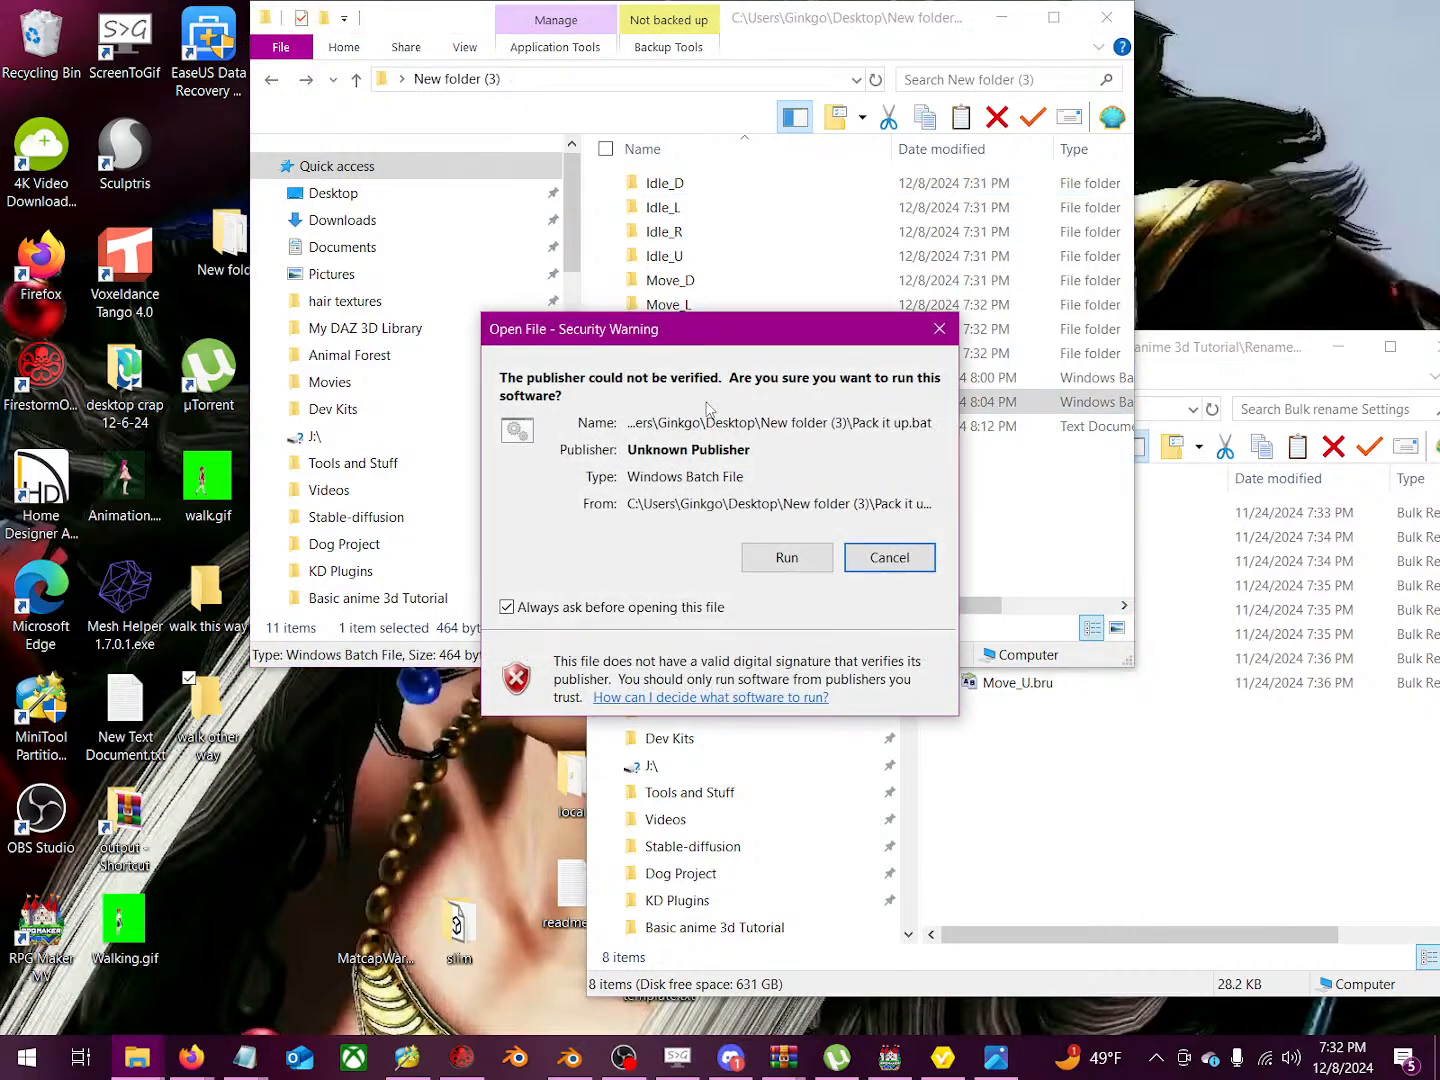
{"action": "left_click", "coordinate": [795, 560]}
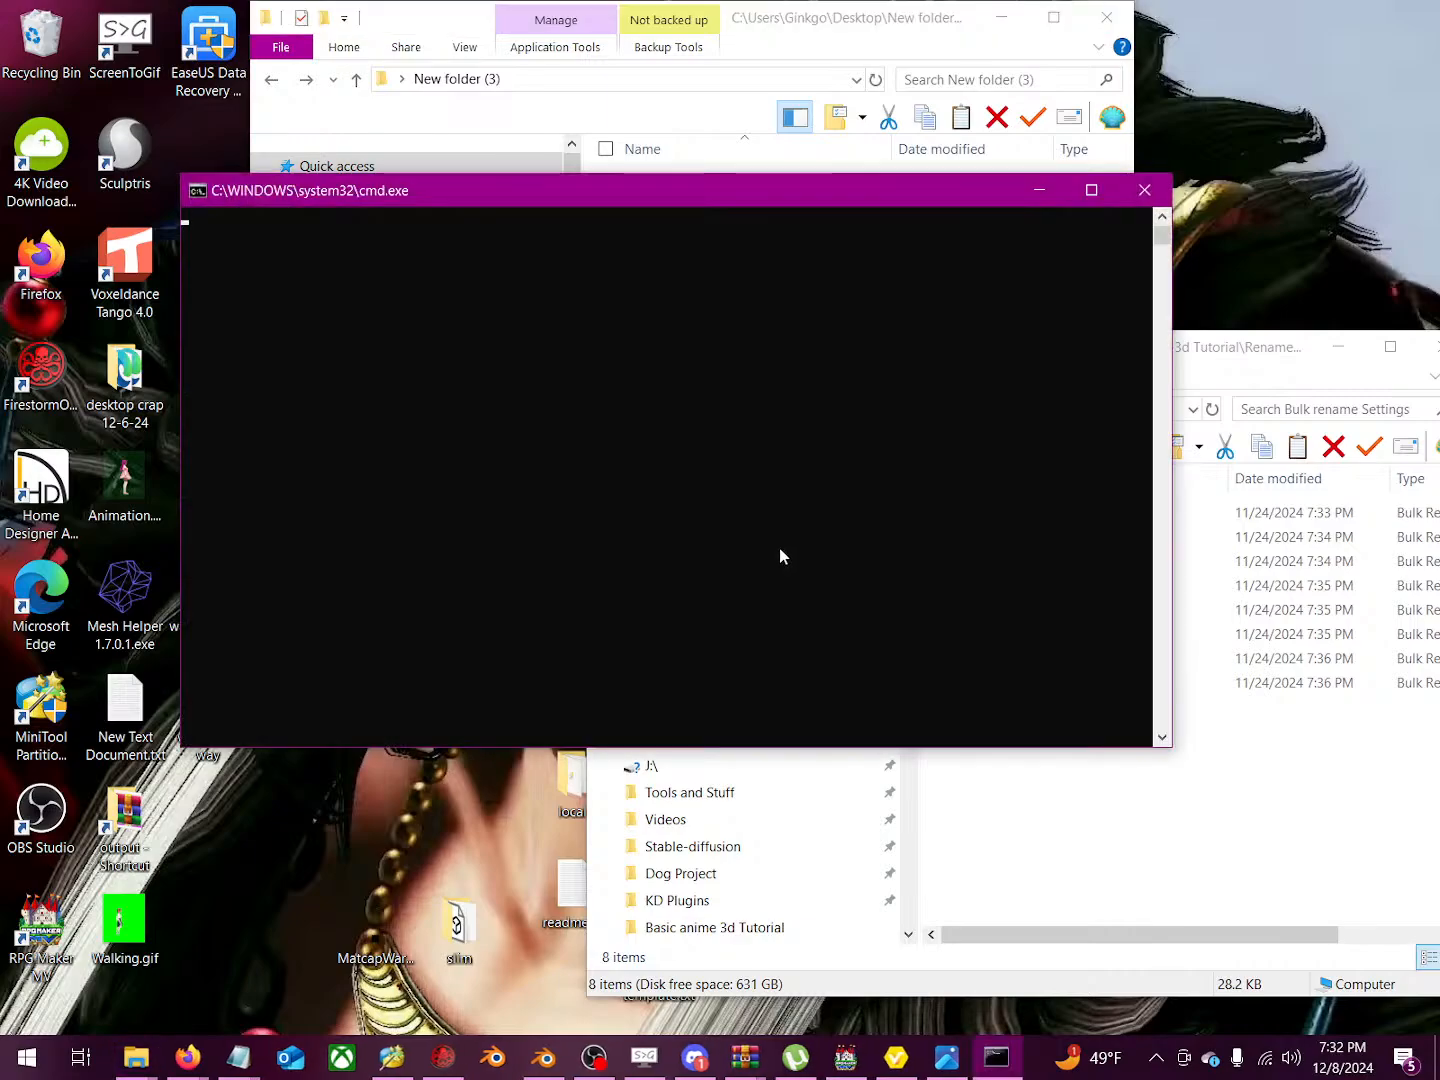
{"action": "left_click", "coordinate": [1143, 190]}
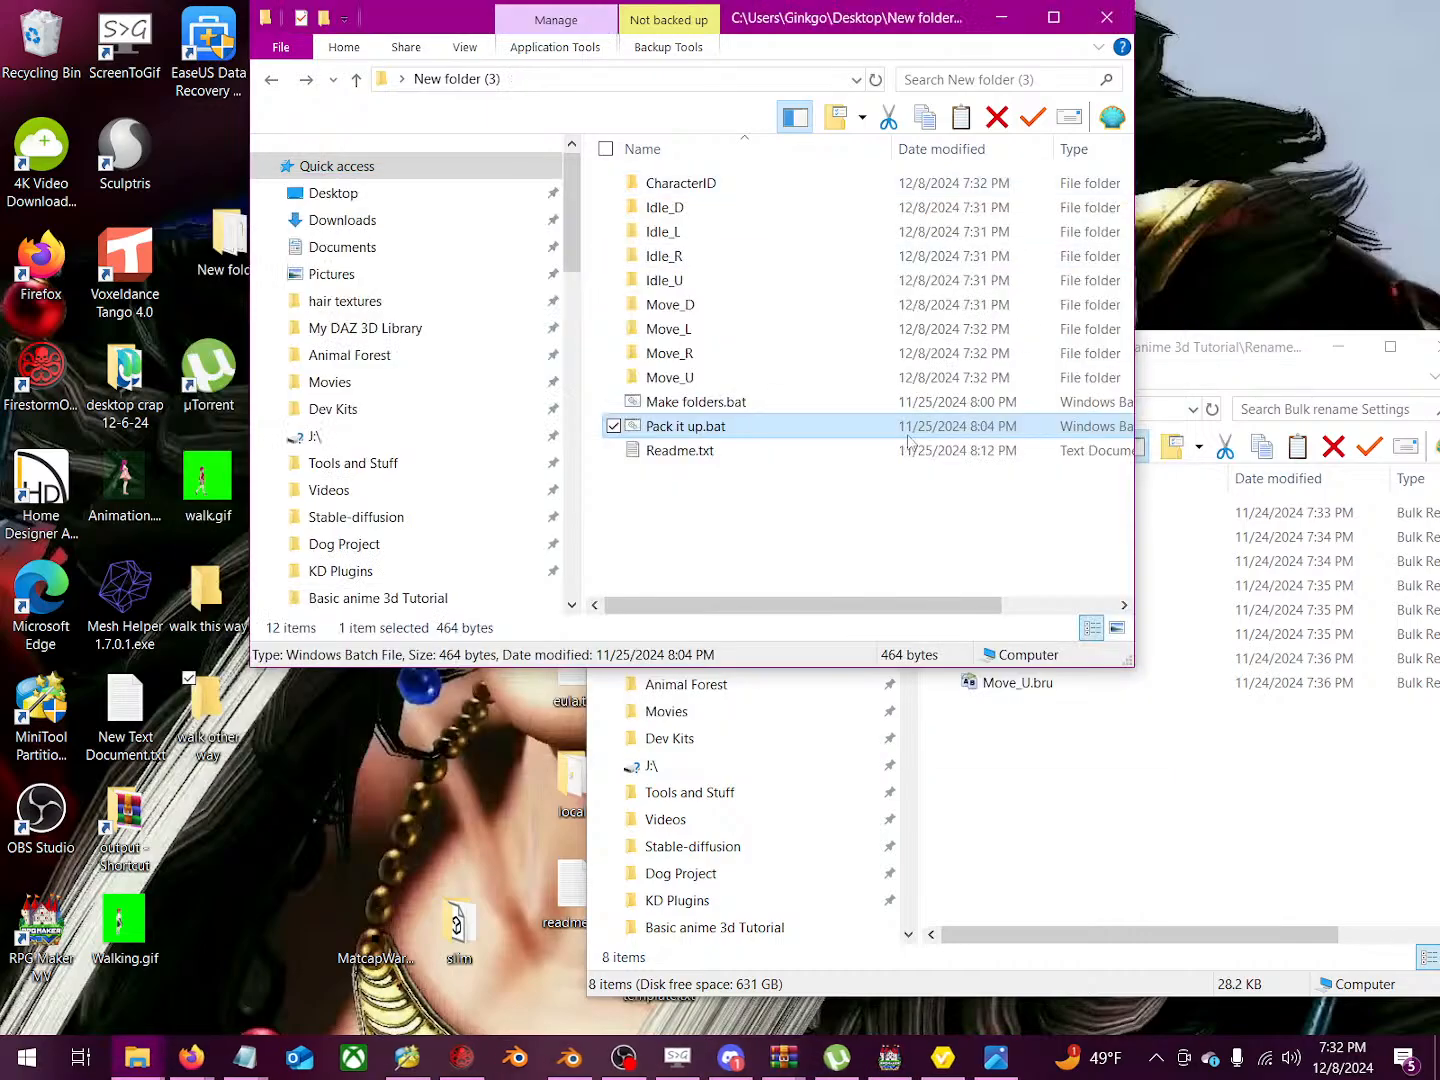
Step: Rename the CharacterID folder as Sport
{"action": "left_click", "coordinate": [720, 183]}
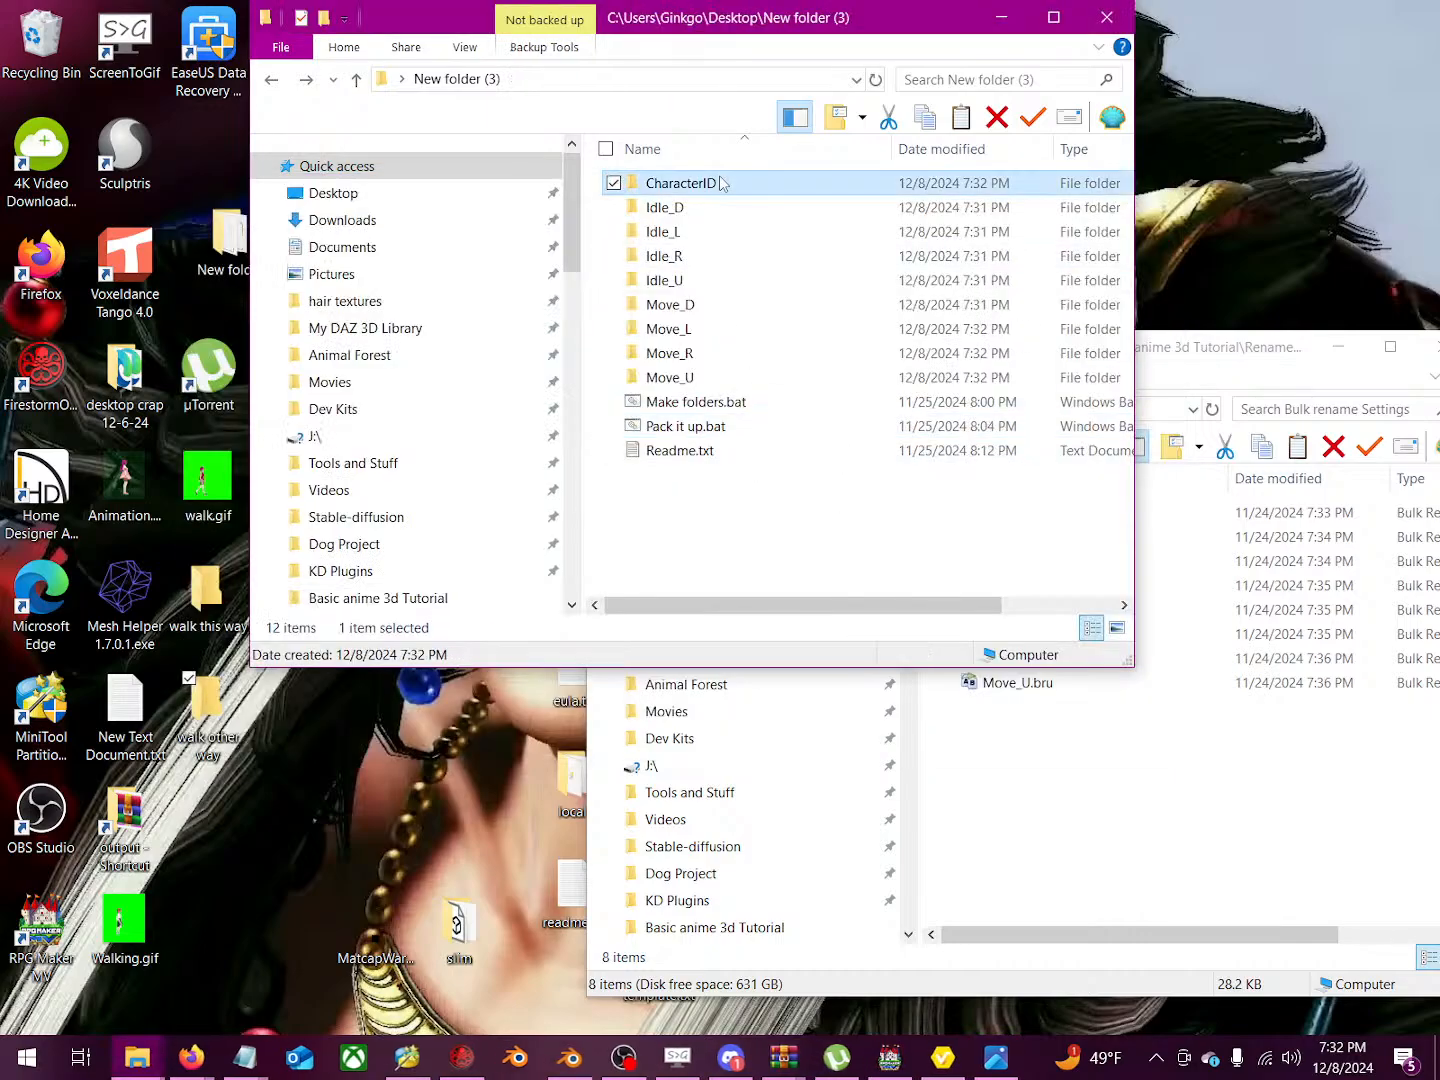
{"action": "right_click", "coordinate": [690, 183]}
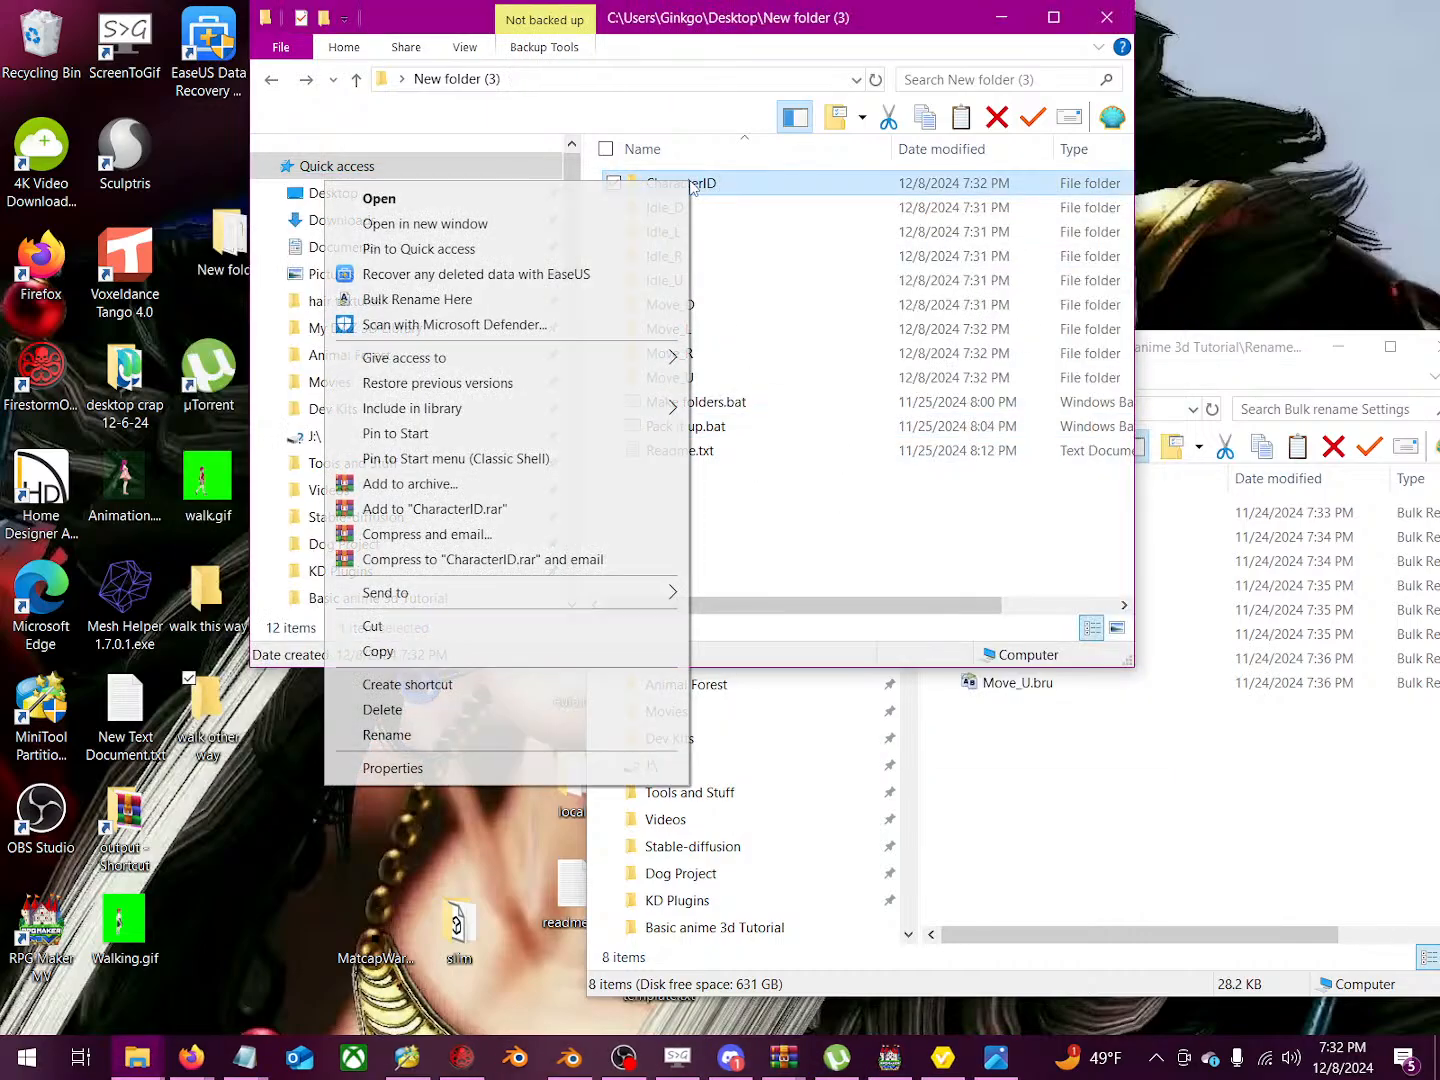
{"action": "left_click", "coordinate": [514, 734]}
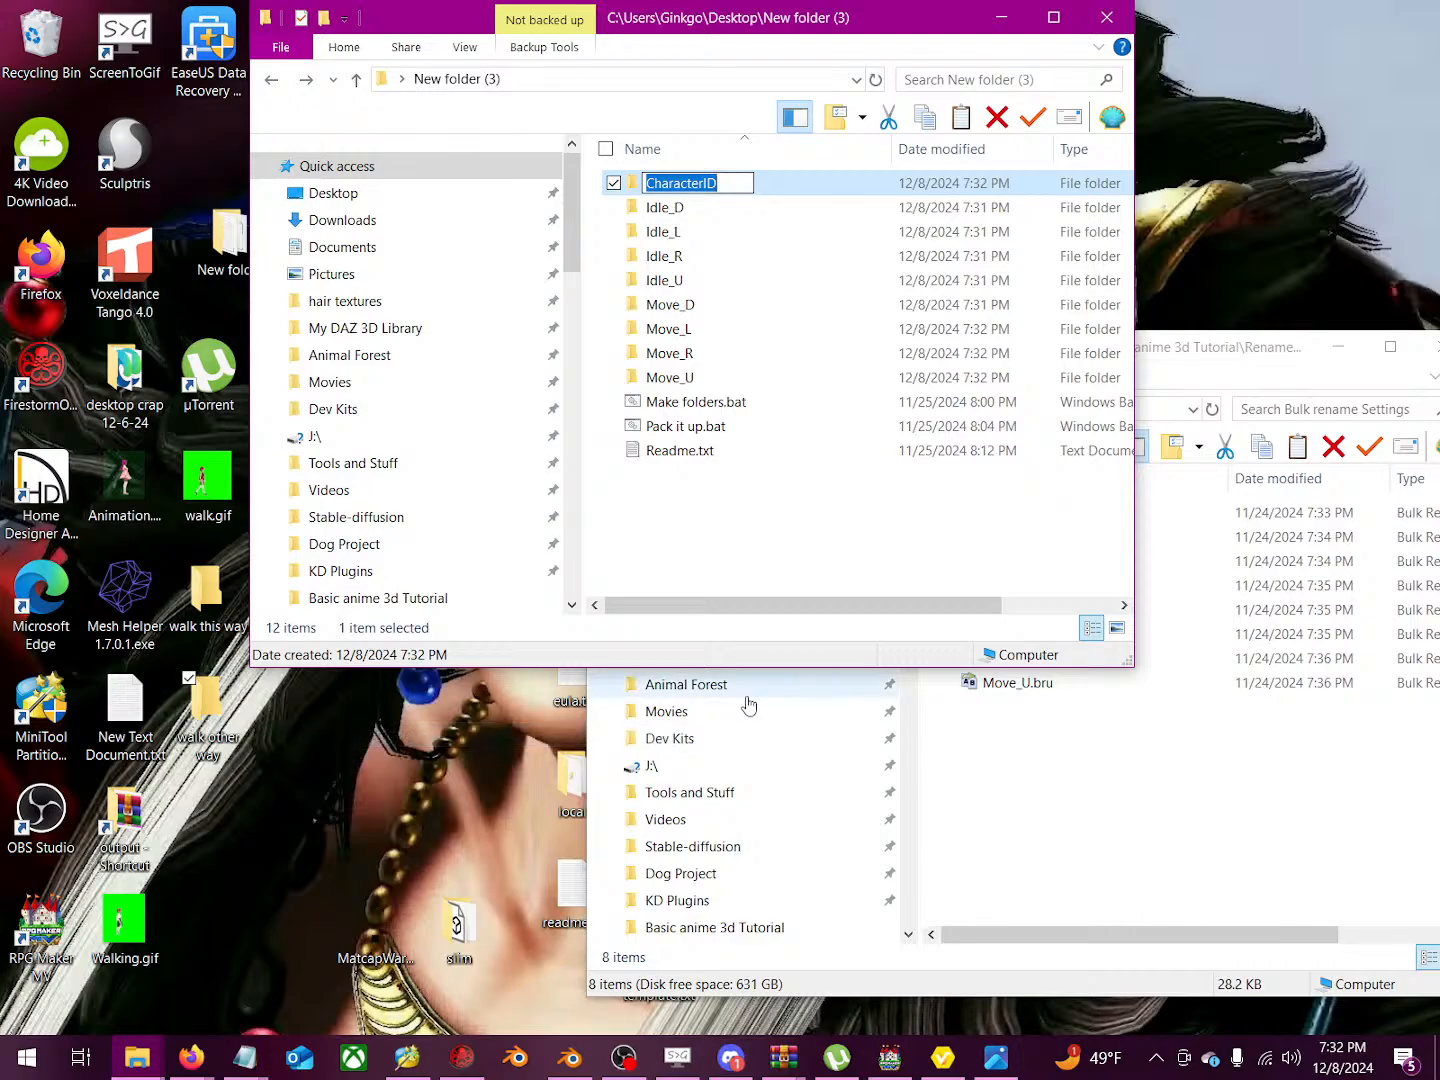
{"action": "type", "text": "S"}
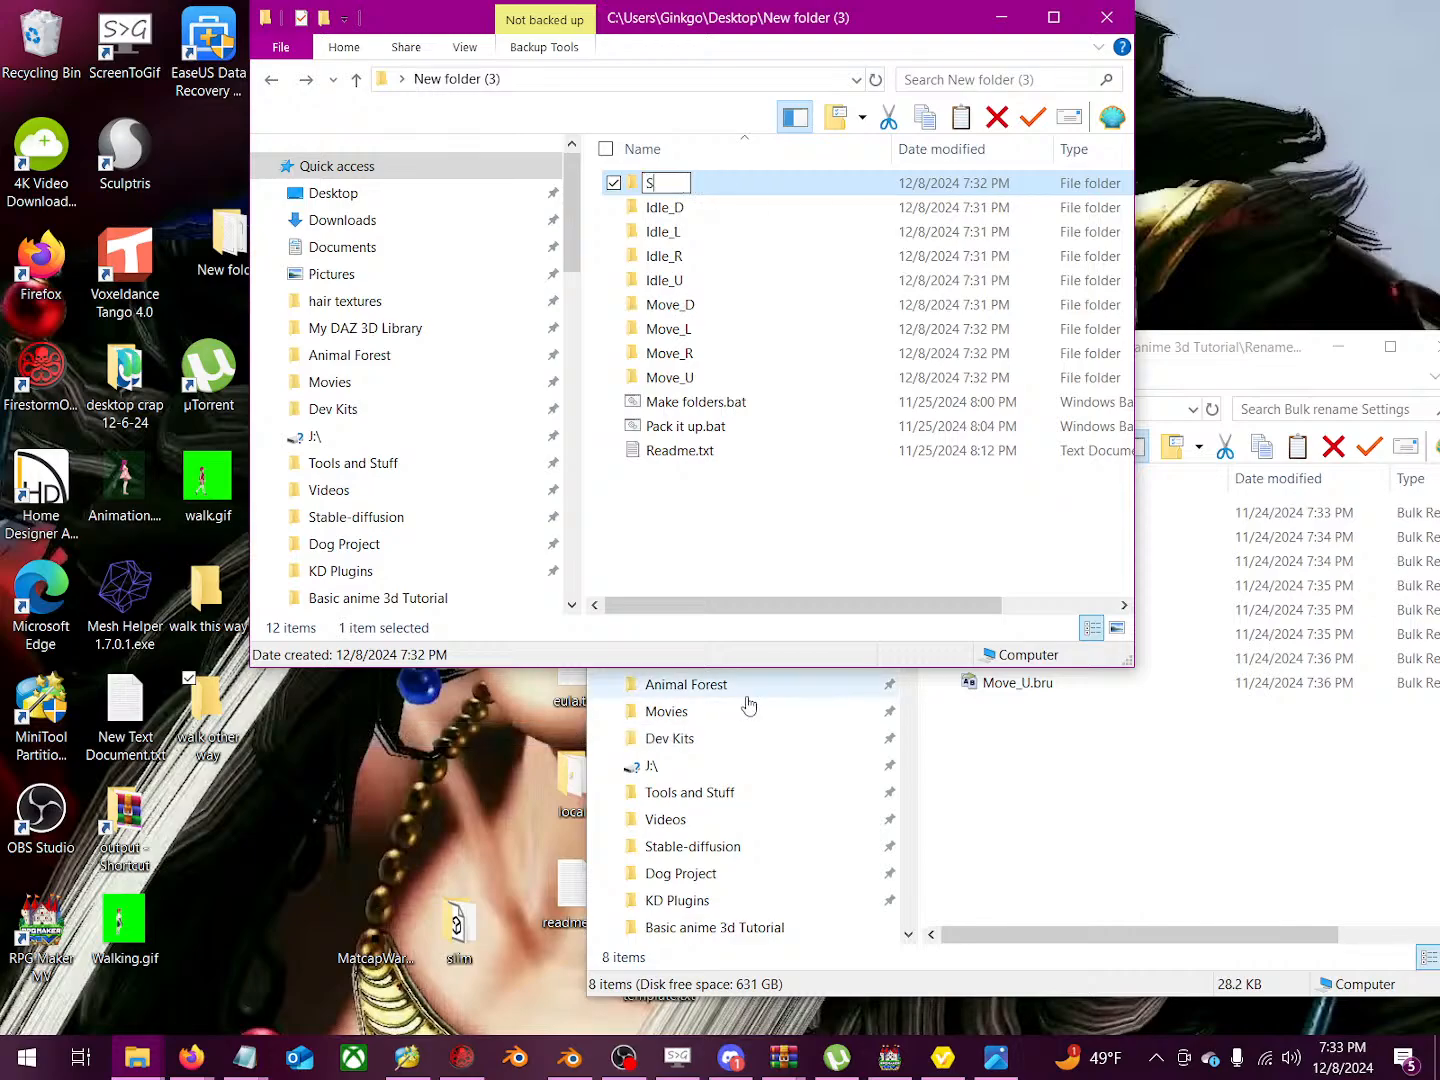
{"action": "type", "text": "p"}
{"action": "key", "text": "BackSpace"}
{"action": "key", "text": "BackSpace"}
{"action": "type", "text": "Sport"}
{"action": "key", "text": "Return"}
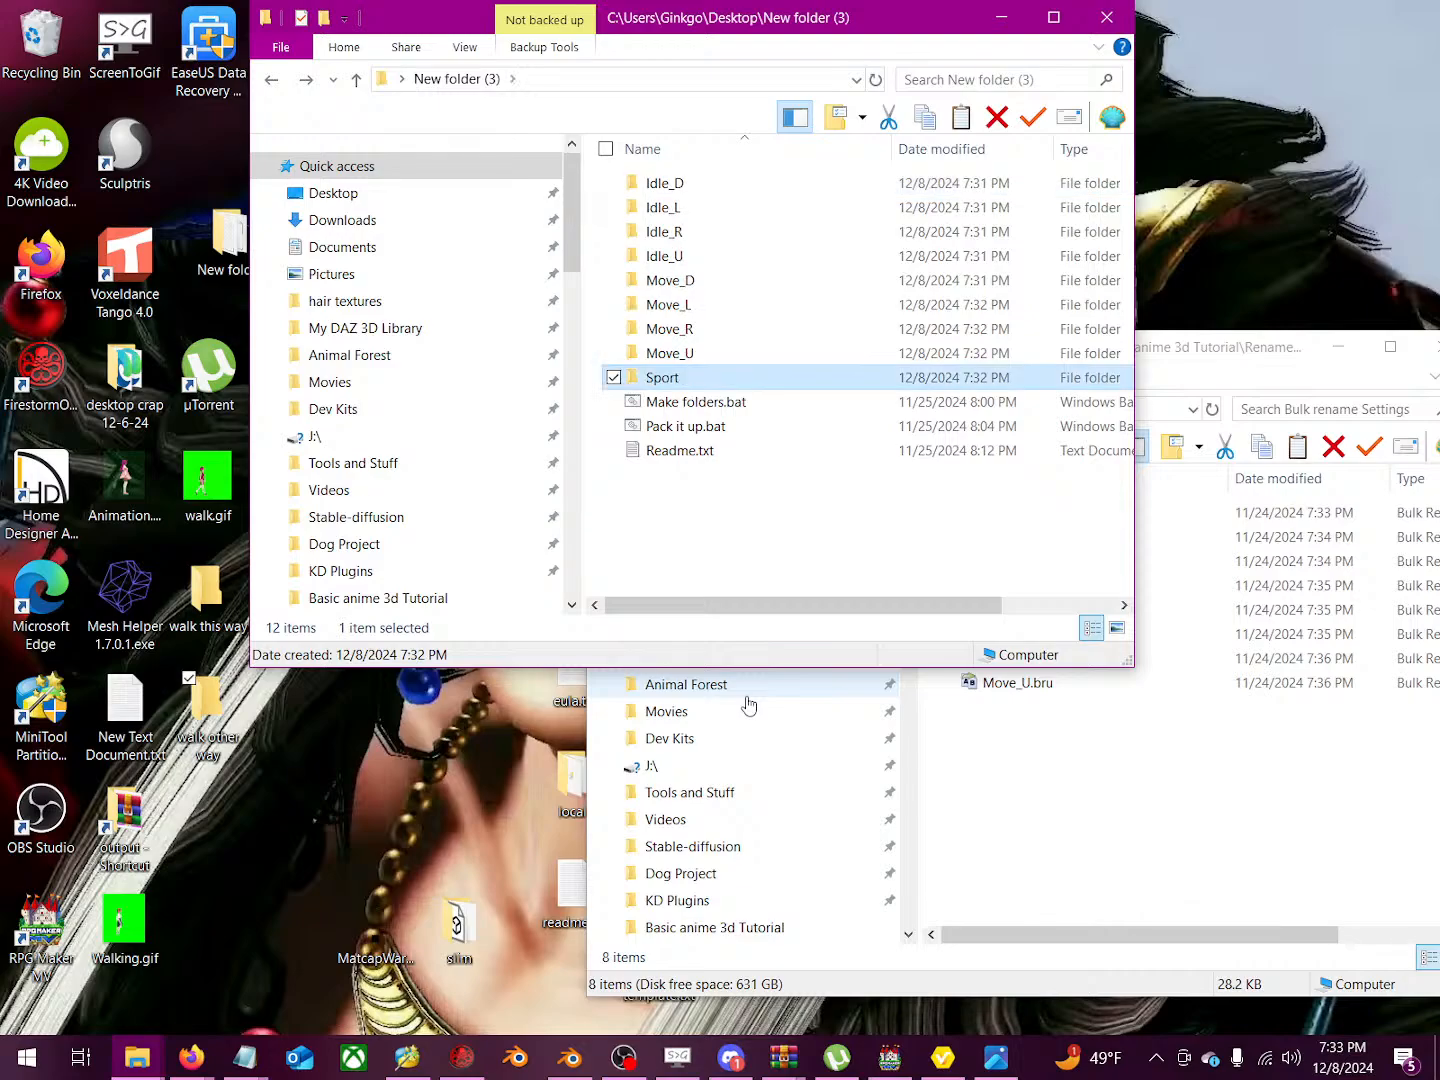
{"action": "left_click", "coordinate": [708, 384]}
{"action": "left_click", "coordinate": [770, 510]}
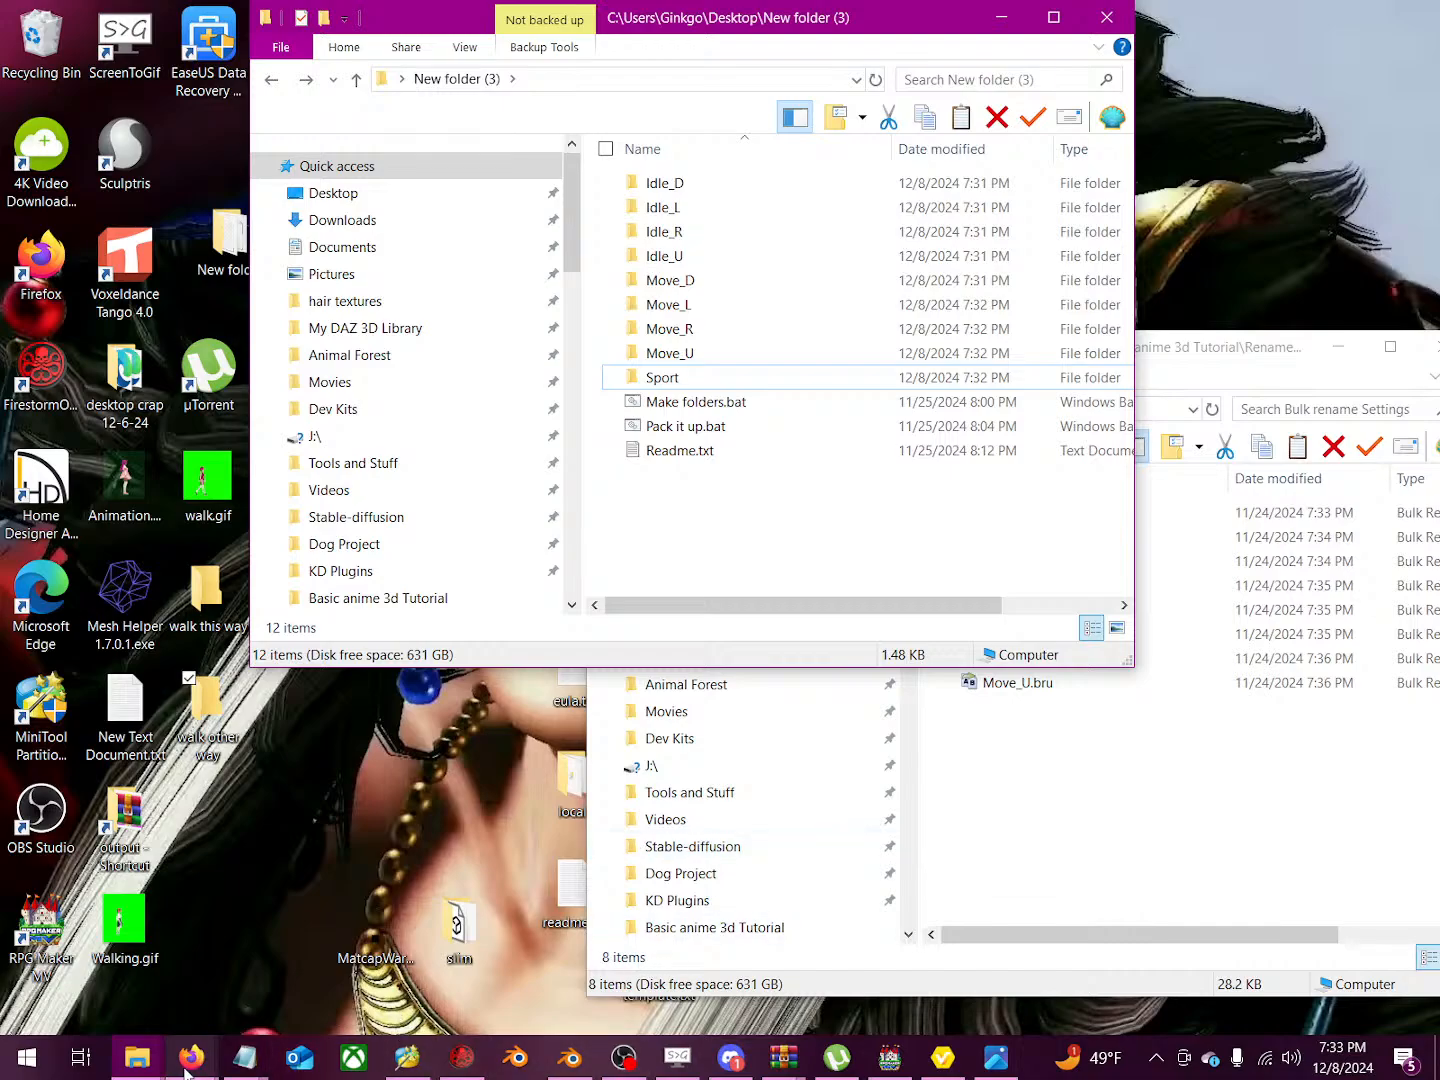
{"action": "mouse_move", "coordinate": [188, 1060]}
{"action": "left_click", "coordinate": [297, 970]}
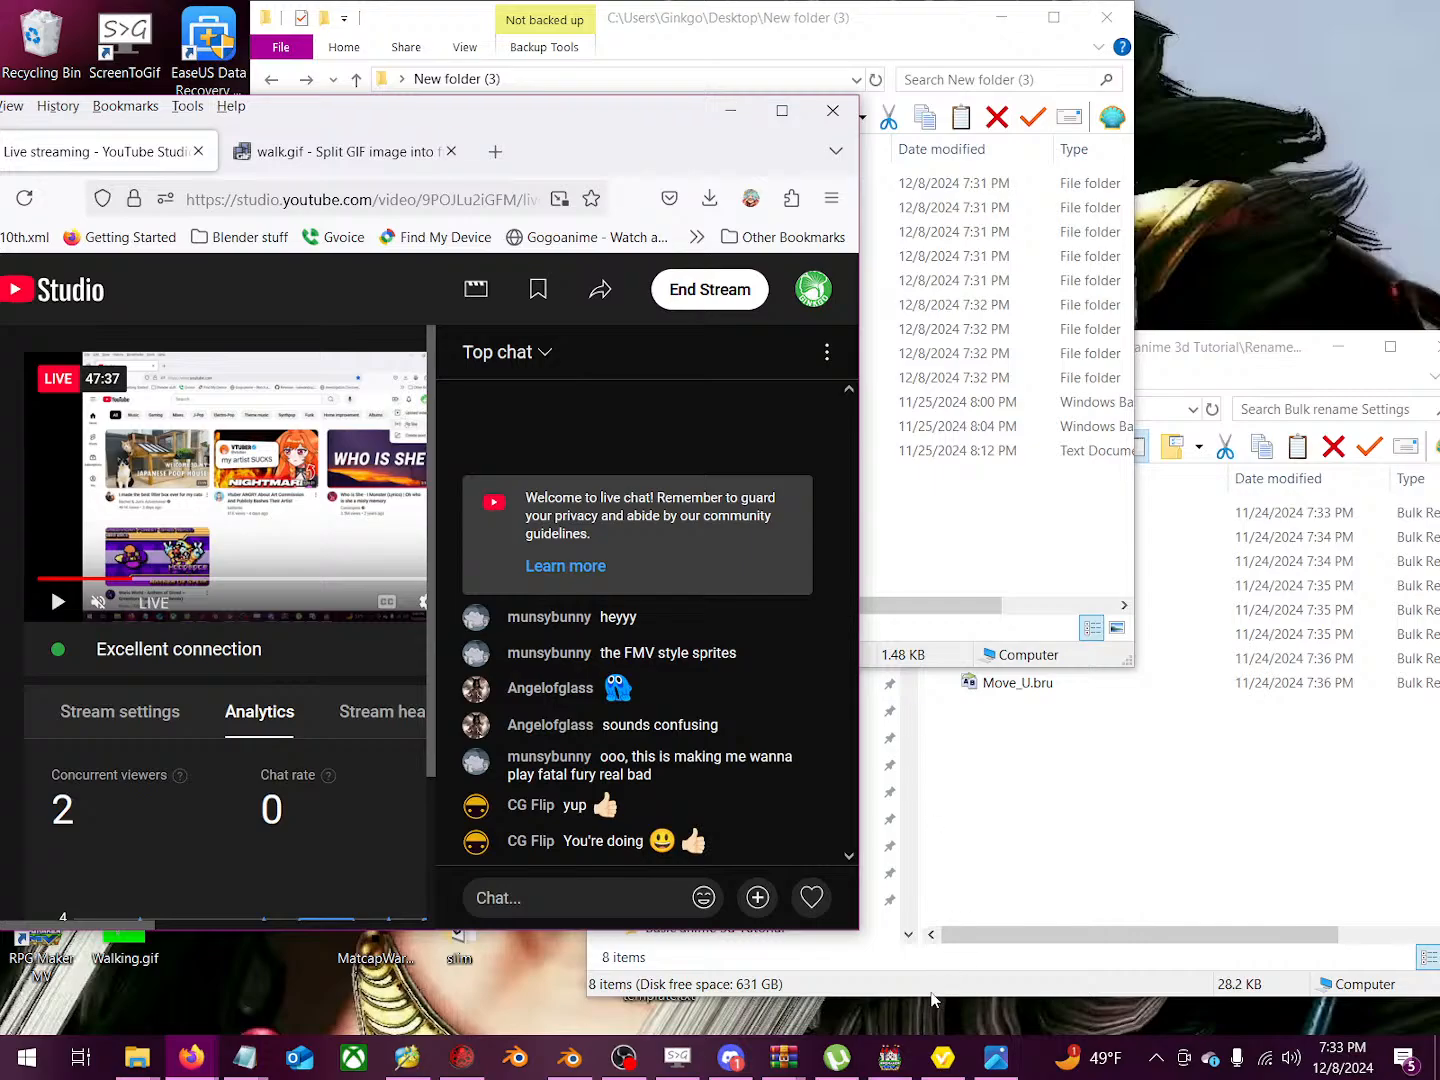
Step: Switch to RPG Maker MV, open the project's folder and examine js\plugins for the PKD_AnimaX_MV.js plugin
{"action": "left_click", "coordinate": [889, 1057]}
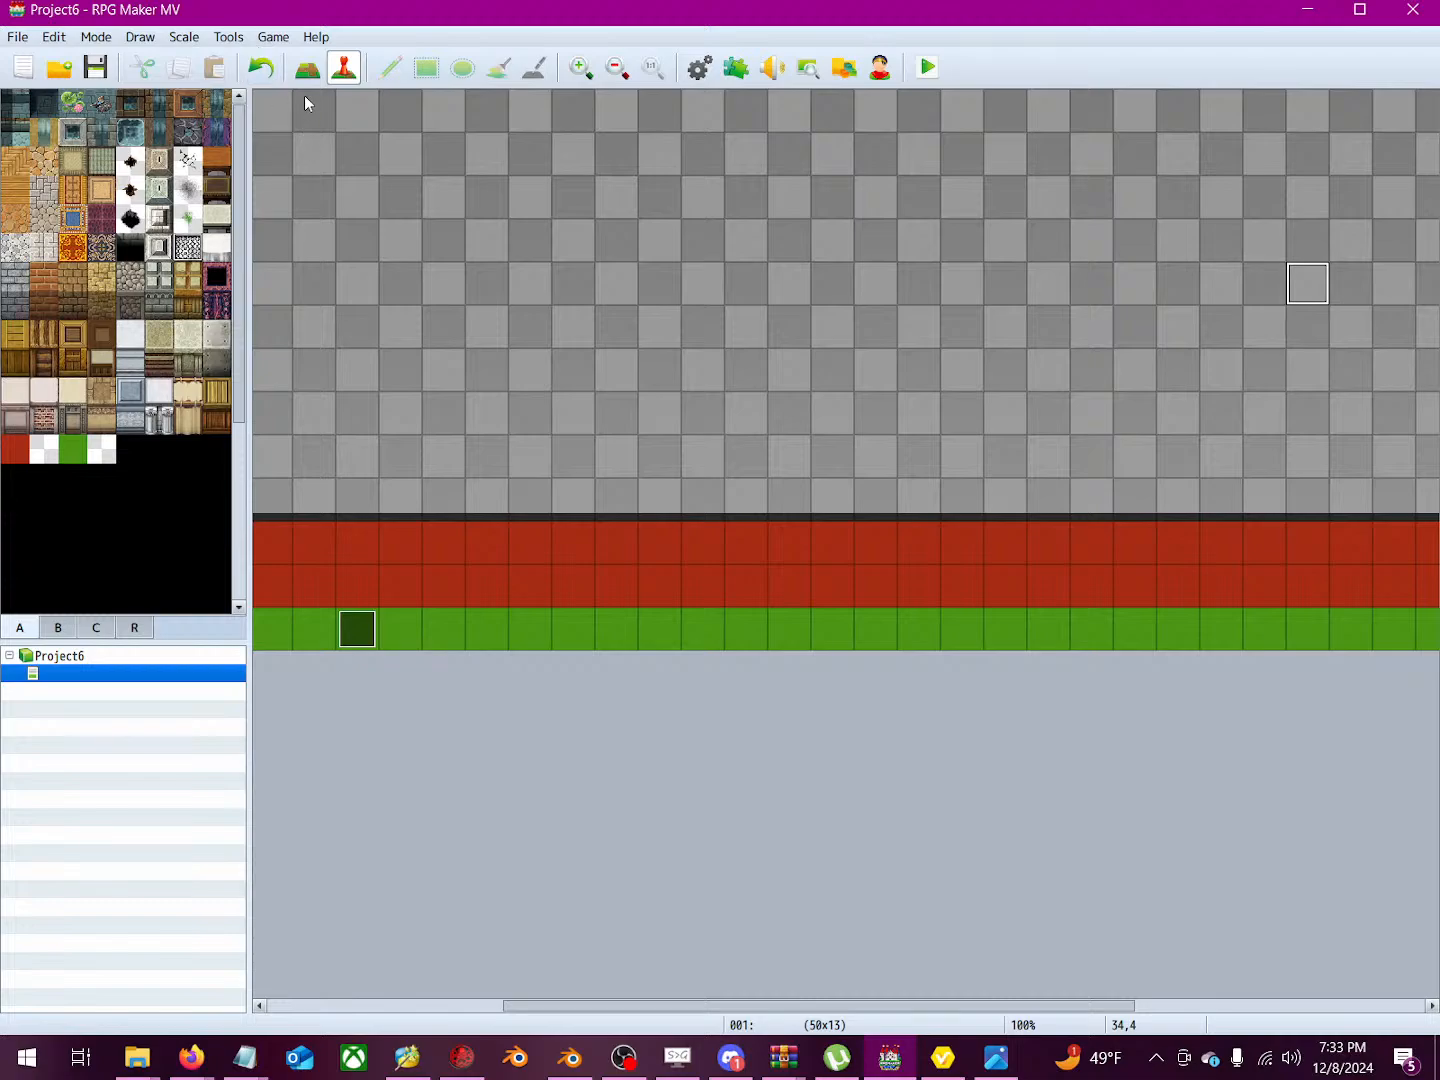
{"action": "left_click", "coordinate": [264, 37]}
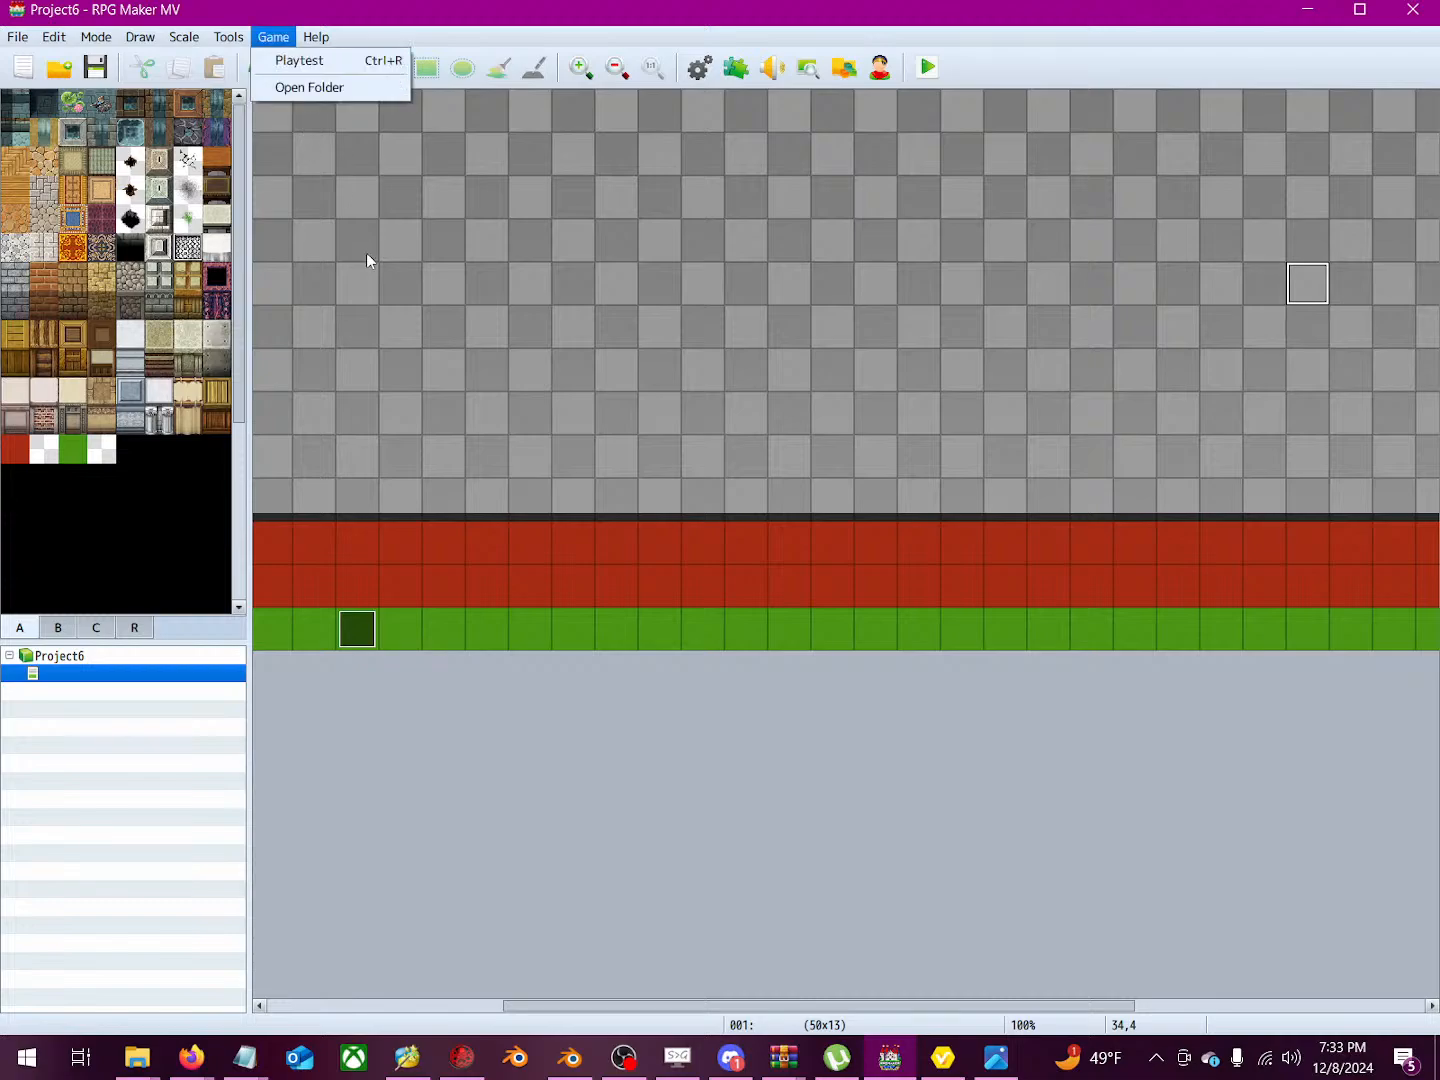
{"action": "left_click", "coordinate": [327, 88]}
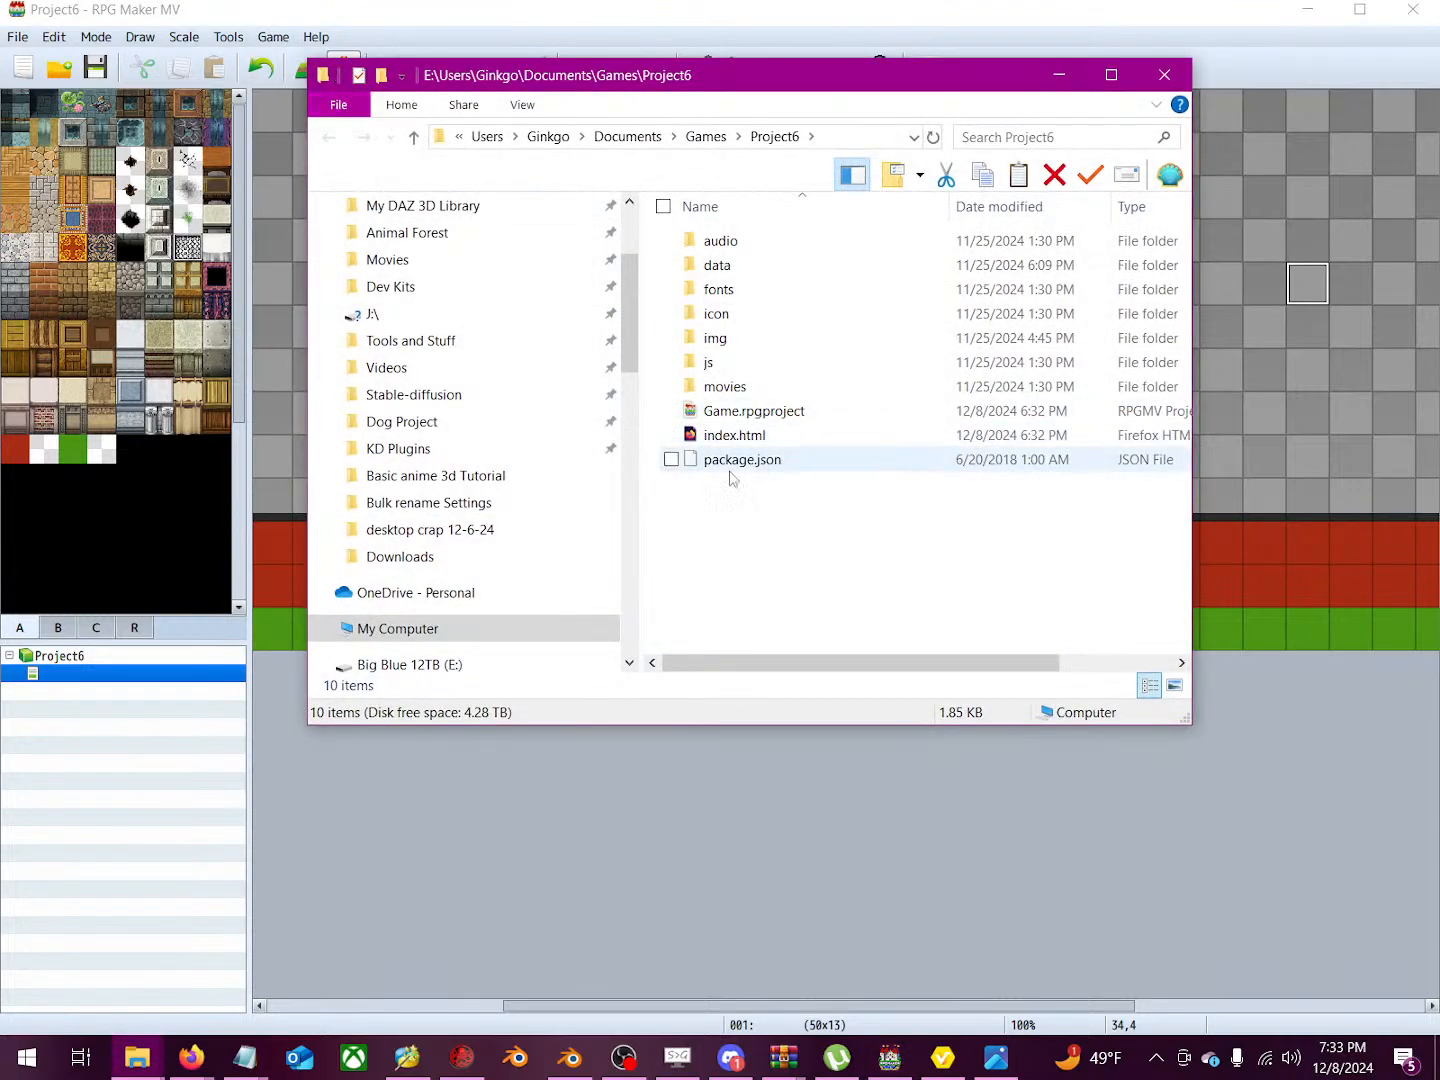
{"action": "double_click", "coordinate": [718, 362]}
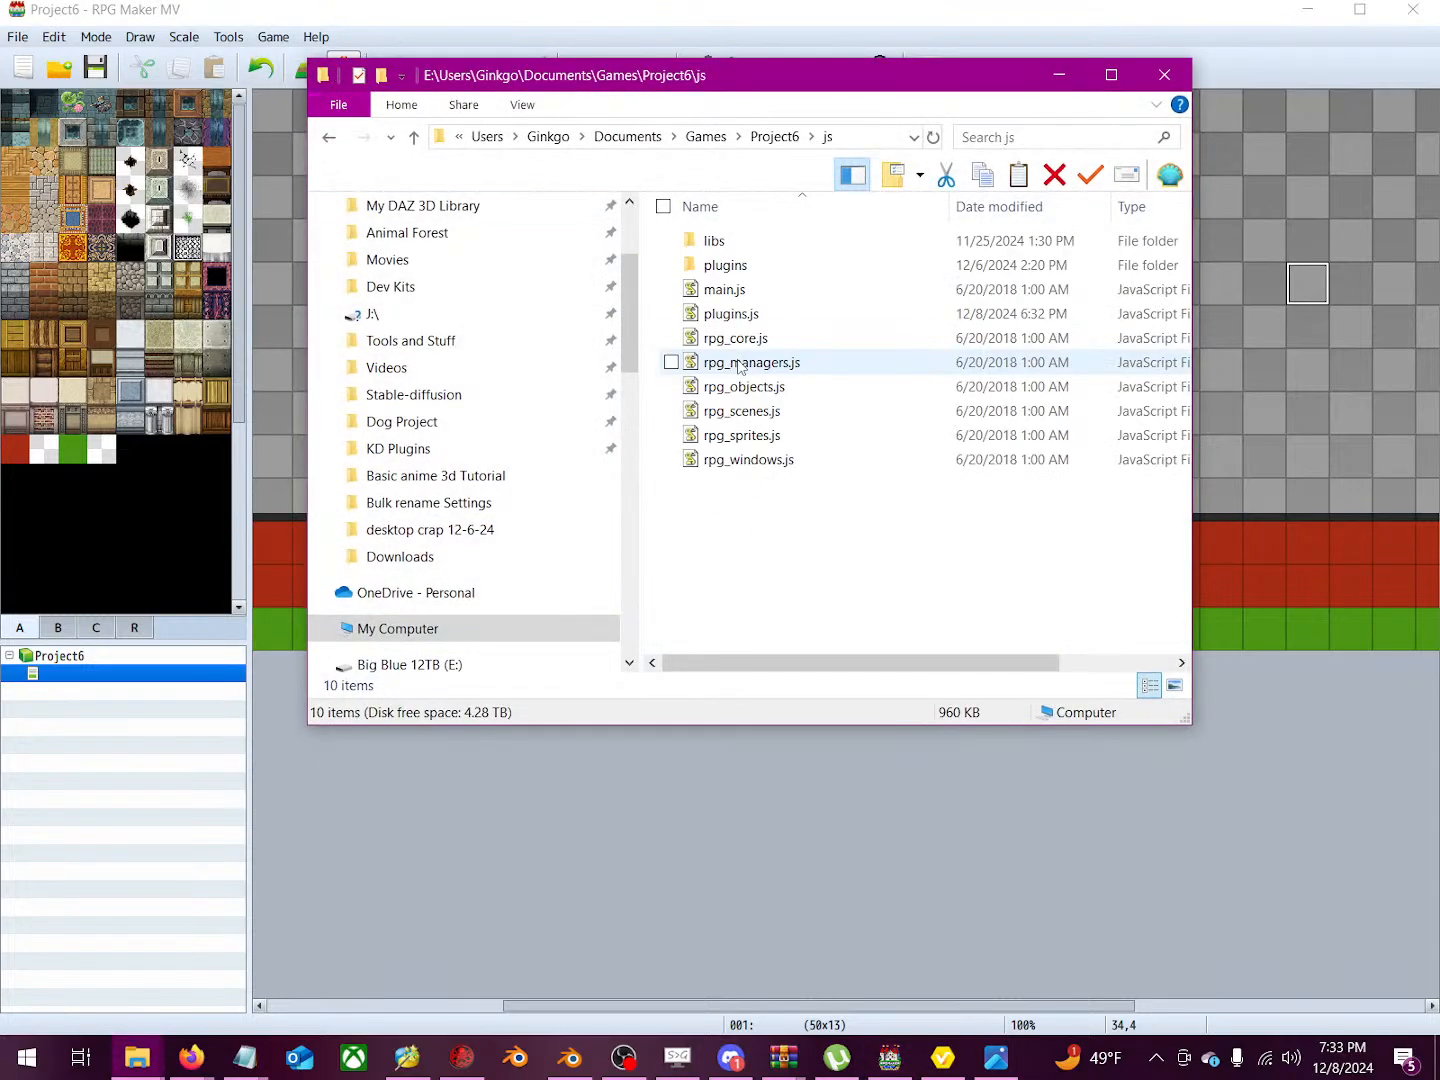
{"action": "double_click", "coordinate": [725, 265]}
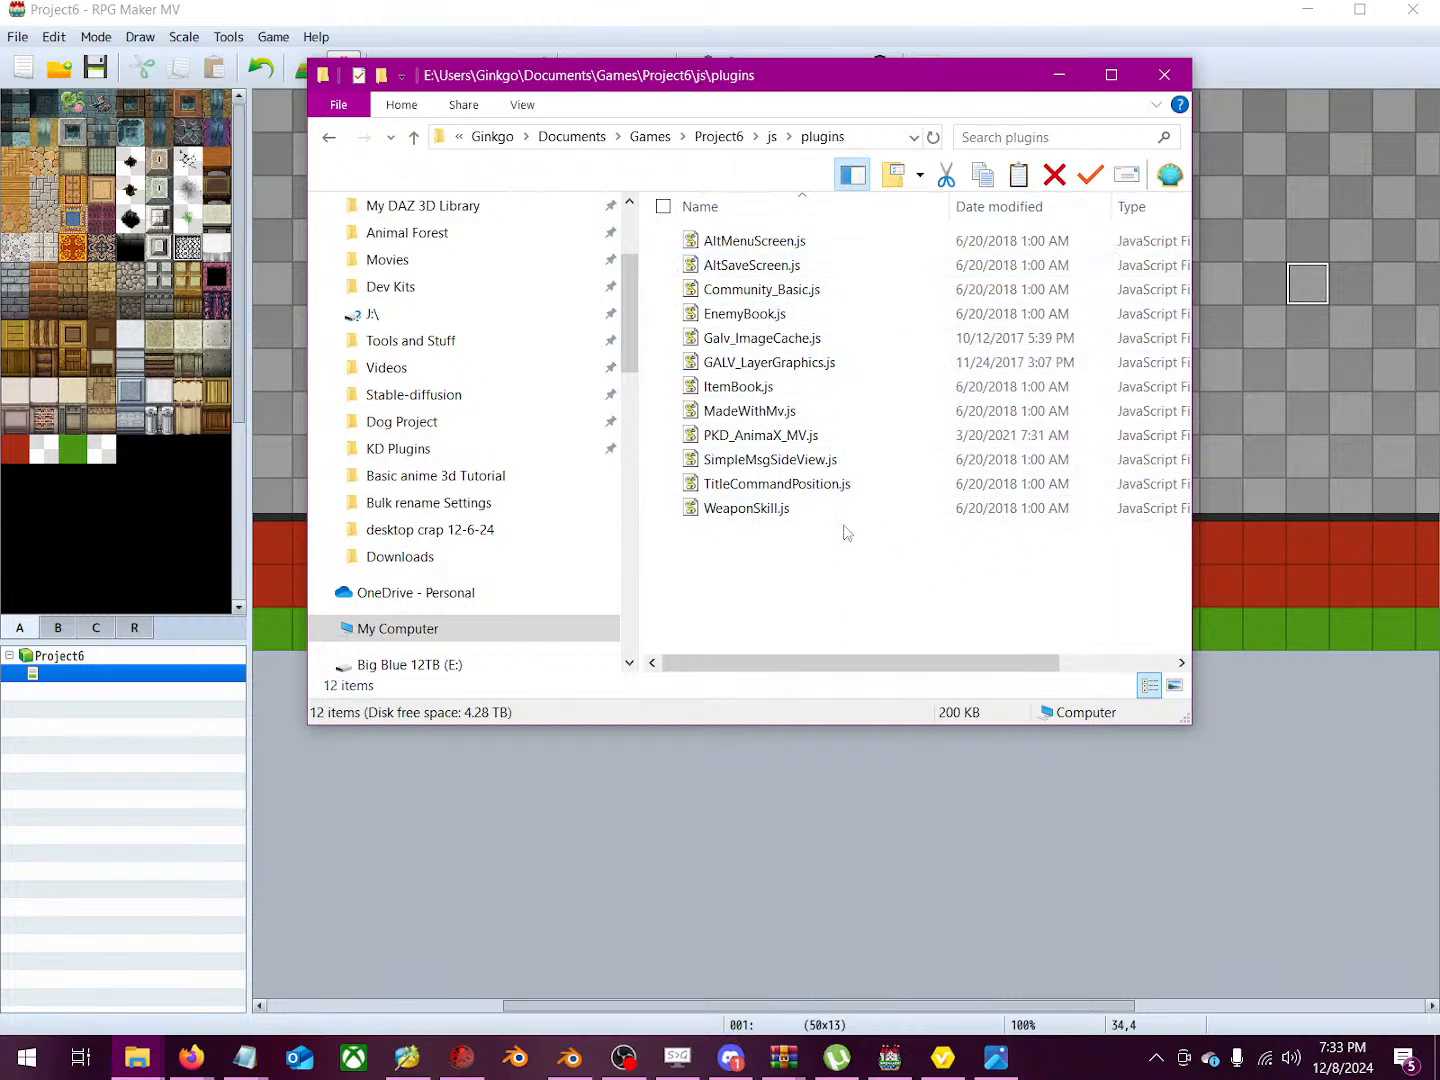
{"action": "left_click", "coordinate": [787, 444]}
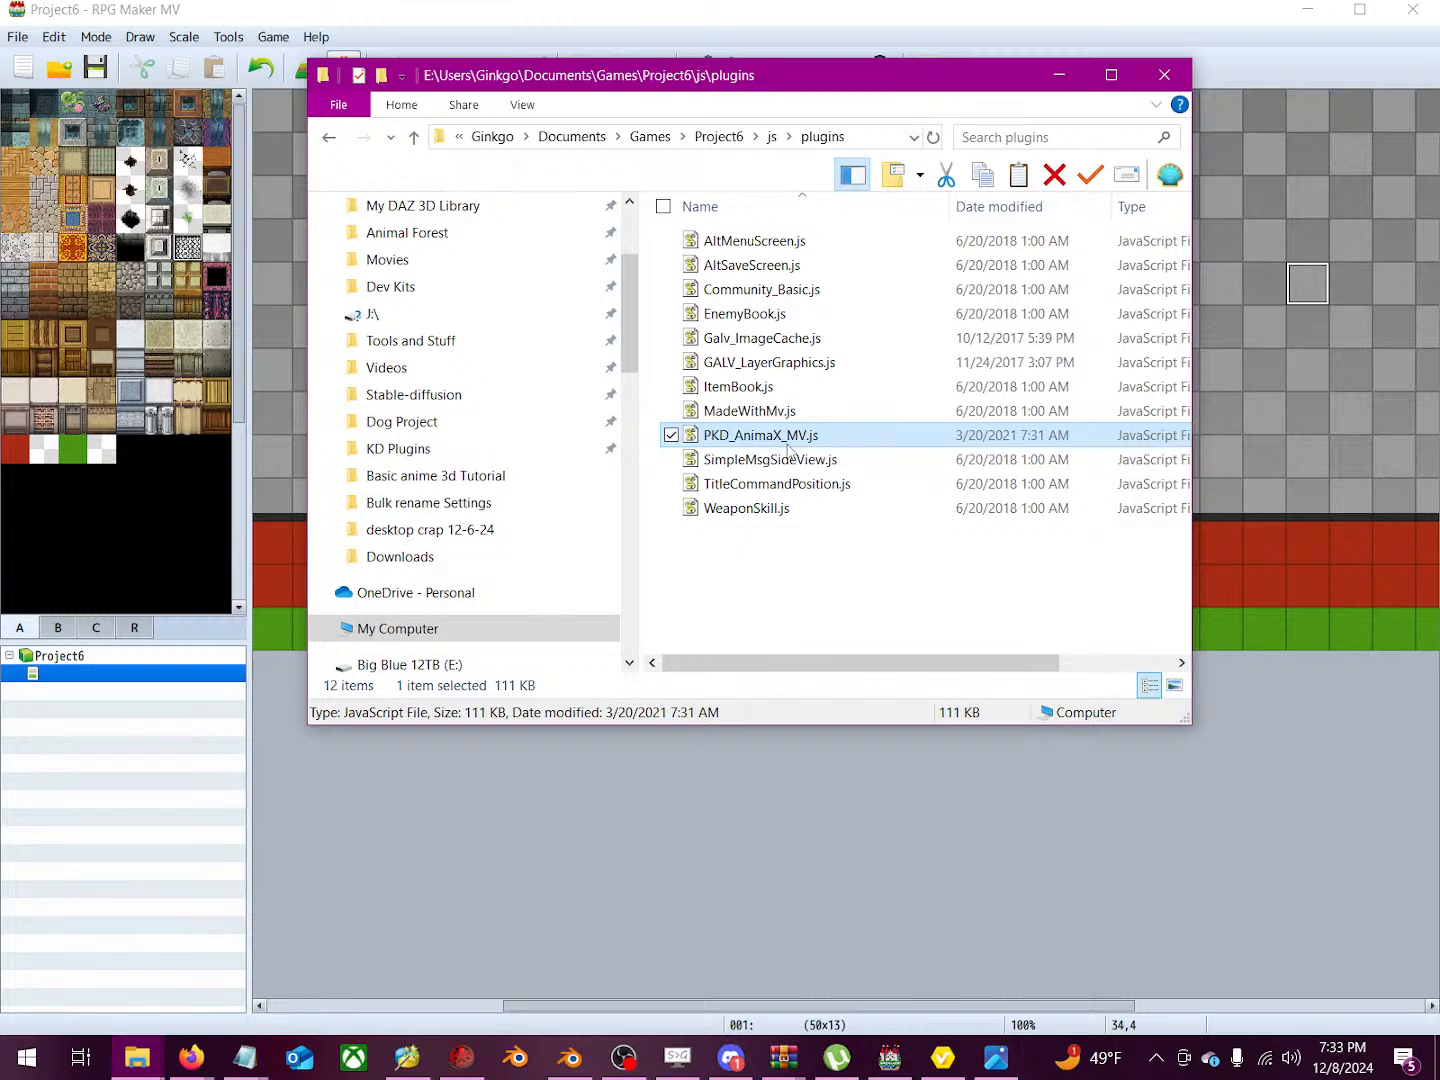
{"action": "left_click", "coordinate": [812, 580]}
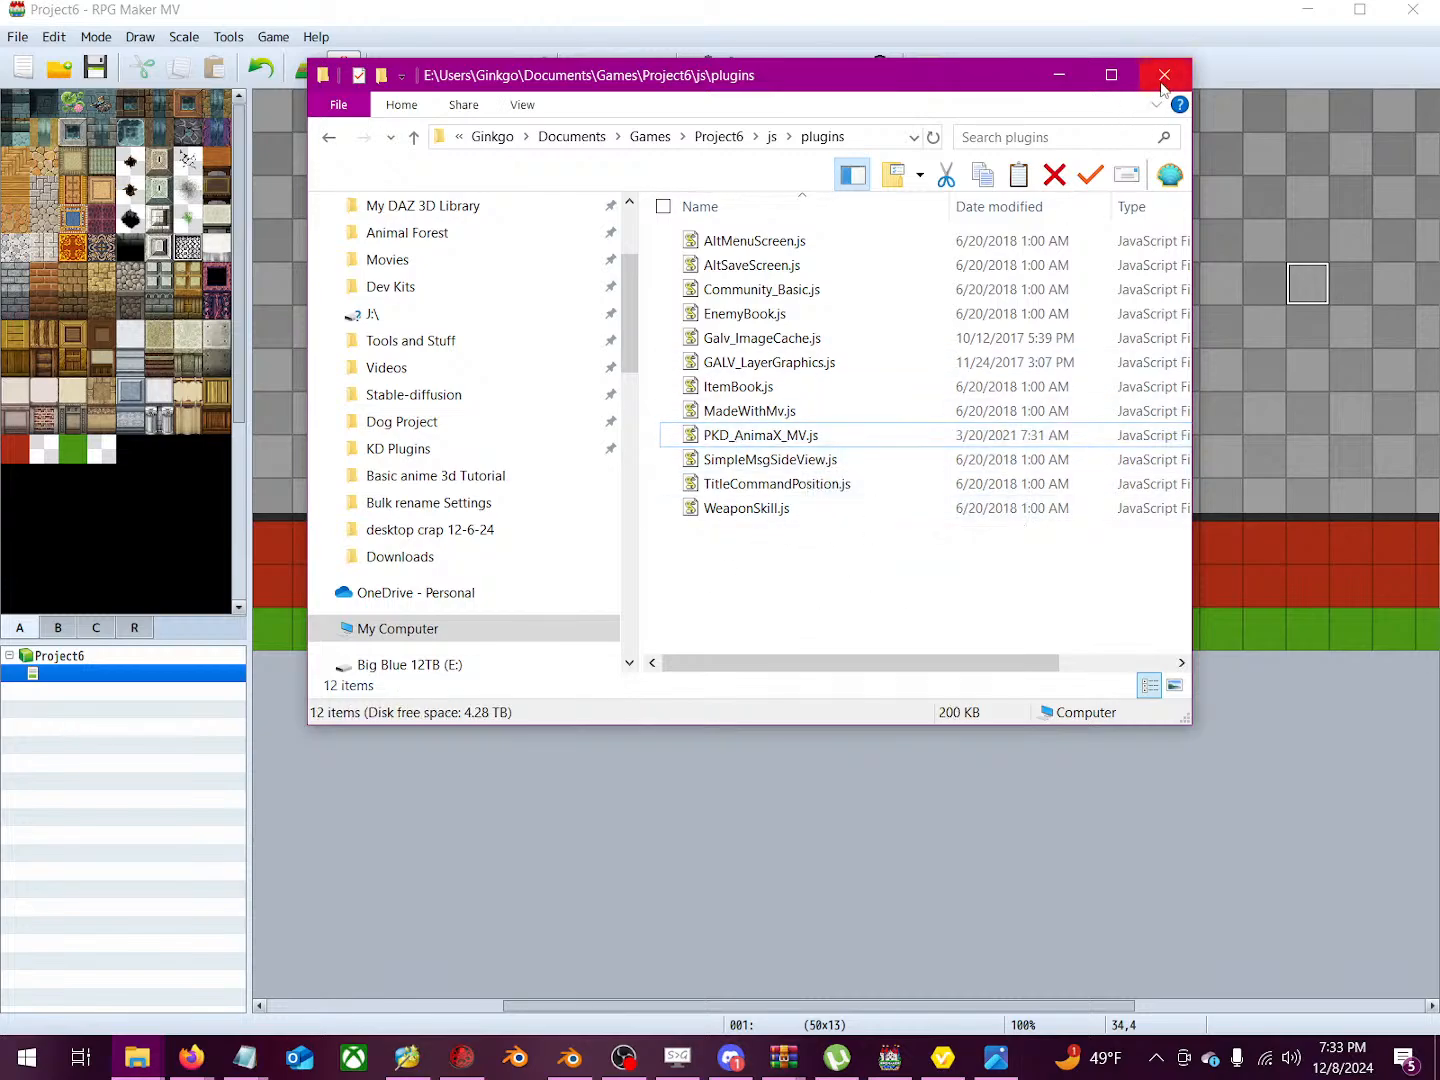
Step: Return to the Project6 folder and open its img\charactersAA subfolder
{"action": "left_click_drag", "start_coordinate": [777, 88], "coordinate": [628, 166]}
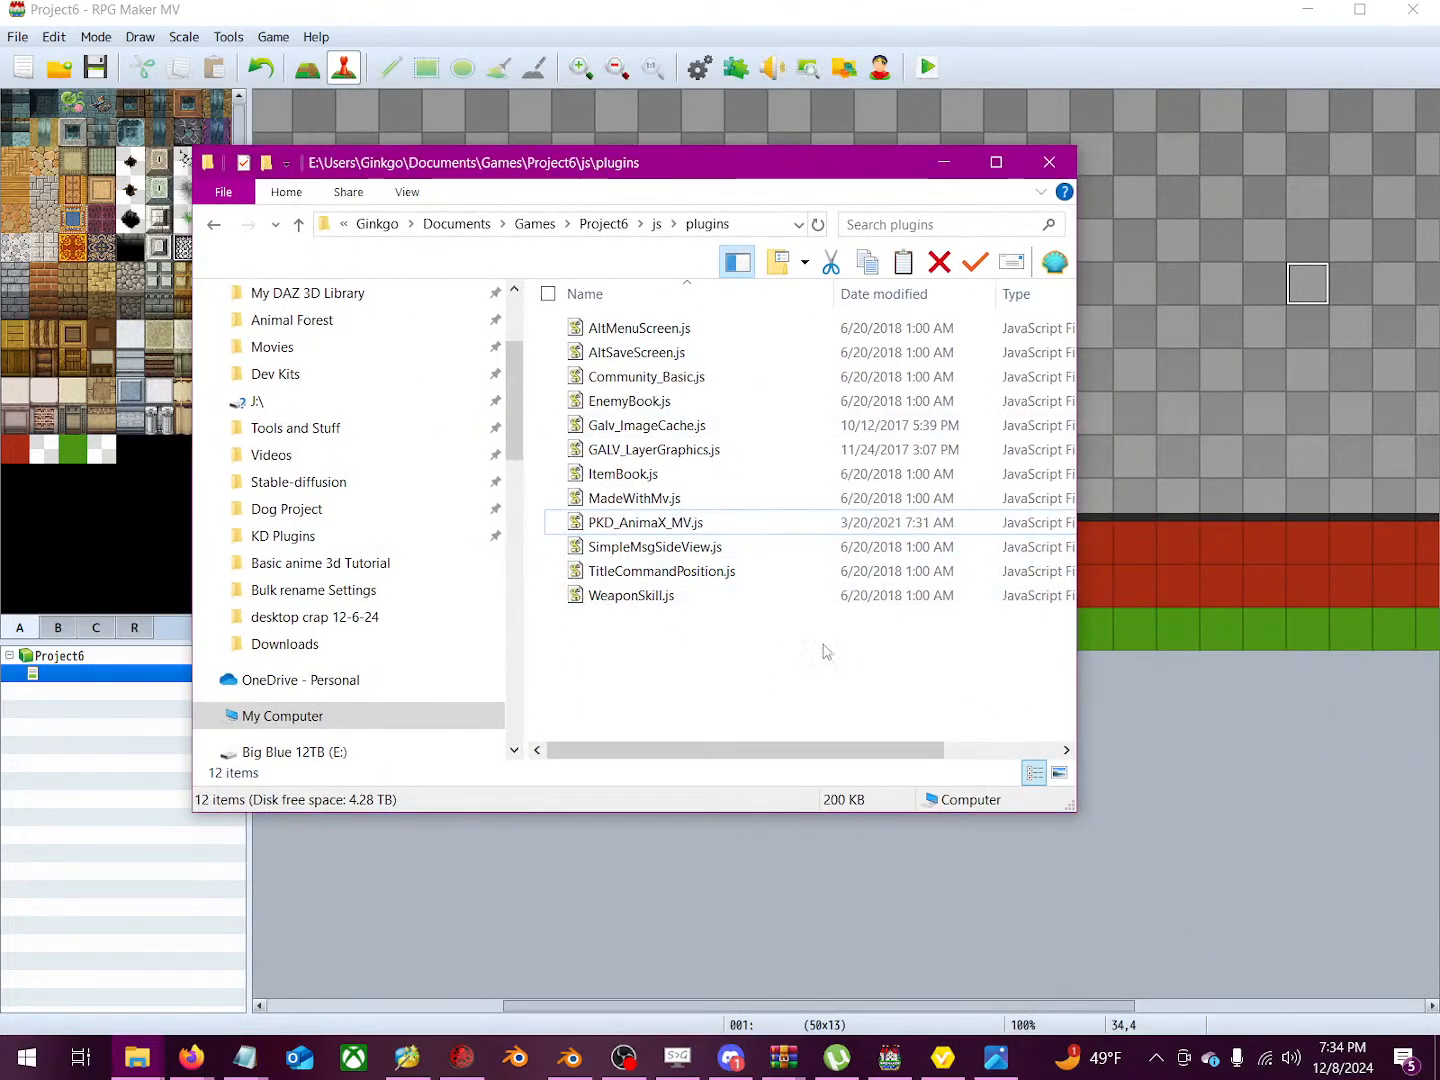
{"action": "key", "text": "alt+Left"}
{"action": "key", "text": "alt+Left"}
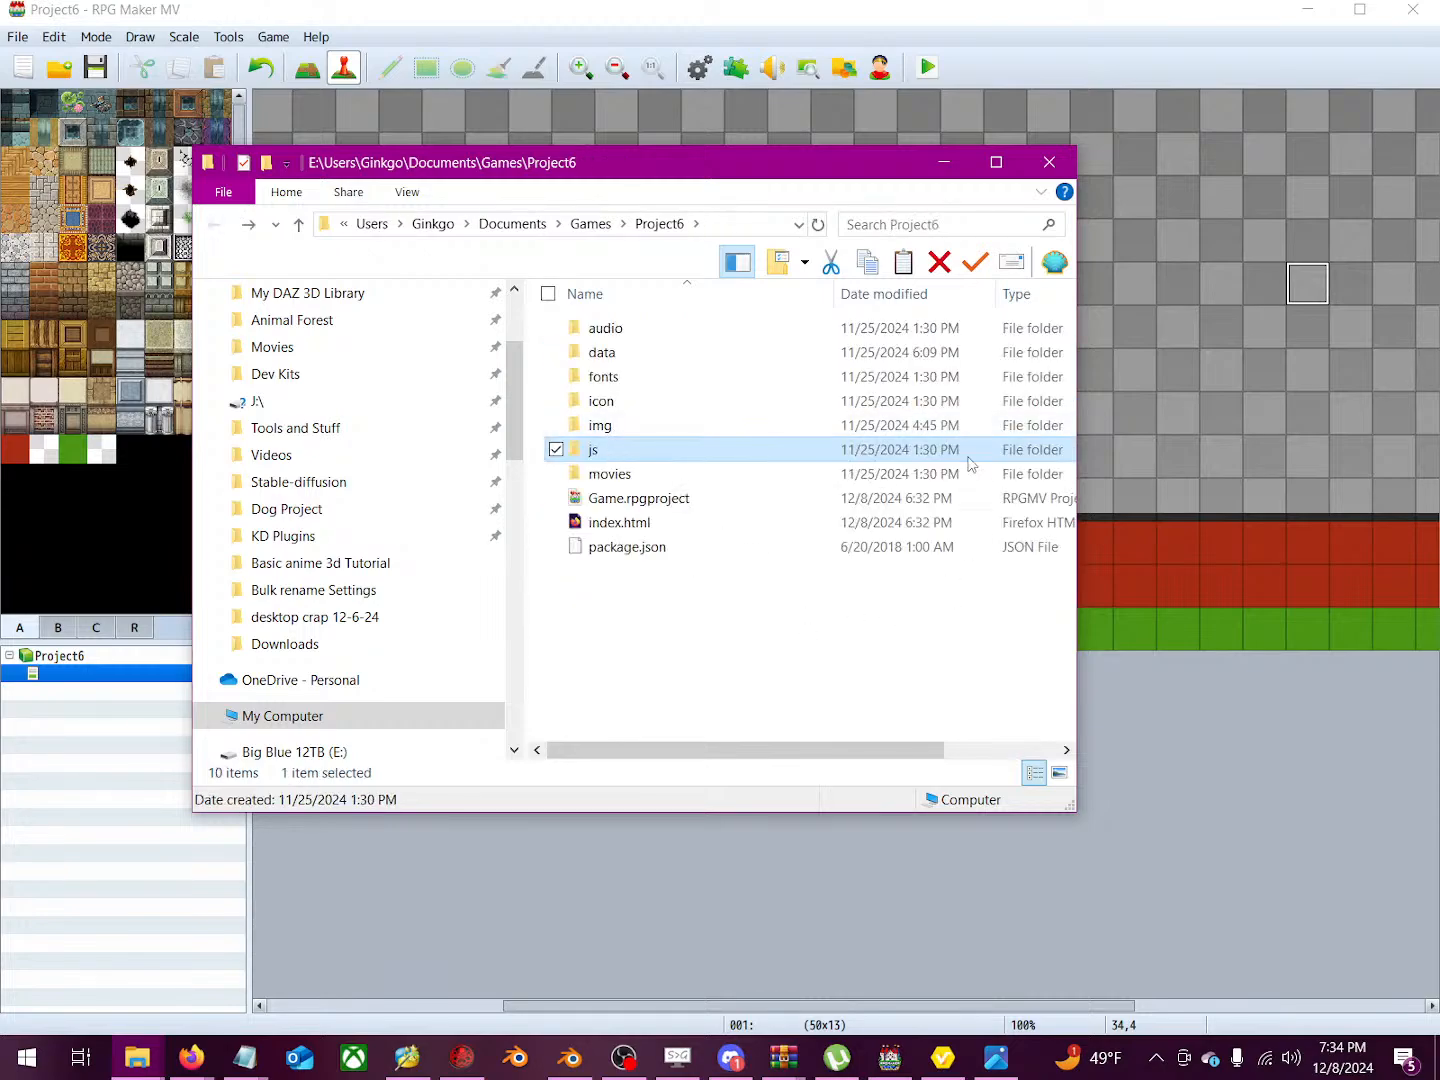
{"action": "double_click", "coordinate": [627, 426]}
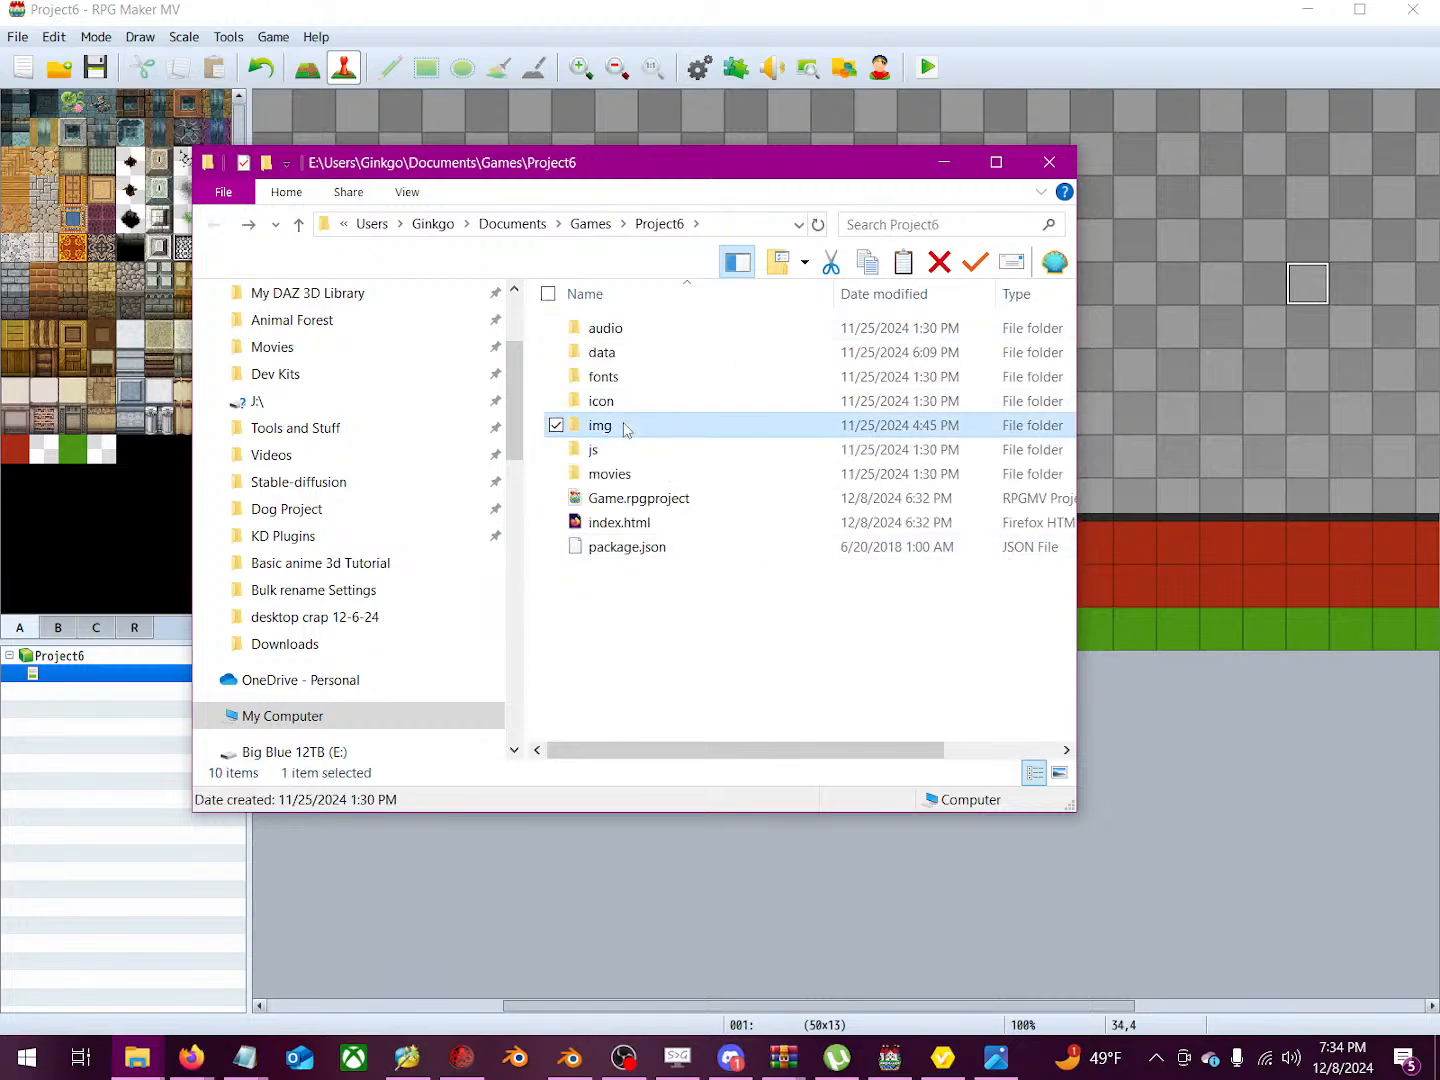
{"action": "left_click", "coordinate": [627, 426]}
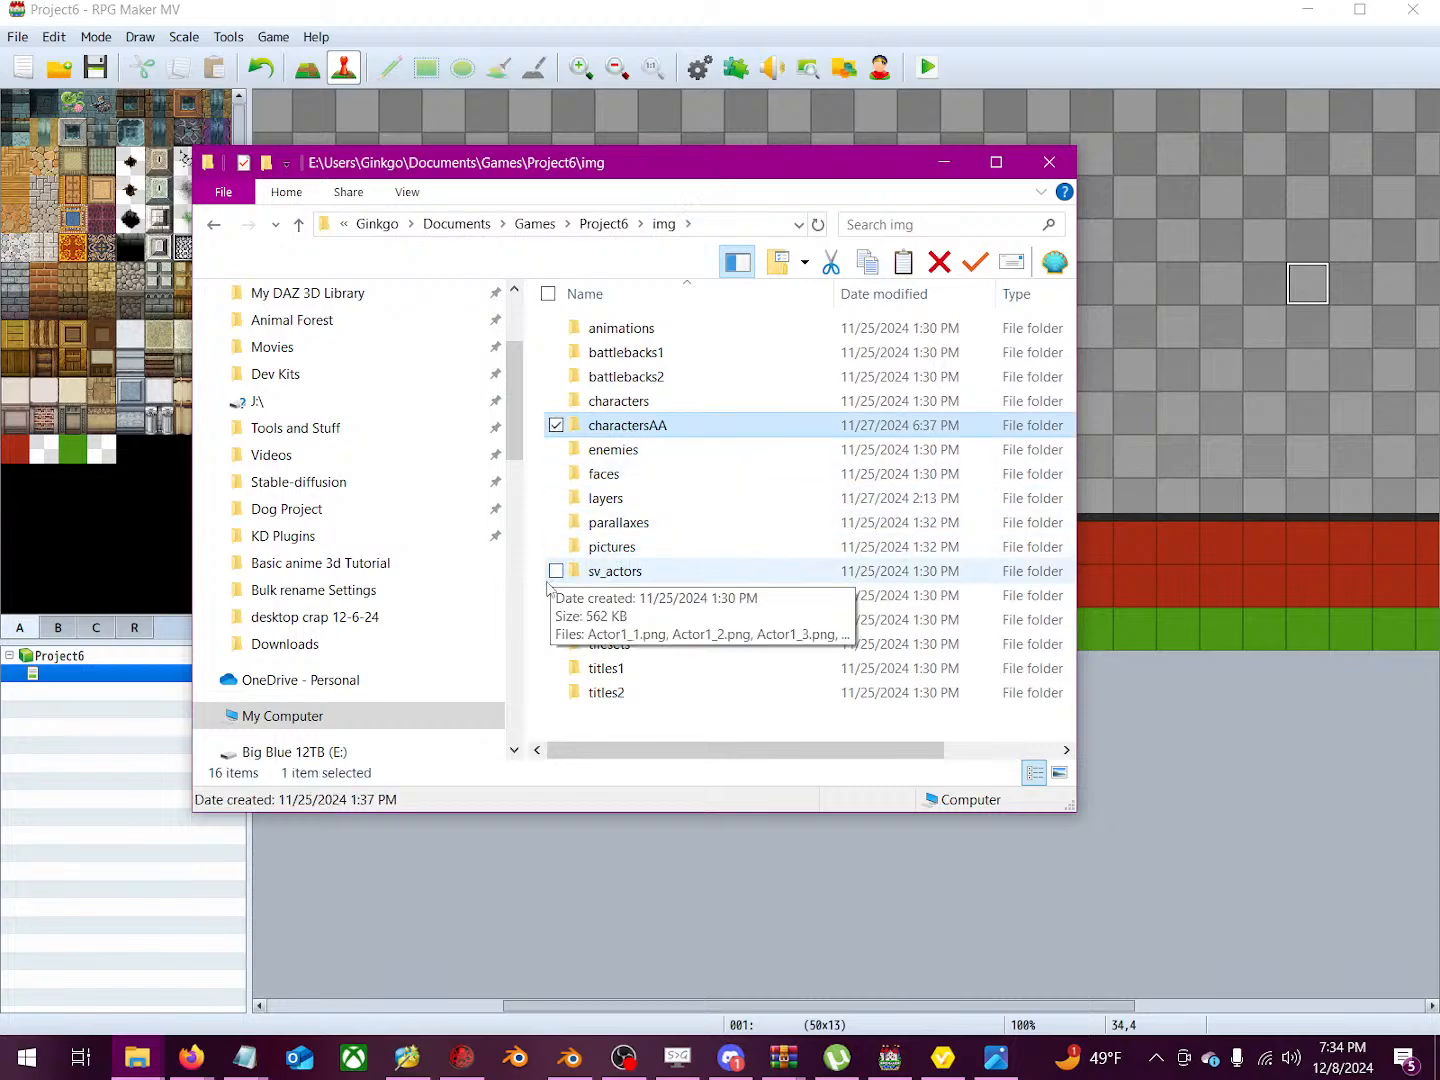
{"action": "right_click", "coordinate": [646, 432]}
{"action": "left_click", "coordinate": [752, 498]}
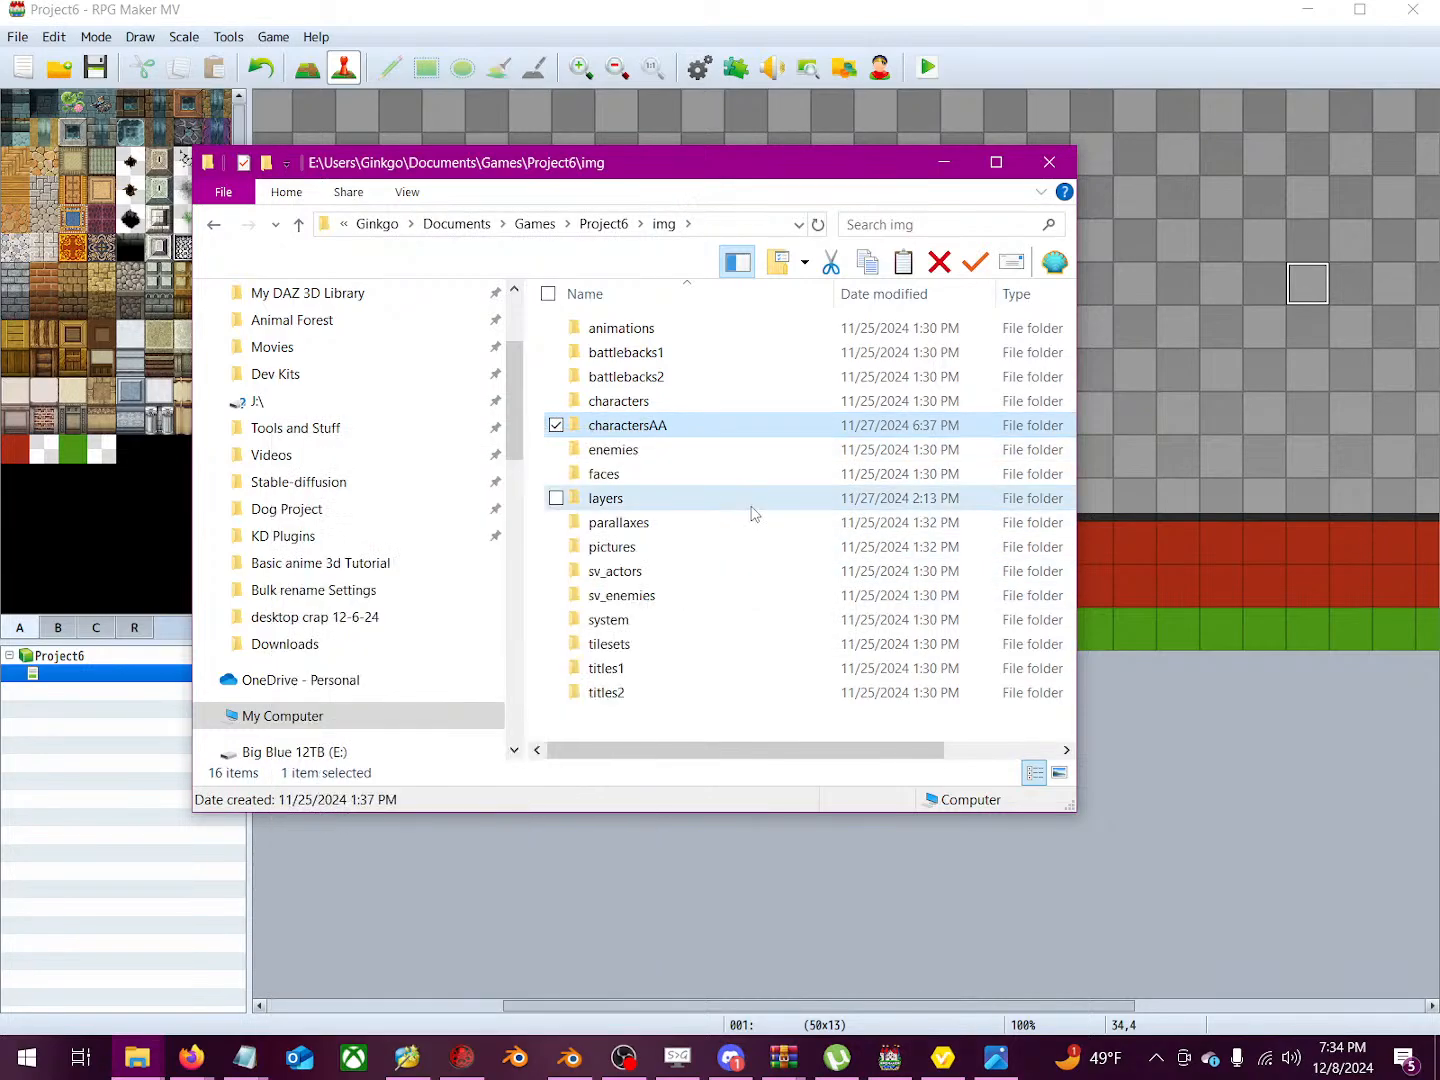
{"action": "left_click", "coordinate": [752, 498]}
{"action": "left_click", "coordinate": [655, 430]}
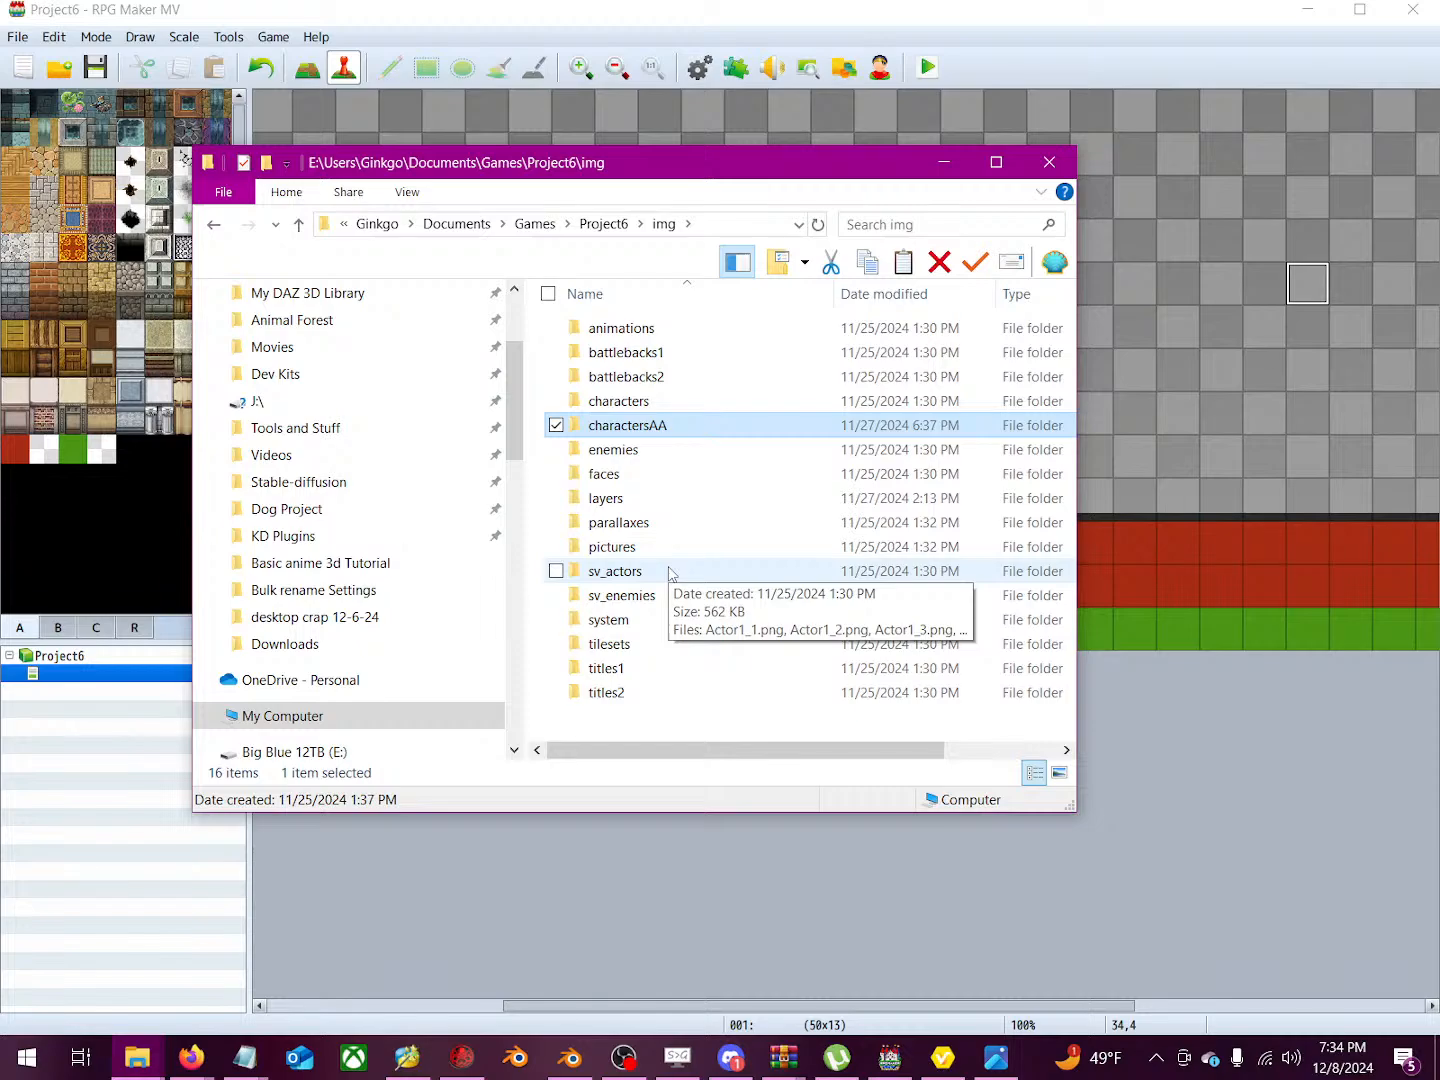
{"action": "double_click", "coordinate": [660, 430]}
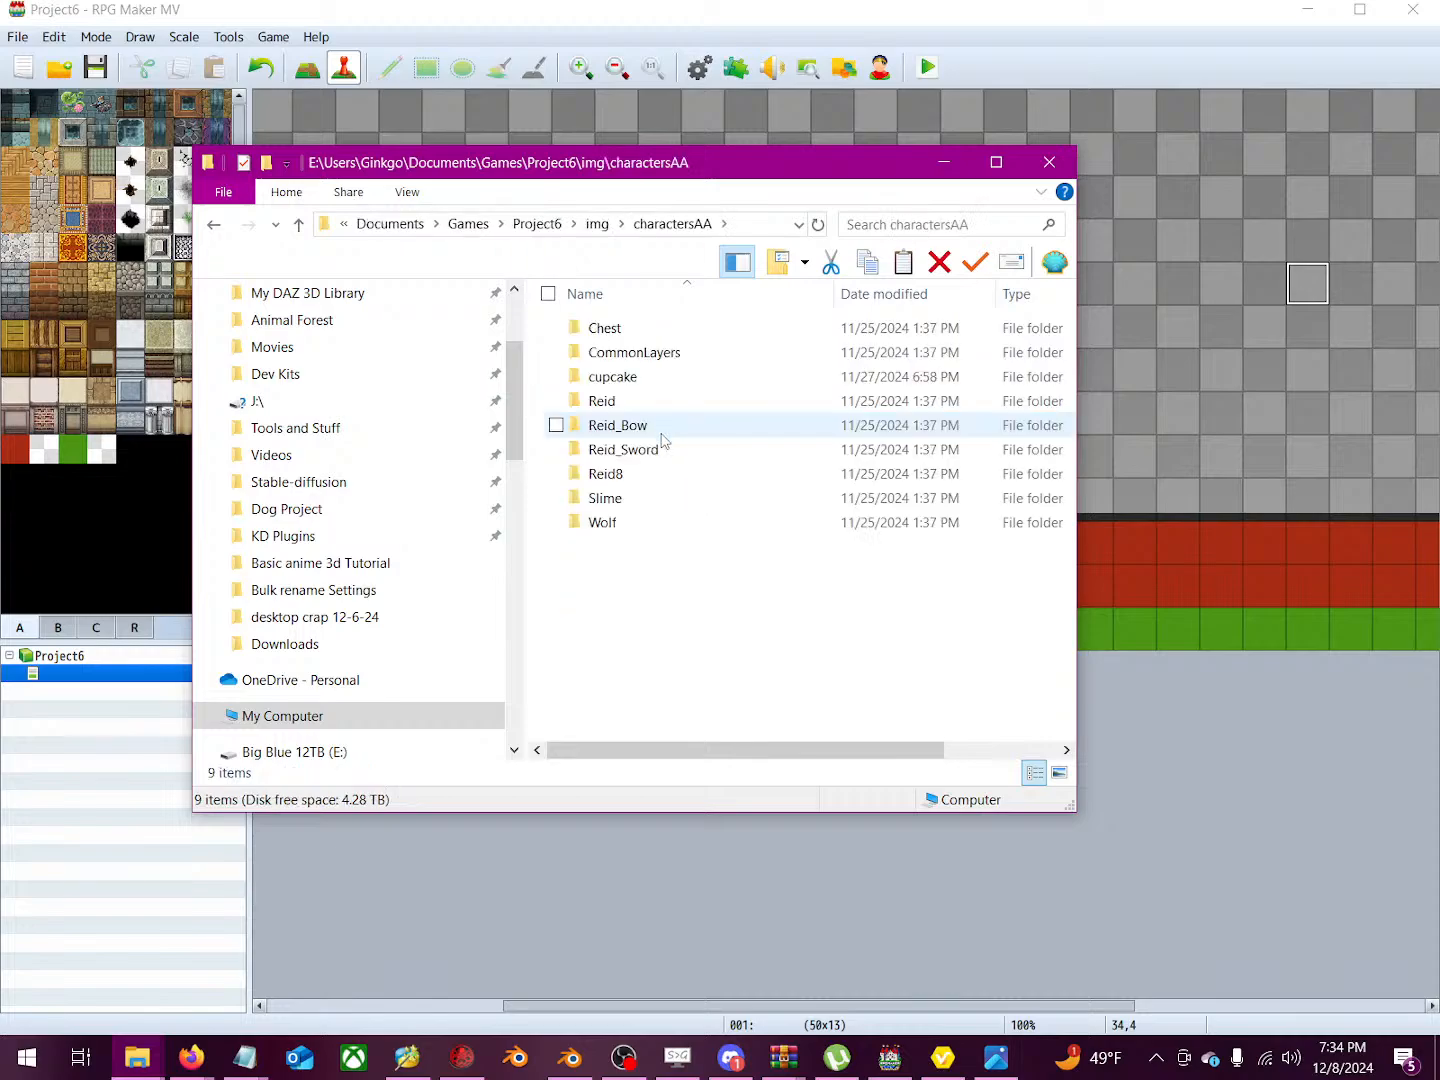
Step: Copy the Sport folder from New folder (3) into charactersAA, and close the charactersAA window
{"action": "left_click_drag", "start_coordinate": [755, 175], "coordinate": [800, 518]}
{"action": "left_click", "coordinate": [1307, 10]}
{"action": "left_click", "coordinate": [948, 476]}
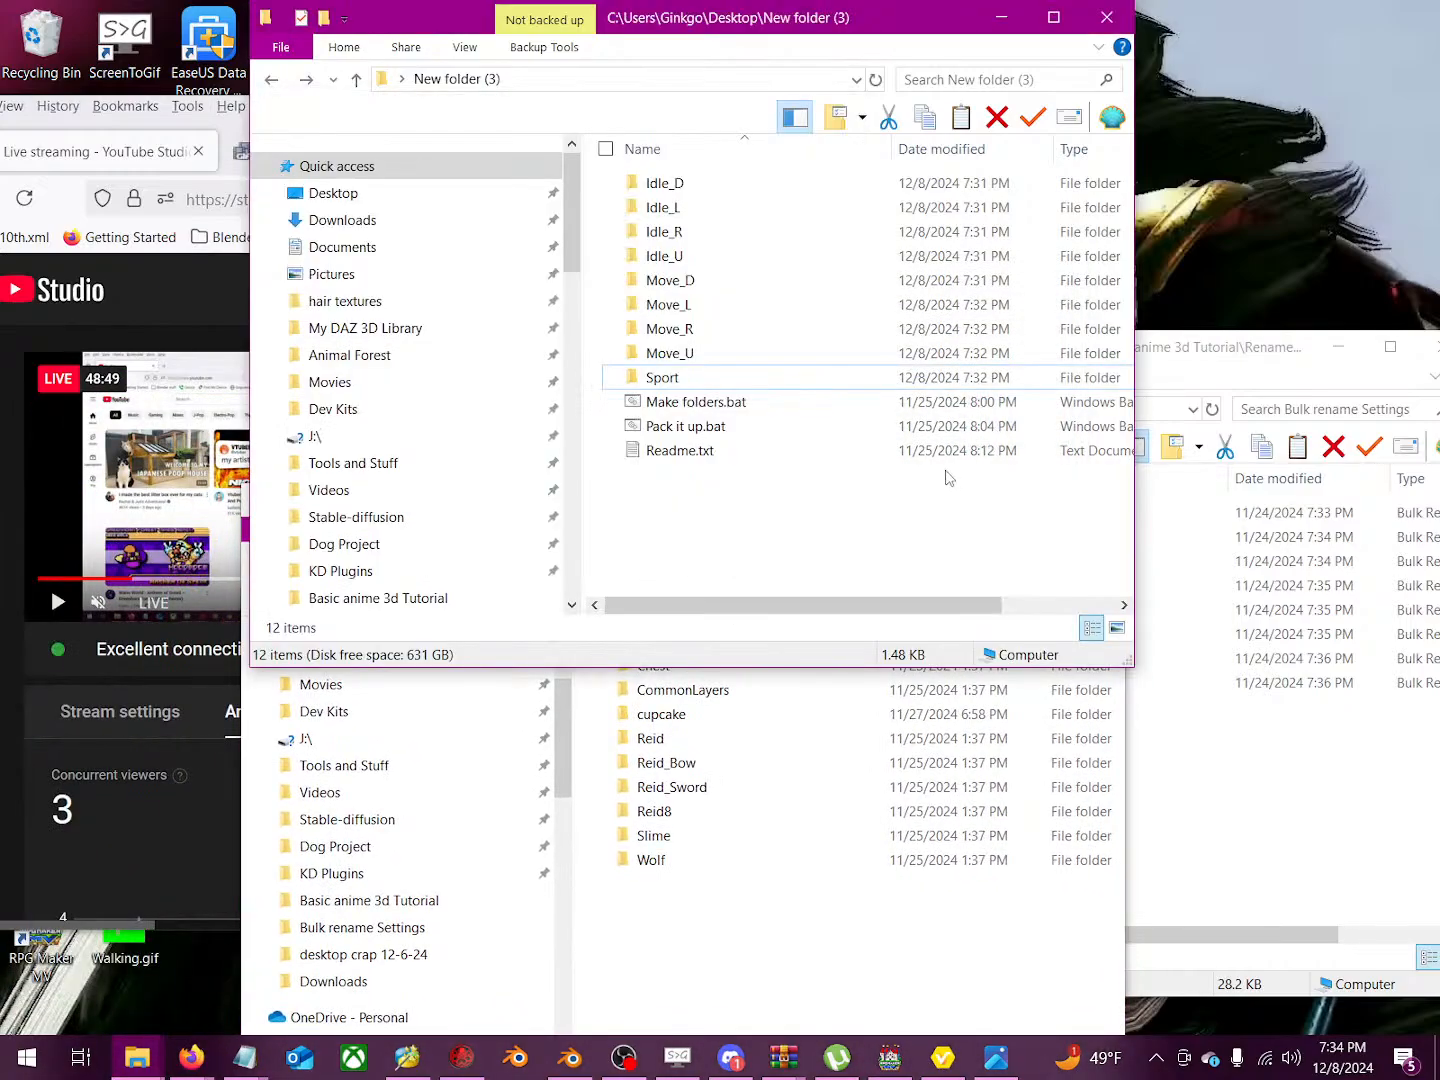
{"action": "left_click_drag", "start_coordinate": [700, 386], "coordinate": [820, 940]}
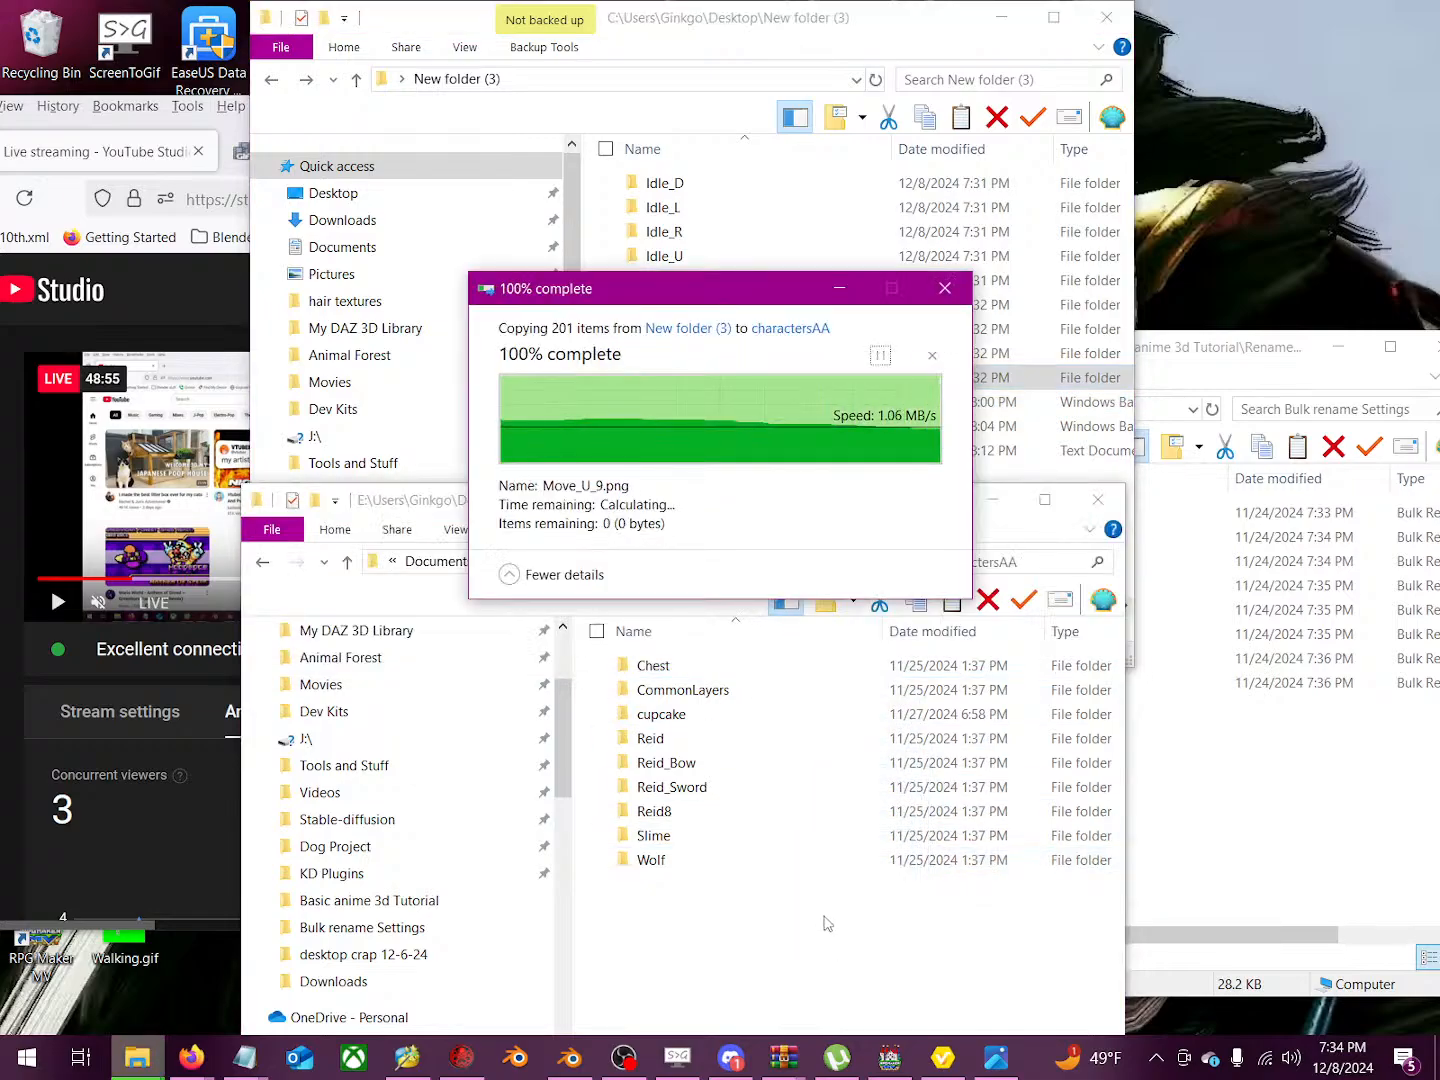
{"action": "left_click", "coordinate": [1105, 503]}
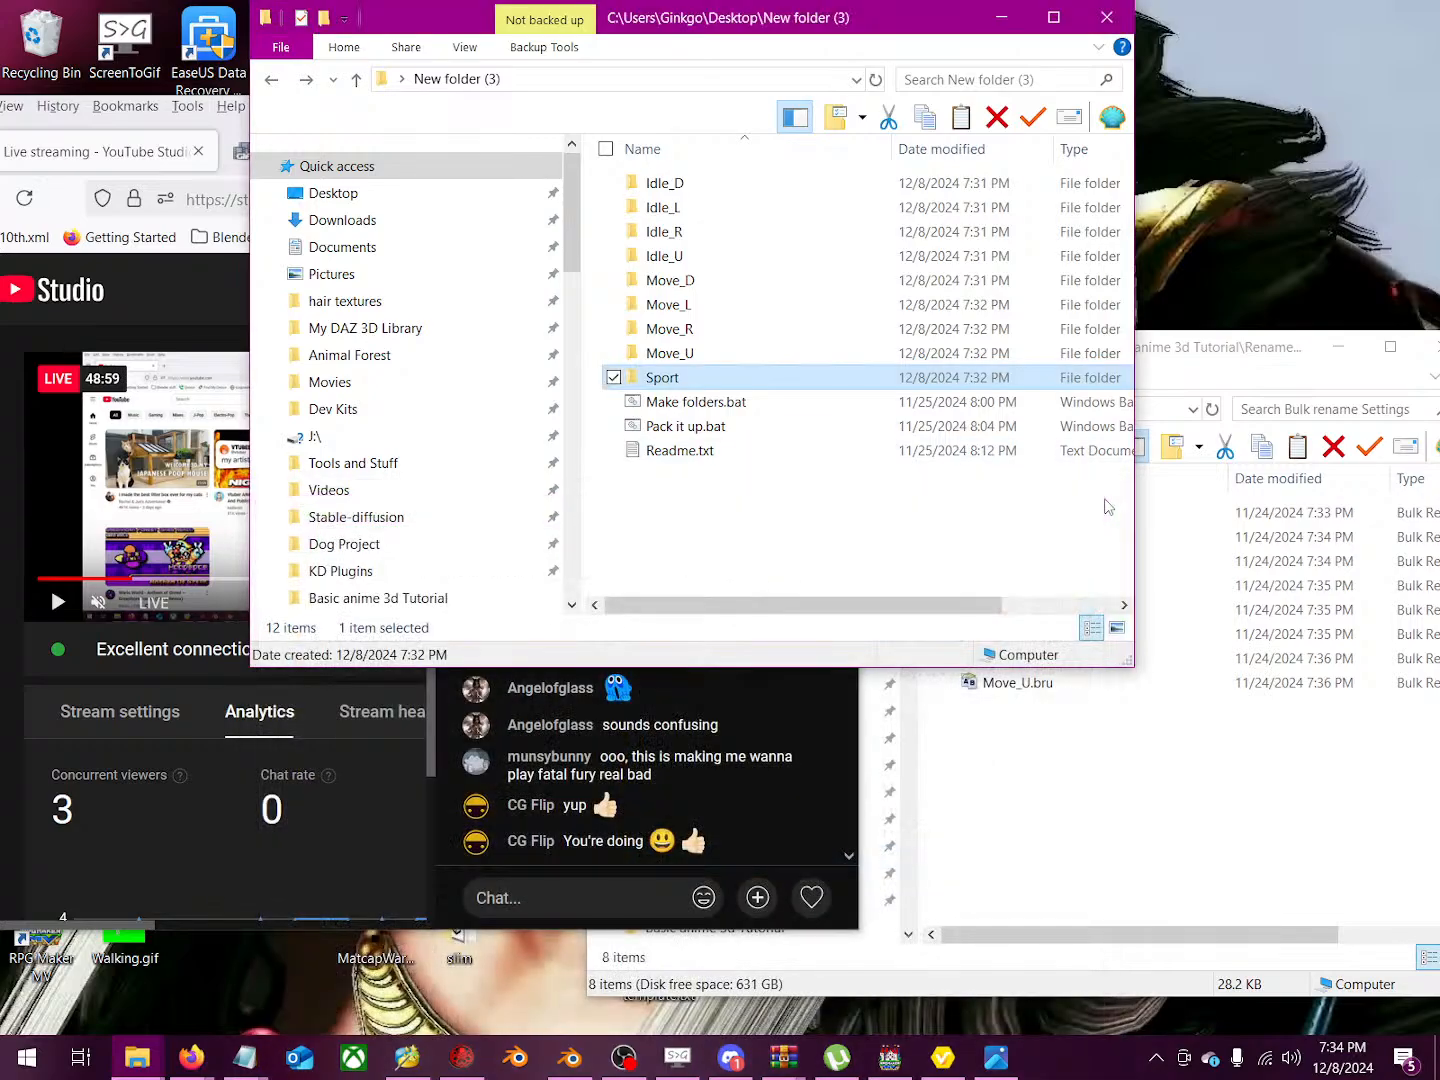
Step: Switch to RPG Maker MV and inspect the commands of event EV002 on the green strip, closing it without changes
{"action": "left_click", "coordinate": [889, 1057]}
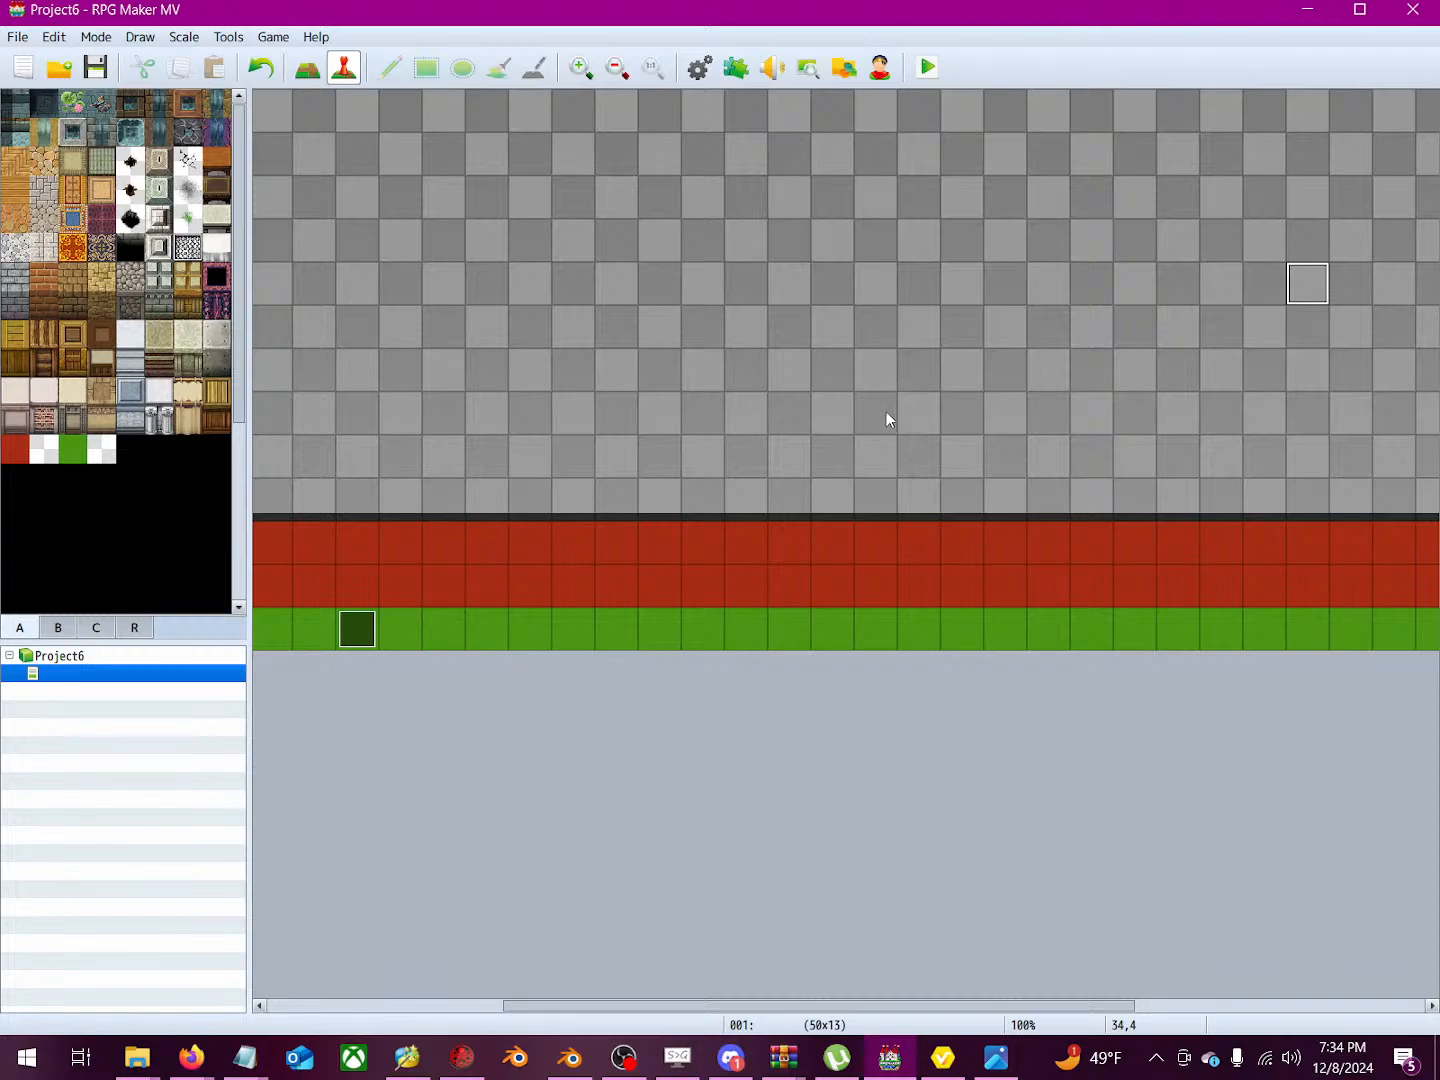
{"action": "left_click", "coordinate": [364, 641]}
{"action": "double_click", "coordinate": [364, 641]}
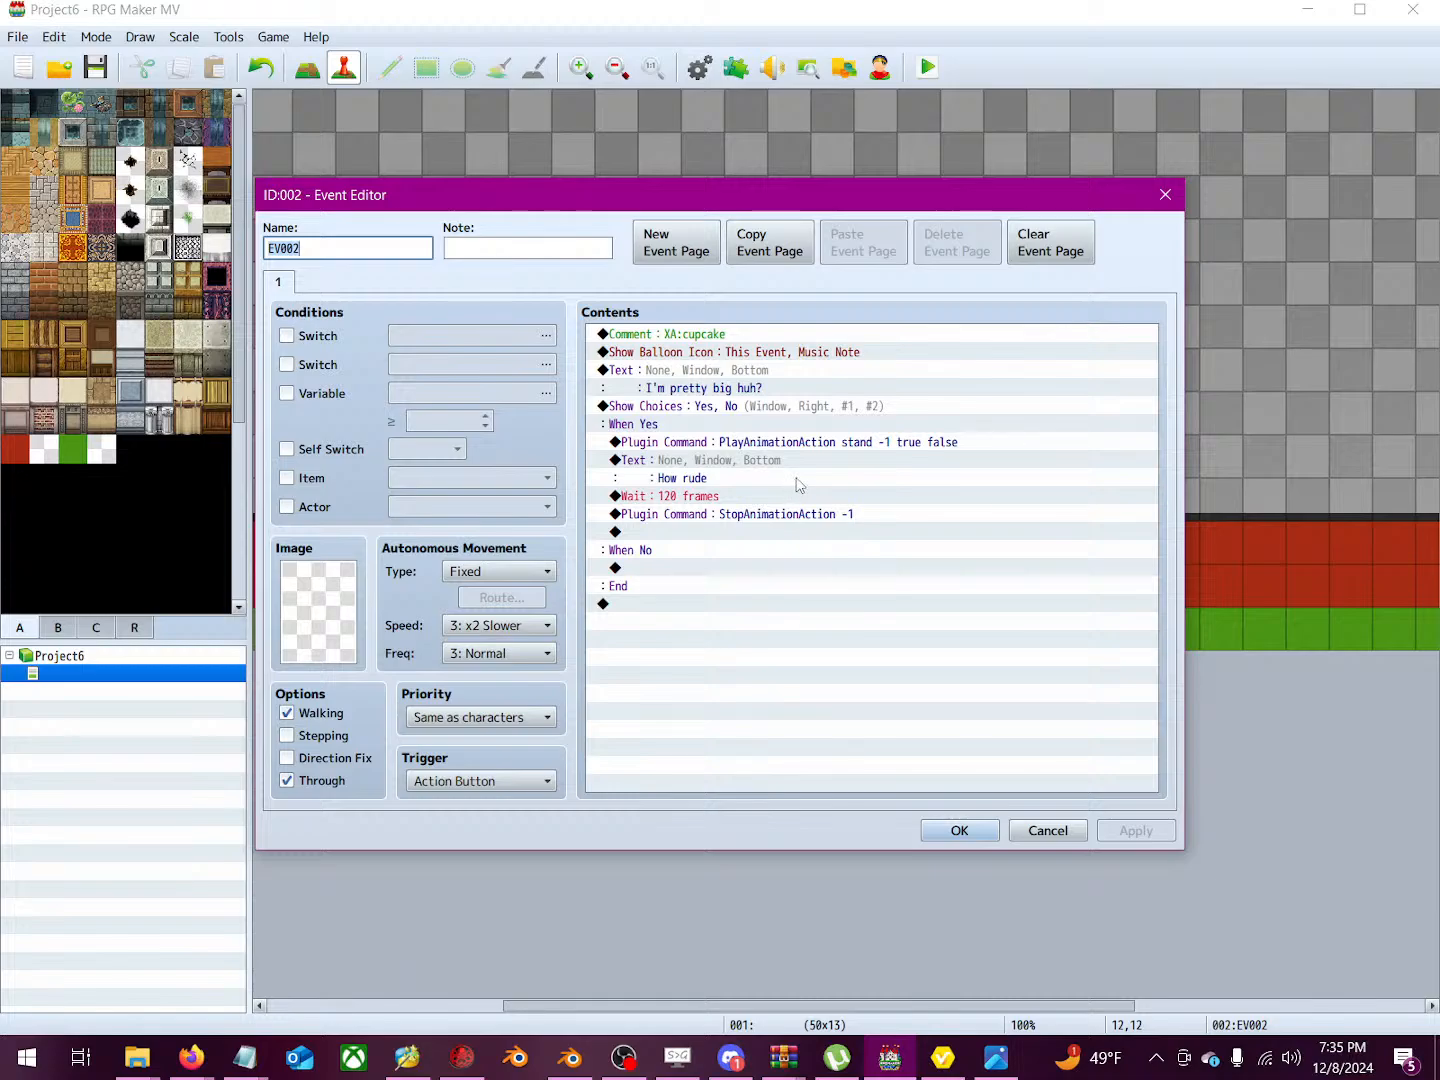
{"action": "left_click", "coordinate": [1165, 195]}
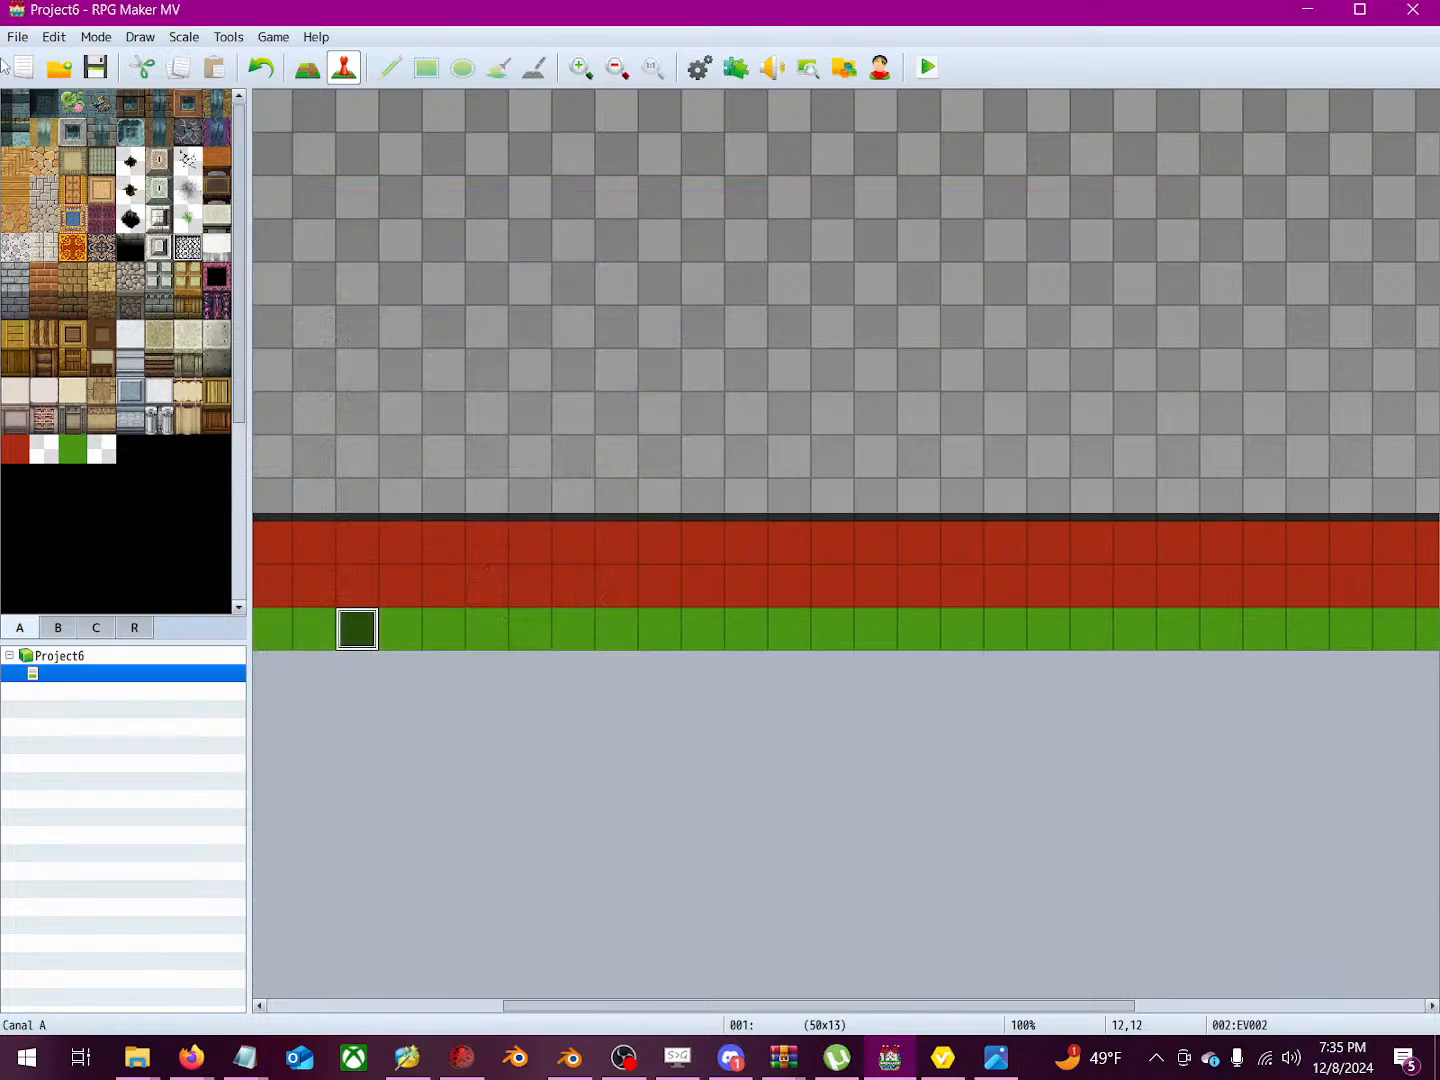
{"action": "left_click", "coordinate": [17, 37]}
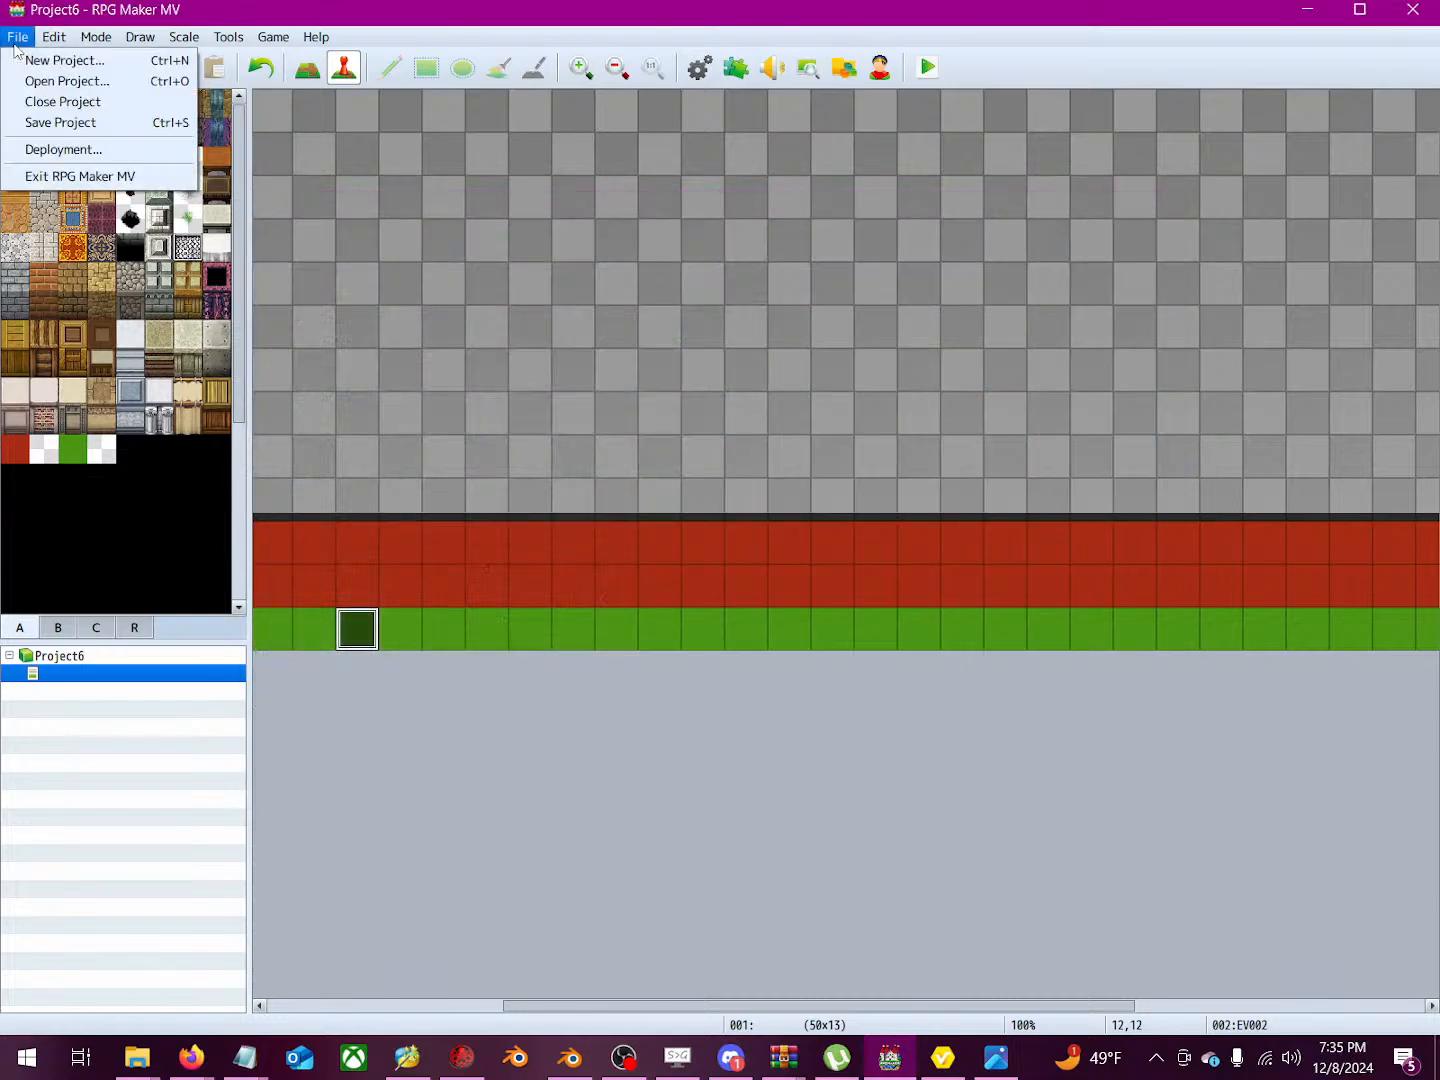
{"action": "left_click", "coordinate": [357, 498]}
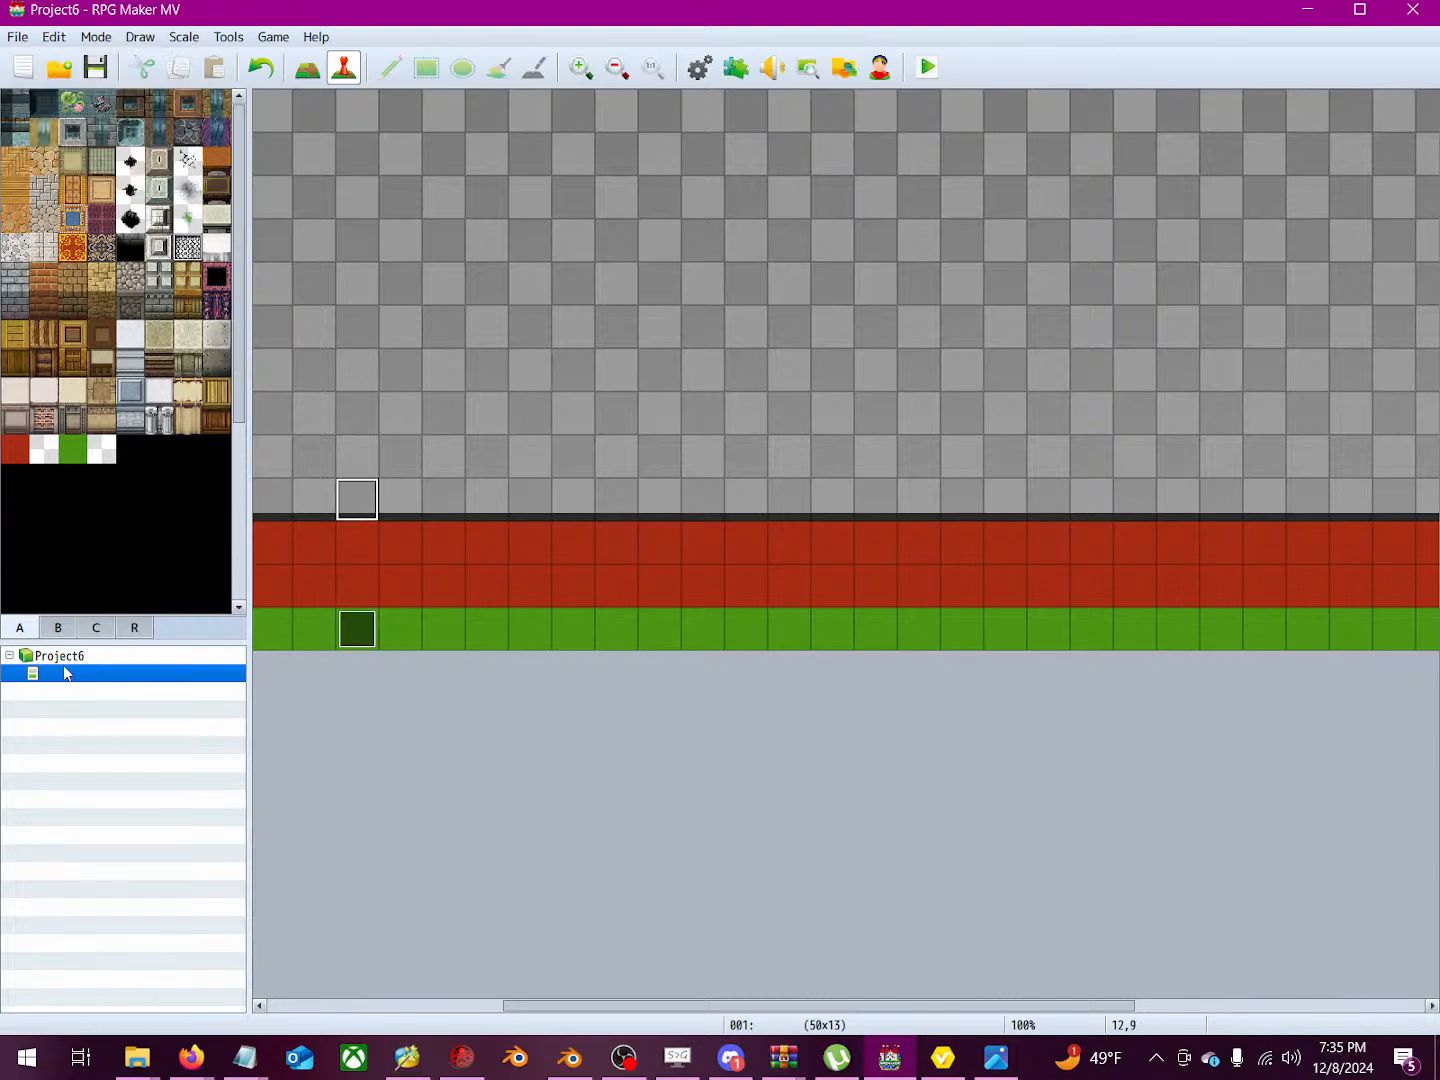
Step: Duplicate the existing map by copying it and pasting the copy under Project6 in the map tree
{"action": "left_click", "coordinate": [58, 659]}
{"action": "right_click", "coordinate": [58, 660]}
{"action": "left_click", "coordinate": [45, 675]}
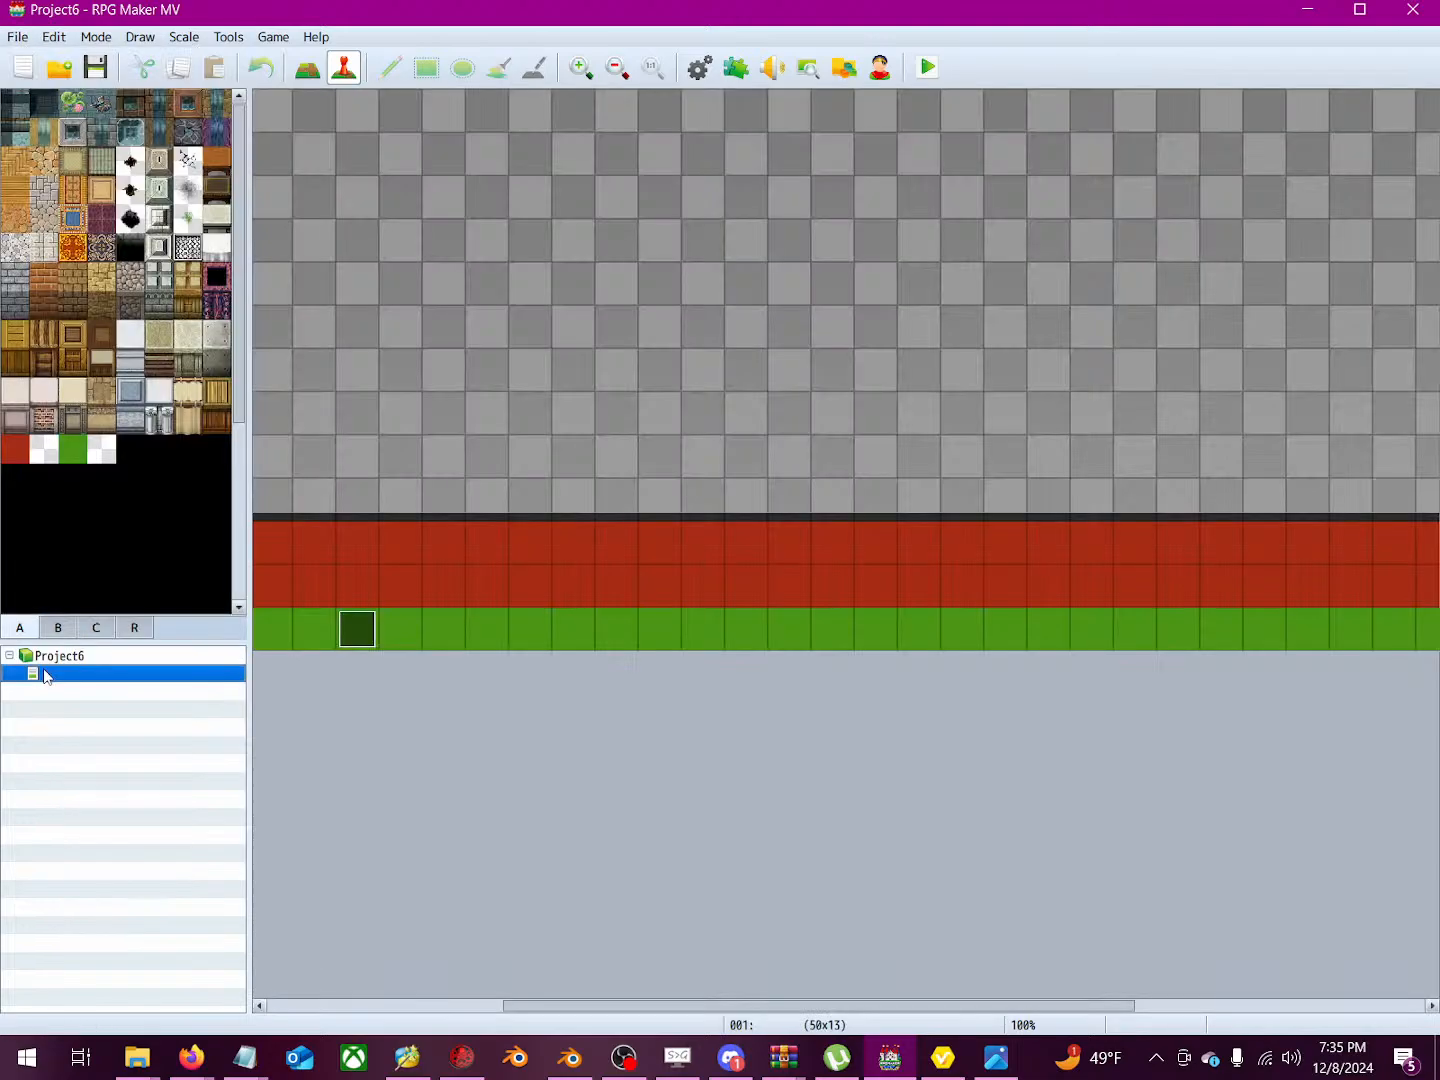
{"action": "right_click", "coordinate": [42, 673]}
{"action": "left_click", "coordinate": [100, 749]}
{"action": "right_click", "coordinate": [75, 677]}
{"action": "left_click", "coordinate": [72, 656]}
{"action": "right_click", "coordinate": [71, 656]}
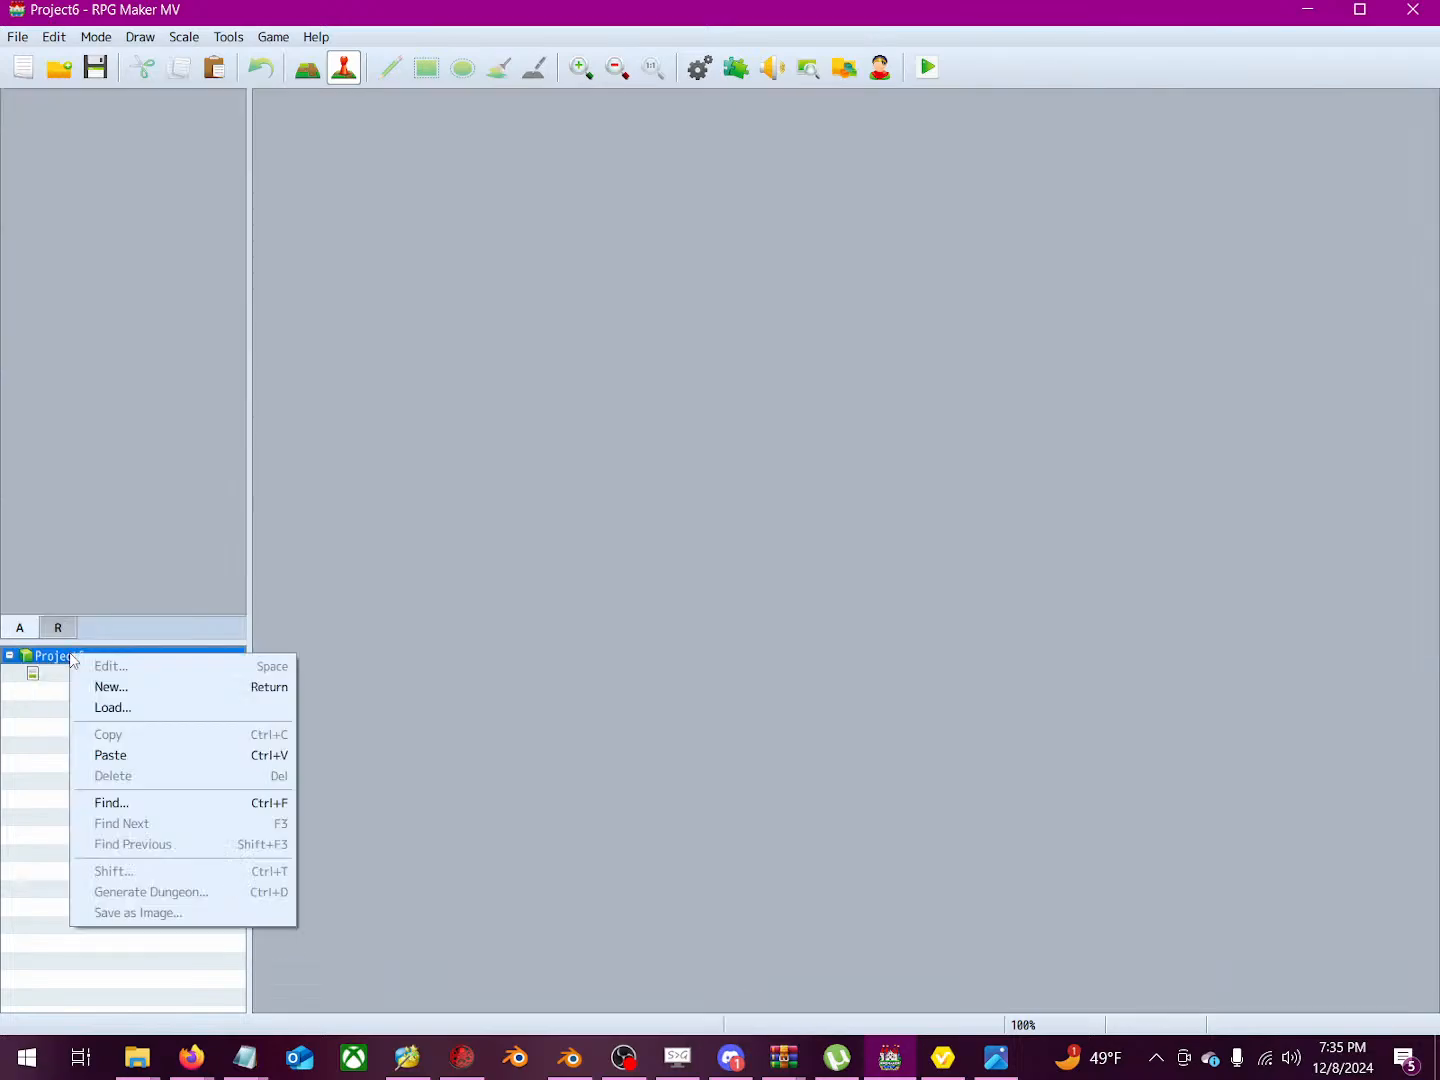
{"action": "left_click", "coordinate": [132, 760]}
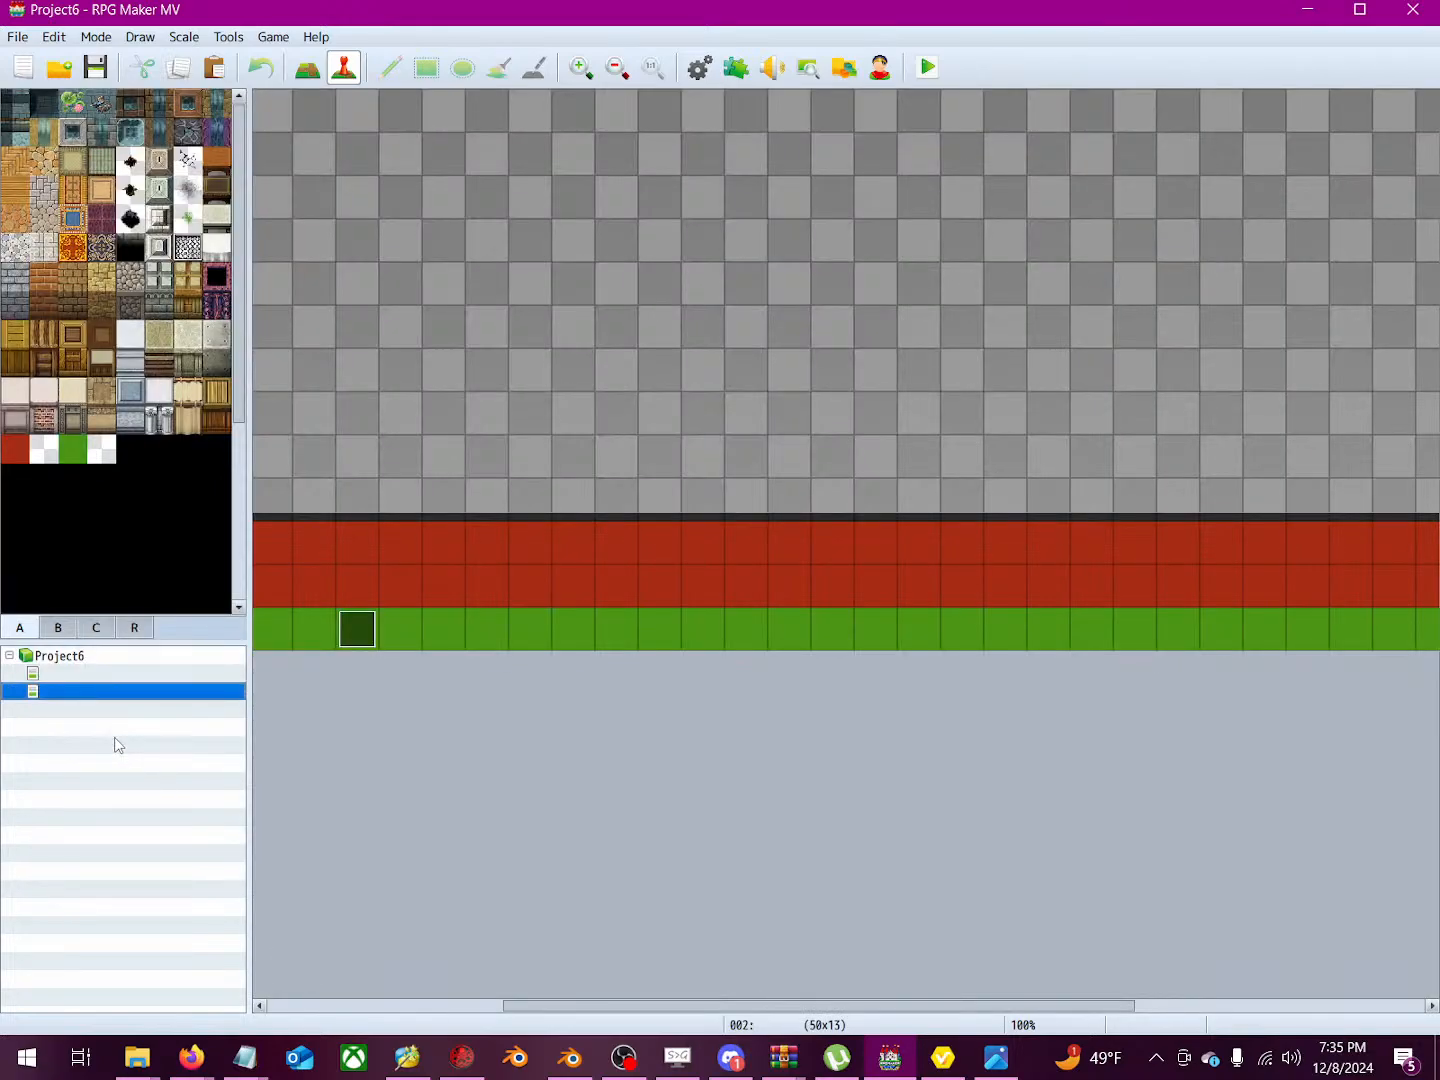
{"action": "left_click", "coordinate": [361, 637]}
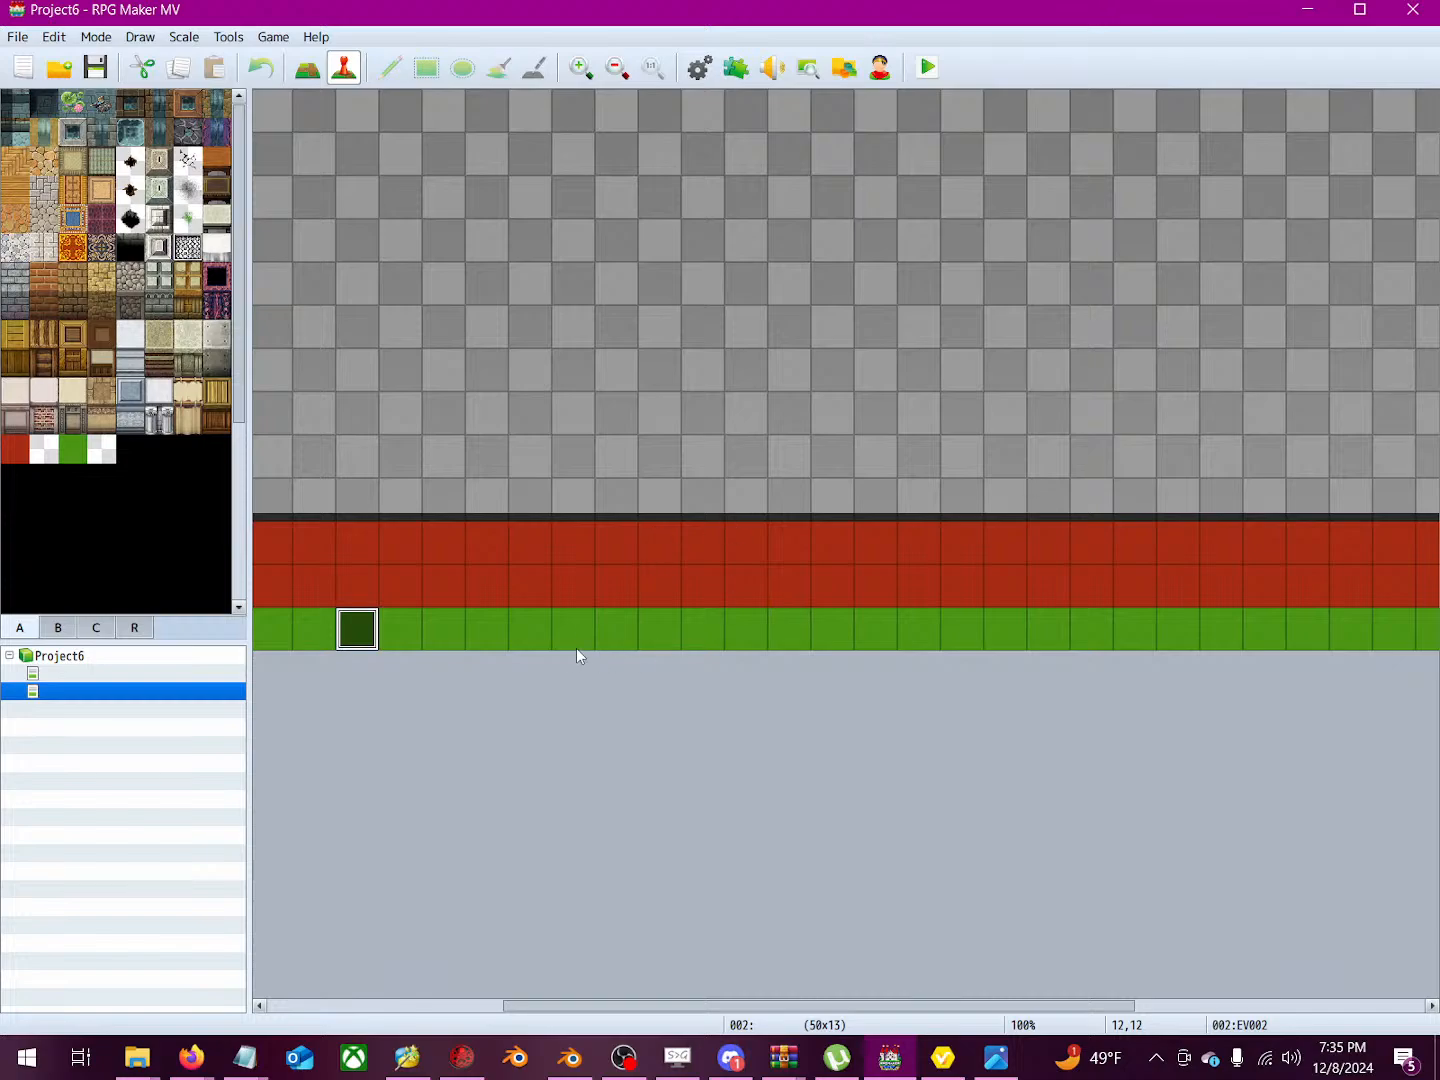
Step: Open the database entry of actor 0001 Harold and select the existing tag in the actor's note
{"action": "left_click", "coordinate": [702, 69]}
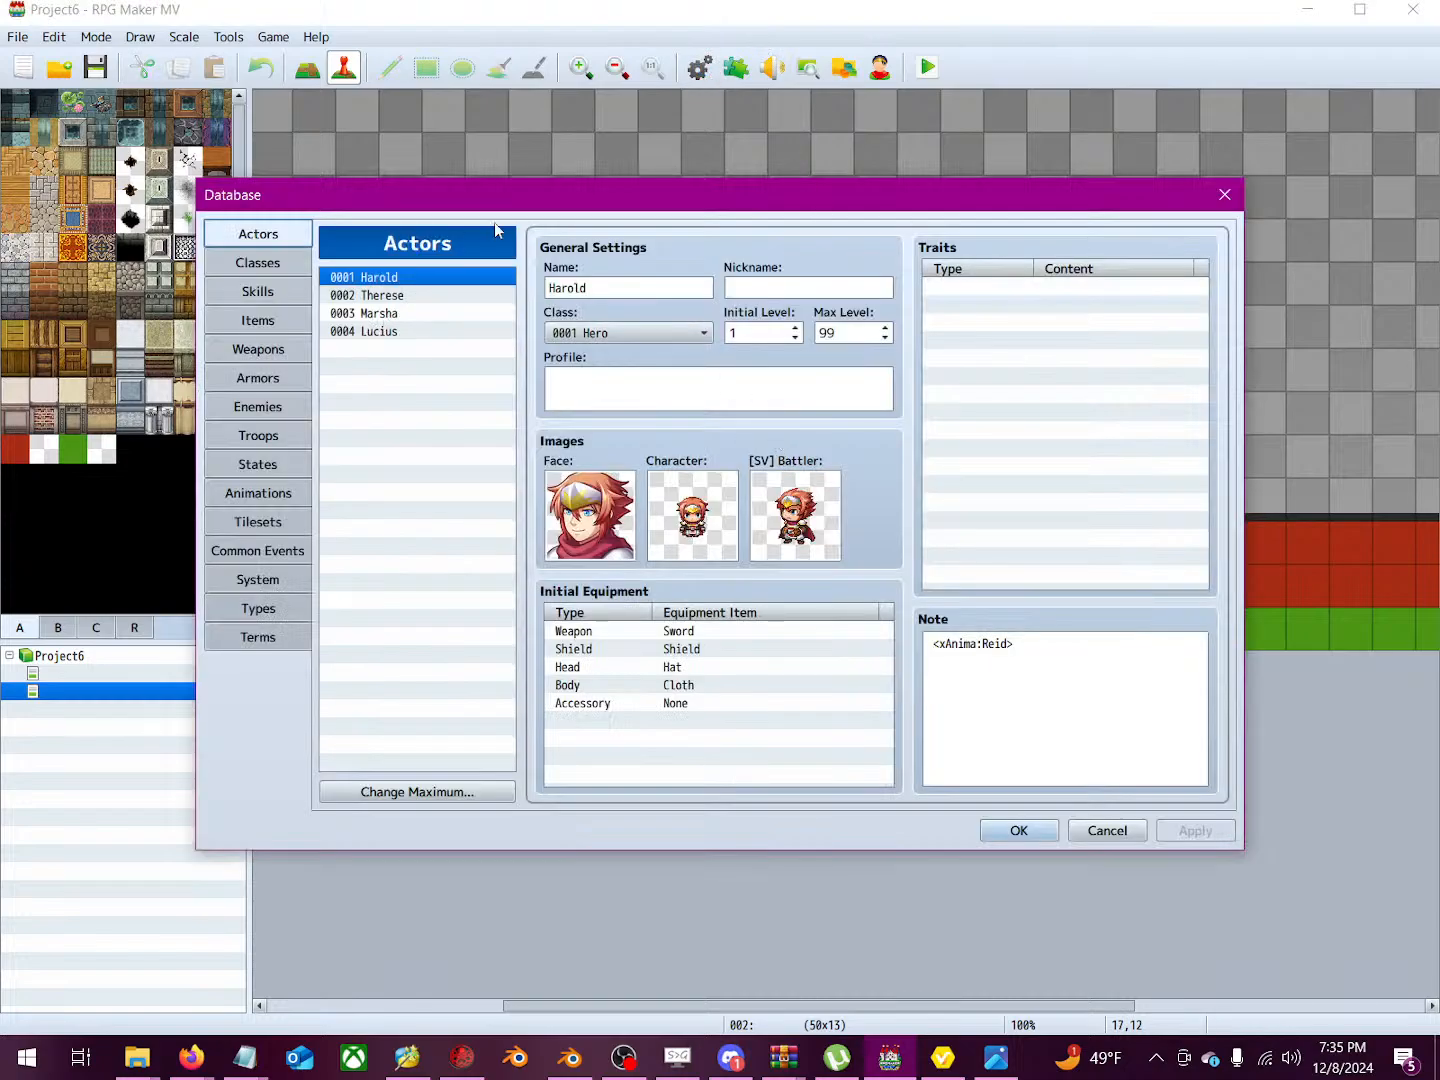
{"action": "left_click", "coordinate": [379, 283]}
{"action": "left_click", "coordinate": [702, 520]}
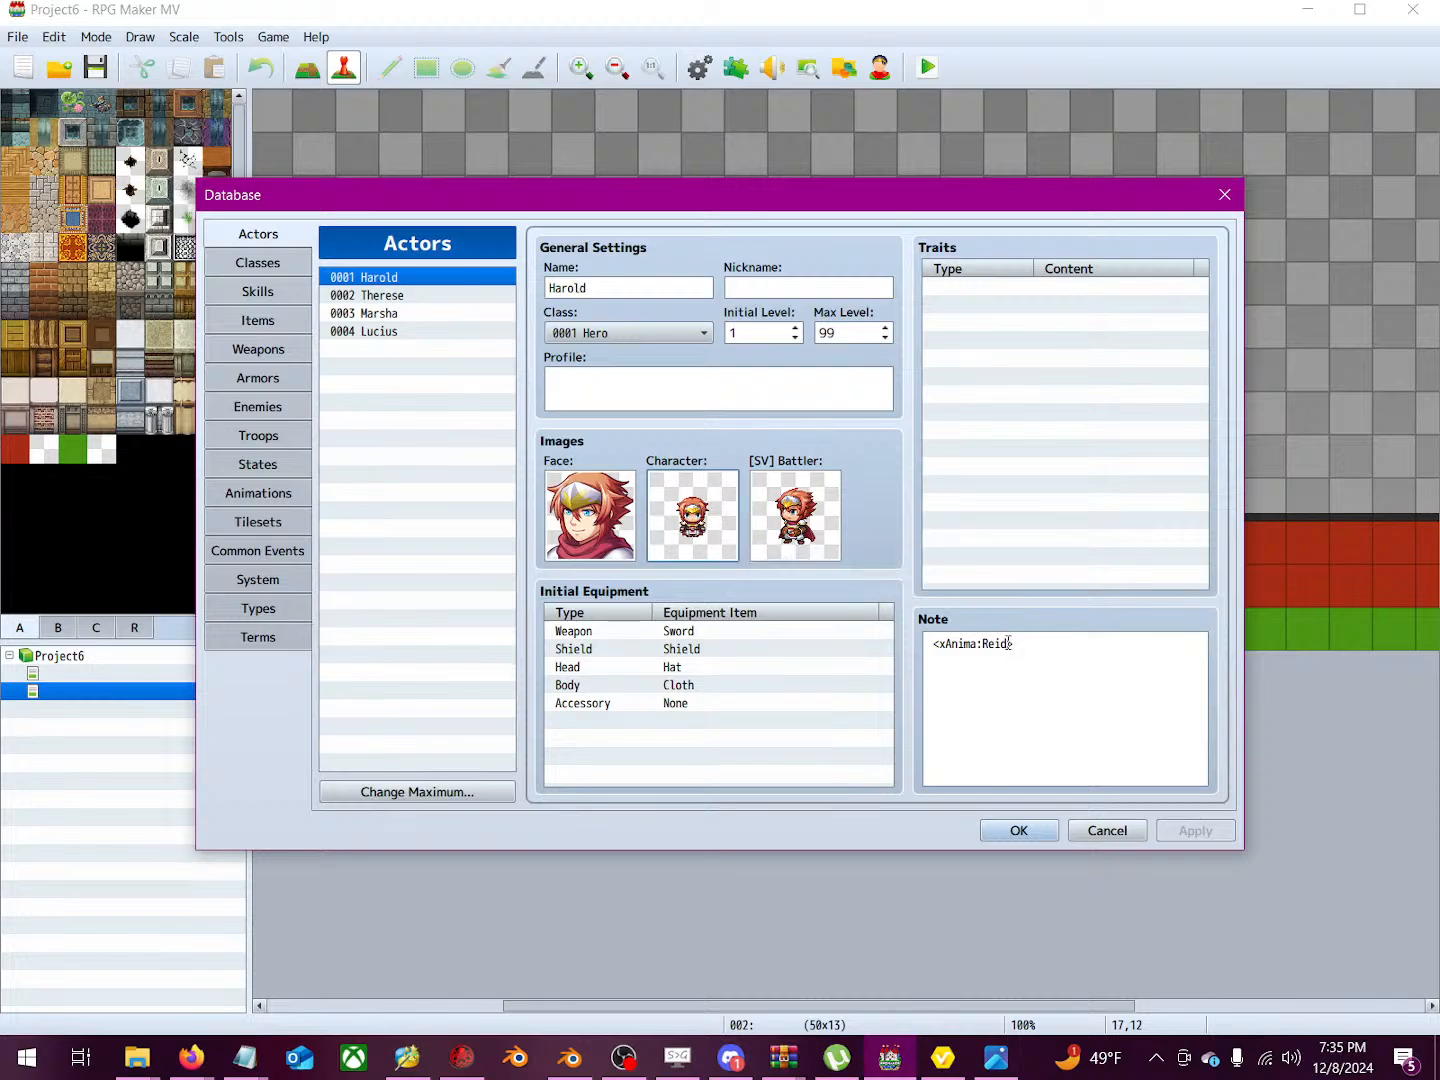
{"action": "left_click_drag", "start_coordinate": [1030, 645], "coordinate": [830, 665]}
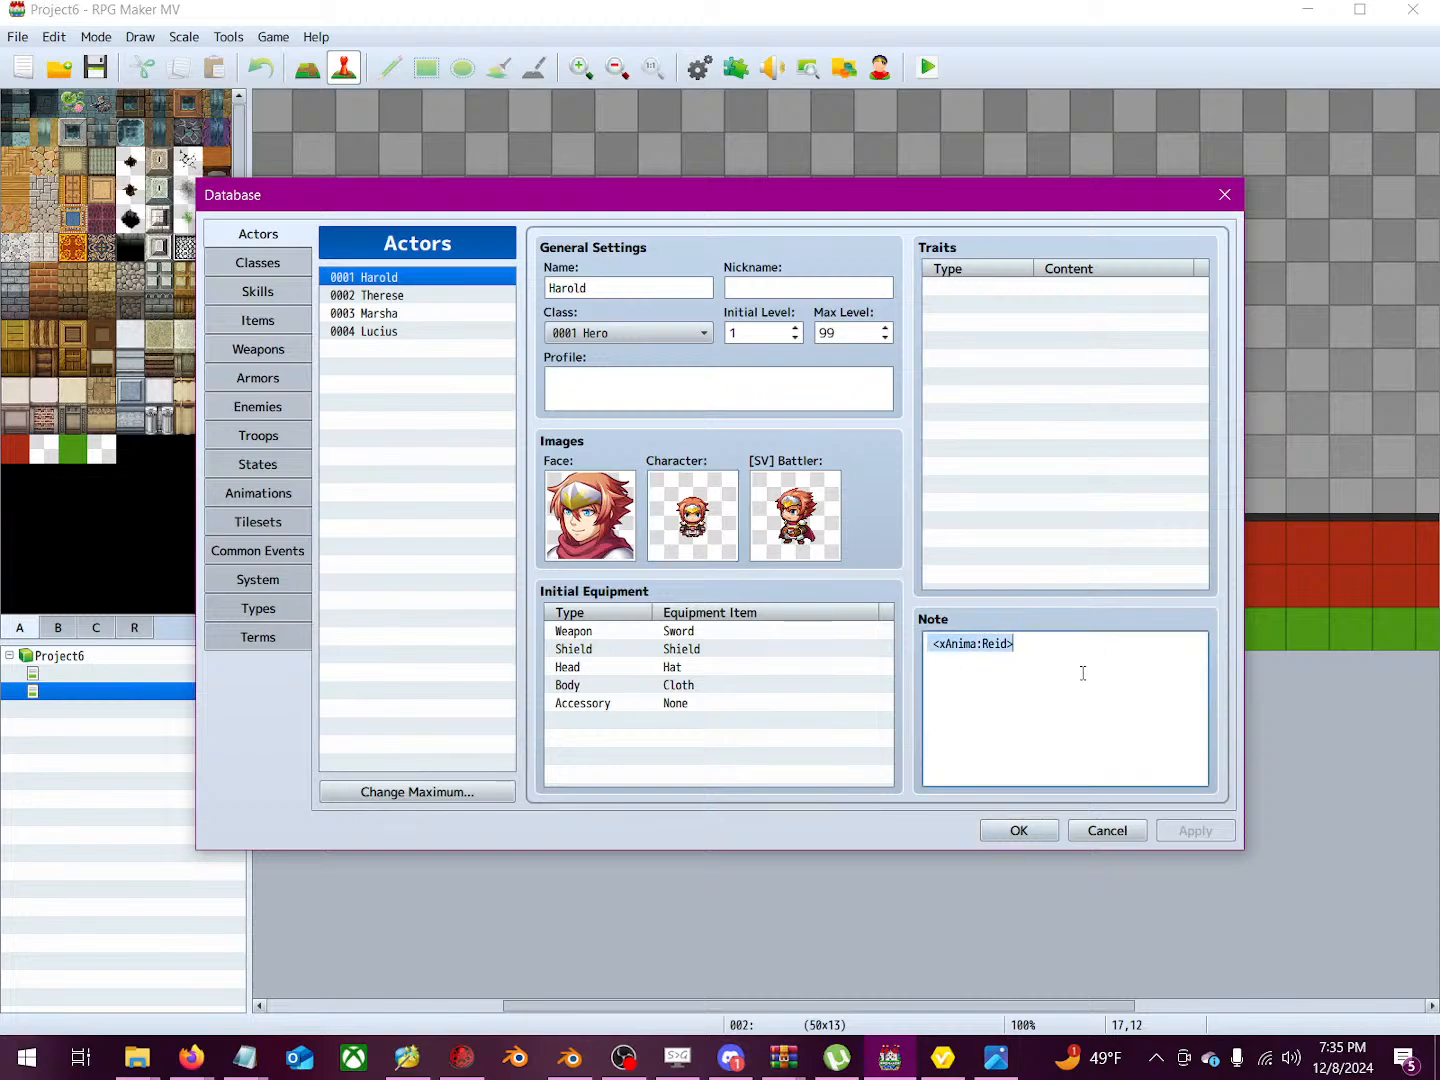
Step: Try to add a second tag, <xAnima:Sport>, on a new line of Harold's note and remove the Reid tag above it
{"action": "left_click", "coordinate": [959, 700]}
{"action": "key", "text": "Return"}
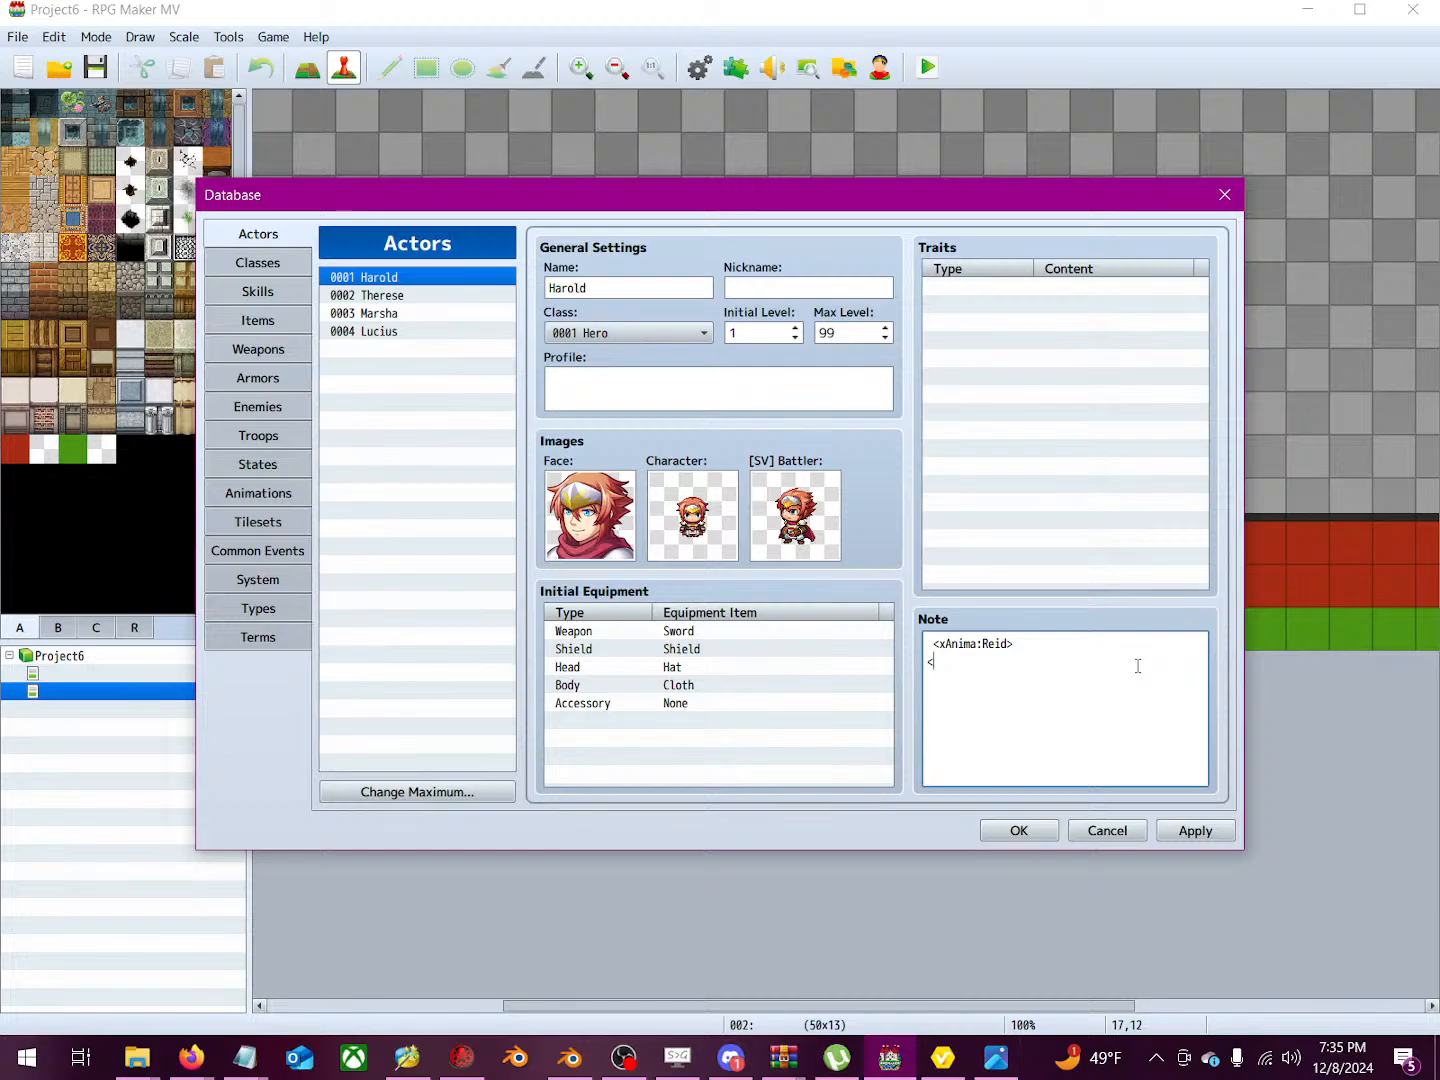
{"action": "type", "text": ">"}
{"action": "key", "text": "BackSpace"}
{"action": "type", "text": "<"}
{"action": "type", "text": "ort>"}
{"action": "left_click", "coordinate": [981, 663]}
{"action": "key", "text": "BackSpace"}
{"action": "left_click_drag", "start_coordinate": [1049, 641], "coordinate": [862, 636]}
{"action": "key", "text": "BackSpace"}
{"action": "key", "text": "ctrl+z"}
{"action": "left_click_drag", "start_coordinate": [1048, 645], "coordinate": [842, 645]}
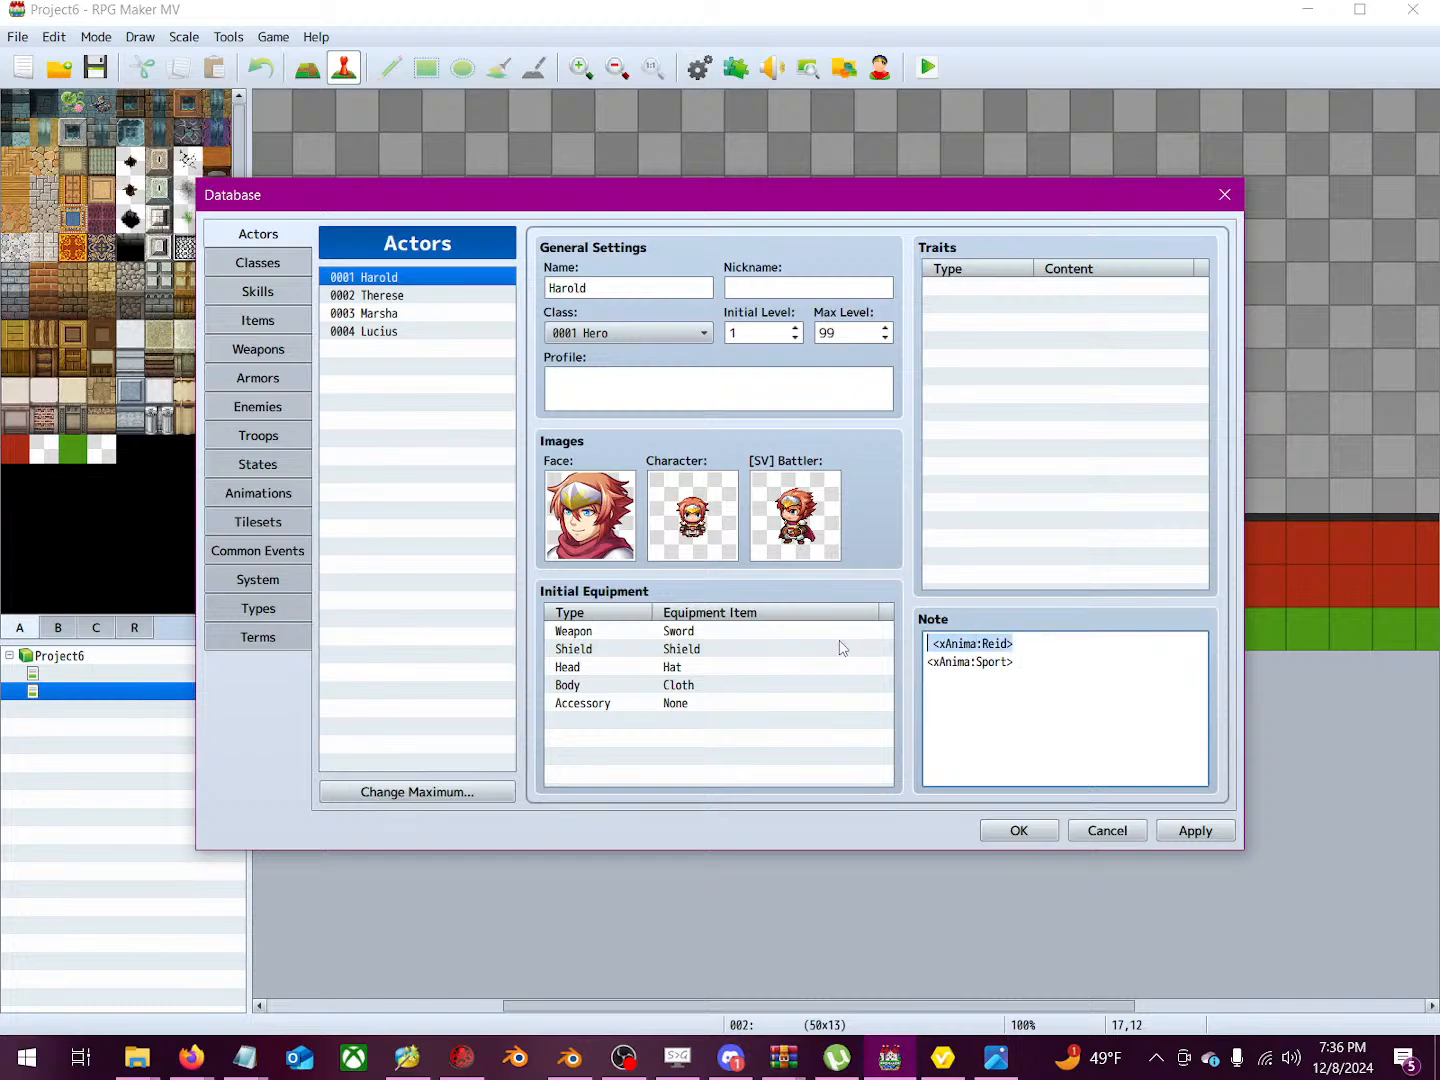
Step: Replace the whole note with a copy of the Reid tag and edit its name so it reads <xAnima:Sport>
{"action": "right_click", "coordinate": [979, 643]}
{"action": "left_click", "coordinate": [1010, 680]}
{"action": "key", "text": "ctrl+a"}
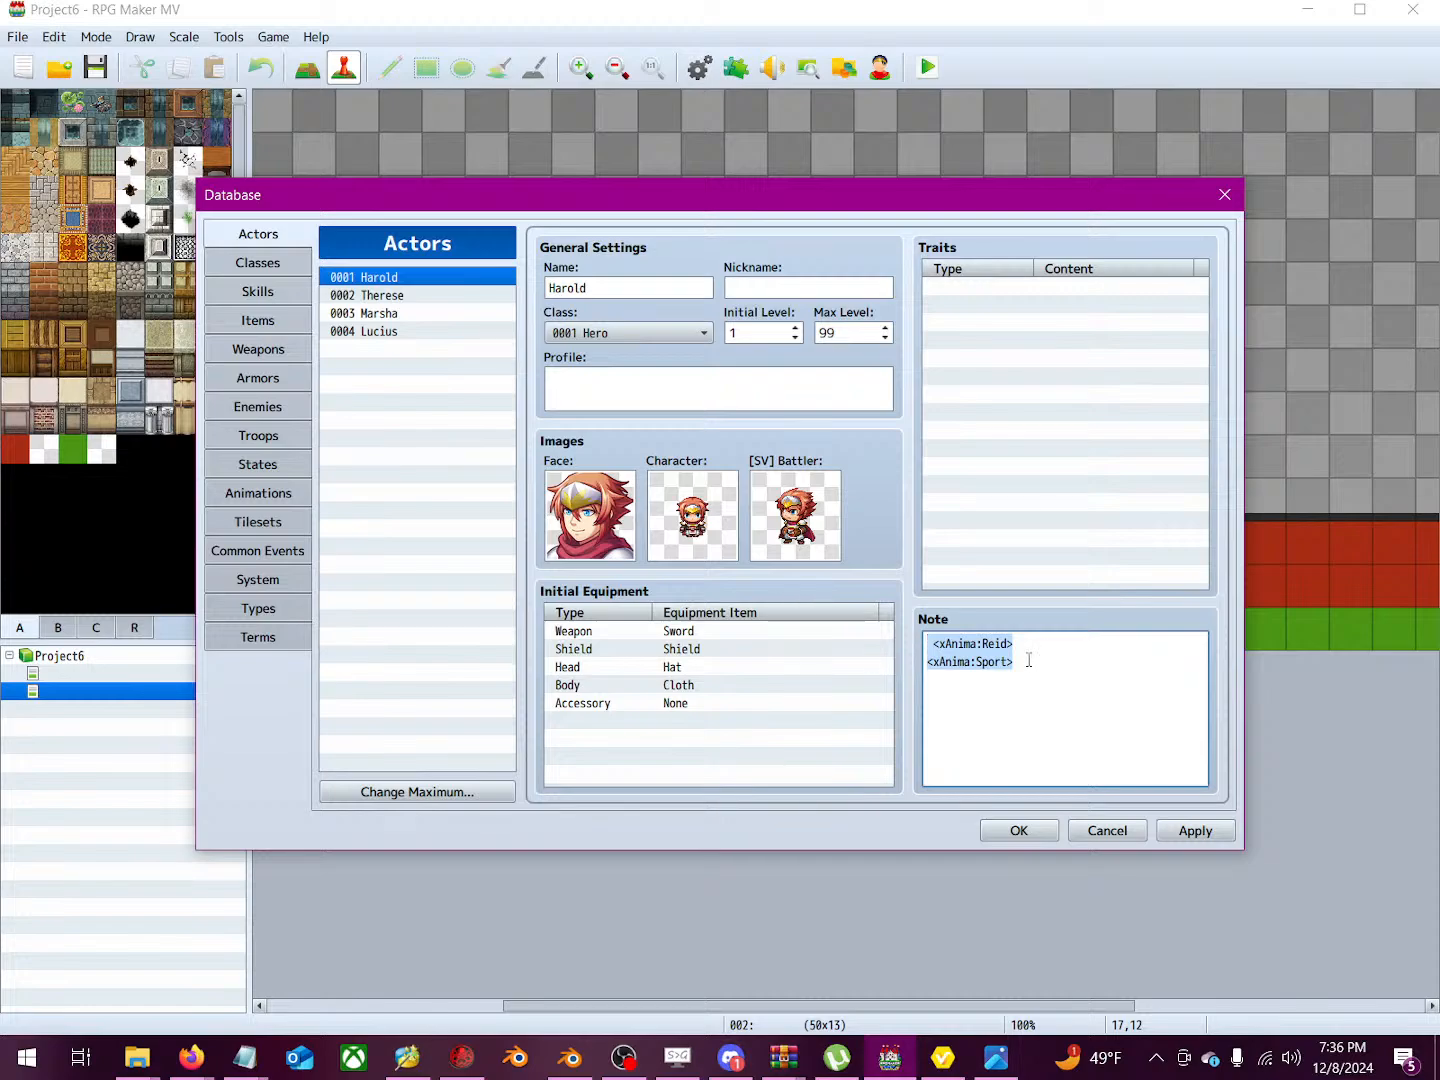
{"action": "key", "text": "ctrl+v"}
{"action": "key", "text": "Left"}
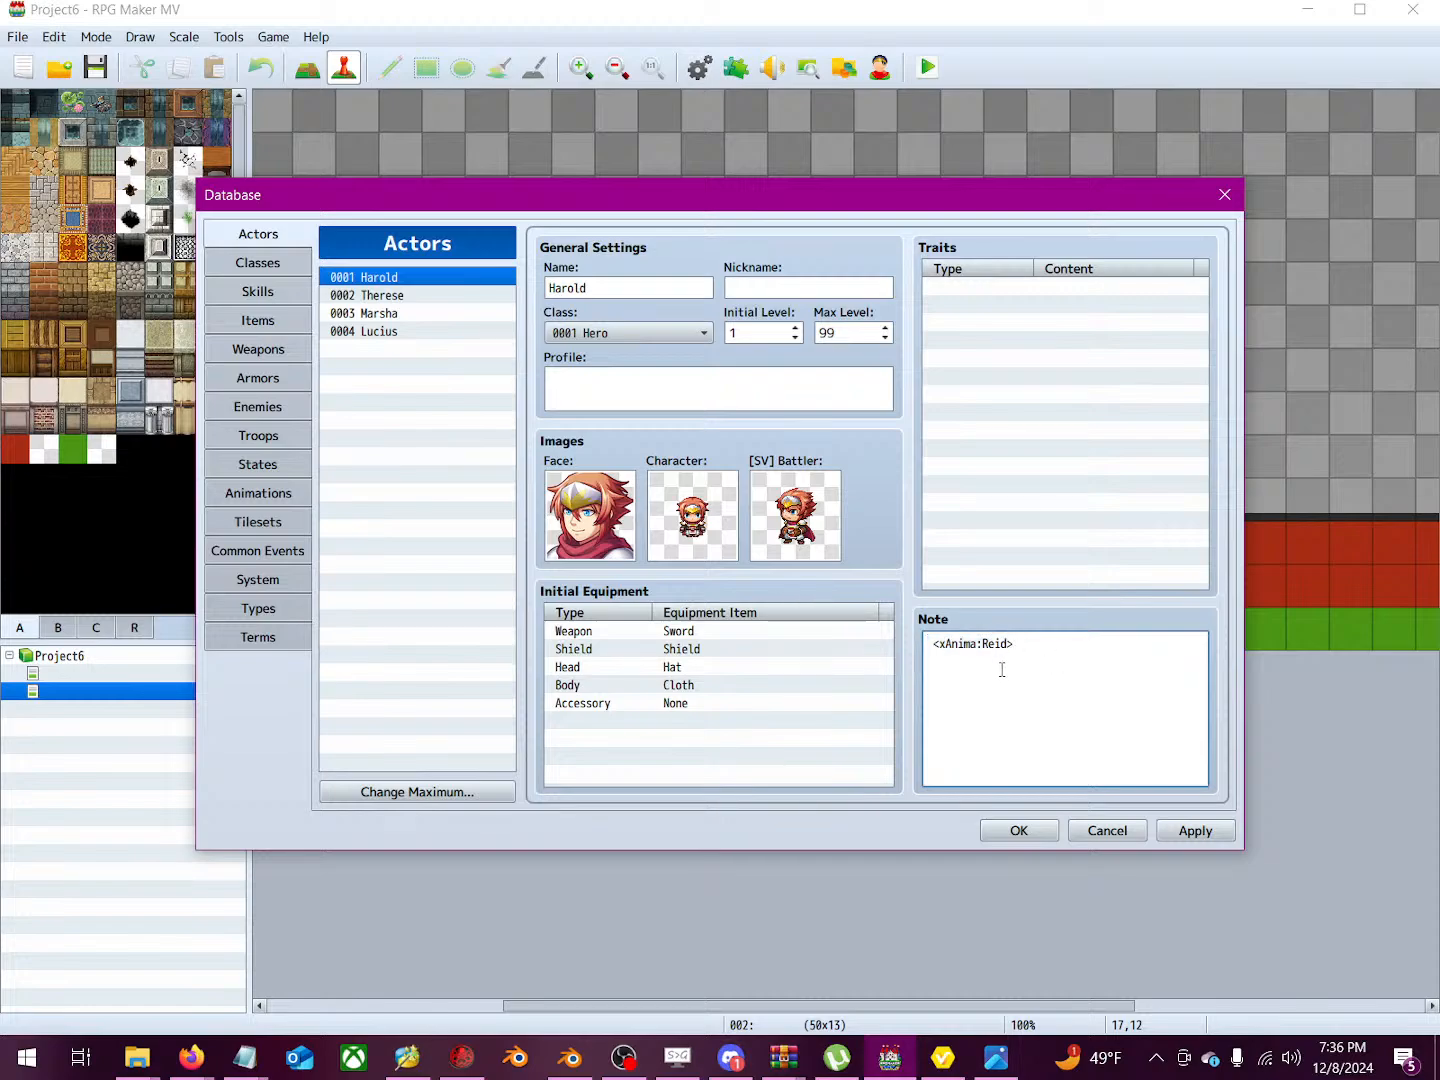
{"action": "key", "text": "BackSpace"}
{"action": "key", "text": "BackSpace"}
{"action": "key", "text": "BackSpace"}
{"action": "key", "text": "BackSpace"}
{"action": "type", "text": "Sport"}
Step: Copy the note's tag, switch to resourses.txt in Notepad and paste it beneath a new heading, "Cheat codes to live by"
{"action": "left_click_drag", "start_coordinate": [1054, 643], "coordinate": [886, 649]}
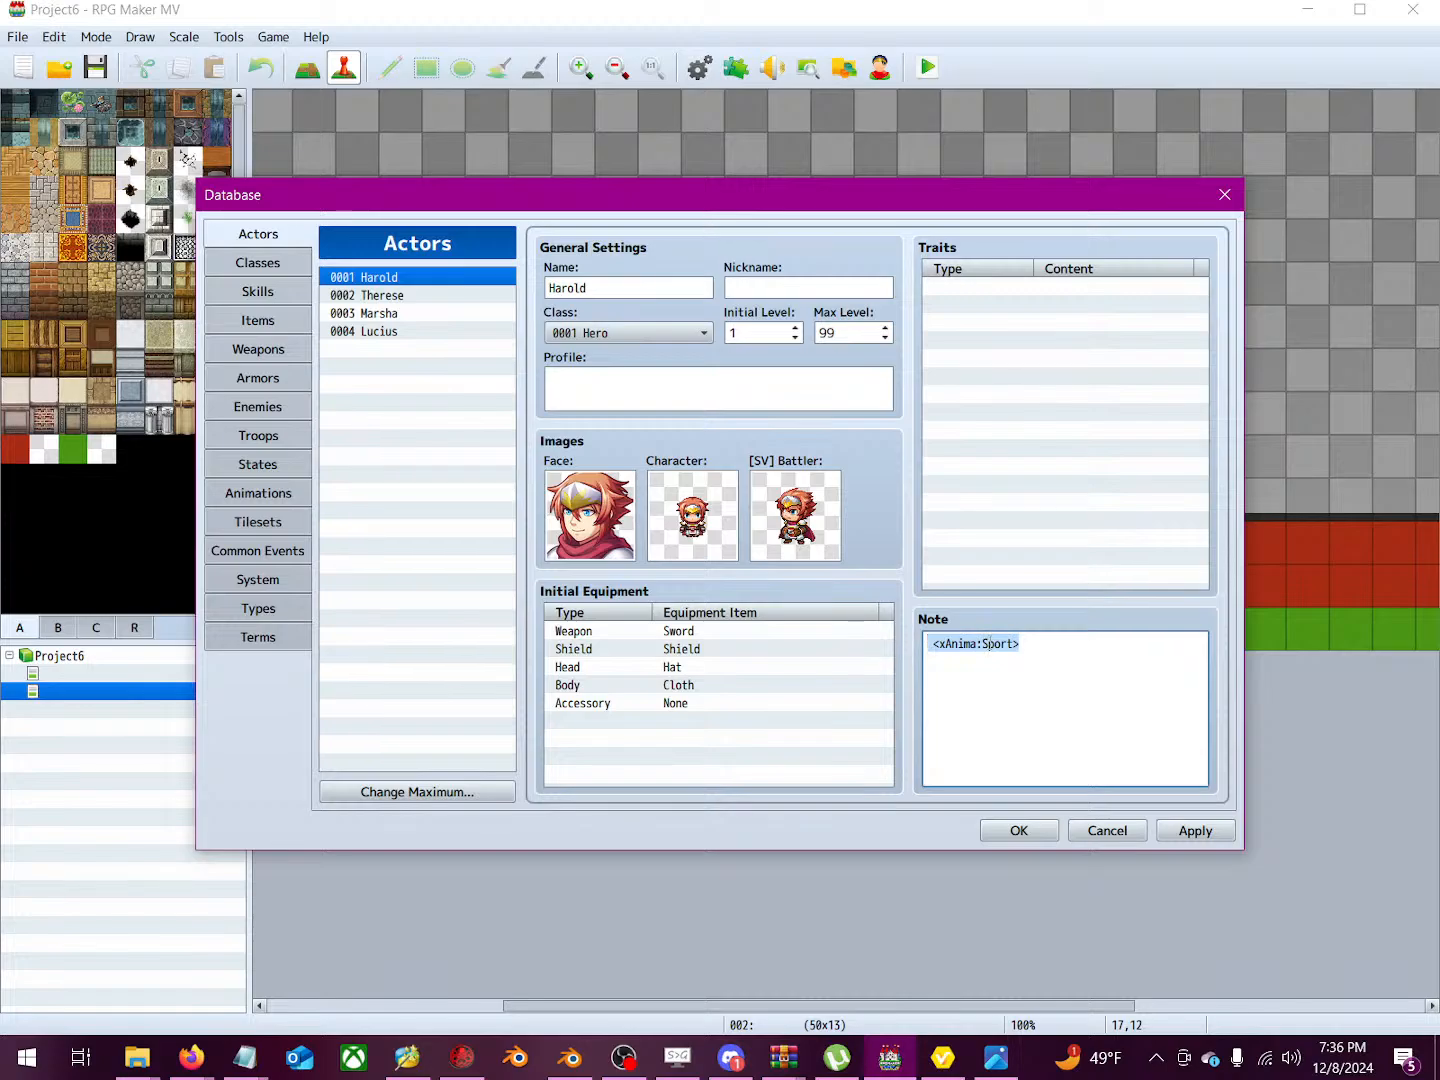
{"action": "right_click", "coordinate": [932, 640]}
{"action": "left_click", "coordinate": [1022, 675]}
{"action": "left_click", "coordinate": [265, 1070]}
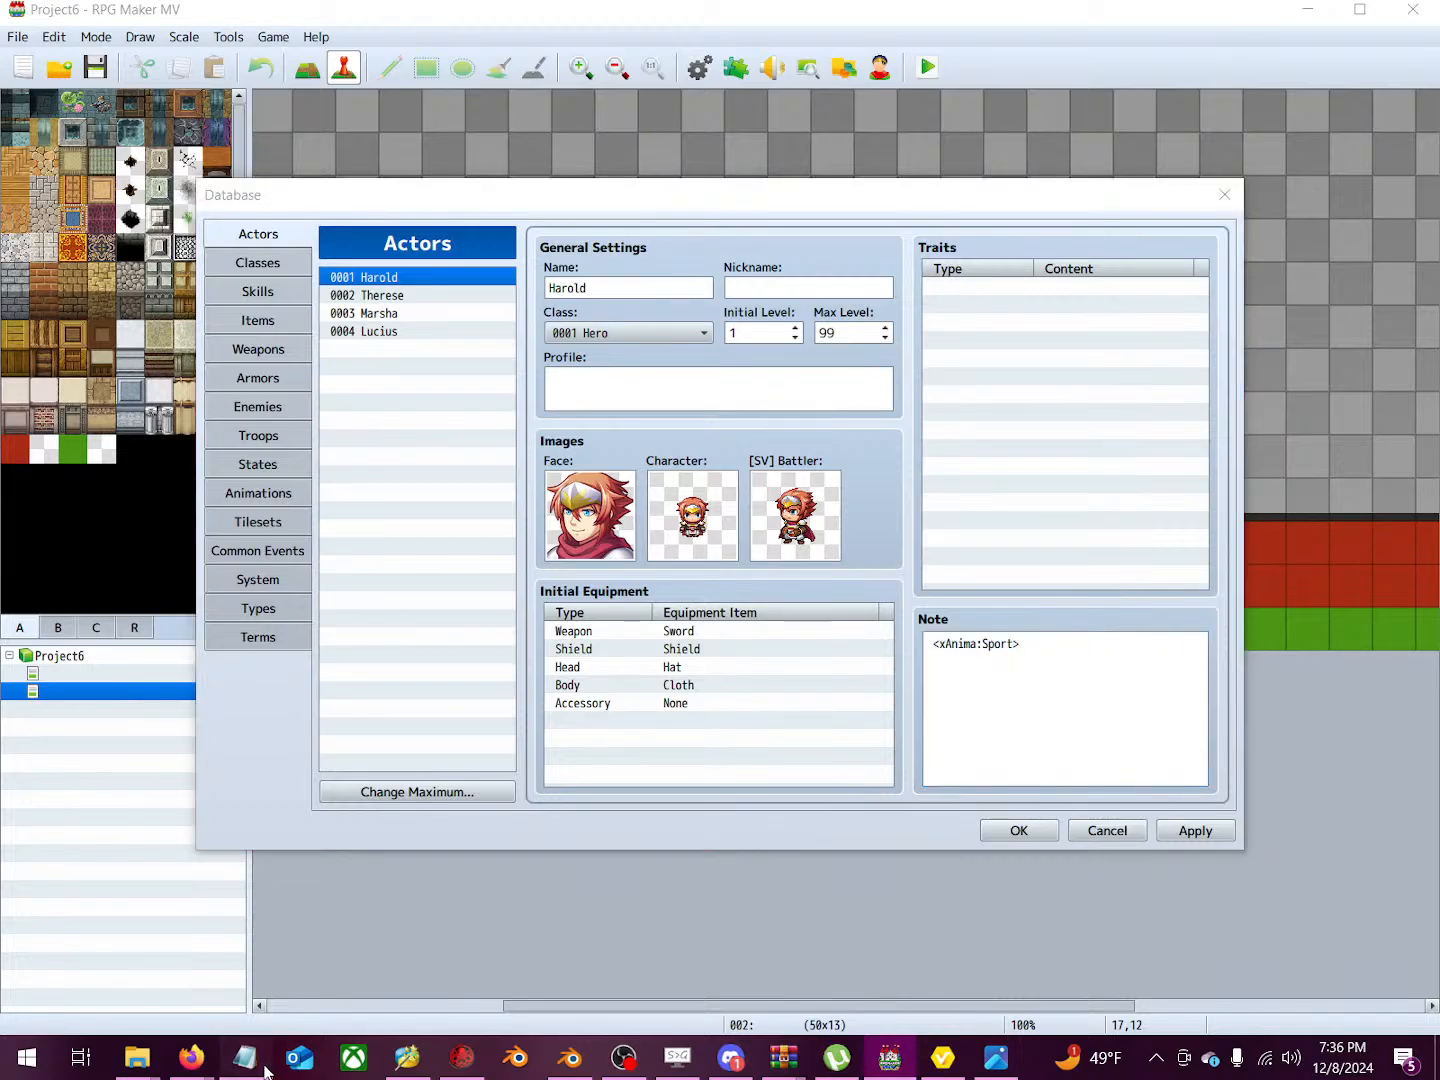
{"action": "left_click", "coordinate": [283, 974]}
{"action": "left_click", "coordinate": [339, 763]}
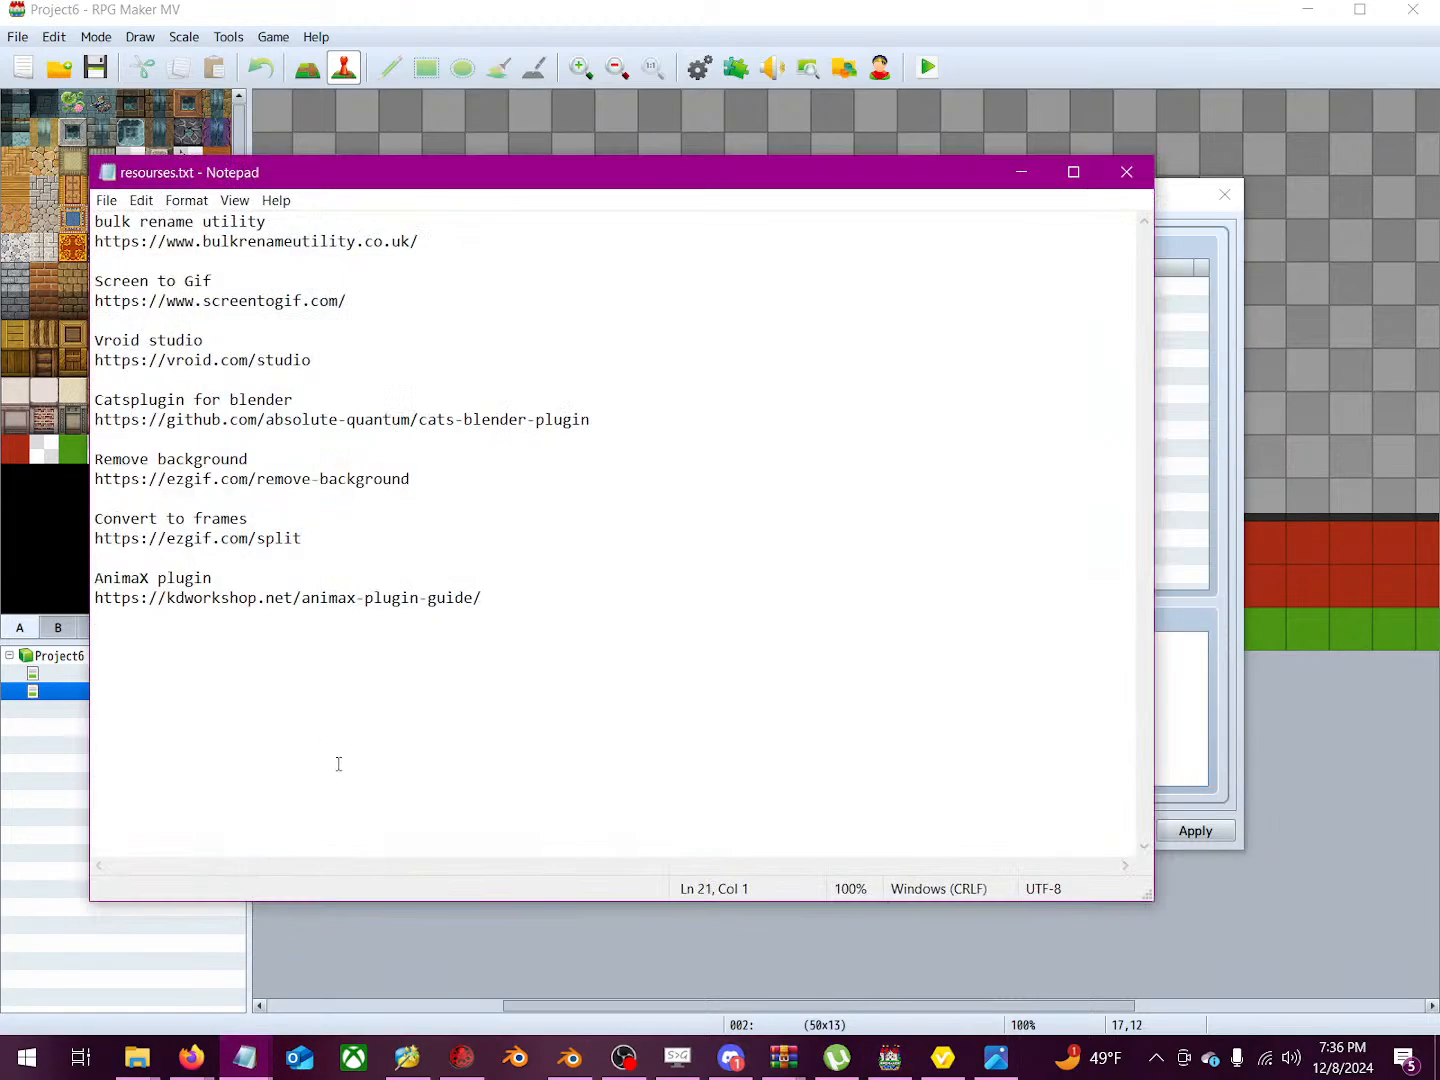
{"action": "key", "text": "Return"}
{"action": "key", "text": "Return"}
{"action": "key", "text": "Return"}
{"action": "type", "text": "Cheat code"}
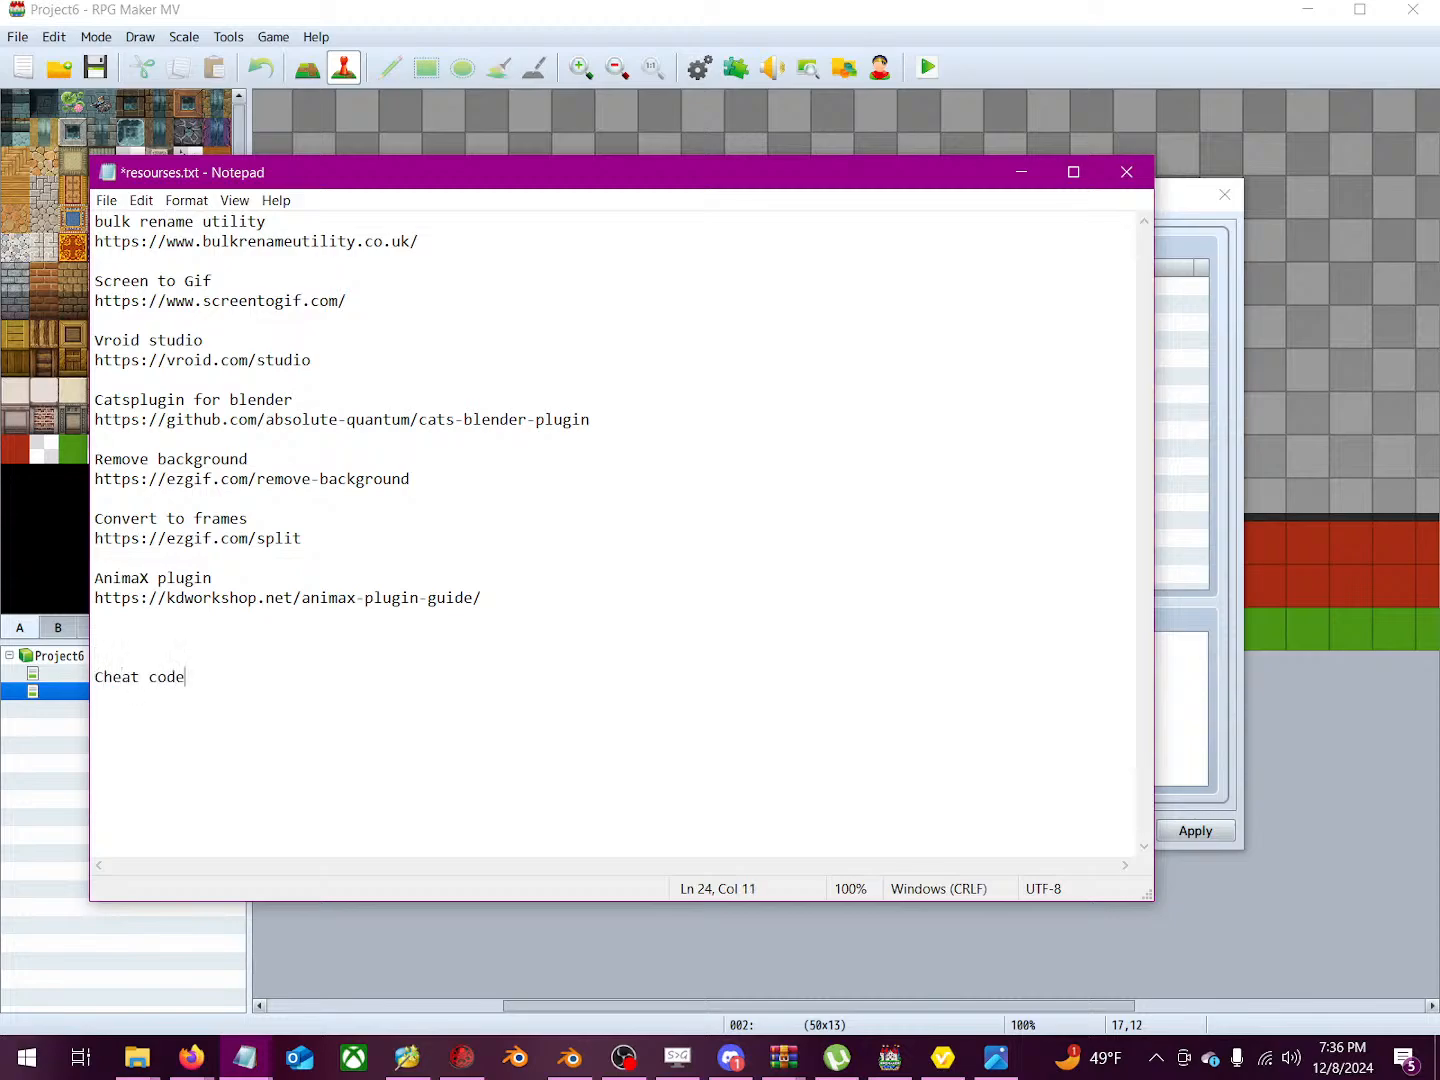
{"action": "type", "text": "s to live by"}
{"action": "key", "text": "Return"}
{"action": "key", "text": "ctrl+v"}
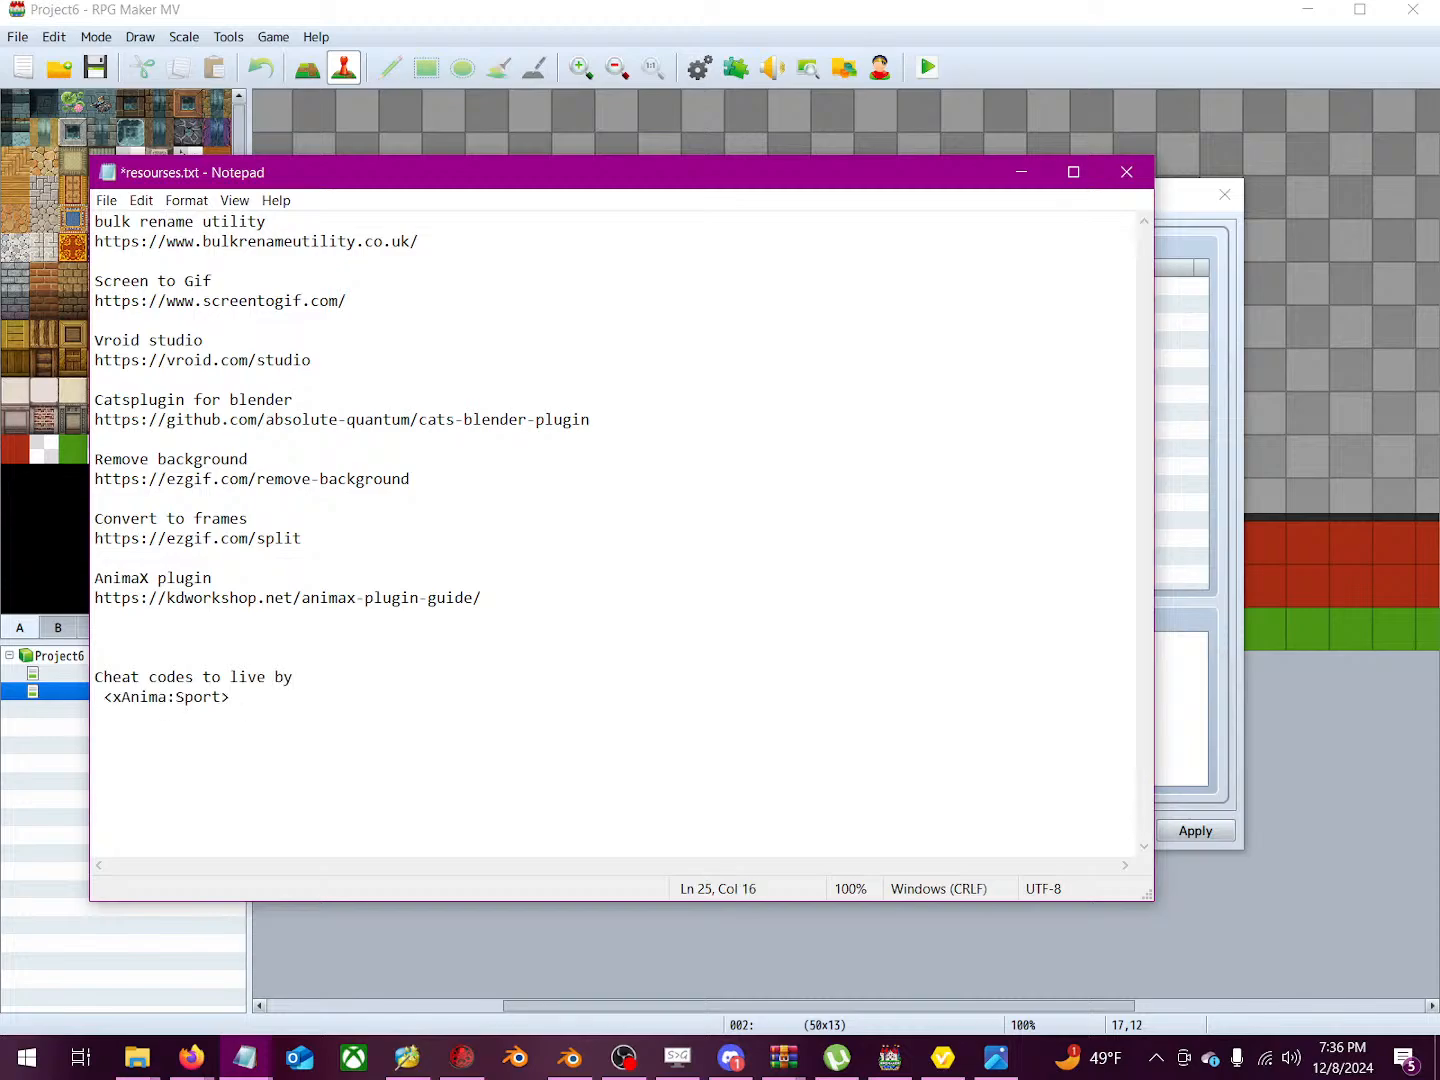
{"action": "key", "text": "Left"}
{"action": "key", "text": "Left"}
{"action": "key", "text": "Left"}
{"action": "key", "text": "Left"}
{"action": "key", "text": "Left"}
{"action": "key", "text": "Left"}
{"action": "key", "text": "Left"}
{"action": "key", "text": "Left"}
{"action": "key", "text": "Left"}
{"action": "key", "text": "Up"}
{"action": "key", "text": "Right"}
{"action": "key", "text": "Right"}
{"action": "key", "text": "Right"}
{"action": "key", "text": "Right"}
{"action": "key", "text": "Right"}
{"action": "key", "text": "Right"}
{"action": "key", "text": "Right"}
{"action": "key", "text": "Right"}
{"action": "key", "text": "Right"}
{"action": "key", "text": "Right"}
{"action": "key", "text": "Right"}
{"action": "key", "text": "Right"}
{"action": "key", "text": "Right"}
{"action": "key", "text": "Right"}
{"action": "key", "text": "Right"}
{"action": "key", "text": "Right"}
Step: Return to the RPG Maker MV database, apply Harold's edited note and close the database
{"action": "left_click", "coordinate": [1225, 666]}
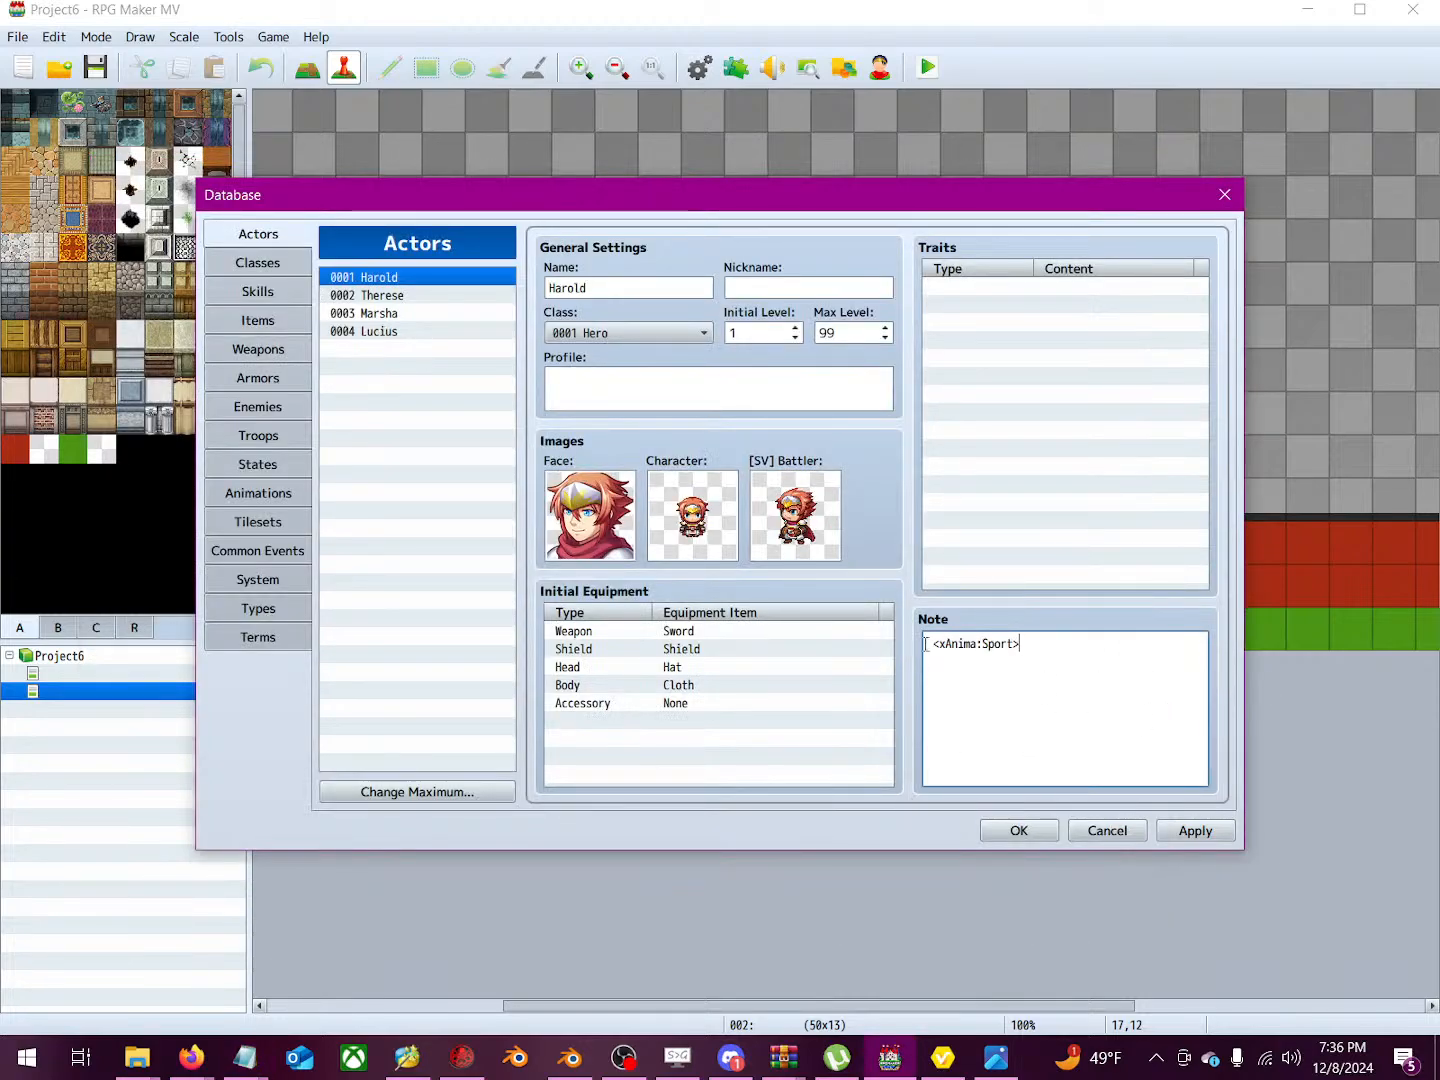
{"action": "left_click_drag", "start_coordinate": [925, 645], "coordinate": [982, 645]}
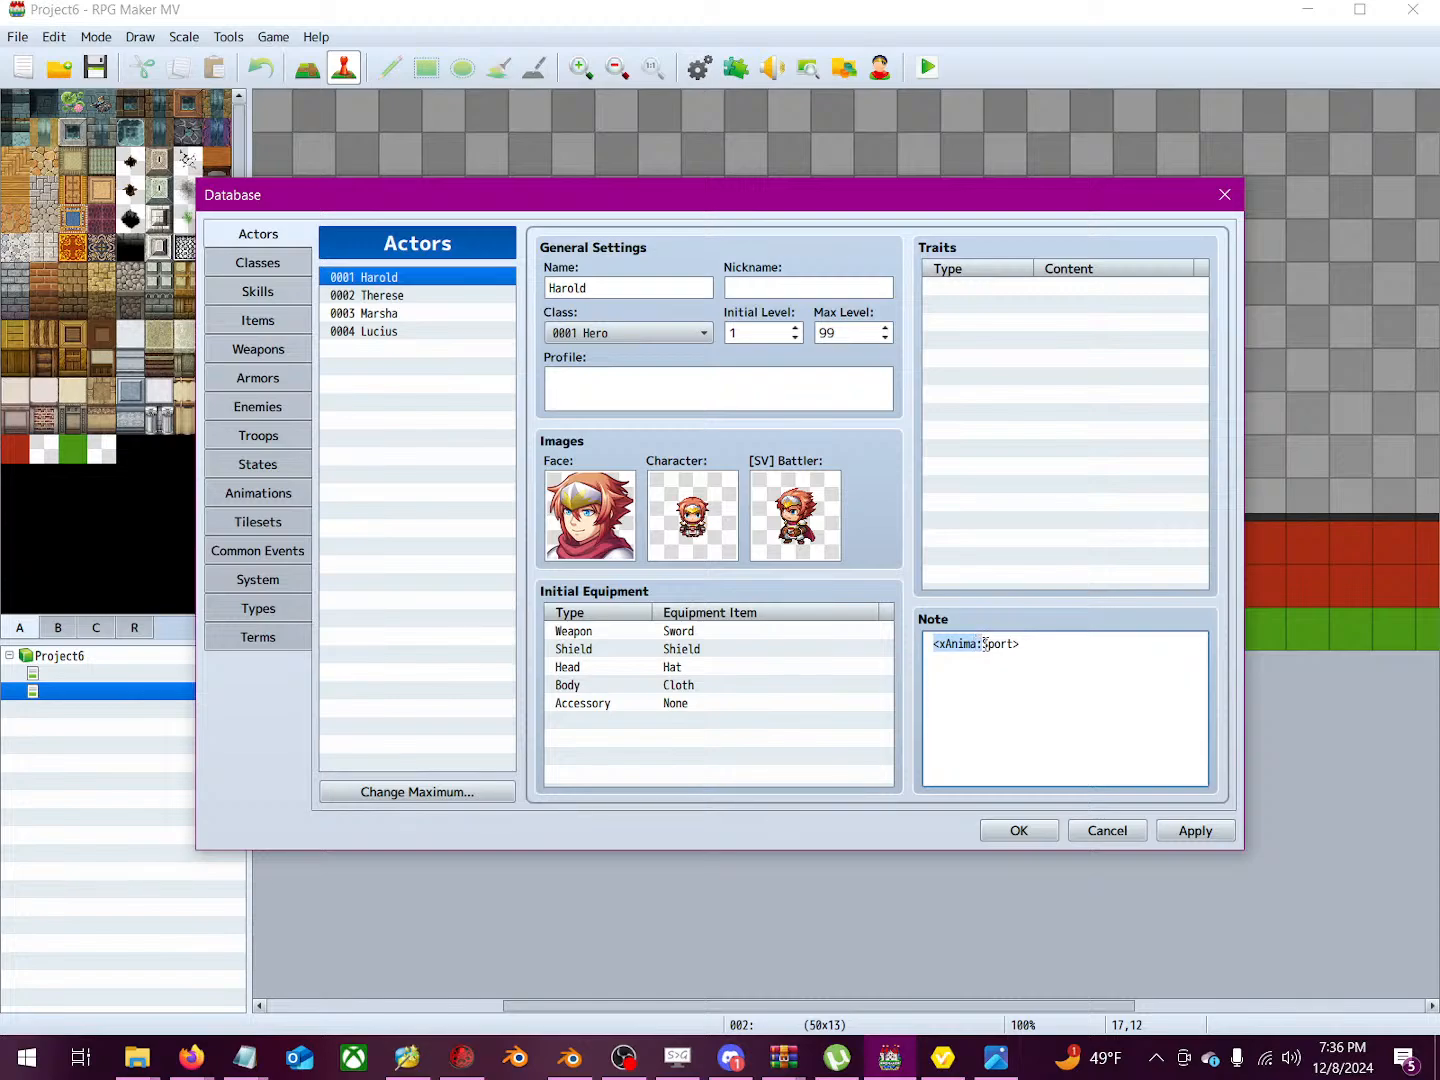
{"action": "left_click", "coordinate": [981, 645]}
{"action": "left_click", "coordinate": [1195, 830]}
{"action": "left_click", "coordinate": [1015, 829]}
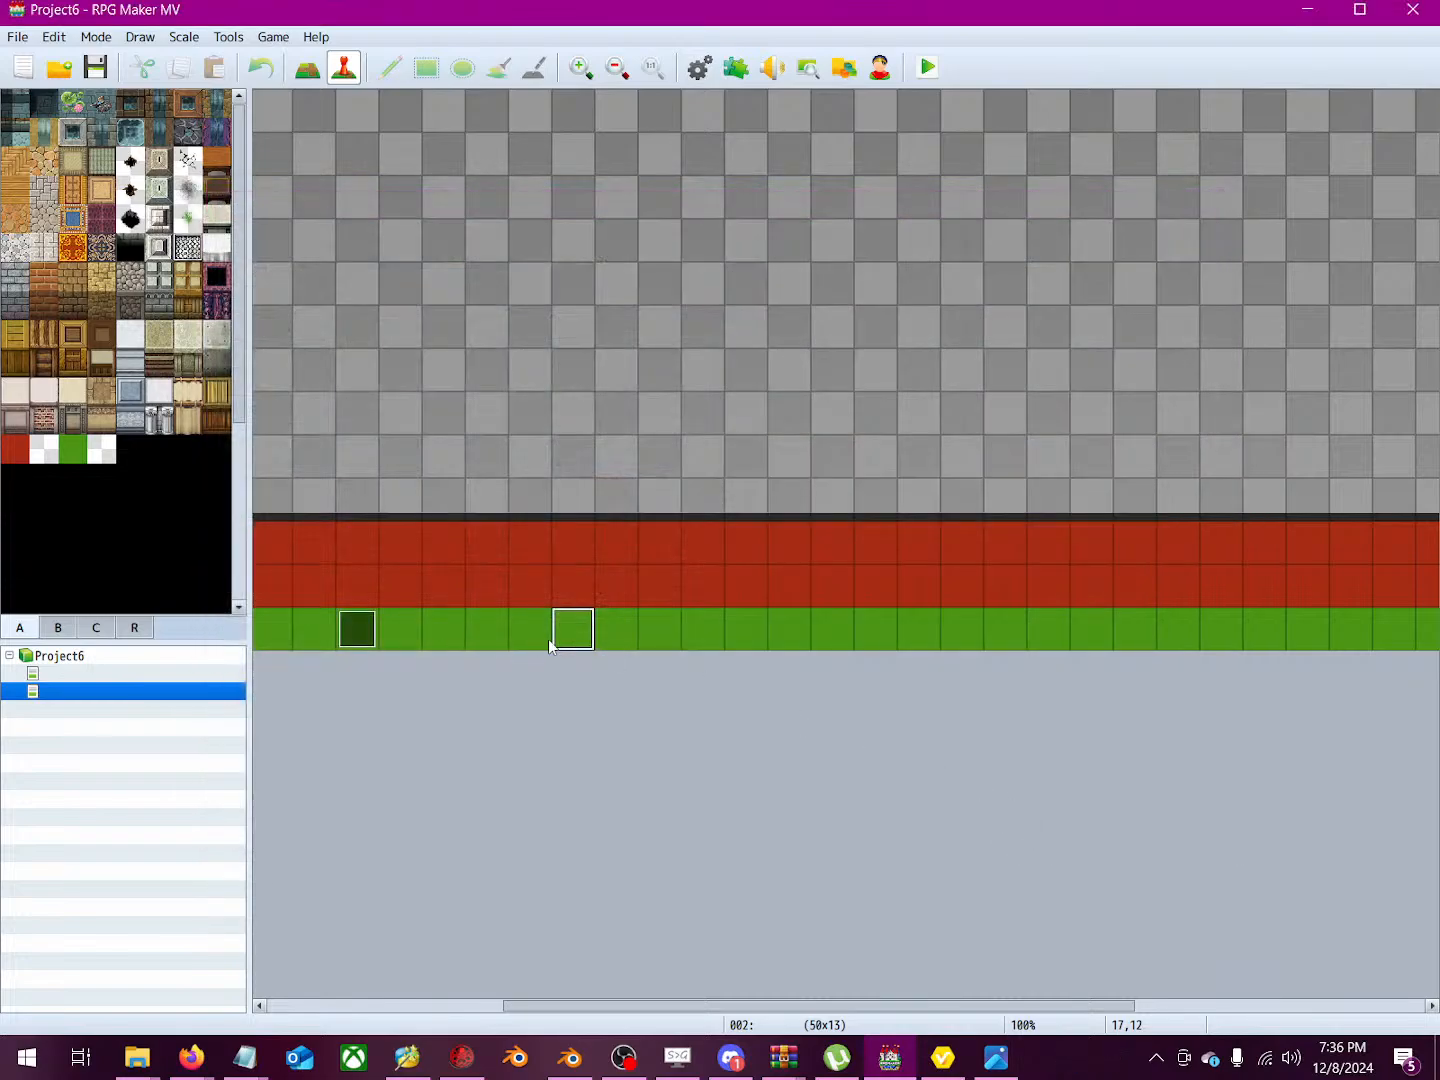
Step: Inspect events EV002 and EV001 on the duplicated map's green strip, closing each without changes
{"action": "double_click", "coordinate": [372, 630]}
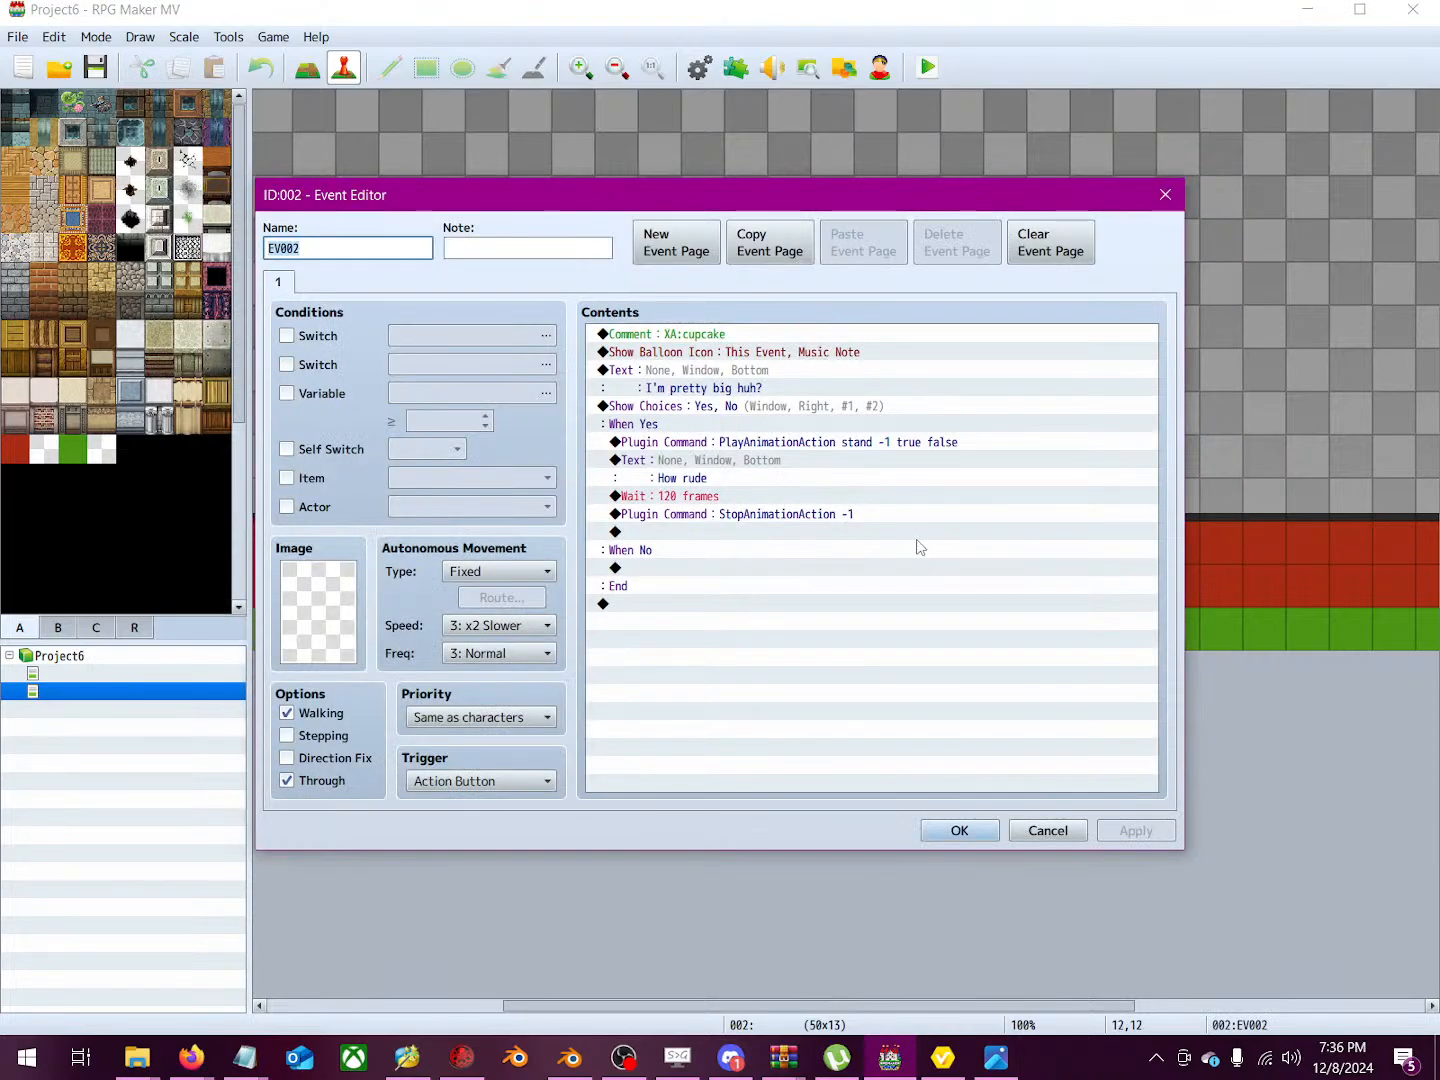
{"action": "left_click", "coordinate": [1177, 197]}
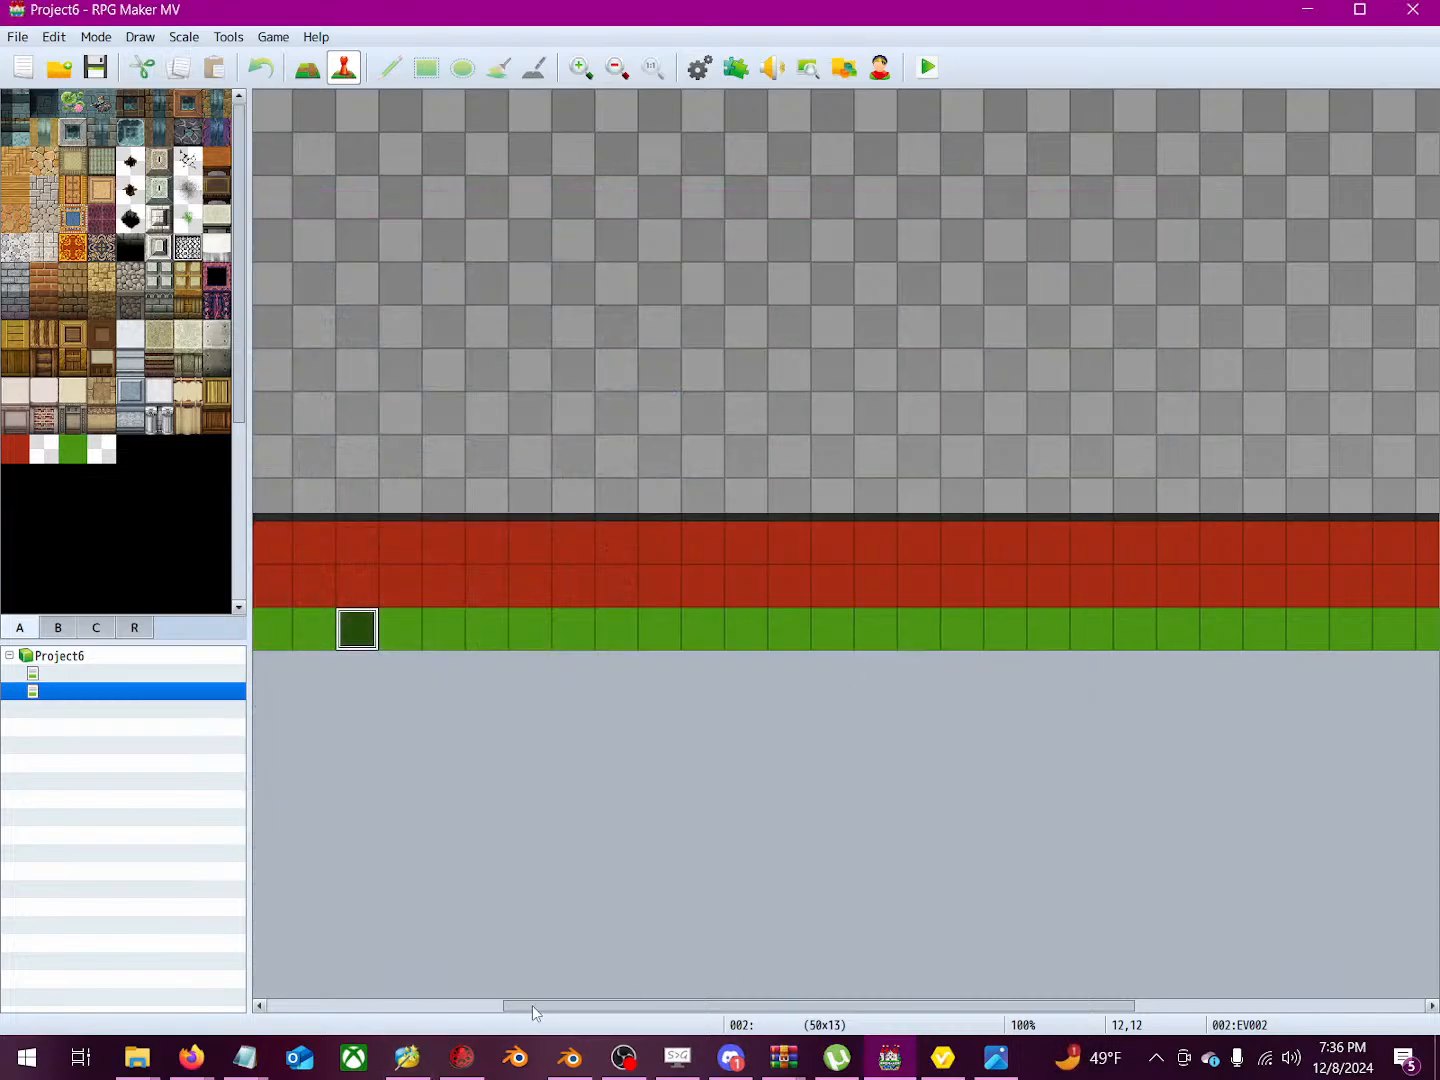
{"action": "left_click_drag", "start_coordinate": [532, 1005], "coordinate": [383, 1001]}
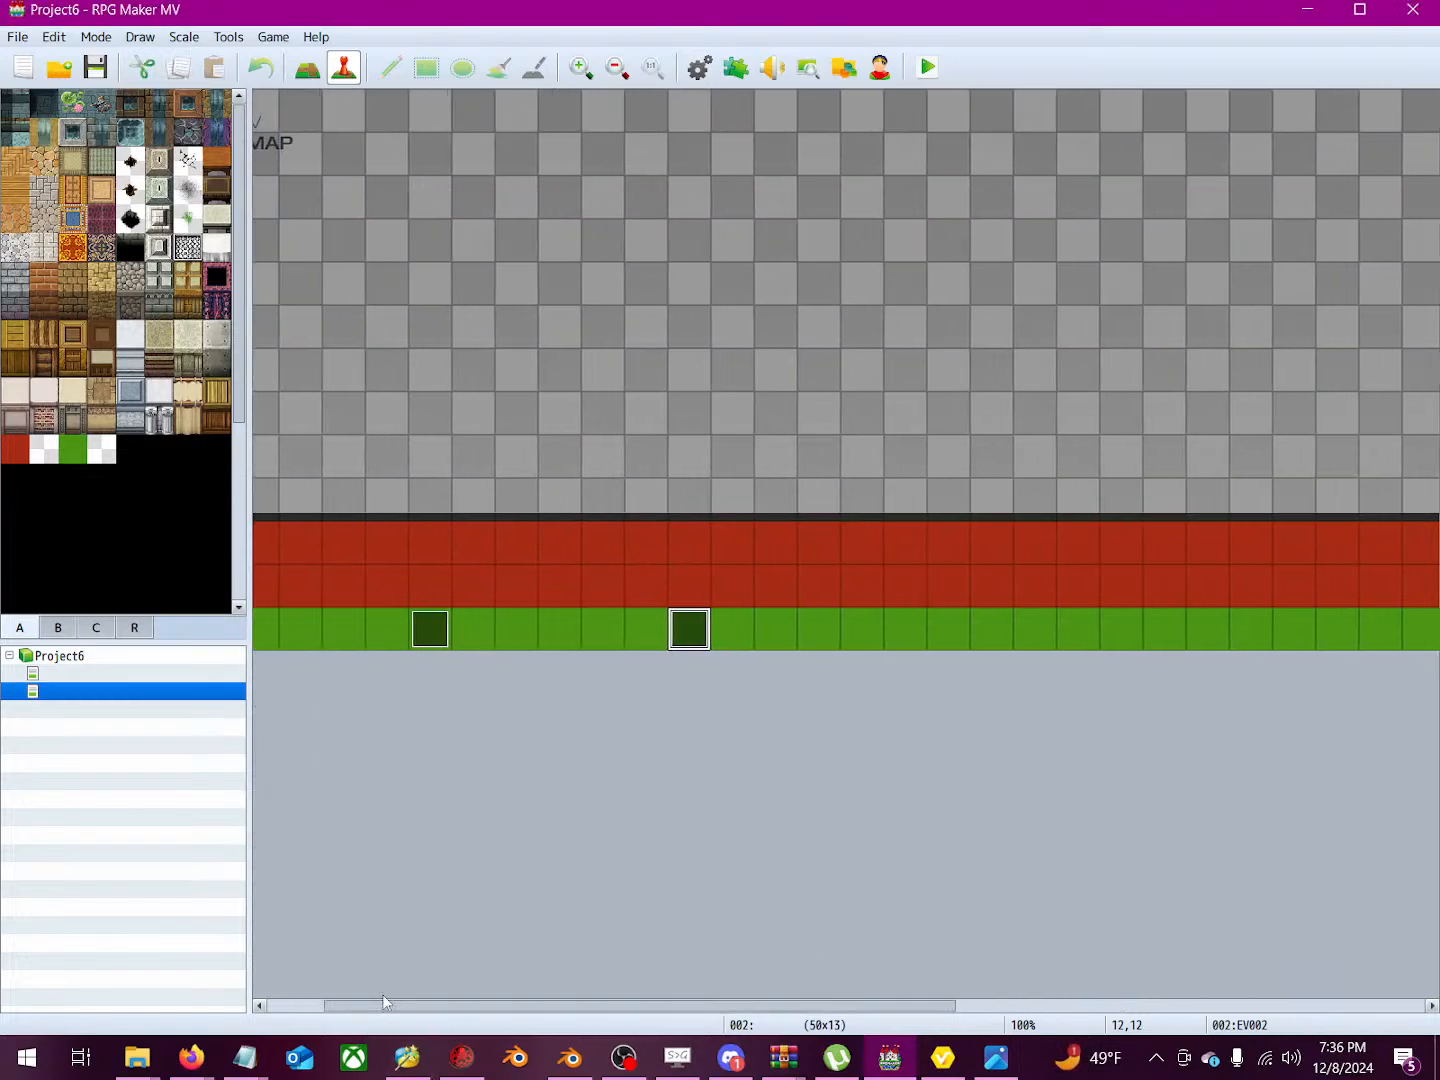
{"action": "double_click", "coordinate": [430, 629]}
{"action": "key", "text": "Escape"}
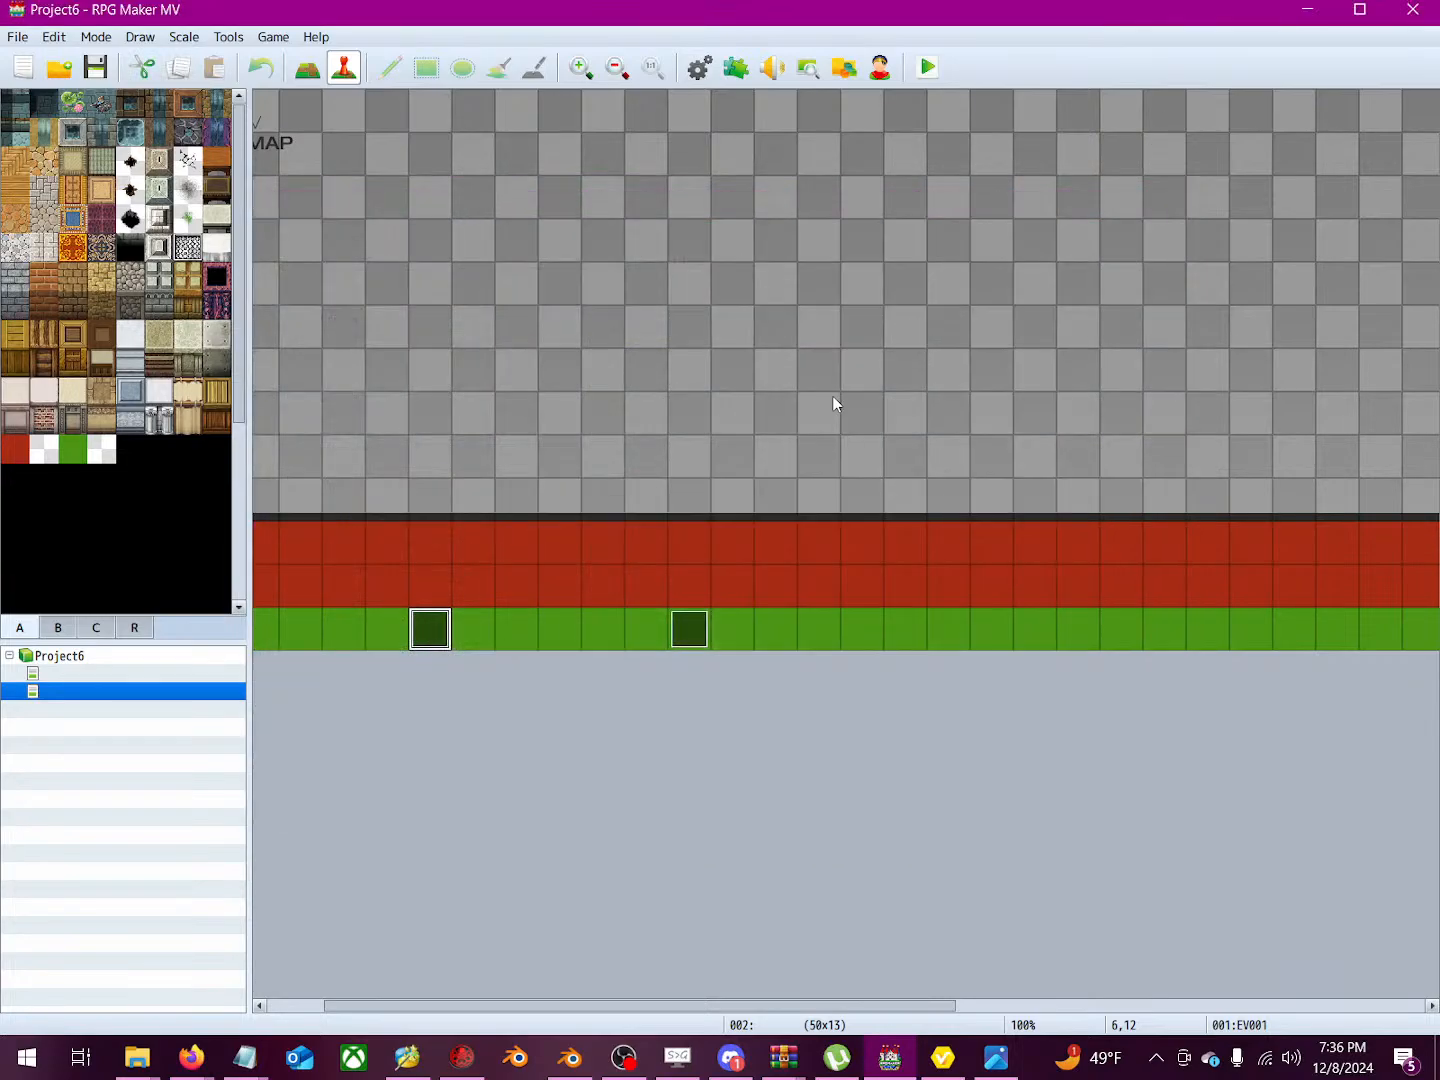
Step: Set the player's starting position on the duplicated map's green strip at tile 4,12
{"action": "right_click", "coordinate": [333, 630]}
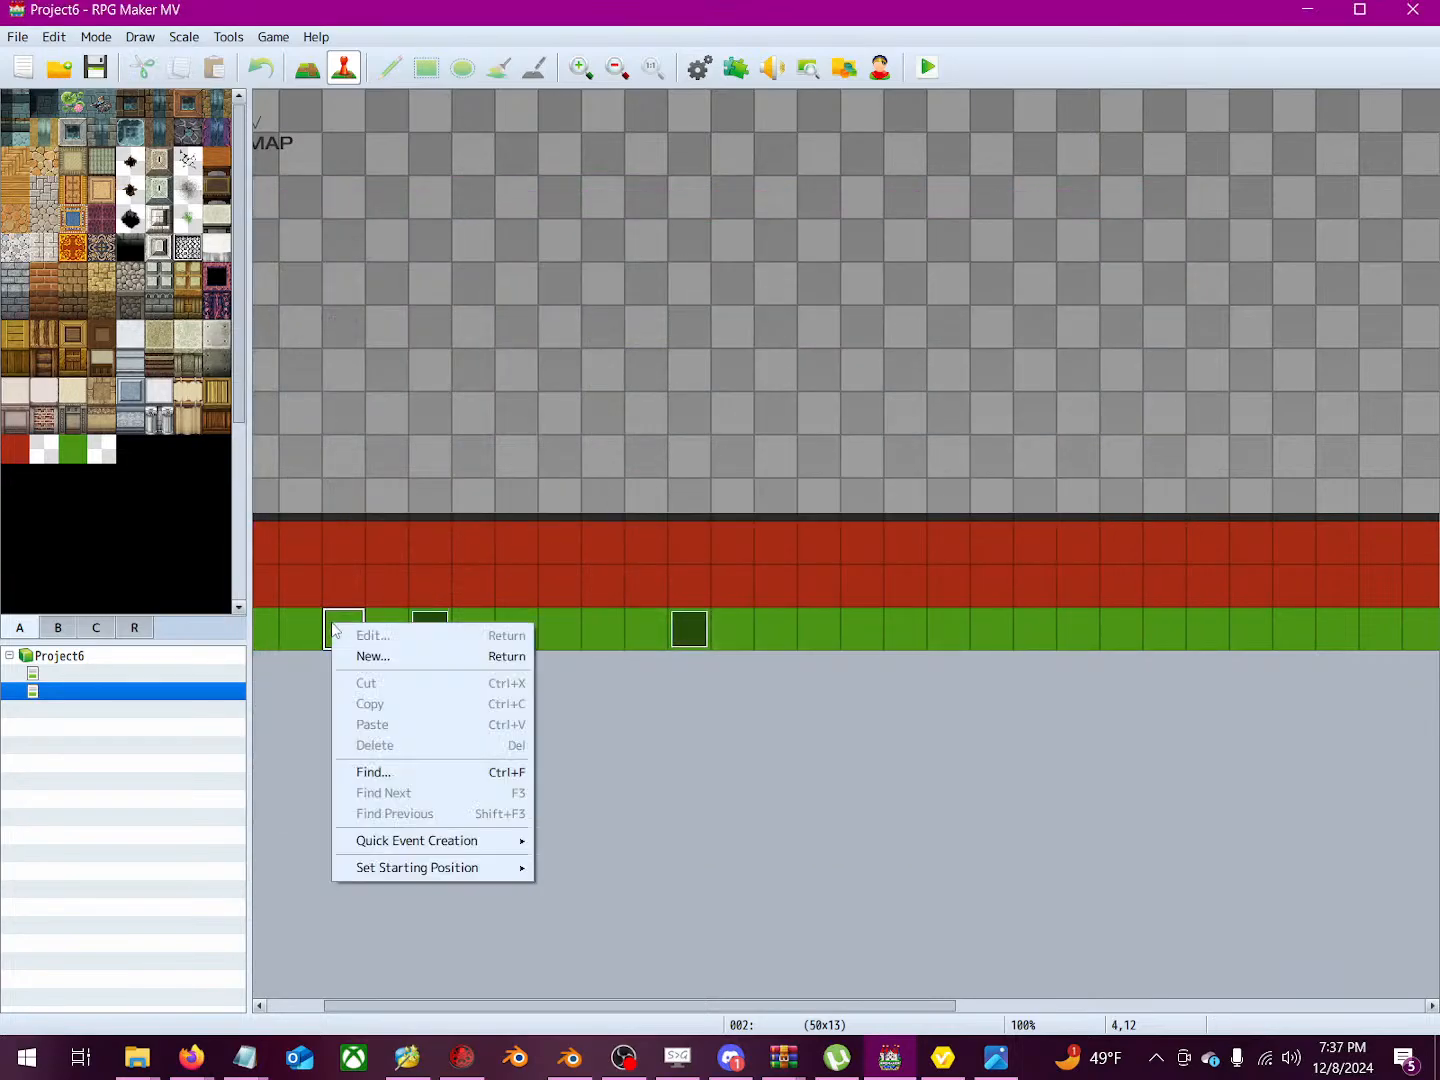
{"action": "mouse_move", "coordinate": [386, 867]}
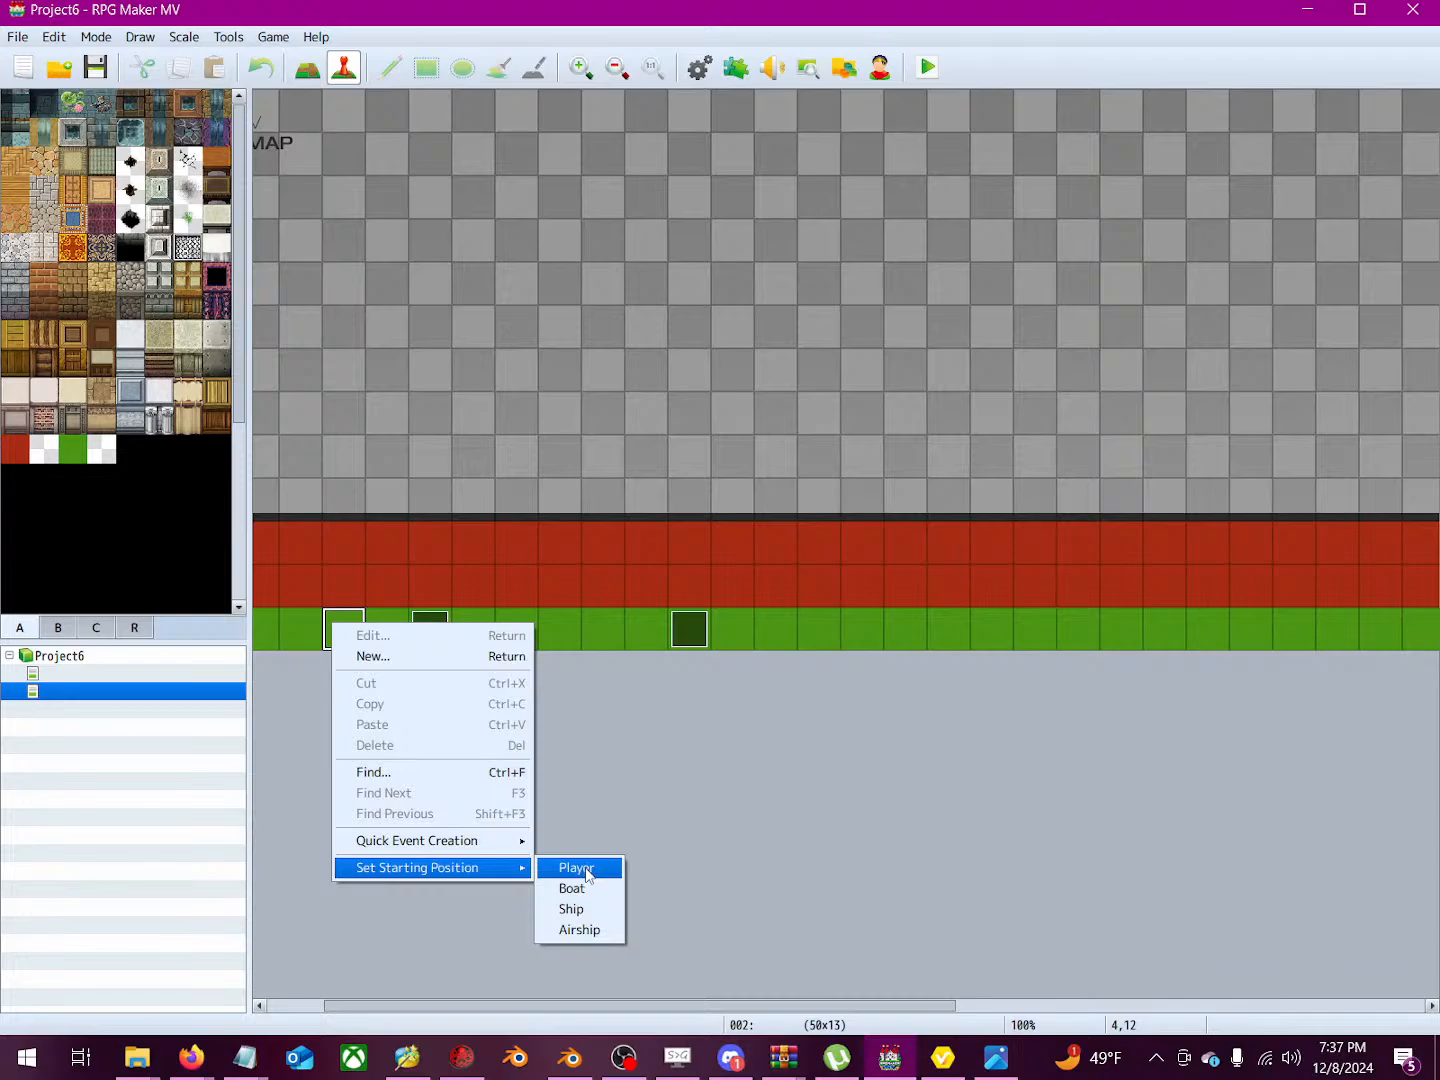
{"action": "left_click", "coordinate": [576, 868]}
Step: Start a playtest, saving the changes to the game, watch the player character on the map and close the game window
{"action": "left_click", "coordinate": [928, 67]}
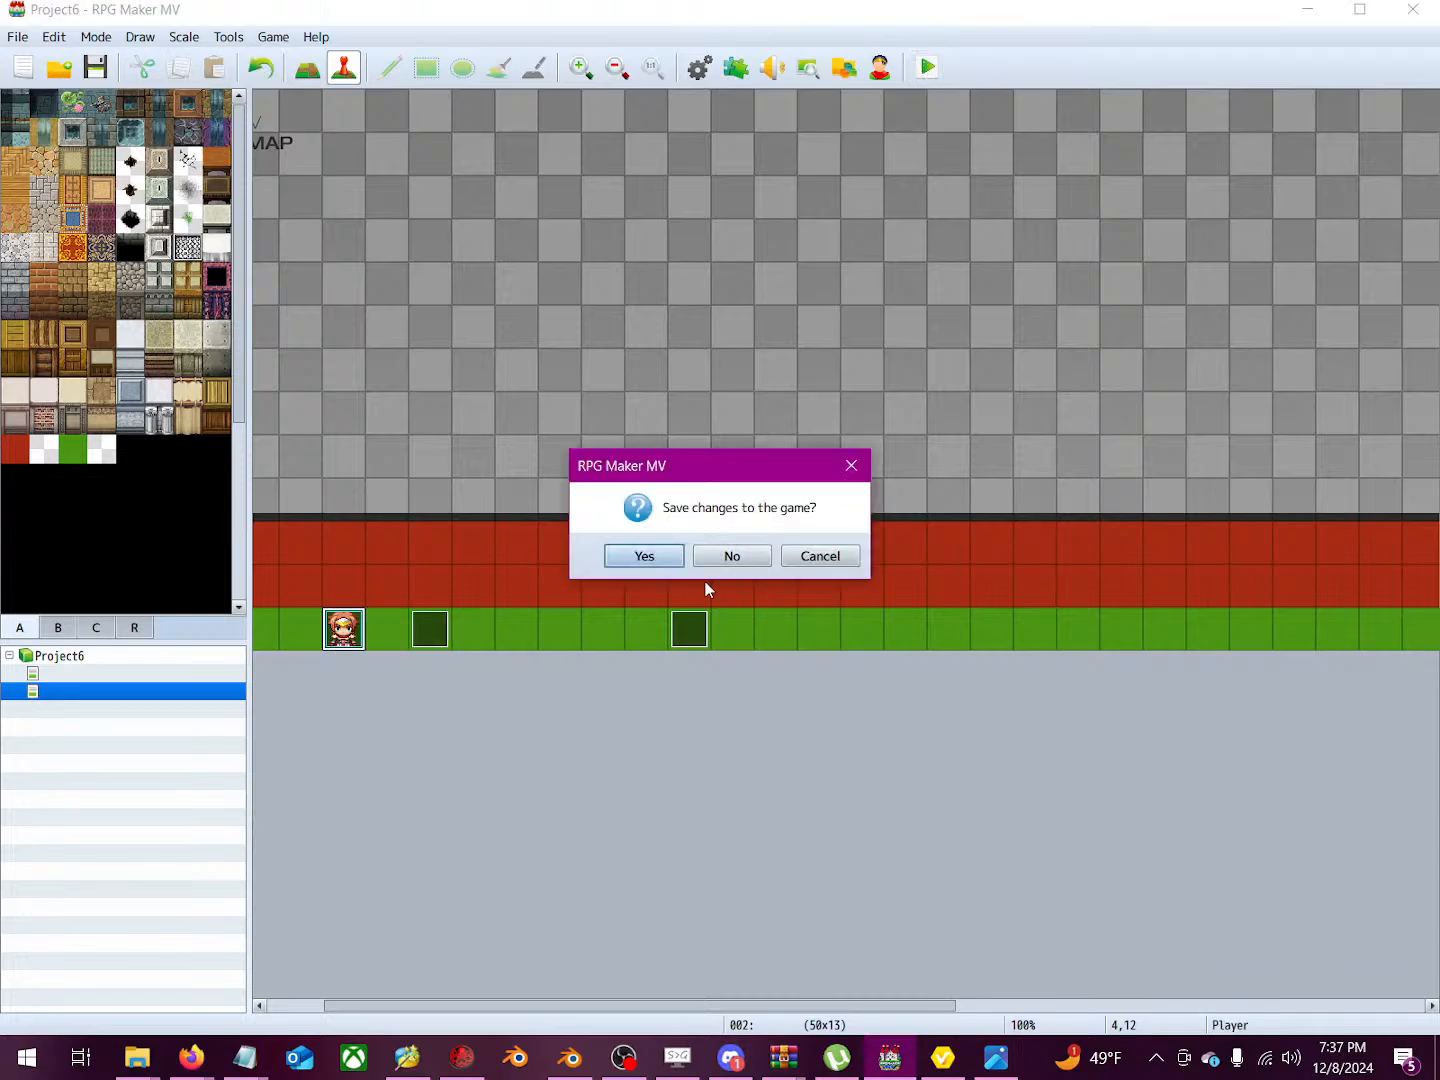
{"action": "left_click", "coordinate": [645, 558]}
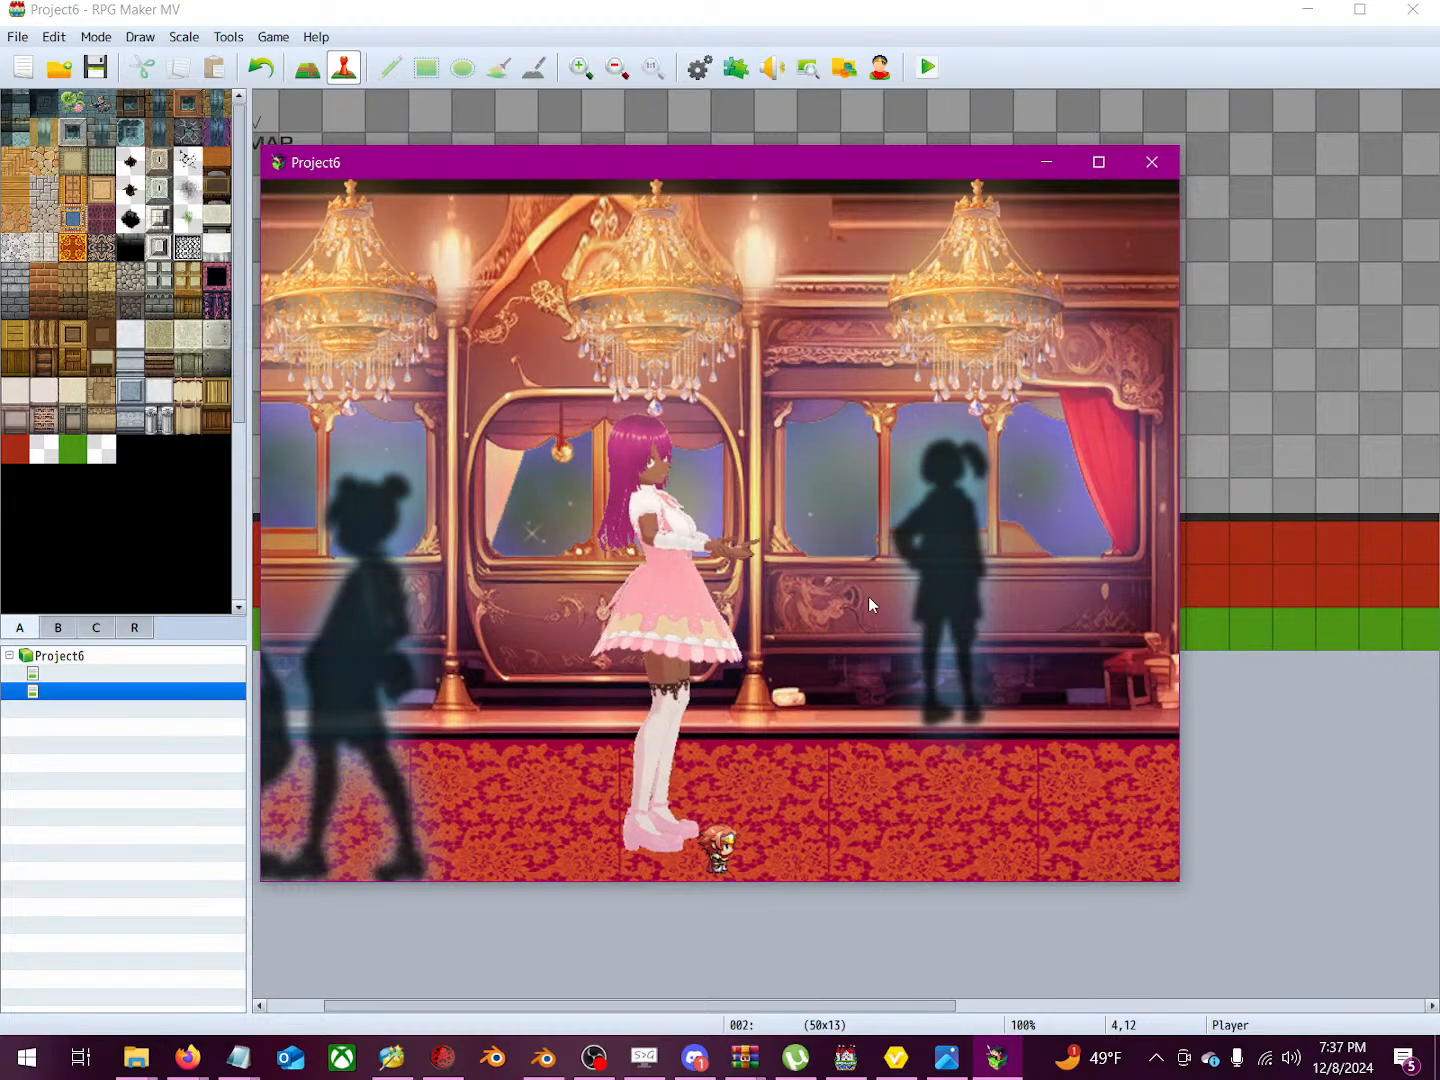
{"action": "left_click", "coordinate": [1131, 170]}
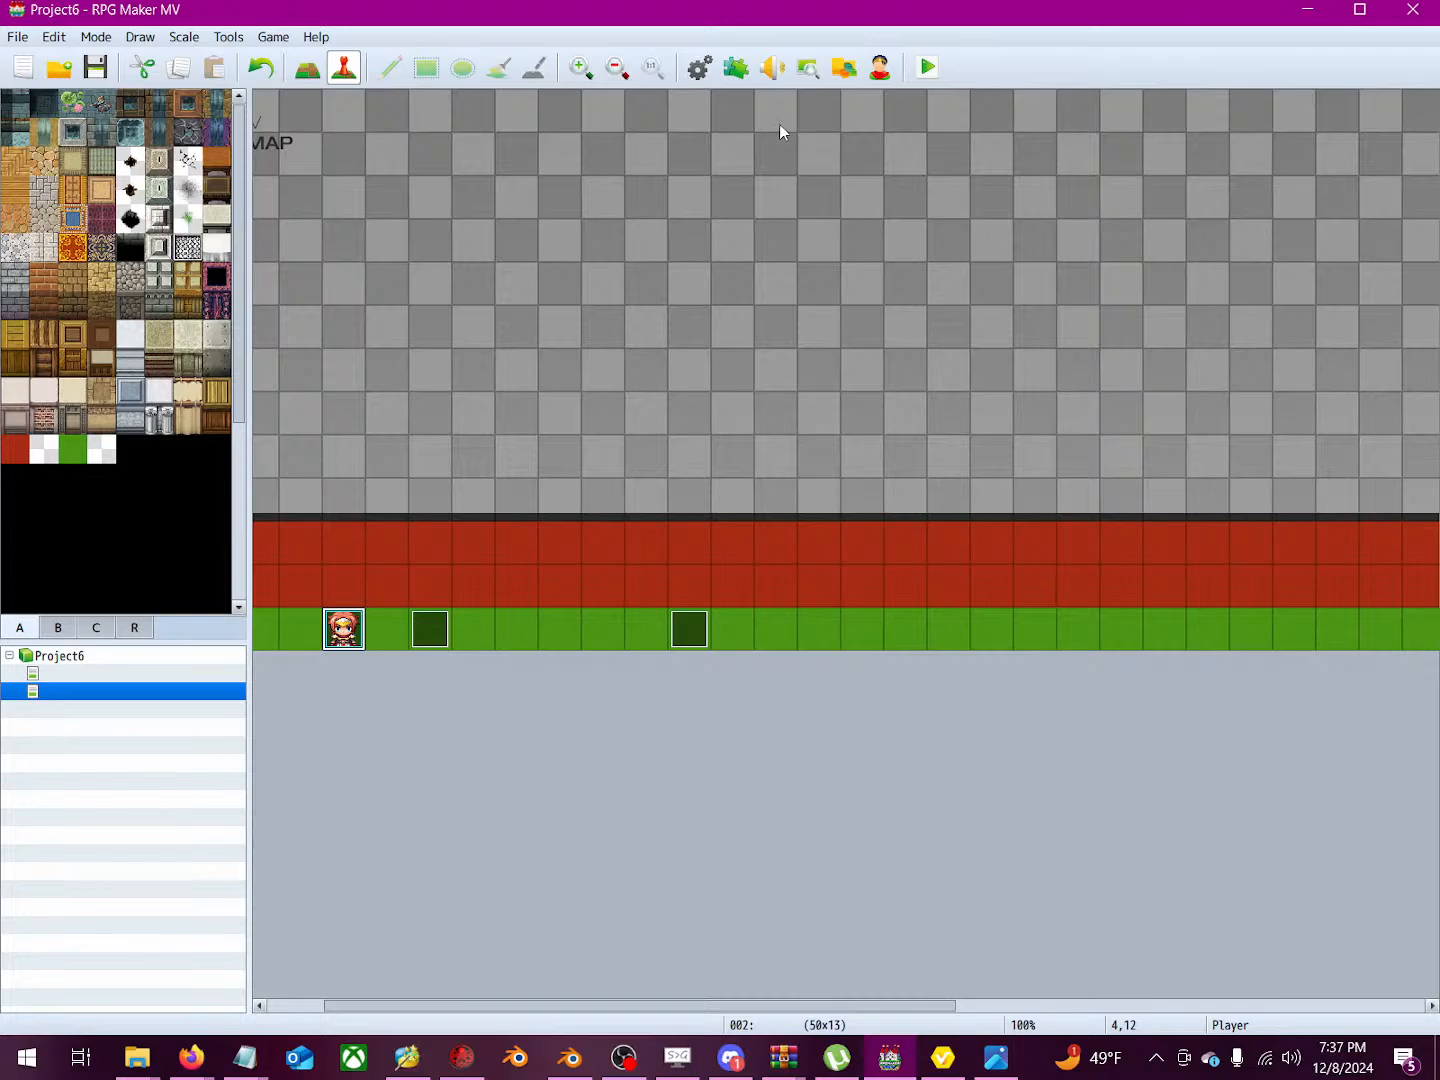
{"action": "left_click_drag", "start_coordinate": [855, 12], "coordinate": [820, 4]}
{"action": "left_click", "coordinate": [197, 1064]}
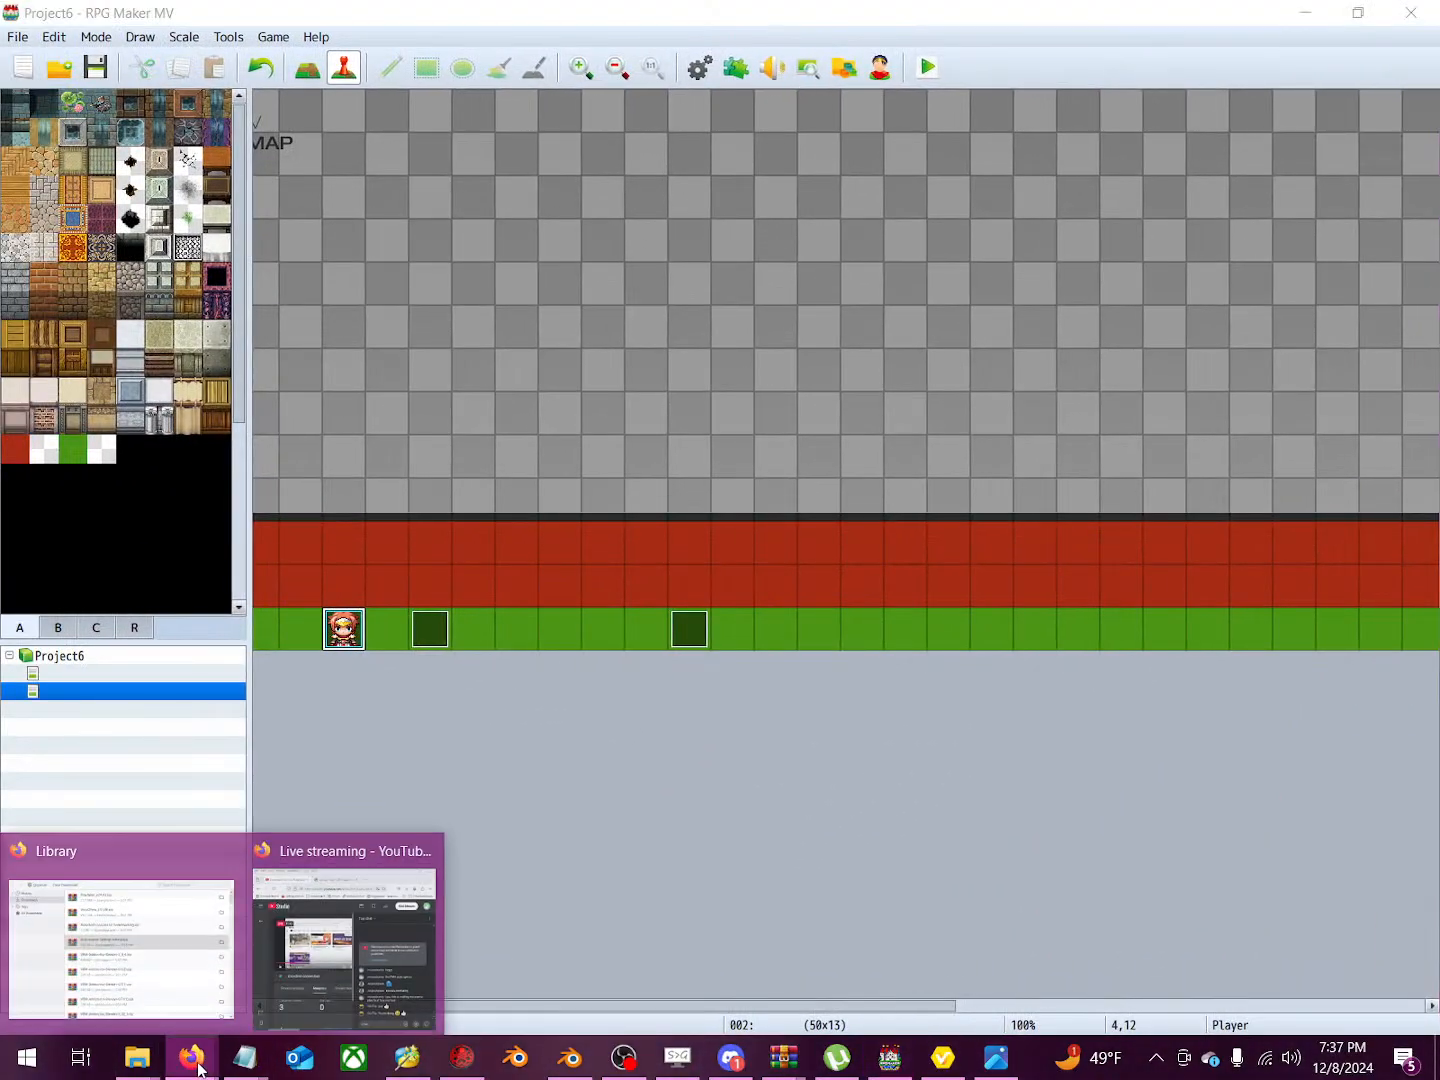
{"action": "left_click", "coordinate": [319, 923]}
{"action": "left_click", "coordinate": [1108, 770]}
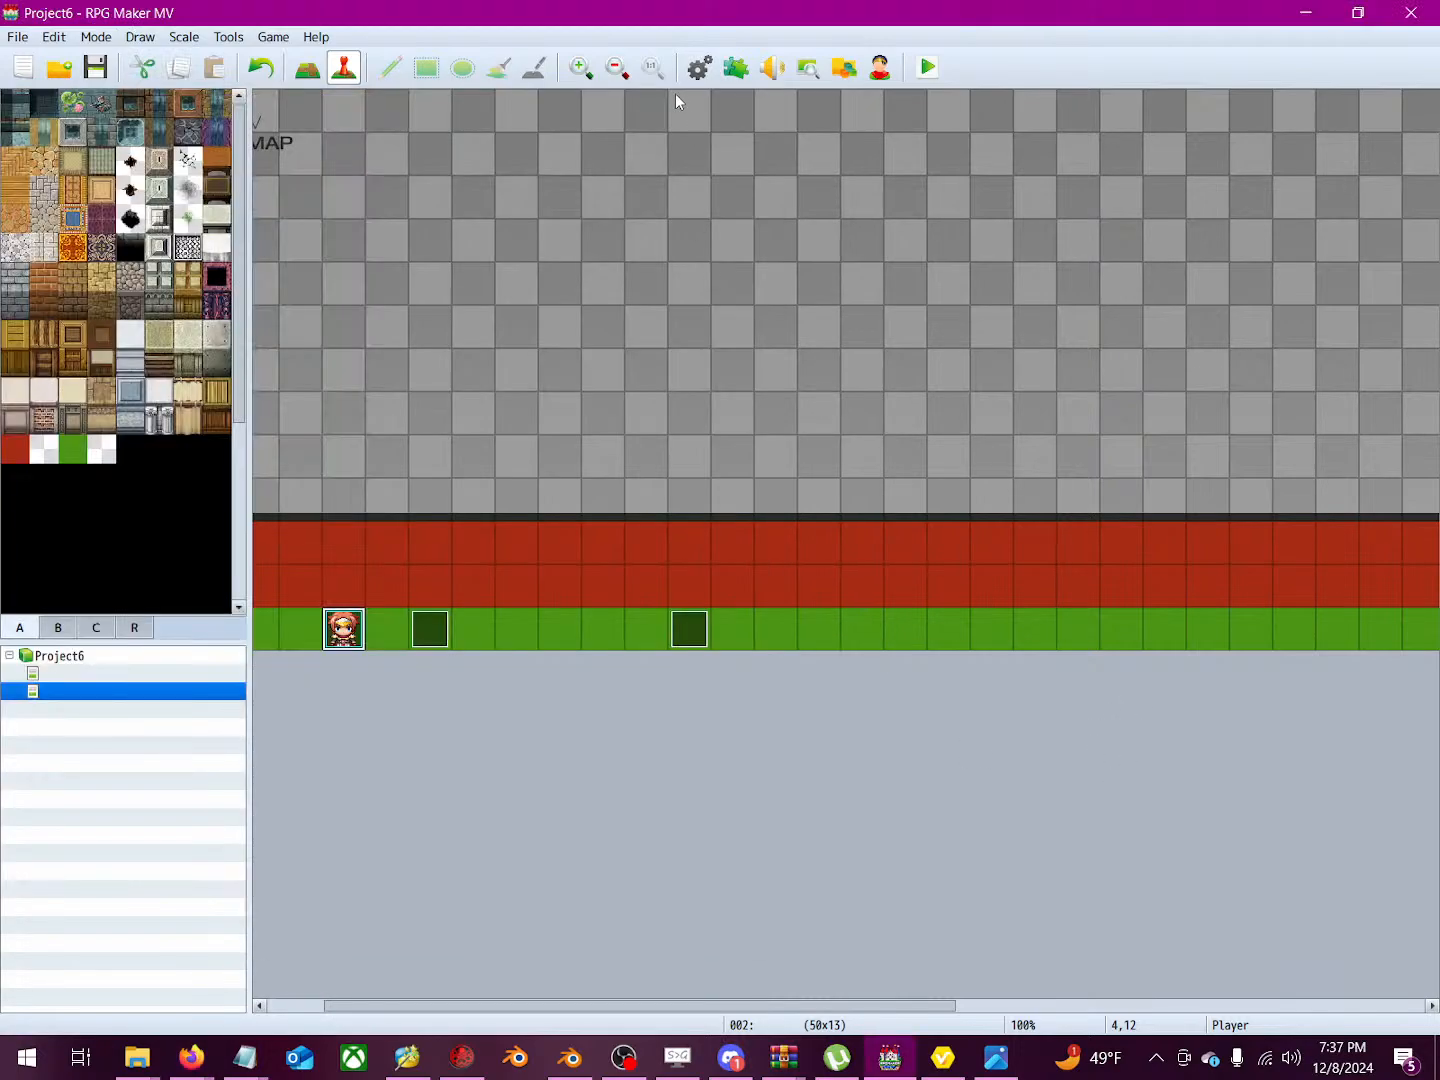
Step: Add a third entry with the ID Sport to the Animations List parameter of the PKD_AnimaX_MV plugin
{"action": "left_click", "coordinate": [735, 70]}
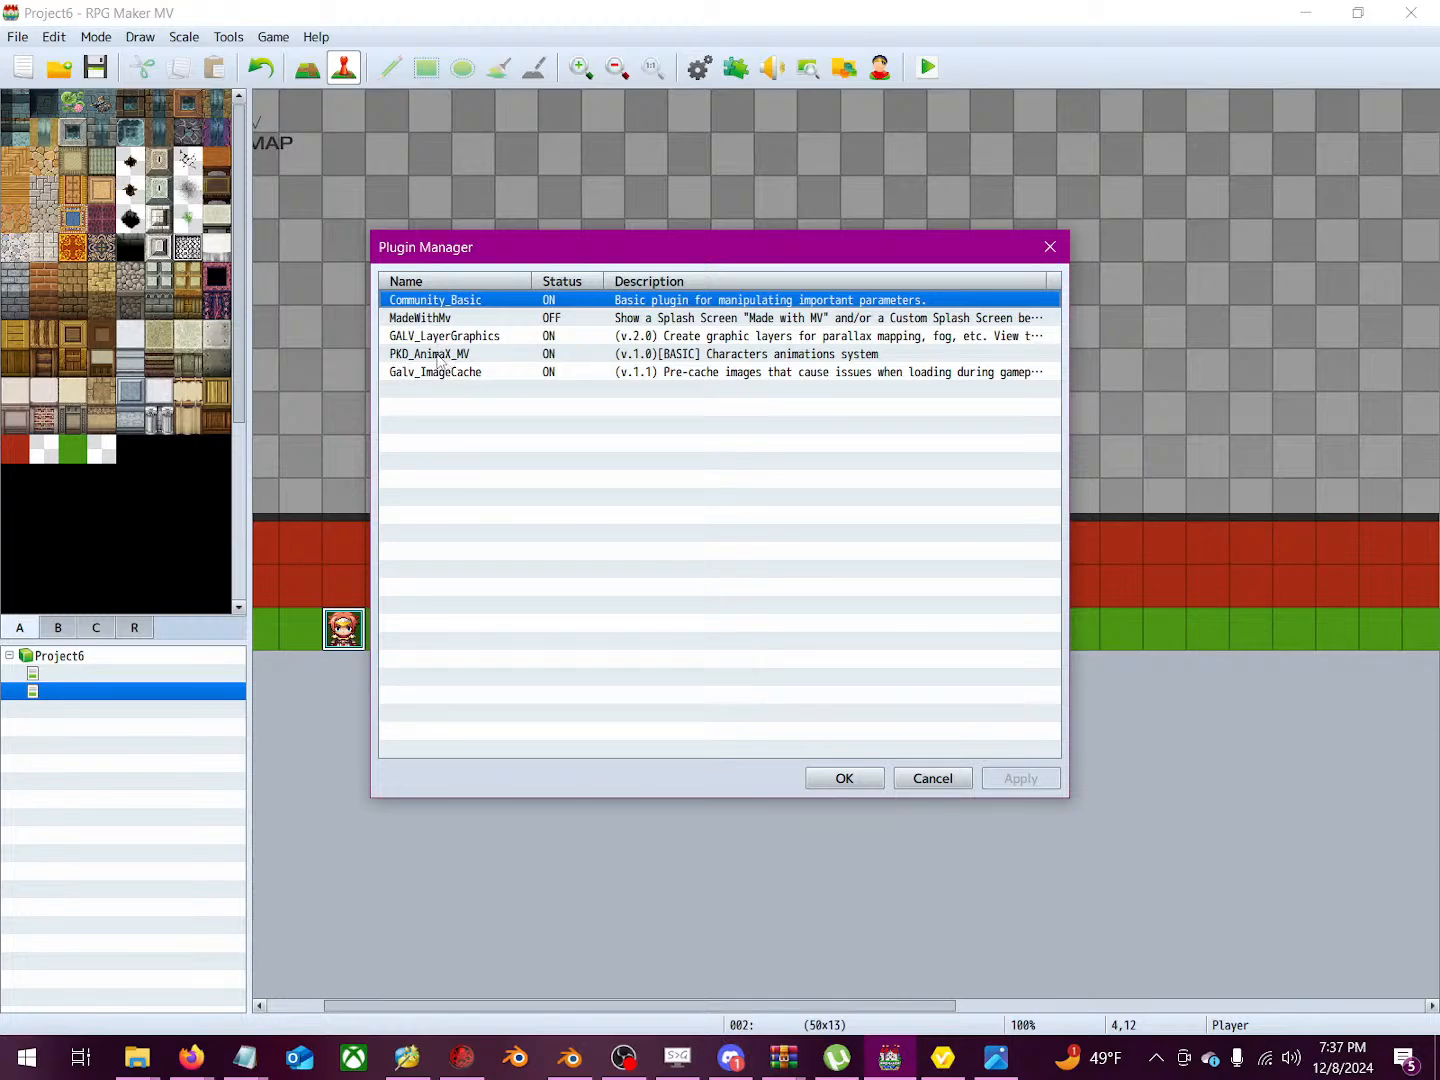
{"action": "double_click", "coordinate": [452, 356]}
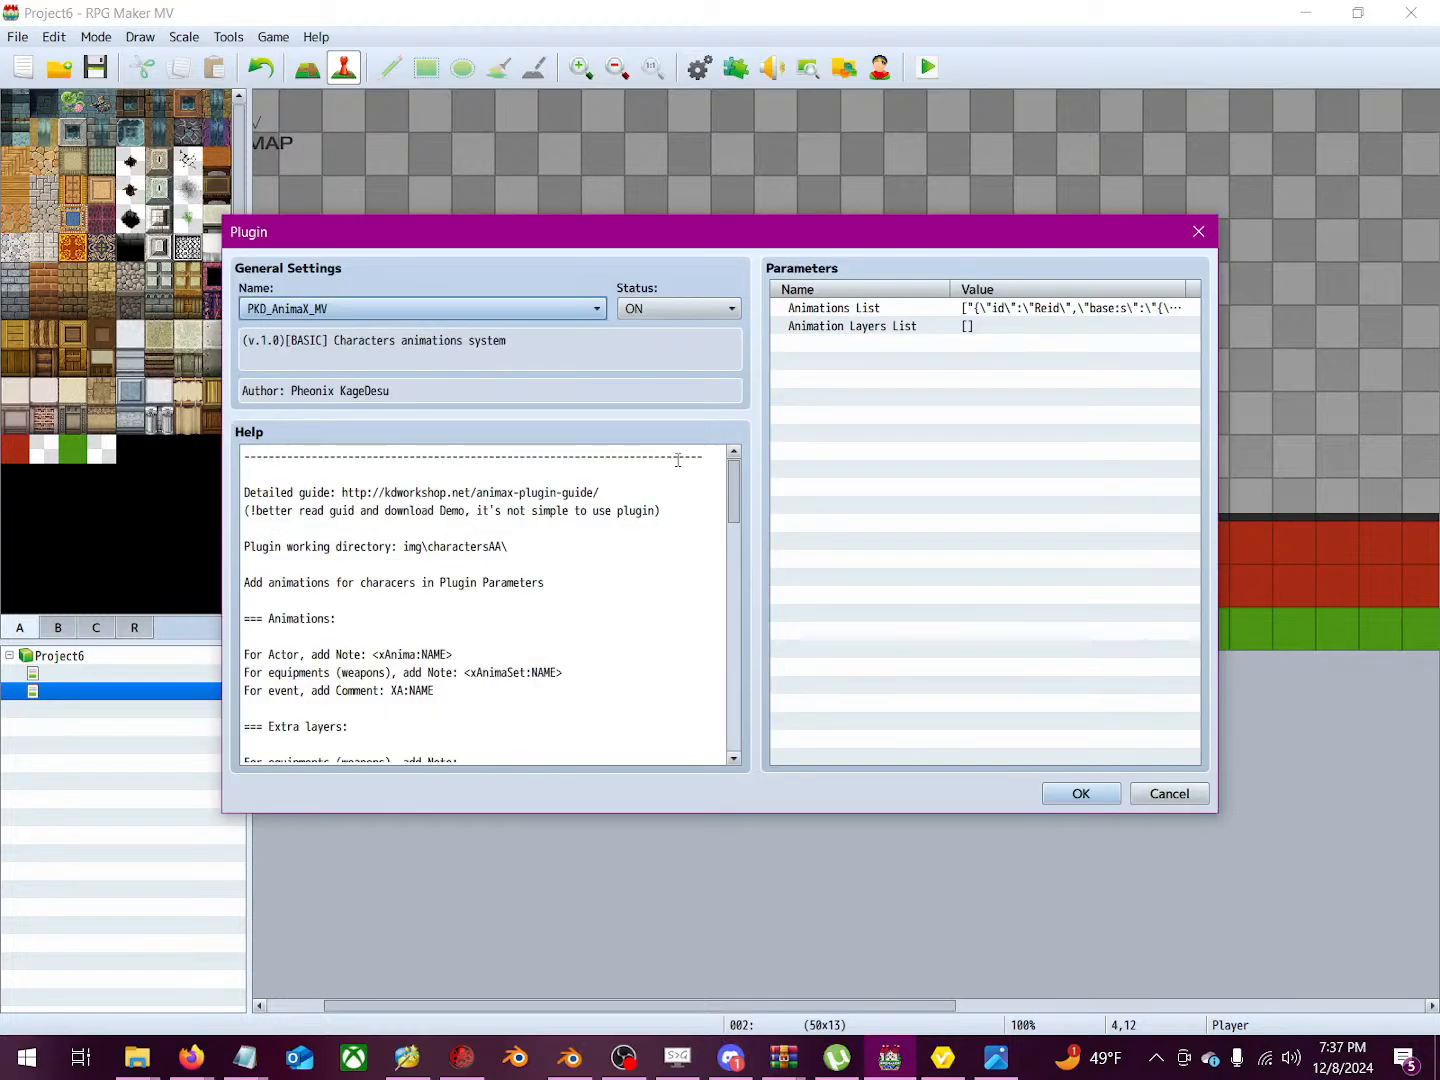
{"action": "left_click", "coordinate": [897, 312]}
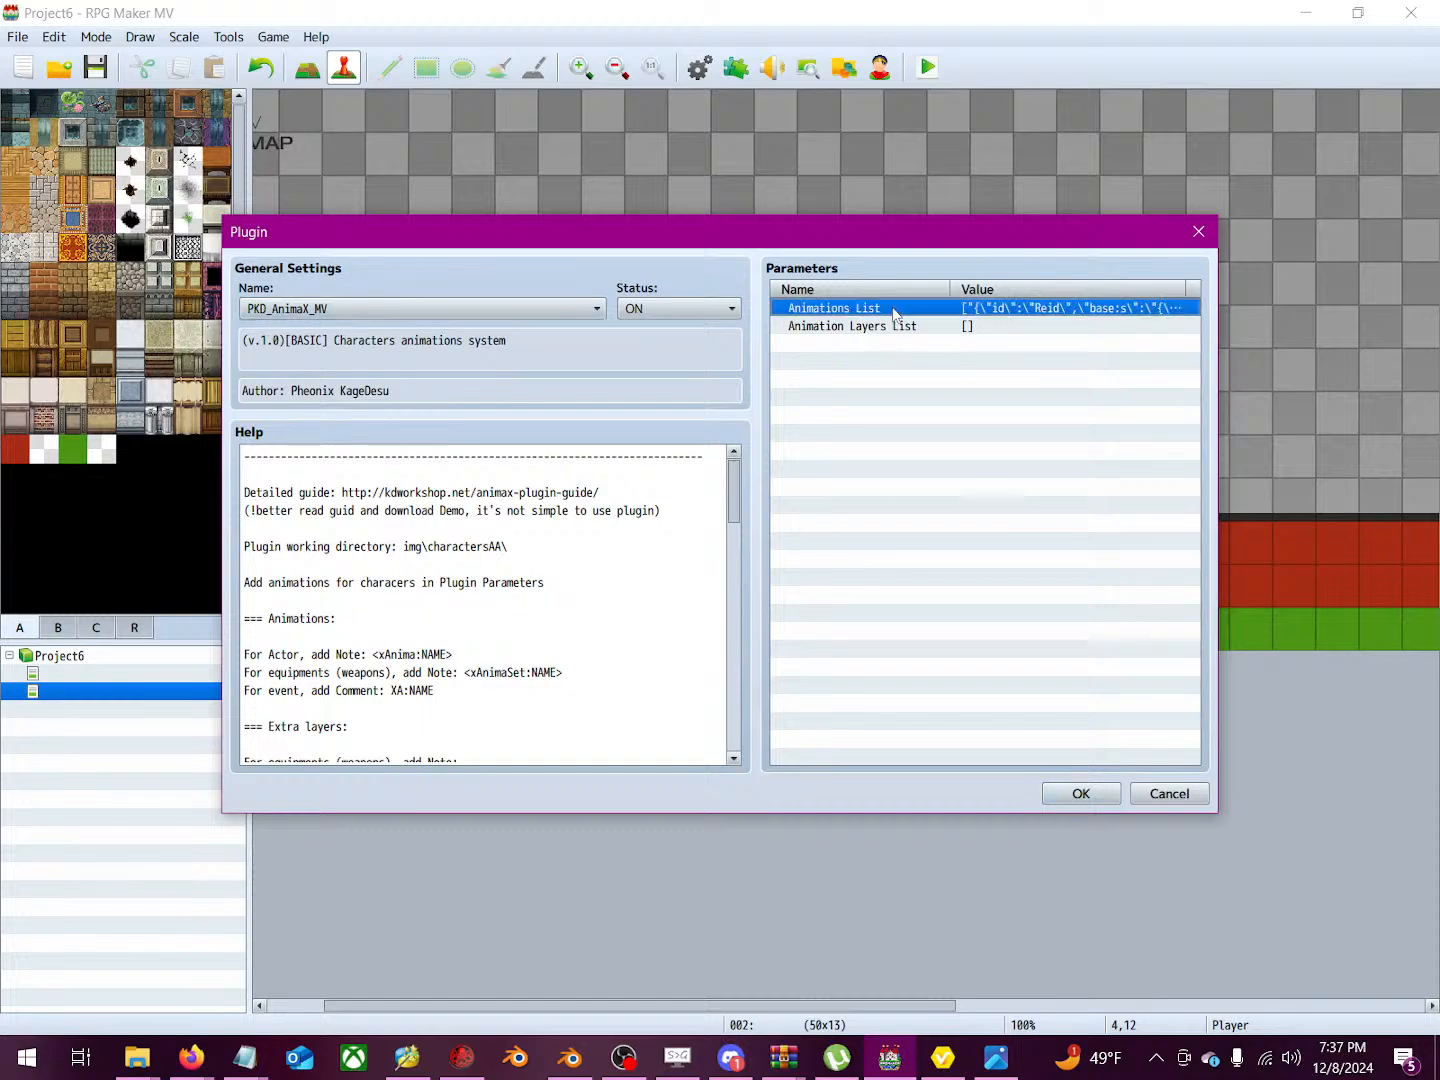
{"action": "double_click", "coordinate": [895, 312]}
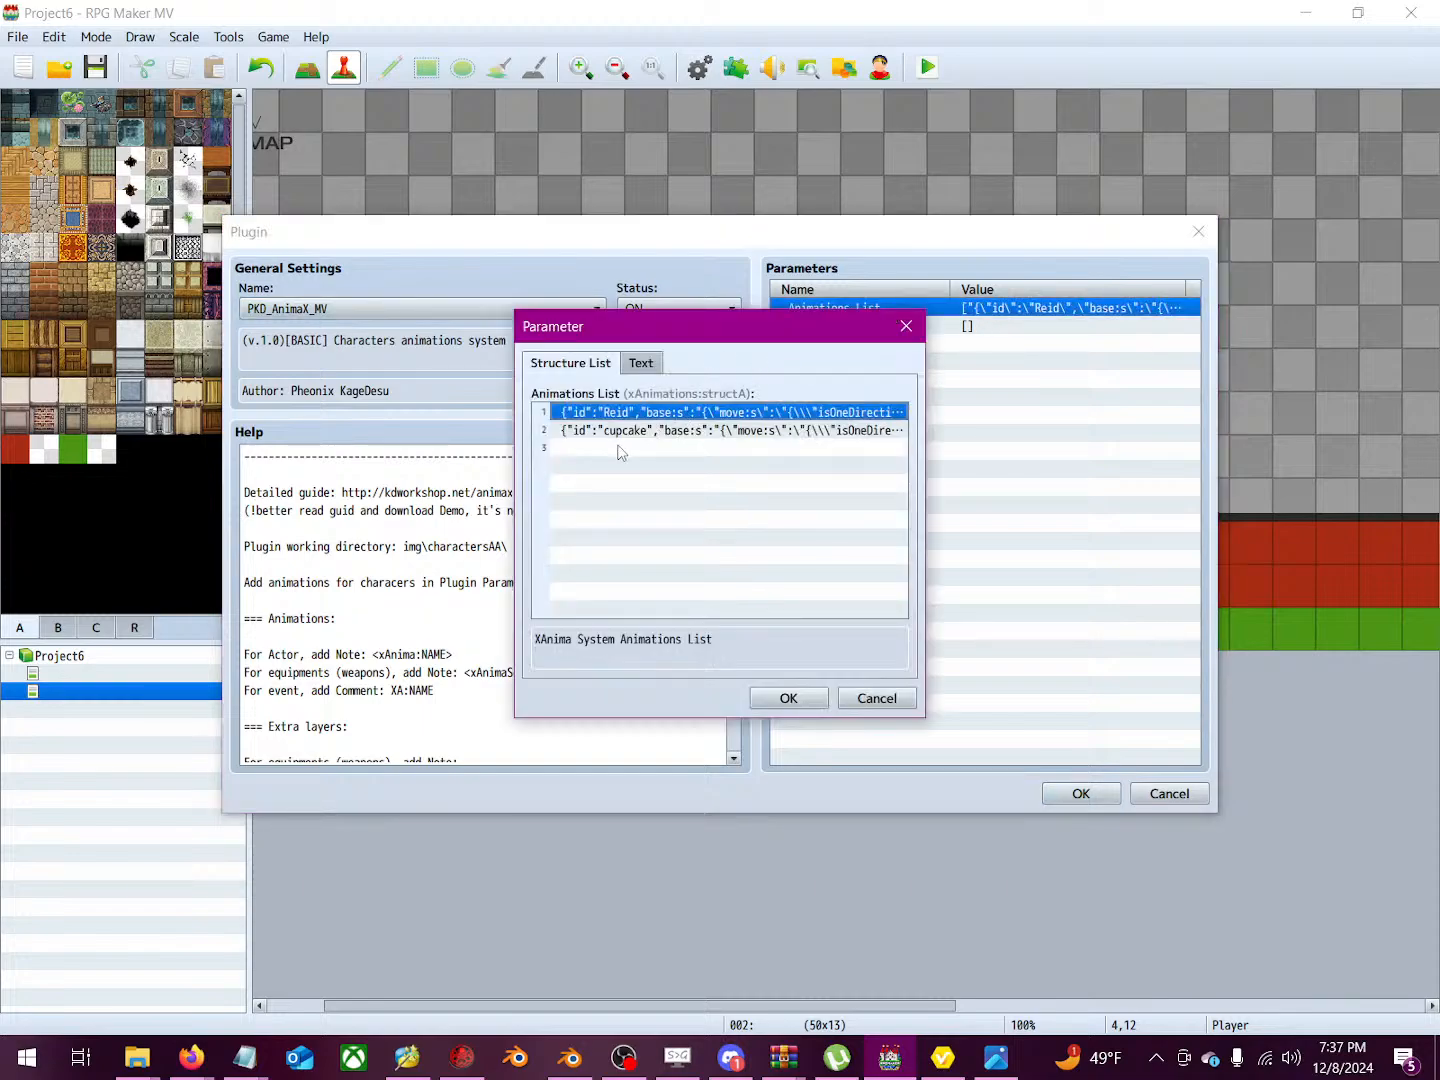
{"action": "left_click_drag", "start_coordinate": [826, 333], "coordinate": [929, 328]}
{"action": "left_click", "coordinate": [735, 443]}
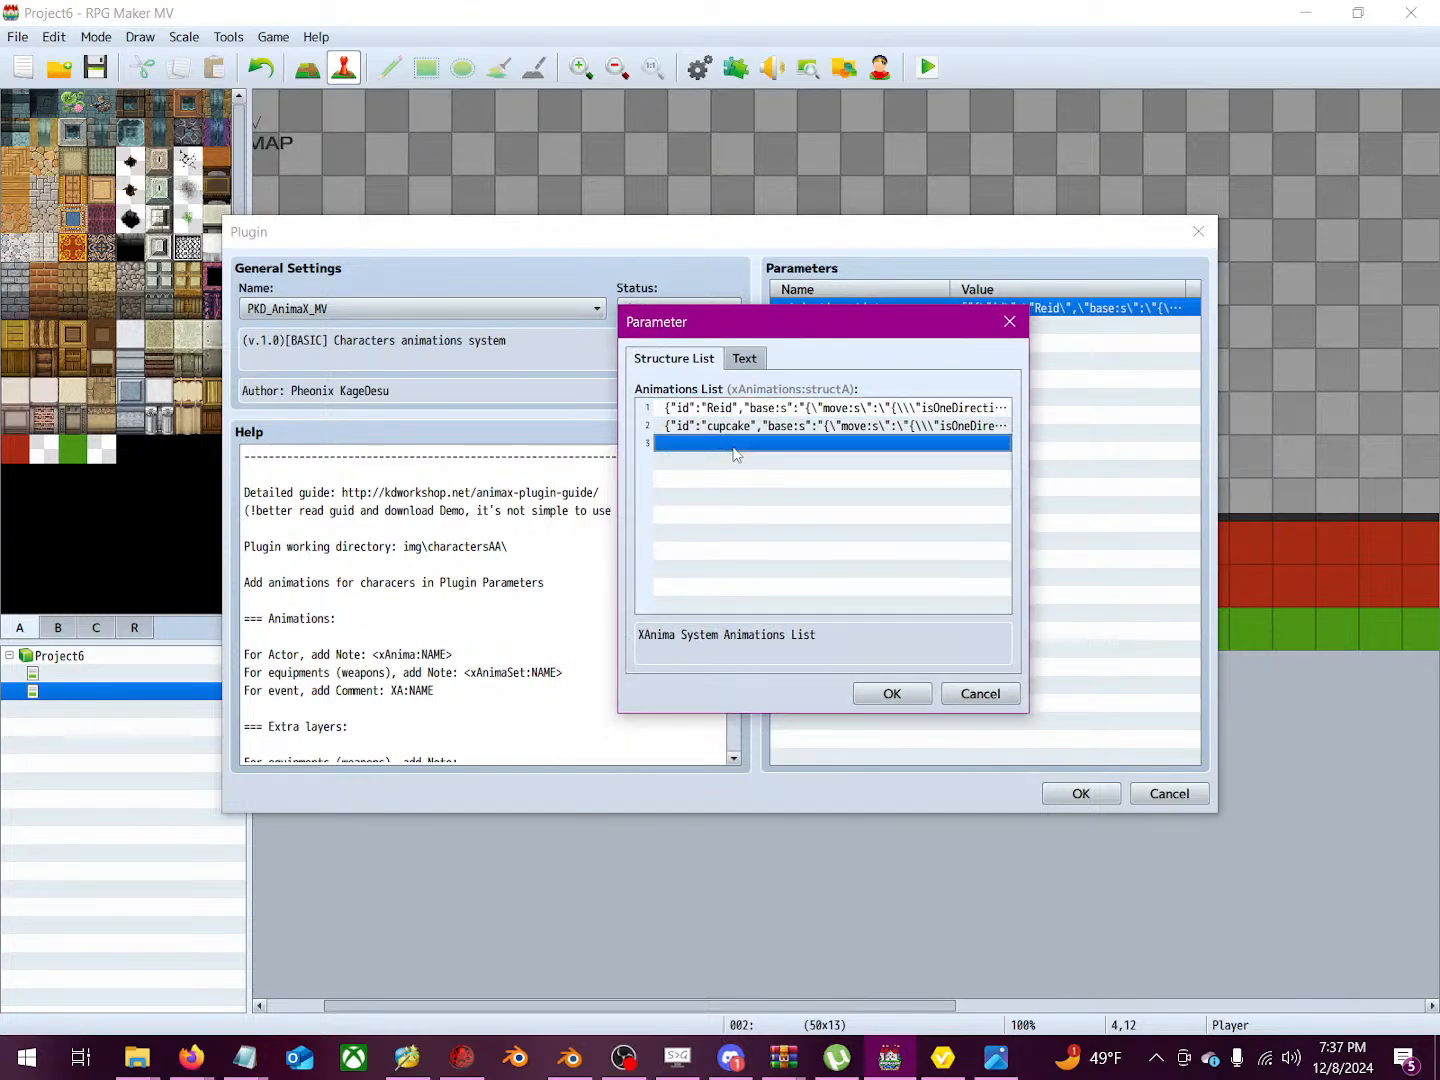
{"action": "double_click", "coordinate": [735, 450]}
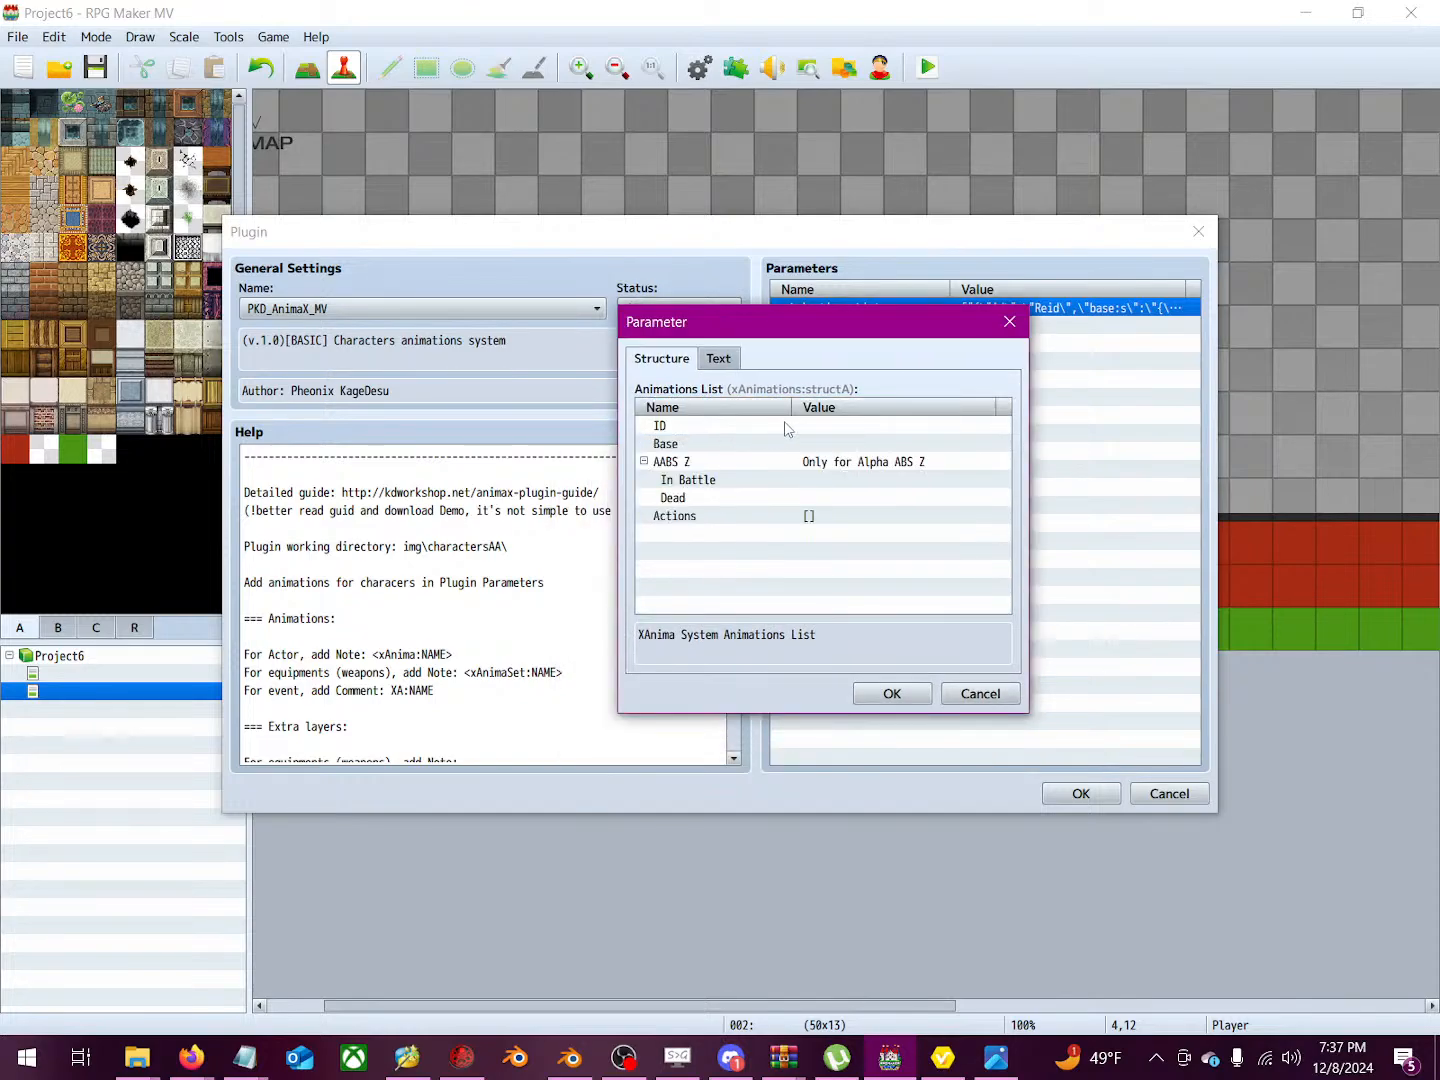
{"action": "left_click", "coordinate": [818, 425]}
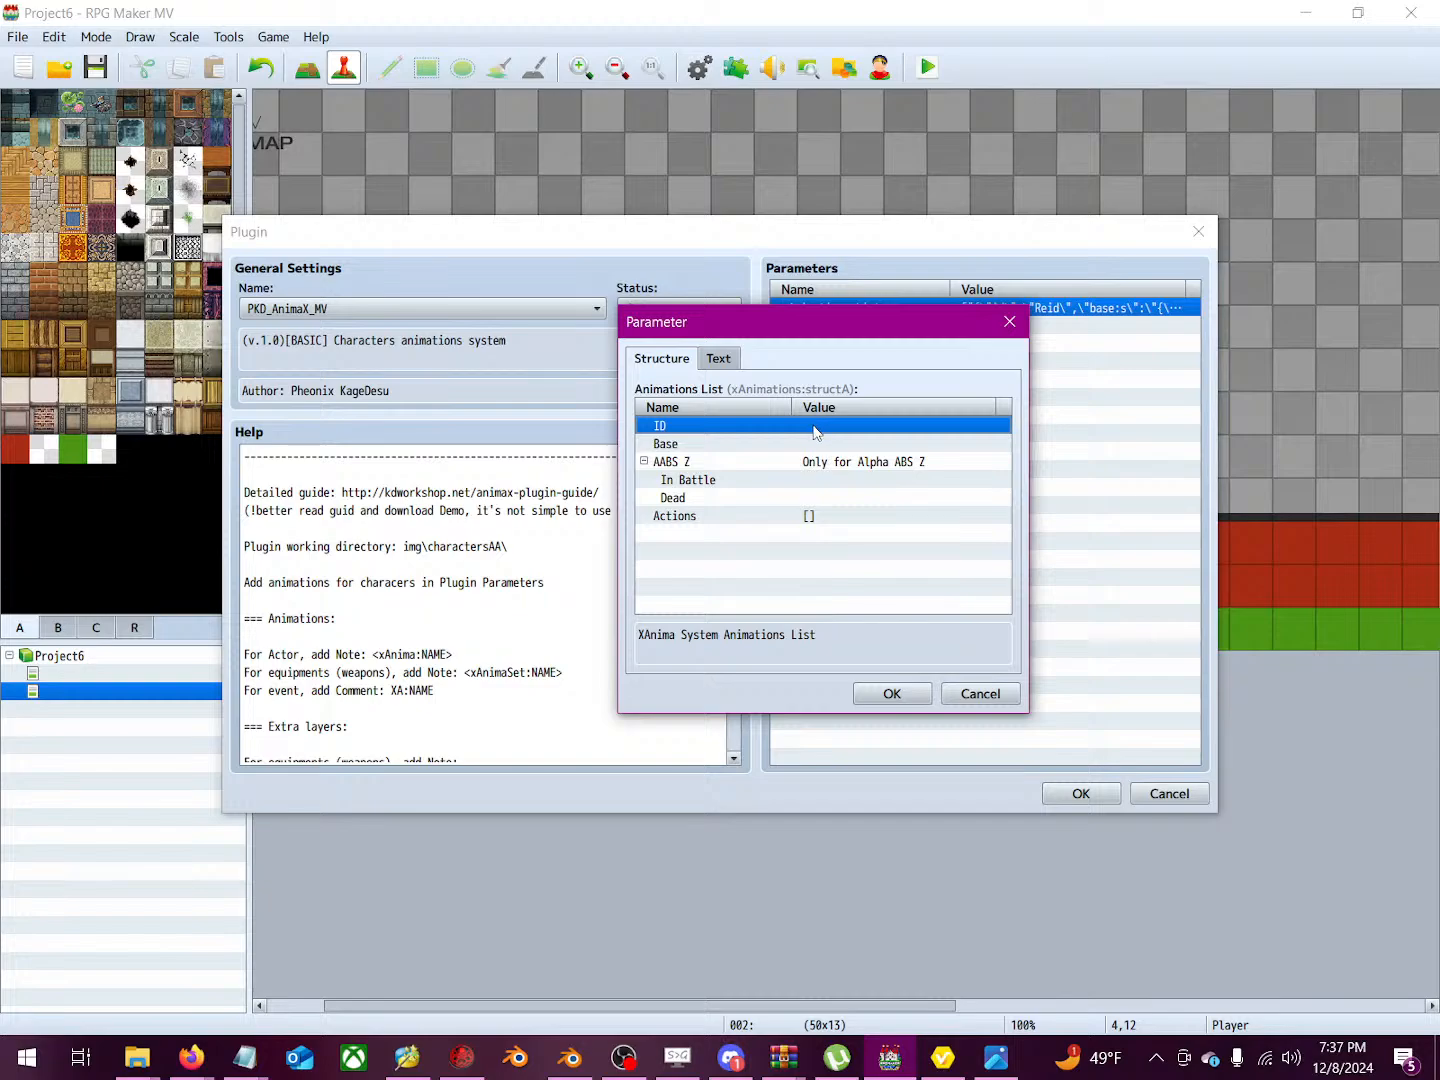
{"action": "double_click", "coordinate": [815, 428]}
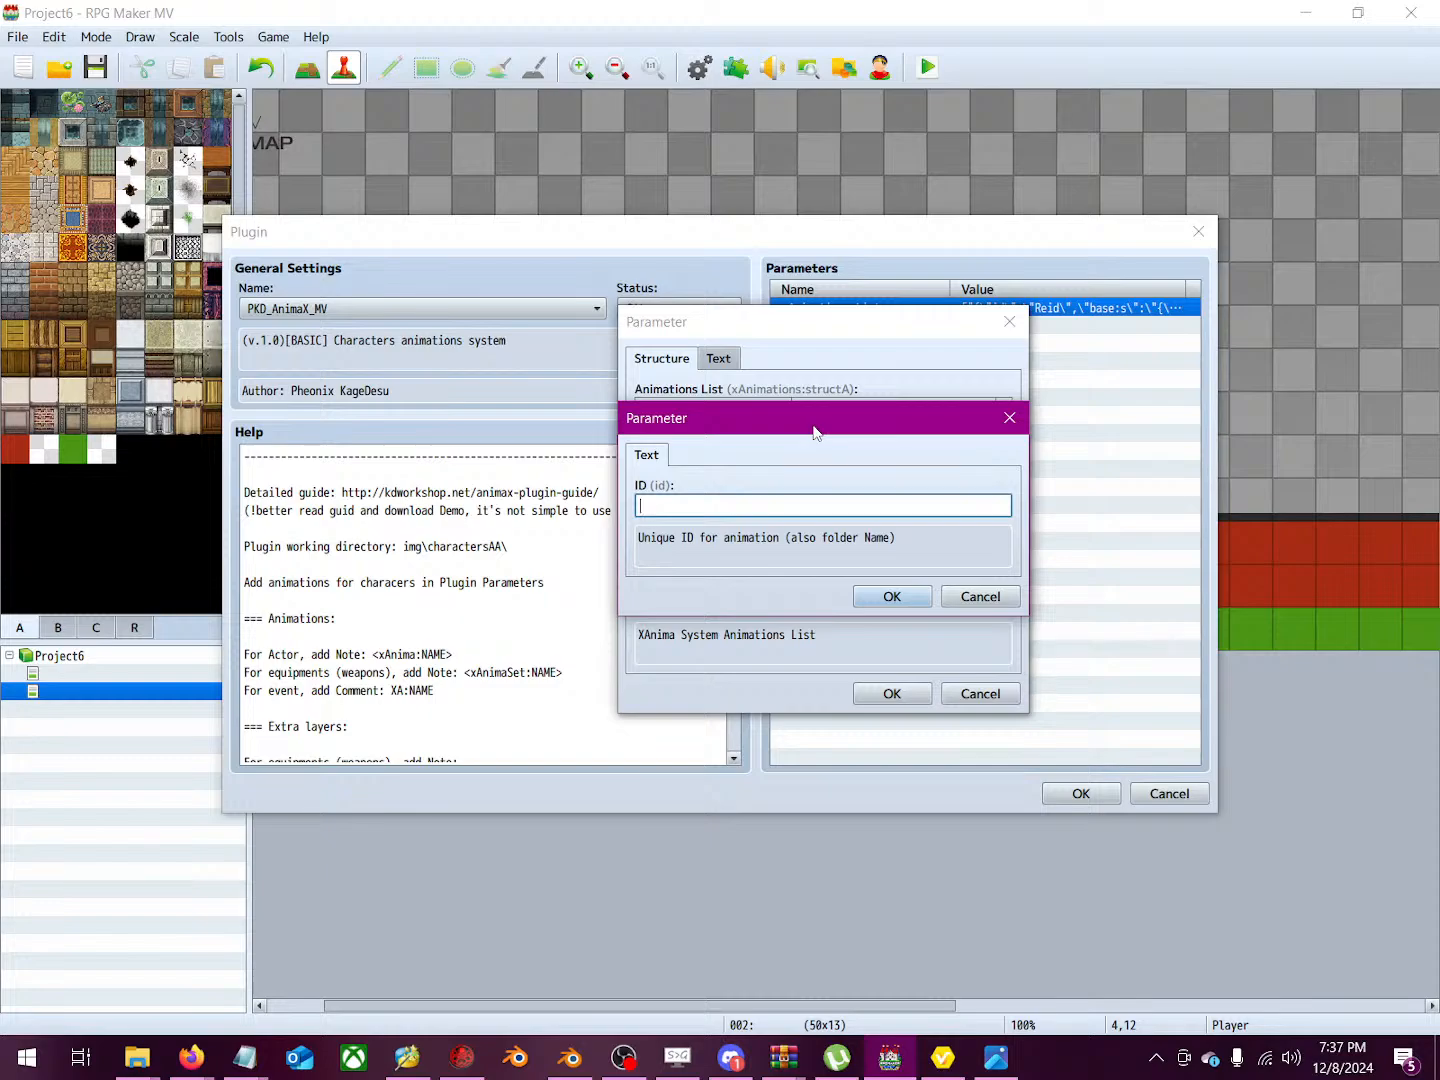
{"action": "type", "text": "Sport"}
{"action": "left_click", "coordinate": [884, 598]}
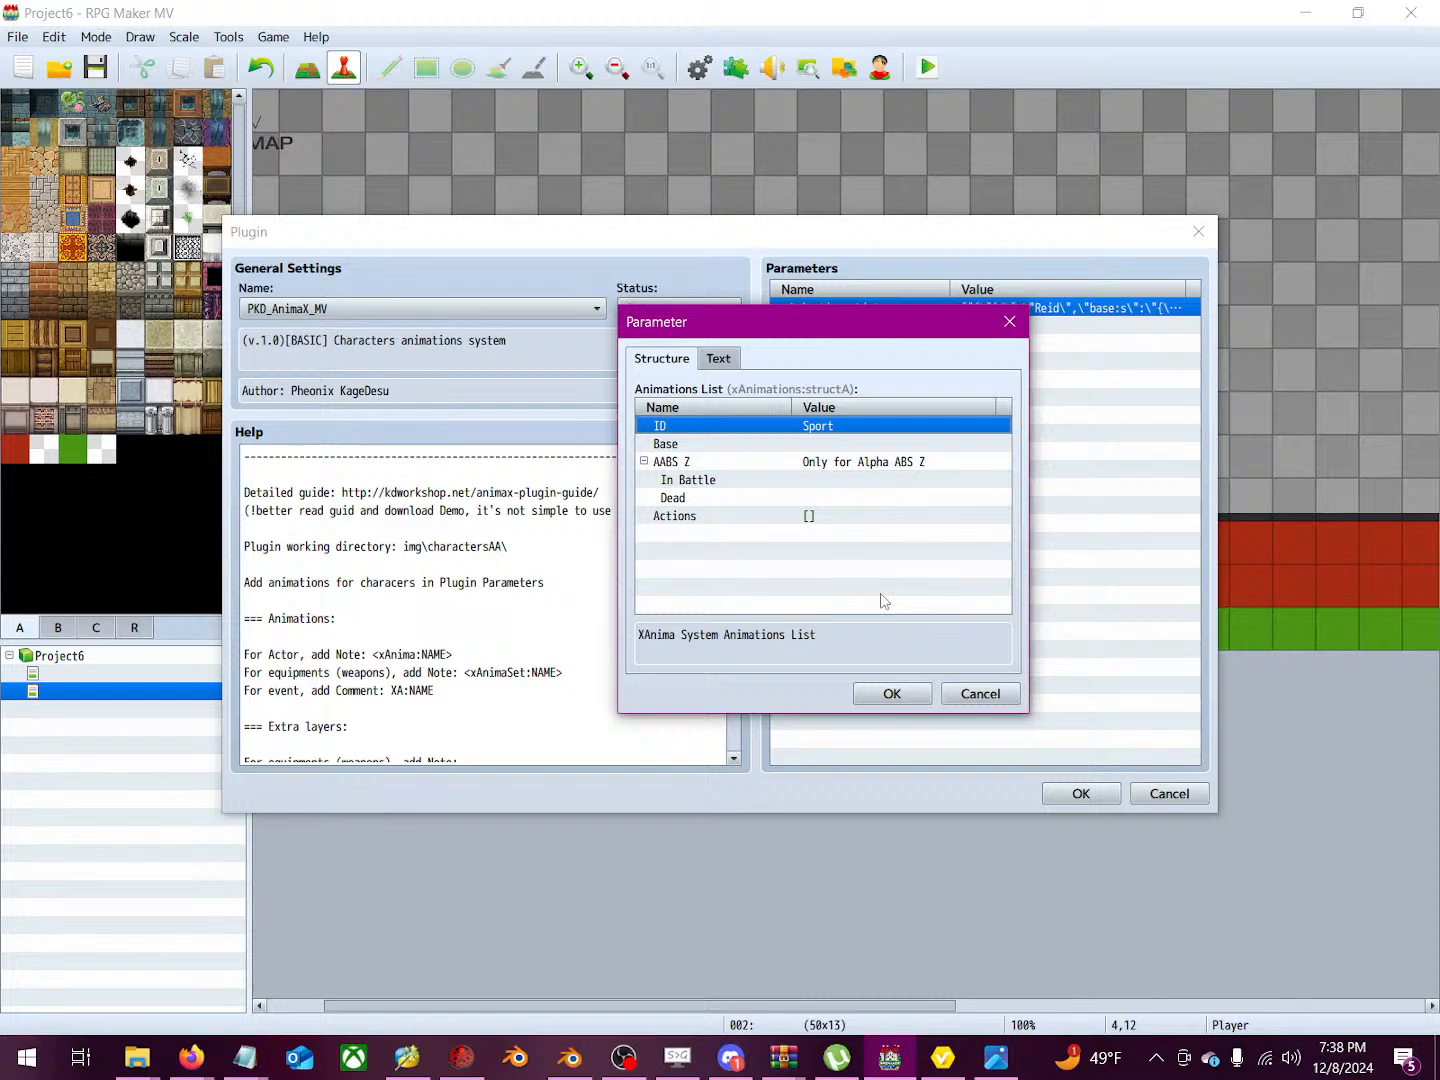
Step: Open the Movement settings in the Base animation set of the new Sport entry
{"action": "left_click", "coordinate": [806, 444]}
{"action": "double_click", "coordinate": [806, 444]}
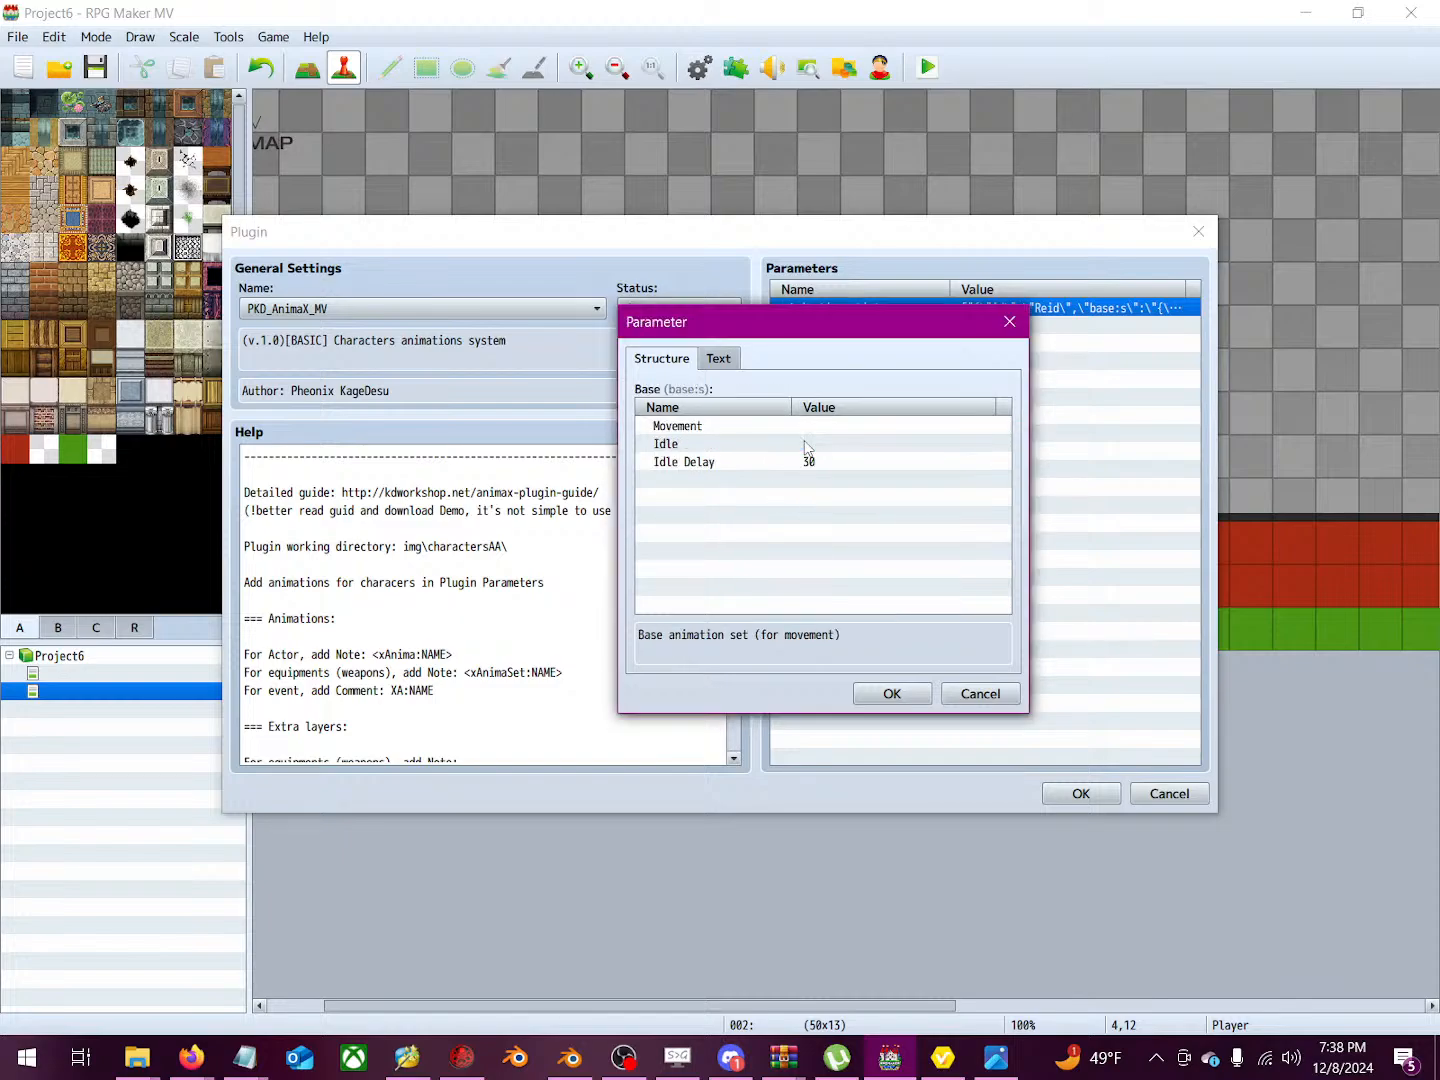
{"action": "left_click", "coordinate": [812, 428]}
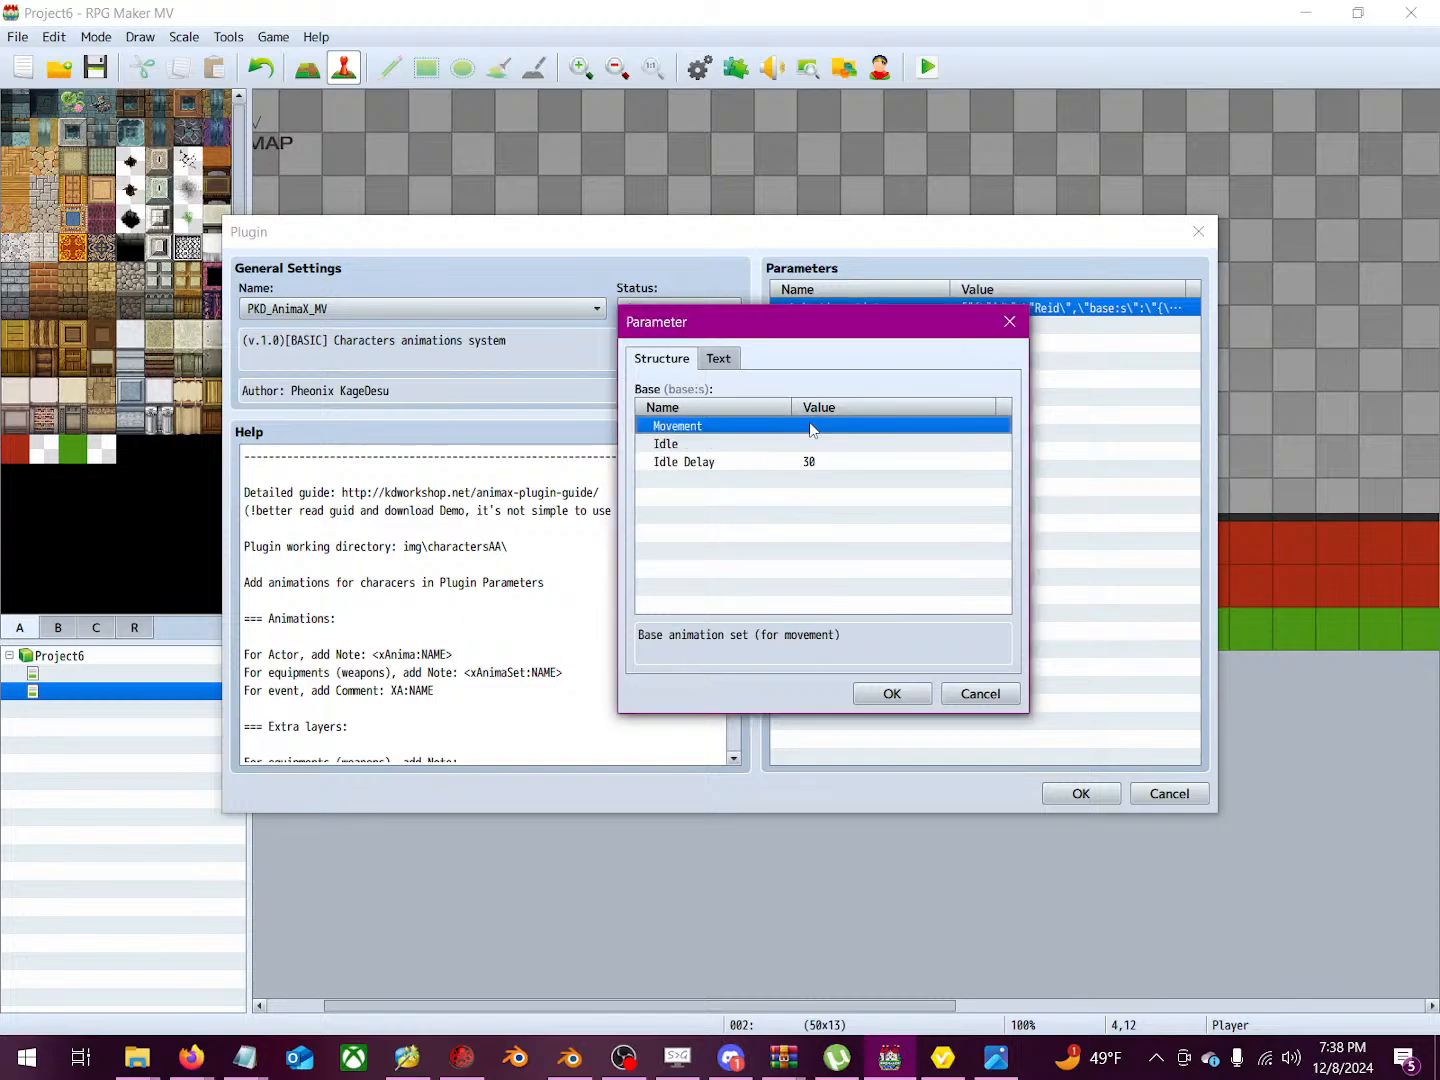
{"action": "double_click", "coordinate": [812, 428]}
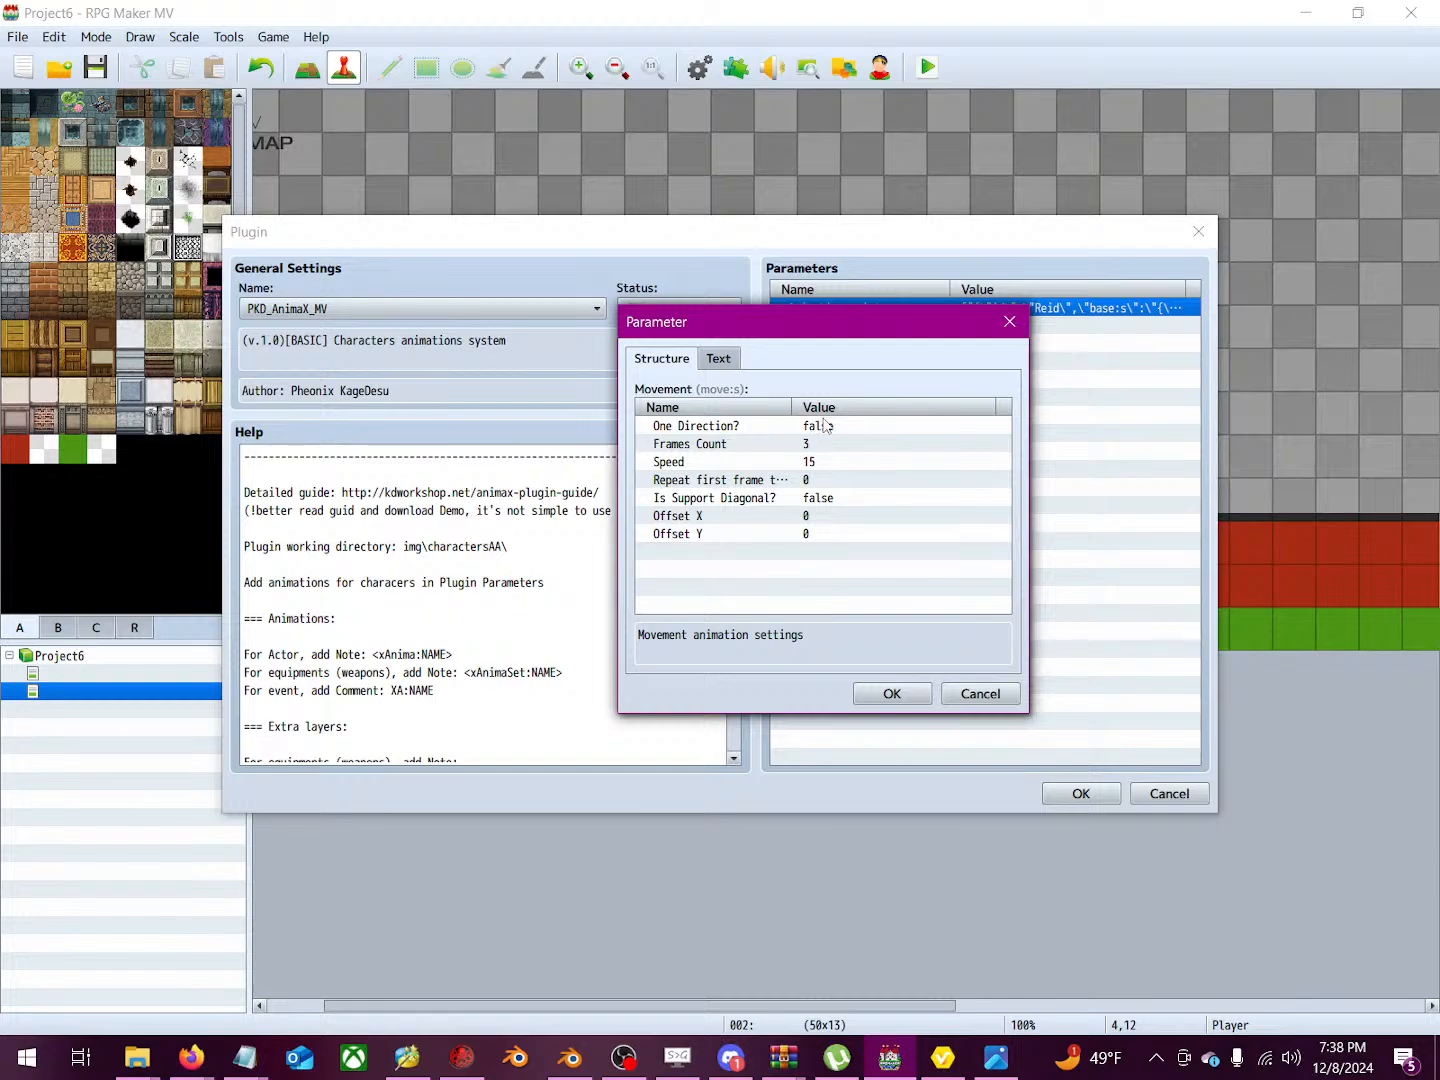
{"action": "left_click", "coordinate": [803, 446]}
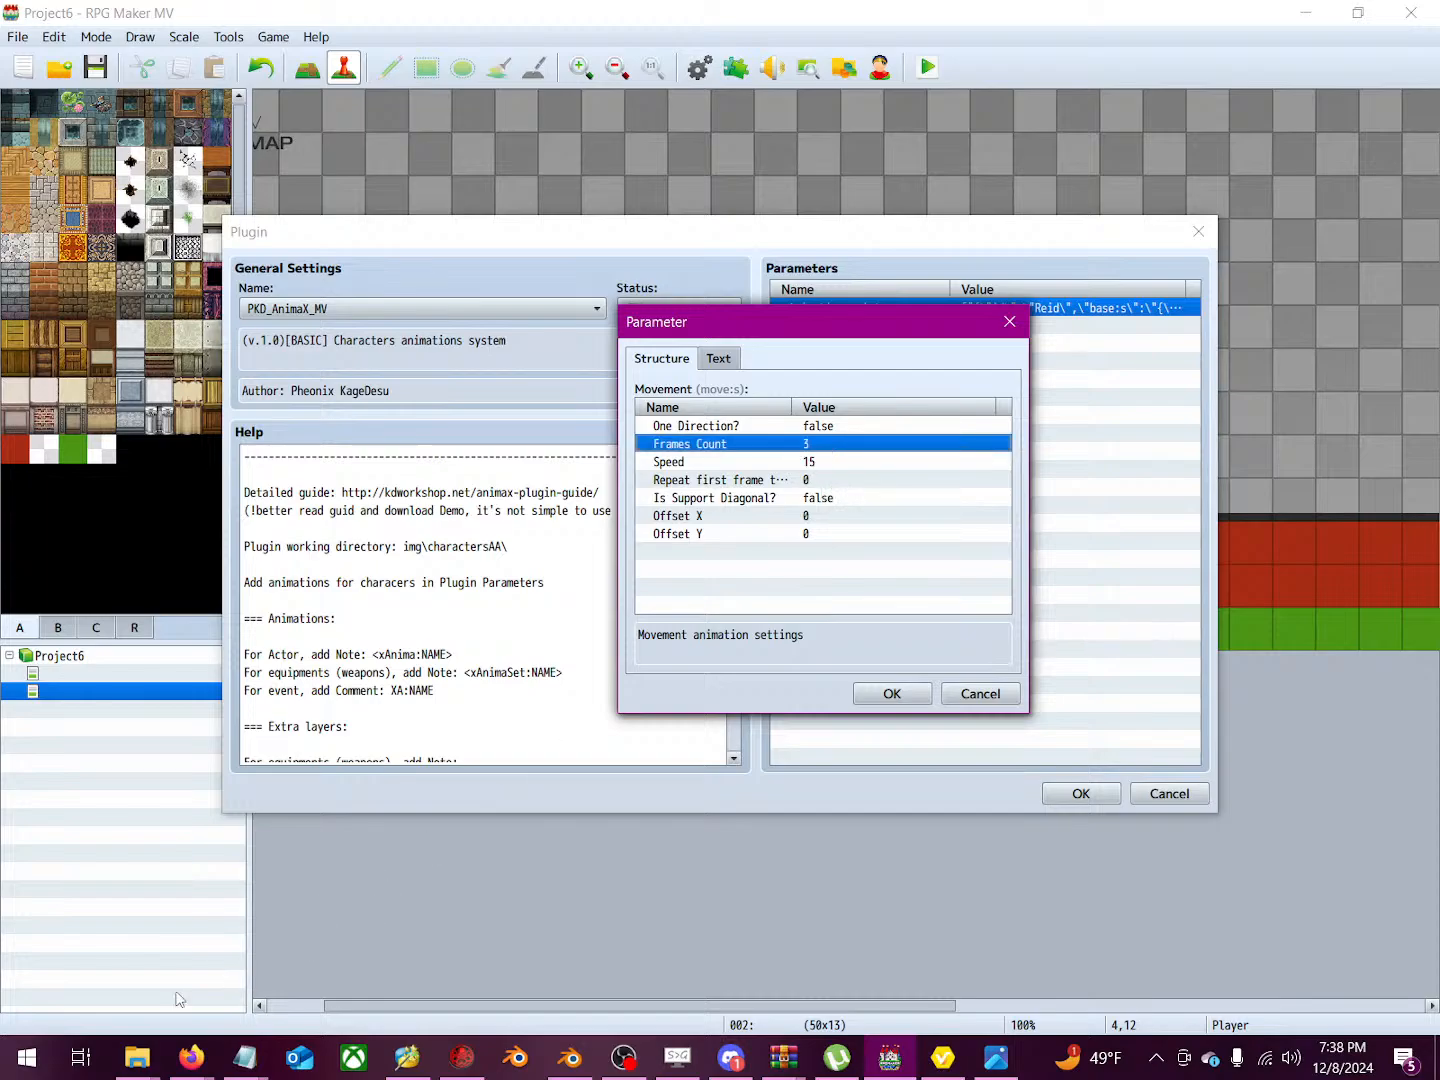
Step: Switch to File Explorer and examine the numbering of the Idle_D frames in the project's charactersAA Sport folder
{"action": "left_click", "coordinate": [137, 1057]}
{"action": "left_click", "coordinate": [1375, 958]}
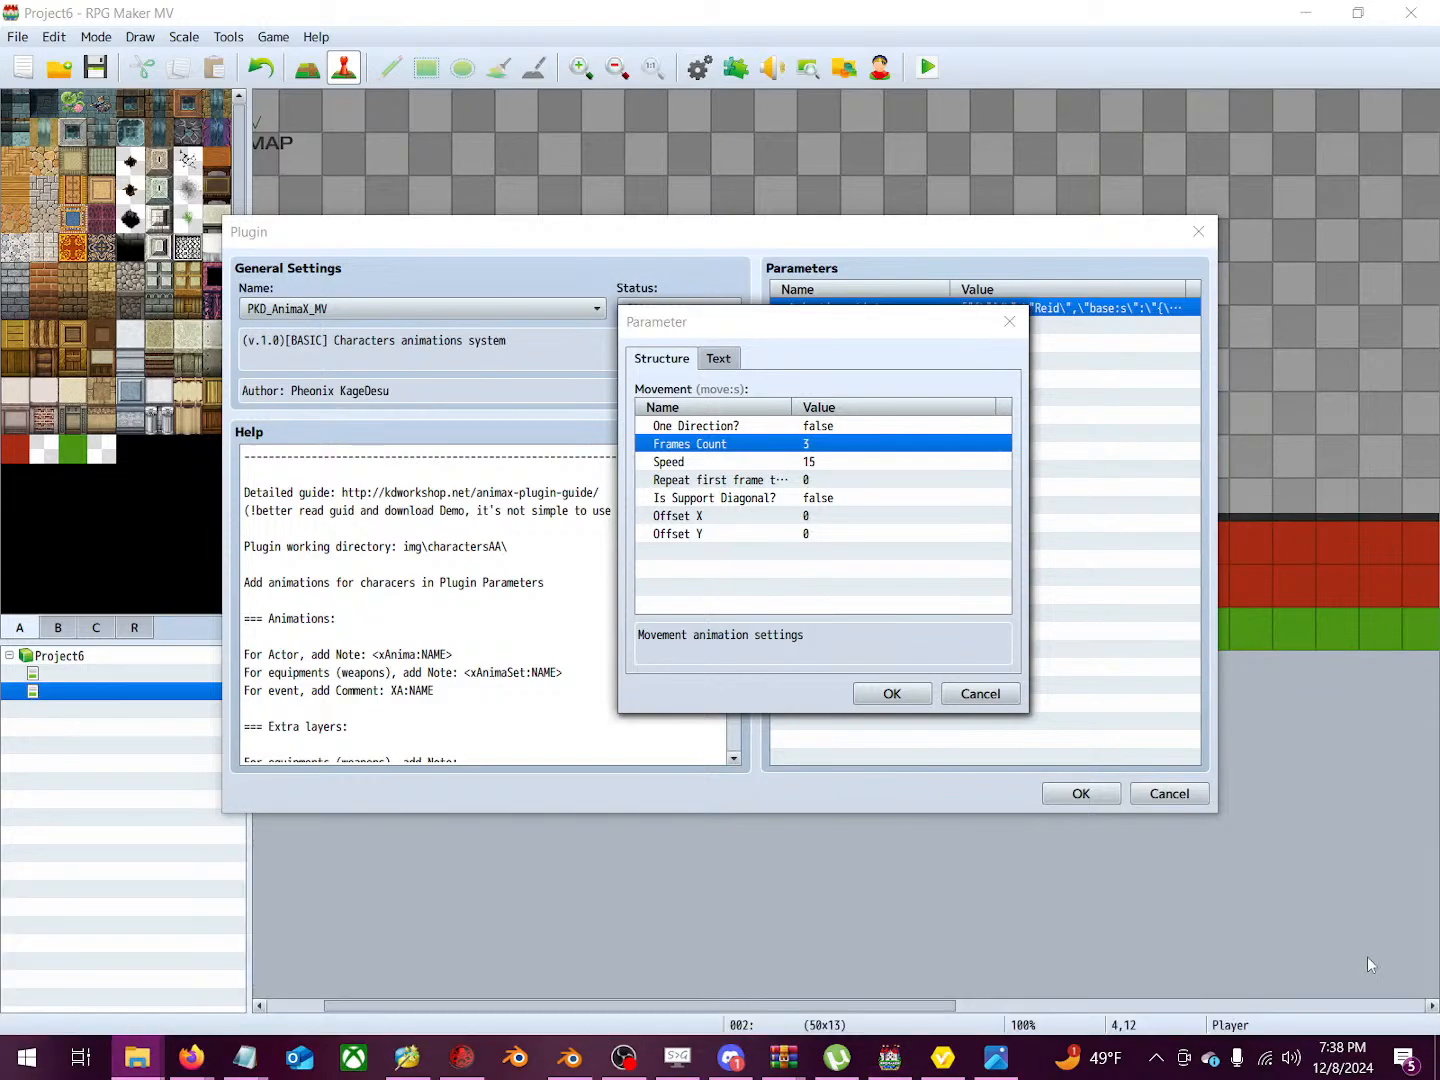
{"action": "scroll", "coordinate": [740, 340], "scroll_direction": "up", "scroll_amount": 5}
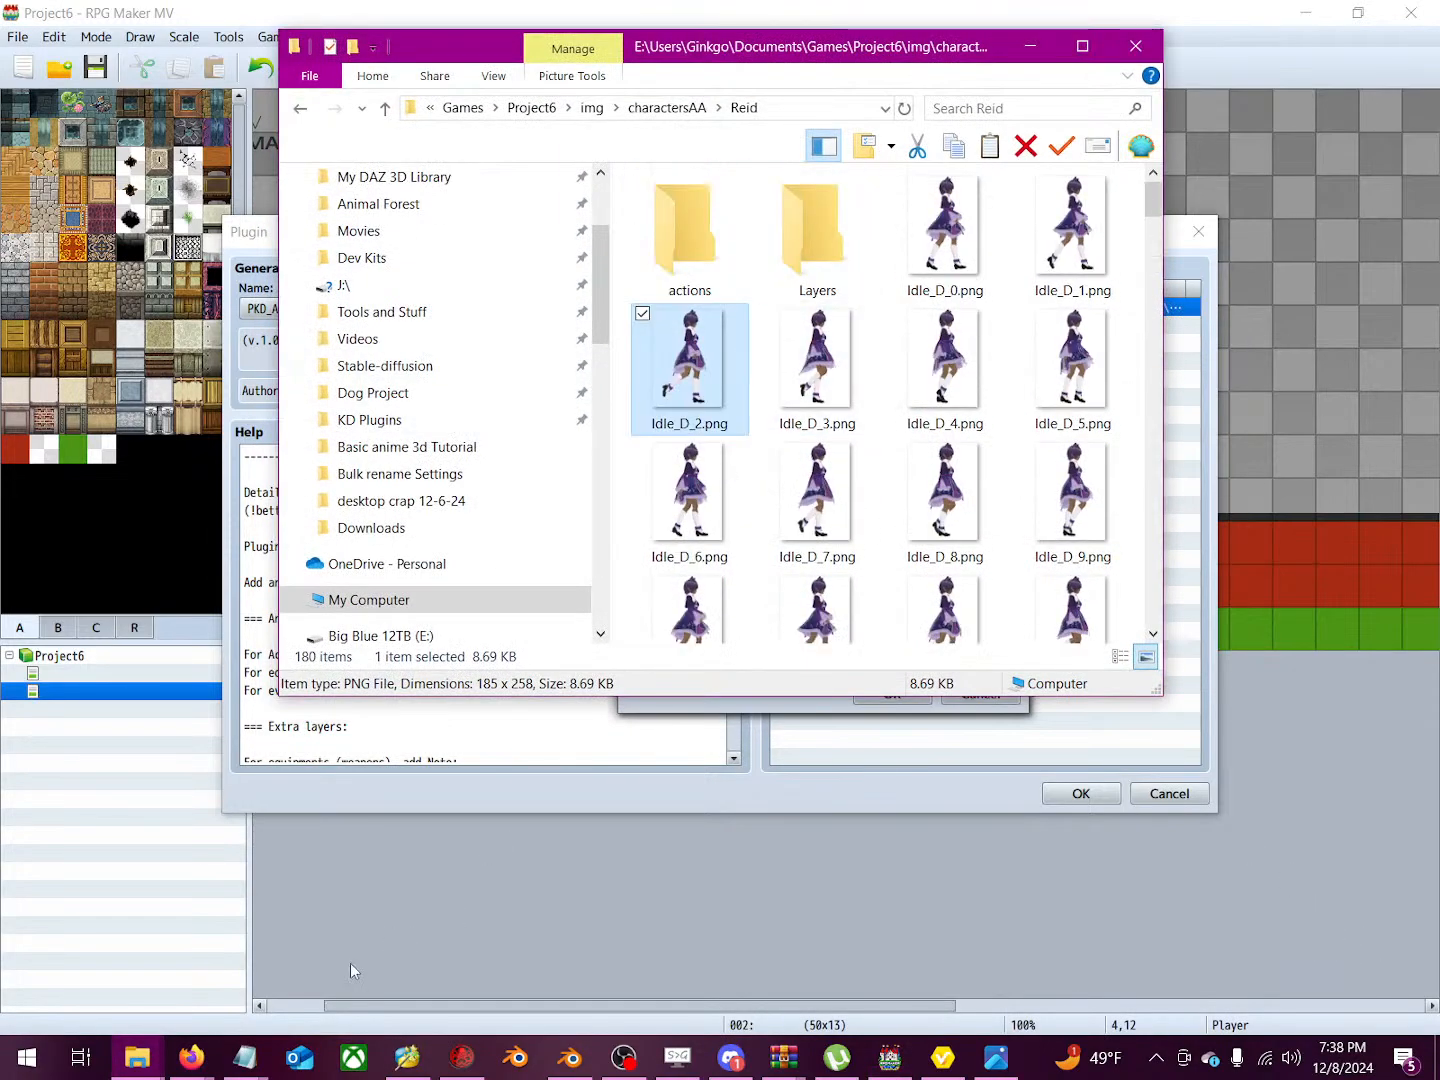
{"action": "left_click", "coordinate": [135, 1060]}
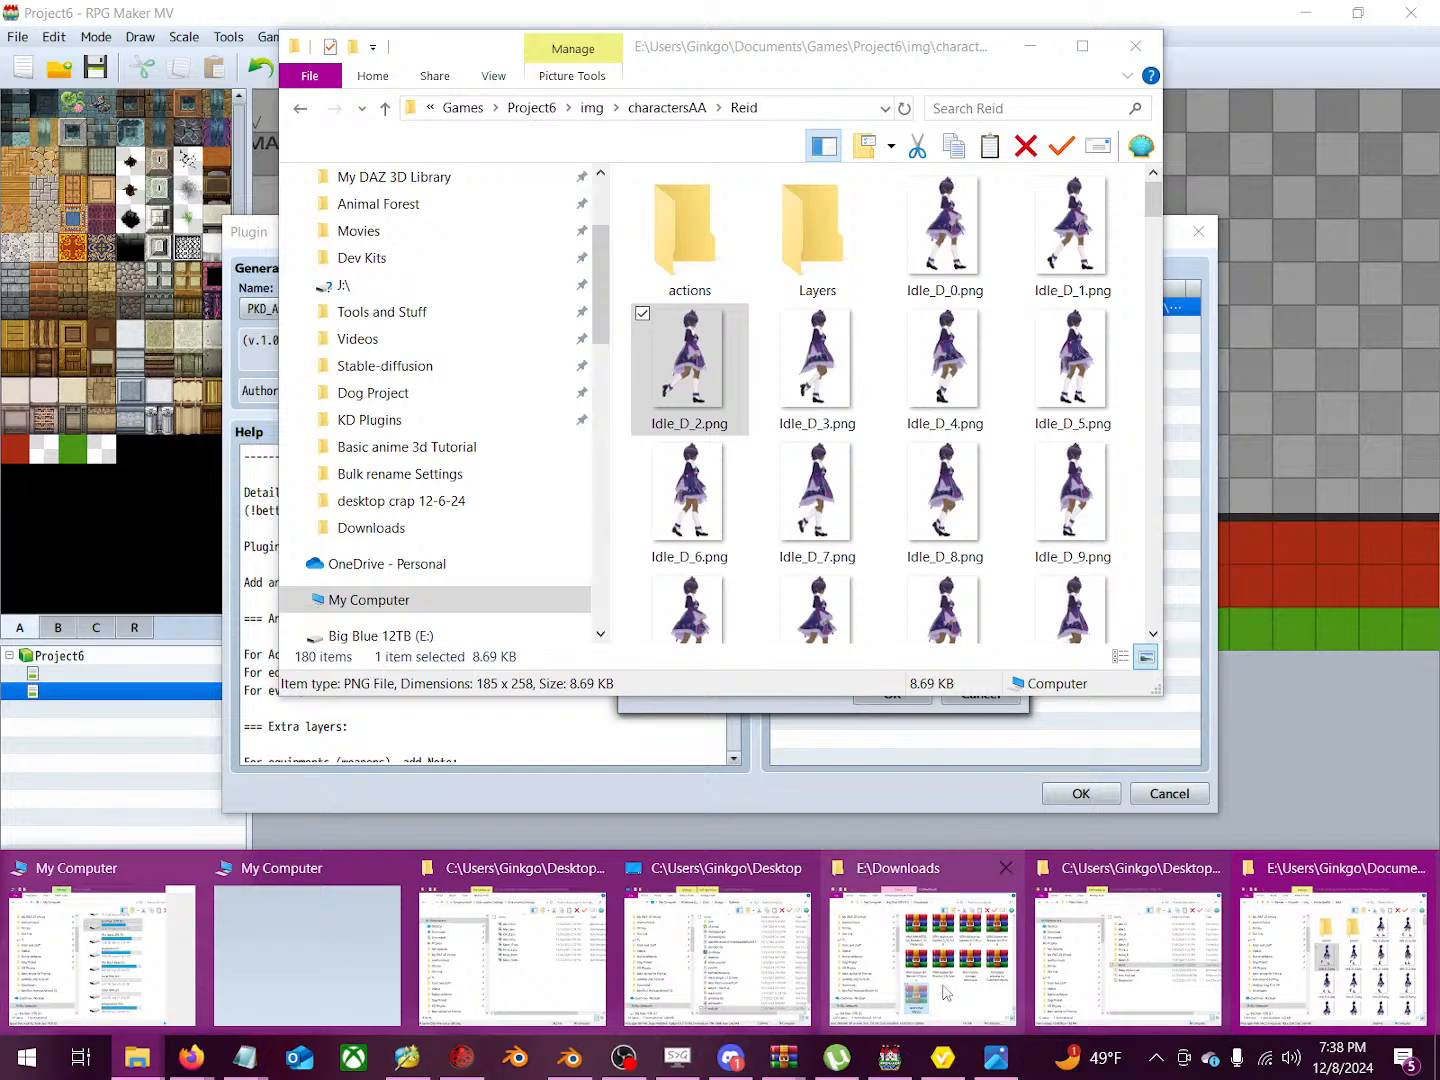
{"action": "left_click", "coordinate": [929, 248]}
{"action": "key", "text": "alt+Left"}
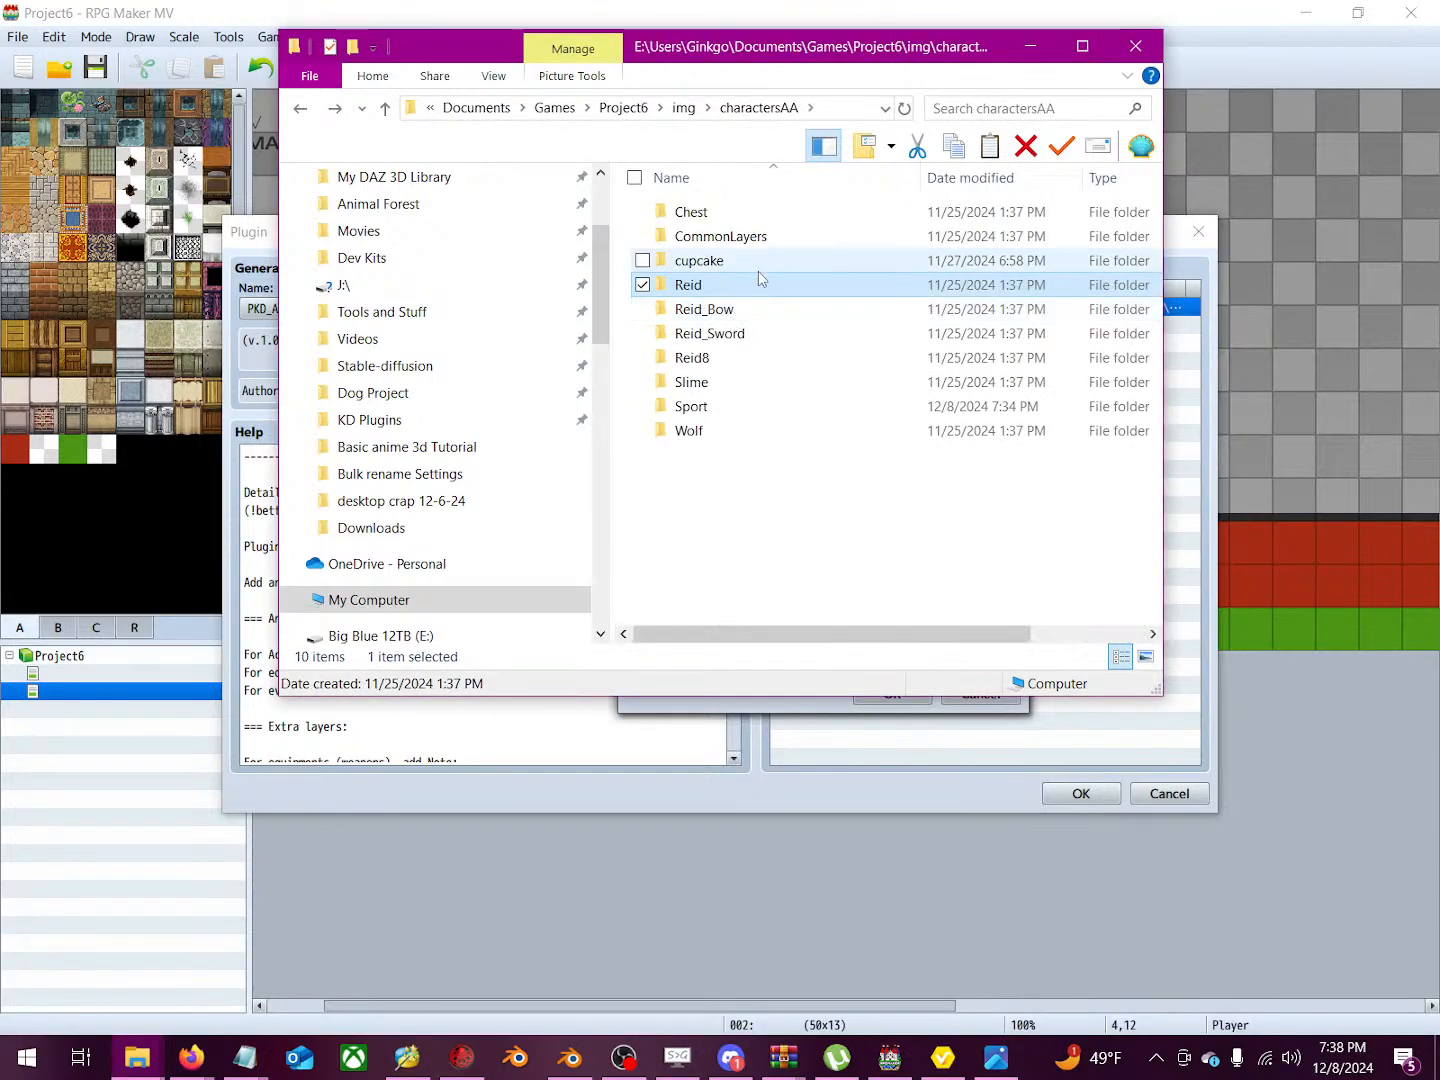
{"action": "double_click", "coordinate": [716, 407]}
{"action": "left_click", "coordinate": [718, 246]}
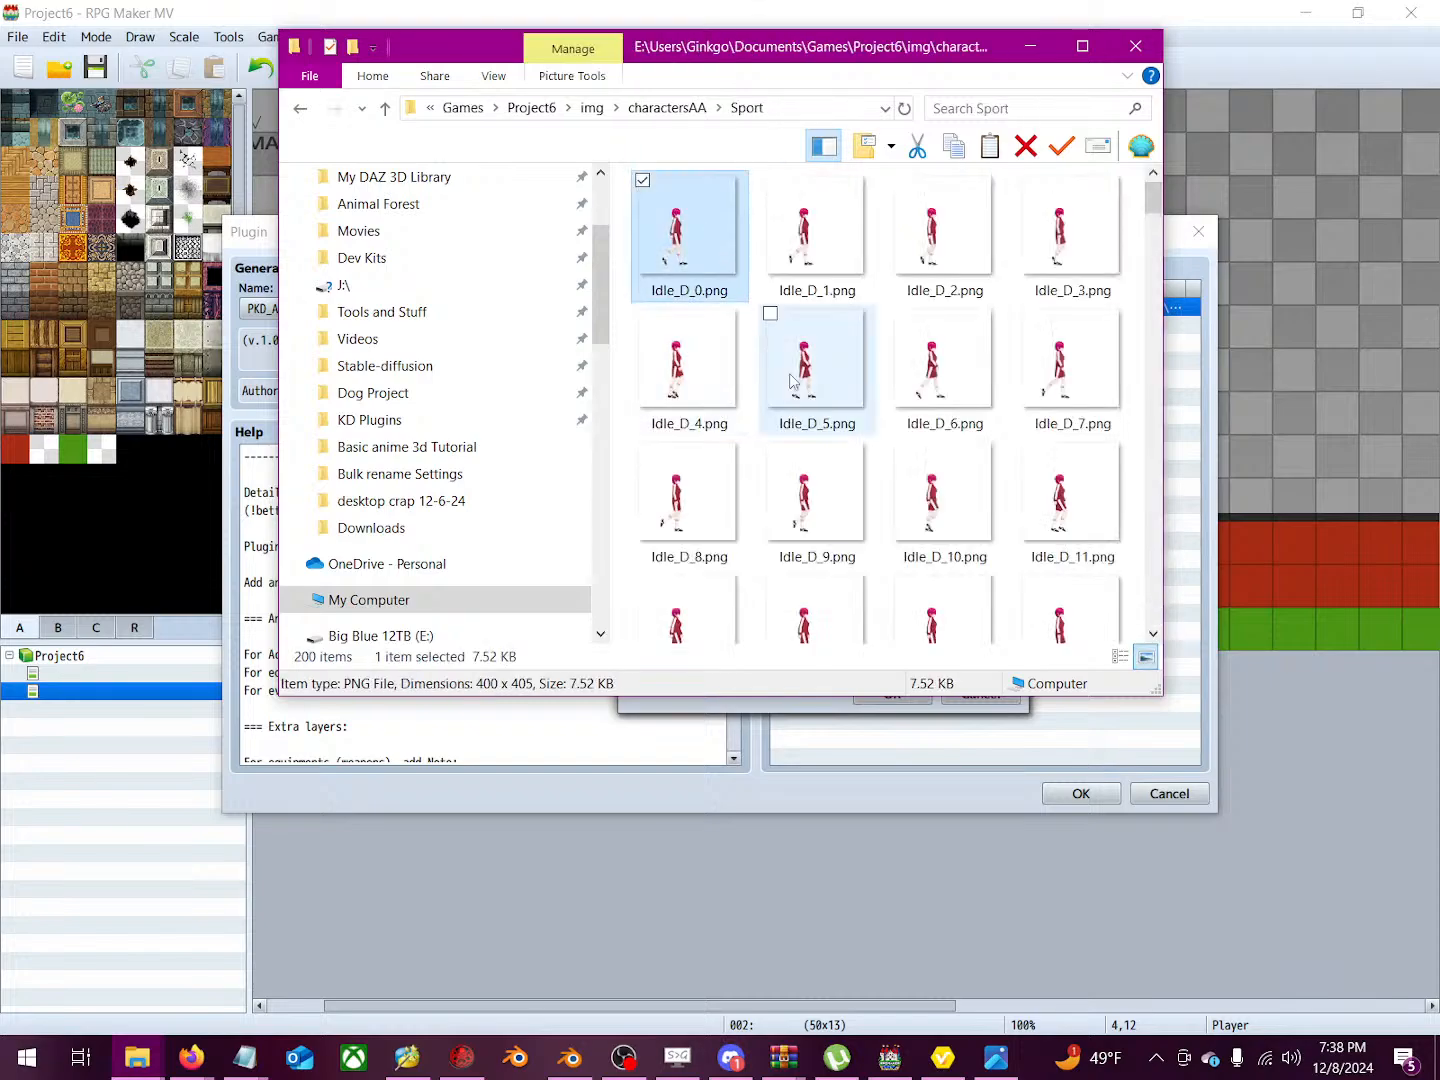
{"action": "scroll", "coordinate": [808, 418], "scroll_direction": "down", "scroll_amount": 2}
{"action": "scroll", "coordinate": [800, 390], "scroll_direction": "up", "scroll_amount": 1}
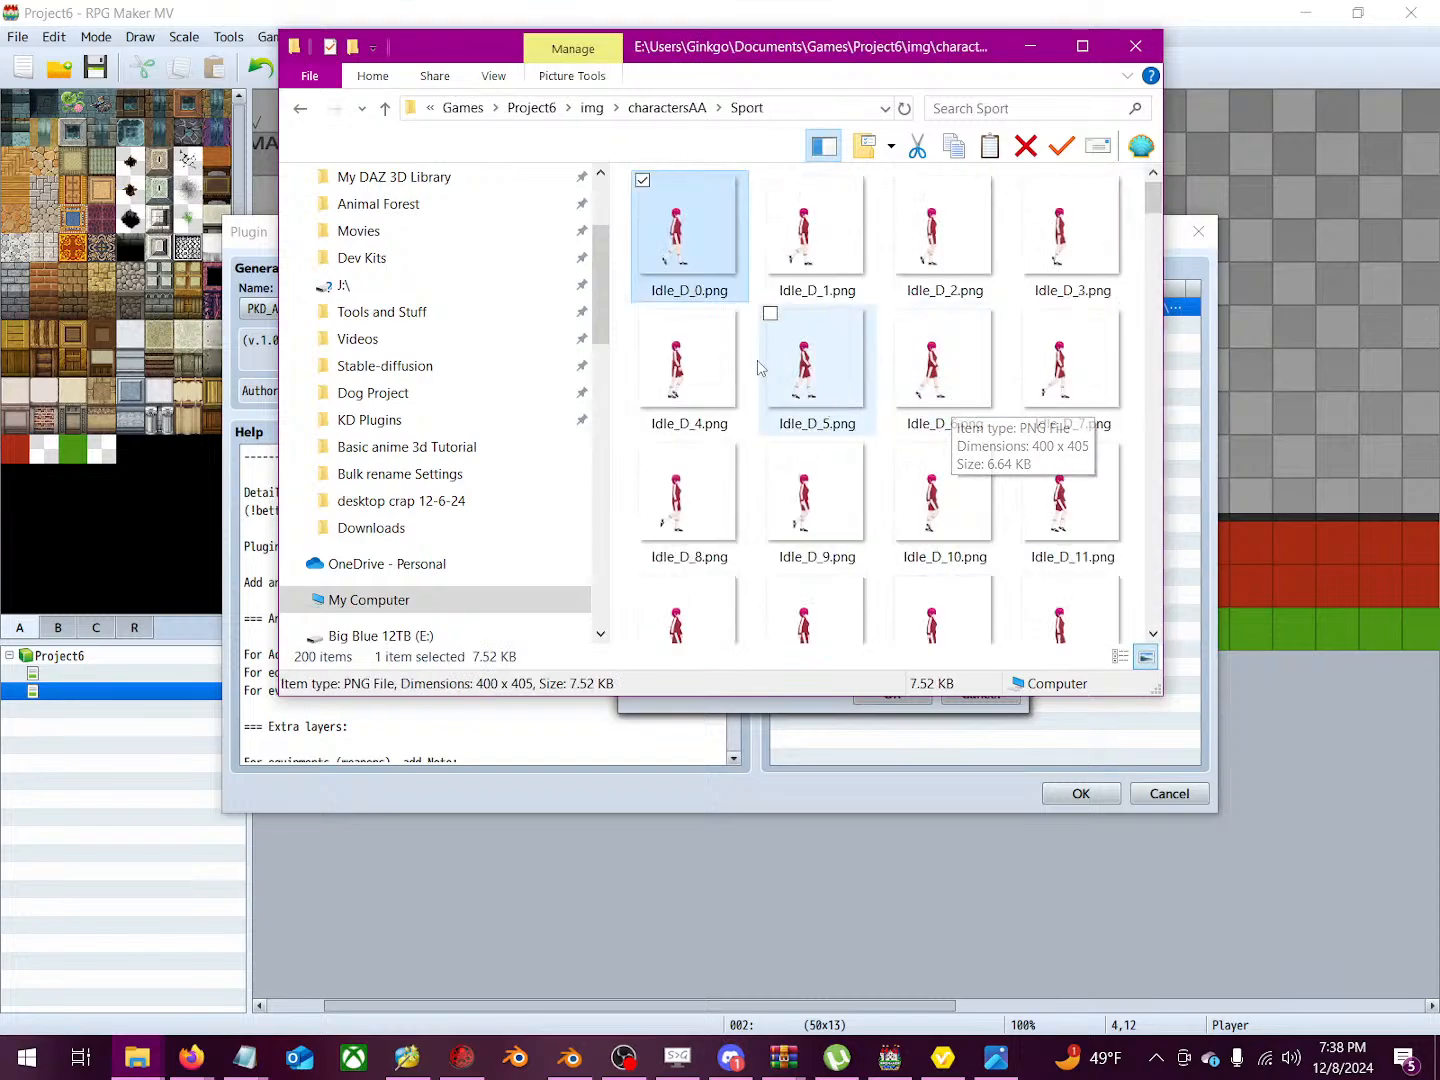
{"action": "left_click", "coordinate": [740, 358]}
{"action": "key", "text": "Down"}
{"action": "key", "text": "Down"}
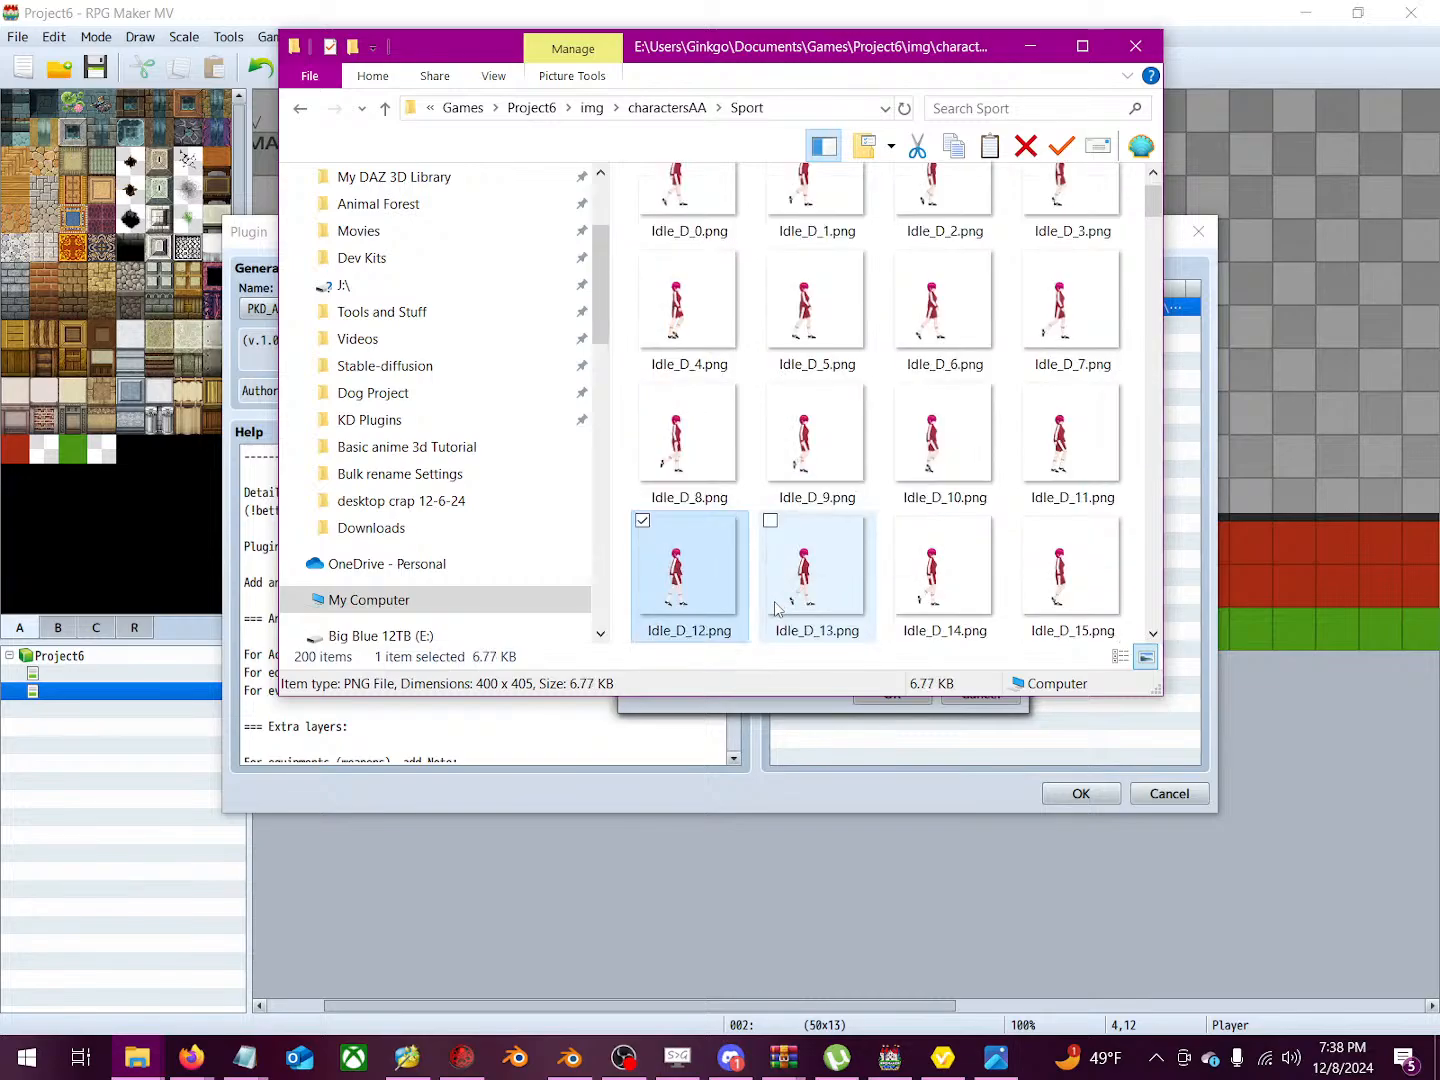
{"action": "key", "text": "Down"}
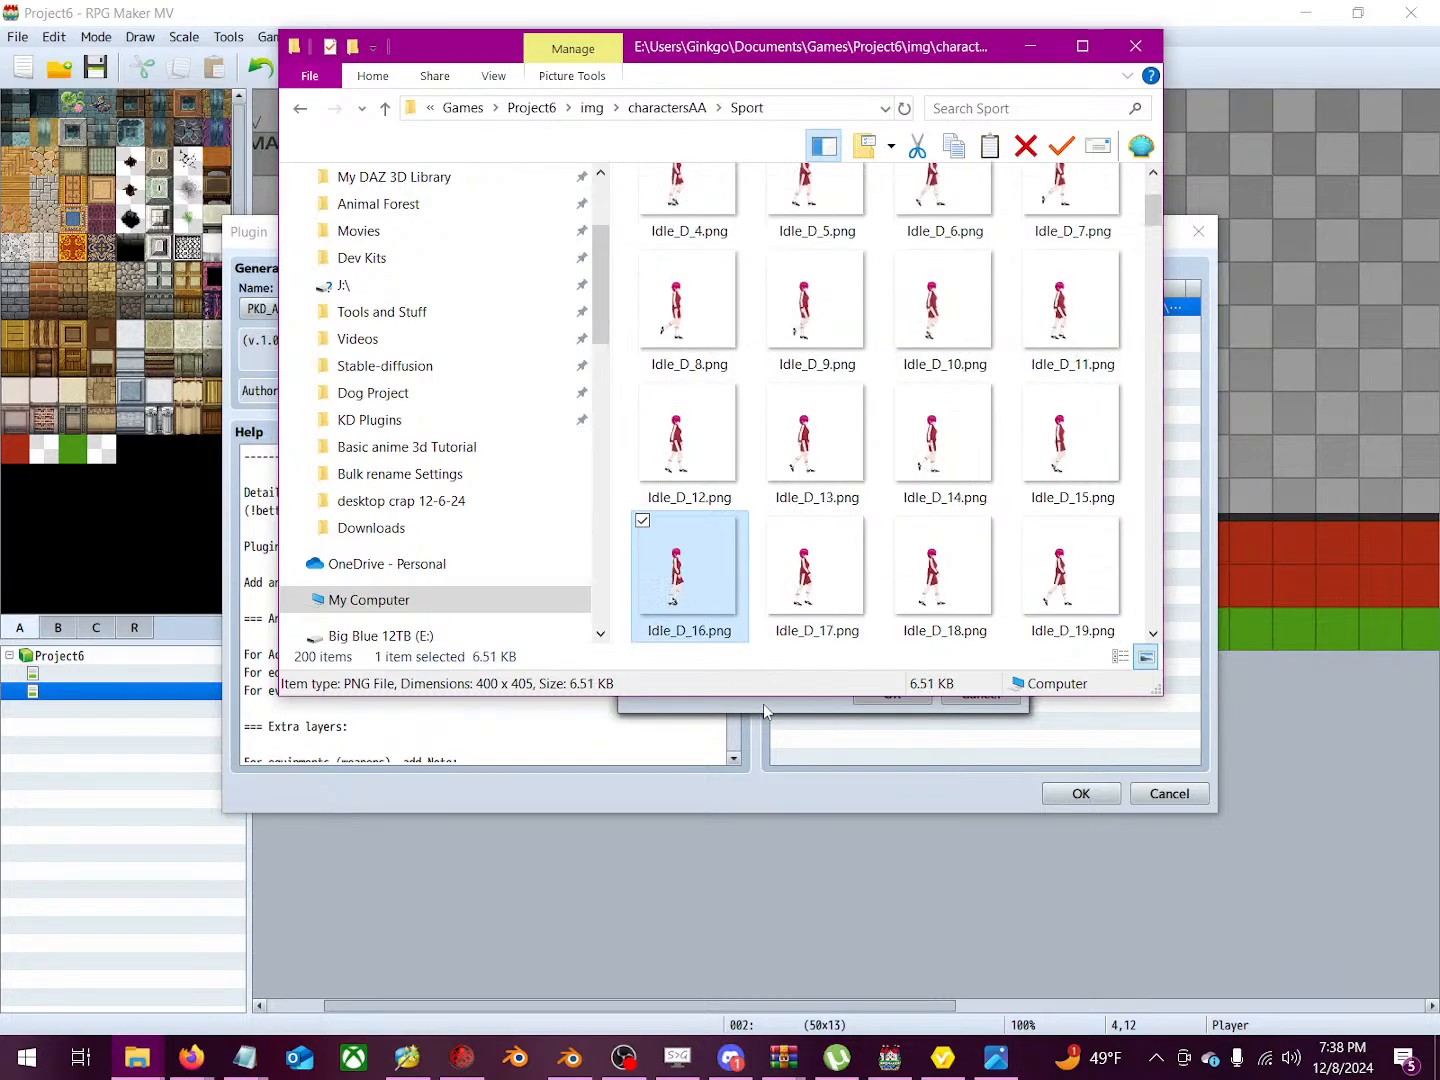
{"action": "key", "text": "Down"}
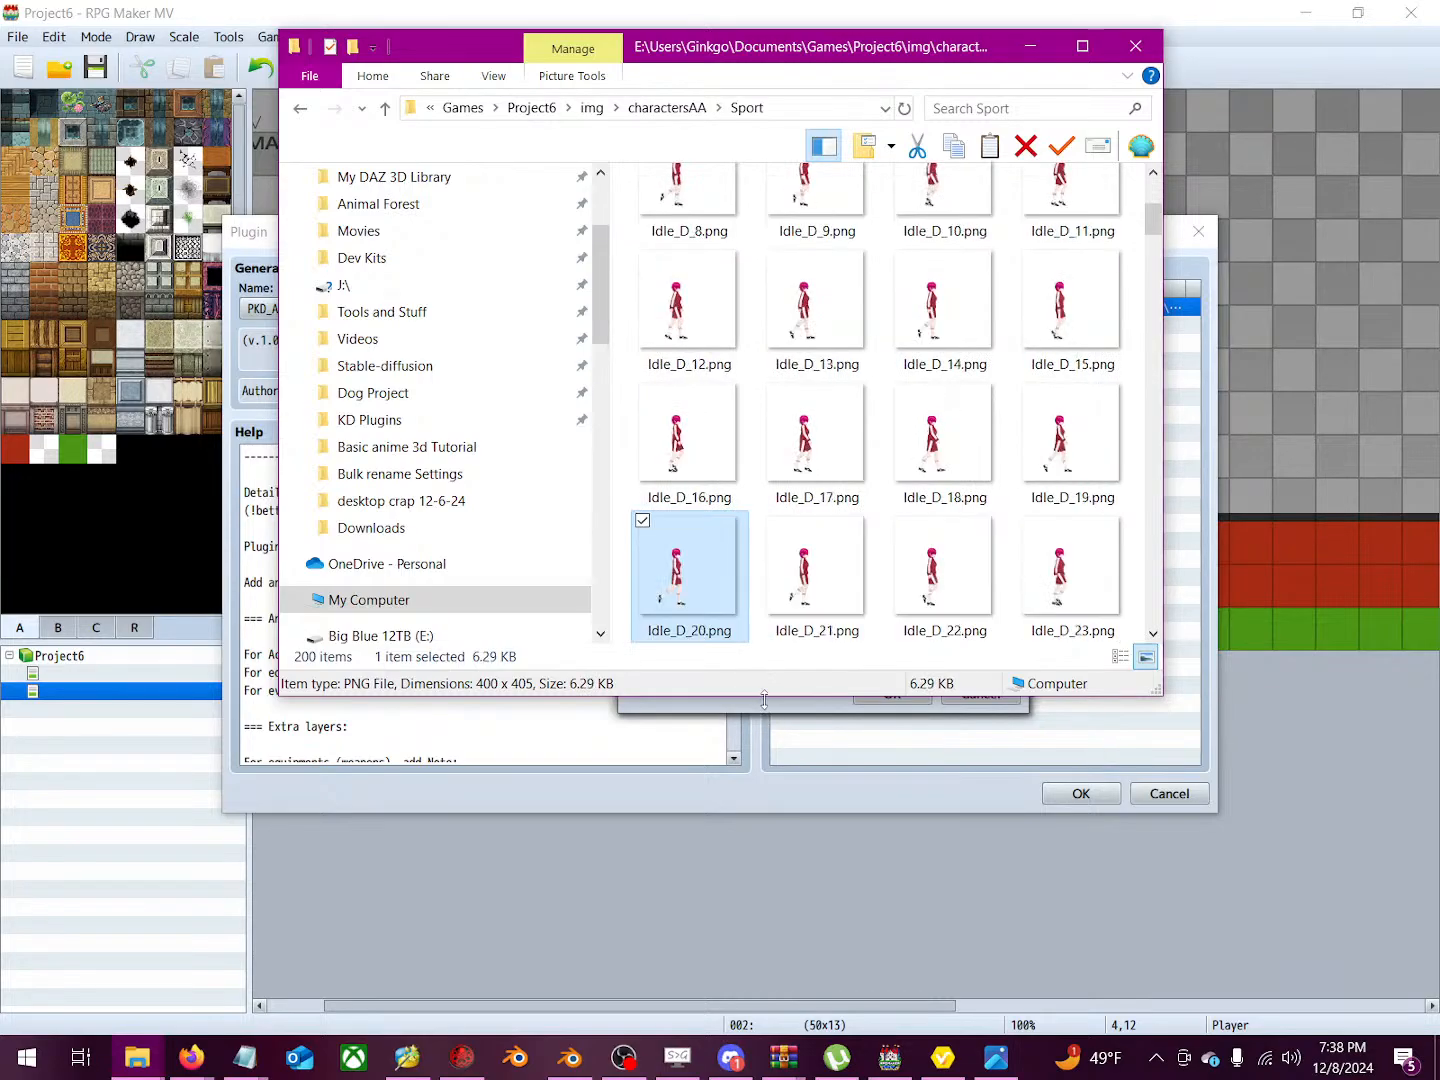
{"action": "key", "text": "Down"}
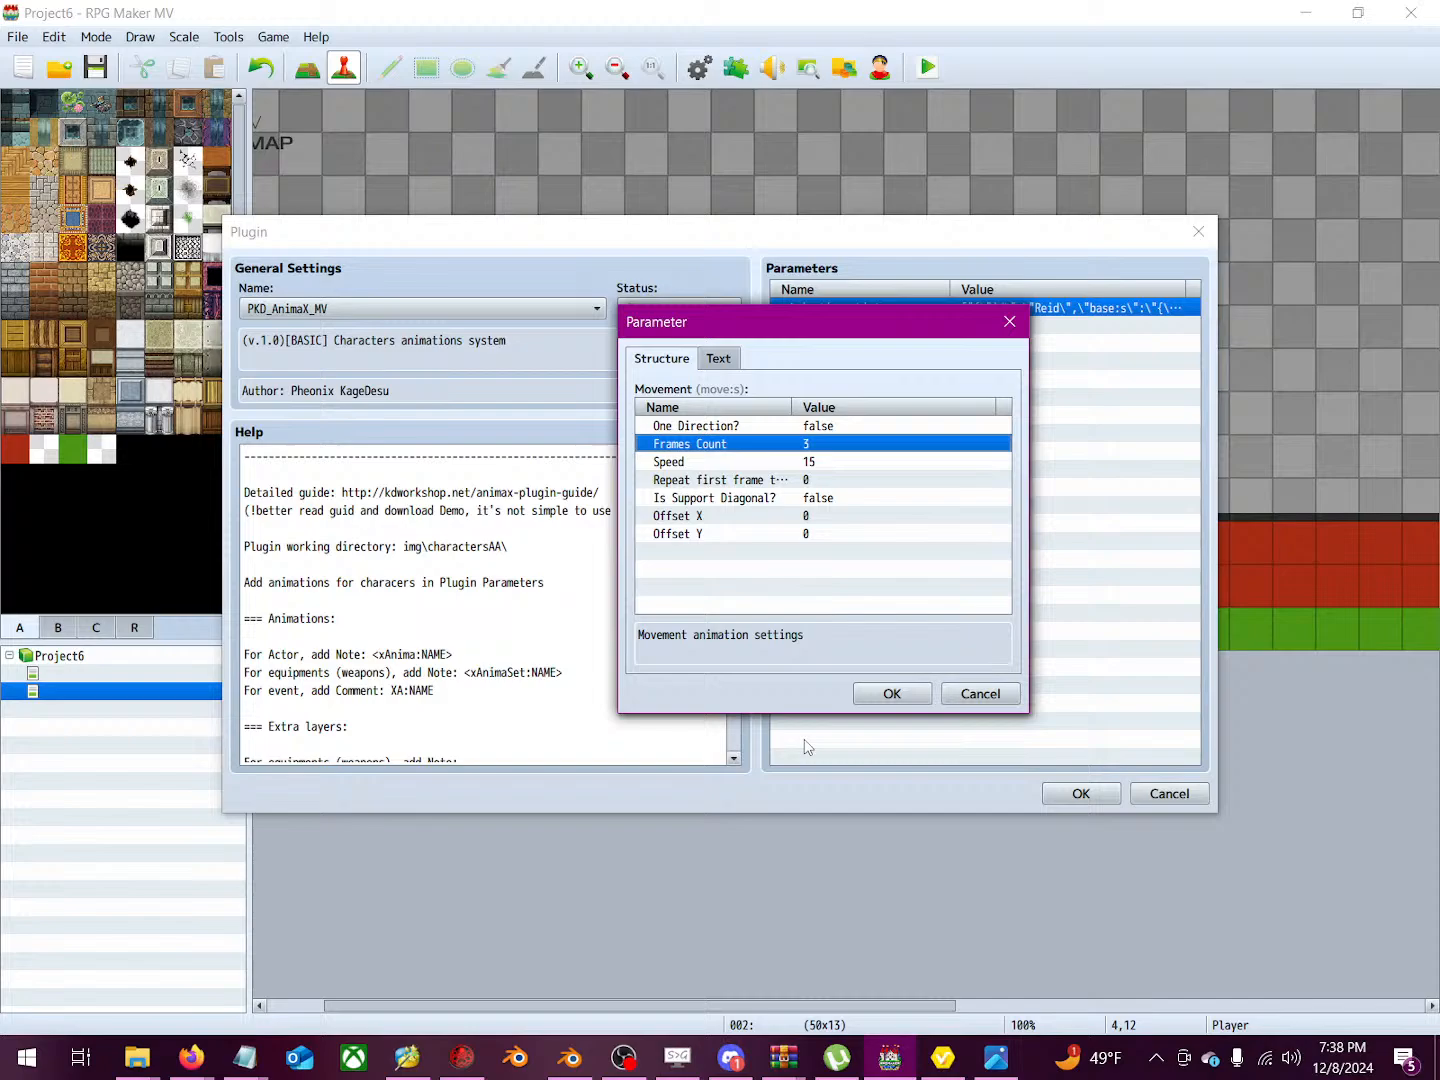
Step: Return to RPG Maker MV and set the Movement animation's Frames Count to 24
{"action": "left_click", "coordinate": [808, 747]}
{"action": "double_click", "coordinate": [828, 445]}
{"action": "type", "text": "2"}
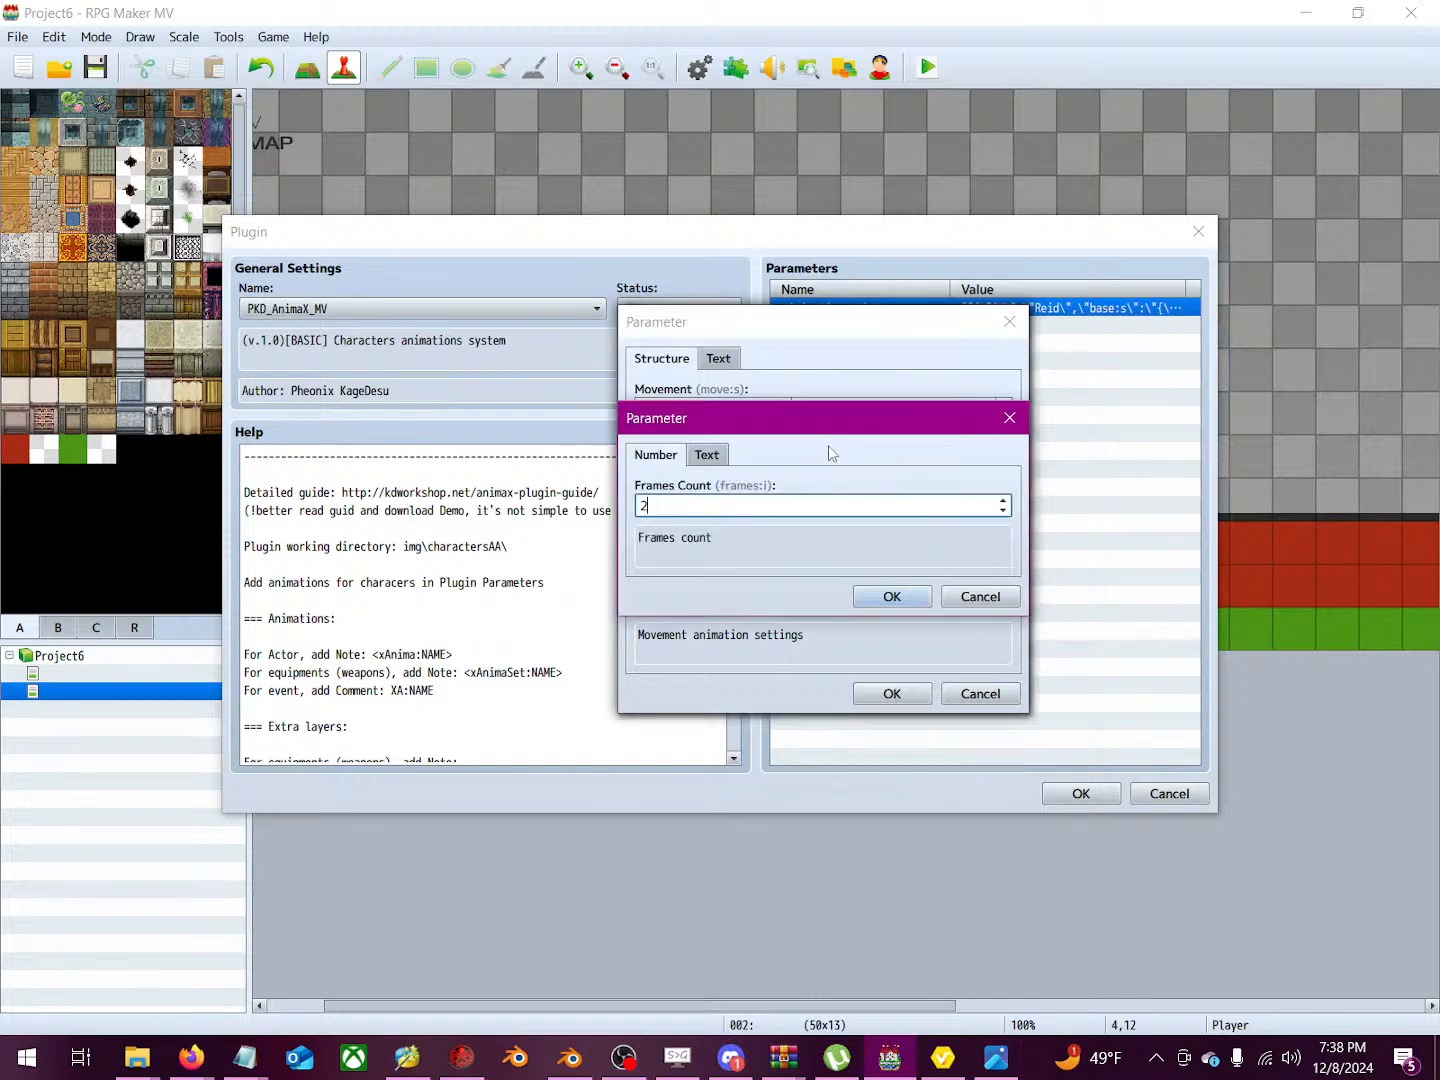
{"action": "type", "text": "4"}
{"action": "key", "text": "Return"}
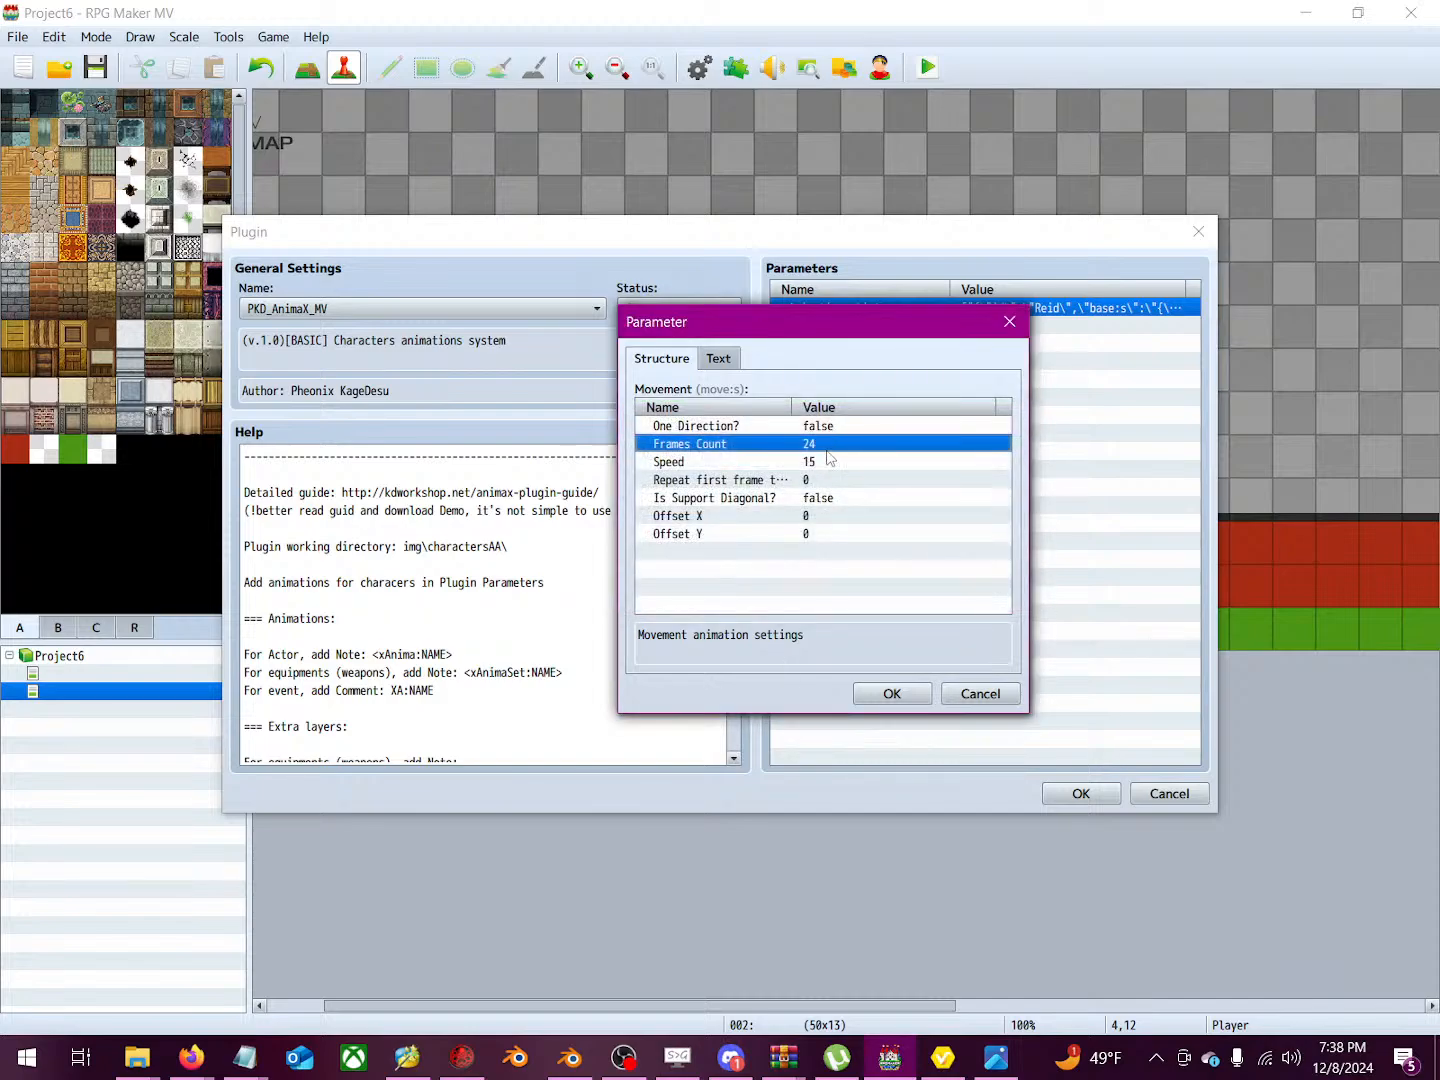
Step: Review the Movement animation's Speed, first-frame repeat and diagonal support, keep their defaults and confirm the Movement settings
{"action": "double_click", "coordinate": [830, 461]}
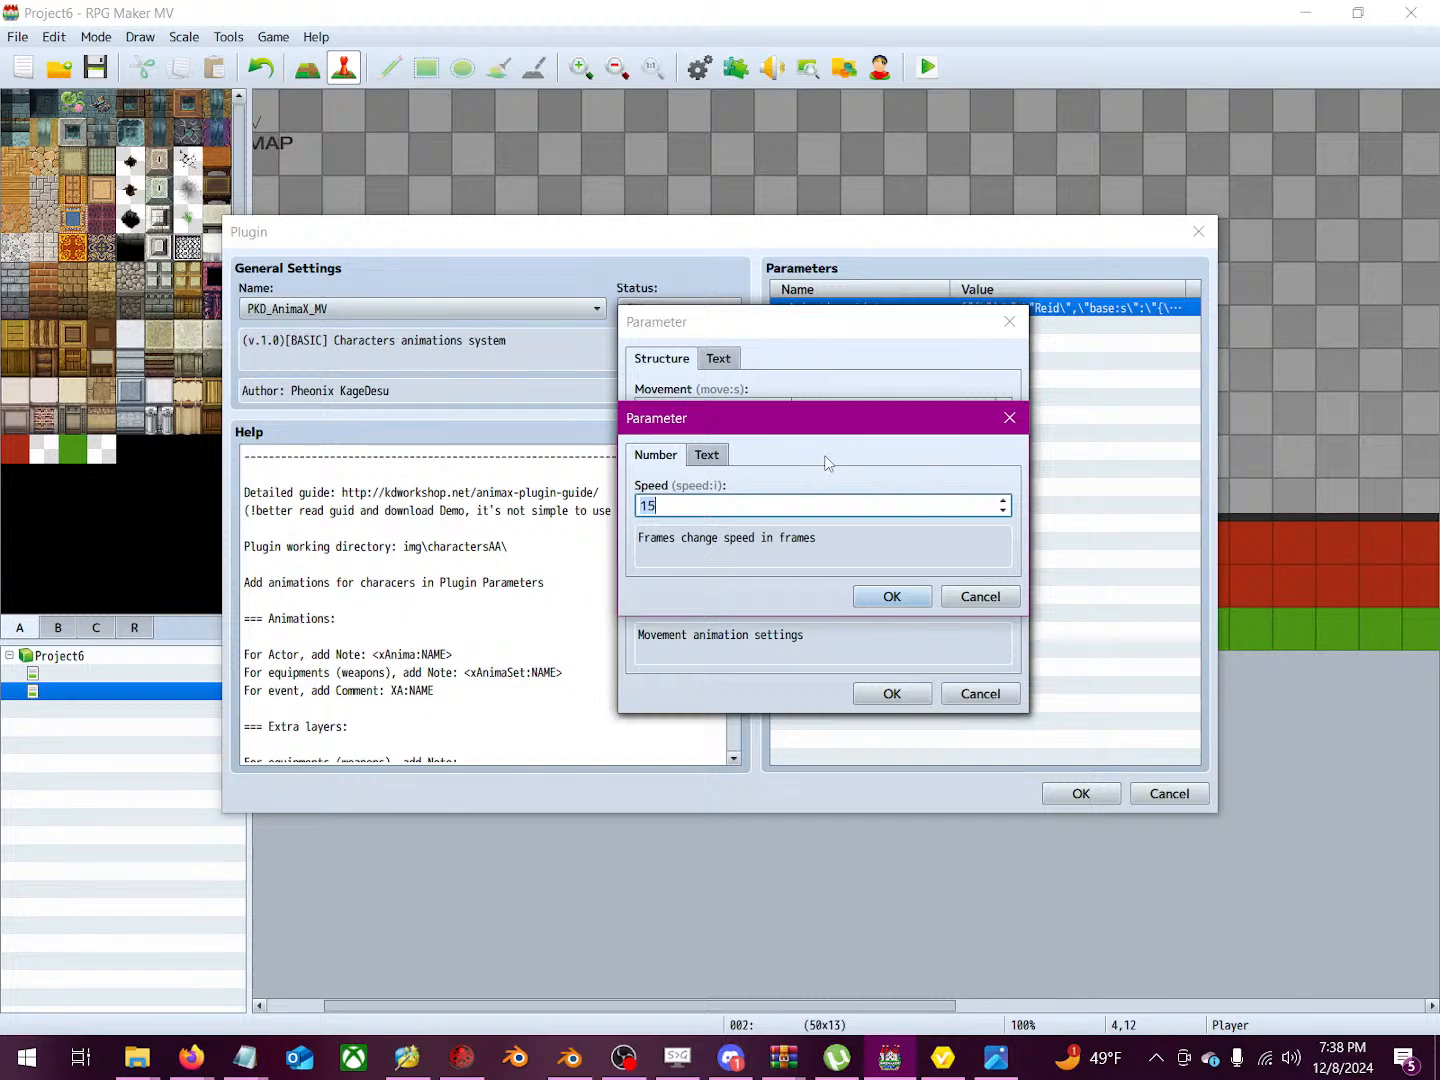
{"action": "left_click", "coordinate": [876, 592]}
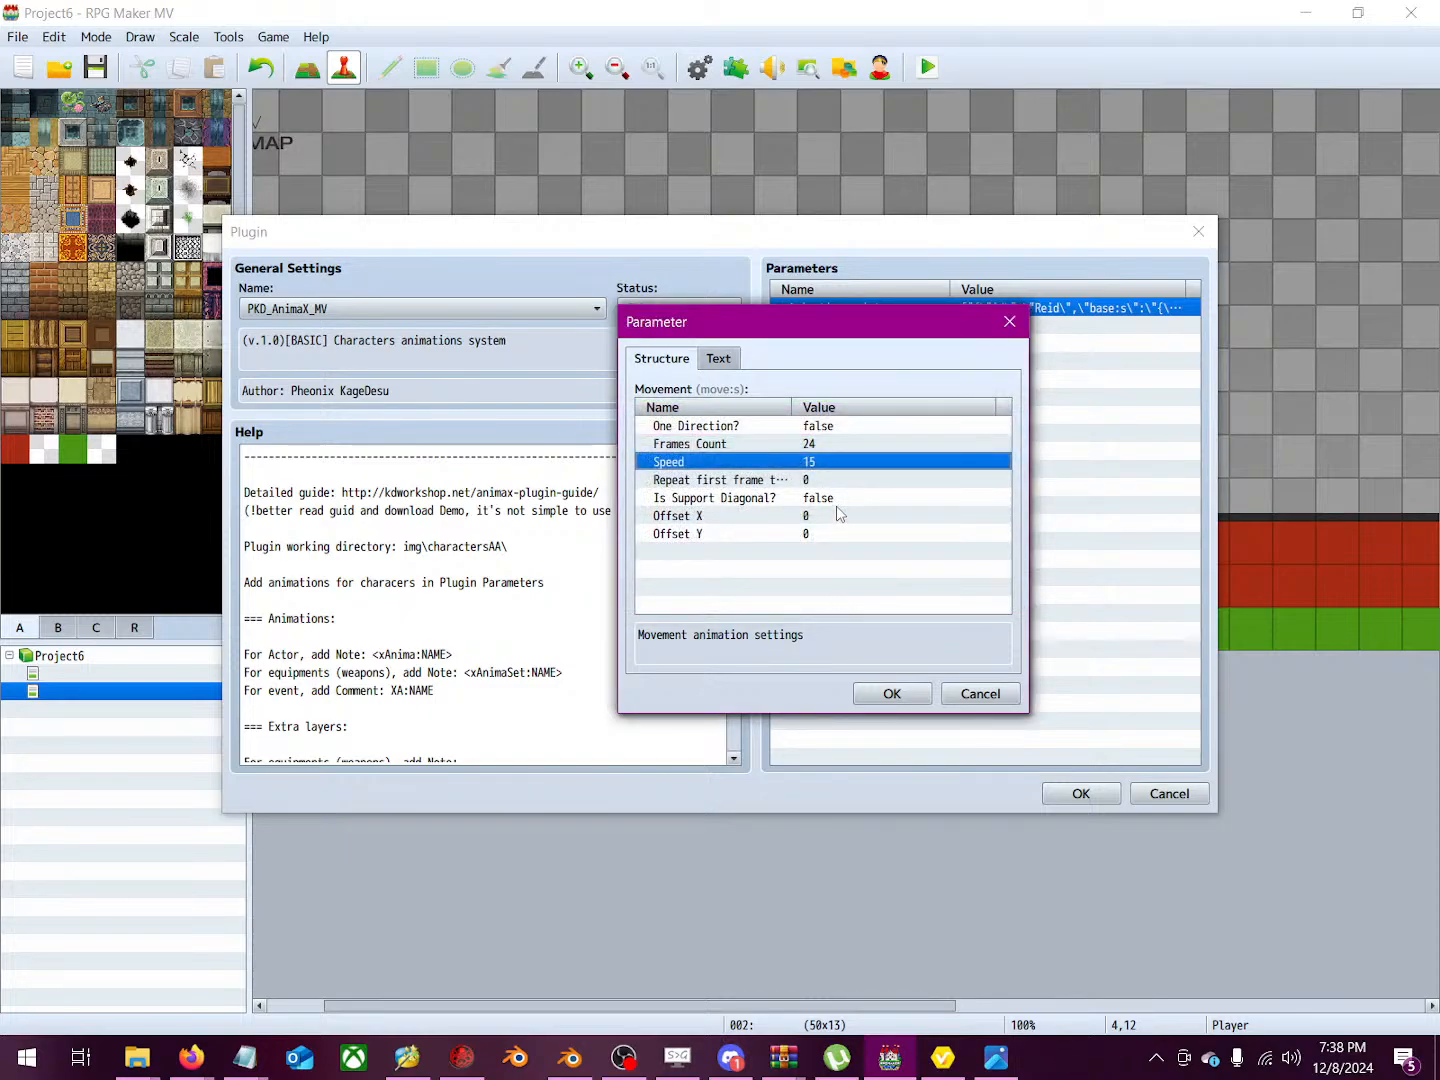
{"action": "left_click", "coordinate": [727, 481]}
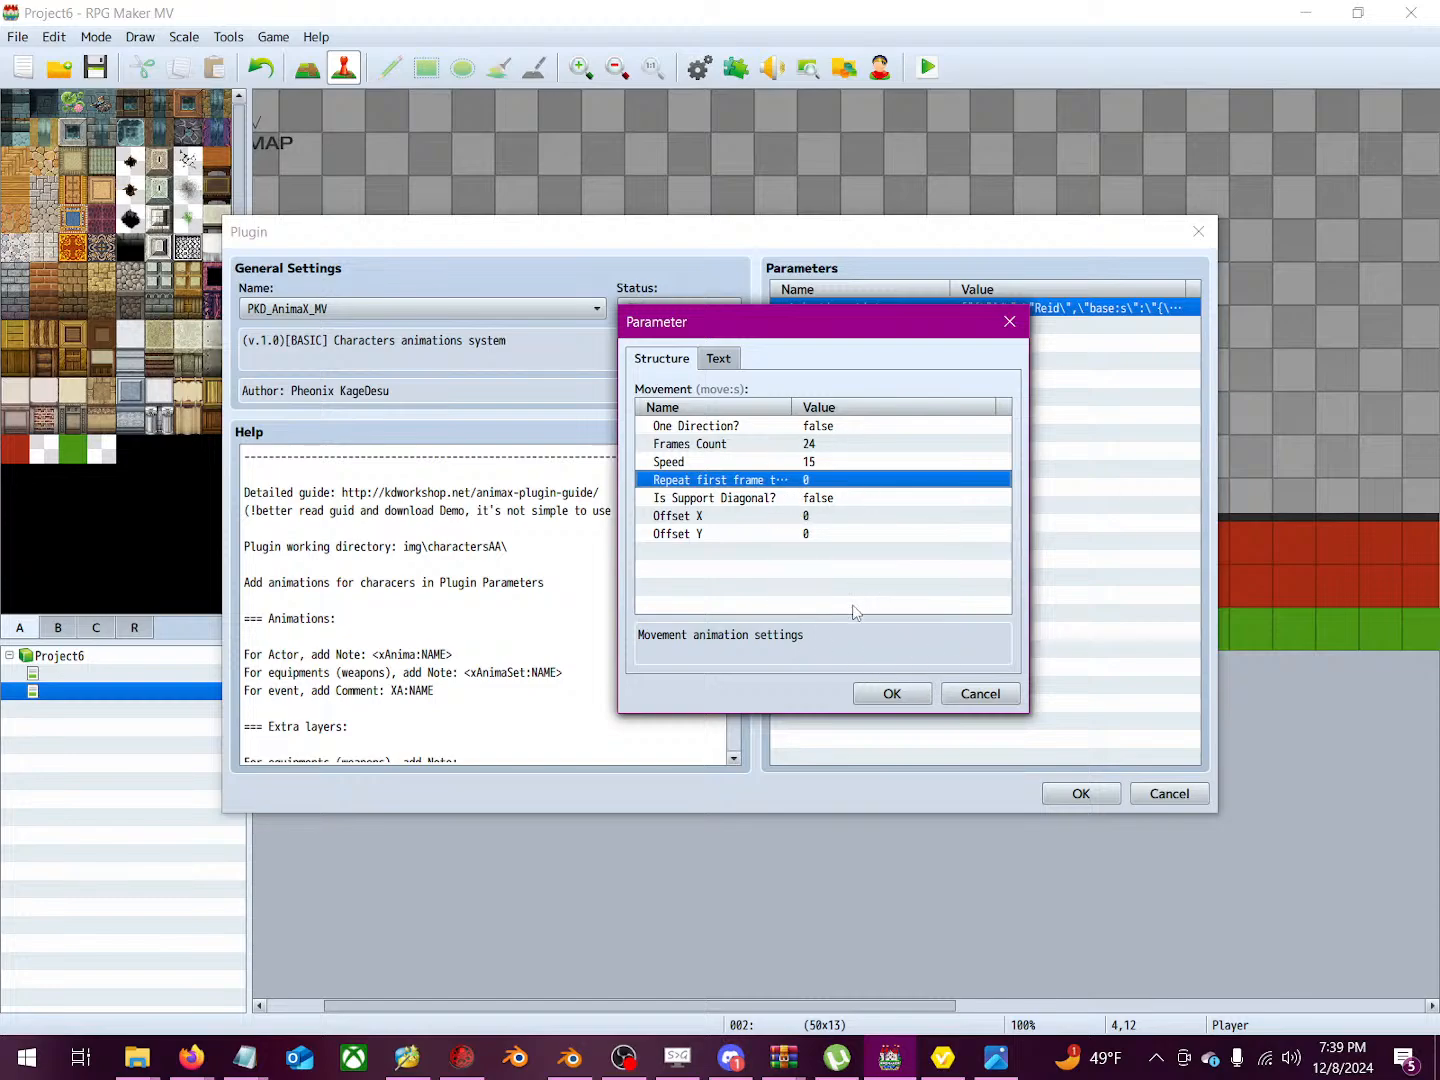
{"action": "left_click", "coordinate": [810, 500]}
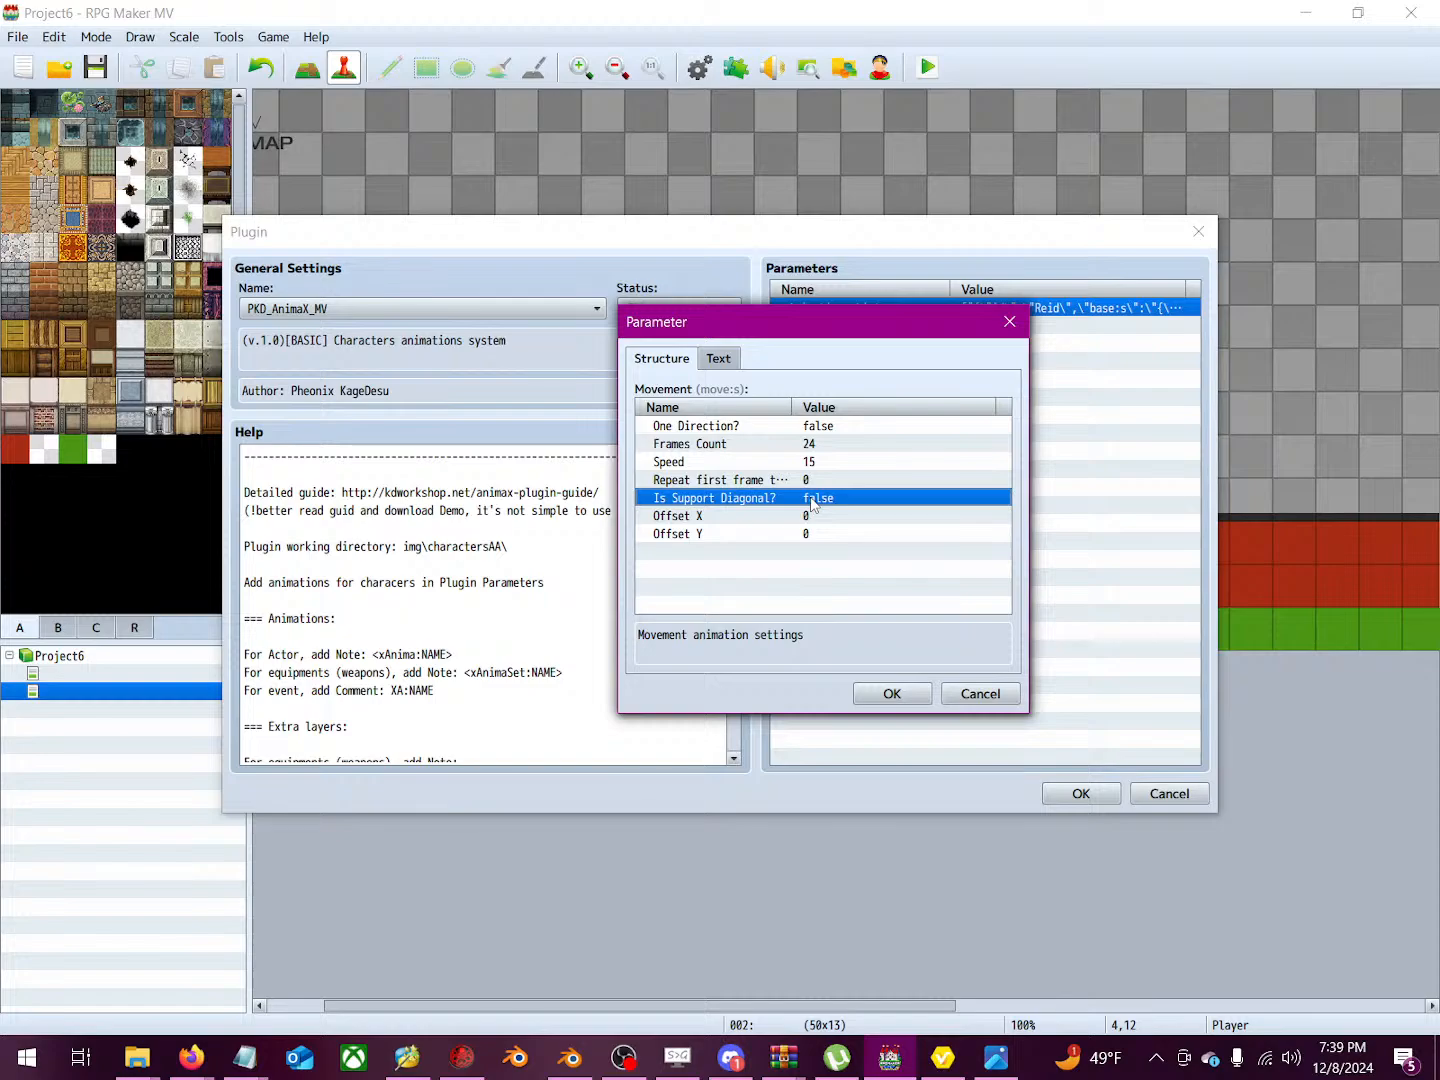
{"action": "left_click", "coordinate": [904, 696]}
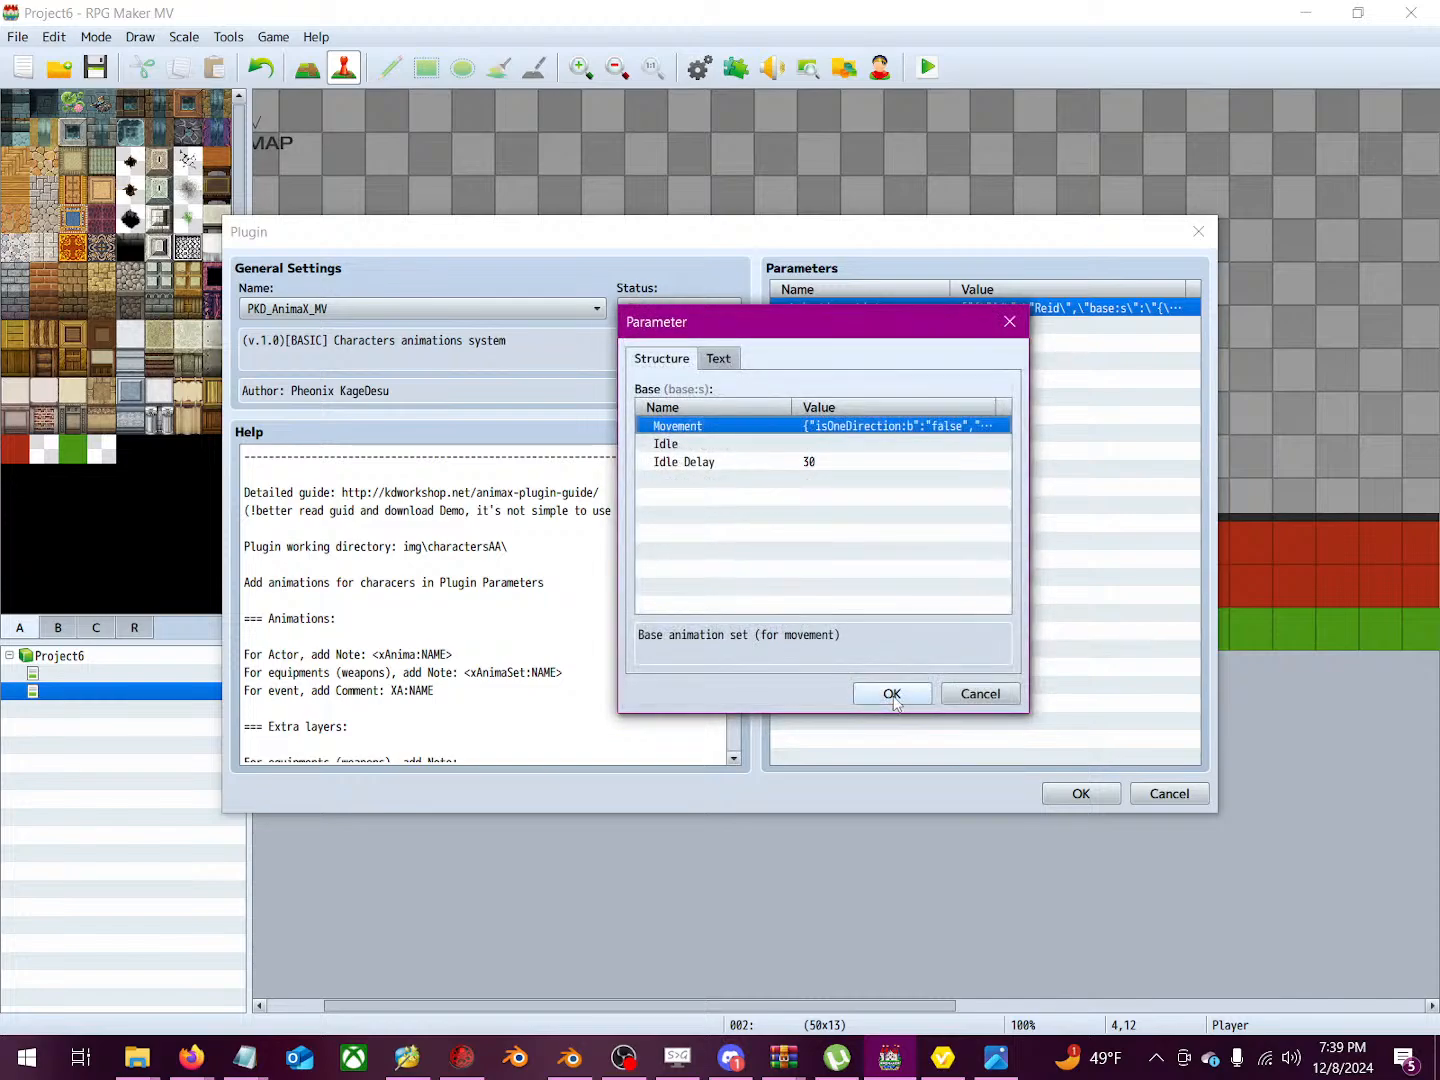
Step: Set the Sport entry's Idle animation to a Frames Count of 24 and confirm the Idle settings
{"action": "left_click", "coordinate": [834, 445]}
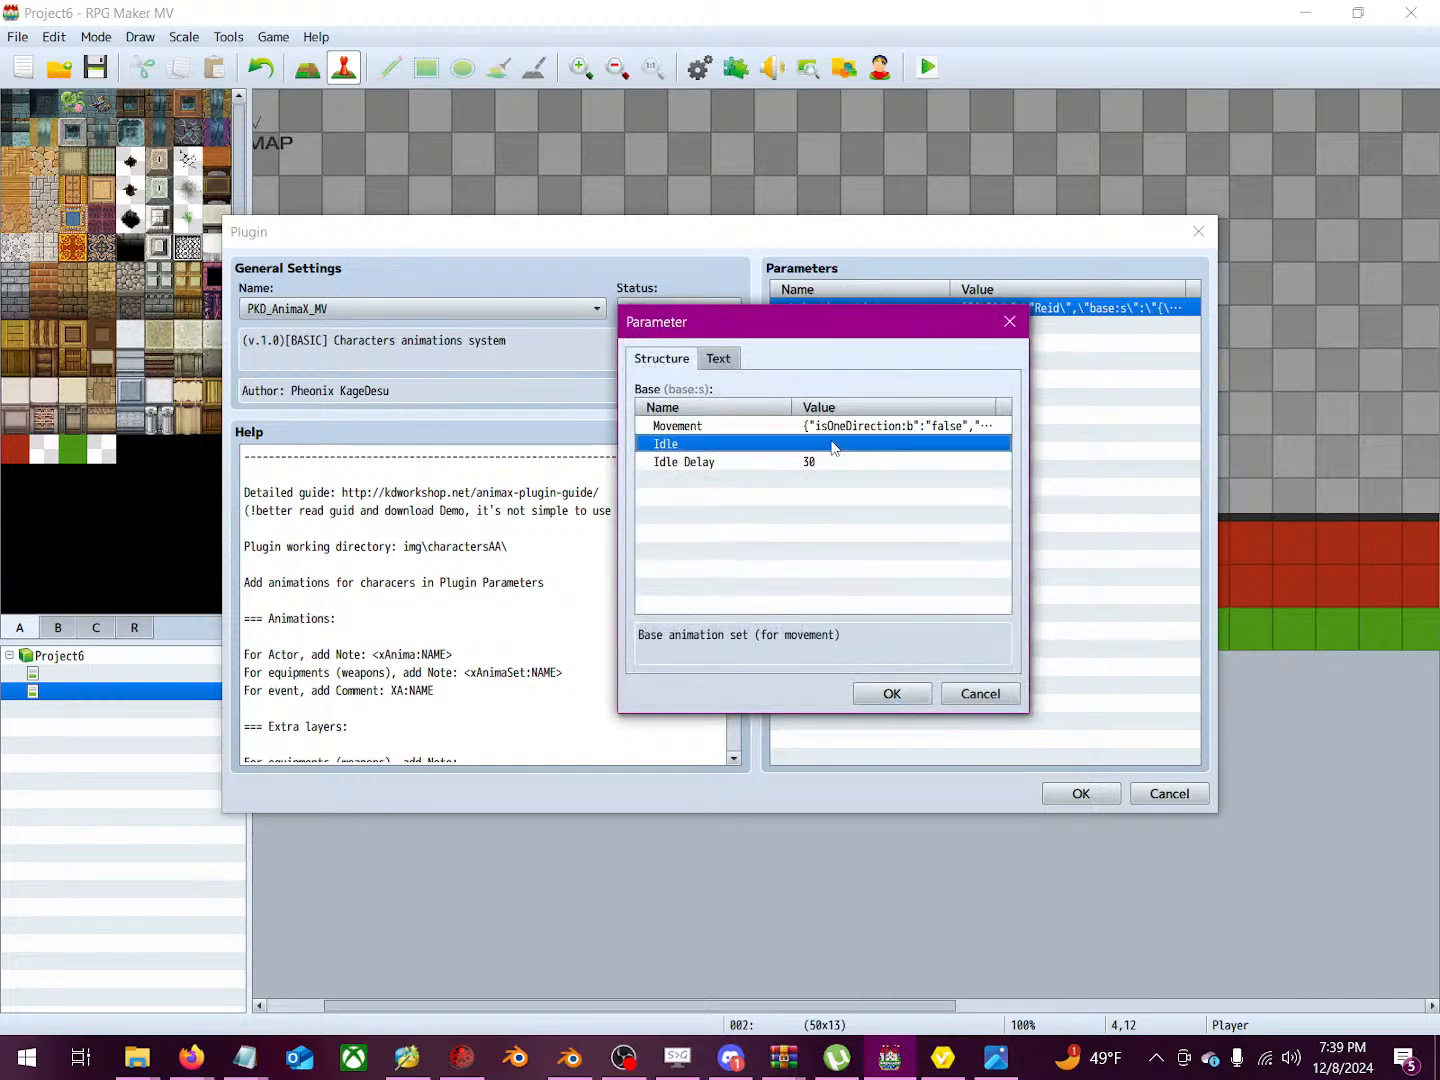
{"action": "double_click", "coordinate": [834, 445]}
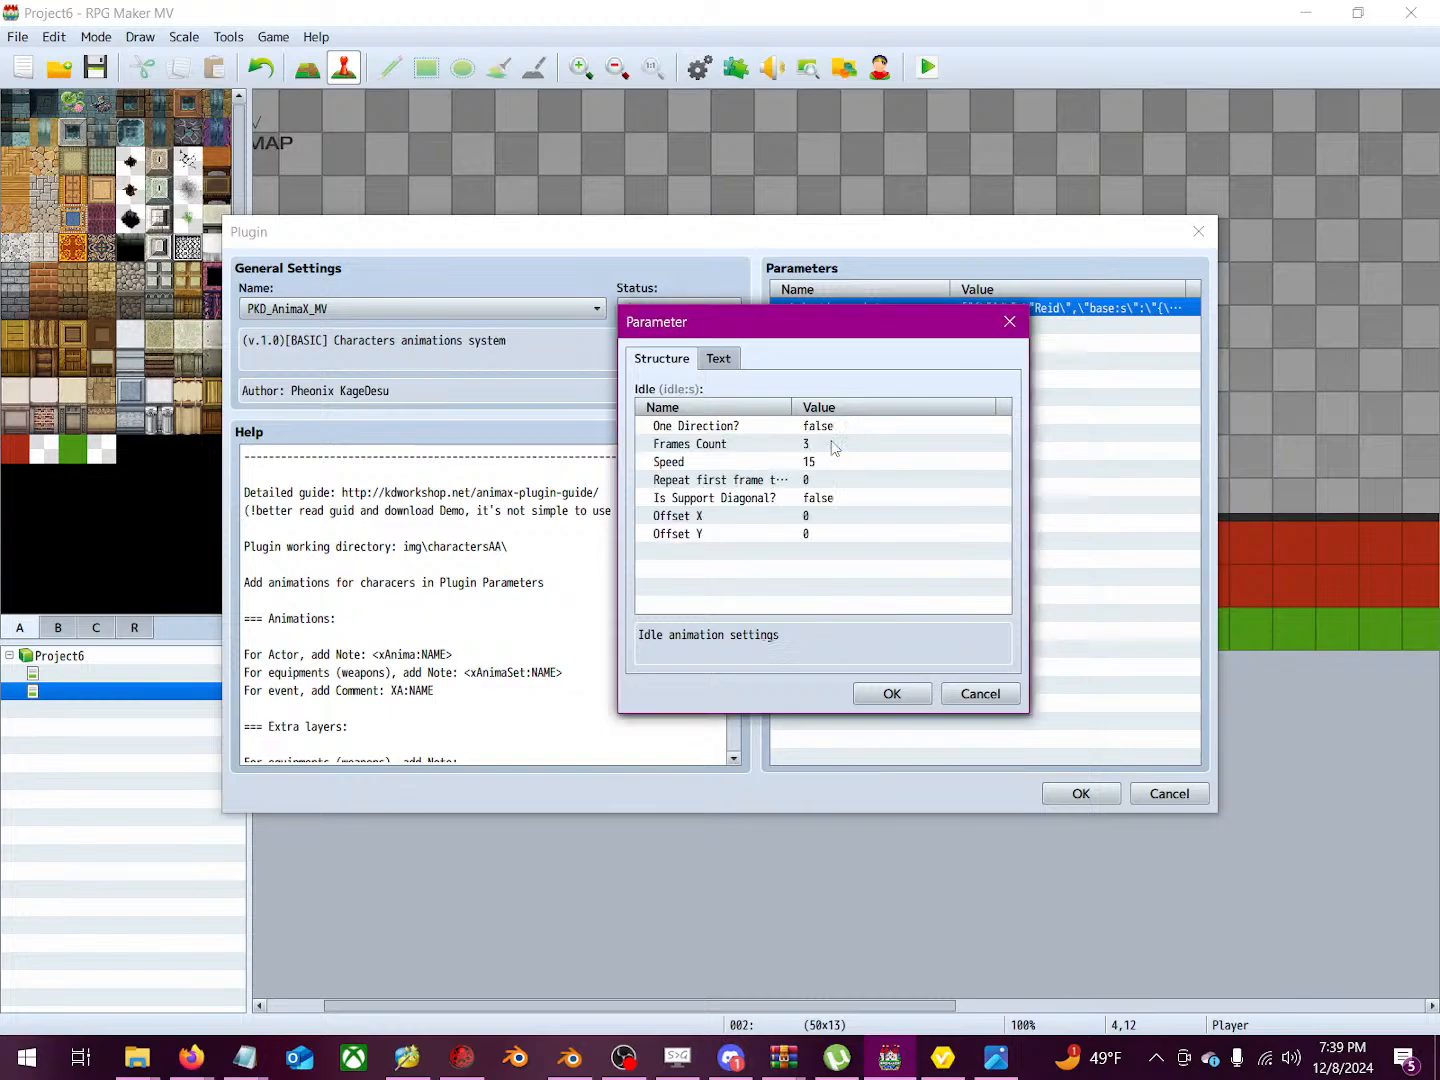
{"action": "left_click", "coordinate": [980, 694]}
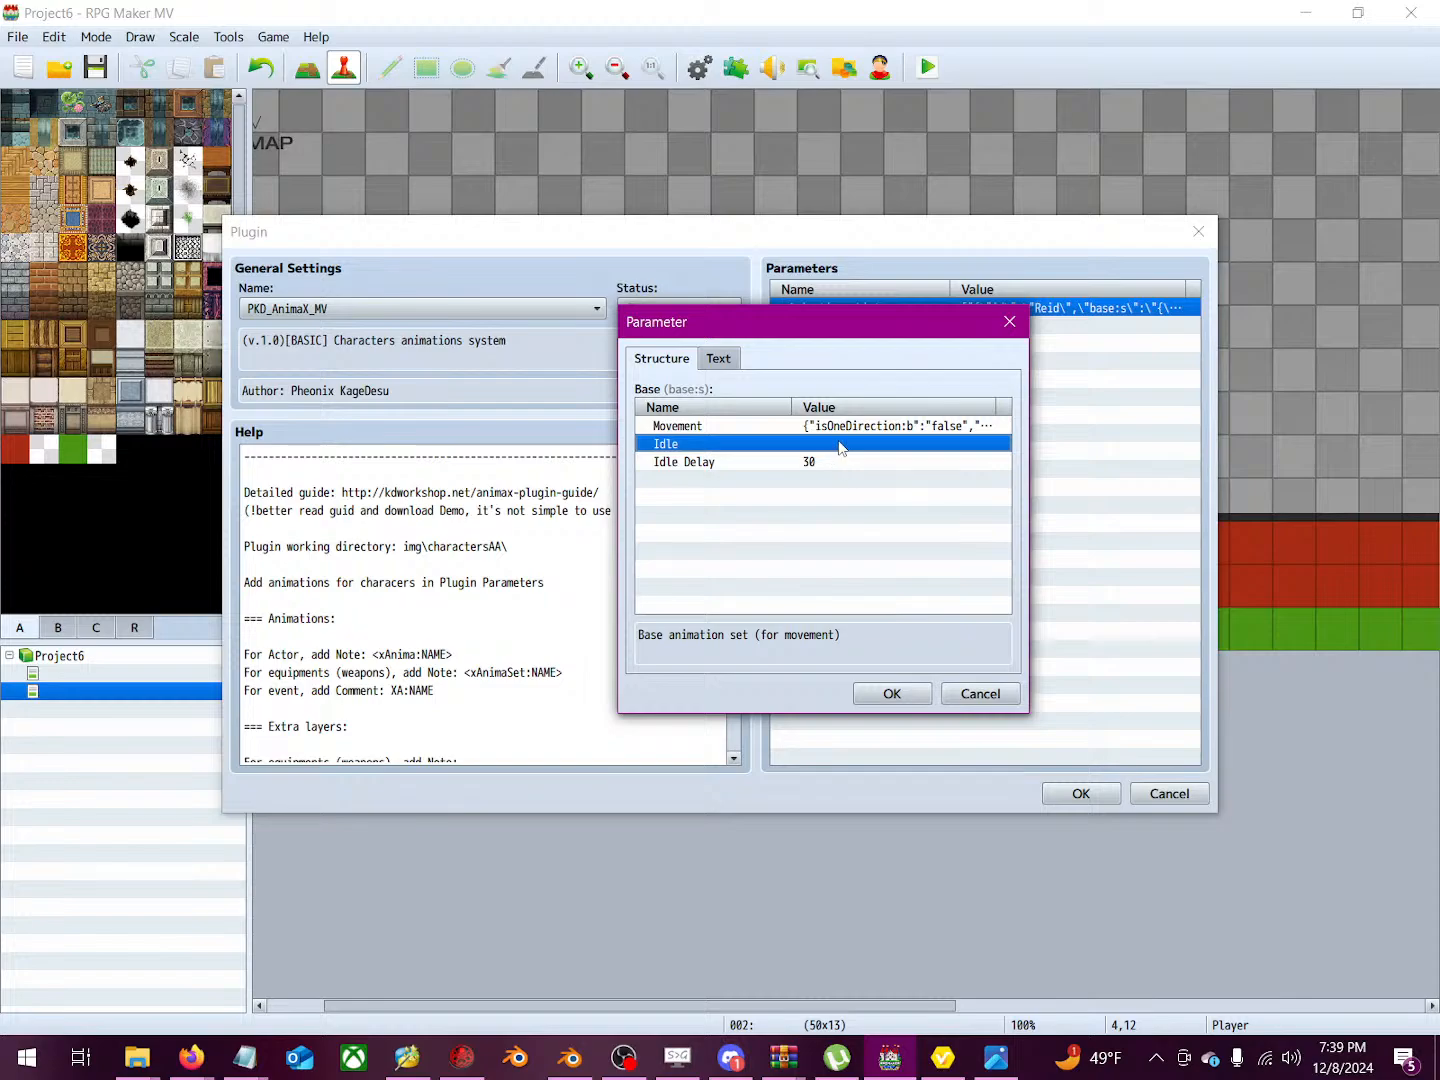
{"action": "double_click", "coordinate": [840, 445]}
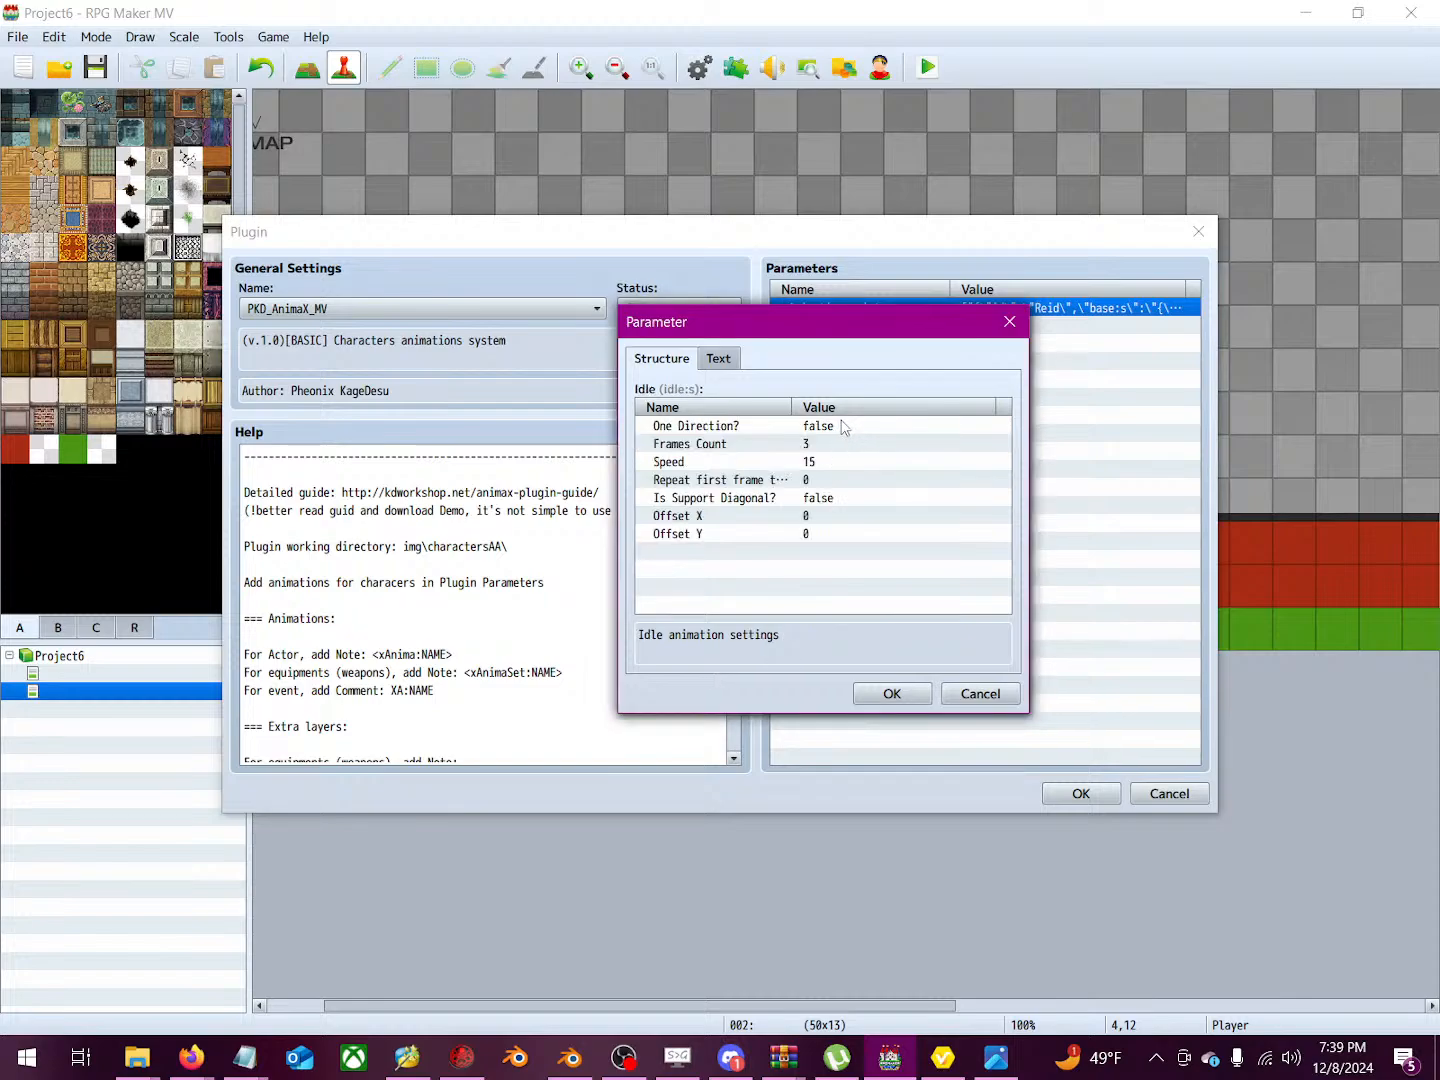
{"action": "double_click", "coordinate": [840, 444]}
{"action": "type", "text": "24"}
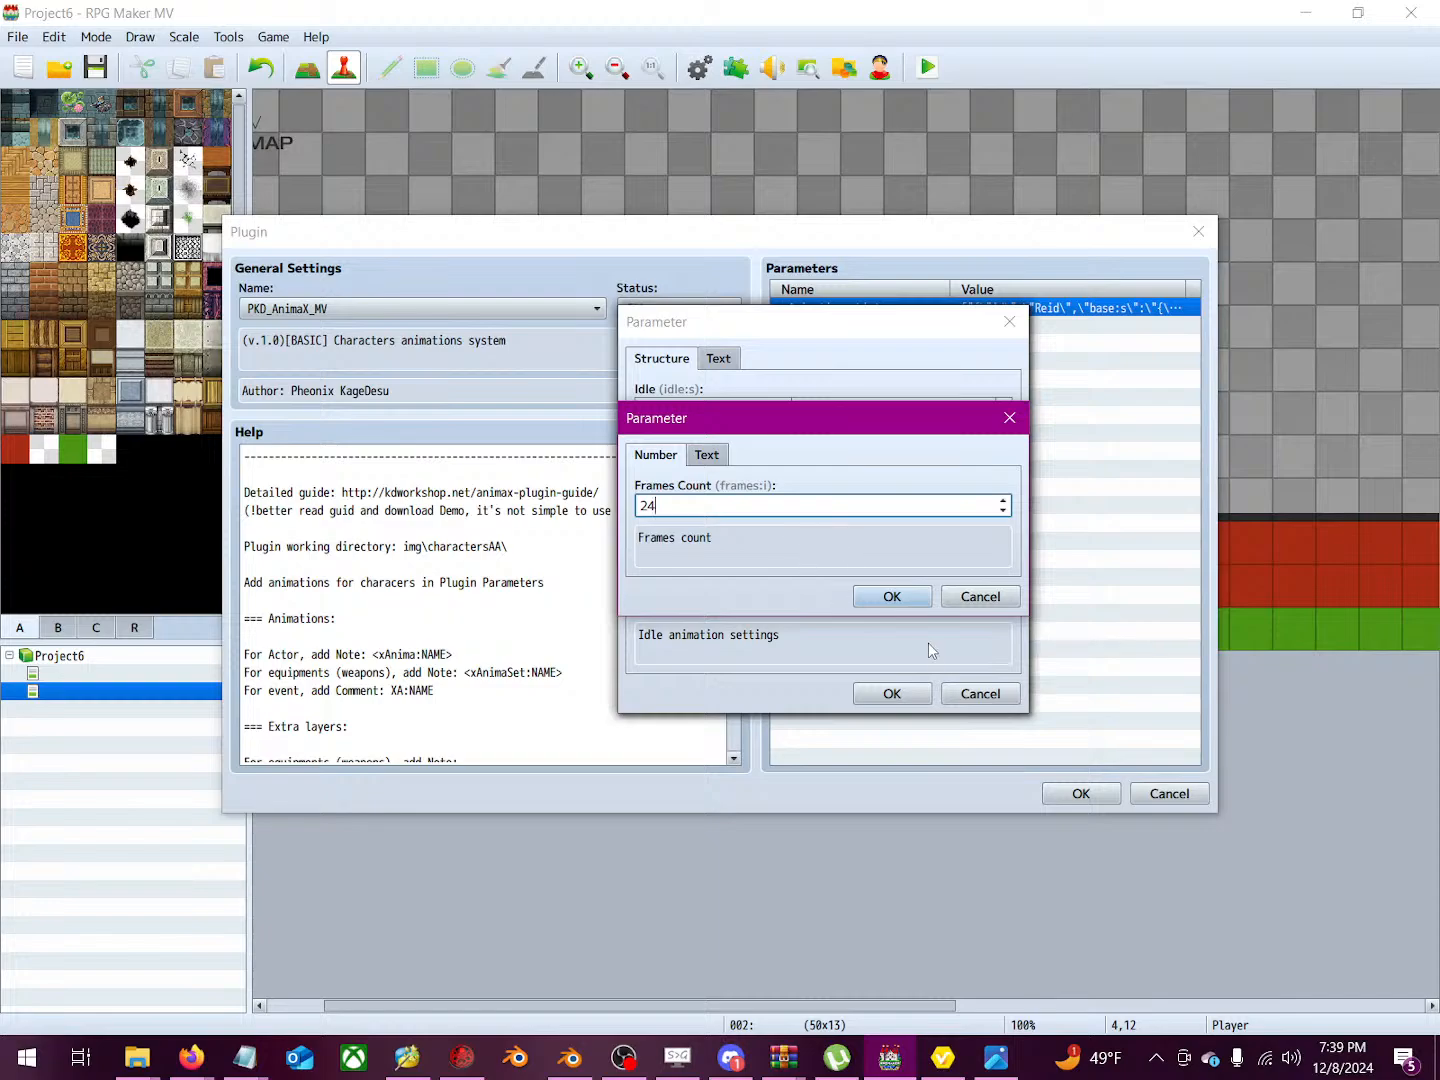
{"action": "left_click", "coordinate": [900, 597]}
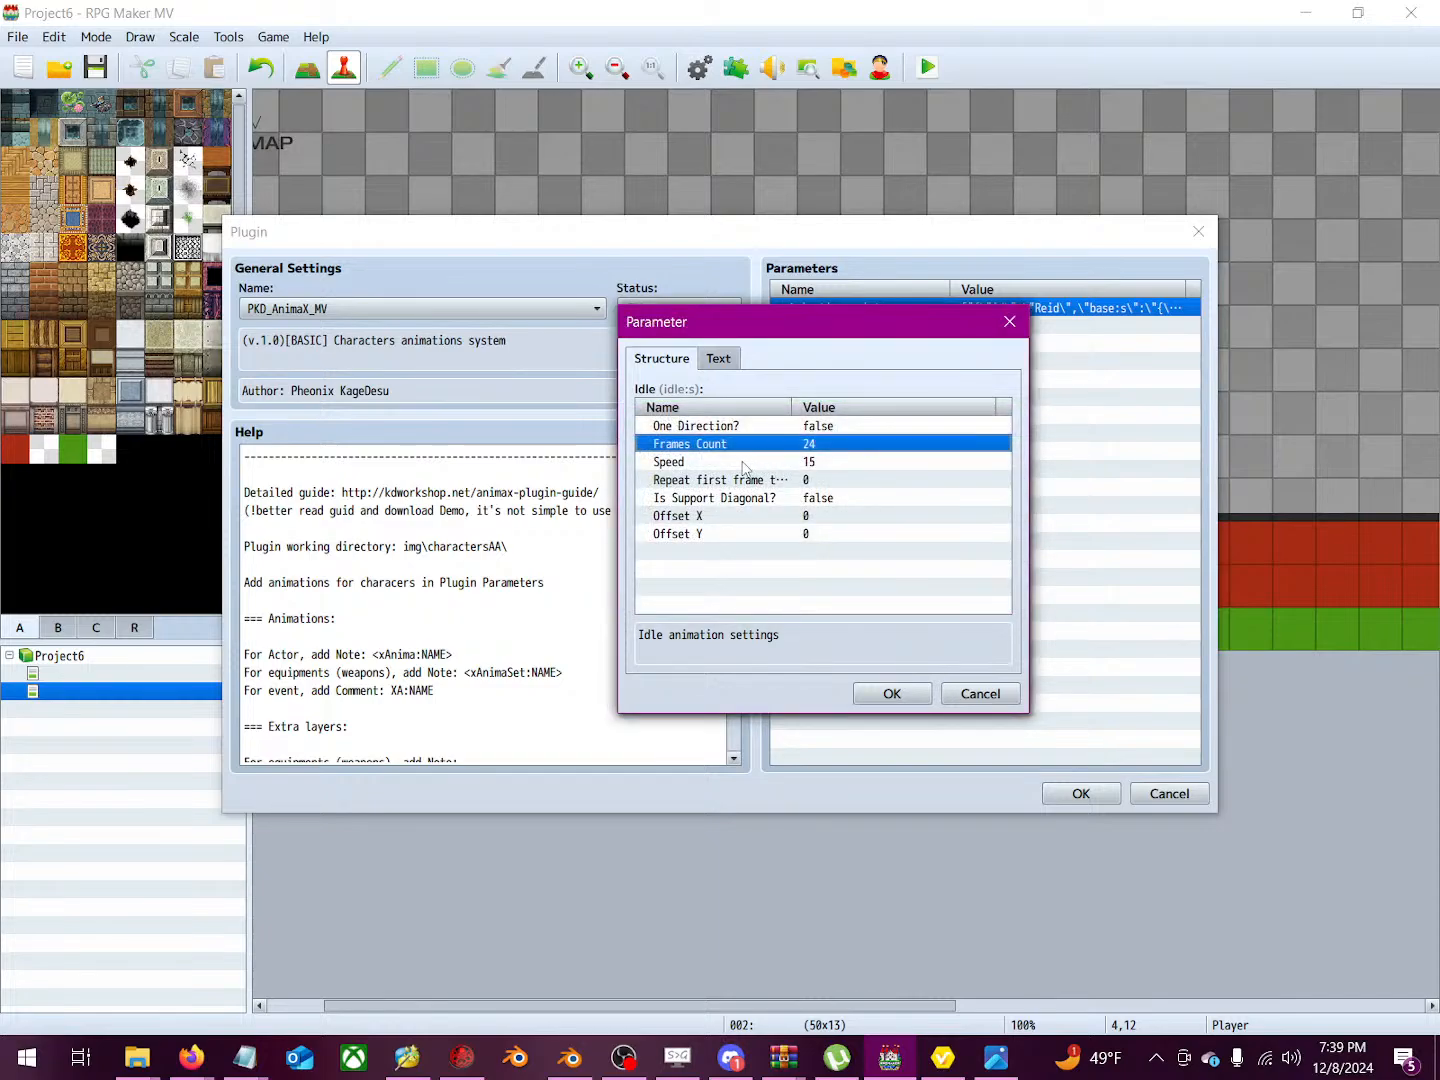
{"action": "left_click", "coordinate": [904, 695]}
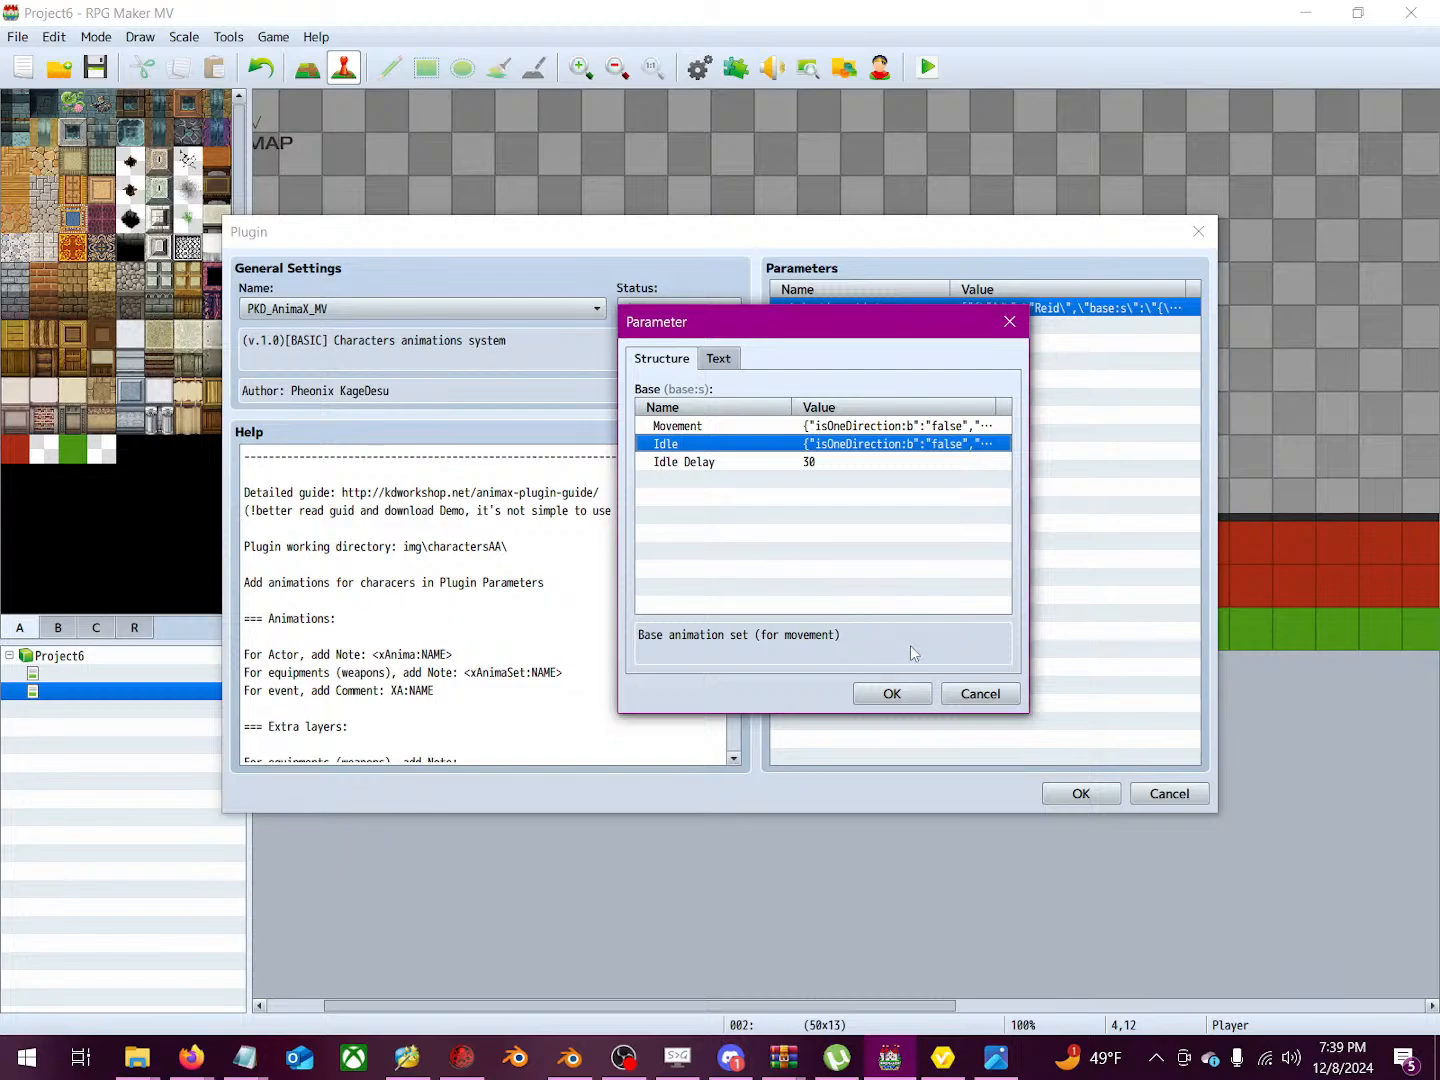
Step: Confirm the Sport entry with its Actions left empty and accept the PKD_AnimaX_MV changes in the Plugin Manager
{"action": "left_click", "coordinate": [885, 693]}
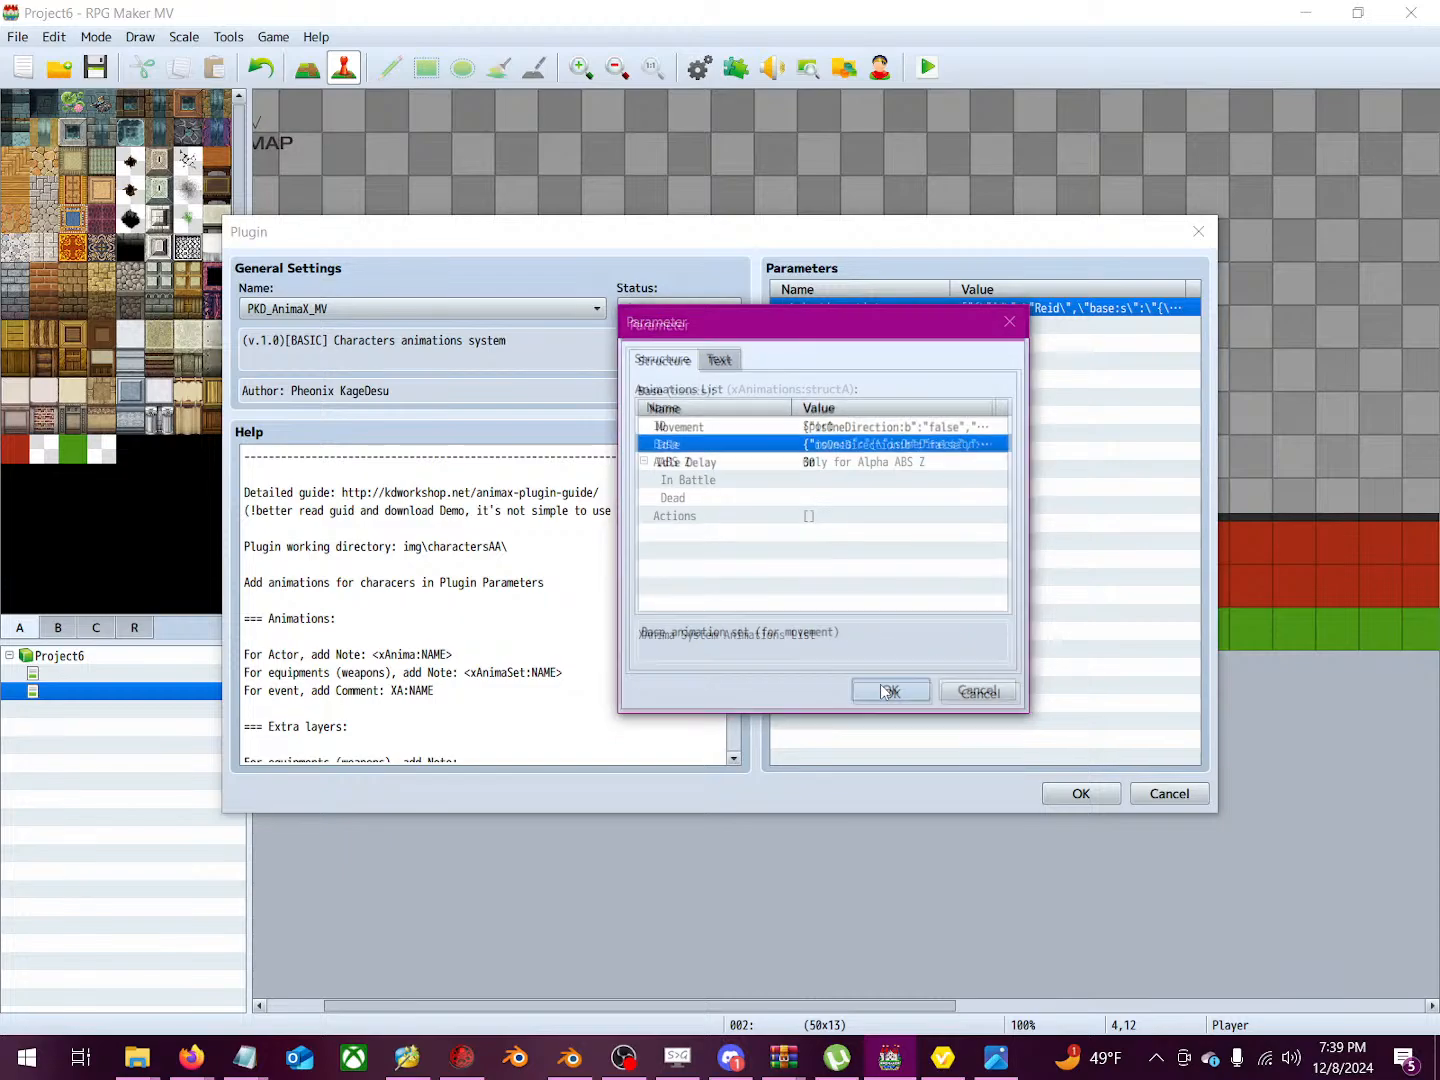
{"action": "left_click", "coordinate": [822, 517]}
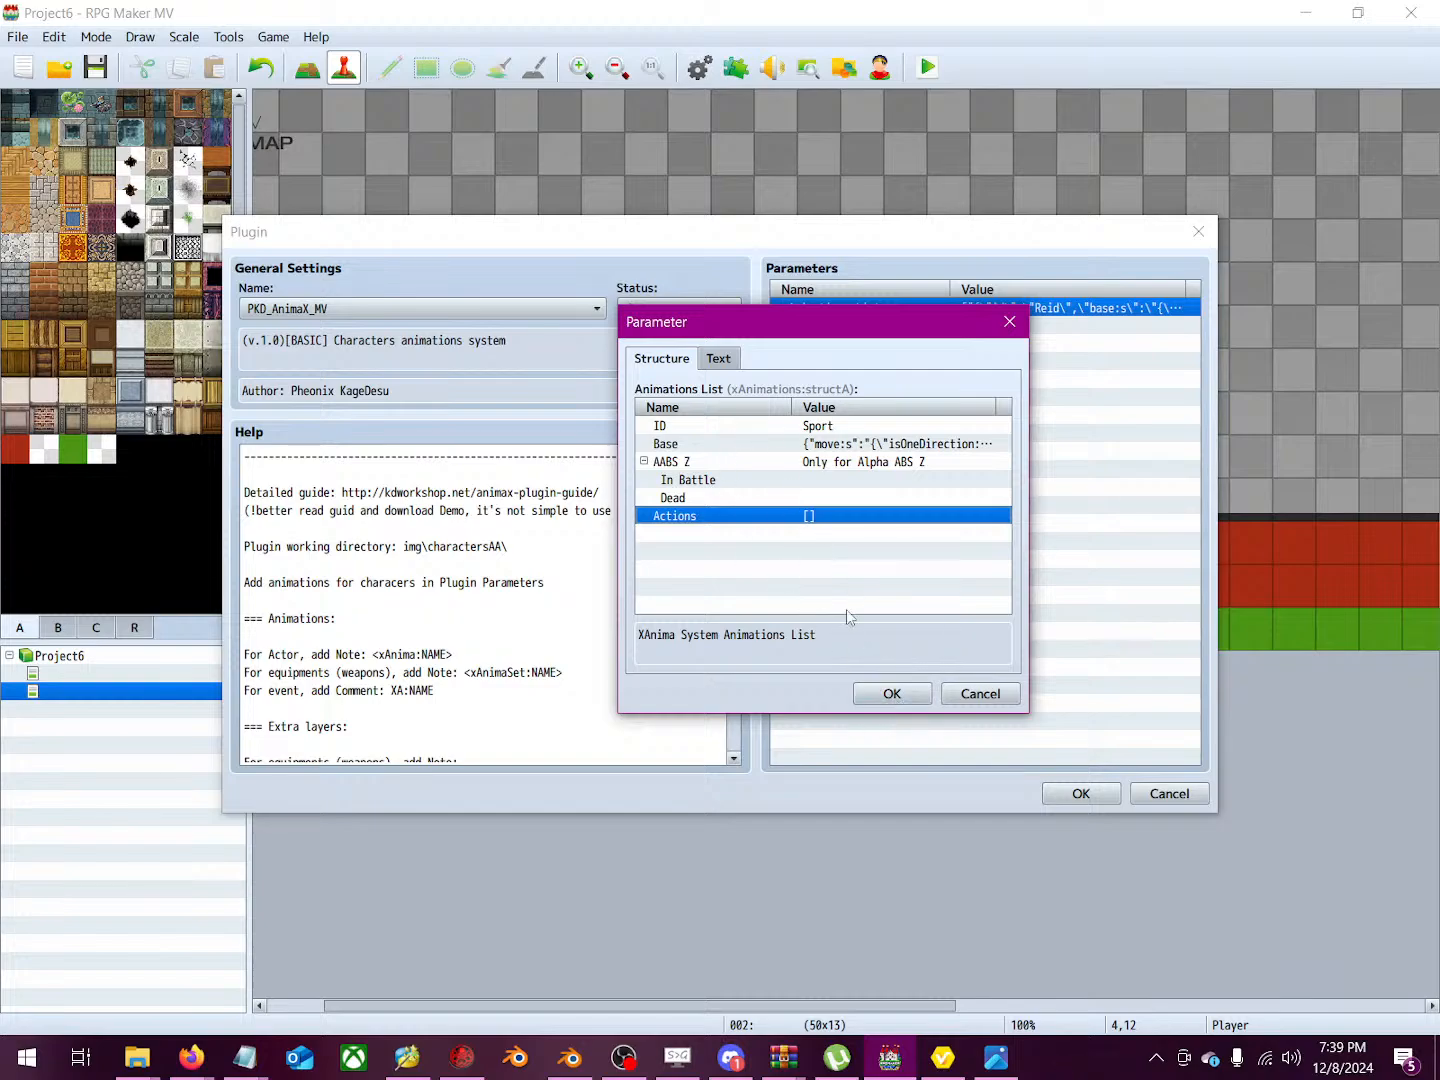
{"action": "left_click", "coordinate": [882, 697]}
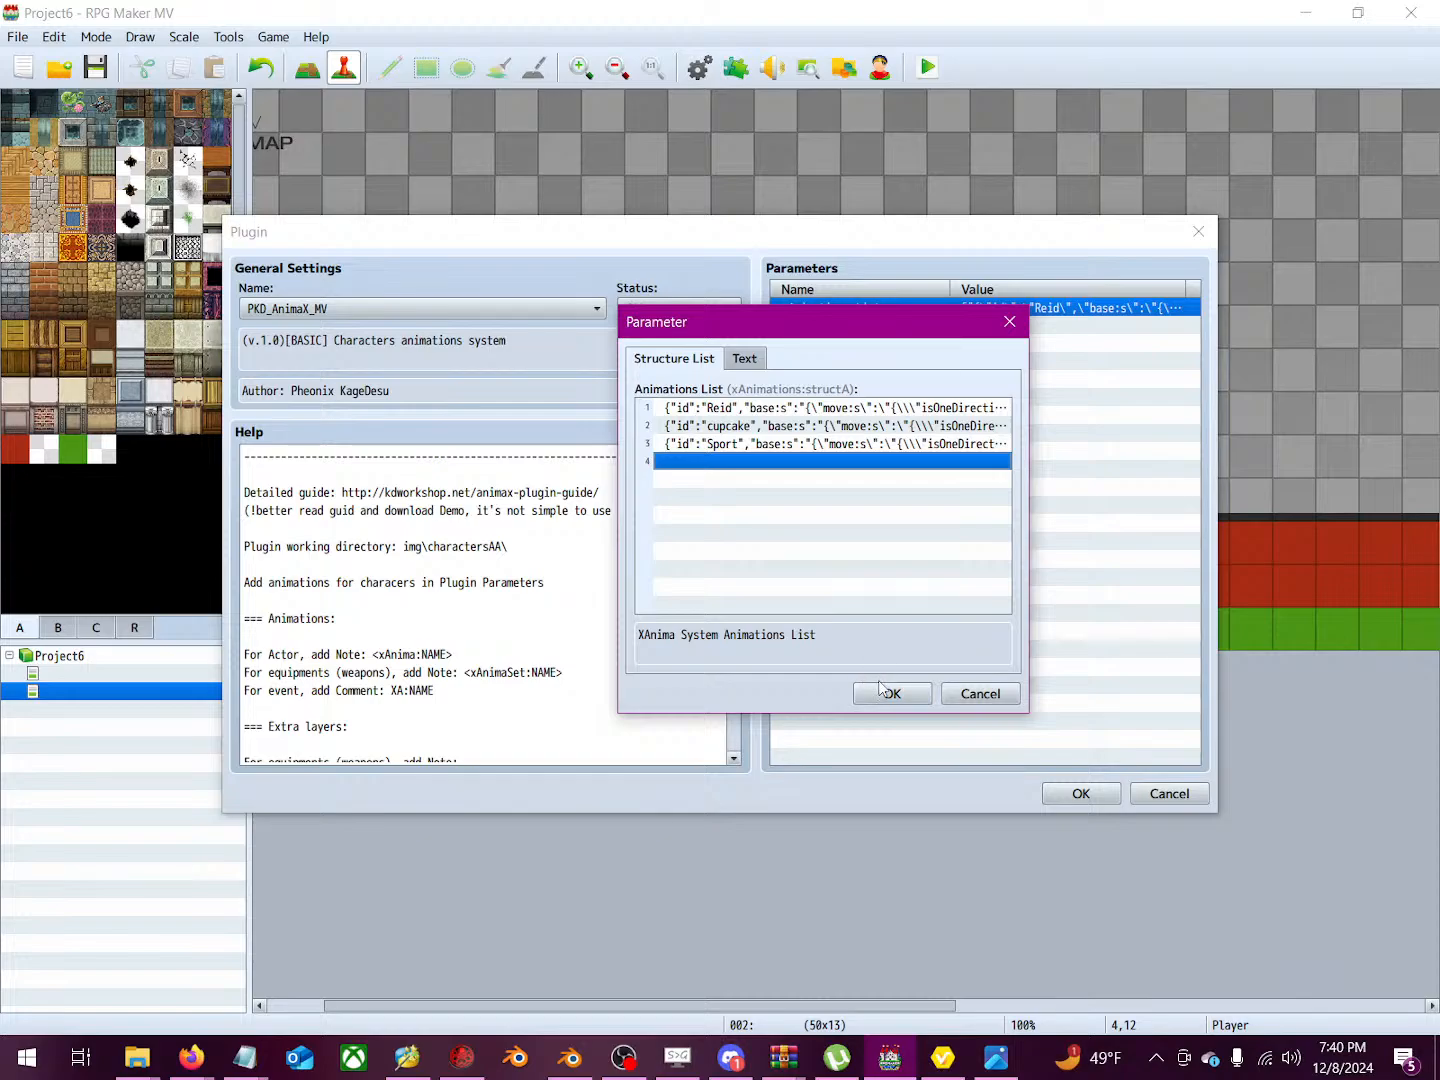
{"action": "left_click", "coordinate": [881, 690]}
{"action": "left_click", "coordinate": [1076, 794]}
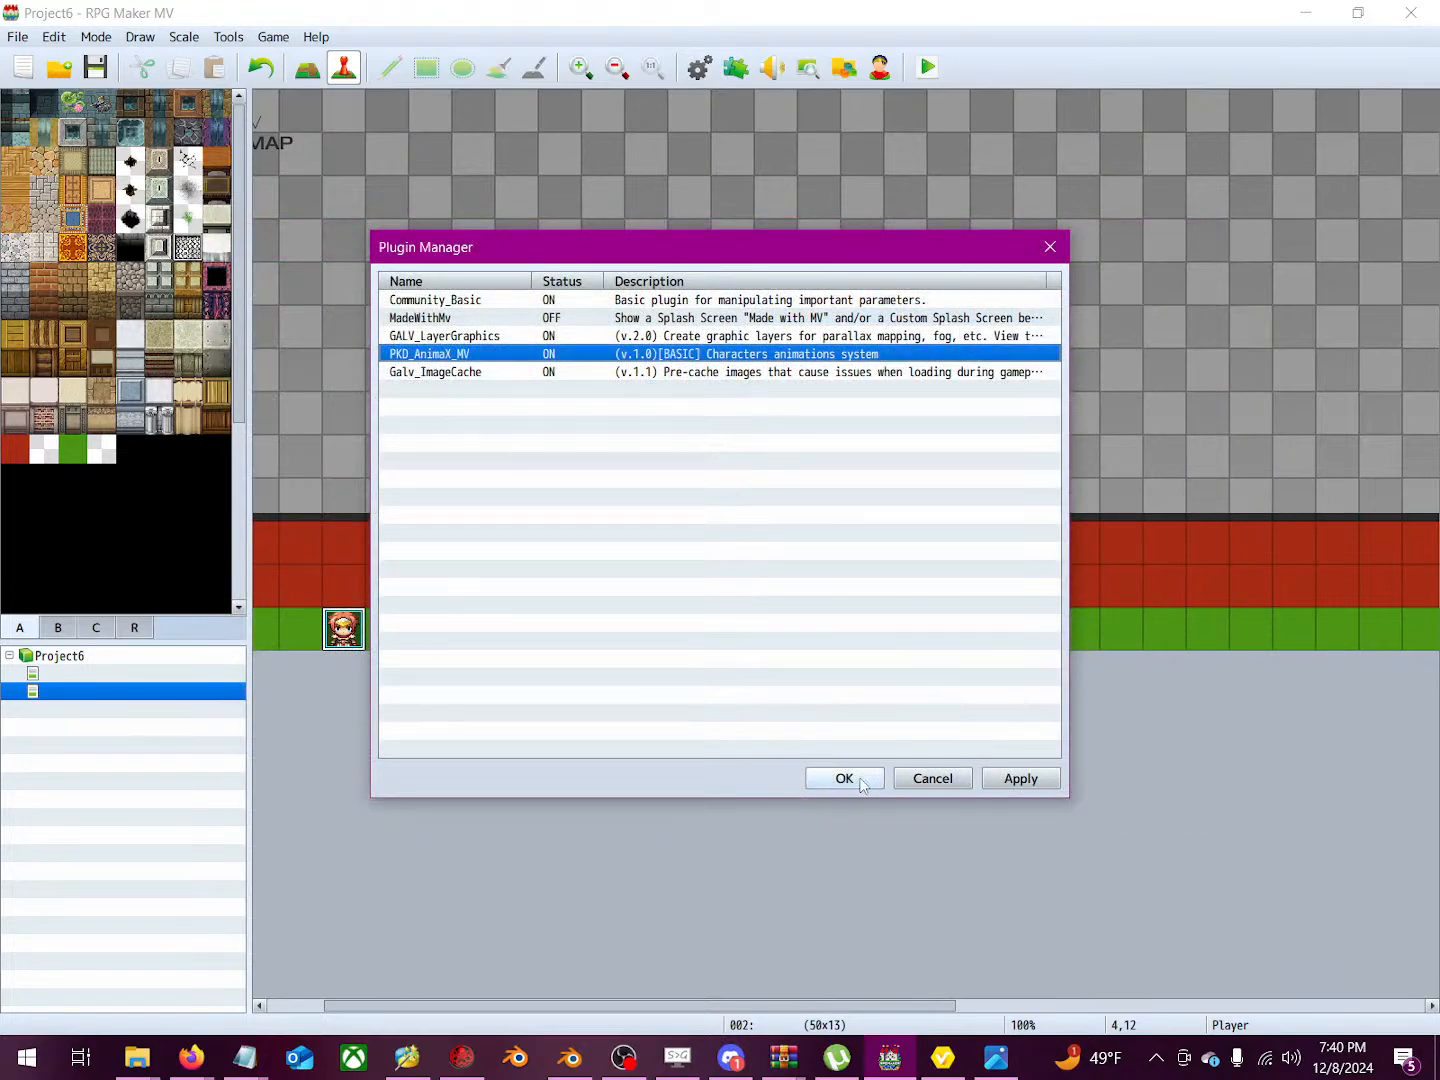
{"action": "left_click", "coordinate": [852, 781]}
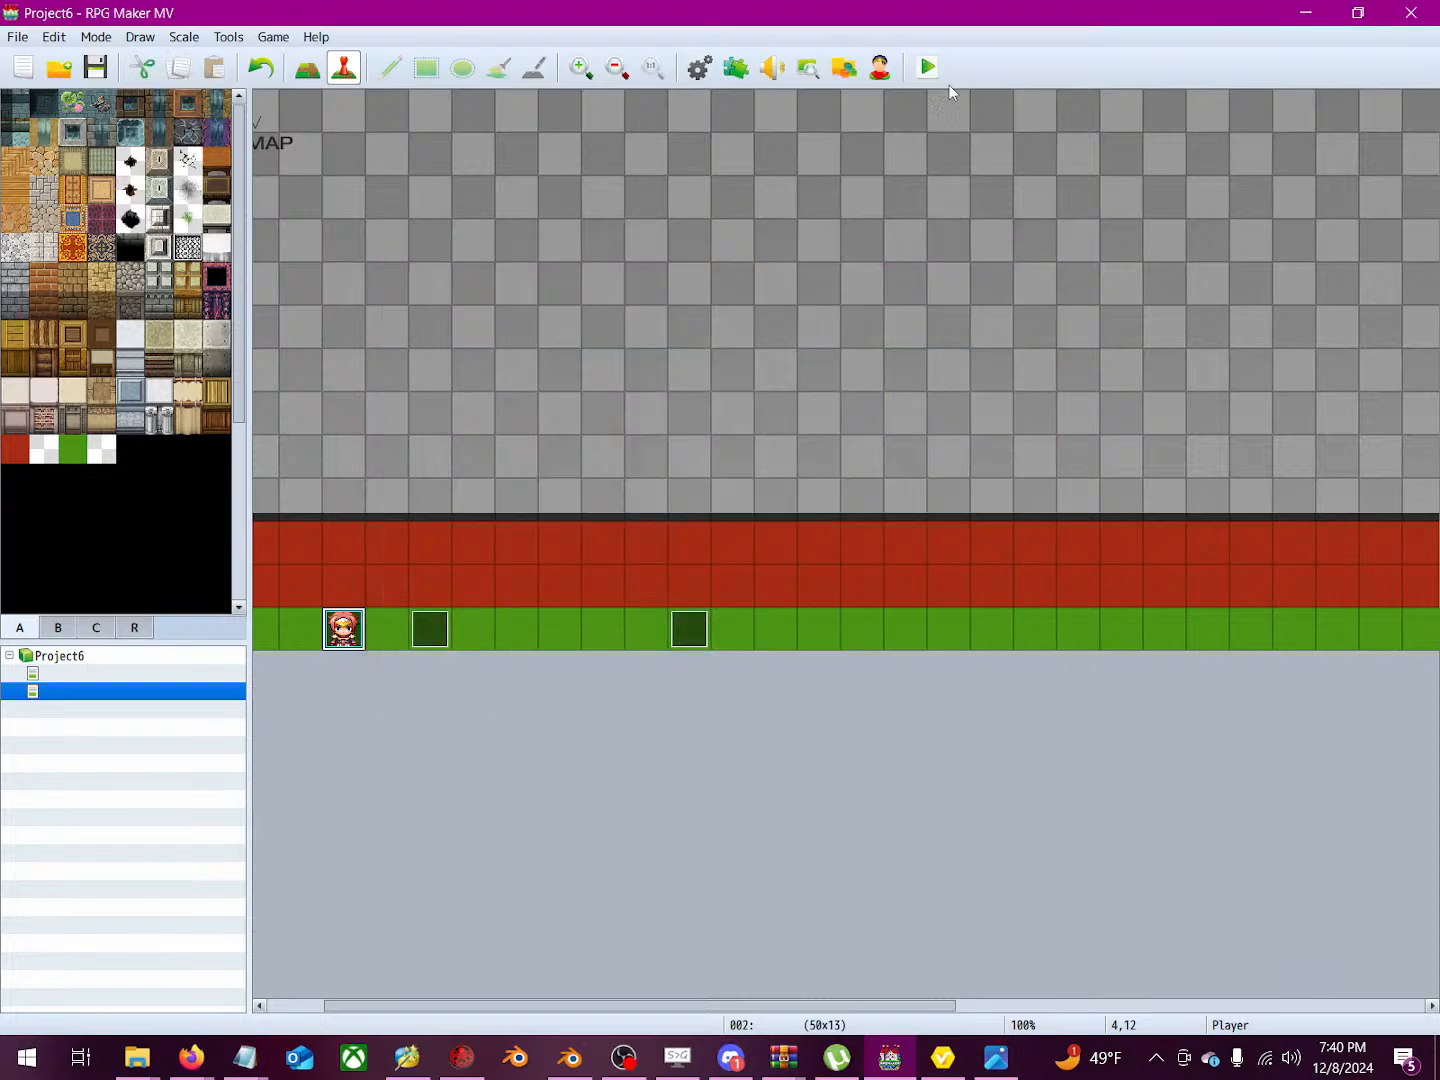
Step: Save the changes and playtest a new game to check the Sport character's walking animation, ending with the game window closed
{"action": "left_click", "coordinate": [938, 68]}
{"action": "left_click", "coordinate": [644, 556]}
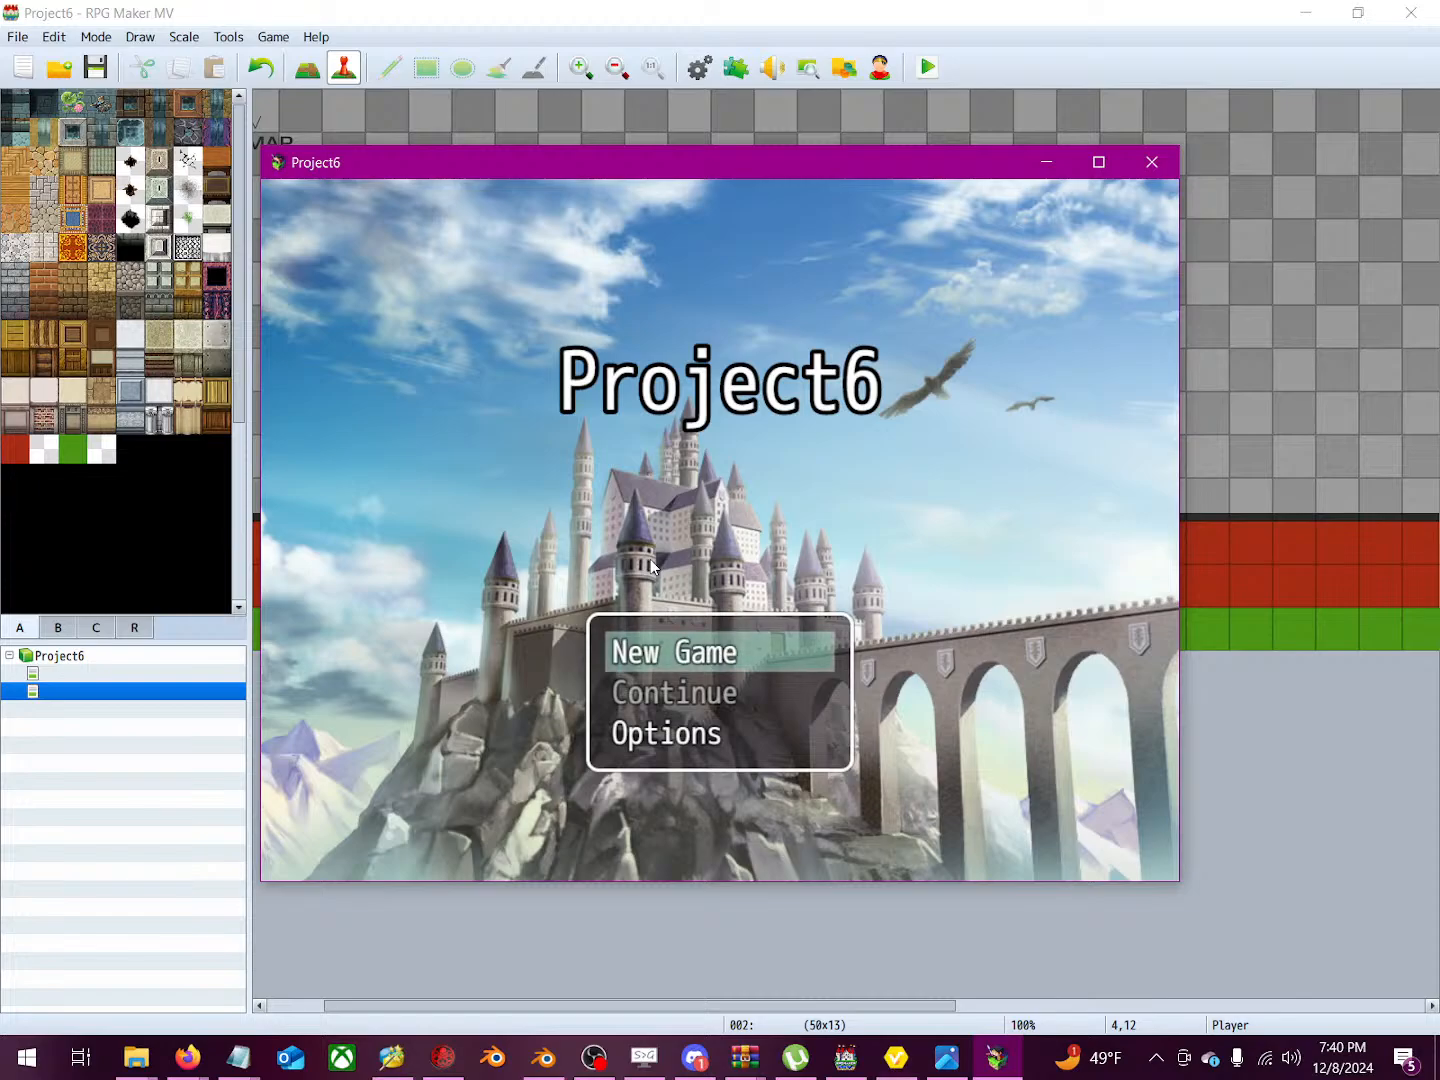
{"action": "key", "text": "Return"}
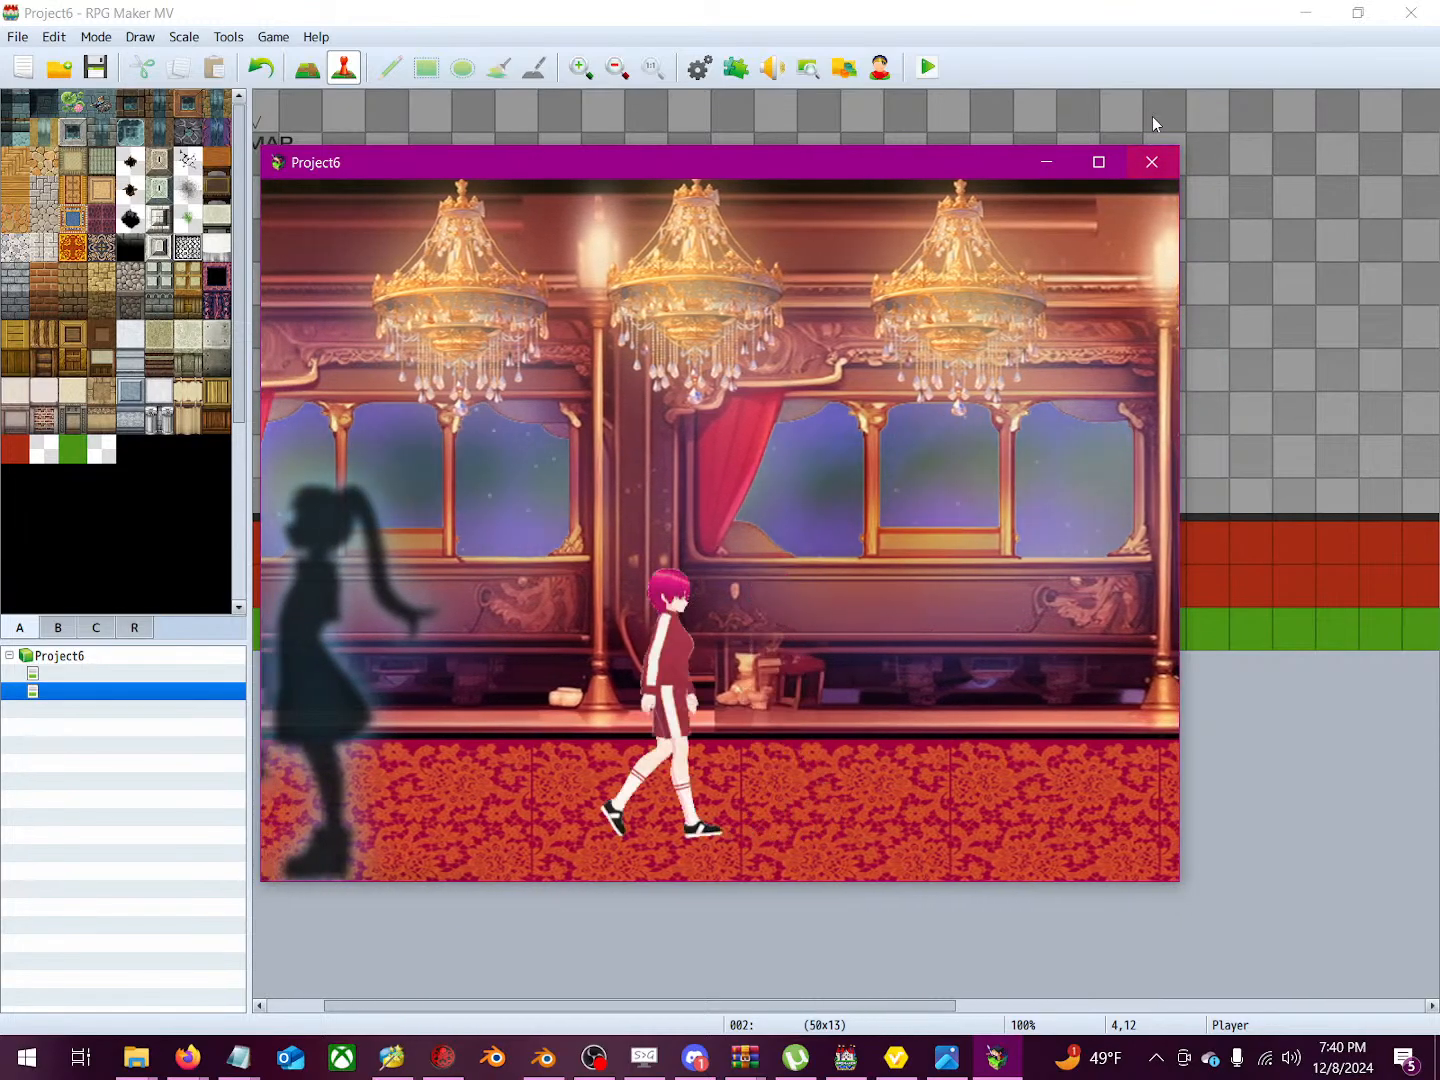
{"action": "left_click", "coordinate": [1150, 163]}
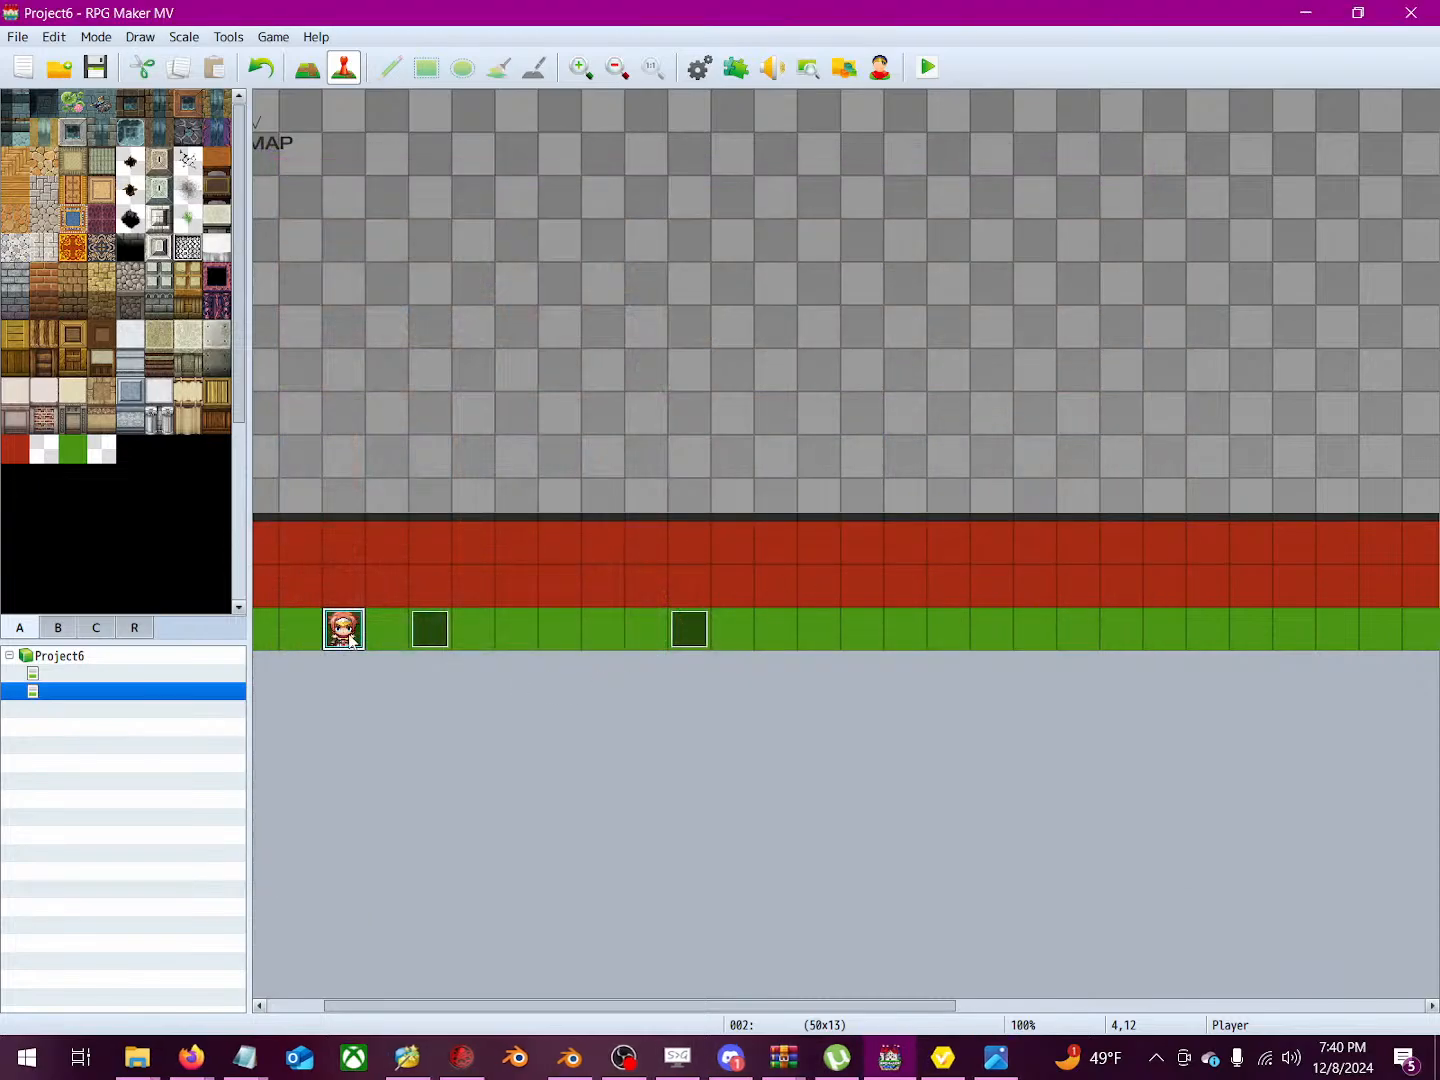
Step: Reopen the PKD_AnimaX_MV Animations List and look at the cupcake entry, leaving it without changes
{"action": "left_click", "coordinate": [735, 68]}
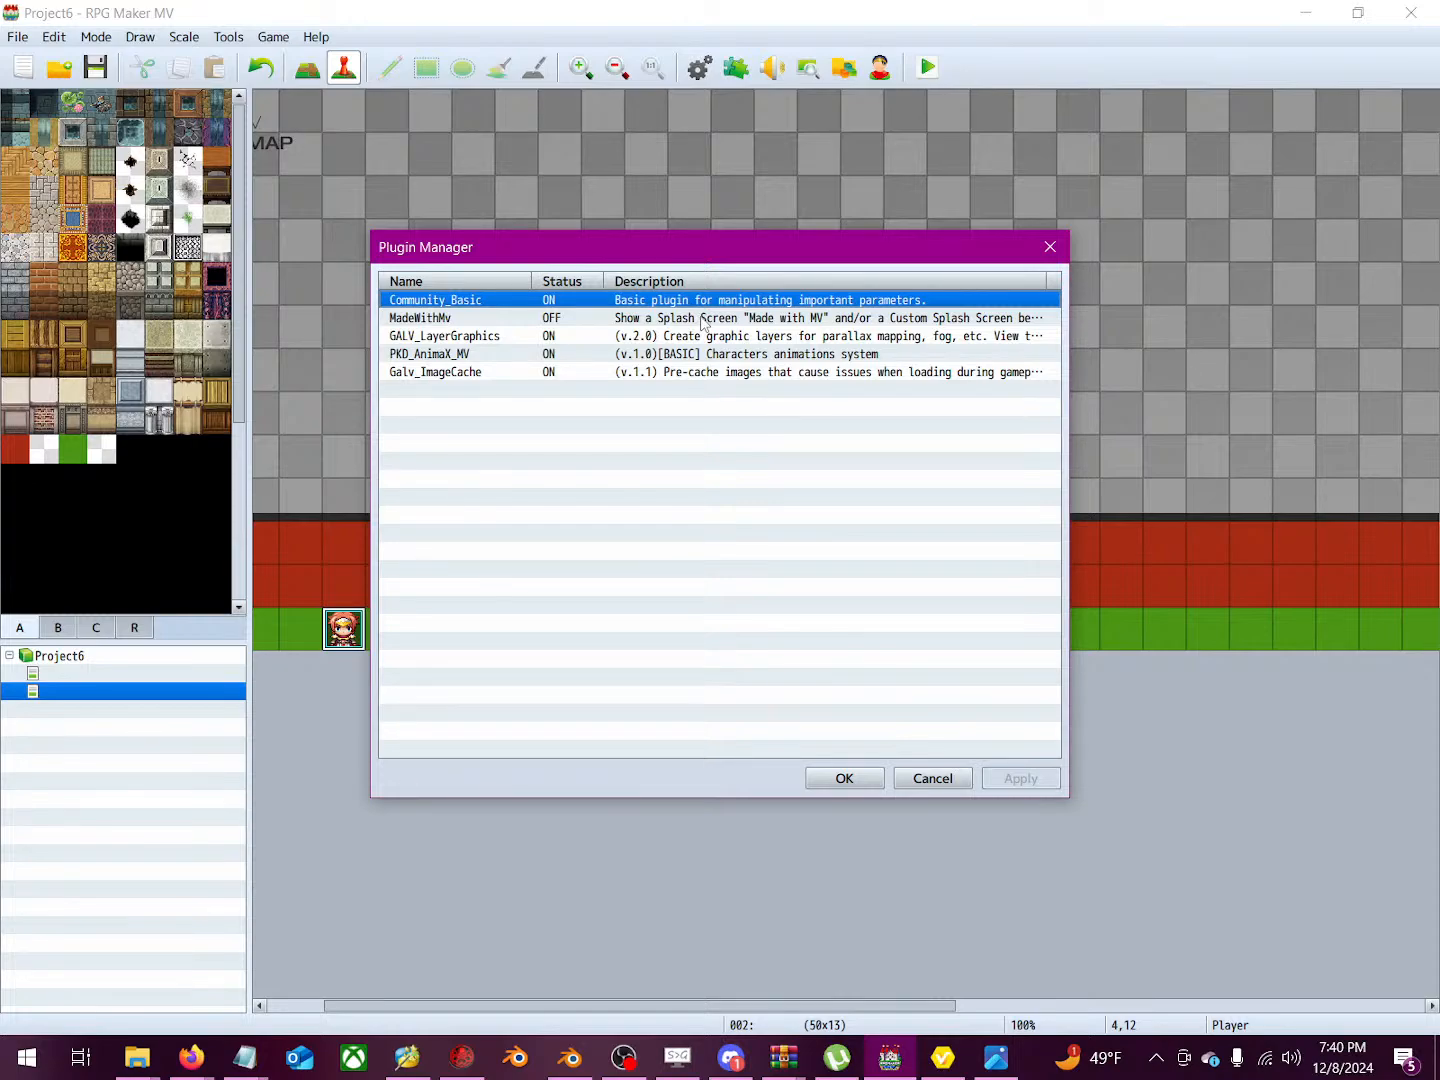
{"action": "double_click", "coordinate": [686, 356]}
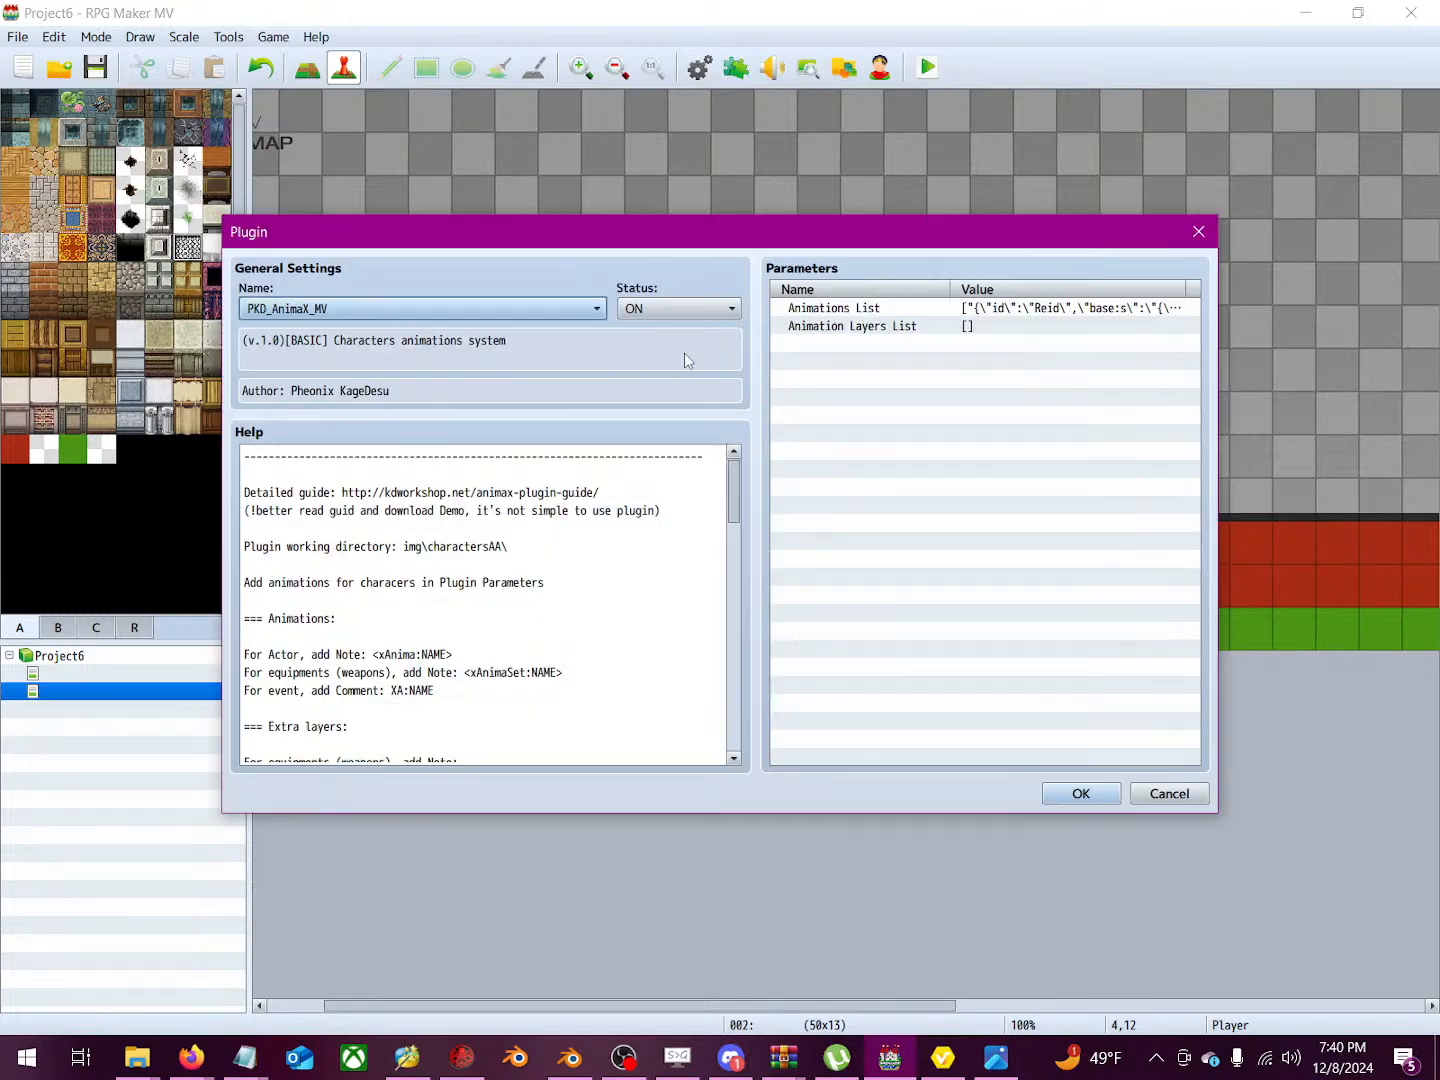
{"action": "left_click", "coordinate": [905, 326]}
{"action": "double_click", "coordinate": [905, 308]}
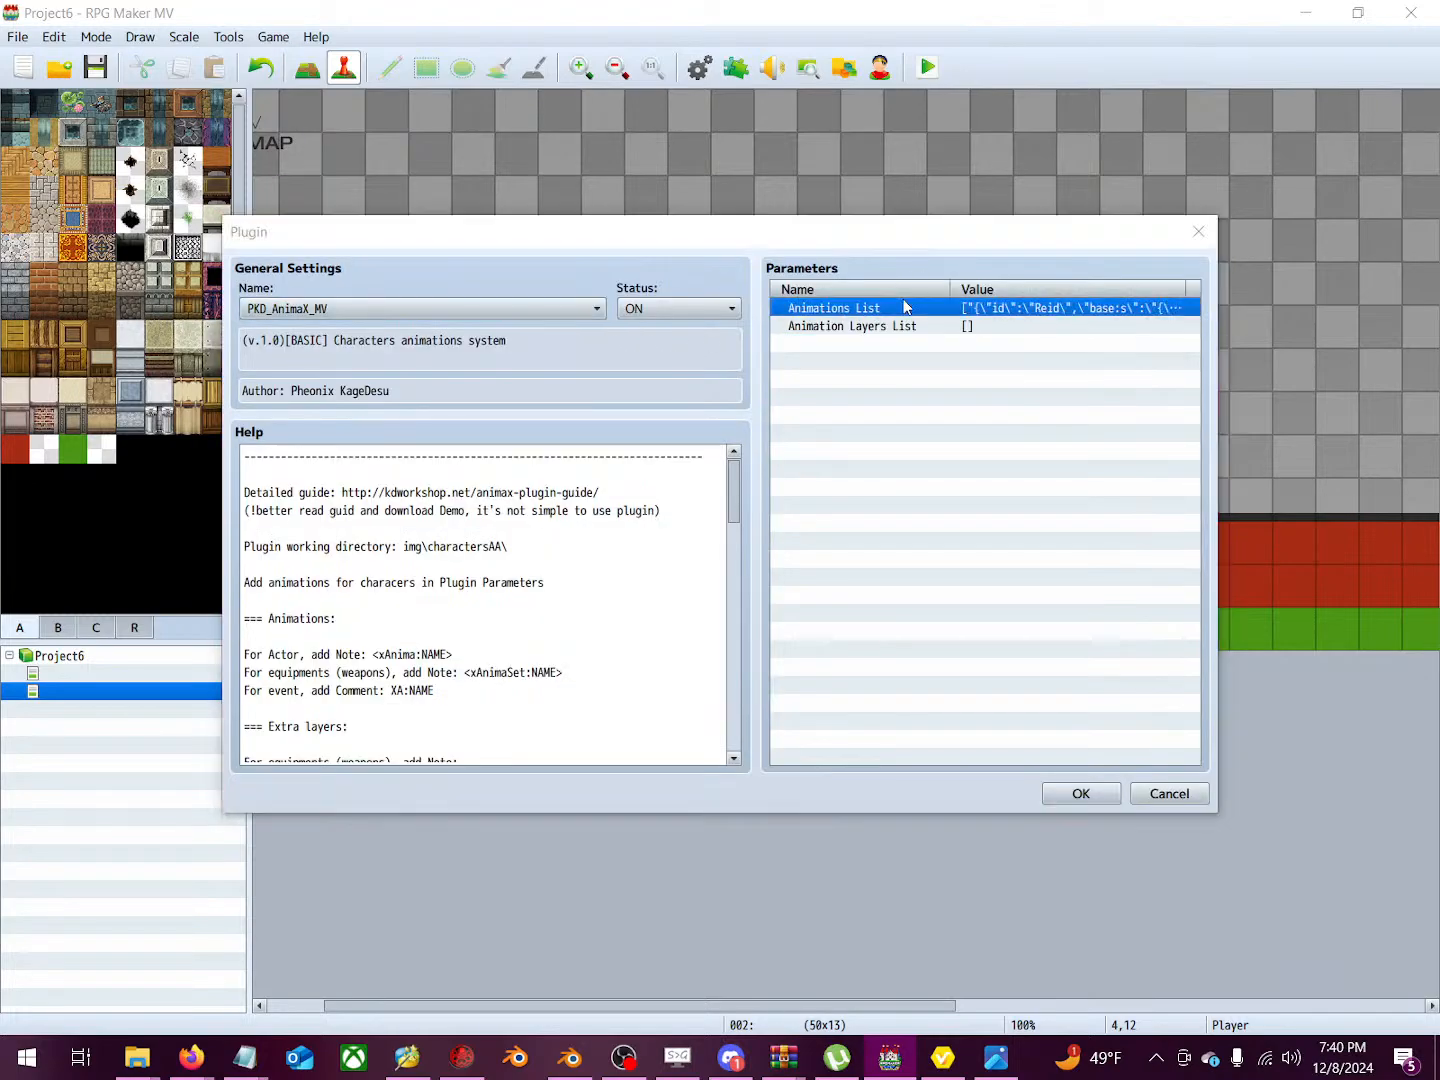
{"action": "left_click", "coordinate": [617, 430]}
{"action": "double_click", "coordinate": [617, 430]}
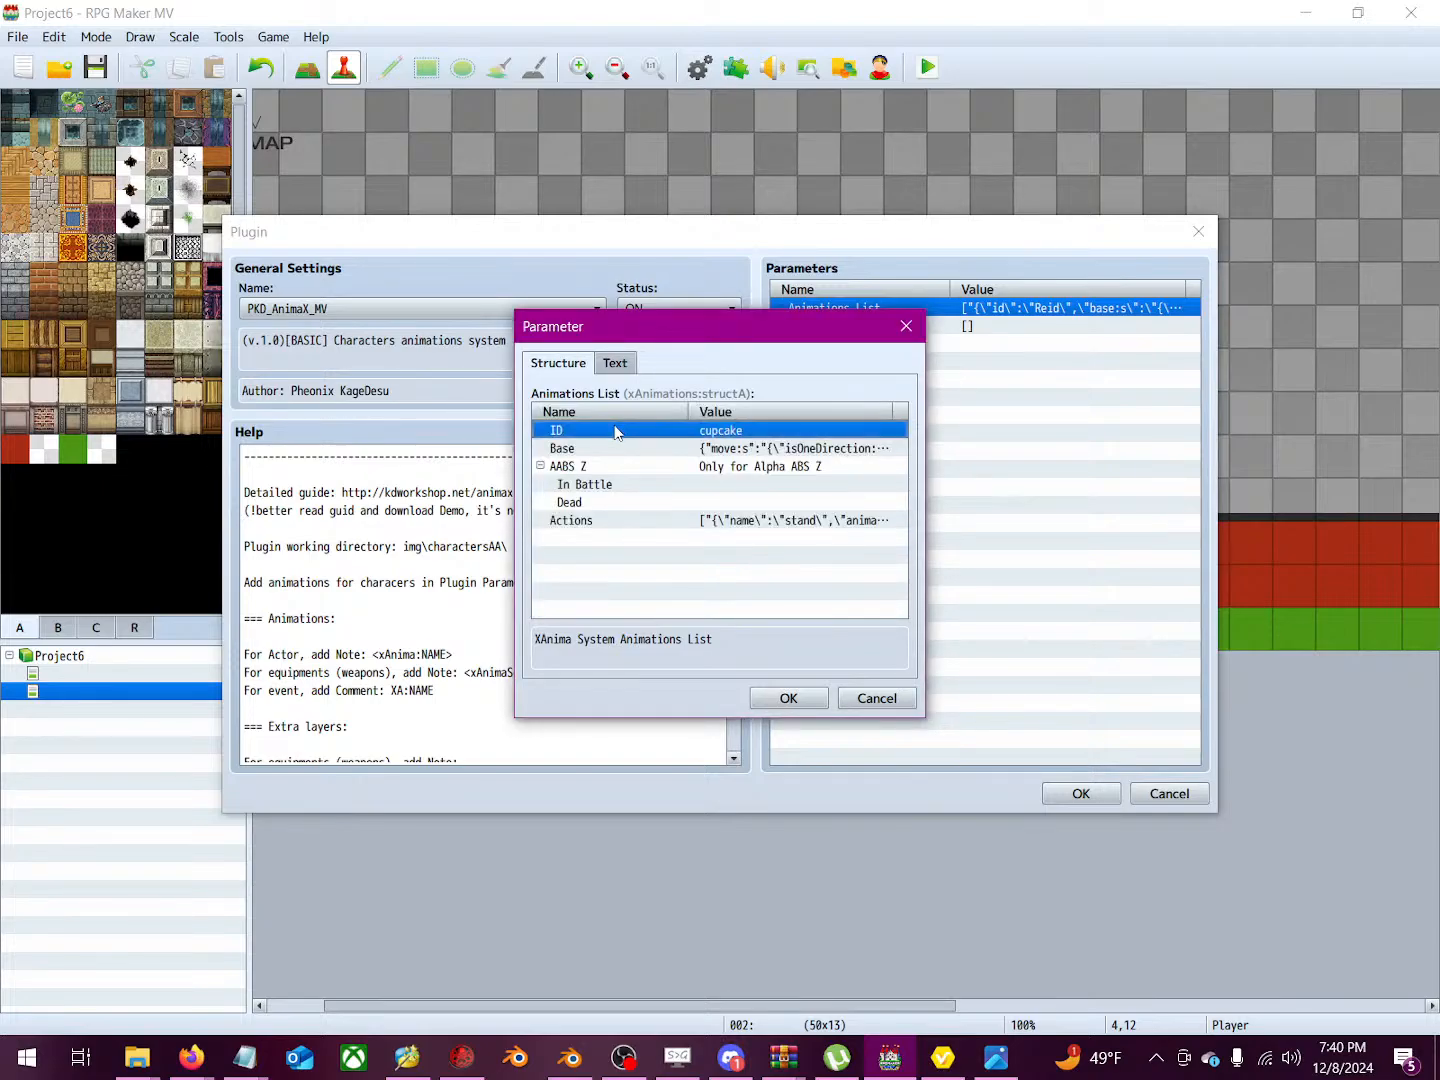
{"action": "left_click", "coordinate": [622, 450]}
{"action": "left_click", "coordinate": [906, 326]}
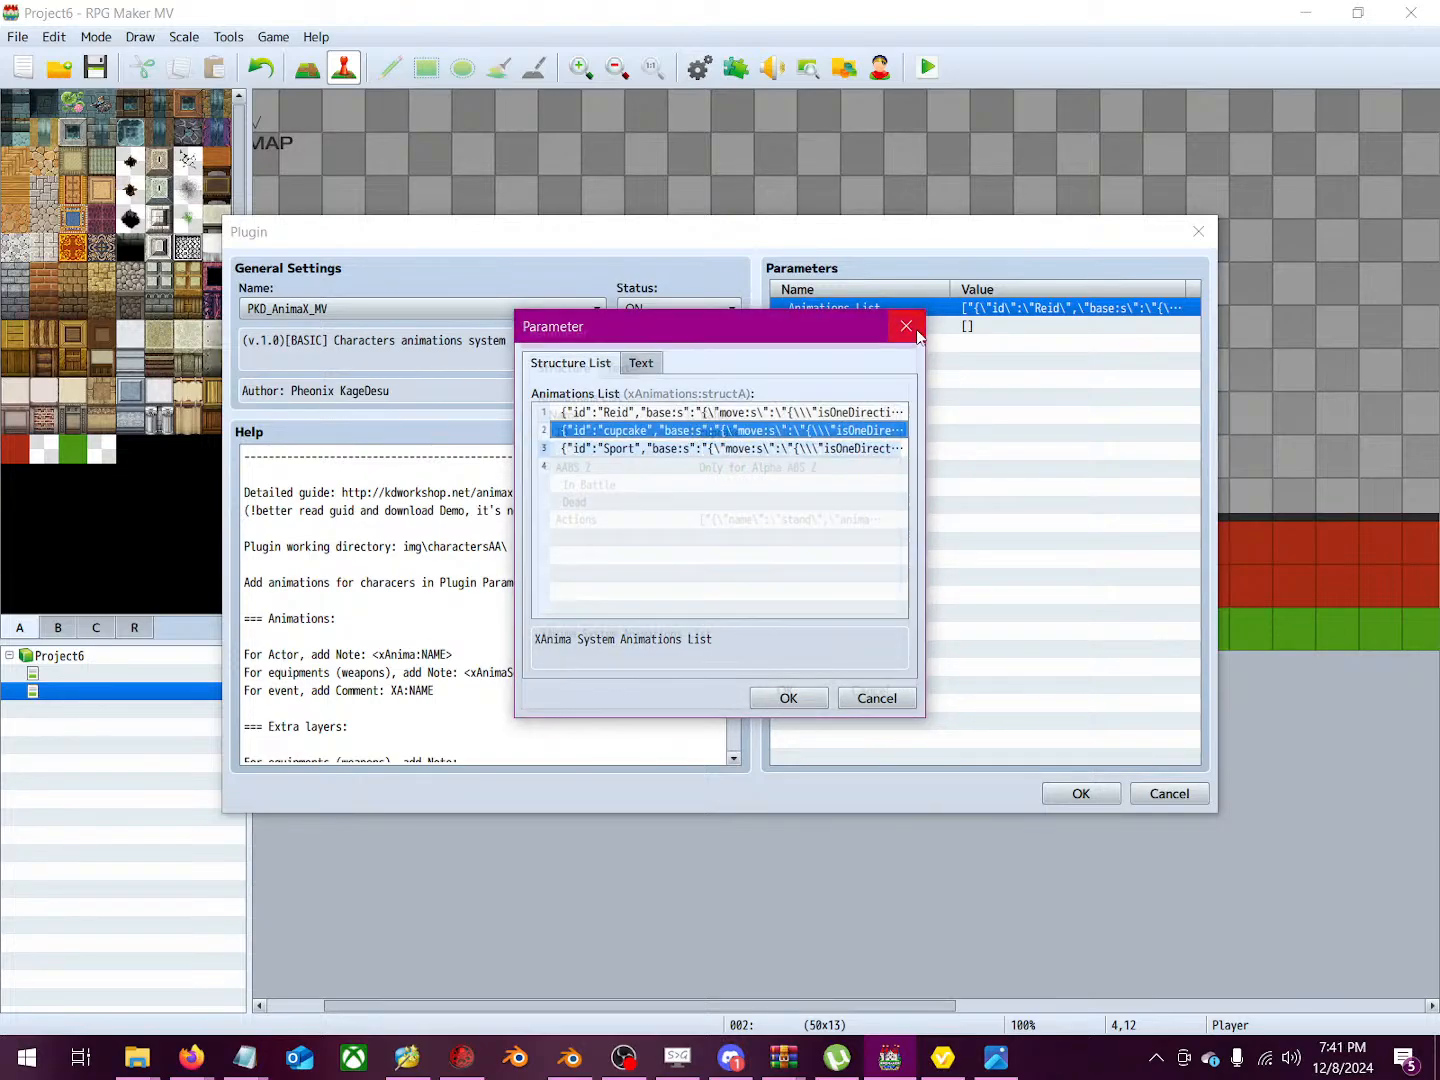
Step: Examine the Frames Count and Speed of the Reid entry's Movement animation as a reference and close the lists without changes
{"action": "left_click", "coordinate": [906, 326]}
{"action": "double_click", "coordinate": [894, 312]}
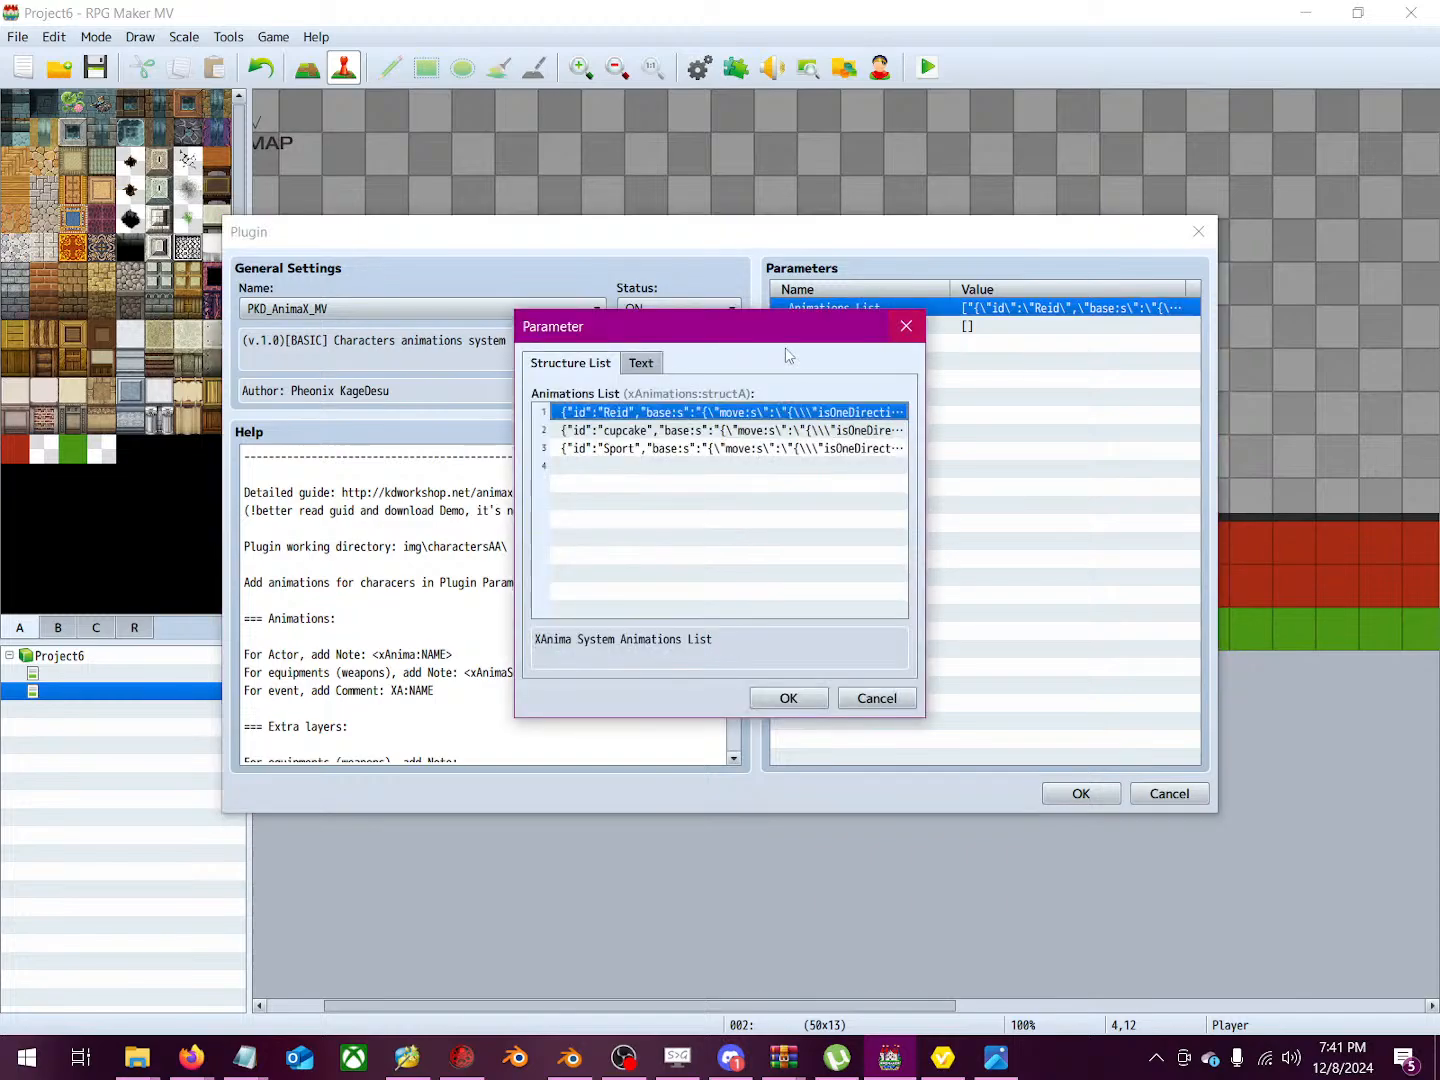
{"action": "double_click", "coordinate": [645, 420]}
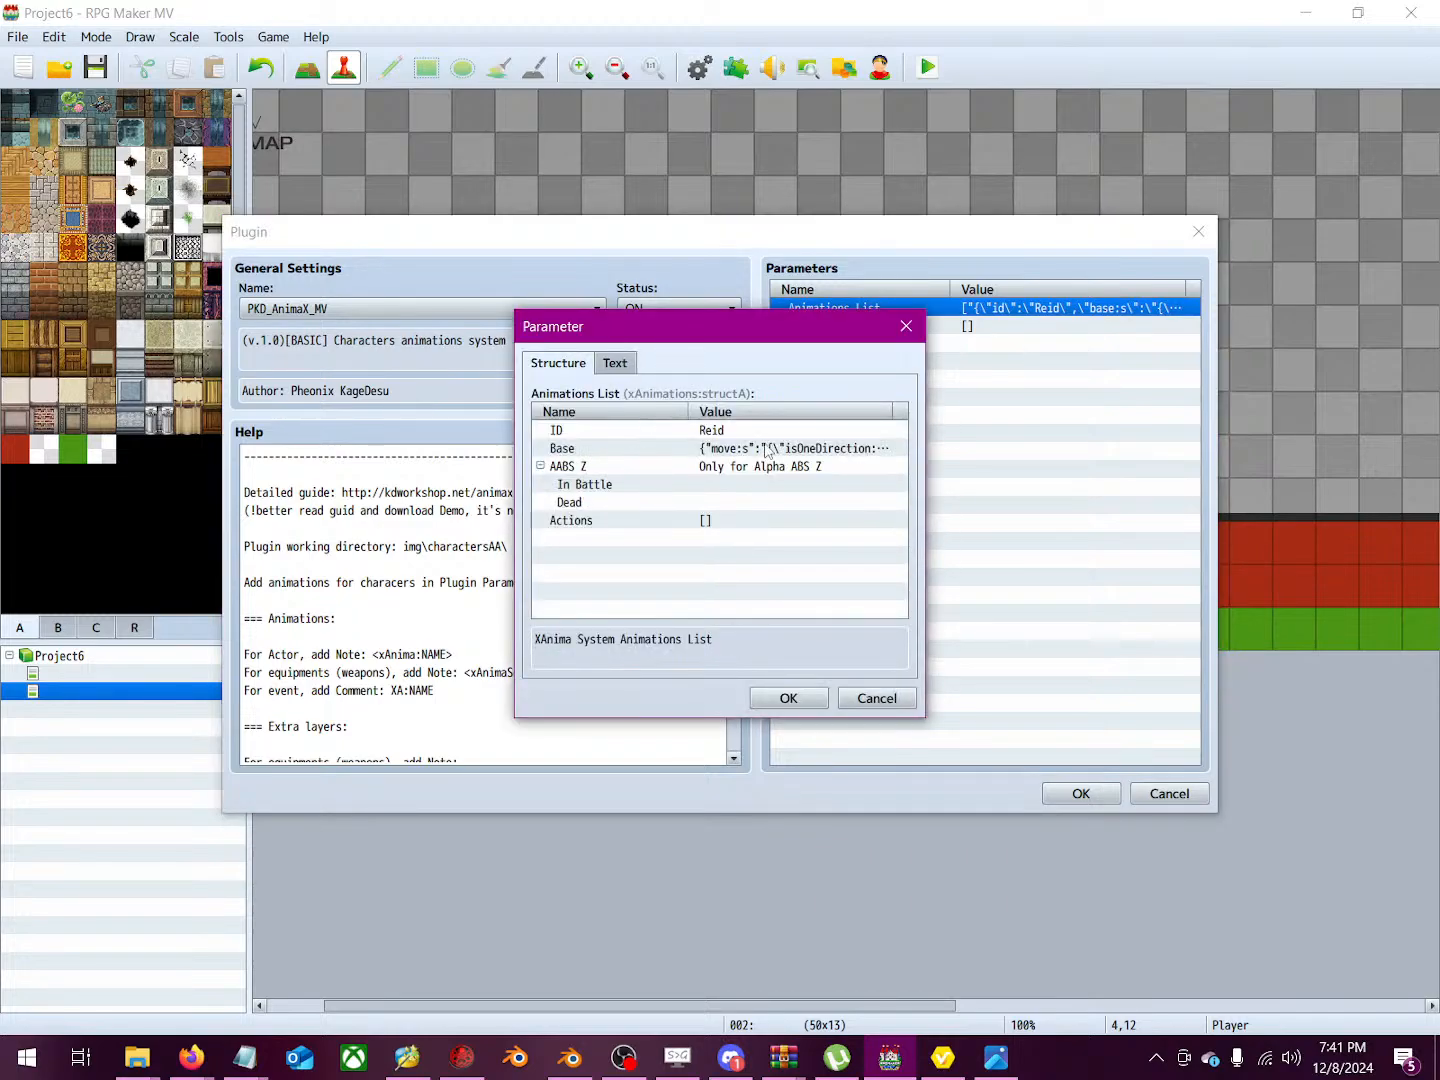
{"action": "double_click", "coordinate": [716, 431]}
{"action": "left_click", "coordinate": [845, 600]}
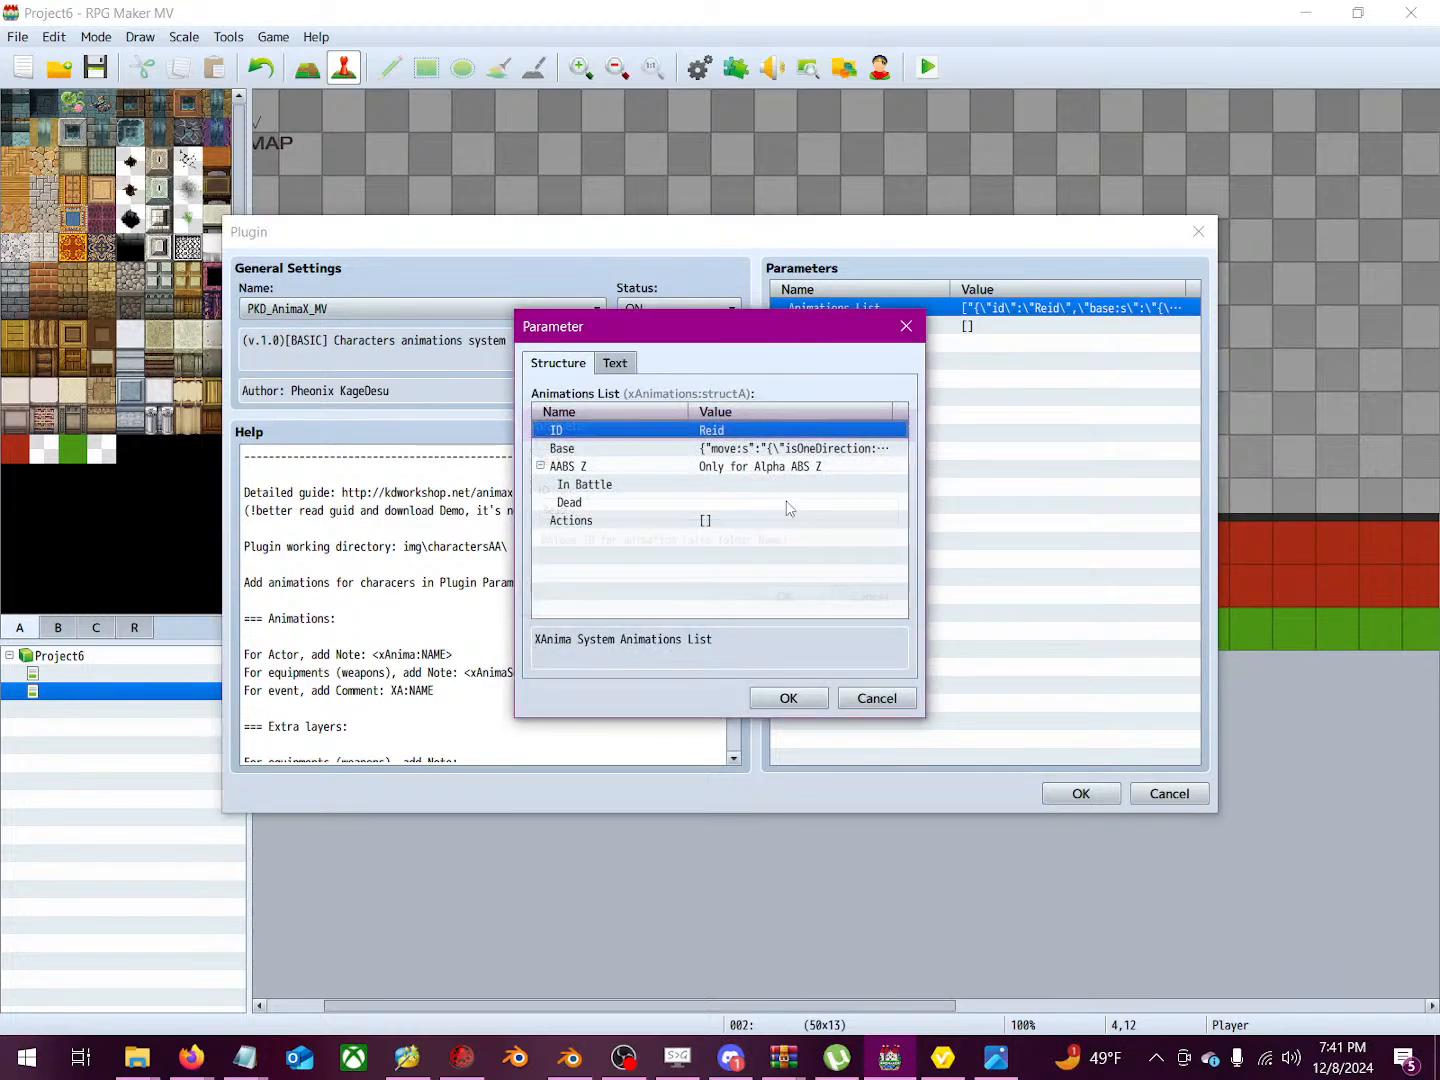
{"action": "double_click", "coordinate": [718, 450]}
{"action": "double_click", "coordinate": [736, 431]}
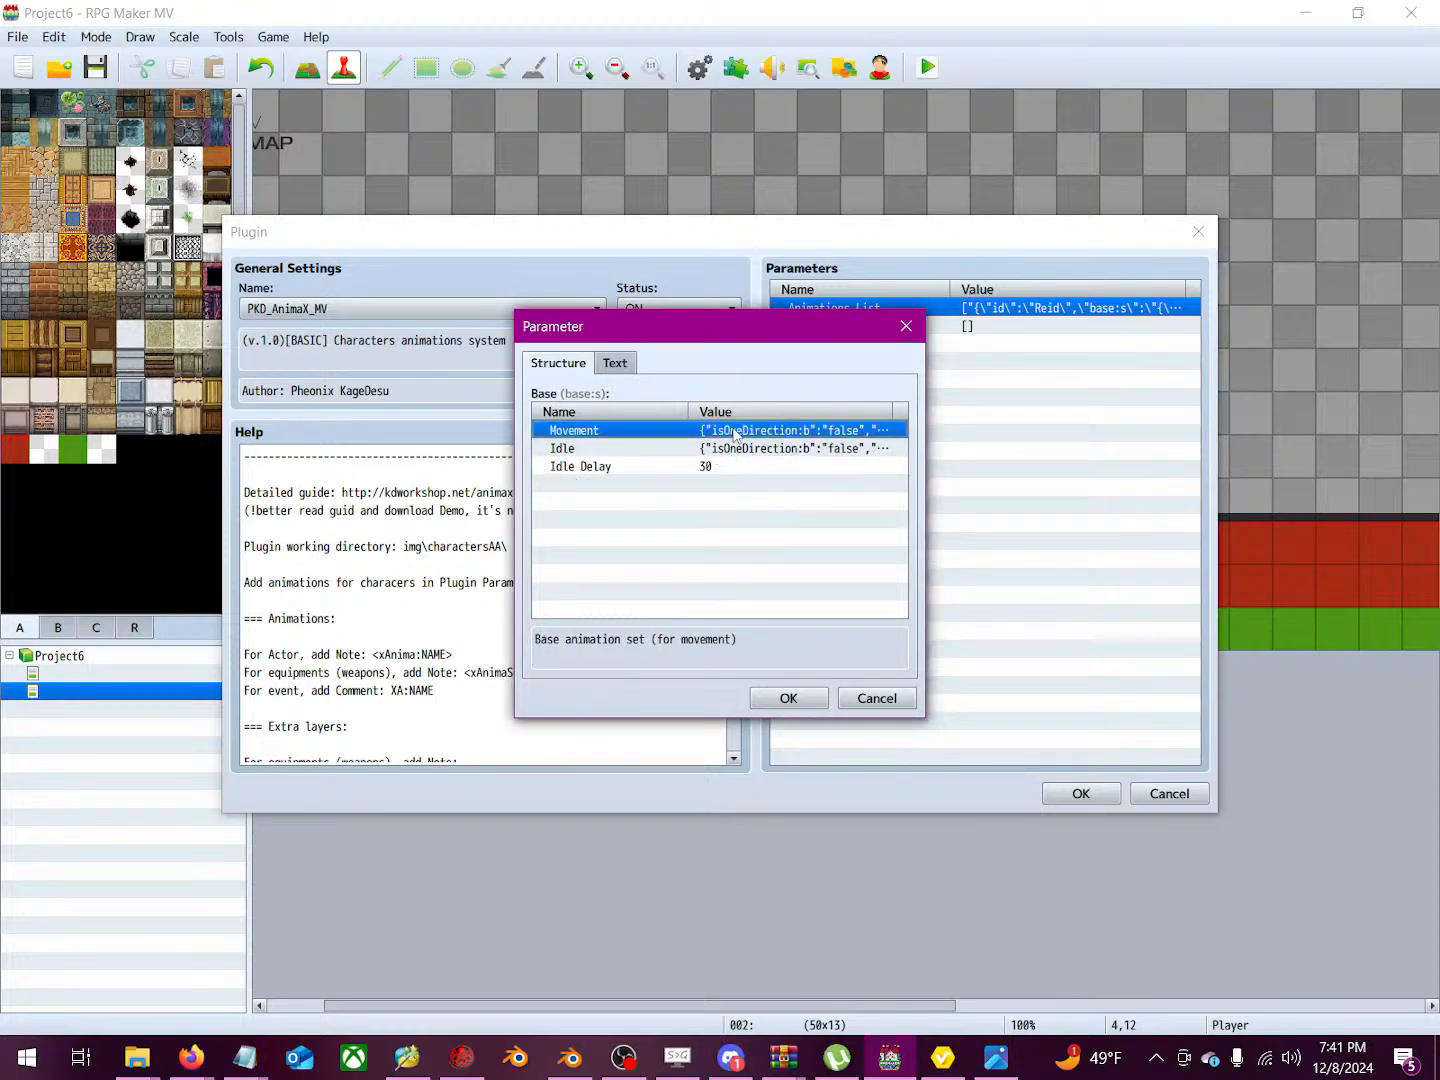
{"action": "left_click", "coordinate": [907, 327]}
{"action": "double_click", "coordinate": [789, 431]}
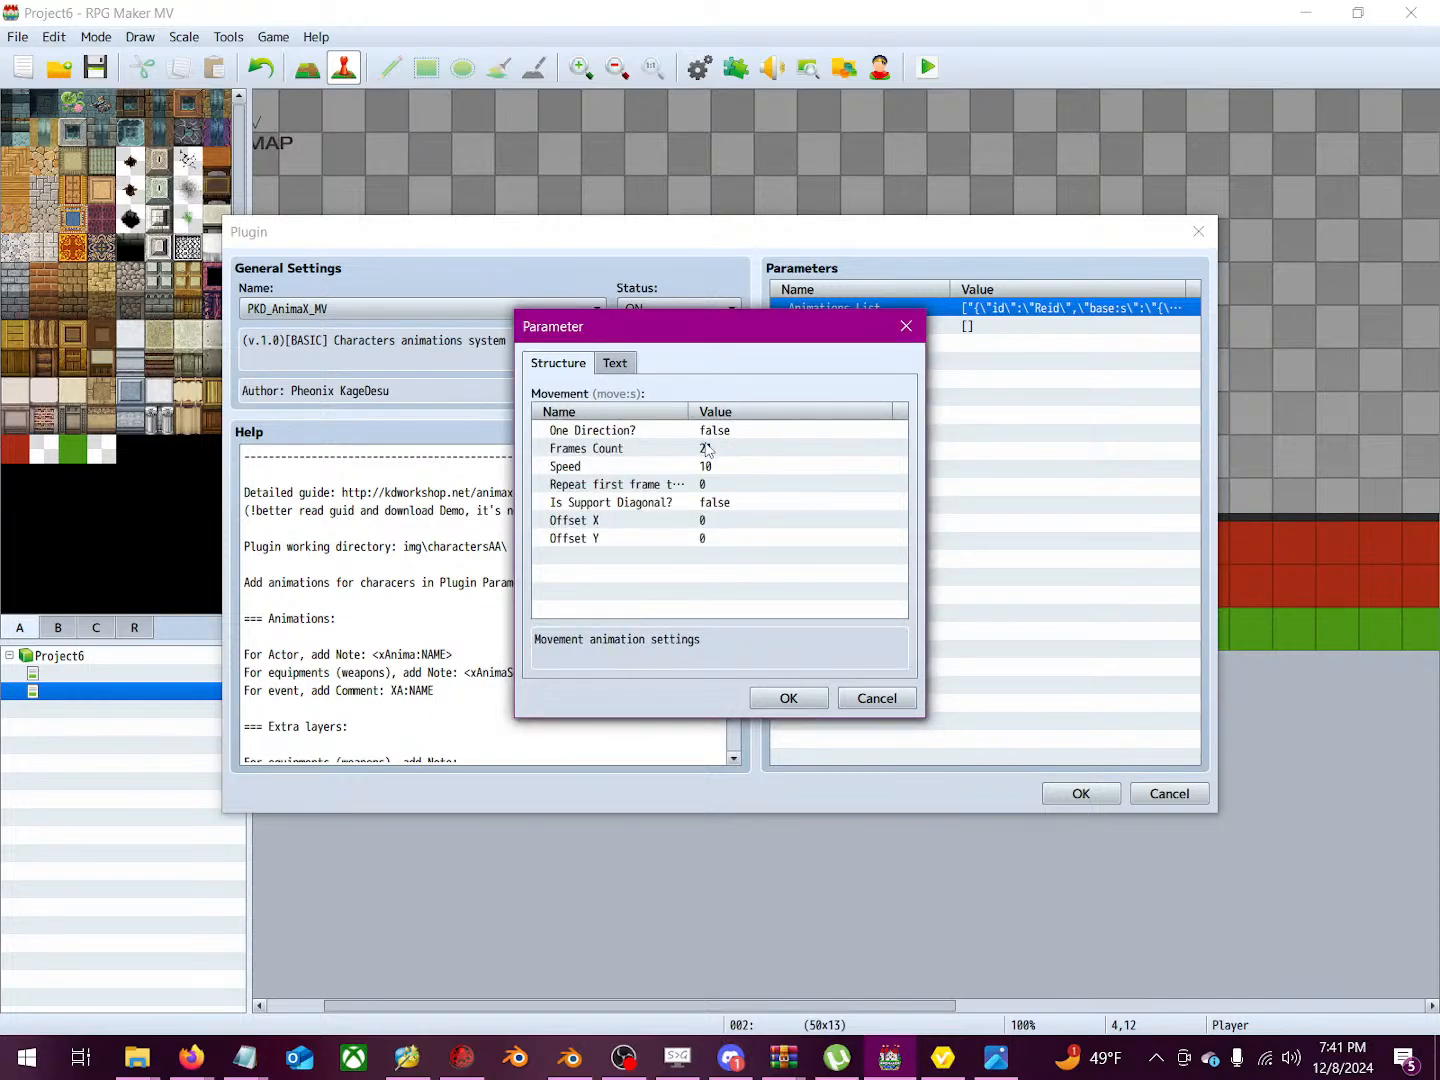
{"action": "left_click", "coordinate": [905, 327]}
{"action": "left_click", "coordinate": [905, 327]}
{"action": "left_click", "coordinate": [905, 327]}
{"action": "left_click", "coordinate": [905, 327]}
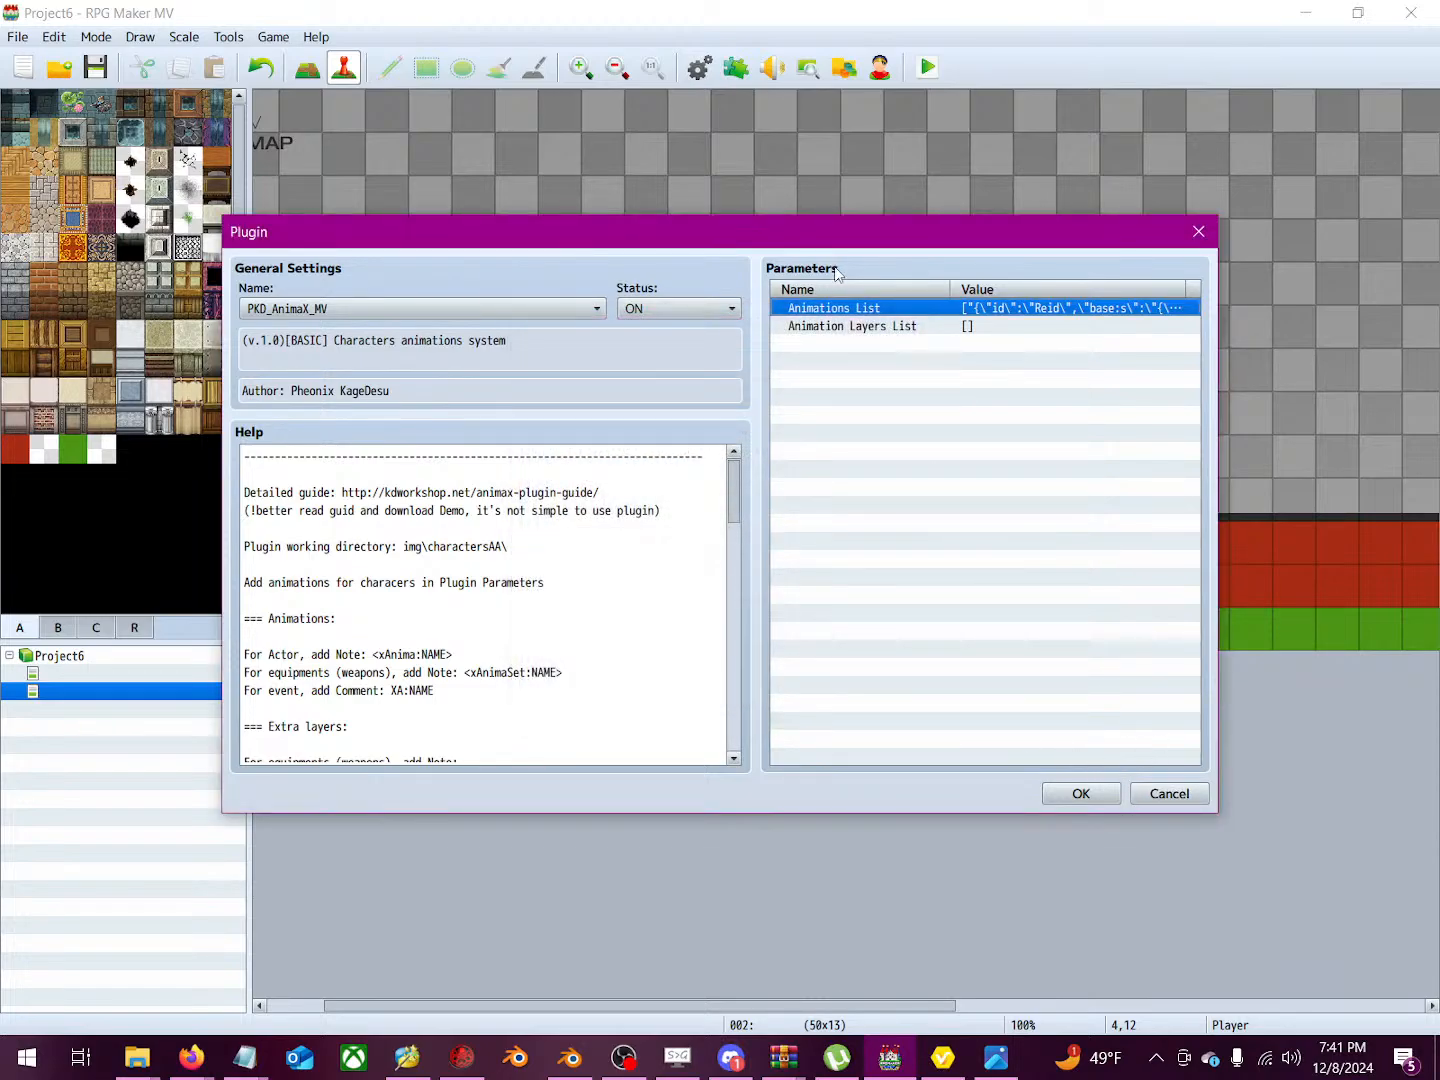
Step: Set the Speed of the Sport entry's Movement animation to 10 and confirm the Movement settings
{"action": "double_click", "coordinate": [857, 310]}
{"action": "double_click", "coordinate": [670, 450]}
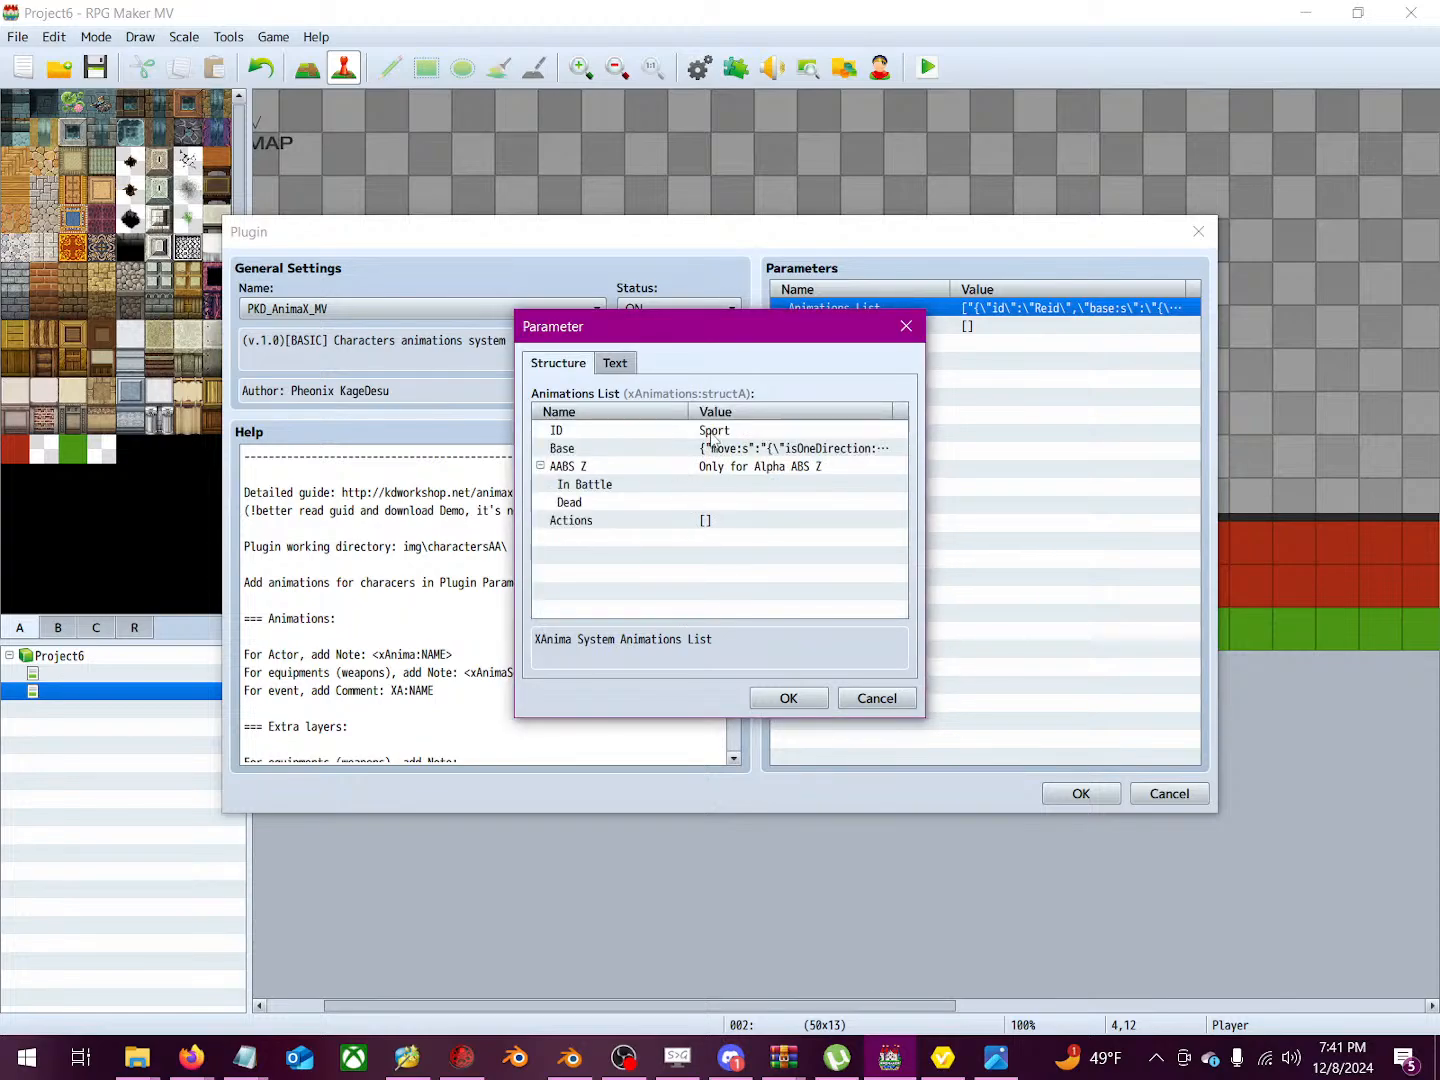
{"action": "double_click", "coordinate": [707, 449]}
{"action": "double_click", "coordinate": [723, 432]}
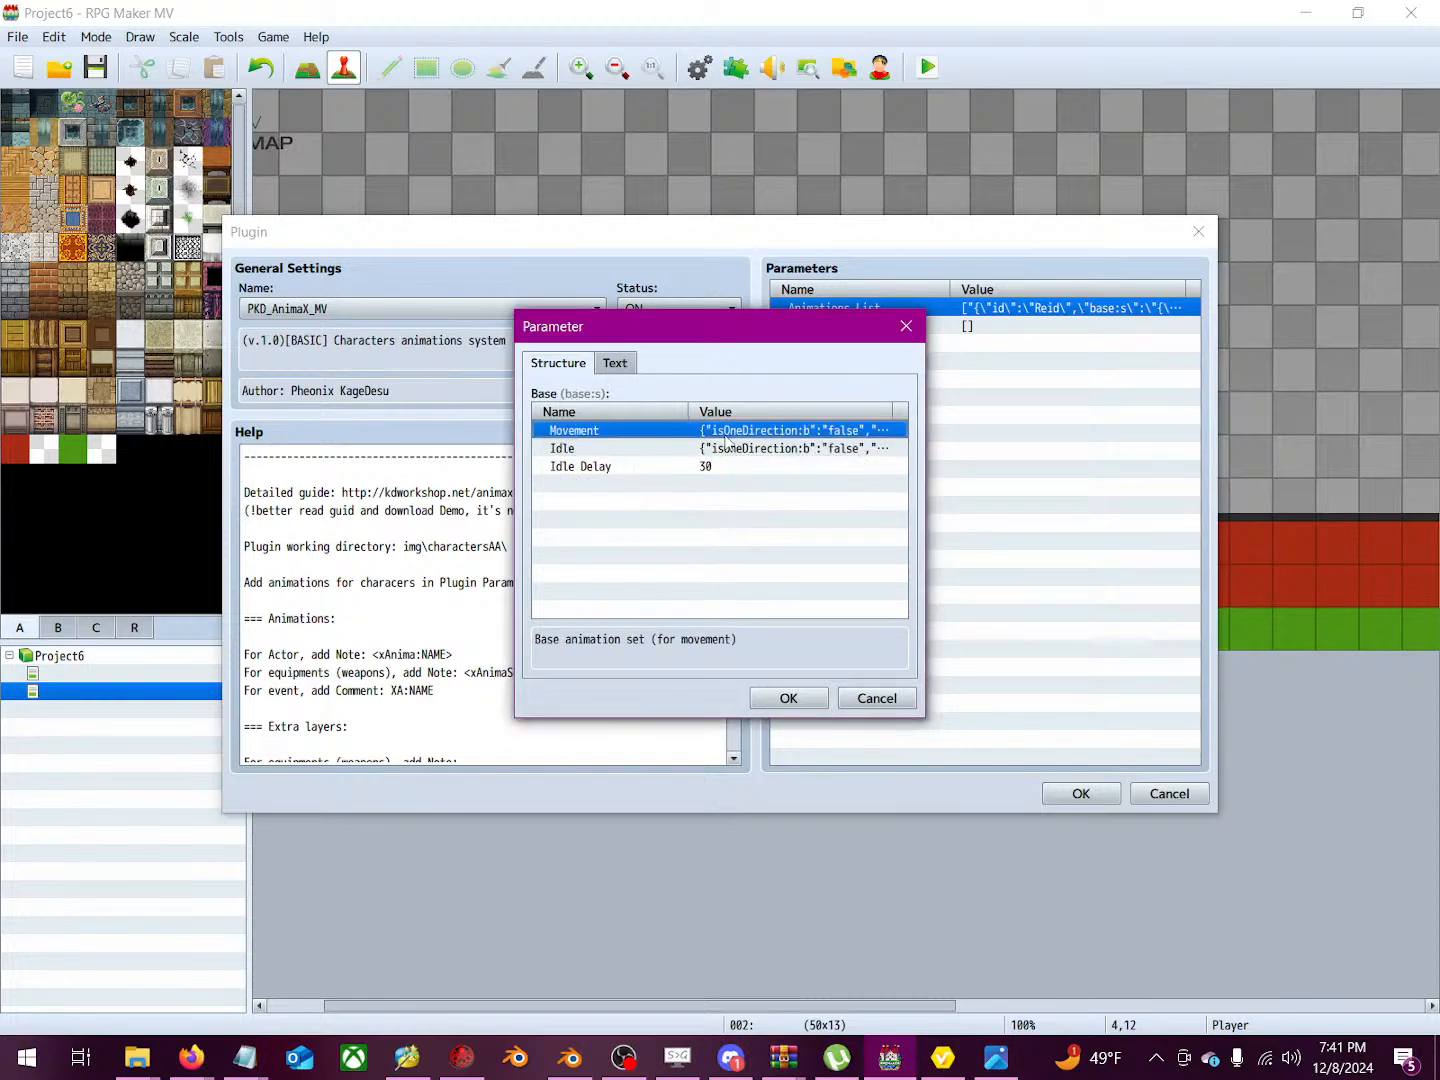
{"action": "left_click", "coordinate": [717, 468]}
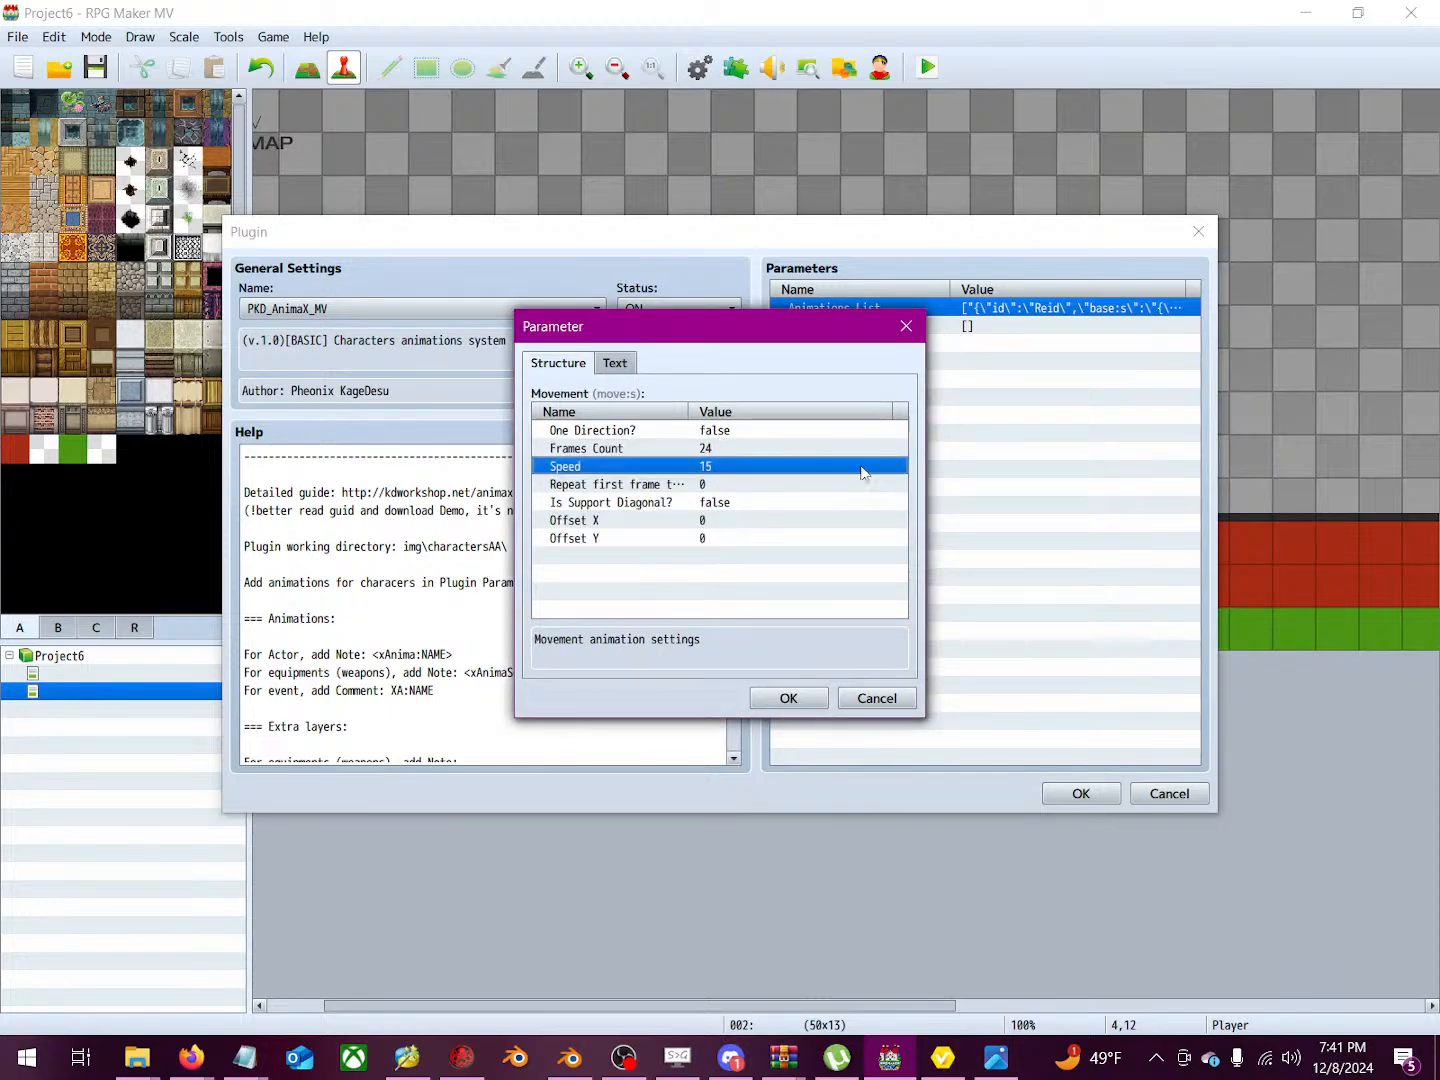
{"action": "double_click", "coordinate": [864, 473]}
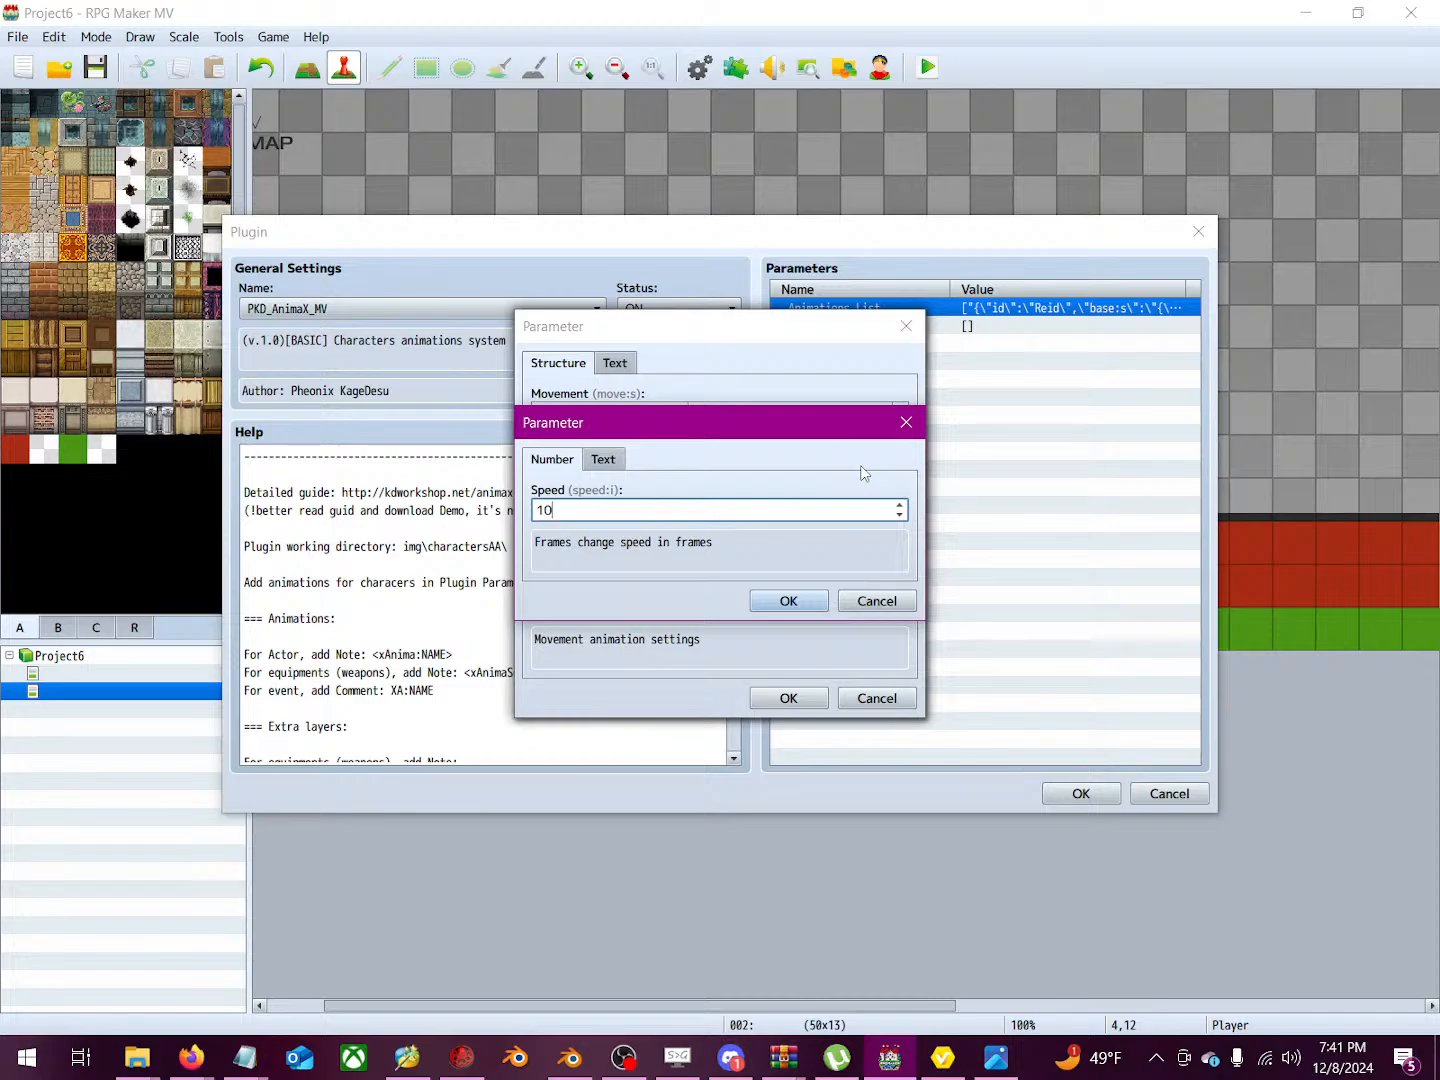
{"action": "left_click", "coordinate": [780, 603]}
{"action": "left_click", "coordinate": [788, 698]}
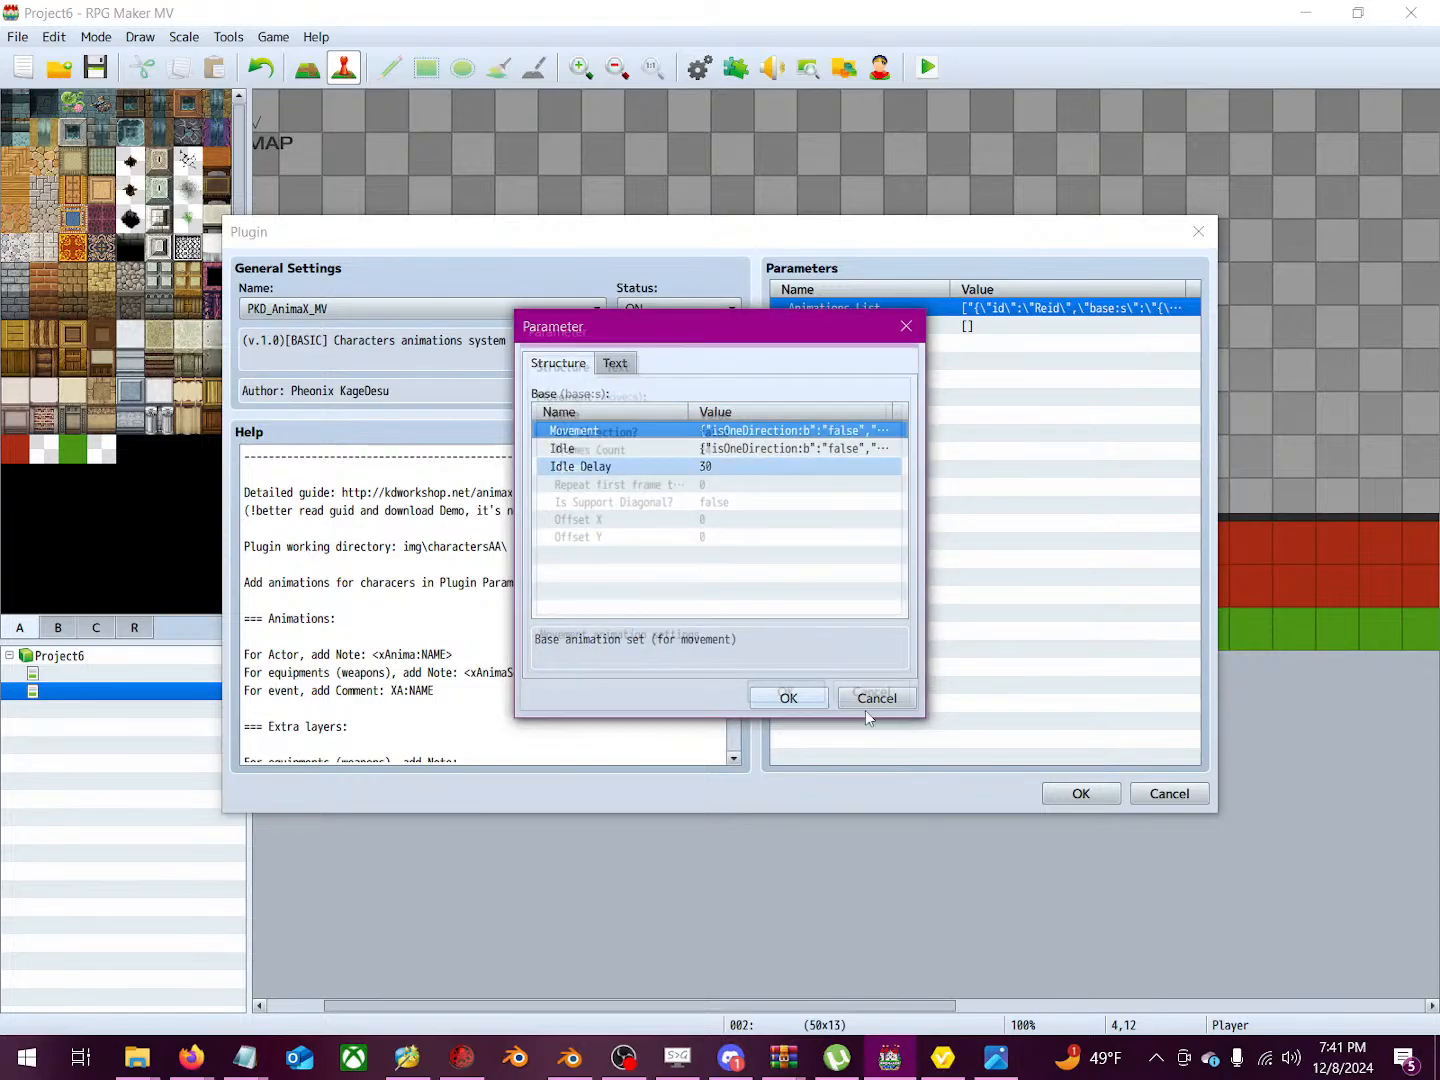
Step: Confirm the edited Sport entry and accept the updated PKD_AnimaX_MV parameters in the Plugin Manager
{"action": "left_click", "coordinate": [788, 698]}
{"action": "left_click", "coordinate": [788, 698]}
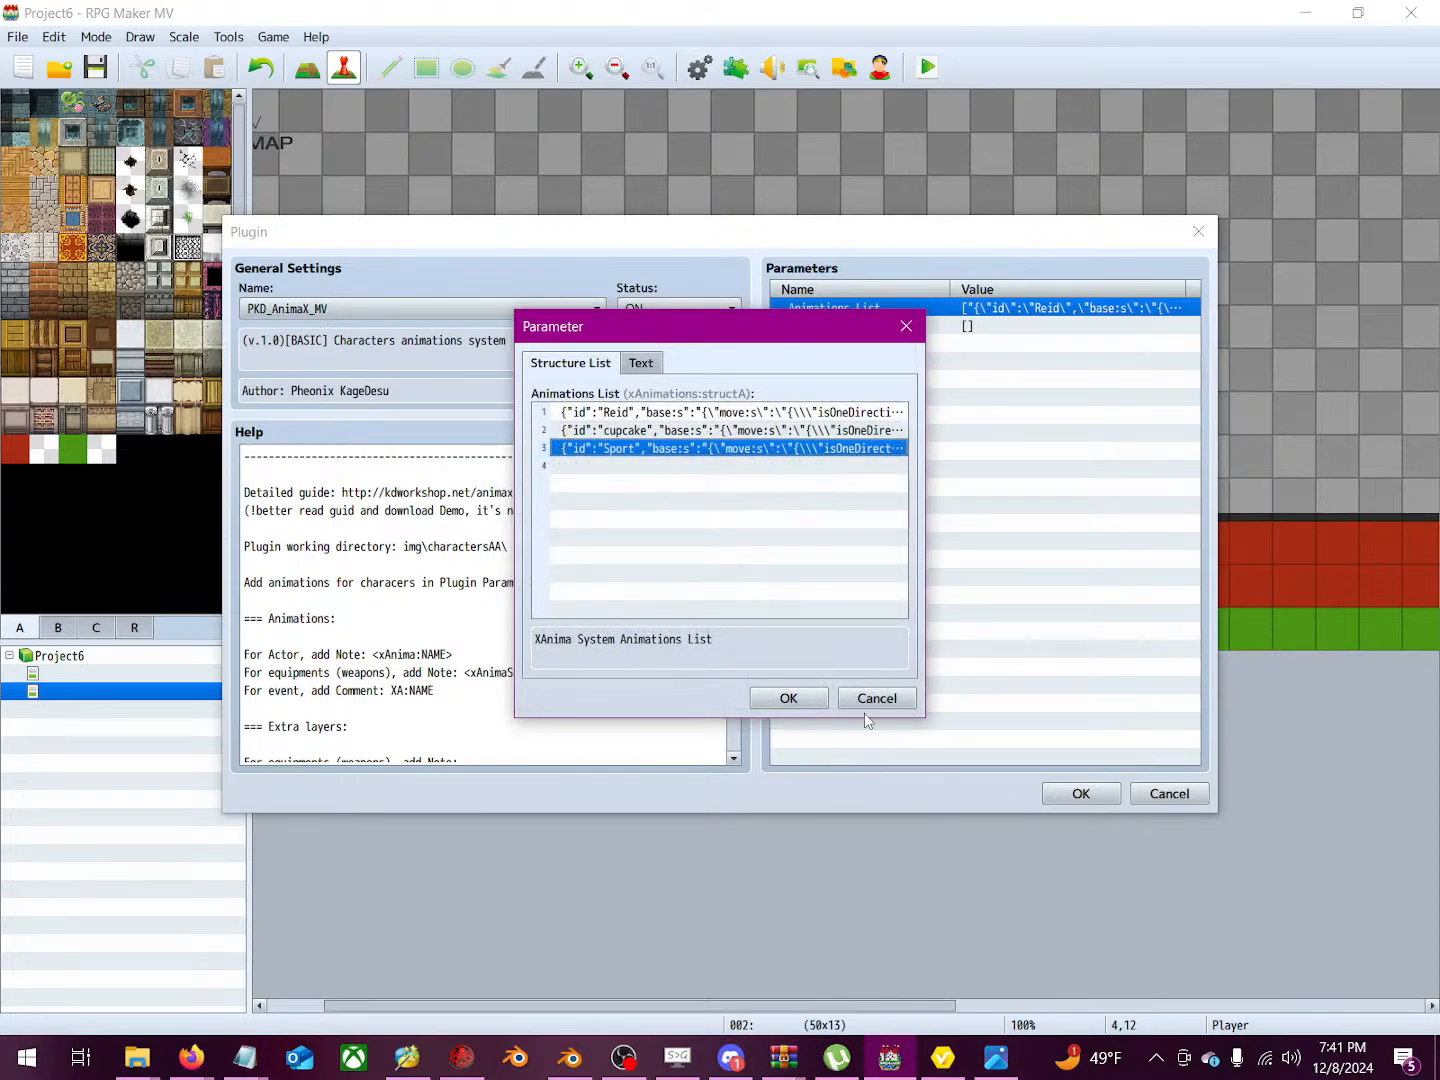
{"action": "left_click", "coordinate": [788, 698]}
{"action": "left_click", "coordinate": [1081, 795]}
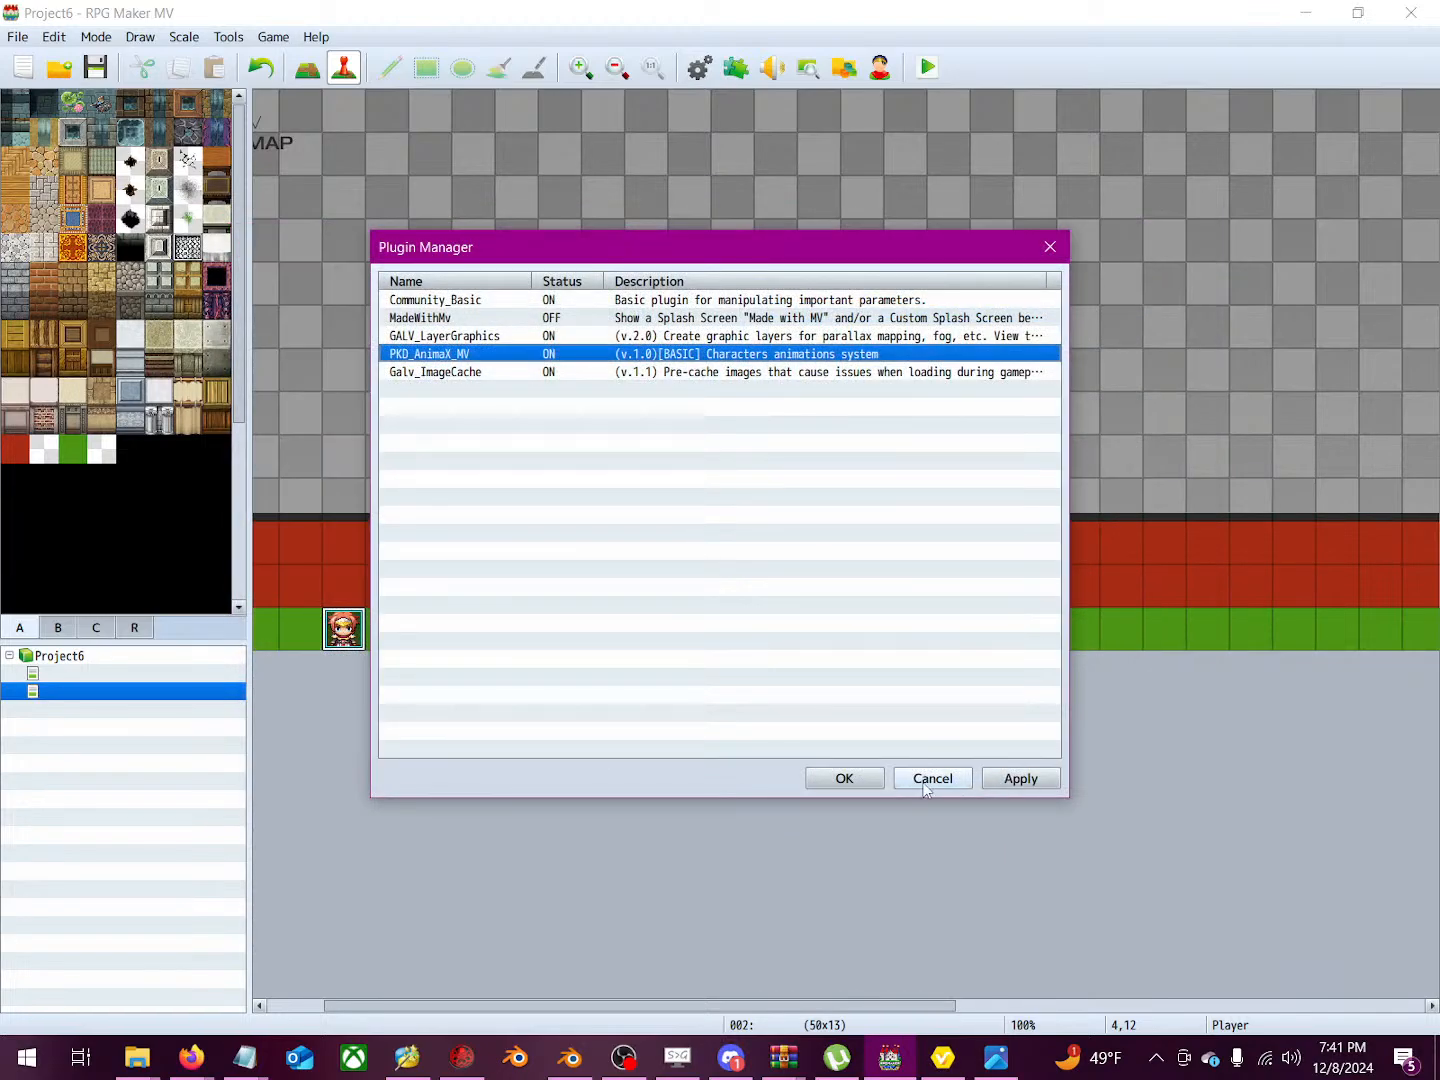
{"action": "left_click", "coordinate": [844, 778]}
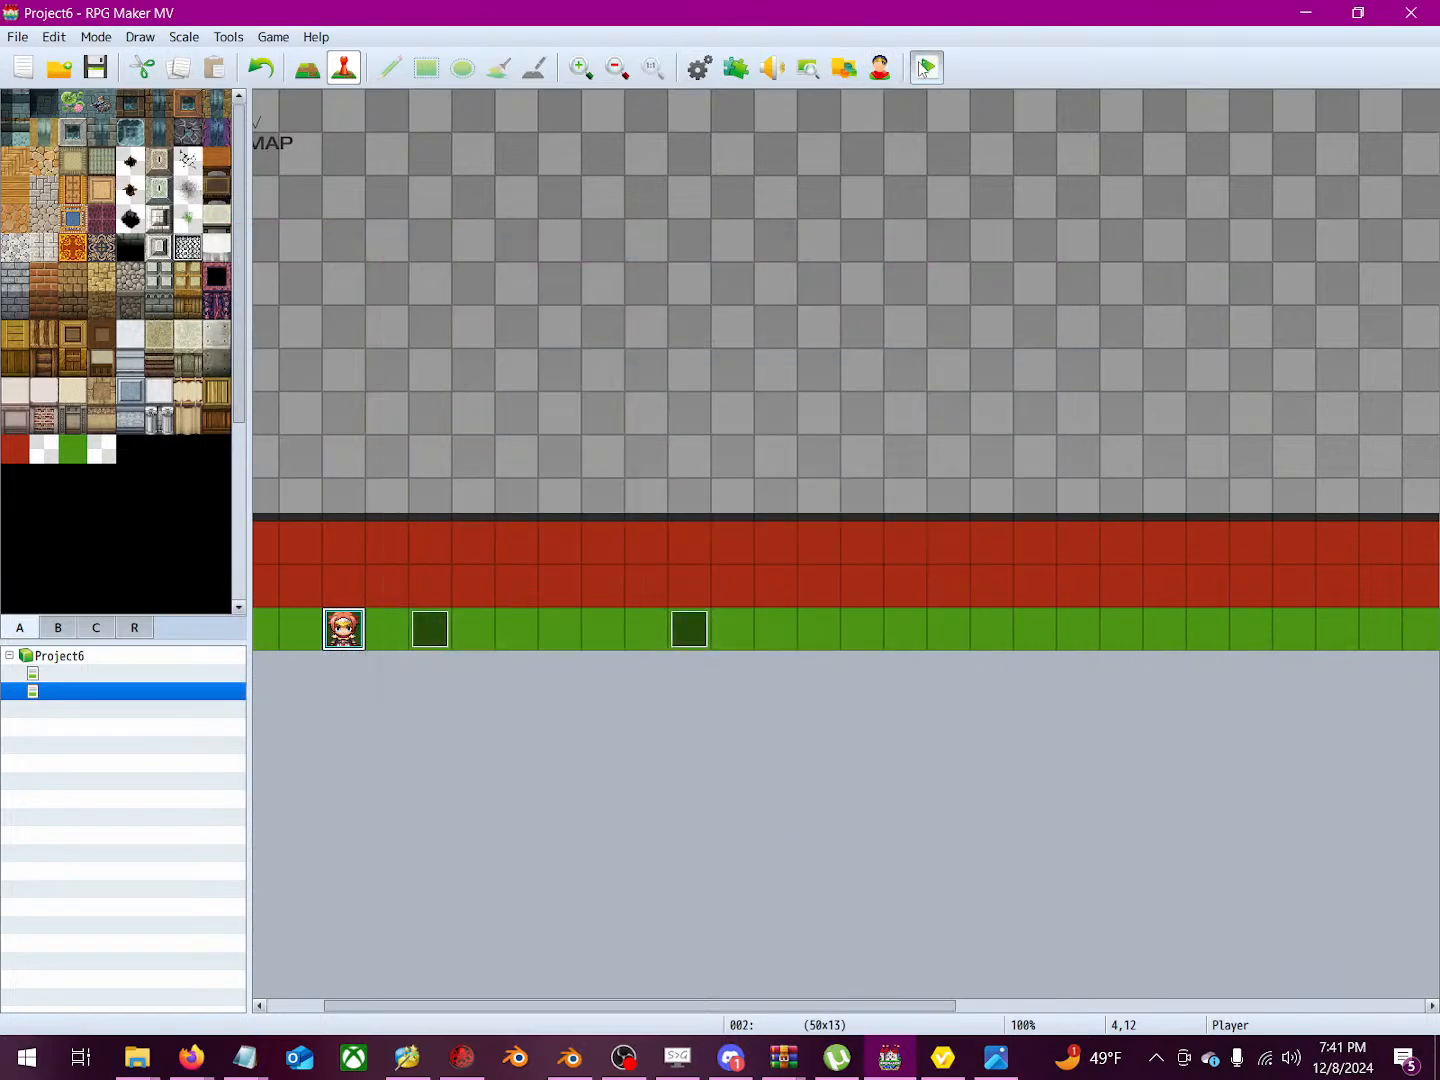
Step: Playtest the map to check the Sport character's updated movement animation, and close the game window
{"action": "left_click", "coordinate": [925, 67]}
{"action": "left_click", "coordinate": [644, 555]}
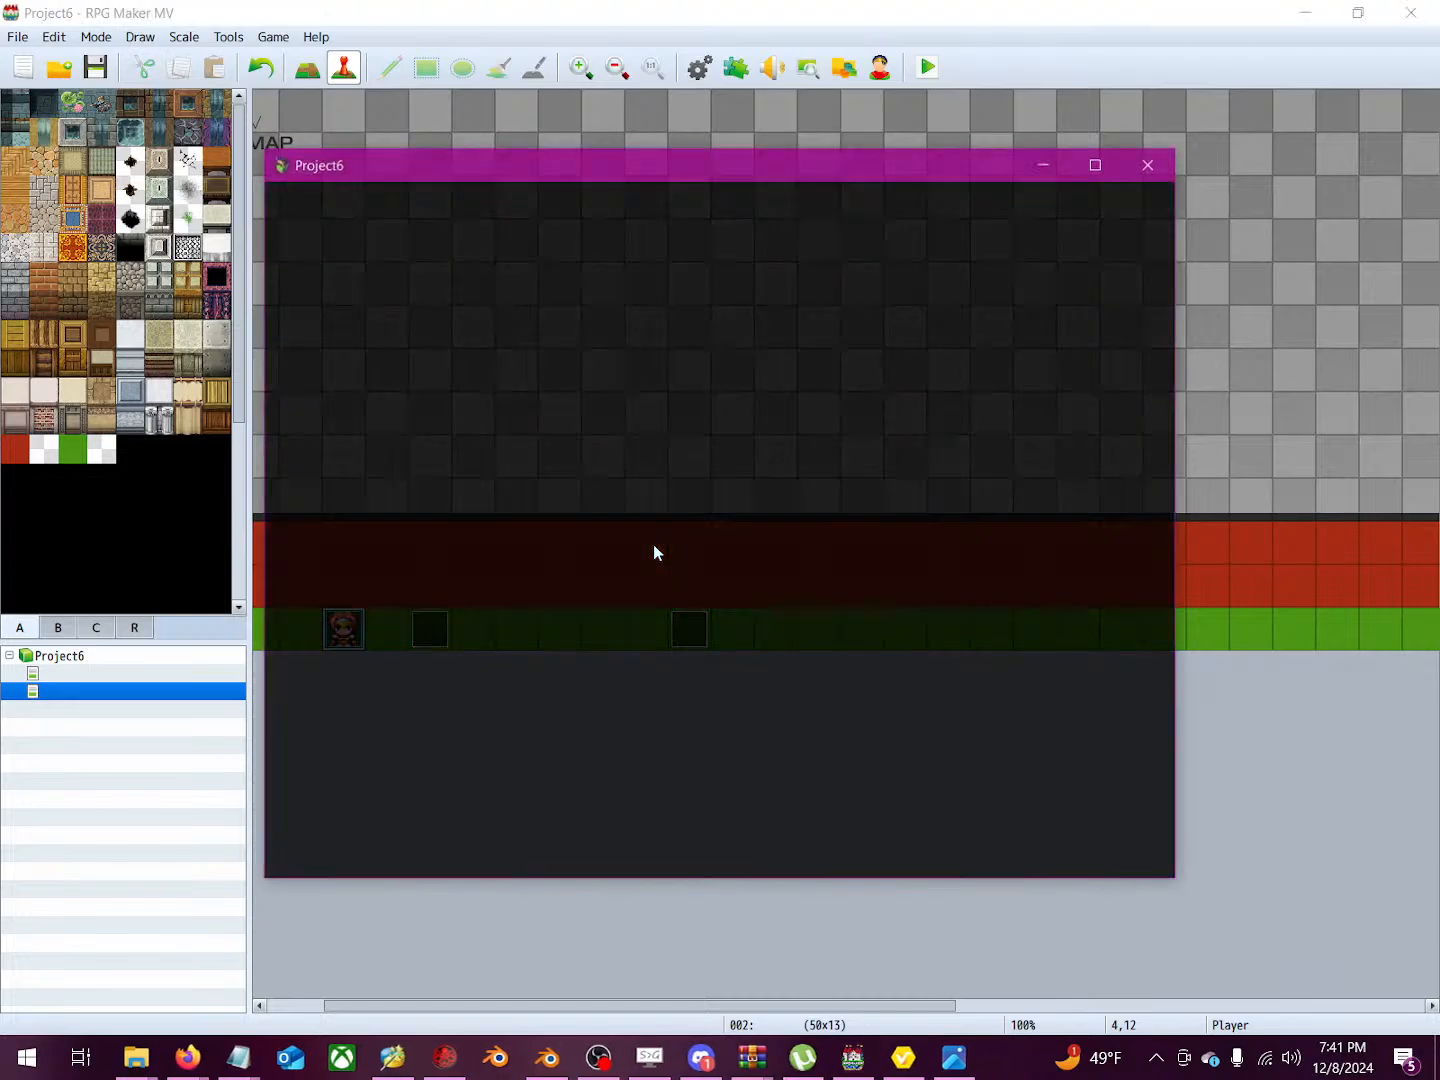
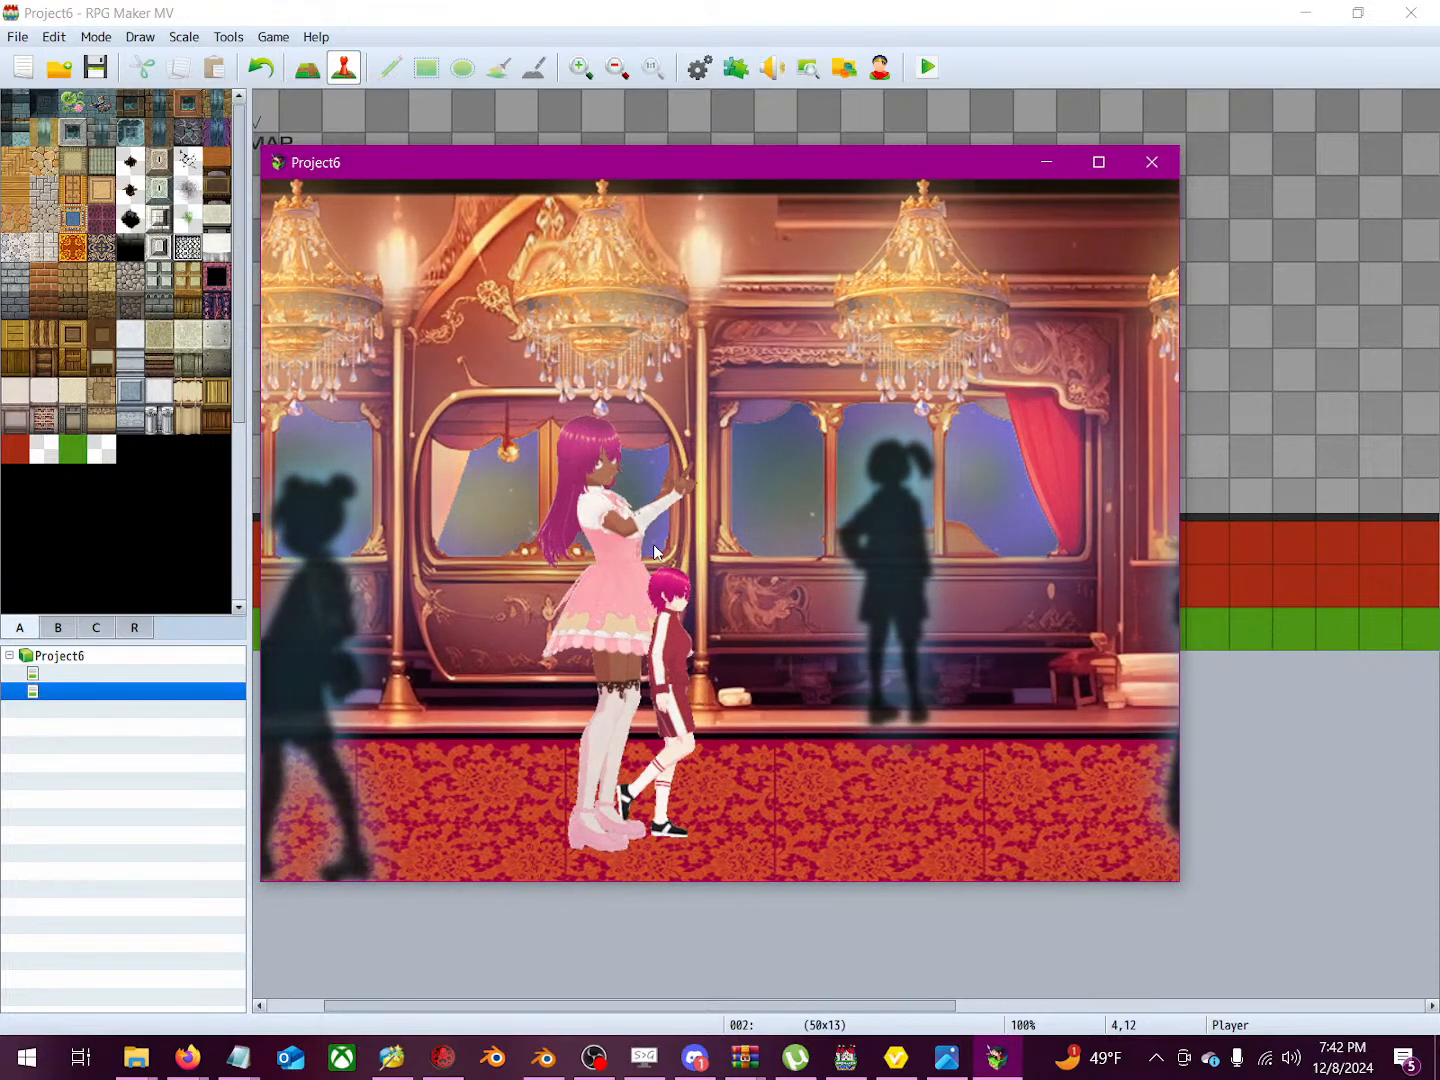
{"action": "left_click", "coordinate": [1151, 162]}
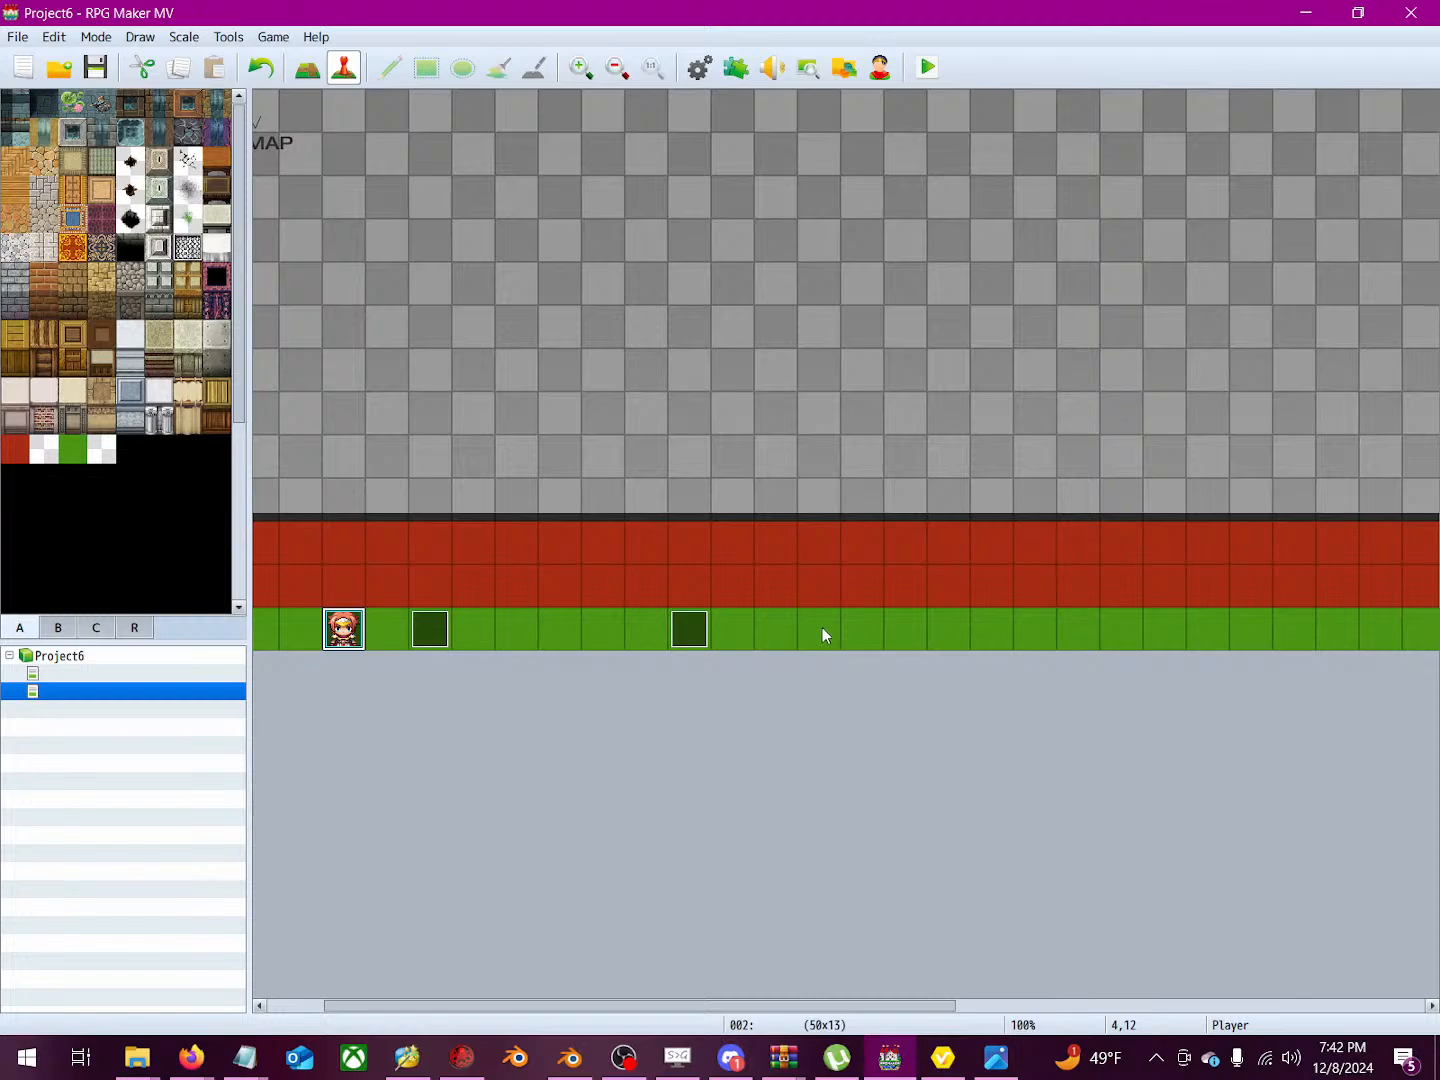
Step: Examine the command list of the cupcake event EV002 on the green row and close it without changes
{"action": "left_click", "coordinate": [681, 625]}
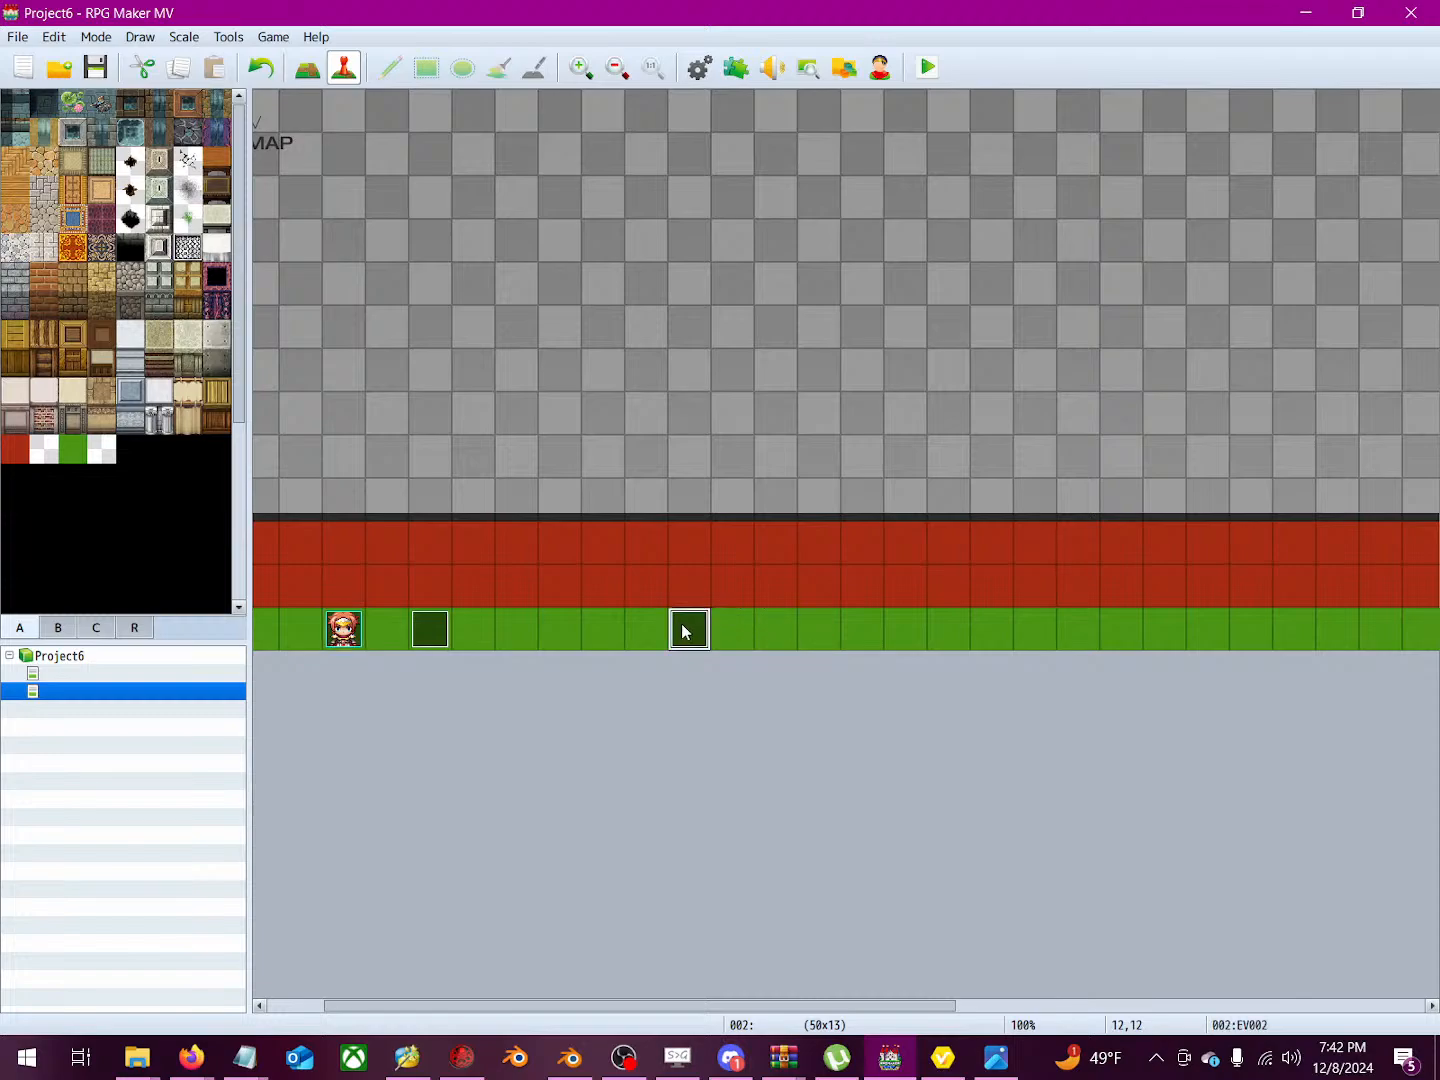
{"action": "double_click", "coordinate": [680, 625]}
{"action": "left_click", "coordinate": [1166, 193]}
{"action": "key", "text": "Delete"}
{"action": "key", "text": "ctrl+z"}
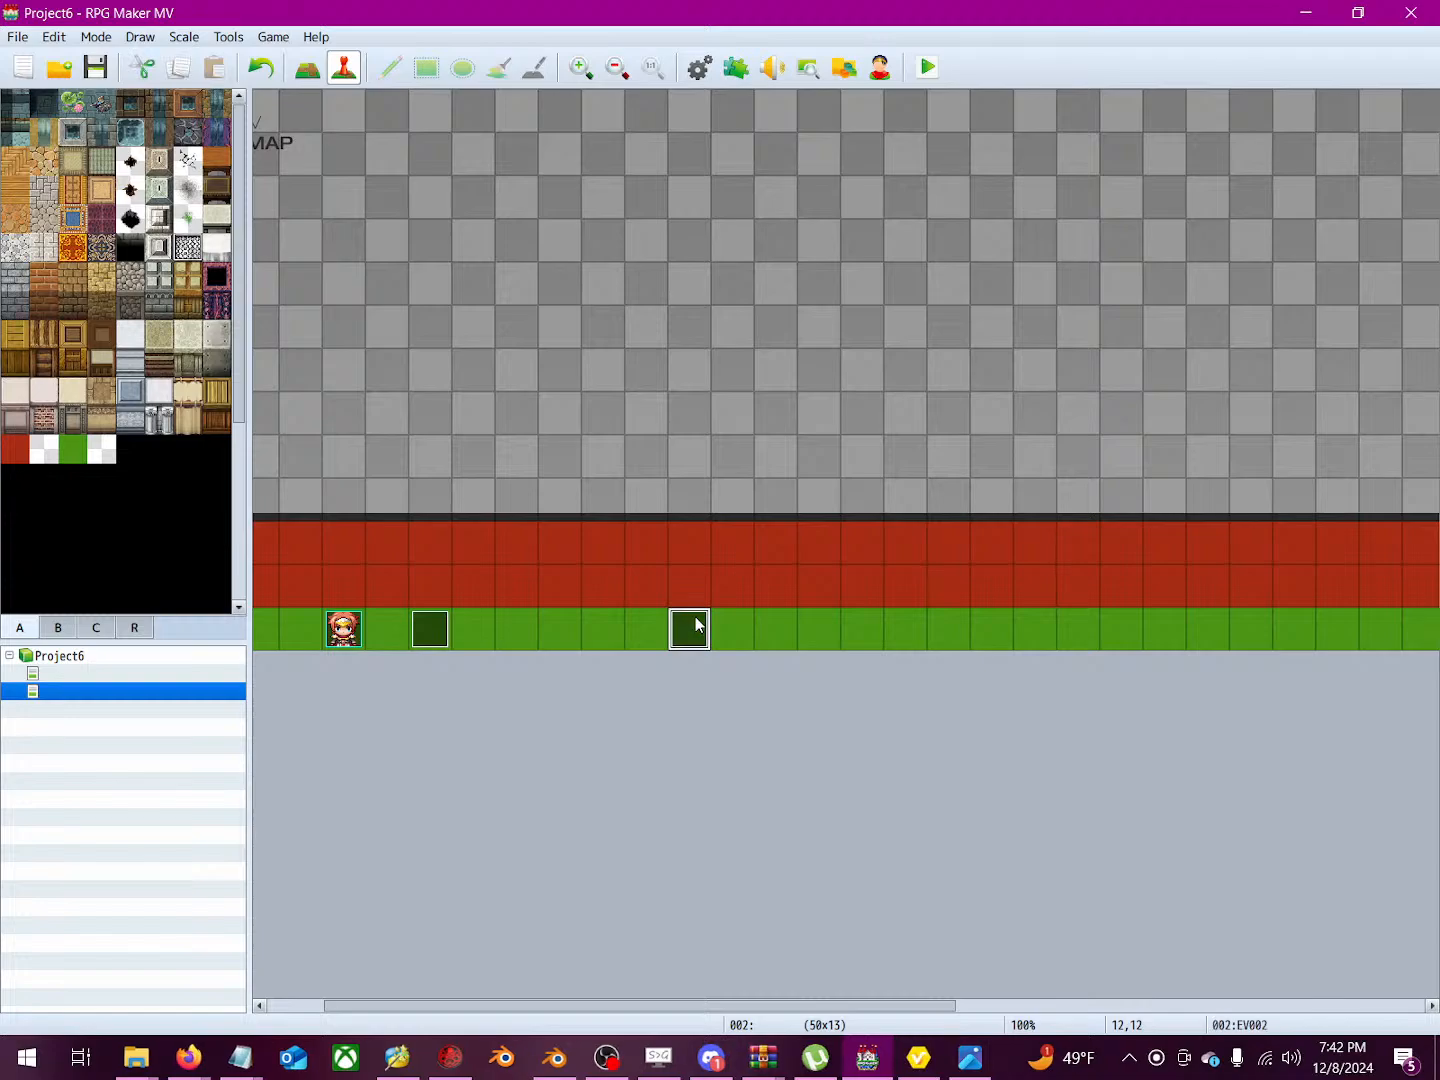
{"action": "double_click", "coordinate": [695, 618]}
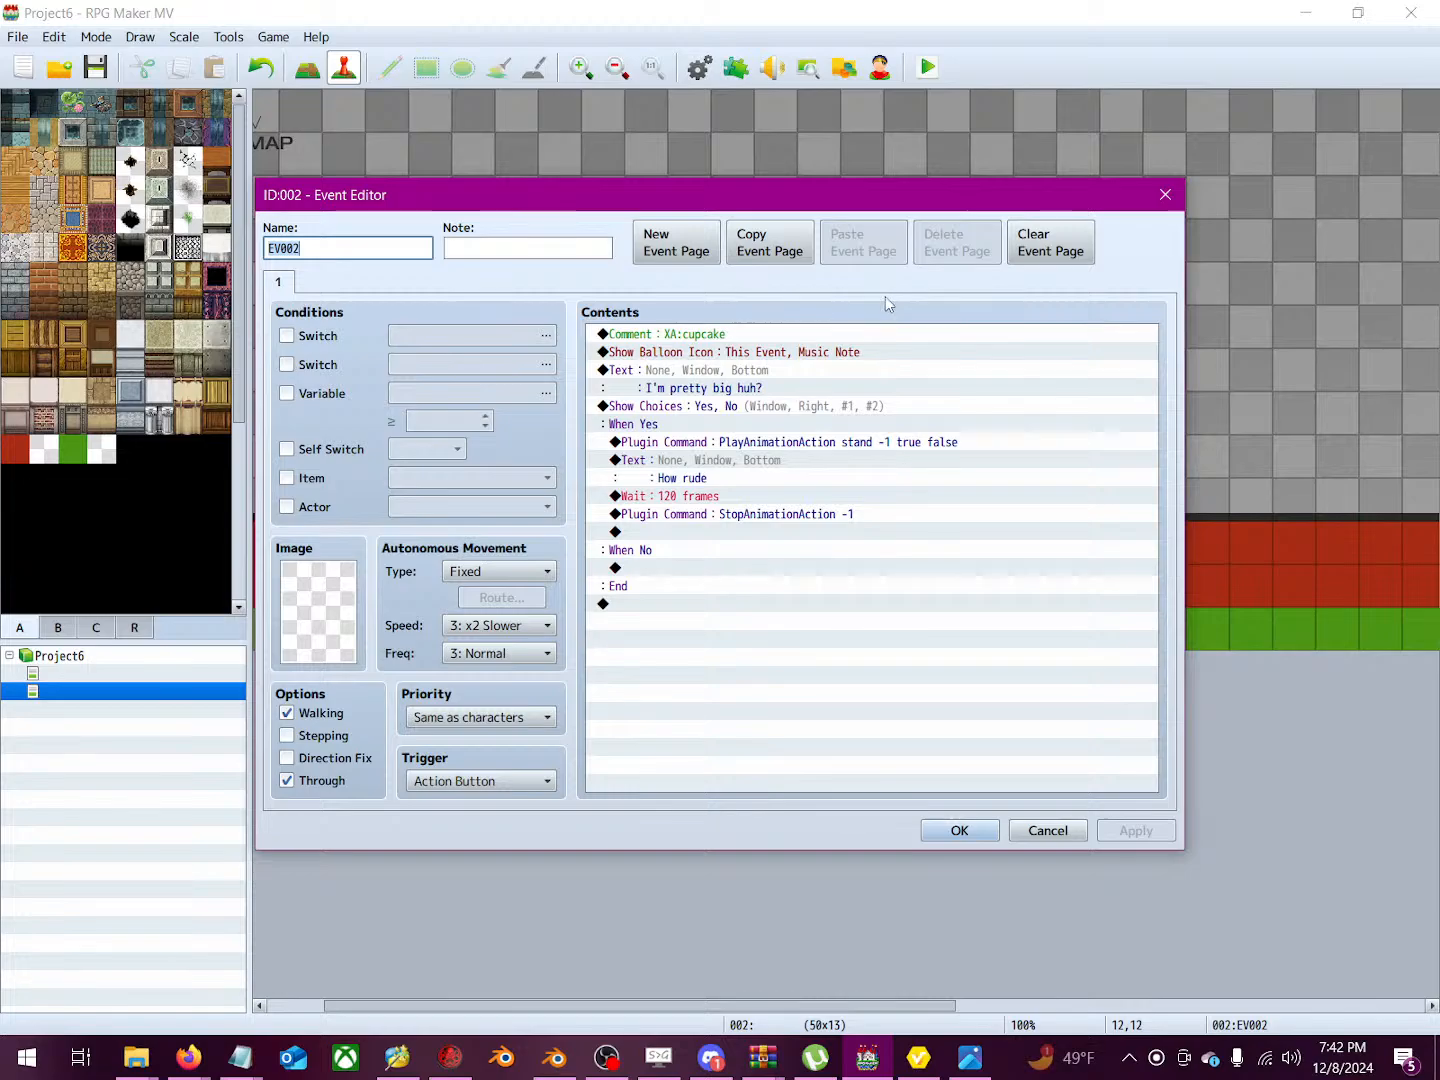
{"action": "left_click", "coordinate": [1164, 196]}
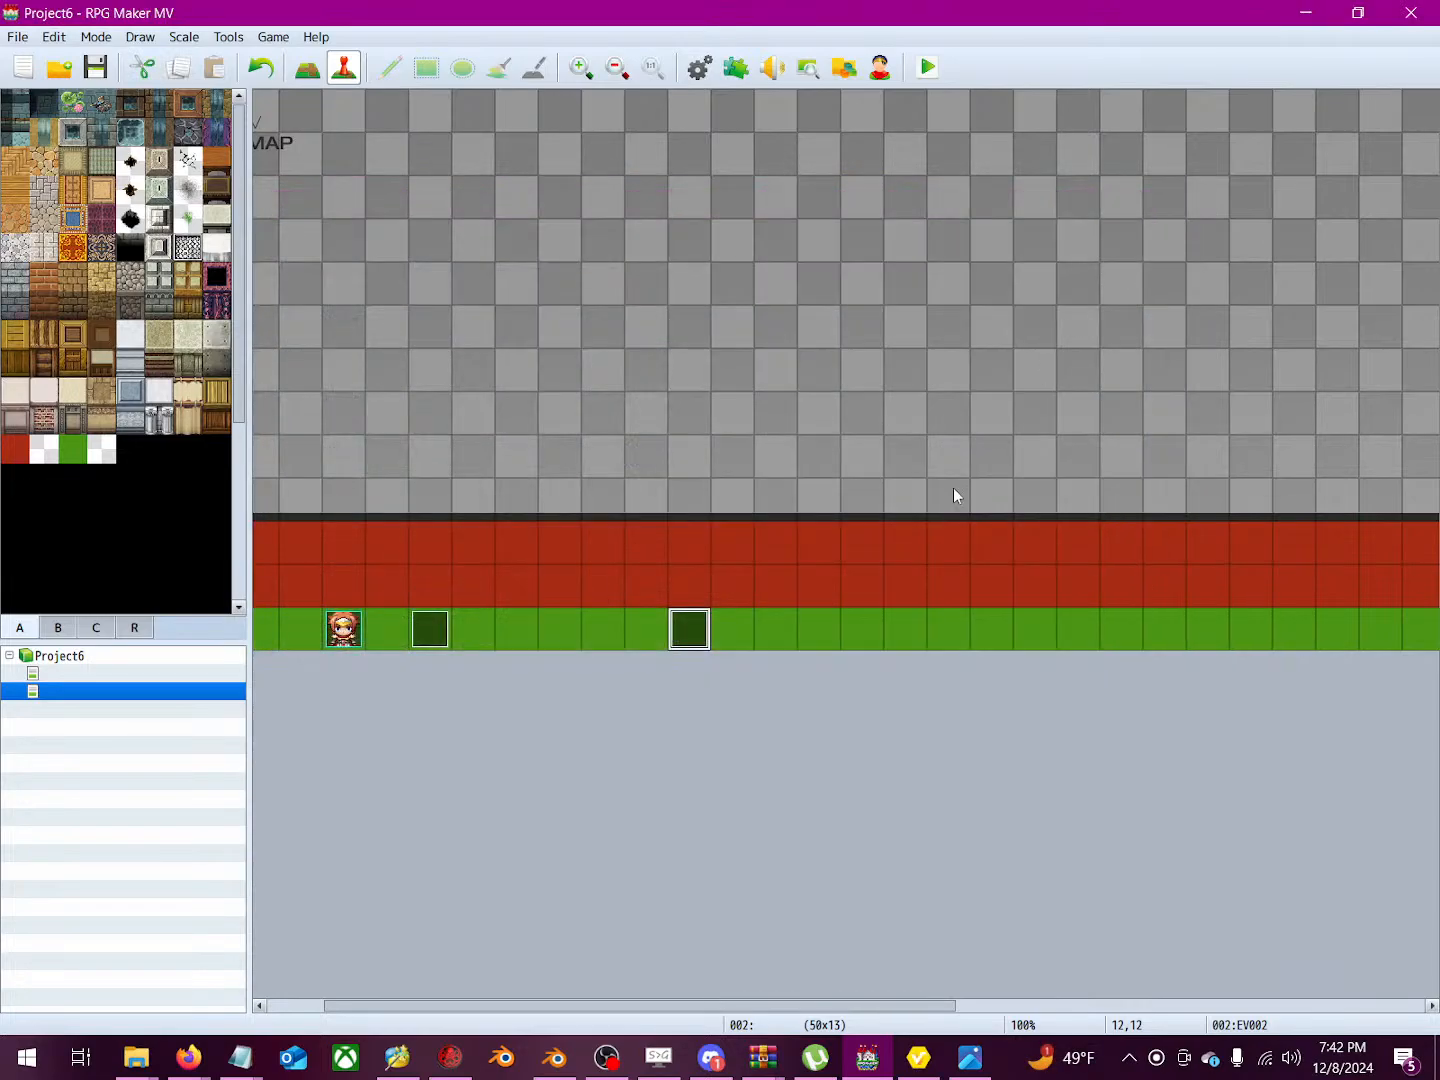
{"action": "left_click", "coordinate": [844, 627]}
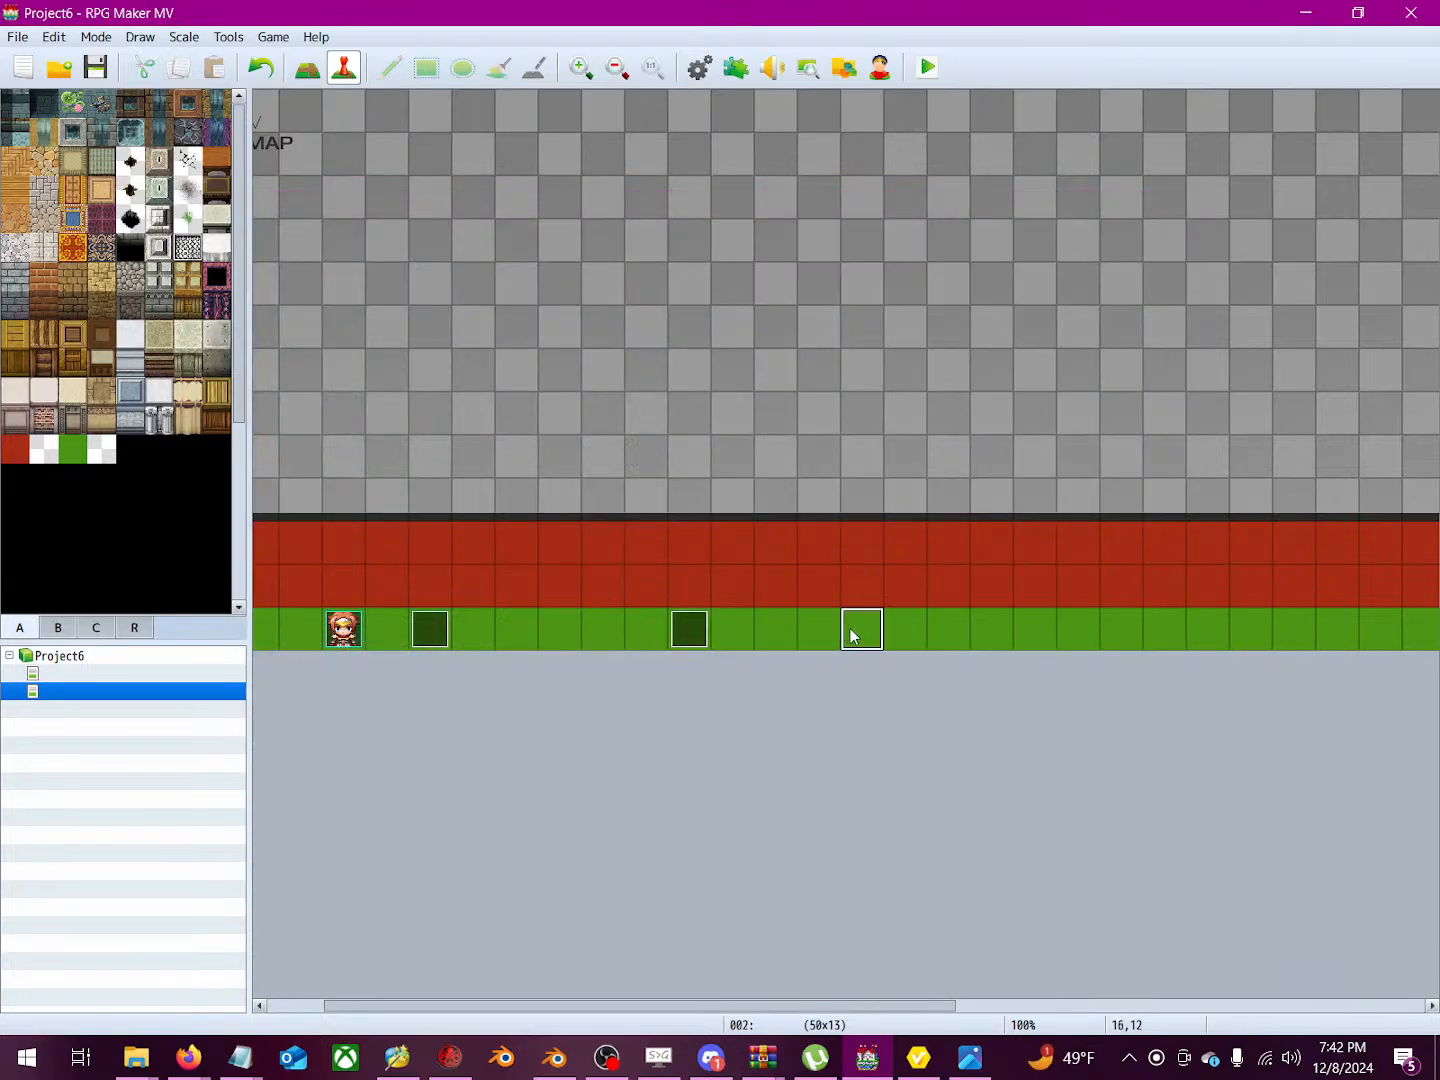
{"action": "double_click", "coordinate": [850, 635]}
{"action": "left_click", "coordinate": [658, 340]}
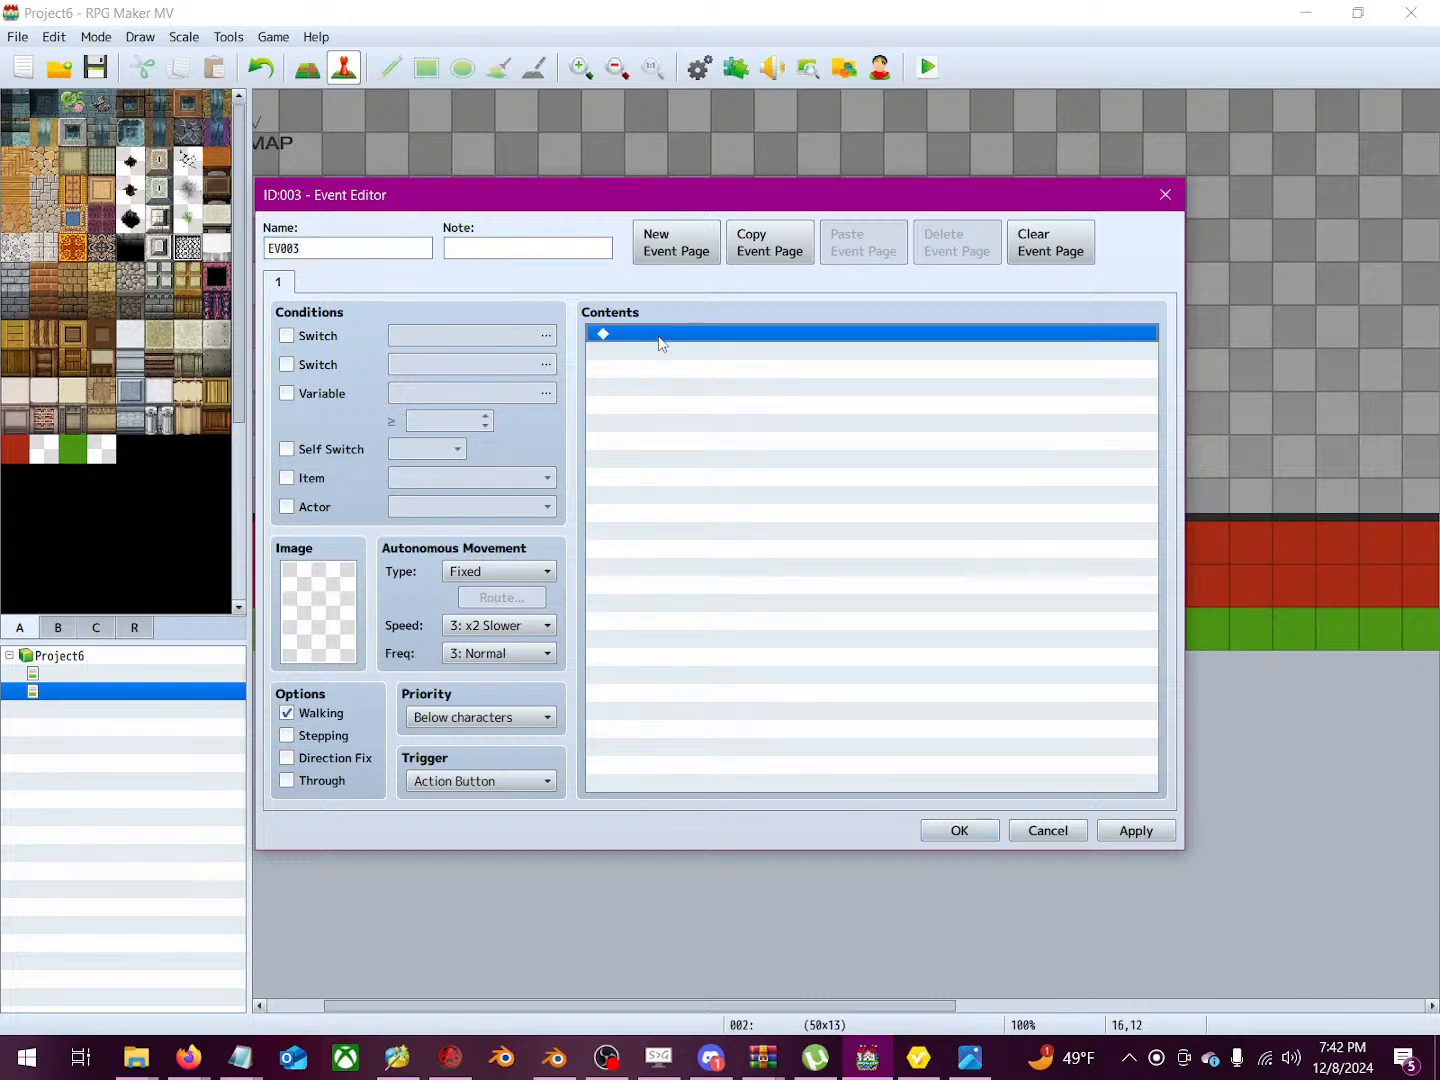
{"action": "left_click", "coordinate": [1166, 194]}
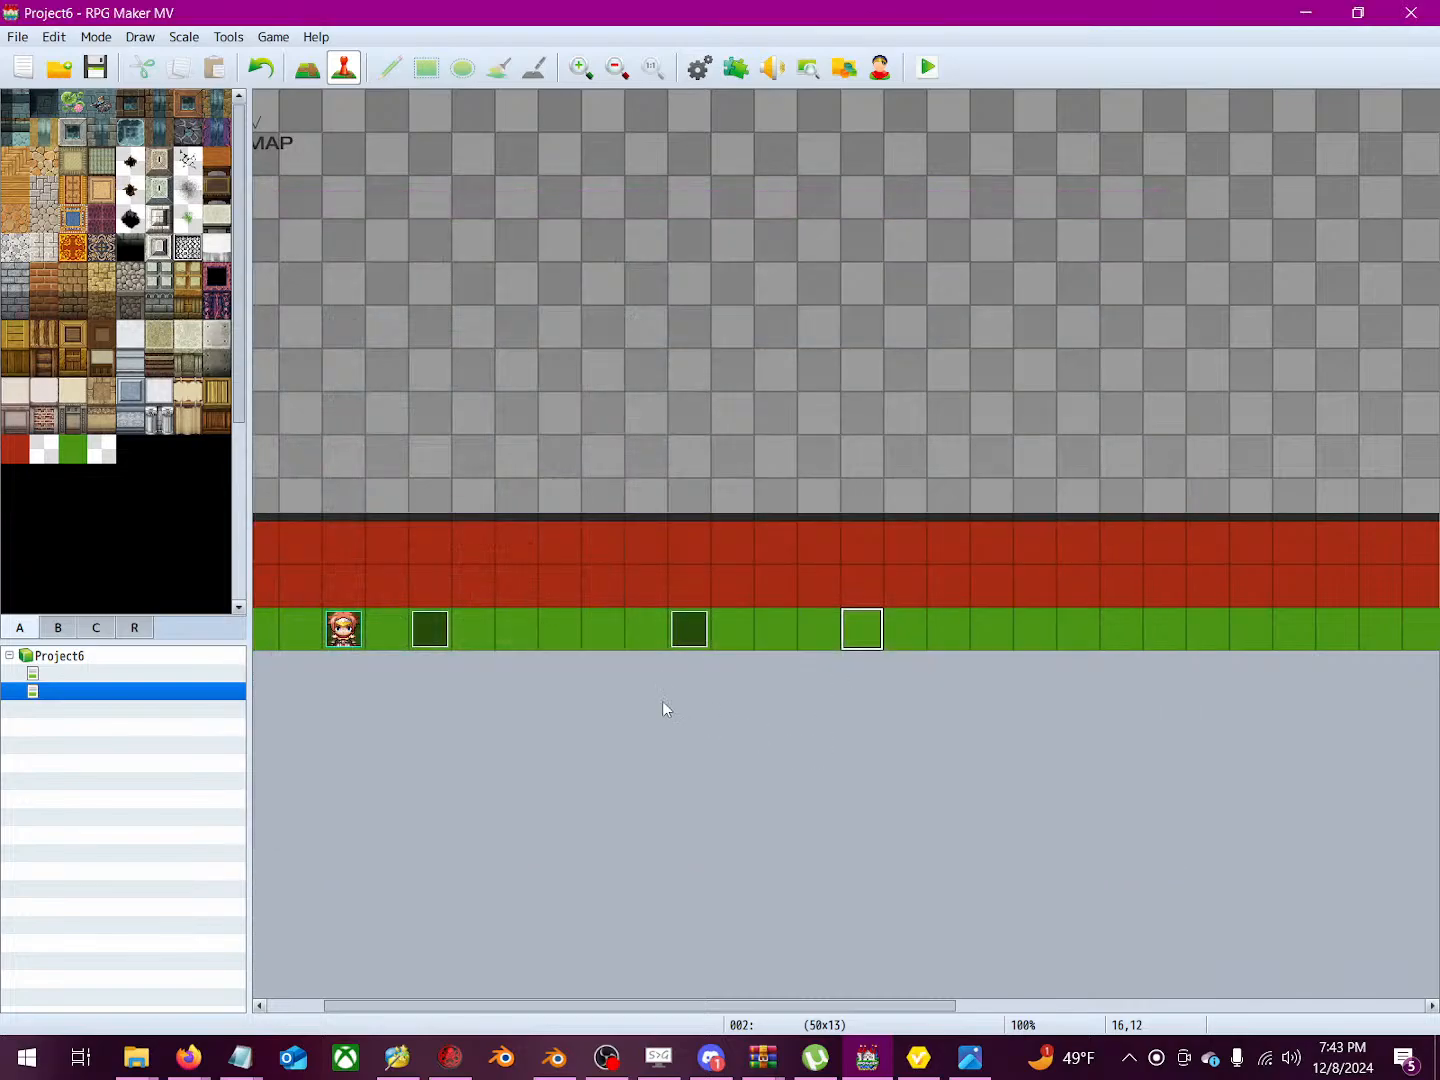
Step: Copy the comment text XA:cupcake from event EV002, leaving the event as it is
{"action": "double_click", "coordinate": [690, 625]}
{"action": "left_click", "coordinate": [680, 341]}
{"action": "right_click", "coordinate": [681, 340]}
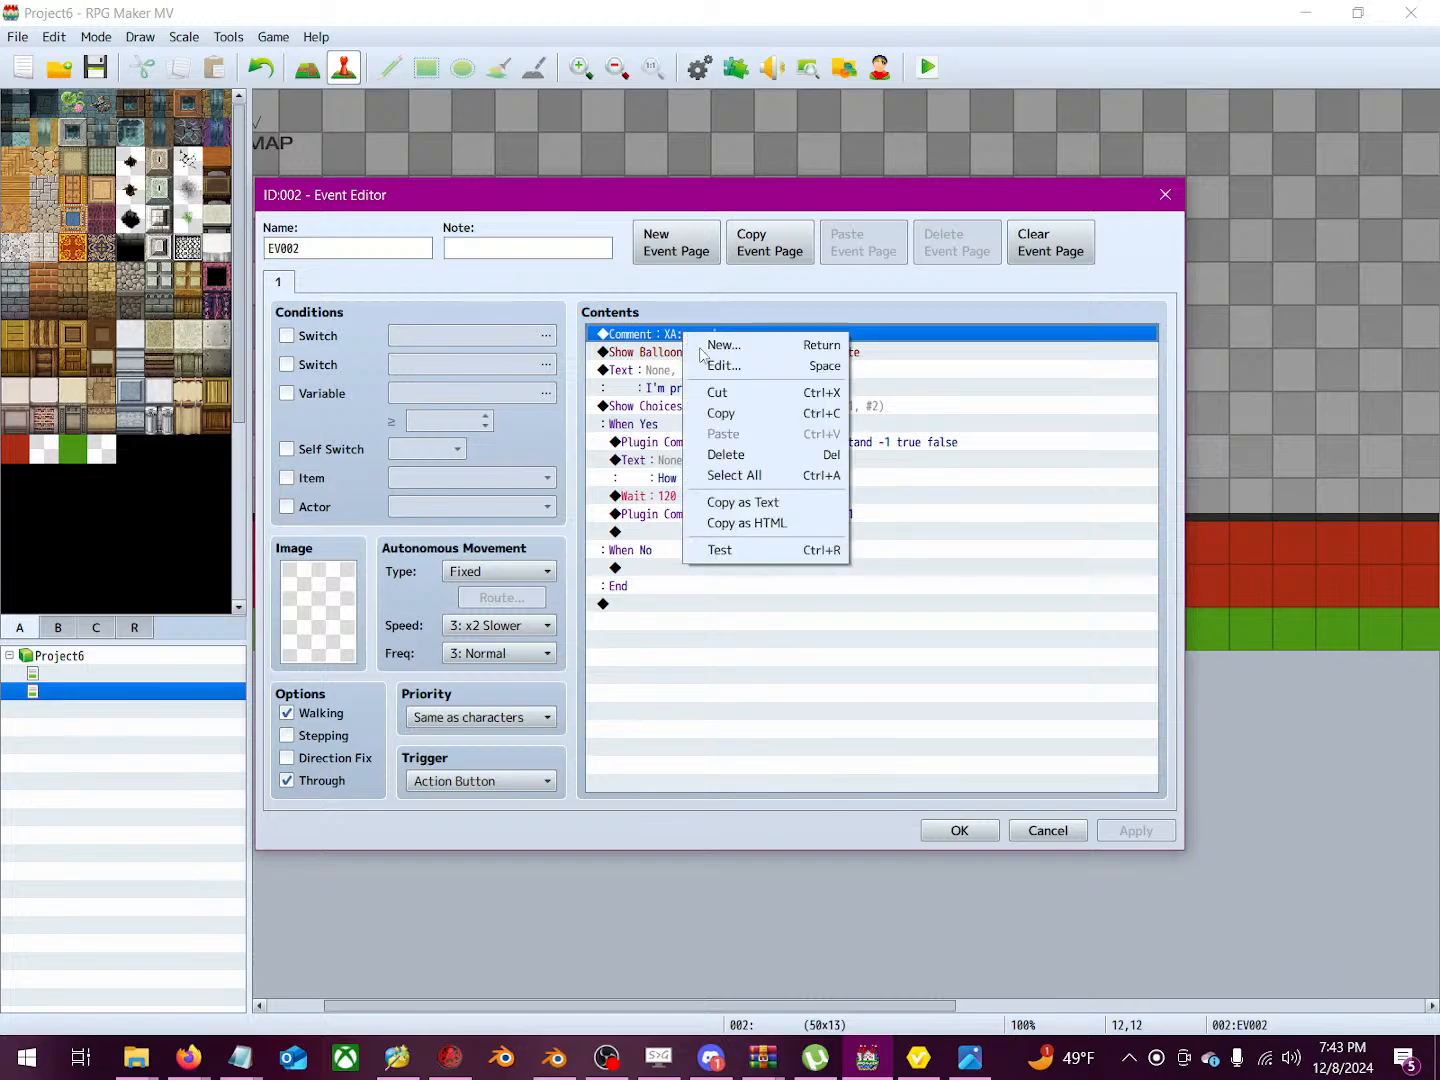
{"action": "left_click", "coordinate": [718, 364]}
{"action": "left_click_drag", "start_coordinate": [818, 498], "coordinate": [667, 501]}
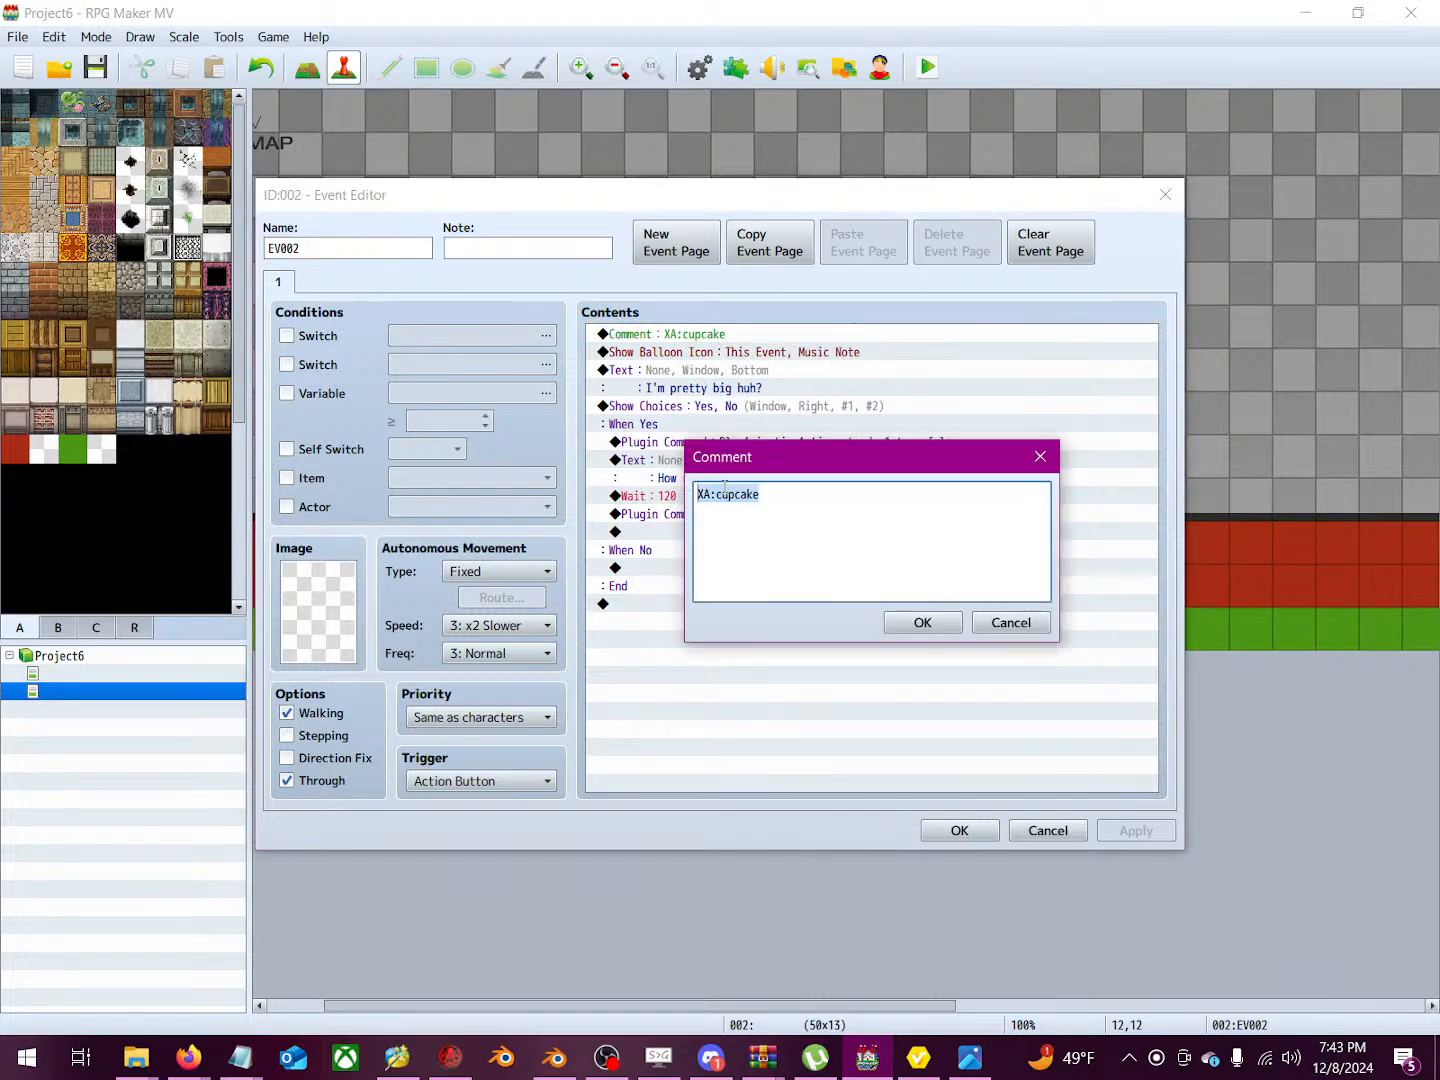
{"action": "right_click", "coordinate": [695, 485]}
{"action": "left_click", "coordinate": [735, 517]}
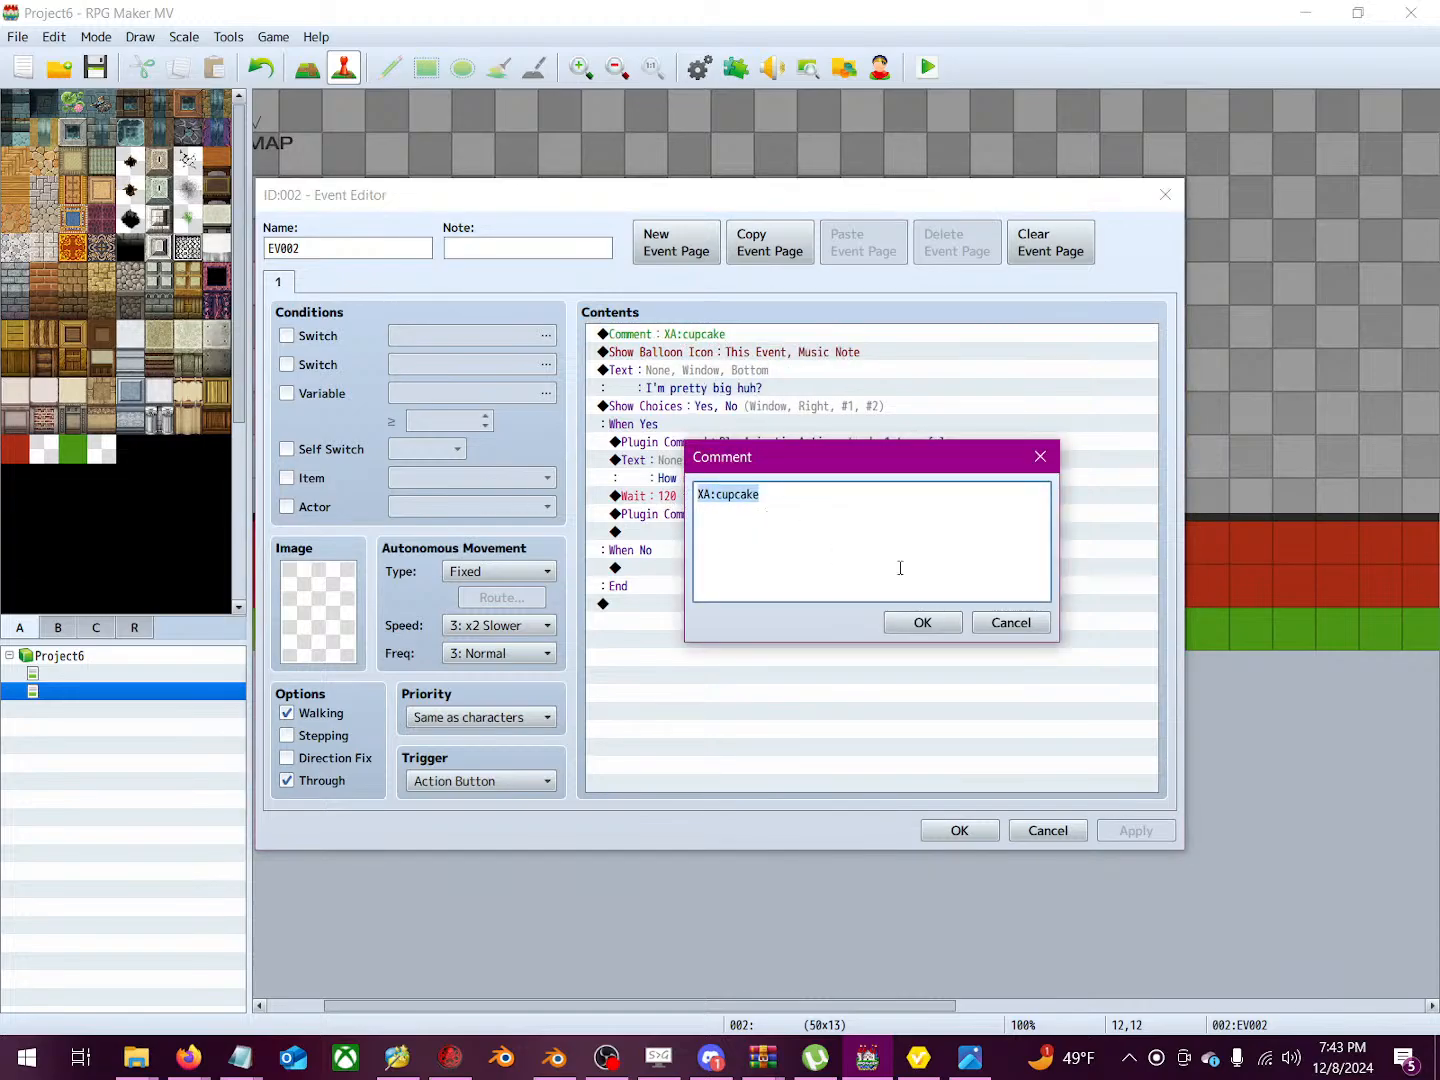
{"action": "left_click", "coordinate": [923, 626]}
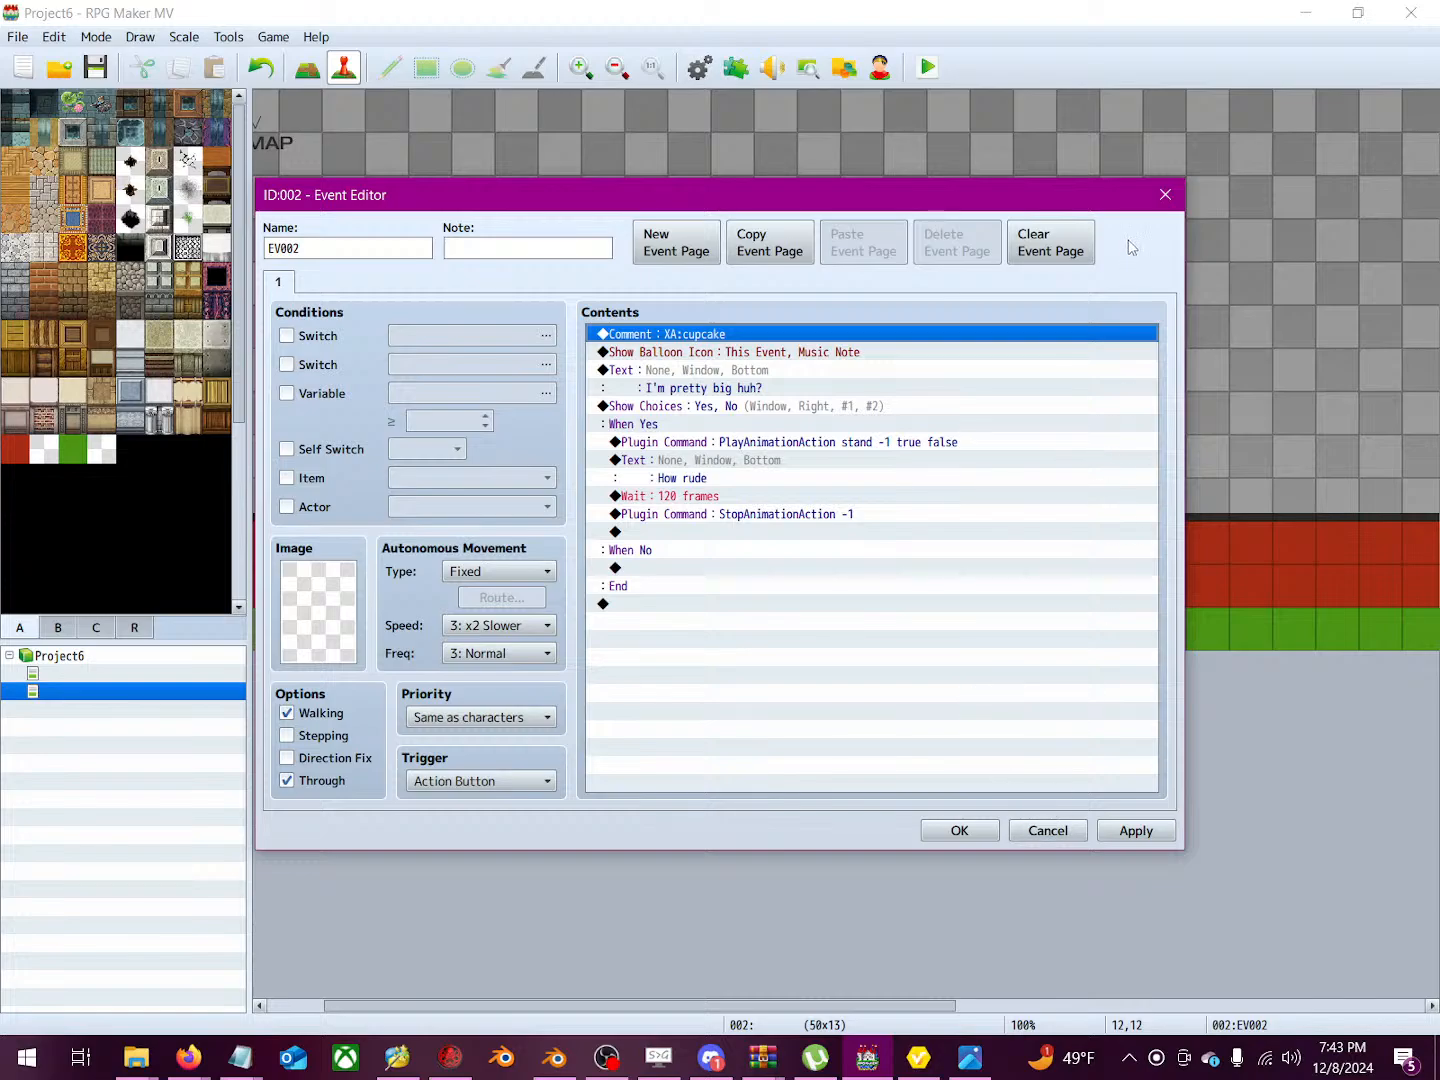
{"action": "left_click", "coordinate": [1166, 193]}
{"action": "left_click", "coordinate": [724, 556]}
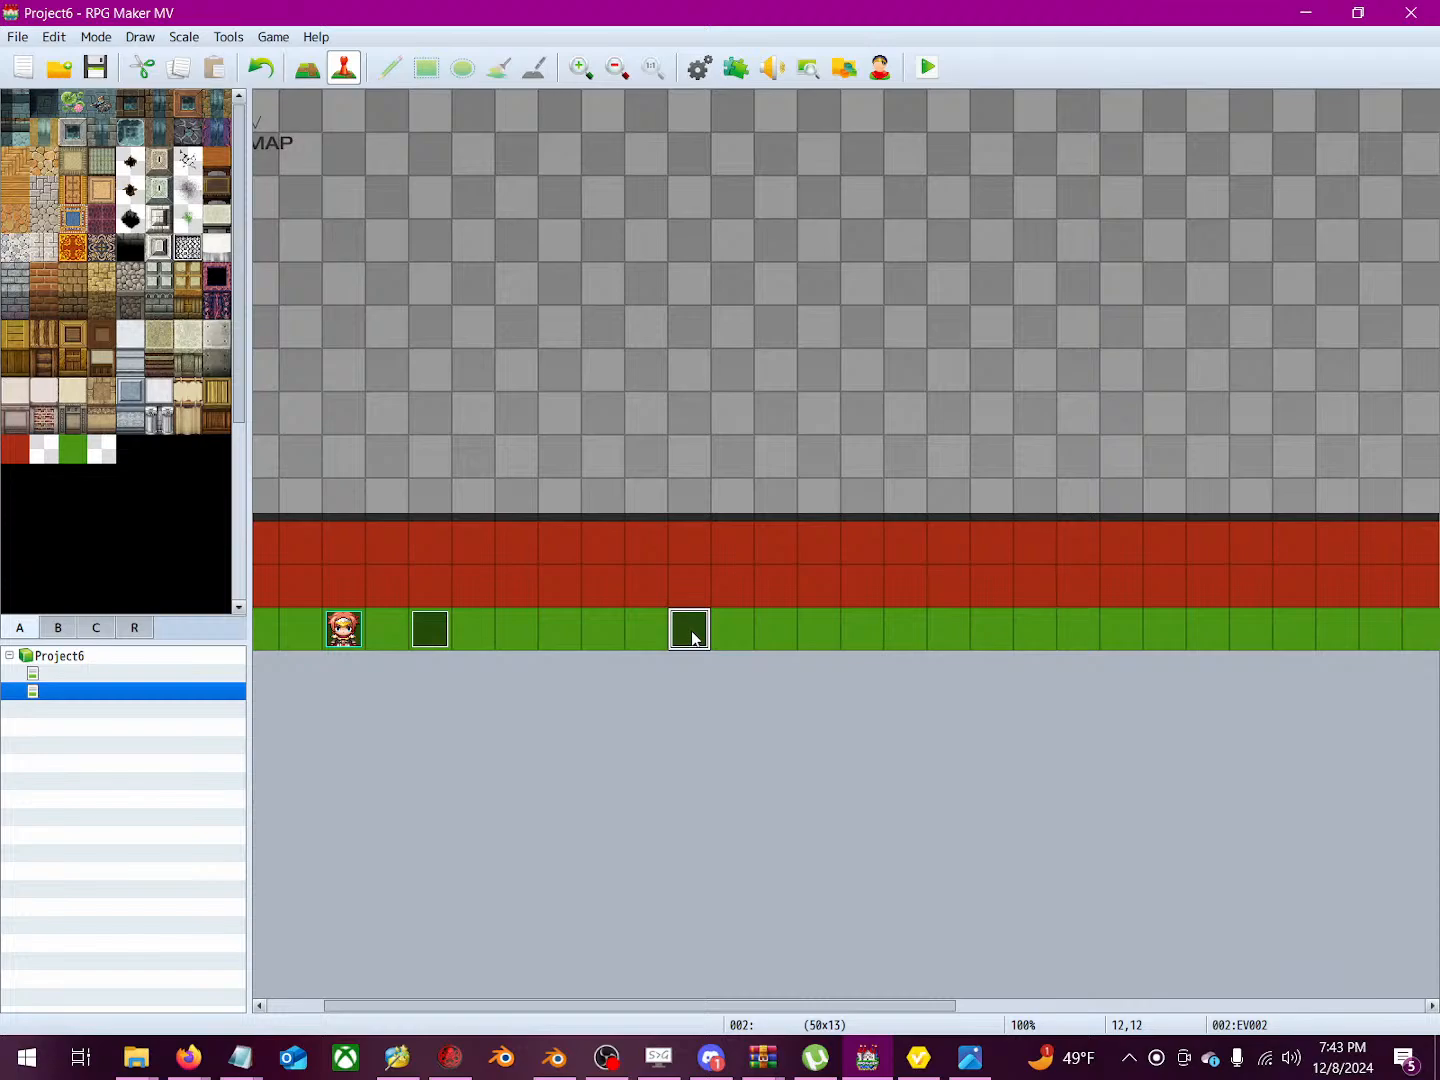
{"action": "double_click", "coordinate": [691, 637]}
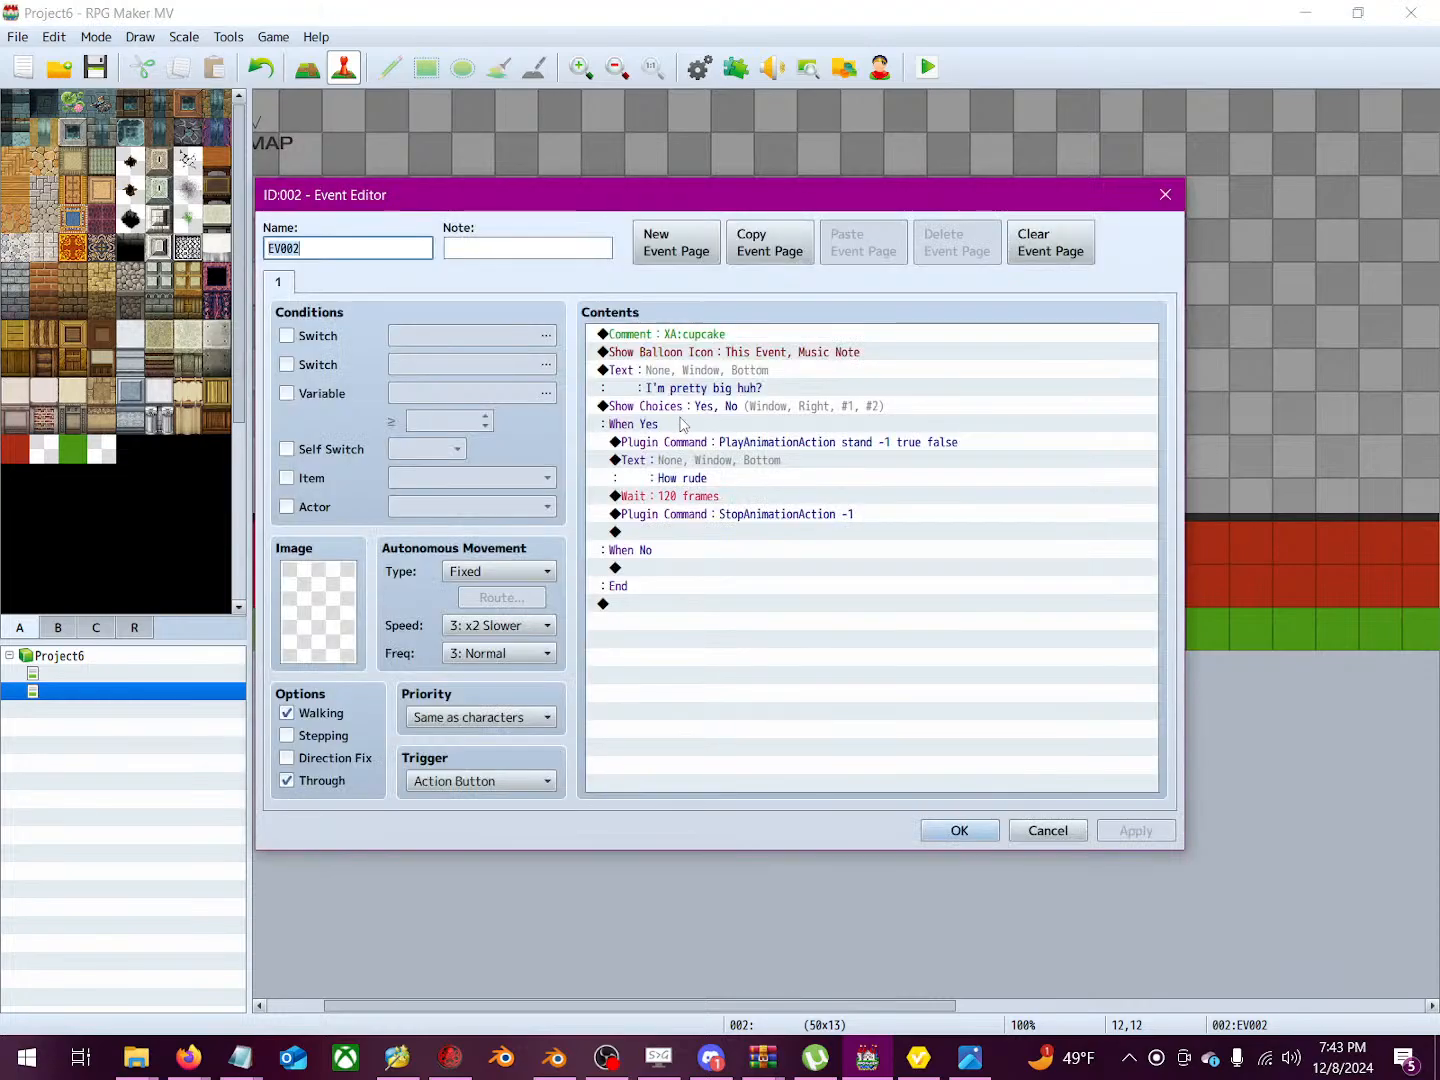
{"action": "left_click", "coordinate": [1166, 194]}
Step: Create a new event at map position 15,12 containing the comment XA:cupcake and confirm it
{"action": "right_click", "coordinate": [810, 633]}
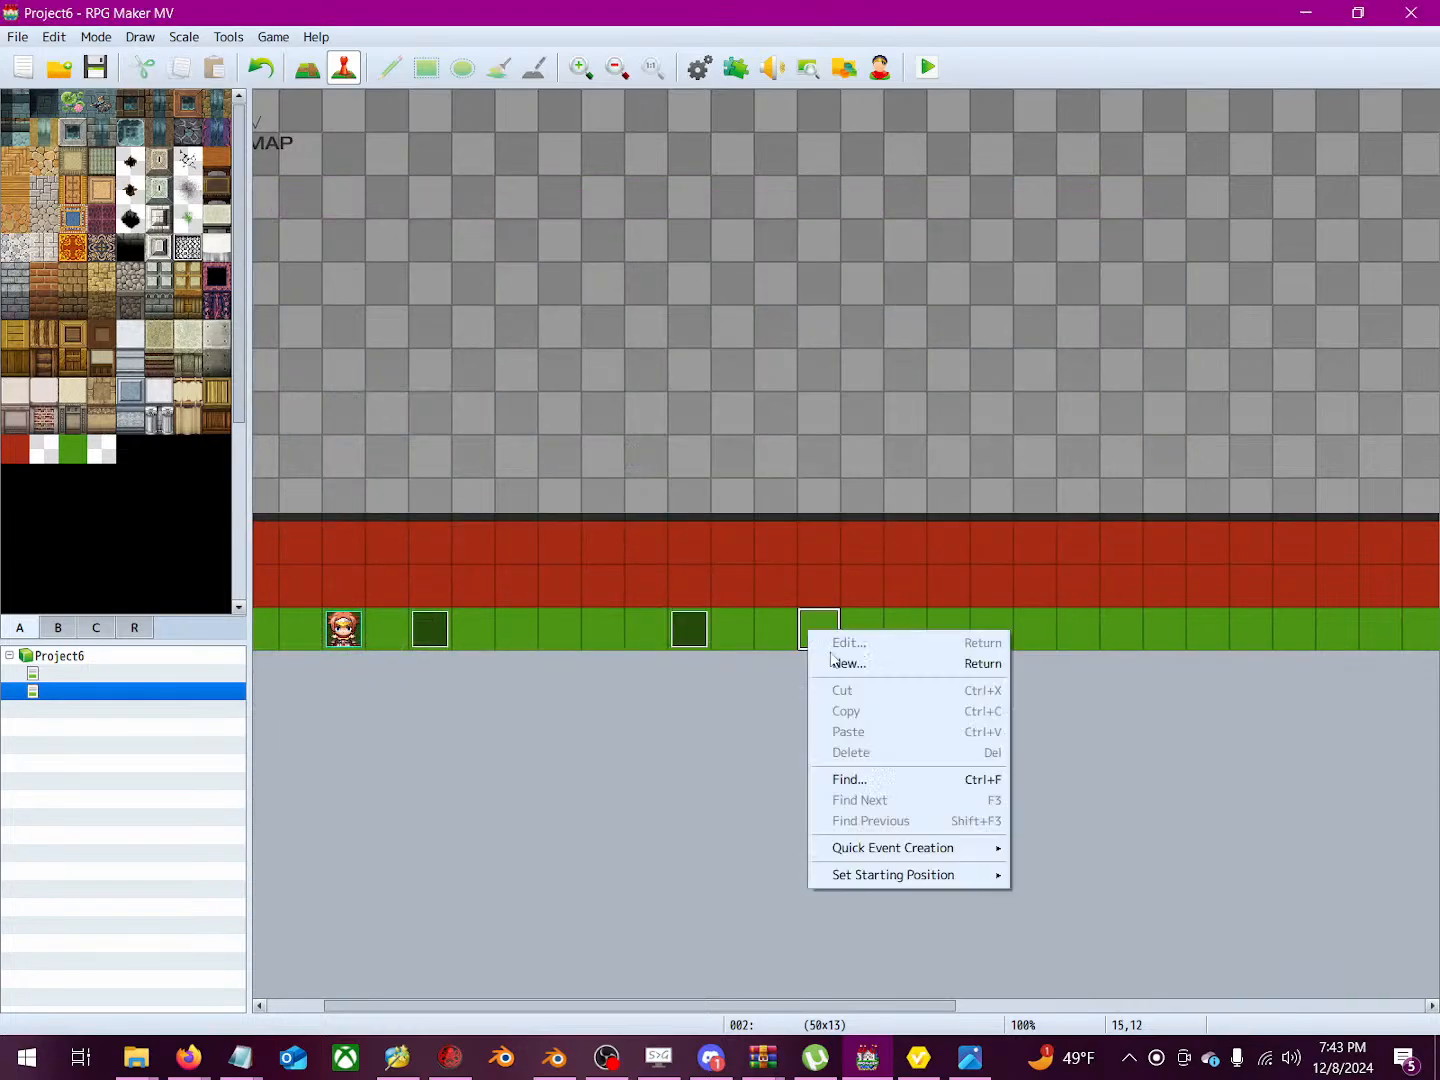
{"action": "left_click", "coordinate": [834, 661]}
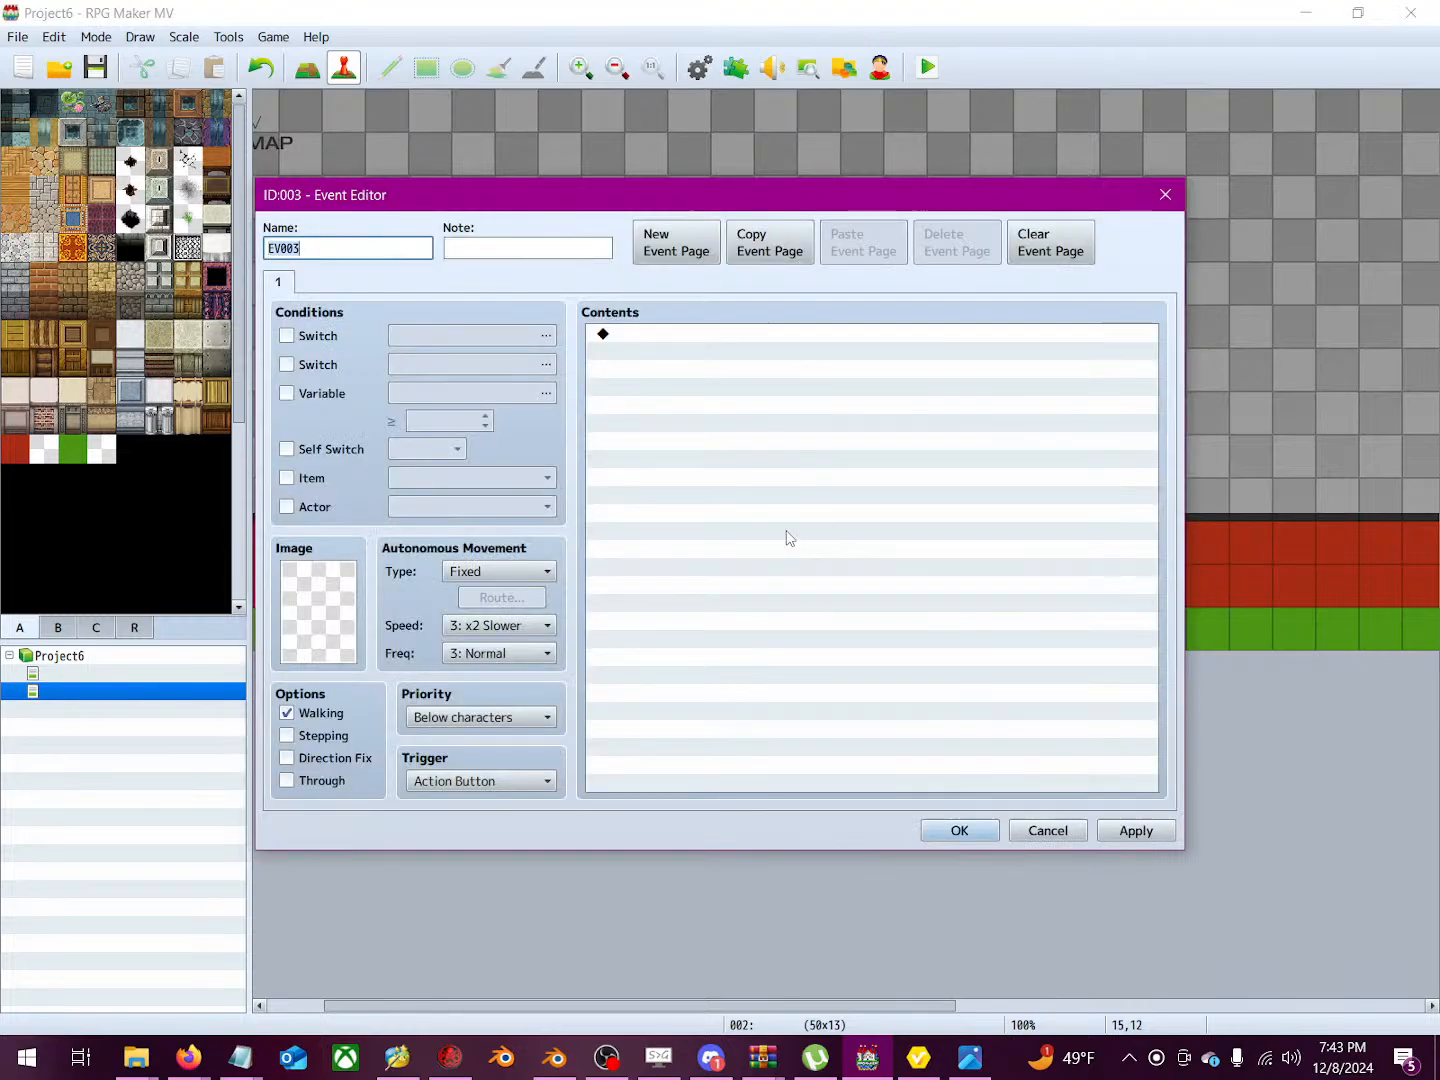
{"action": "double_click", "coordinate": [659, 333]}
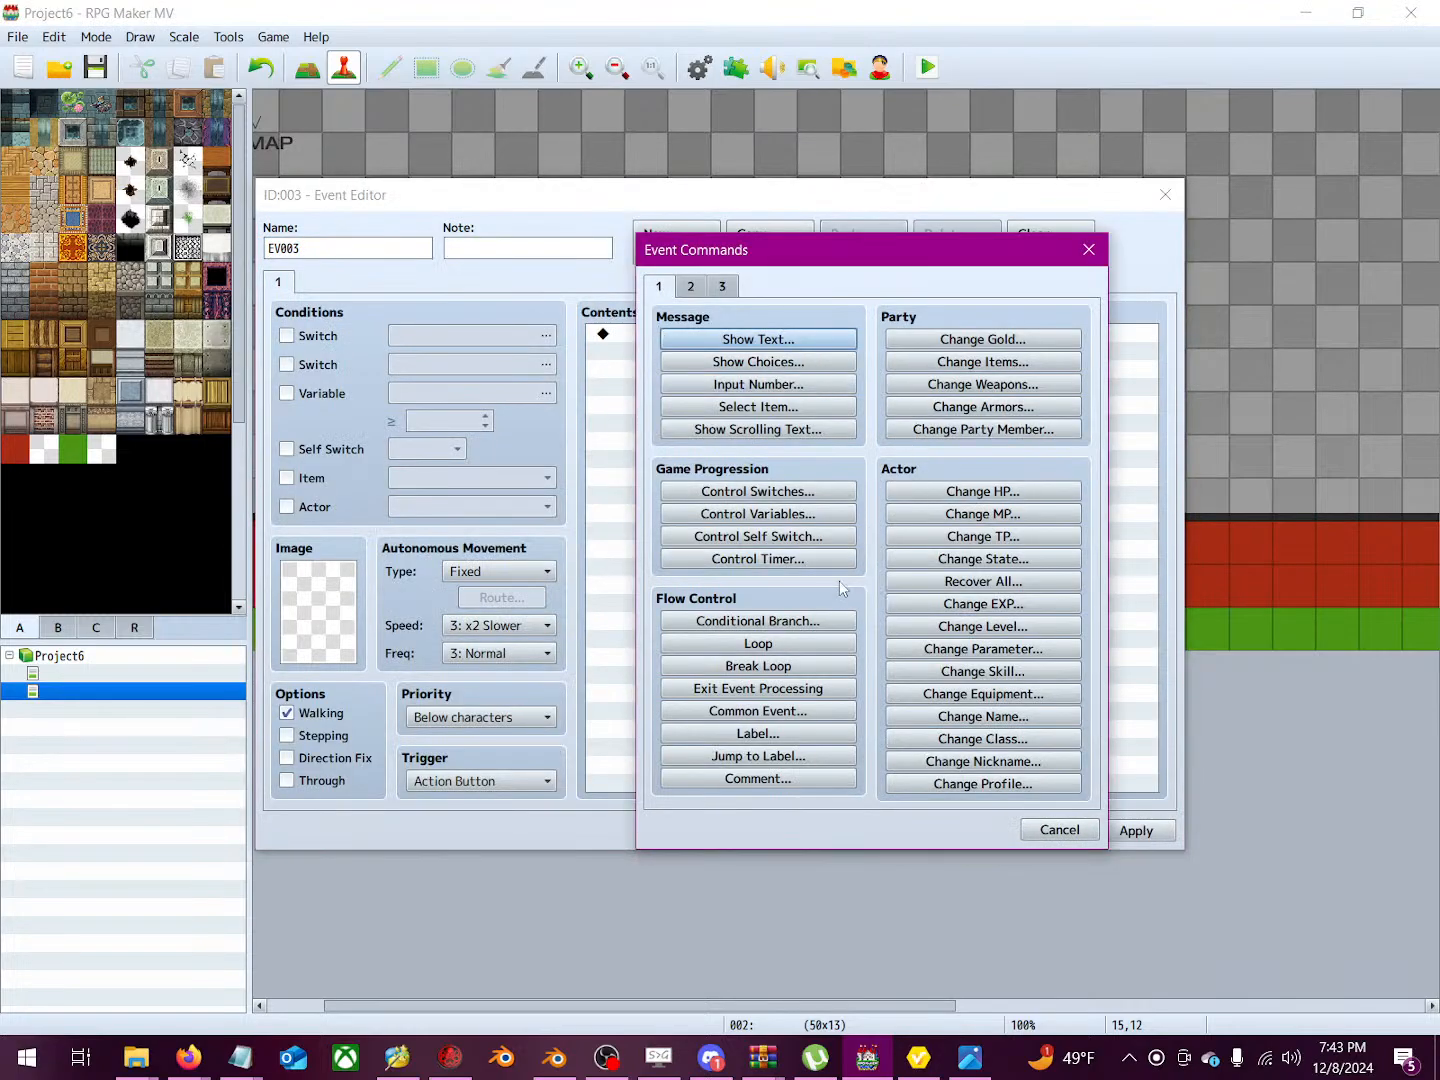
{"action": "left_click", "coordinate": [778, 779]}
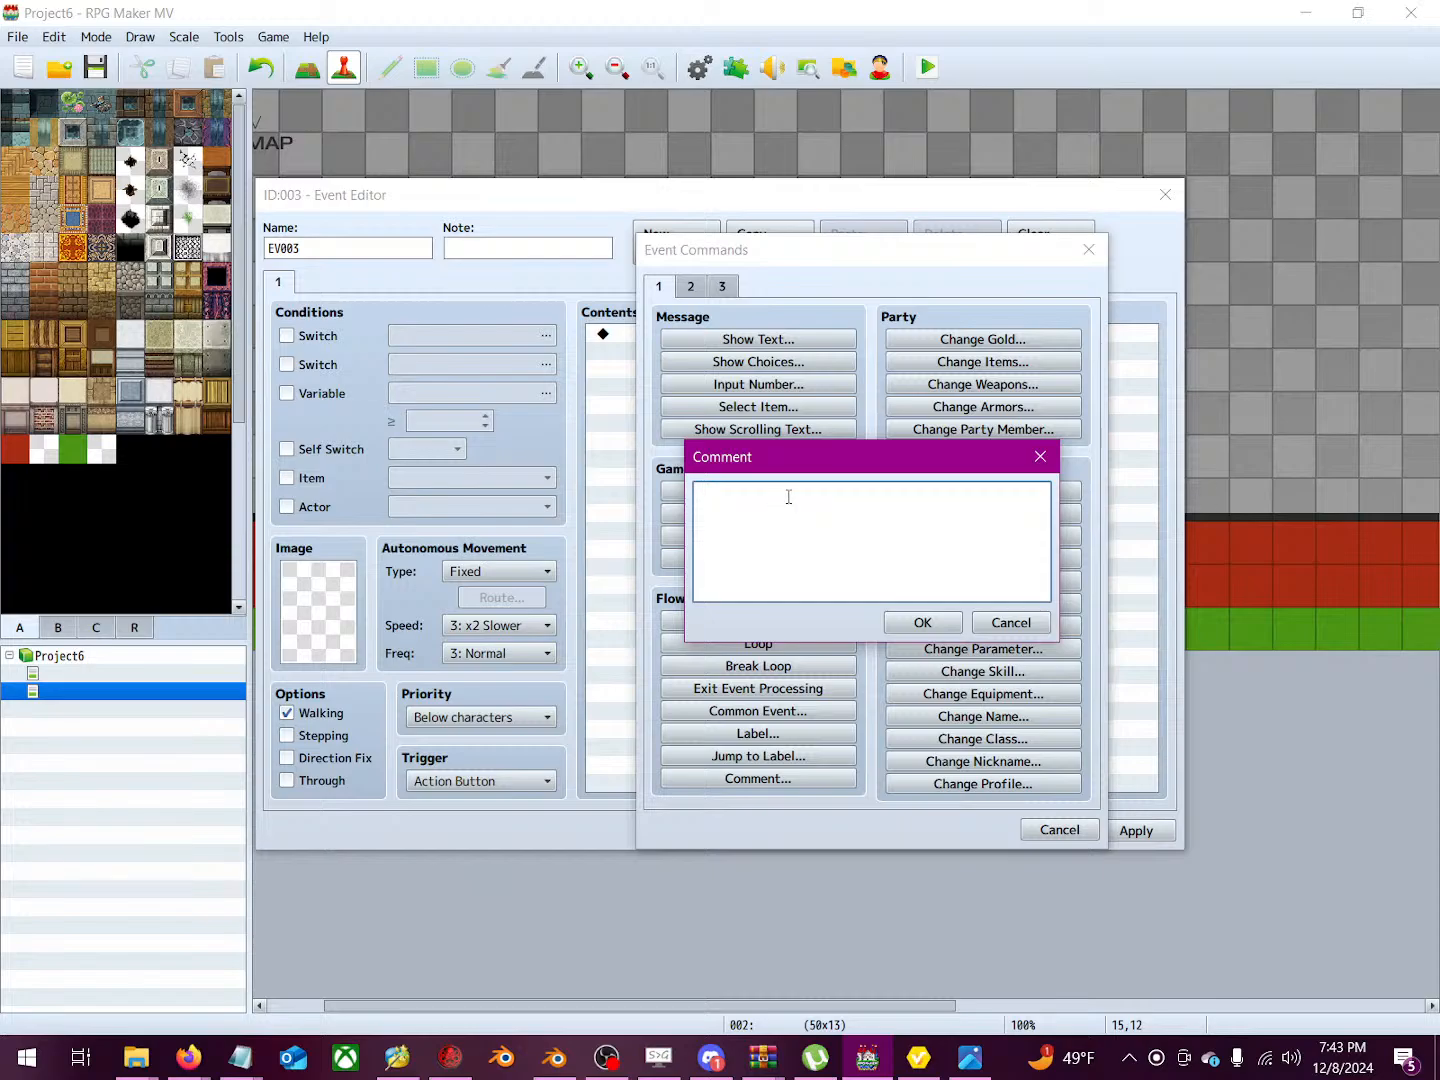
{"action": "right_click", "coordinate": [788, 496]}
{"action": "left_click", "coordinate": [839, 552]}
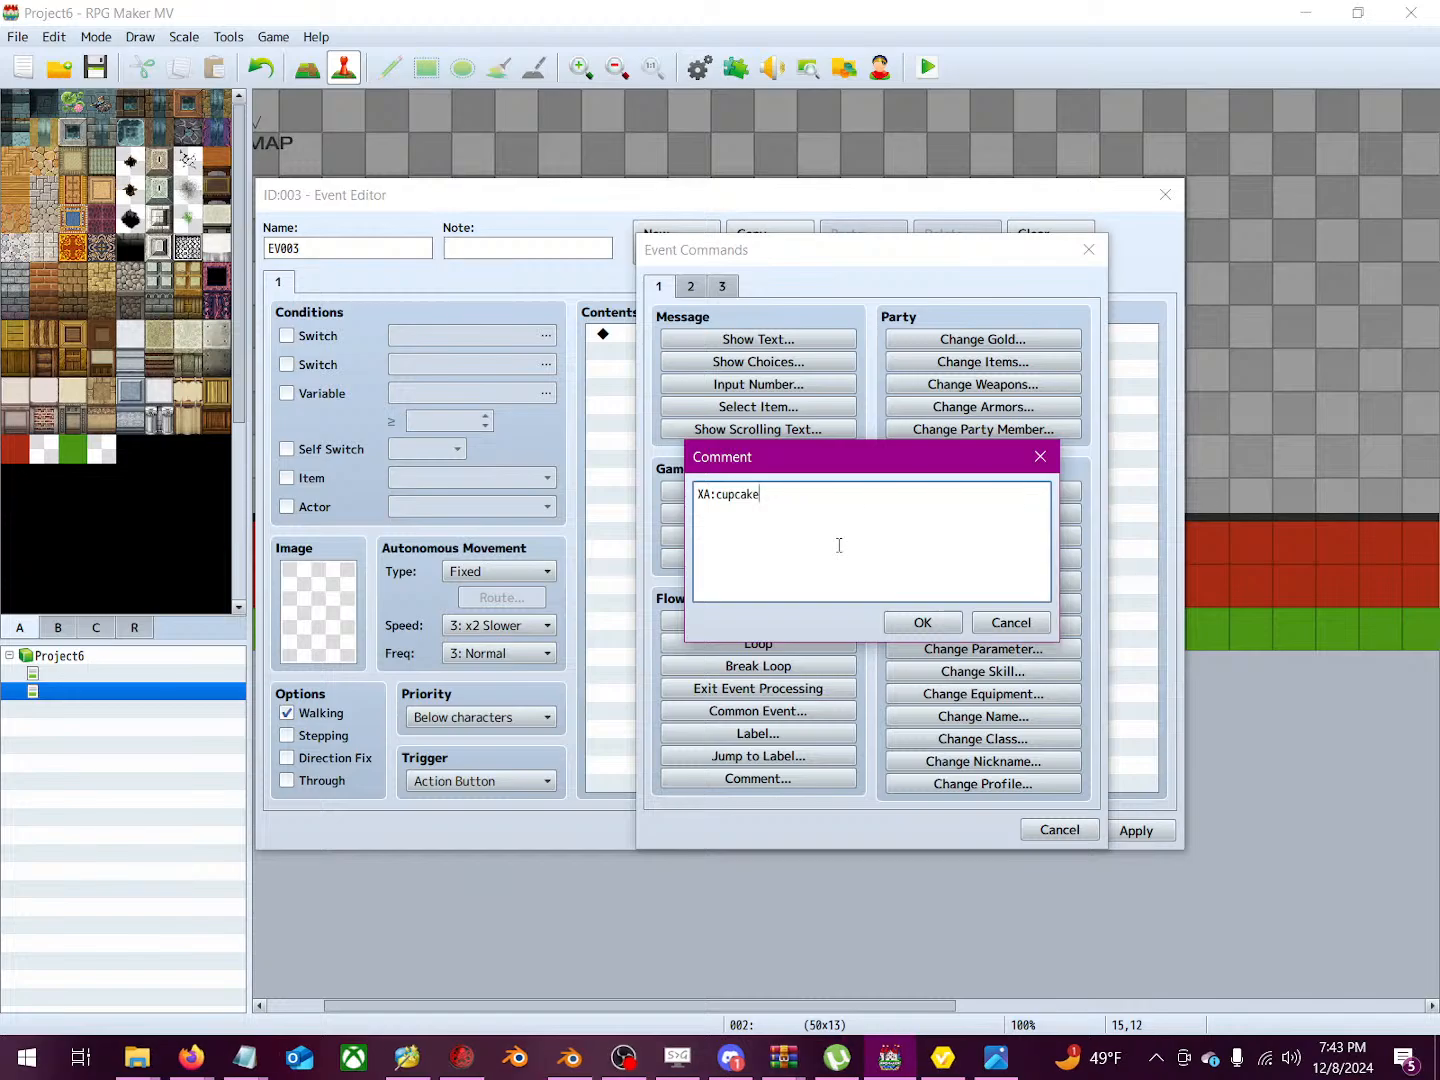
{"action": "left_click", "coordinate": [920, 623]}
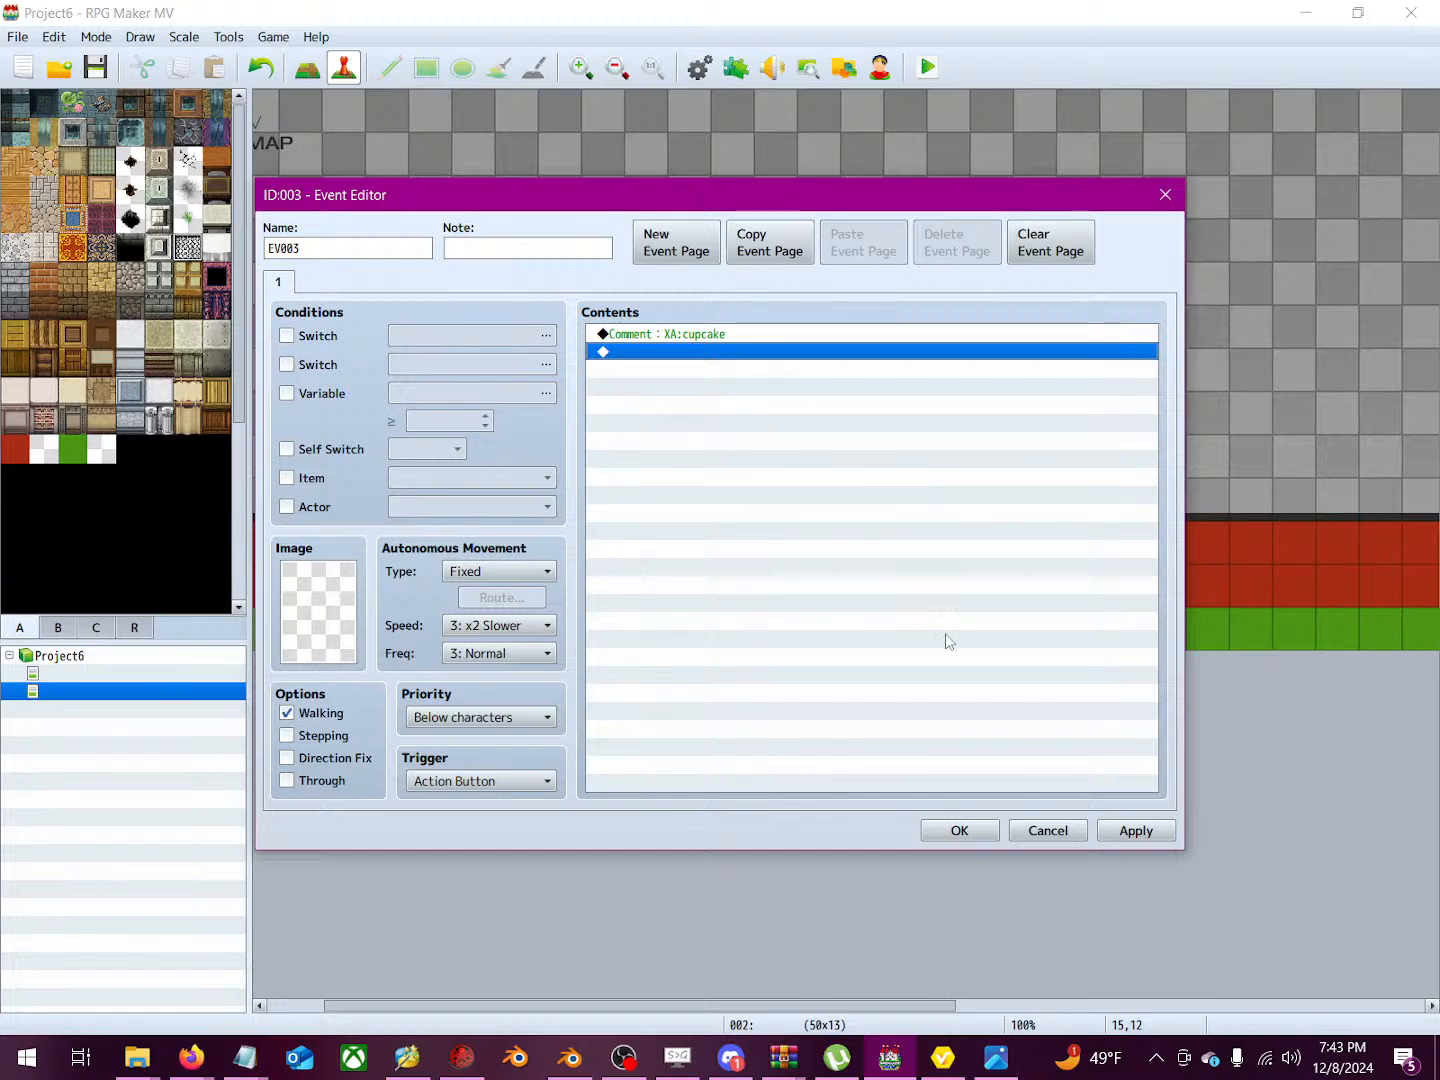
{"action": "left_click", "coordinate": [934, 838]}
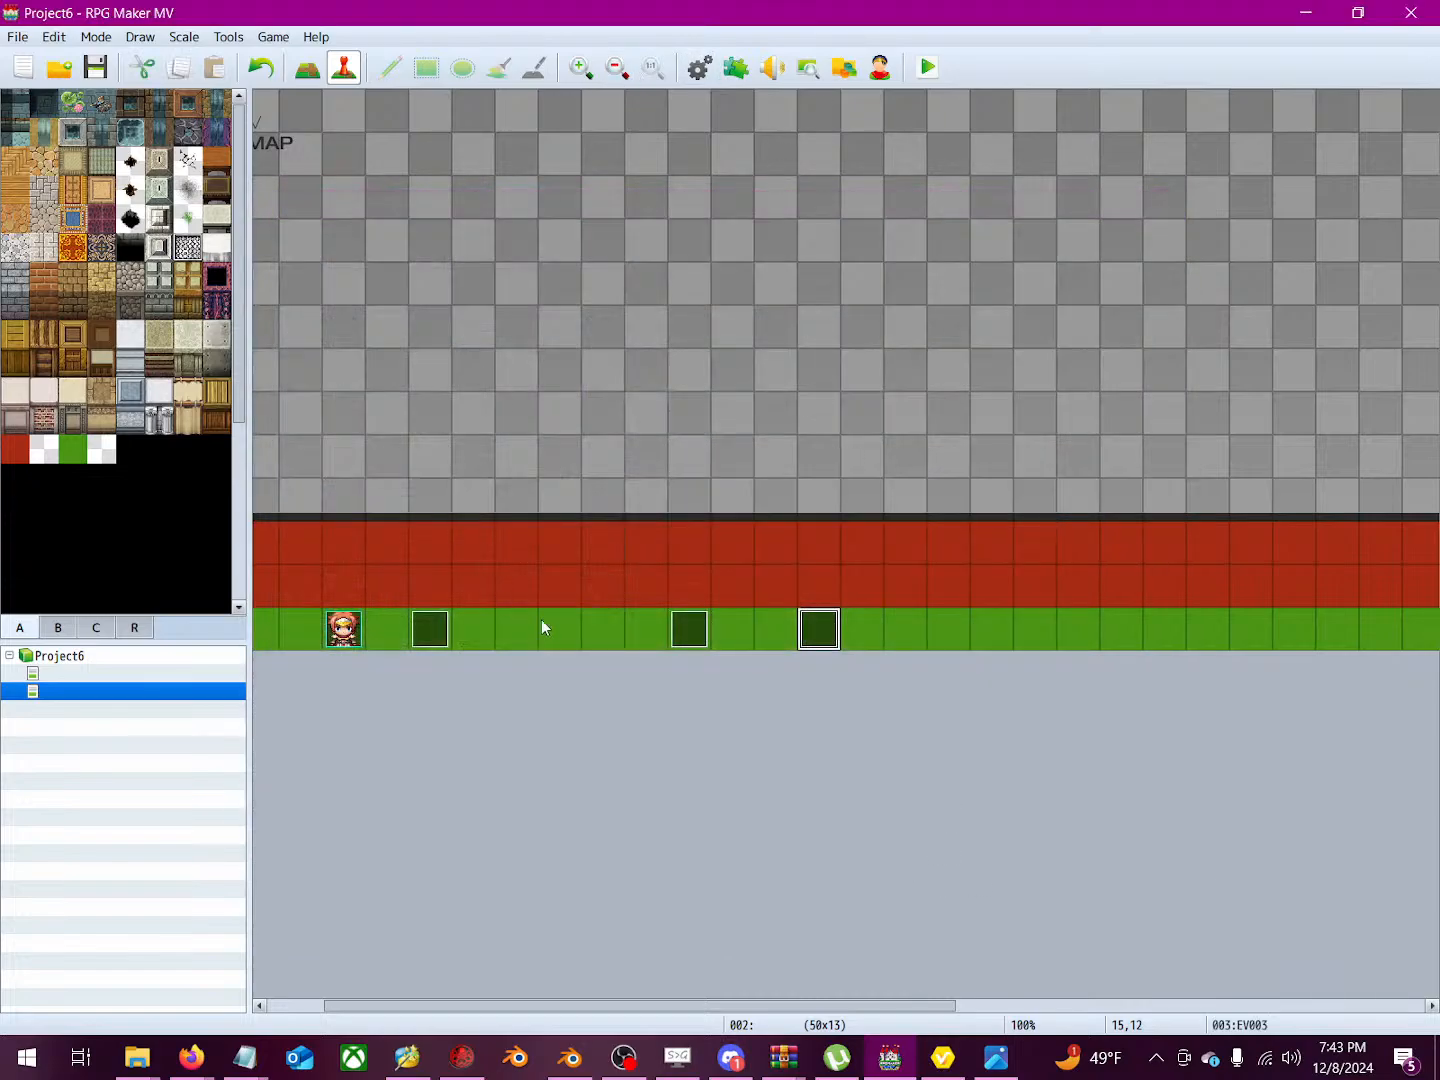
Step: Look through the contents of event EV001 and the commands of event EV002 as a reference
{"action": "double_click", "coordinate": [443, 627]}
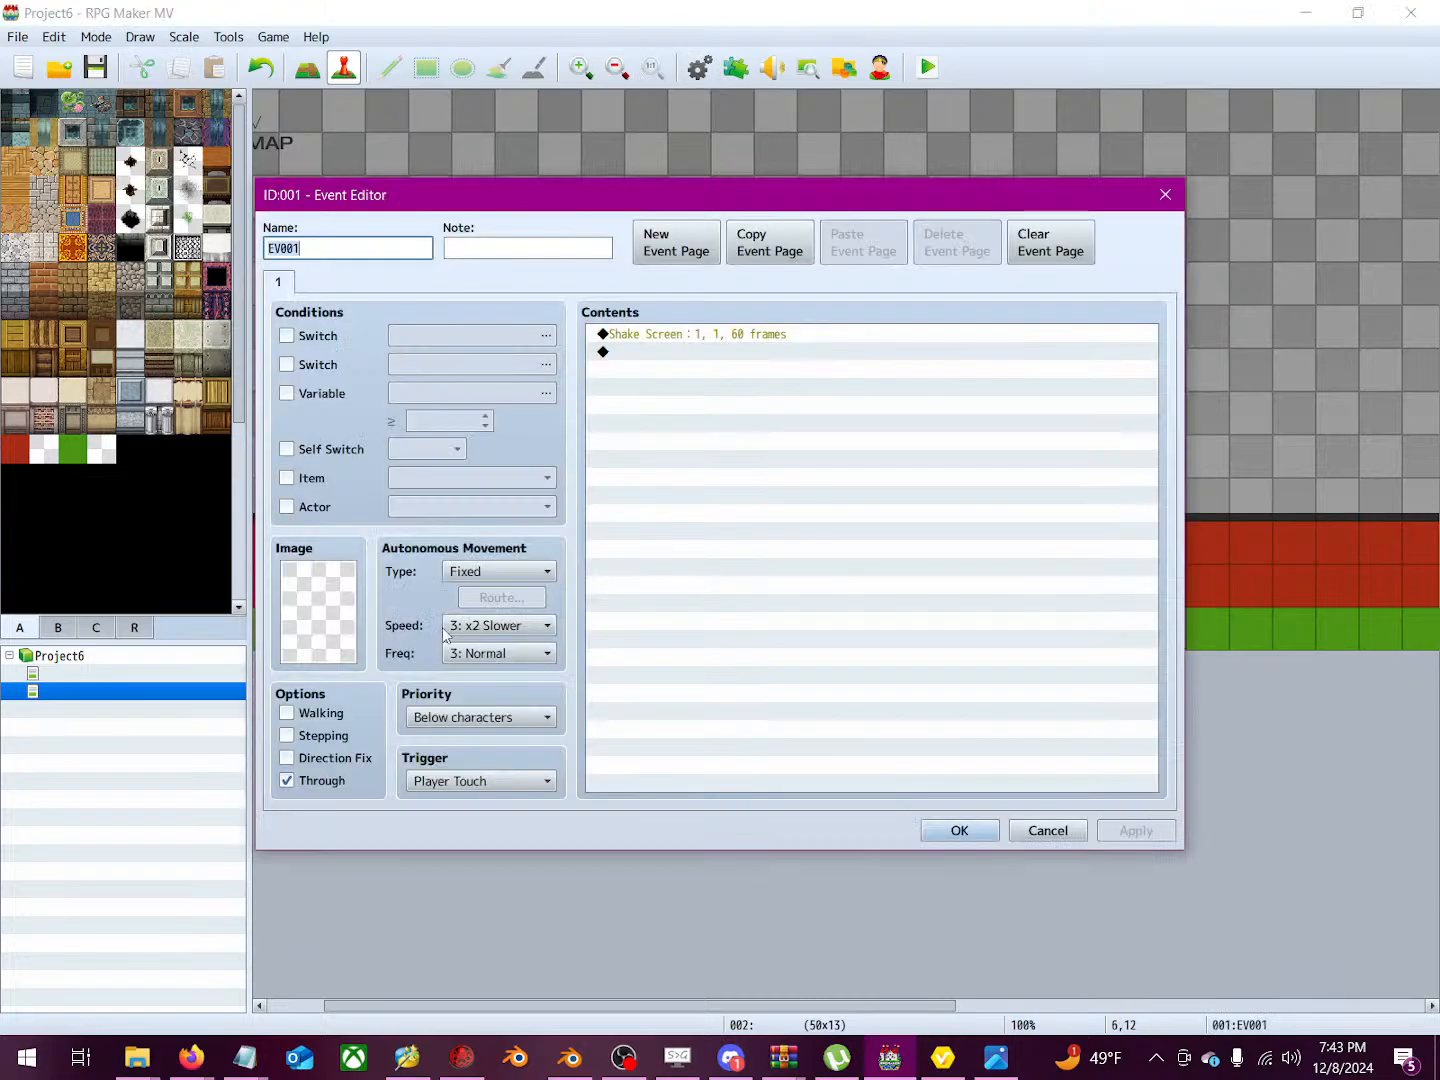
{"action": "left_click", "coordinate": [1036, 830]}
{"action": "double_click", "coordinate": [688, 627]}
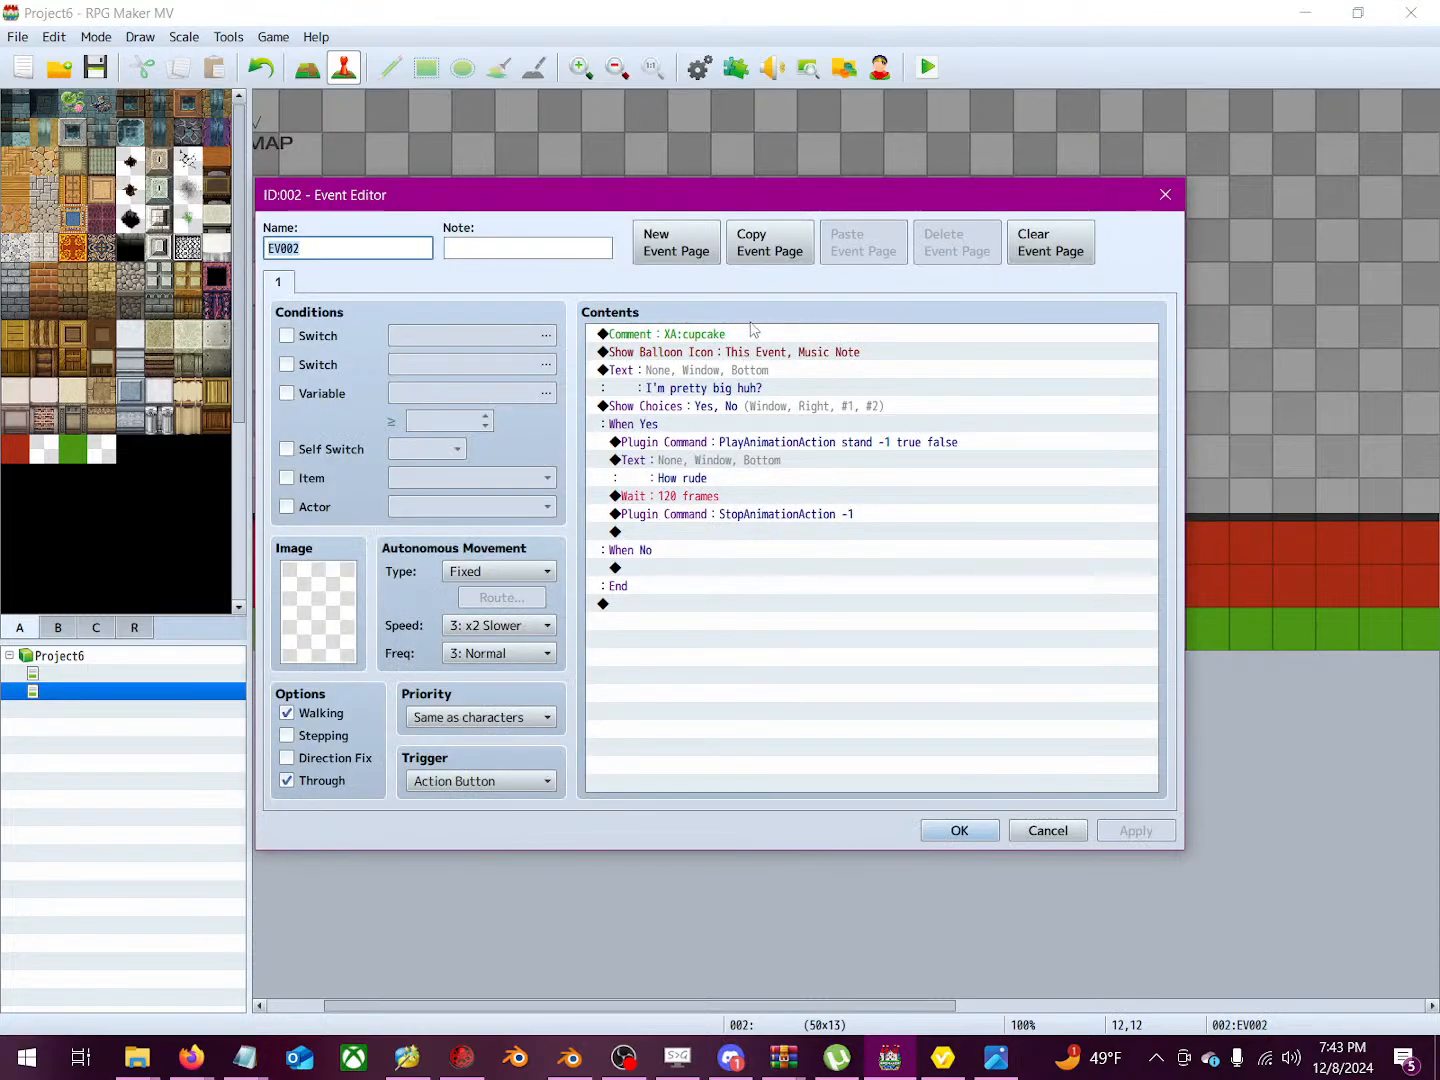
{"action": "left_click", "coordinate": [775, 444]}
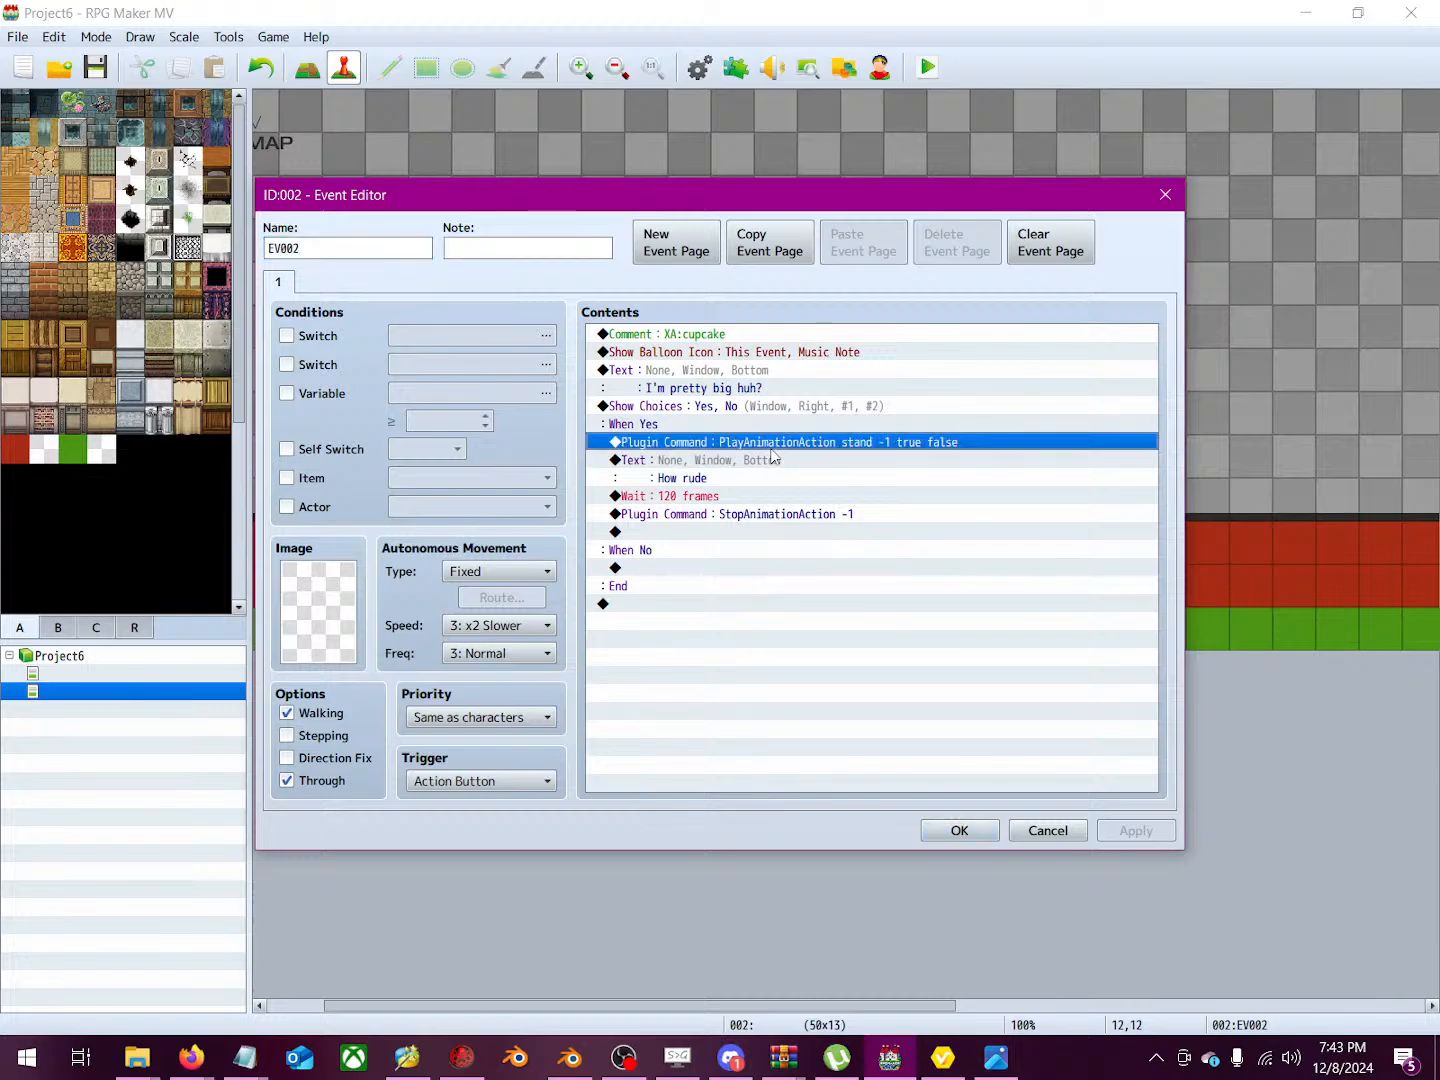
{"action": "double_click", "coordinate": [769, 448]}
{"action": "left_click", "coordinate": [1090, 249]}
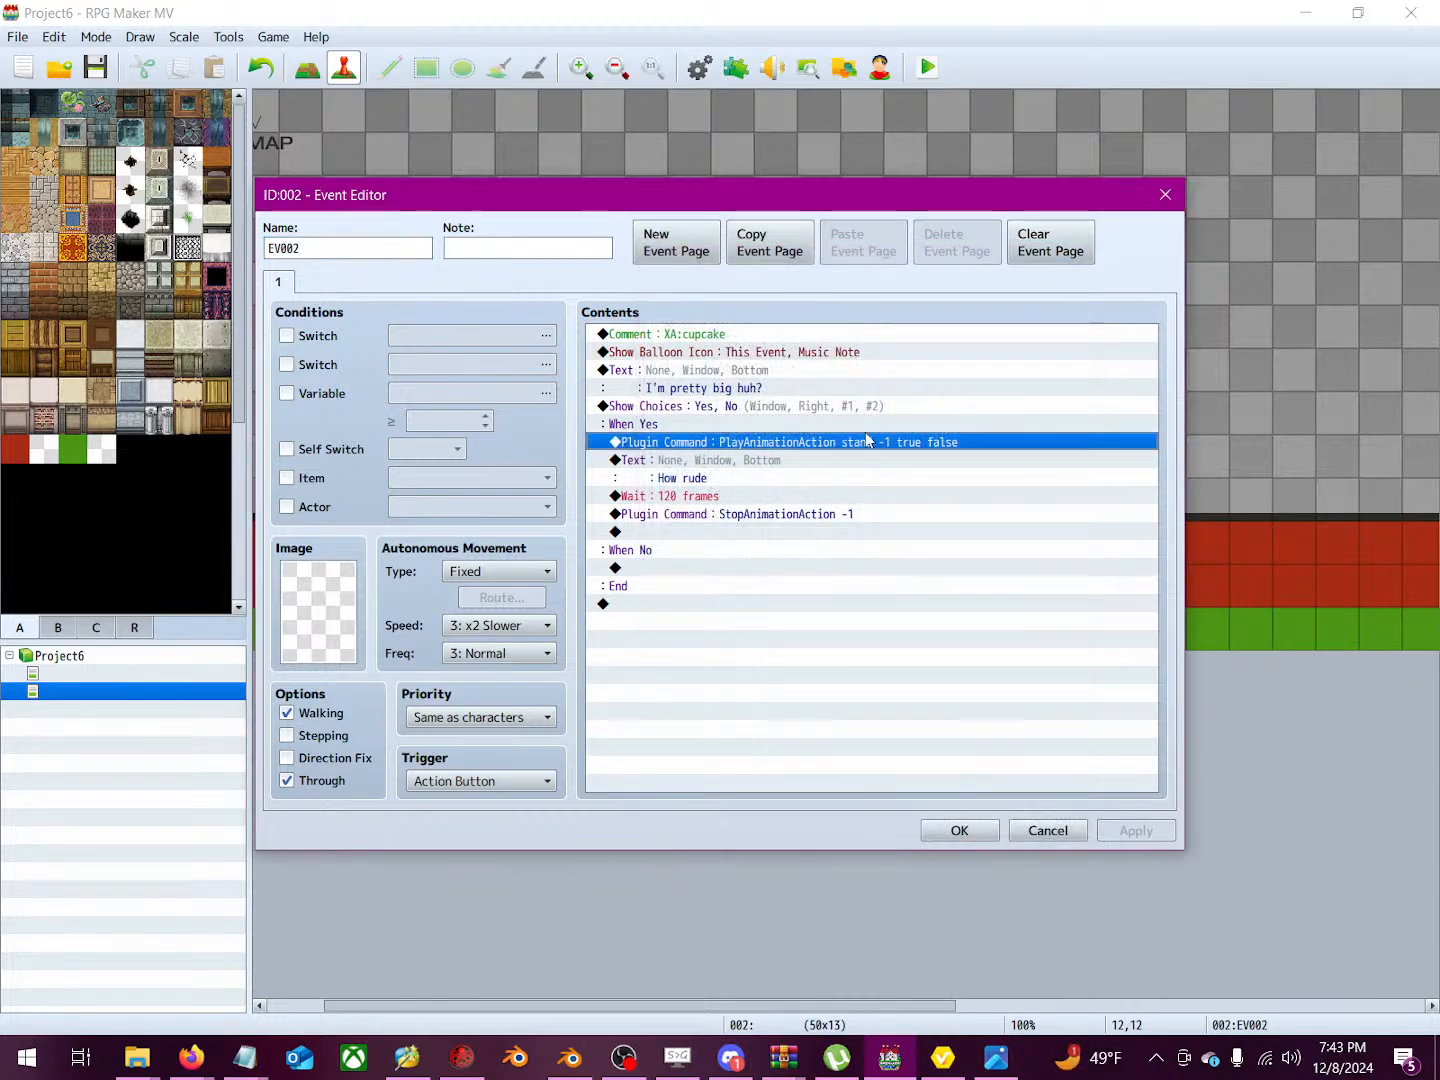
Step: Examine the PlayAnimationAction plugin command in EV002's Yes branch, cancel its editing and close the event
{"action": "right_click", "coordinate": [784, 446]}
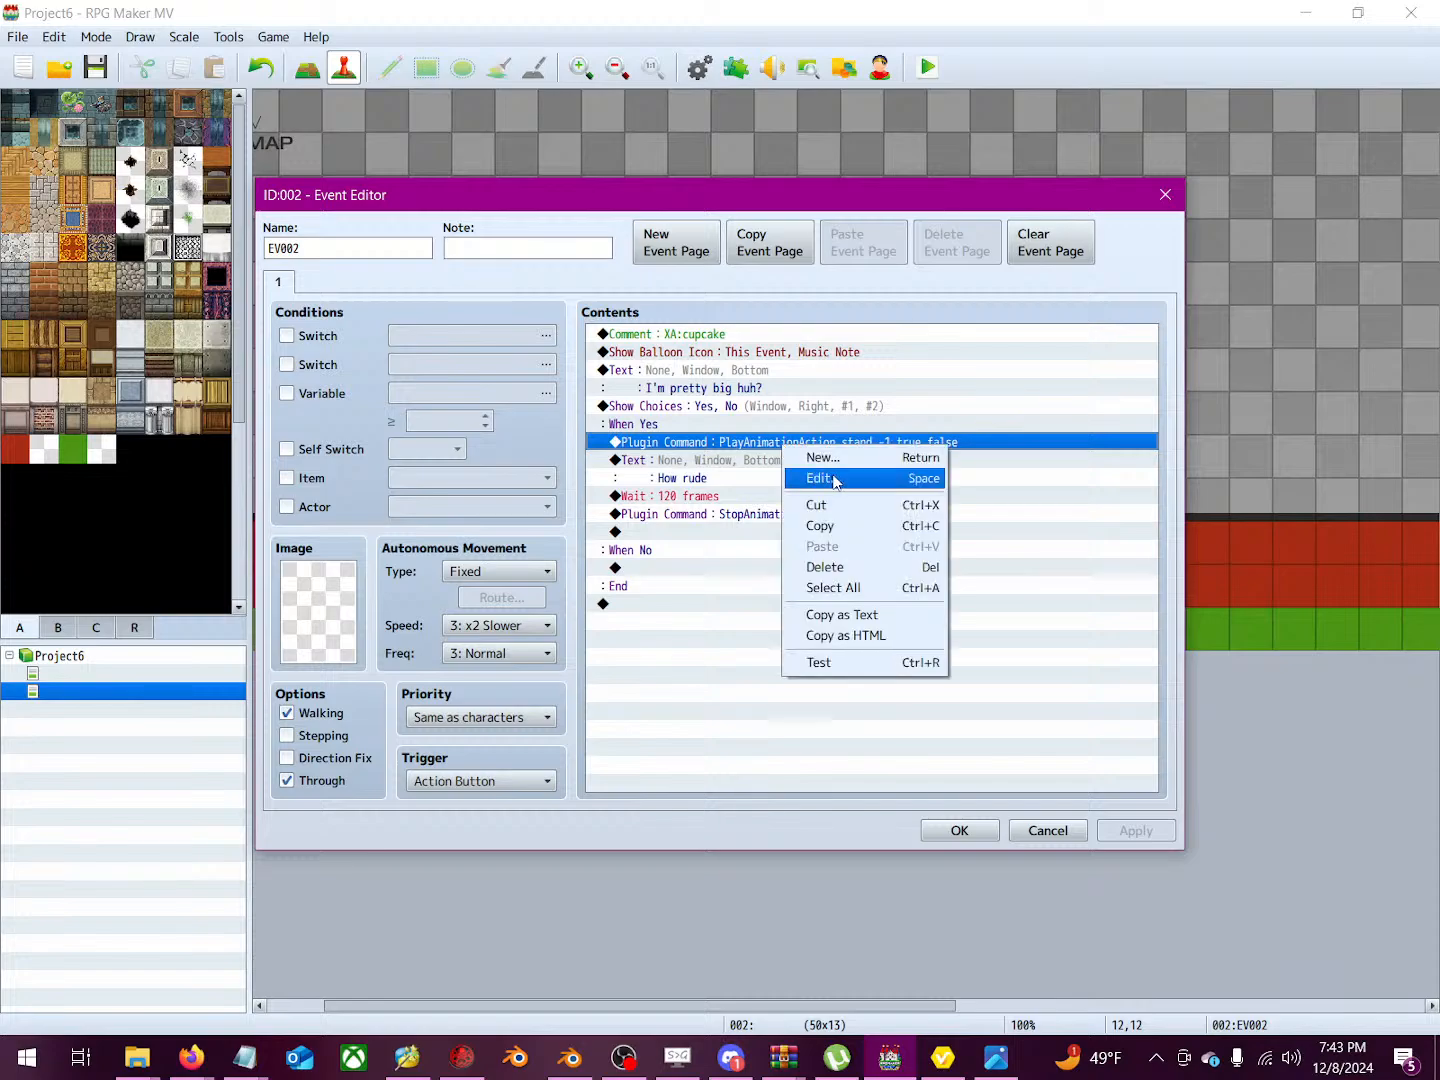
{"action": "left_click", "coordinate": [835, 480]}
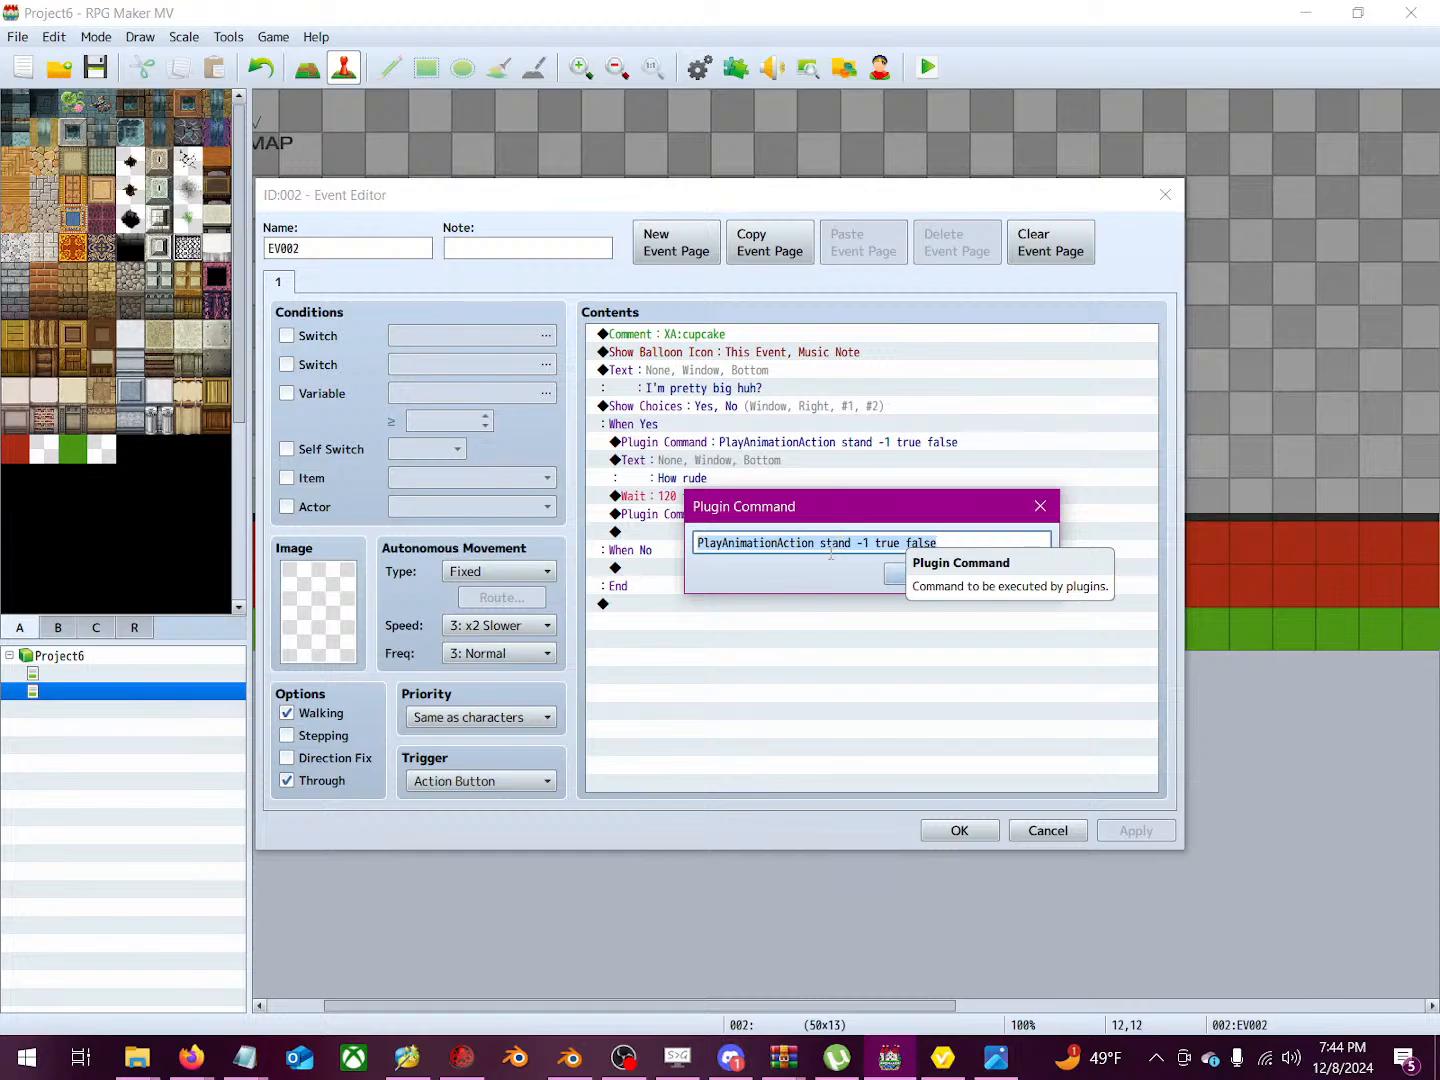
{"action": "right_click", "coordinate": [245, 1058]}
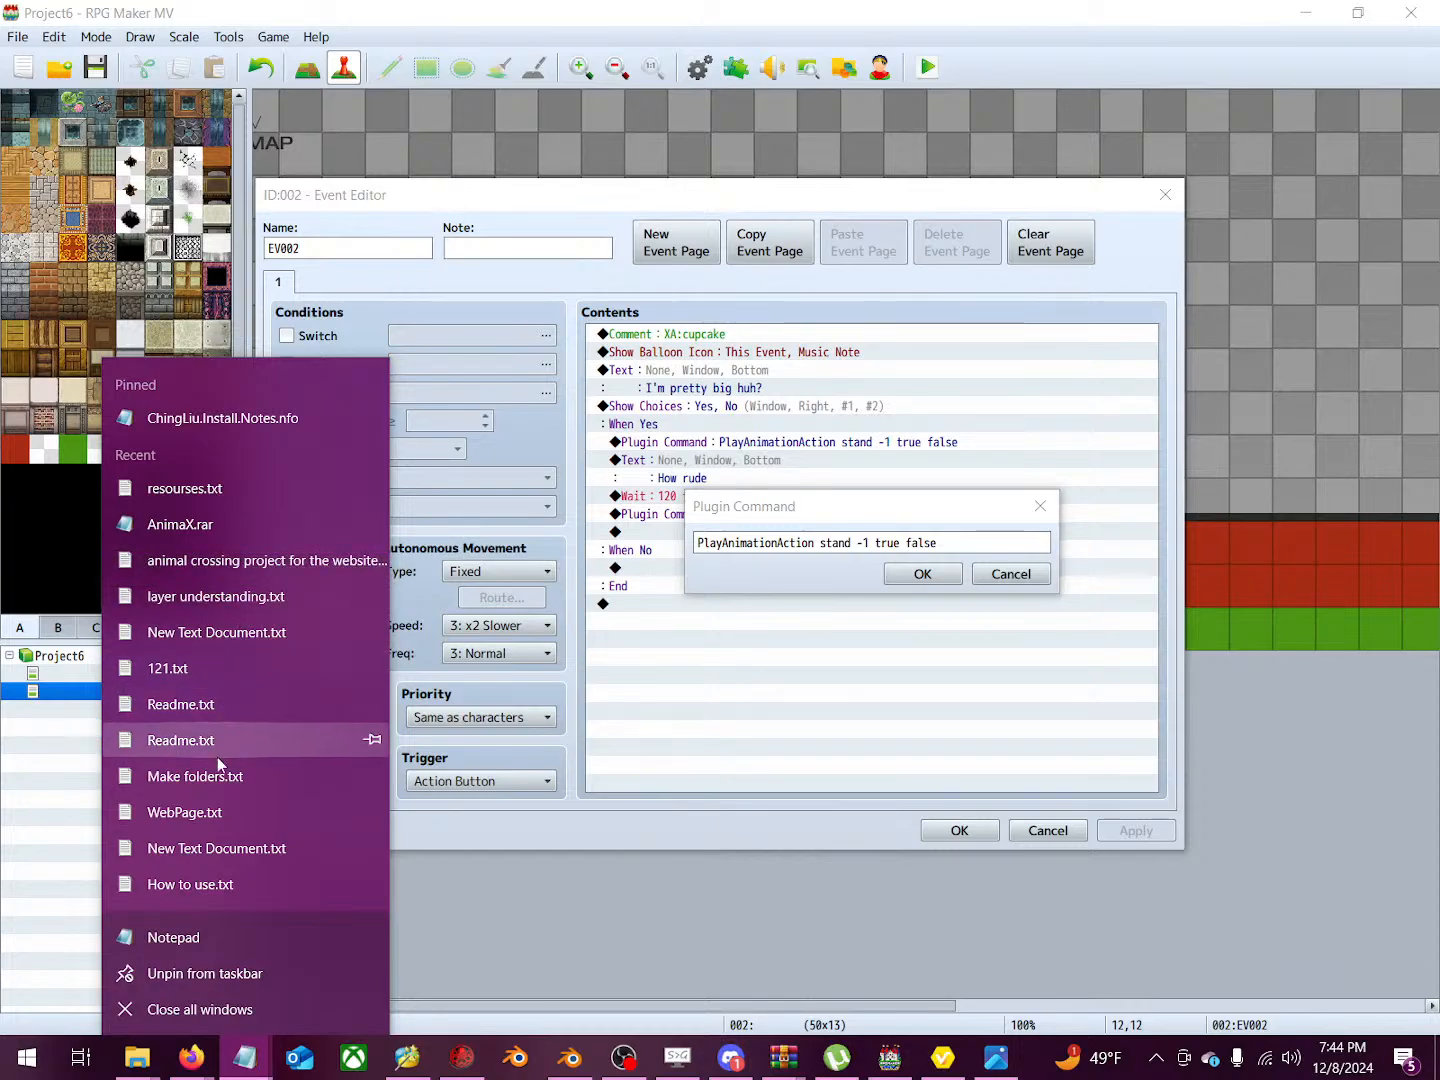
{"action": "left_click", "coordinate": [563, 932]}
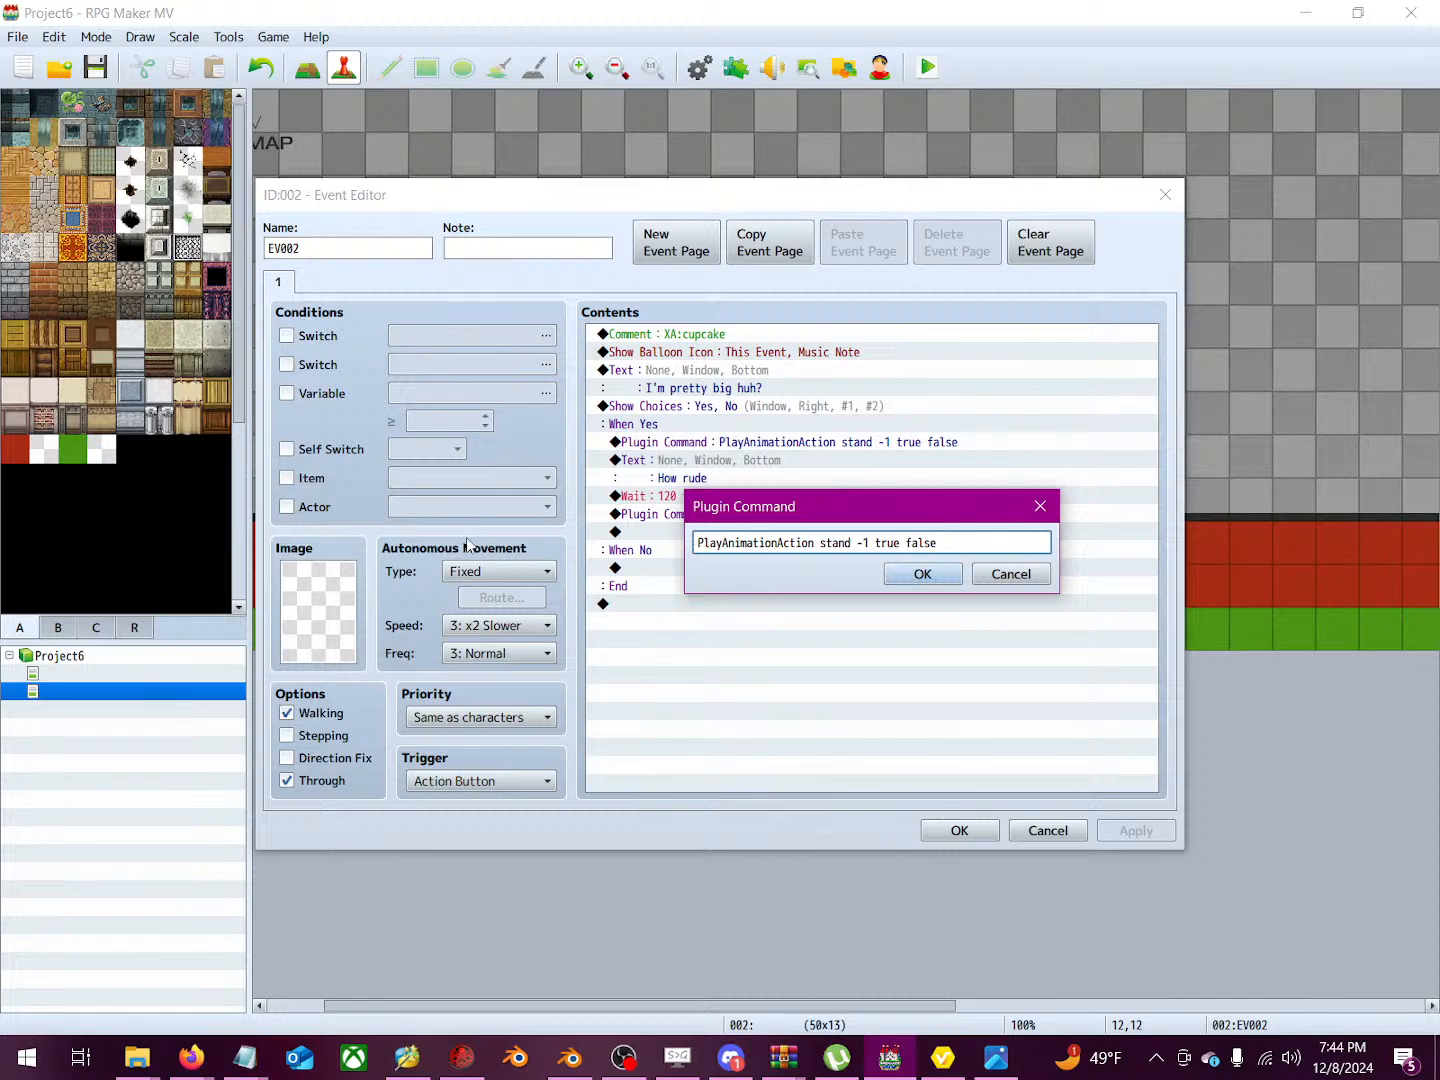
{"action": "left_click_drag", "start_coordinate": [955, 542], "coordinate": [622, 542]}
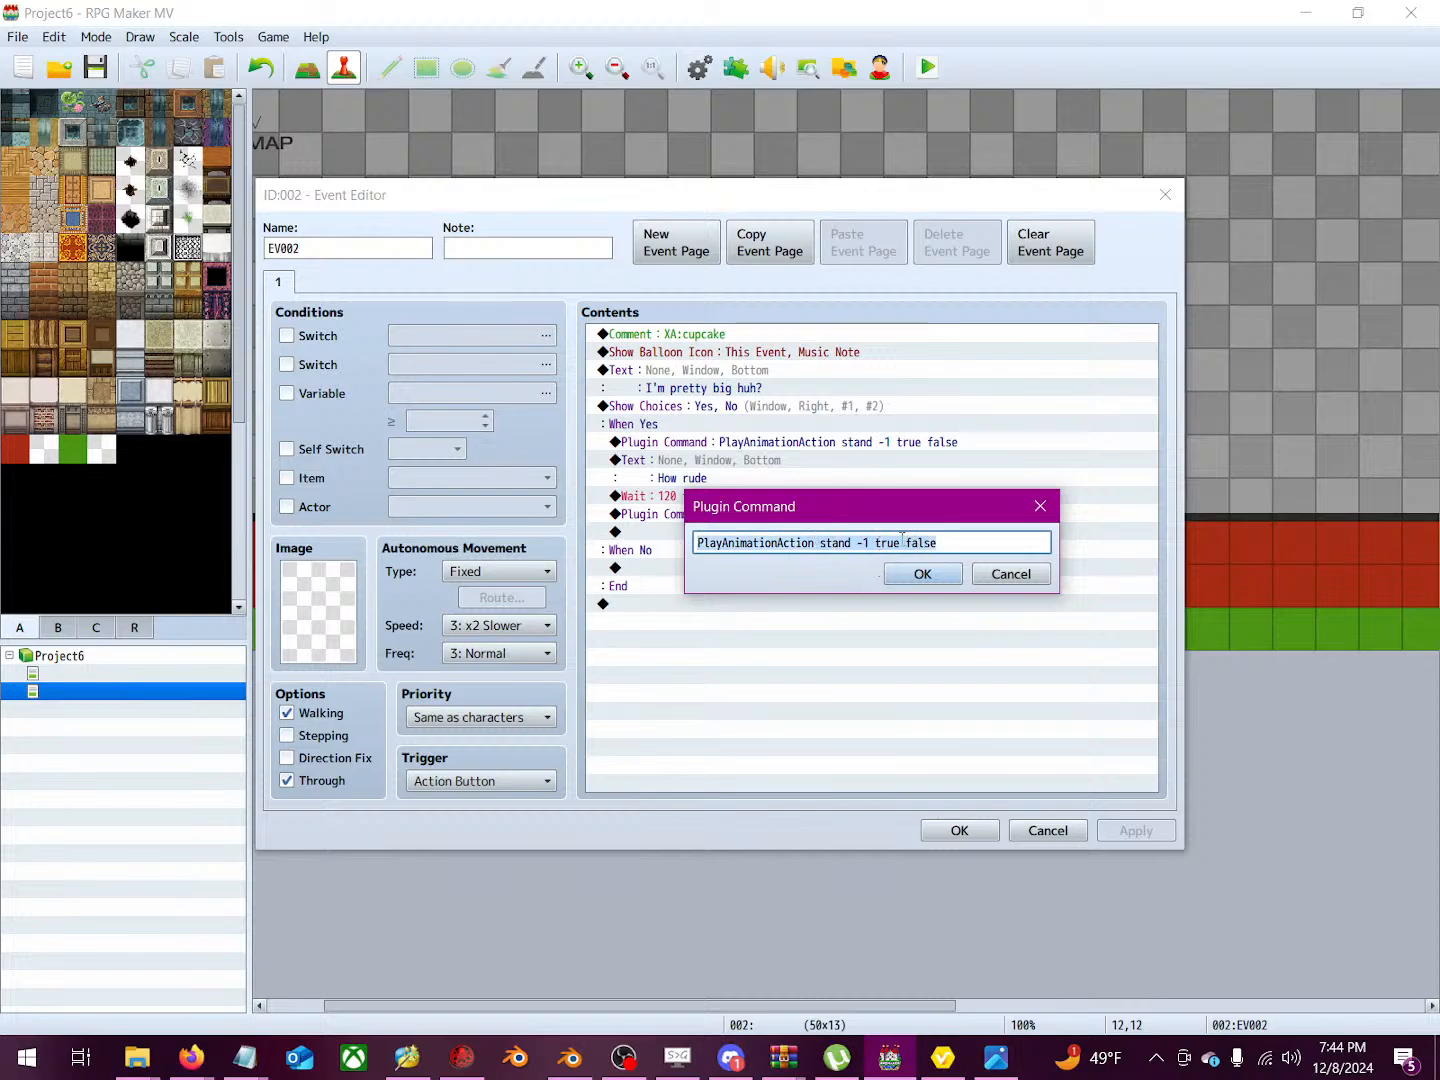
{"action": "left_click", "coordinate": [1010, 574]}
{"action": "left_click", "coordinate": [945, 830]}
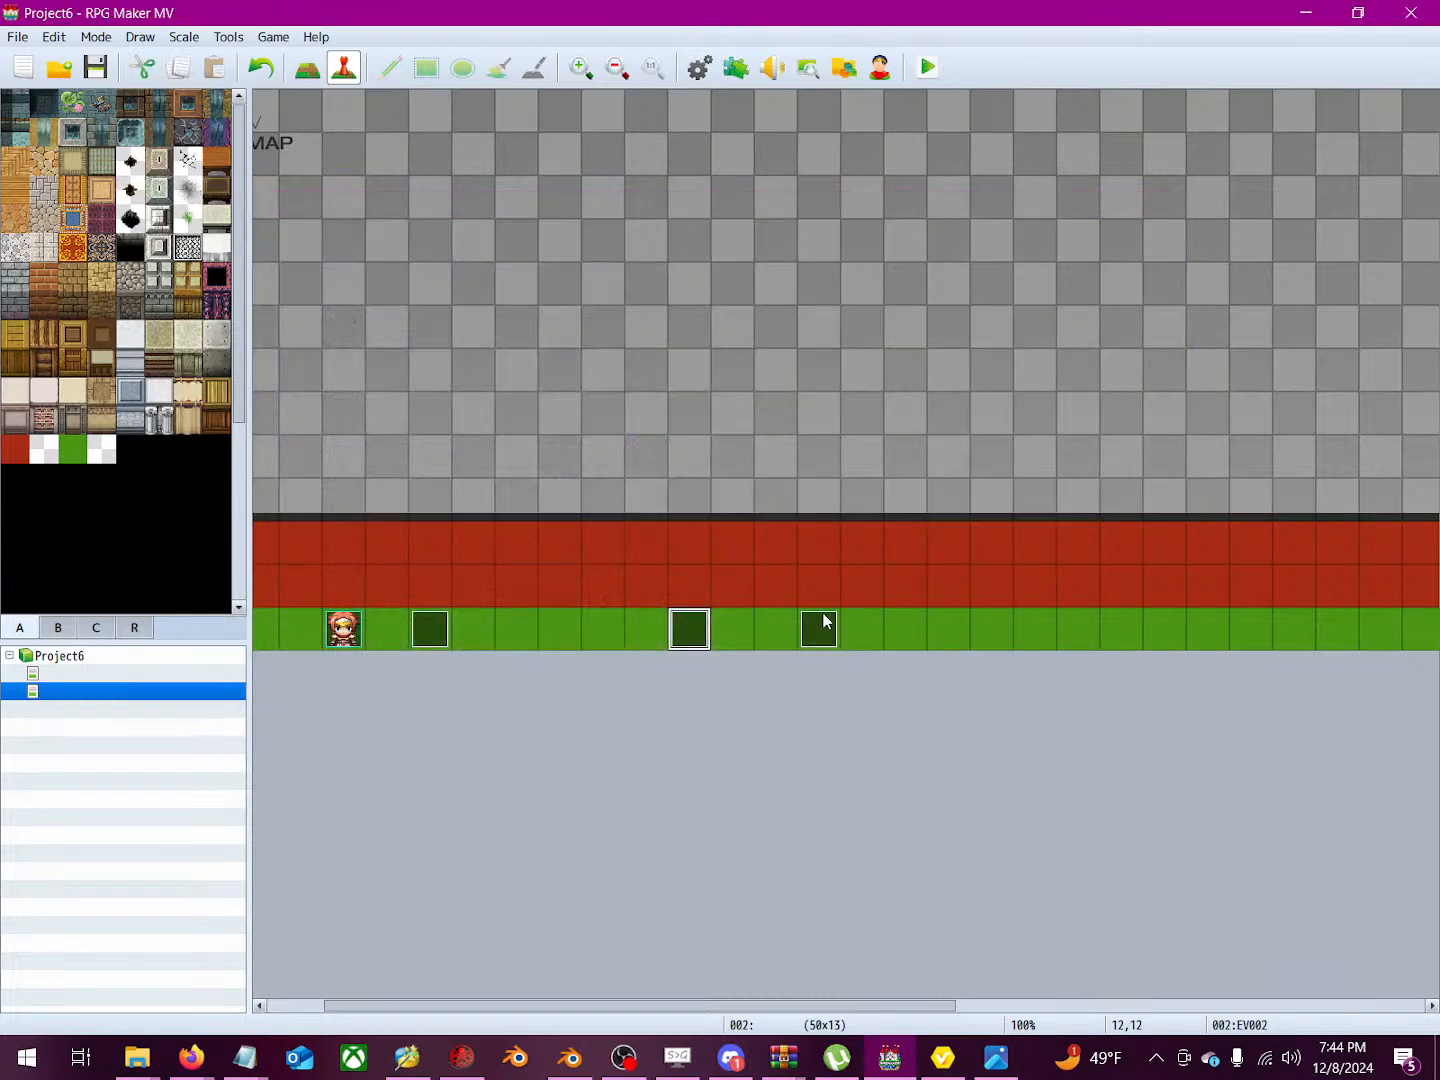
Step: Move the new cupcake event EV003 along the green row to map position 24,12
{"action": "left_click", "coordinate": [820, 626]}
{"action": "left_click_drag", "start_coordinate": [816, 633], "coordinate": [904, 634]}
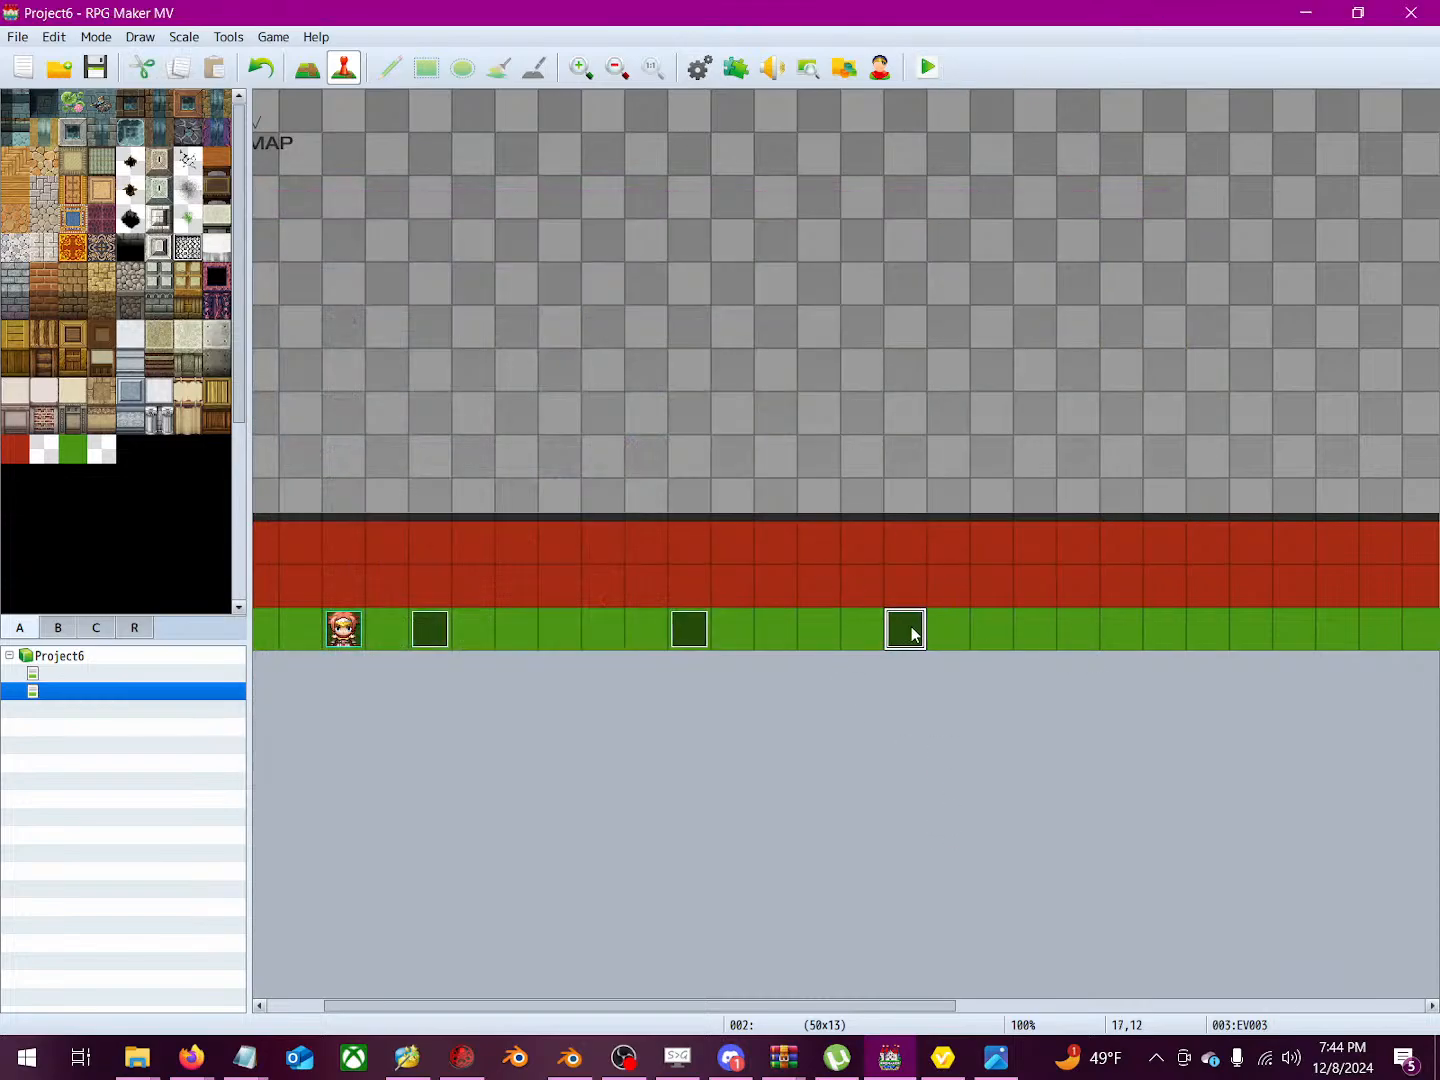
{"action": "left_click_drag", "start_coordinate": [1144, 632], "coordinate": [1192, 626]}
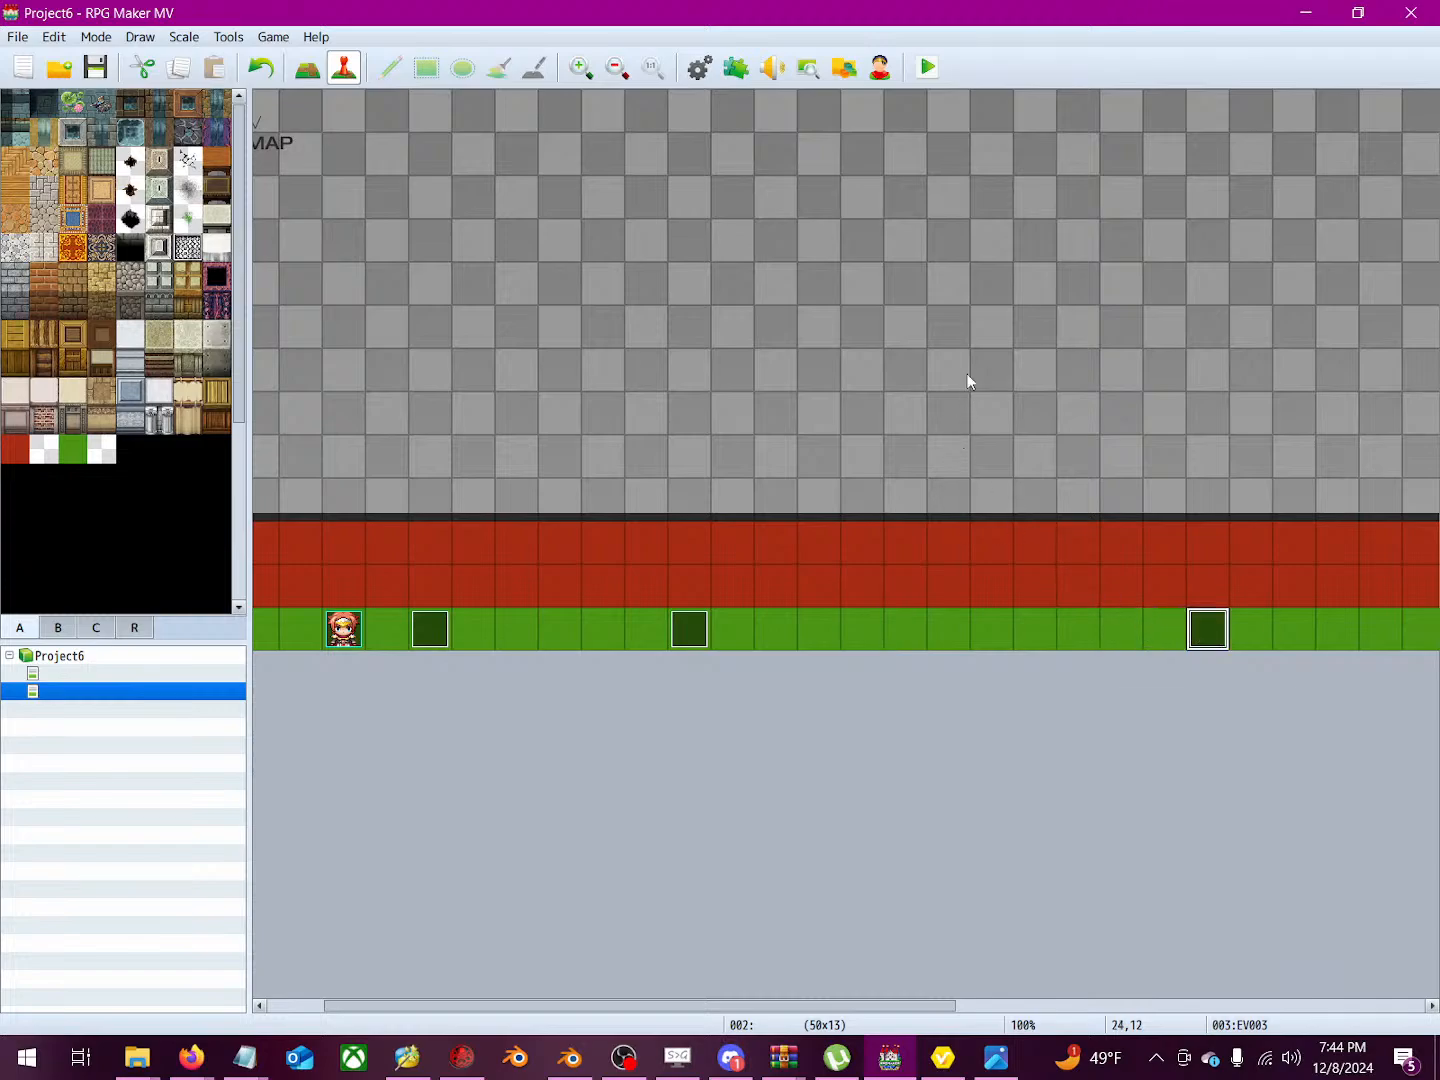
Step: Save the changes and playtest the map with EV003 at its current position, closing the game window at the end
{"action": "left_click", "coordinate": [929, 68]}
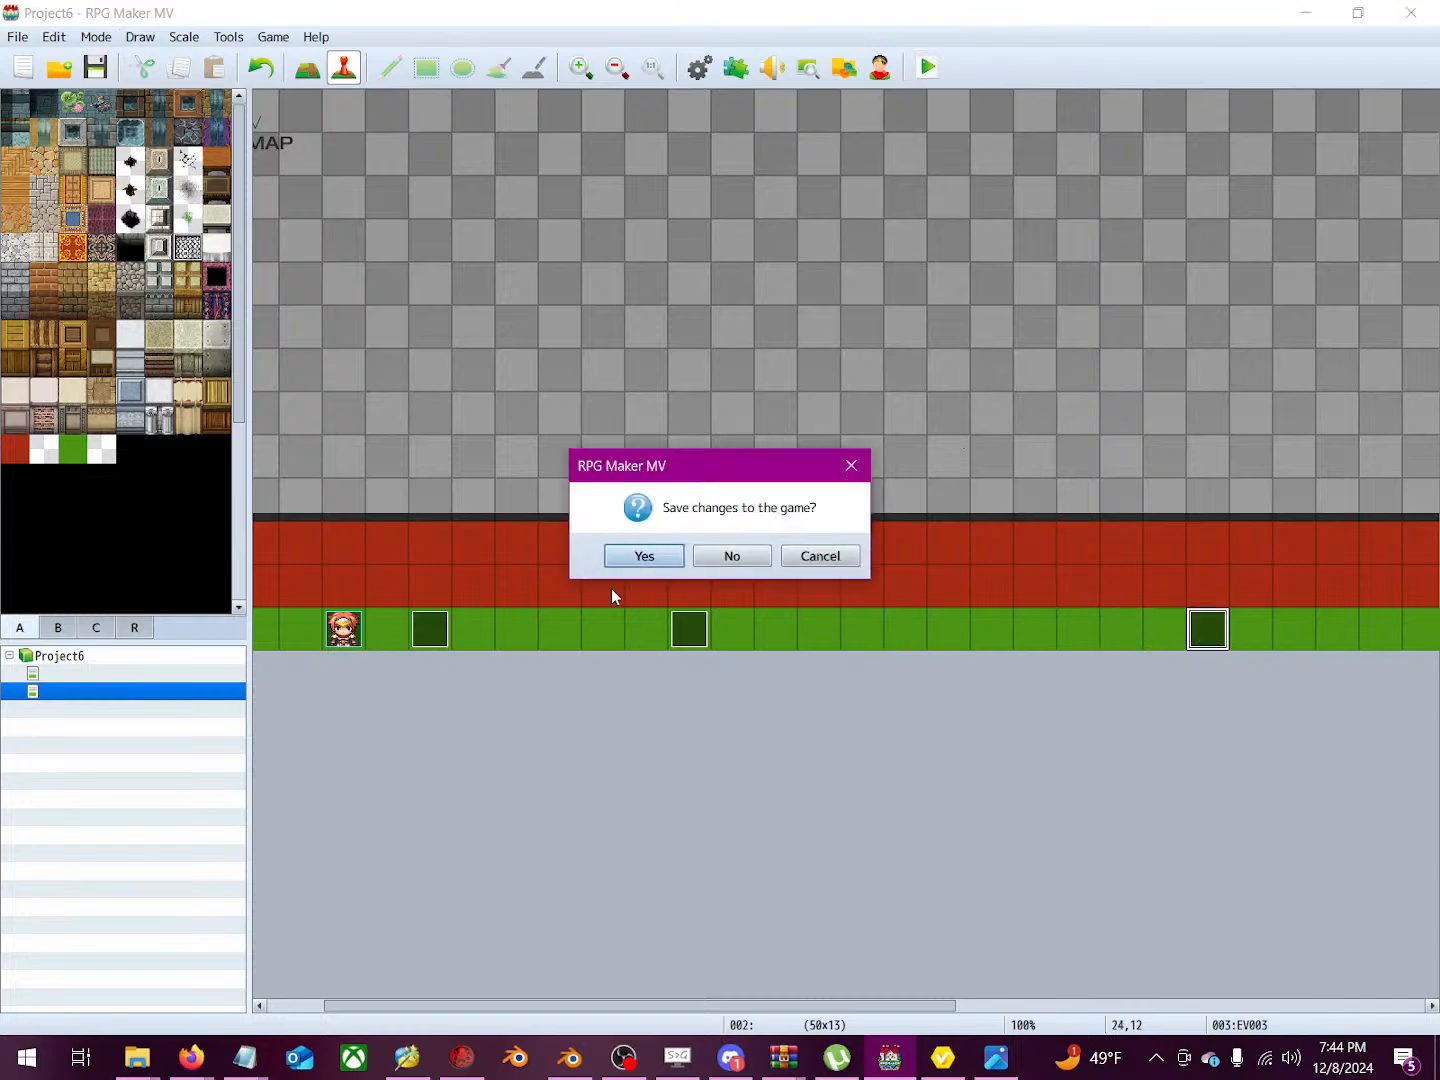
{"action": "left_click", "coordinate": [644, 560]}
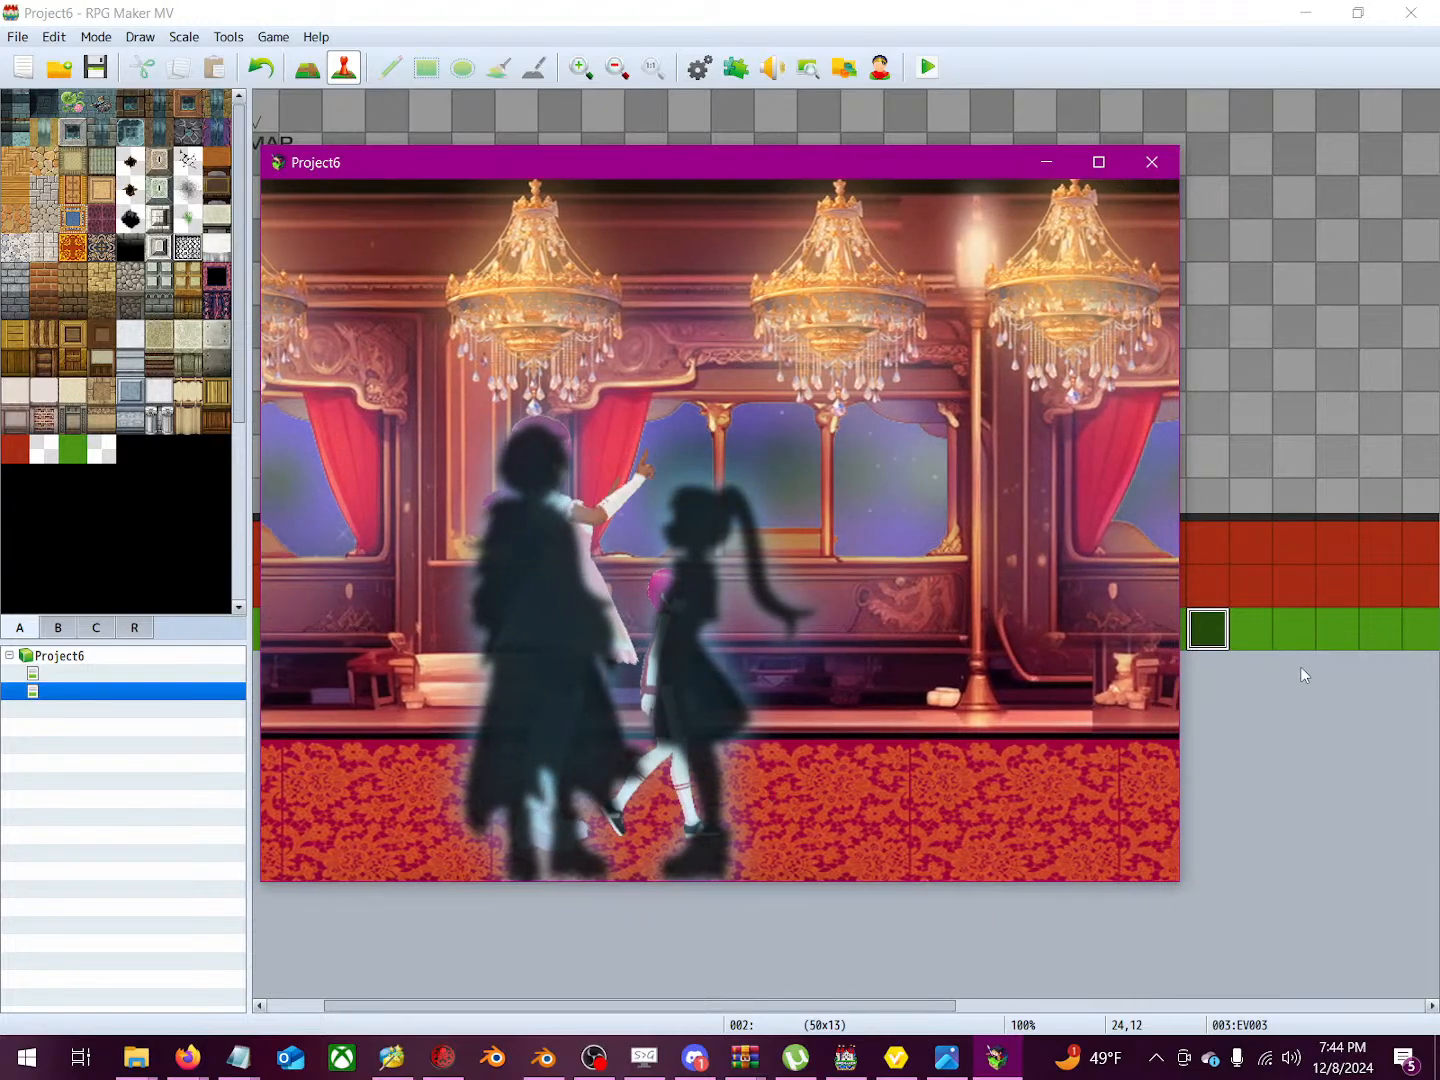
{"action": "left_click", "coordinate": [1152, 163]}
Step: Move the cupcake event EV003 to map position 18,12, save the changes and run a playtest of the new placement
{"action": "left_click_drag", "start_coordinate": [1105, 627], "coordinate": [935, 637]}
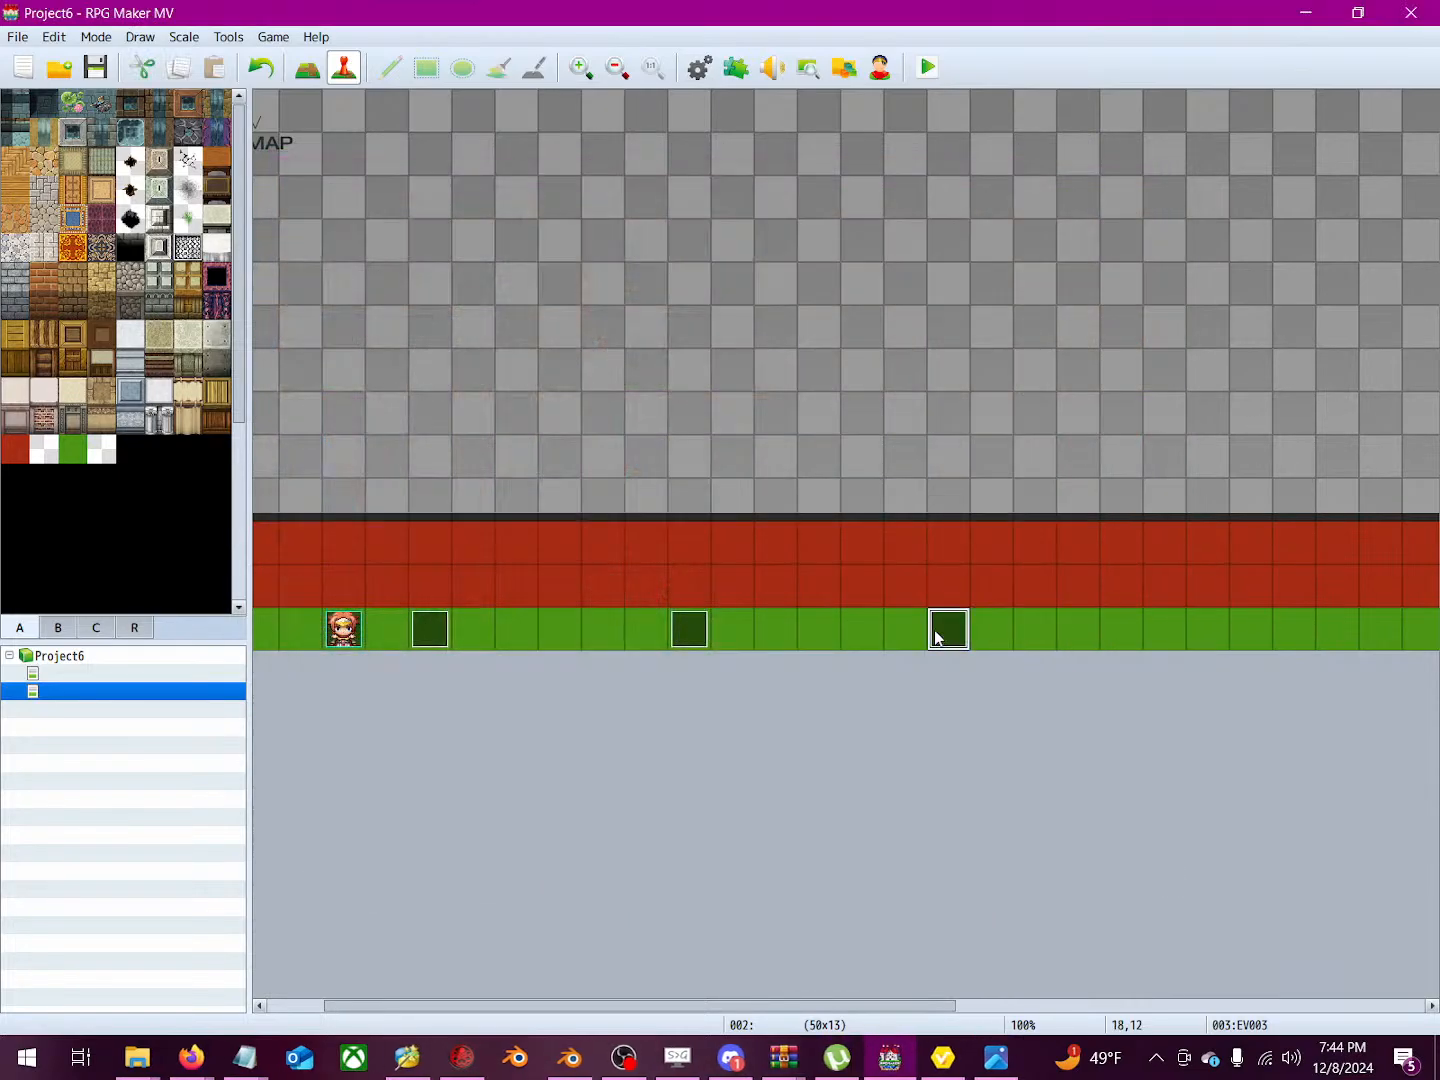
{"action": "left_click", "coordinate": [928, 64]}
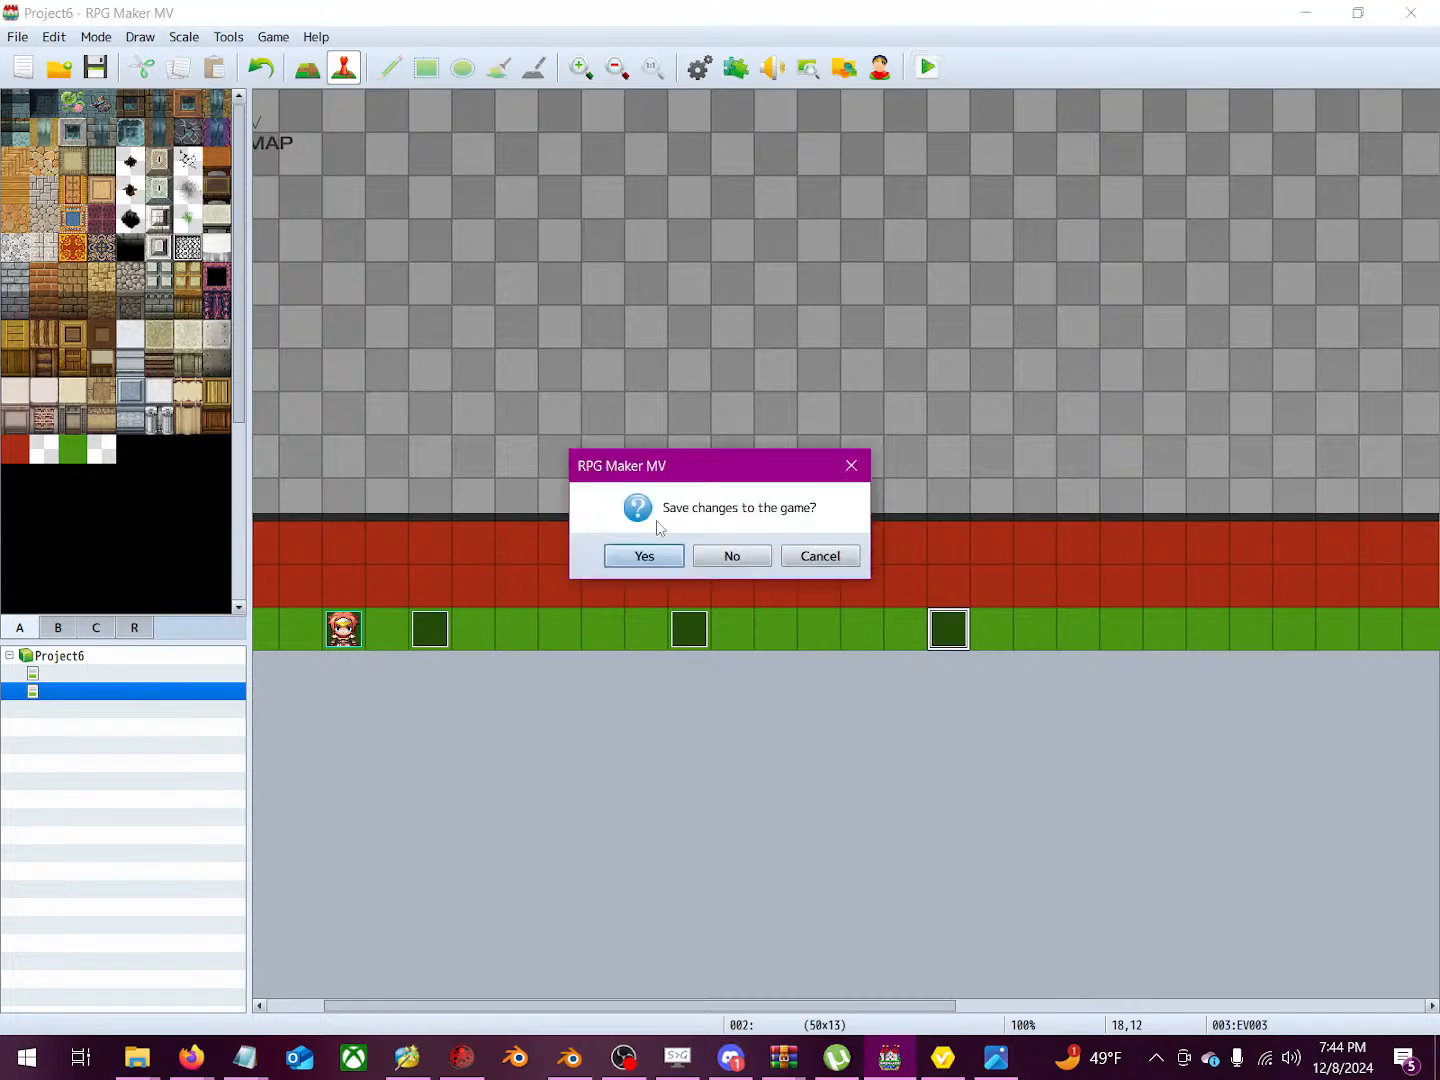
{"action": "left_click", "coordinate": [651, 548]}
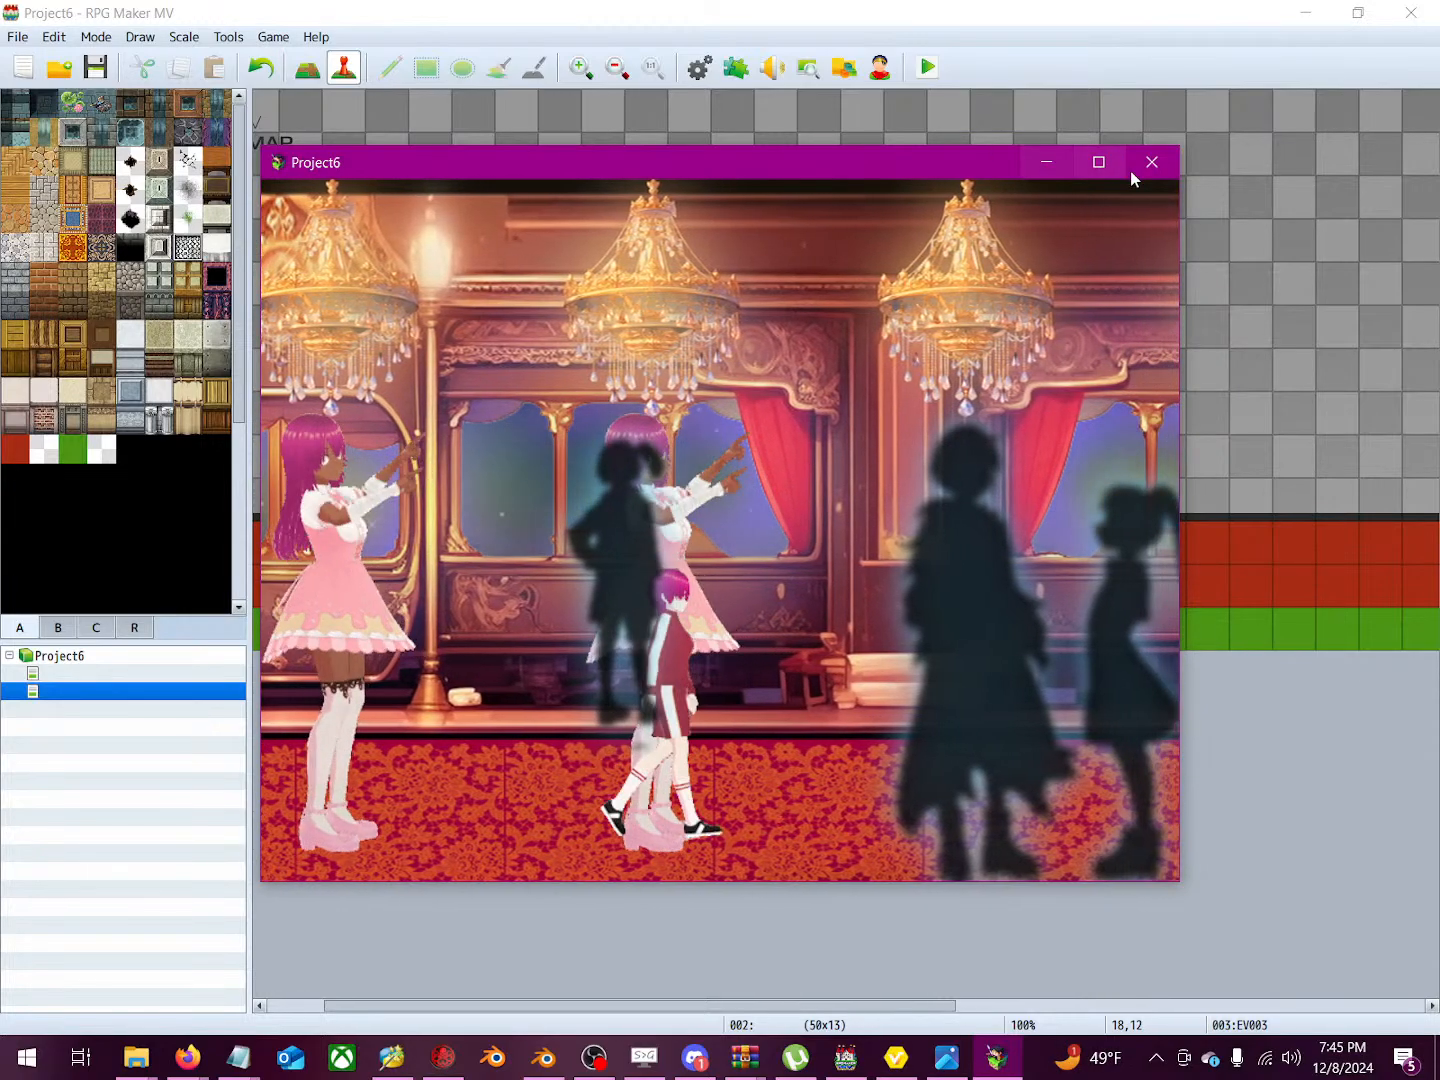
{"action": "left_click", "coordinate": [1151, 162]}
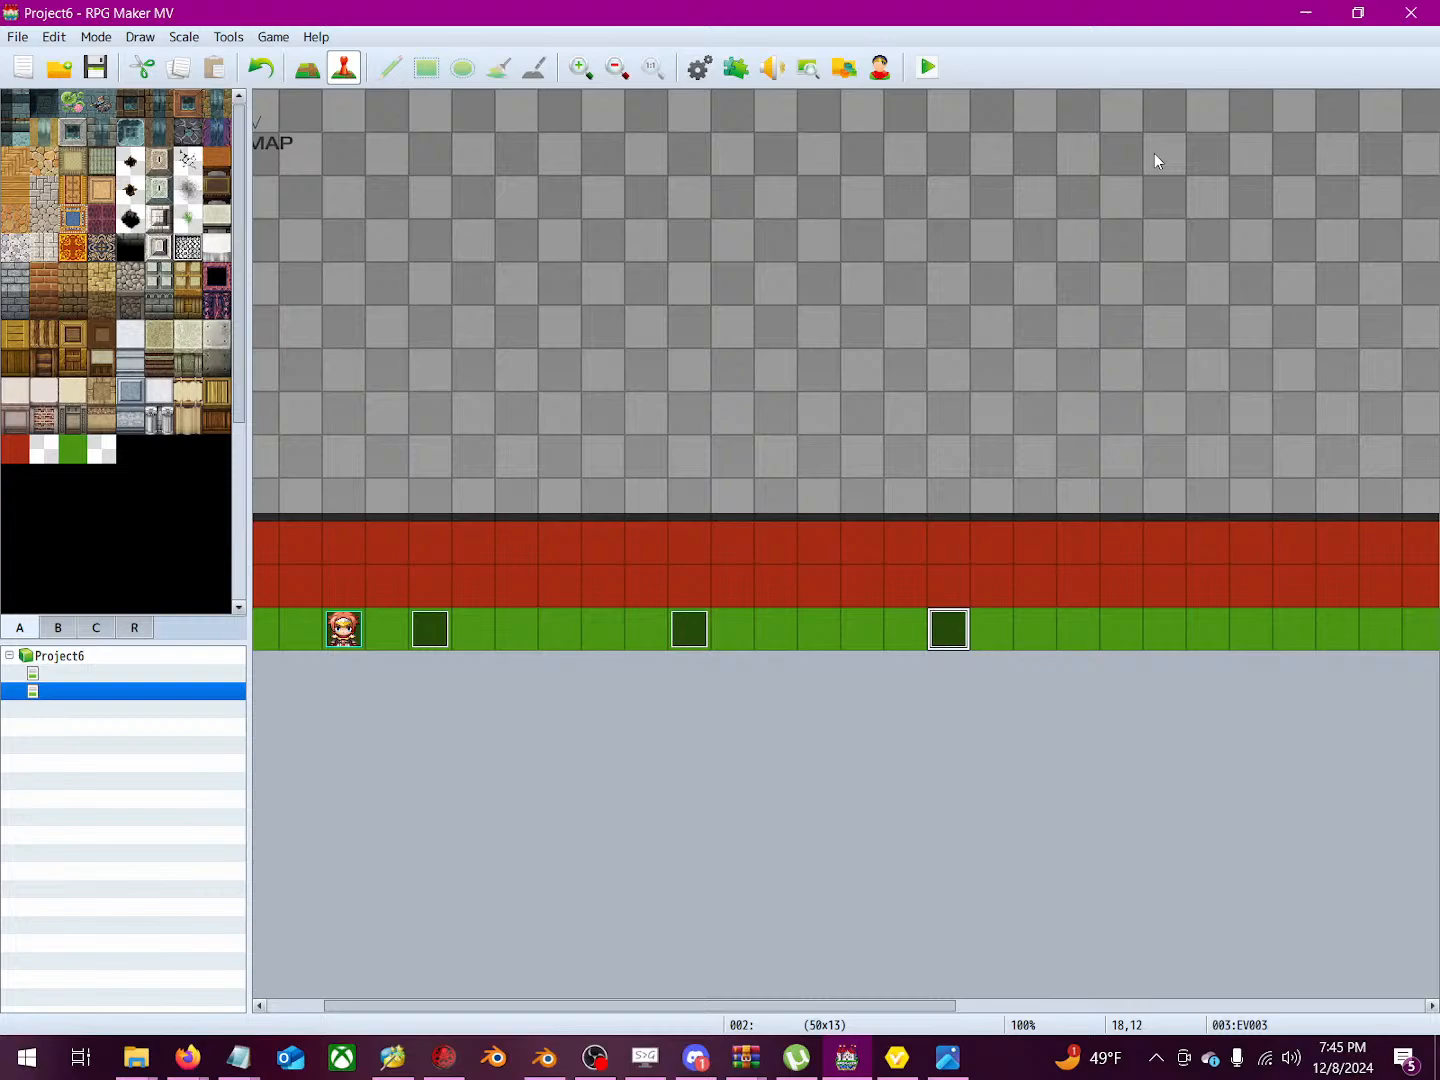
Step: Compare the contents of EV003 with the text and choice commands of EV002, and reopen EV003 for editing
{"action": "double_click", "coordinate": [956, 628]}
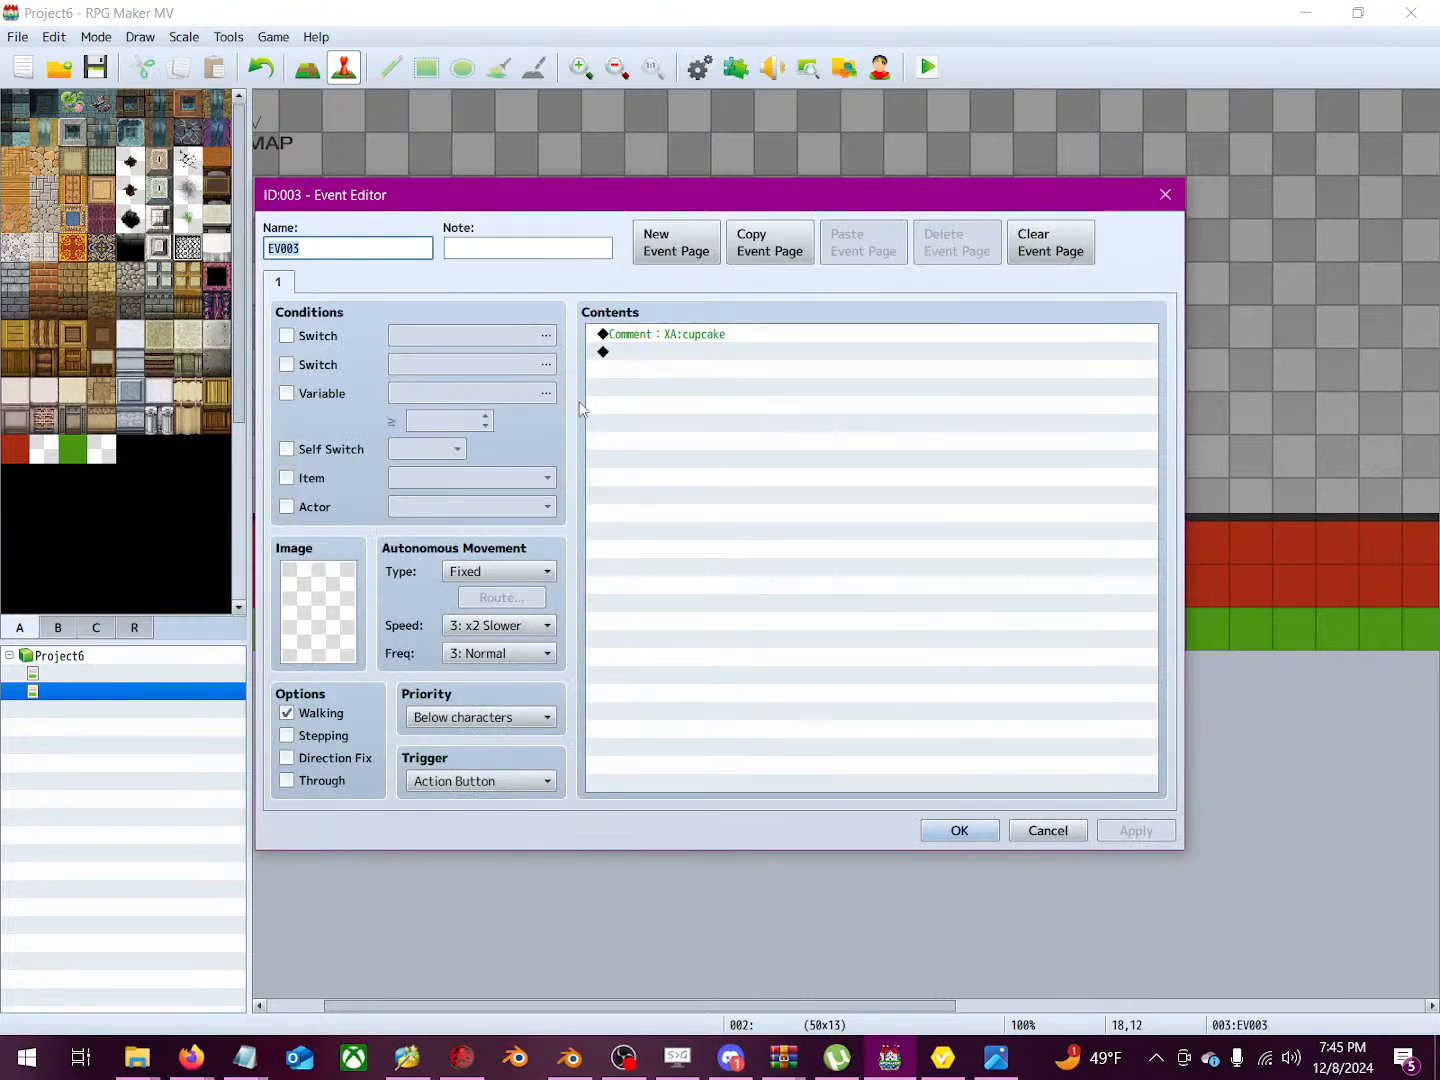
{"action": "left_click", "coordinate": [1167, 195]}
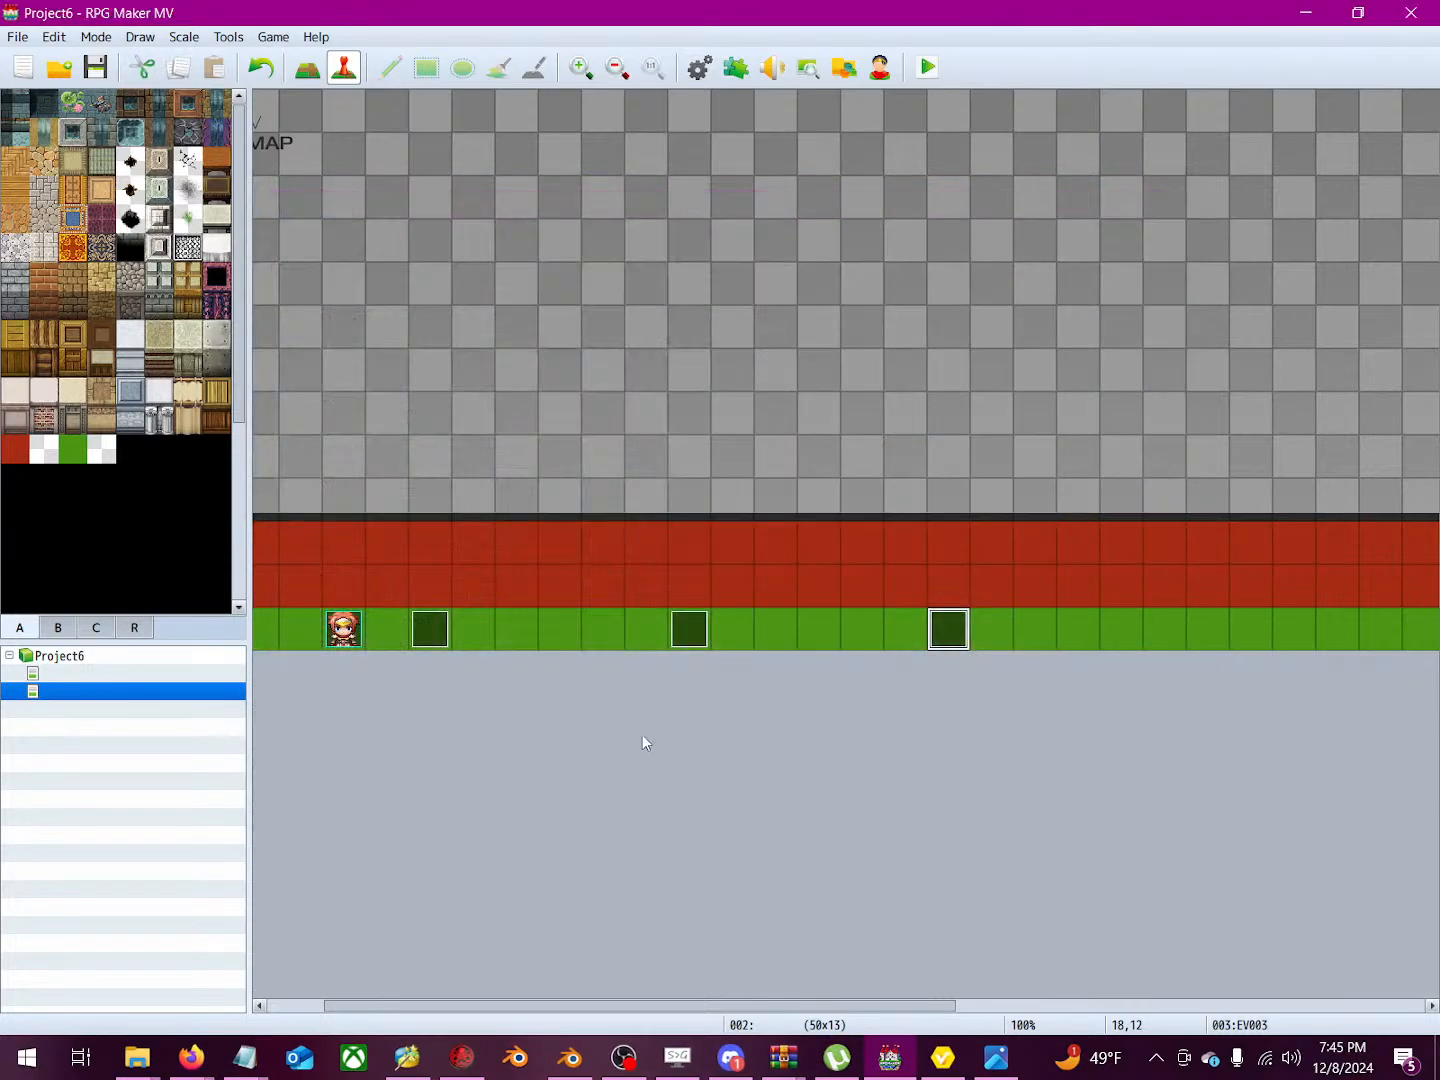
{"action": "double_click", "coordinate": [690, 627]}
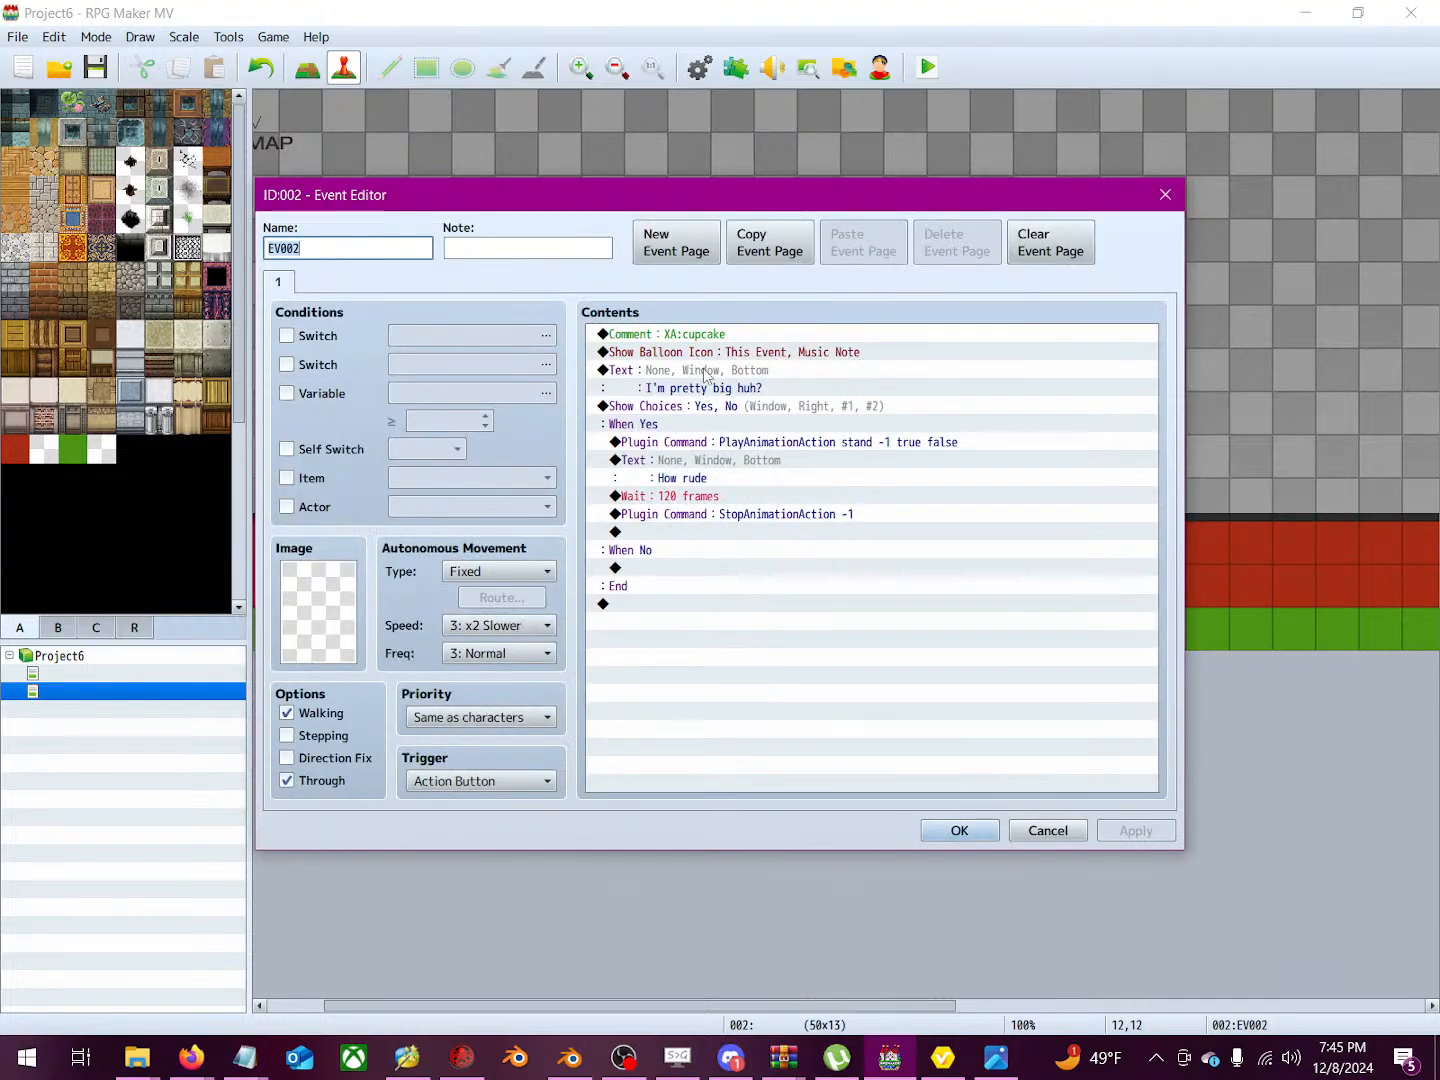
{"action": "left_click", "coordinate": [745, 385]}
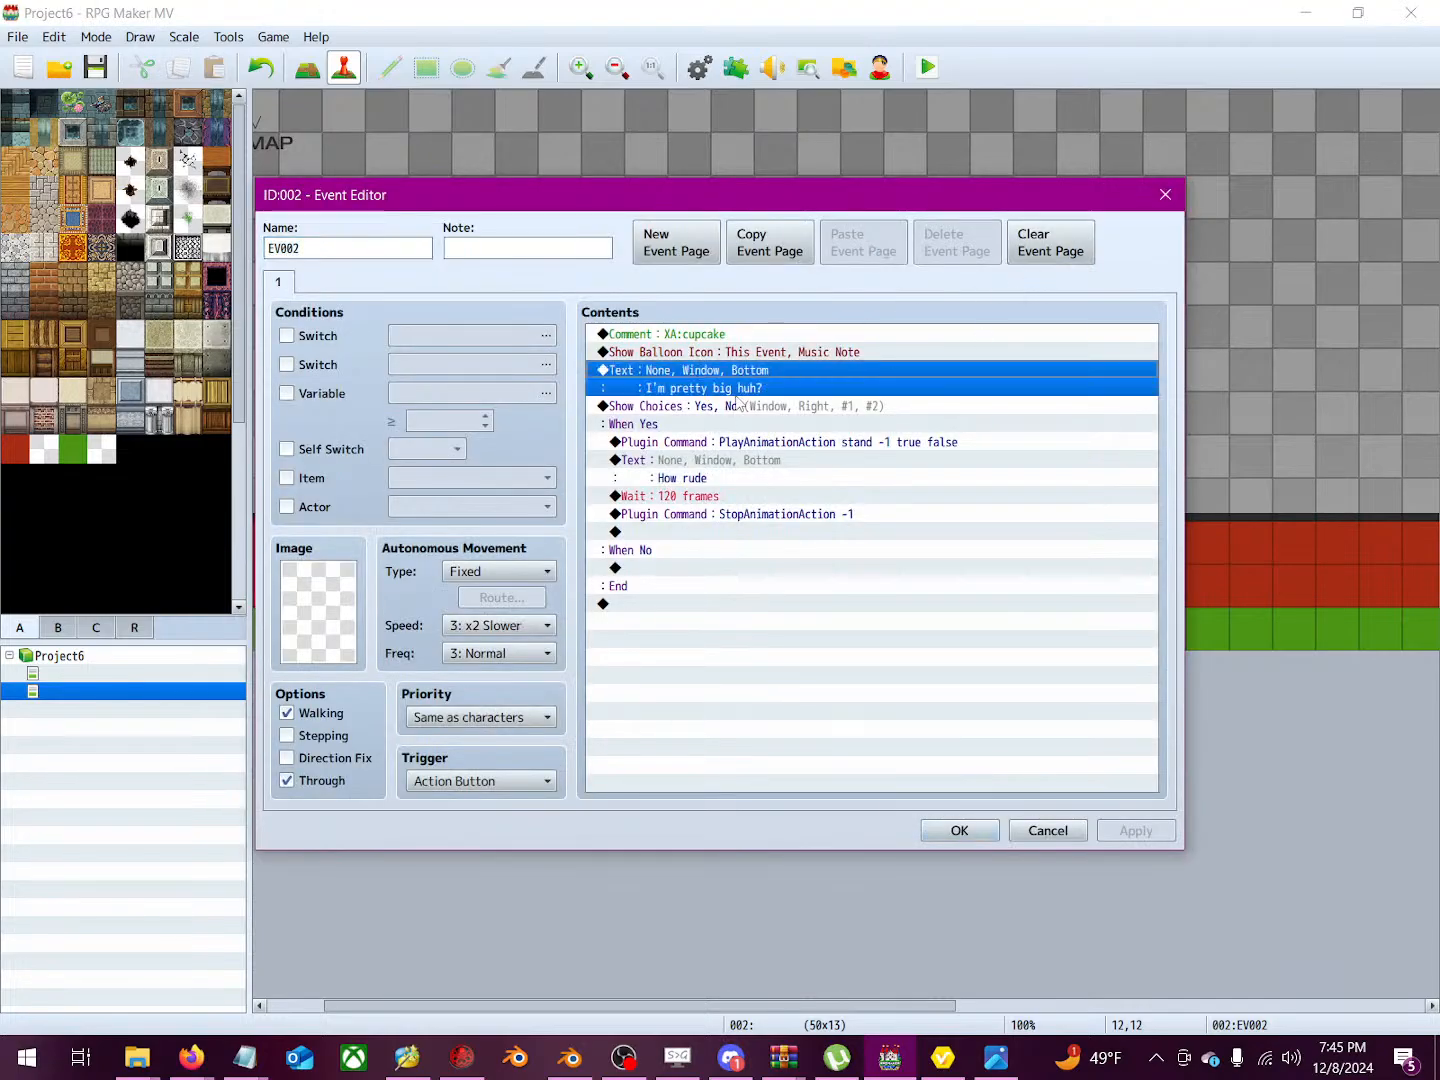
{"action": "left_click", "coordinate": [688, 394]}
{"action": "left_click", "coordinate": [703, 419]}
{"action": "left_click", "coordinate": [708, 403]}
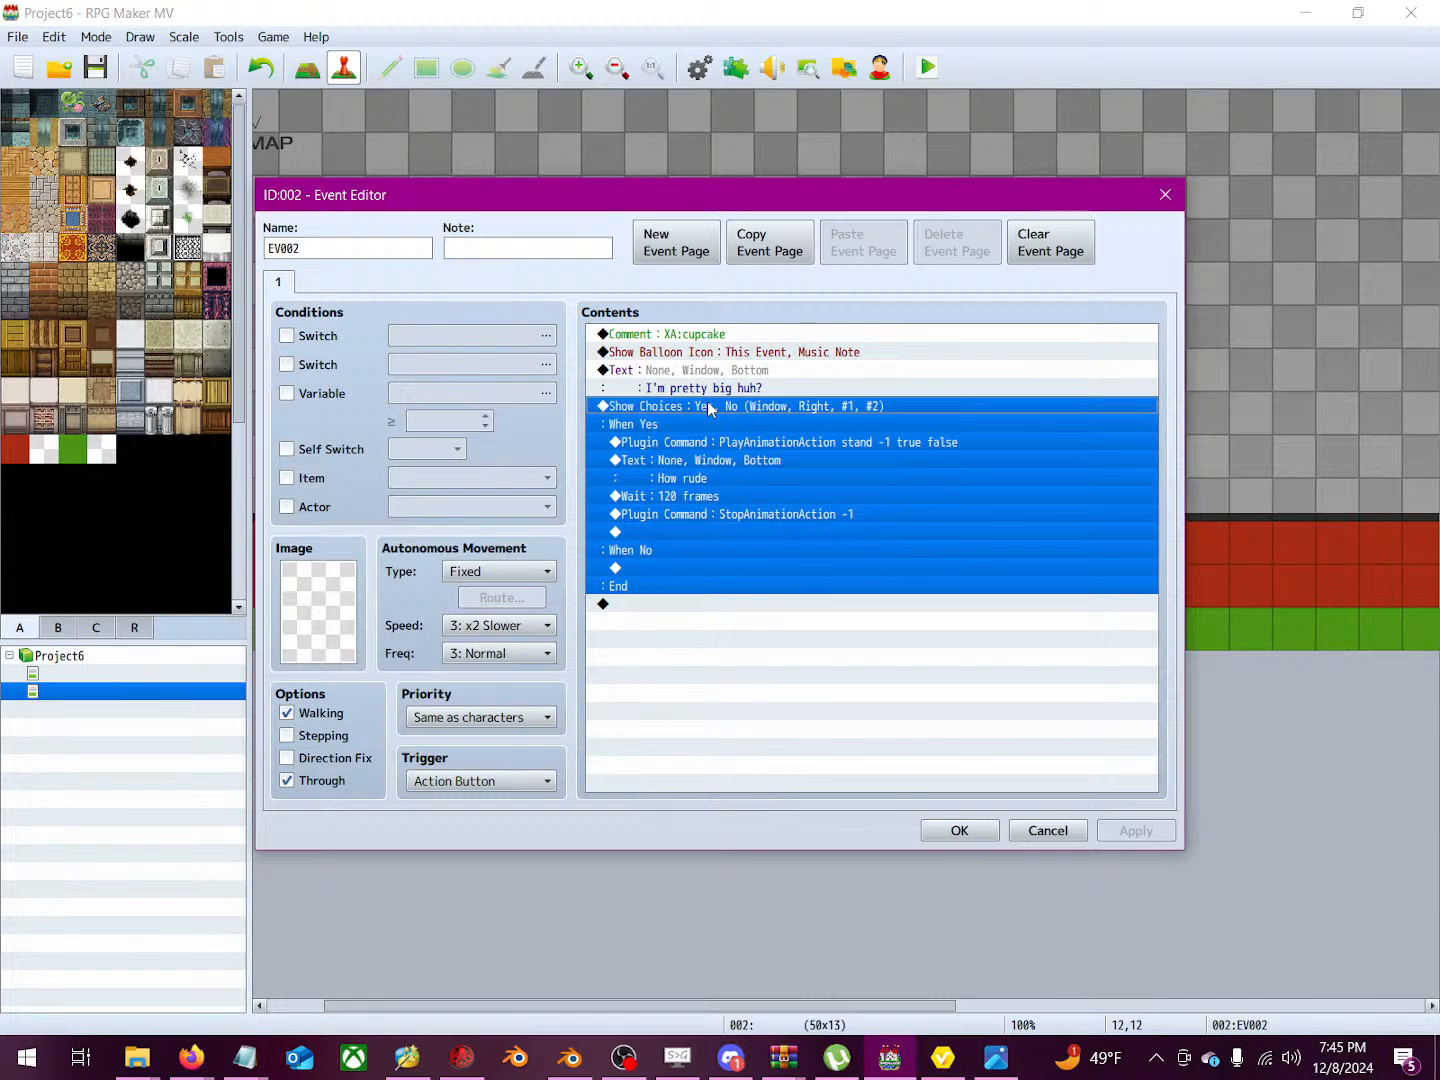
{"action": "right_click", "coordinate": [708, 407]}
{"action": "left_click", "coordinate": [1301, 522]}
{"action": "left_click", "coordinate": [1163, 195]}
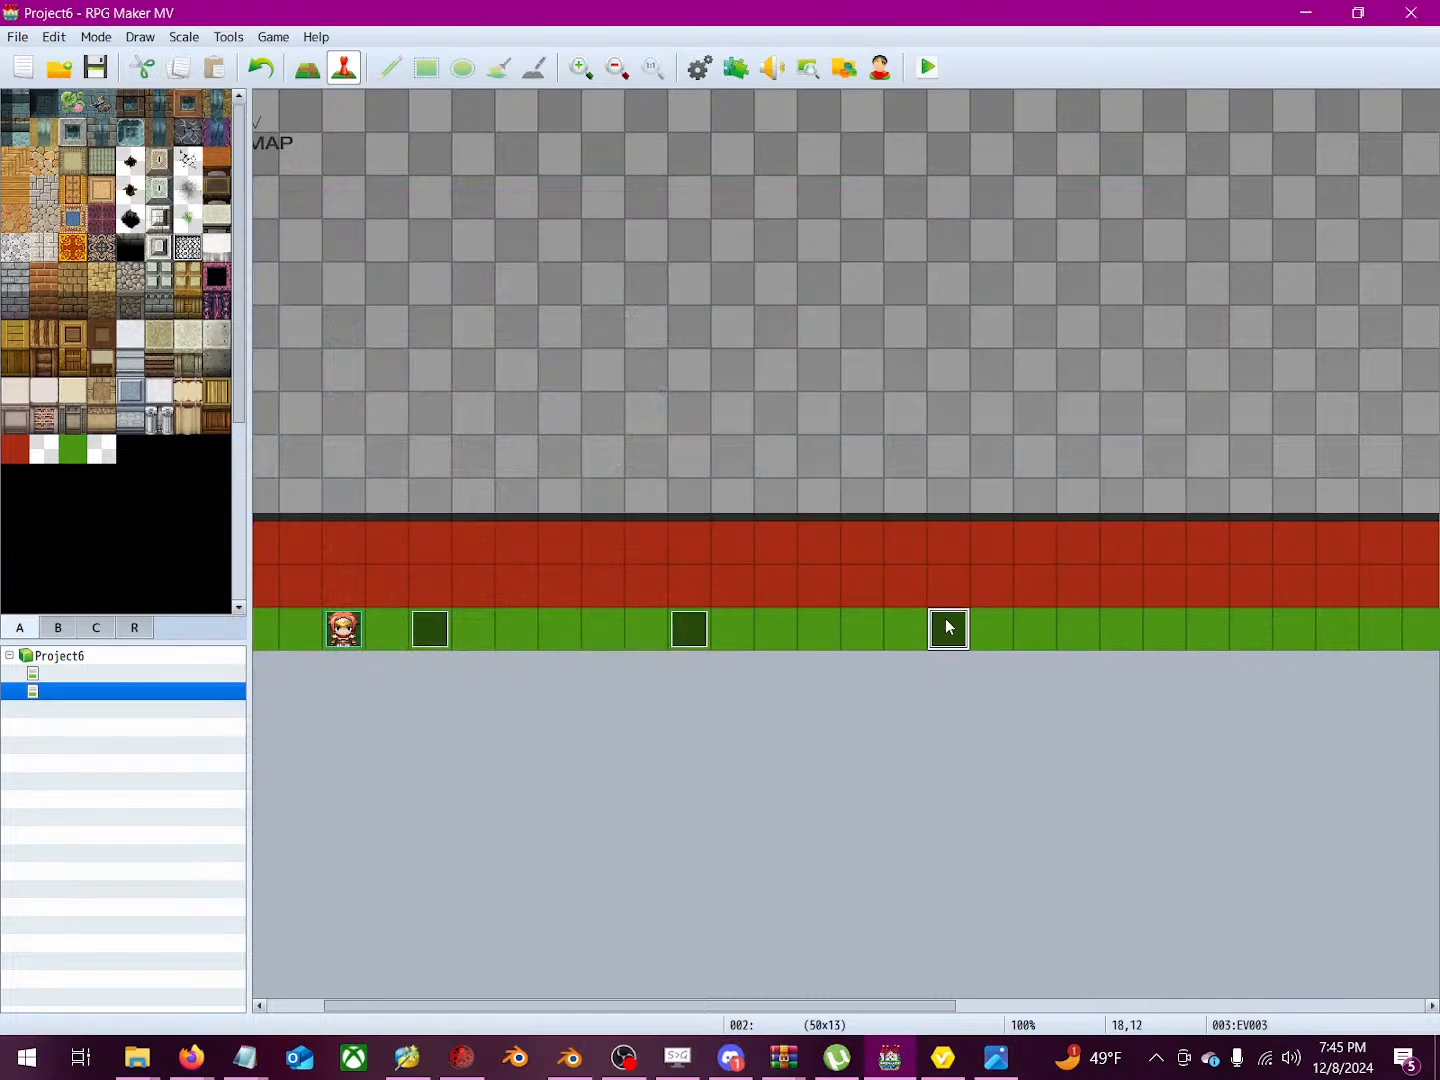
{"action": "double_click", "coordinate": [945, 620]}
{"action": "left_click", "coordinate": [662, 354]}
{"action": "double_click", "coordinate": [661, 365]}
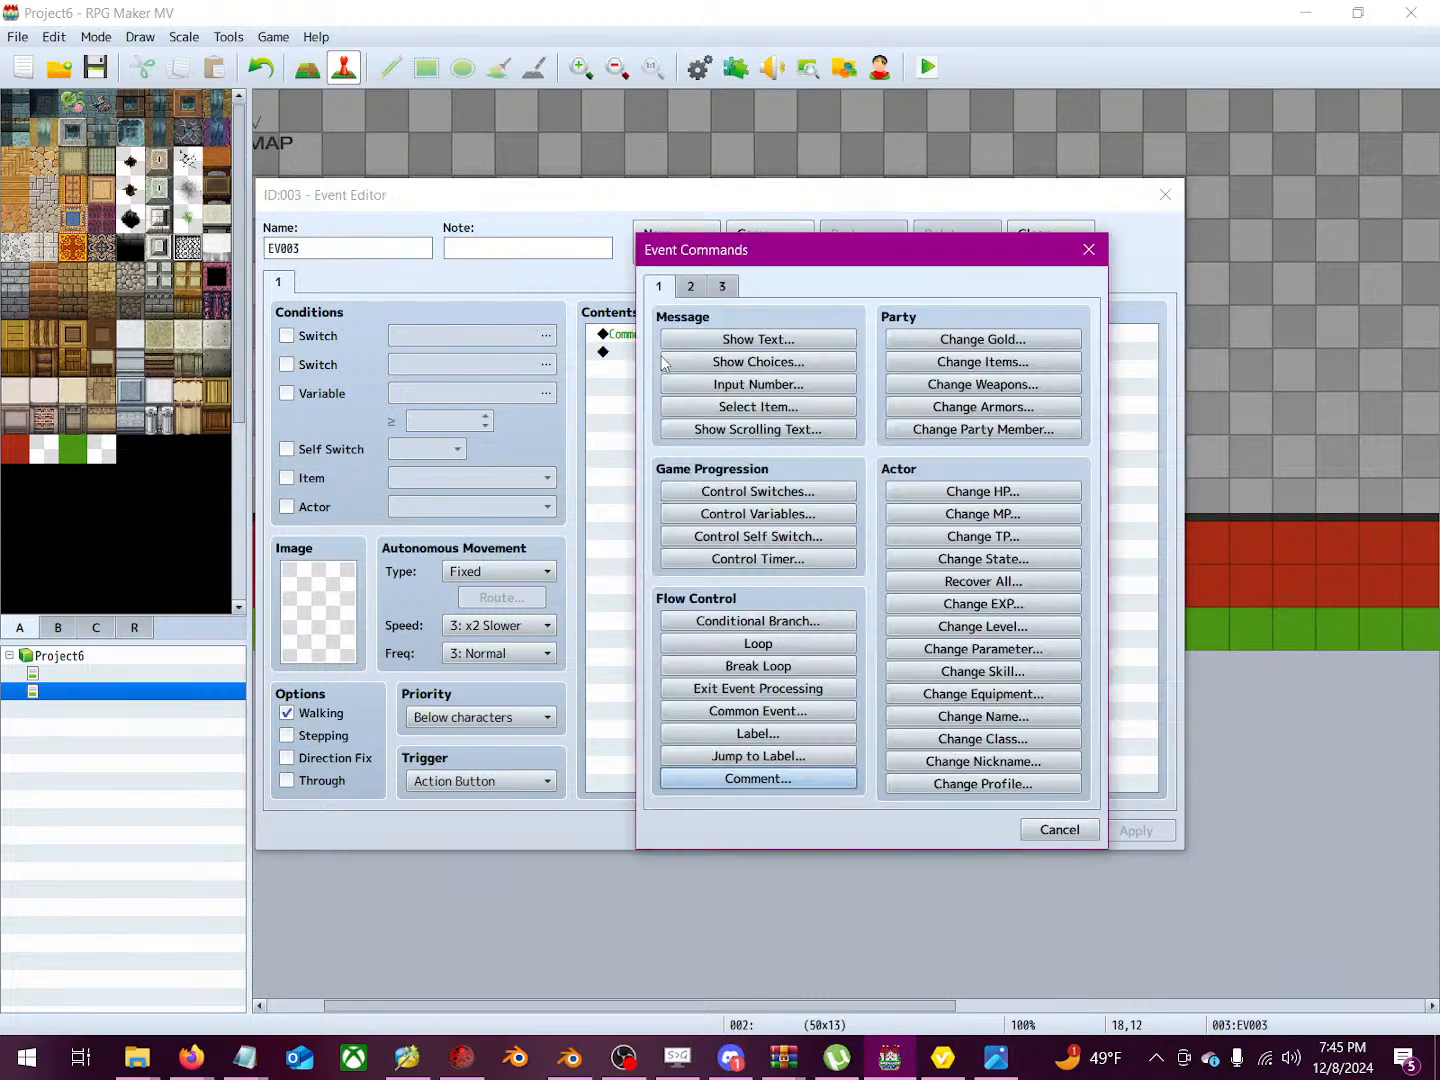
{"action": "left_click", "coordinate": [783, 360]}
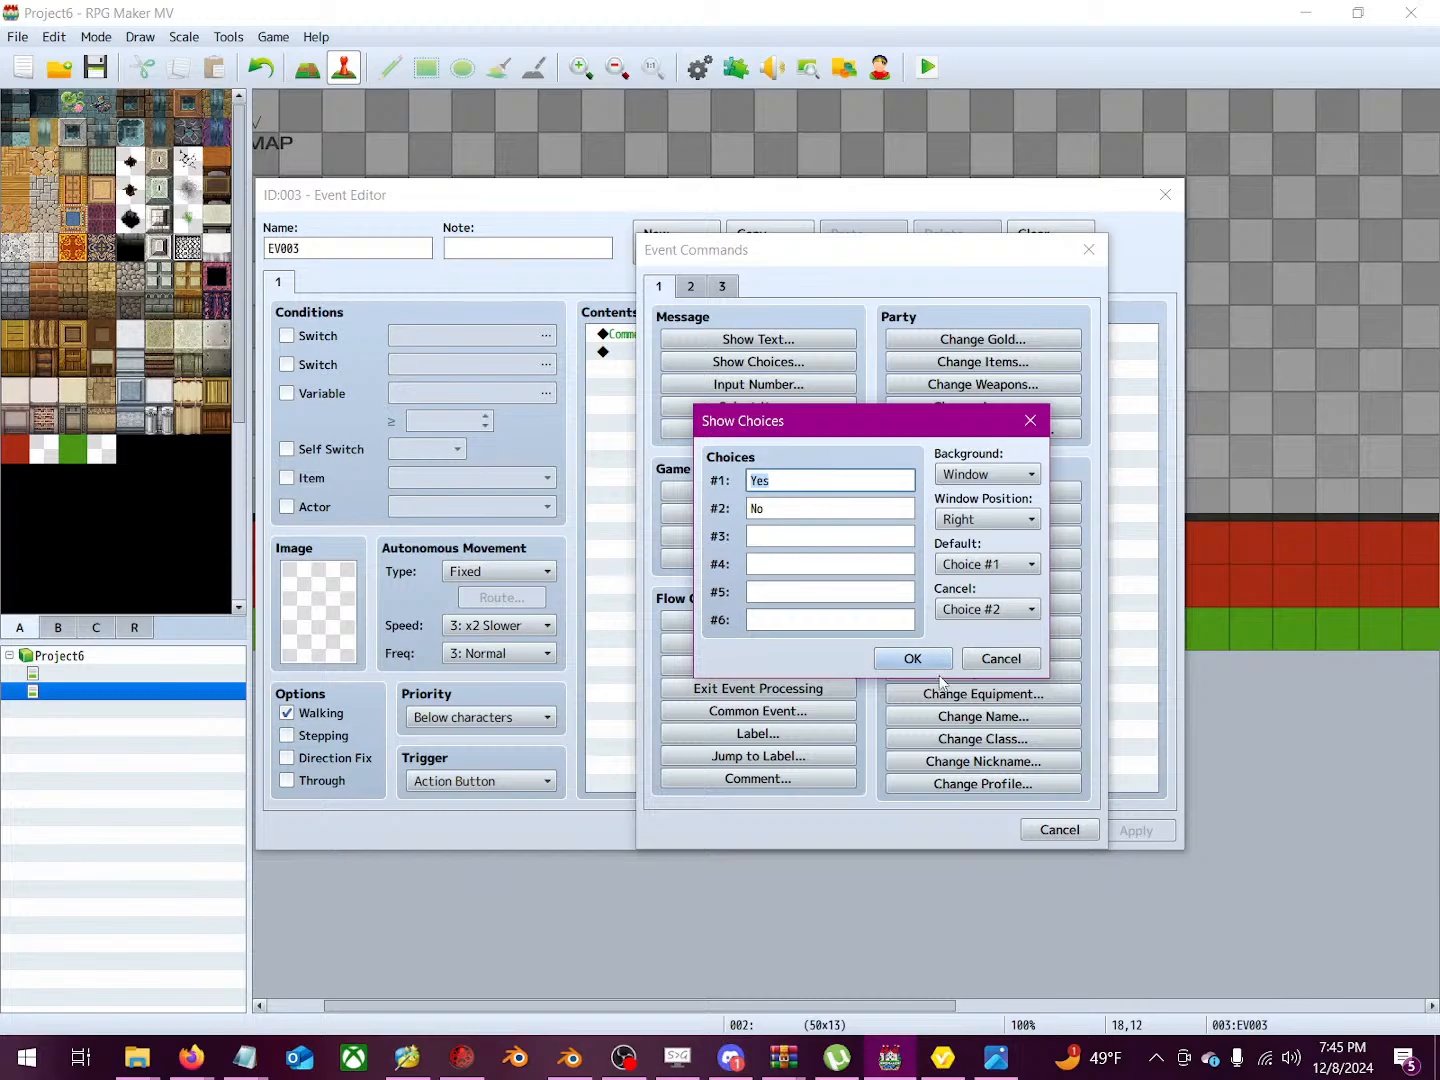
{"action": "left_click", "coordinate": [913, 658]}
{"action": "left_click", "coordinate": [687, 355]}
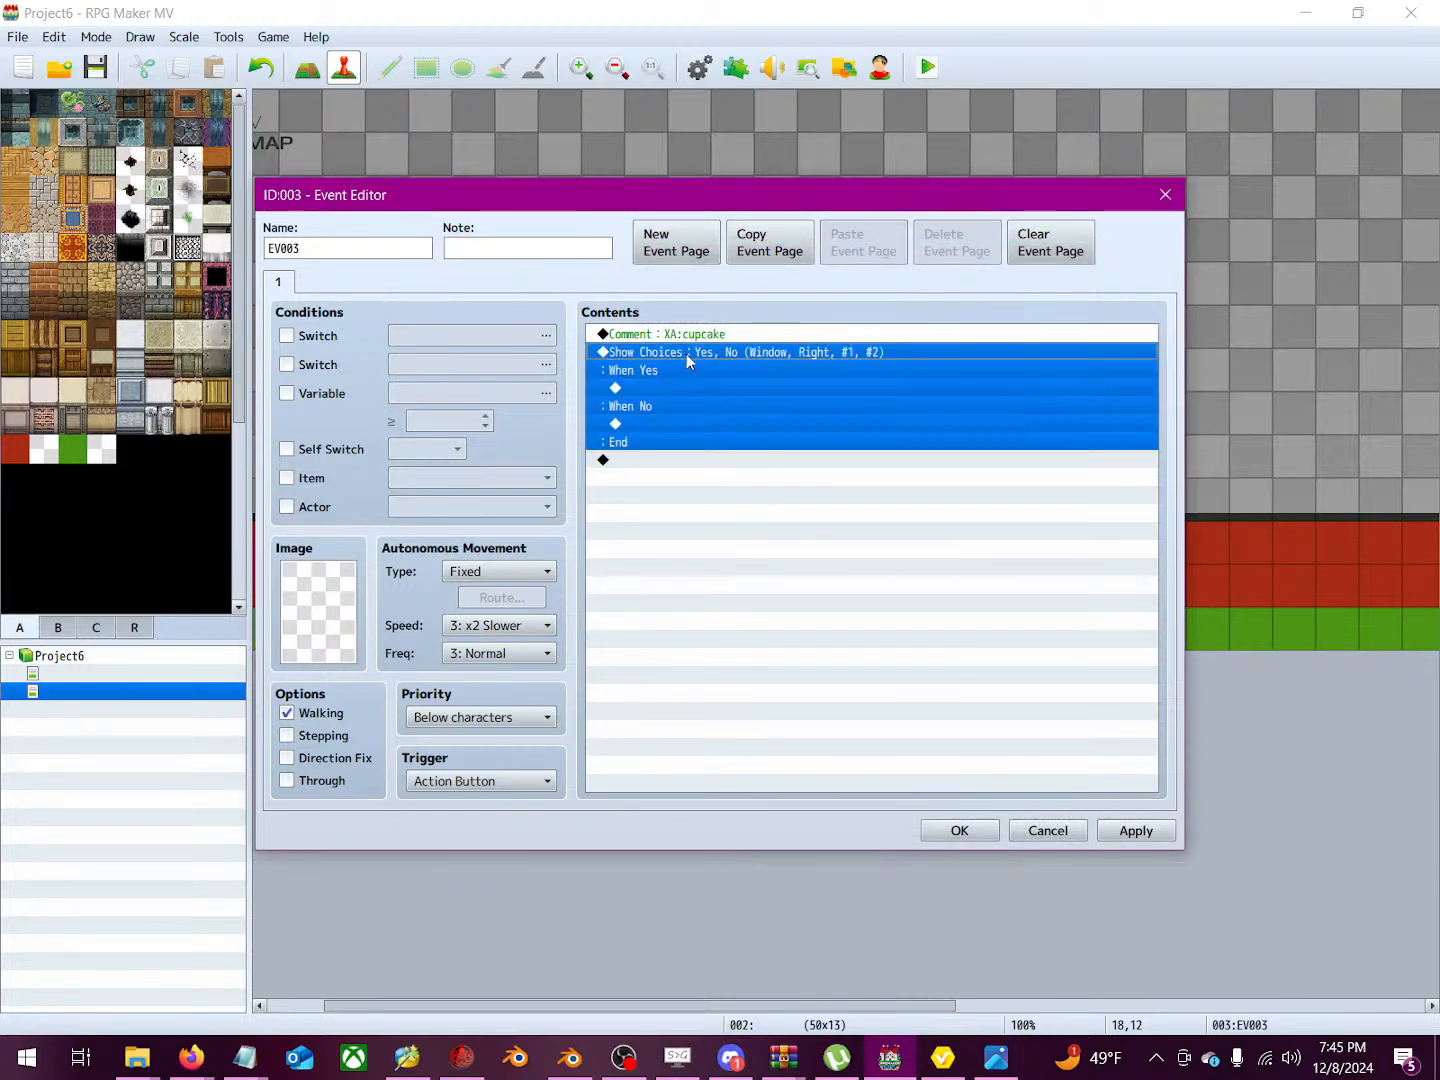
{"action": "double_click", "coordinate": [701, 357]}
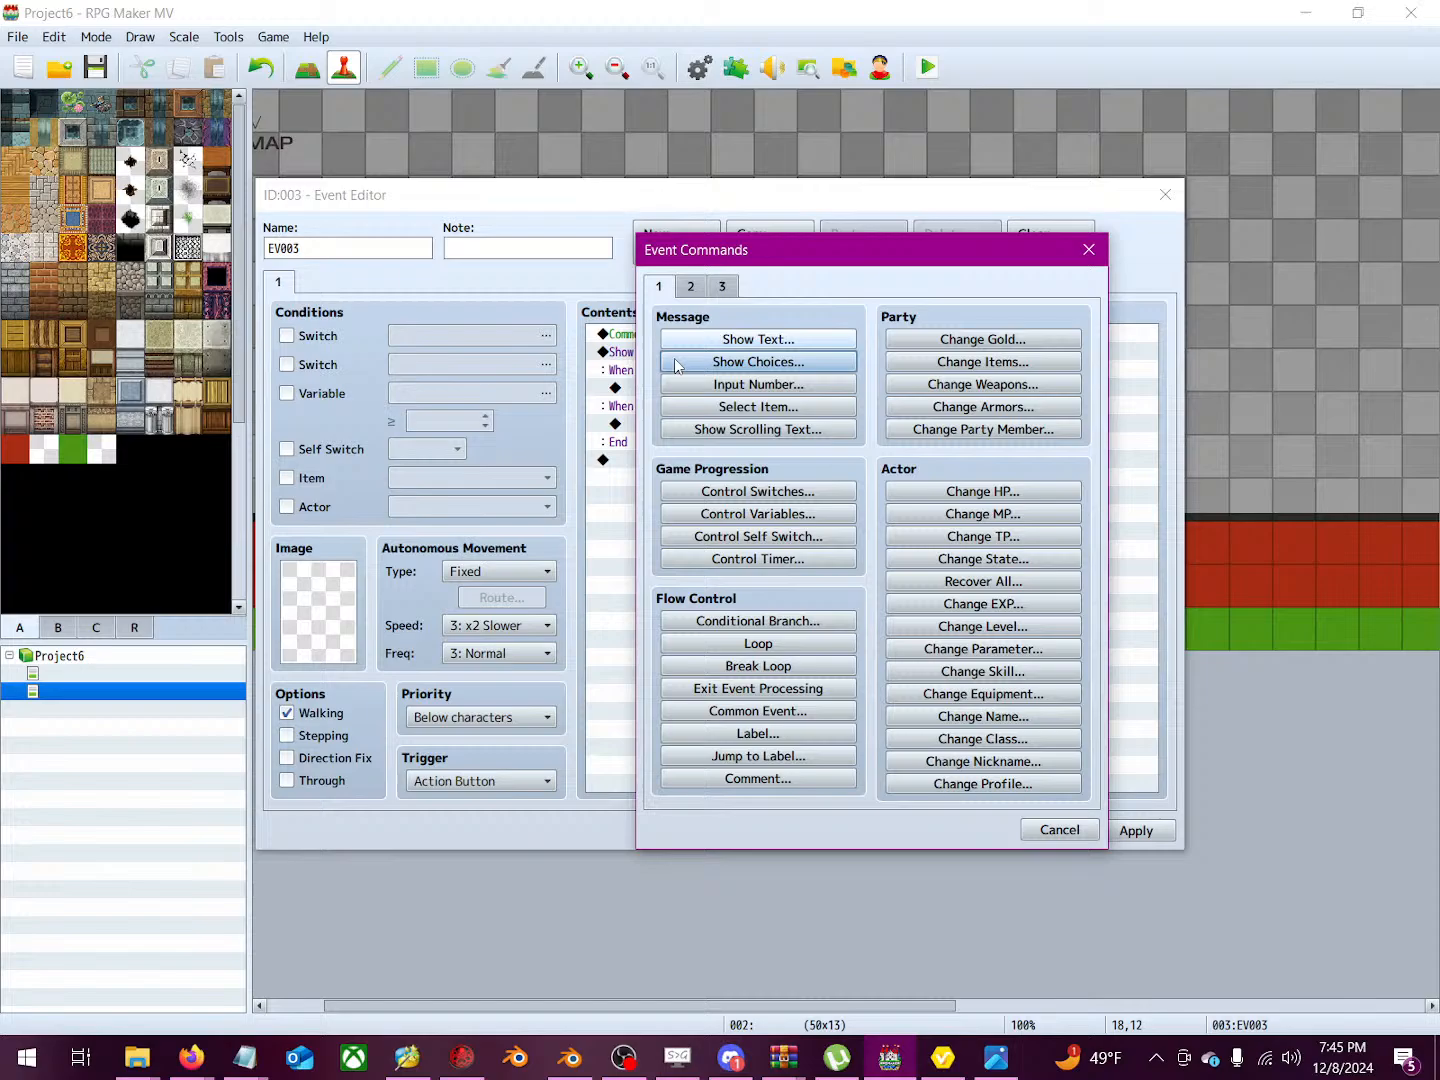
{"action": "left_click", "coordinate": [1088, 250]}
{"action": "left_click", "coordinate": [644, 337]}
{"action": "left_click", "coordinate": [644, 355]}
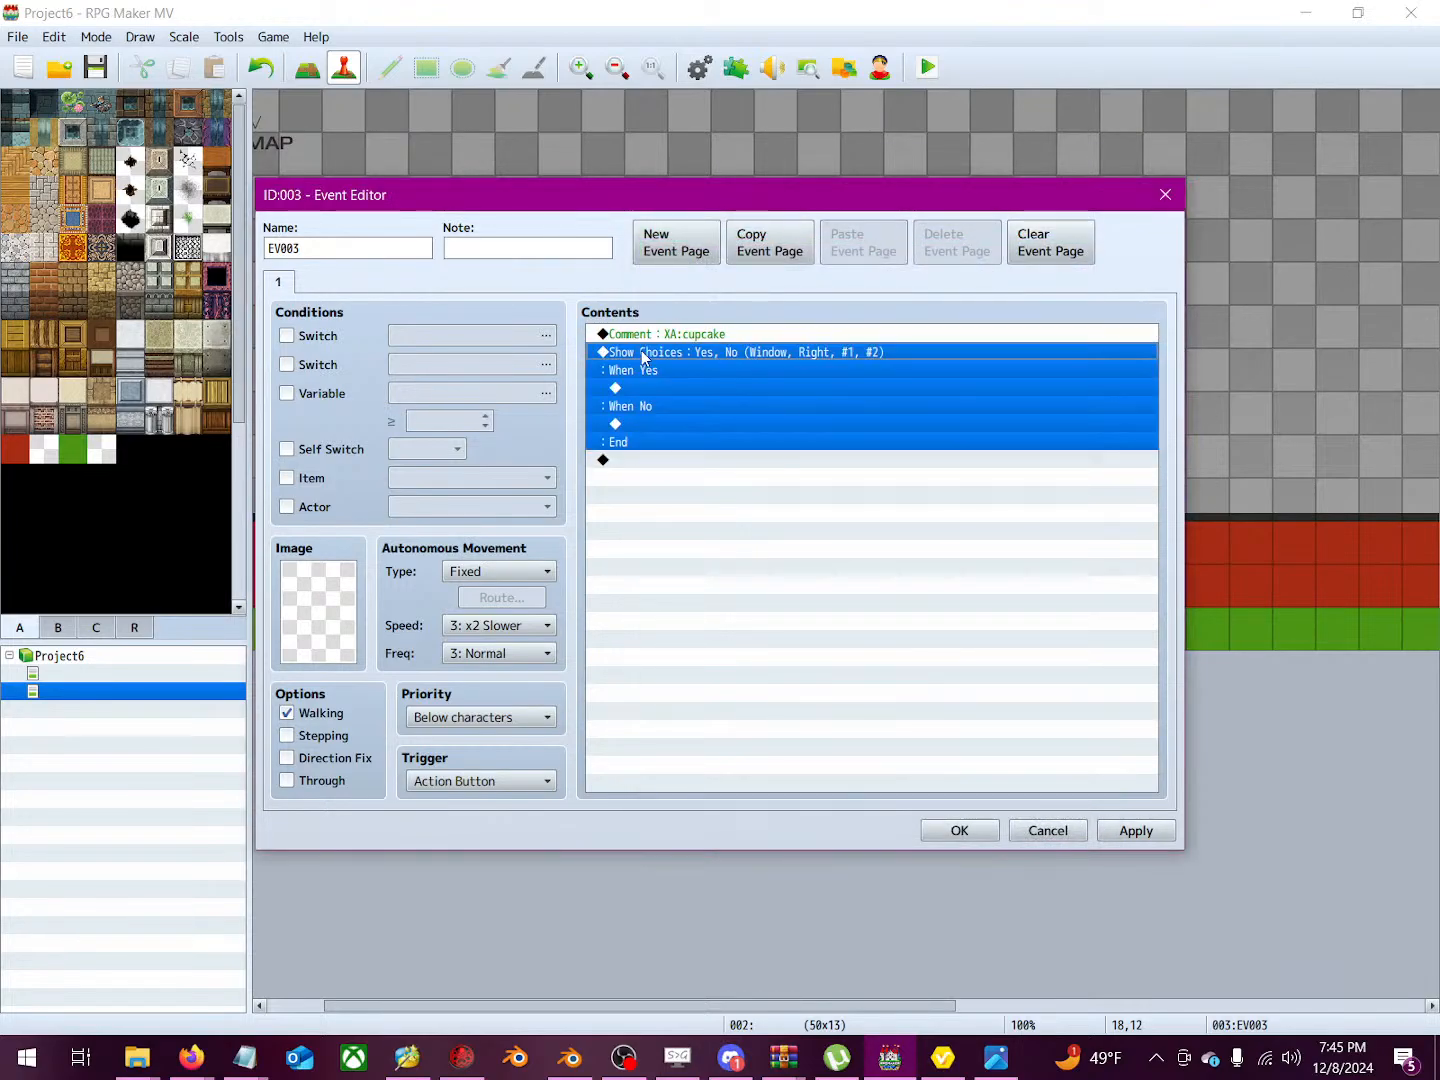
{"action": "key", "text": "Delete"}
Step: Add a Show Text command reading "Im the better cup cake right?" below the XA:cupcake comment in EV003
{"action": "double_click", "coordinate": [644, 354]}
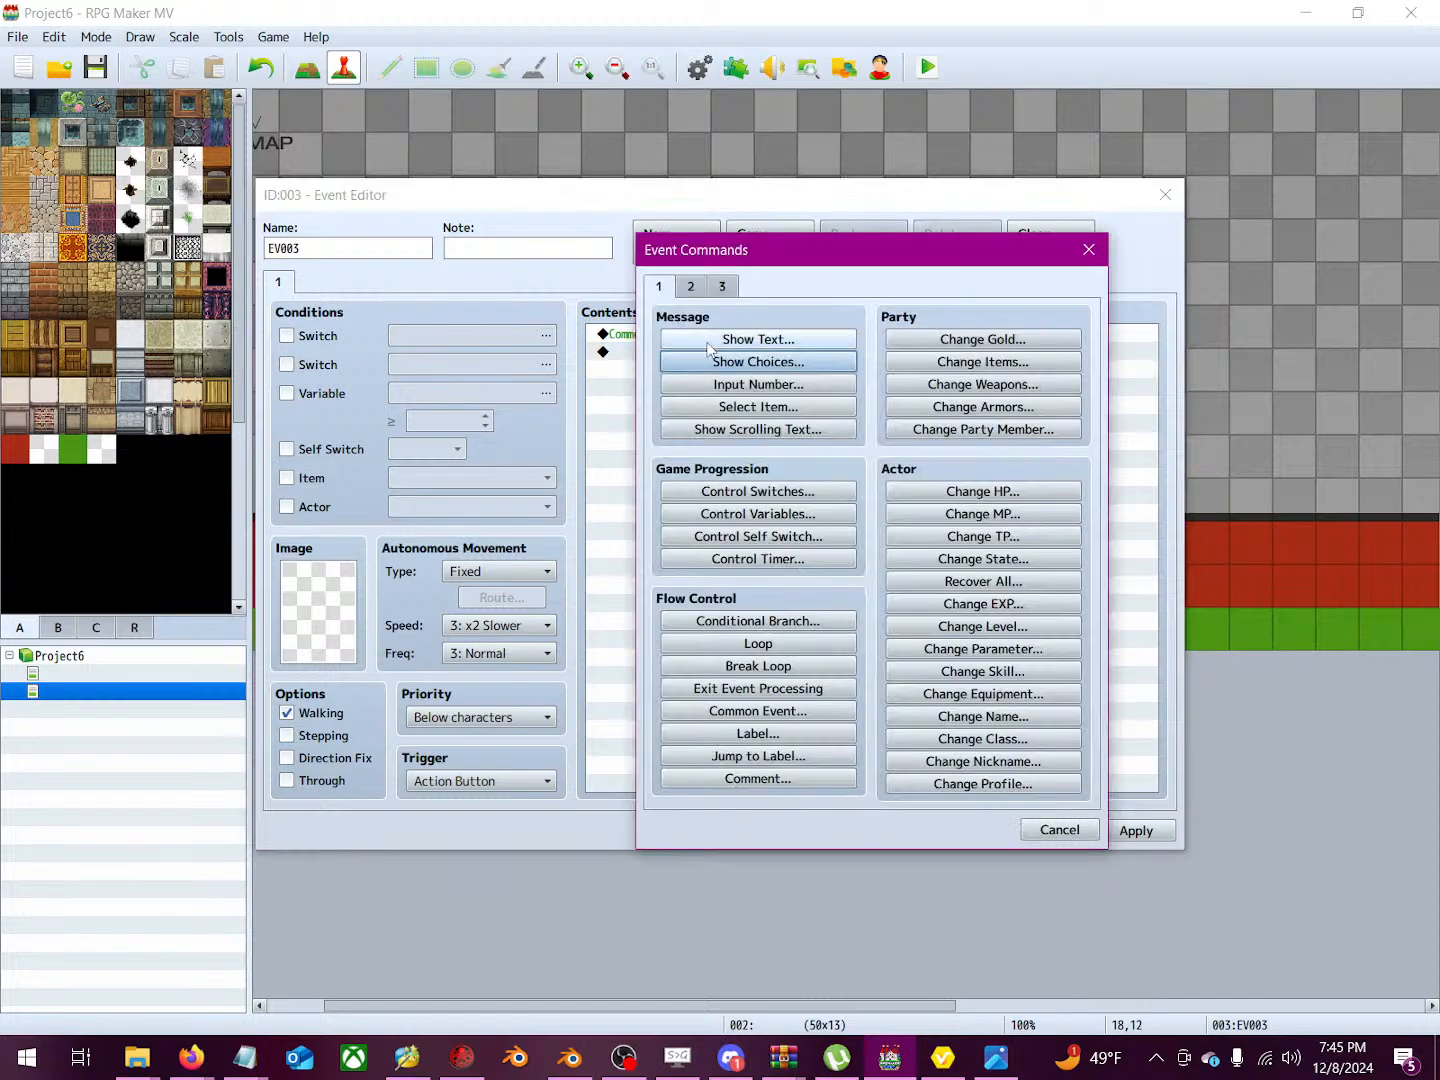
{"action": "left_click", "coordinate": [761, 340]}
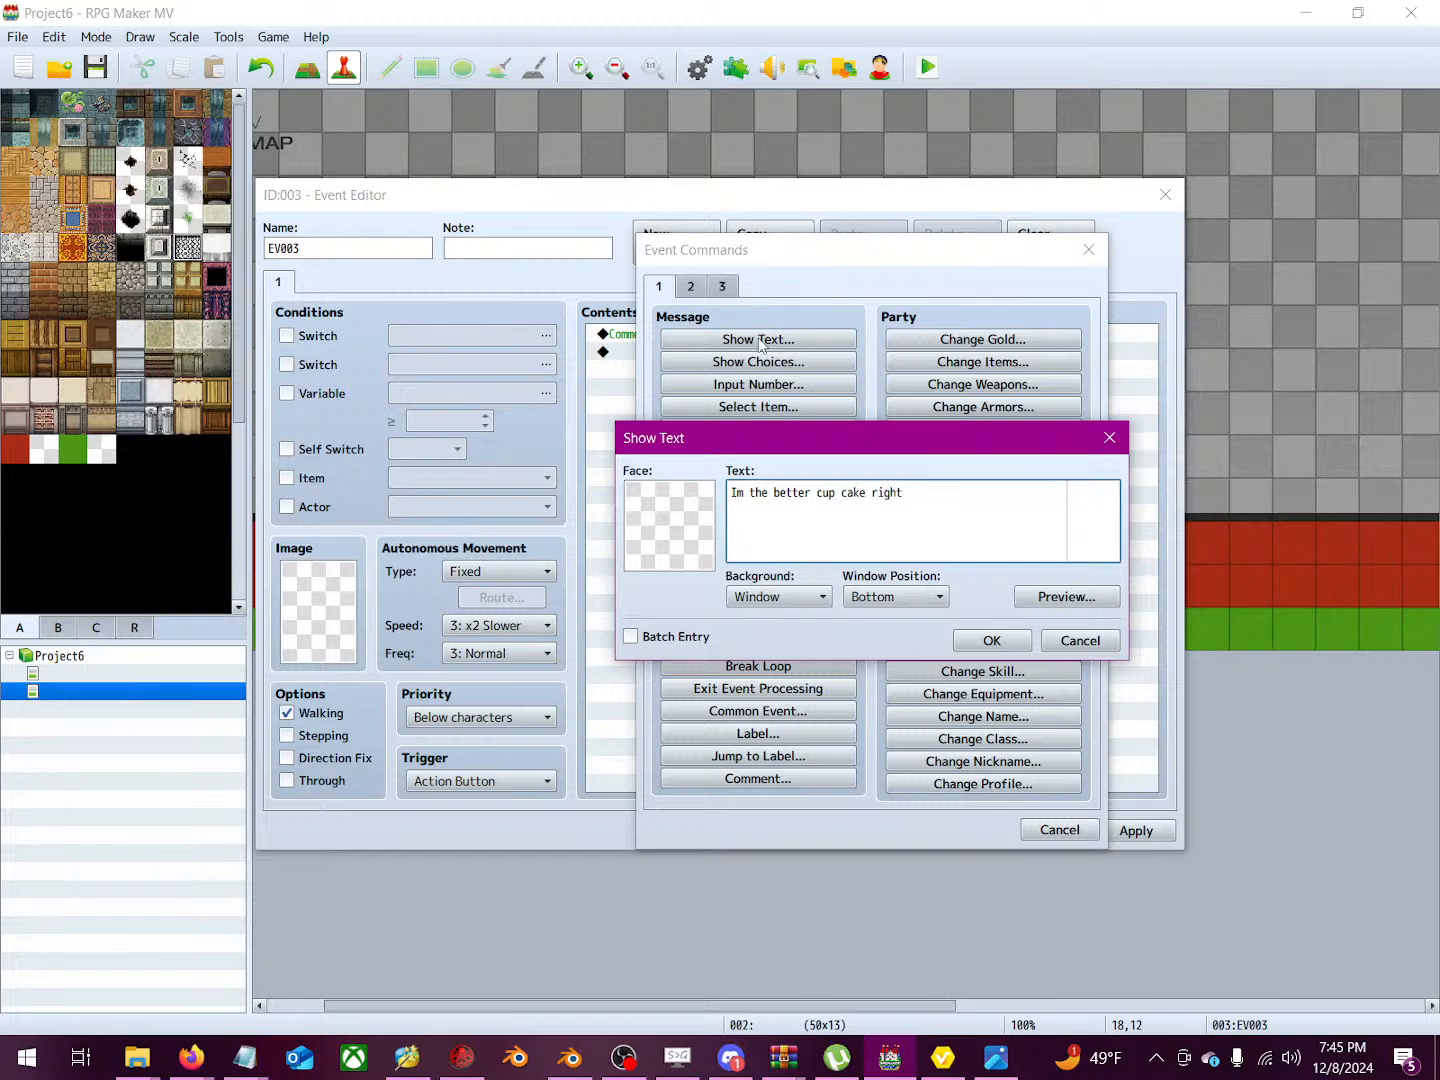
{"action": "left_click", "coordinate": [988, 641]}
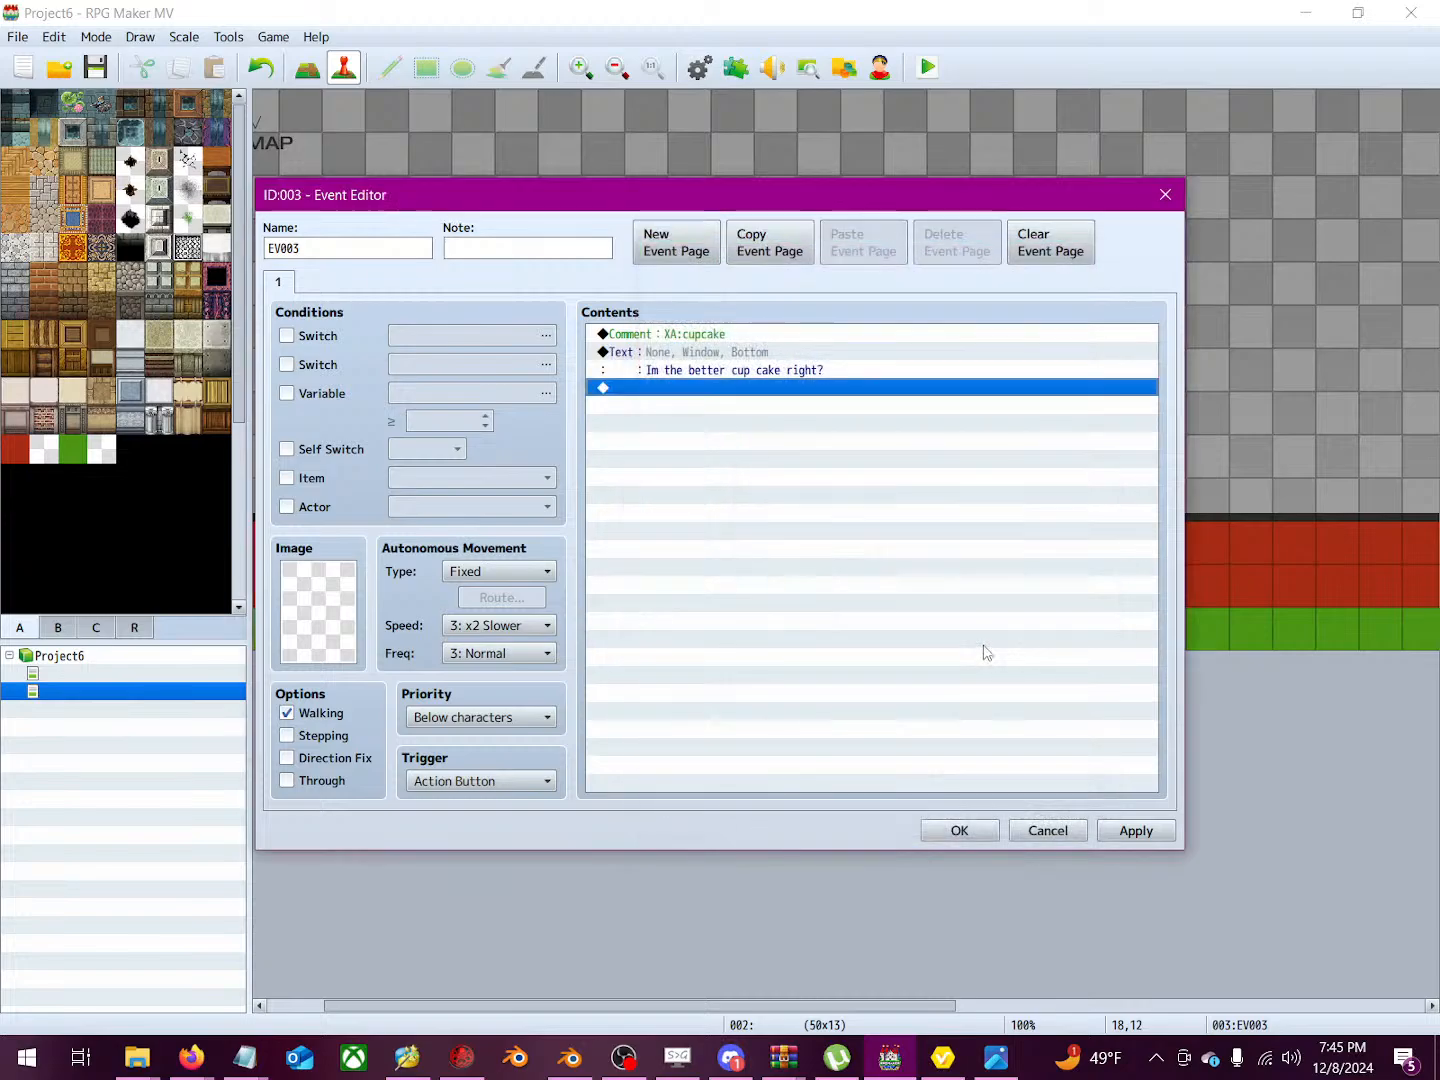
Step: Add a Show Choices command with the choices Yes and No below the cupcake question in EV003
{"action": "double_click", "coordinate": [646, 391]}
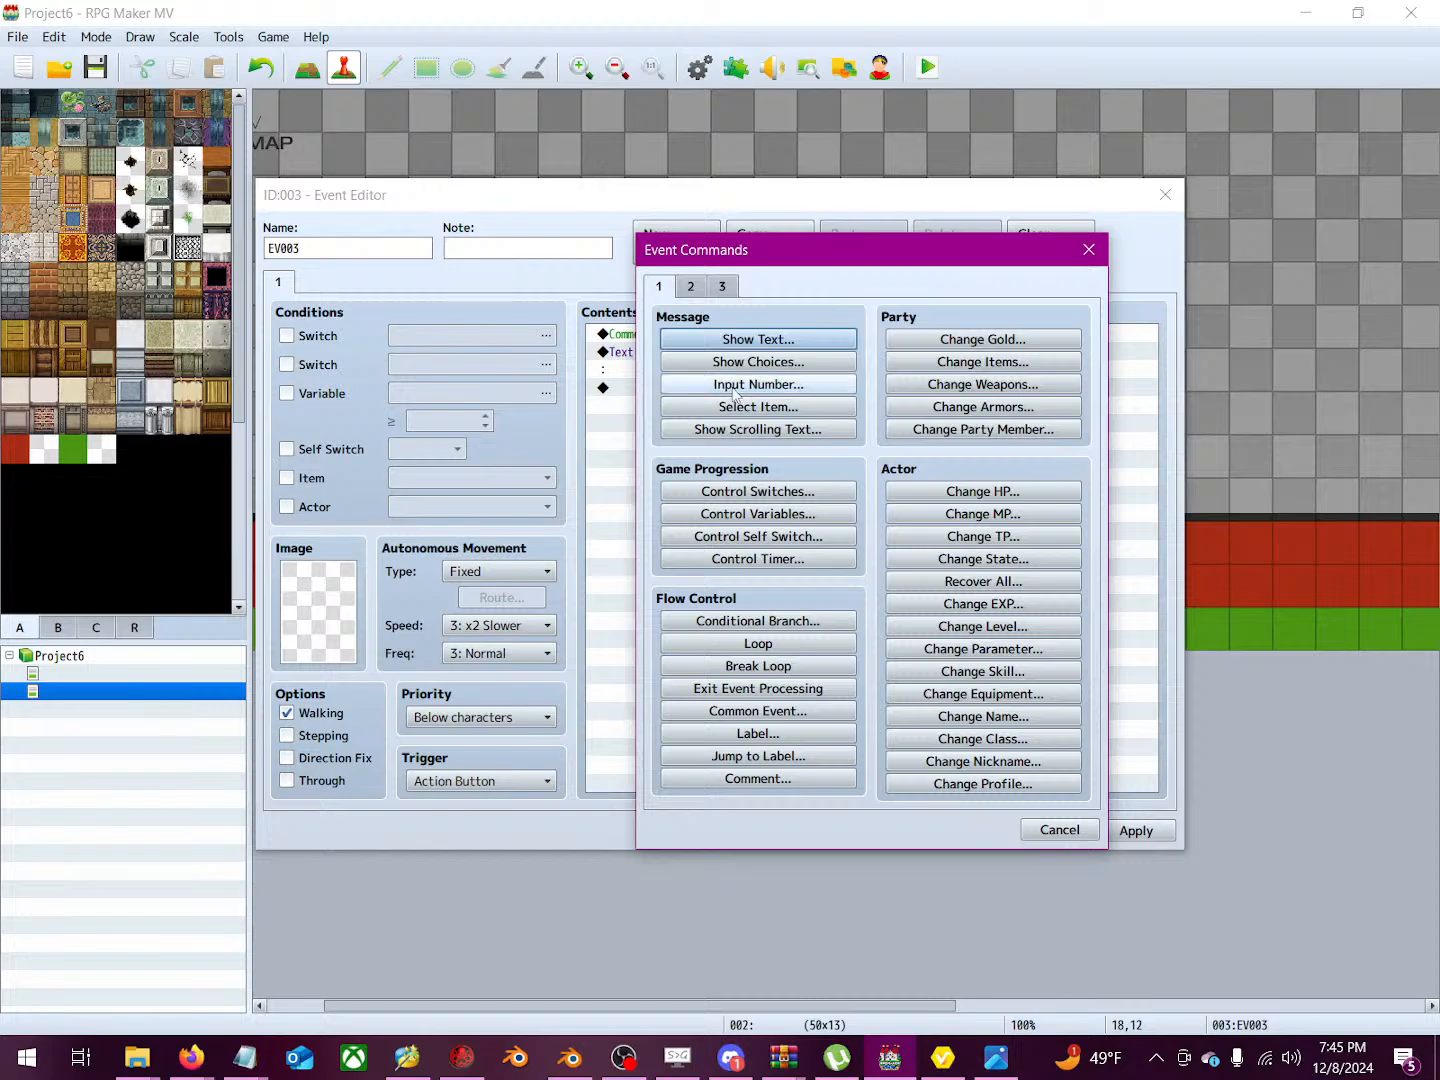
{"action": "left_click", "coordinate": [790, 362]}
{"action": "left_click", "coordinate": [913, 658]}
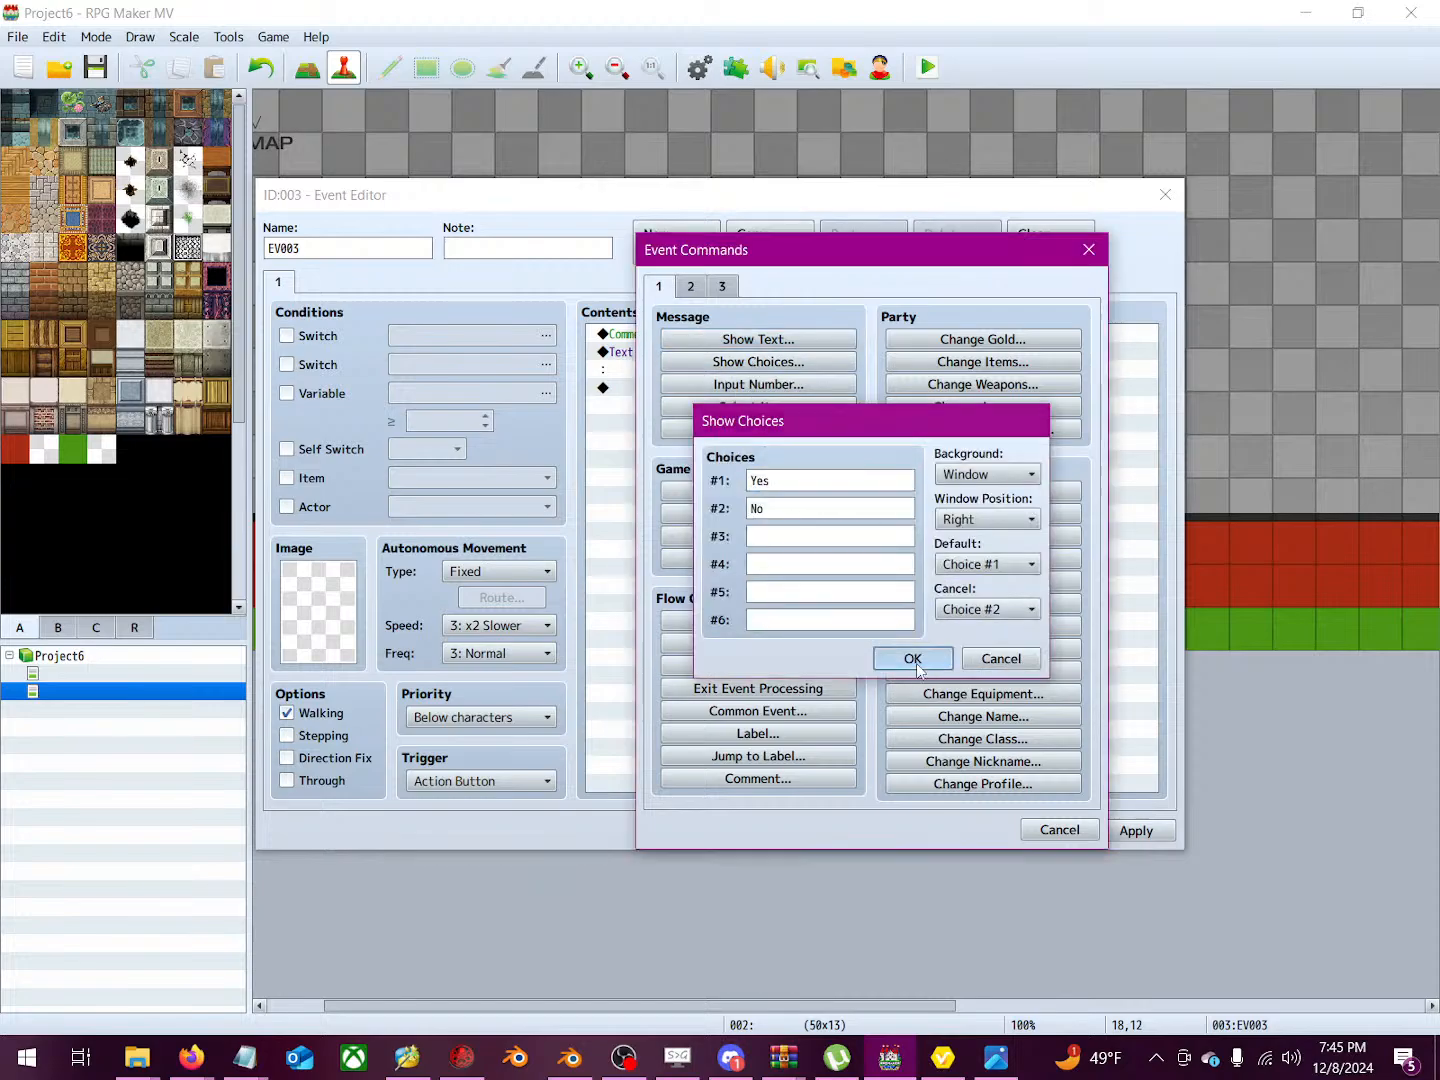
Step: Insert a Show Text command reading "Dang right!" in the Yes branch of EV003's choices
{"action": "left_click", "coordinate": [709, 388]}
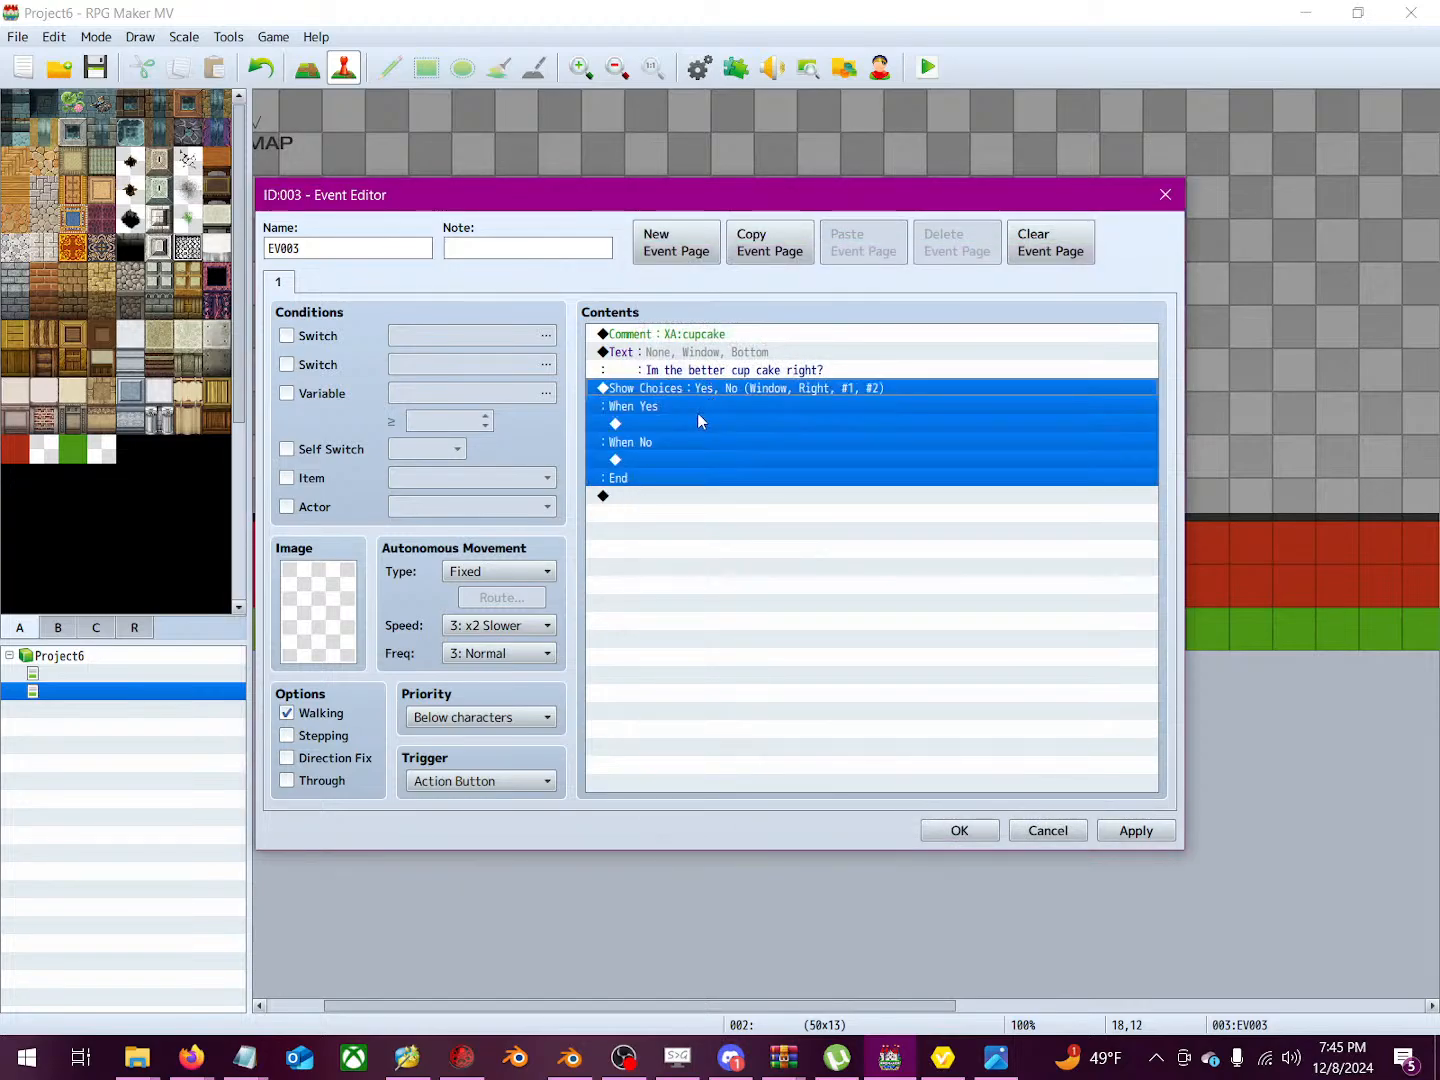
{"action": "left_click", "coordinate": [698, 423]}
{"action": "double_click", "coordinate": [697, 423]}
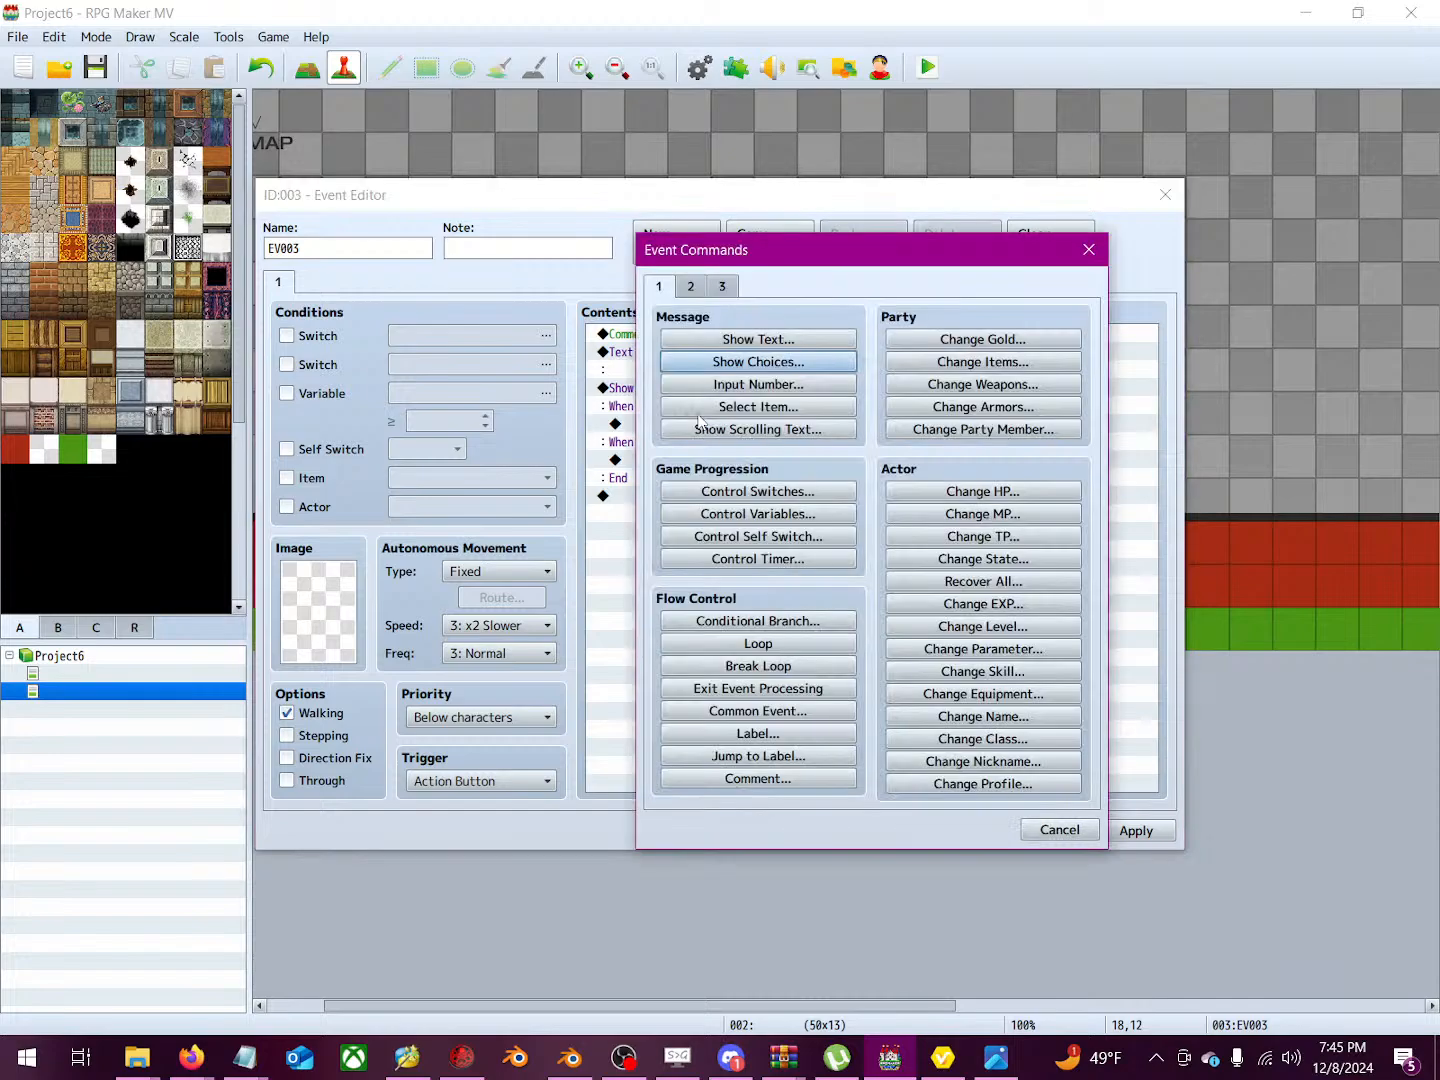
{"action": "left_click", "coordinate": [758, 340]}
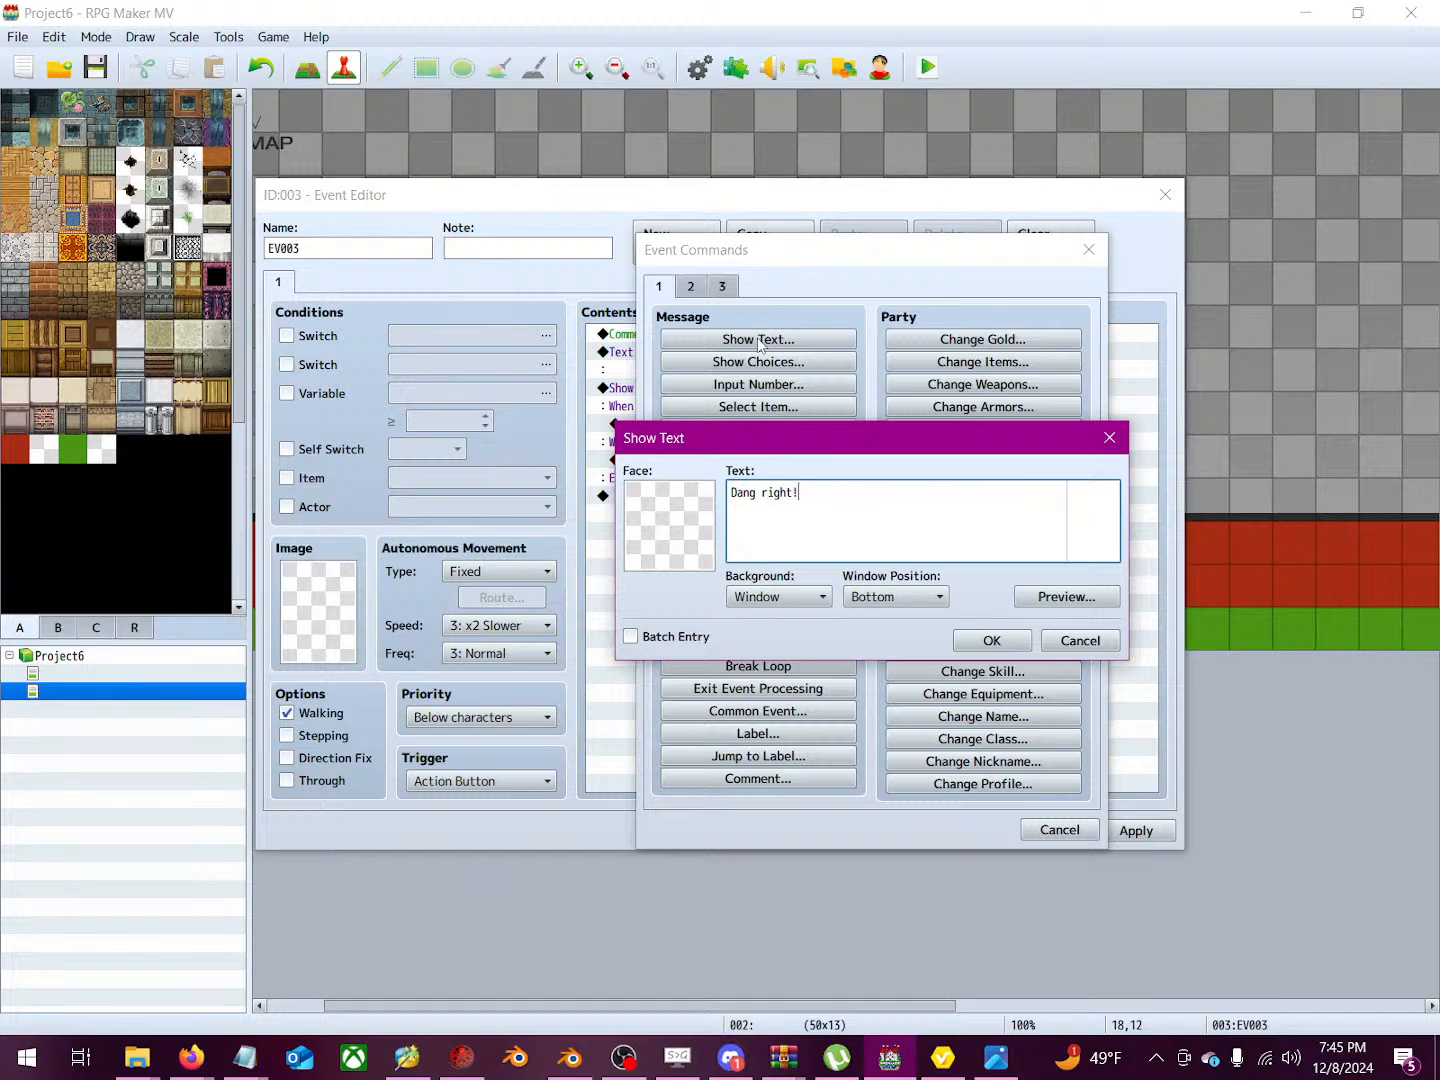
{"action": "left_click", "coordinate": [992, 640]}
Step: Insert the text "Ya crazy" in the No branch of EV003's choices, and apply and confirm the event
{"action": "double_click", "coordinate": [638, 505]}
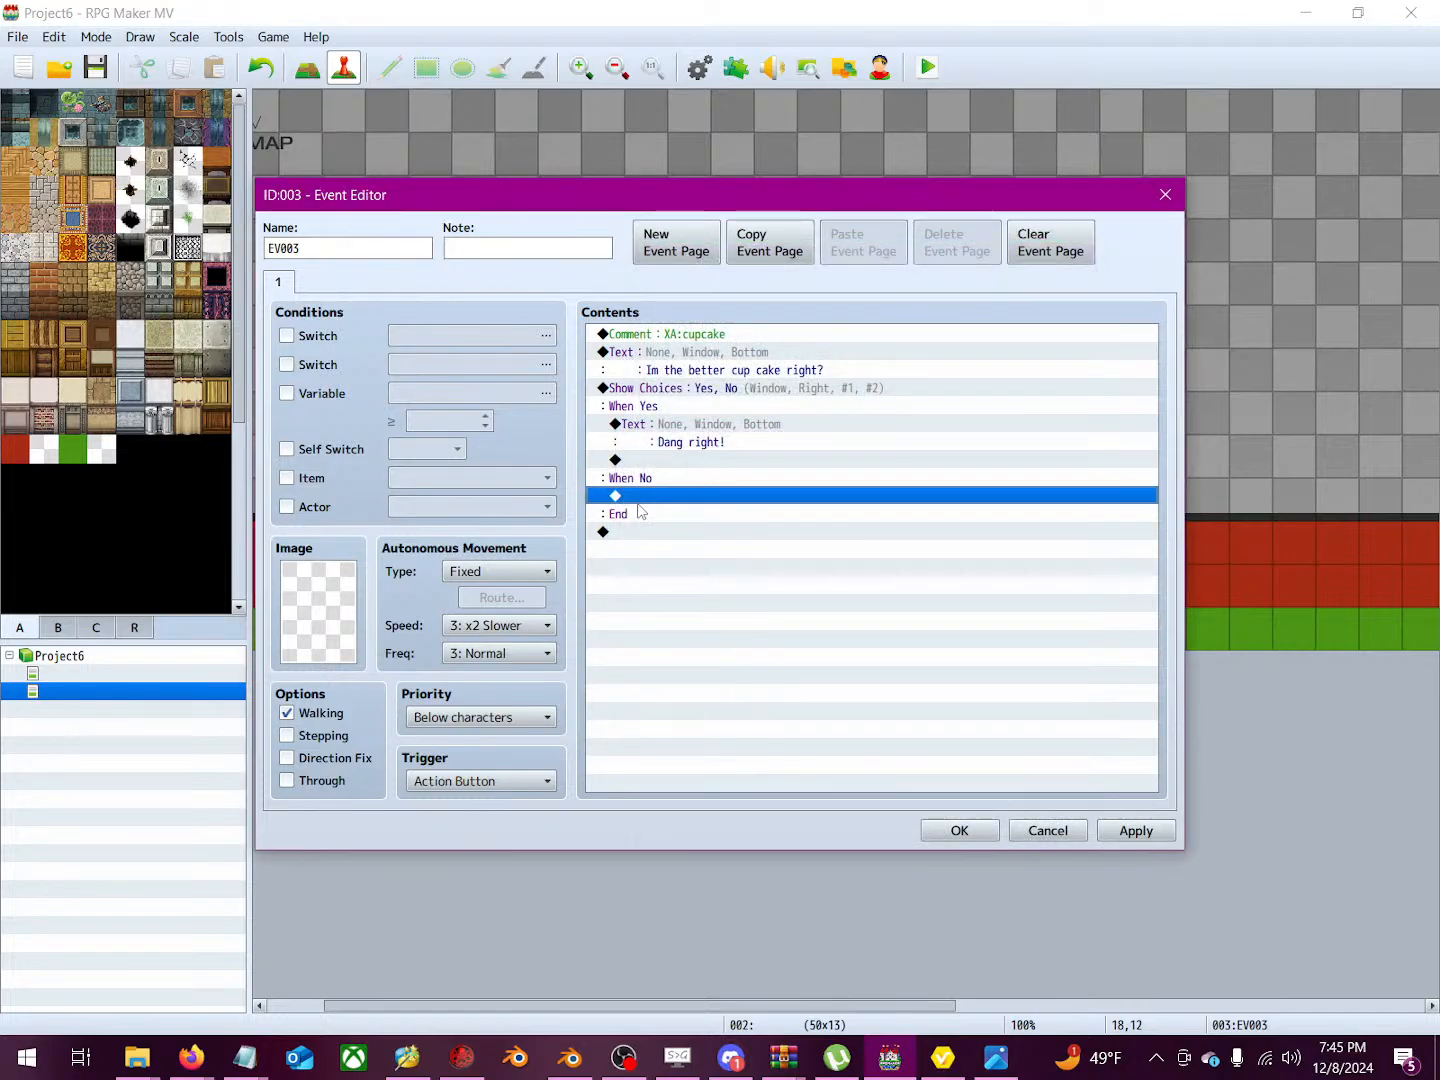
{"action": "left_click", "coordinate": [792, 341]}
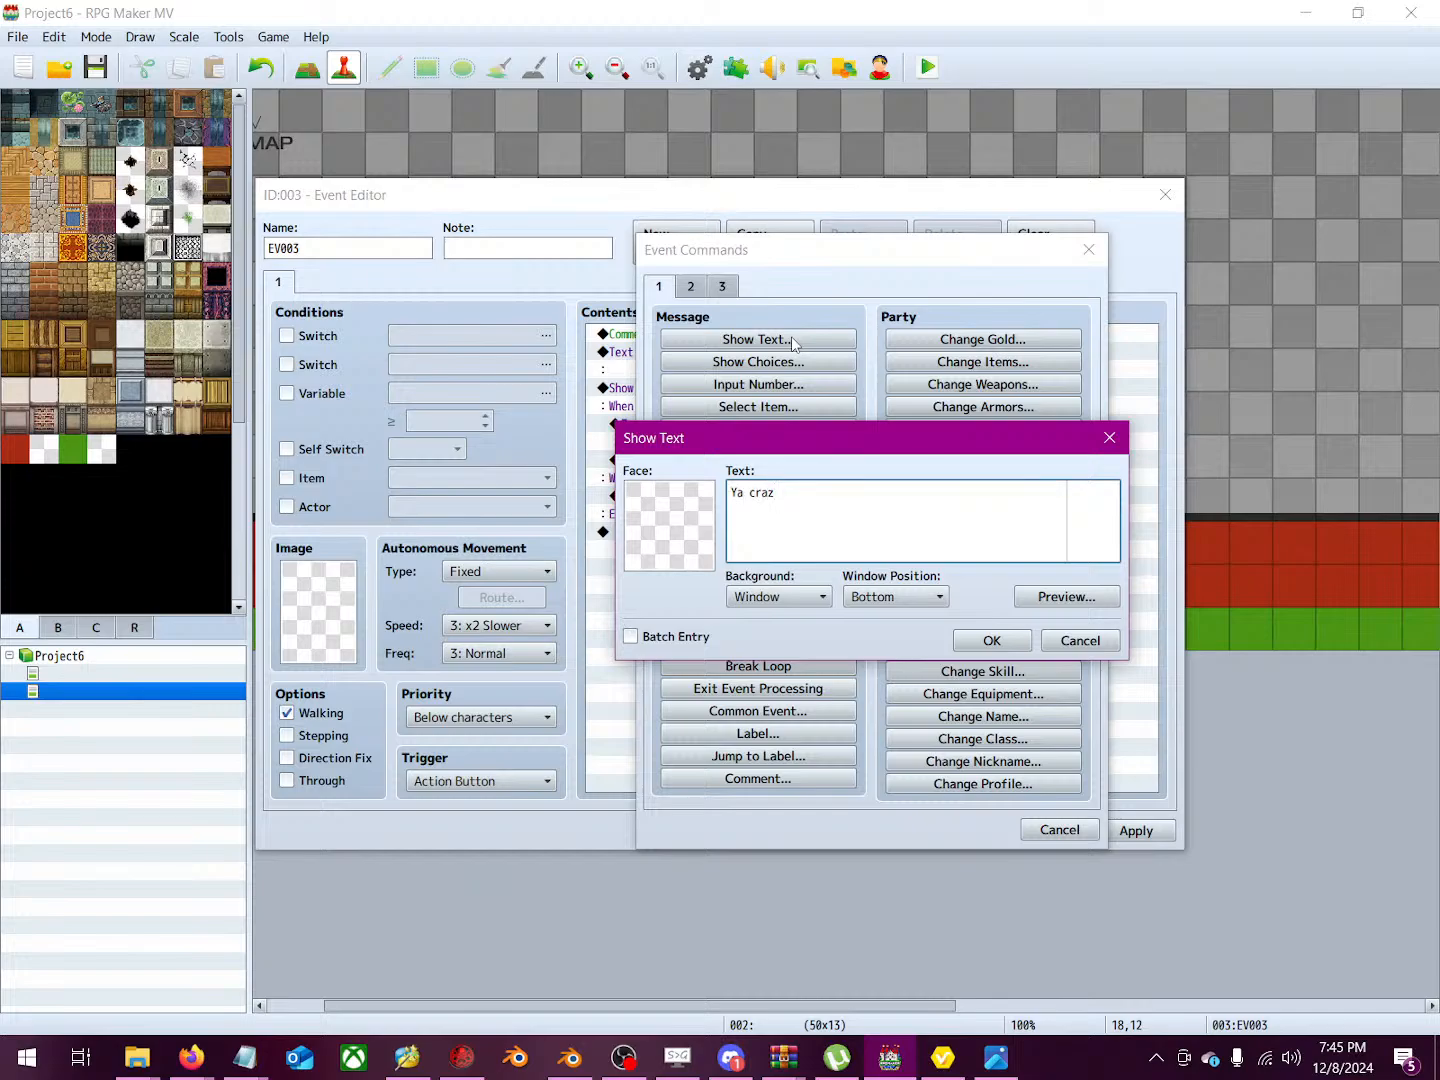
{"action": "left_click", "coordinate": [986, 642]}
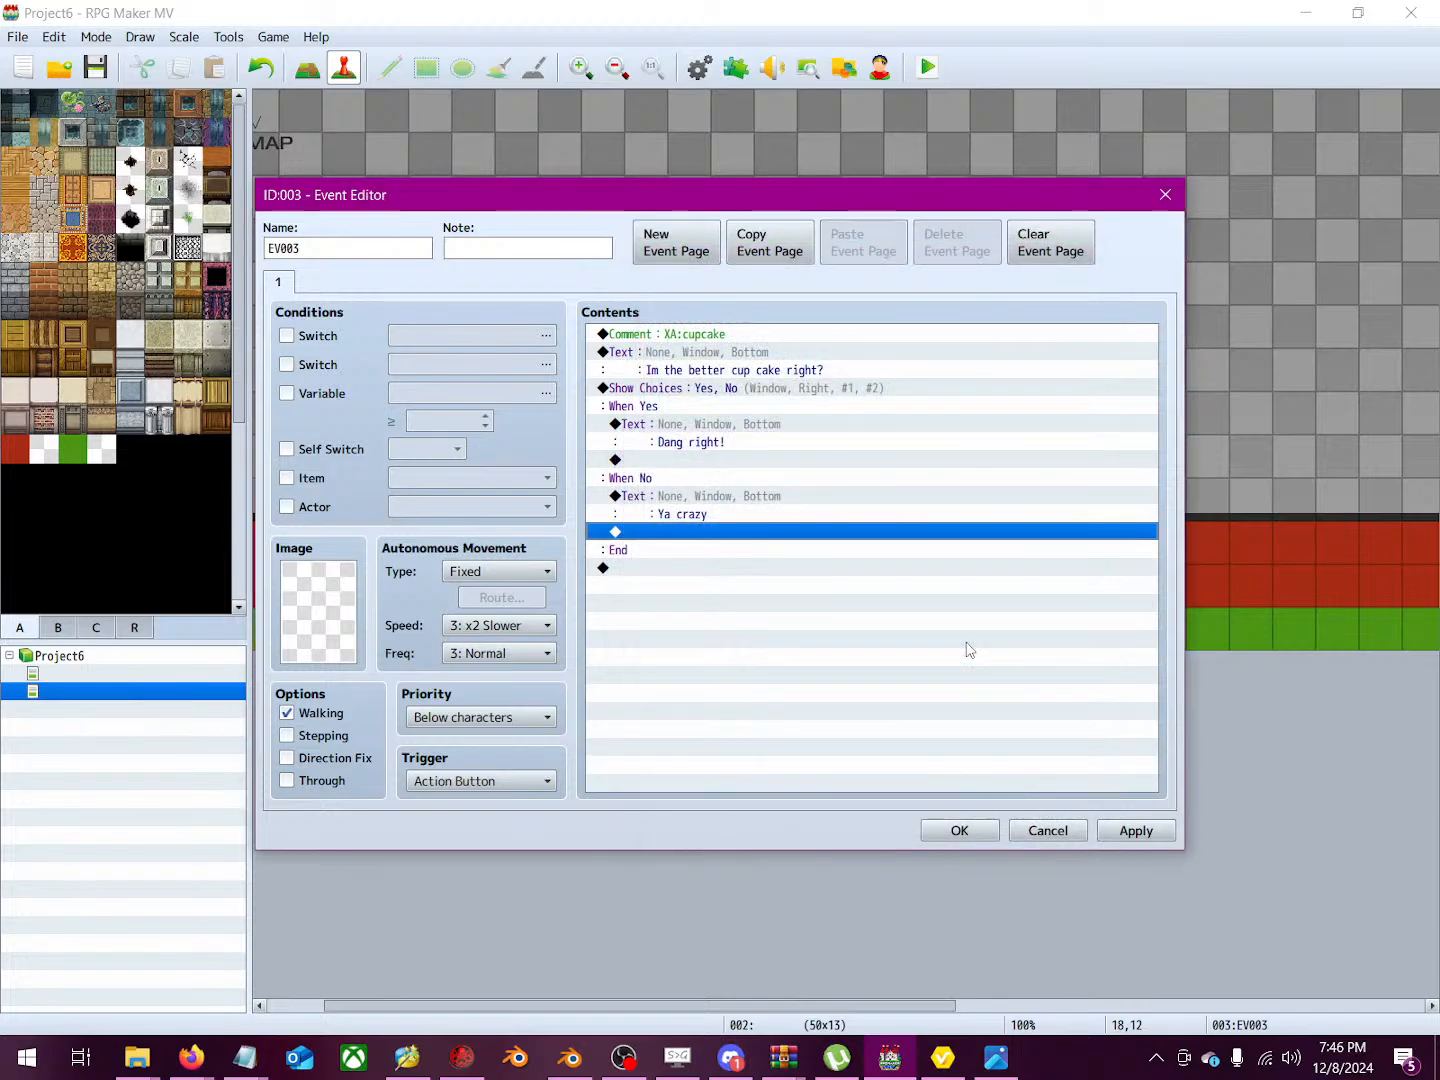
{"action": "left_click", "coordinate": [677, 461]}
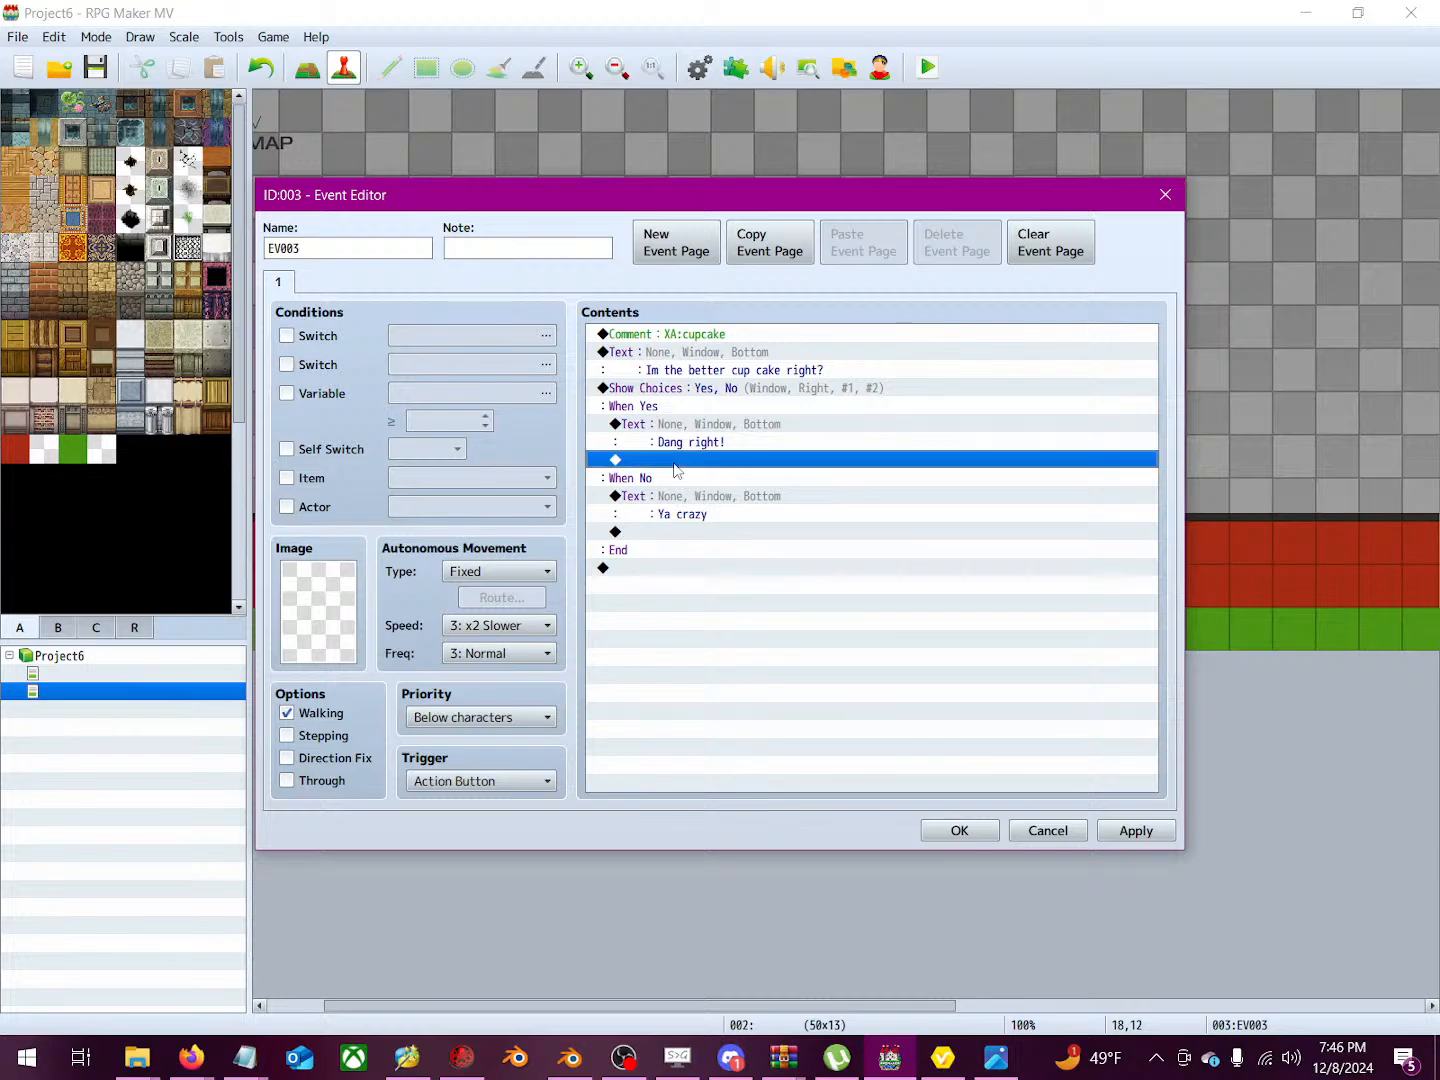
{"action": "left_click", "coordinate": [1141, 832]}
{"action": "left_click", "coordinate": [962, 831]}
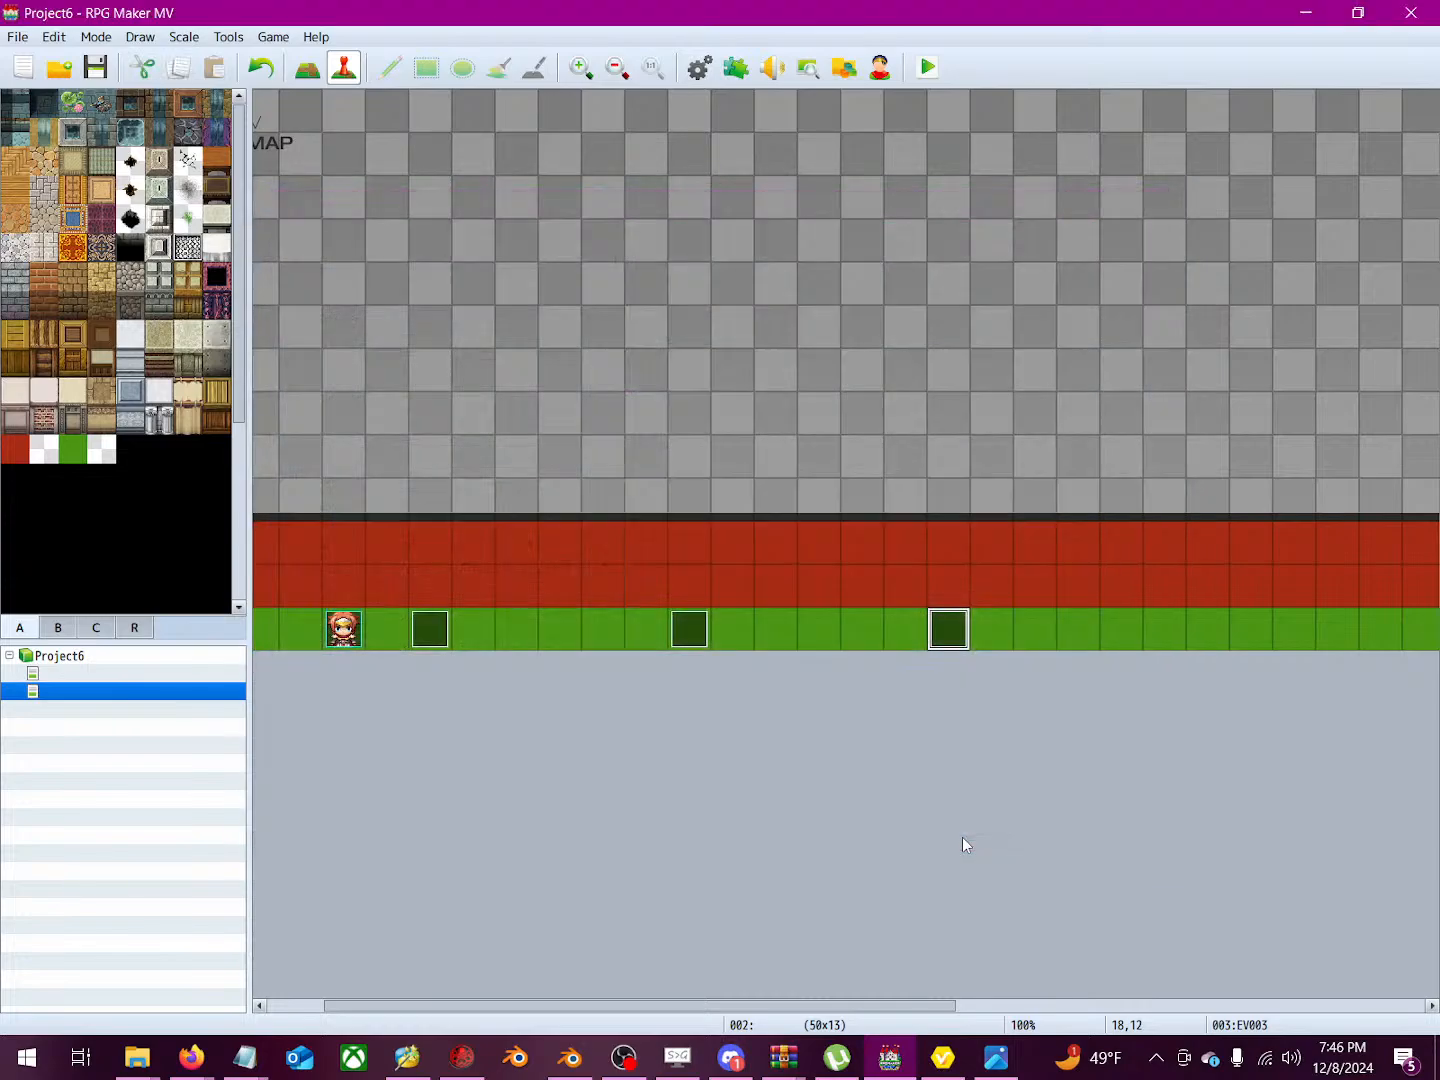
Step: Open EV002 and copy the text of the PlayAnimationAction plugin command in its Yes branch
{"action": "double_click", "coordinate": [689, 630]}
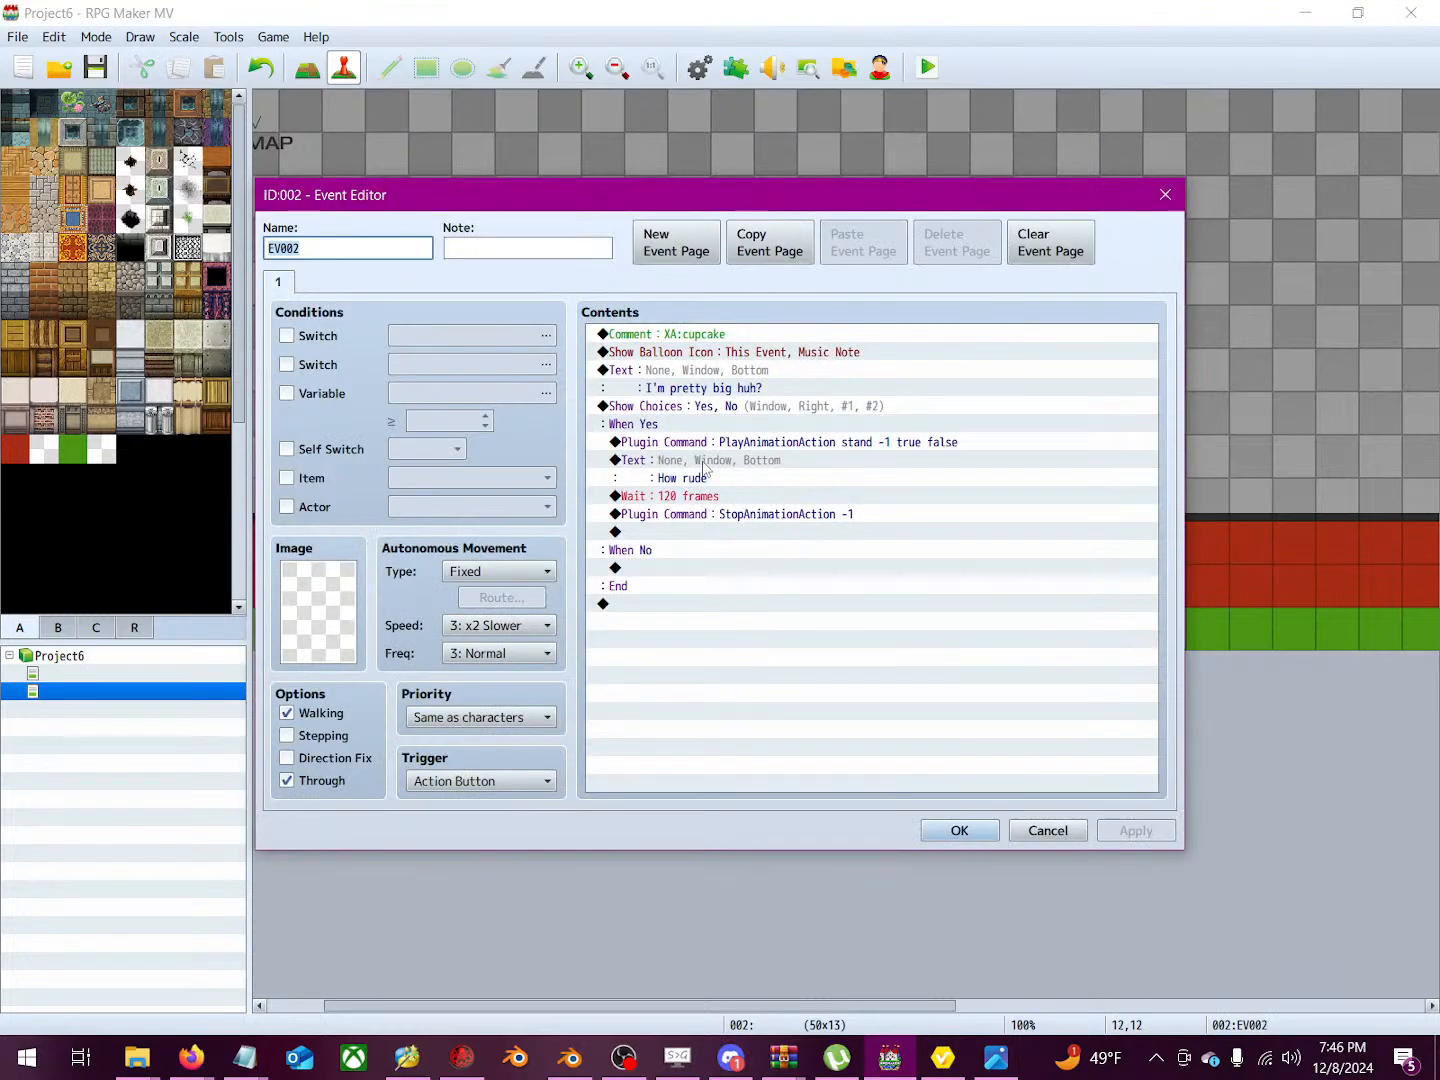
{"action": "left_click", "coordinate": [706, 479]}
{"action": "left_click", "coordinate": [705, 497]}
{"action": "left_click", "coordinate": [705, 514]}
{"action": "left_click", "coordinate": [706, 499]}
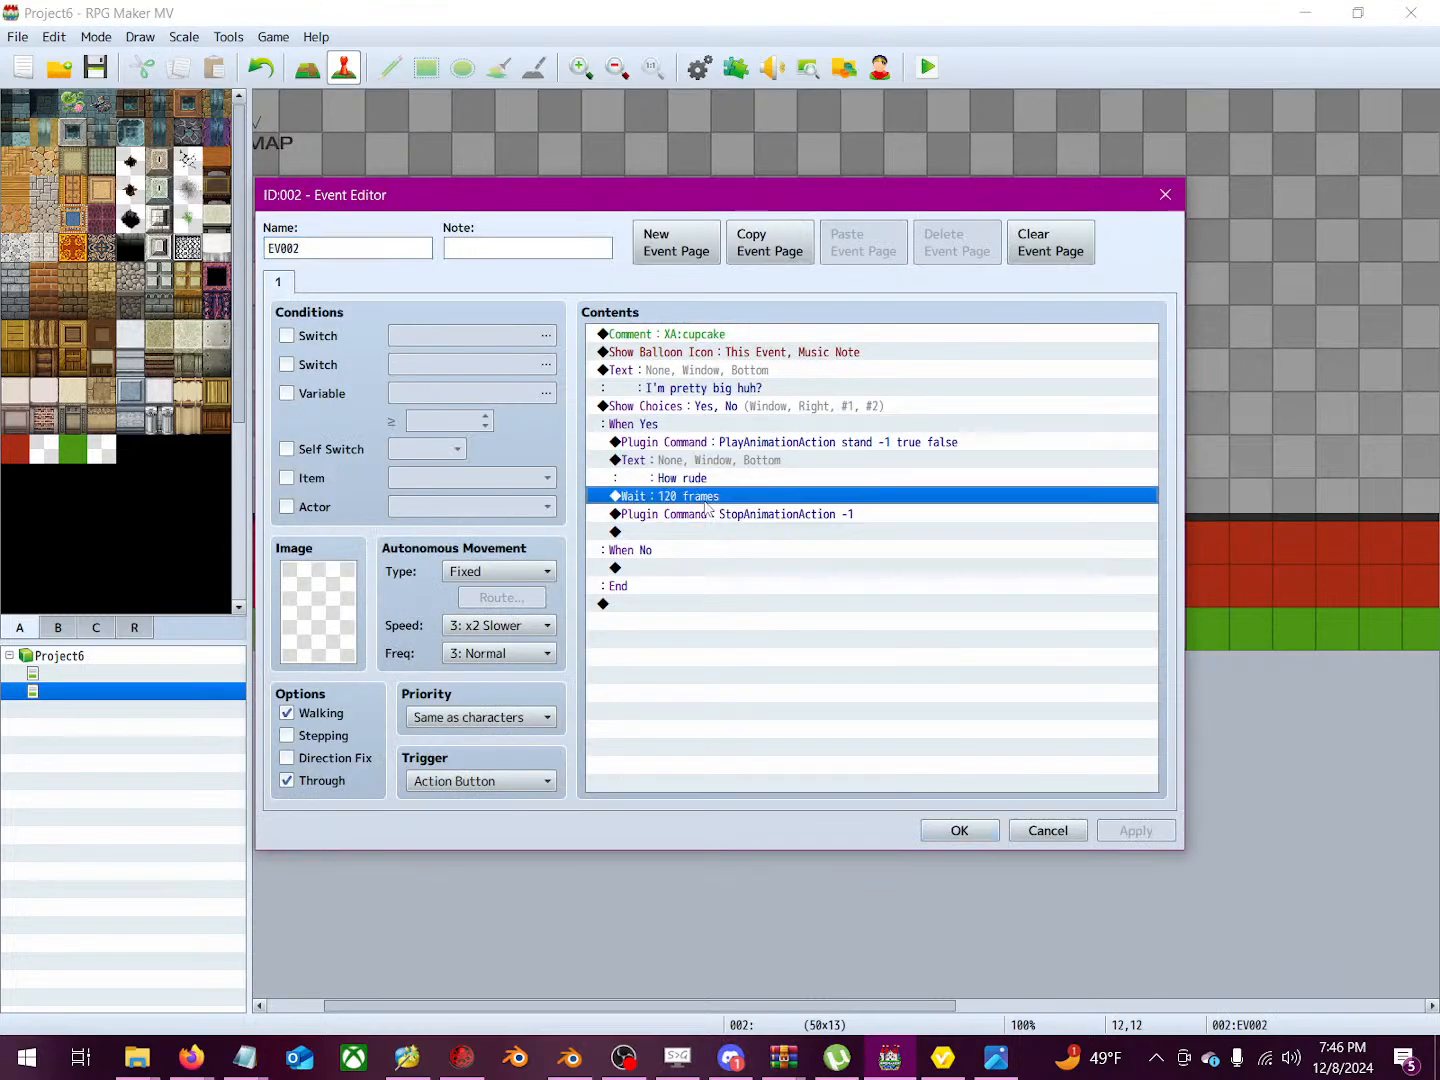
{"action": "left_click", "coordinate": [712, 516]}
{"action": "left_click", "coordinate": [735, 444]}
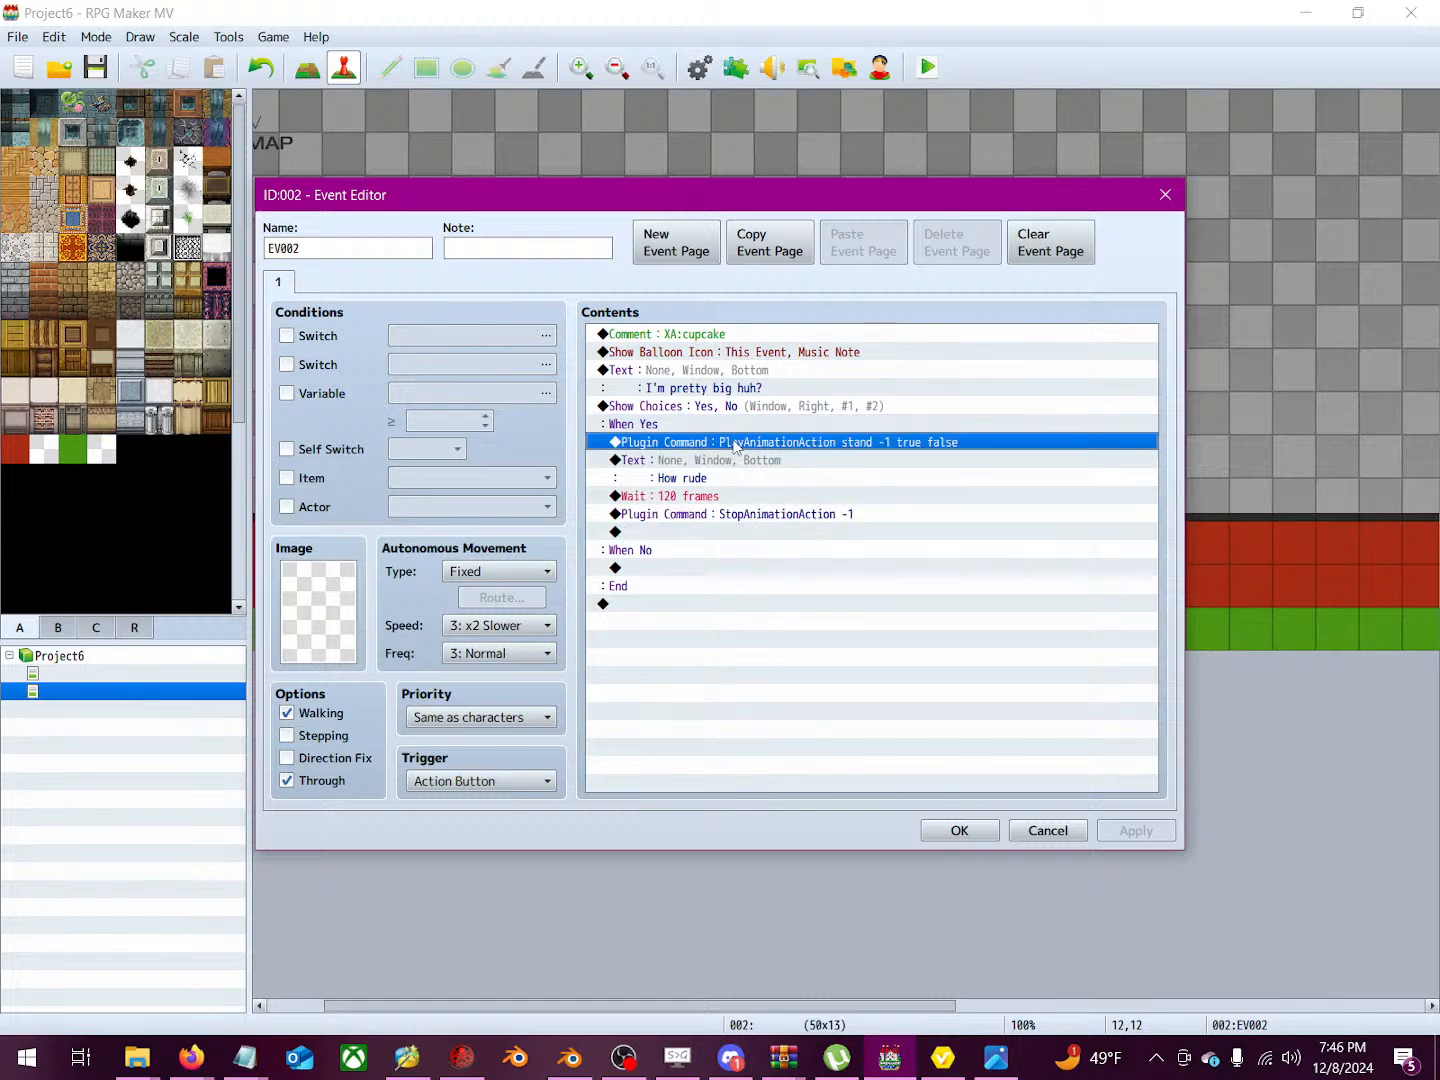
{"action": "right_click", "coordinate": [735, 446]}
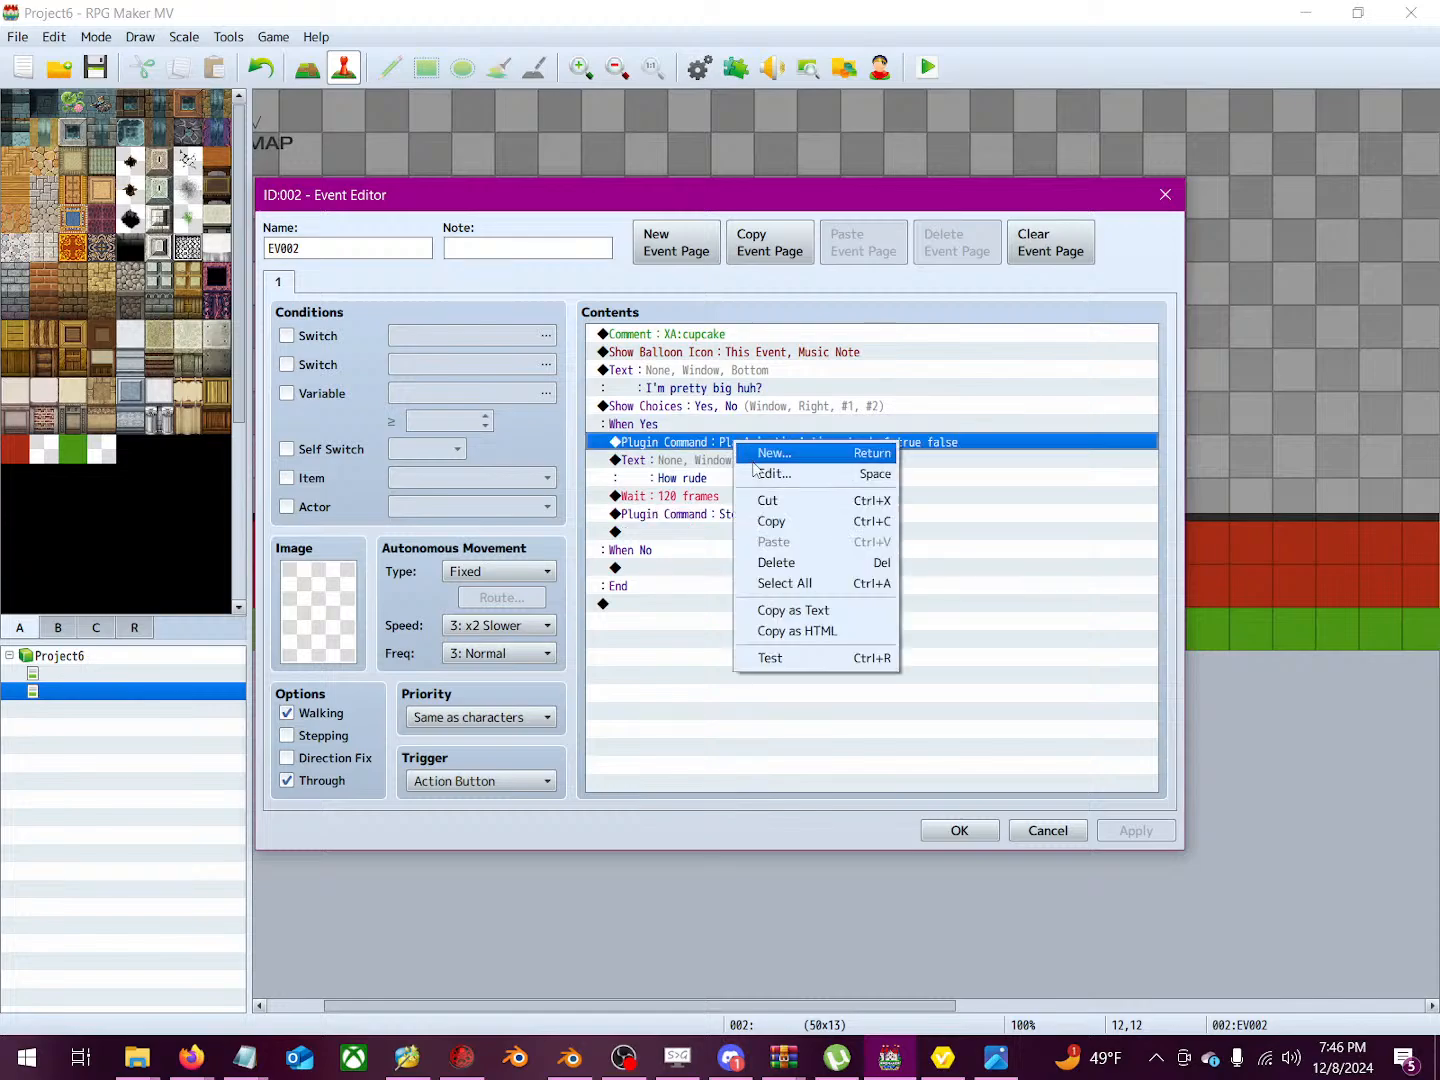
{"action": "left_click", "coordinate": [762, 476]}
{"action": "right_click", "coordinate": [922, 547]}
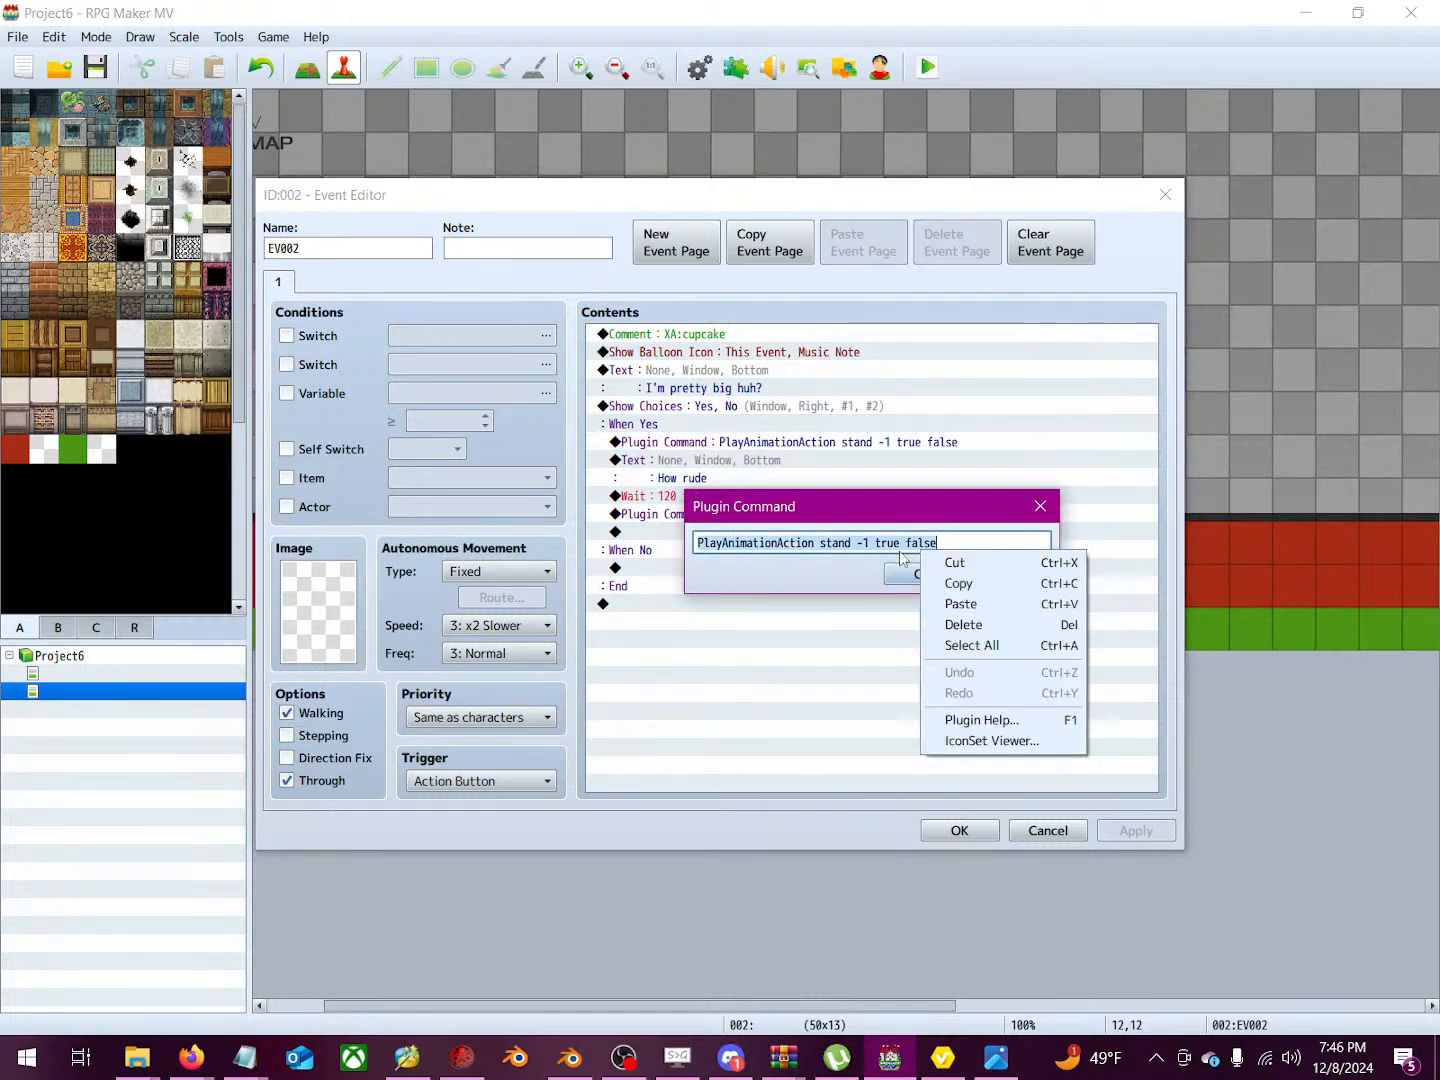
{"action": "left_click", "coordinate": [959, 582]}
Step: Paste "PlayAnimationAction stand -1 true false" into the resourses.txt notes in Notepad, leaving a blank line below <xAnima:Sport>
{"action": "mouse_move", "coordinate": [246, 1057]}
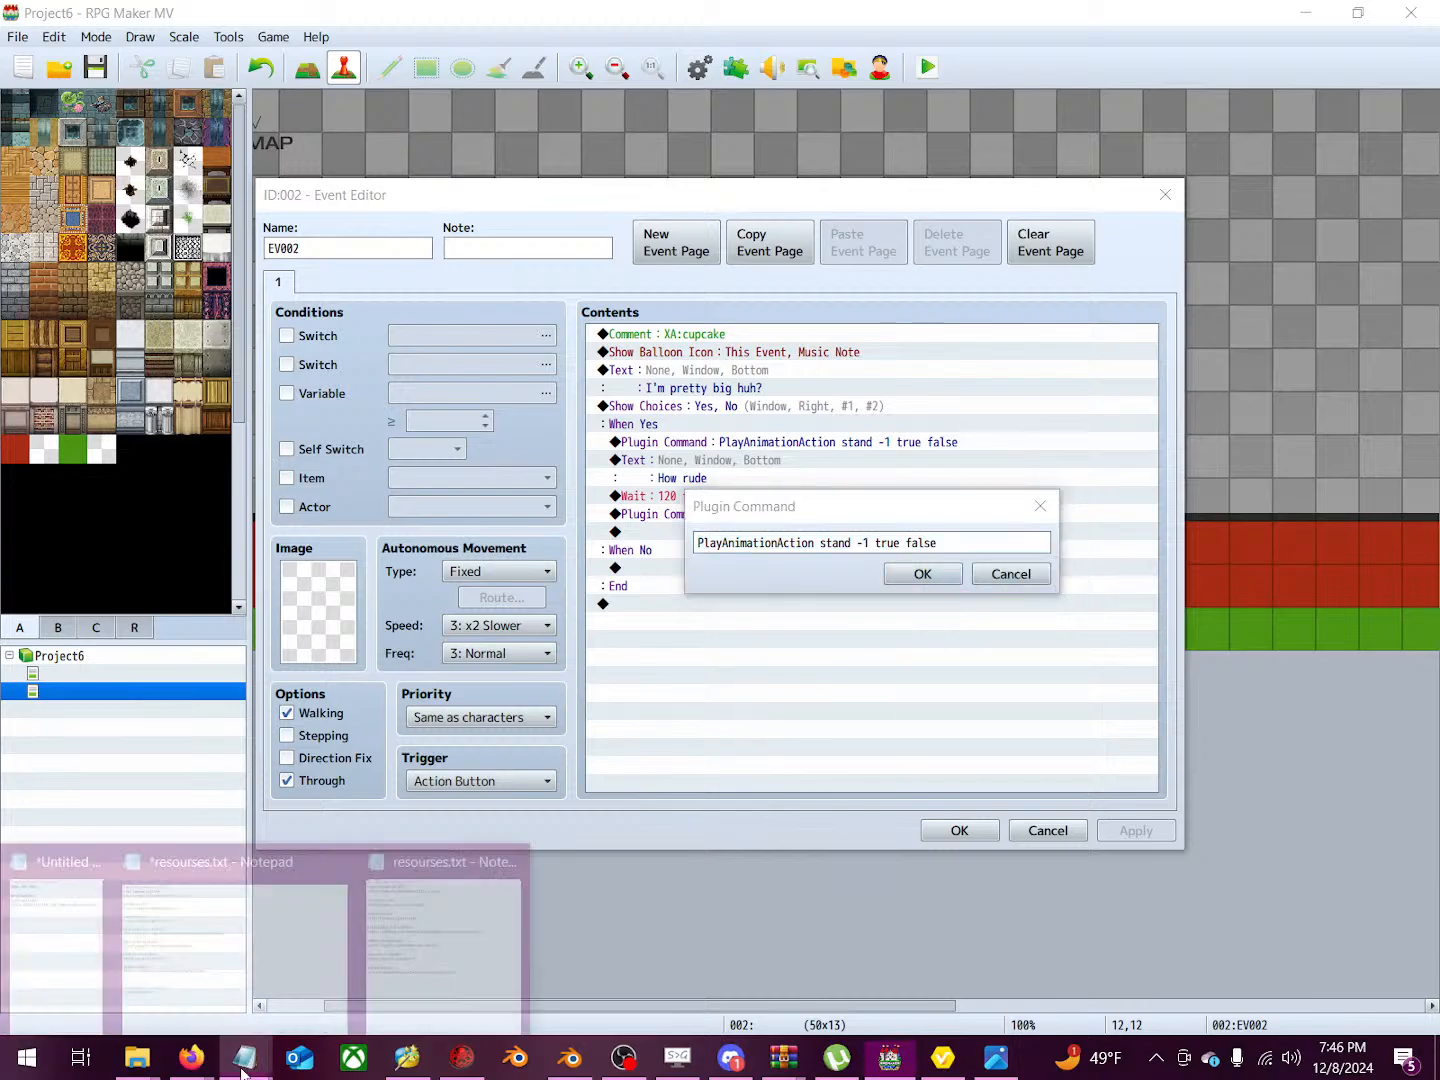
{"action": "mouse_move", "coordinate": [428, 932]}
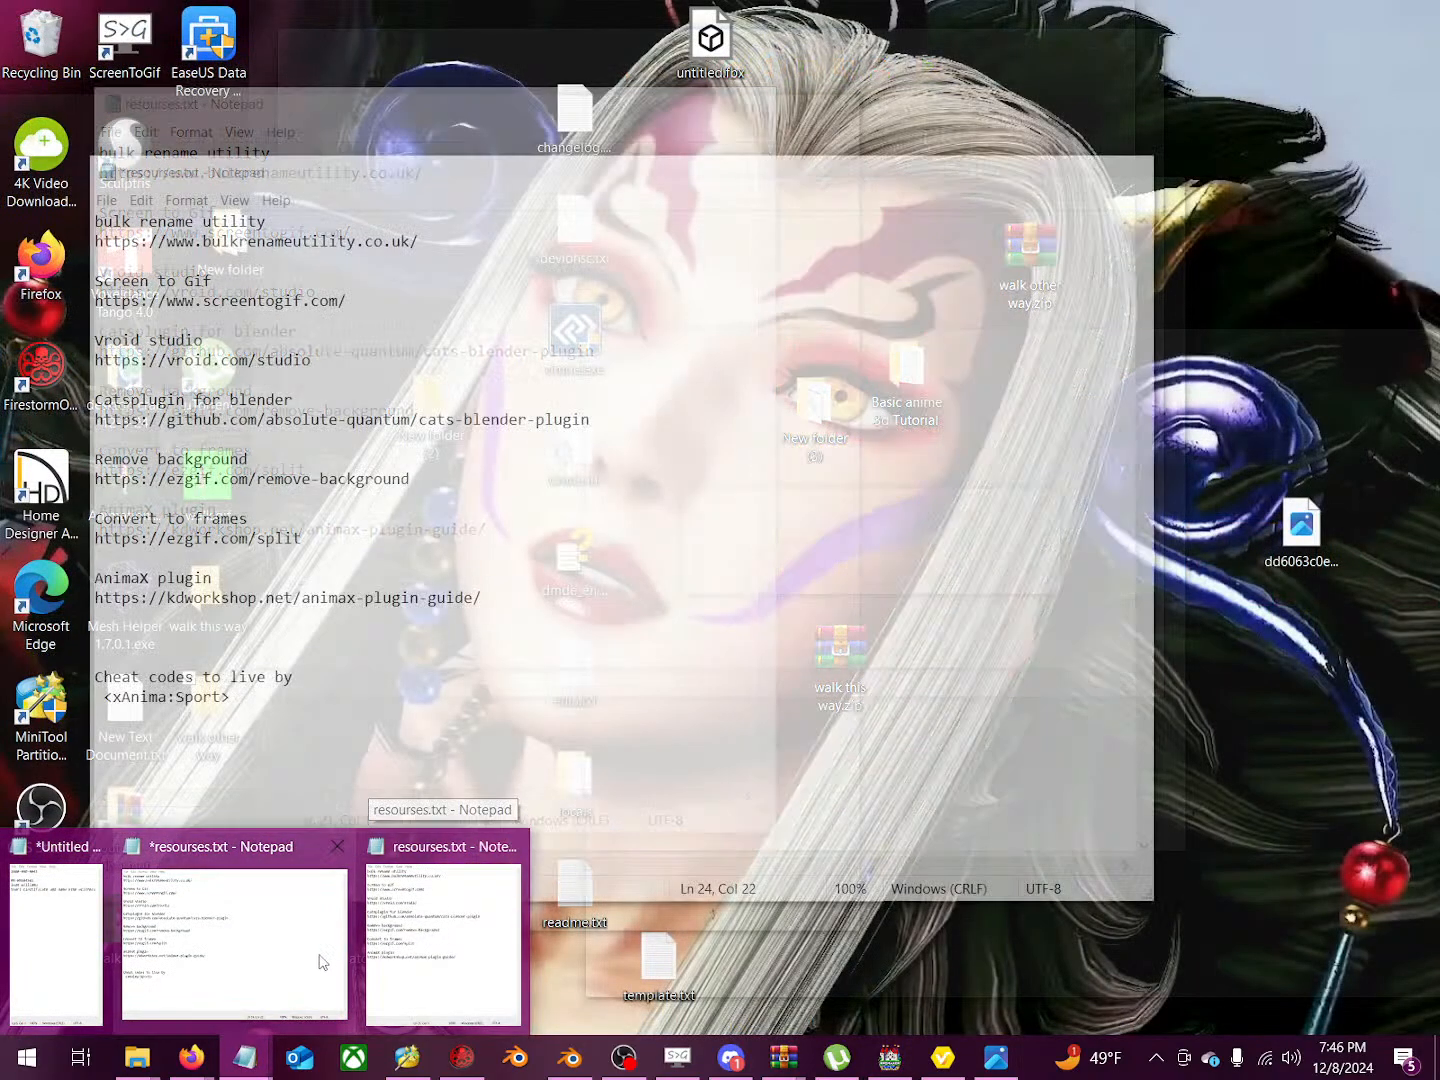
{"action": "left_click", "coordinate": [273, 922]}
{"action": "left_click", "coordinate": [158, 745]}
{"action": "left_click", "coordinate": [275, 725]}
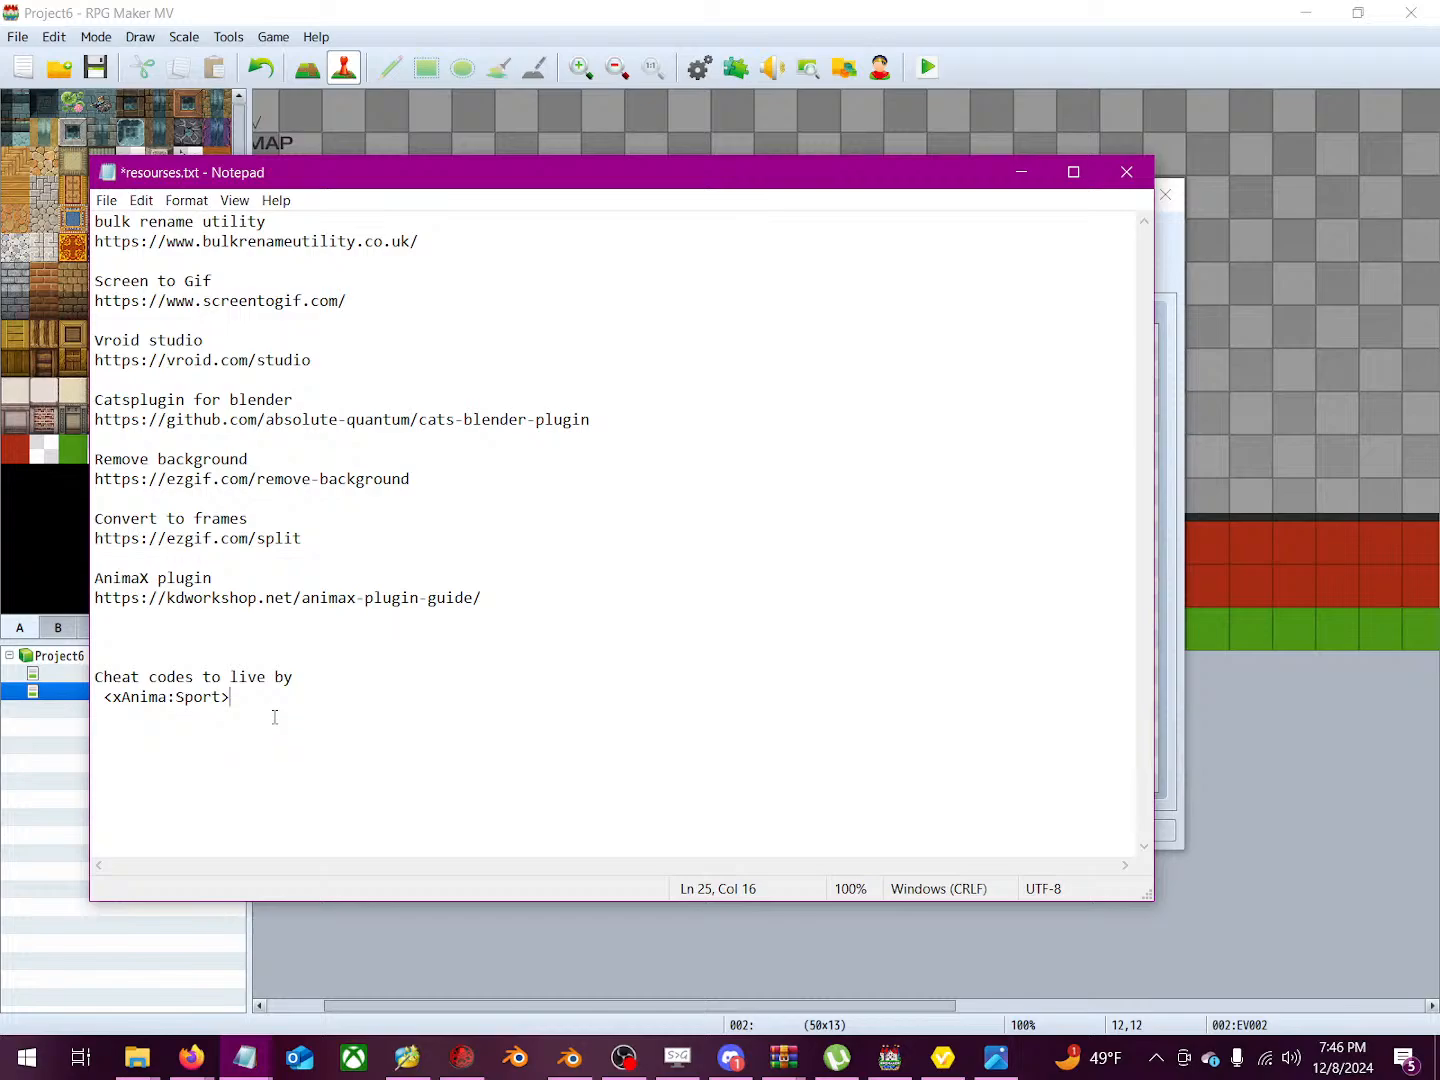
{"action": "key", "text": "Return"}
{"action": "key", "text": "Return"}
{"action": "key", "text": "ctrl+v"}
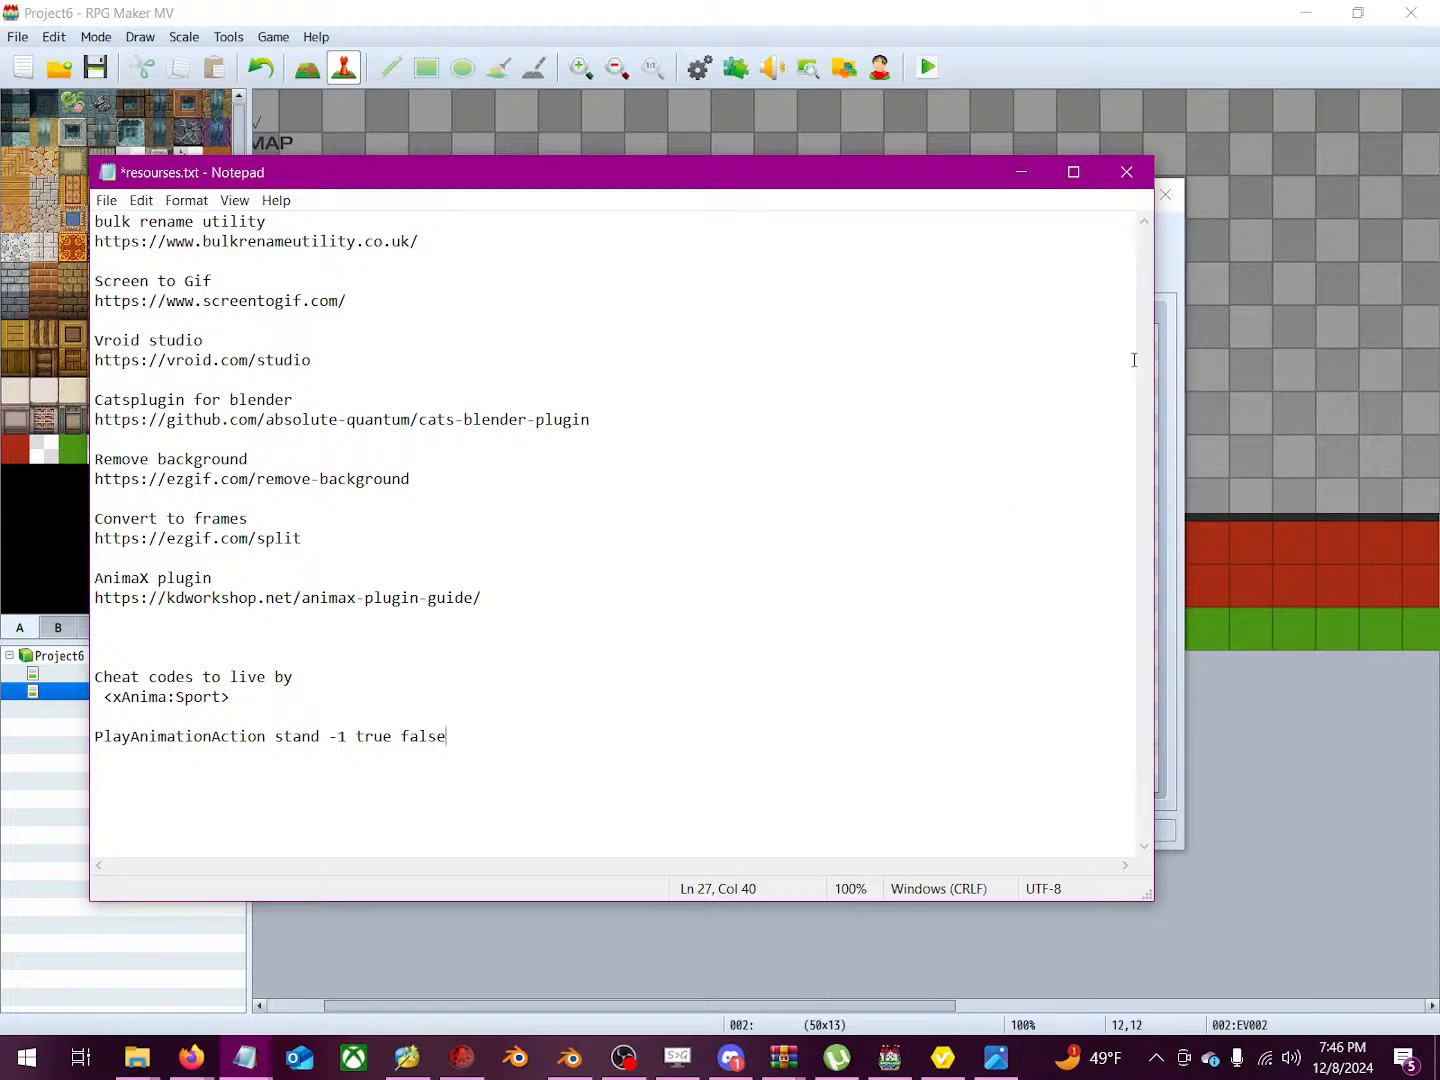
Step: Switch back to RPG Maker MV, confirm the plugin command dialog, and copy the PlayAnimationAction command line in EV002
{"action": "left_click", "coordinate": [1168, 289]}
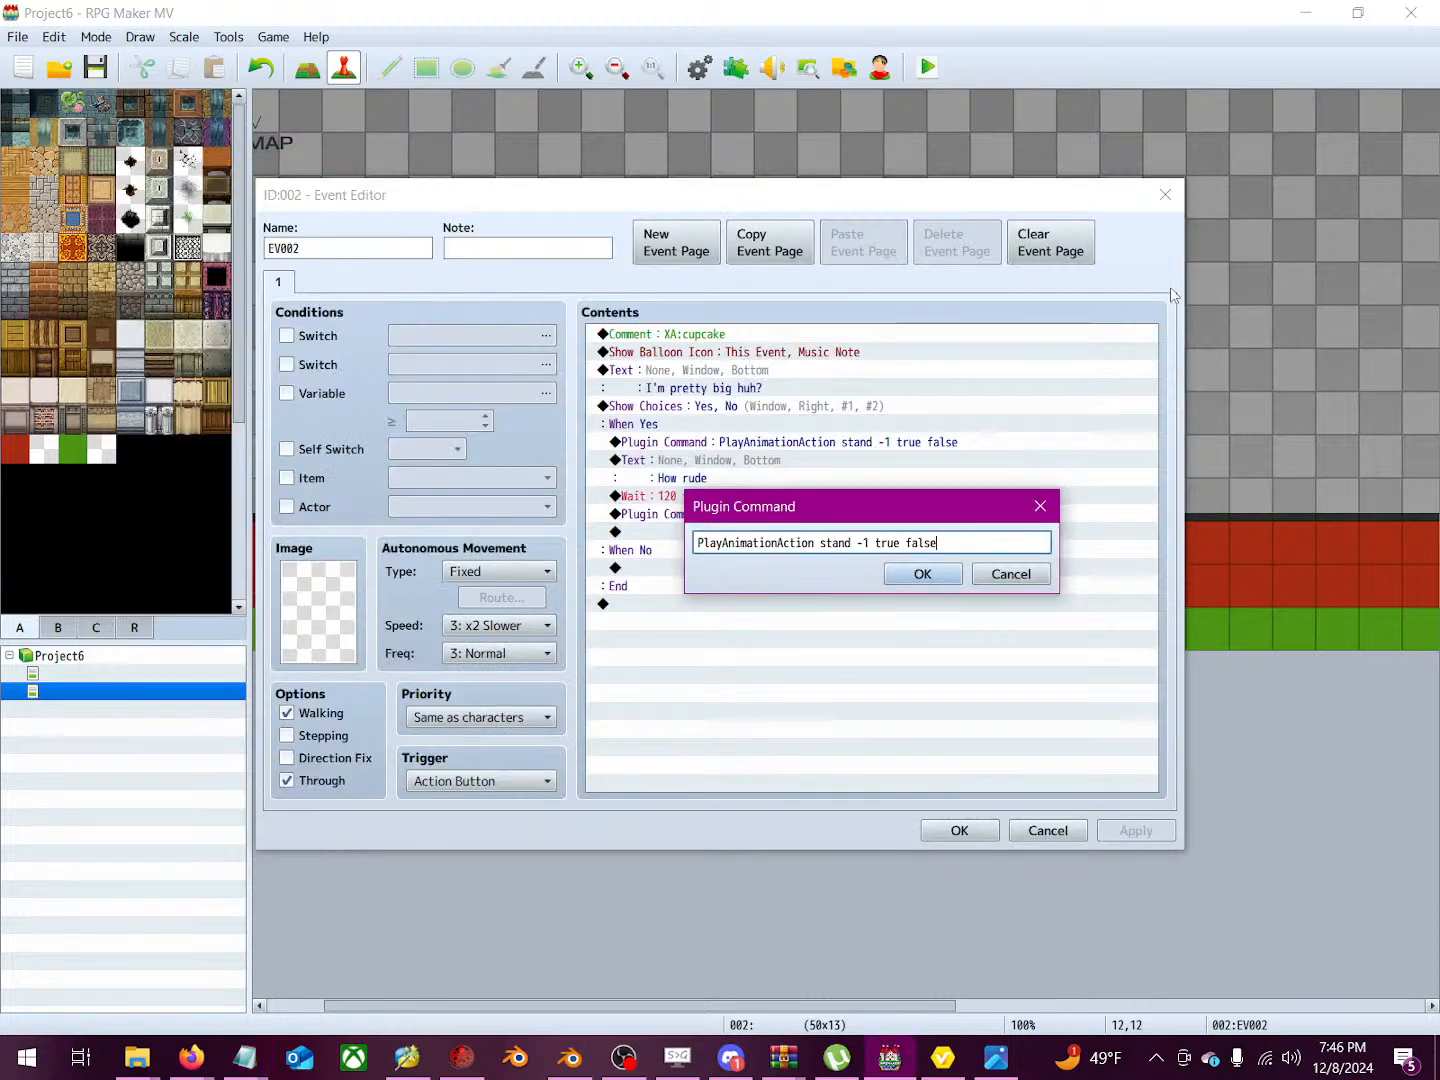
{"action": "left_click_drag", "start_coordinate": [857, 540], "coordinate": [914, 531]}
{"action": "left_click", "coordinate": [919, 543]}
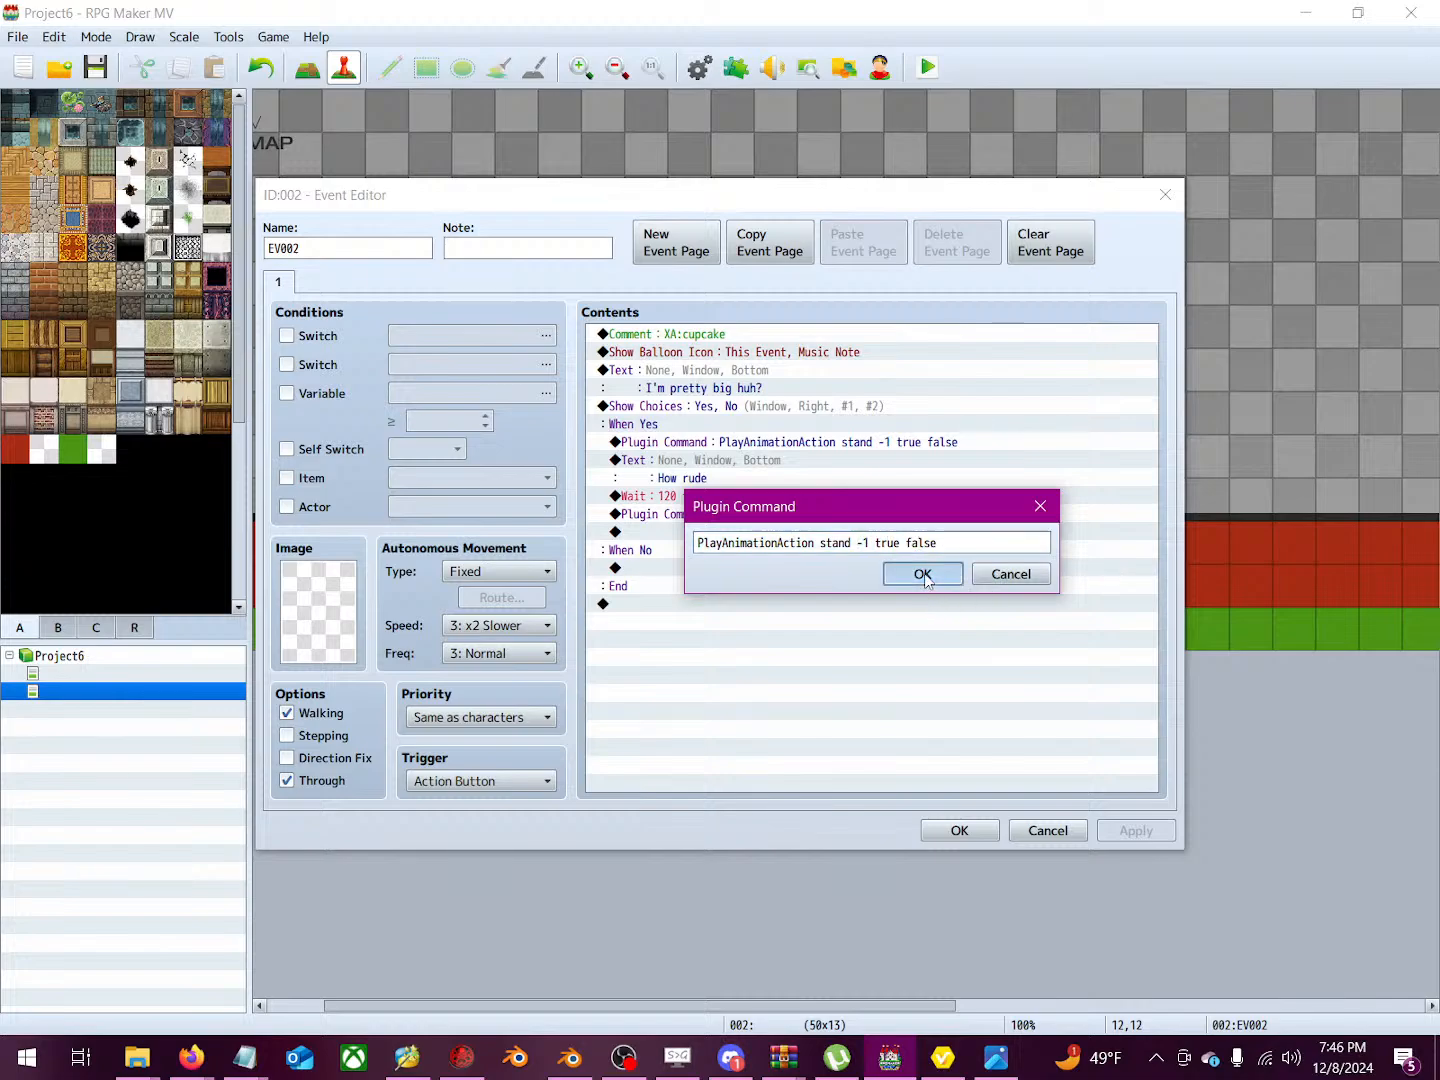
{"action": "left_click", "coordinate": [923, 573]}
{"action": "right_click", "coordinate": [778, 447]}
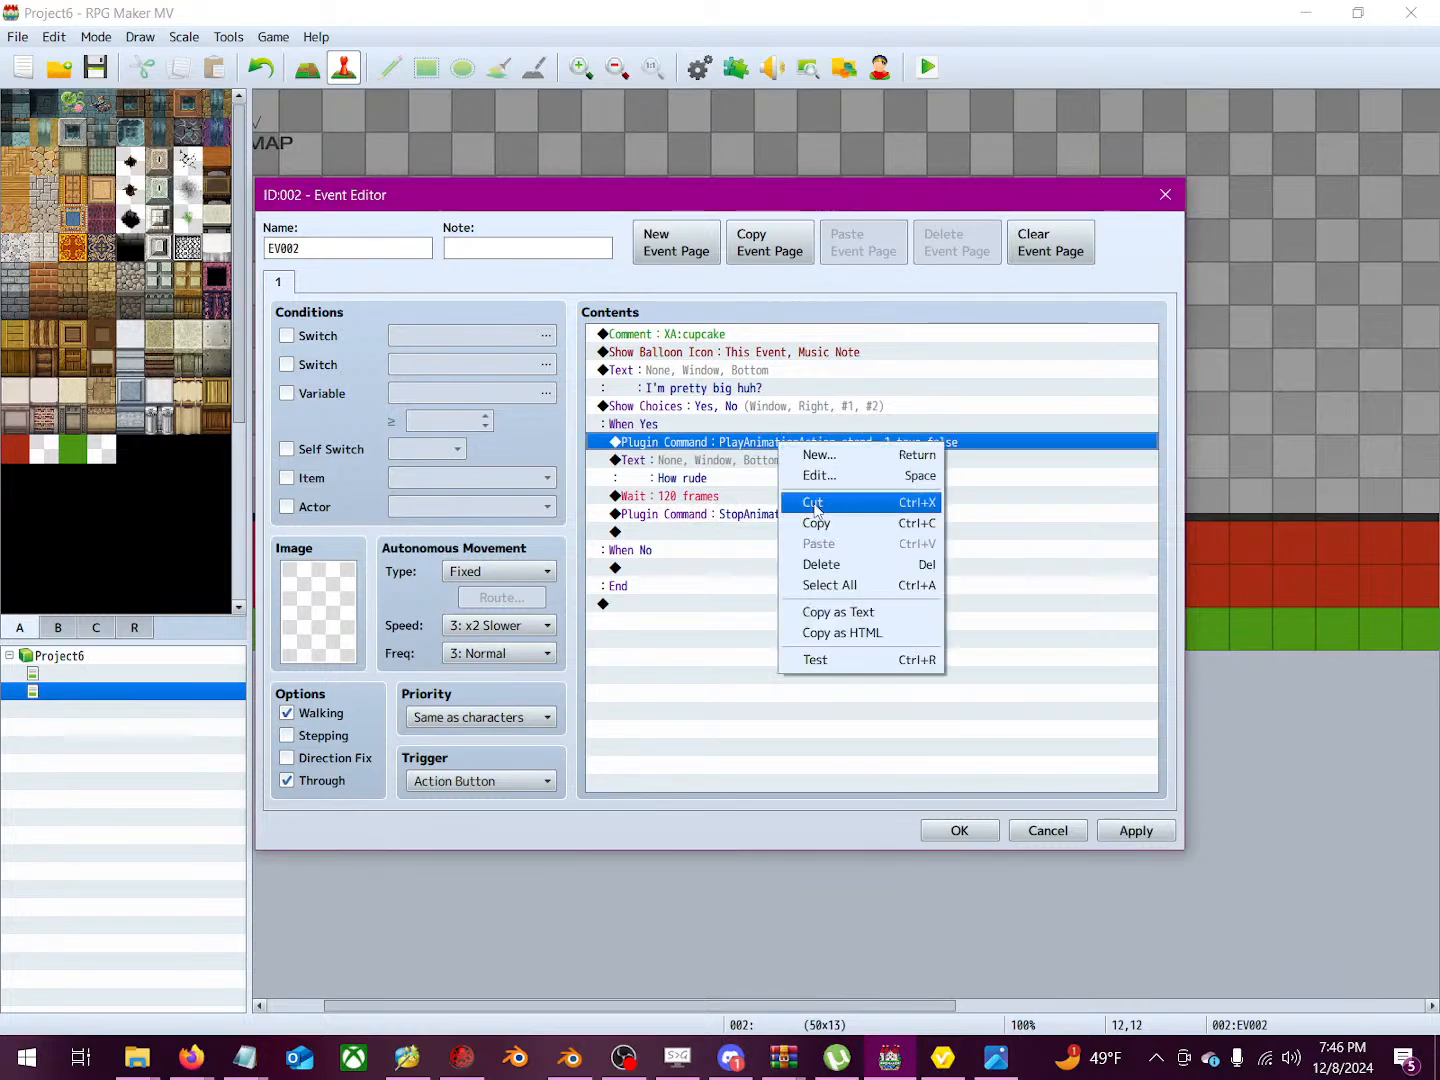
{"action": "left_click", "coordinate": [826, 521]}
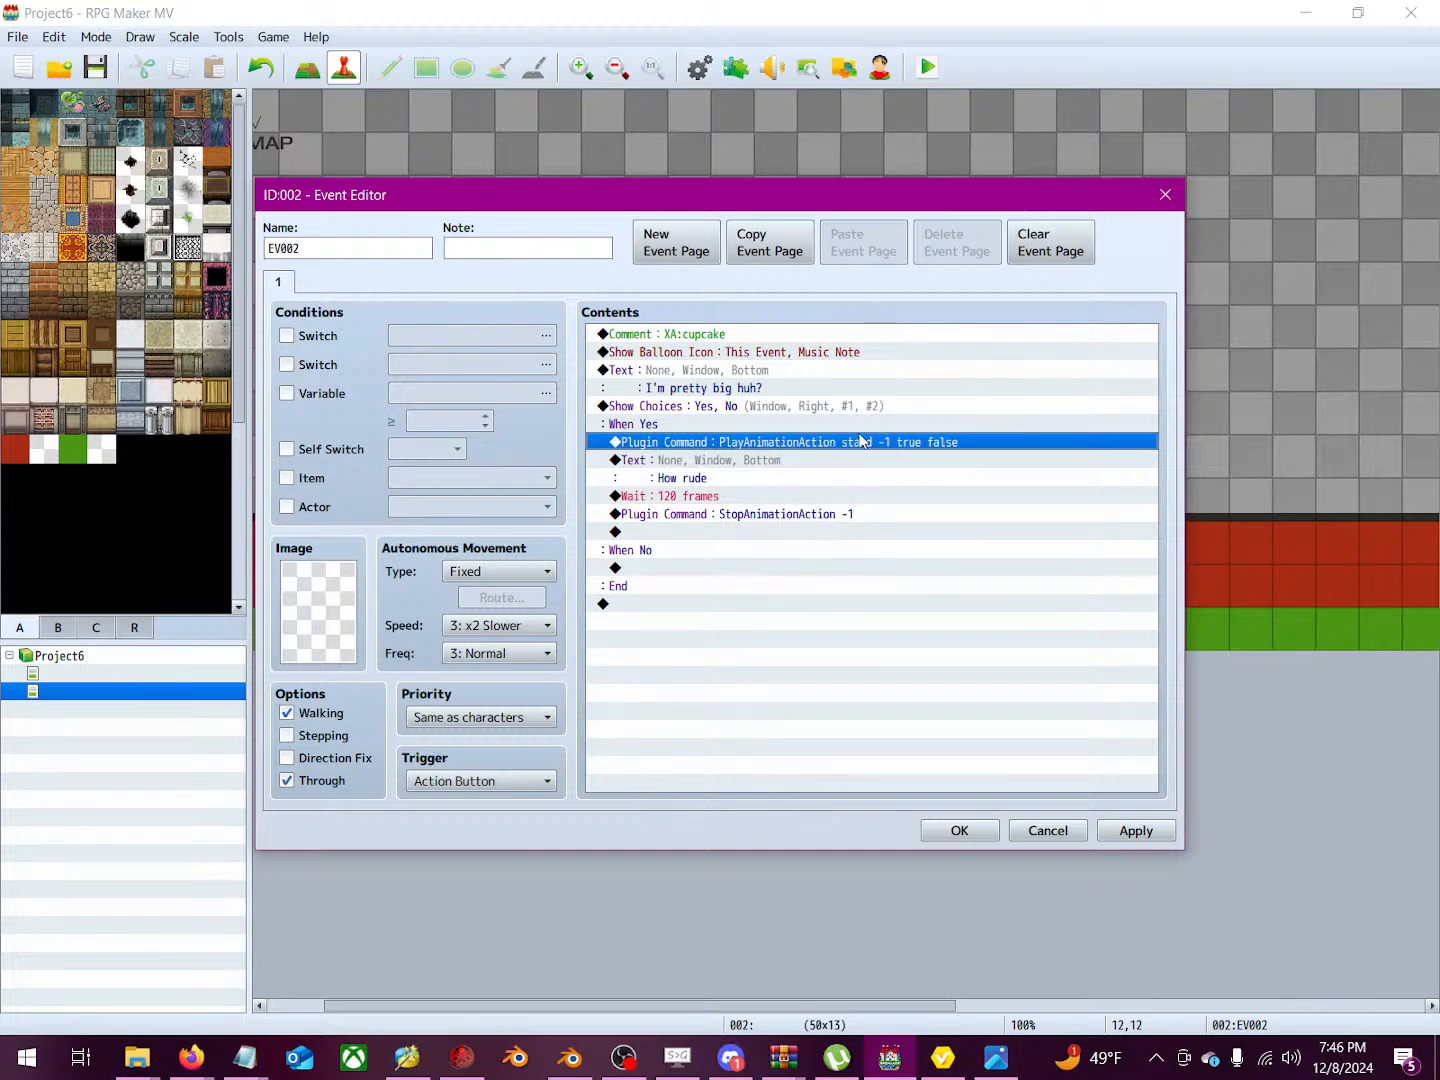
Step: Copy the text "PlayAnimationAction stand -1 true false" from EV002's plugin command, then confirm the command and the event
{"action": "right_click", "coordinate": [767, 448]}
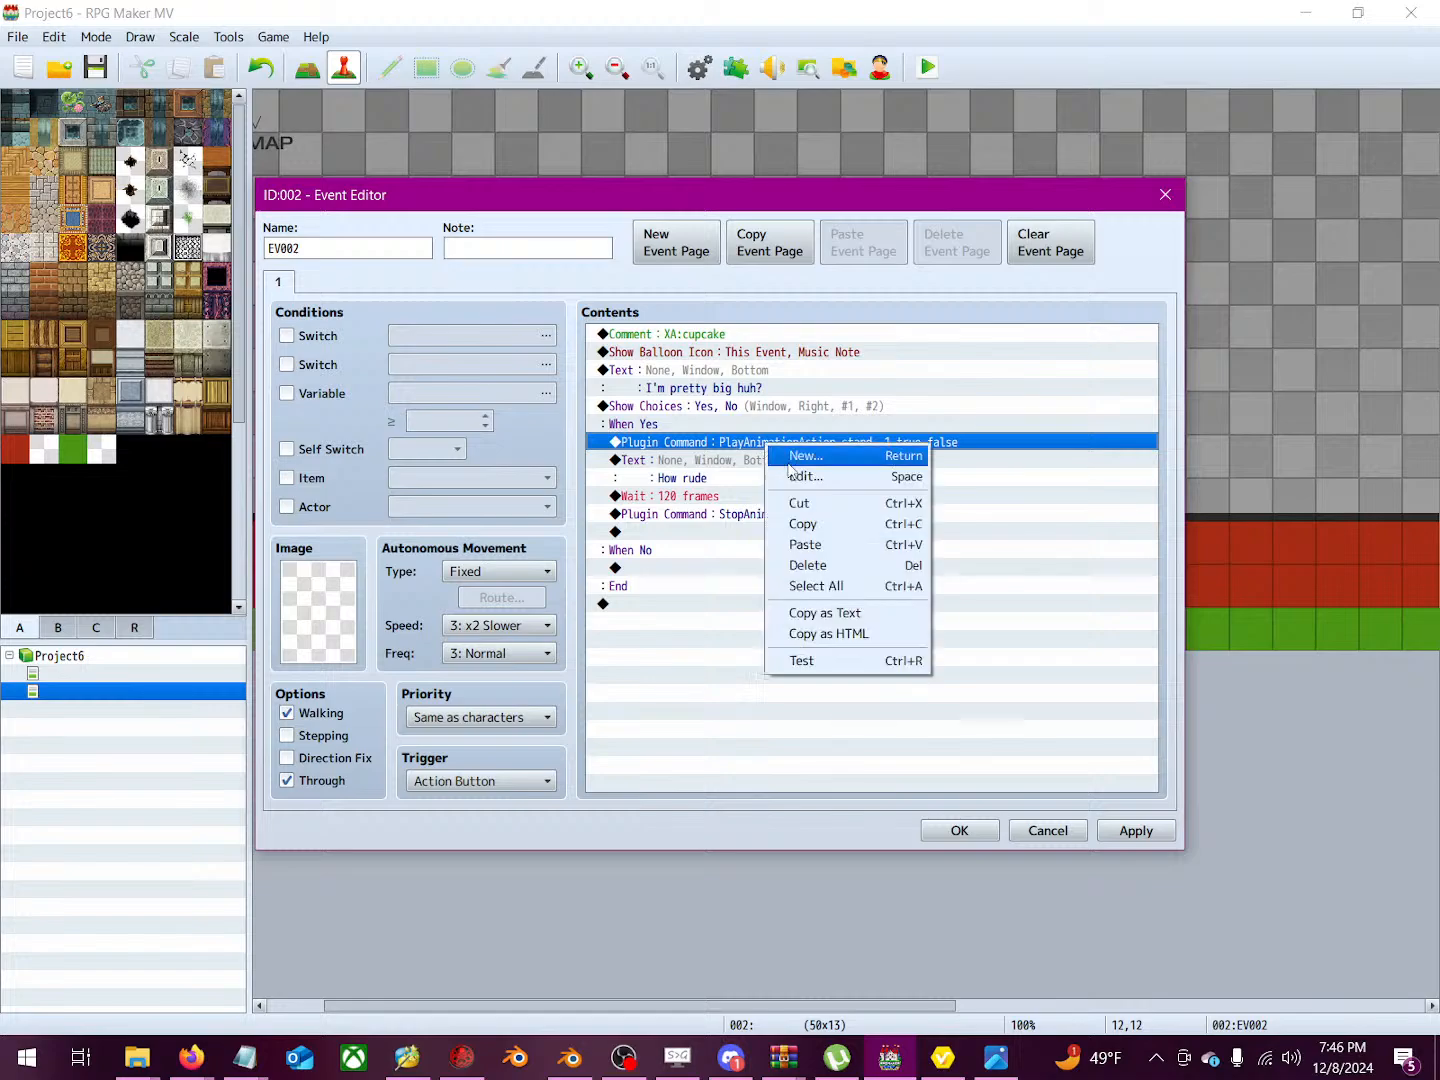
{"action": "left_click", "coordinate": [803, 483]}
{"action": "right_click", "coordinate": [964, 539]}
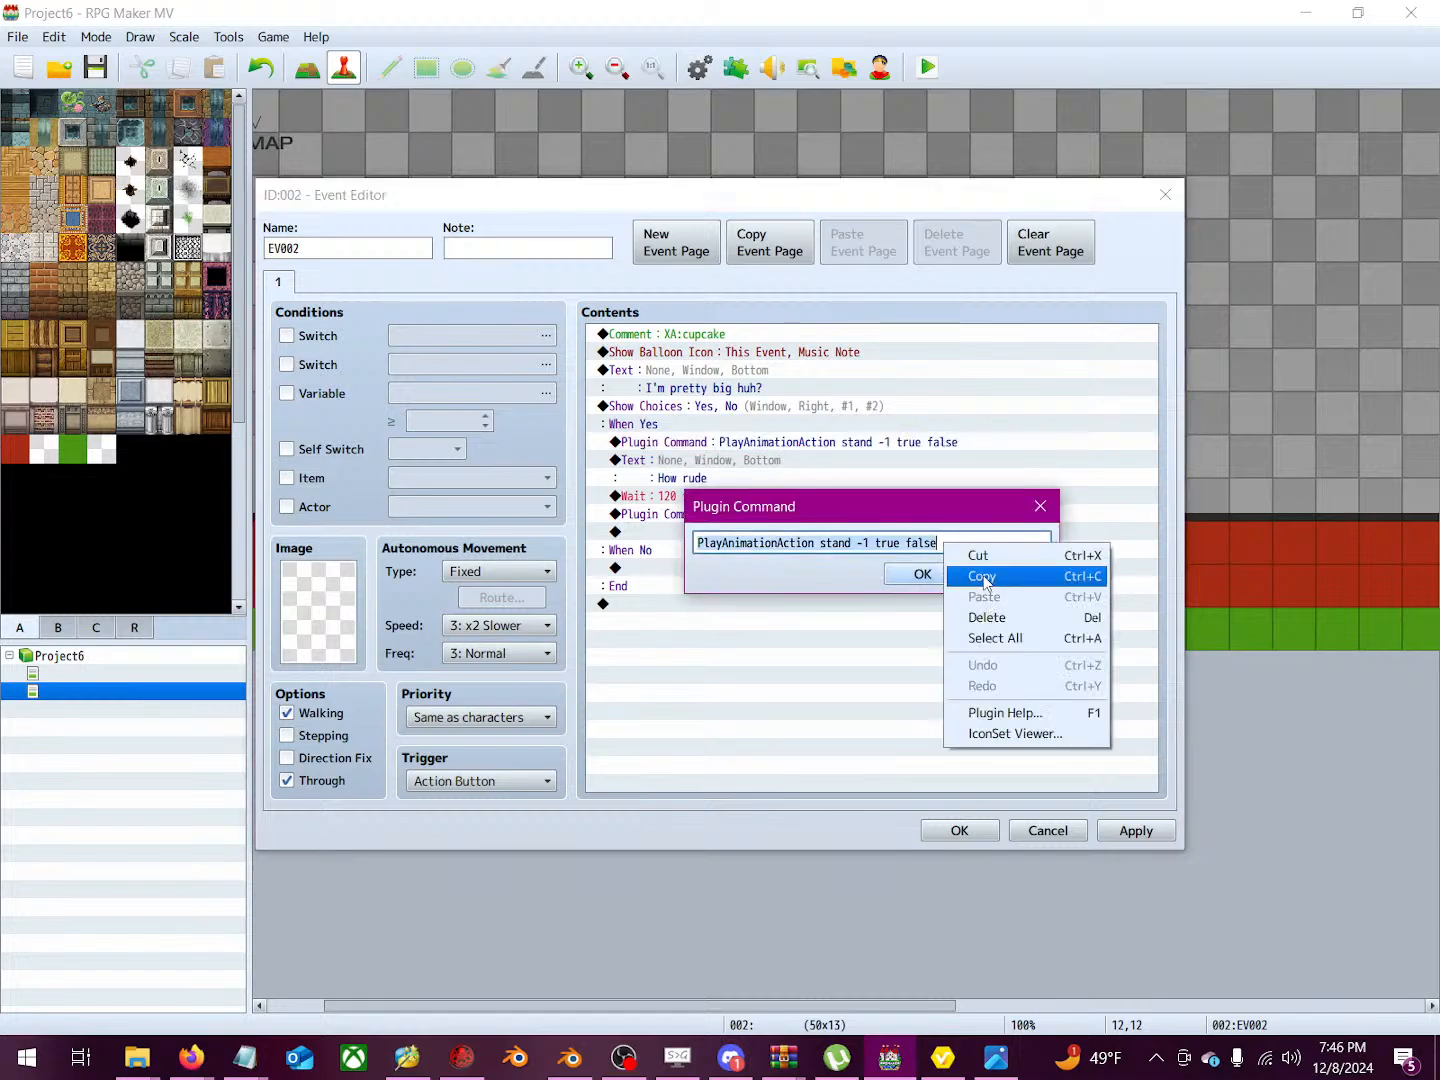
{"action": "left_click", "coordinate": [968, 577]}
{"action": "left_click", "coordinate": [922, 572]}
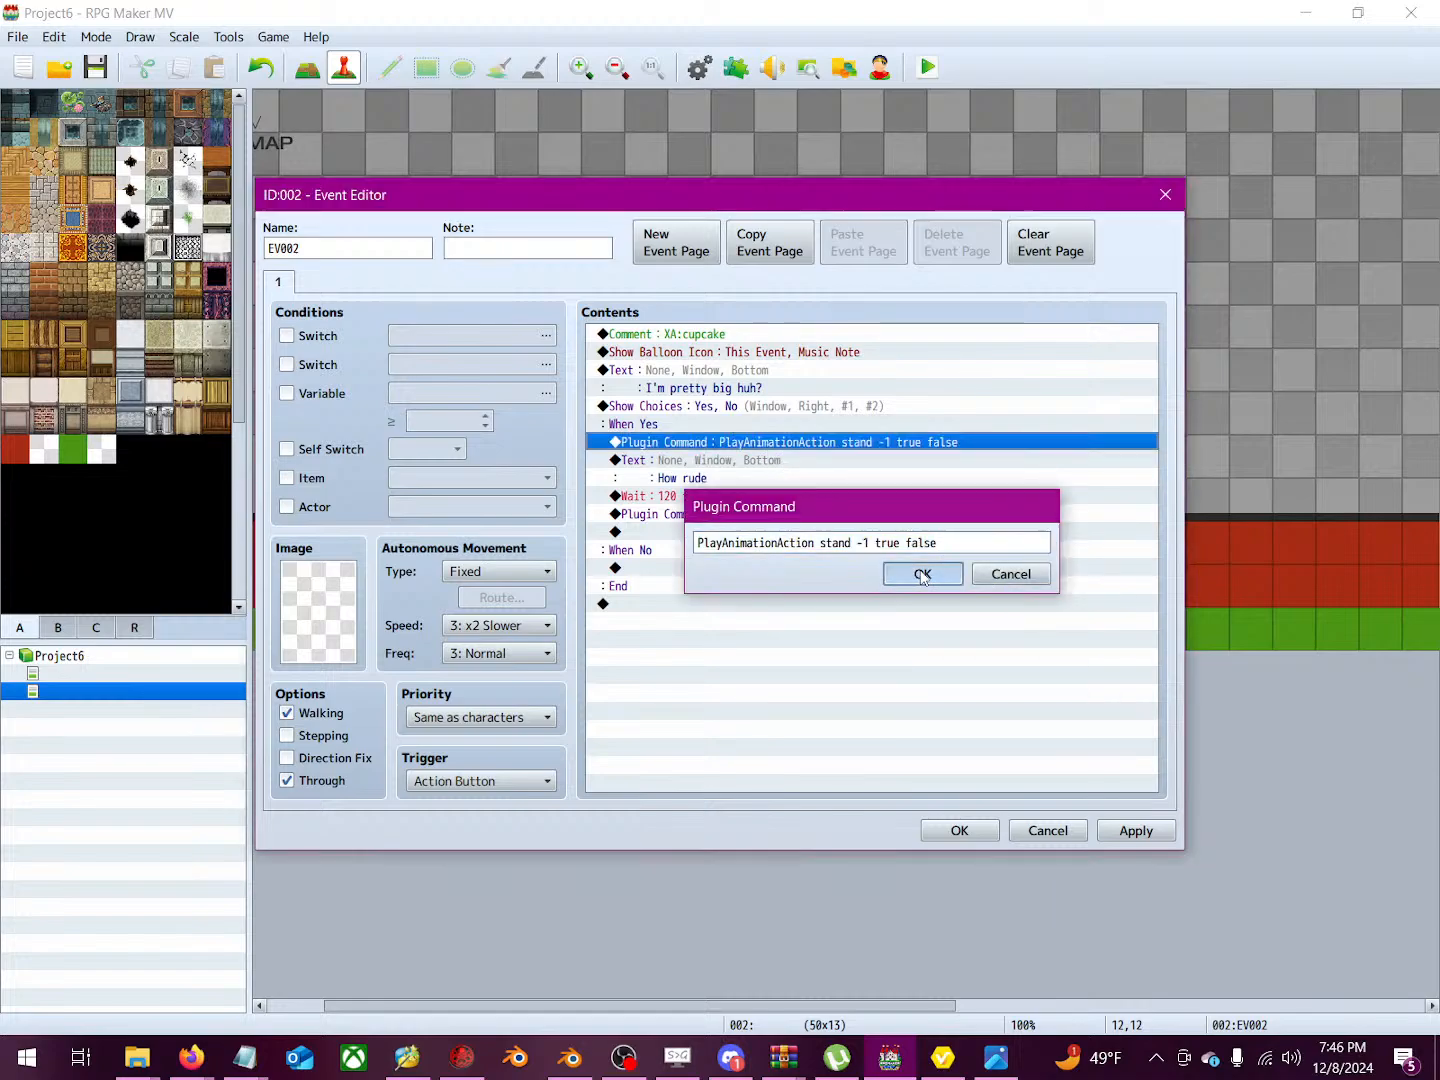
{"action": "left_click", "coordinate": [957, 831]}
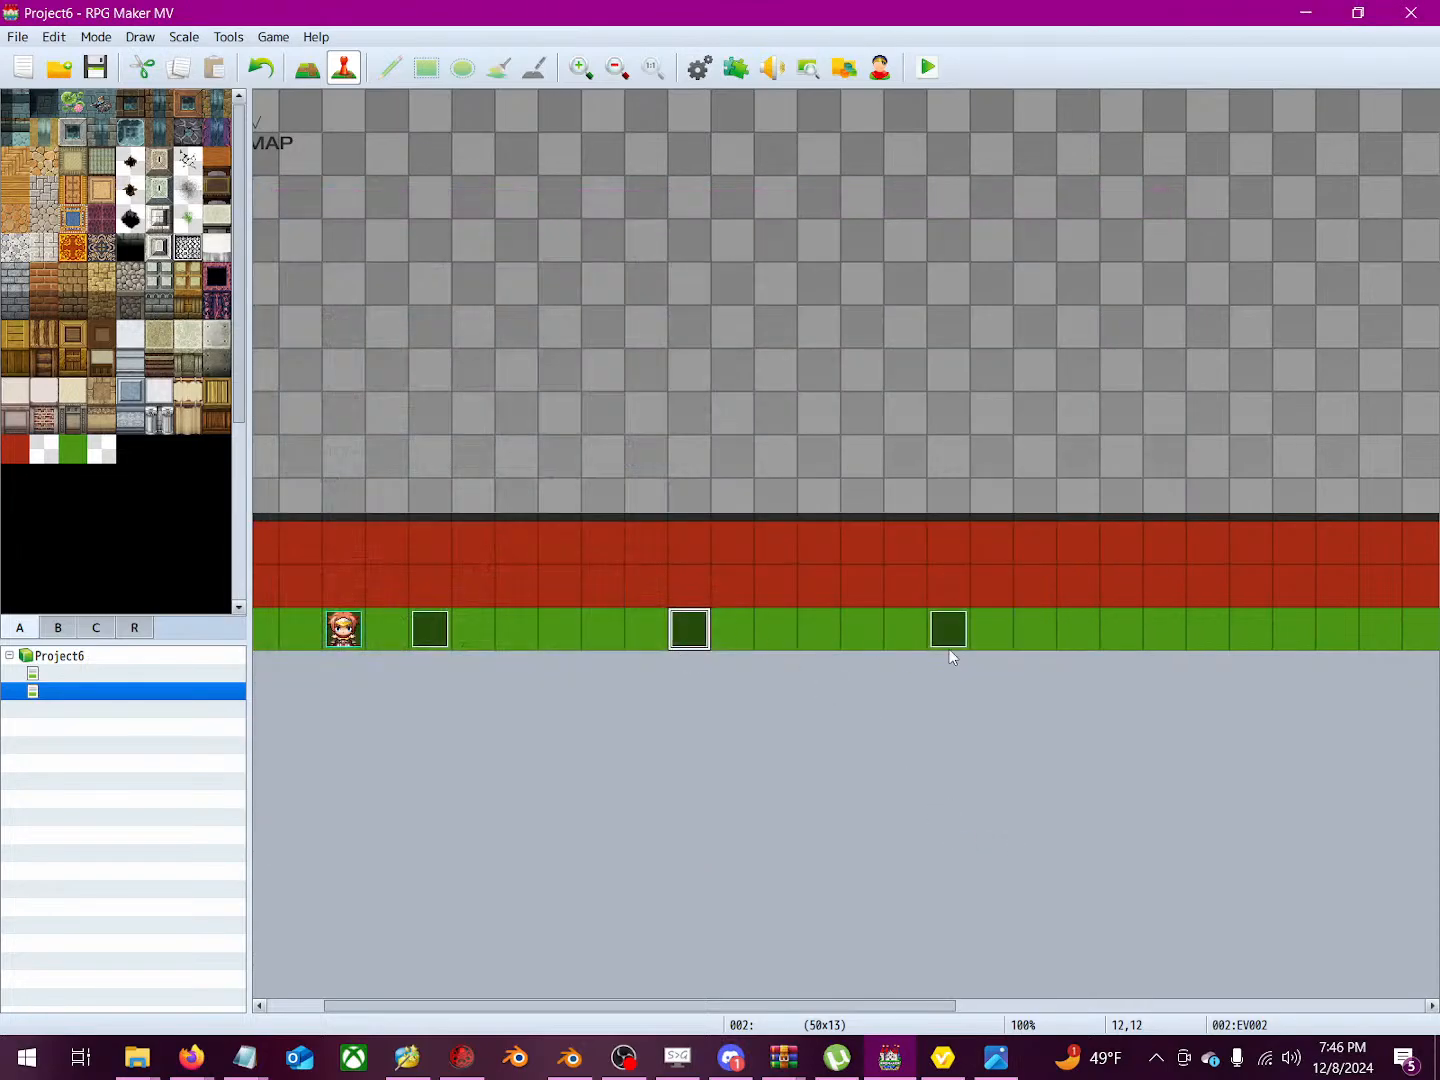
Step: Insert a Plugin Command below "Dang right!" in EV003's Yes branch and paste in "PlayAnimationAction stand -1 true false"
{"action": "double_click", "coordinate": [949, 645]}
{"action": "left_click", "coordinate": [685, 461]}
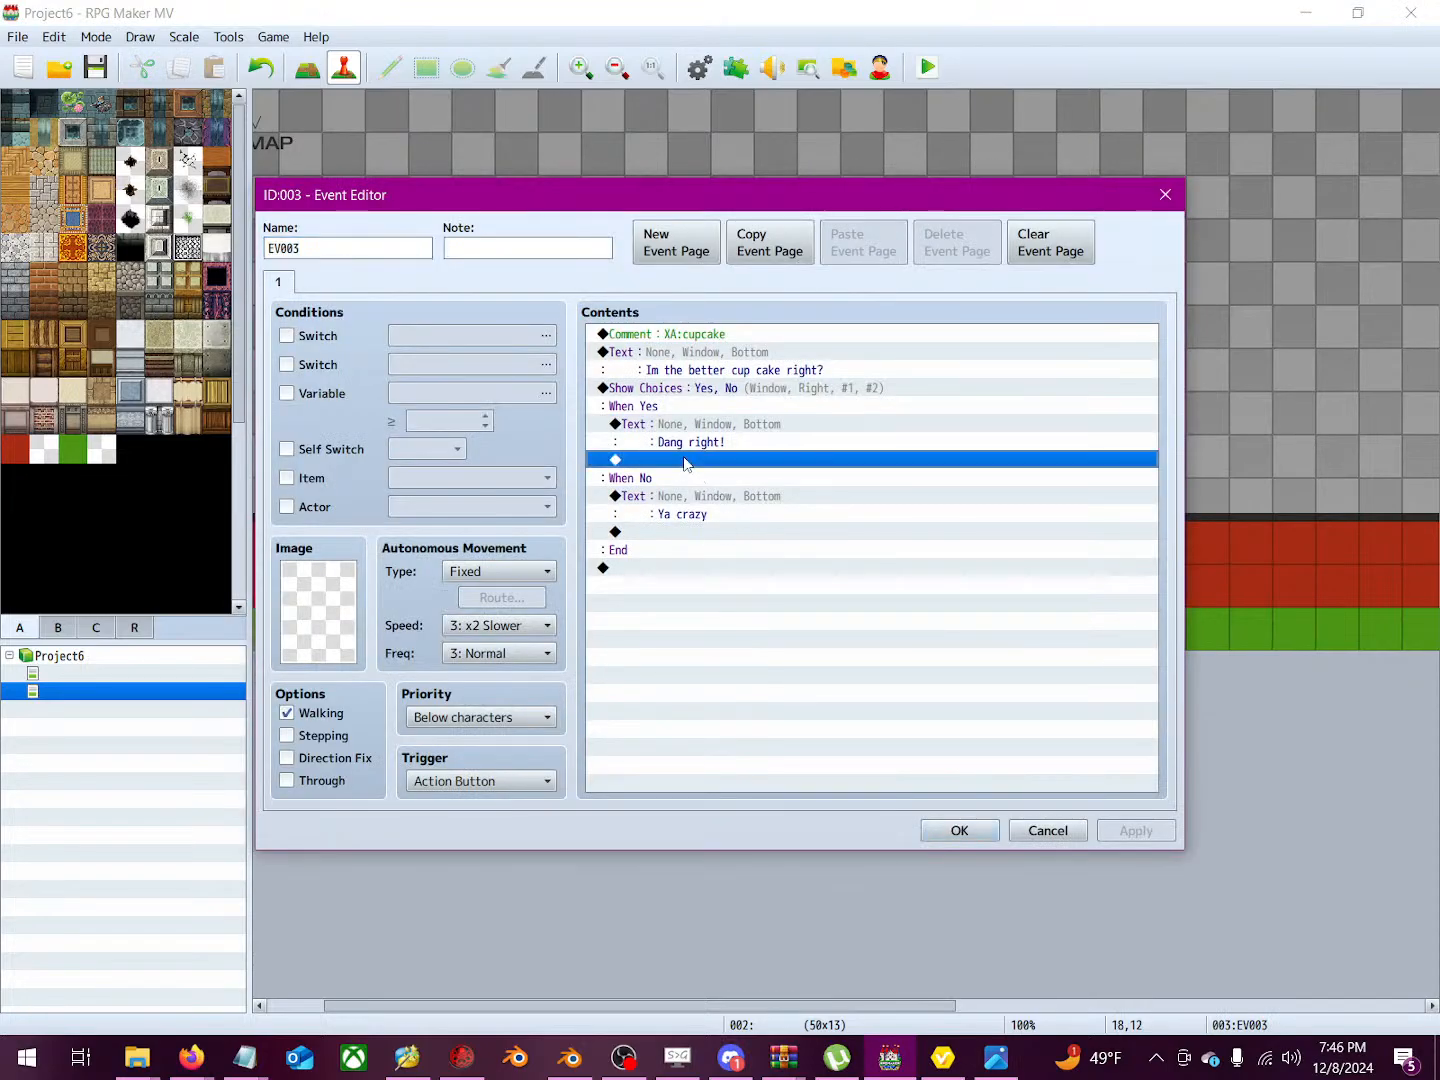
{"action": "right_click", "coordinate": [685, 462]}
{"action": "left_click", "coordinate": [728, 470]}
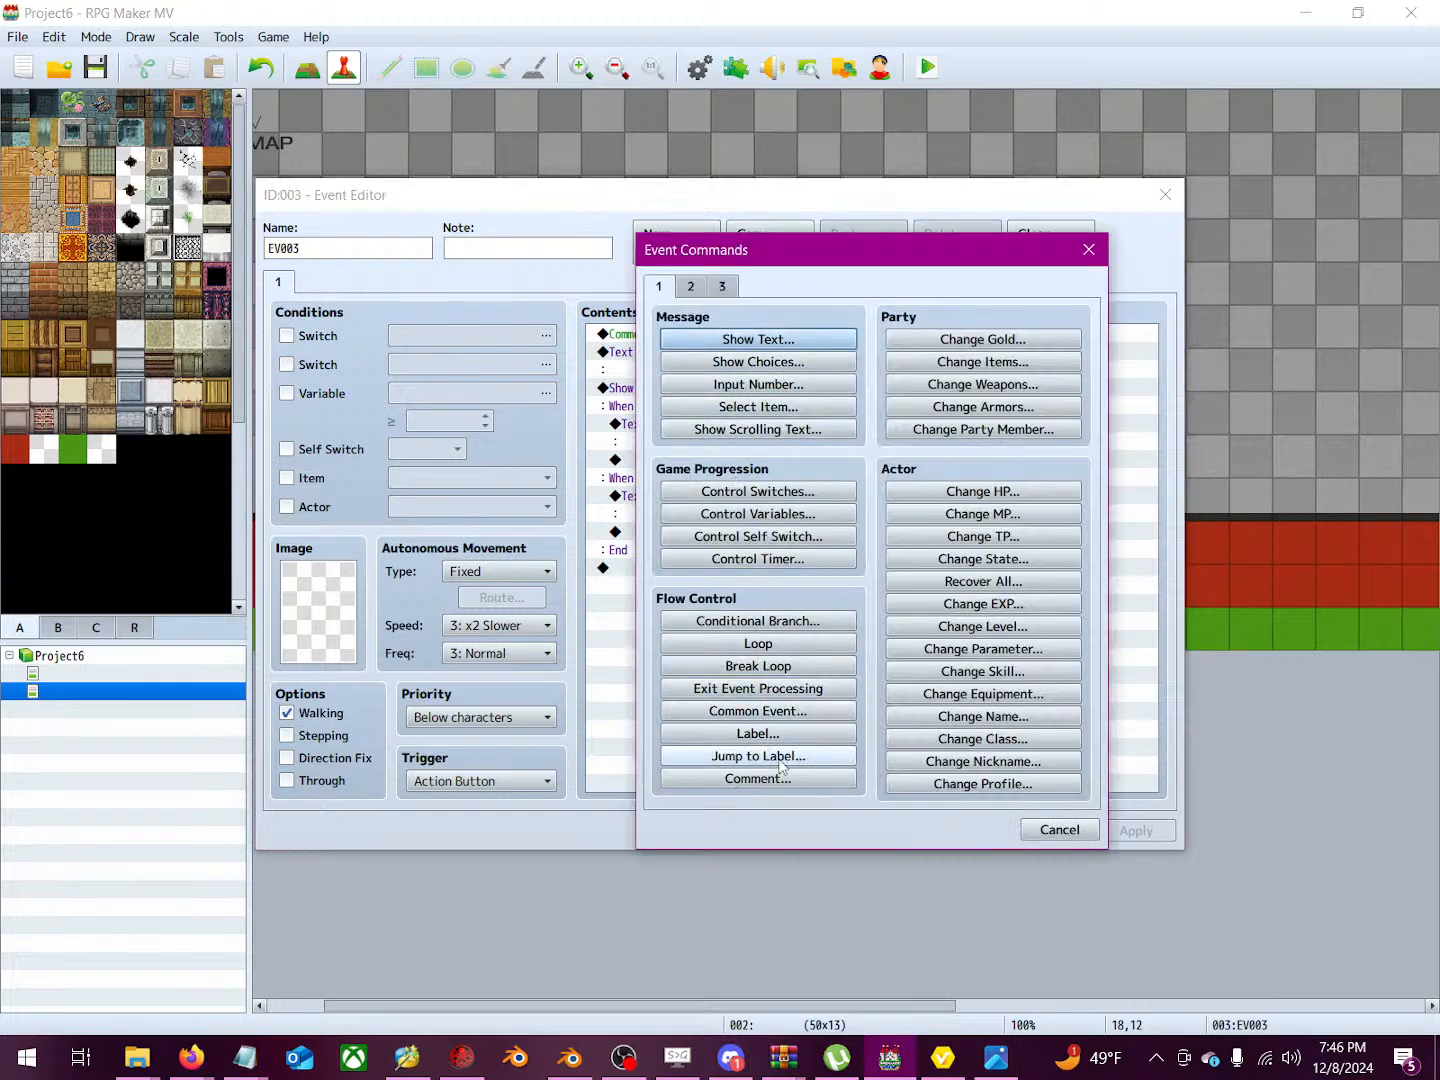
{"action": "left_click", "coordinate": [702, 289]}
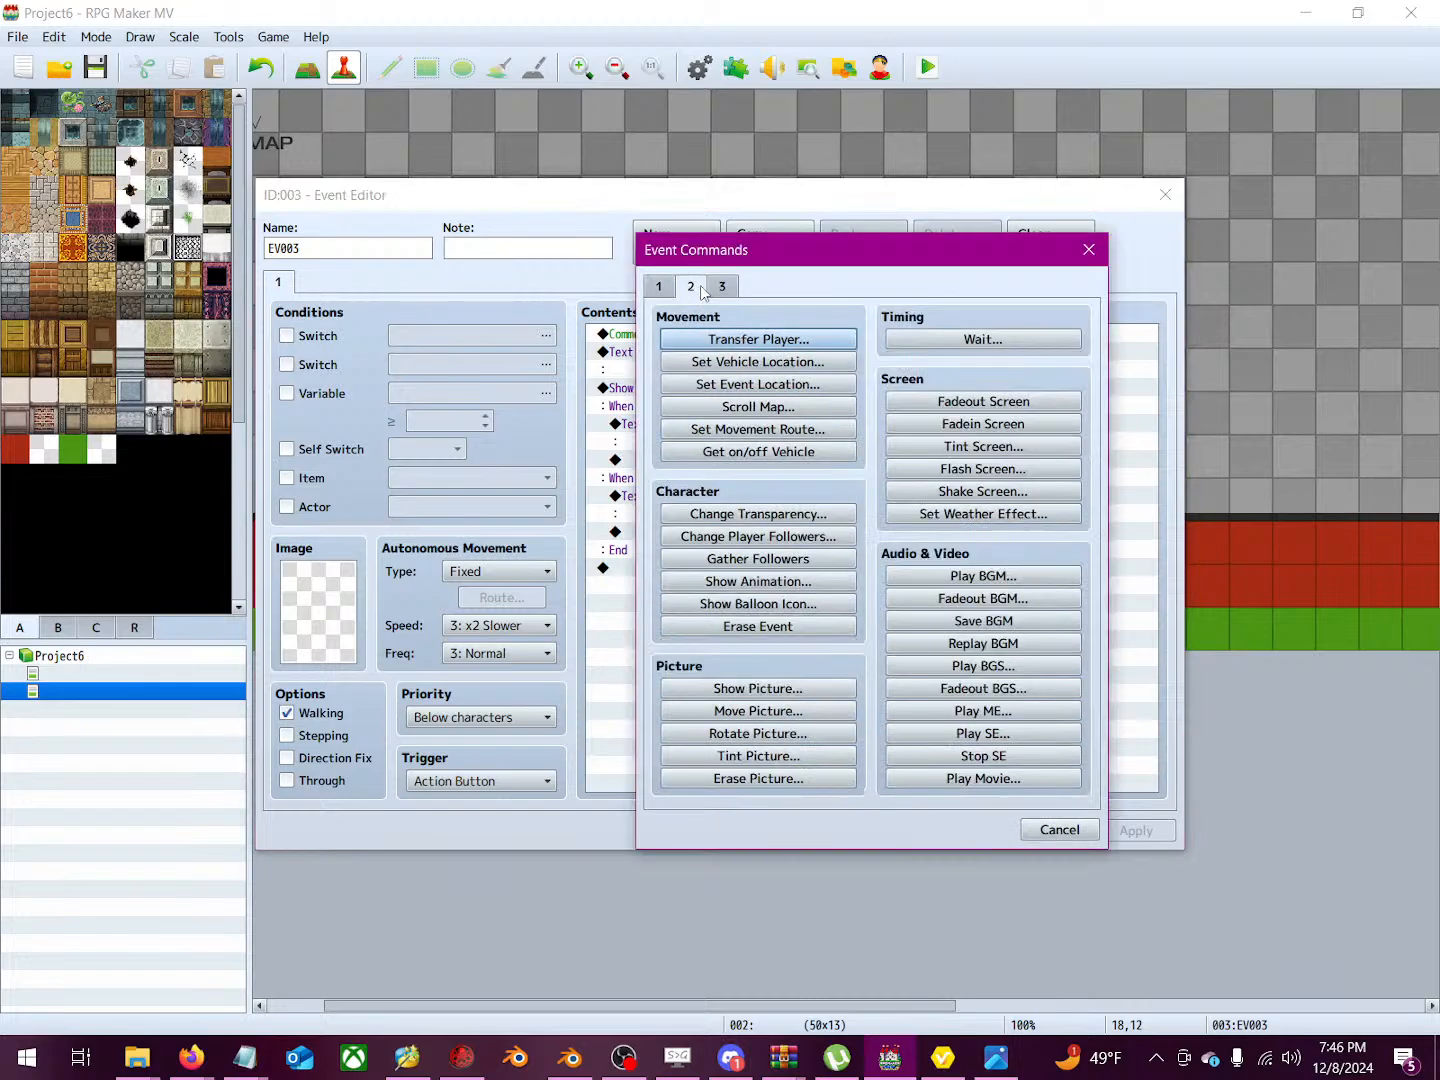
{"action": "left_click", "coordinate": [737, 288]}
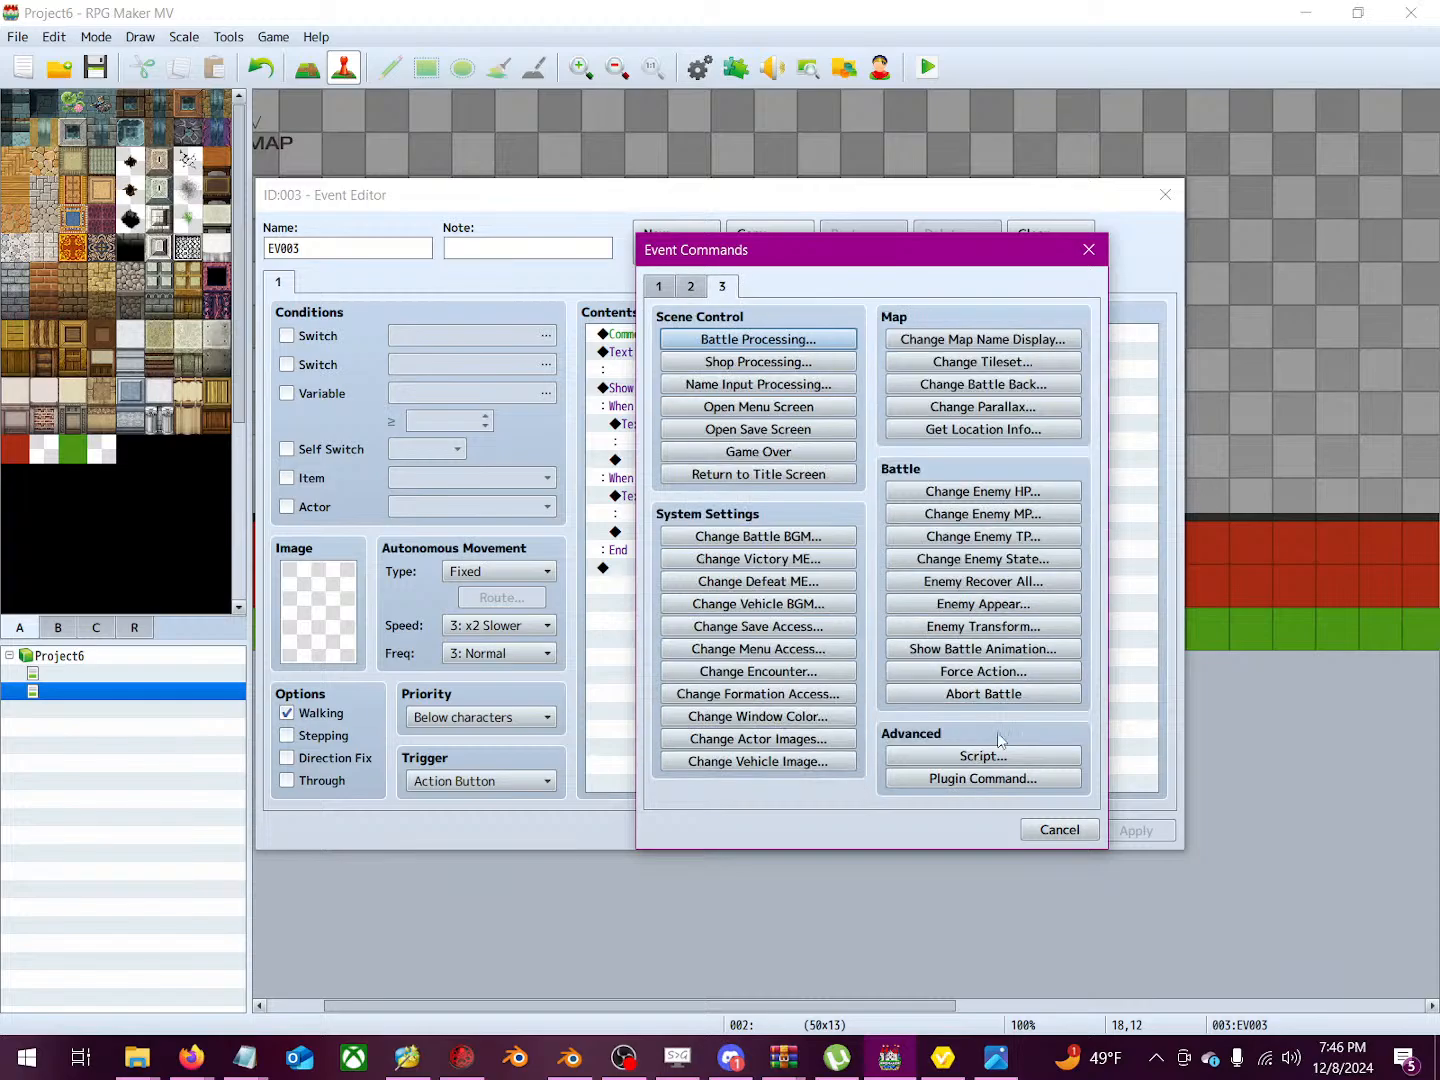
{"action": "left_click", "coordinate": [995, 778]}
{"action": "right_click", "coordinate": [805, 546]}
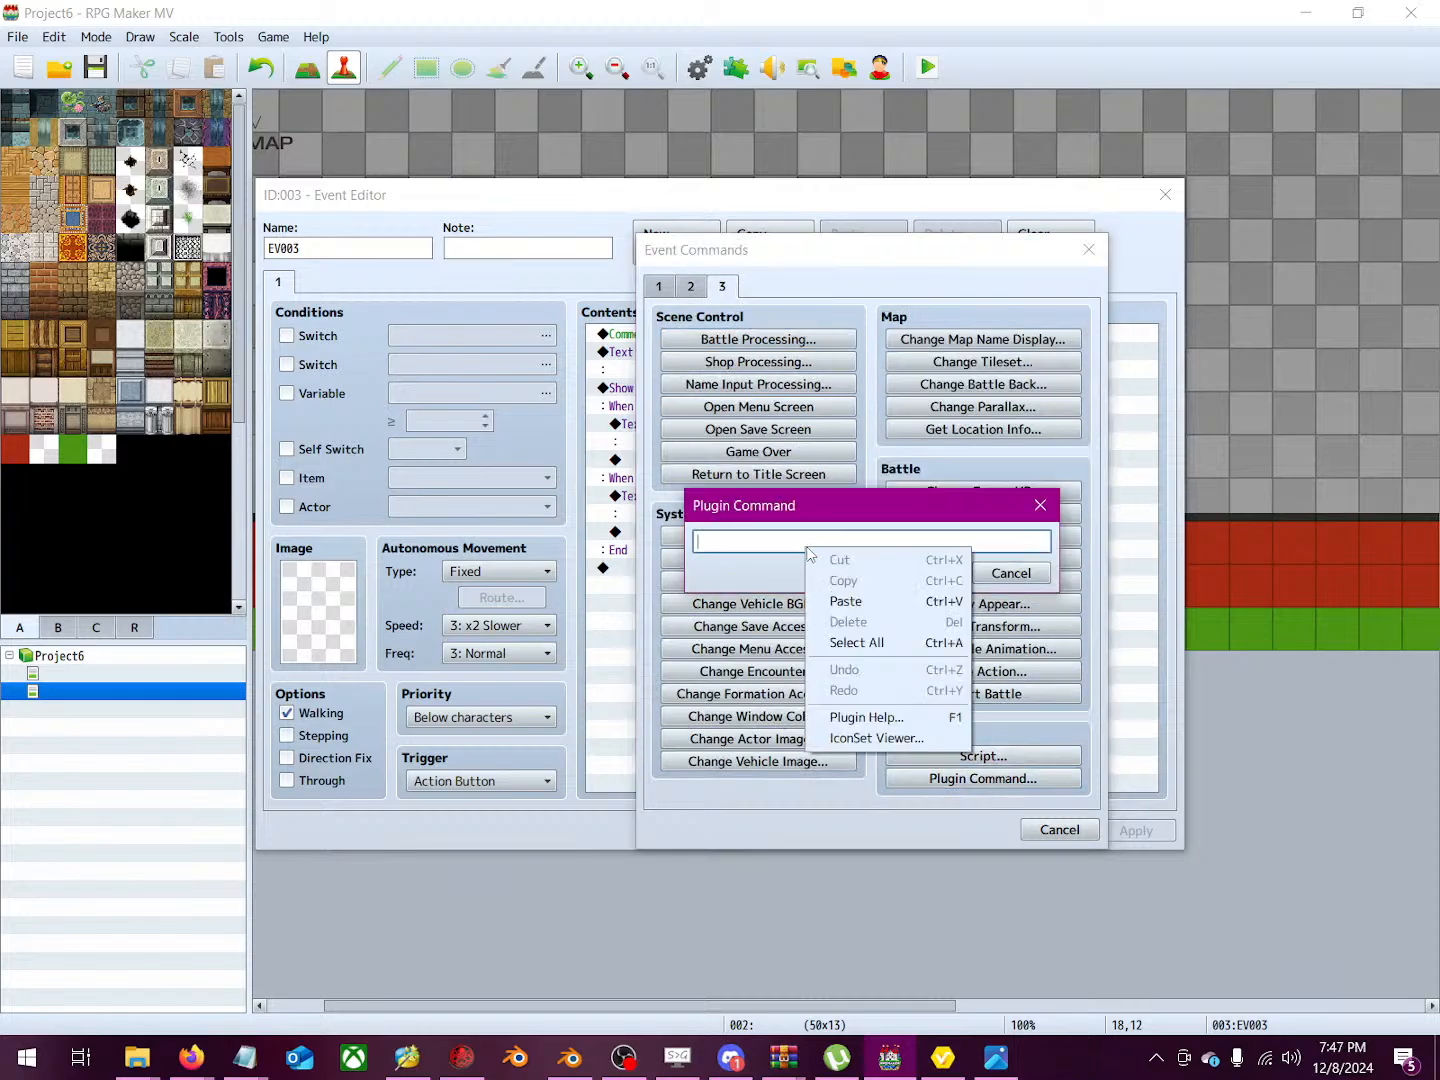
{"action": "left_click", "coordinate": [830, 596]}
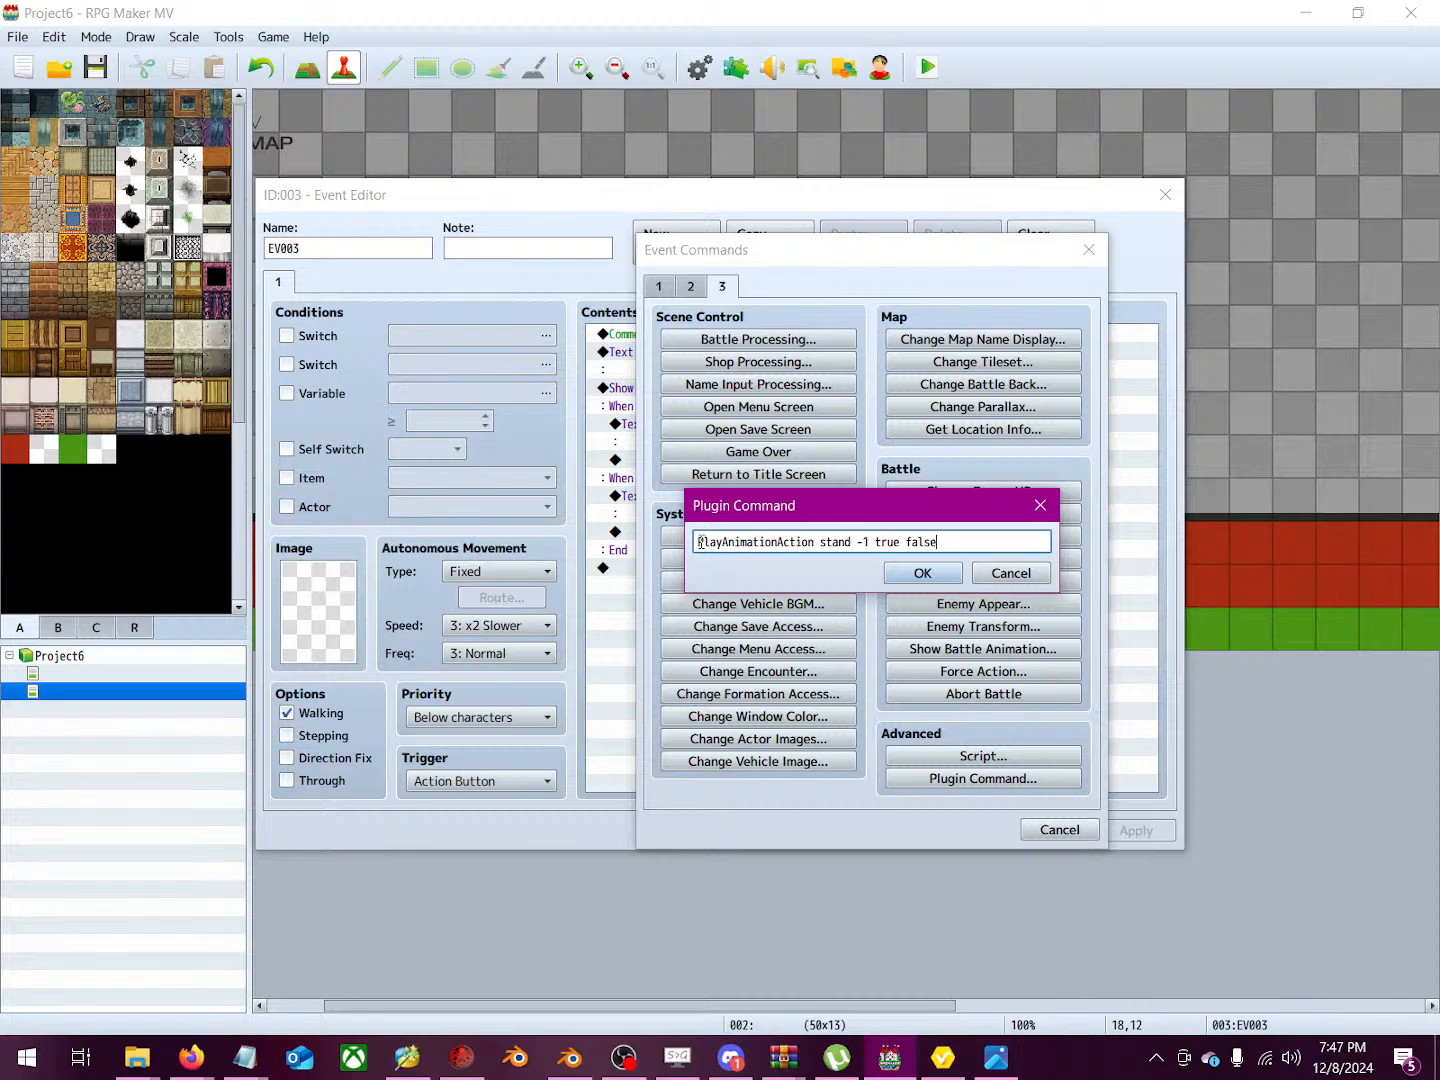
Step: Go through the plugin command's name, action and parameters, confirm the command, and apply and confirm EV003
{"action": "left_click_drag", "start_coordinate": [697, 542], "coordinate": [816, 545]}
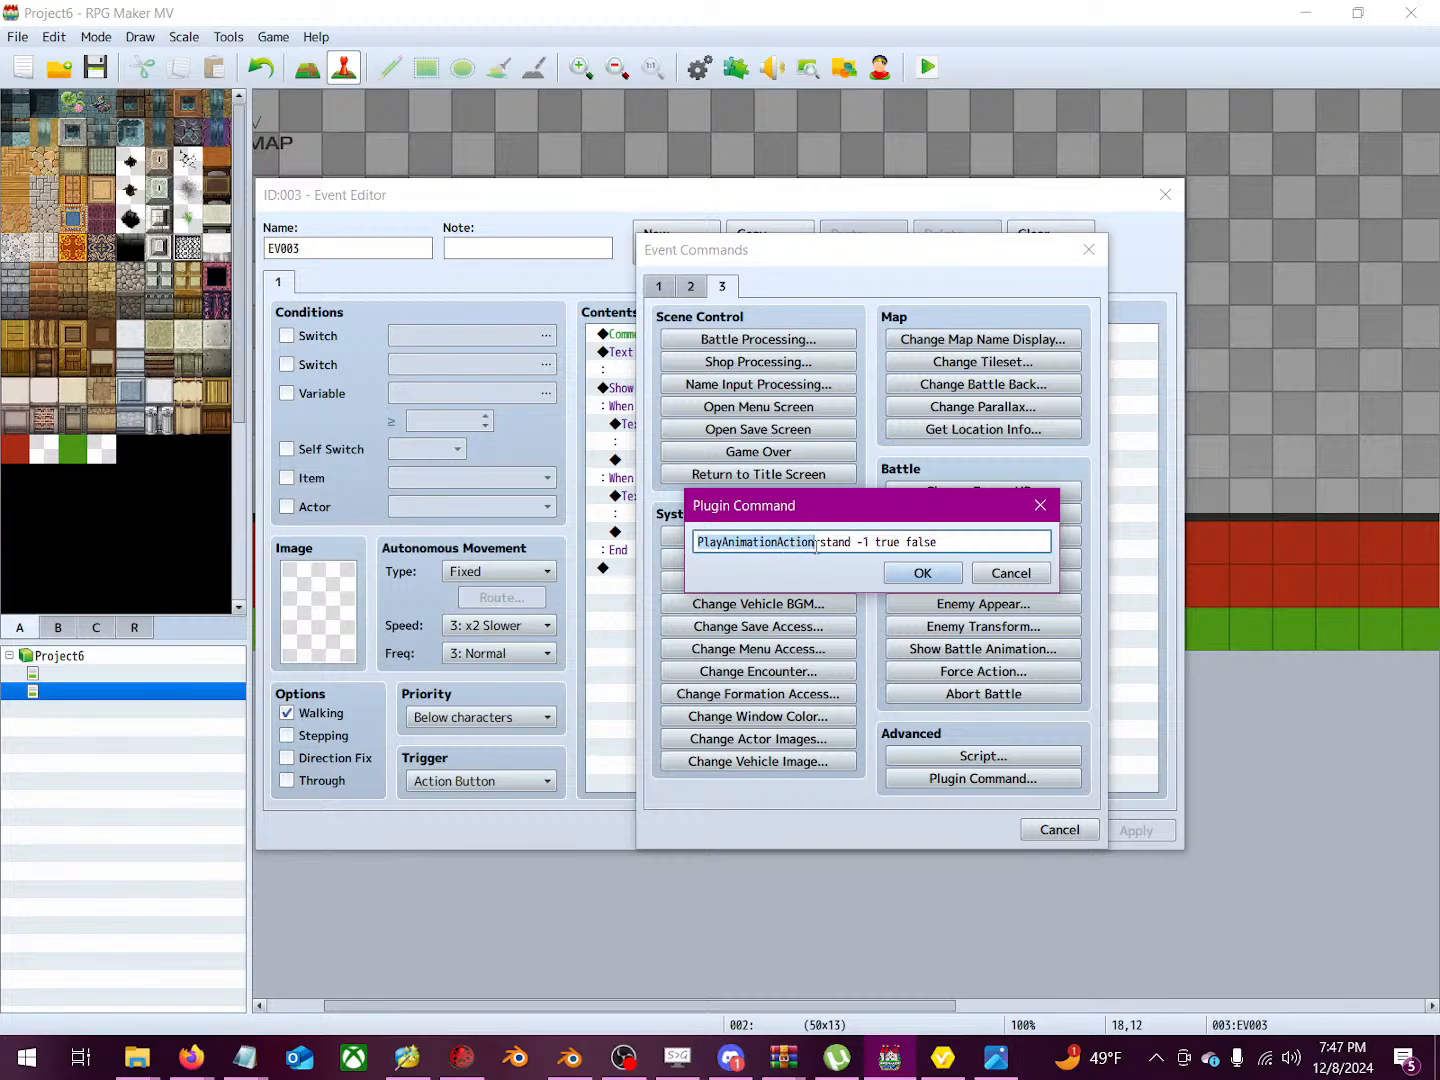
{"action": "left_click", "coordinate": [824, 544]}
{"action": "left_click_drag", "start_coordinate": [821, 543], "coordinate": [855, 545]}
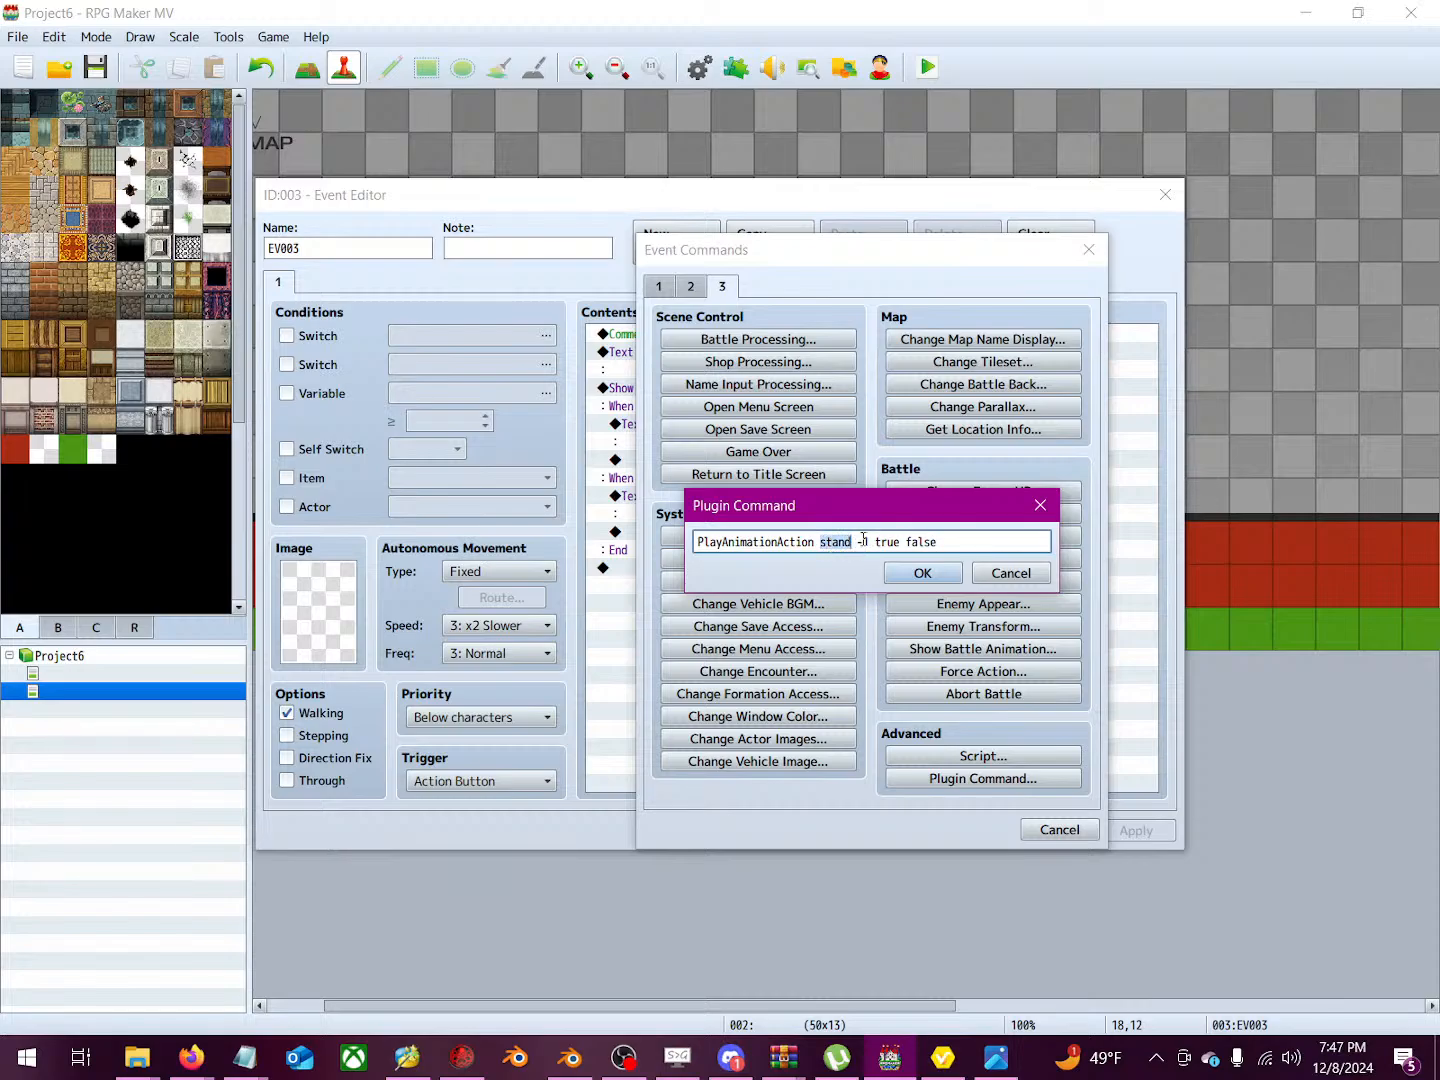
{"action": "left_click_drag", "start_coordinate": [858, 541], "coordinate": [941, 542]}
{"action": "left_click", "coordinate": [947, 576]}
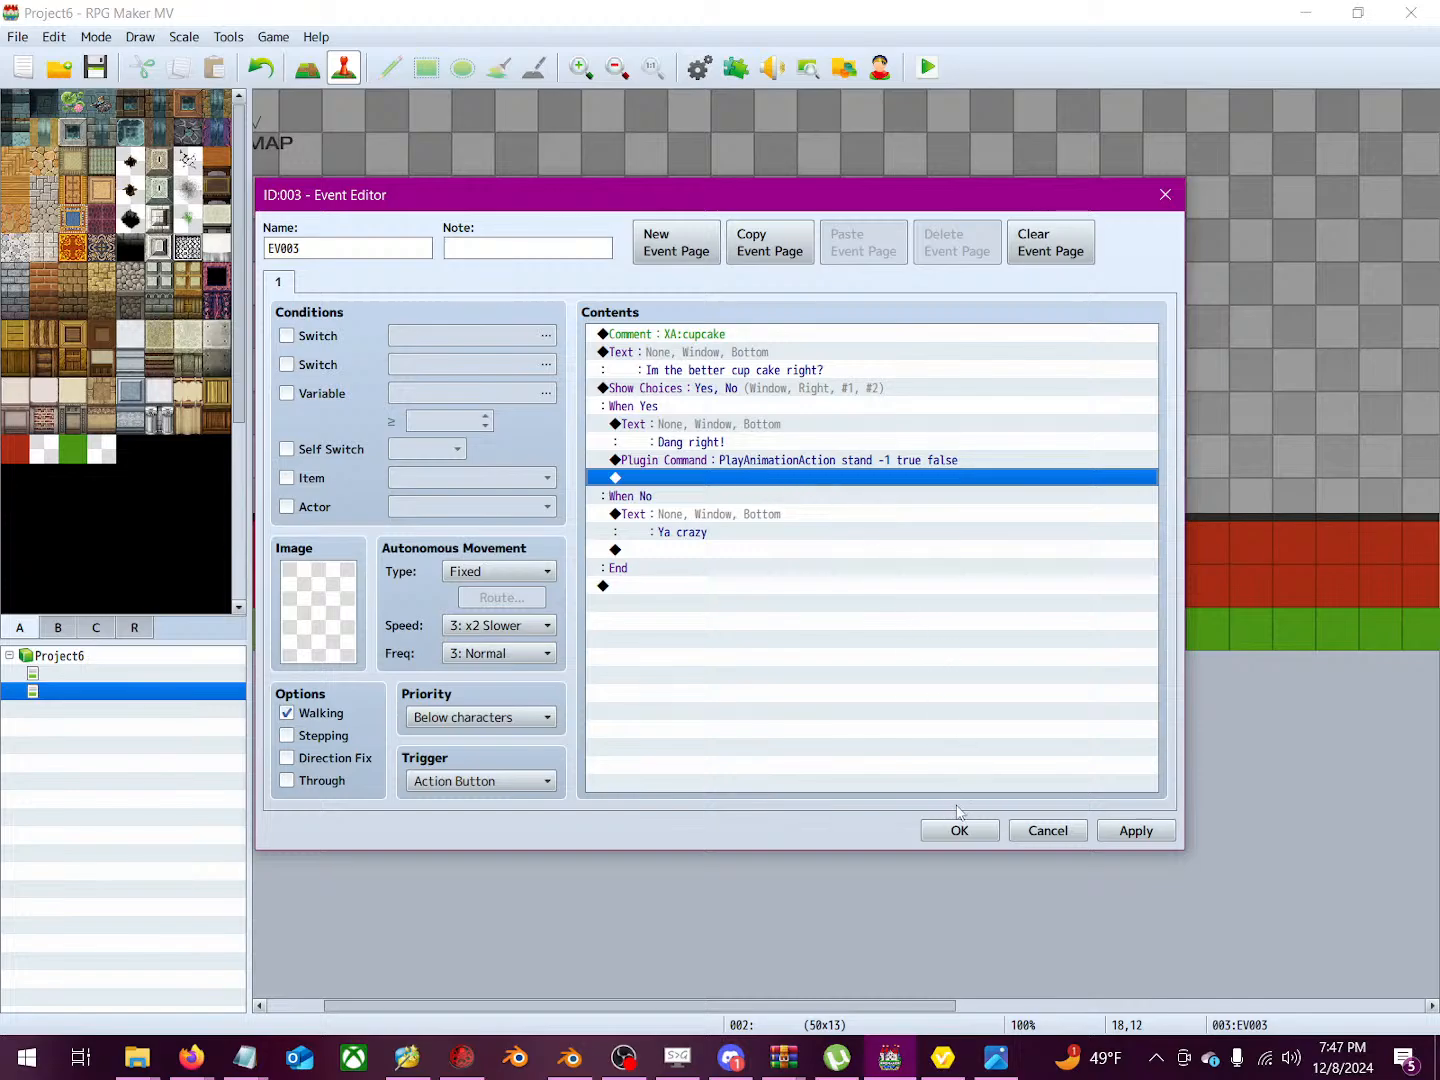
{"action": "left_click", "coordinate": [1130, 832]}
{"action": "left_click", "coordinate": [959, 832]}
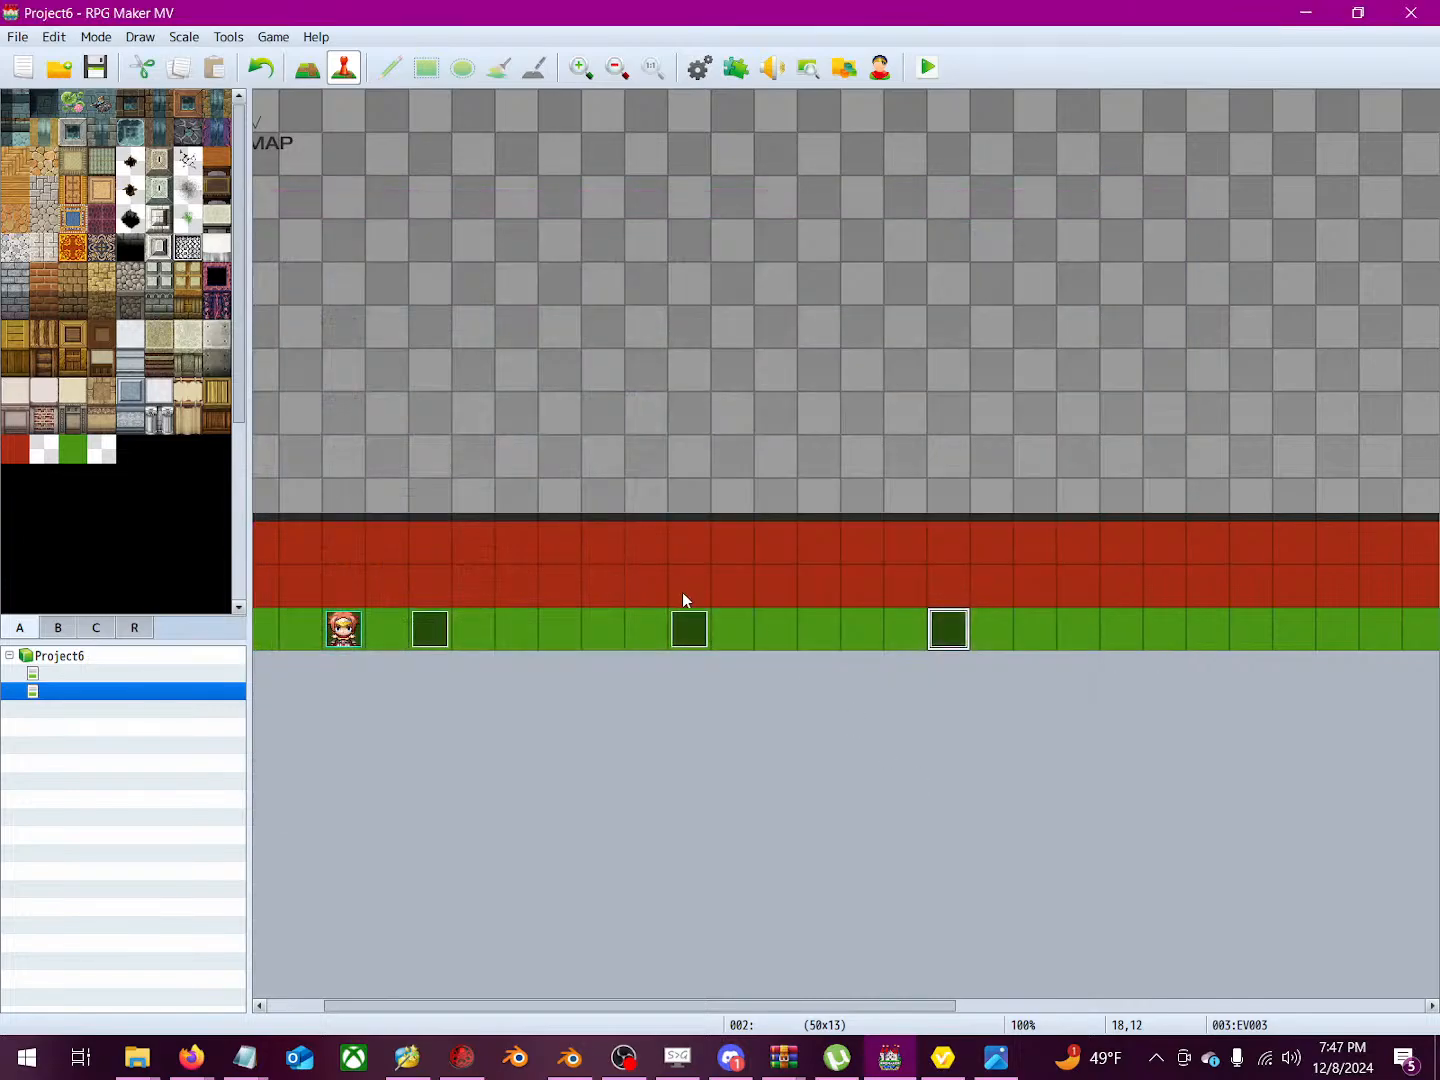
Step: Copy the 120-frame Wait and StopAnimationAction -1 commands from EV002's Yes branch and close the event without changes
{"action": "double_click", "coordinate": [689, 626]}
{"action": "left_click", "coordinate": [709, 497]}
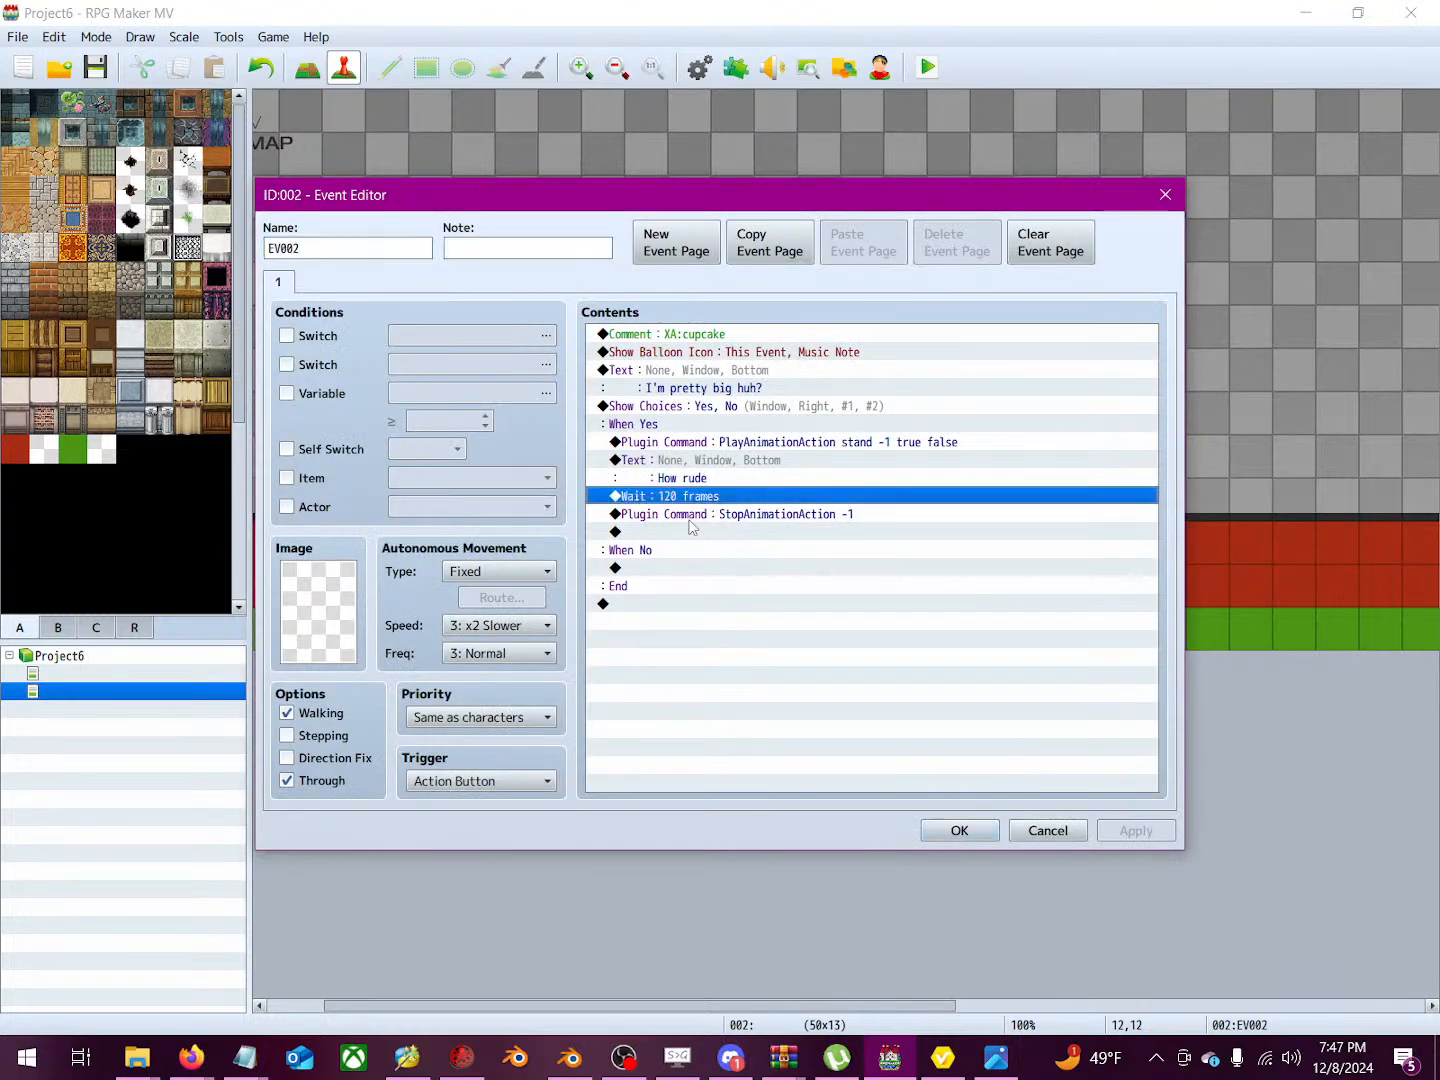
{"action": "left_click", "coordinate": [718, 516], "text": "shift"}
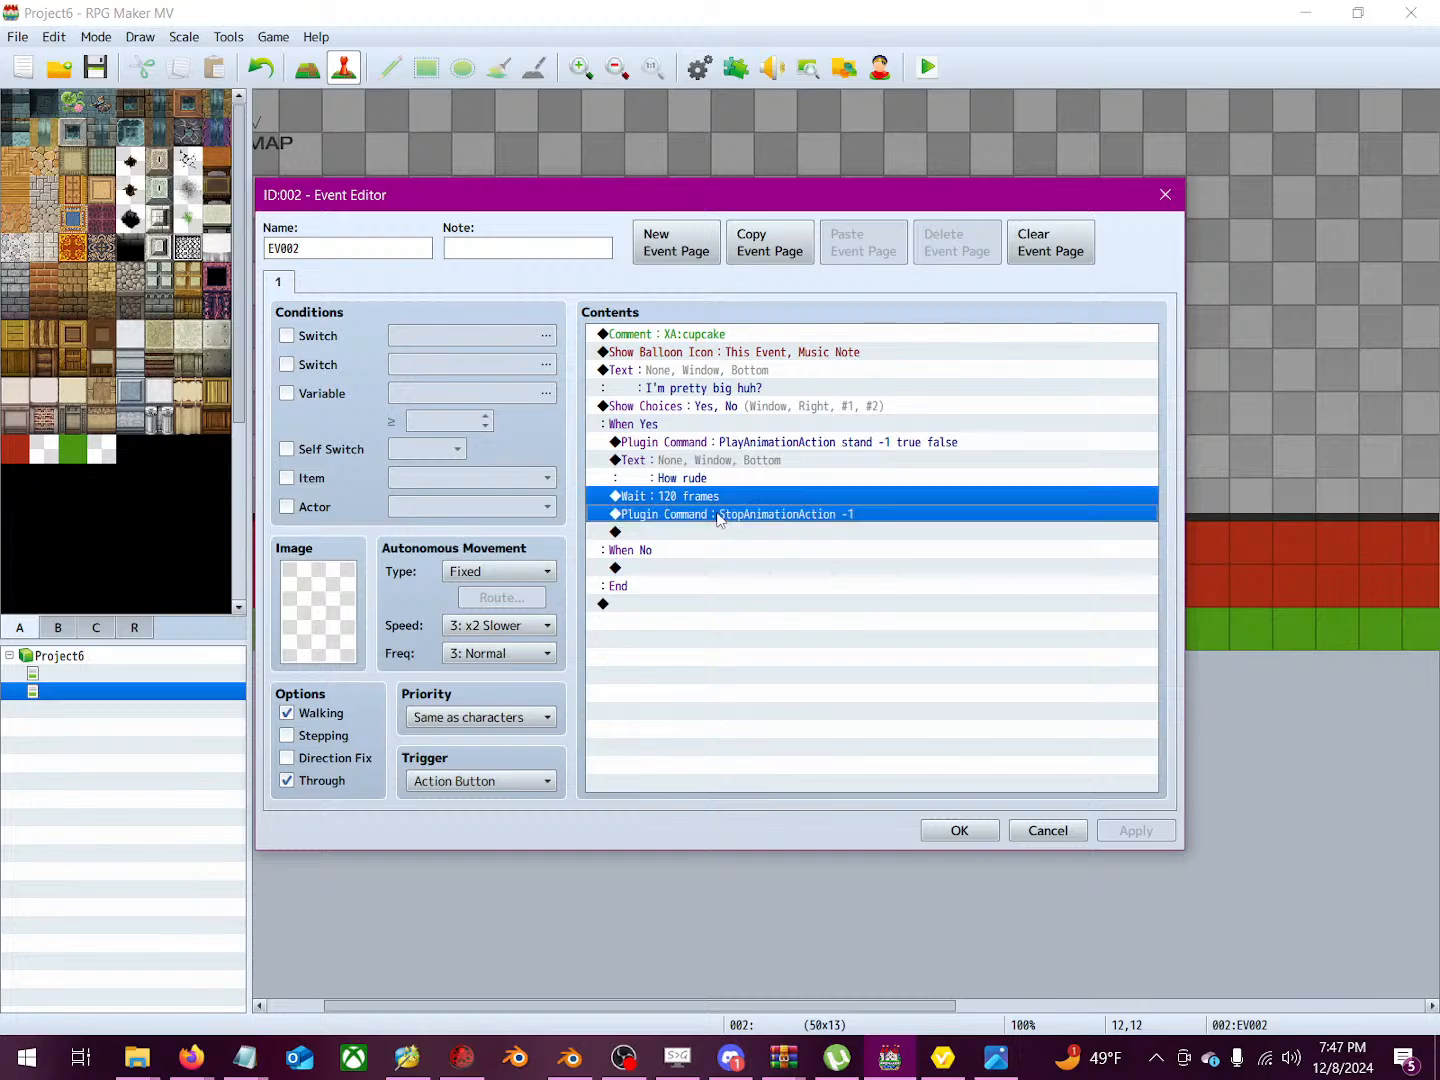
{"action": "right_click", "coordinate": [717, 517]}
{"action": "left_click", "coordinate": [738, 594]}
{"action": "right_click", "coordinate": [697, 502]}
{"action": "left_click", "coordinate": [743, 581]}
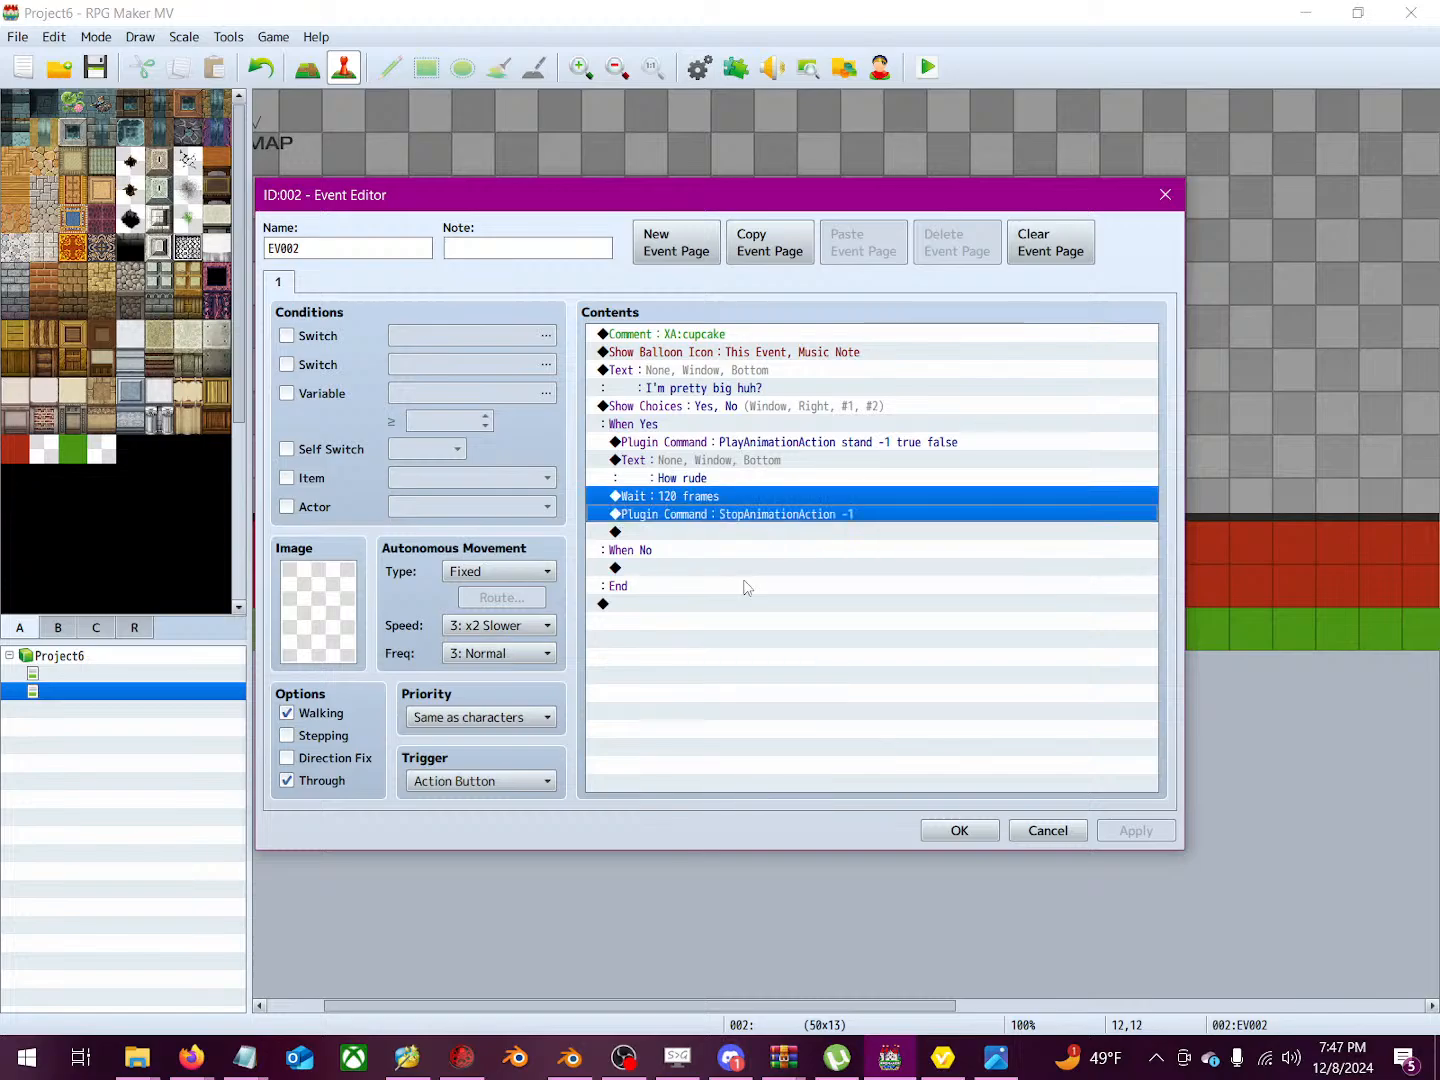
{"action": "left_click", "coordinate": [1047, 830]}
Step: Paste the copied Wait and StopAnimationAction commands below the PlayAnimationAction command in EV003's Yes branch
{"action": "double_click", "coordinate": [948, 627]}
{"action": "left_click", "coordinate": [706, 478]}
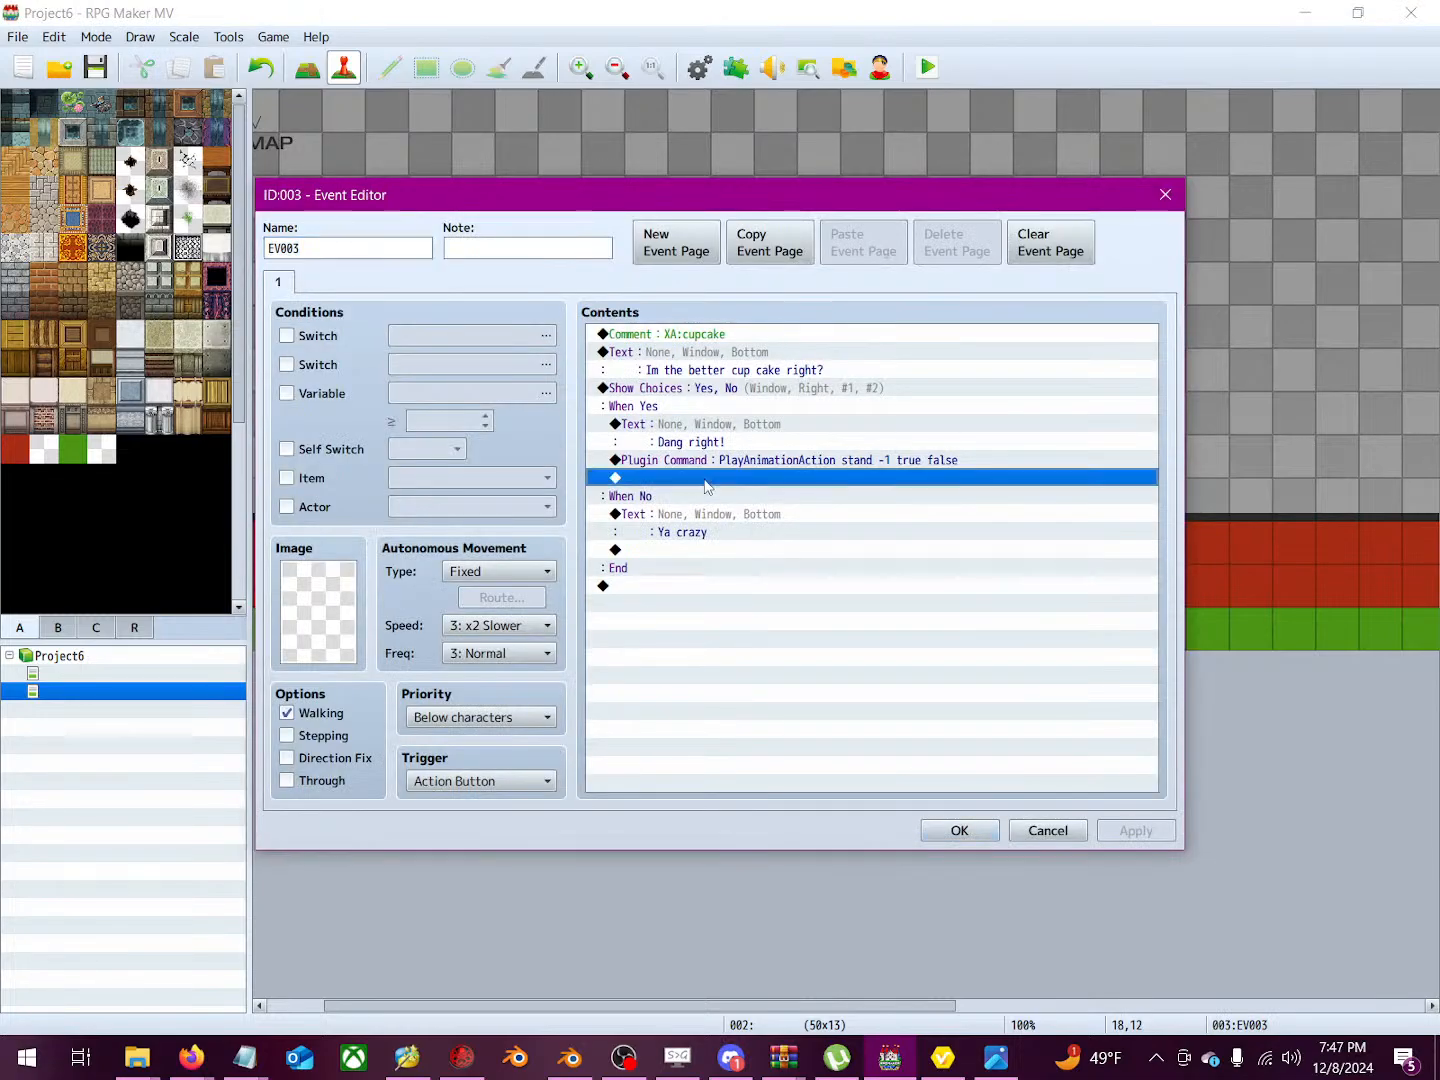
{"action": "right_click", "coordinate": [707, 480]}
{"action": "left_click", "coordinate": [764, 584]}
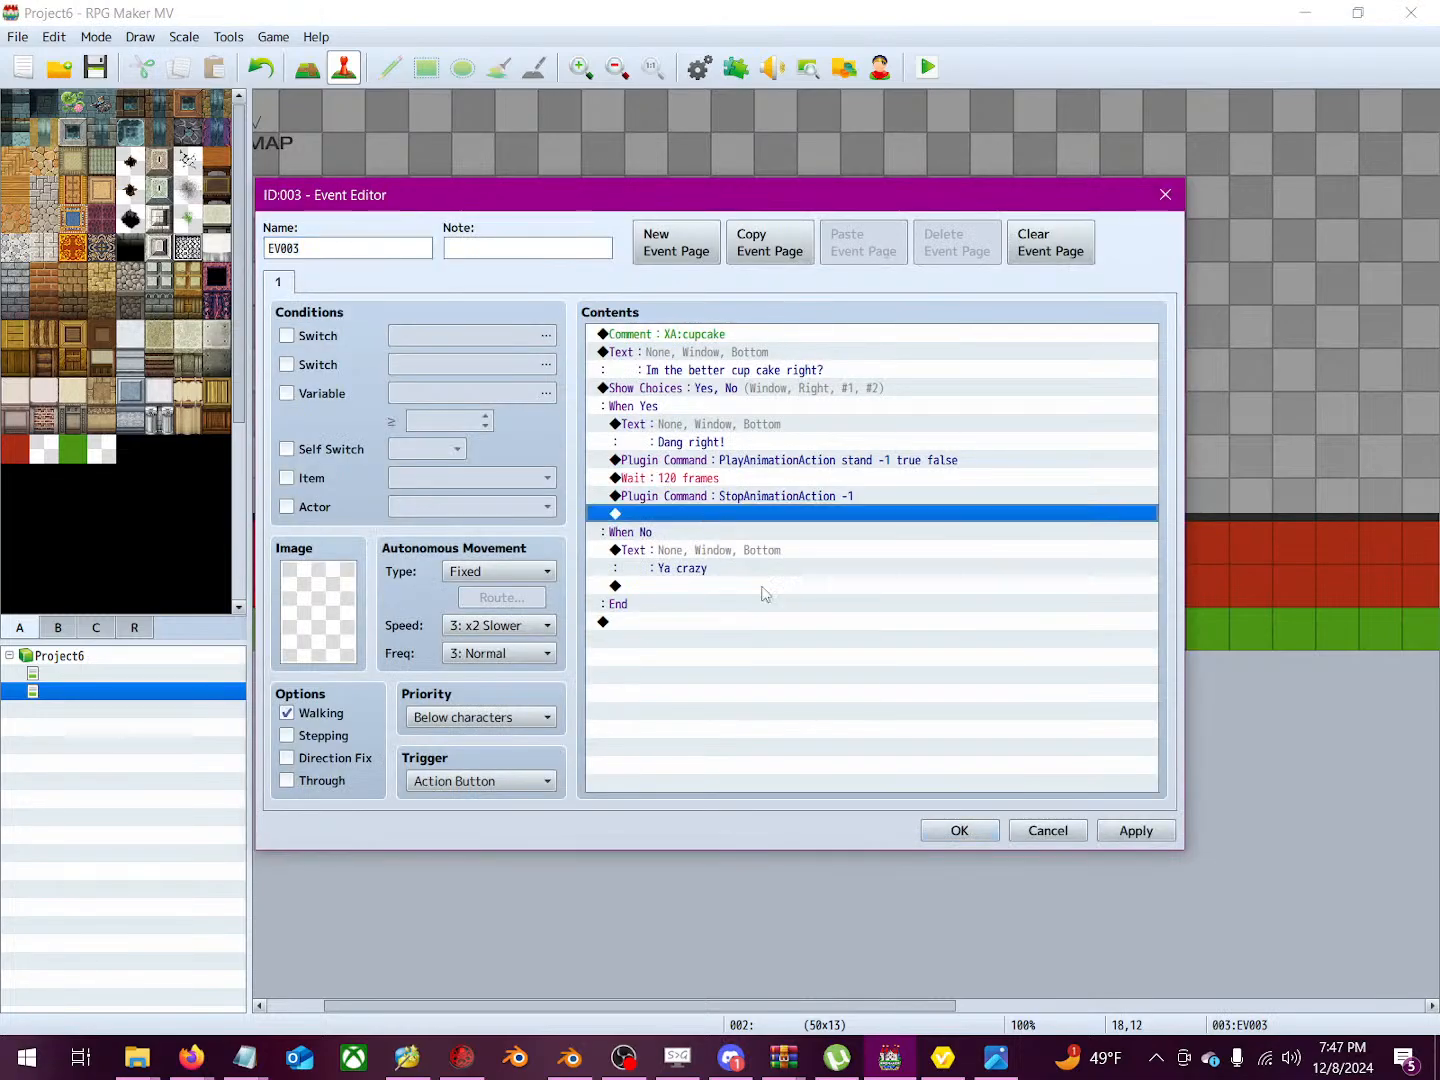
Step: Insert a Return to Title Screen command above the 120-frame Wait in EV003's Yes branch, and view the Wait command's duration setting
{"action": "left_click", "coordinate": [680, 479]}
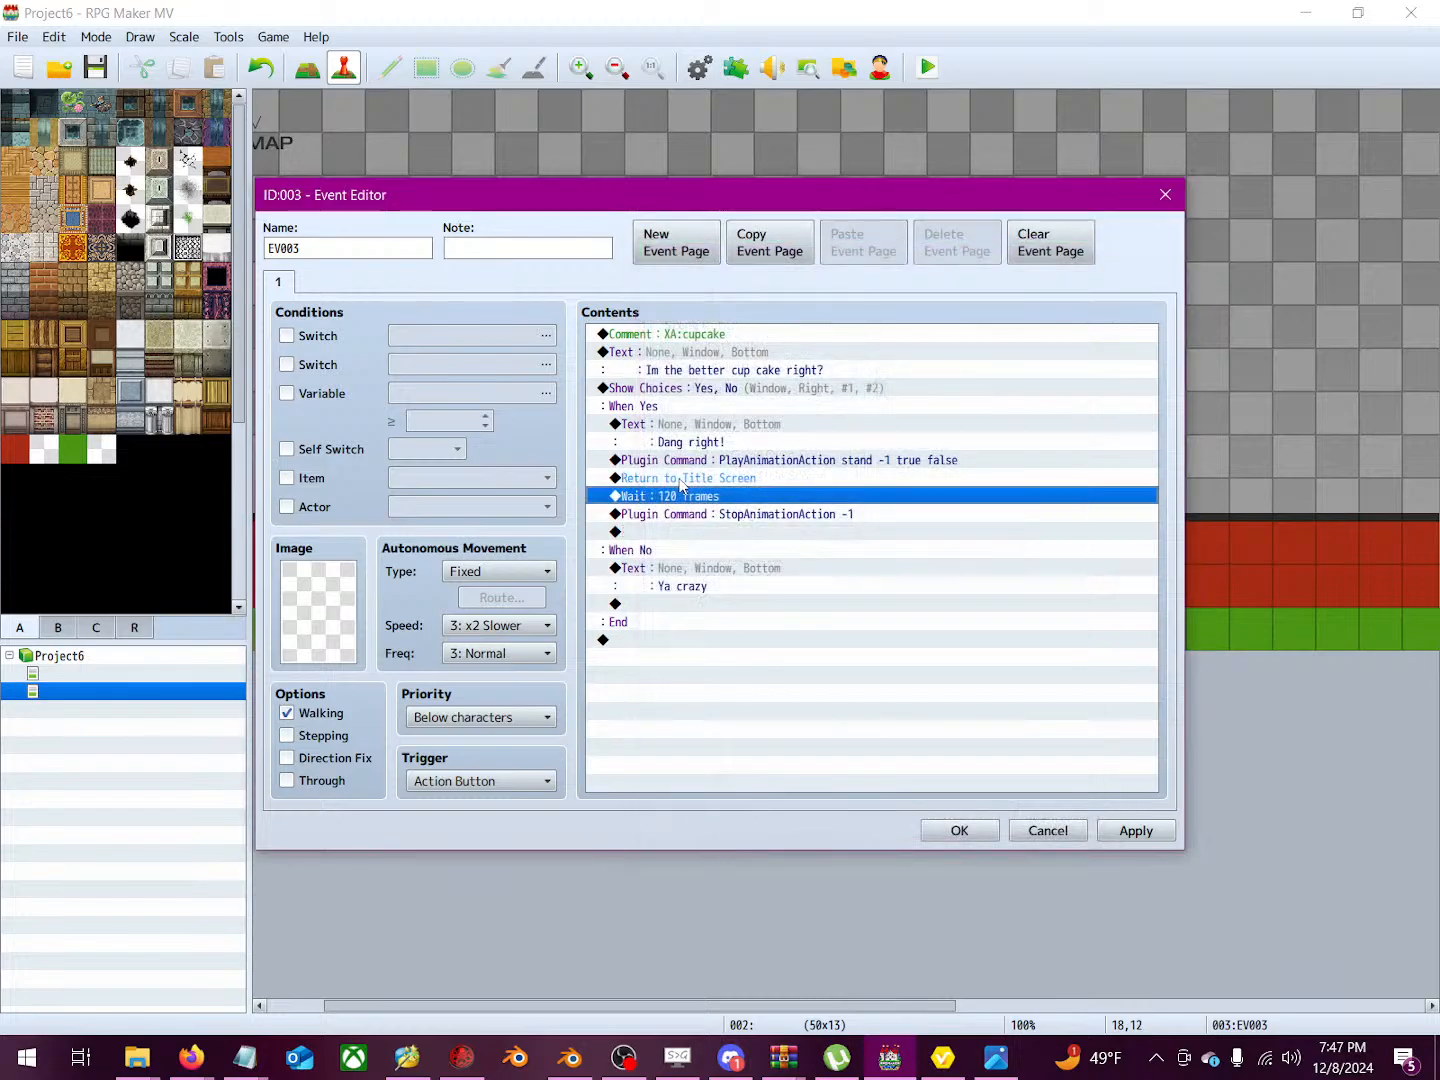
{"action": "key", "text": "Insert"}
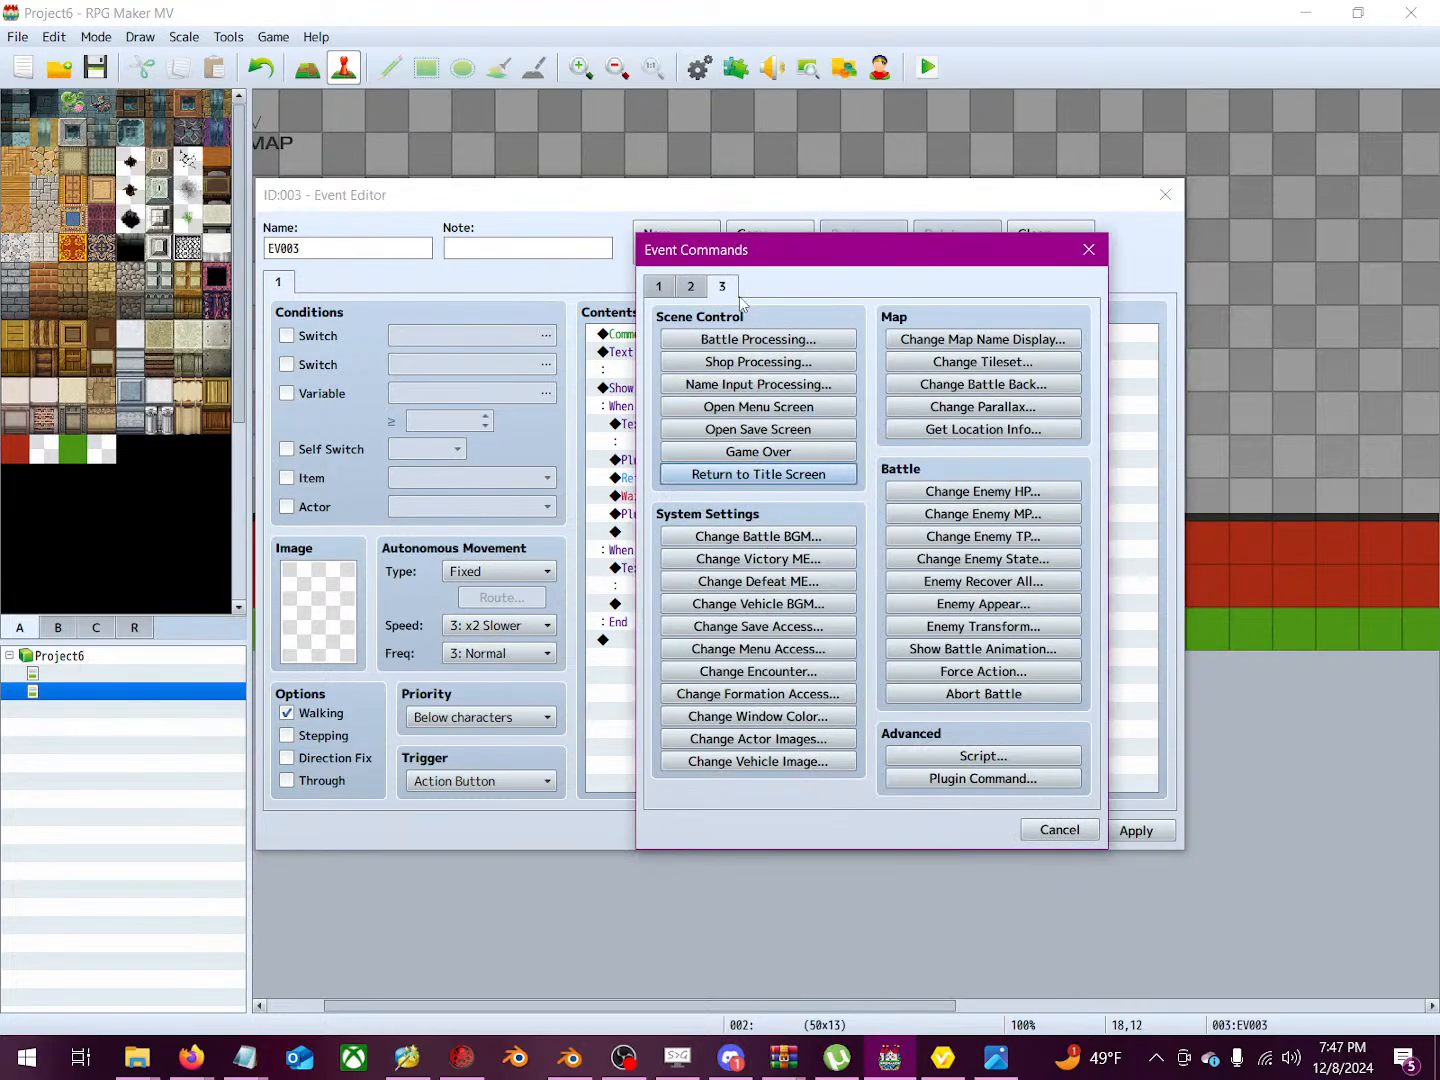
{"action": "left_click", "coordinate": [690, 291]}
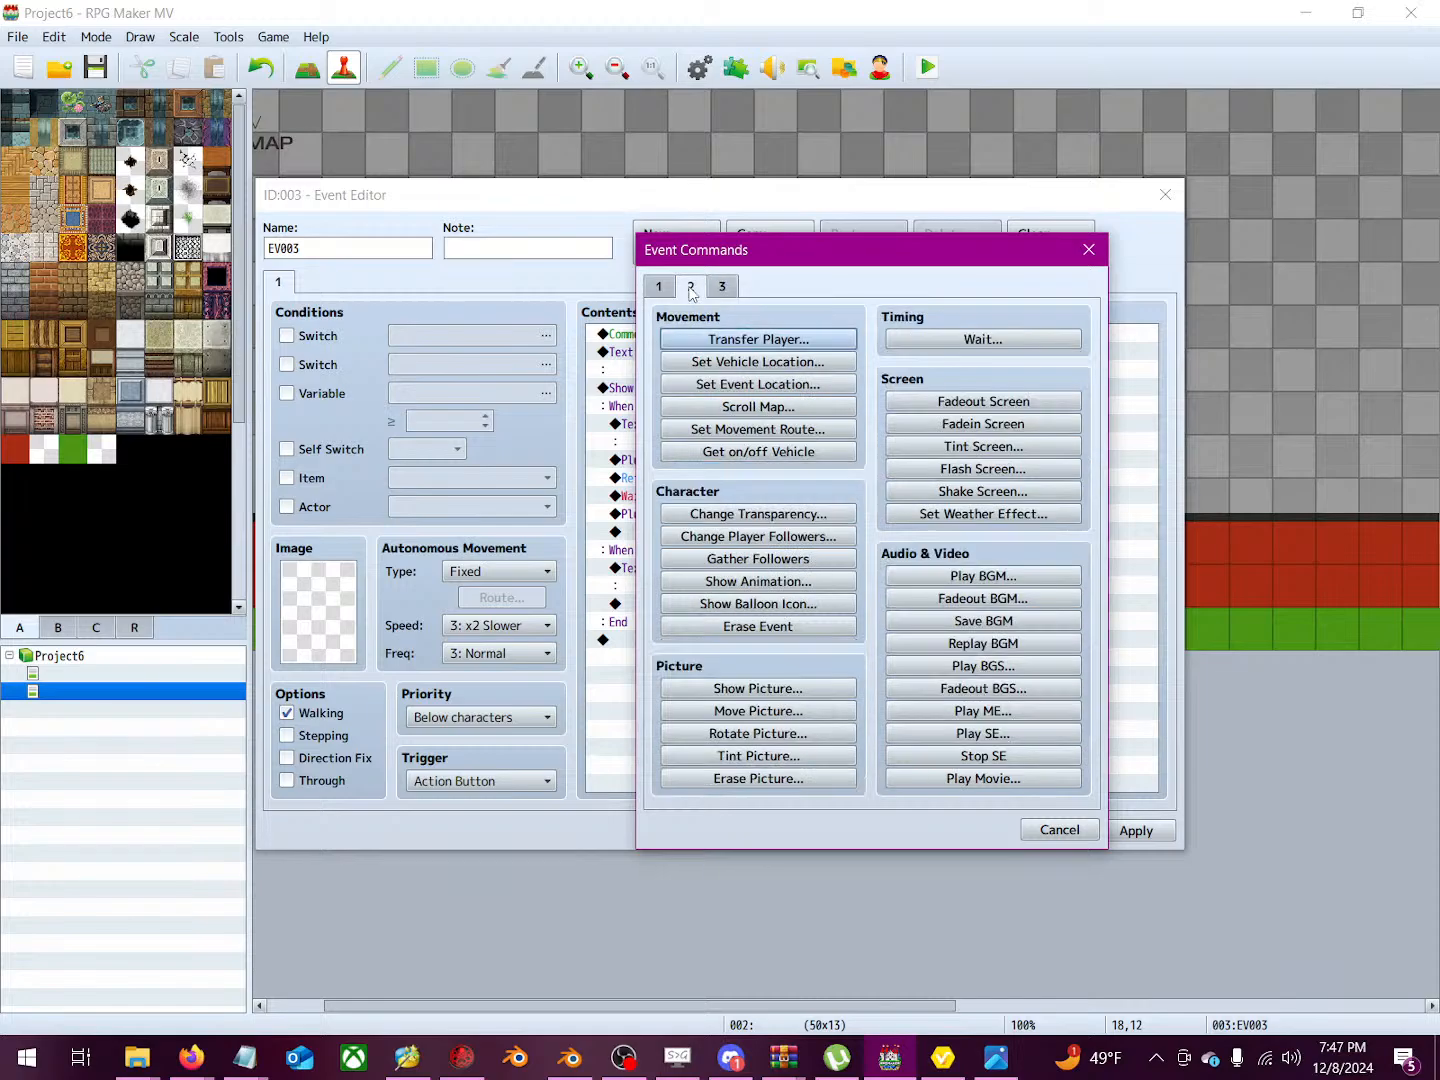
{"action": "left_click", "coordinate": [967, 347]}
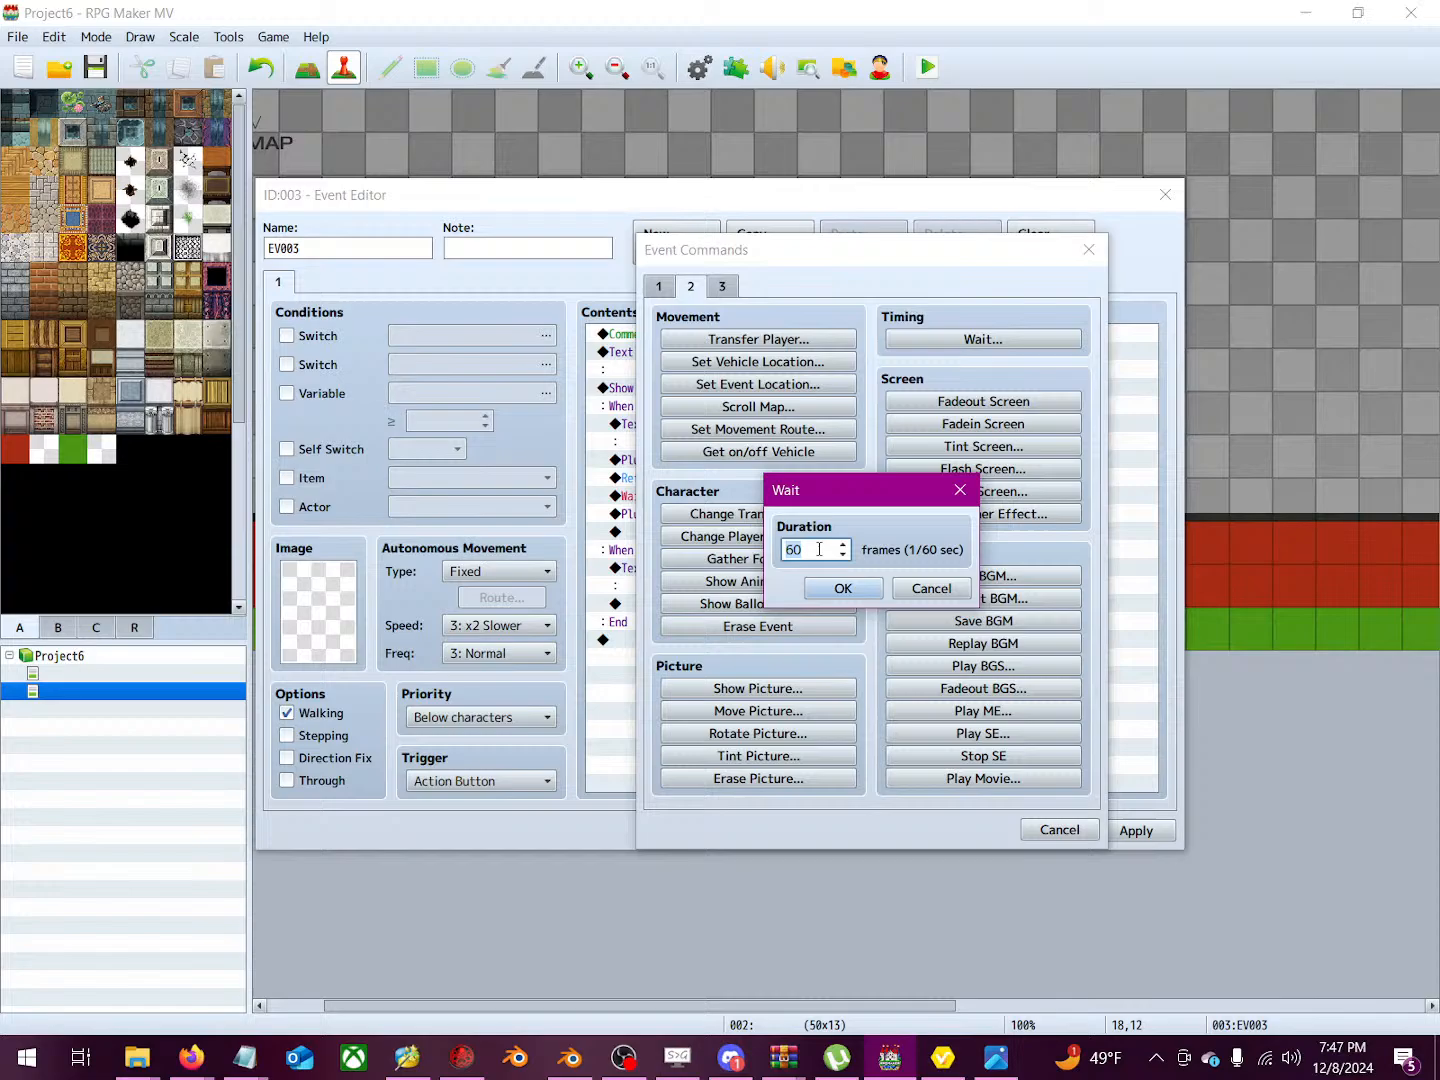
{"action": "left_click", "coordinate": [960, 490]}
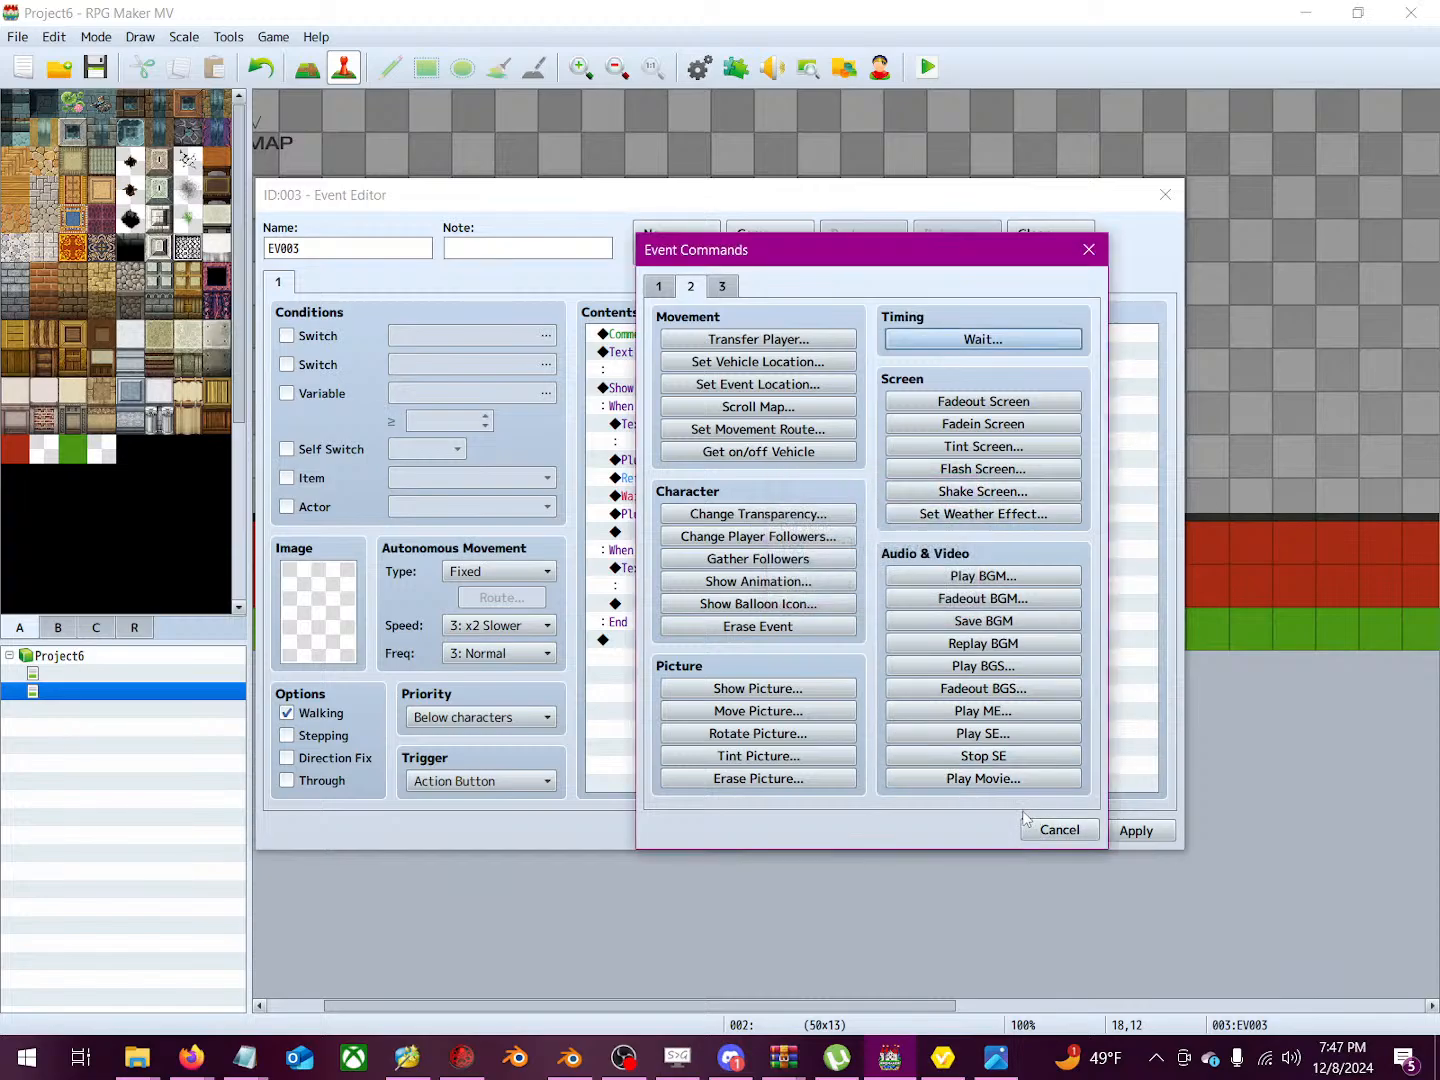
{"action": "left_click", "coordinate": [1055, 829]}
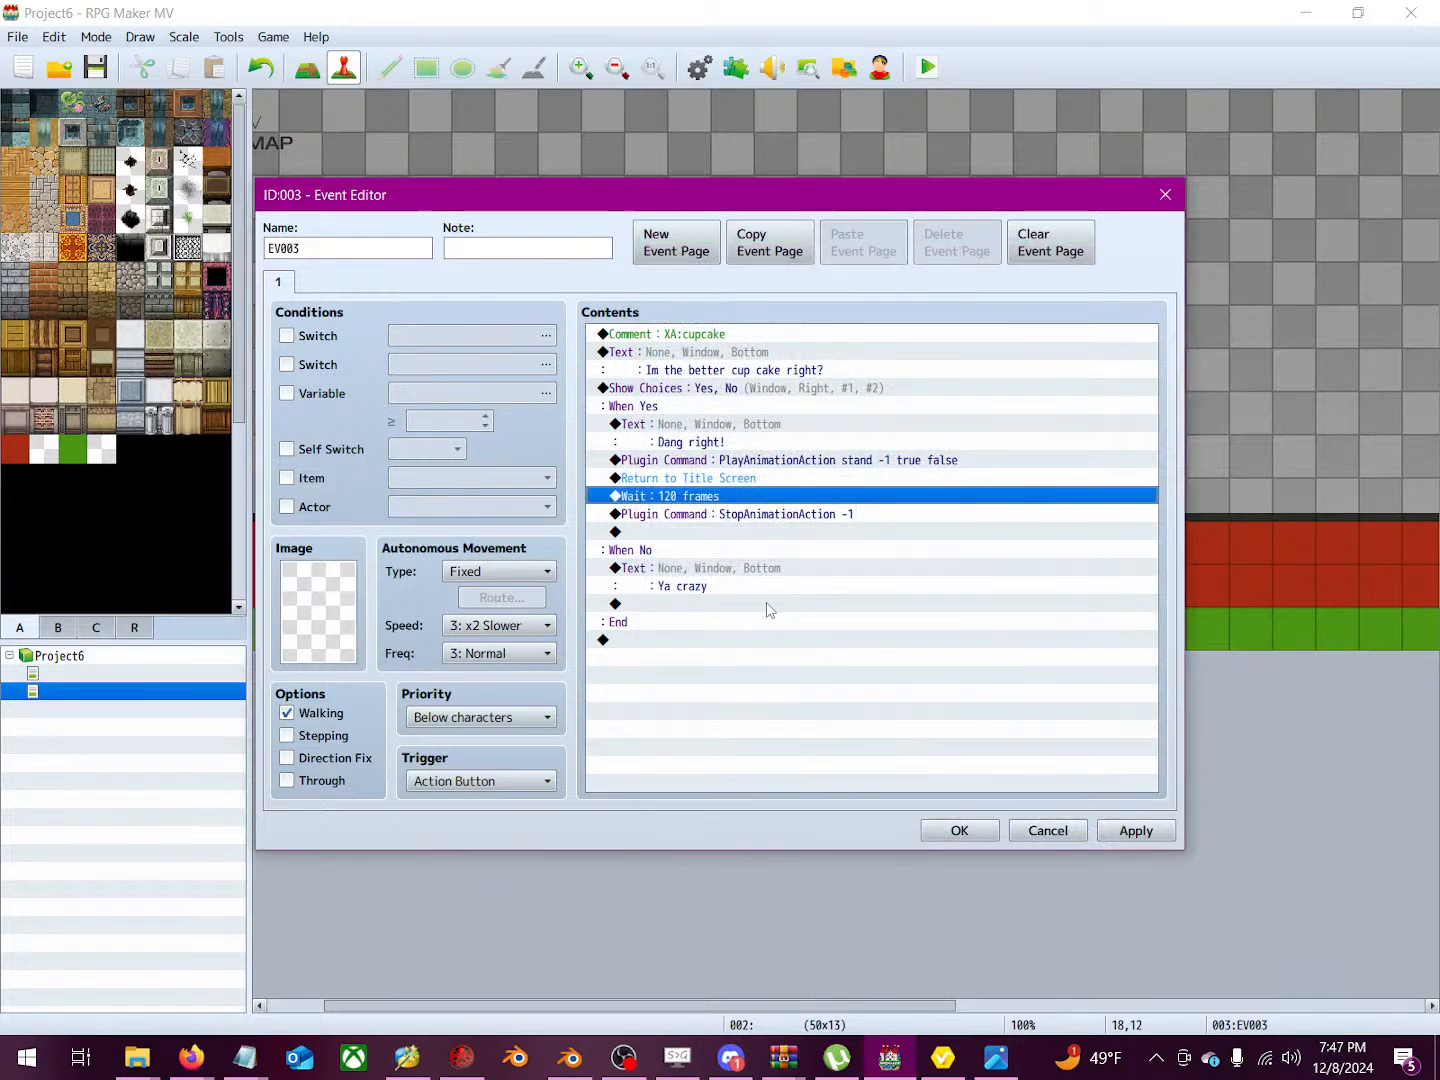
Step: Go through the StopAnimationAction -1 plugin command in EV003's Yes branch, confirm the command, and confirm the event
{"action": "double_click", "coordinate": [688, 515]}
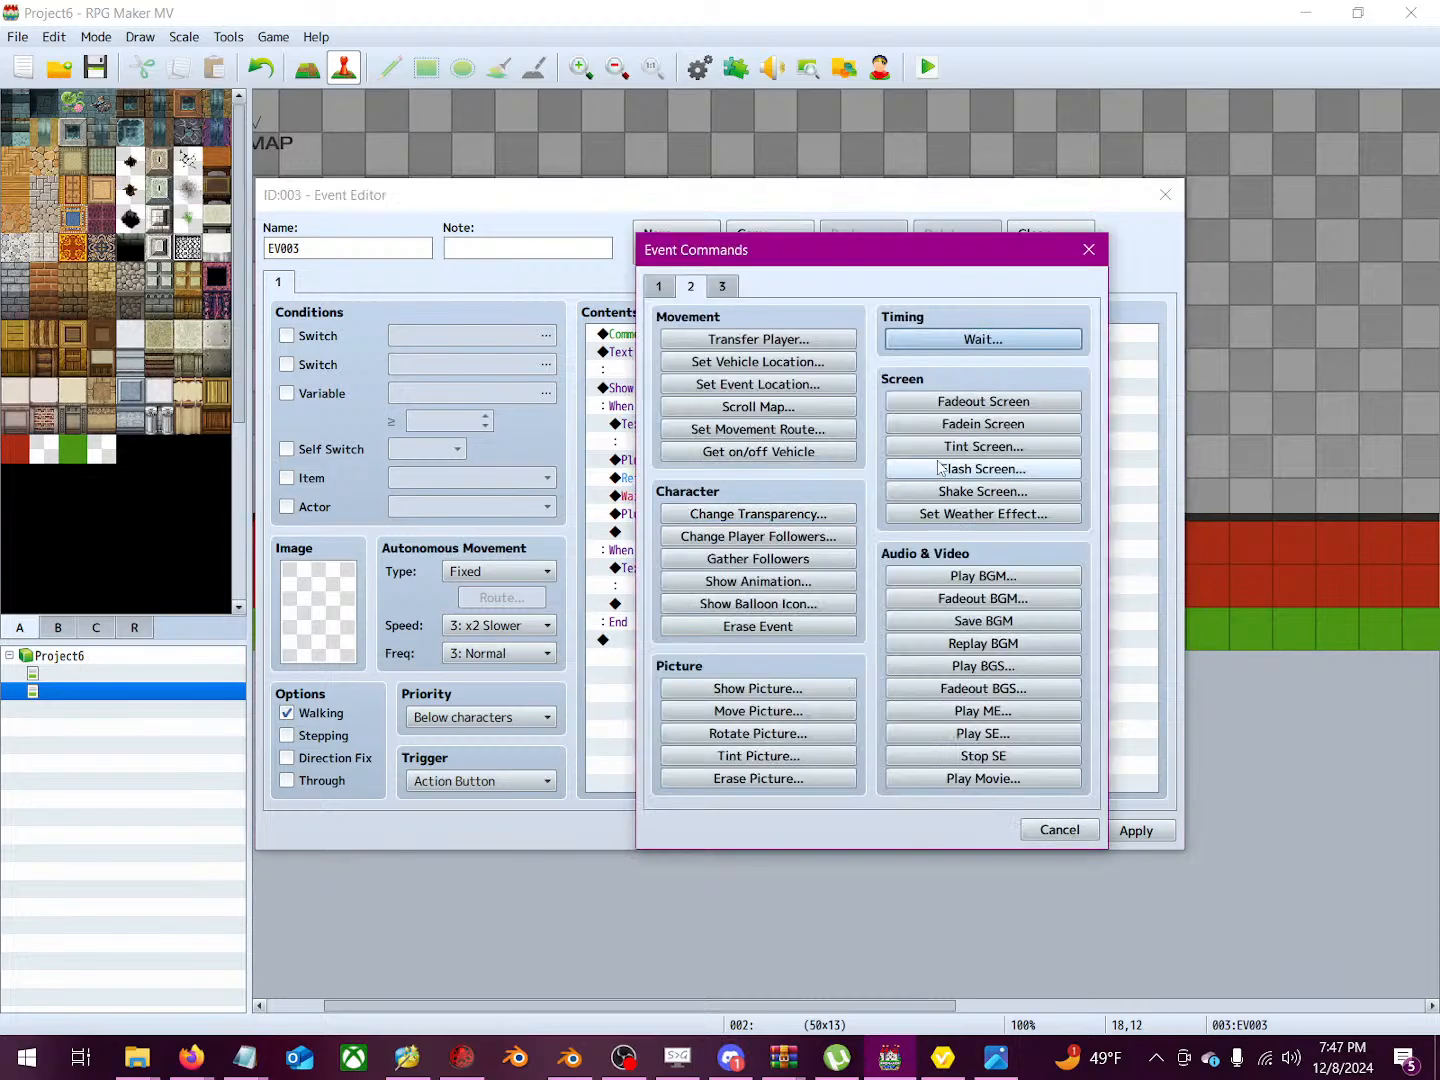
{"action": "left_click", "coordinate": [1089, 249]}
{"action": "right_click", "coordinate": [708, 516]}
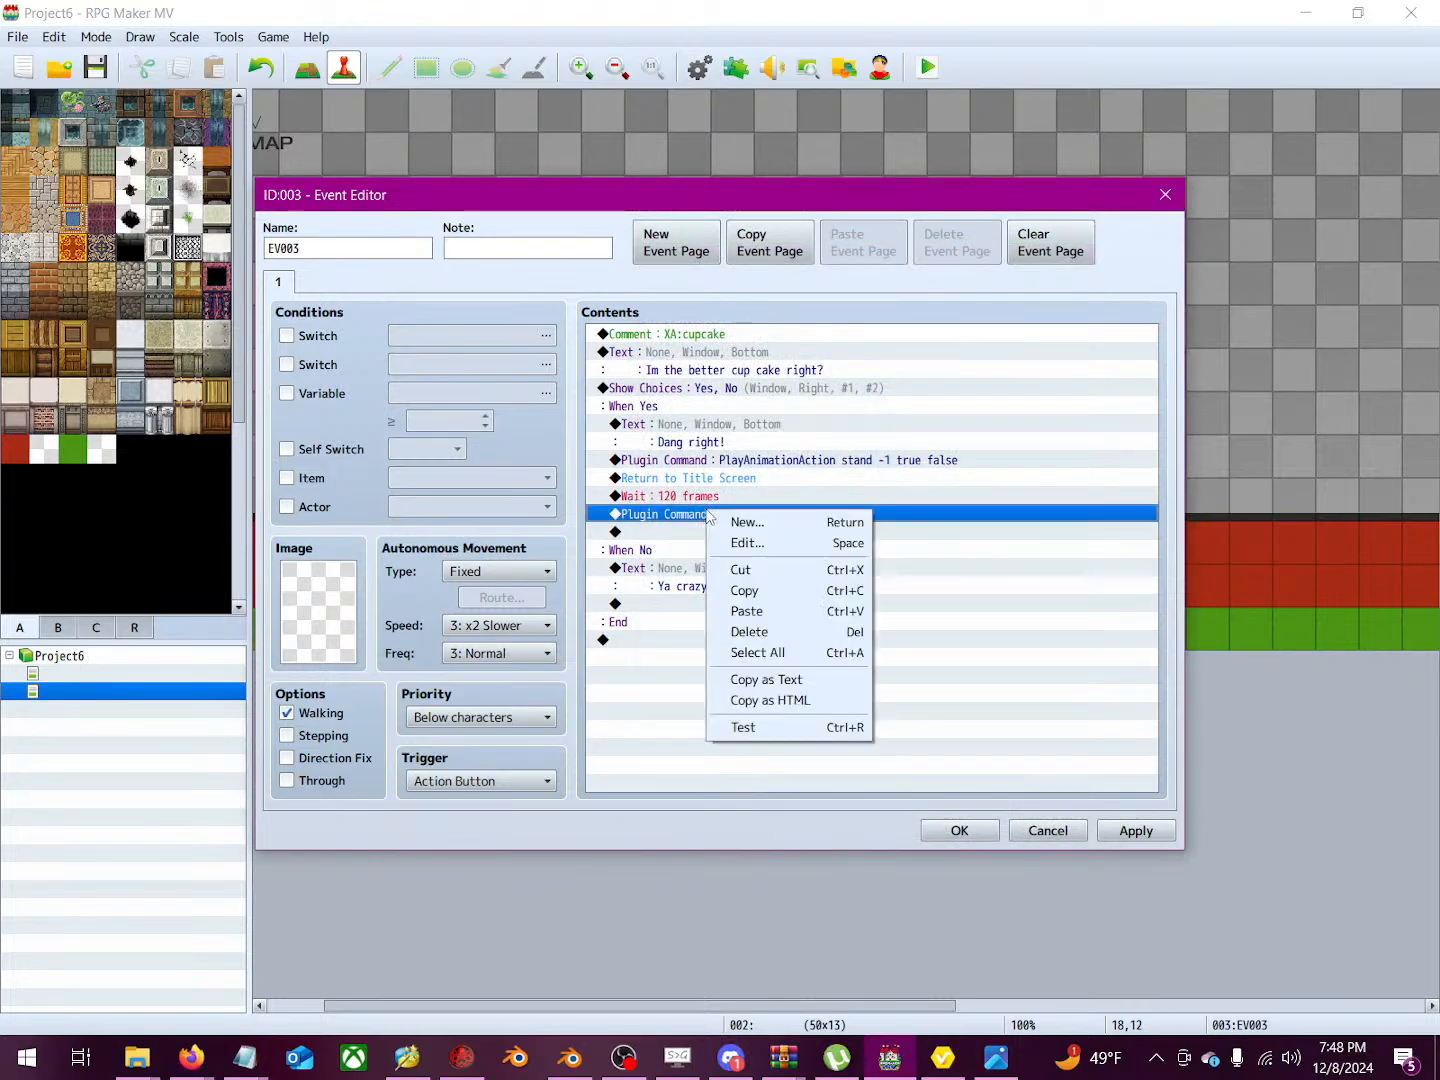
{"action": "left_click", "coordinate": [748, 542]}
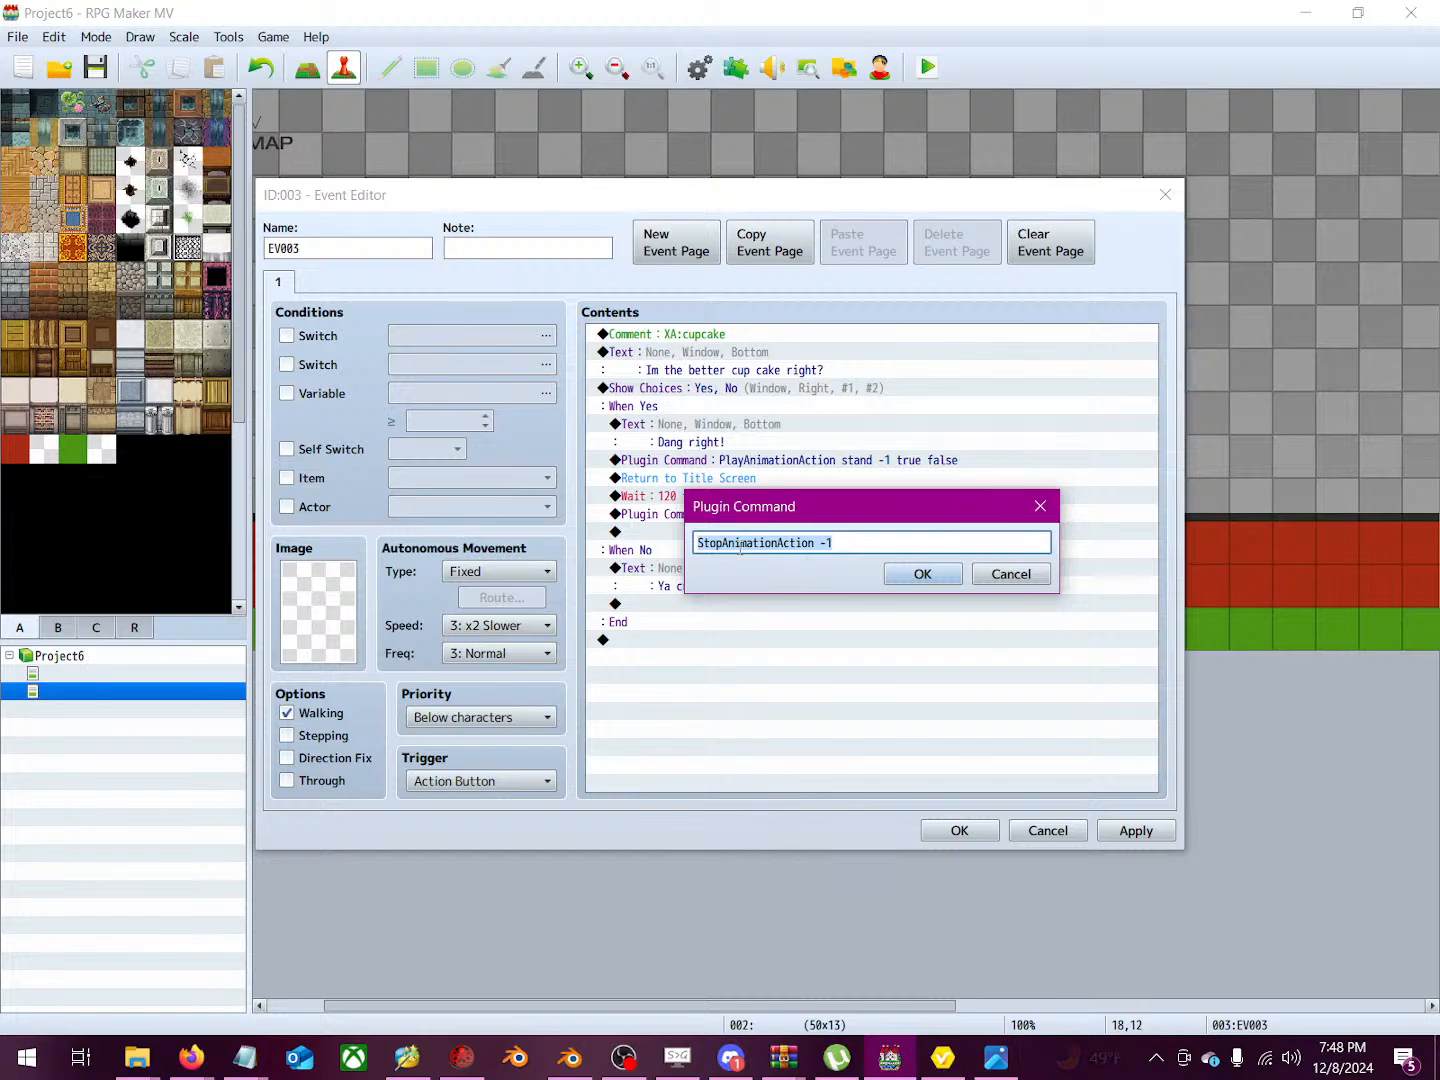
{"action": "left_click", "coordinate": [698, 543]}
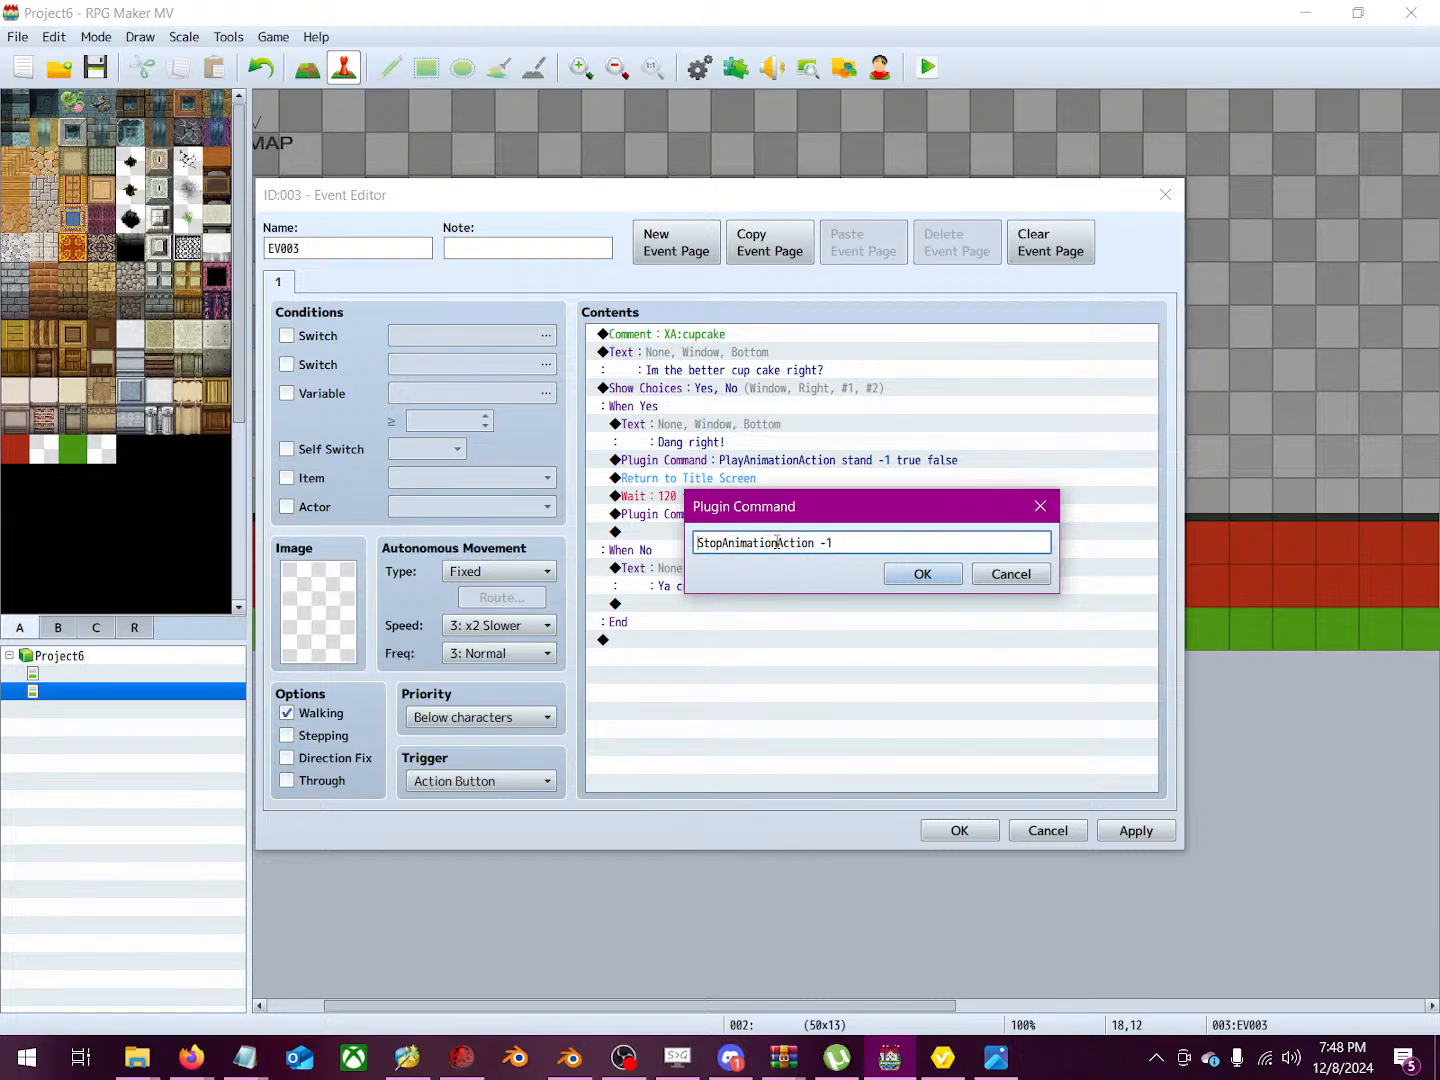
{"action": "left_click_drag", "start_coordinate": [779, 546], "coordinate": [810, 543]}
{"action": "left_click", "coordinate": [930, 576]}
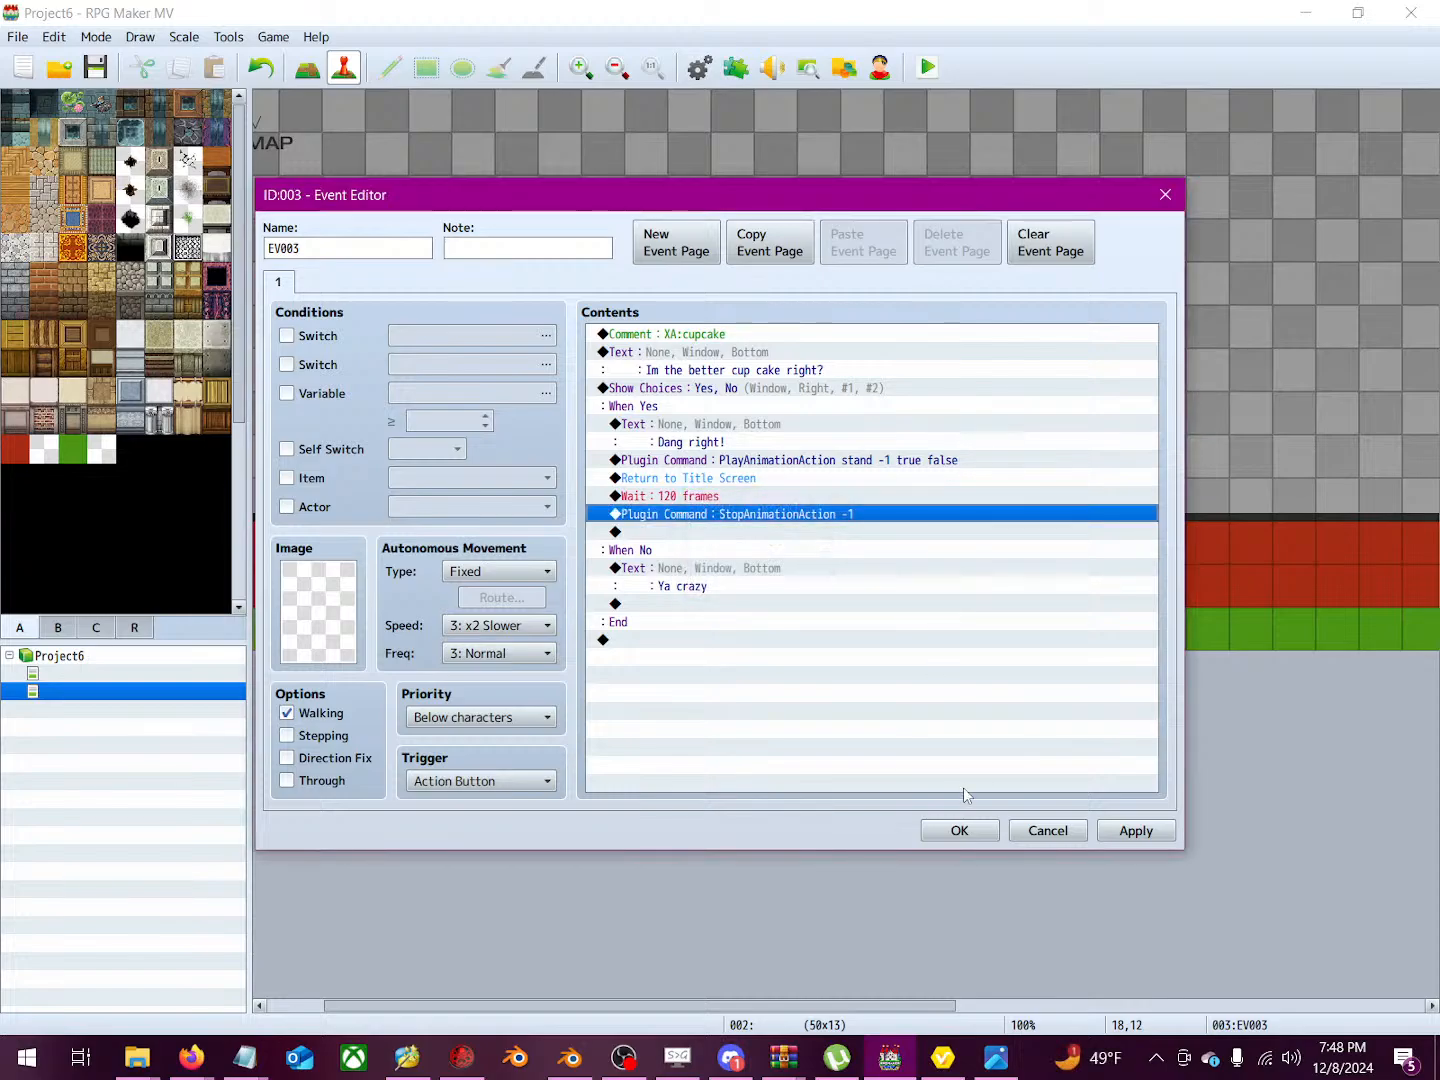
{"action": "left_click", "coordinate": [667, 621]}
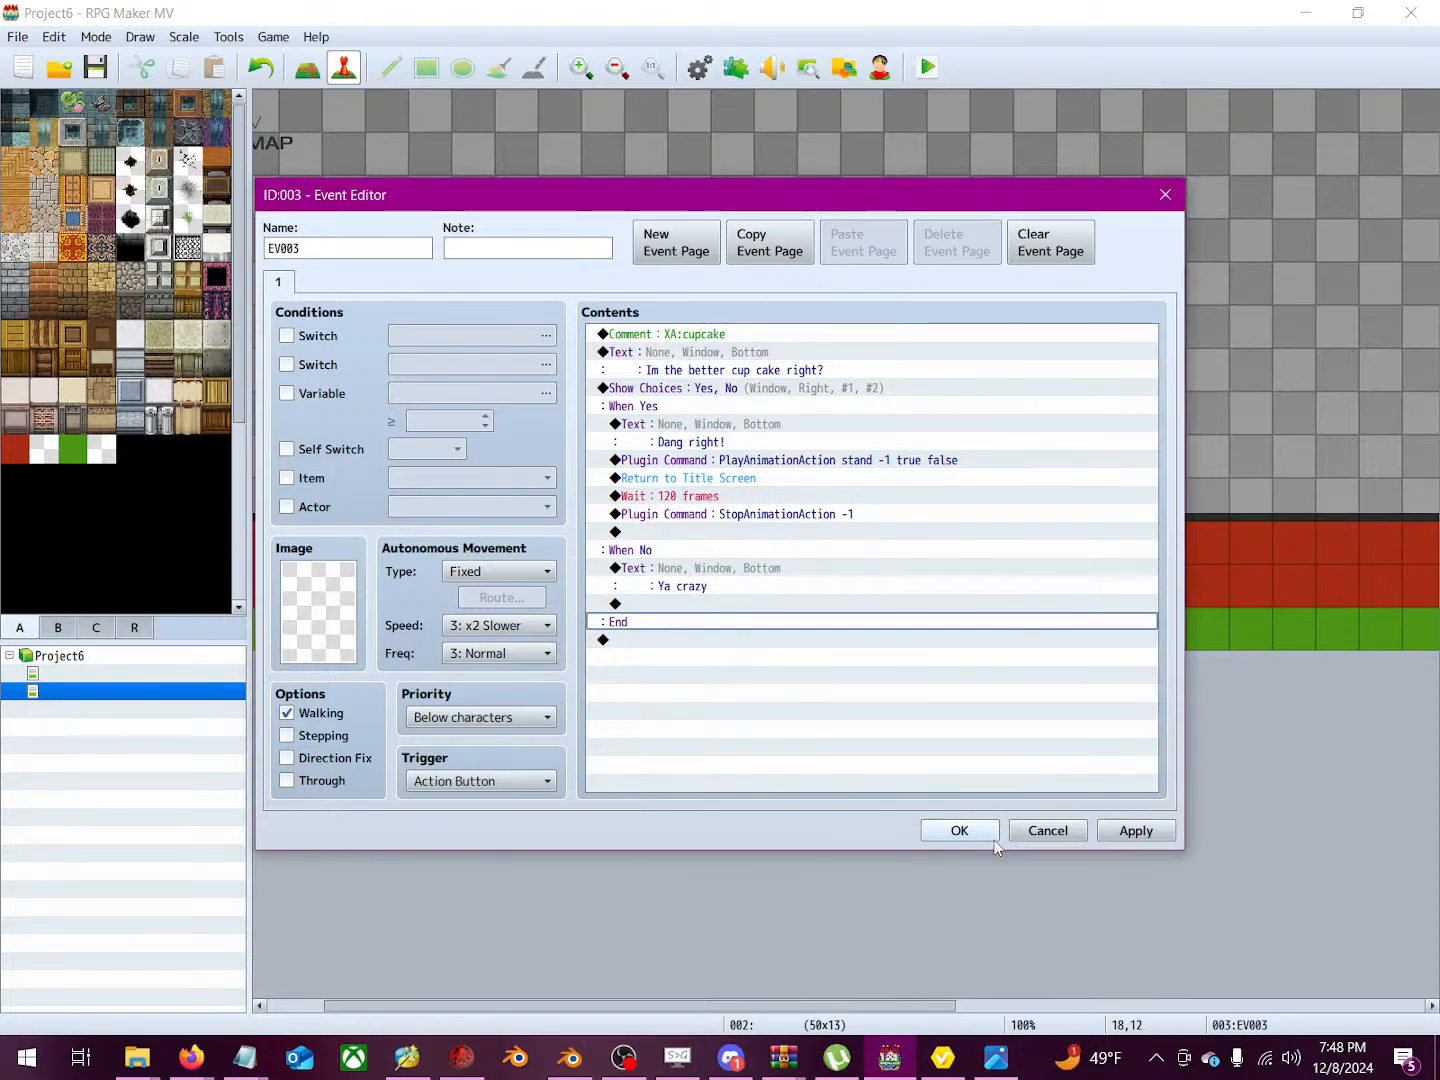
{"action": "left_click", "coordinate": [977, 832]}
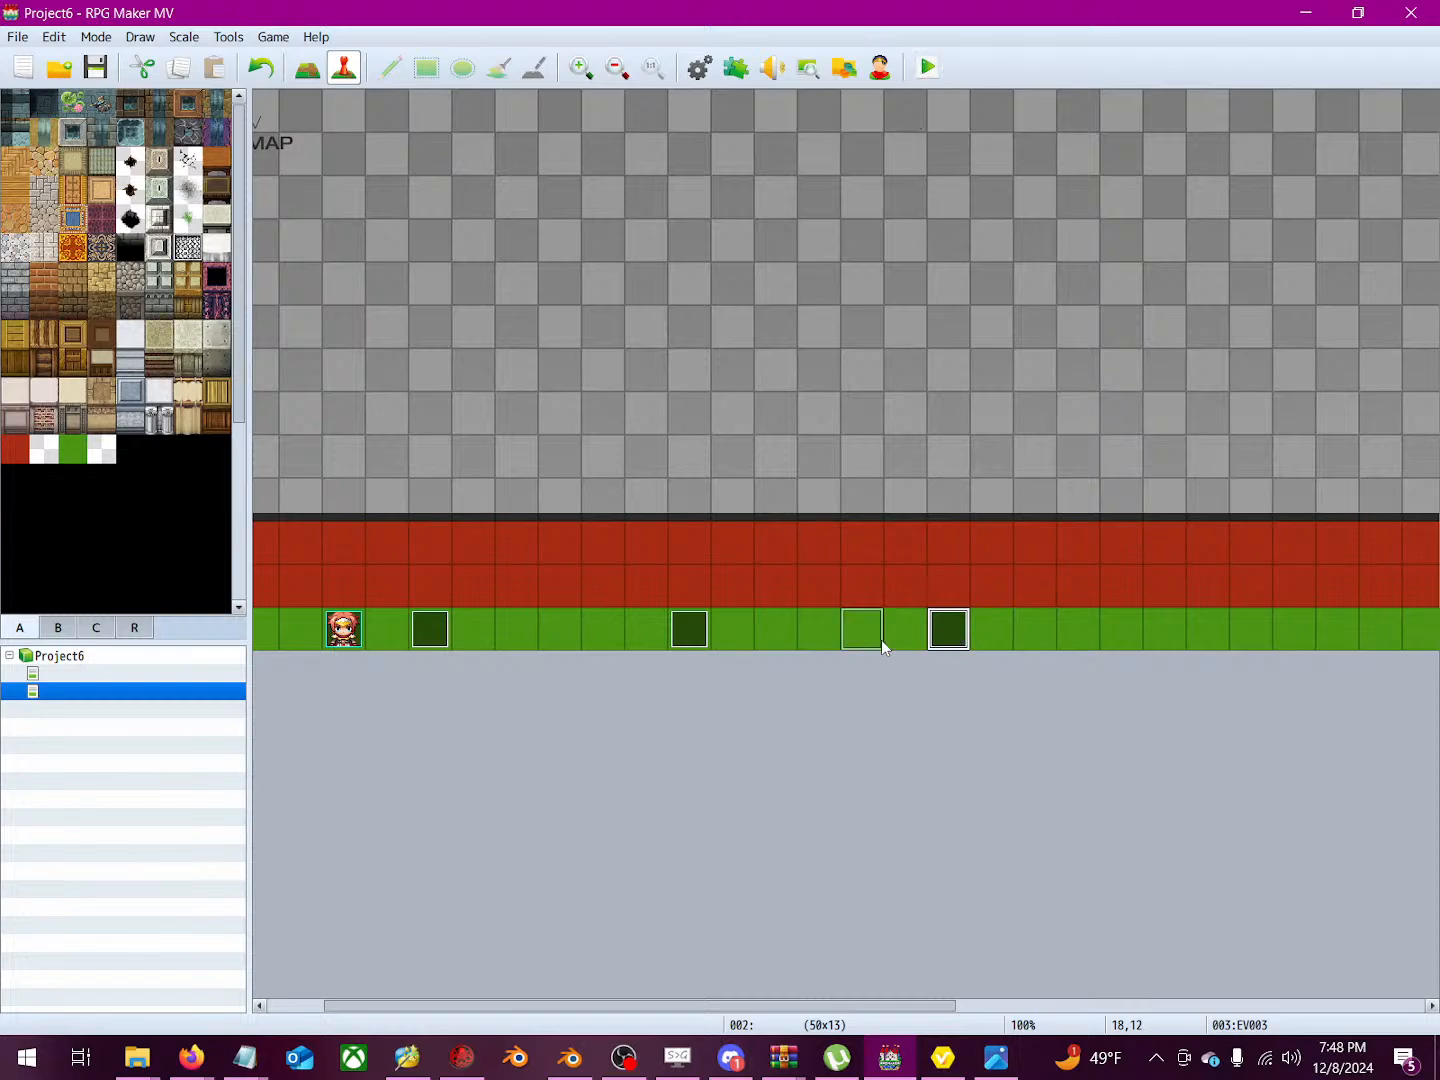
Step: Move EV003 along the green floor row to tile 16,12 and start a playtest, saving the changes
{"action": "left_click_drag", "start_coordinate": [881, 640], "coordinate": [880, 640]}
{"action": "left_click", "coordinate": [924, 67]}
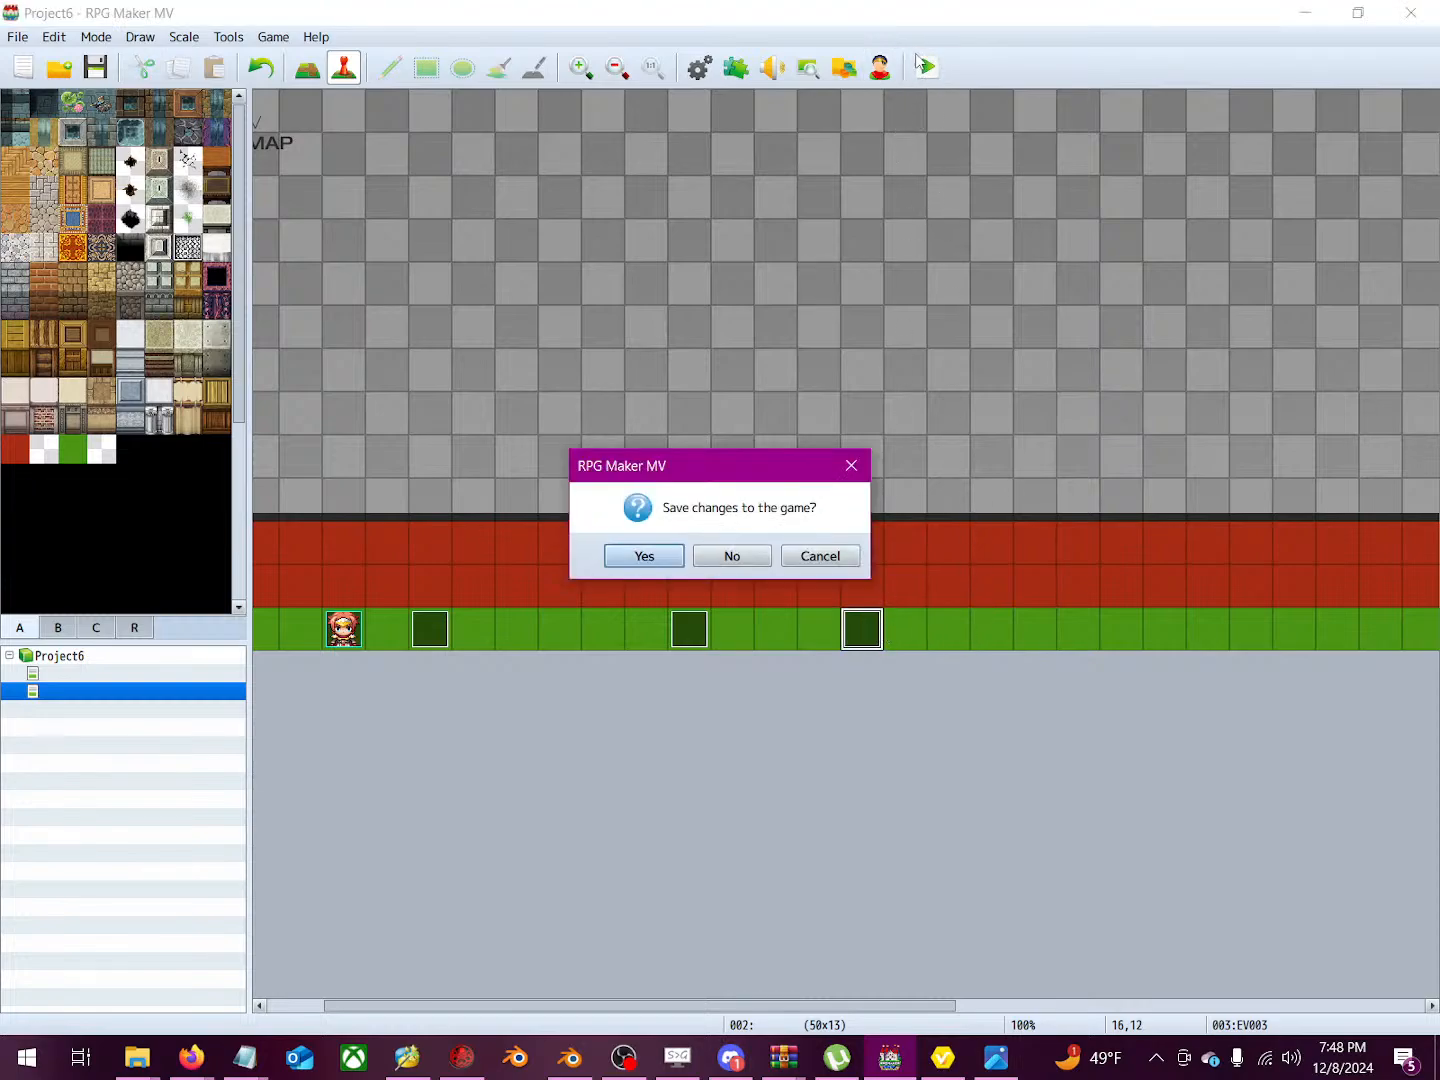
{"action": "left_click", "coordinate": [660, 551]}
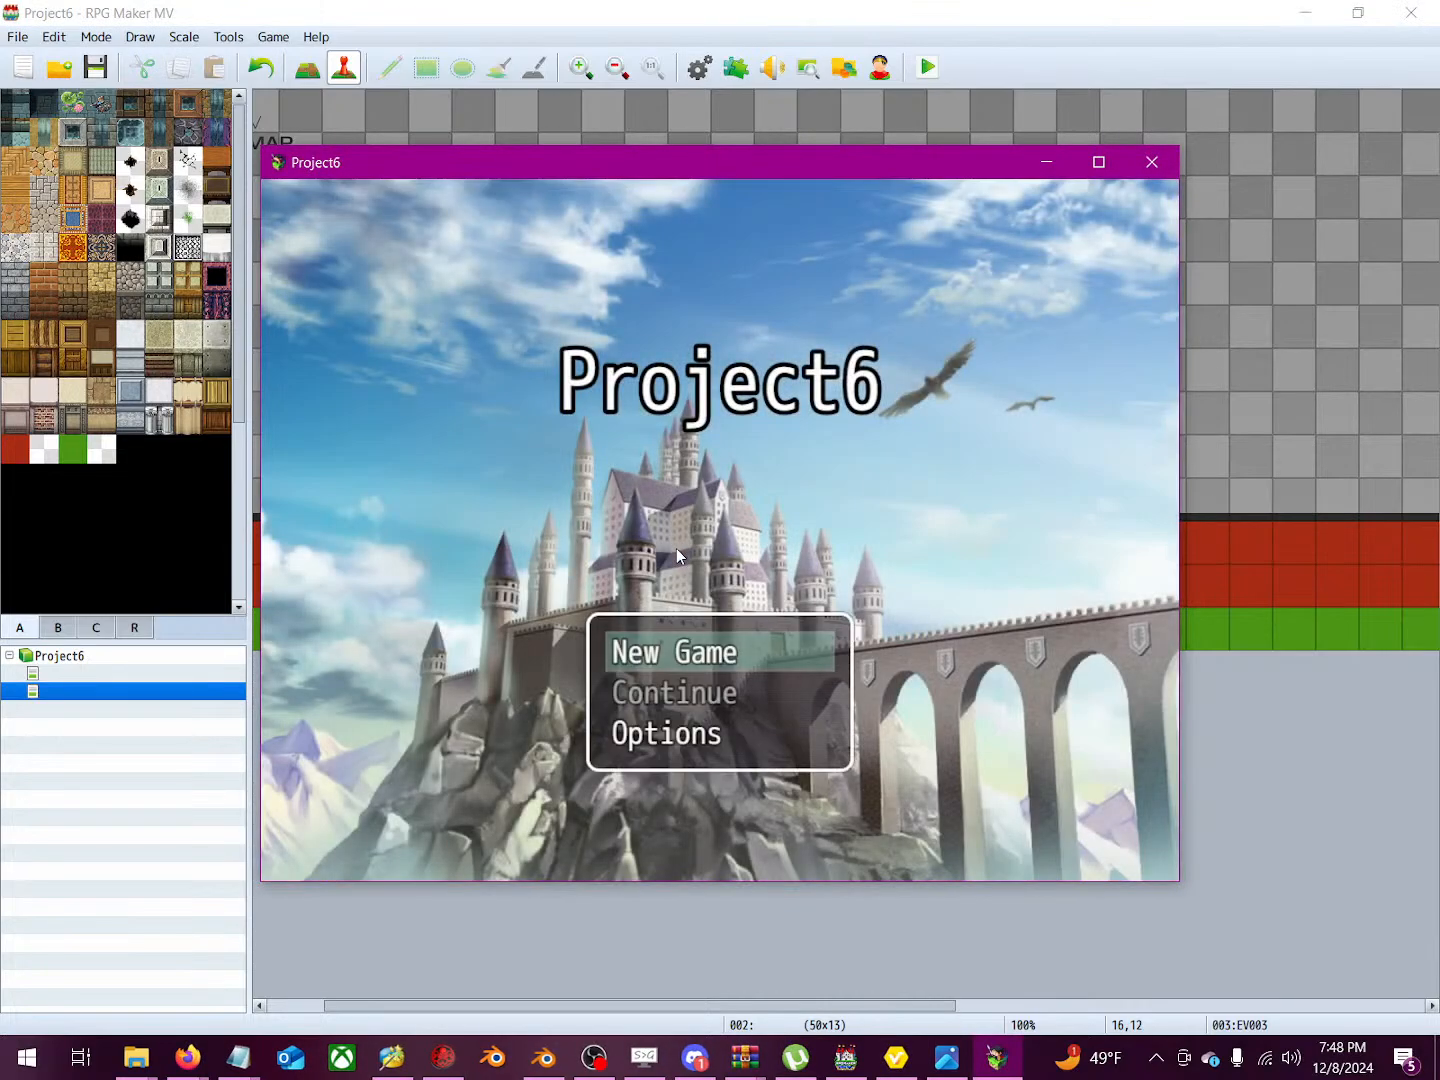
Step: Start a new game, talk to the cupcake character, answer Yes to her question, and close the playtest
{"action": "key", "text": "Return"}
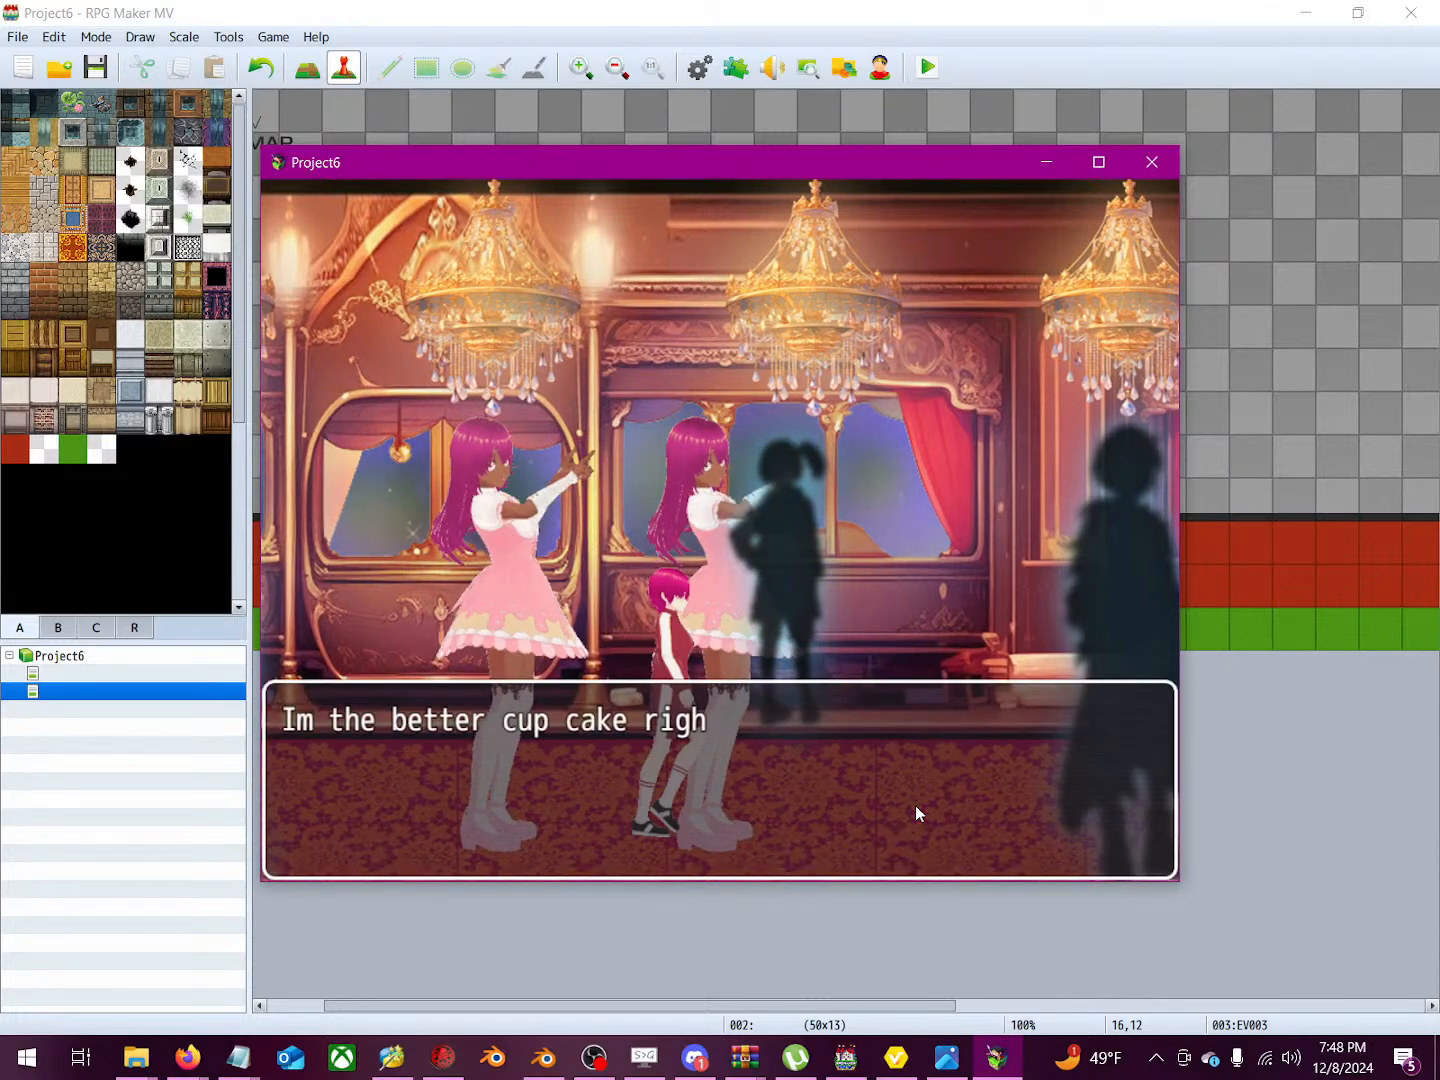
{"action": "key", "text": "Return"}
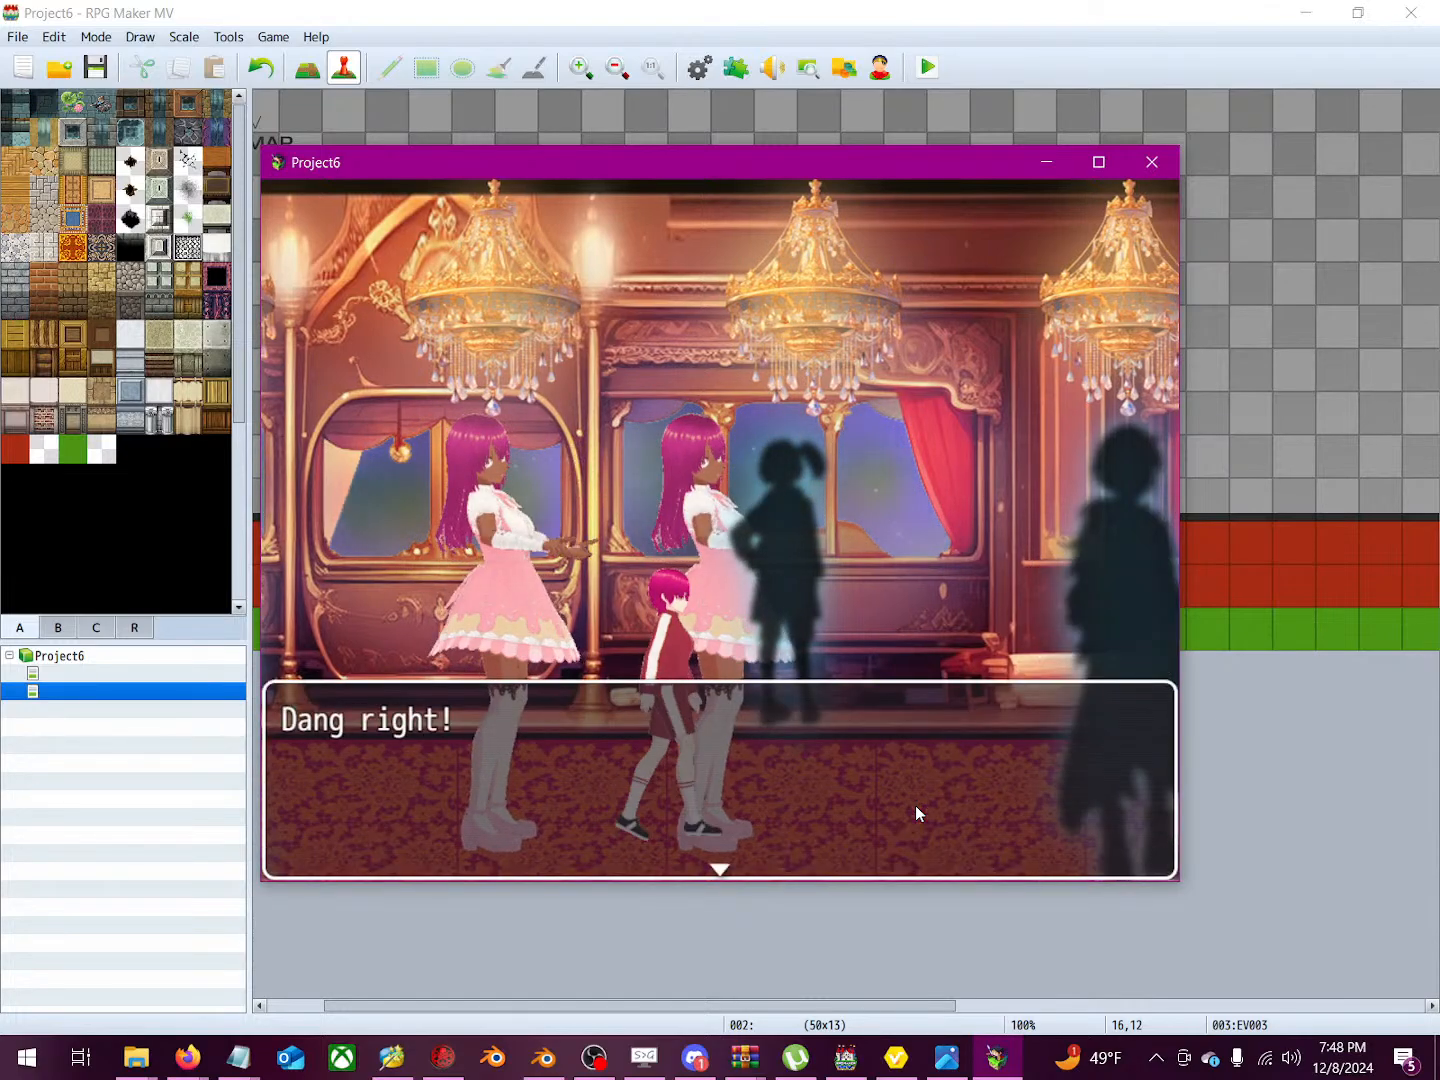
{"action": "key", "text": "Return"}
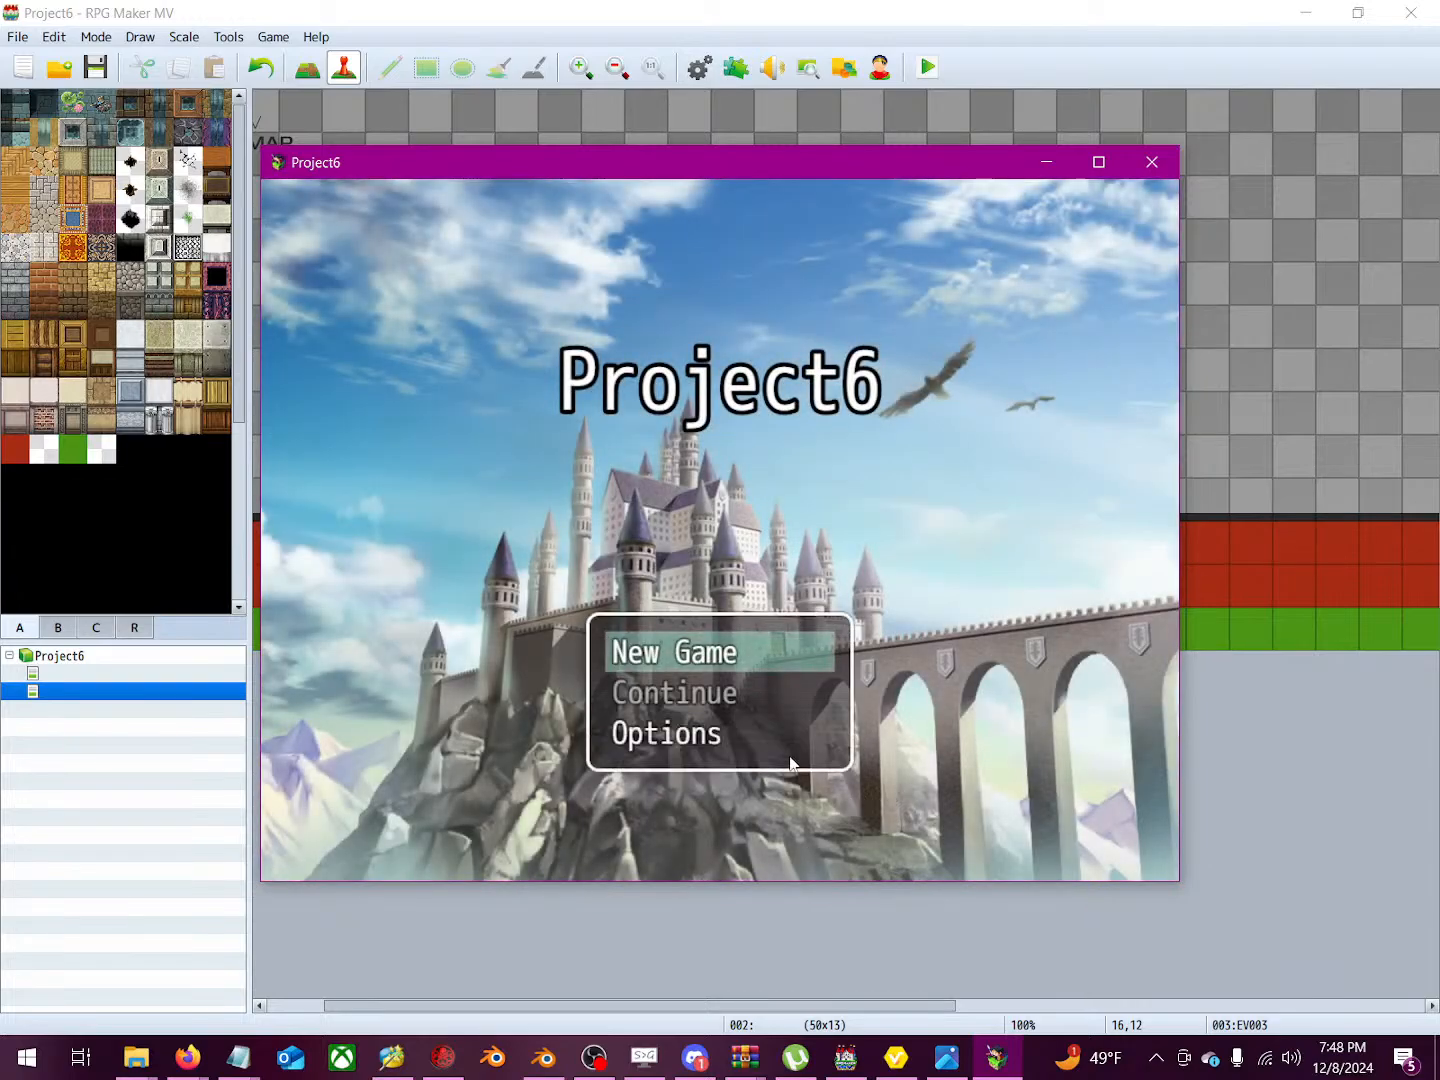
{"action": "left_click", "coordinate": [1146, 161]}
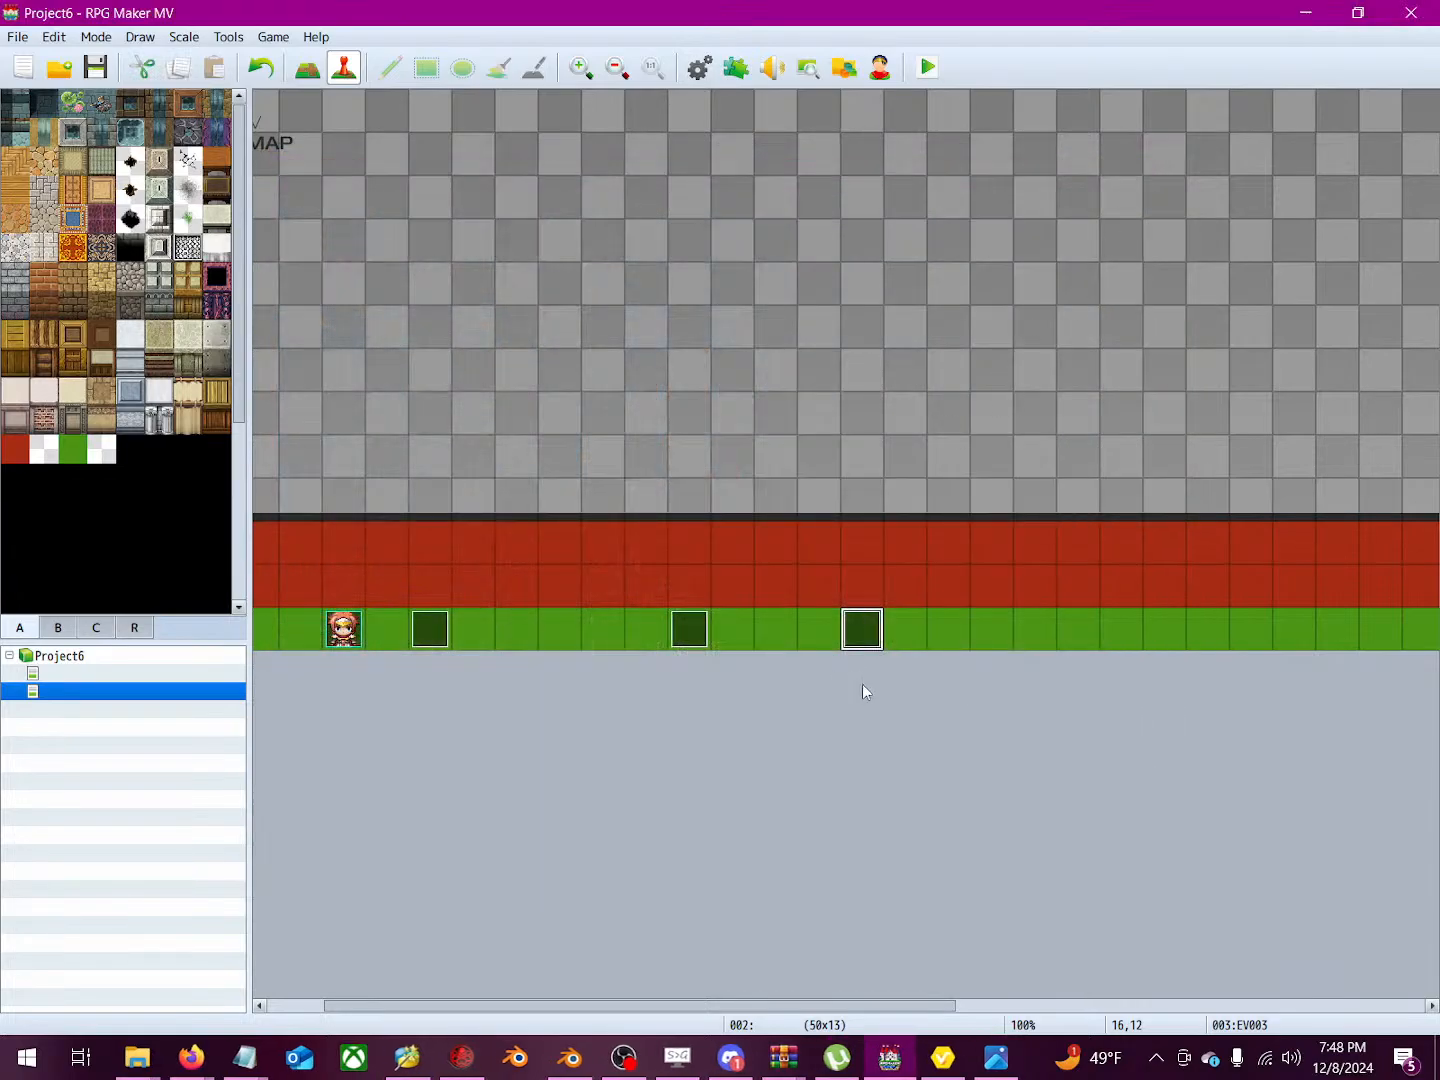
Step: Open EV003 and check which editing options are available on the End line of its choice block
{"action": "double_click", "coordinate": [874, 628]}
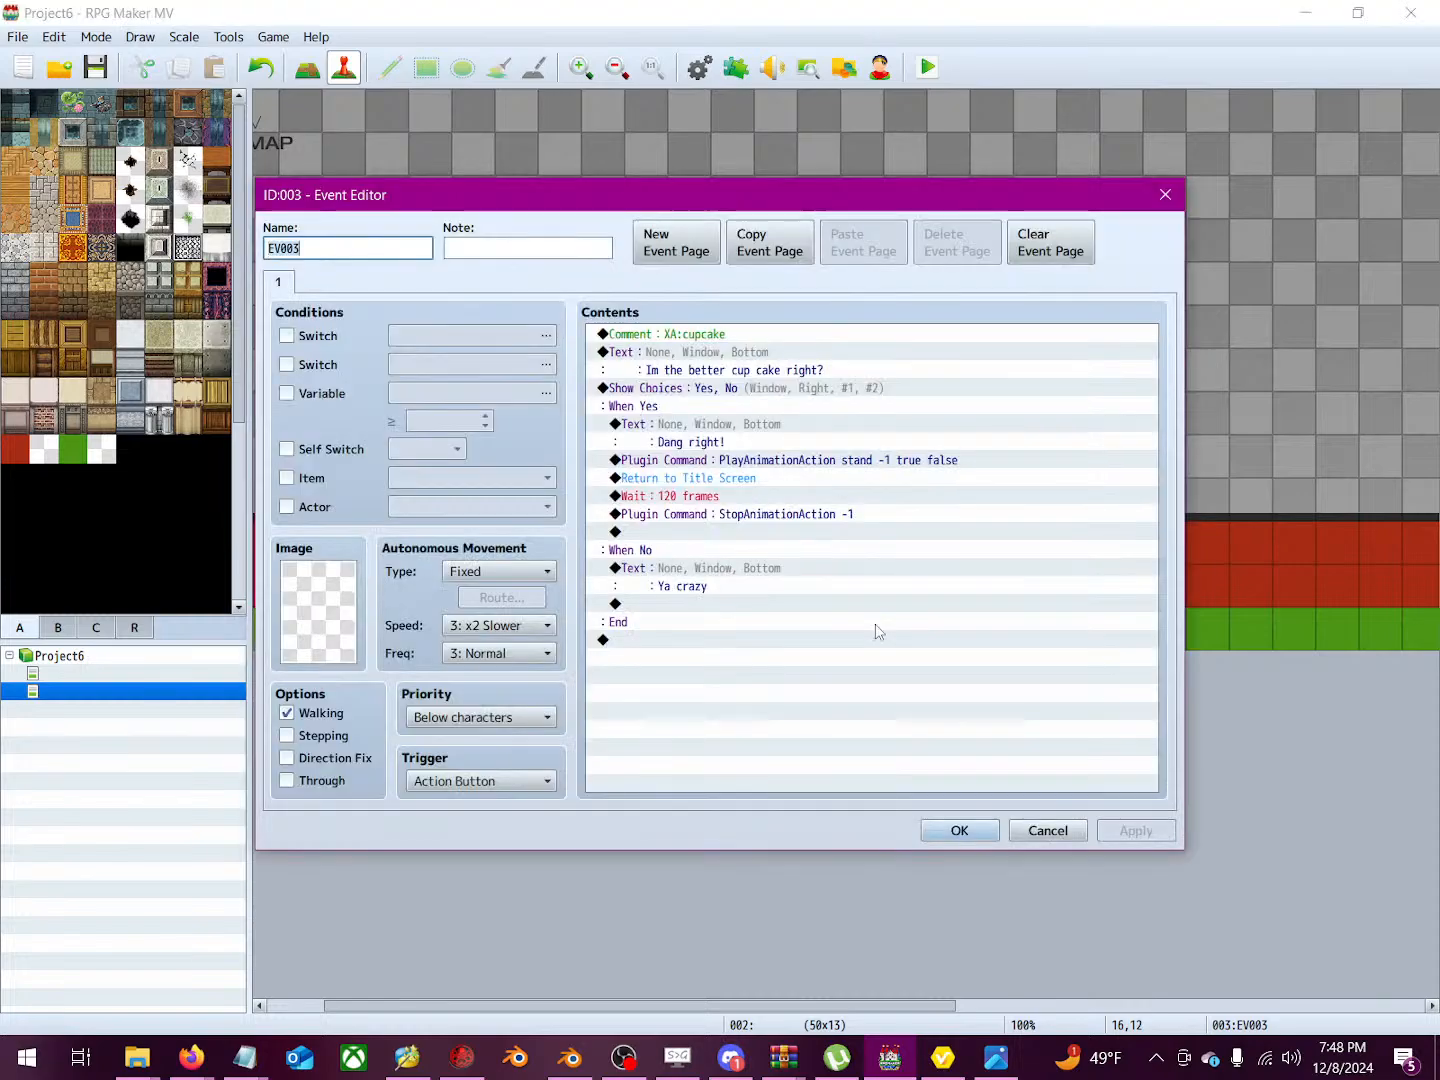
{"action": "left_click", "coordinate": [731, 606]}
{"action": "left_click", "coordinate": [667, 623]}
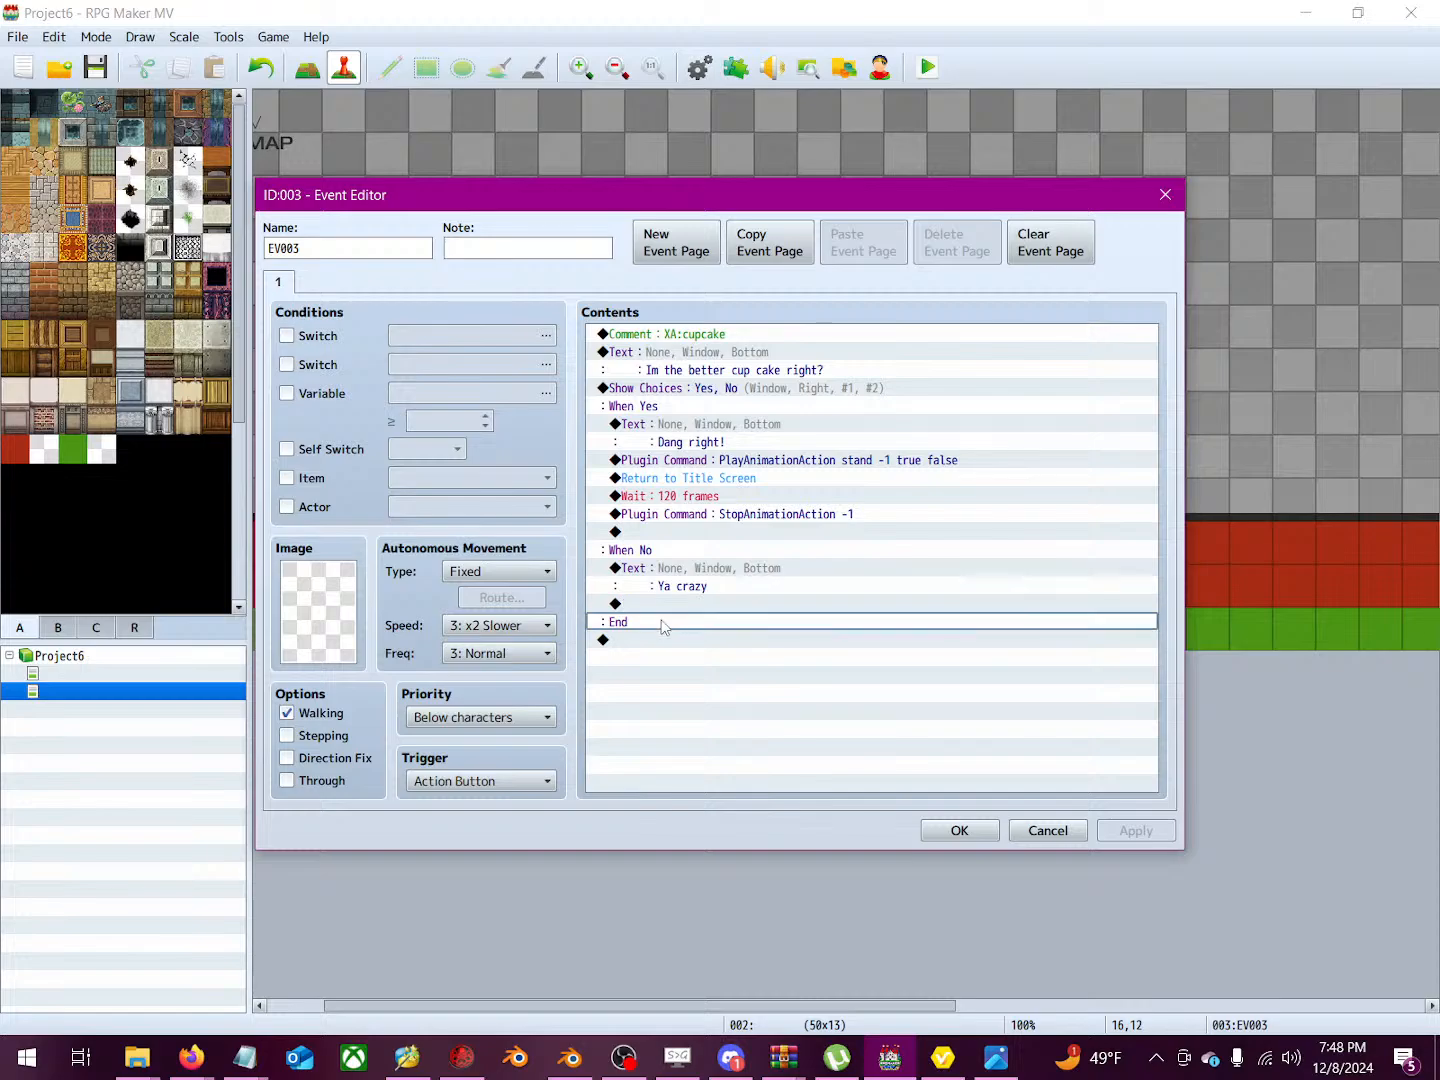
{"action": "right_click", "coordinate": [664, 623]}
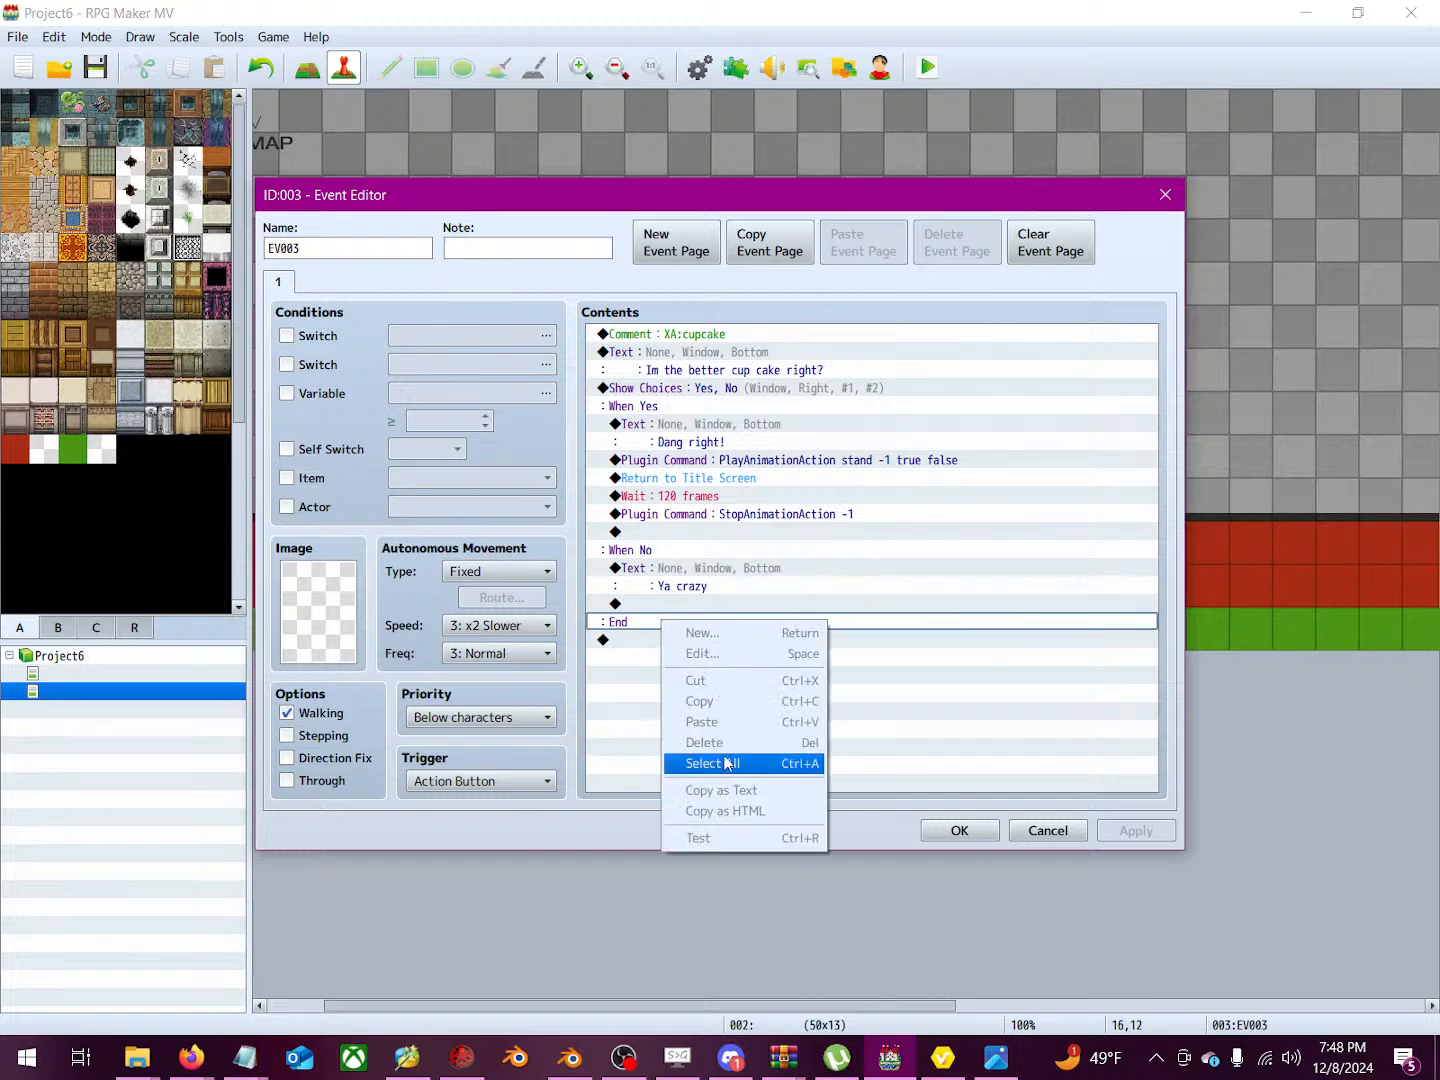
{"action": "left_click", "coordinate": [668, 567]}
{"action": "left_click", "coordinate": [664, 604]}
{"action": "left_click", "coordinate": [650, 622]}
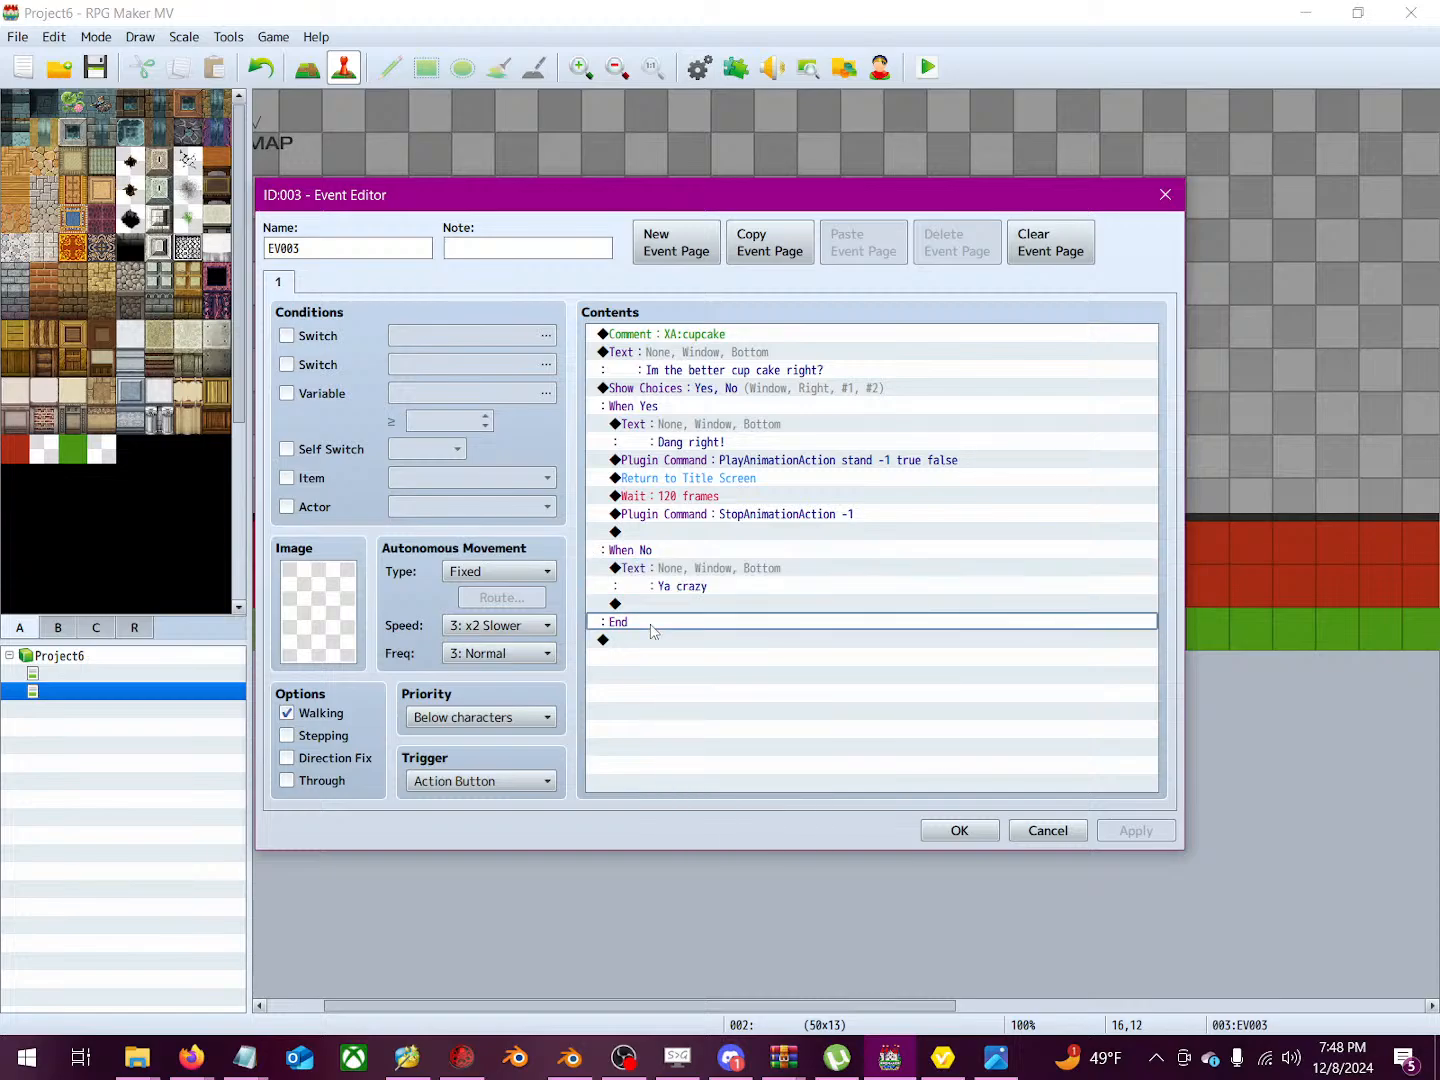
{"action": "left_click", "coordinate": [611, 642]}
{"action": "left_click", "coordinate": [618, 625]}
{"action": "right_click", "coordinate": [626, 630]}
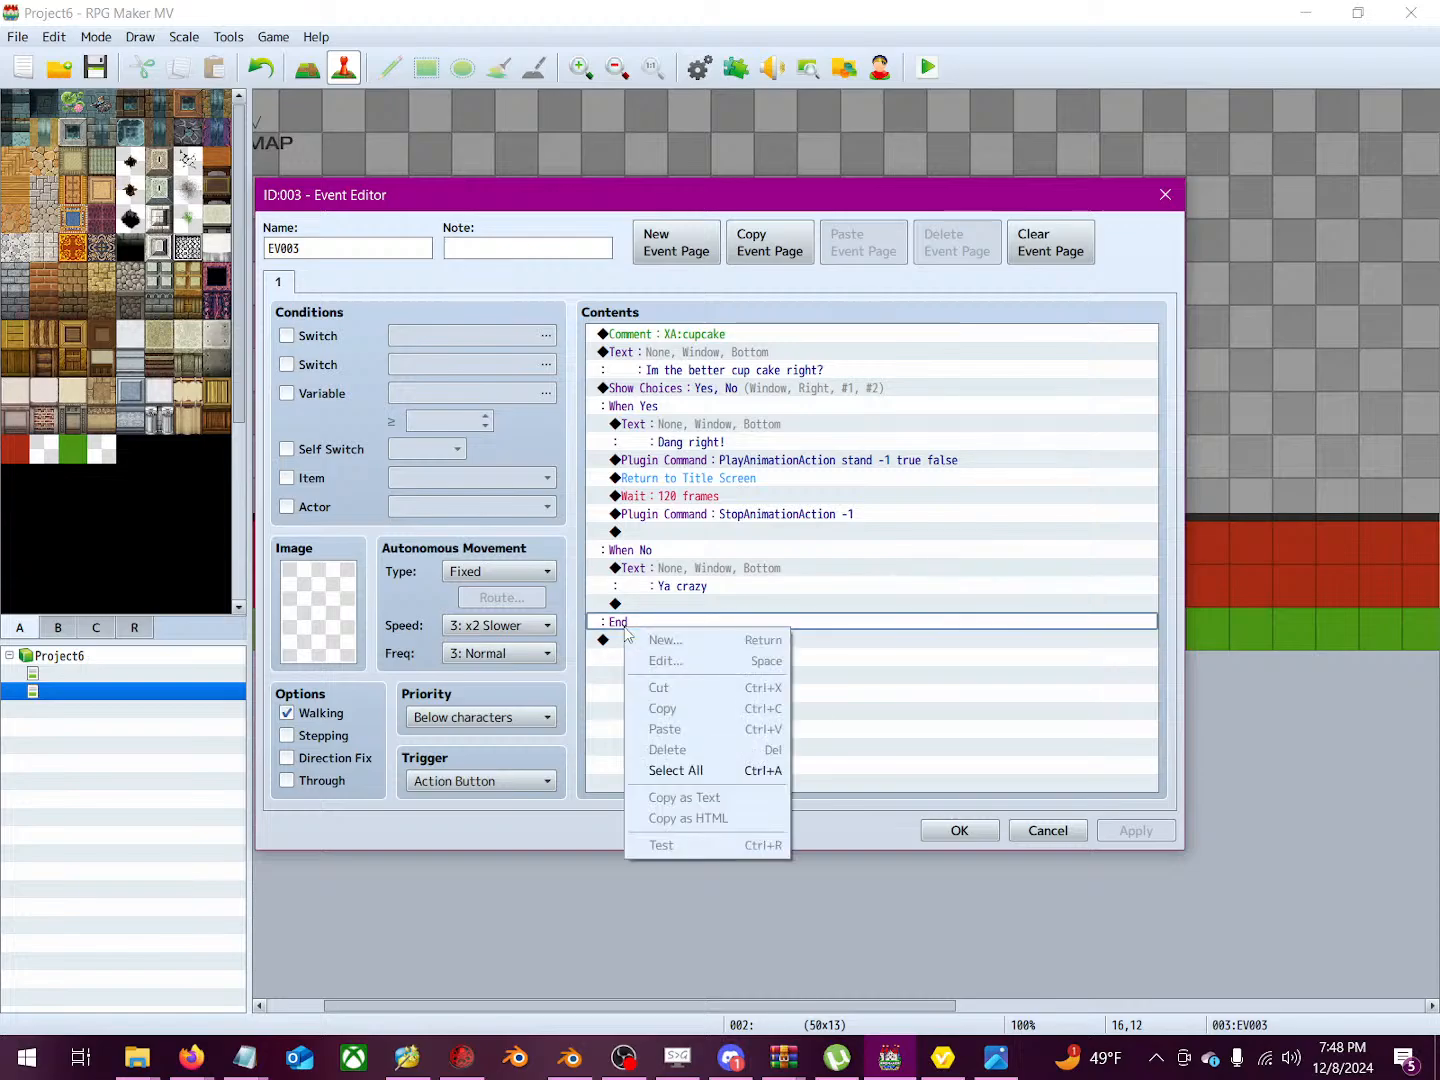
{"action": "left_click", "coordinate": [689, 577]}
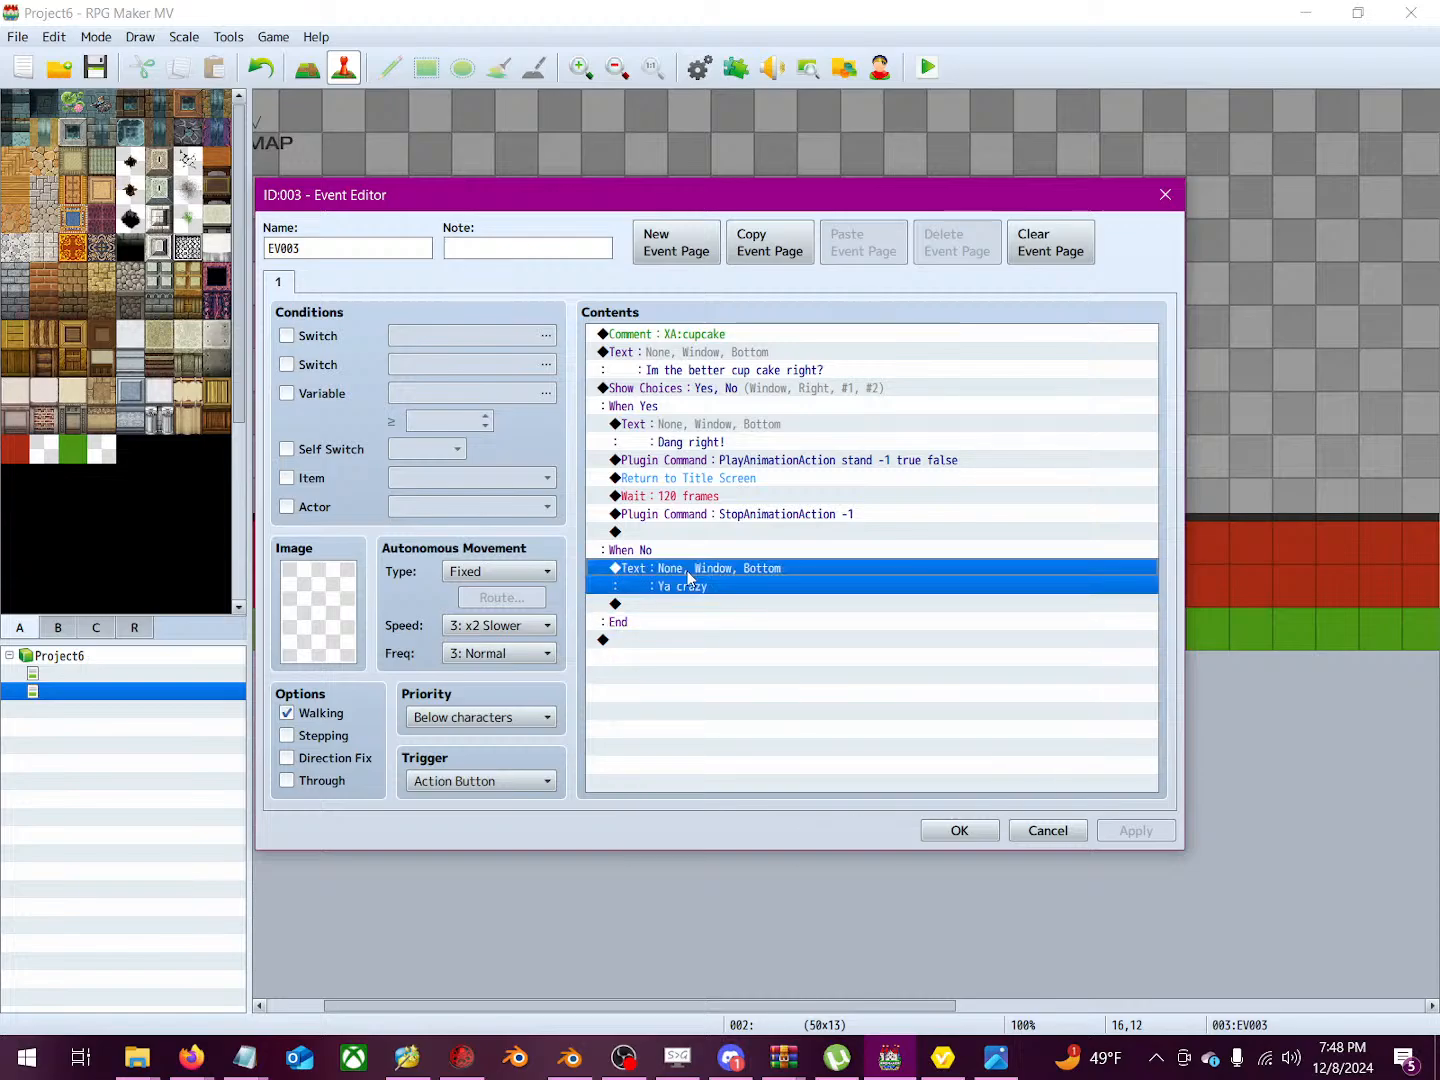
Step: Check the settings of EV003's Show Choices command and close the event
{"action": "left_click", "coordinate": [684, 389]}
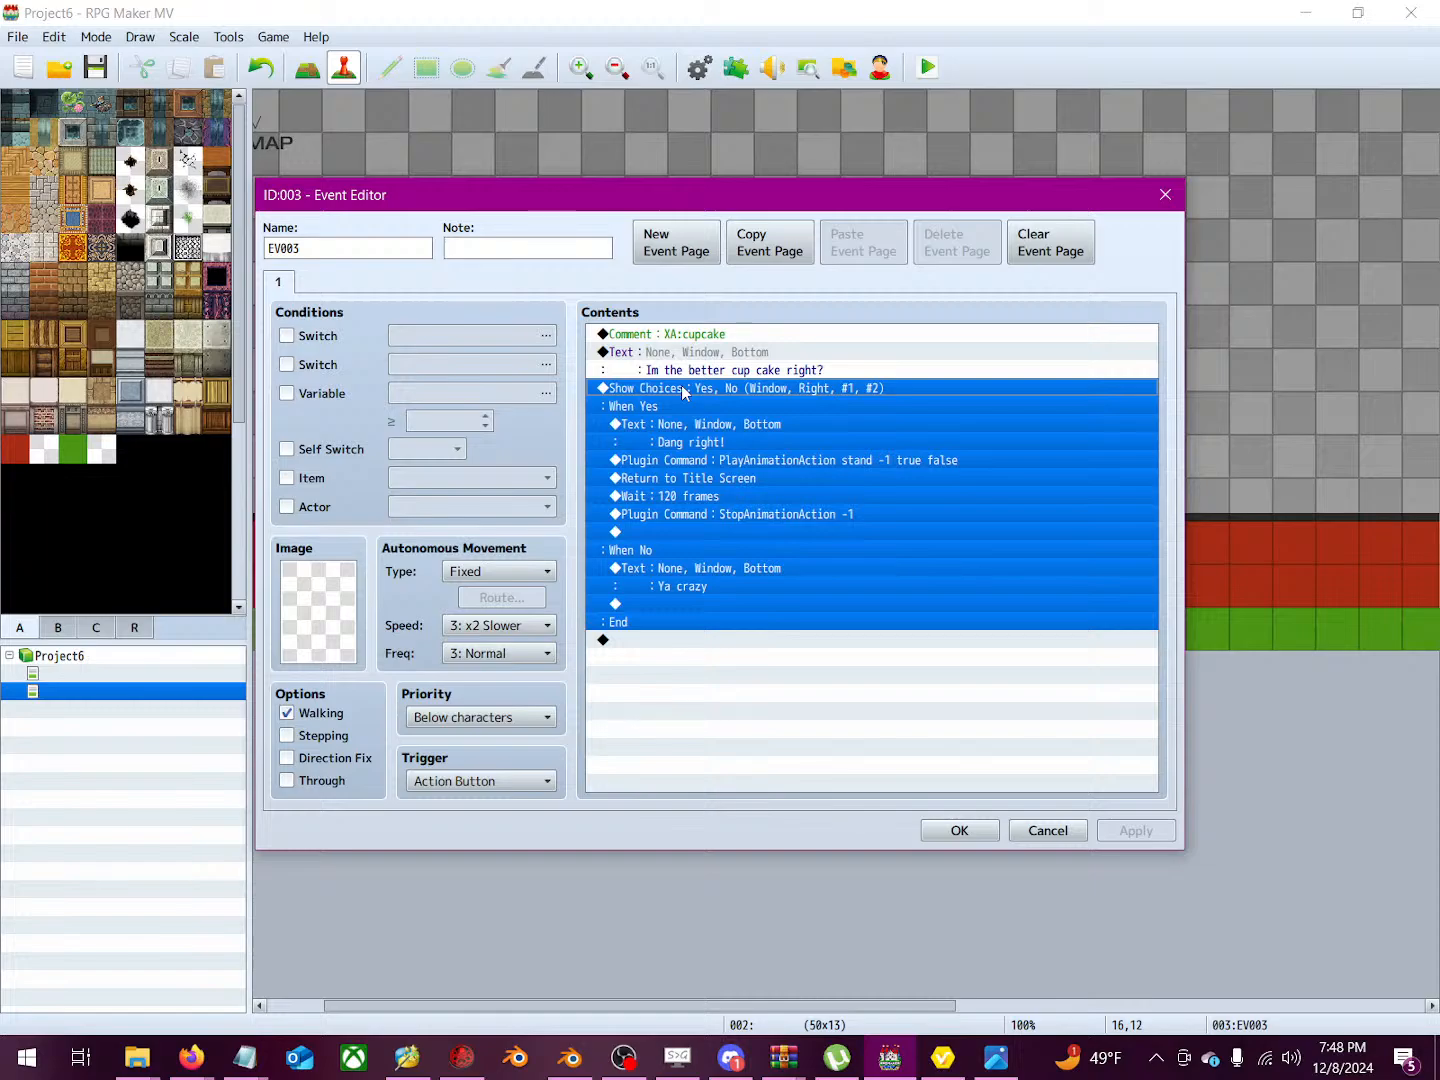
{"action": "right_click", "coordinate": [703, 397]}
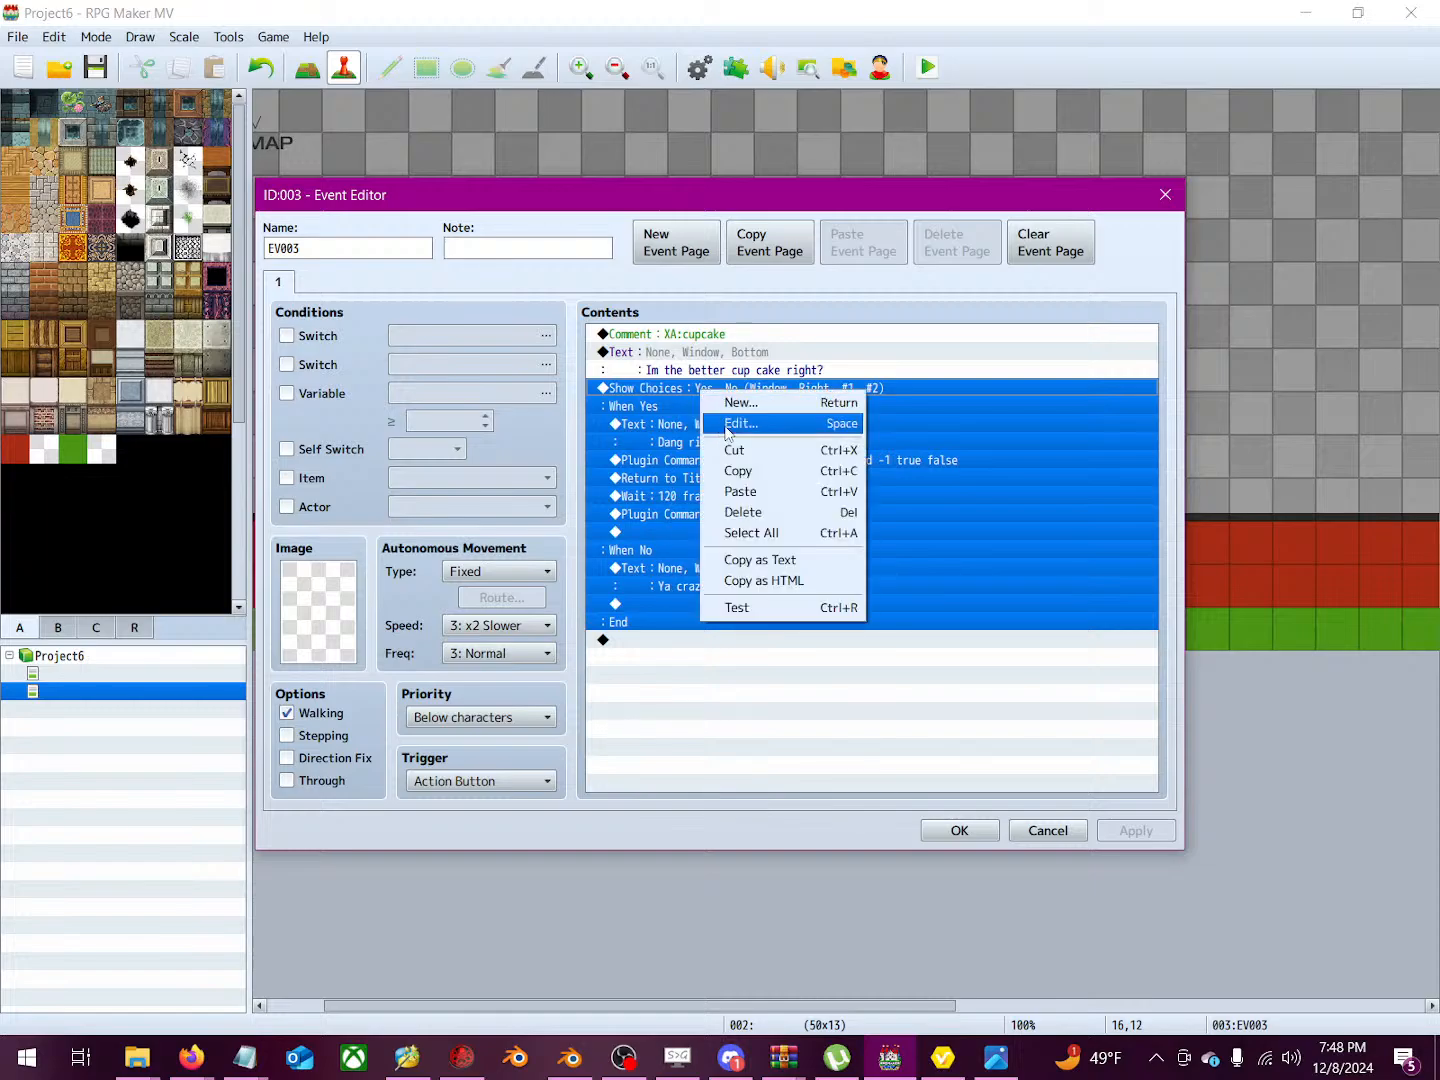
{"action": "left_click", "coordinate": [728, 425]}
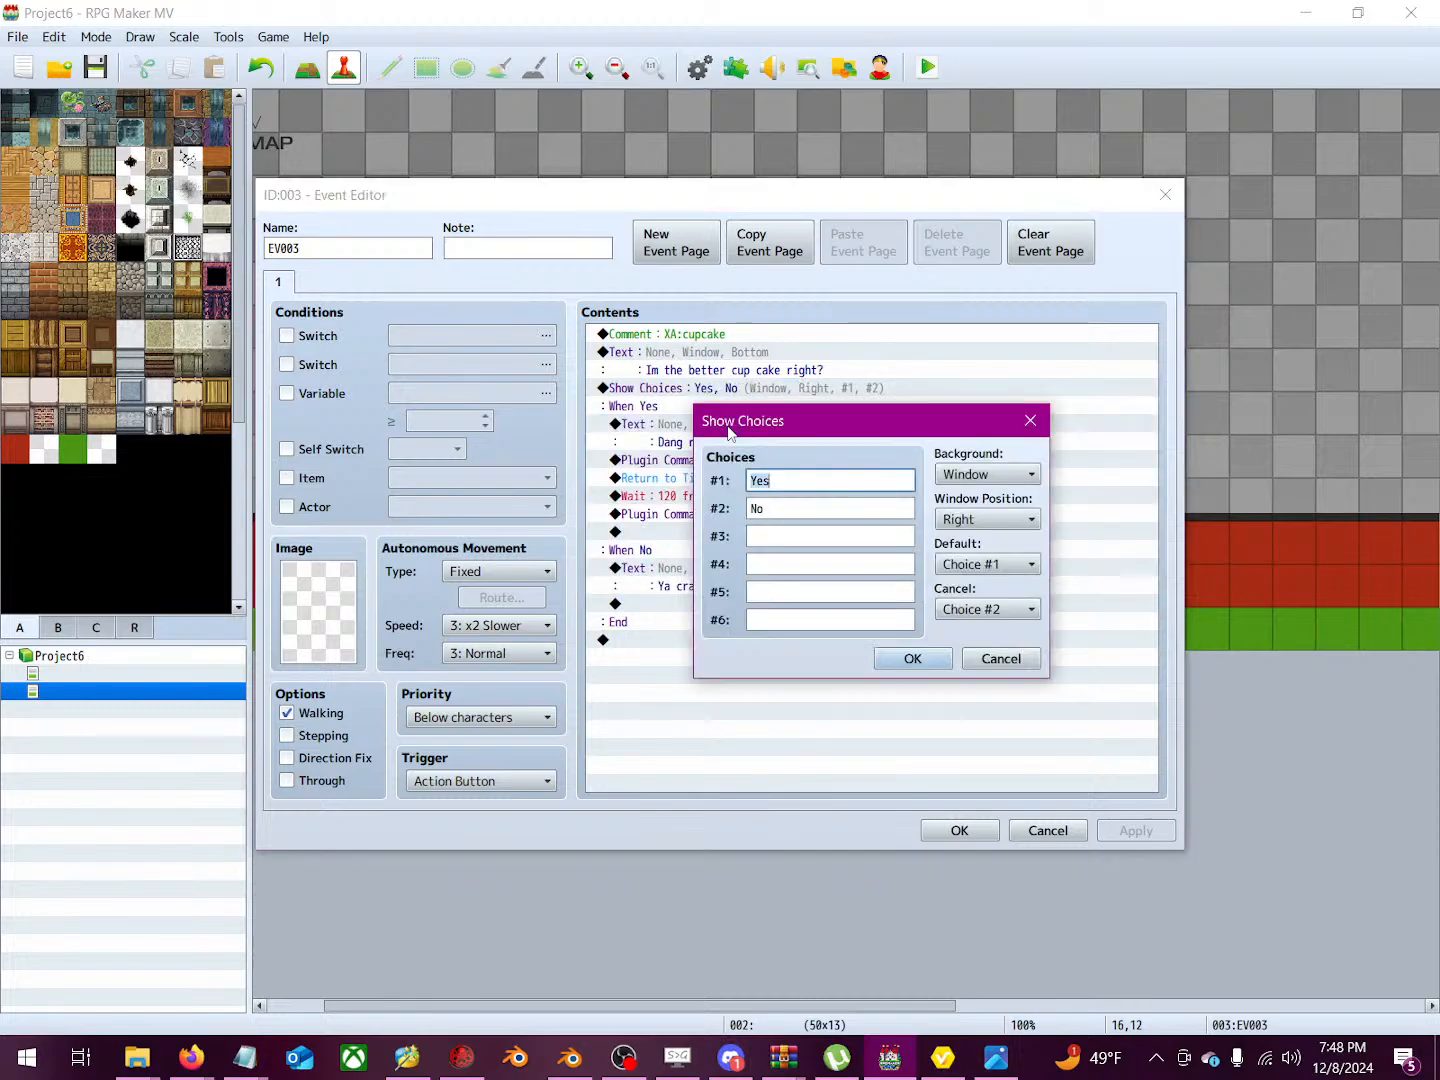
{"action": "left_click", "coordinate": [1033, 422]}
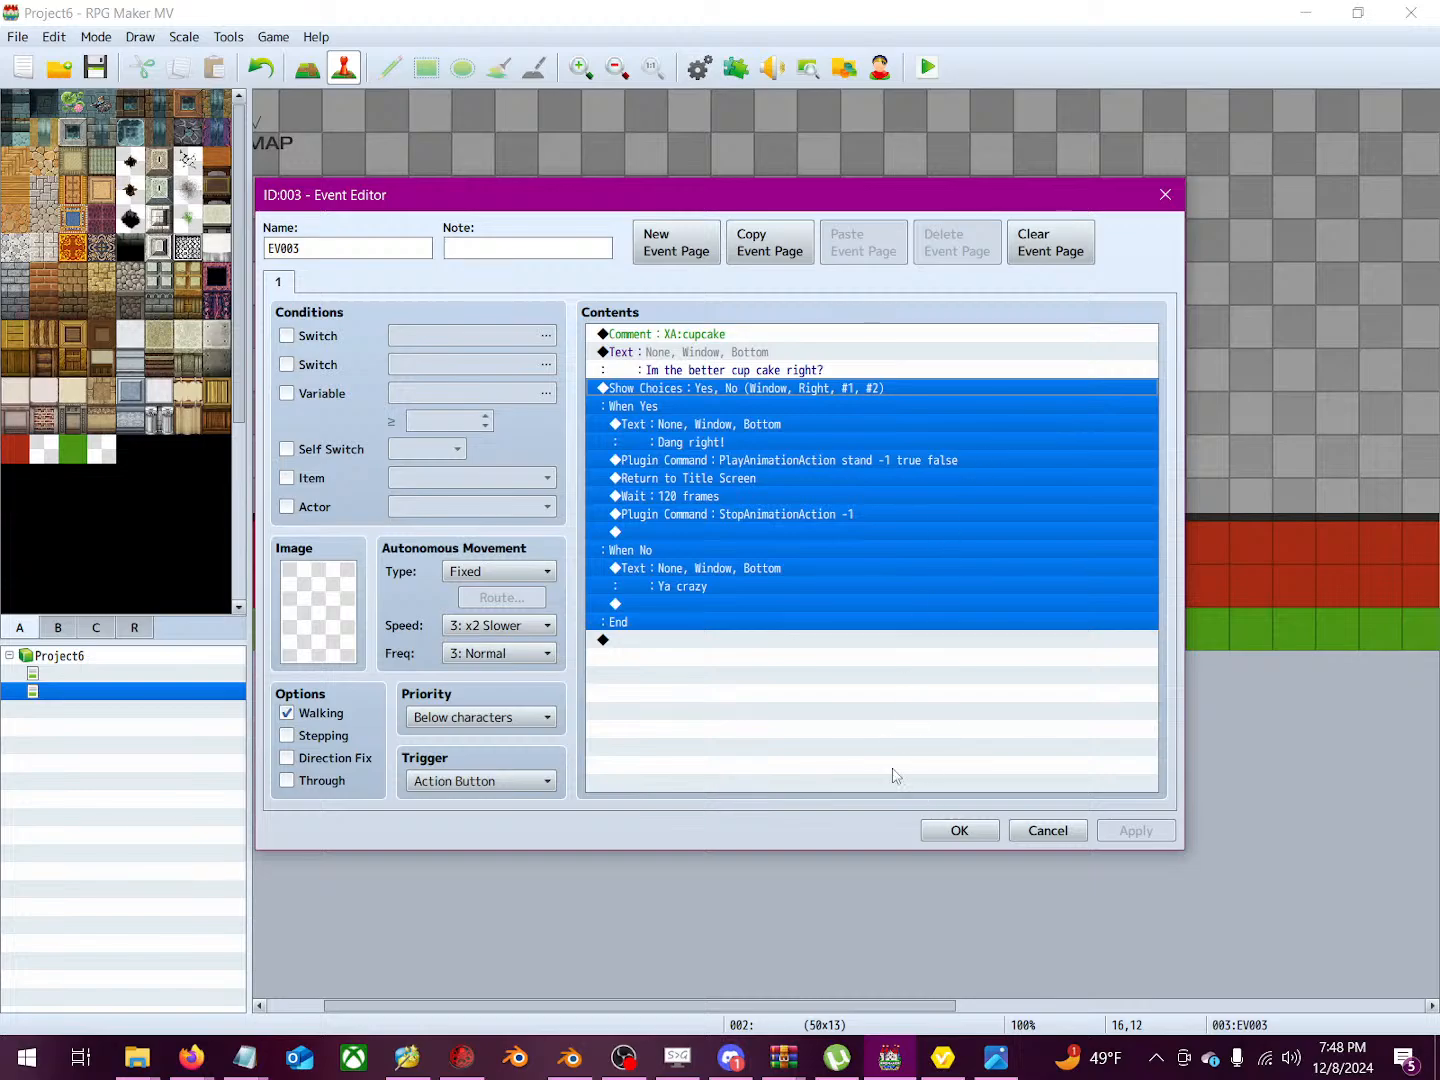
{"action": "left_click", "coordinate": [949, 831]}
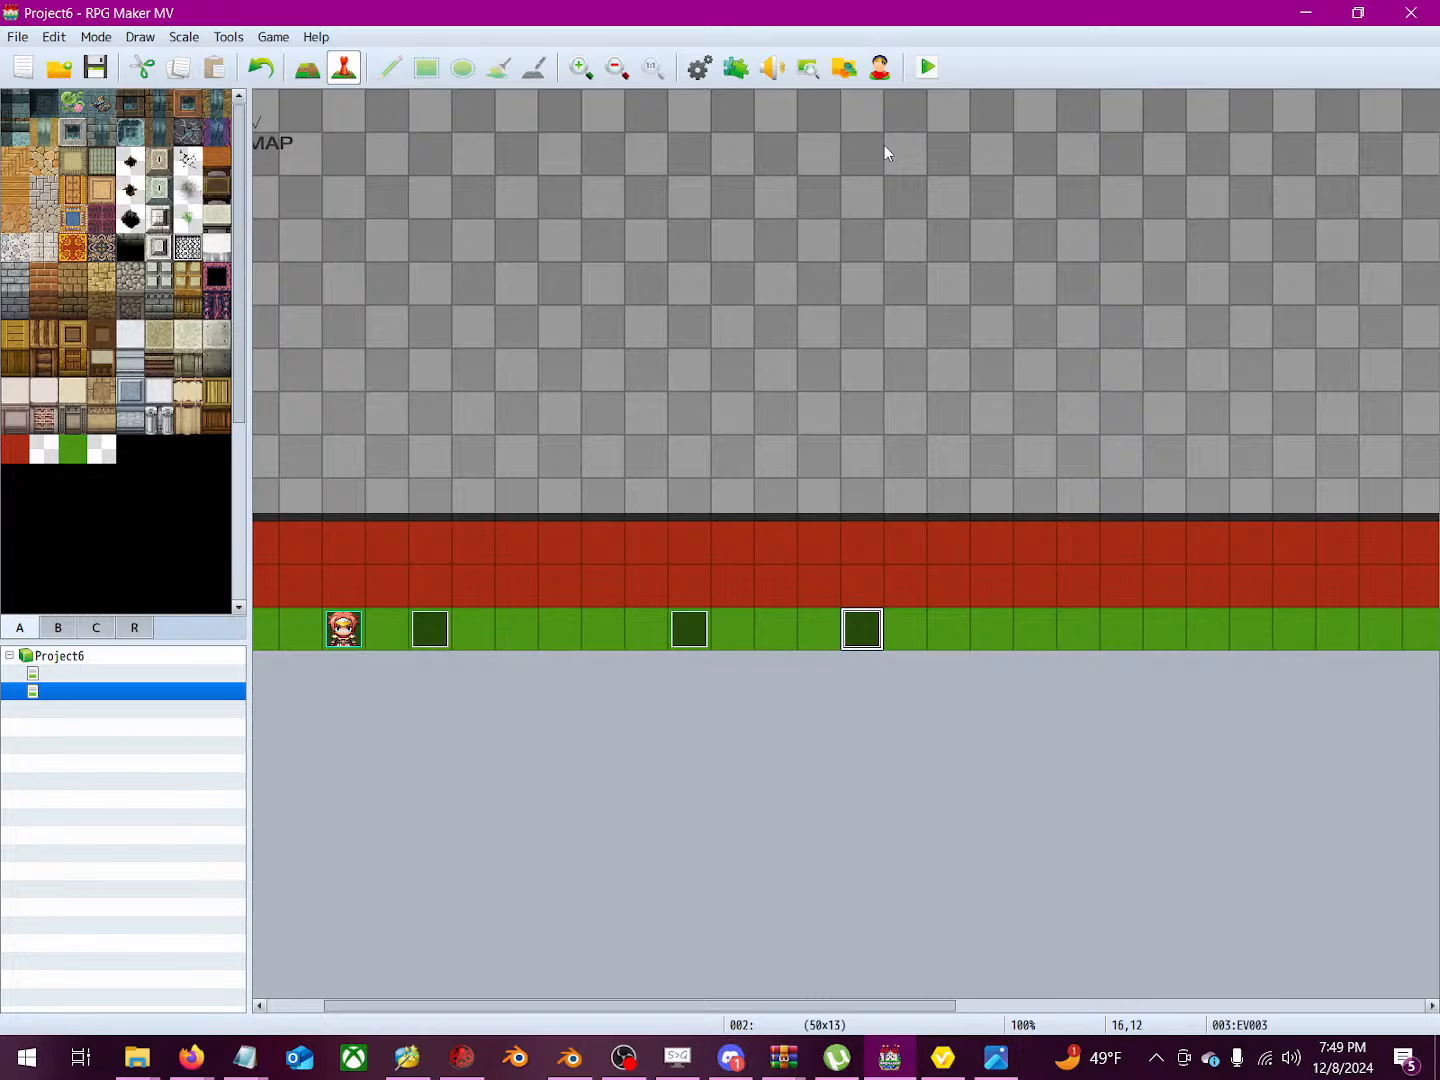
Step: Playtest the game again, answer Yes in the cupcake dialogue, and close the game window
{"action": "left_click", "coordinate": [928, 68]}
{"action": "left_click", "coordinate": [643, 553]}
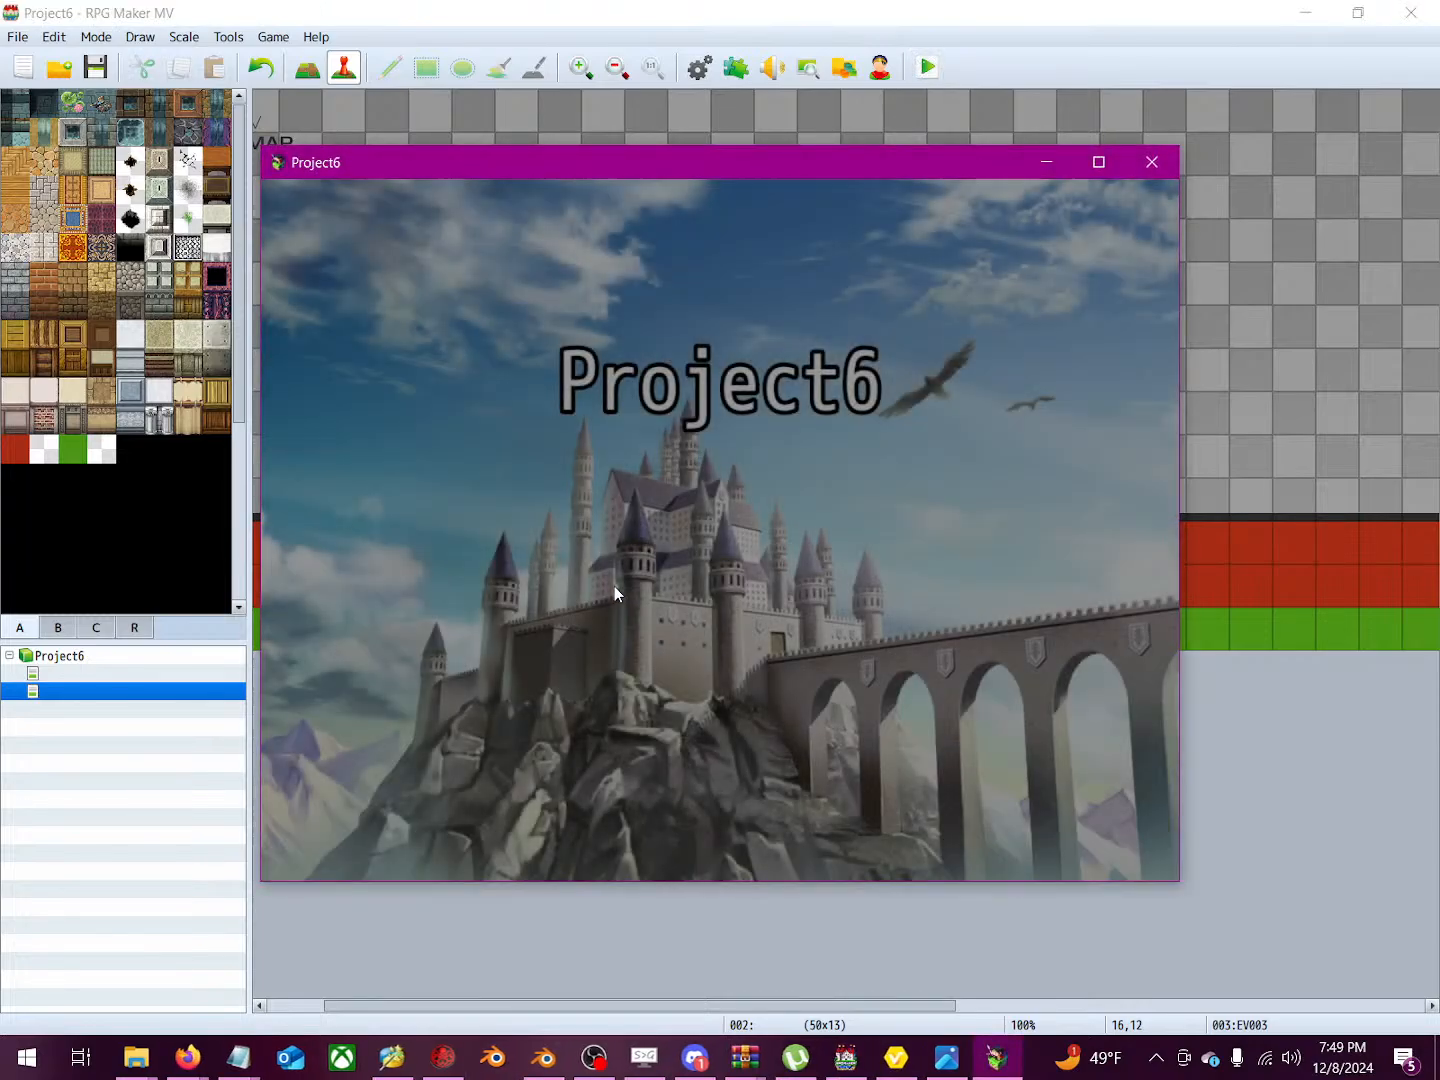
{"action": "key", "text": "Return"}
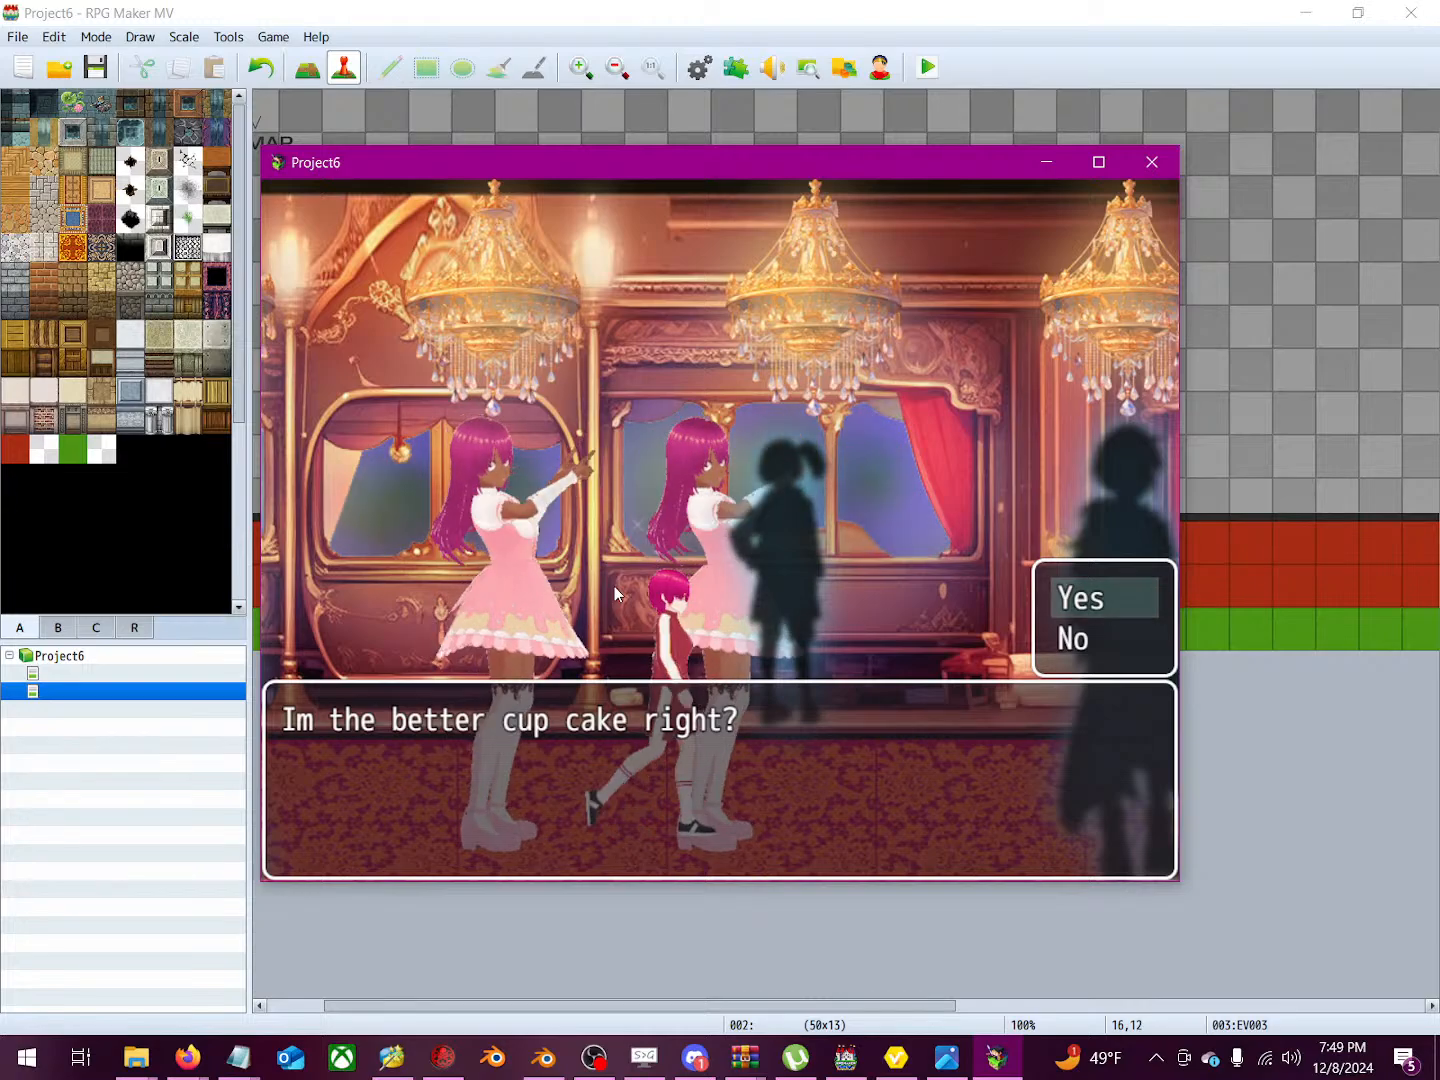
{"action": "key", "text": "Return"}
{"action": "key", "text": "Return"}
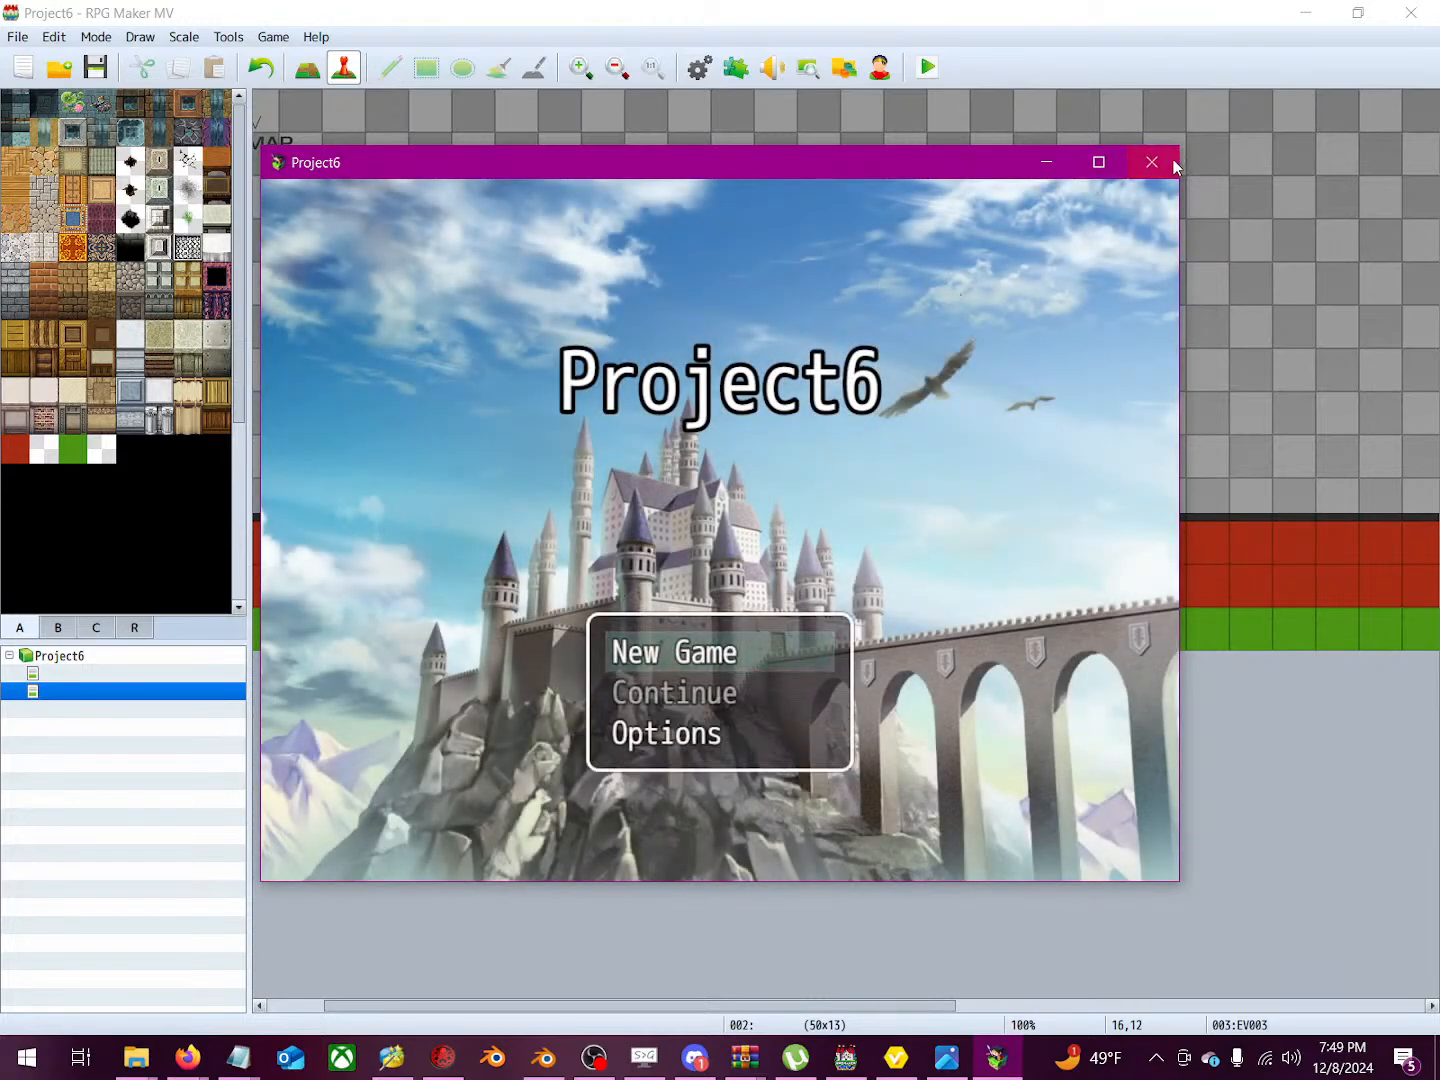
{"action": "left_click", "coordinate": [1153, 162]}
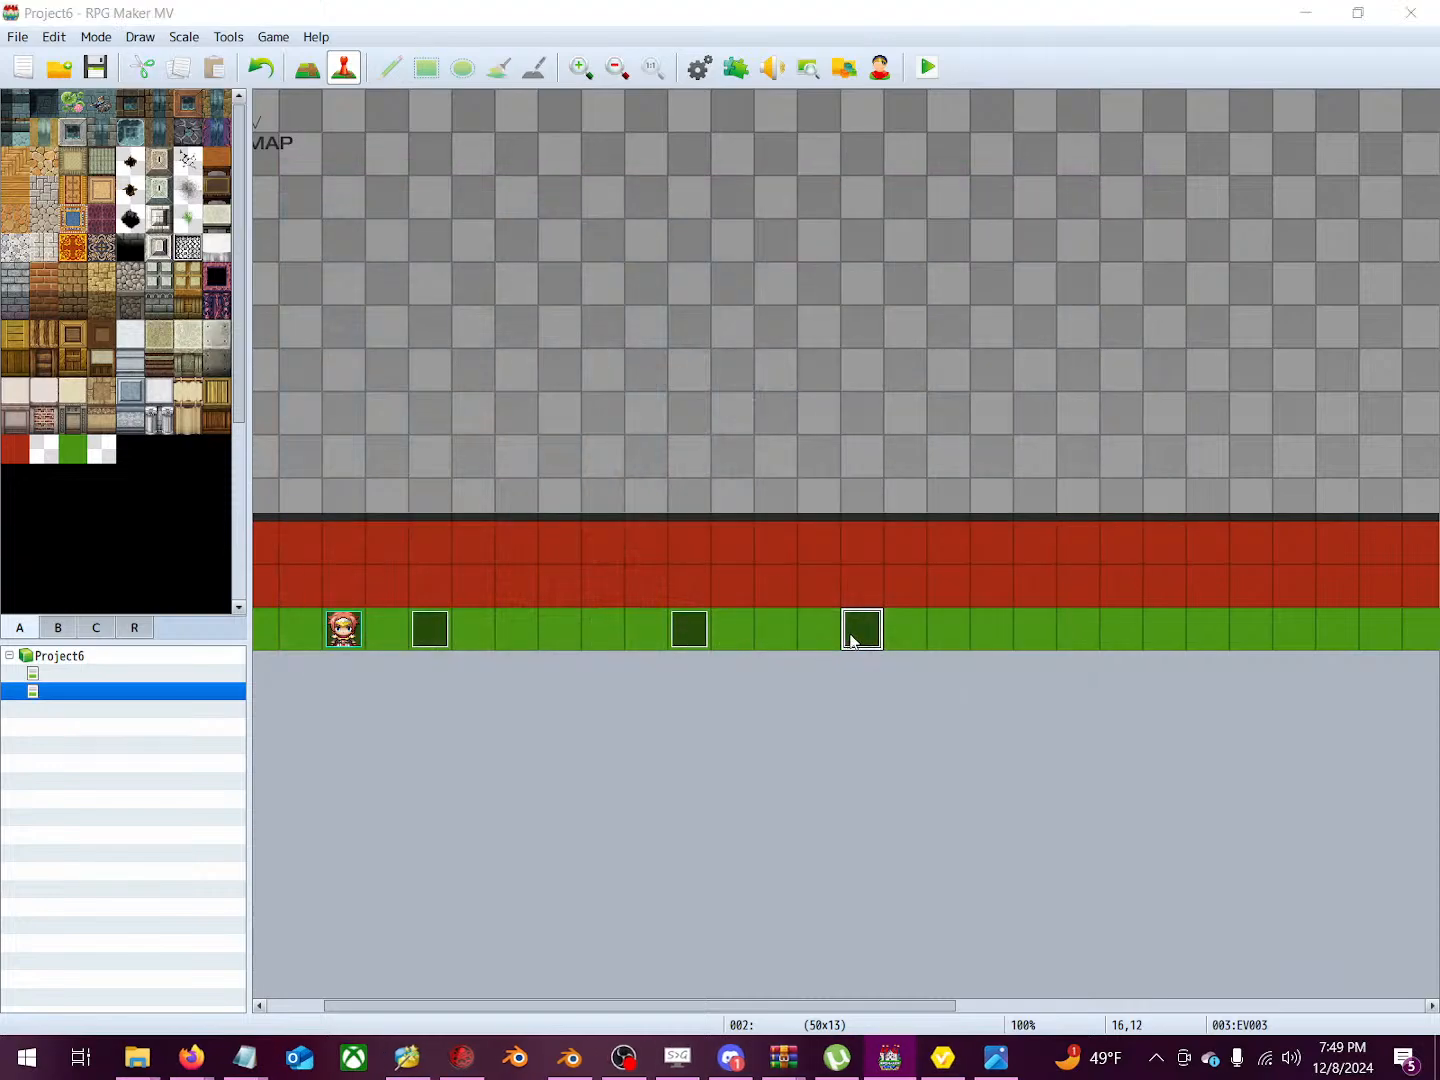
Step: Delete the Return to Title Screen command from the Yes branch of EV003 and confirm the event
{"action": "double_click", "coordinate": [860, 630]}
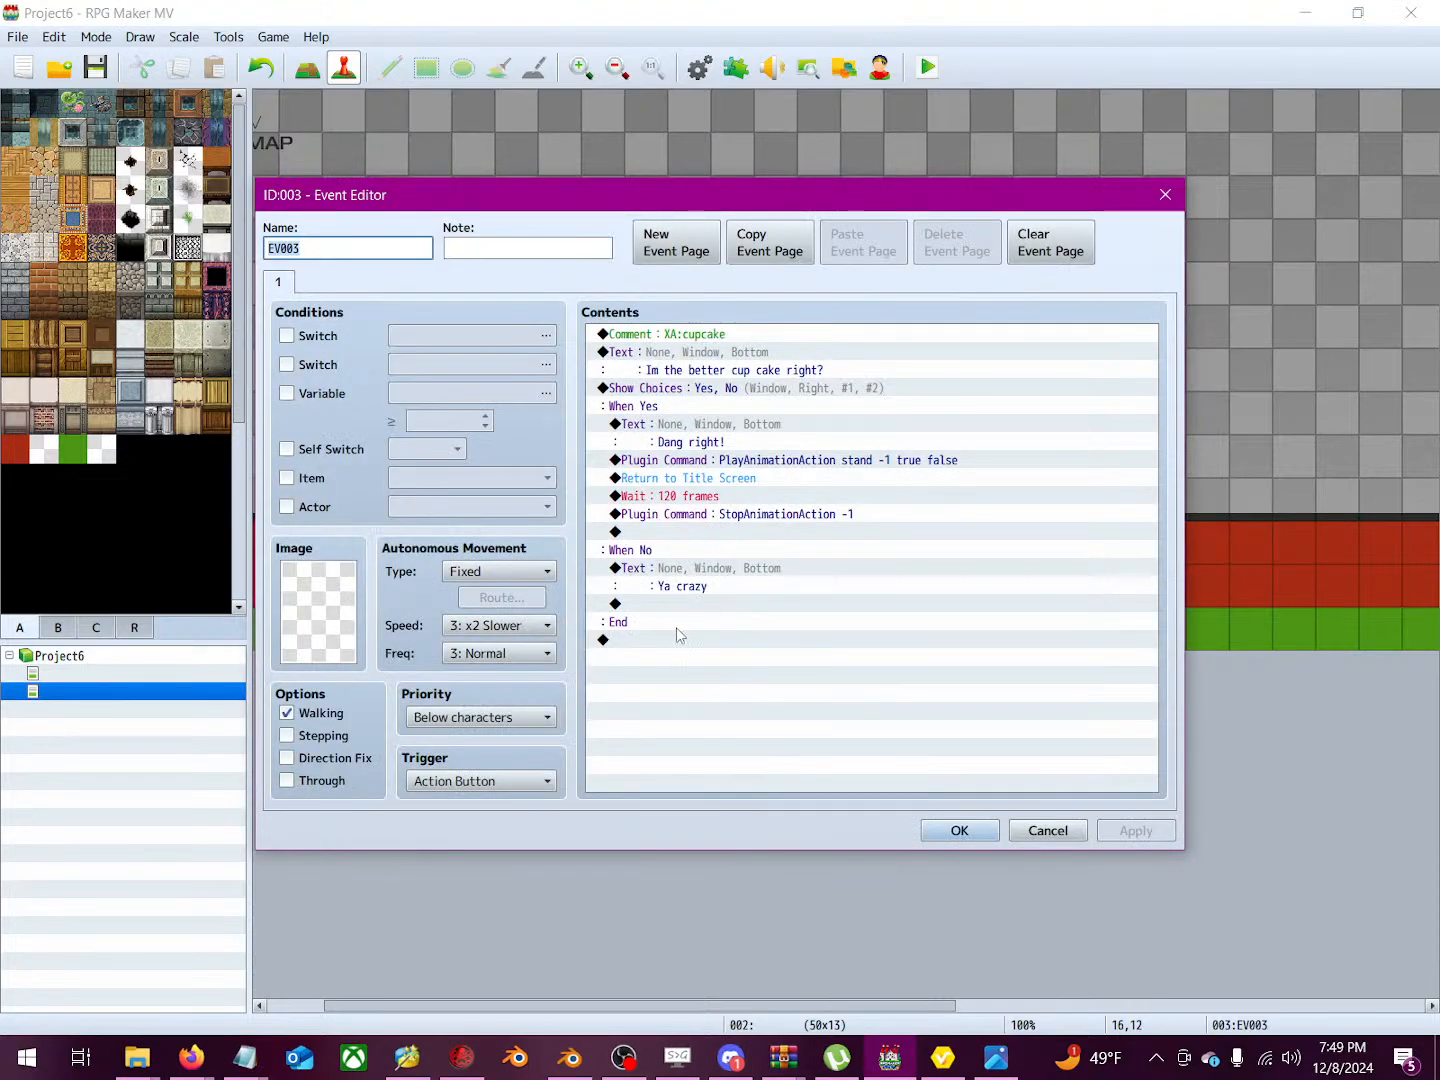
{"action": "left_click", "coordinate": [761, 511]}
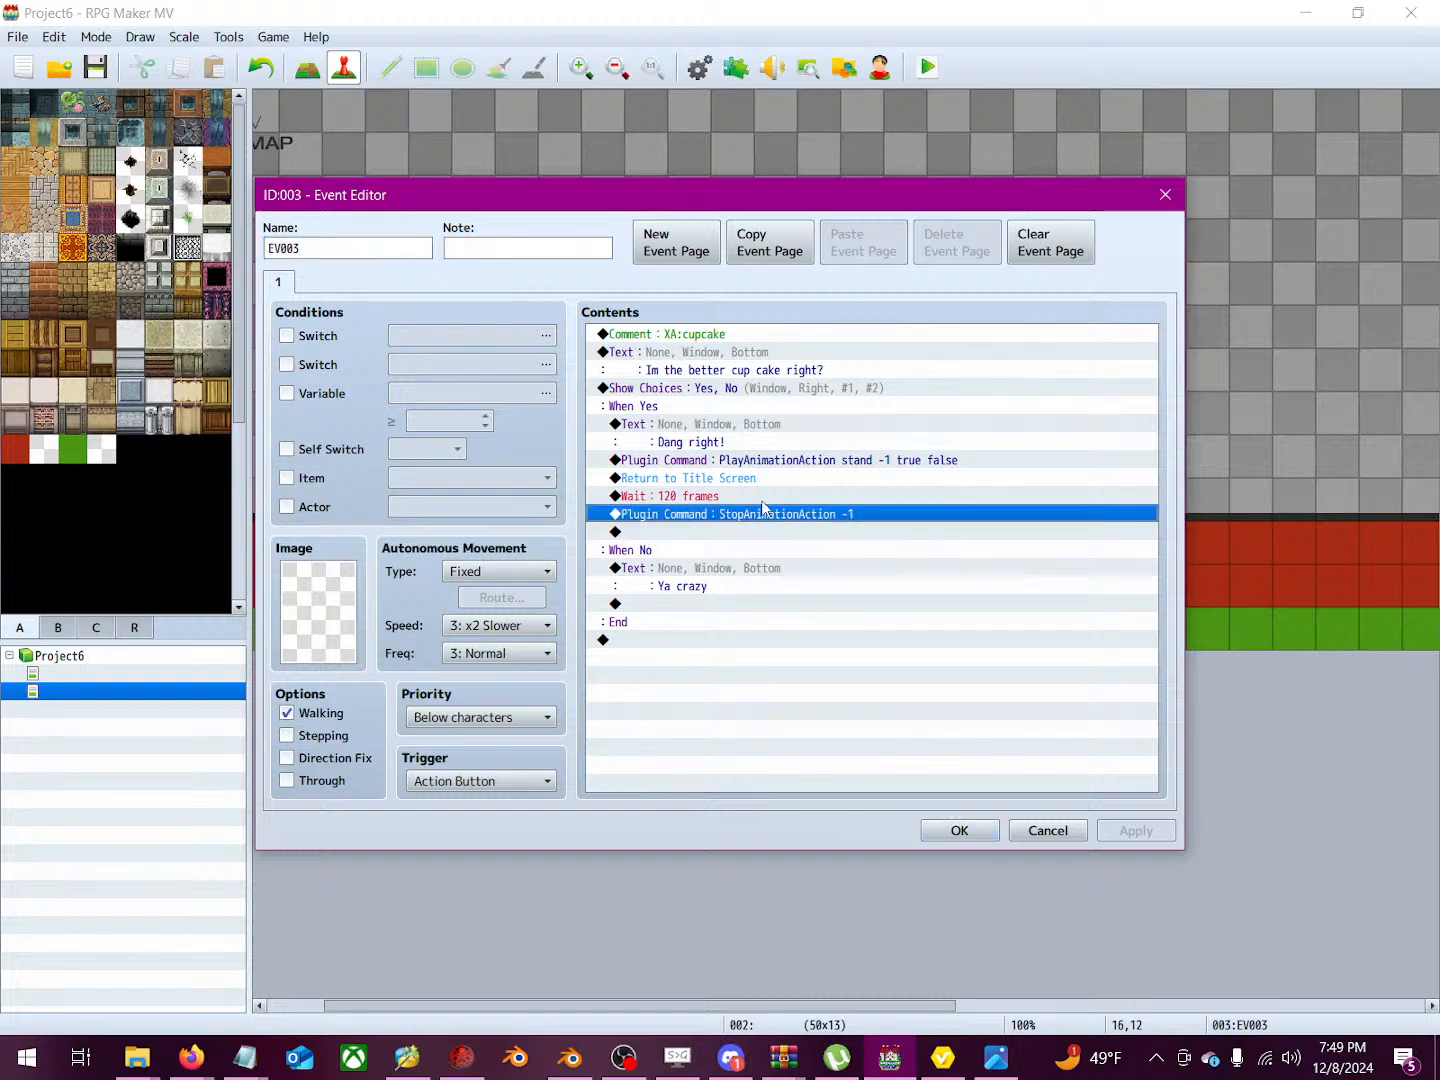
{"action": "left_click", "coordinate": [760, 480]}
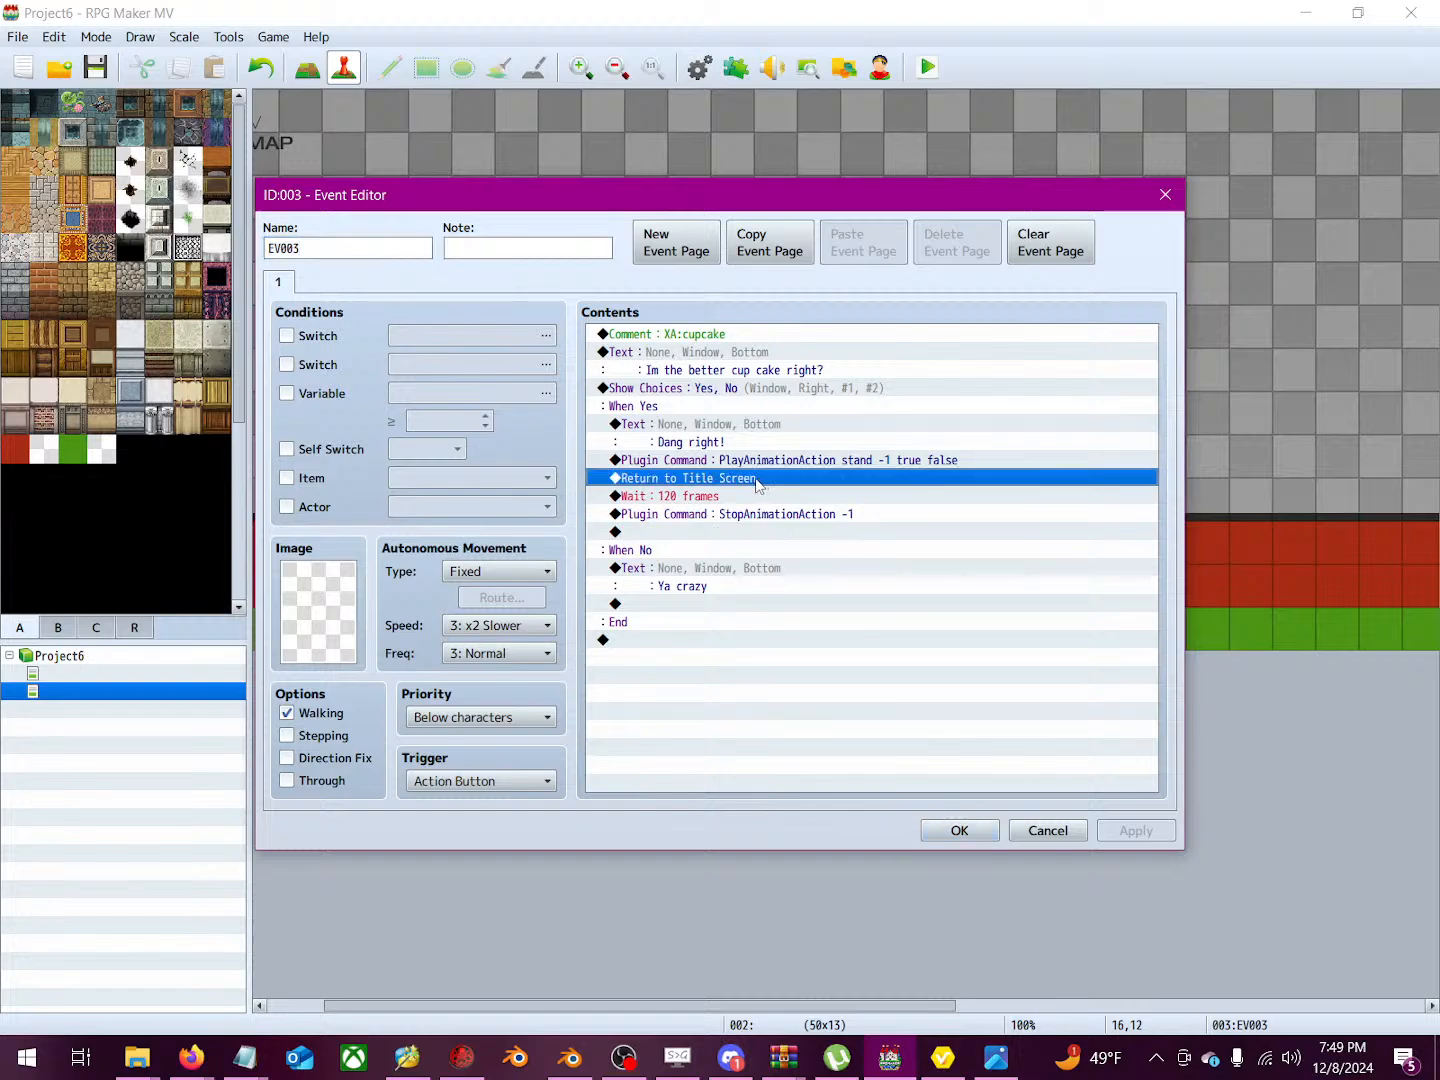
{"action": "right_click", "coordinate": [758, 480]}
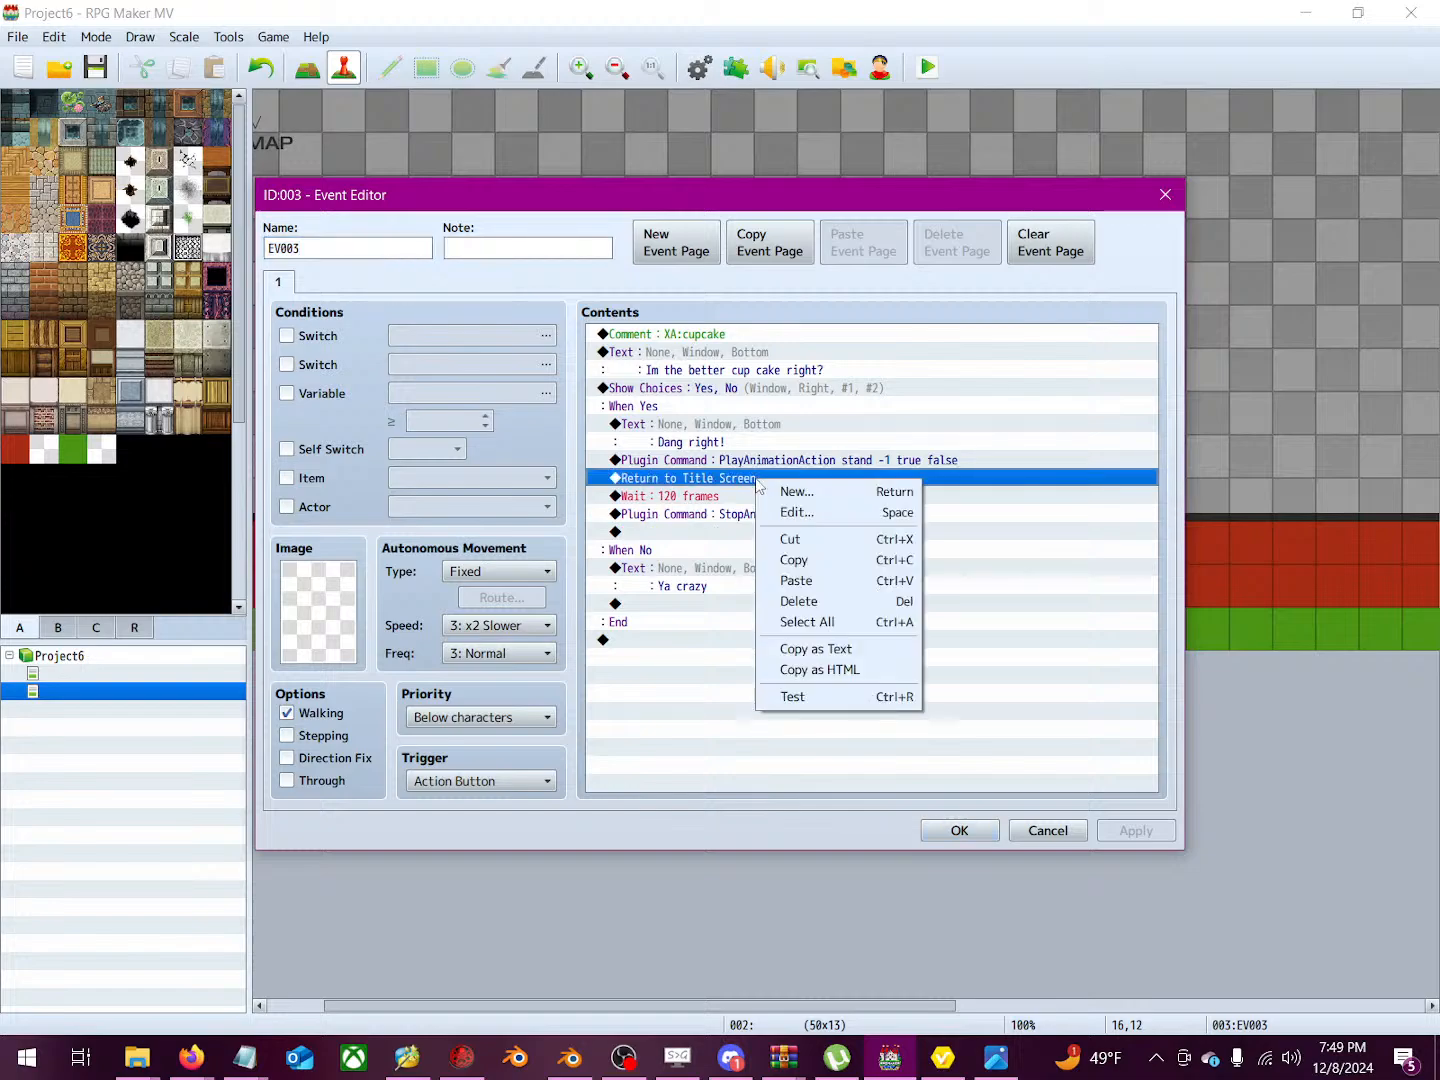
{"action": "left_click", "coordinate": [800, 601]}
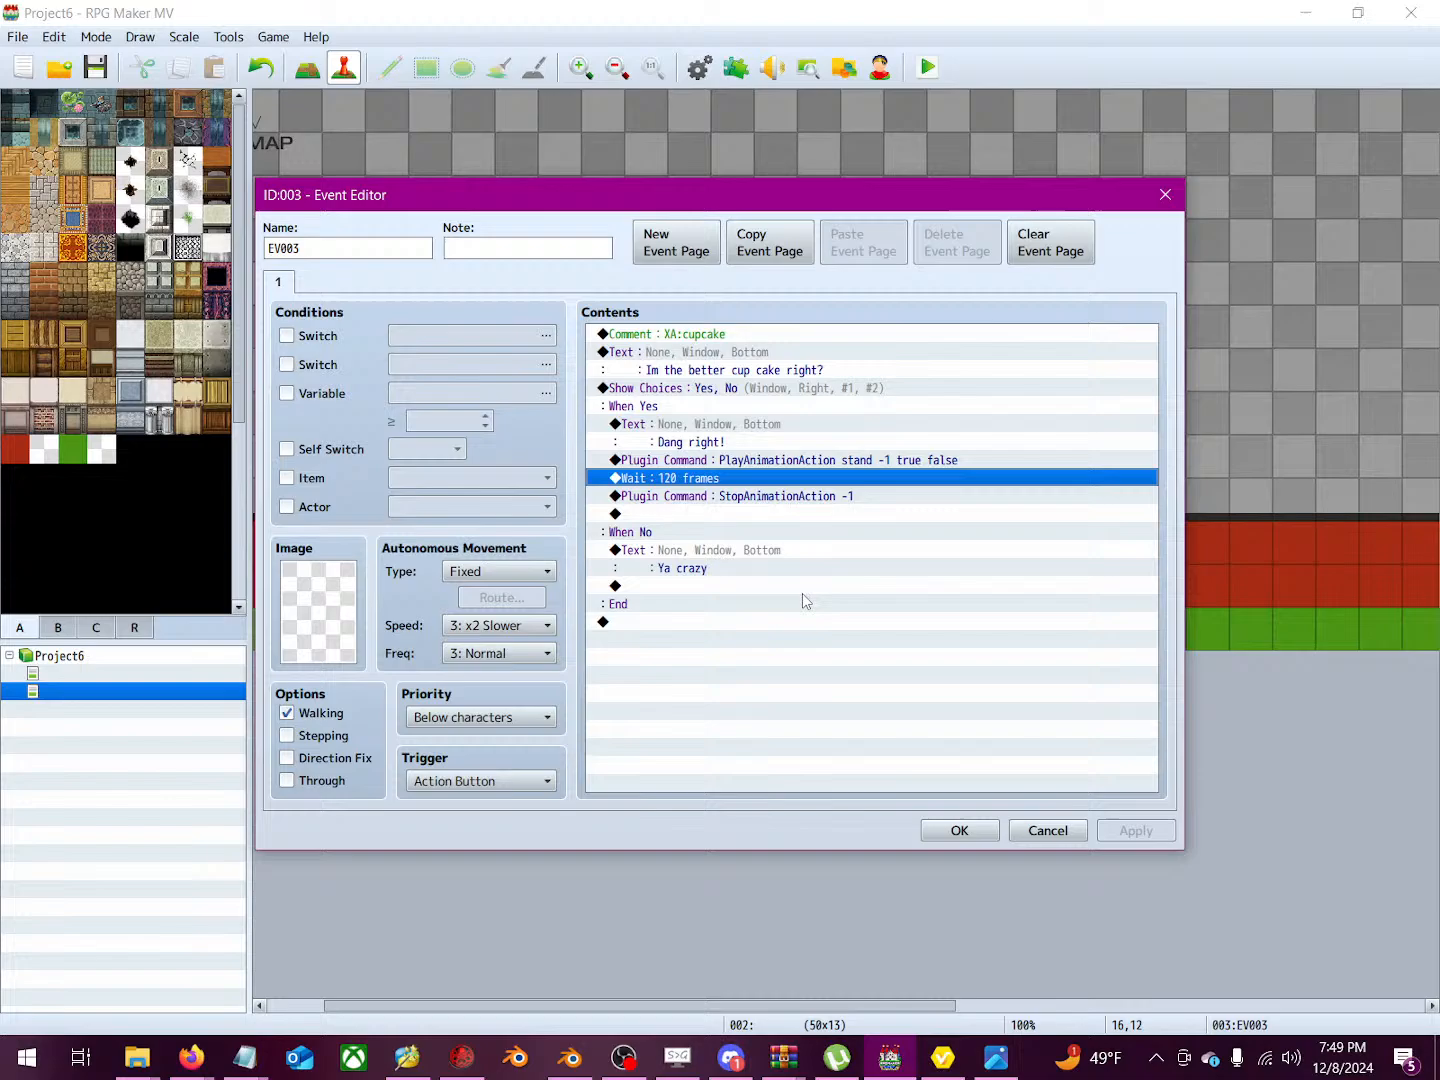
{"action": "left_click", "coordinate": [957, 833]}
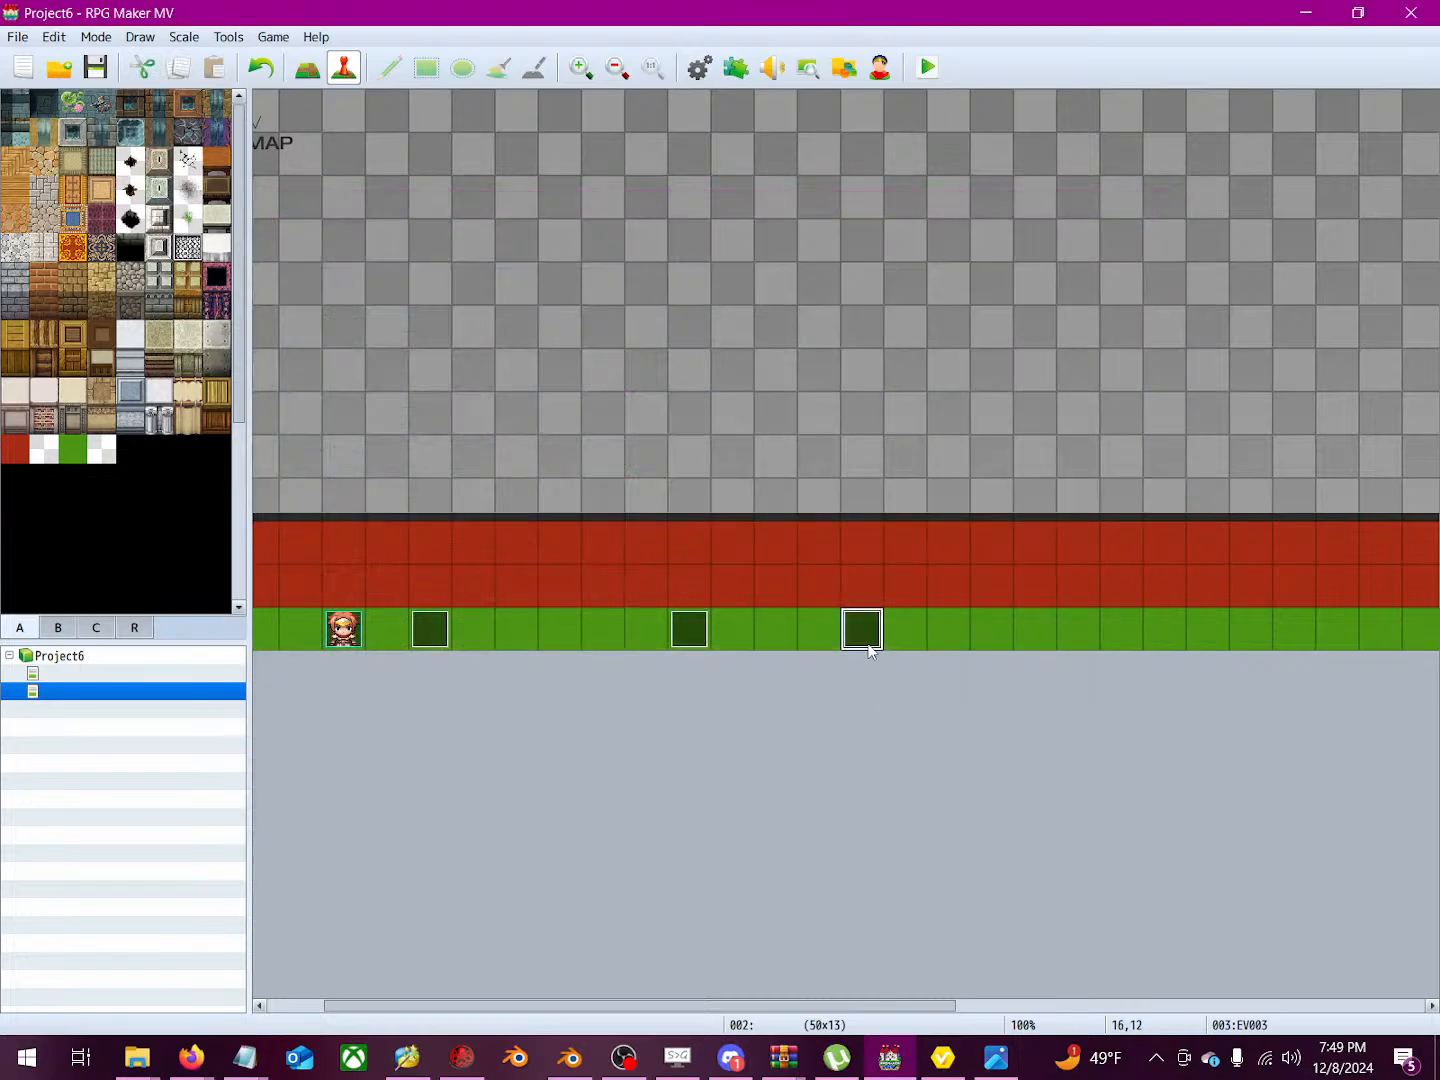
{"action": "double_click", "coordinate": [868, 648]}
{"action": "left_click", "coordinate": [958, 830]}
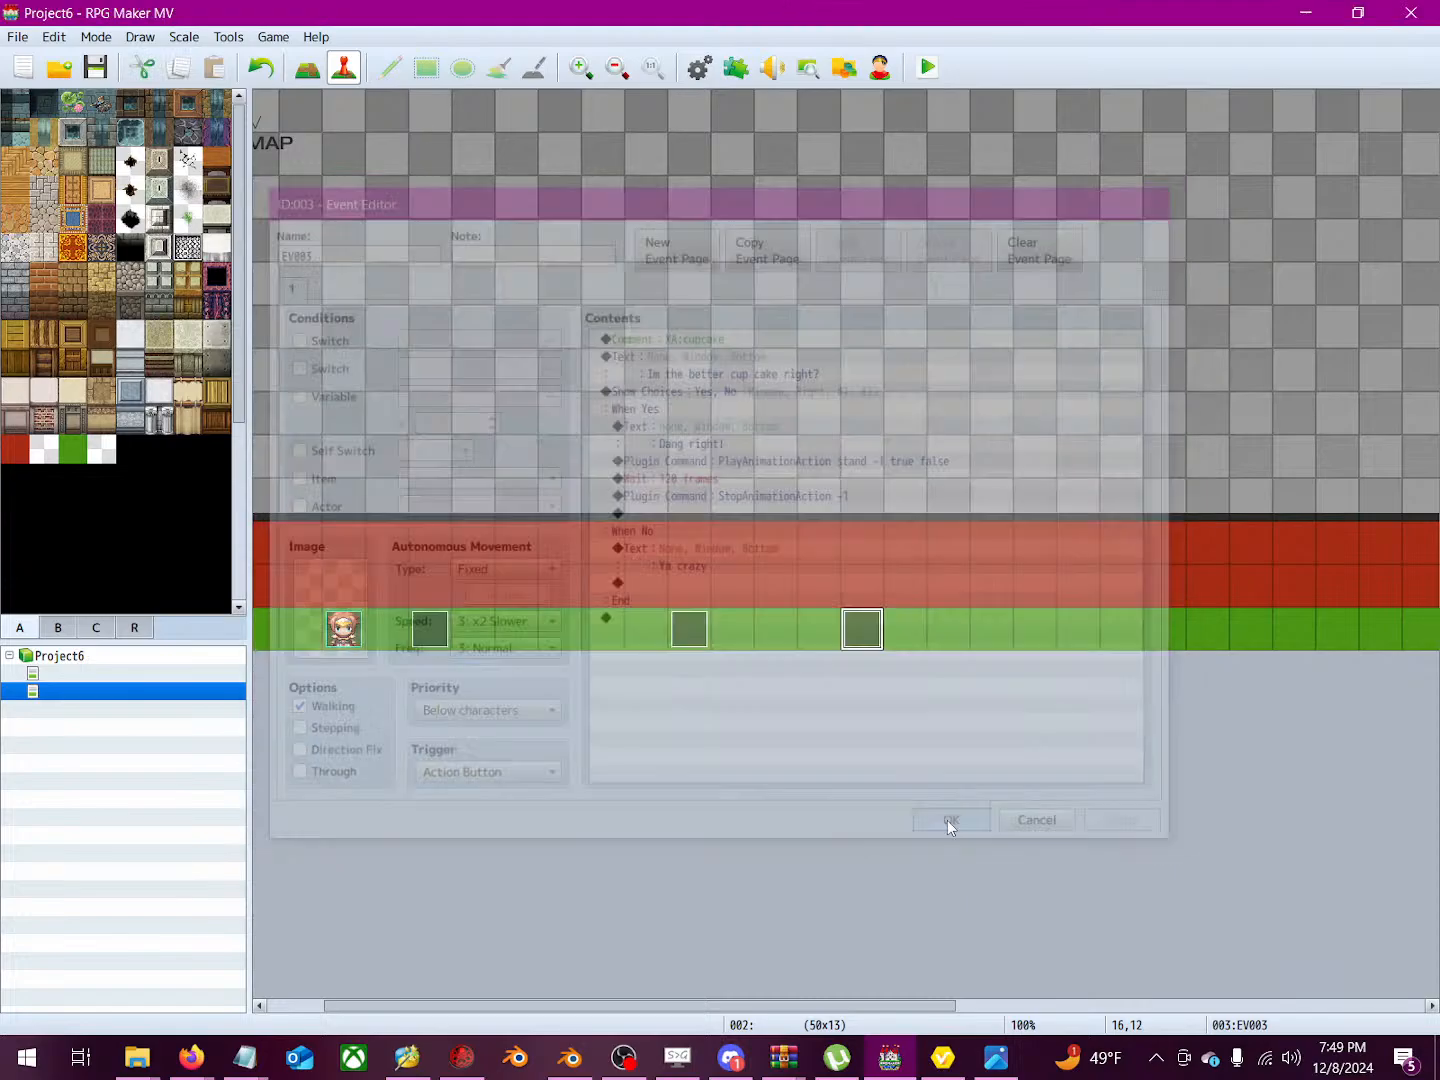
Step: Save the project and playtest a new game, answering Yes in the cupcake character's dialogue, and close the game window
{"action": "left_click", "coordinate": [928, 68]}
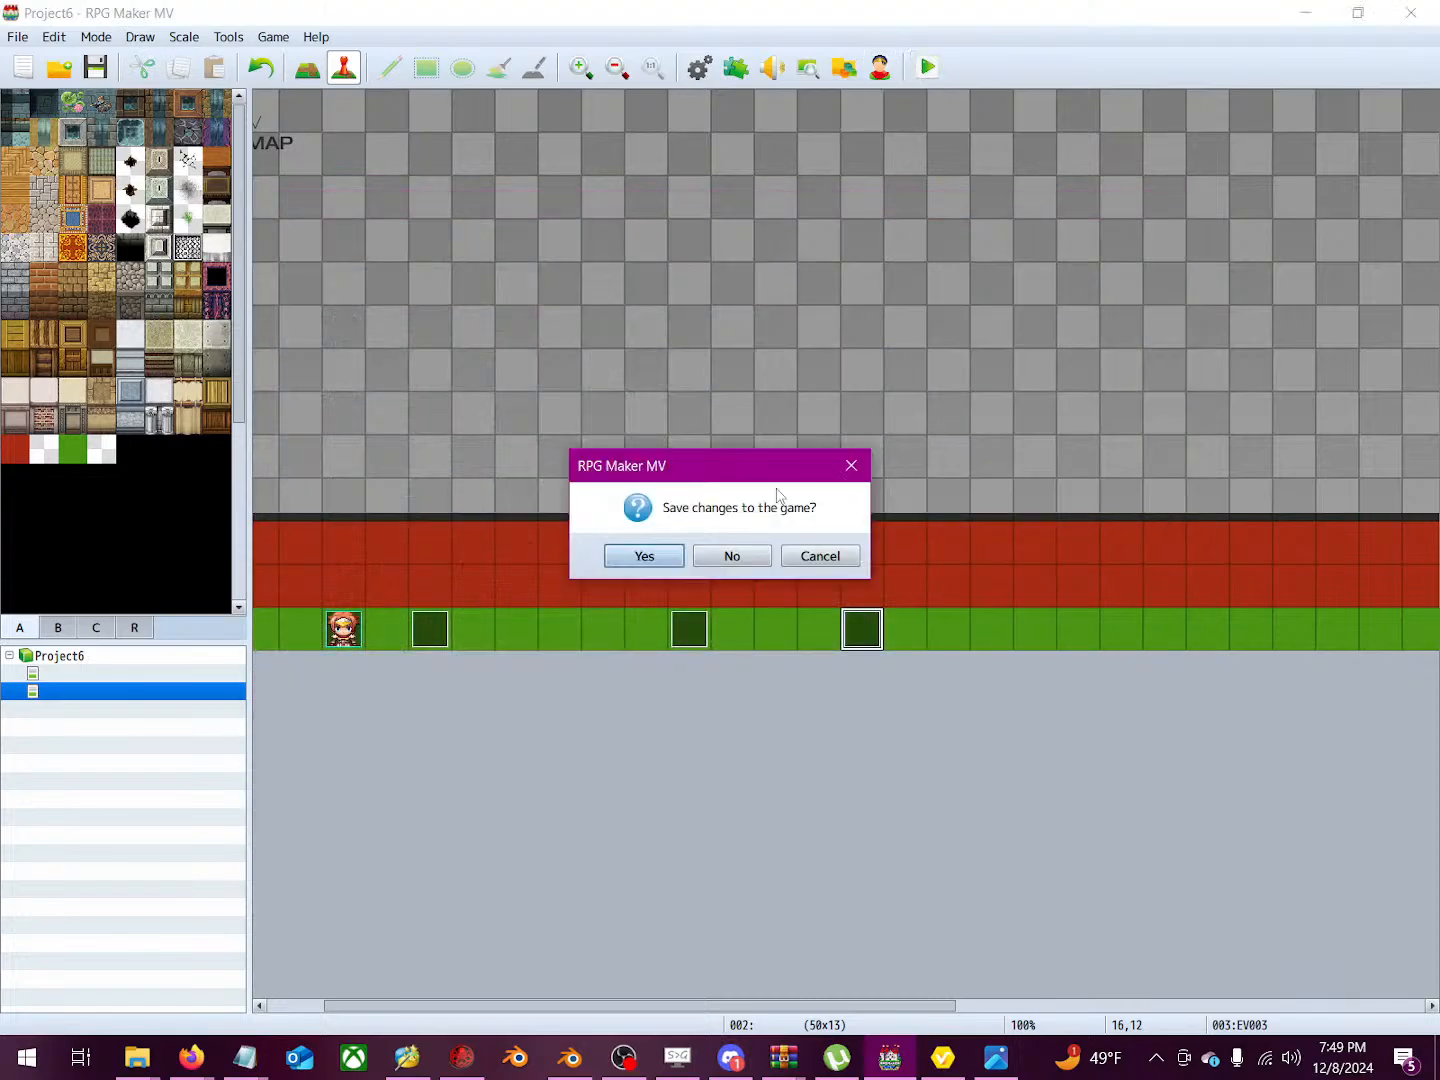
{"action": "left_click", "coordinate": [648, 554]}
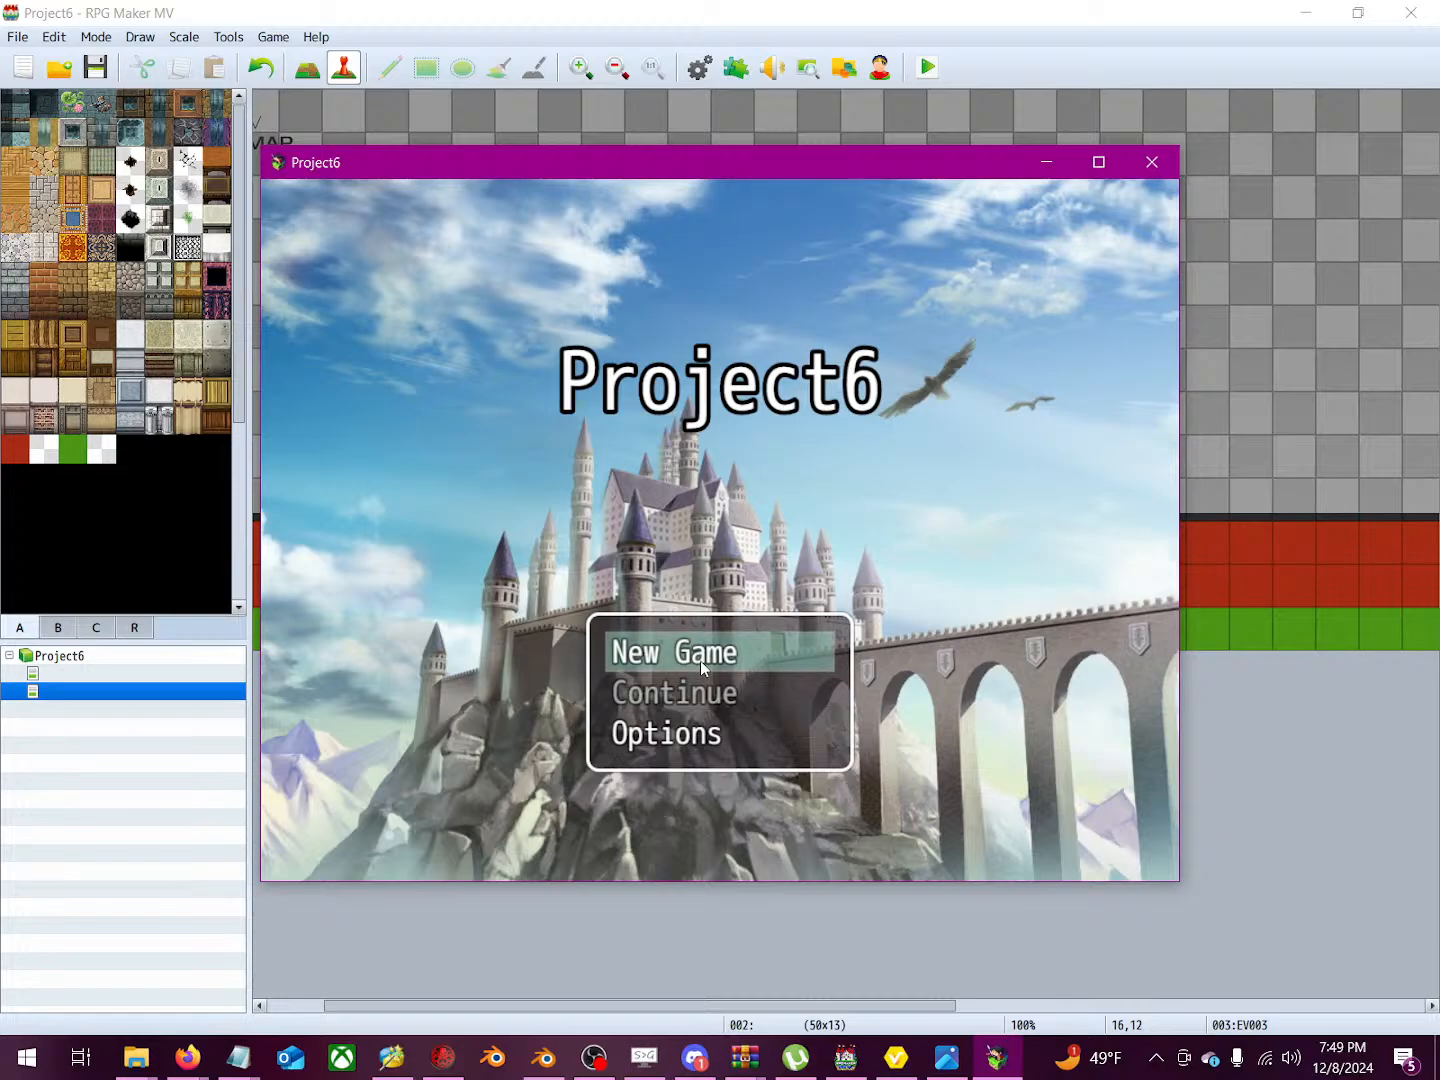
{"action": "left_click", "coordinate": [701, 662]}
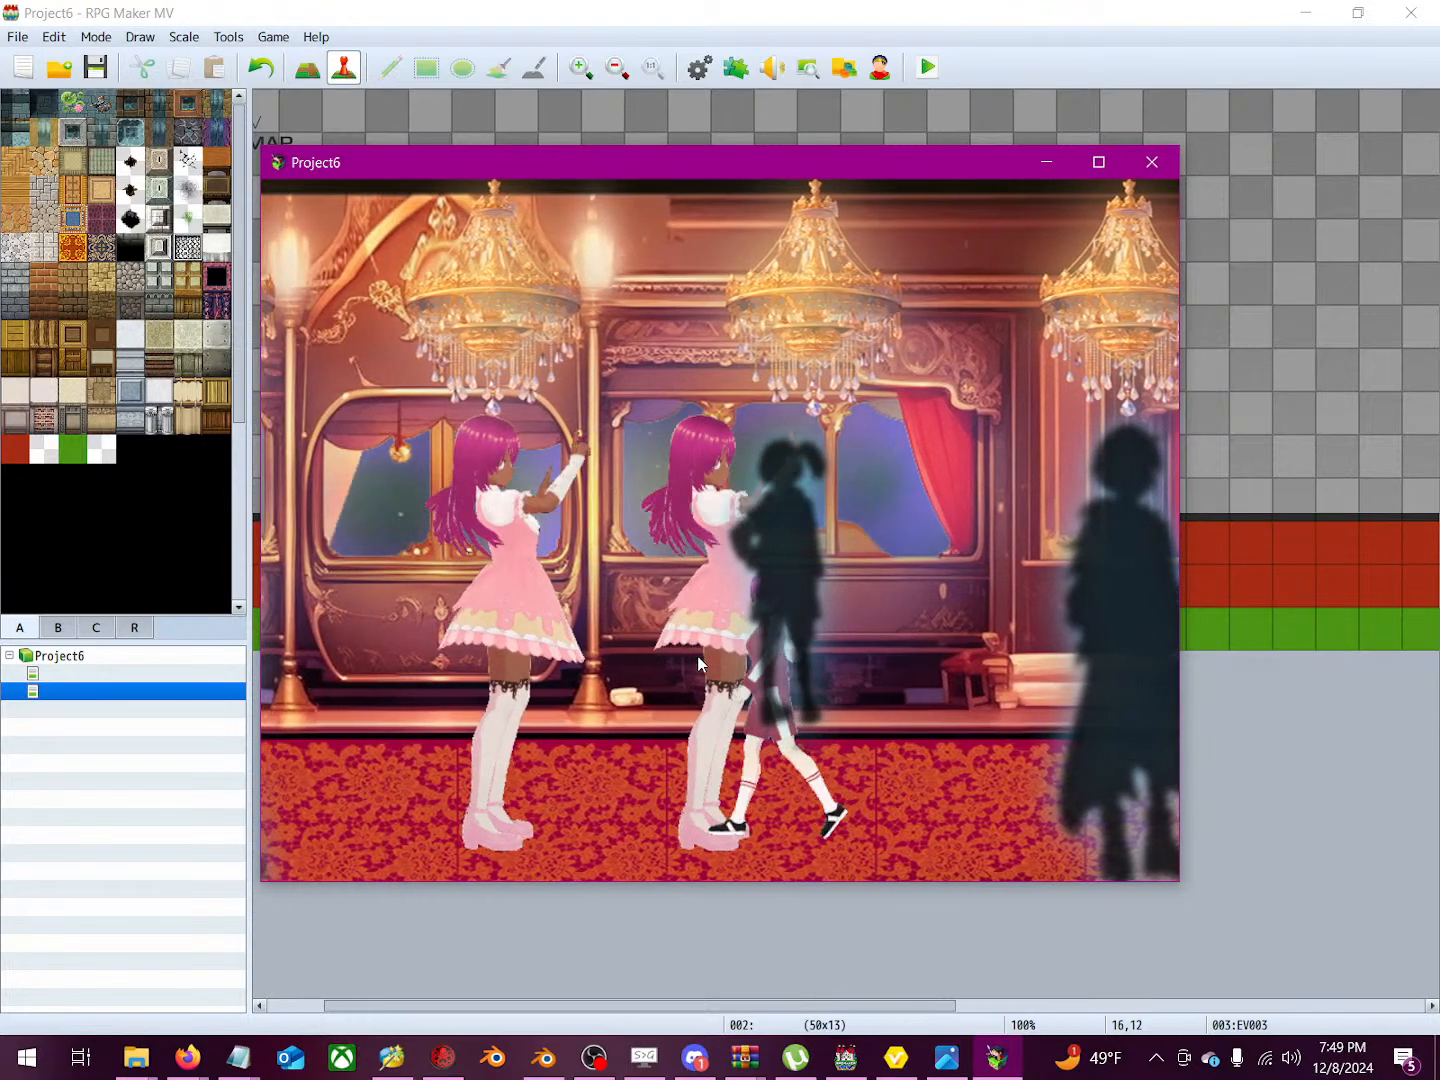
{"action": "key", "text": "Return"}
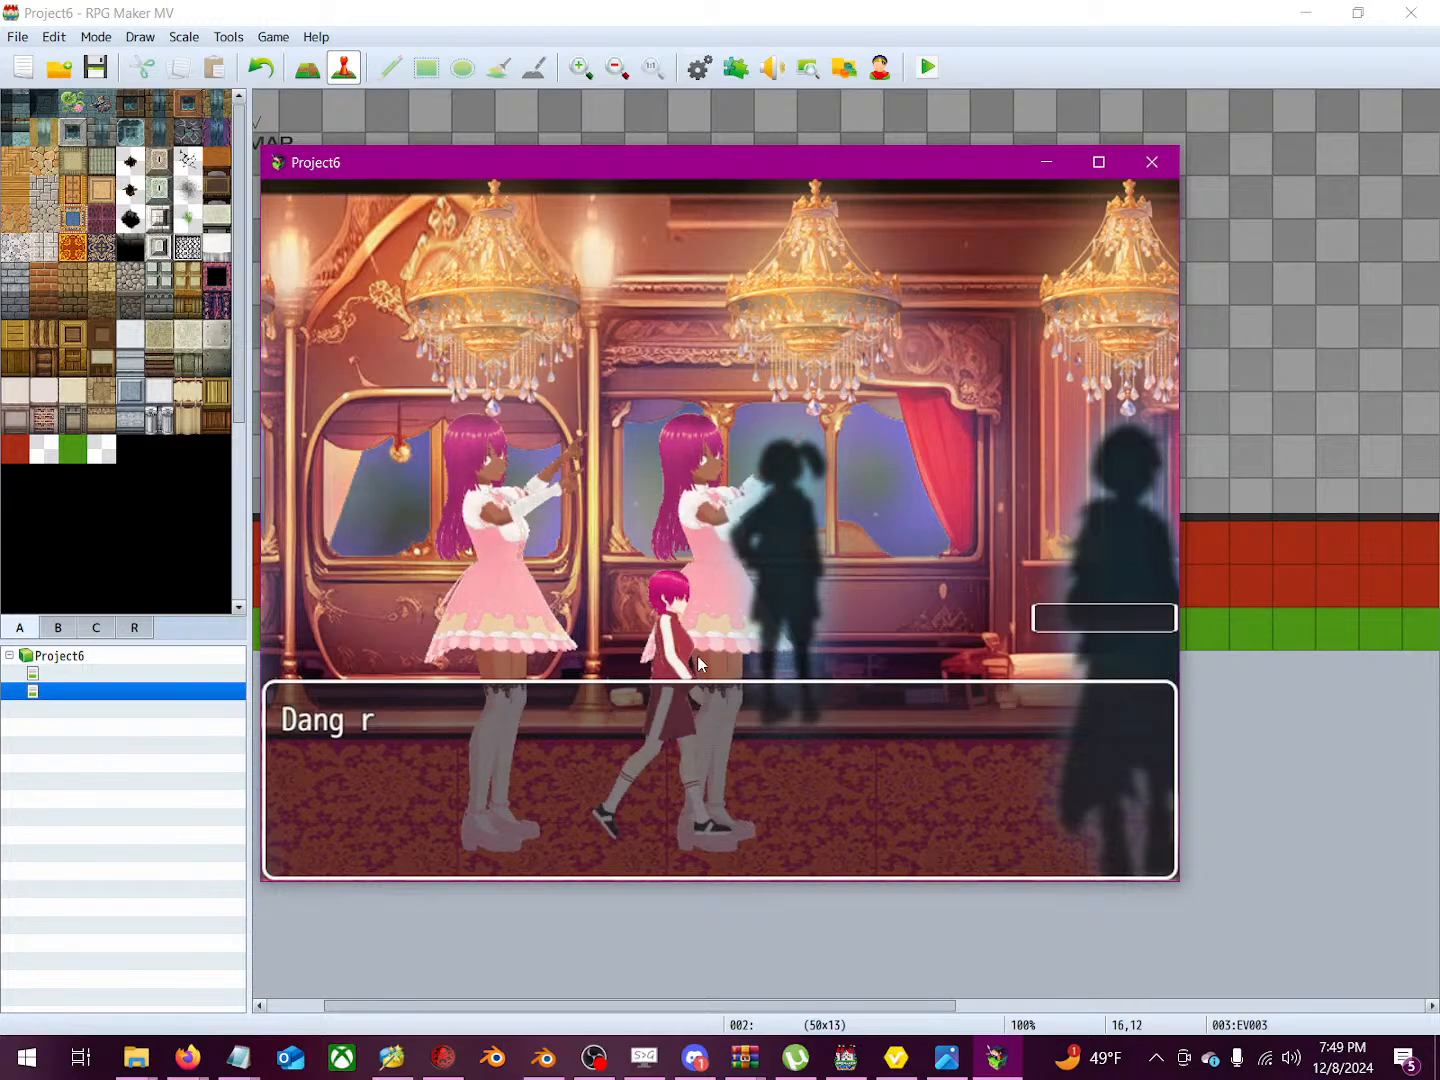
{"action": "key", "text": "Return"}
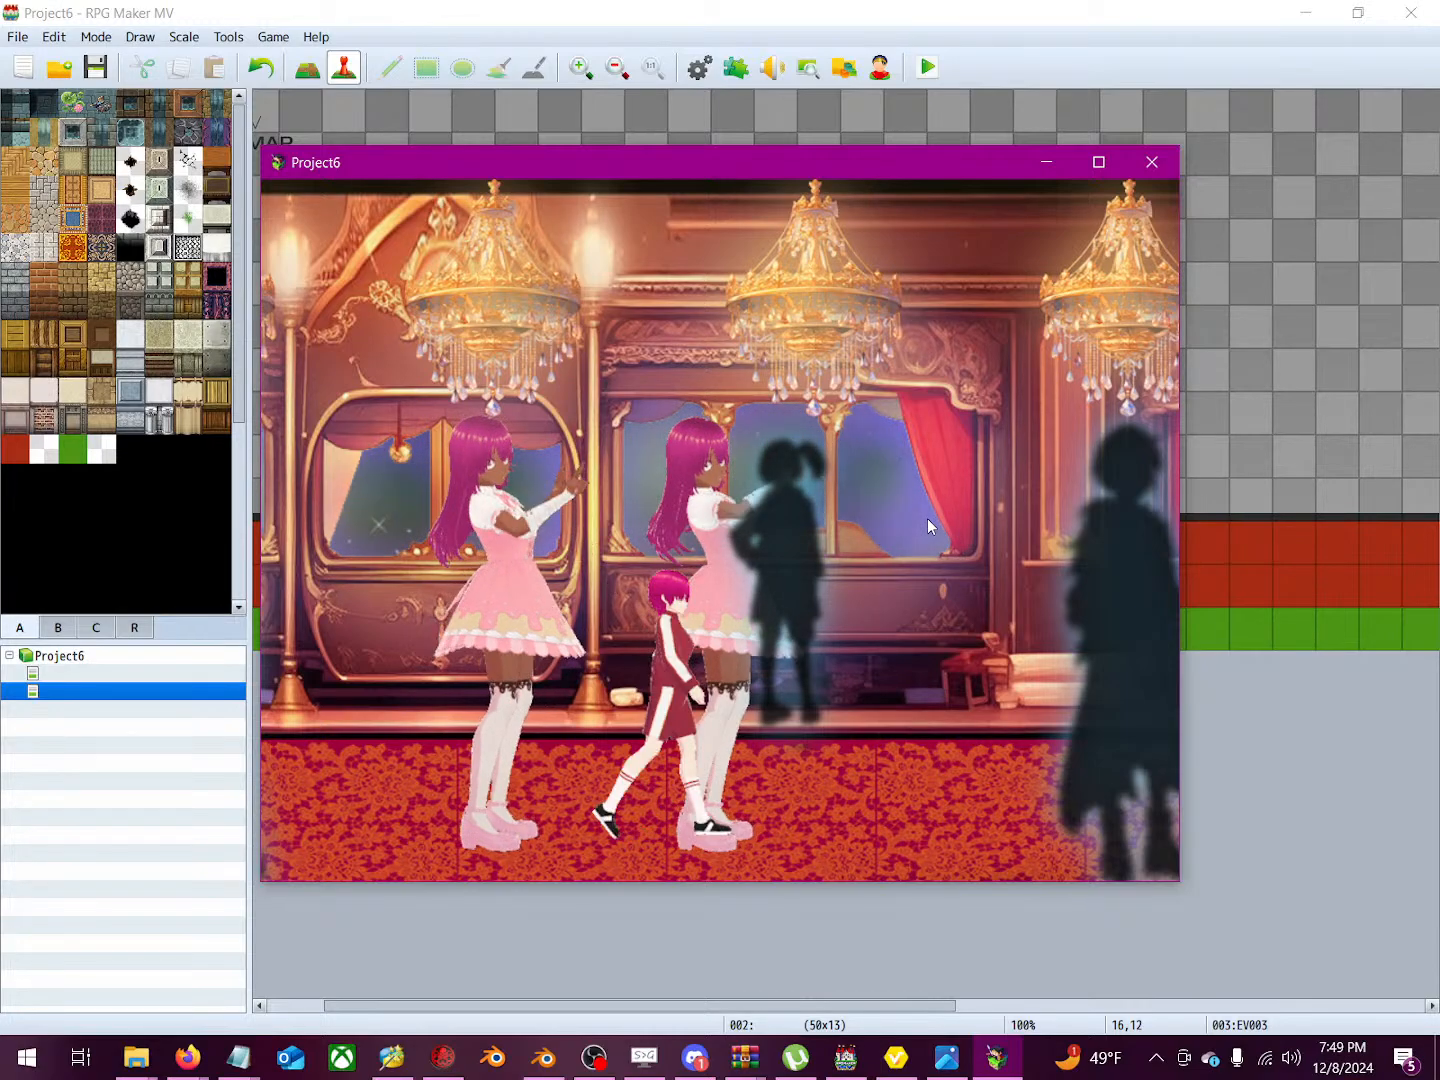
{"action": "left_click", "coordinate": [1153, 162]}
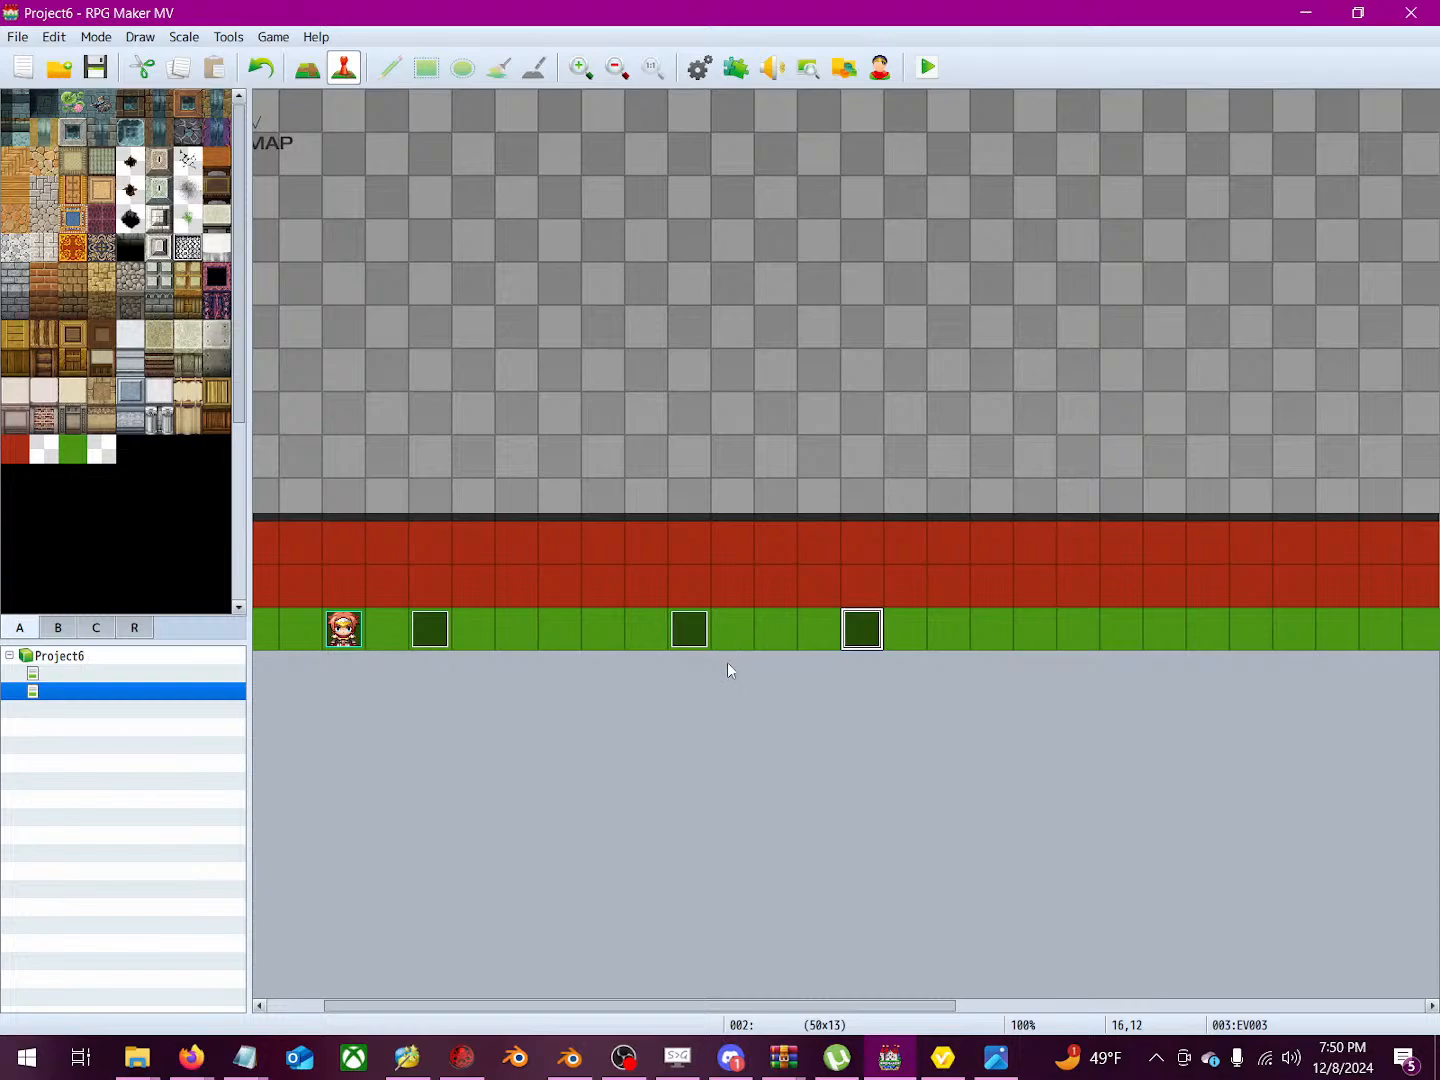
Step: Switch to the YouTube Studio live streaming page in Firefox and end the stream
{"action": "left_click", "coordinate": [192, 1057]}
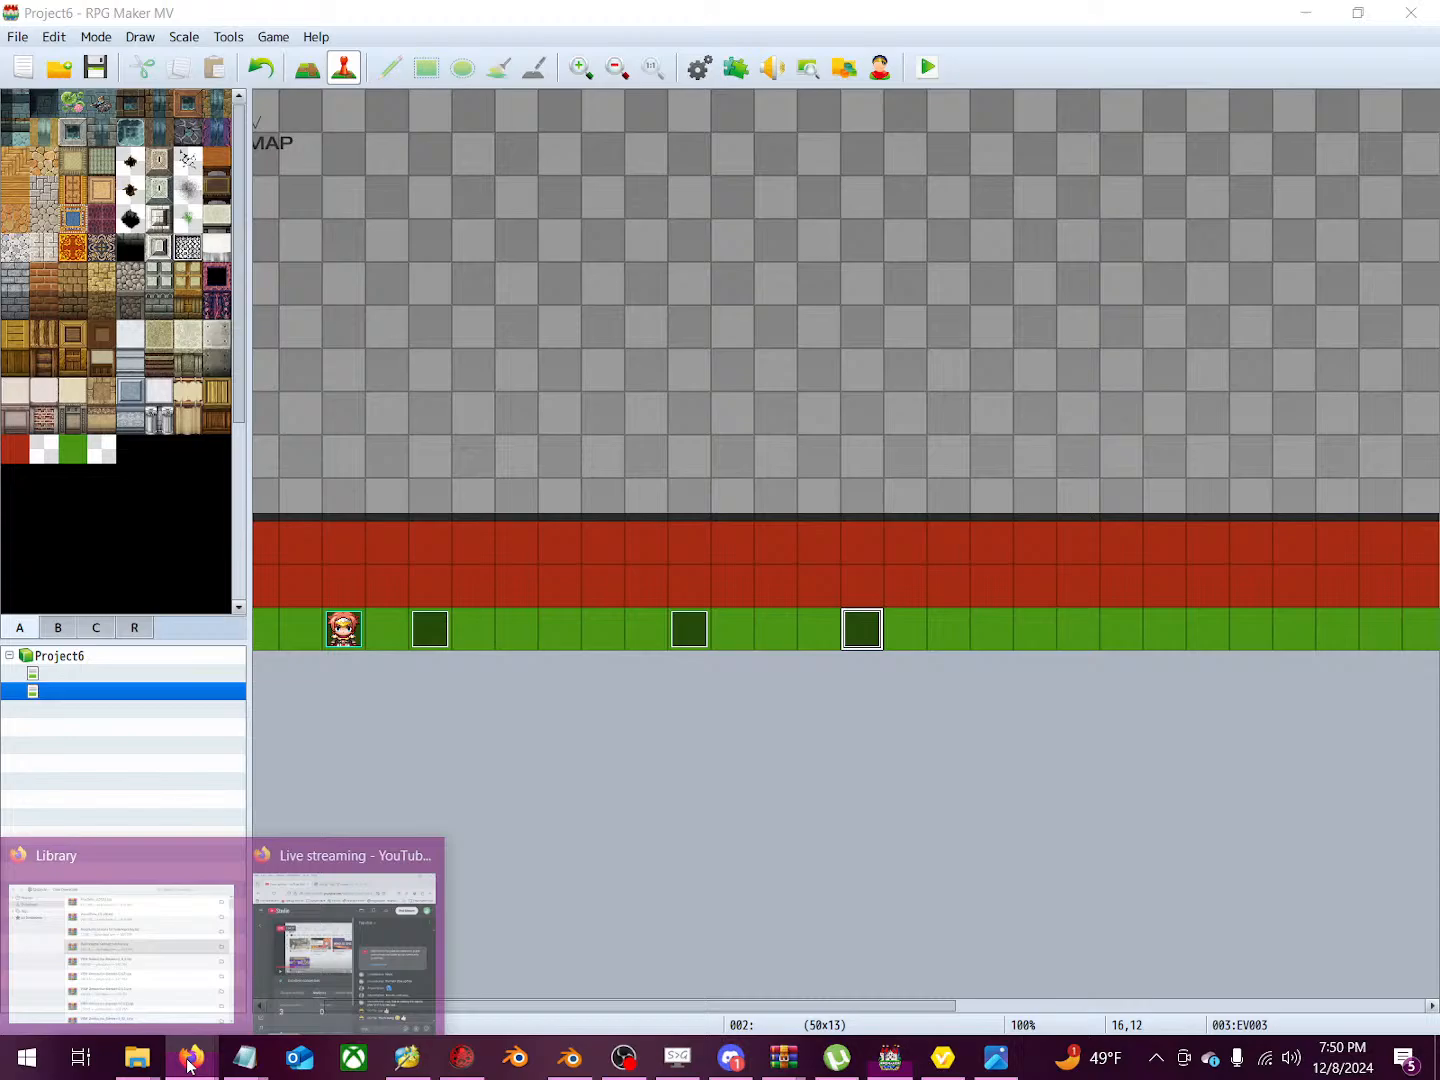
{"action": "left_click", "coordinate": [278, 931]}
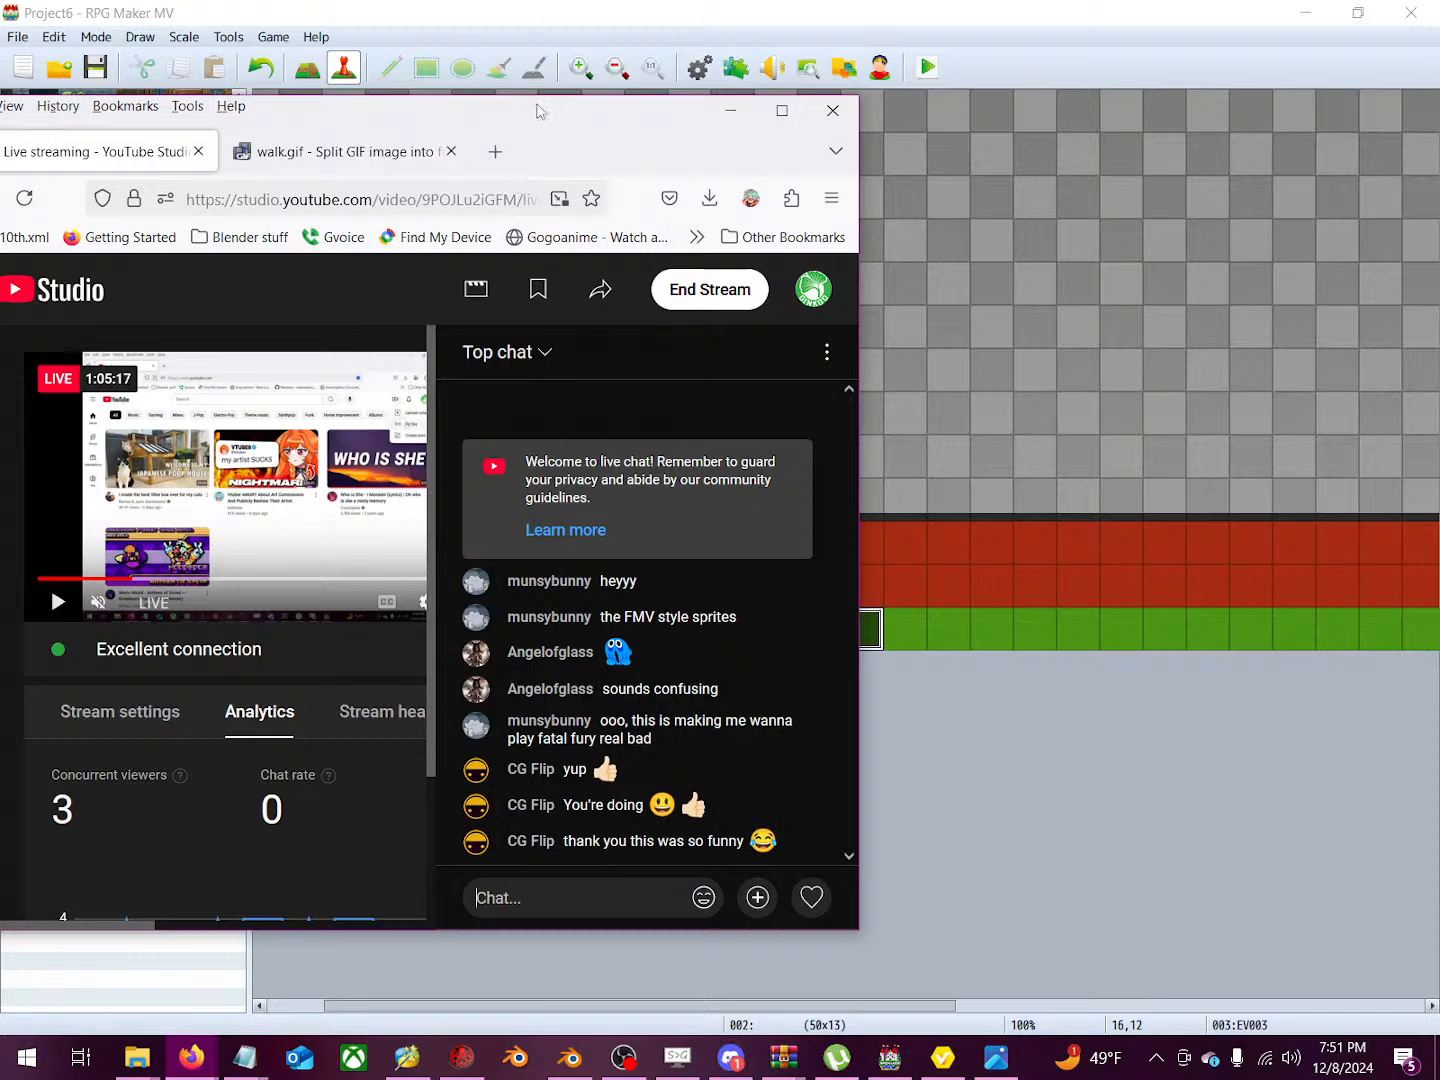
{"action": "left_click_drag", "start_coordinate": [535, 114], "coordinate": [757, 120]}
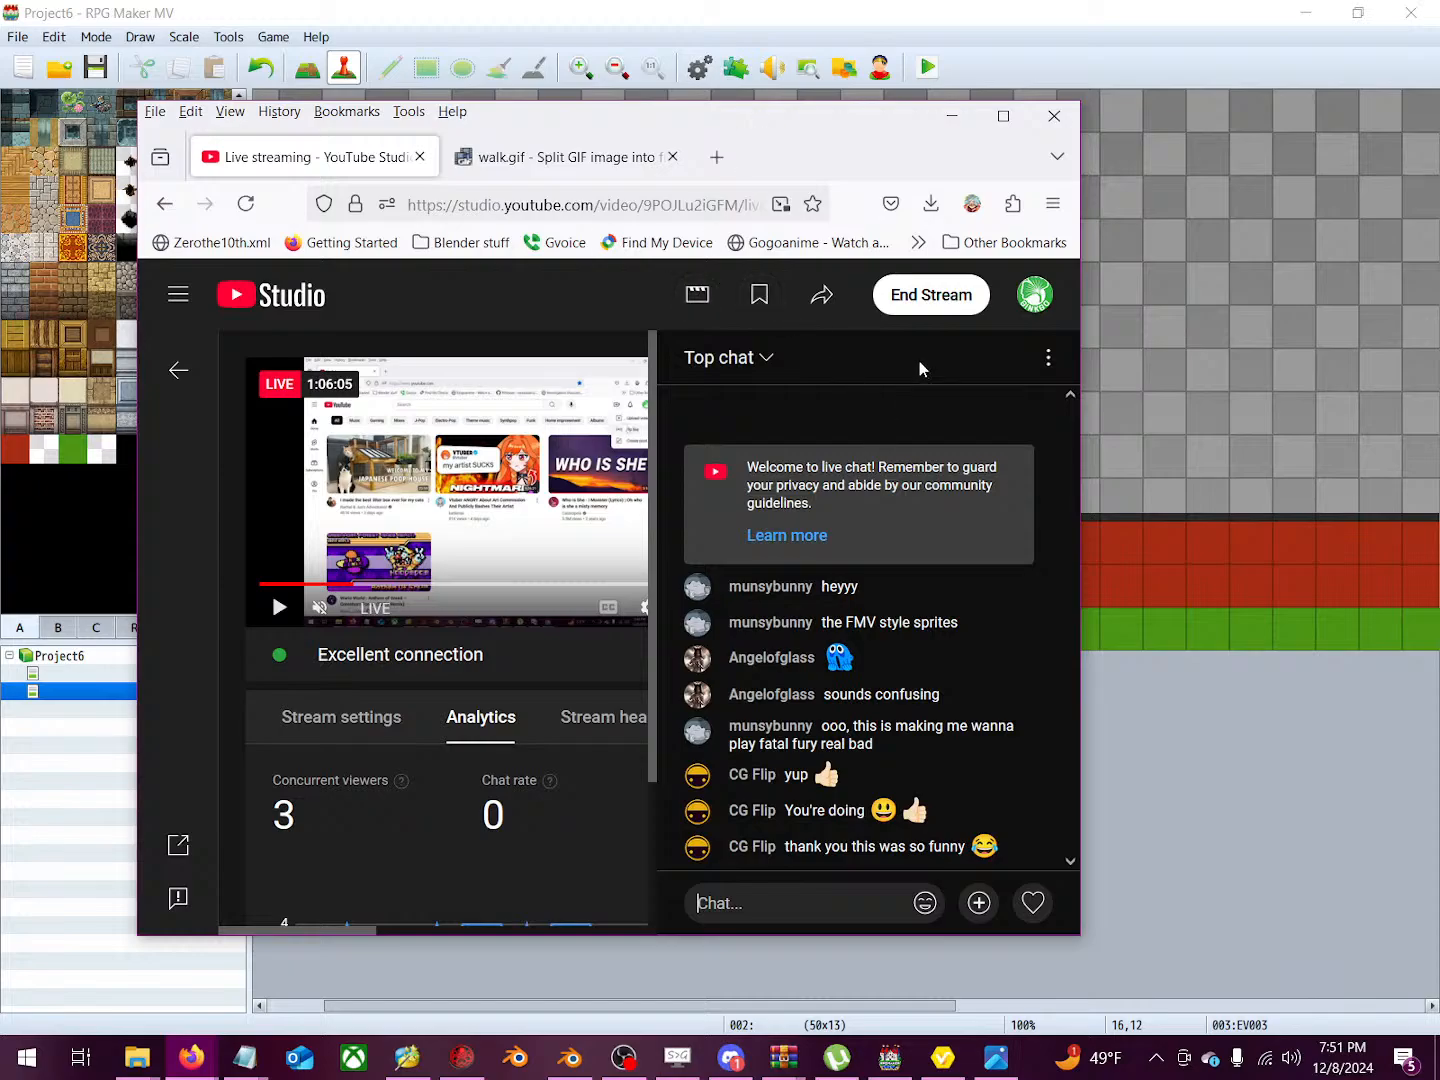
{"action": "left_click", "coordinate": [931, 308]}
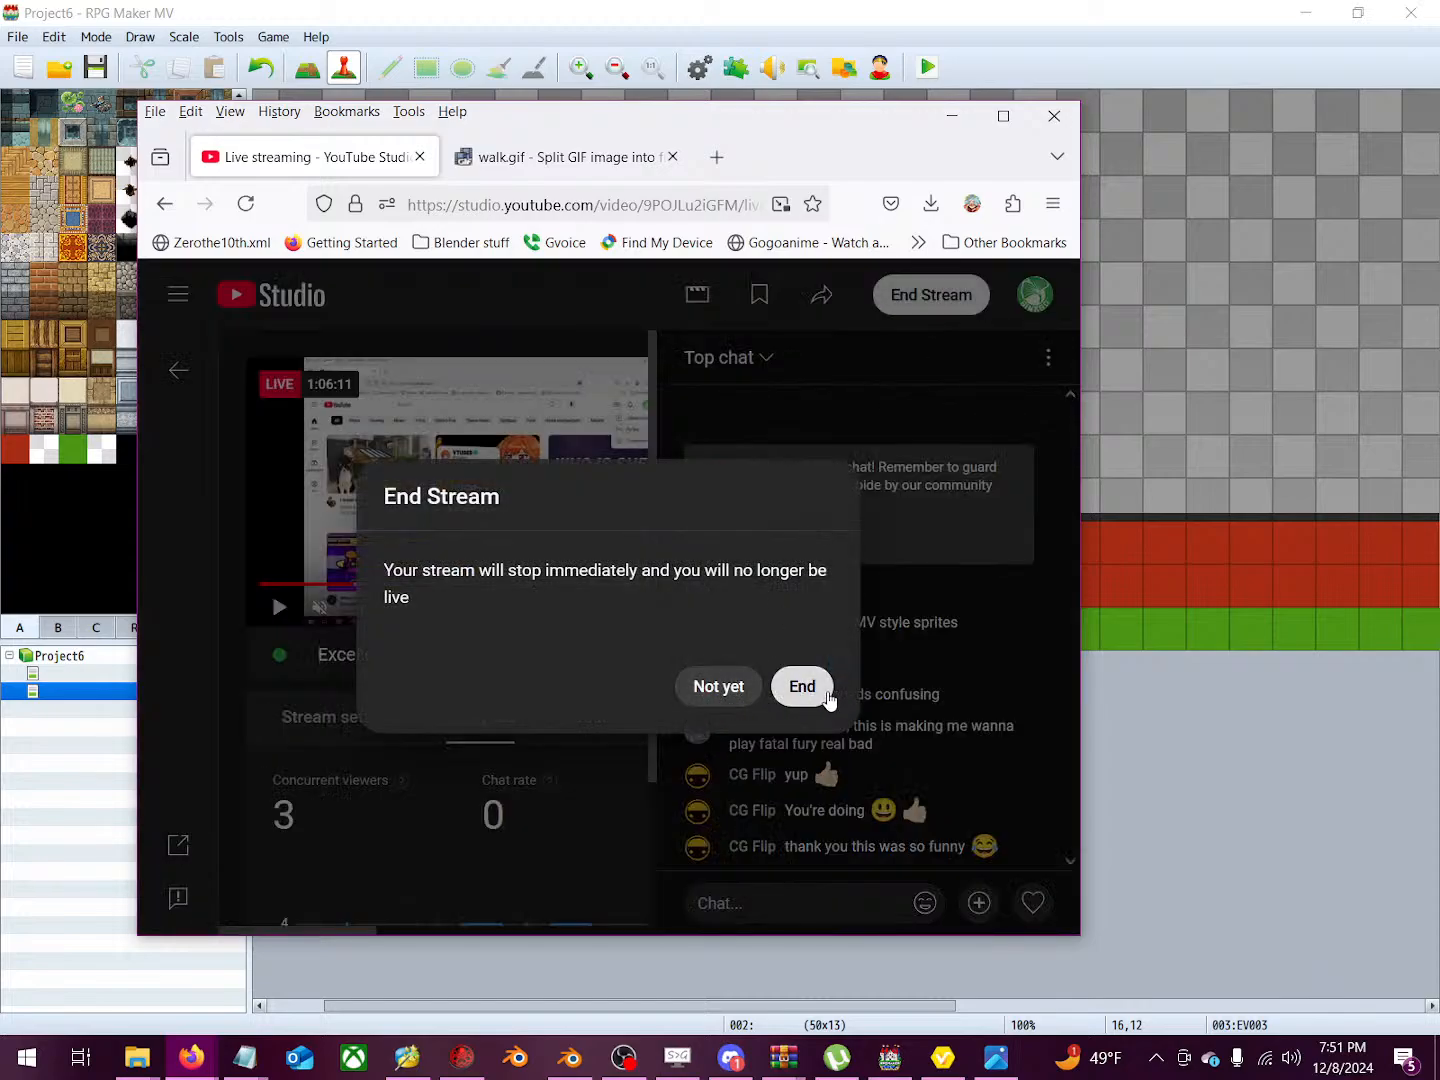
{"action": "left_click", "coordinate": [803, 688]}
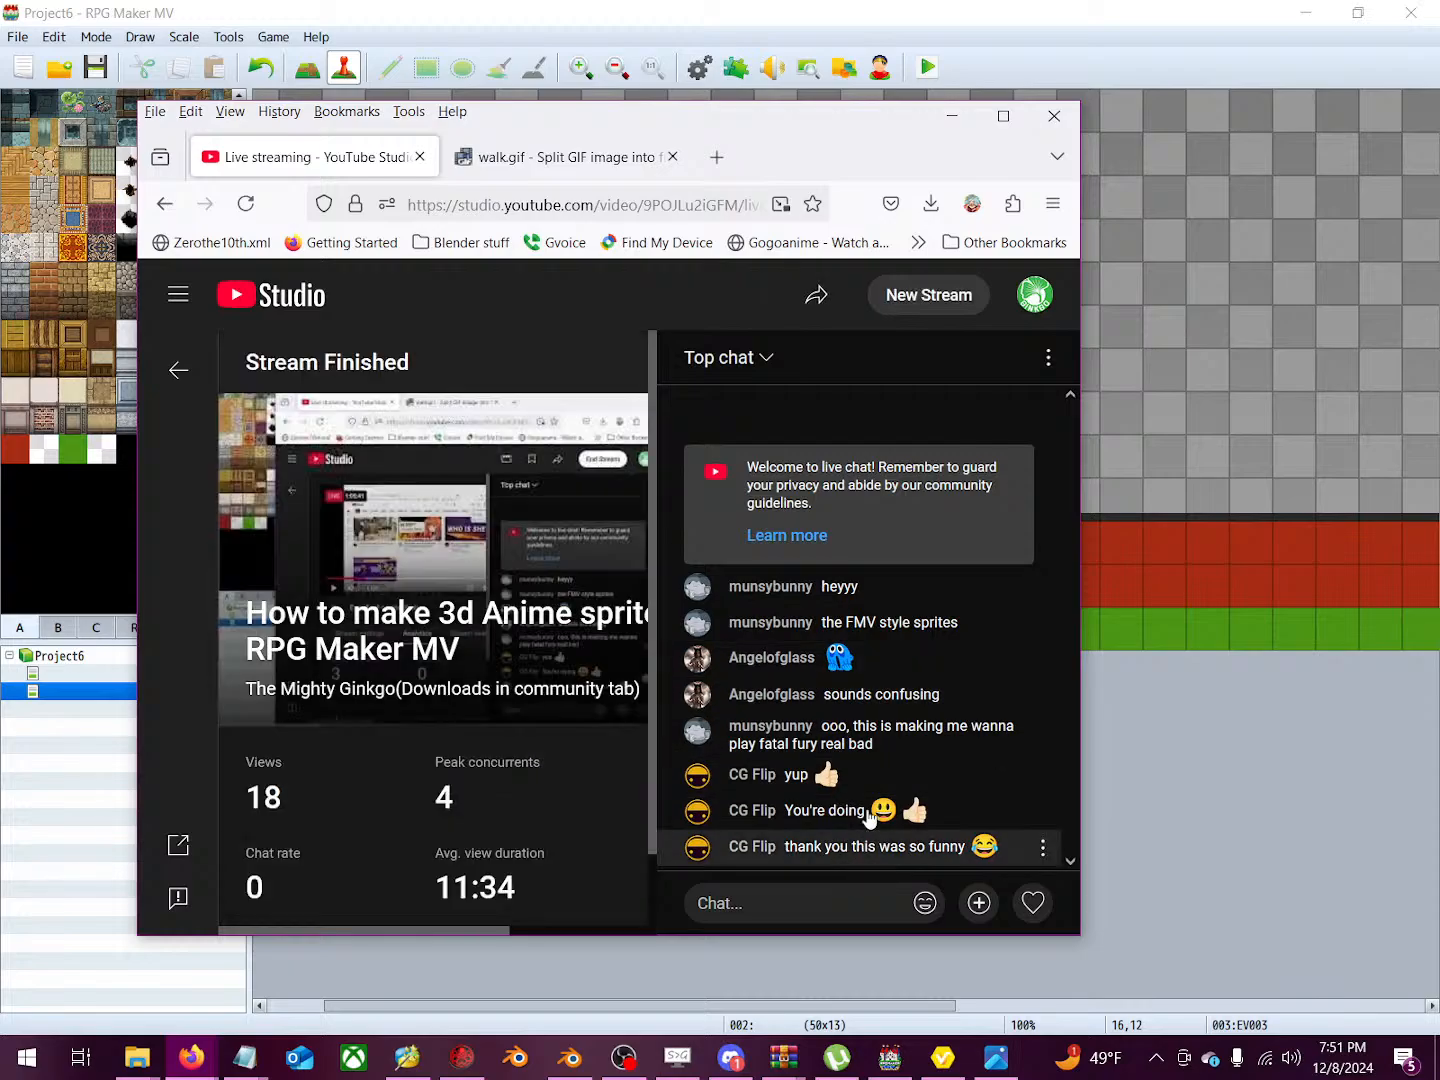